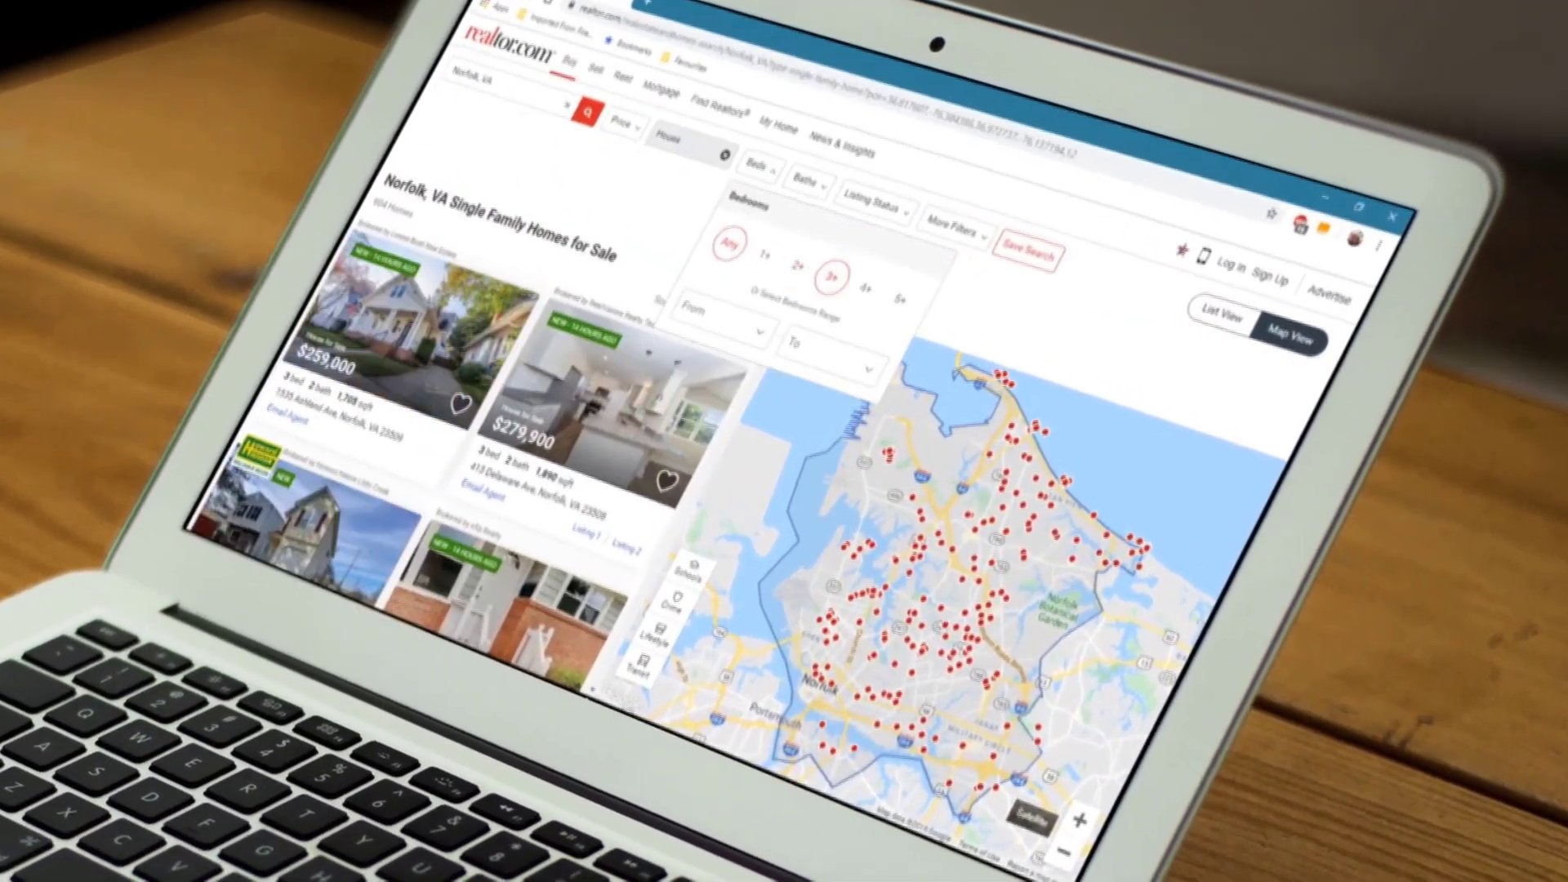
click(831, 278)
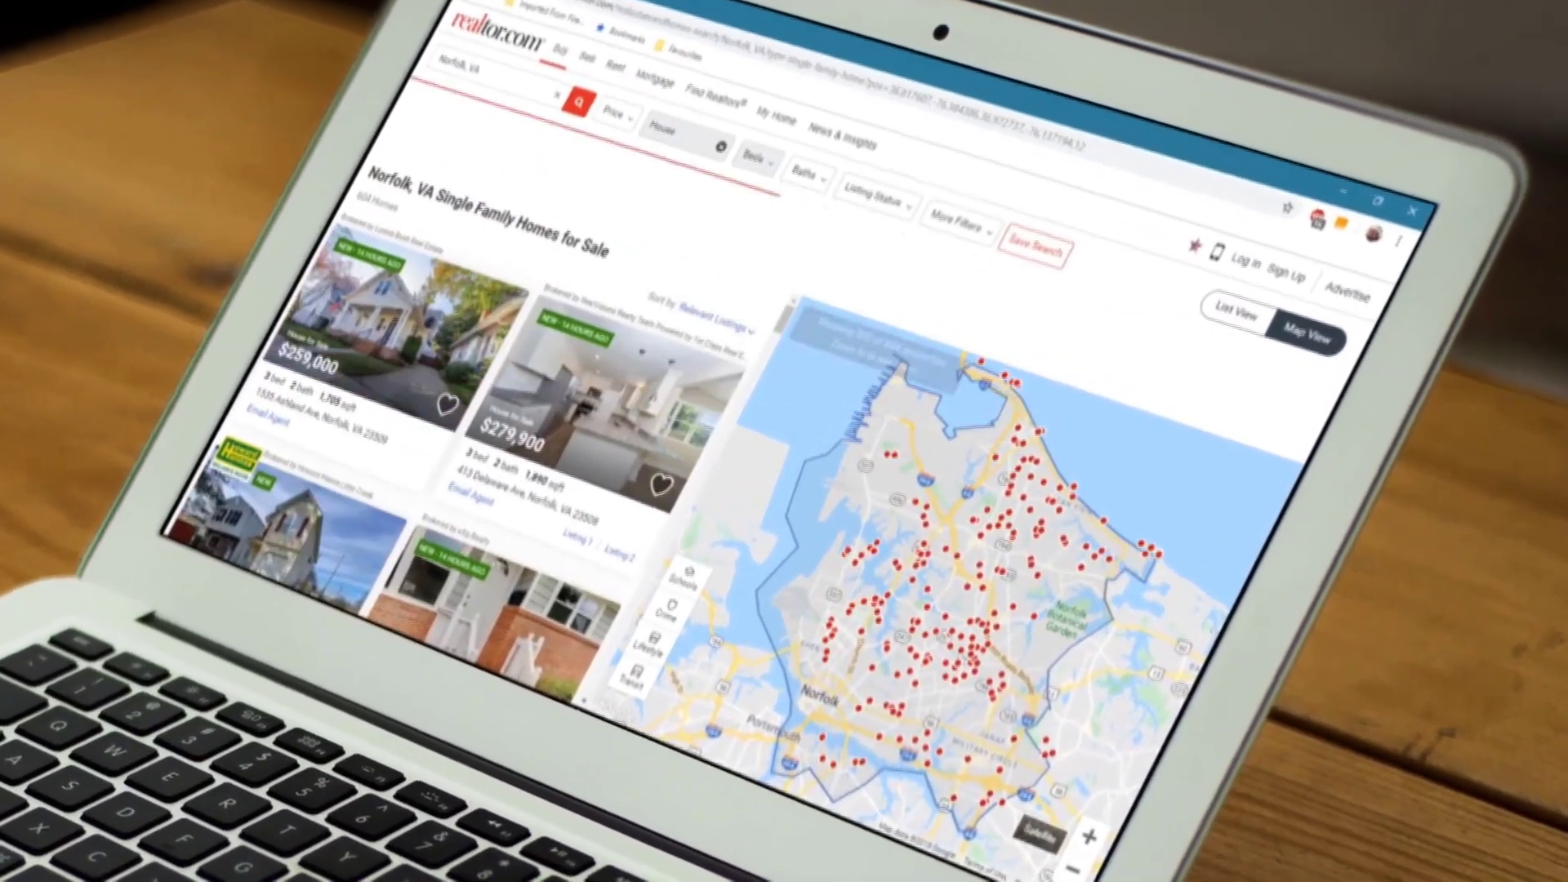
scroll(425, 473, down, 5)
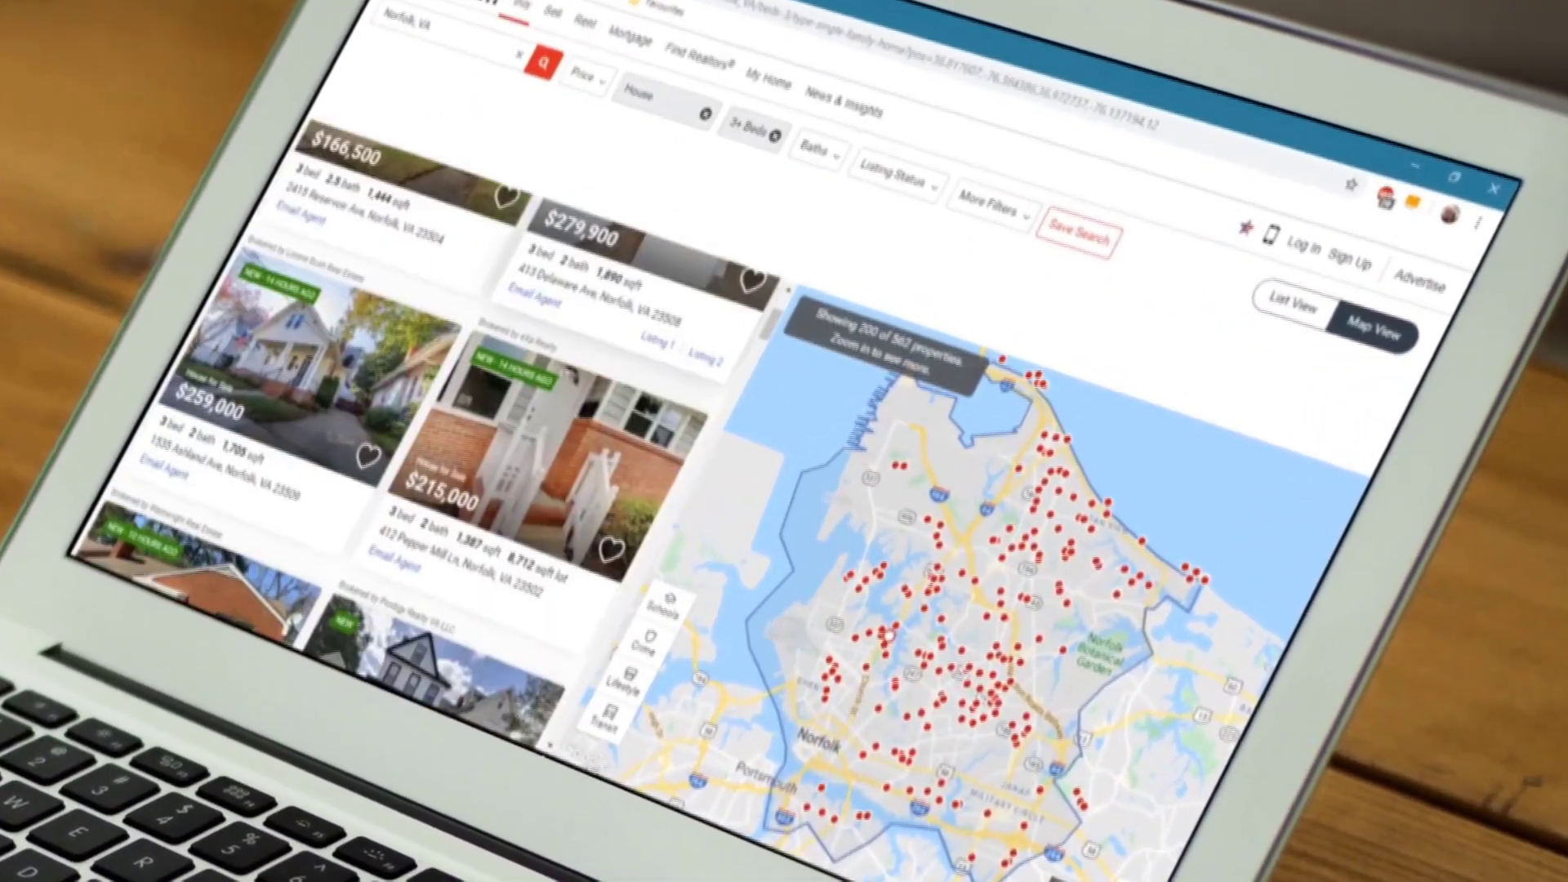
scroll(931, 605, up, 3)
scroll(981, 638, up, 1)
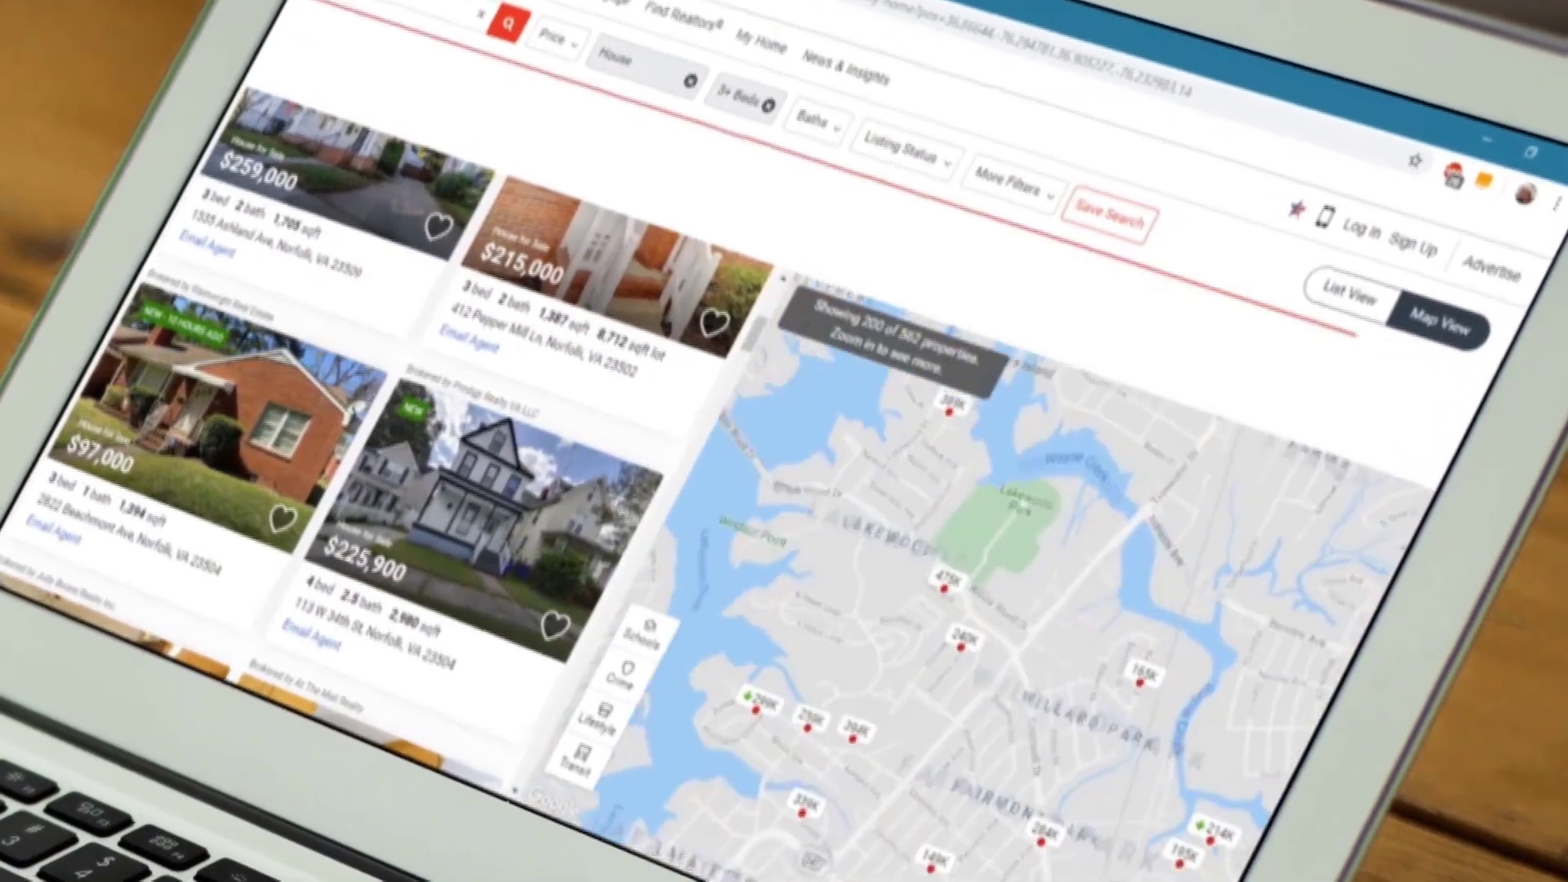
click(981, 638)
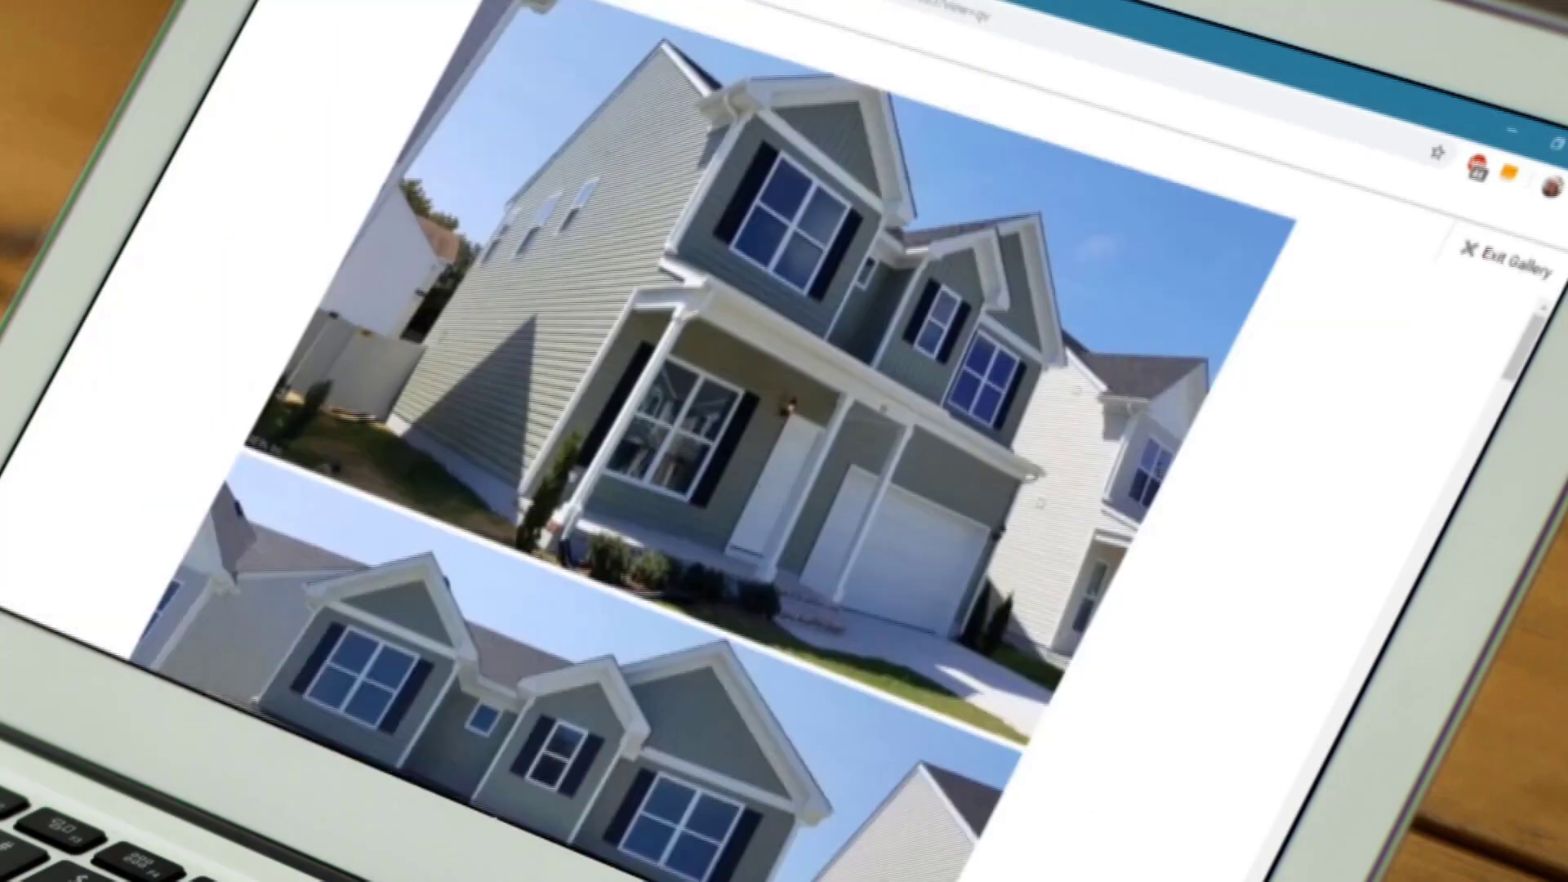
scroll(735, 441, down, 3)
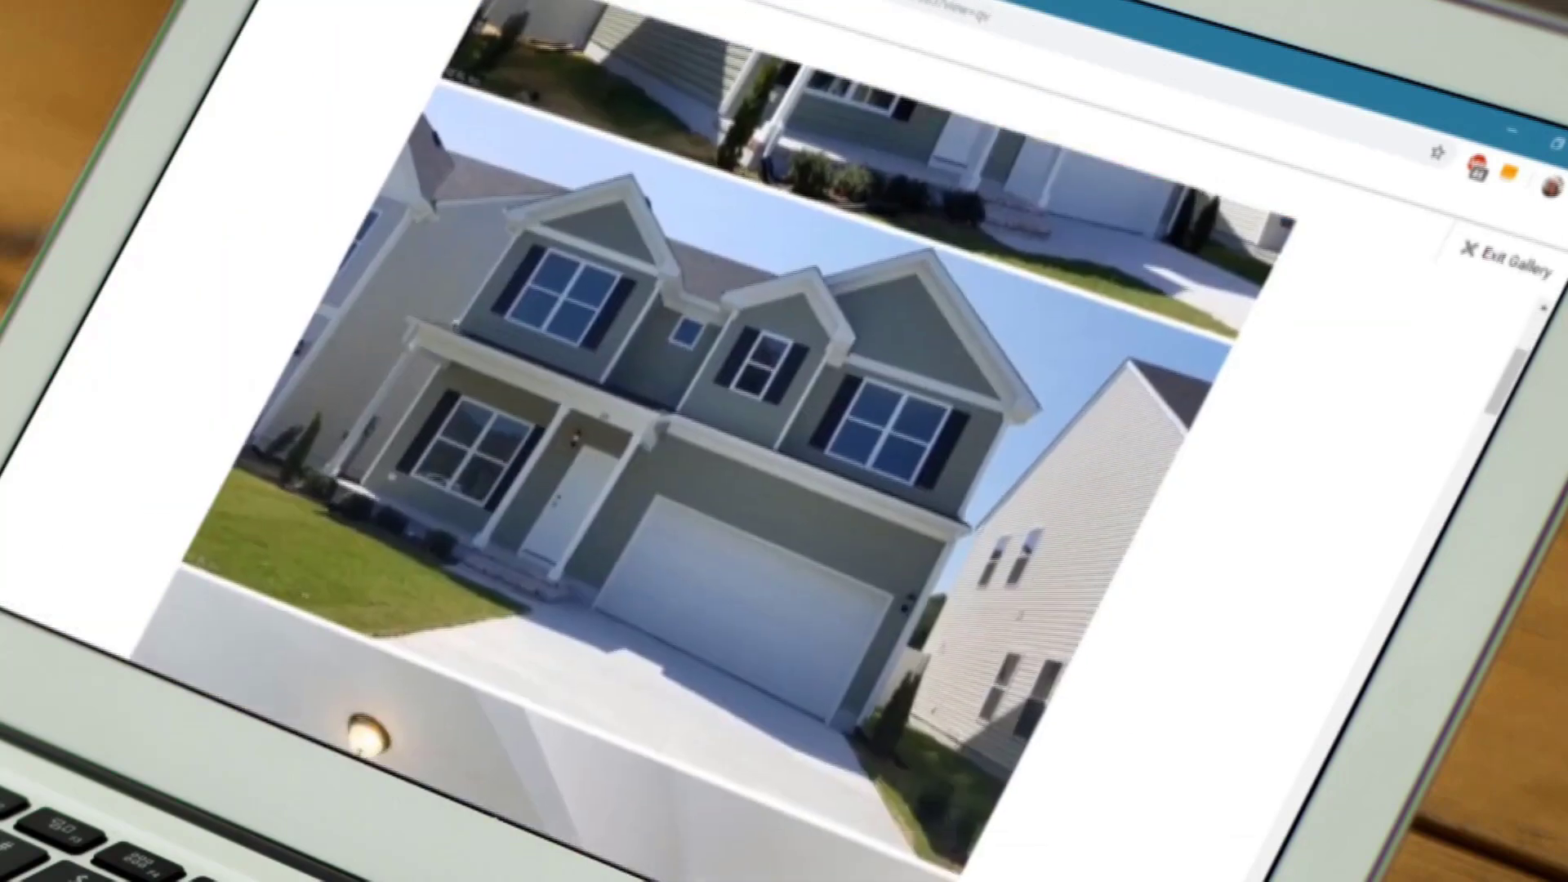
scroll(735, 441, down, 10)
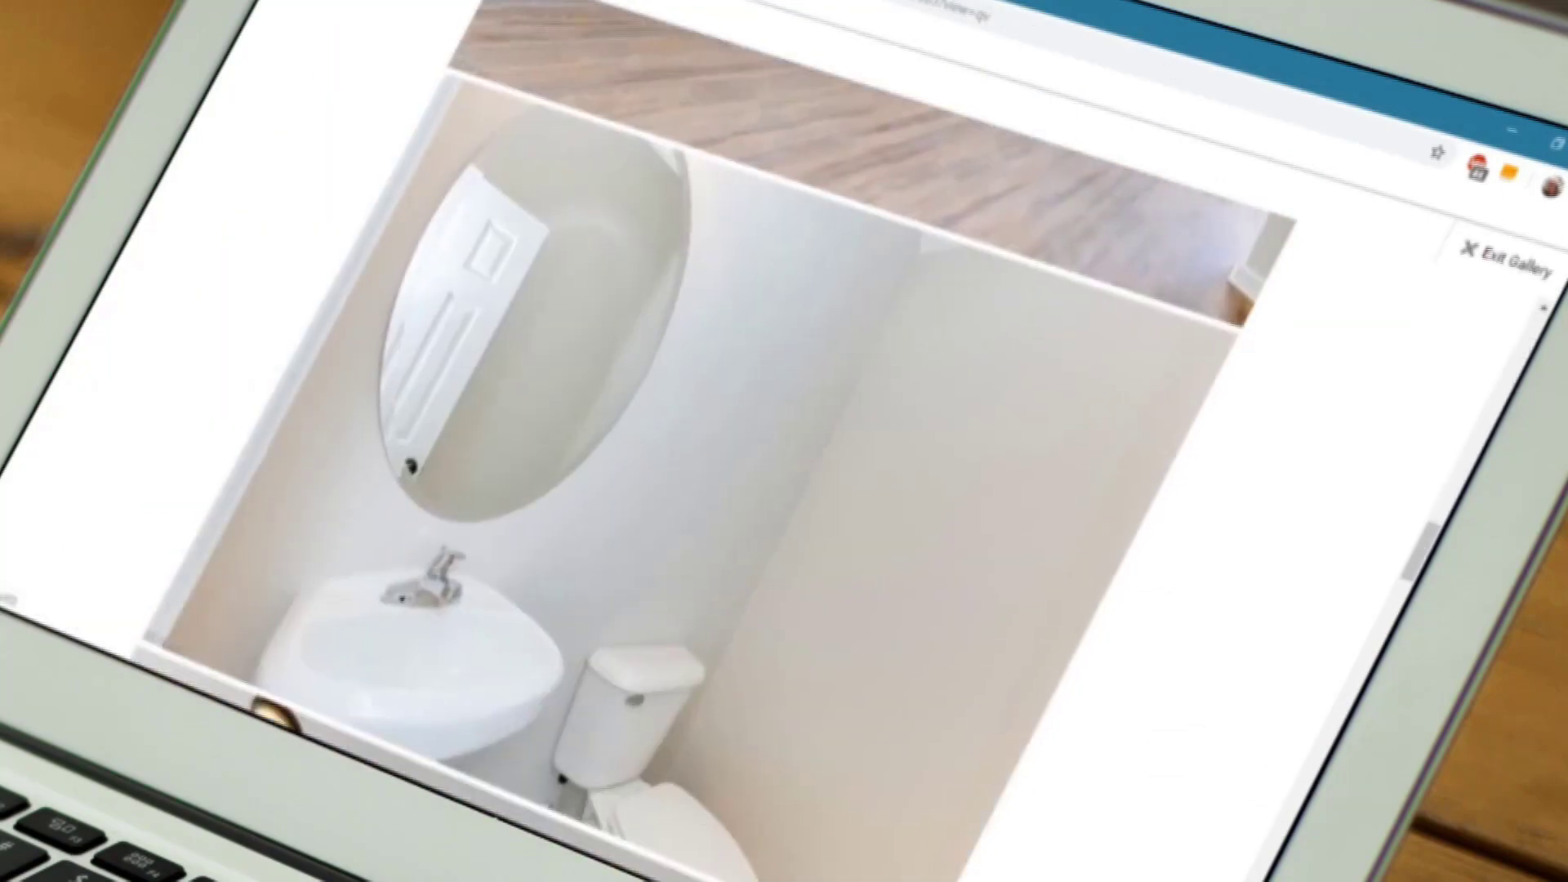
key(Escape)
scroll(735, 441, down, 5)
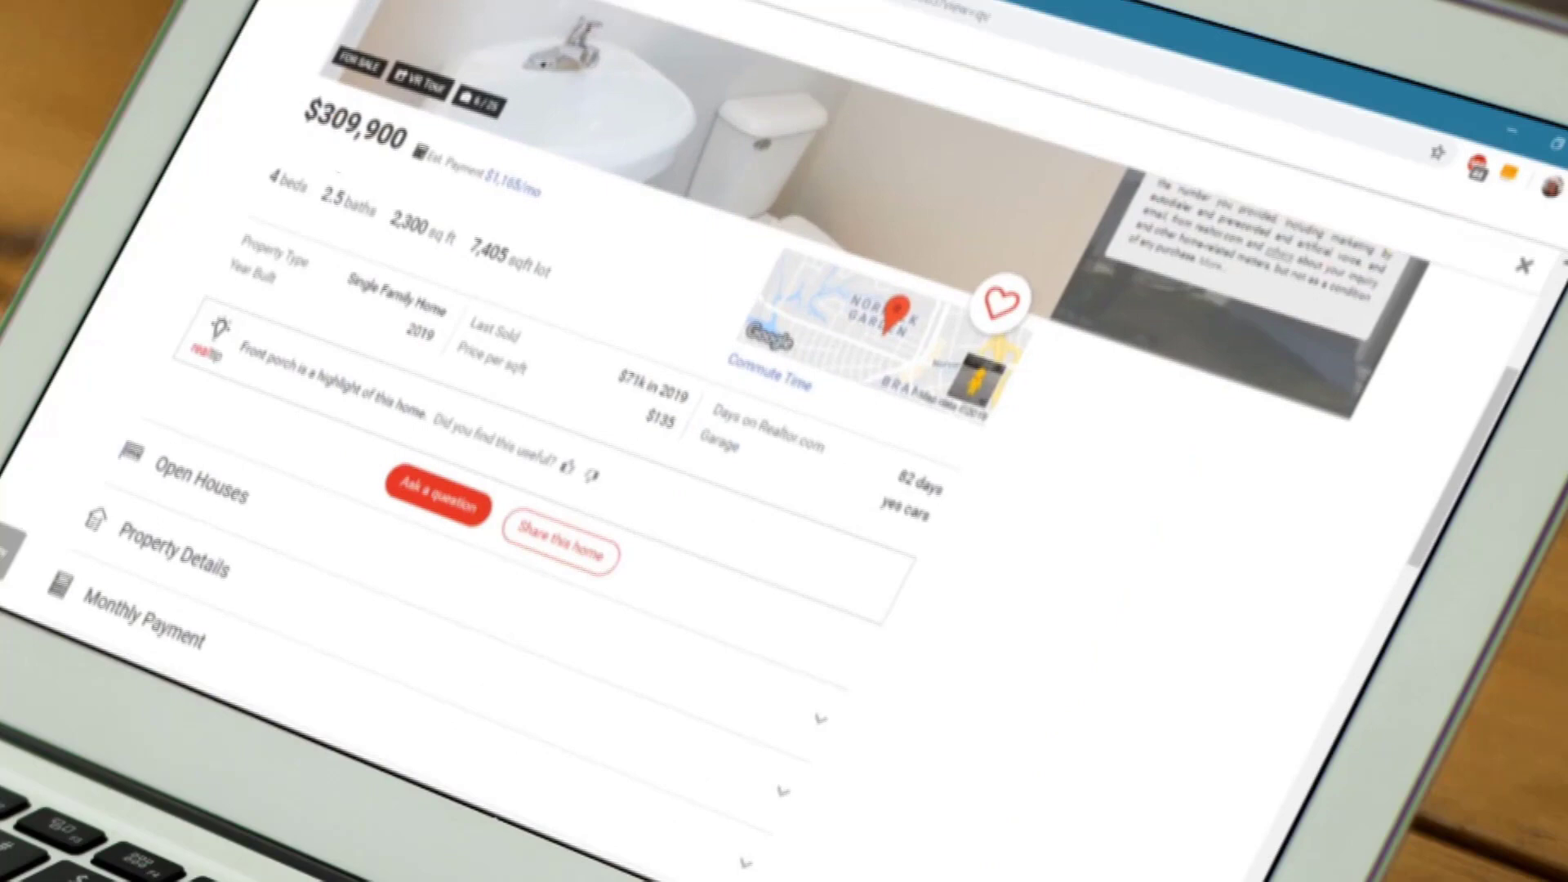
scroll(735, 441, down, 5)
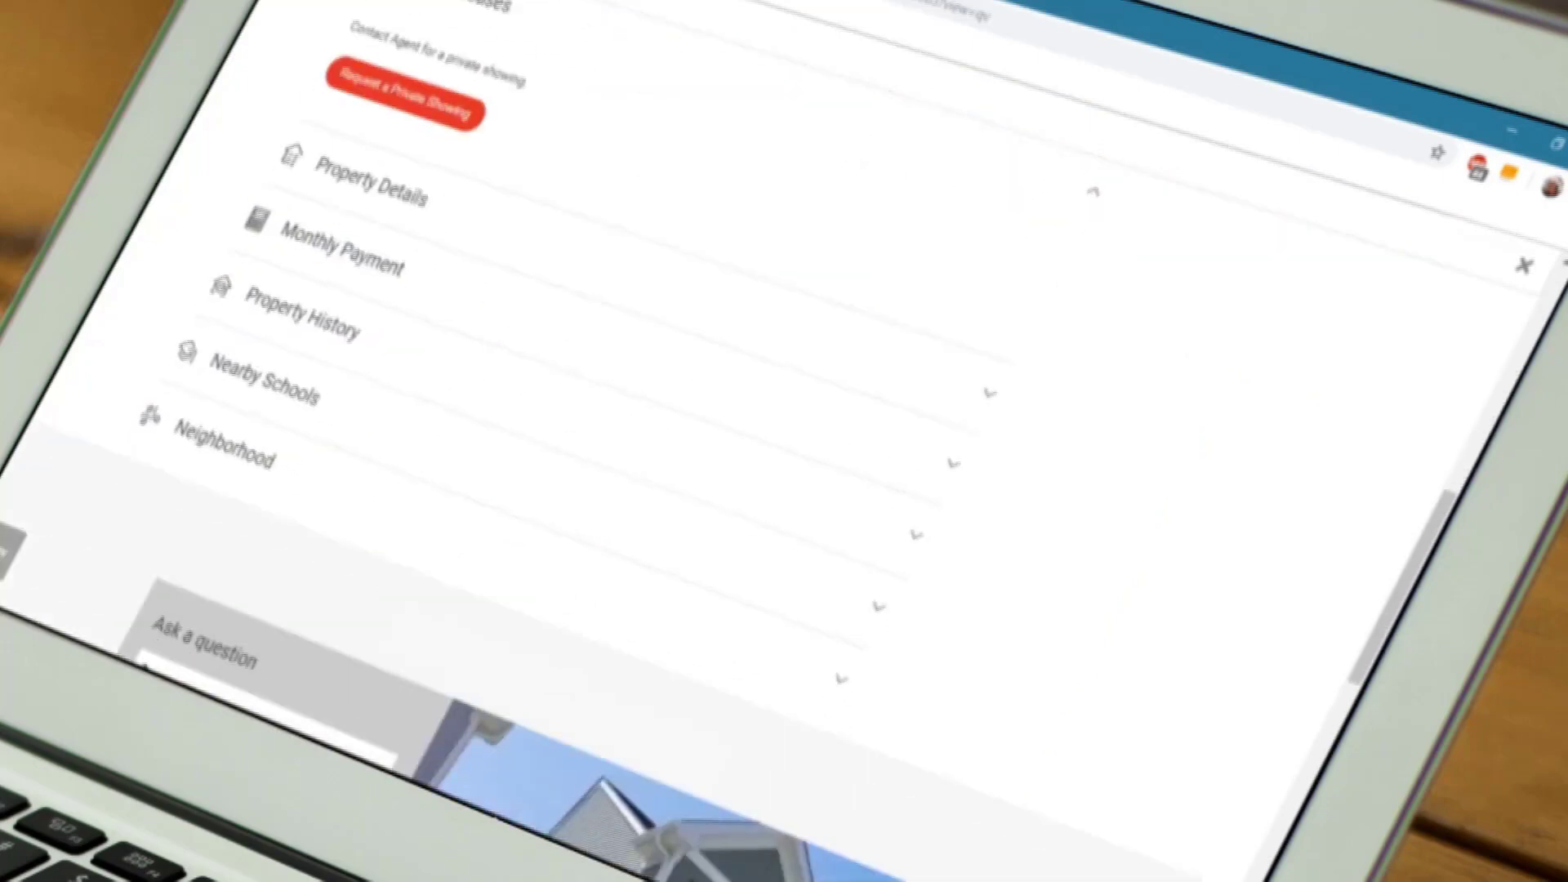
scroll(735, 441, up, 10)
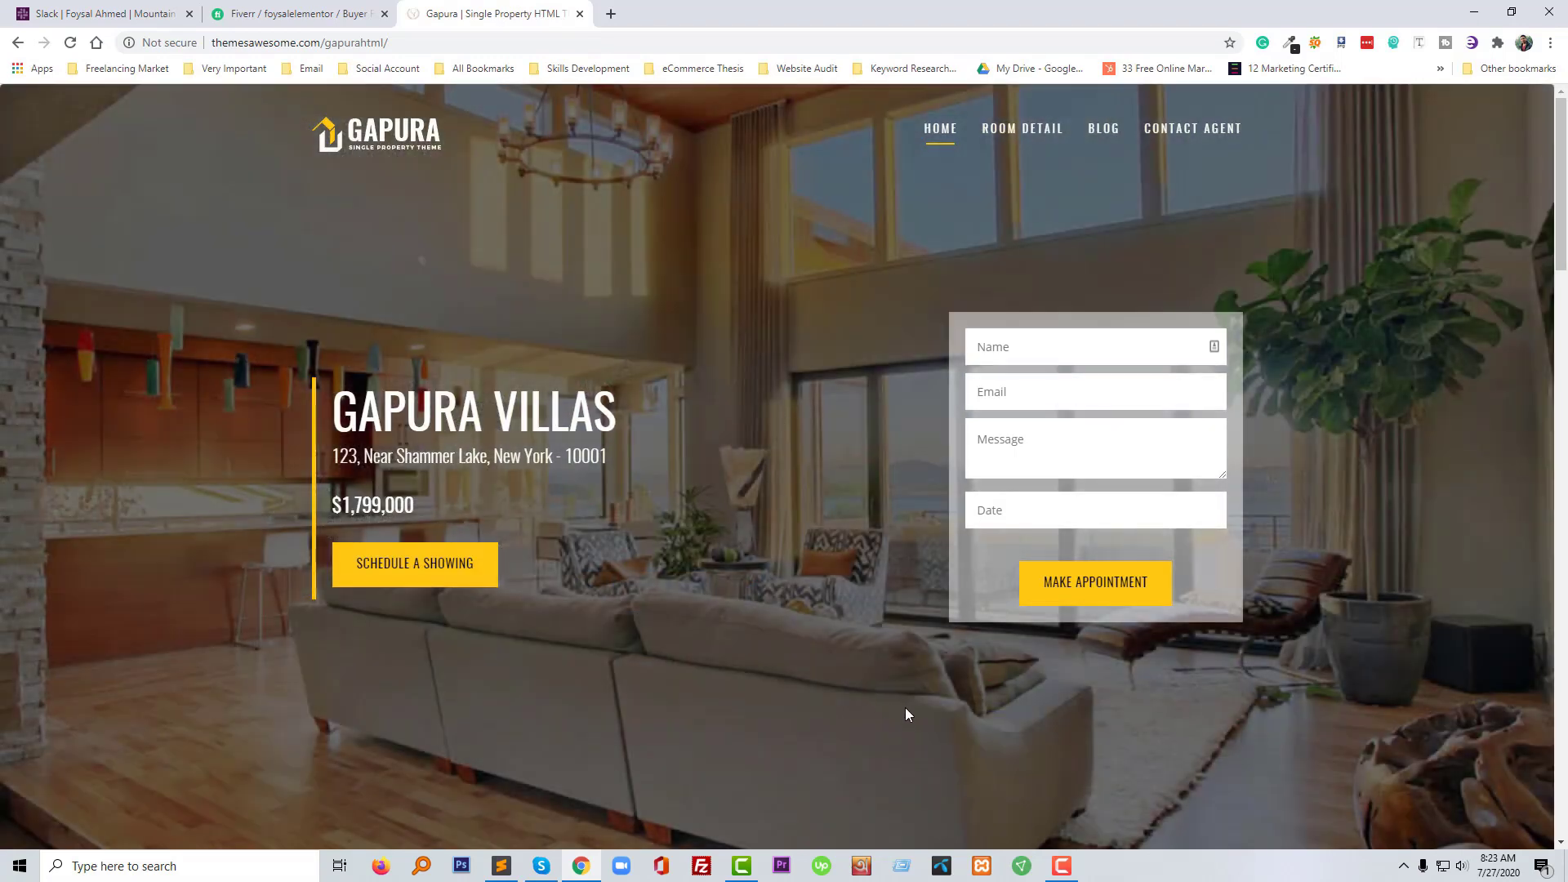
Switch to the XAMPP Control Panel, start the Apache and MySQL modules, and return to the browser
click(982, 867)
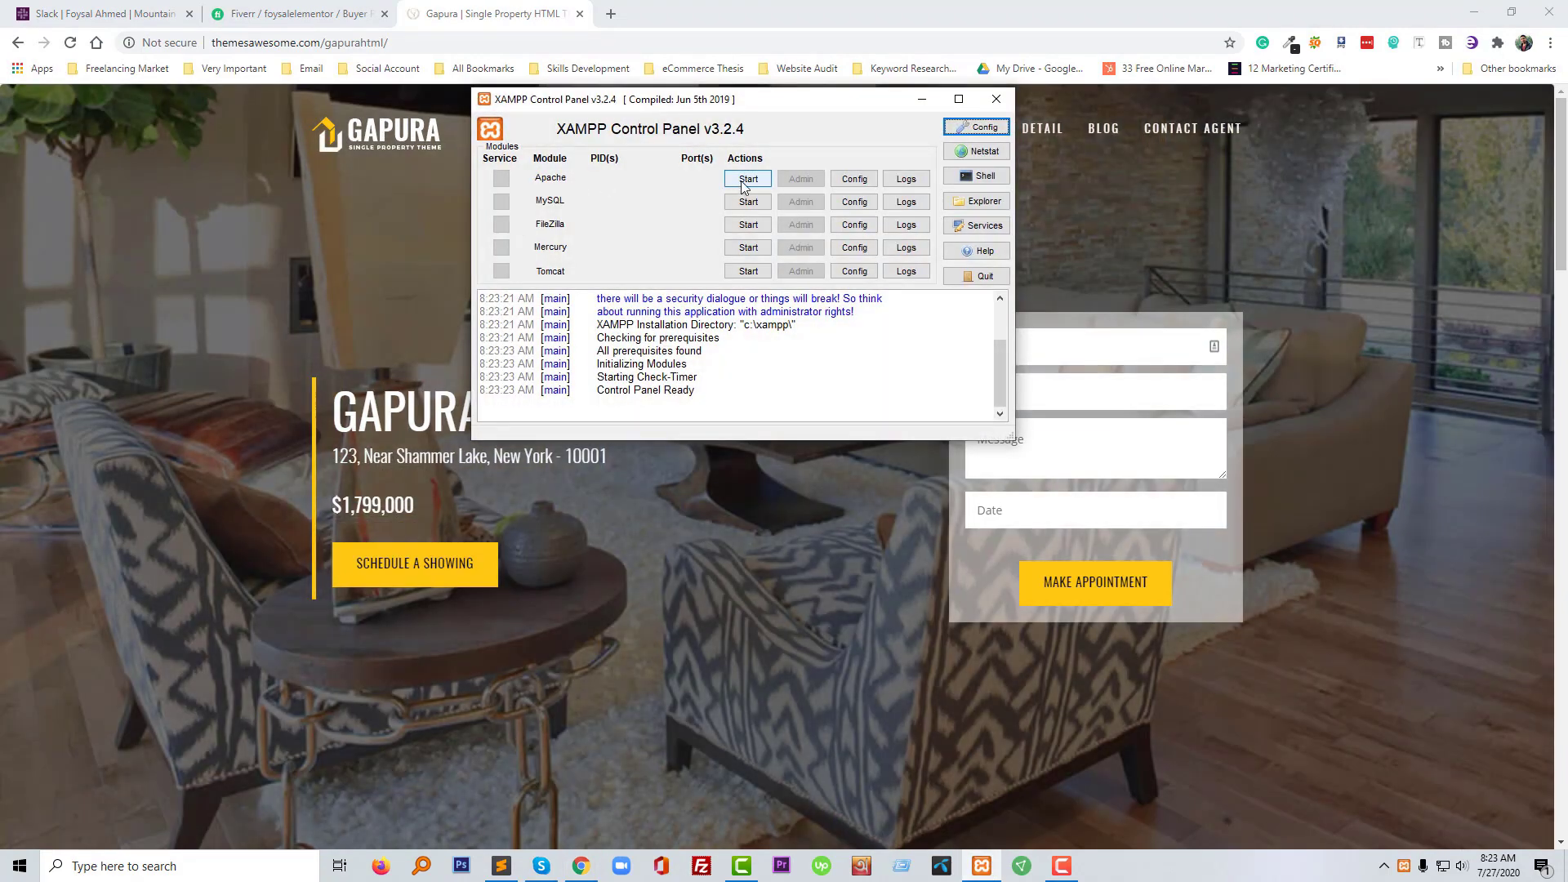
click(742, 180)
click(746, 202)
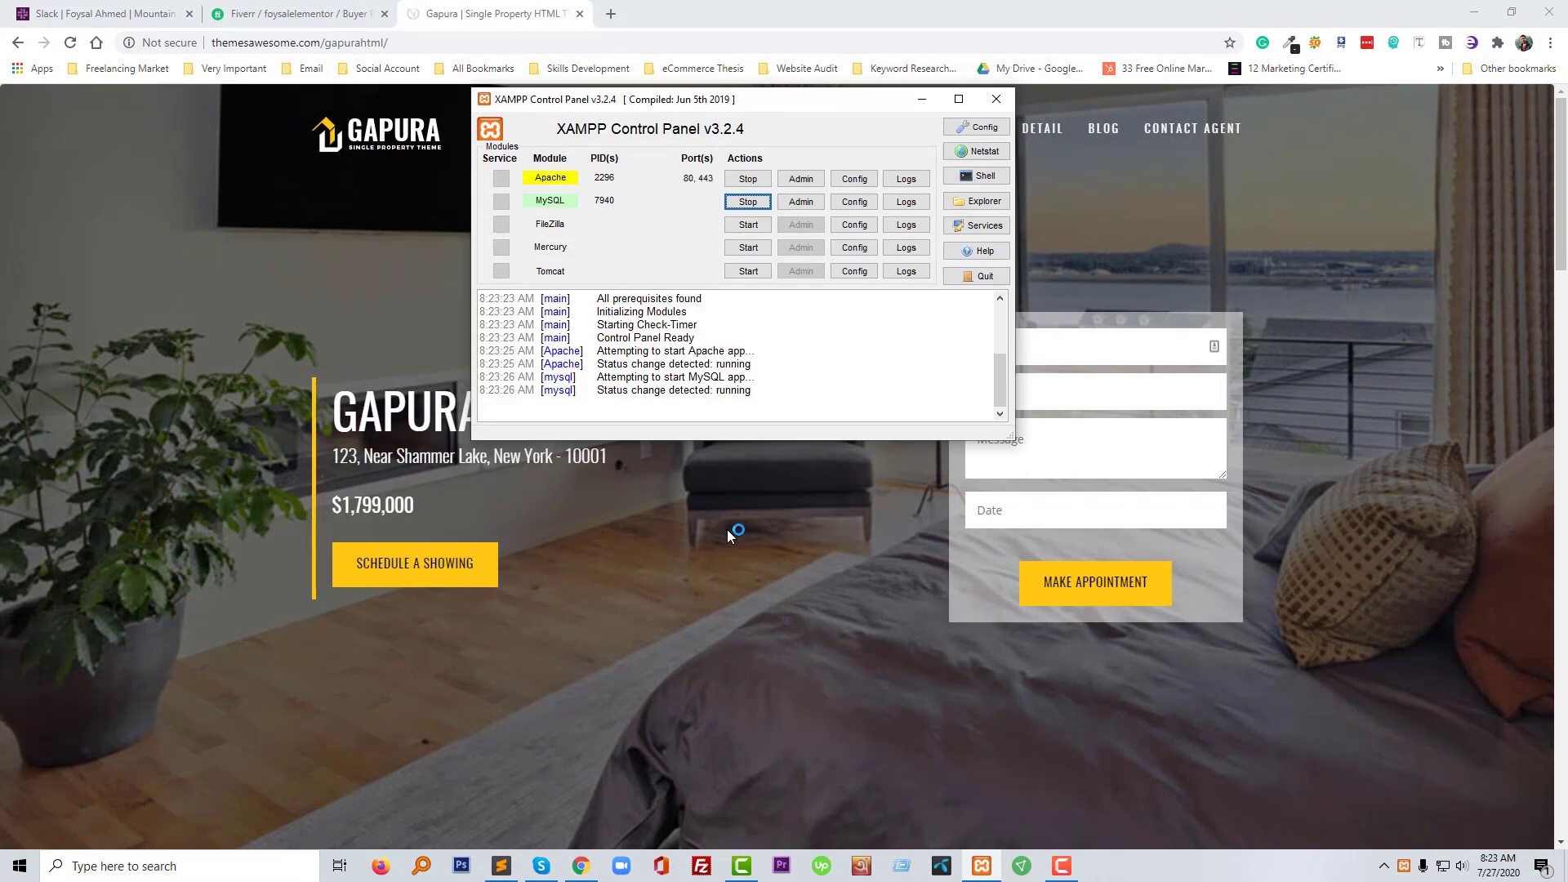
click(730, 536)
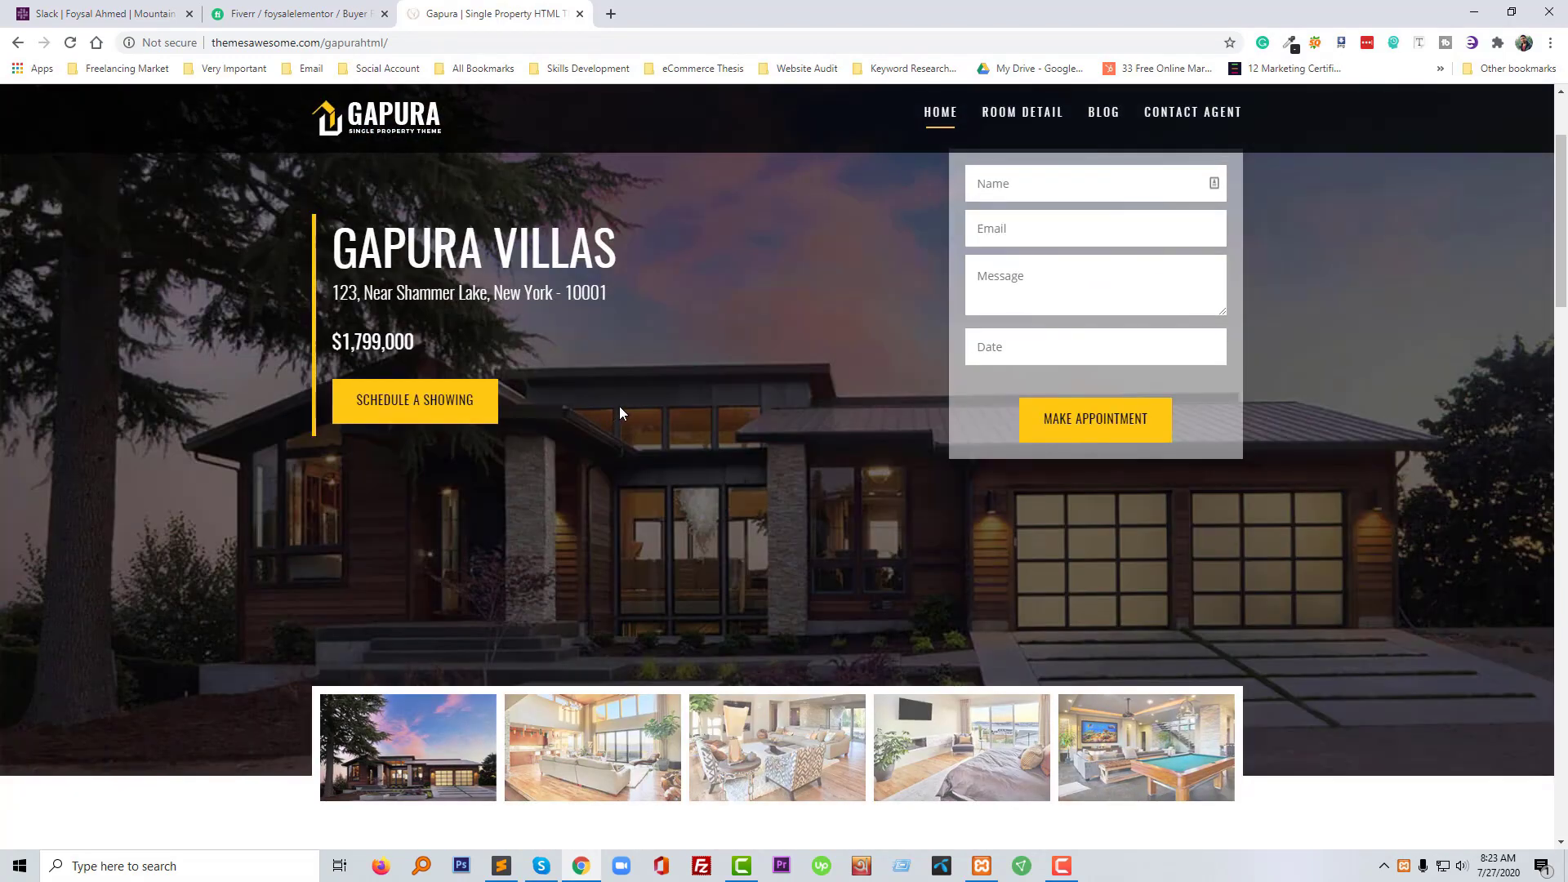
Examine the Gapura single property demo page, from the hero and property details to the facilities, room gallery and footer
scroll(620, 405, down, 5)
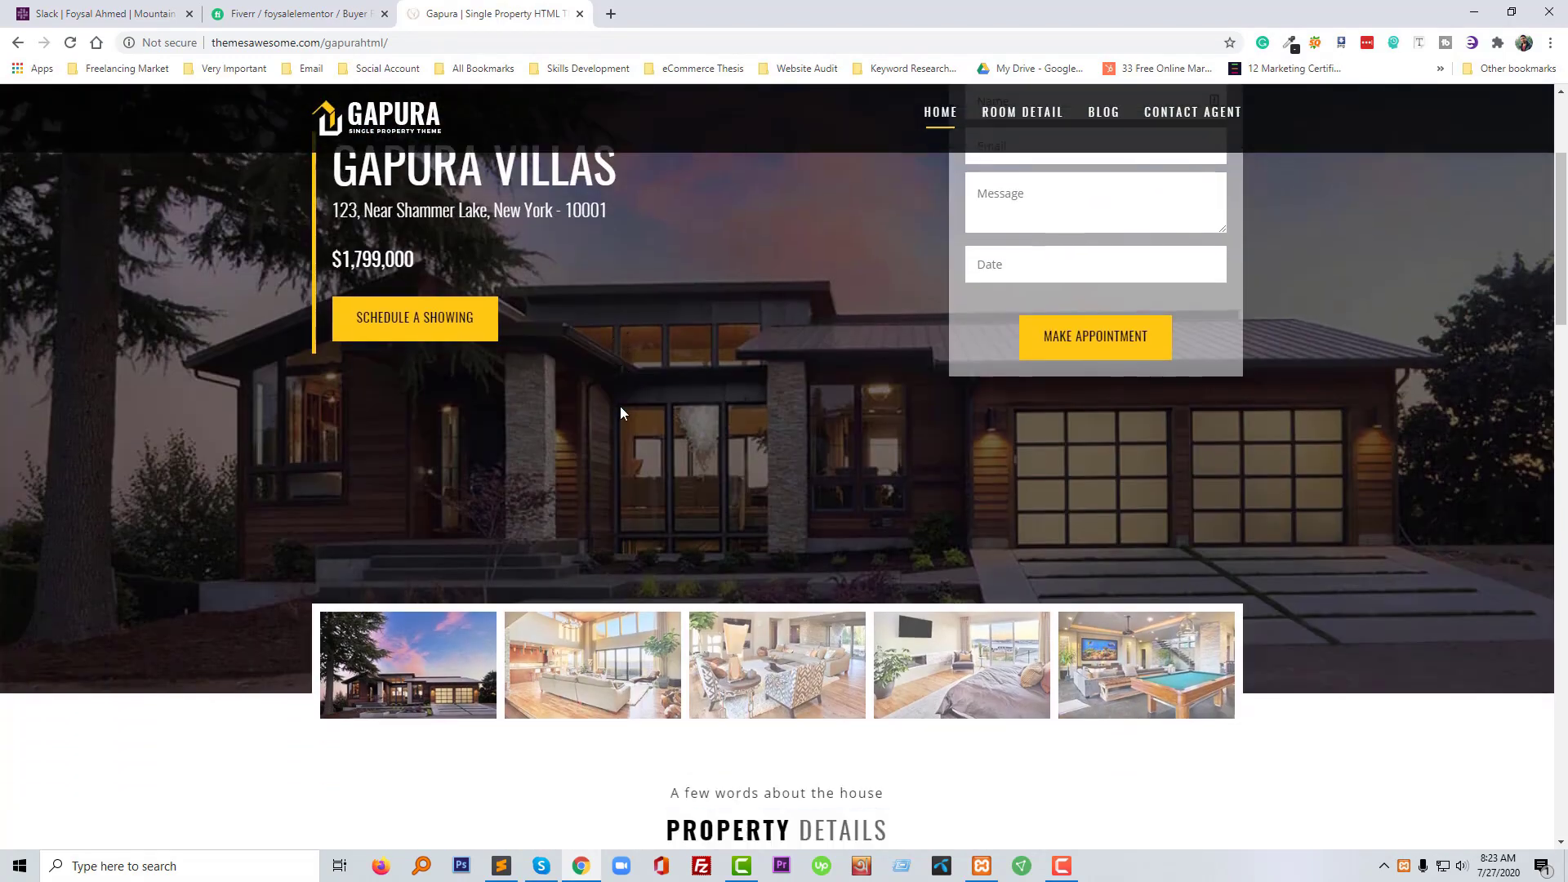
scroll(677, 418, down, 5)
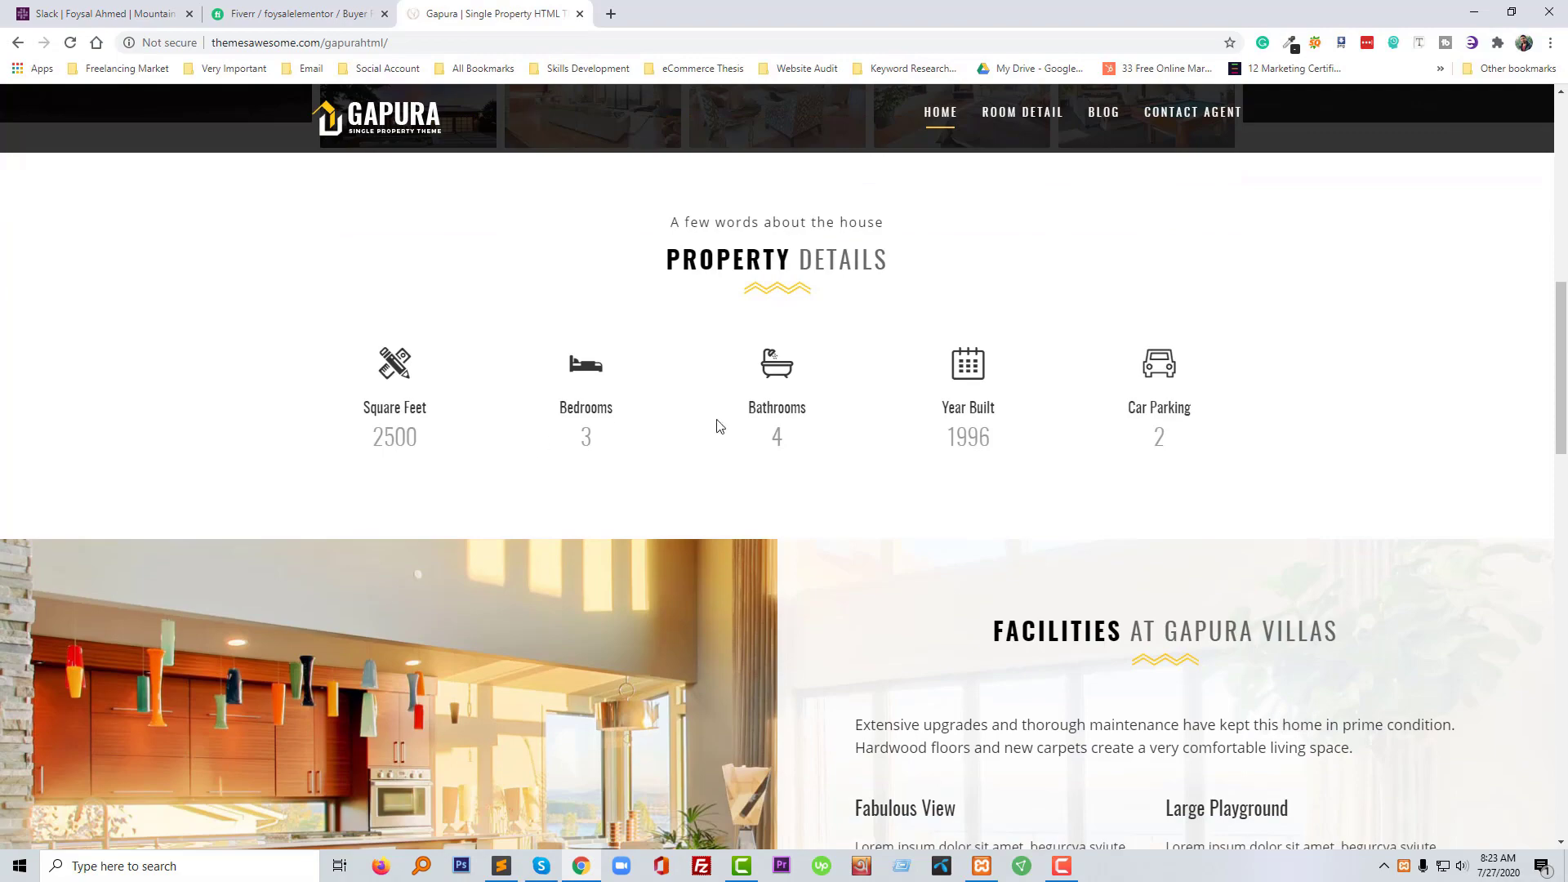
scroll(799, 438, down, 1)
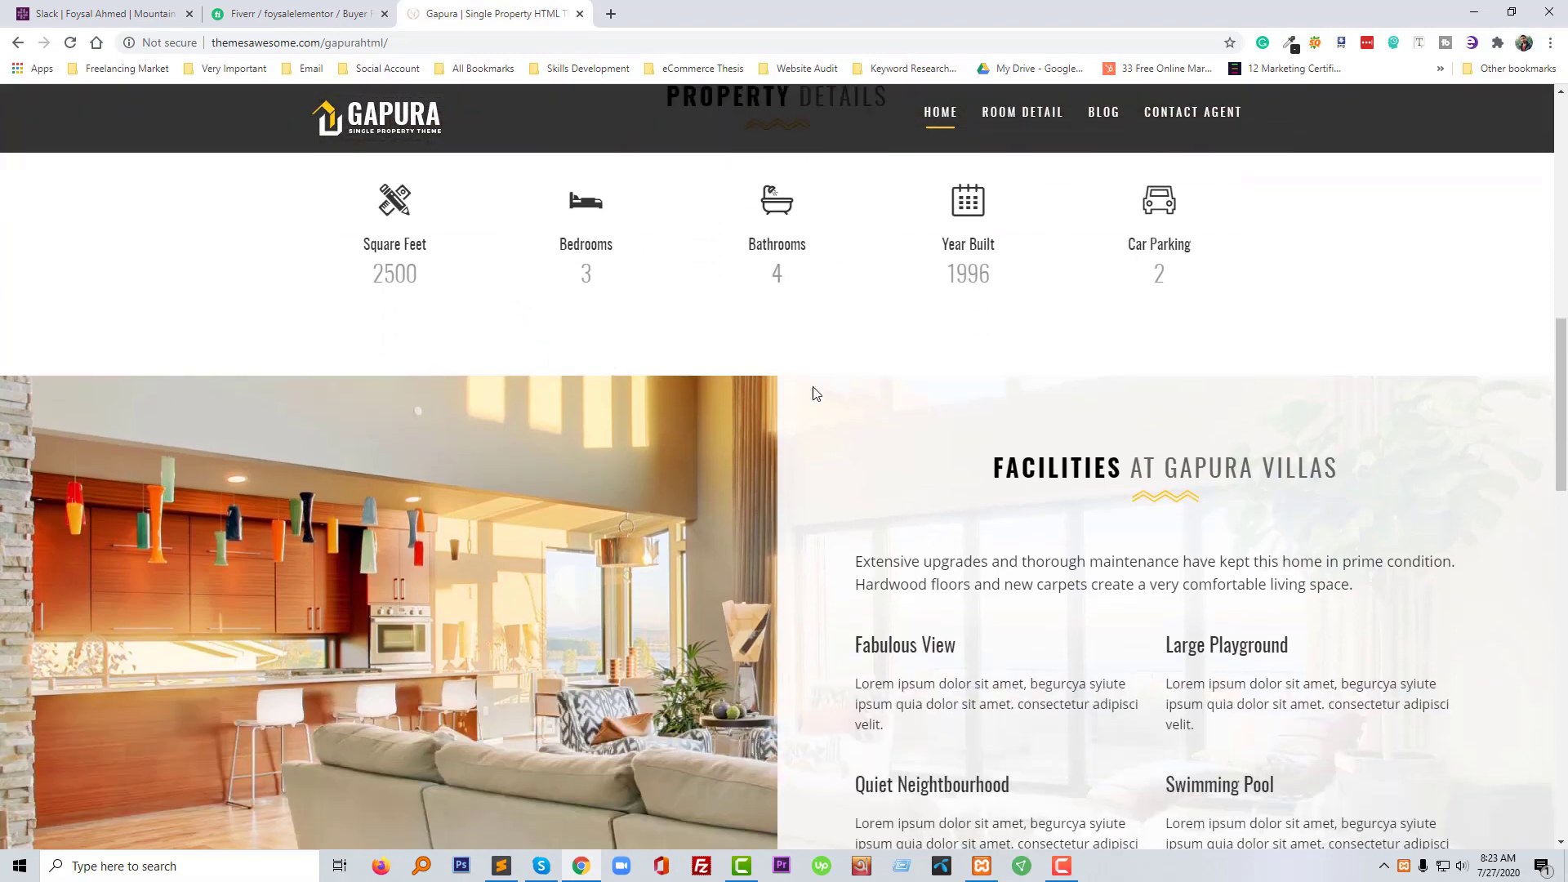
scroll(817, 408, down, 4)
scroll(858, 428, down, 9)
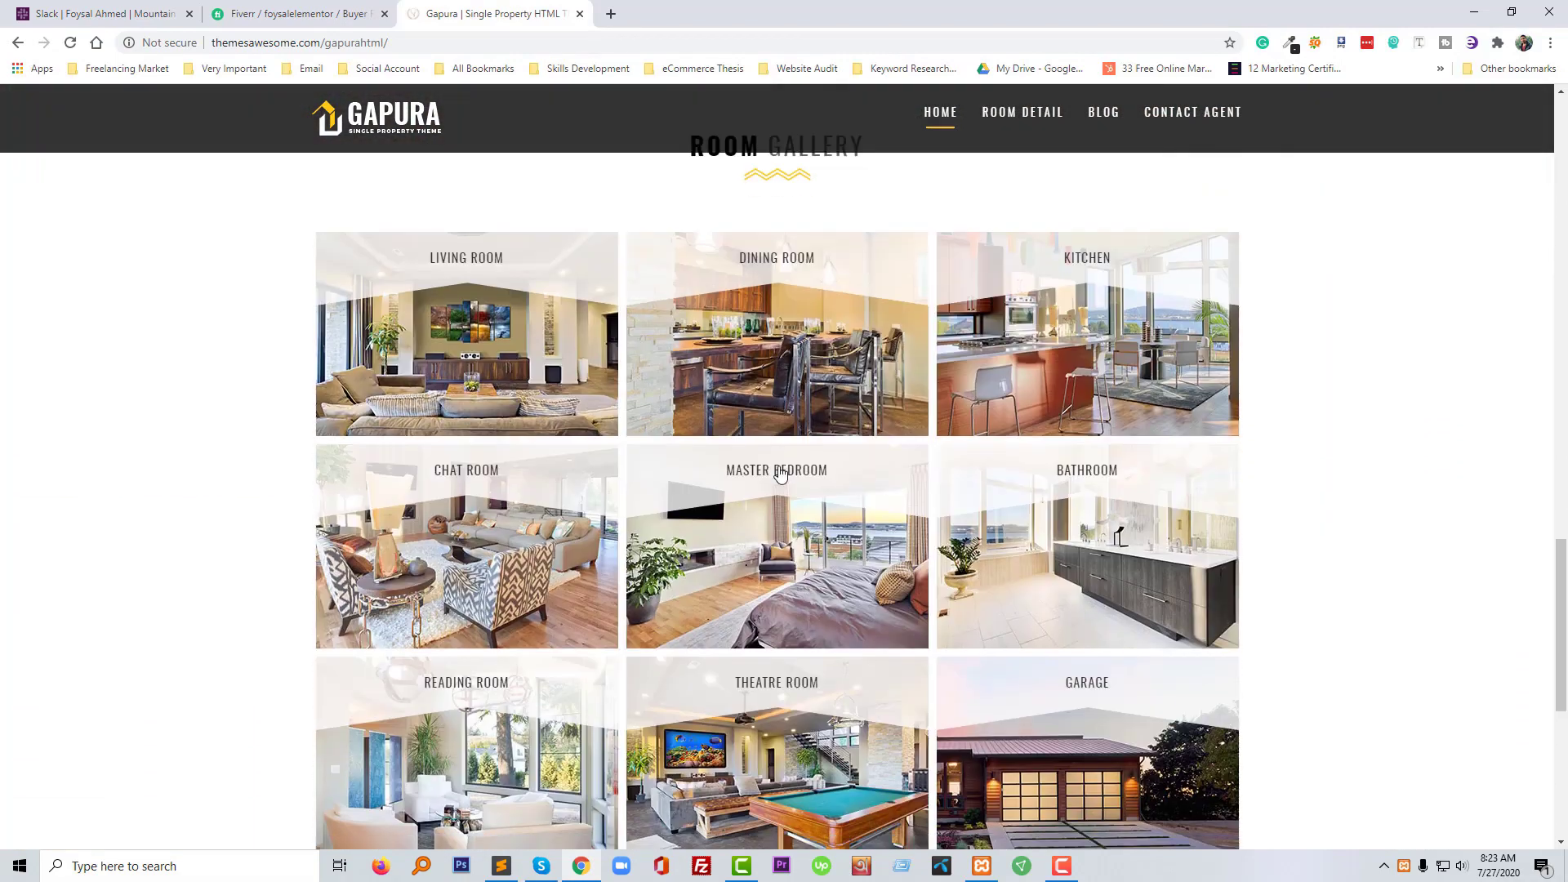
scroll(780, 474, down, 5)
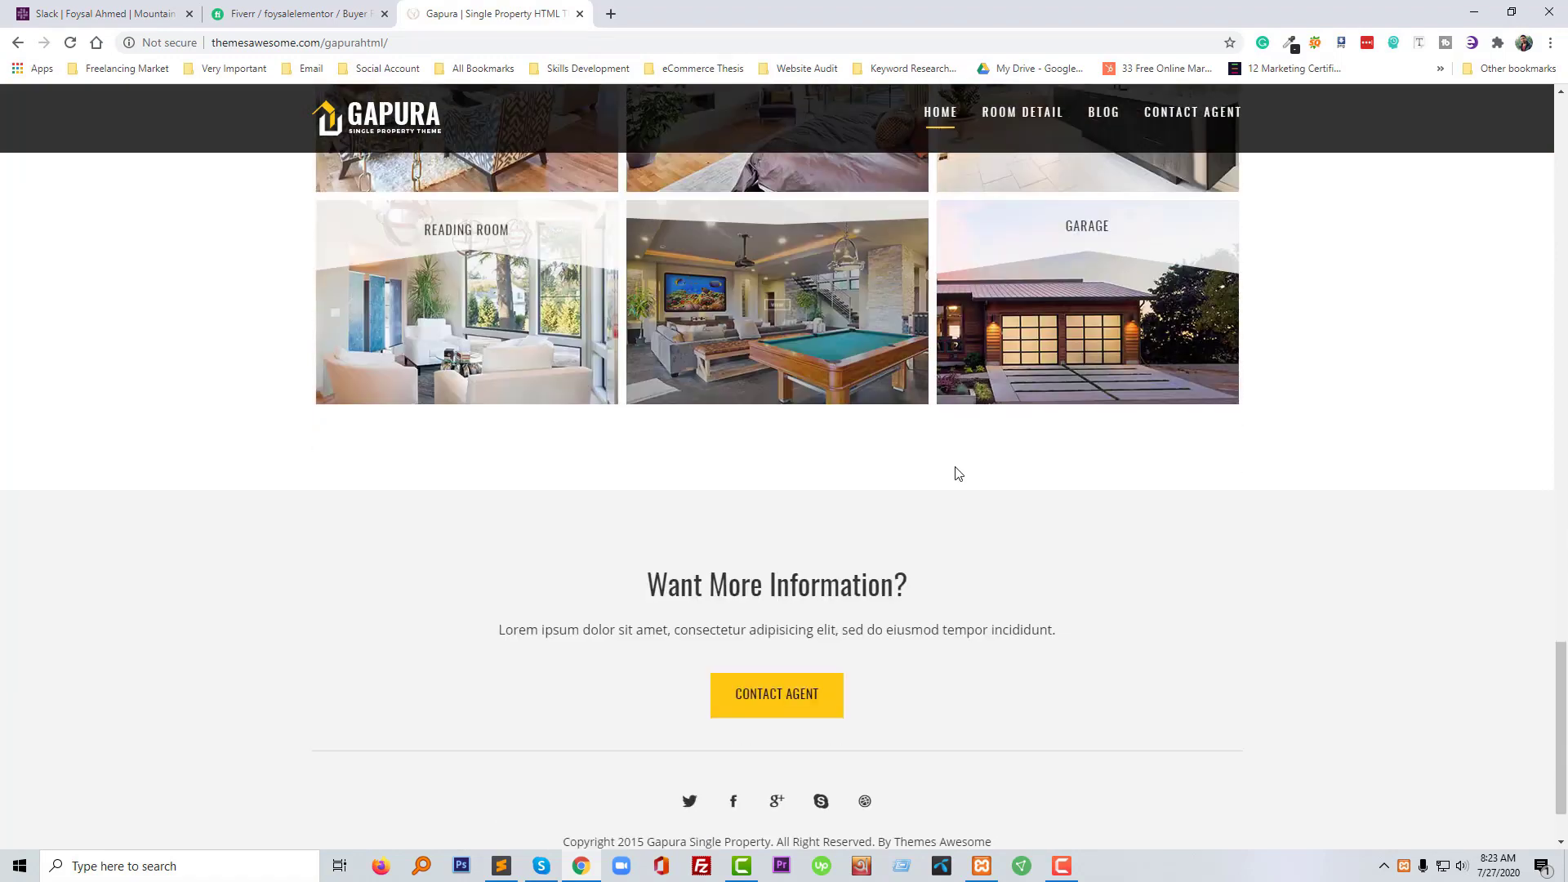
scroll(958, 474, down, 1)
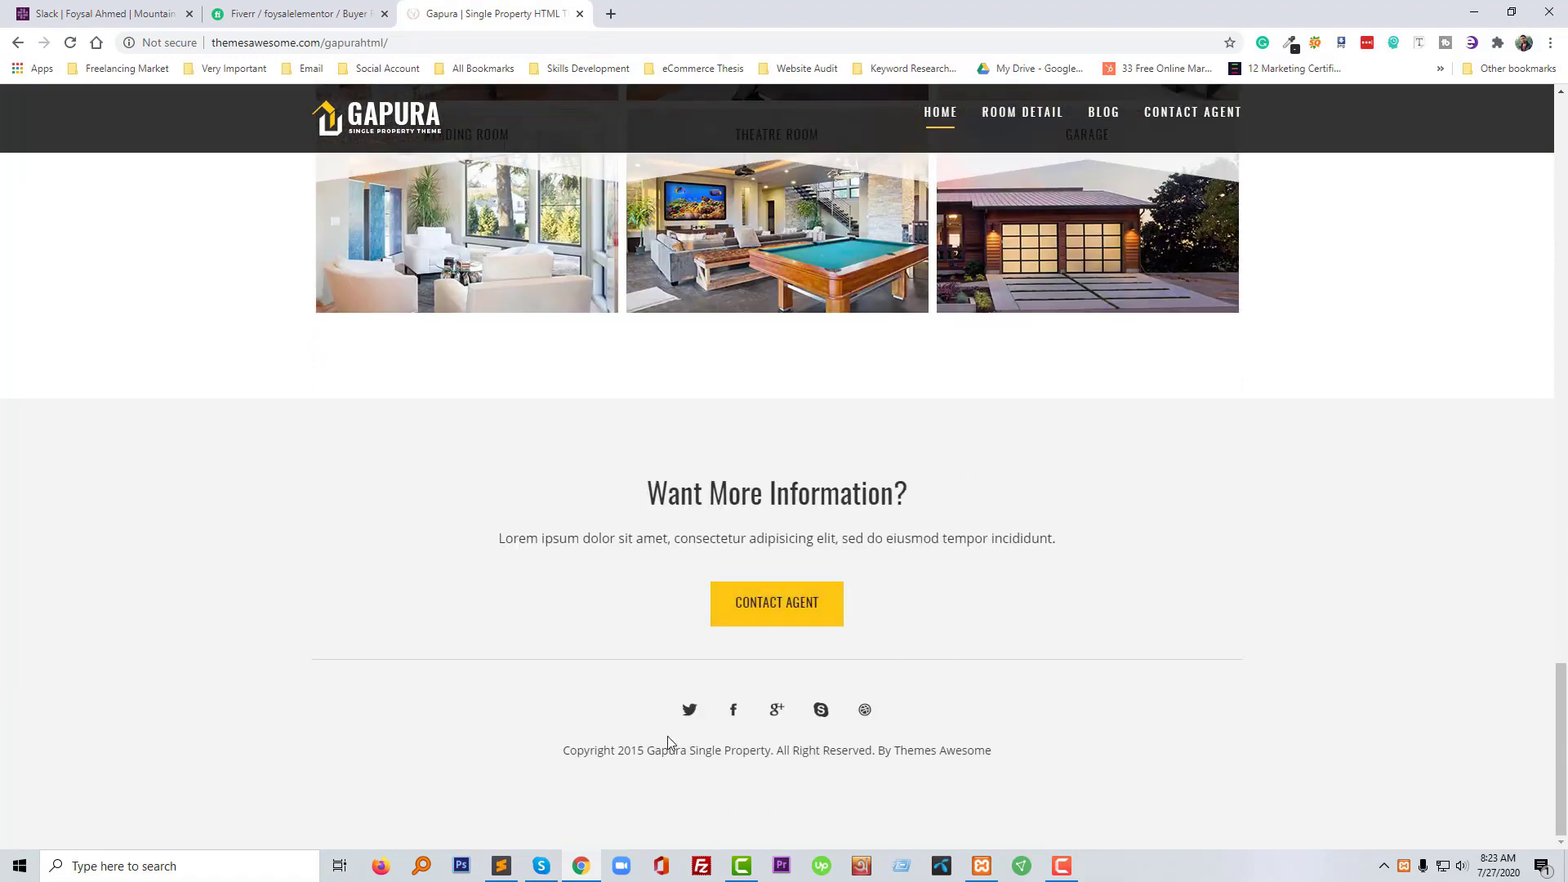
scroll(678, 740, up, 9)
scroll(710, 729, up, 15)
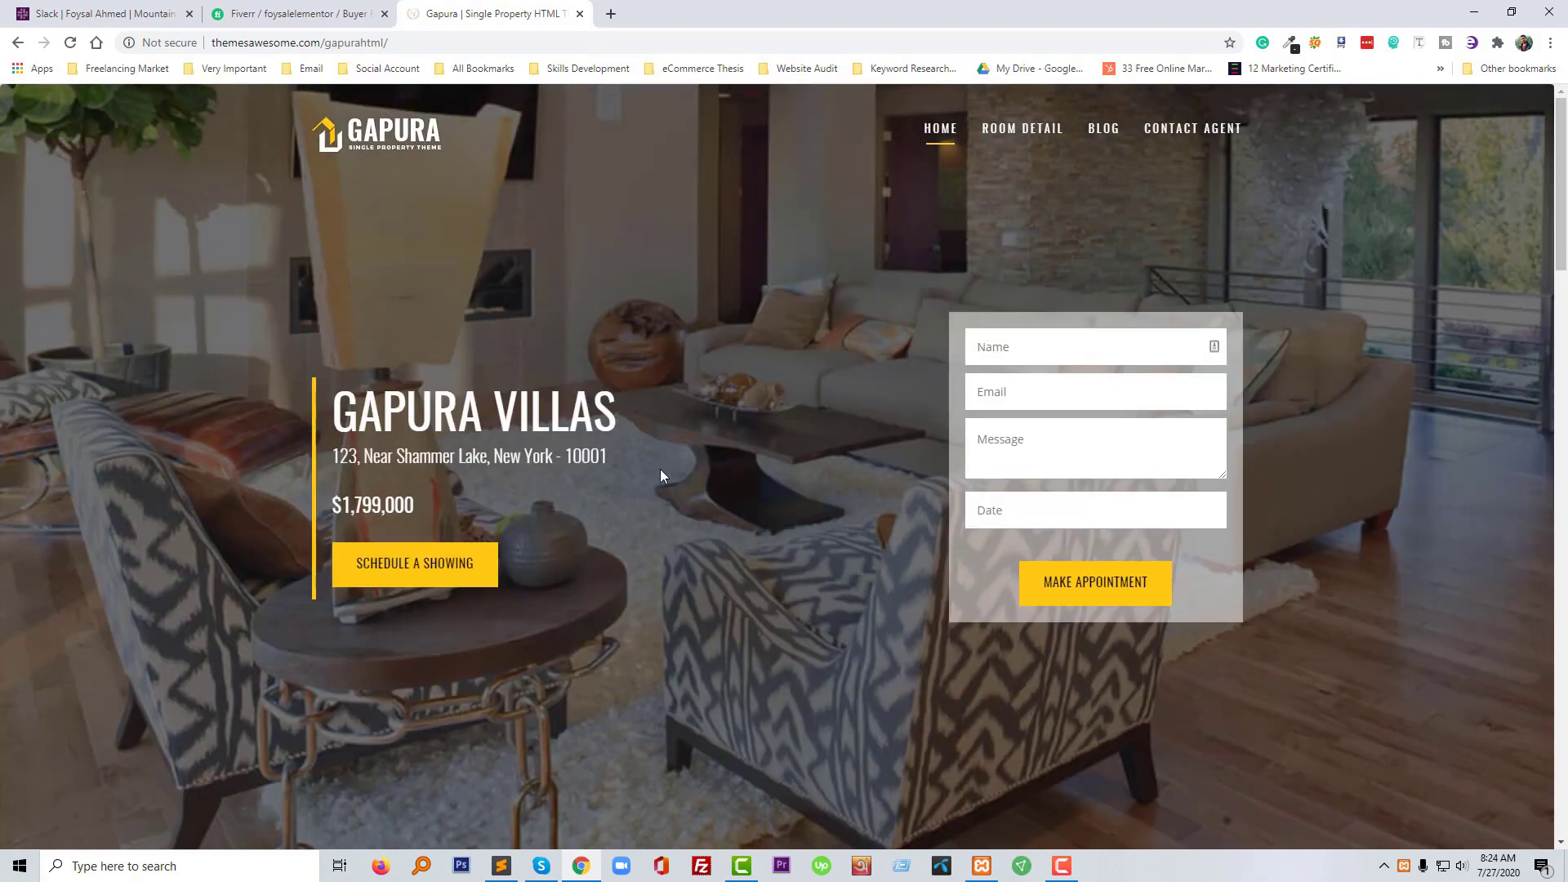
Open the wp-admin of the local wpdev site in a new browser tab and log in with the saved credentials
click(611, 15)
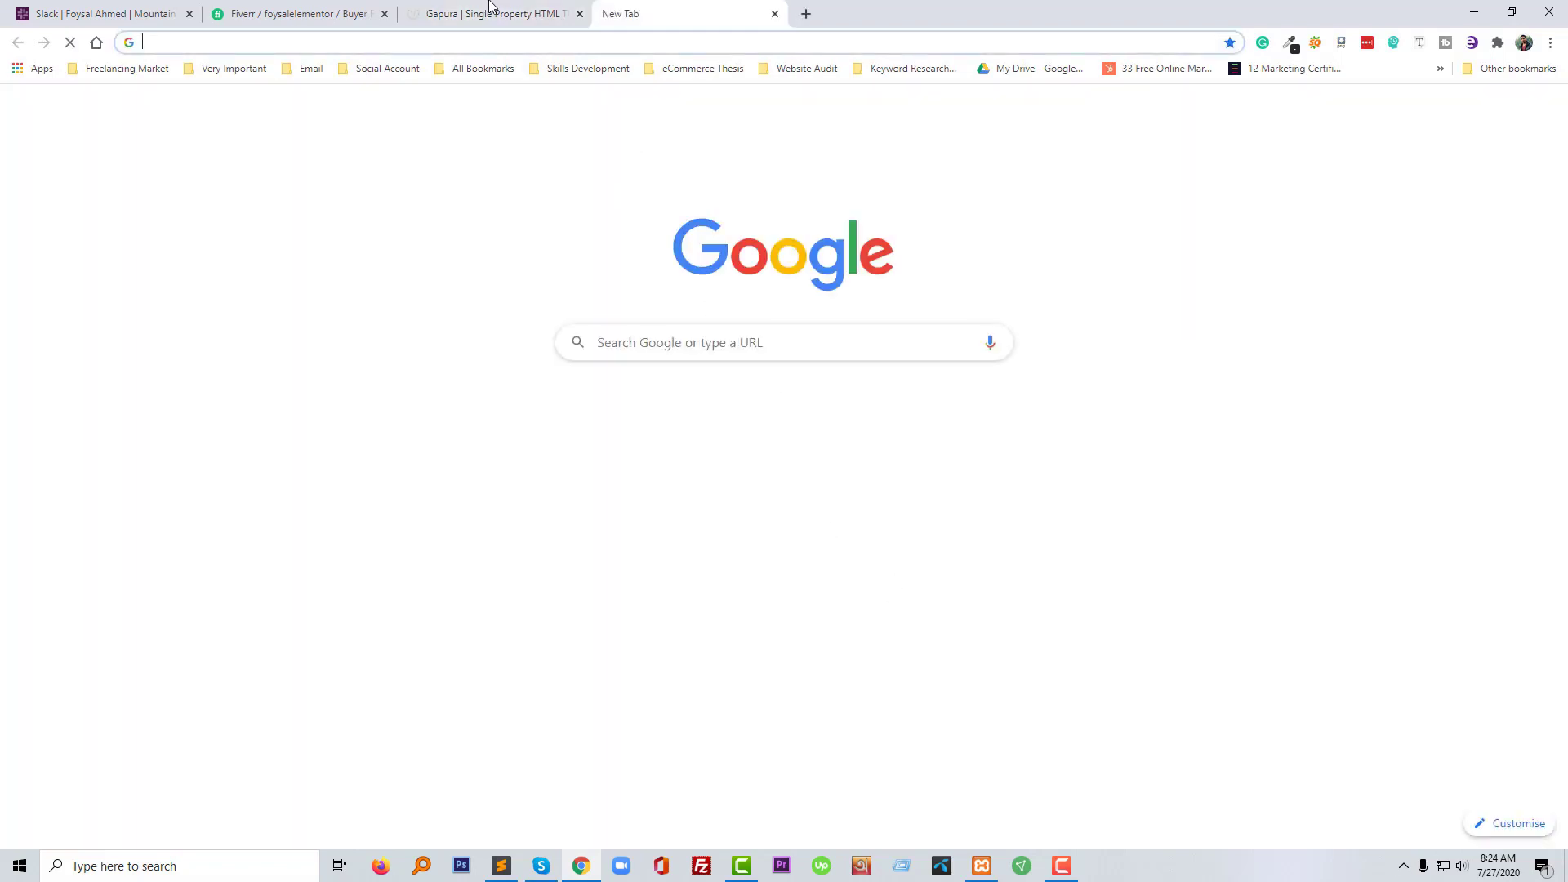
click(523, 43)
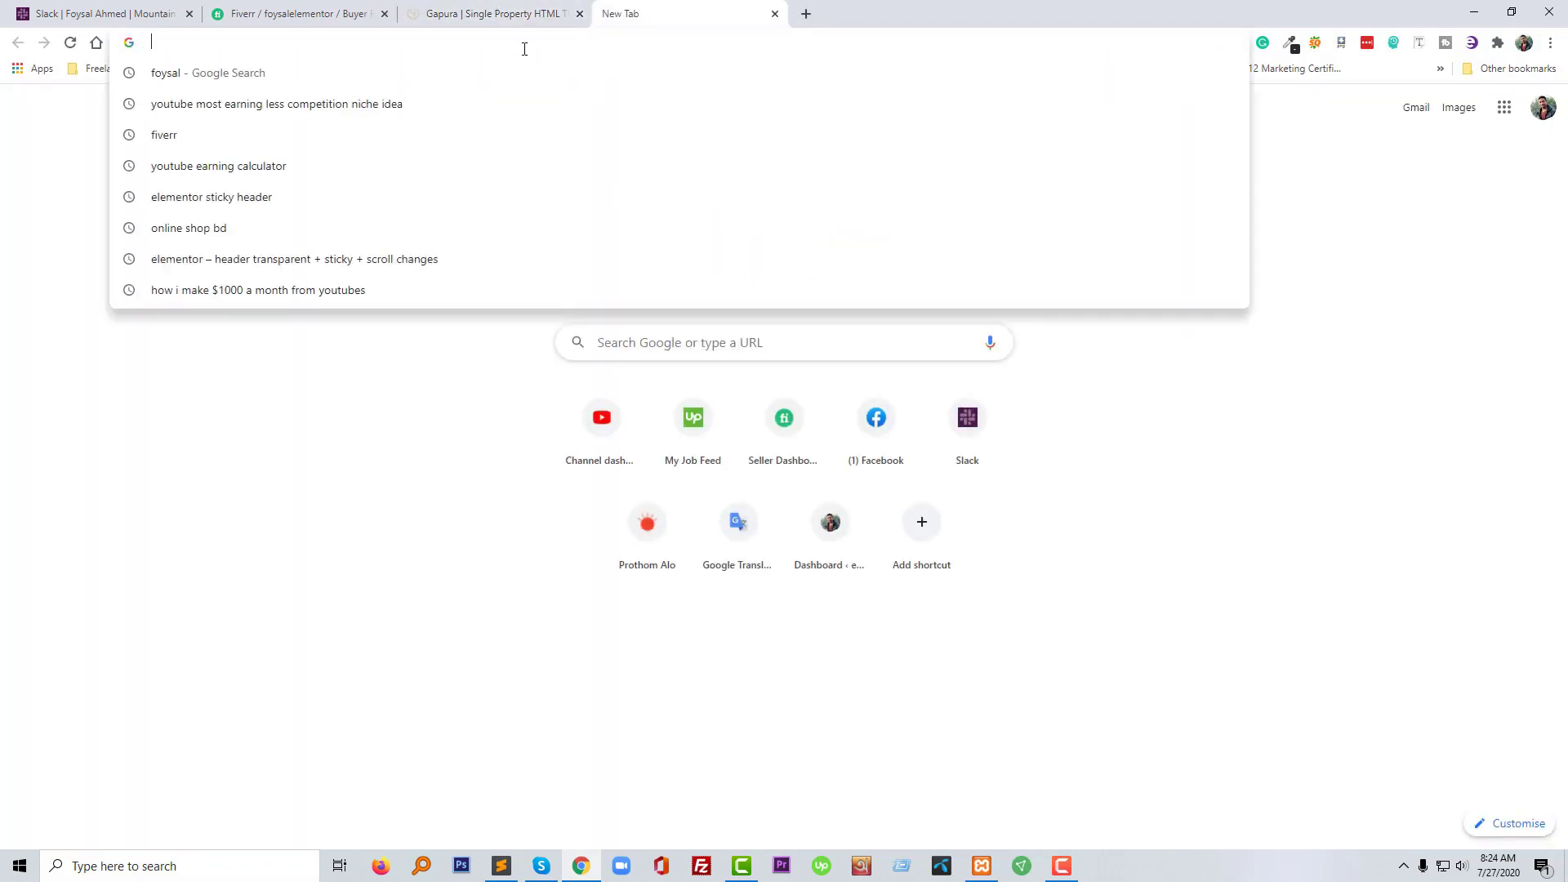
text(localhost/wpwork/)
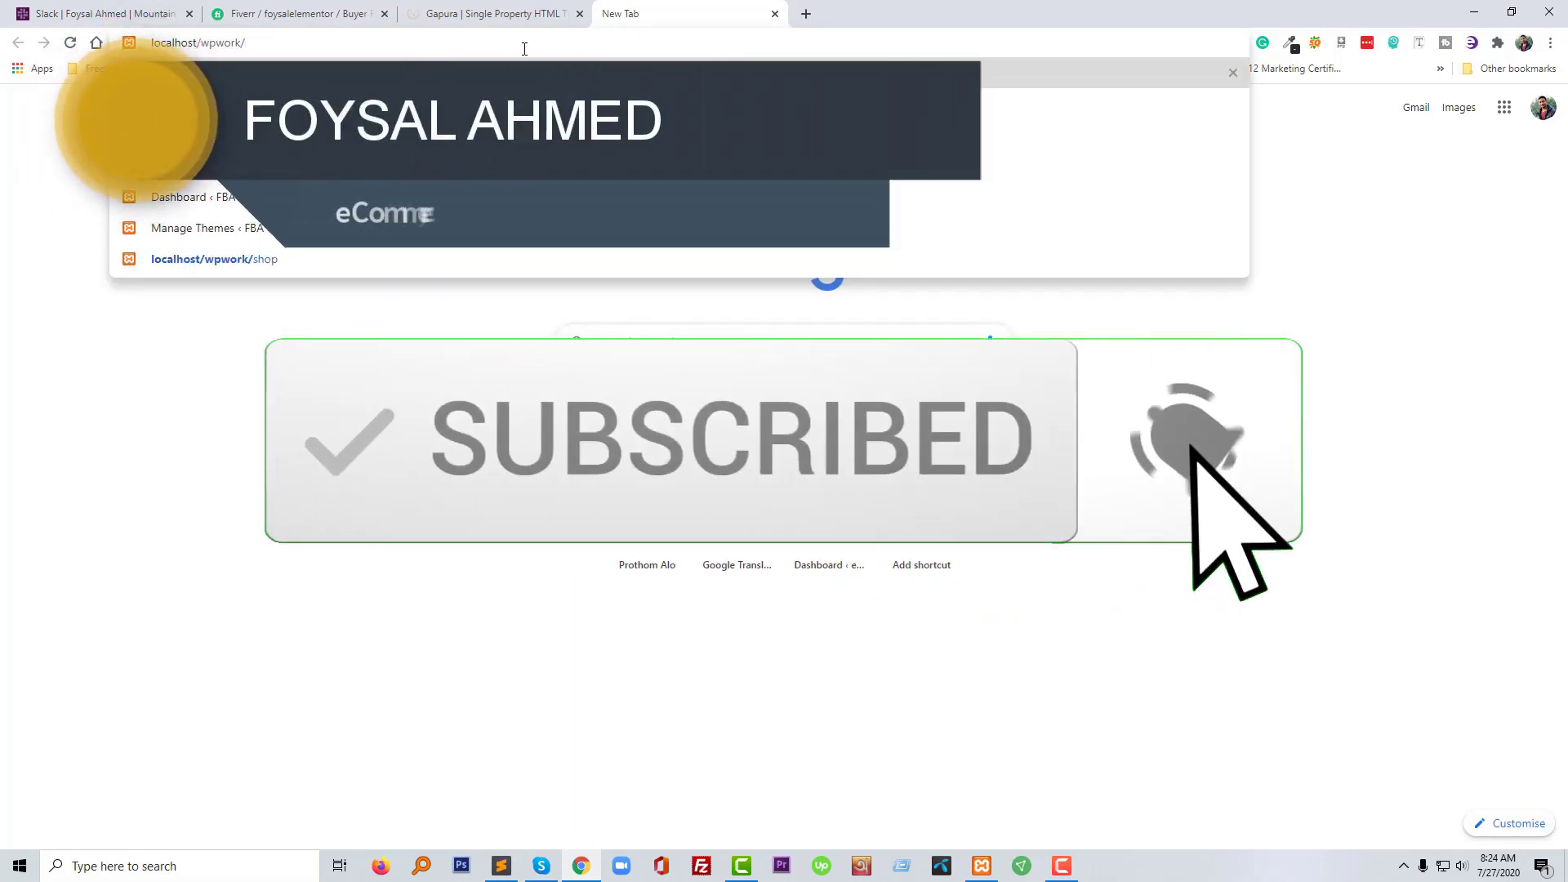
key(BackSpace)
key(BackSpace)
key(BackSpace)
key(BackSpace)
key(BackSpace)
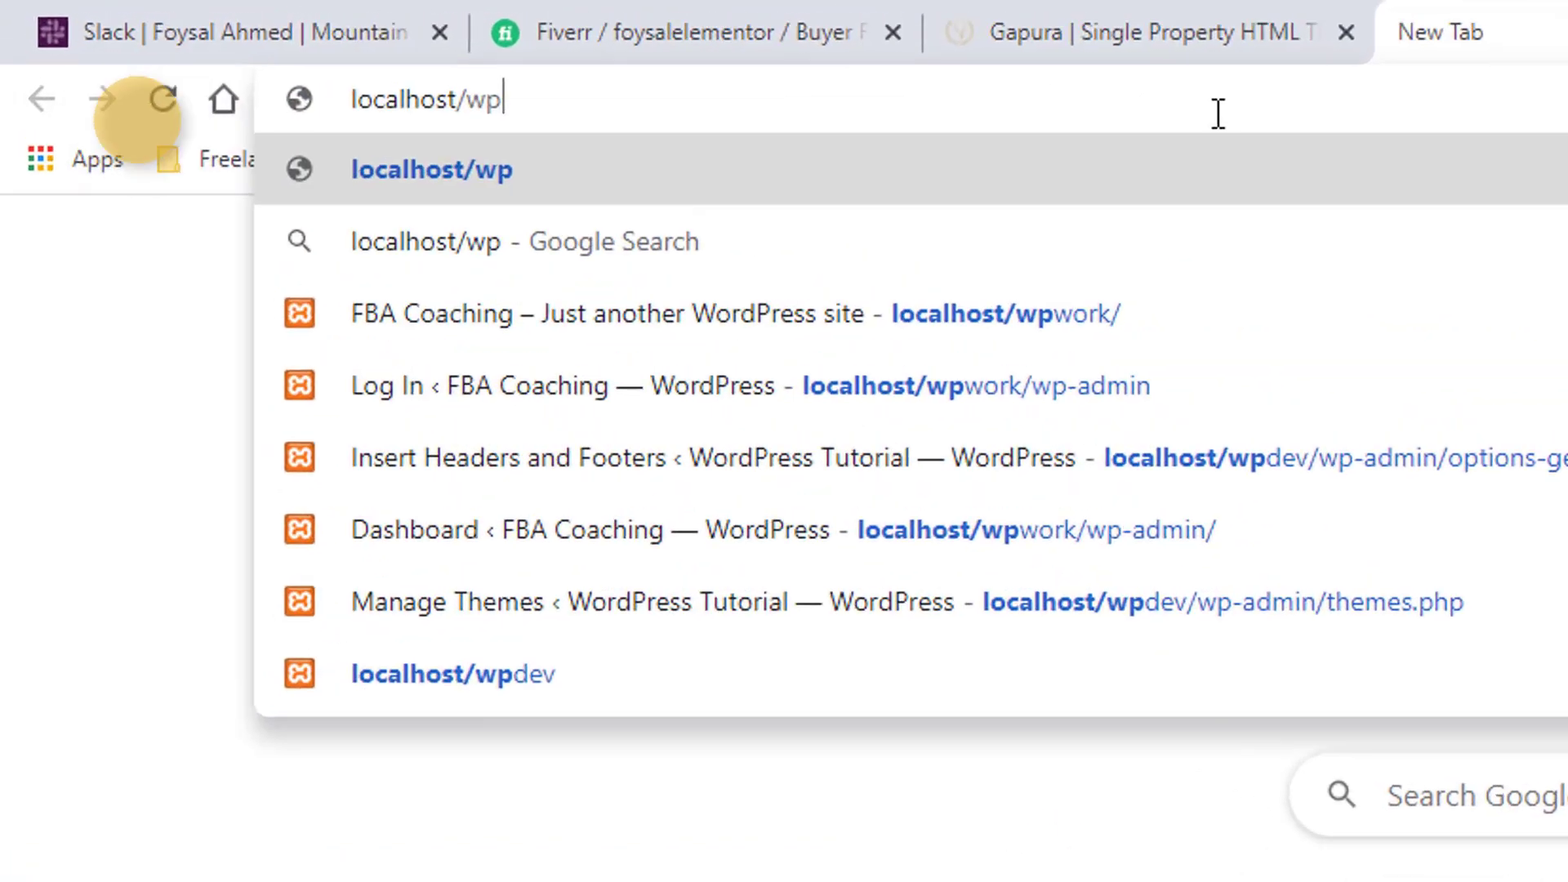
text(d)
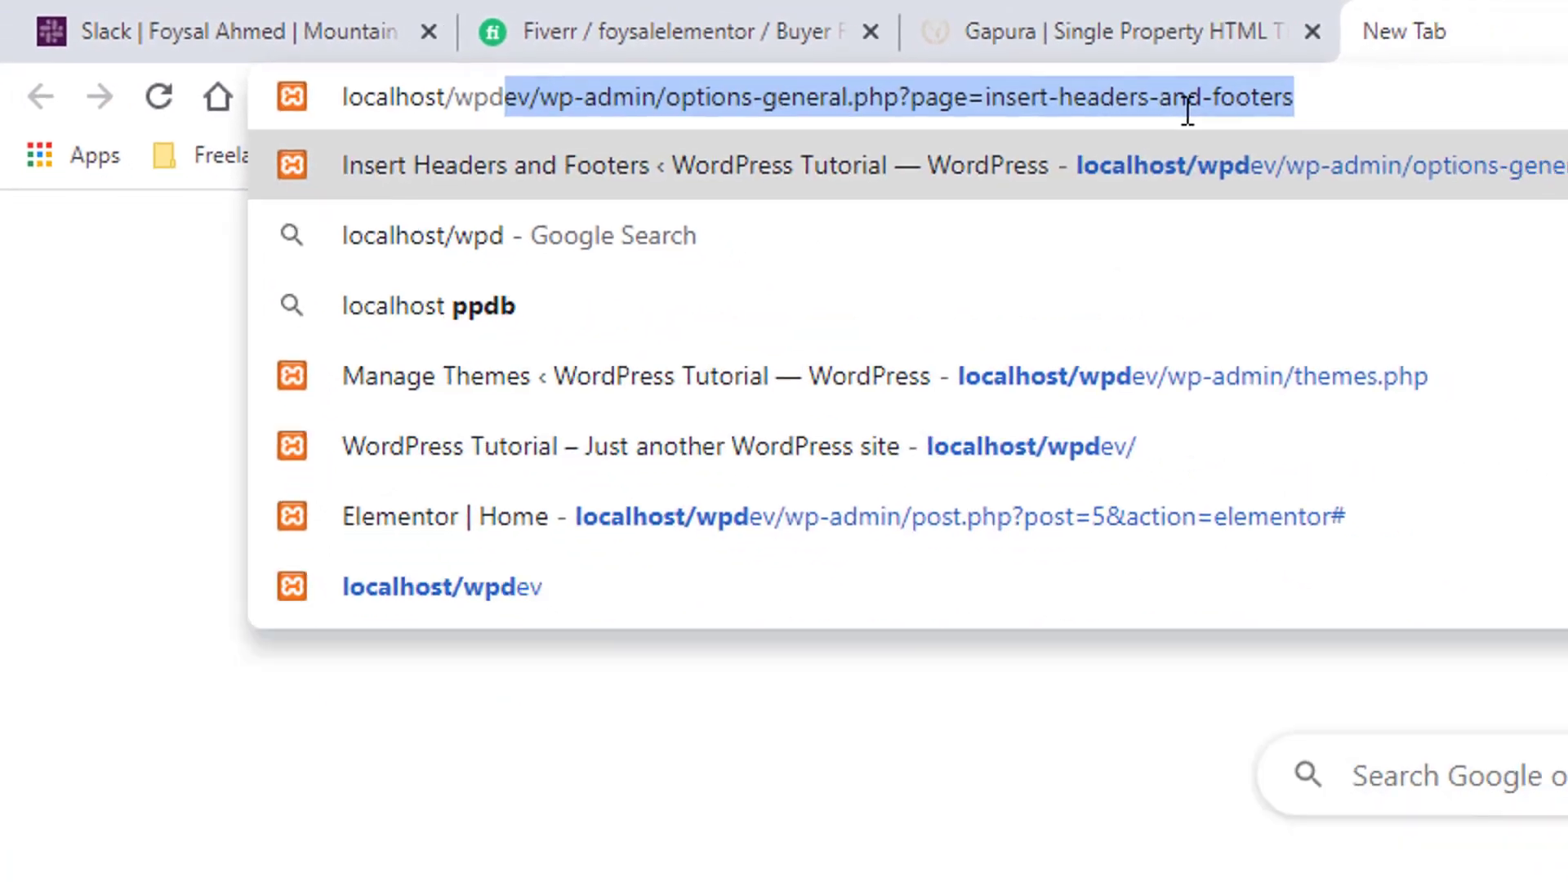
click(726, 737)
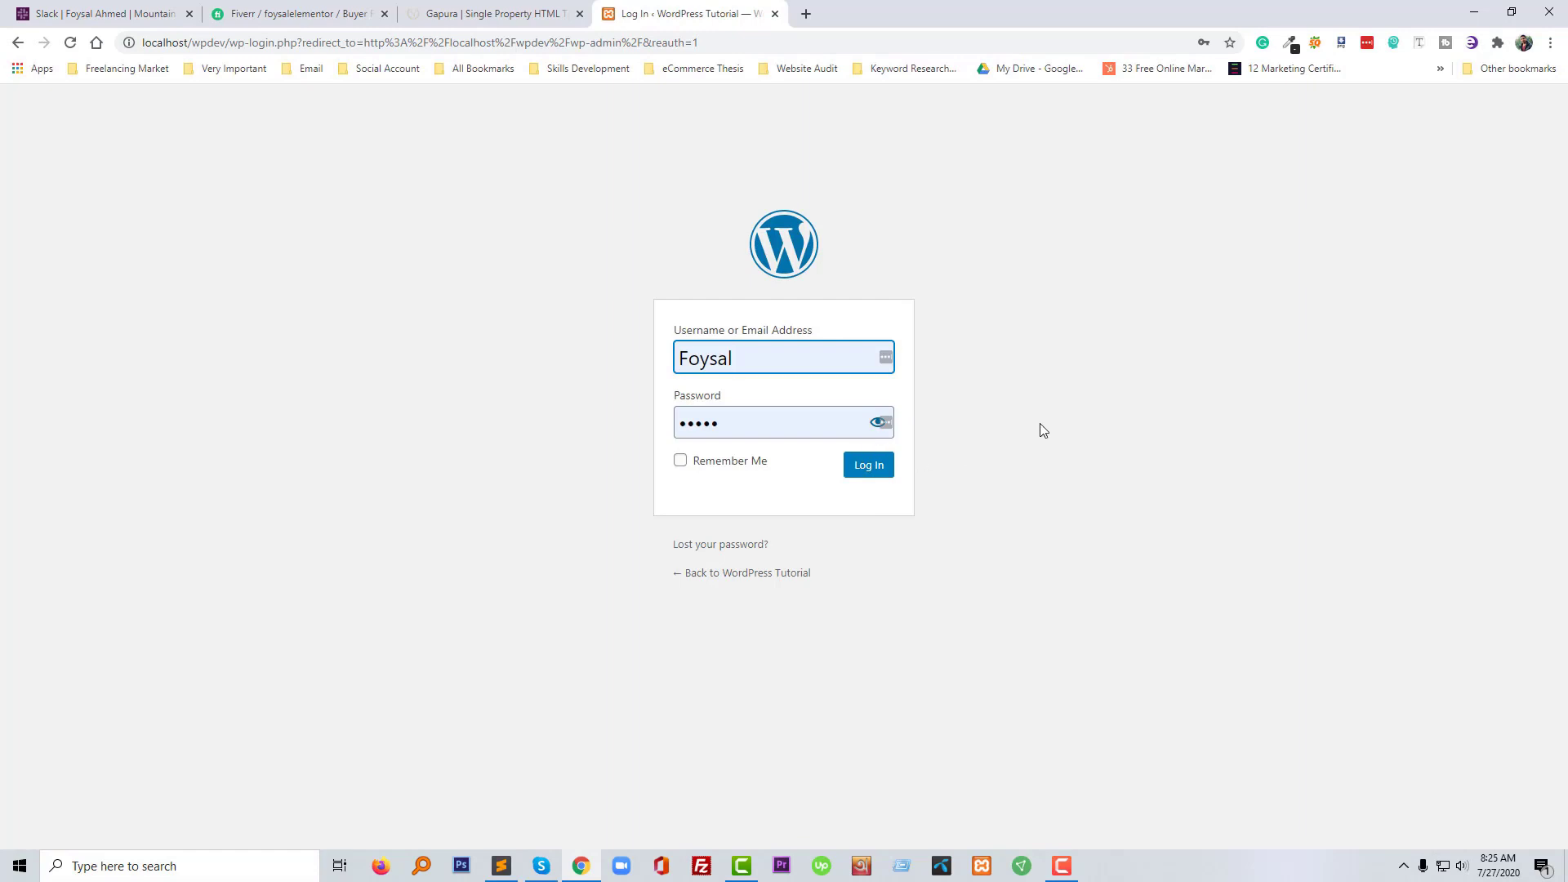
click(870, 464)
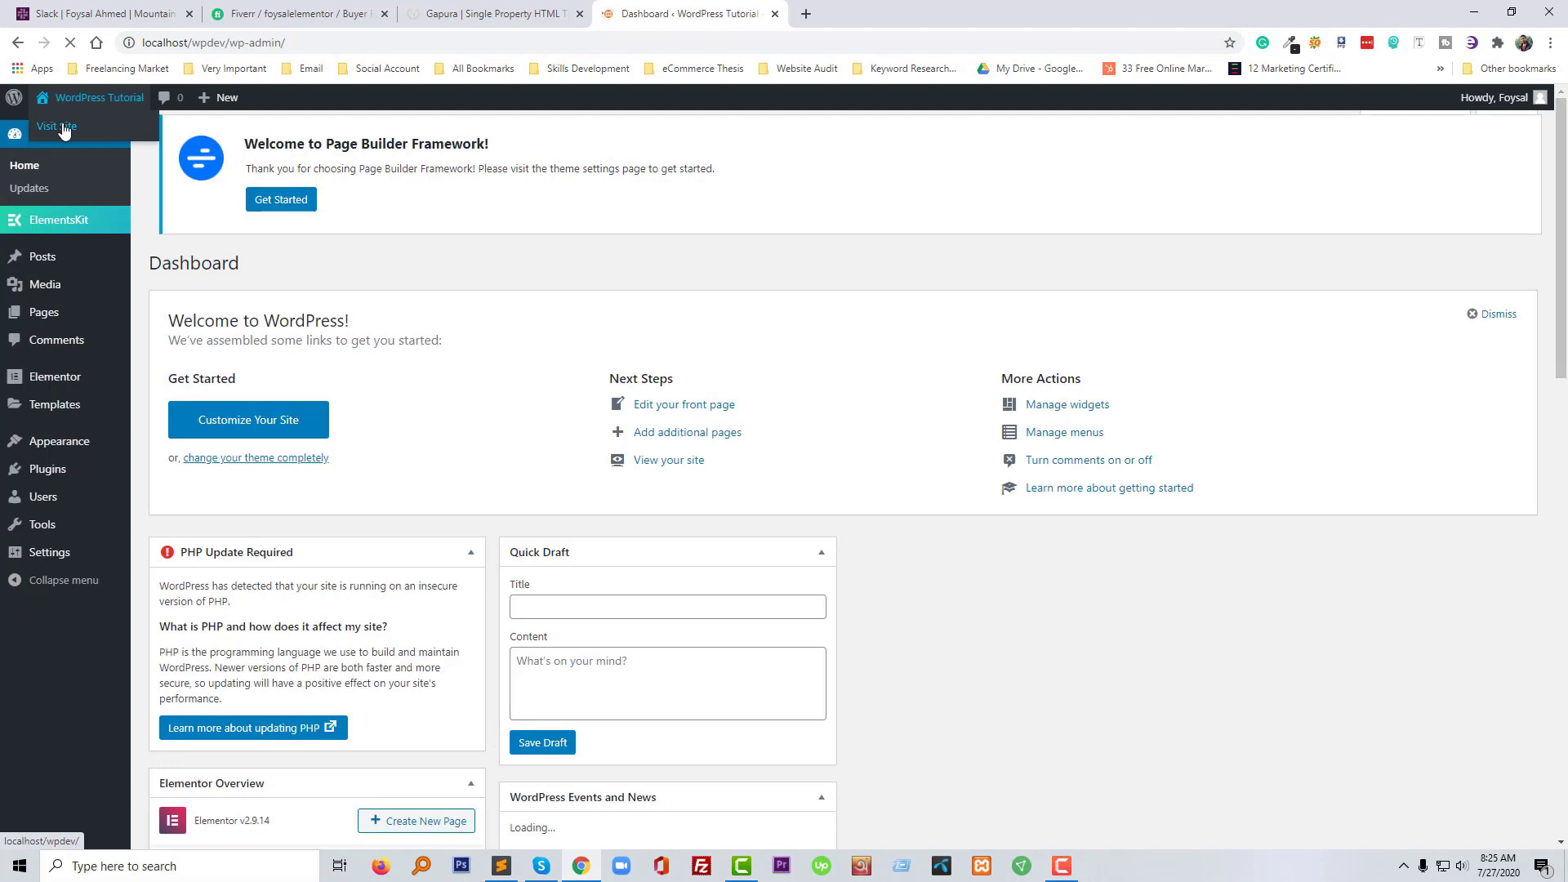
Open the local WordPress site's front end in a new tab, look through its home page, and return to the Gapura demo
middle_click(64, 127)
click(839, 7)
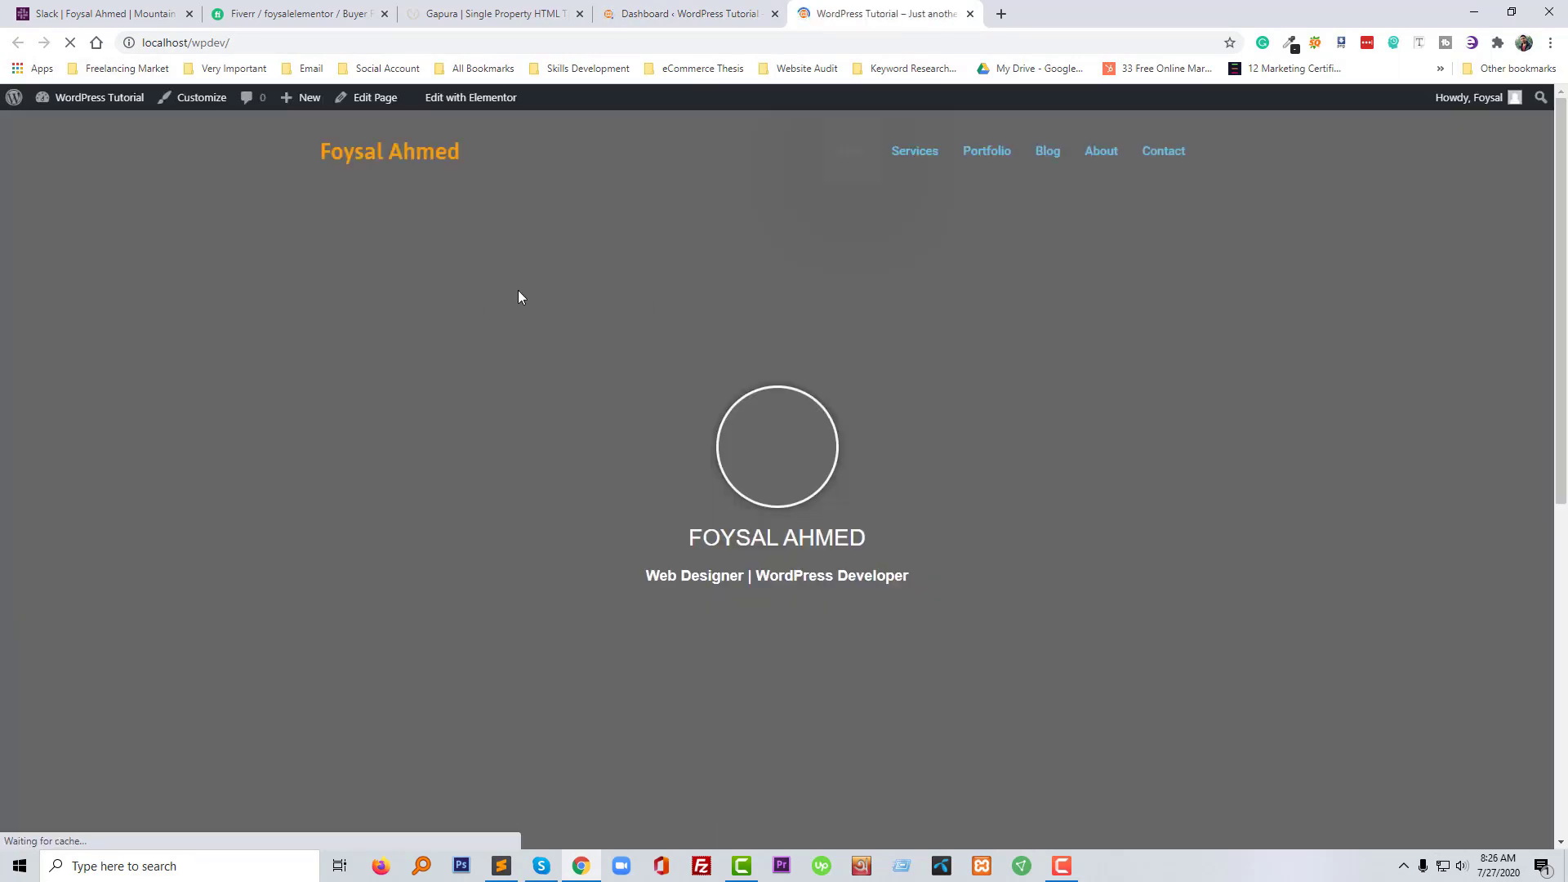
scroll(763, 307, down, 3)
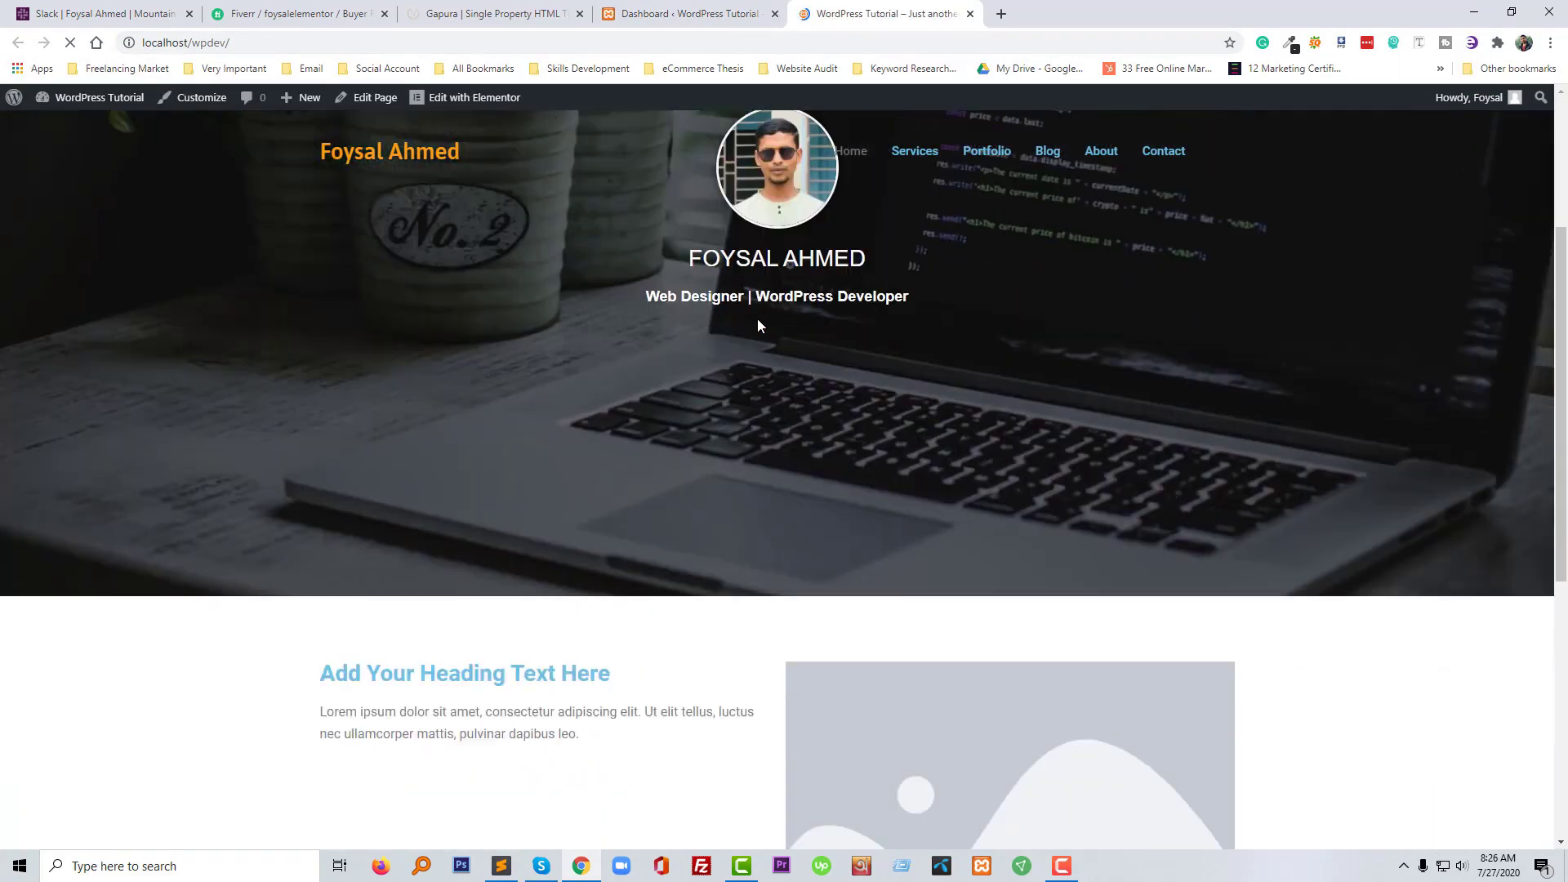
scroll(757, 325, down, 5)
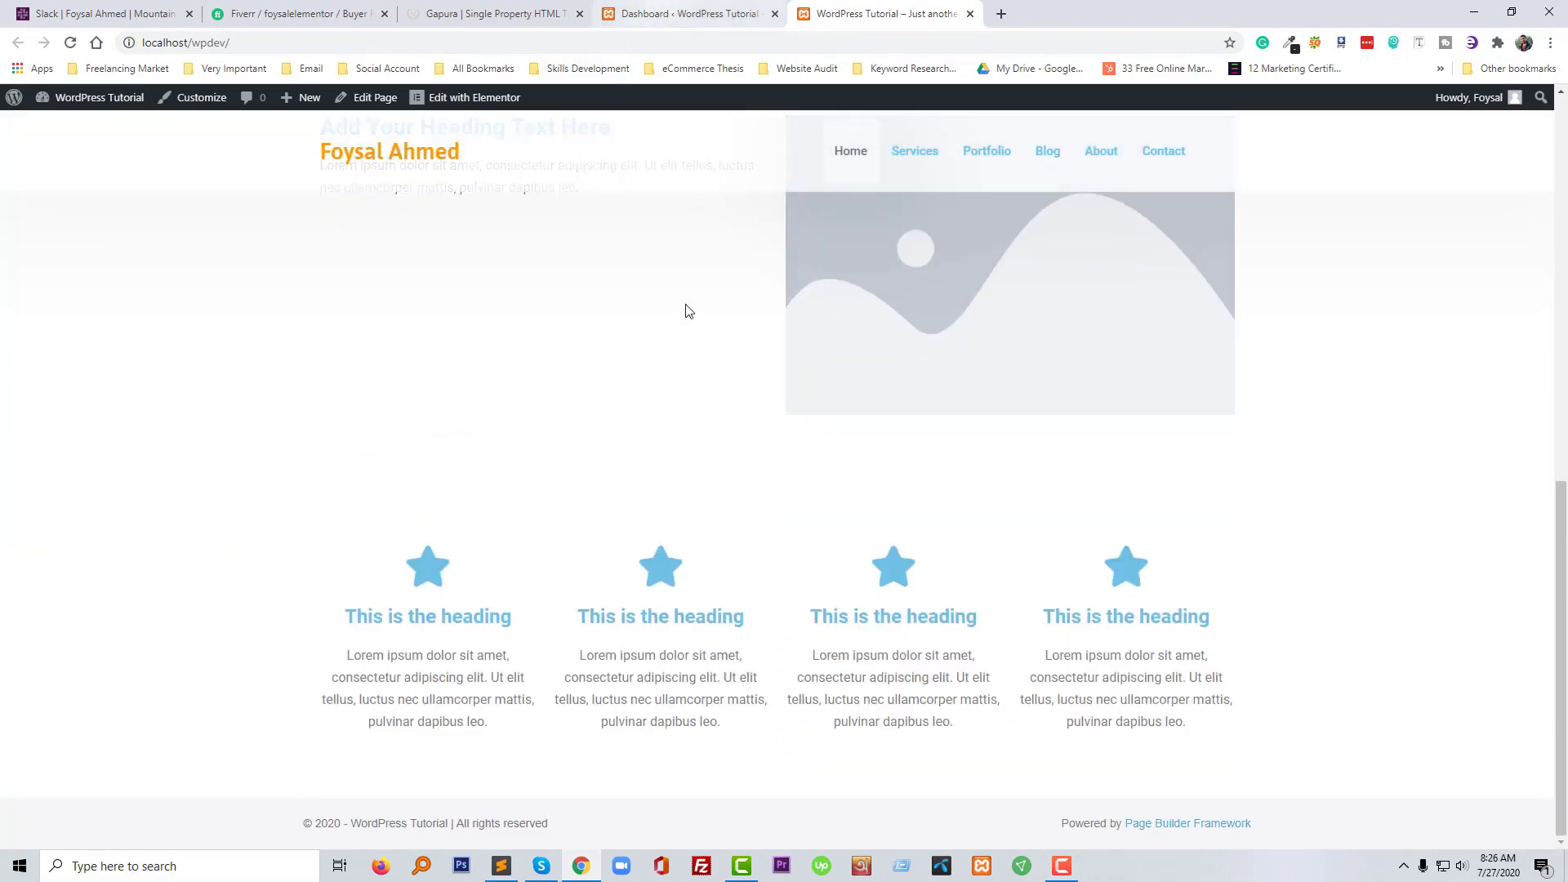
click(535, 11)
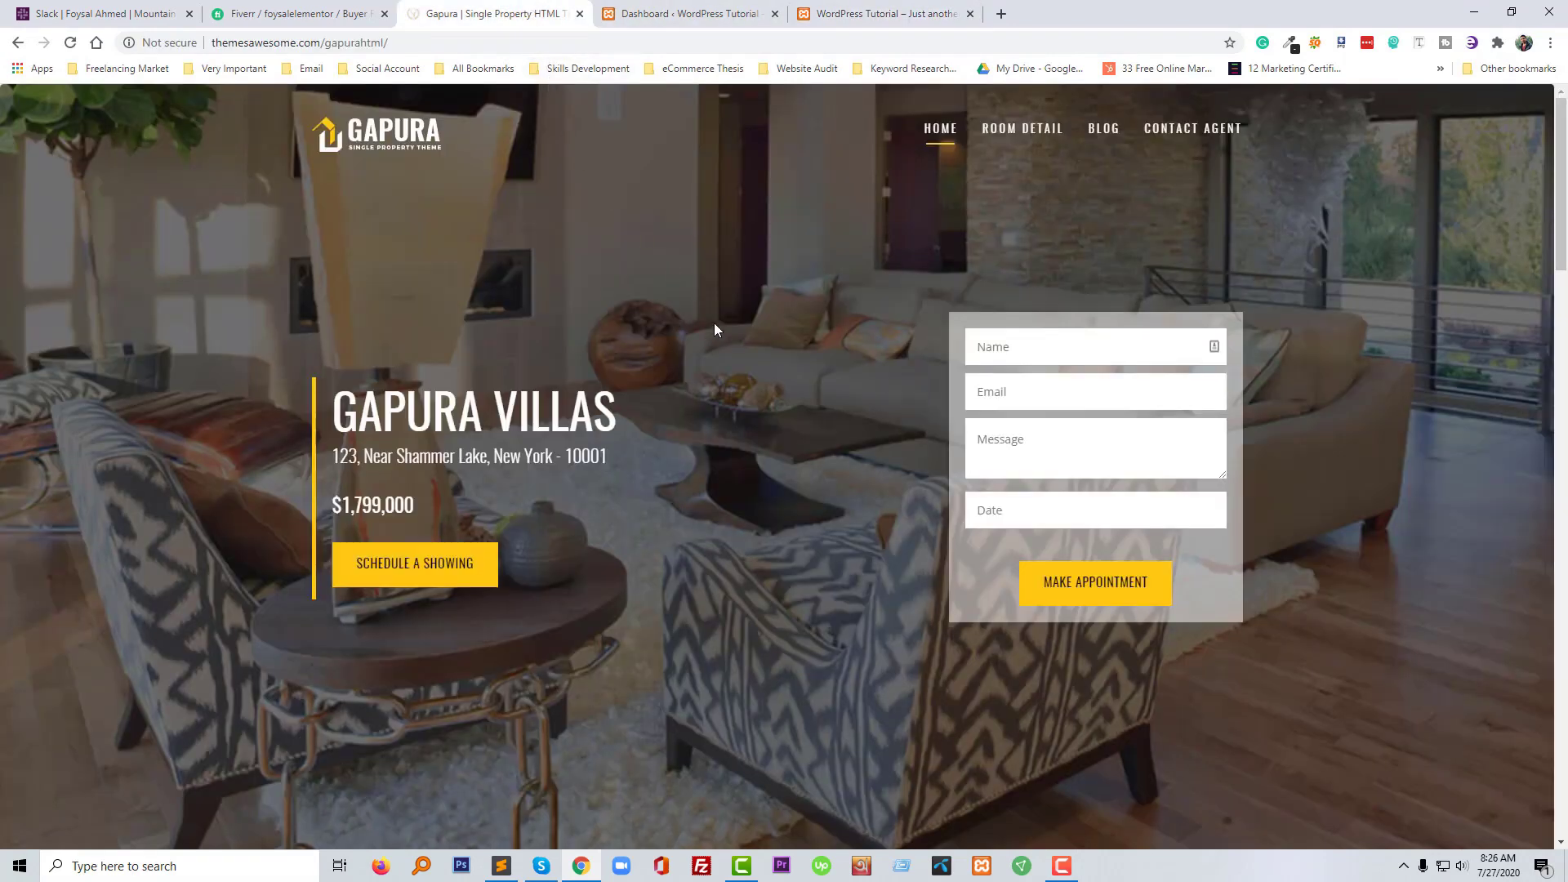
Add a new page from the WordPress dashboard, glancing at the Gapura demo while the editor loads
click(678, 13)
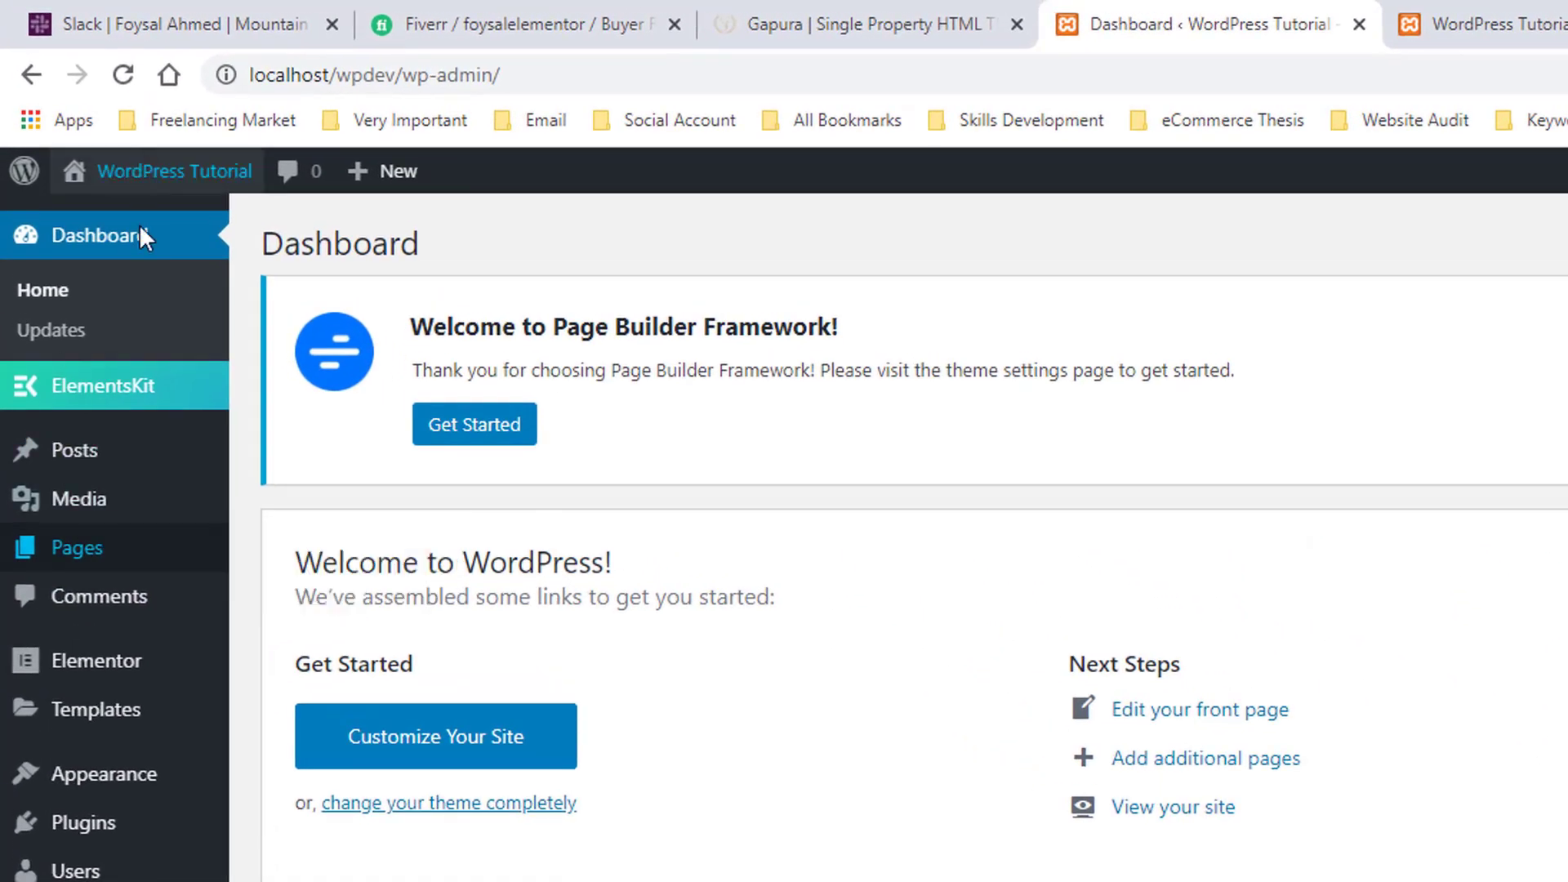
mouse_move(51, 332)
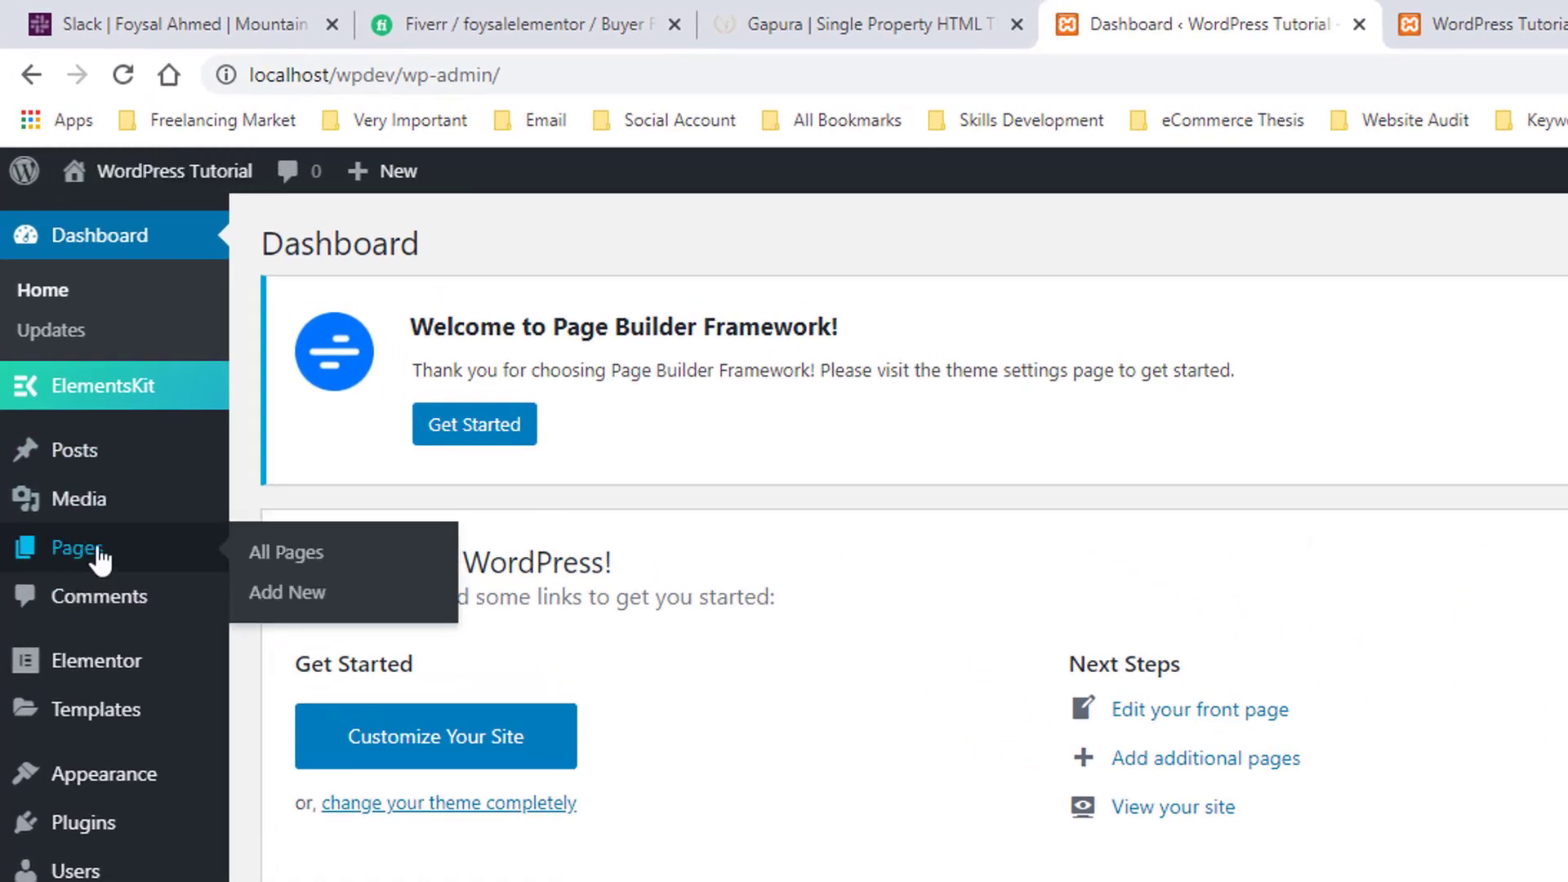
click(278, 599)
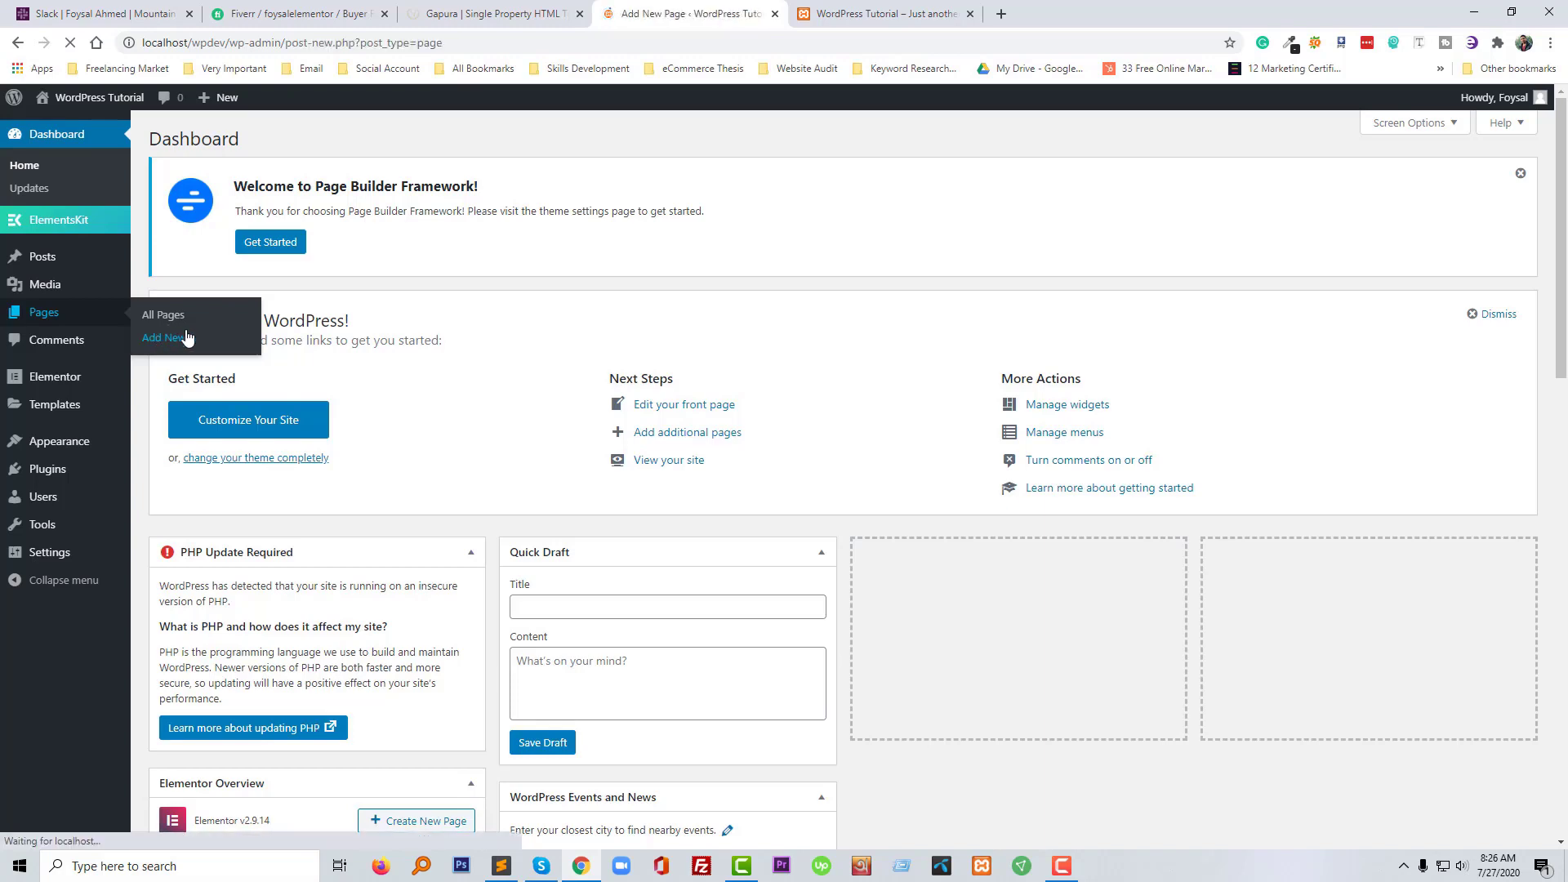
click(472, 6)
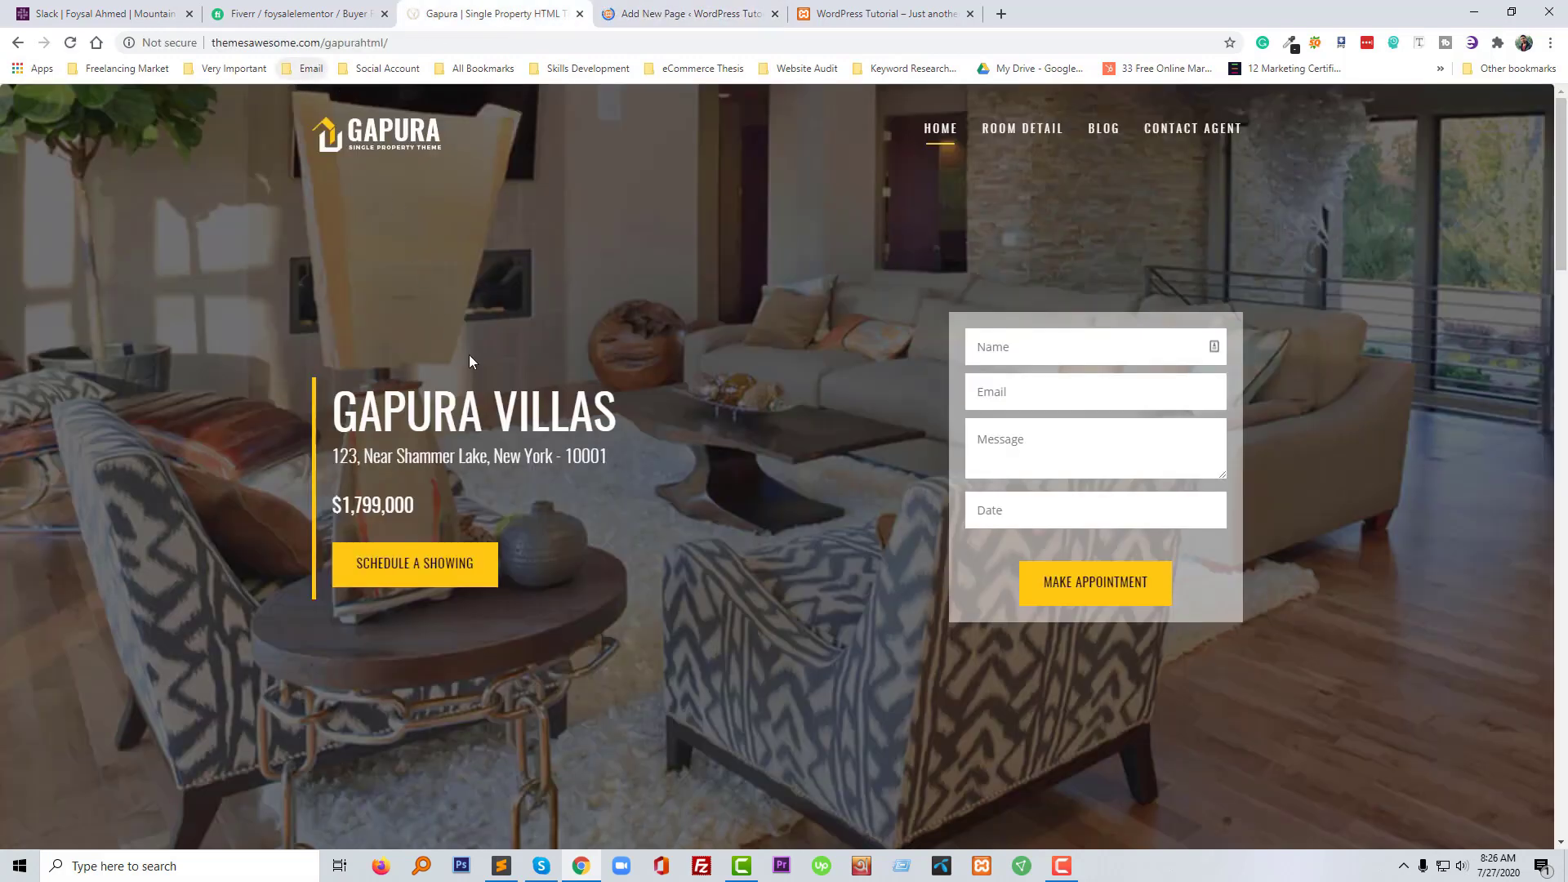
click(690, 14)
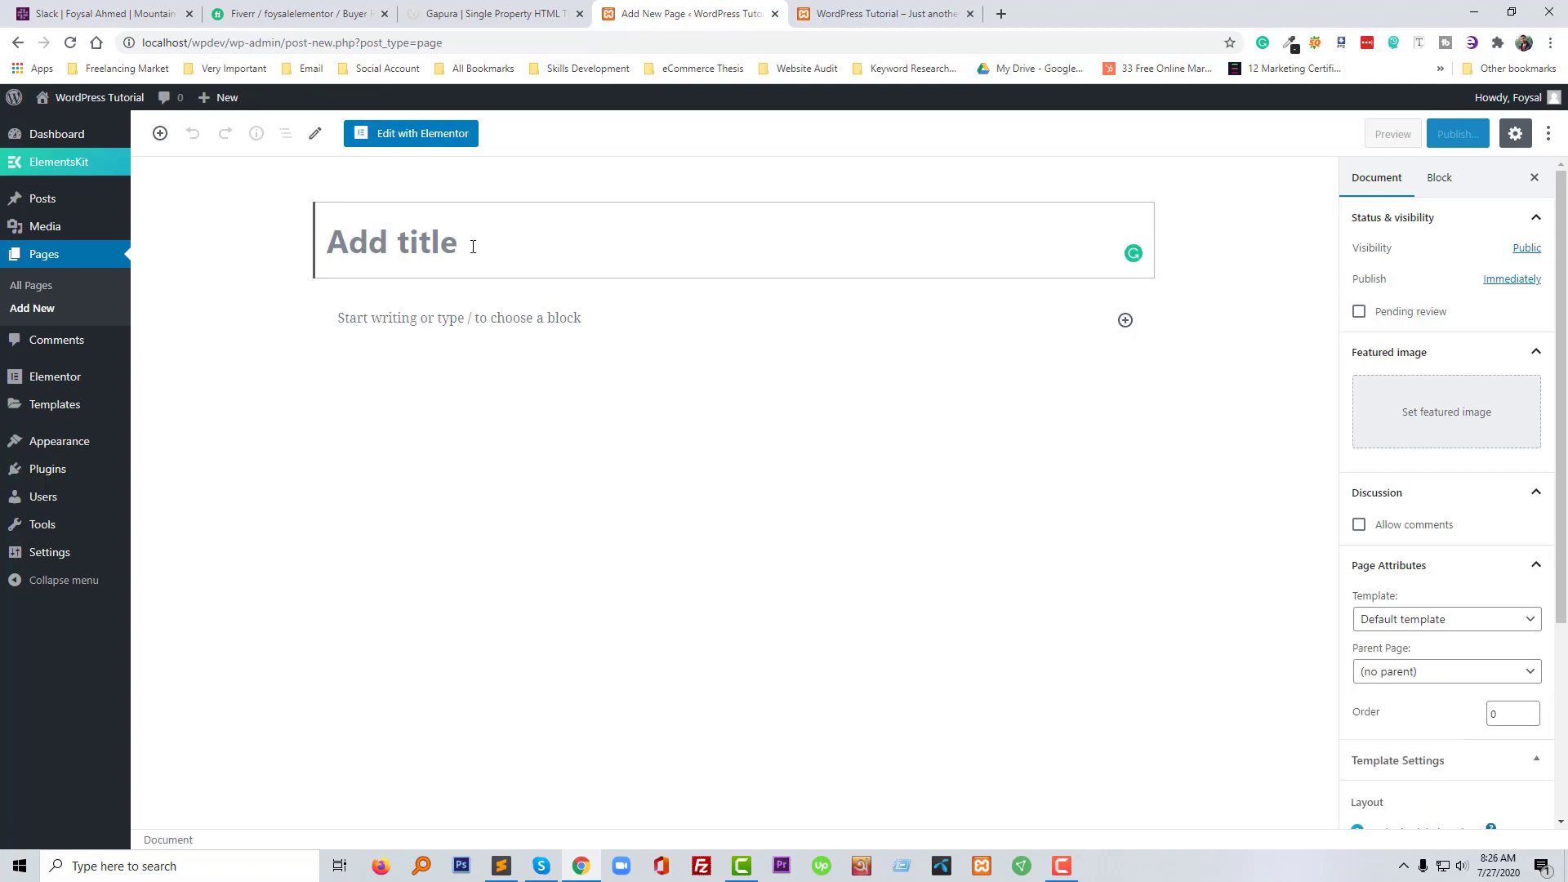
Title the new page "Property" and publish it
text(P)
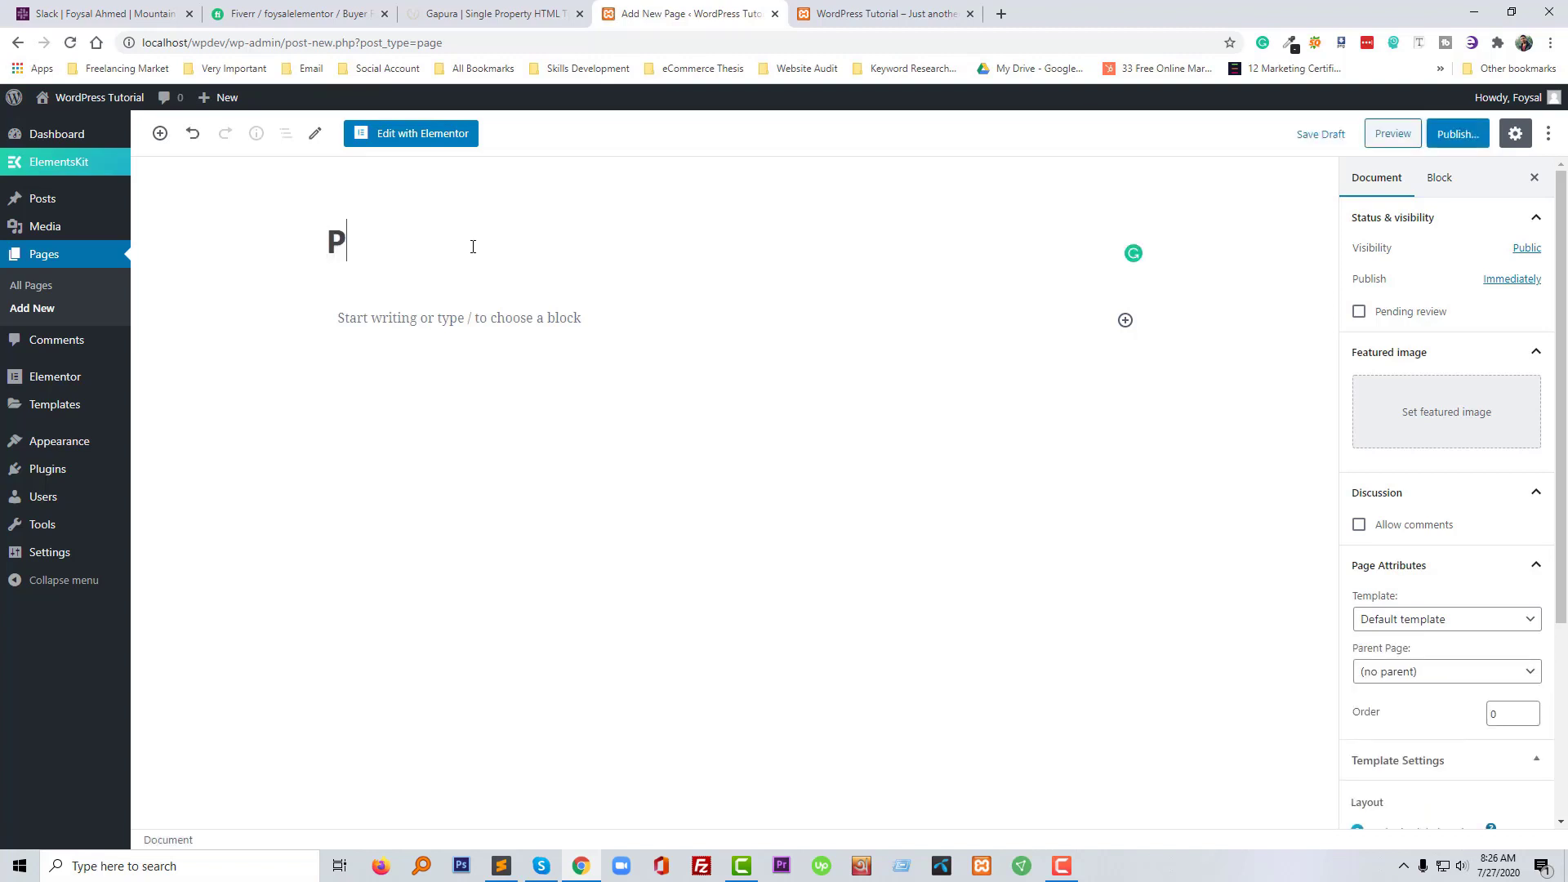
text(roper)
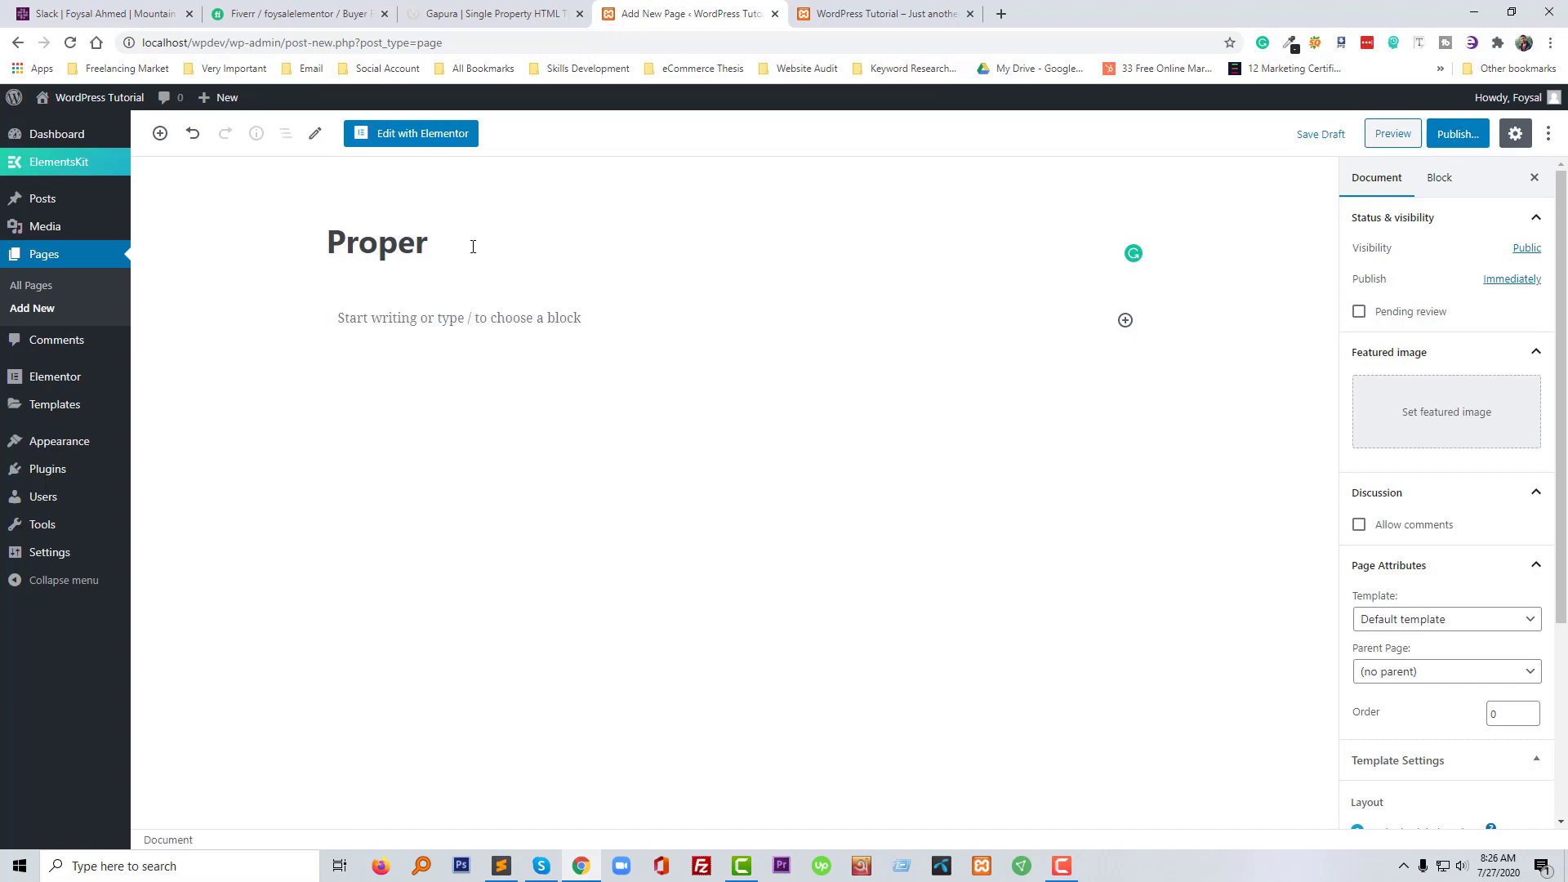
text(ty)
click(1457, 134)
click(1455, 134)
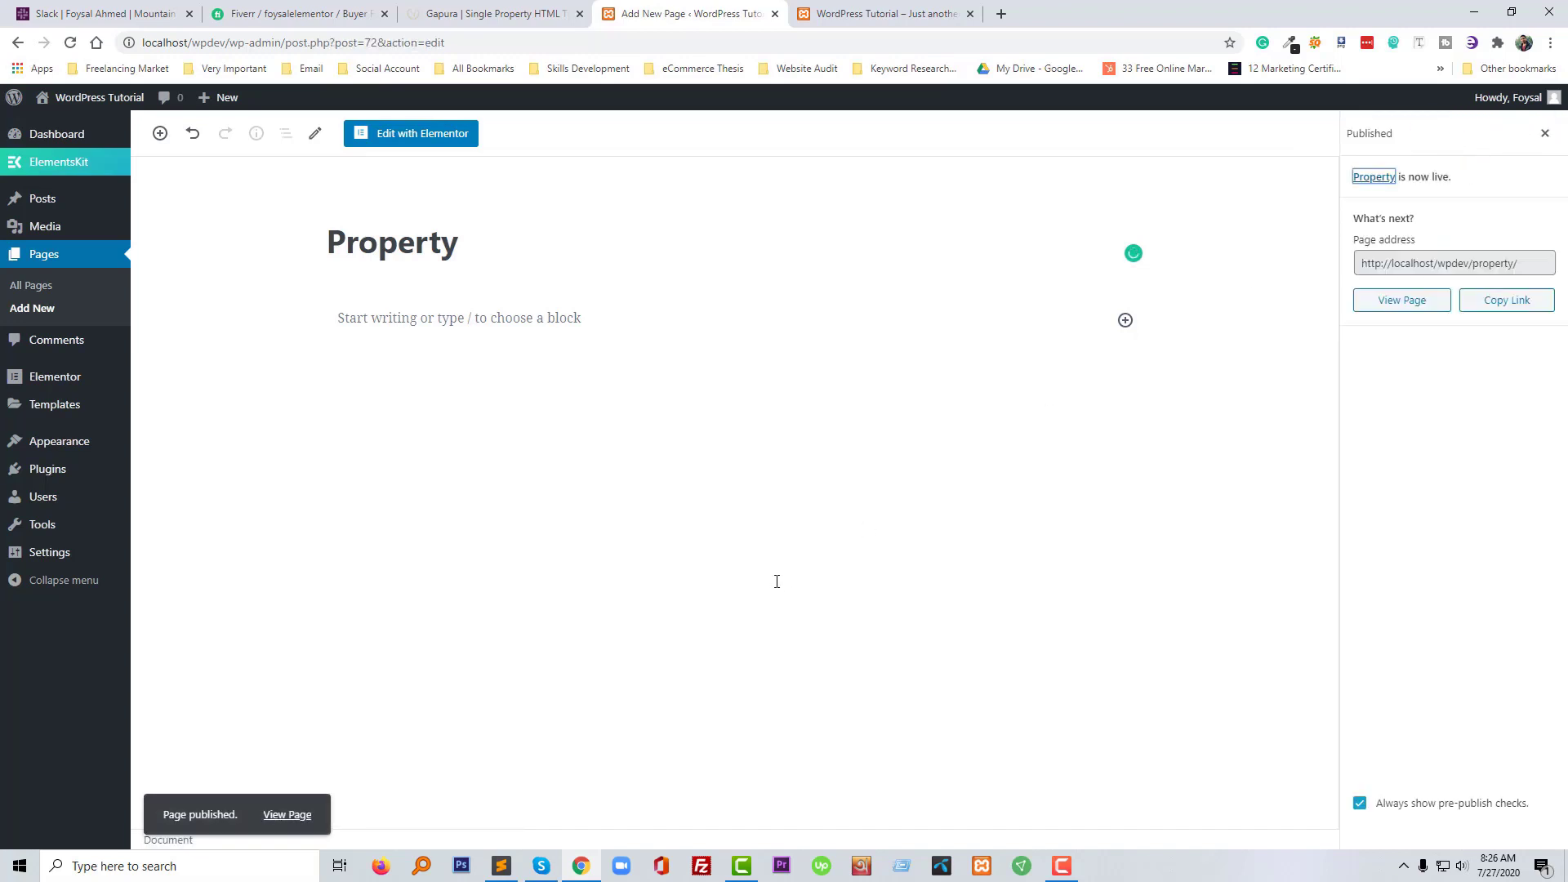
View the published Property page in its own browser tab and close the old WordPress site tab
click(1392, 301)
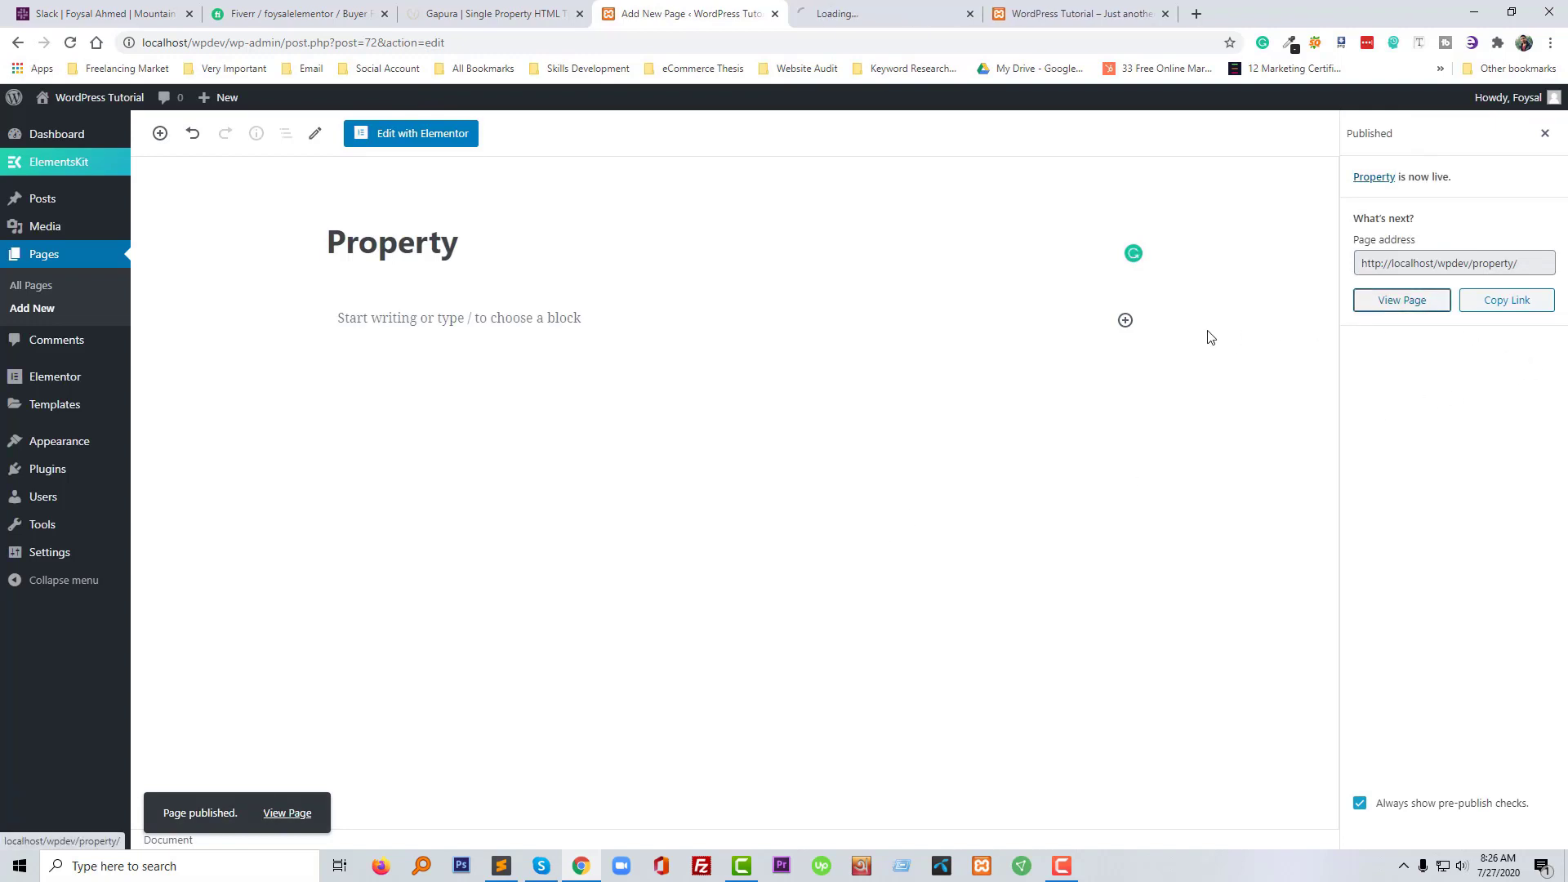
click(1165, 14)
click(858, 14)
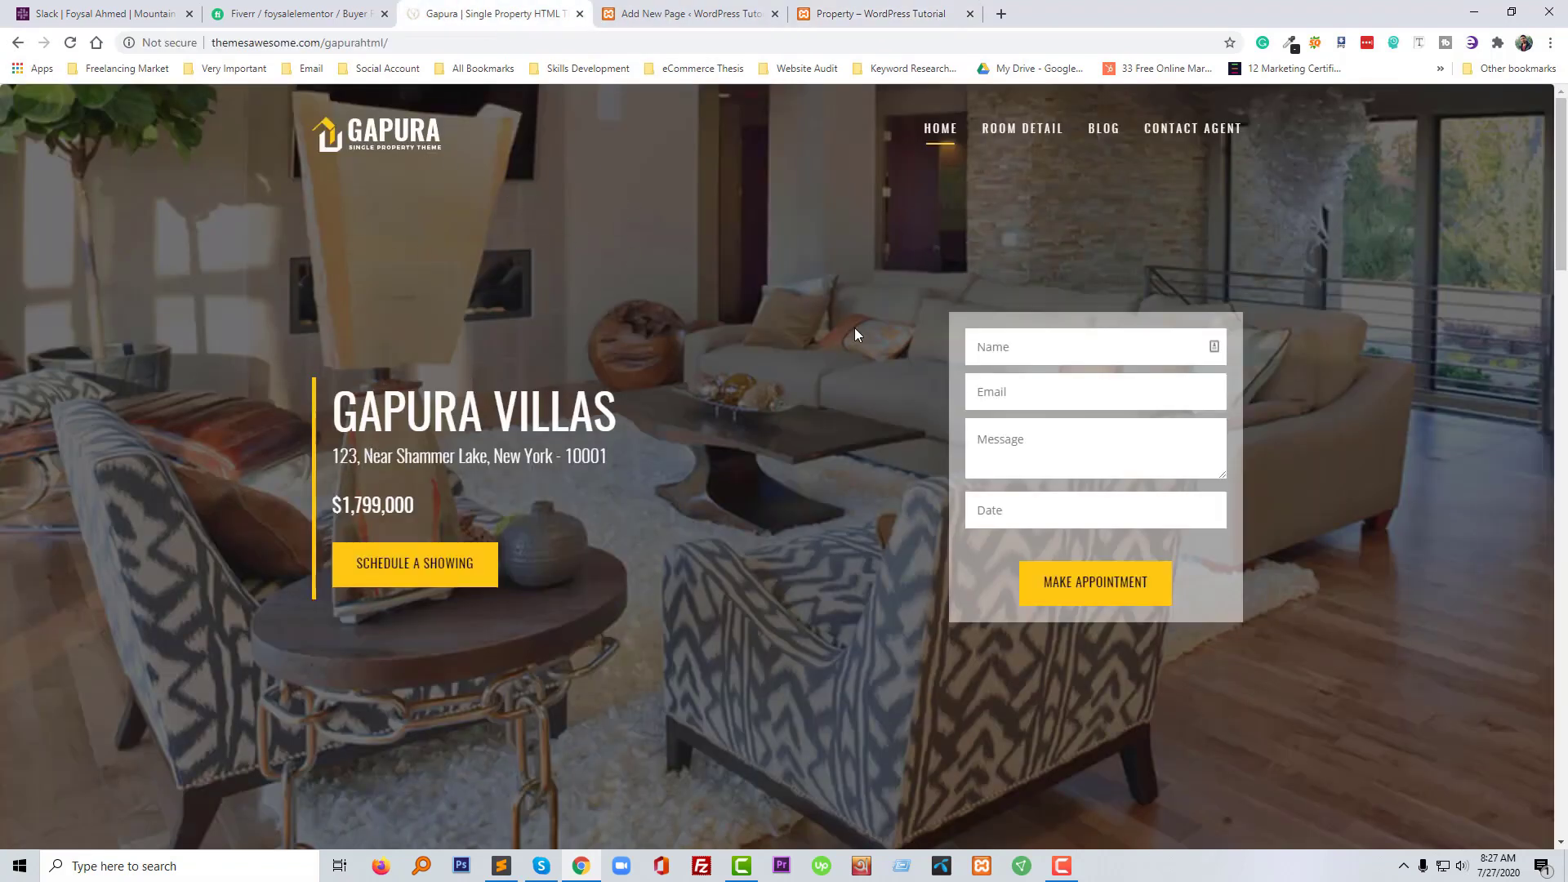
Glance over the Gapura demo's hero area, then open the Property page for editing with Elementor
scroll(770, 446, down, 3)
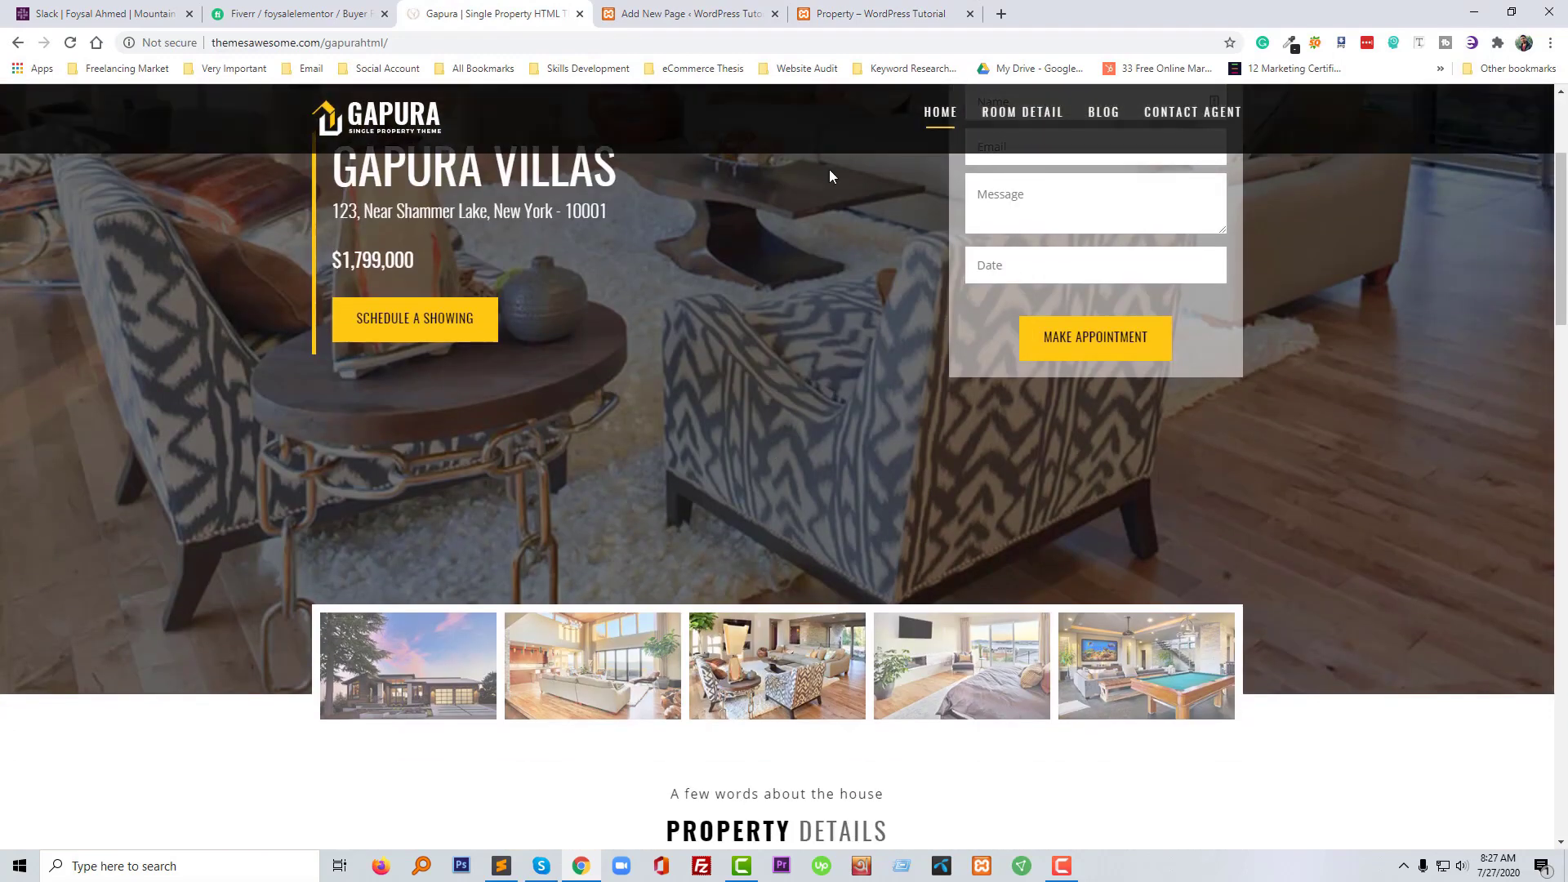
scroll(830, 169, up, 3)
click(686, 25)
click(637, 496)
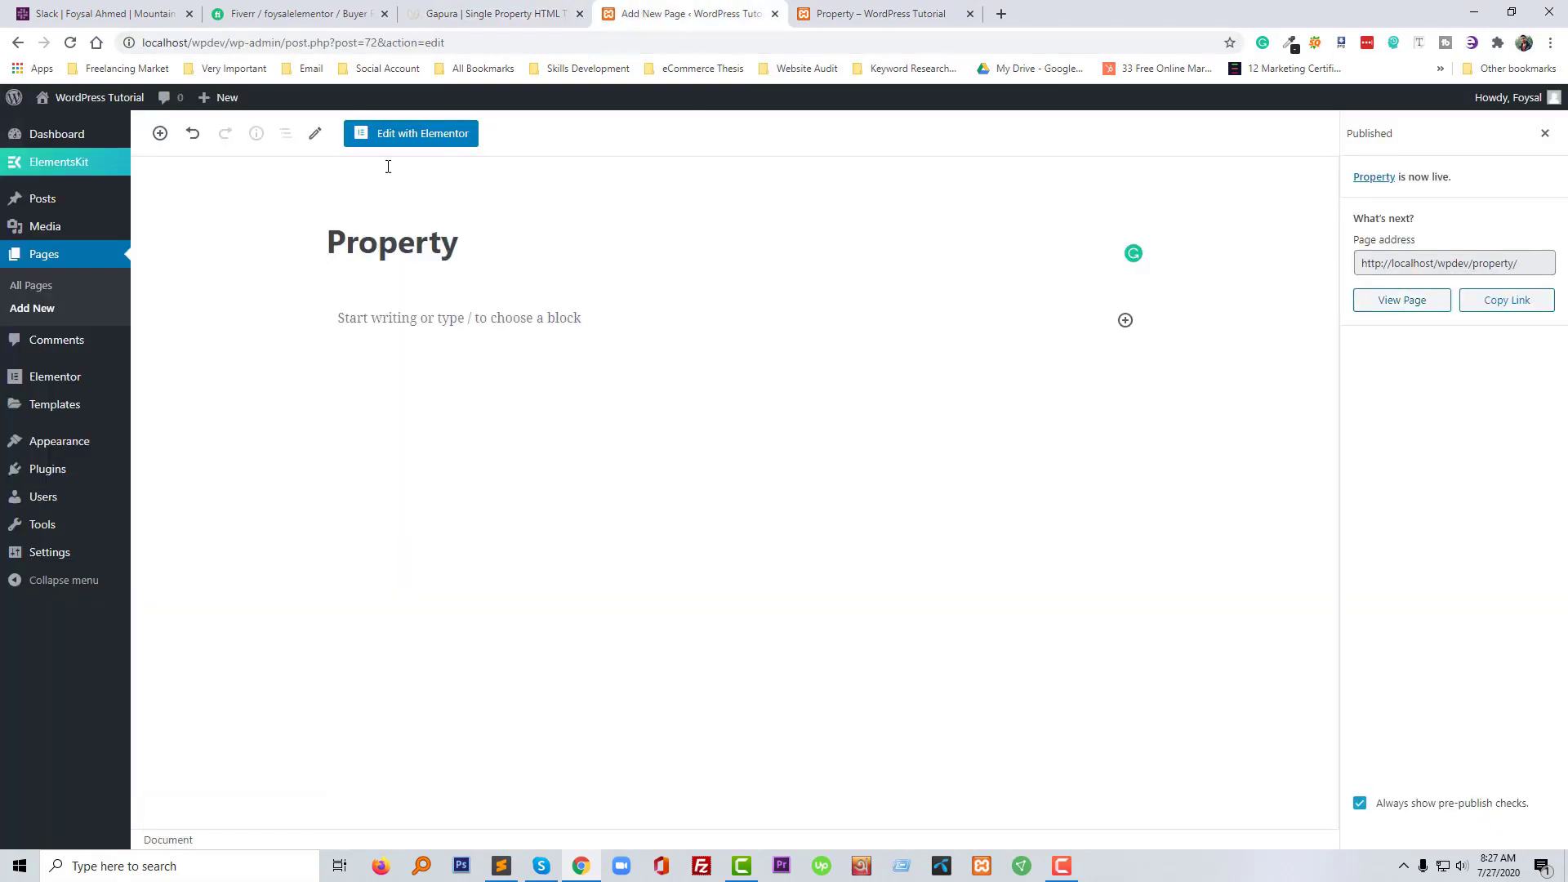
click(425, 137)
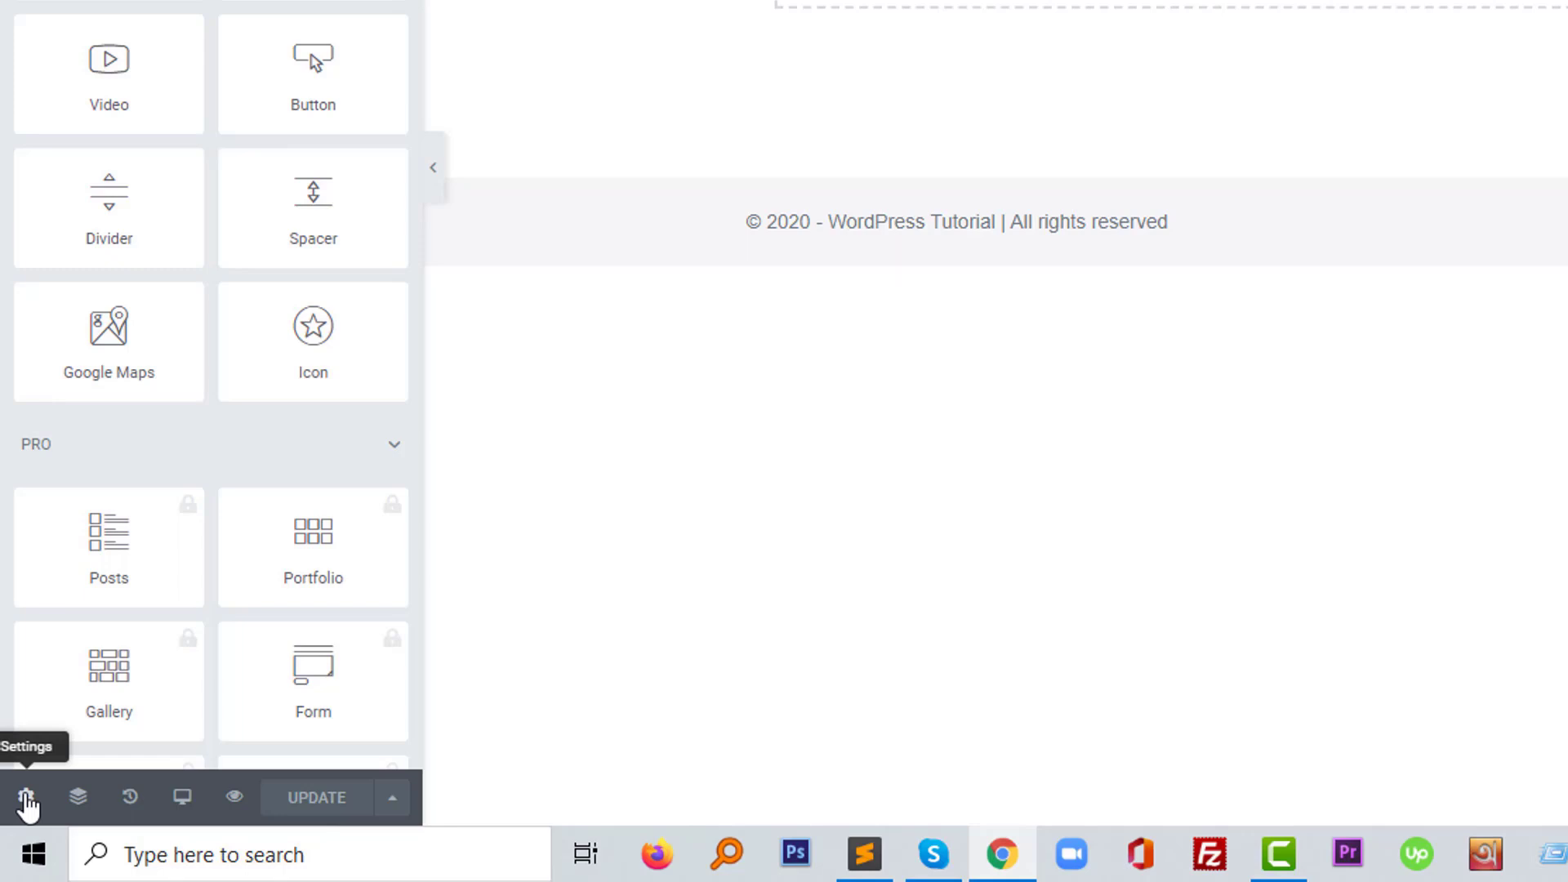
Set the Property page's layout to Elementor Full Width in the page settings
click(26, 799)
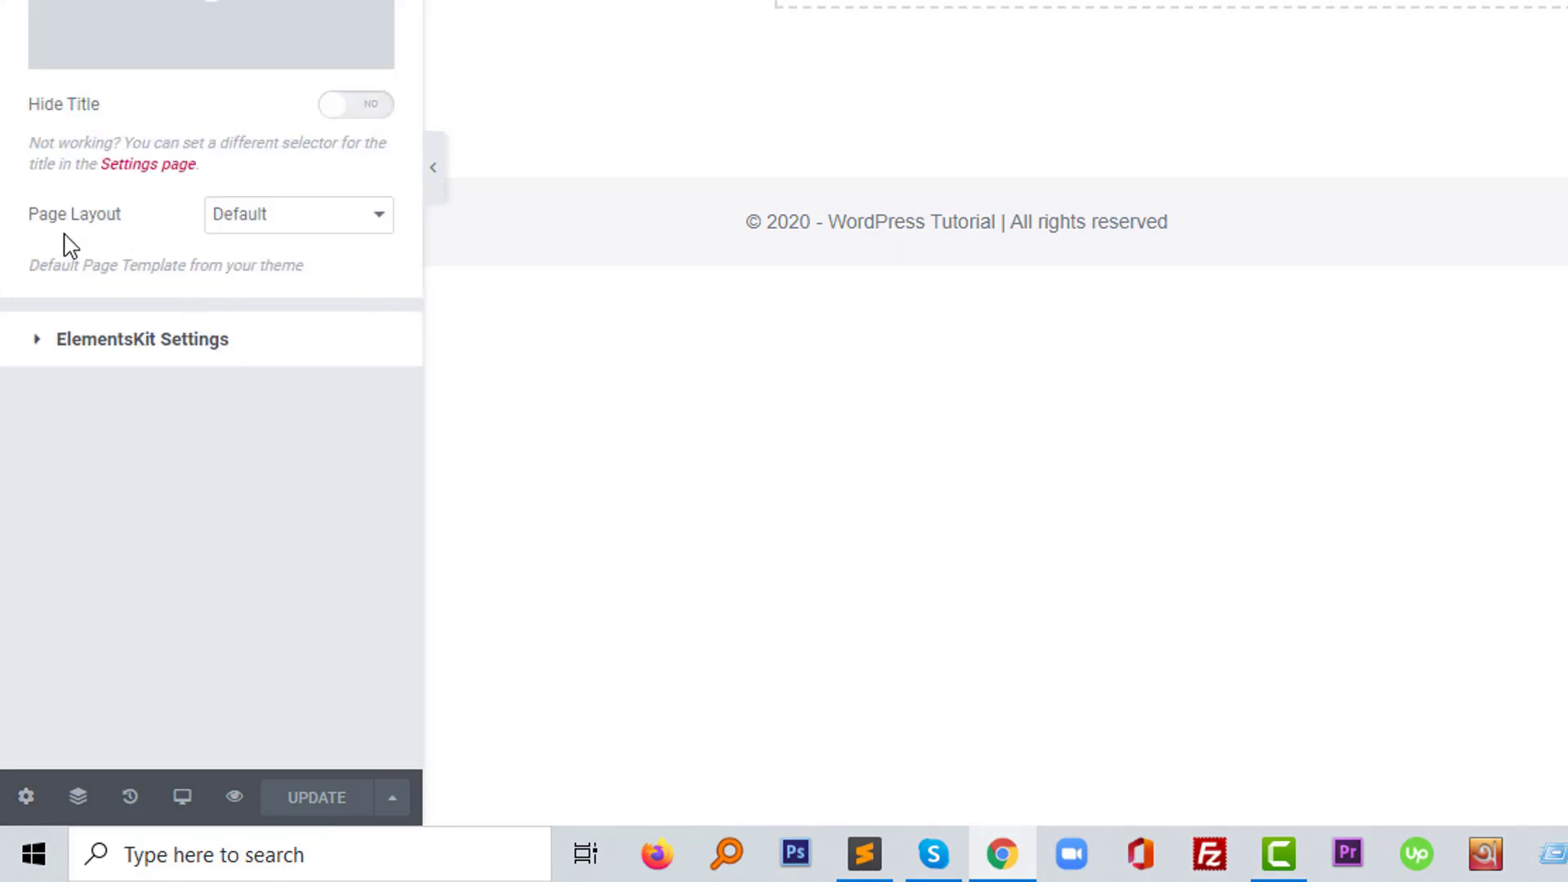
click(257, 228)
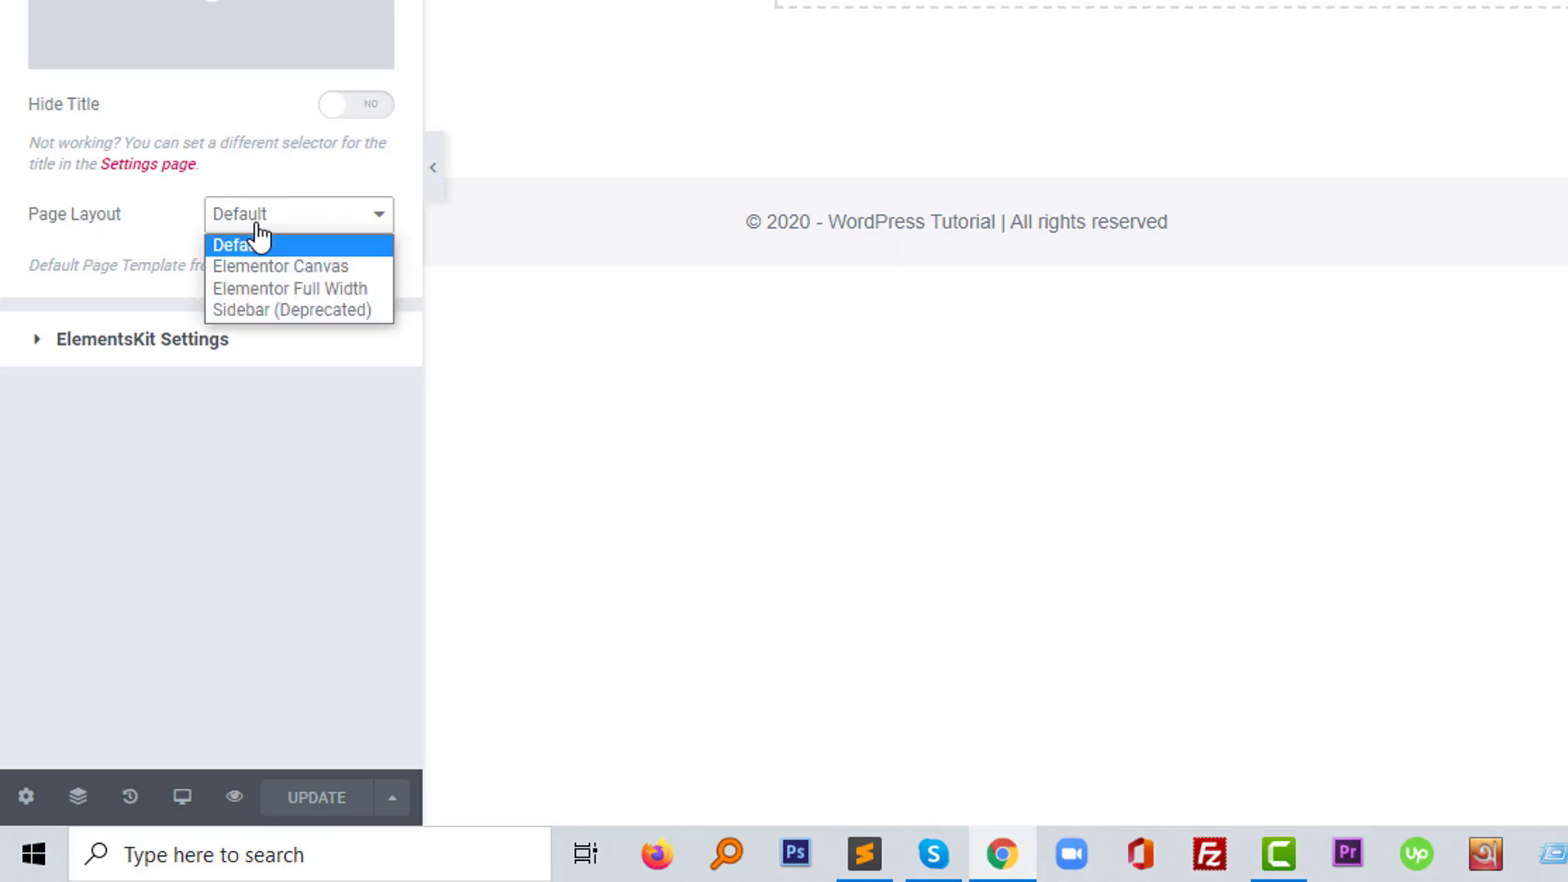
click(341, 290)
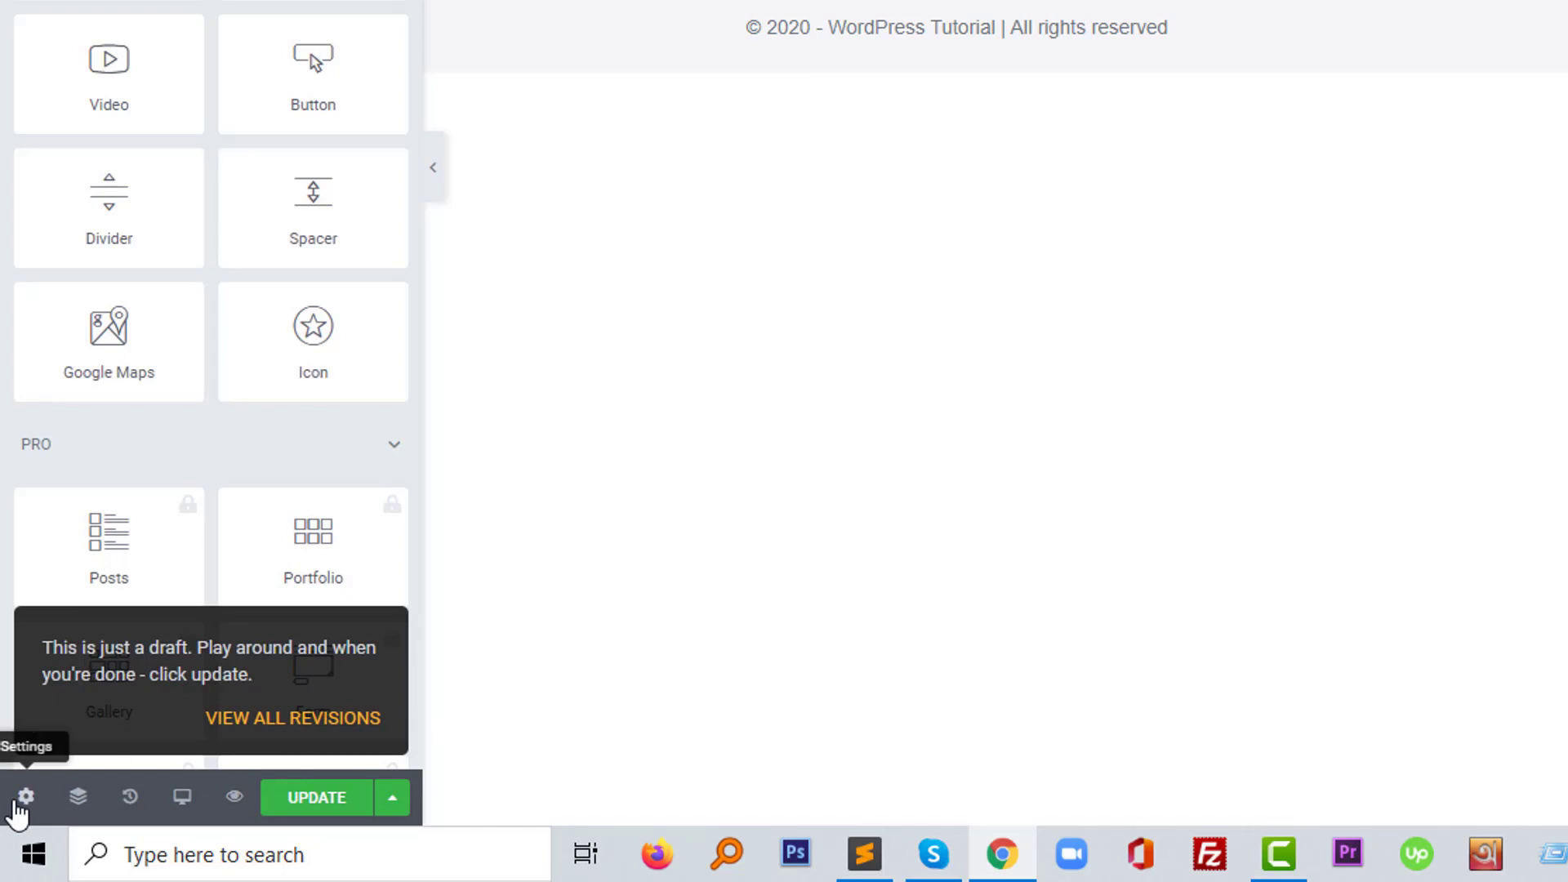
Hide the Property page's title in the page settings and update the page
click(19, 800)
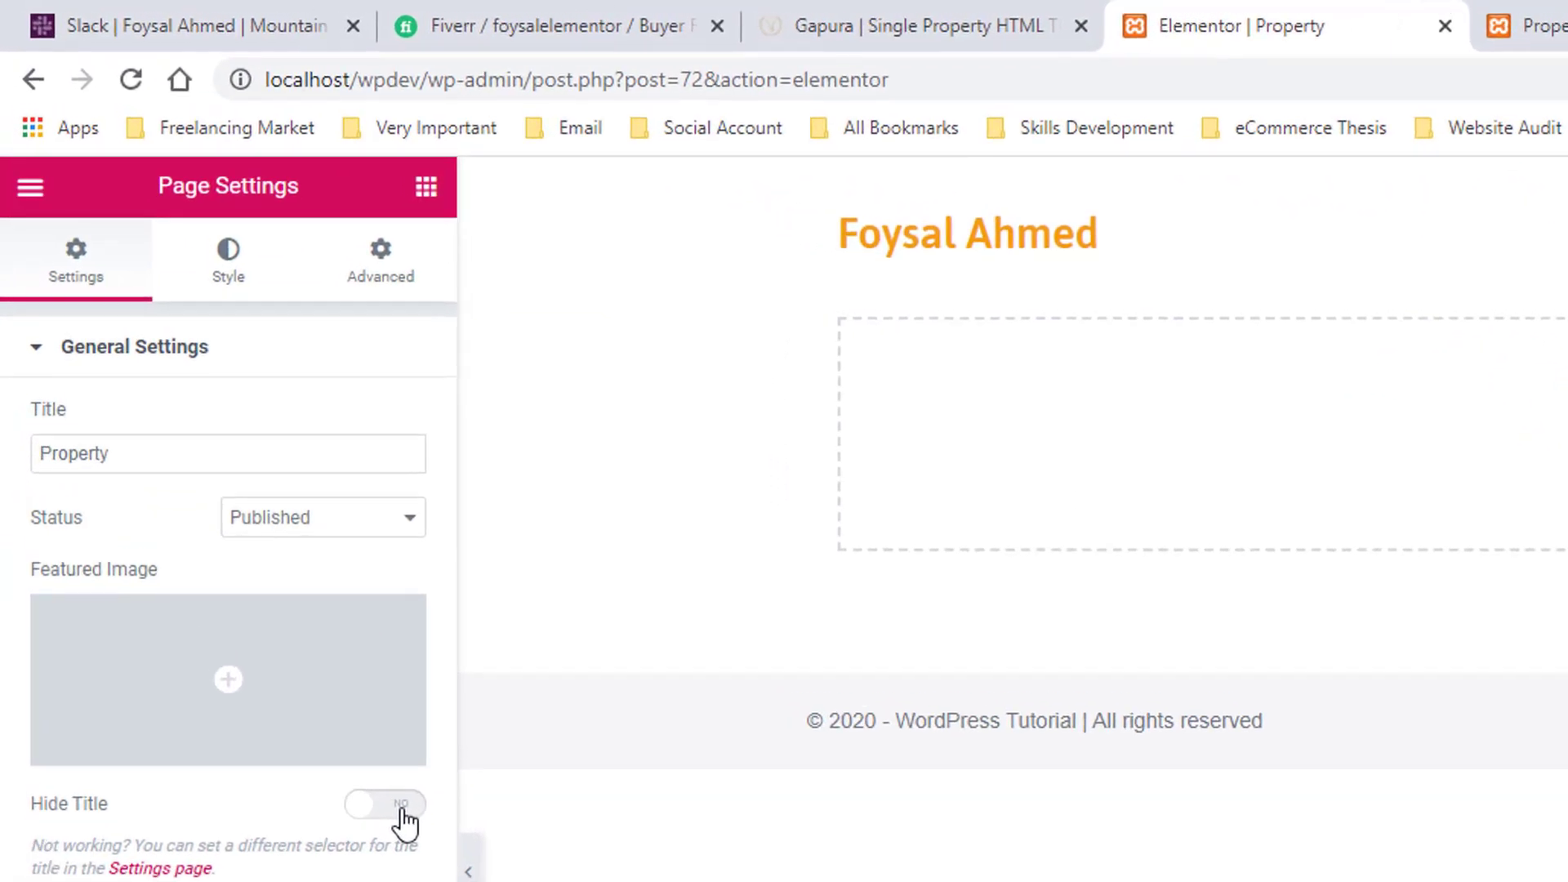
click(400, 807)
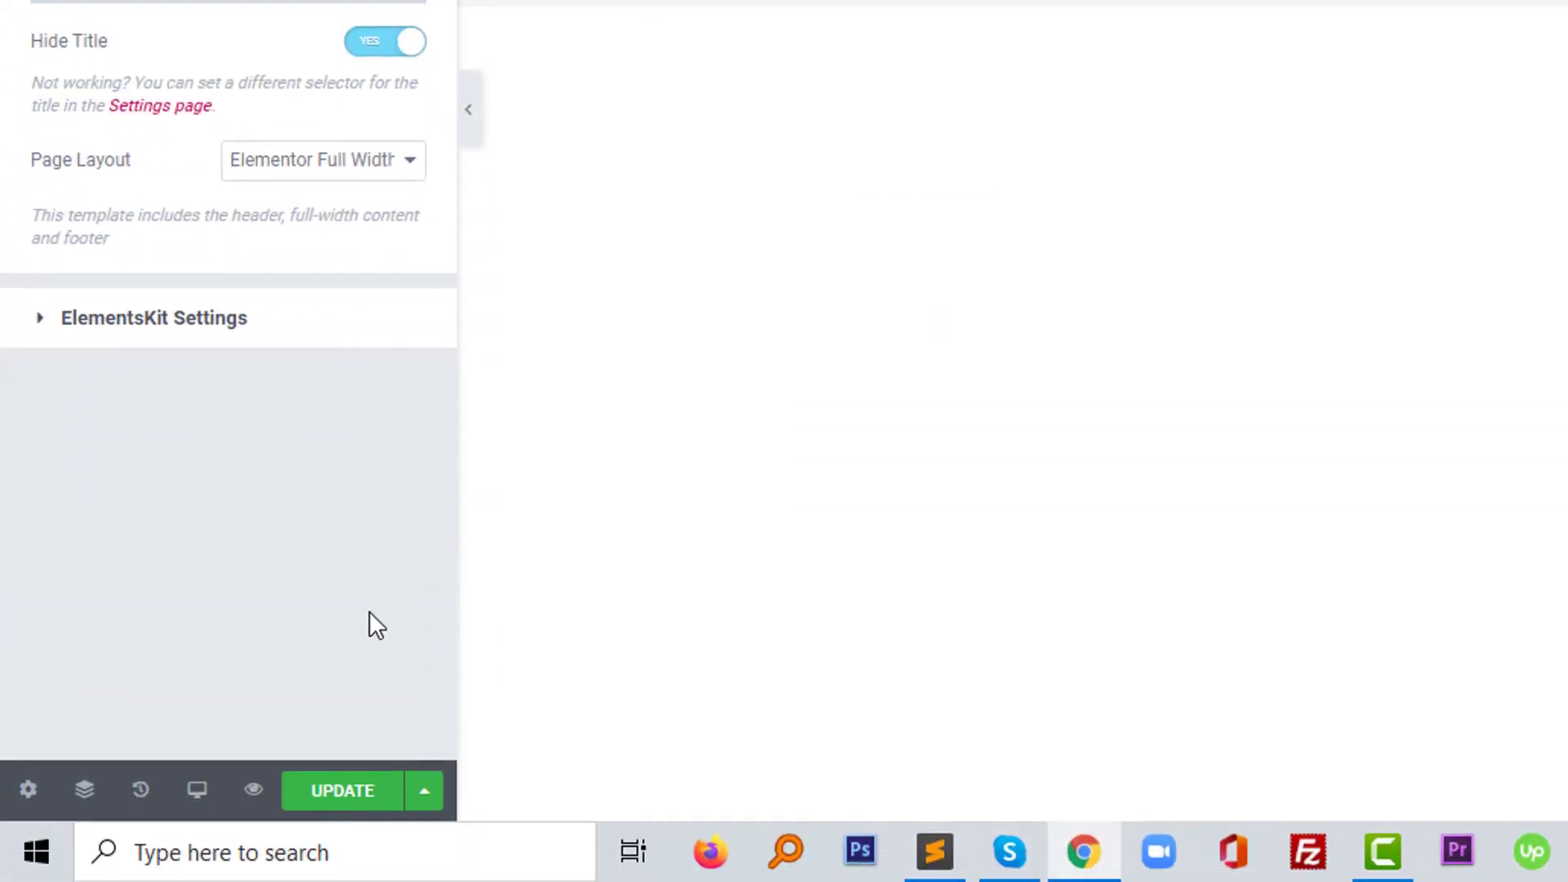
click(350, 790)
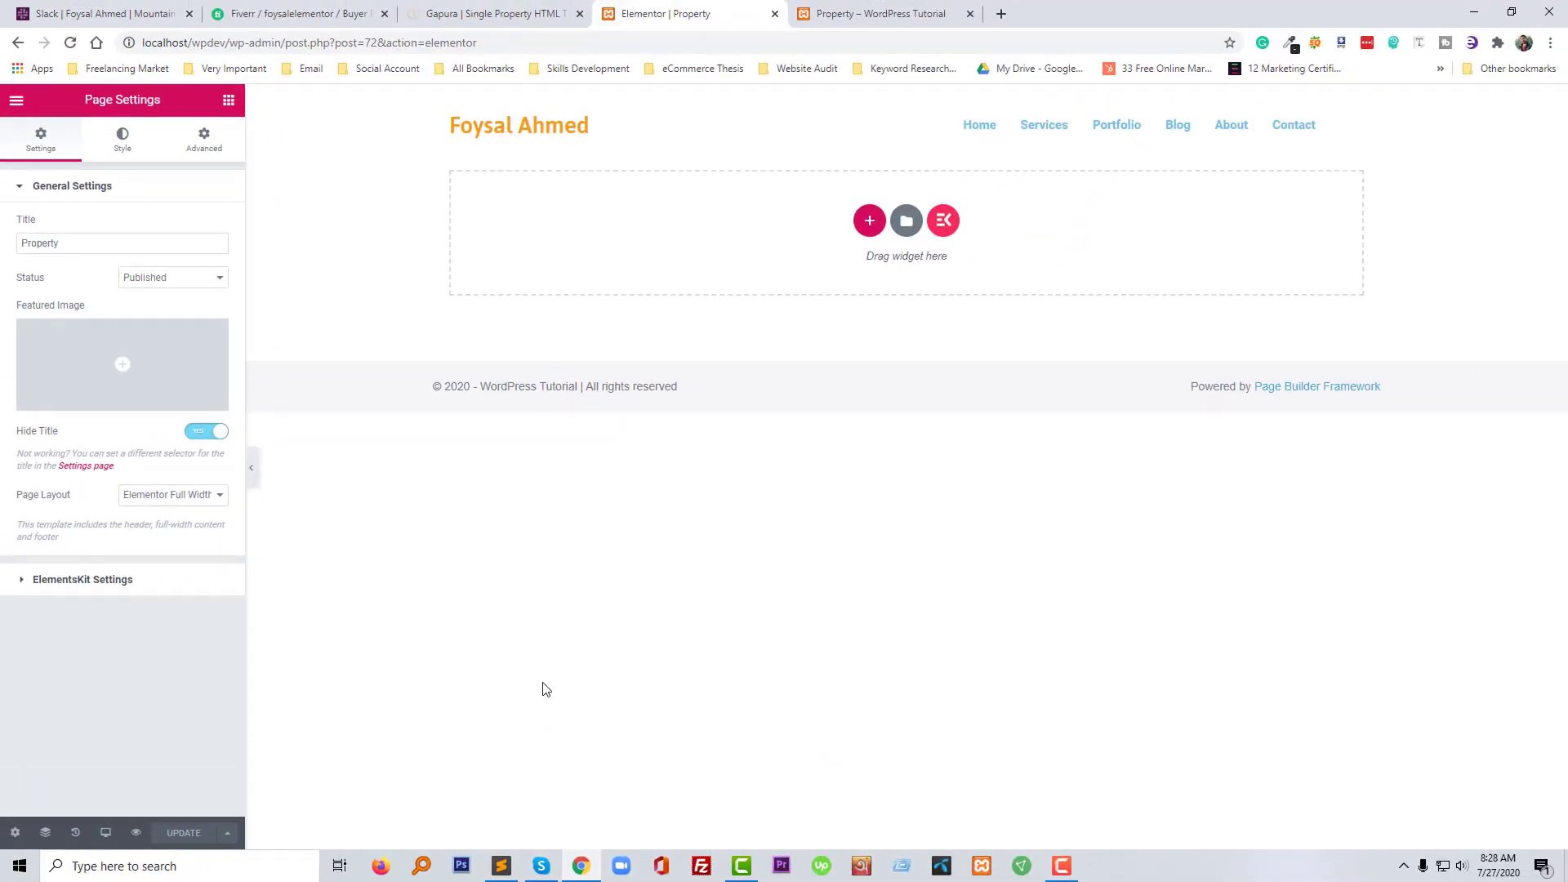
Check the Gapura hero layout and add a new section with two equal columns to the Property page
click(230, 101)
click(507, 11)
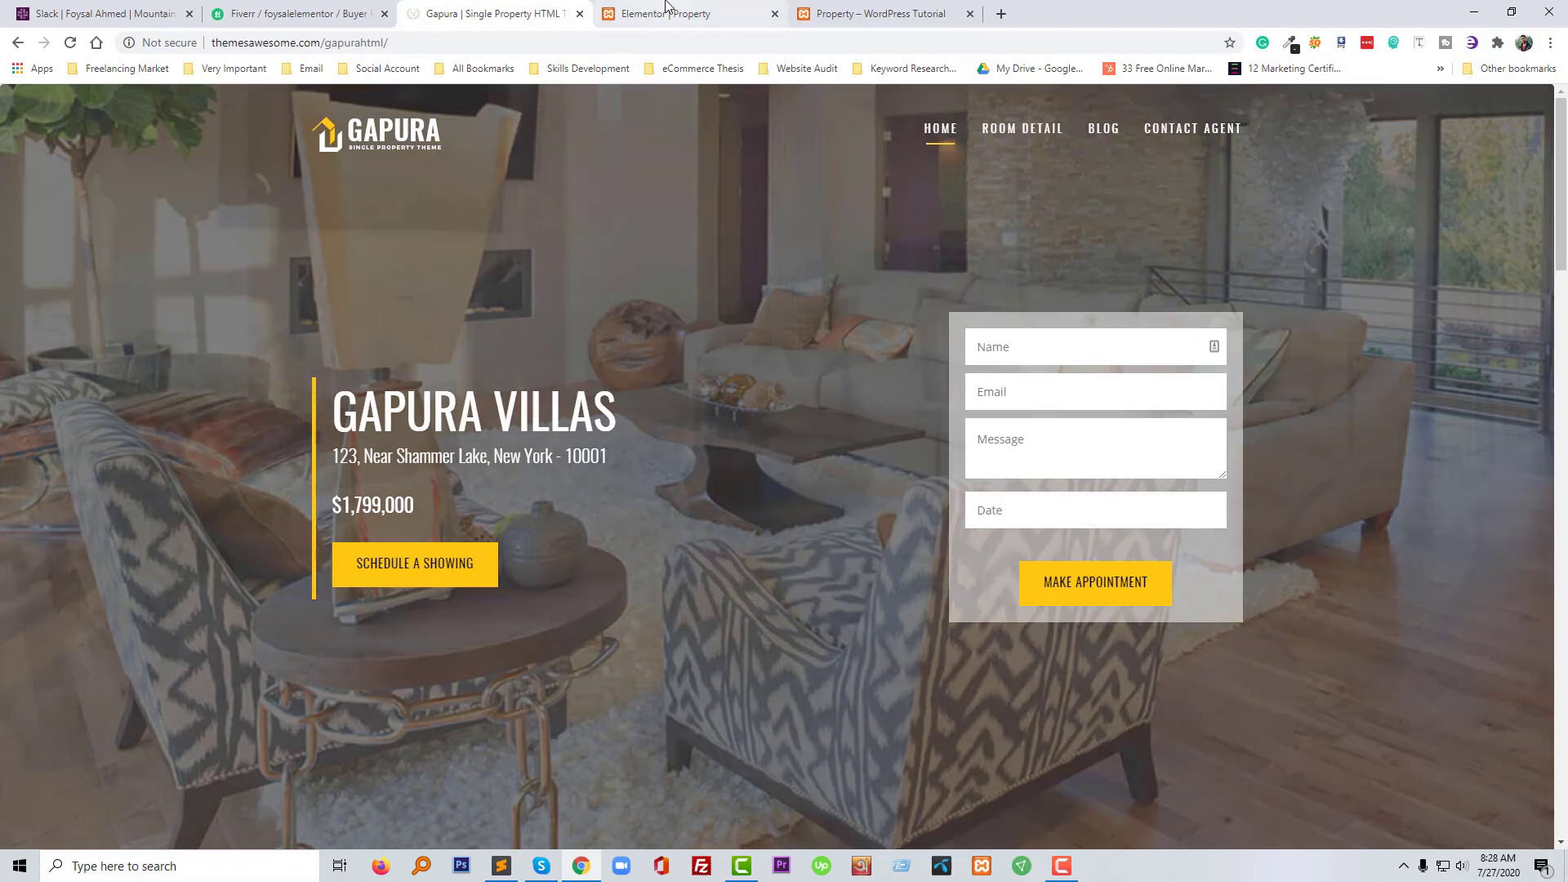
click(666, 13)
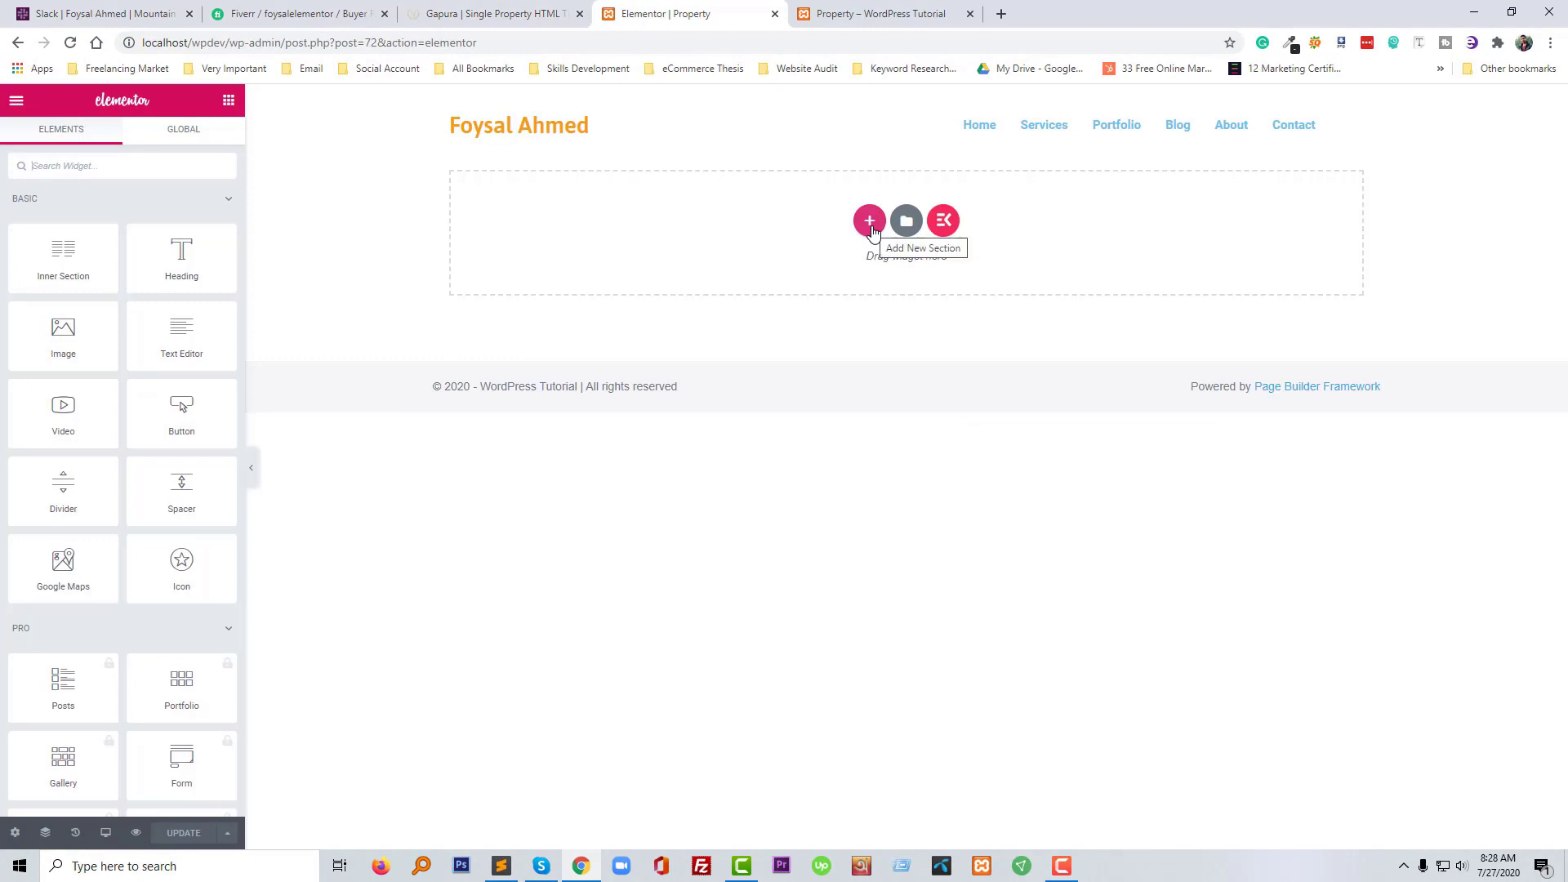
click(870, 223)
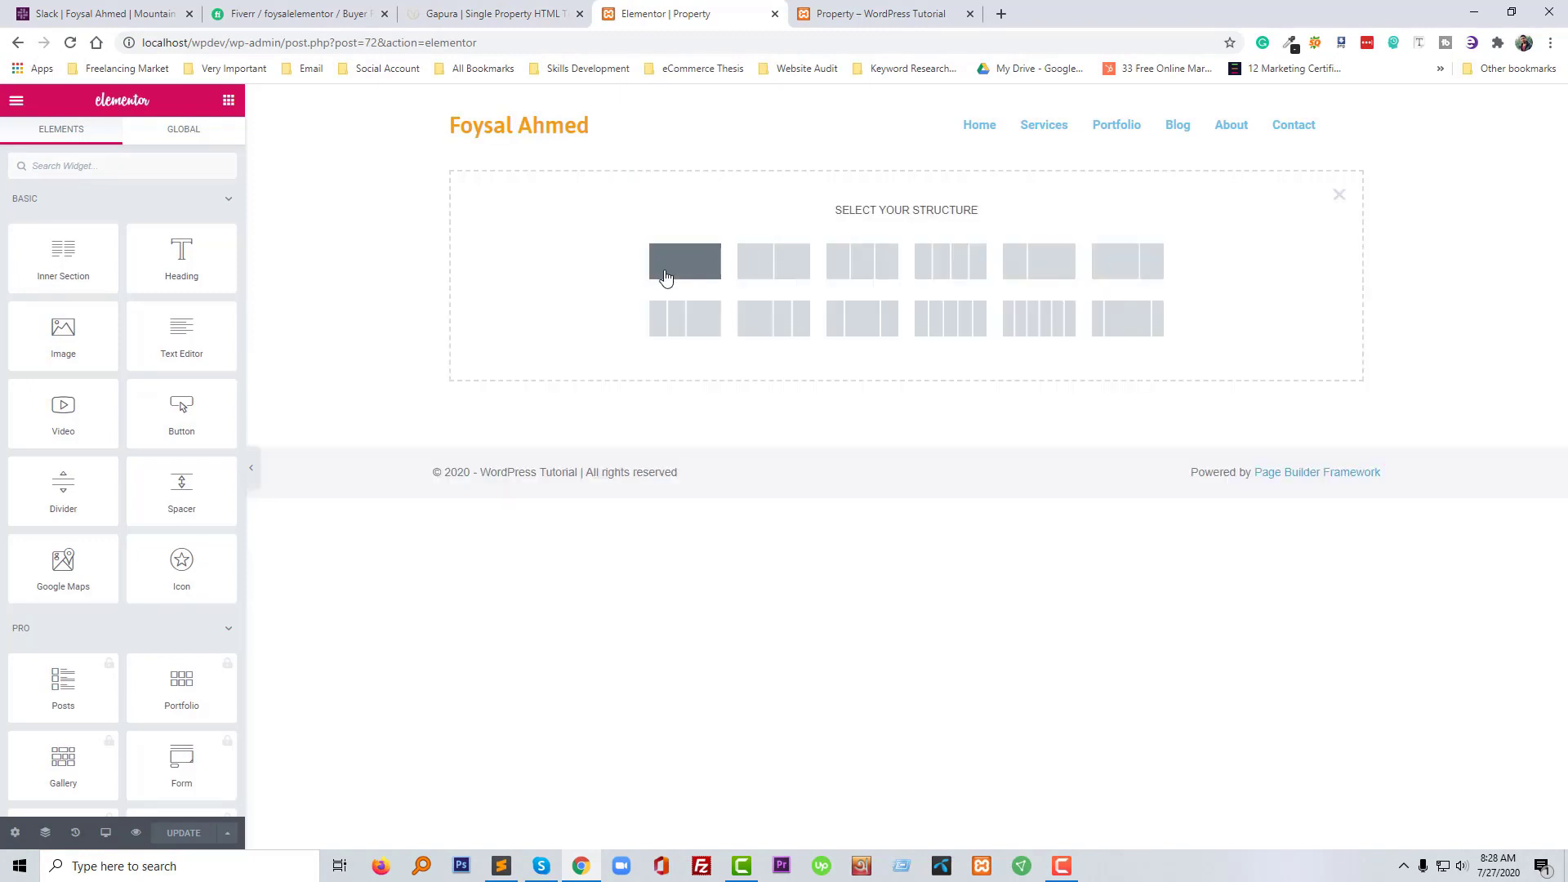
click(789, 270)
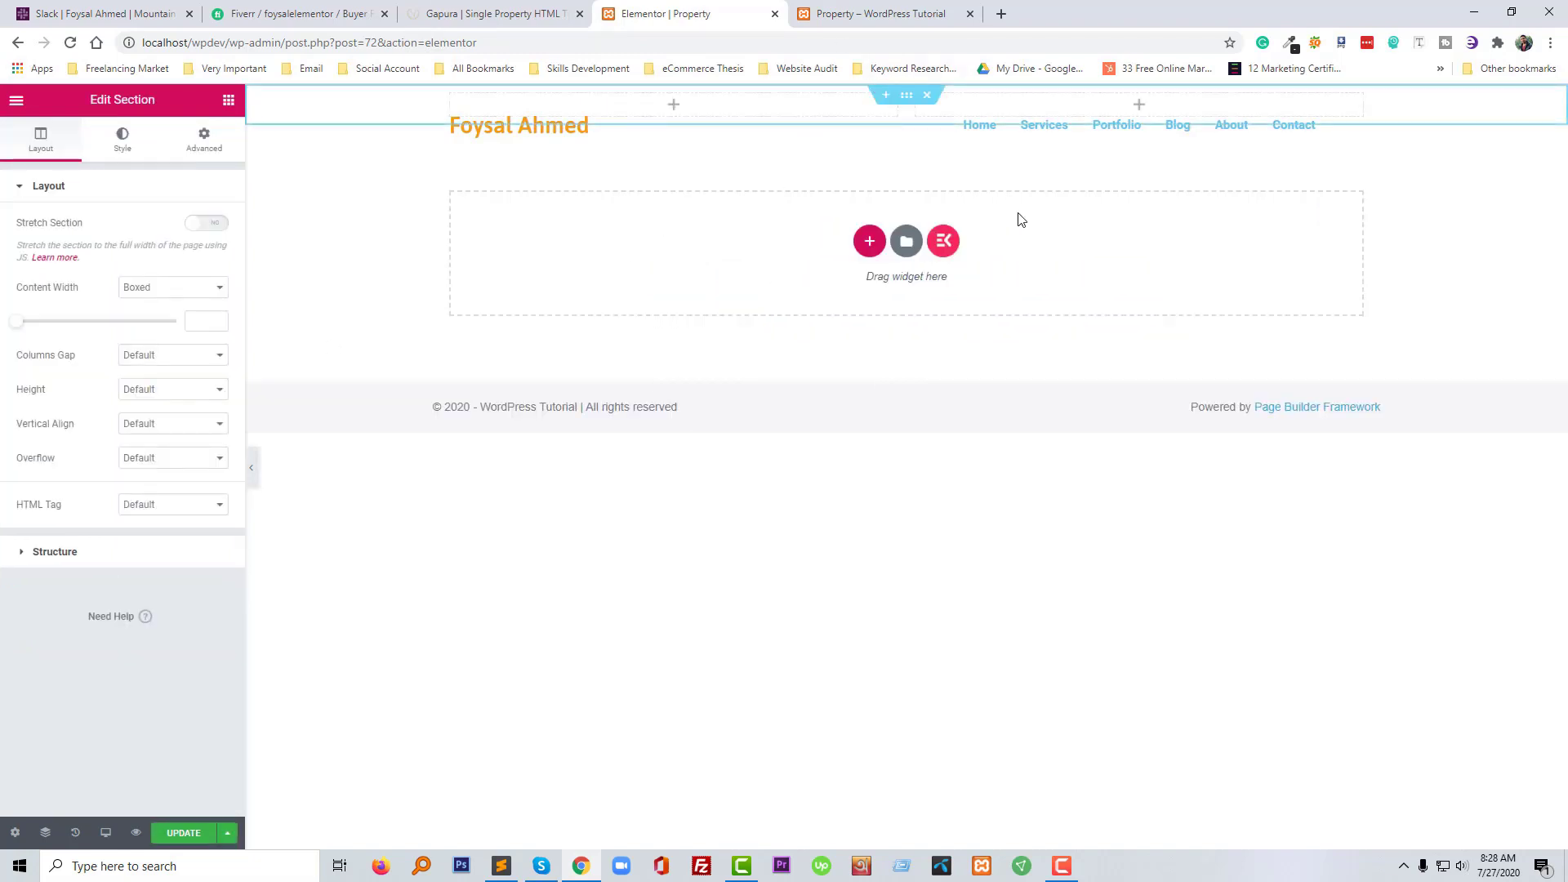
Set the background type of the new two-column section to Slideshow
click(912, 99)
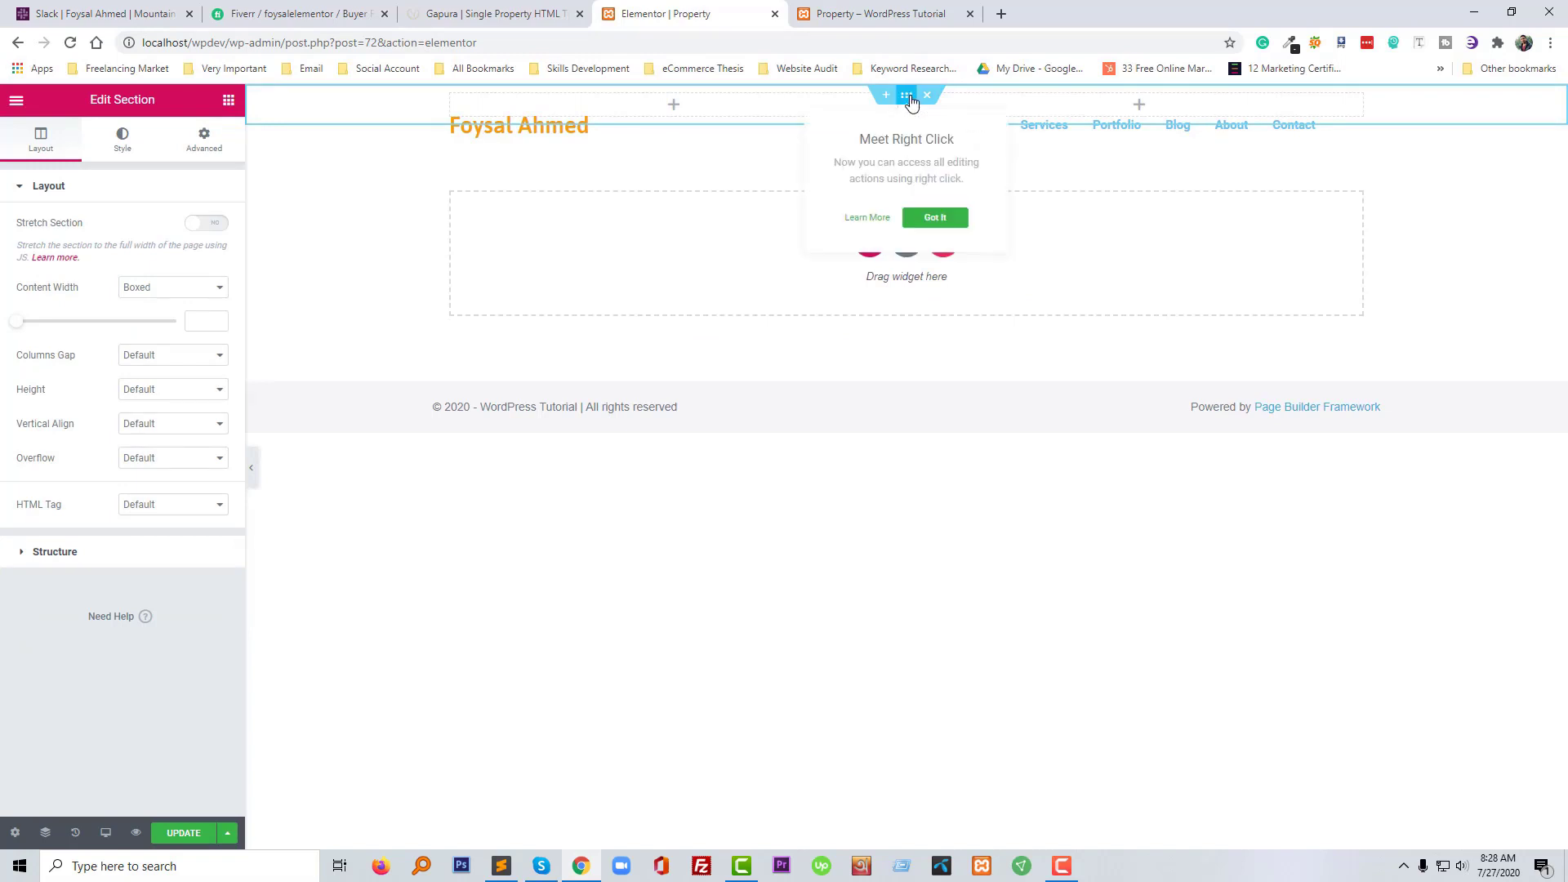
click(133, 145)
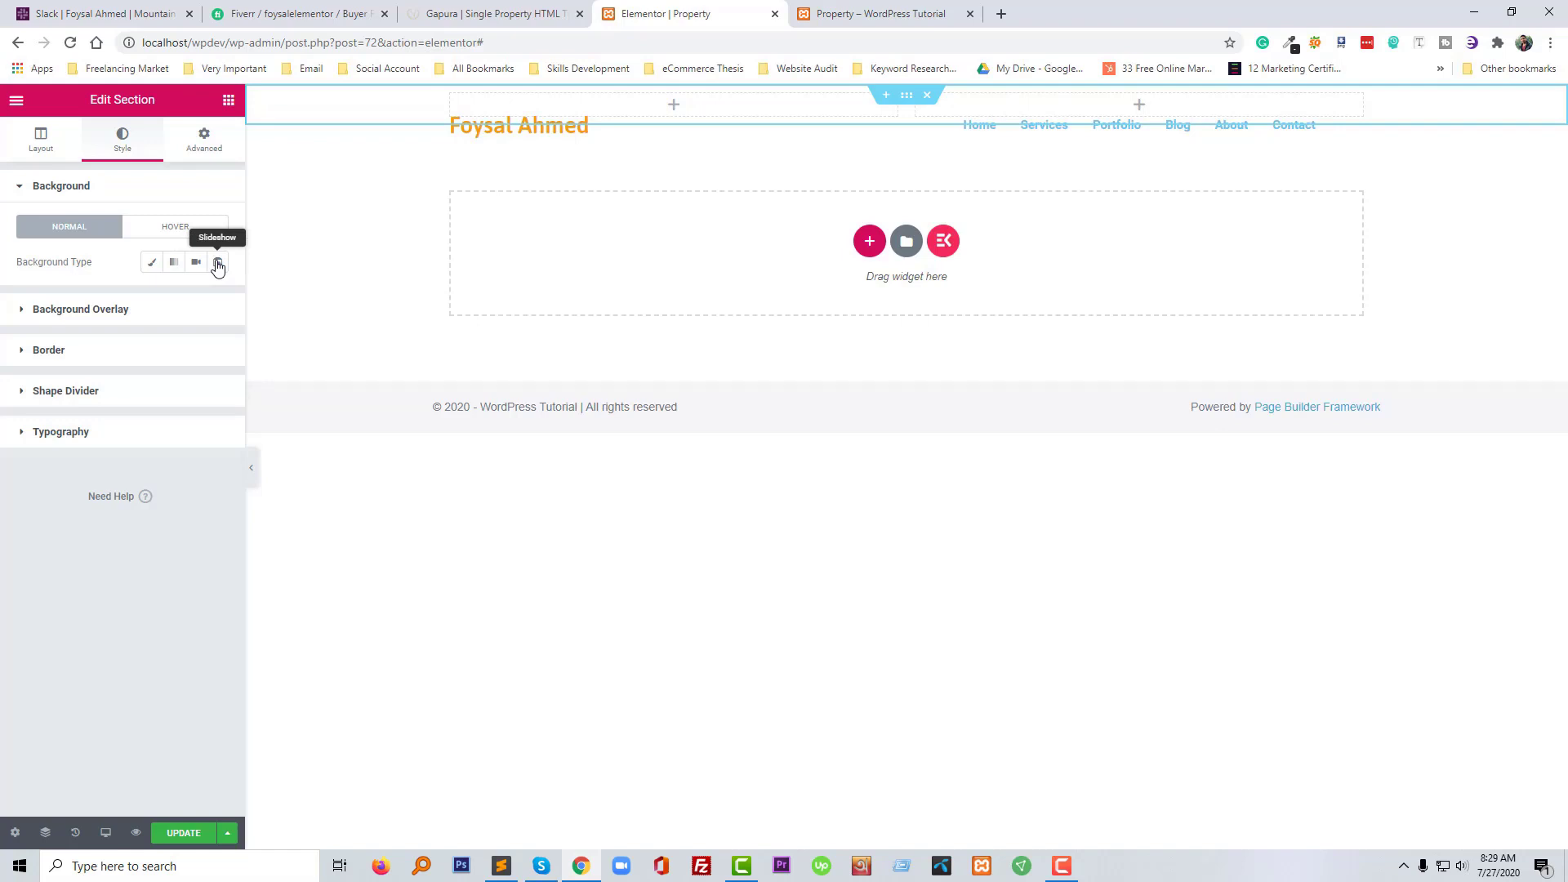
click(217, 263)
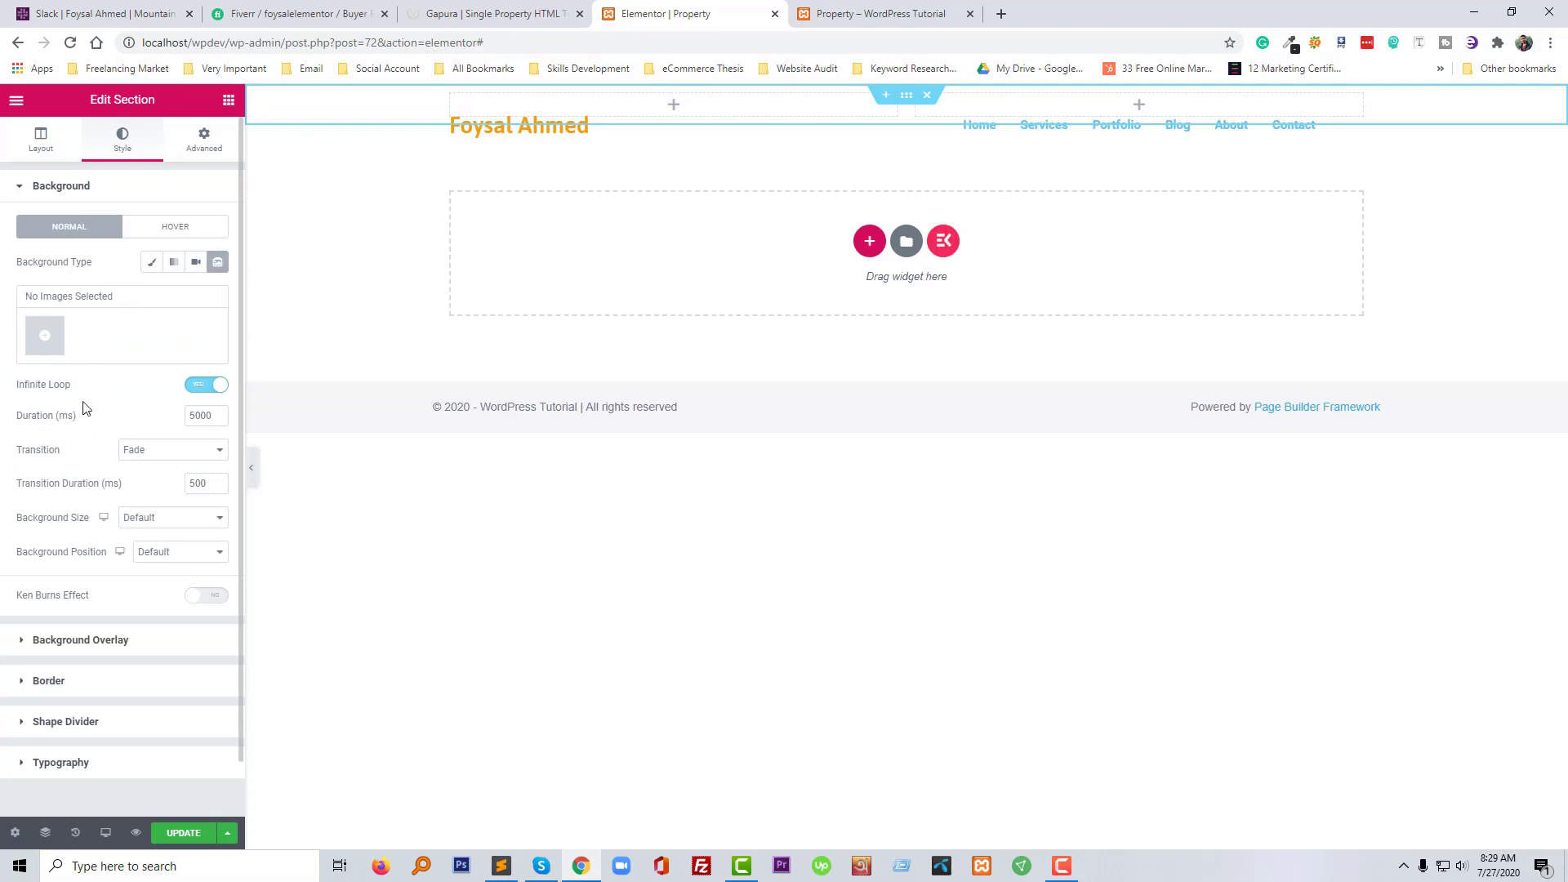
Open unsplash.com in a new browser tab, search its photos for "property" and browse the results
click(493, 12)
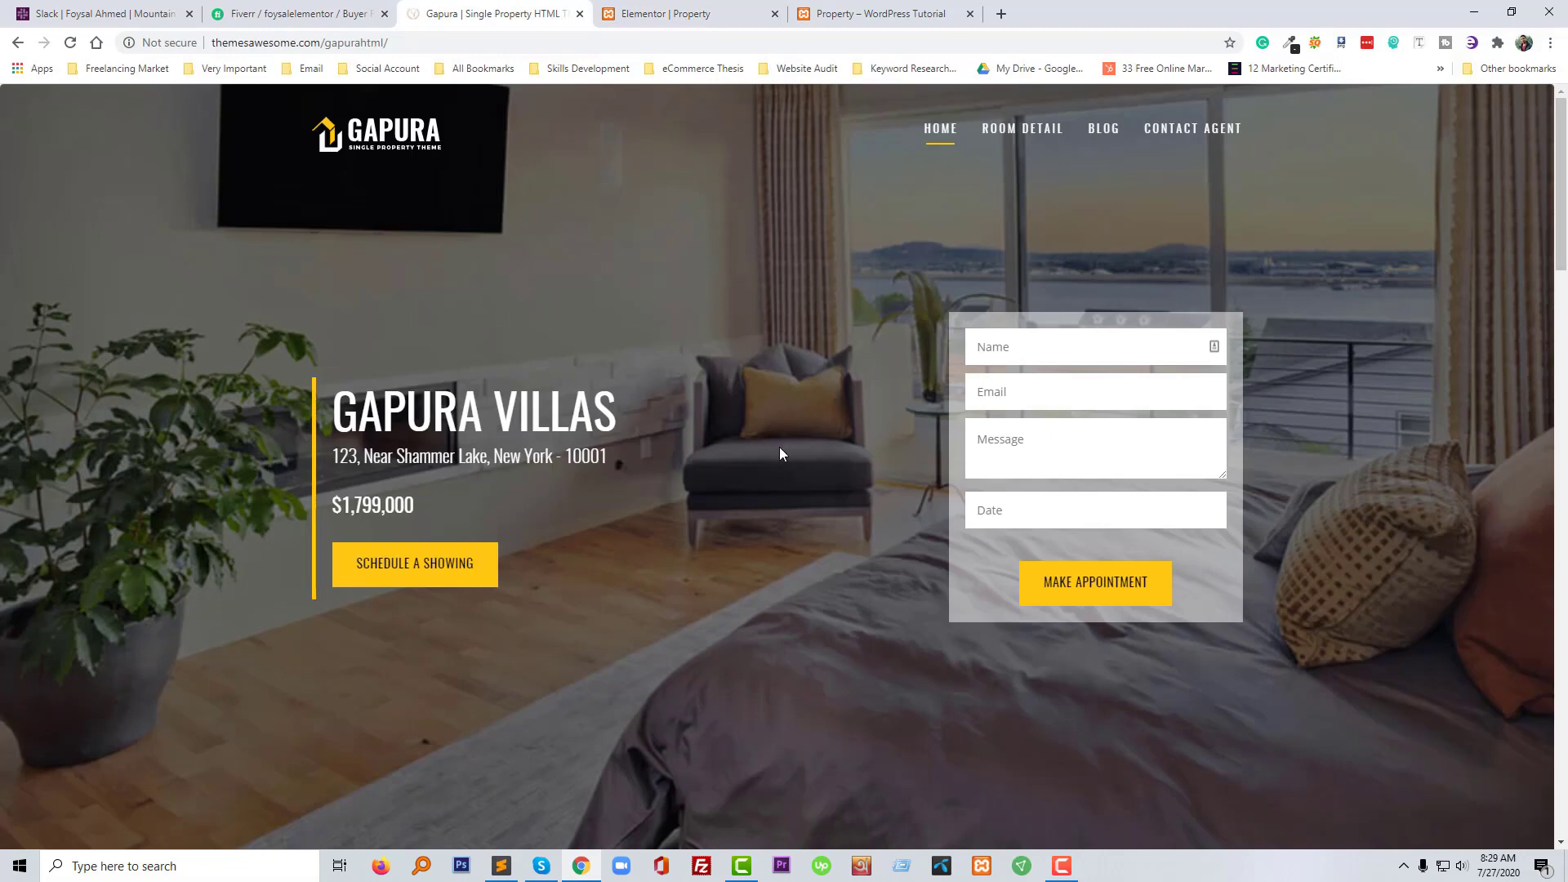
click(1001, 15)
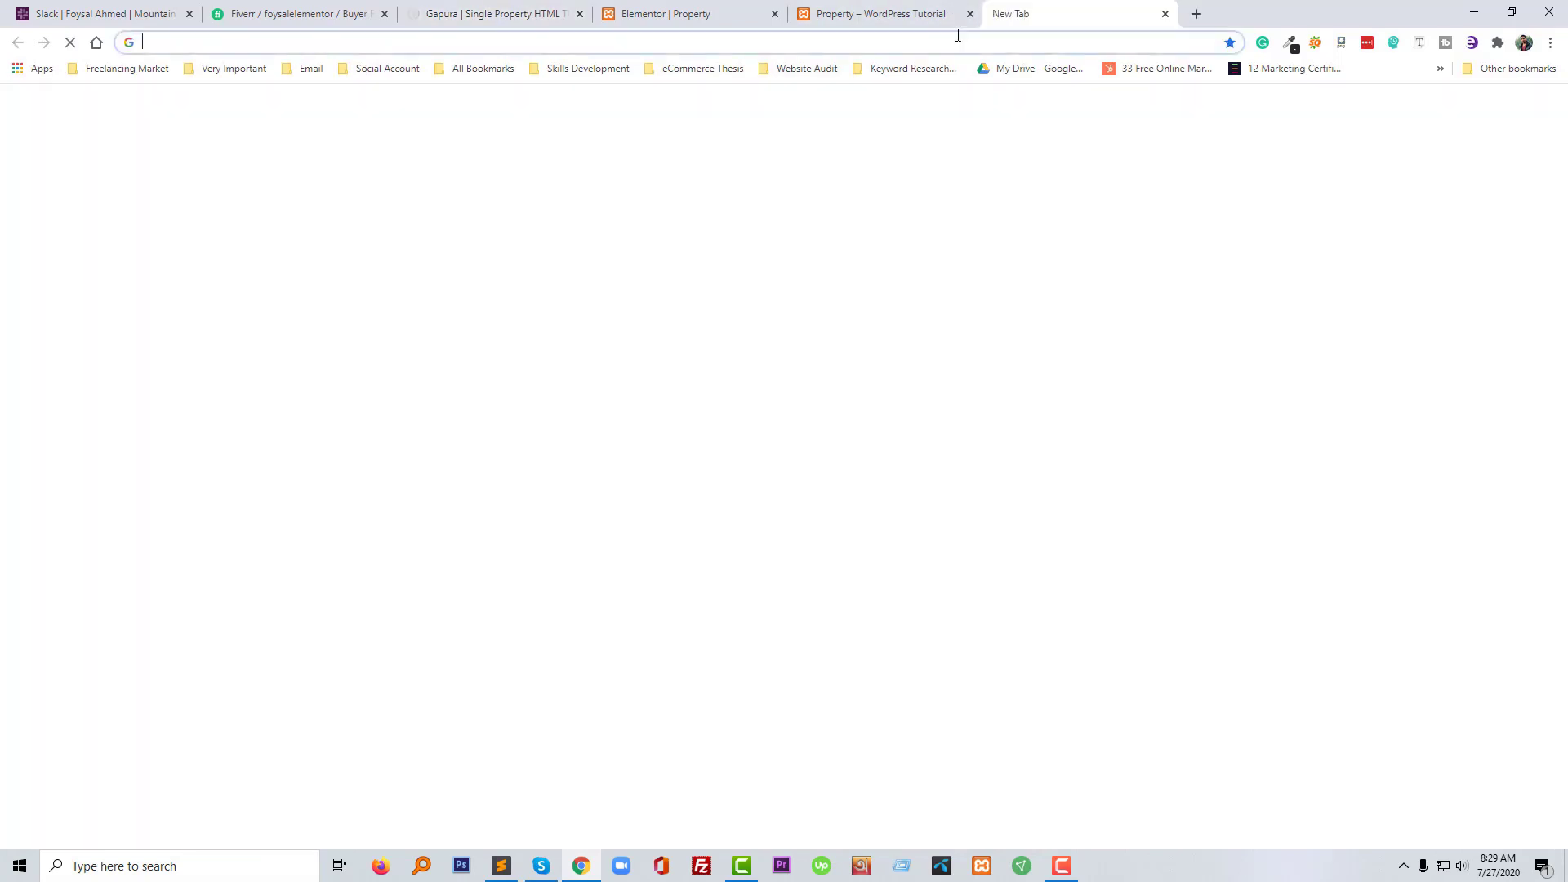
click(955, 43)
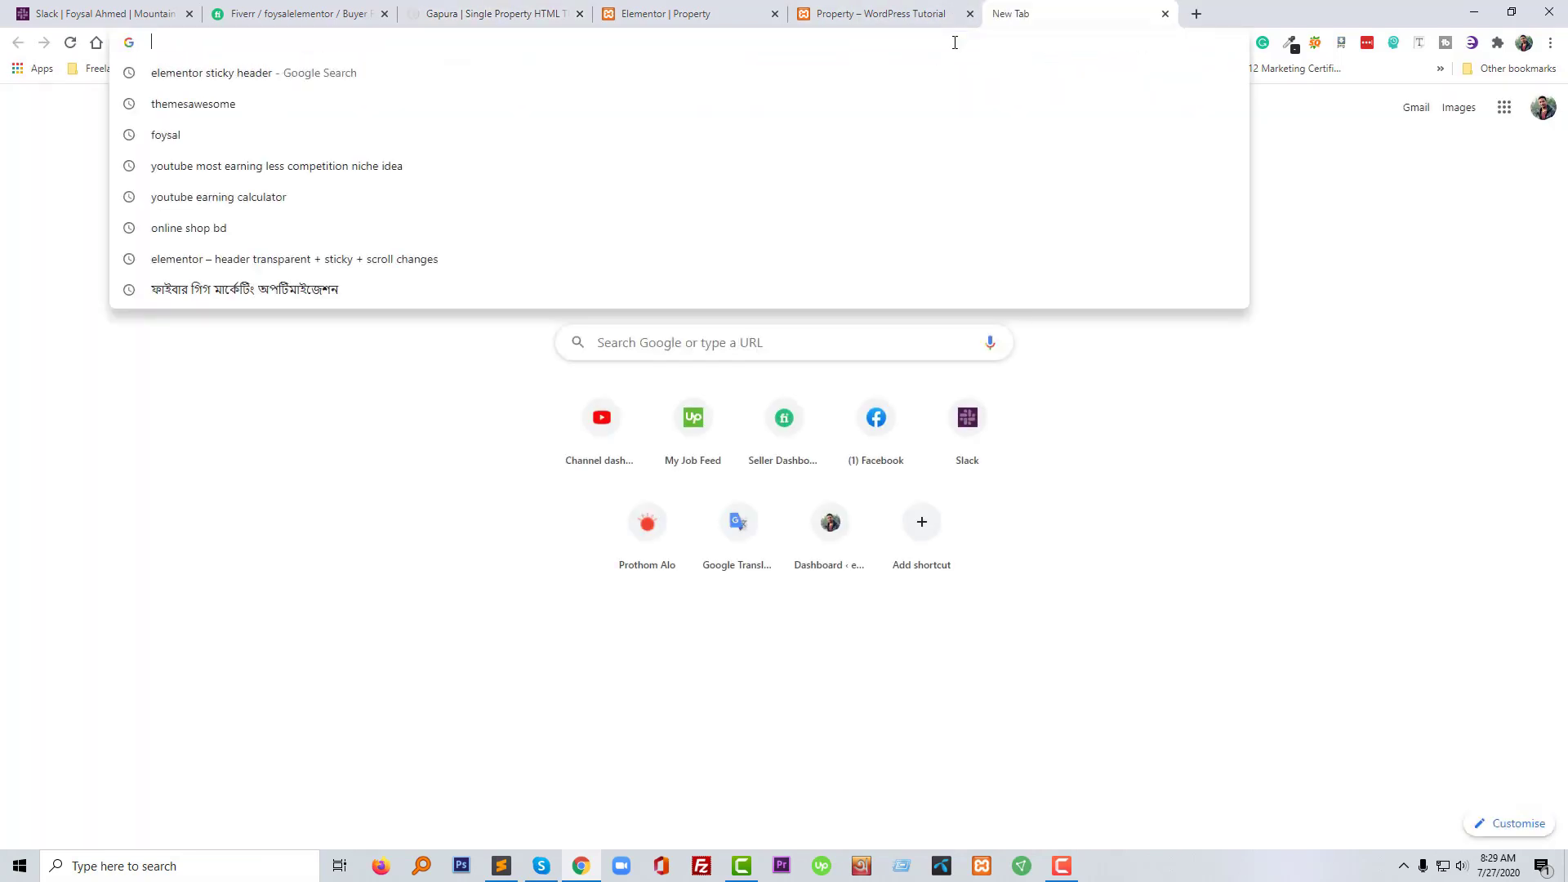
text(unsplash.com)
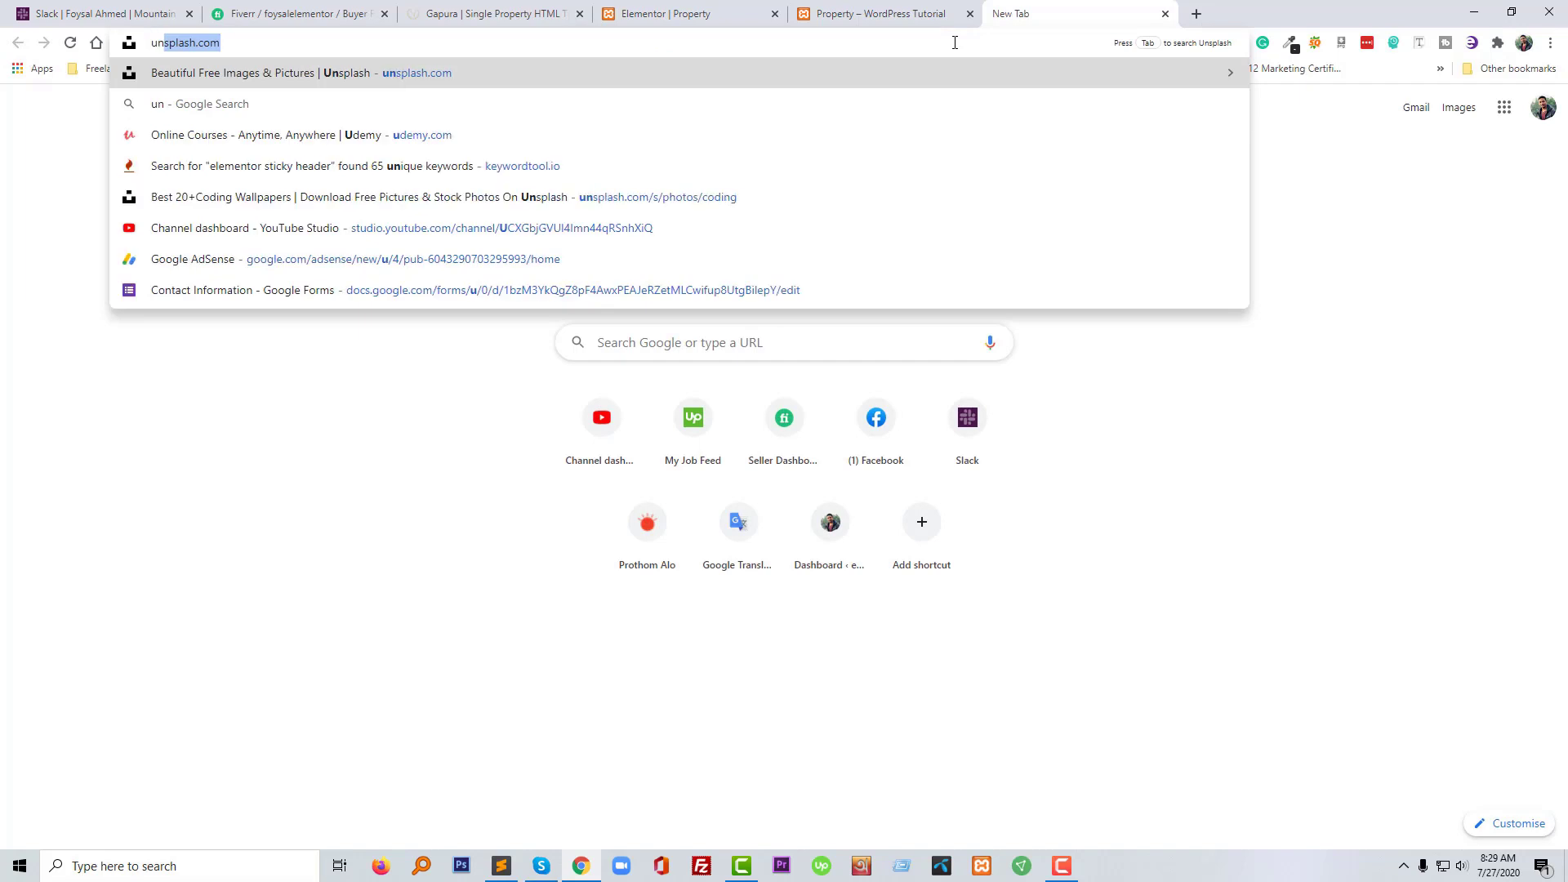
key(Return)
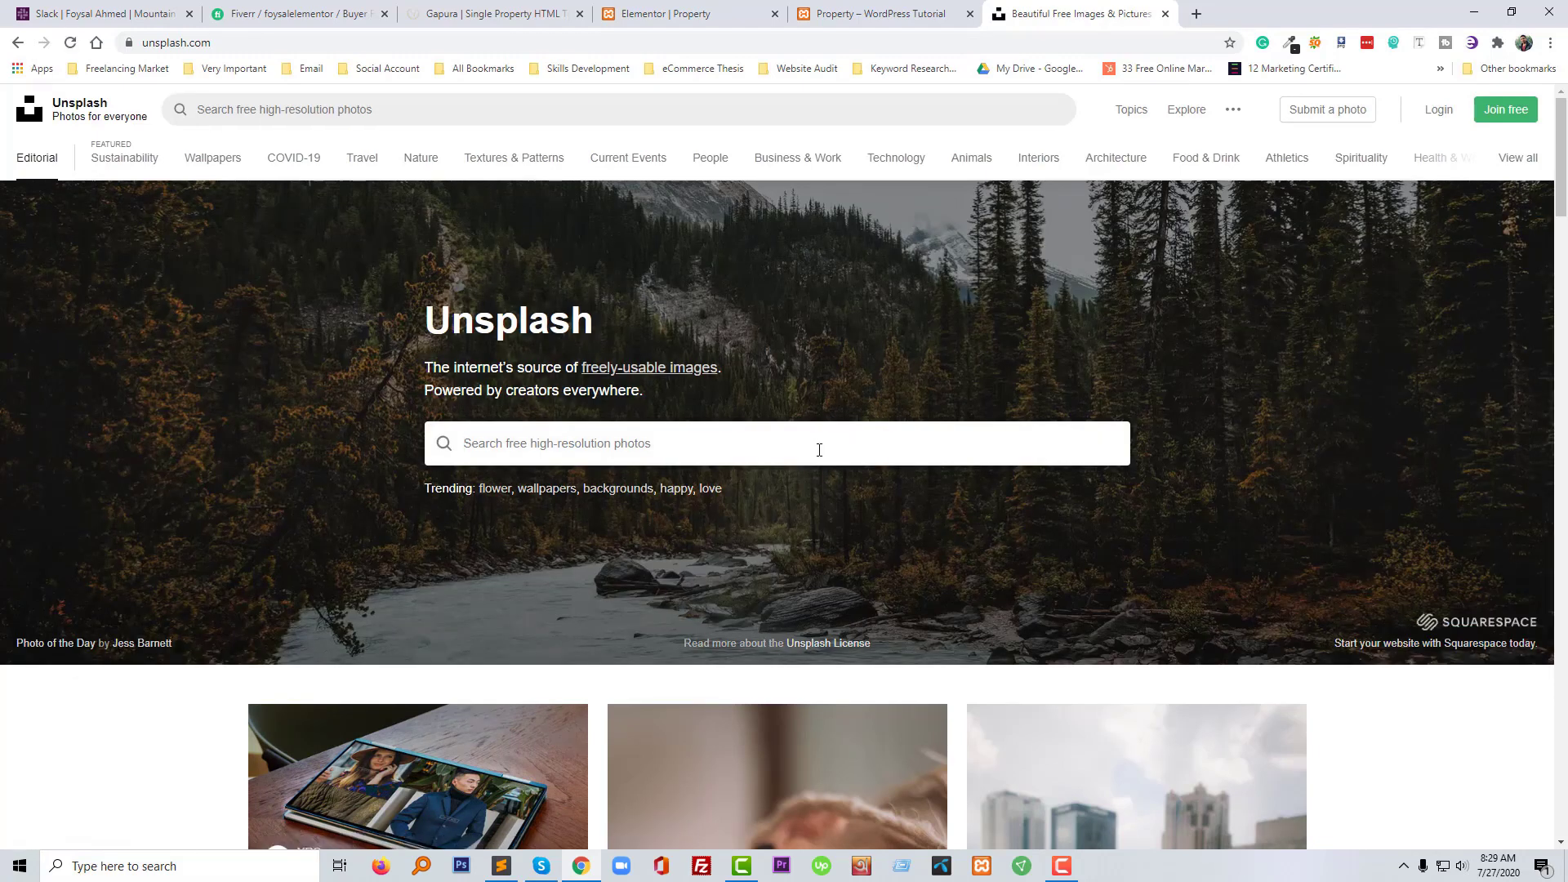
text(Property)
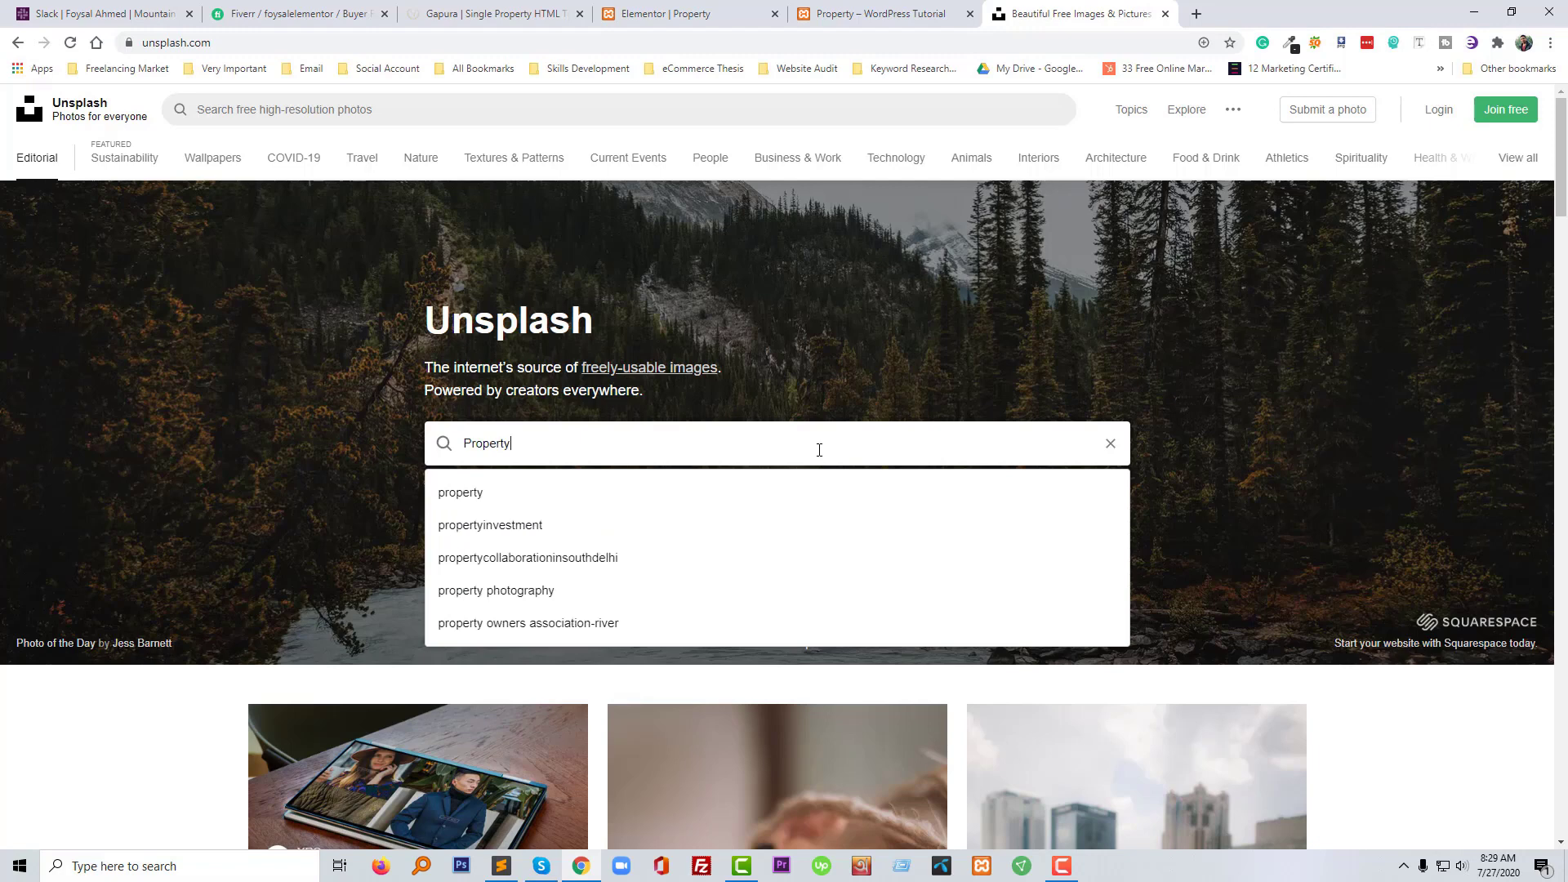
key(Down)
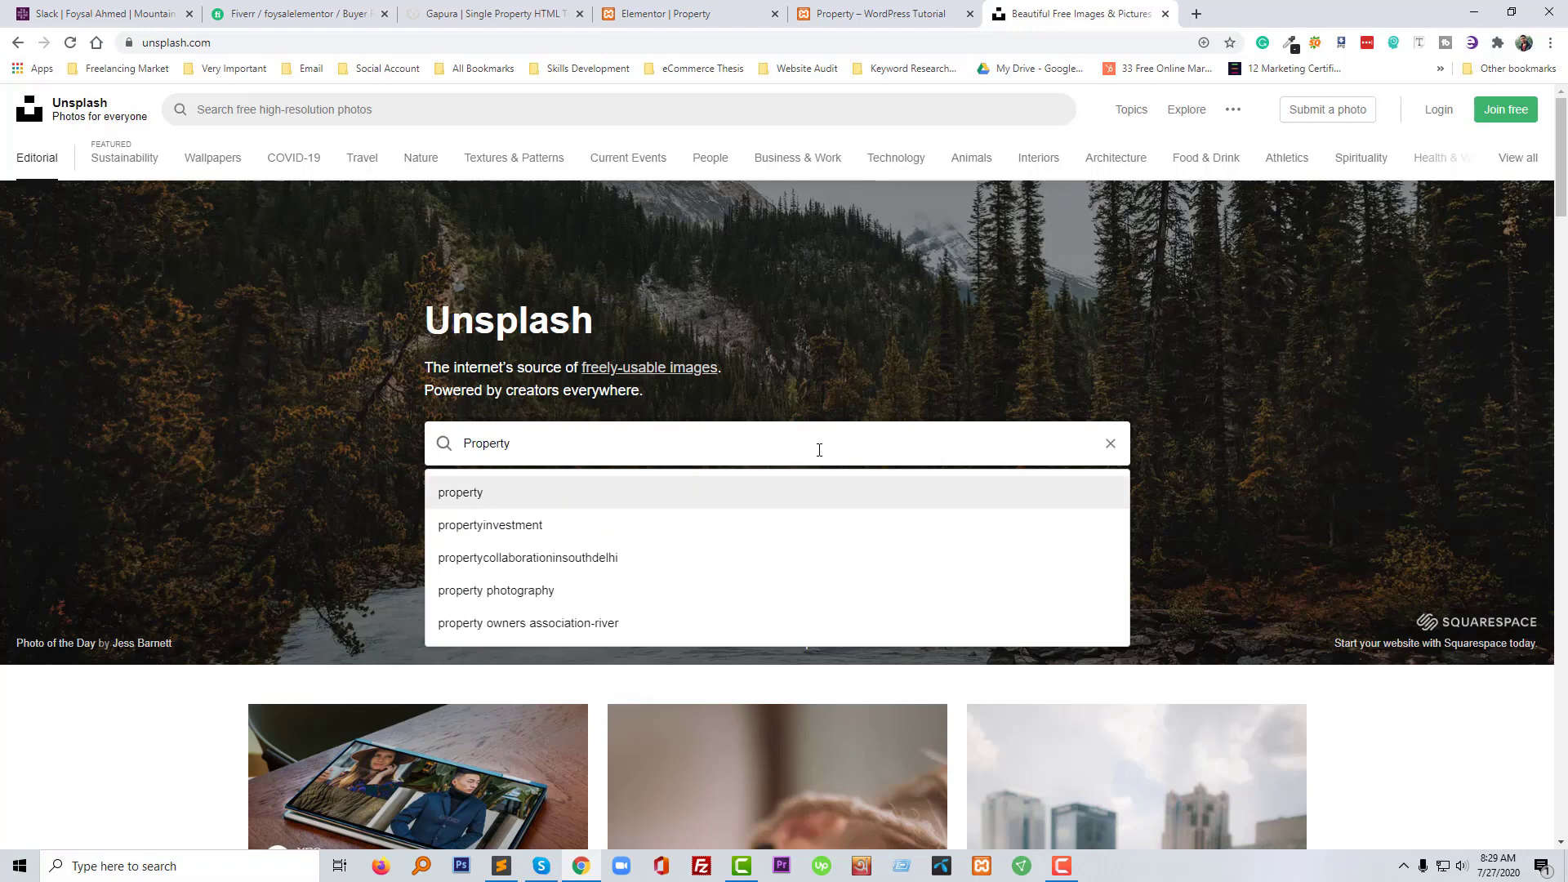
key(Return)
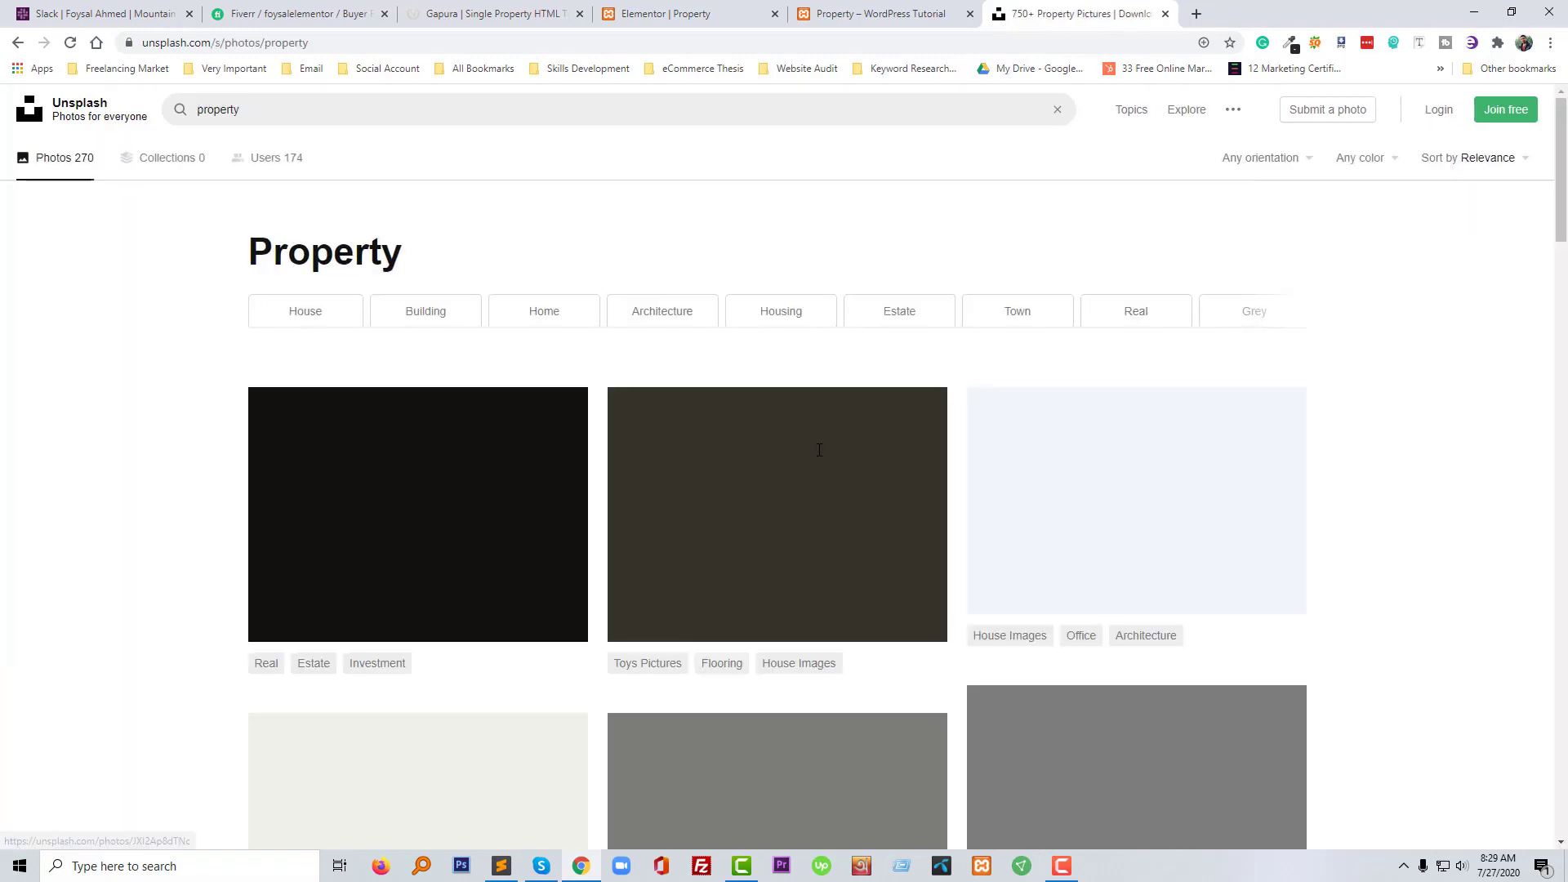
scroll(84, 519, down, 3)
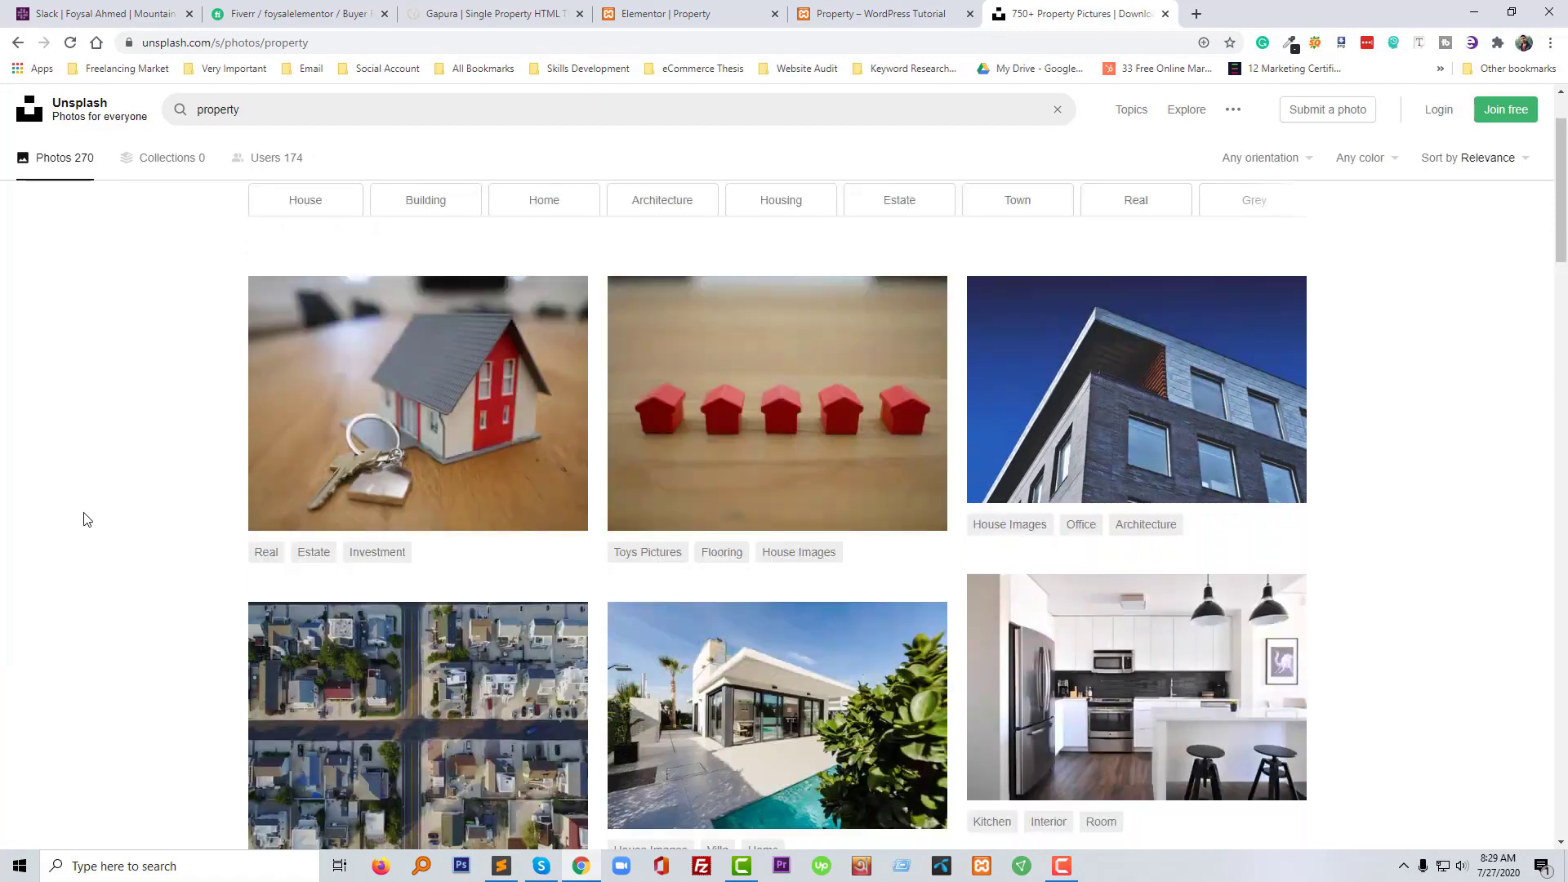
scroll(84, 519, down, 3)
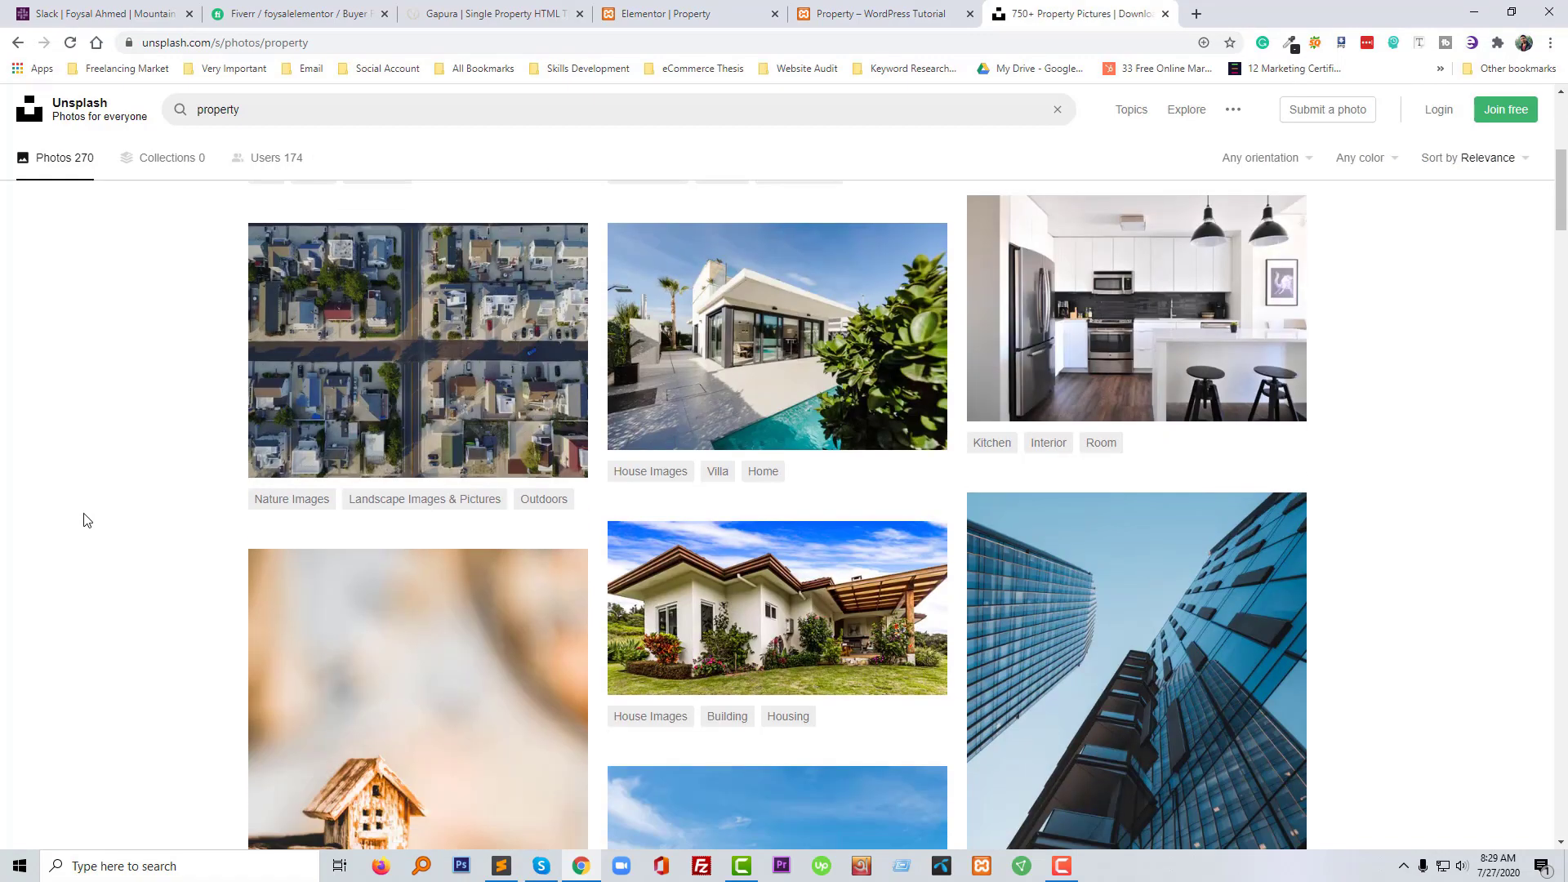
Examine the Gapura demo's hero slideshow by switching between its thumbnail images, and return to the Unsplash property photos
click(458, 12)
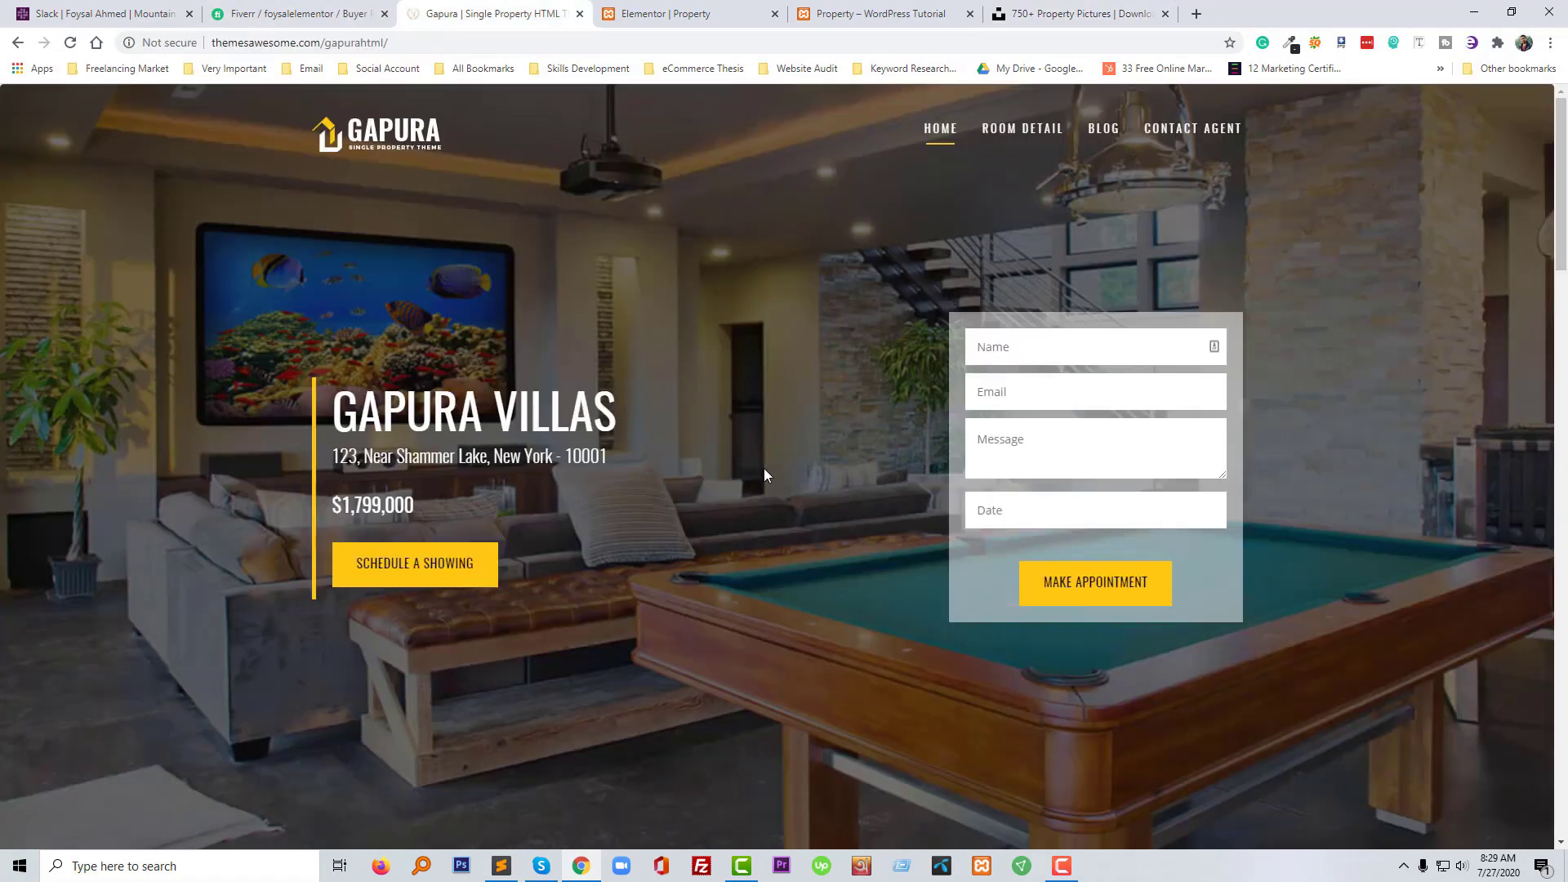
scroll(690, 570, down, 5)
scroll(698, 574, up, 5)
scroll(698, 575, down, 3)
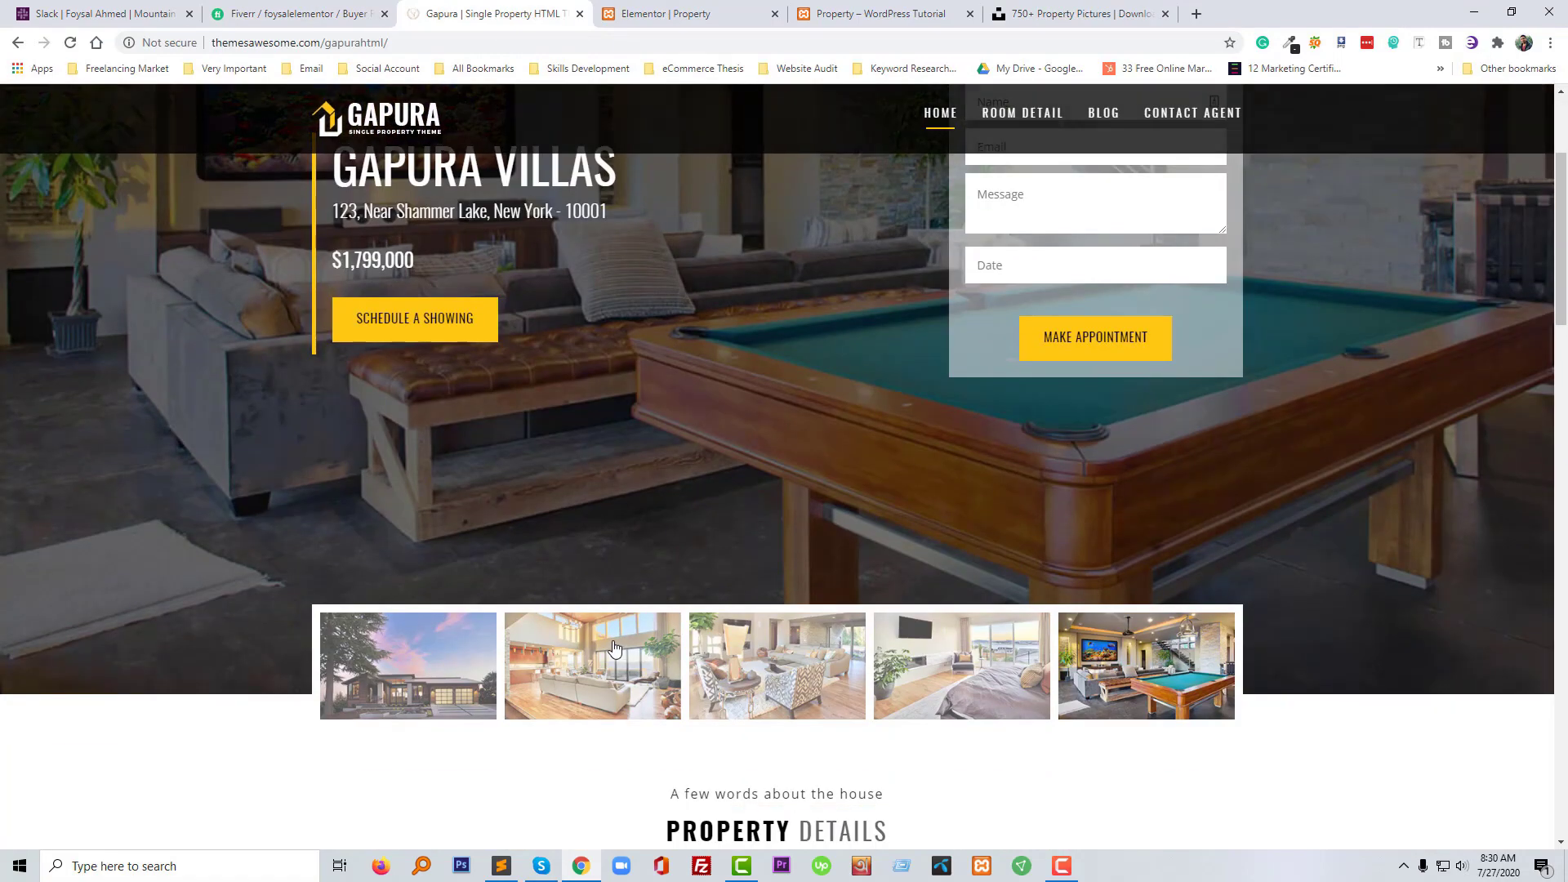
click(614, 649)
click(762, 673)
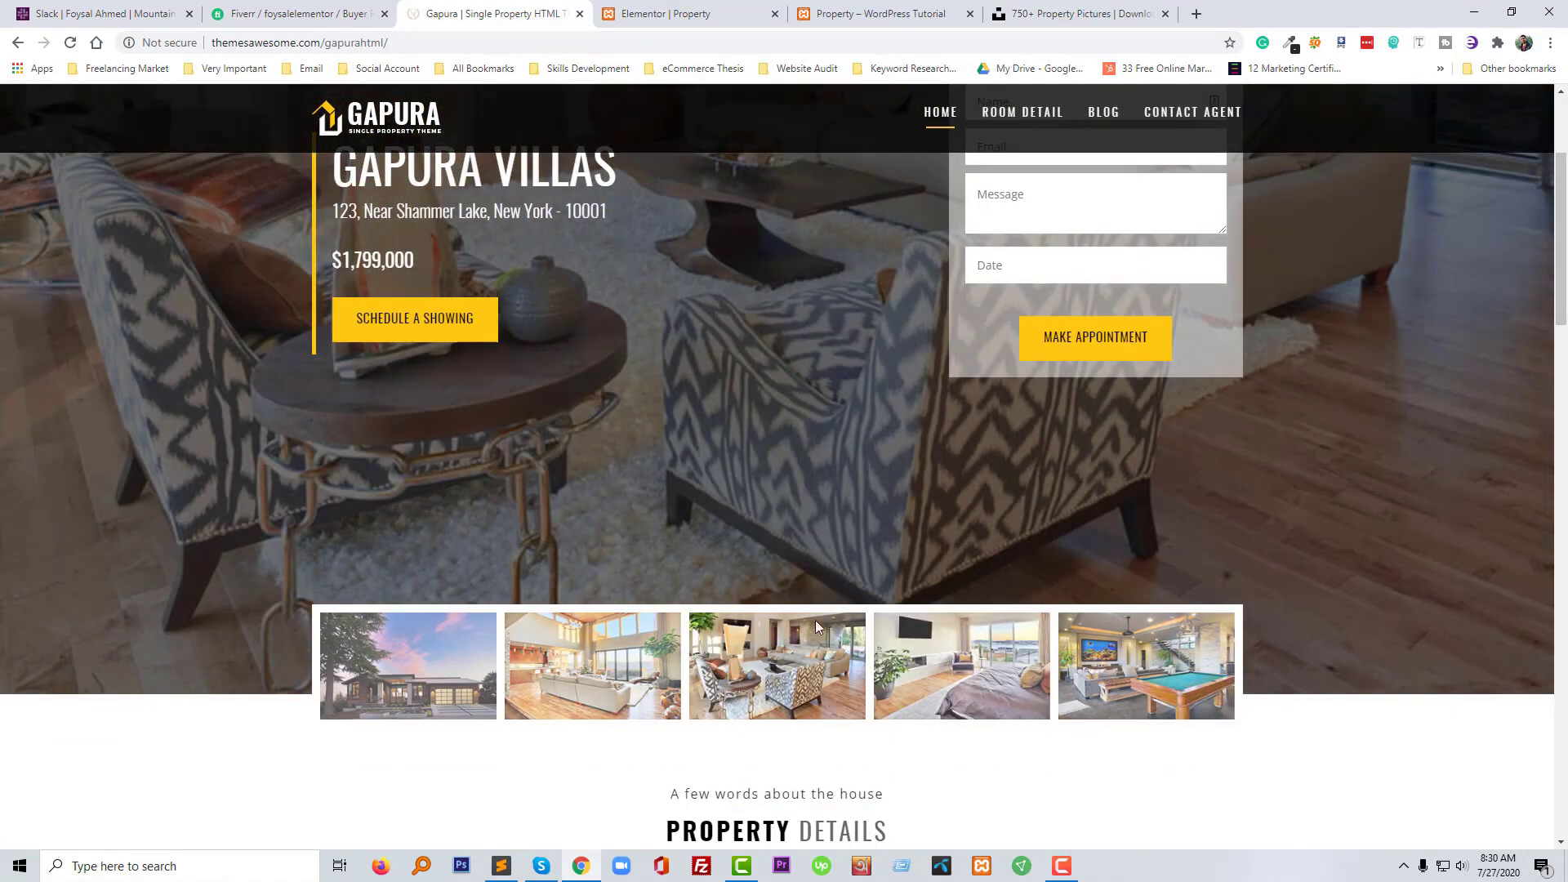
click(1127, 678)
click(1075, 8)
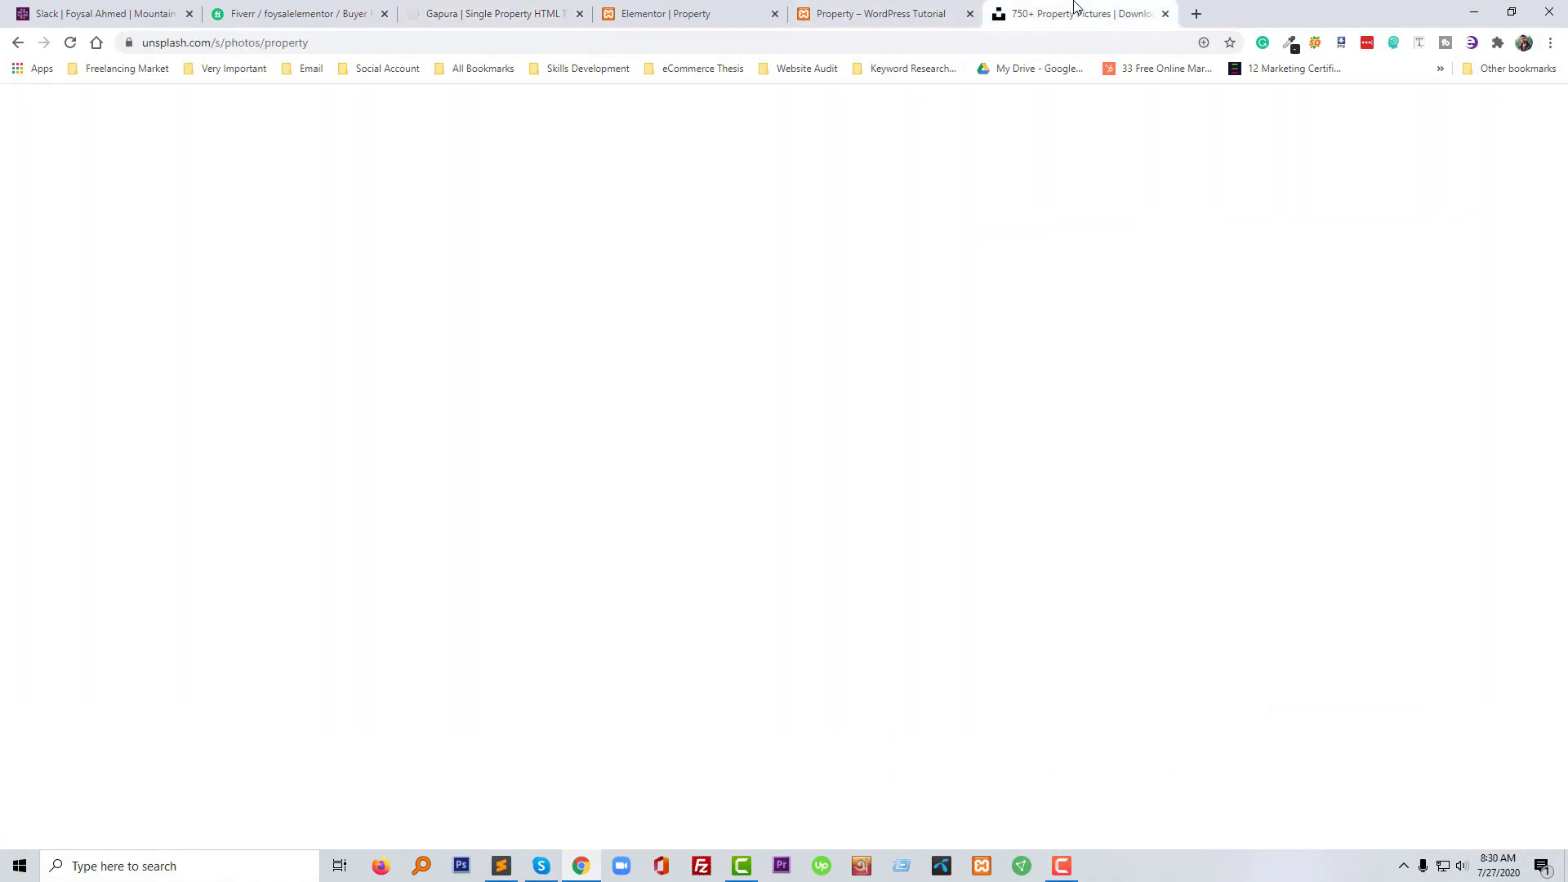
Save the Unsplash photo of the kitchen with the black cooktop and tulips to the Desktop as "Slider 1"
scroll(743, 549, down, 4)
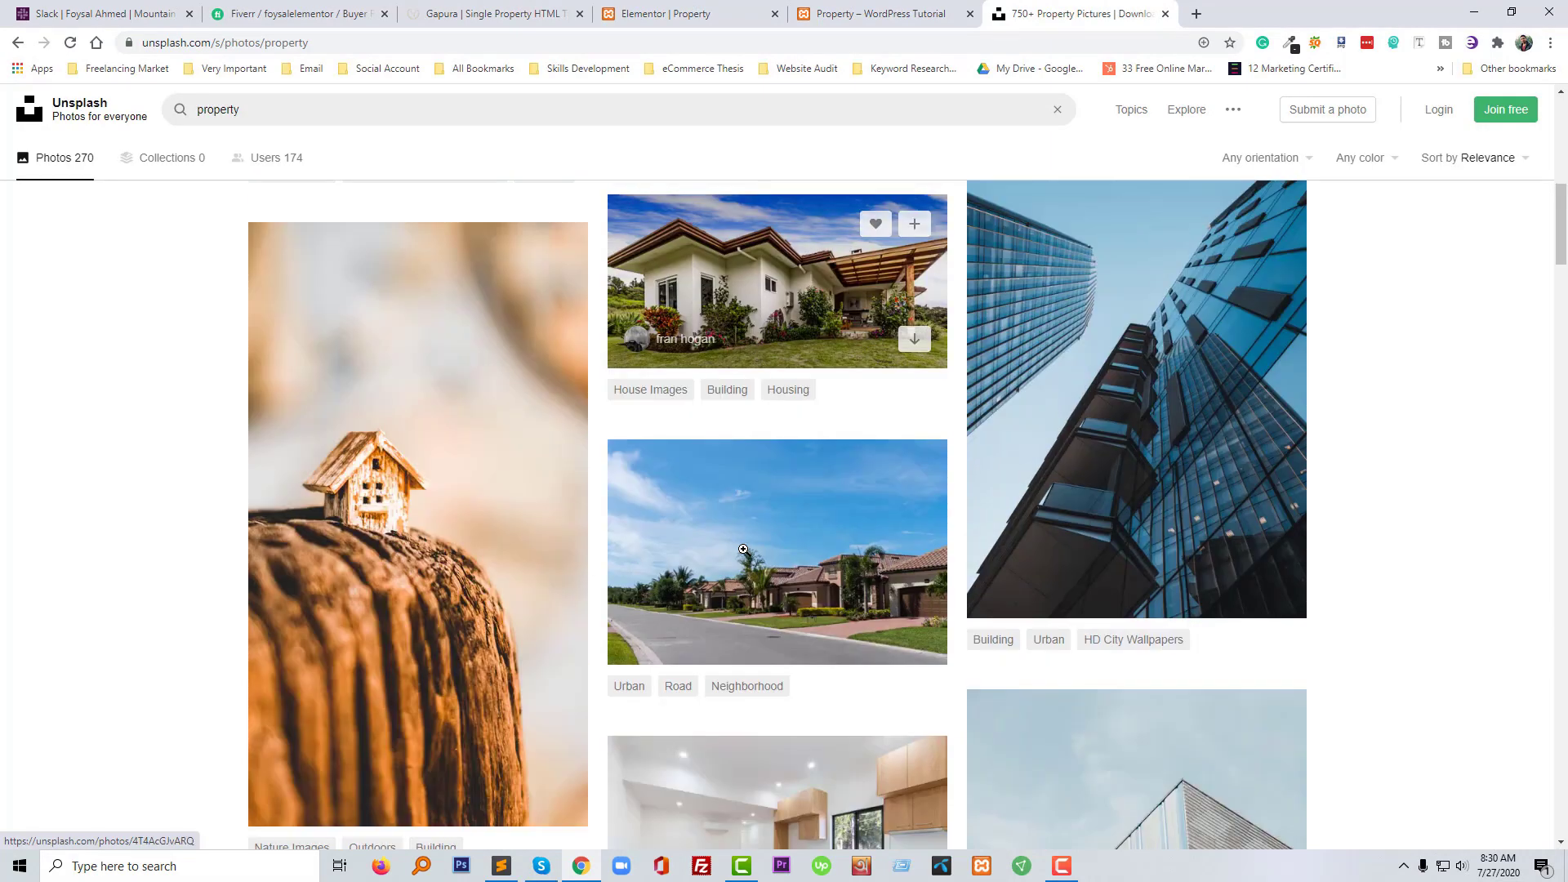
scroll(743, 549, down, 7)
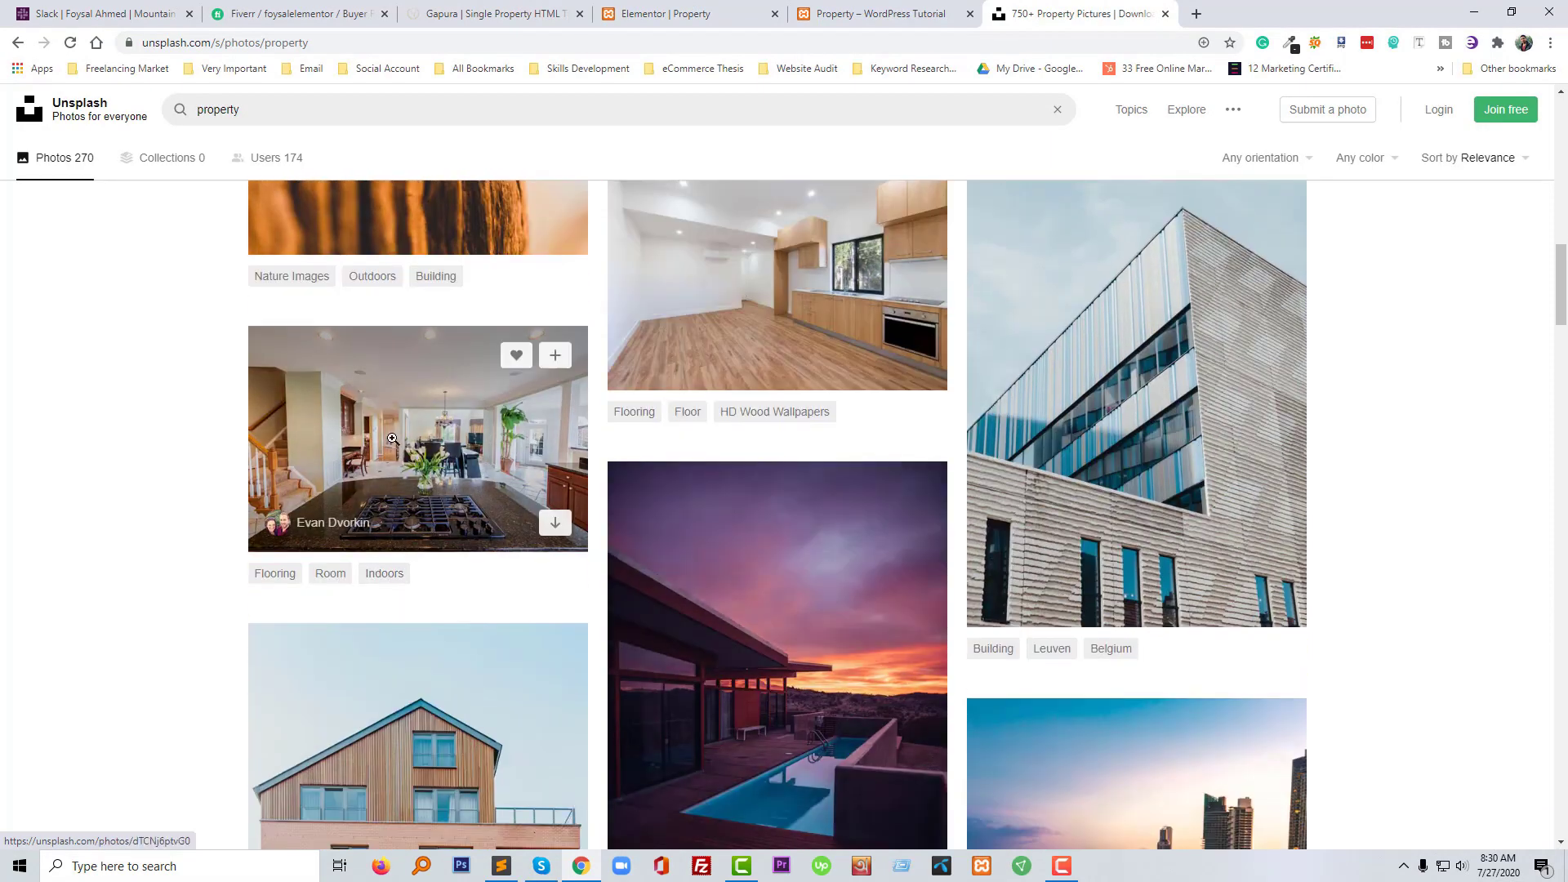
click(392, 439)
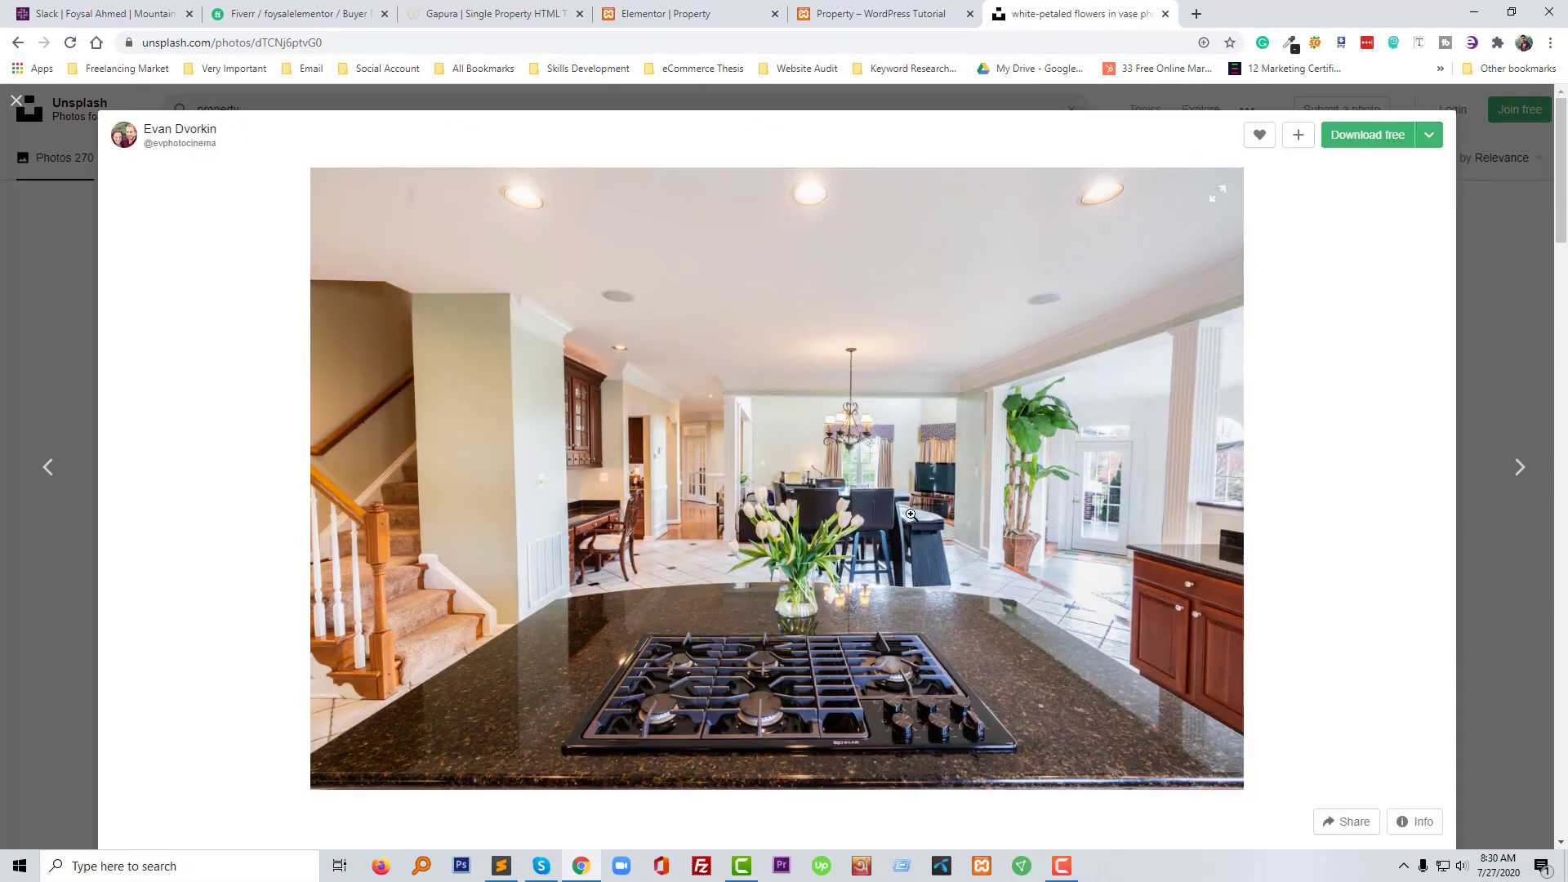
right_click(1009, 387)
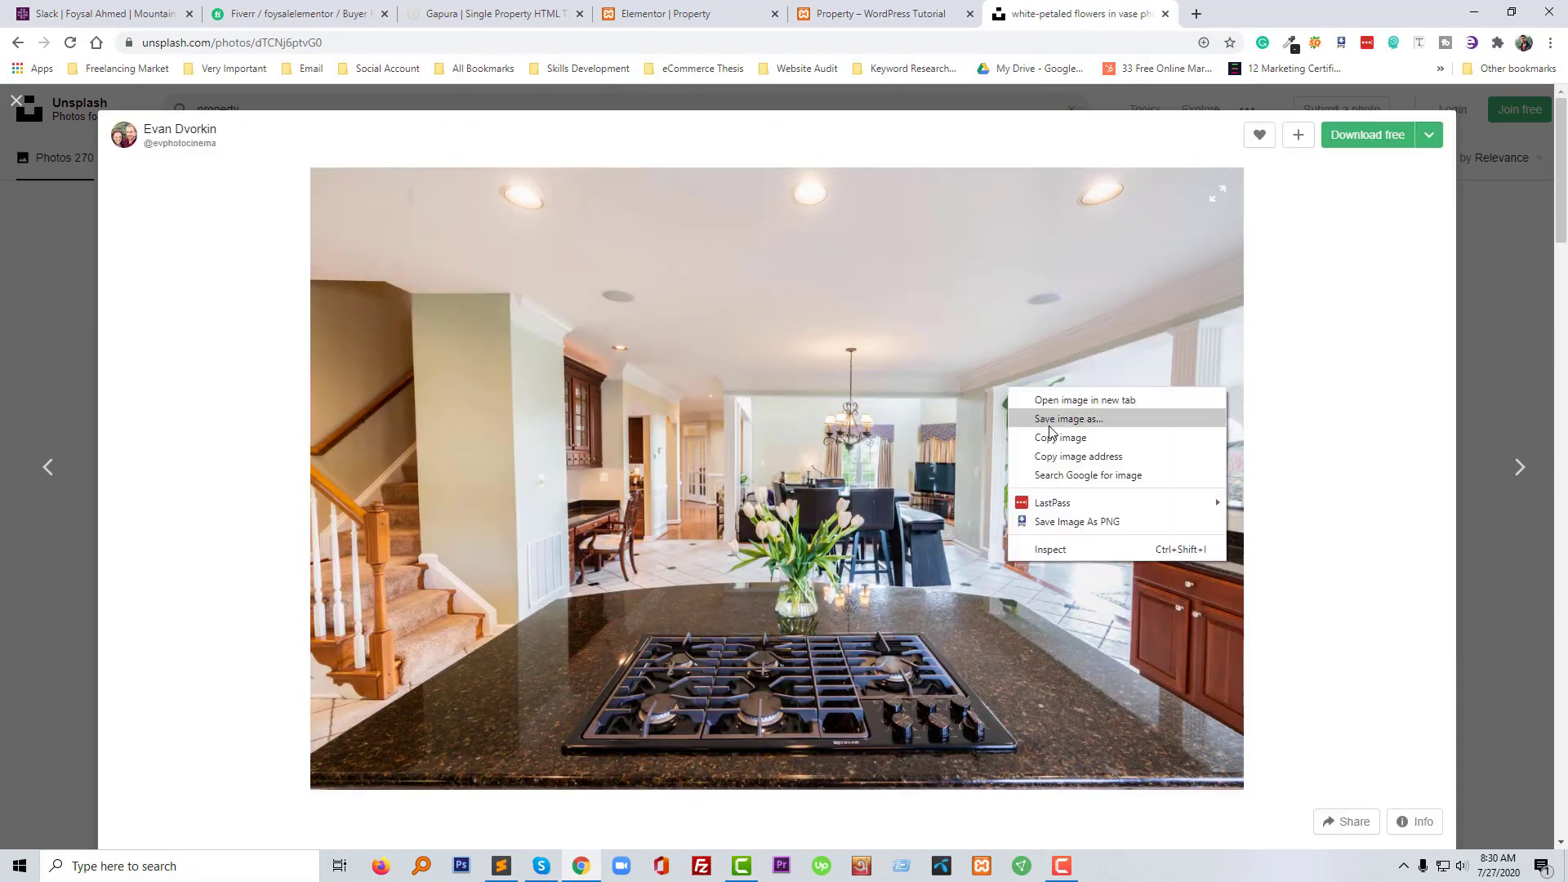
click(1054, 419)
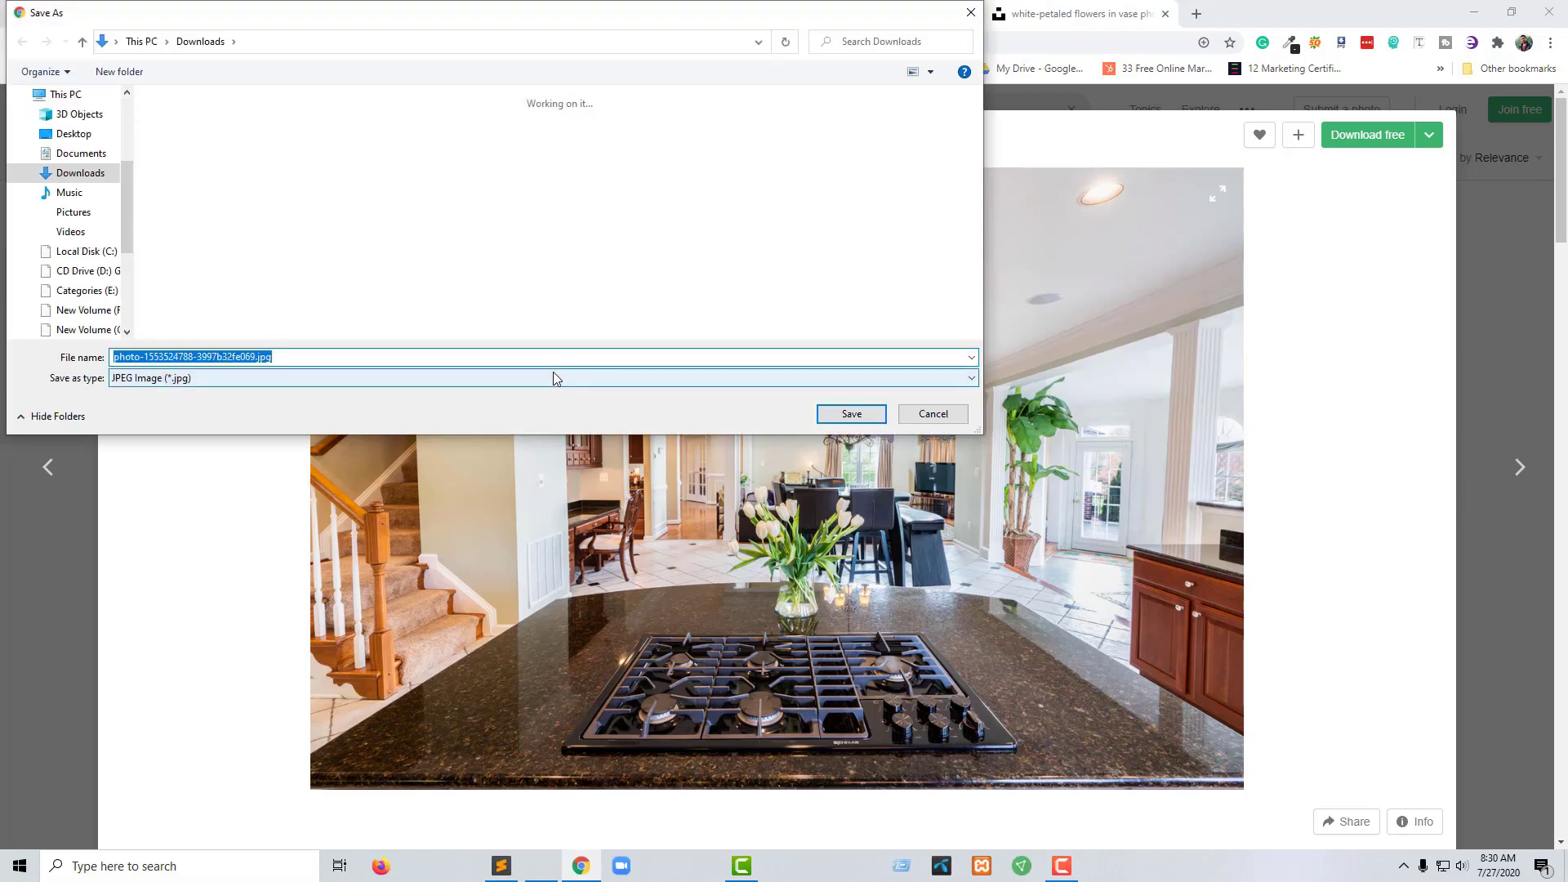
text(Slide)
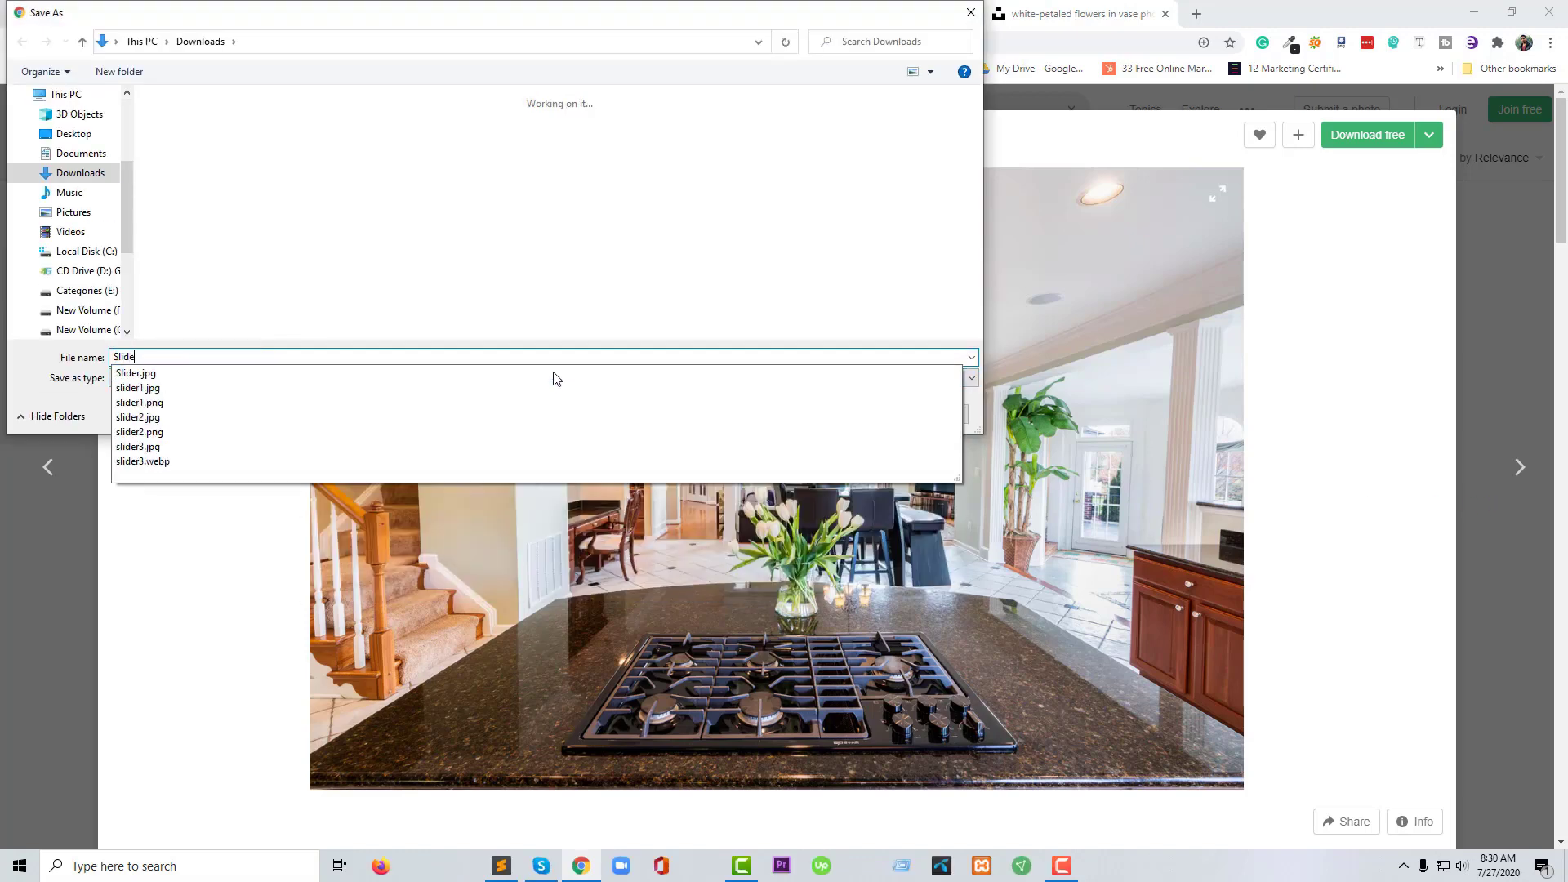
text(r 1)
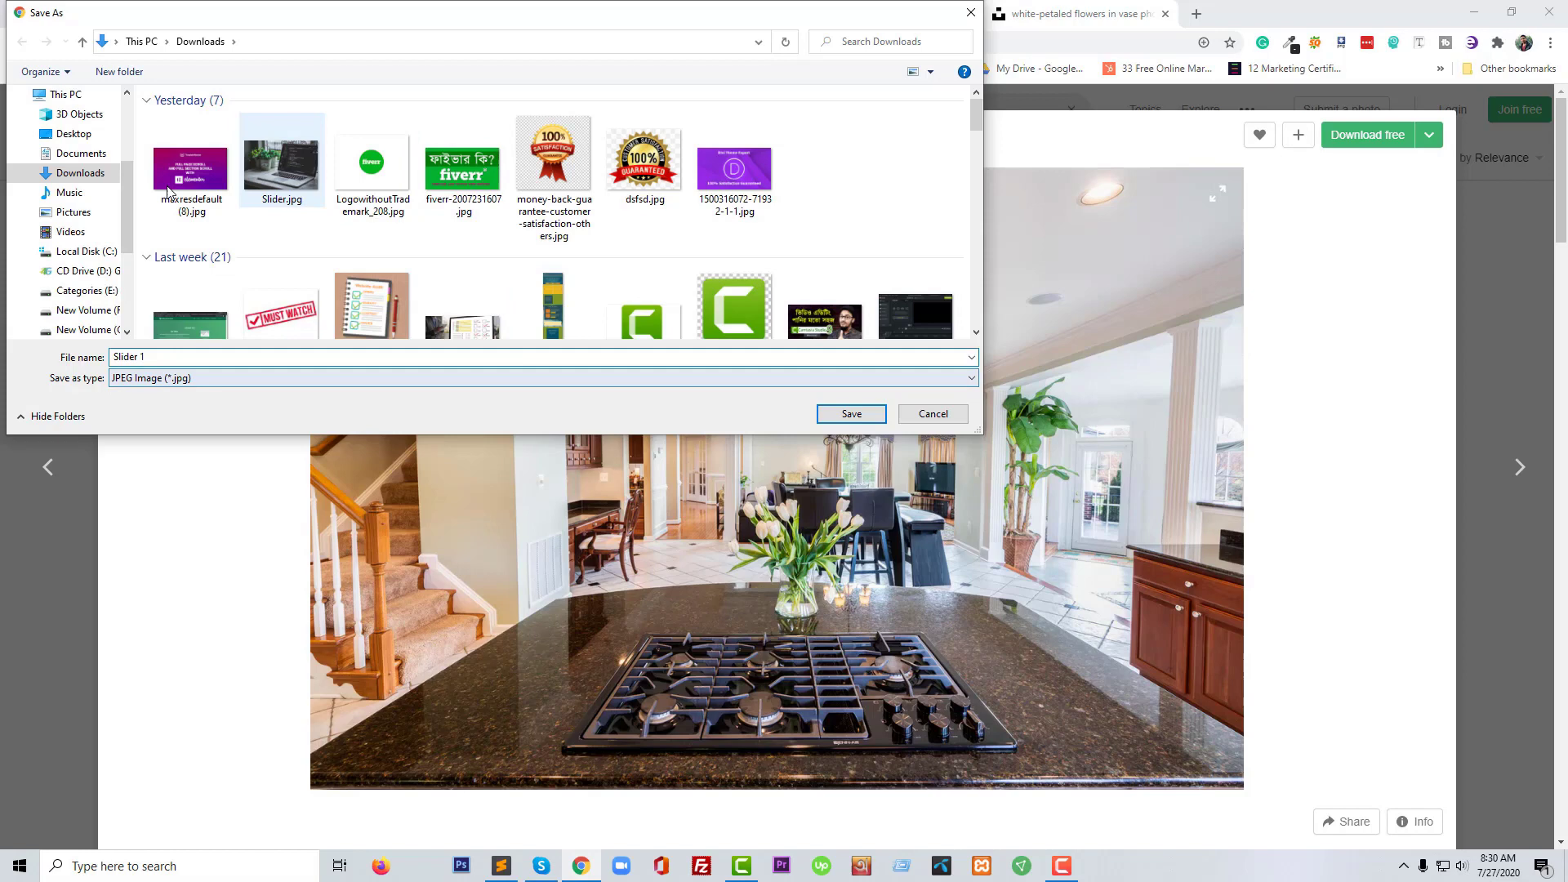
click(74, 134)
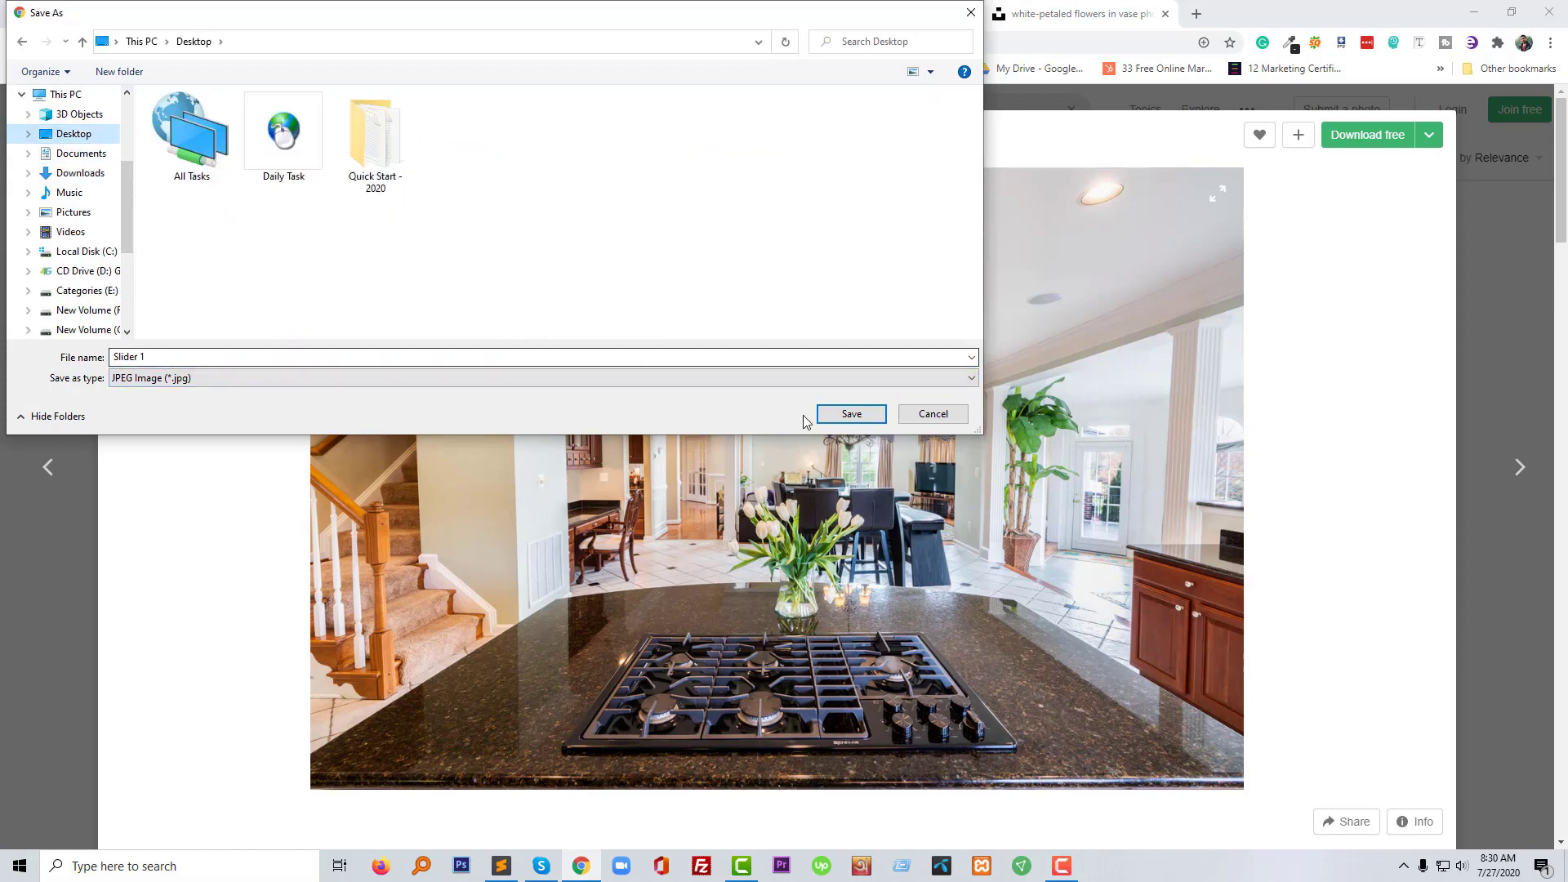
click(852, 414)
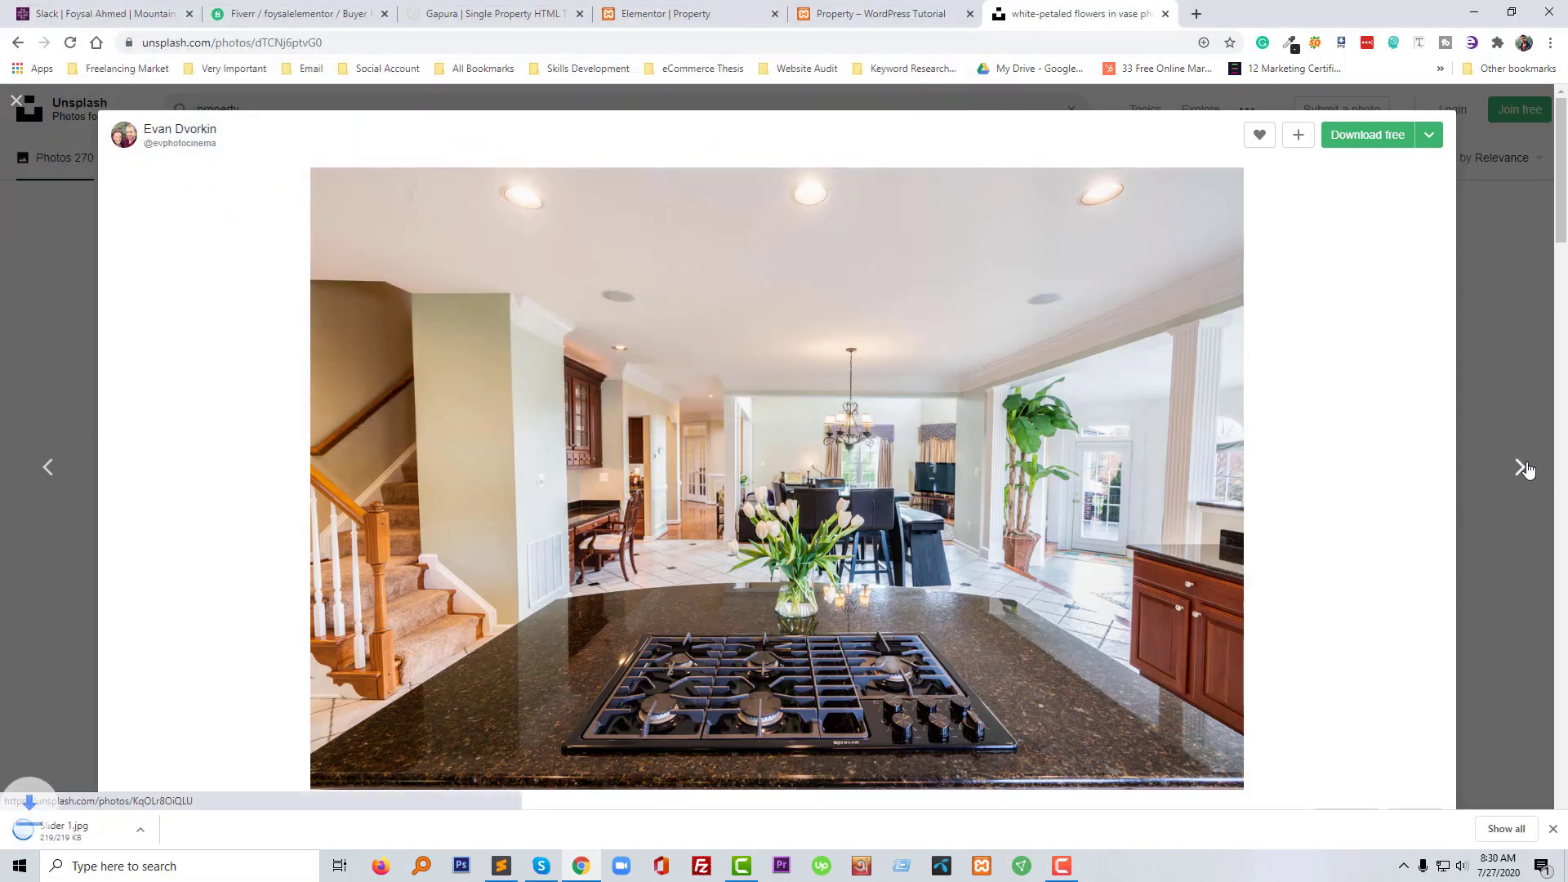
Browse the neighbouring property photos and the kitchen photo's related photos for a second slide image
click(1522, 471)
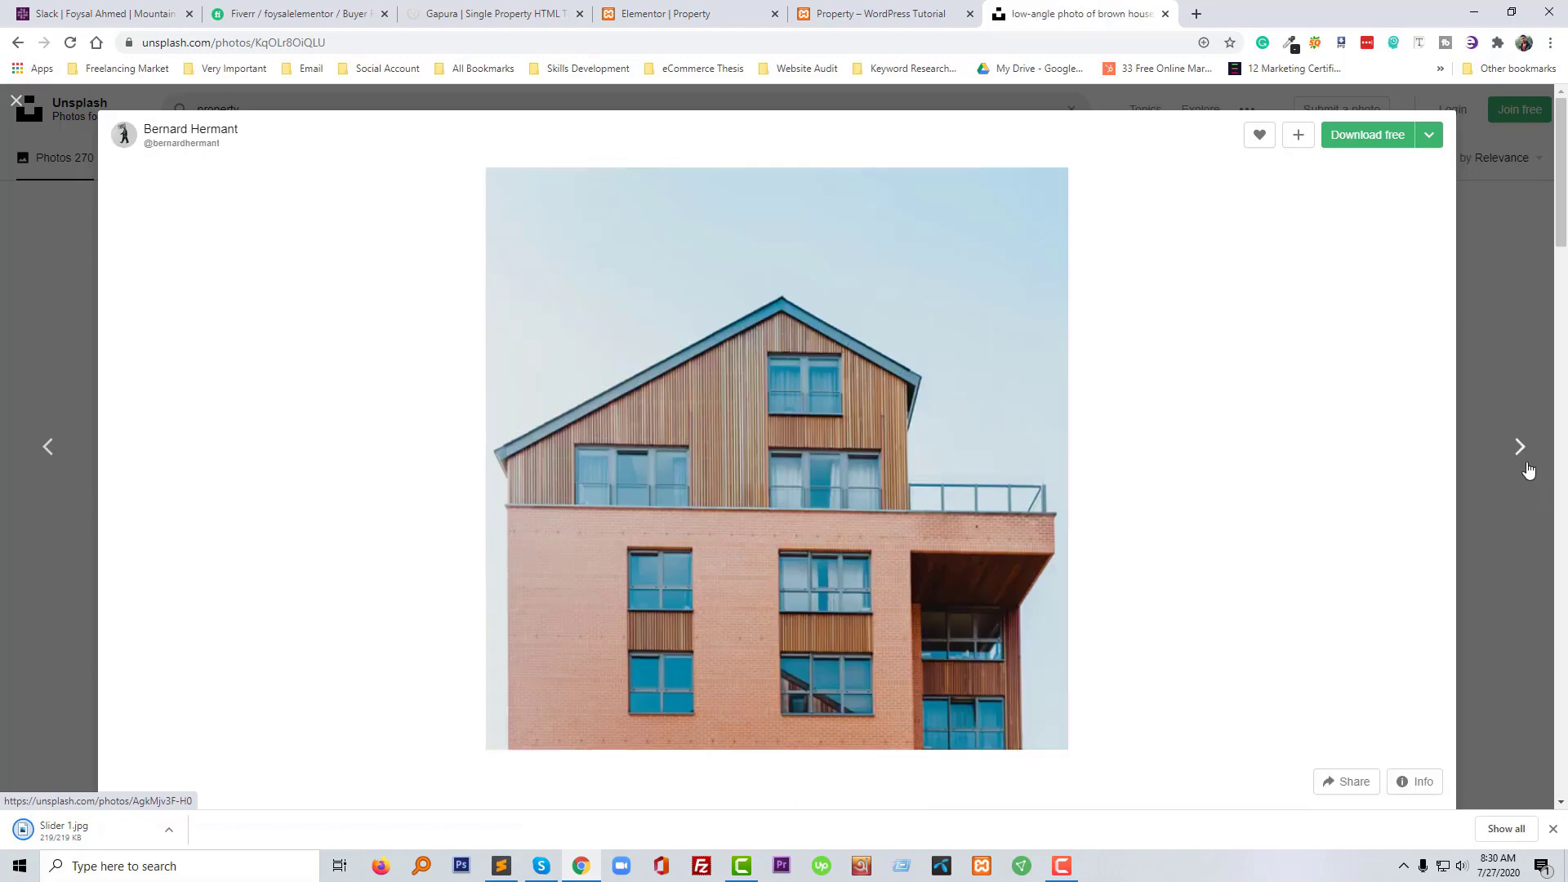
click(1520, 447)
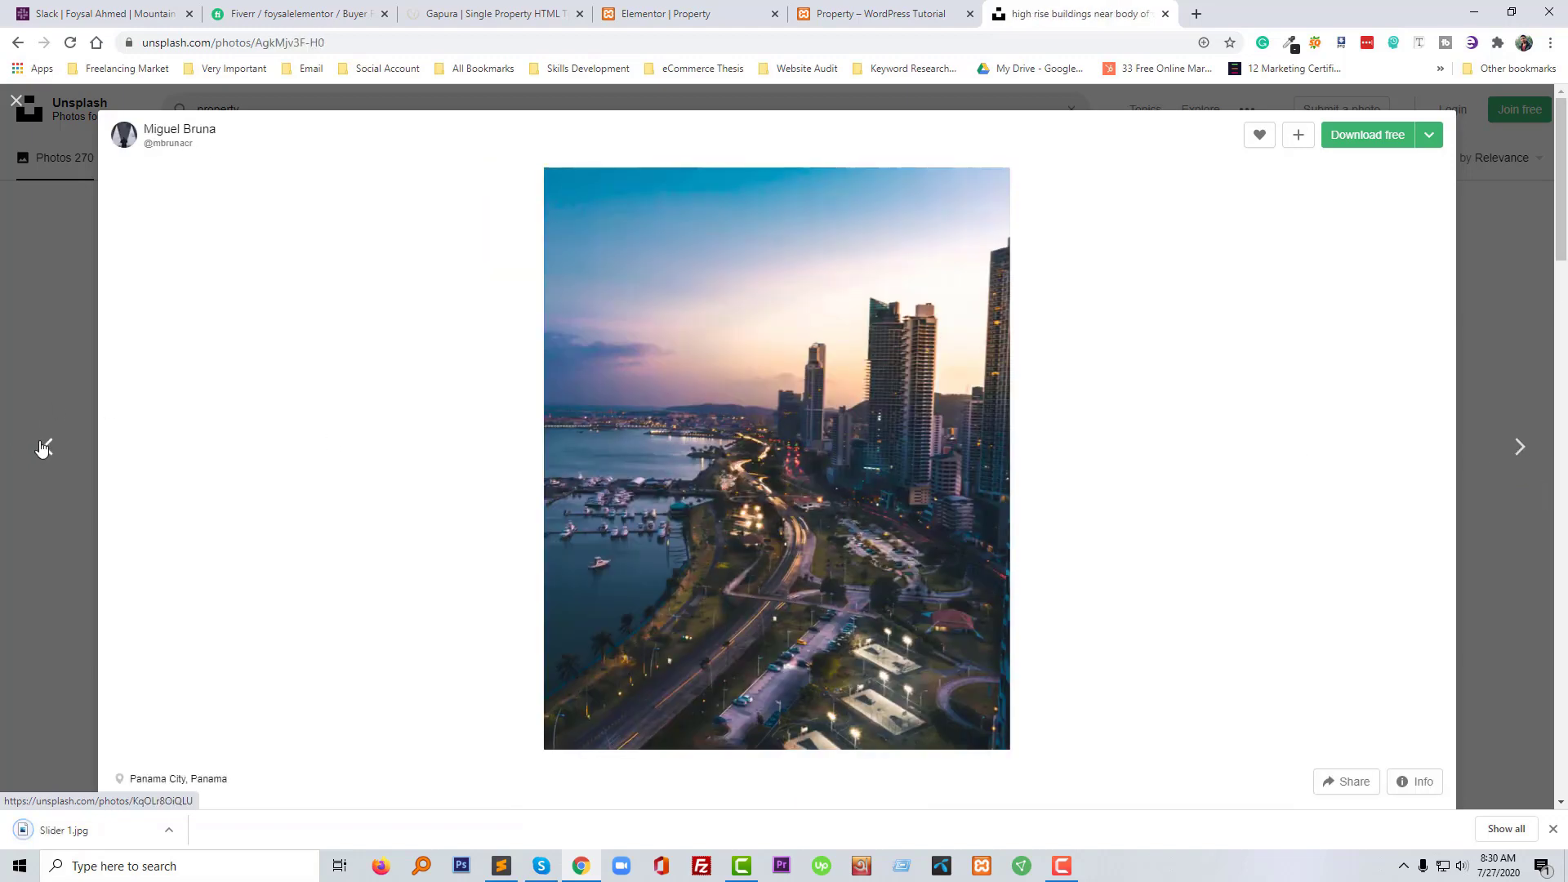
scroll(753, 610, down, 5)
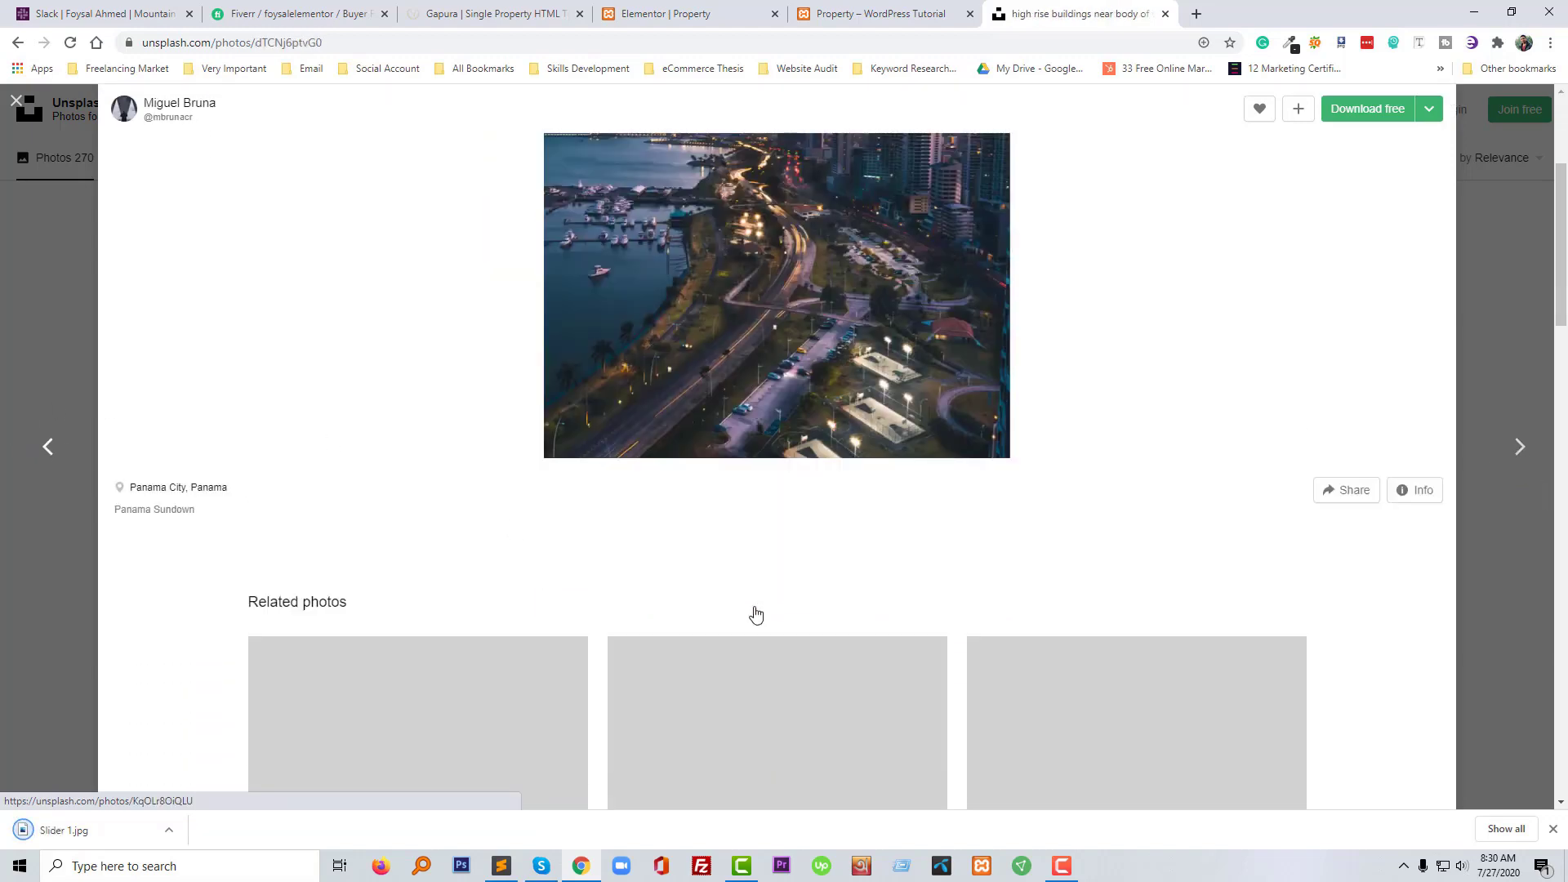
click(755, 608)
scroll(754, 608, down, 3)
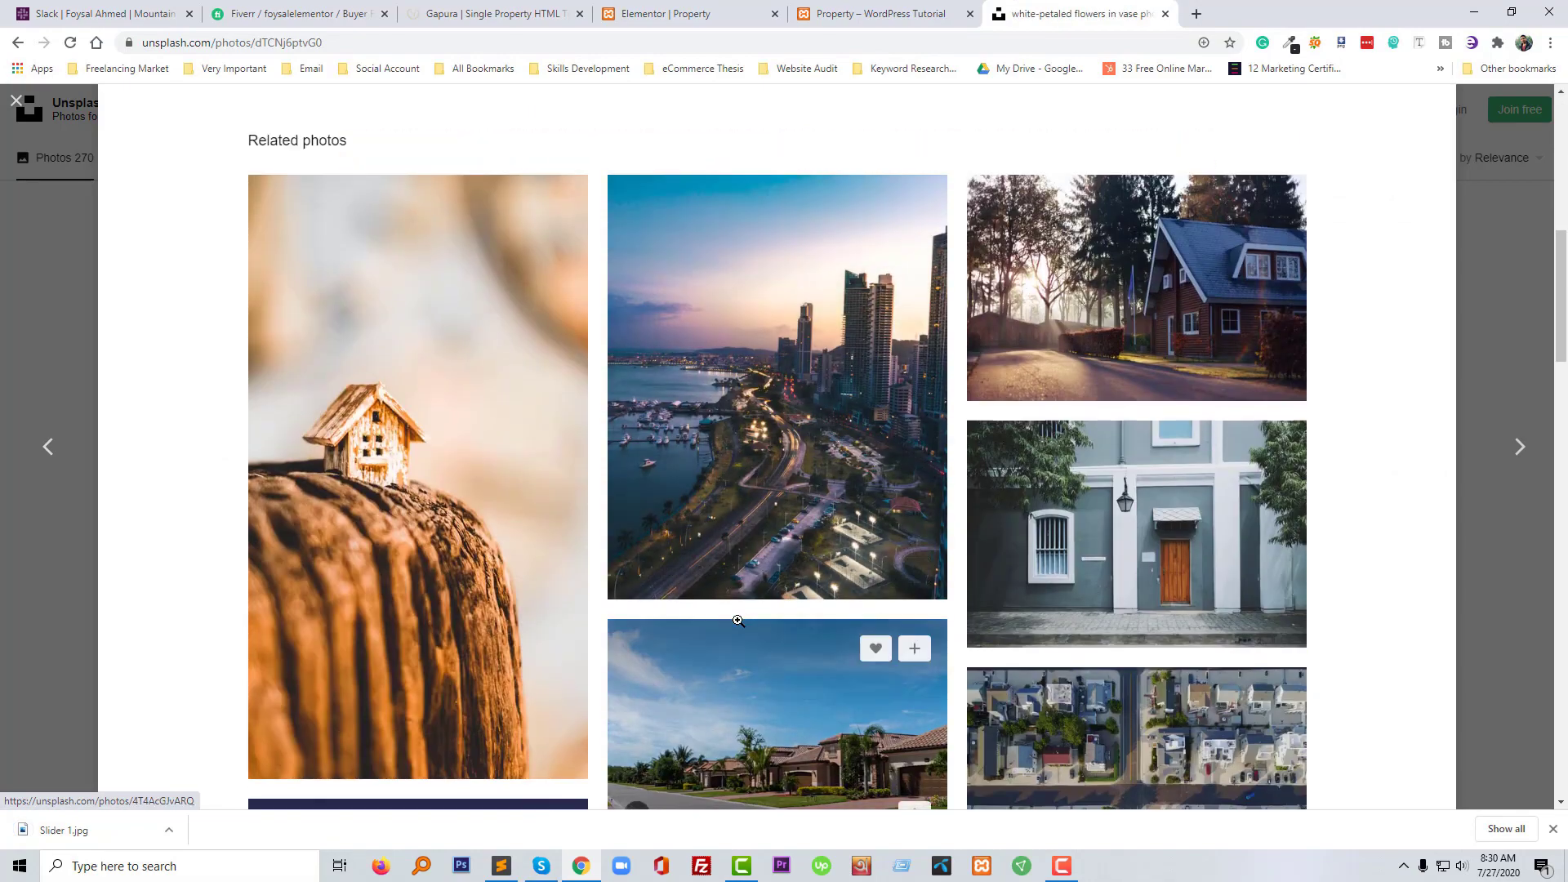
scroll(740, 620, down, 7)
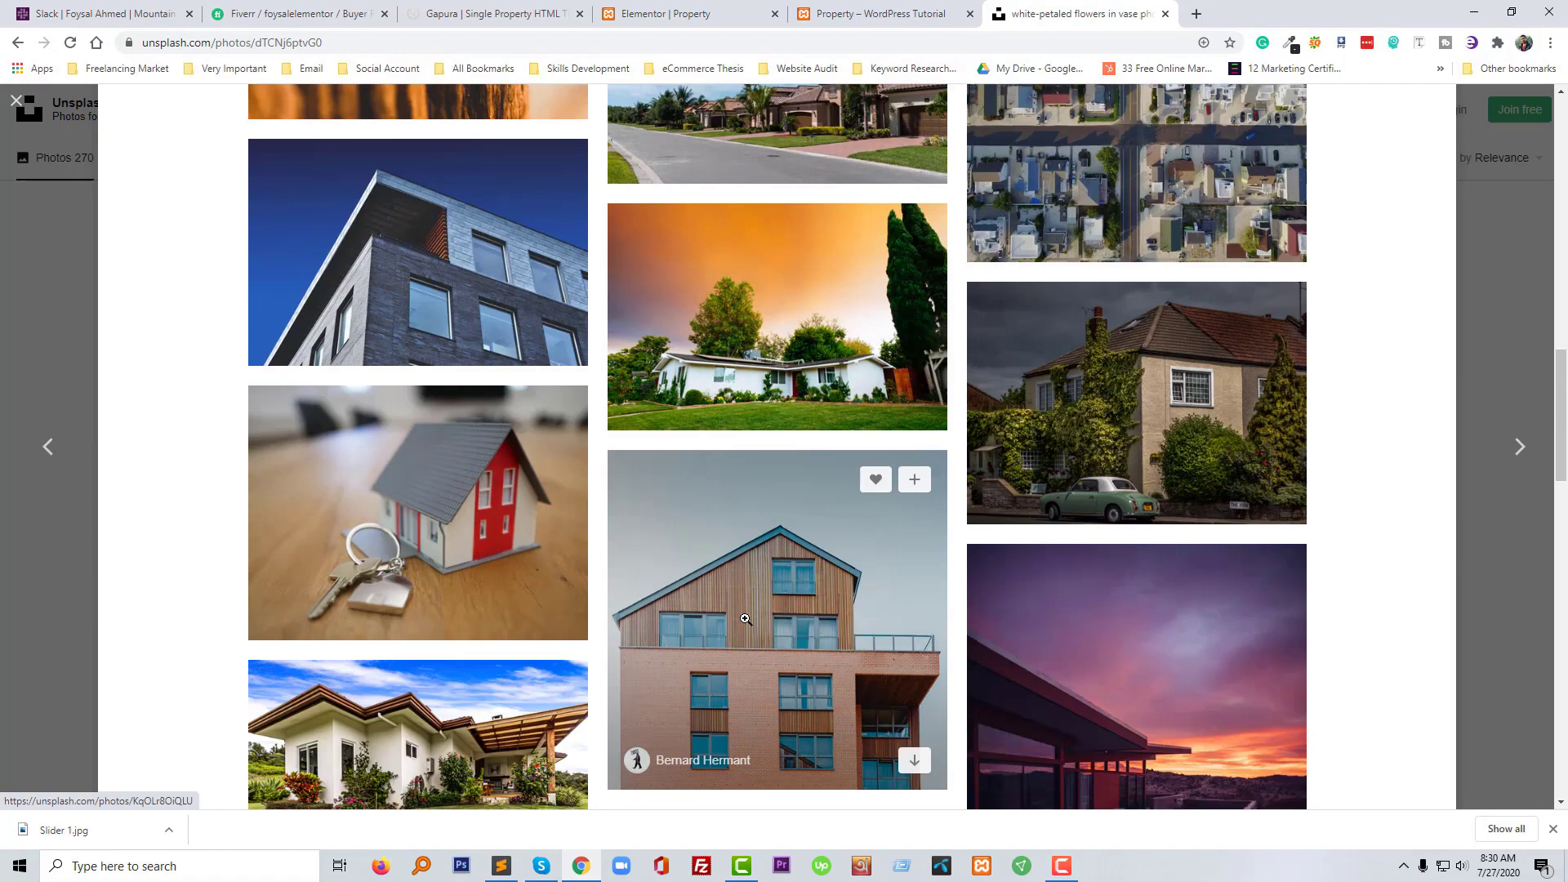
scroll(744, 620, down, 2)
scroll(675, 619, up, 13)
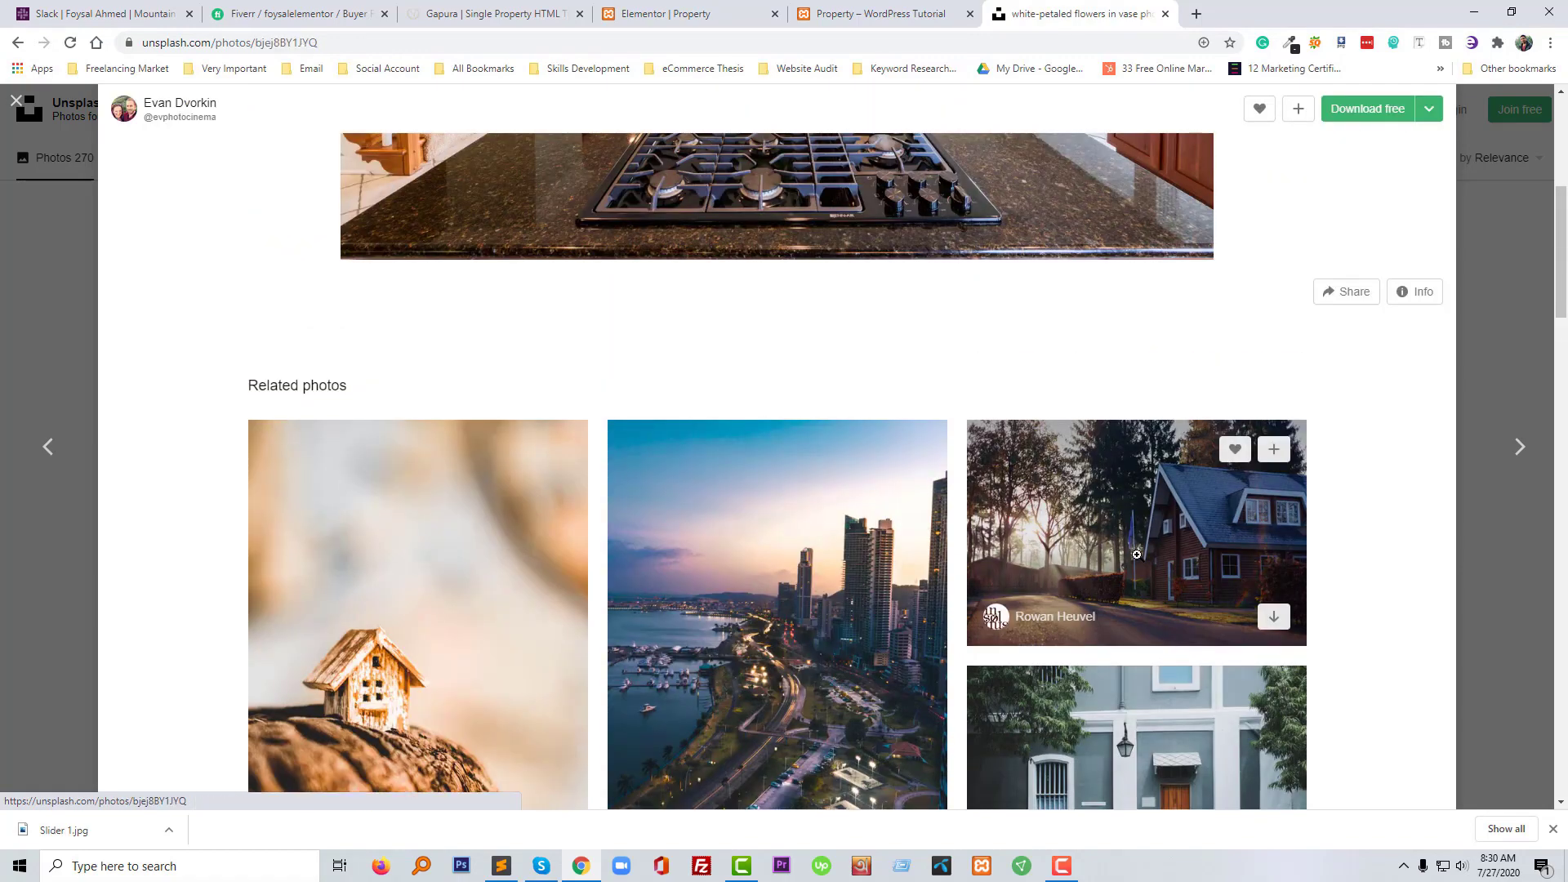
Open the related photo of the brown house with the blue roof and save it to the Desktop as "SLider 2"
click(1116, 543)
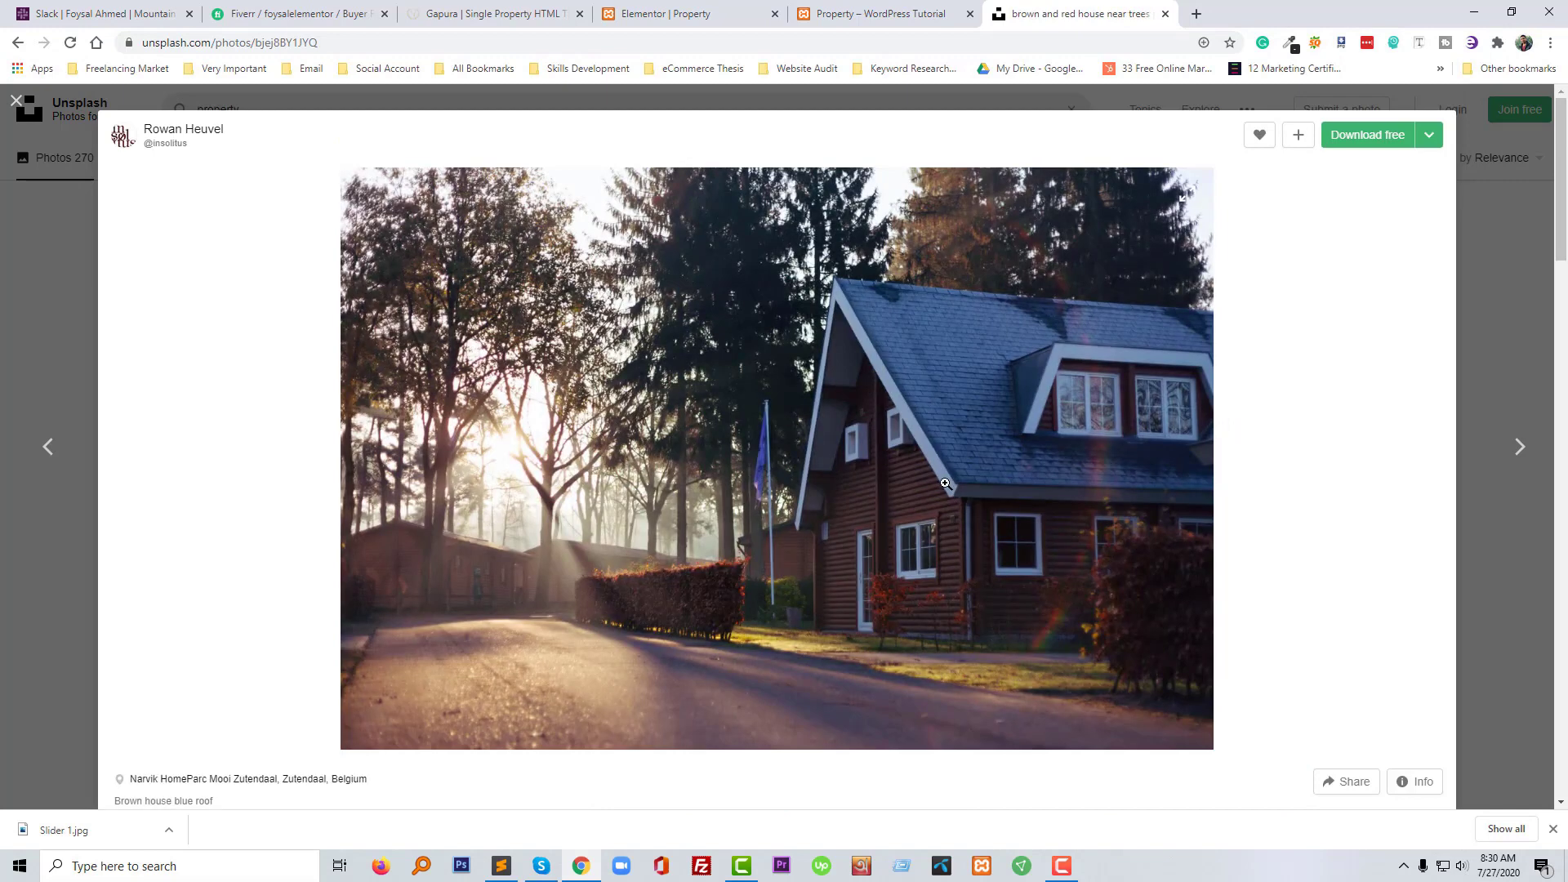
right_click(897, 446)
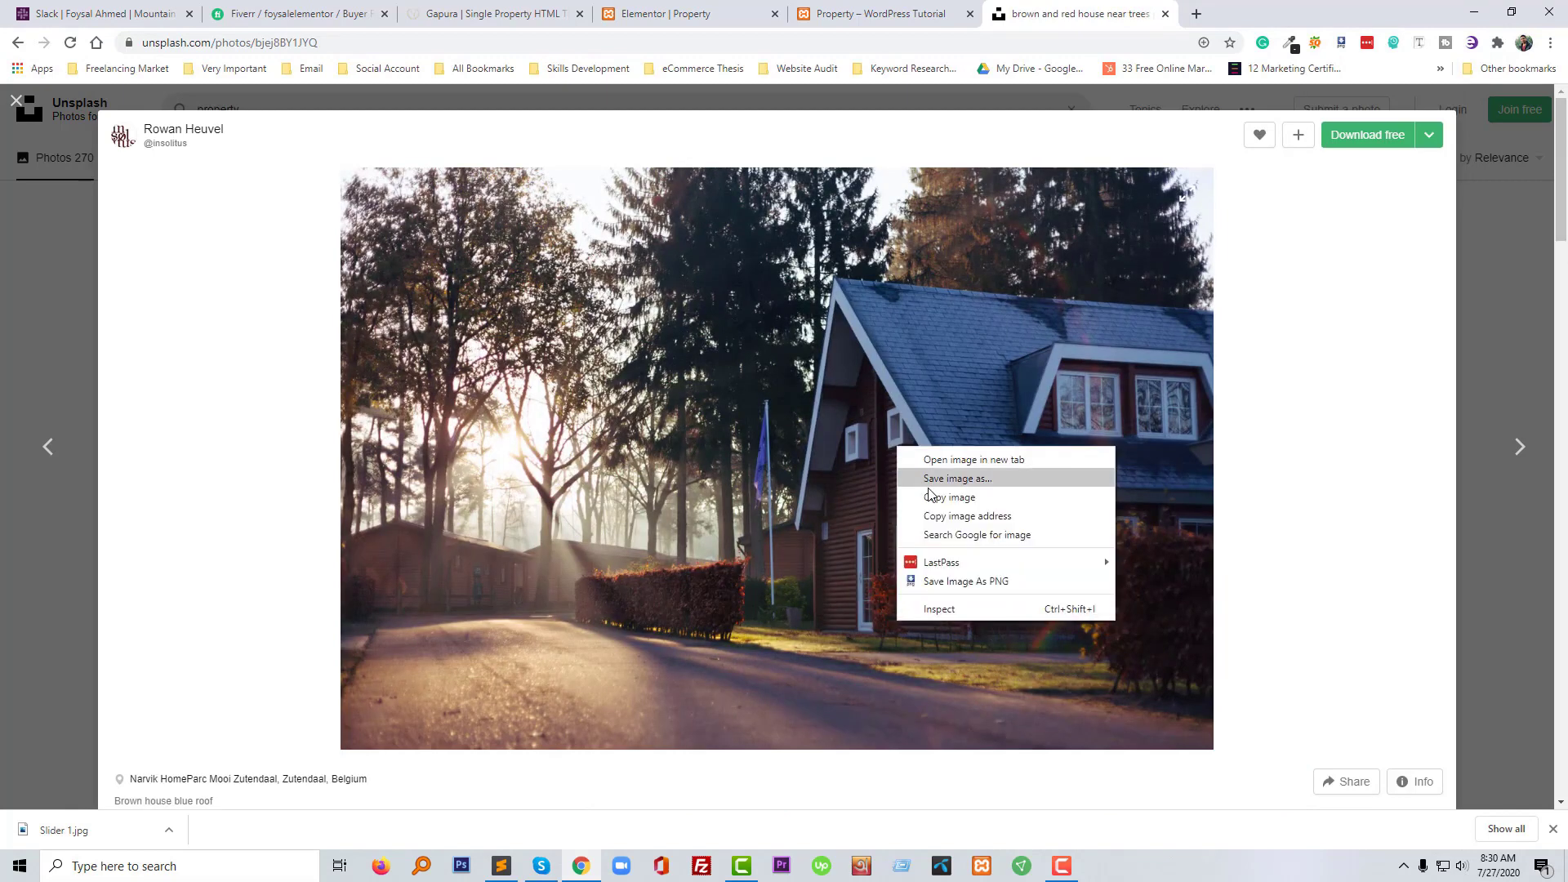
click(935, 482)
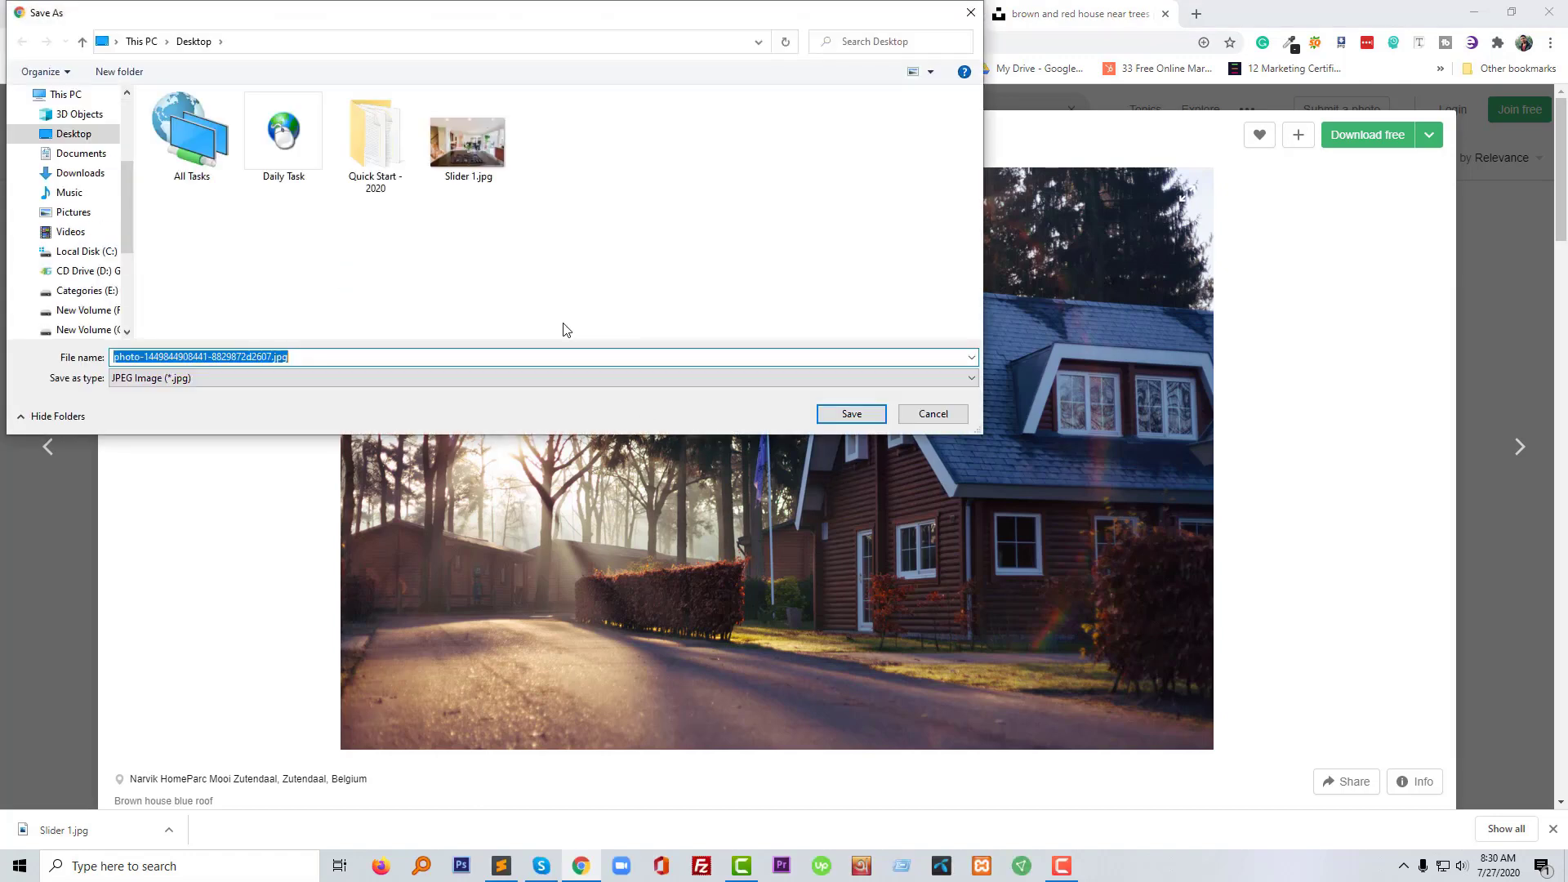
text(SLider)
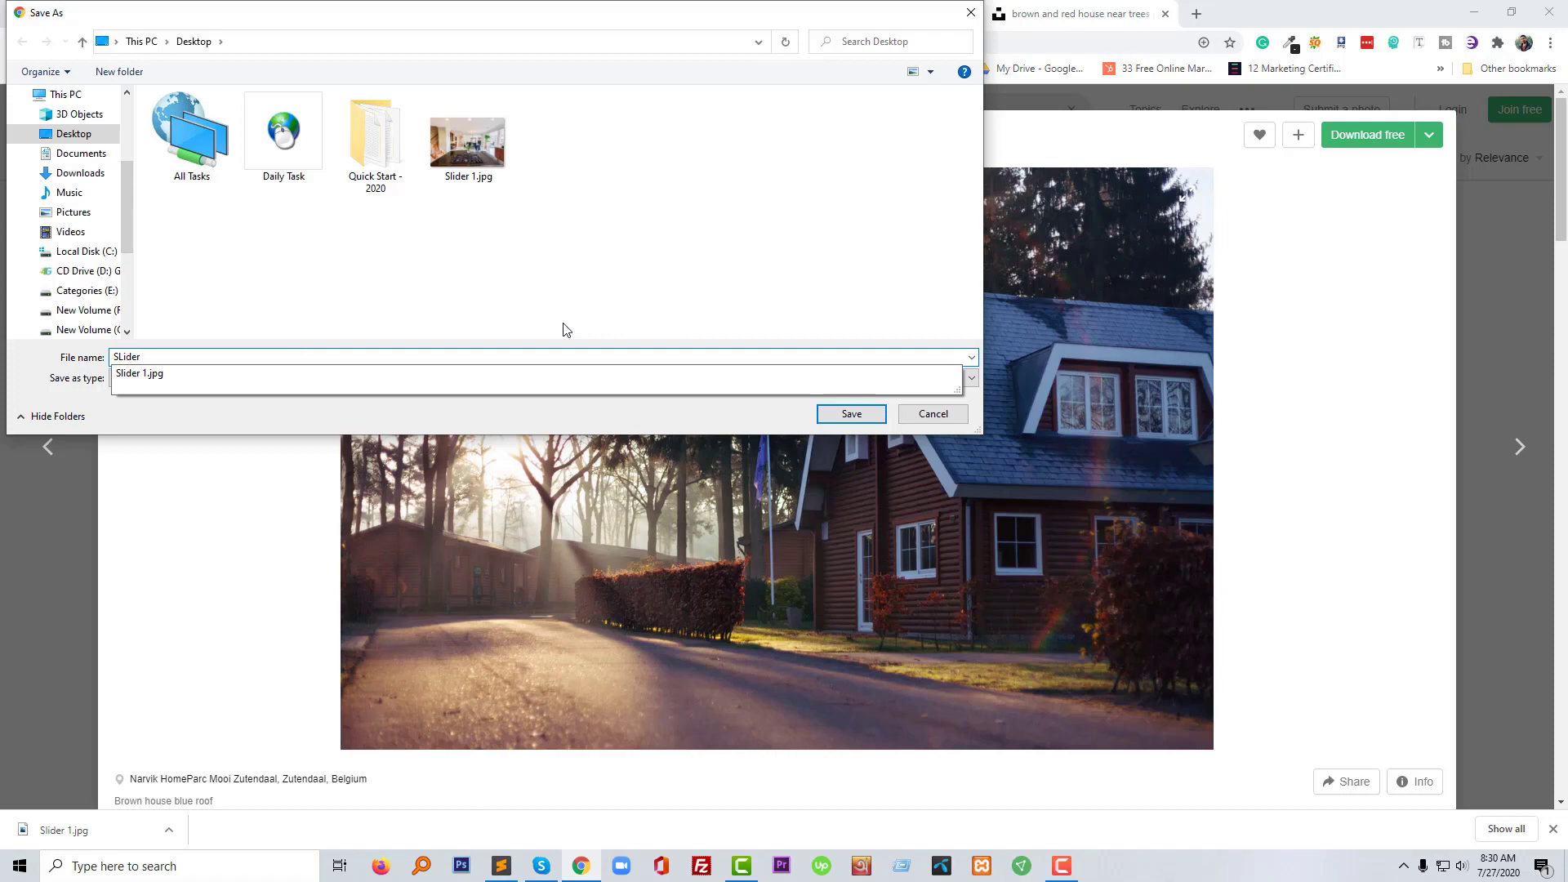
text( 2)
key(Return)
Examine the related photos and collections of the brown house photo for another slide image, and close the photo view
scroll(1190, 532, down, 2)
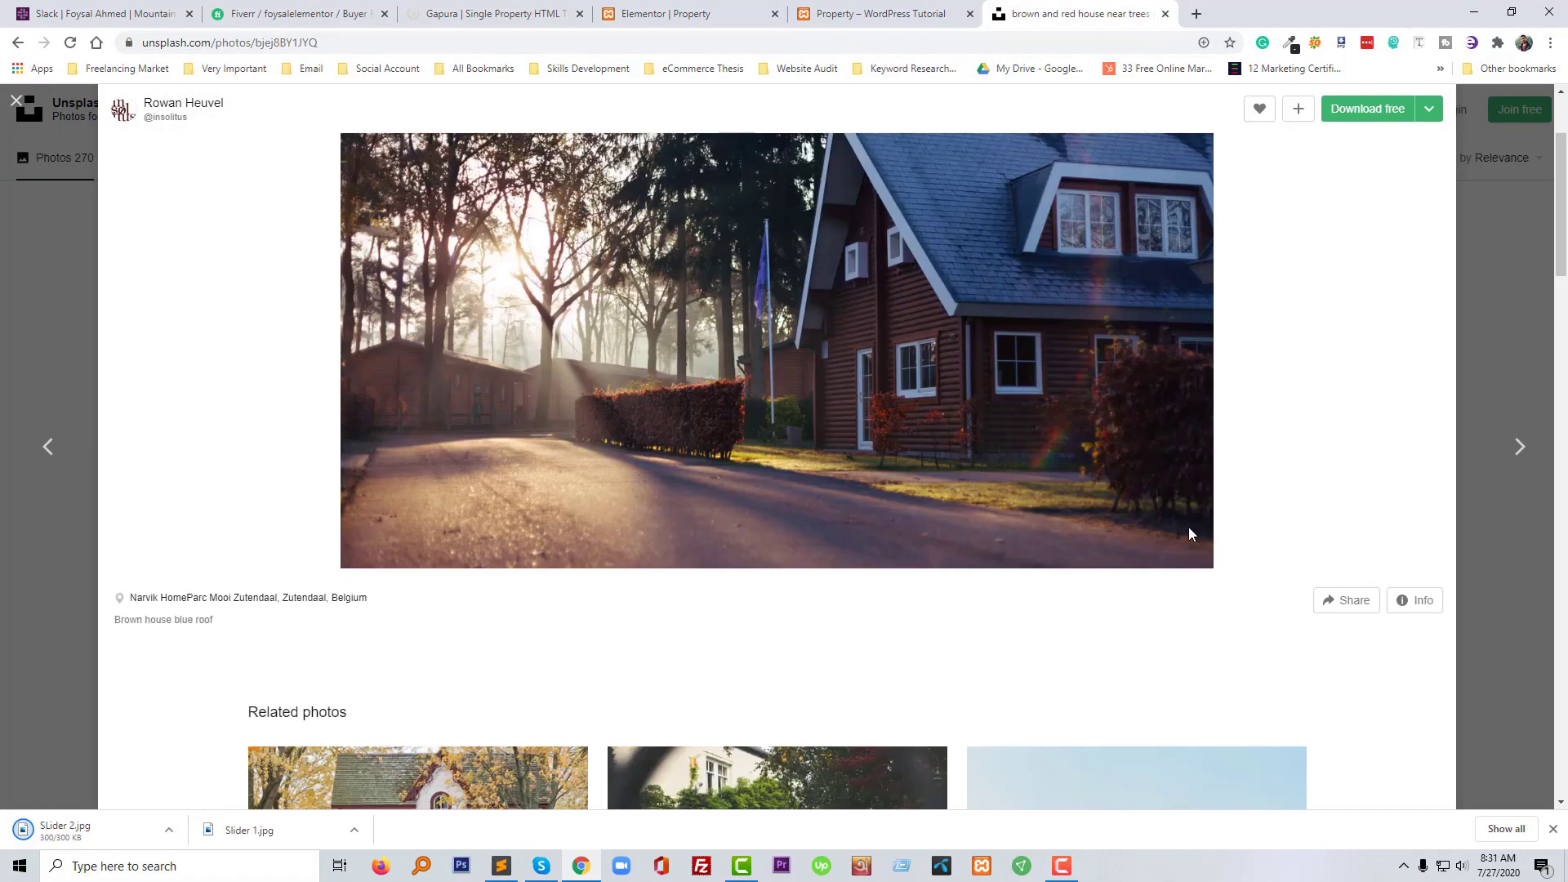
scroll(1189, 533, down, 6)
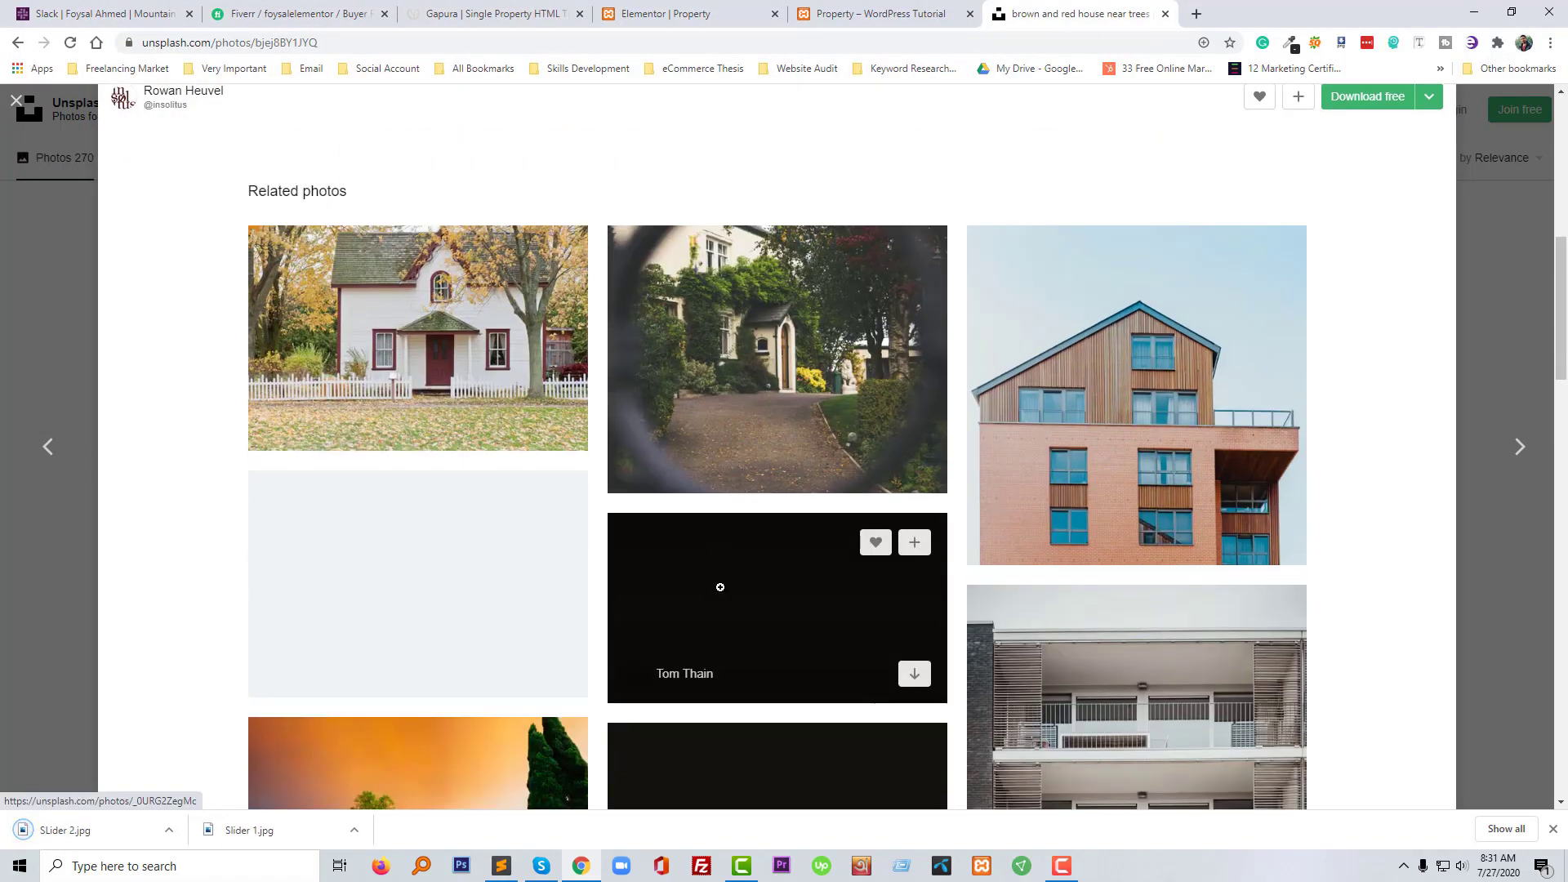
scroll(721, 587, down, 5)
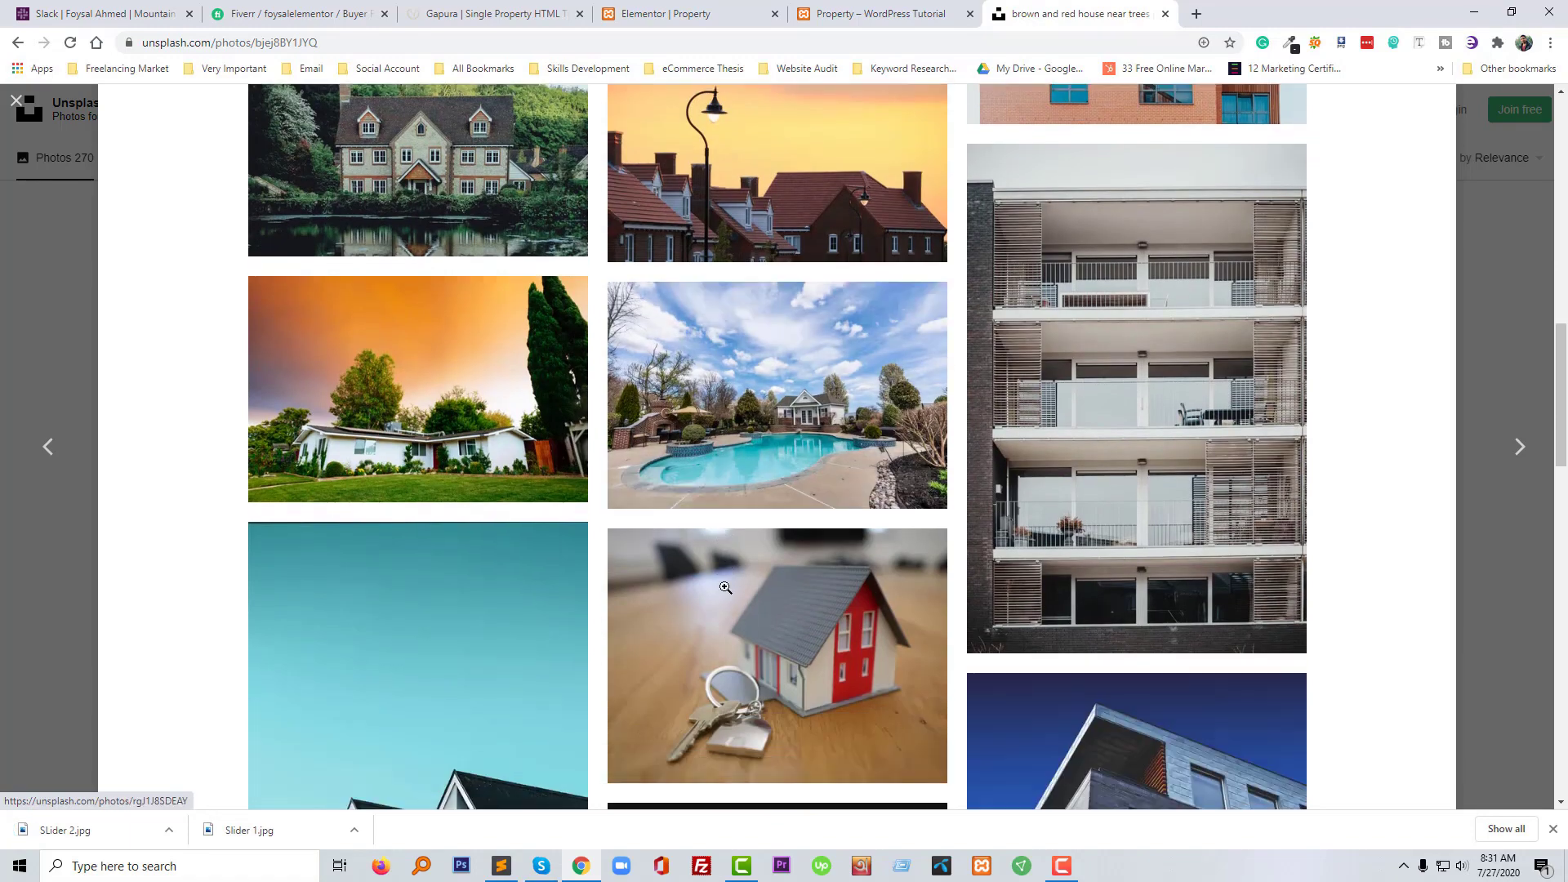
scroll(726, 587, down, 8)
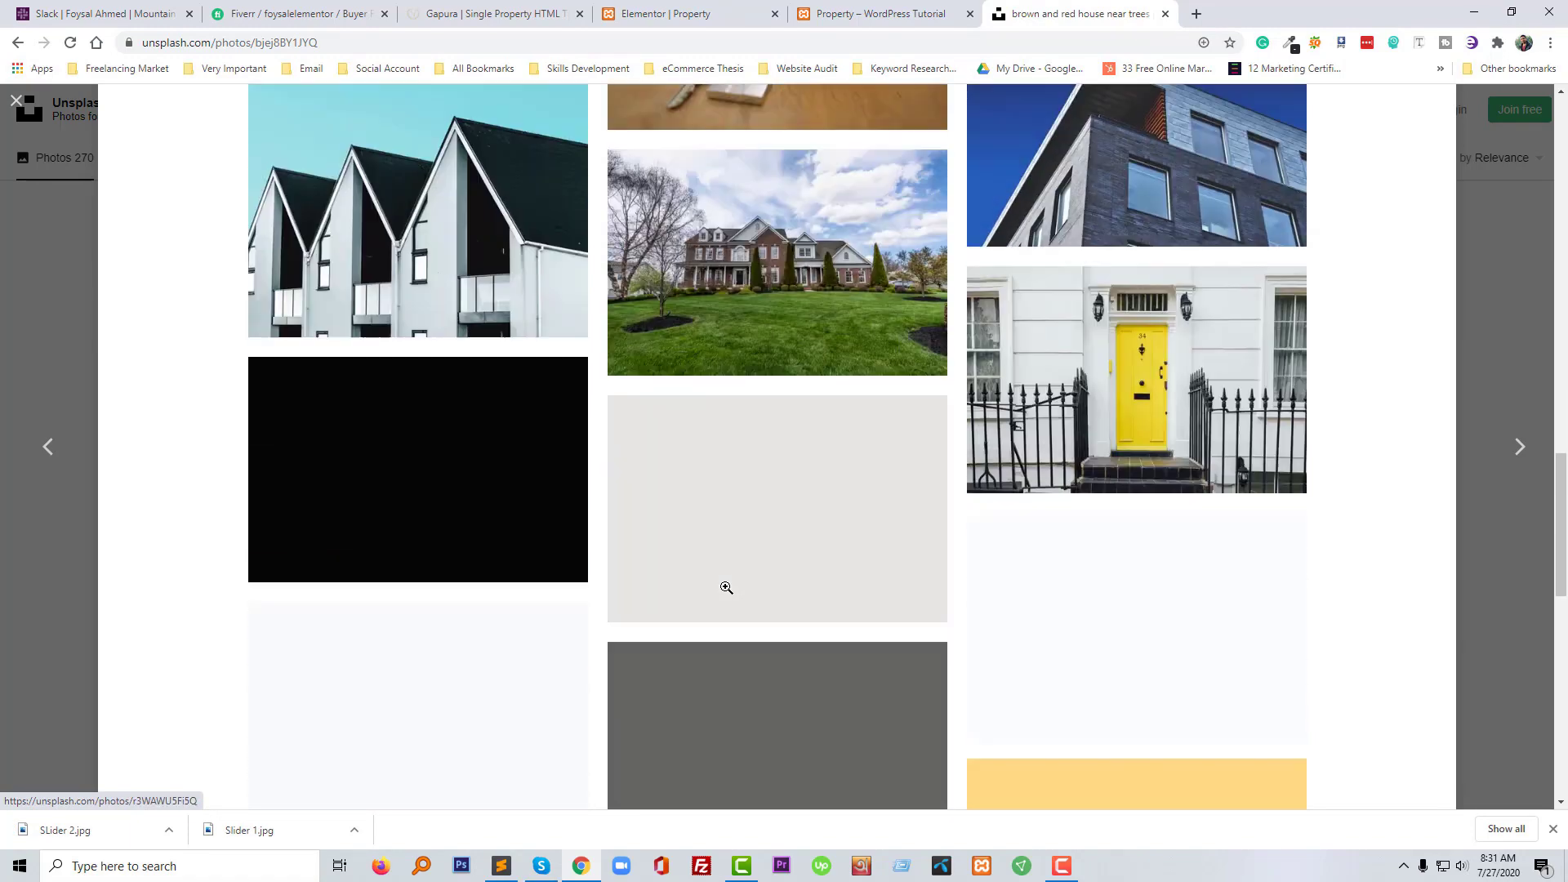
scroll(726, 587, down, 3)
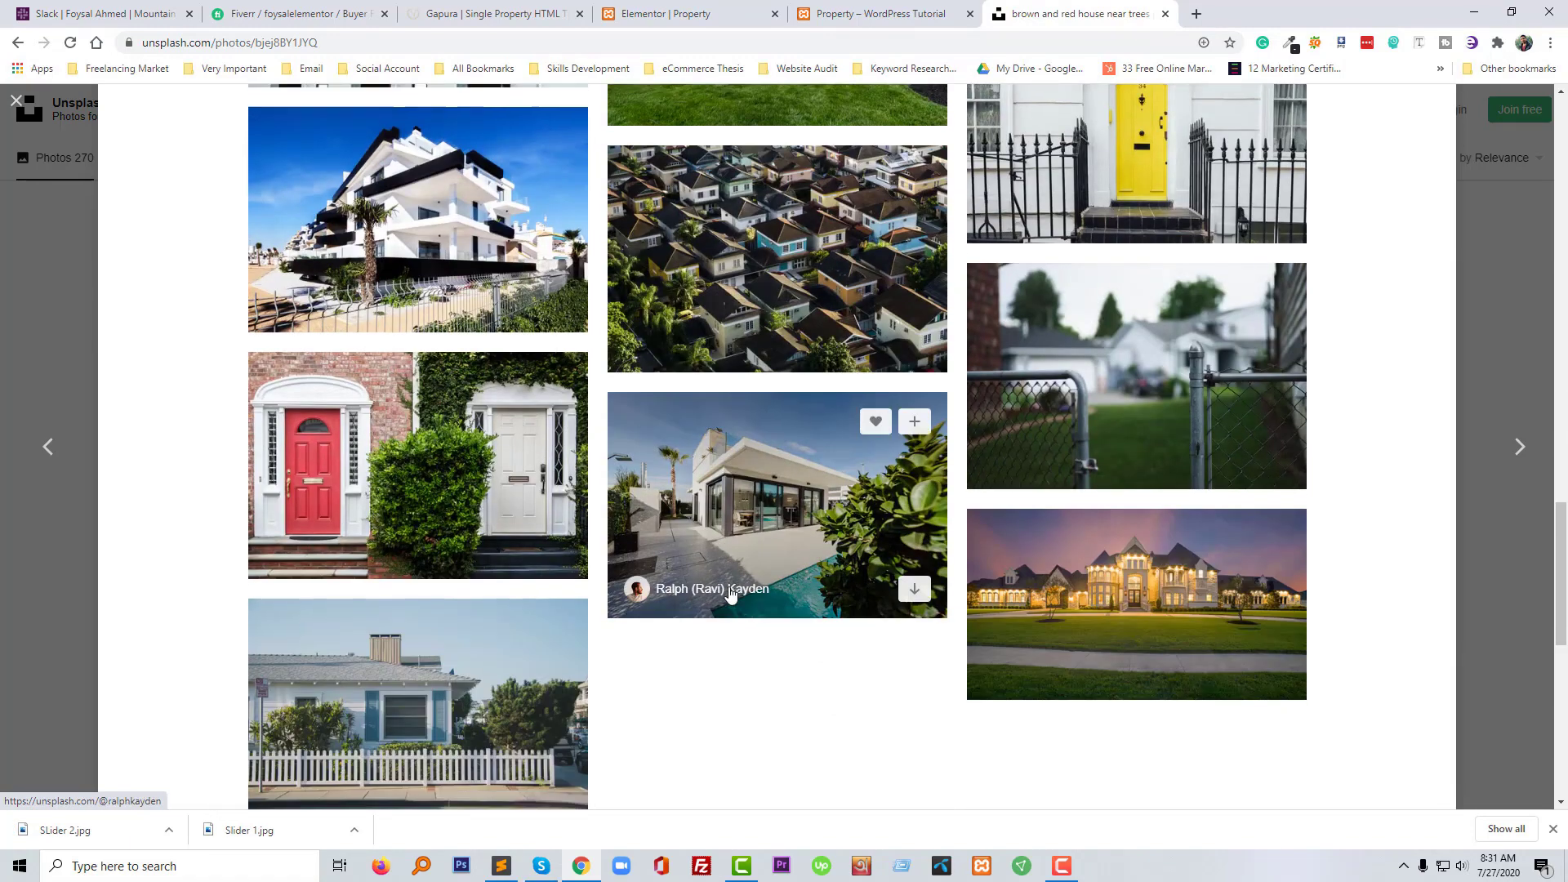
scroll(731, 592, down, 2)
scroll(731, 590, up, 12)
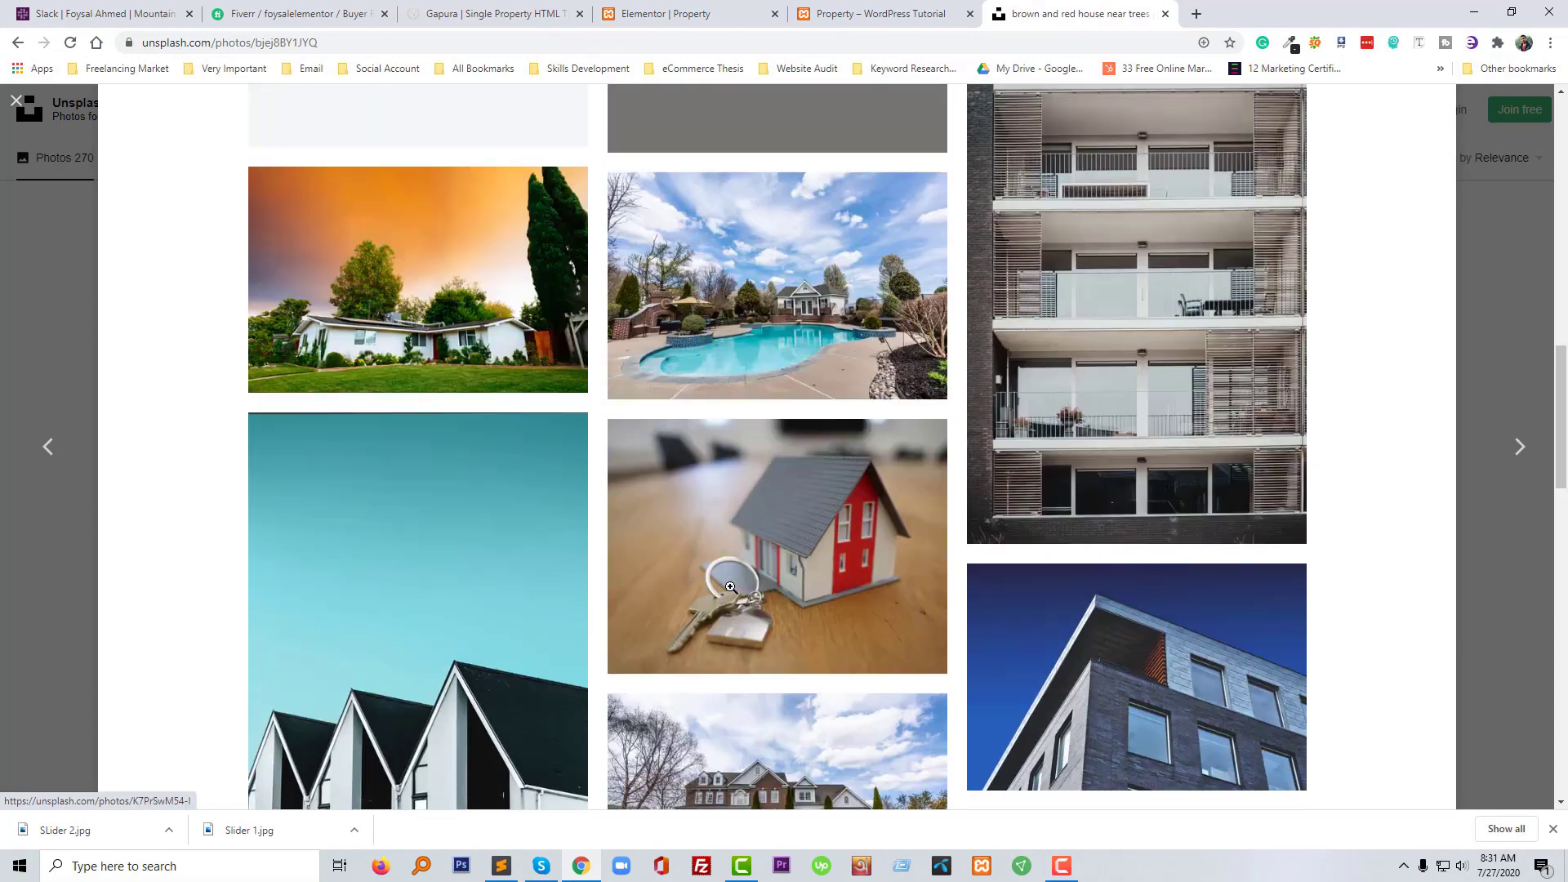
scroll(731, 588, up, 6)
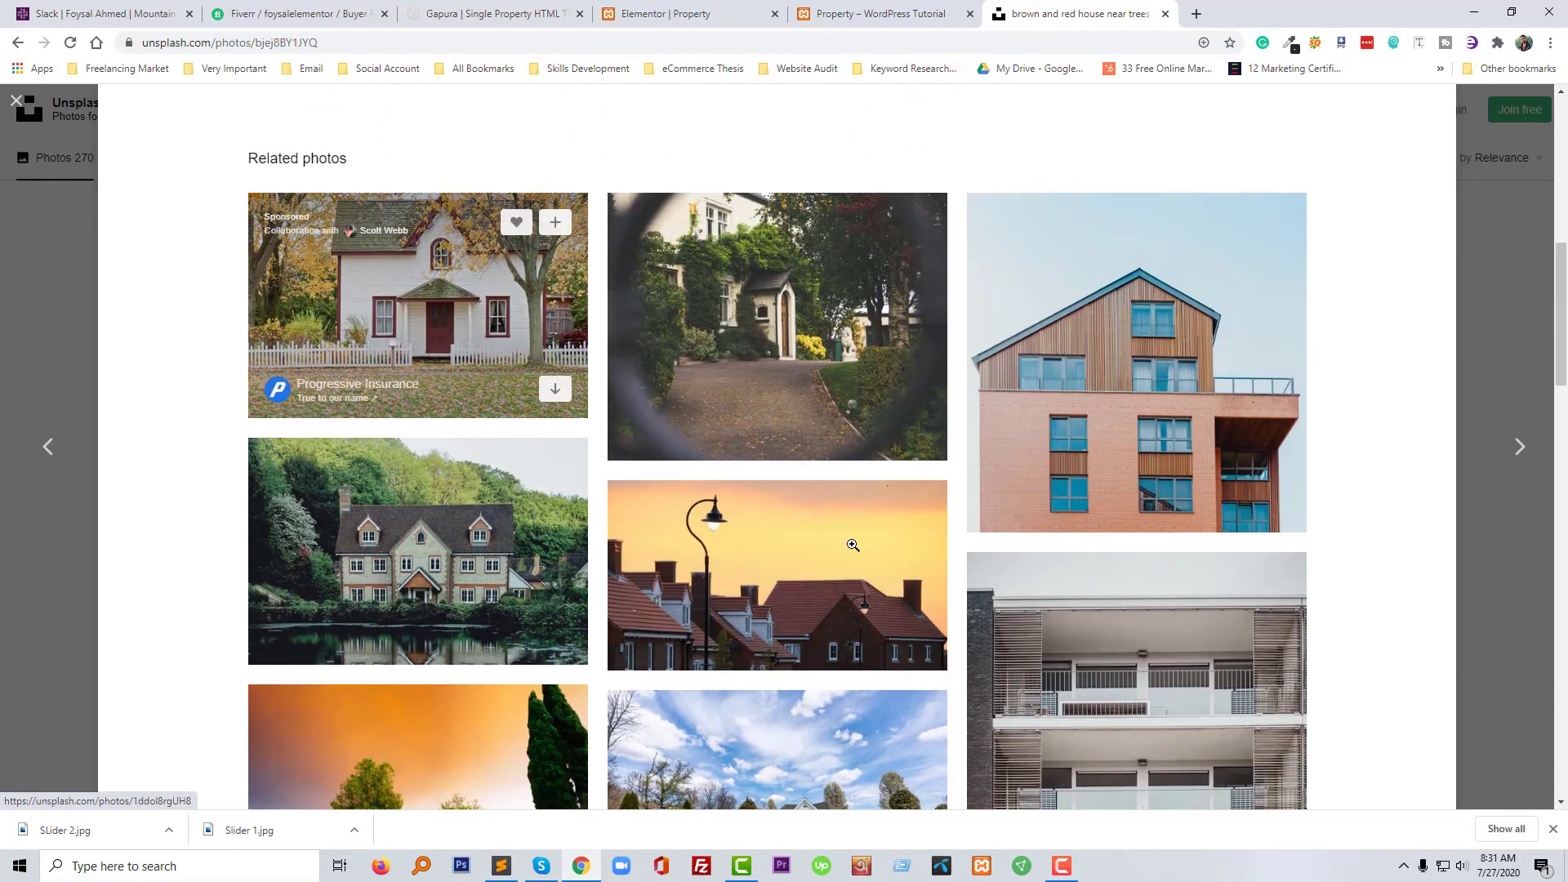
scroll(890, 539, down, 15)
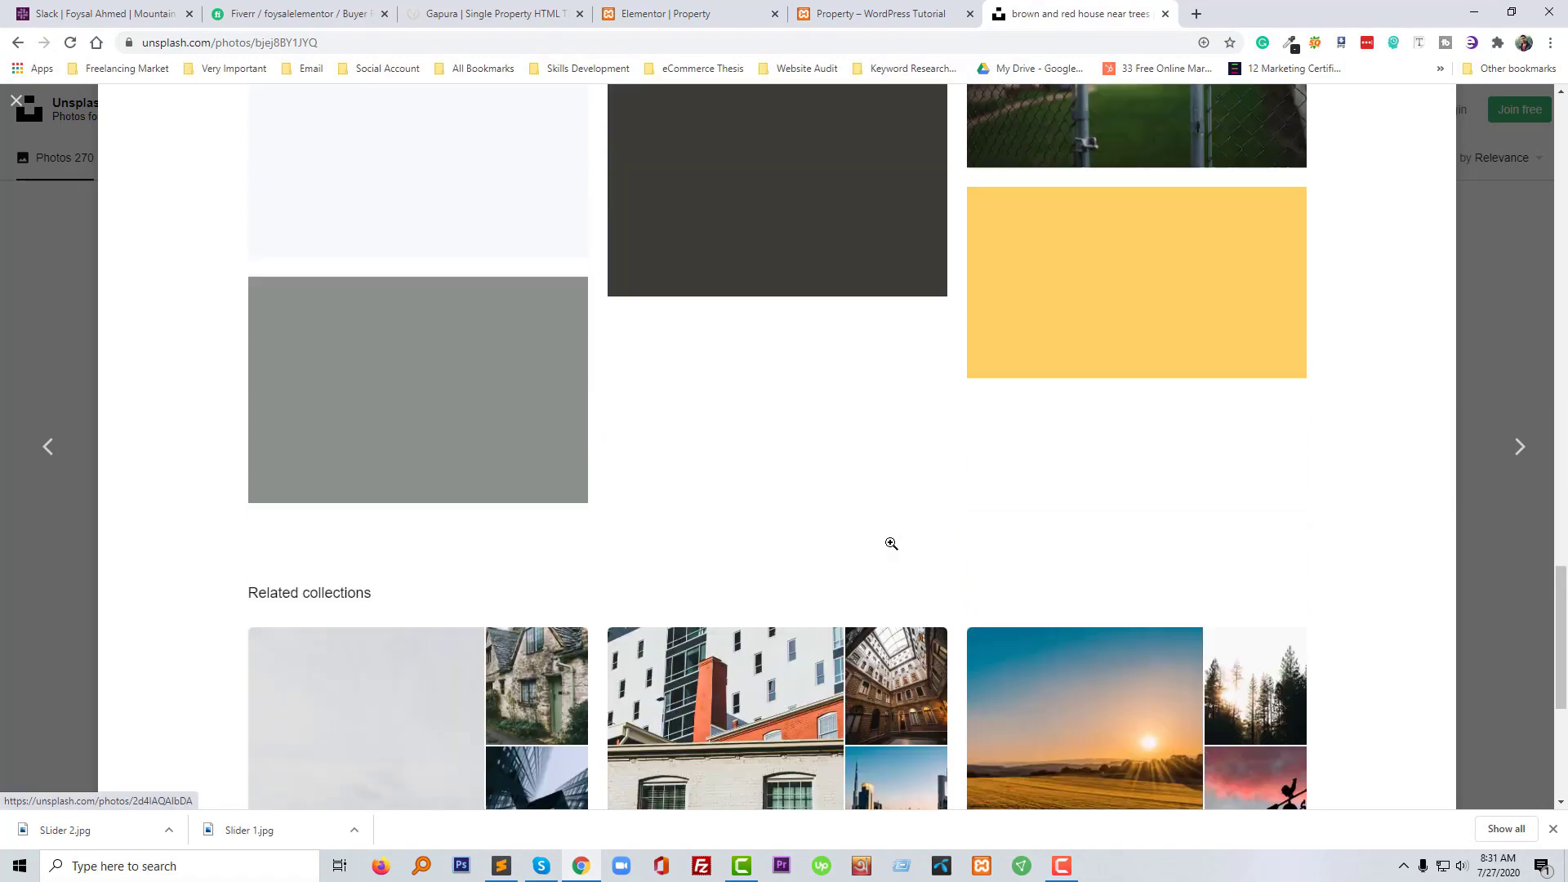
scroll(892, 545, down, 1)
scroll(892, 547, down, 4)
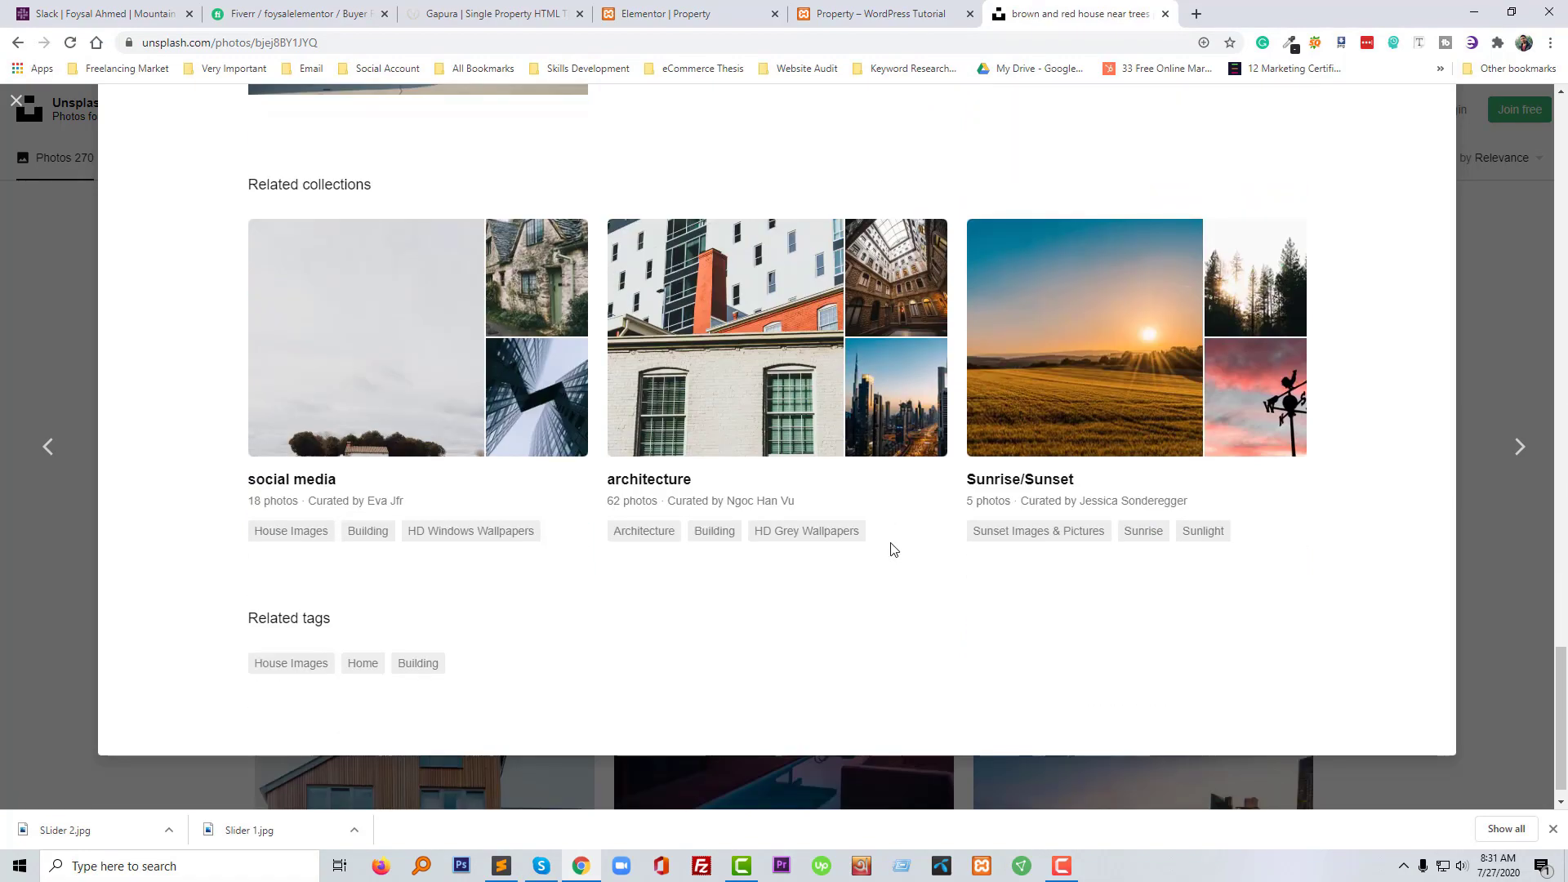
scroll(979, 455, up, 5)
scroll(245, 367, up, 20)
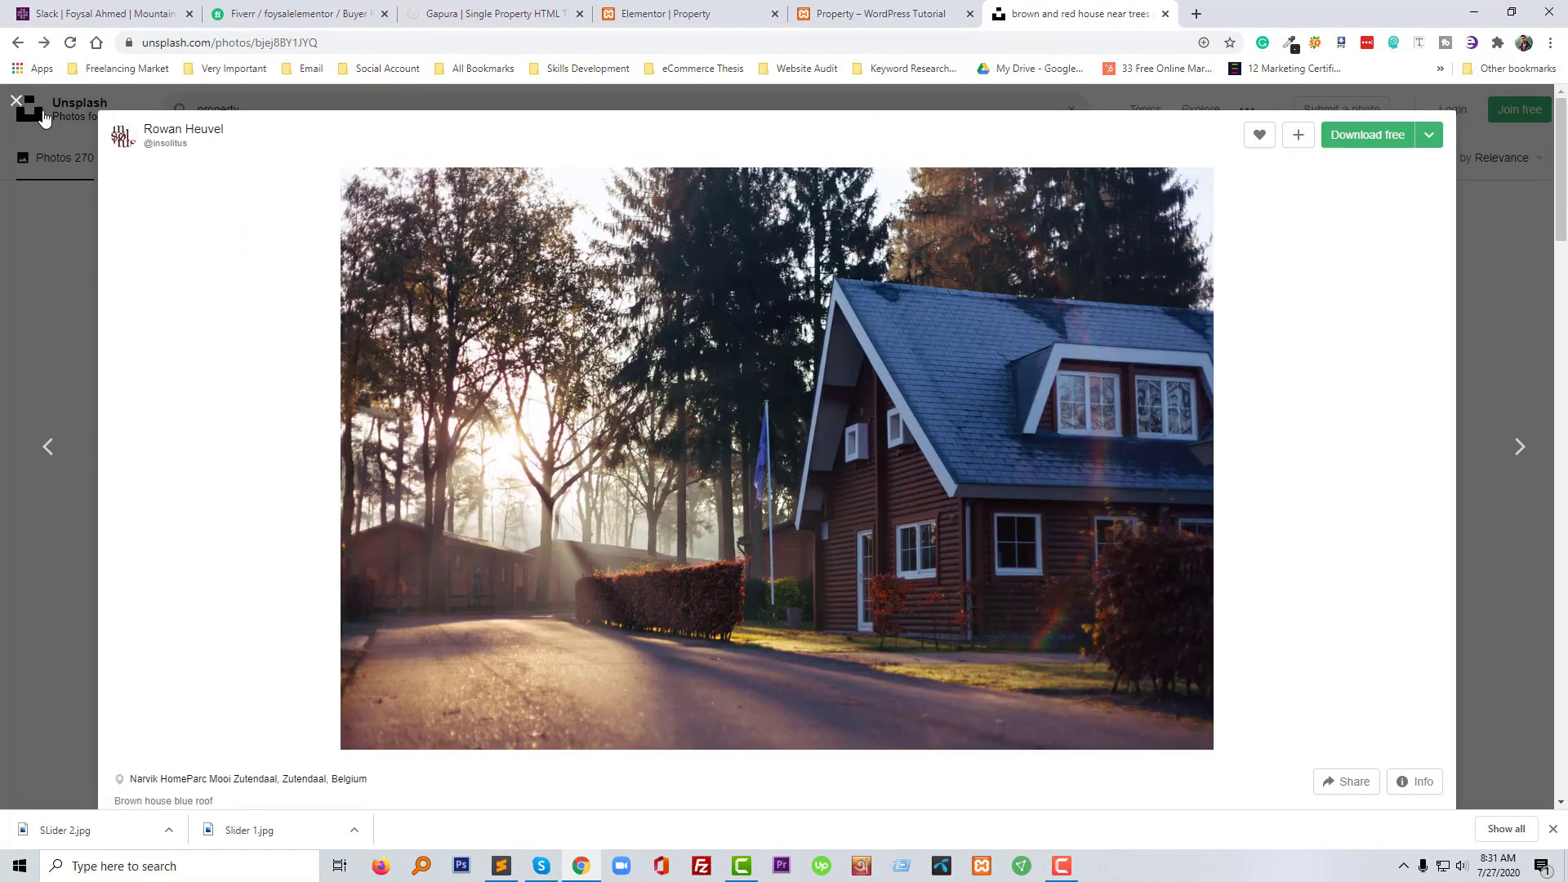
key(Escape)
Search Unsplash for "property indoor" and look through the interior photos for another slide image
click(251, 111)
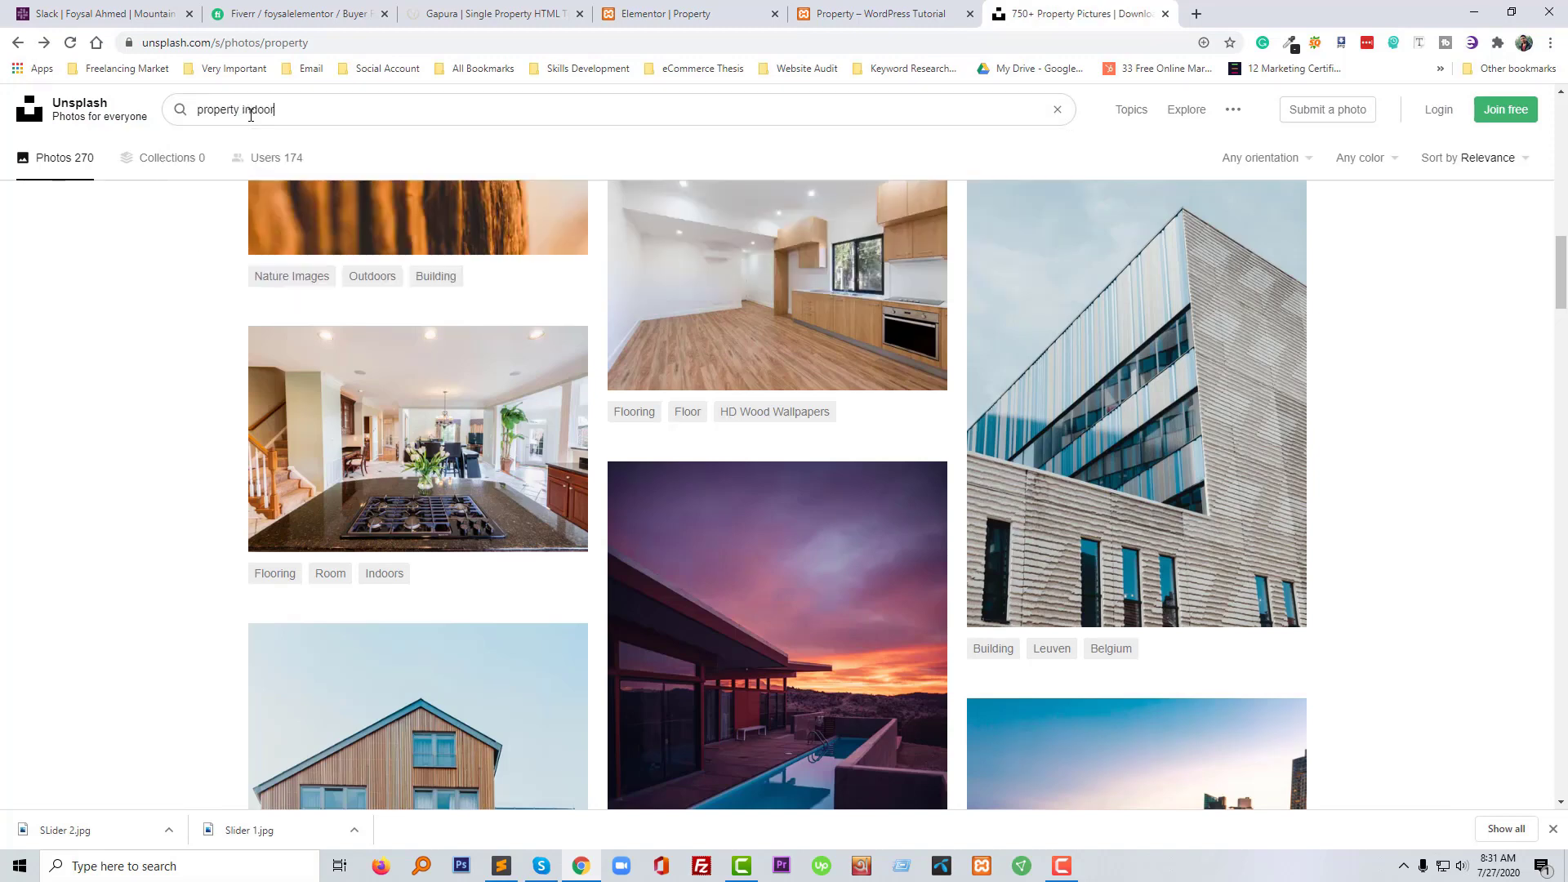
text(indoor)
key(Return)
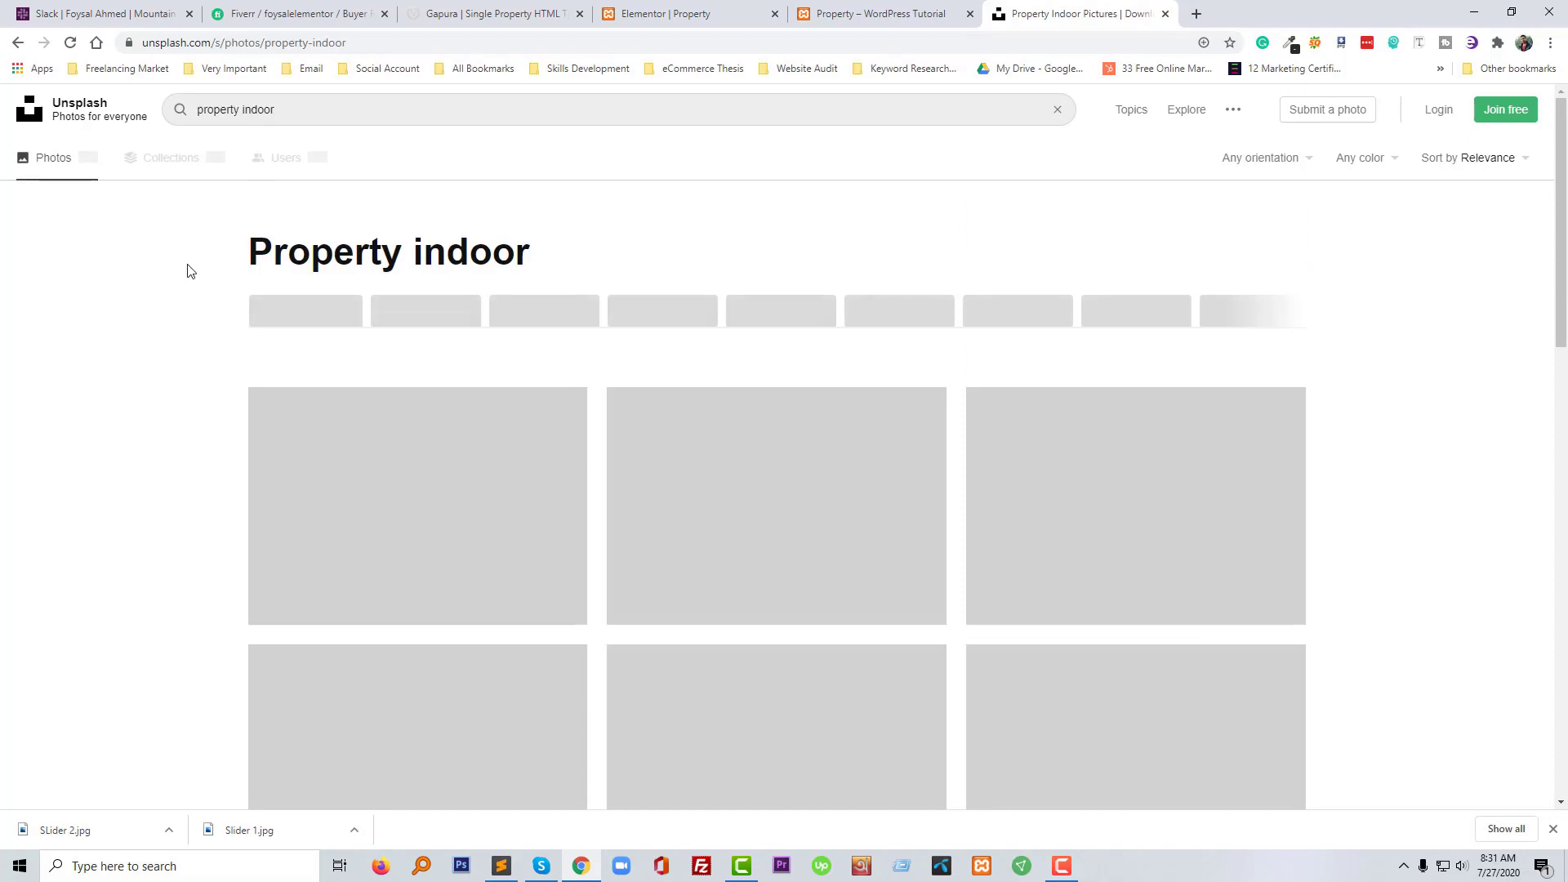
scroll(1022, 575, down, 1)
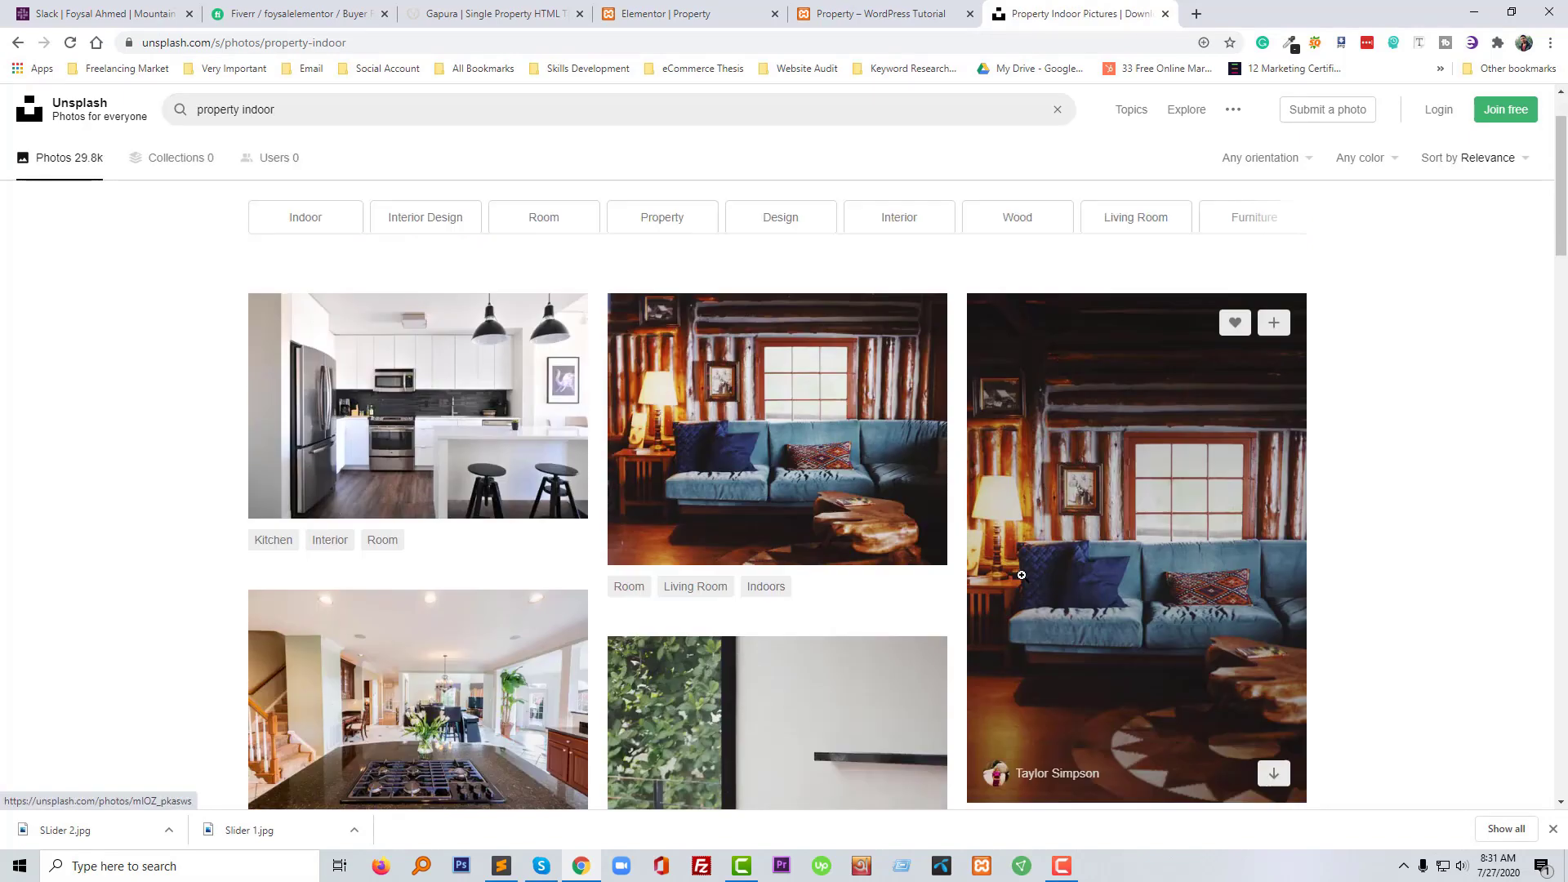
scroll(1022, 575, down, 1)
scroll(747, 587, down, 4)
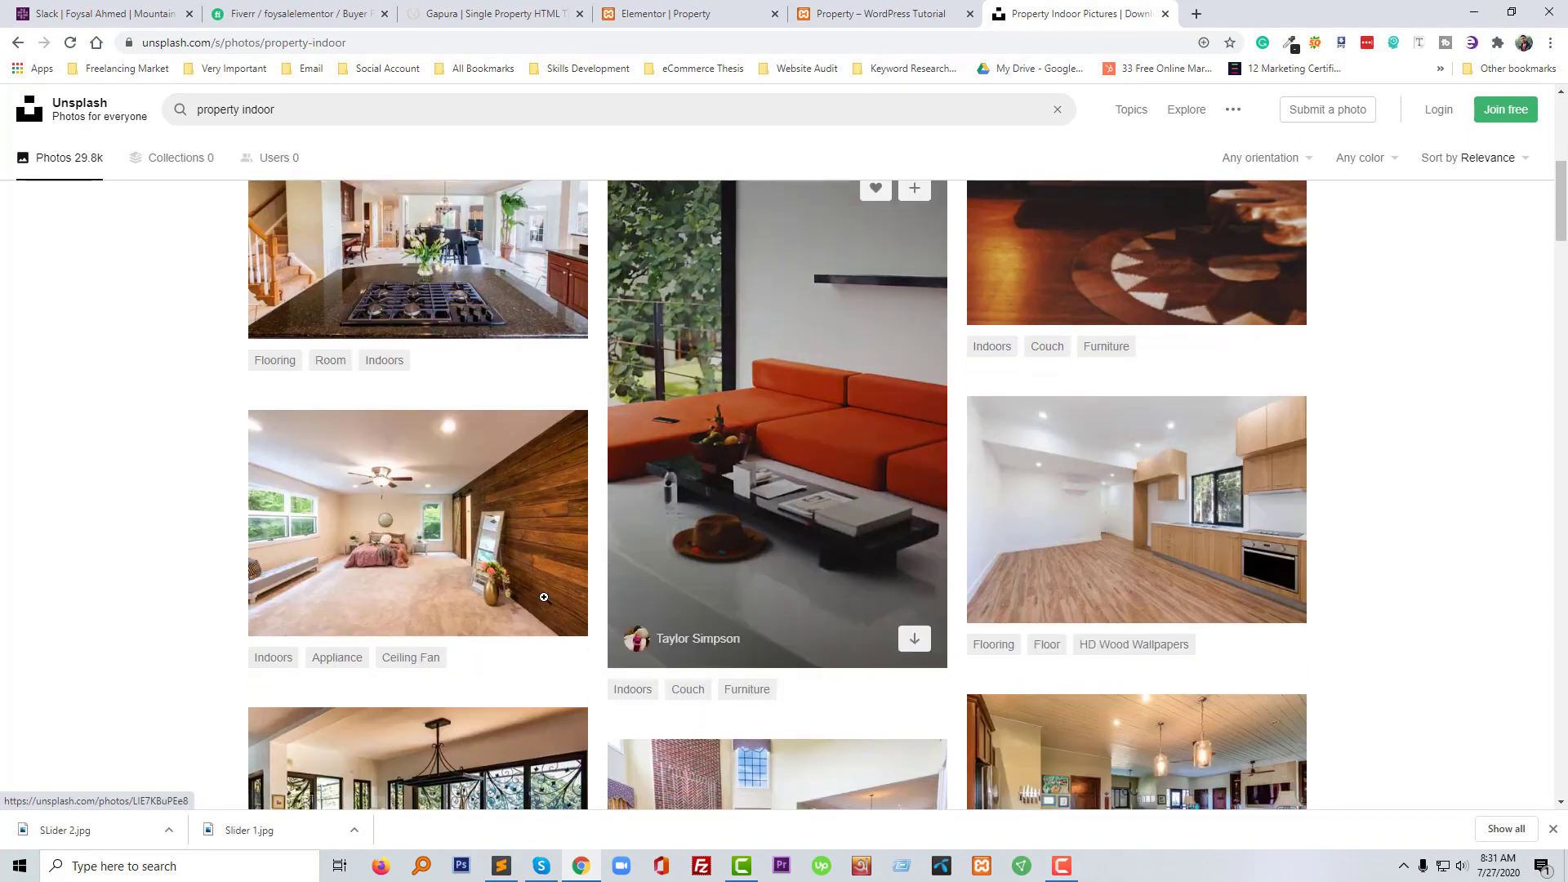
scroll(544, 597, down, 2)
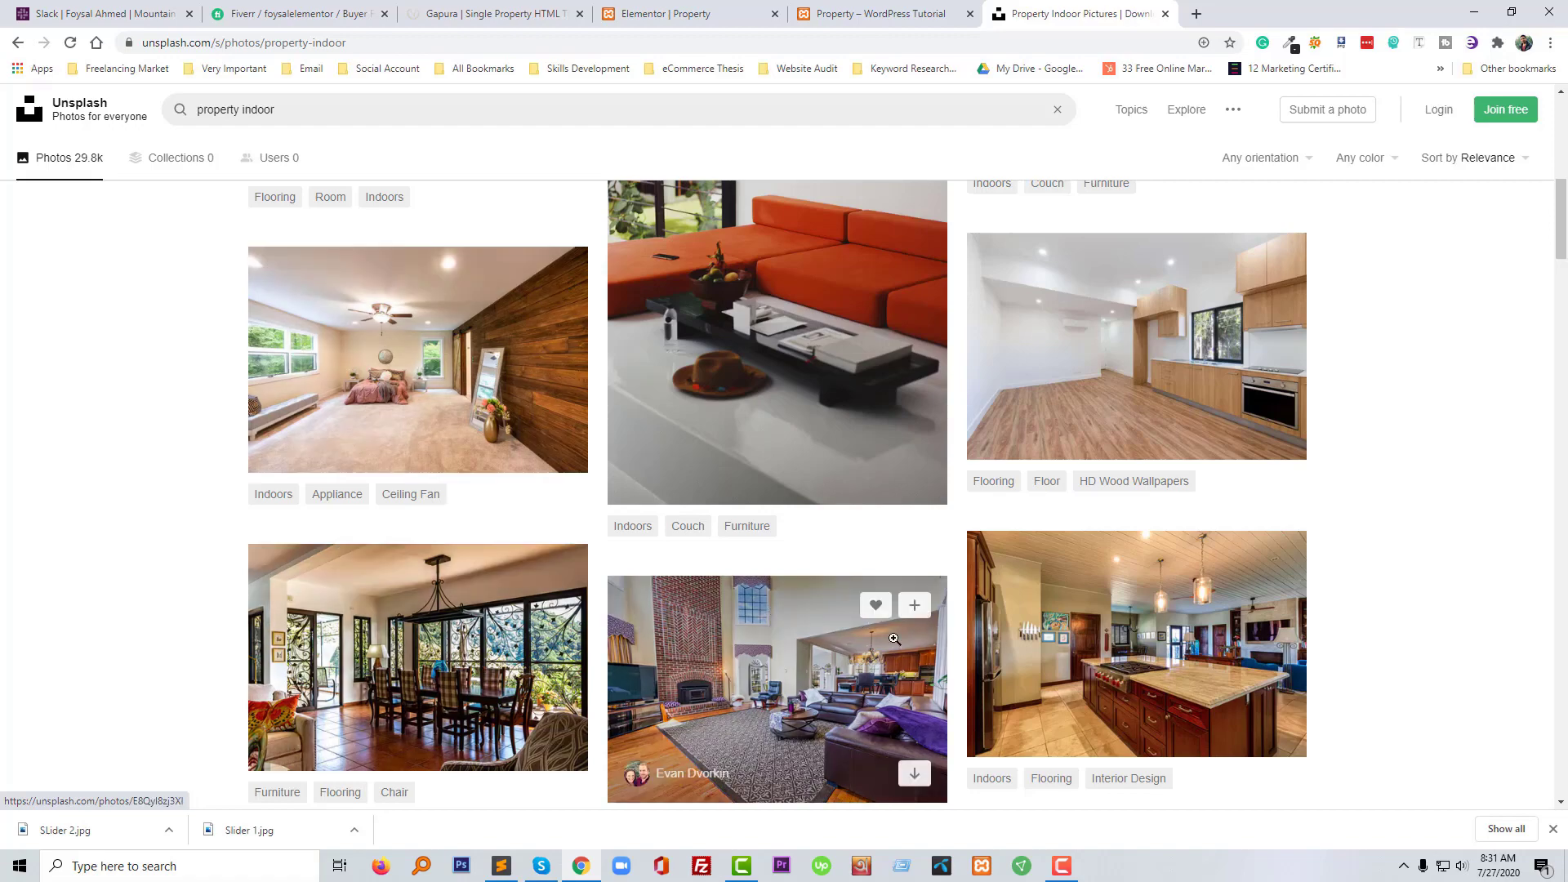
scroll(506, 668, down, 1)
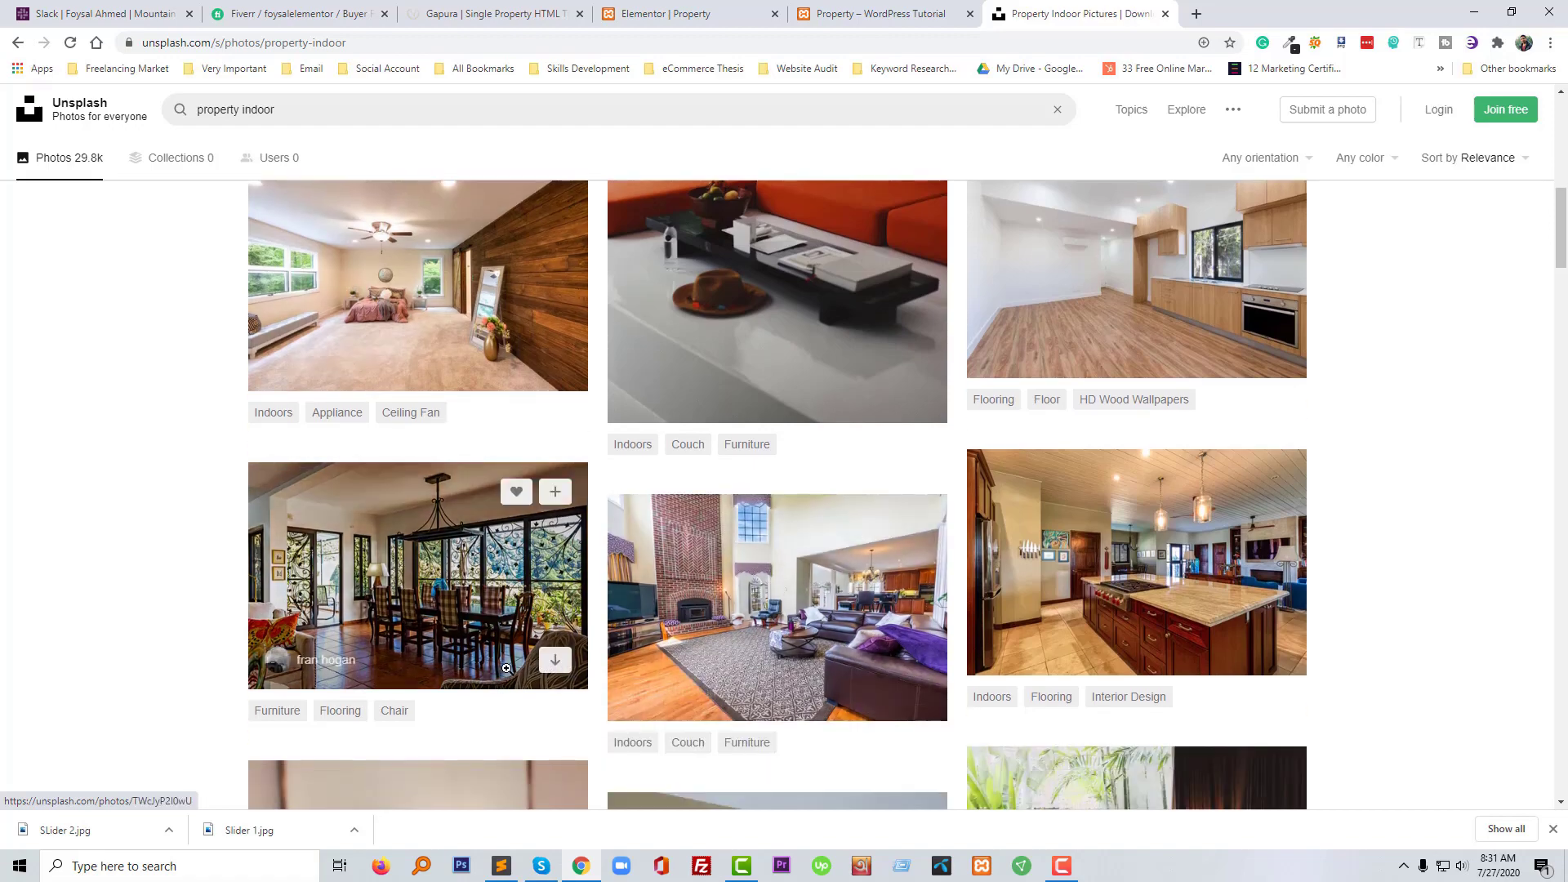
Browse the property indoor results for a suitable third slide image
scroll(1135, 572, down, 4)
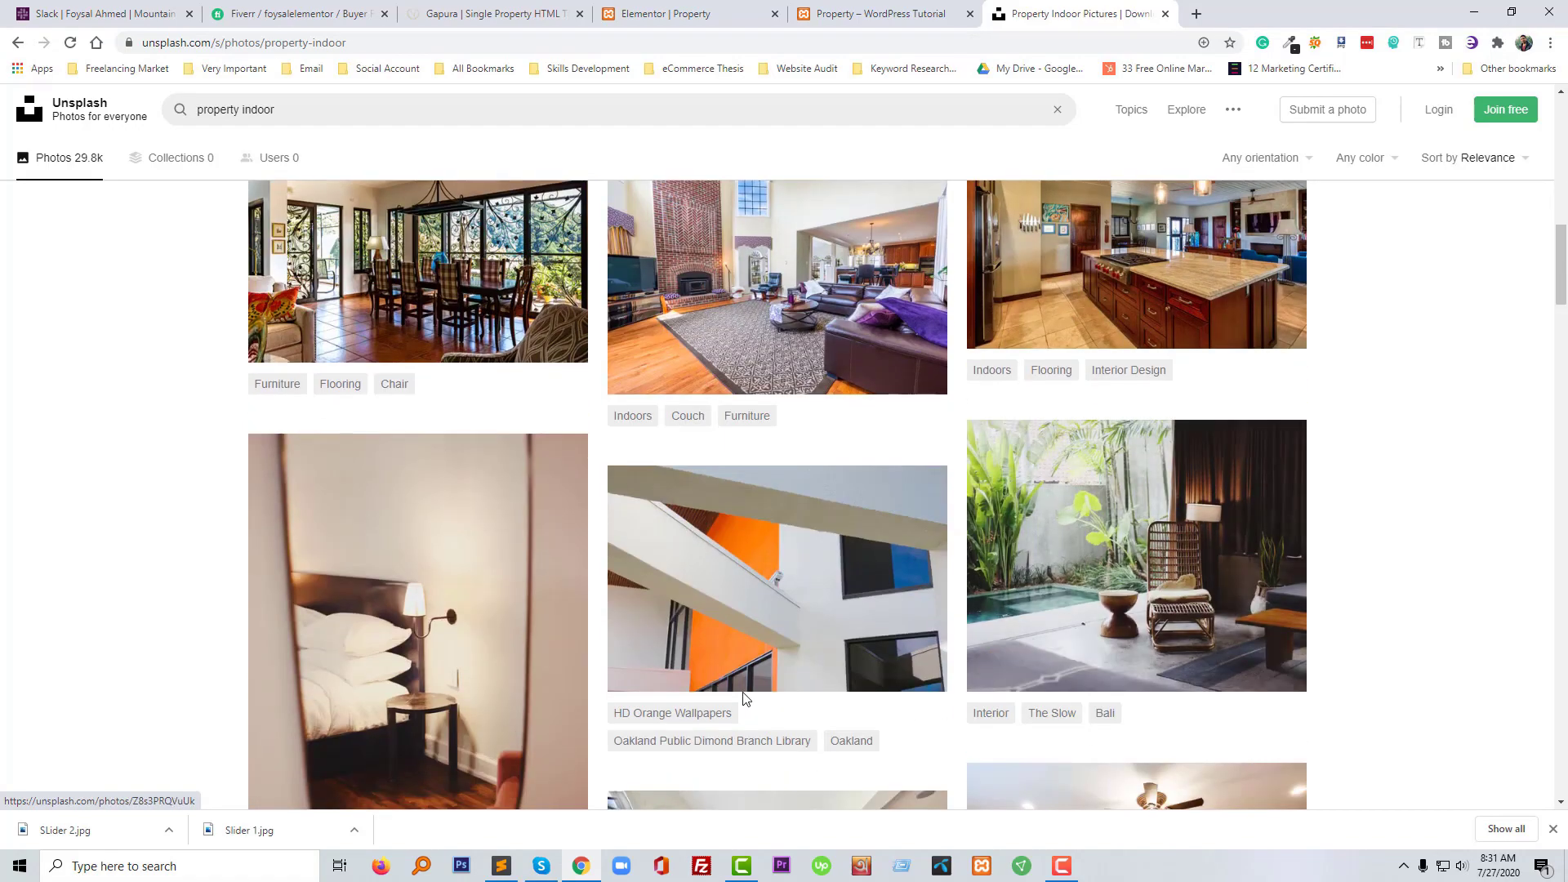
scroll(752, 681, down, 3)
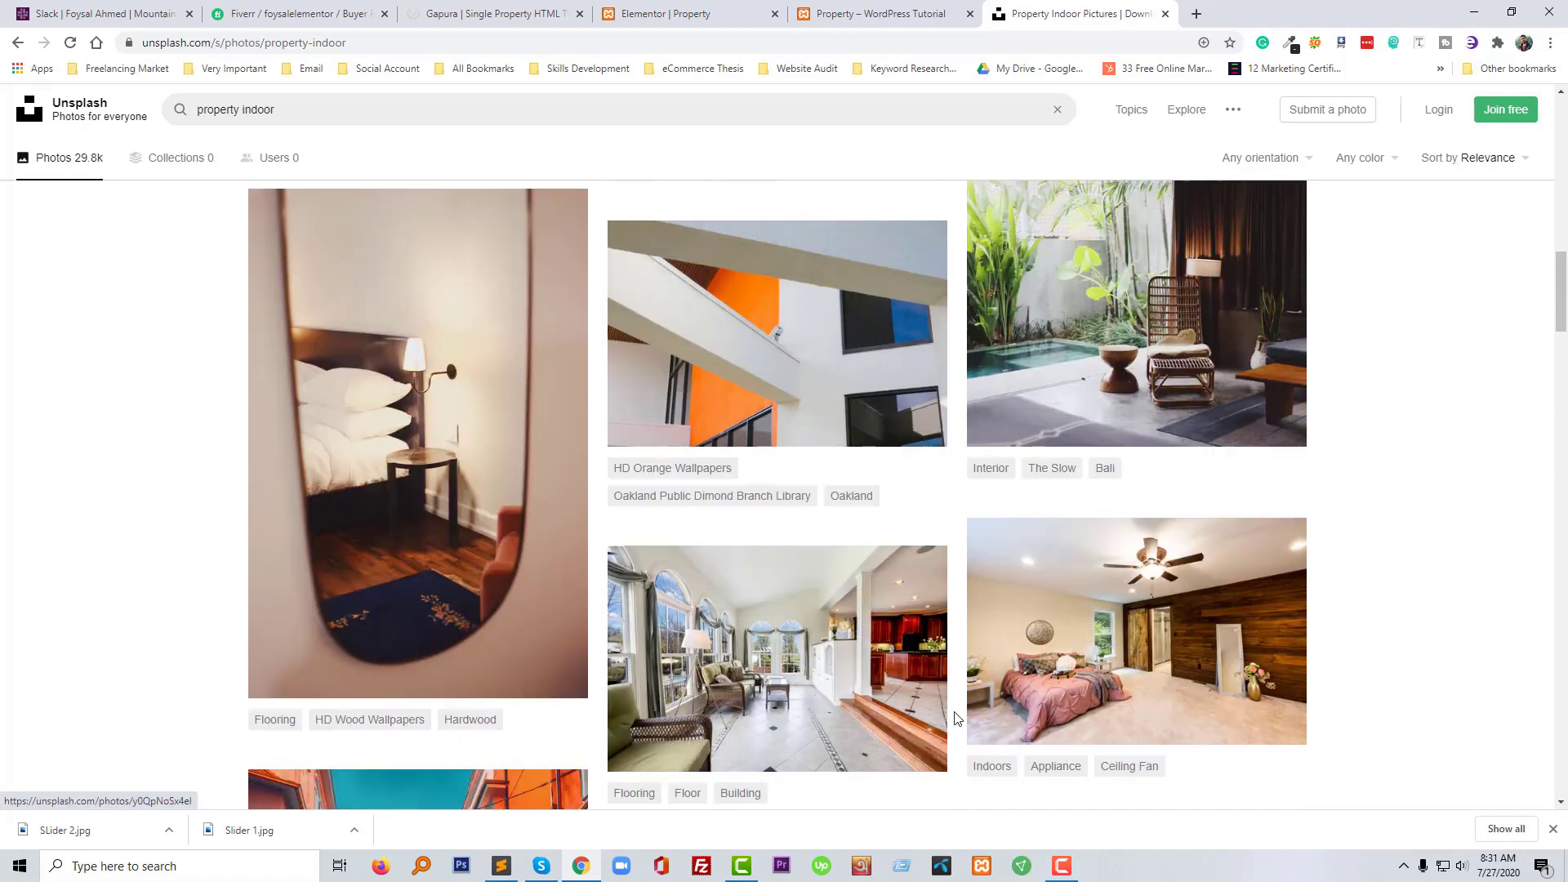
scroll(955, 714, up, 3)
scroll(960, 713, up, 3)
scroll(797, 659, up, 7)
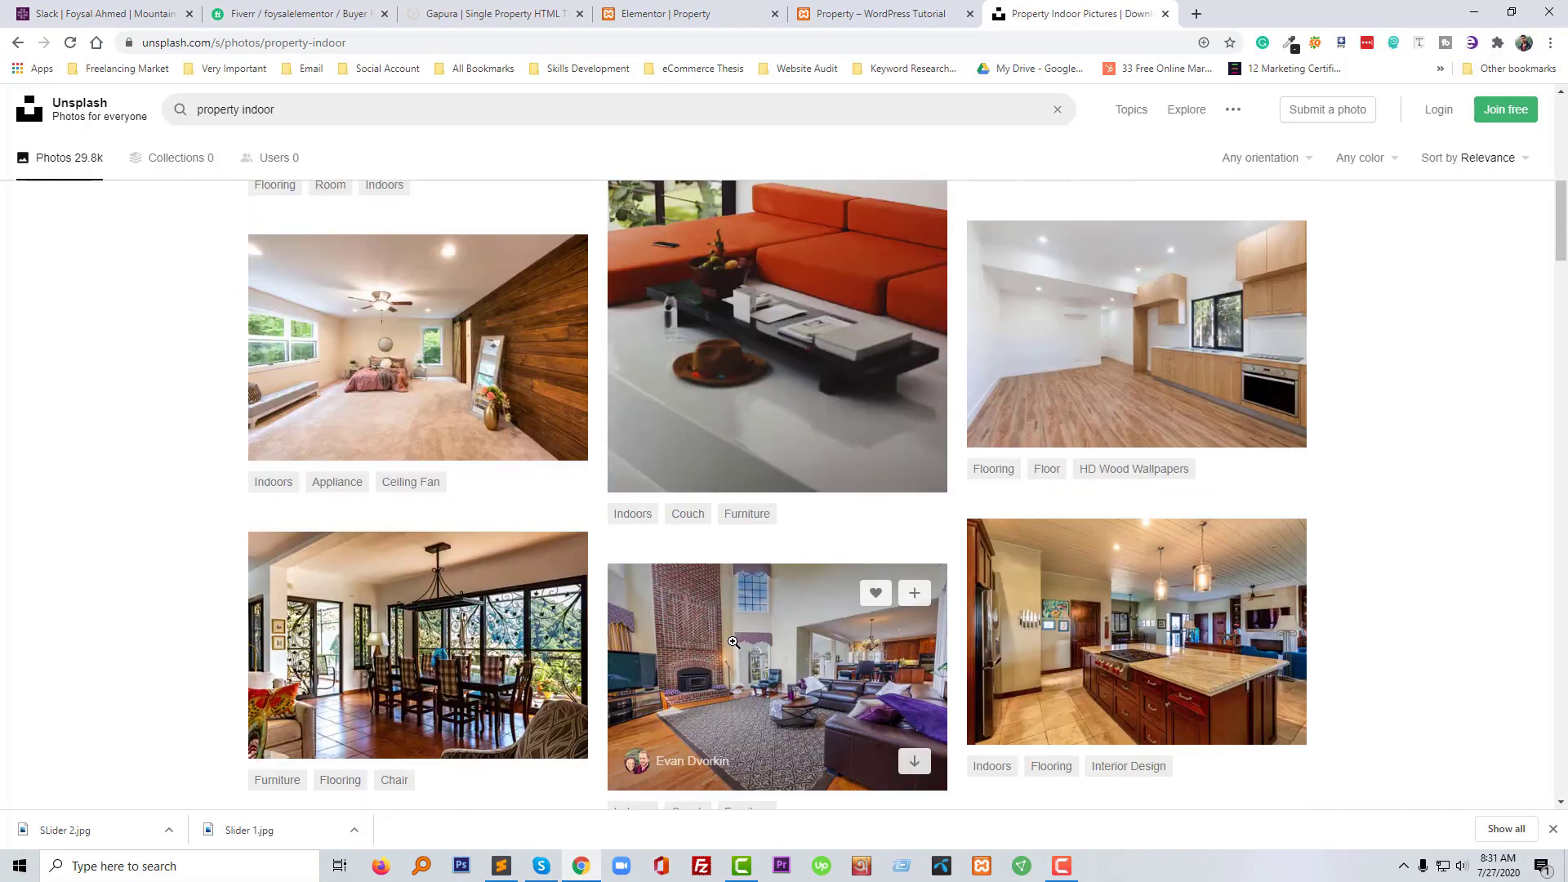
scroll(710, 634, up, 3)
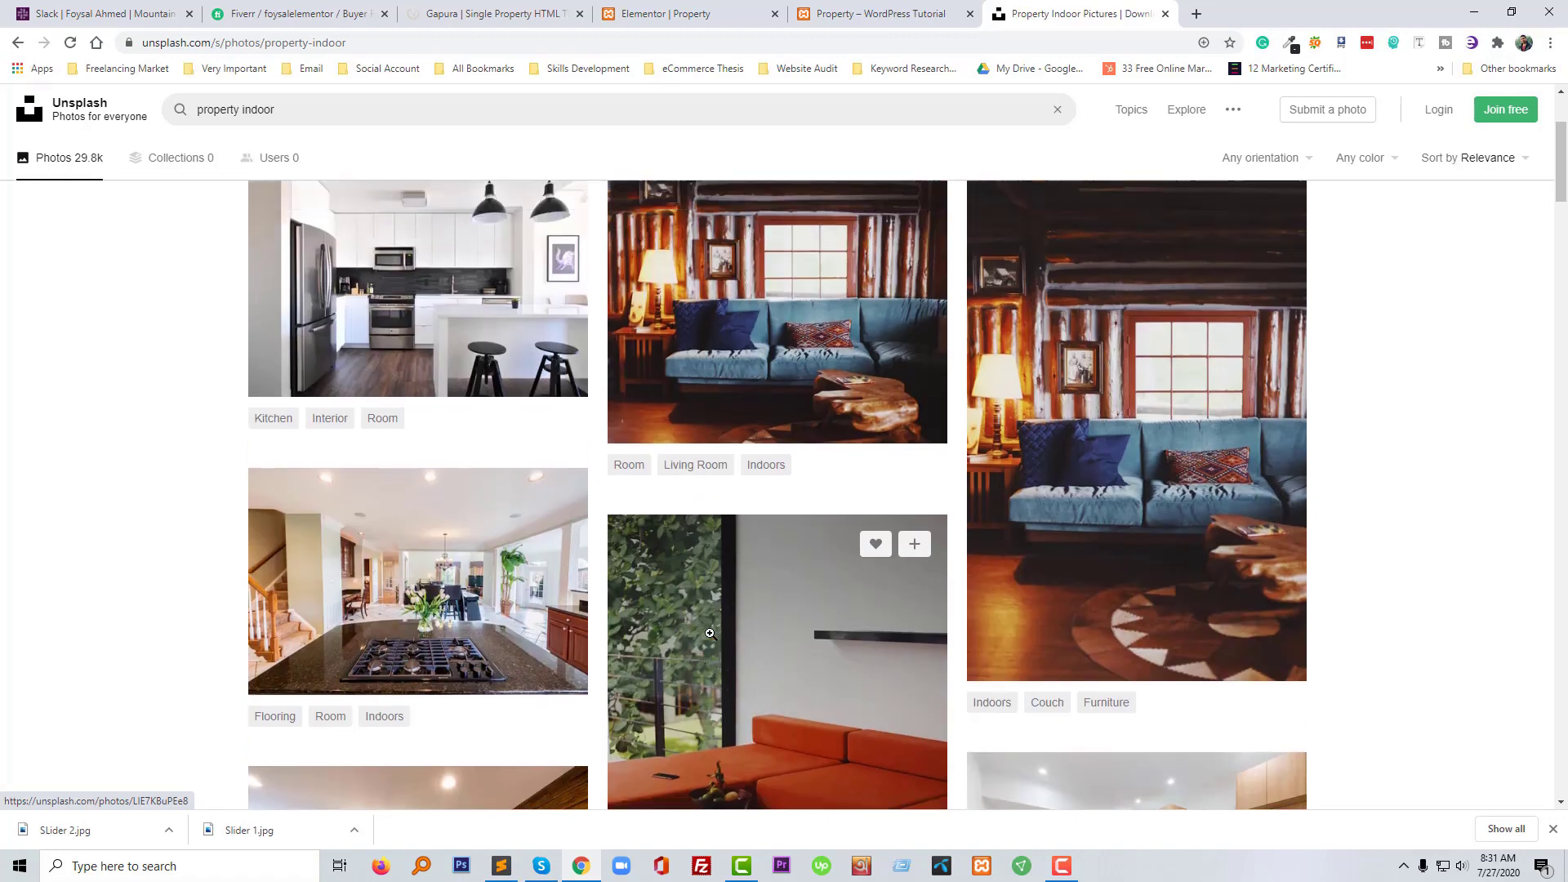
scroll(734, 634, down, 7)
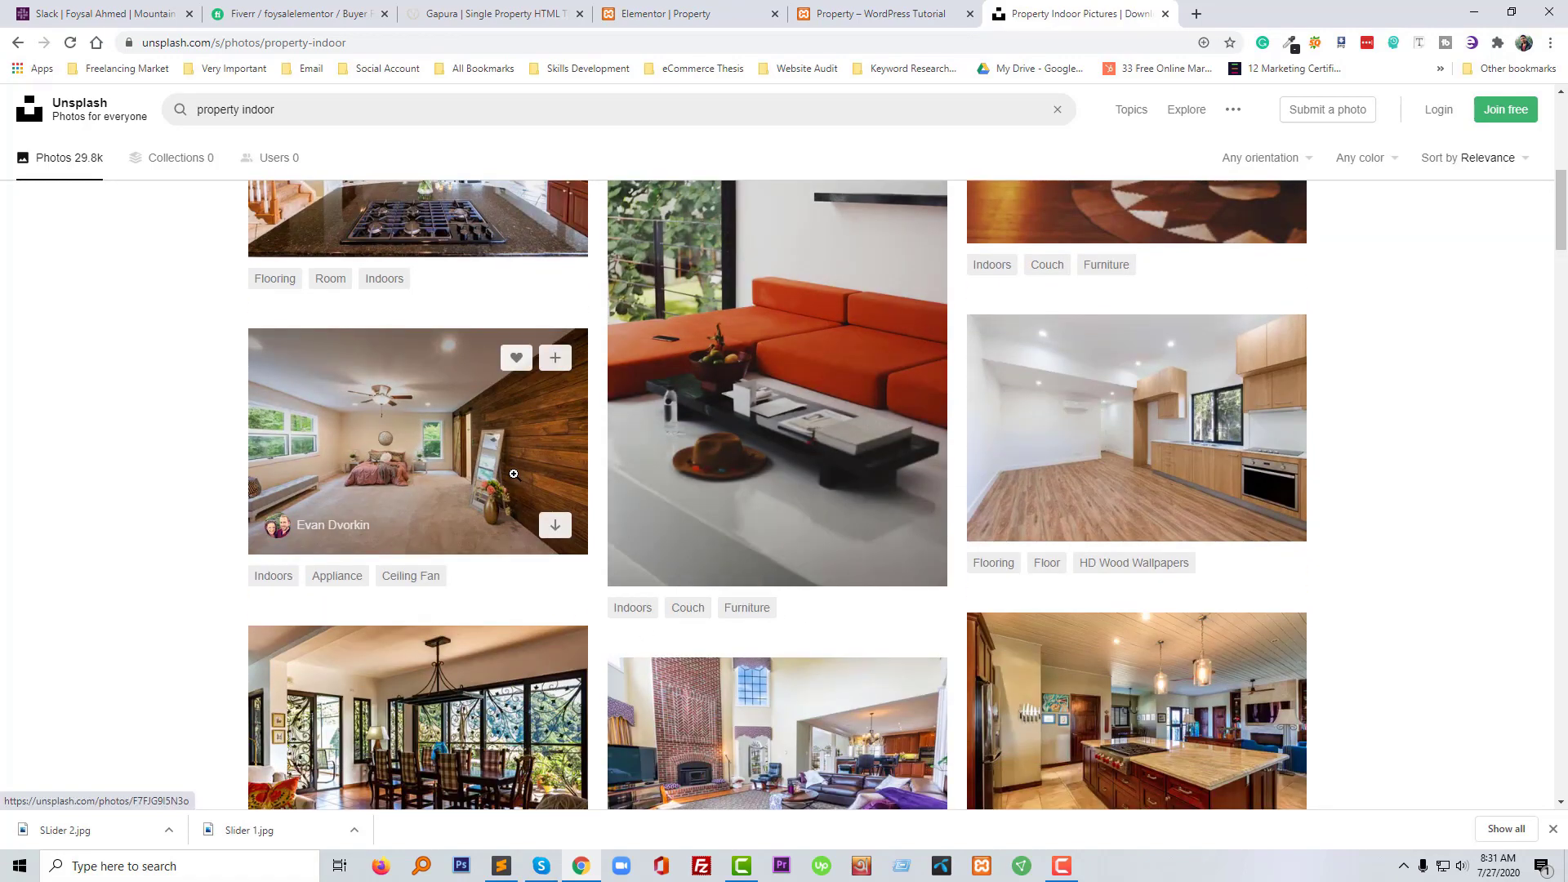
Open the bedroom photo with the wood-panelled wall and save it to the Desktop as "Slider 3"
click(514, 473)
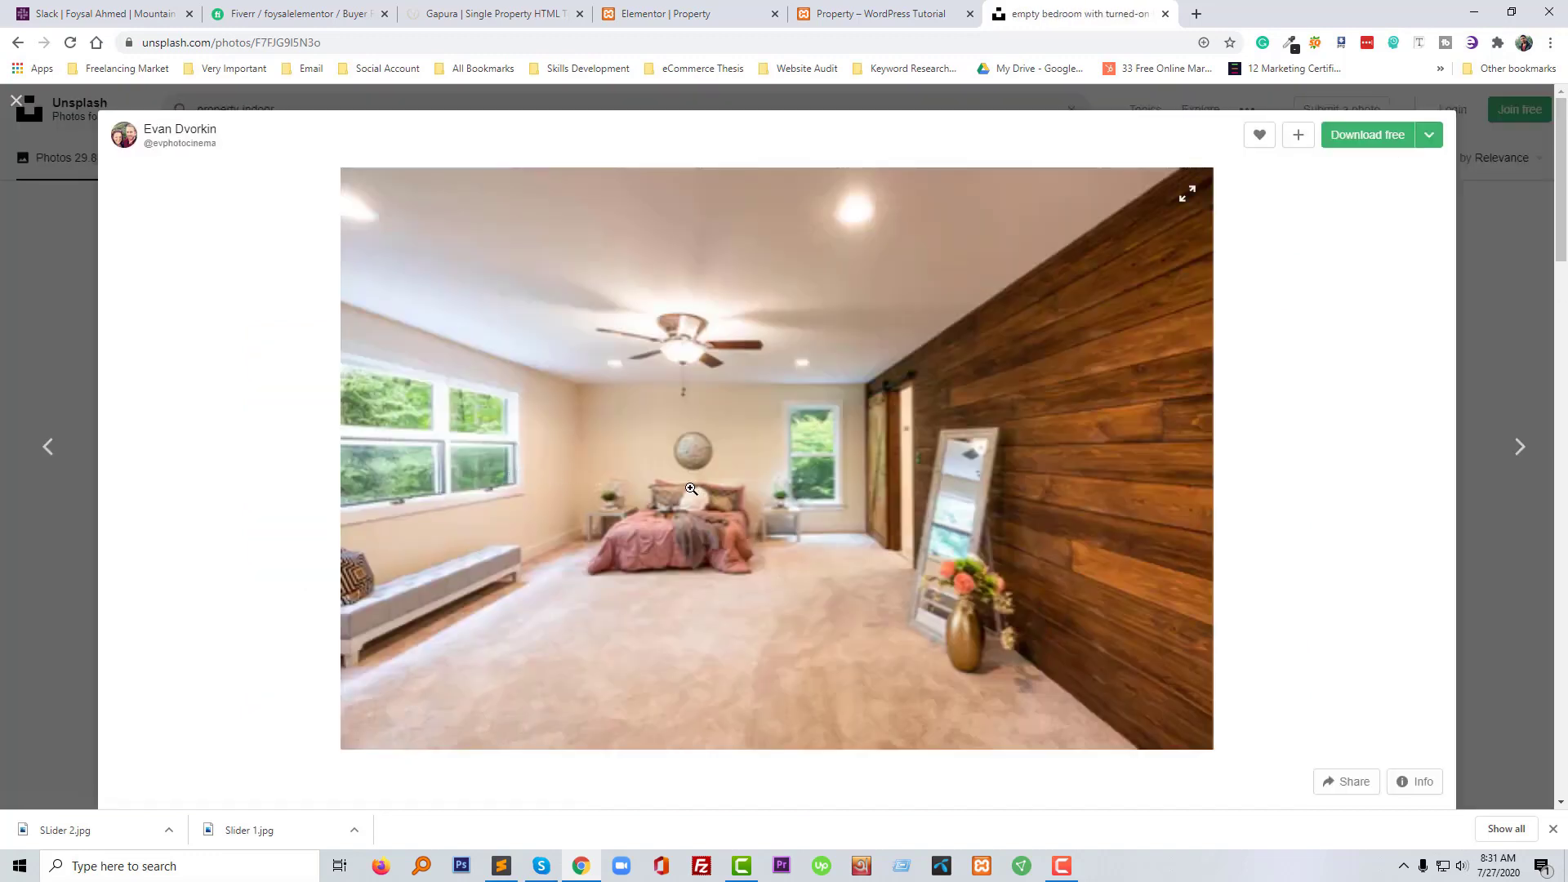
right_click(816, 446)
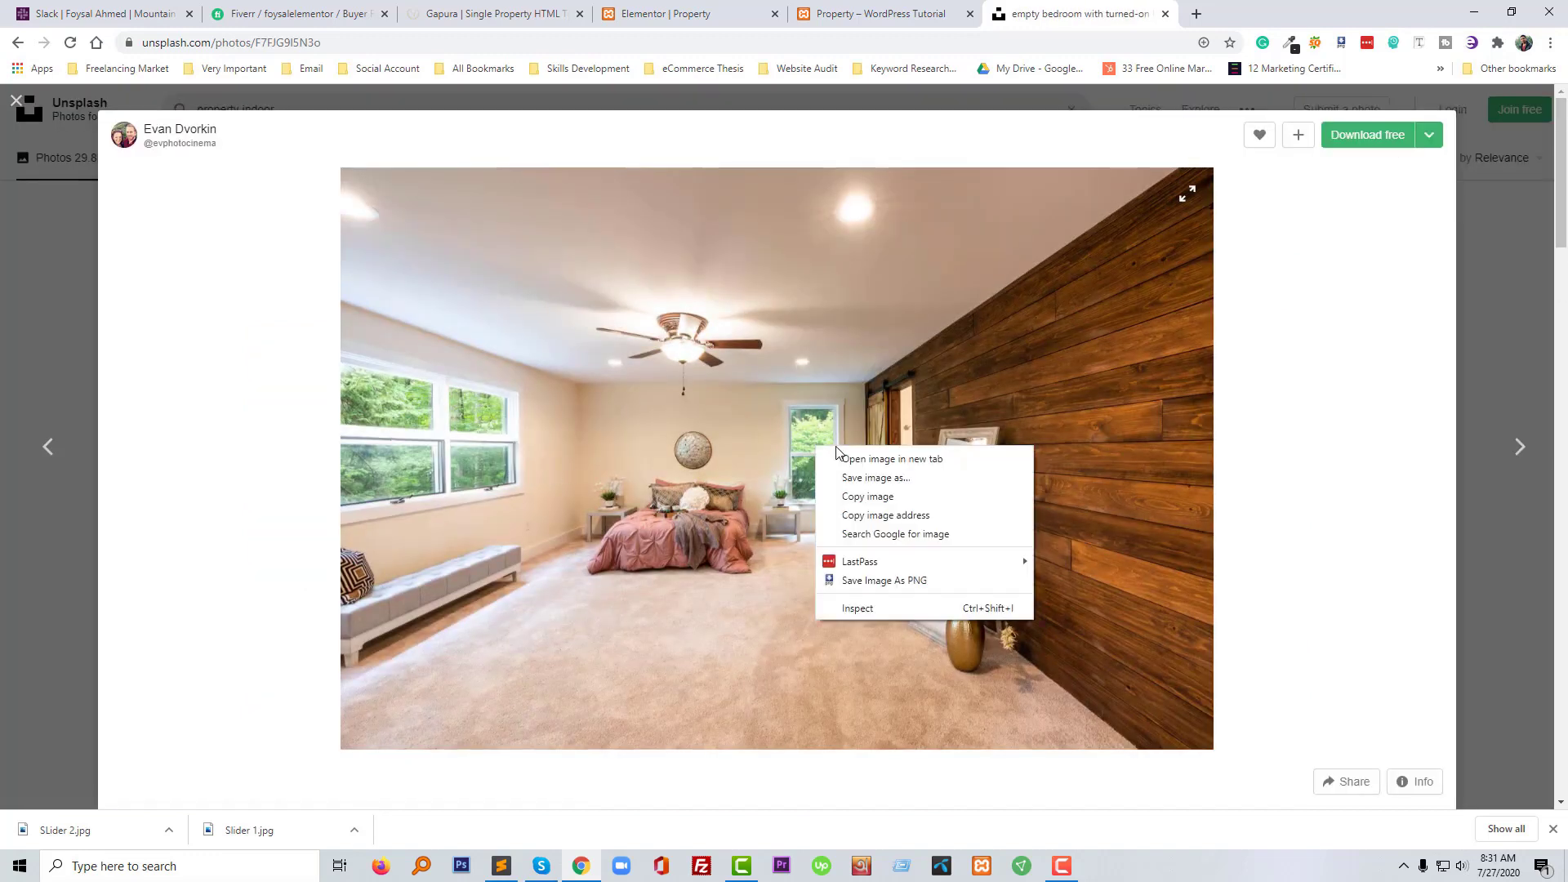
click(861, 482)
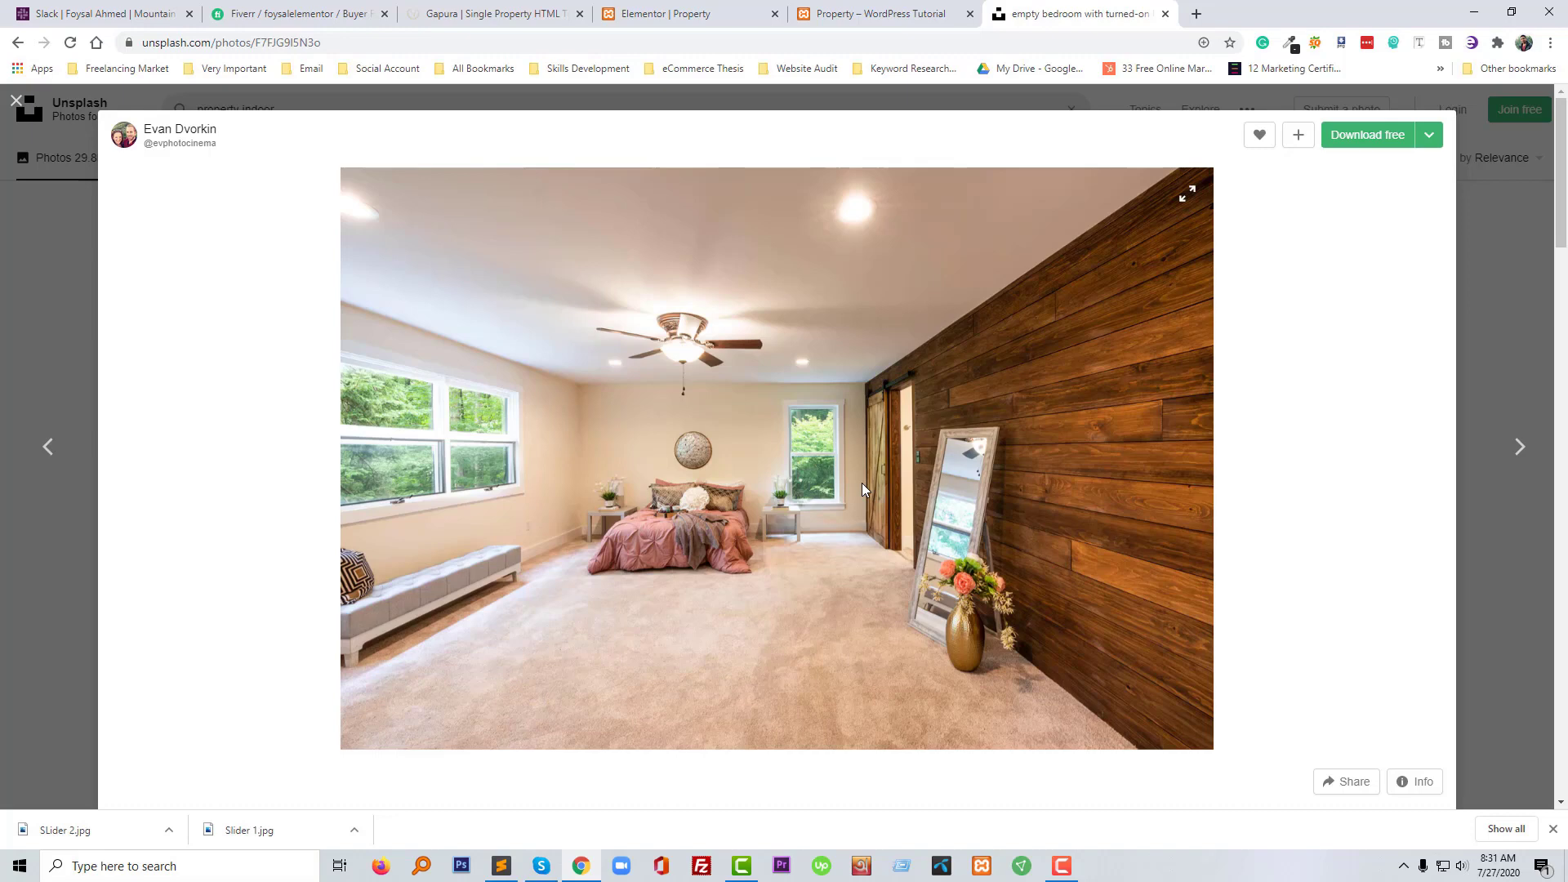
text(S)
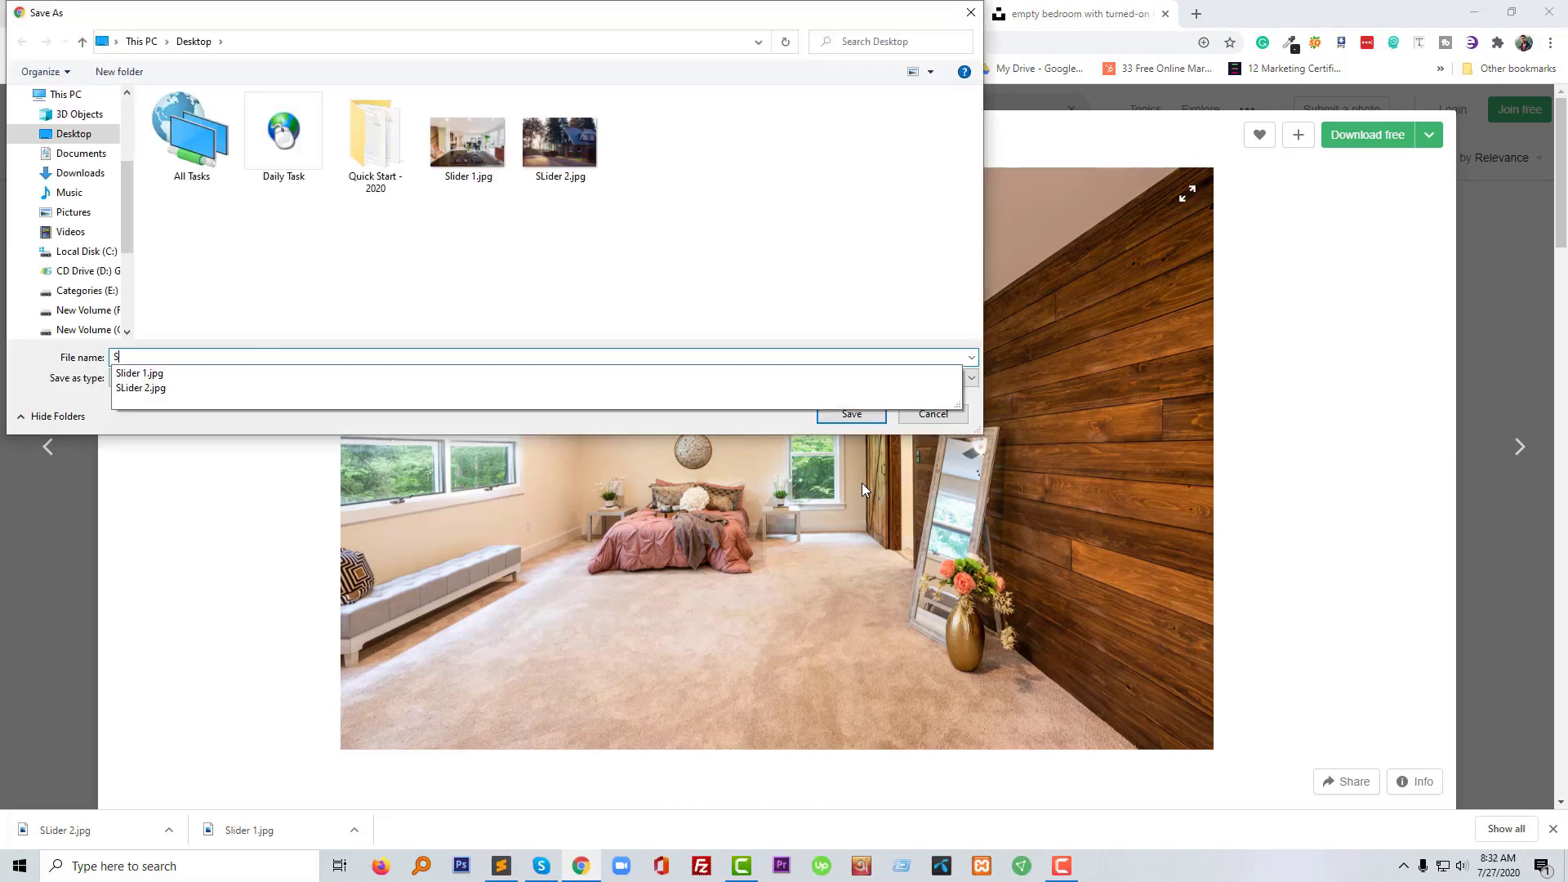
text(lider 3)
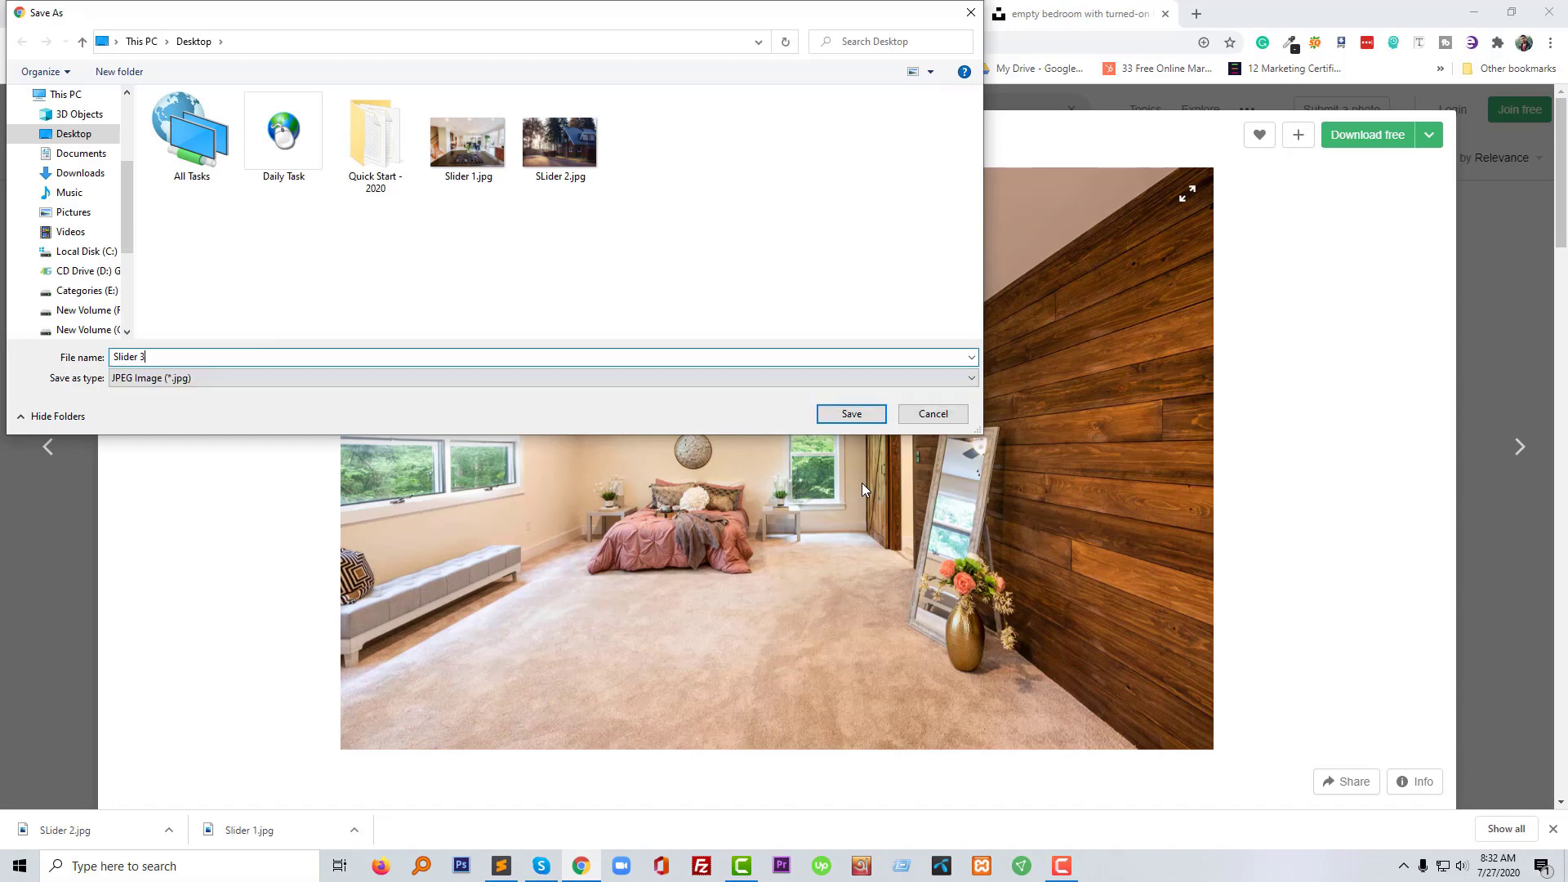
key(Return)
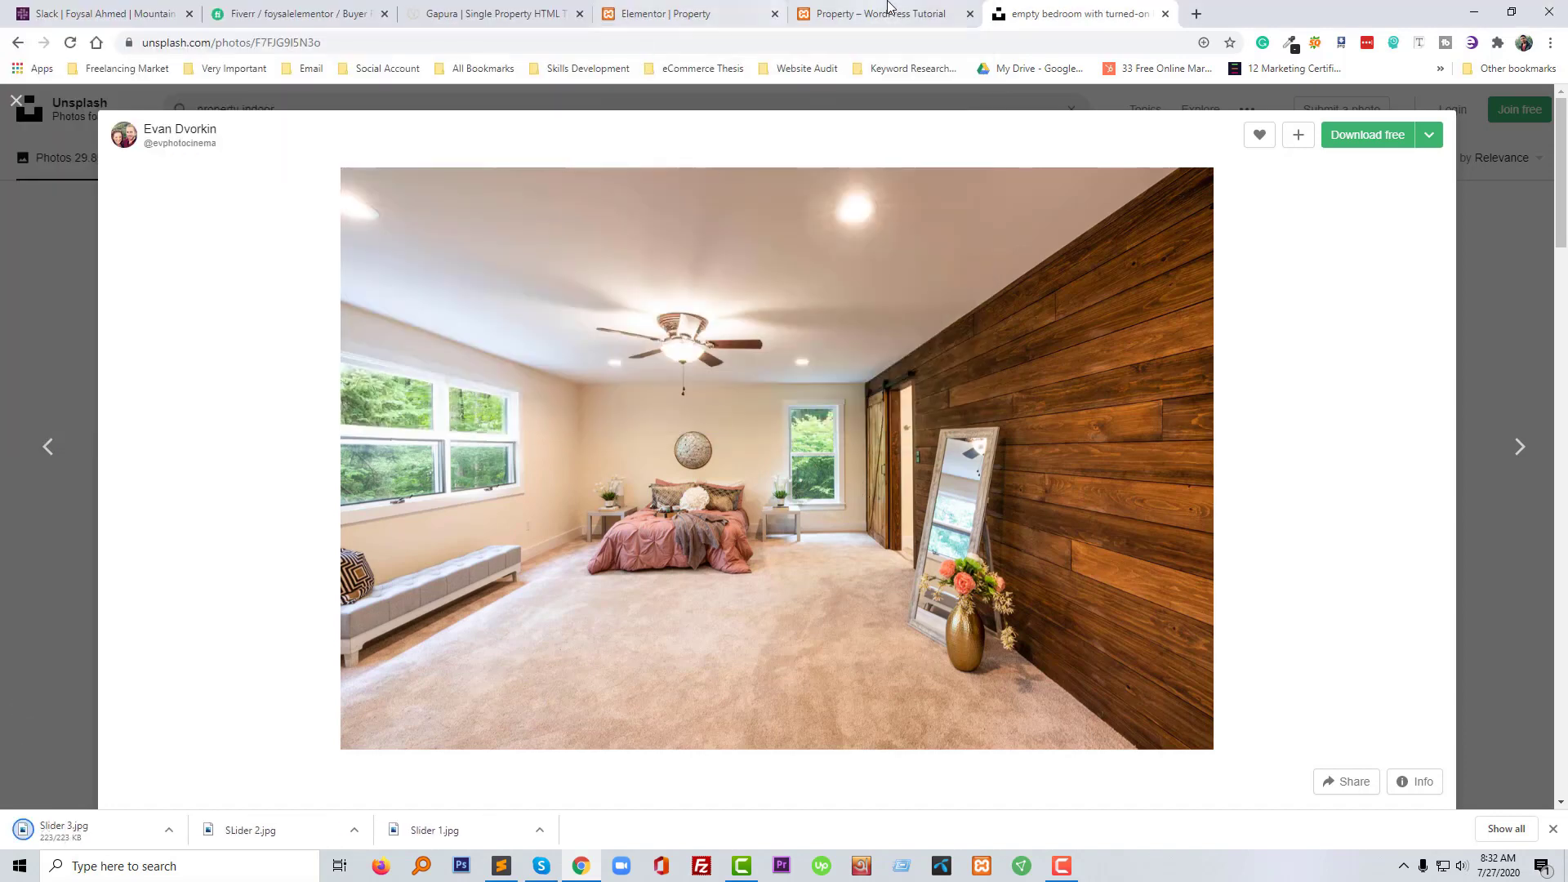
Back in the Elementor editor, upload Slider 1, SLider 2 and Slider 3 from the Desktop and insert them as the section's slideshow background gallery
click(665, 13)
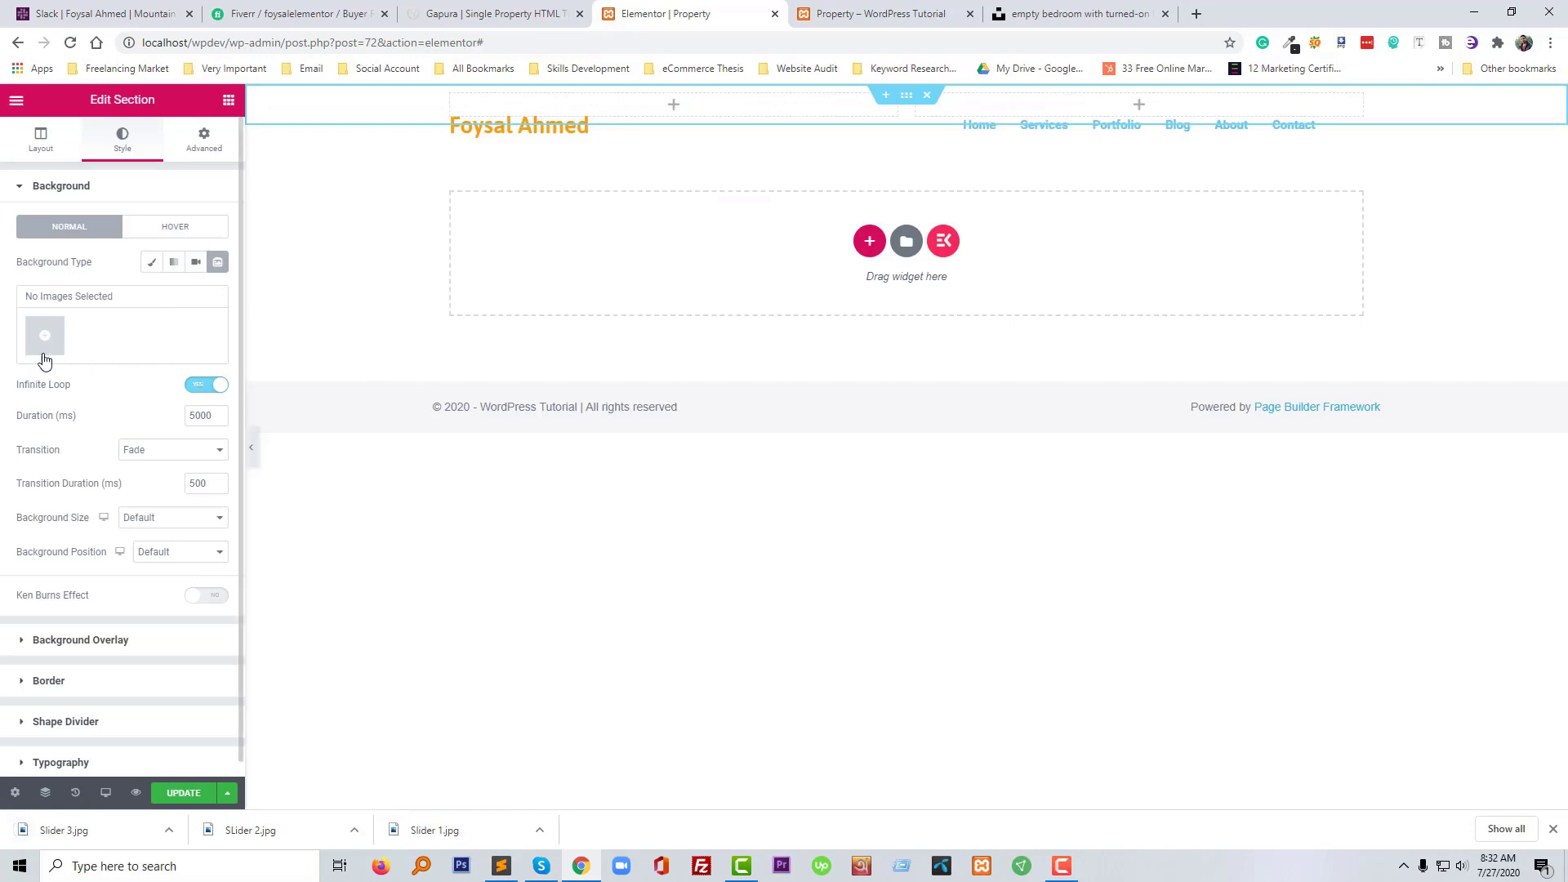
click(167, 833)
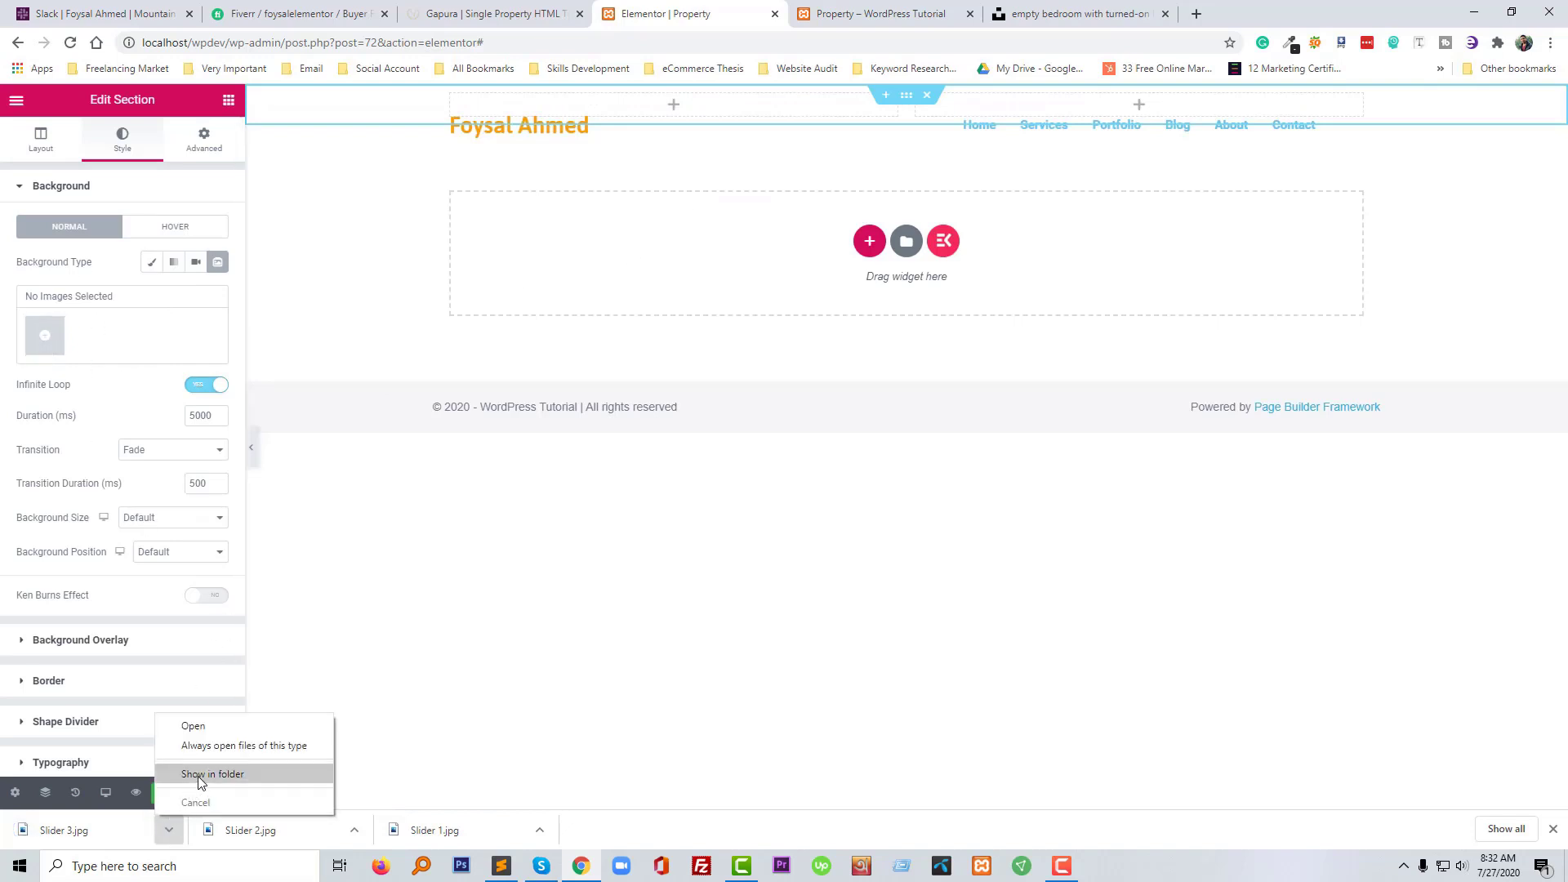
click(199, 782)
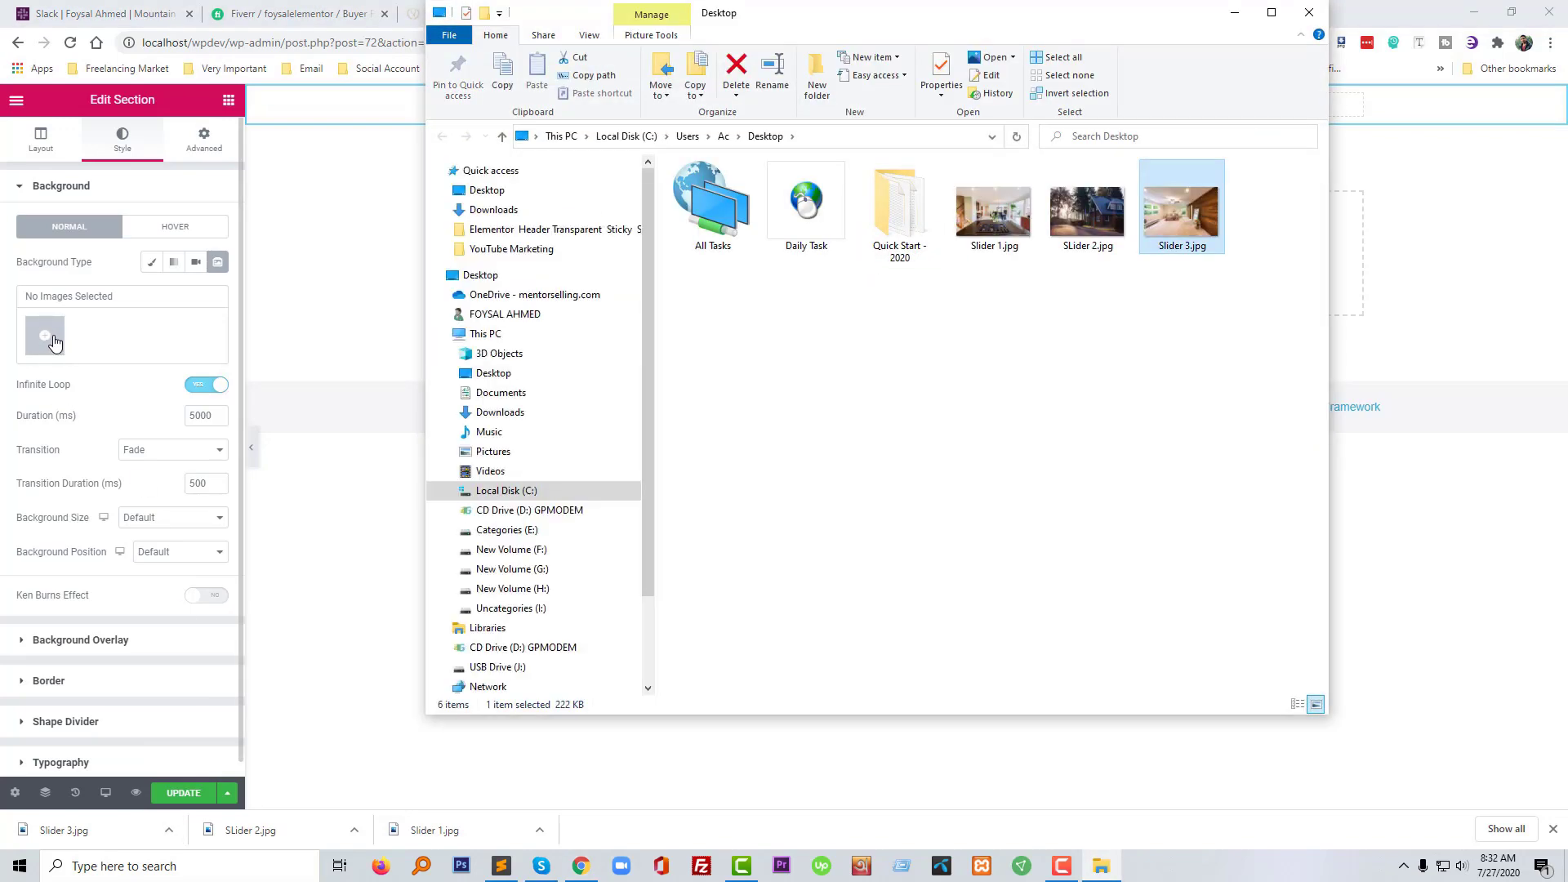
click(53, 341)
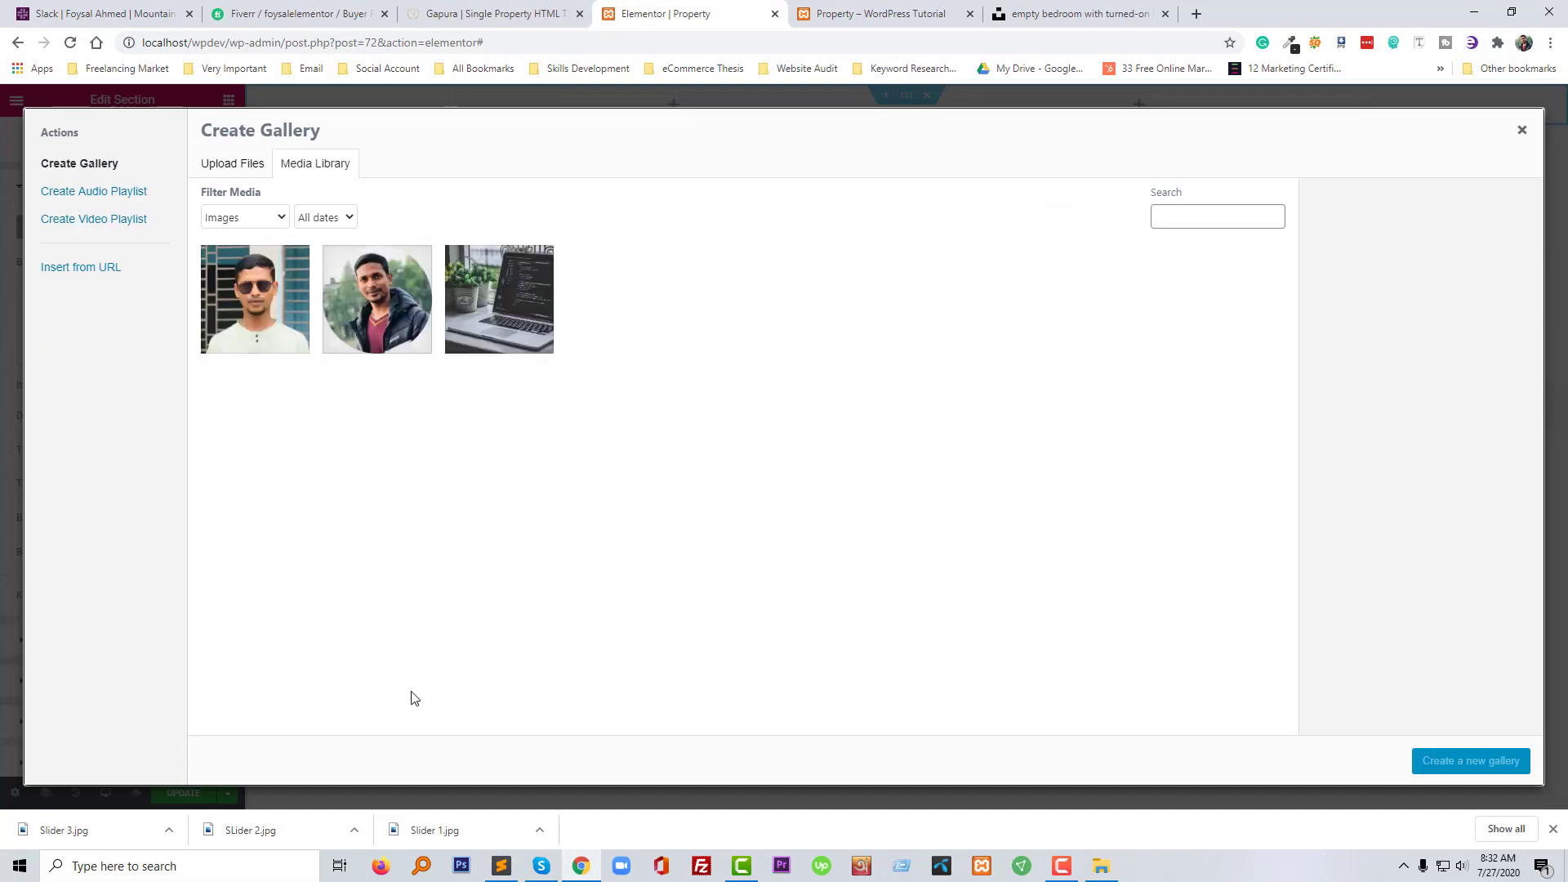
click(169, 831)
click(212, 771)
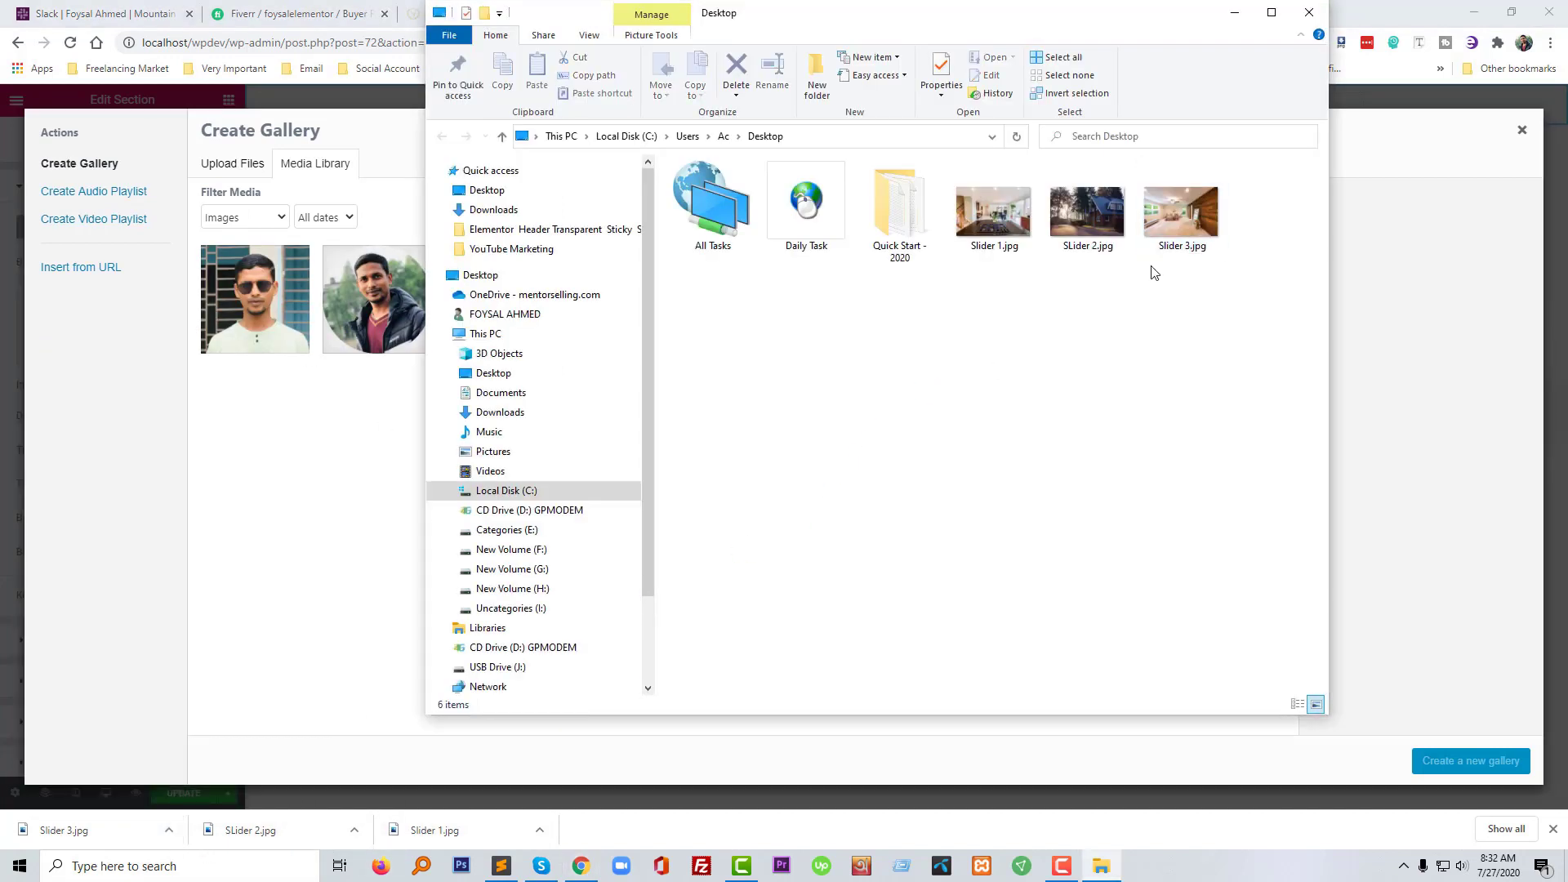
drag(1283, 209, 954, 267)
drag(993, 215, 260, 563)
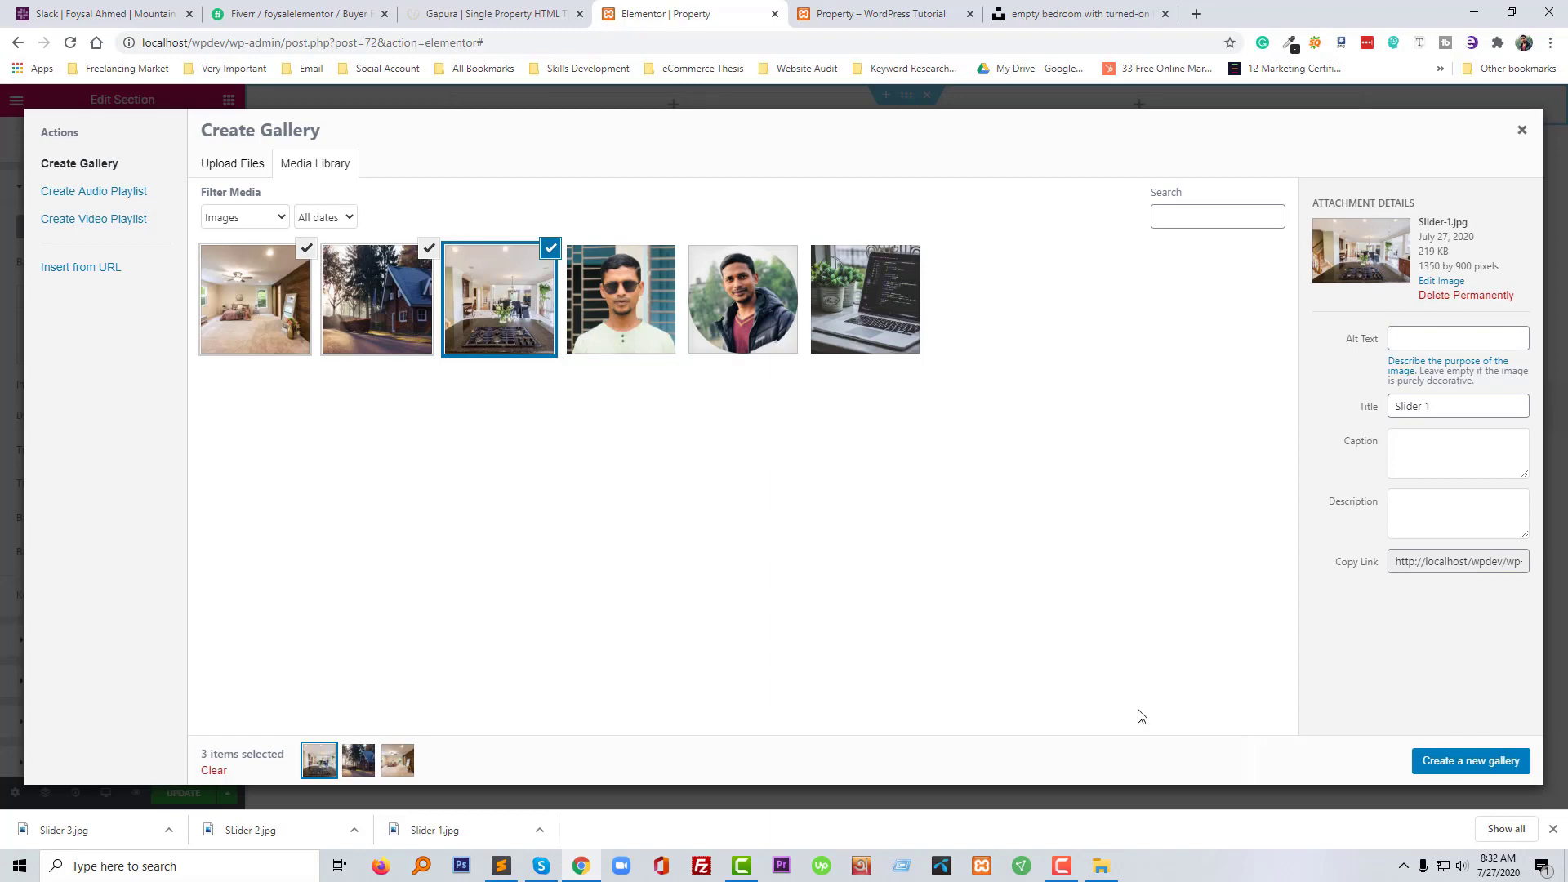
click(1456, 762)
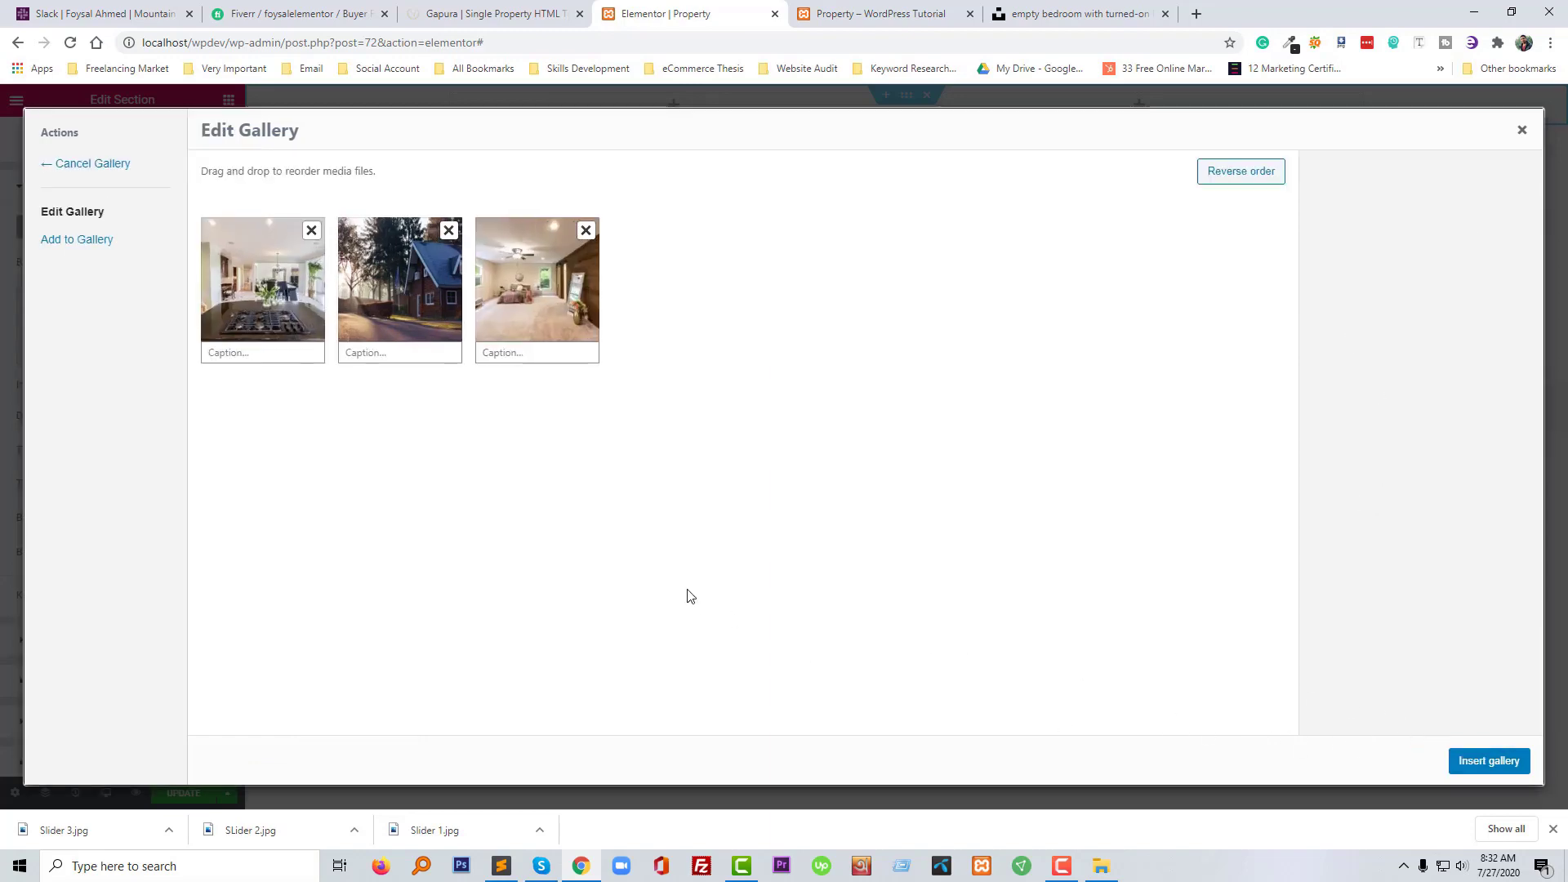
click(1485, 760)
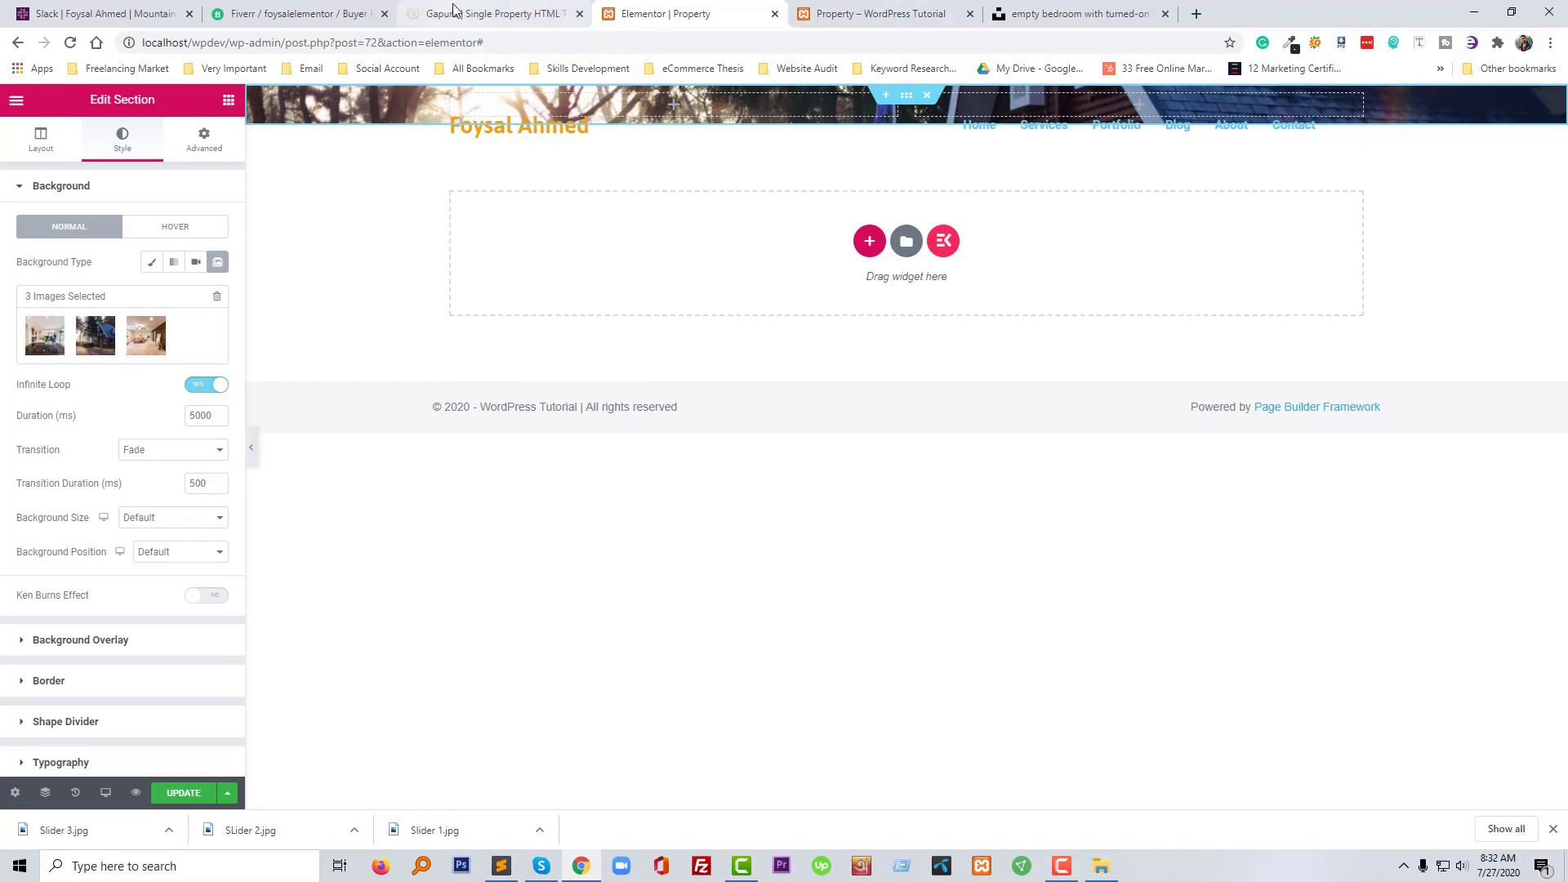
Examine the hero section of the Gapura reference page and return to the Elementor editor
click(490, 13)
scroll(758, 539, up, 3)
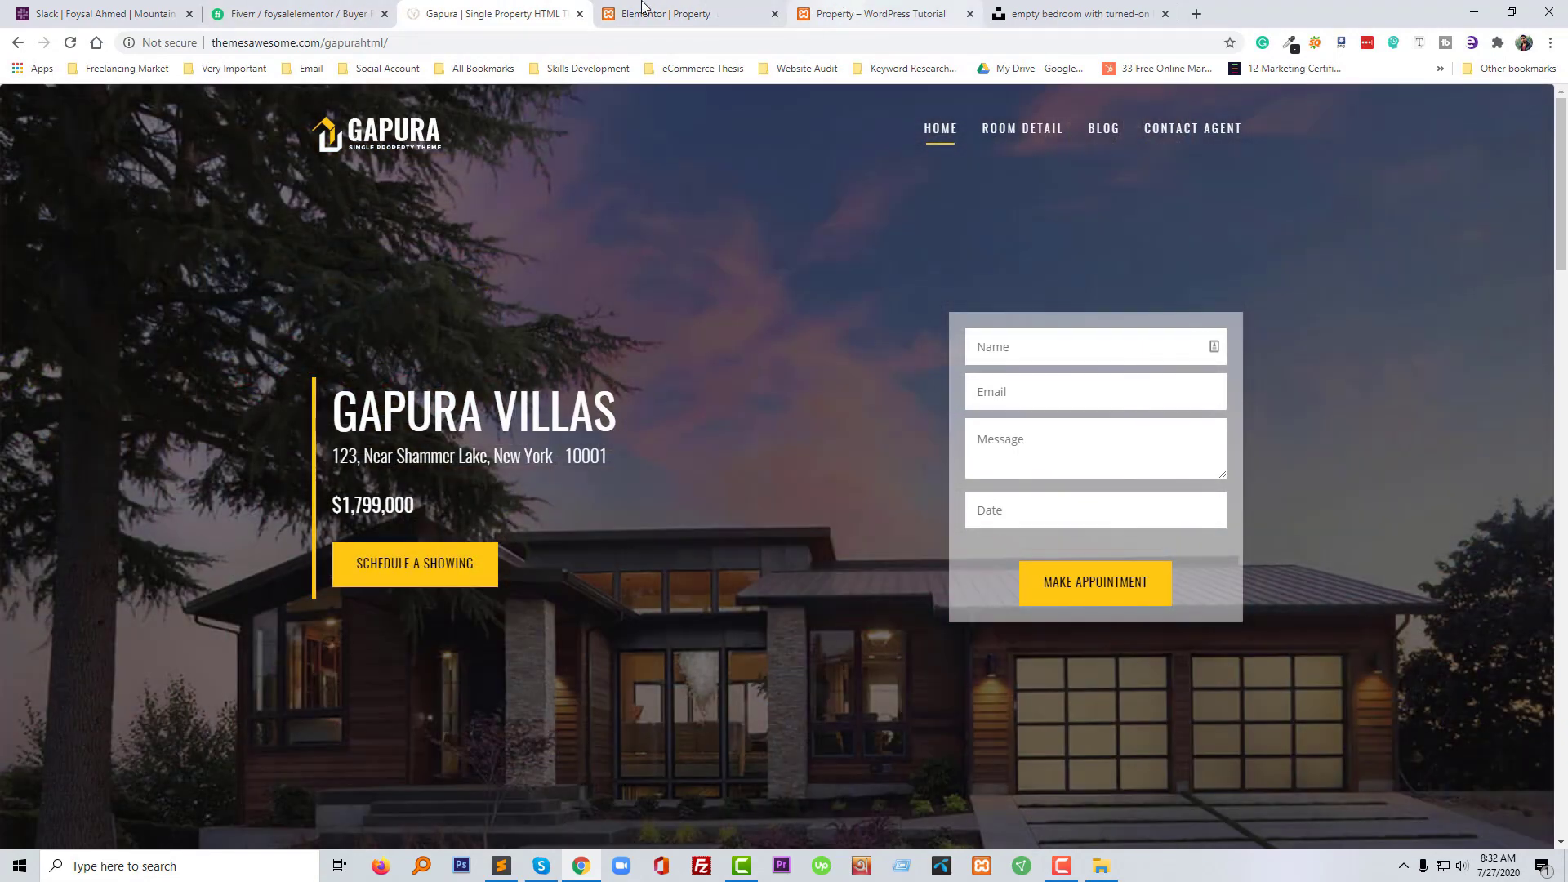
click(643, 10)
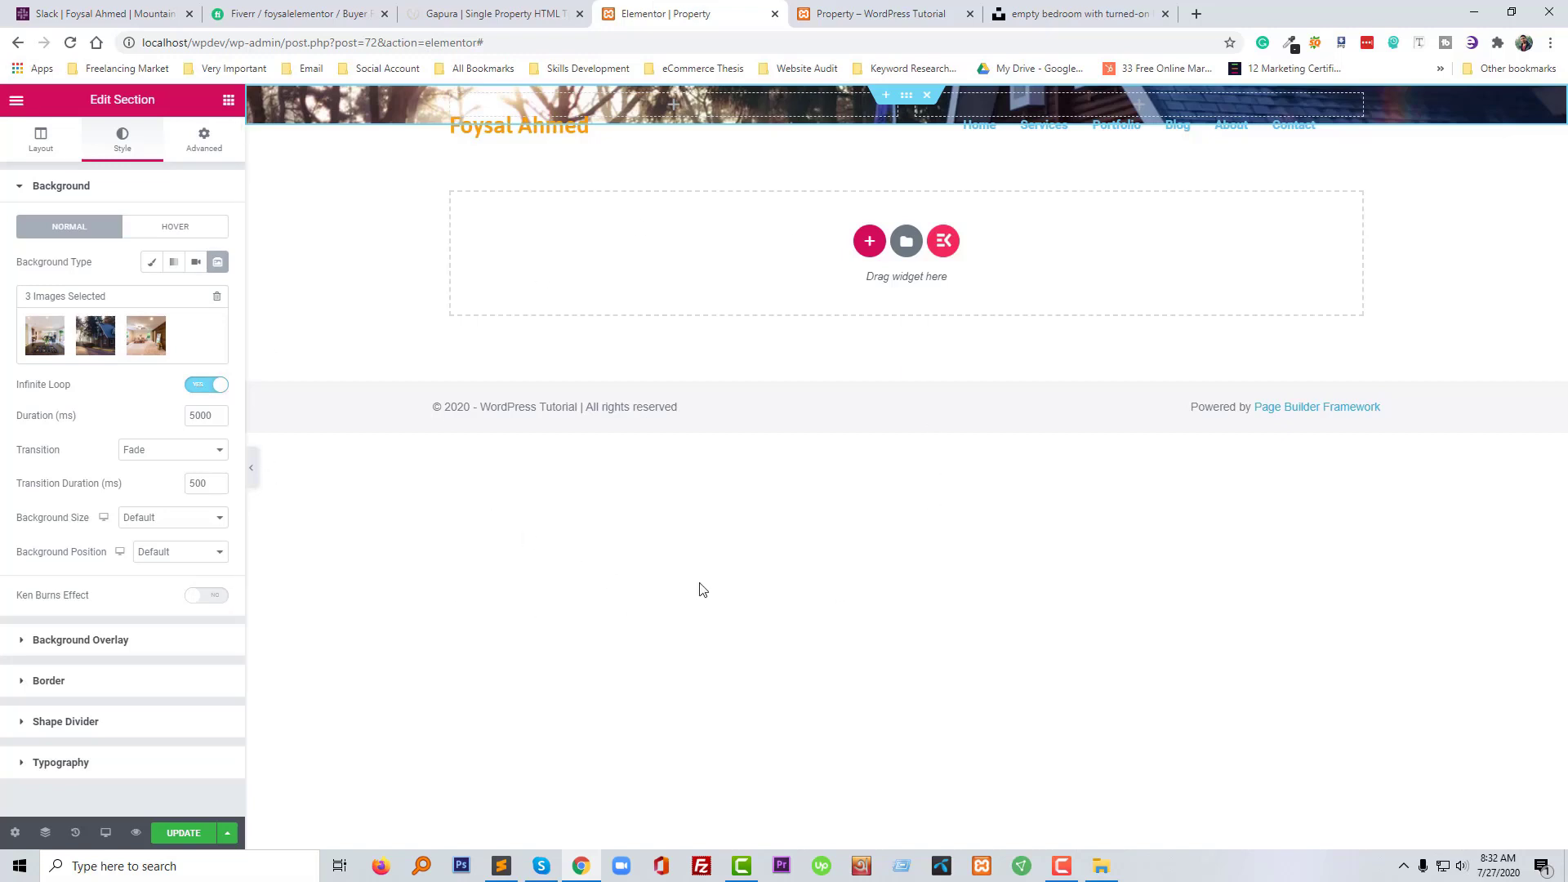
Show the page's Navigator and open its section for editing
click(16, 100)
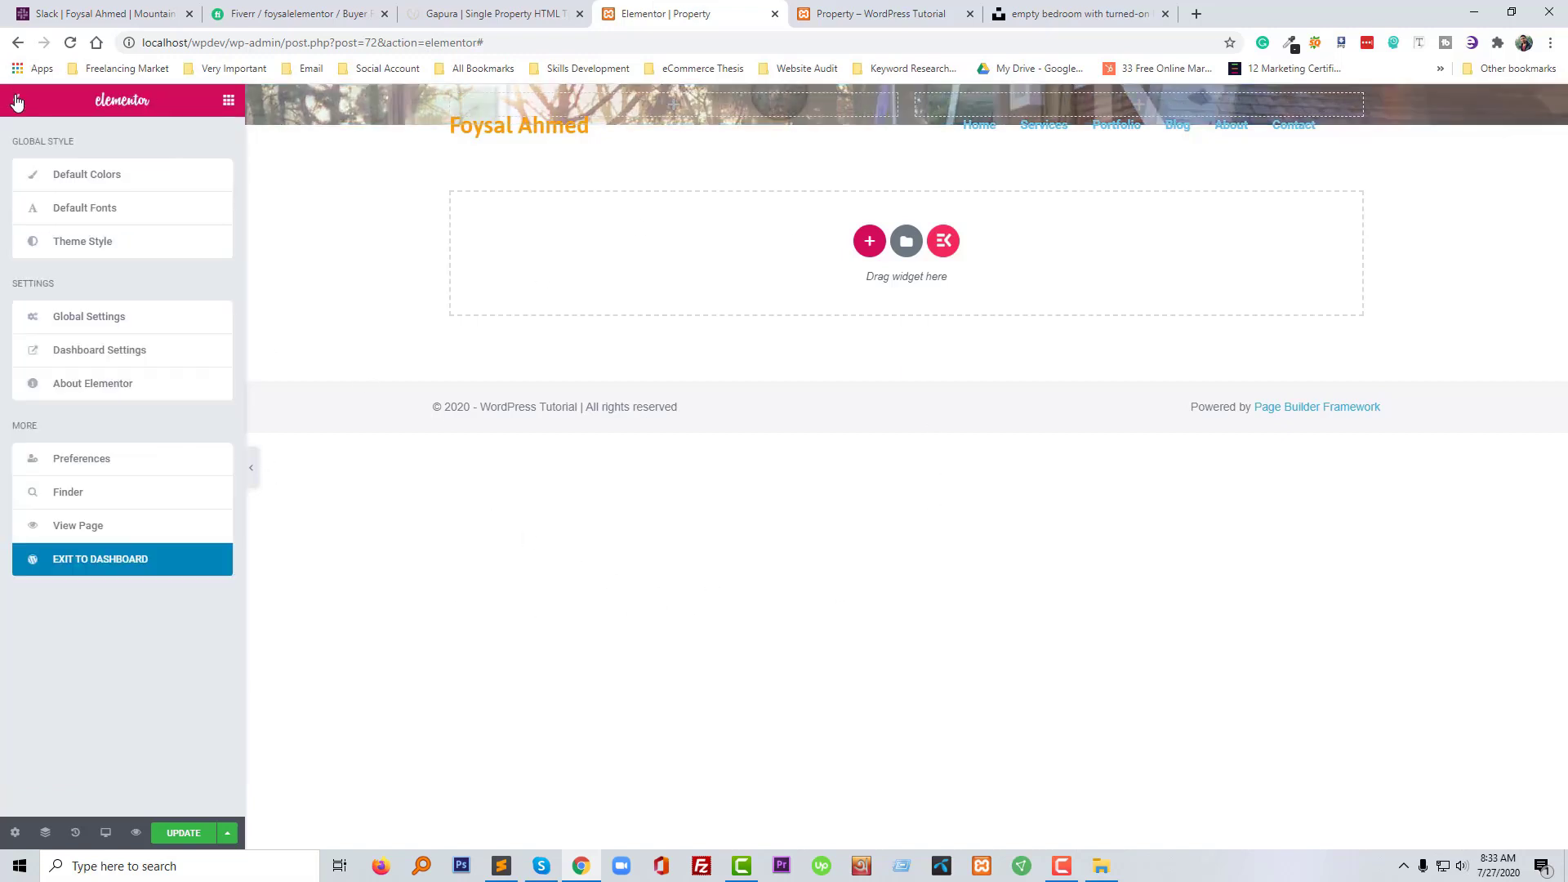
click(230, 100)
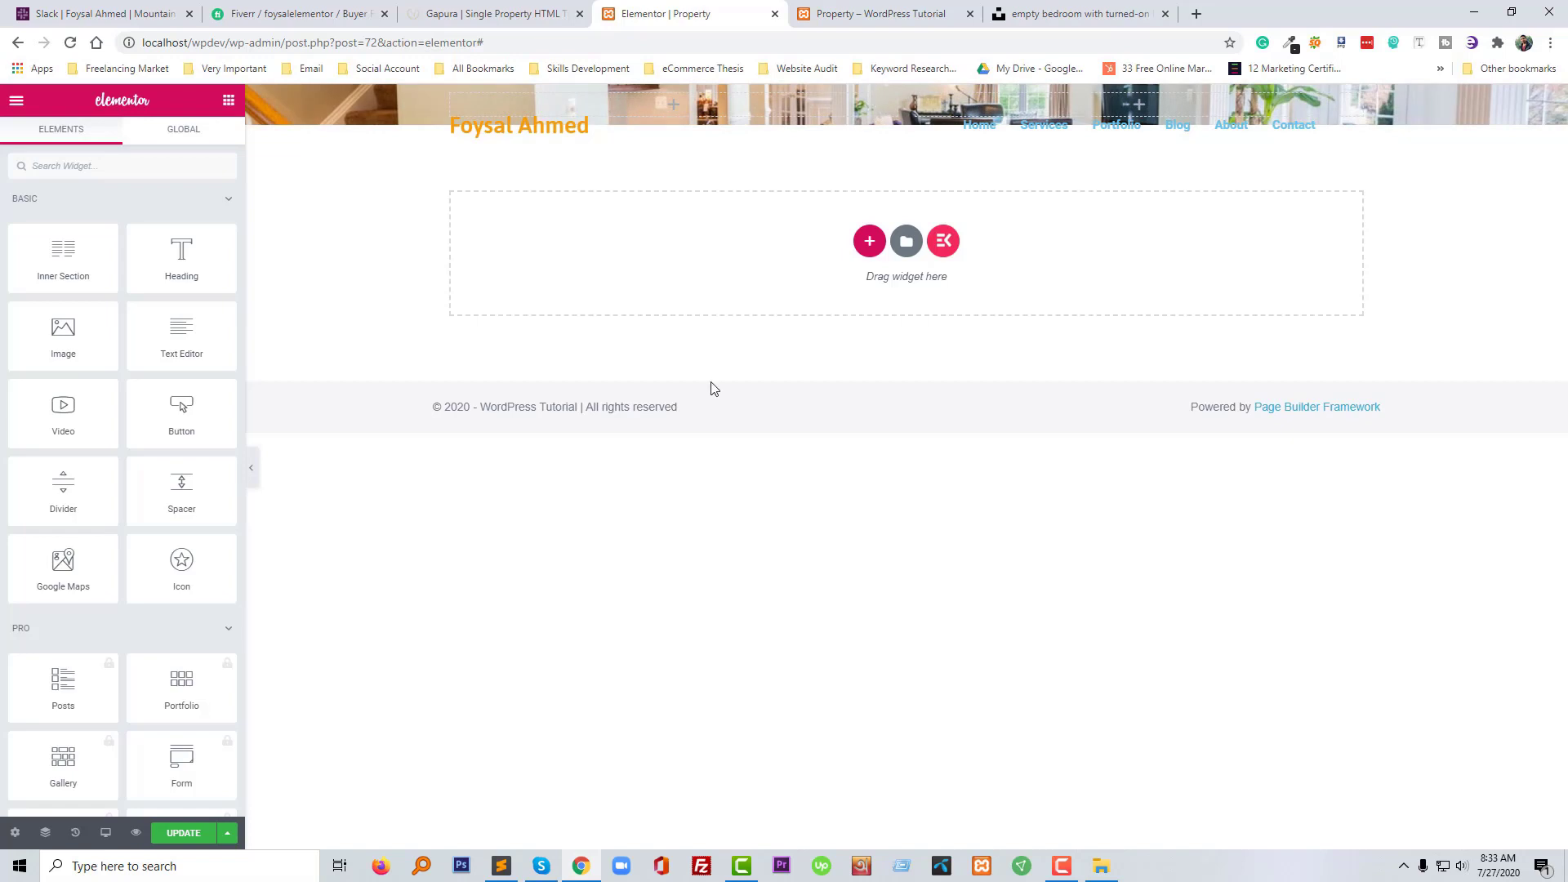
right_click(640, 514)
right_click(1058, 217)
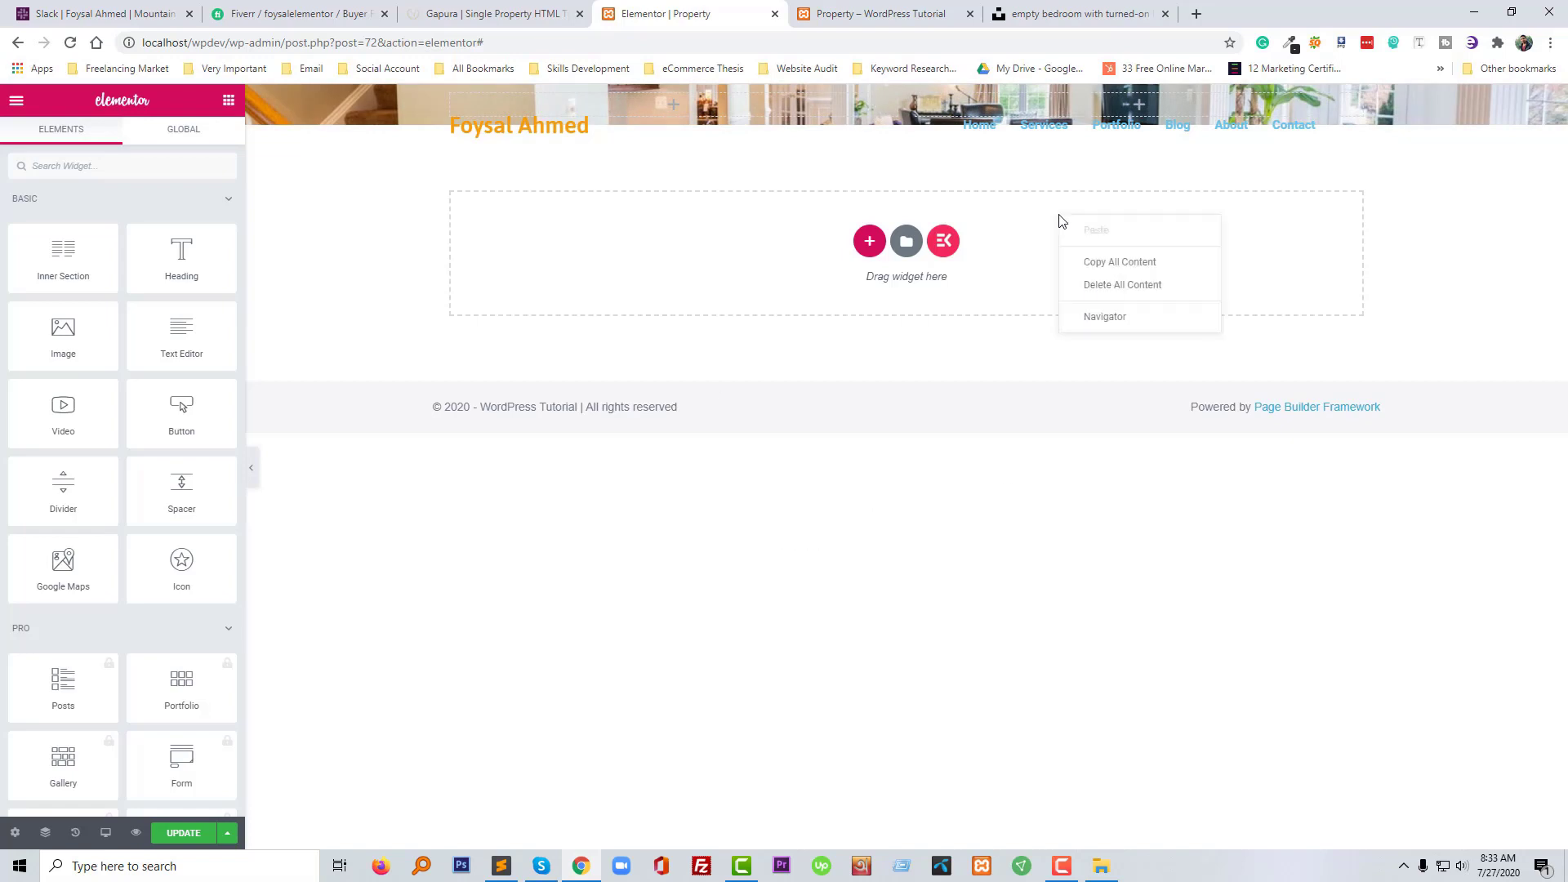
click(1110, 318)
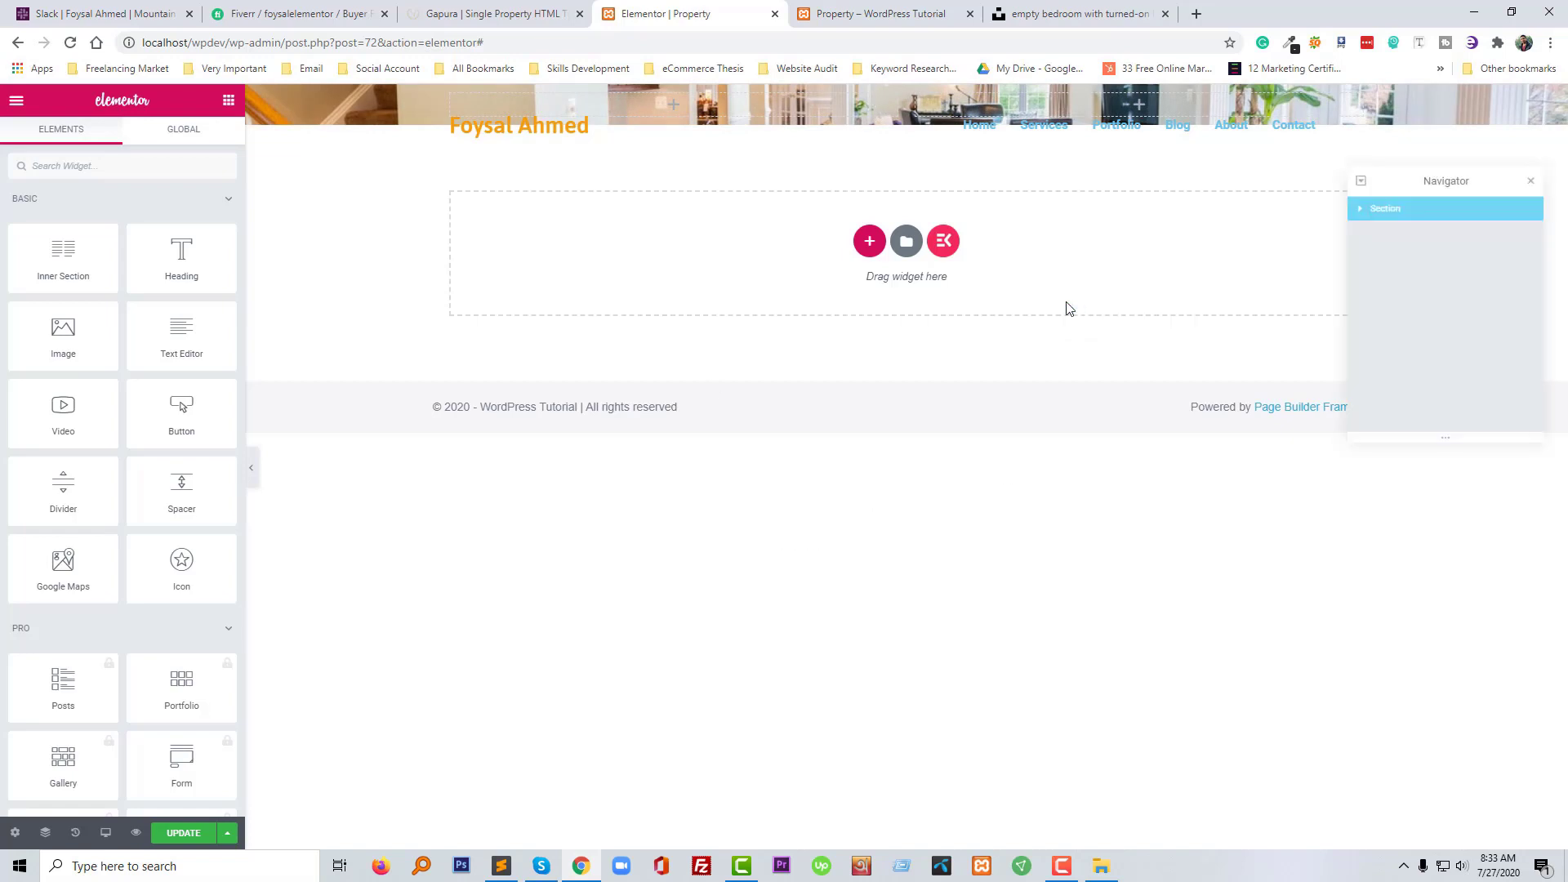
right_click(1396, 211)
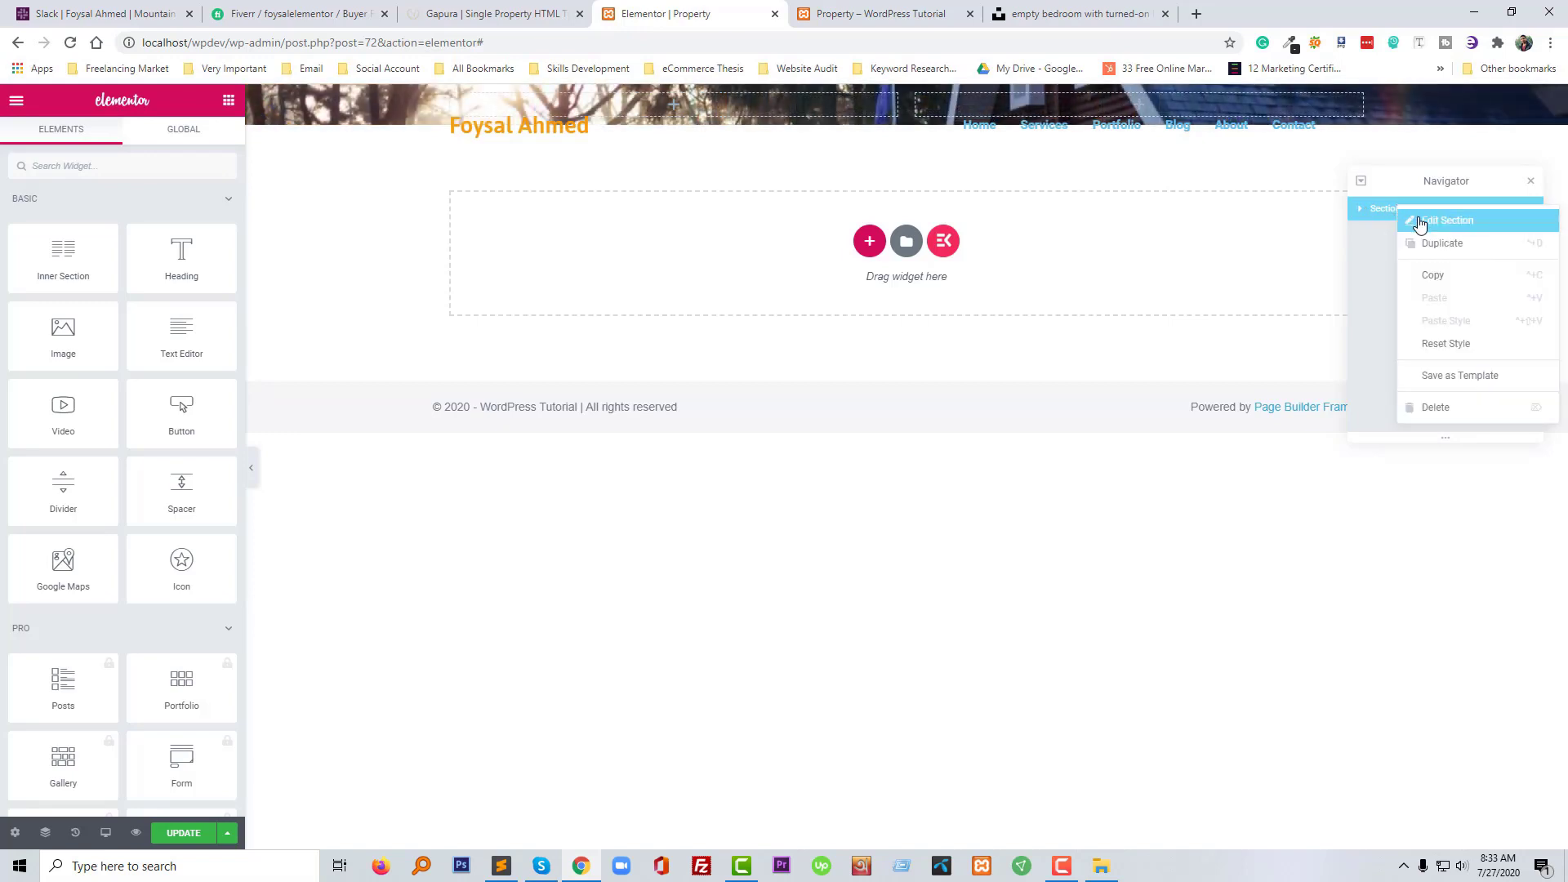
click(1419, 224)
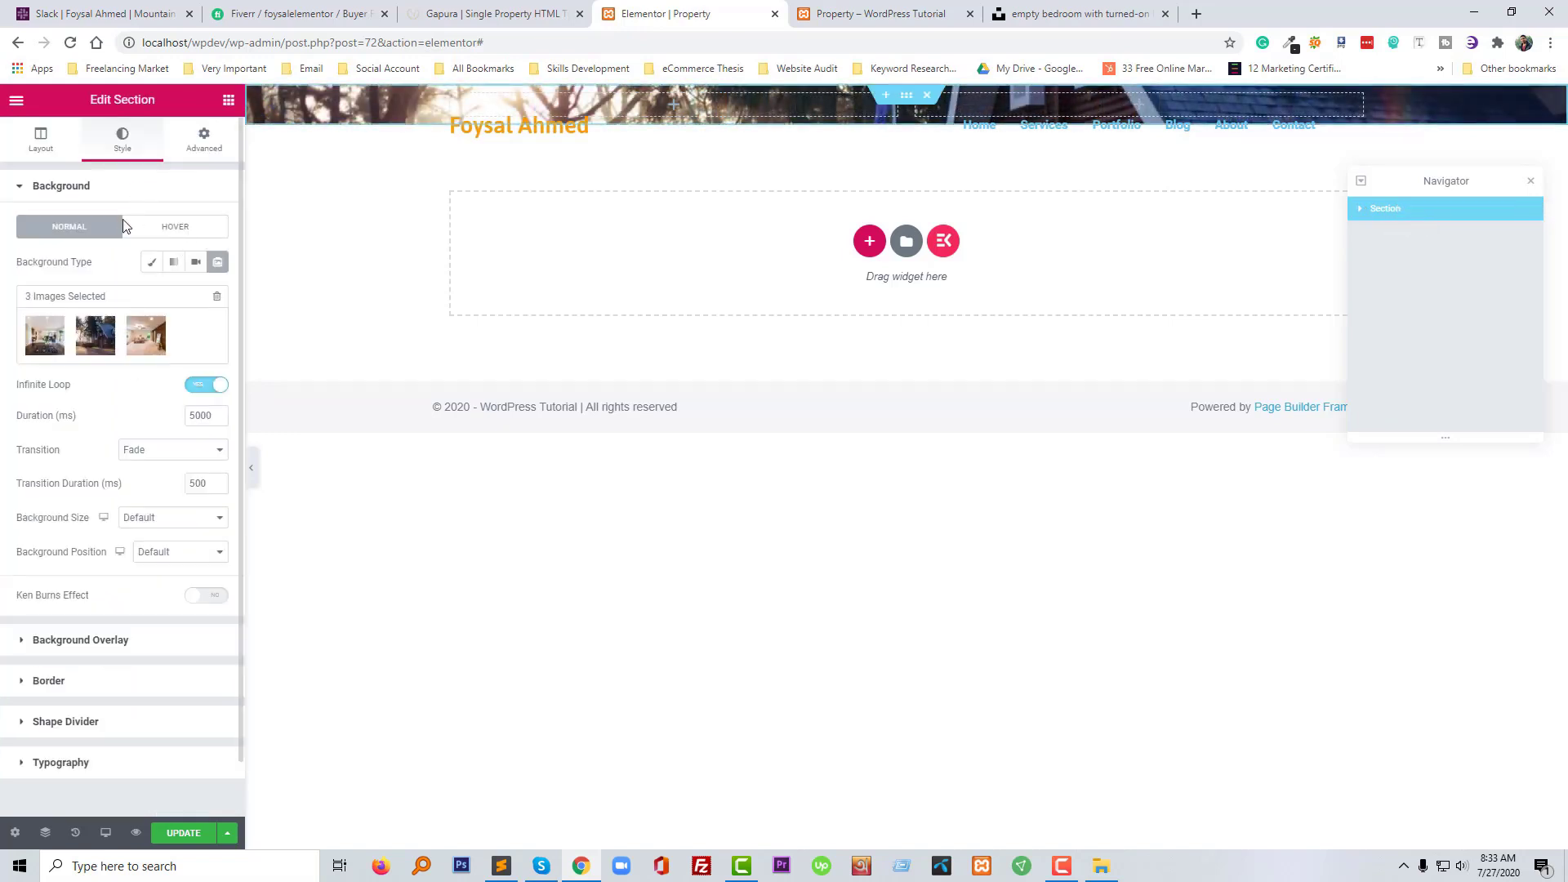
Set the hero section's height to Fit To Screen
click(53, 158)
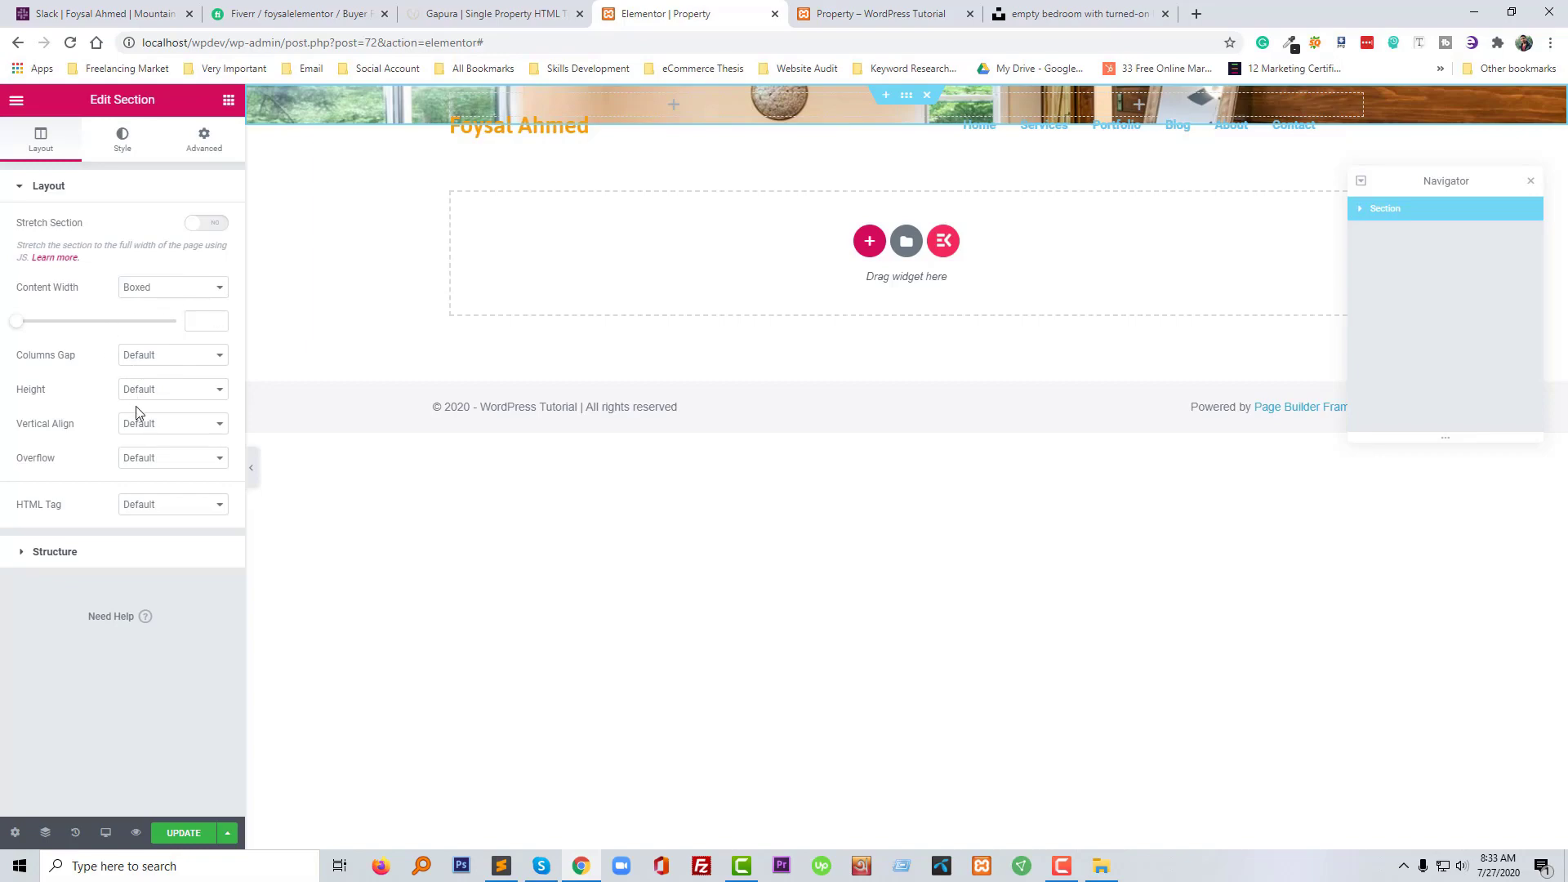
click(160, 390)
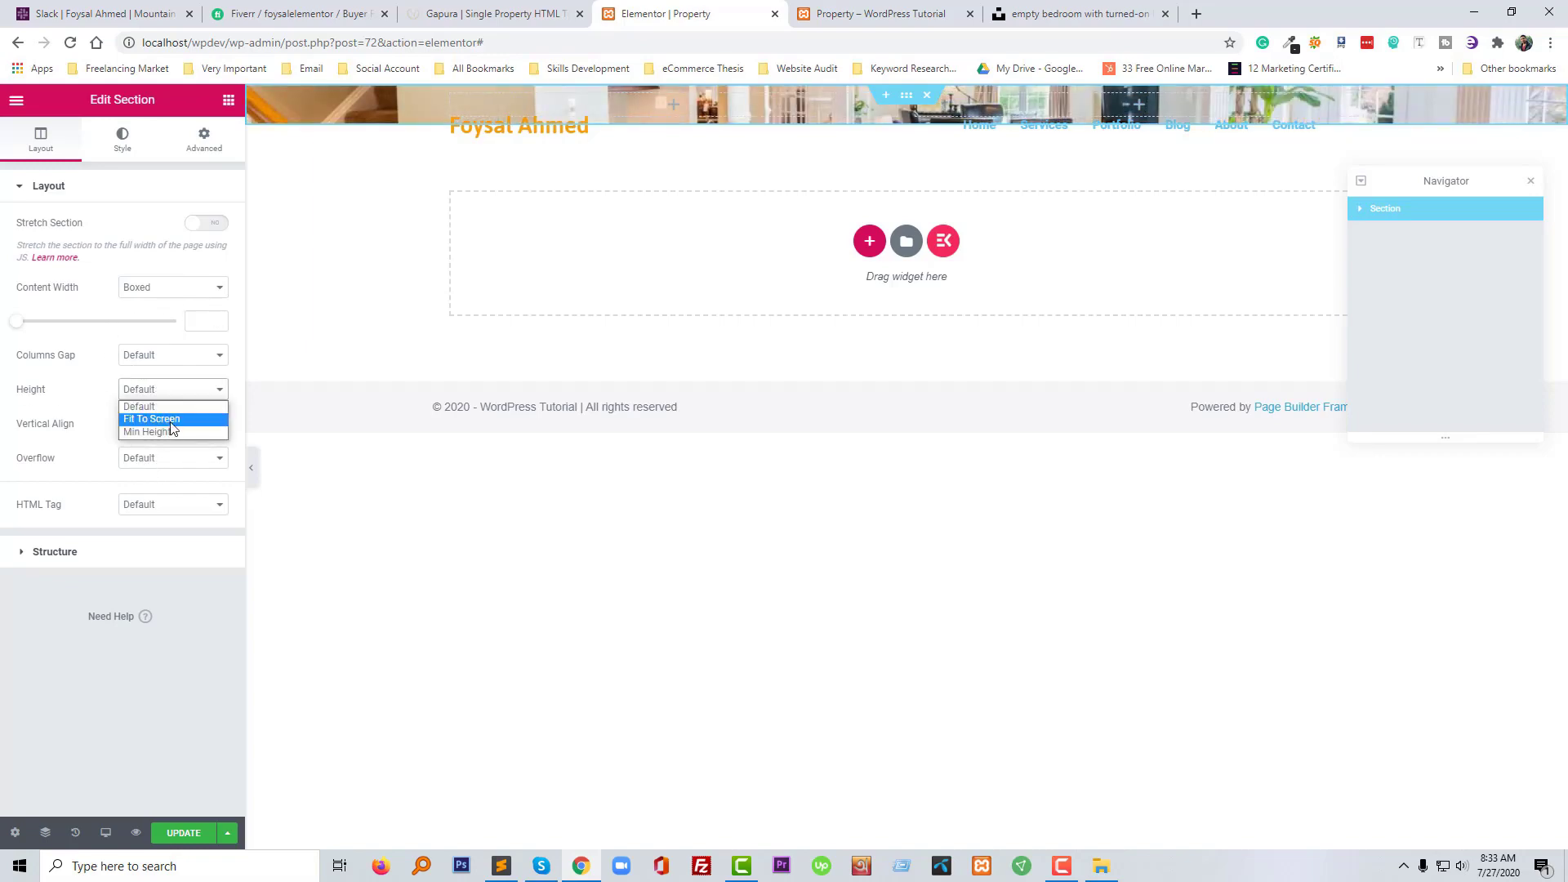
click(171, 423)
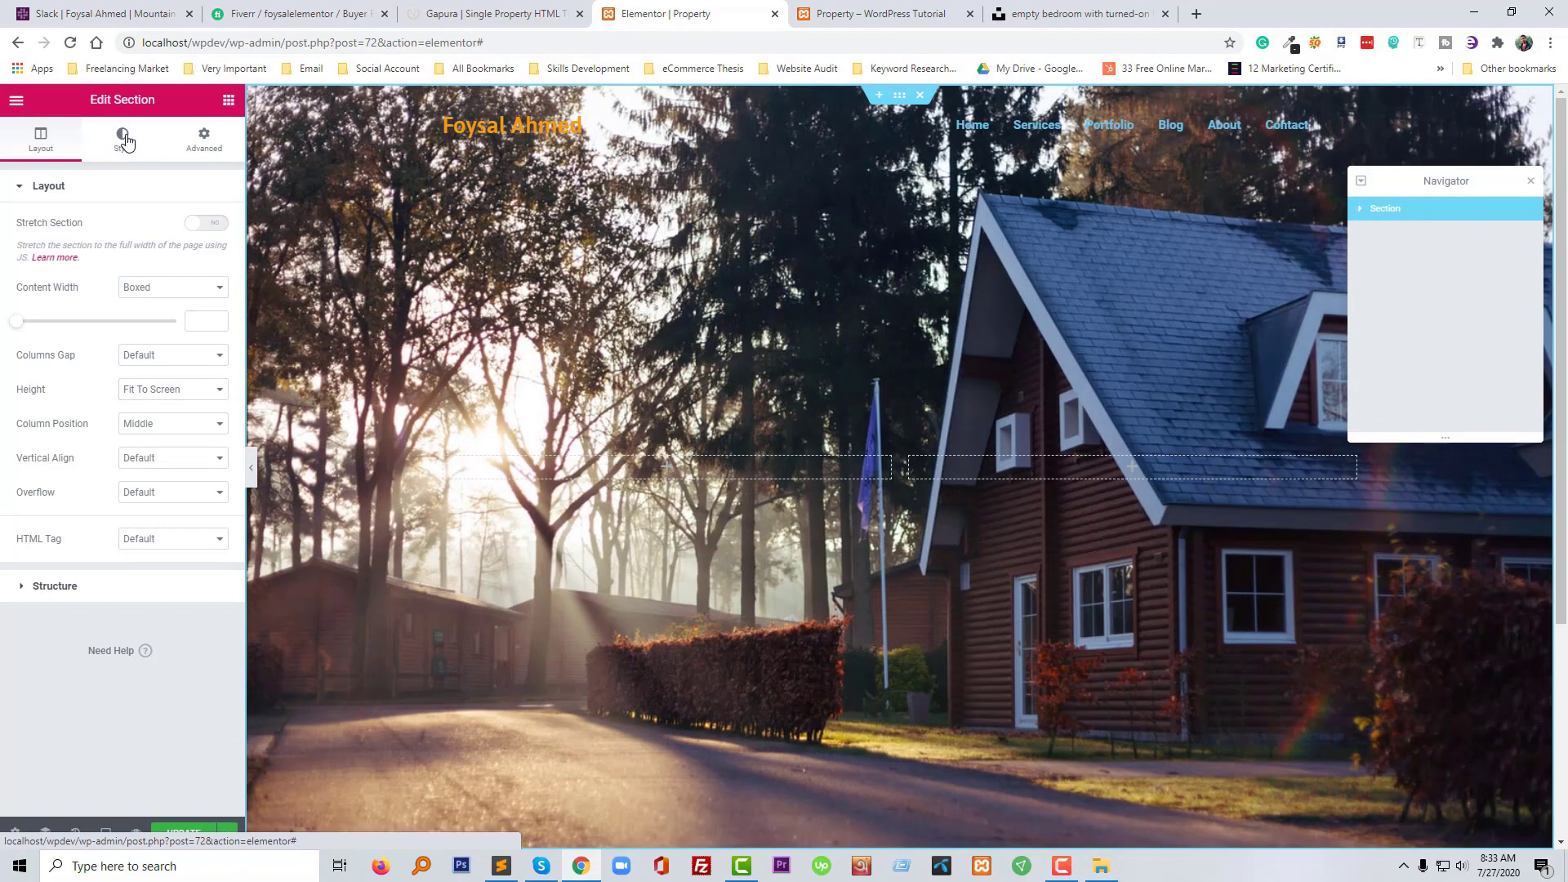
Add a Classic background overlay in black to the hero section
click(124, 139)
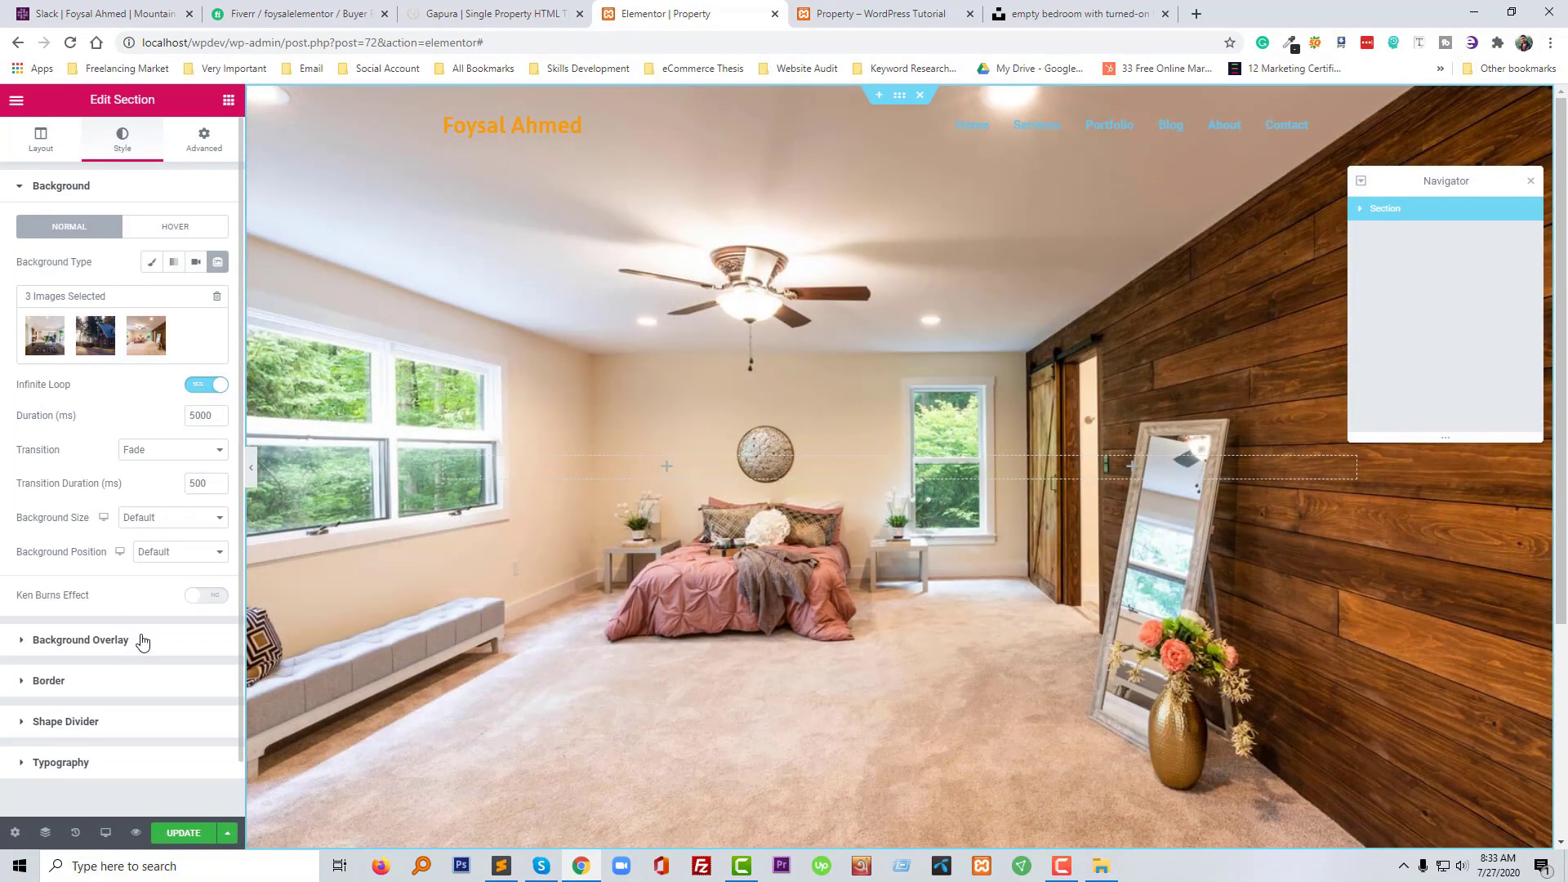
click(89, 640)
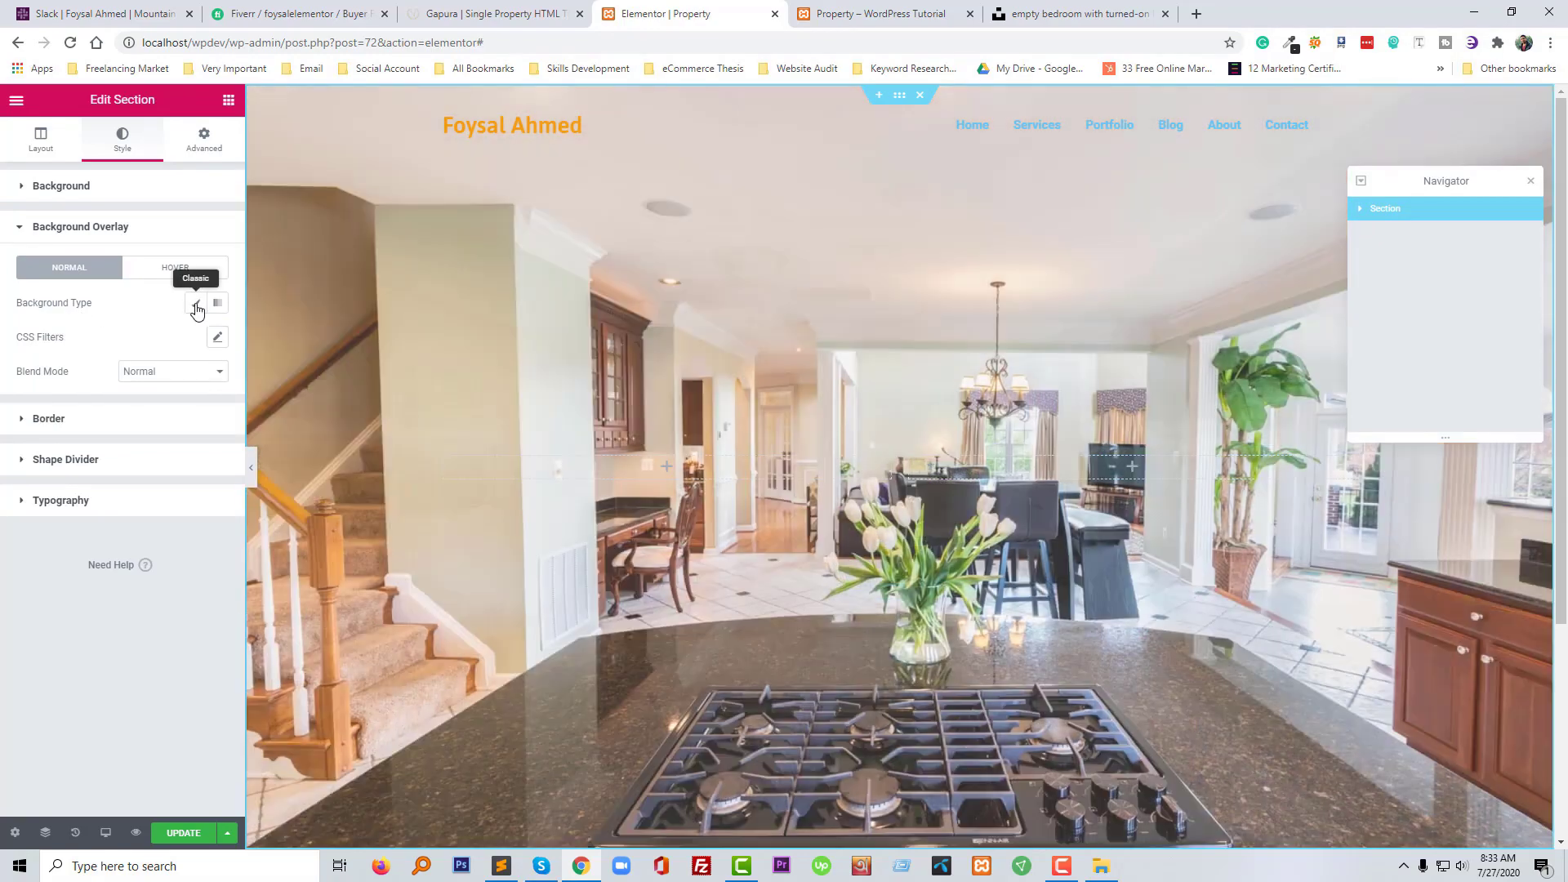
click(196, 307)
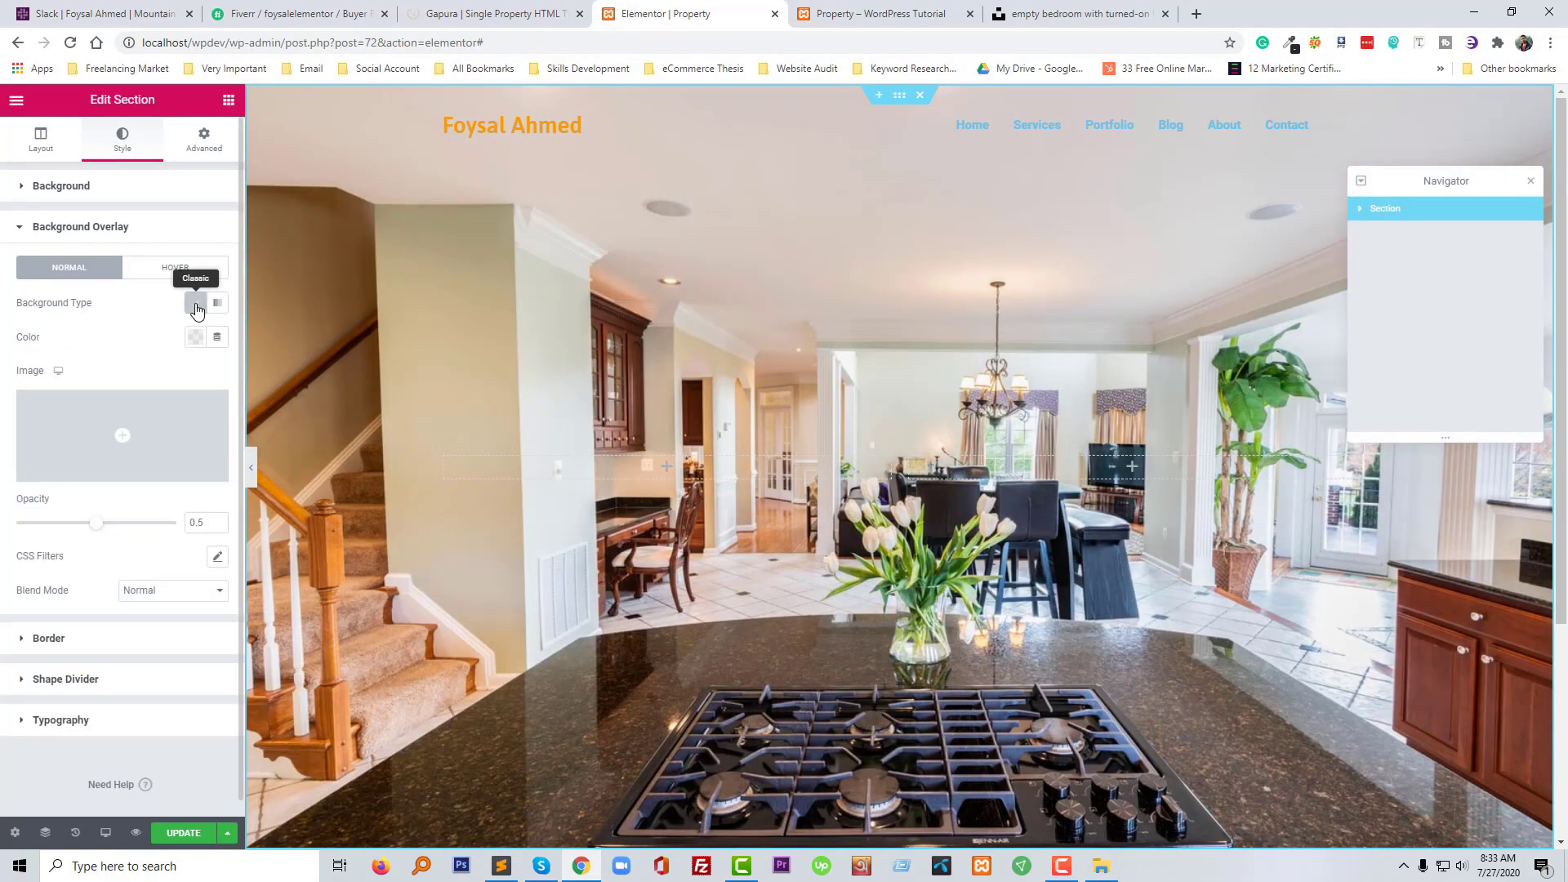
click(196, 337)
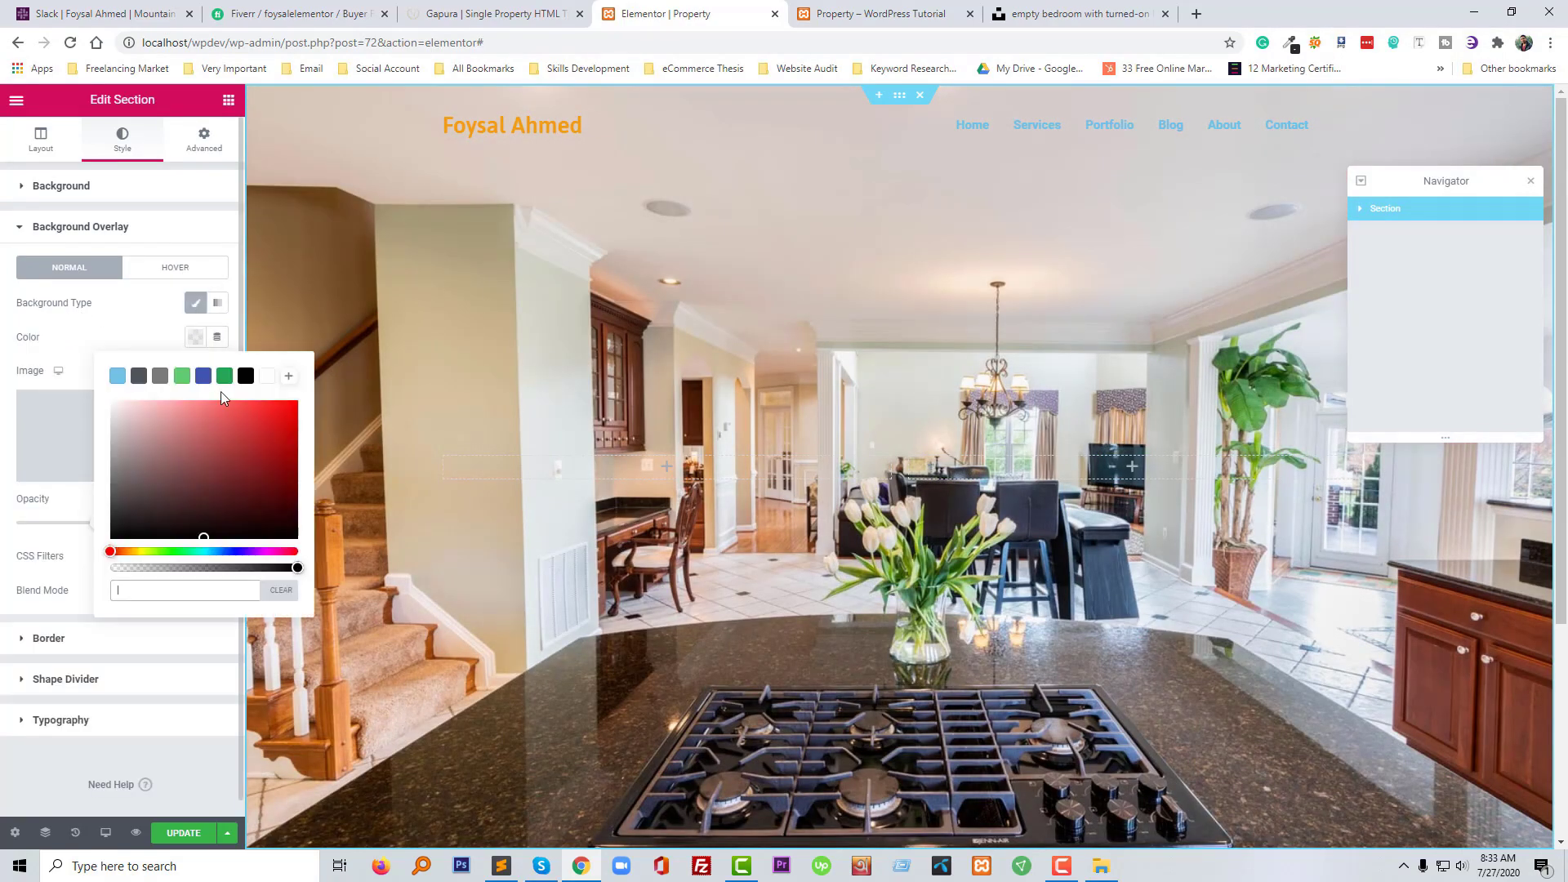
click(246, 375)
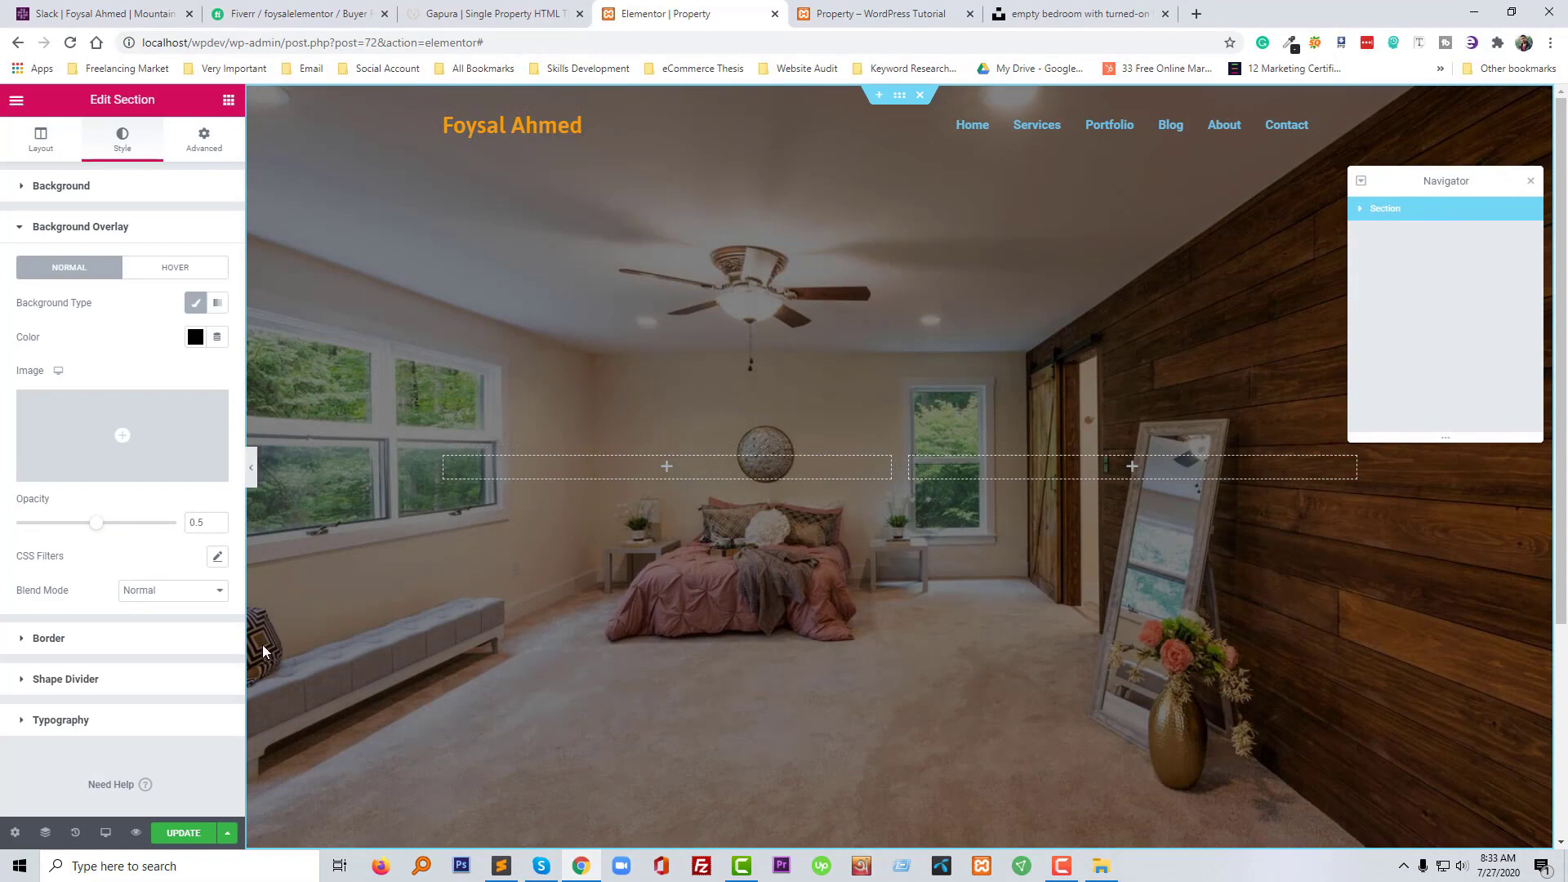
Save the page and compare its hero section with the one on the Gapura reference page
click(183, 833)
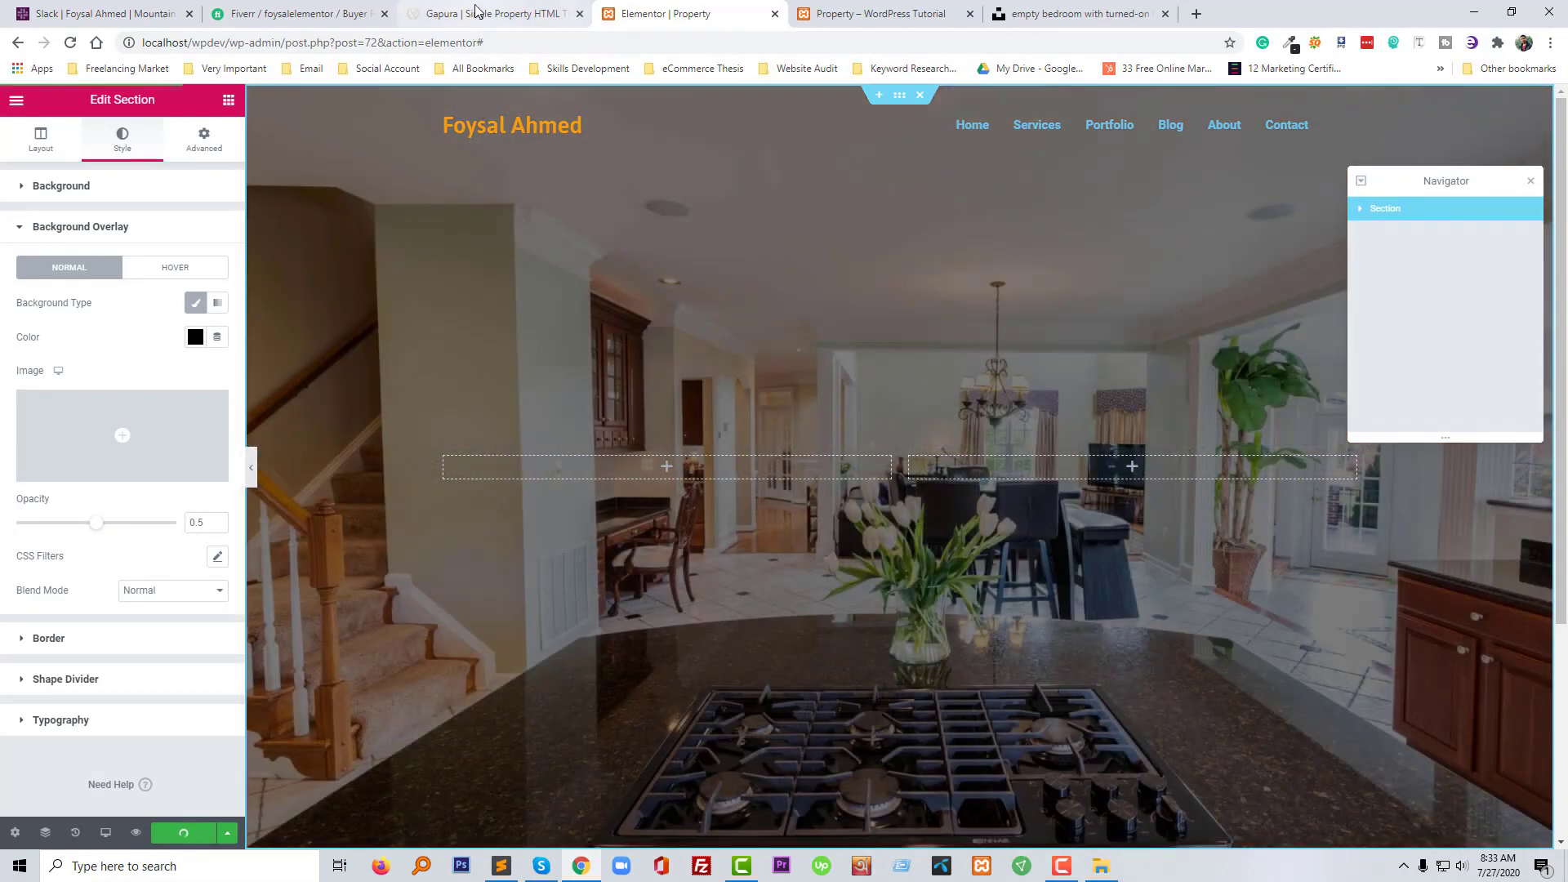
click(479, 13)
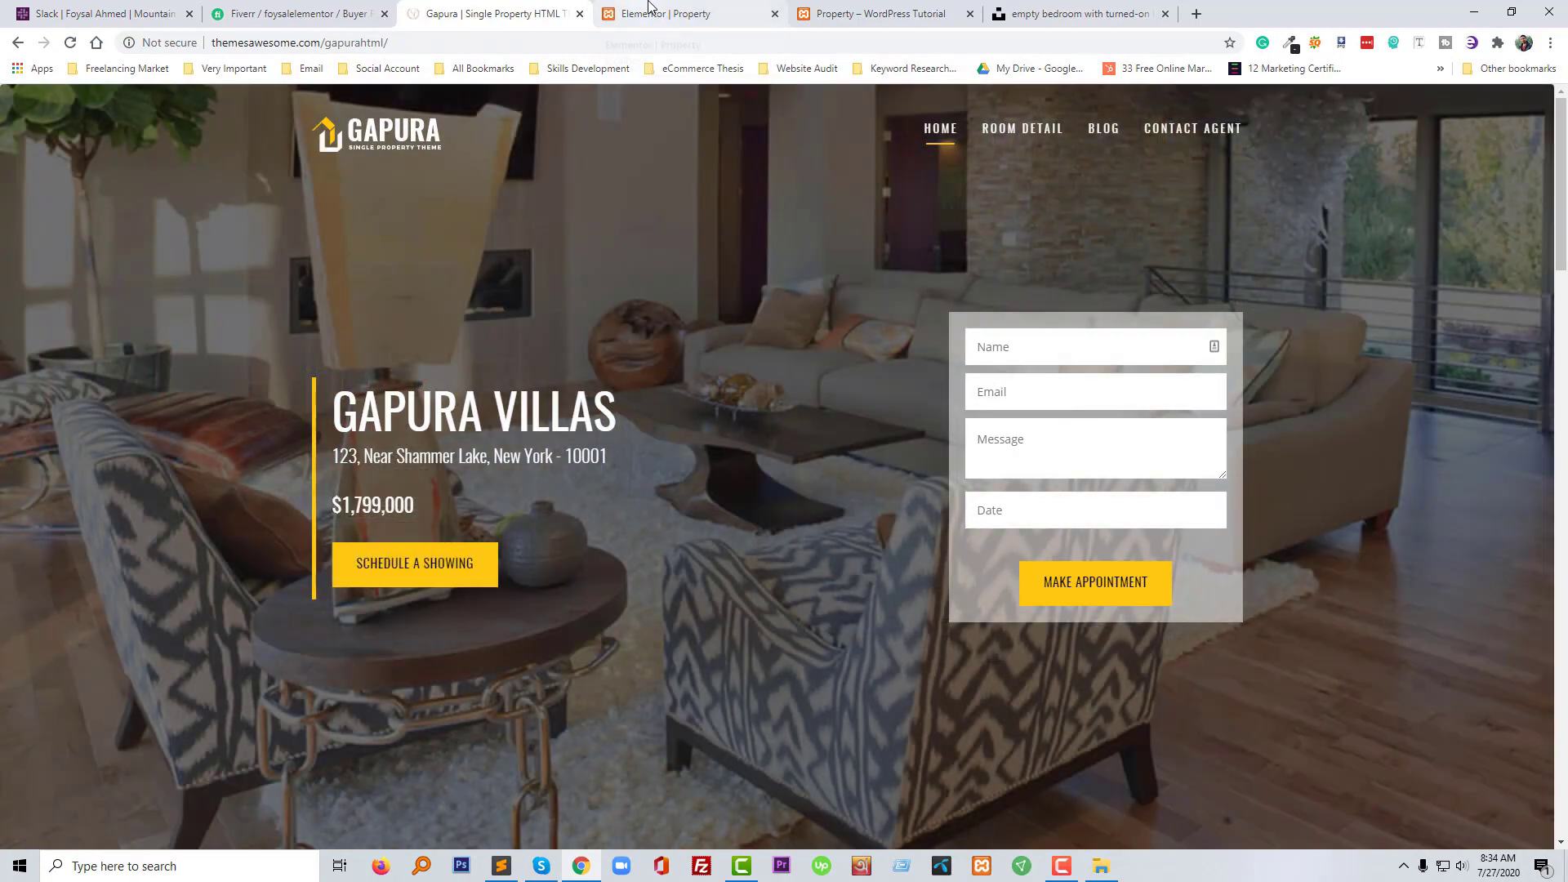
click(657, 14)
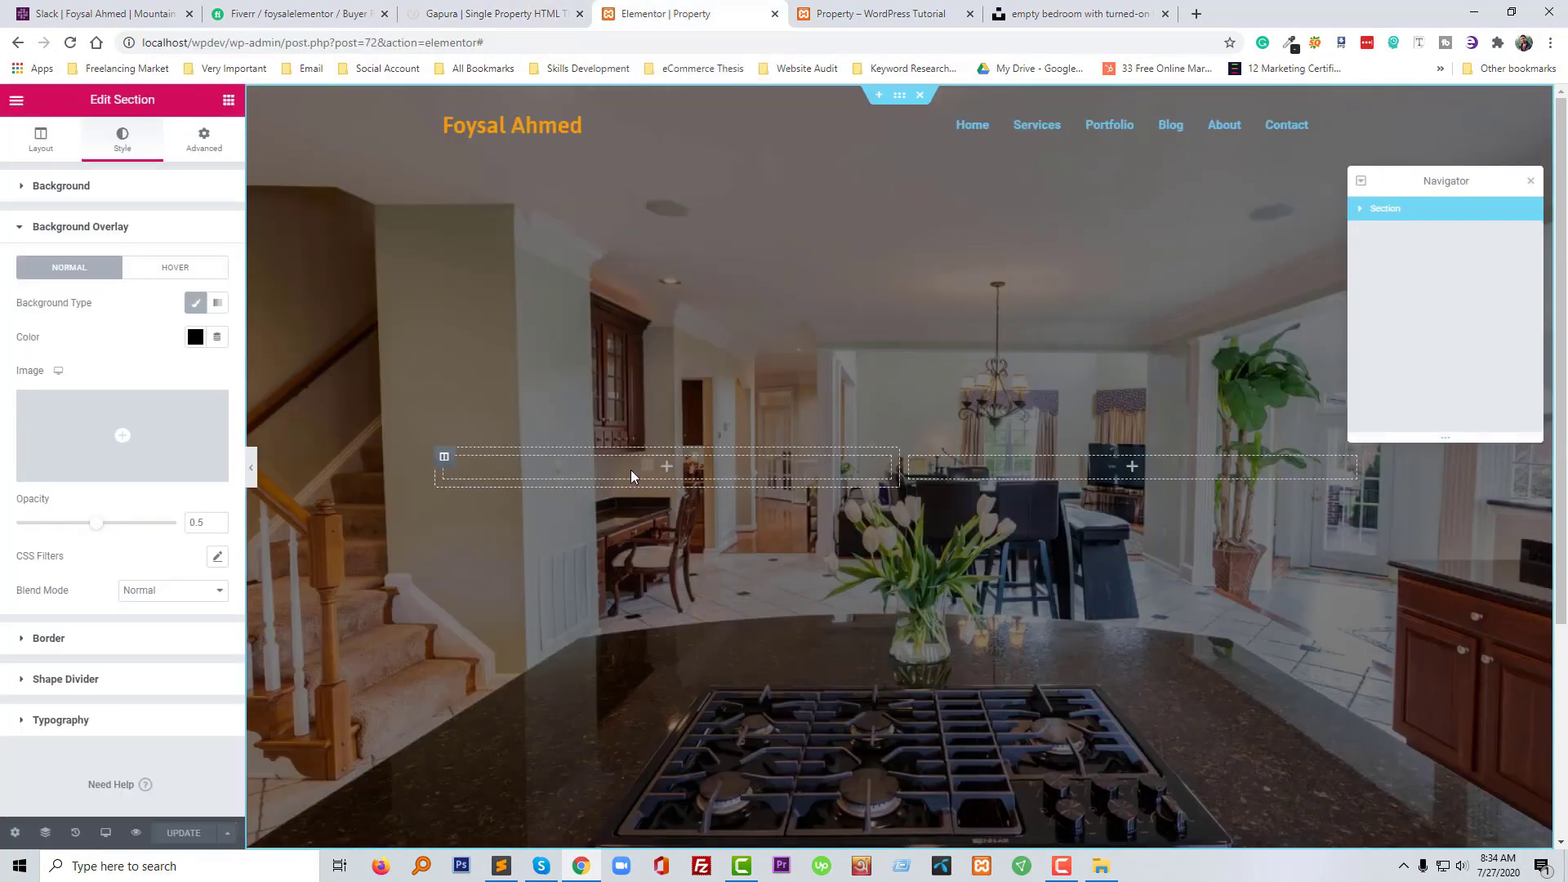
click(445, 14)
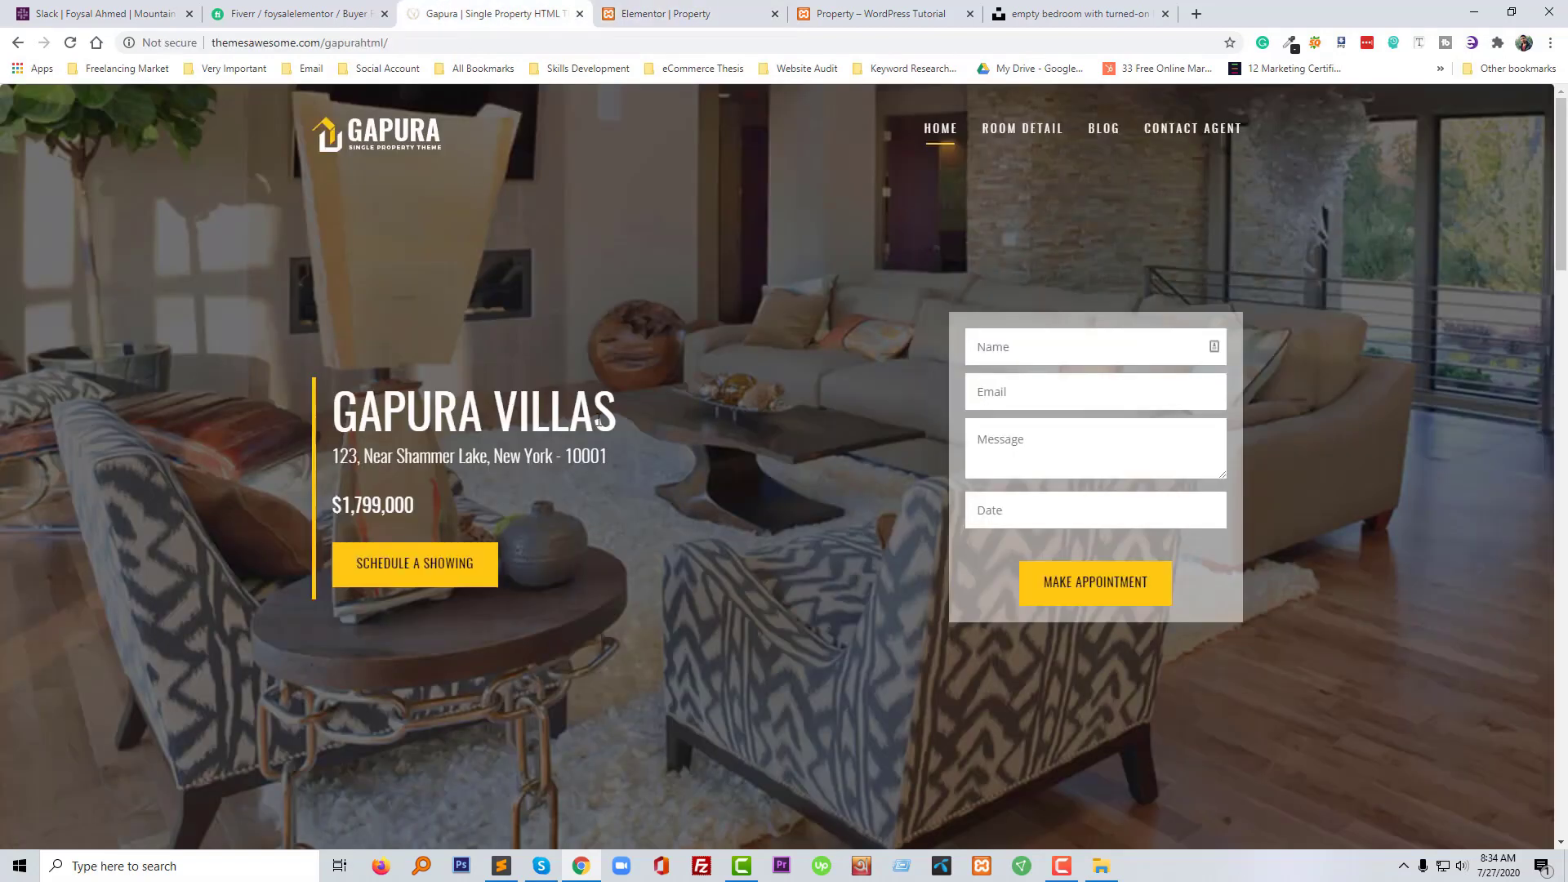
click(678, 13)
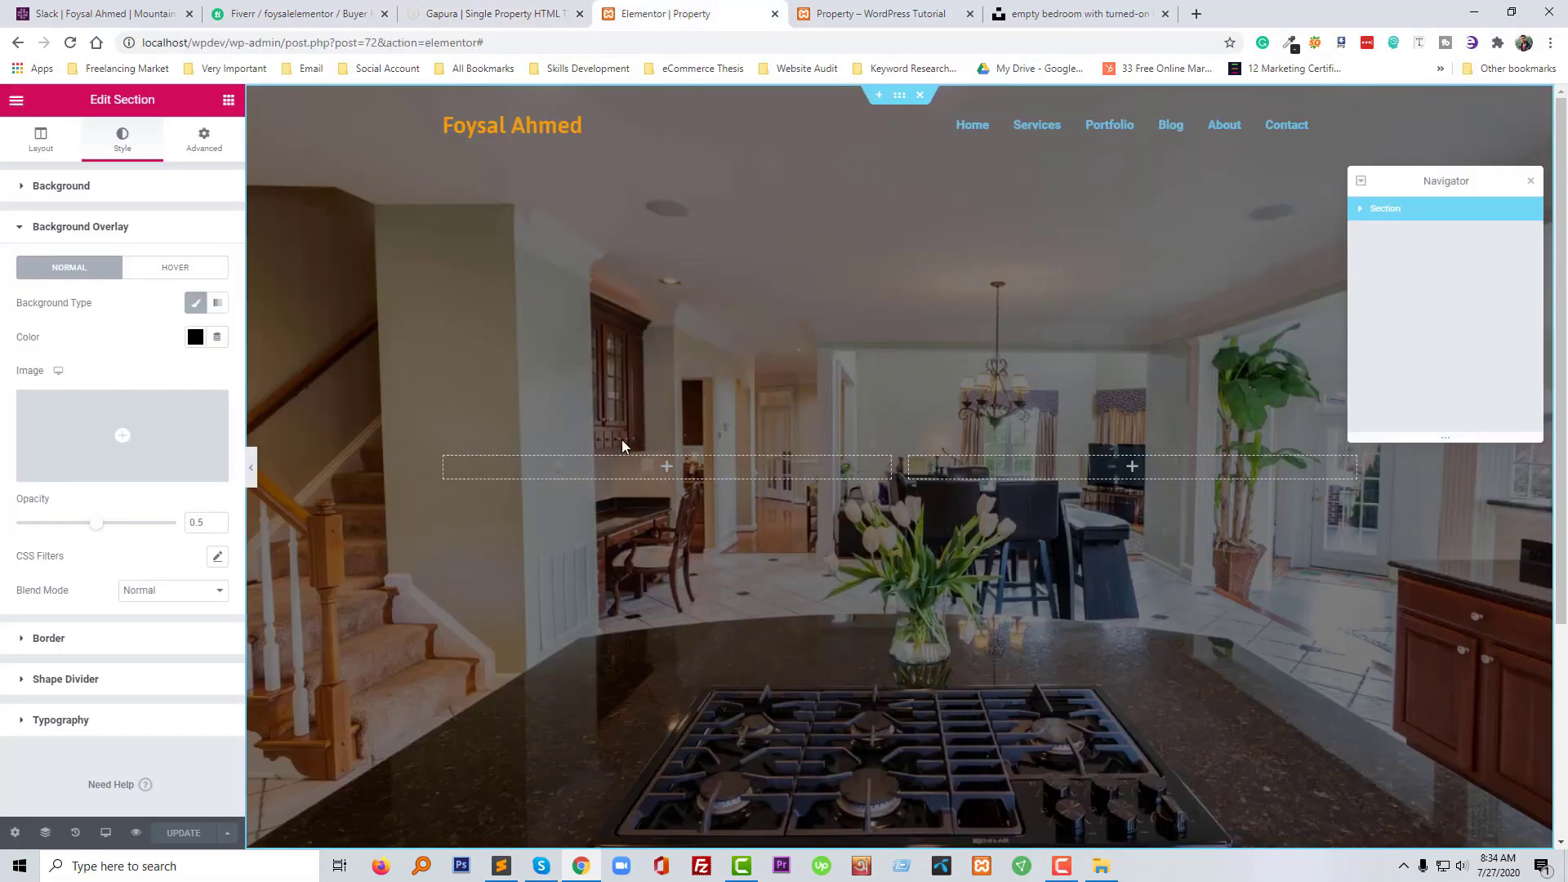
Add the add-on Heading widget to the hero's first column and set its title to "GAPURA VILLAS"
click(666, 472)
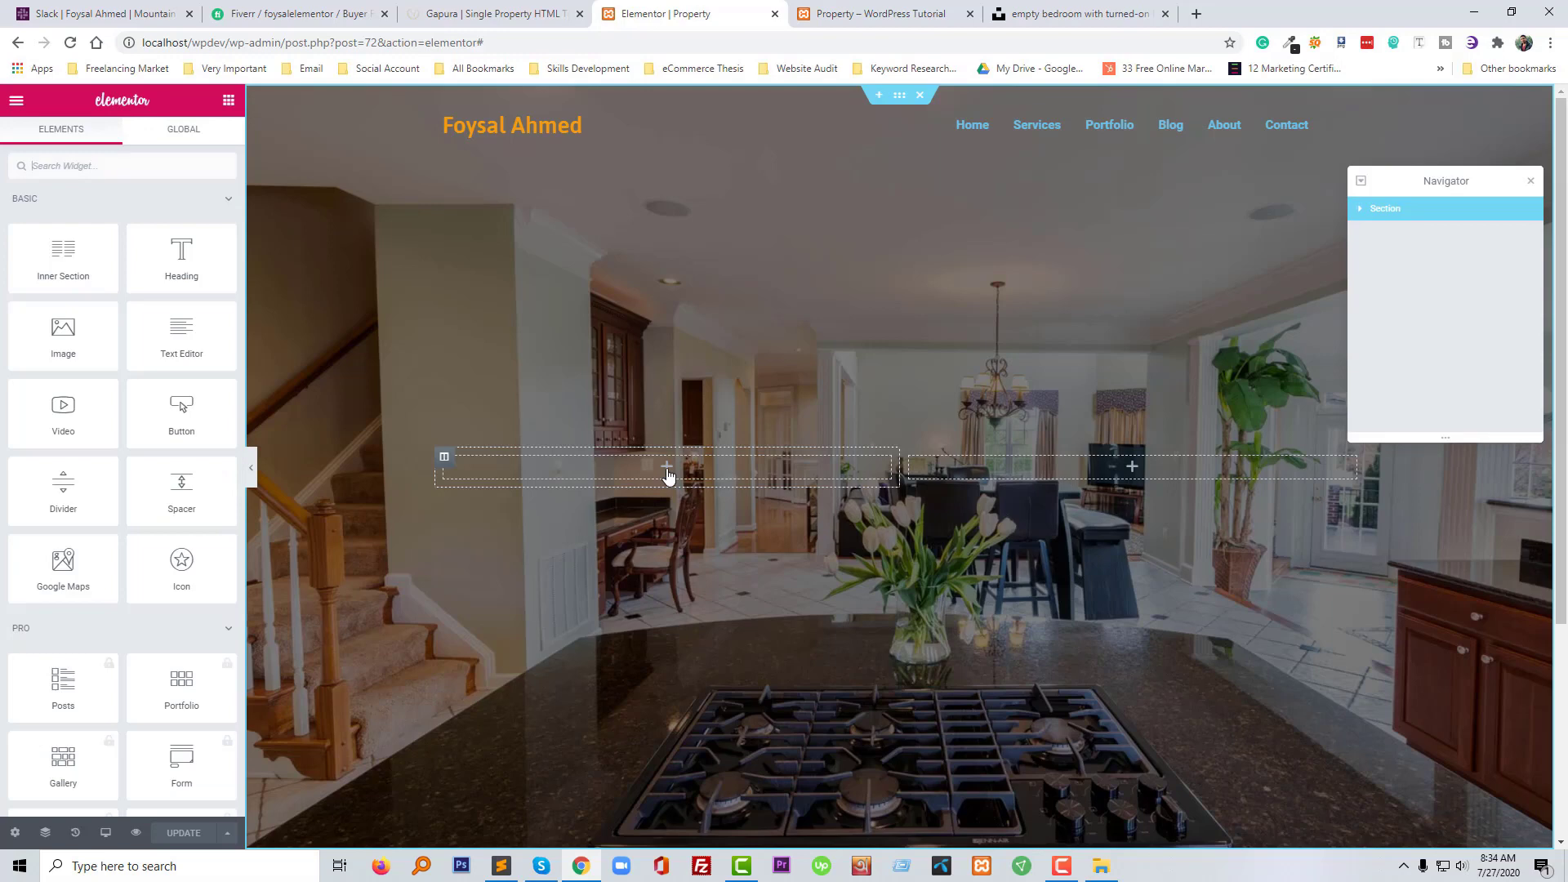
click(154, 170)
text(head)
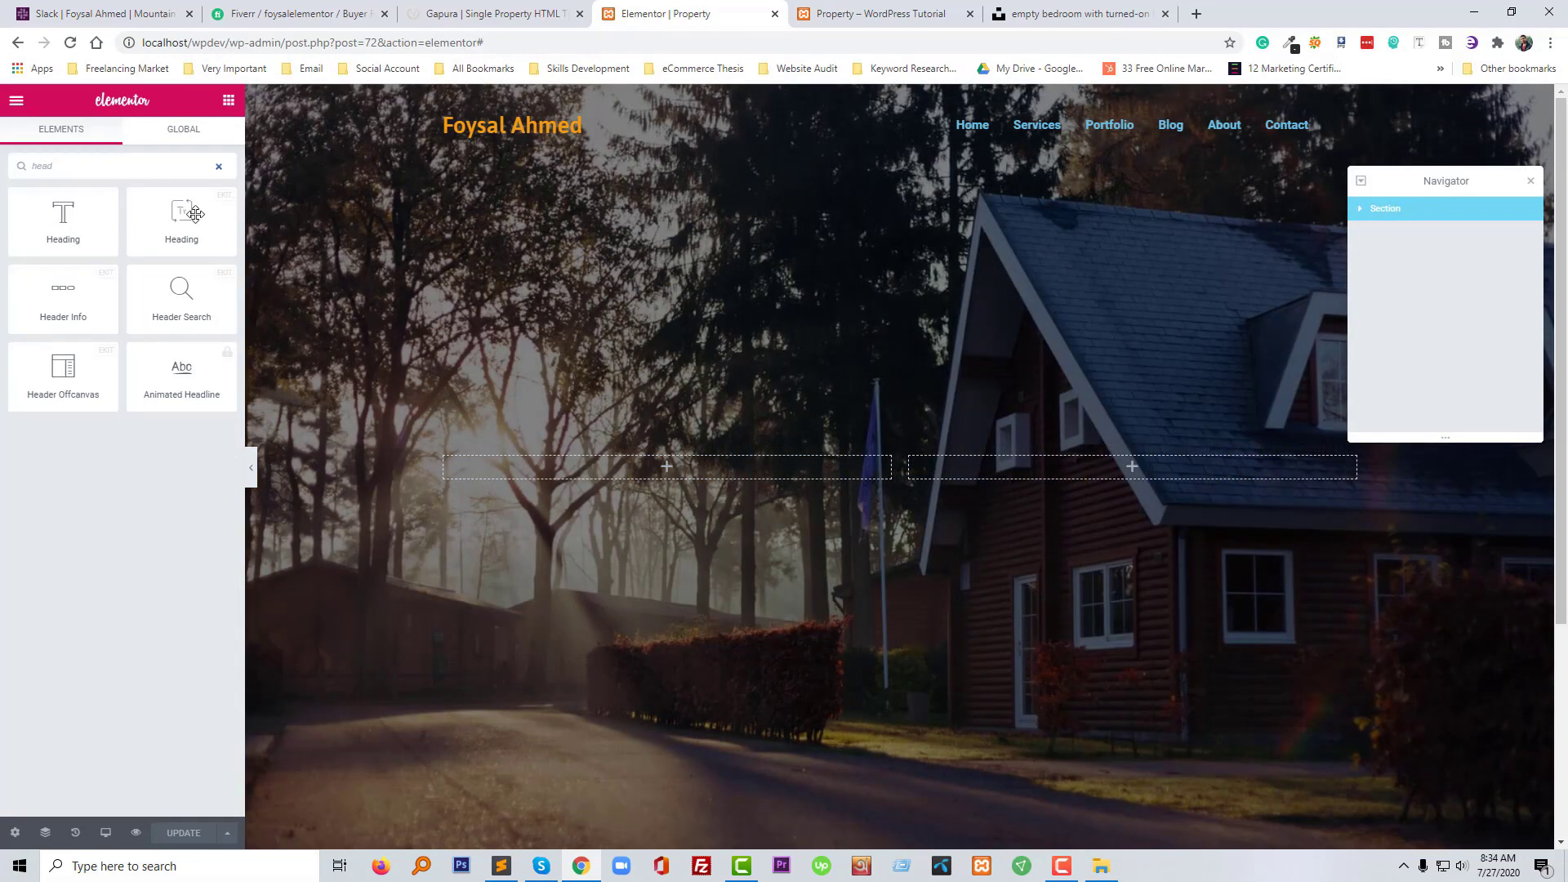
drag(196, 214, 605, 472)
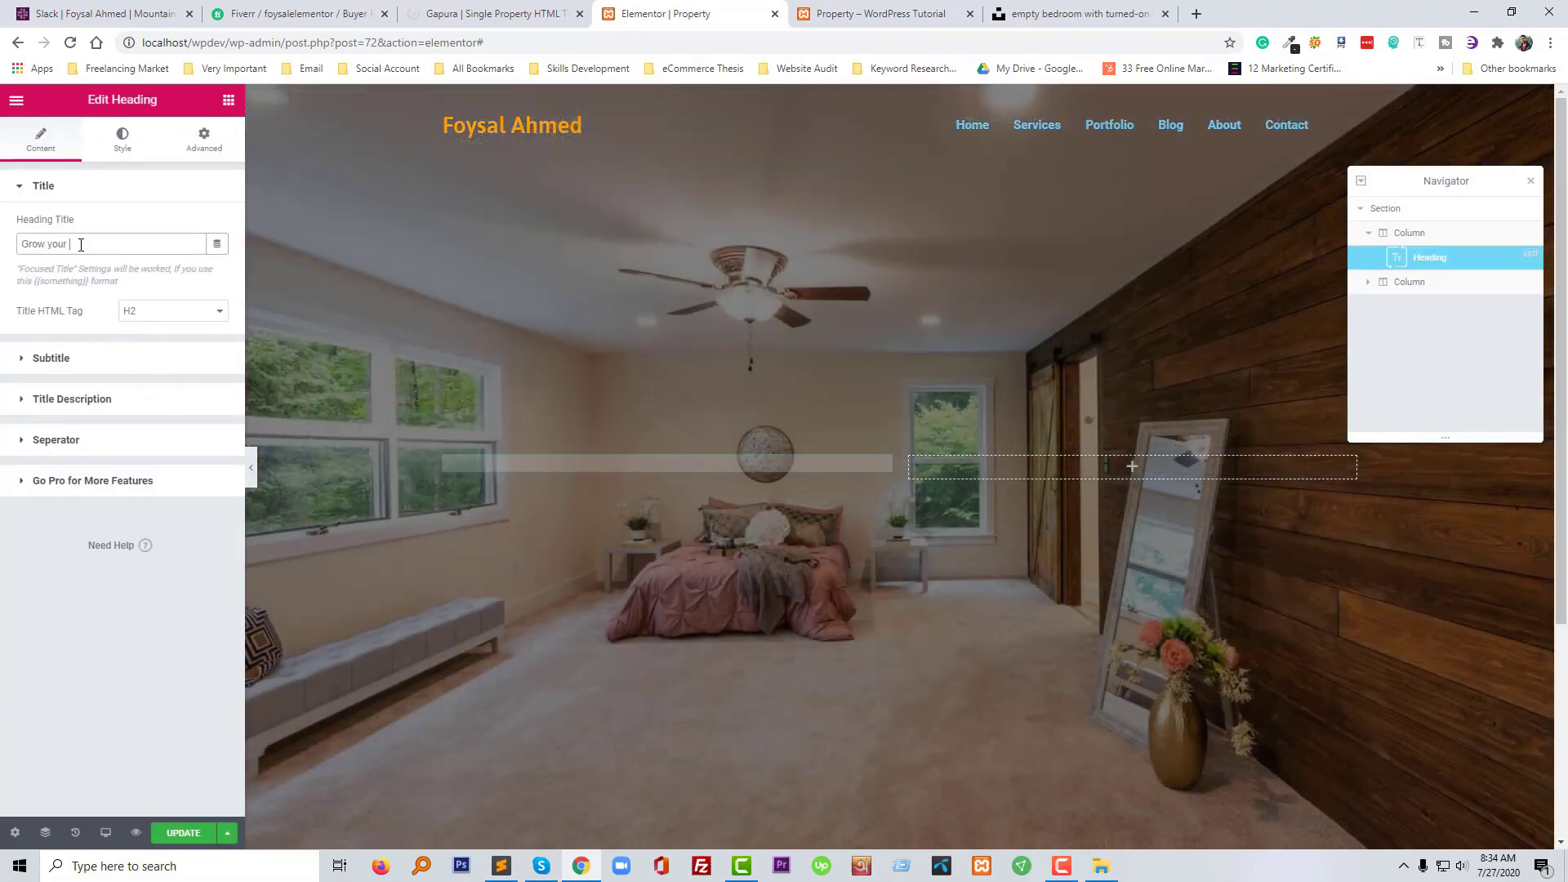
triple_click(81, 244)
text(GAPURA VILLAS)
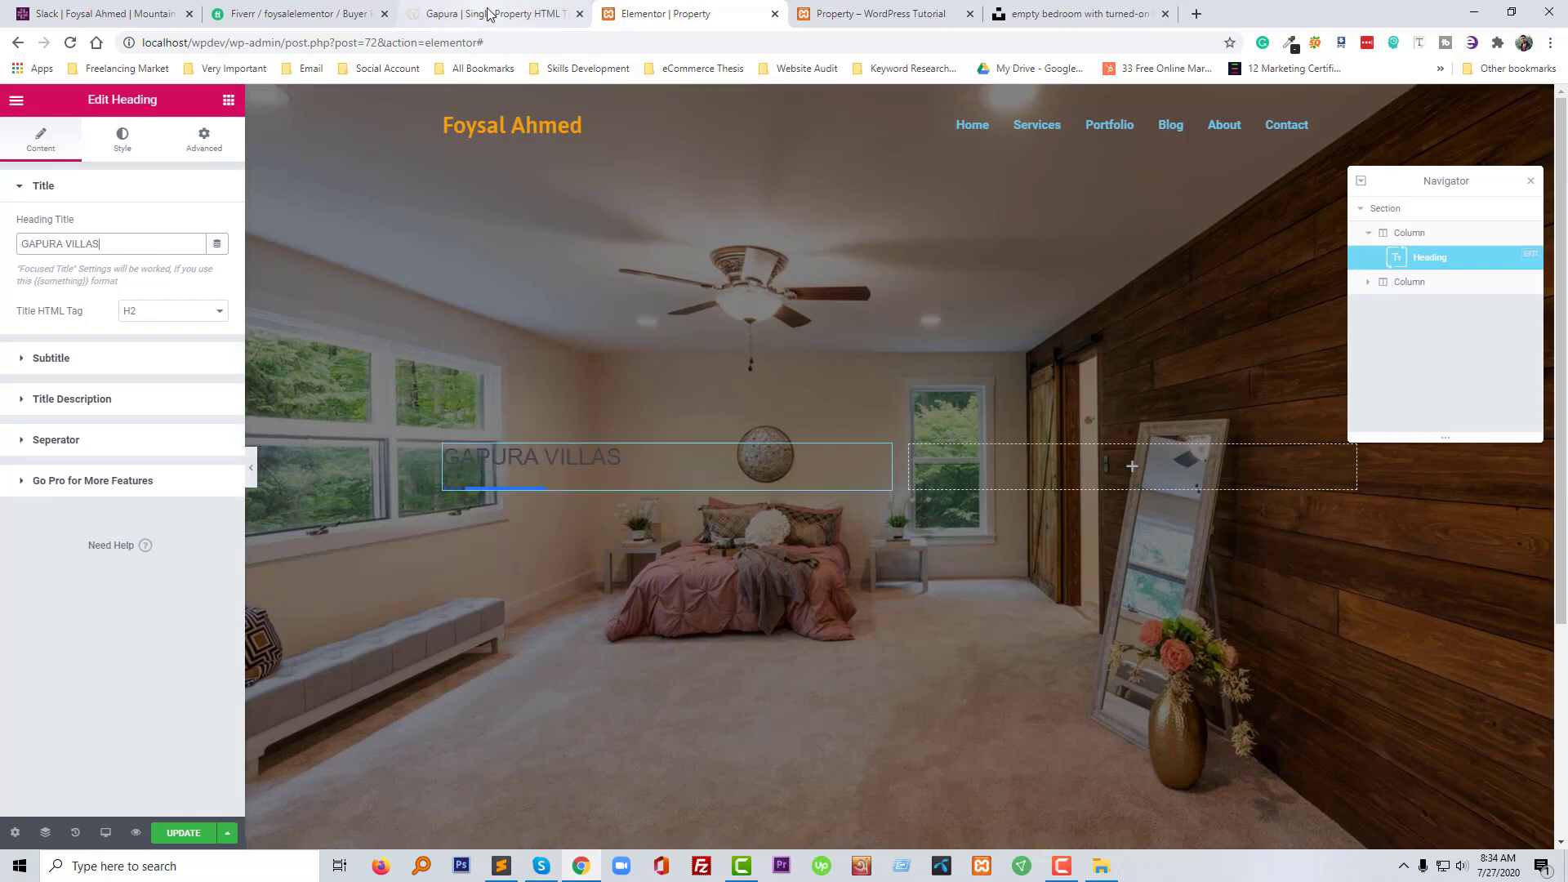
Show the heading's subtitle and fill it with the property address copied from the Gapura reference page
click(490, 14)
click(600, 474)
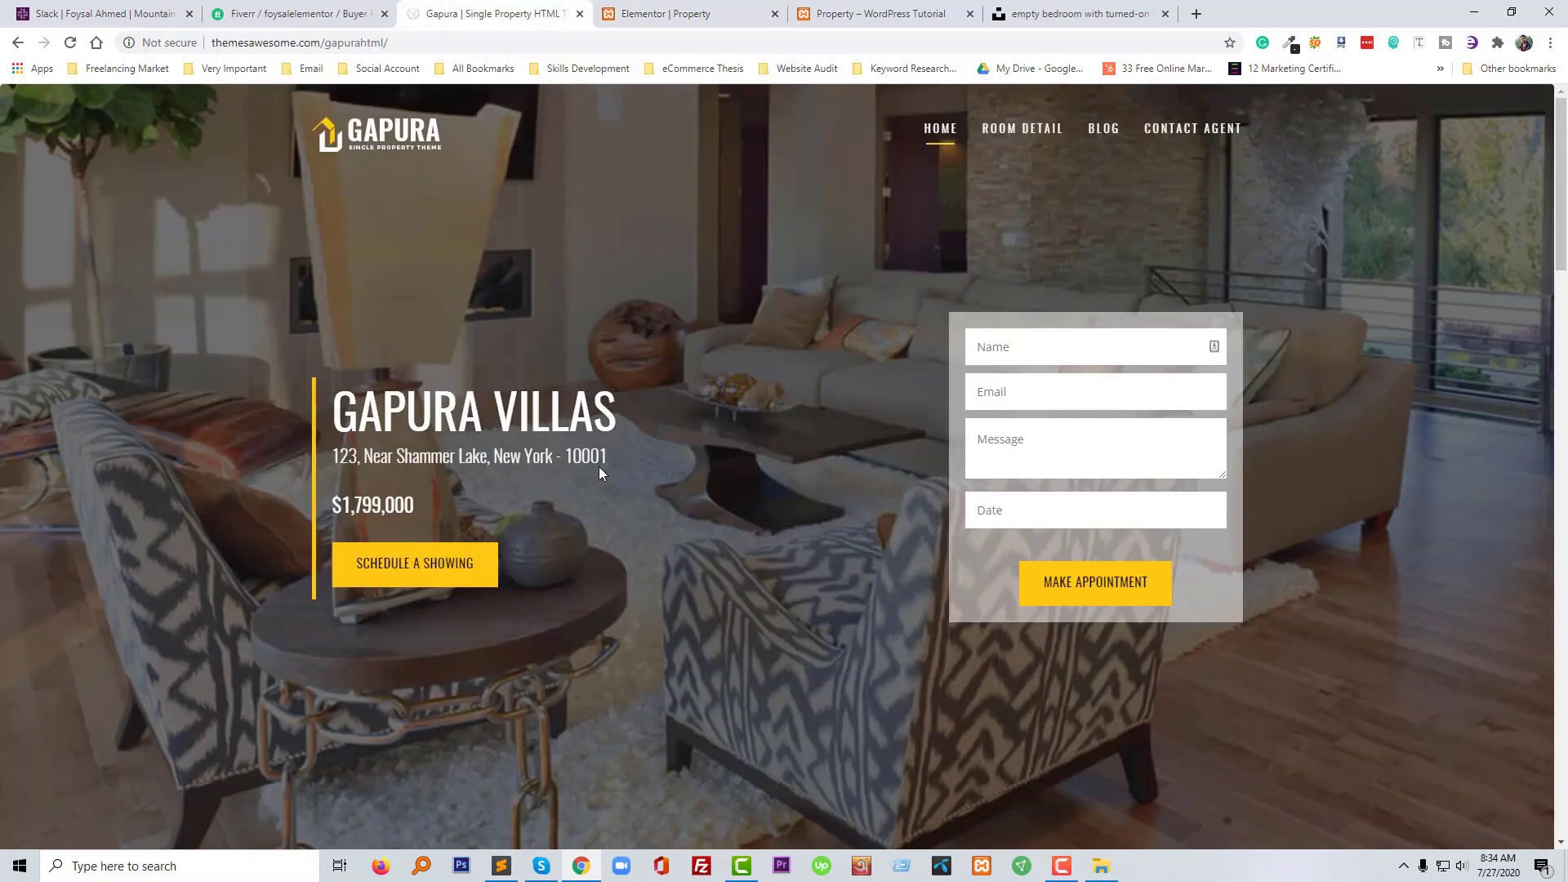
drag(608, 457, 331, 457)
key(ctrl+c)
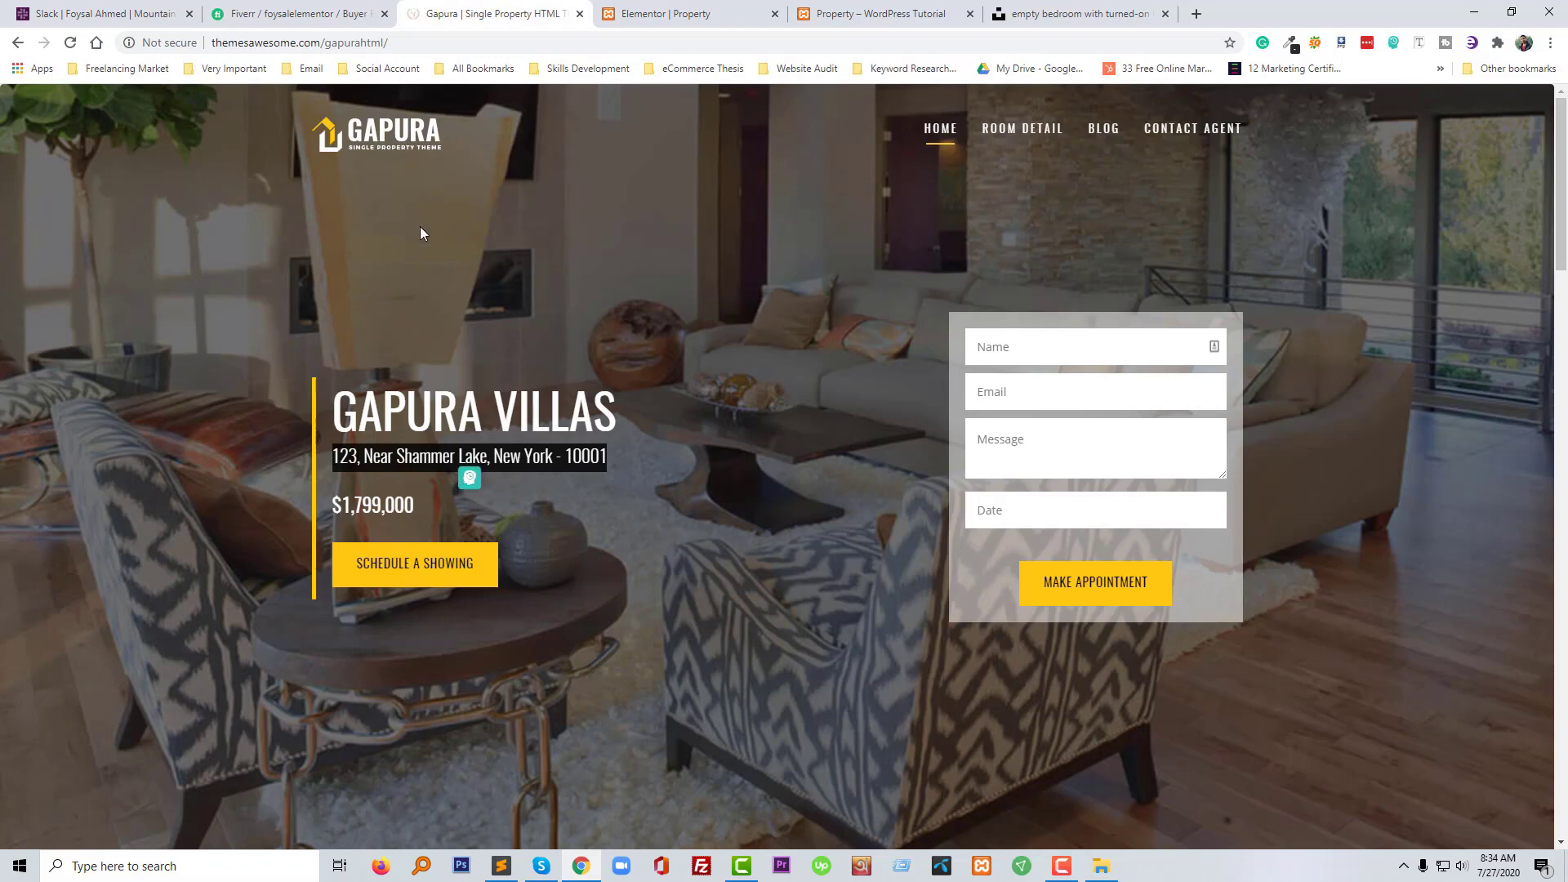
click(654, 7)
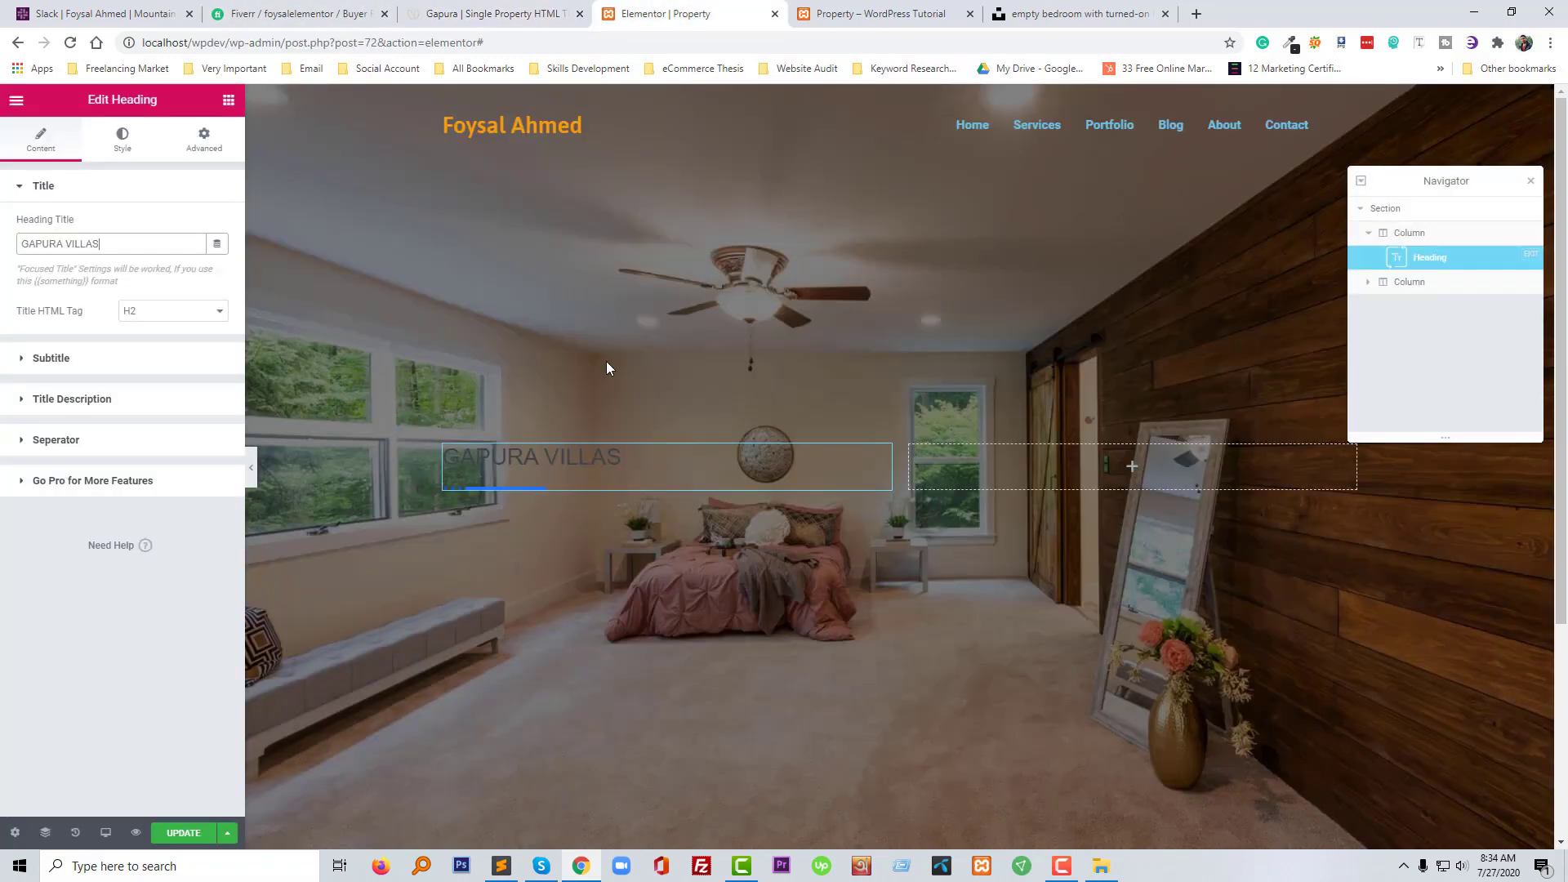
click(21, 362)
click(207, 264)
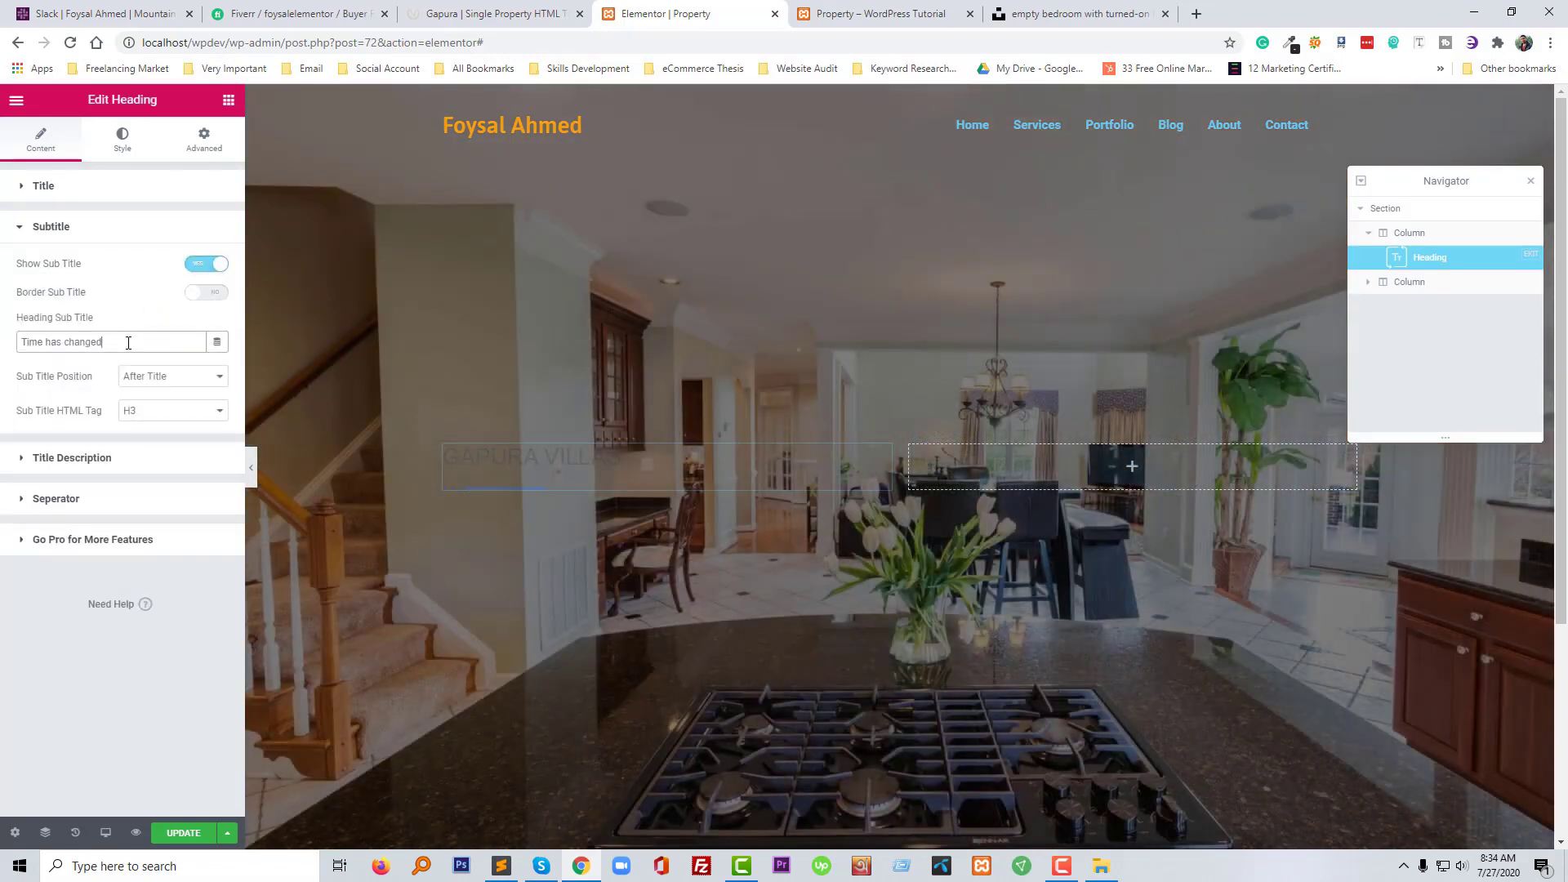
click(128, 343)
key(ctrl+v)
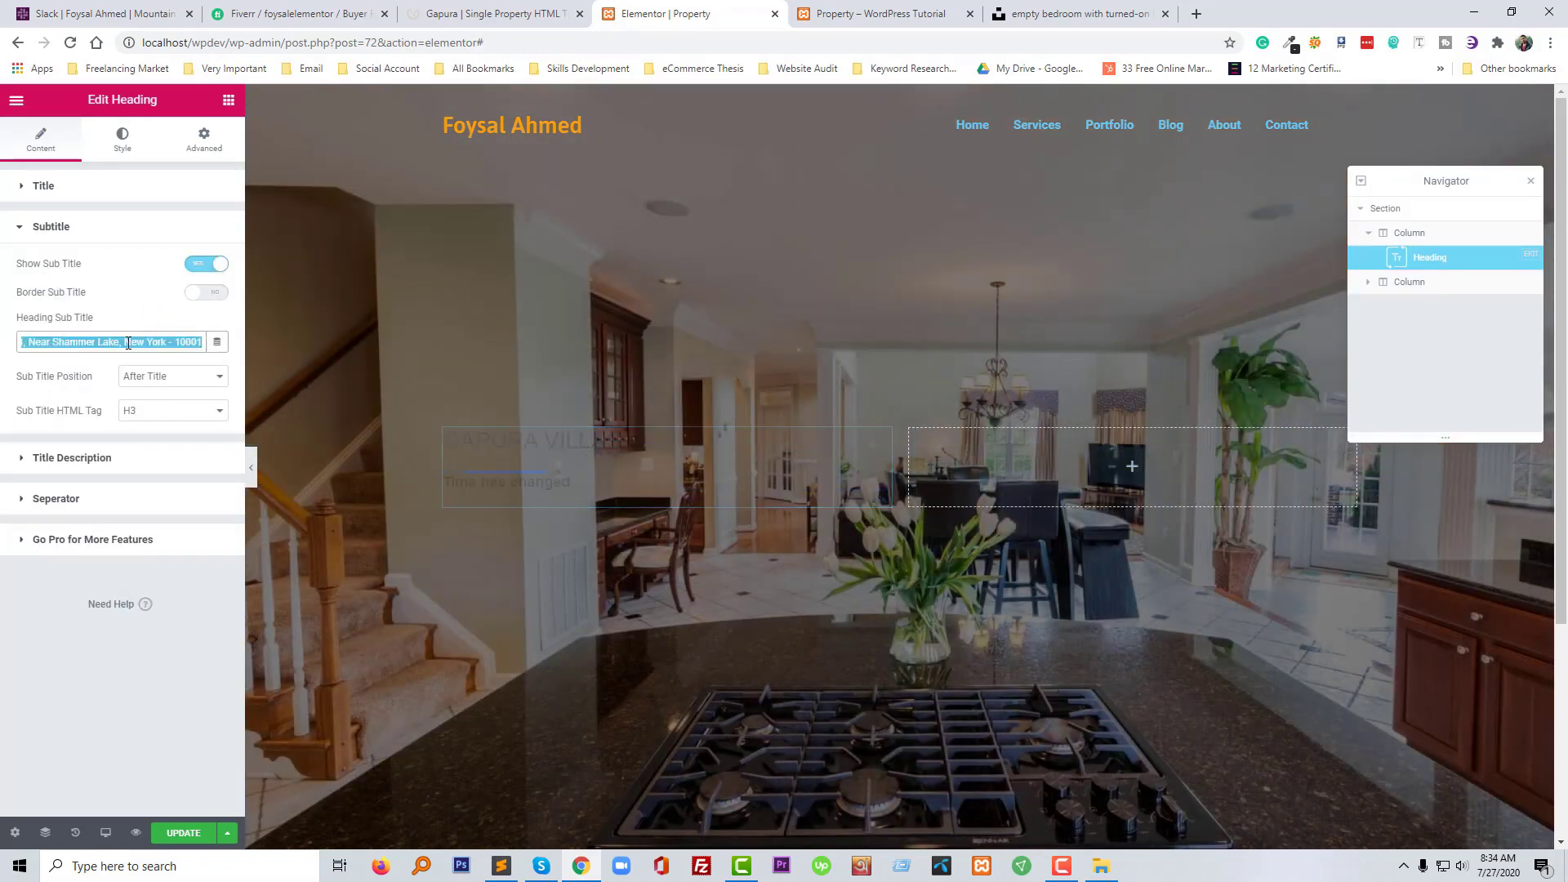
Show the heading's description and replace its placeholder text with the reference page's price, $1,799,000
click(474, 11)
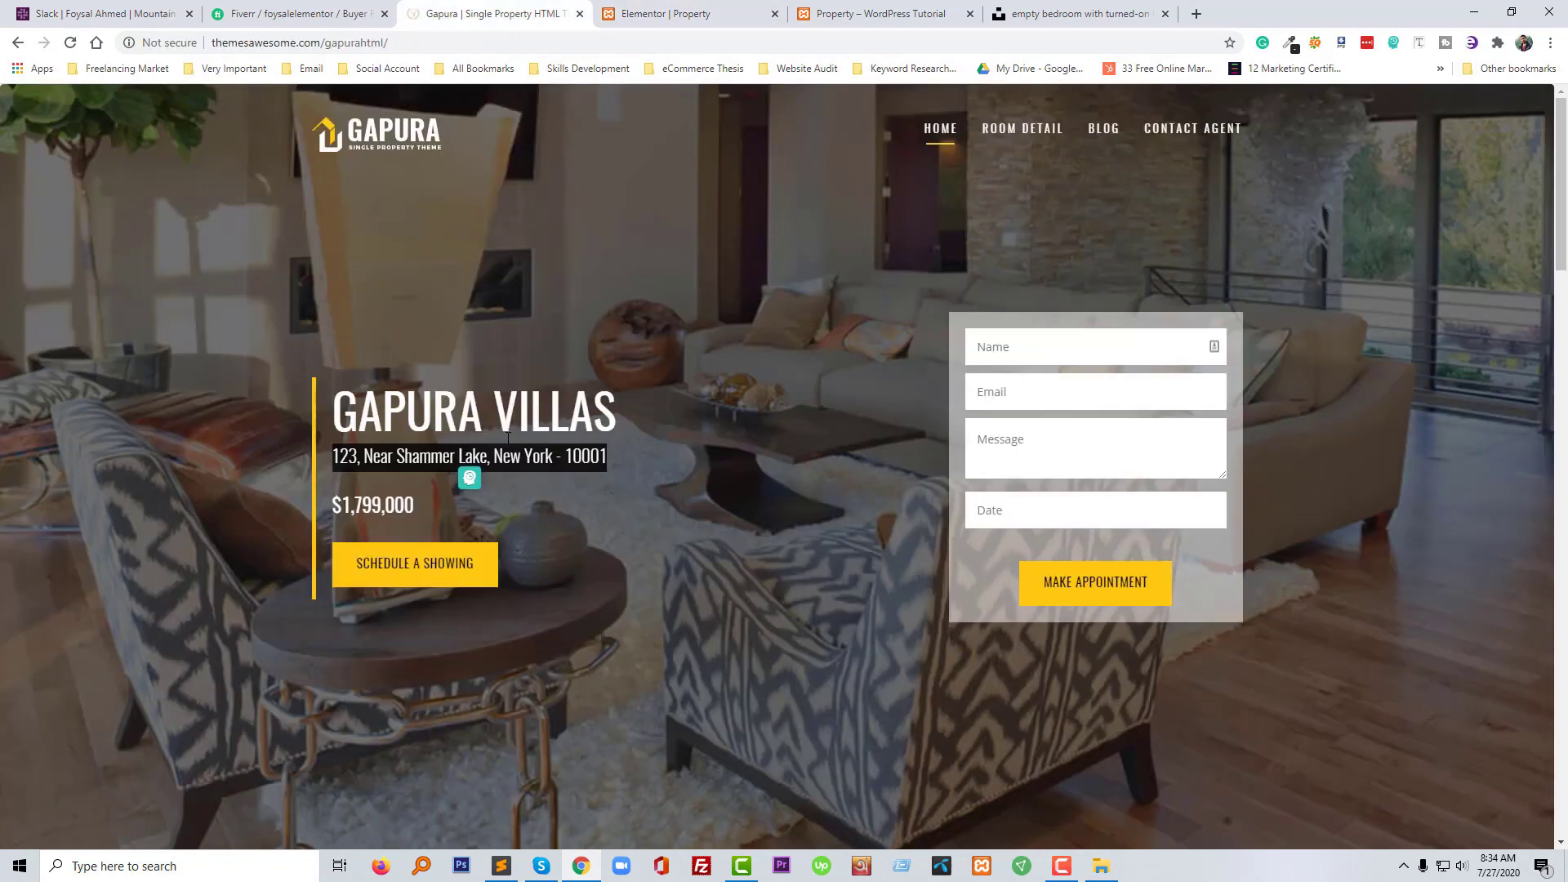
drag(414, 505, 339, 505)
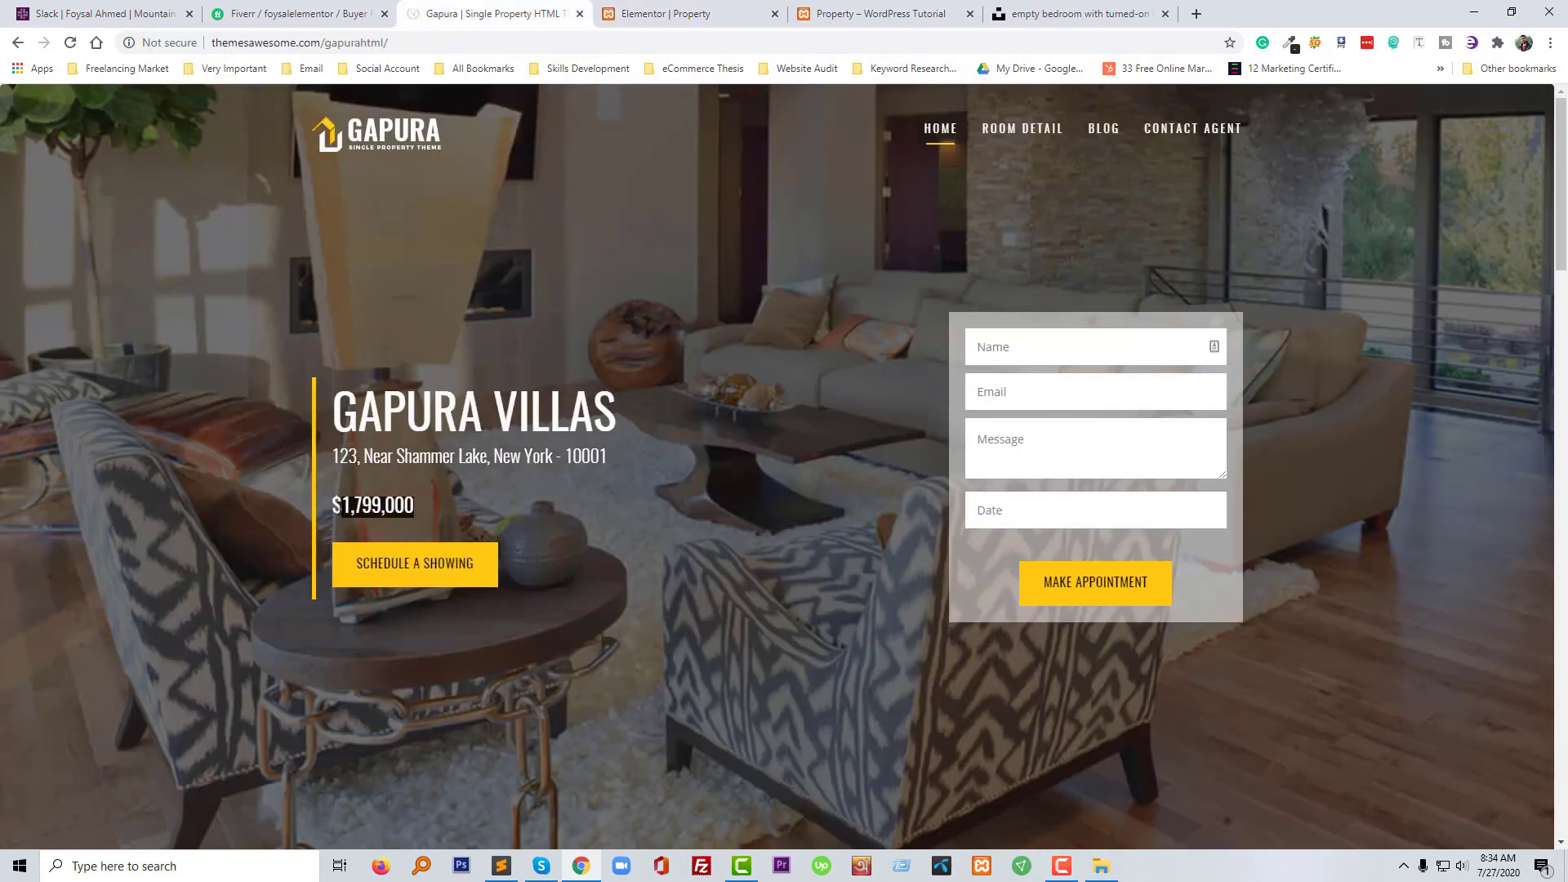
click(665, 13)
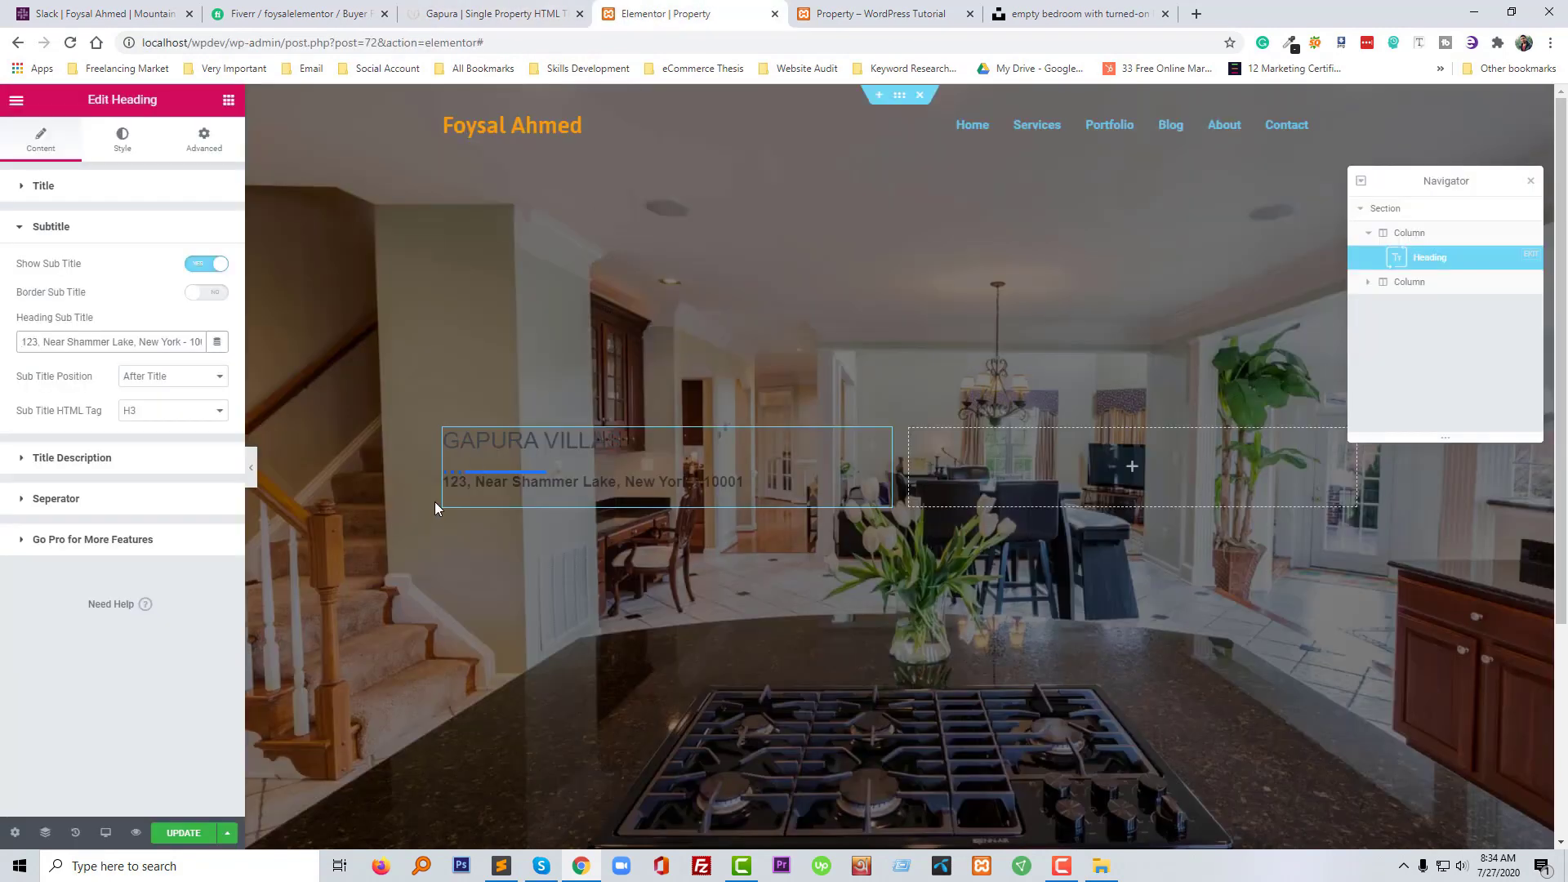
click(90, 459)
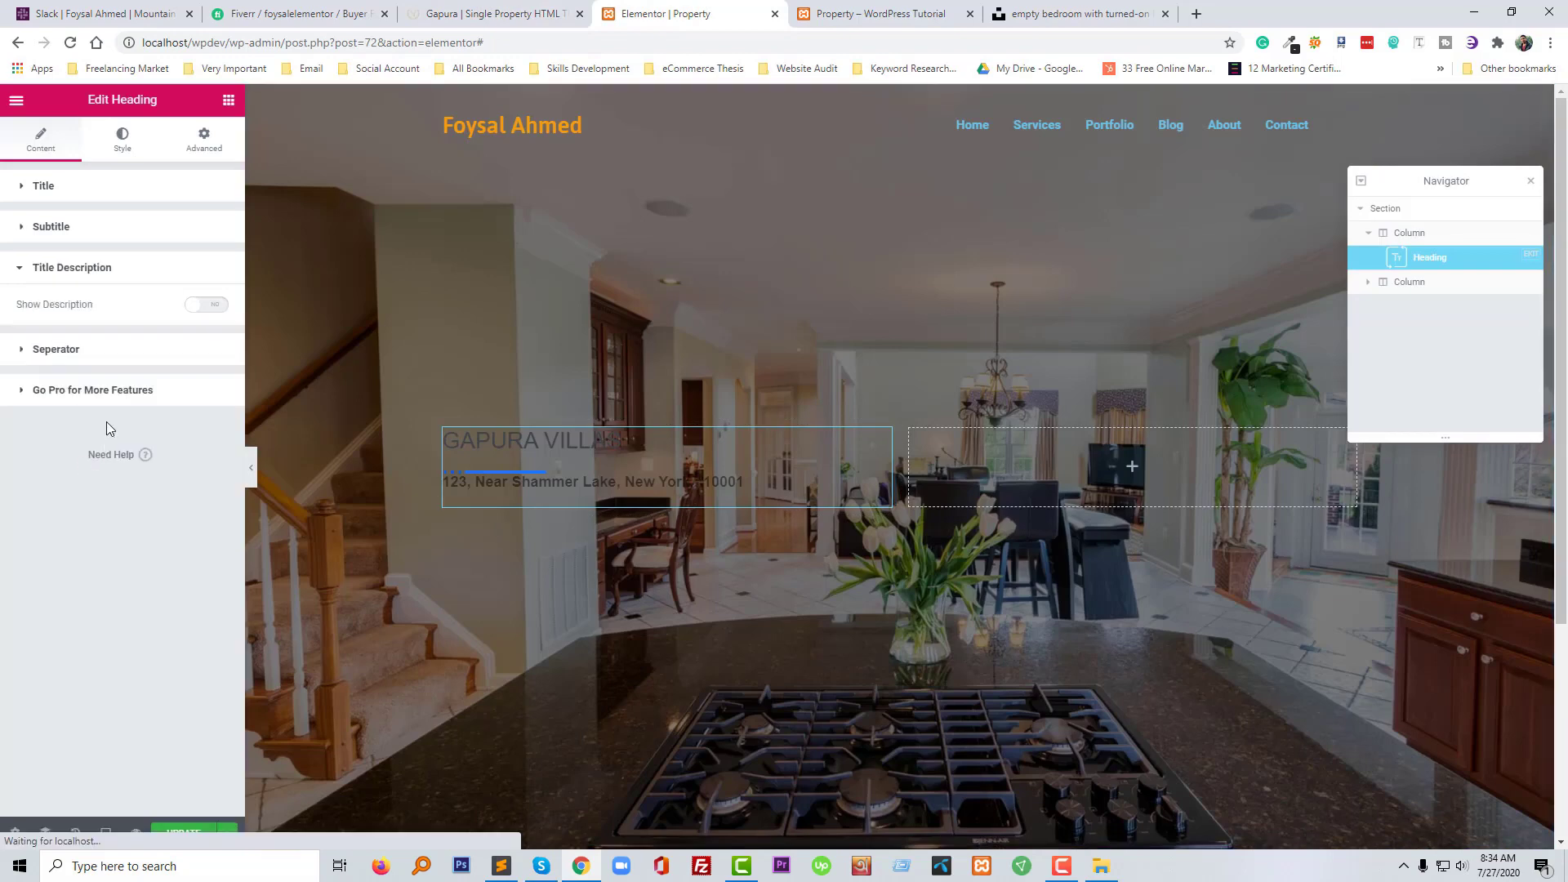
click(206, 304)
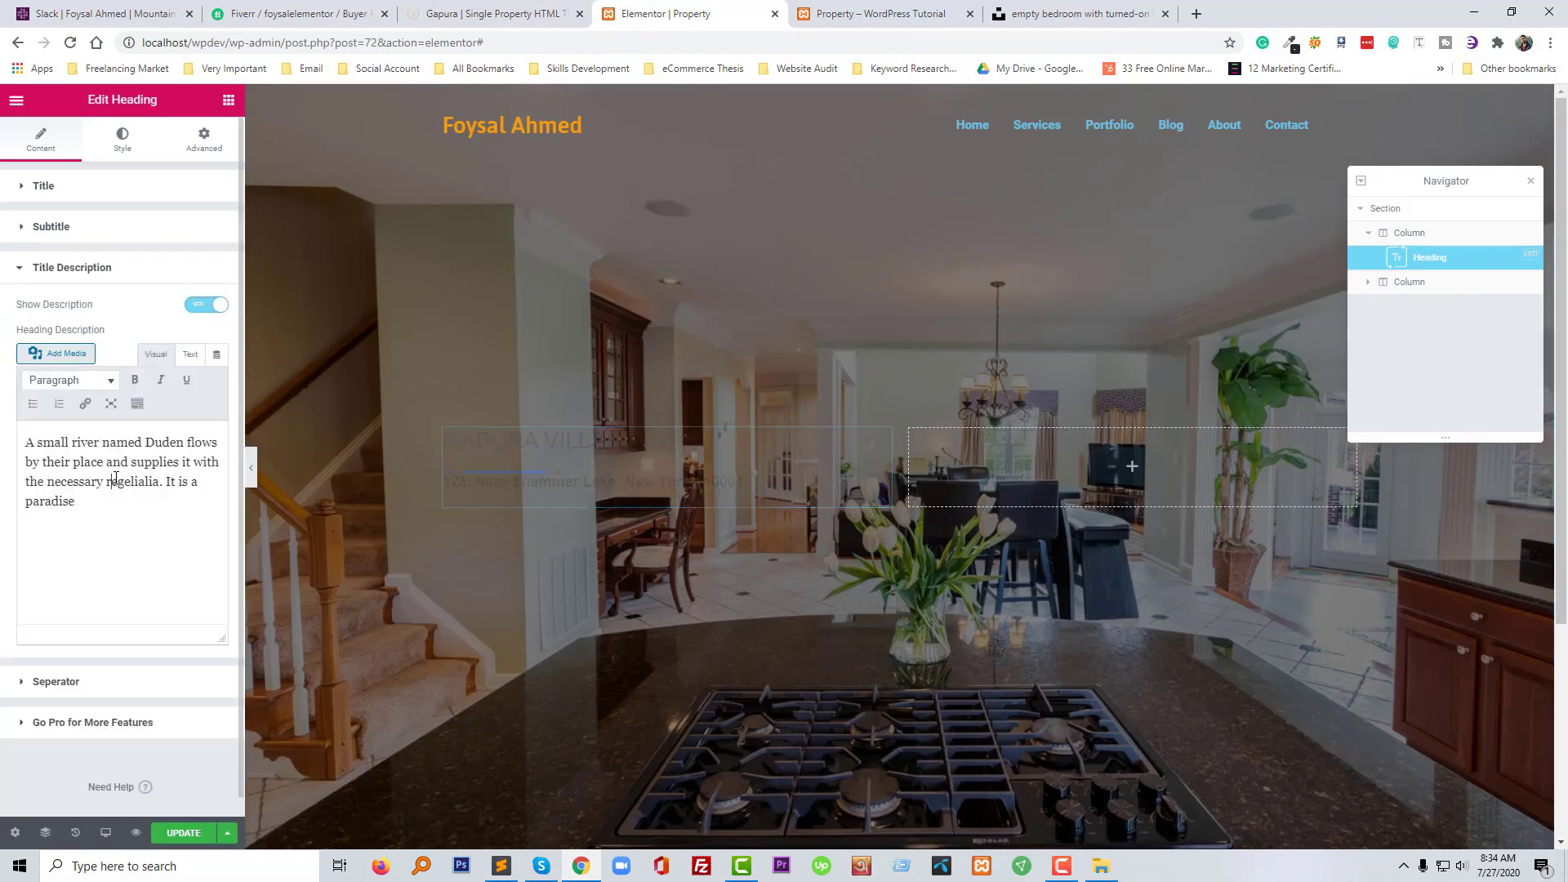
triple_click(119, 480)
click(190, 354)
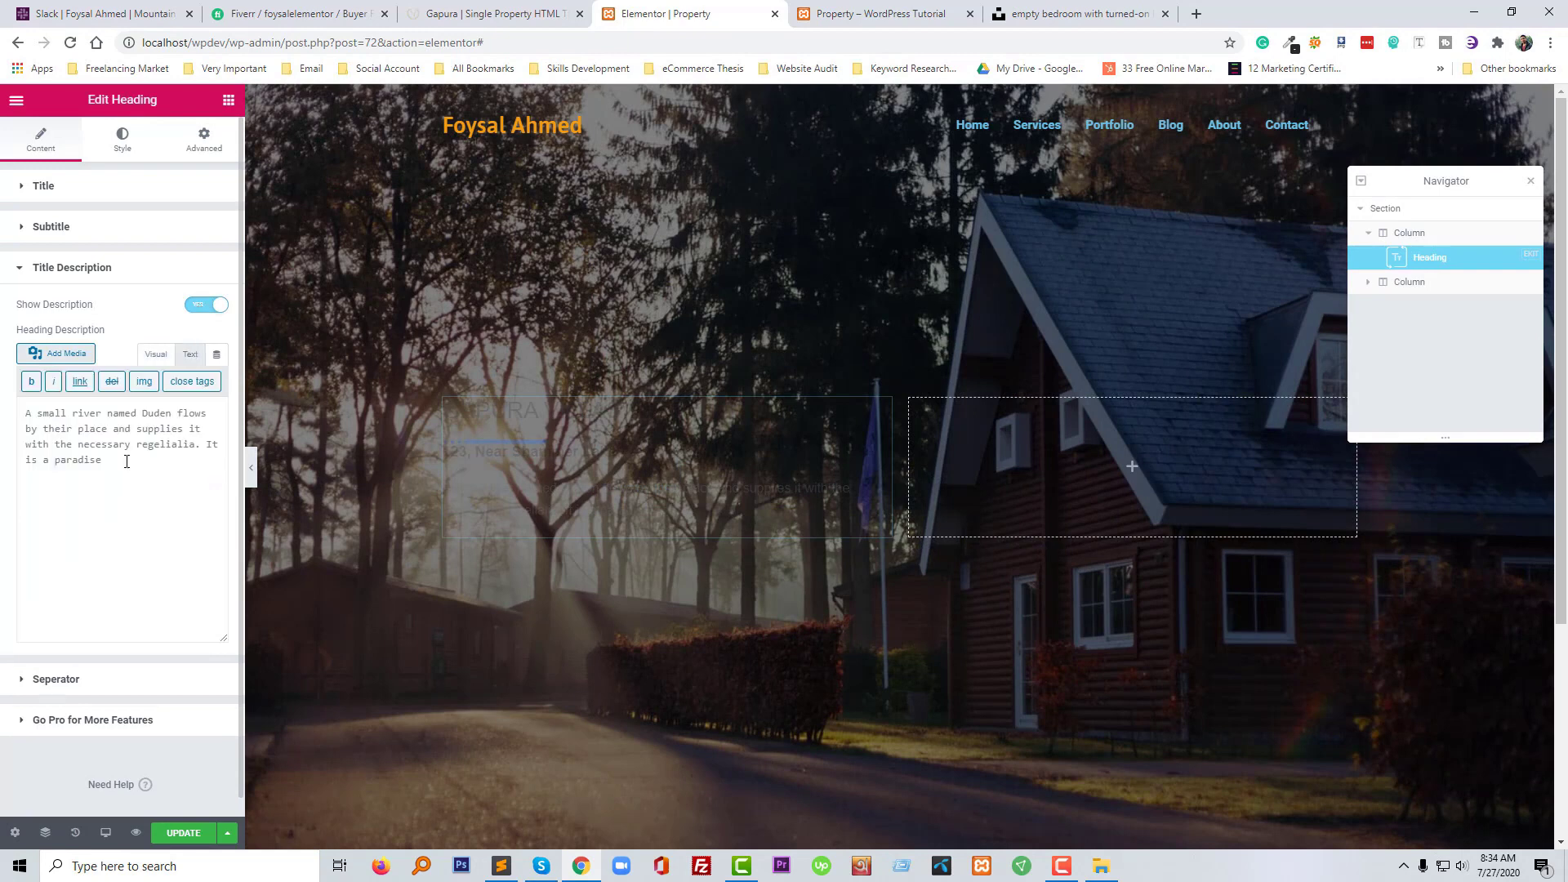
triple_click(131, 459)
text($1,799,000)
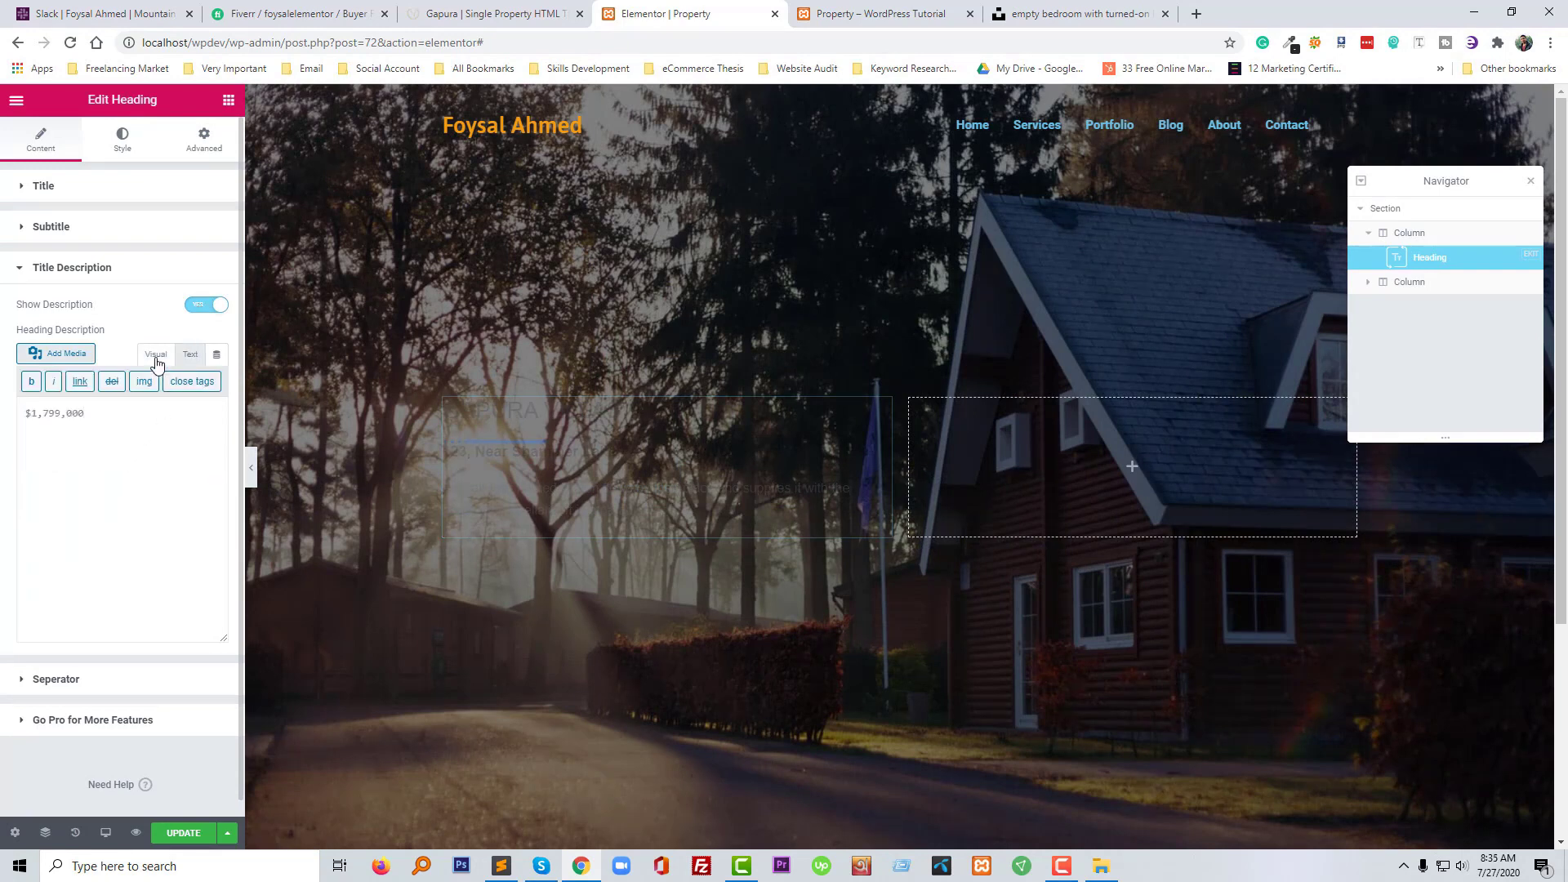
click(156, 354)
Add a Button widget below the heading and label it "SCHEDULE A SHOWING", copied from the reference page
click(462, 13)
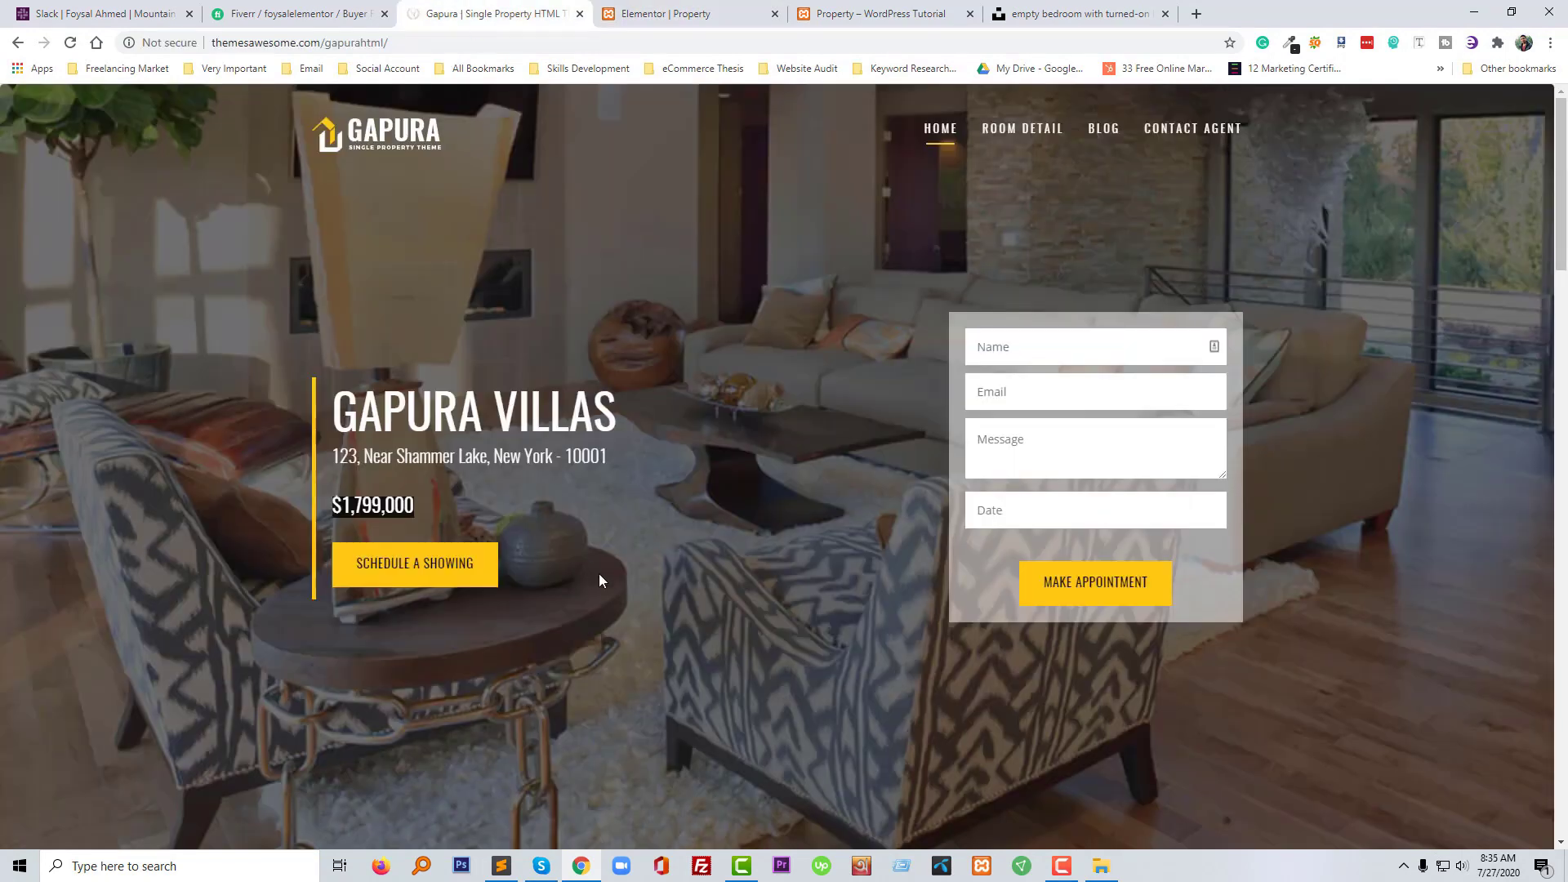
click(559, 585)
drag(406, 572, 345, 574)
key(ctrl+c)
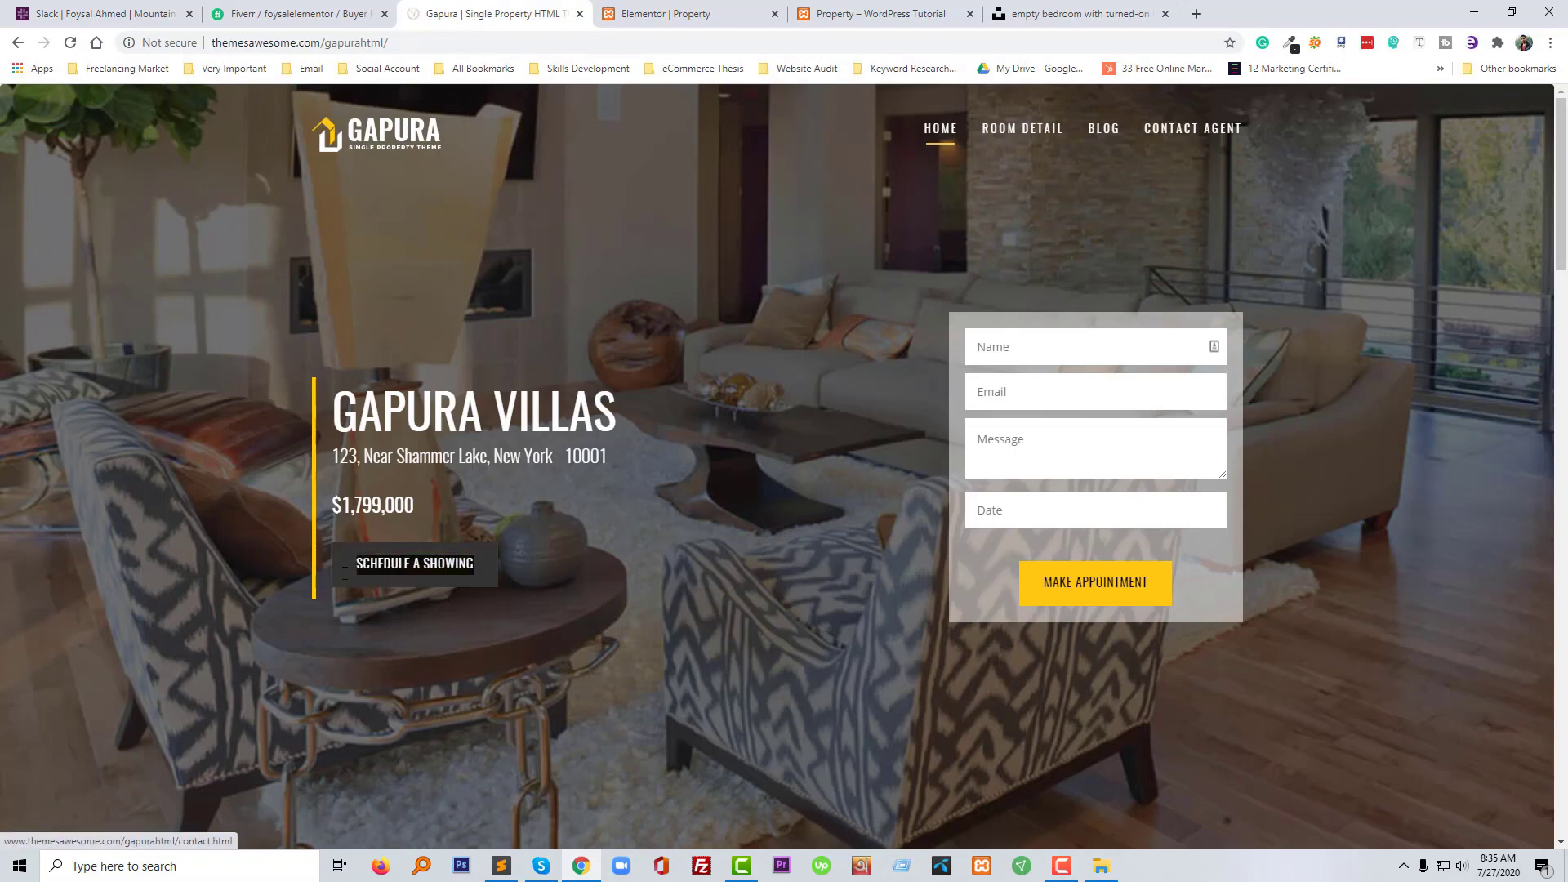
click(668, 13)
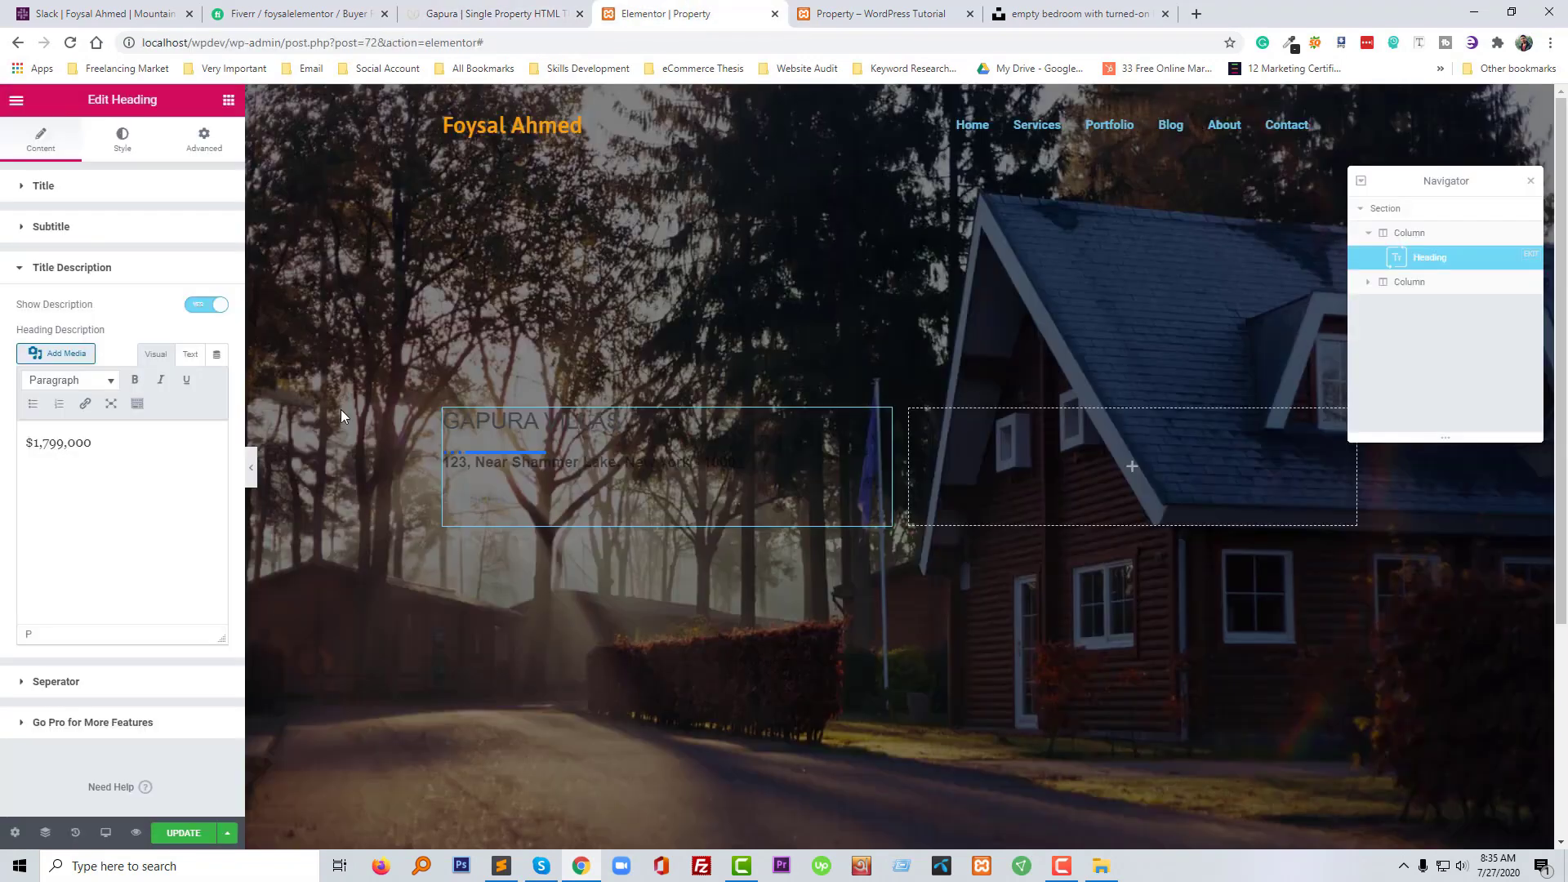
click(229, 102)
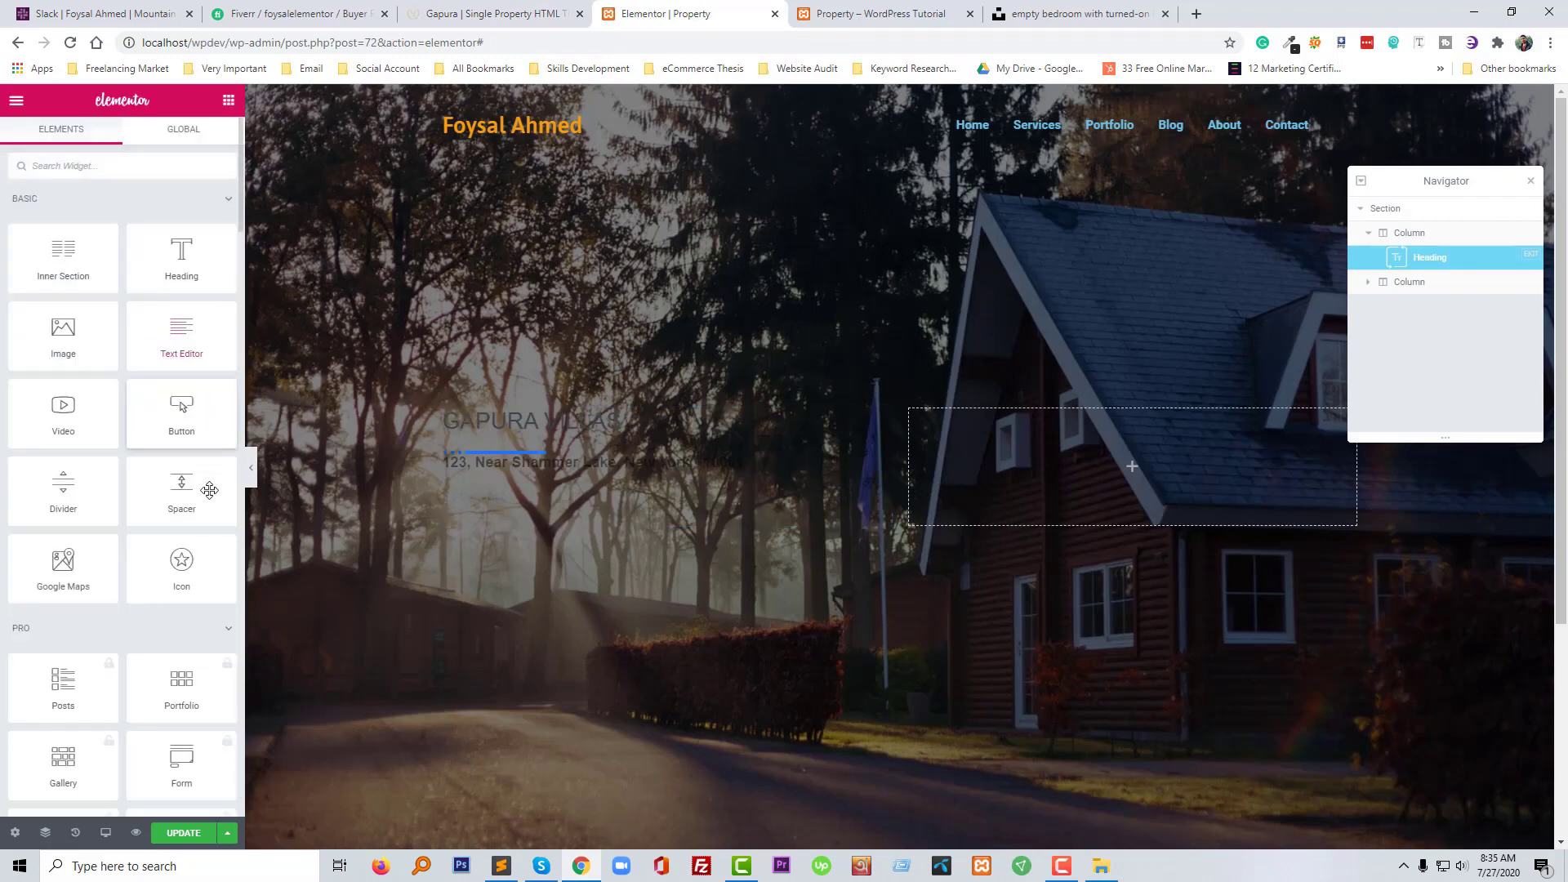
drag(219, 434, 531, 494)
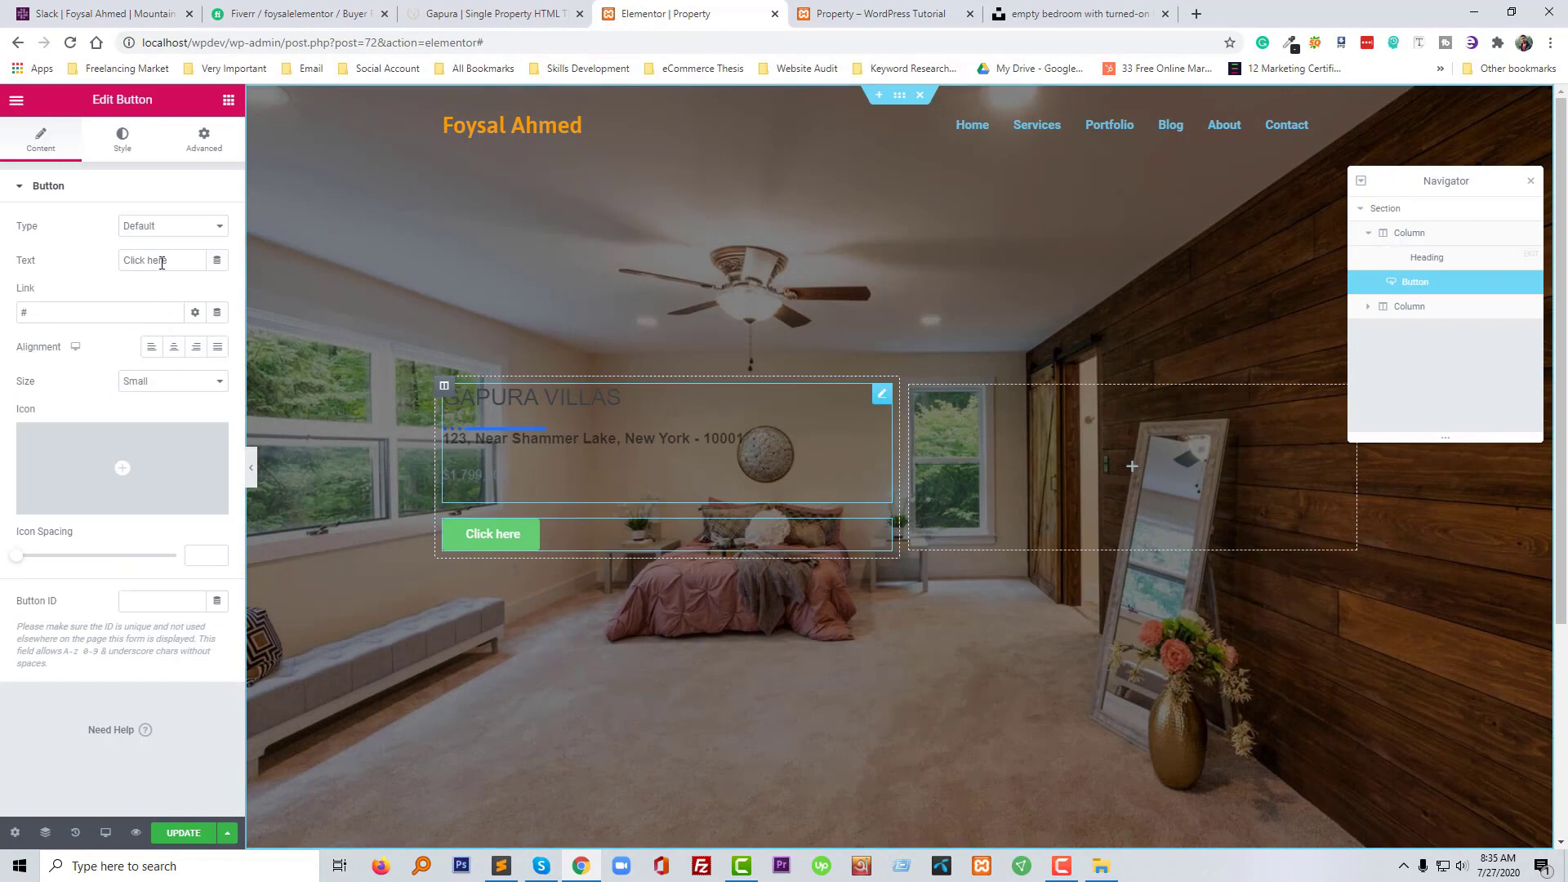
triple_click(163, 261)
key(ctrl+v)
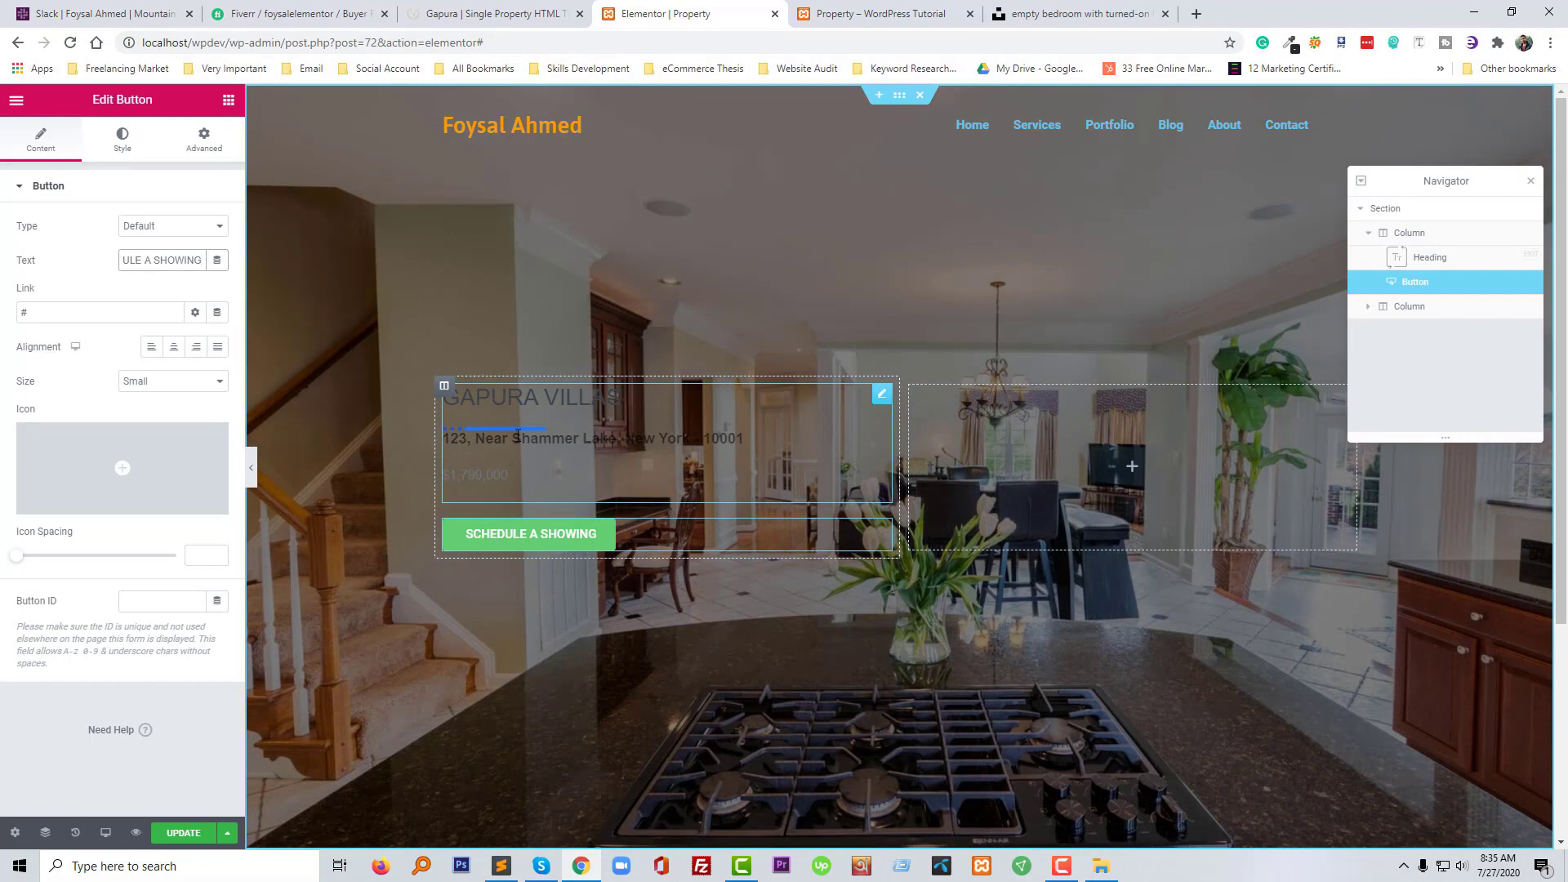
Inspect the color, font, size and spacing of the reference page's GAPURA VILLAS title with Font Finder
click(491, 14)
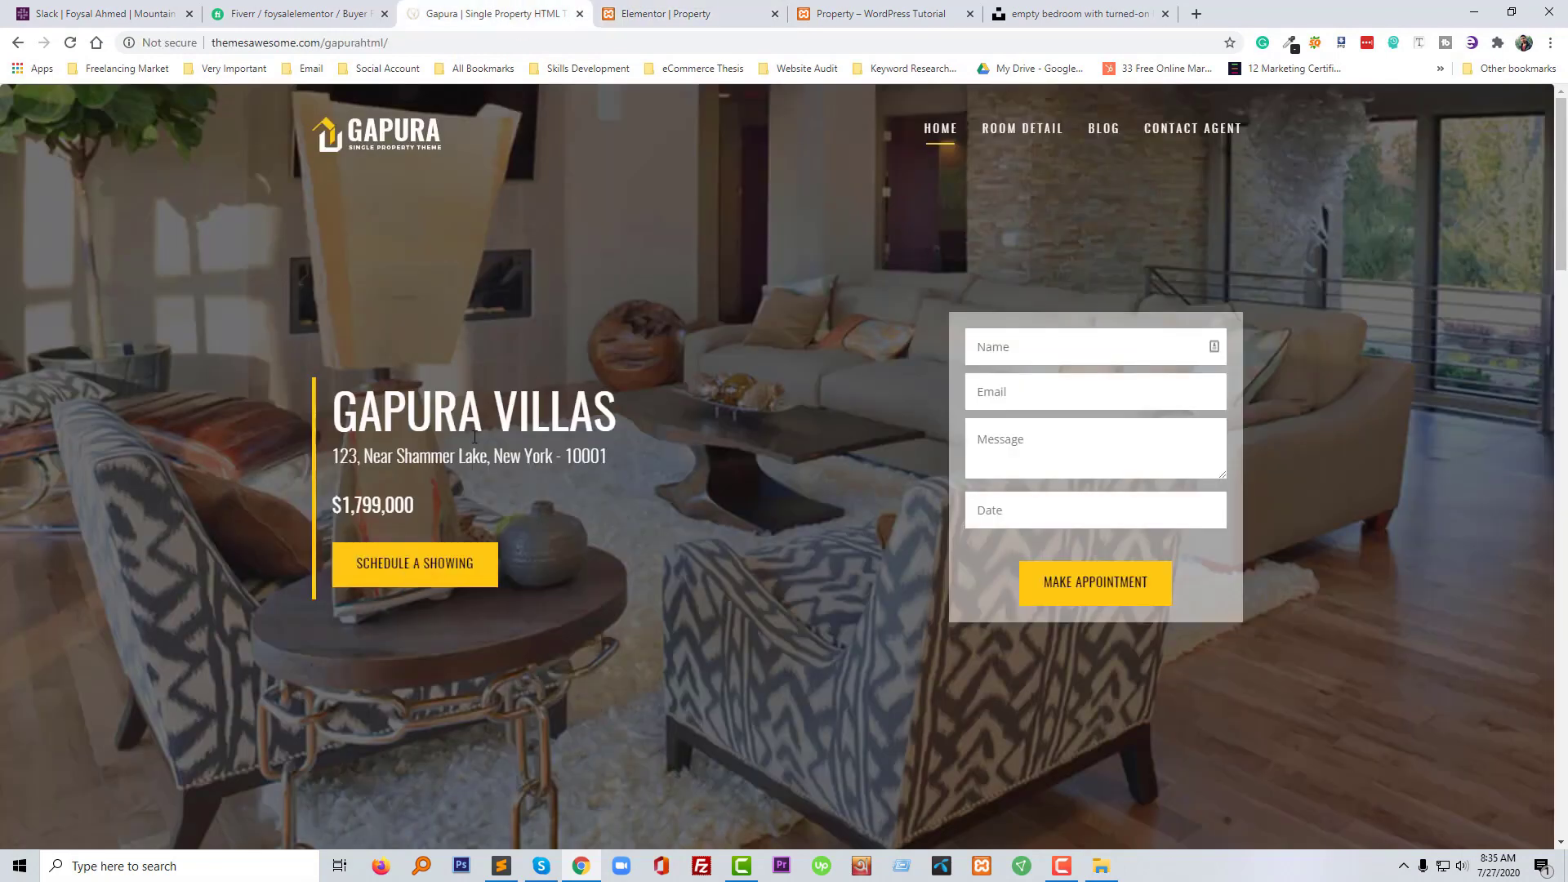
right_click(582, 418)
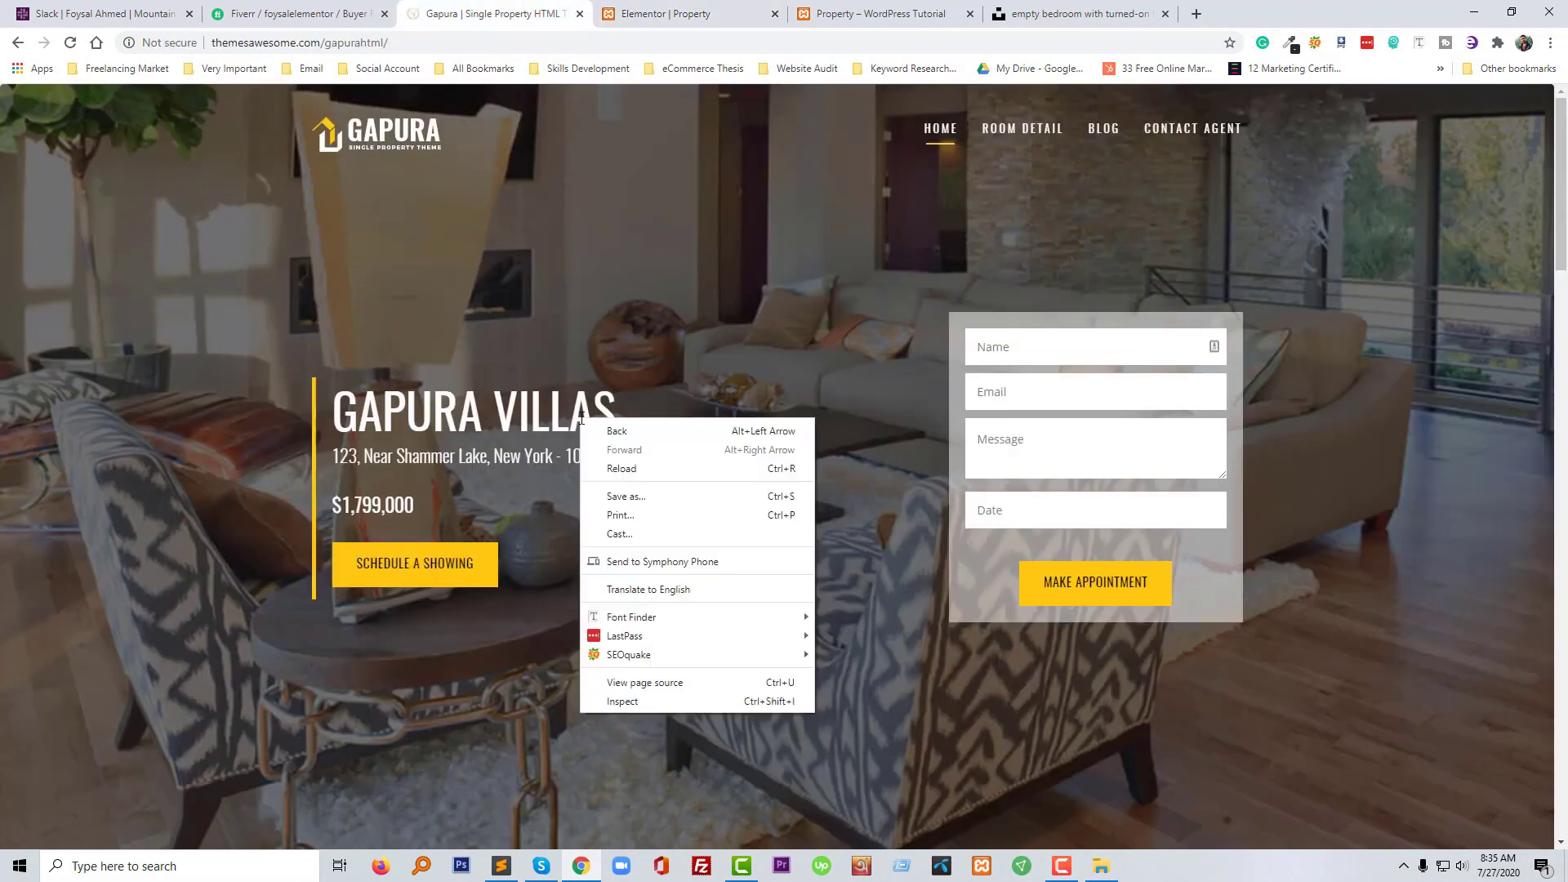
mouse_move(634, 616)
click(855, 619)
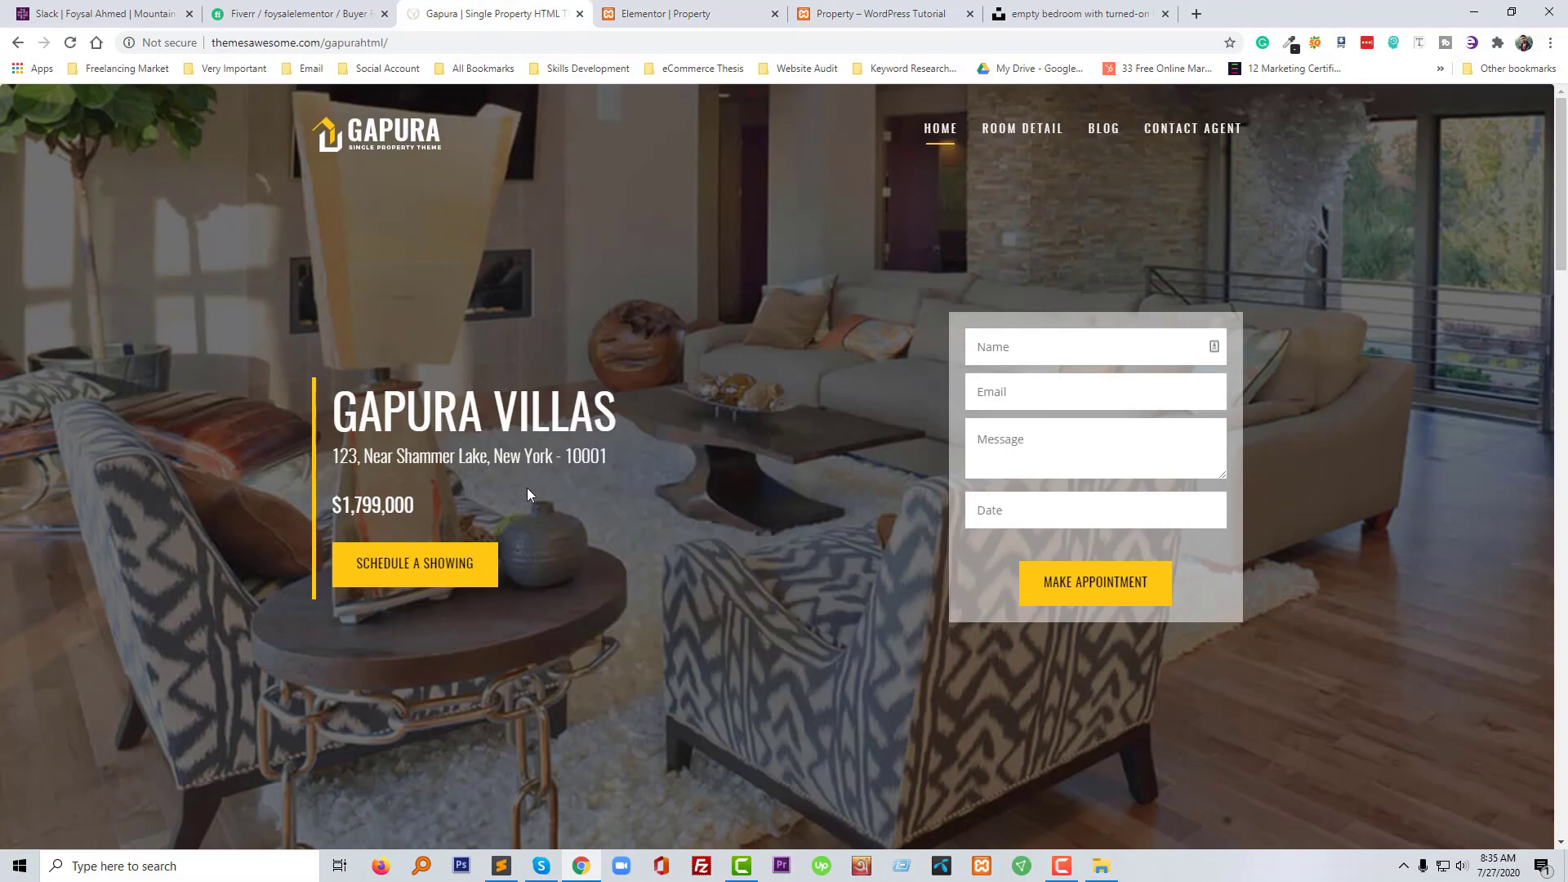
click(545, 418)
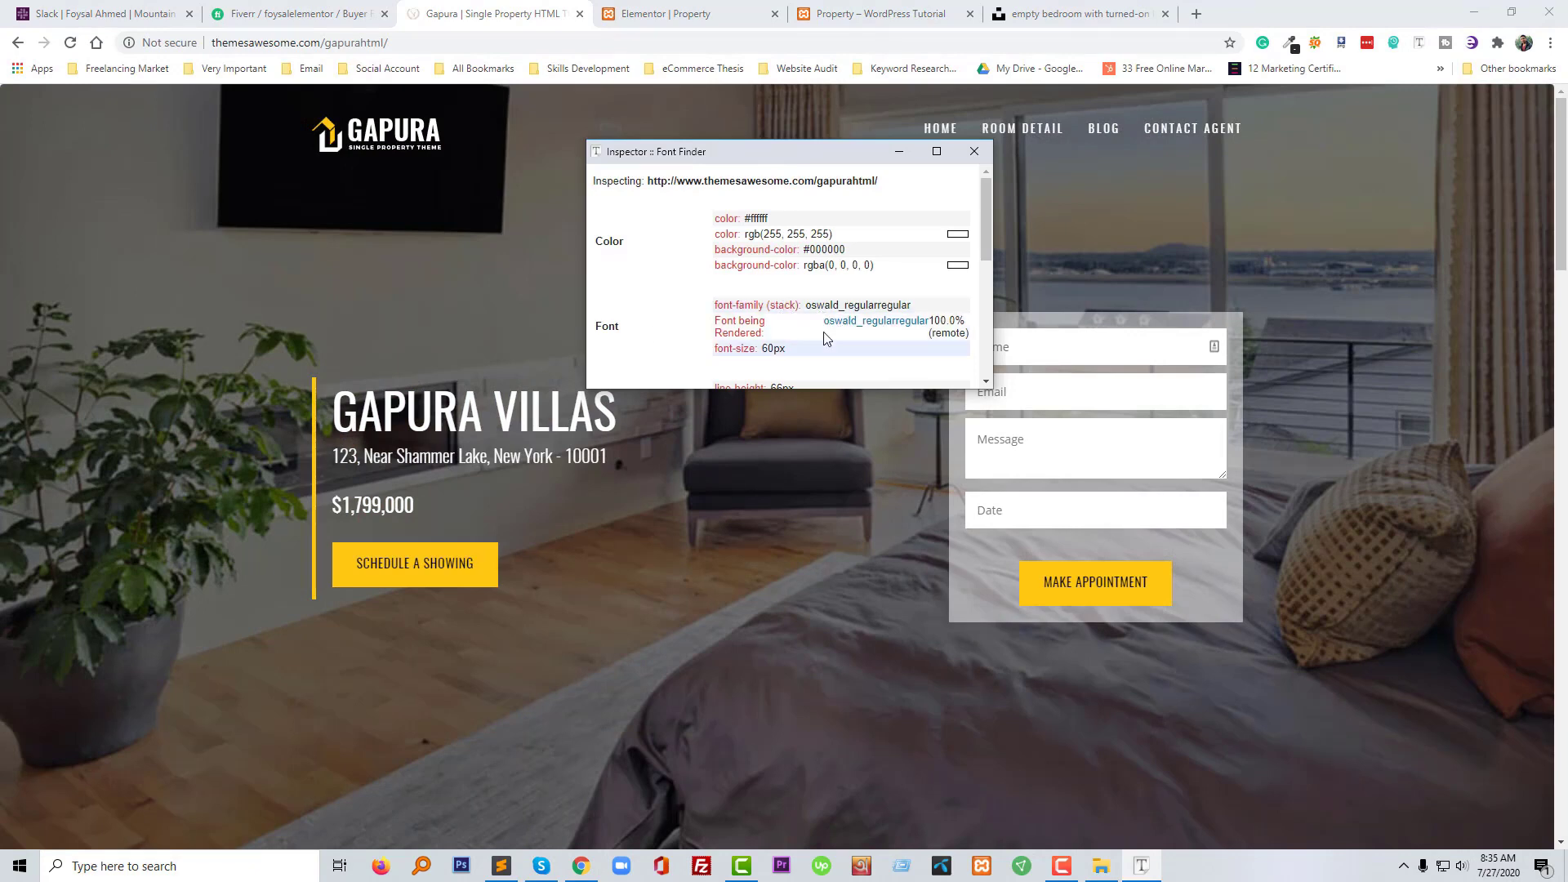
scroll(772, 286, down, 1)
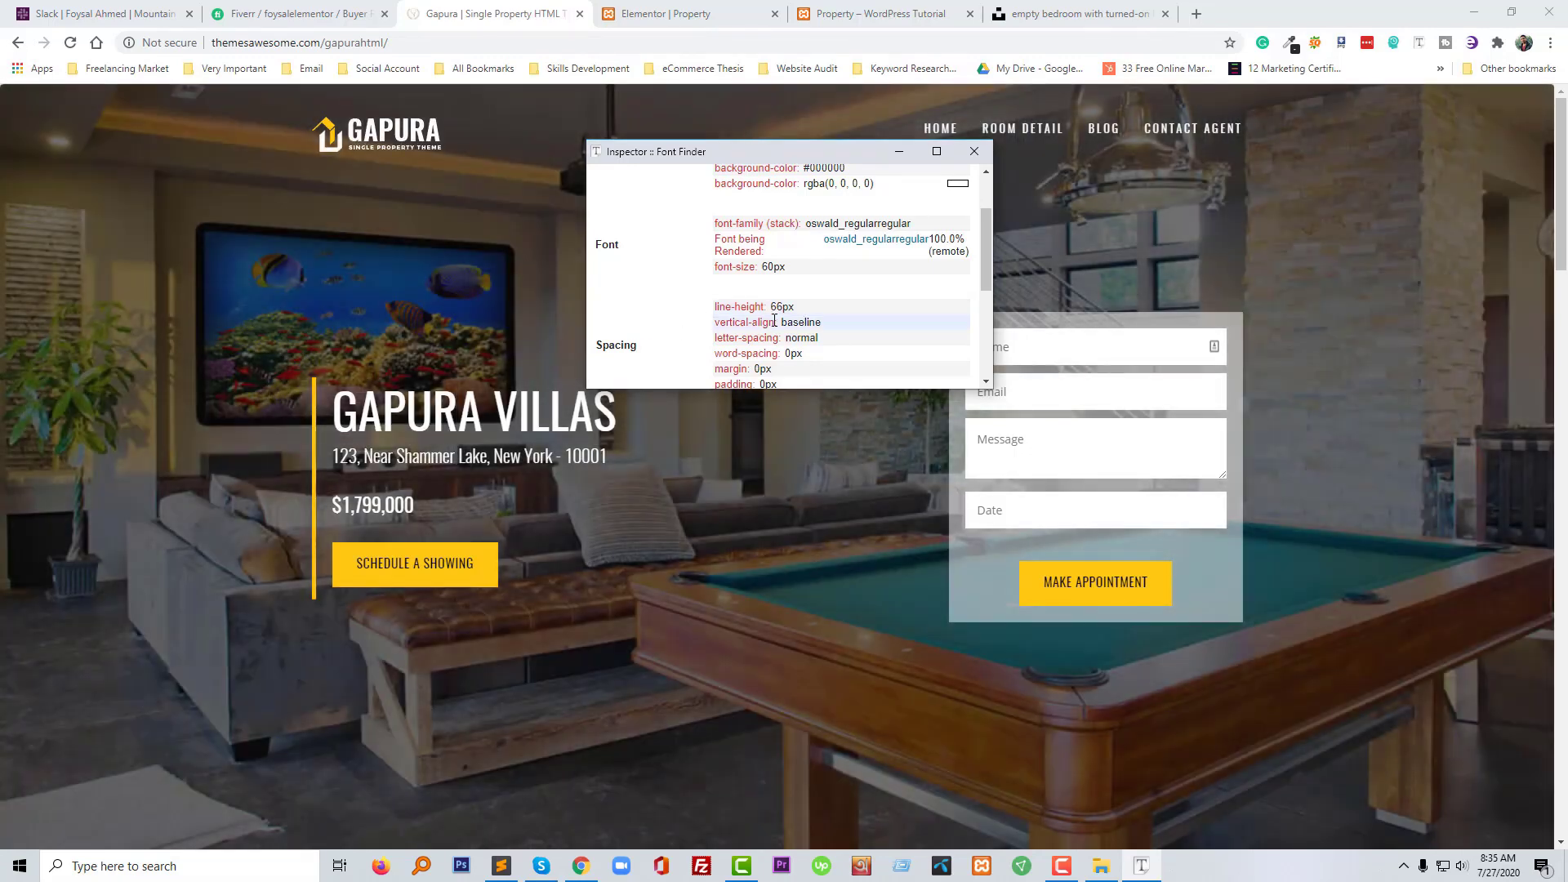
scroll(655, 232, up, 1)
Return to the Elementor page and set the font family of the heading widget's title to Oswald
click(707, 8)
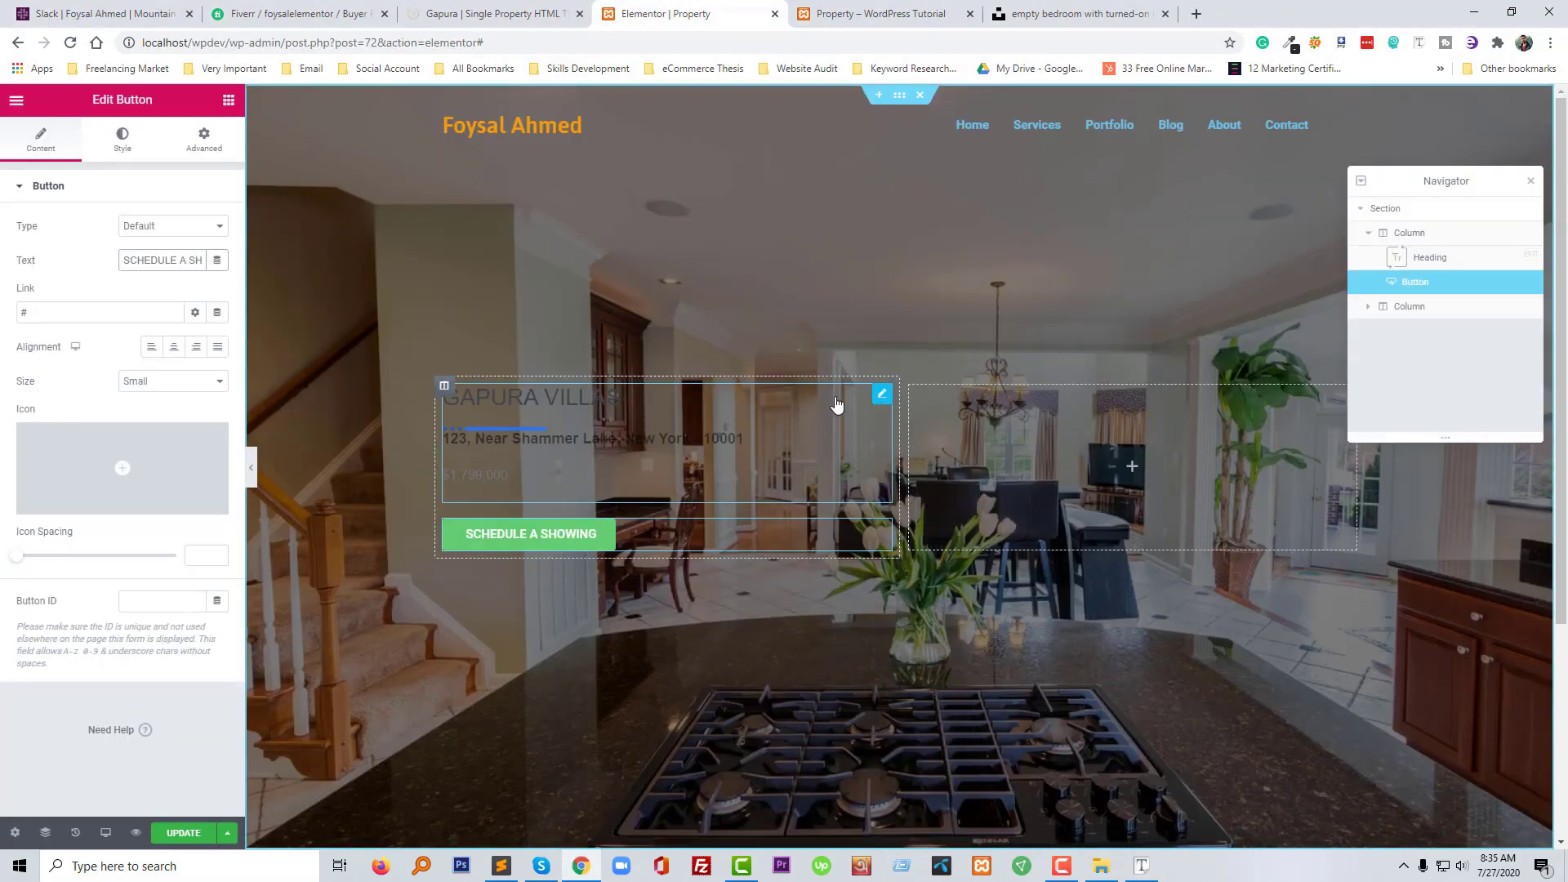
click(835, 407)
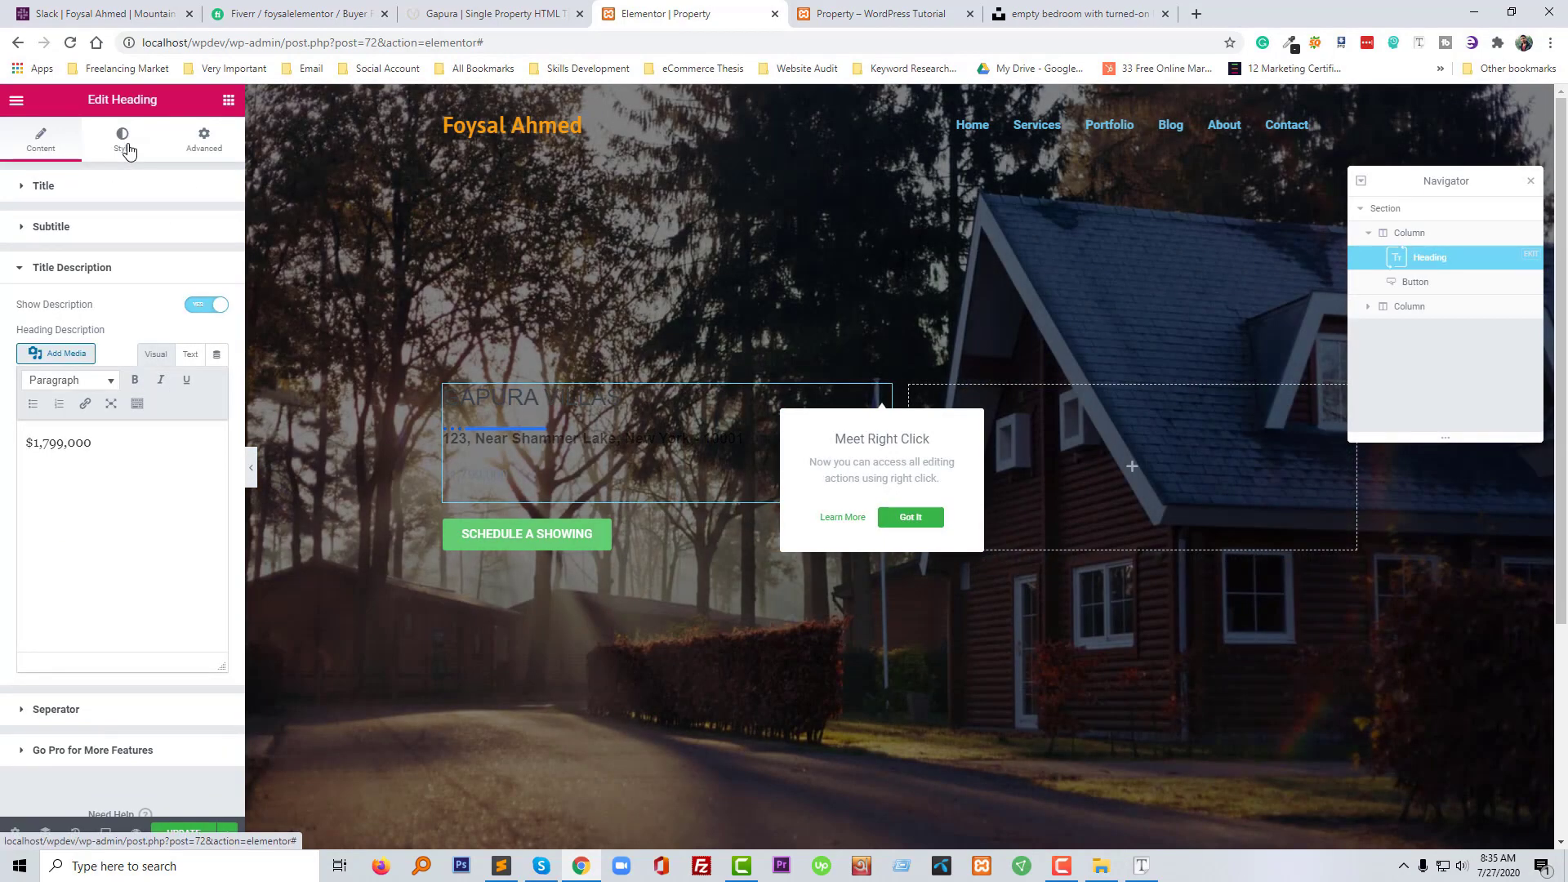
click(126, 145)
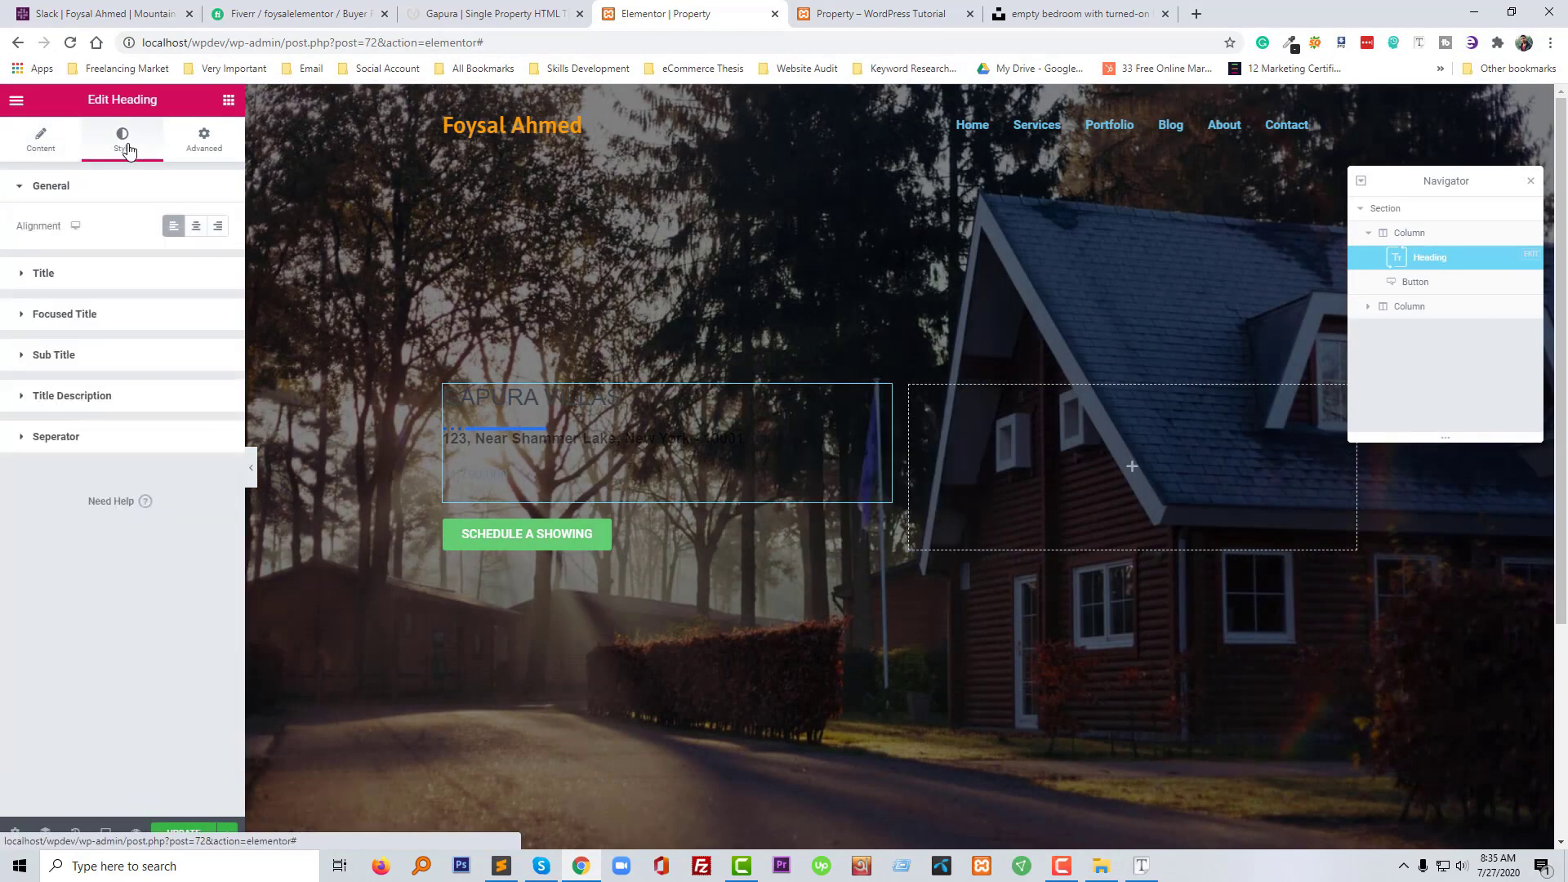
click(75, 278)
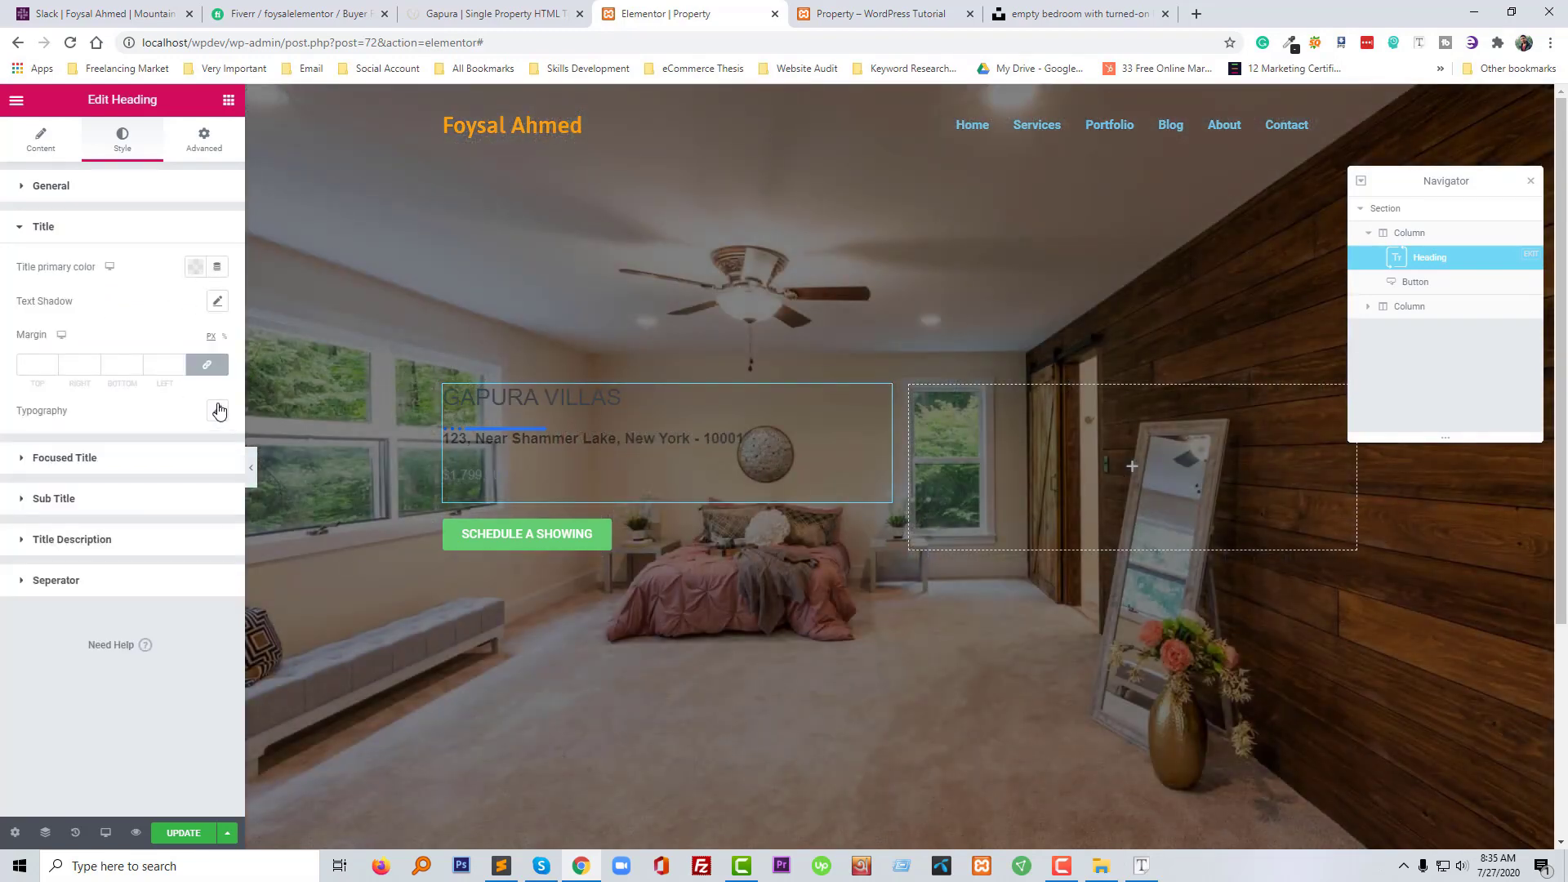
click(218, 410)
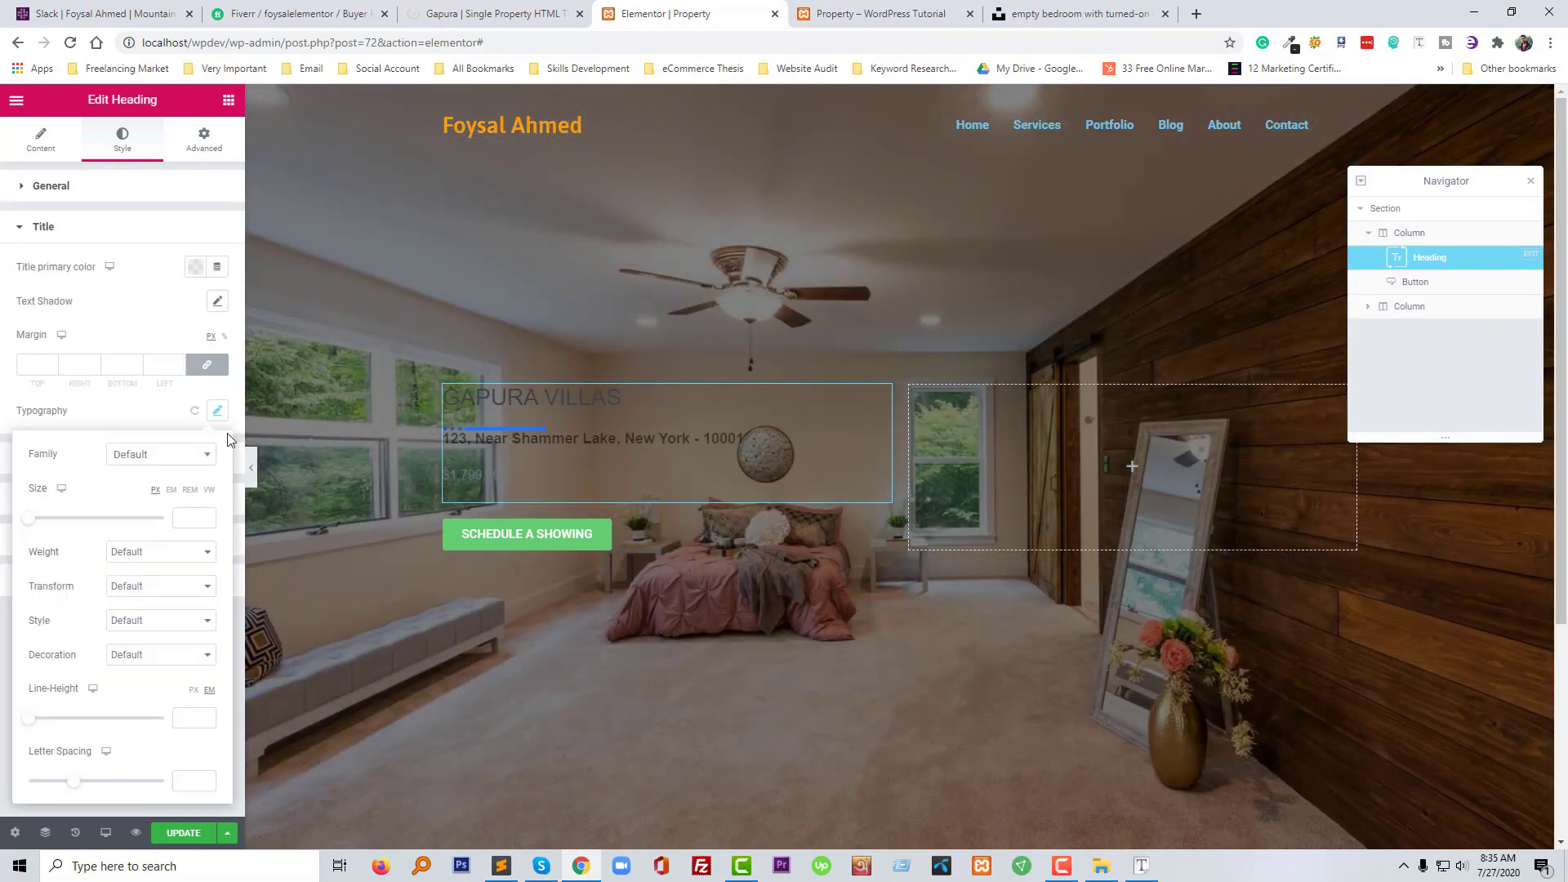
click(166, 455)
text(os)
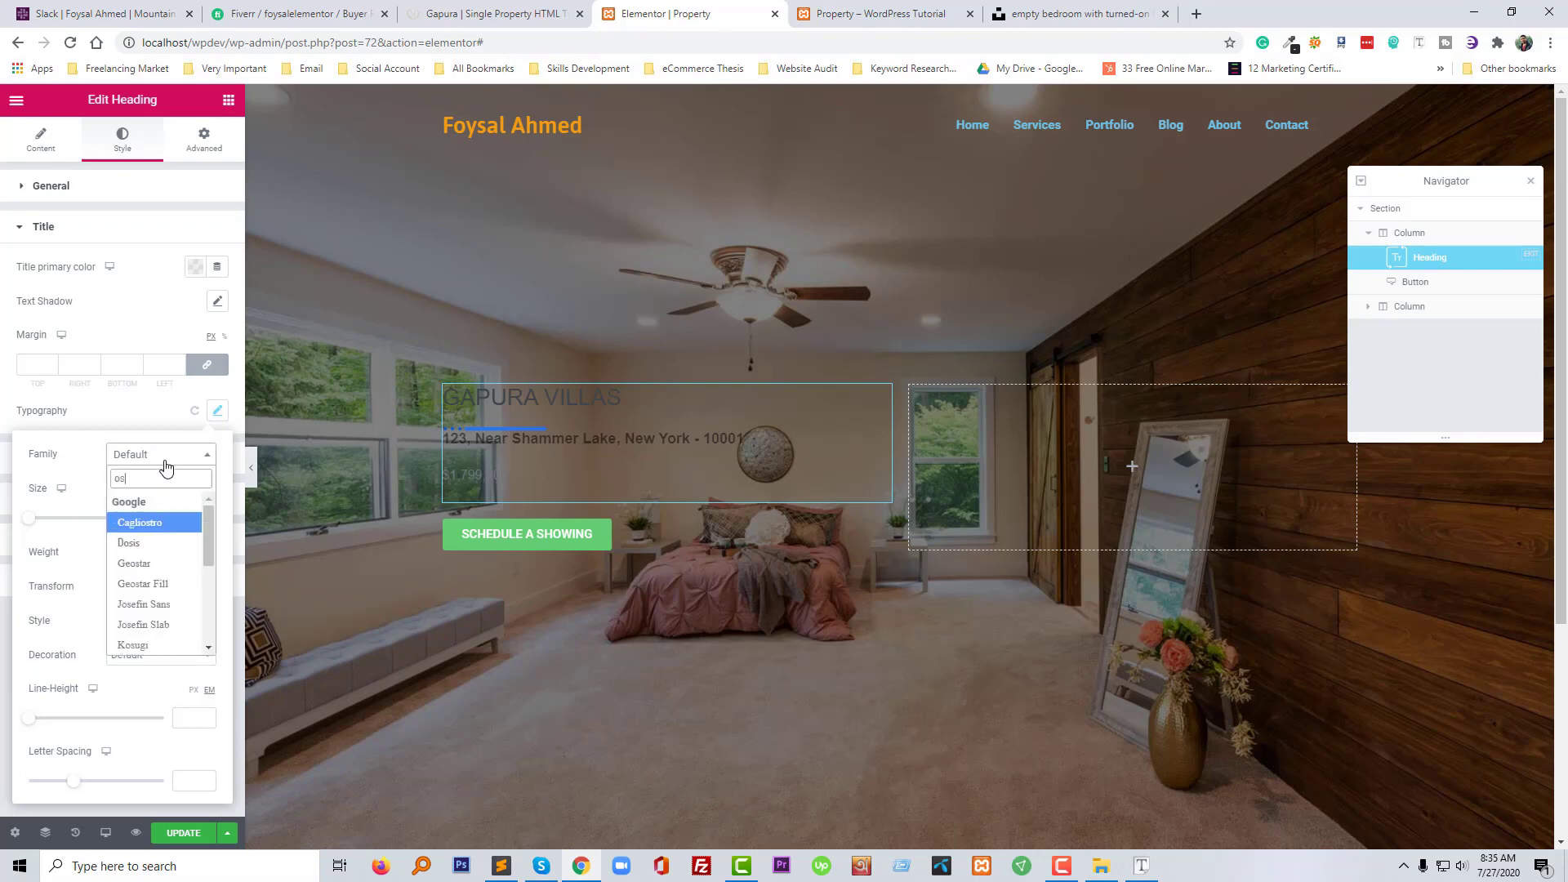
text(w)
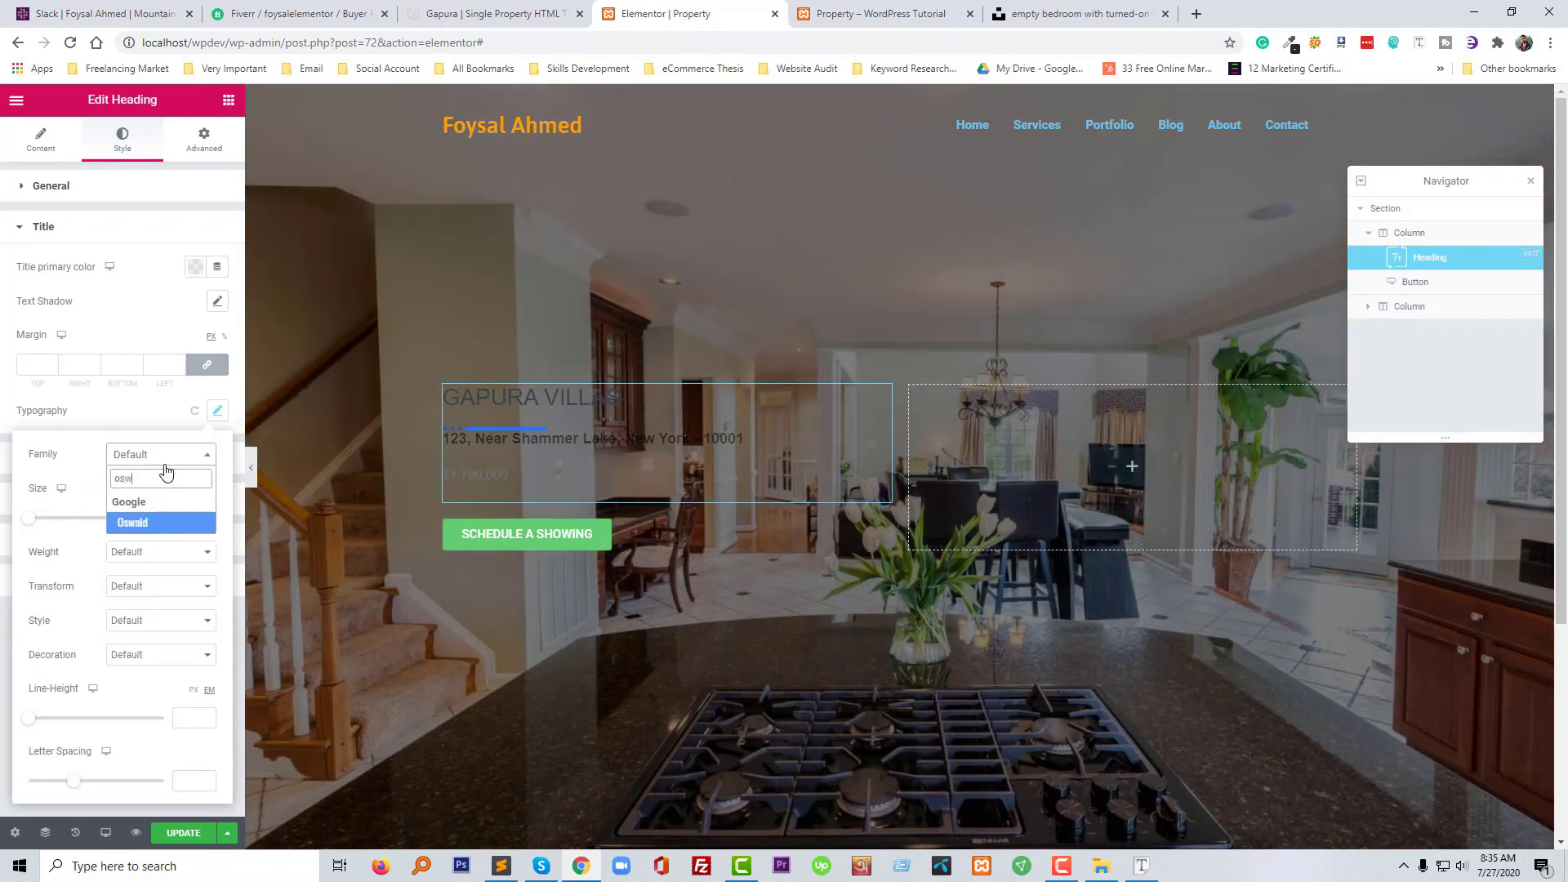
key(Return)
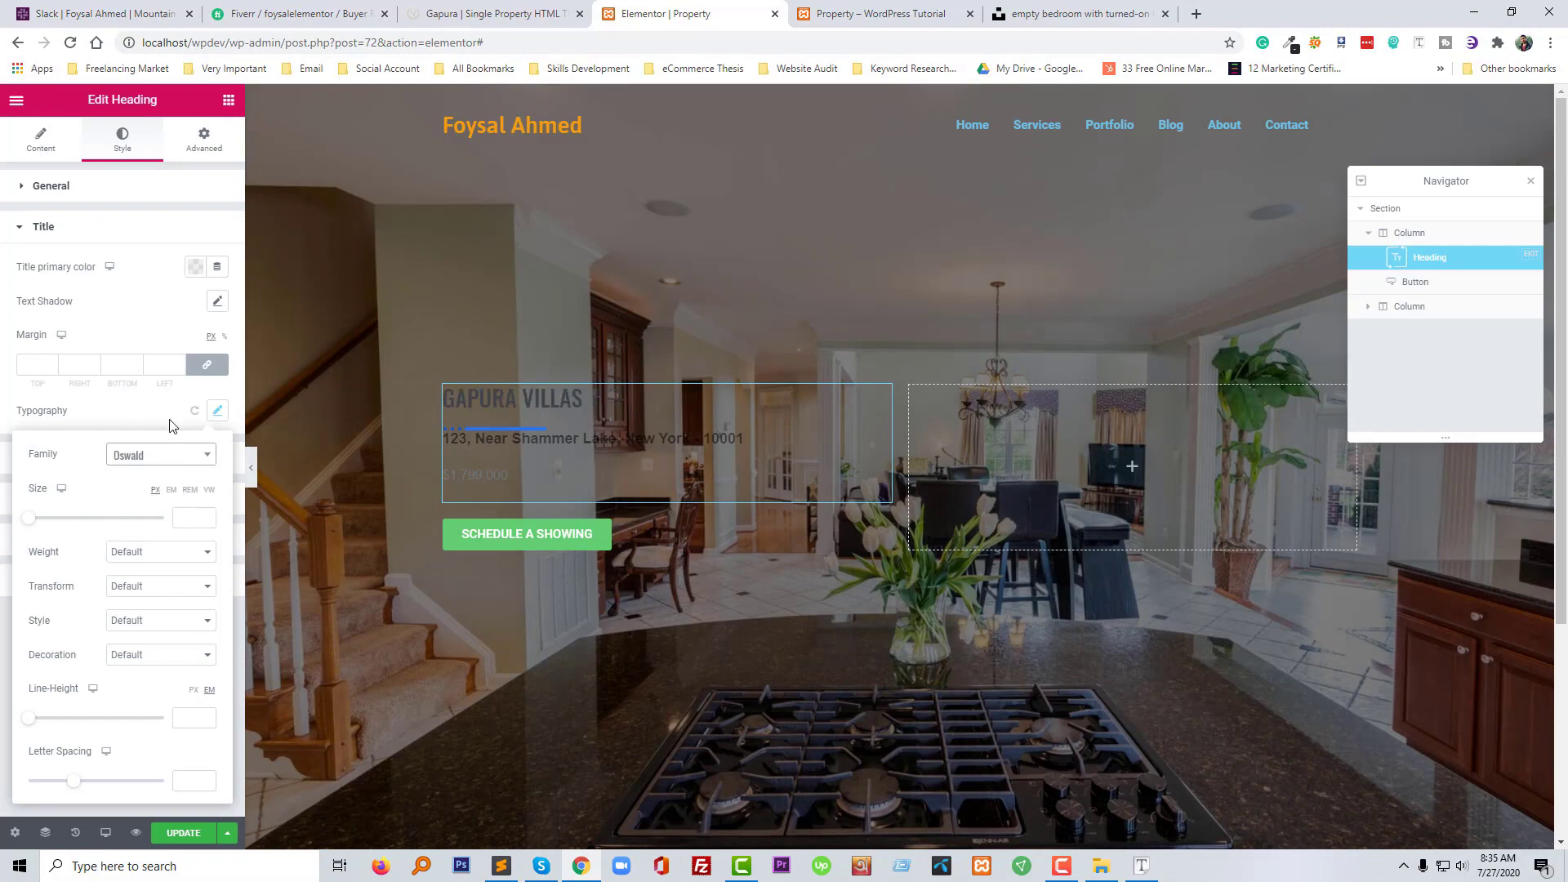
Set the primary color of the GAPURA VILLAS title to white
click(202, 288)
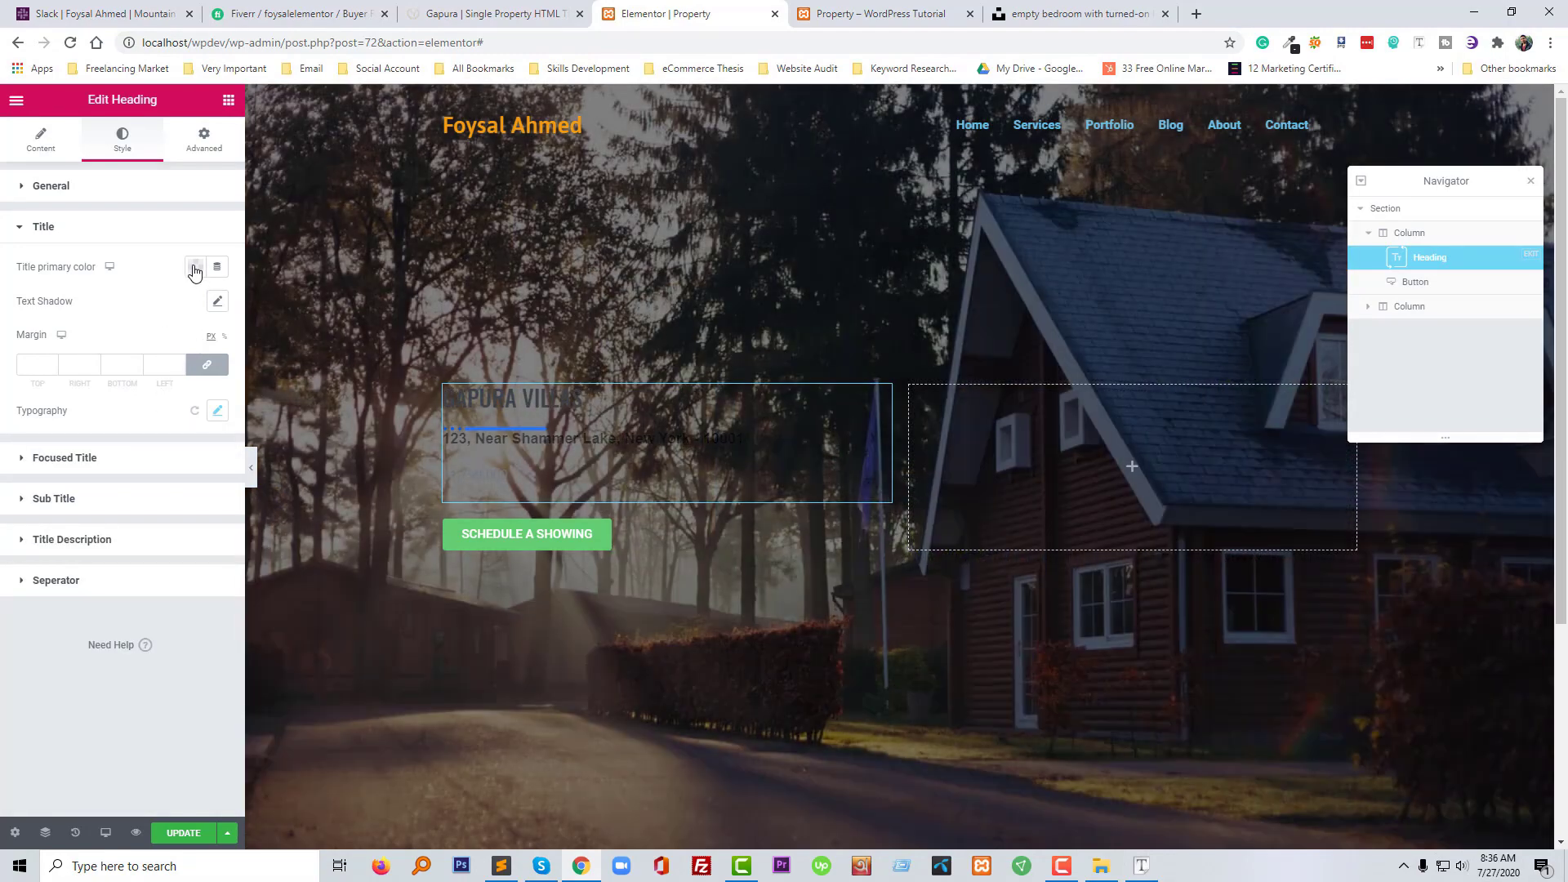
click(194, 268)
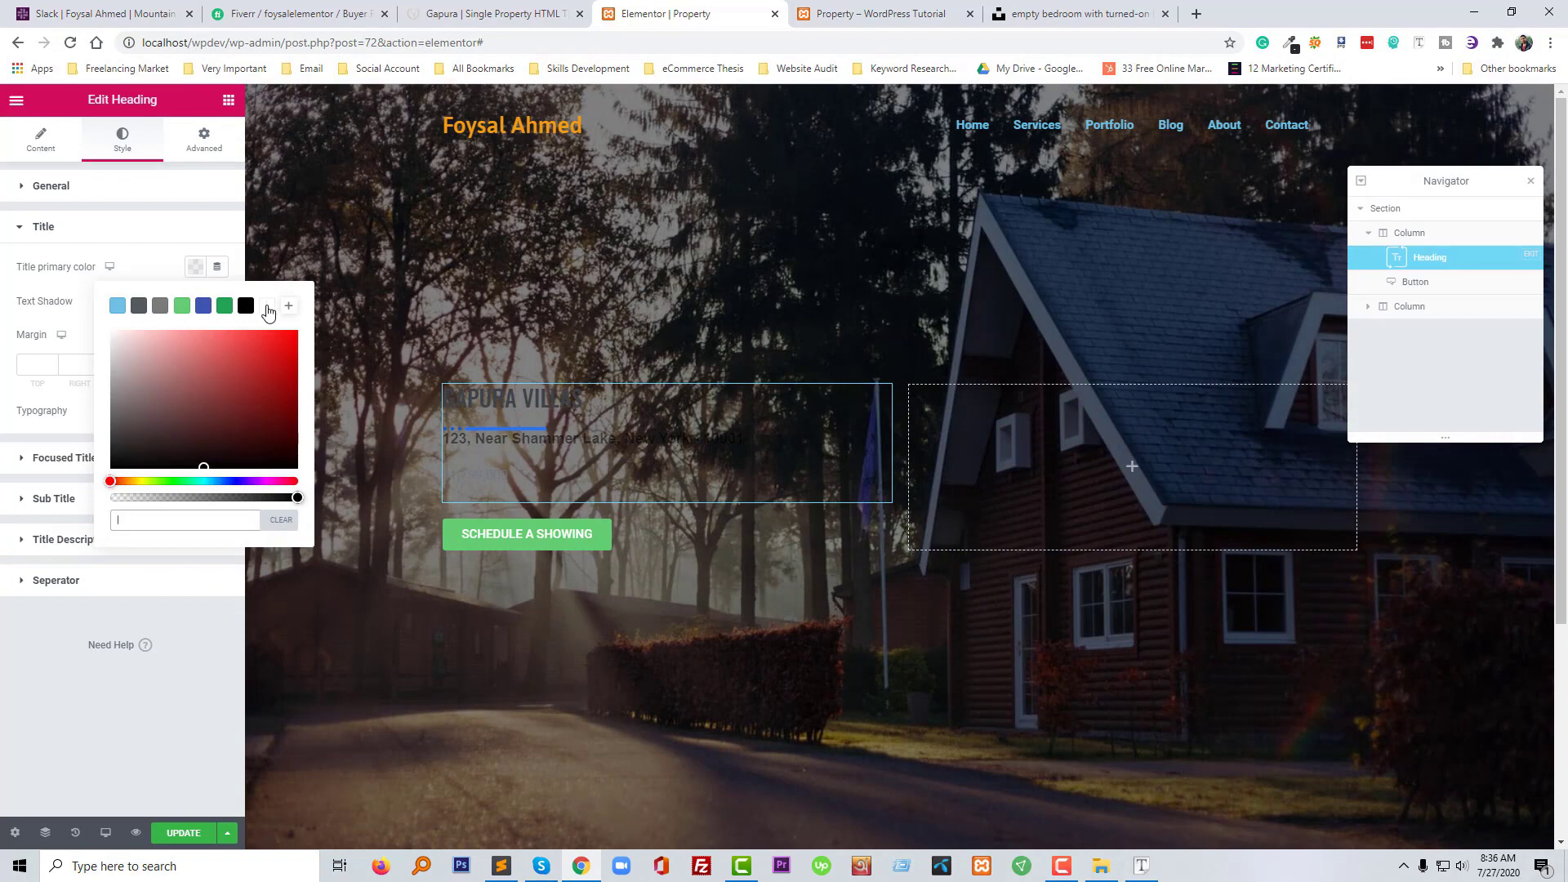
click(267, 308)
click(168, 268)
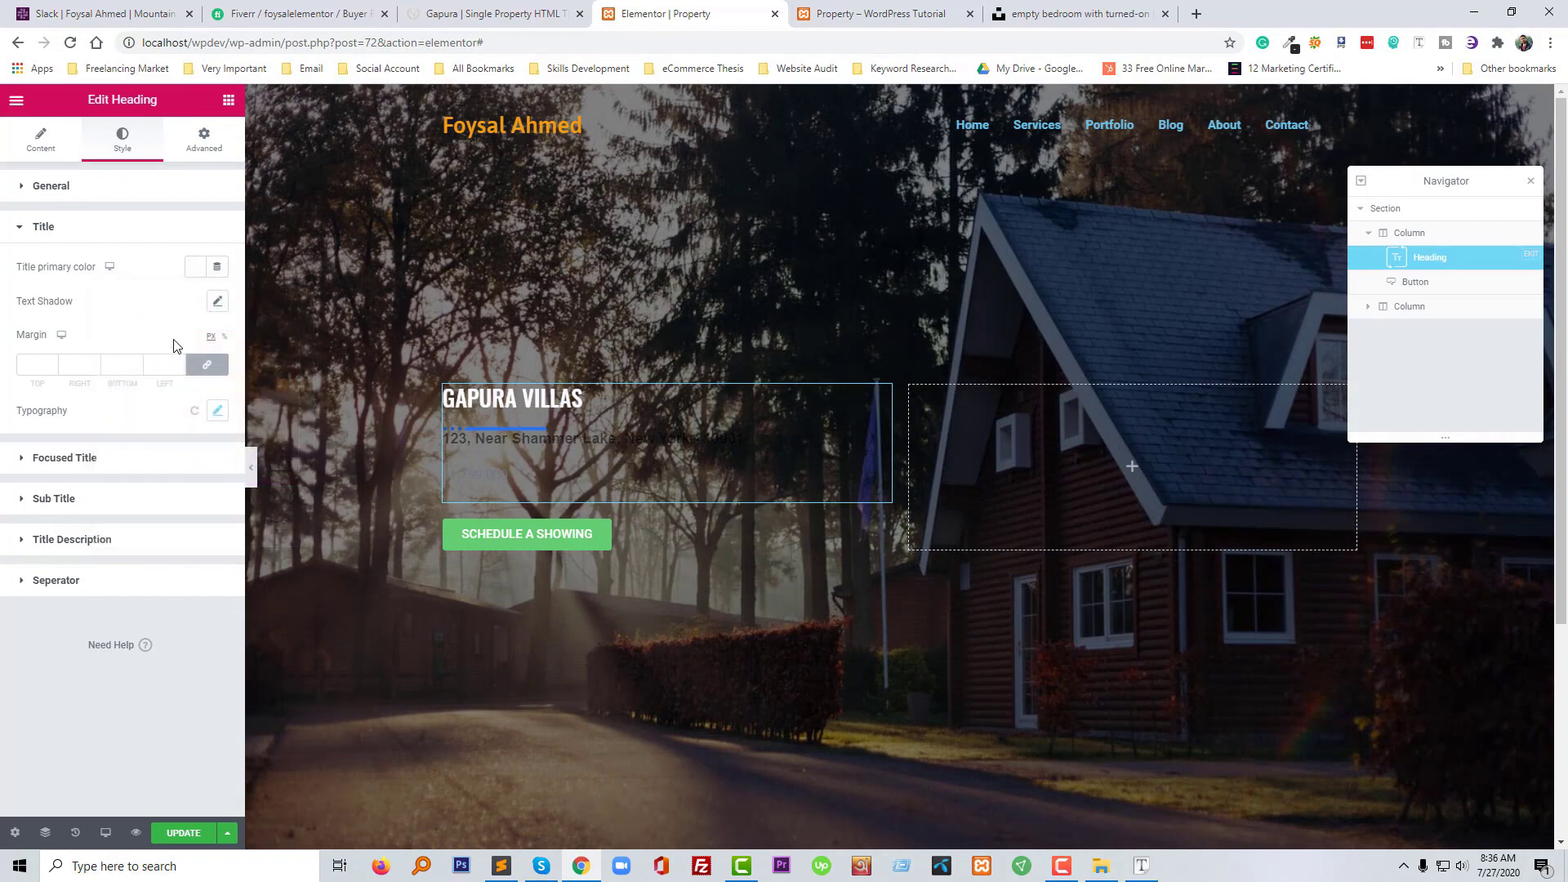
Set the title's font size to 60 px and its line height to 66 px
click(217, 411)
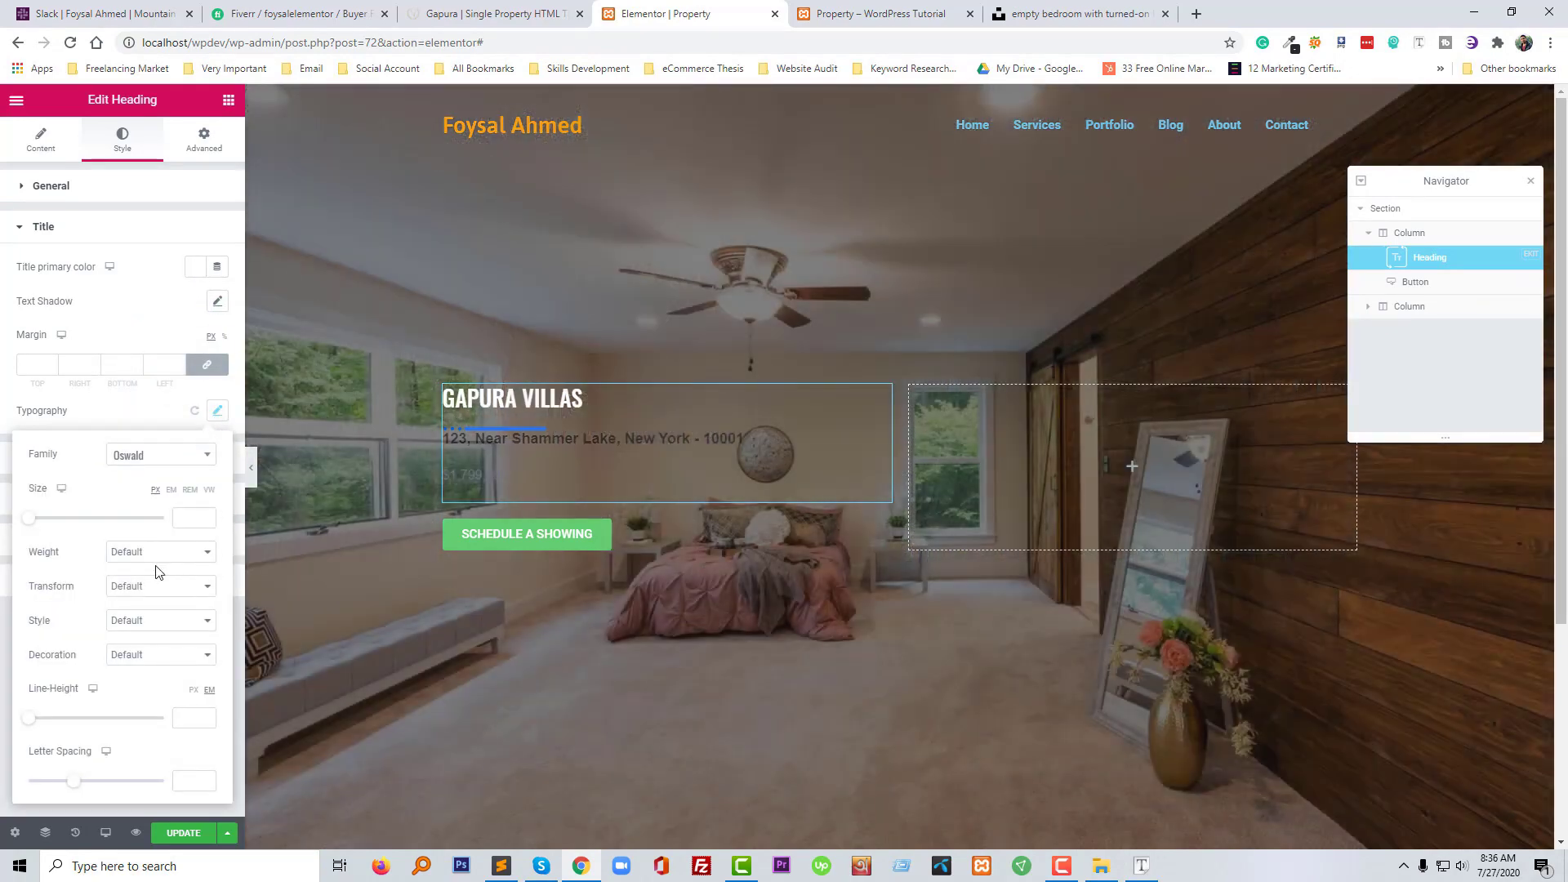
click(187, 523)
text(60)
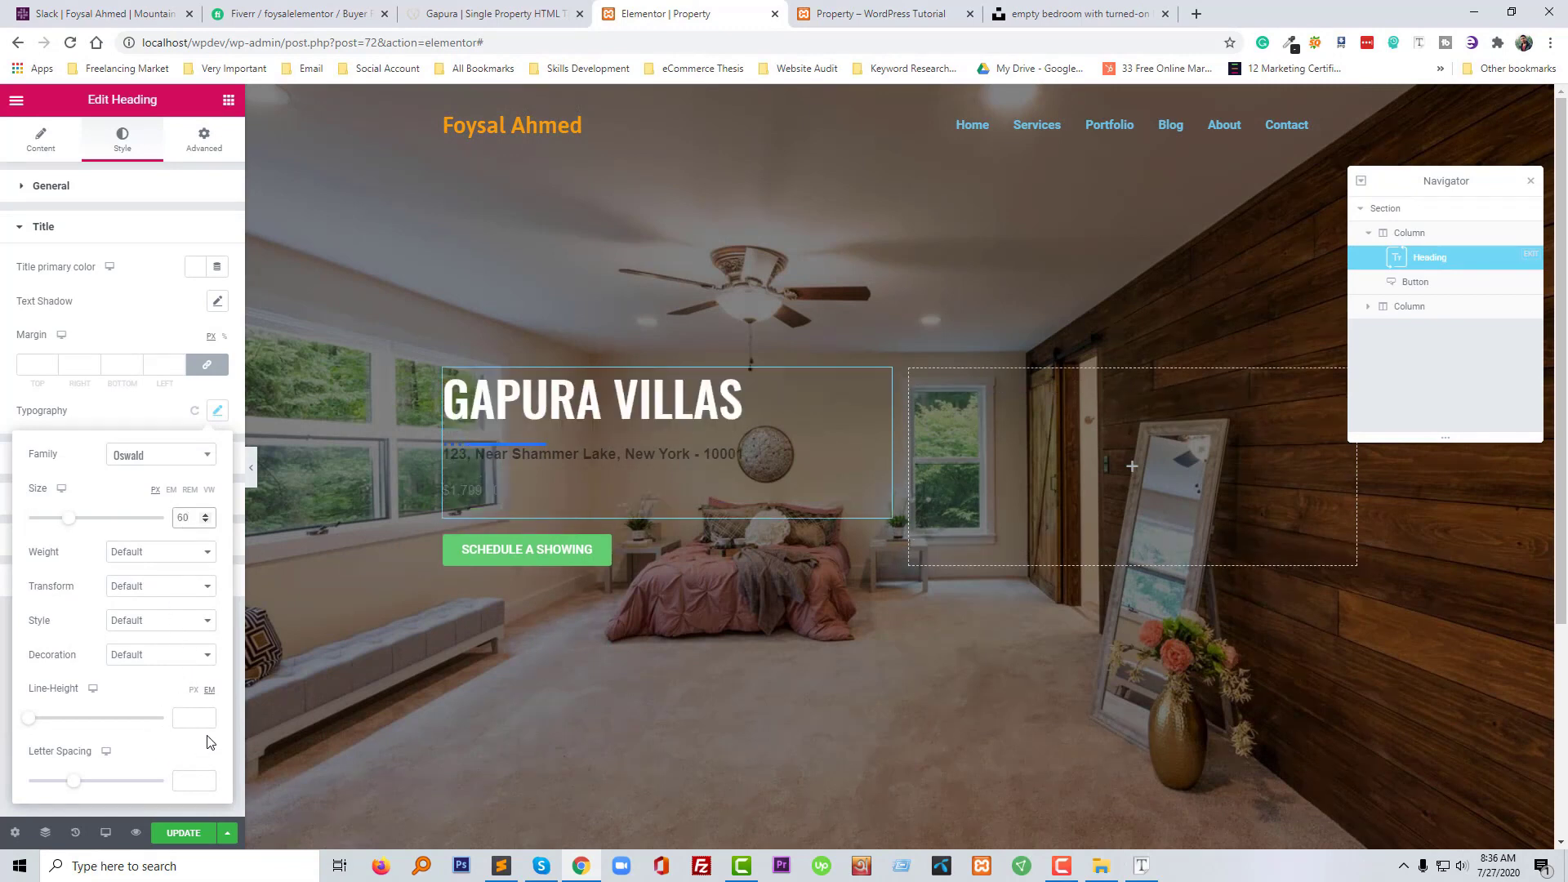
click(192, 717)
text(66)
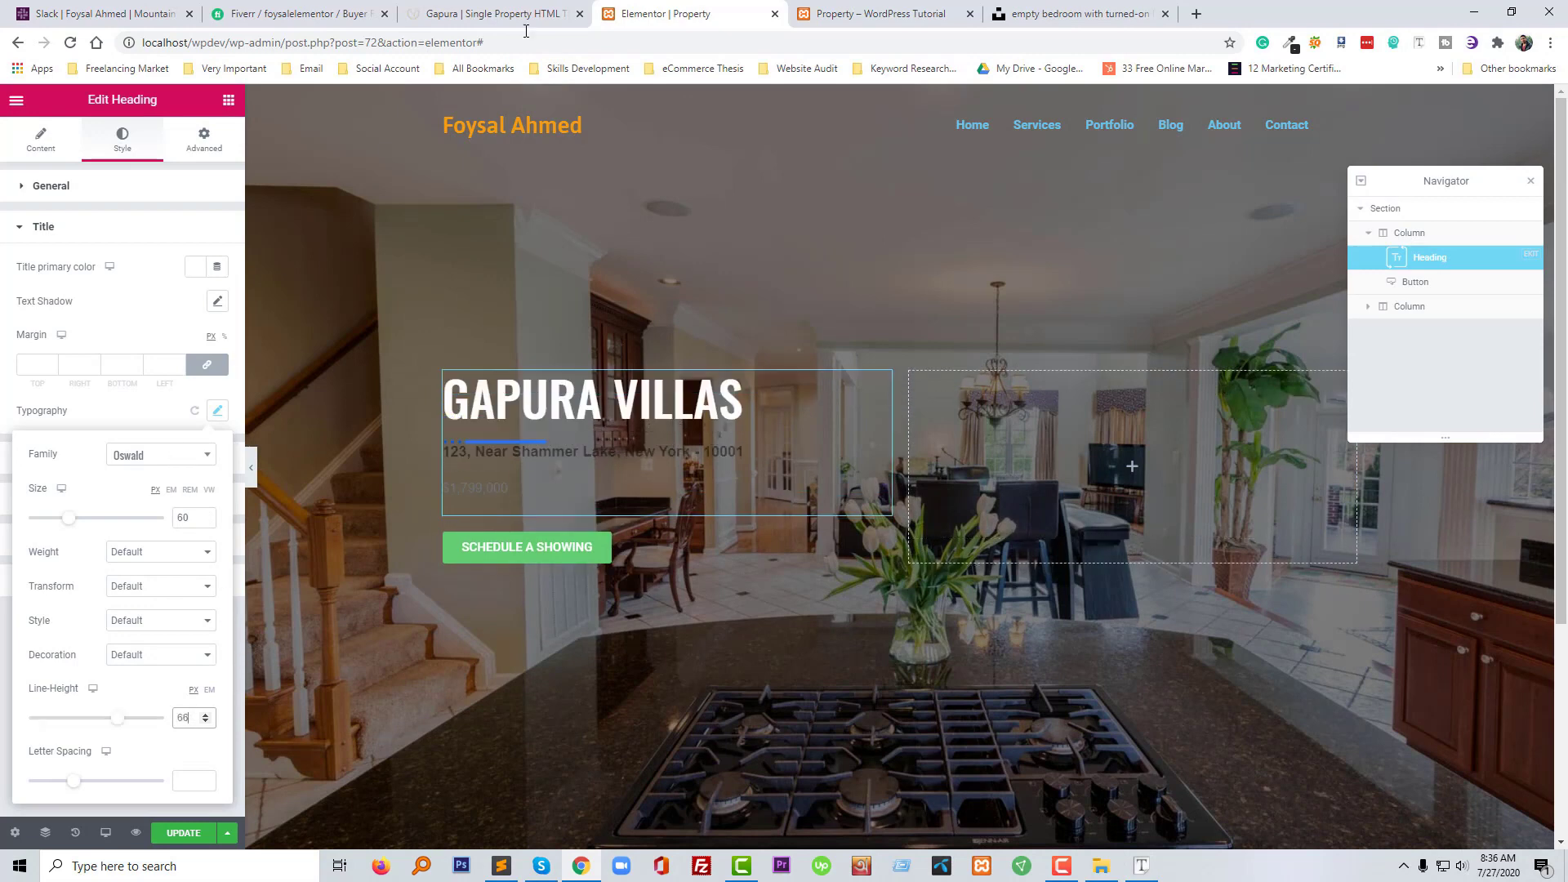
Inspect the color, font, size and spacing of the reference page's address line with Font Finder
click(837, 11)
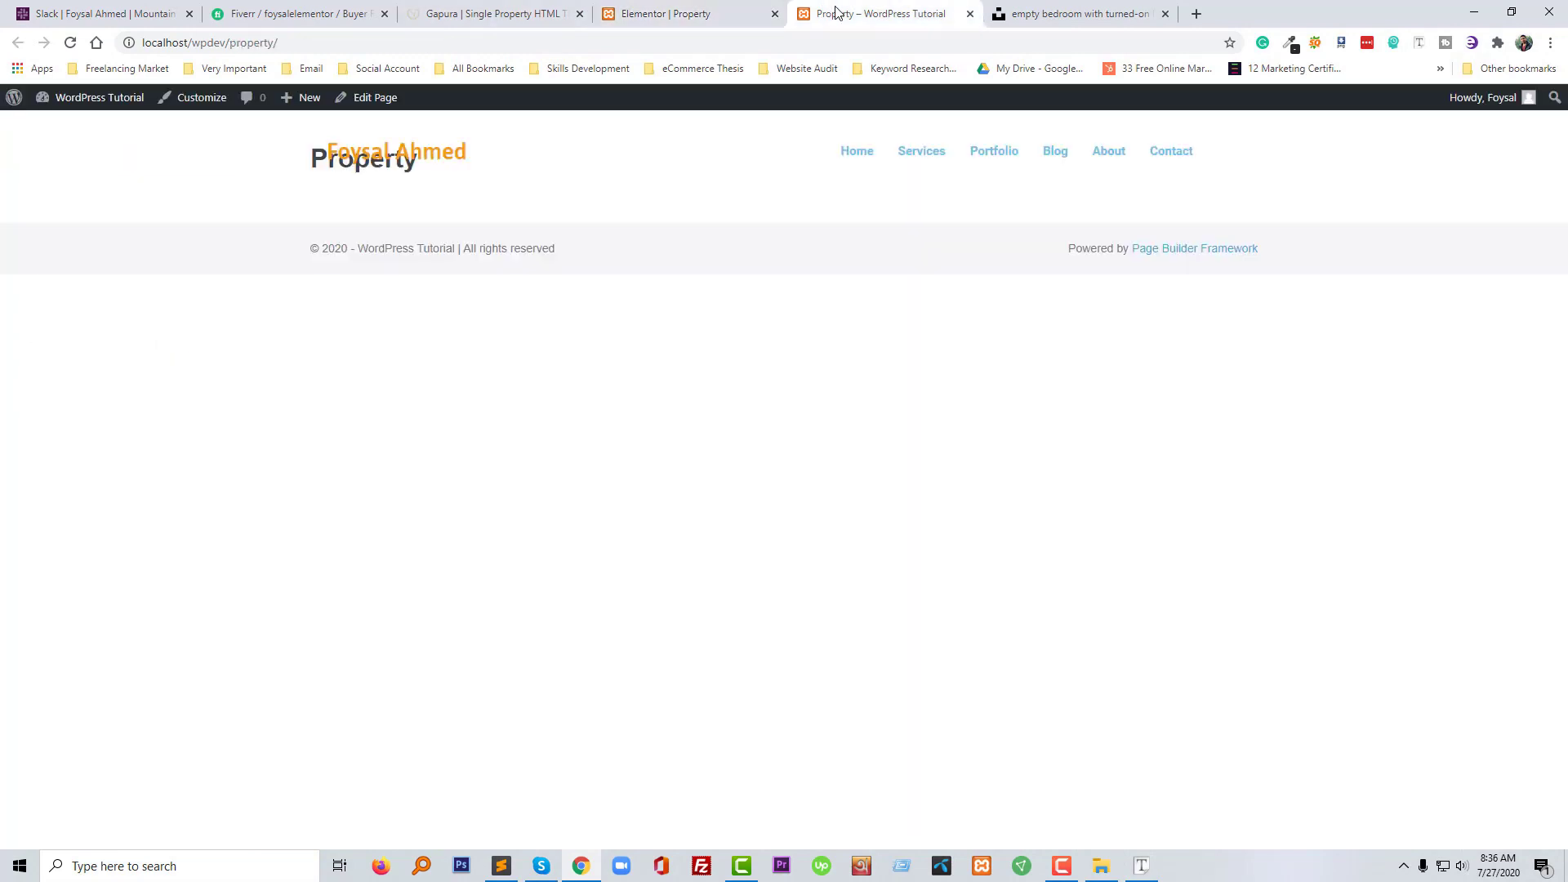
click(493, 11)
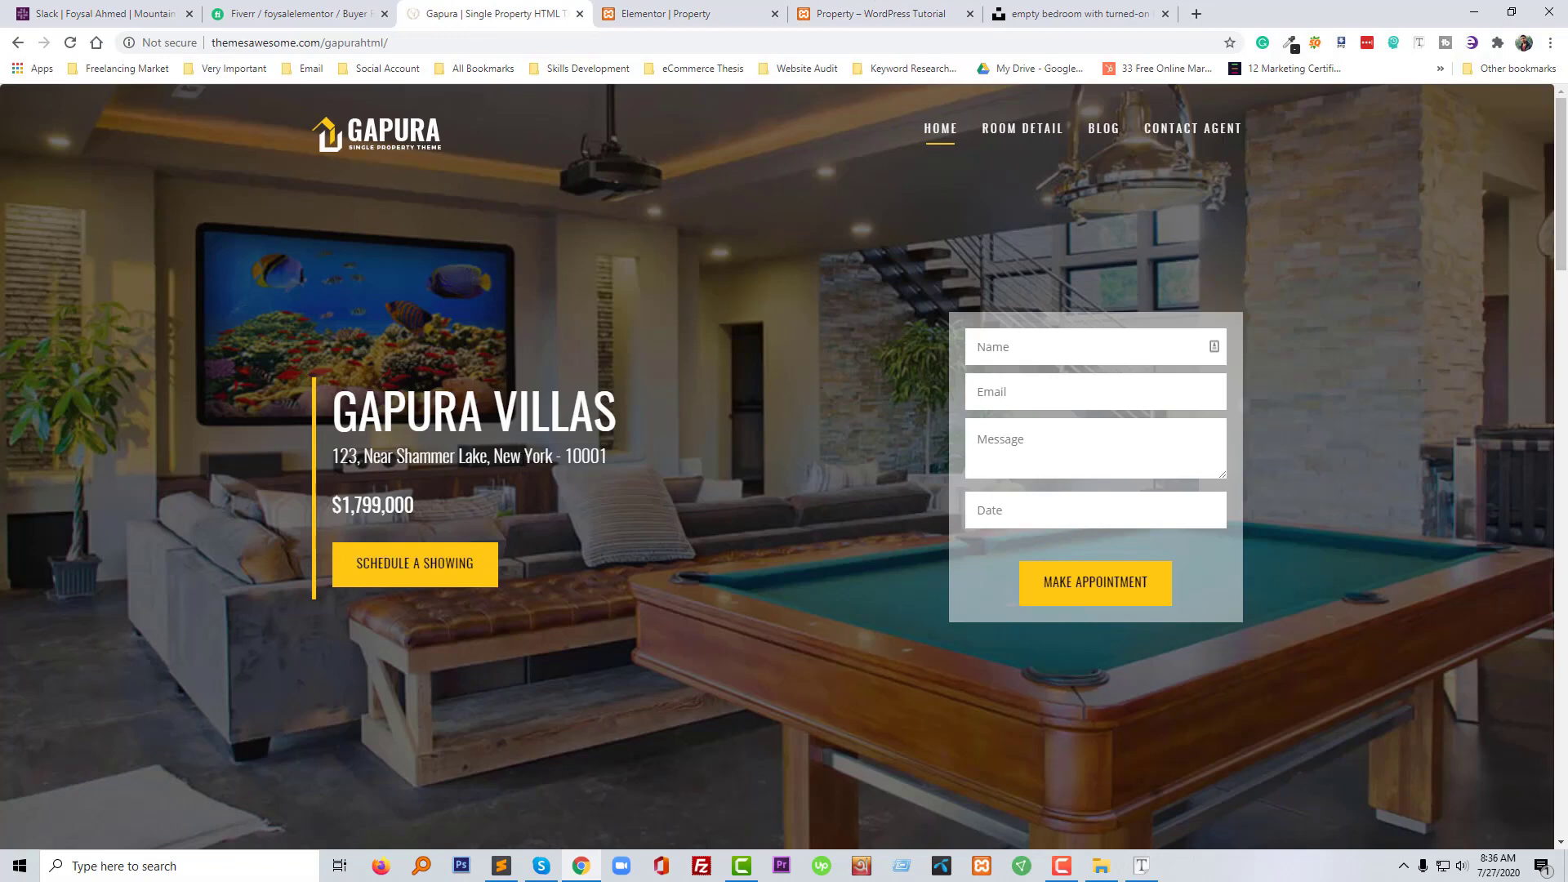
right_click(523, 460)
mouse_move(643, 658)
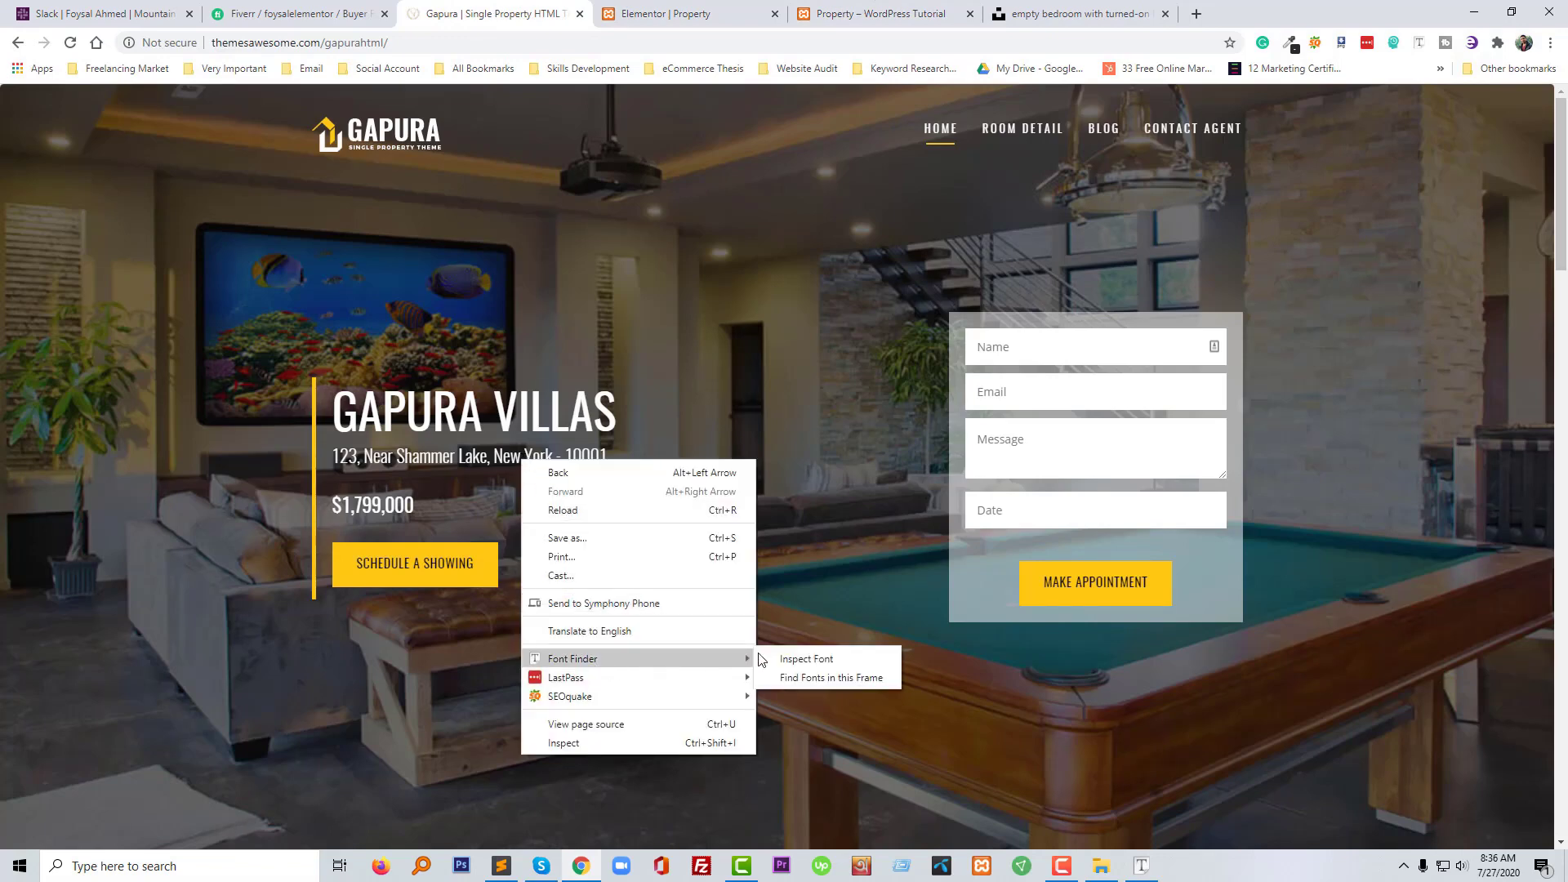
click(785, 658)
click(481, 455)
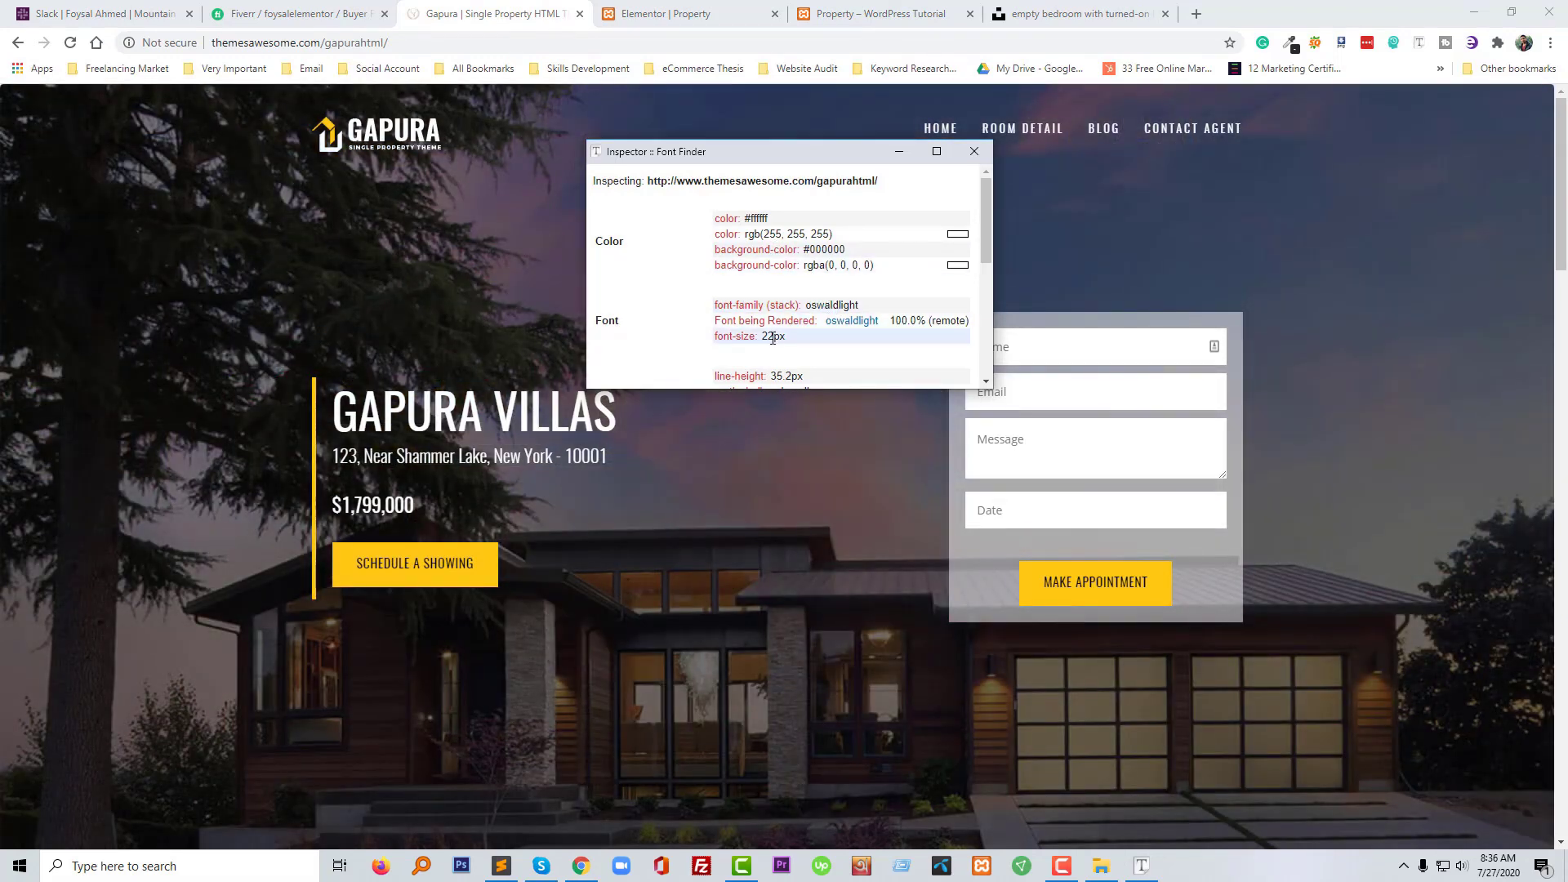
scroll(755, 337, down, 1)
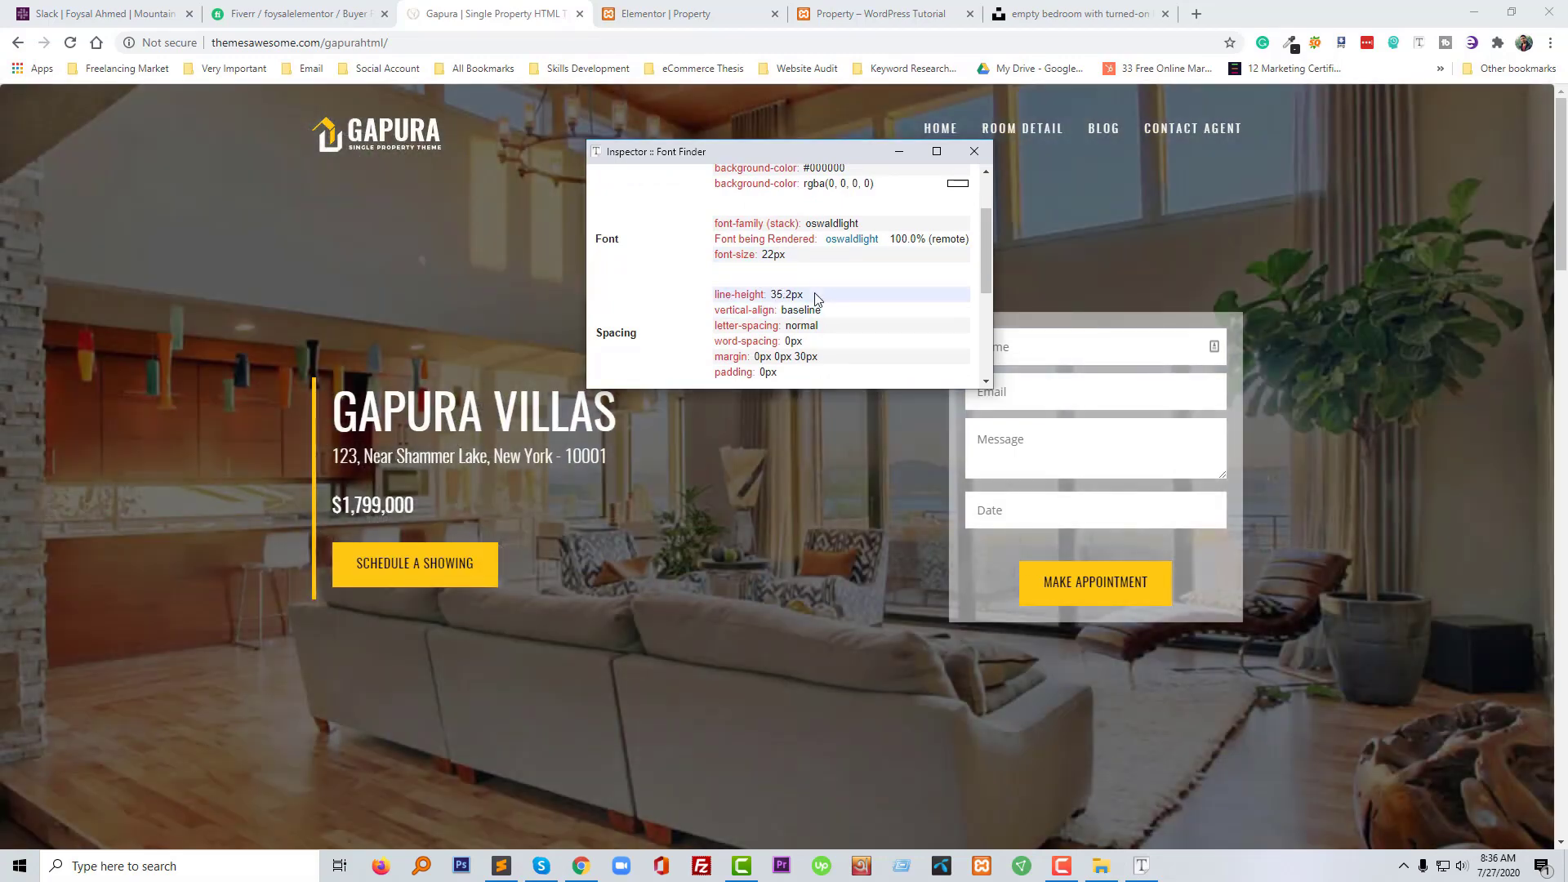
Back on the Elementor page, set the heading's subtitle color to white (#FFFFFF)
click(640, 8)
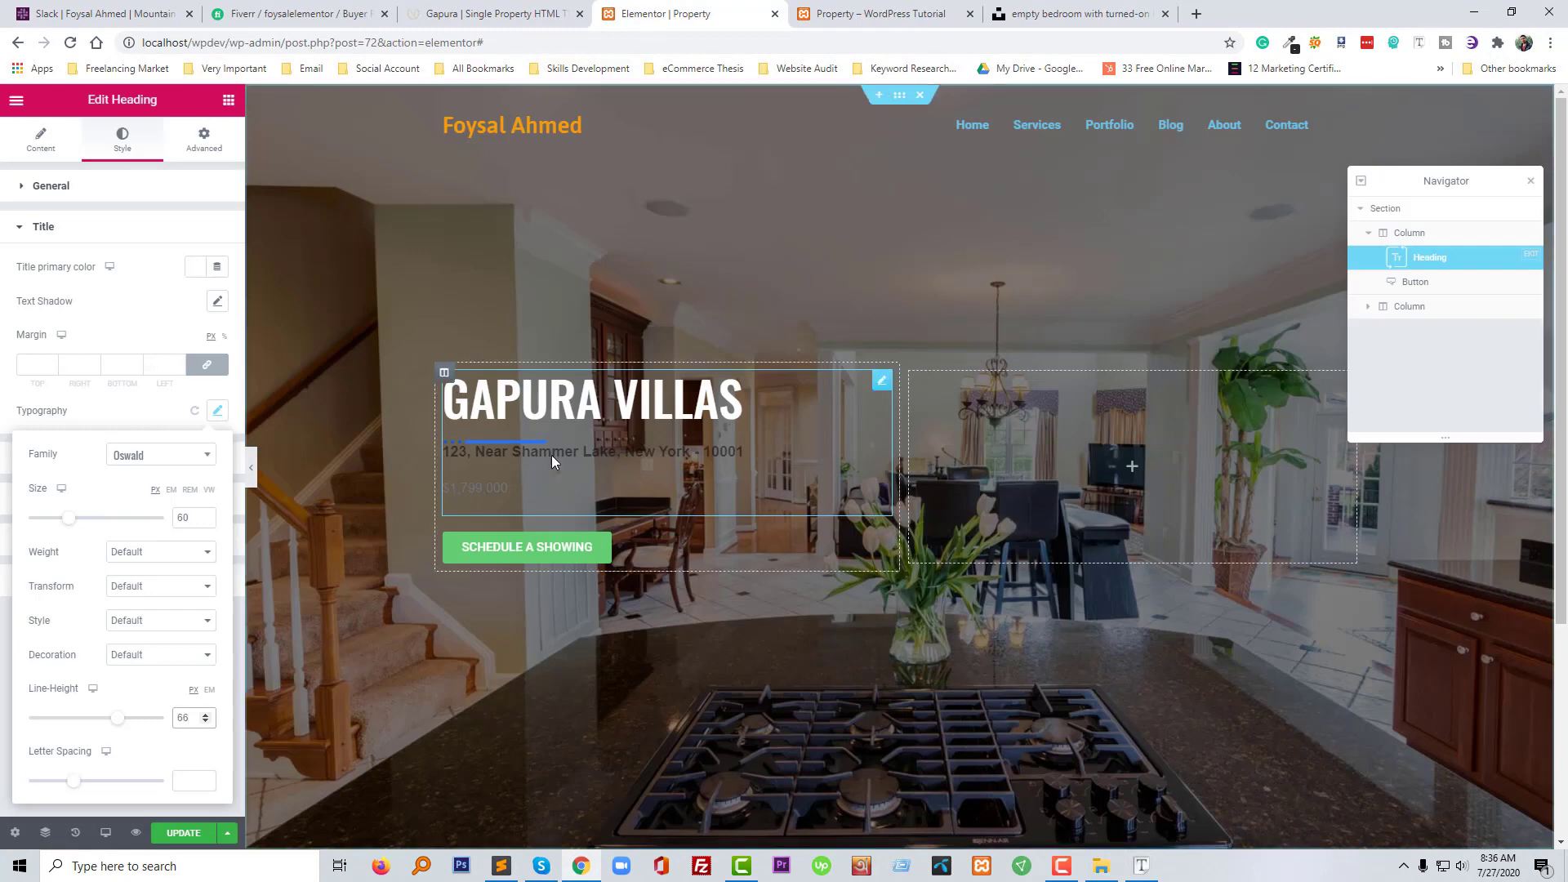
click(127, 230)
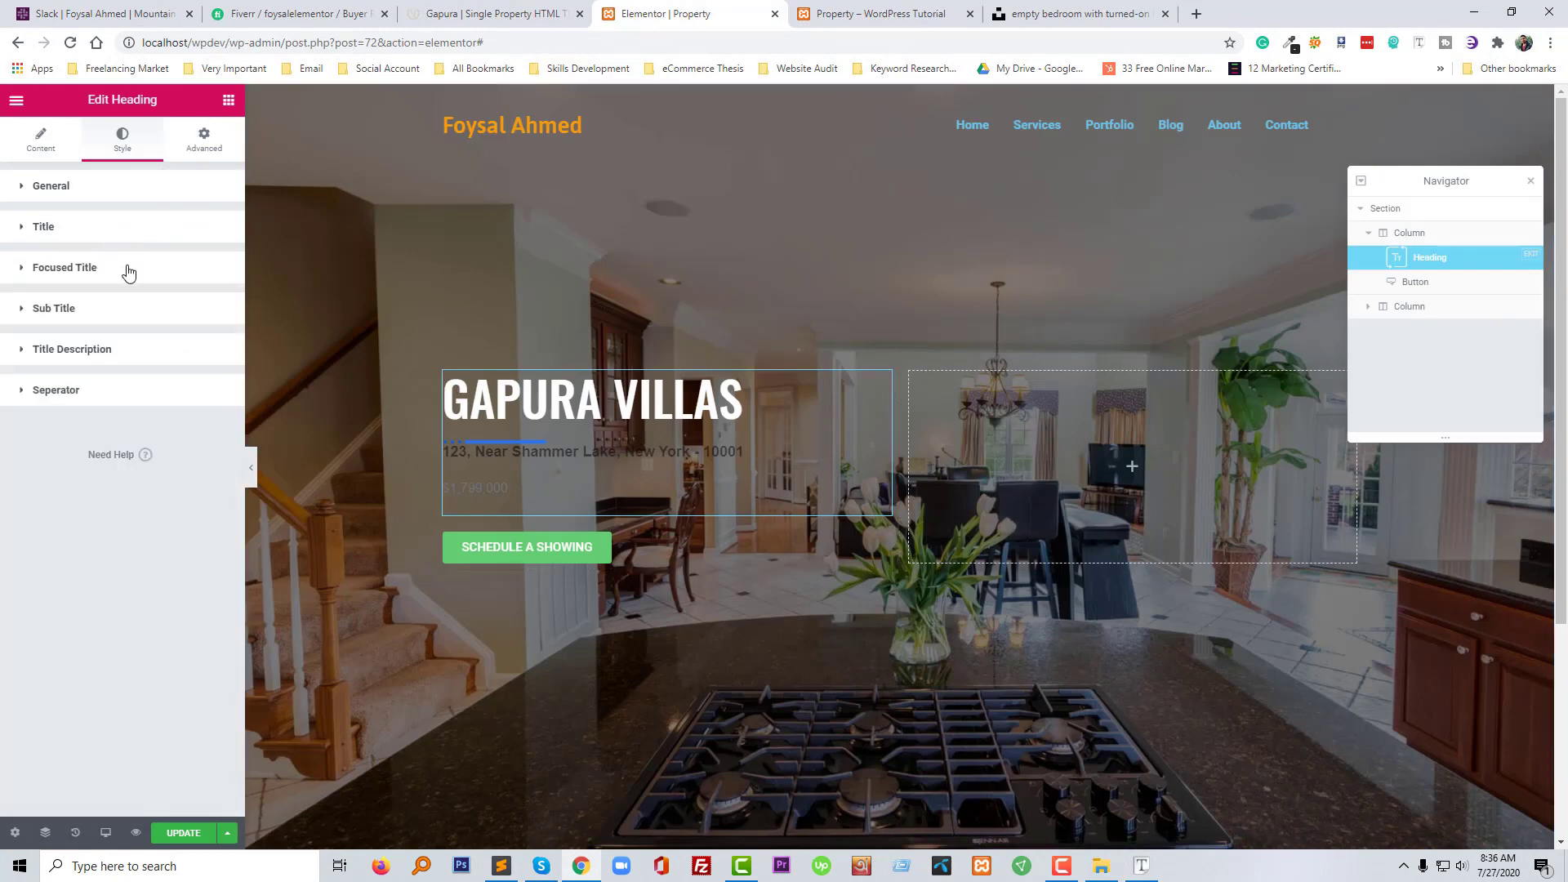
click(35, 269)
click(41, 278)
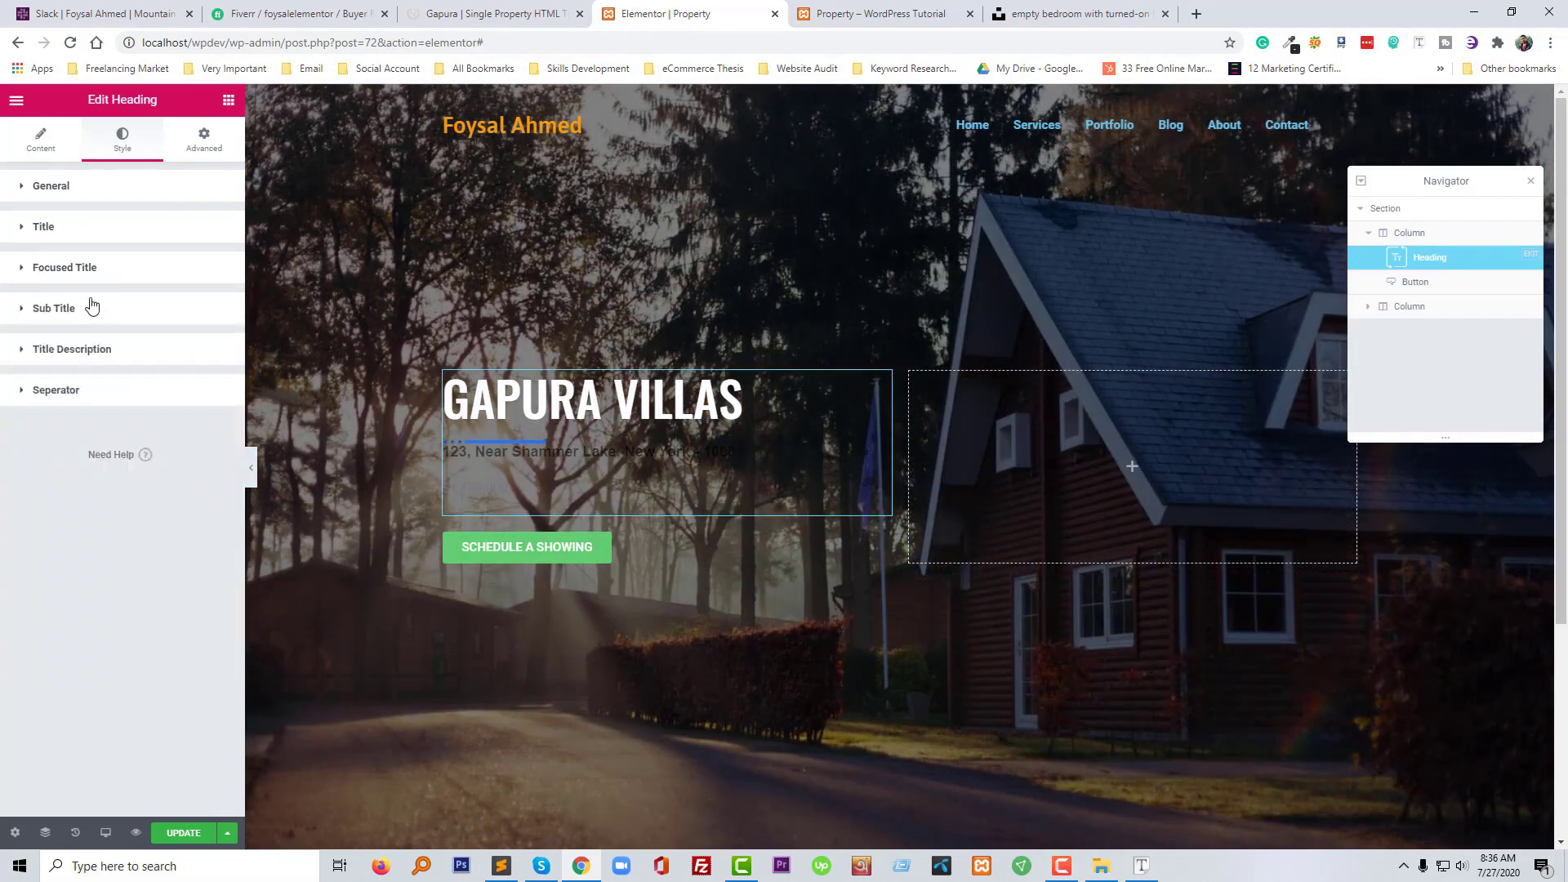
click(22, 319)
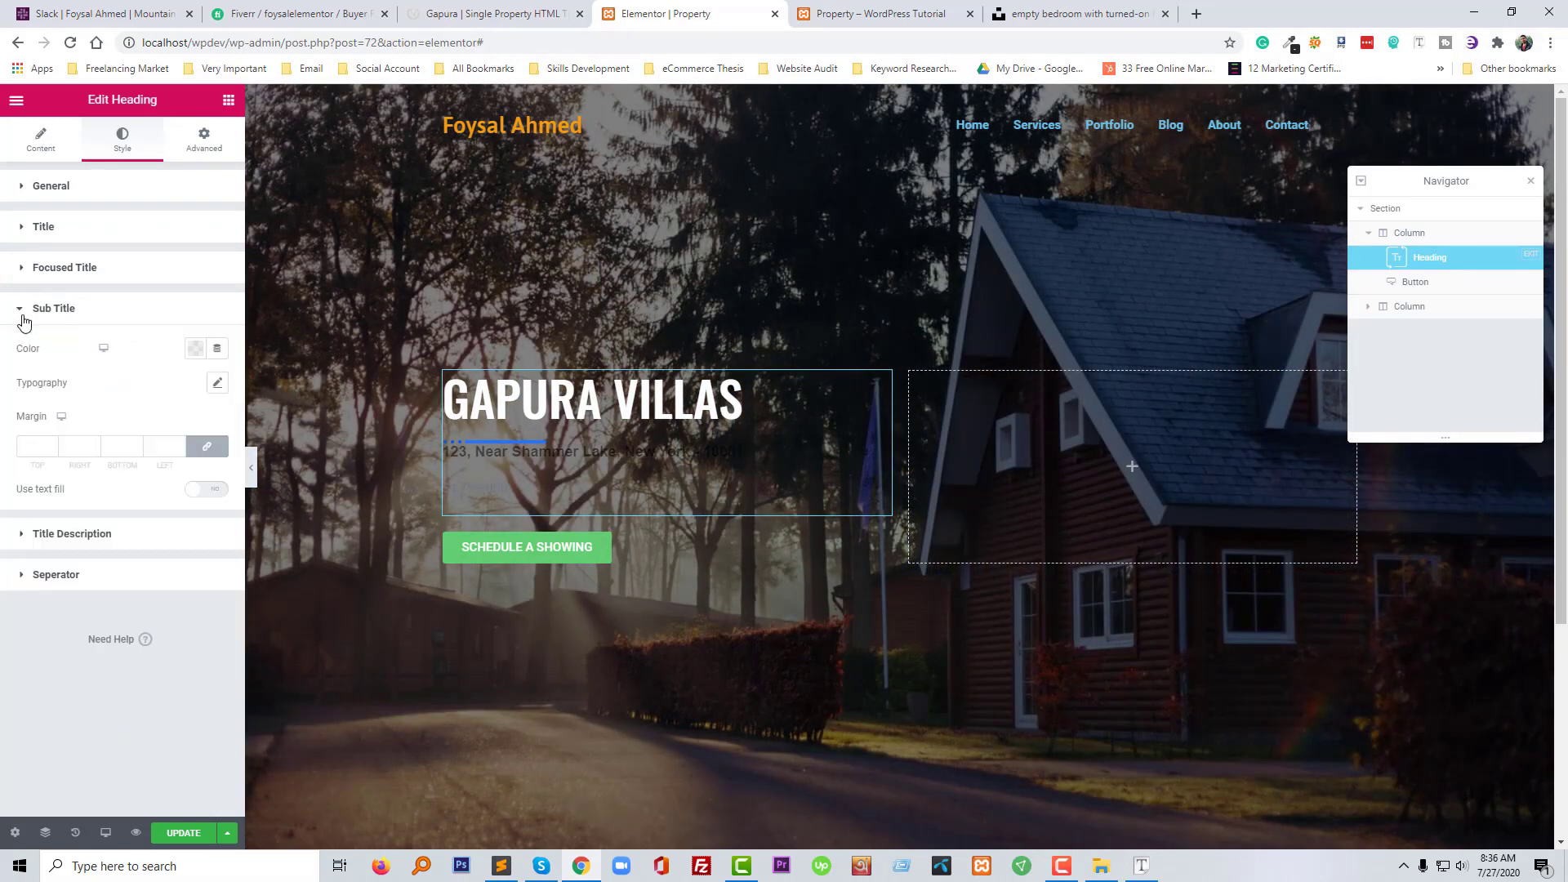
click(197, 357)
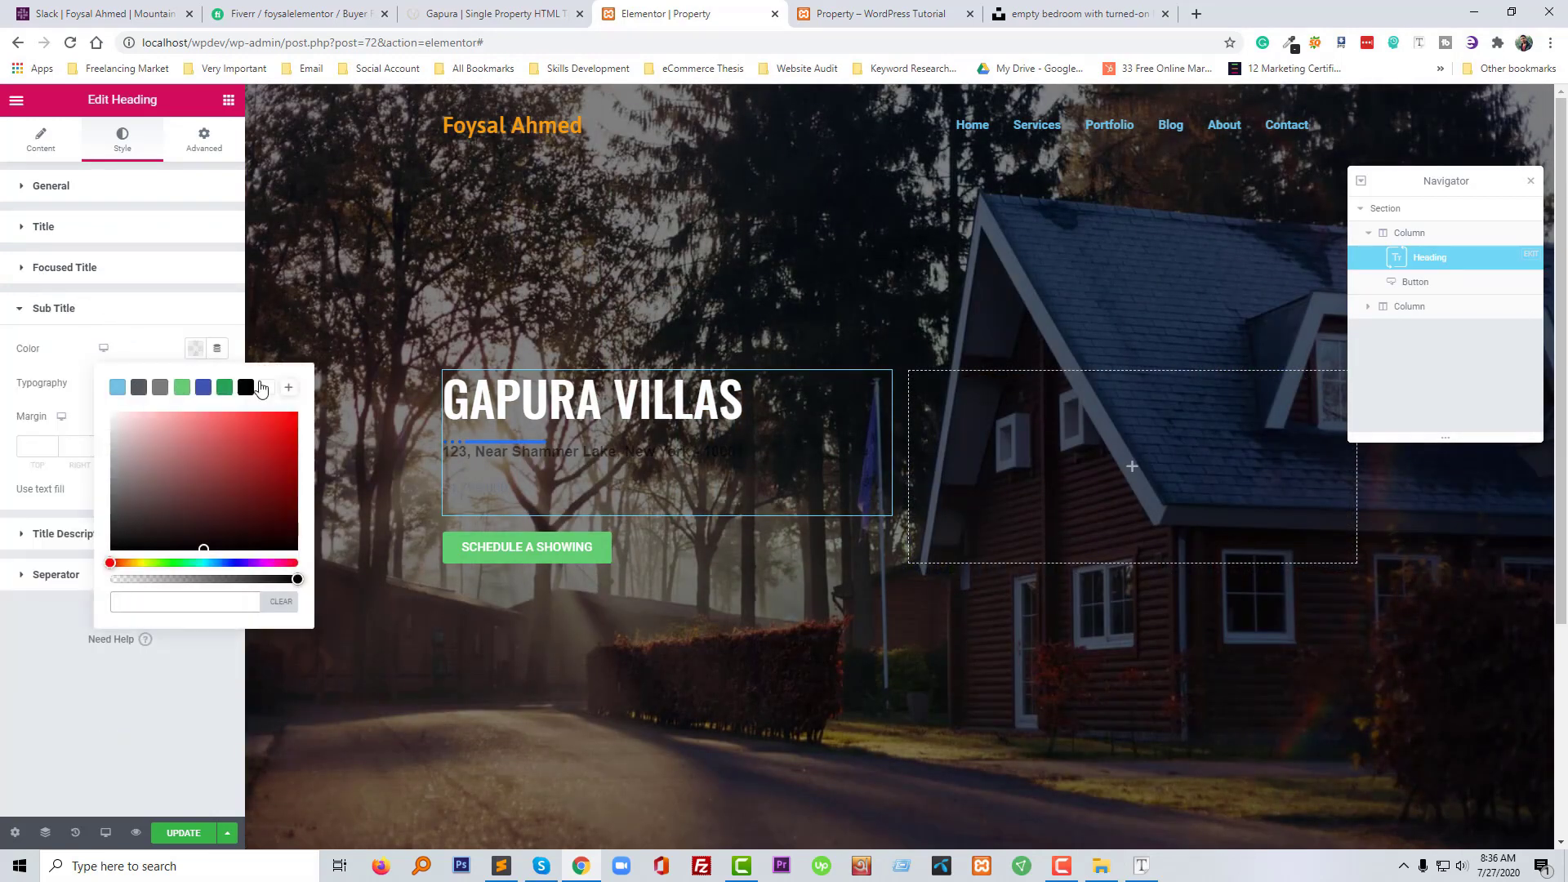
click(266, 387)
click(197, 350)
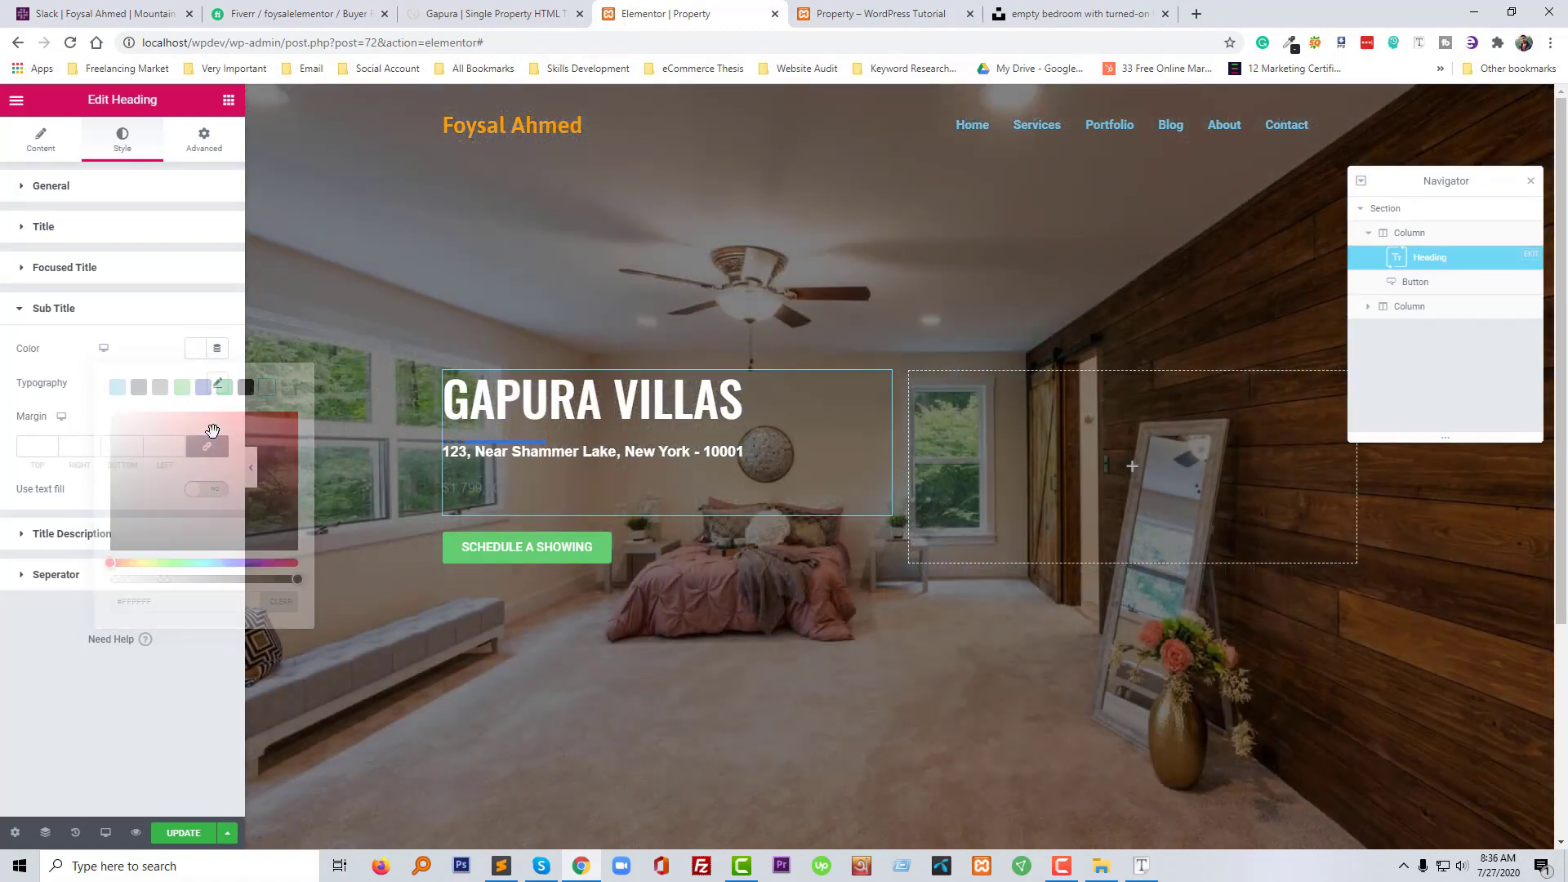
Set the subtitle's font family to Oswald and its size to 22 px
click(217, 382)
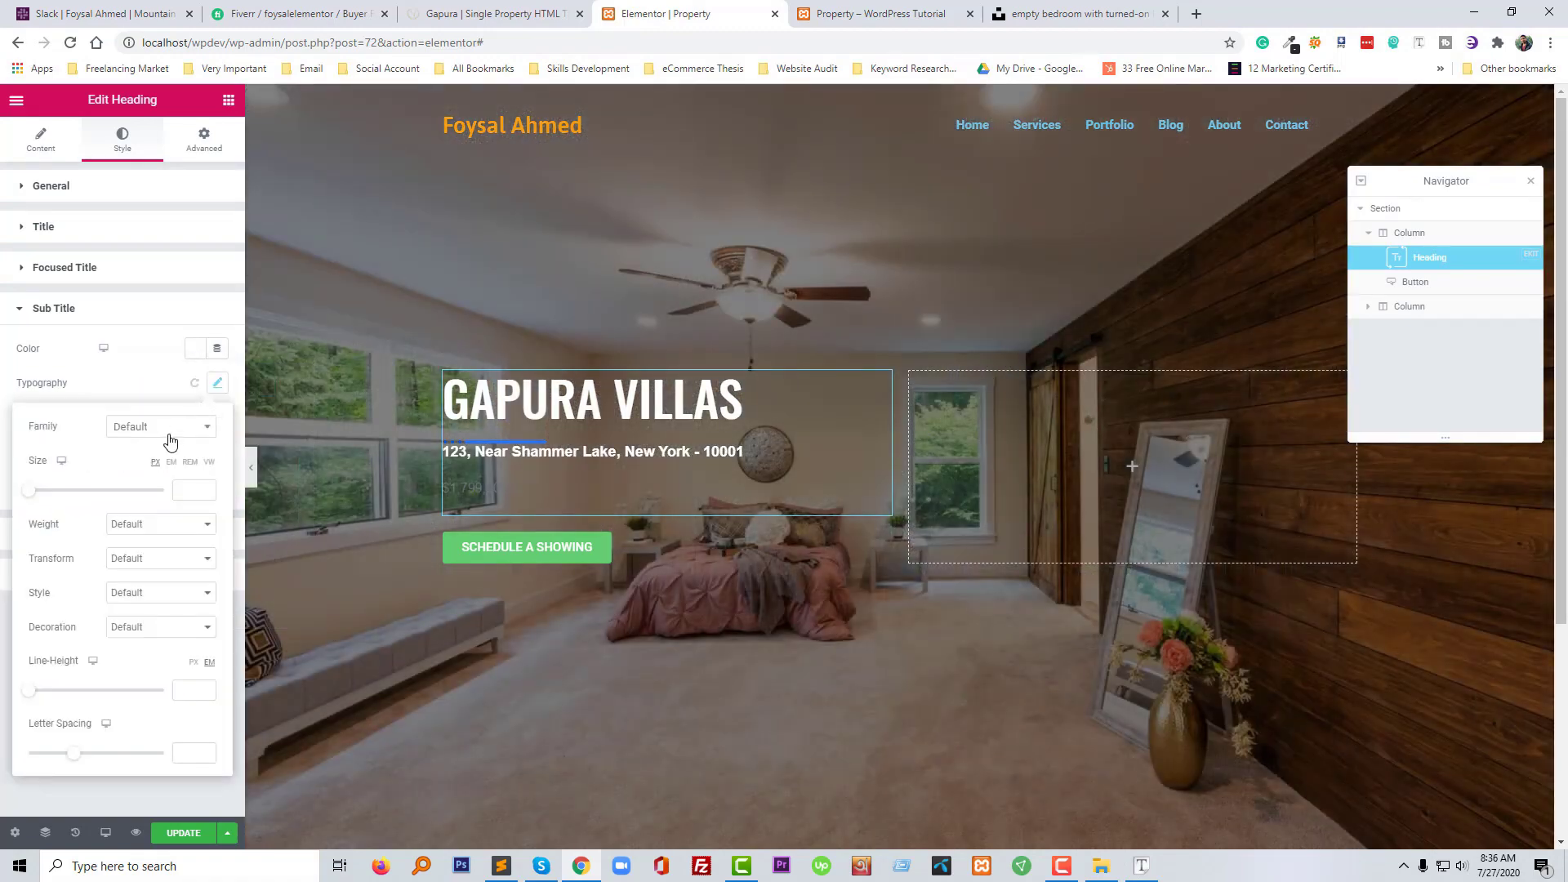
click(170, 433)
text(osw)
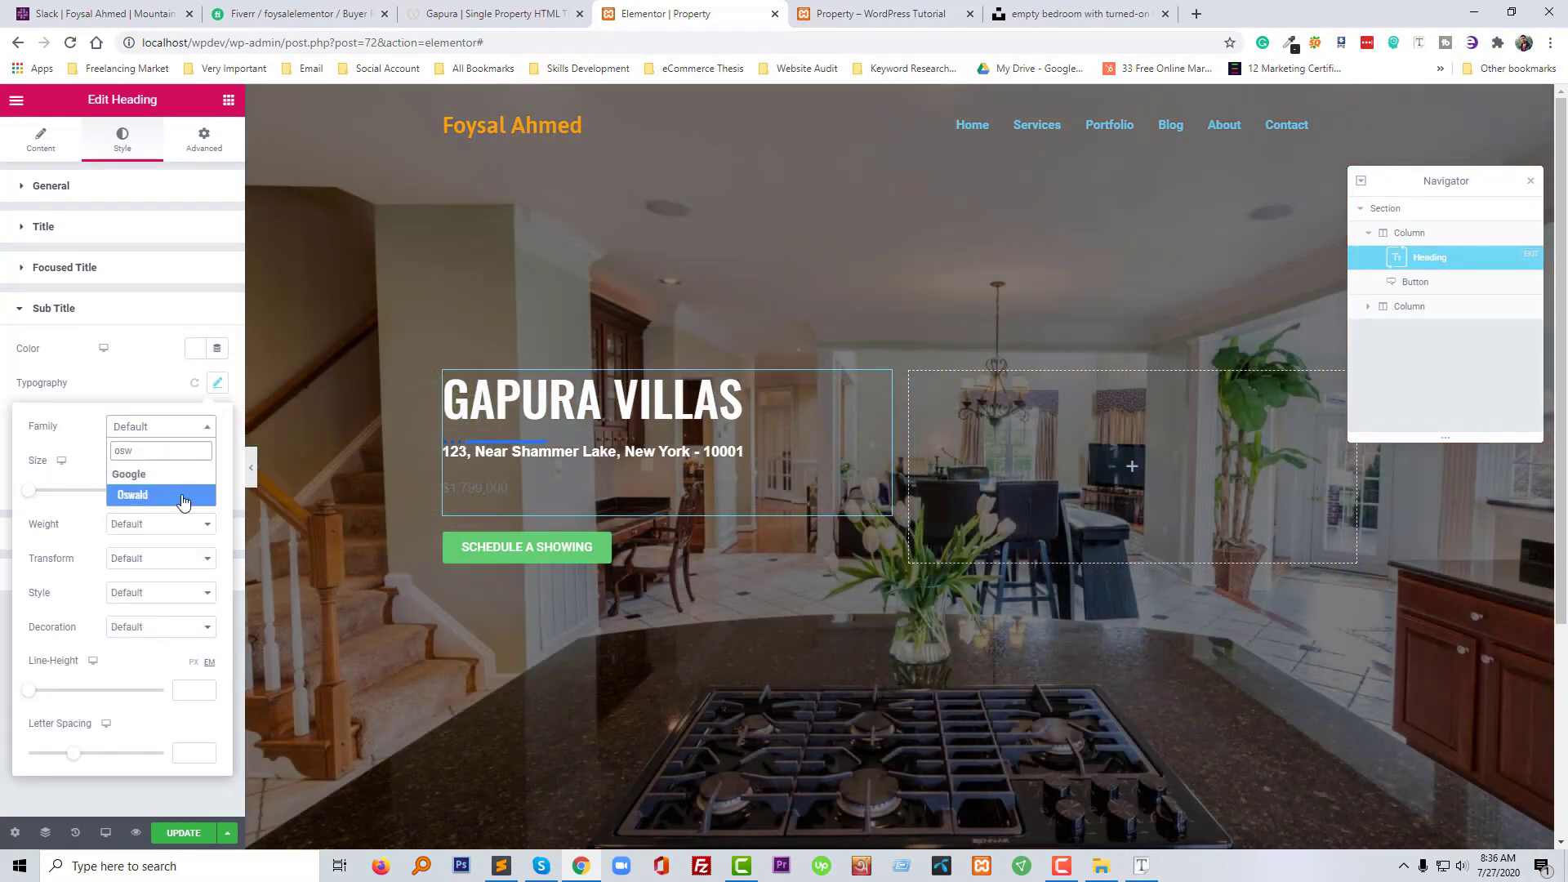
click(161, 492)
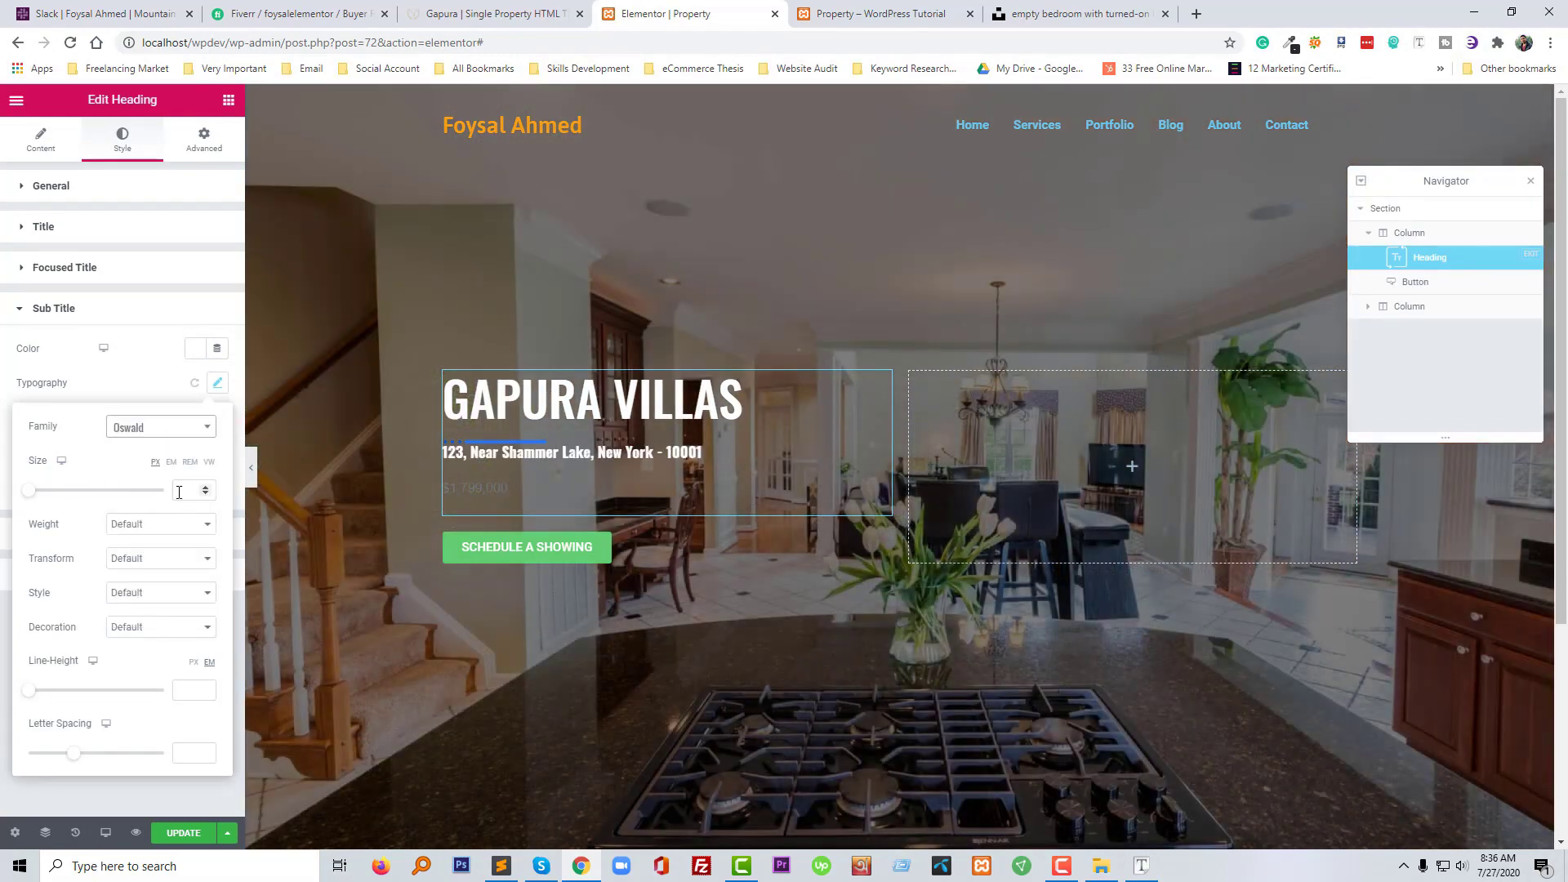
click(186, 490)
text(22)
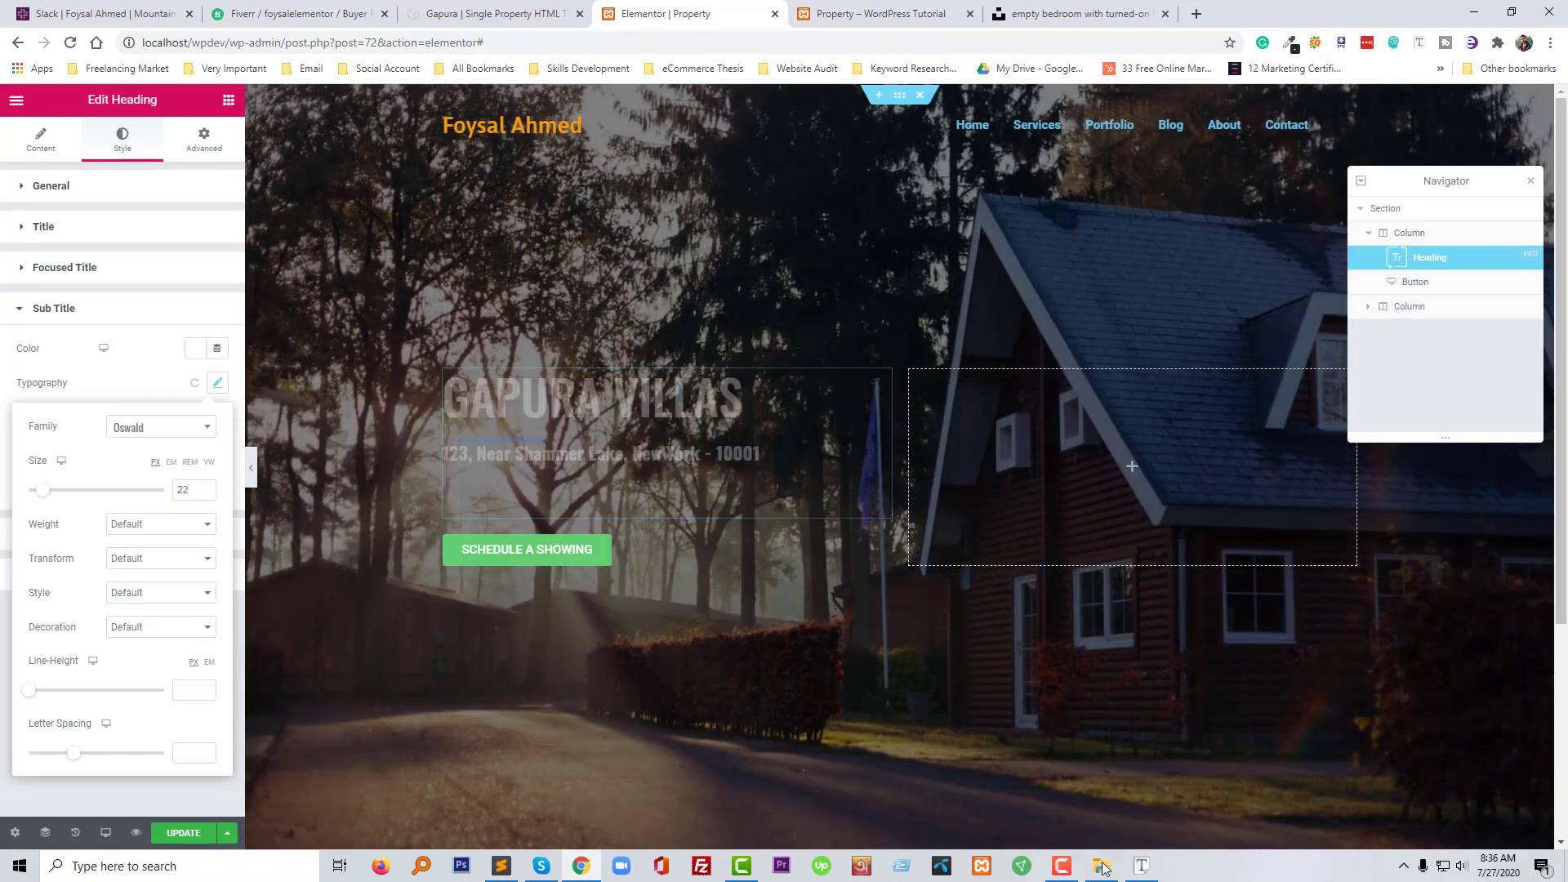
Check the address line's values in the Font Finder window and set the subtitle's line height to 35 px
click(1141, 868)
click(1141, 870)
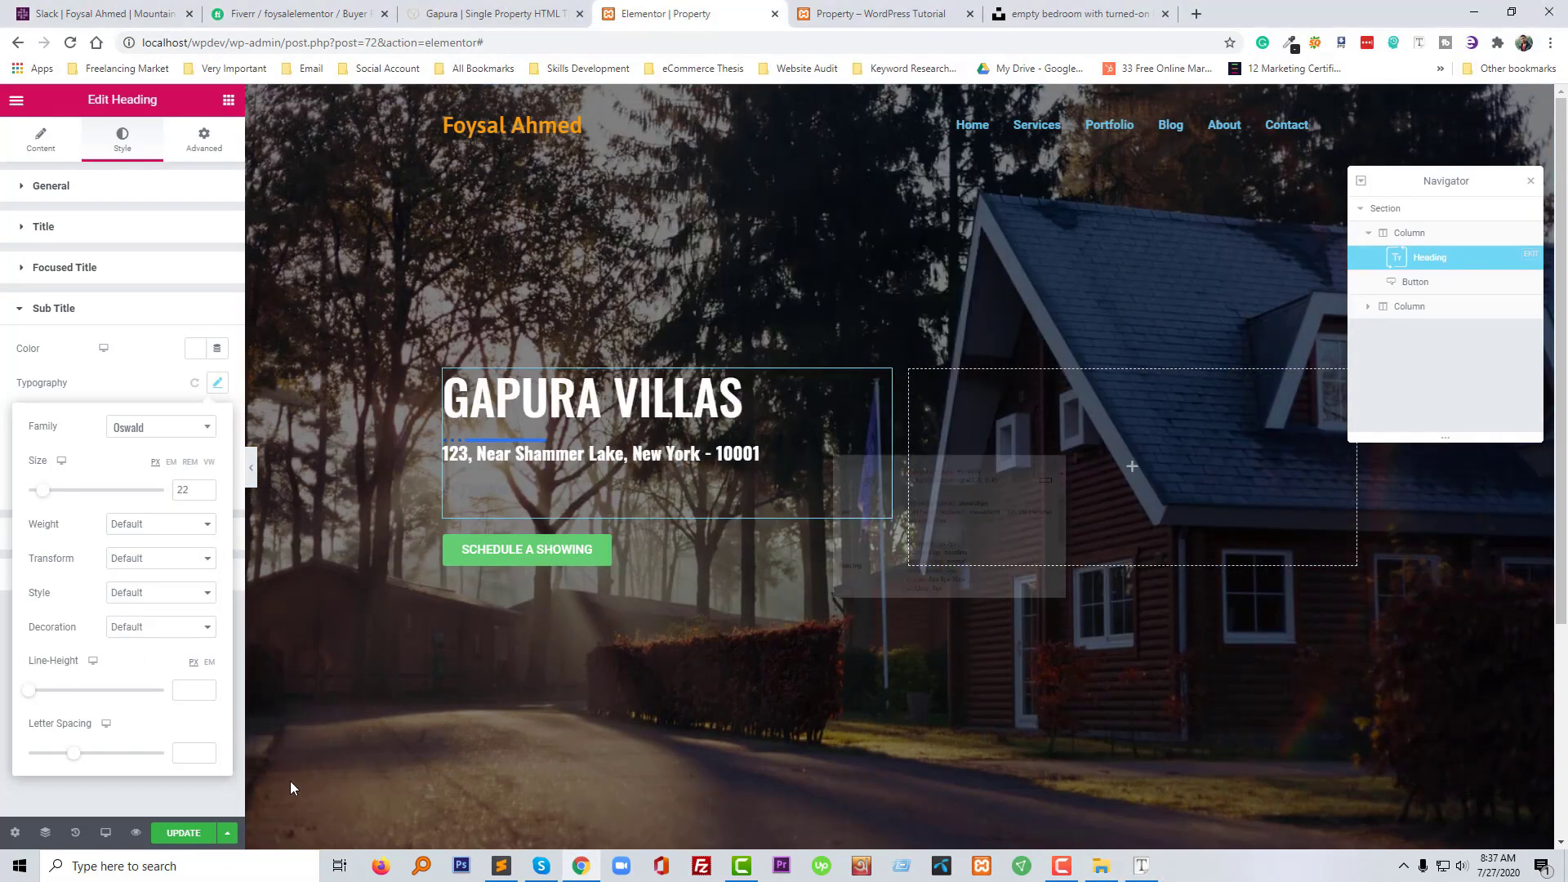
click(186, 689)
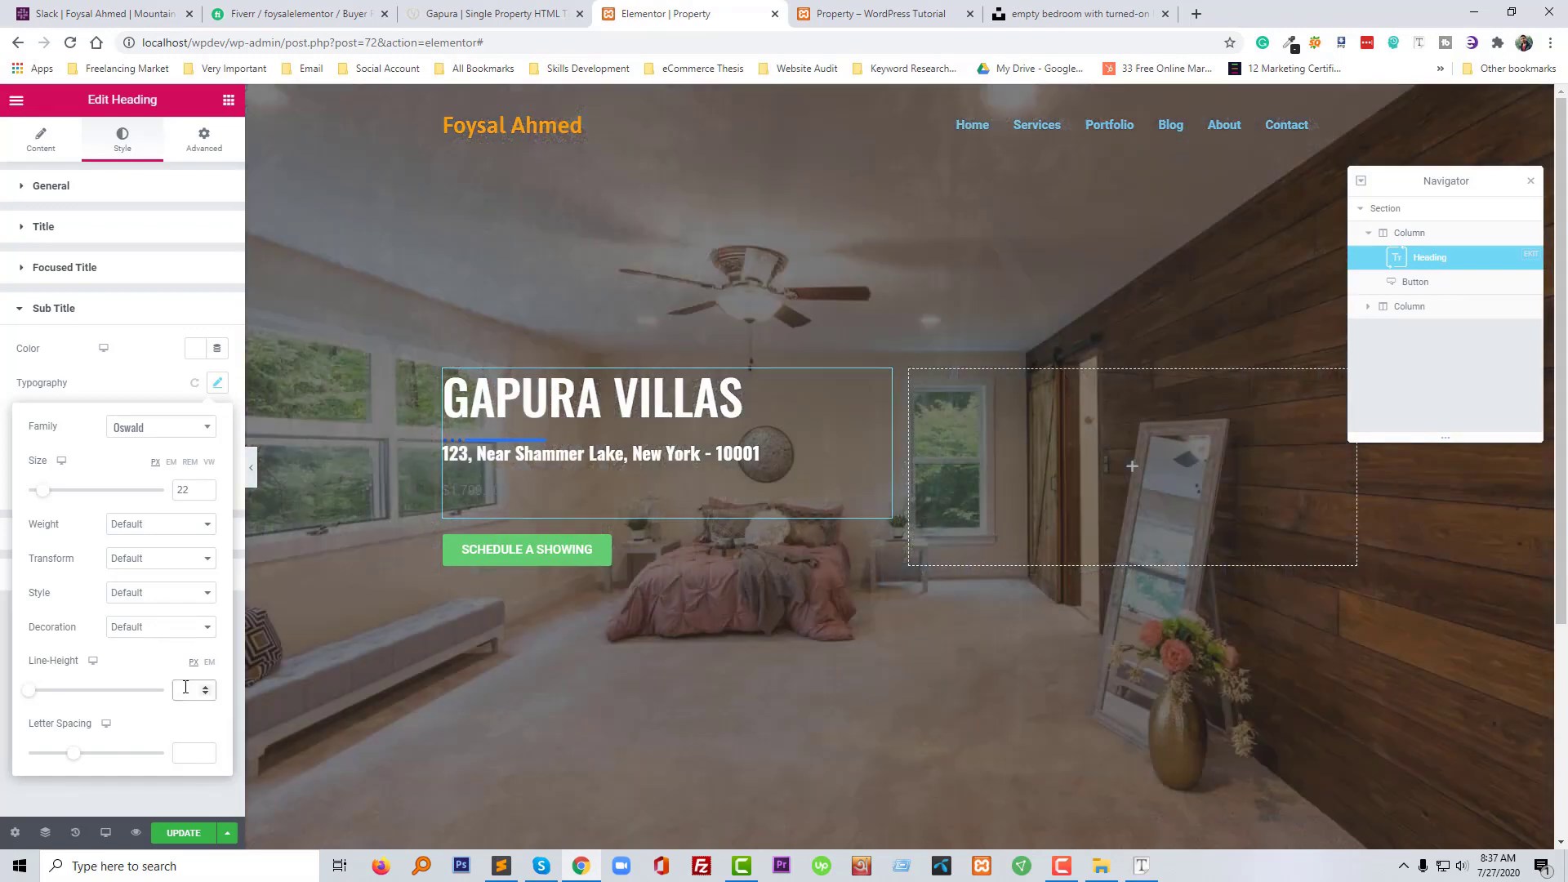
text(30)
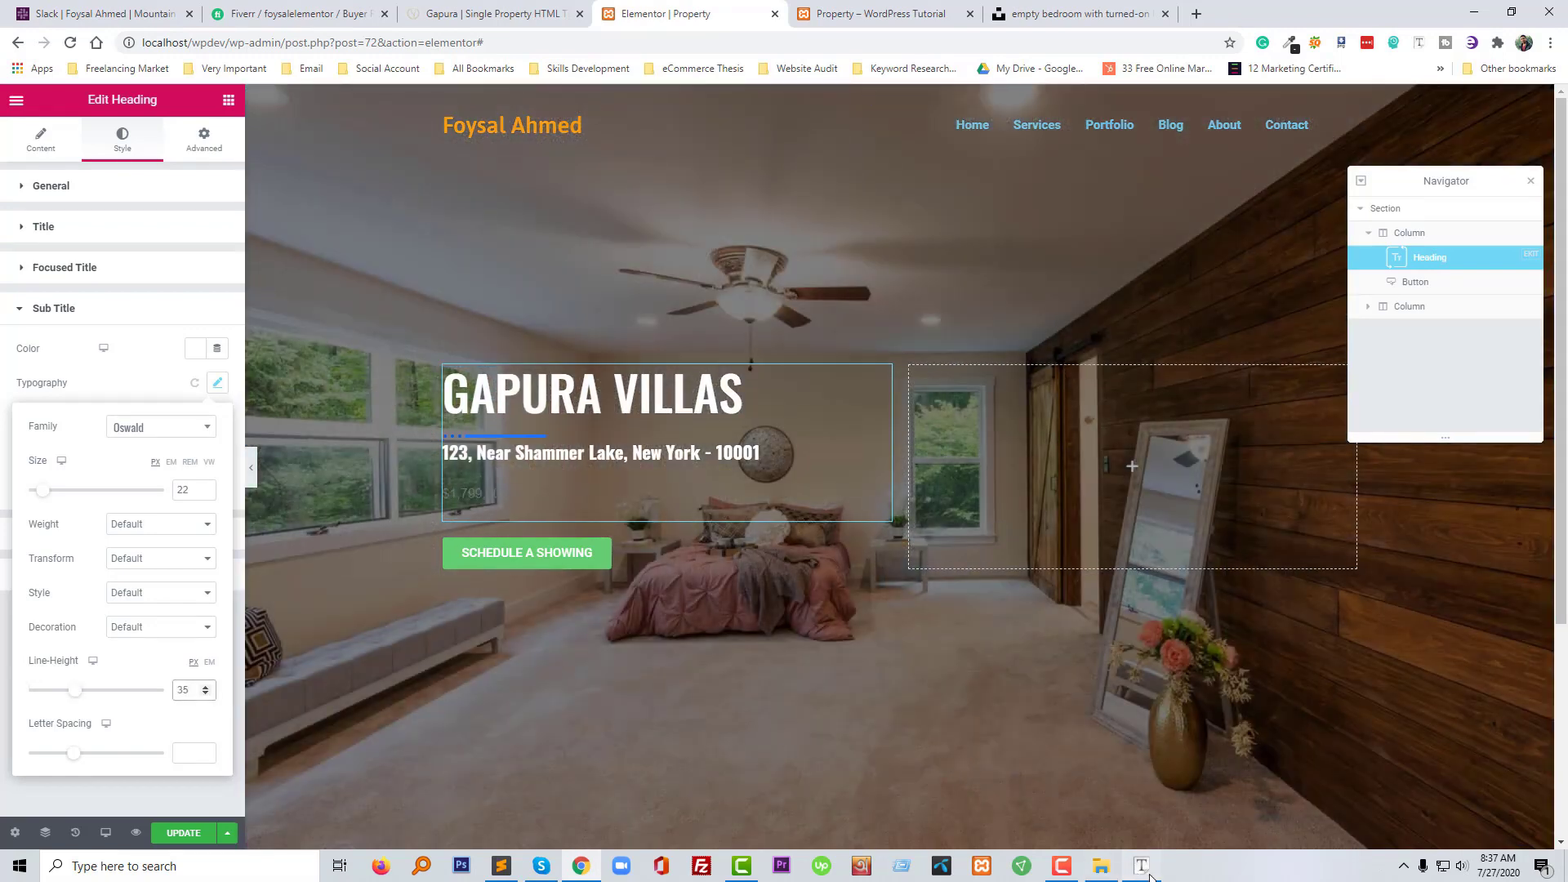
Review the address line's spacing and font weight in the Font Finder window, and return to the Gapura reference page
click(1141, 867)
scroll(817, 337, down, 2)
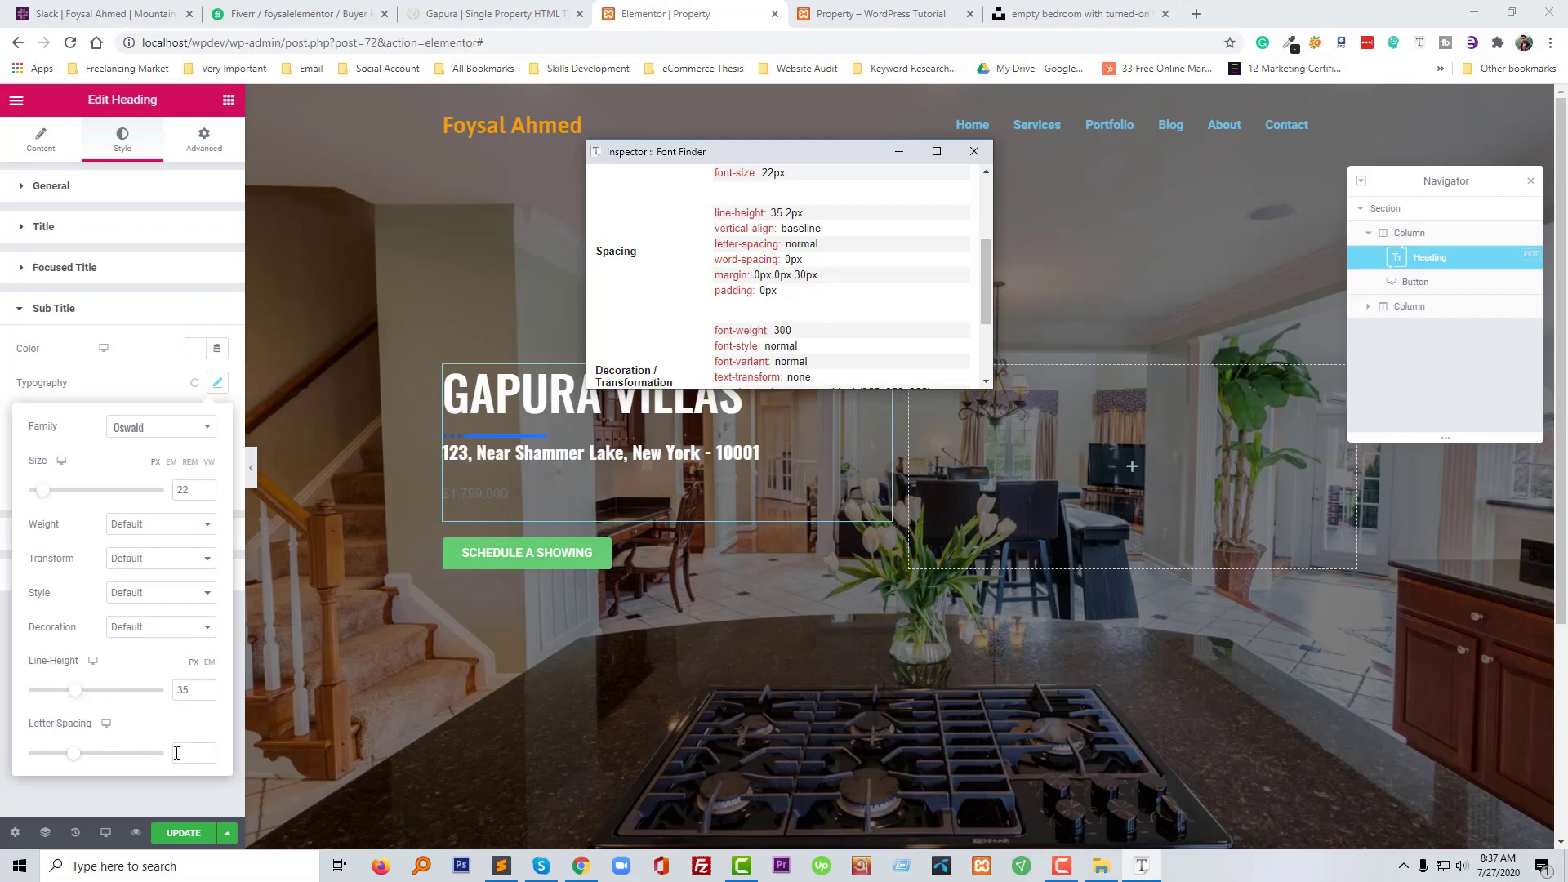
key(alt+Tab)
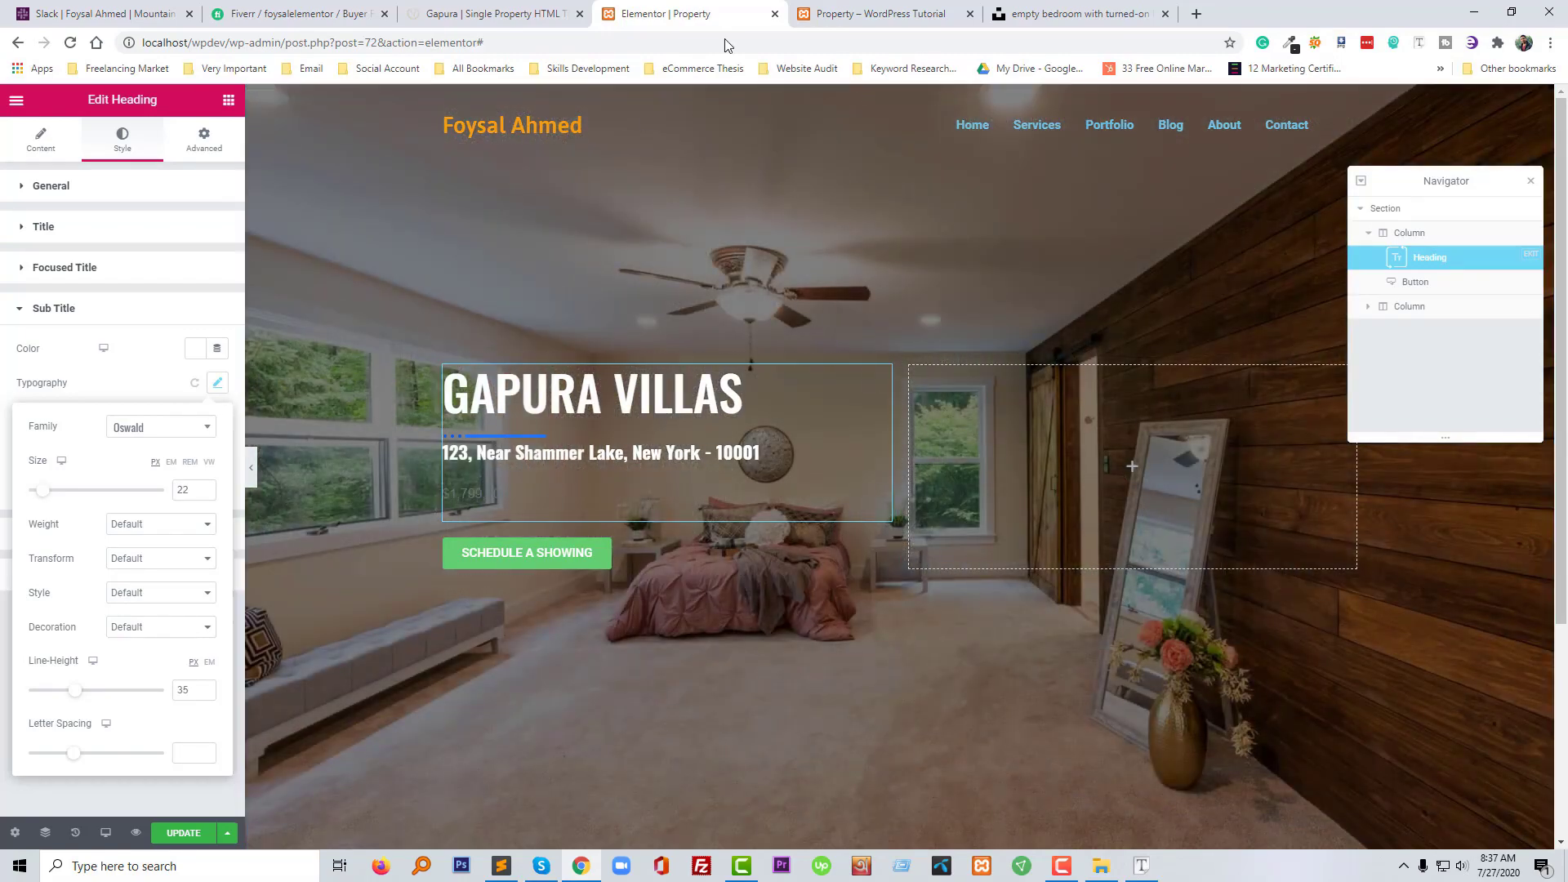
click(511, 11)
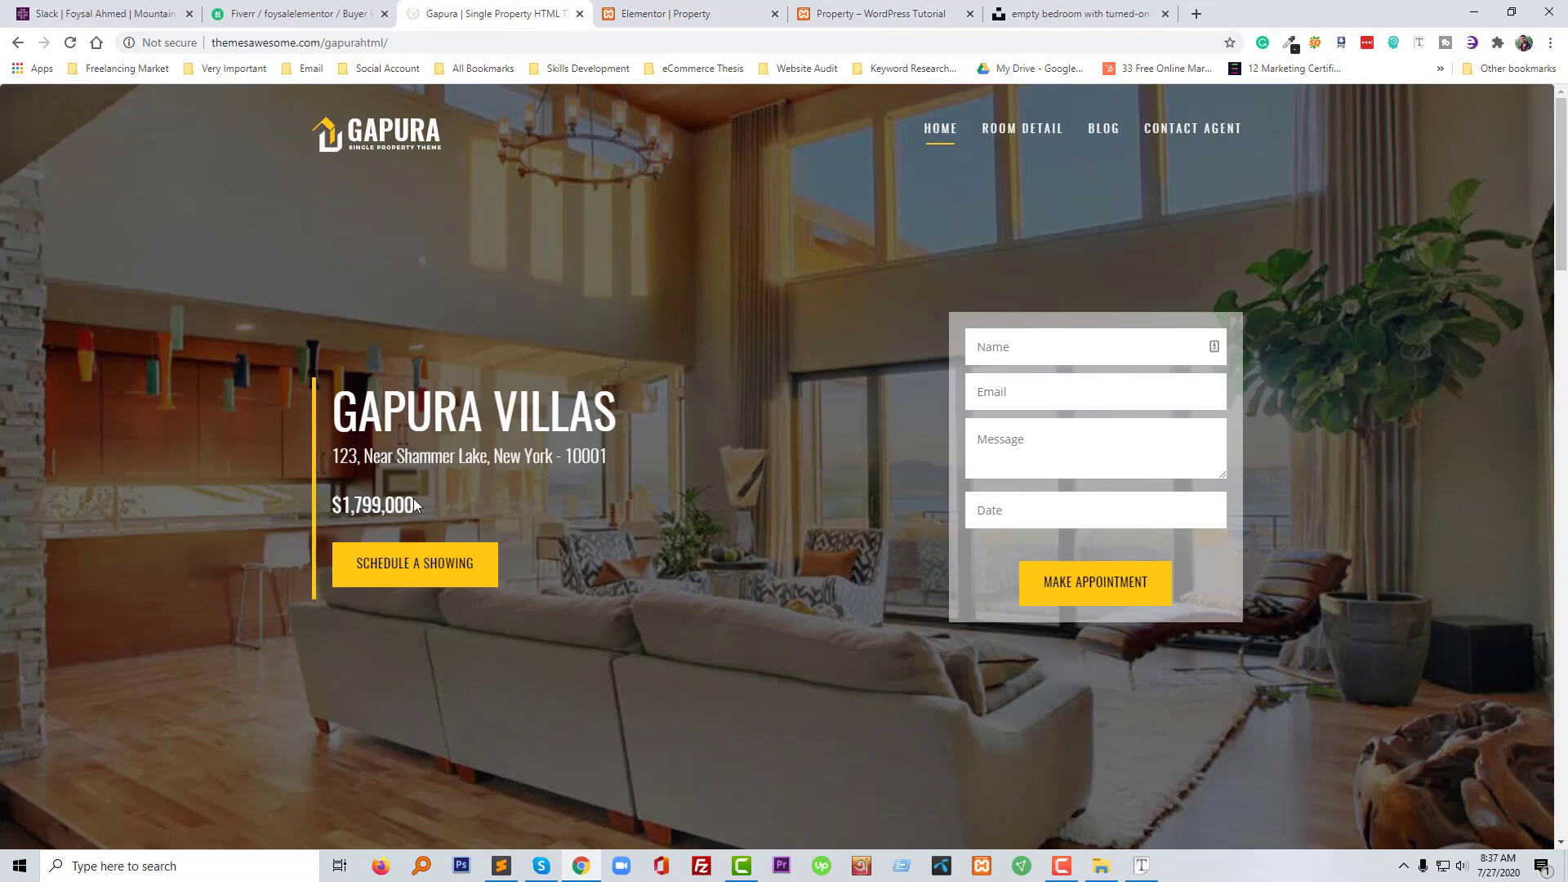
Inspect the price text on the Gapura reference page with Font Finder and review its color, font size and line height
right_click(410, 505)
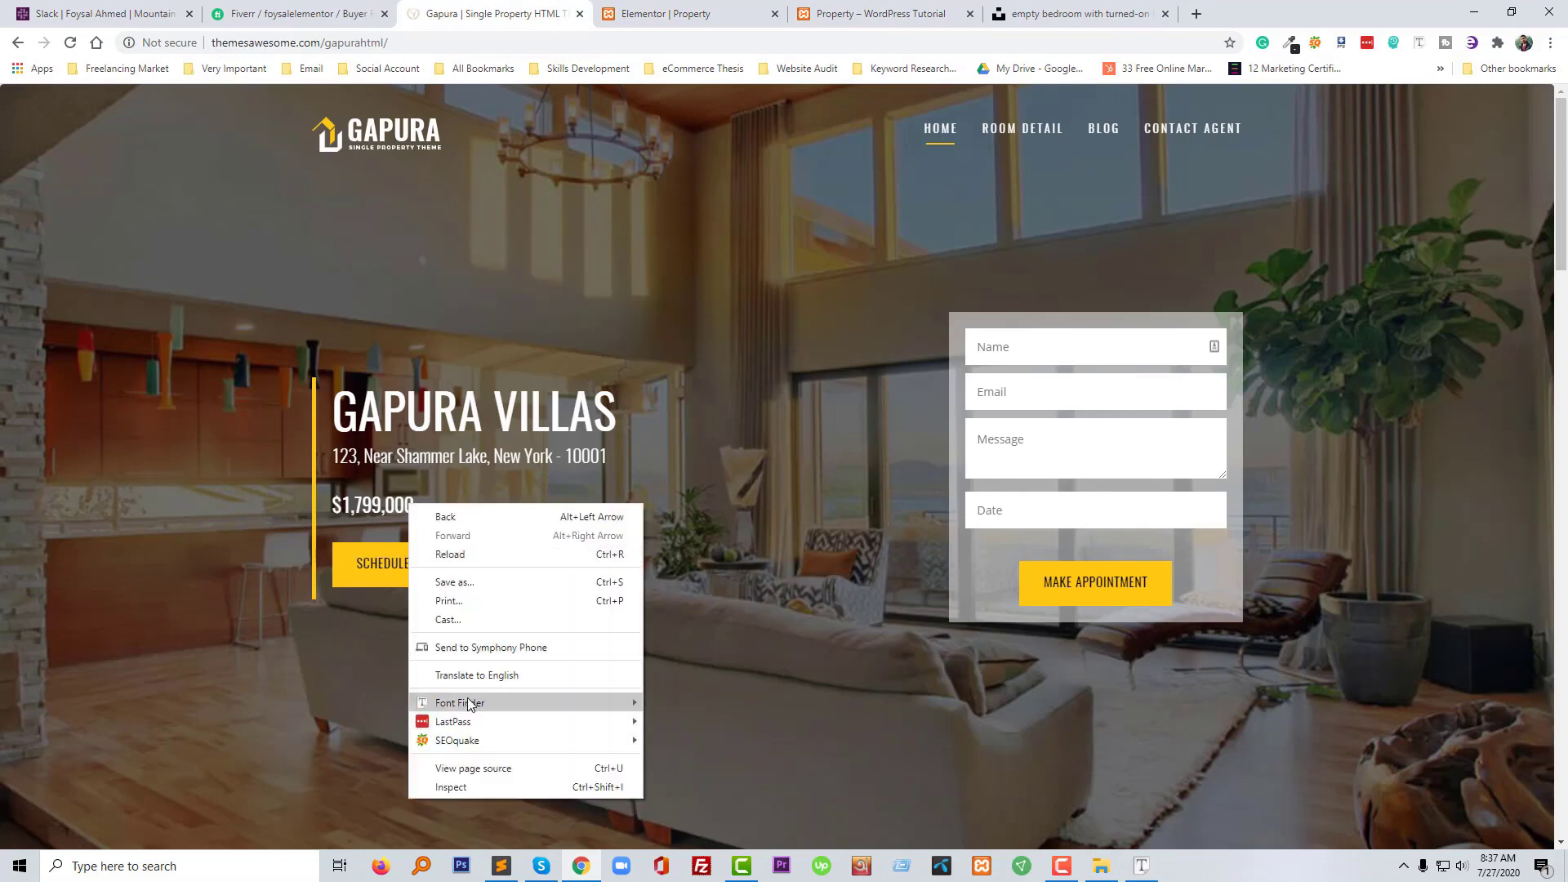
mouse_move(470, 702)
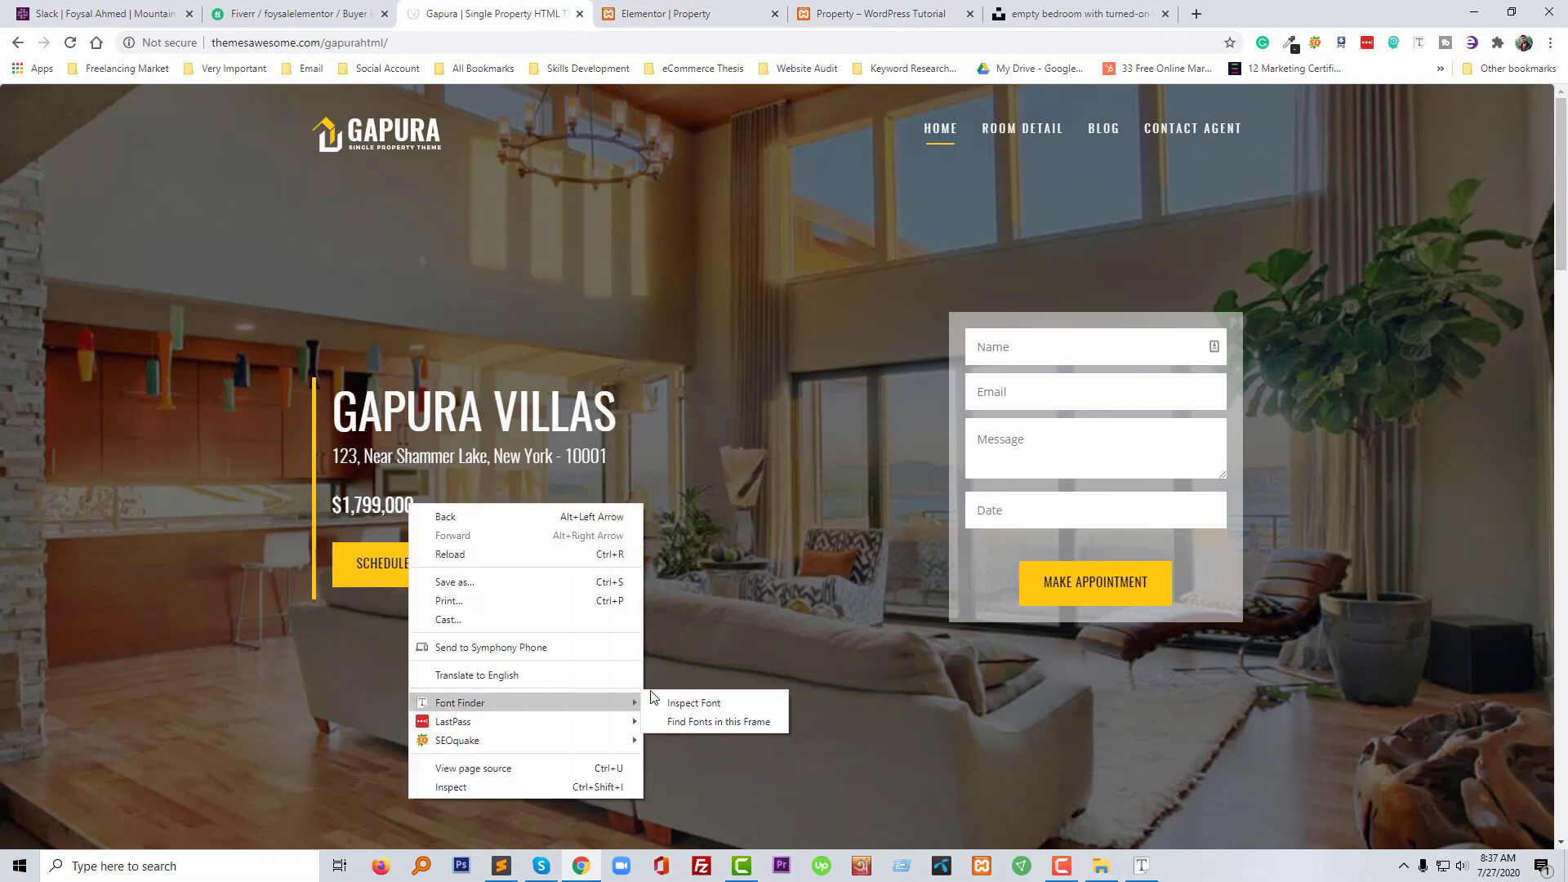
click(699, 703)
click(378, 504)
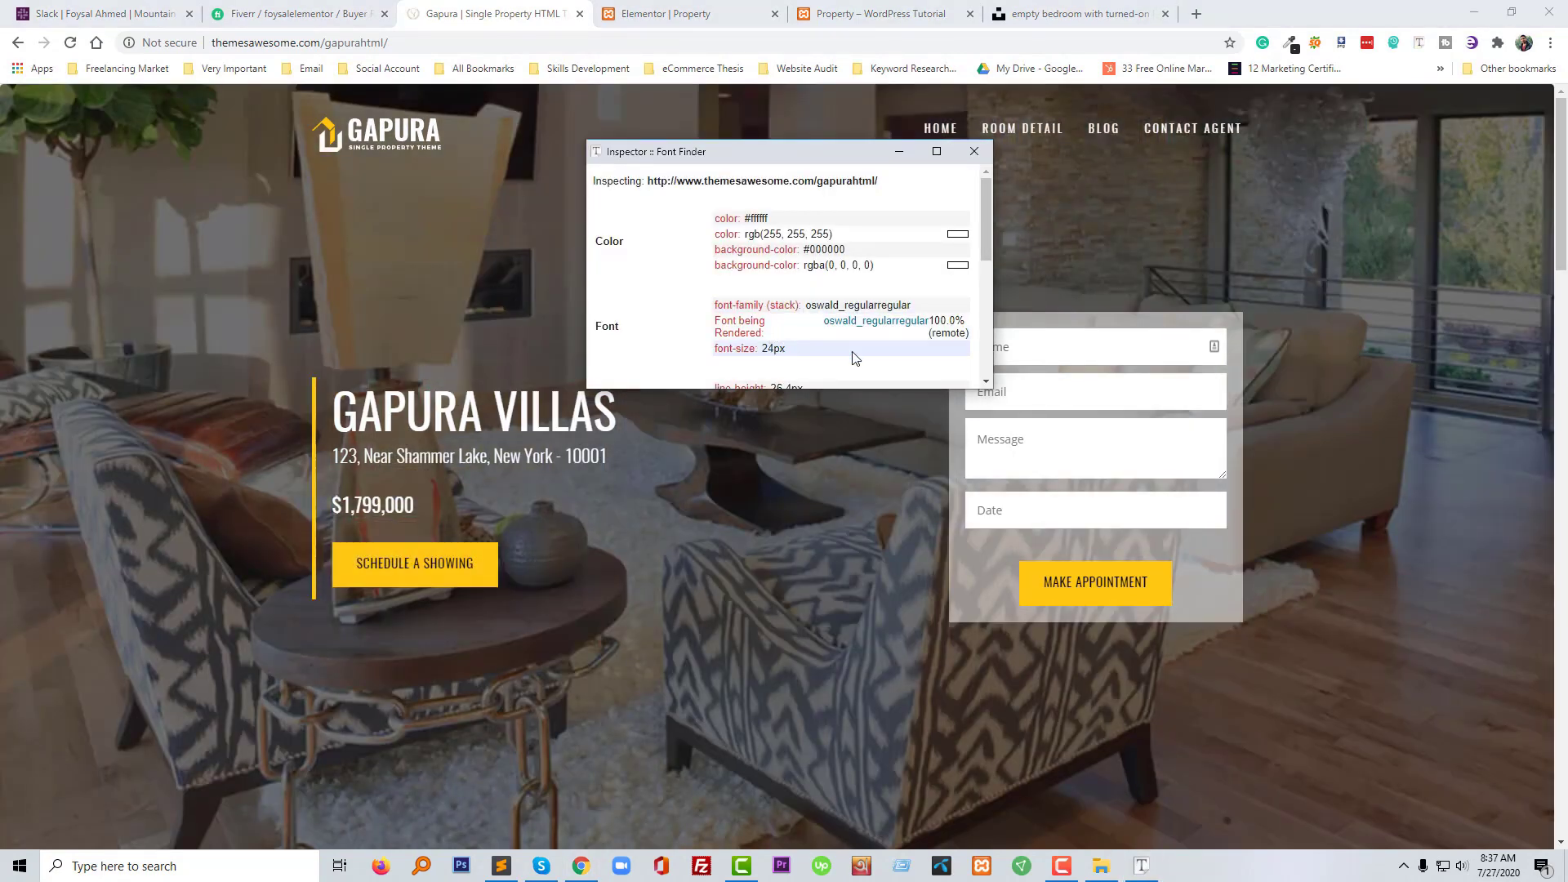
scroll(849, 357, down, 1)
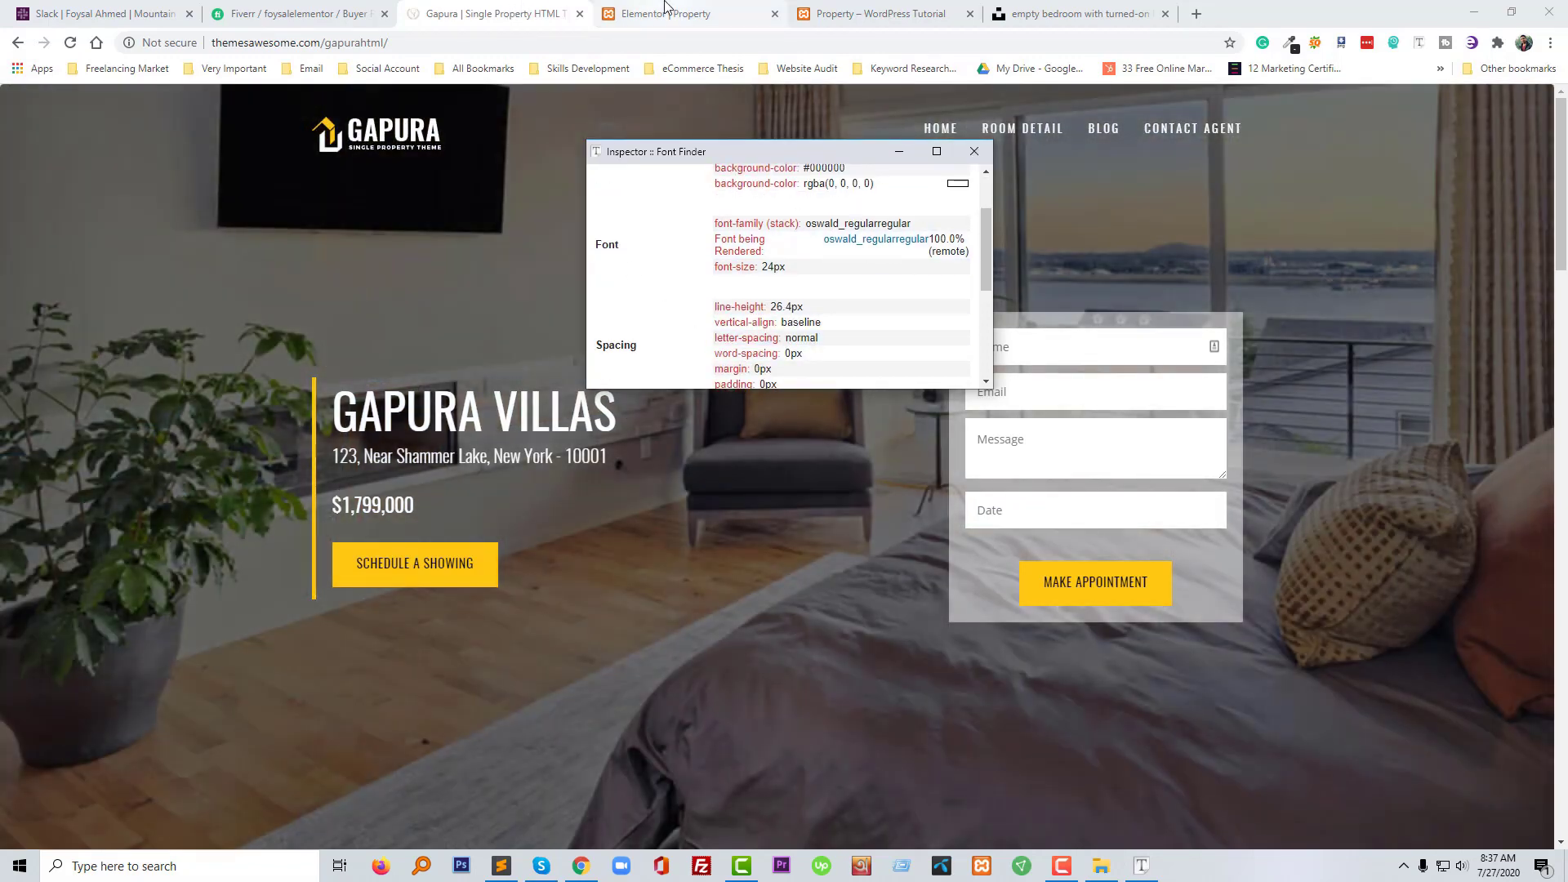
Back on the Elementor page, set the heading's title description color to white (#FFFFFF)
click(666, 10)
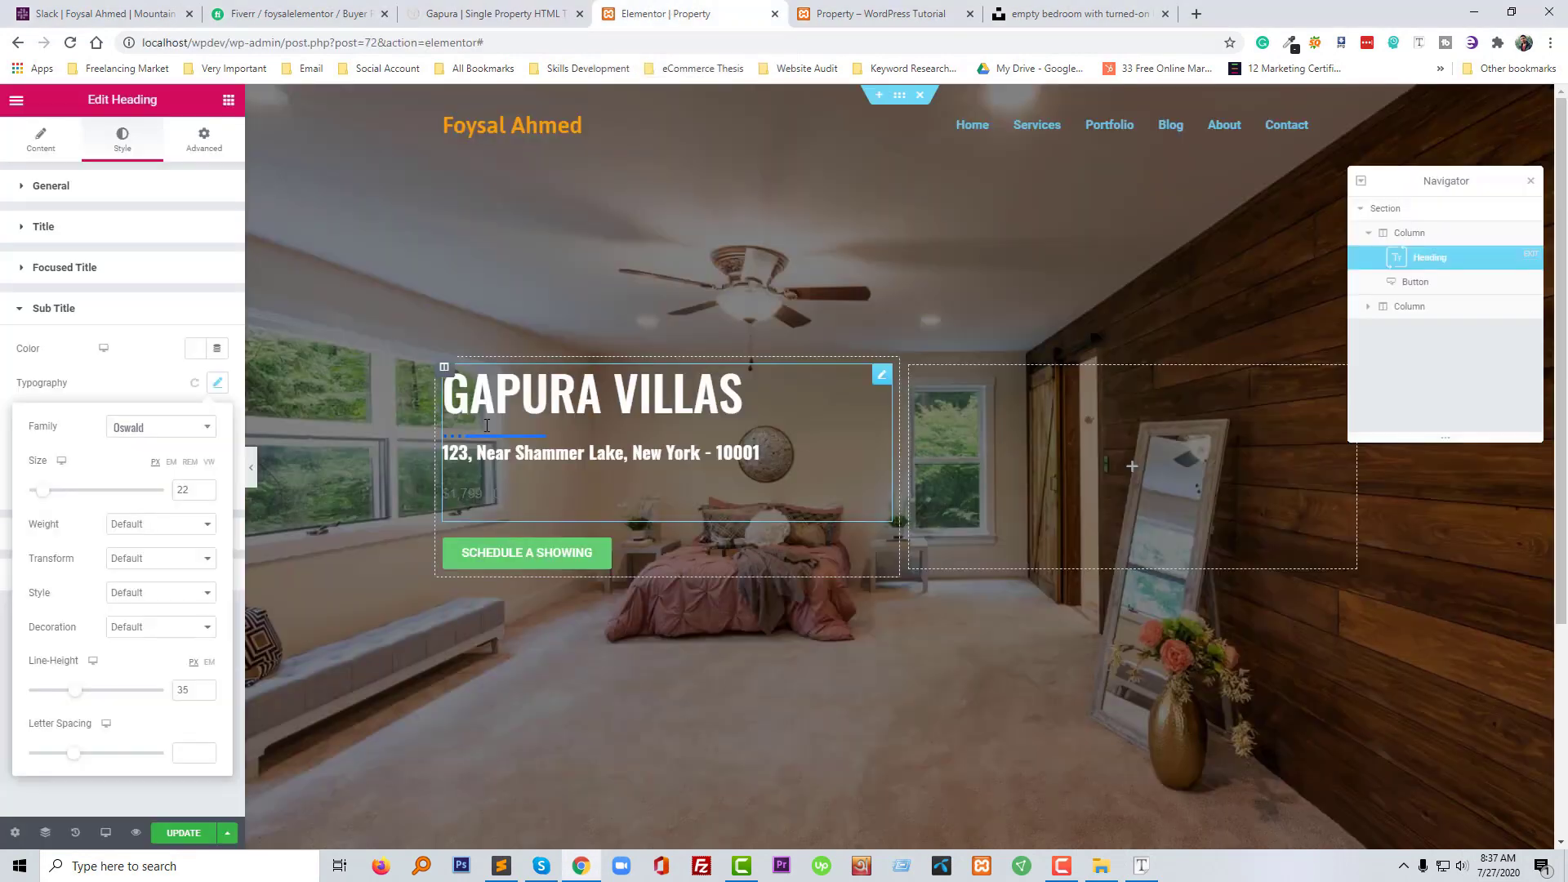
click(517, 492)
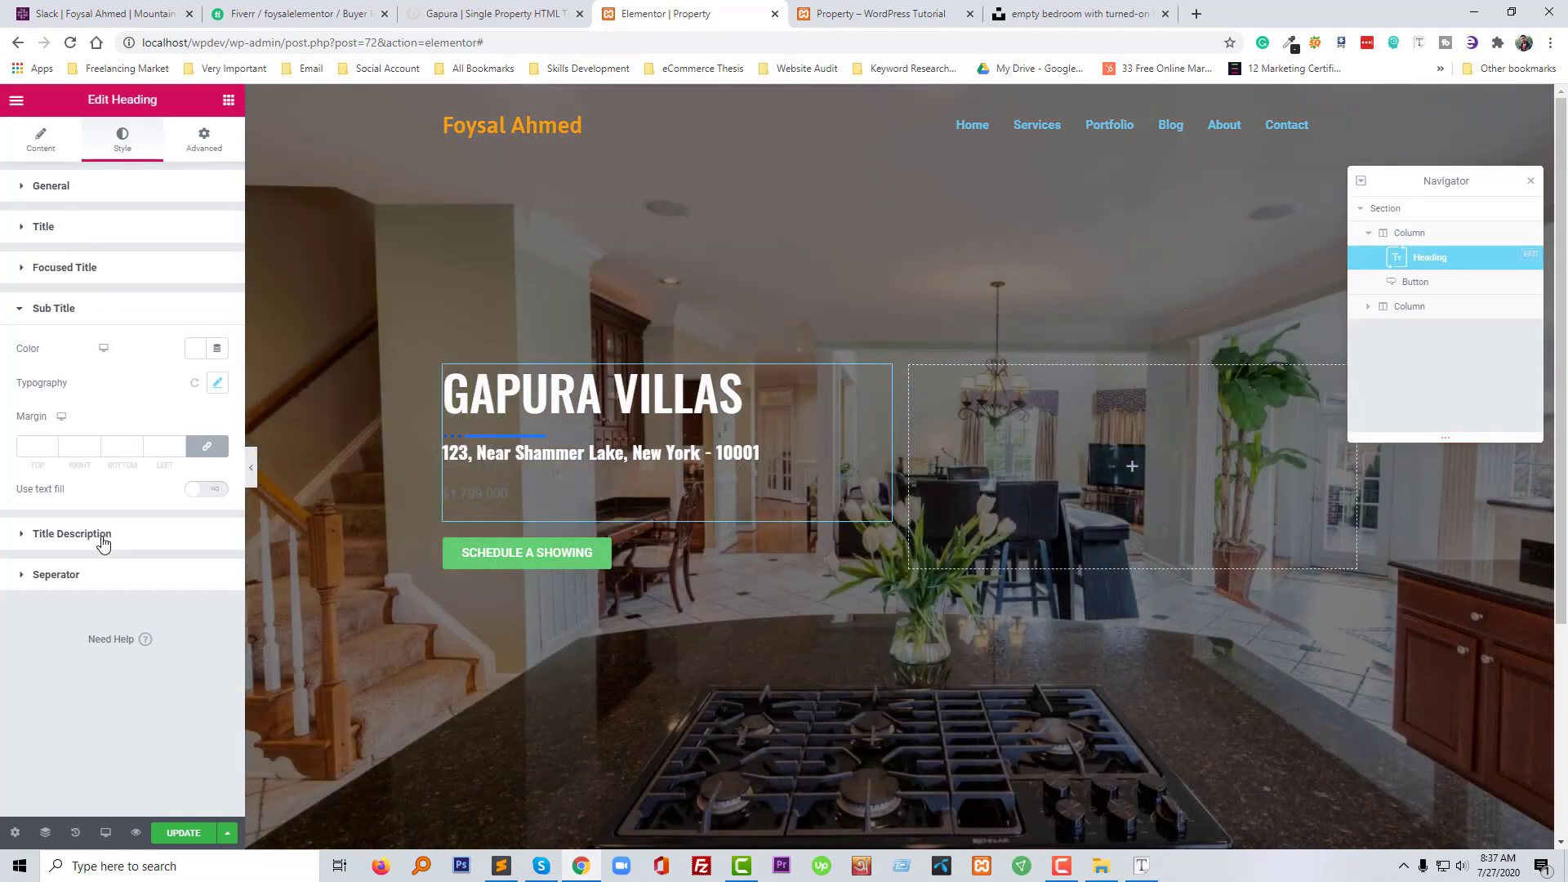
click(104, 534)
click(195, 390)
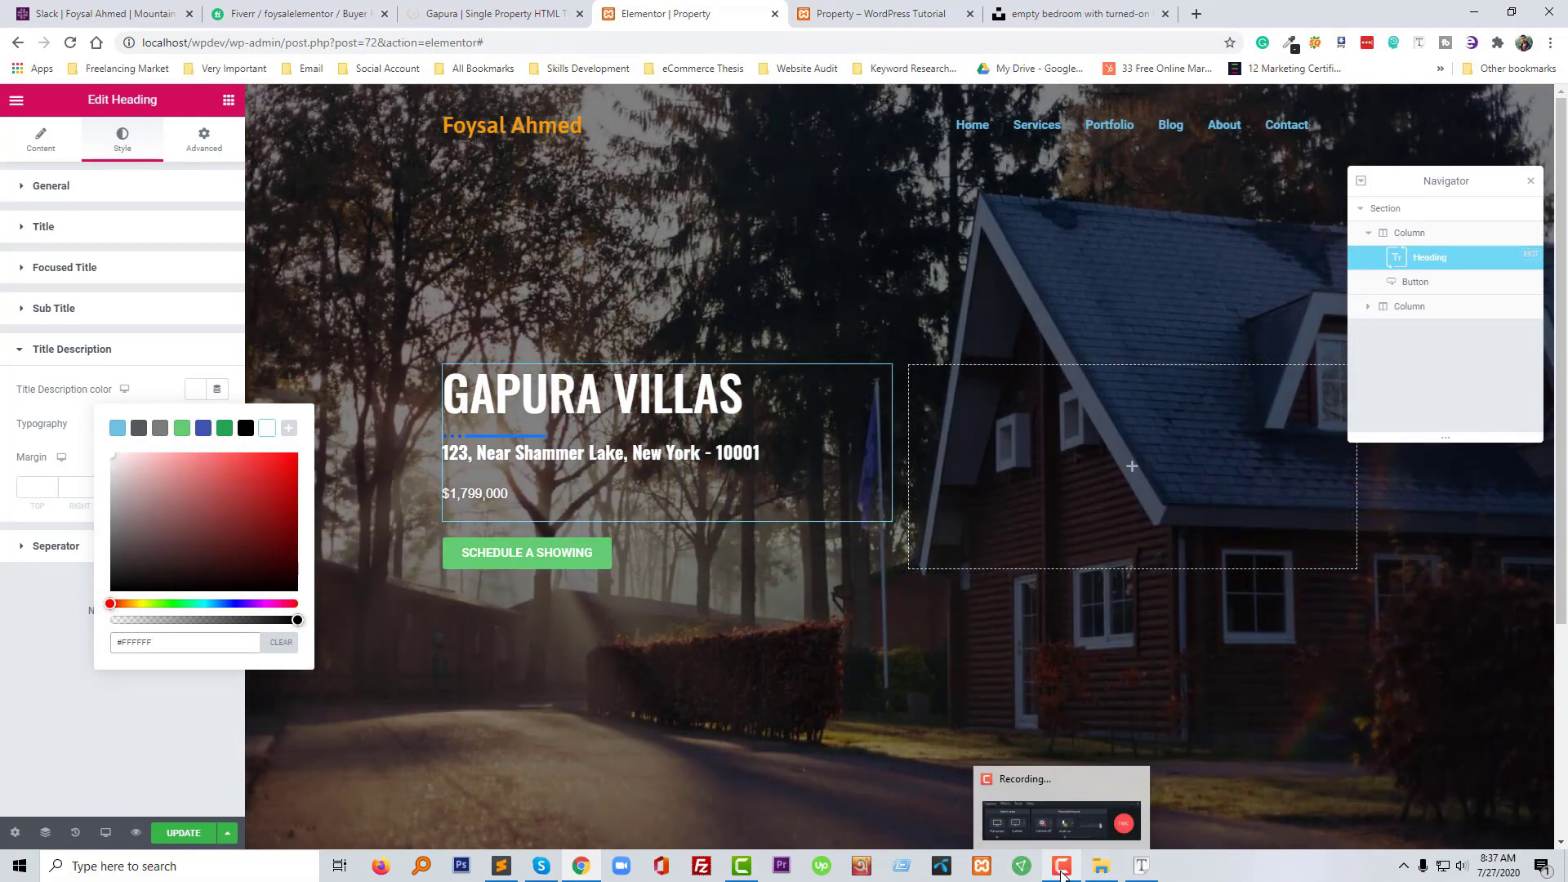
click(1063, 874)
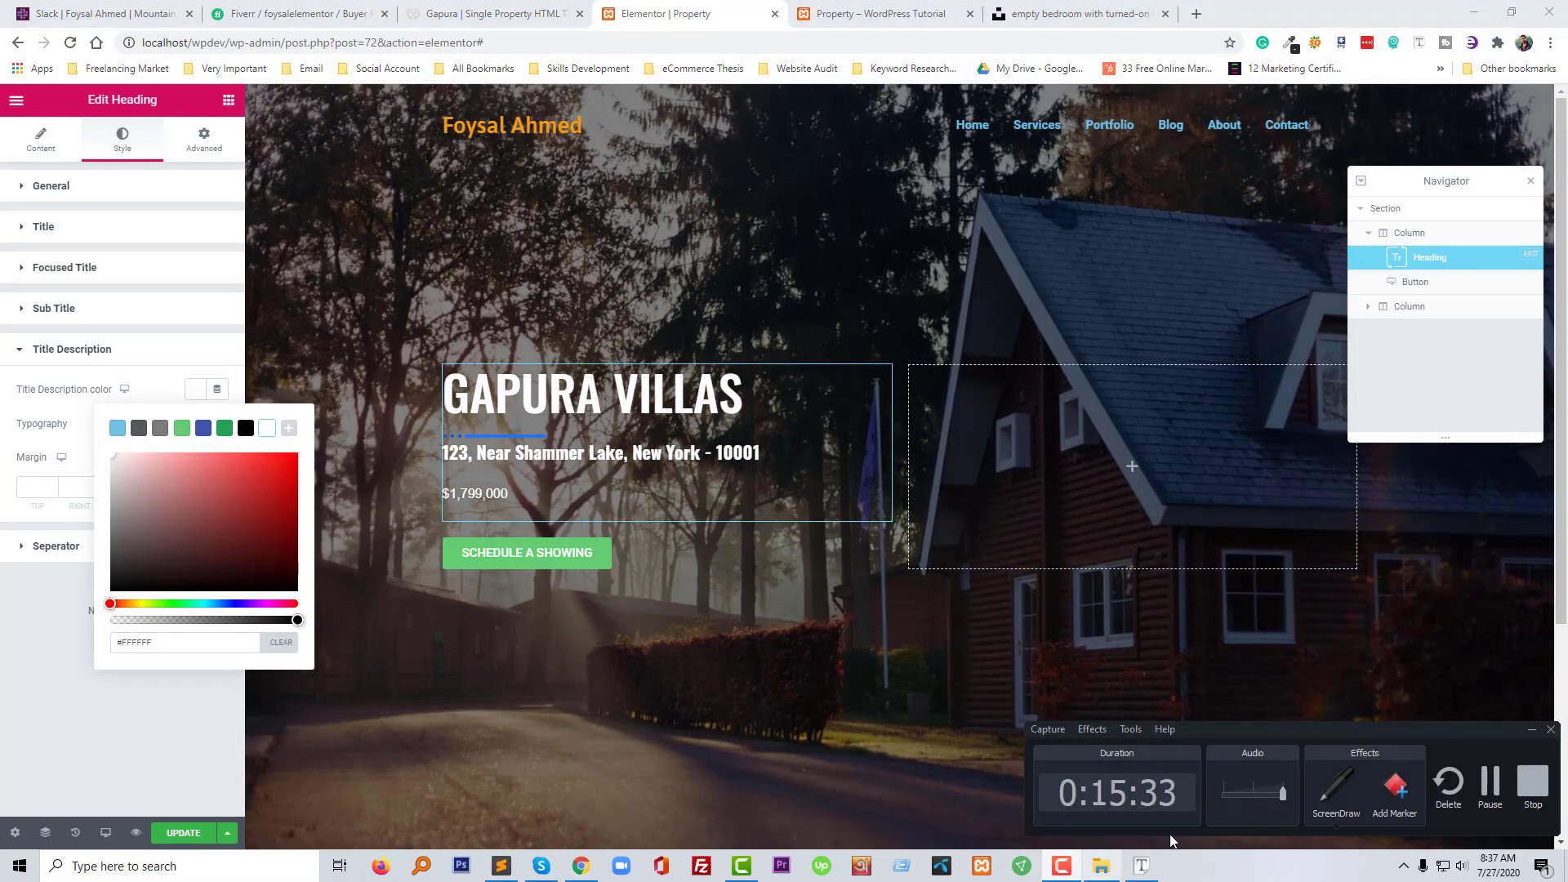
click(1491, 786)
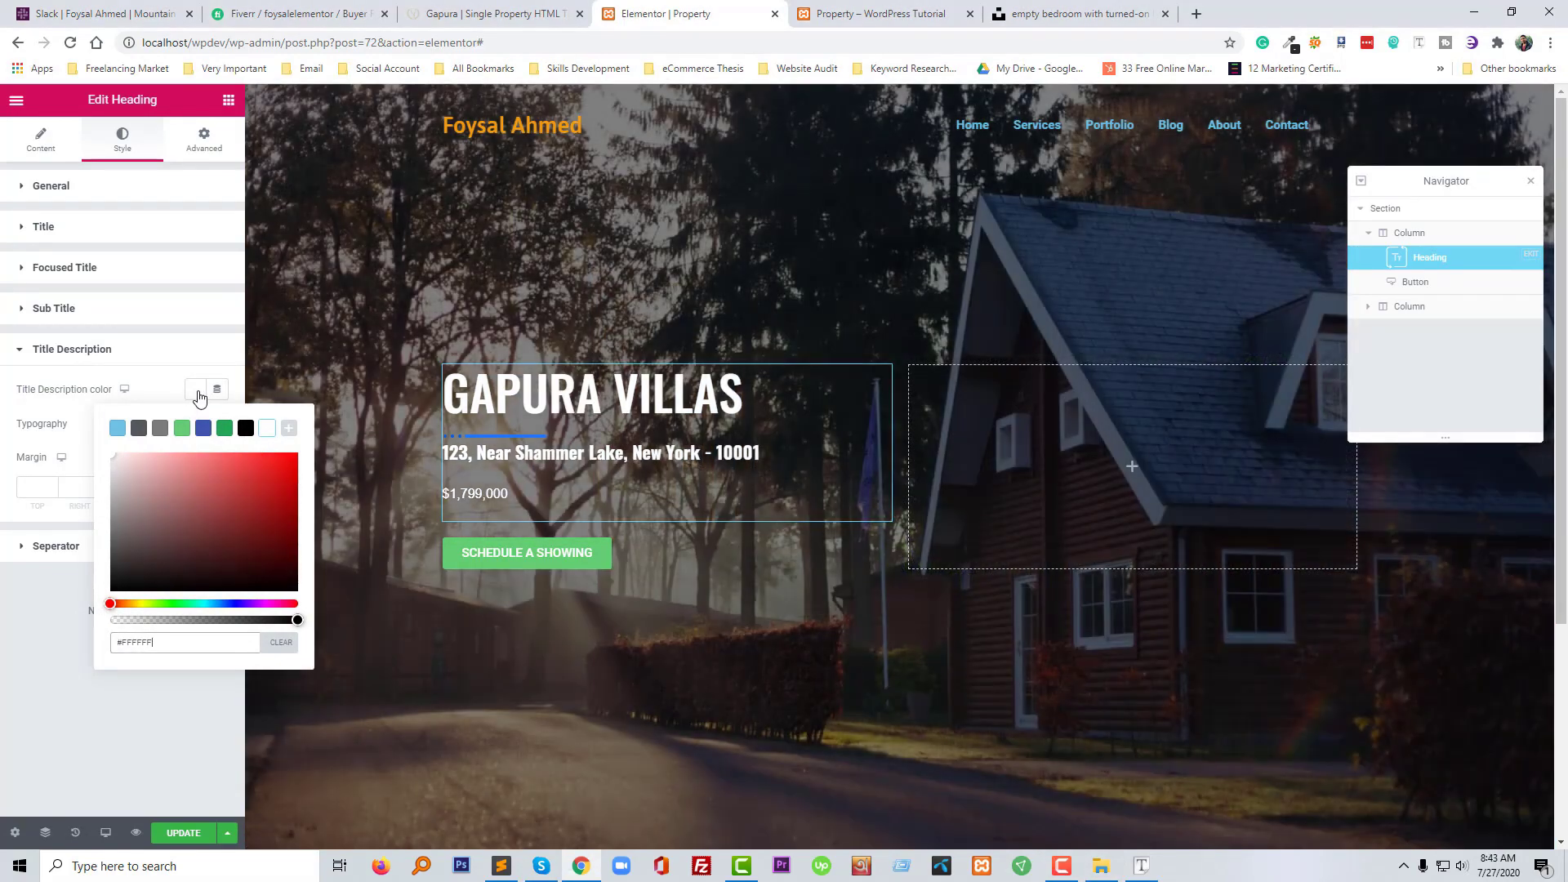
click(198, 392)
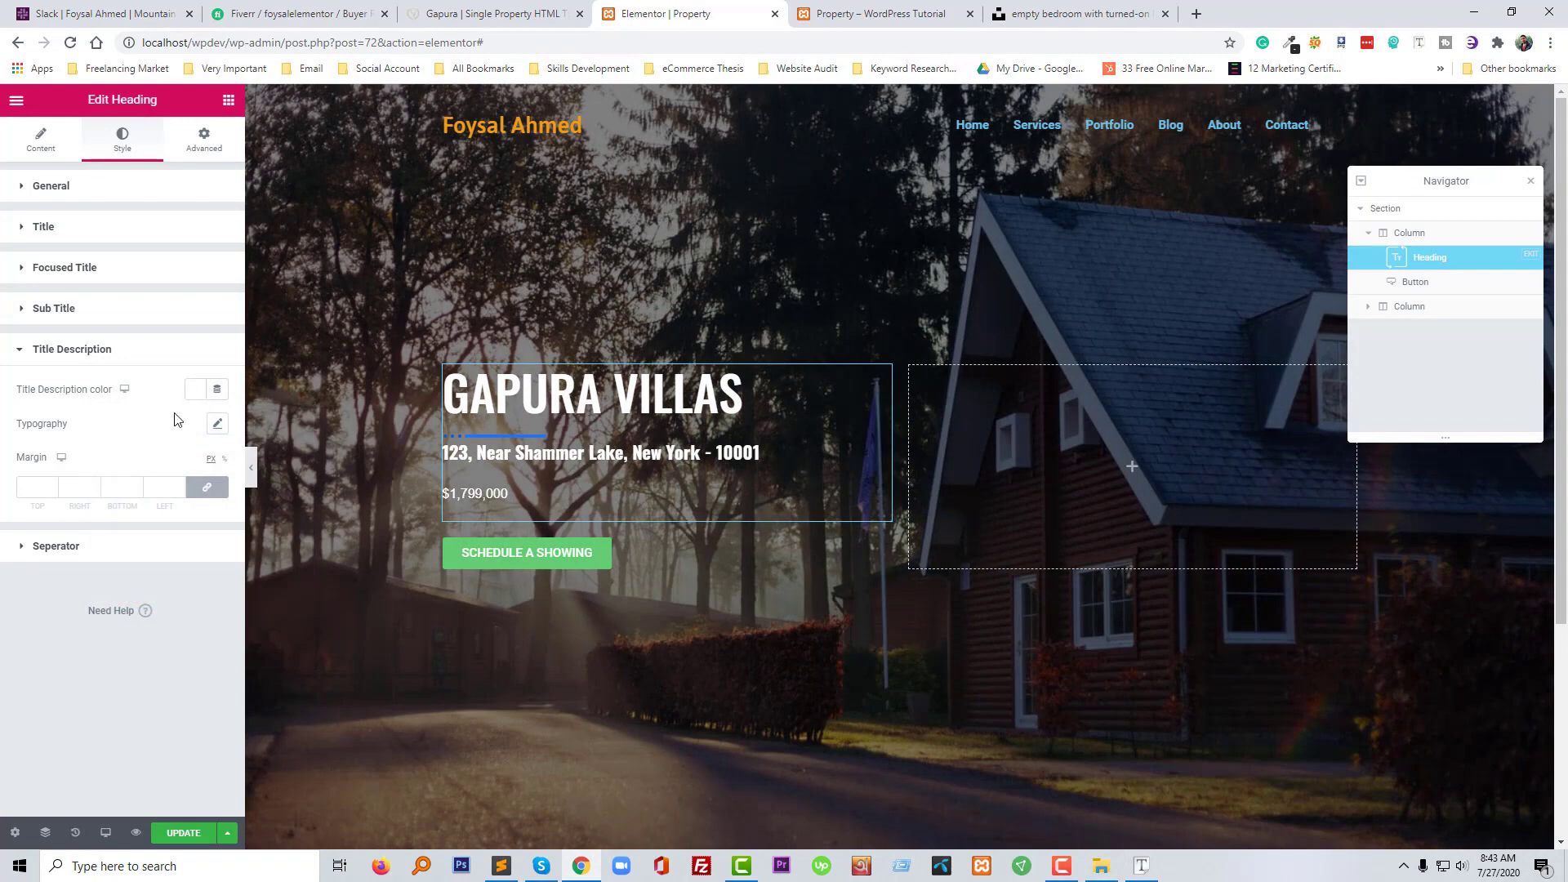
click(1064, 869)
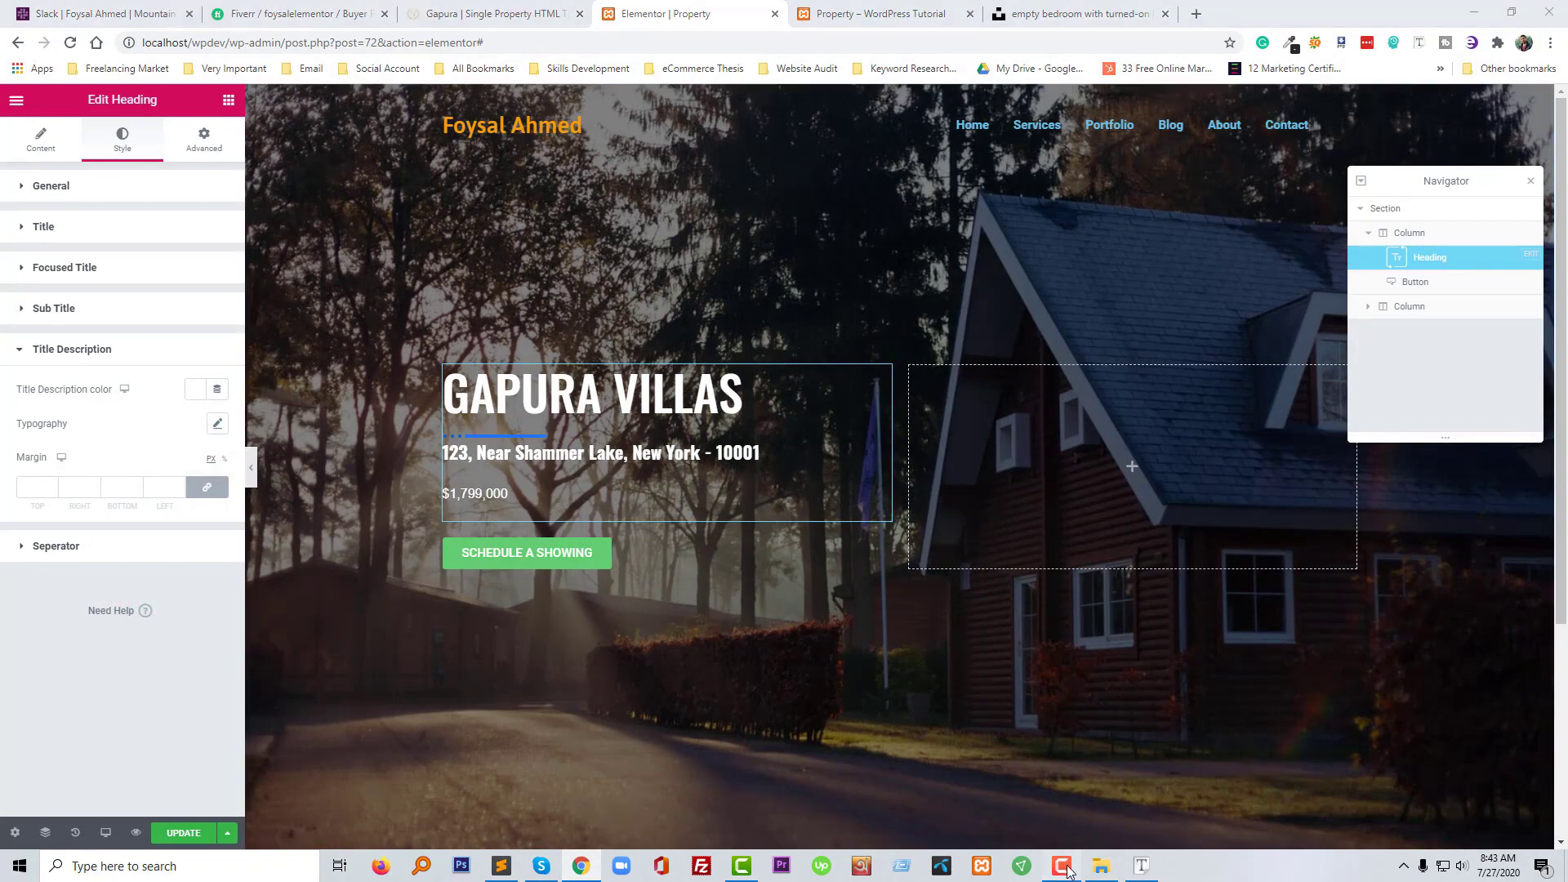
click(1064, 868)
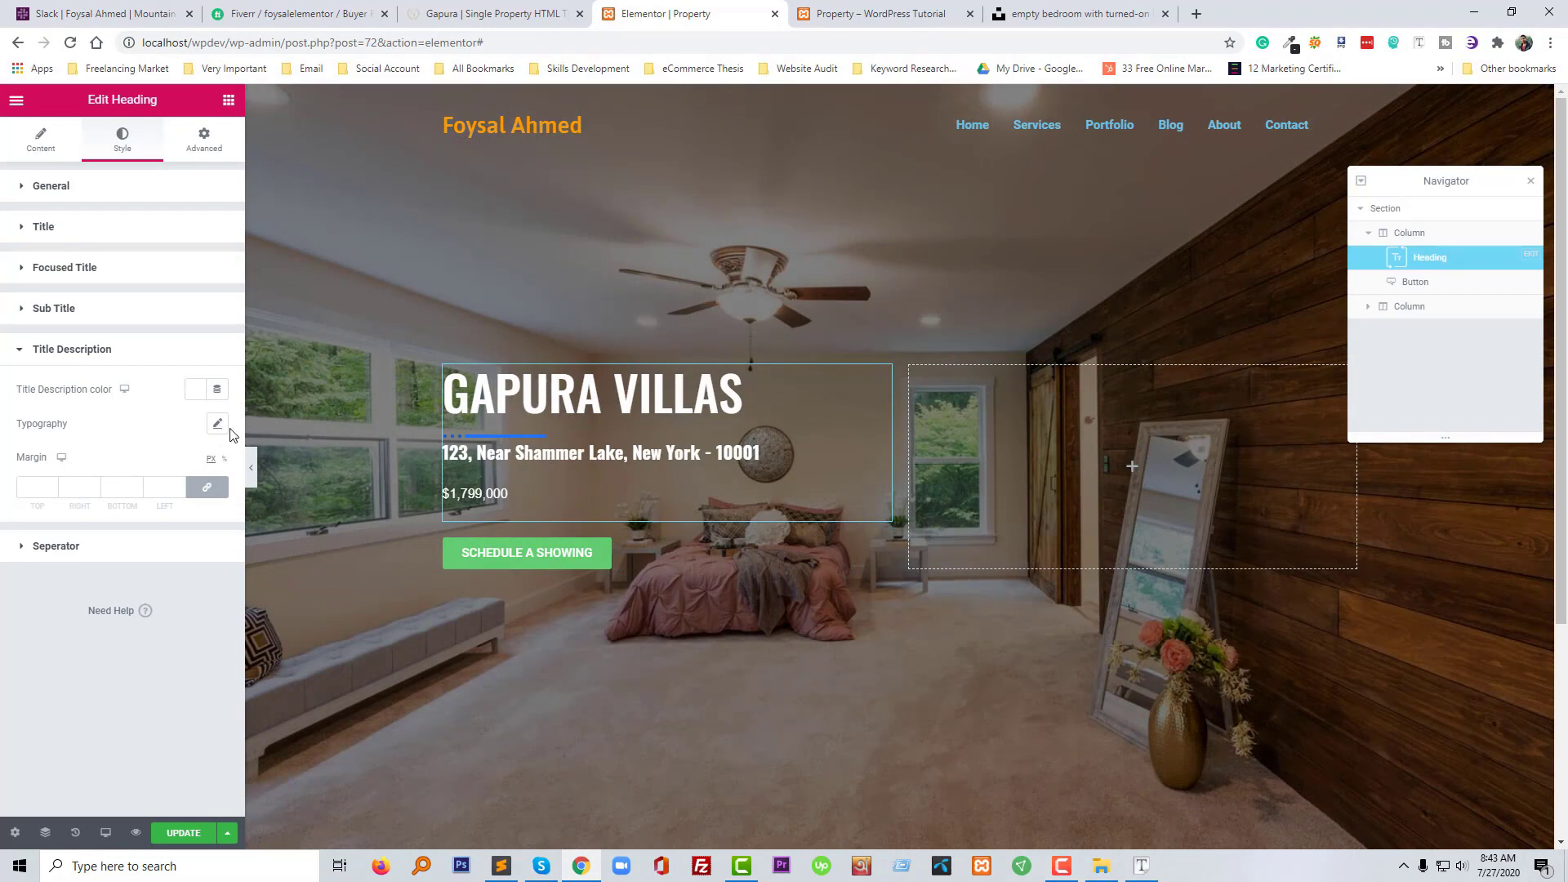
Set the title description's font family to Oswald and its size to 24 px
click(218, 424)
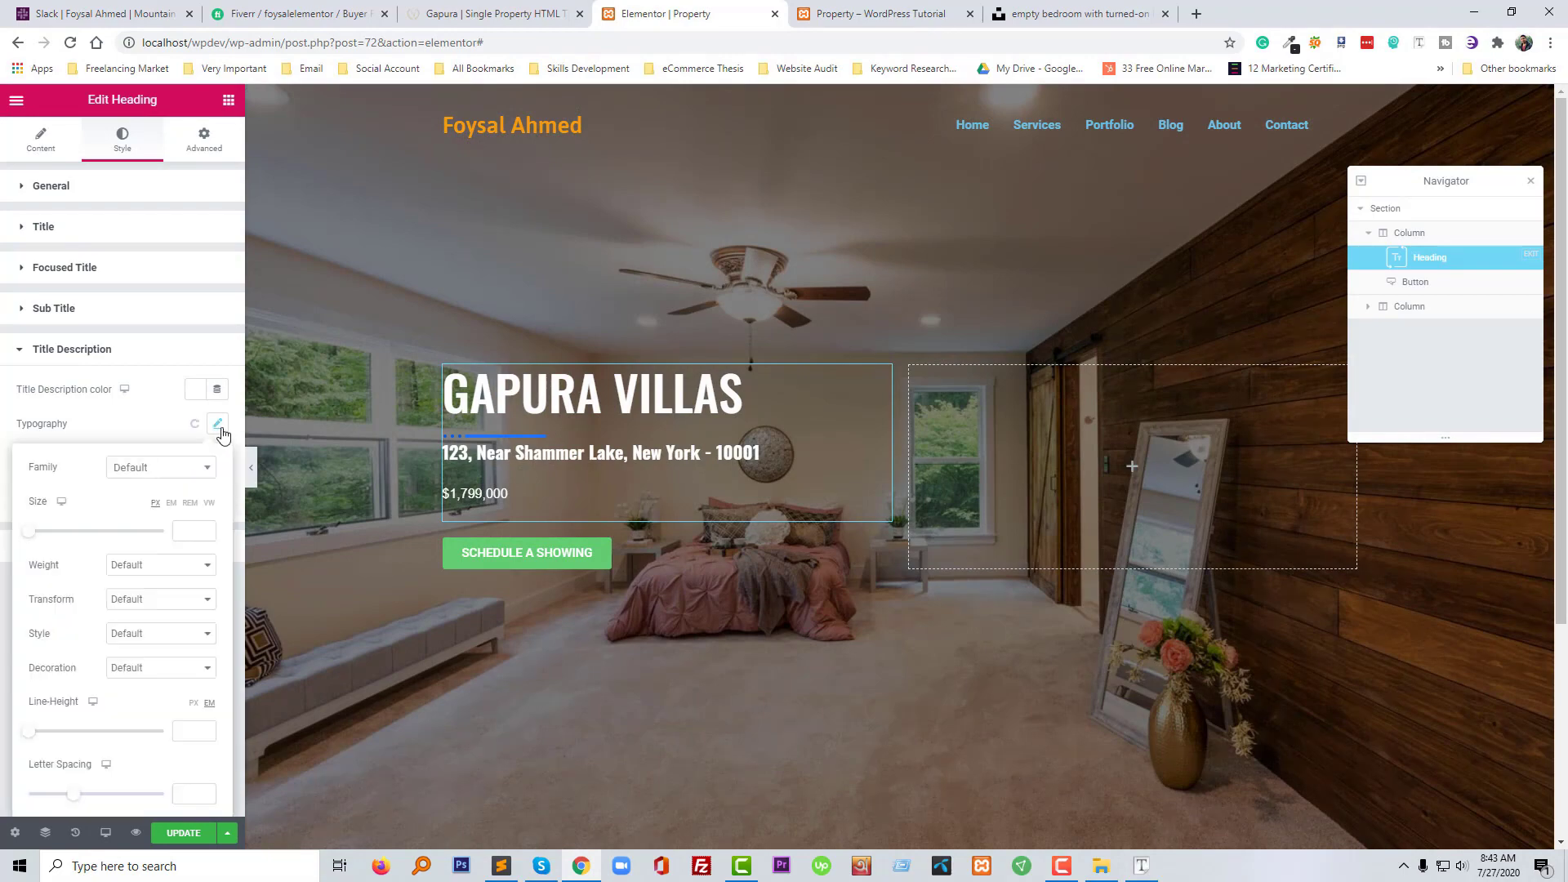
click(181, 475)
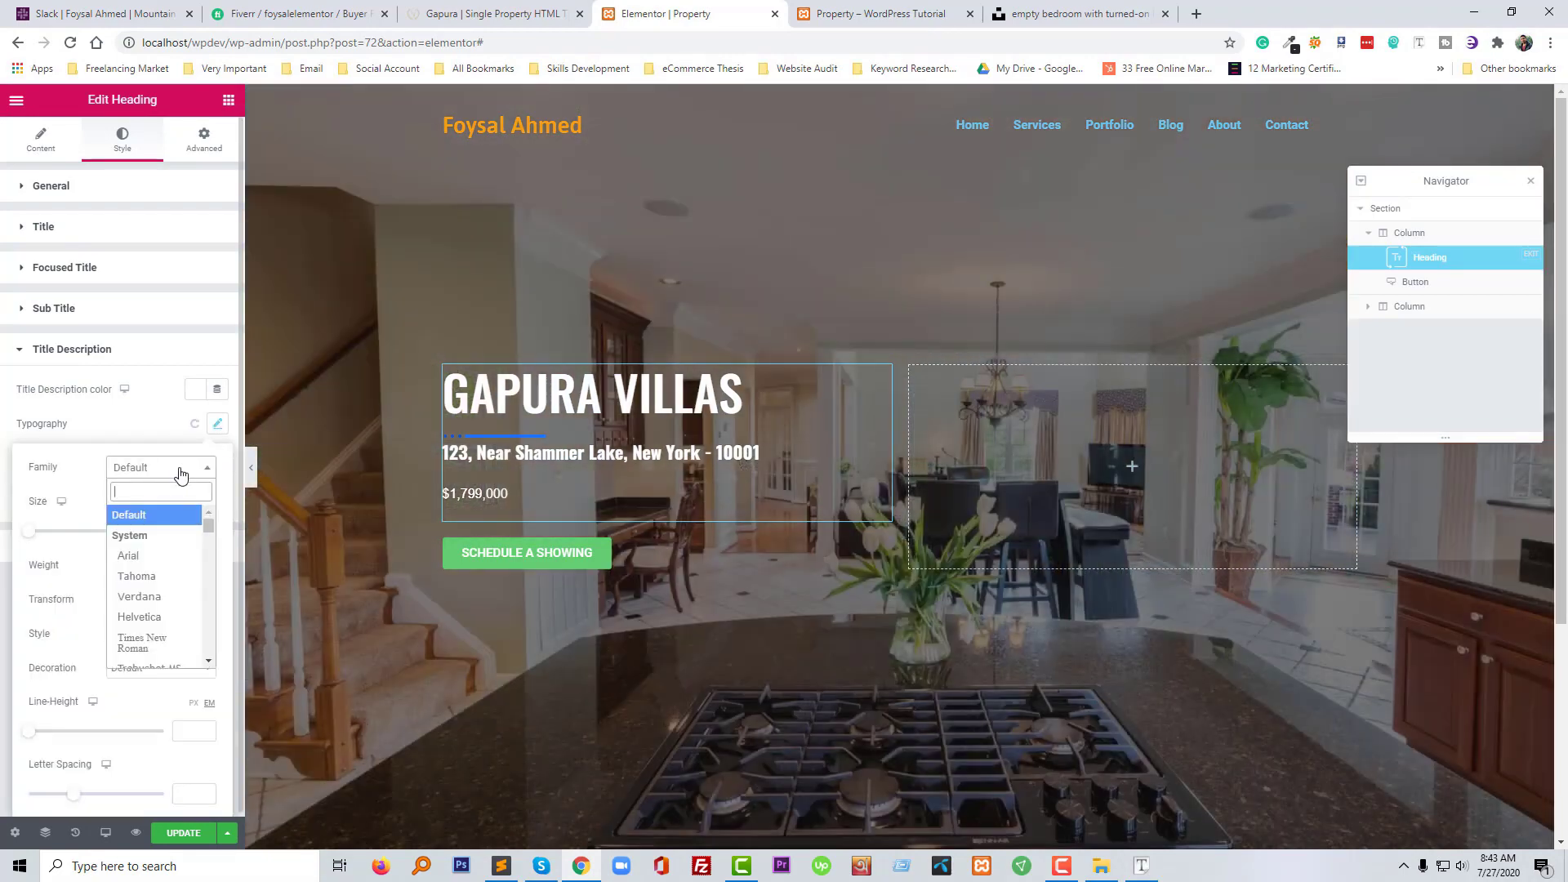
text(osw)
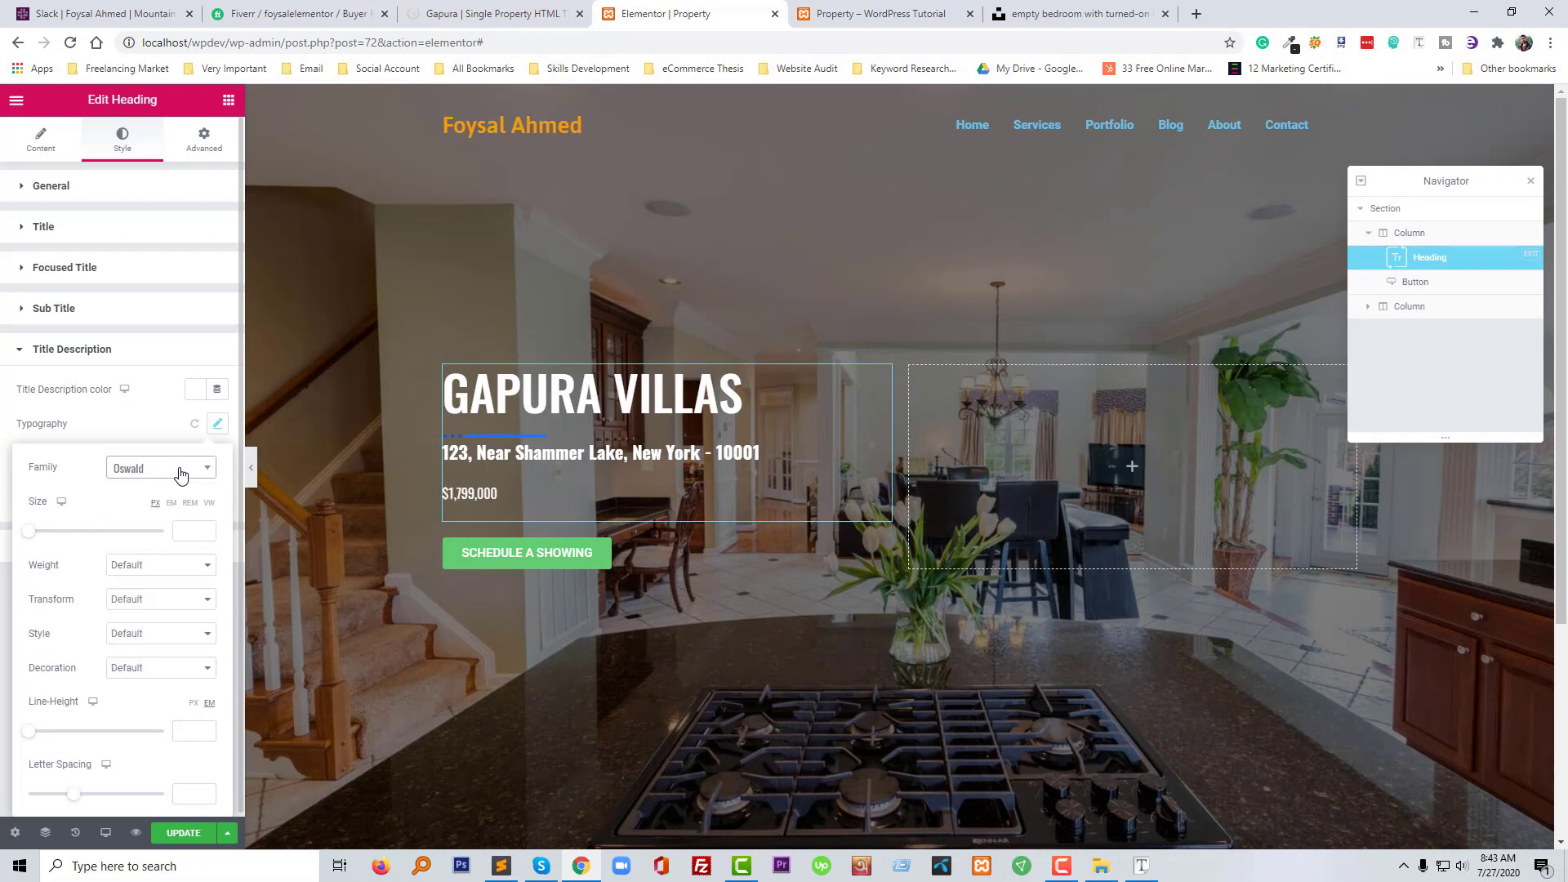
click(187, 532)
text(24)
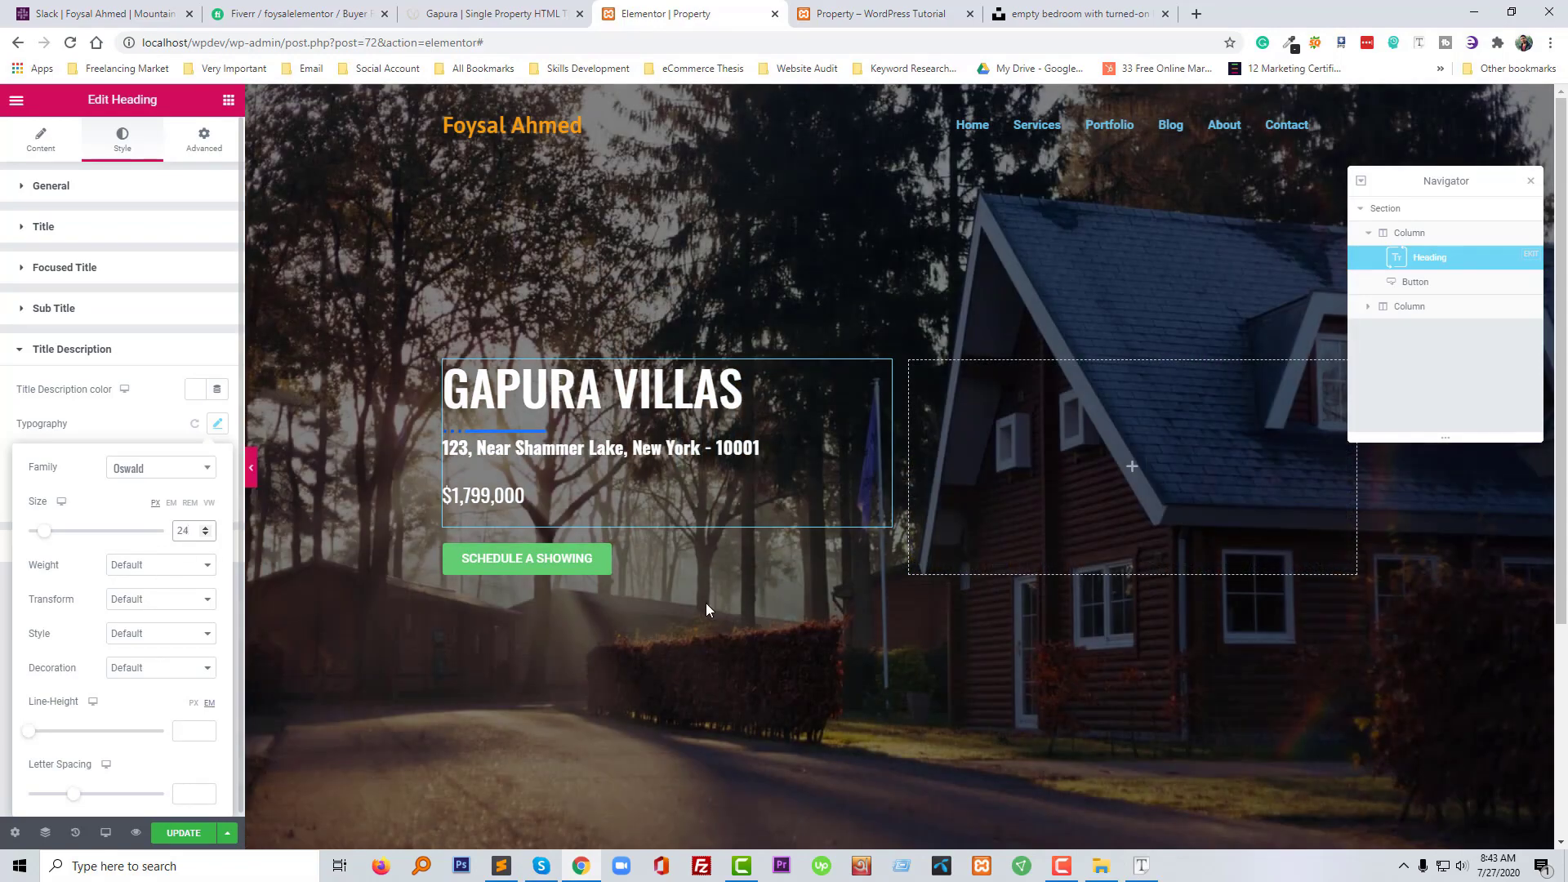
Check the price's spacing values in the Font Finder window and set the title description's line height to 26 px
click(1142, 870)
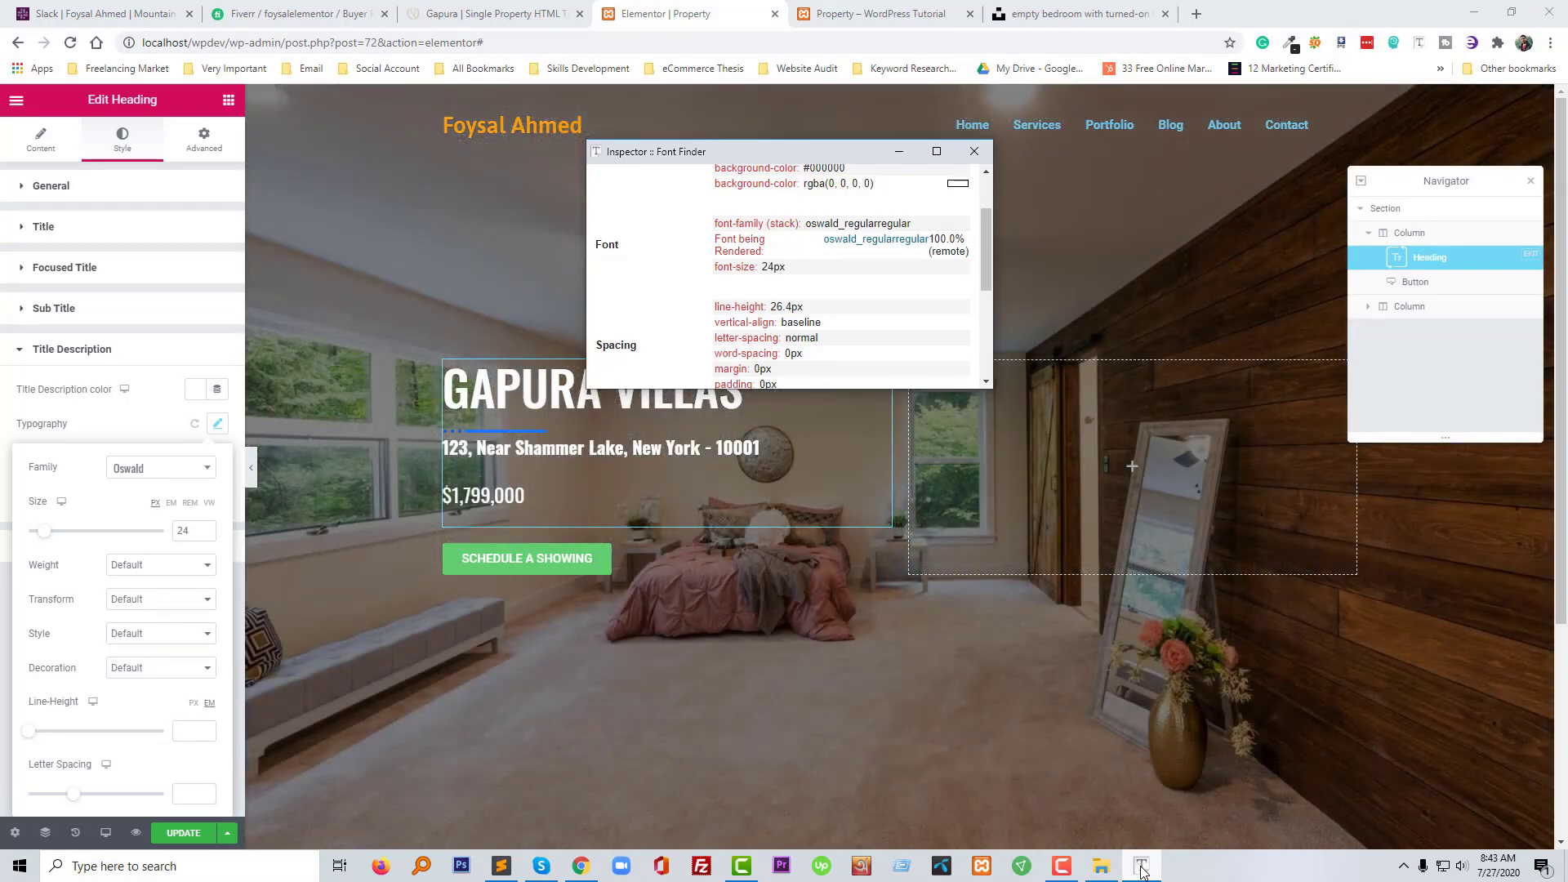
click(1142, 870)
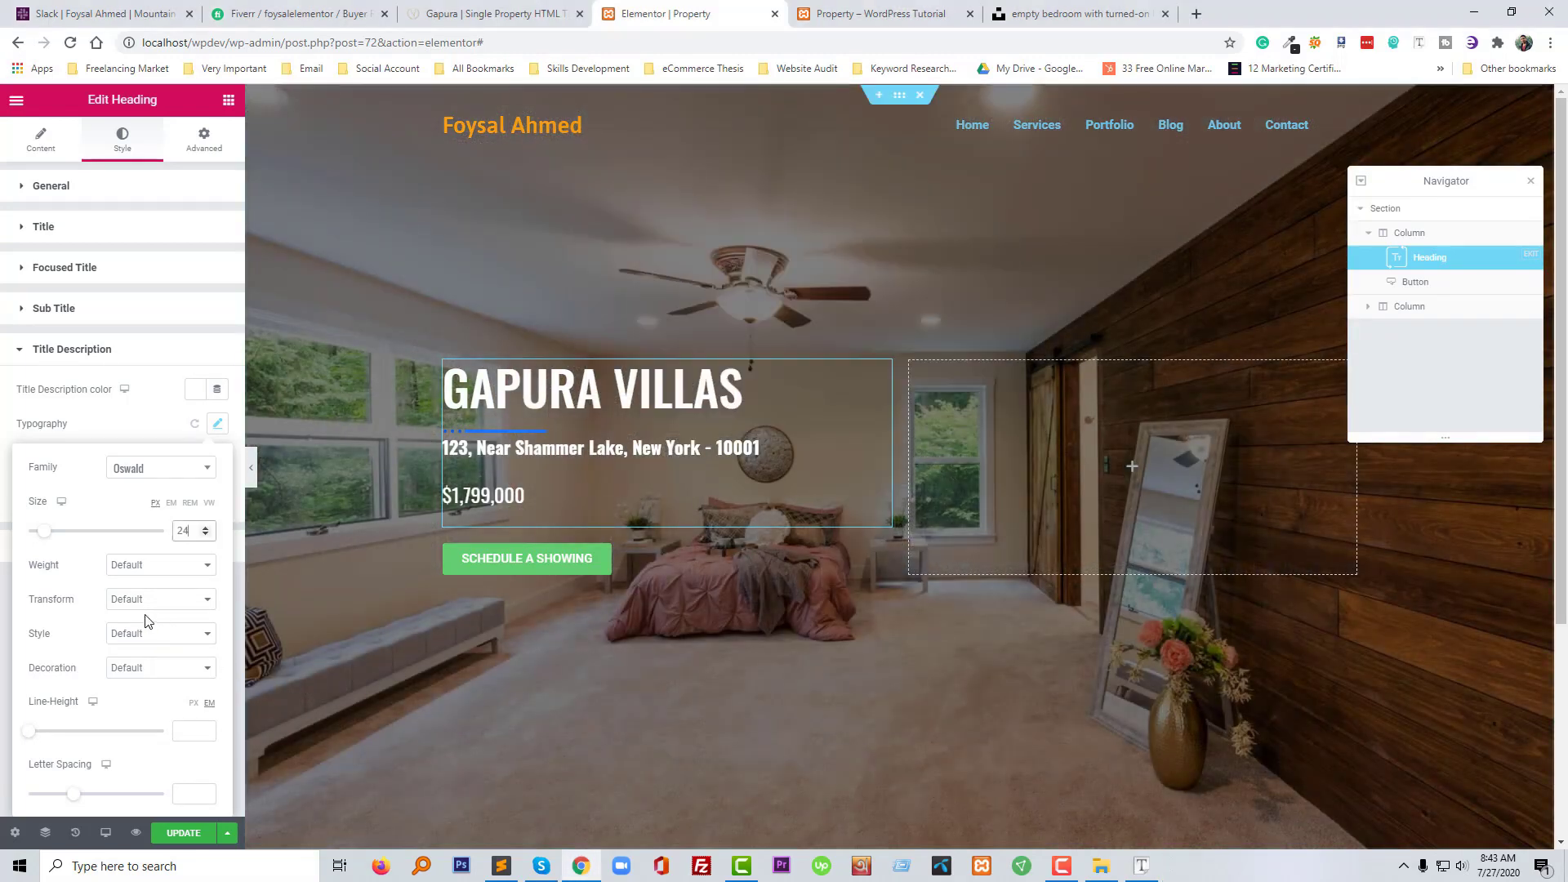
click(199, 728)
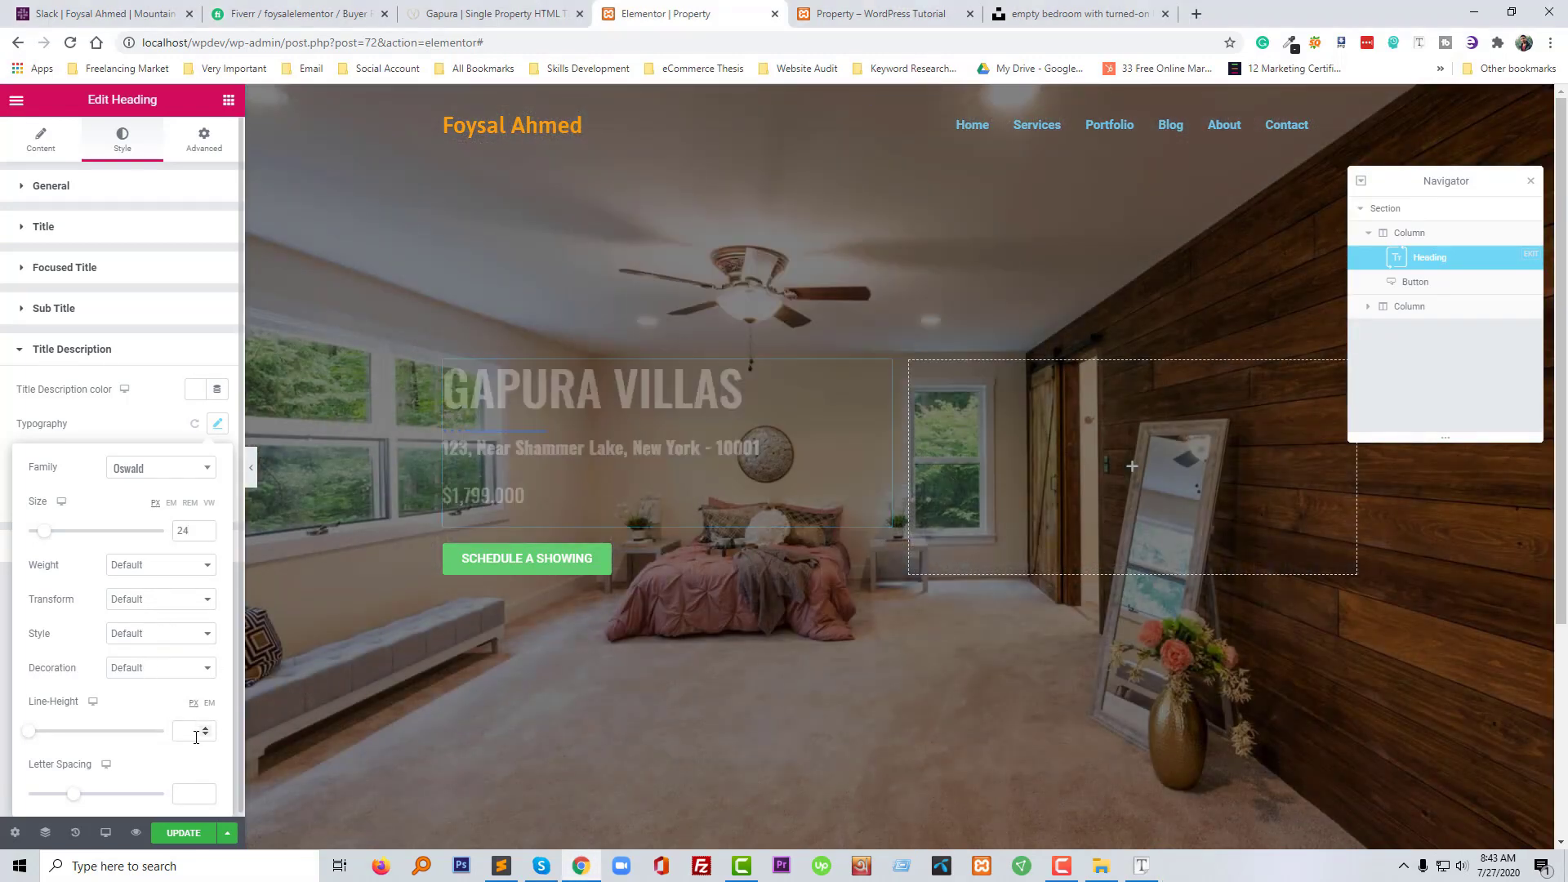
text(26)
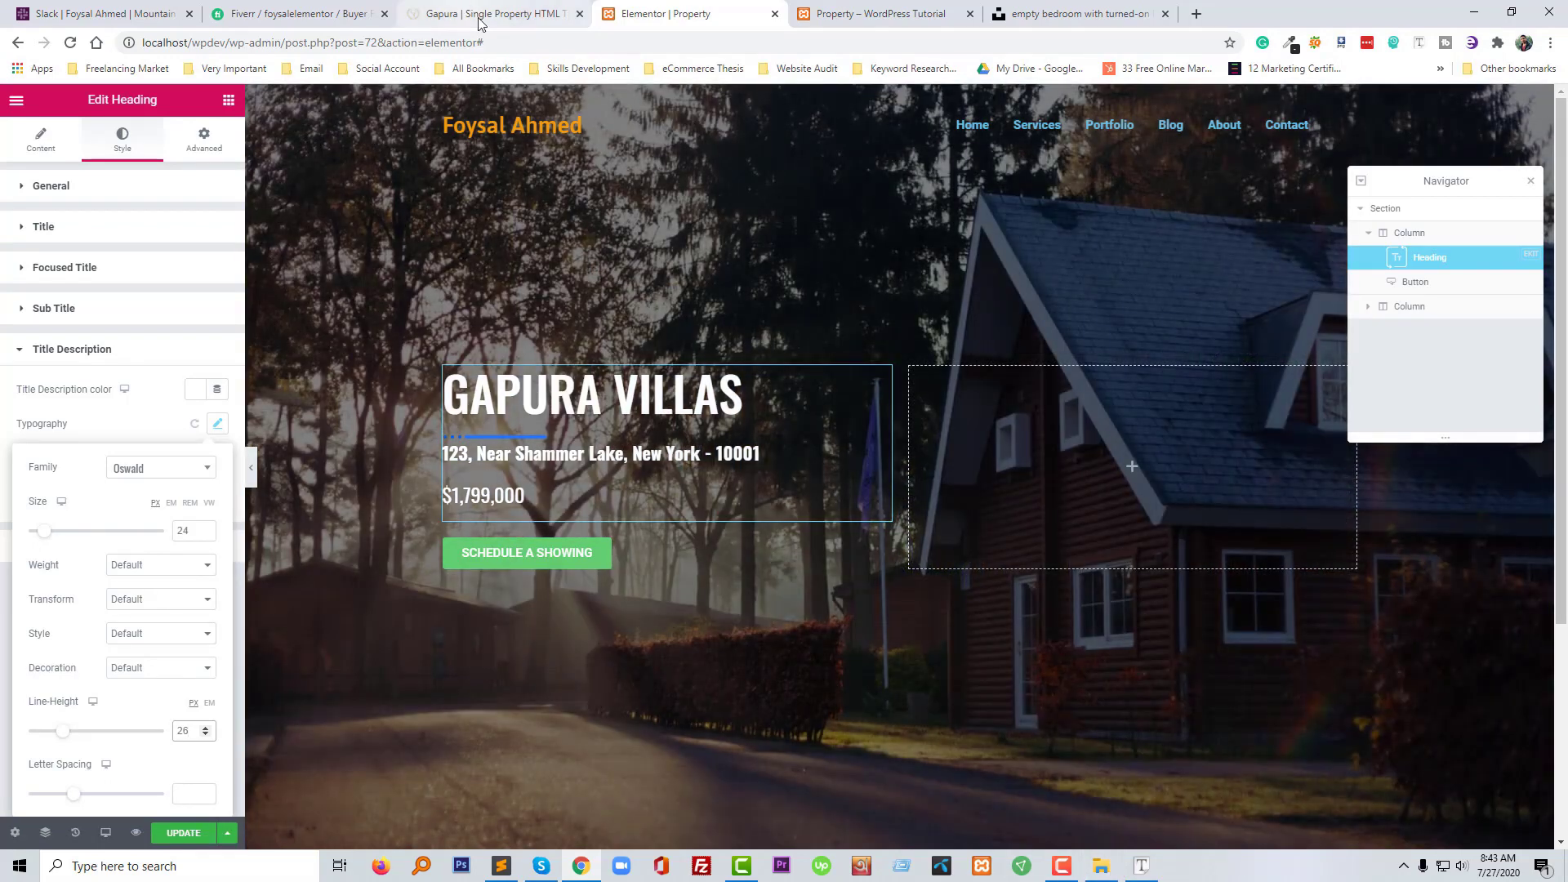
Inspect the hero text block on the Gapura reference page and copy its yellow border color code, ffc815
click(480, 16)
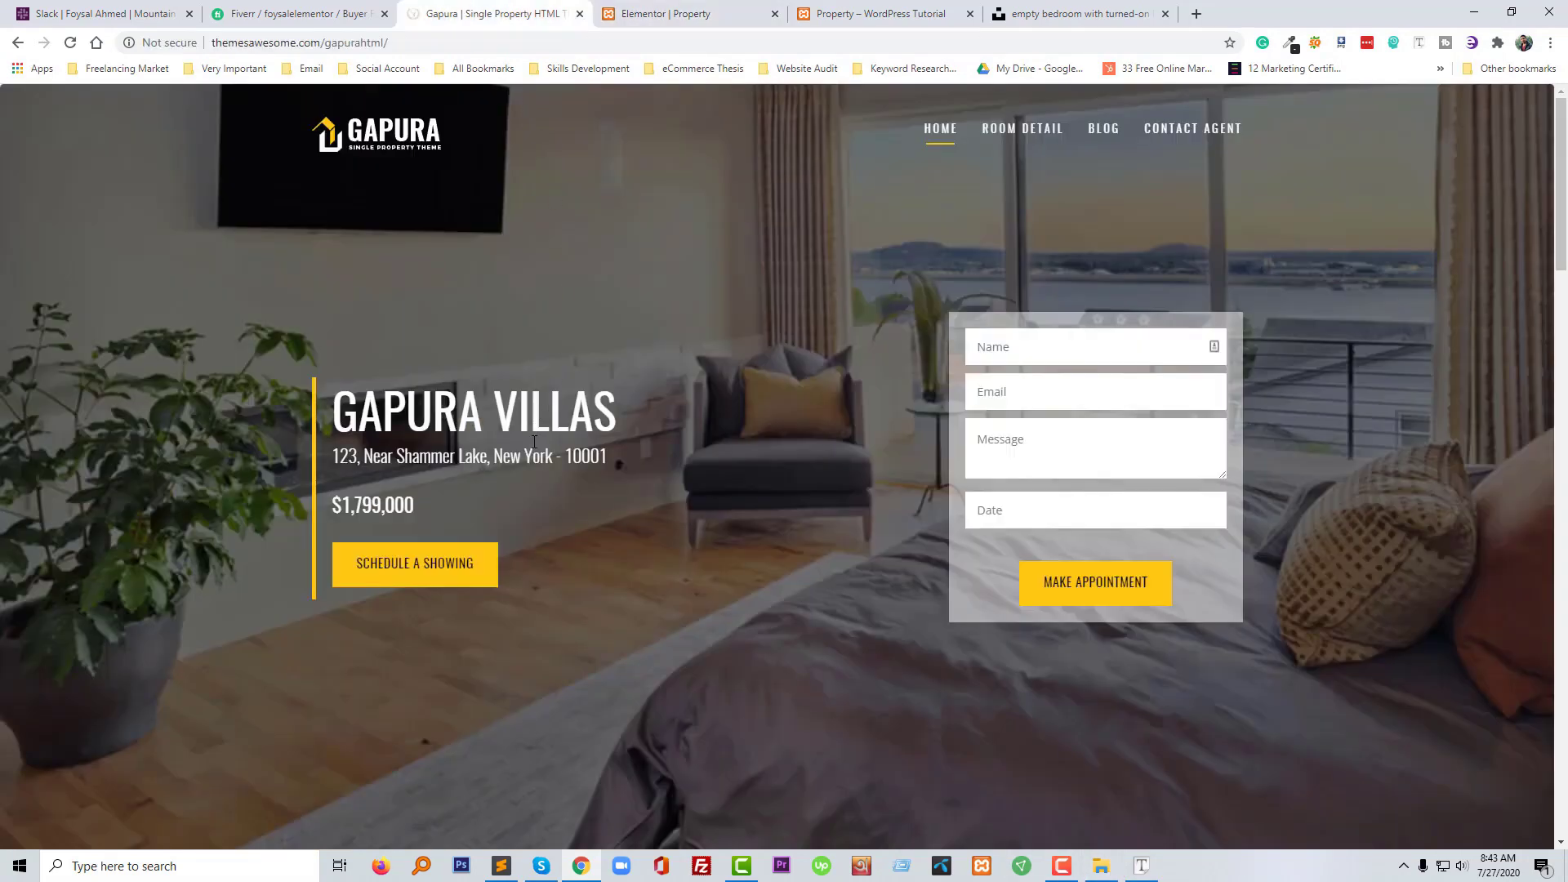
right_click(634, 553)
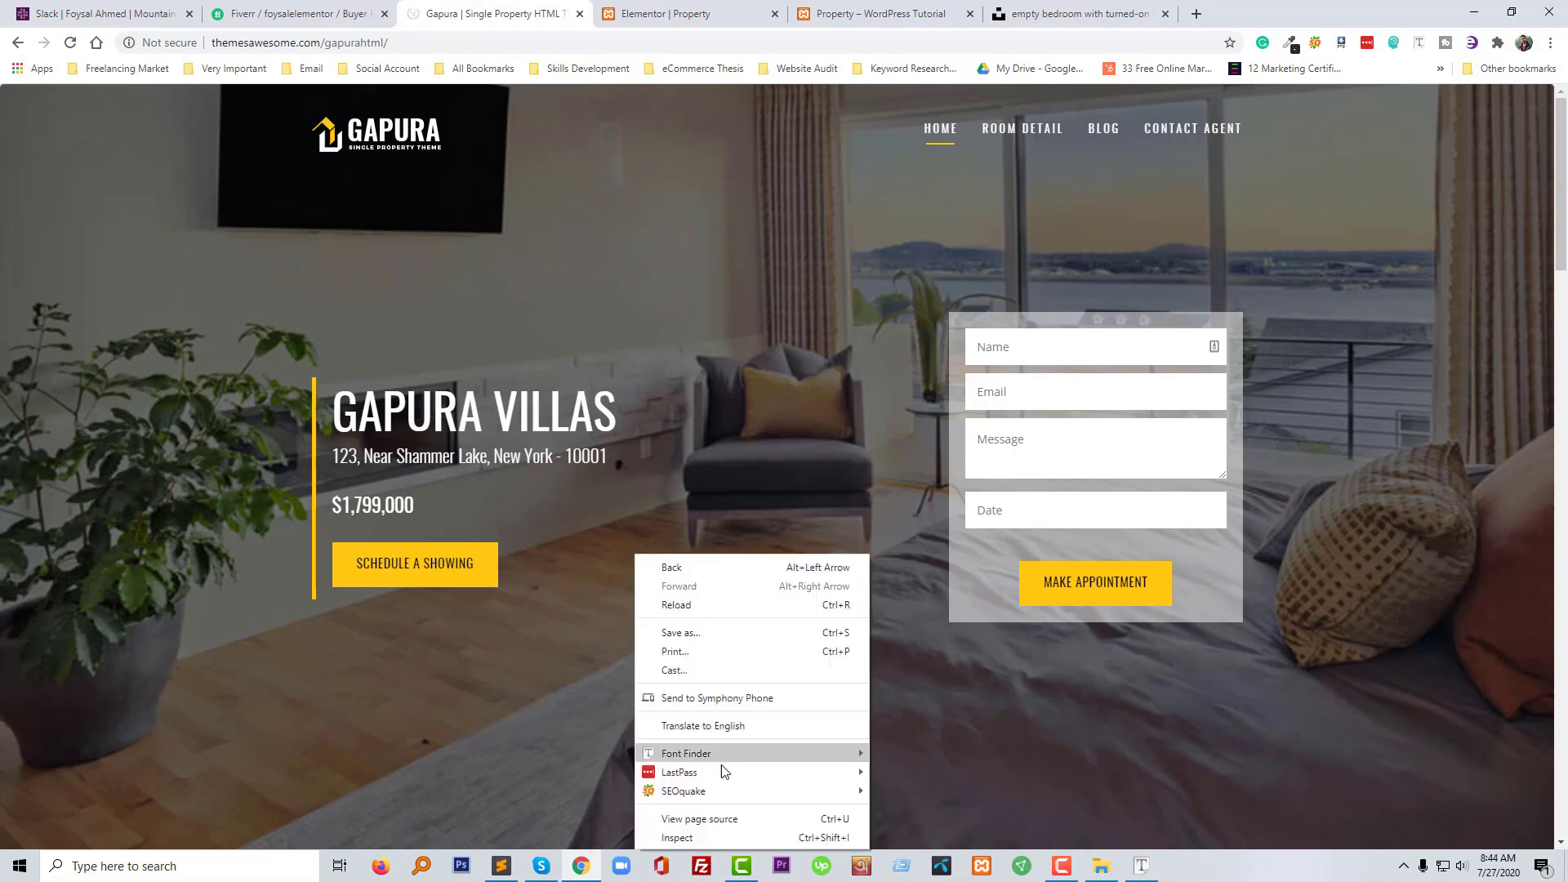
click(700, 820)
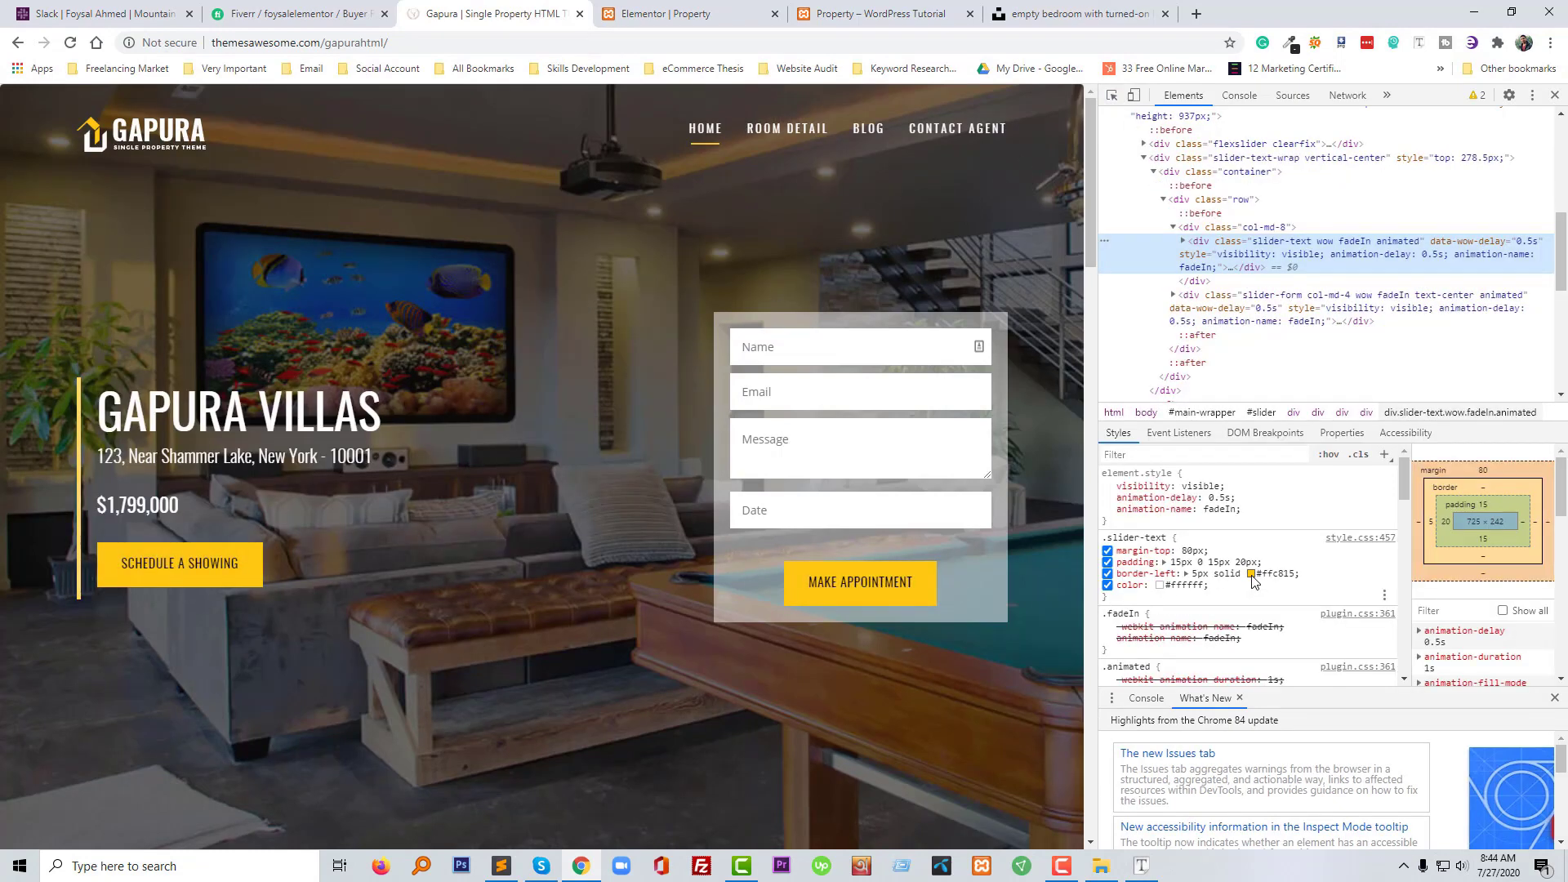
click(1252, 574)
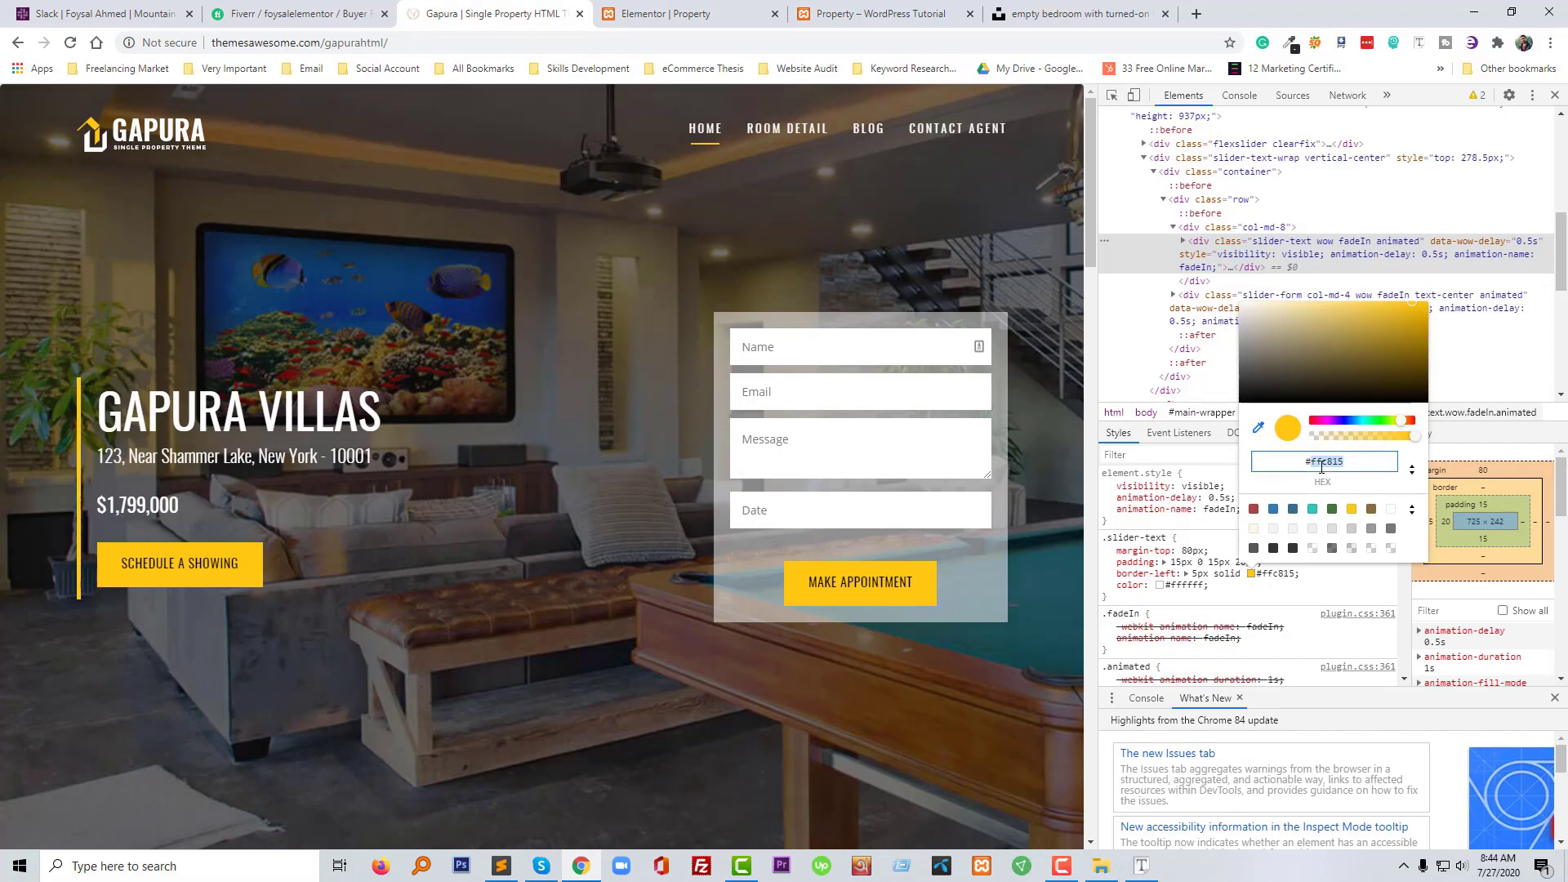
right_click(1321, 467)
click(1360, 531)
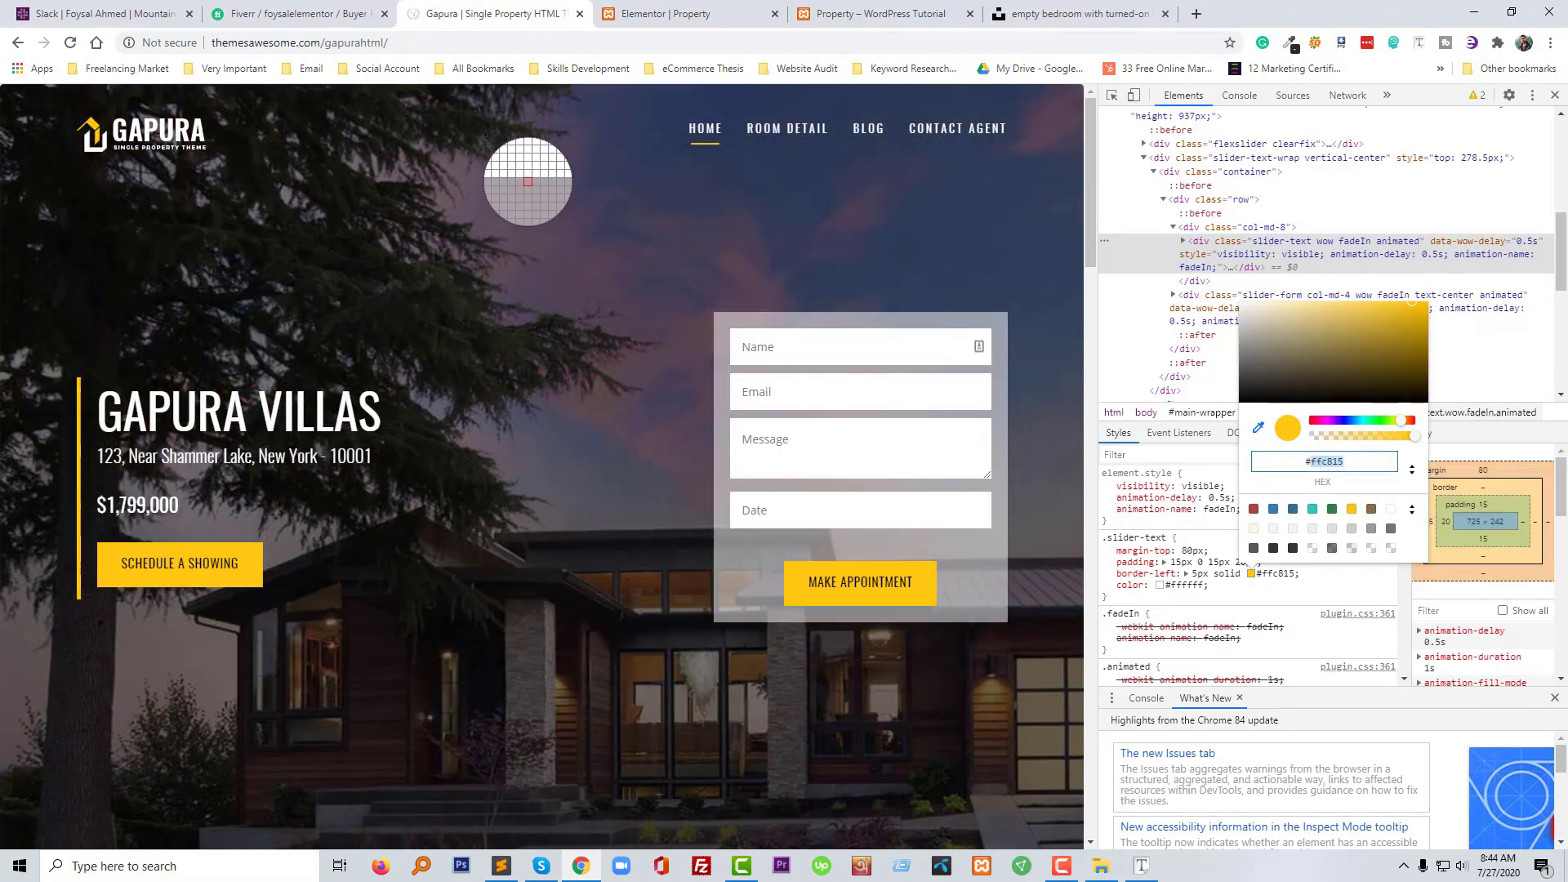
On the Elementor page, select the SCHEDULE A SHOWING button, compare it with the reference and set its size to Medium
click(645, 15)
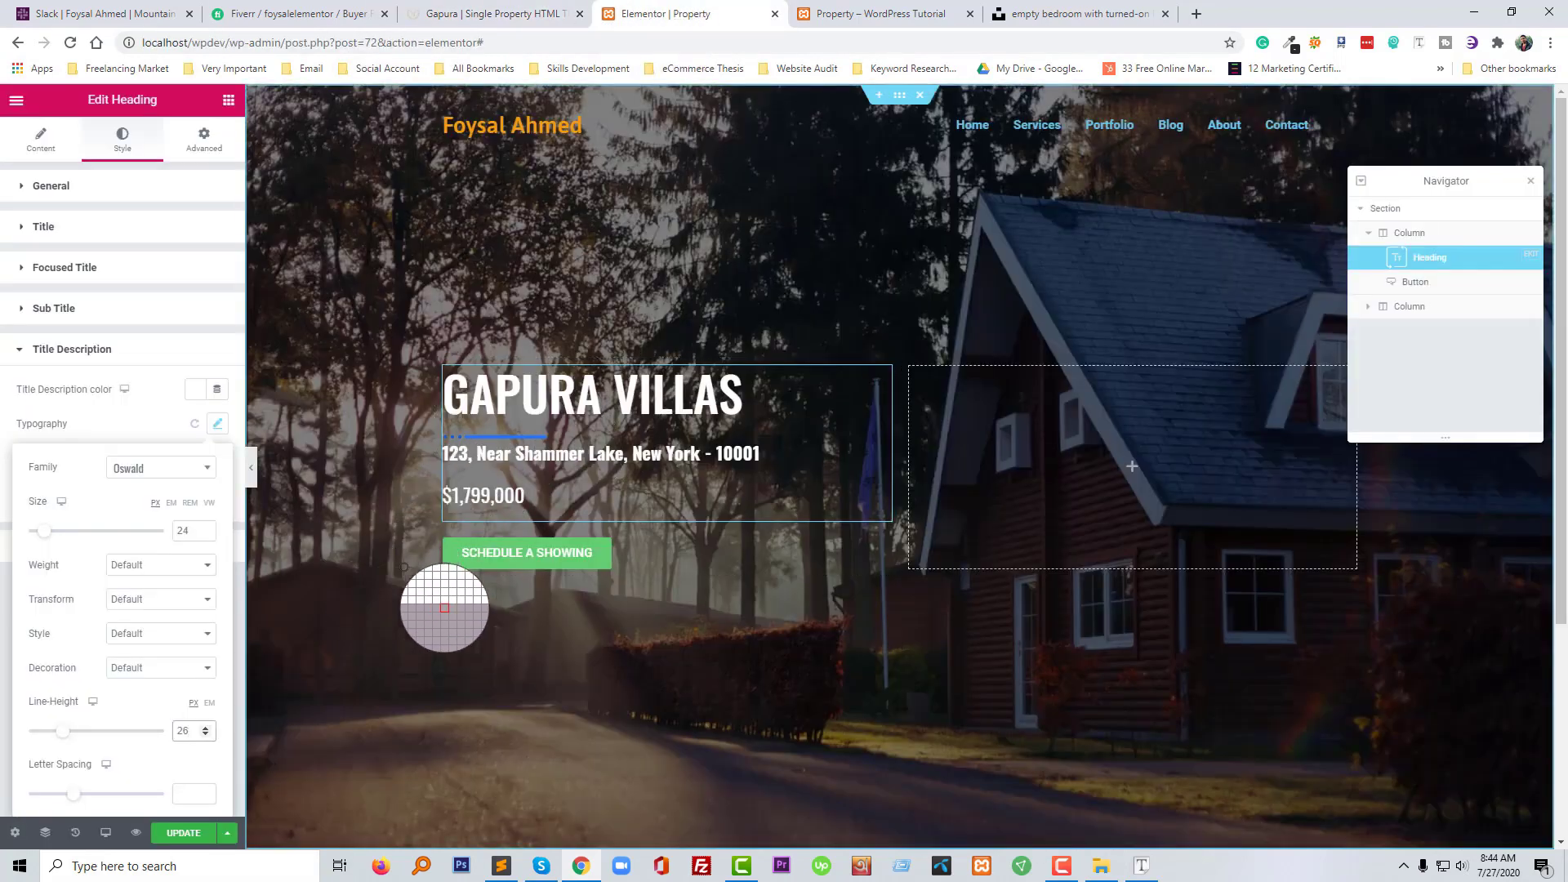
click(492, 553)
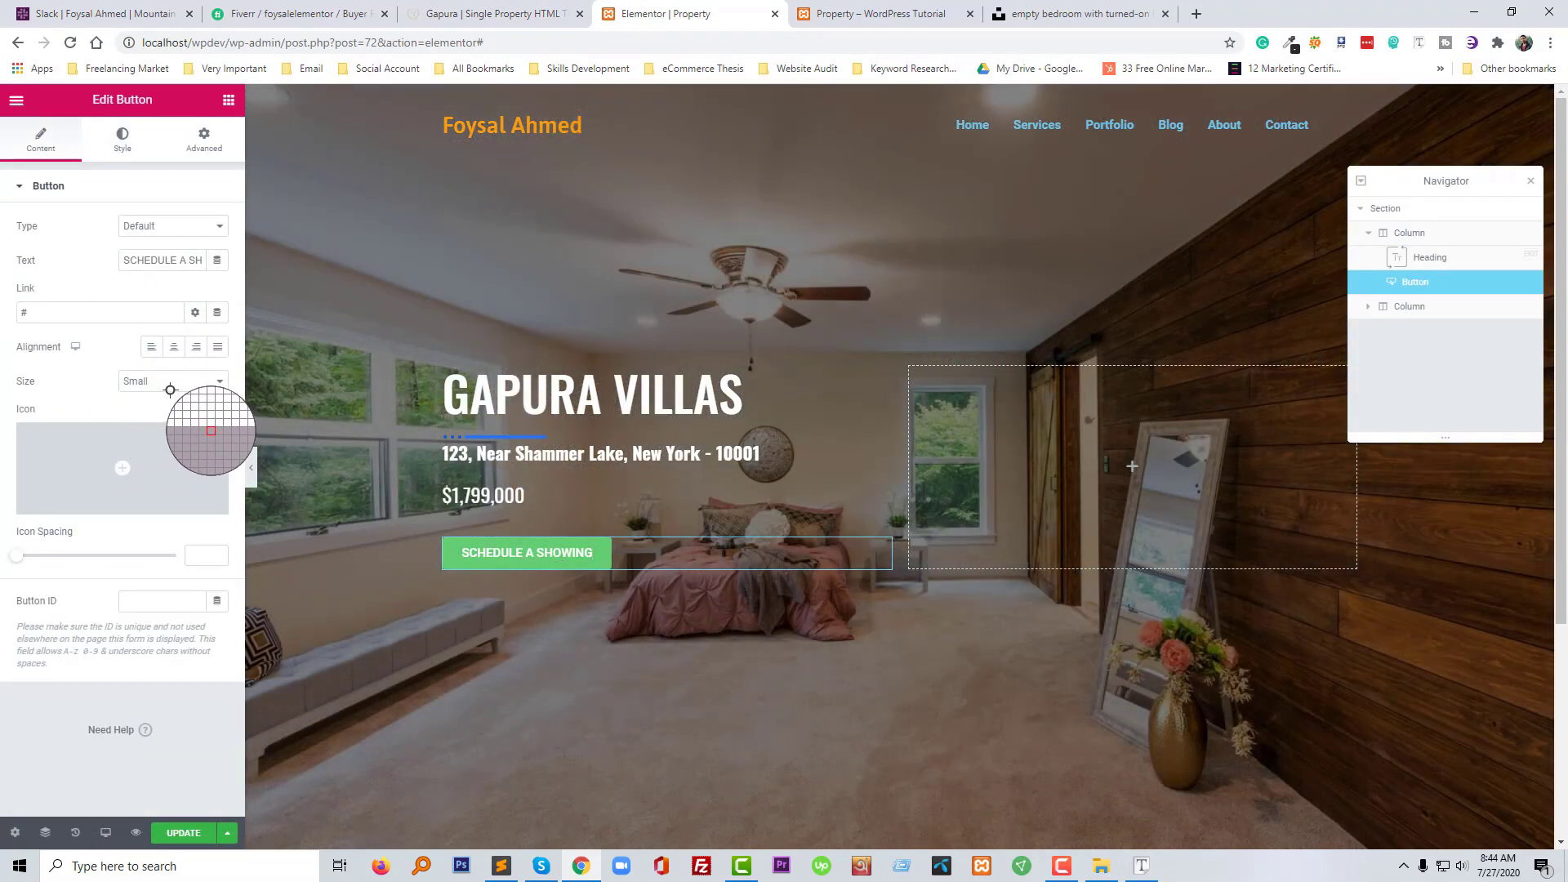
click(461, 10)
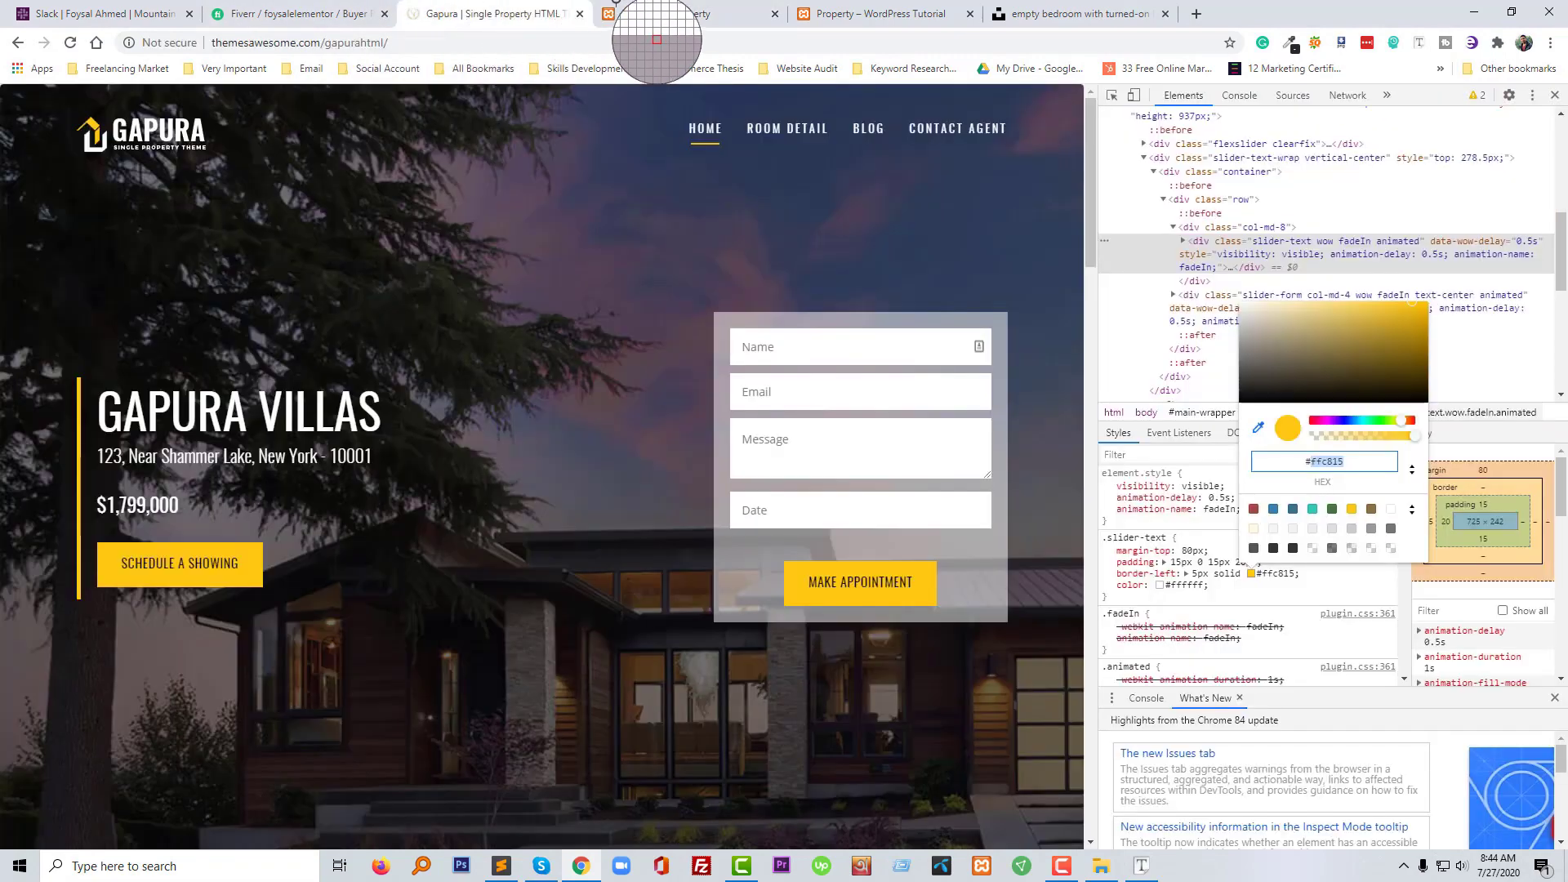
click(670, 14)
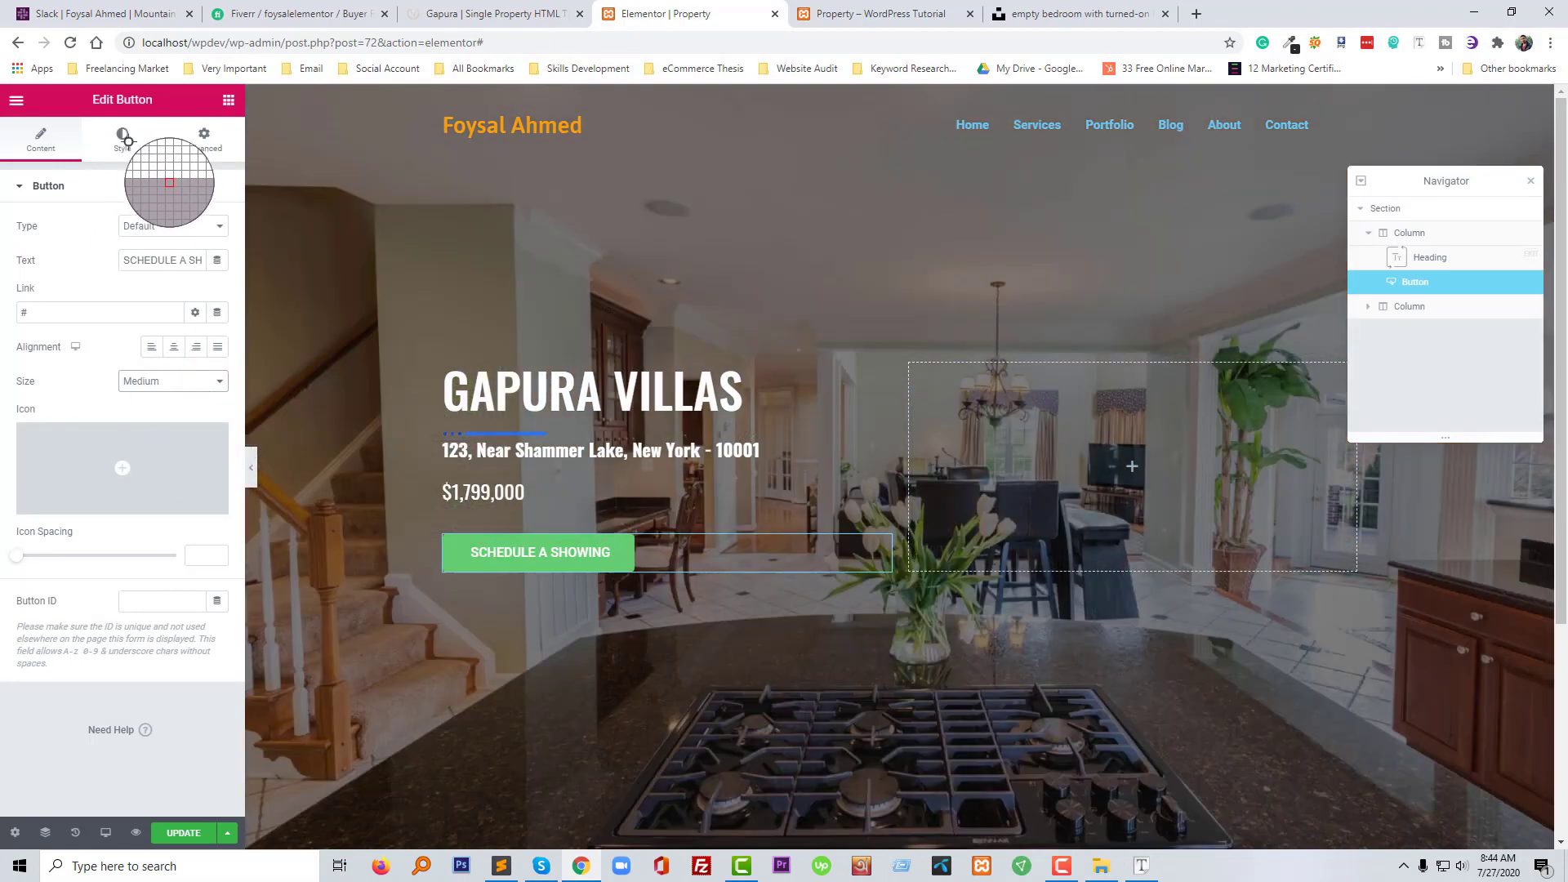
Set the SCHEDULE A SHOWING button's background color to the copied yellow, #ffc815
click(130, 145)
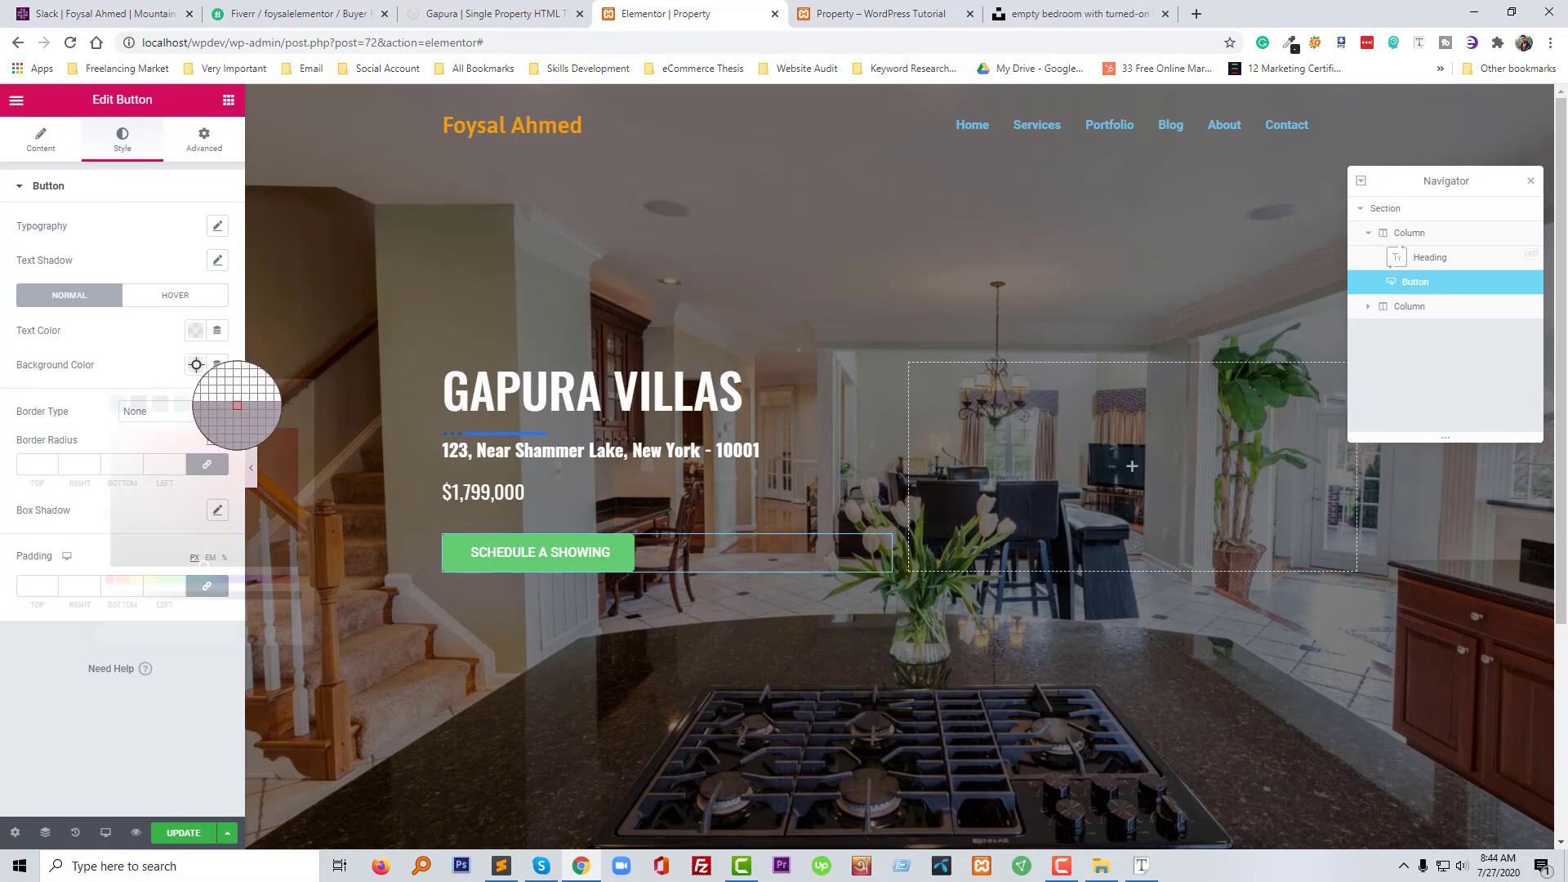
click(192, 364)
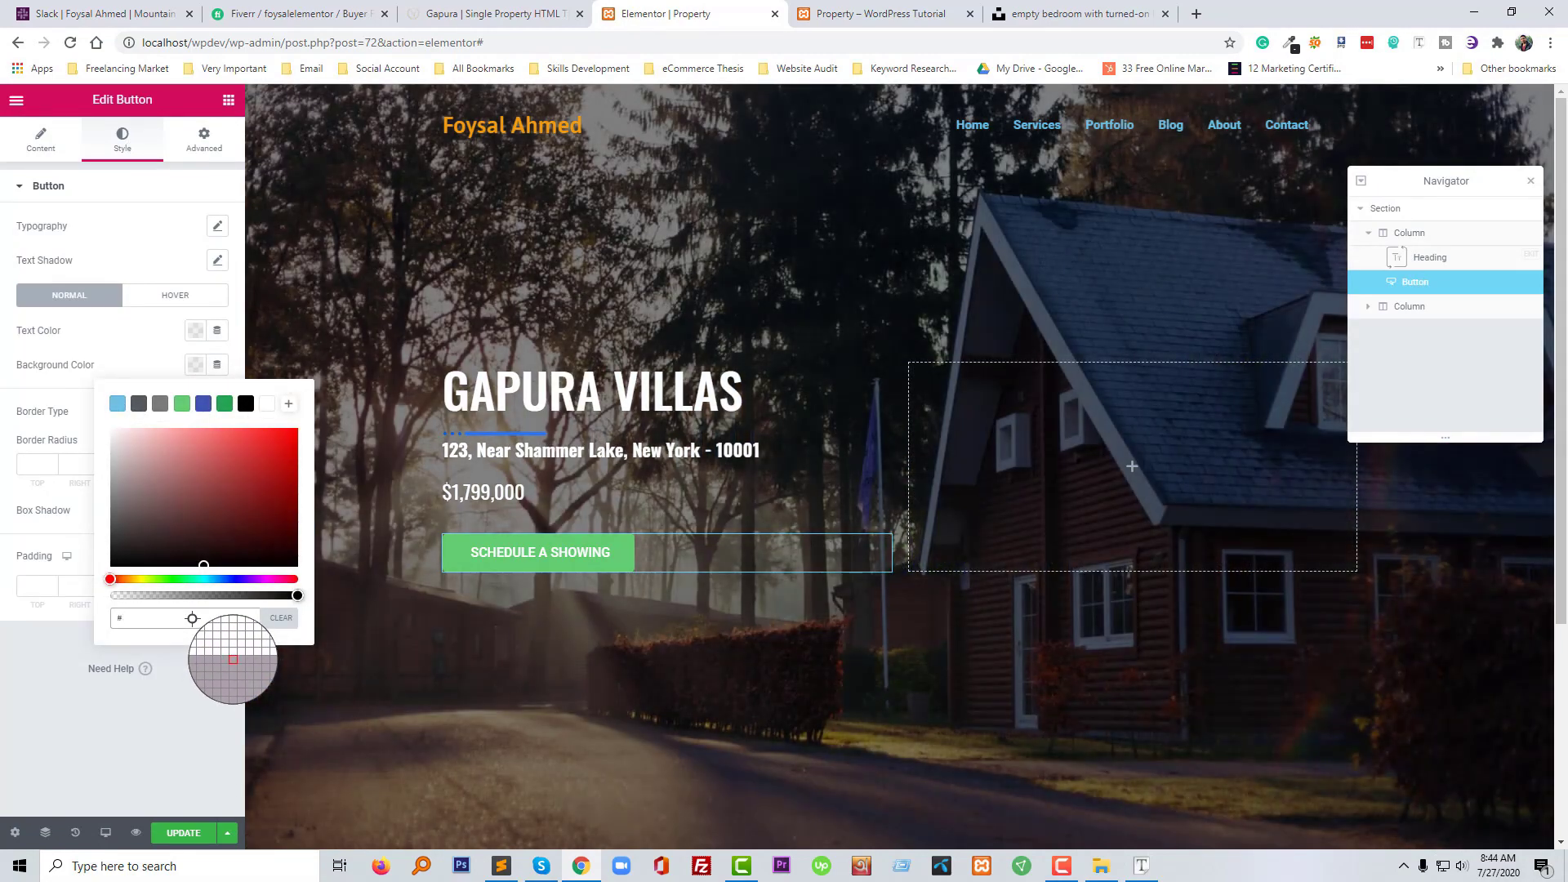
key(ctrl+v)
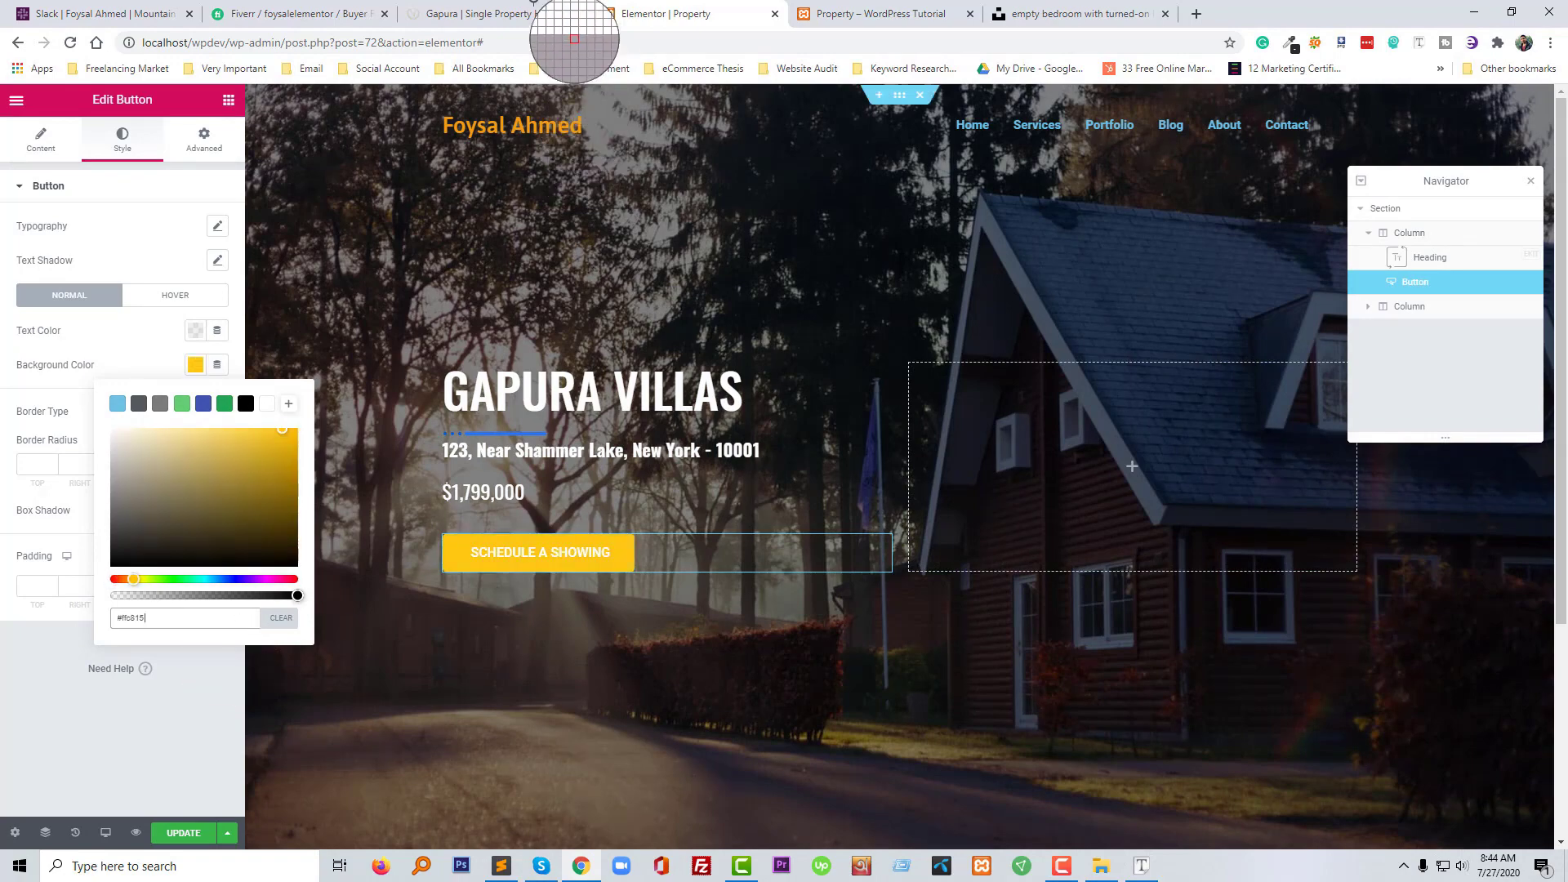
Set the SCHEDULE A SHOWING button's text color to black (#000000), comparing it with the Gapura reference page
click(535, 14)
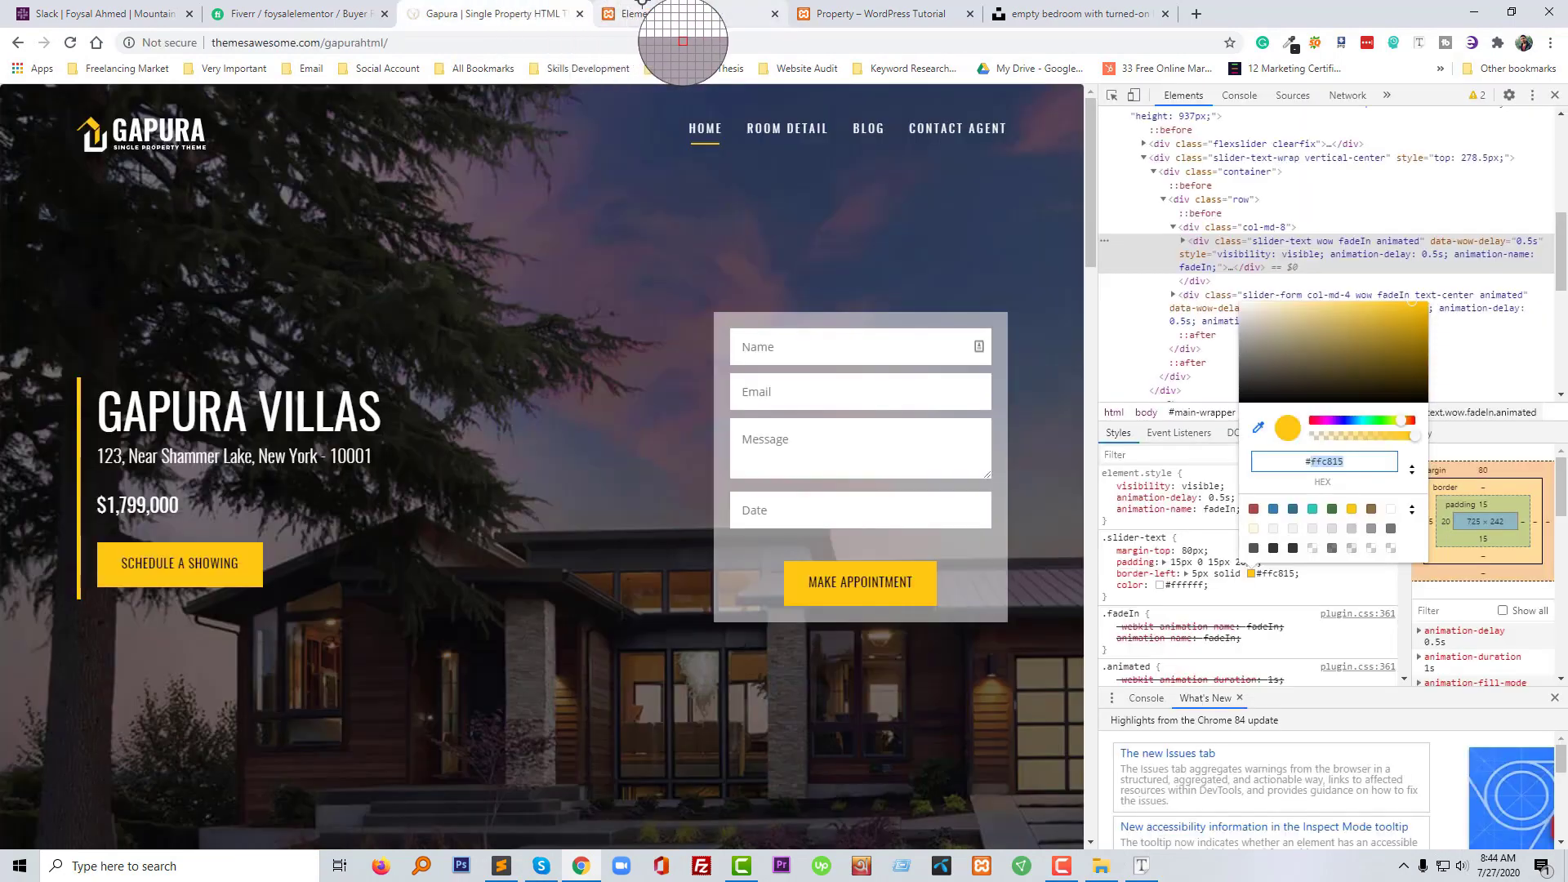
click(683, 14)
click(196, 330)
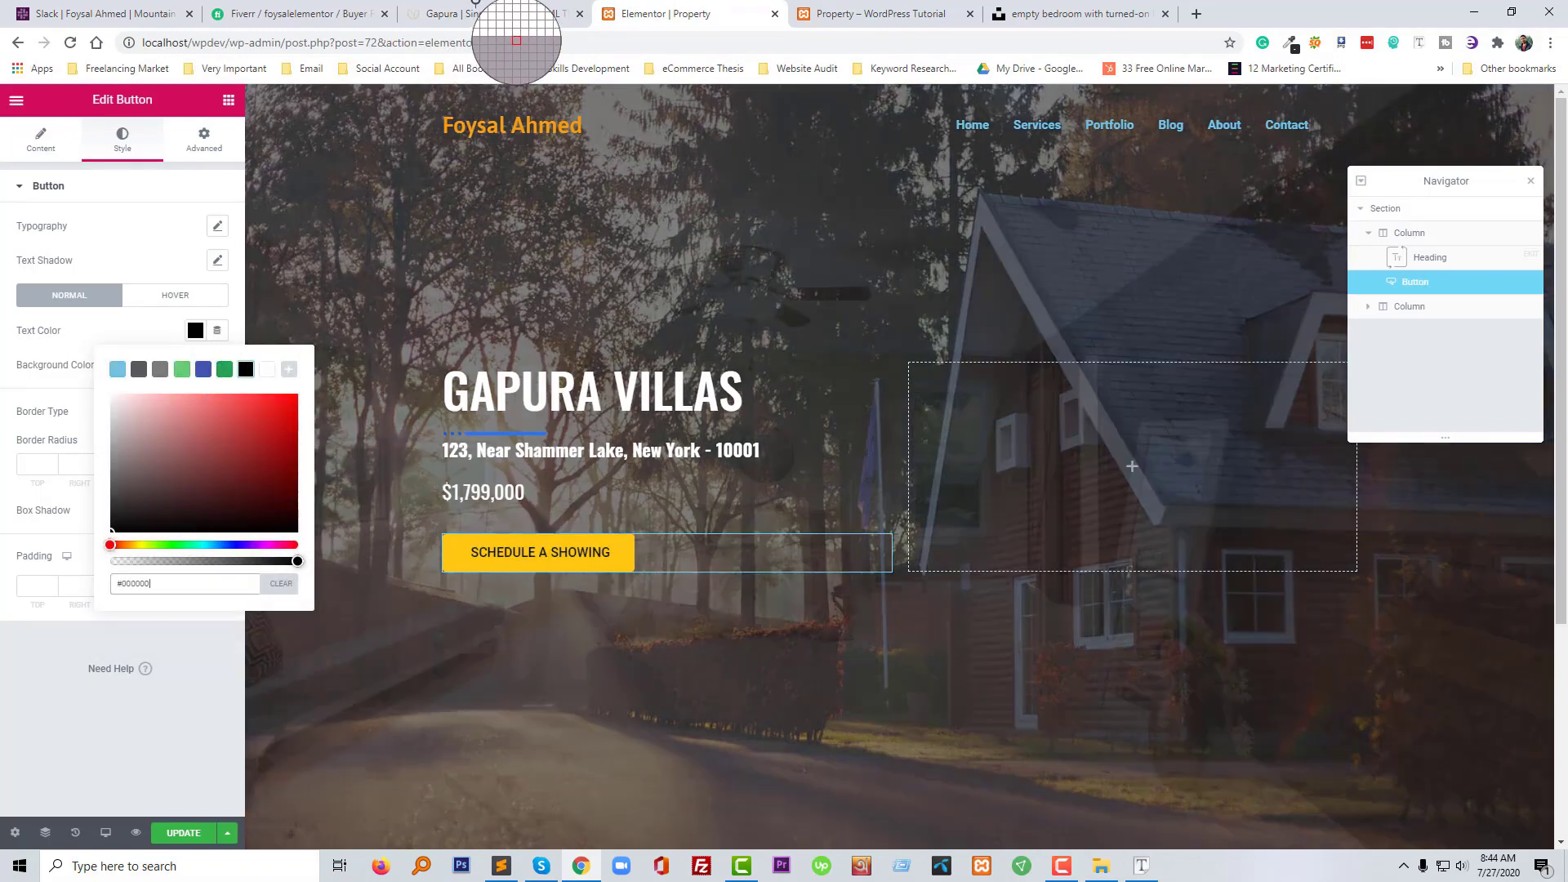
click(506, 8)
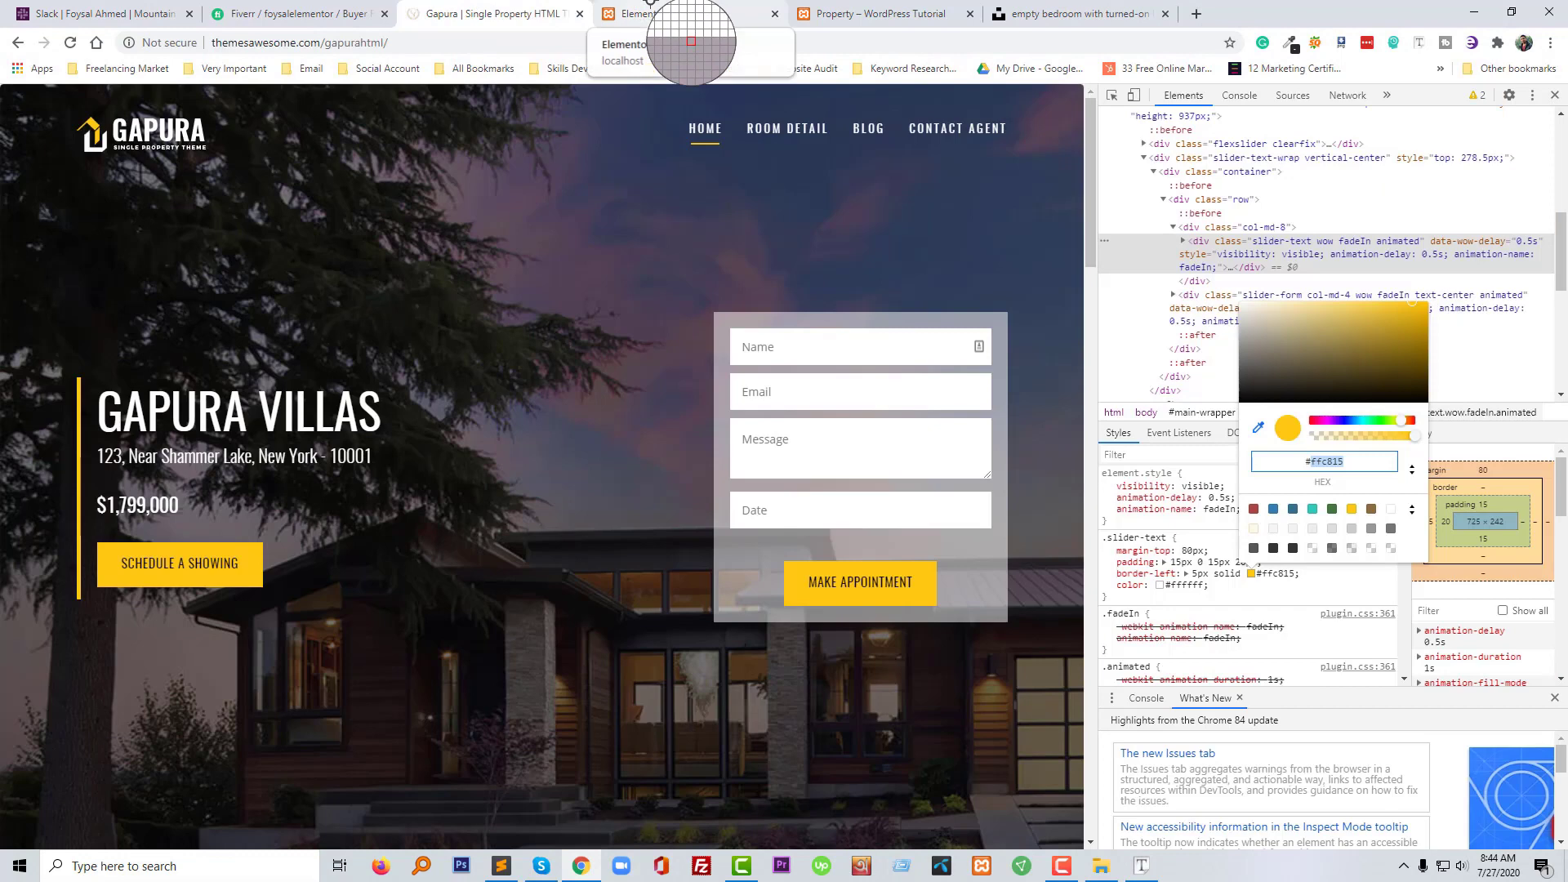
Set the SCHEDULE A SHOWING button's border radius to 0 and its unlinked padding to 20 top and bottom, 15 right and left
click(686, 16)
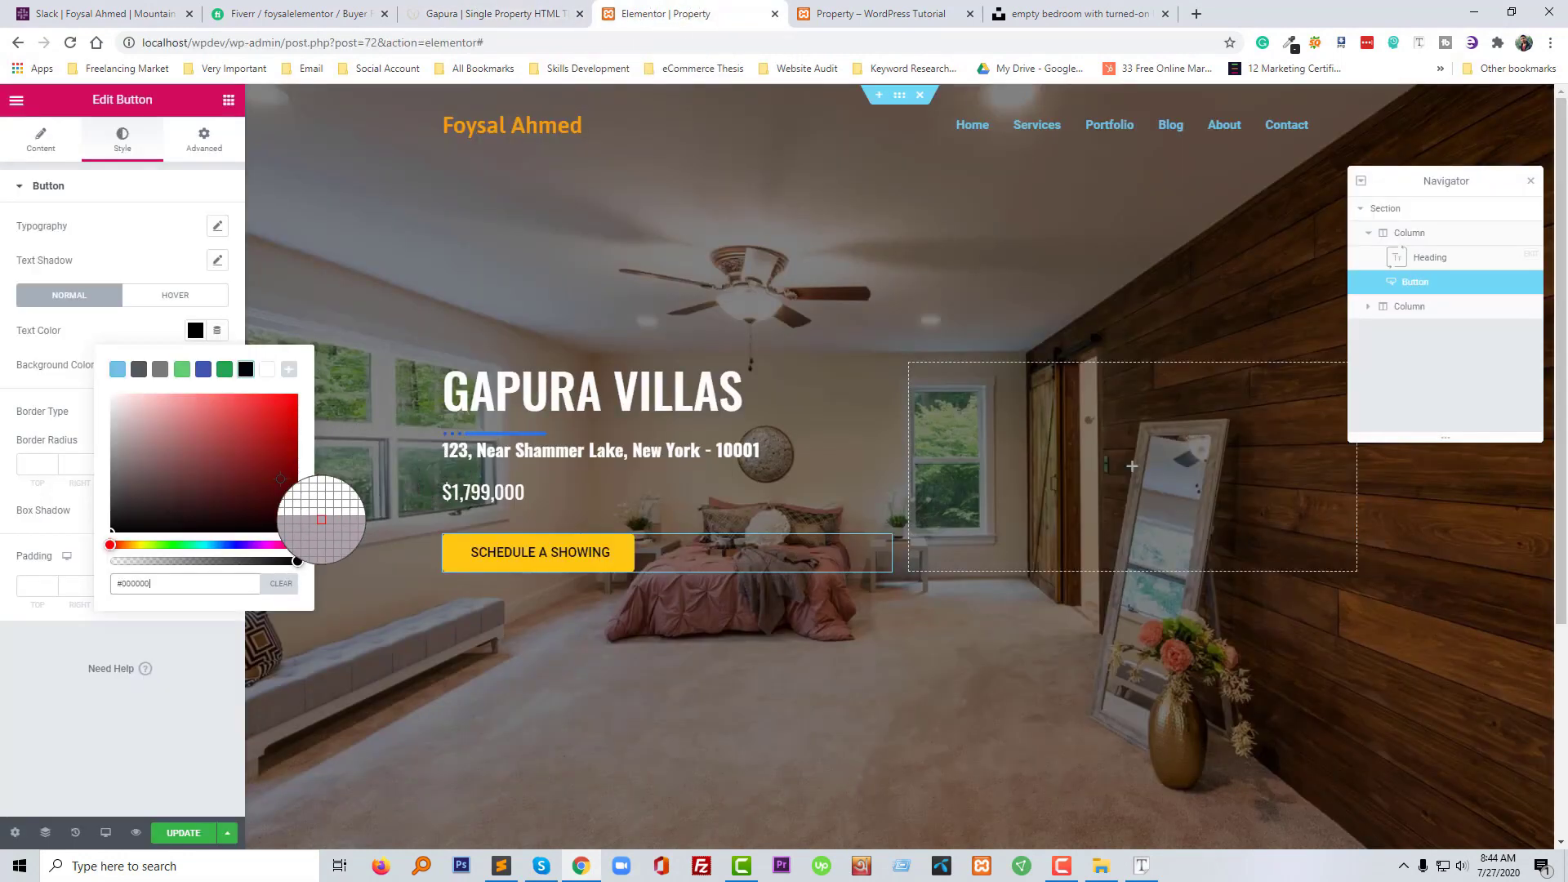
click(195, 330)
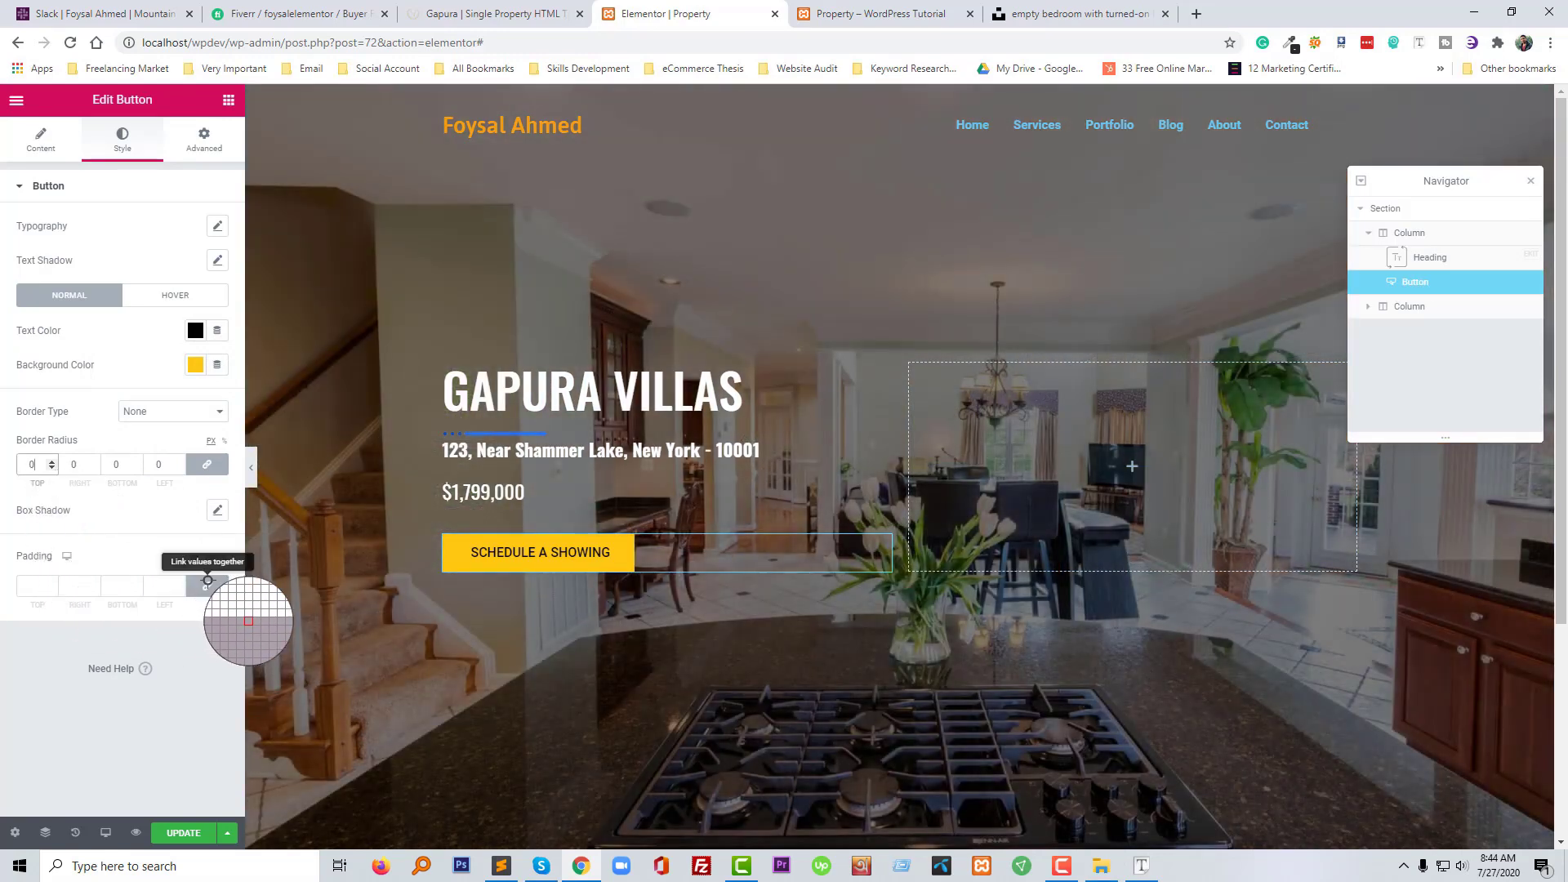
click(207, 585)
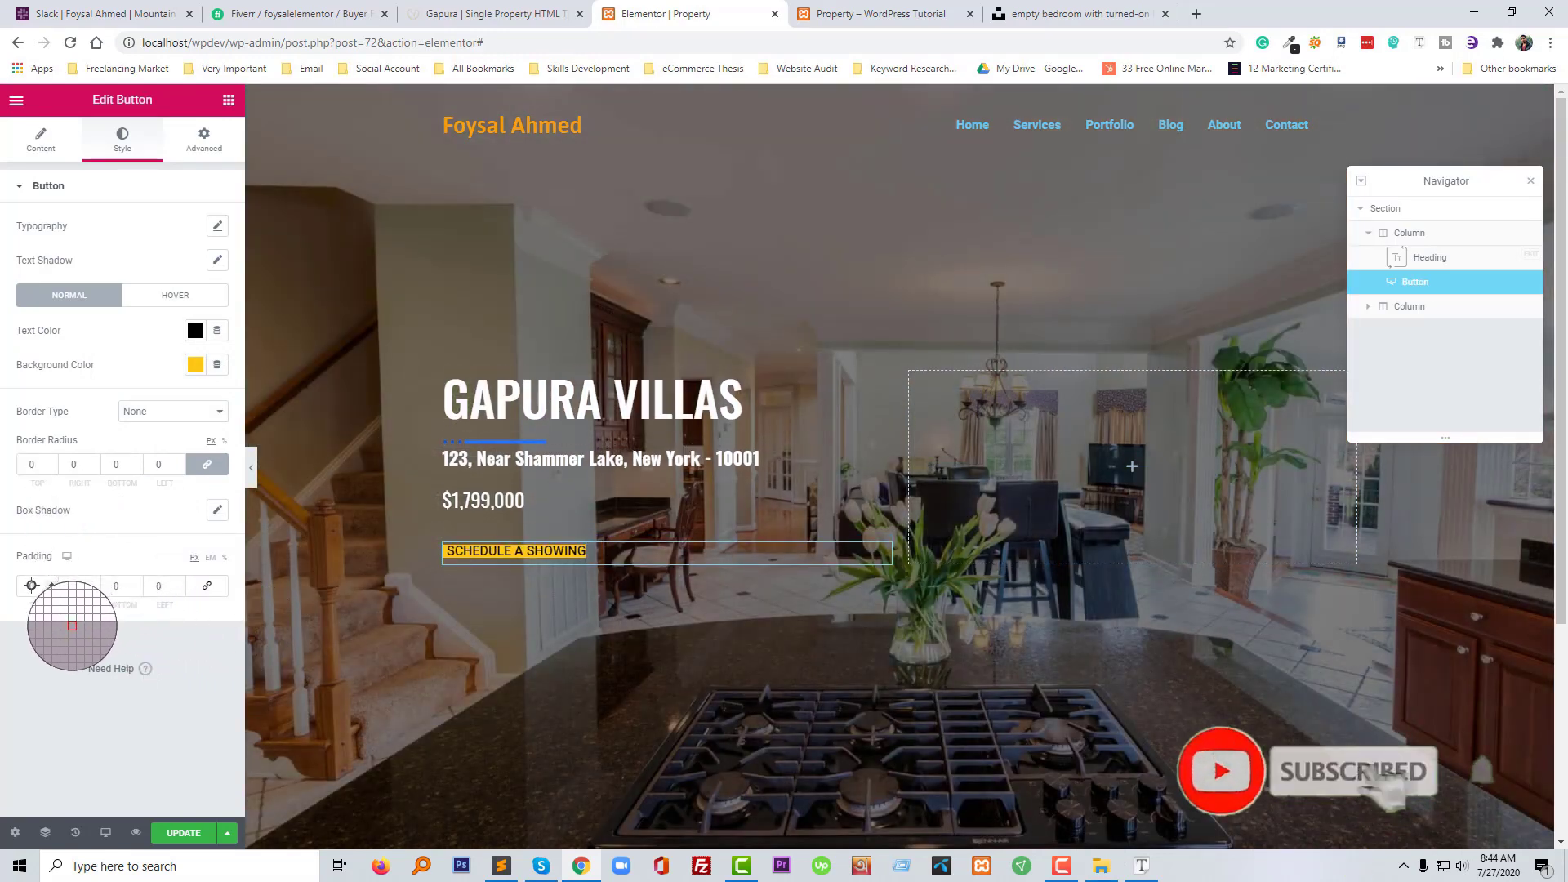
click(30, 587)
text(20)
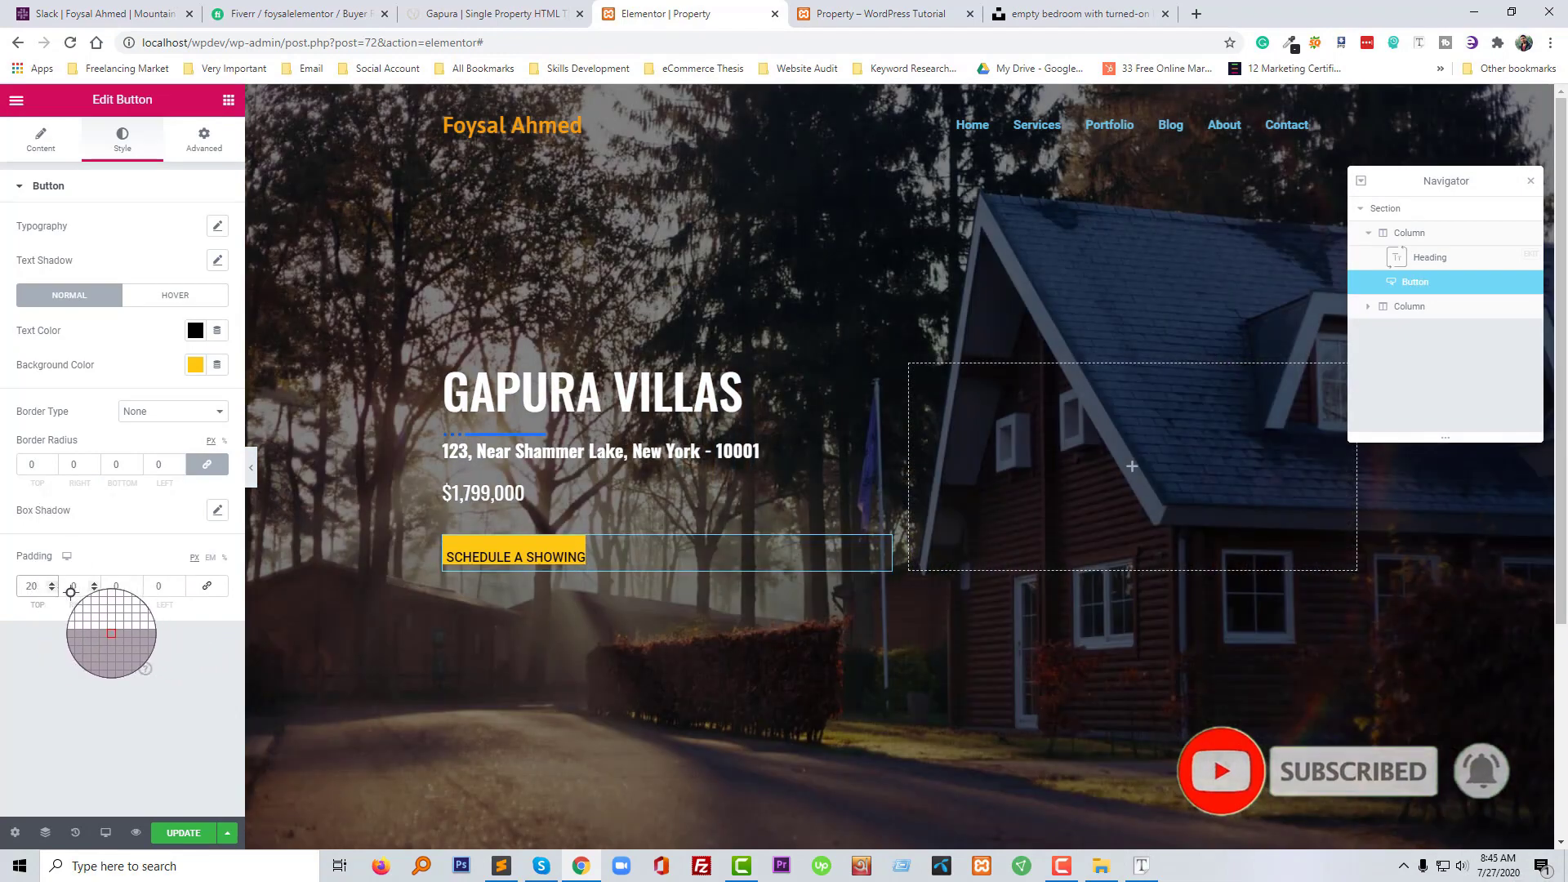
click(70, 588)
text(10)
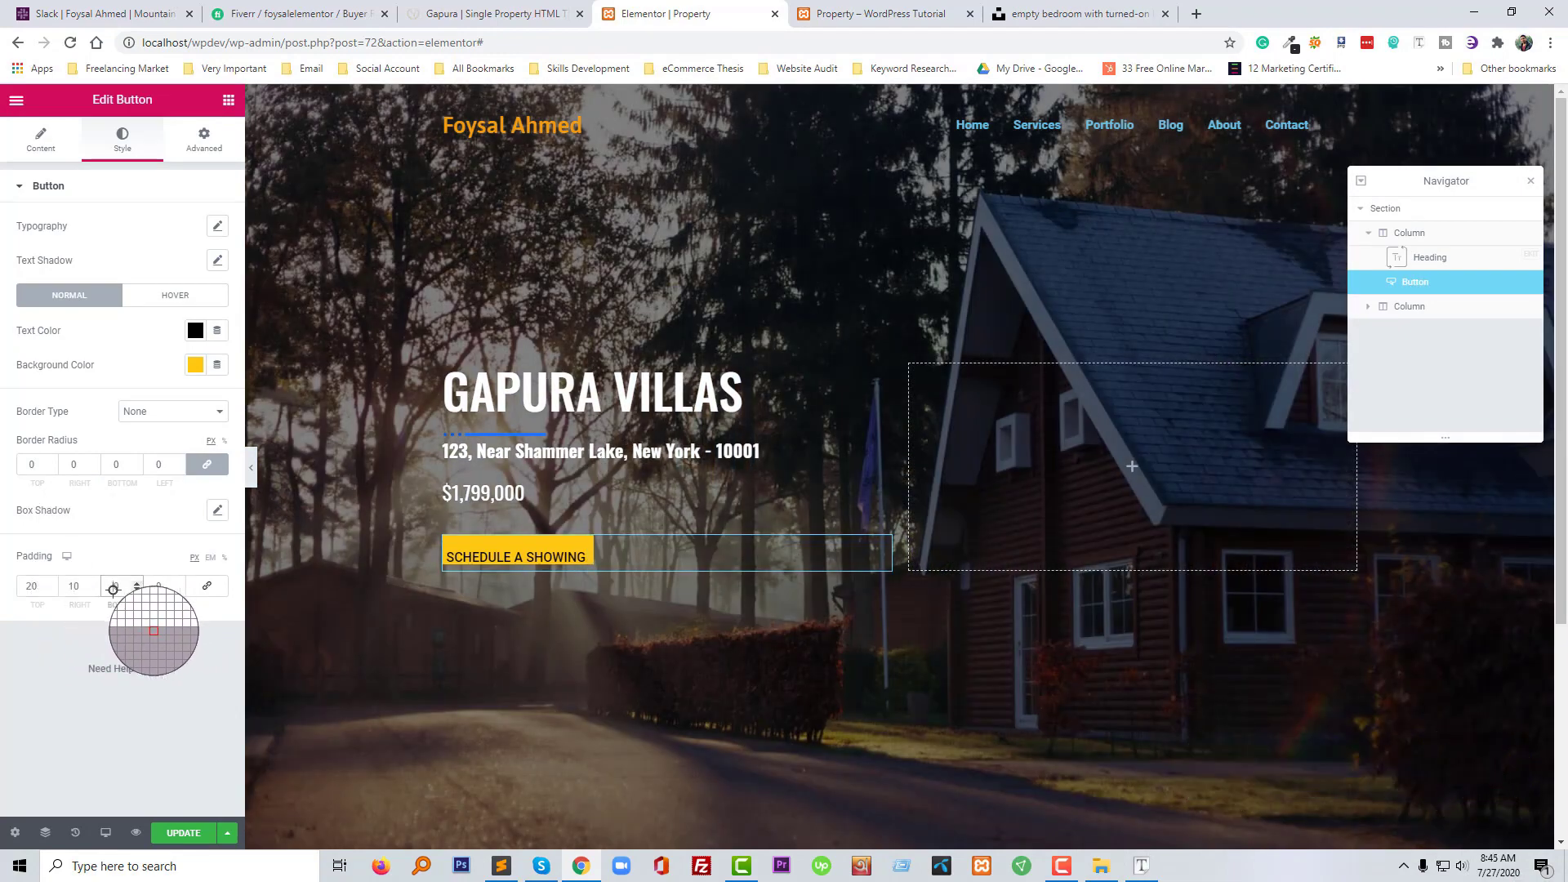
click(112, 587)
text(20)
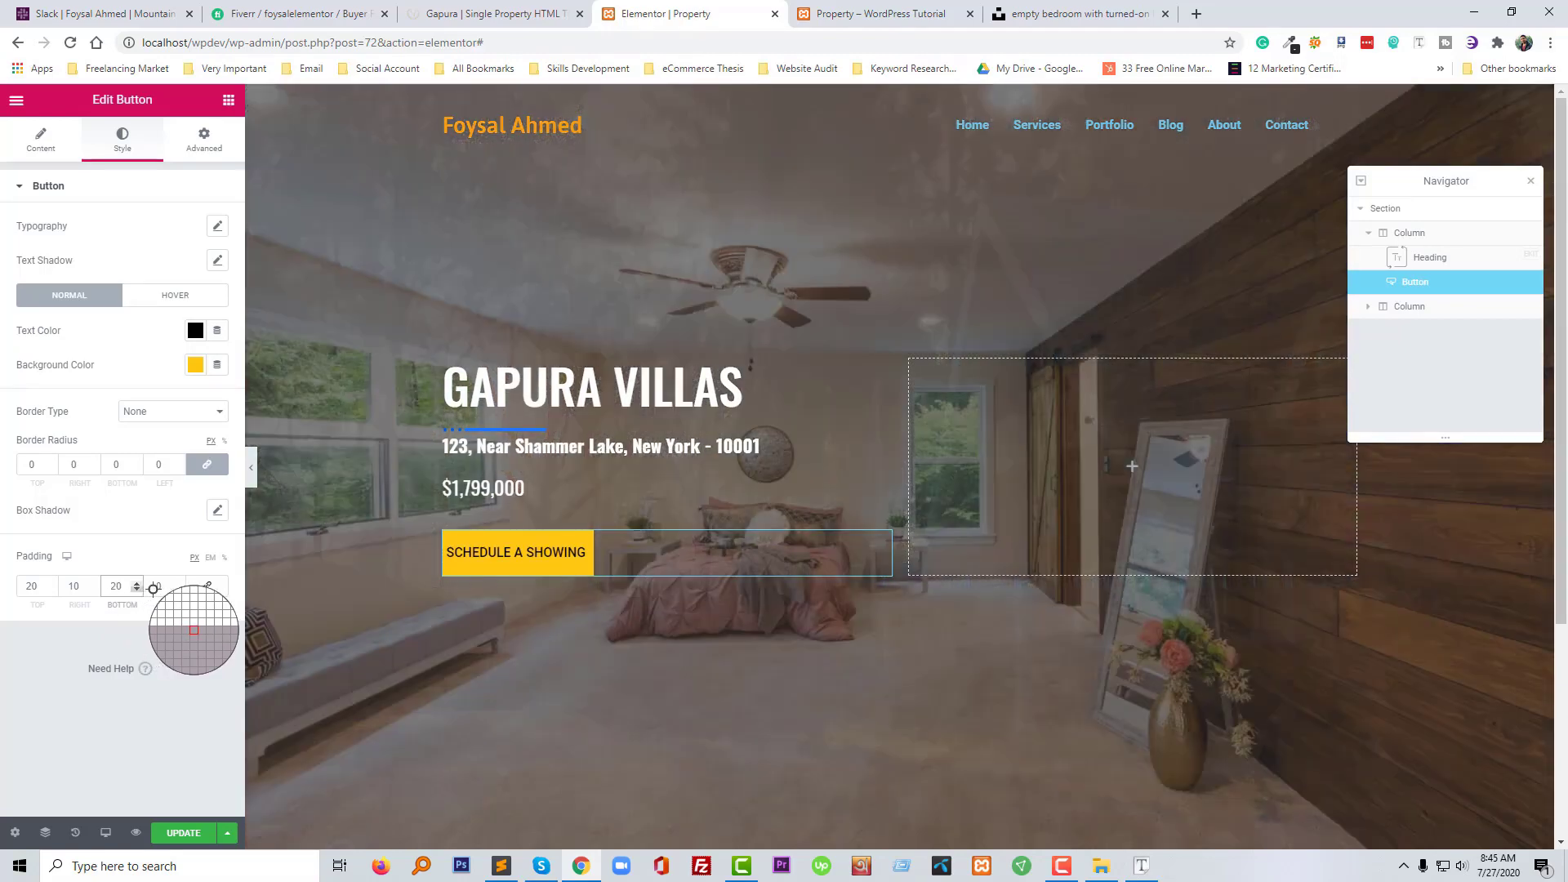
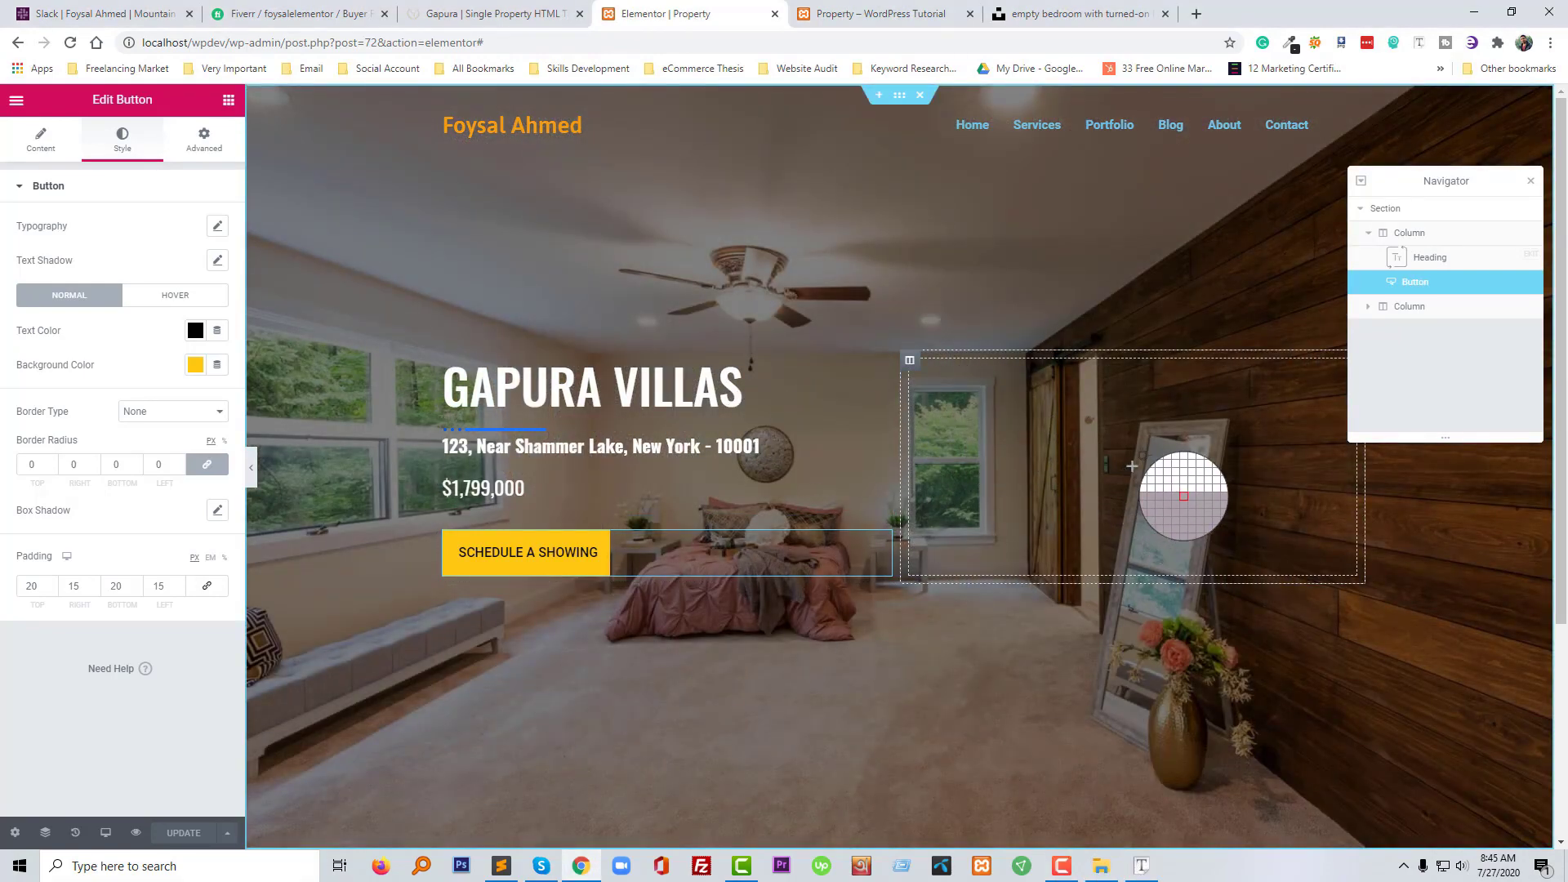
Search the Elementor widgets for "form" to find a form element for the hero's empty column
drag(1471, 188, 1501, 266)
click(1506, 266)
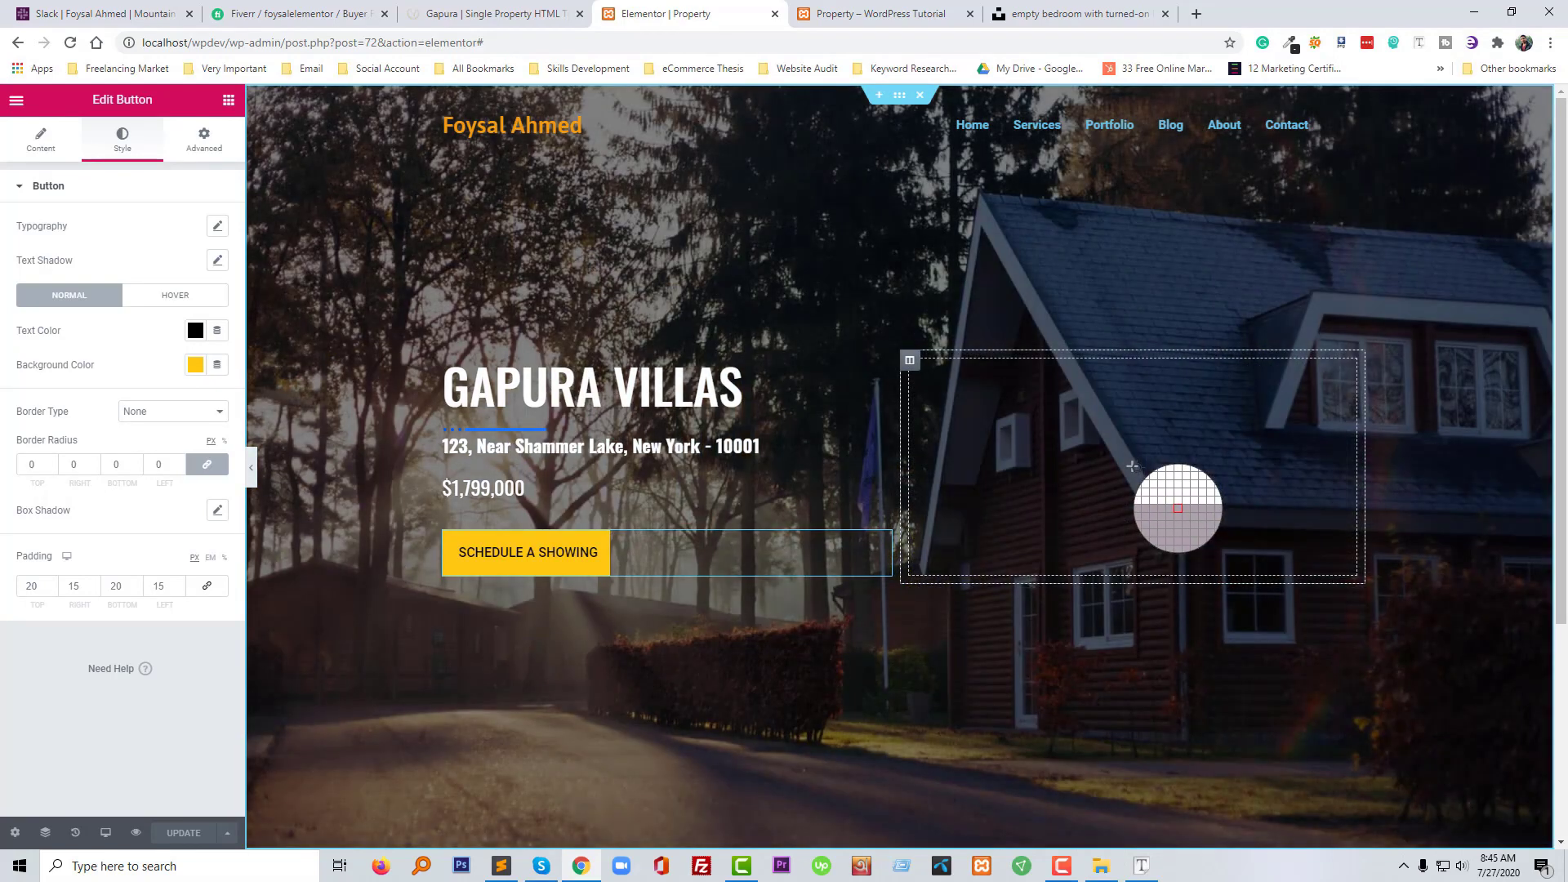
click(1132, 465)
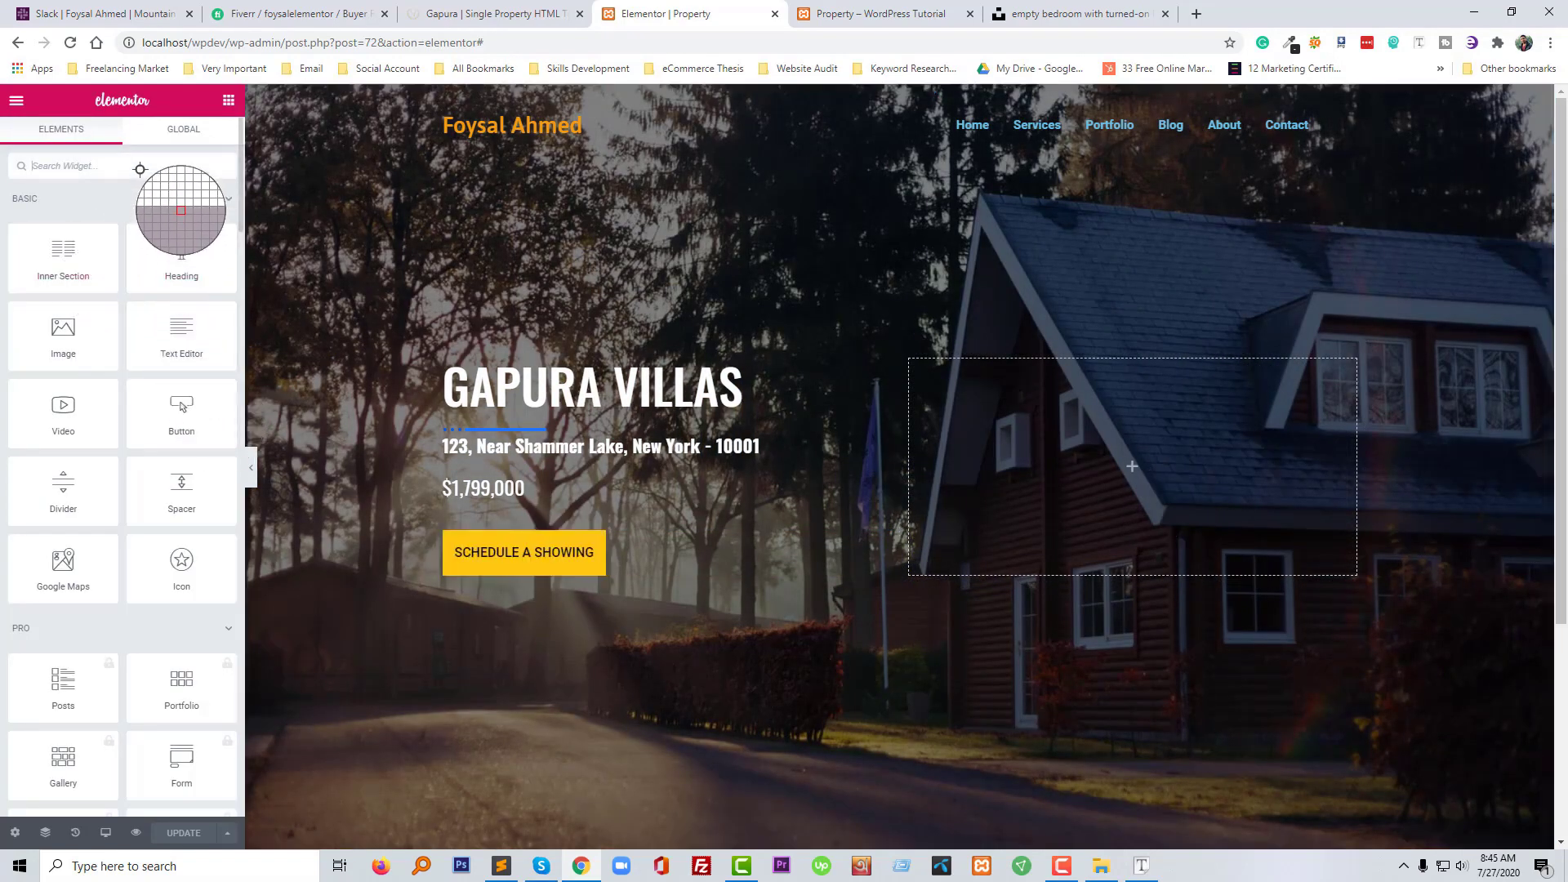
text(form)
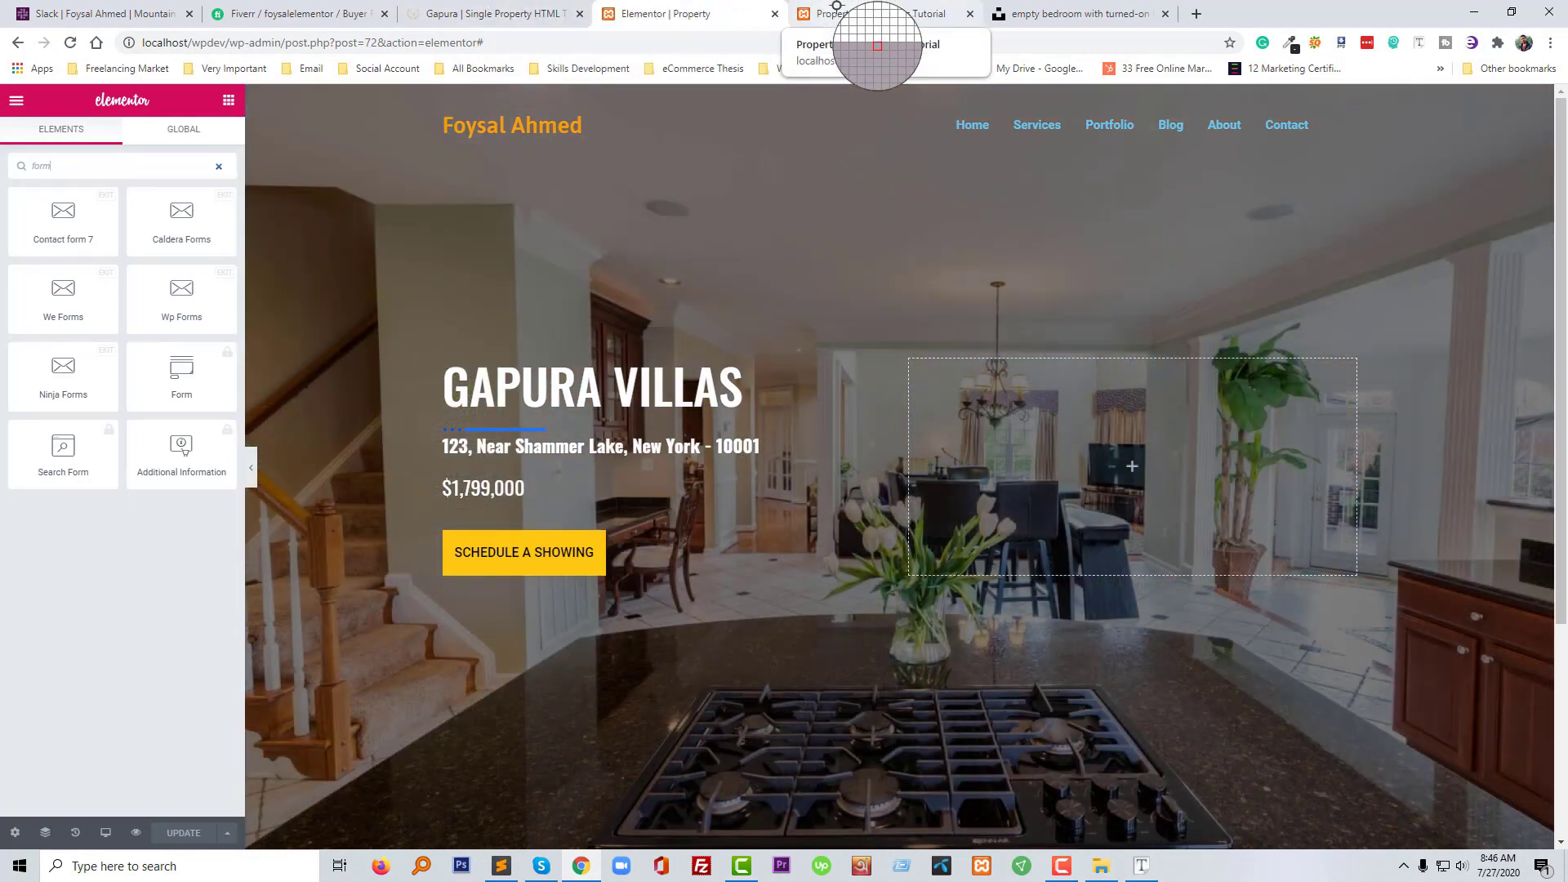
Open the WordPress dashboard in a new browser tab from the Property page and place that tab beside the Elementor one
click(873, 14)
mouse_move(119, 152)
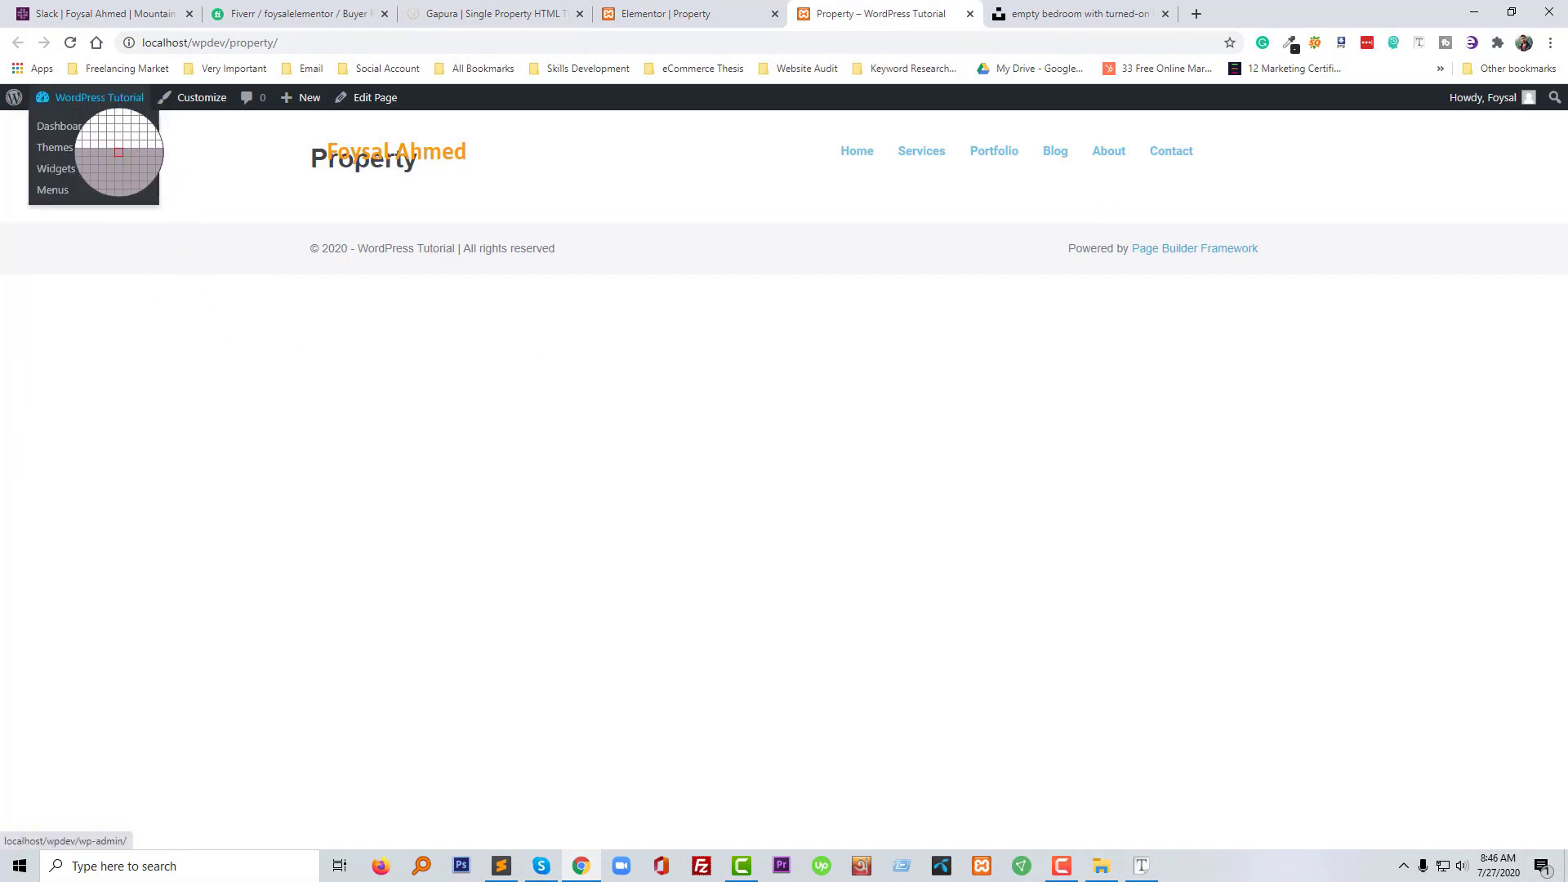
ctrl+click(54, 128)
click(1048, 4)
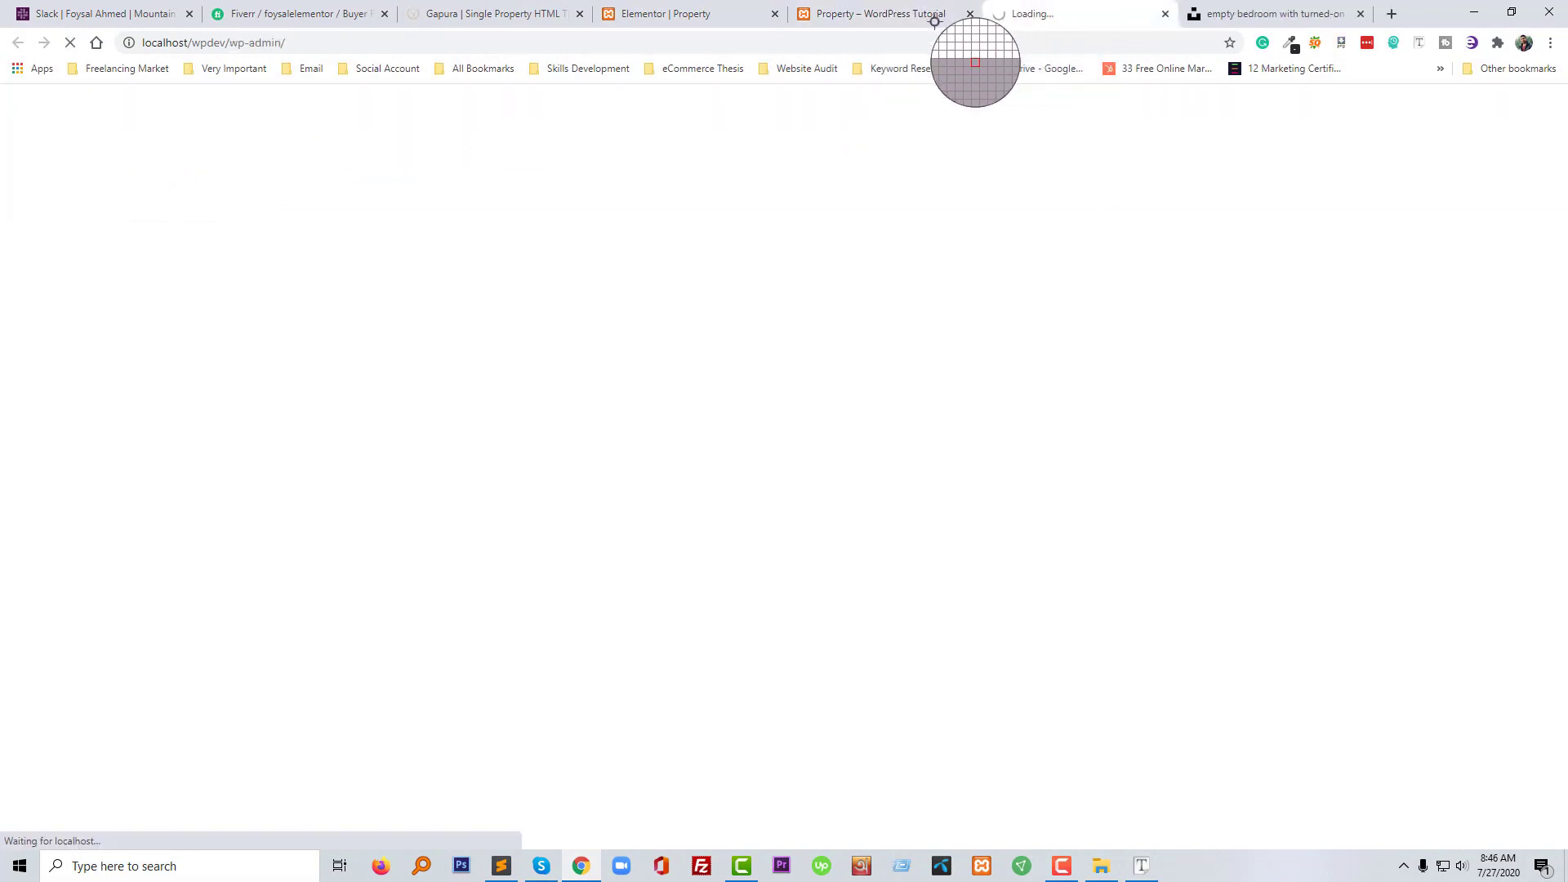
drag(935, 23, 880, 14)
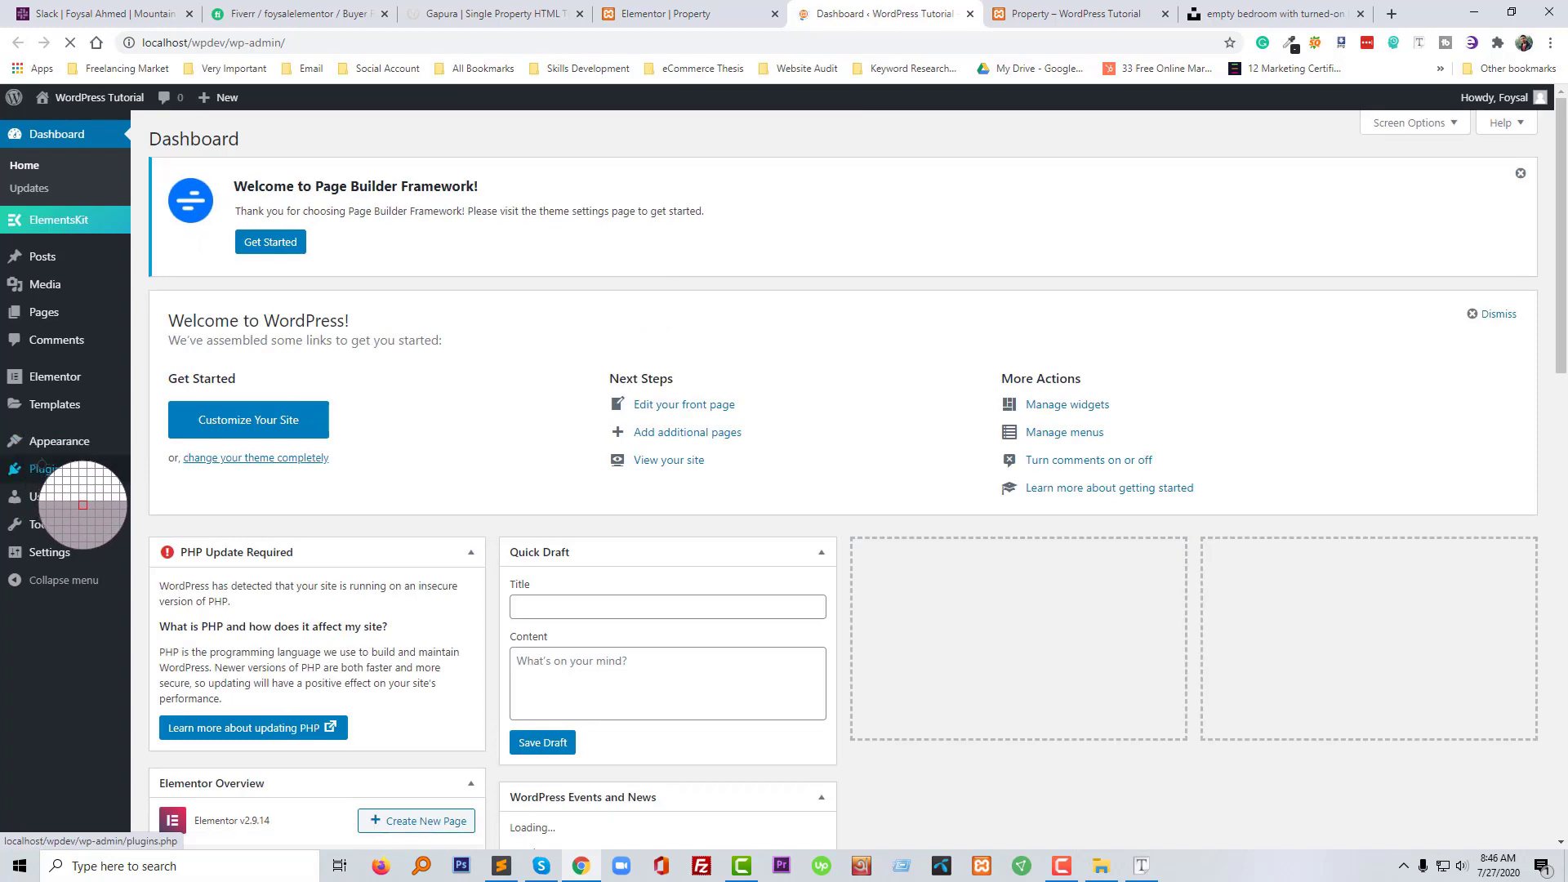
Search the plugins to add for "Contact Form 7" and activate that plugin
mouse_move(82, 473)
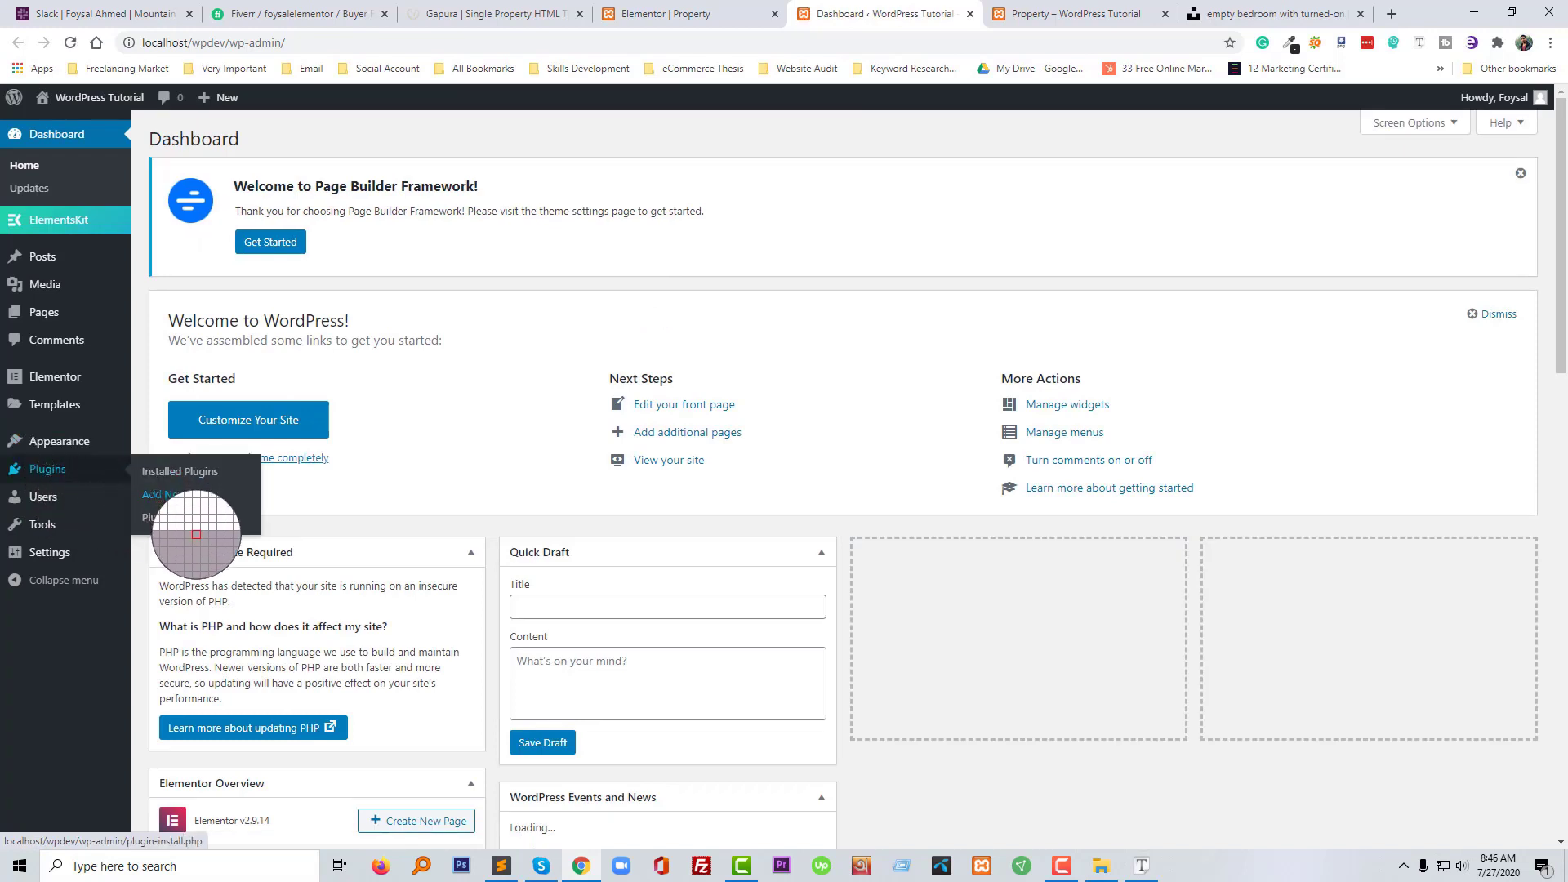
click(196, 495)
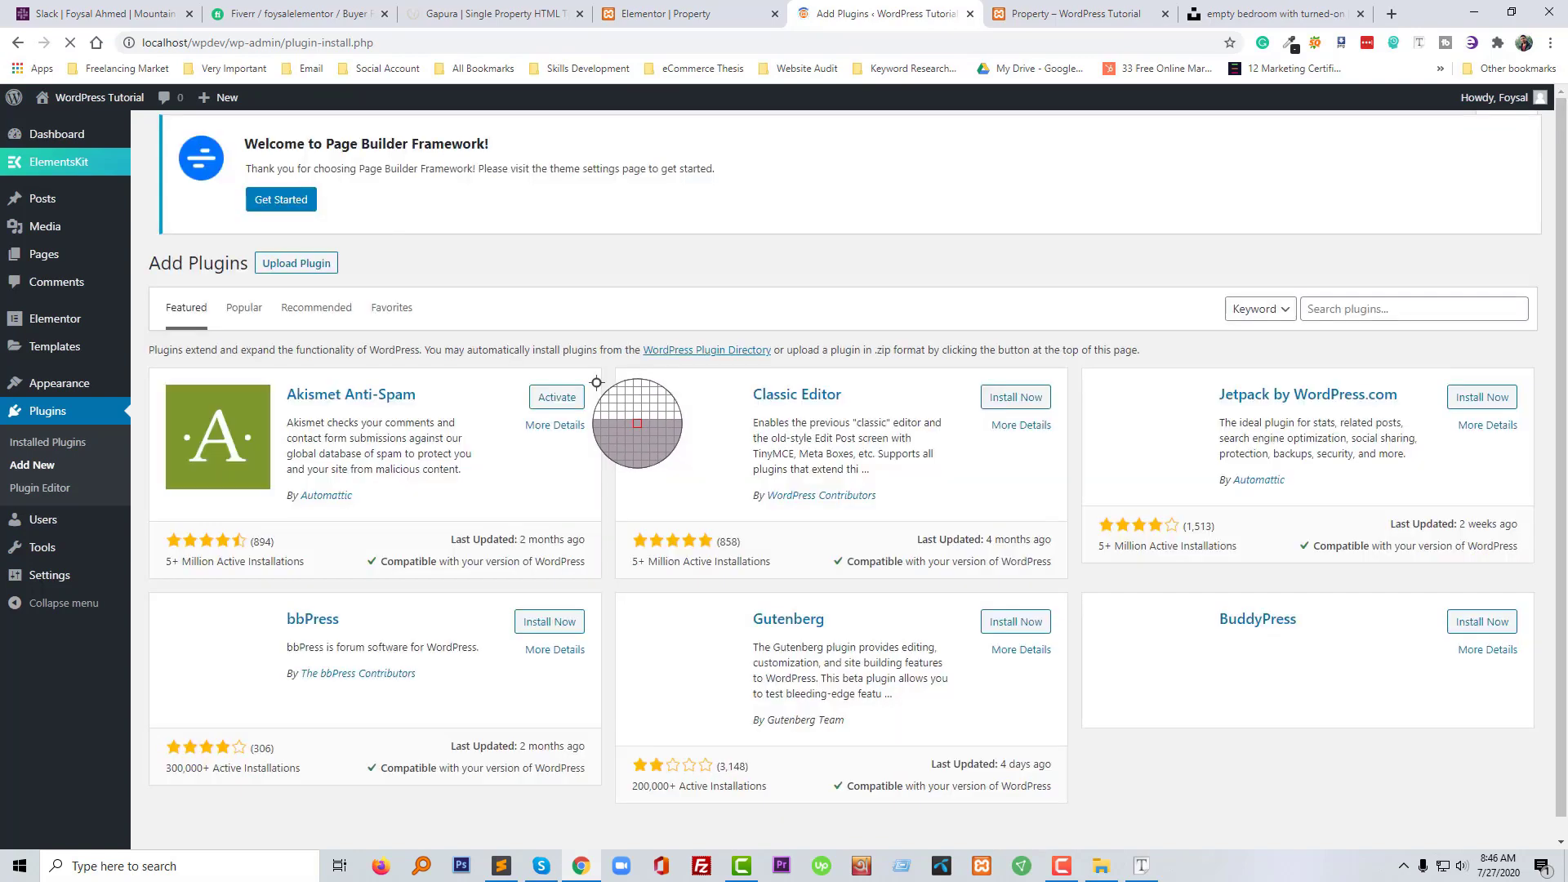
click(1337, 308)
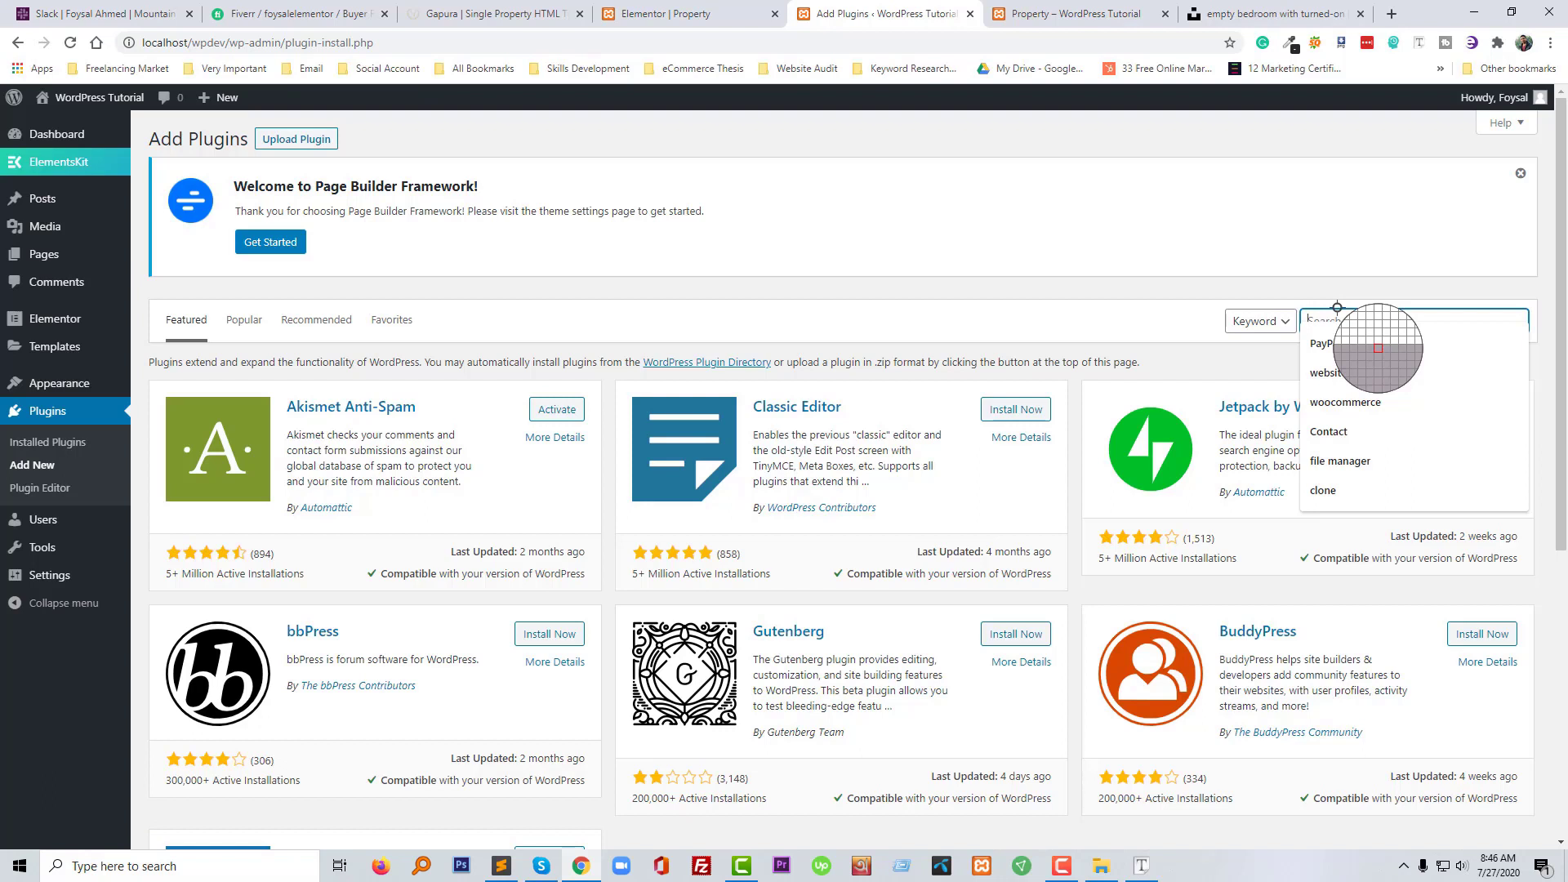
text(Conta)
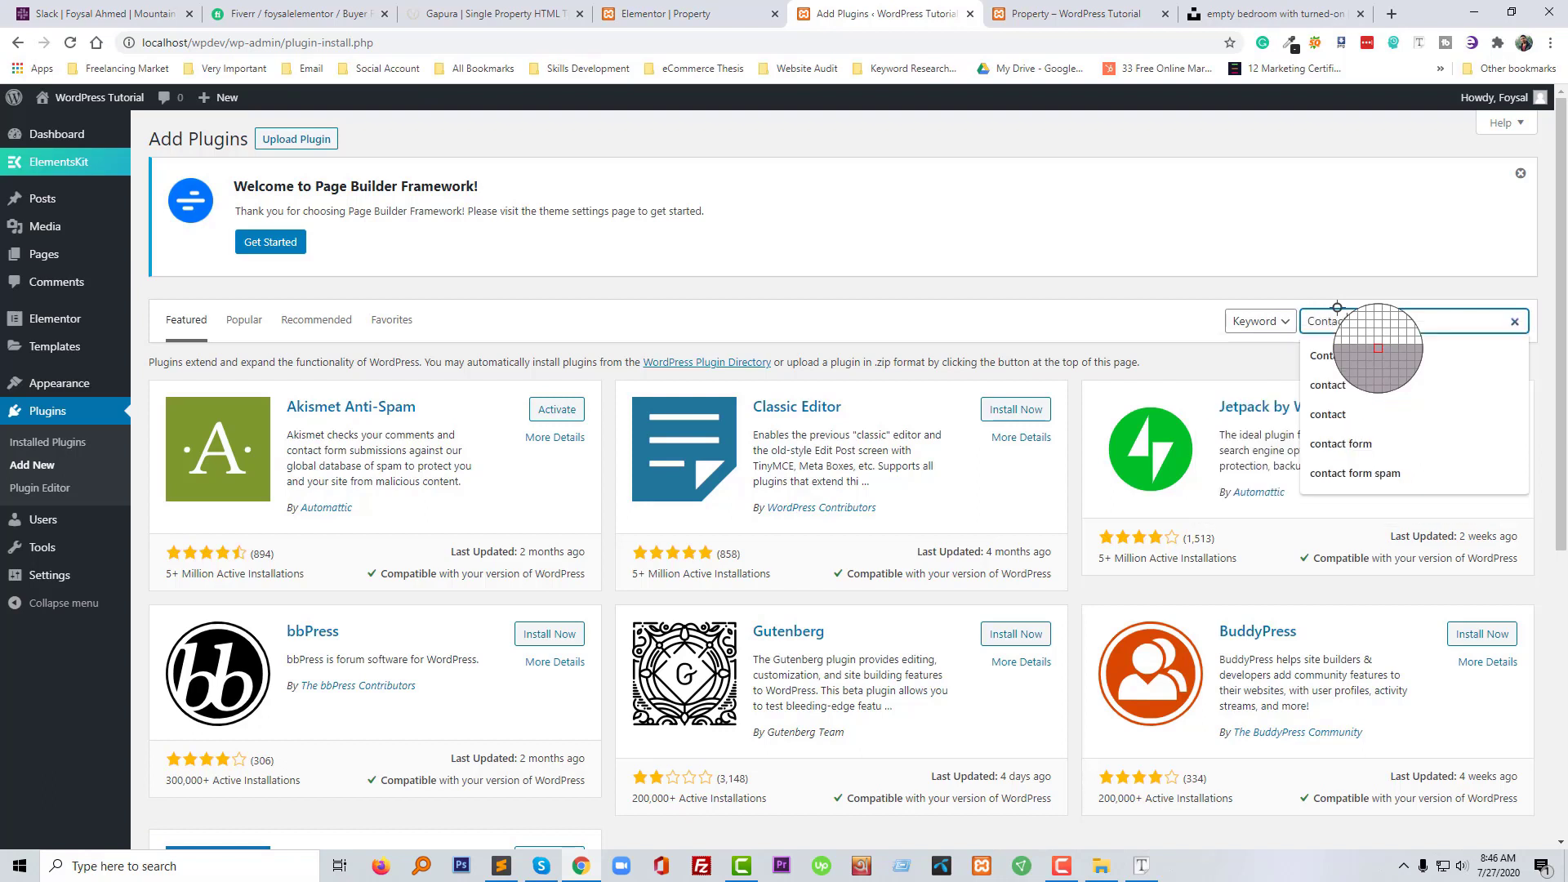
text(ct)
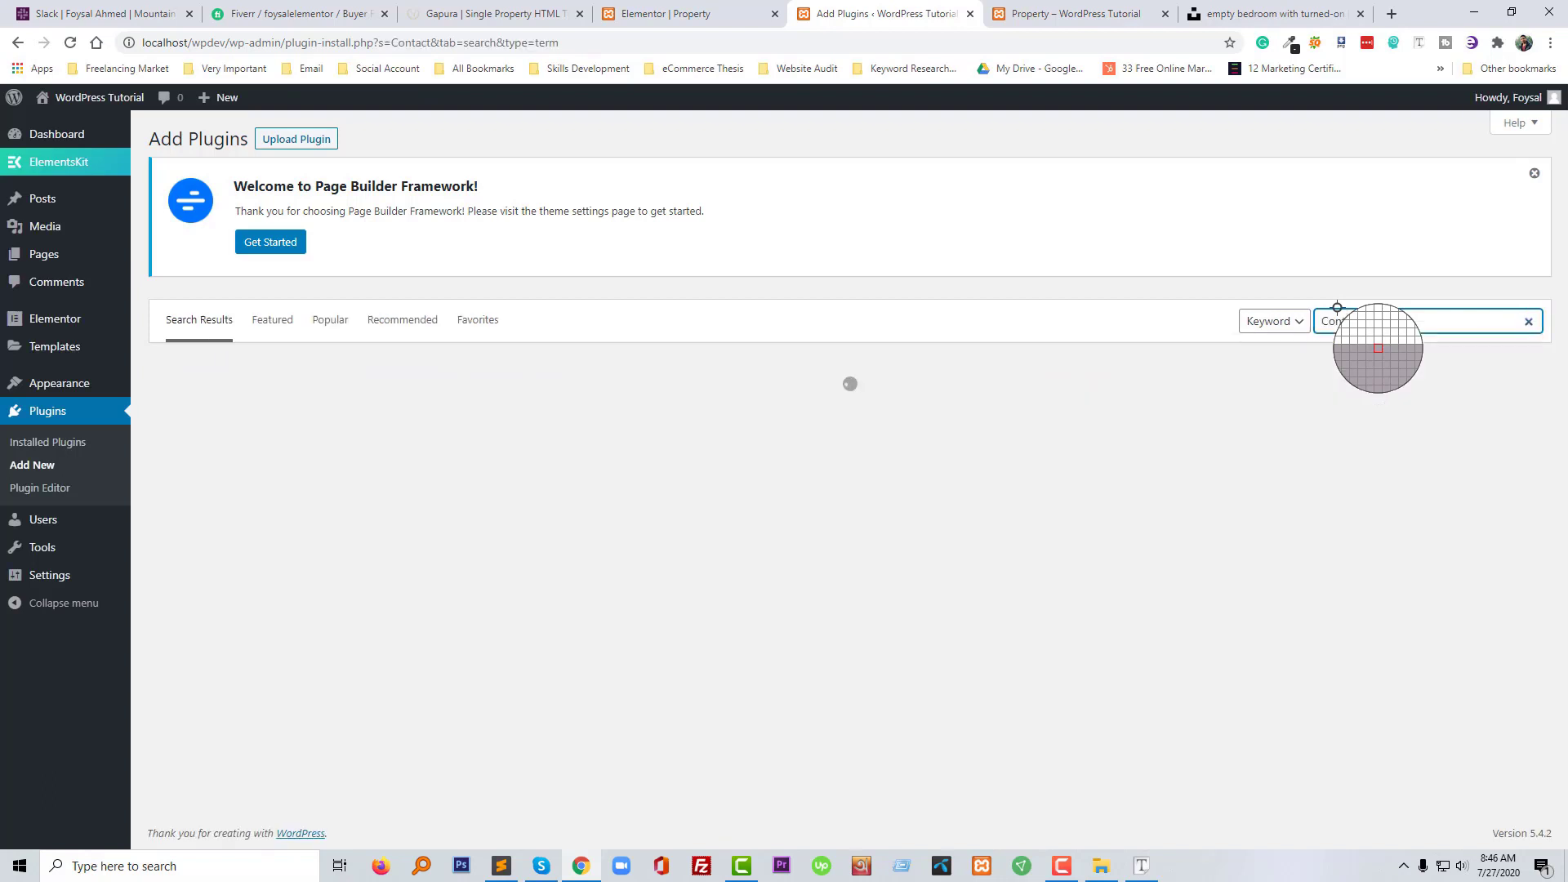
text( Form)
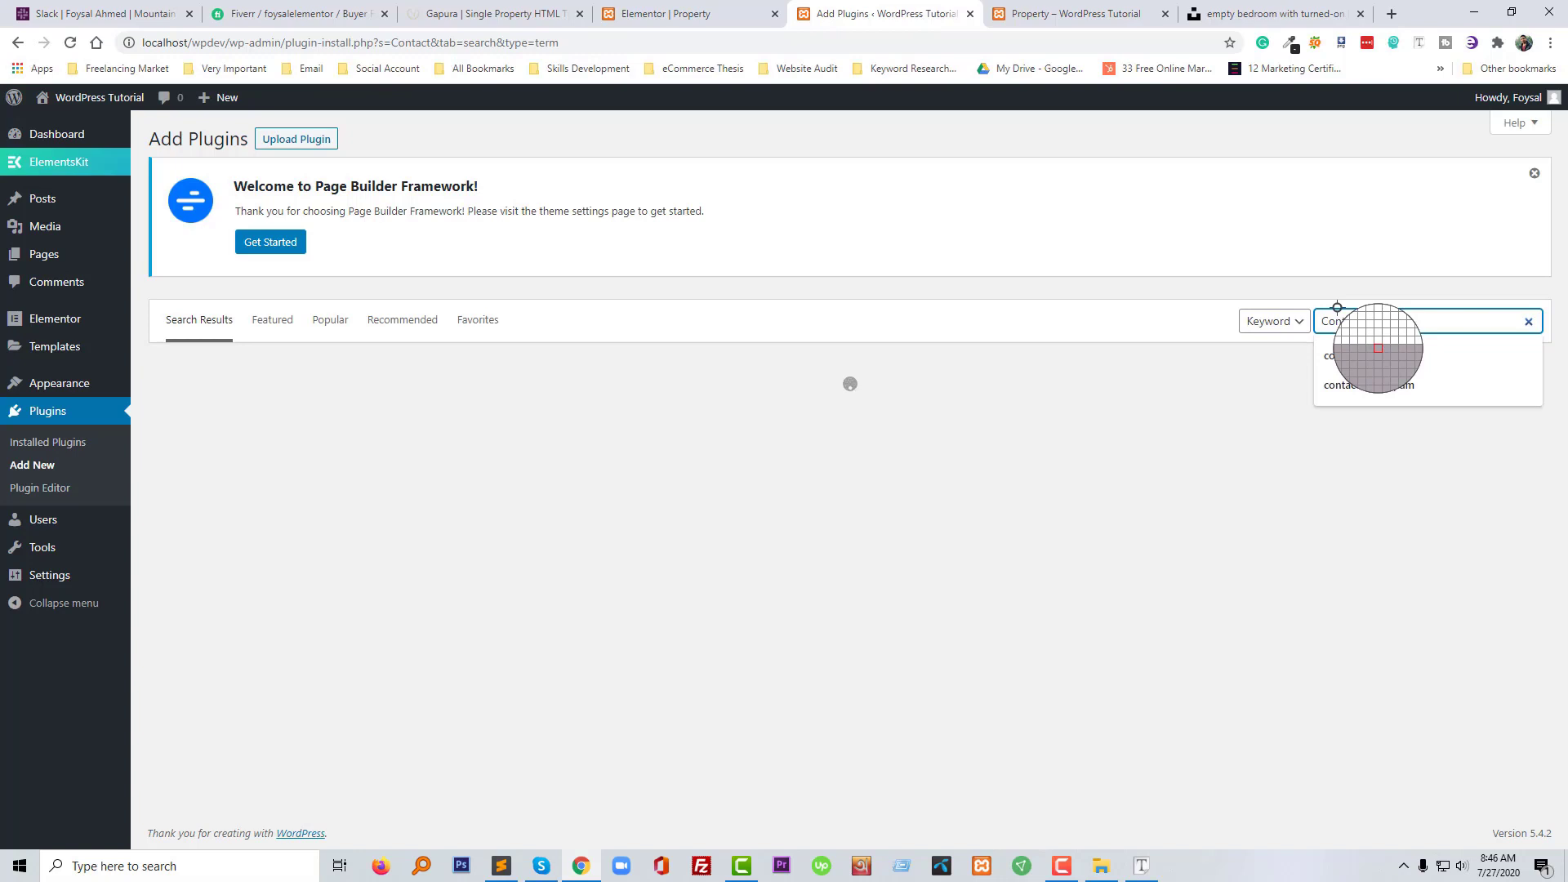
text( 7)
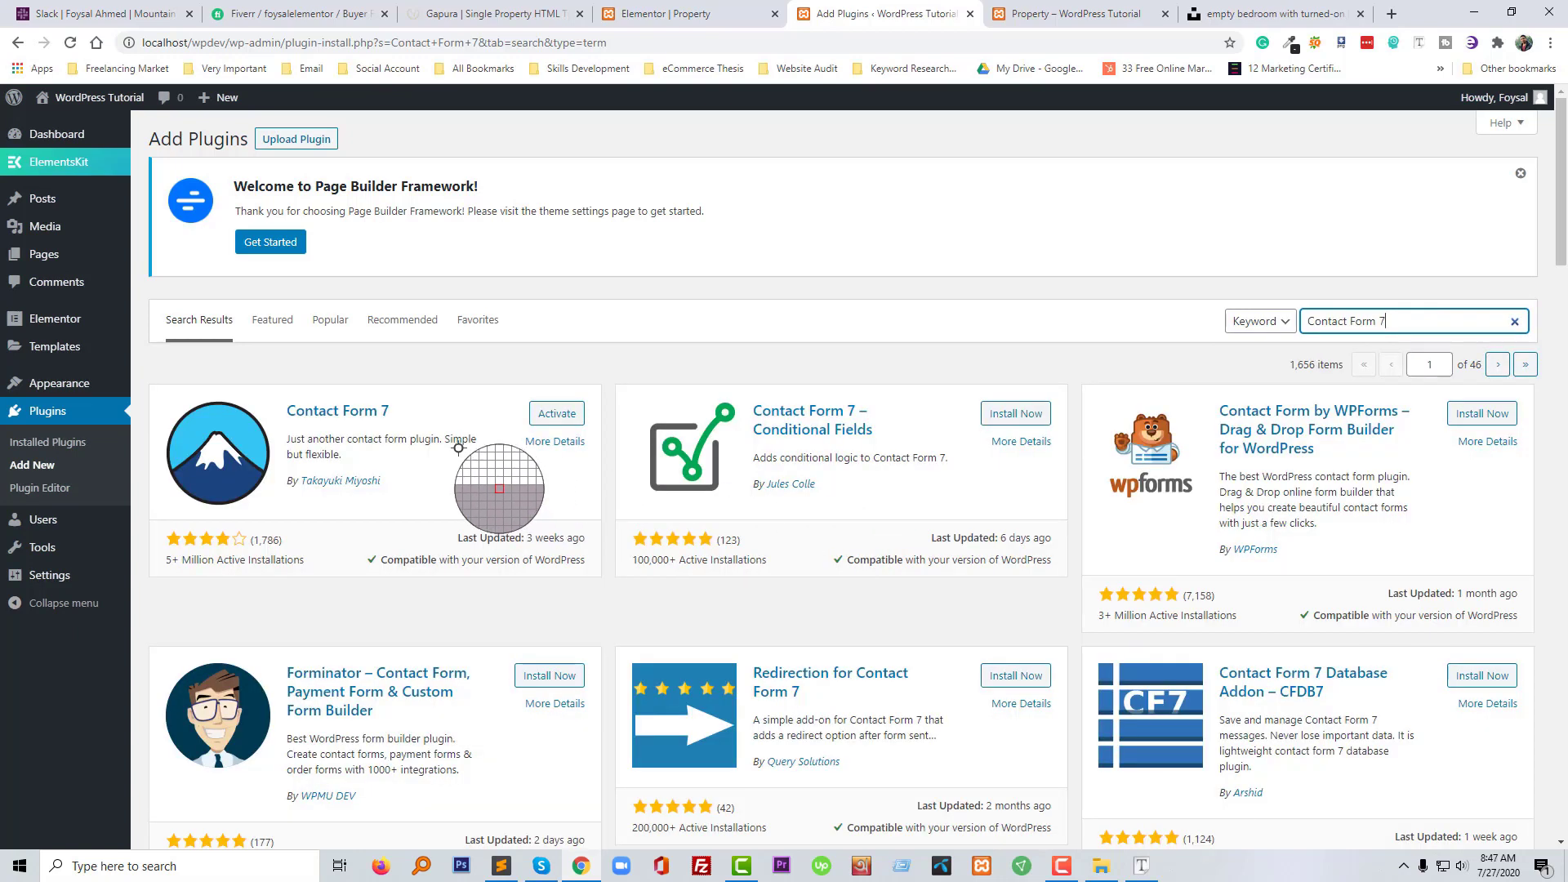
click(549, 412)
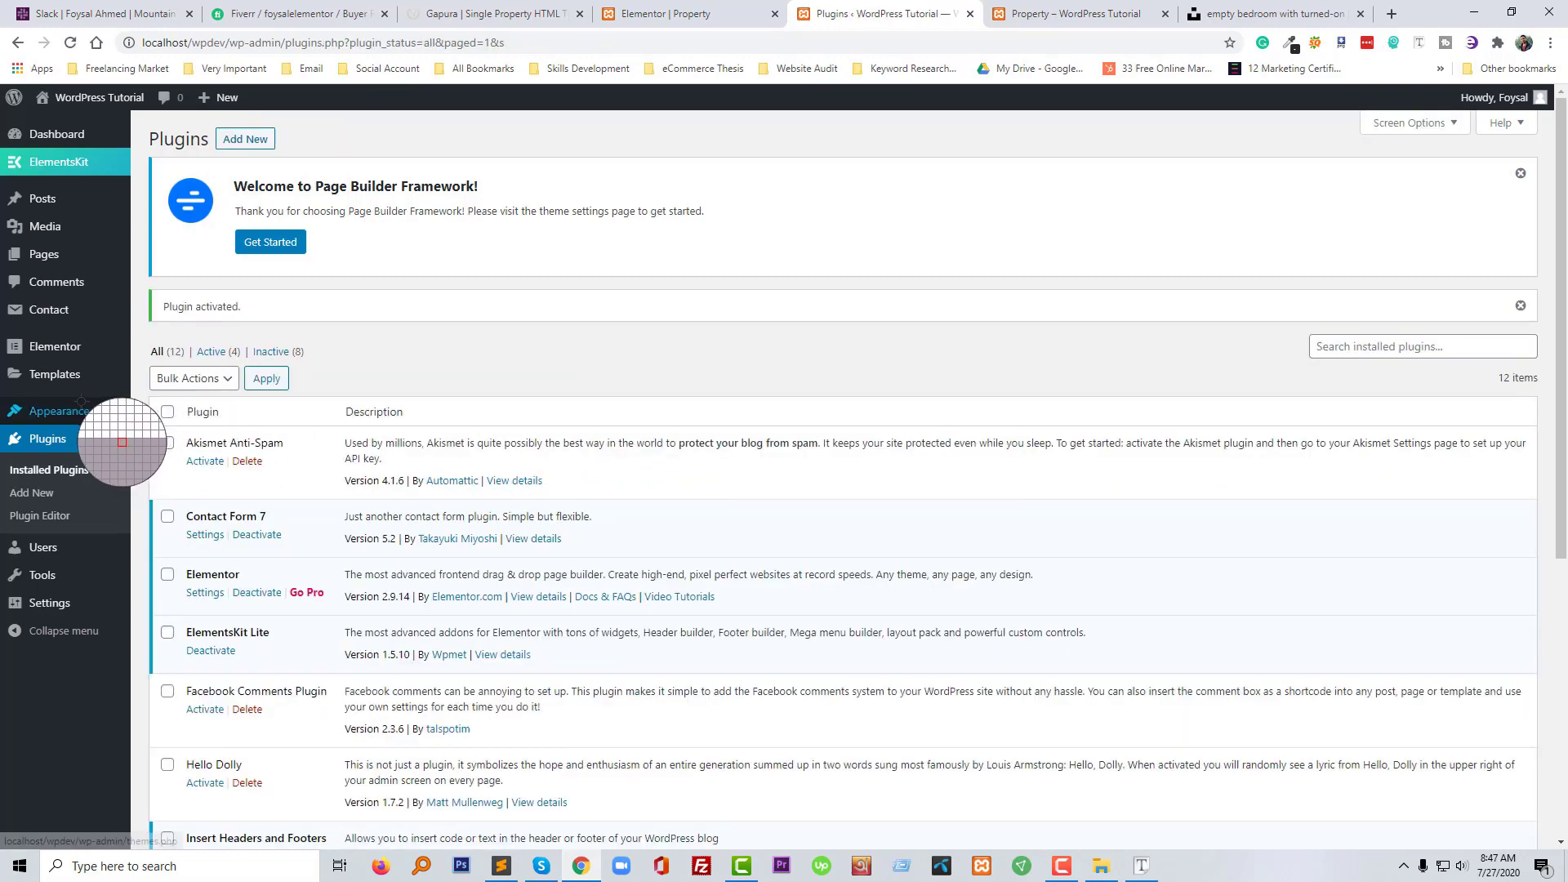
Open the Contact Forms list, then copy the MAKE APPOINTMENT button text from the Gapura reference page with its developer tools closed
mouse_move(79, 313)
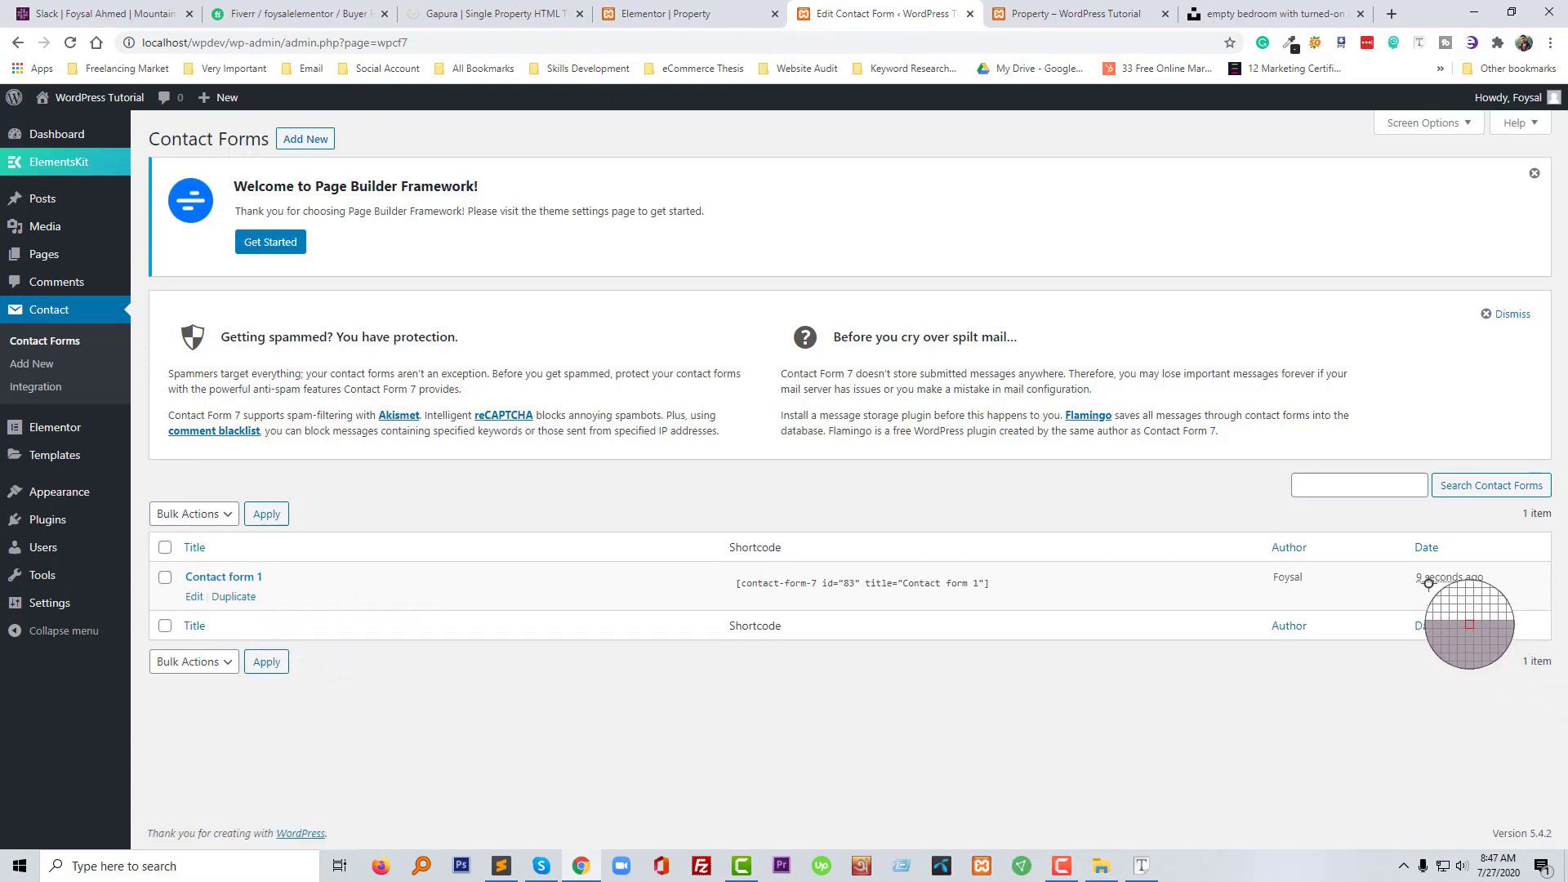
click(472, 14)
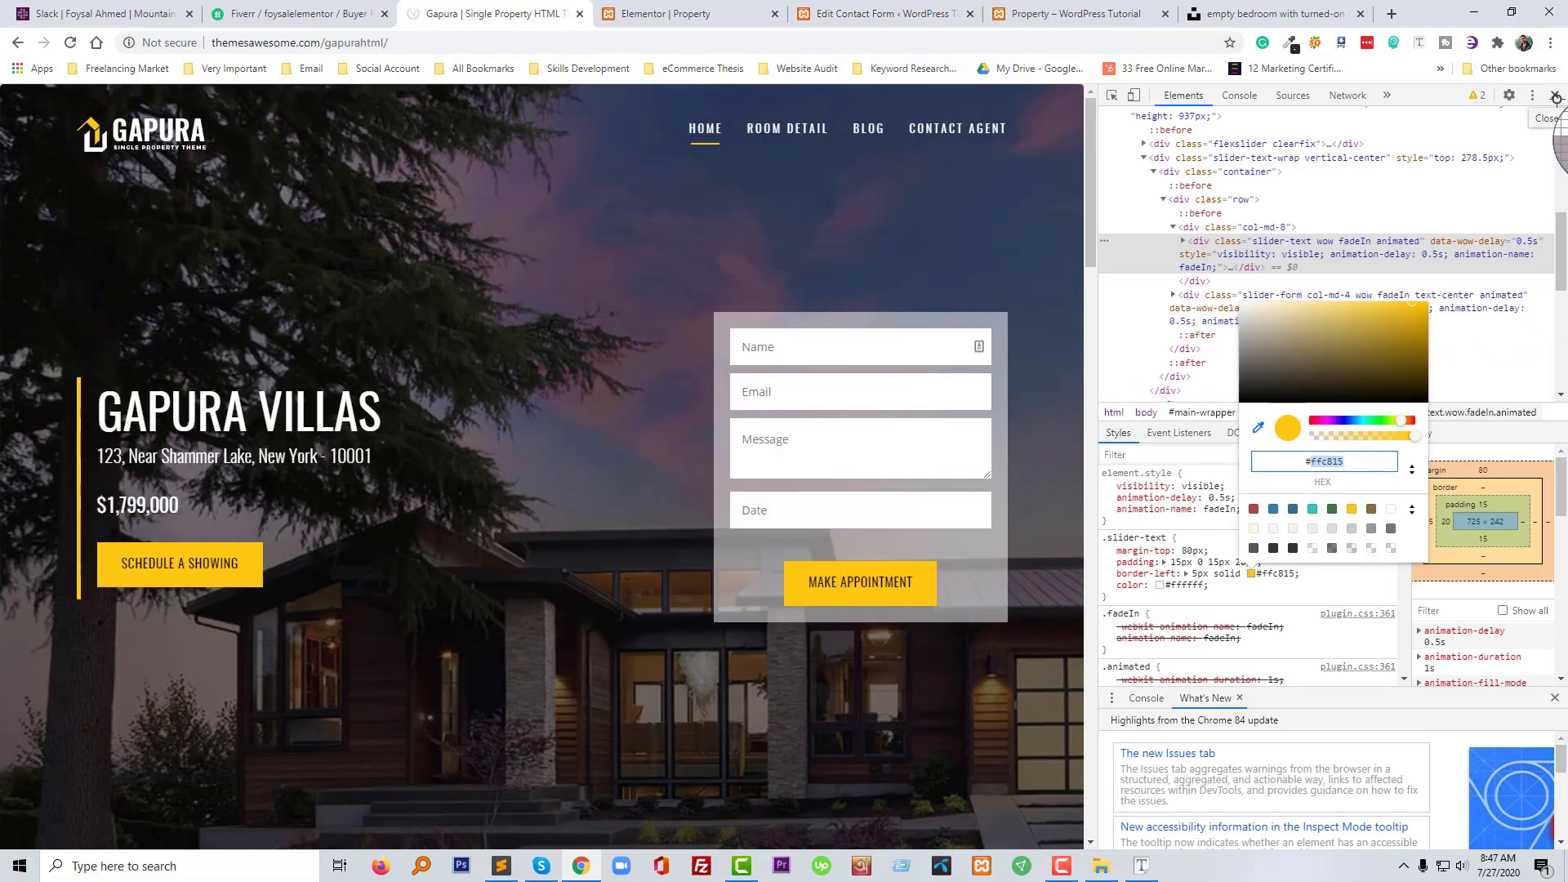
click(1556, 98)
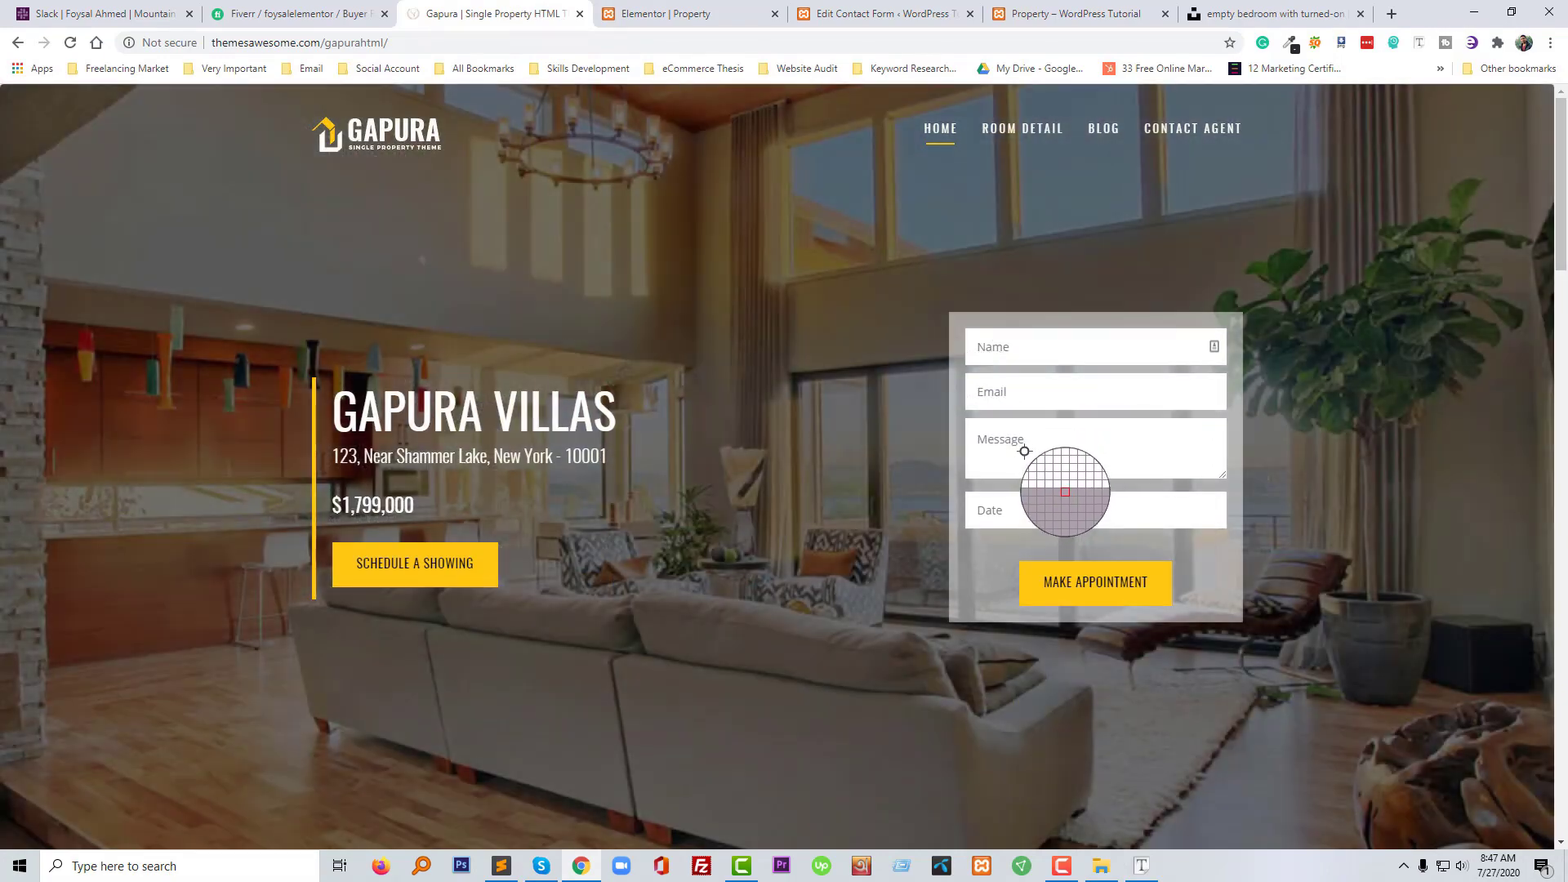
right_click(1090, 580)
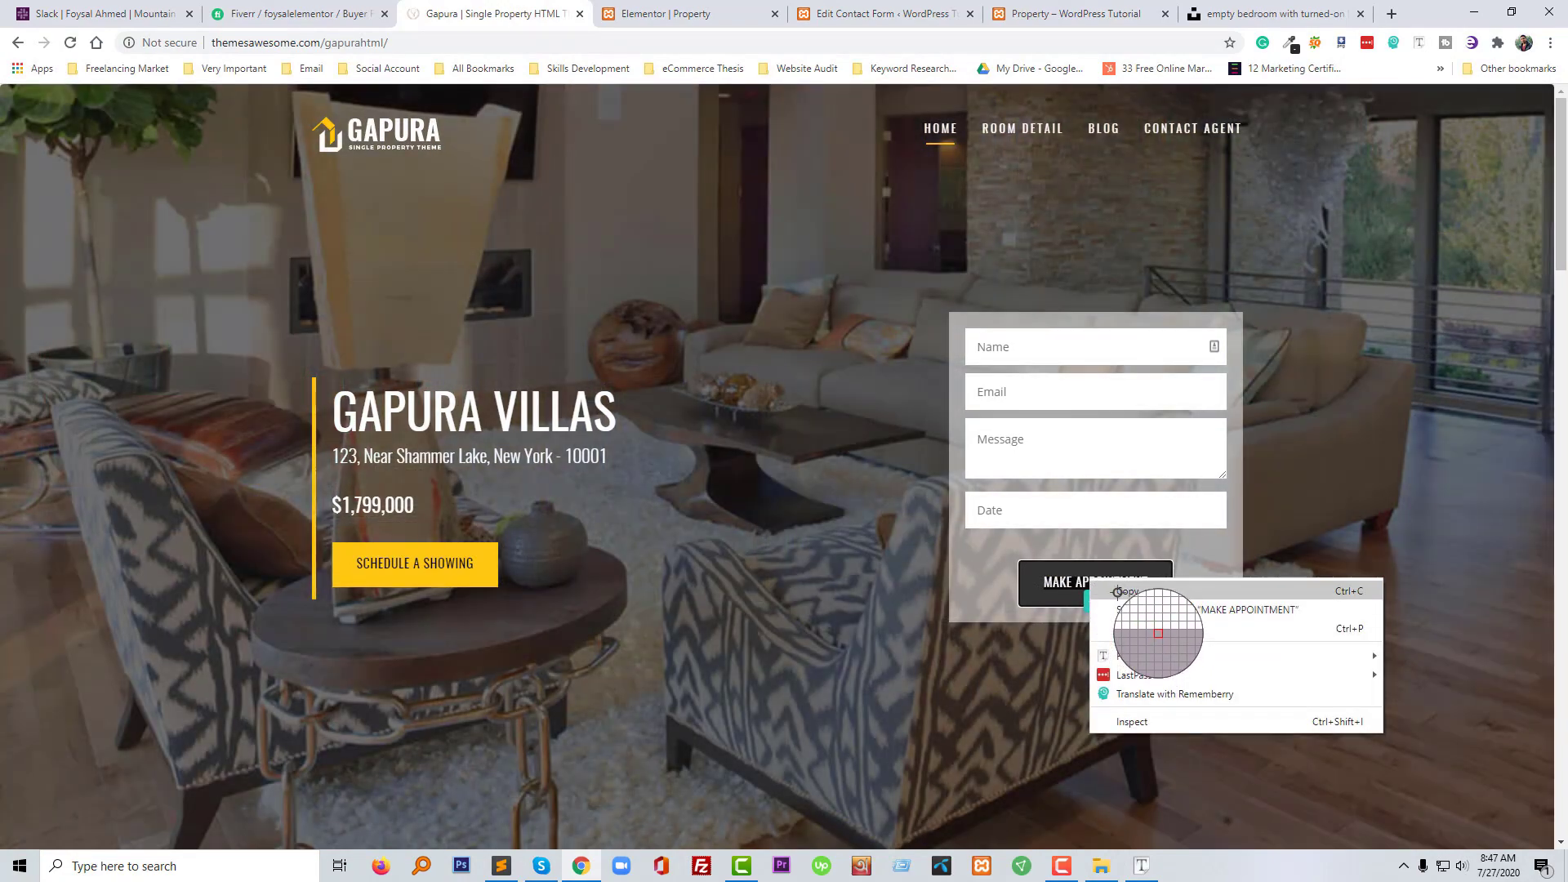
click(1115, 594)
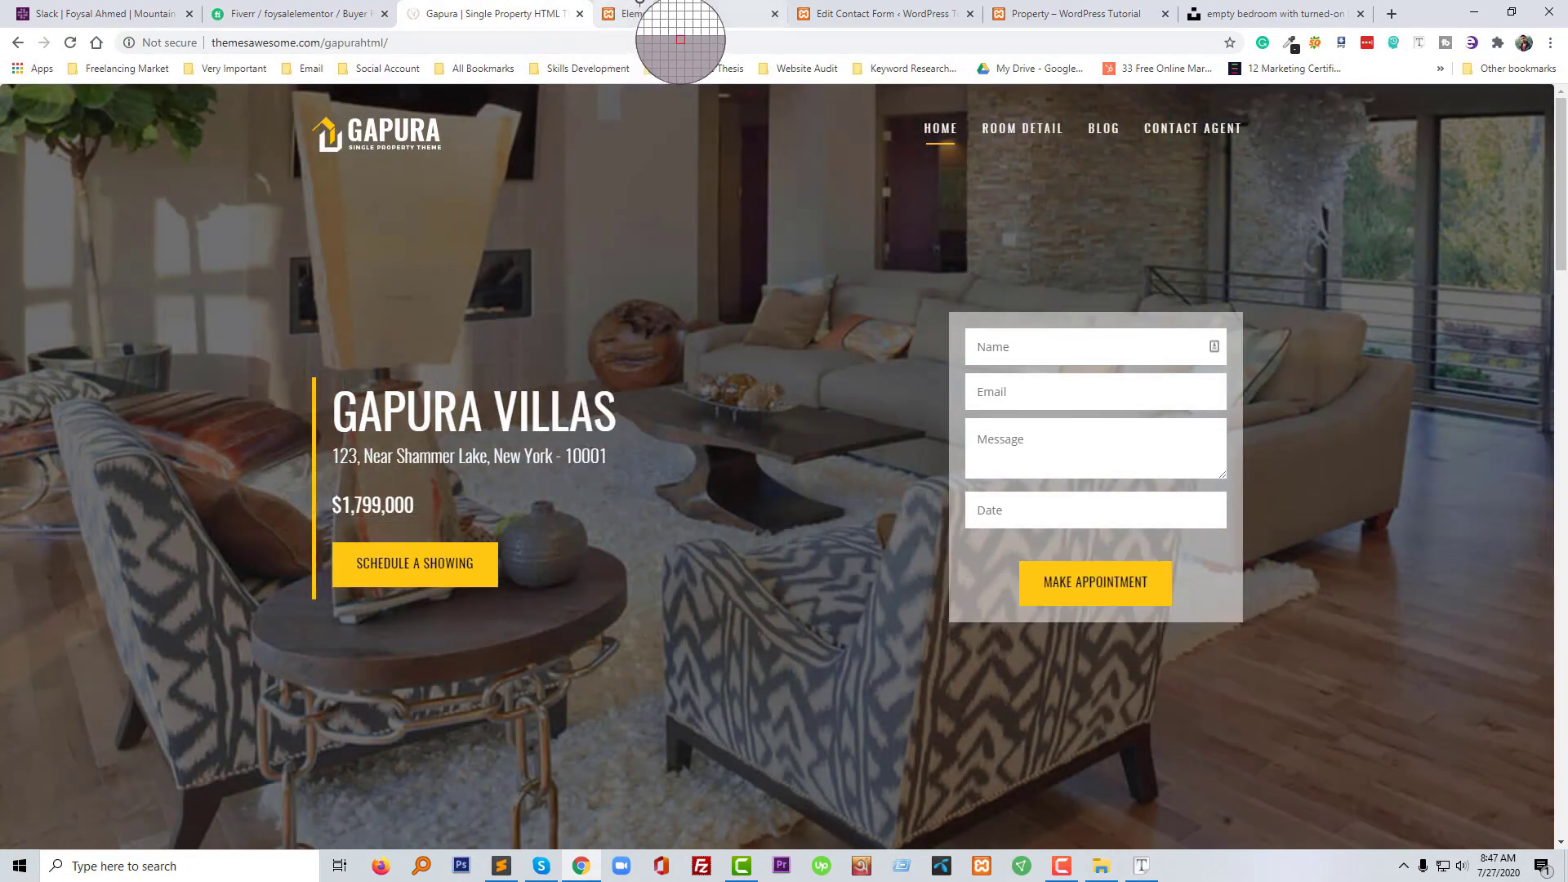
Add a new contact form titled APPOINTMENT, using the copied text without the word MAKE
click(931, 14)
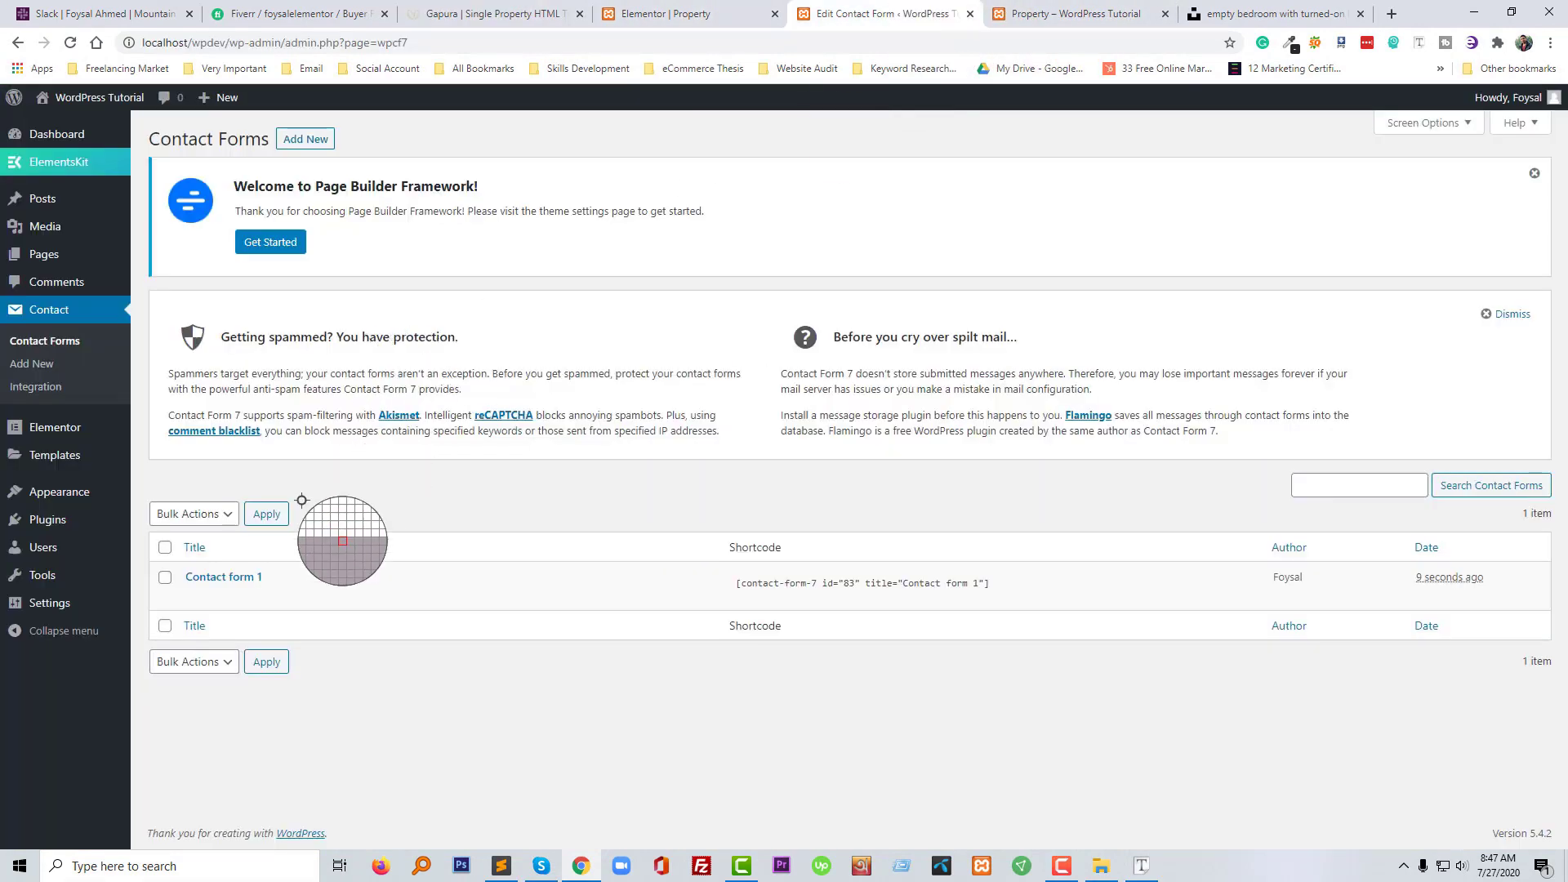
click(314, 141)
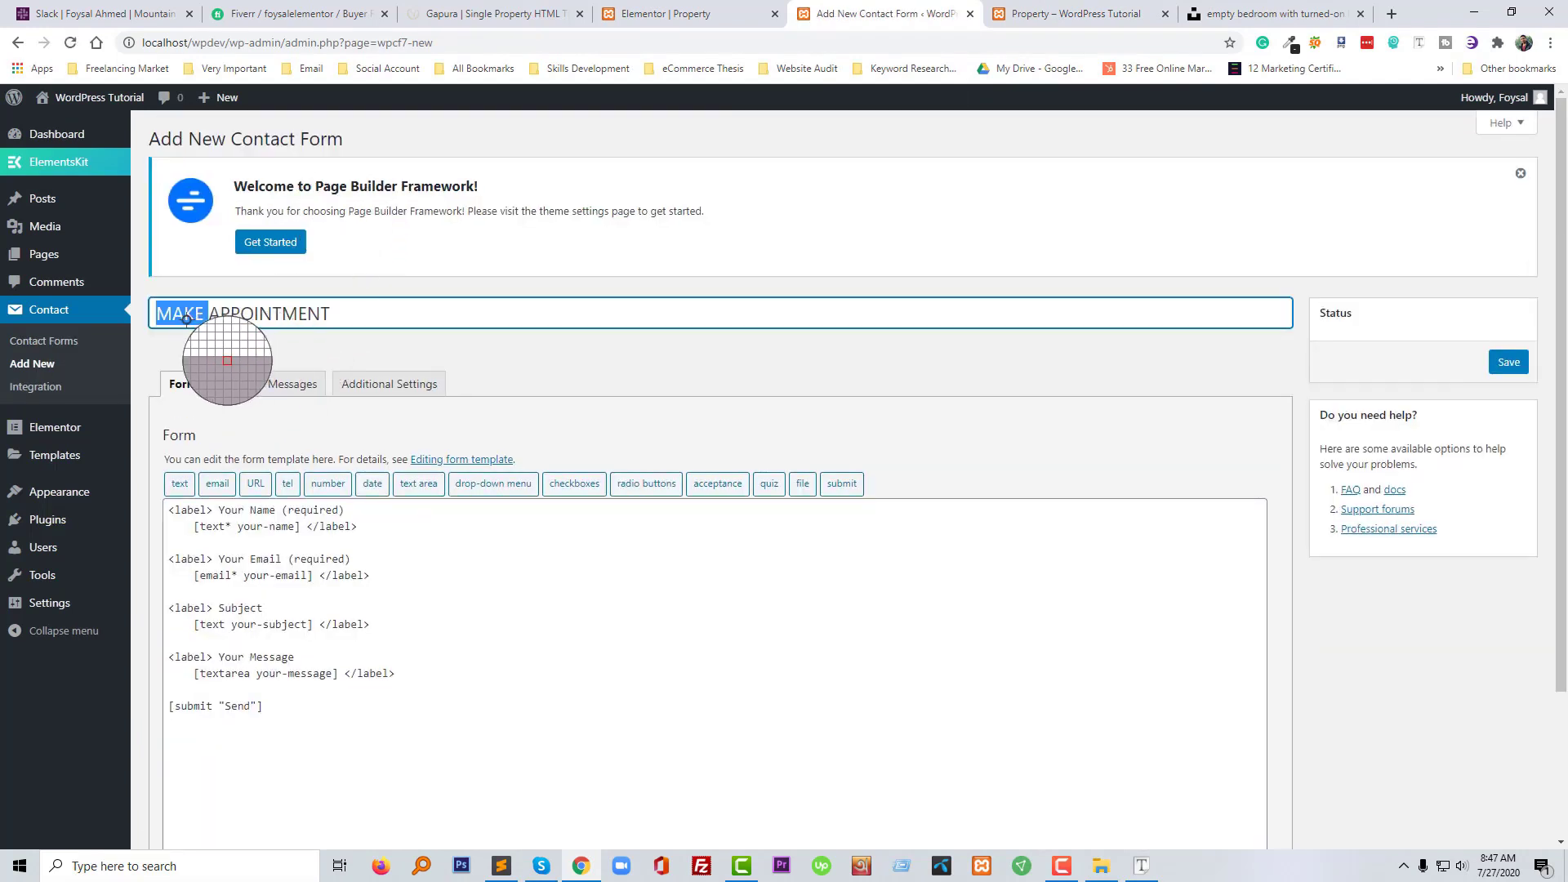
key(BackSpace)
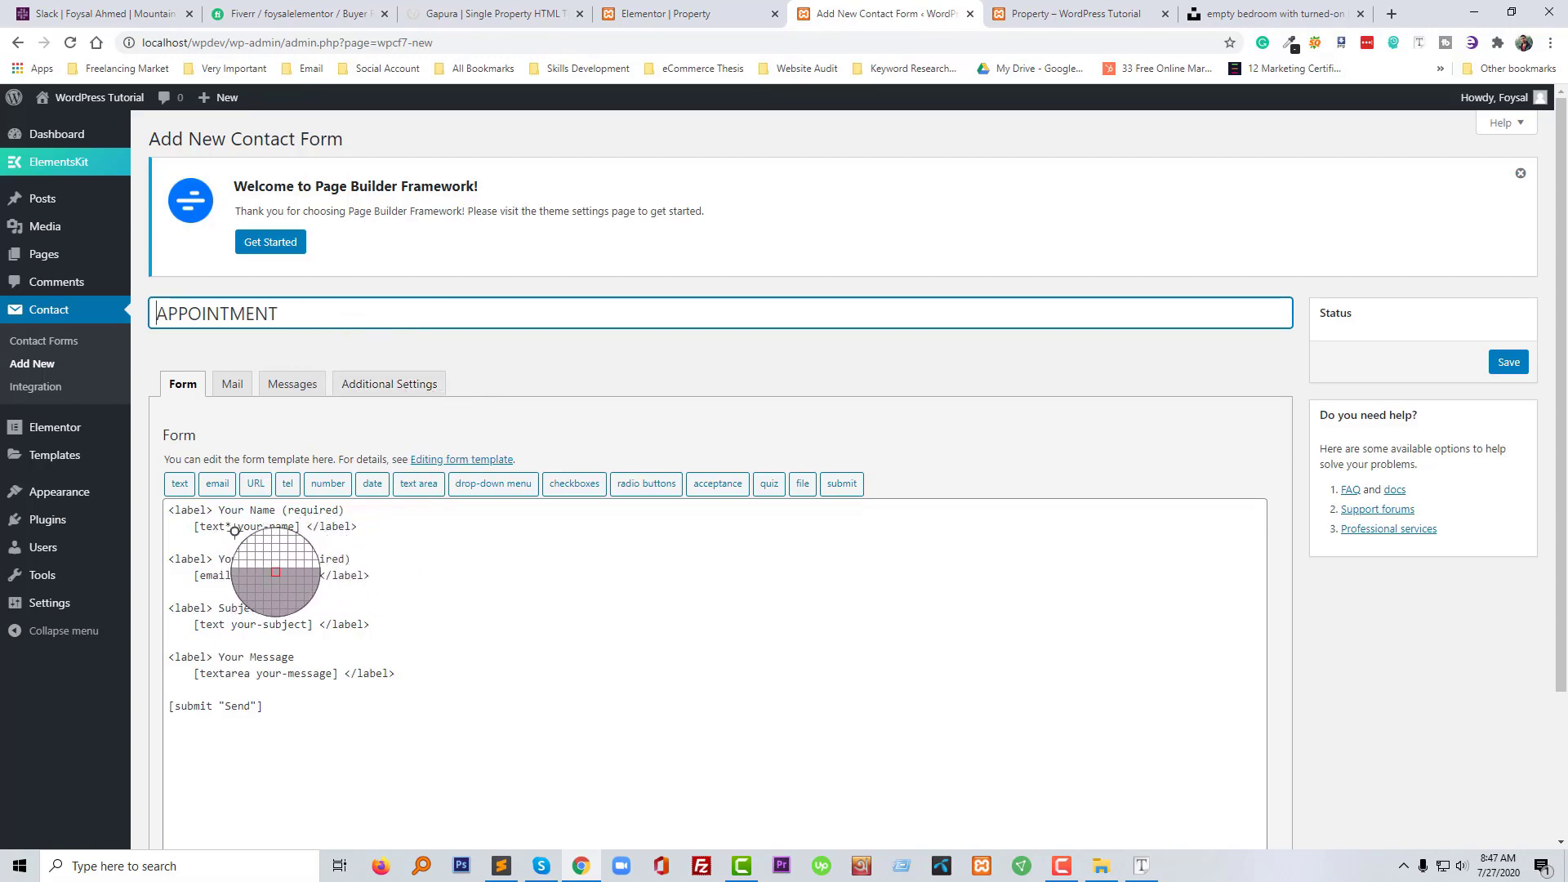
Check the Gapura reference form's fields, then insert a text tag with the placeholder "Name" below the default name tag in the form template
click(499, 6)
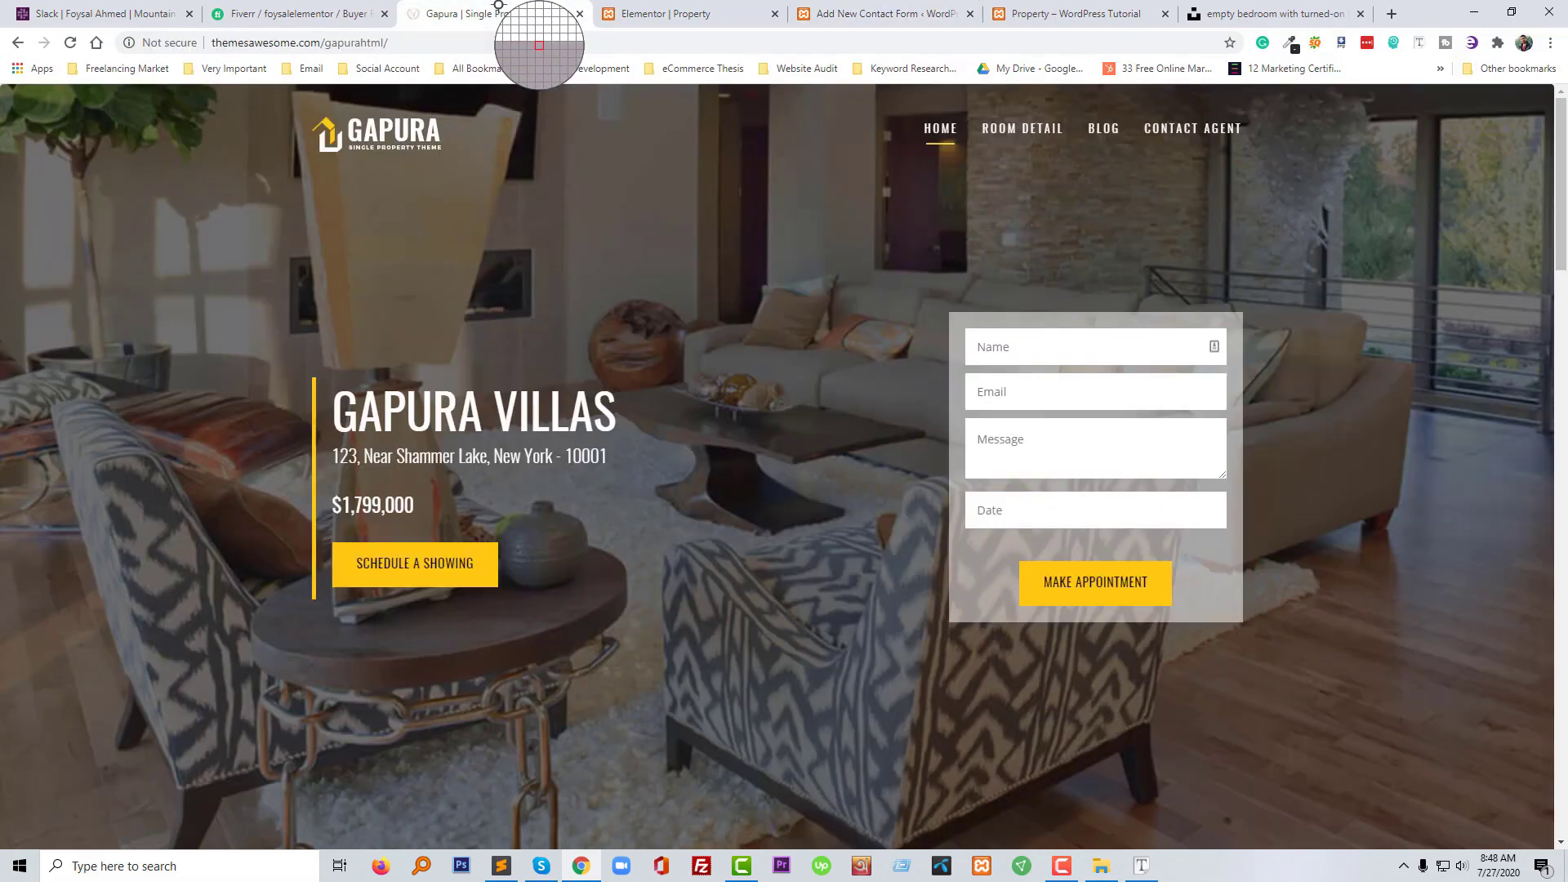
click(652, 8)
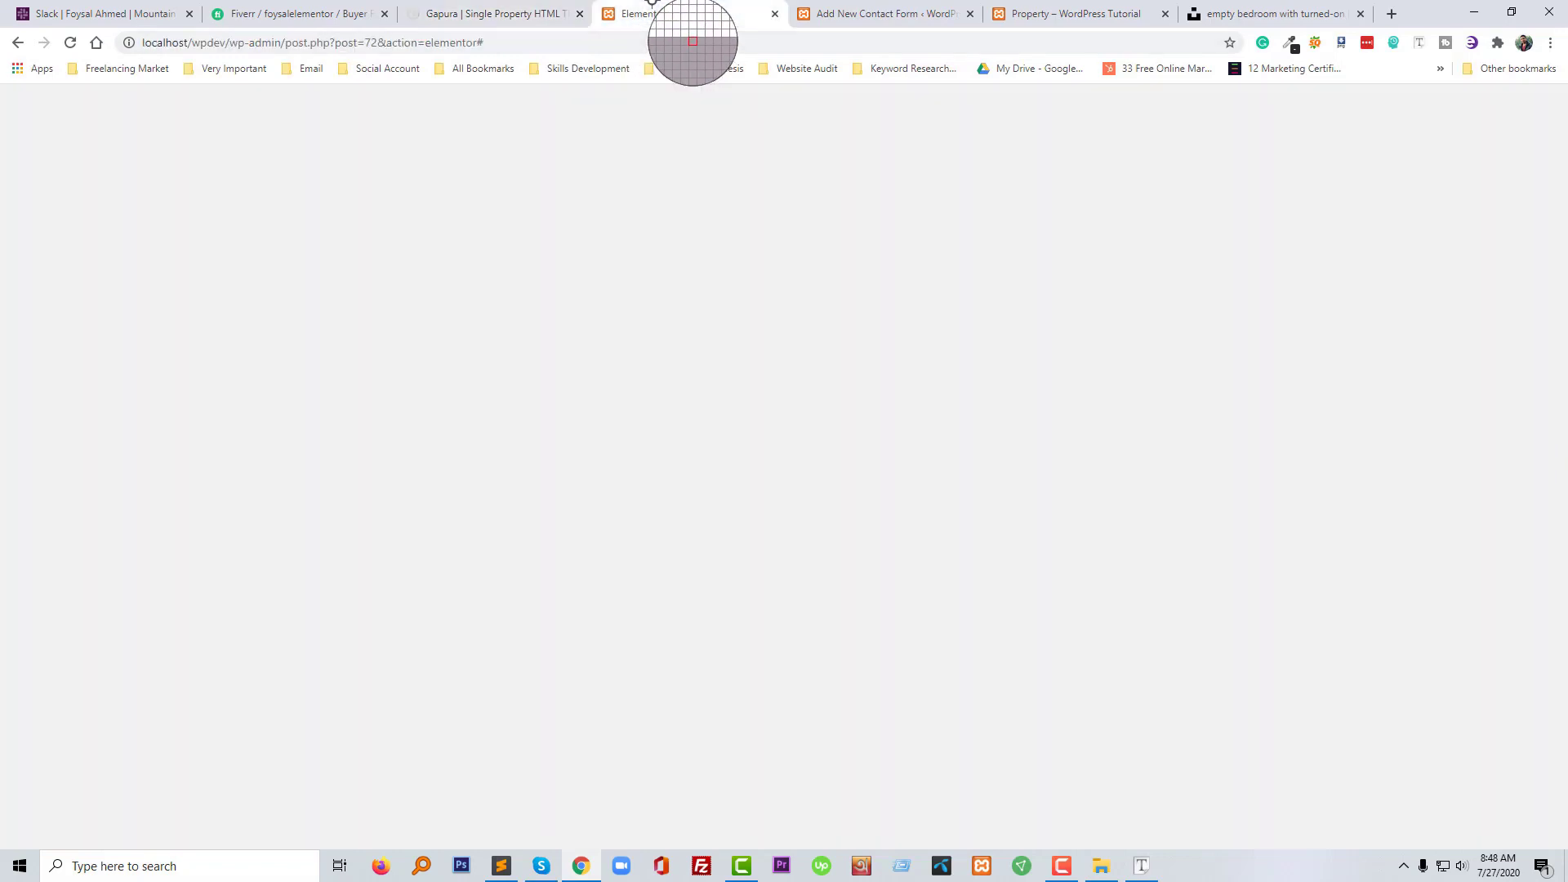
click(869, 9)
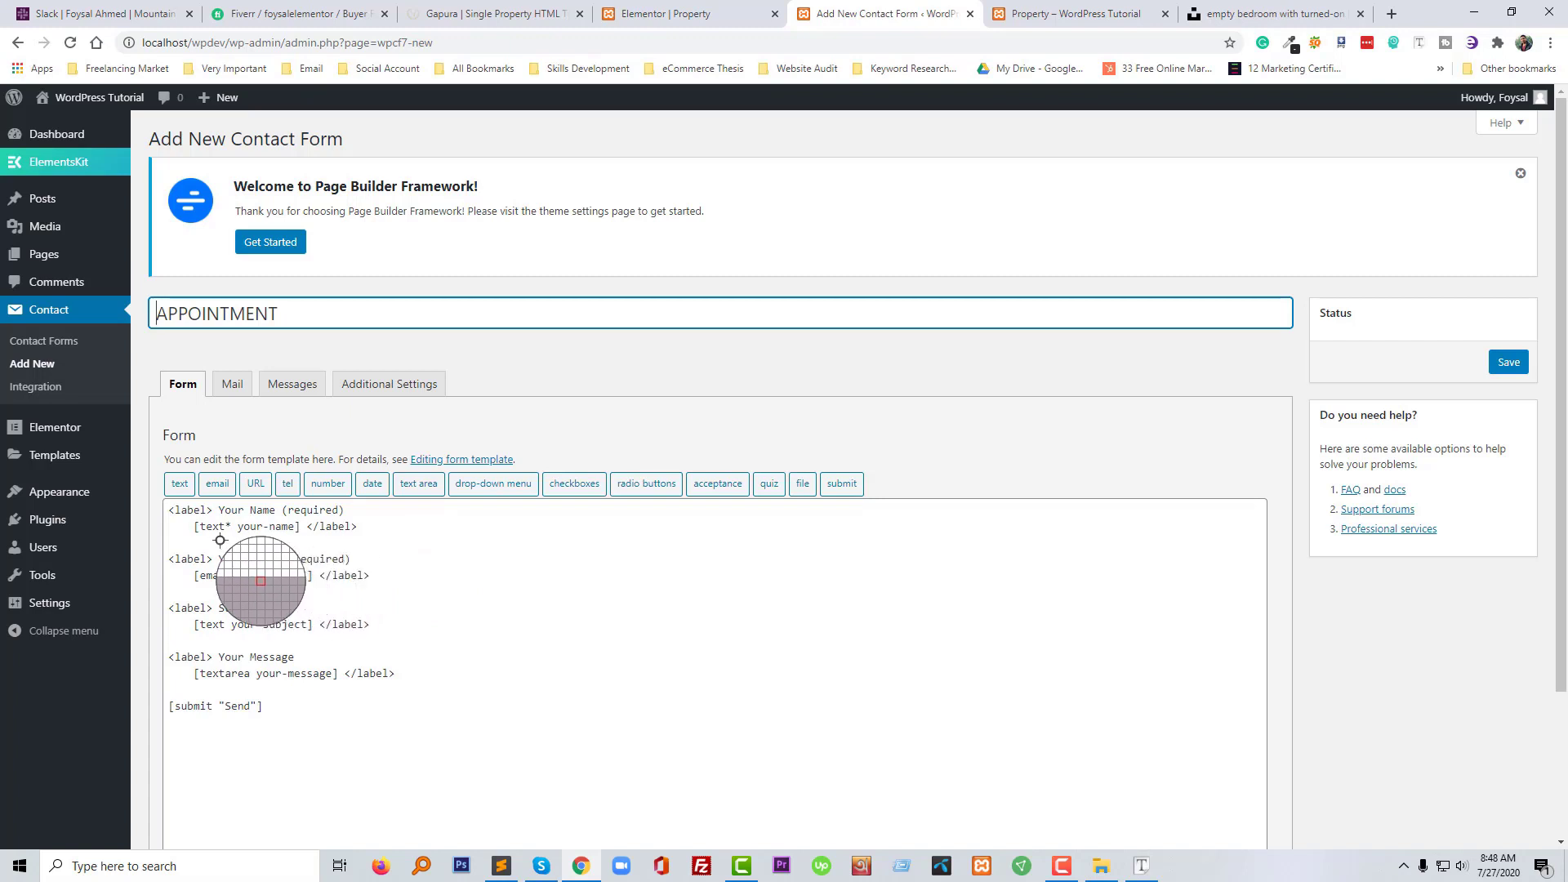
click(307, 526)
key(Return)
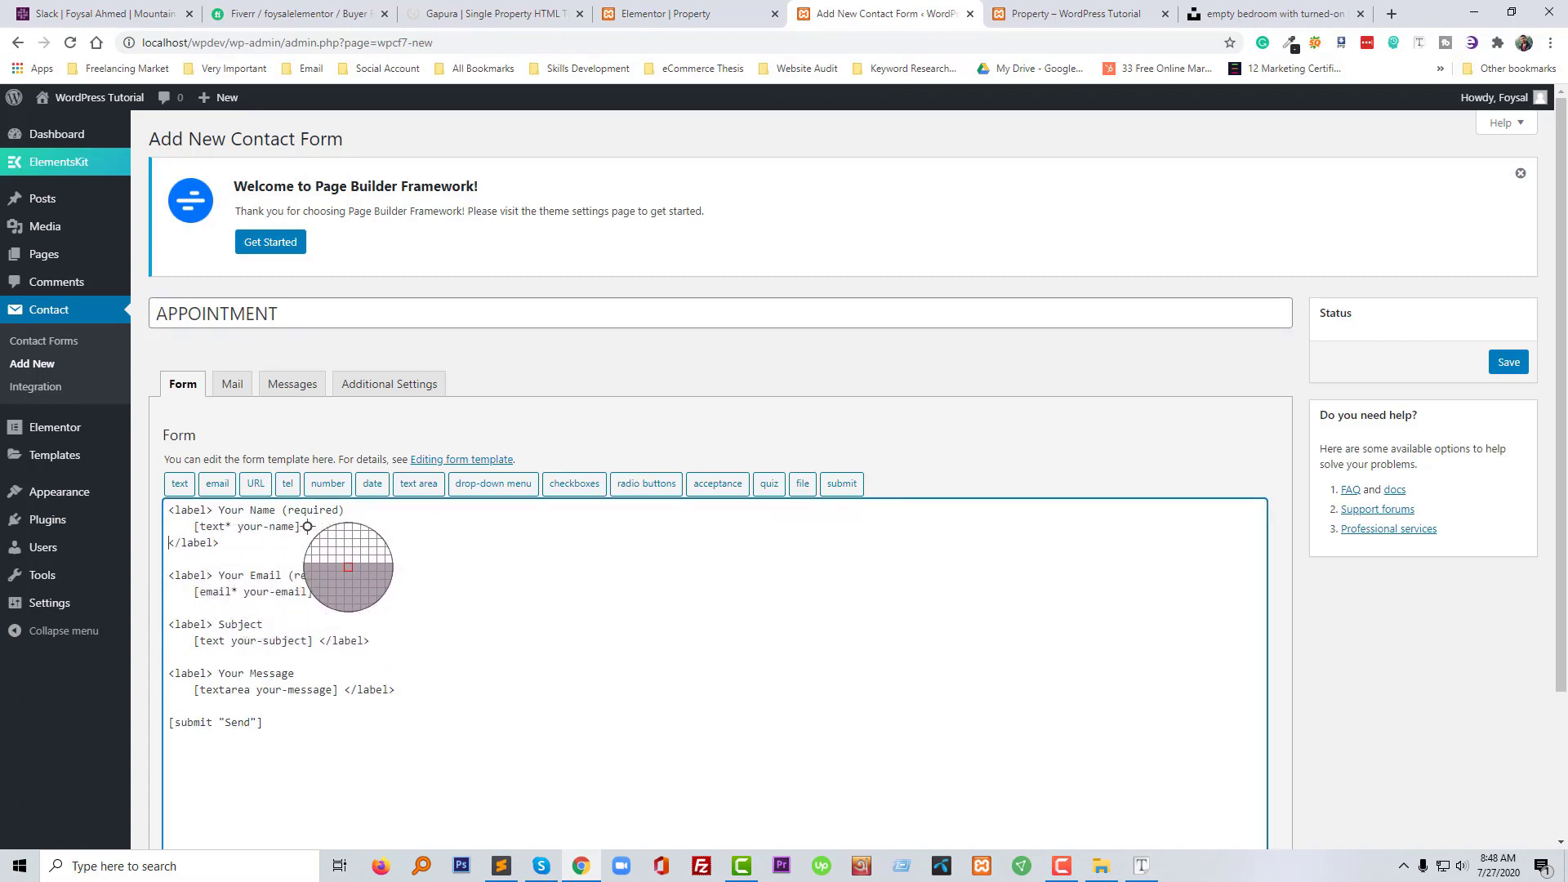
key(Return)
key(Return)
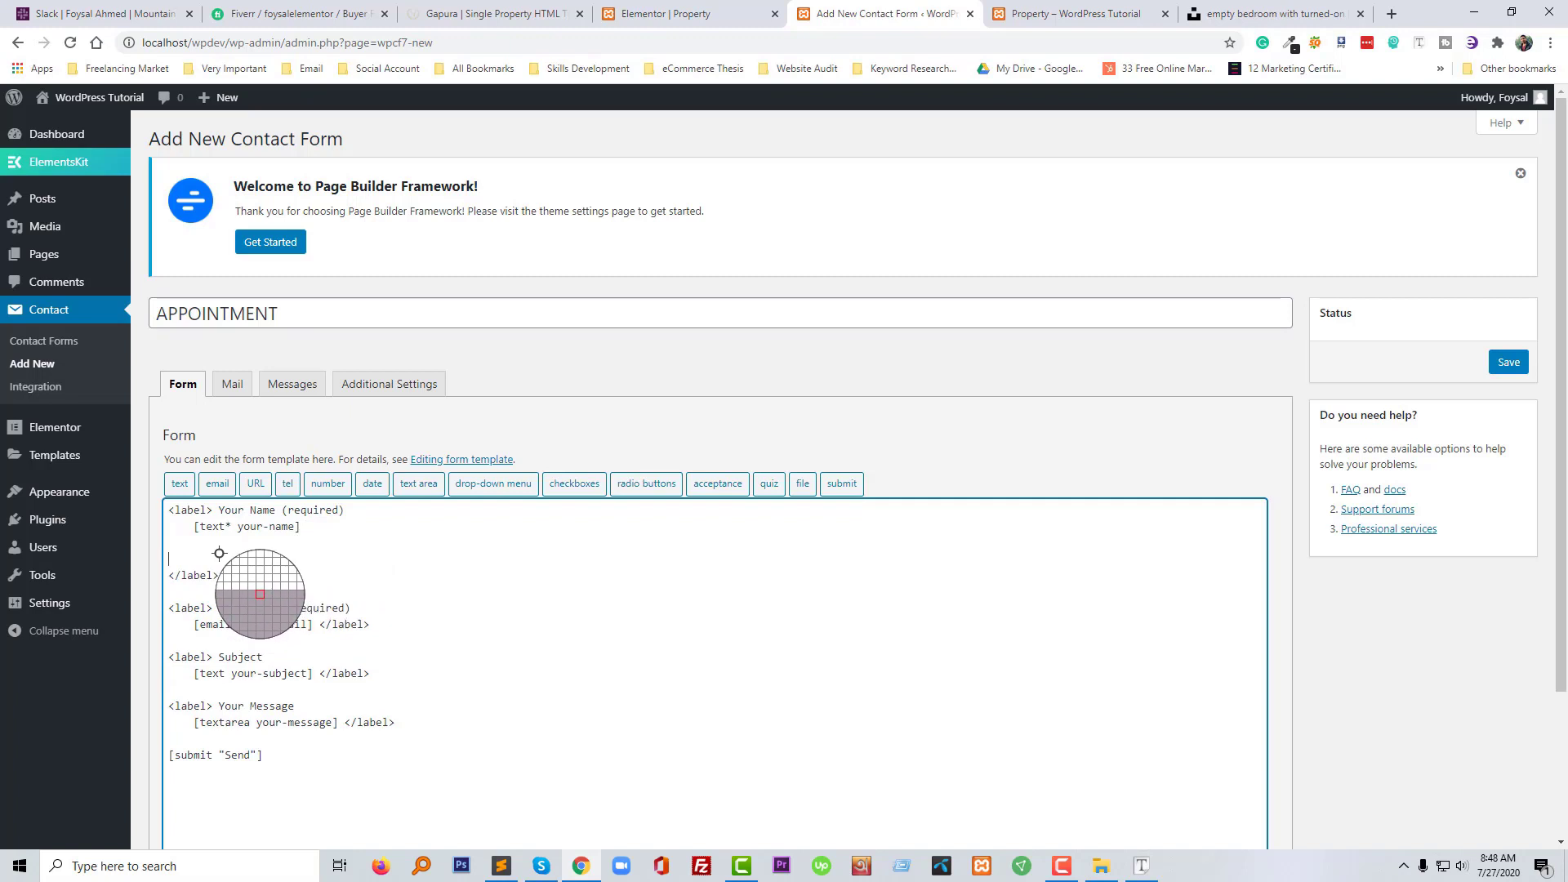
click(180, 485)
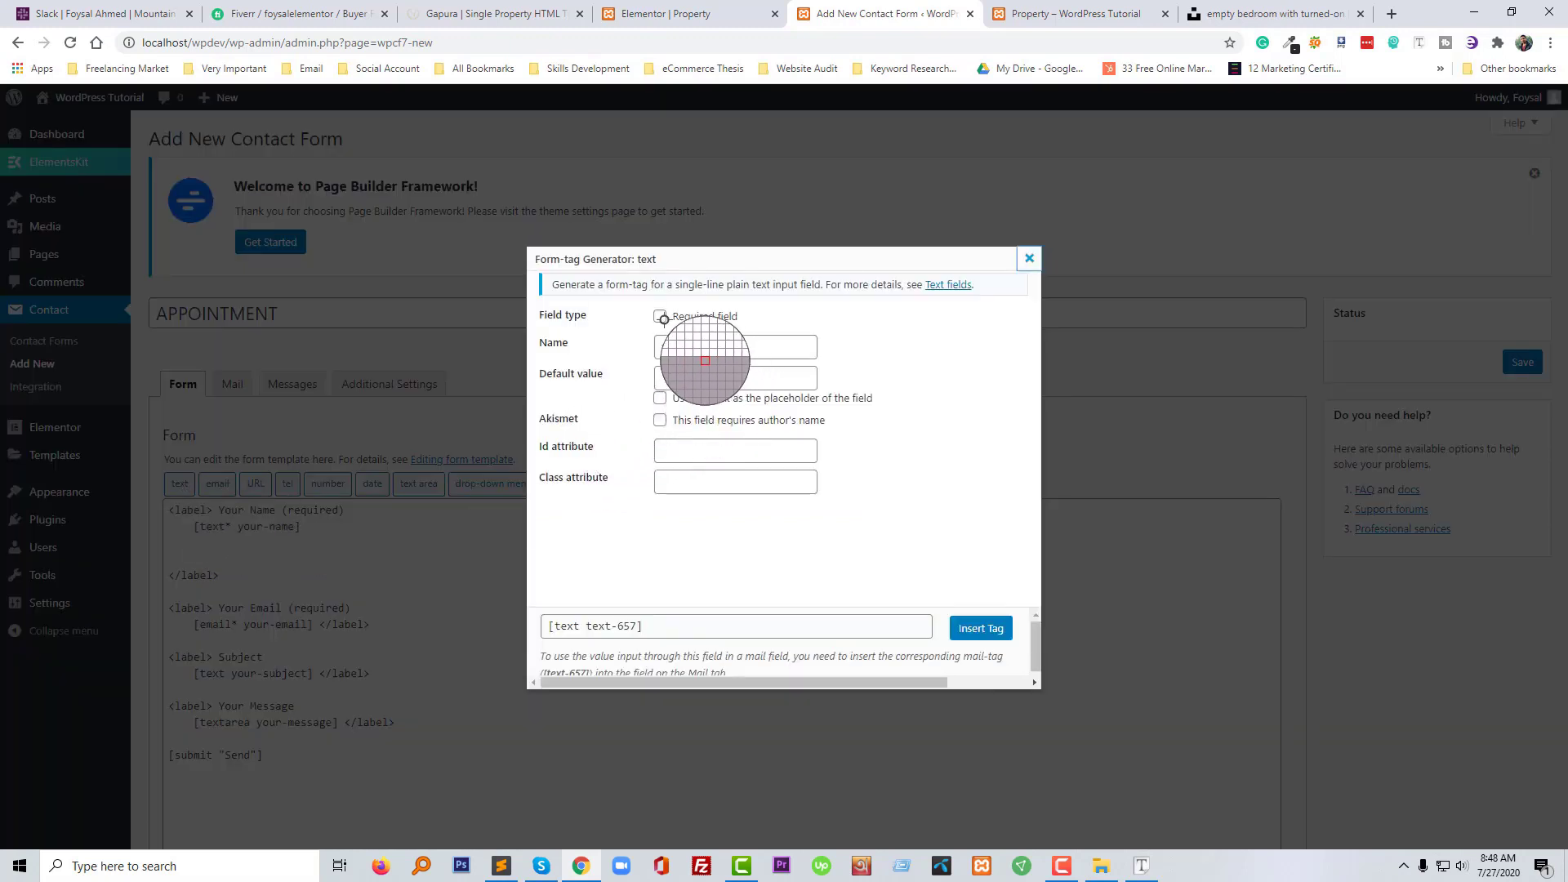
click(659, 398)
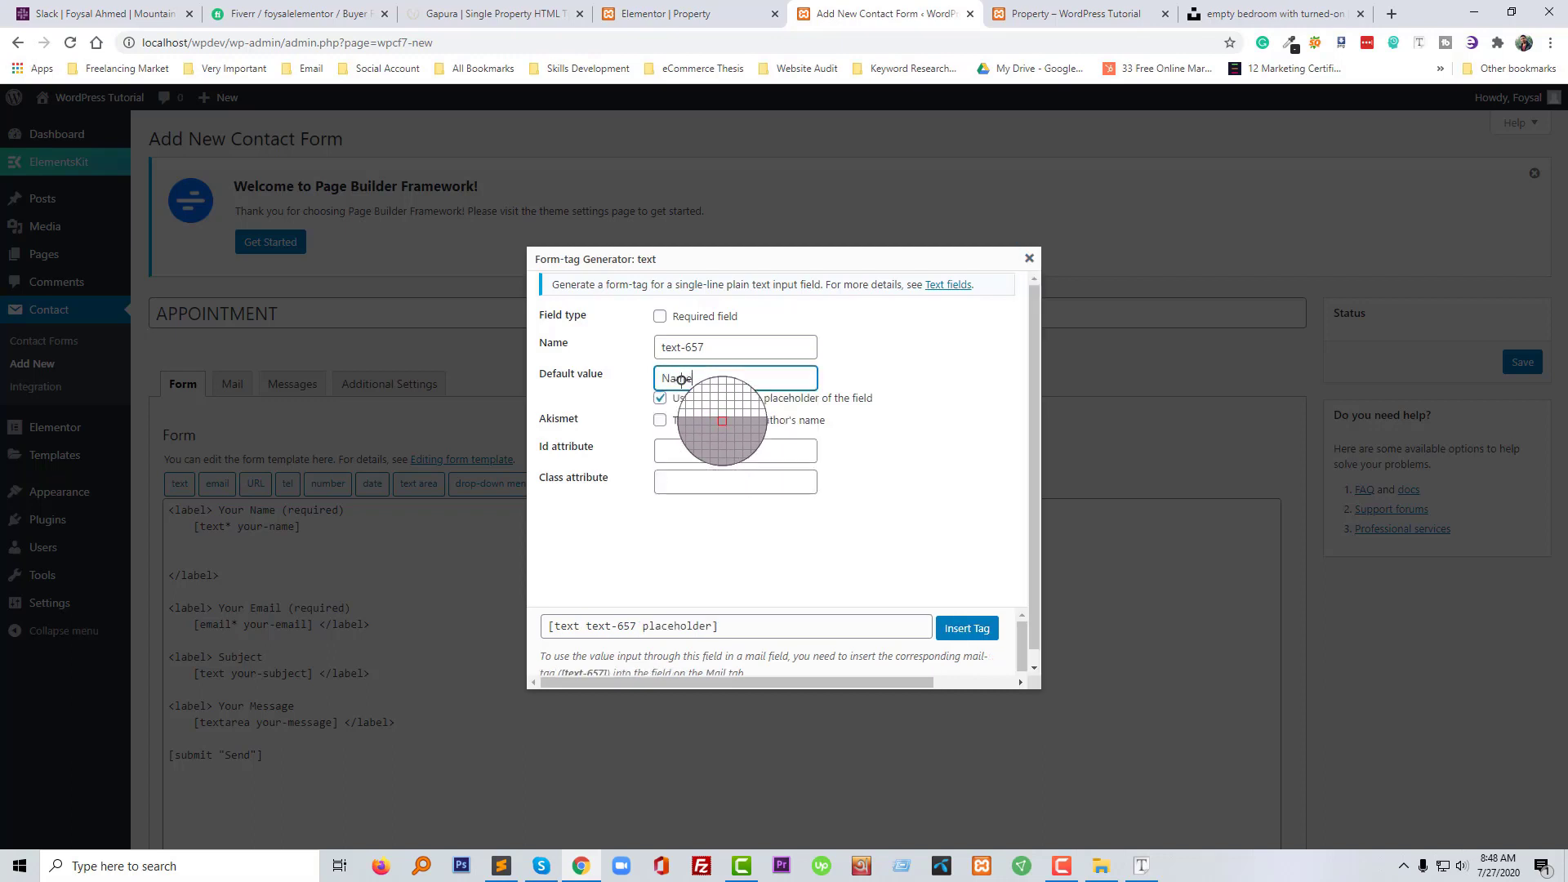
click(896, 433)
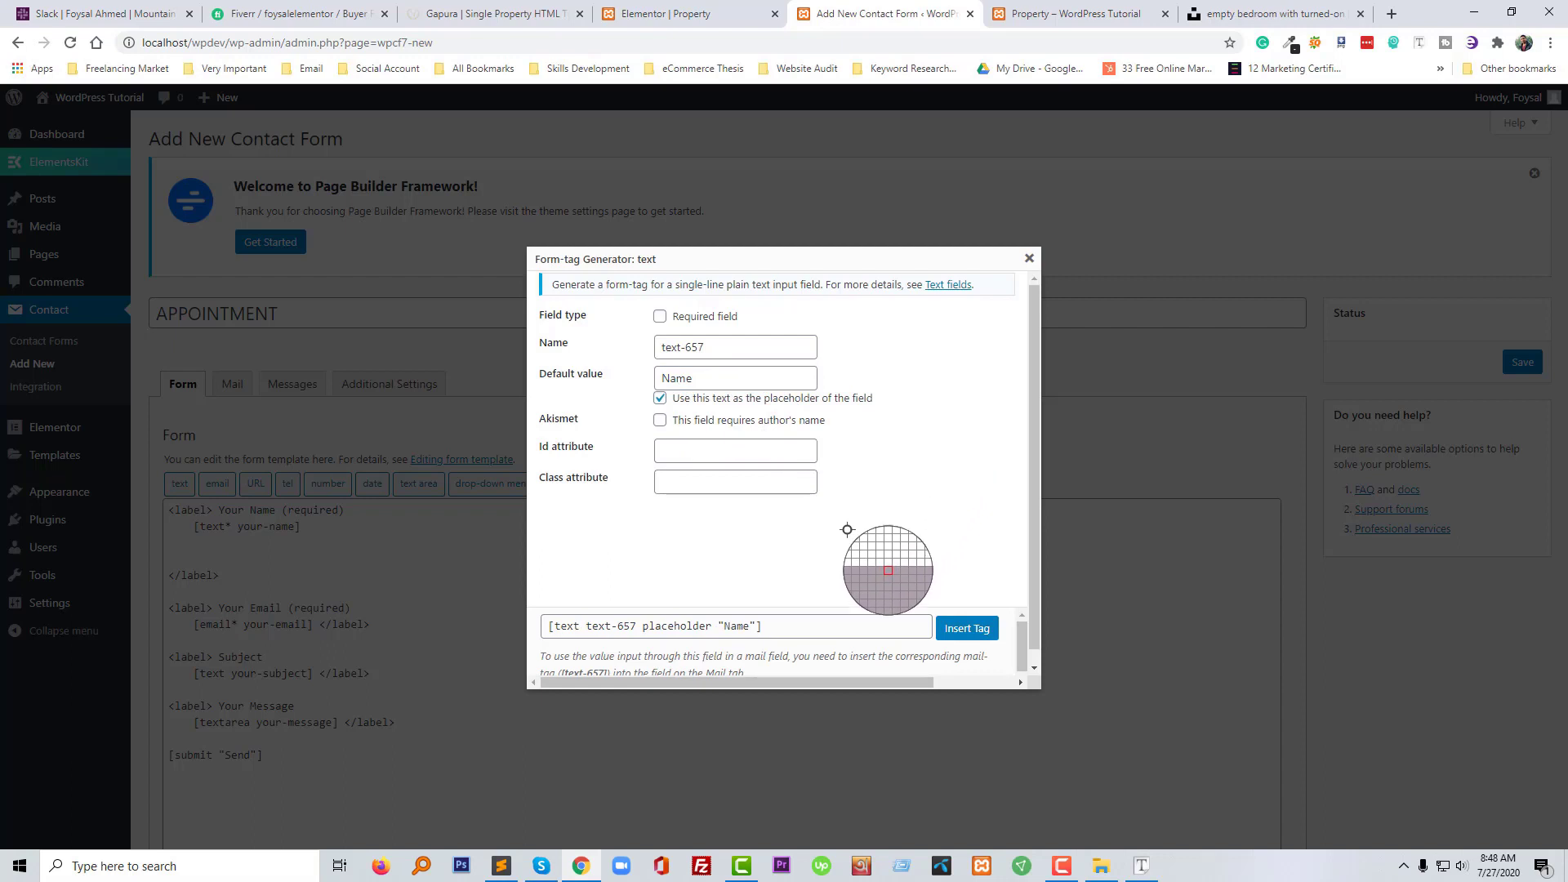
click(972, 627)
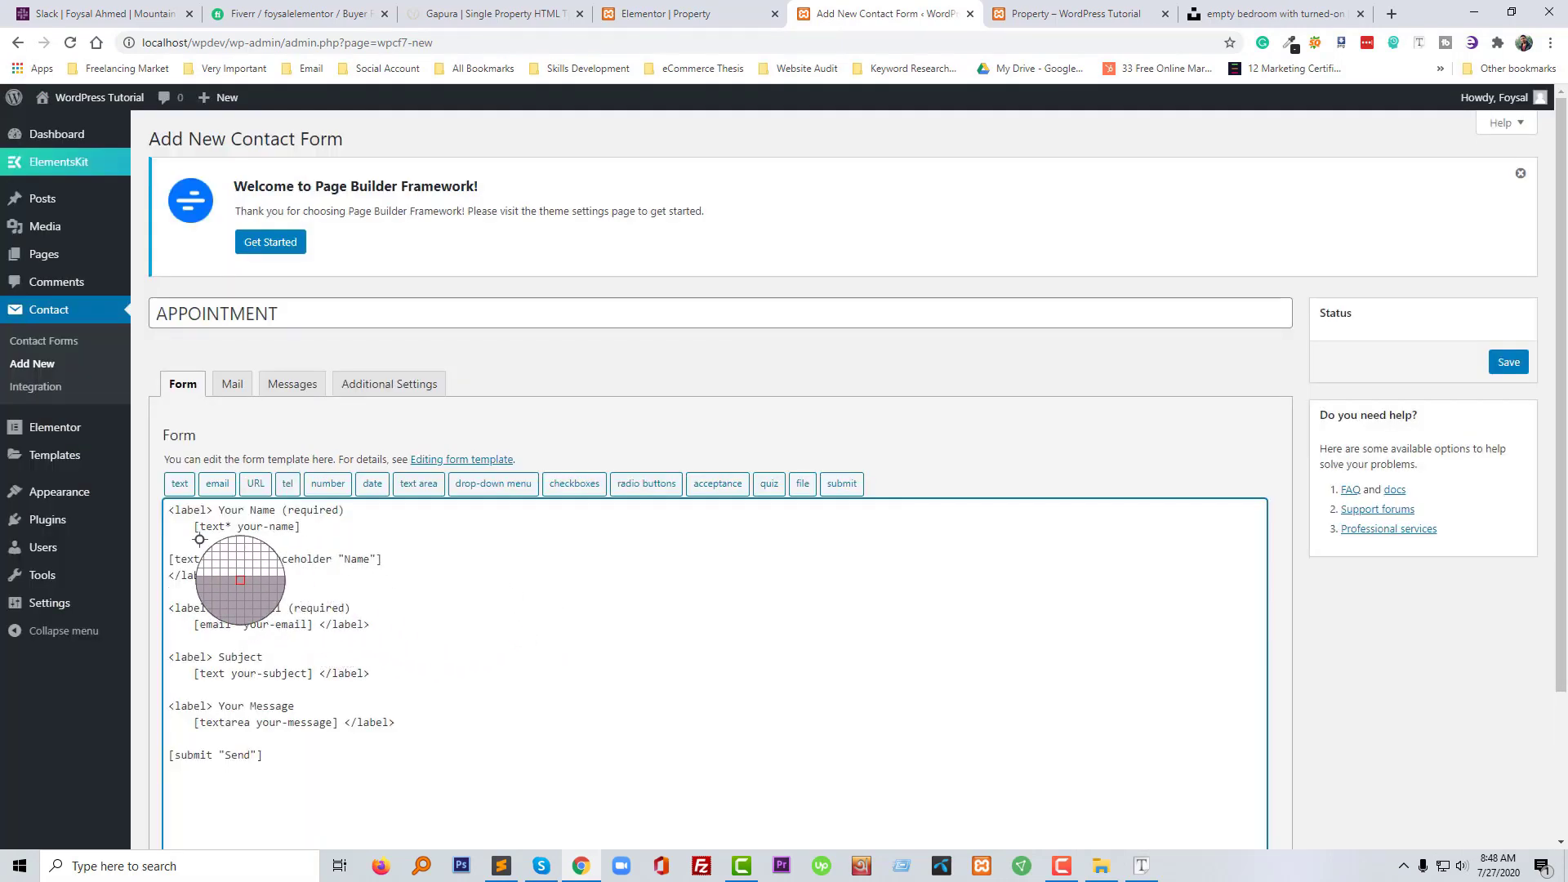
Remove the "Your Name (required)" text and default name tag, putting the new text tag and its label tags on one line
drag(185, 542, 218, 512)
key(BackSpace)
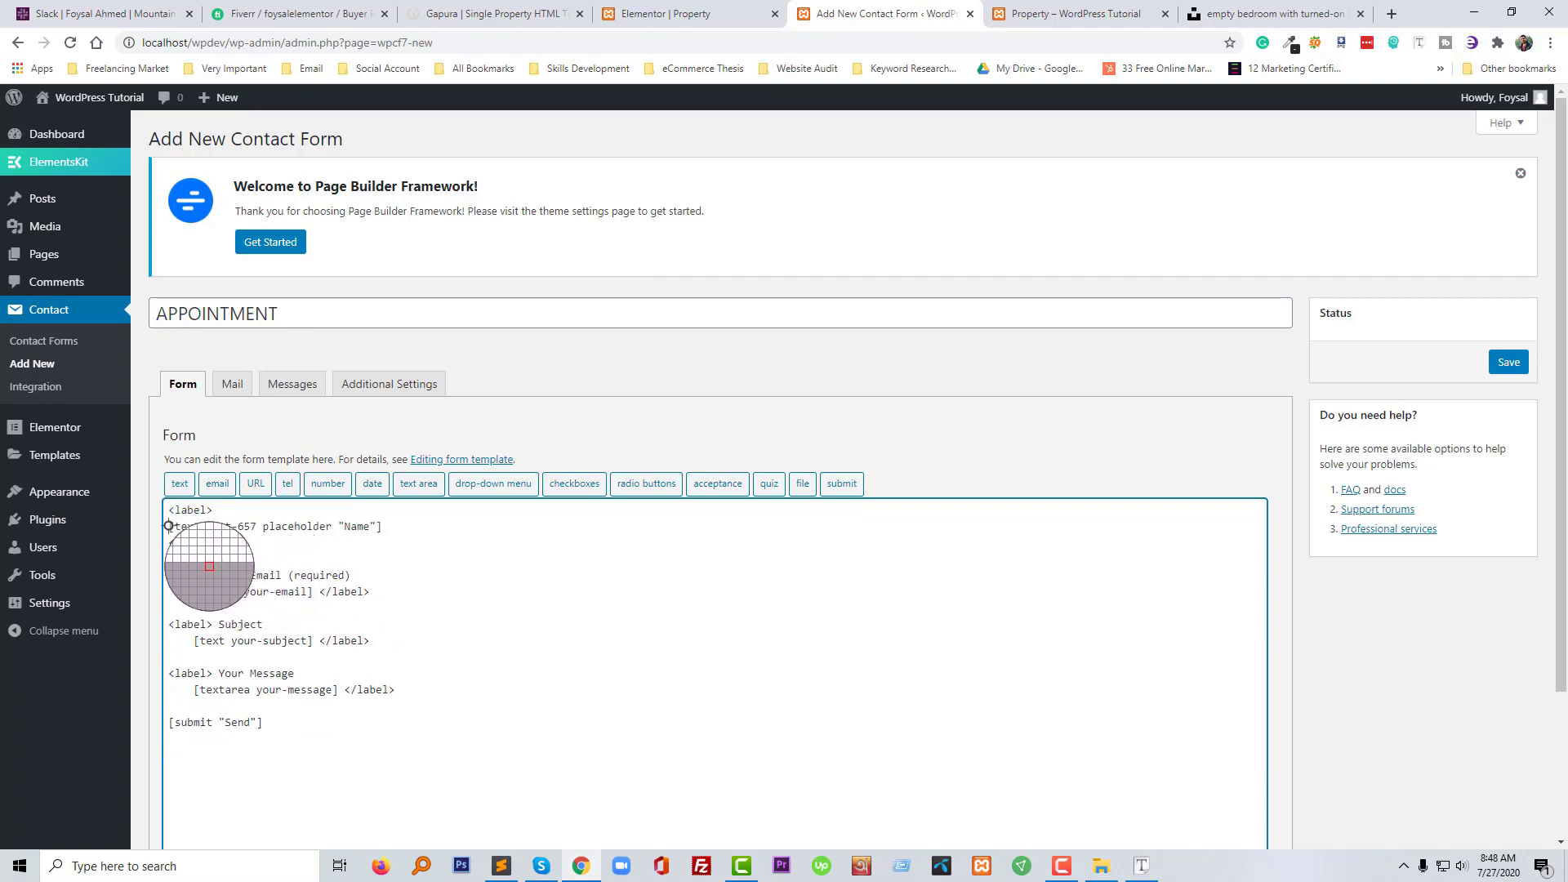
key(BackSpace)
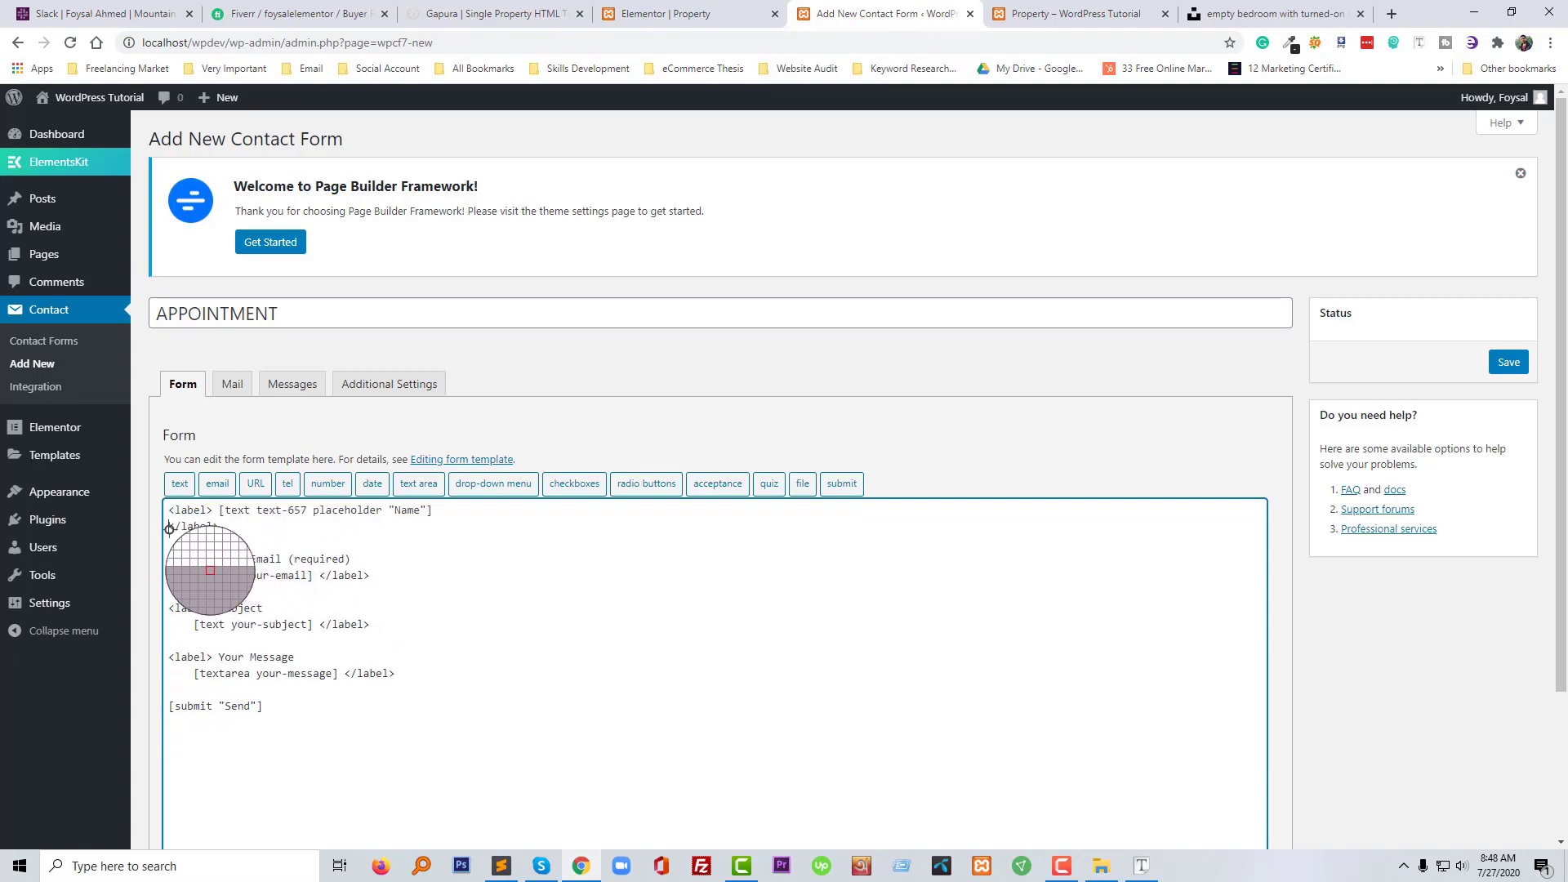
key(BackSpace)
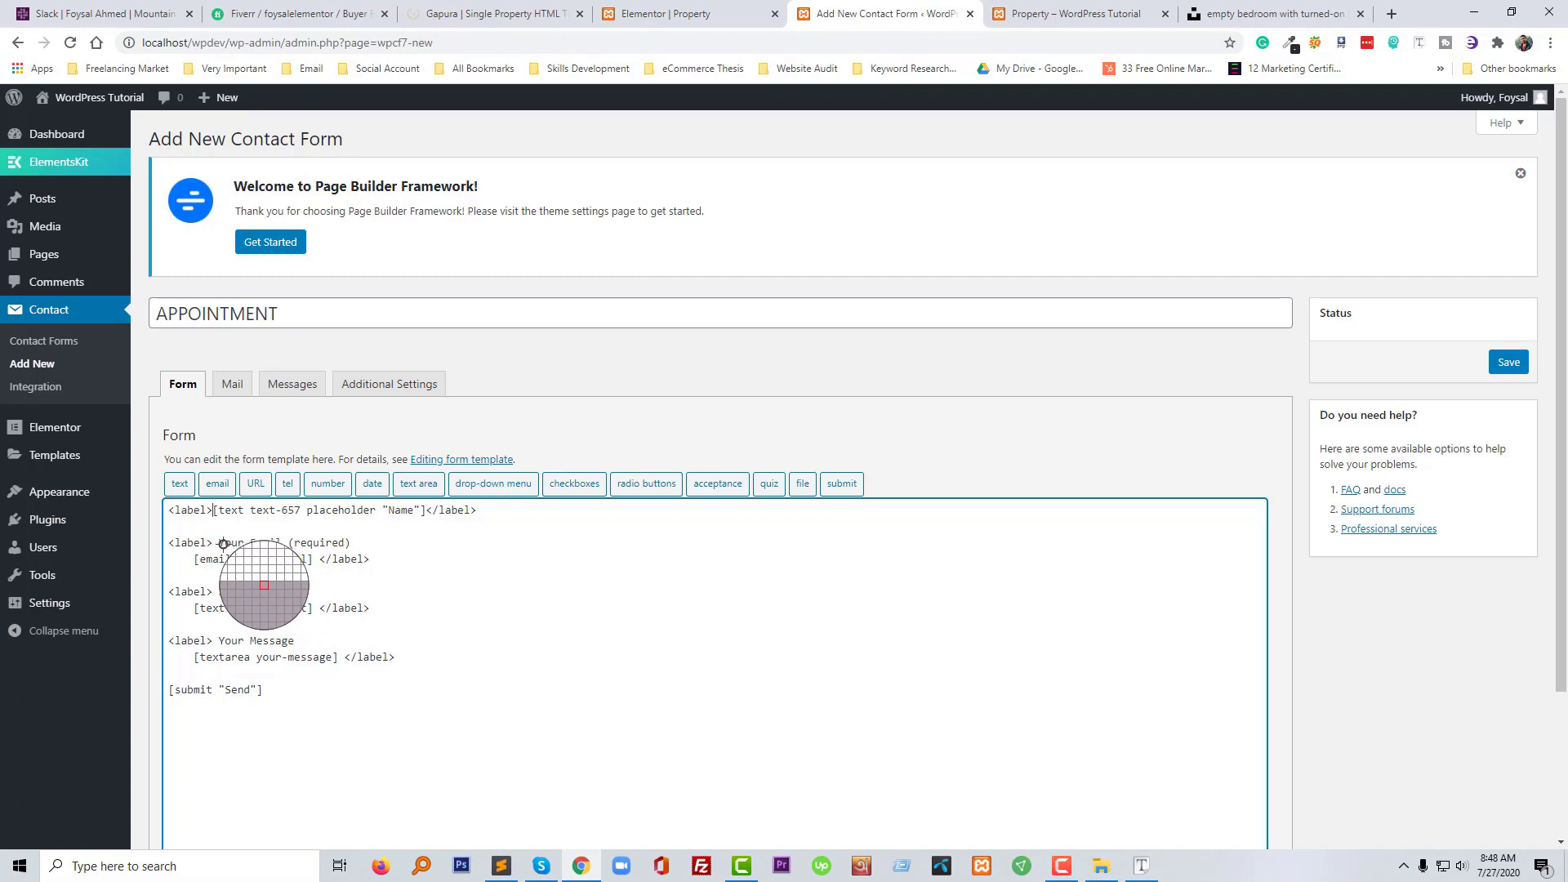
Delete the "Your Email (required)" text and default email tag, leaving the second label as an empty single-line pair
drag(217, 542, 343, 542)
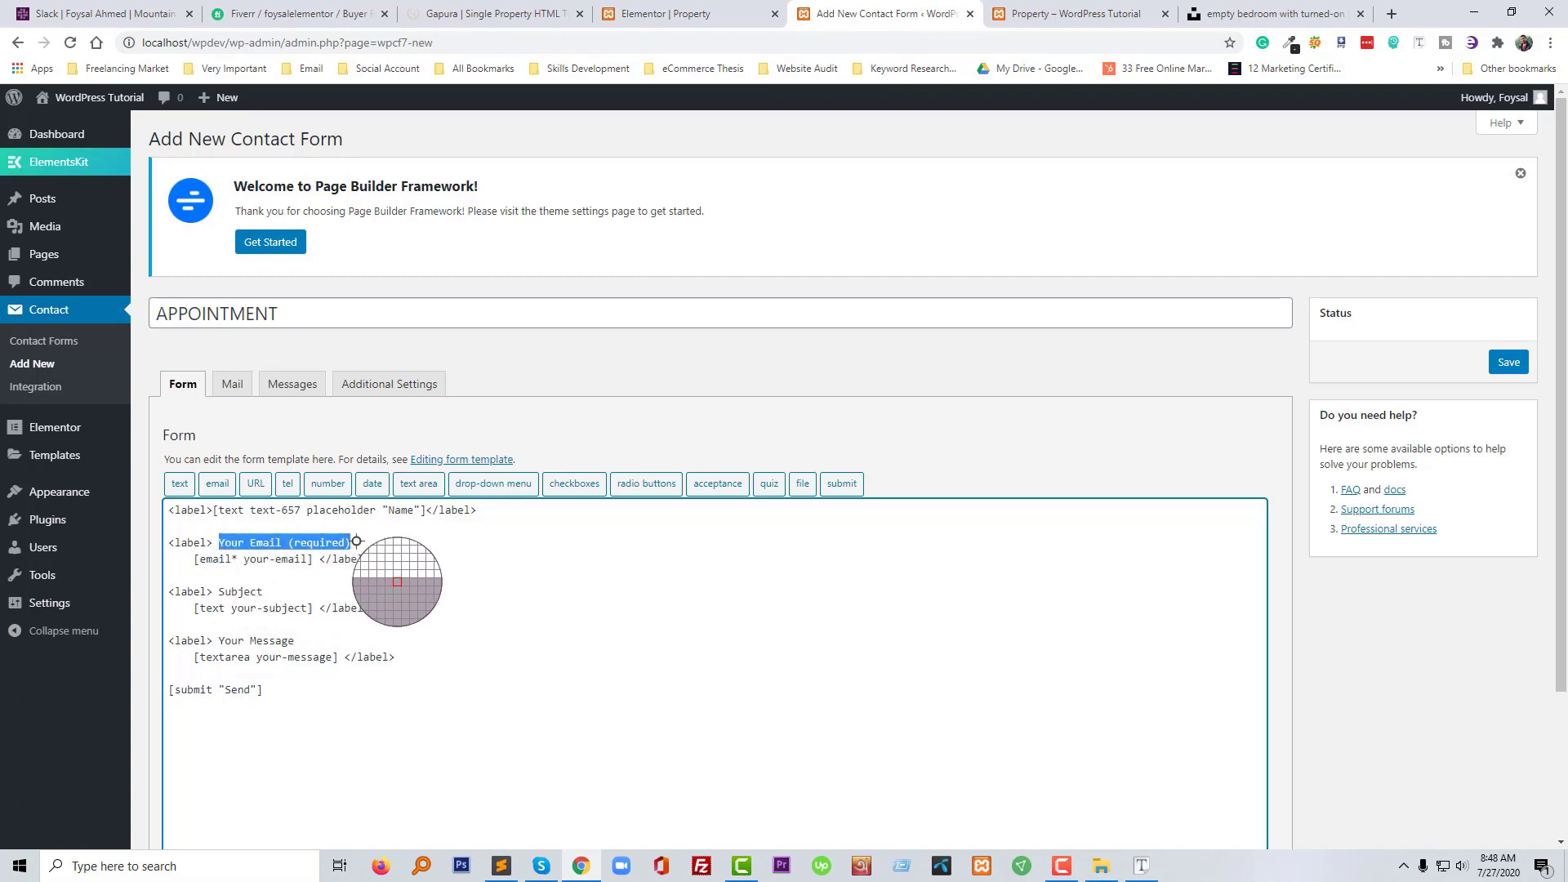
key(BackSpace)
drag(193, 560, 213, 541)
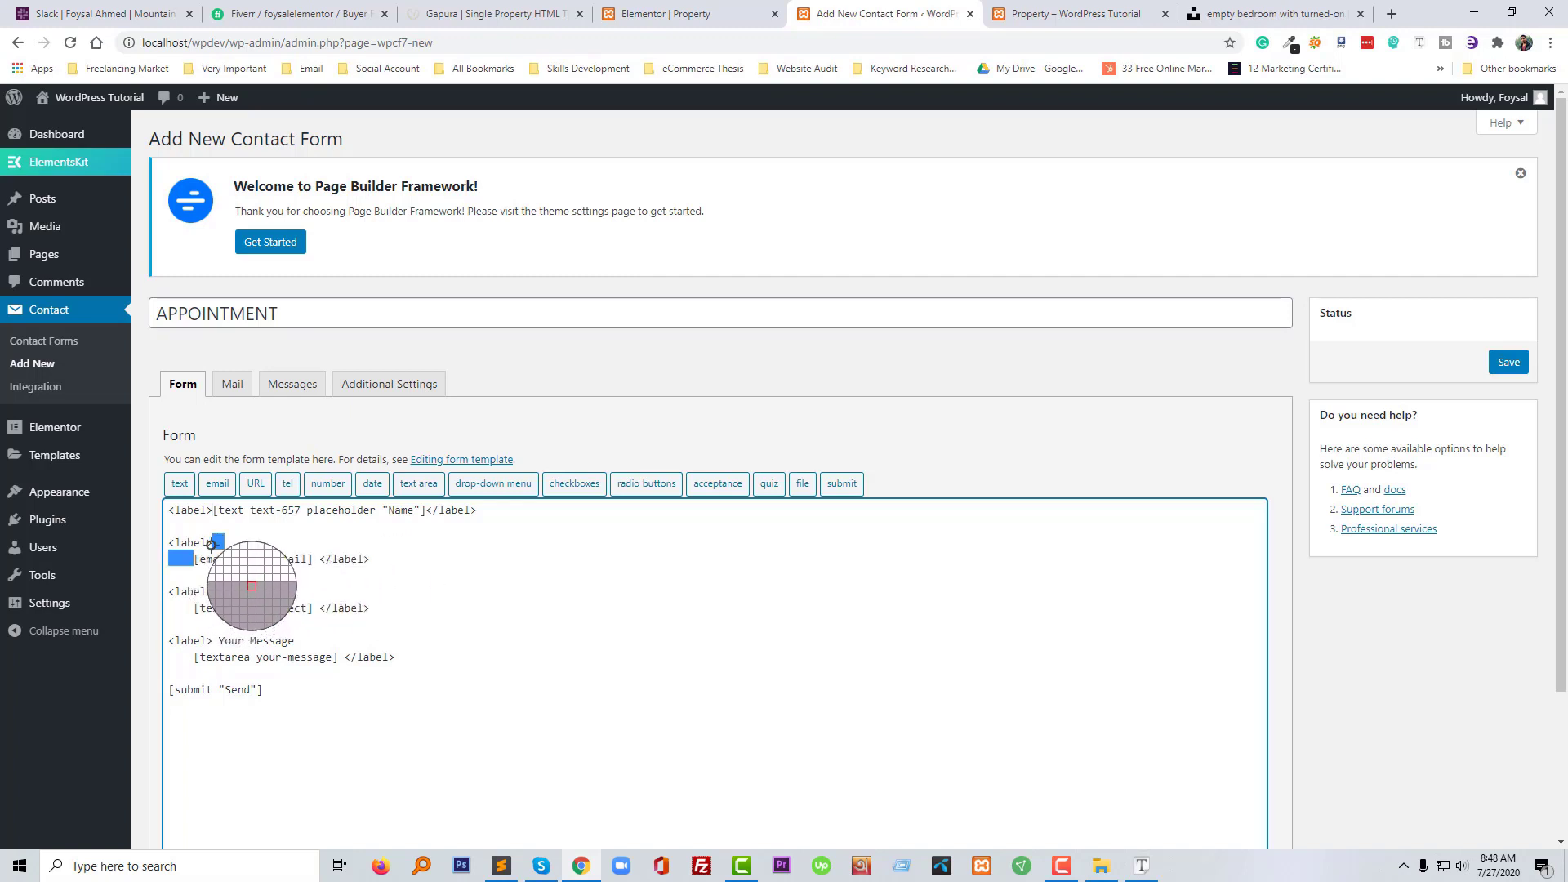
key(BackSpace)
click(334, 543)
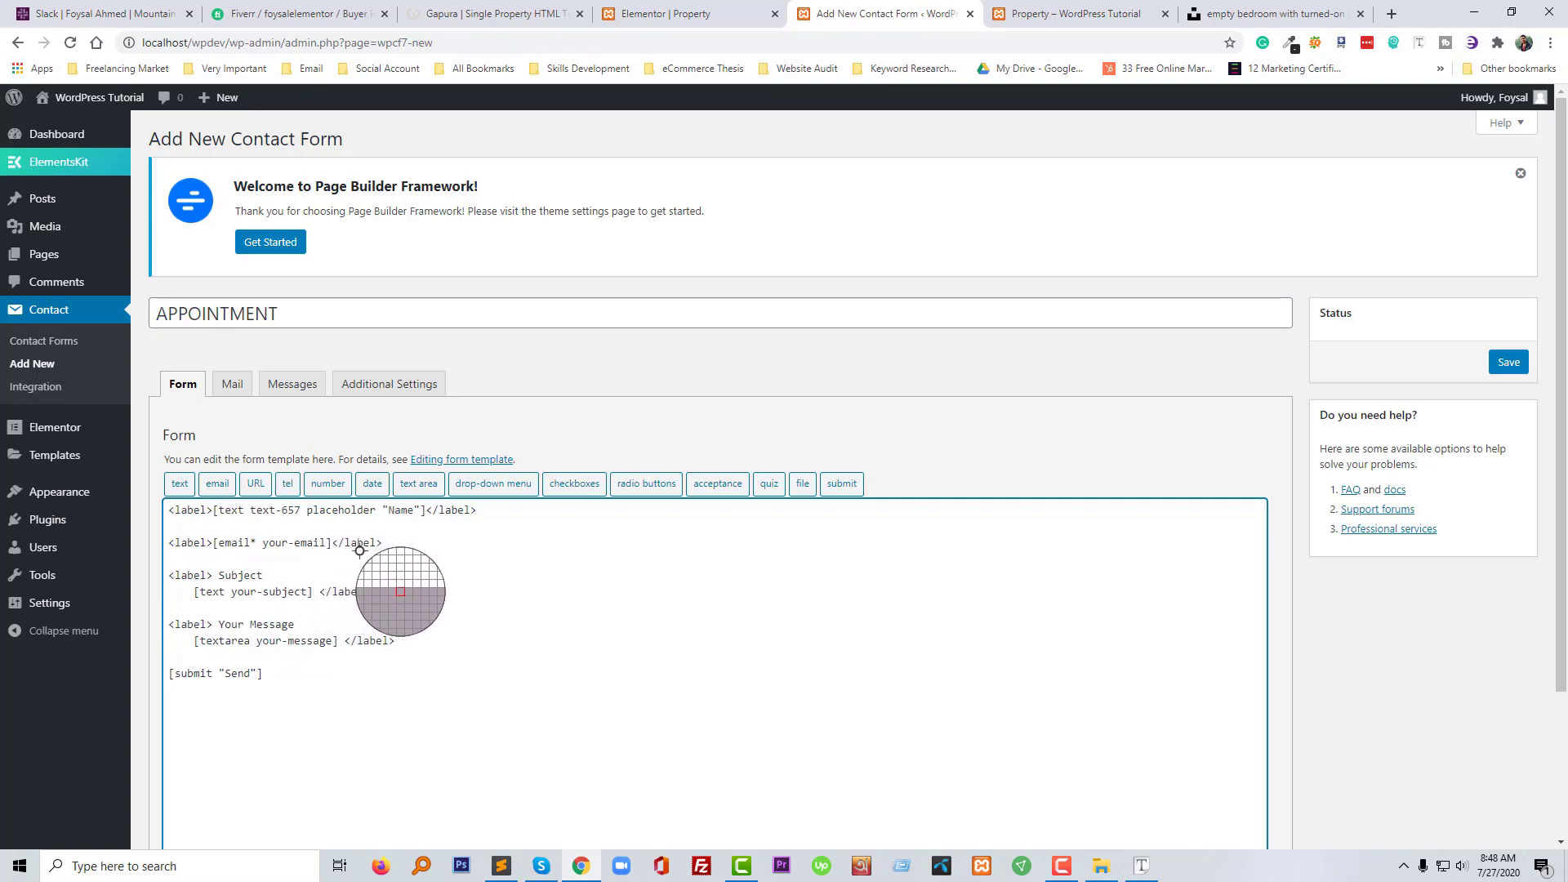
drag(305, 510, 392, 511)
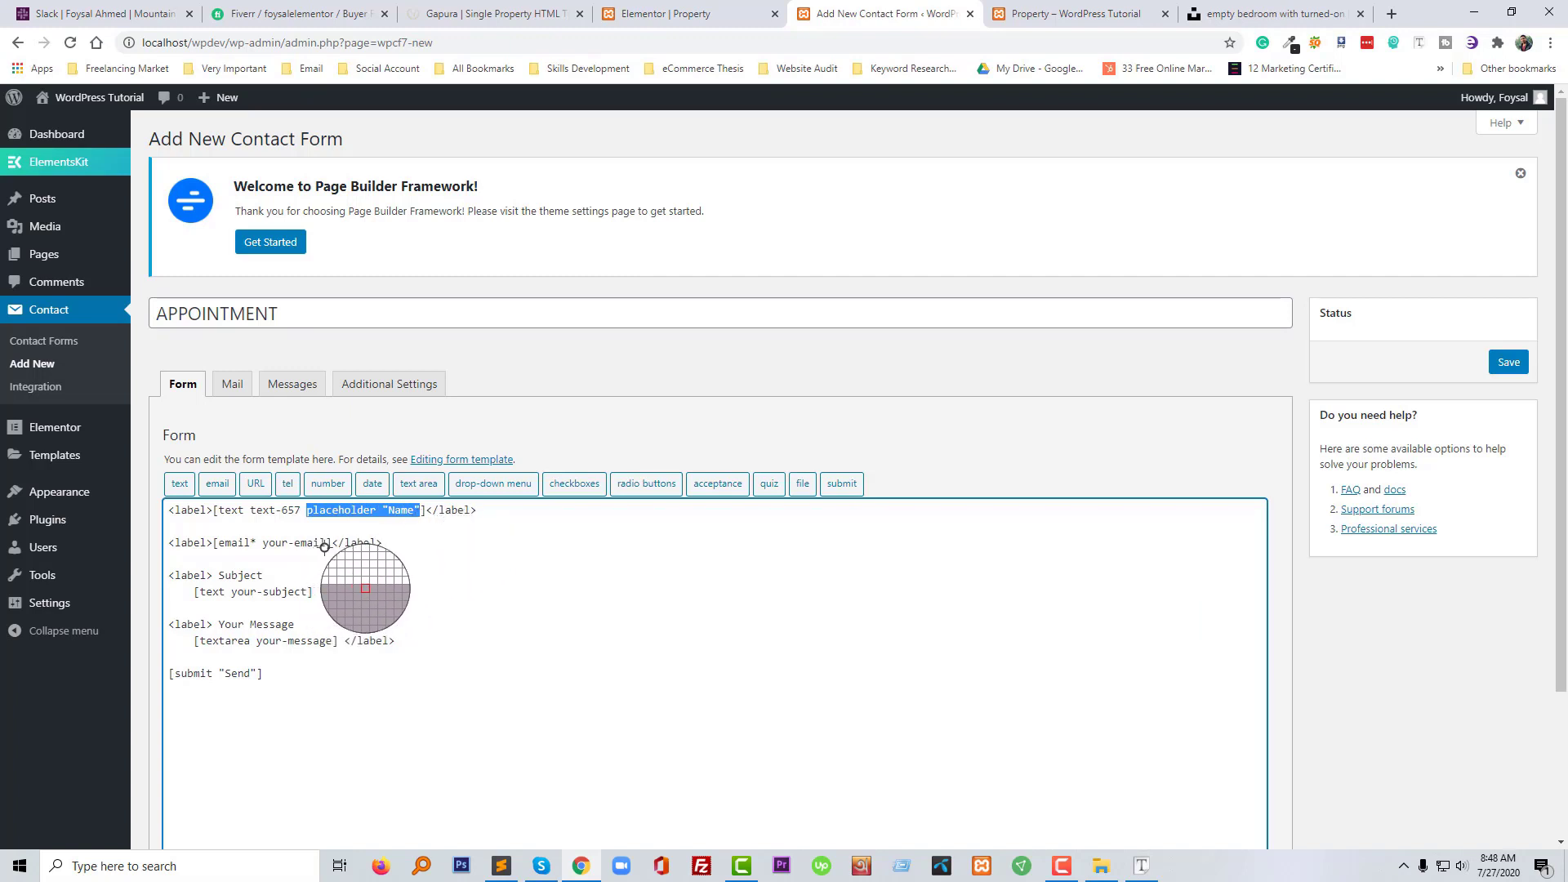
drag(329, 543, 221, 543)
key(BackSpace)
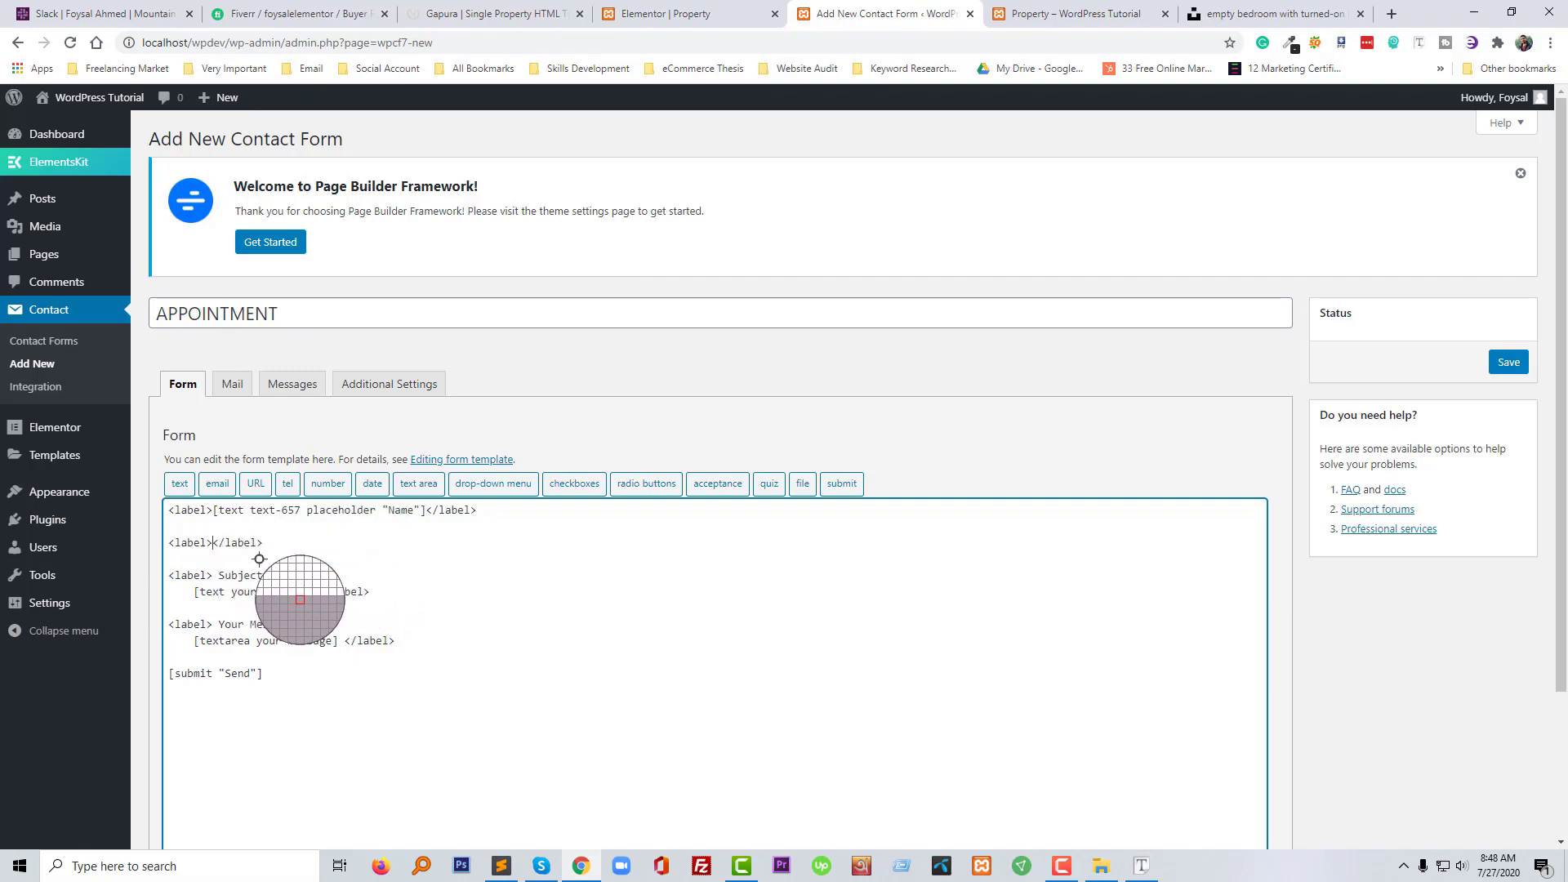
Insert a required email tag named email-945 with the placeholder "Email" inside the empty second label
click(217, 483)
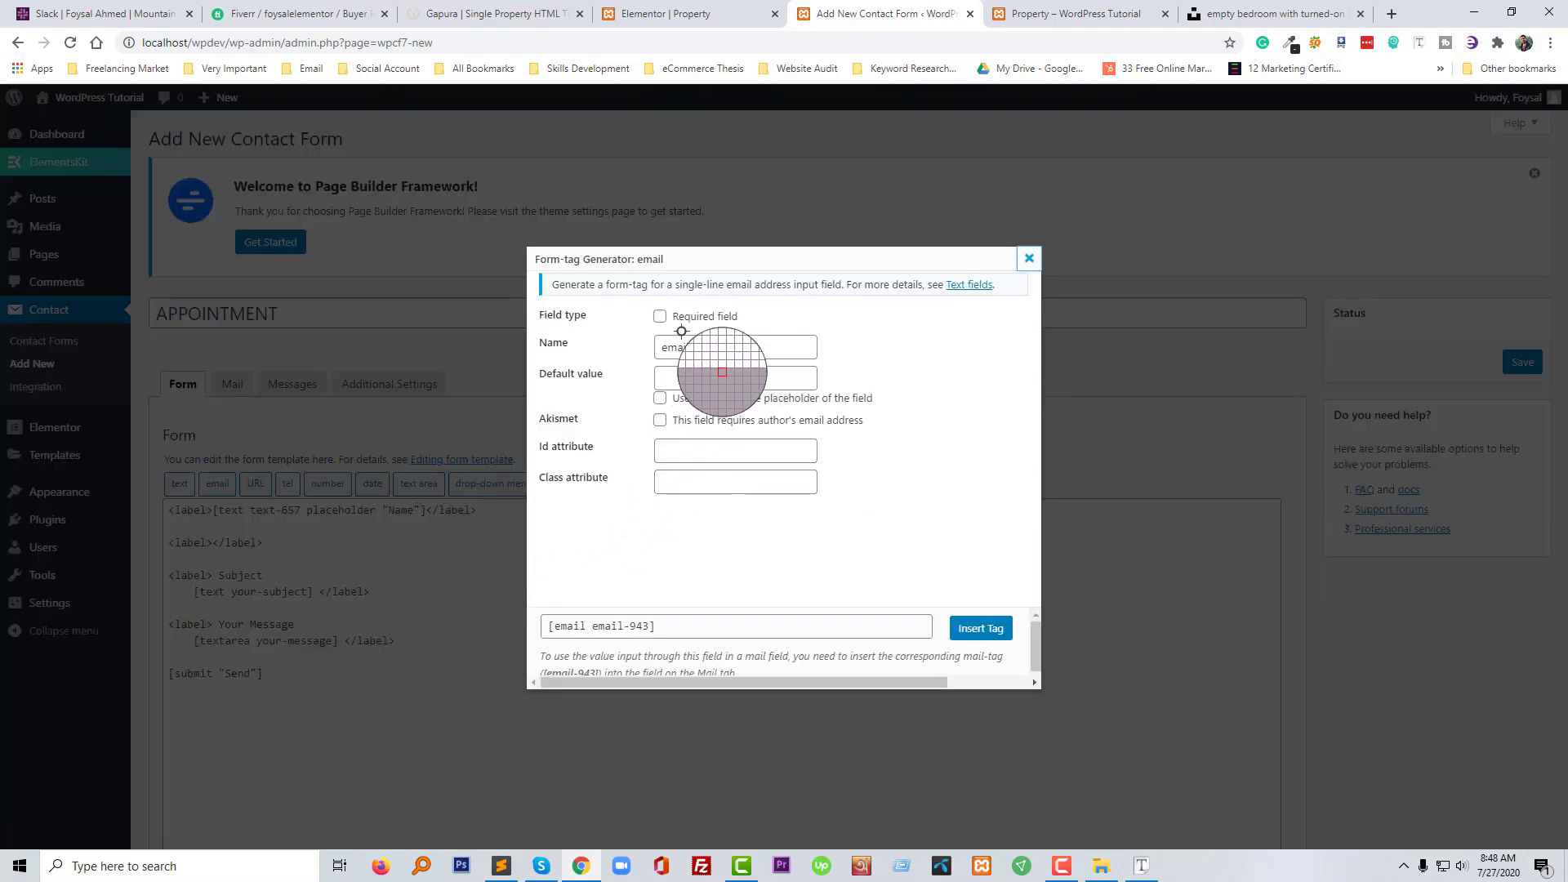
key(BackSpace)
text(5)
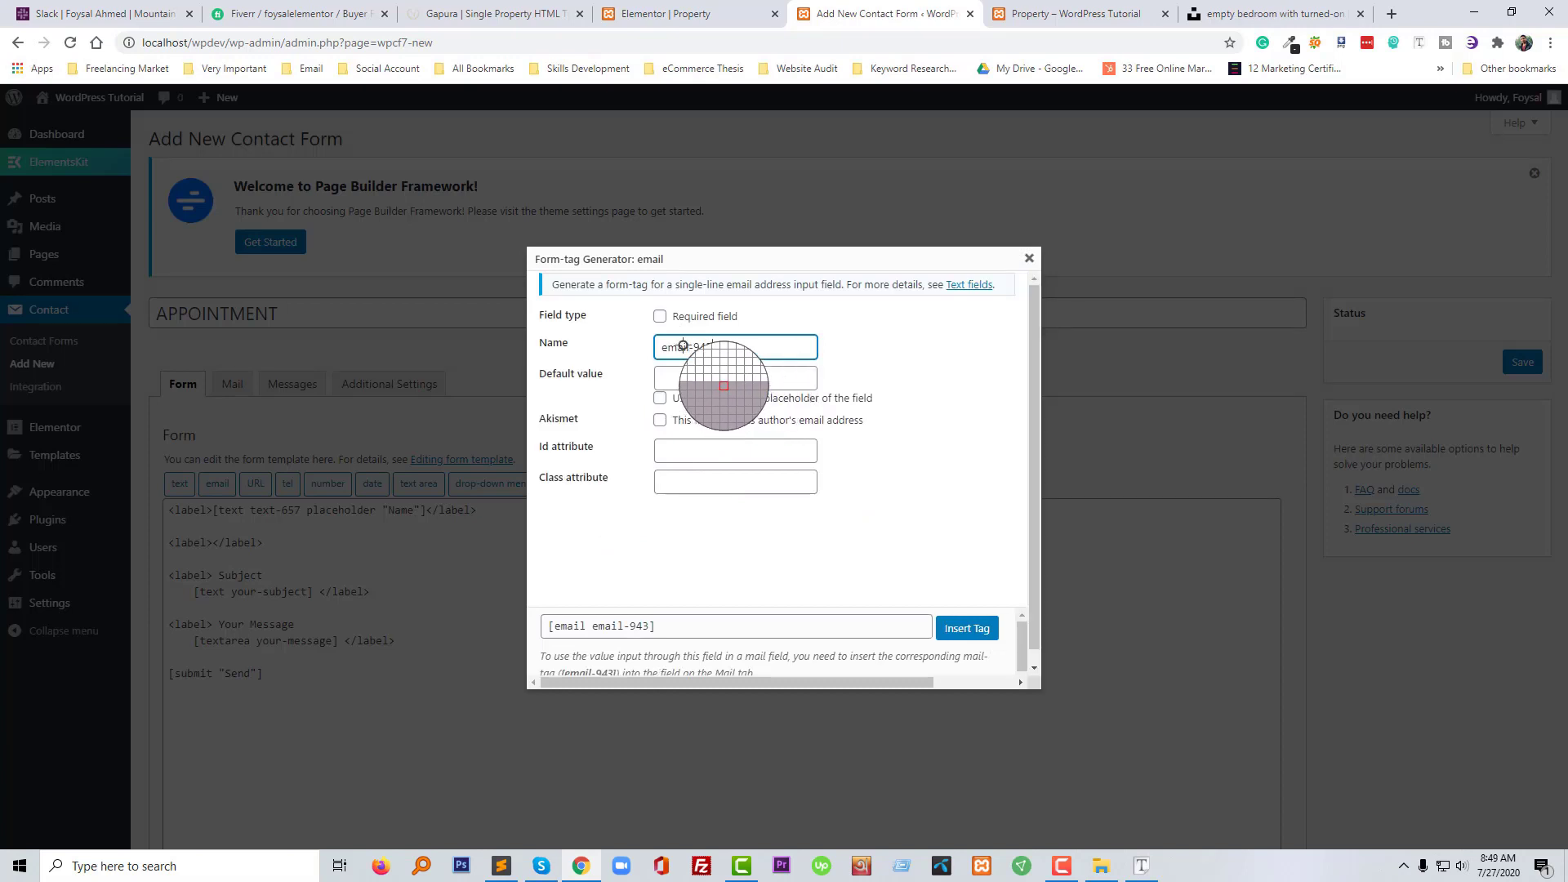
click(659, 316)
click(685, 379)
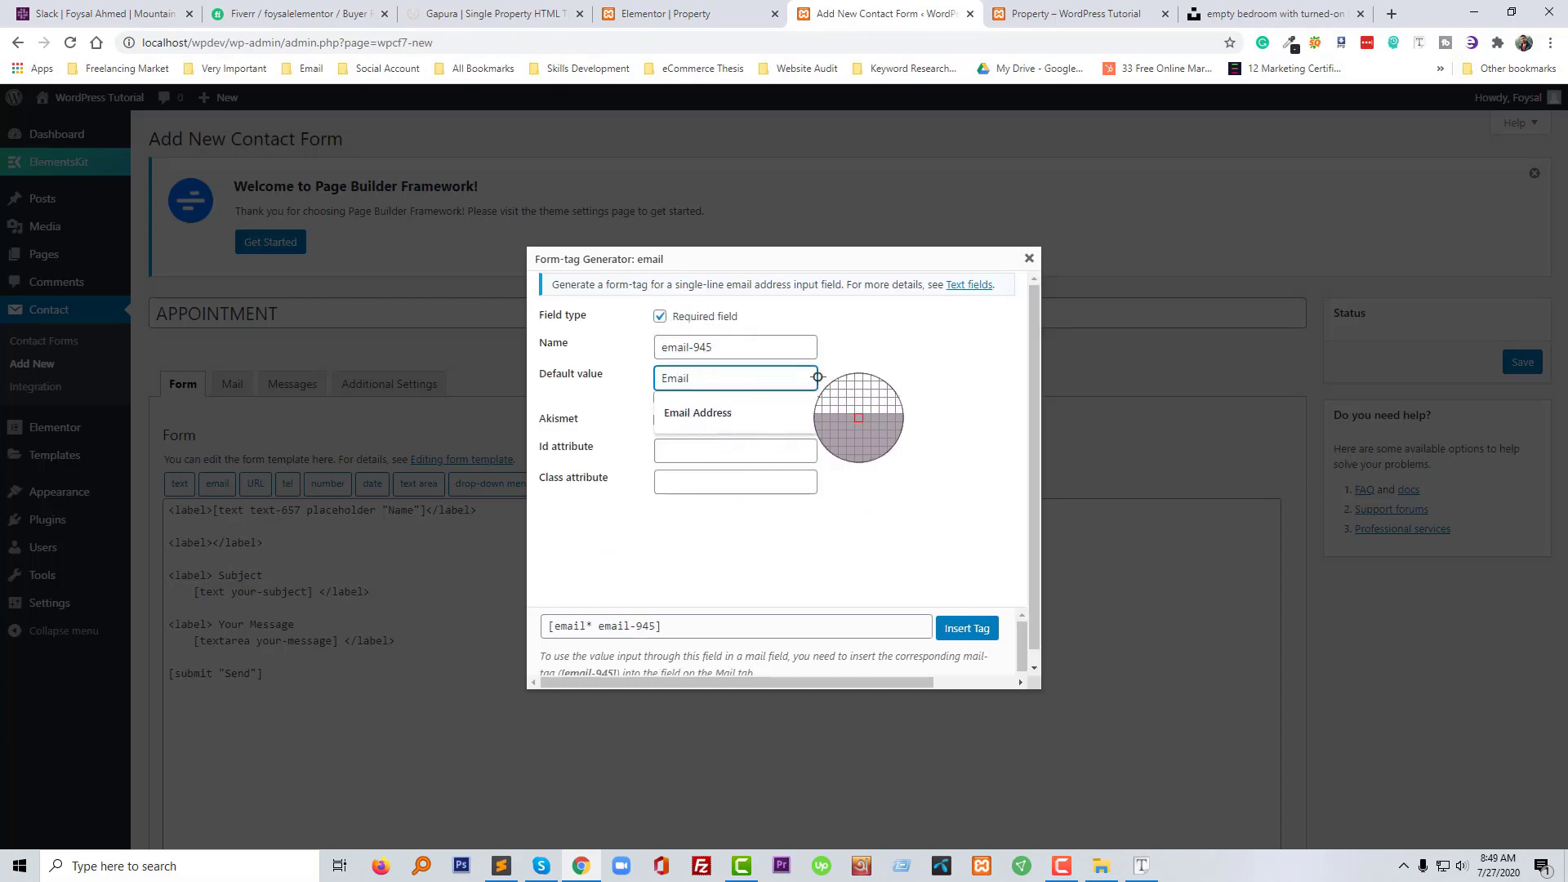
click(896, 362)
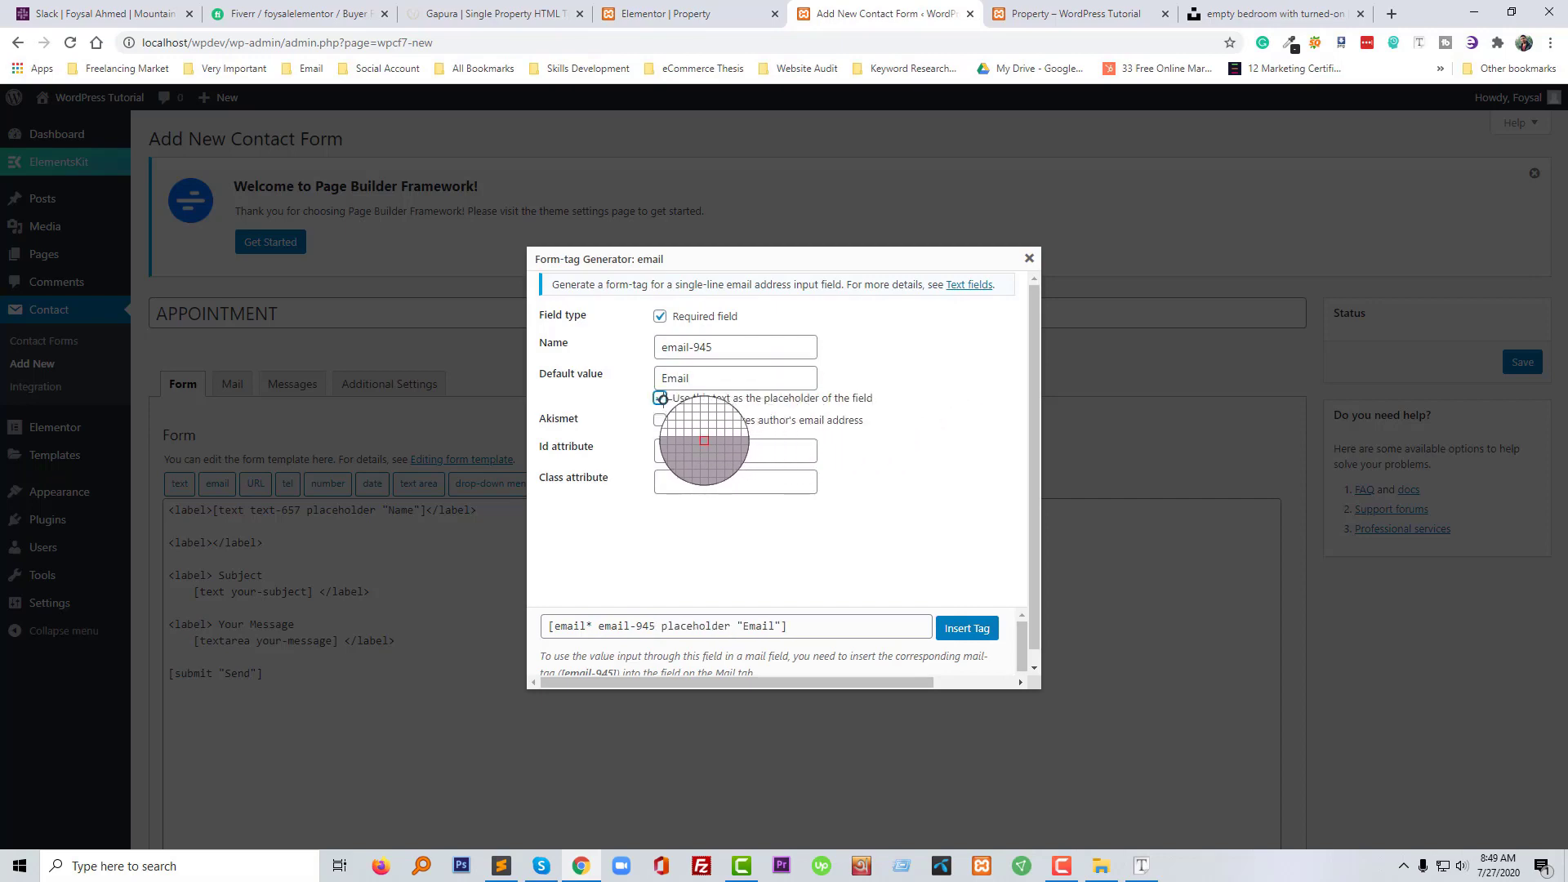
click(490, 5)
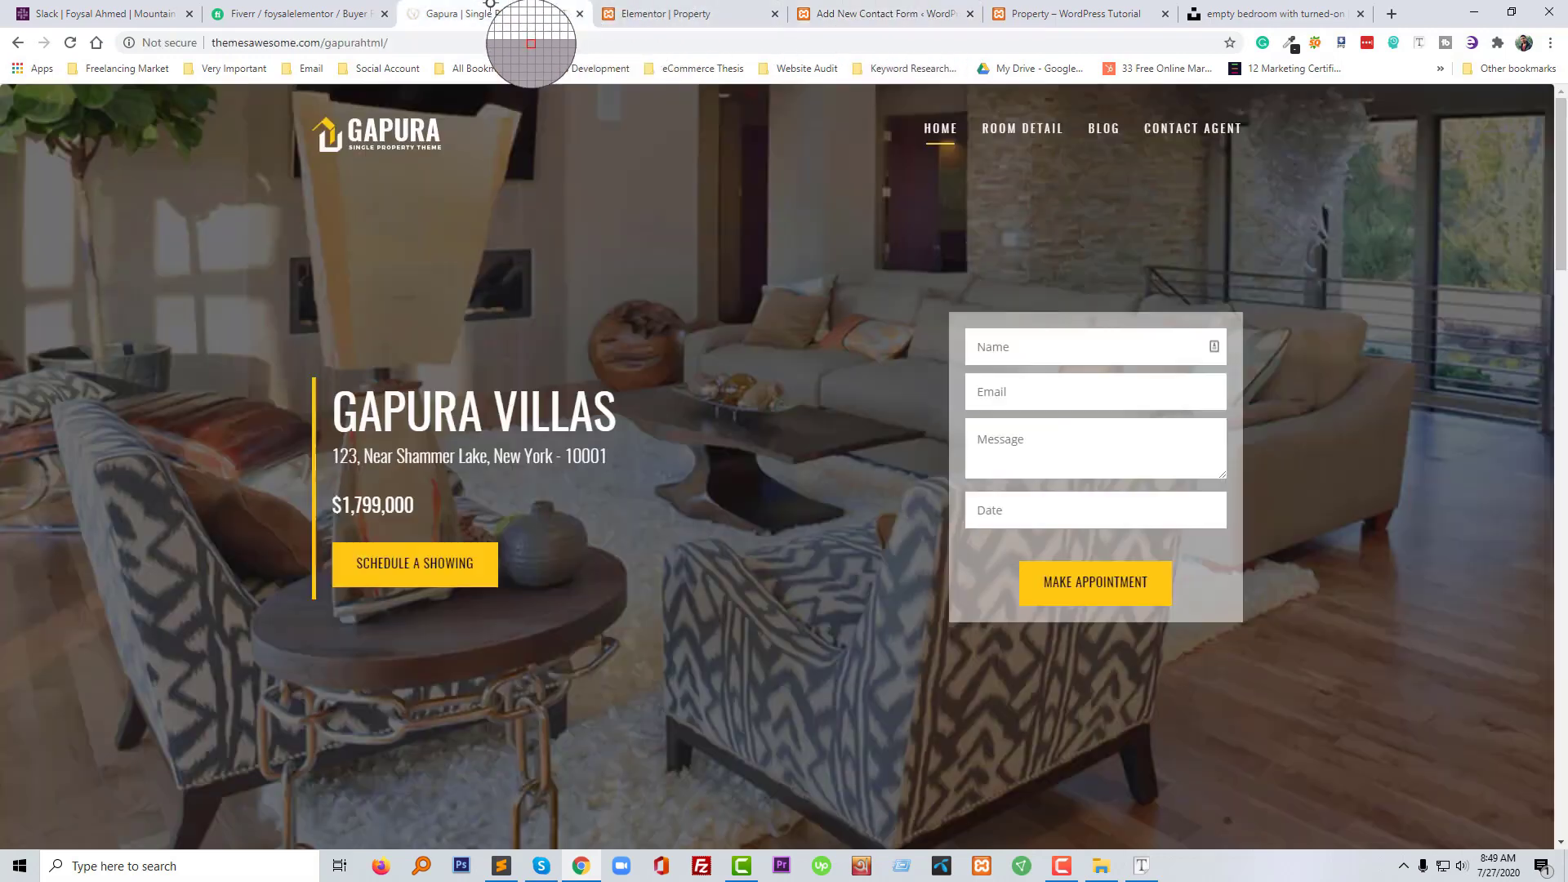
click(695, 7)
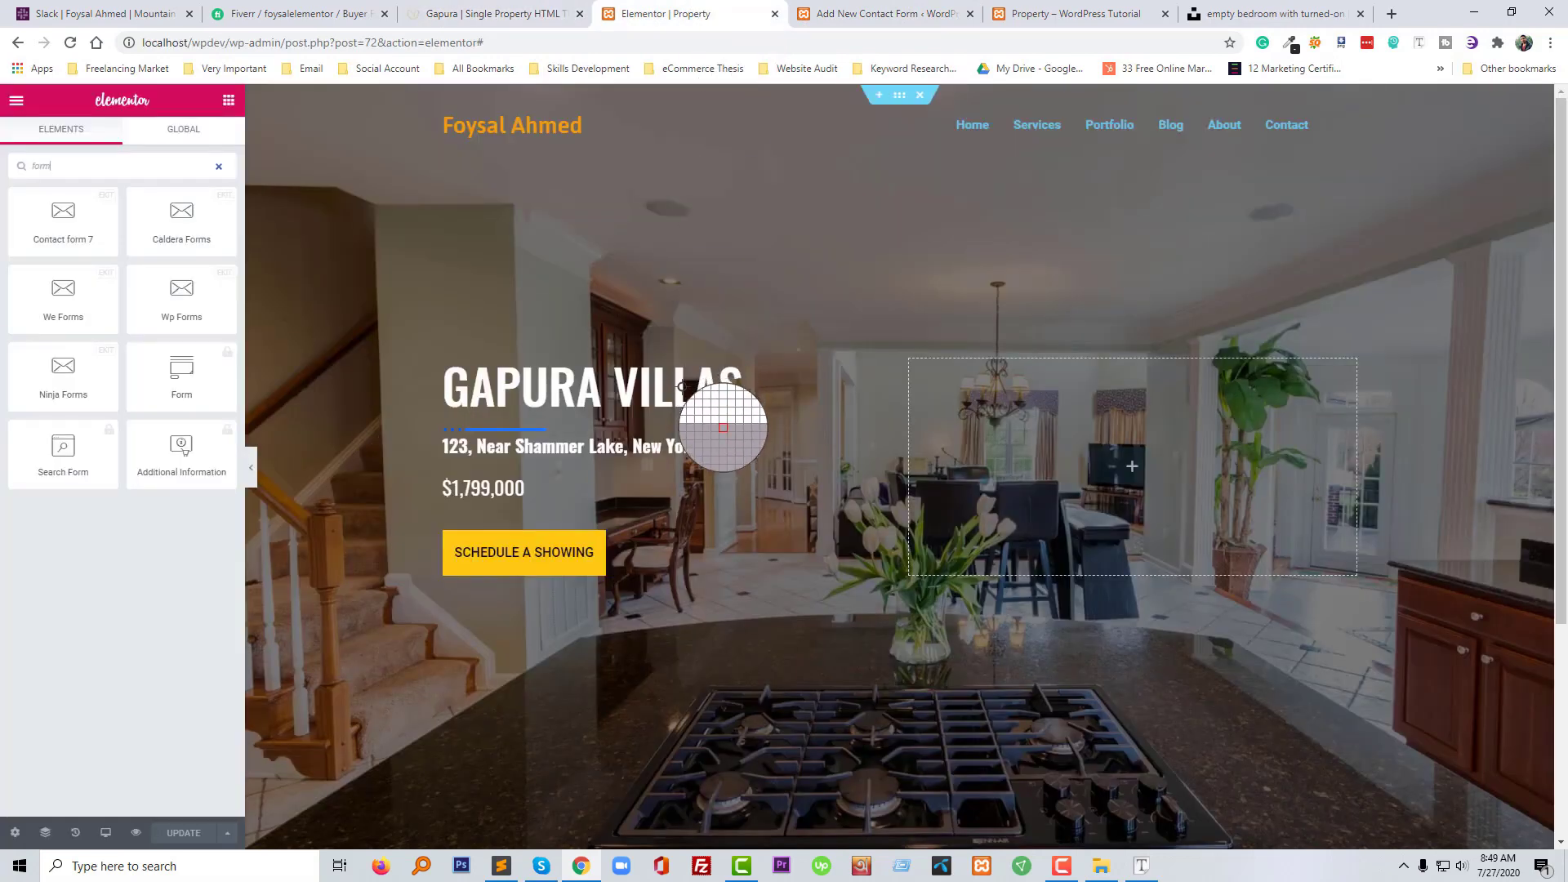
click(998, 16)
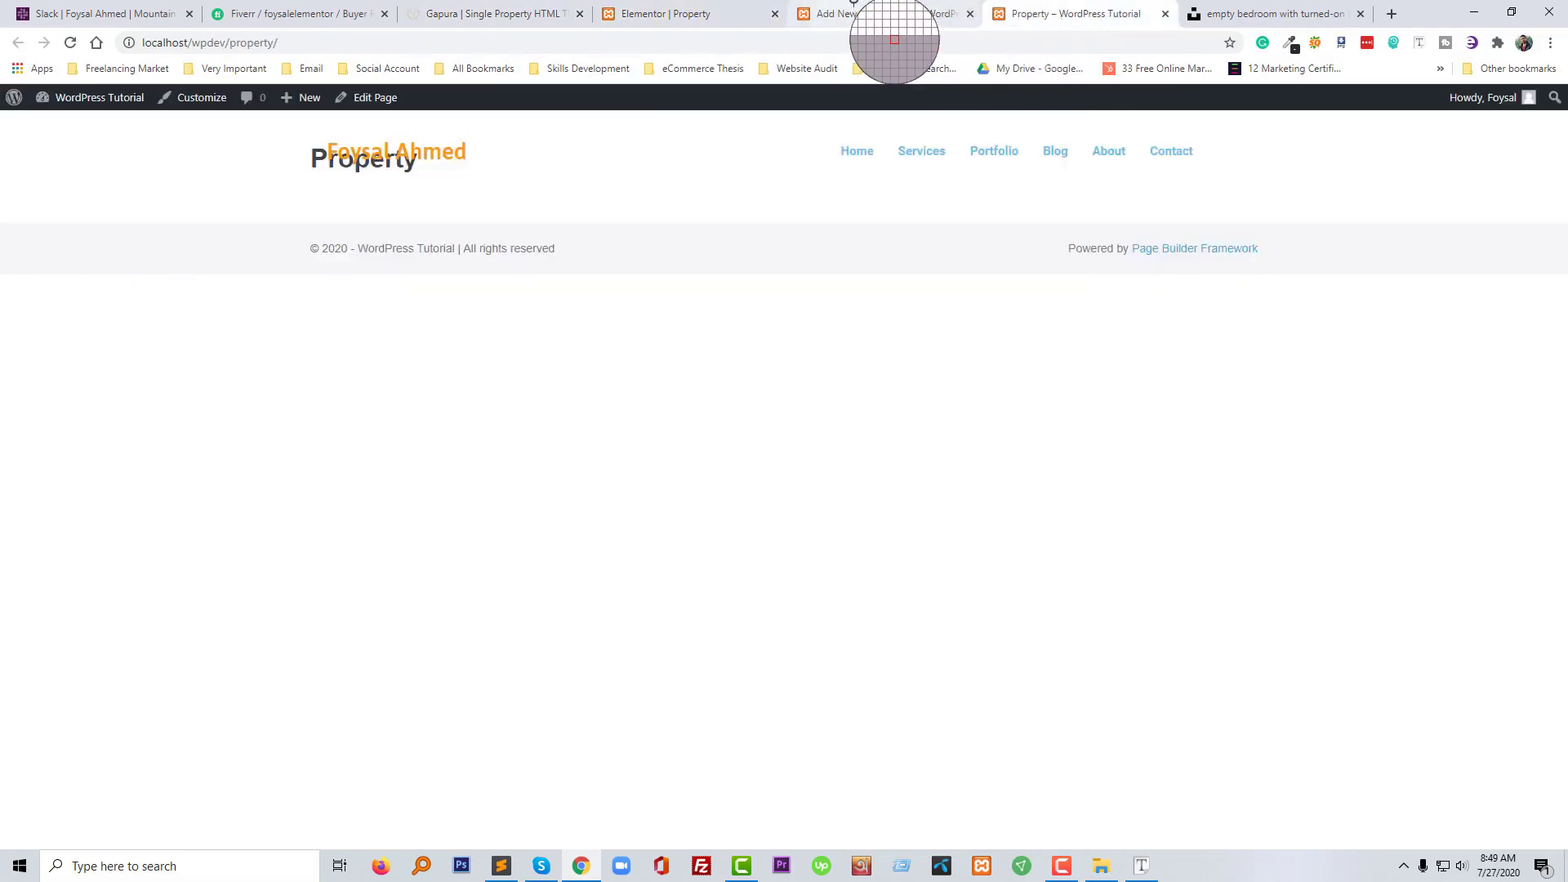
click(874, 14)
click(966, 626)
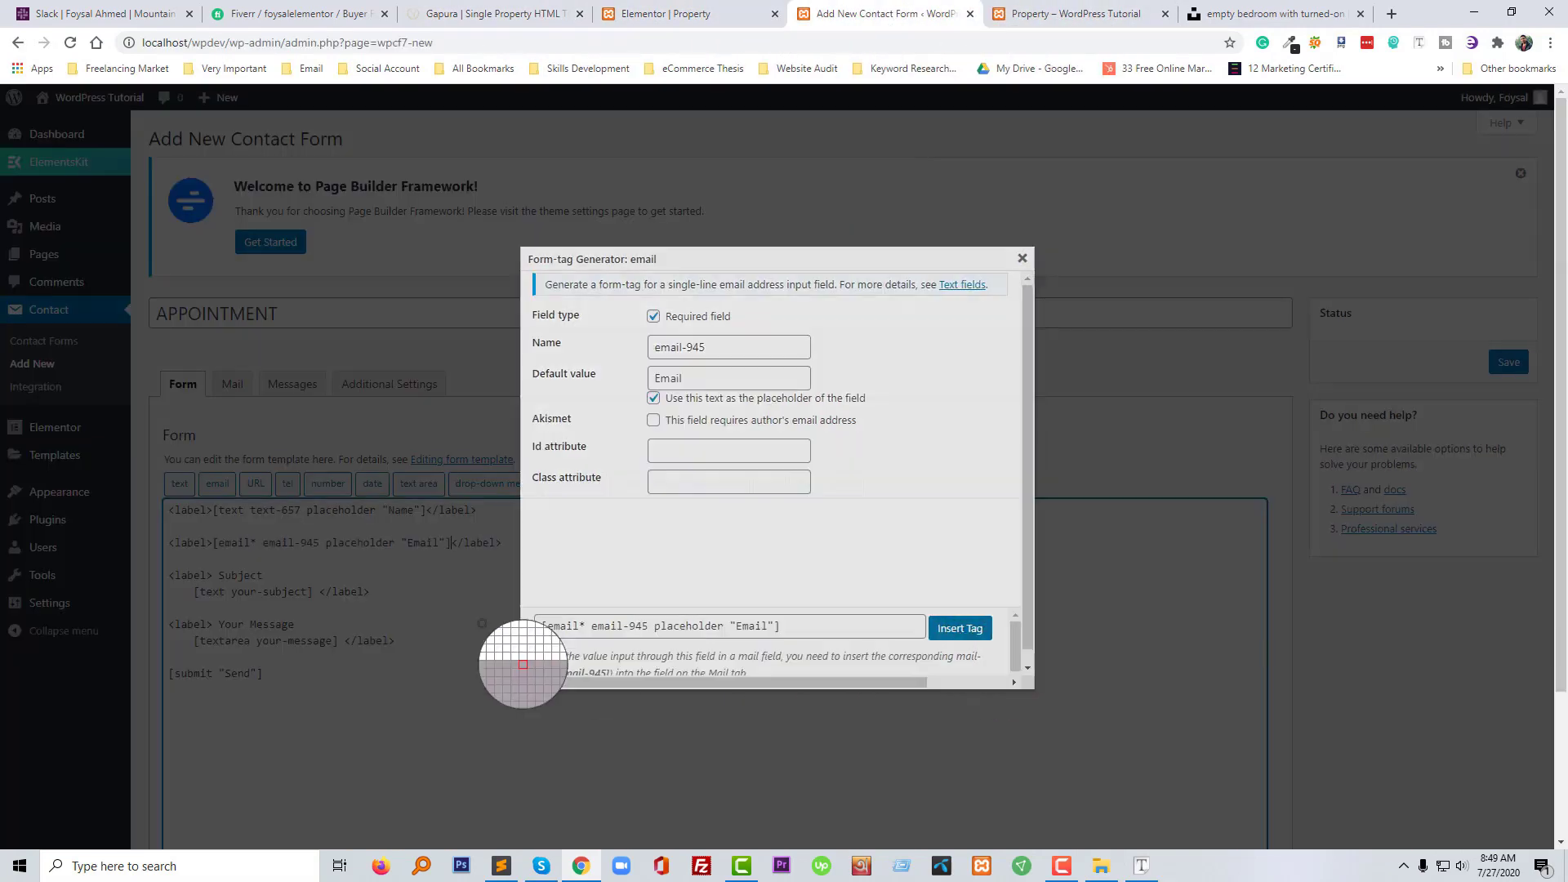
Delete the whole Subject label block from the form template
click(312, 575)
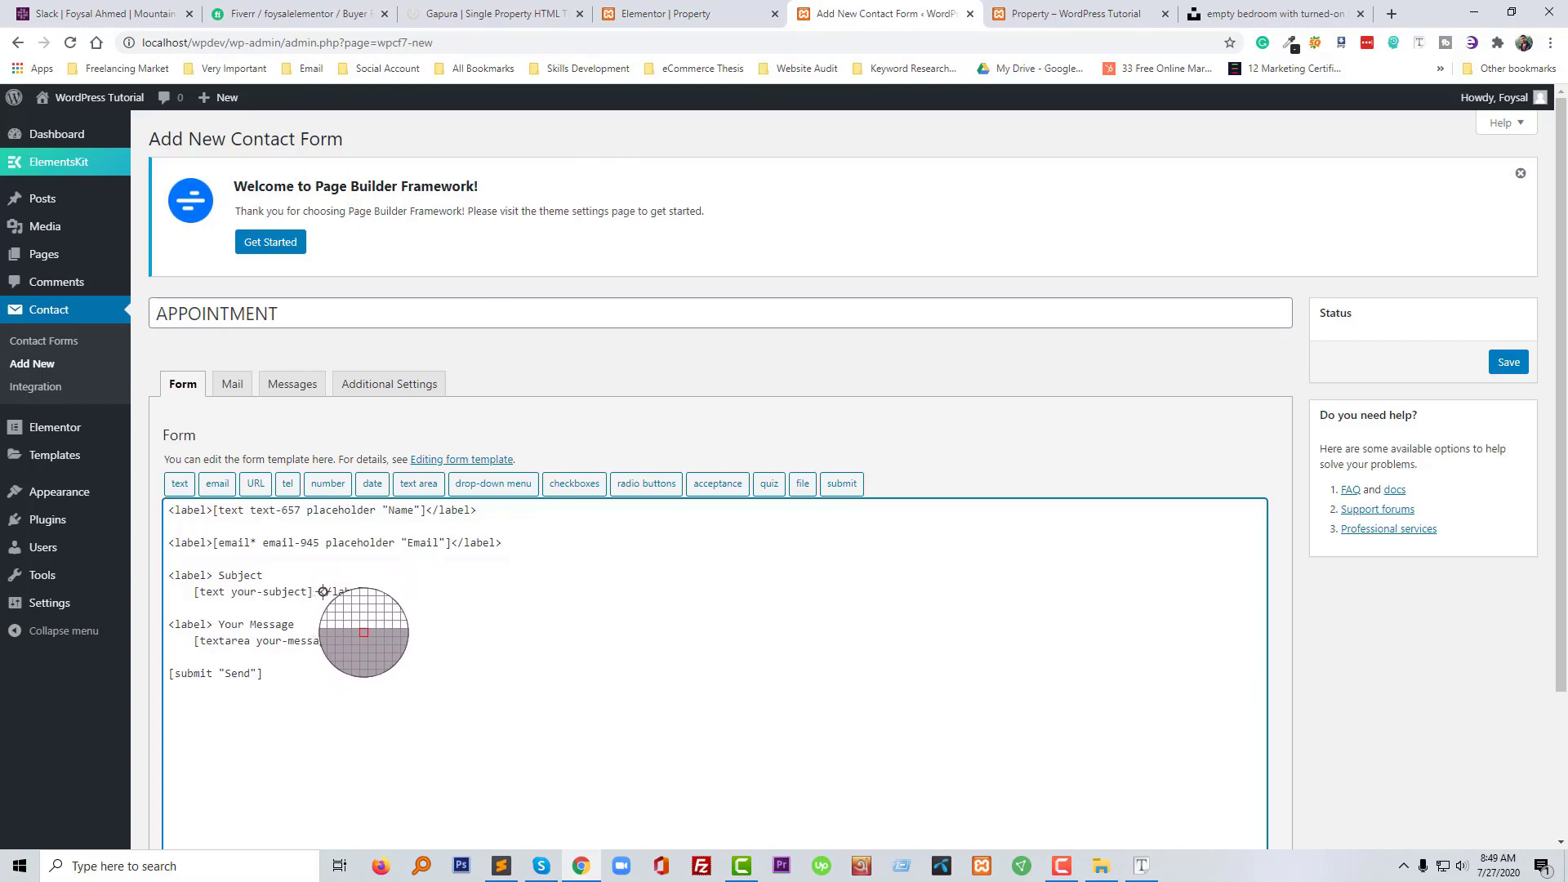
drag(369, 592, 158, 578)
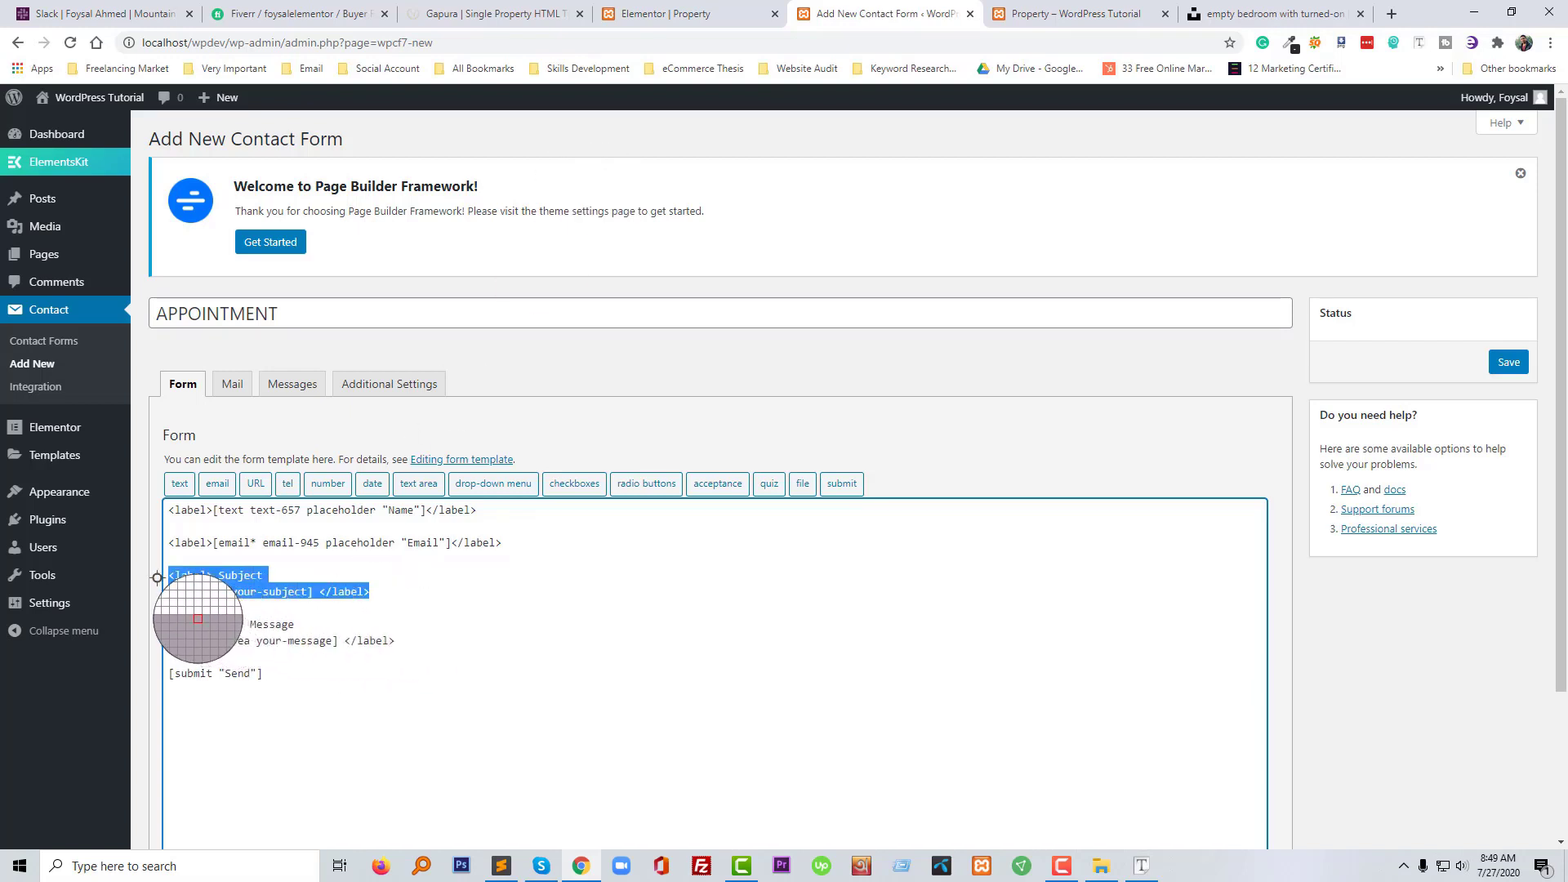
key(BackSpace)
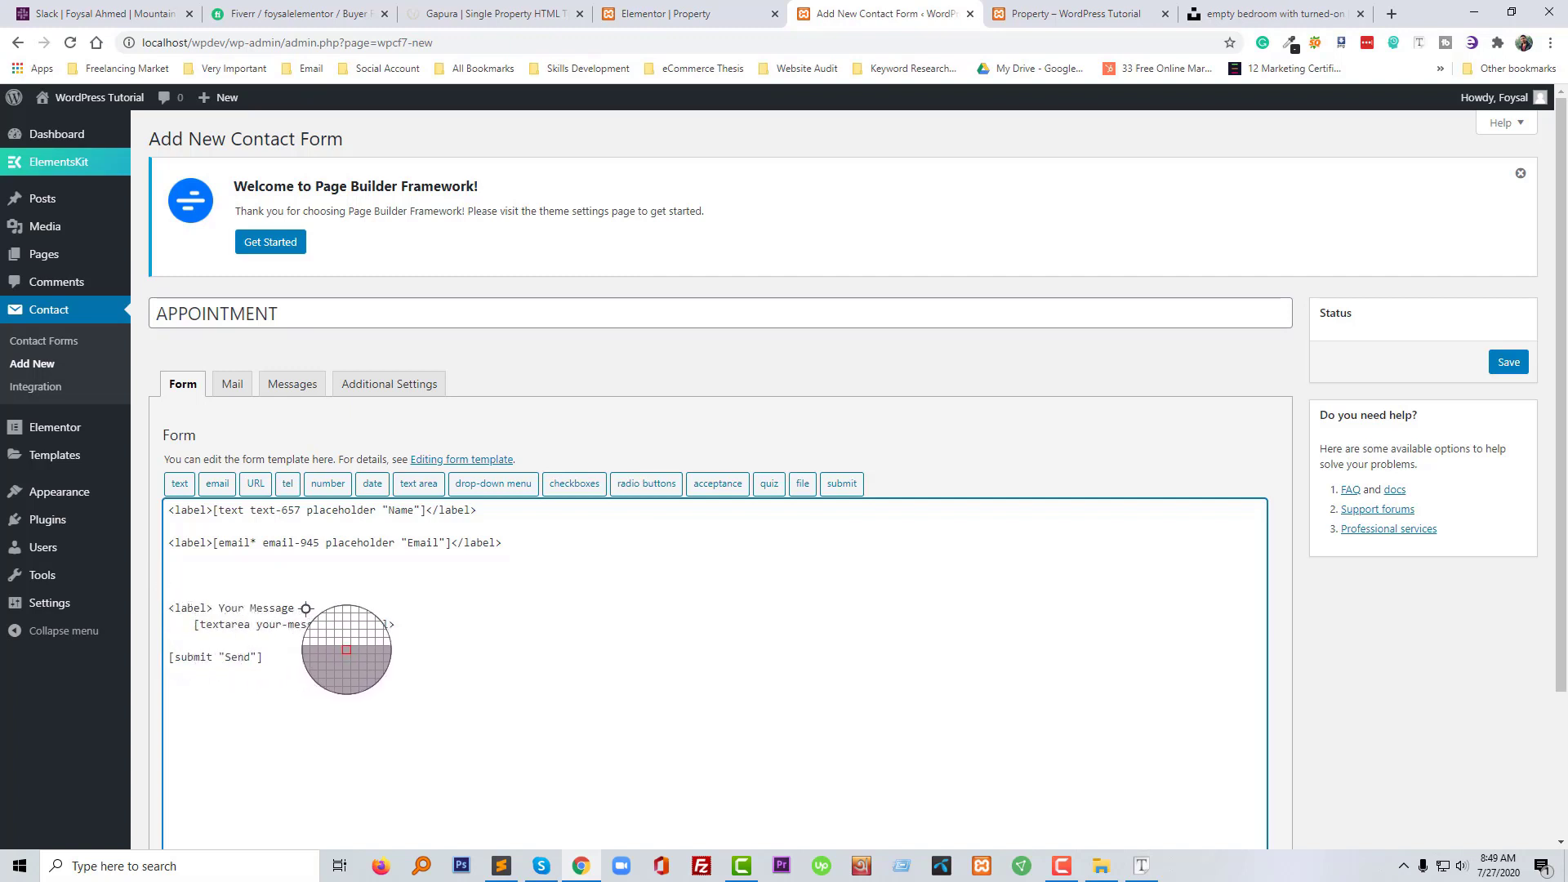
Remove the "Your Message" text and default textarea tag, leaving an empty single-line label directly below the email field
drag(297, 610, 236, 609)
key(BackSpace)
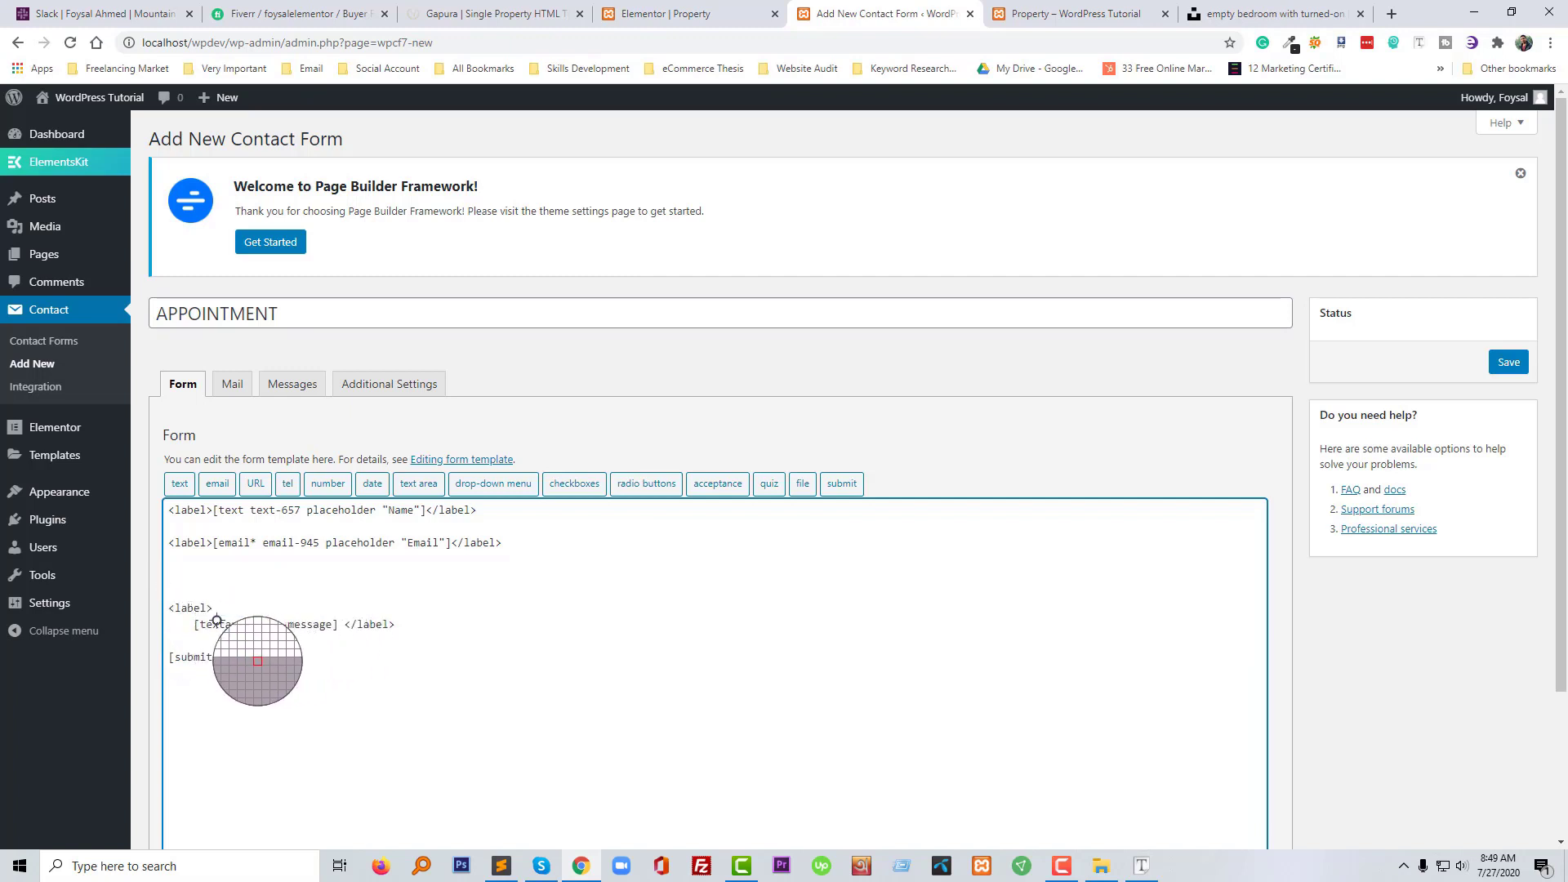
key(BackSpace)
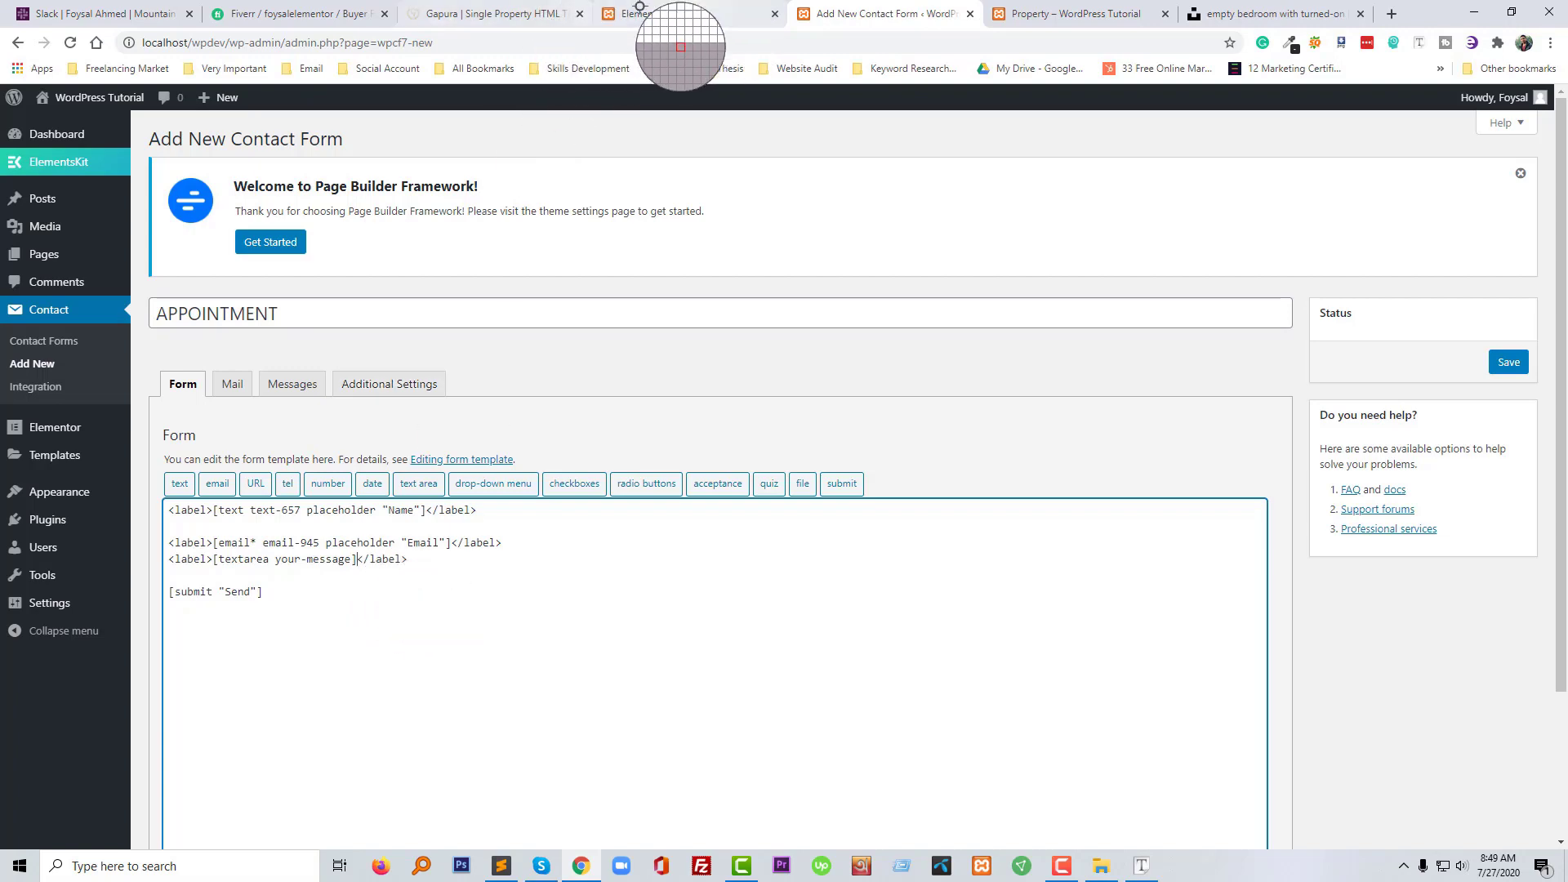
click(563, 14)
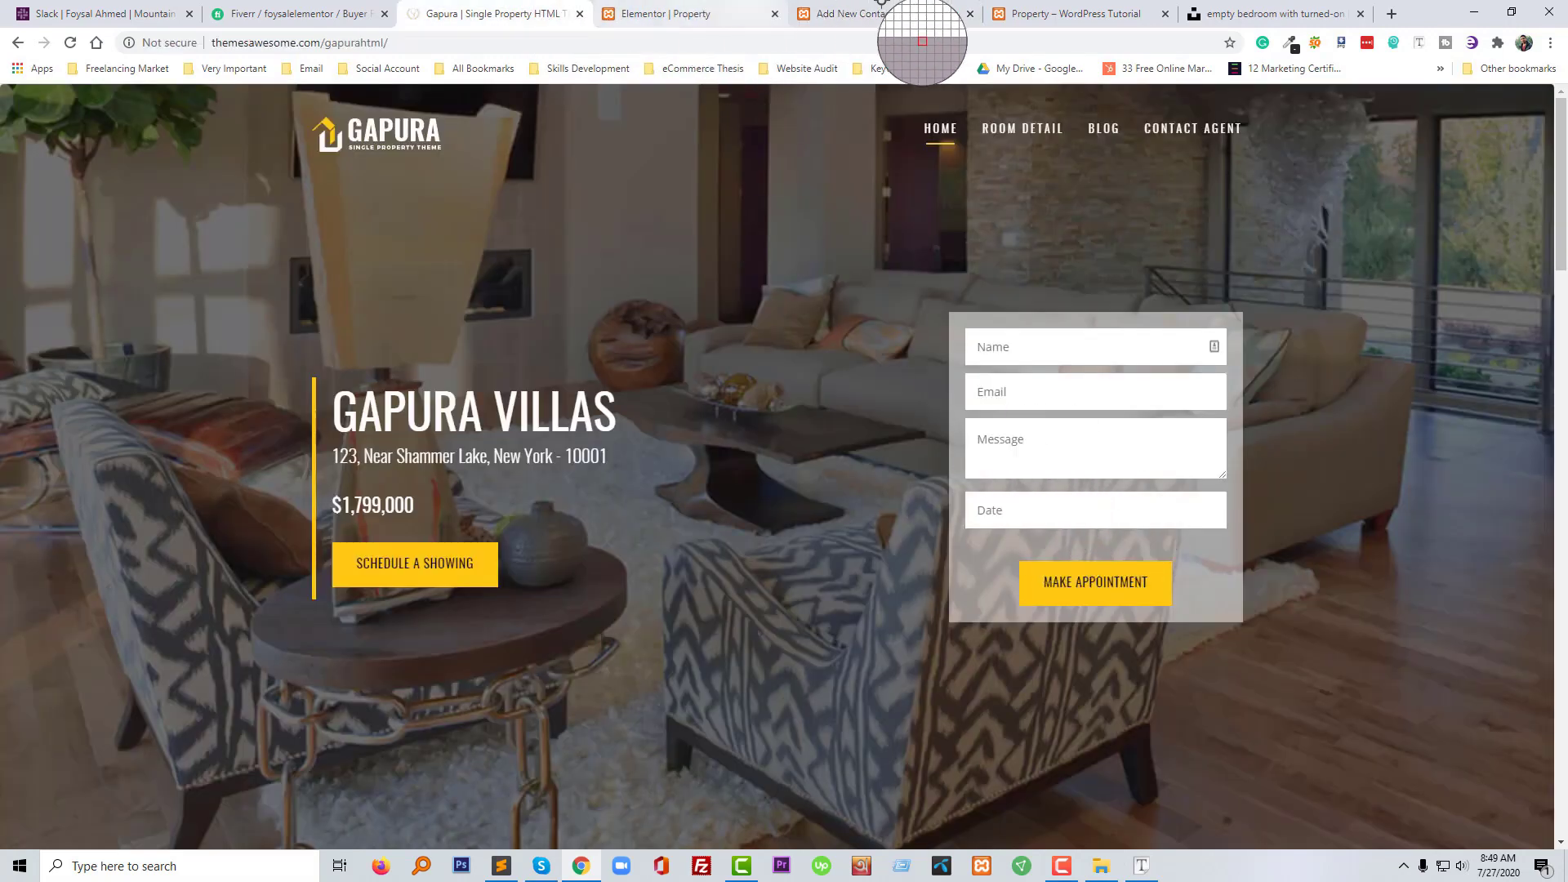
click(1078, 14)
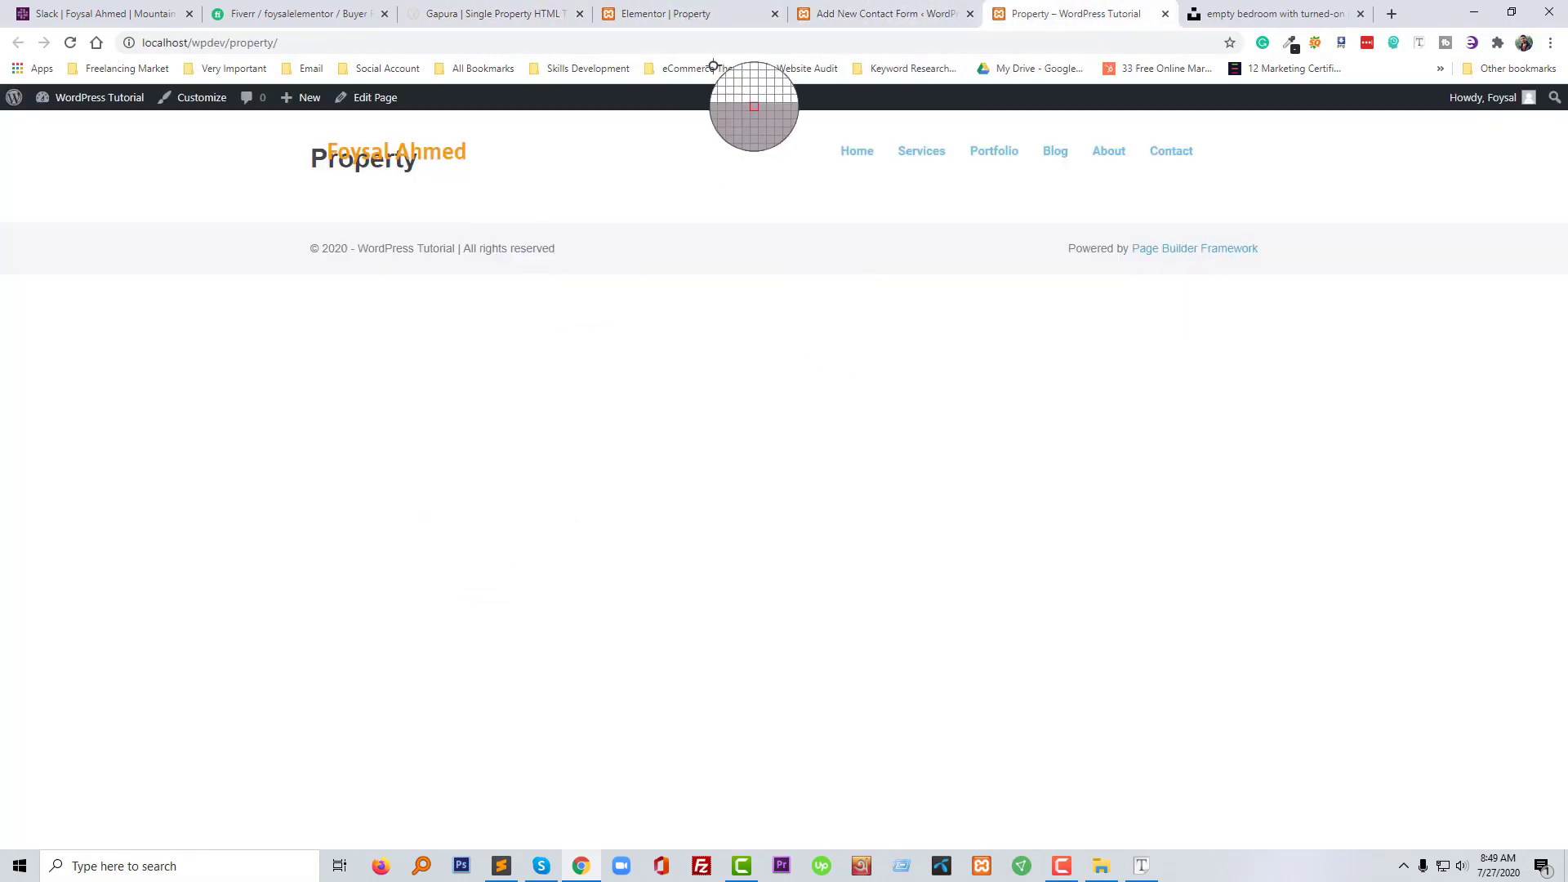
click(871, 14)
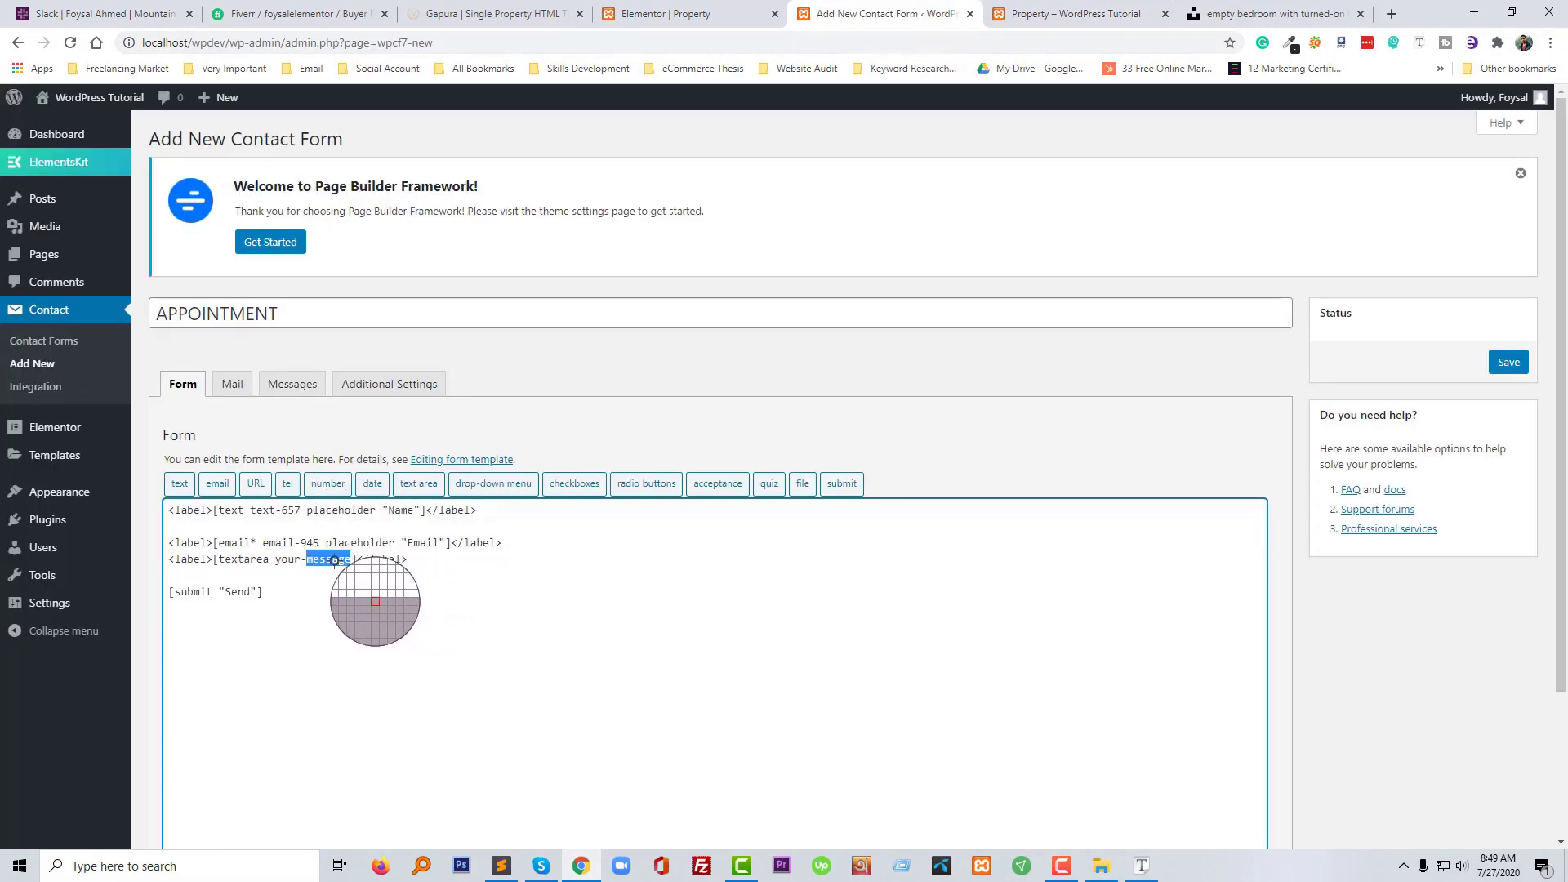
drag(356, 560, 219, 558)
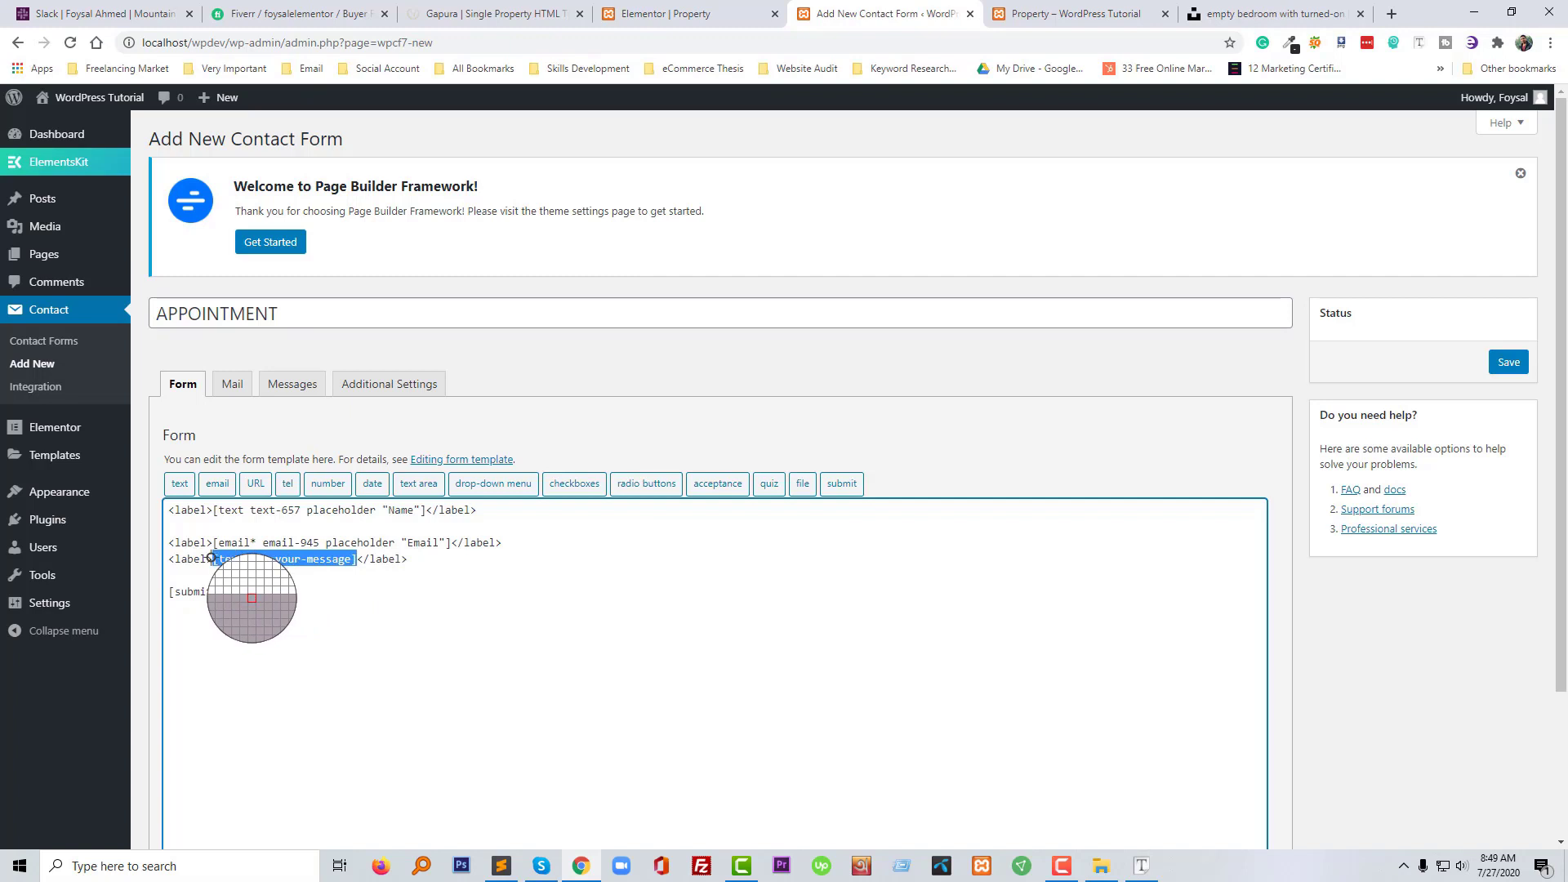
key(BackSpace)
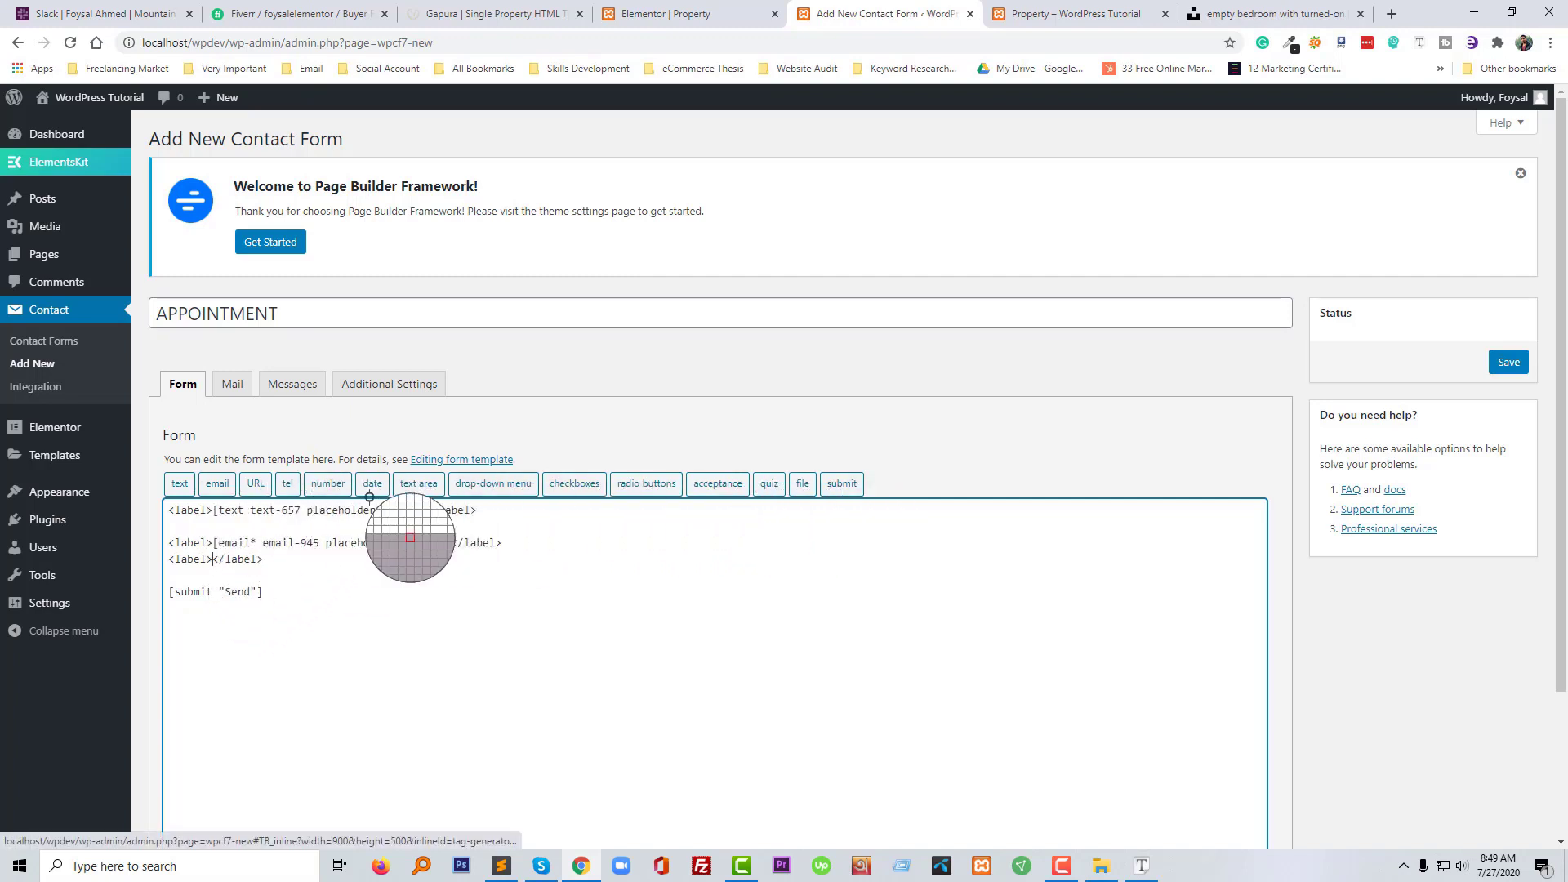
Insert an optional text area tag named textarea-741 with placeholder "Message" inside the empty third label, and remove the blank line above the email label
click(422, 484)
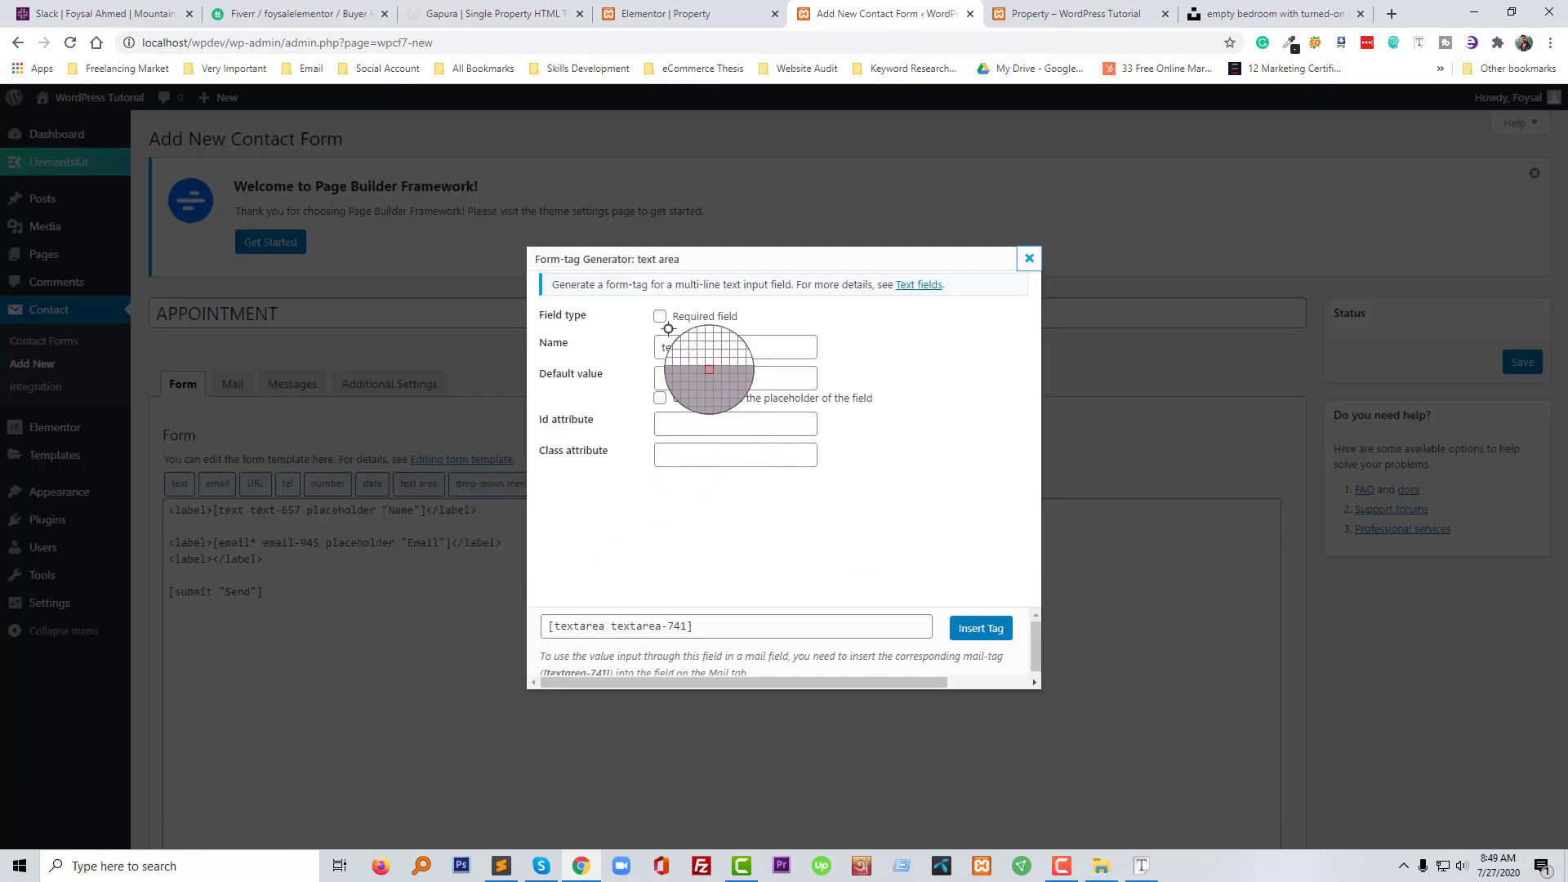
click(704, 379)
text(message)
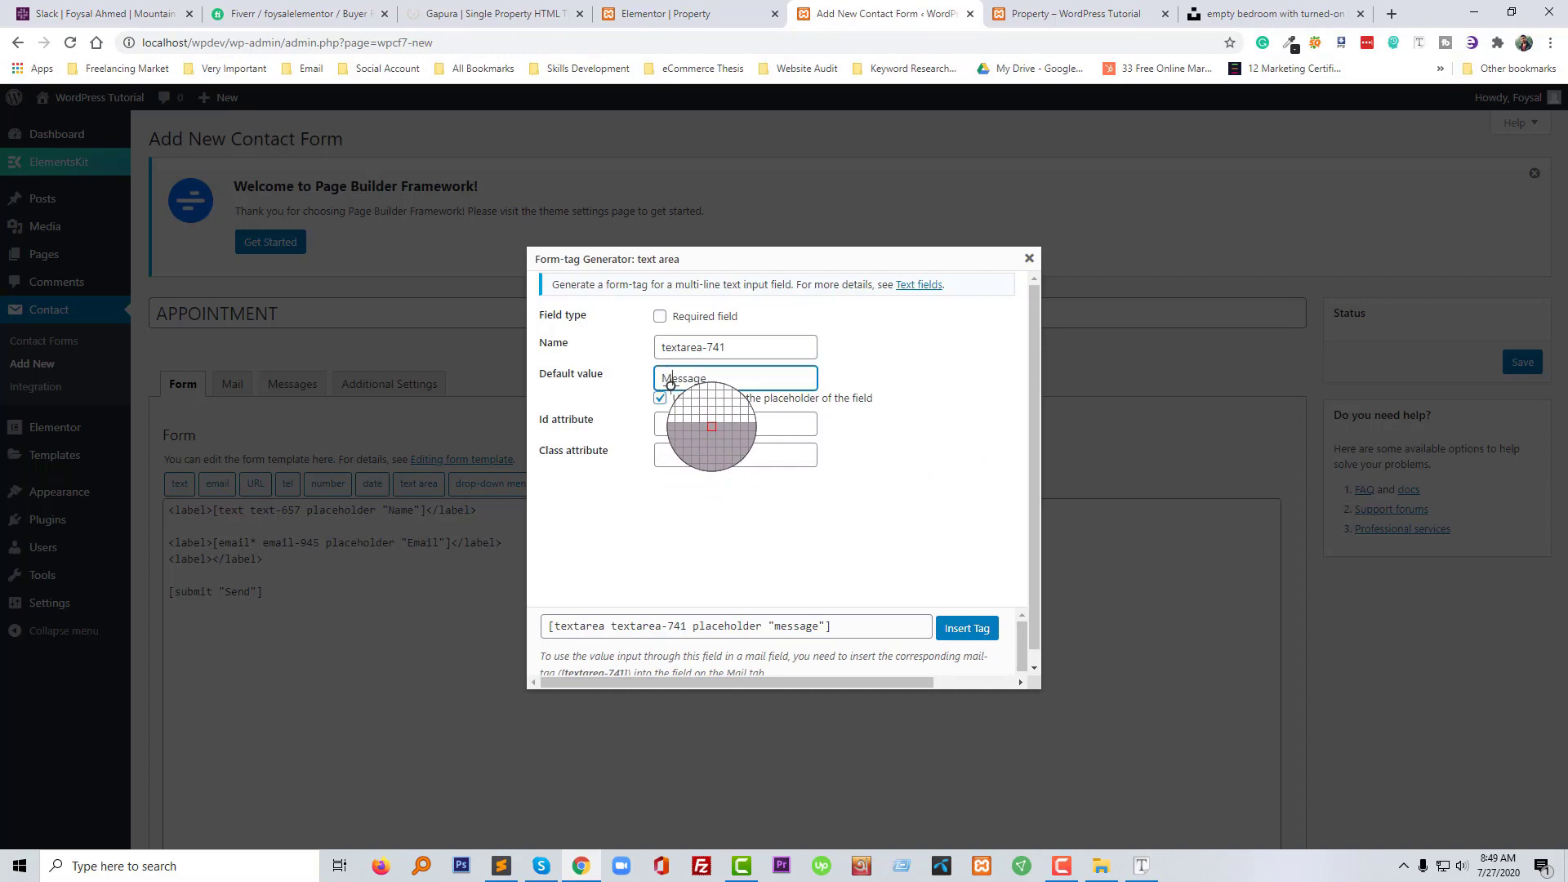
click(923, 474)
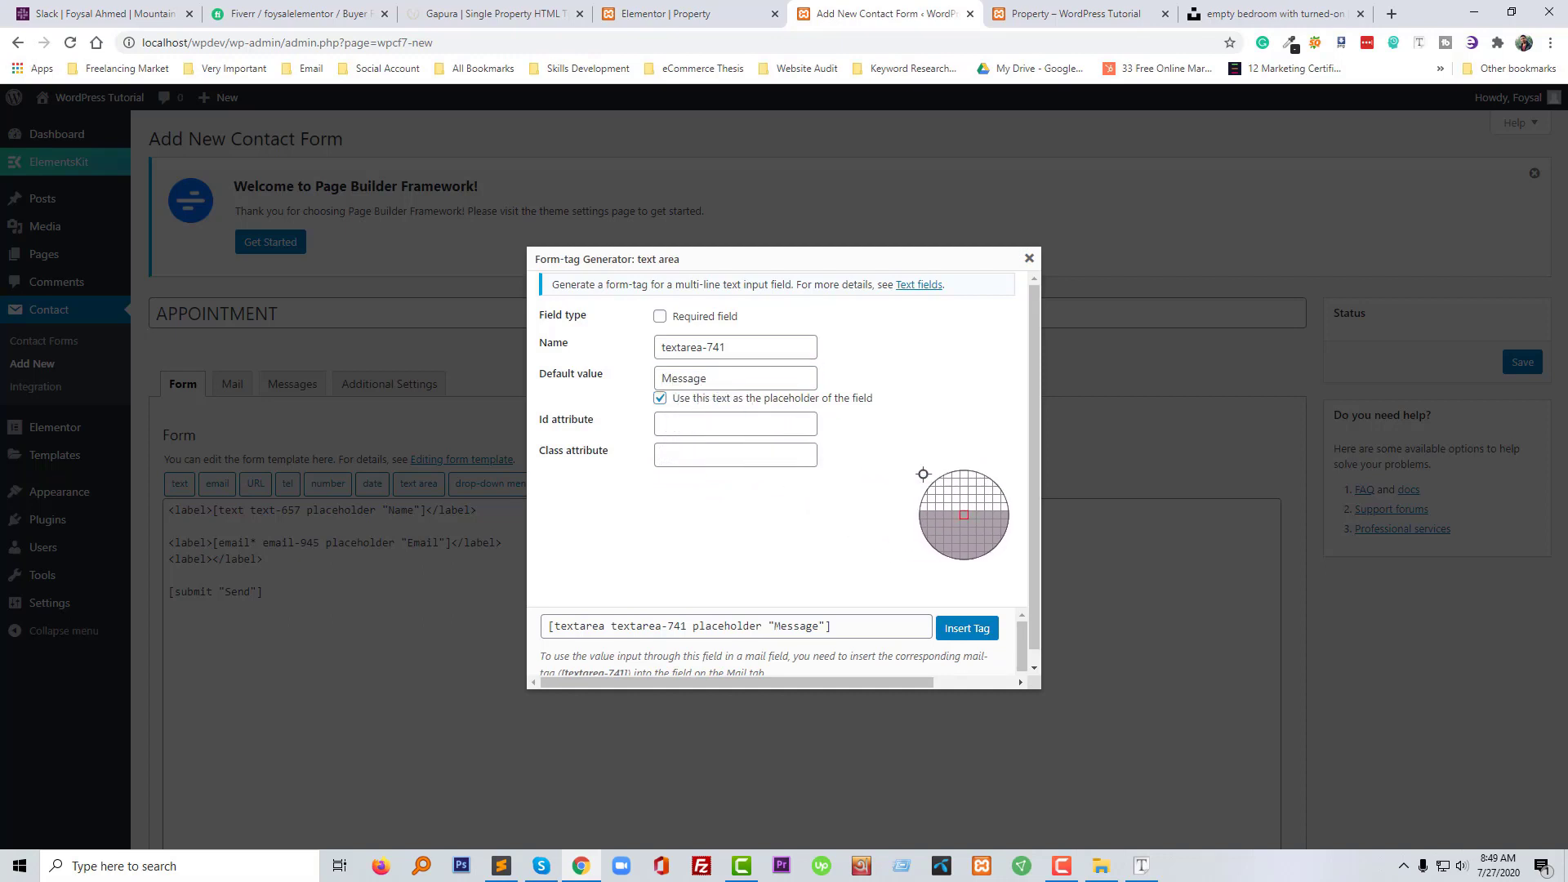
click(967, 627)
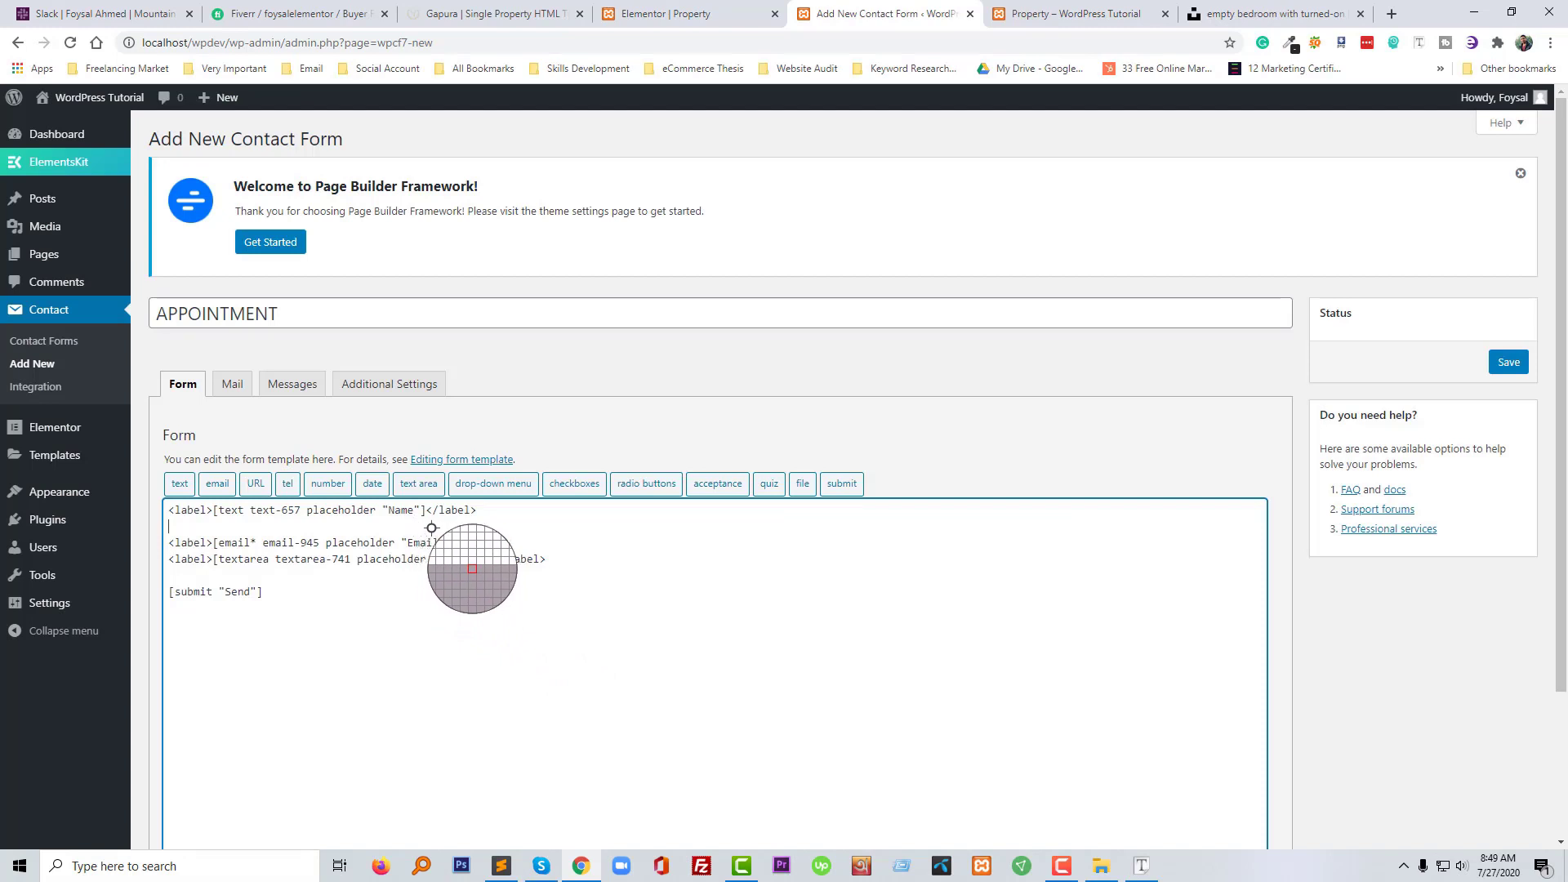
key(BackSpace)
Duplicate the message label line directly below itself and delete the copied textarea tag, leaving an empty fourth label pair
drag(546, 543, 179, 542)
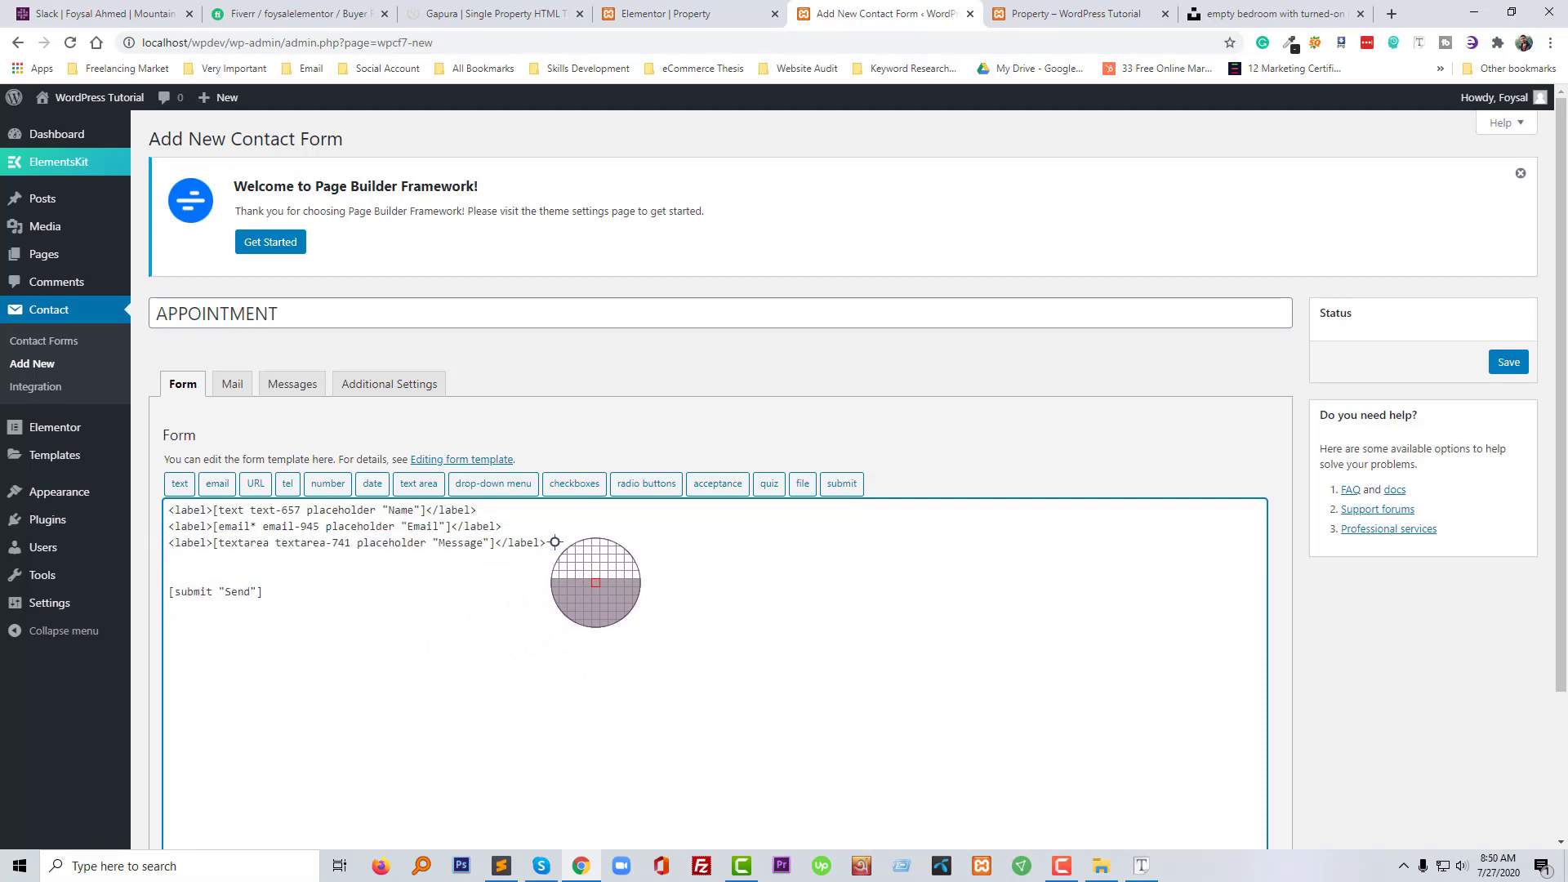
click(339, 560)
text(<label>[textarea textarea-741 placeholder "Message"]</label>)
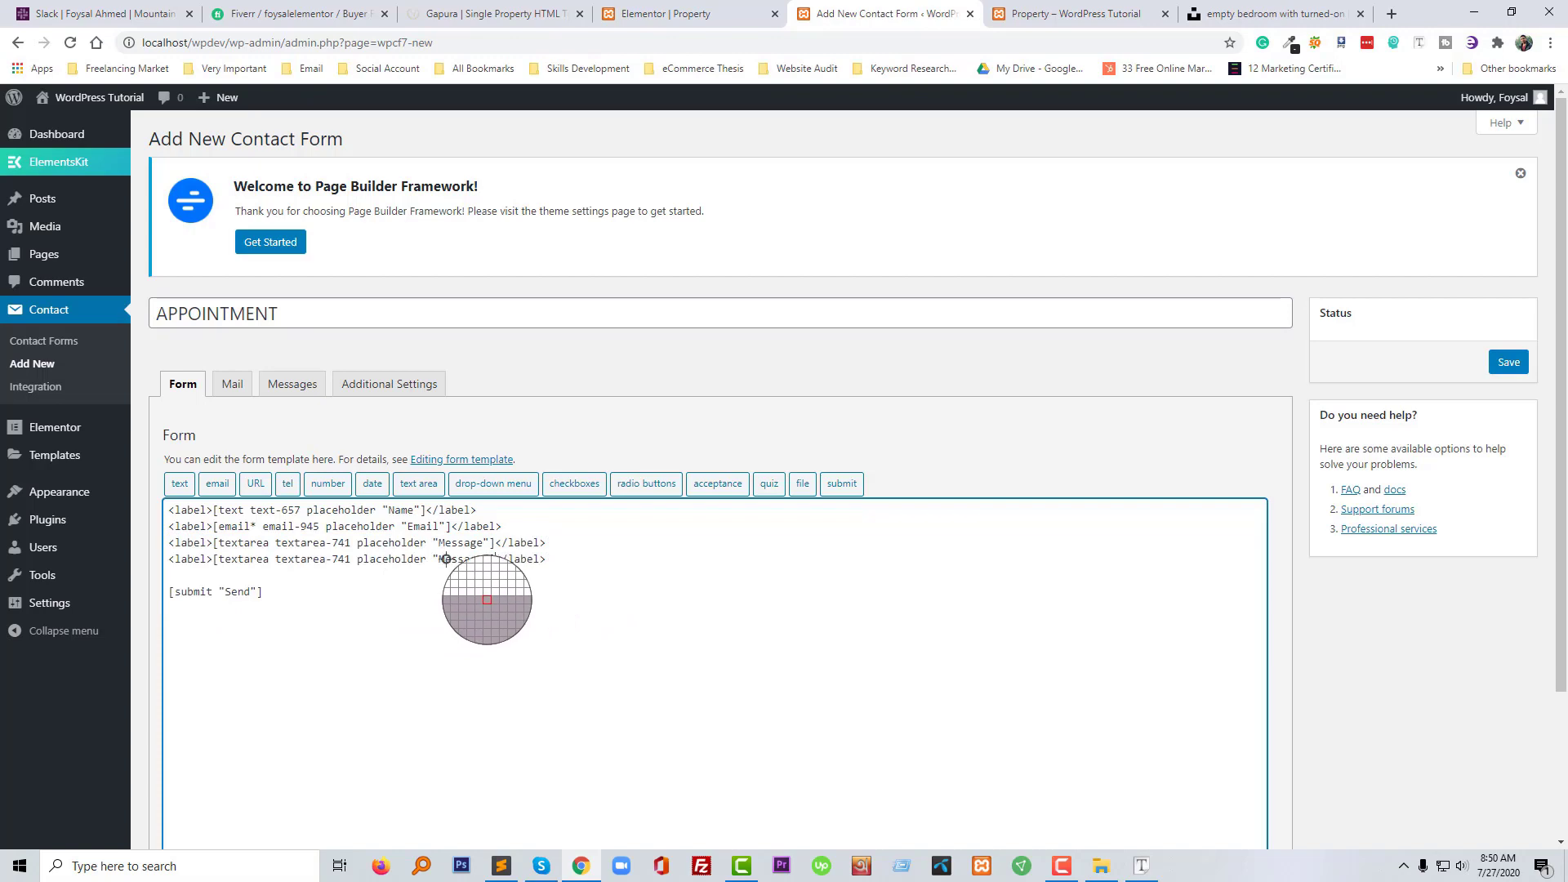
drag(446, 558, 212, 556)
key(BackSpace)
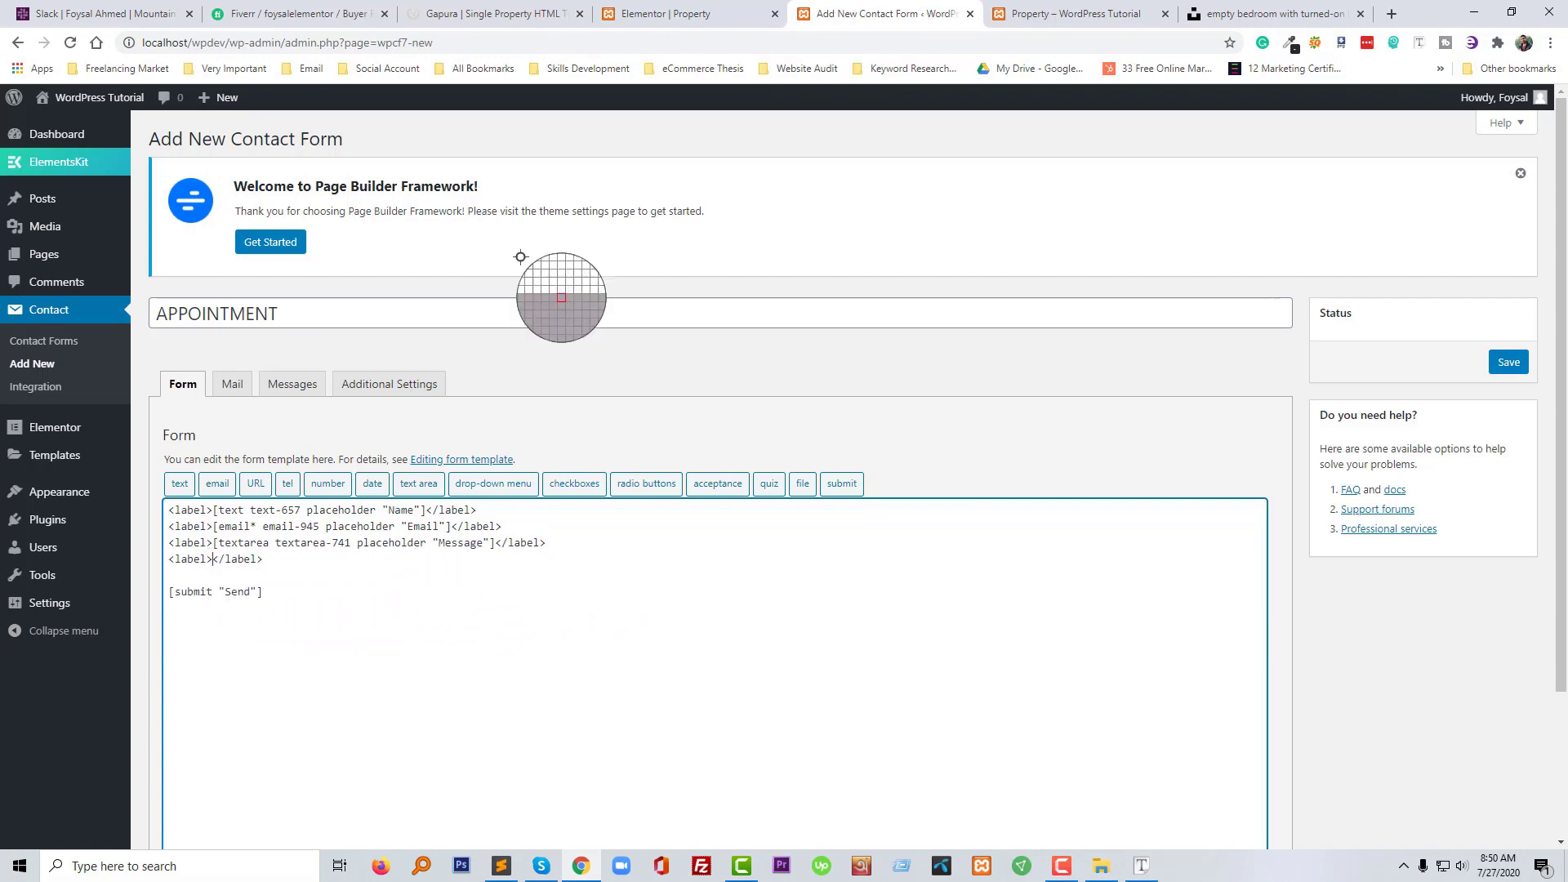
Check the appointment form's fields on the Gapura reference page, and return to the contact form editor
click(523, 14)
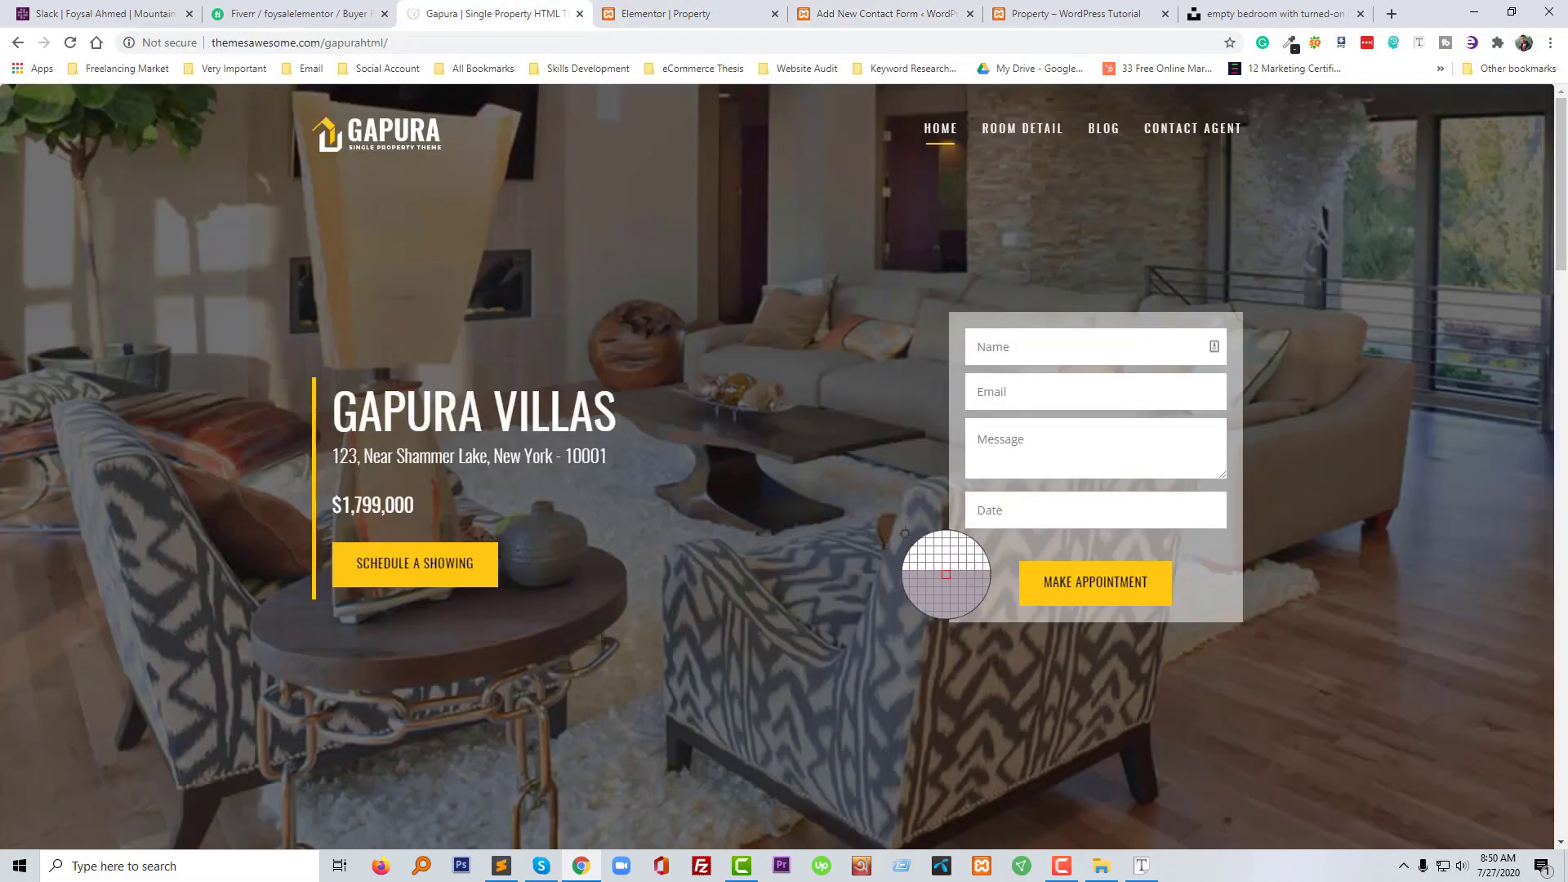
click(913, 8)
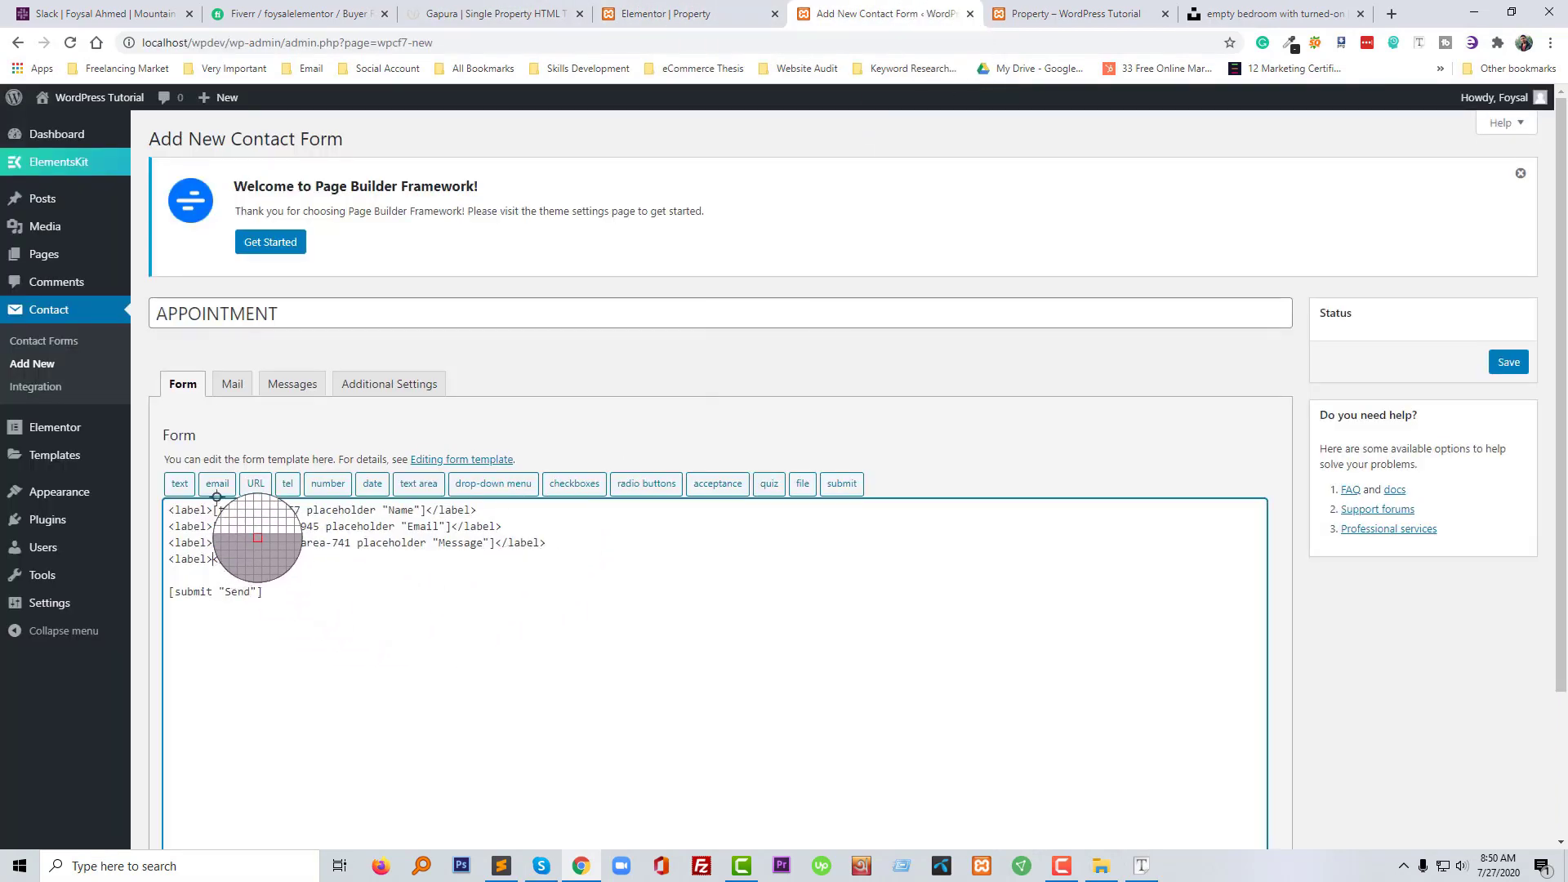
Insert a required date field tag with the placeholder "Date" in the empty fourth label of the form template
click(372, 484)
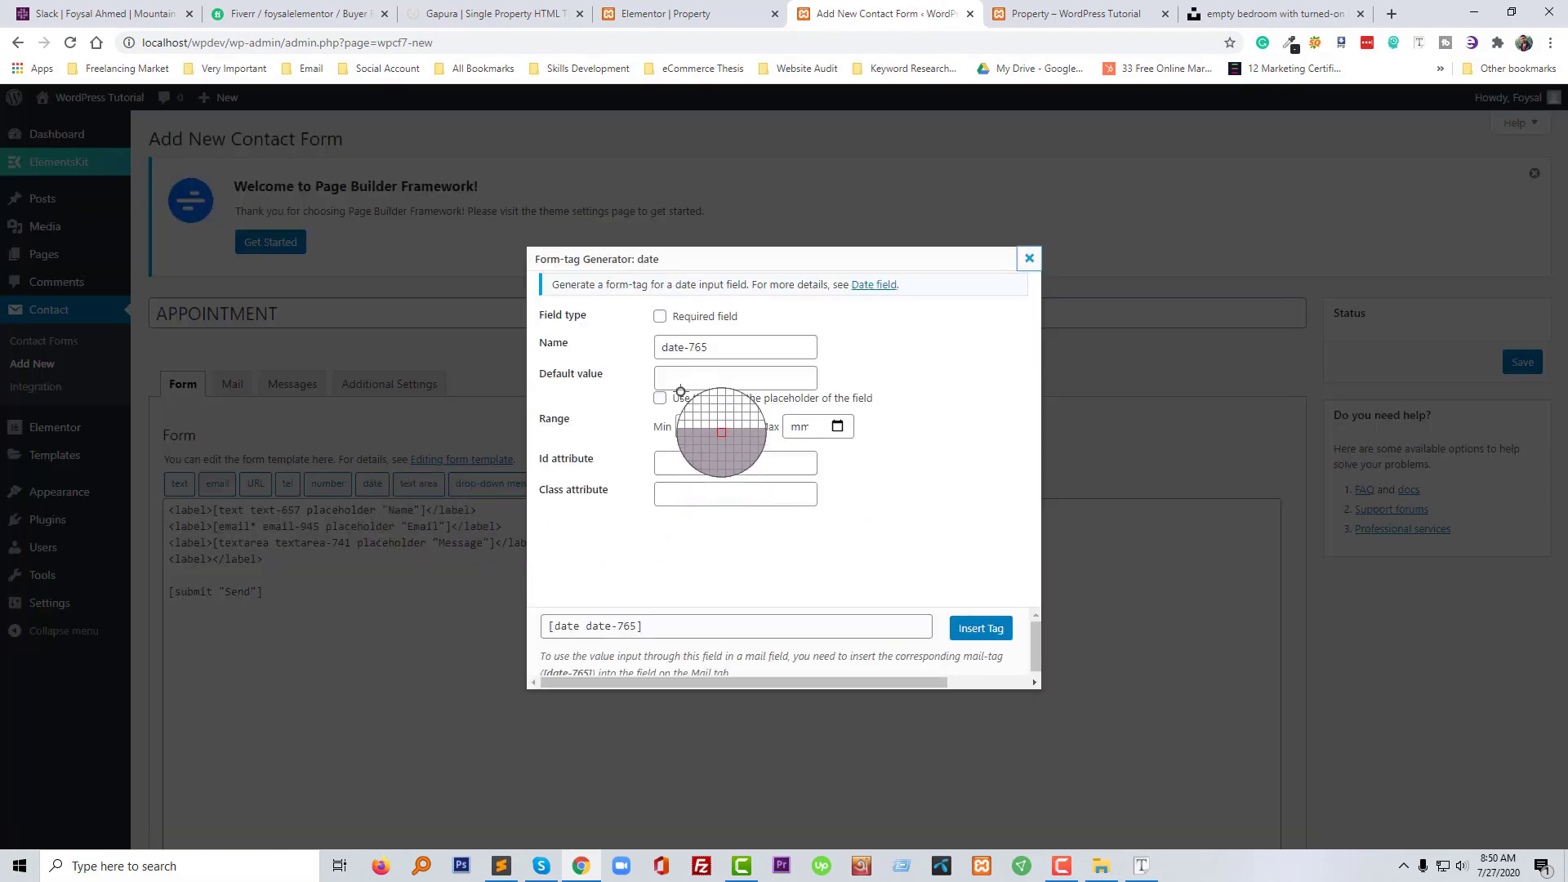
click(660, 317)
click(685, 372)
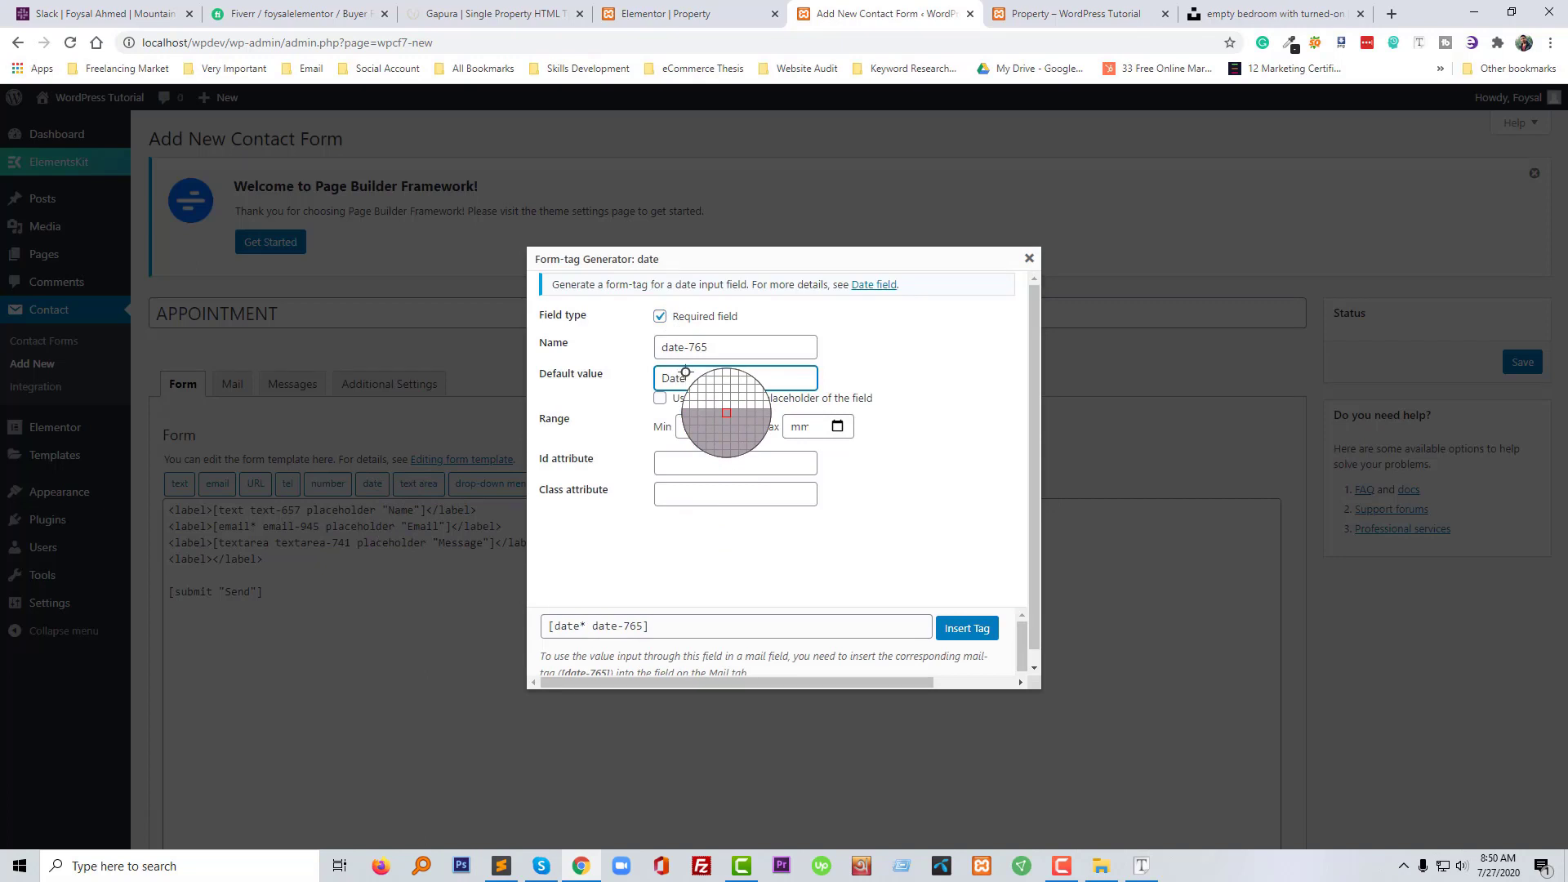
click(775, 398)
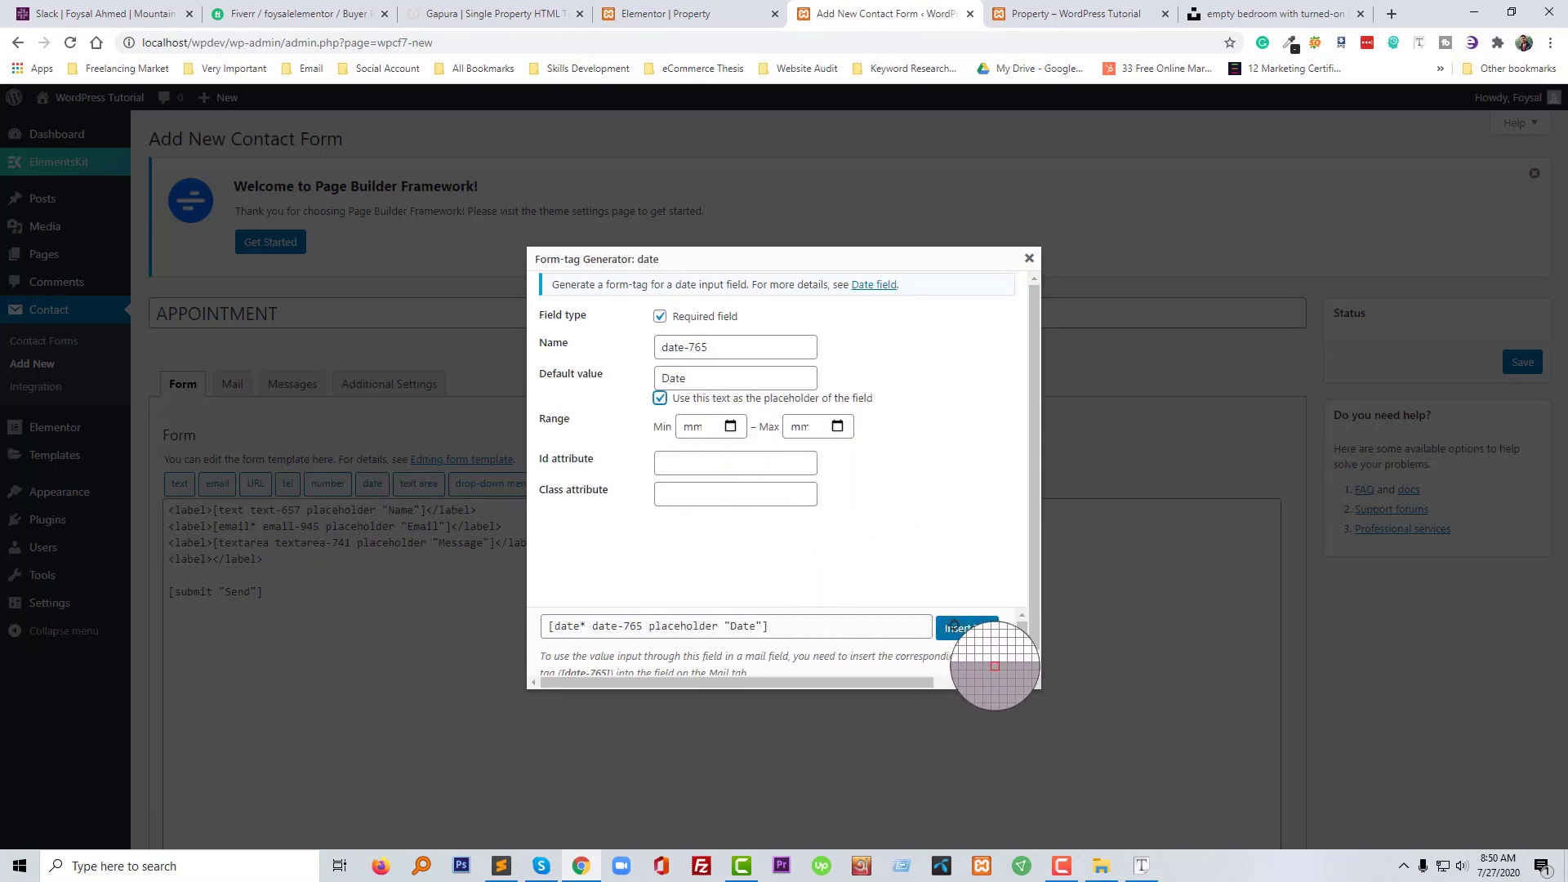
click(949, 624)
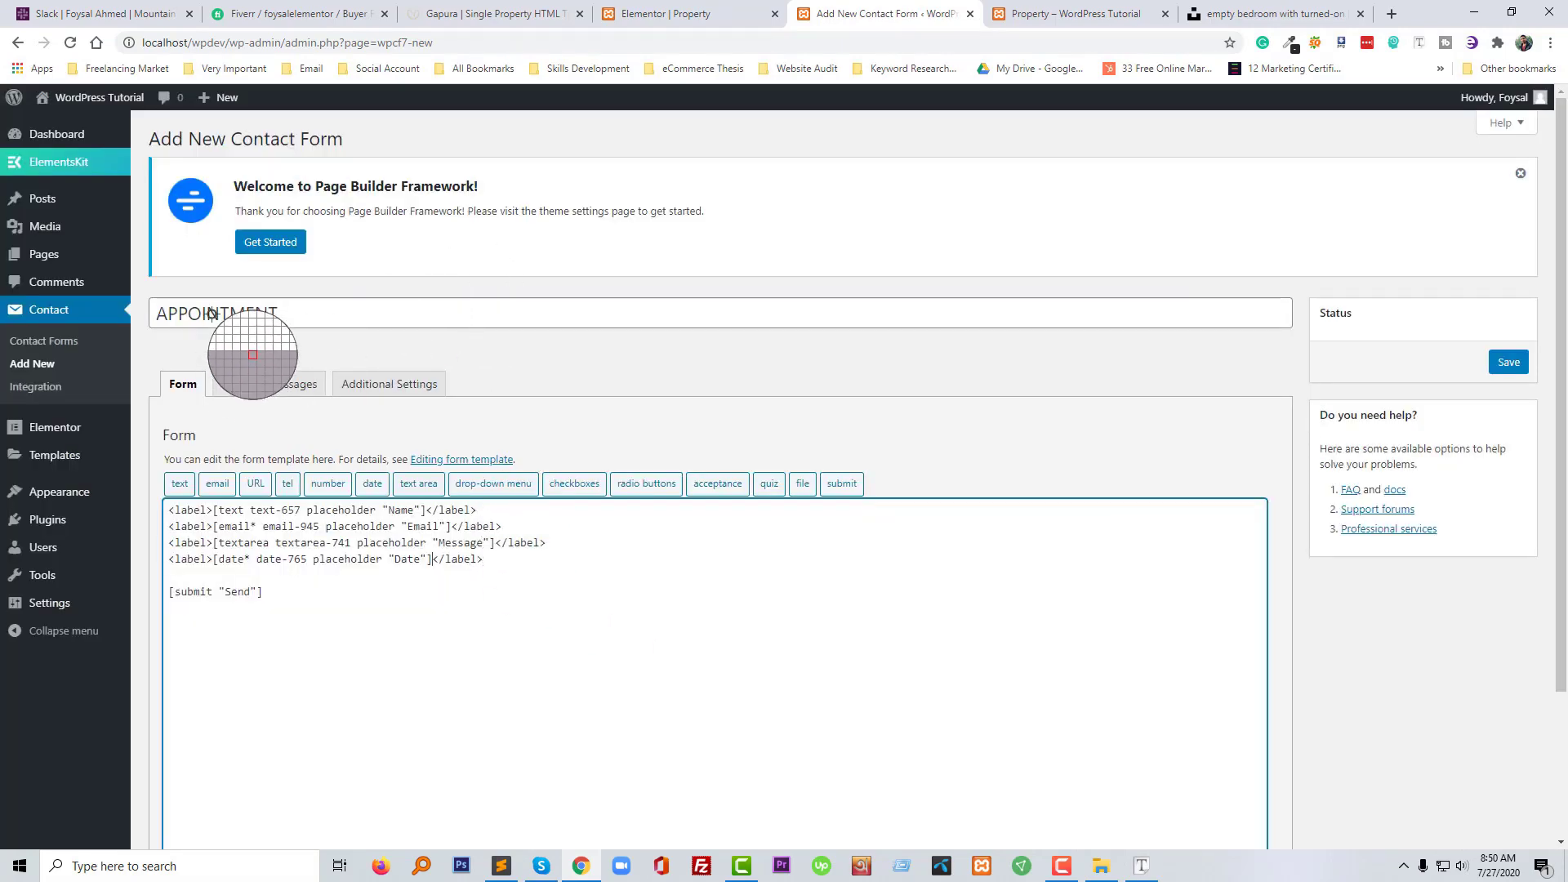
Copy the button text "MAKE APPOINTMENT" from the form on the Gapura reference page
click(487, 11)
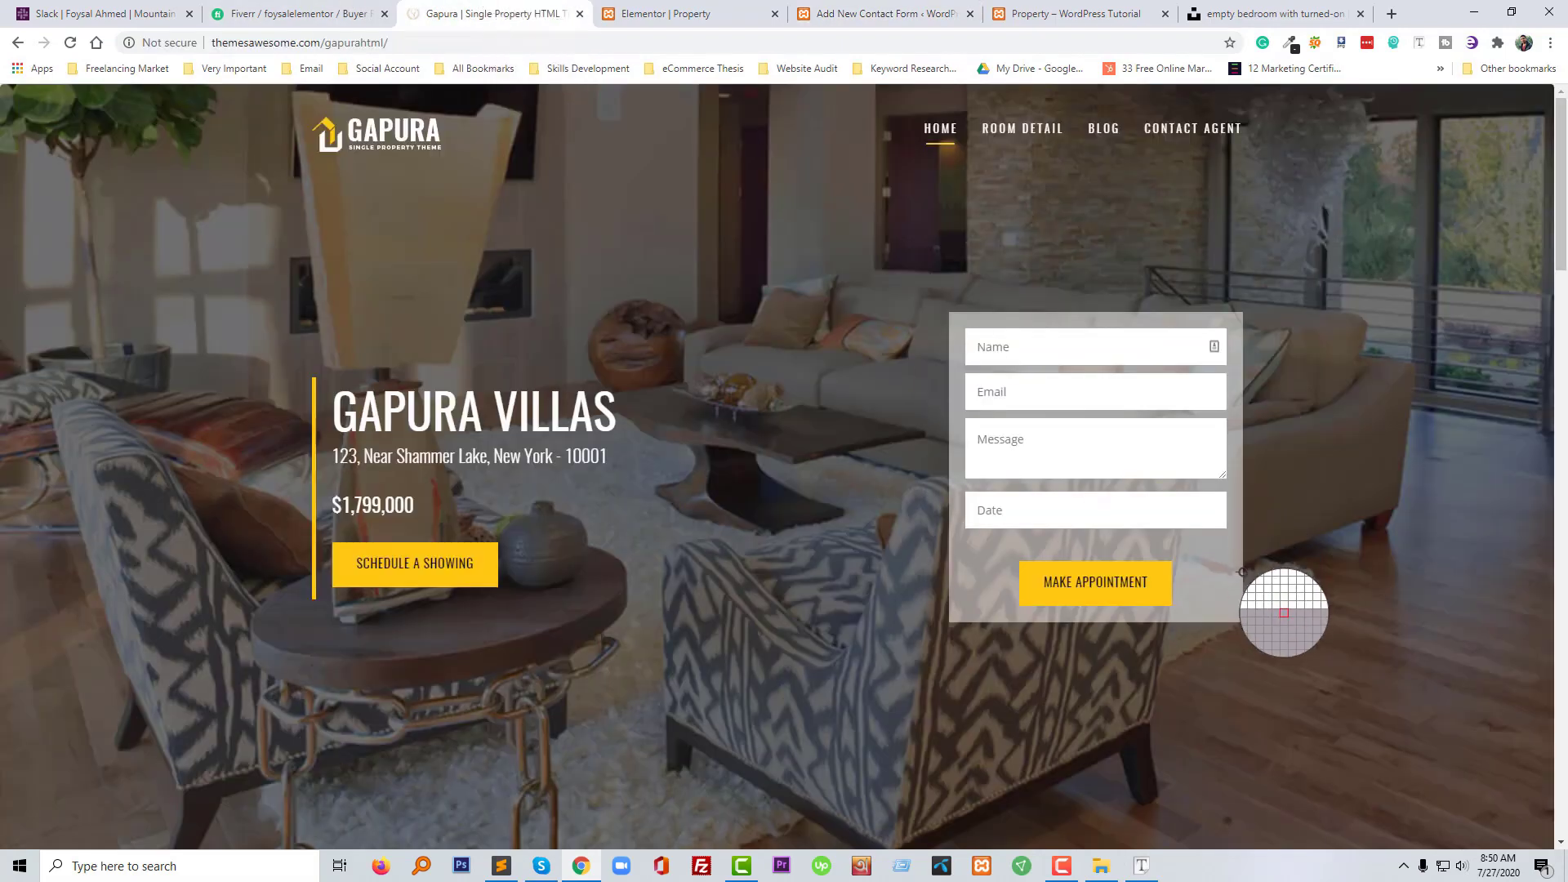
drag(1204, 595, 1038, 582)
key(ctrl+c)
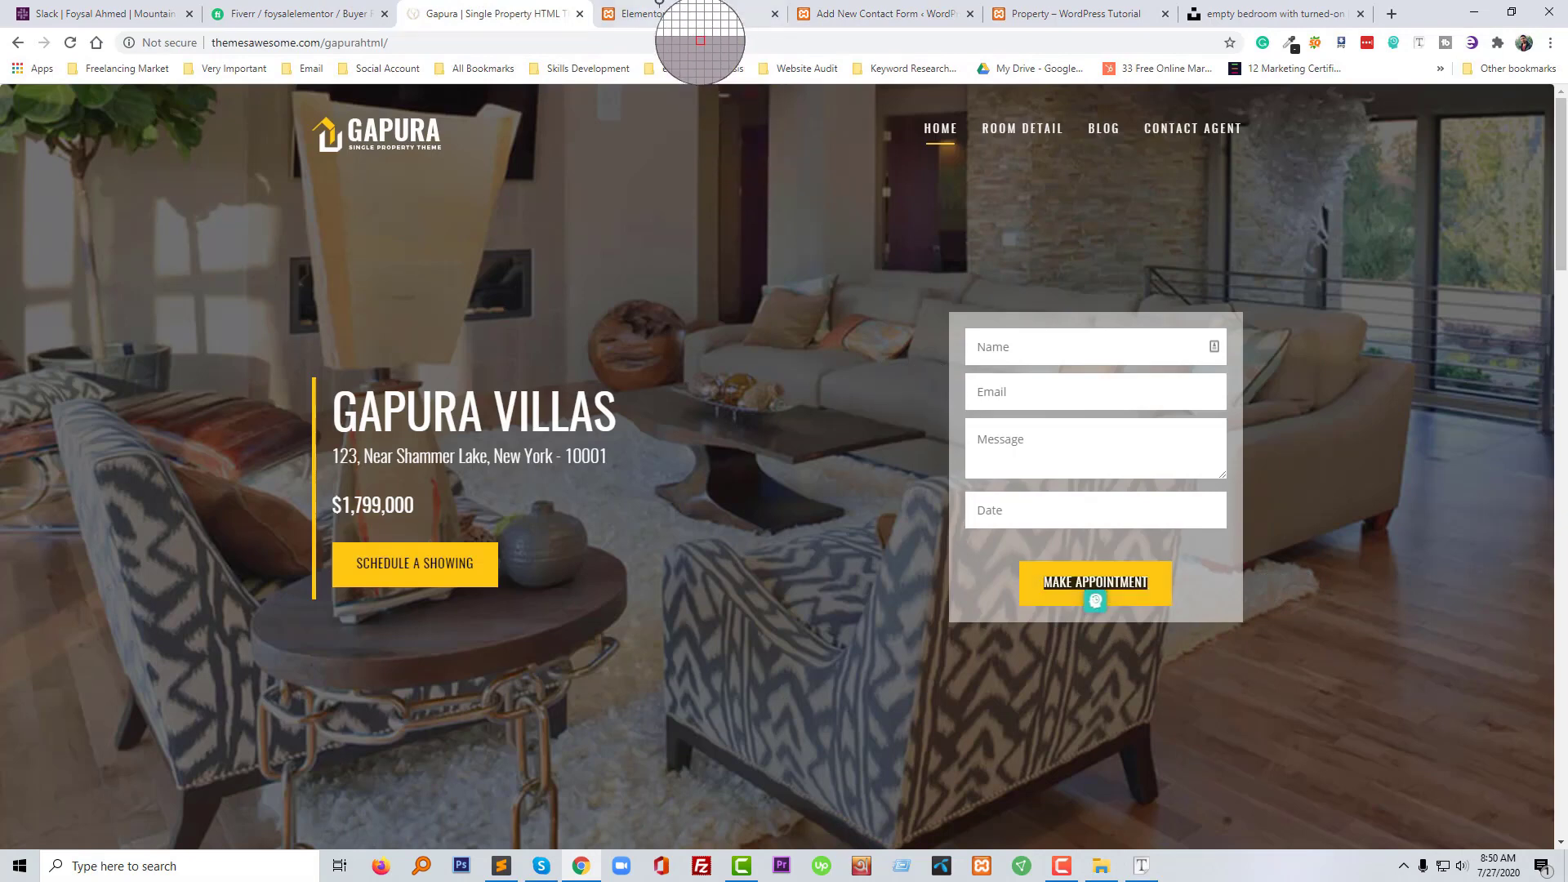
Back in the contact form template, delete the default "Send" submit tag and the blank line before it
click(882, 14)
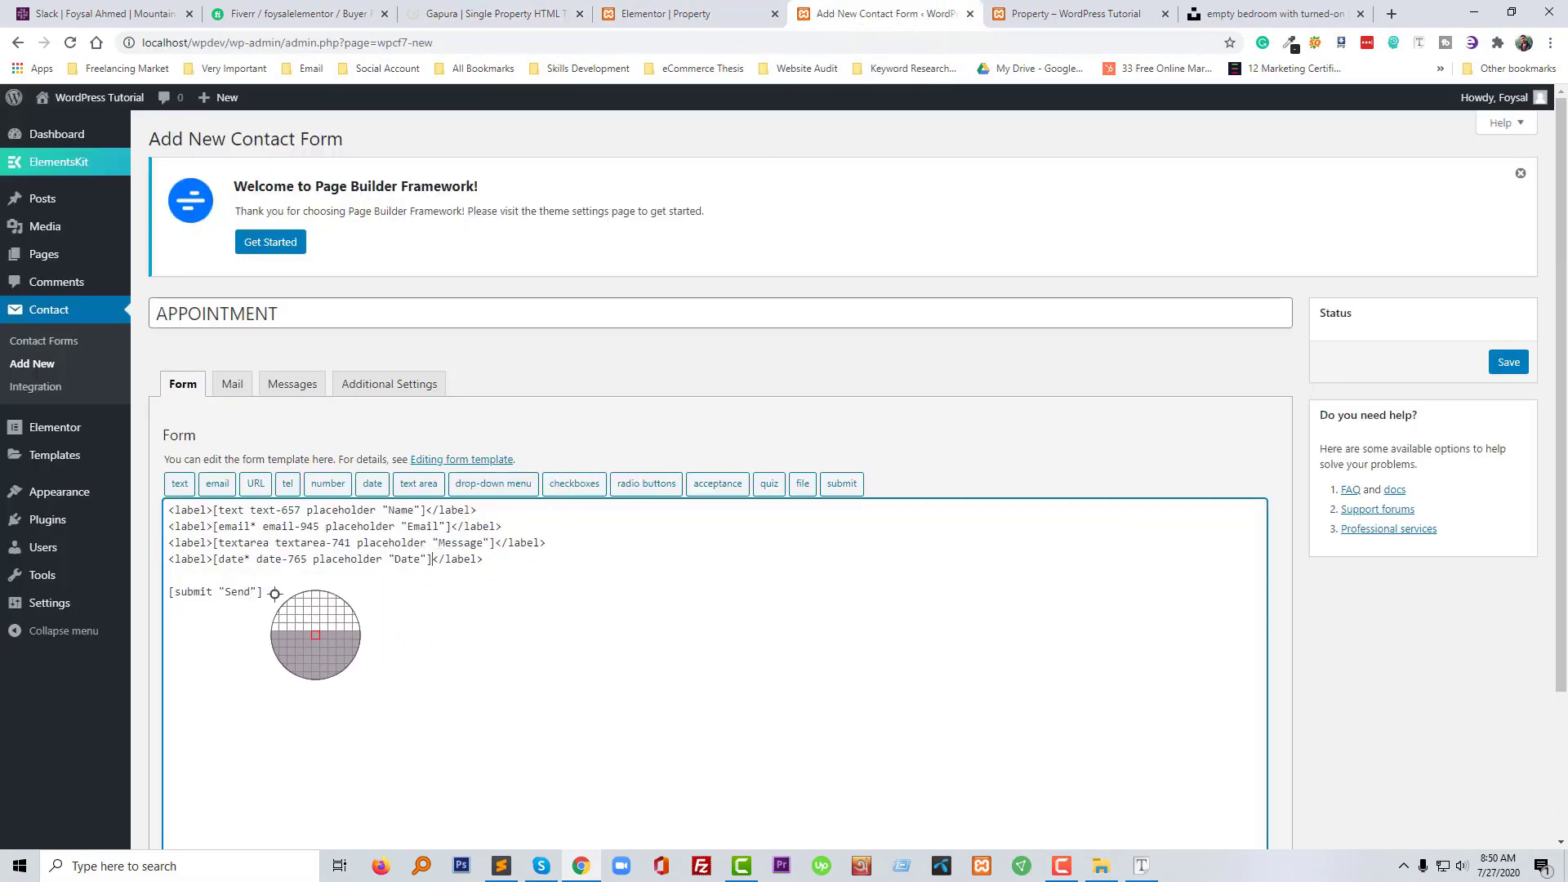
drag(274, 594, 159, 594)
key(BackSpace)
key(BackSpace)
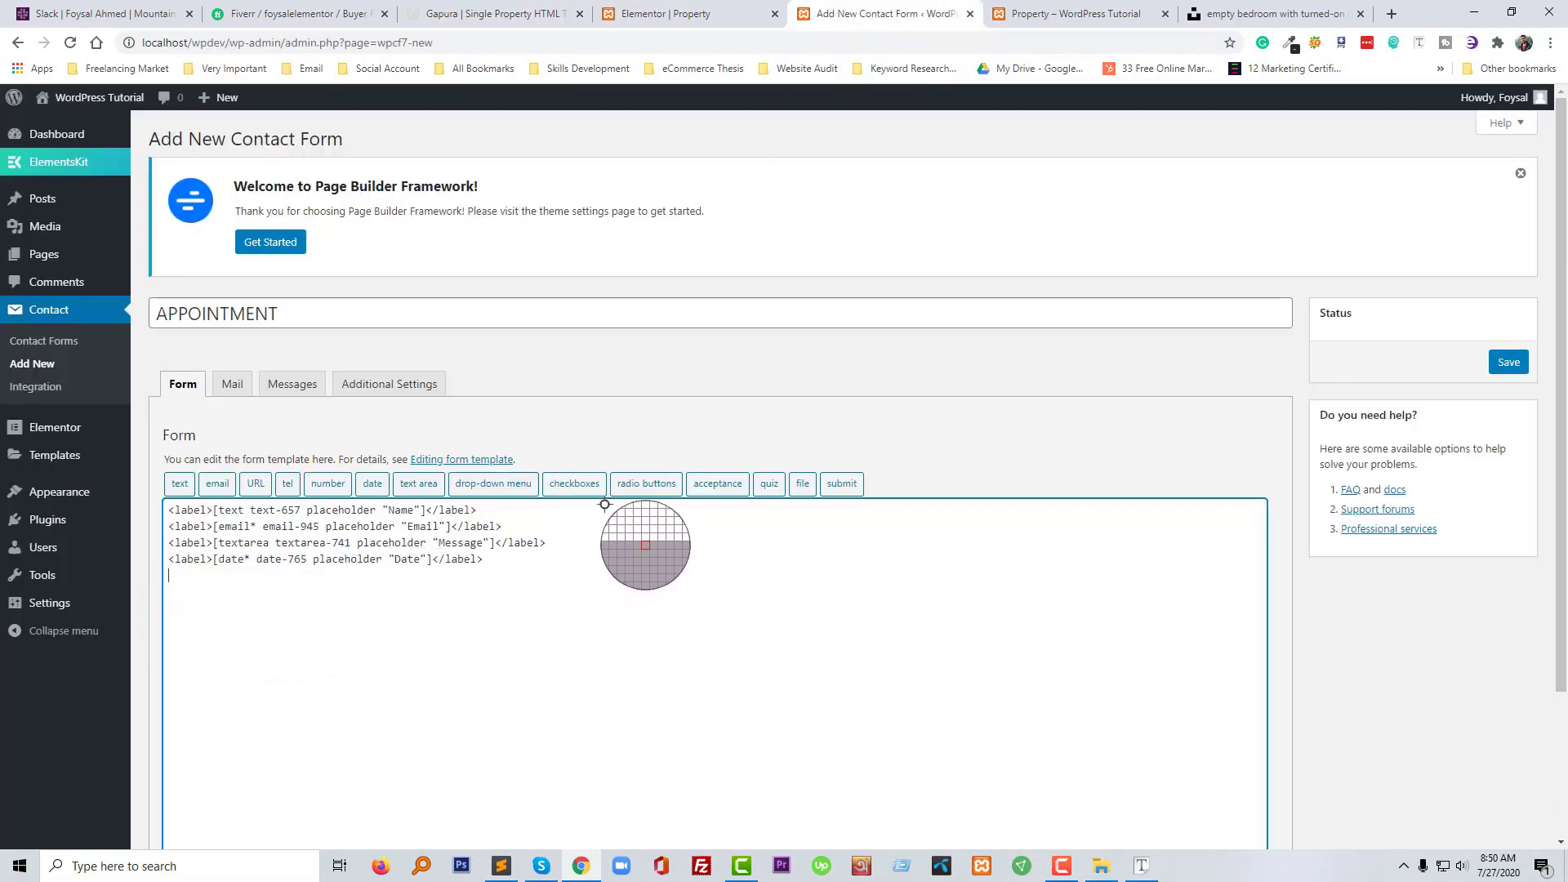
Insert a submit tag labelled "MAKE APPOINTMENT" below the date field and save the contact form
click(838, 486)
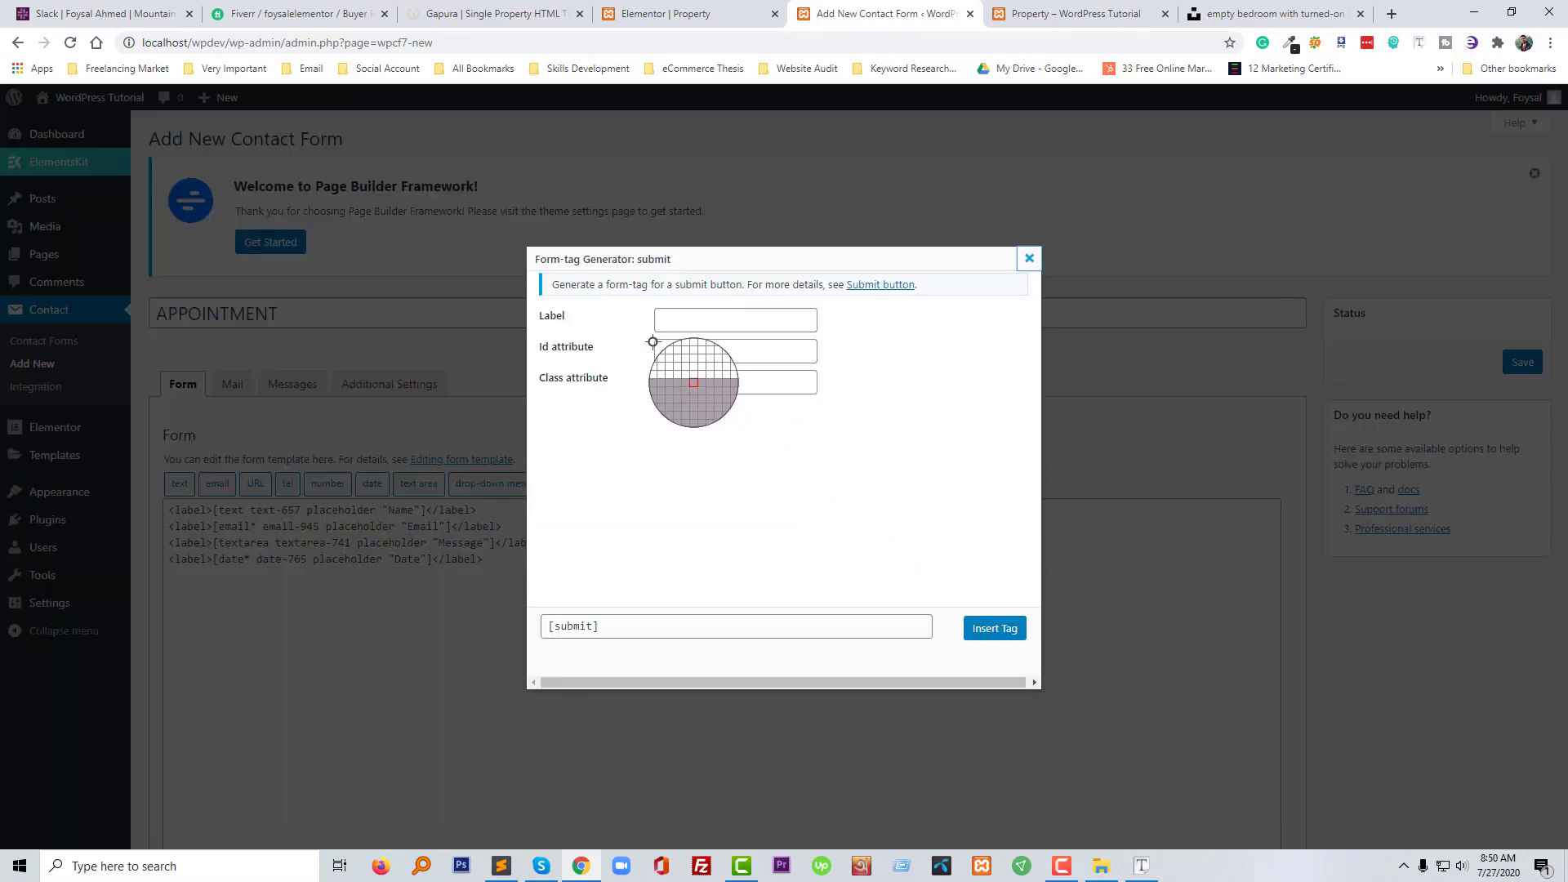
click(687, 325)
key(ctrl+v)
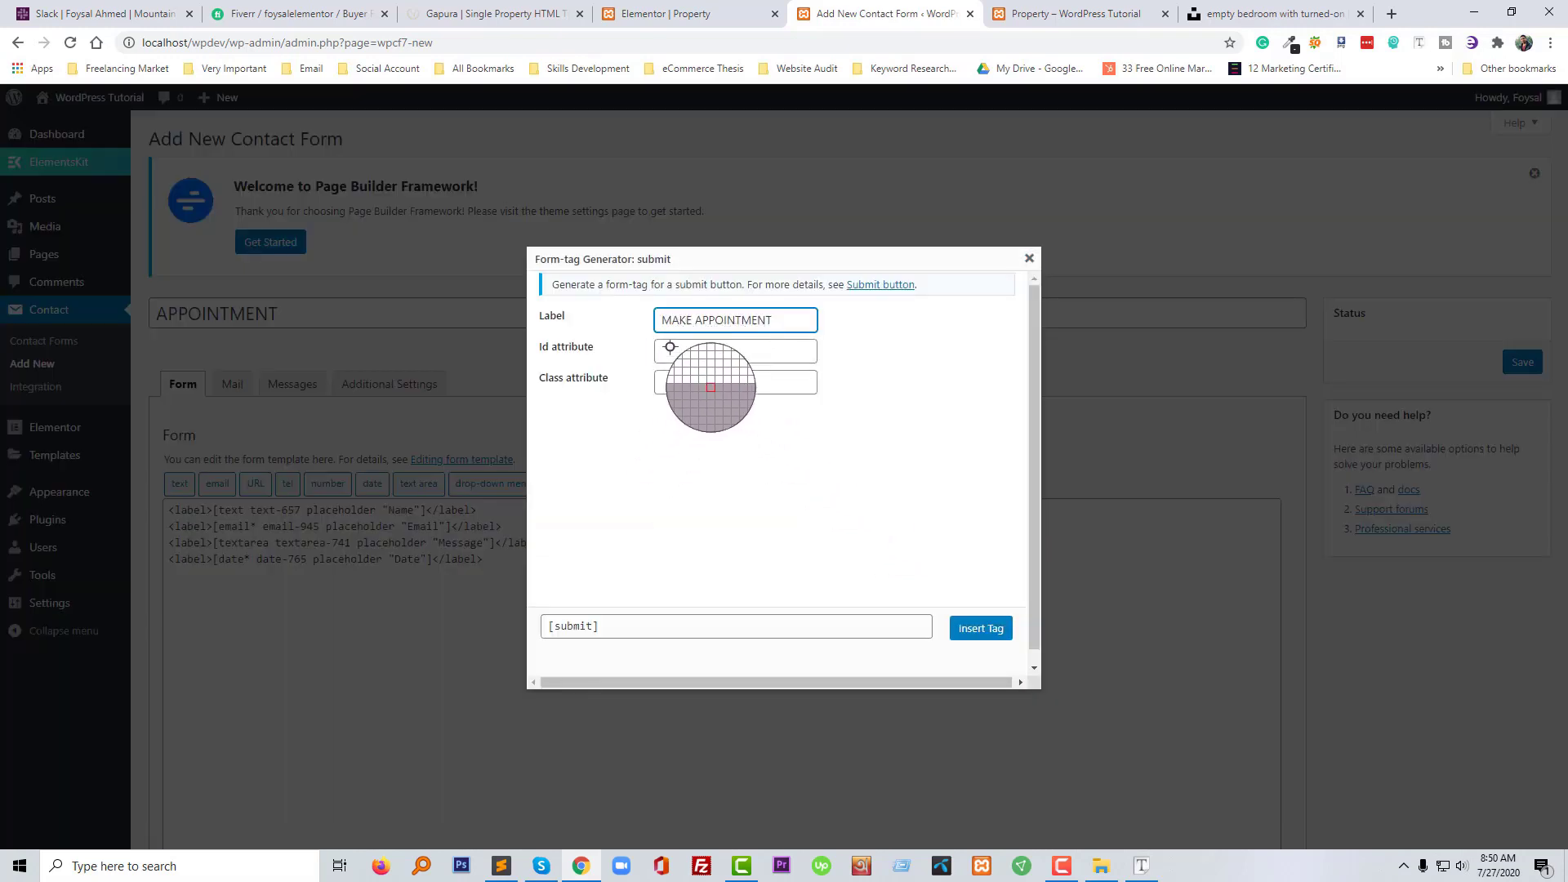
click(670, 347)
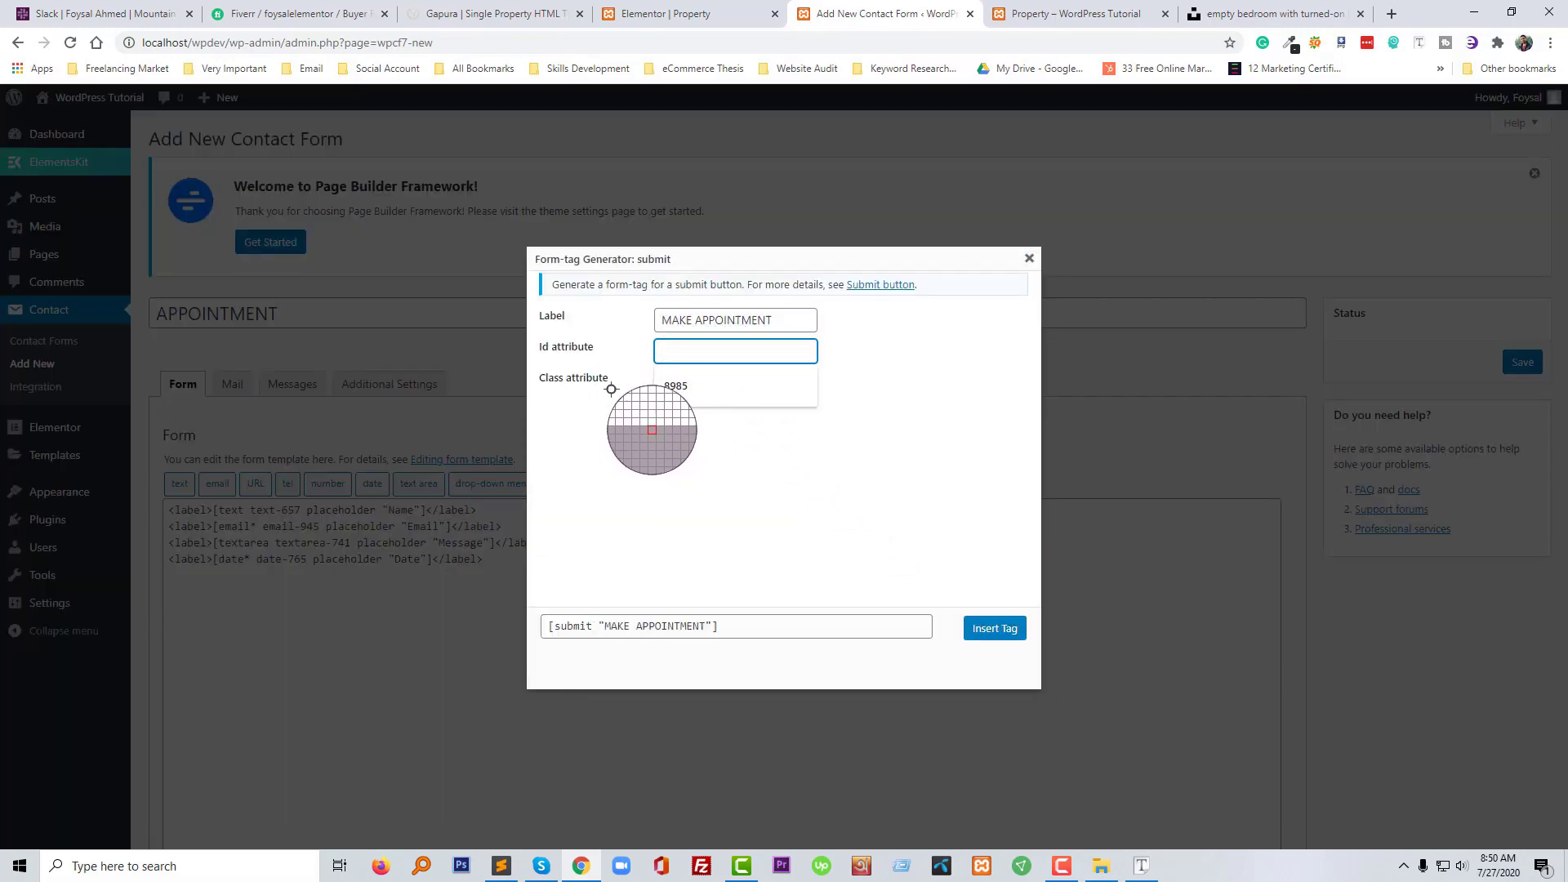
click(607, 446)
click(978, 627)
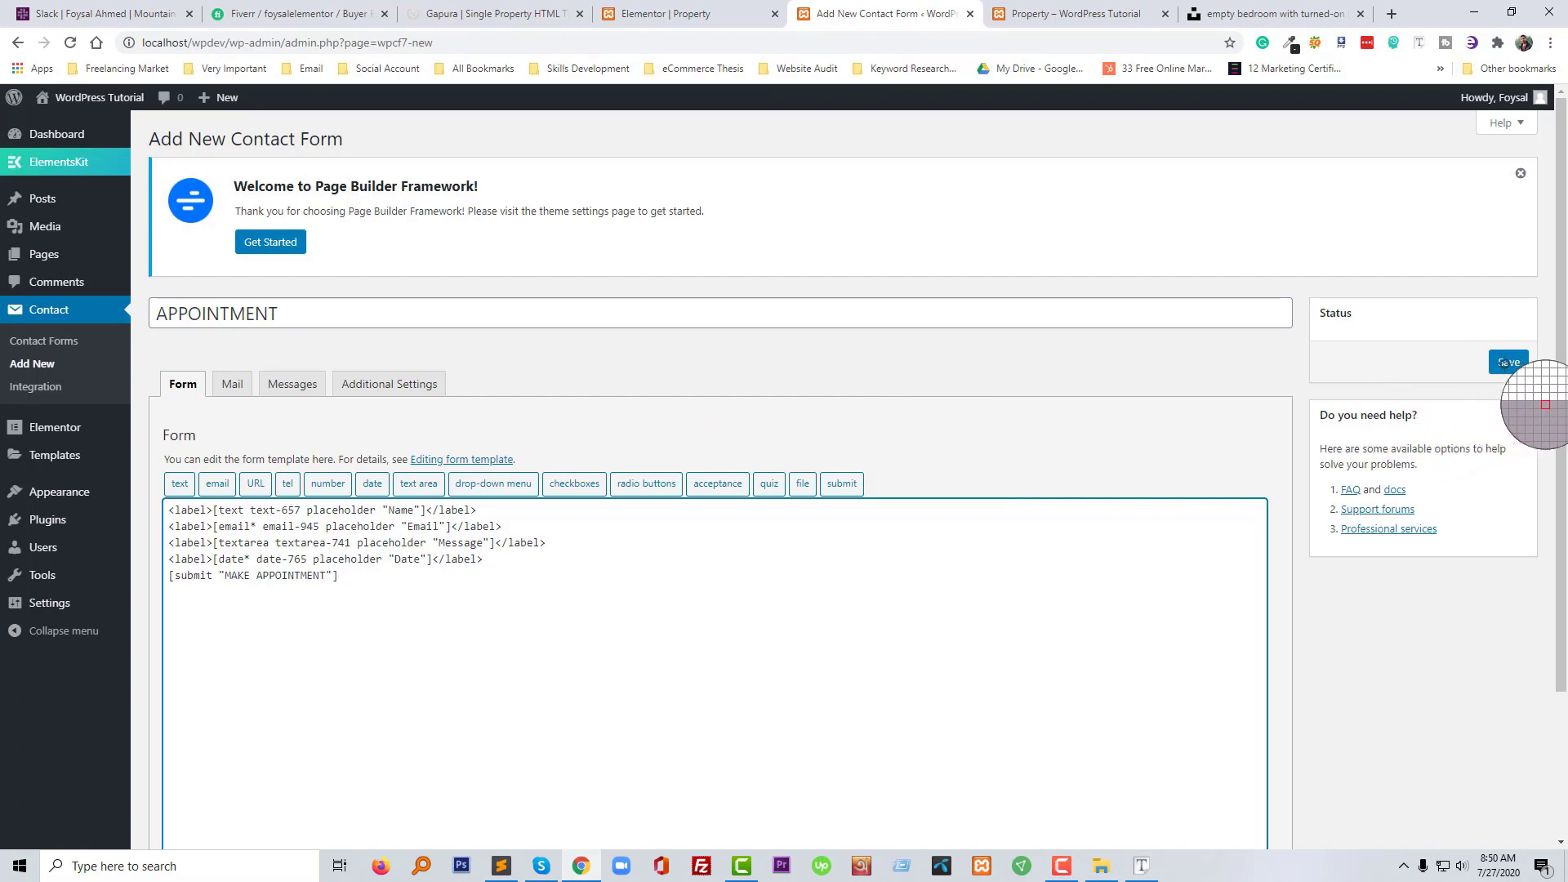
click(1505, 365)
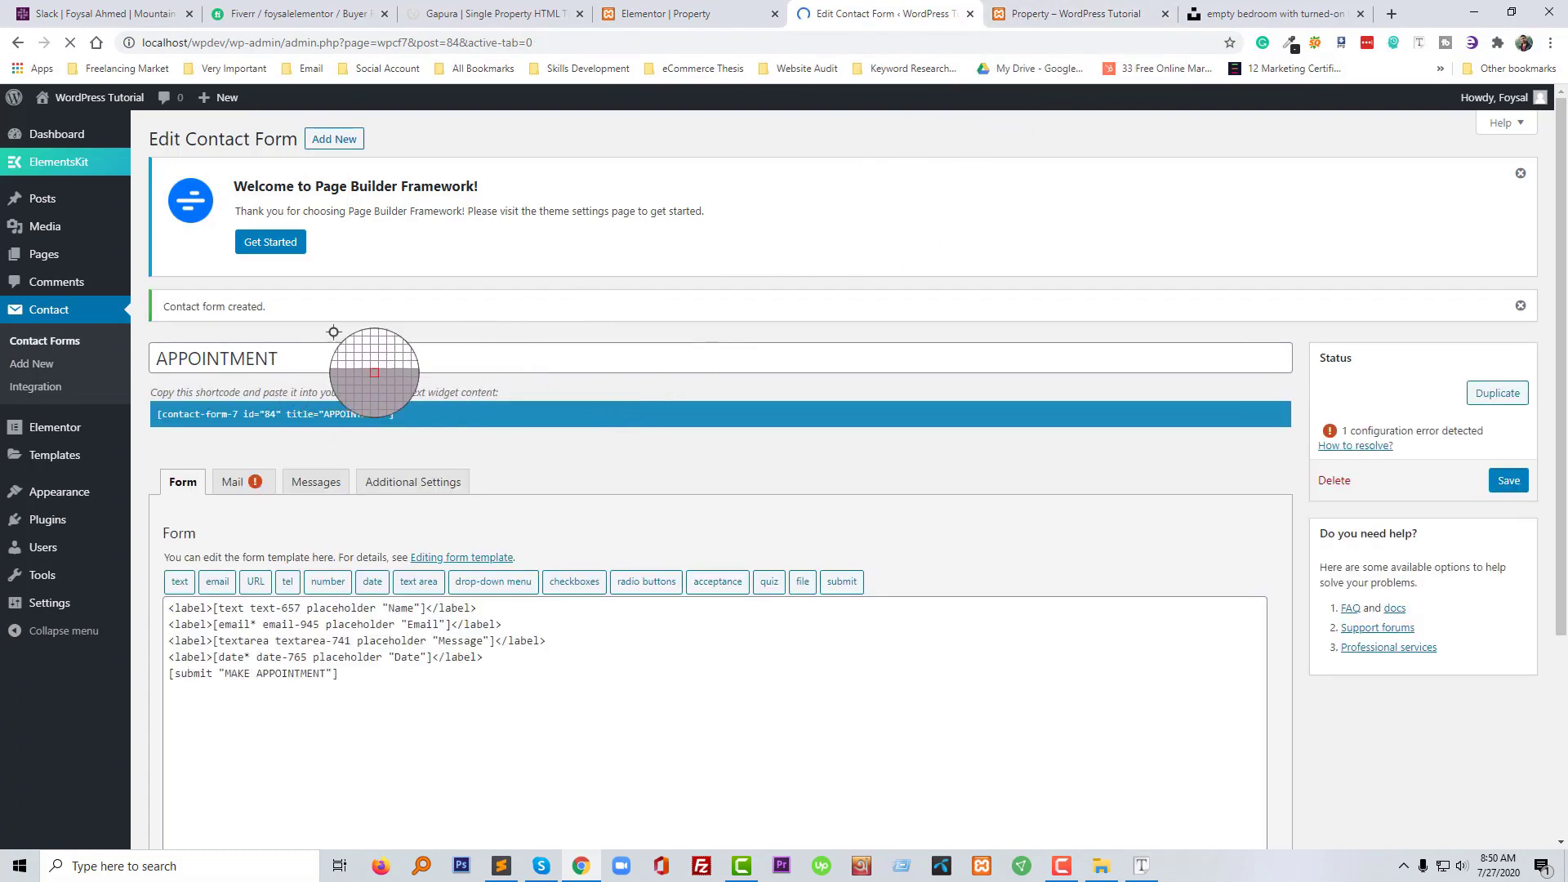
Add a Contact form 7 widget to the hero section's empty column in Elementor and assign it the APPOINTMENT form
click(1043, 6)
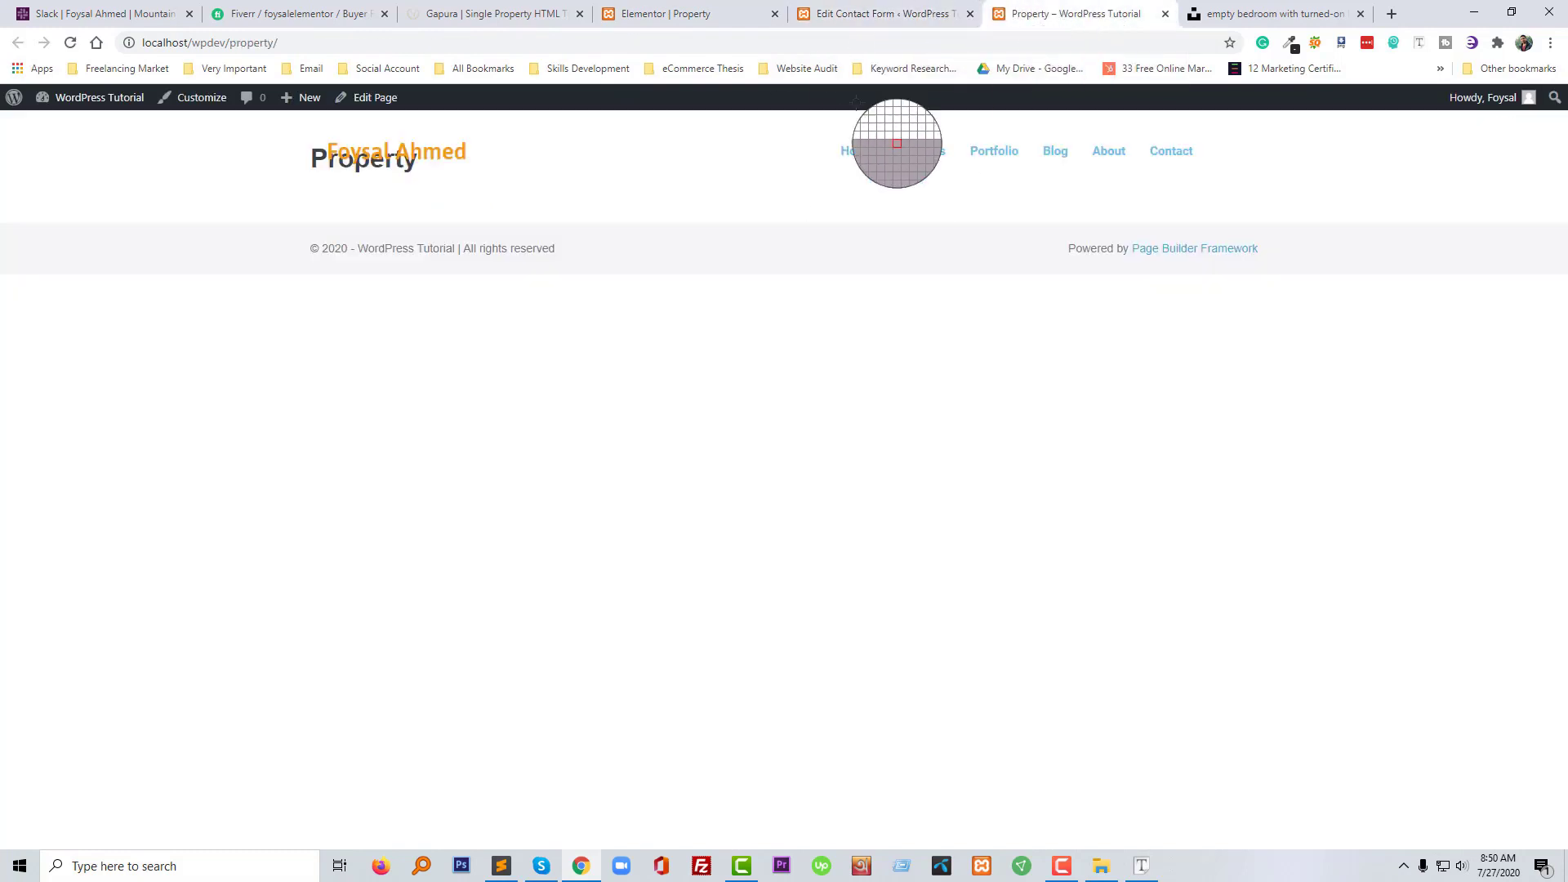
click(726, 16)
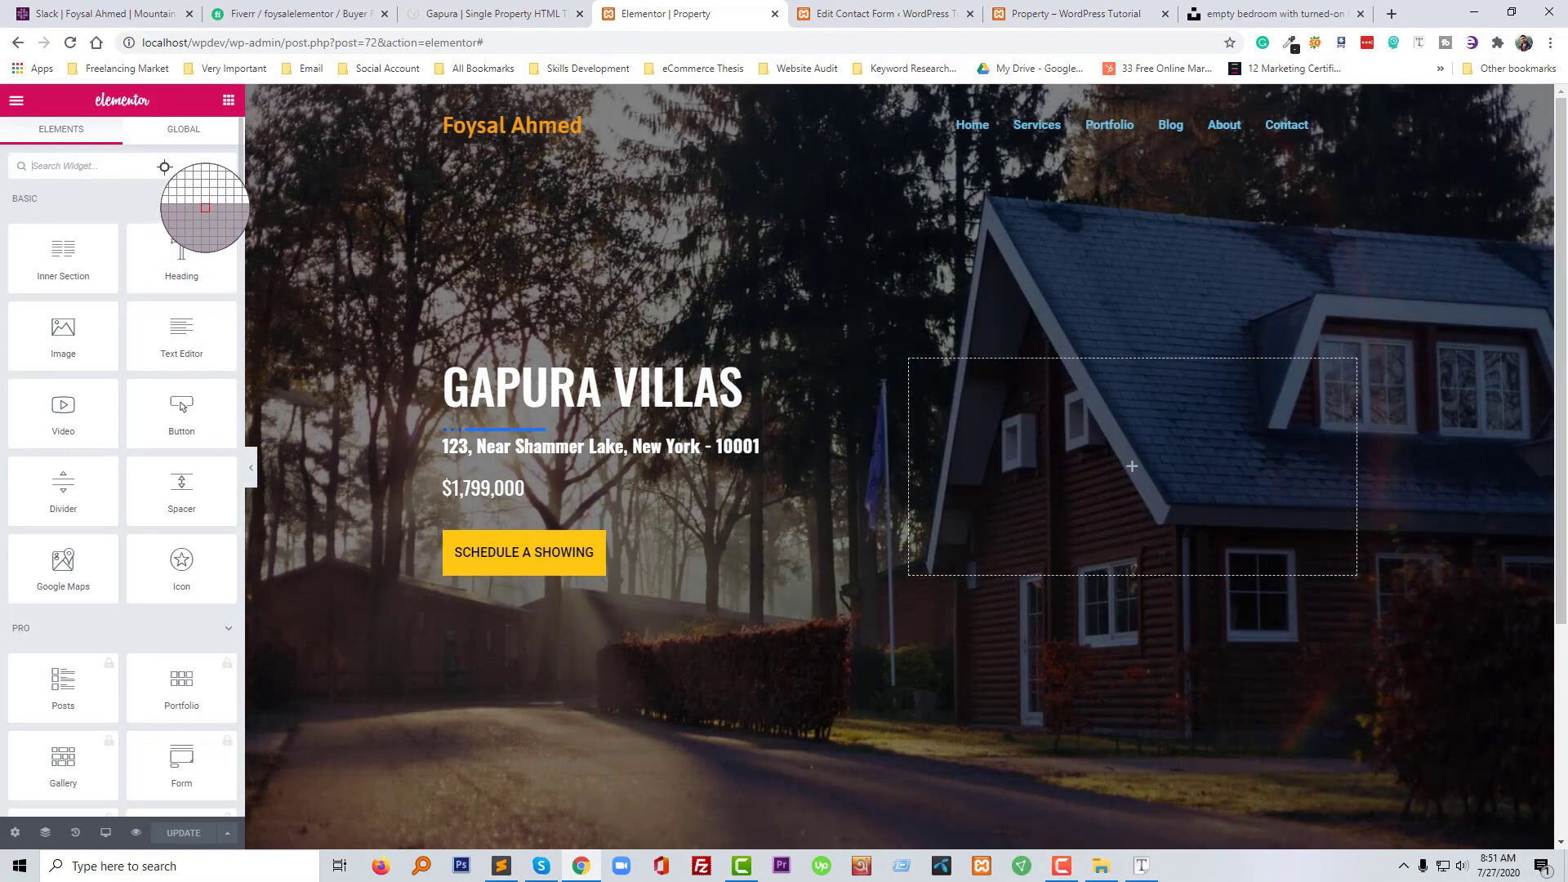
text(form)
drag(66, 225, 1143, 467)
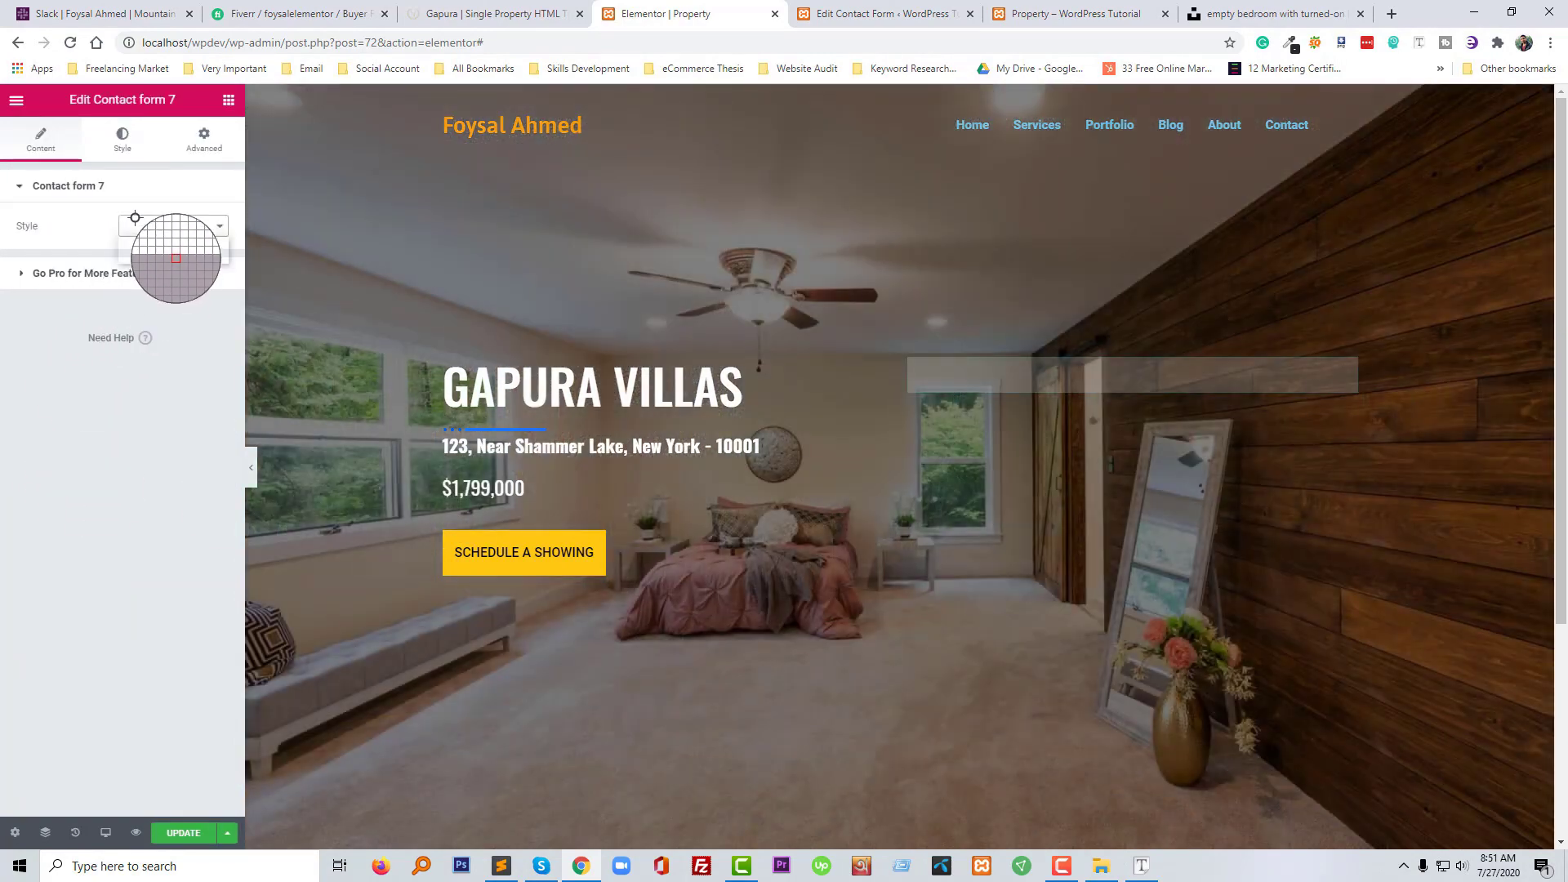
click(158, 228)
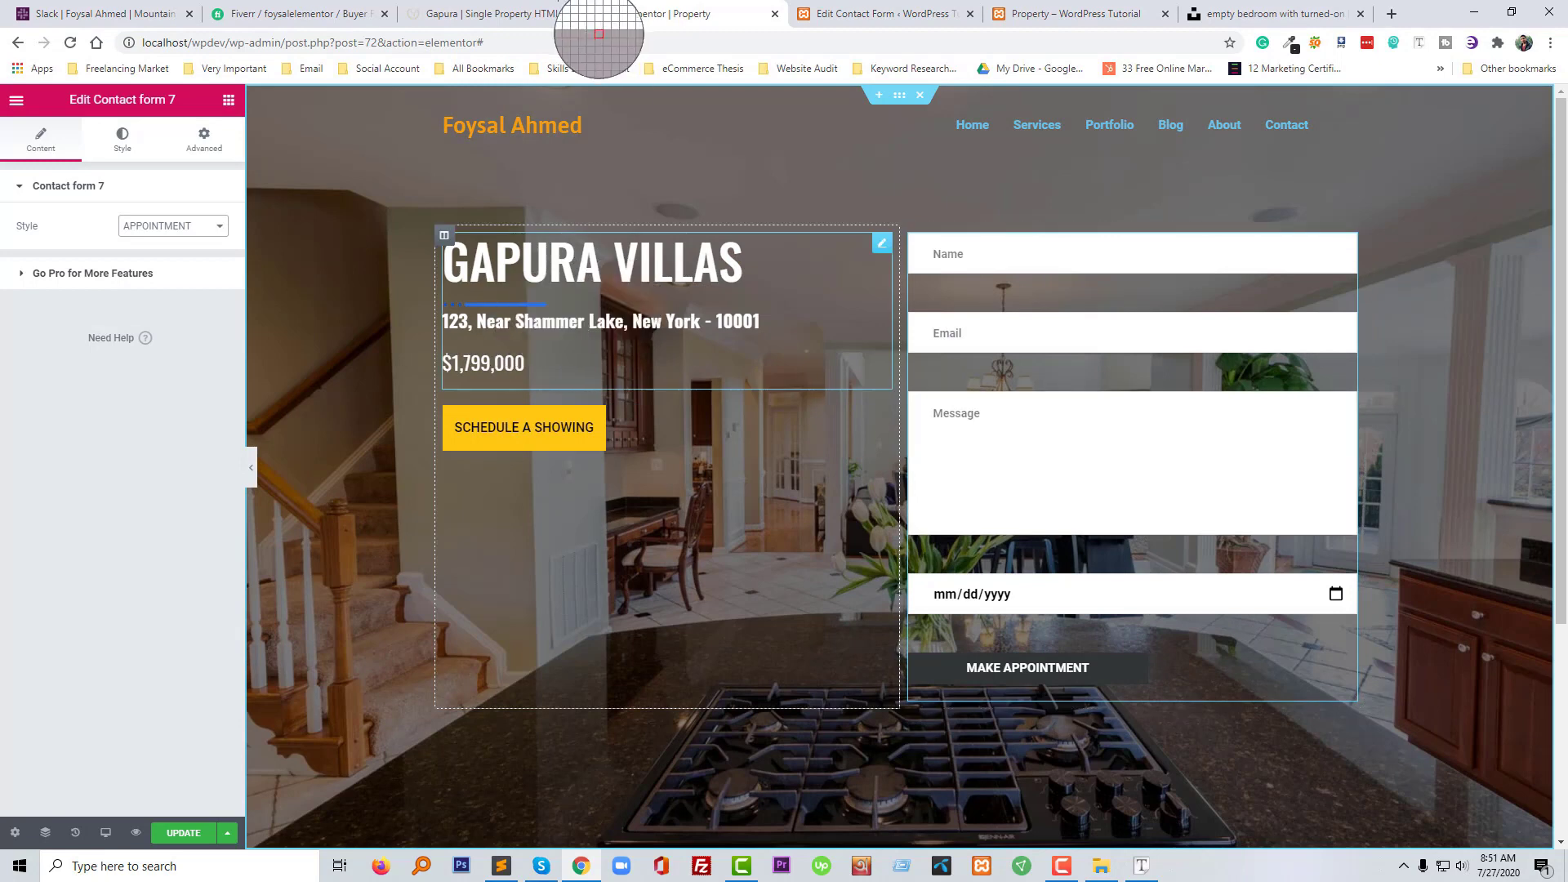
Examine the appointment form's styling on the Gapura reference page
click(493, 14)
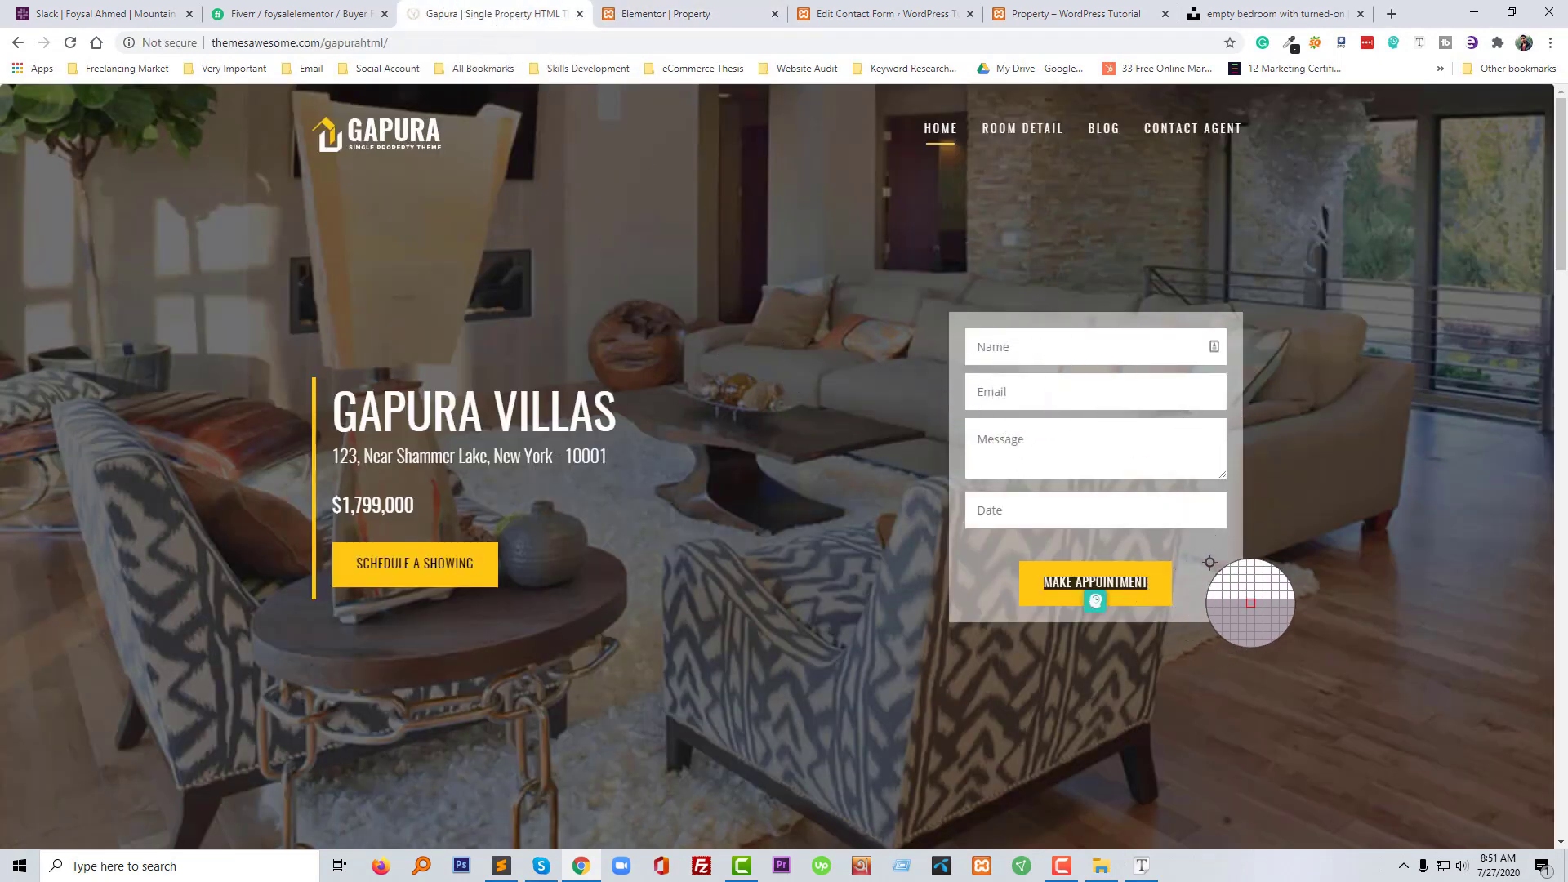
click(699, 13)
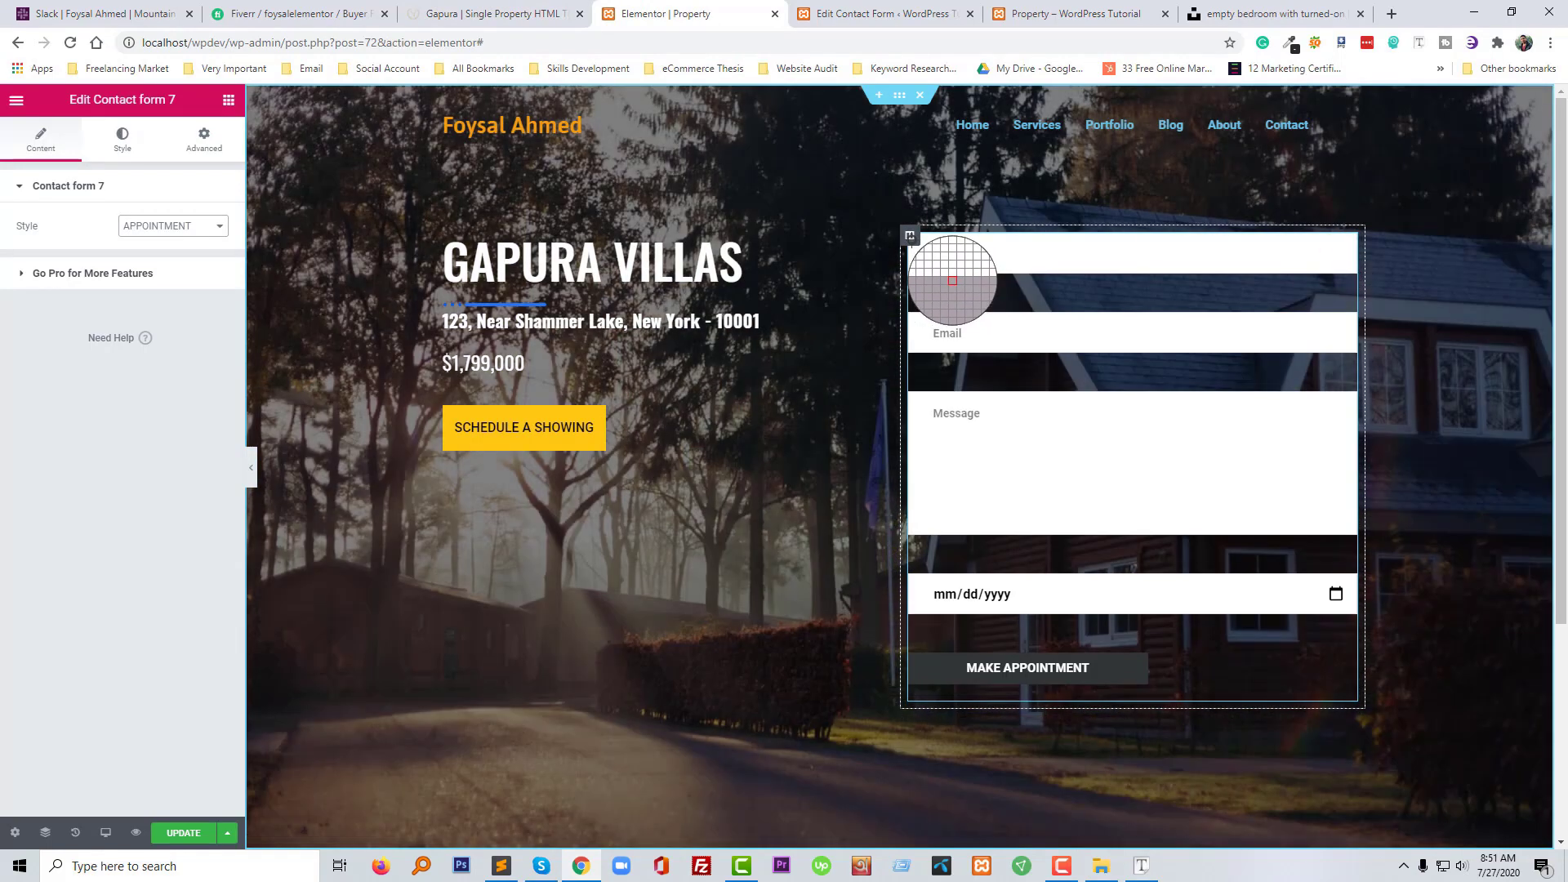
click(911, 237)
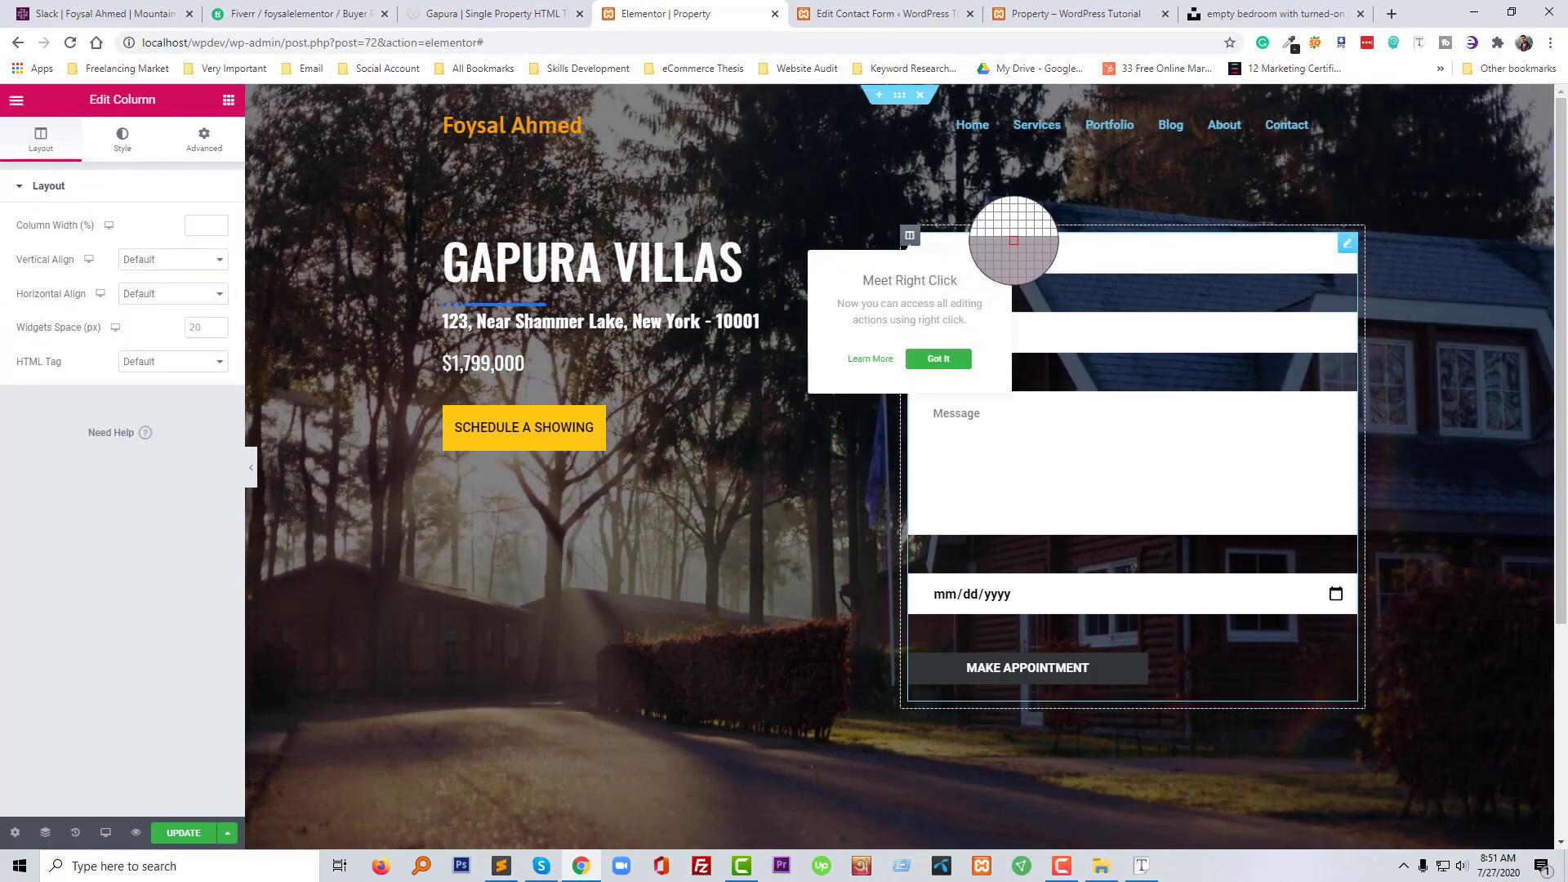
click(975, 200)
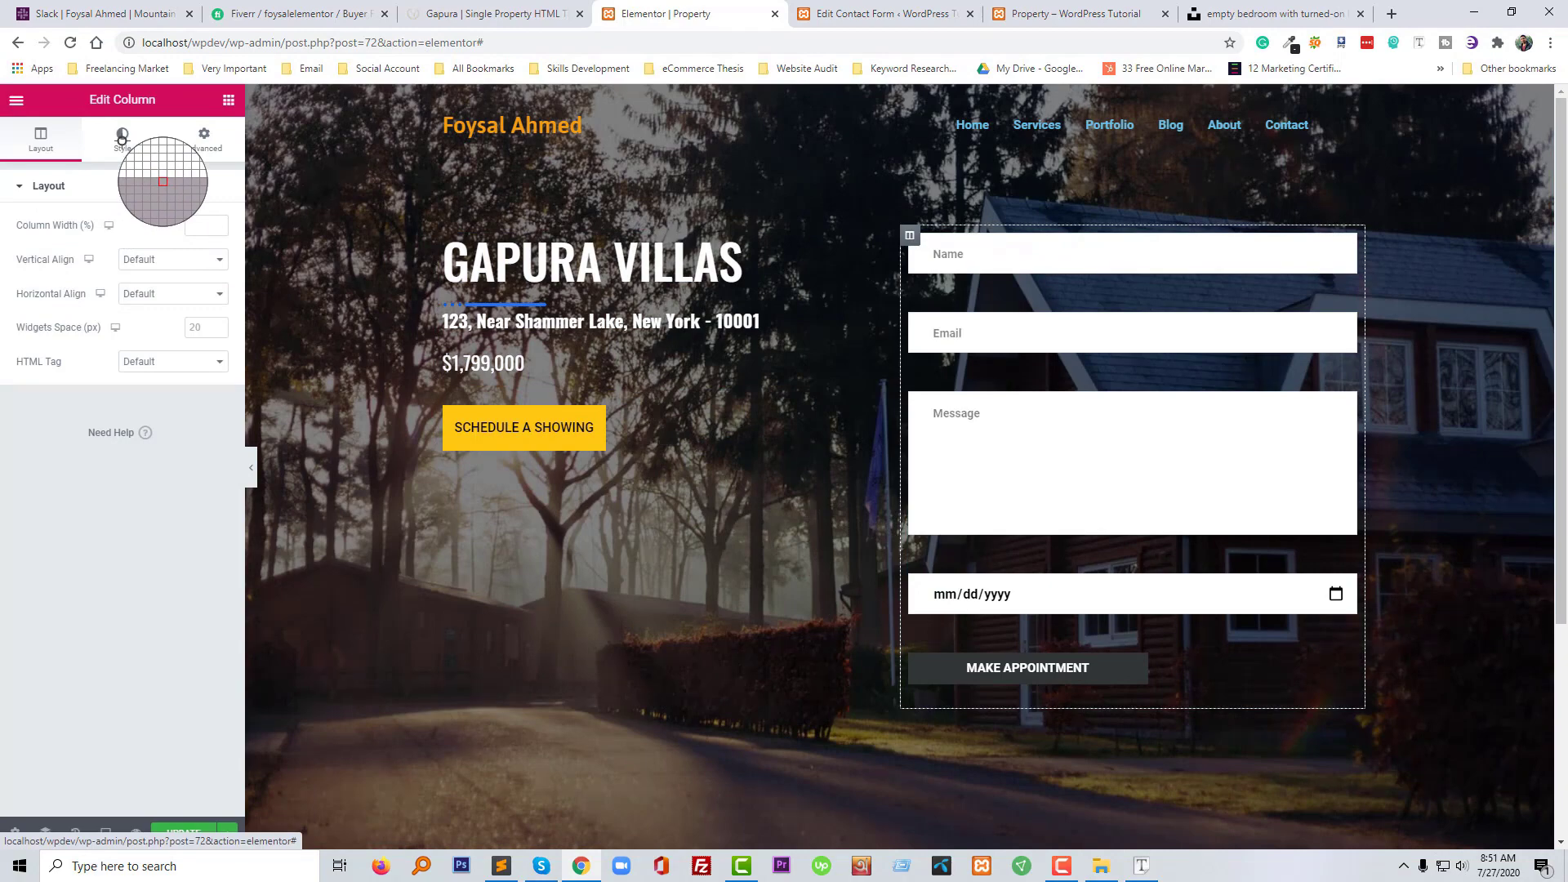
click(122, 138)
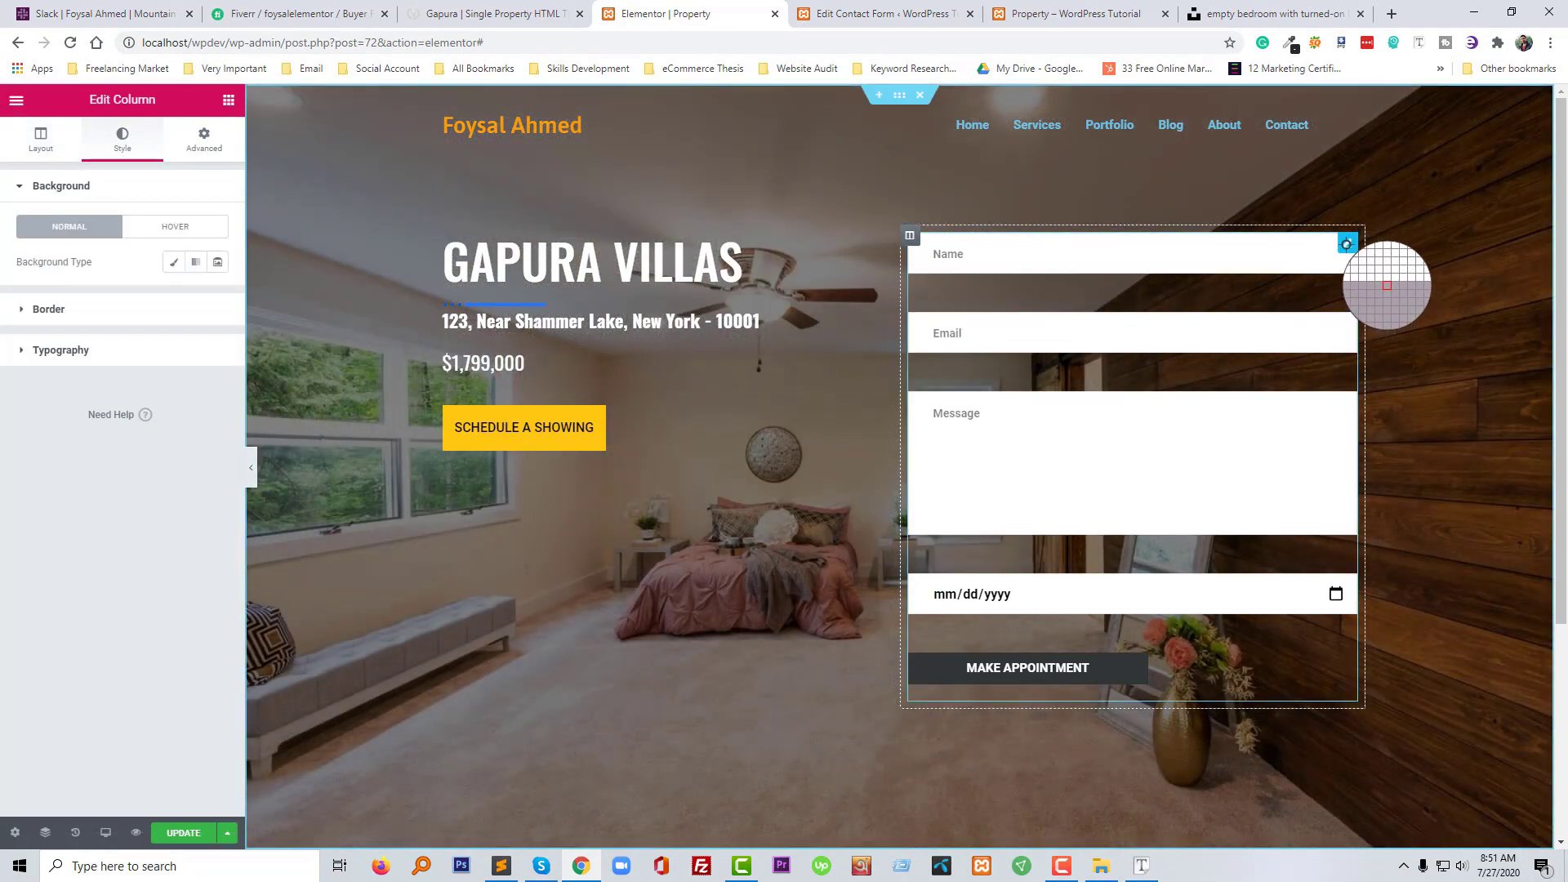
Give the Contact form 7 widget a classic background in semi-transparent white, #FFFFFF8A
click(1347, 244)
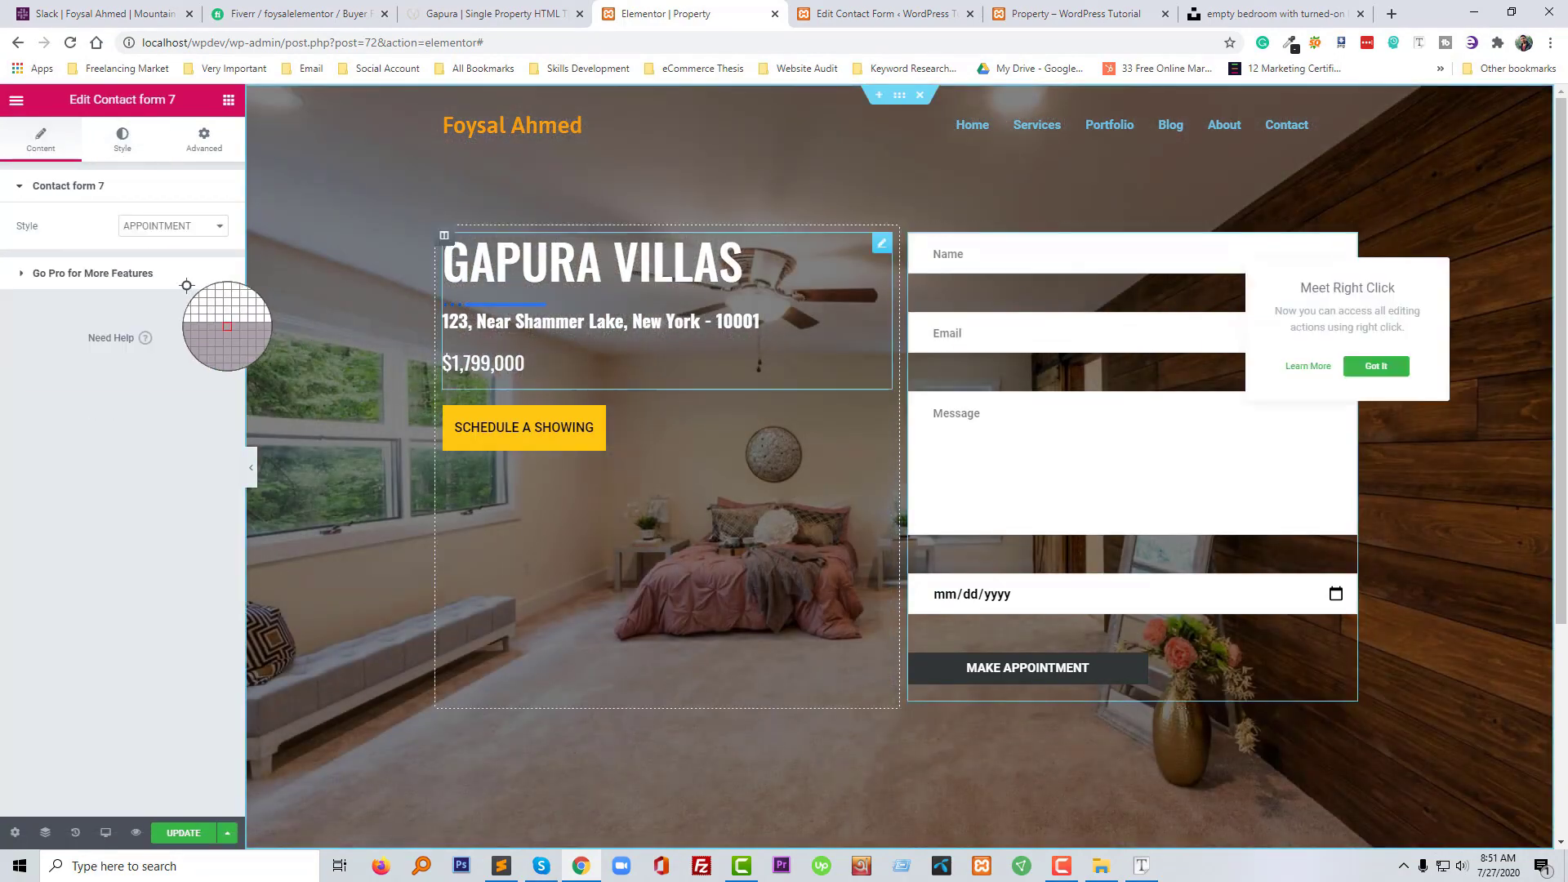
click(131, 143)
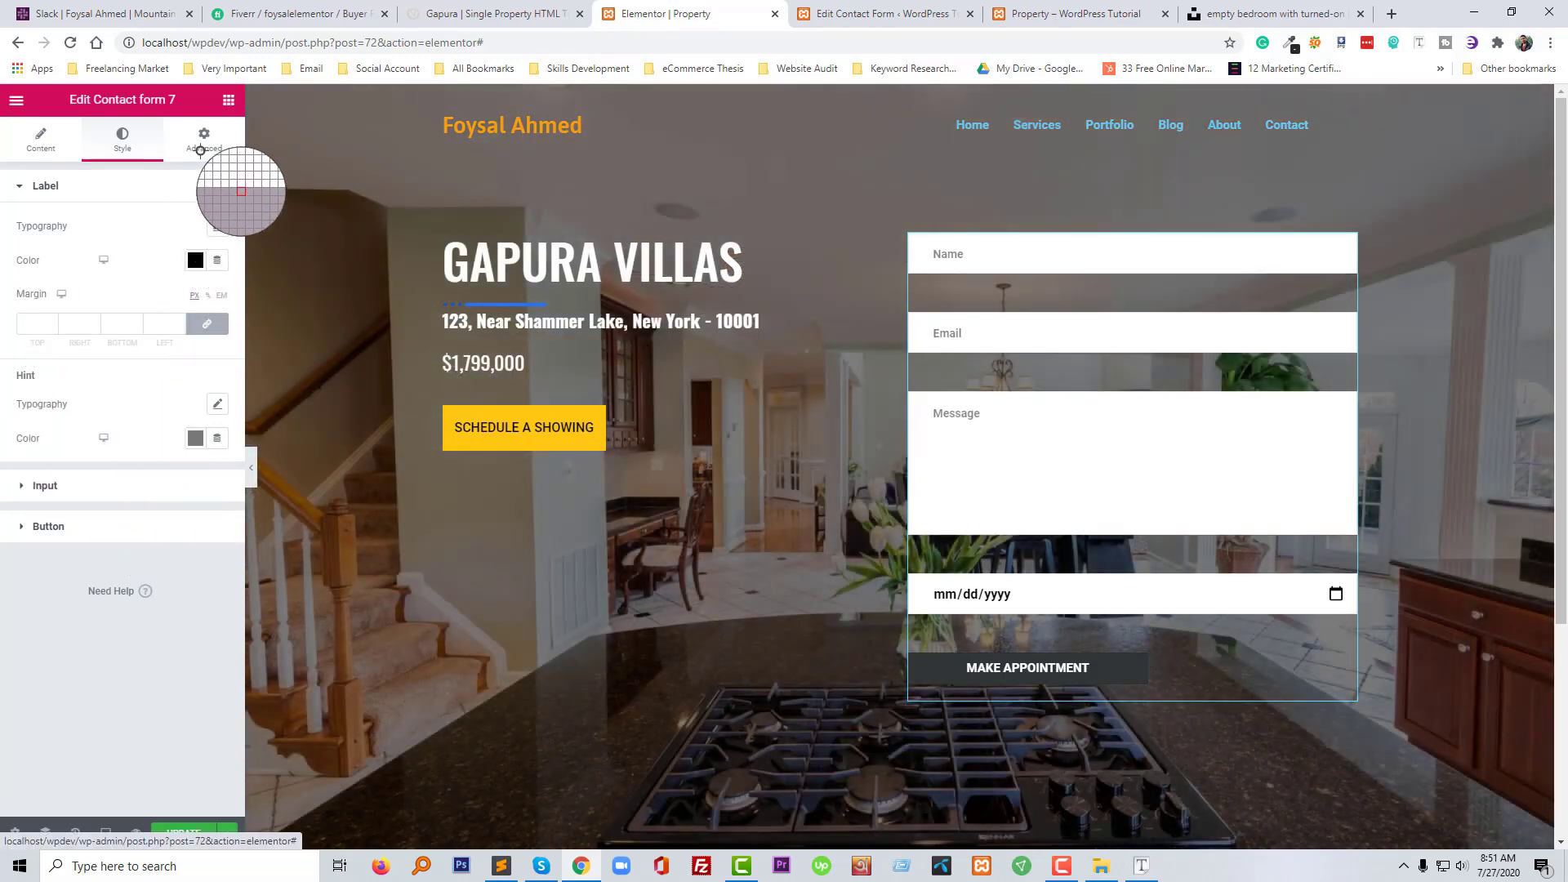
click(201, 147)
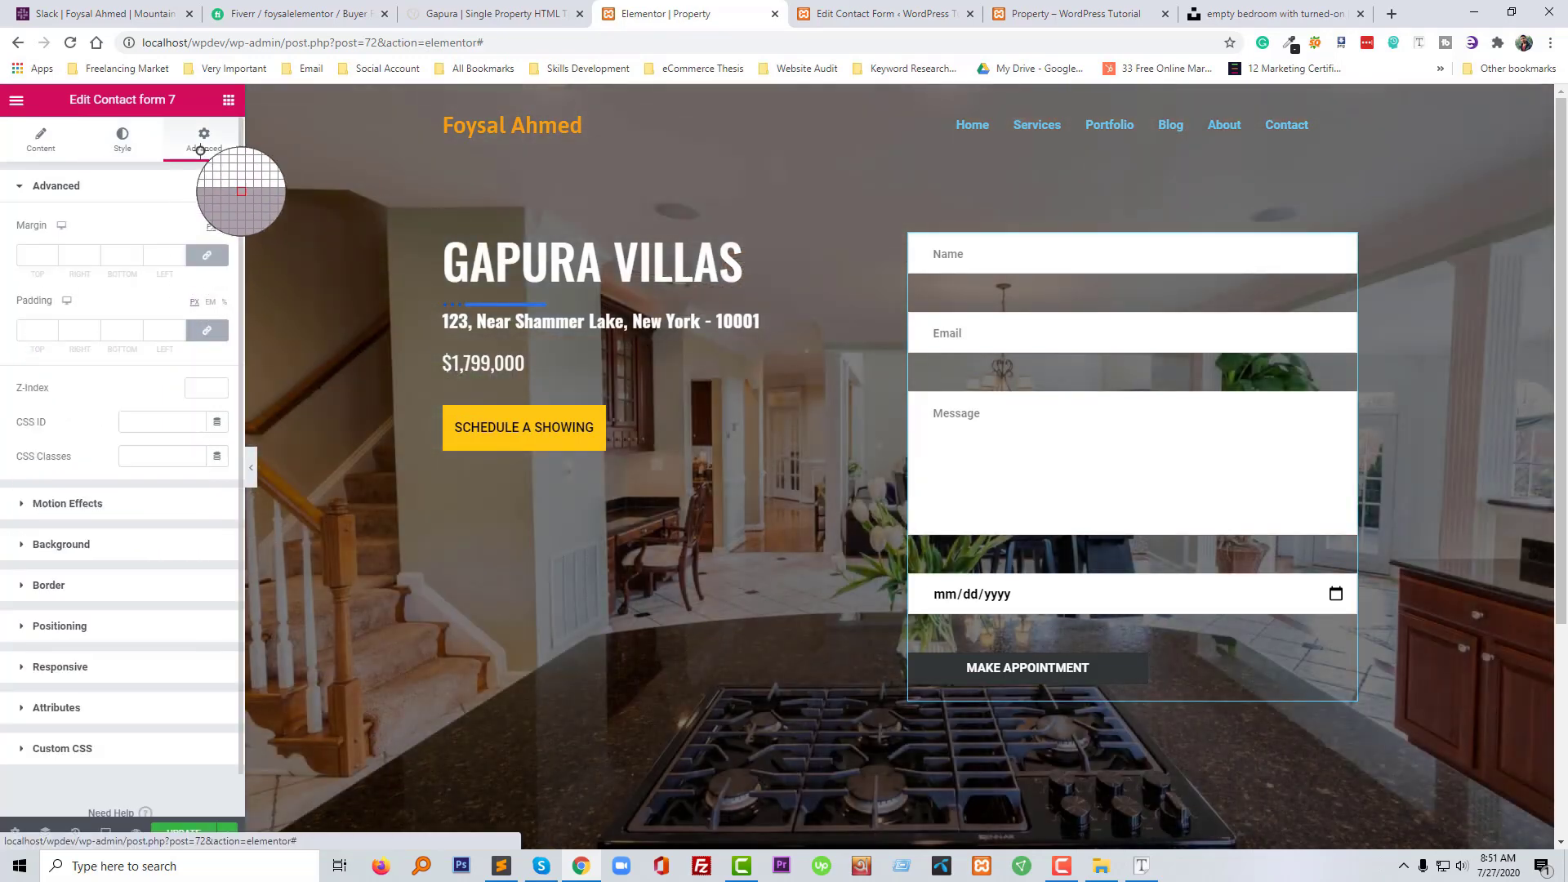
click(117, 534)
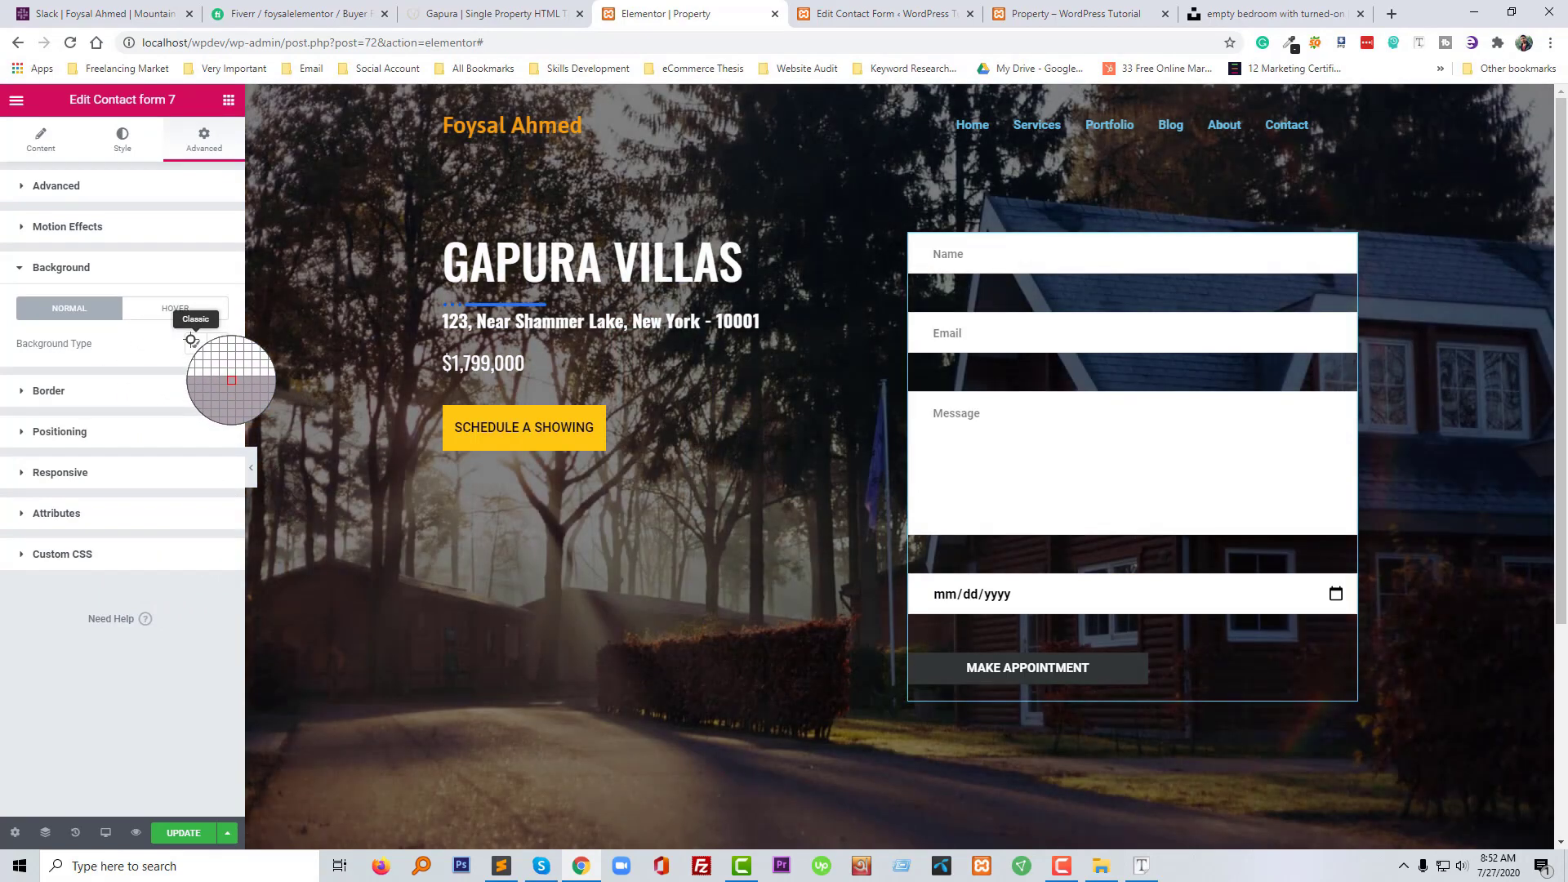
click(193, 342)
click(193, 380)
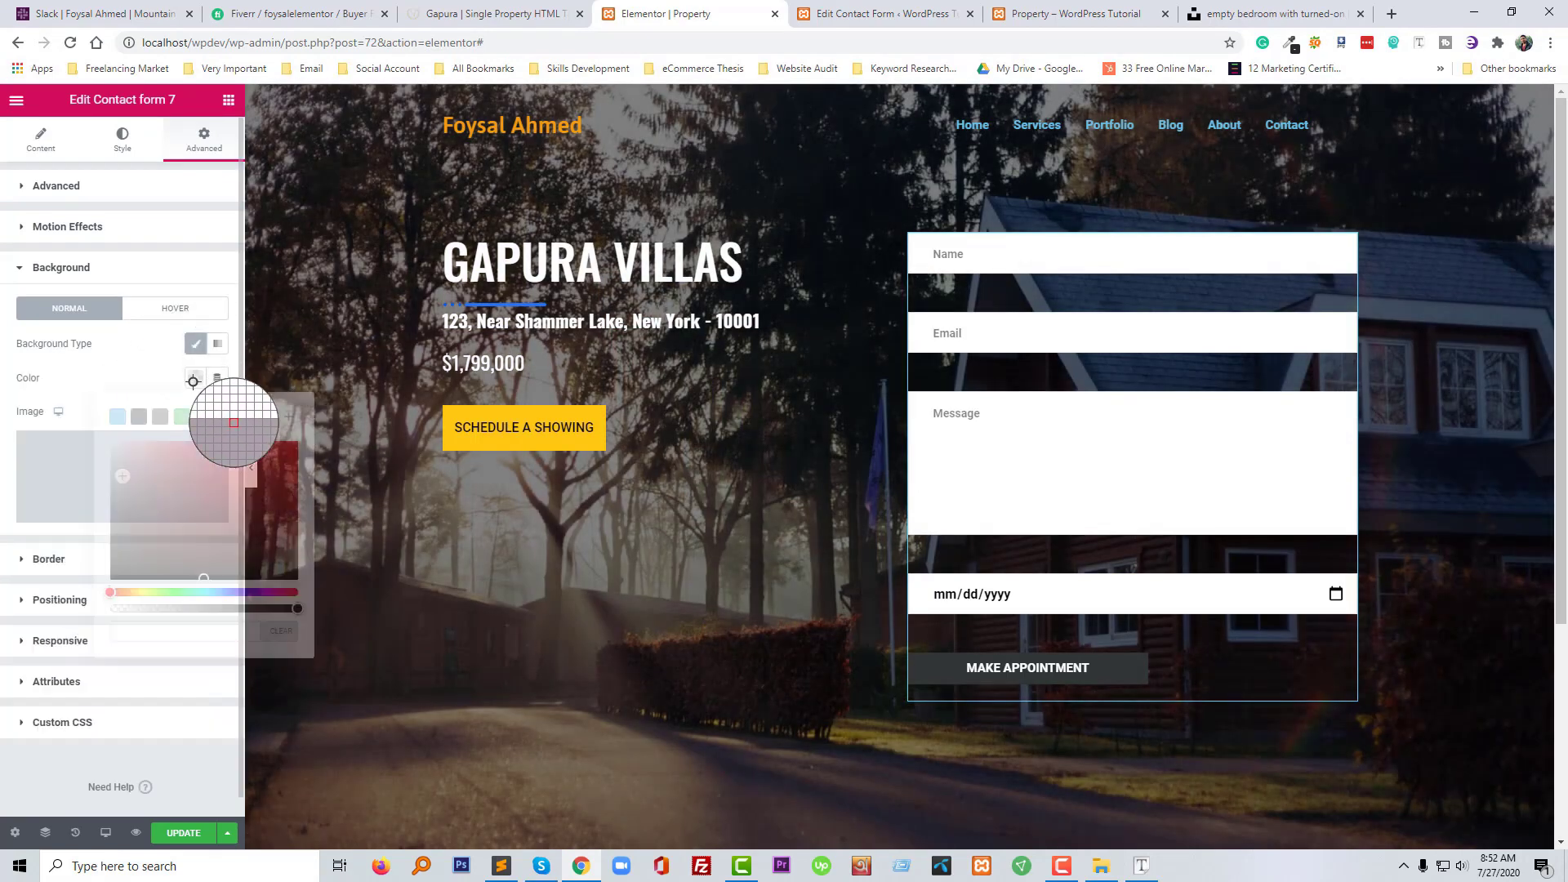
click(307, 458)
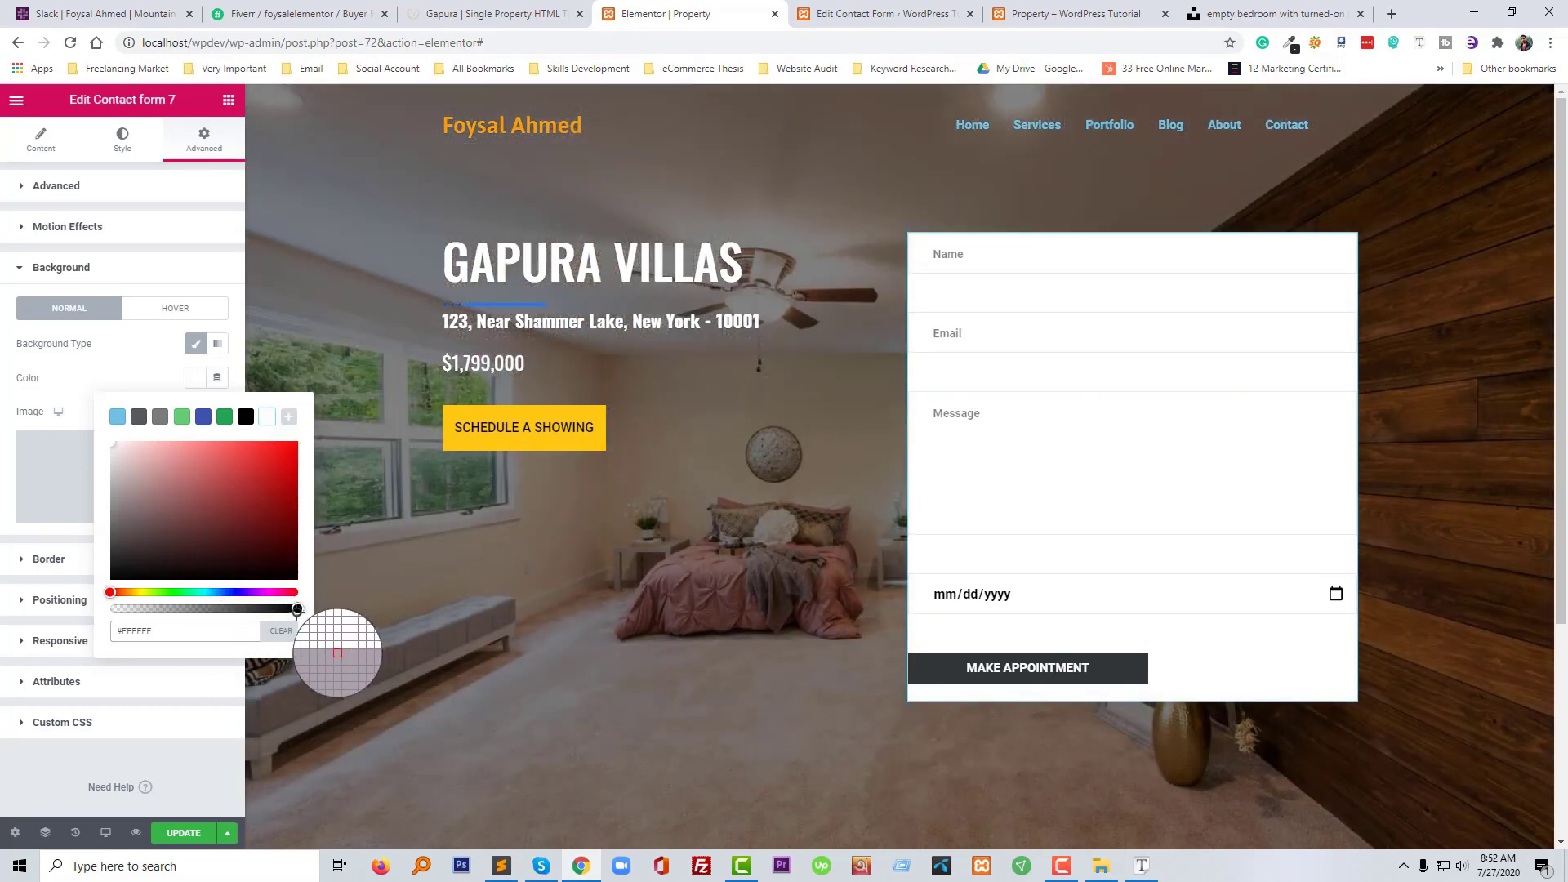
drag(298, 609, 207, 609)
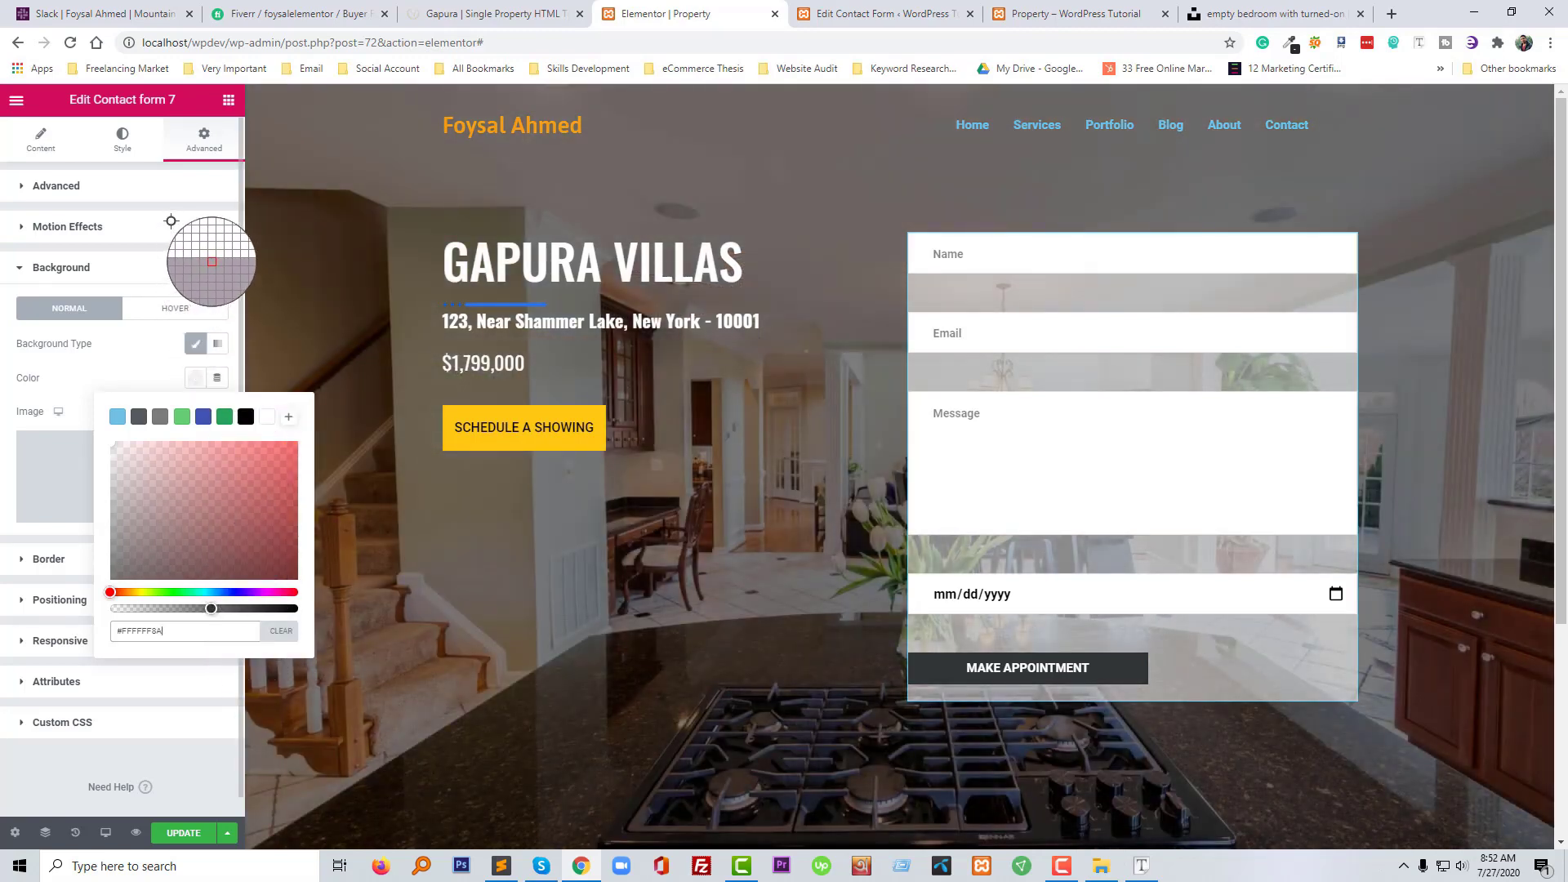
Set the Contact form 7 widget's padding to 15 px on all sides
click(44, 146)
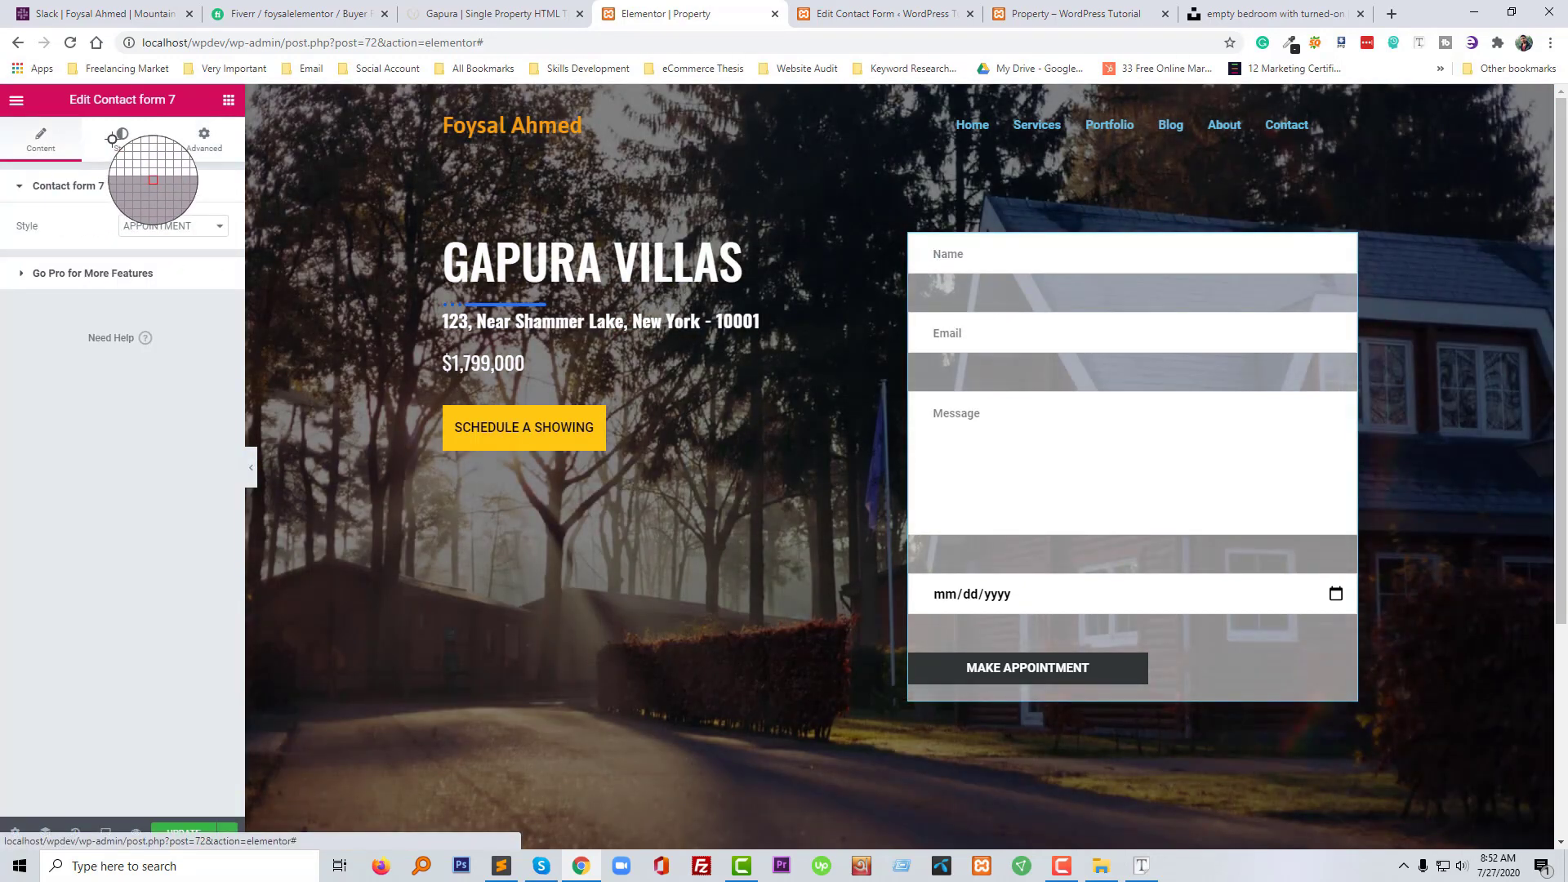
click(115, 140)
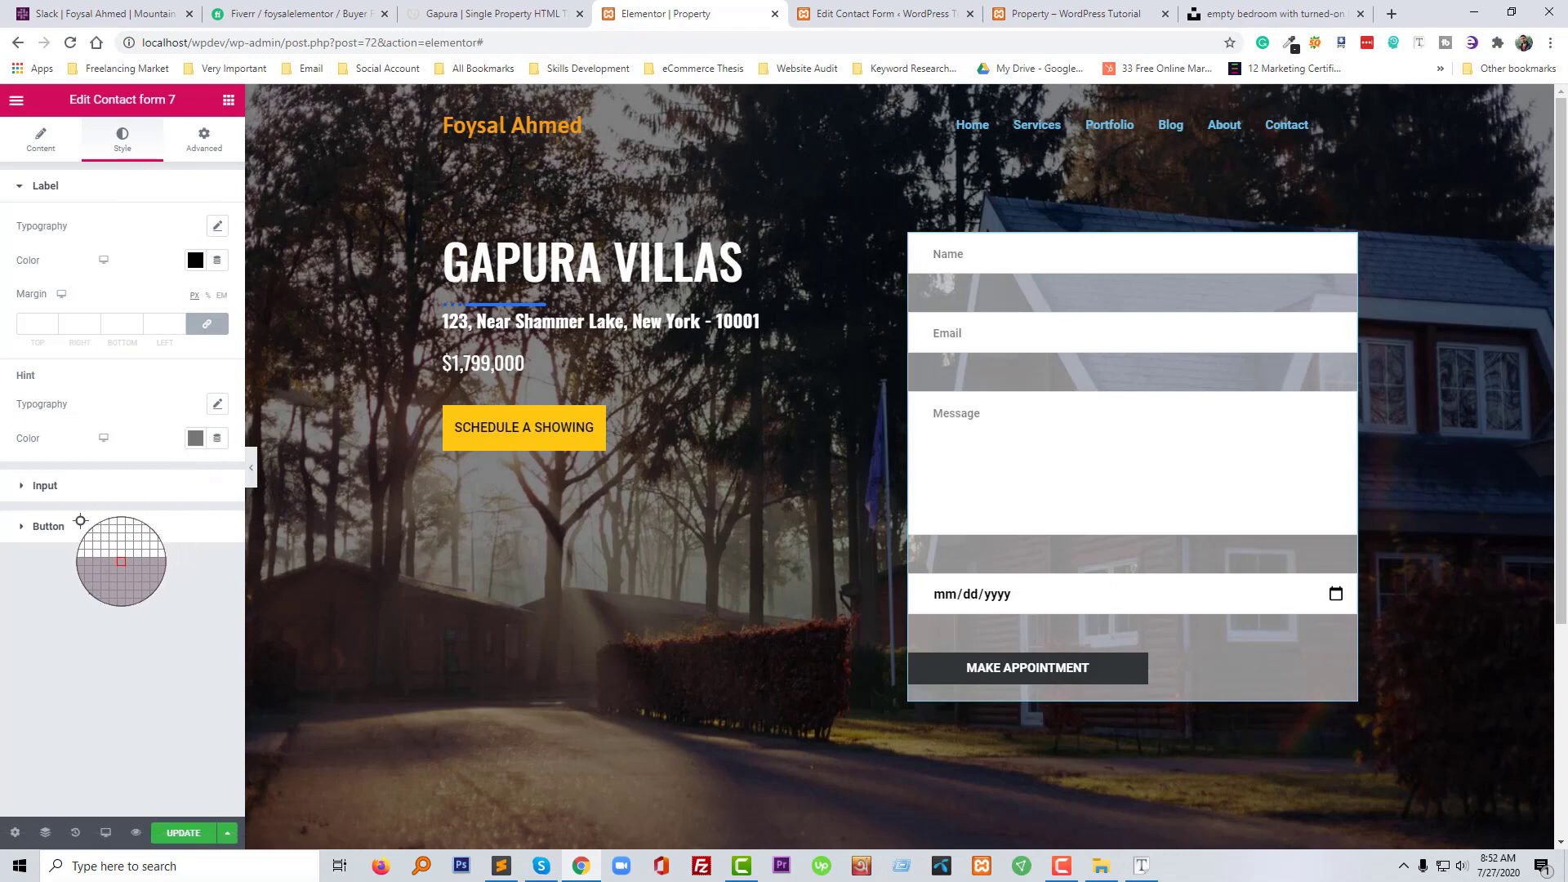
click(204, 135)
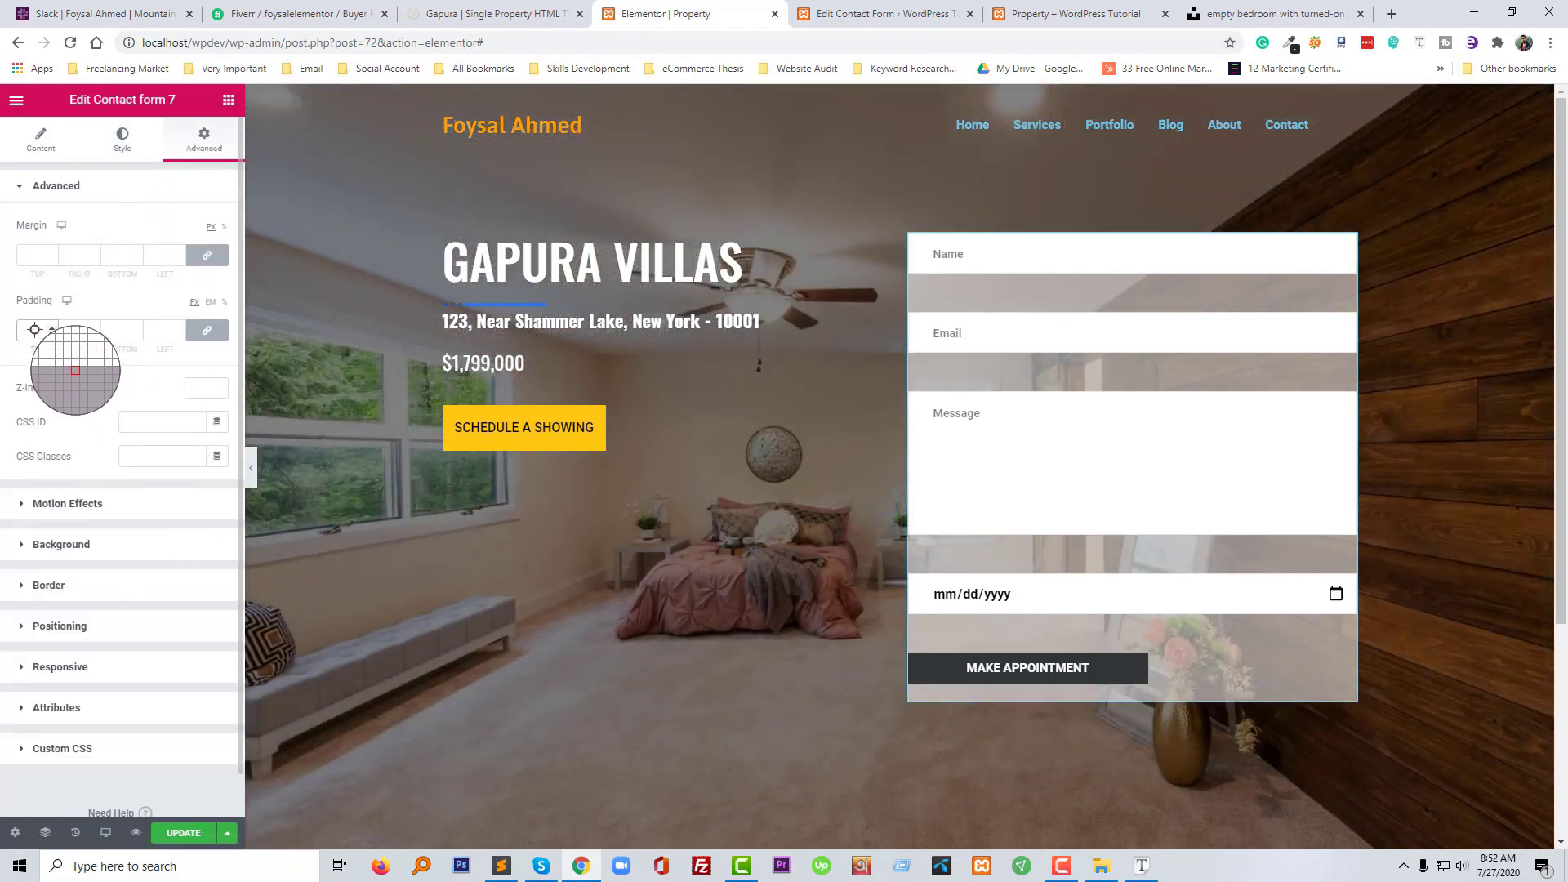
click(34, 330)
text(15)
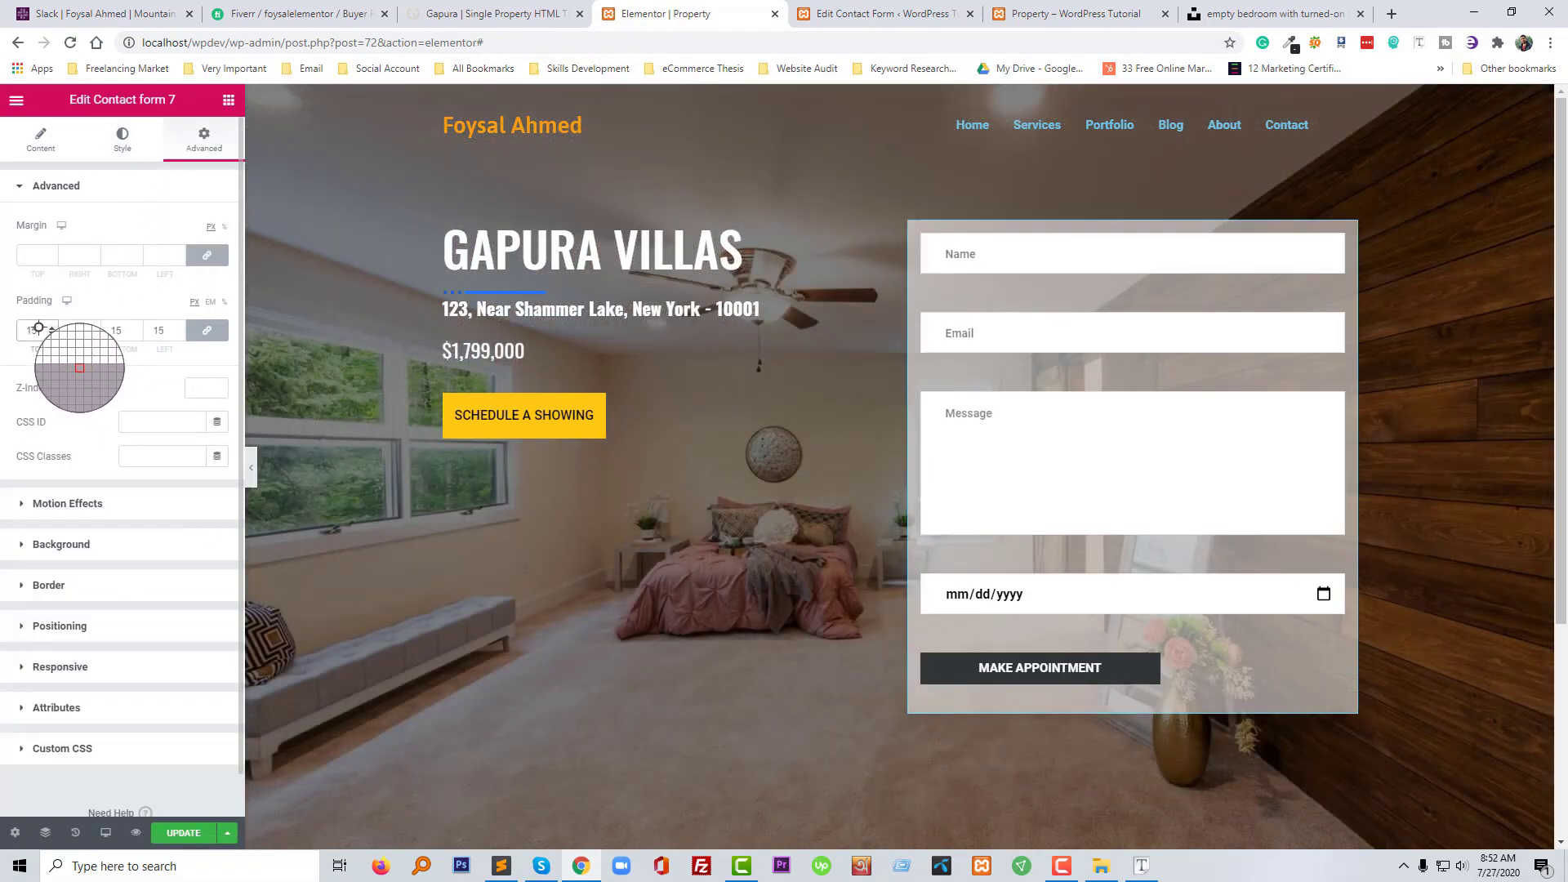
Check the form spacing on the Gapura reference page and set the Contact form 7 widget's padding to 20 px on all sides
click(490, 10)
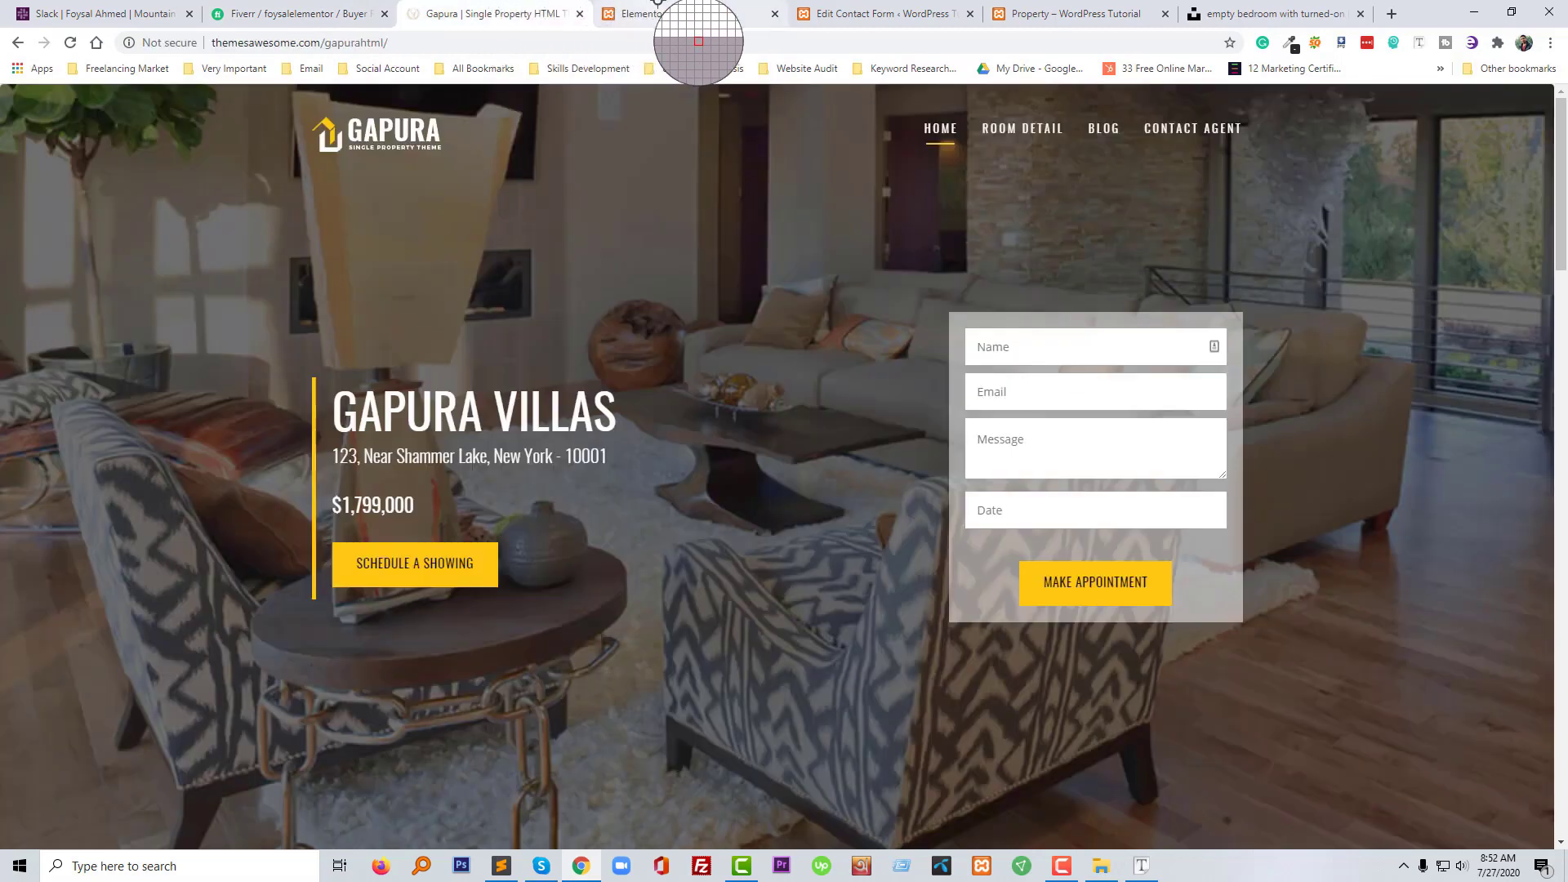
click(675, 3)
key(BackSpace)
key(BackSpace)
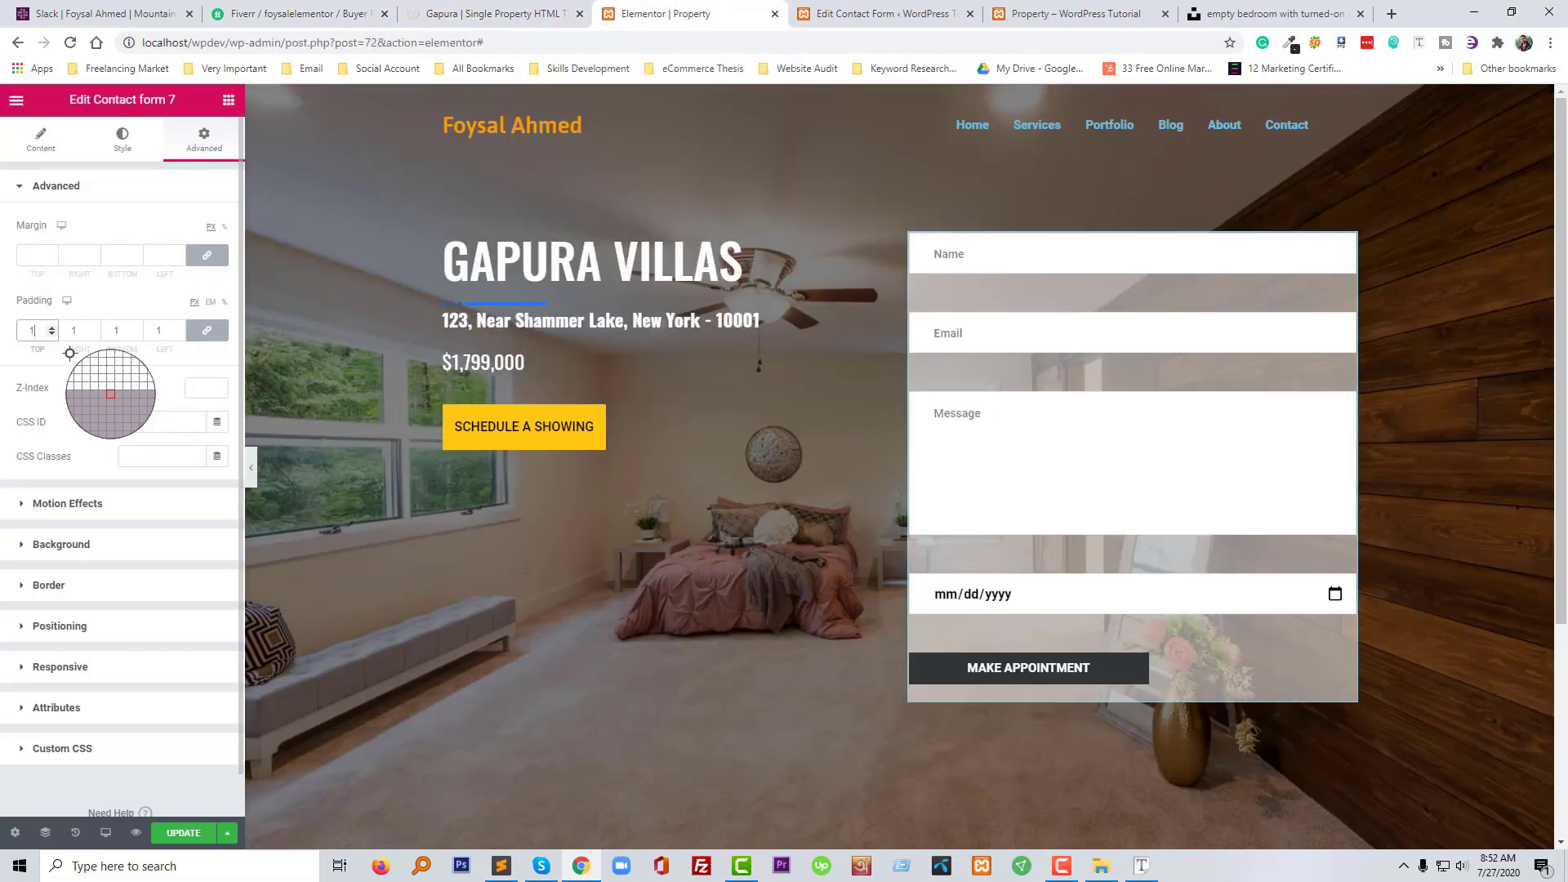
text(20)
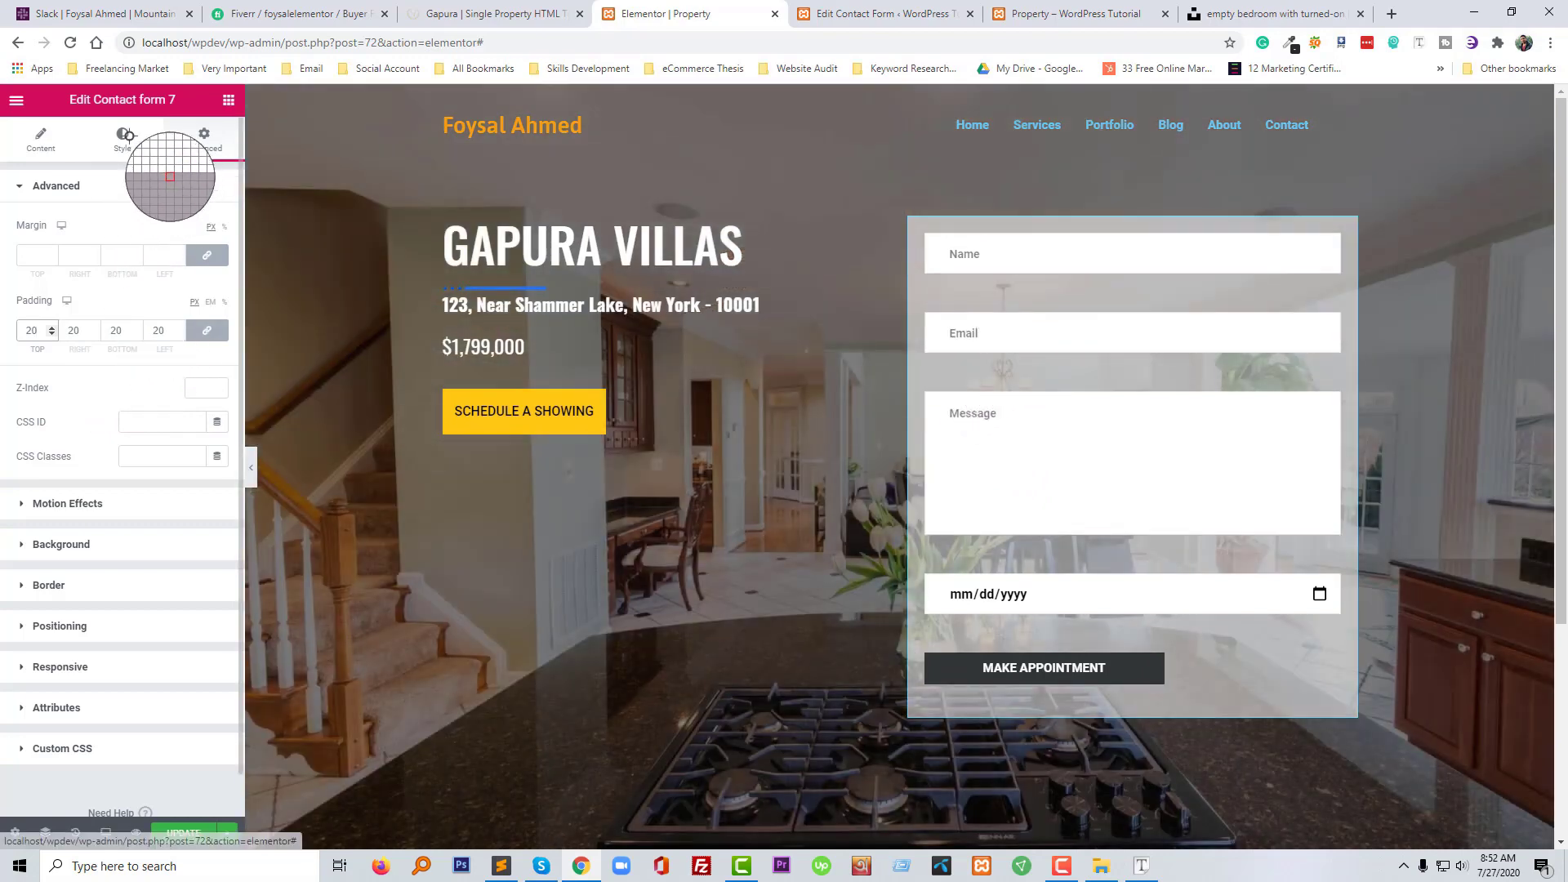
Set the Contact form 7 widget's label margin to 0 px on all sides
click(124, 135)
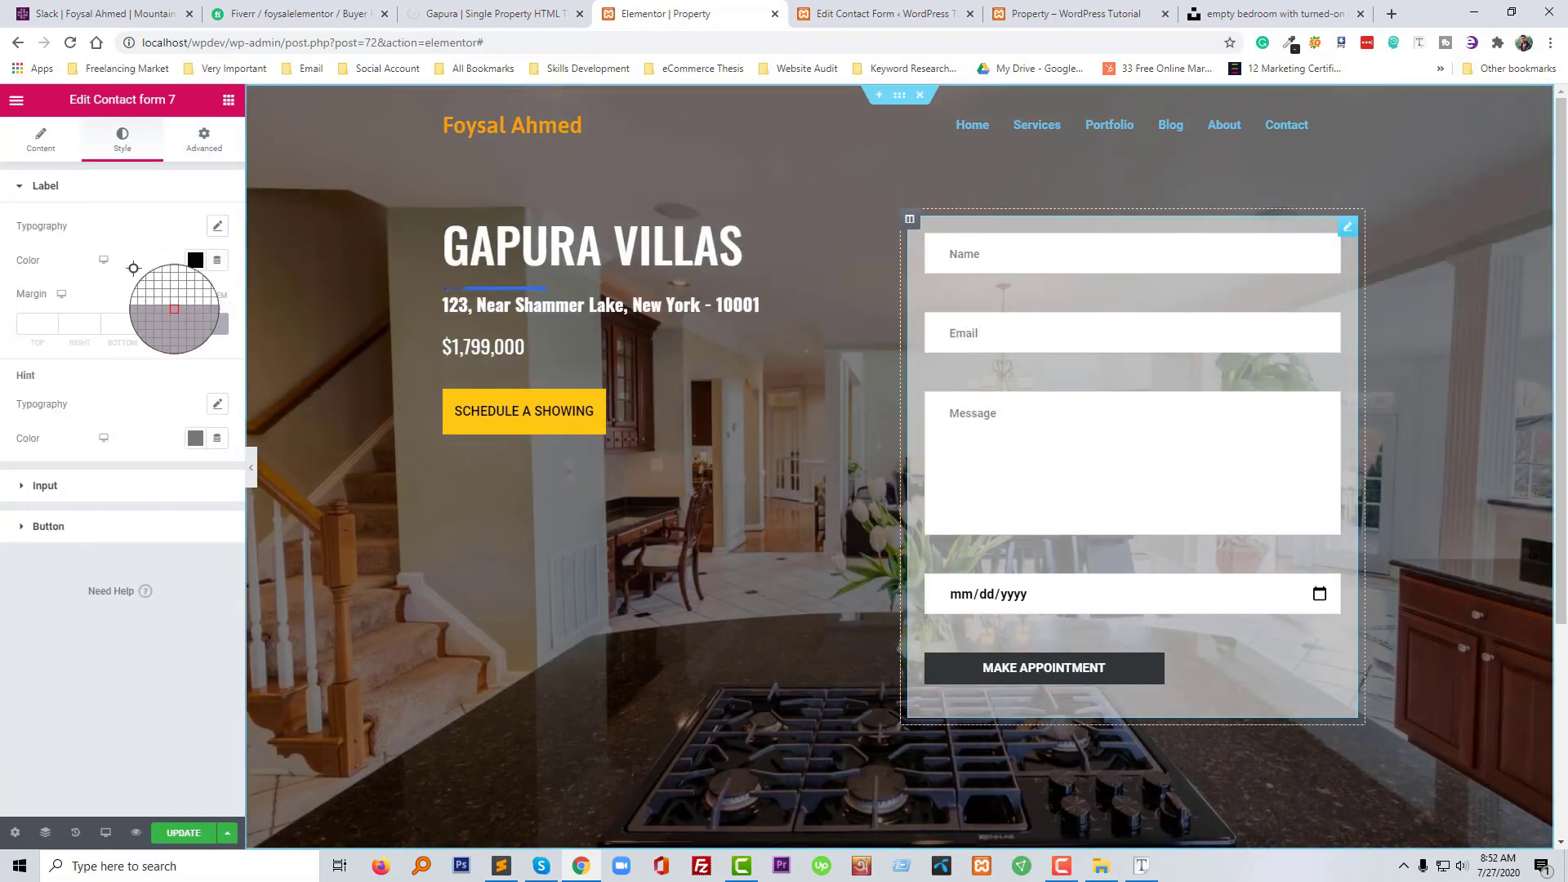
click(71, 487)
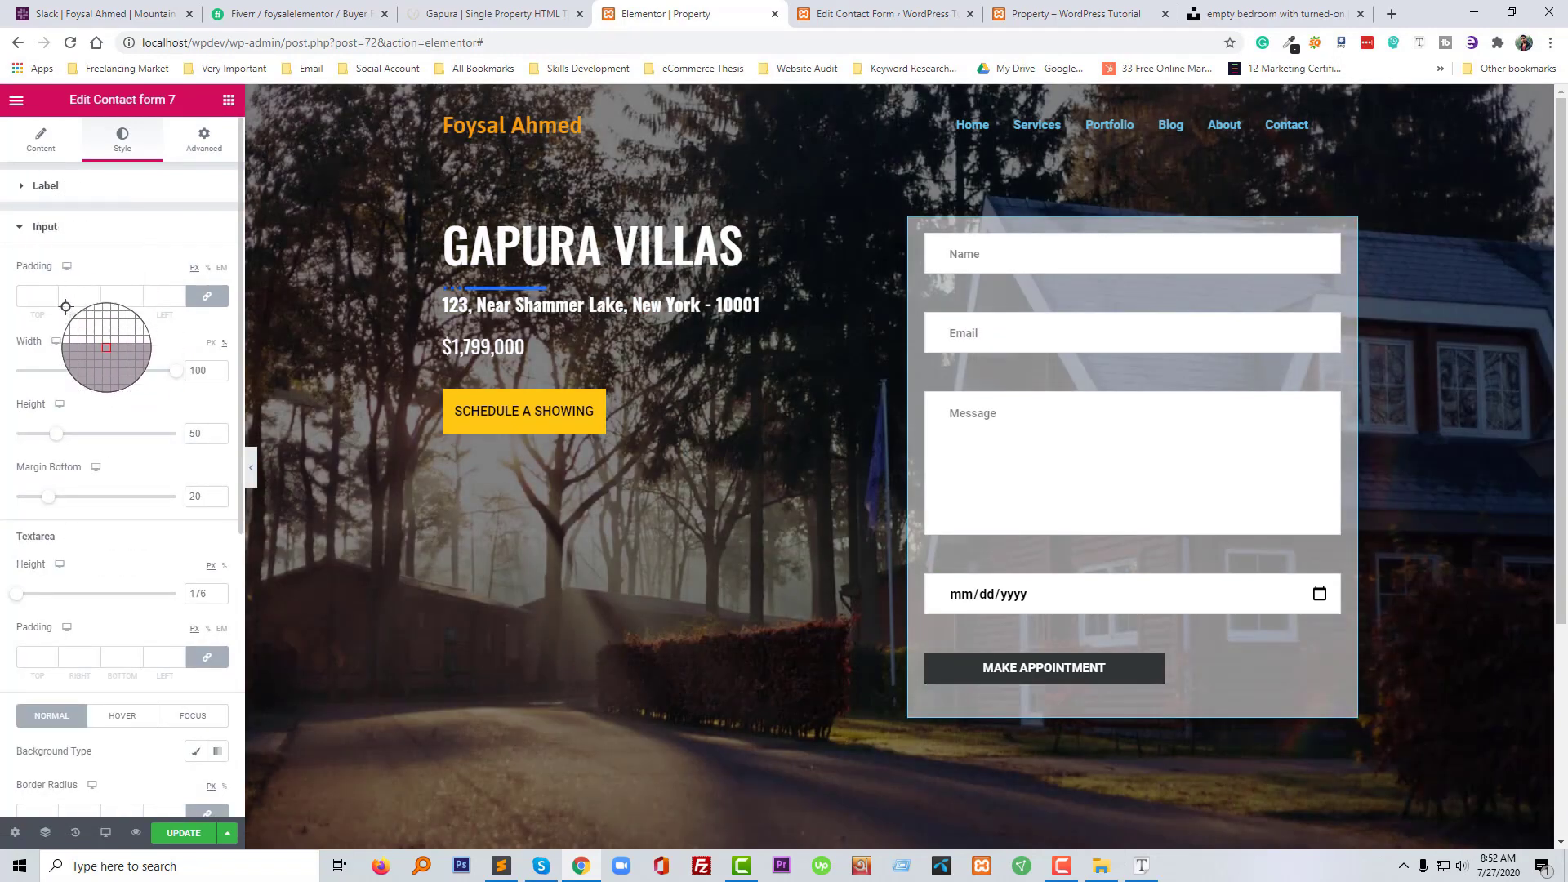
click(15, 227)
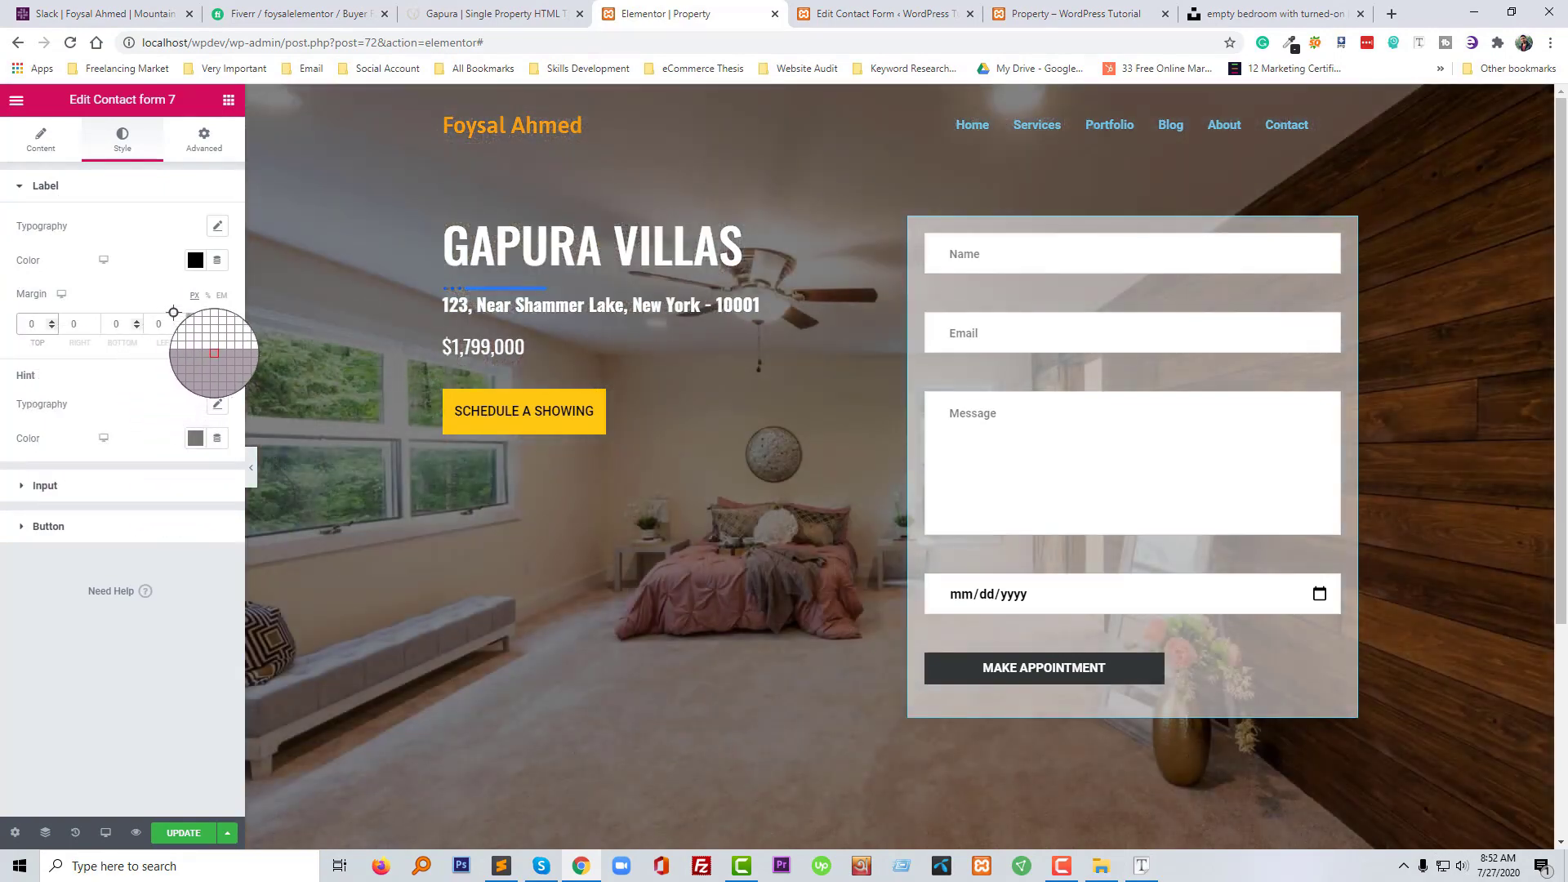
Clear the custom height of the form's input fields and set their bottom margin to 0
click(106, 484)
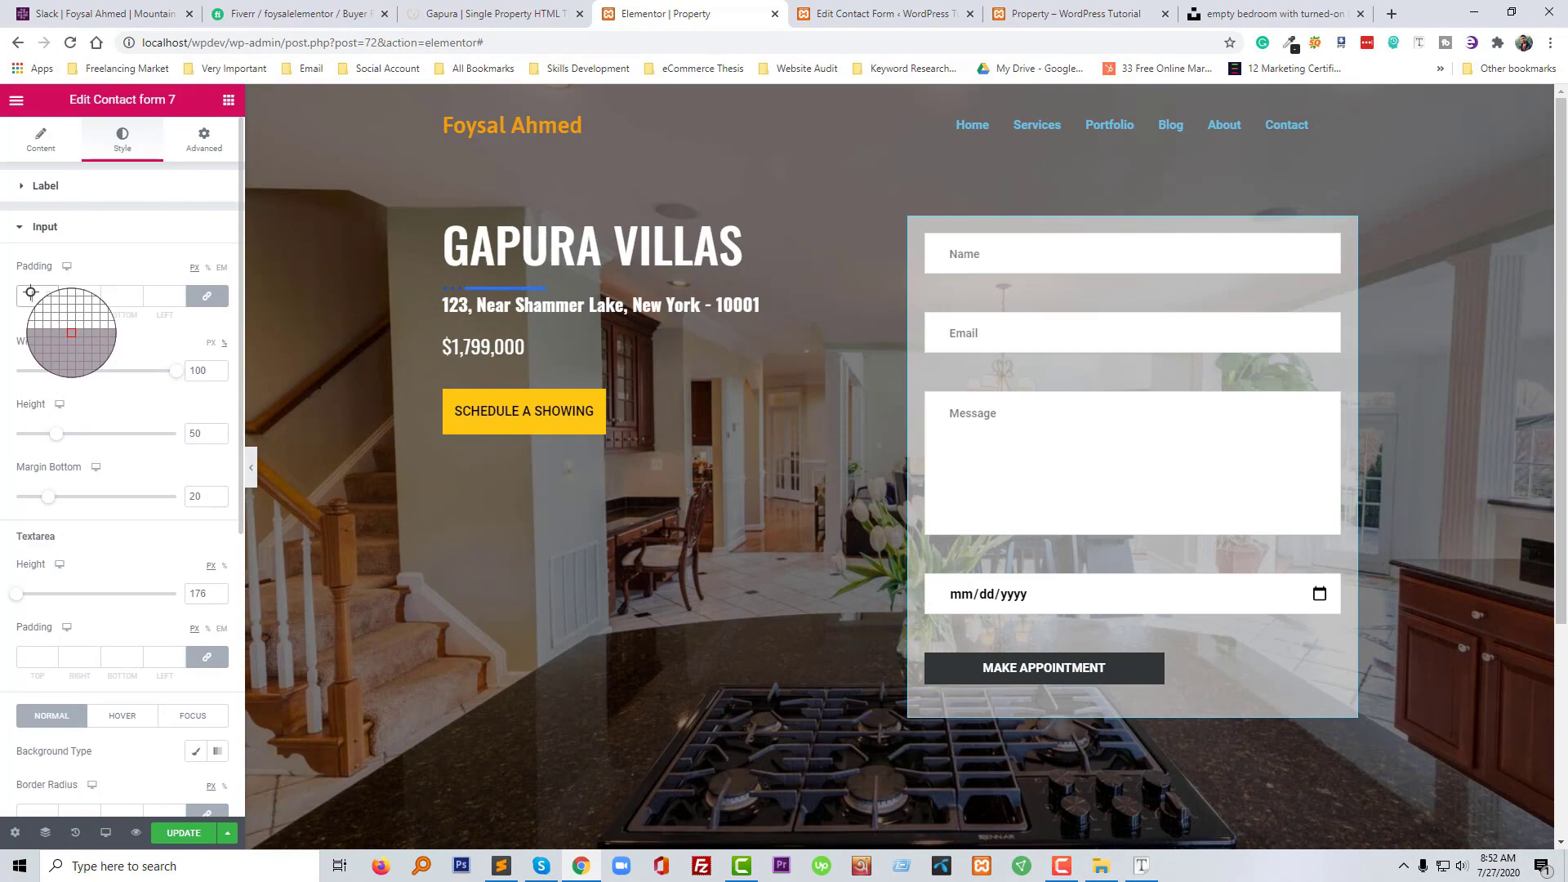
click(30, 292)
drag(59, 433, 39, 433)
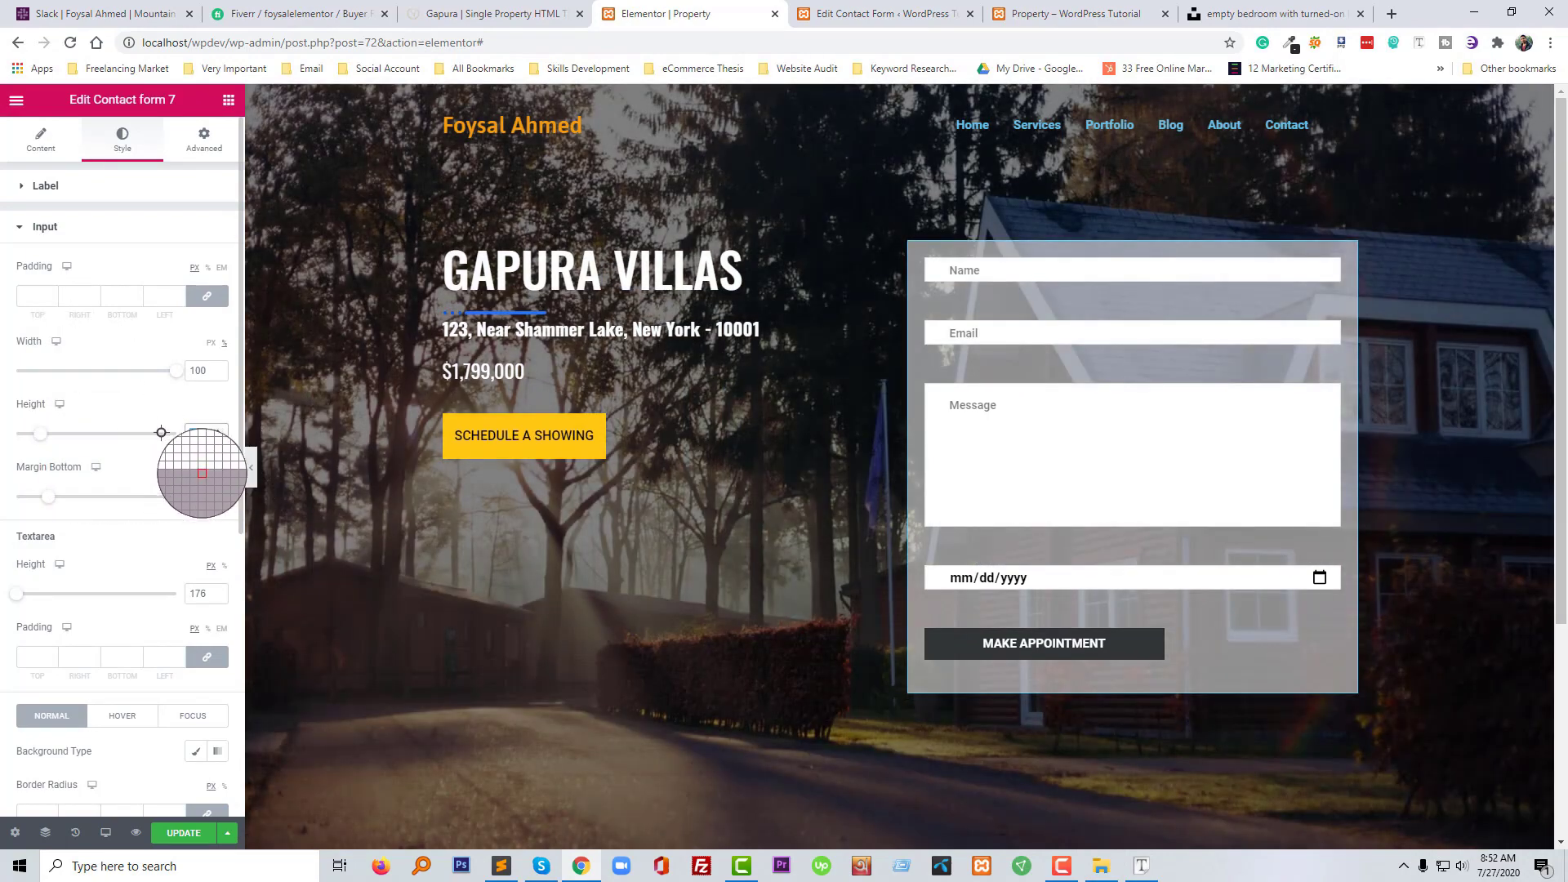
key(BackSpace)
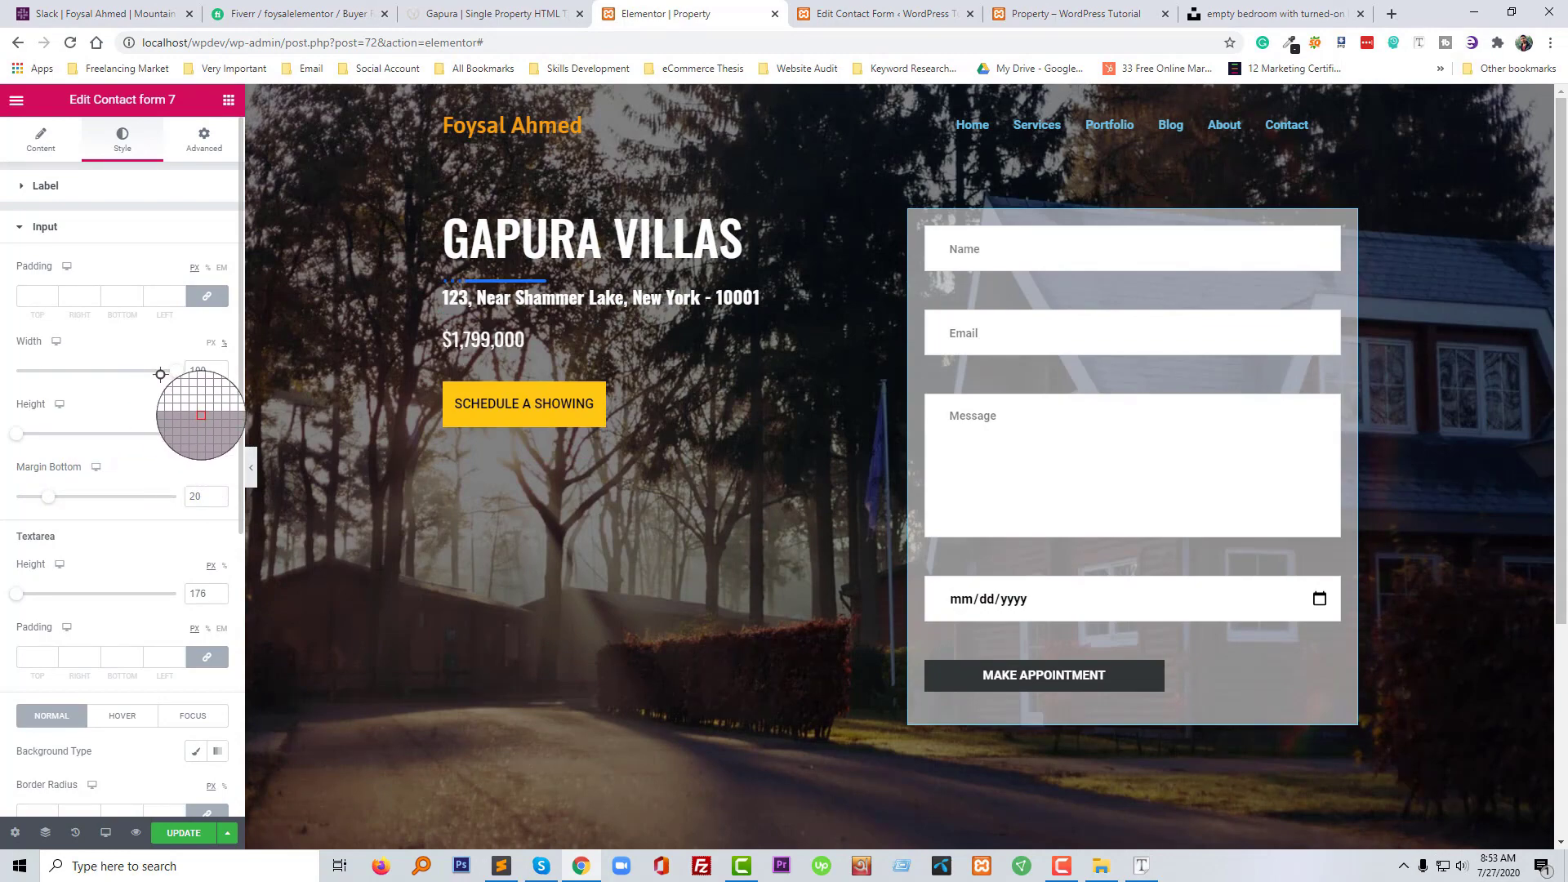
drag(52, 498, 10, 499)
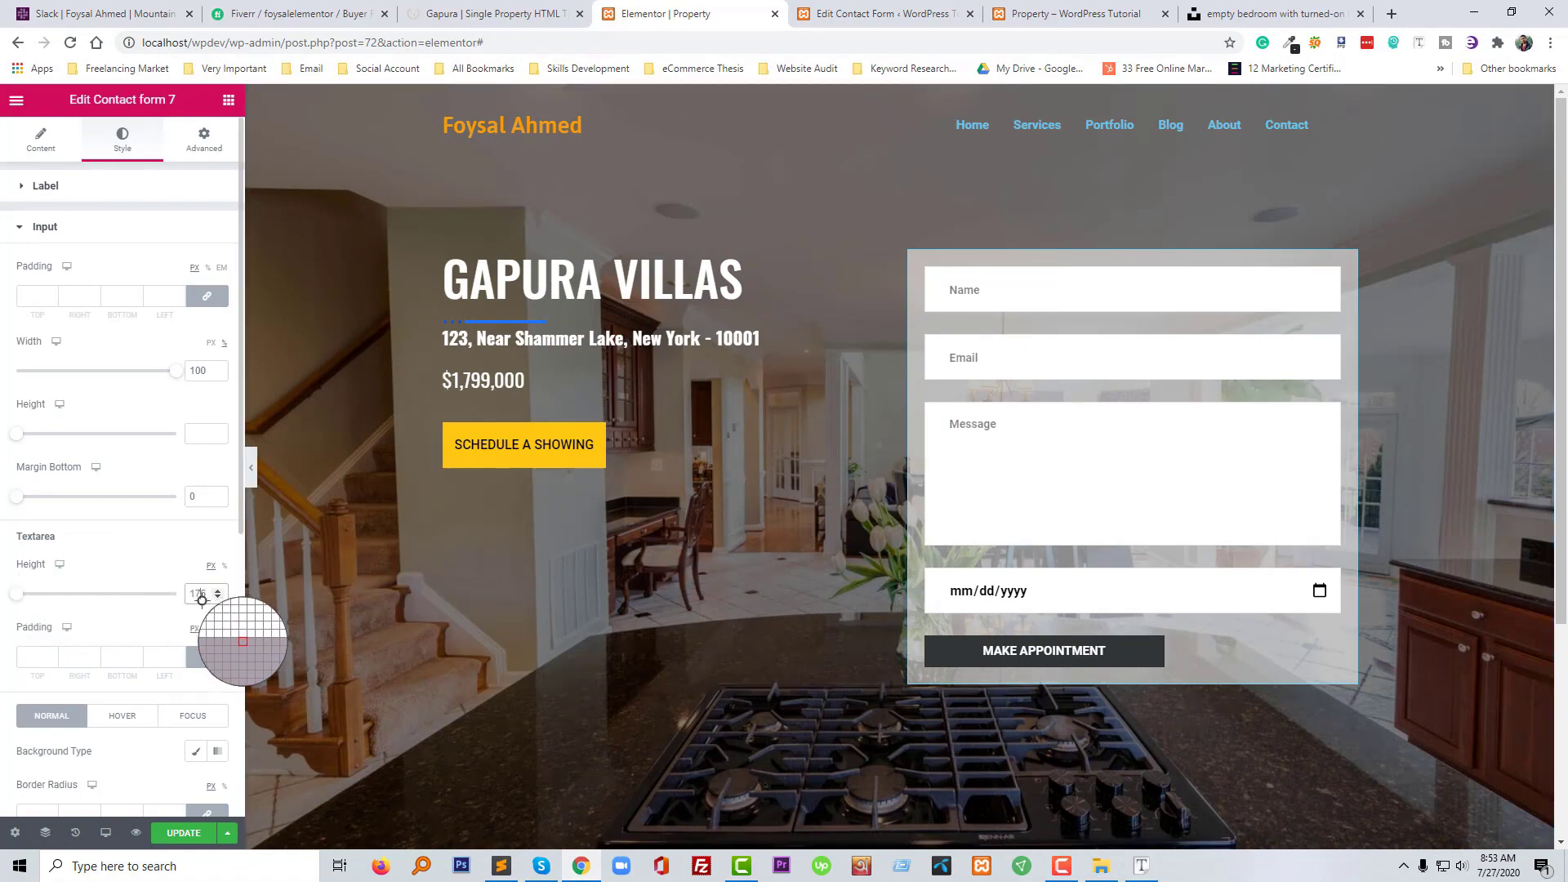
Set the height of the form's message textarea to 100 px
key(BackSpace)
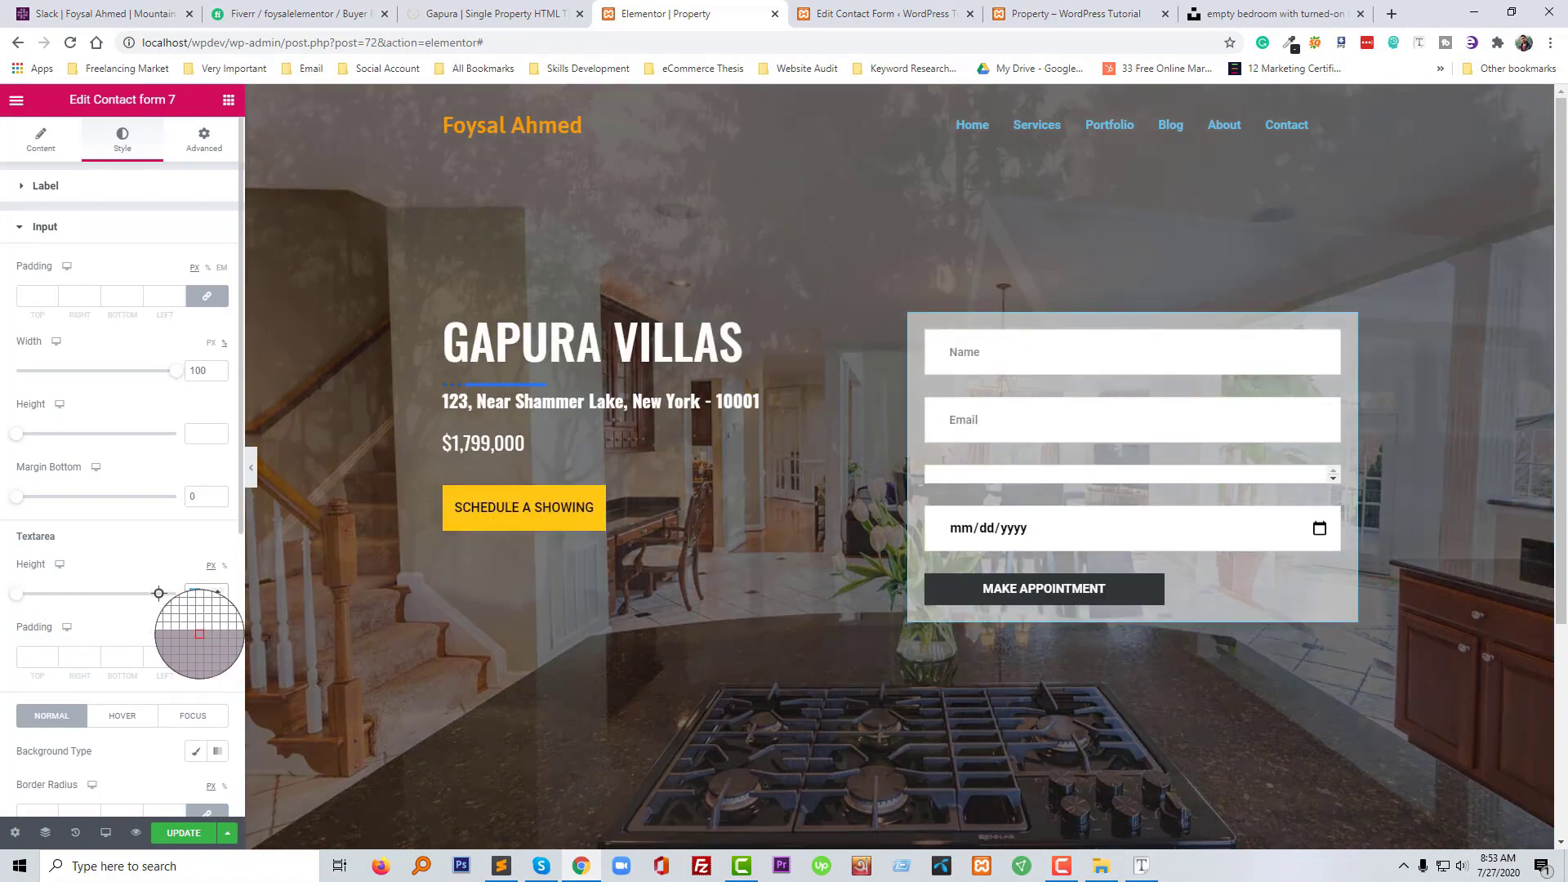
text(7)
text(50)
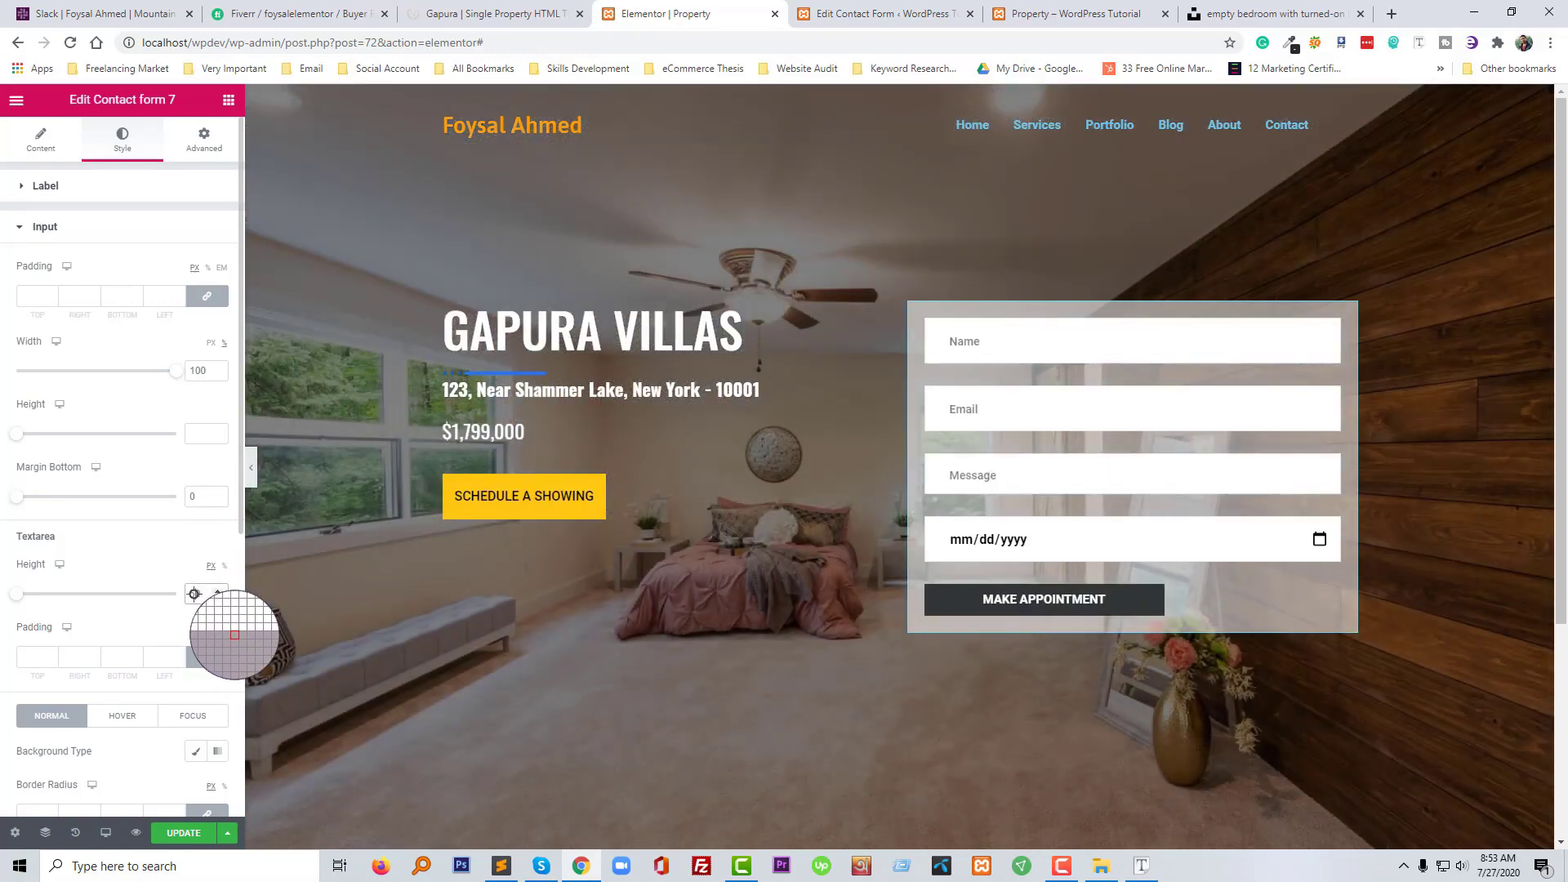
text(0)
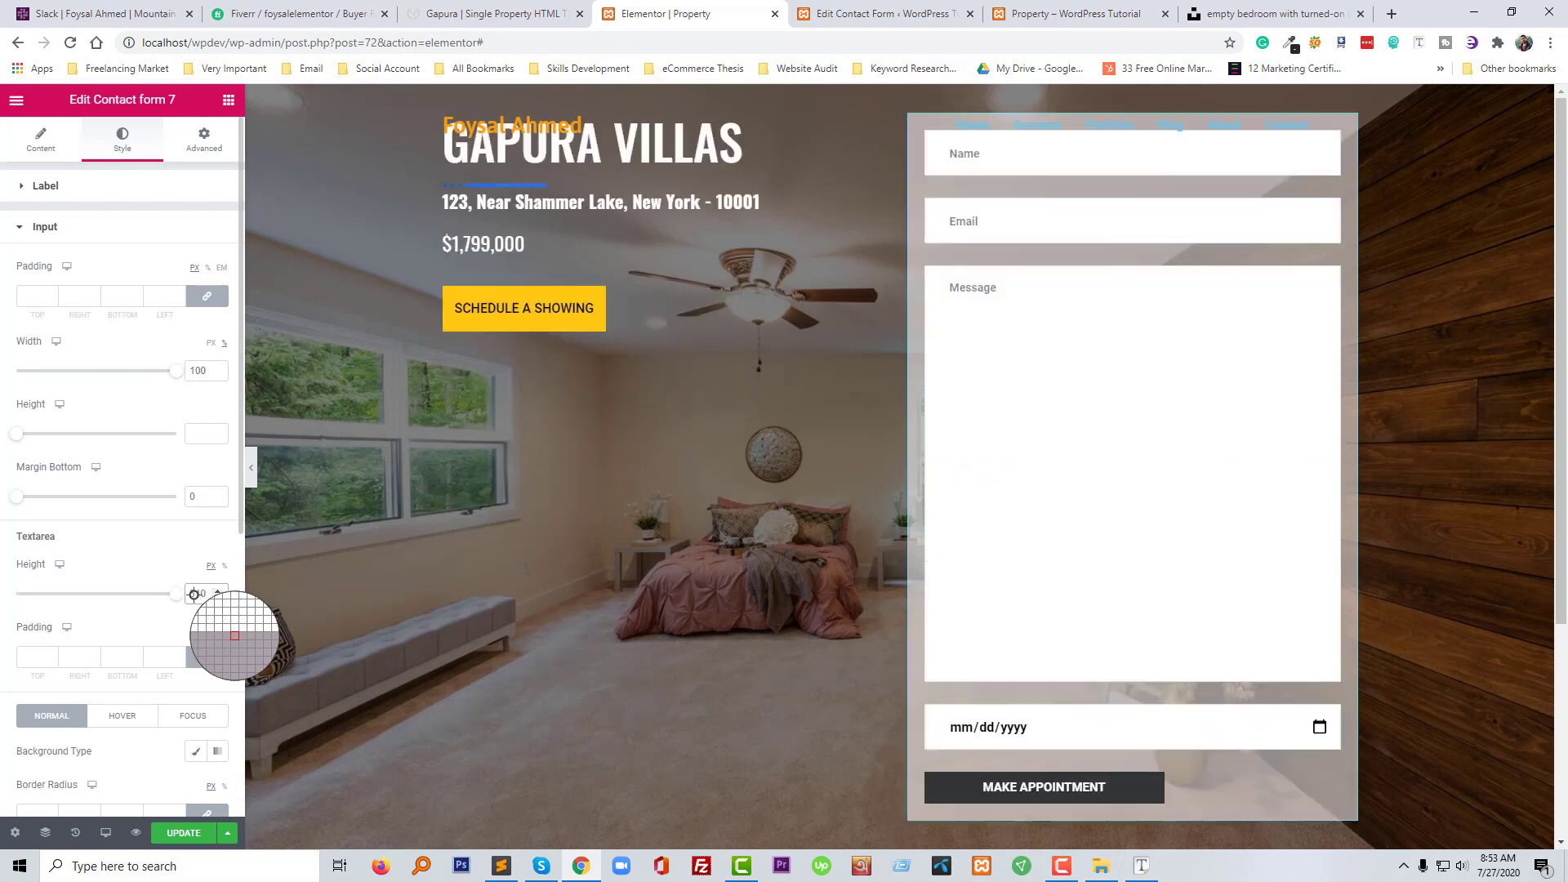
key(BackSpace)
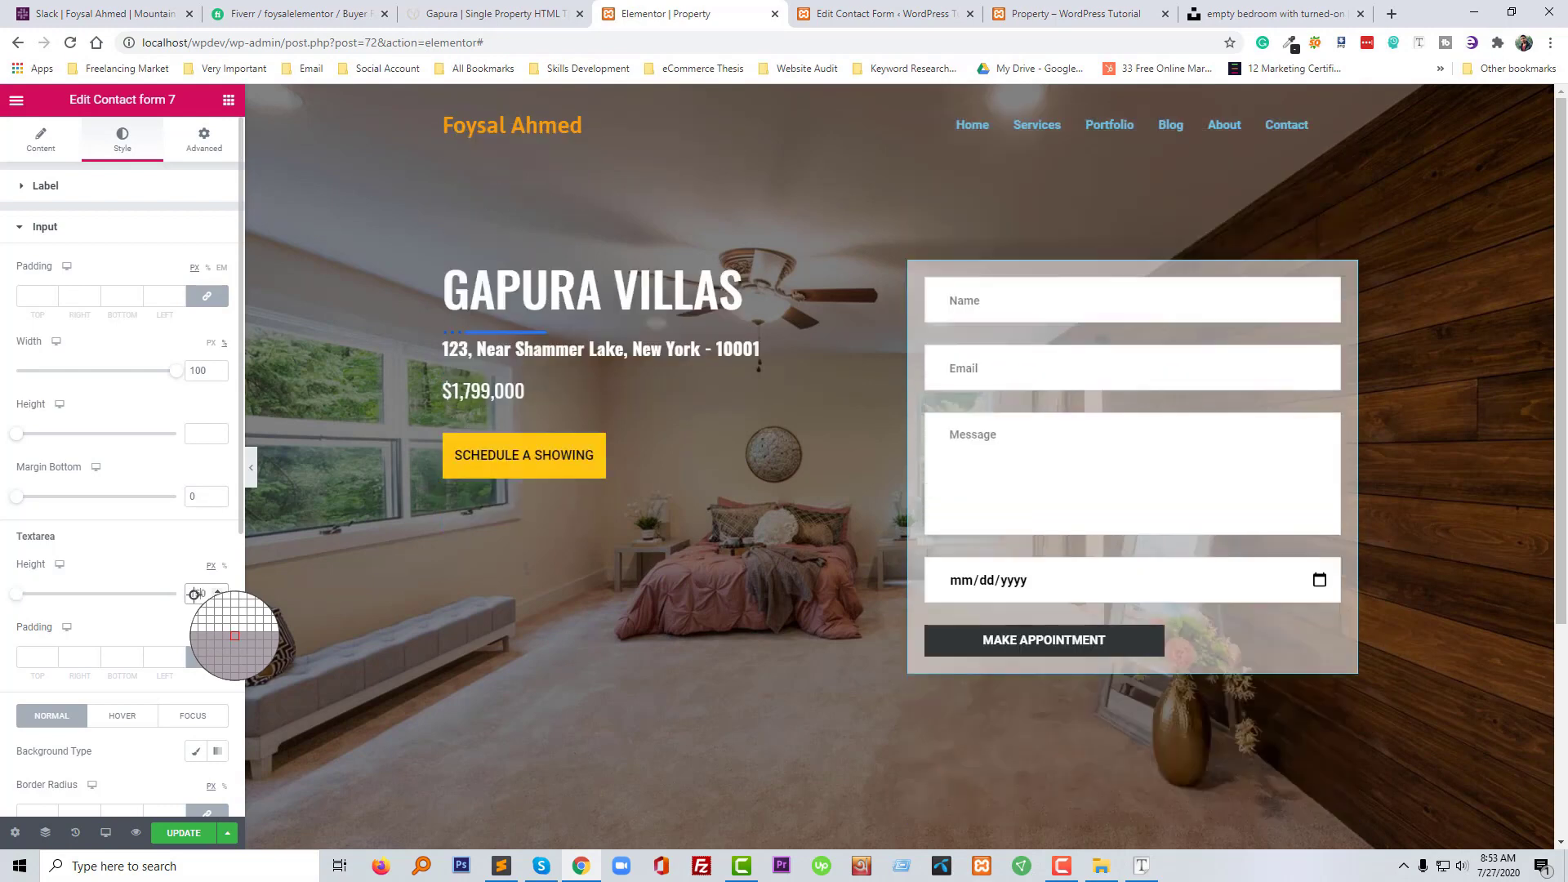
key(BackSpace)
key(BackSpace)
text(00)
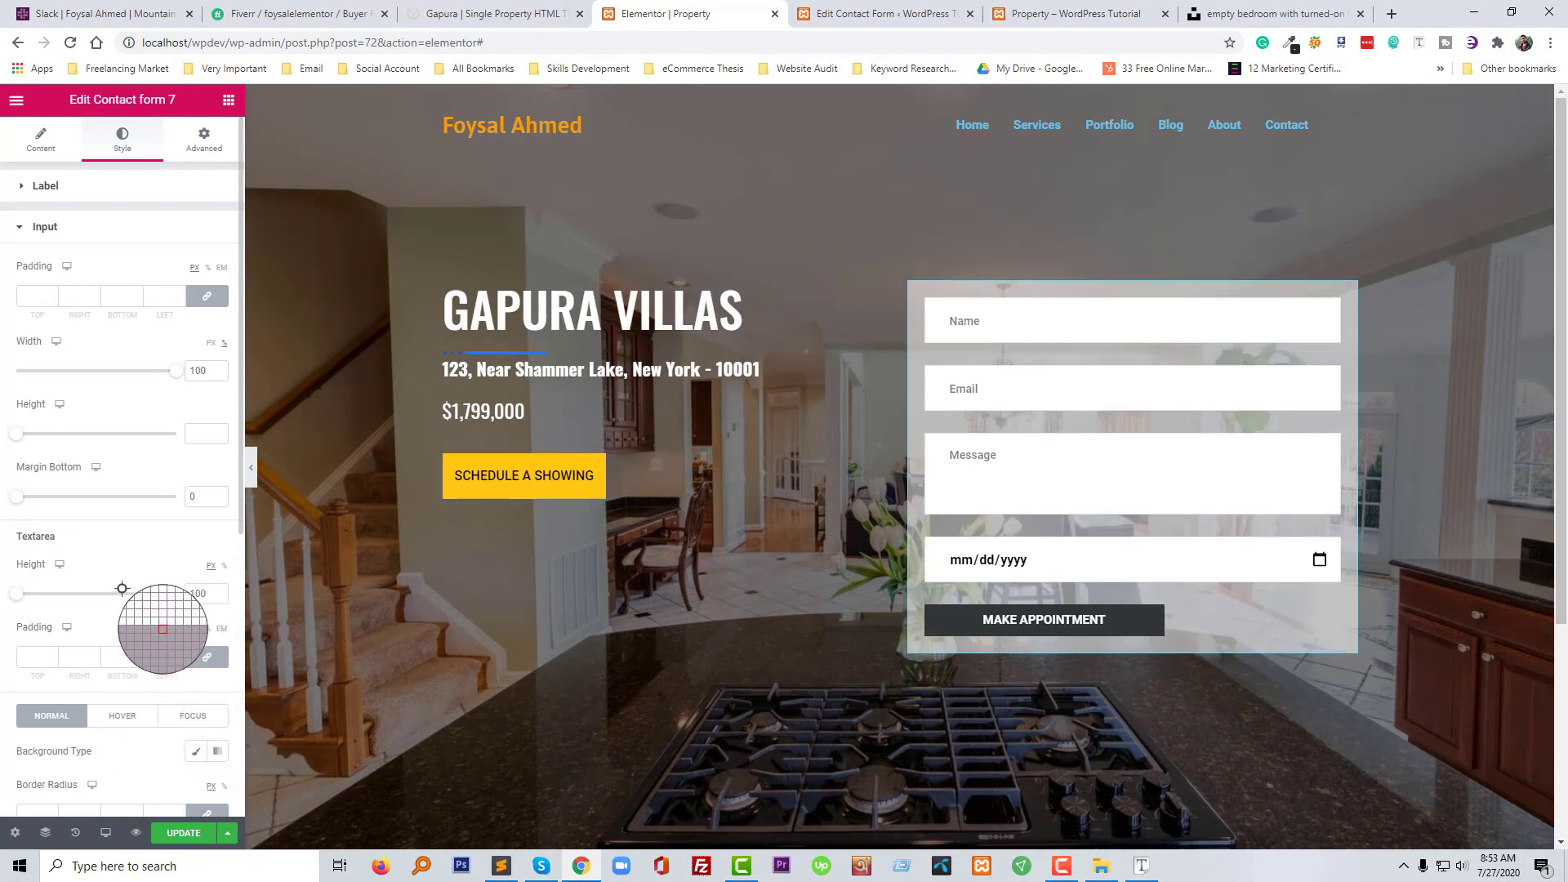
Check the form on the Gapura reference page and copy the background color of the SCHEDULE A SHOWING button in Elementor
scroll(110, 663, down, 2)
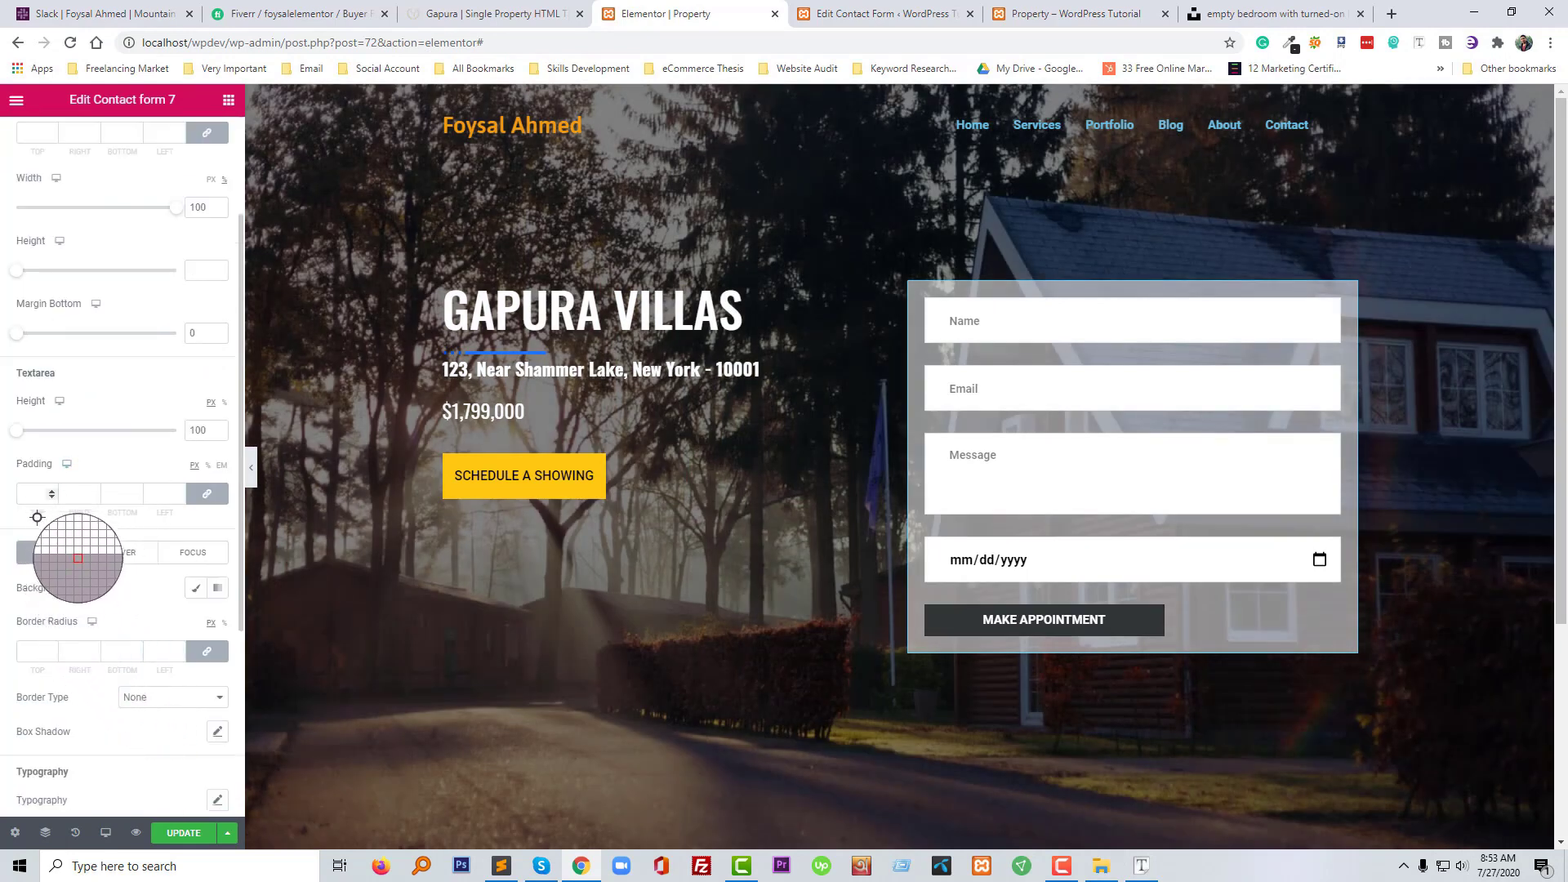
scroll(81, 696, down, 1)
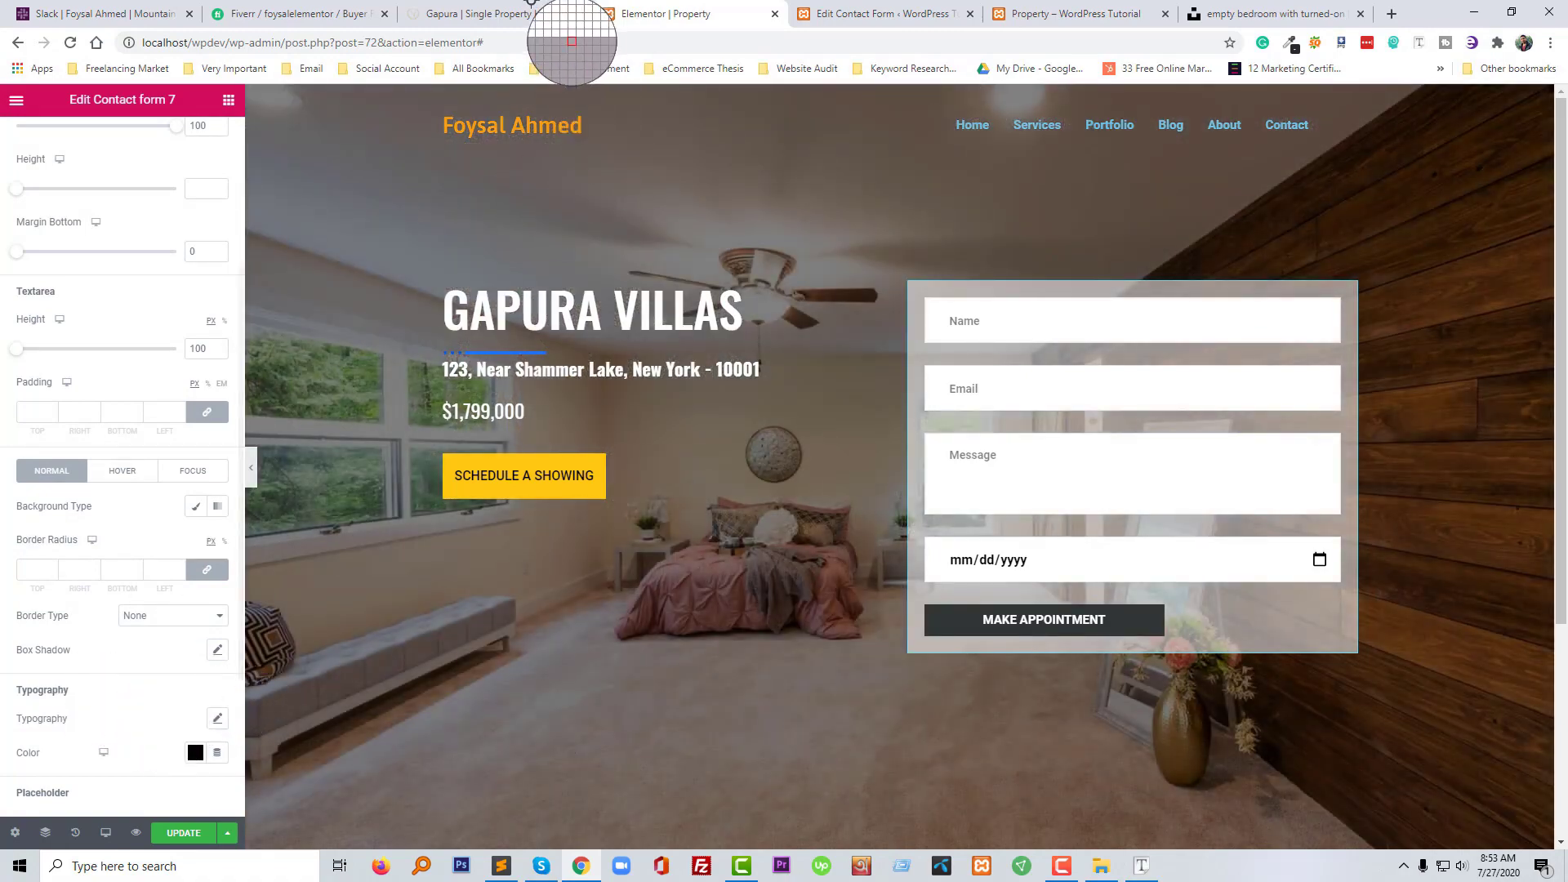
click(535, 14)
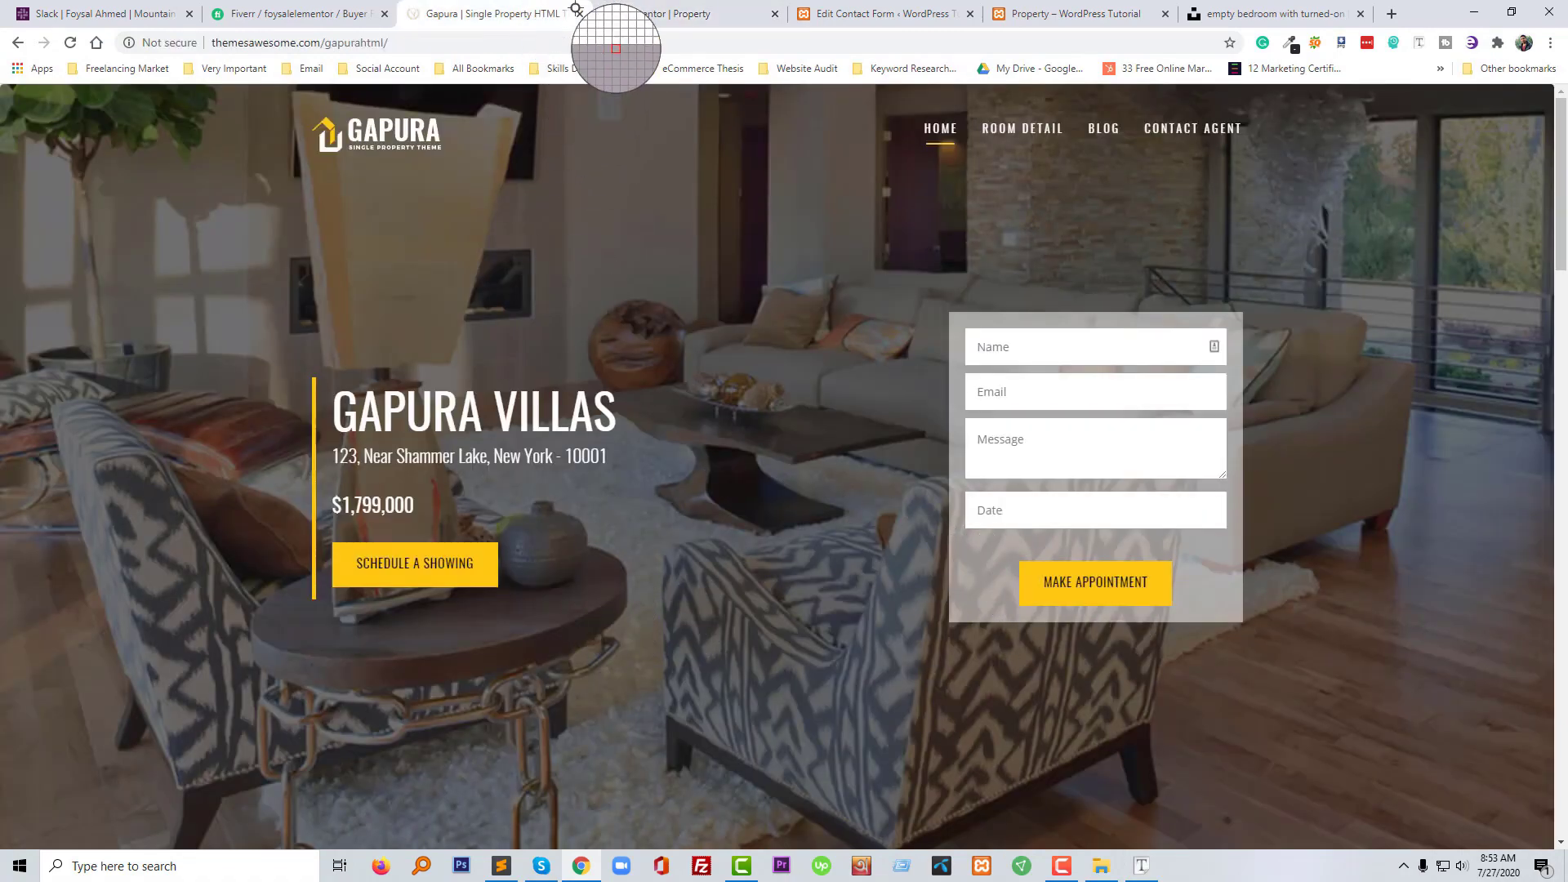
click(654, 8)
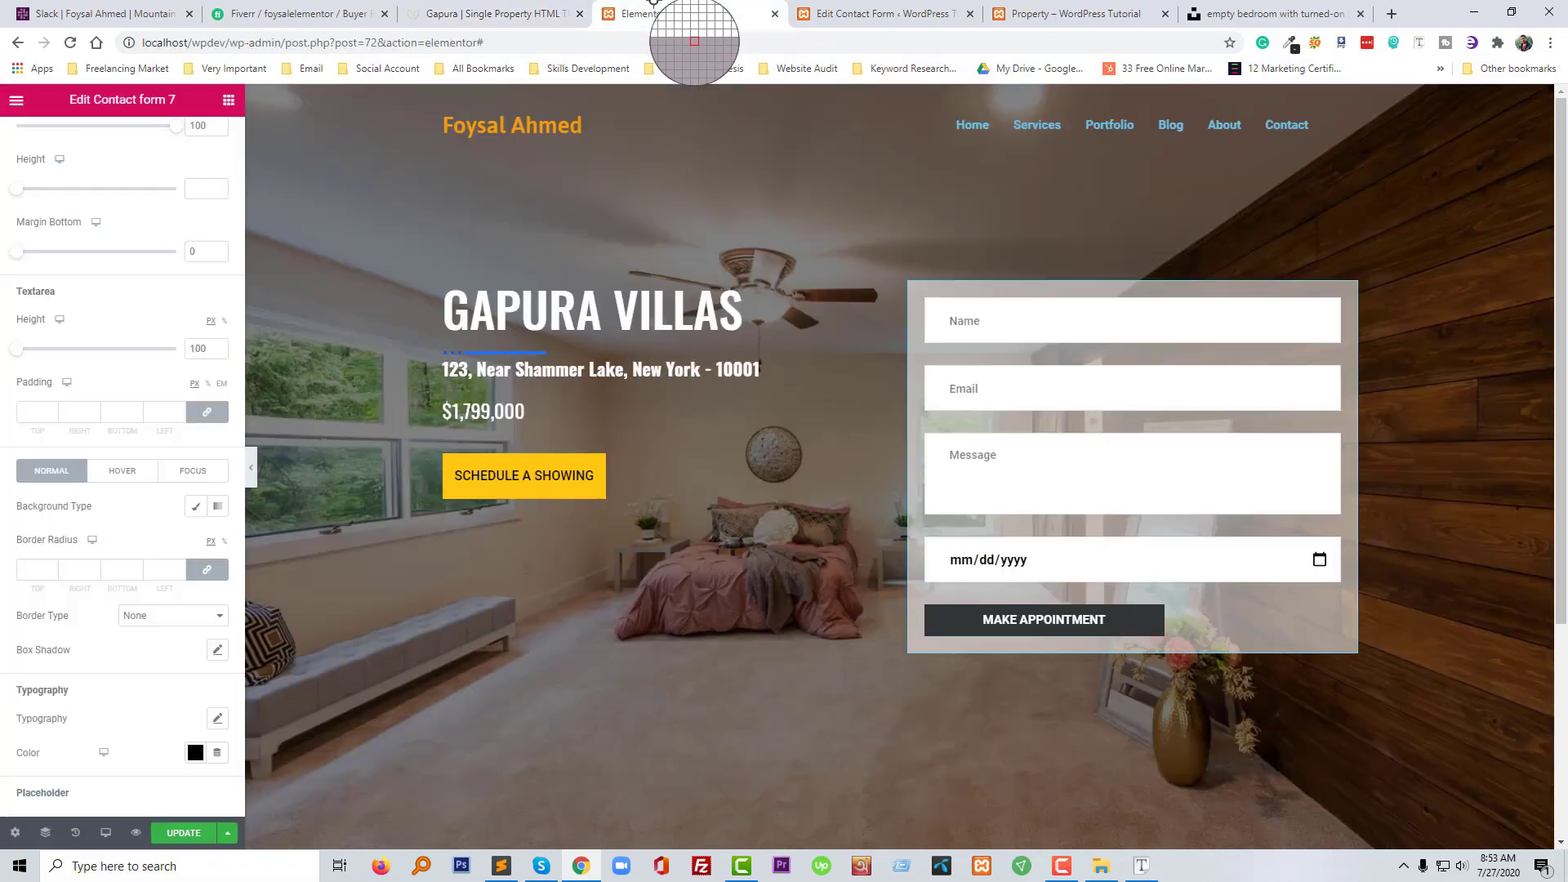
click(599, 470)
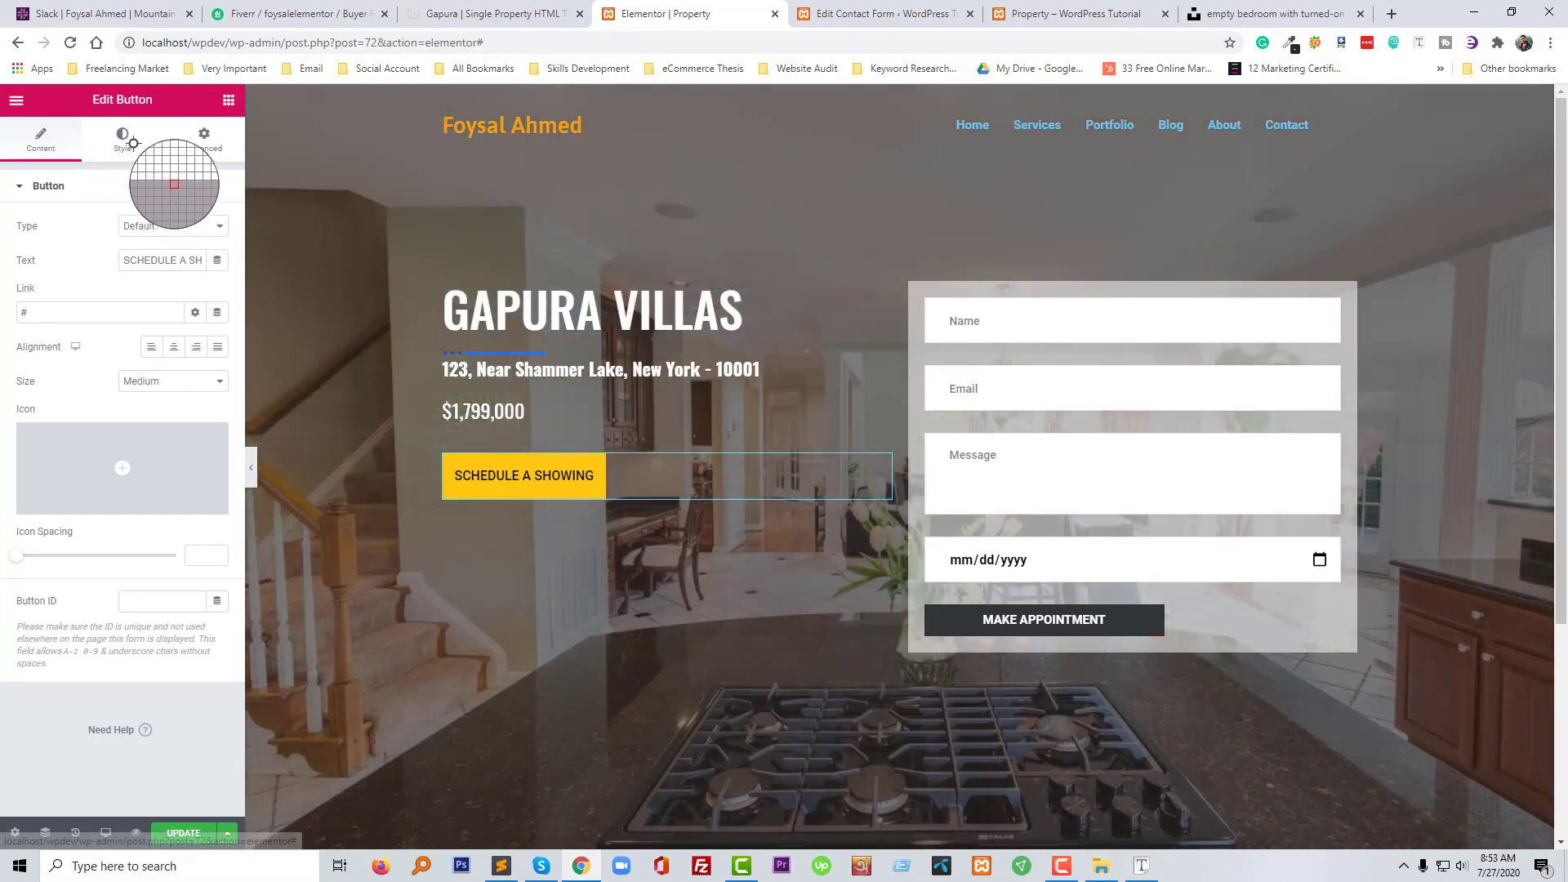
click(133, 143)
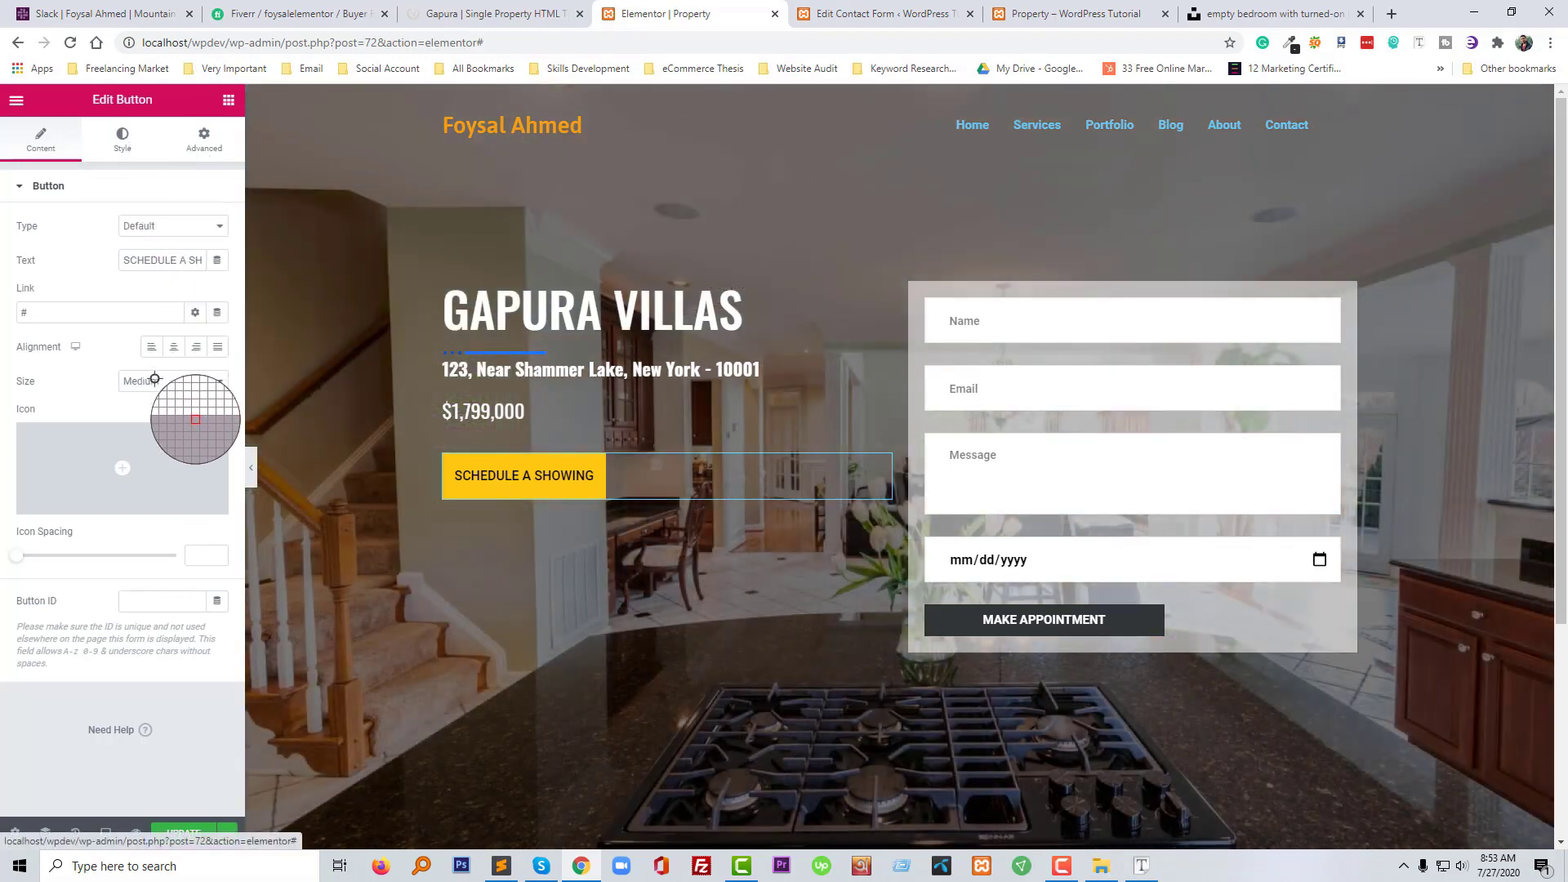
click(194, 364)
key(ctrl+c)
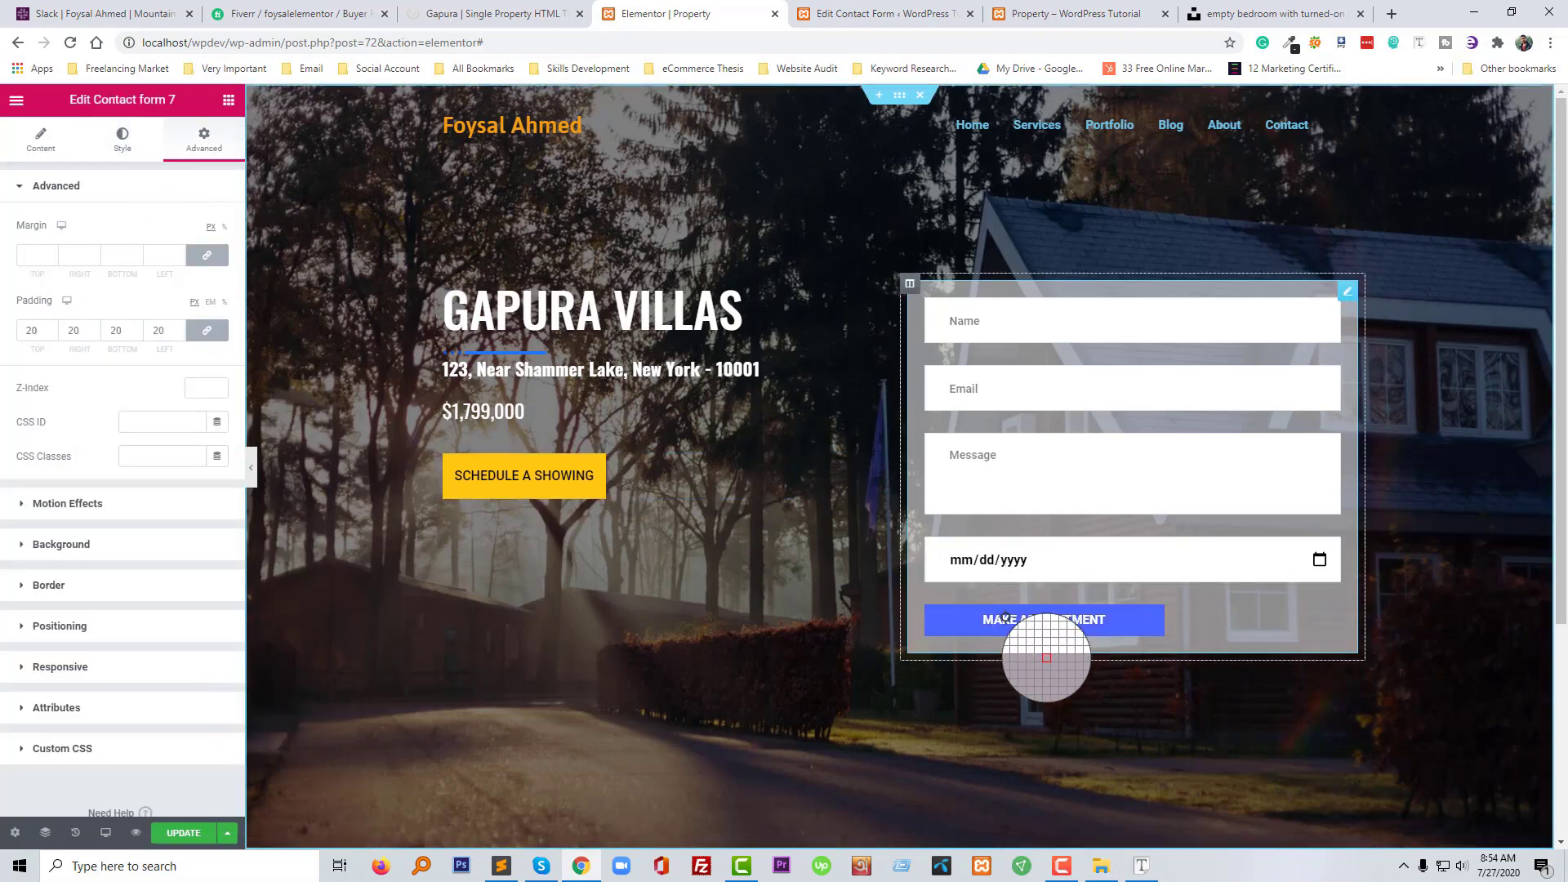
Give the form's MAKE APPOINTMENT button a classic background with the copied yellow, #FFC815
click(27, 146)
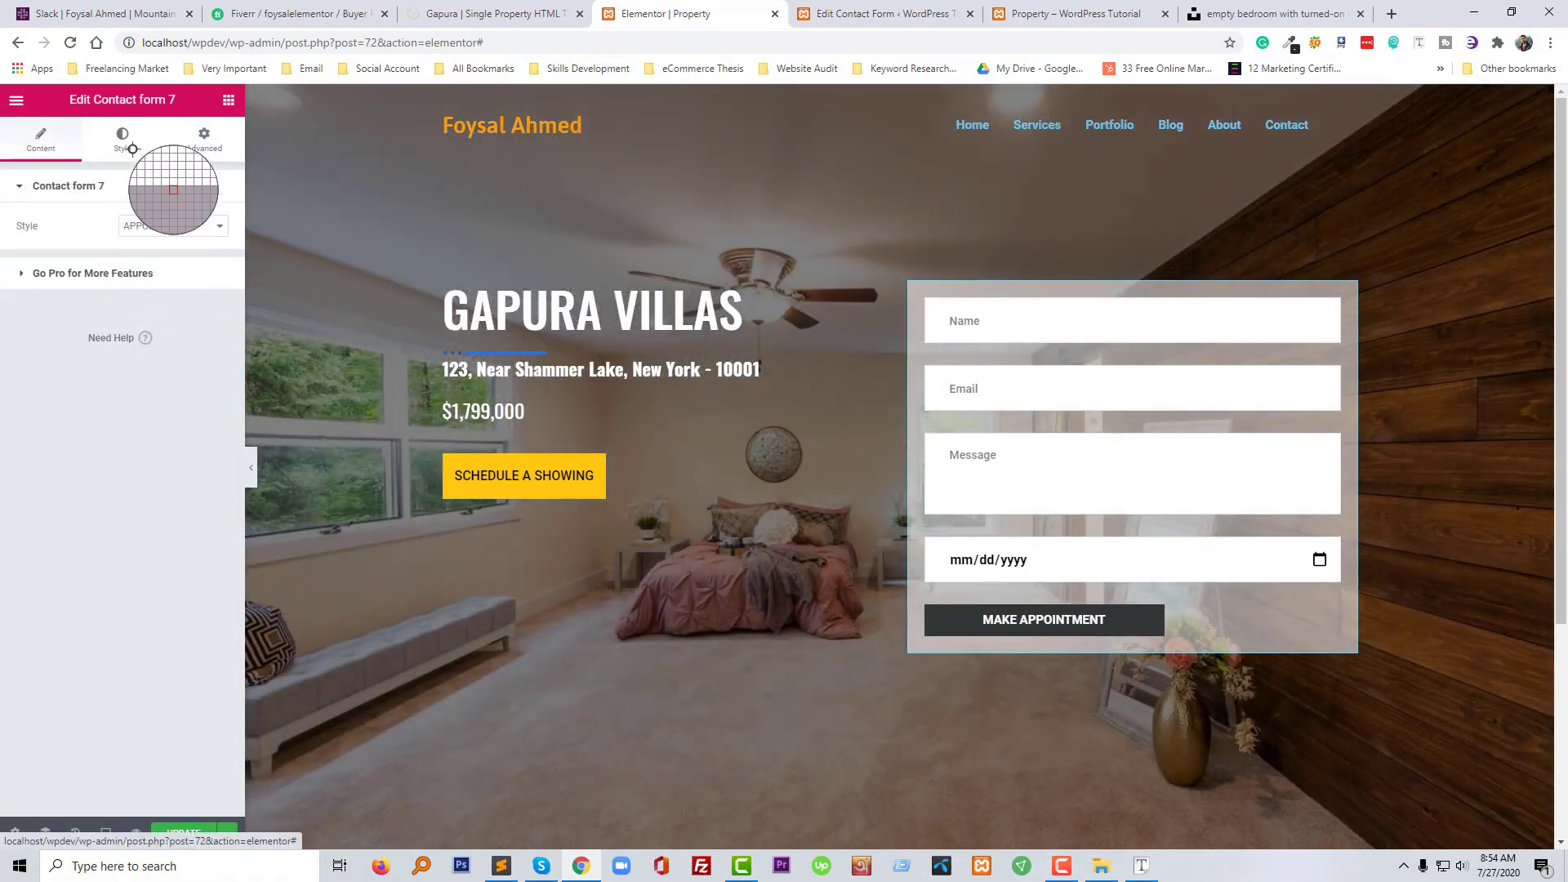
click(132, 149)
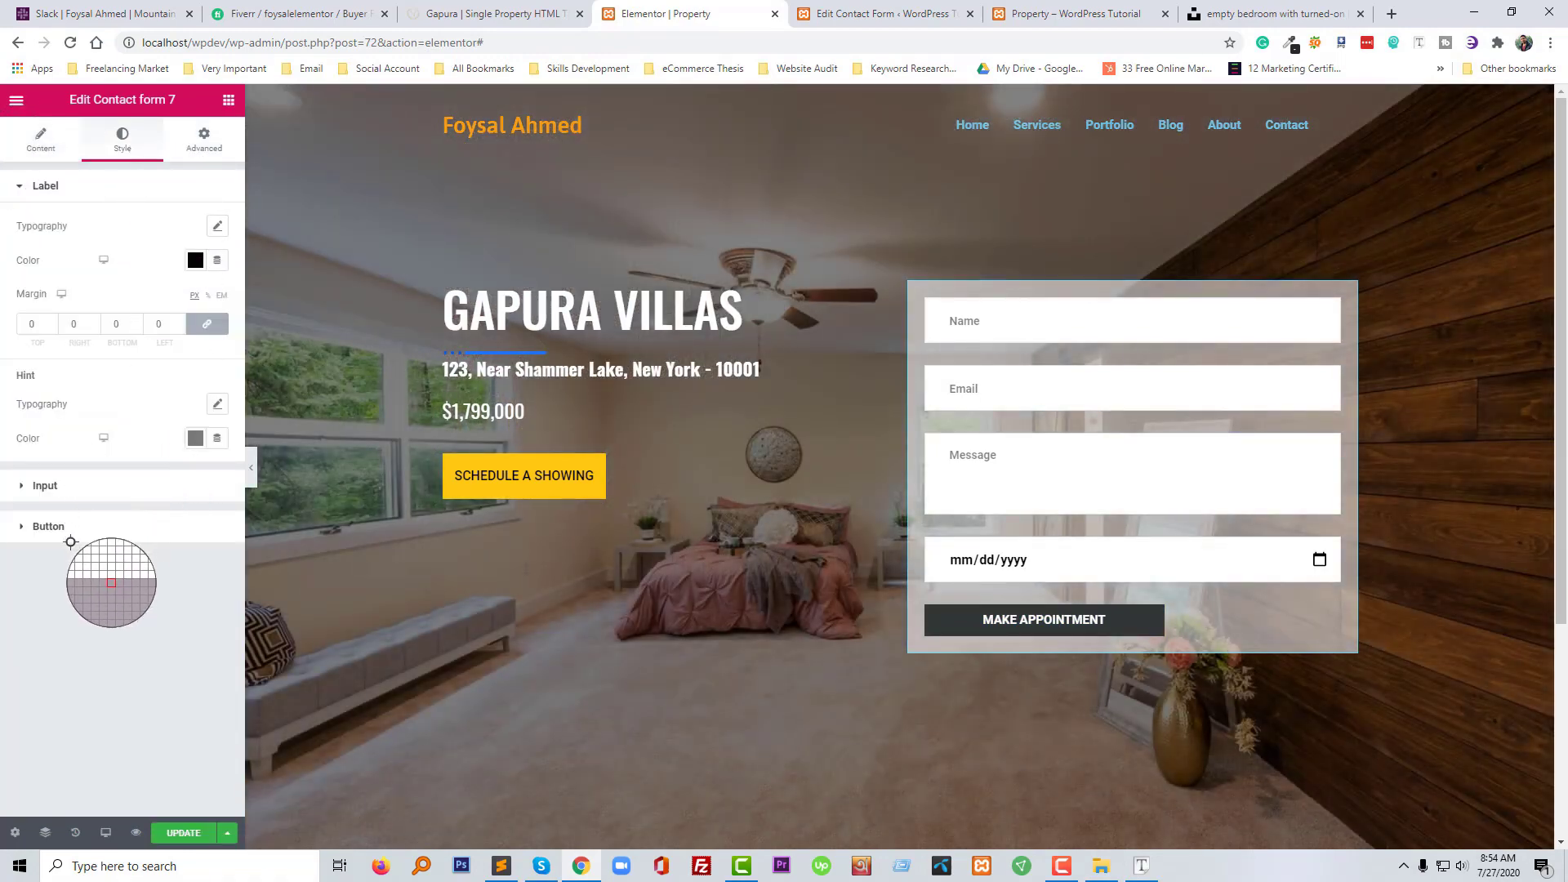
click(39, 529)
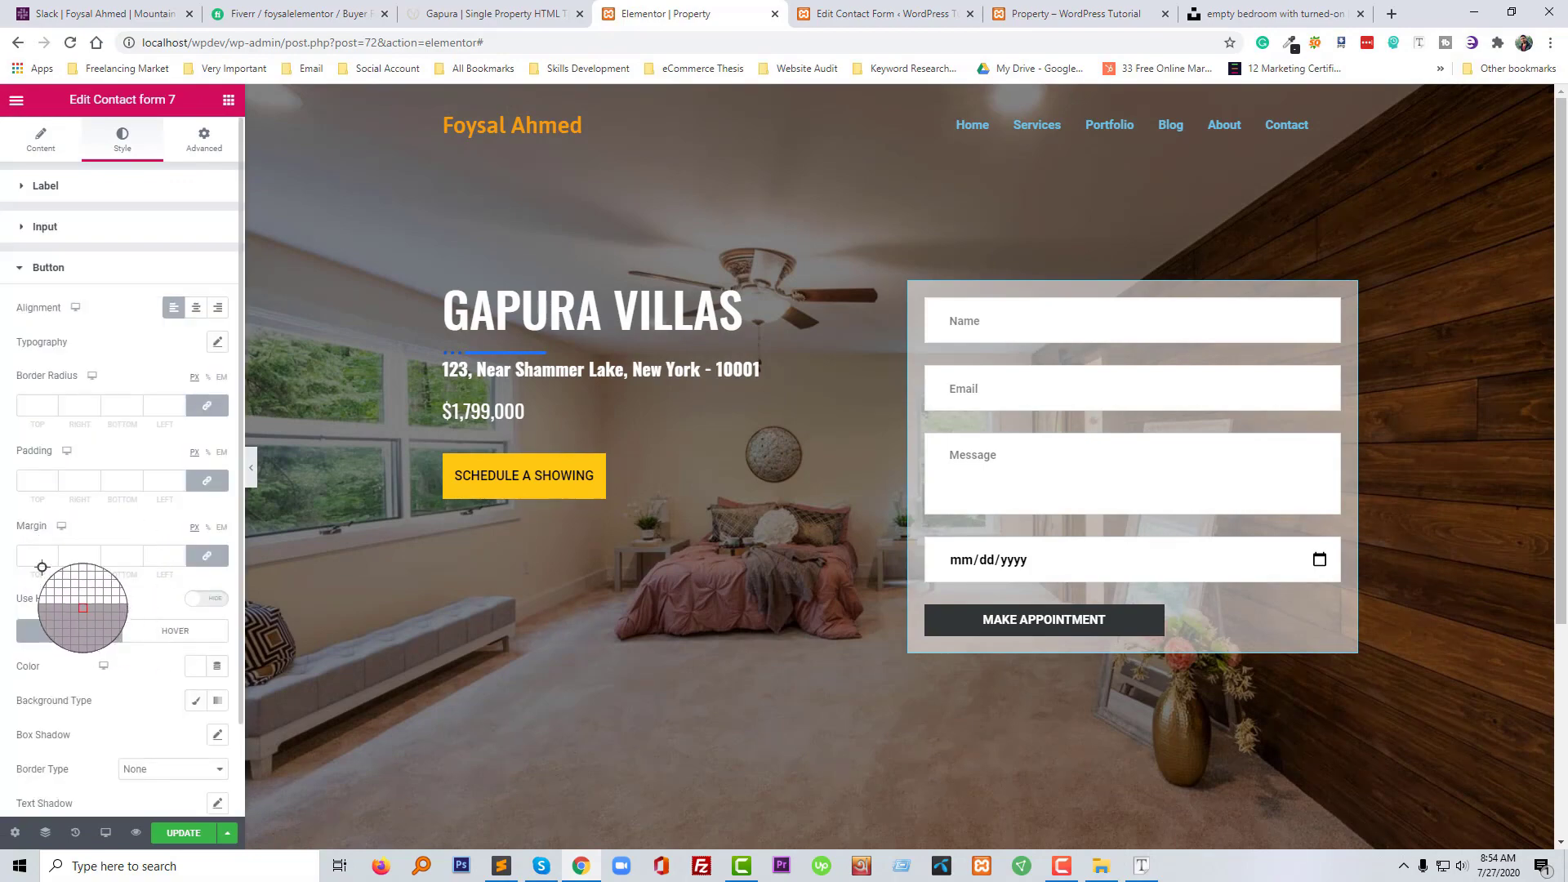
scroll(110, 558, down, 2)
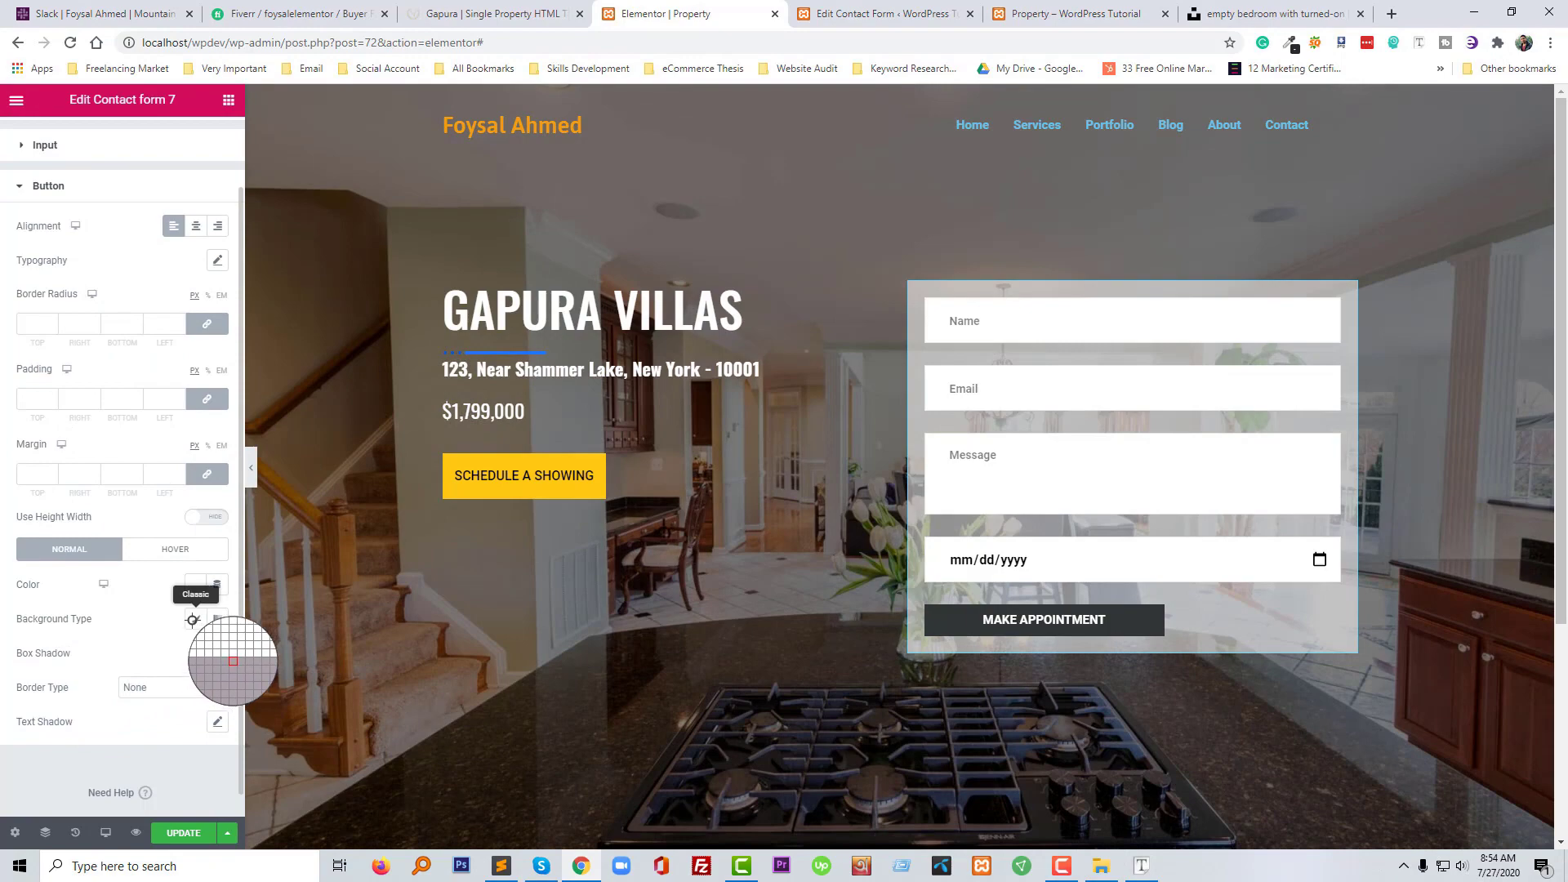
click(193, 619)
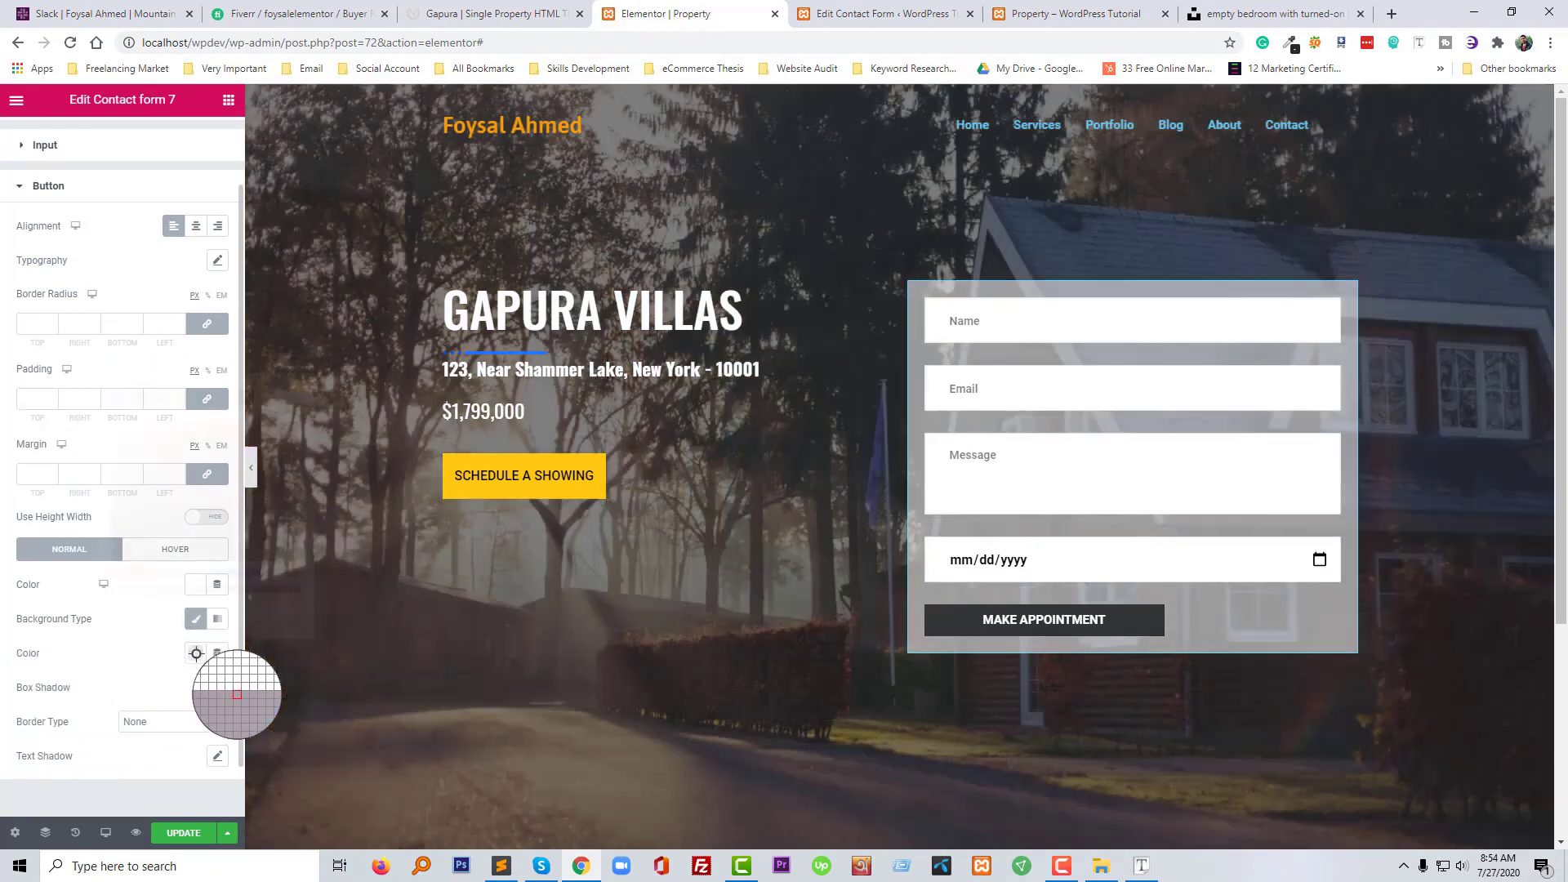
click(196, 653)
key(ctrl+v)
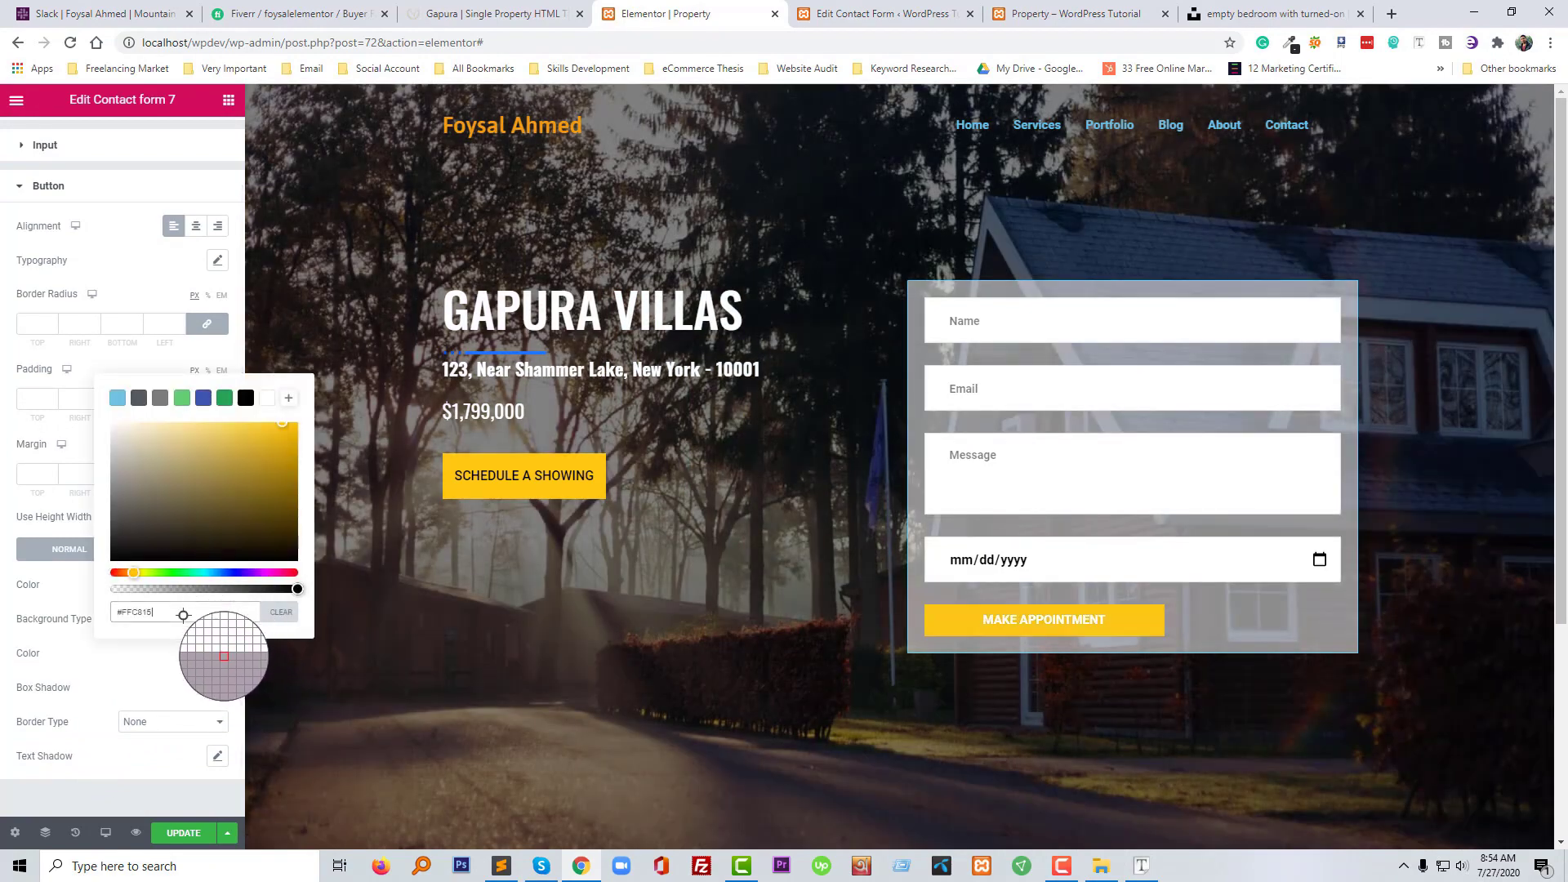
click(75, 577)
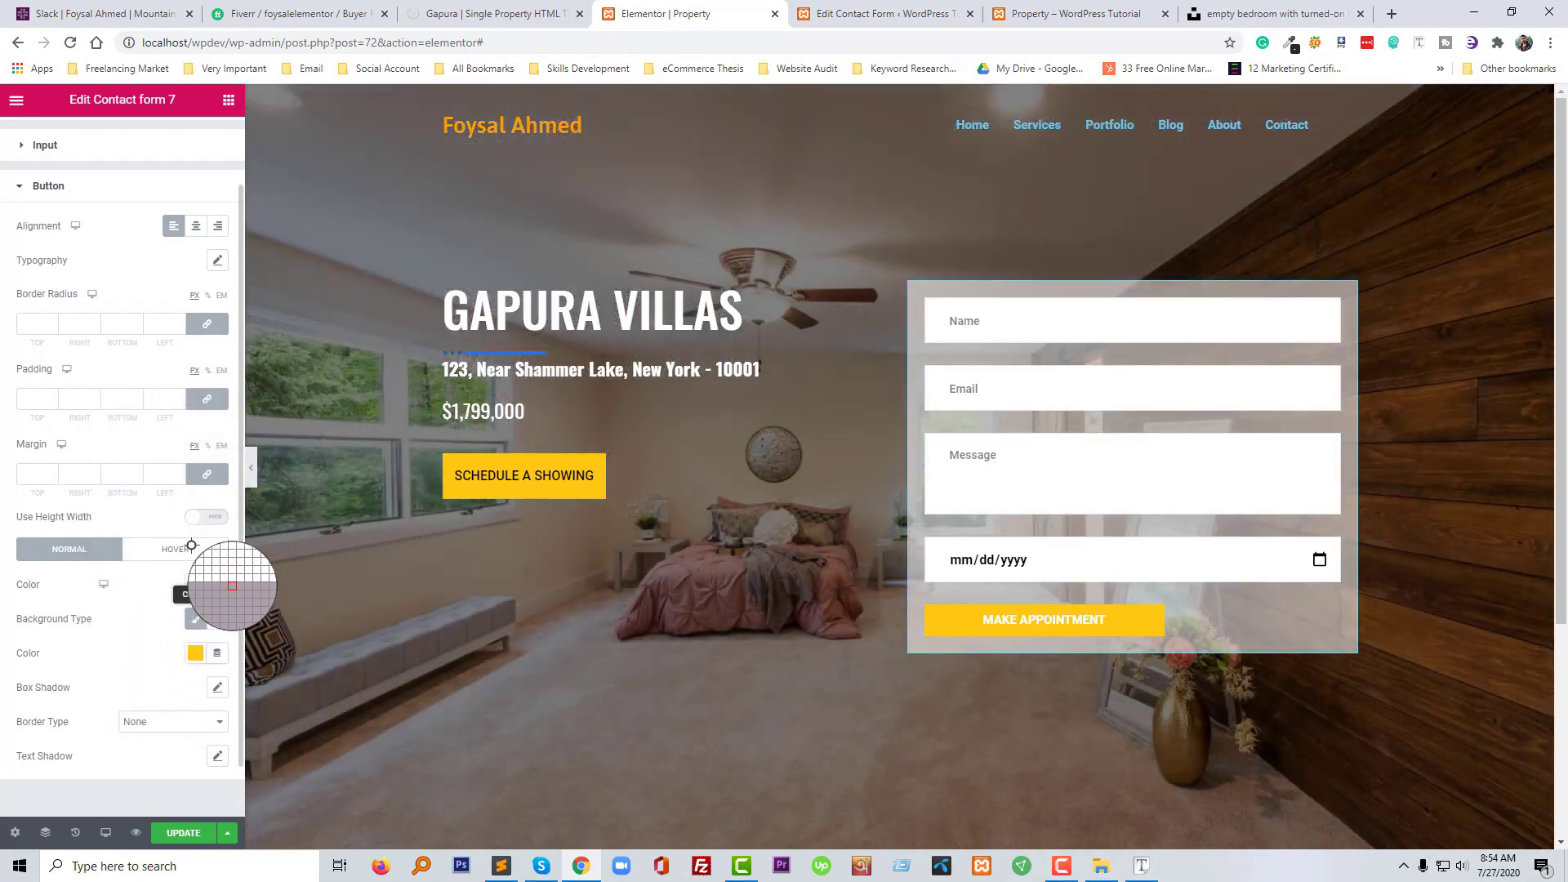
scroll(153, 523, up, 1)
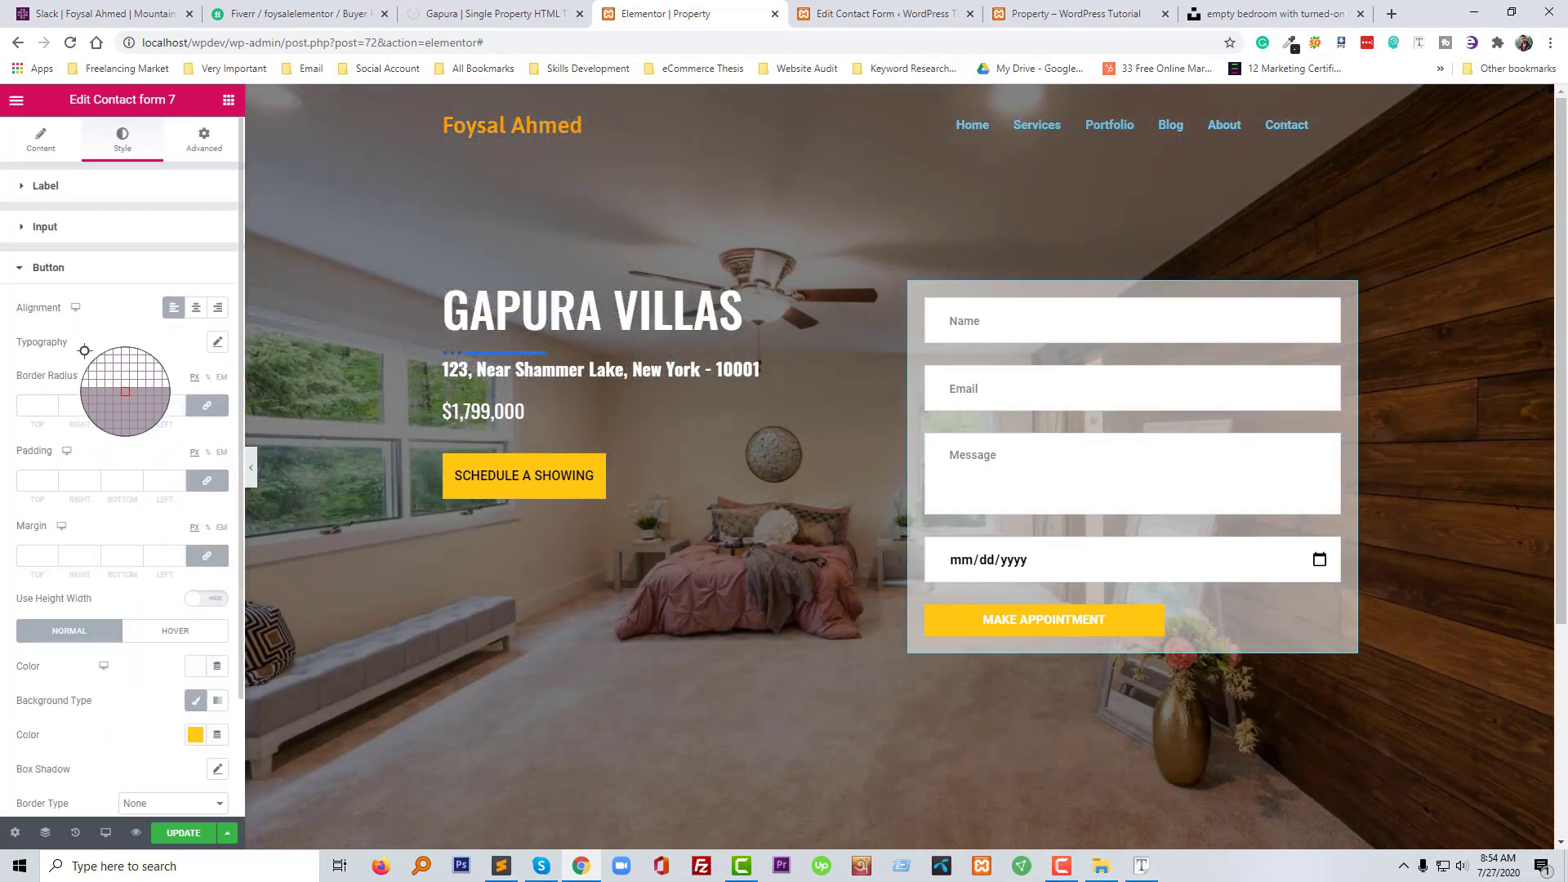
click(217, 343)
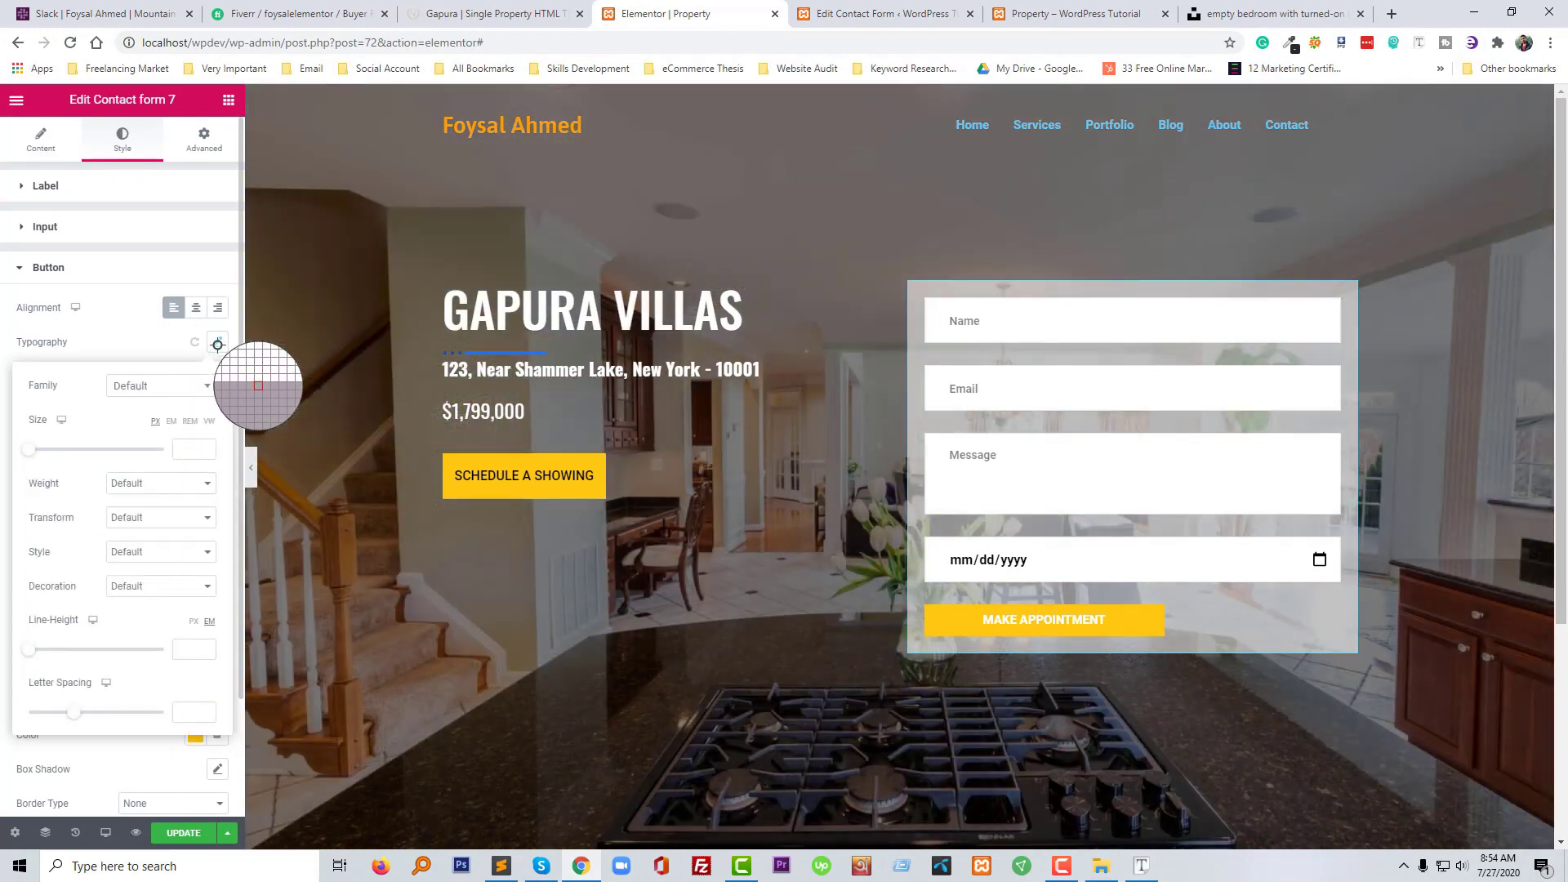
click(217, 344)
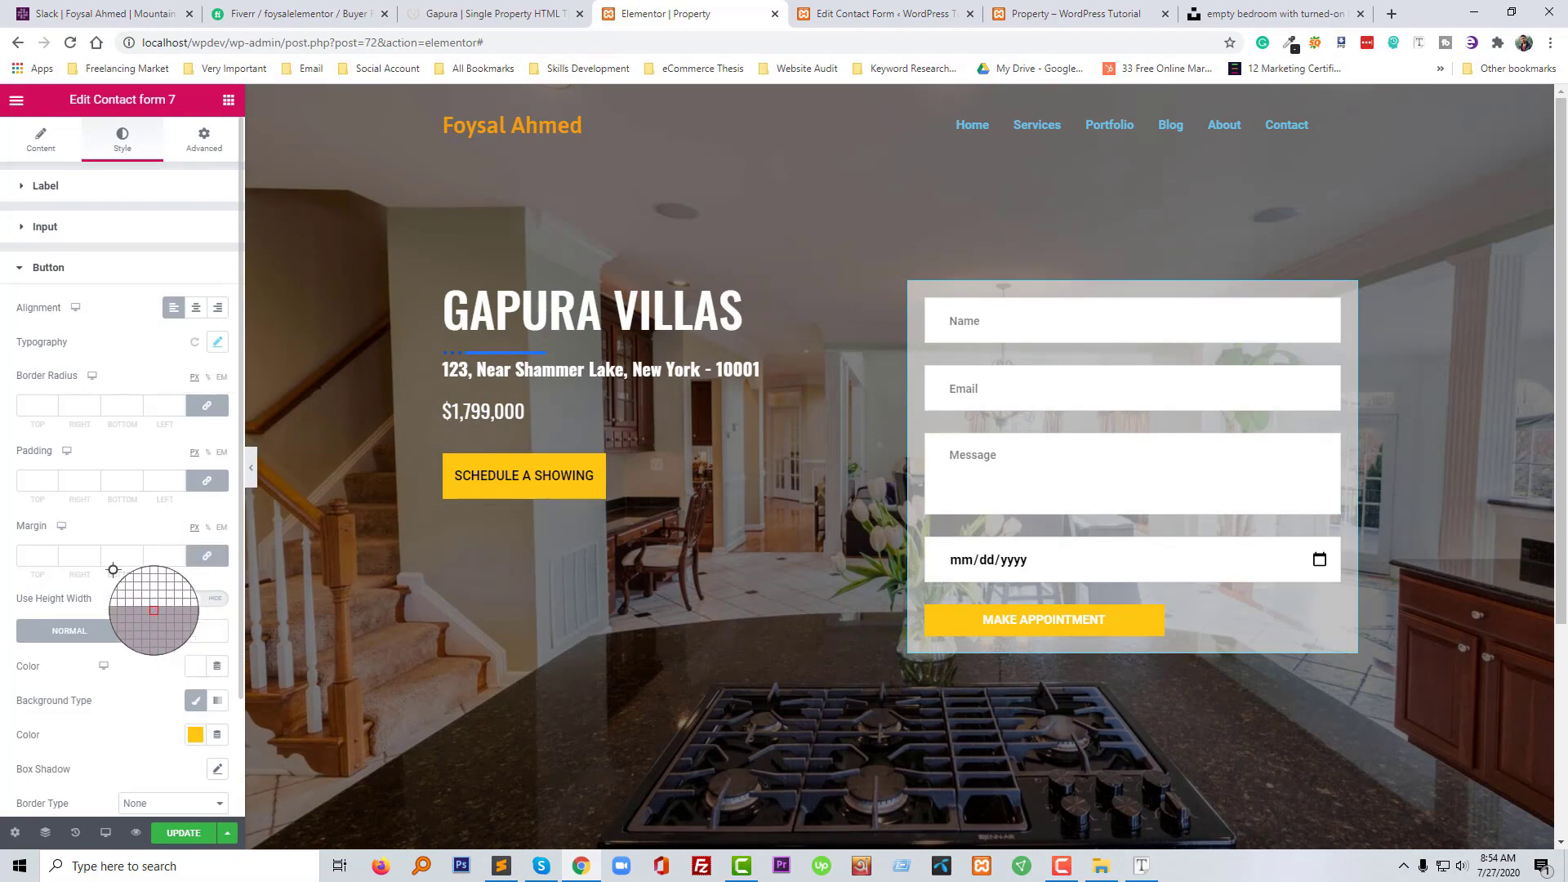
scroll(149, 608, down, 1)
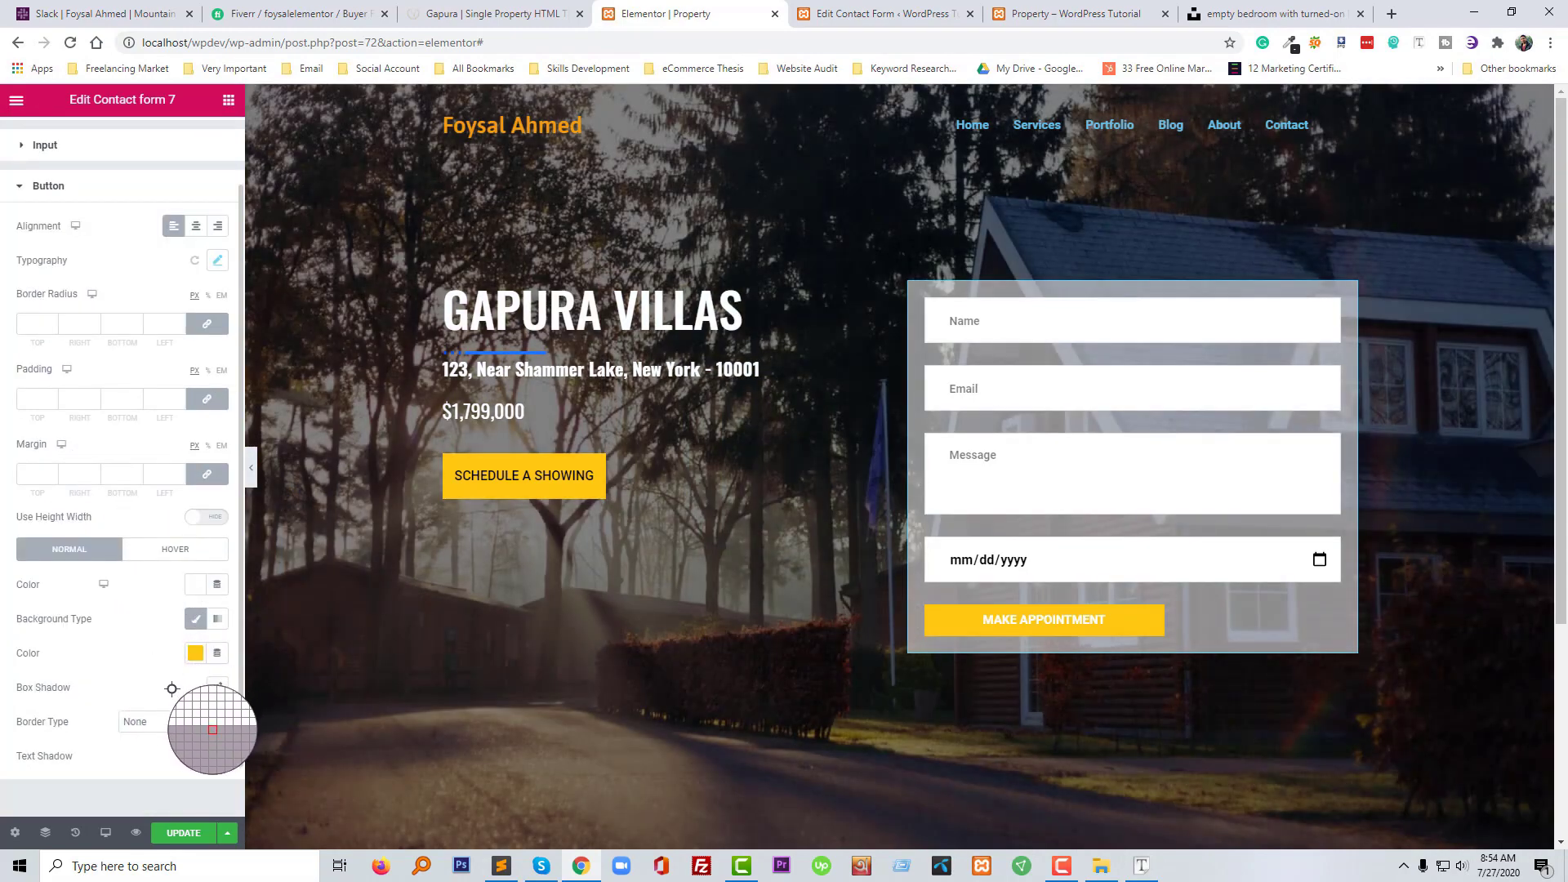
scroll(170, 688, up, 1)
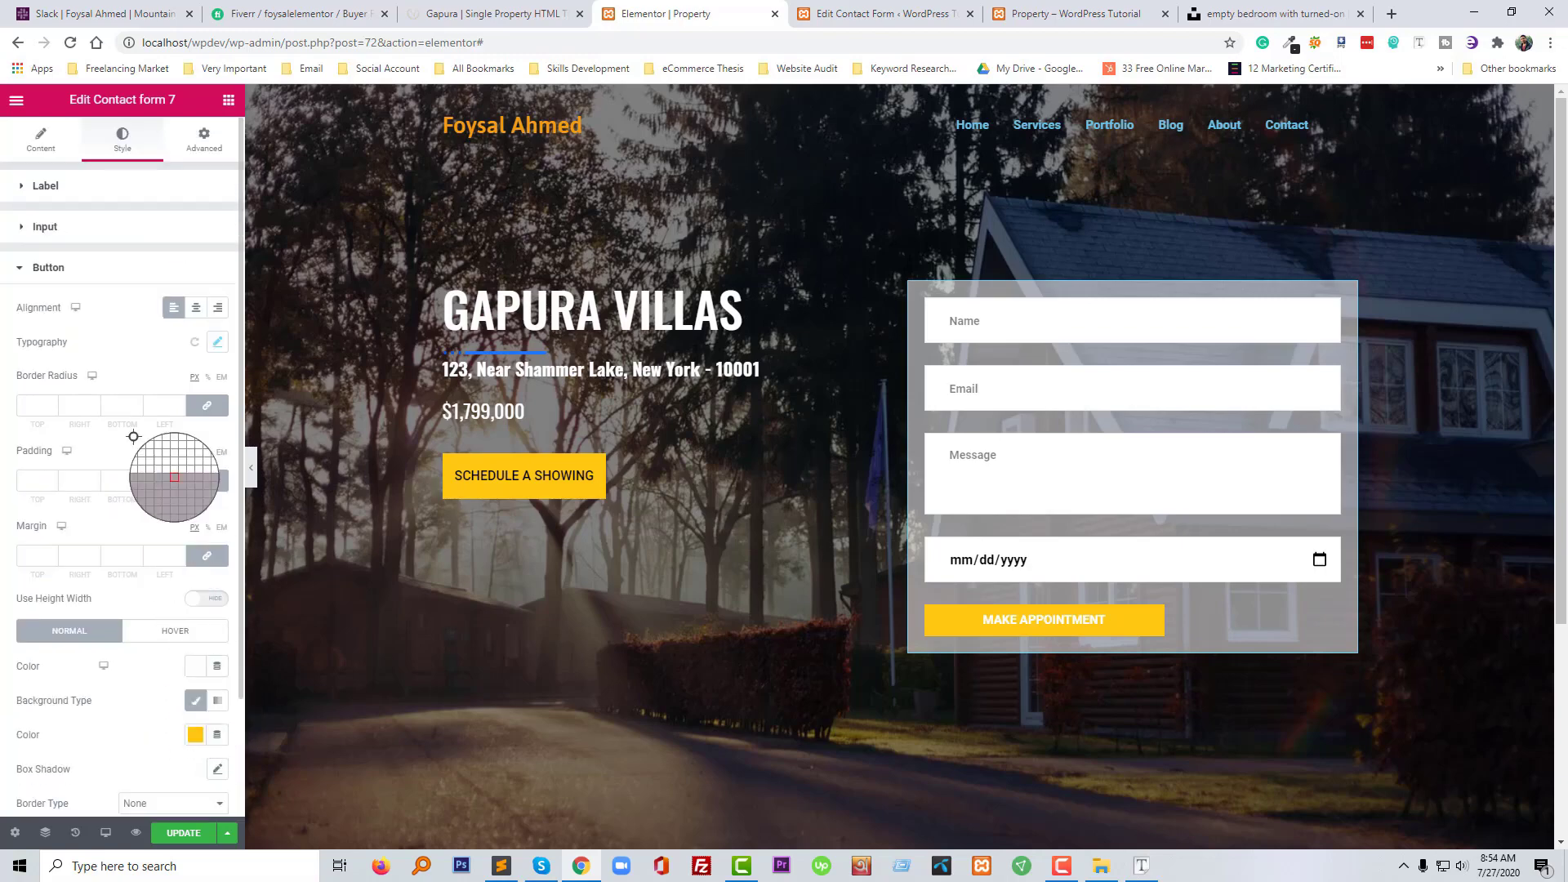
click(41, 139)
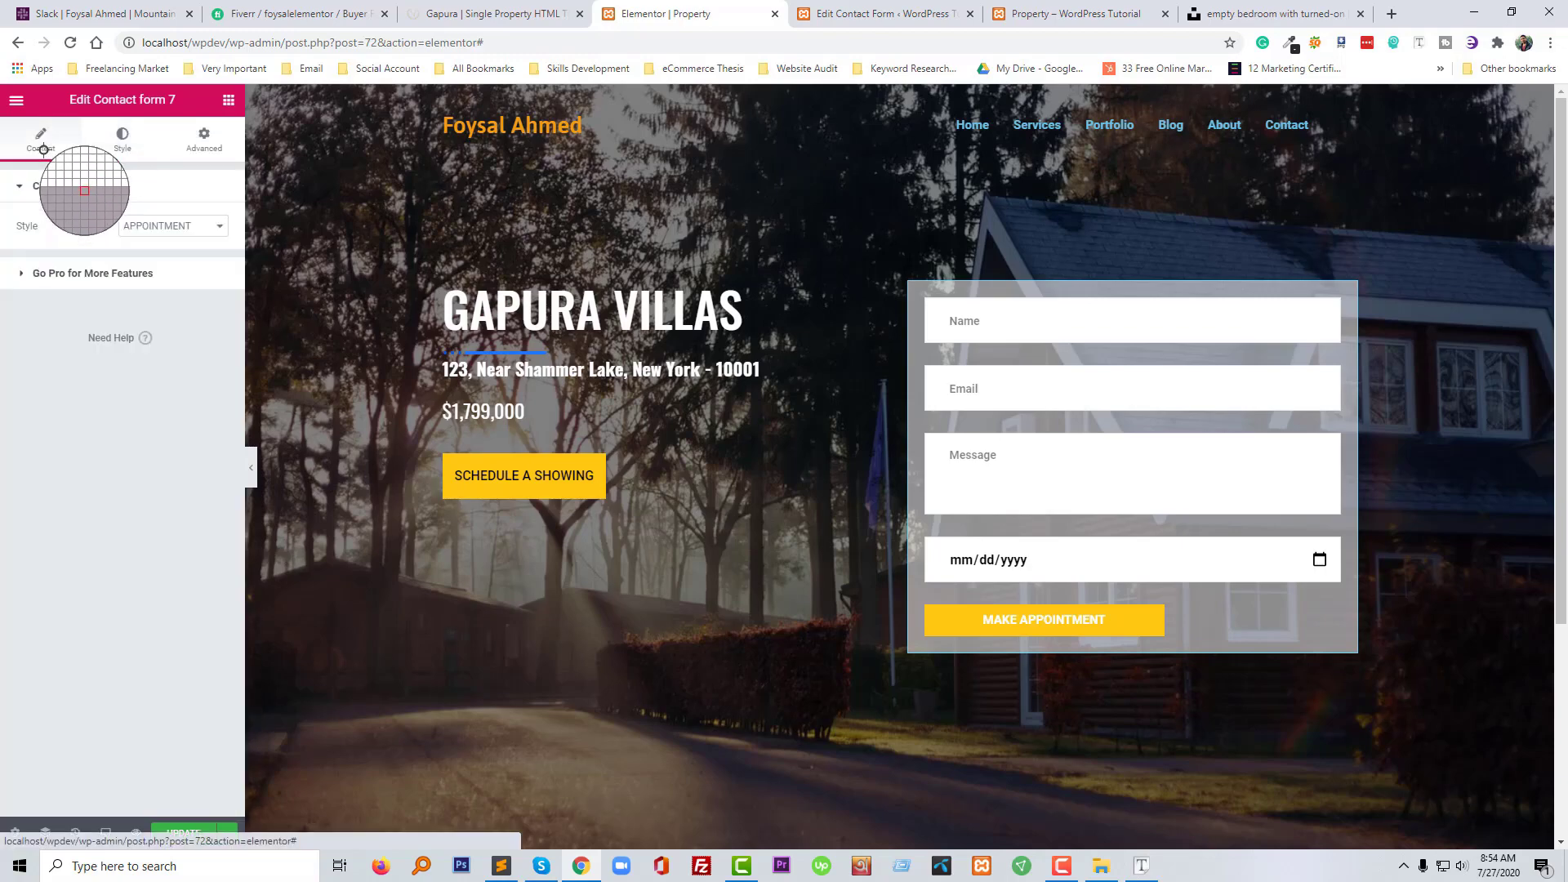
Set the text color of the form's MAKE APPOINTMENT button to black, #000000
click(122, 139)
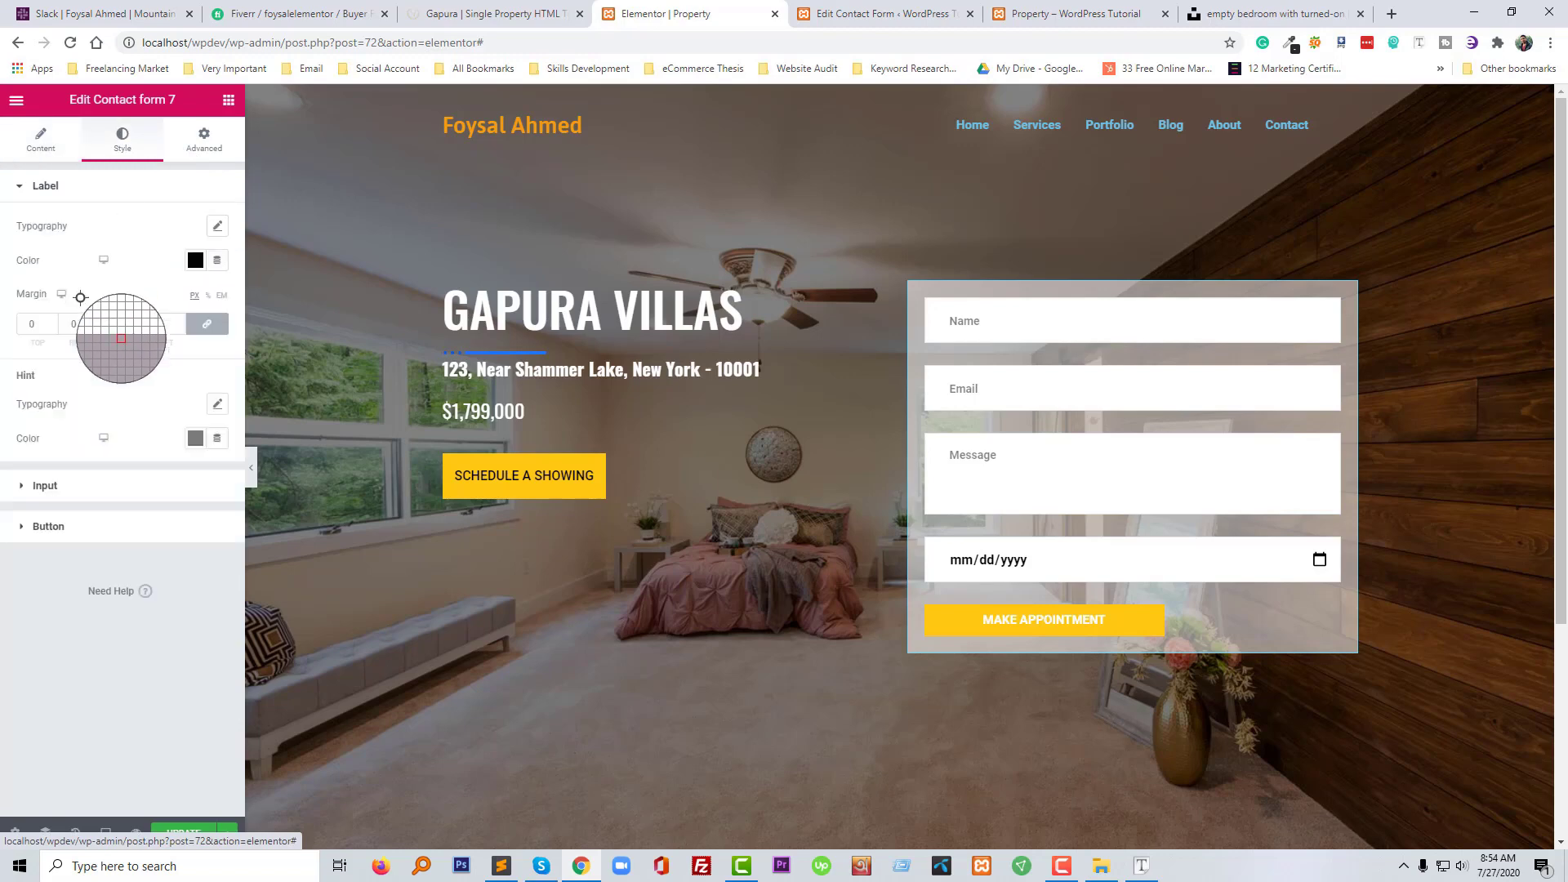
click(89, 535)
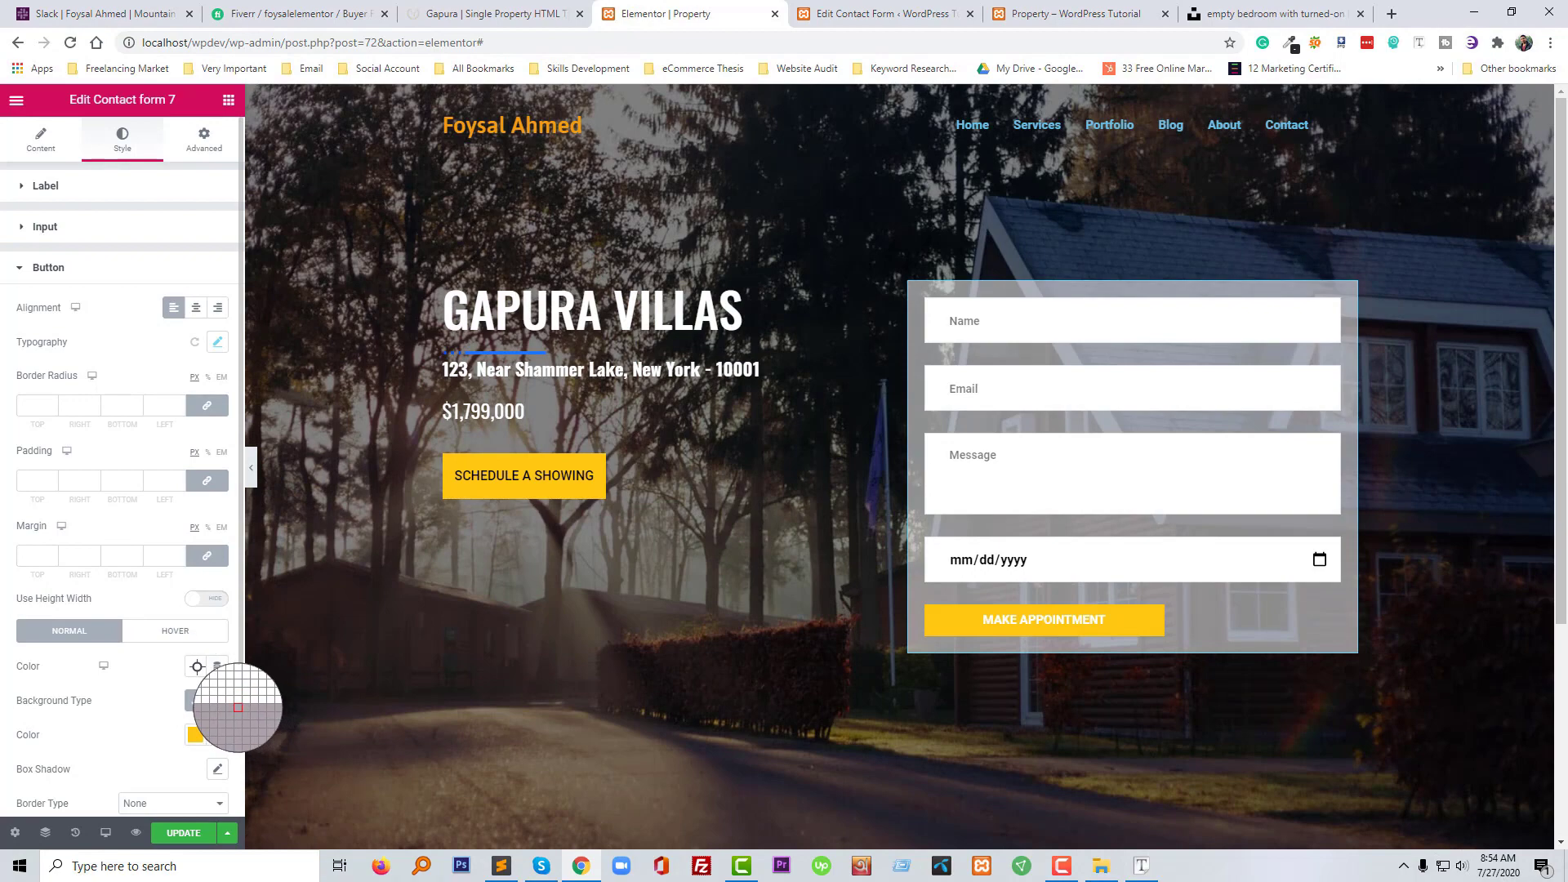
click(197, 667)
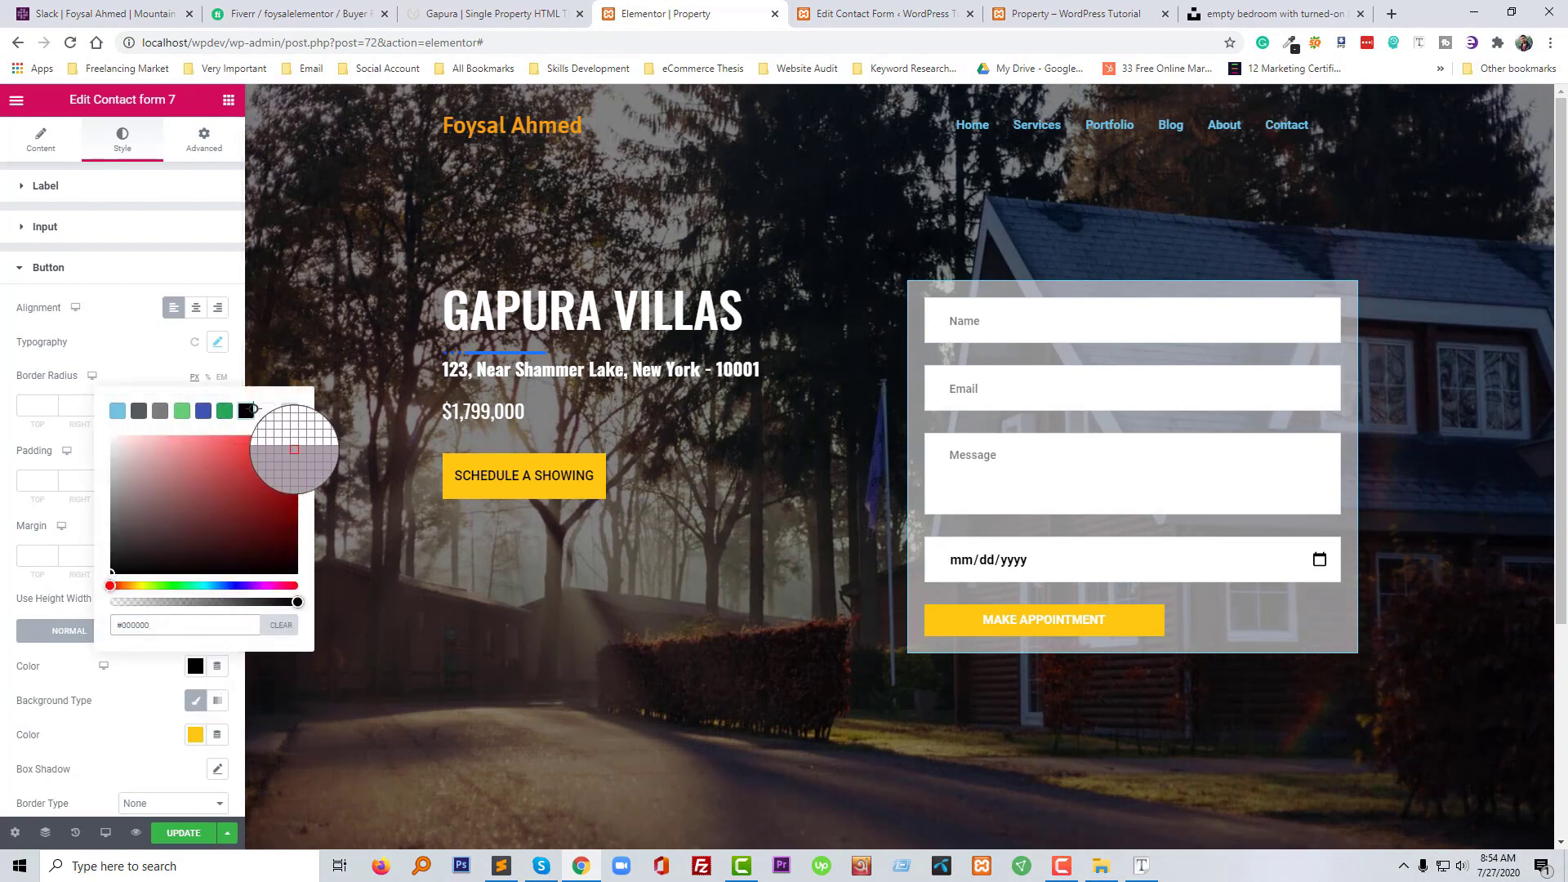
click(227, 464)
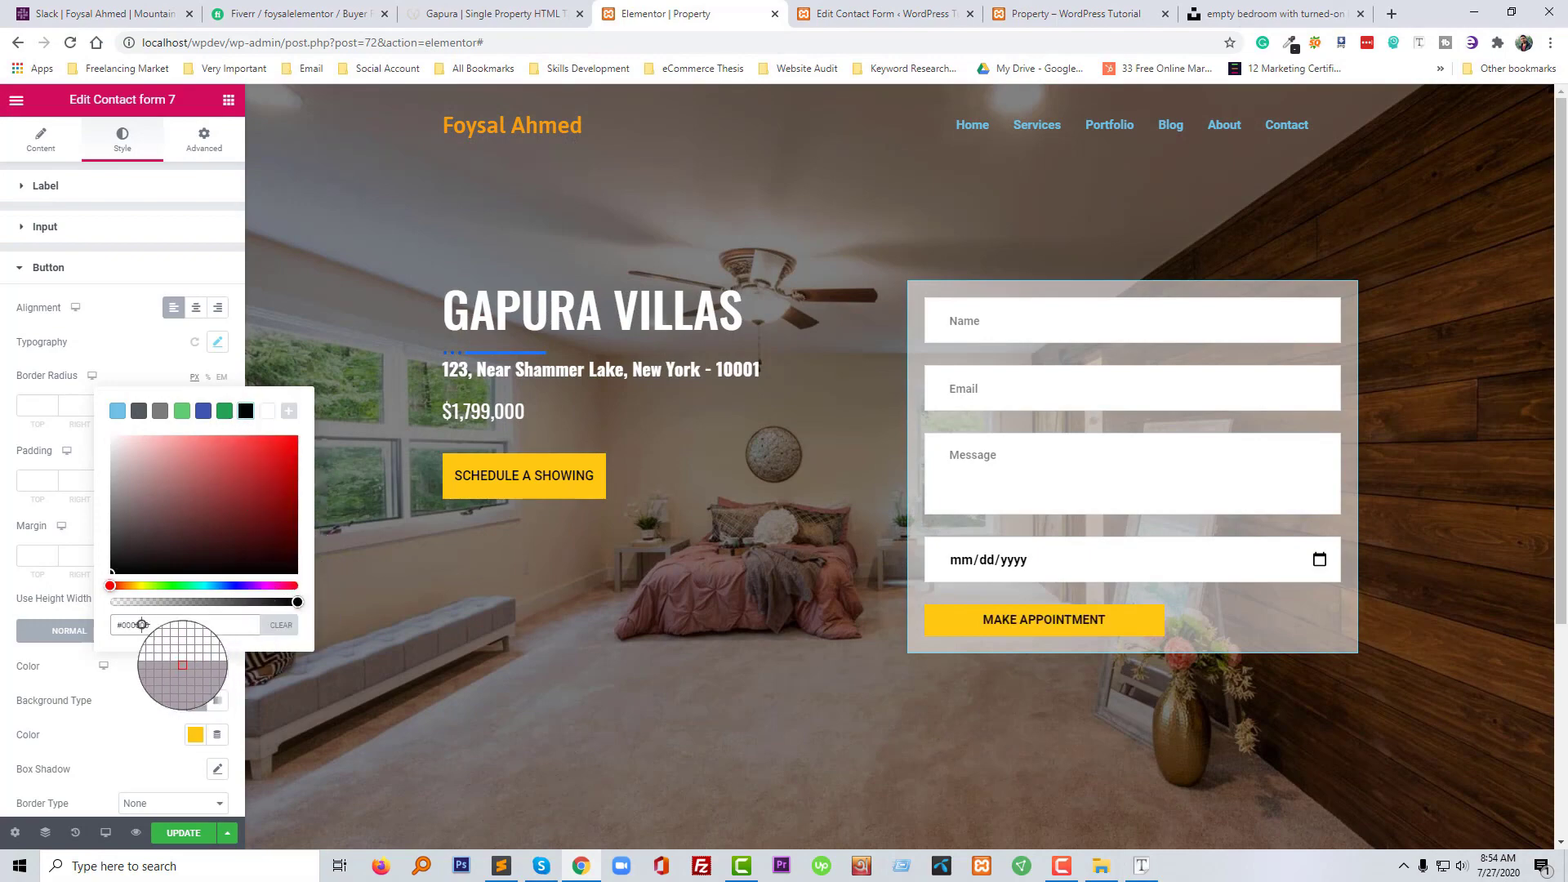
click(169, 666)
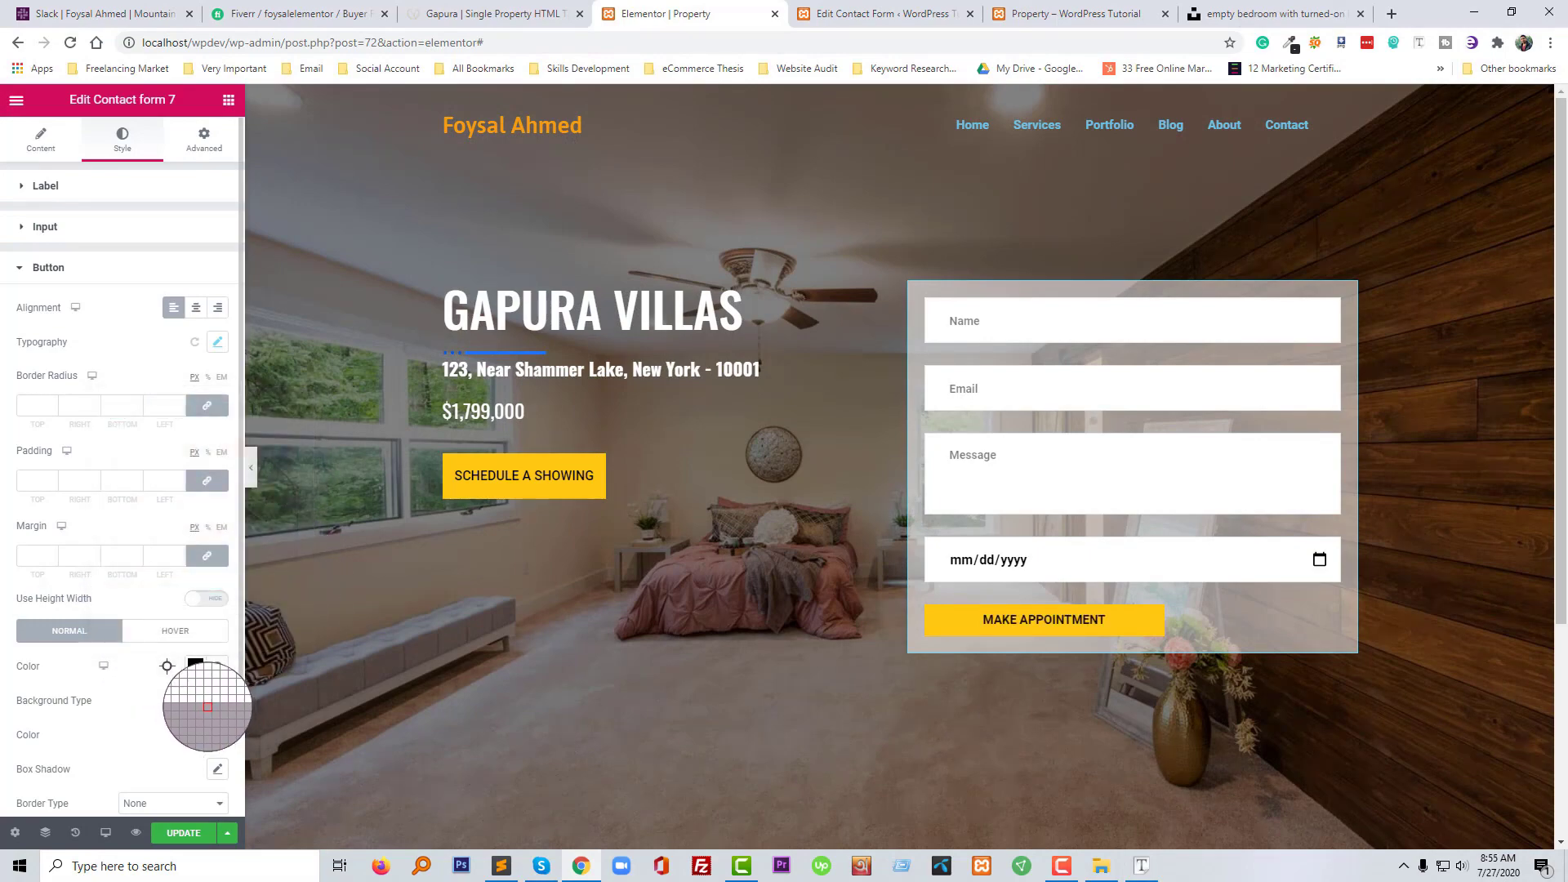
Give the MAKE APPOINTMENT button 20 px padding on all sides and center it in the form
scroll(142, 745, down, 2)
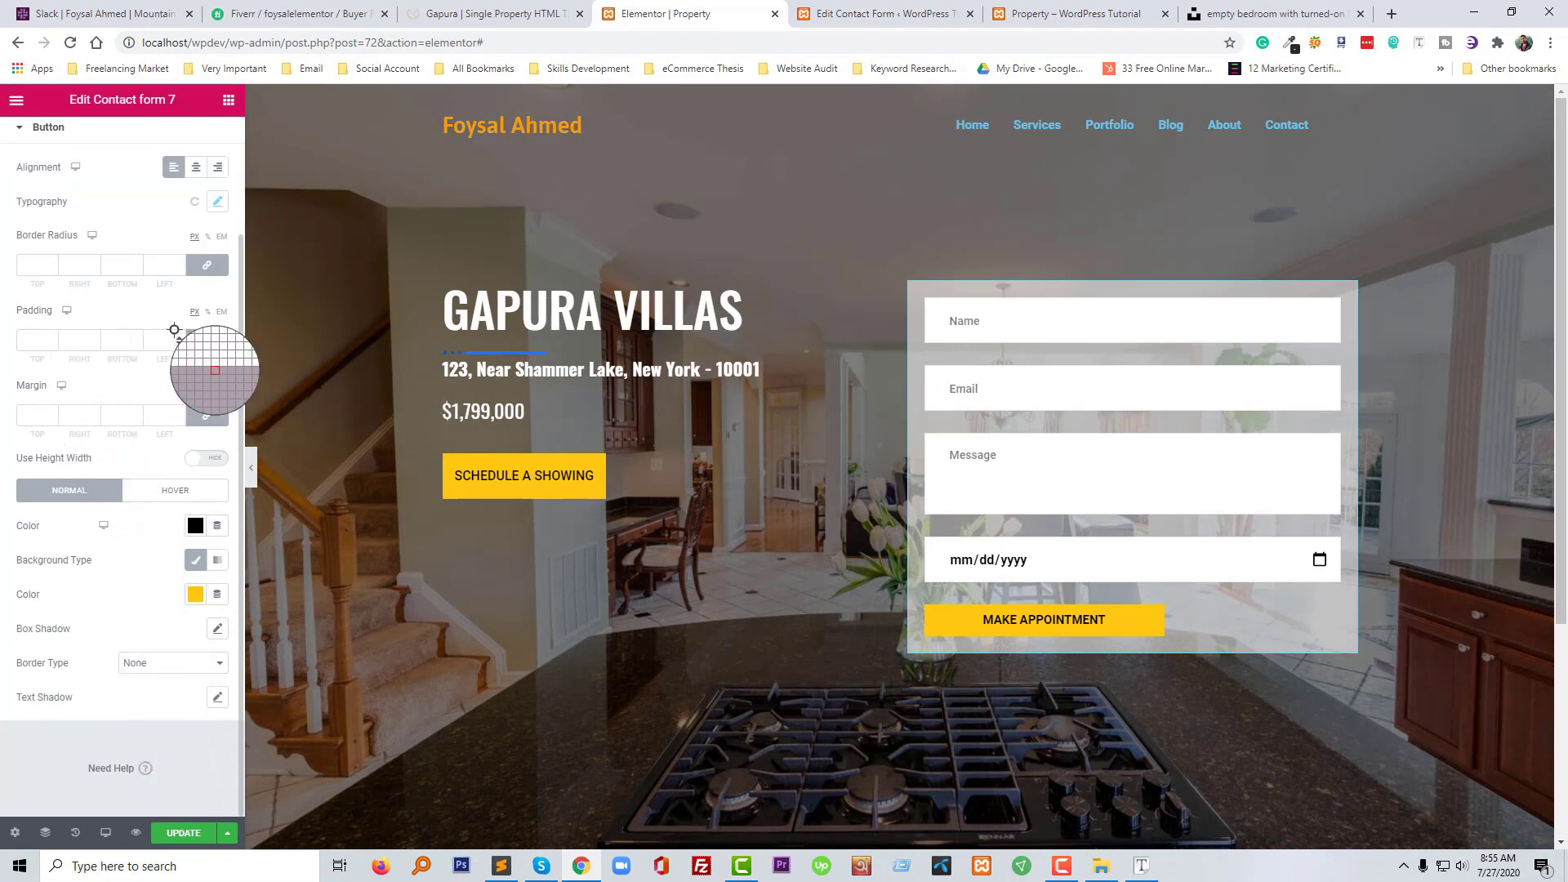
click(27, 341)
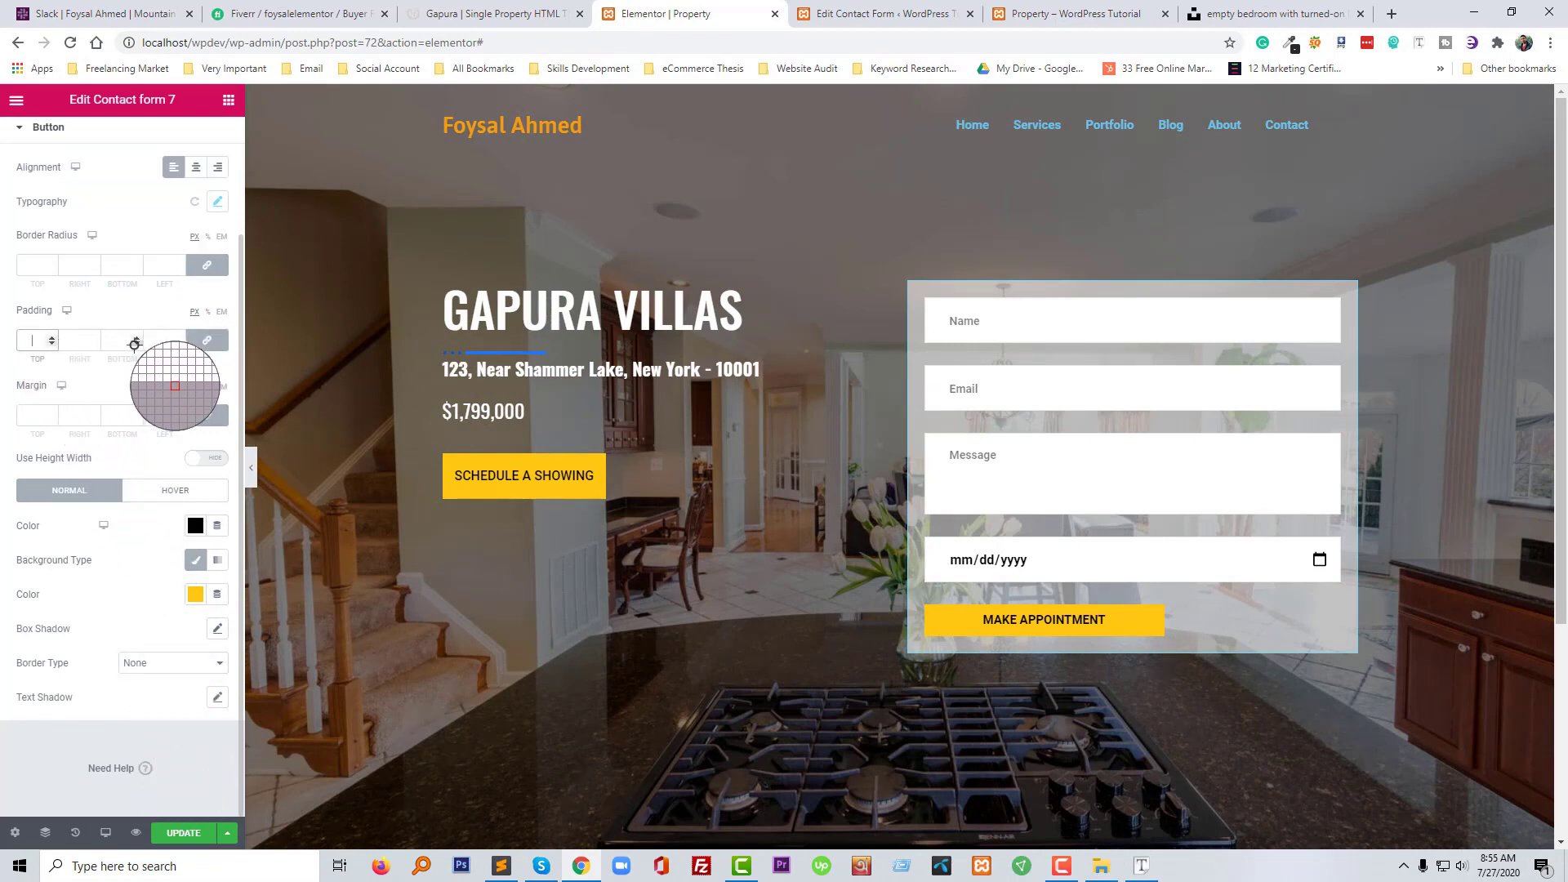
text(20)
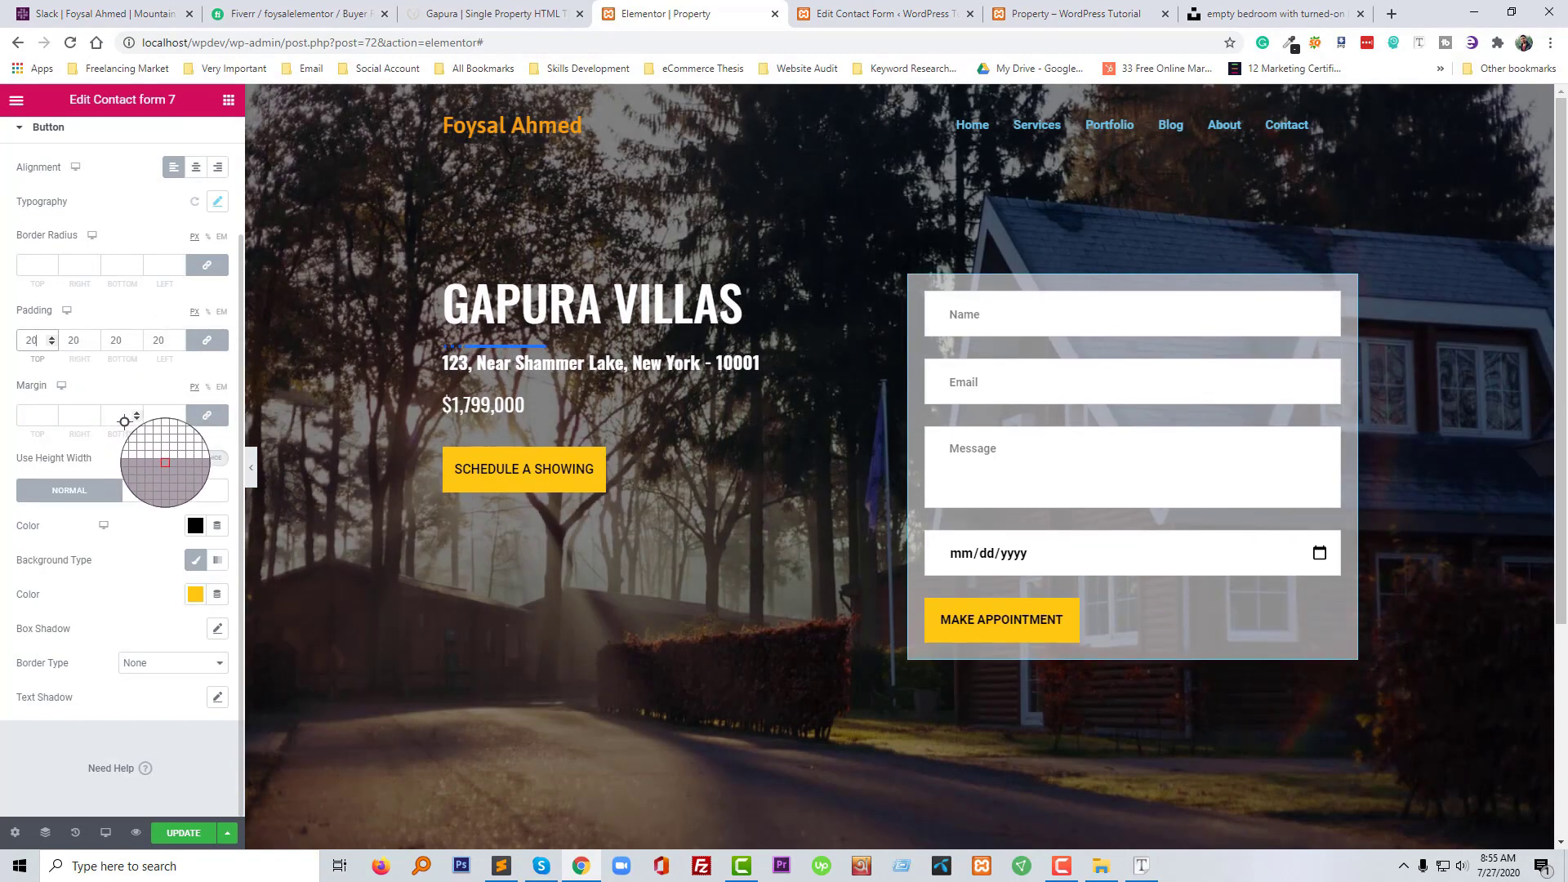
click(196, 167)
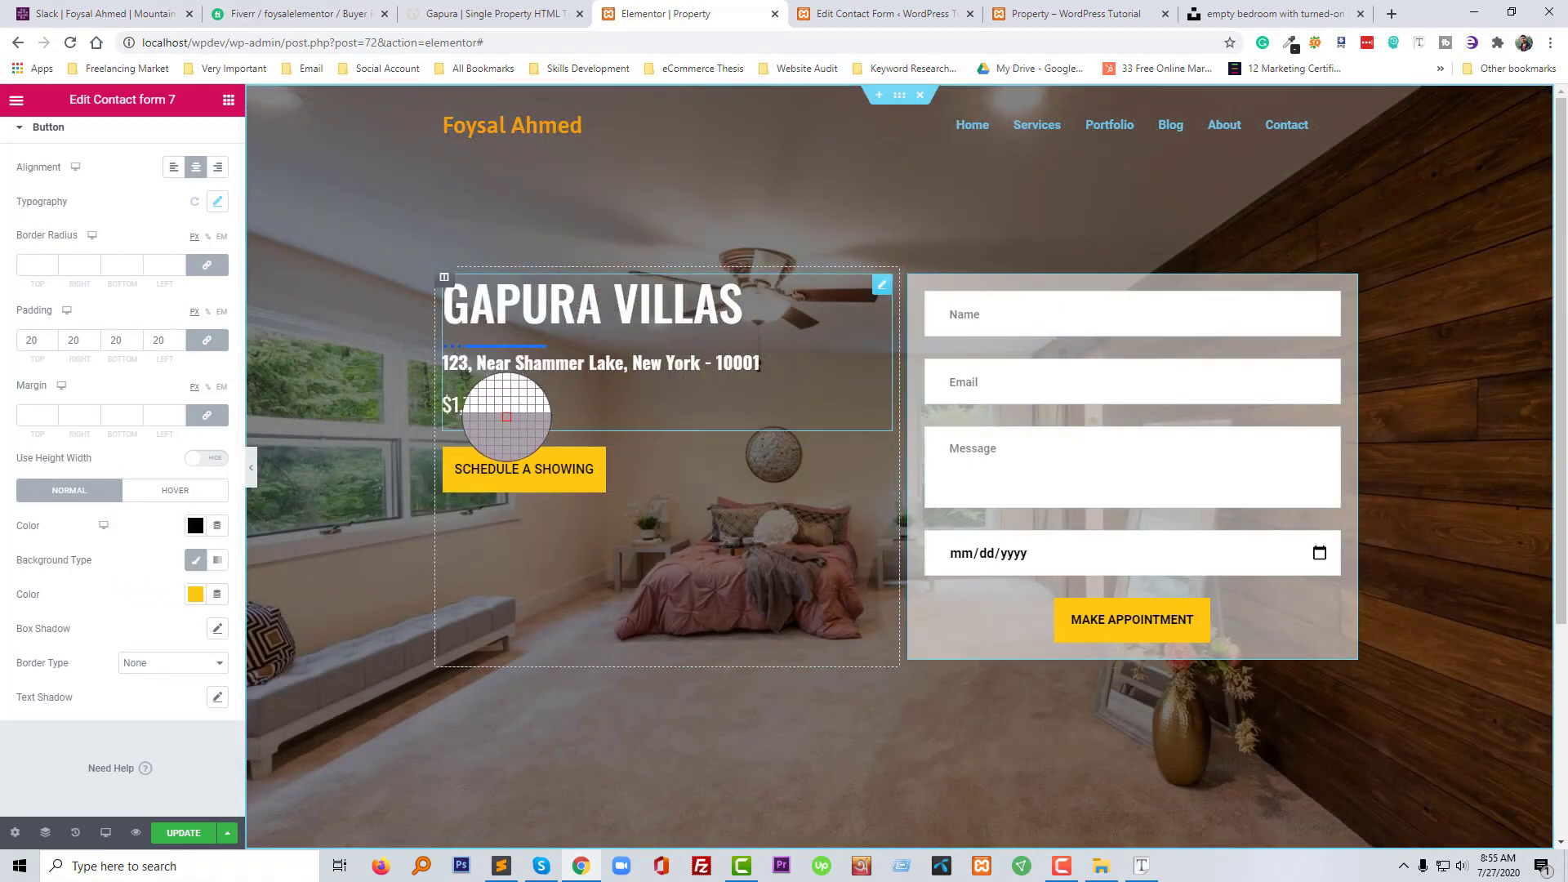
Set the vertical alignment of the column holding the GAPURA VILLAS heading to Middle
click(485, 303)
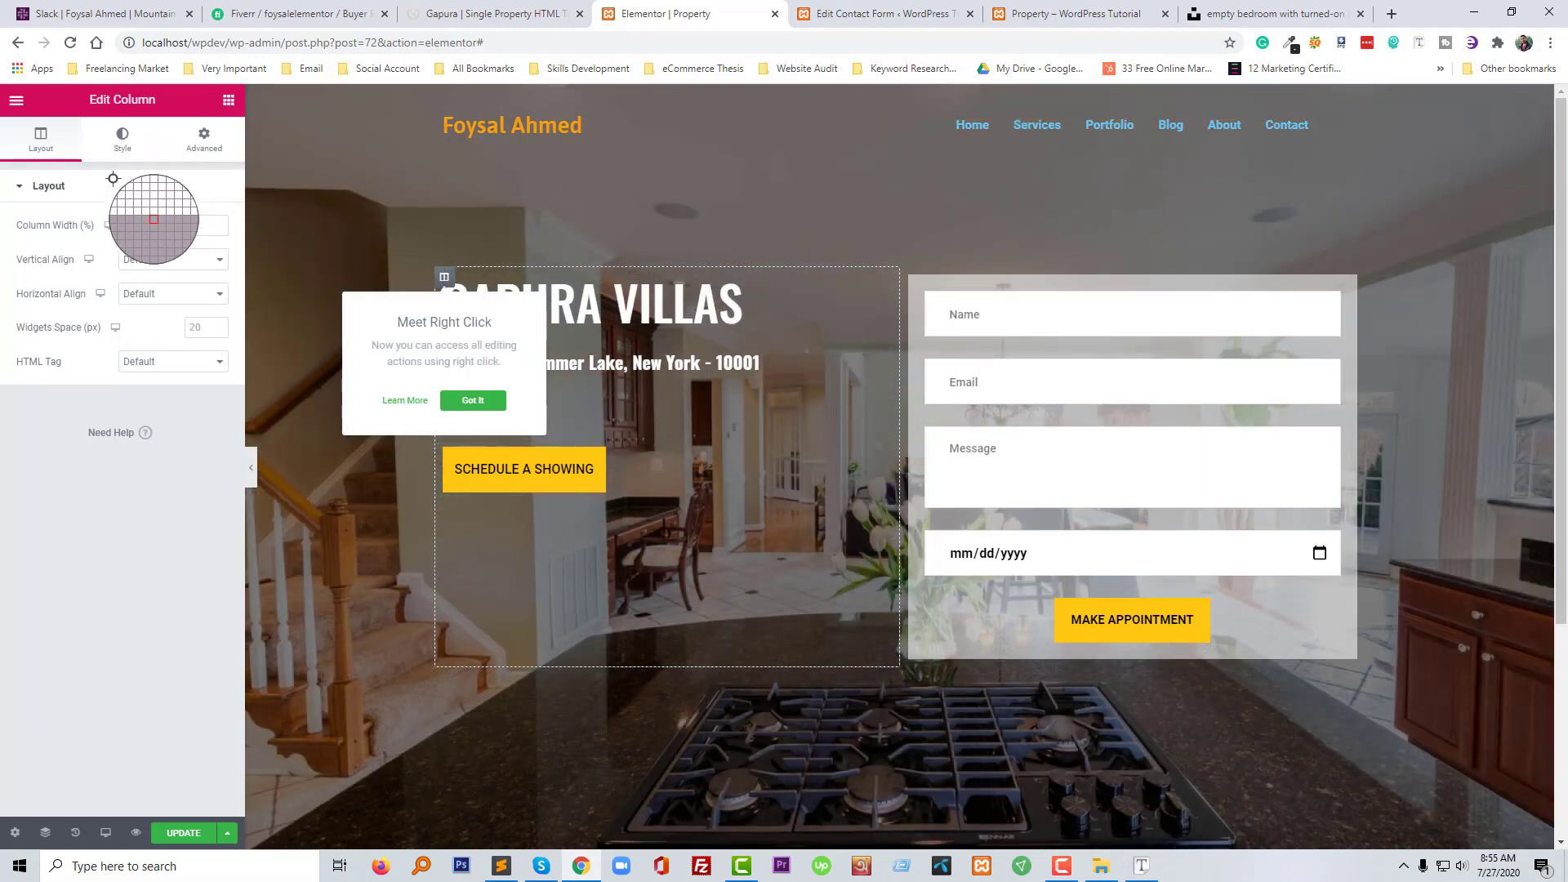
click(151, 260)
click(145, 302)
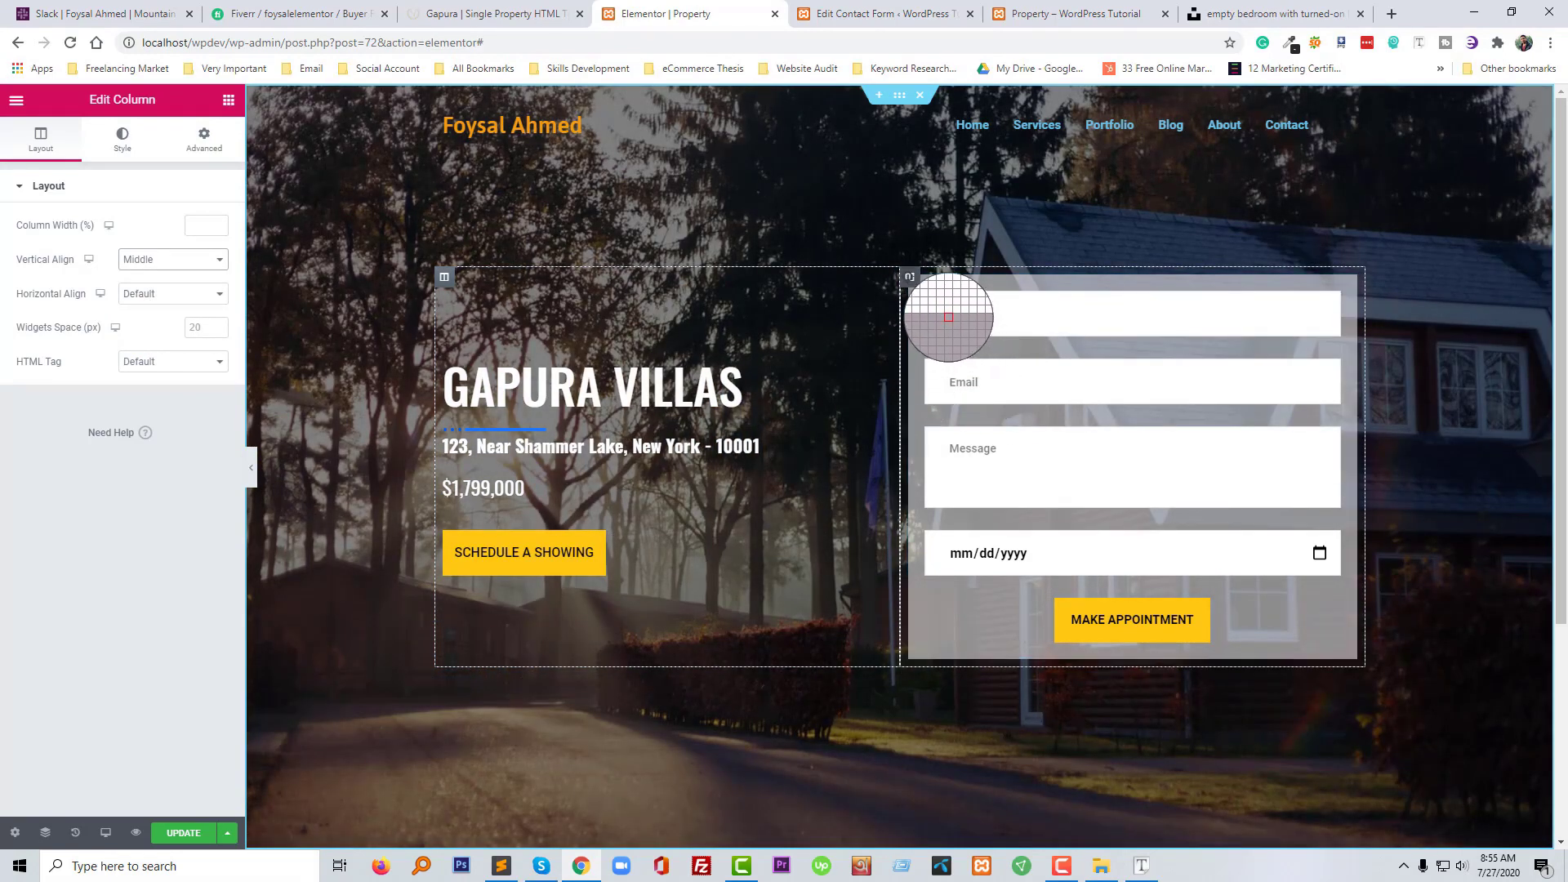
Set the width of the contact form's column to 40% and update the page
click(909, 277)
click(123, 140)
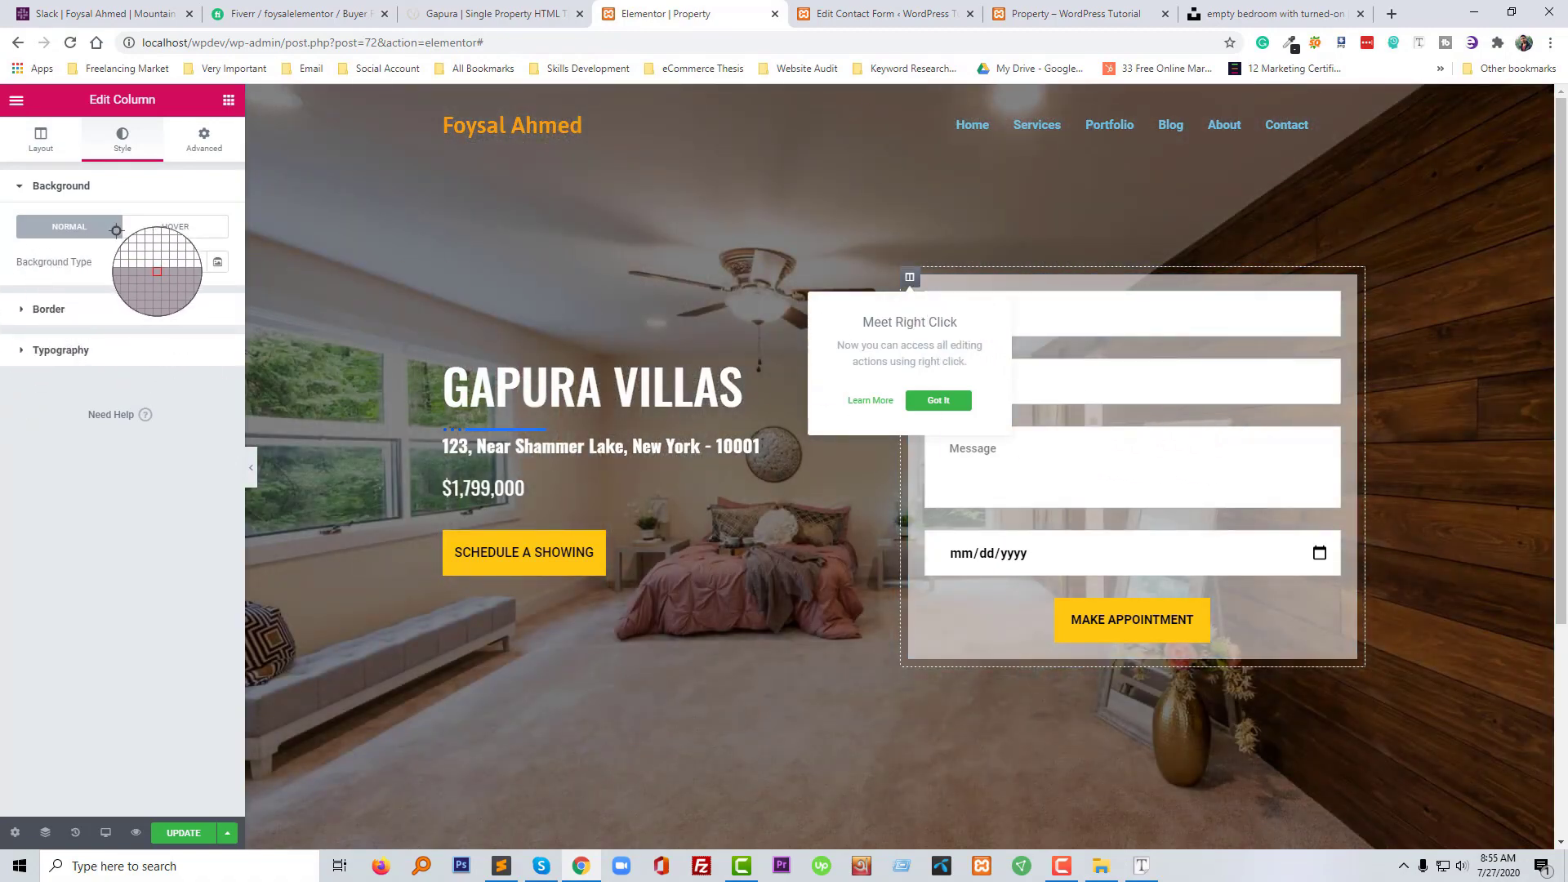
click(50, 142)
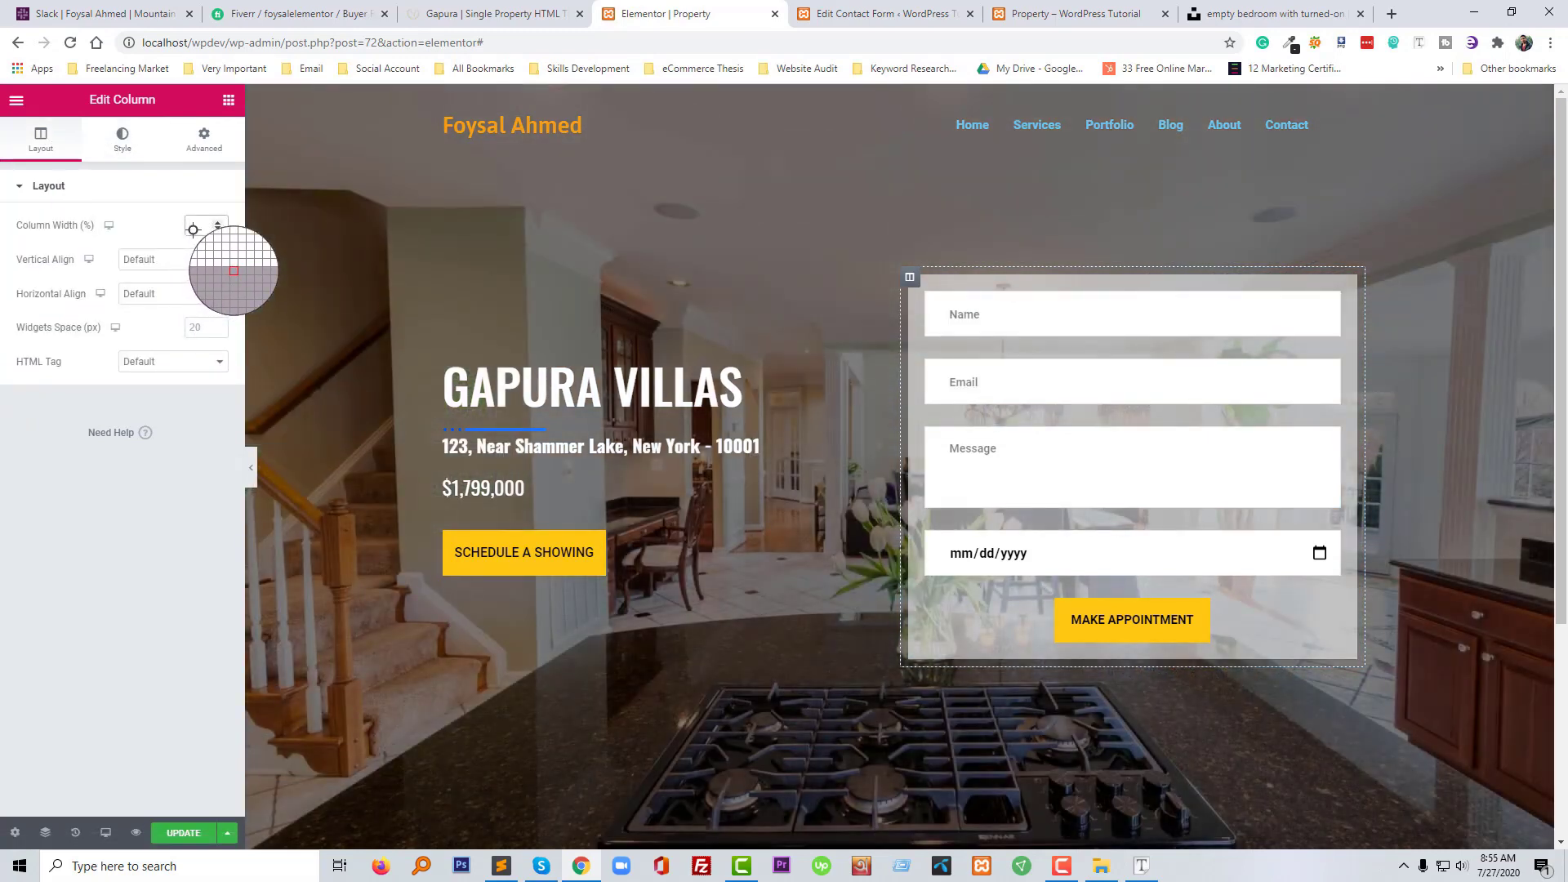
click(194, 229)
text(40)
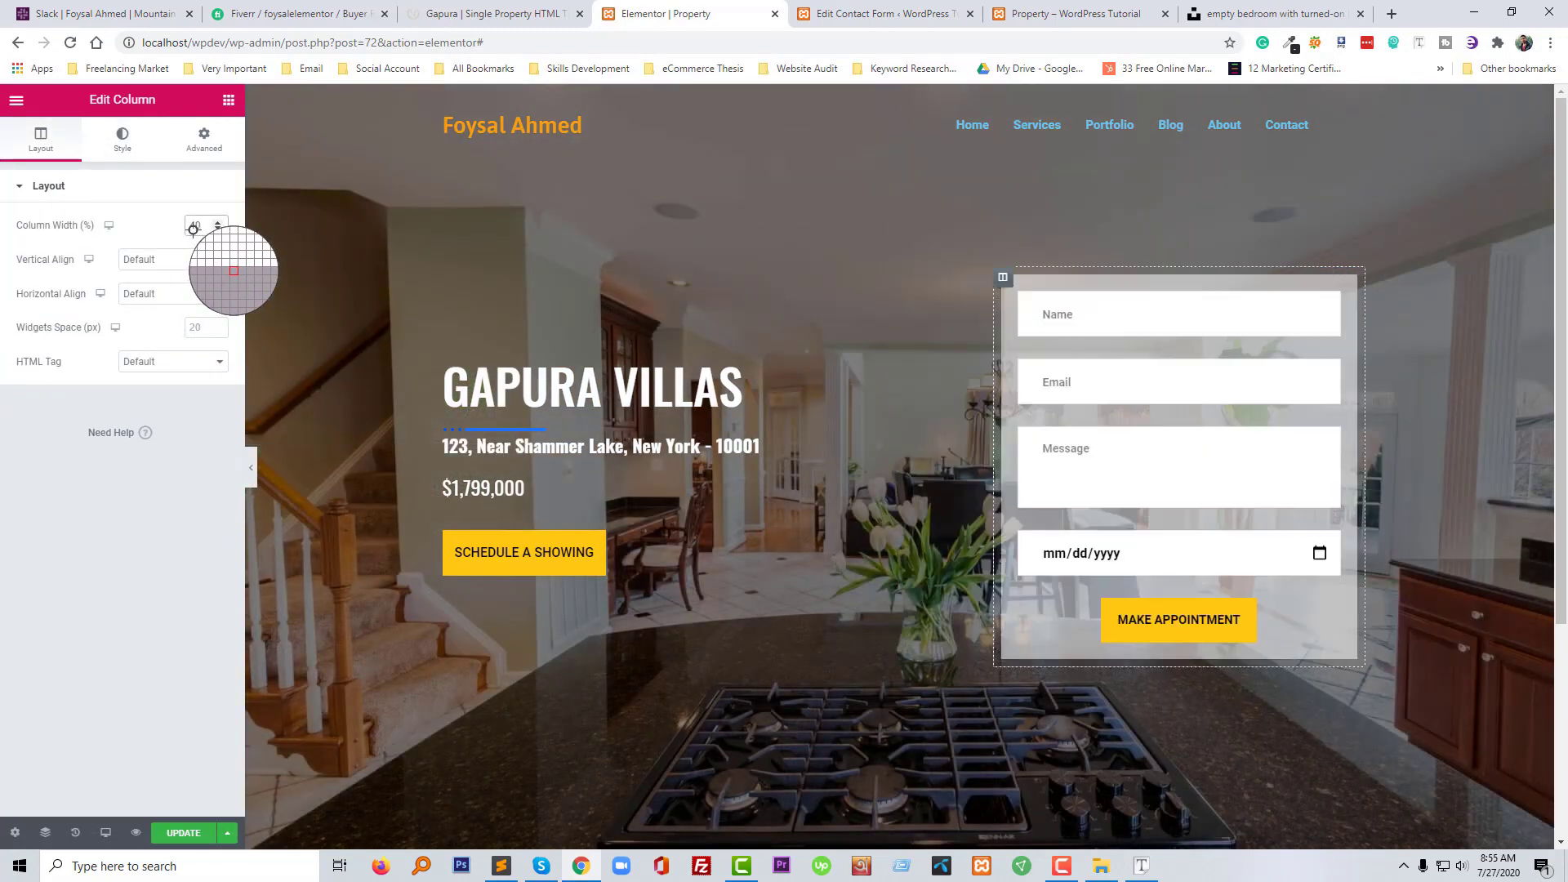
click(484, 319)
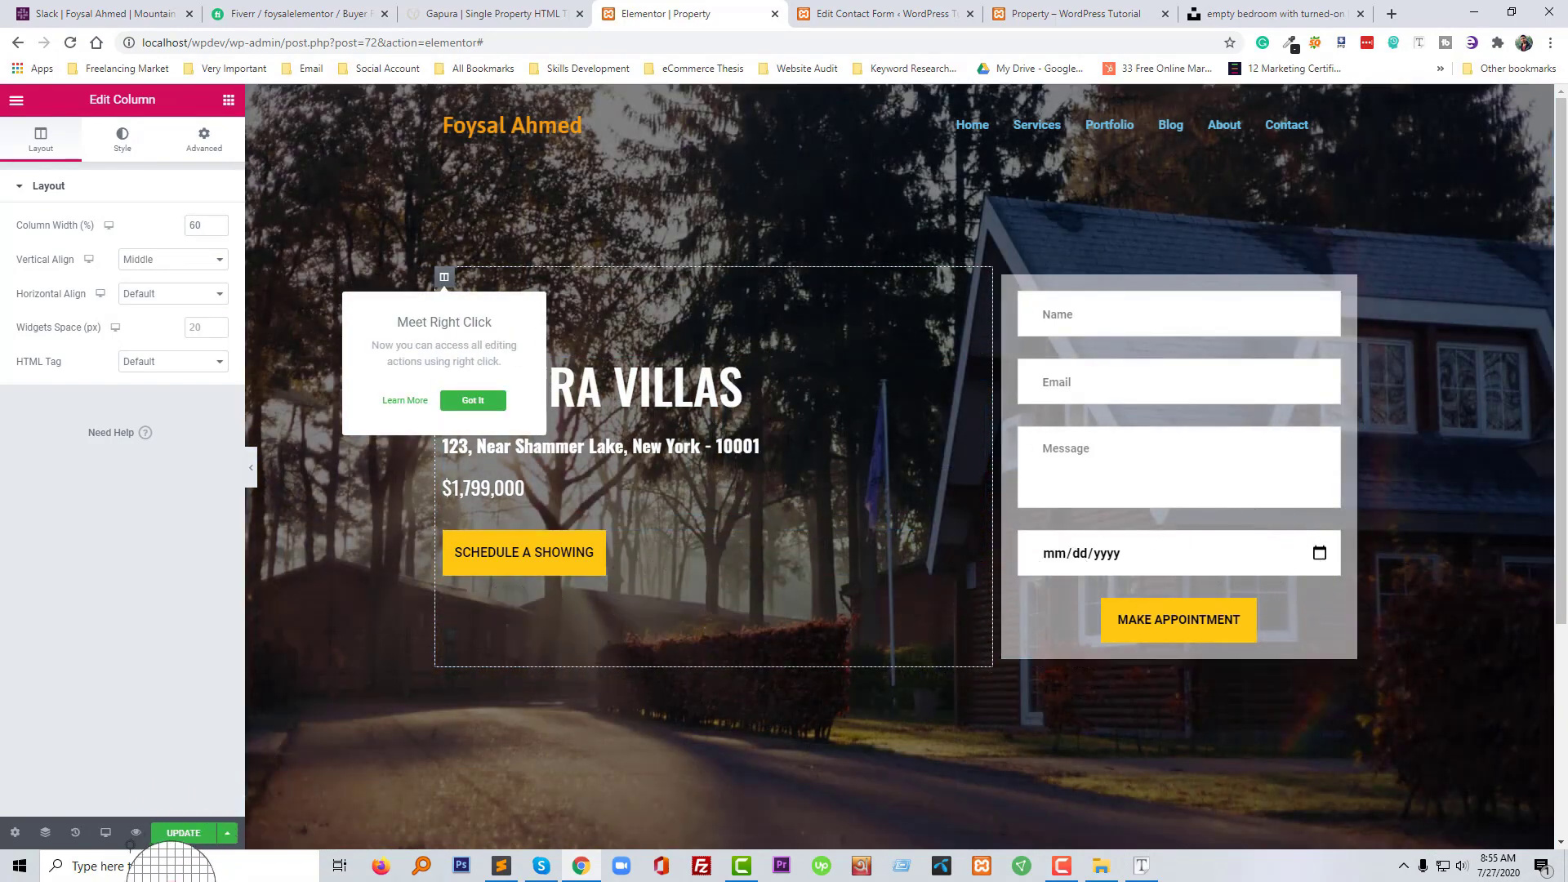
click(194, 832)
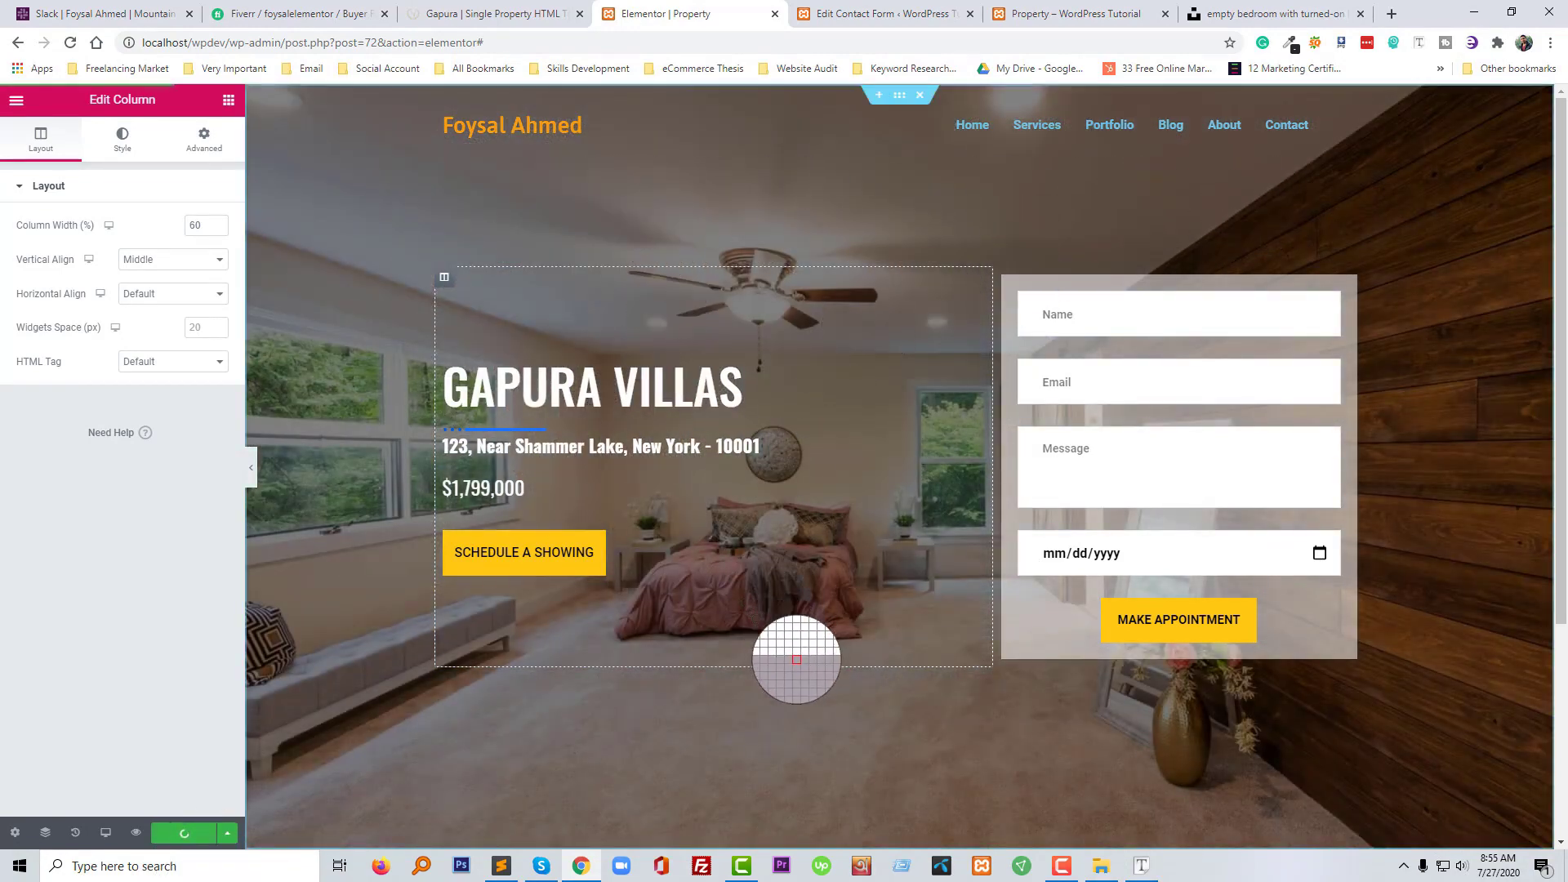
scroll(854, 716, down, 3)
scroll(854, 716, up, 3)
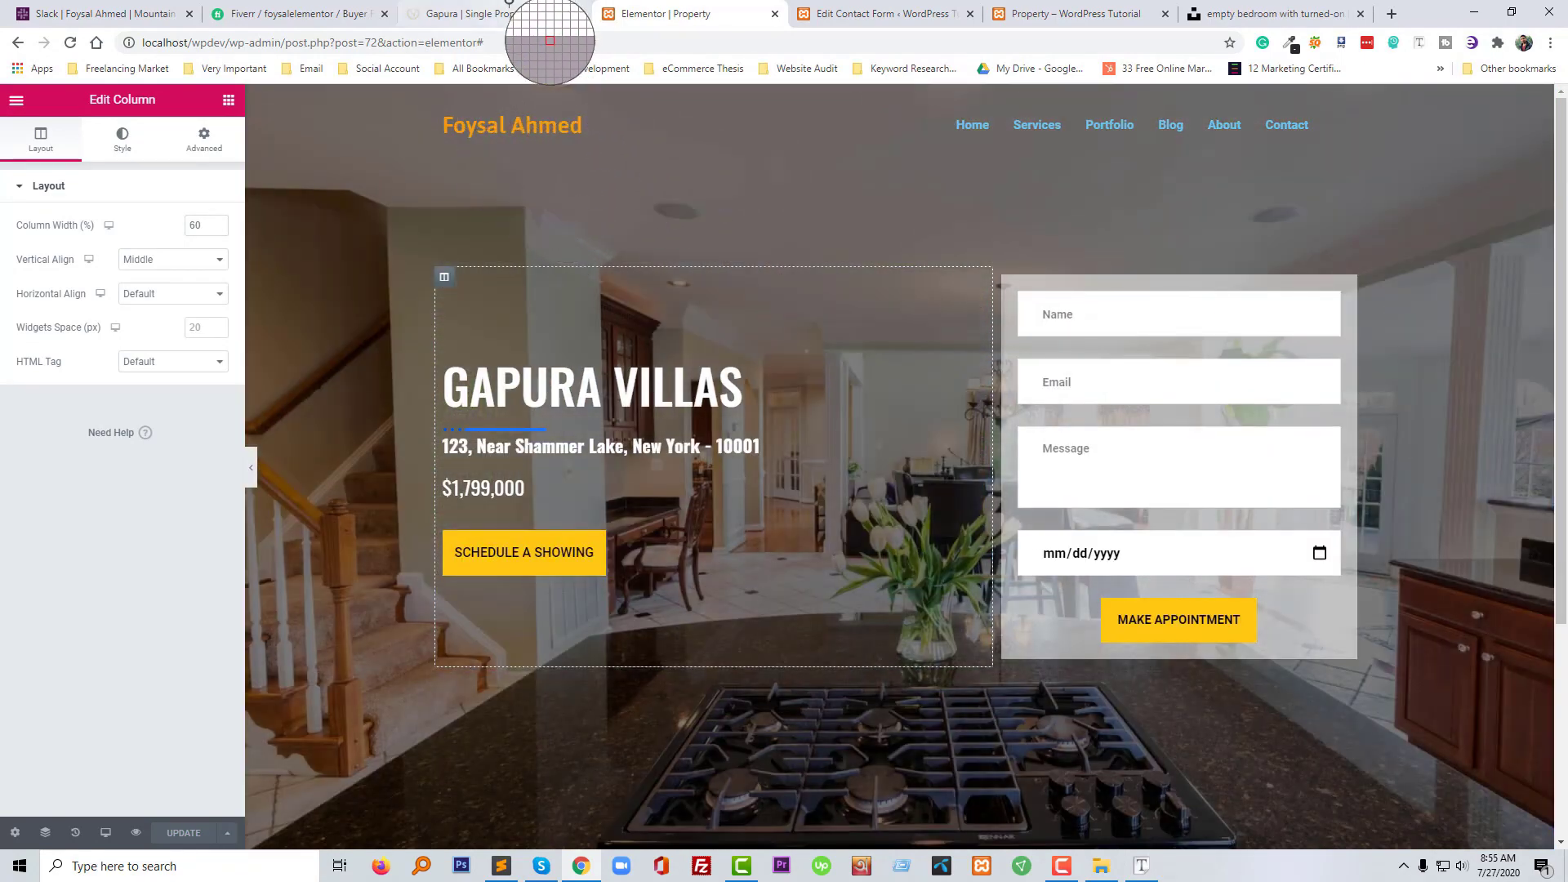
Save the GAPURA logo image from the reference page to the Desktop as logo.png
click(505, 13)
right_click(426, 230)
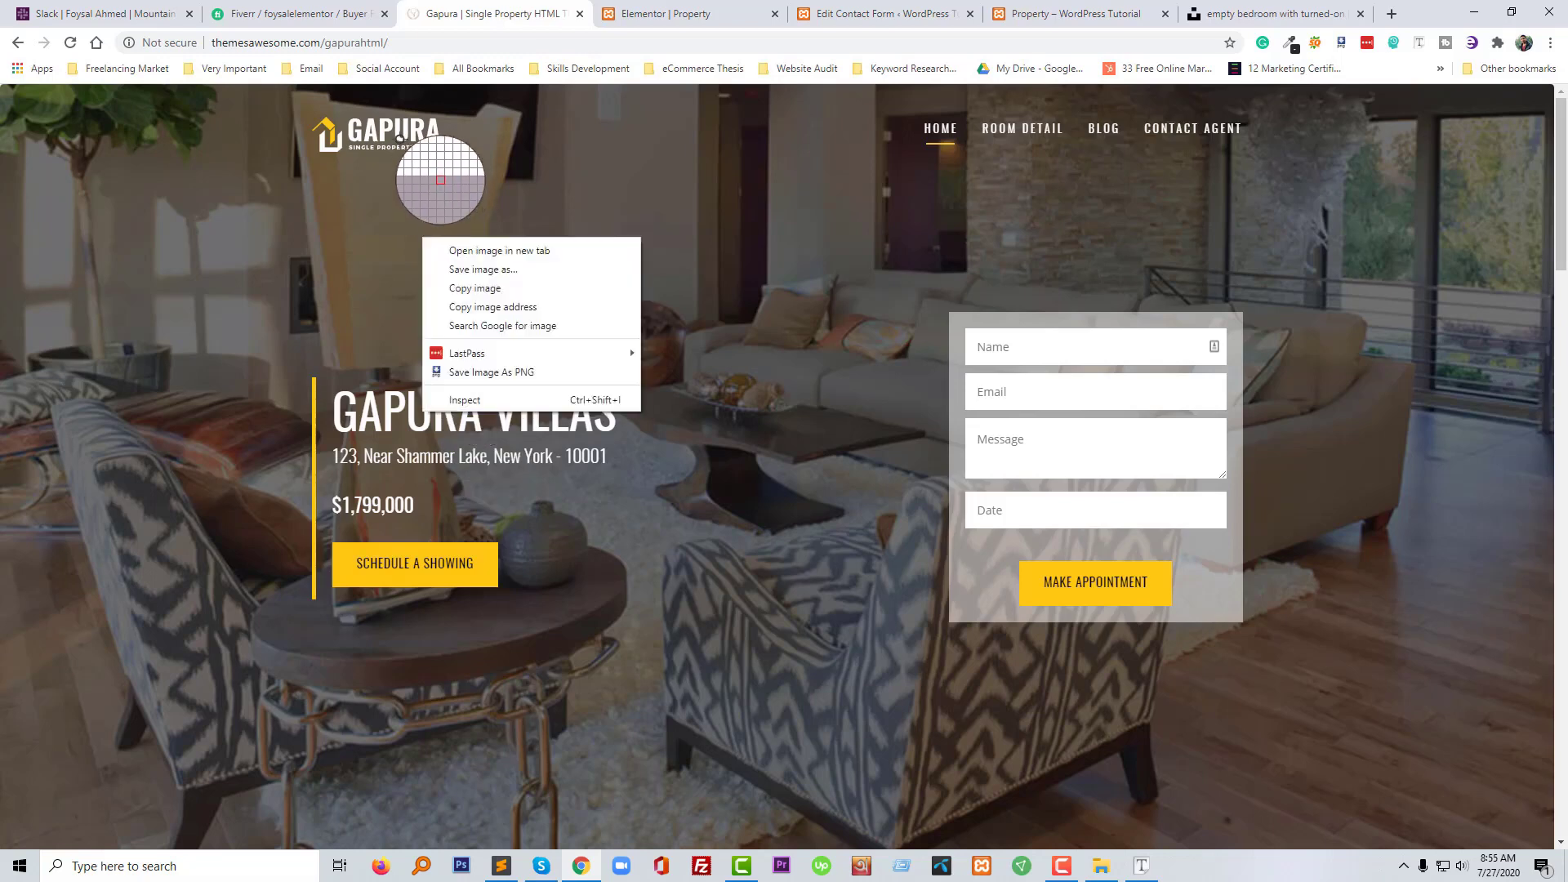
right_click(400, 134)
click(460, 303)
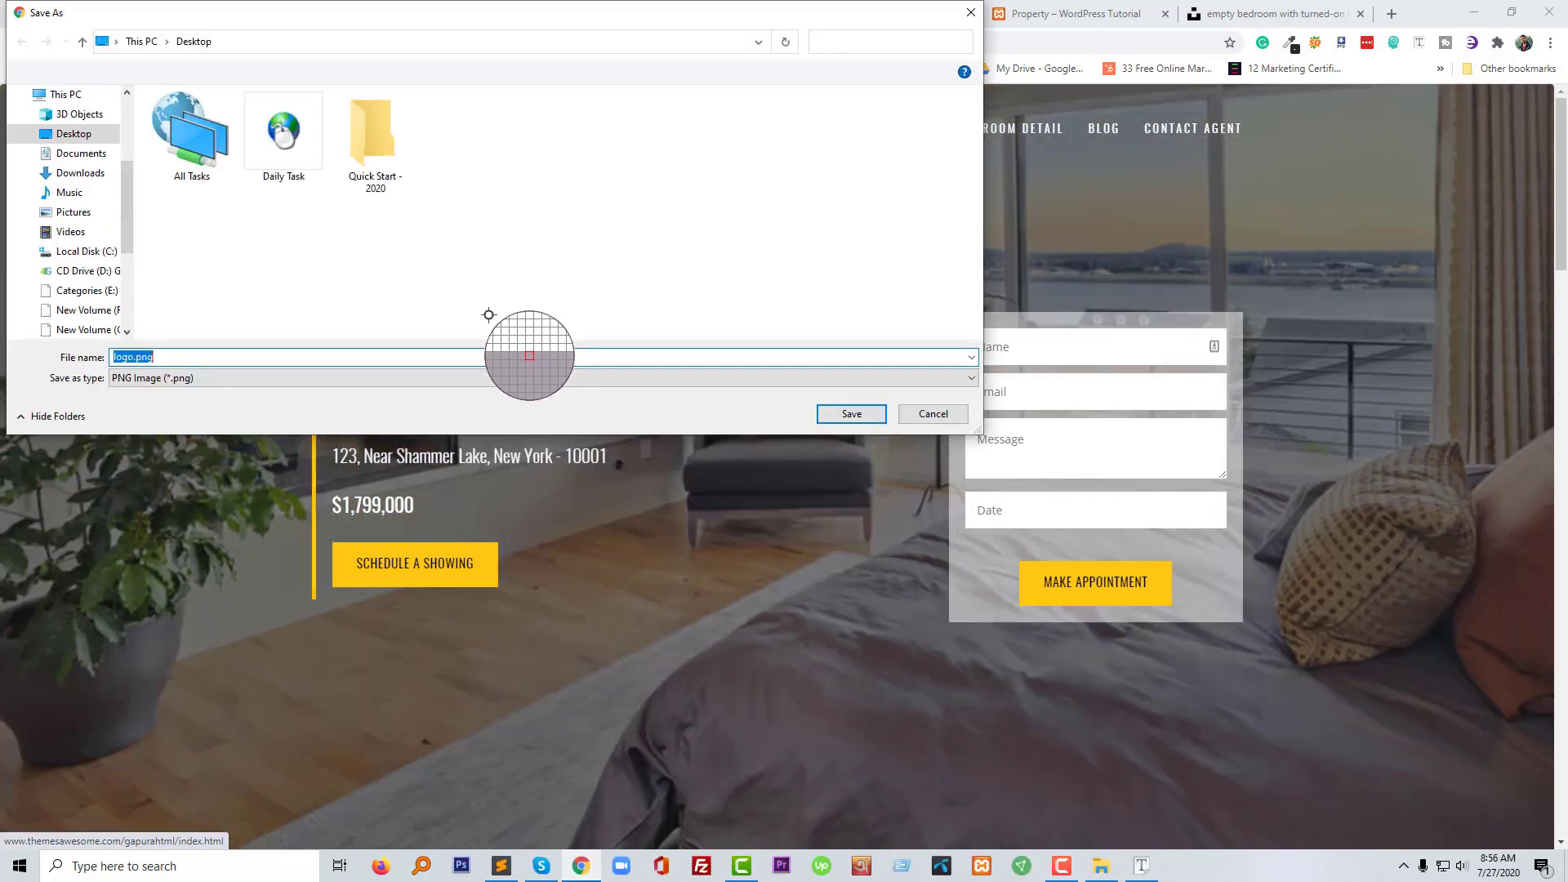
key(Escape)
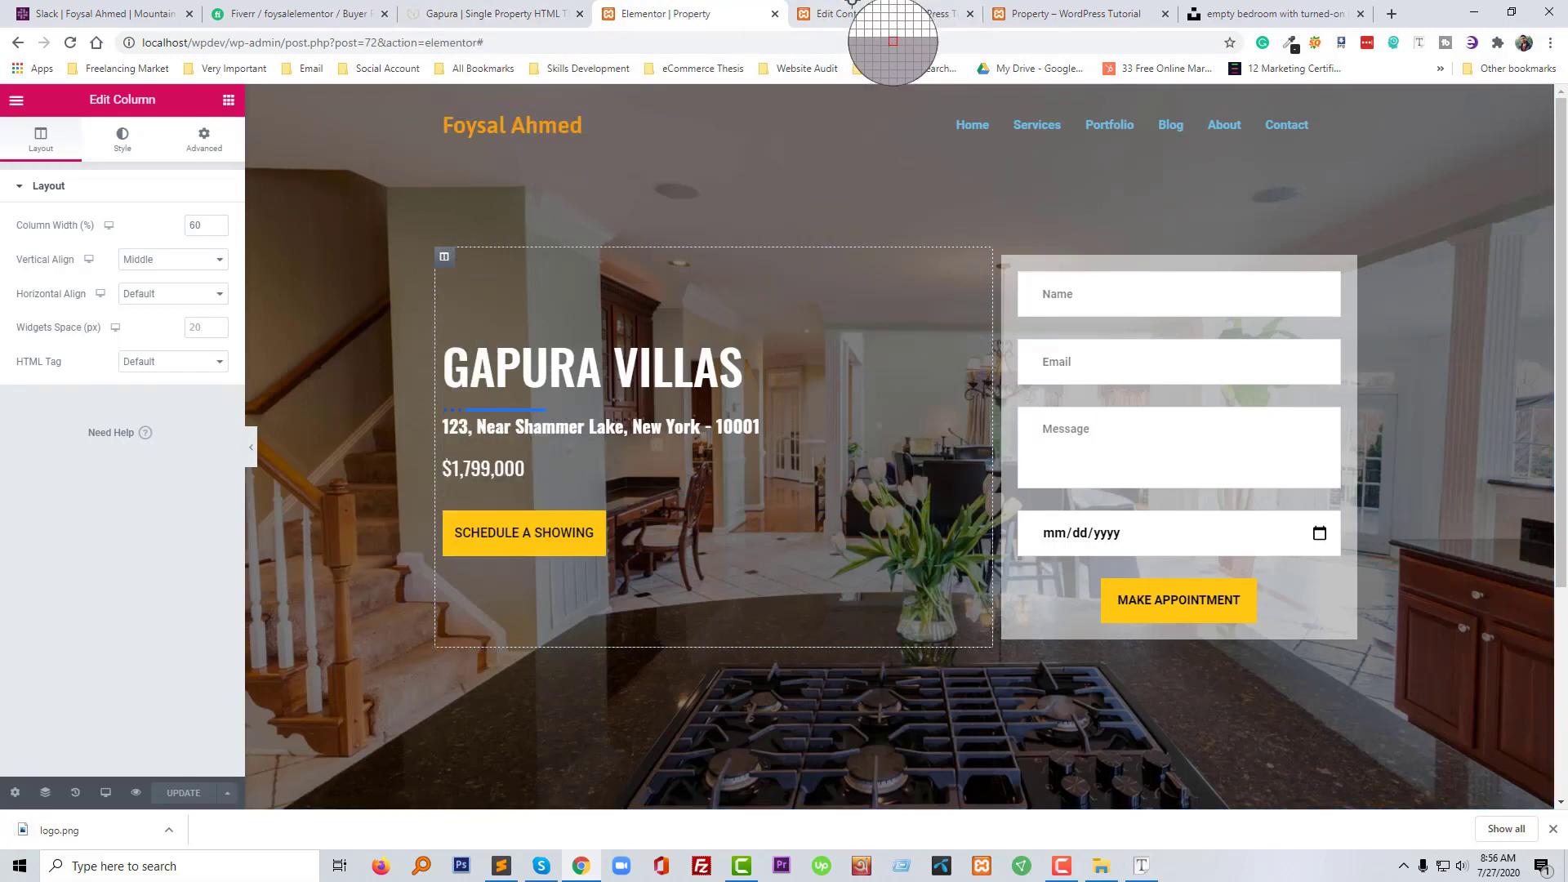
Open the ElementsKit Header template from the WordPress dashboard for editing in Elementor
click(852, 10)
mouse_move(50, 492)
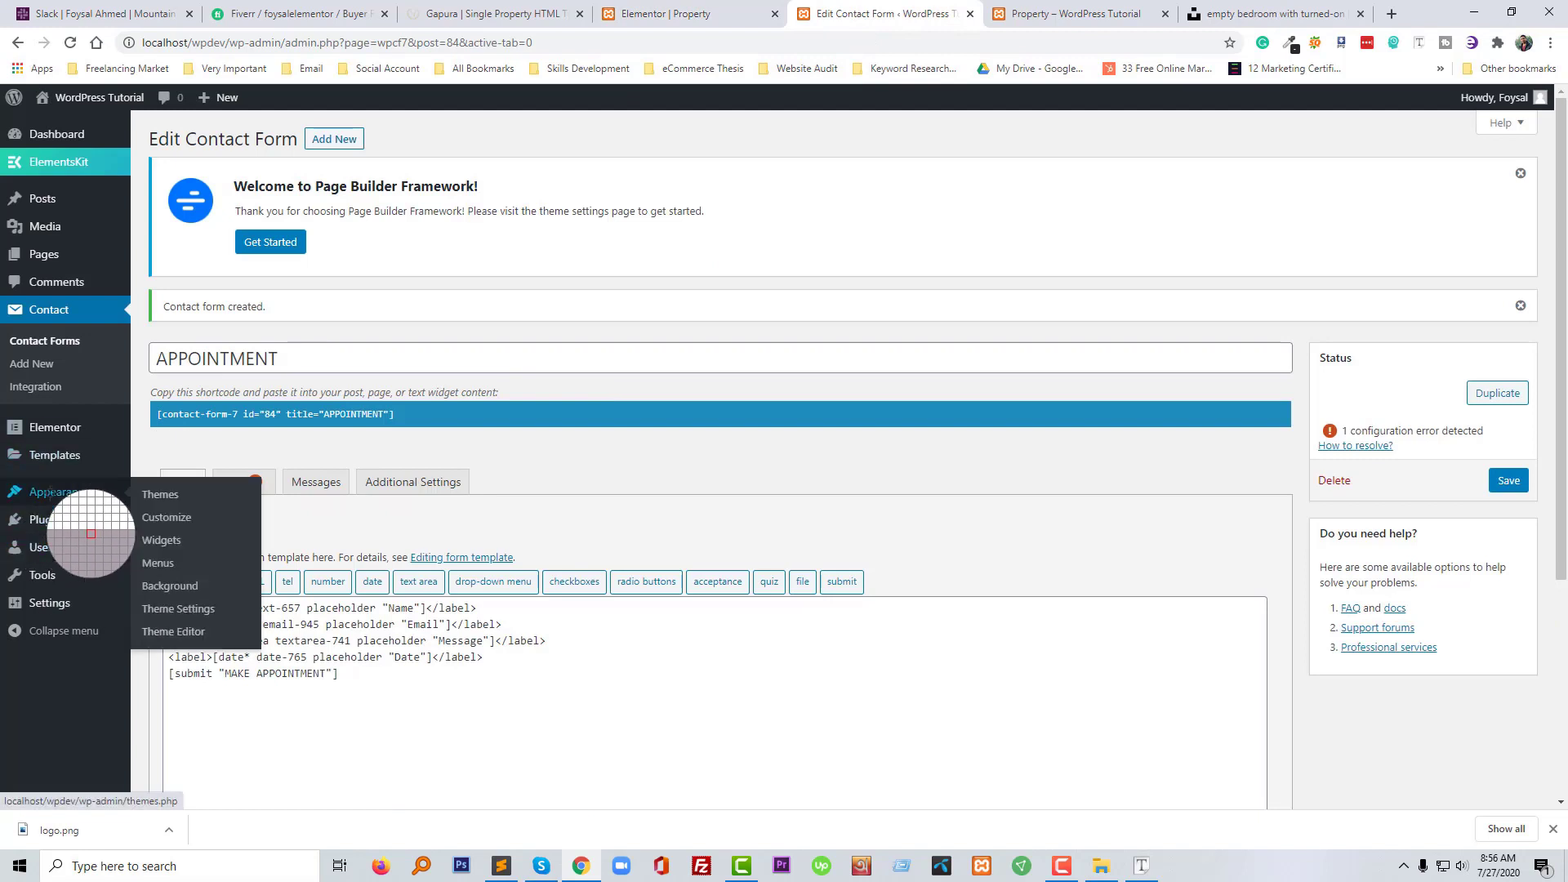
mouse_move(82, 168)
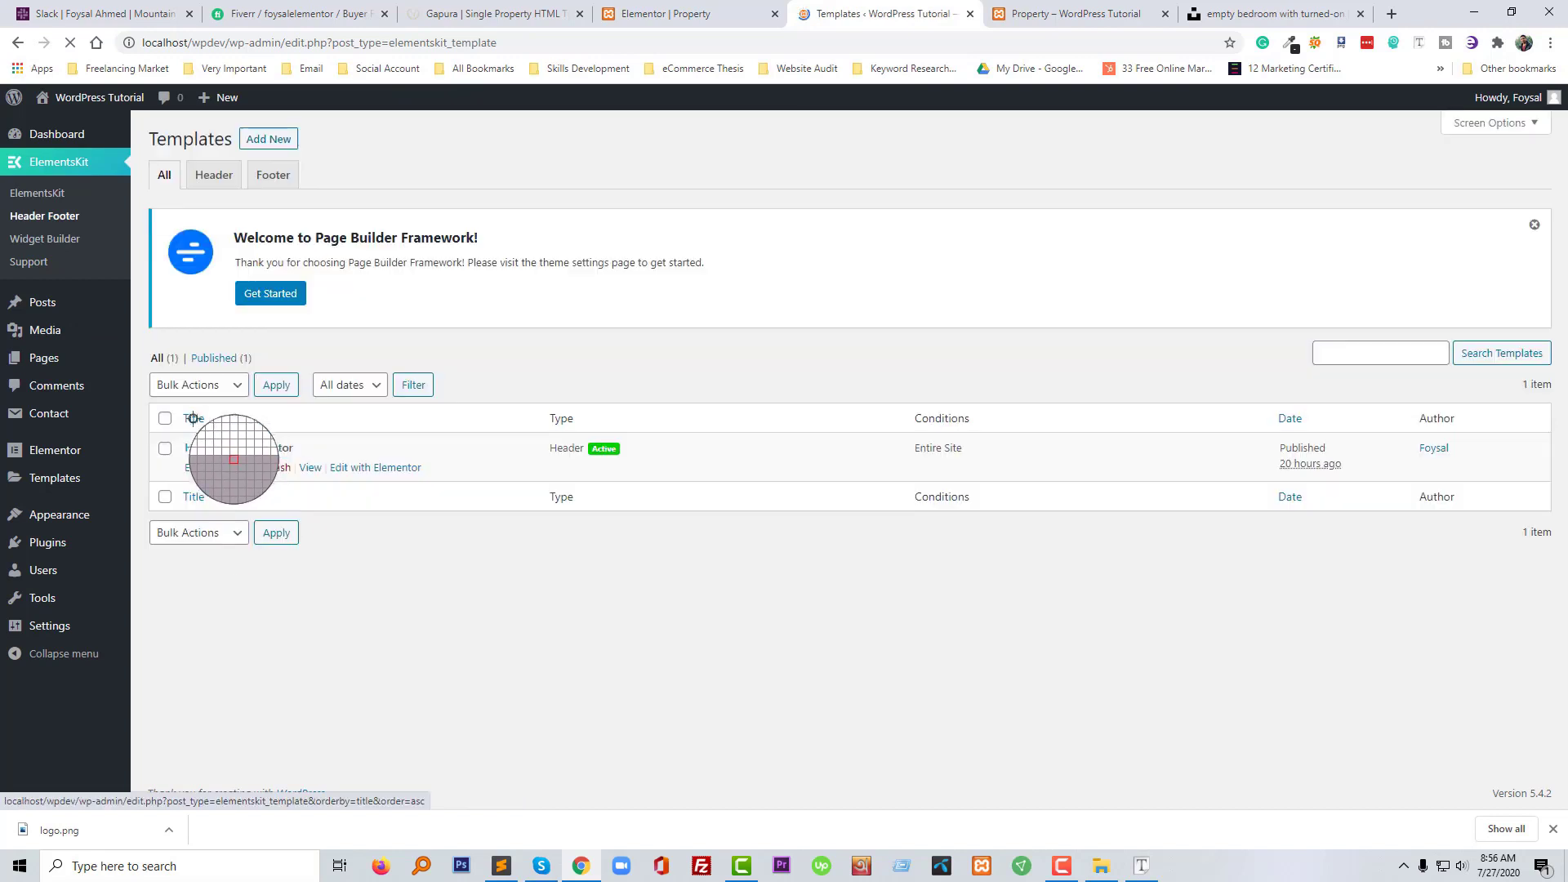
mouse_move(221, 465)
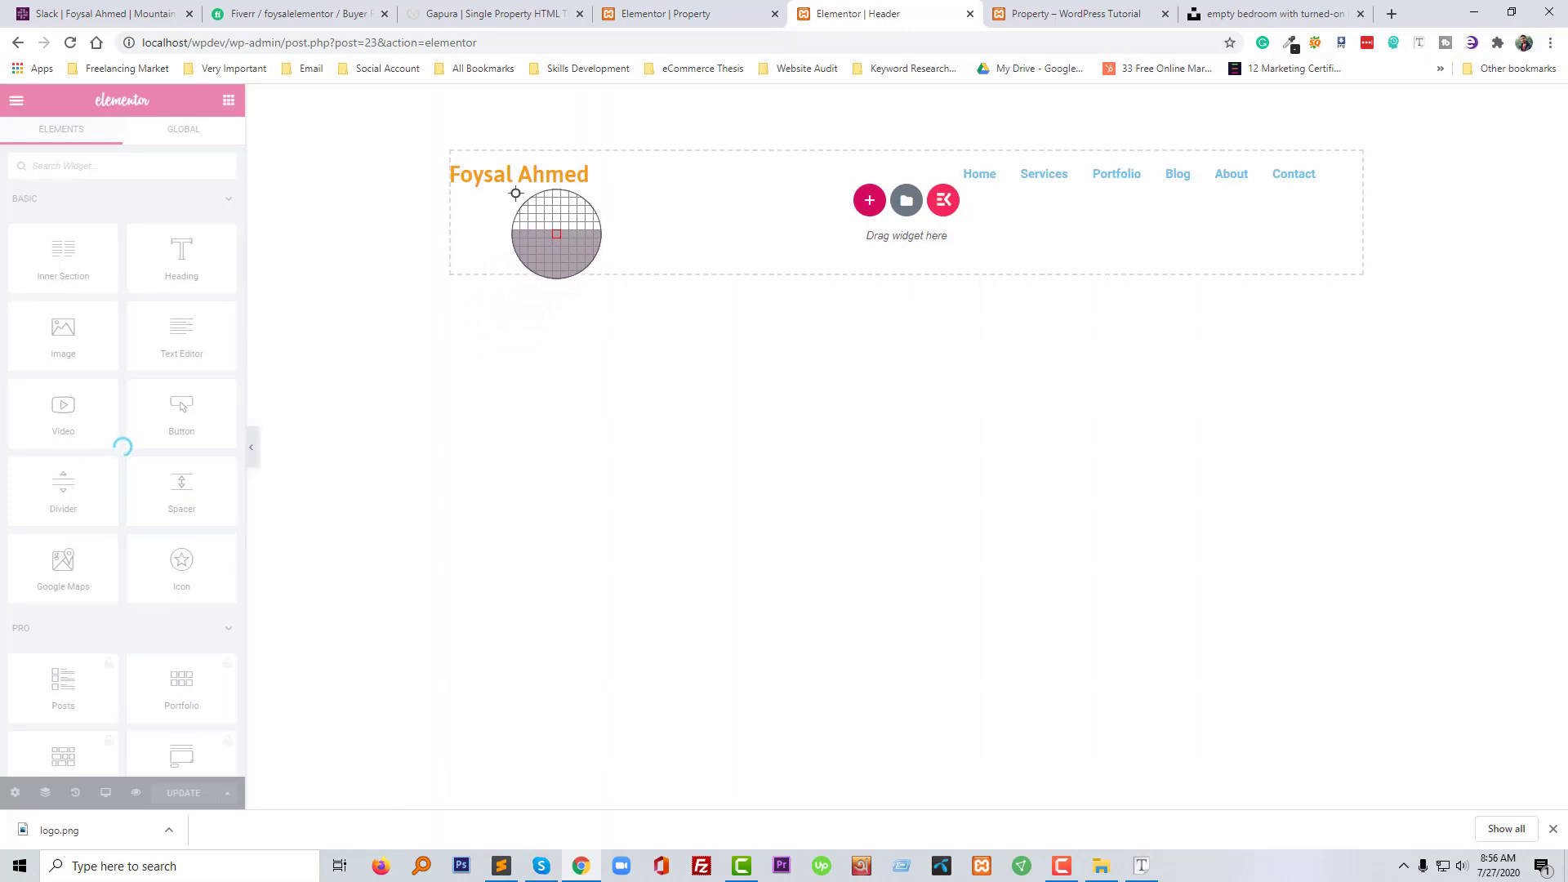
Add an Image widget below the site-name heading in the header and delete that heading
click(520, 185)
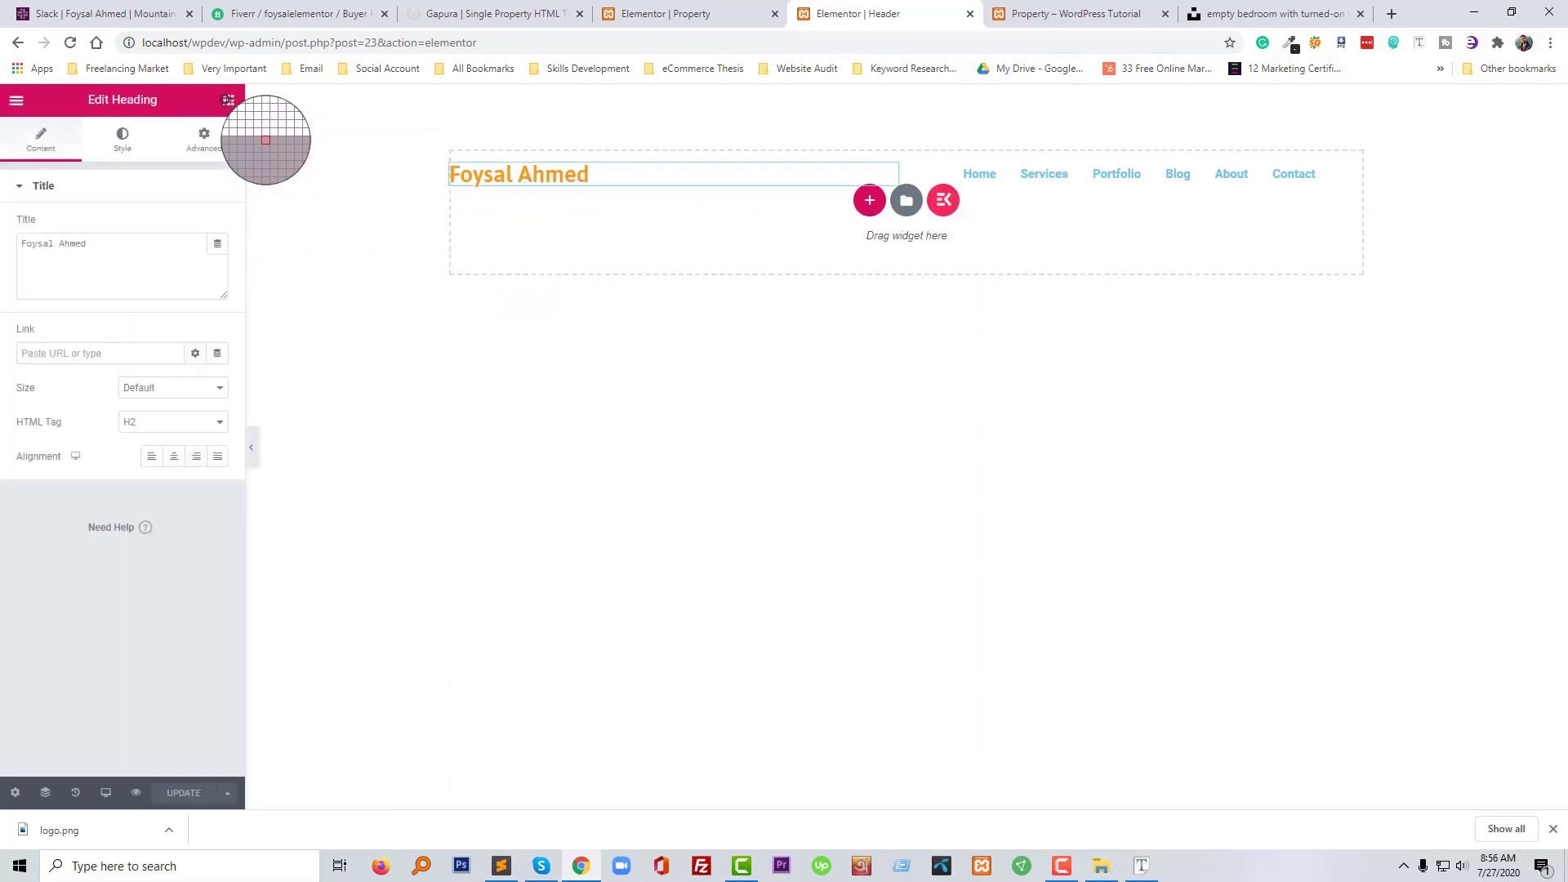
click(225, 100)
drag(80, 348, 645, 175)
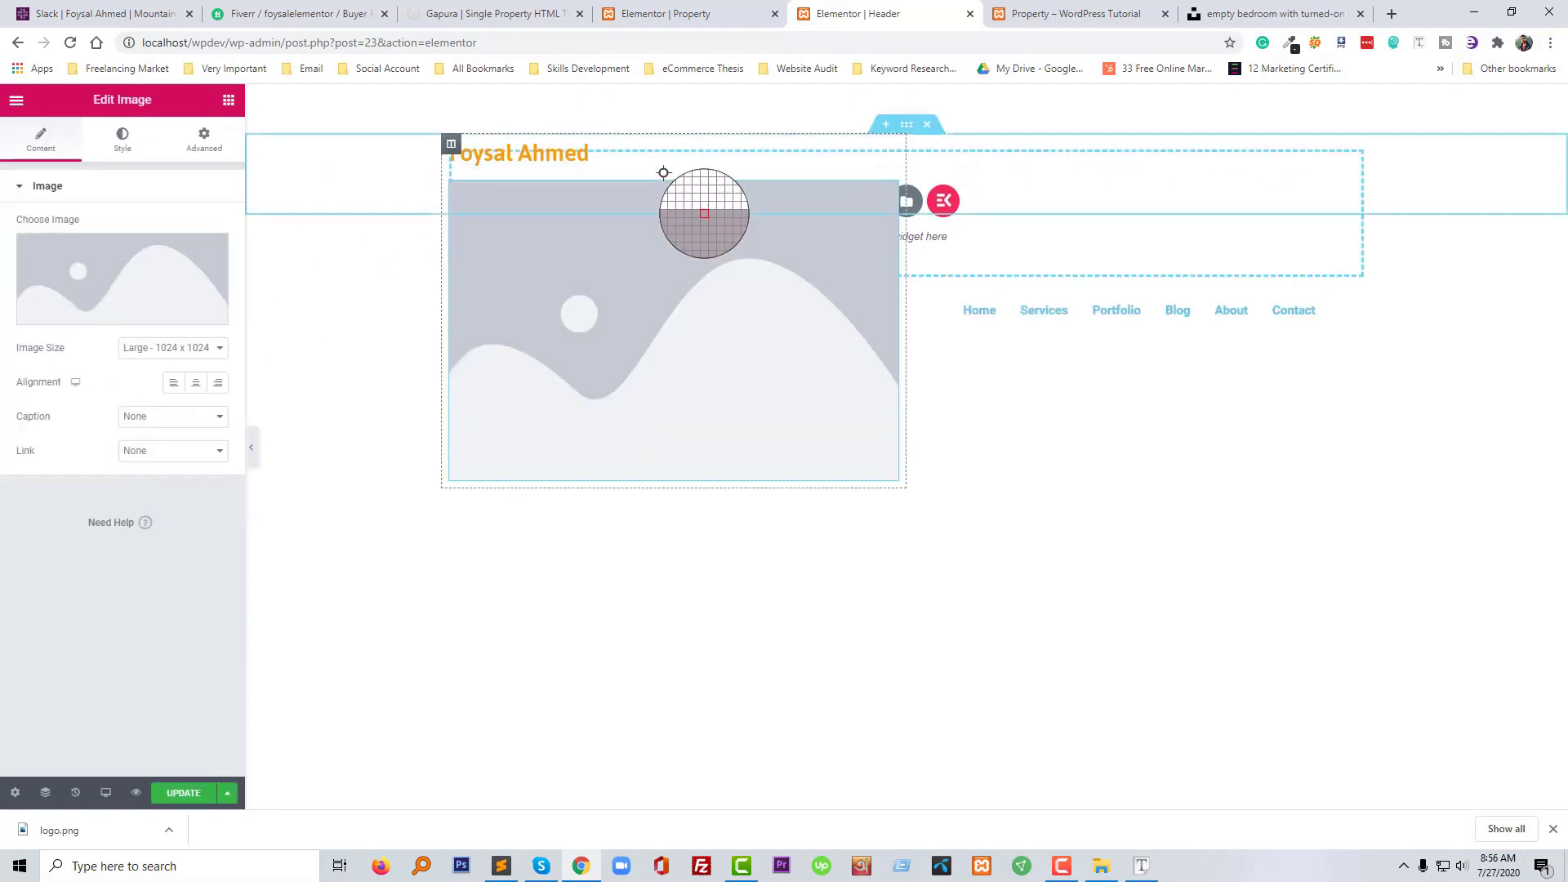
click(654, 155)
key(Delete)
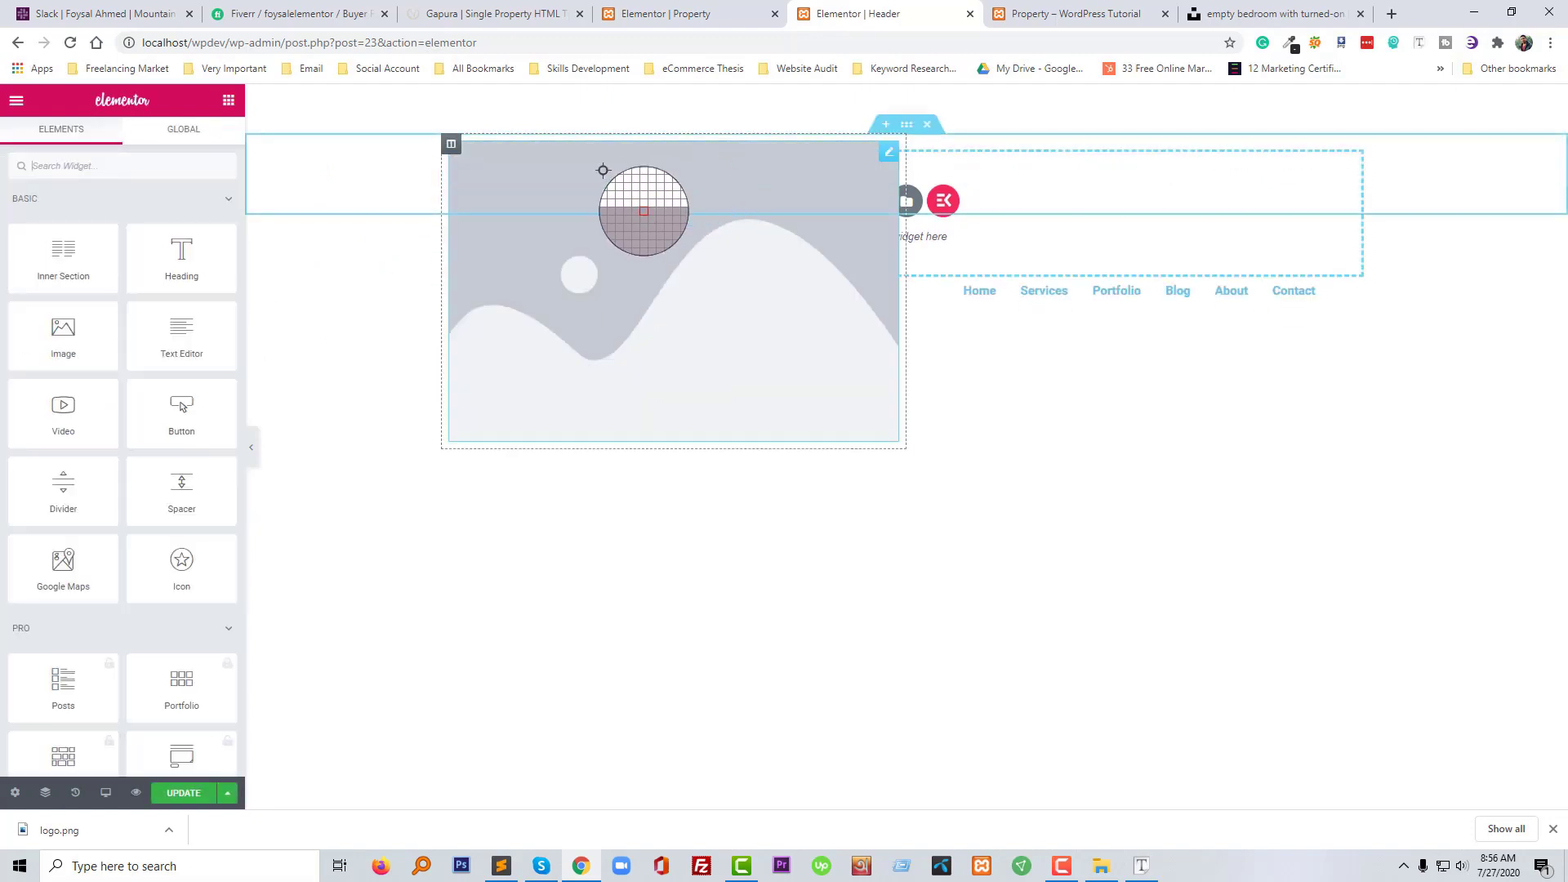
Upload logo.png from the Desktop to the media library as the header Image widget's picture
click(553, 292)
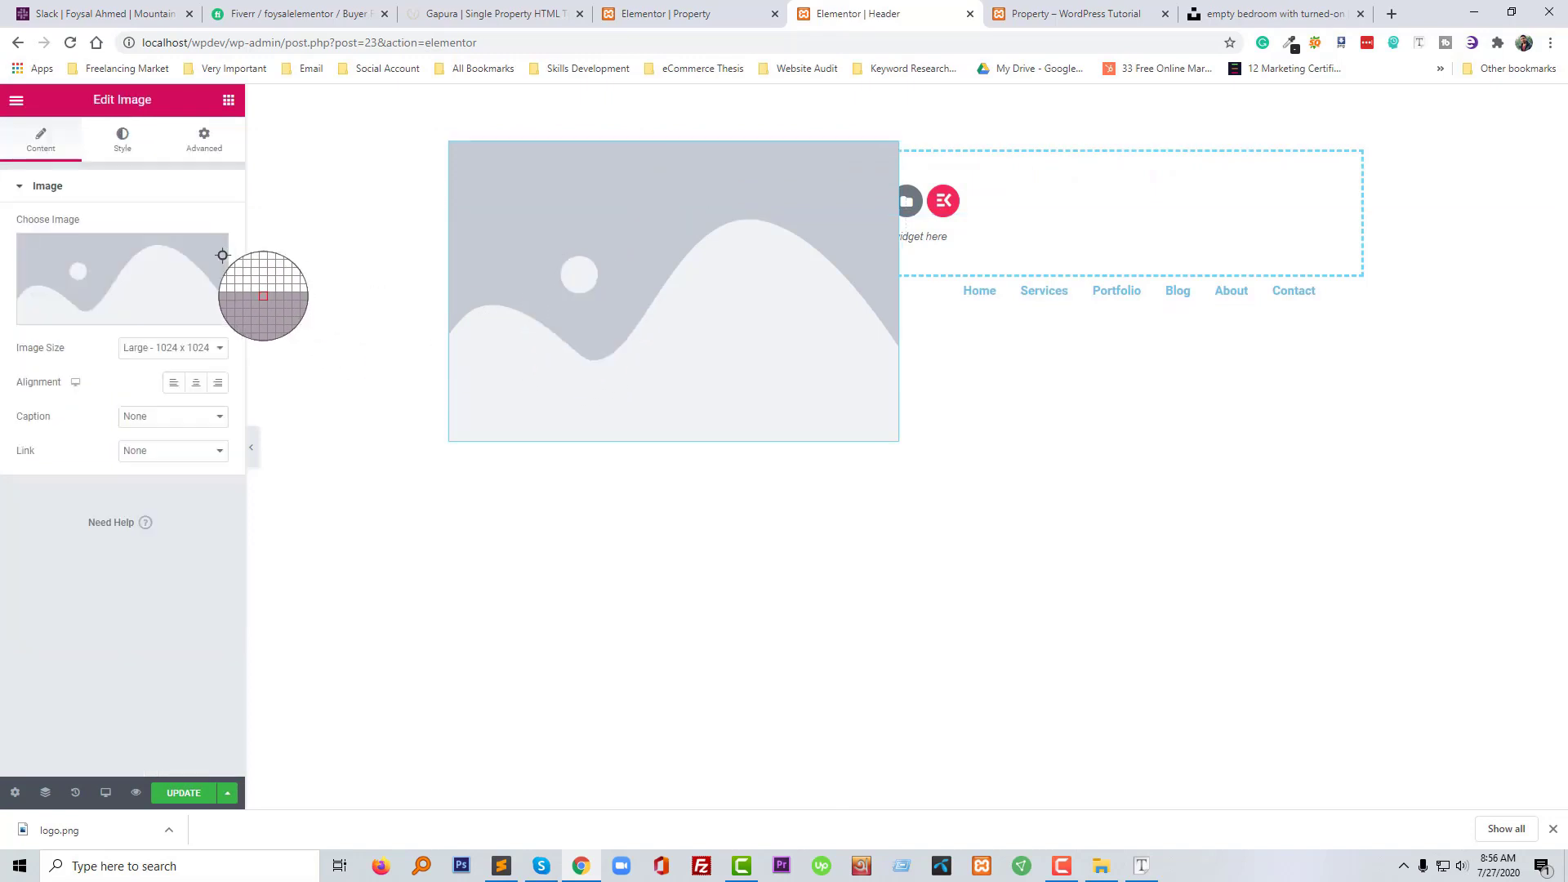
click(123, 269)
click(170, 835)
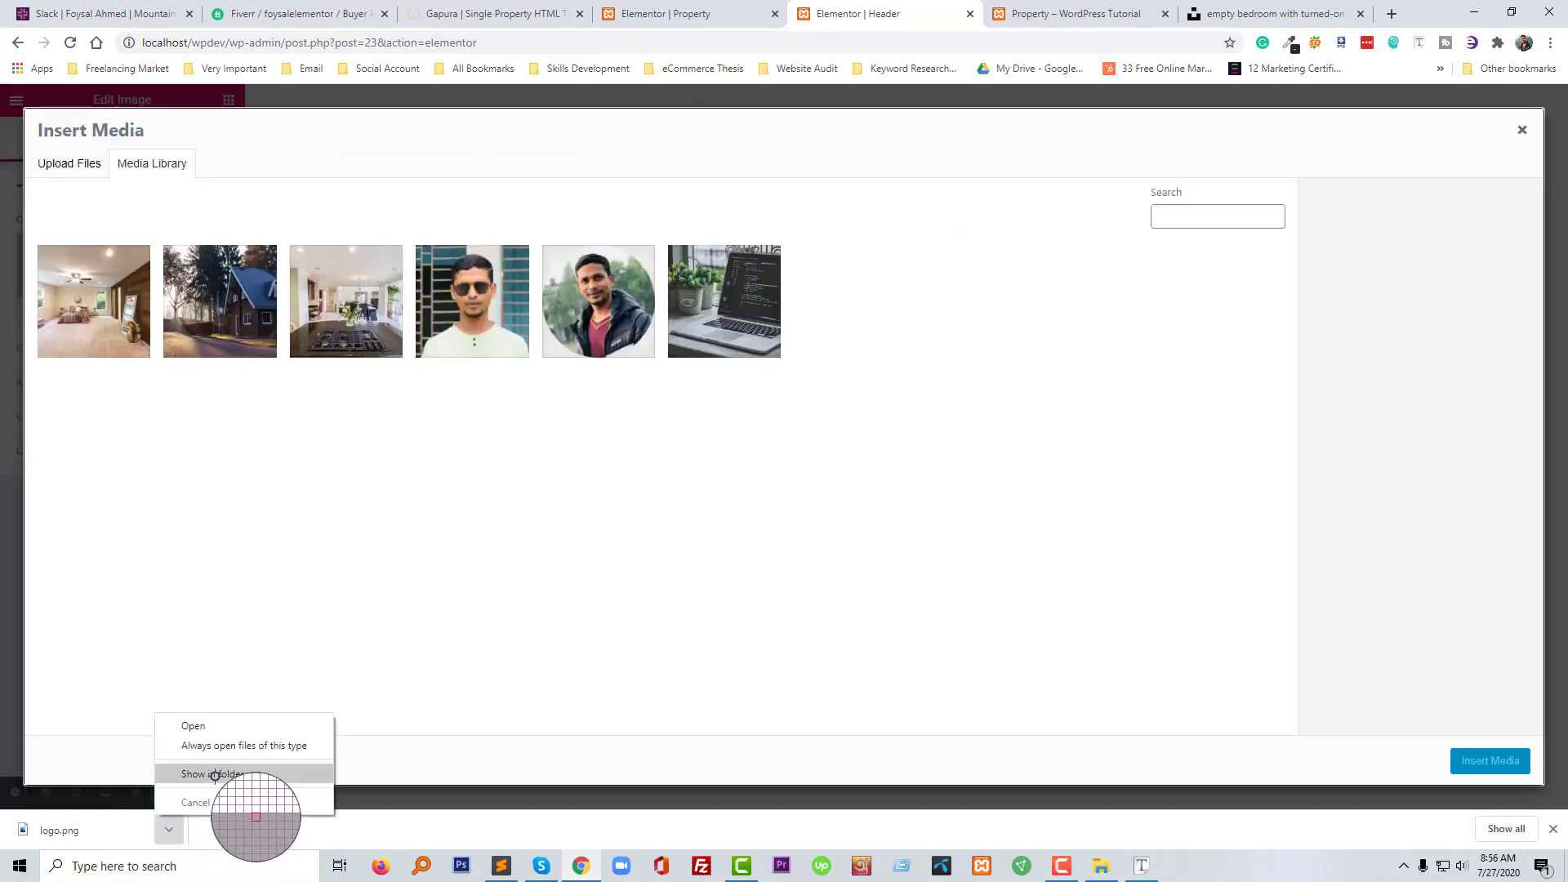
click(214, 774)
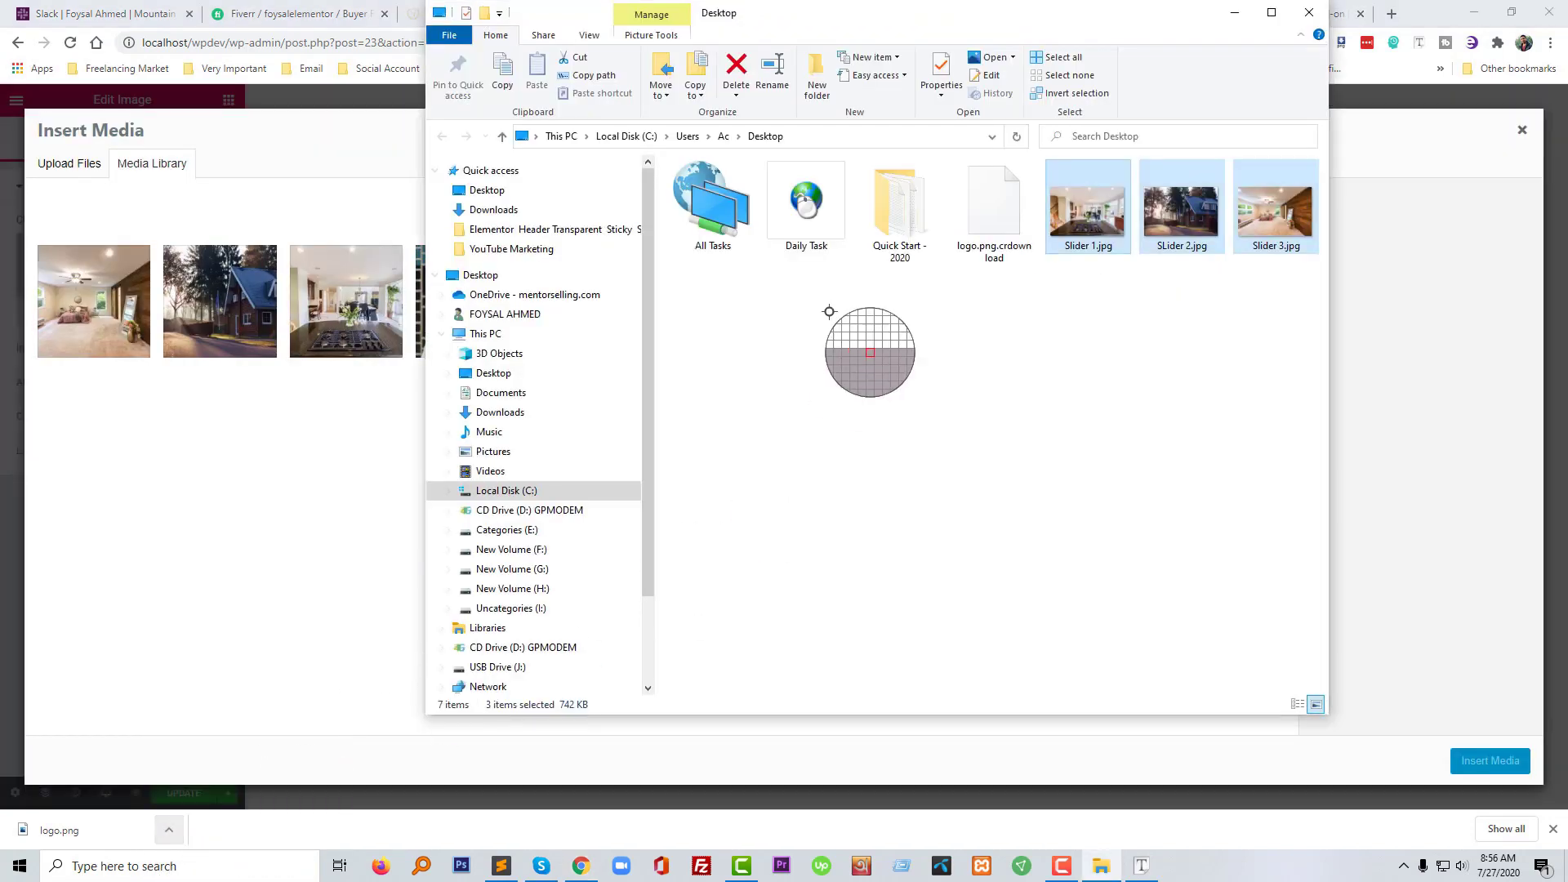
click(970, 338)
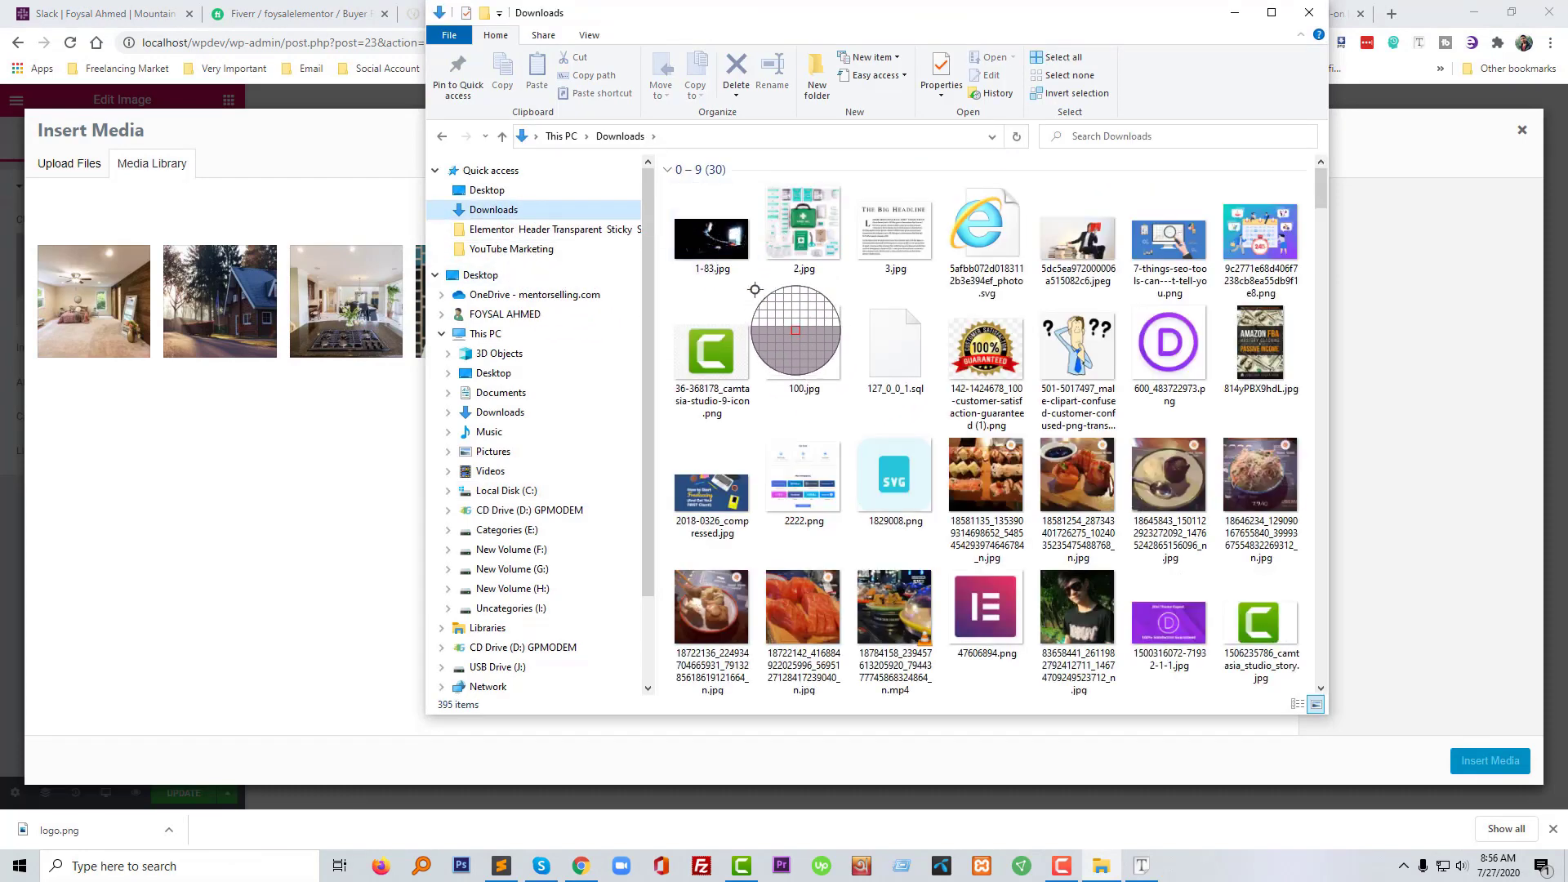
click(717, 245)
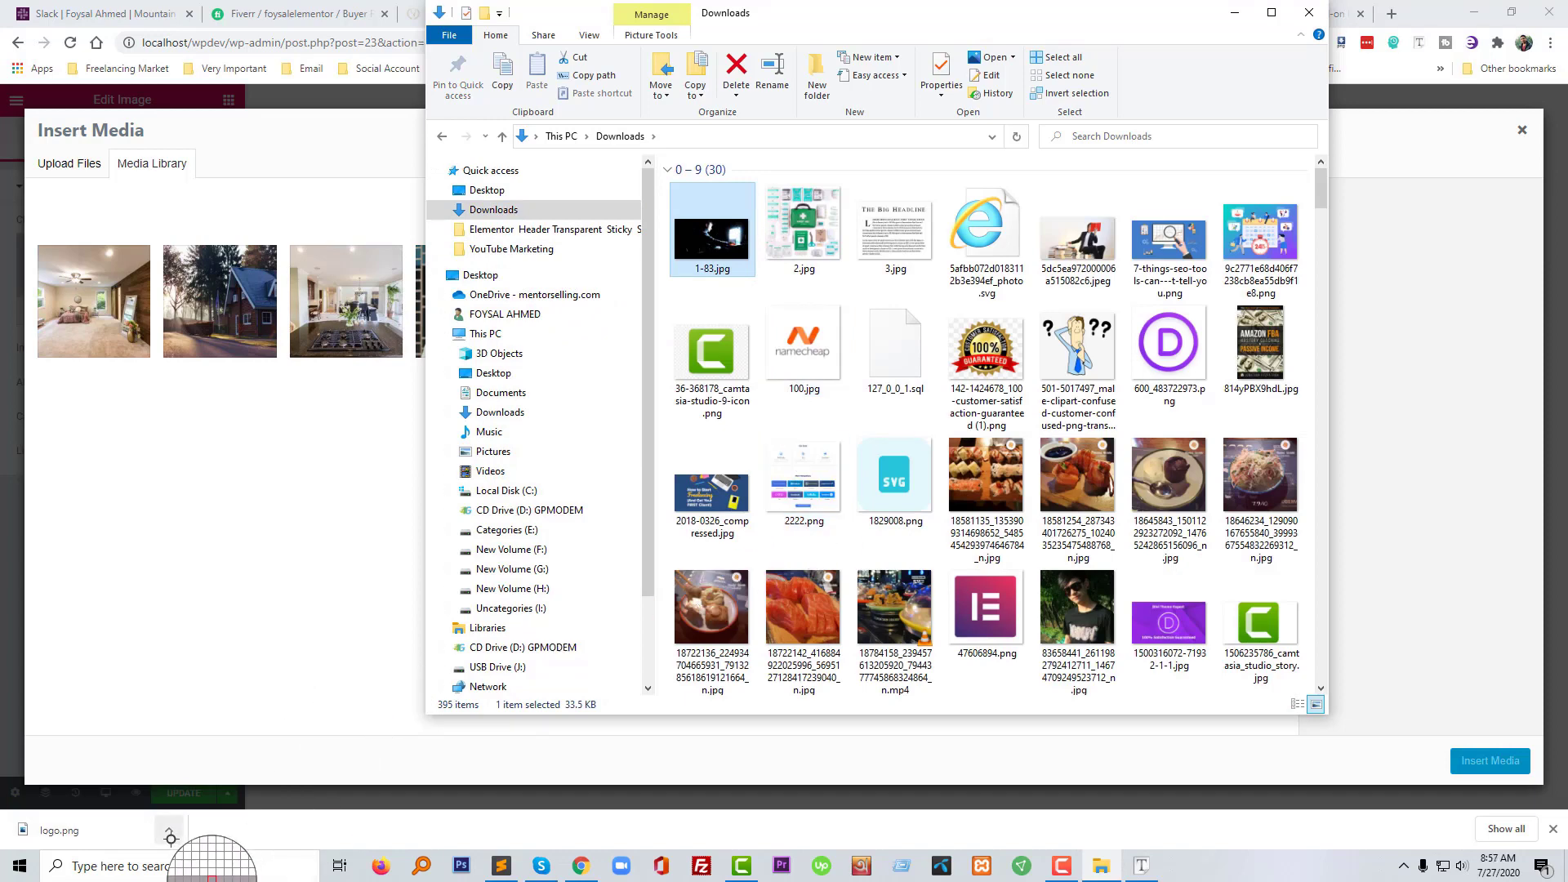
click(170, 834)
click(210, 770)
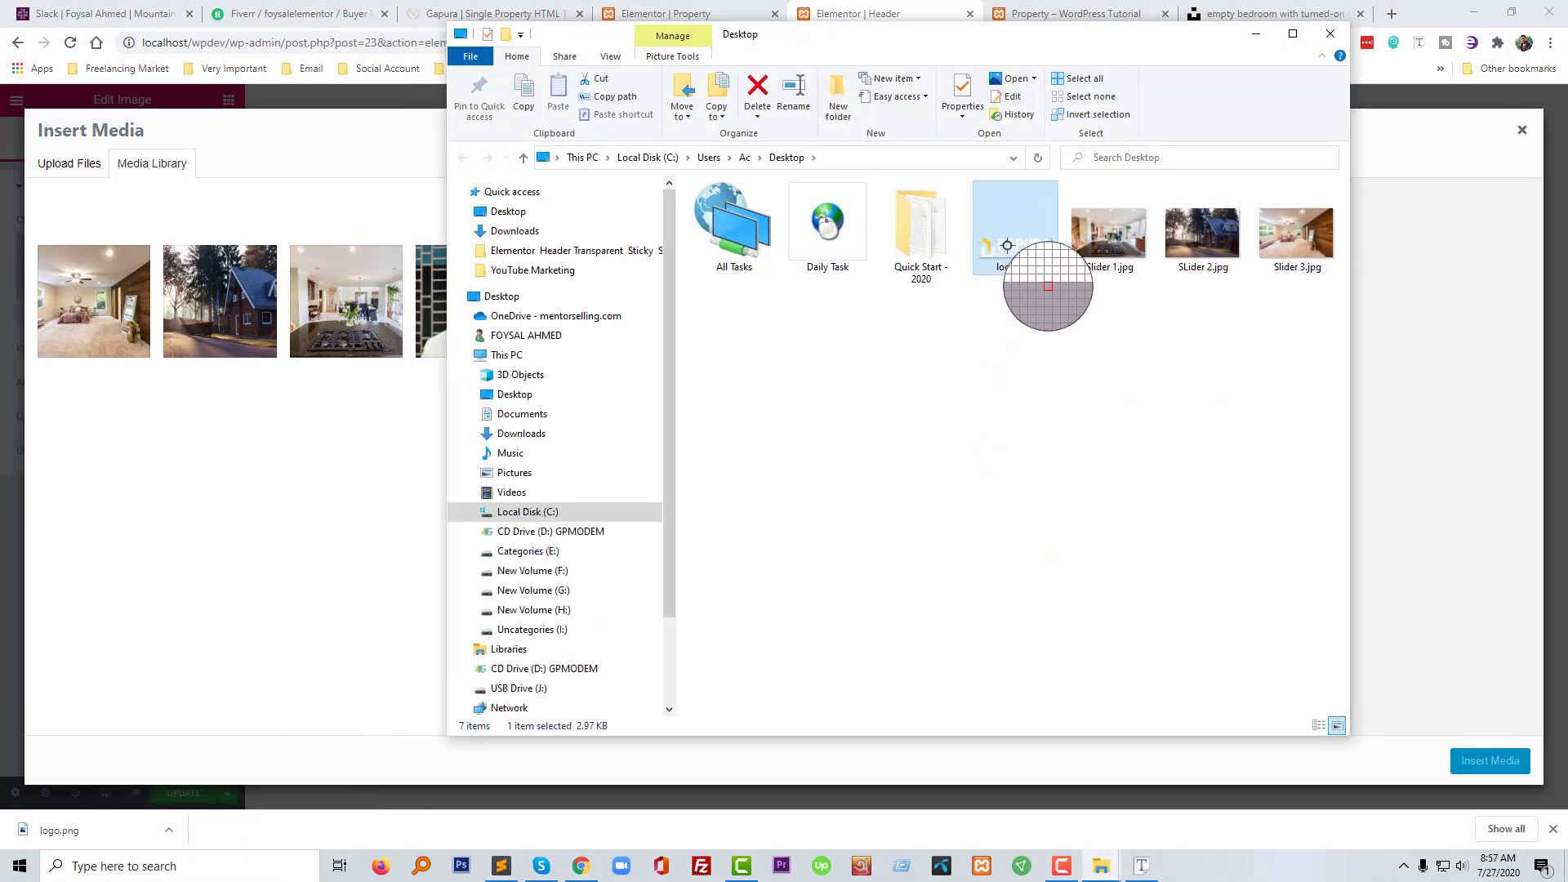
drag(1007, 245, 384, 571)
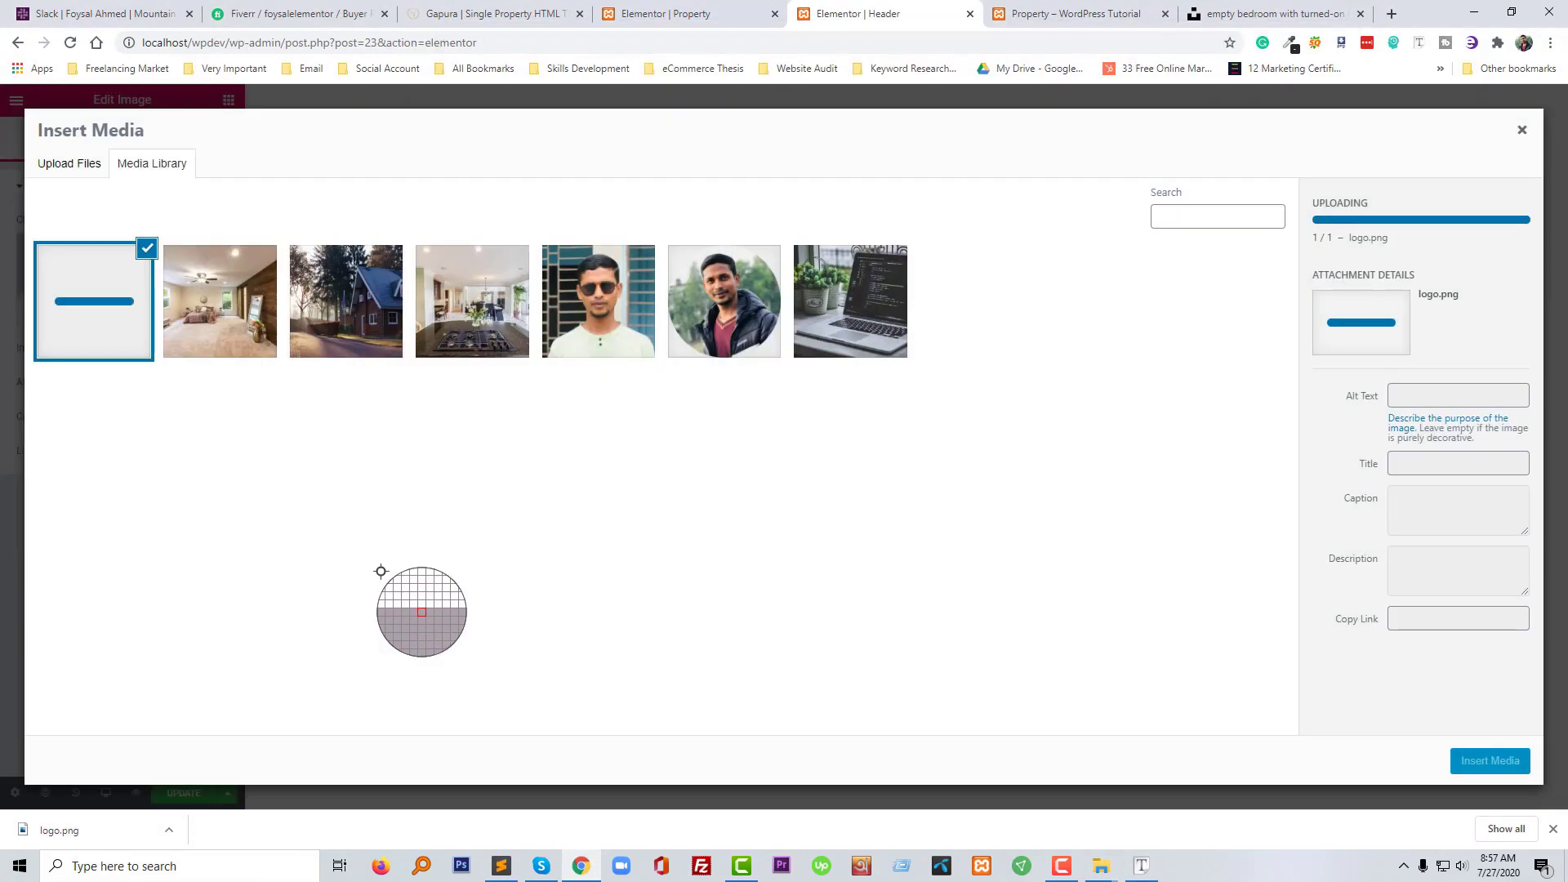
click(1061, 866)
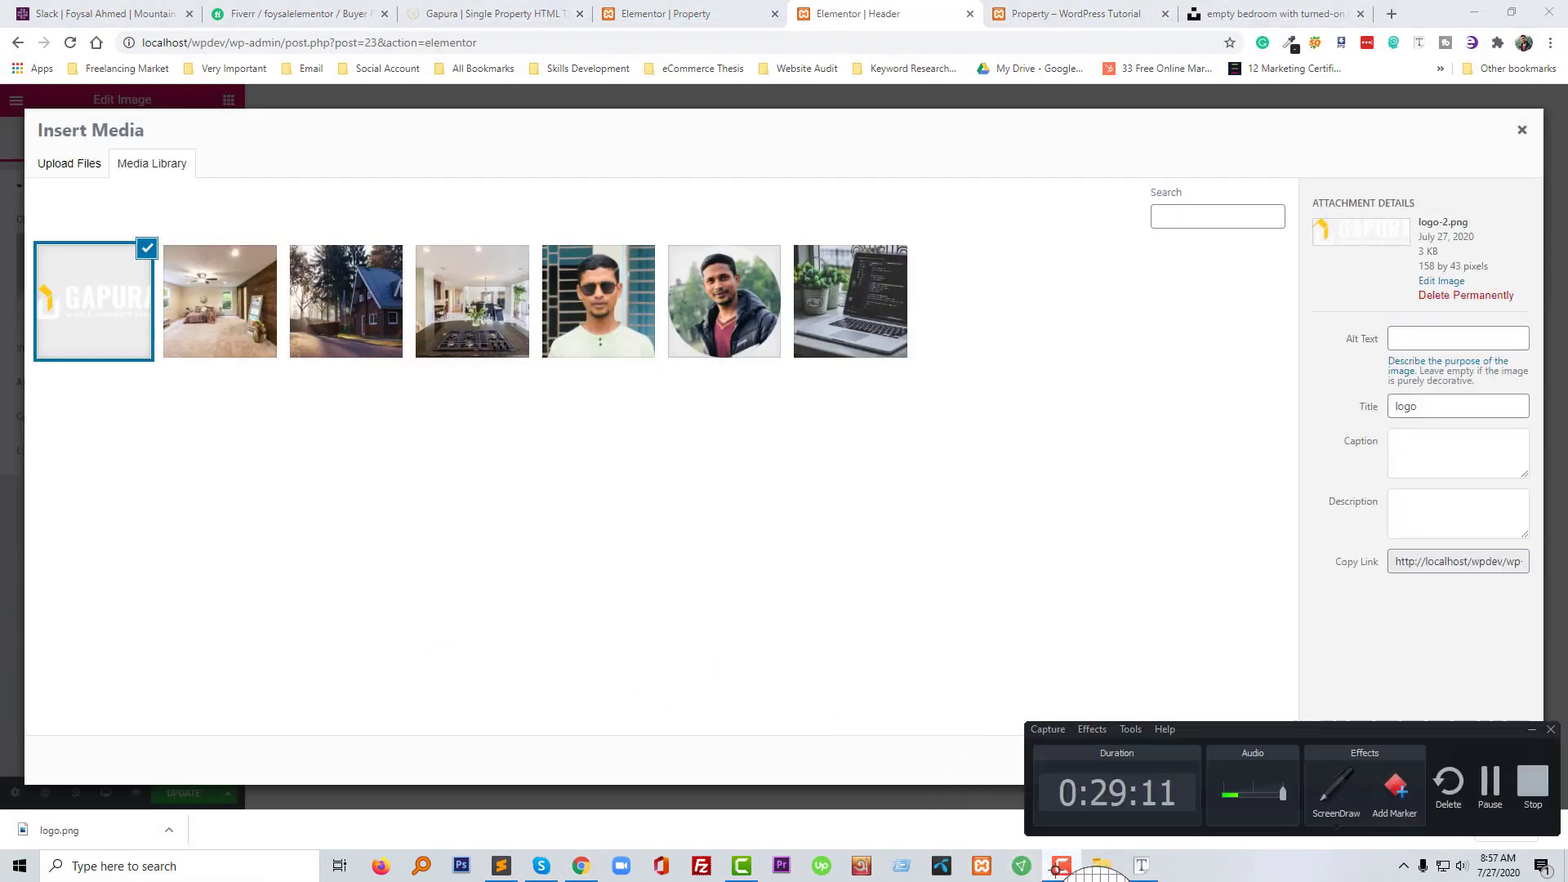
click(1062, 868)
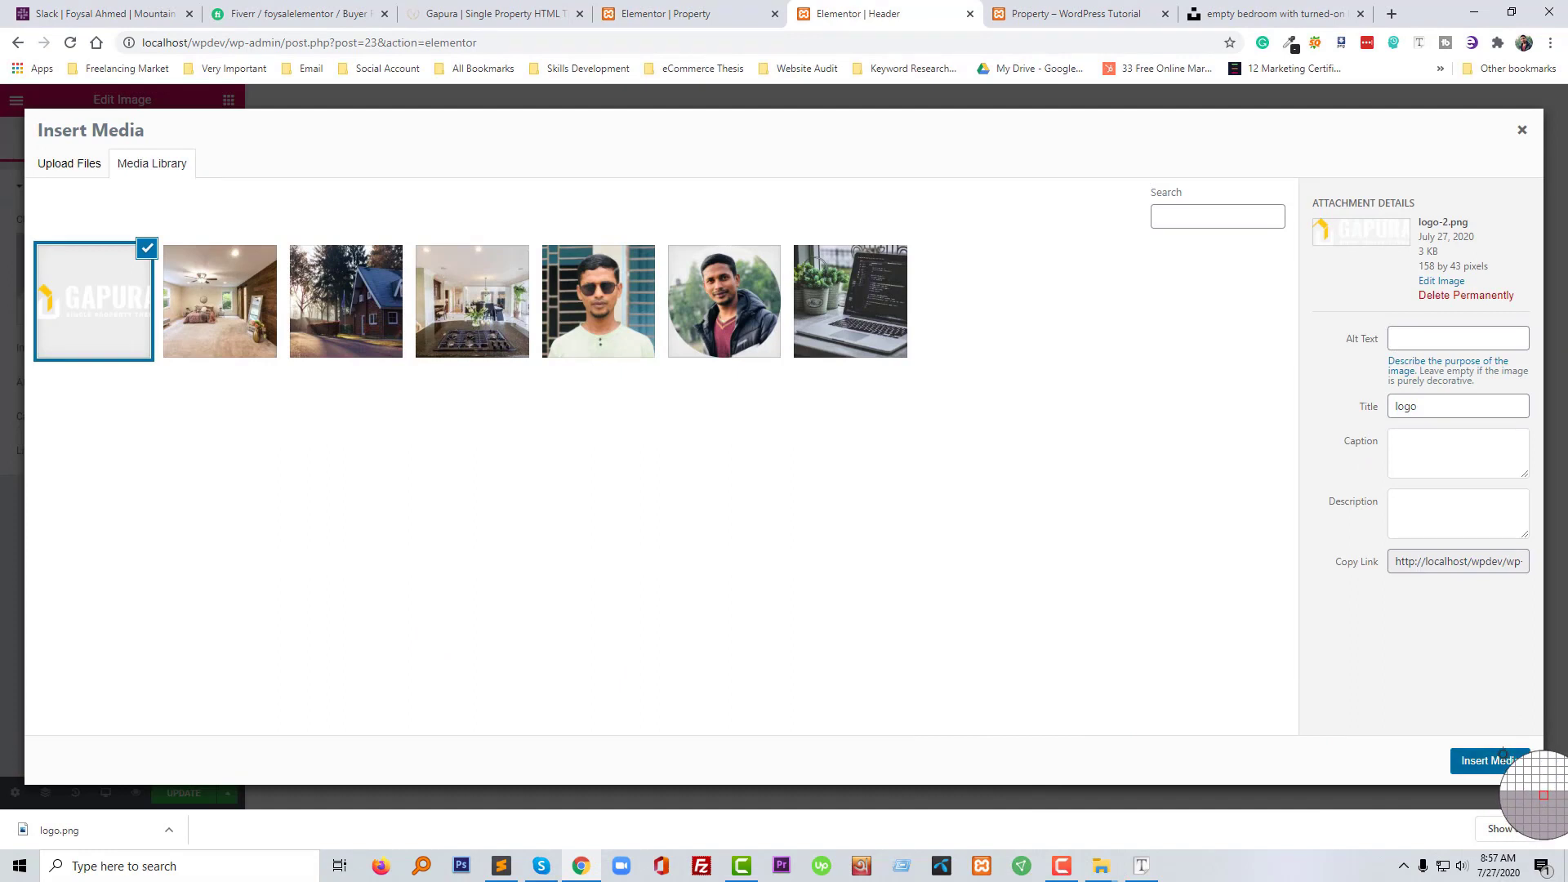
Insert the uploaded logo into the header's Image widget, update the template, and compare the live property page with the Gapura reference
click(1503, 756)
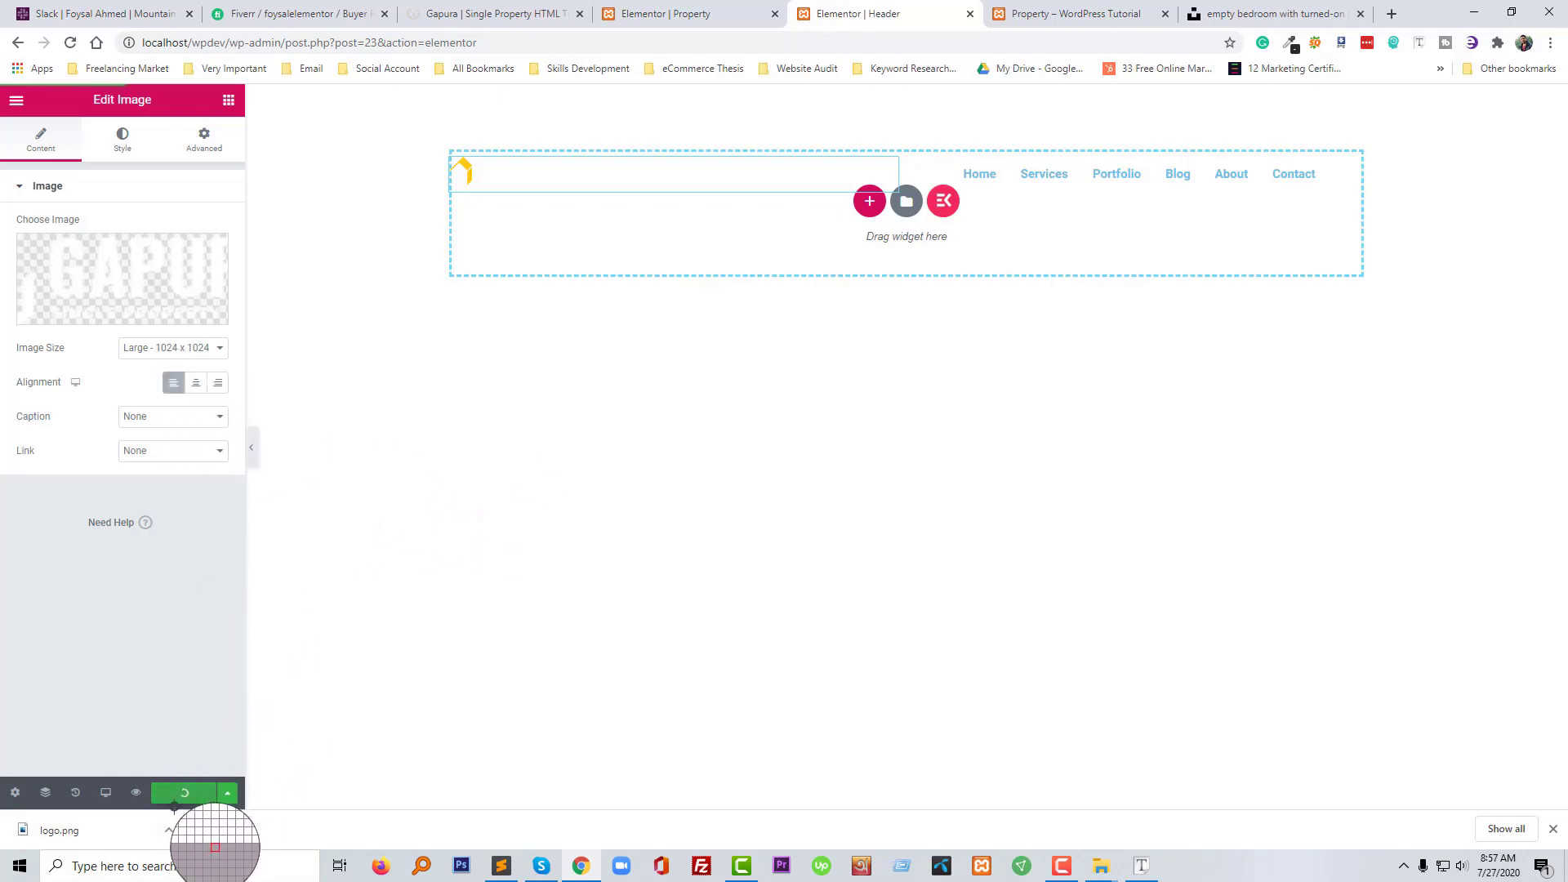
click(1075, 8)
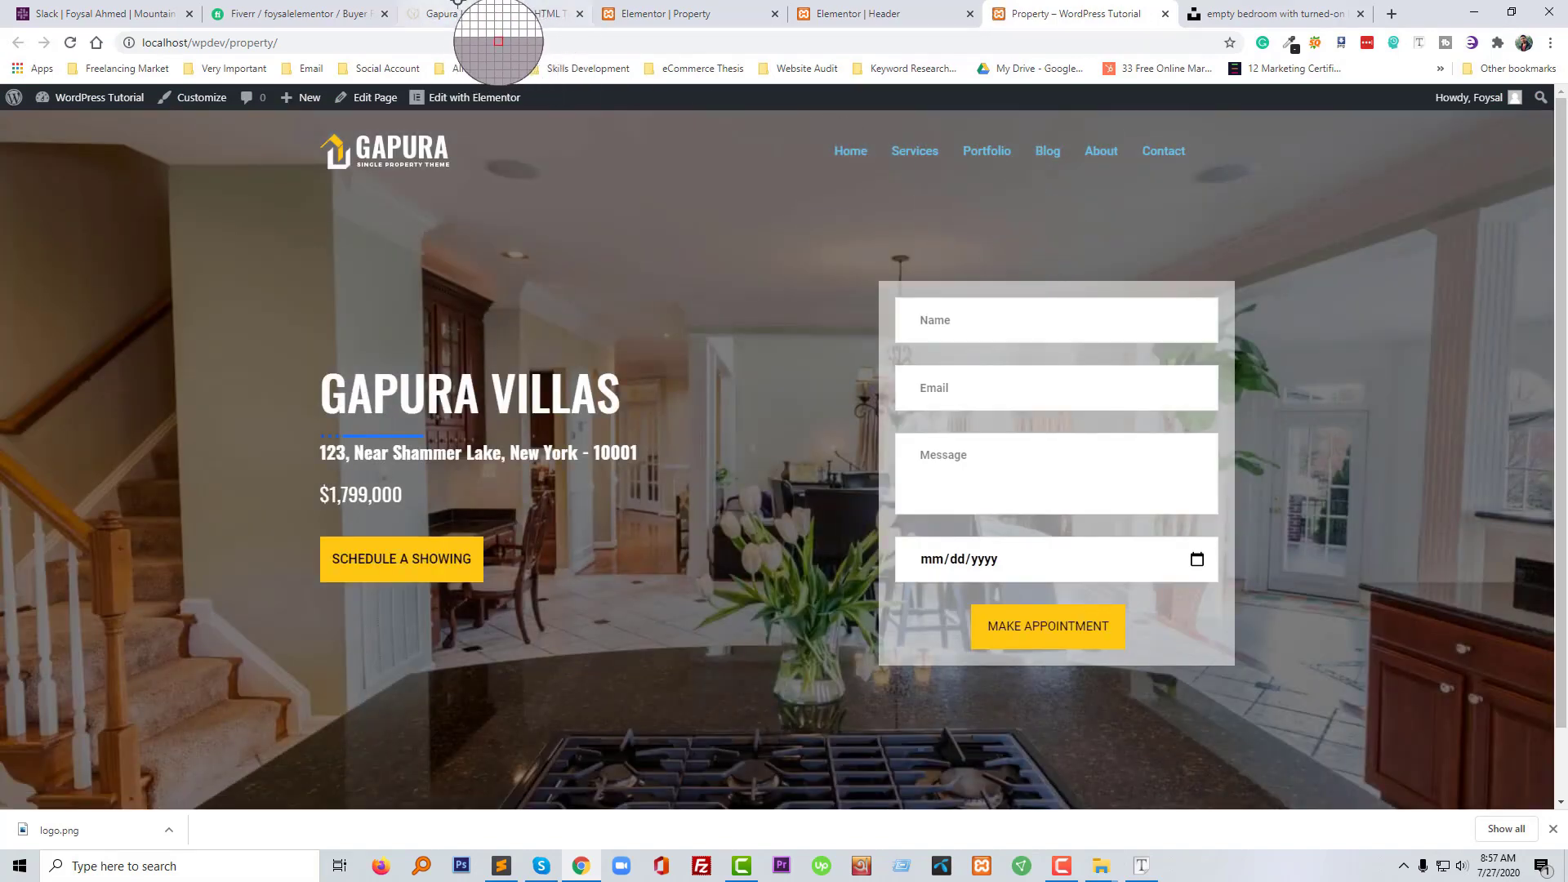
click(490, 14)
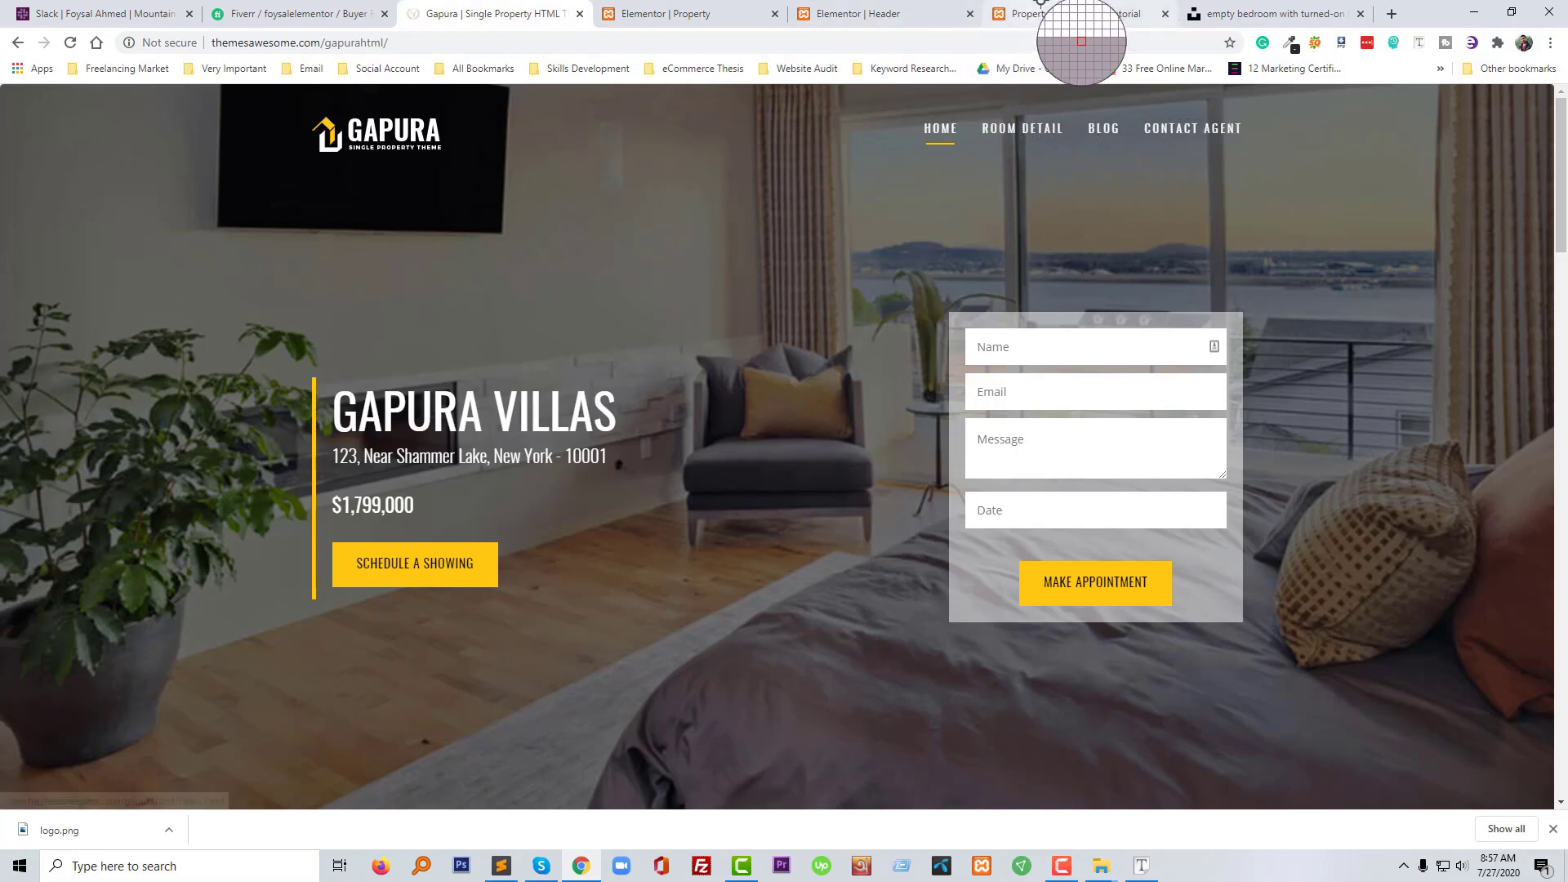
click(1078, 14)
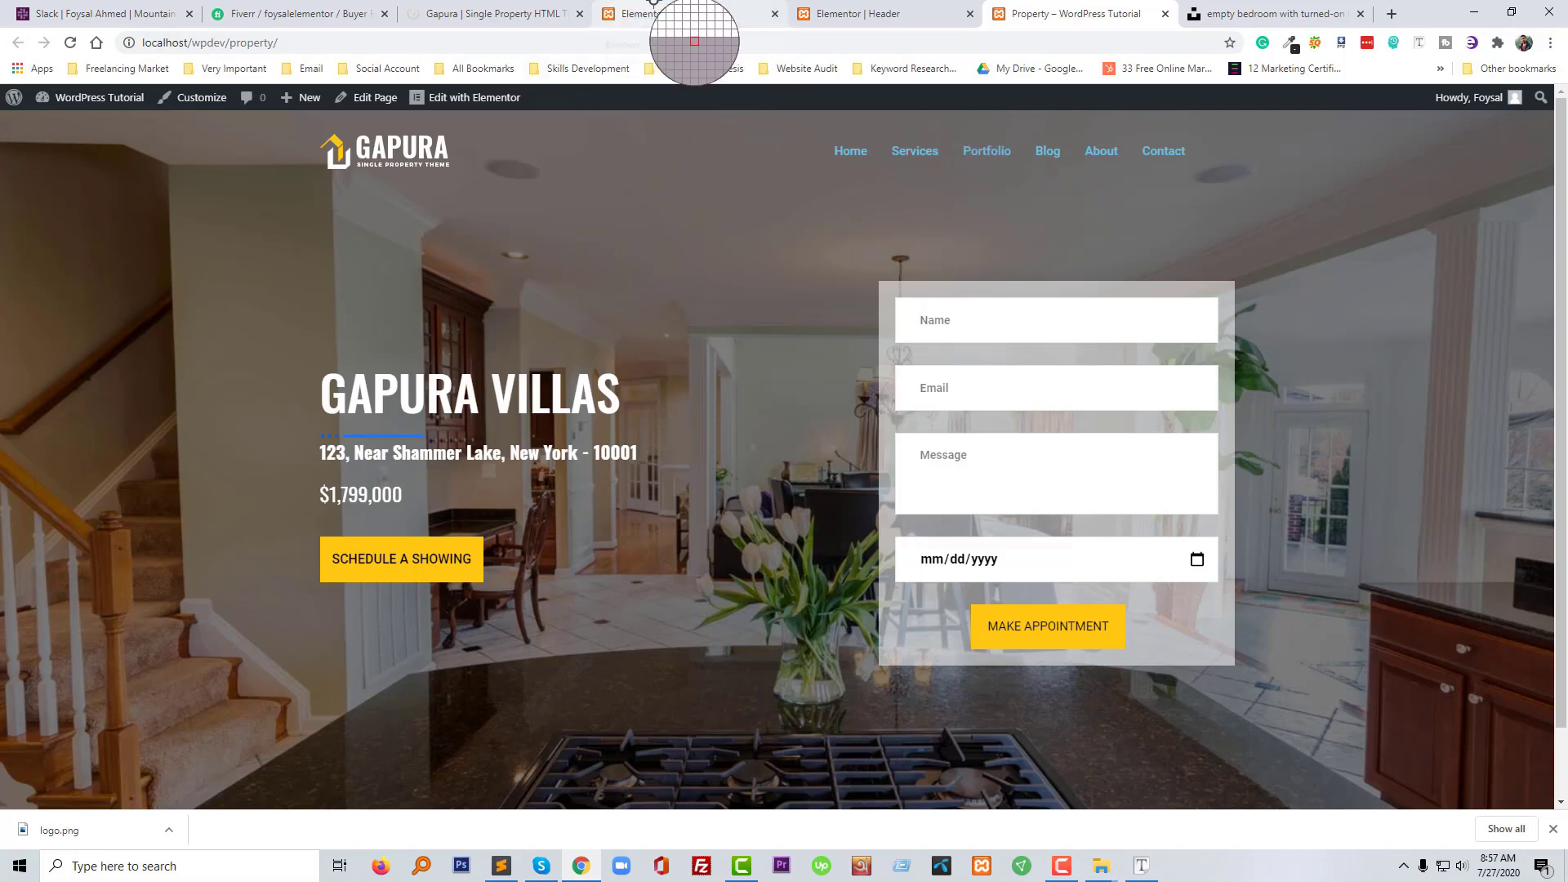
Set the normal item text color of the Header template's Nav menu to white (#FFFFFF)
click(658, 8)
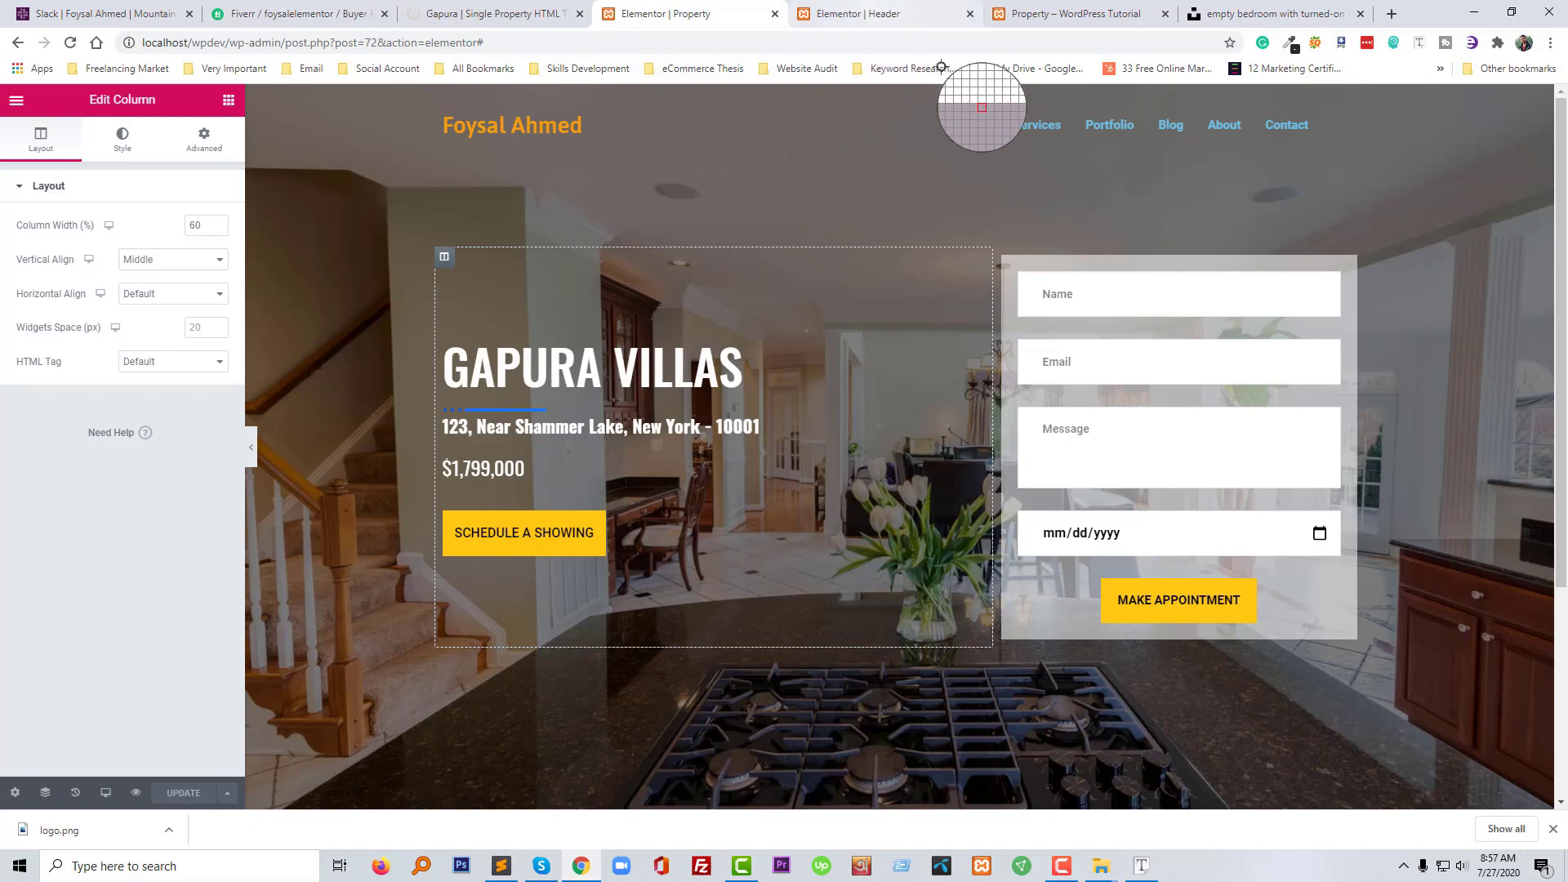
click(890, 14)
click(1006, 194)
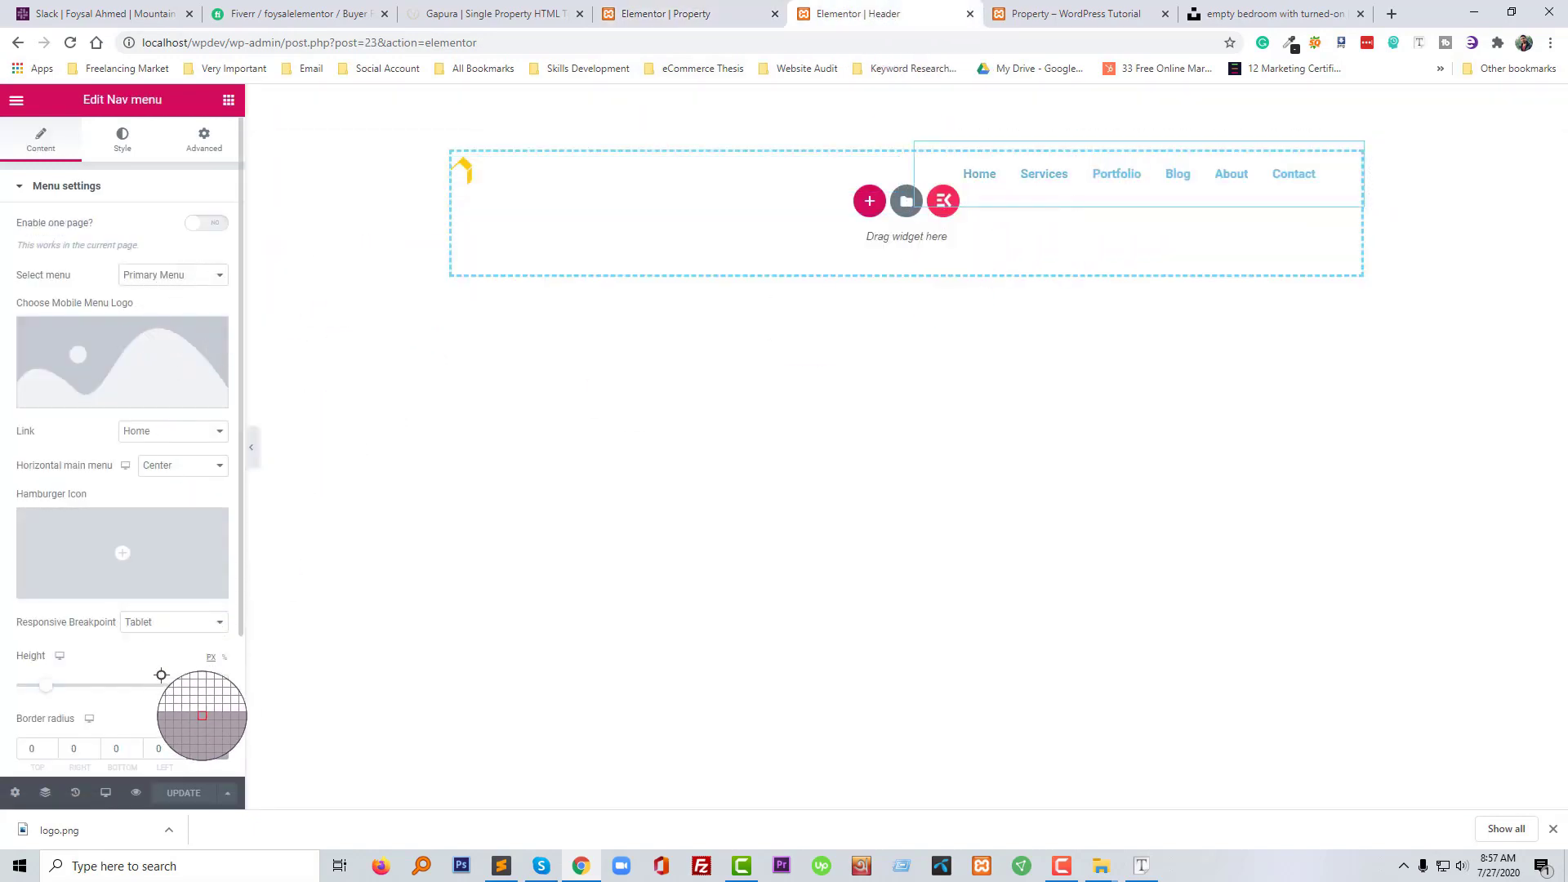
scroll(144, 687, down, 2)
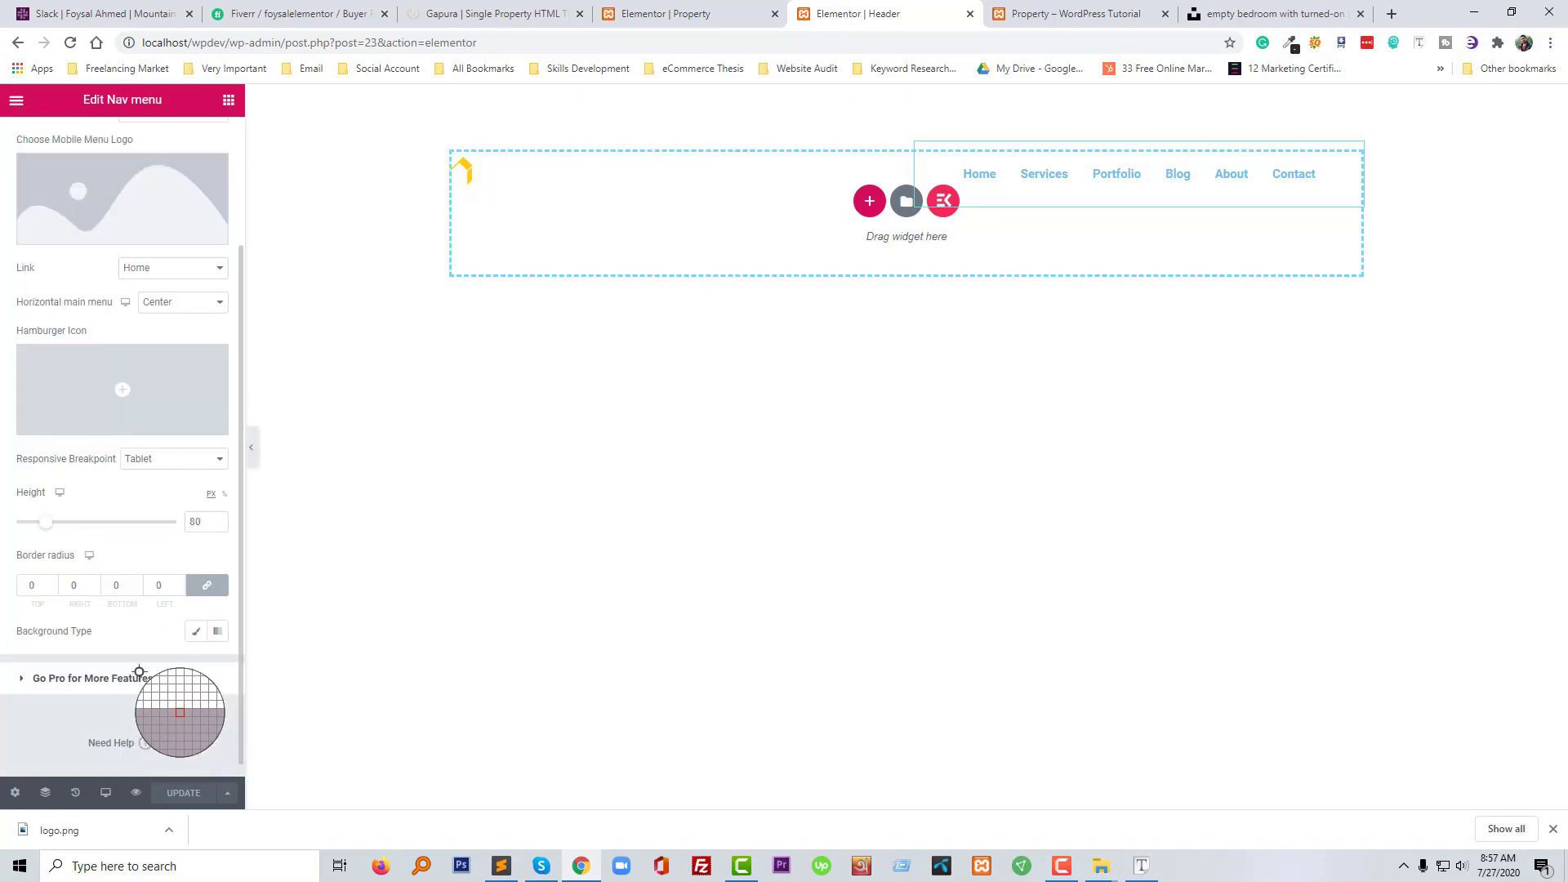
scroll(137, 668, up, 2)
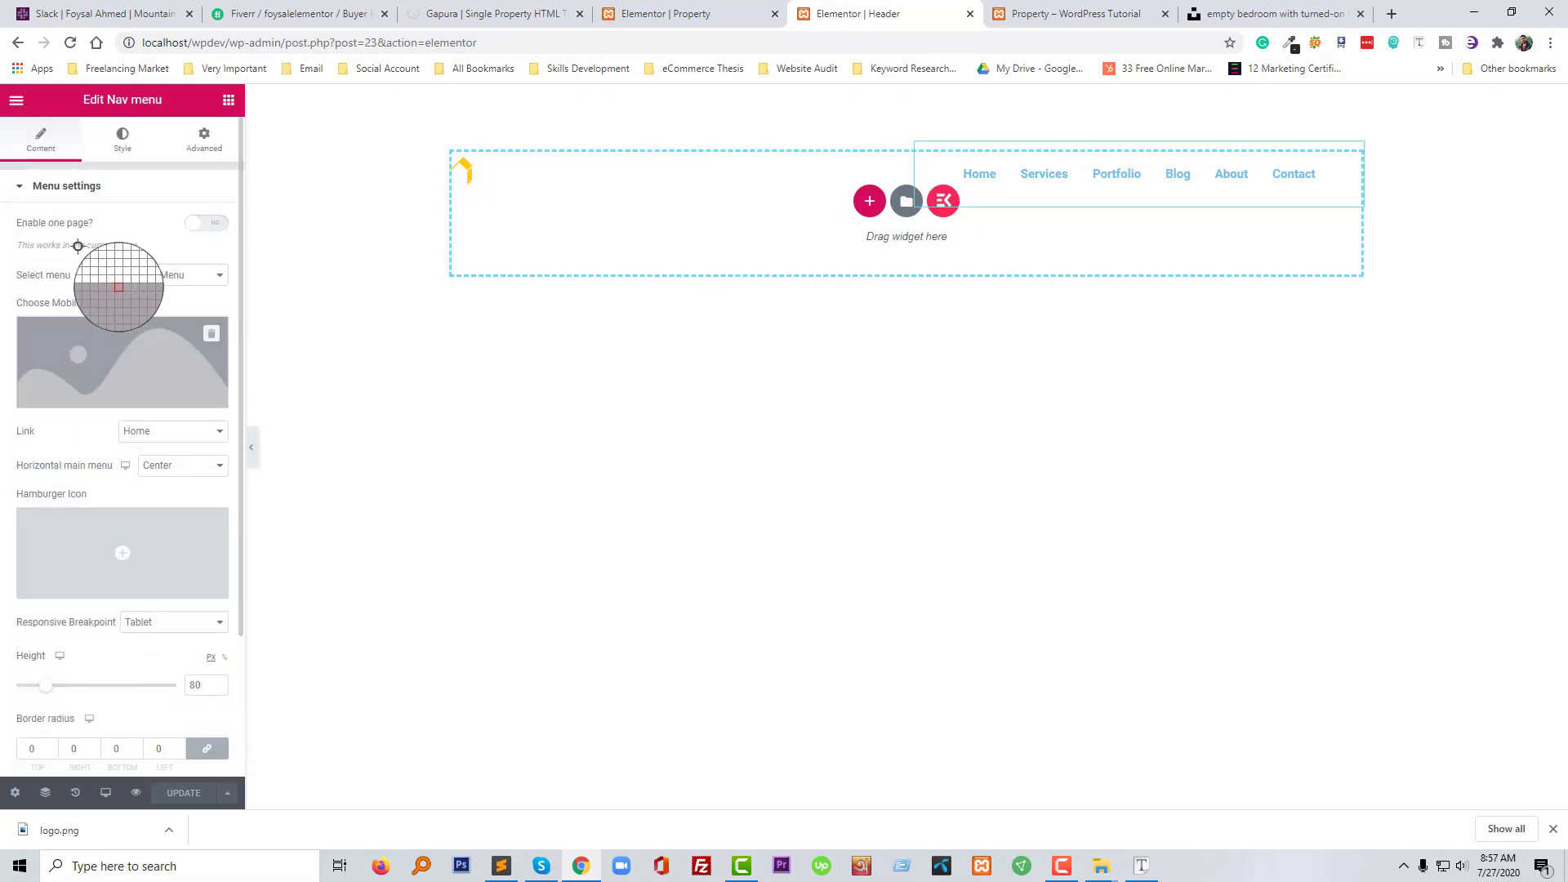
click(128, 137)
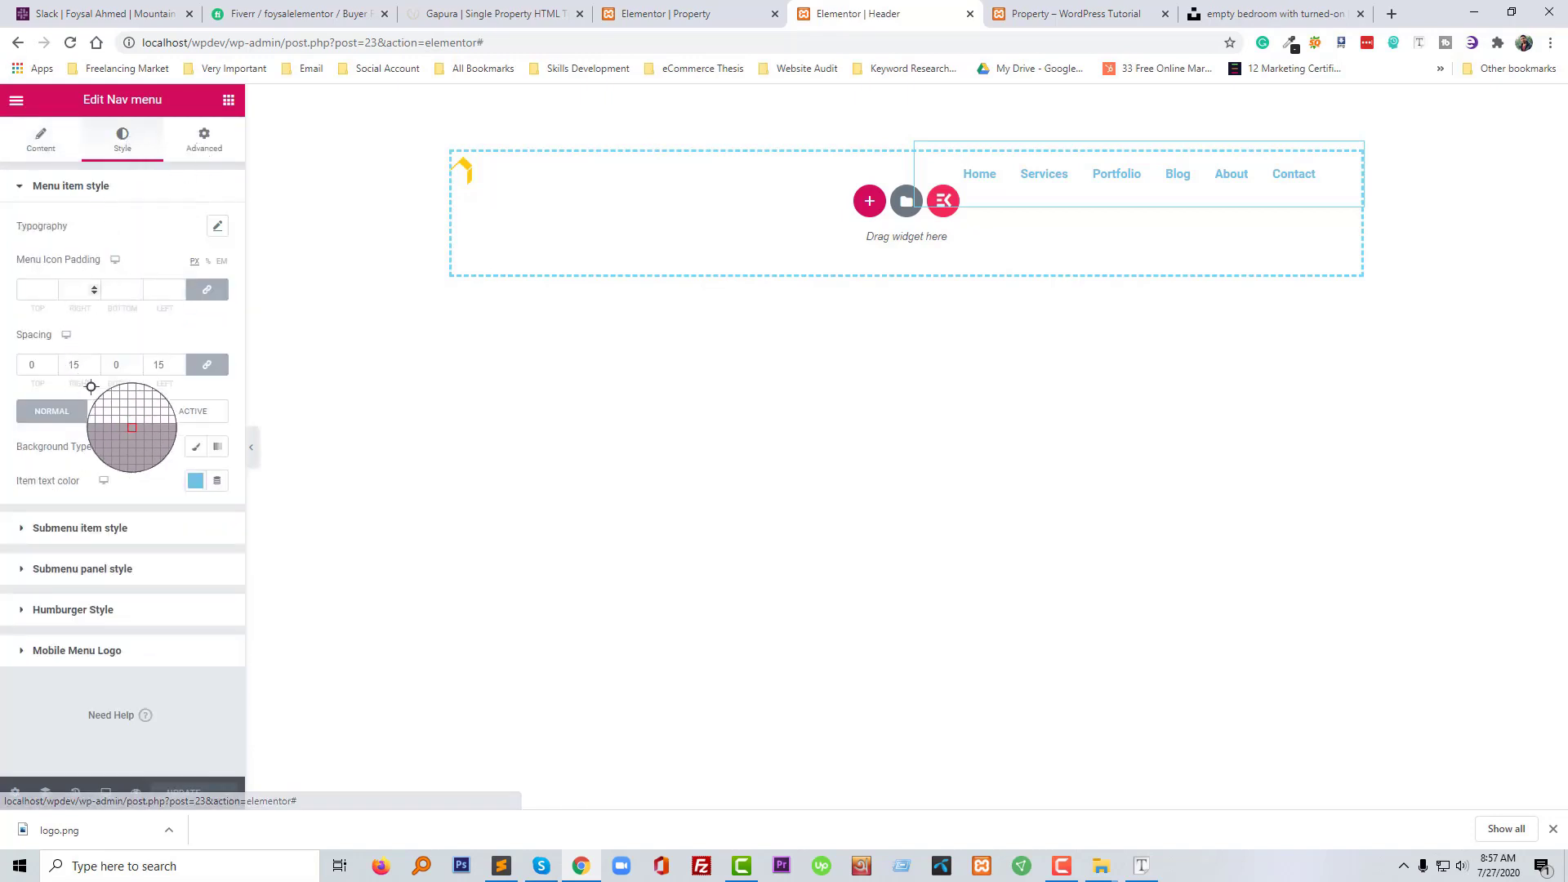
click(194, 480)
click(270, 520)
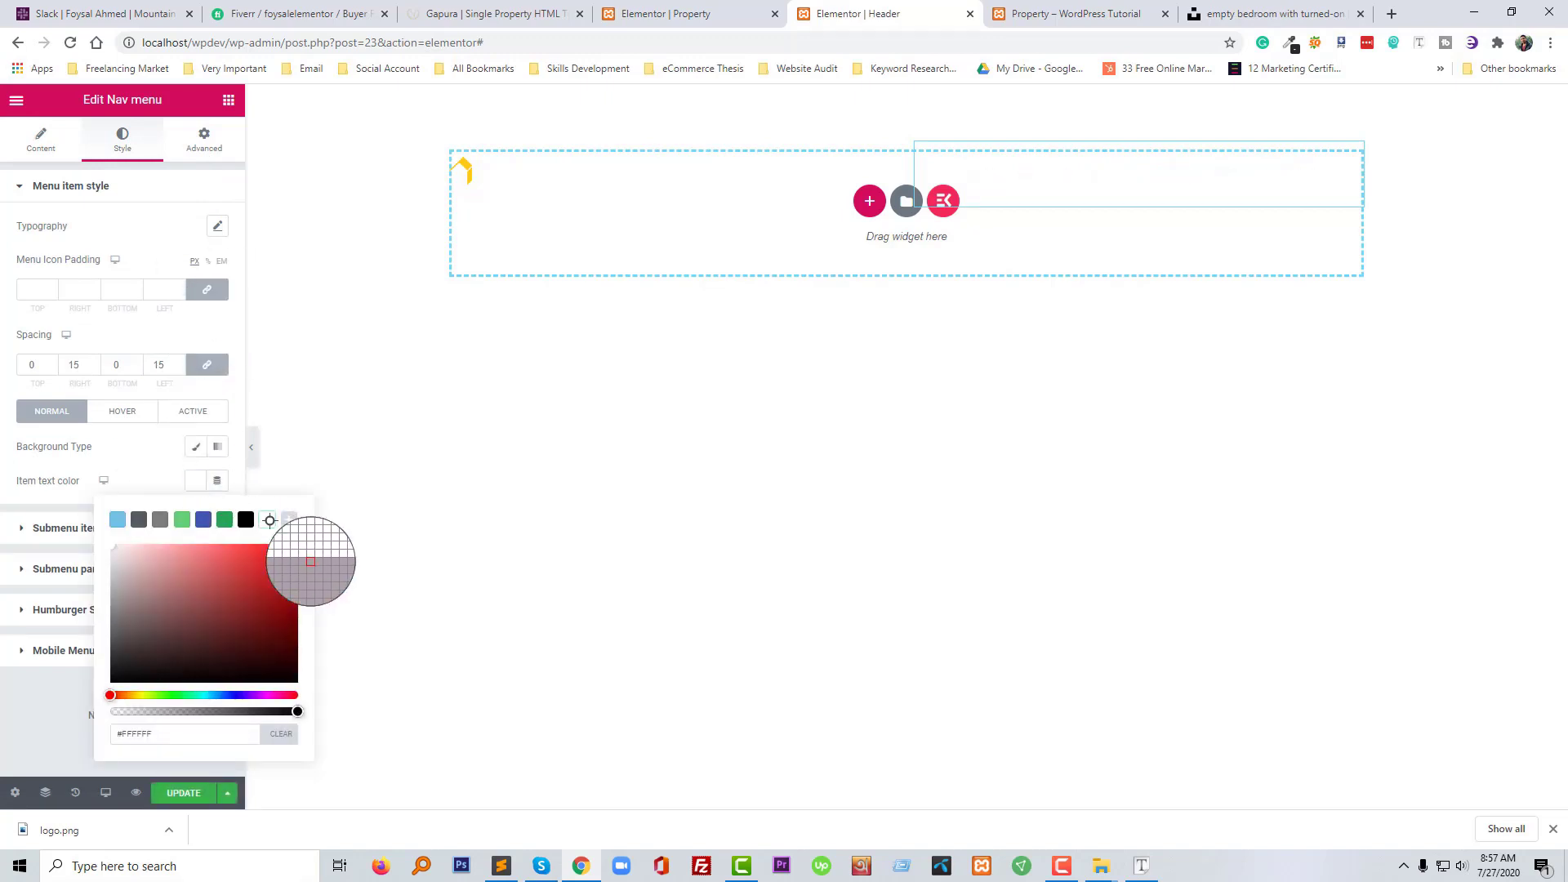
click(150, 486)
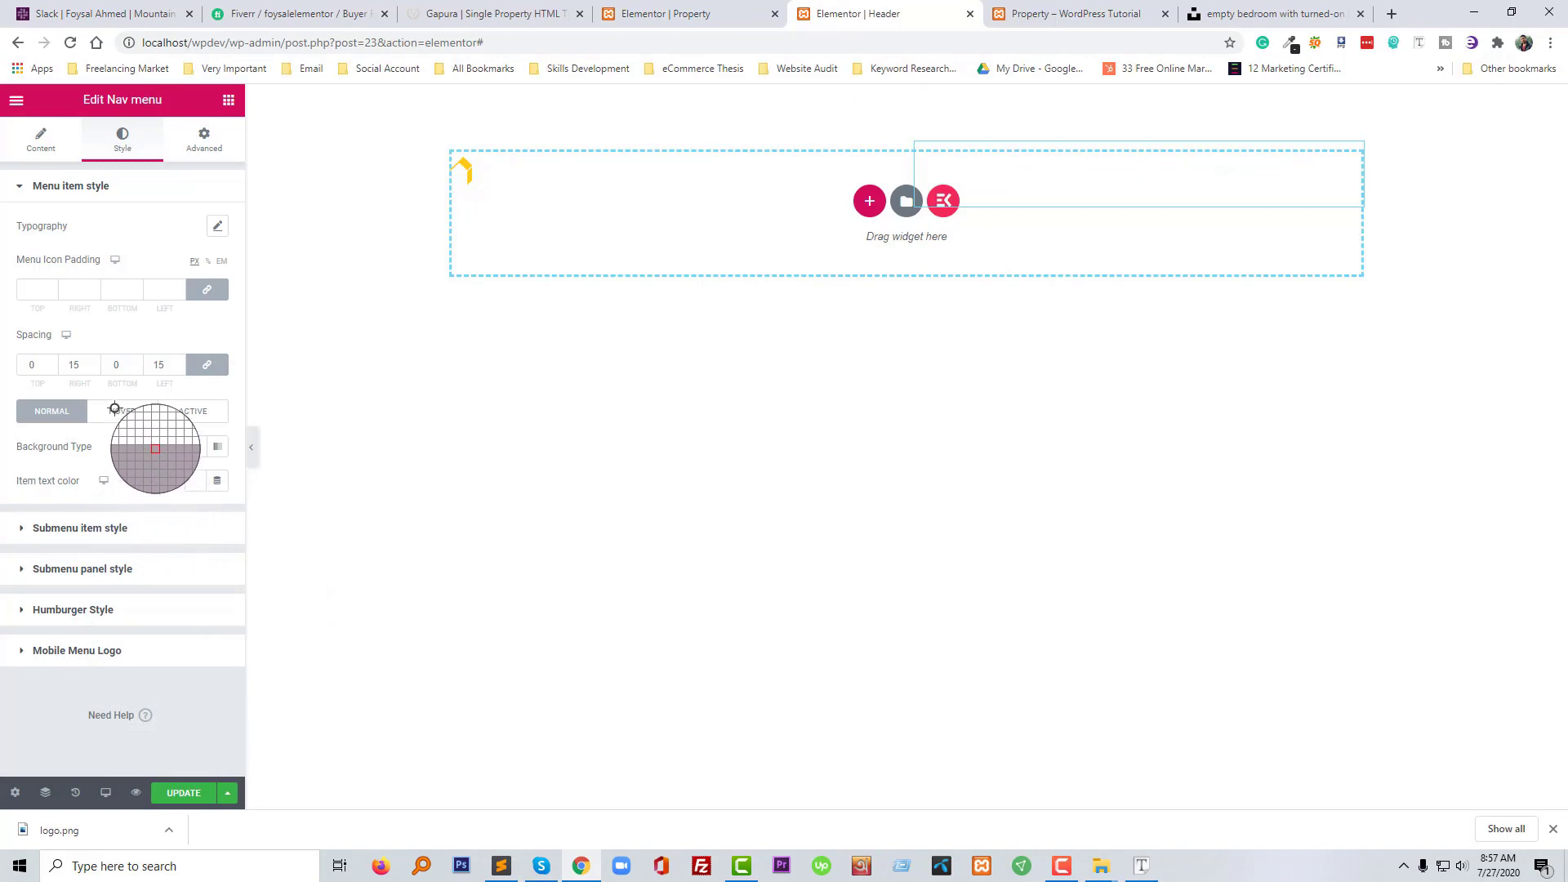
Set the Nav menu's typography transform to Uppercase, update the header, and check it on the live property page
click(218, 224)
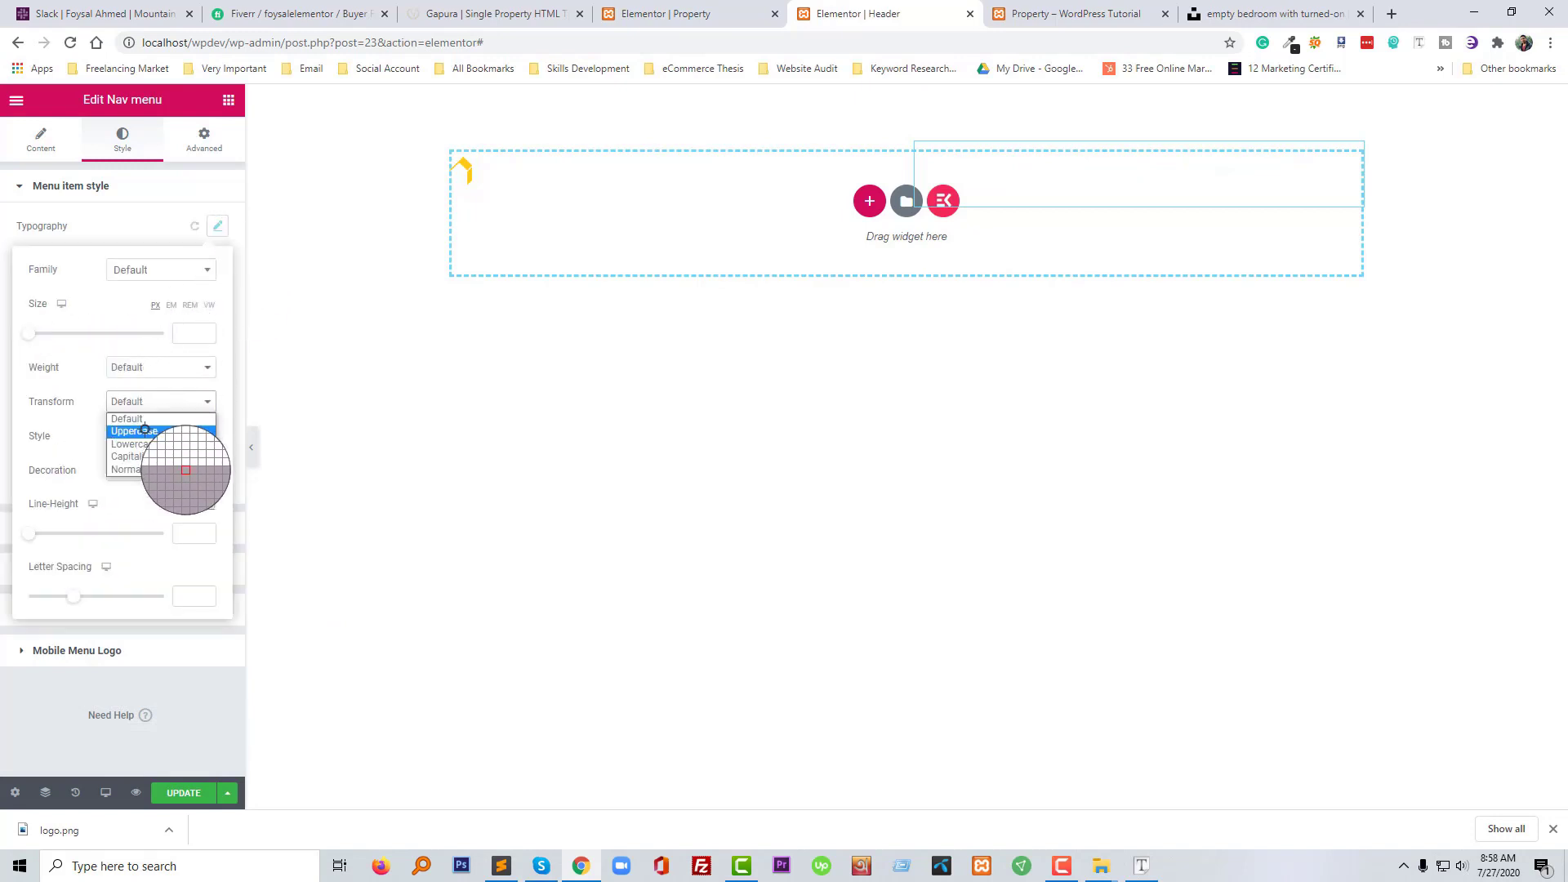
click(145, 430)
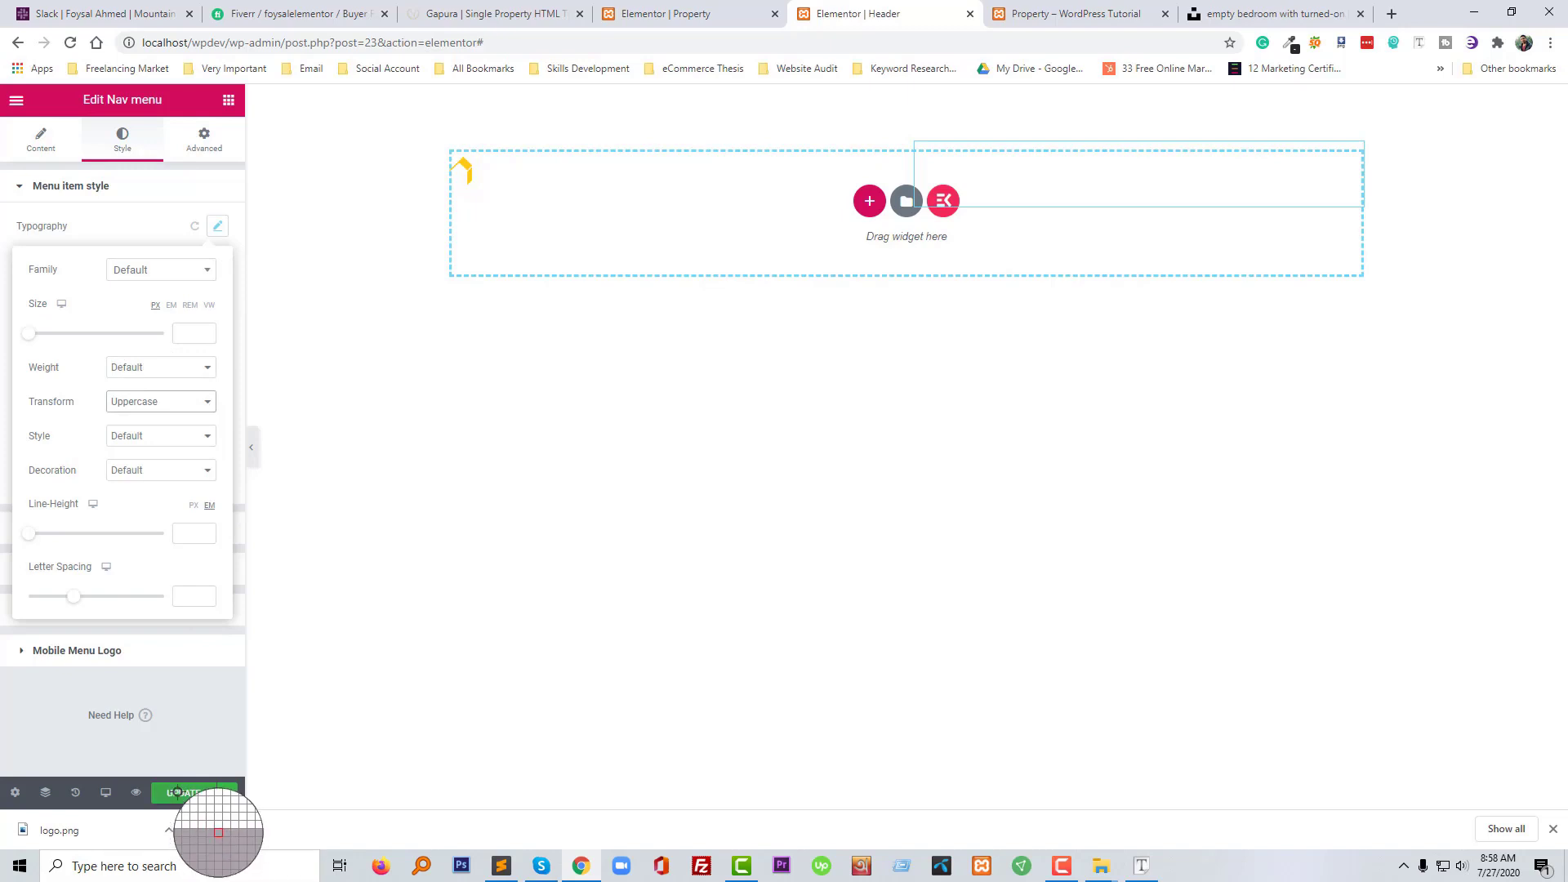
click(178, 793)
click(1070, 14)
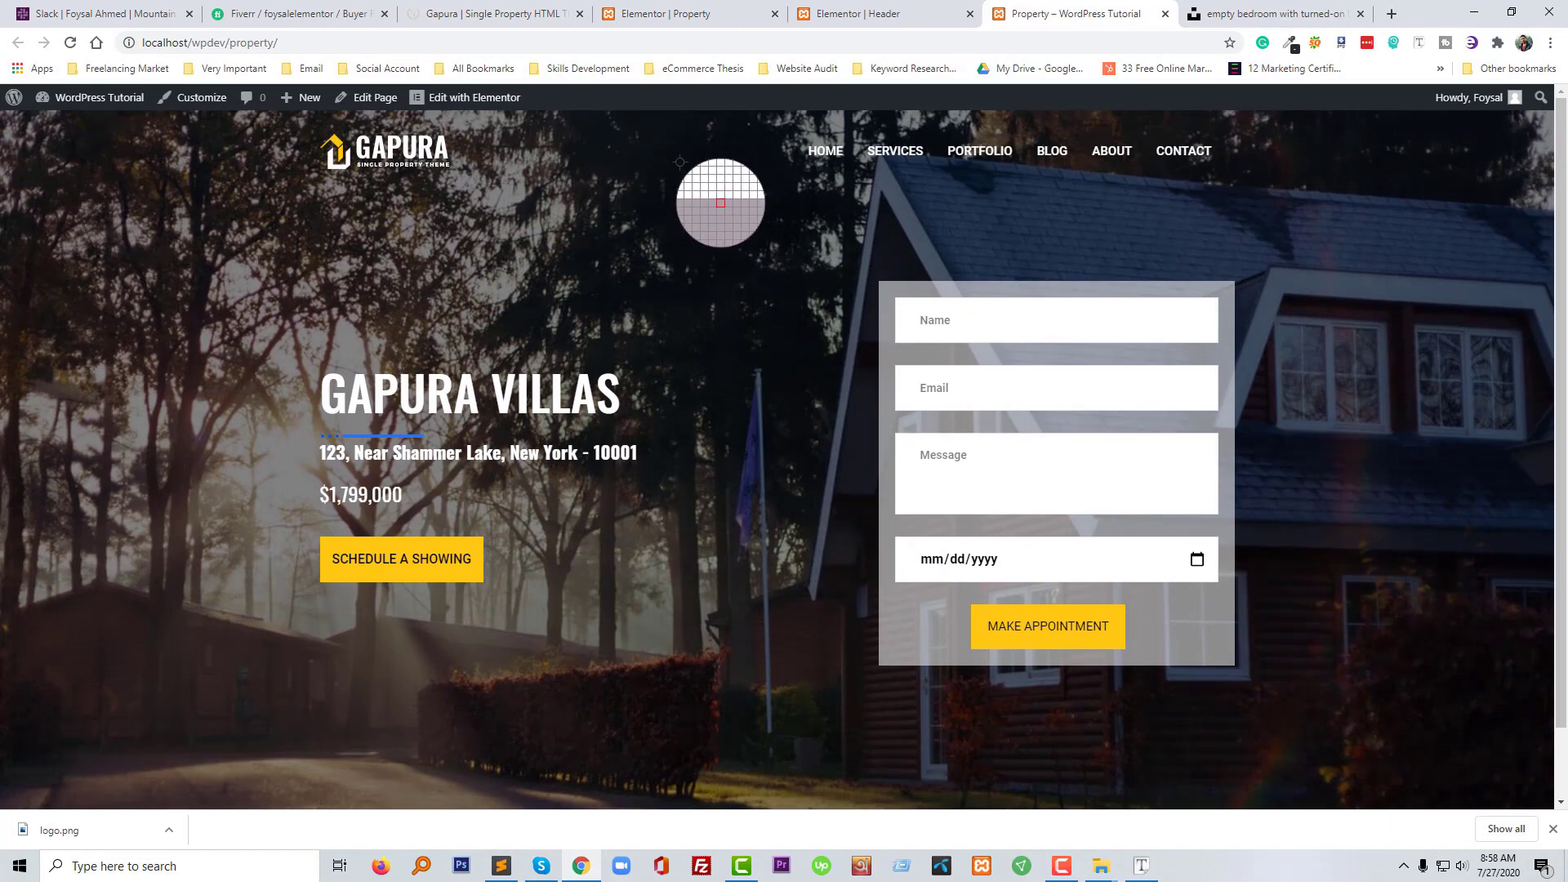
Examine the image strip, Property Details and Facilities sections below the hero on the Gapura reference page
click(636, 4)
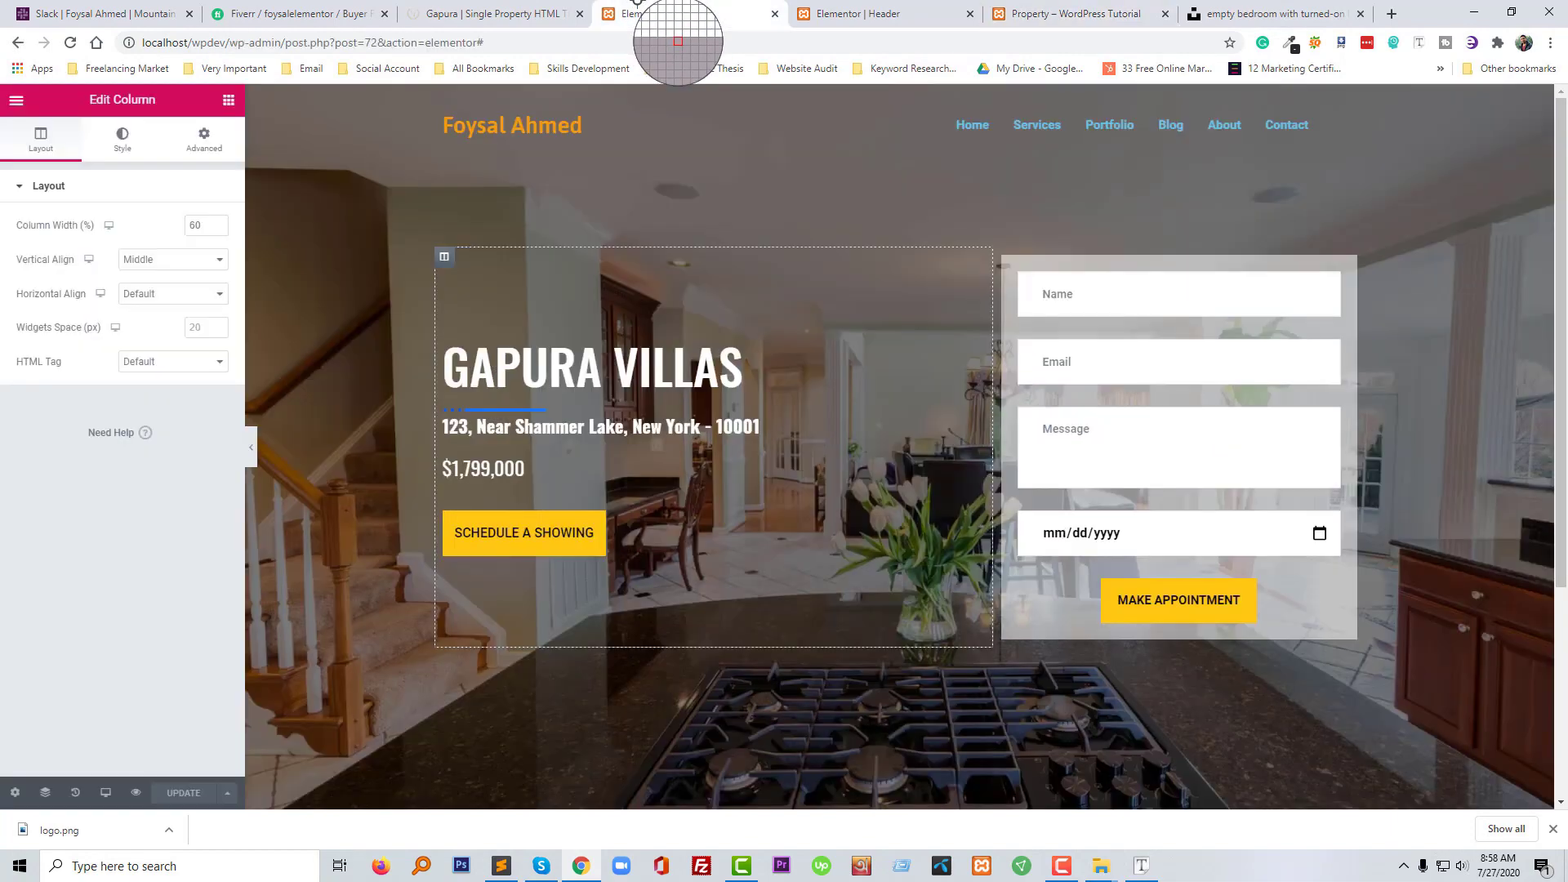
click(543, 4)
scroll(775, 509, down, 6)
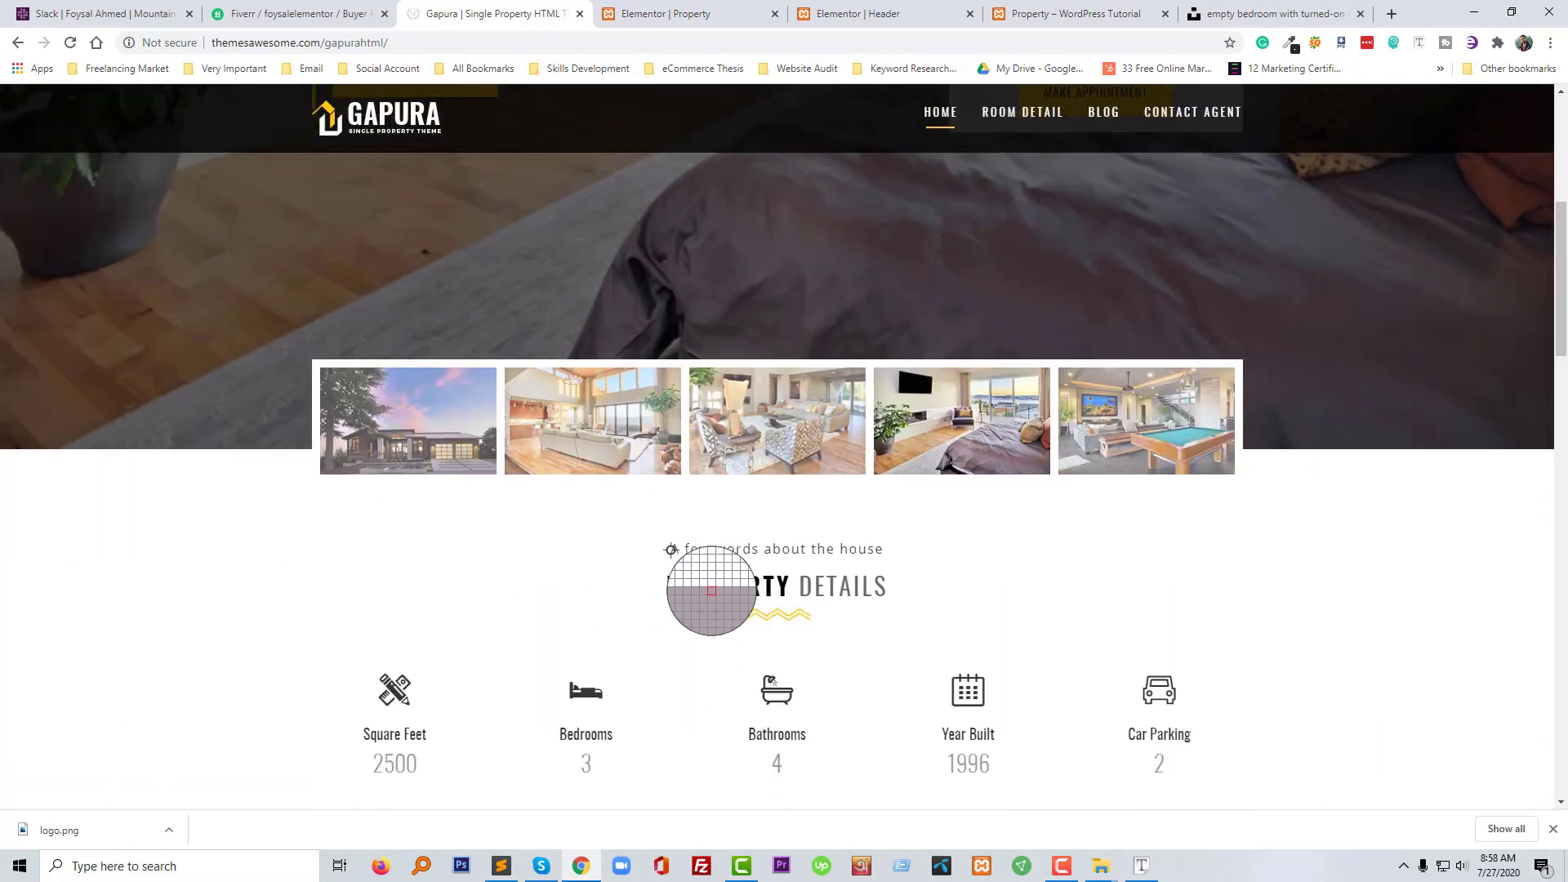
scroll(835, 582, down, 2)
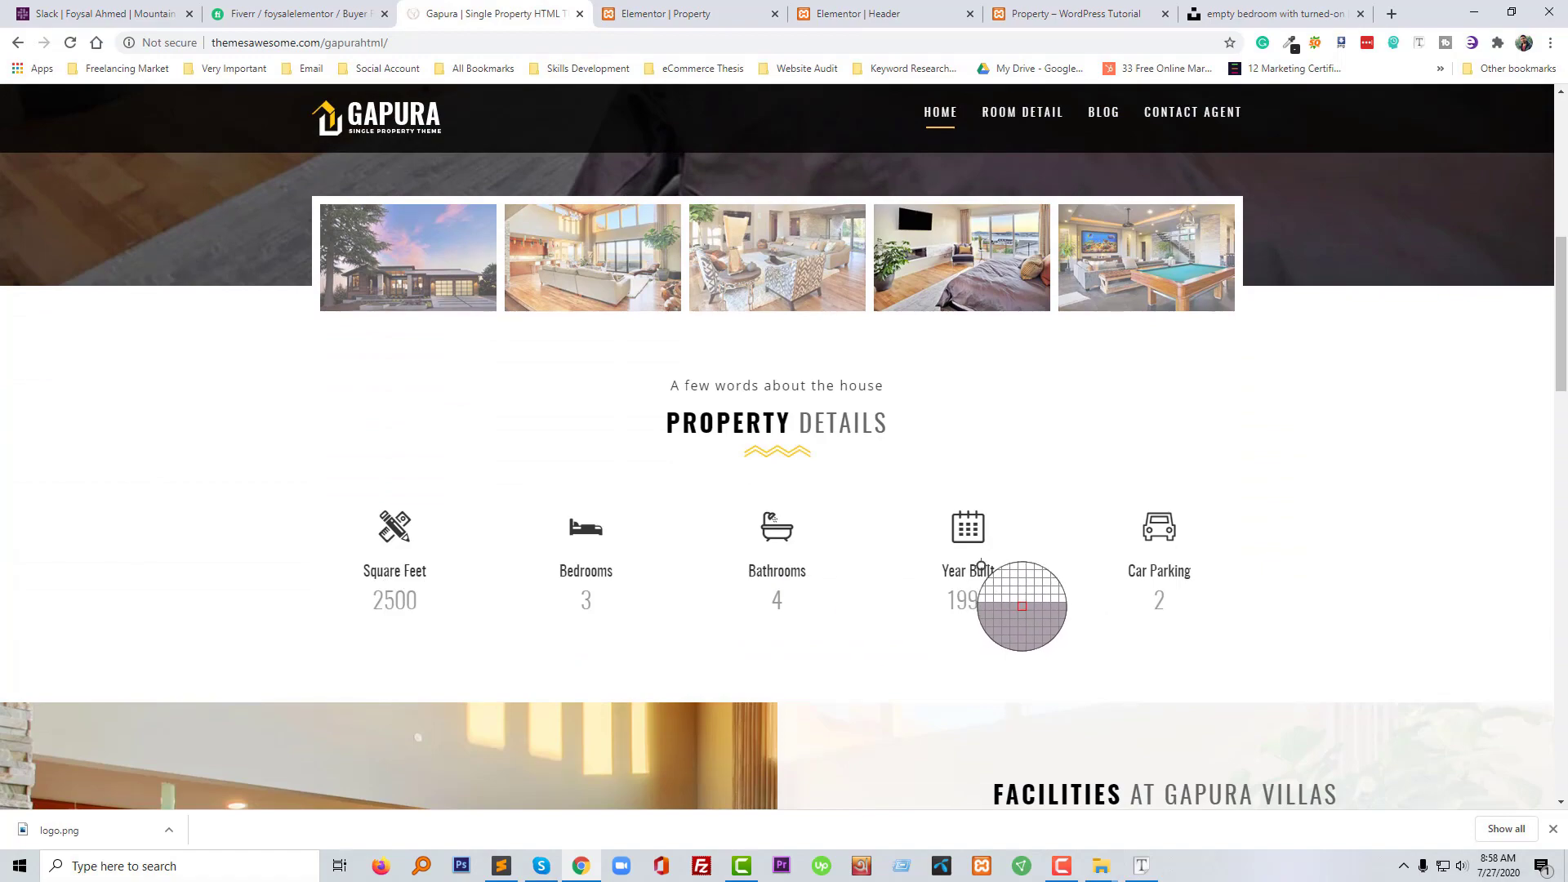
click(1270, 563)
drag(795, 452, 745, 506)
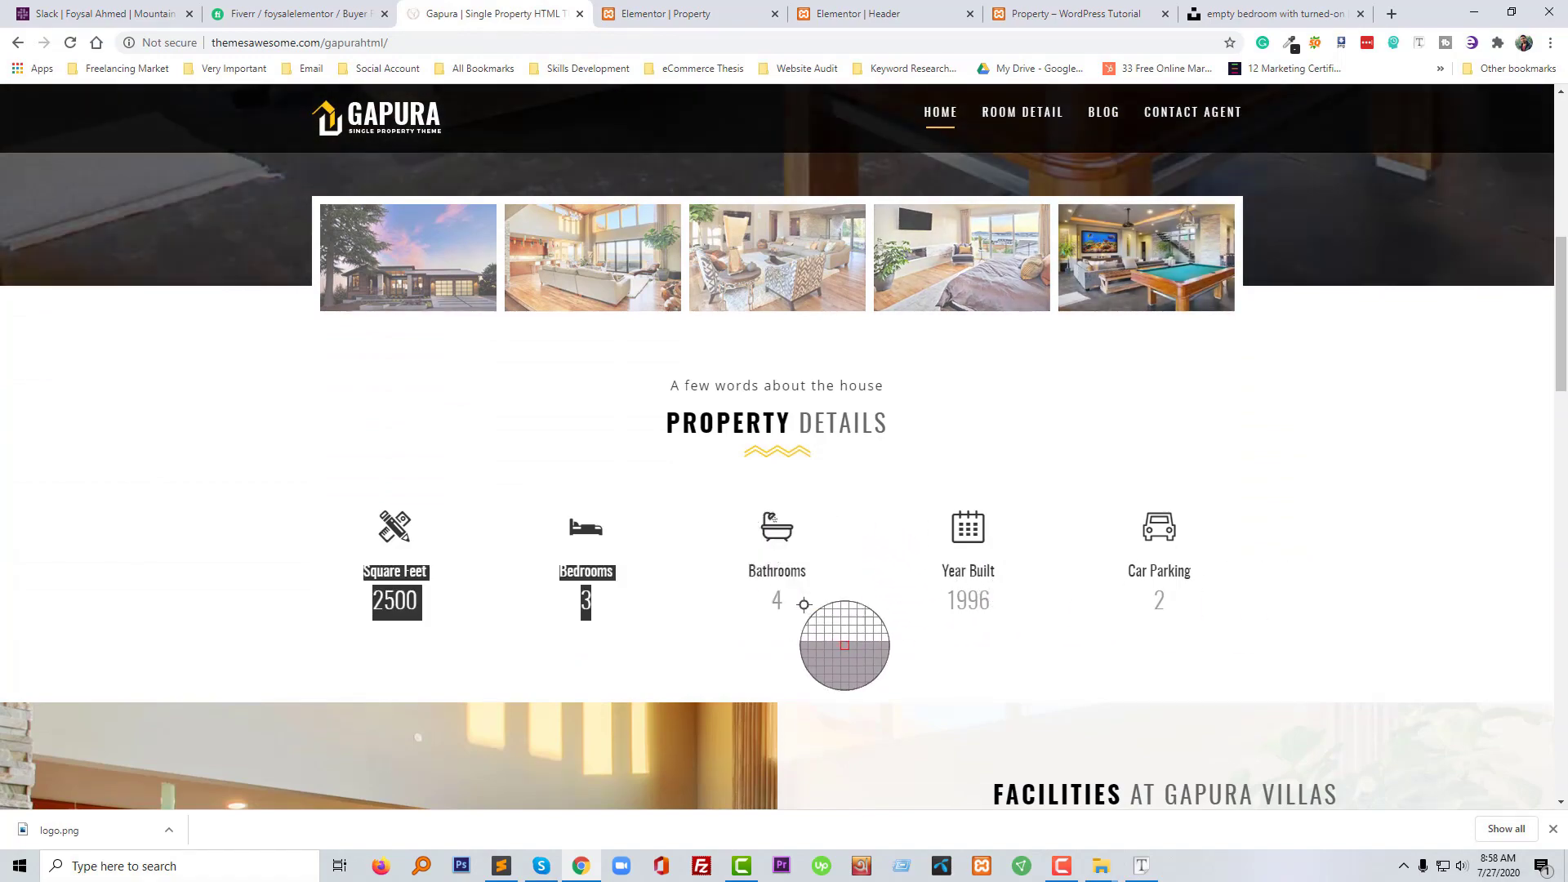
scroll(863, 650, down, 1)
scroll(862, 649, down, 6)
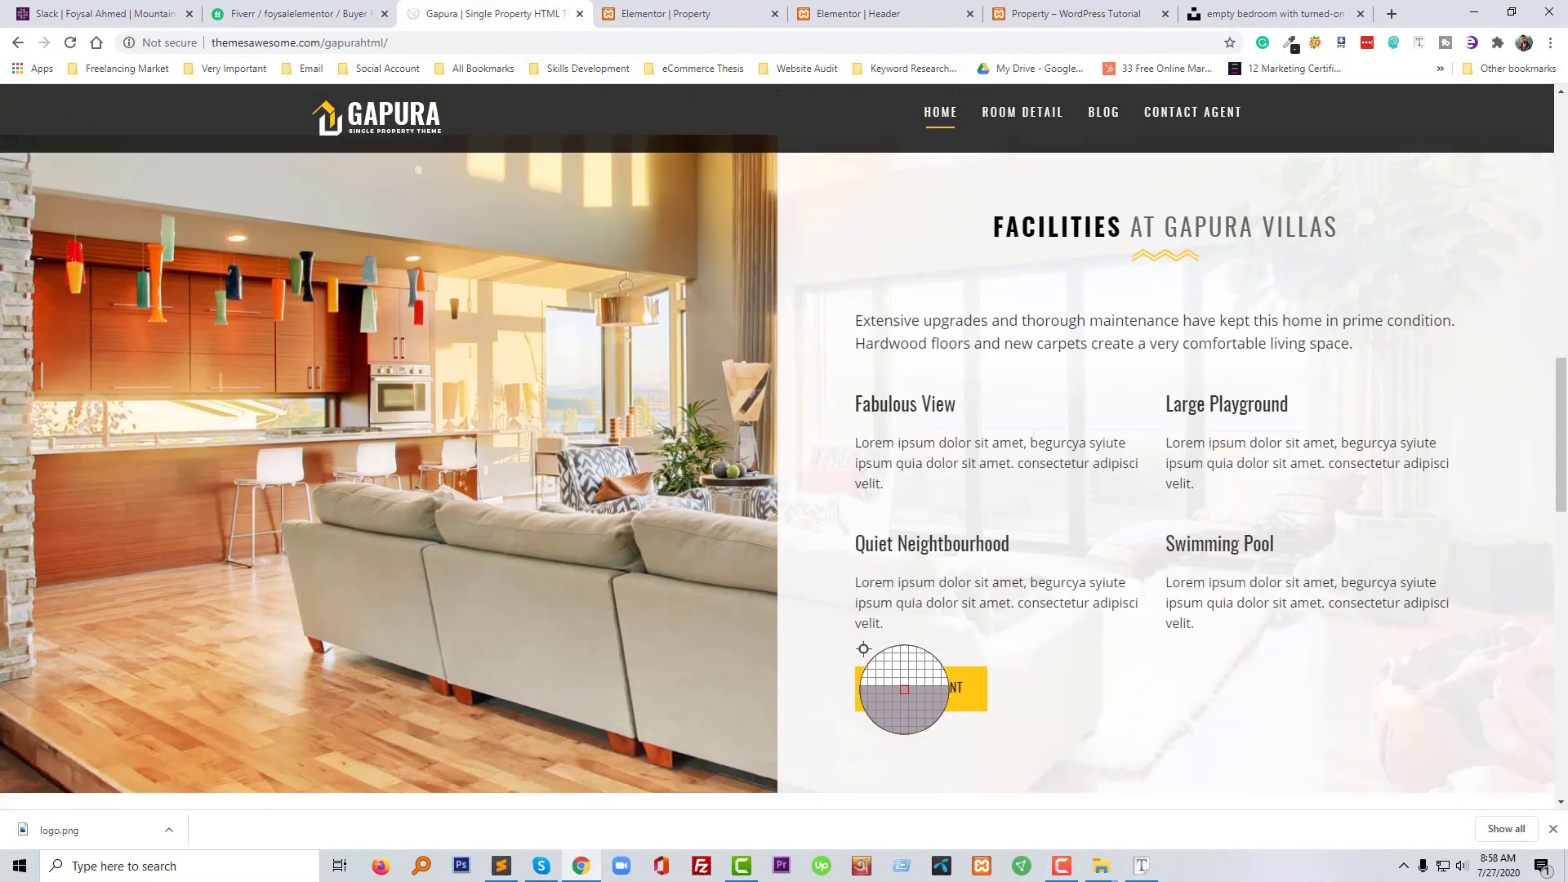
scroll(864, 649, up, 7)
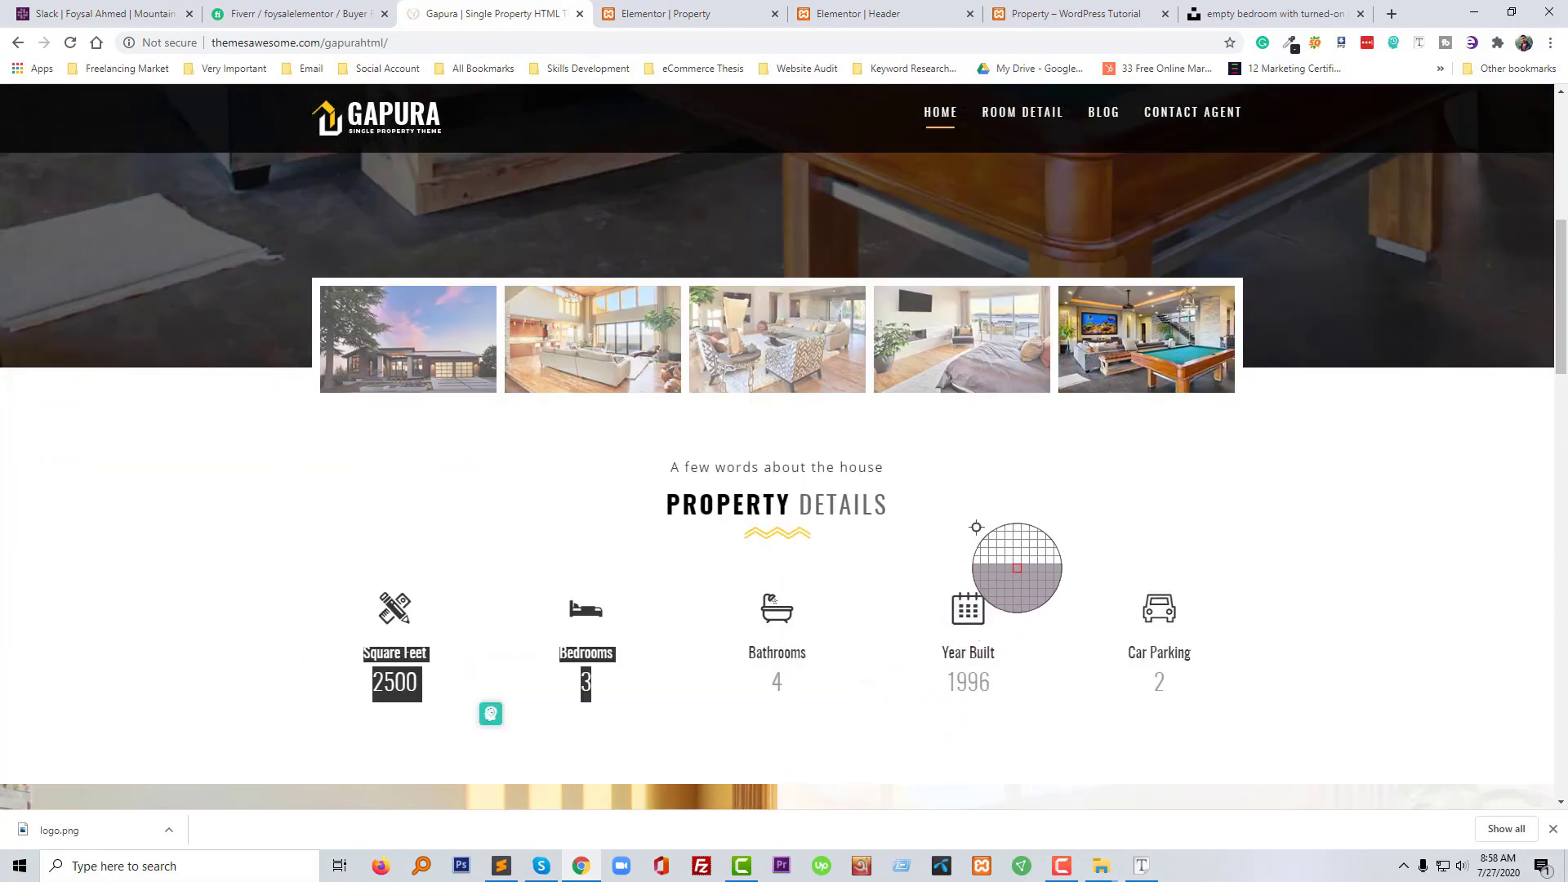
scroll(762, 646, up, 1)
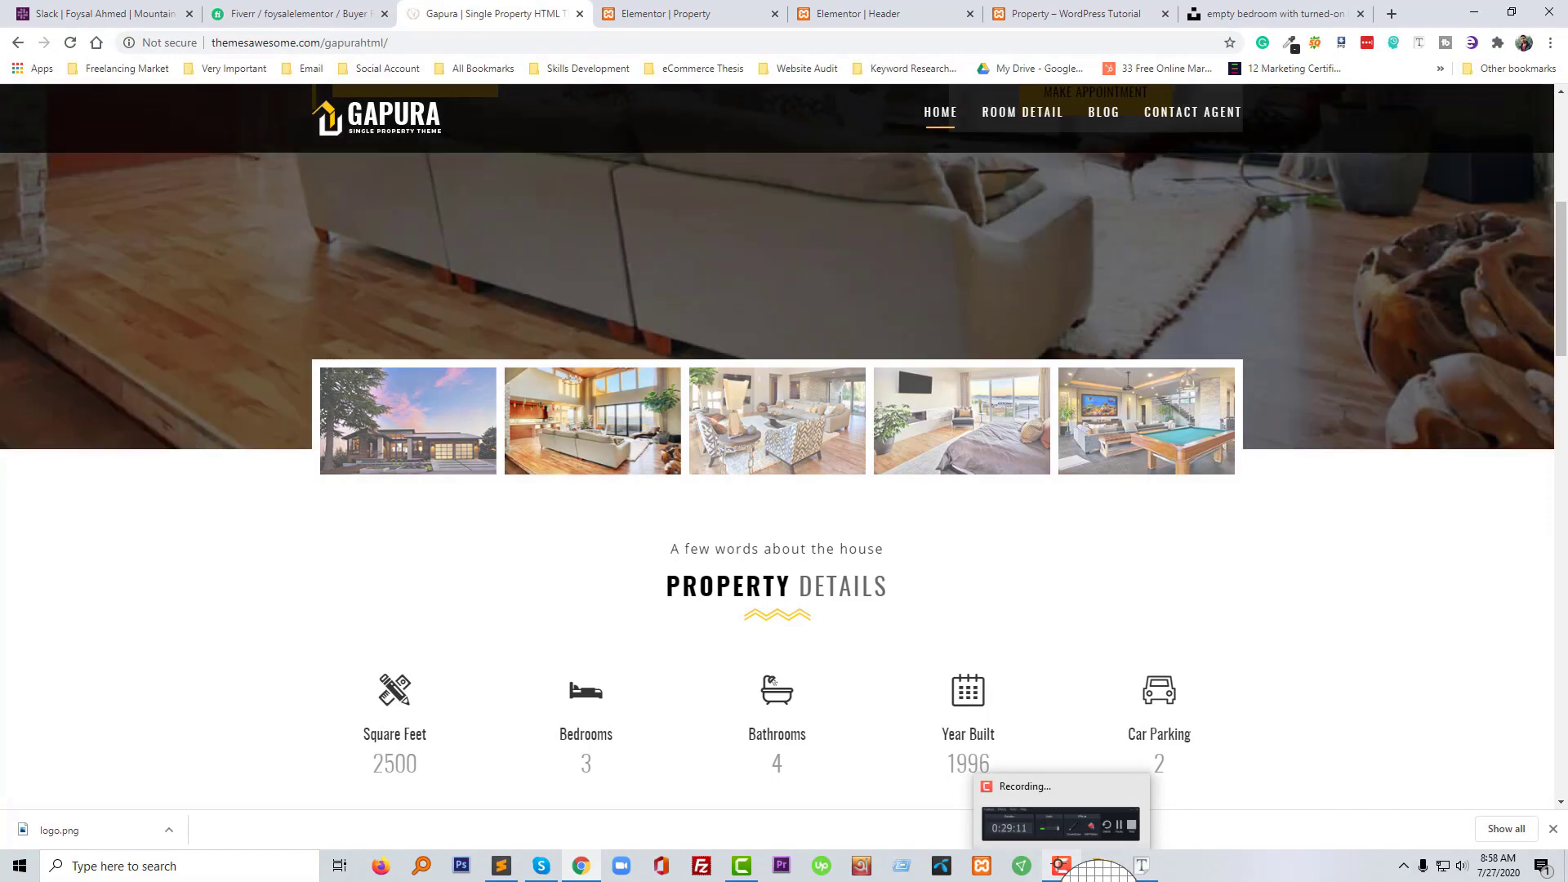
click(1070, 865)
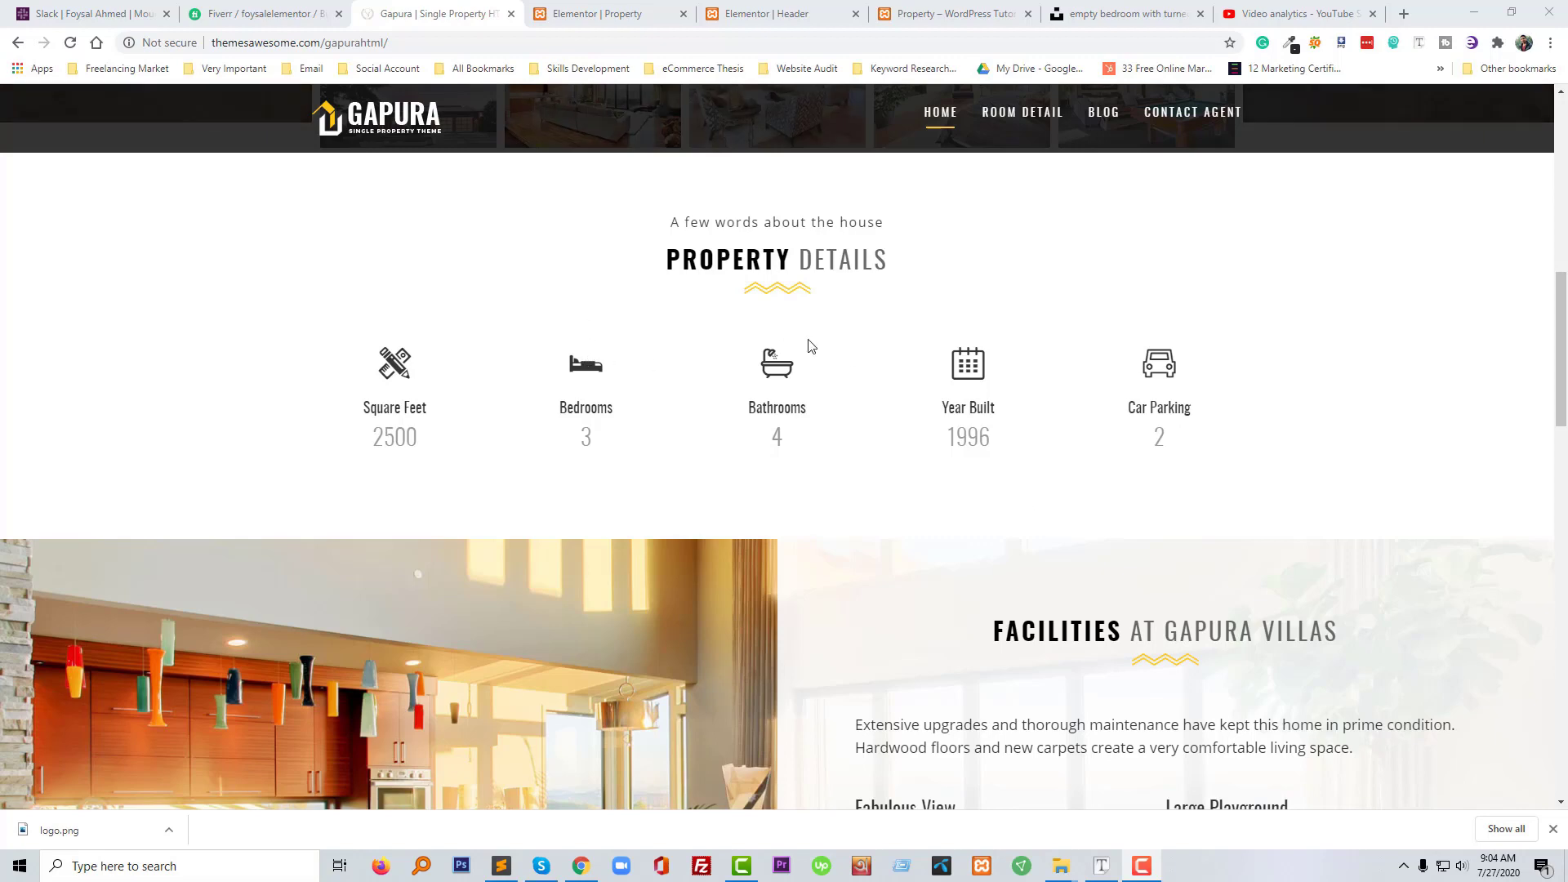
Add a new single-column section below the hero section of the Property page, checking the reference's Property Details layout
click(623, 12)
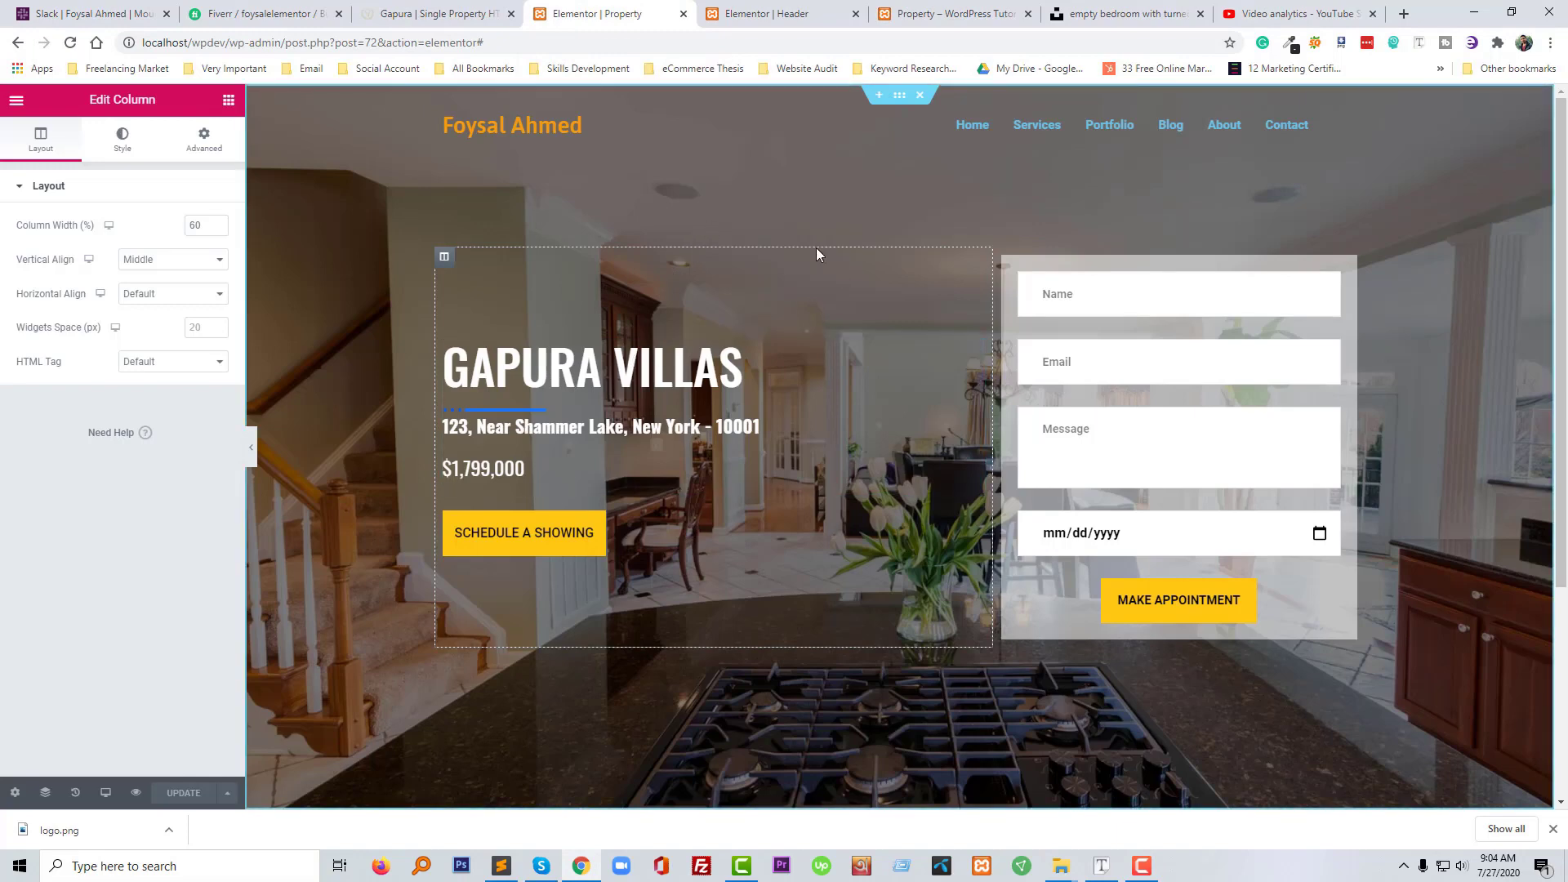
scroll(780, 347, down, 2)
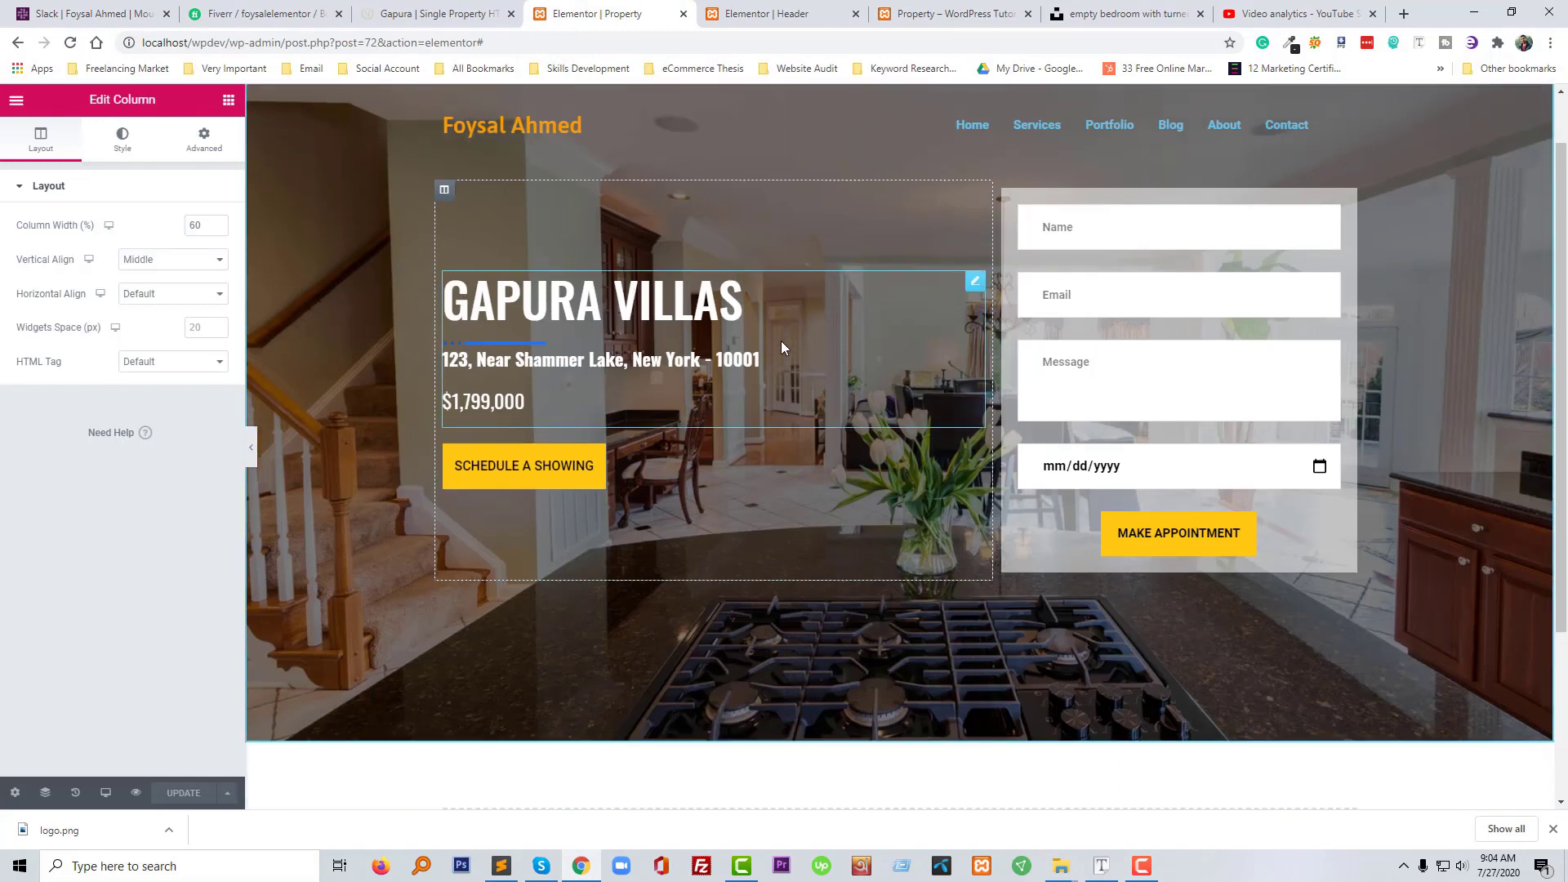
scroll(781, 347, down, 2)
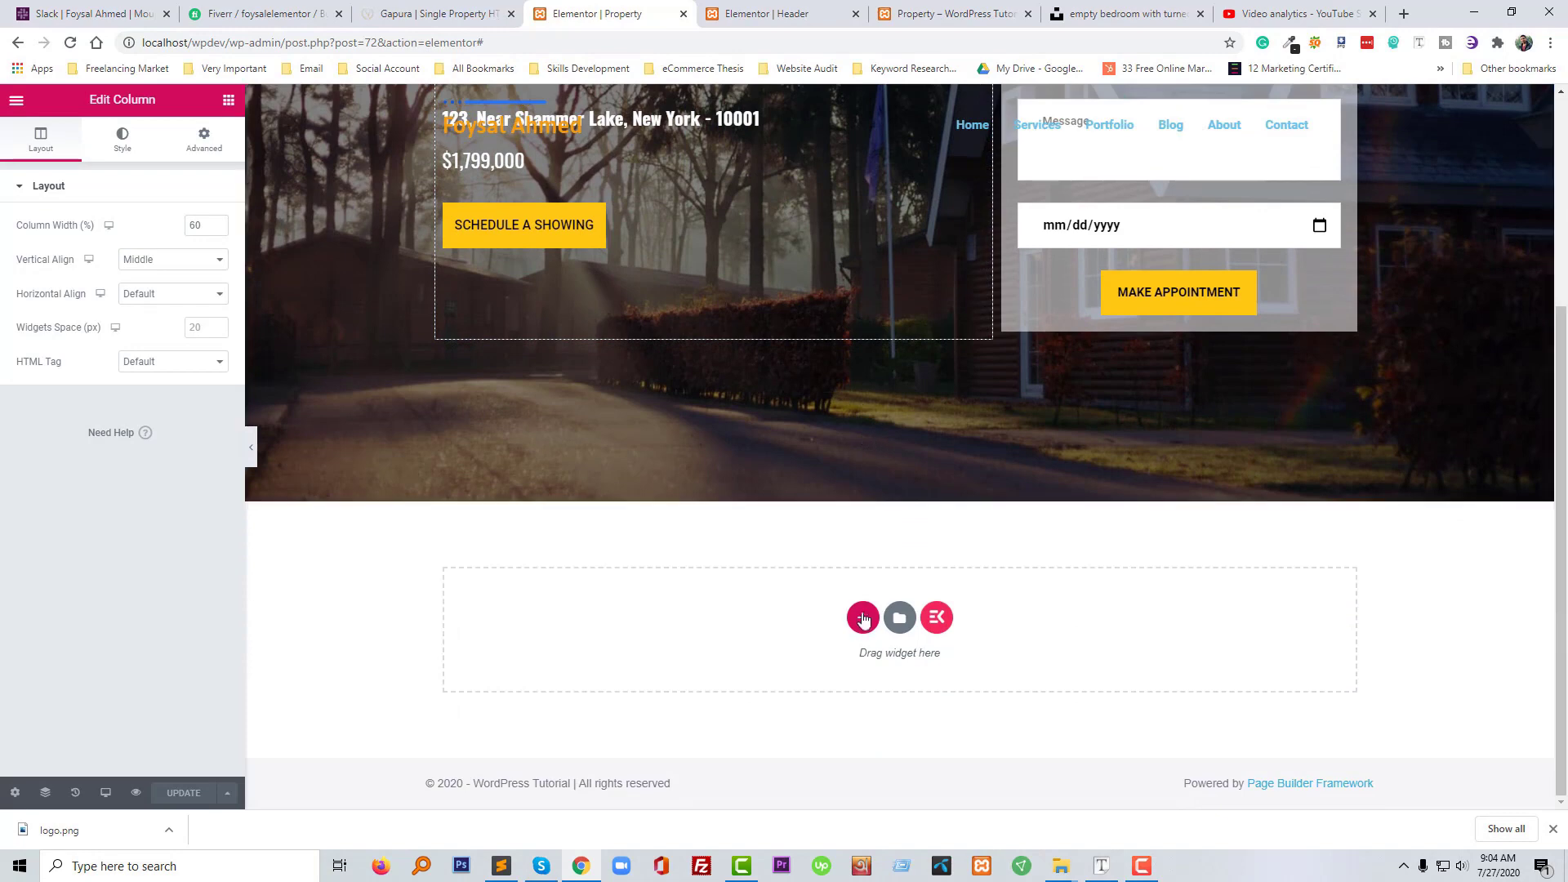
click(864, 621)
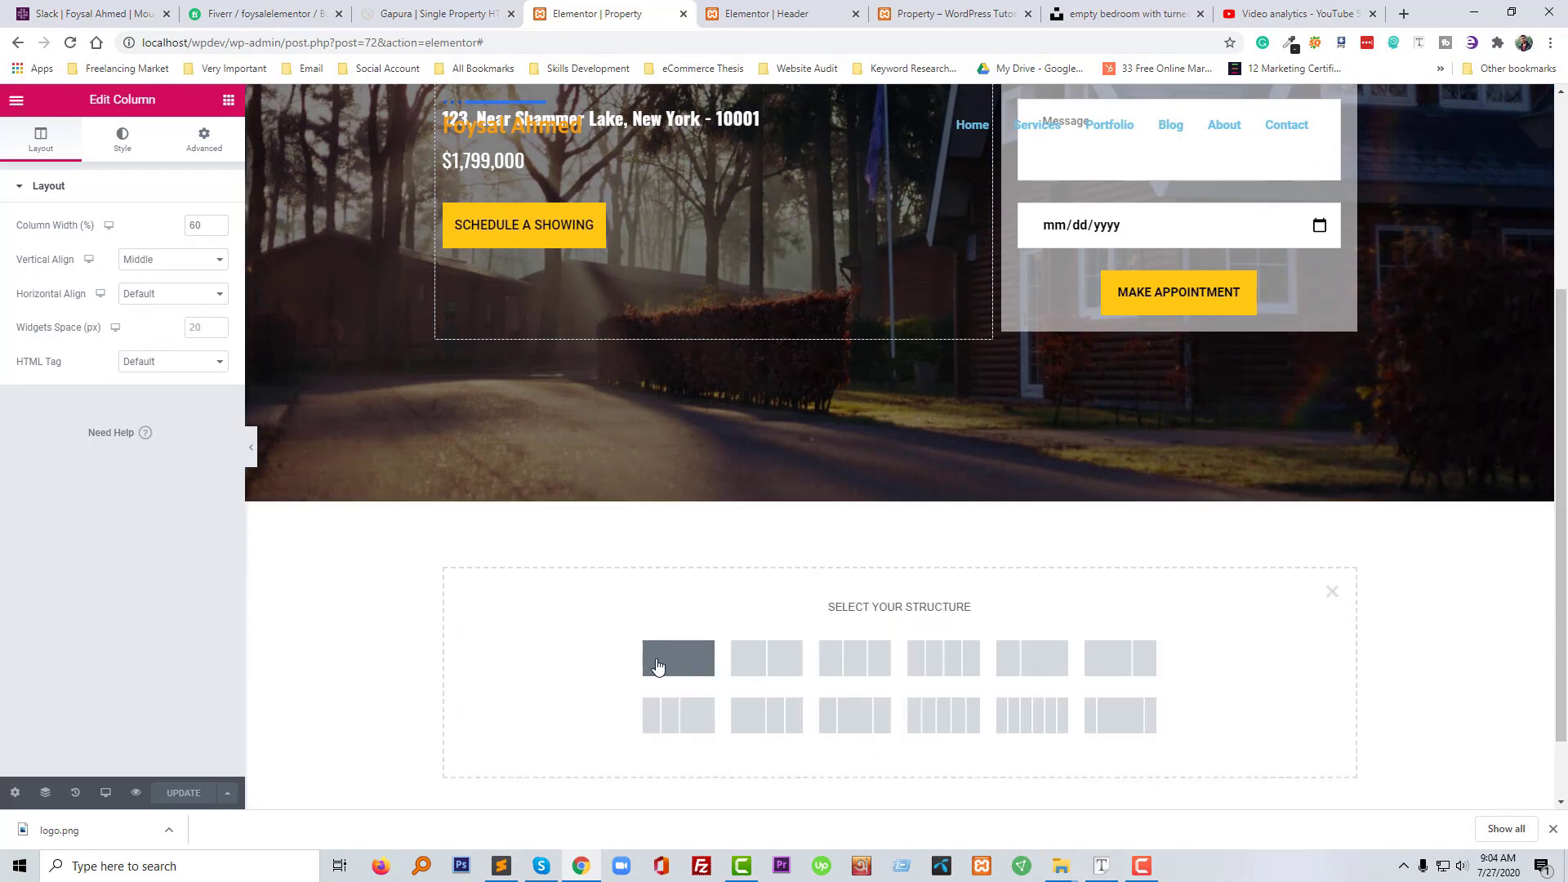
click(441, 13)
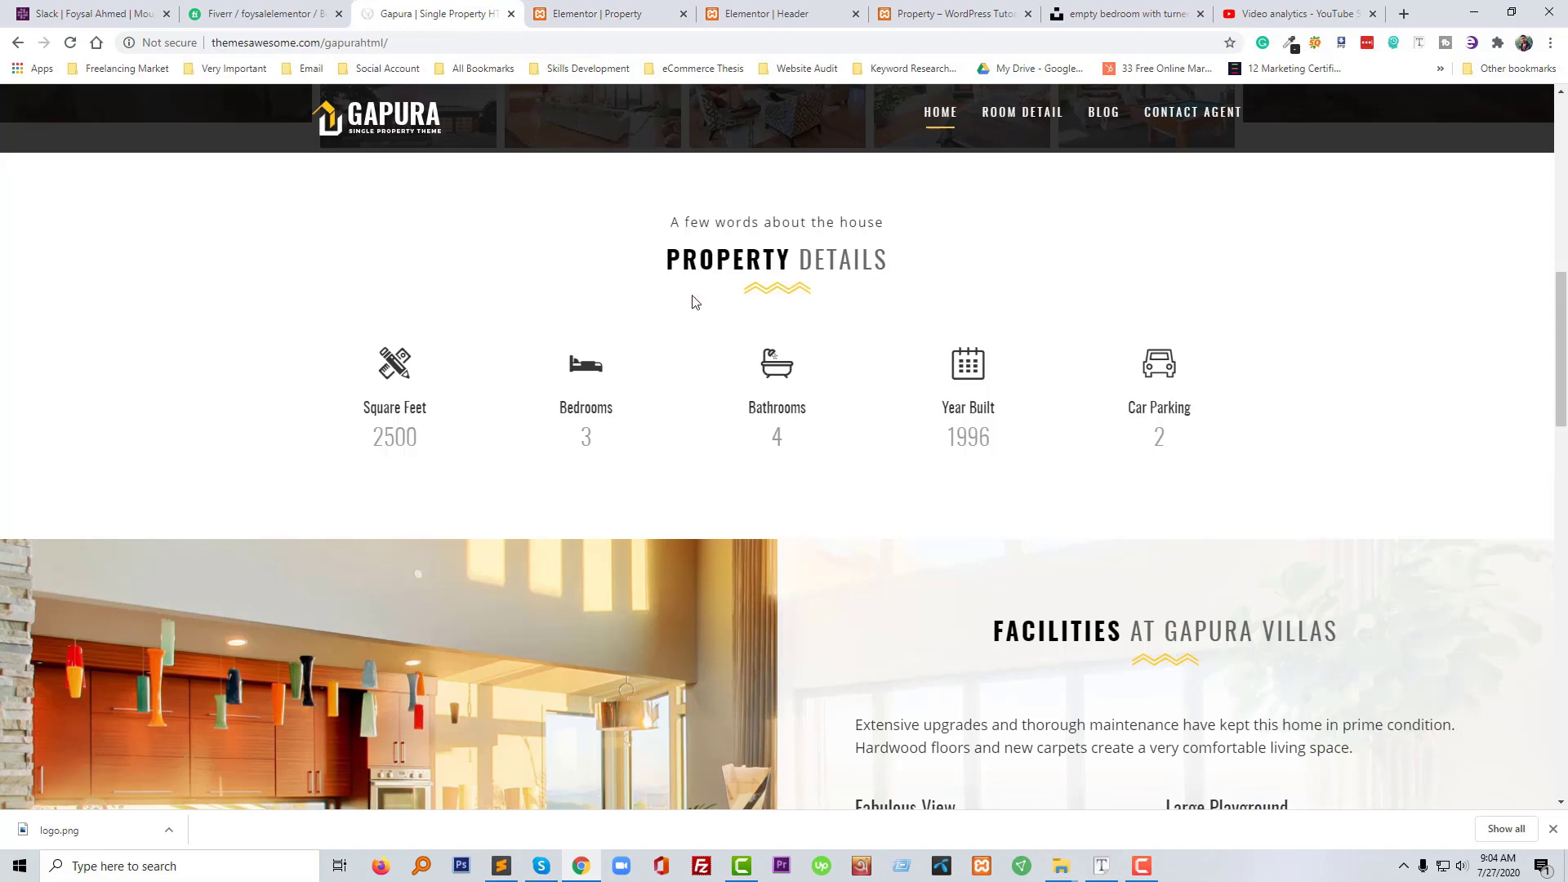
click(599, 13)
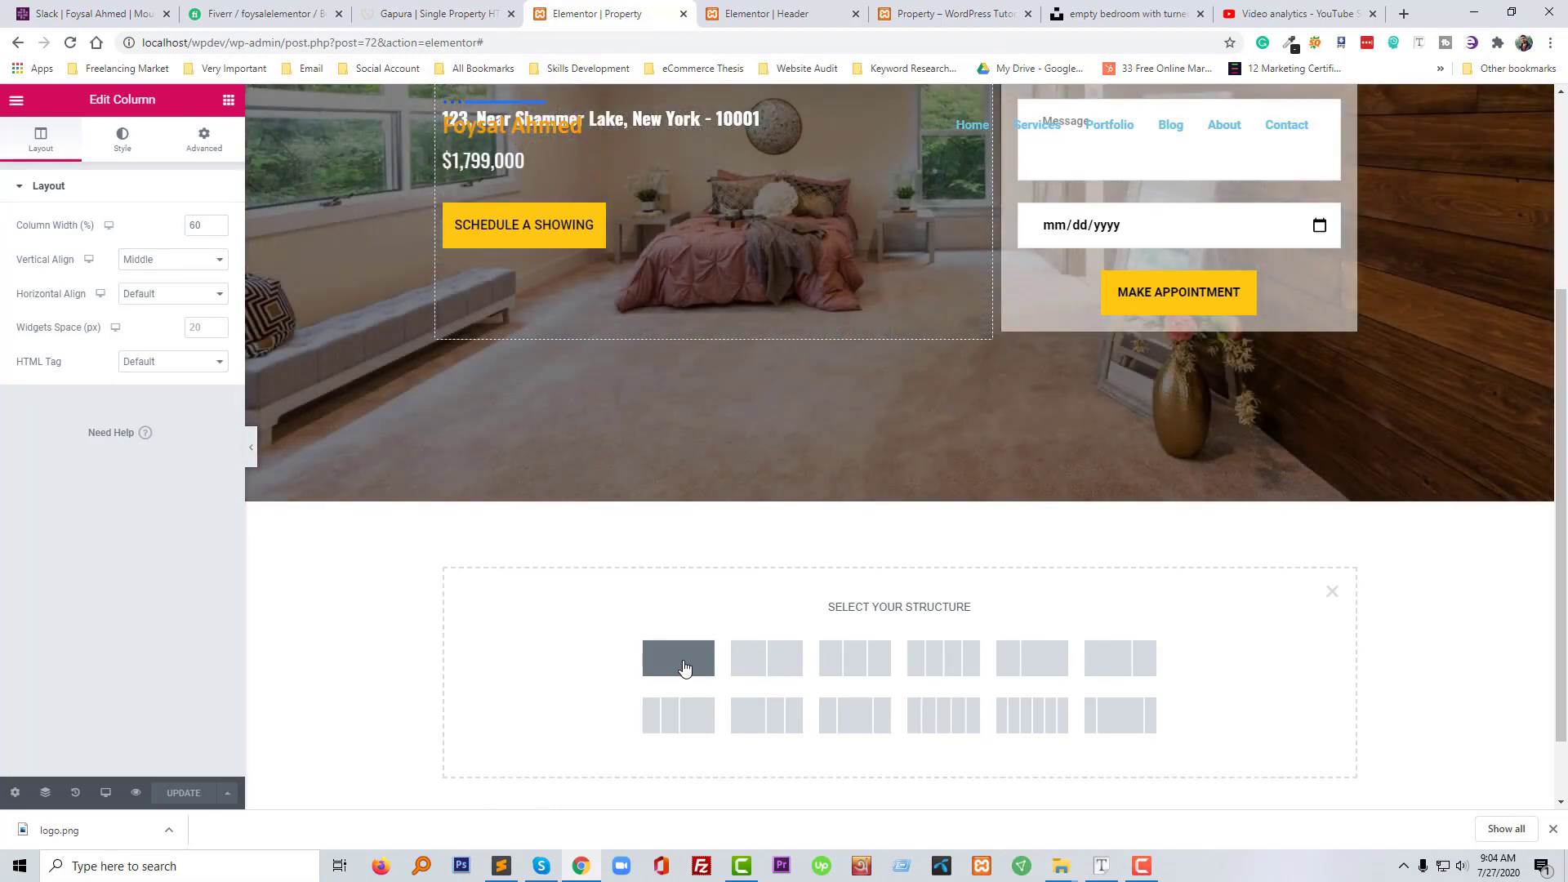
click(678, 658)
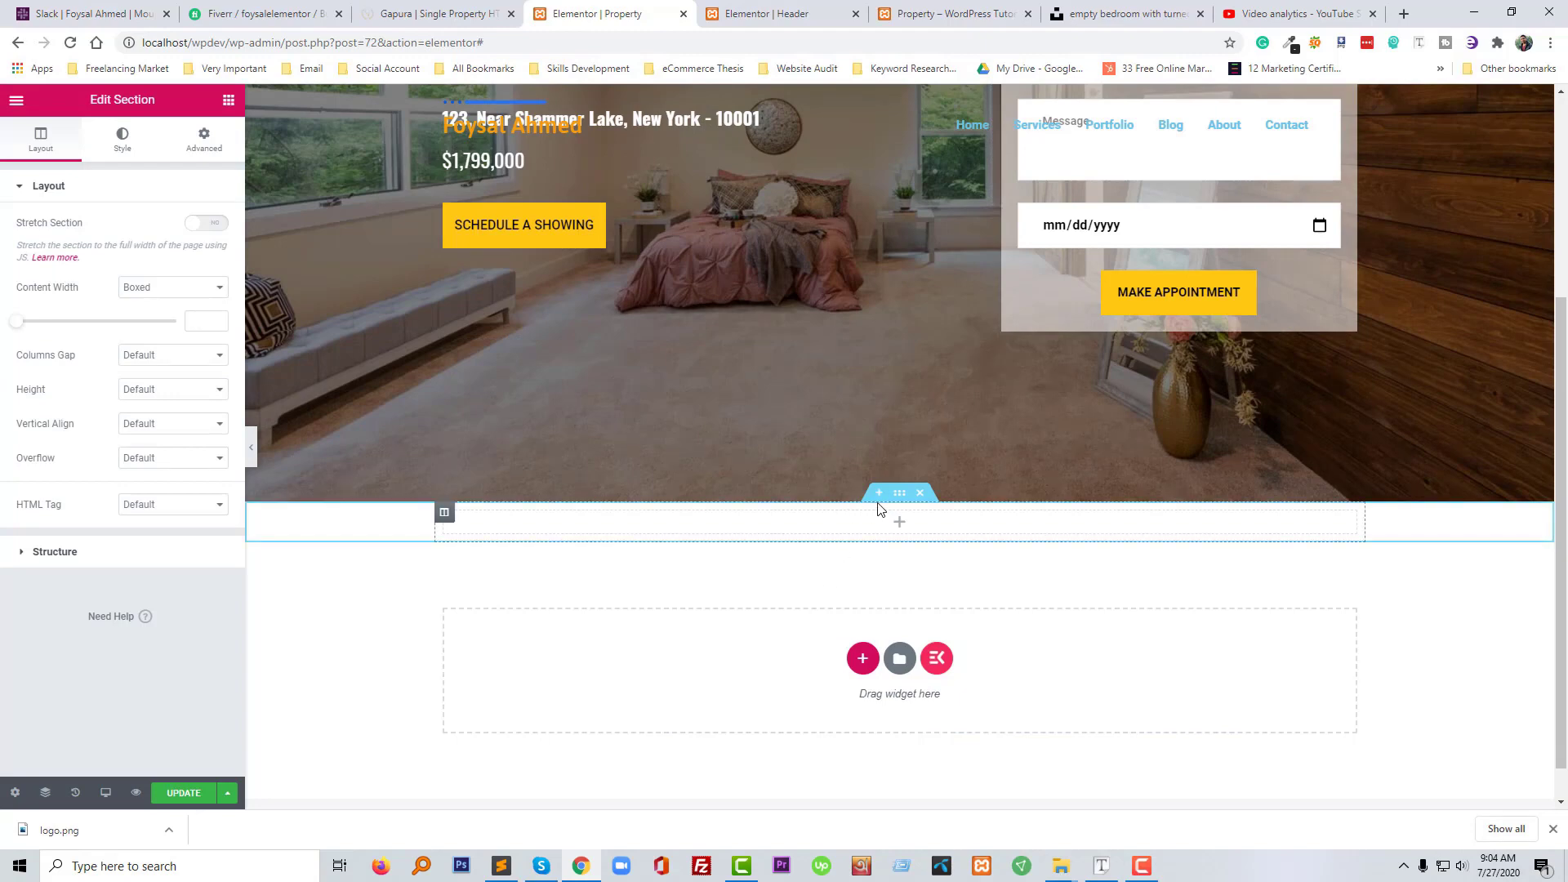
Unlink the new section's padding values and set its top and bottom padding to 70 px
mouse_move(903, 499)
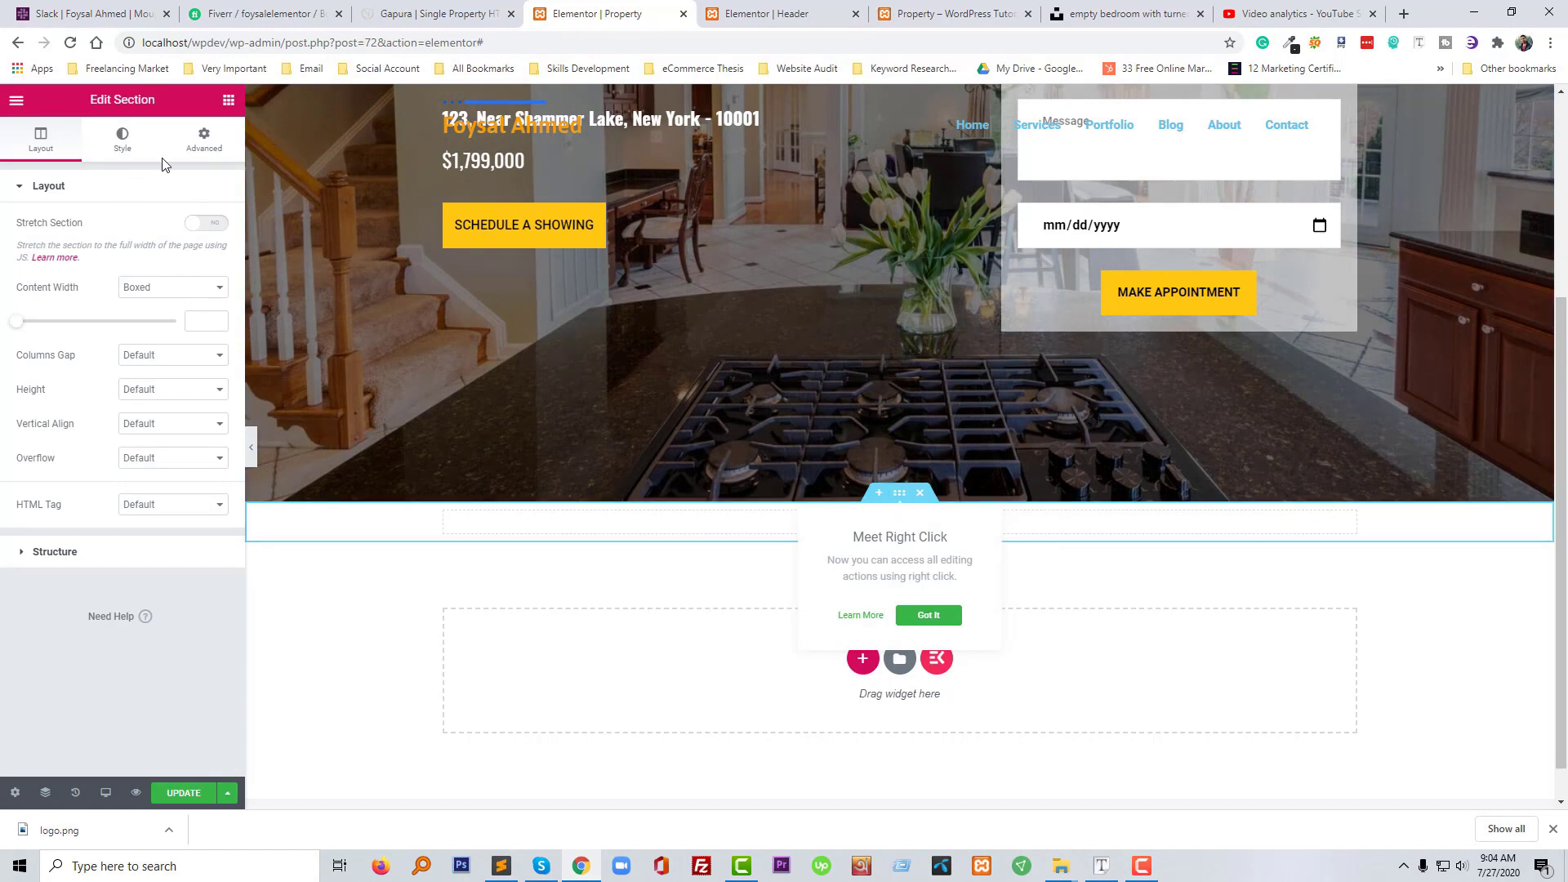
click(201, 149)
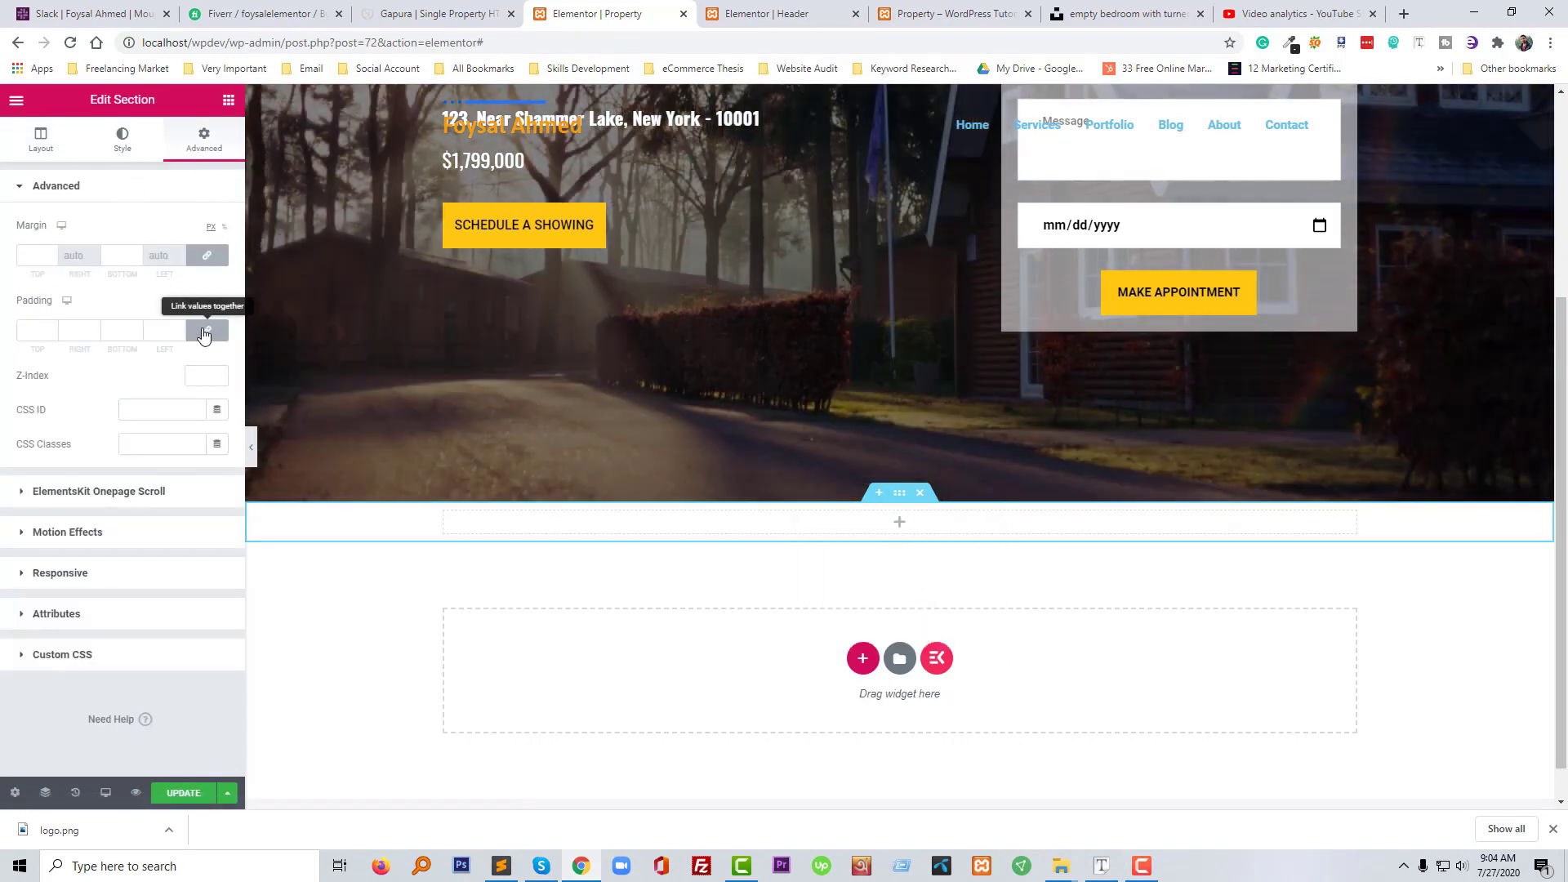
click(208, 331)
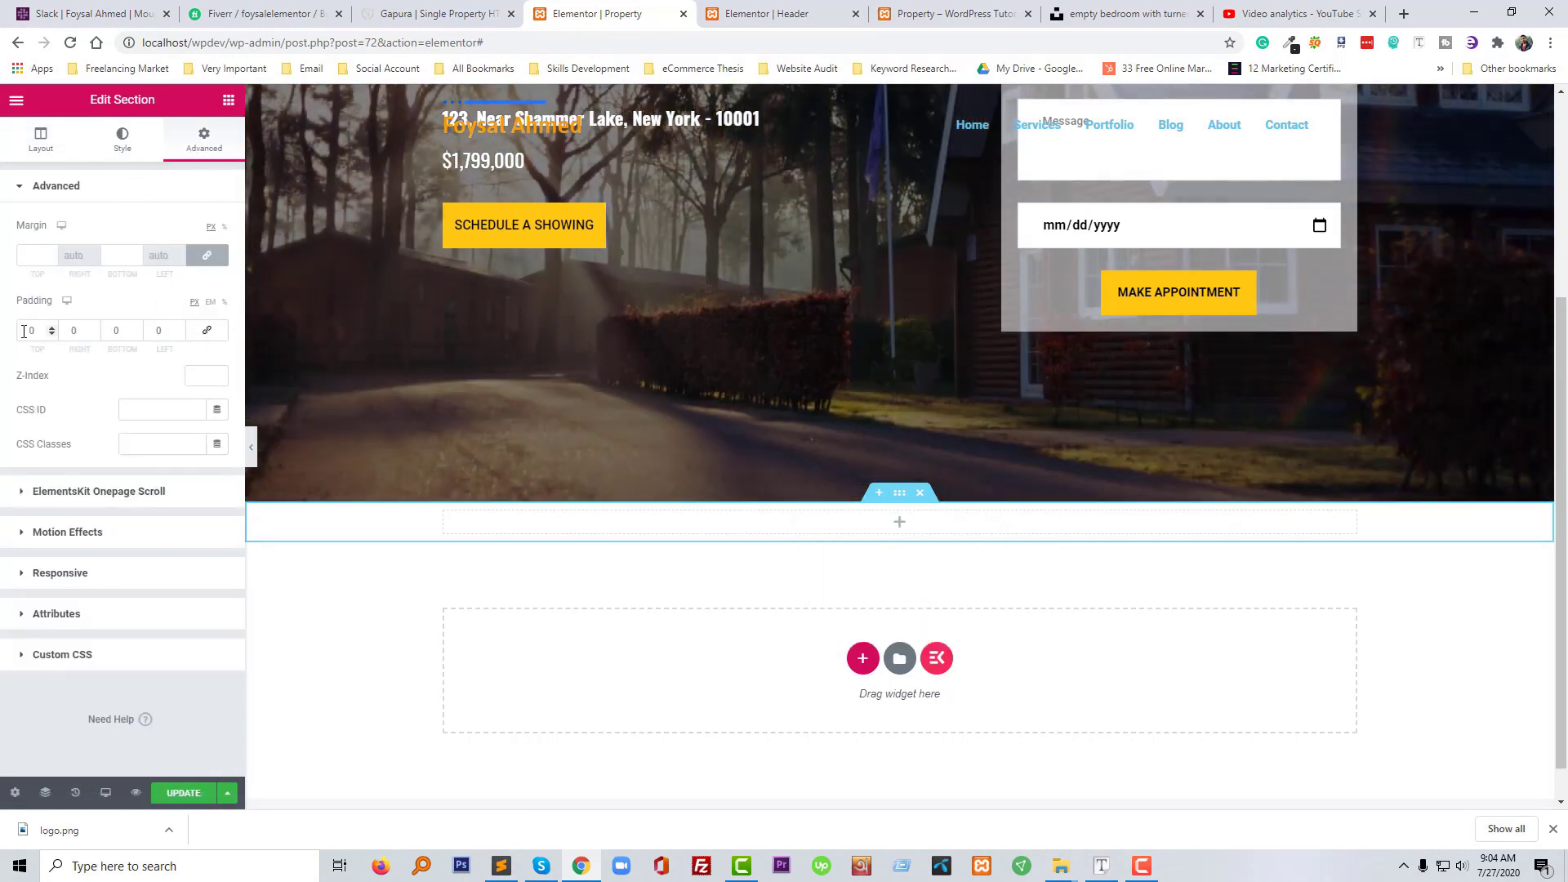
click(24, 331)
text(7)
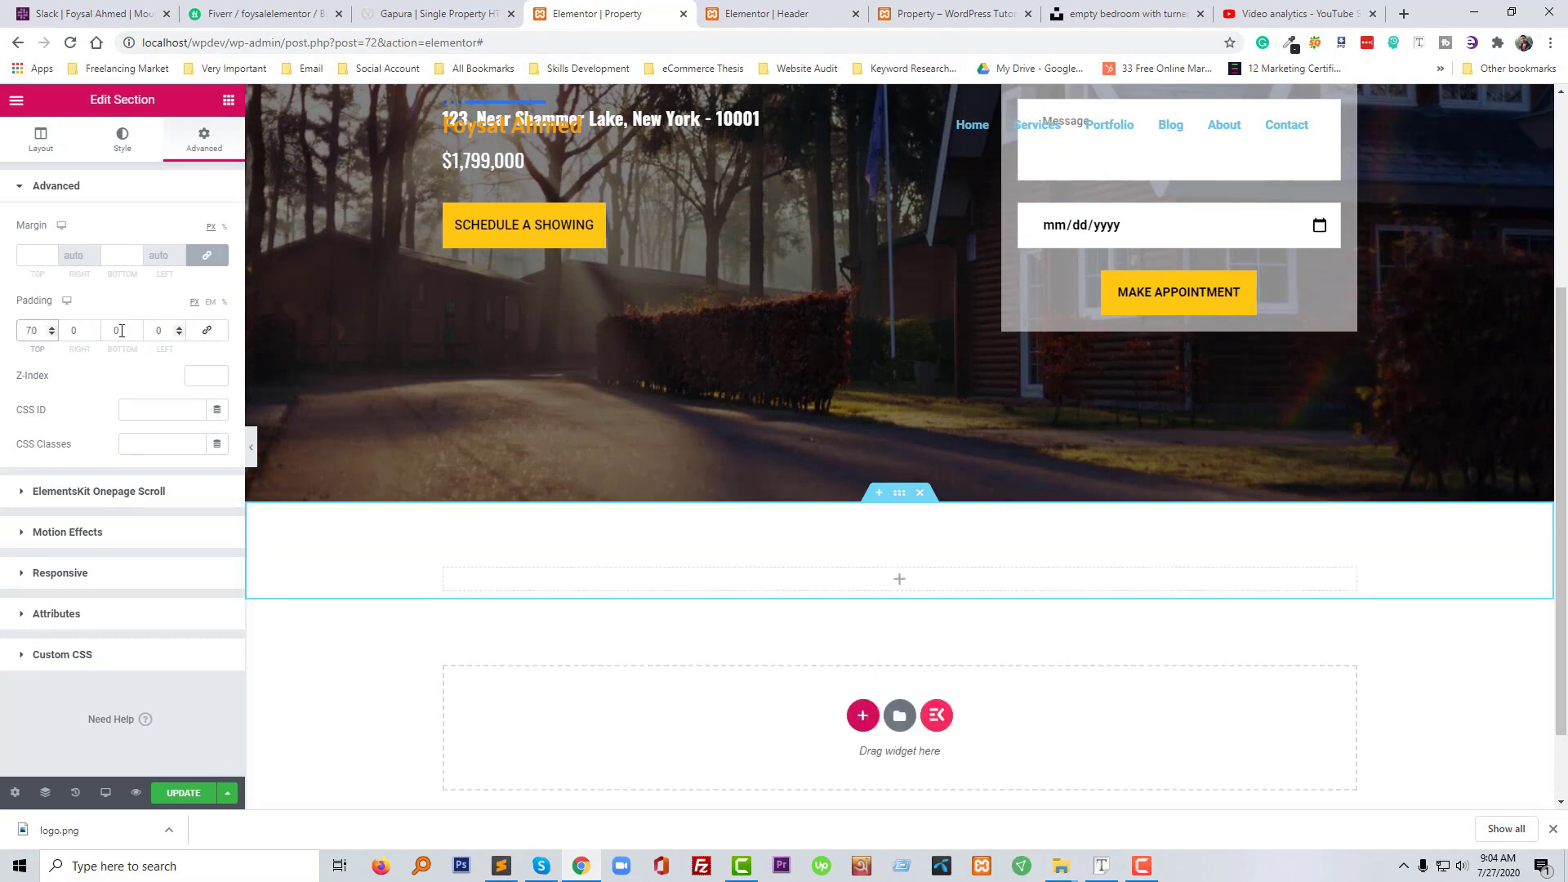
click(112, 329)
text(7)
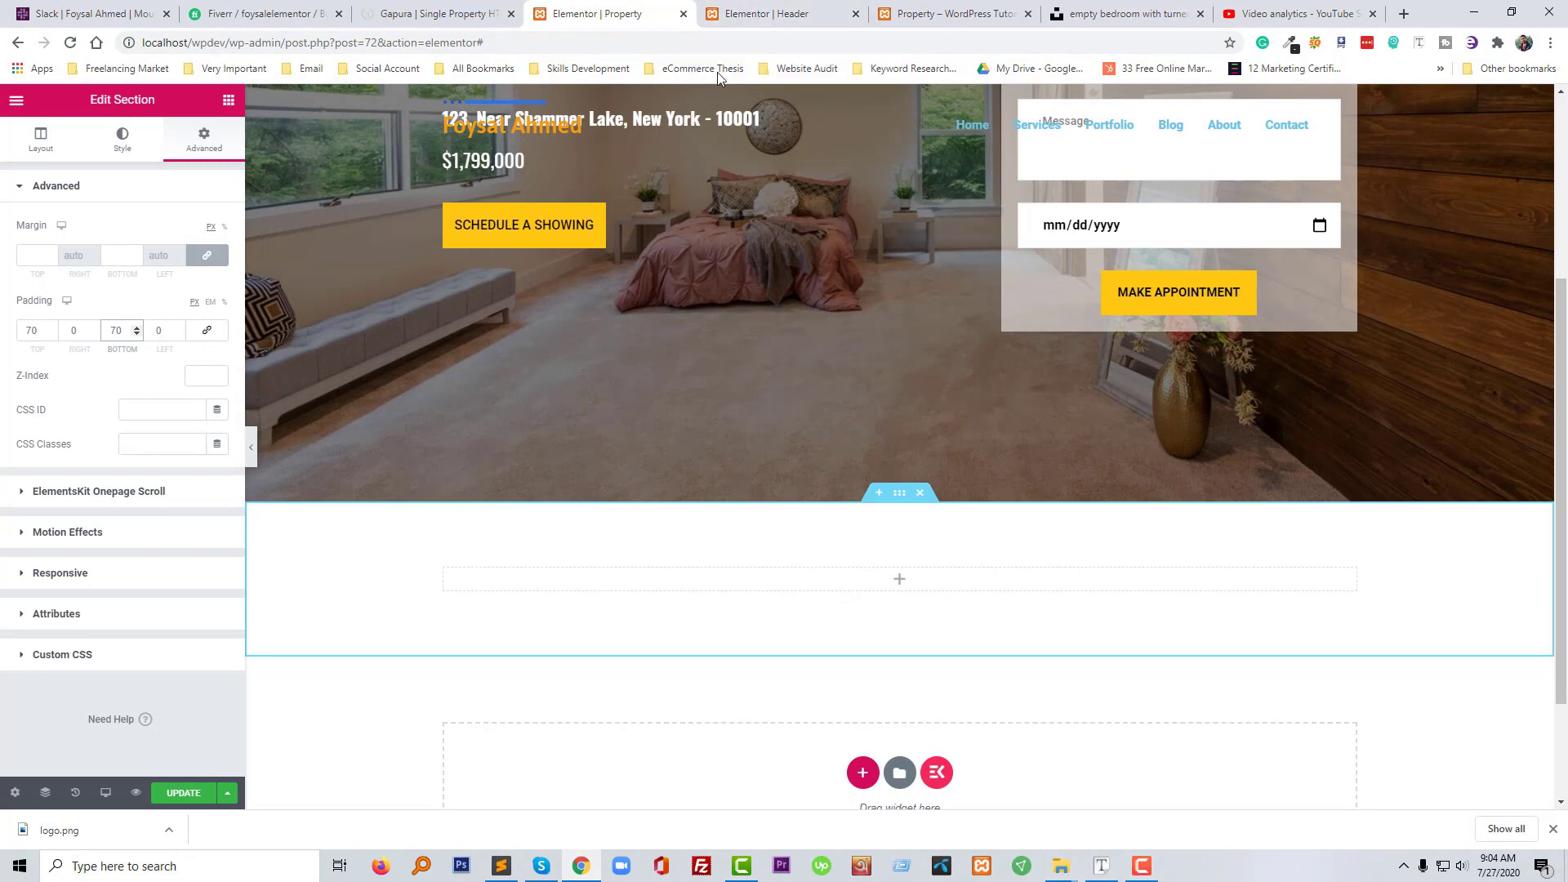
Copy the PROPERTY DETAILS heading text from the Gapura reference page
click(738, 7)
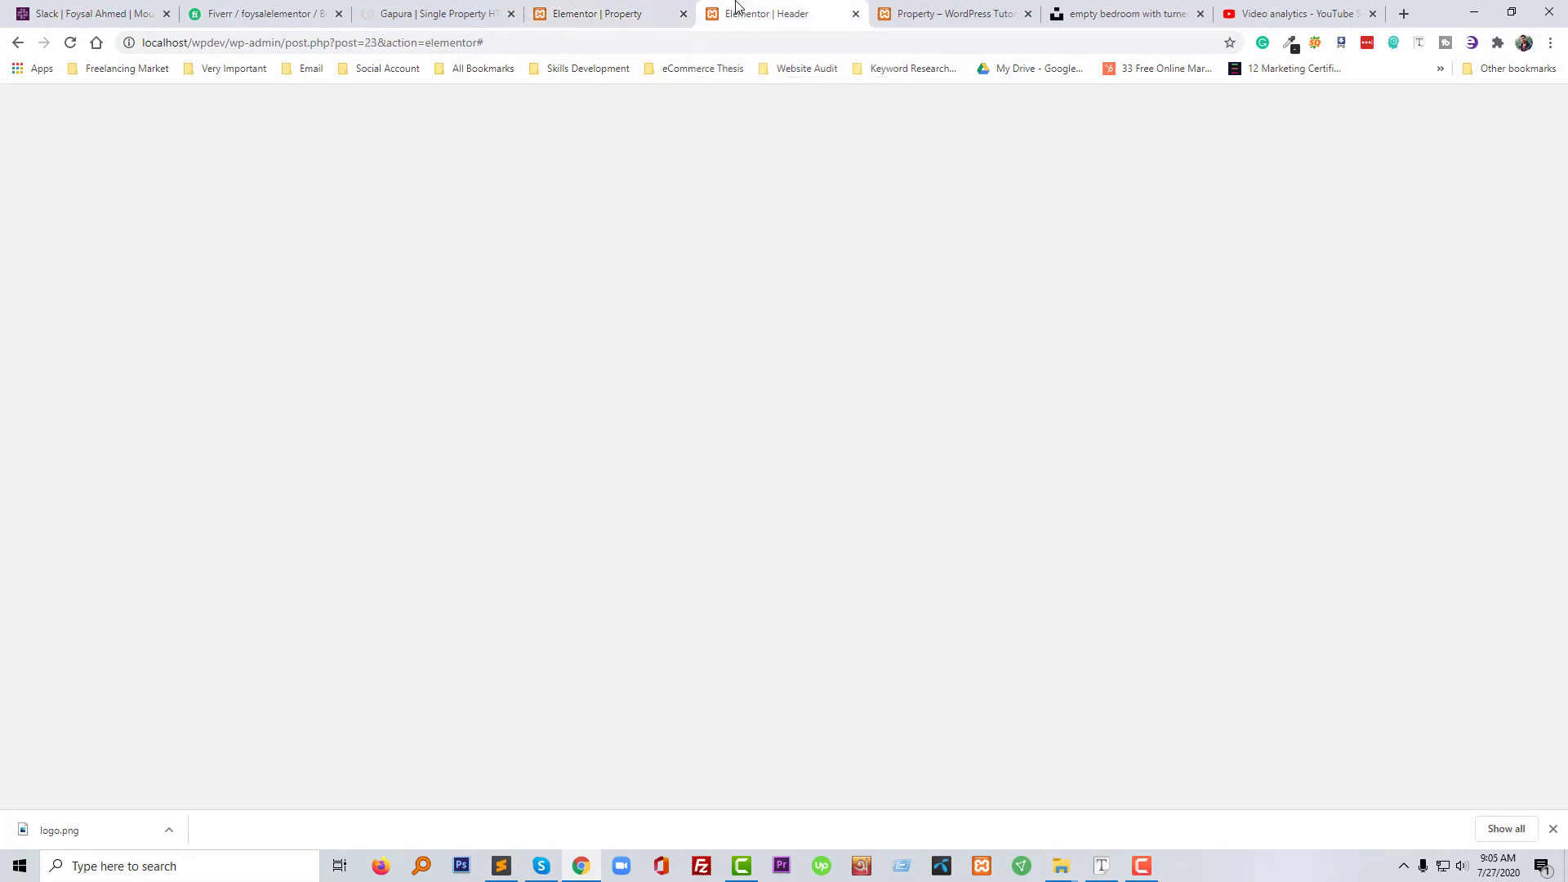
click(433, 7)
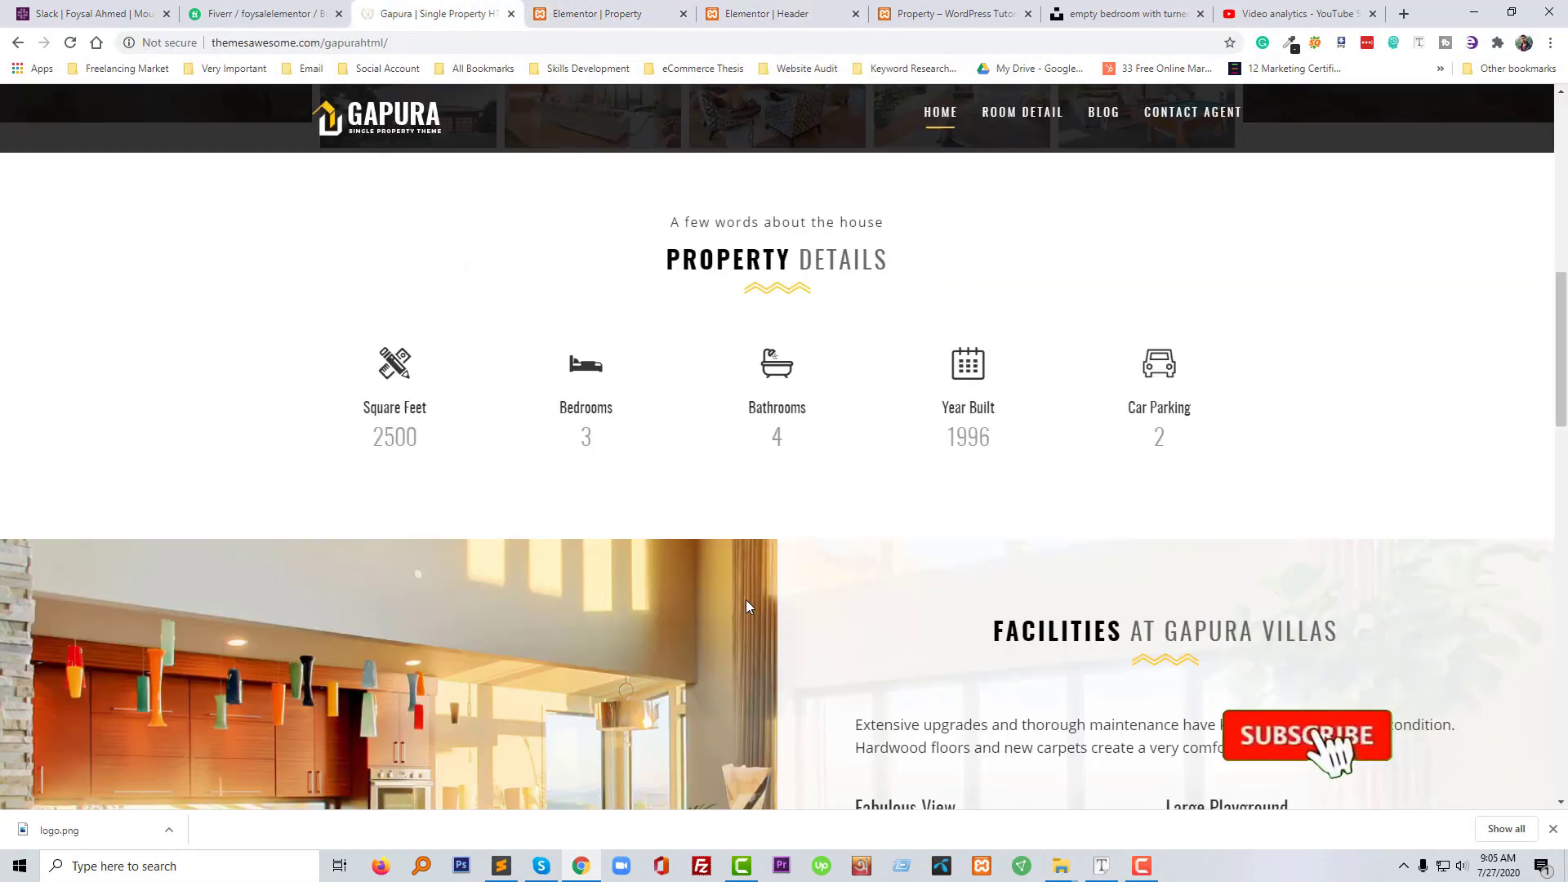
drag(669, 265, 890, 260)
key(ctrl+c)
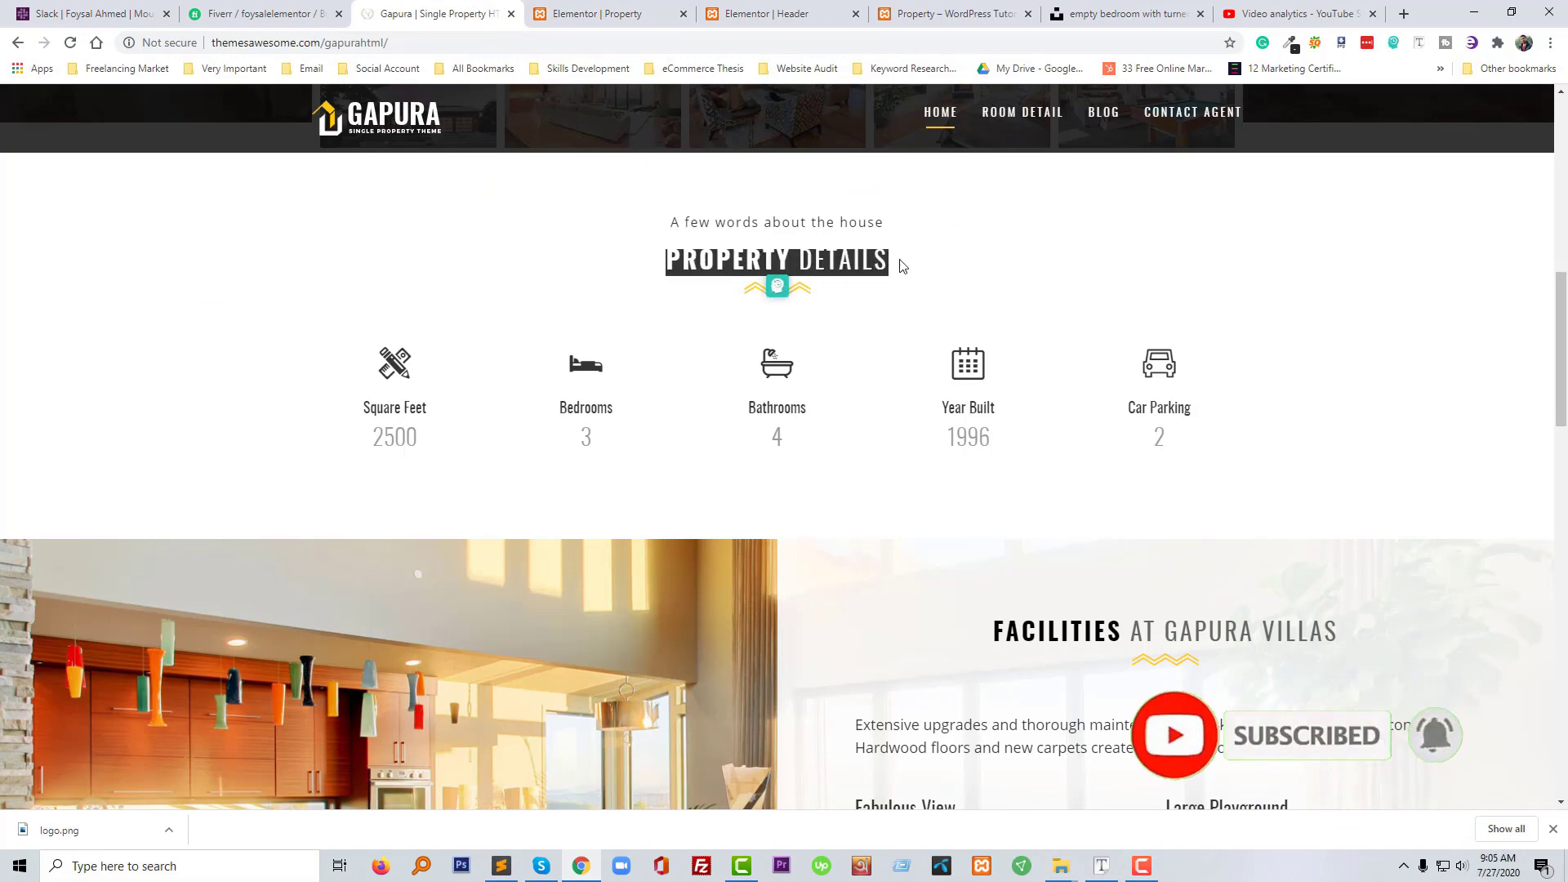
Add the Heading widget with separator options to the new section of the Property page and set its title to PROPERTY DETAILS
click(600, 11)
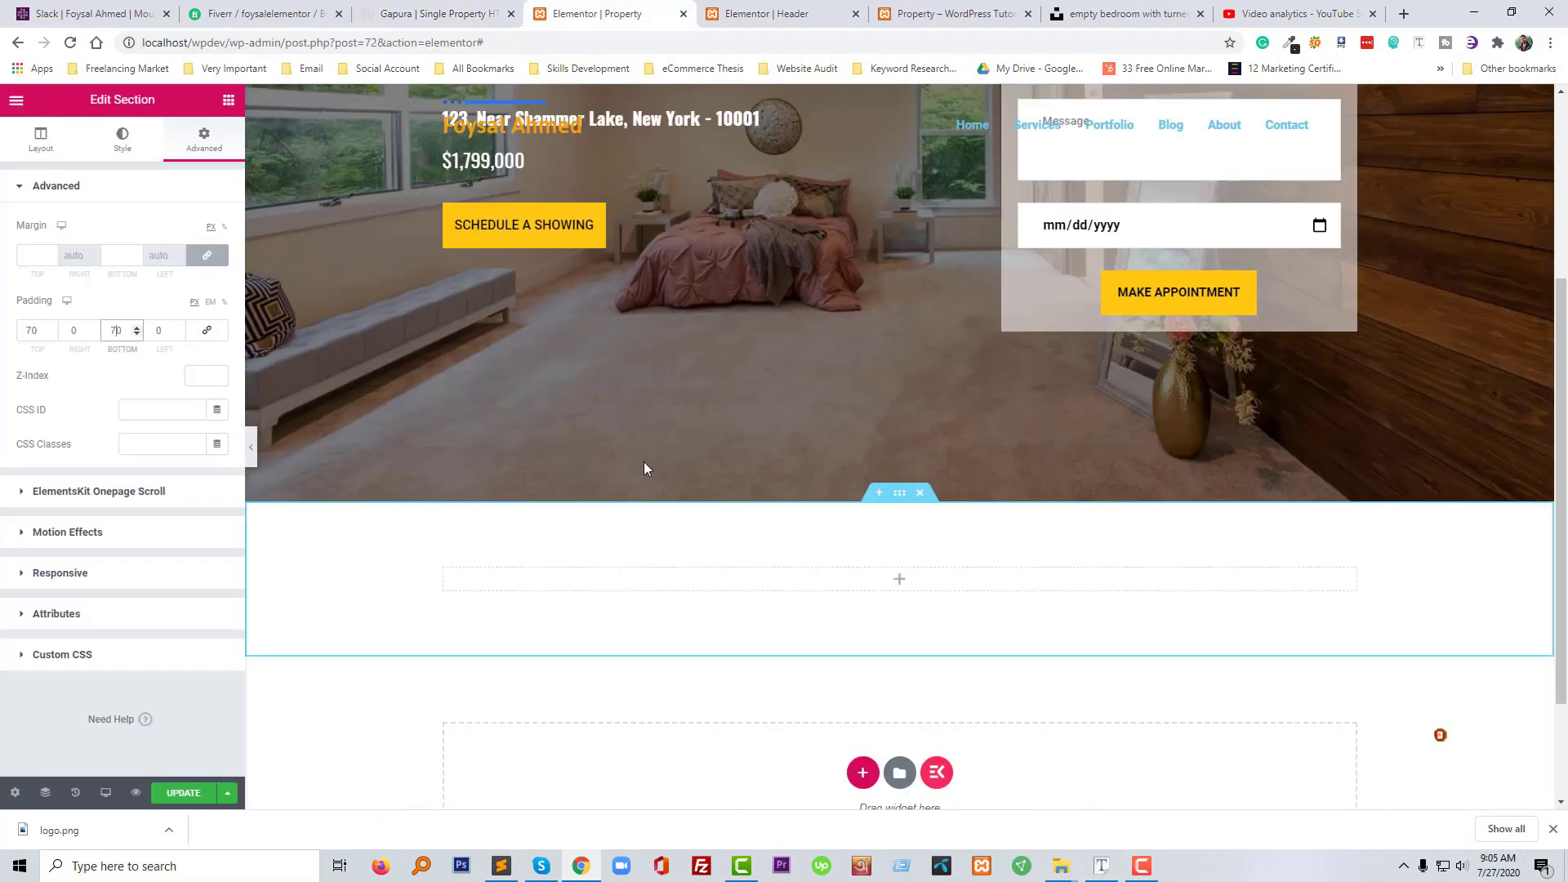
click(228, 99)
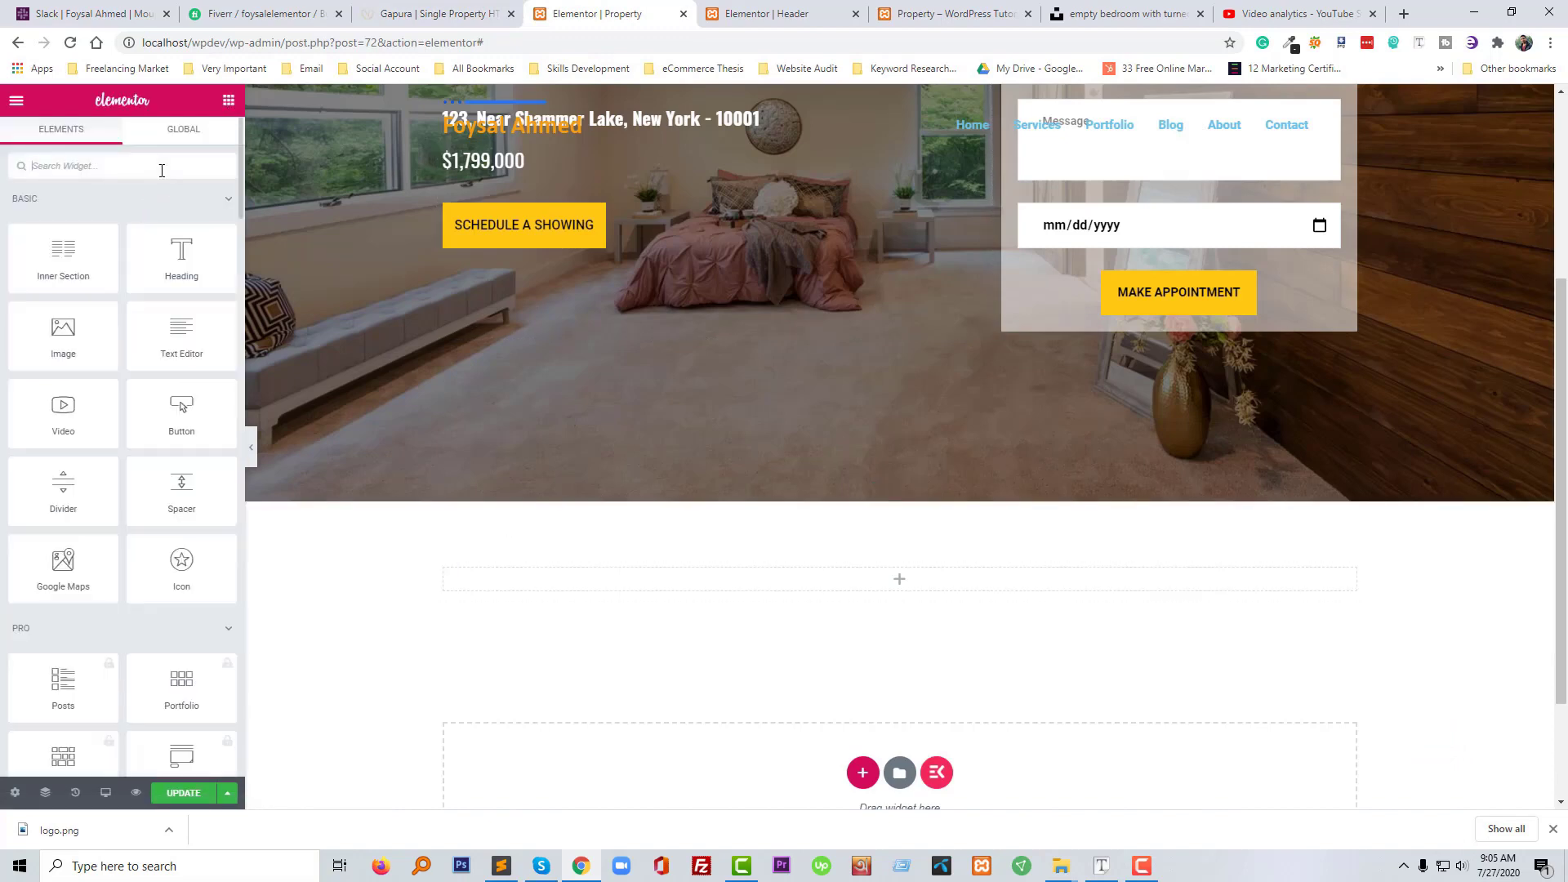
text(heasd)
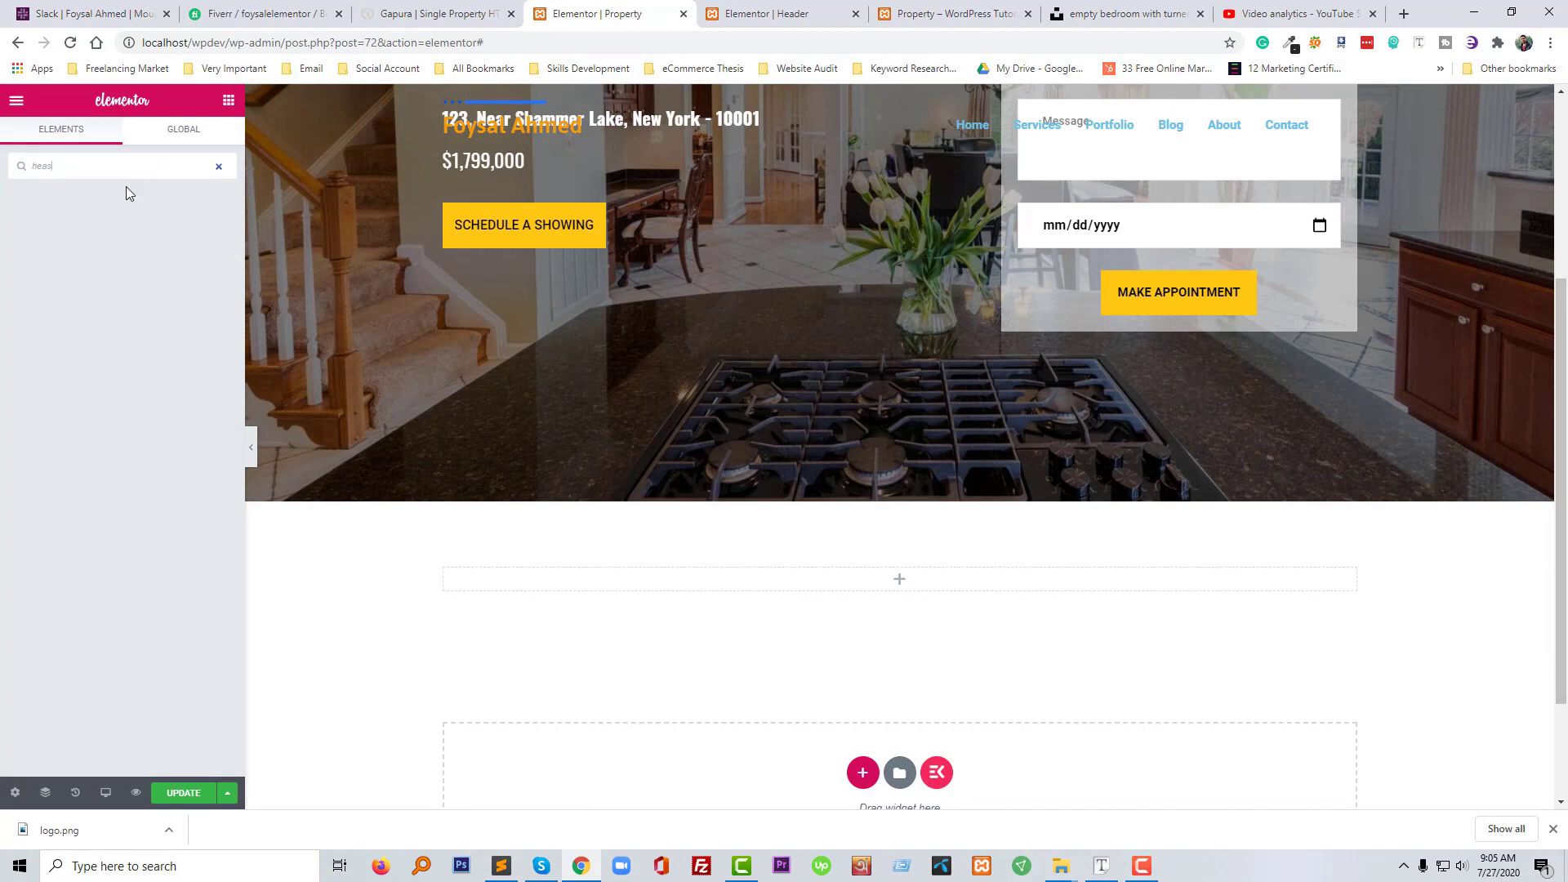
key(BackSpace)
drag(162, 218, 828, 581)
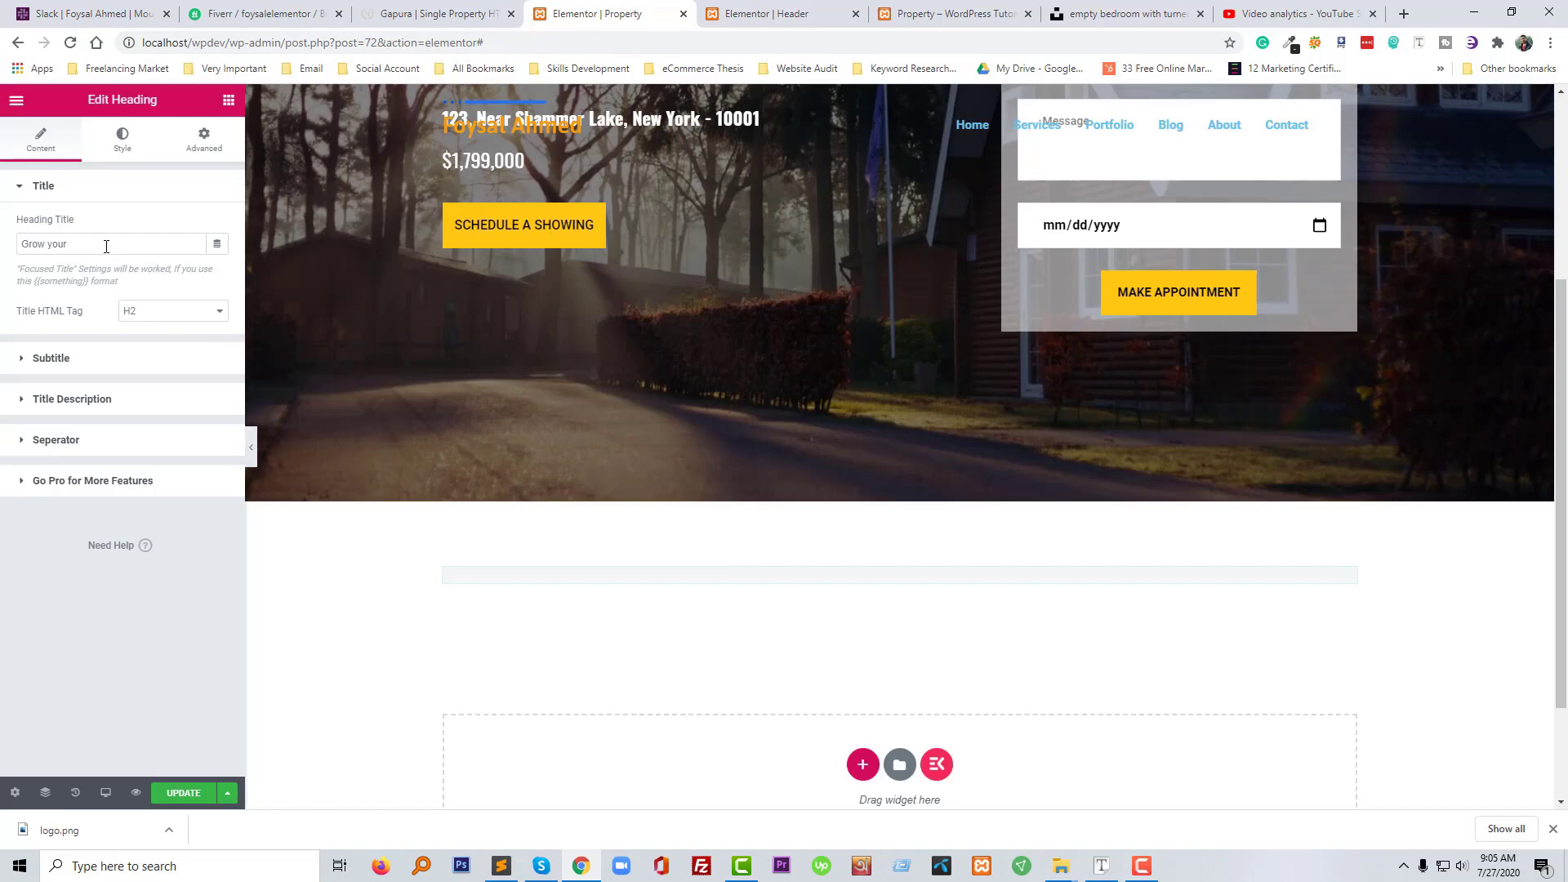
click(106, 247)
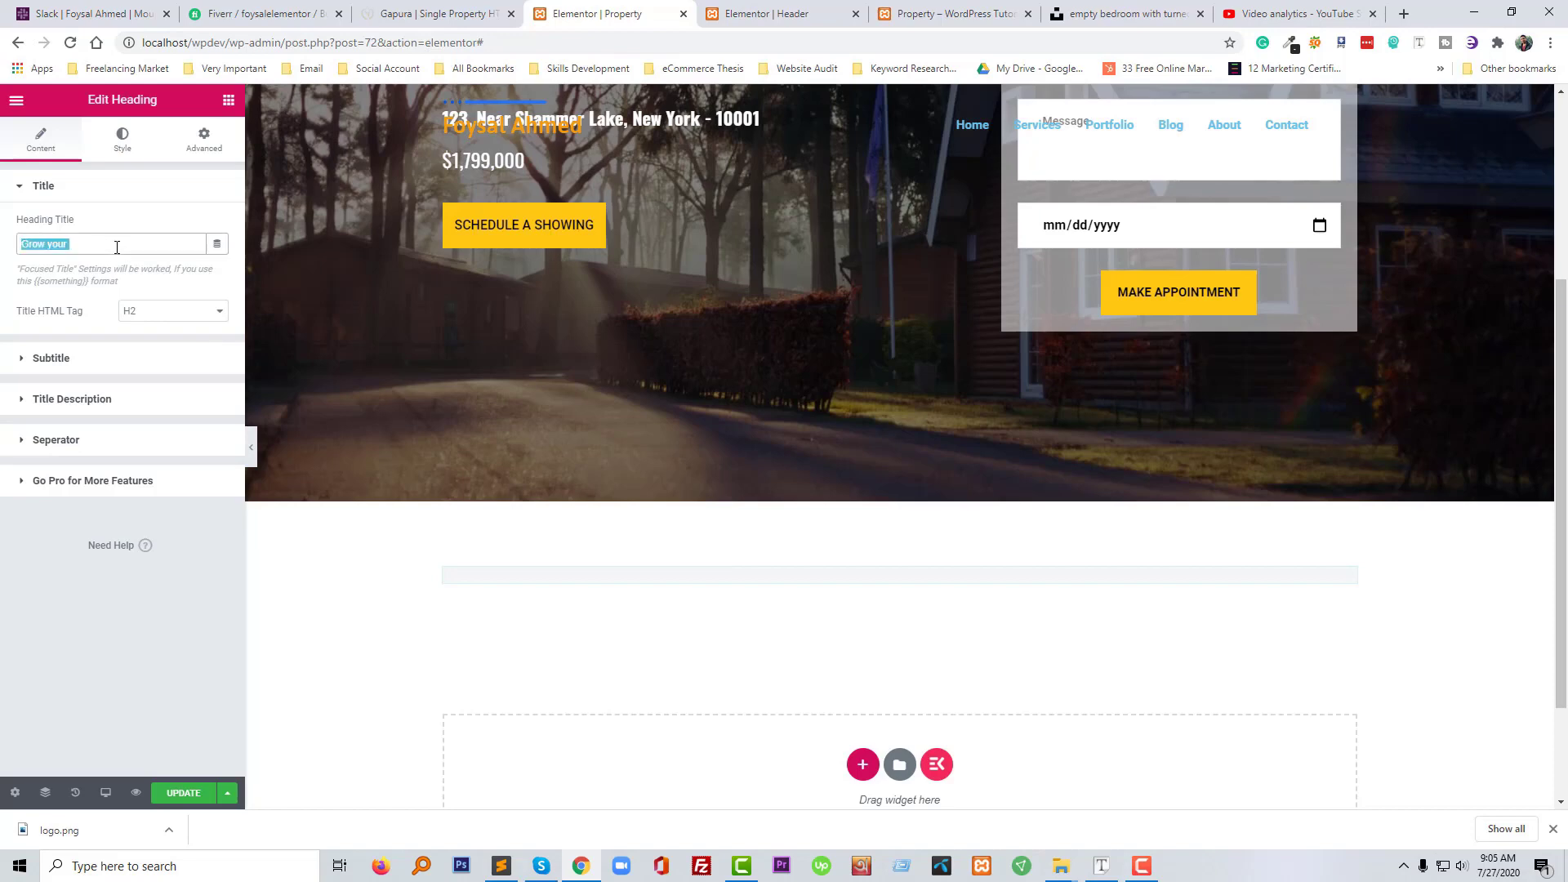
key(ctrl+v)
Set the heading's separator style to Custom
click(57, 440)
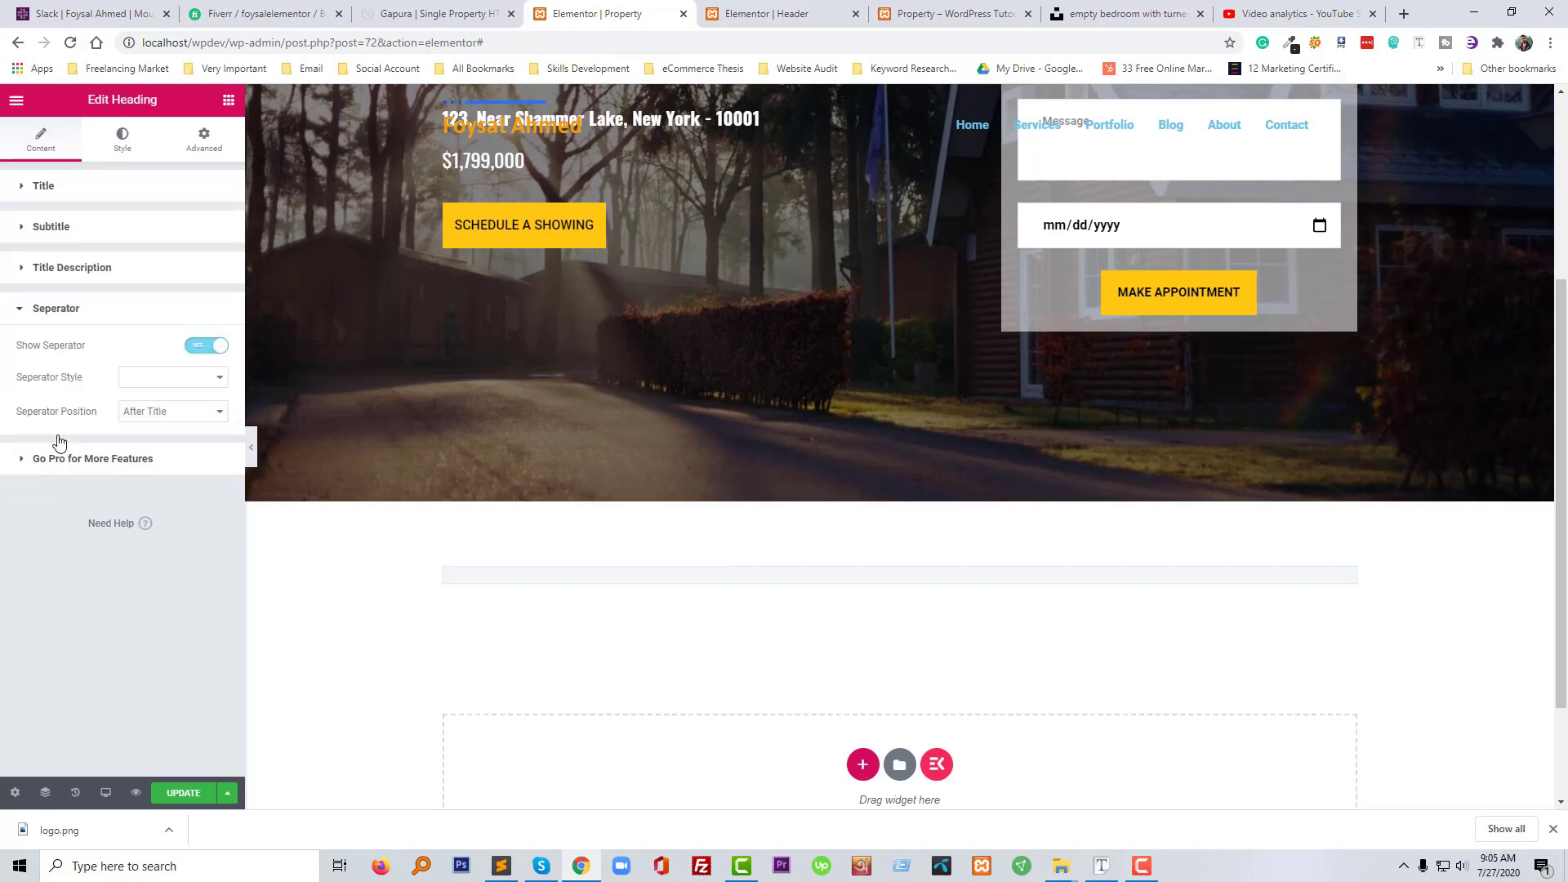
click(189, 378)
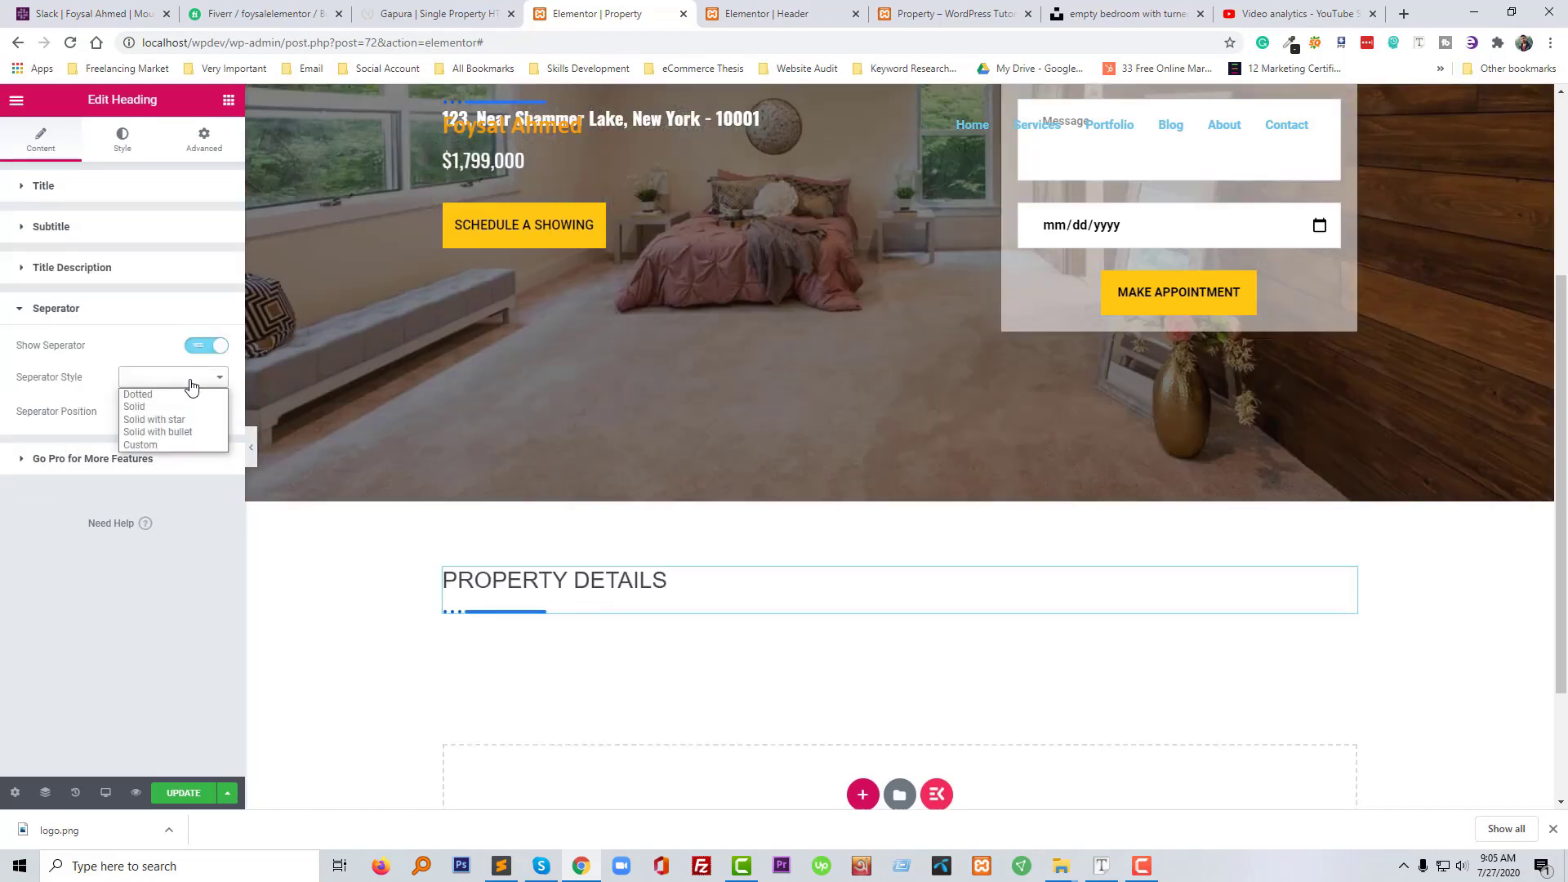
click(138, 444)
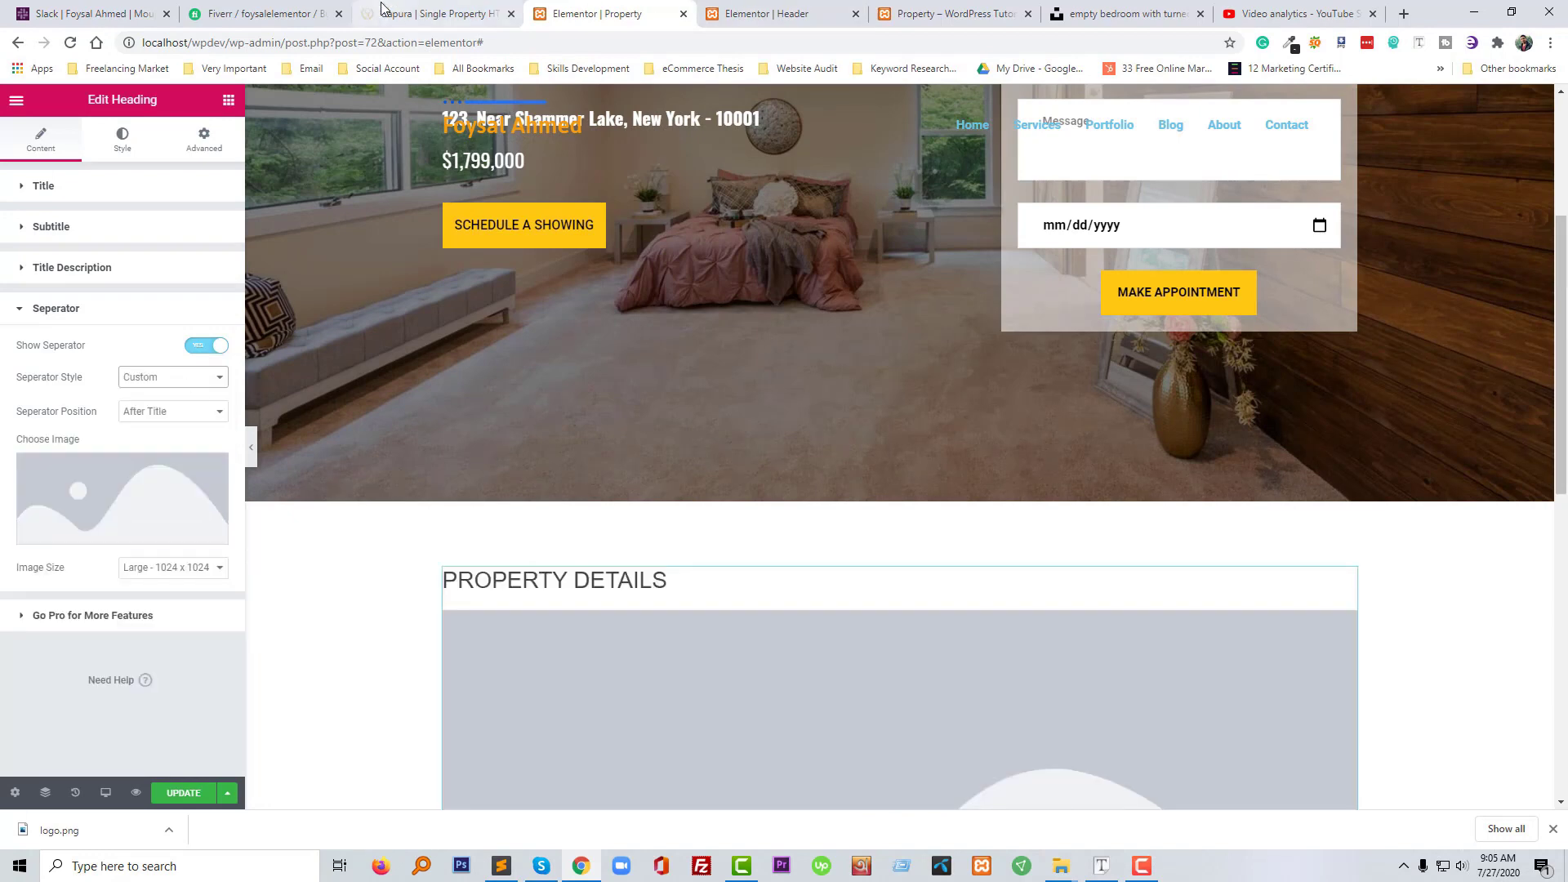
Inspect the zigzag line under Property Details on the Gapura reference page and open its title-separator.png background image in a new tab
click(381, 8)
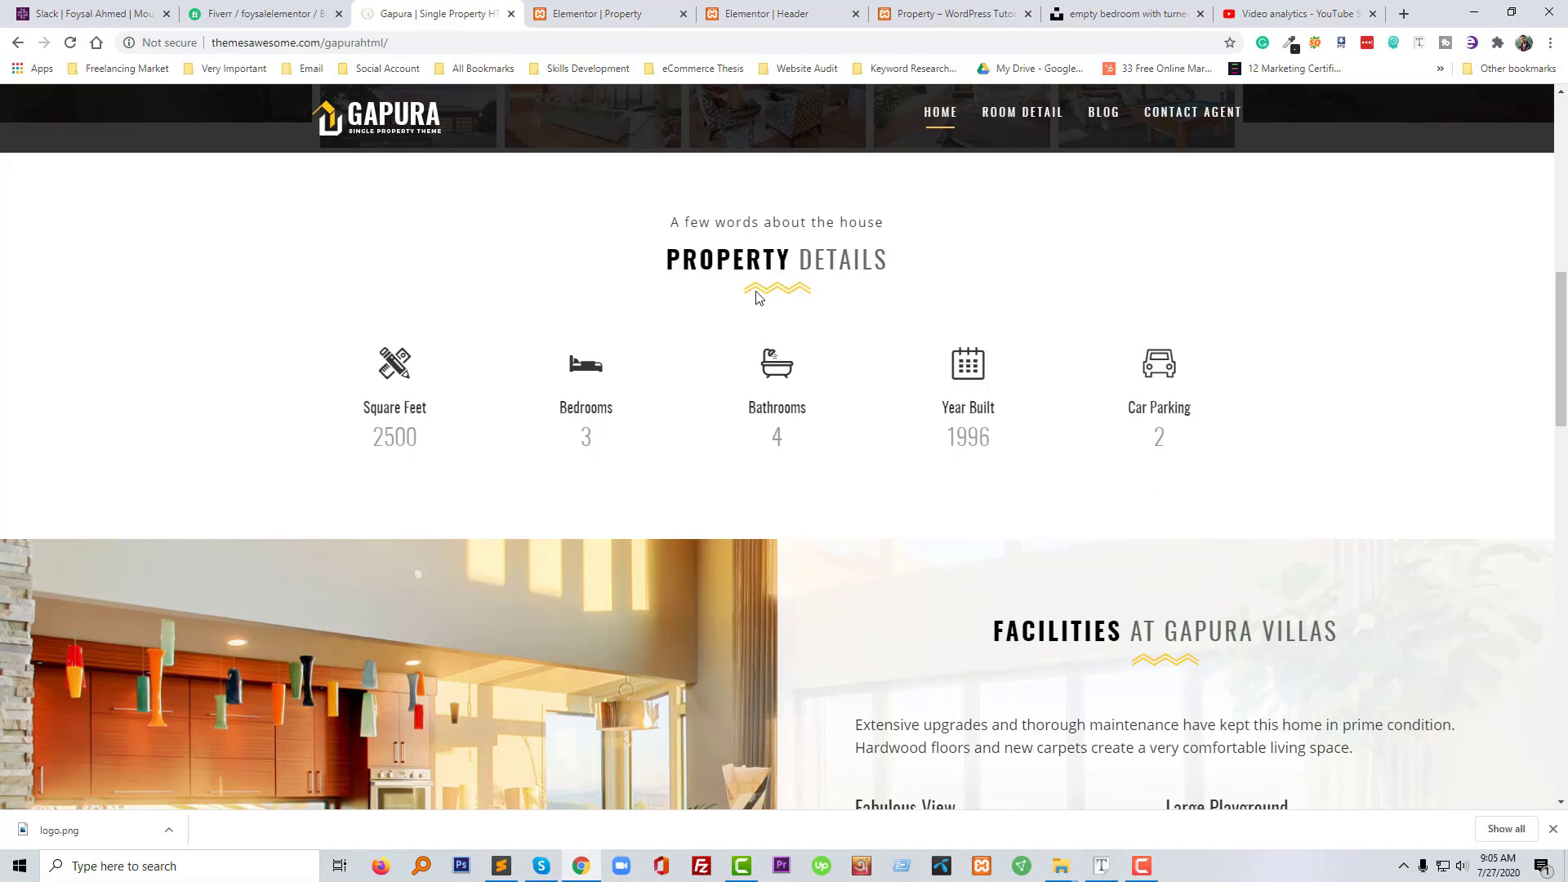
right_click(756, 295)
click(755, 288)
right_click(756, 287)
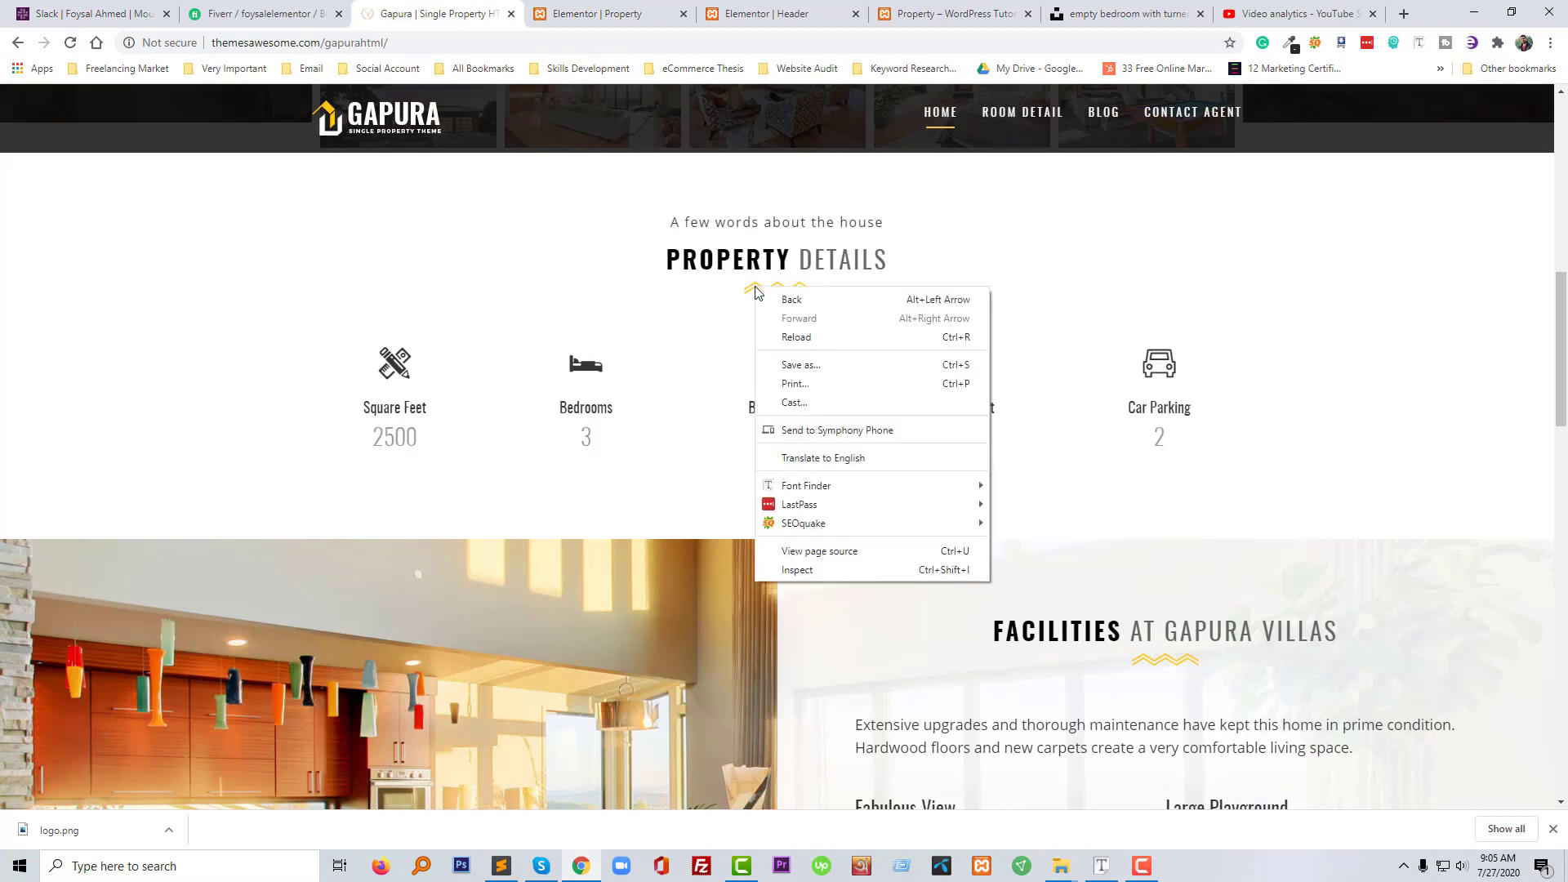
click(809, 570)
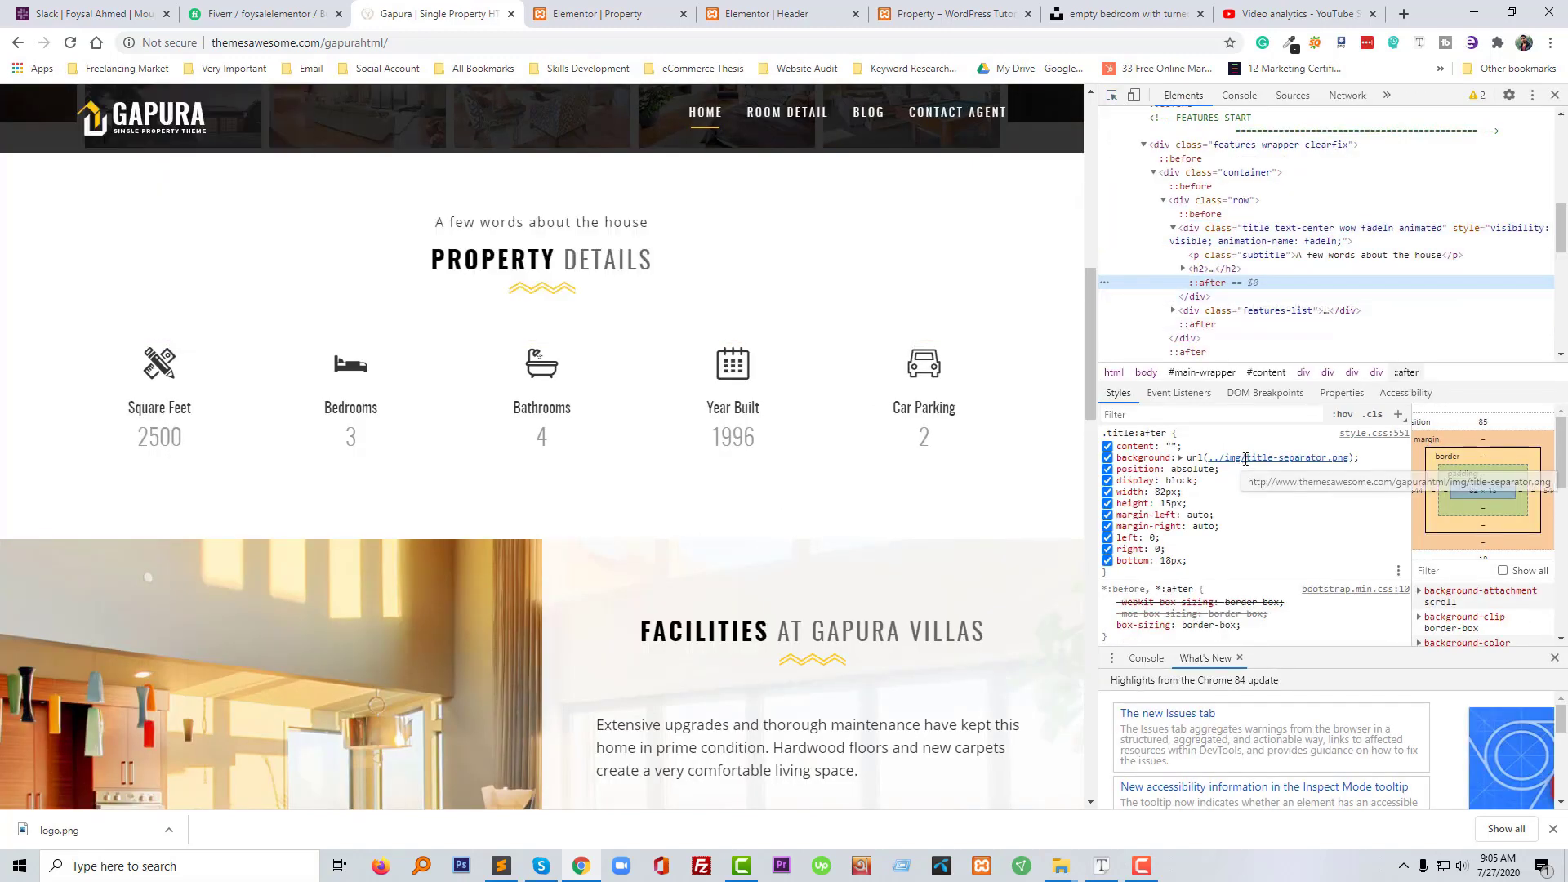
right_click(1246, 459)
click(1287, 491)
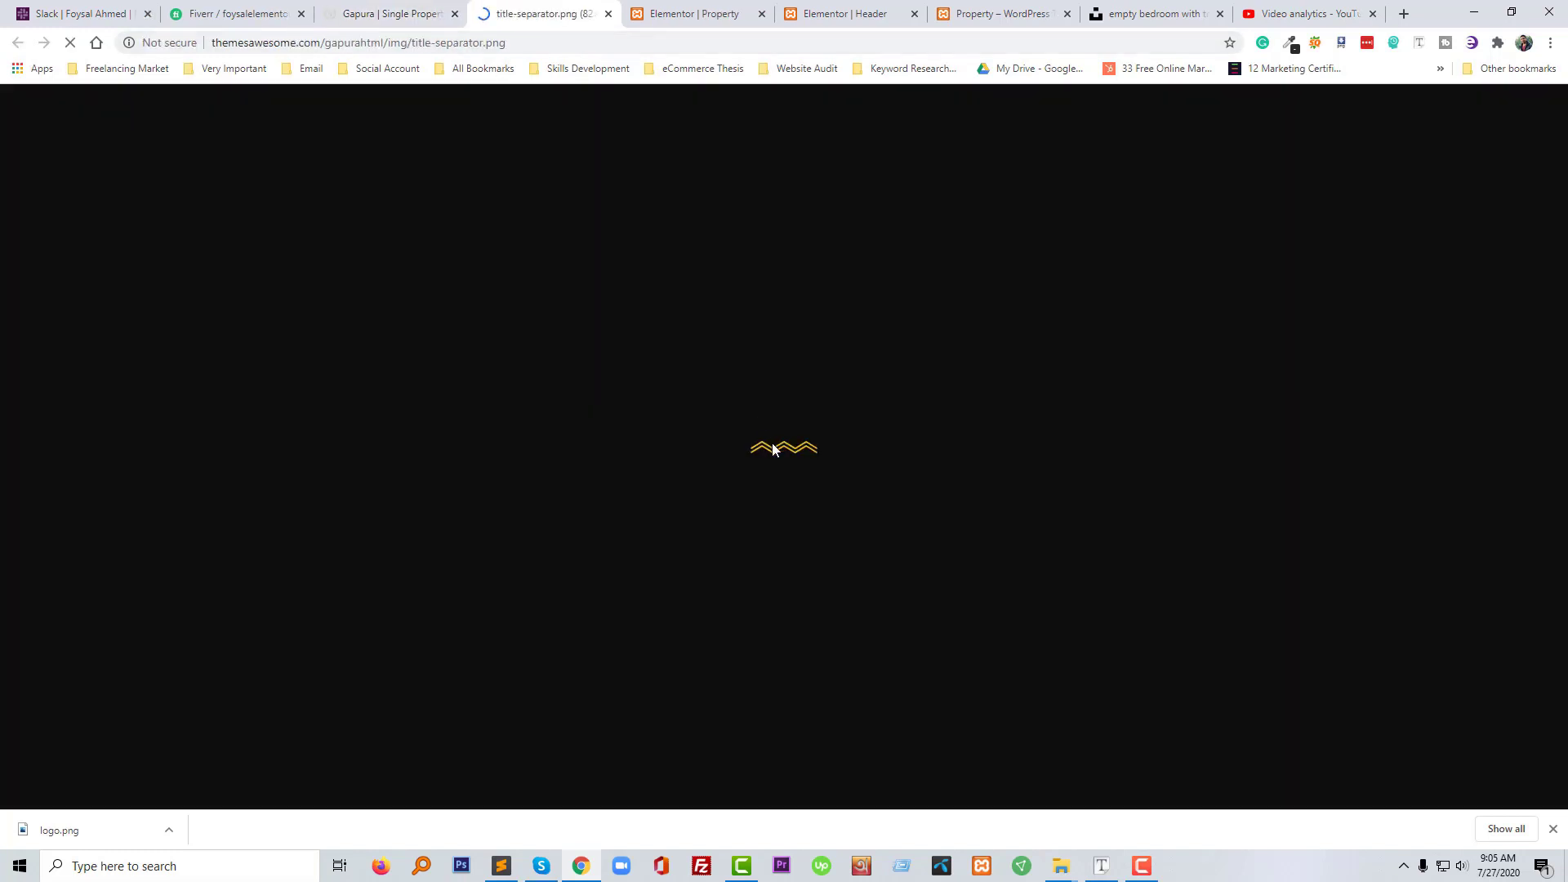
Save the separator image to the Desktop as title-separator.png and close its tab
right_click(773, 449)
click(810, 474)
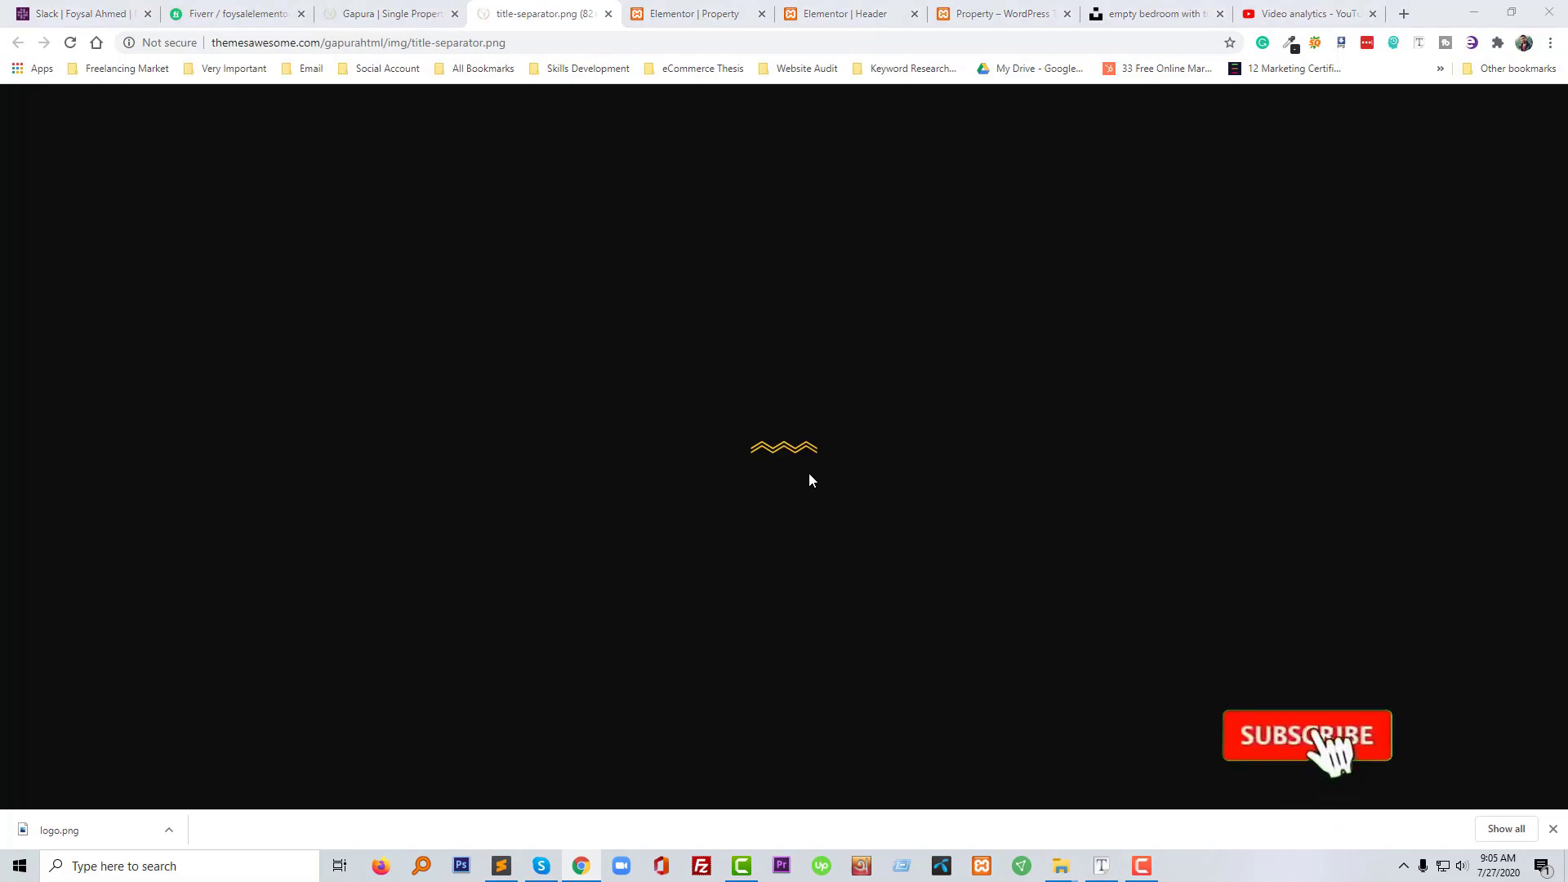
key(Return)
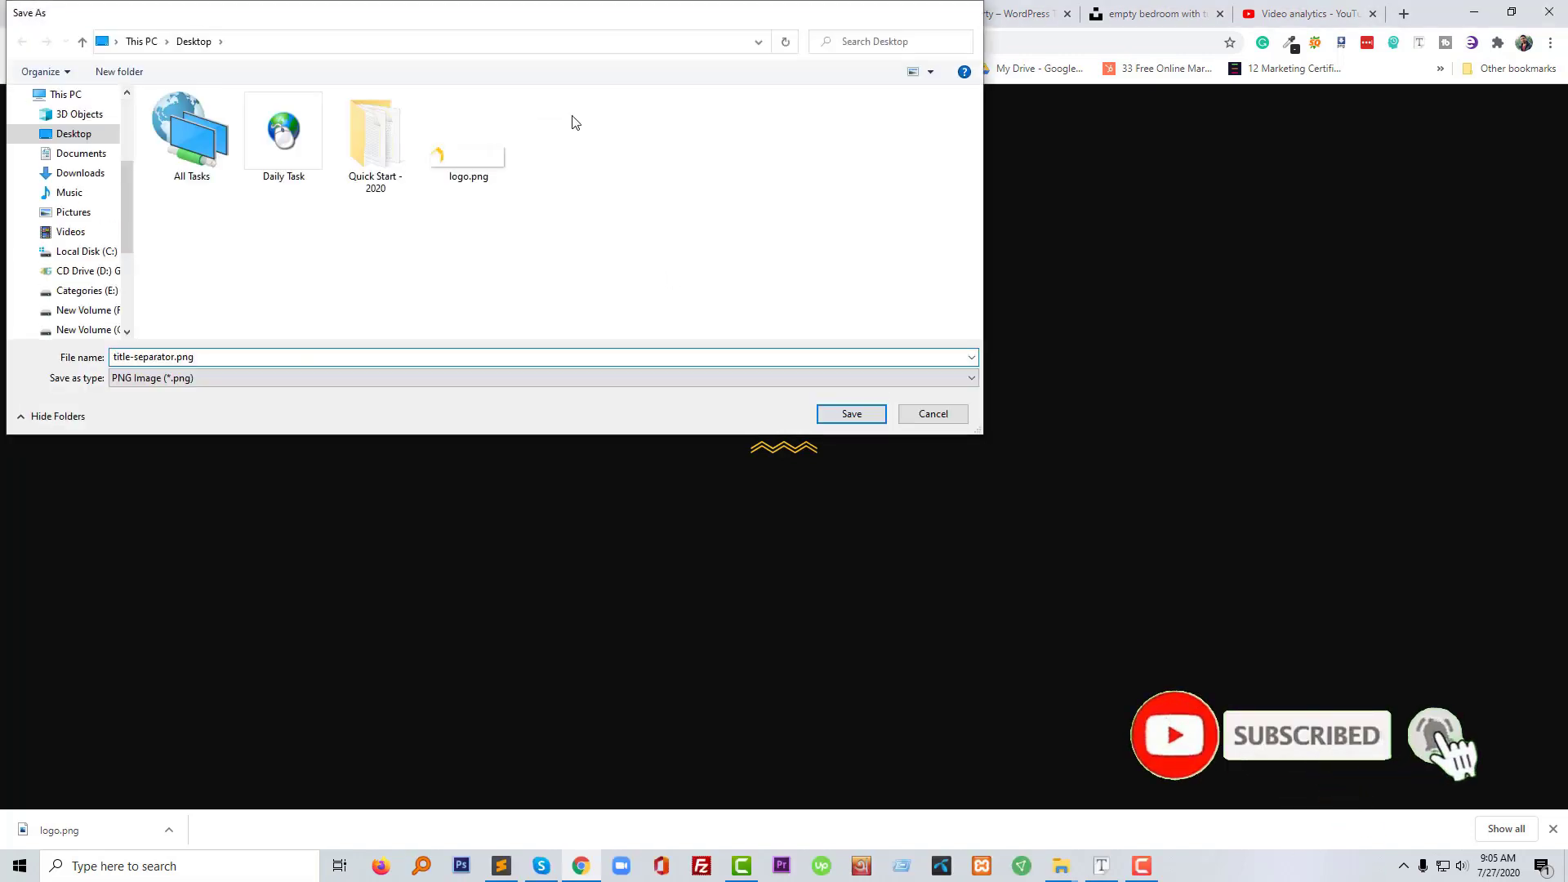
click(605, 14)
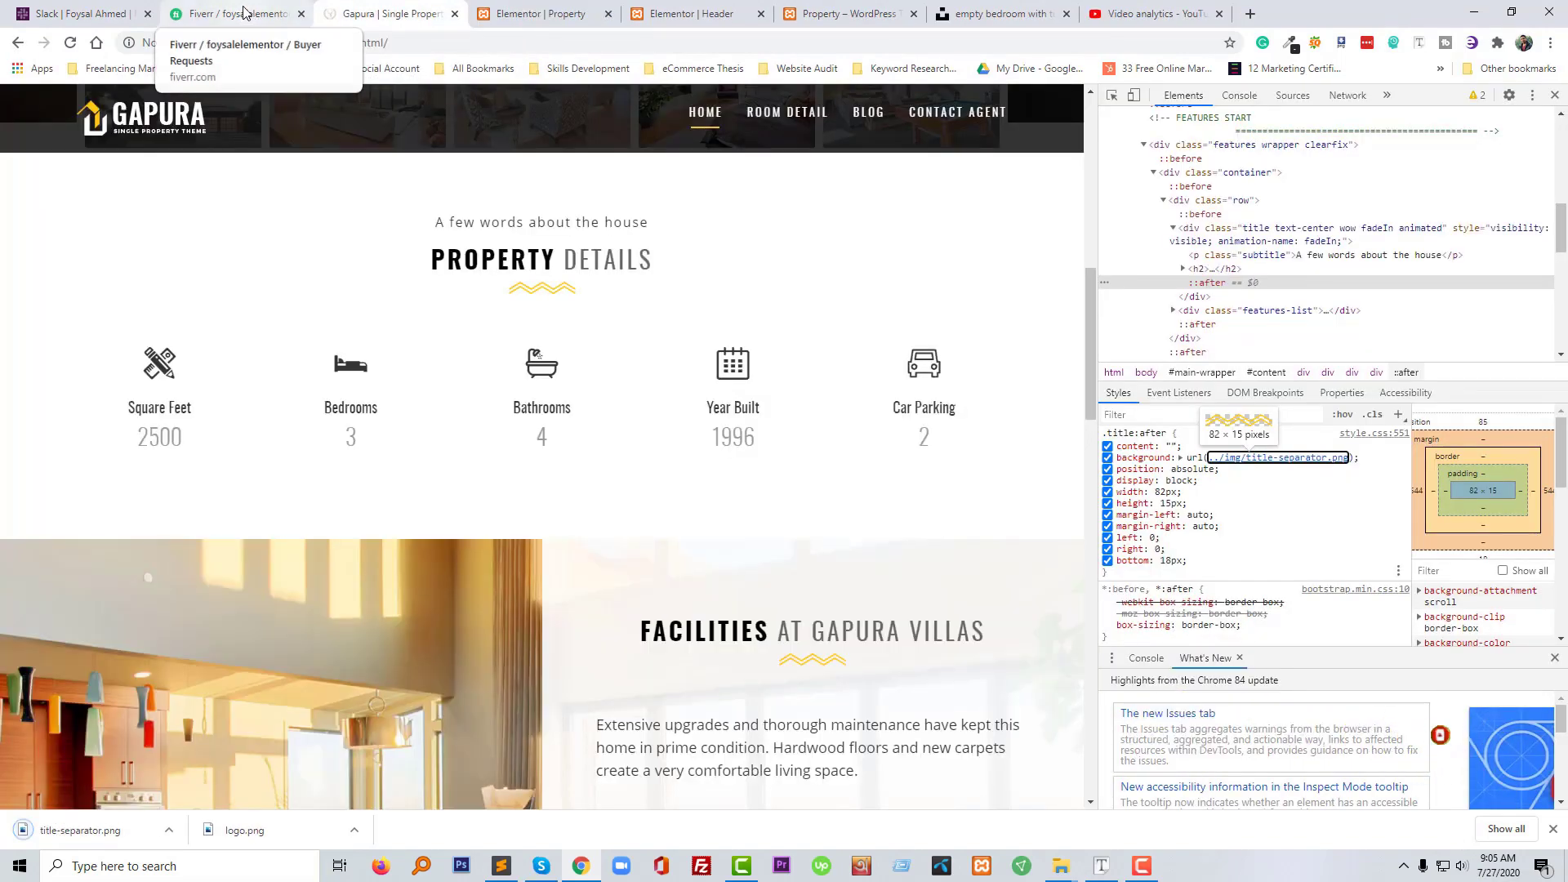
Upload title-separator.png to the media library and insert it as the heading's custom separator image
key(ctrl+Tab)
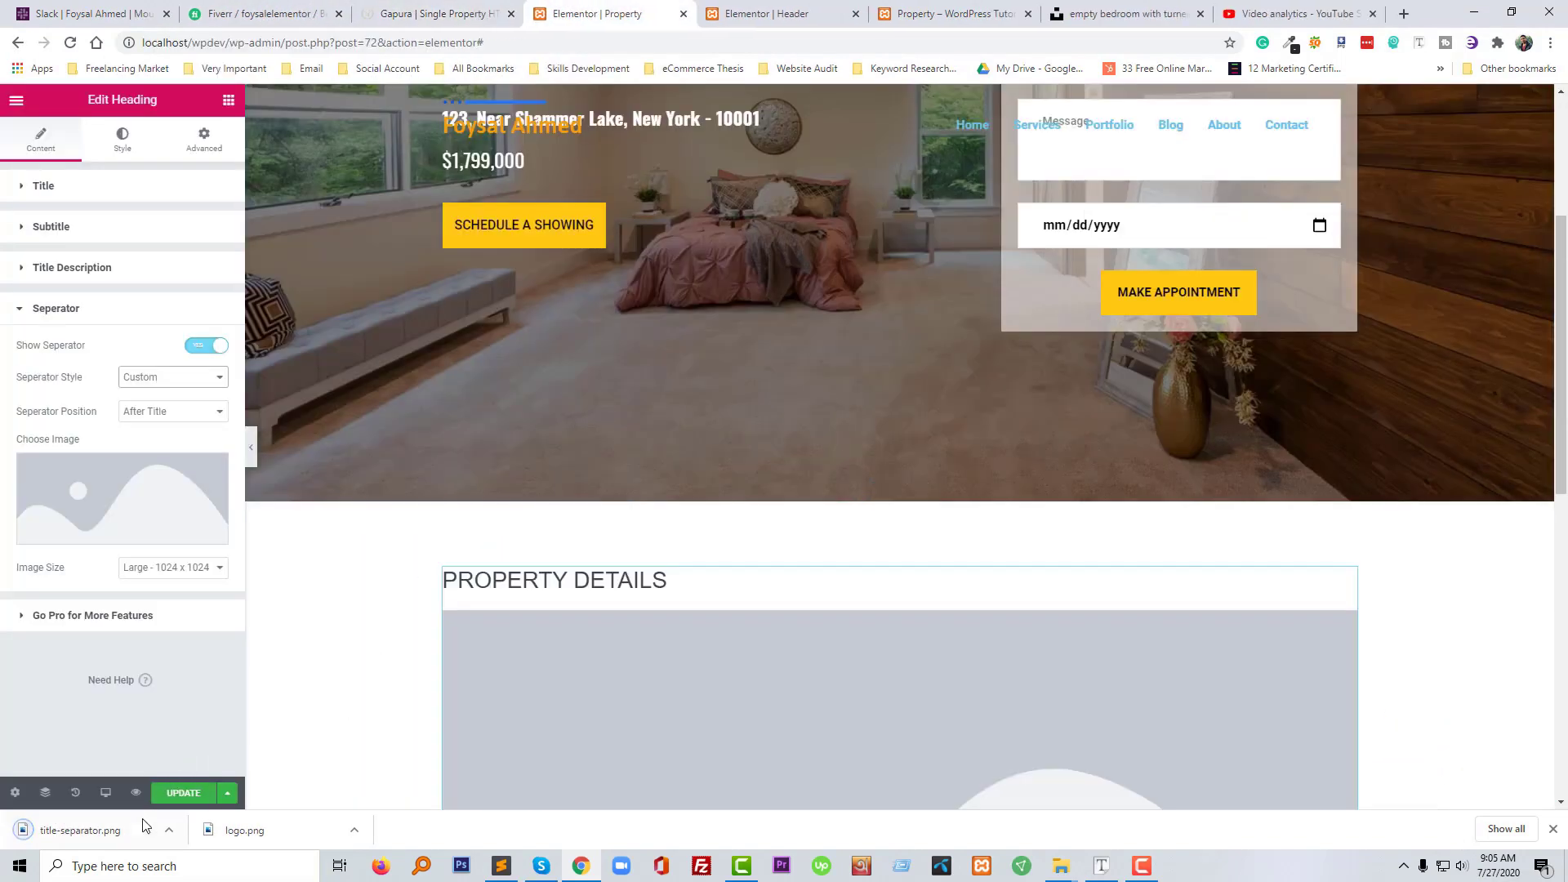
click(165, 506)
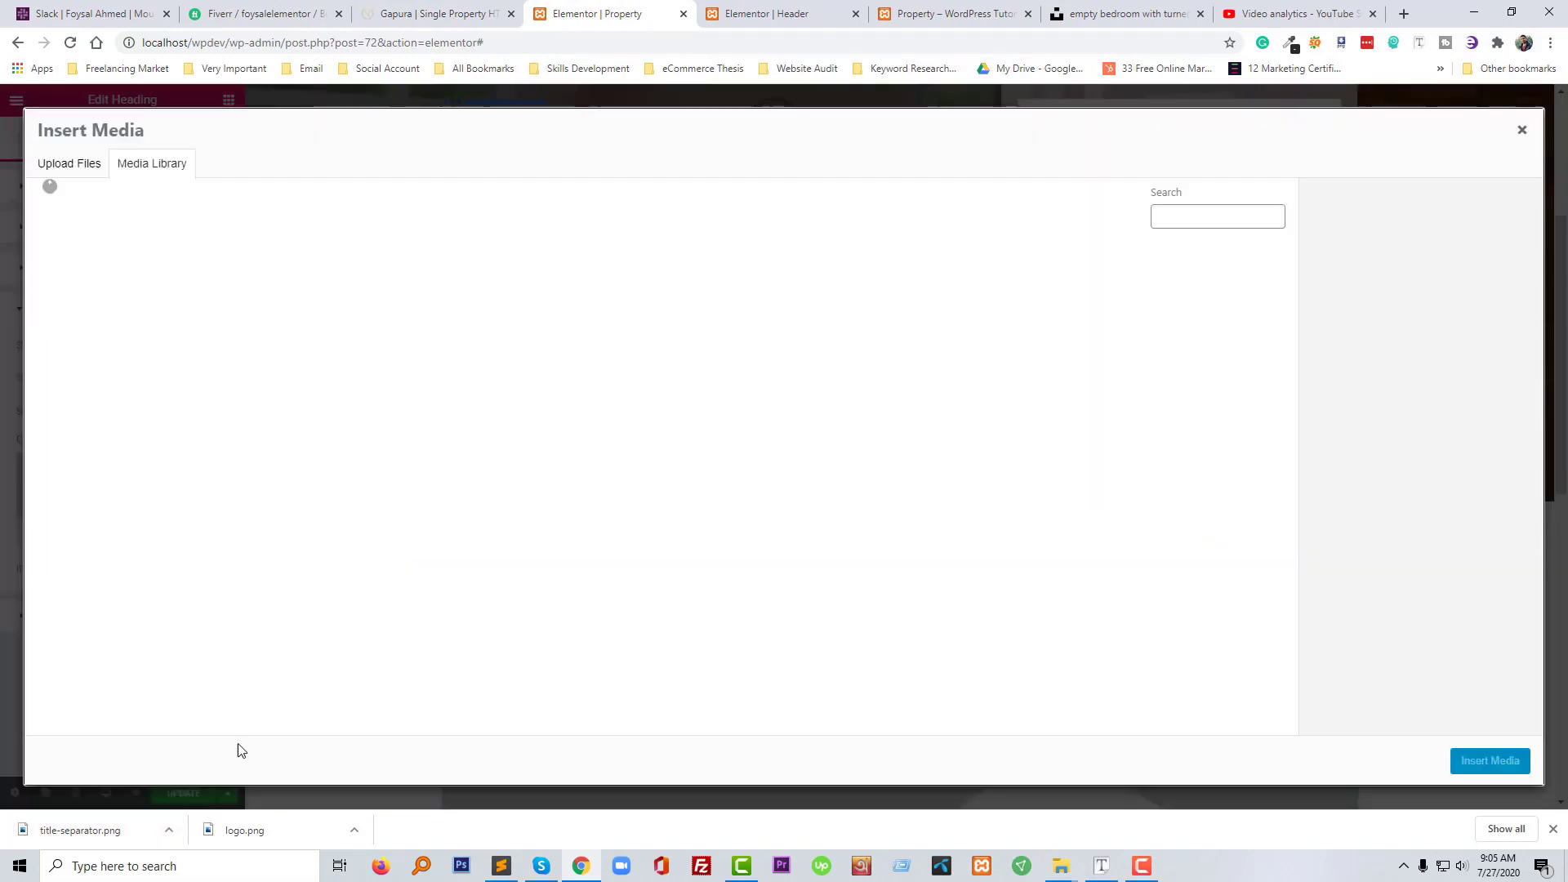
click(169, 830)
click(246, 768)
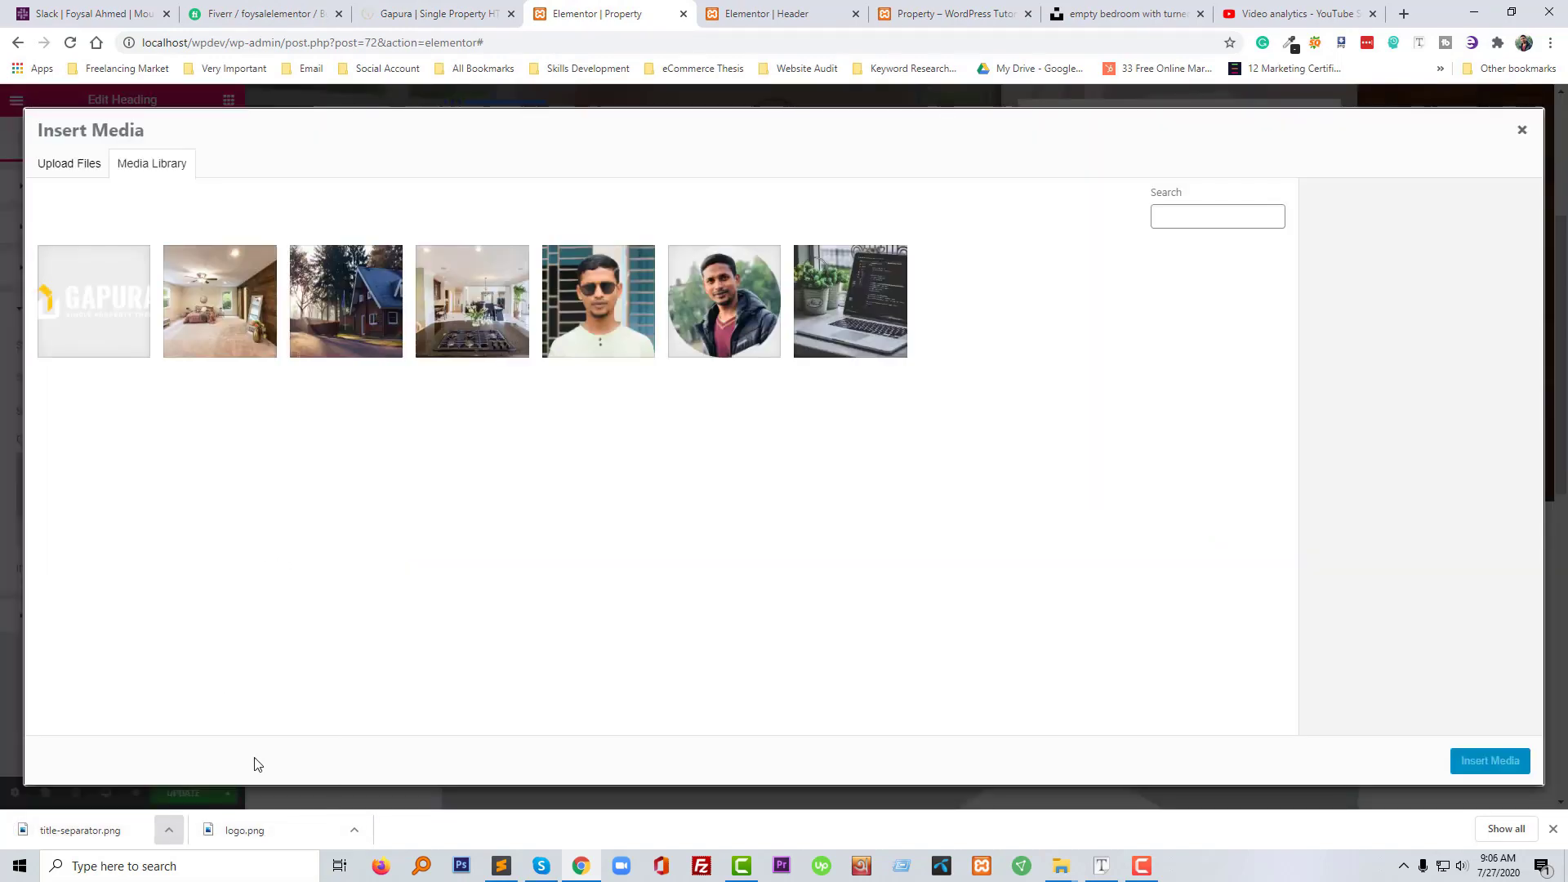
drag(296, 482, 286, 474)
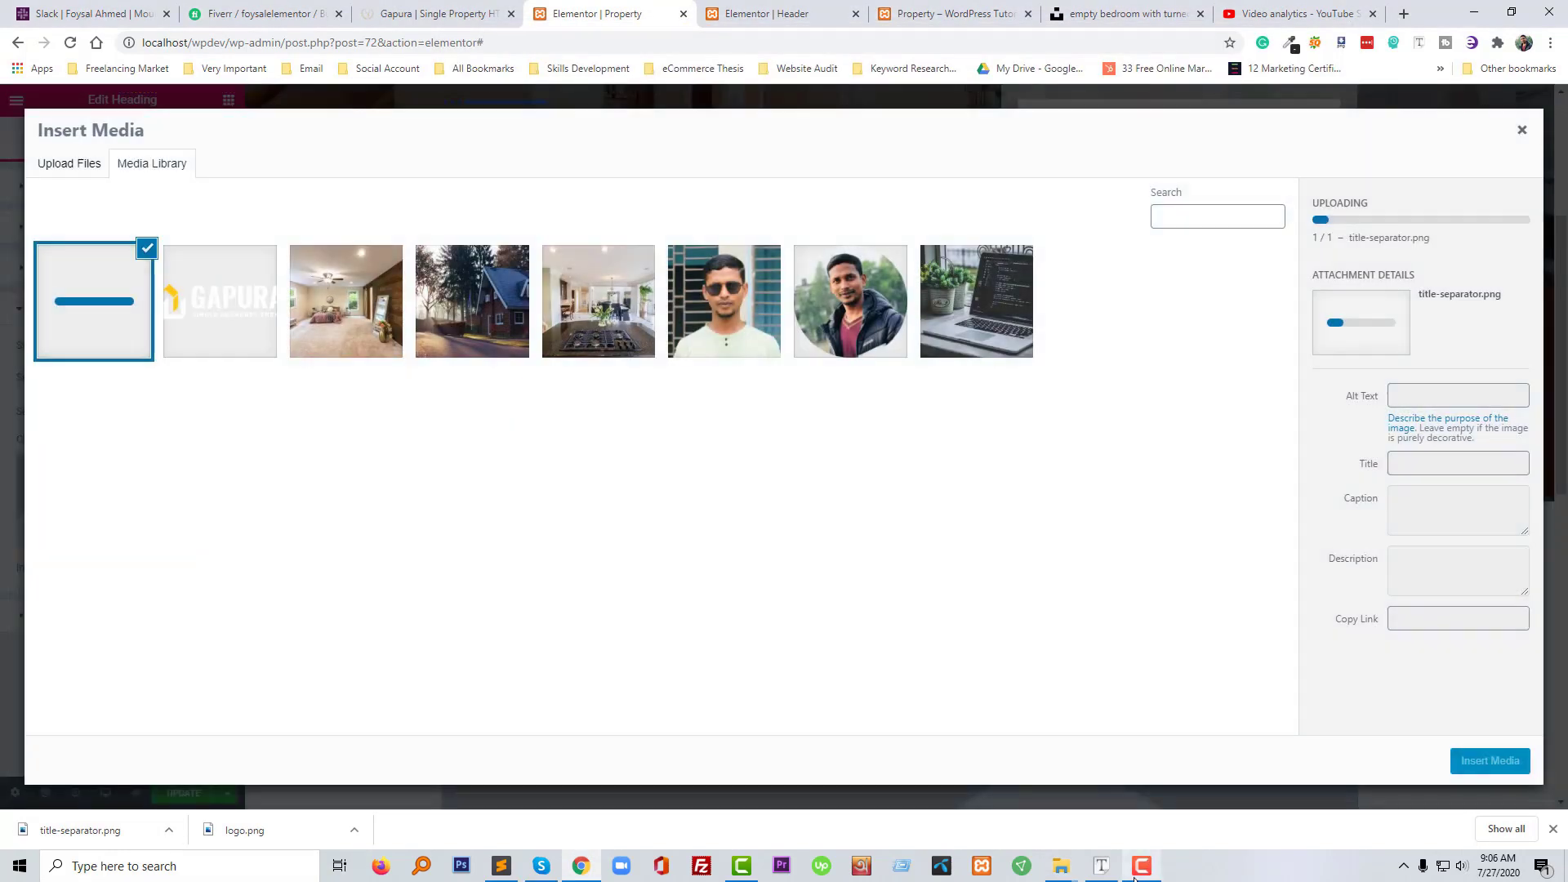
click(1137, 872)
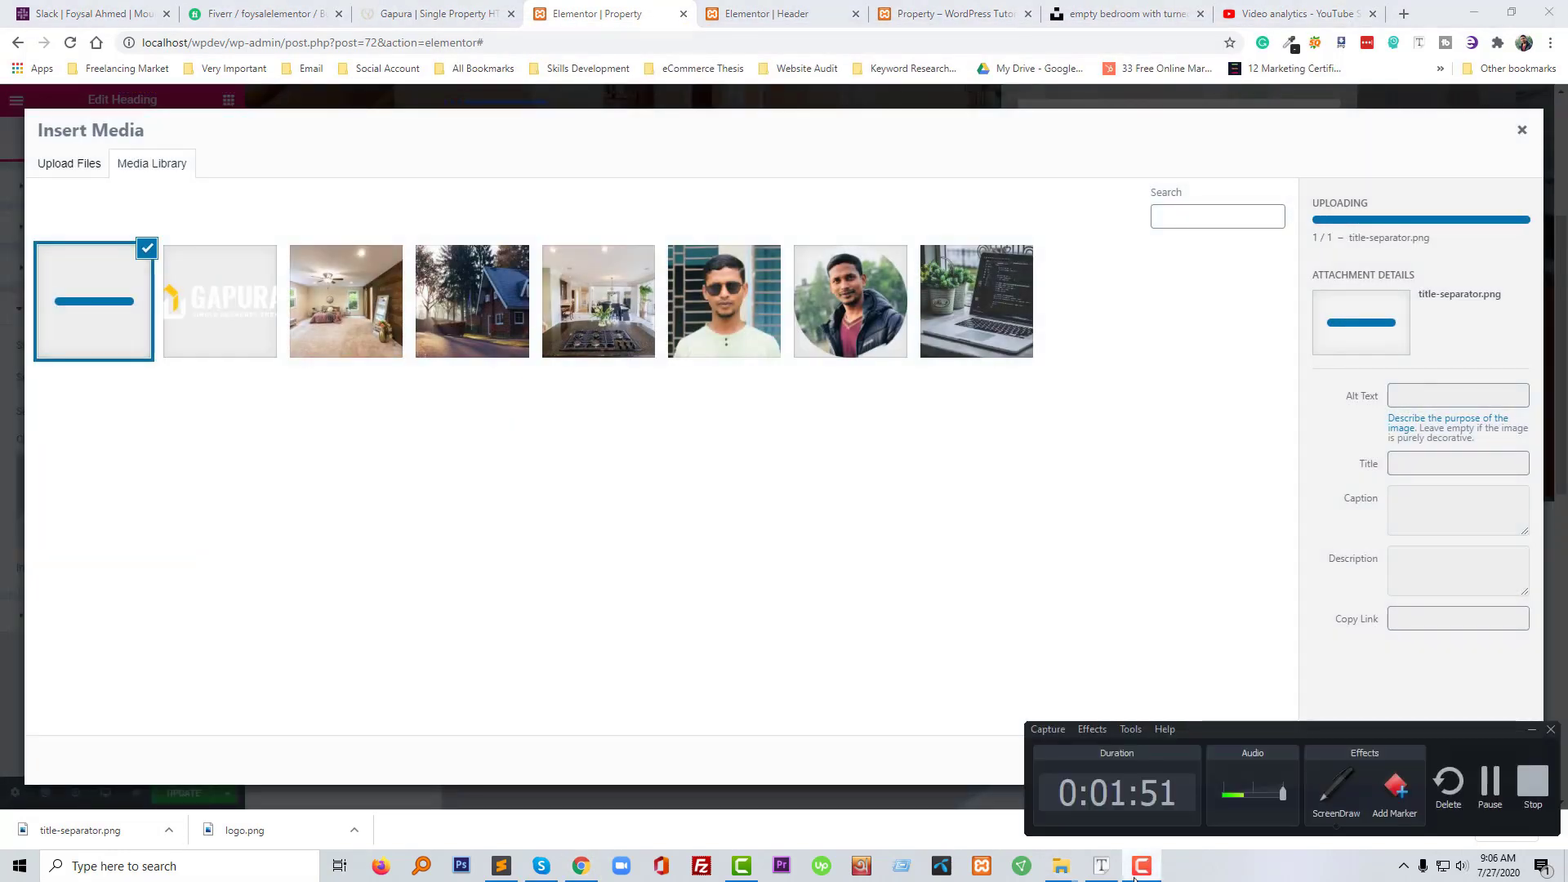
click(1134, 873)
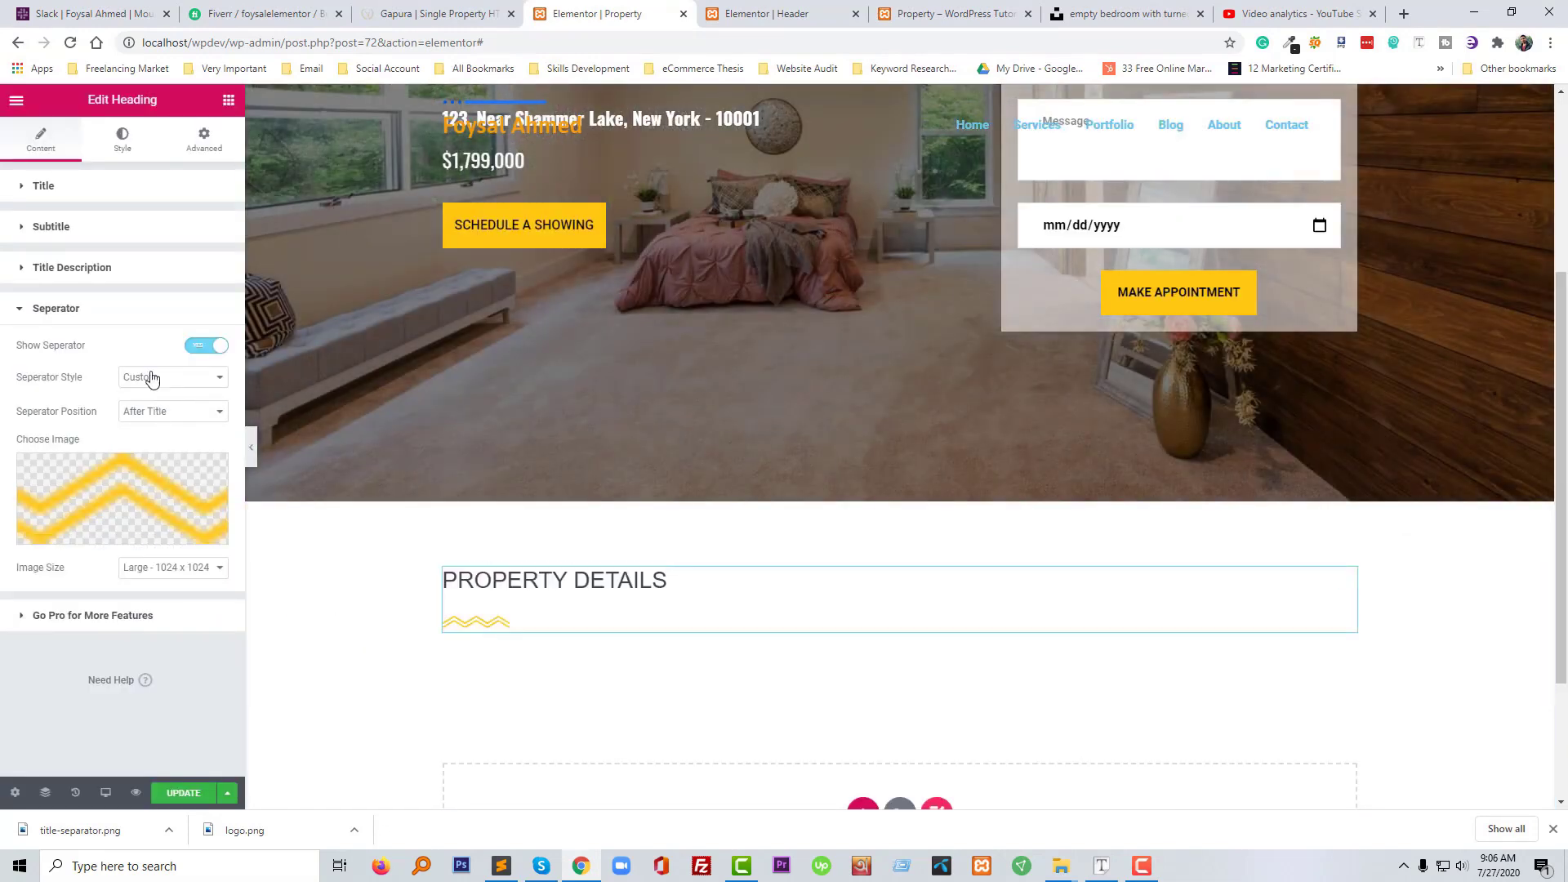
Center-align the PROPERTY DETAILS heading
click(72, 190)
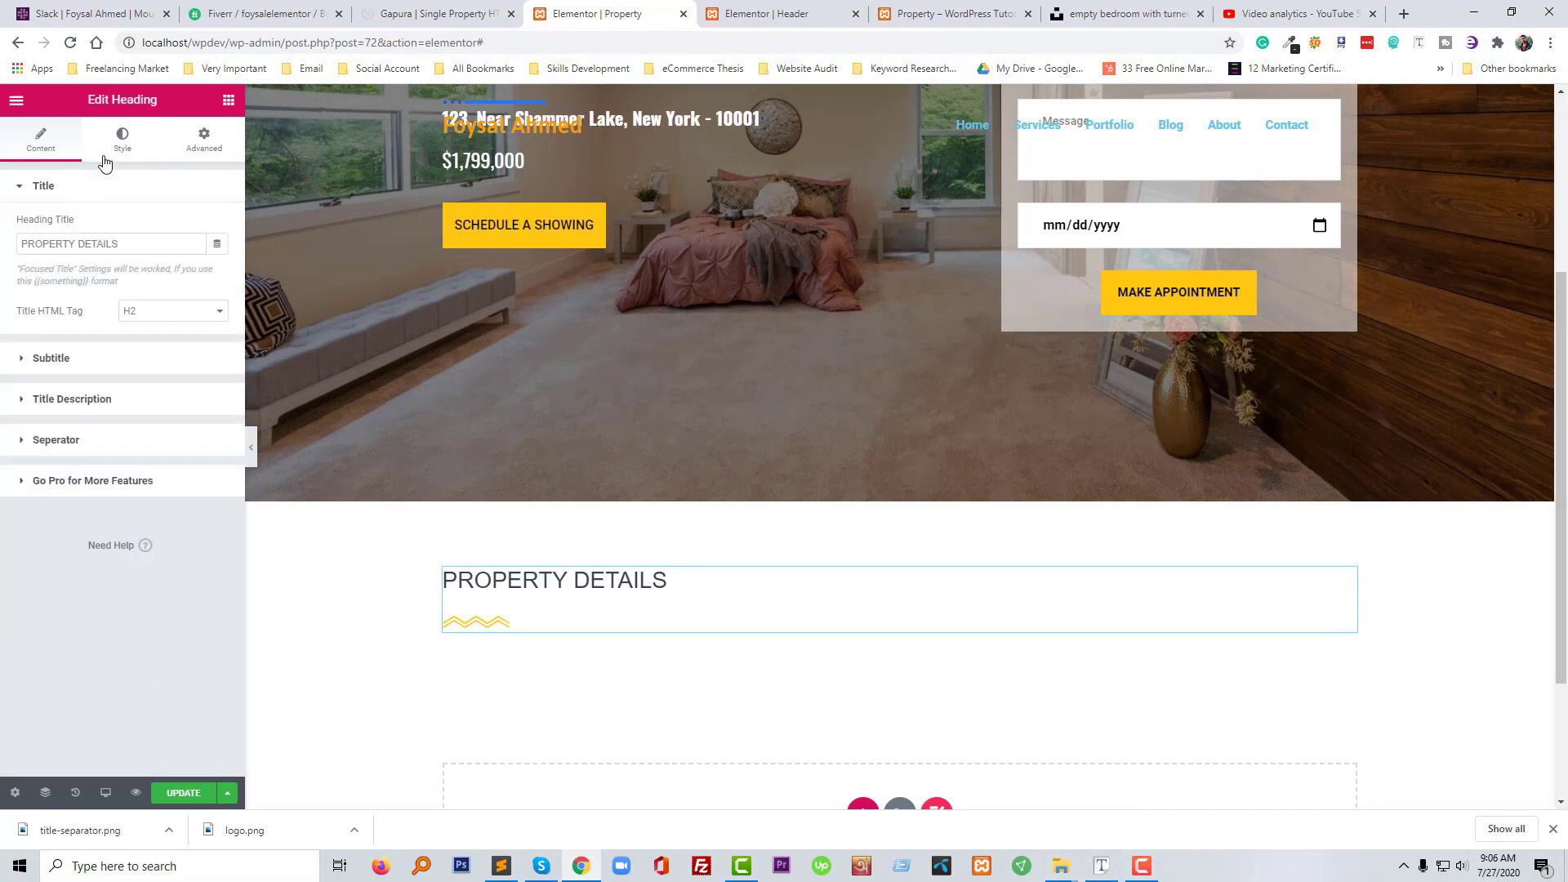
click(123, 141)
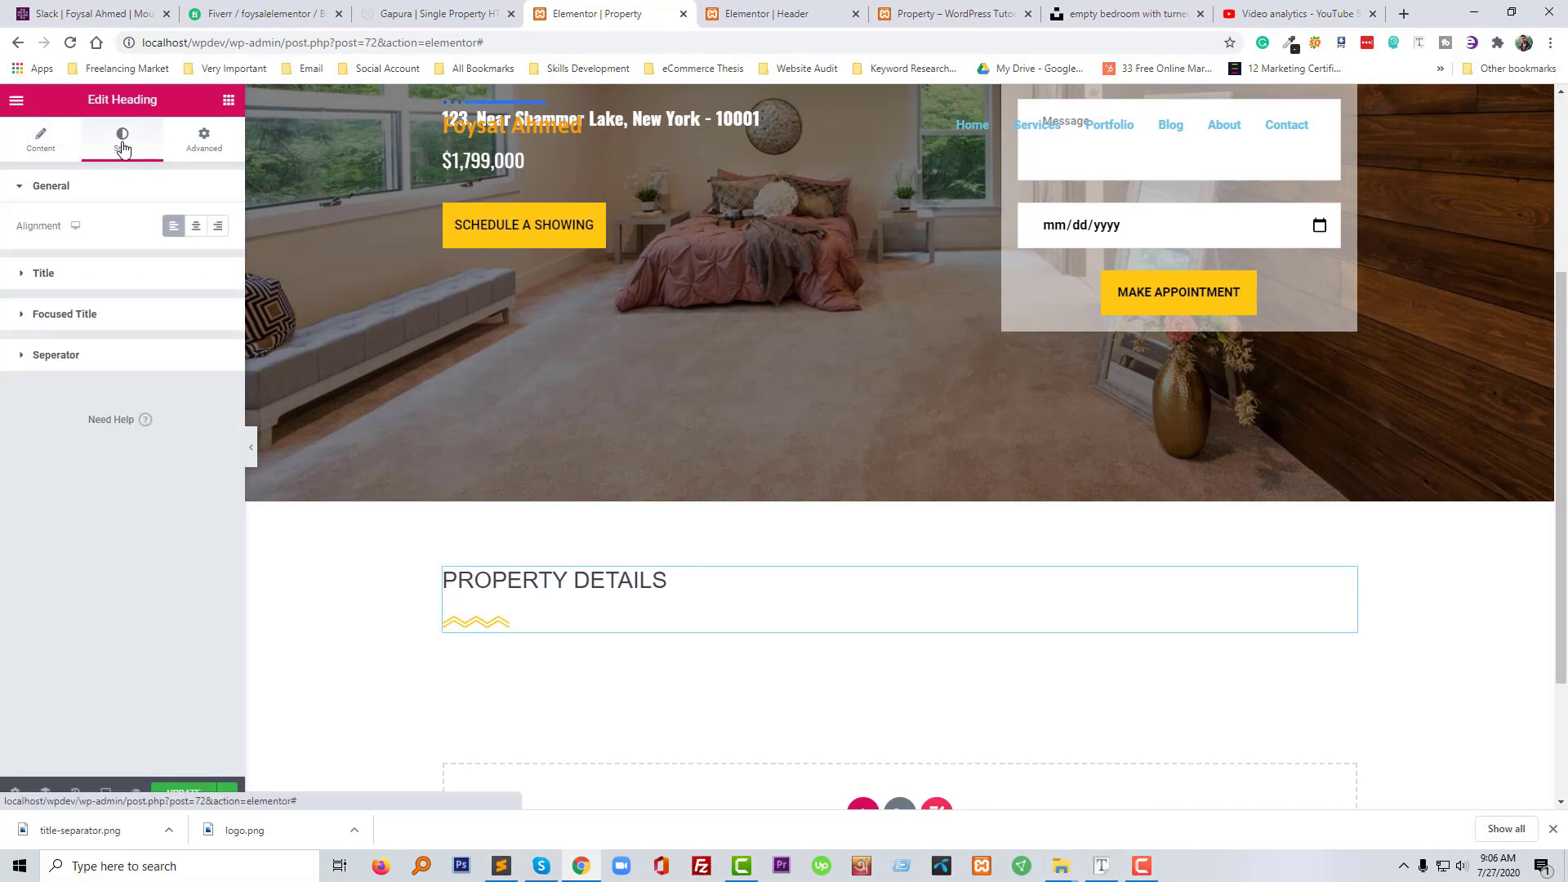
click(195, 233)
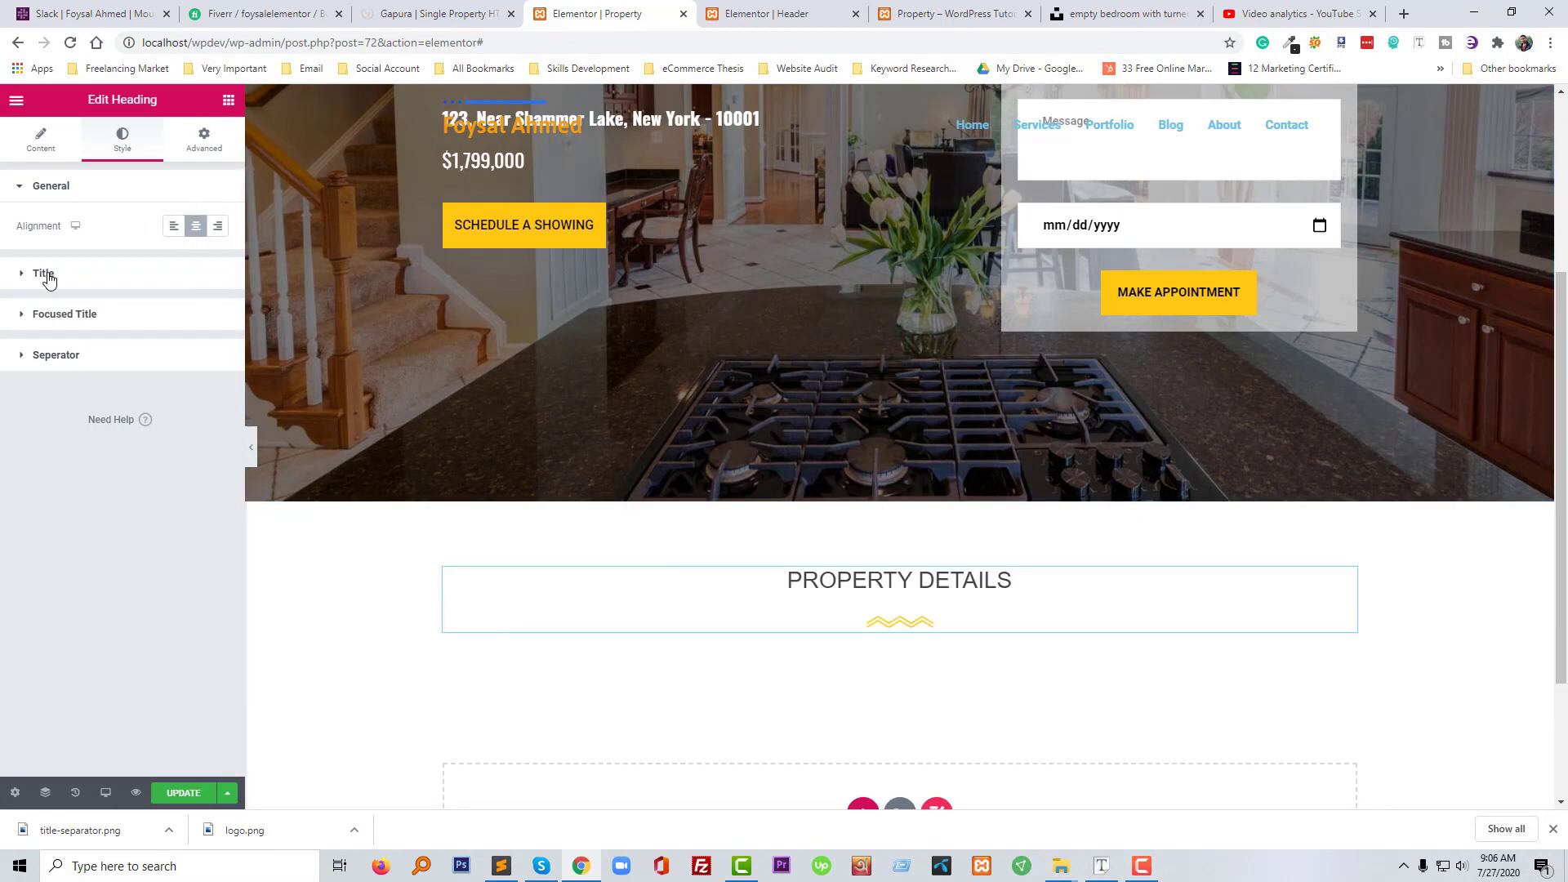
Compare the heading with the Gapura reference and set its title font family to Oswald
click(48, 278)
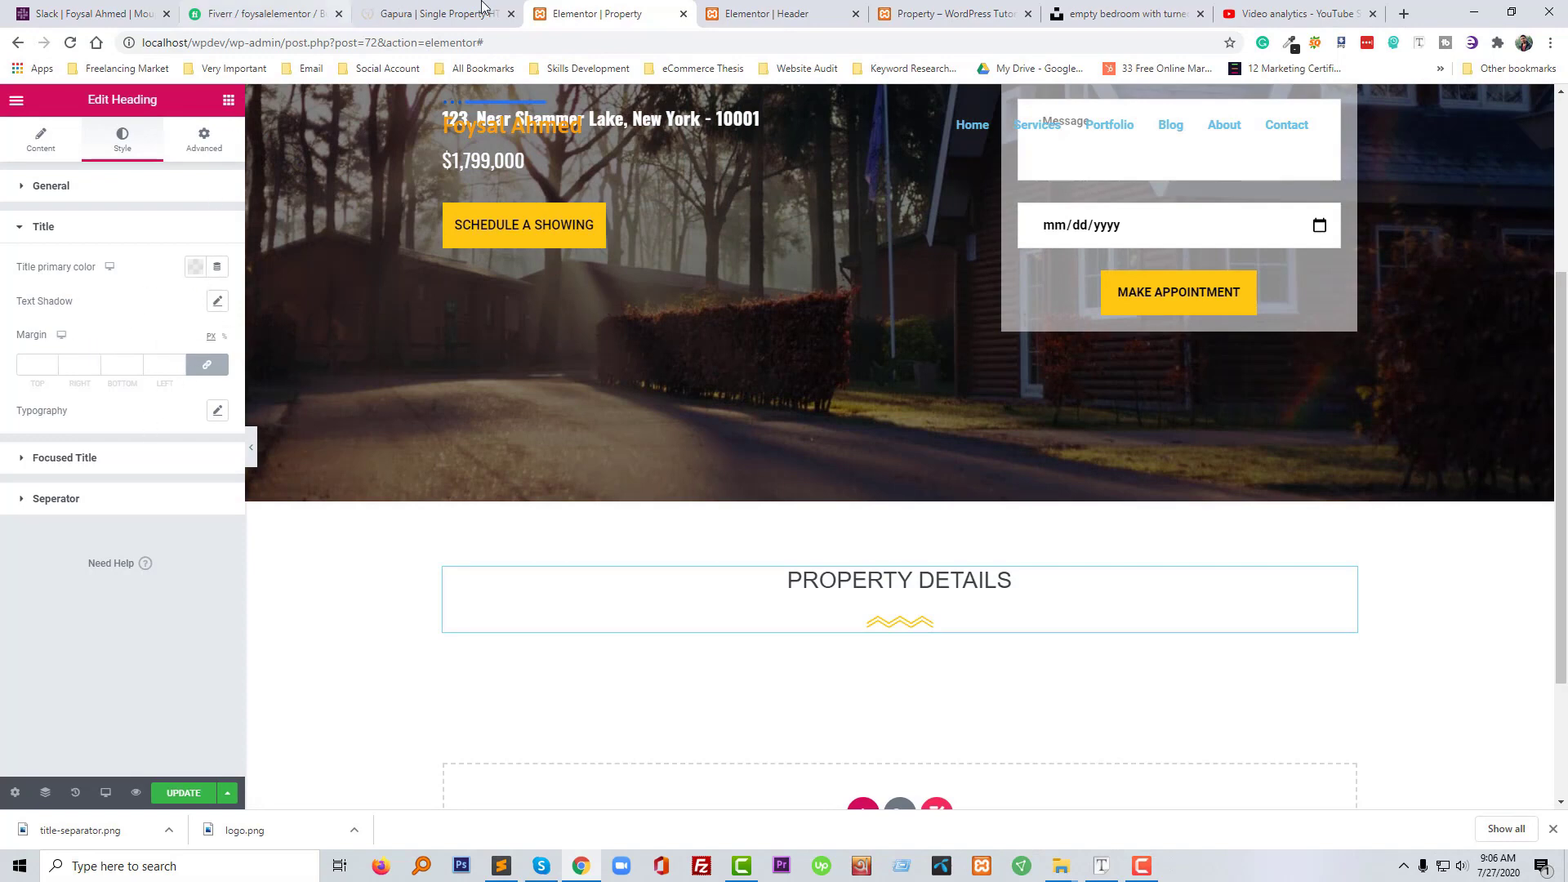
click(462, 24)
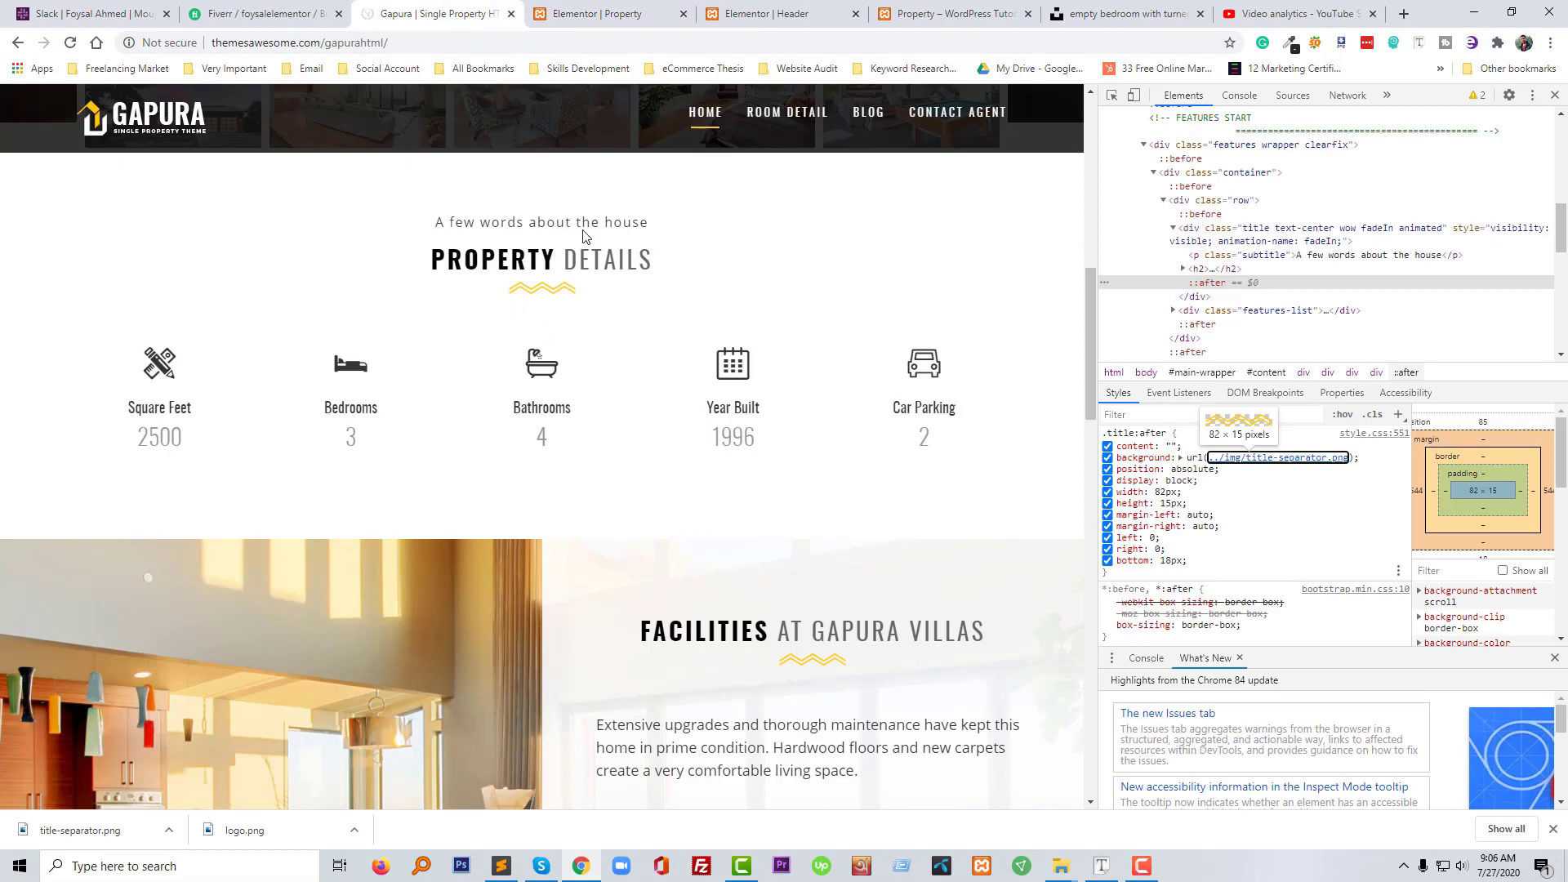
click(599, 13)
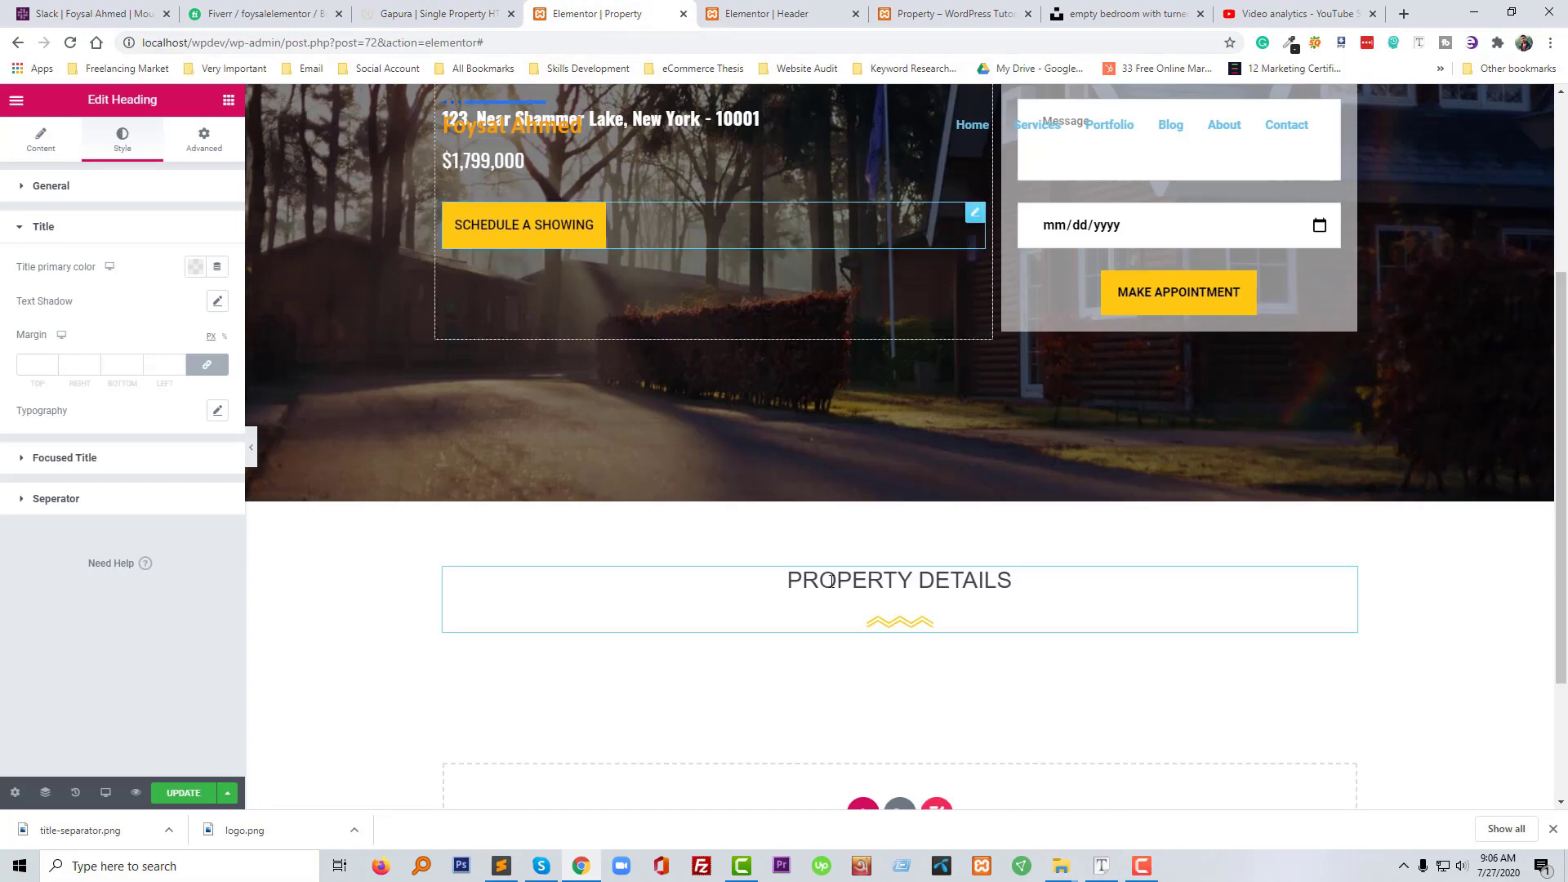
click(215, 412)
click(167, 464)
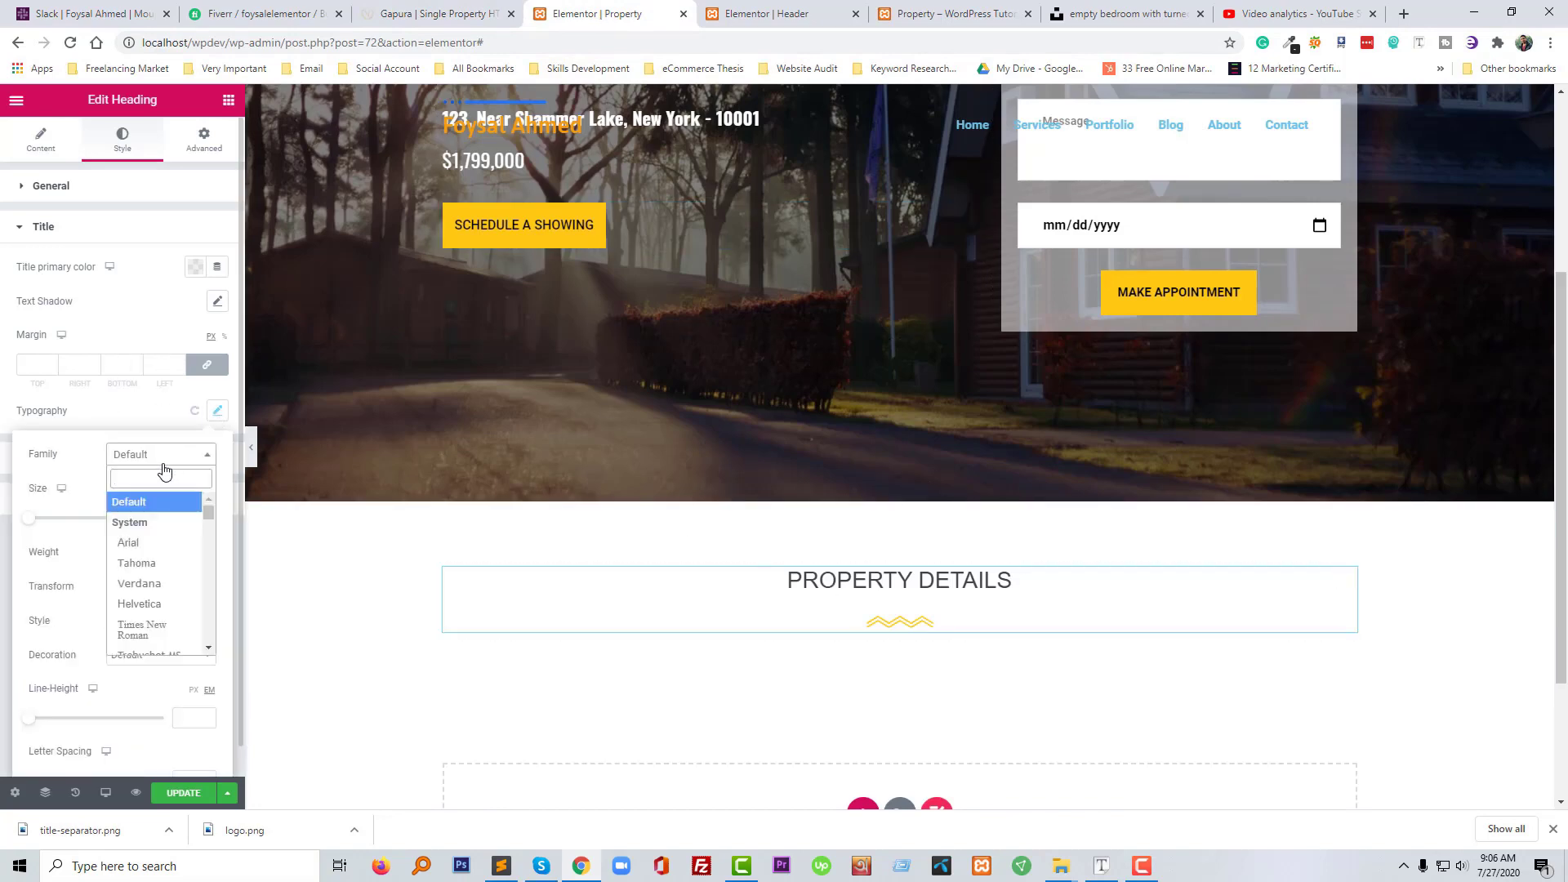
text(os)
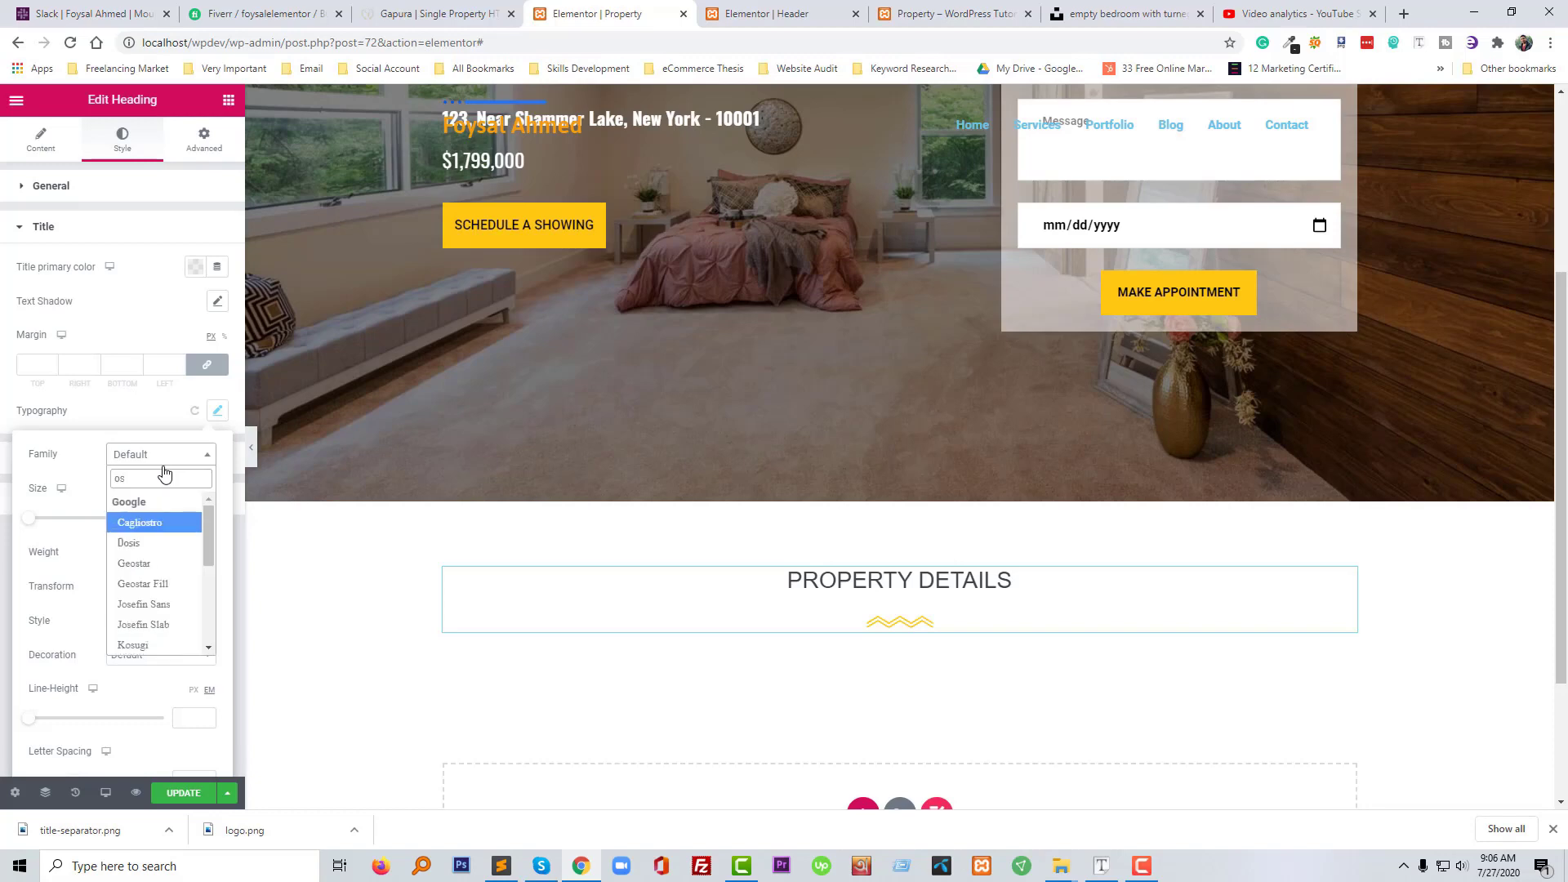
key(BackSpace)
text(ws)
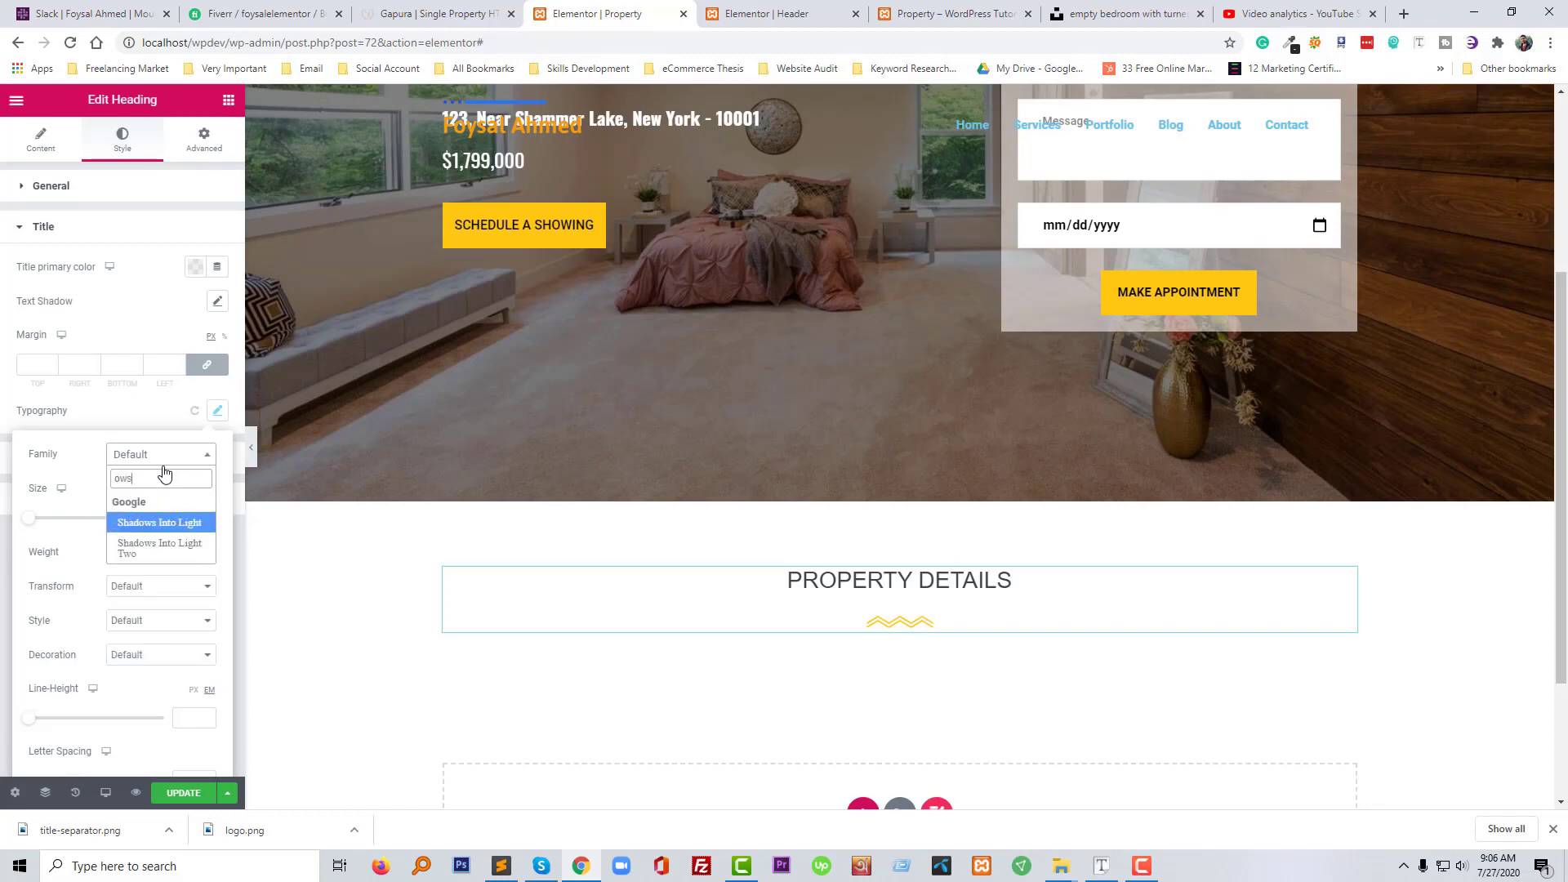
key(BackSpace)
key(BackSpace)
text(sw)
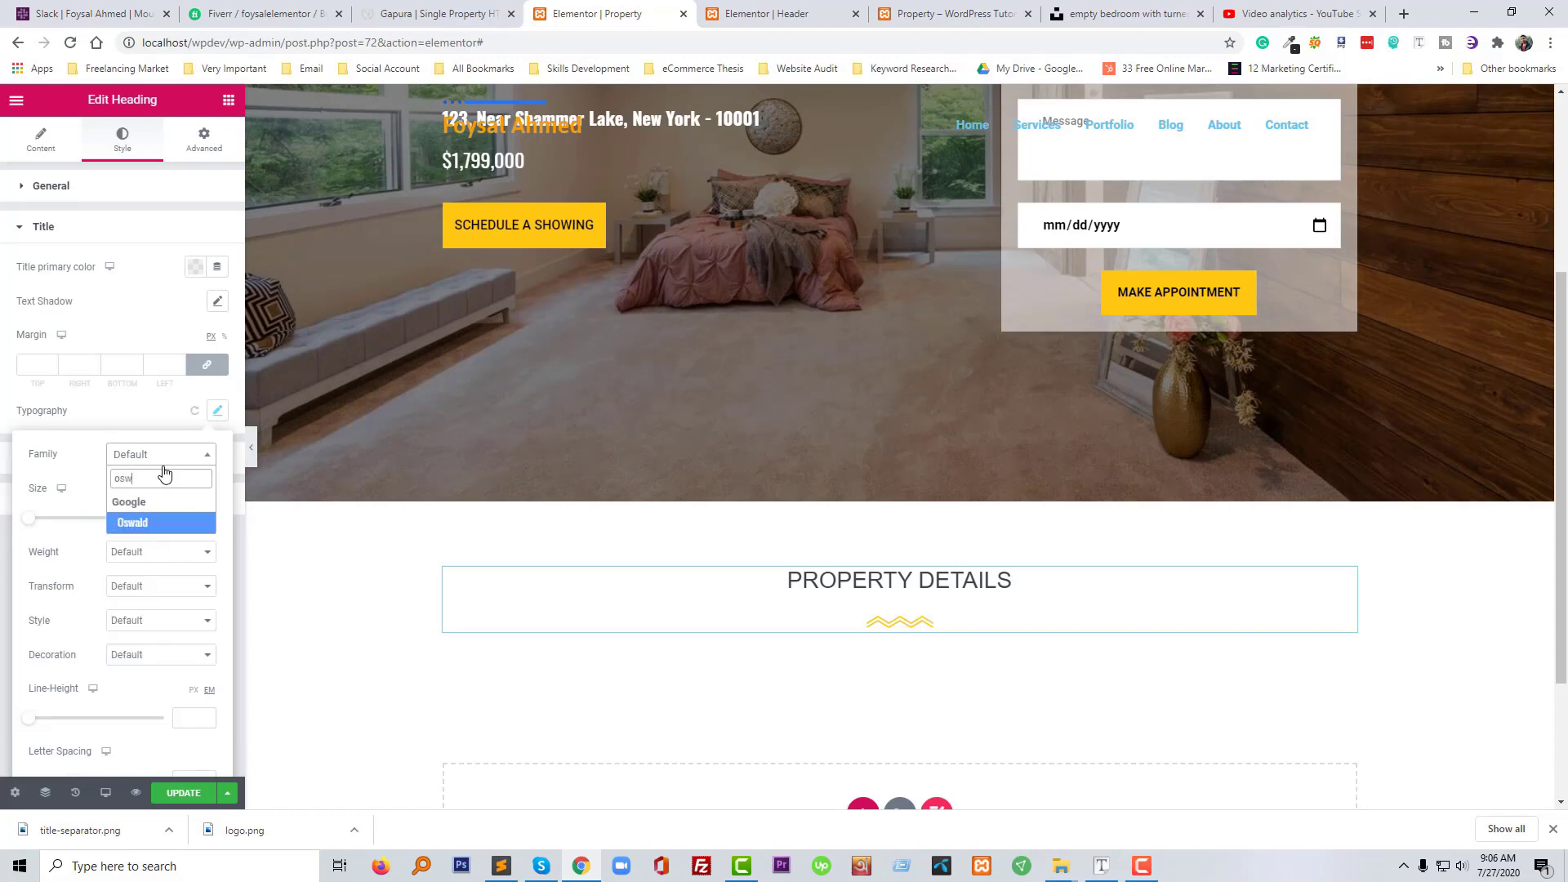
key(Return)
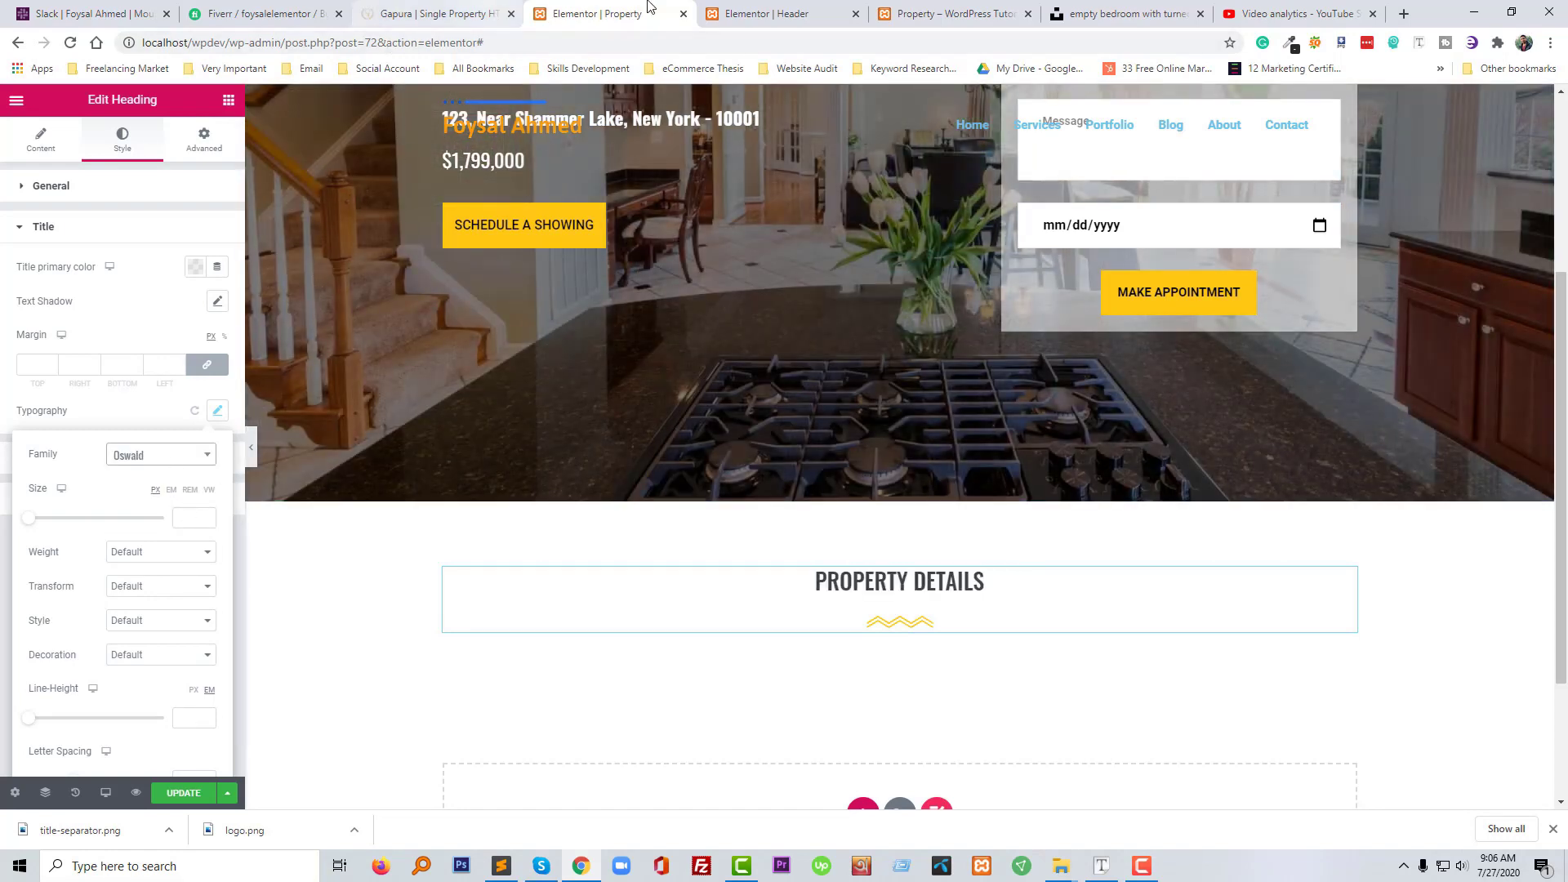
Inspect the Gapura PROPERTY DETAILS heading's font and set the heading title's size to 30 px and line height to 33 px
click(789, 11)
click(462, 8)
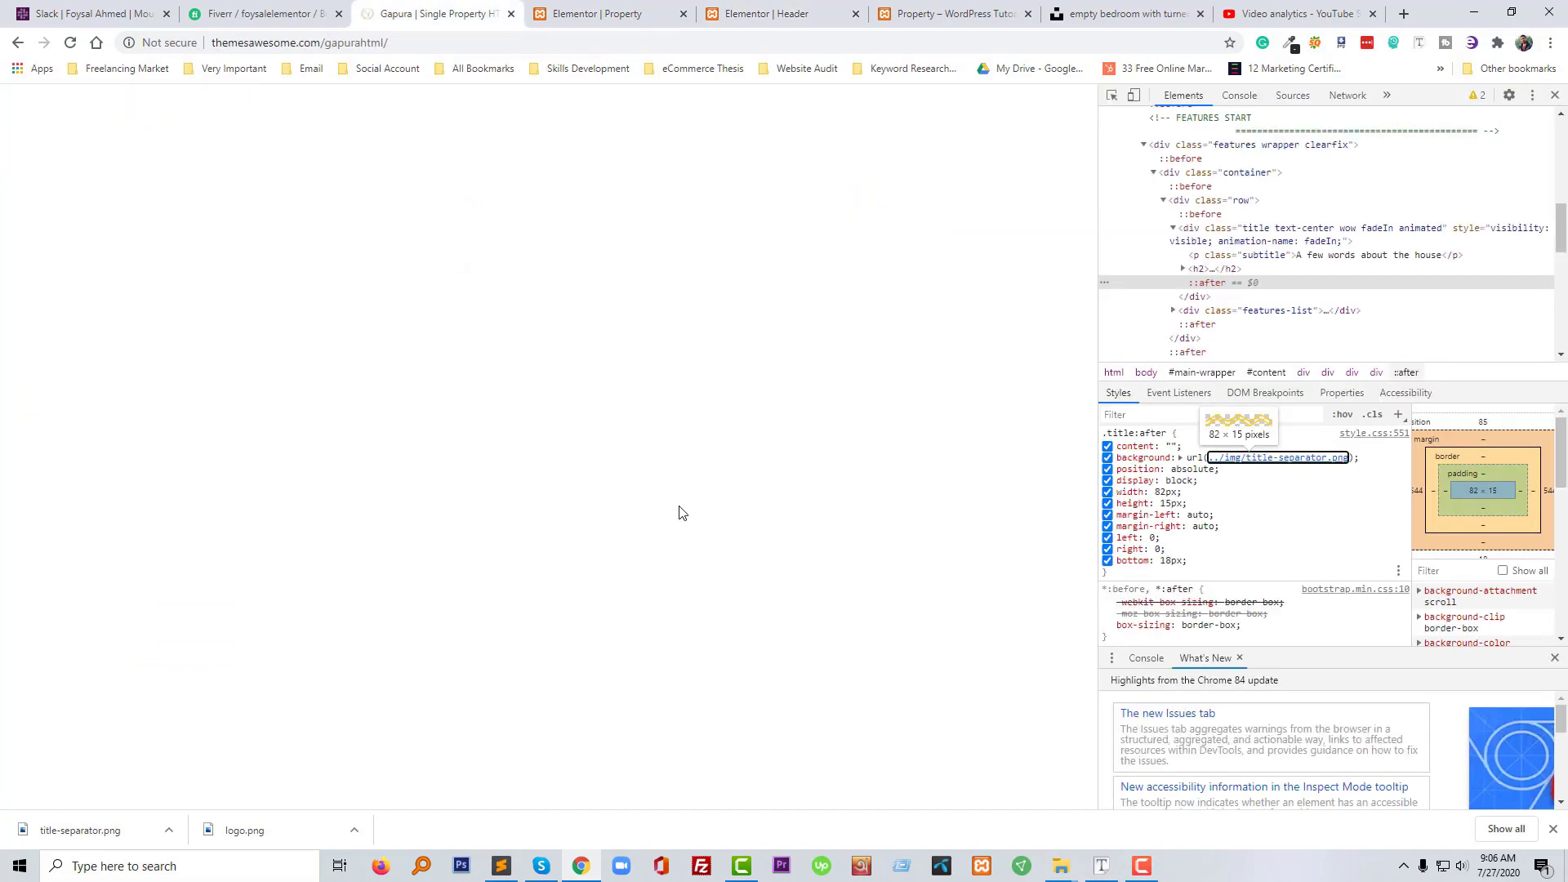
right_click(574, 299)
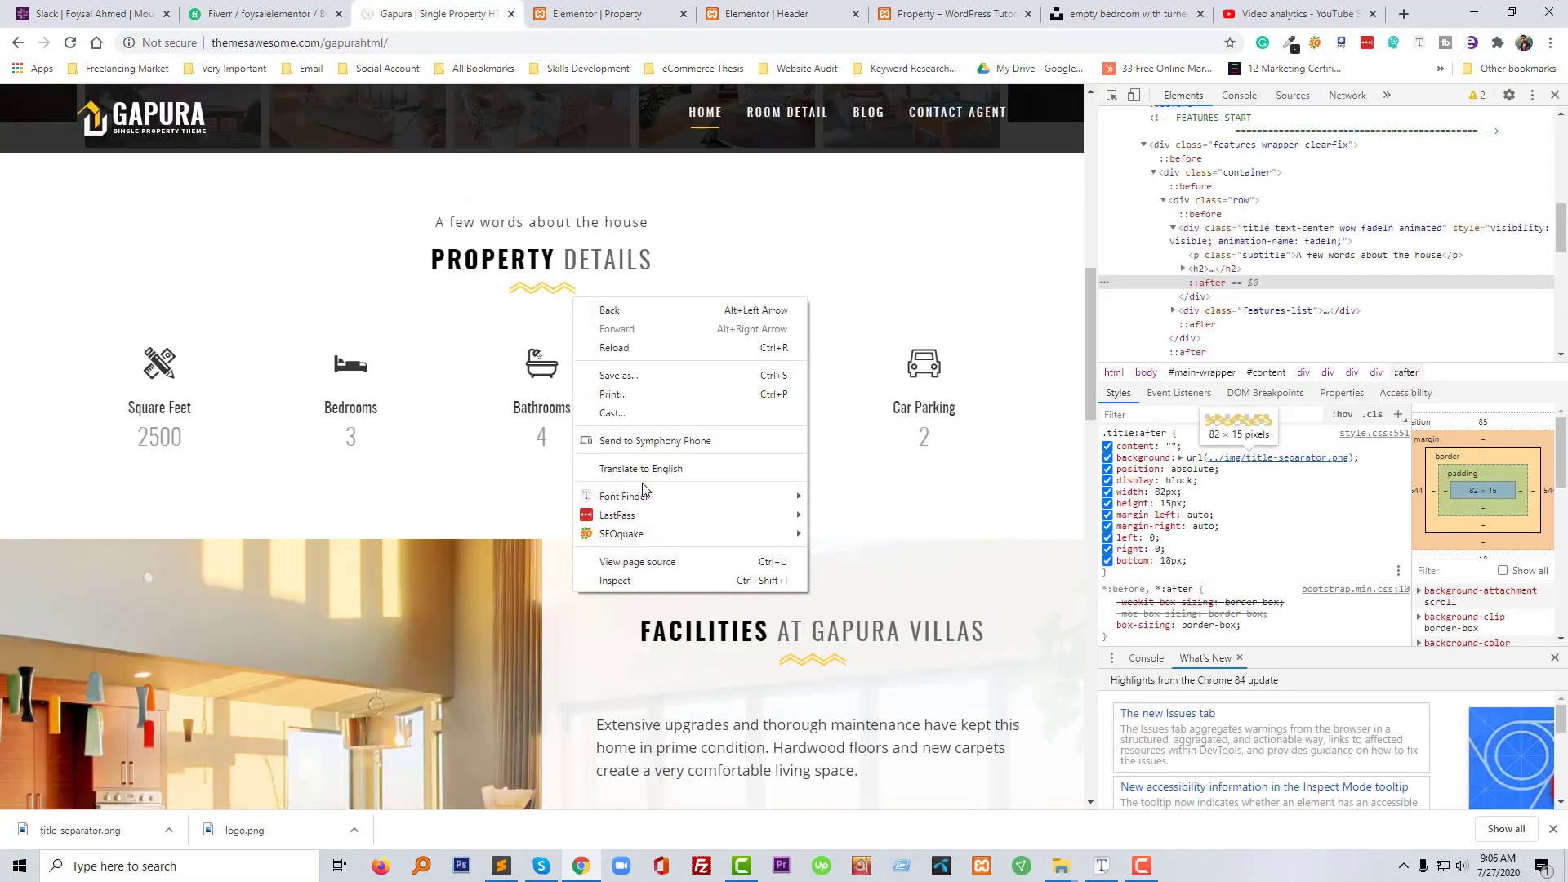
click(490, 249)
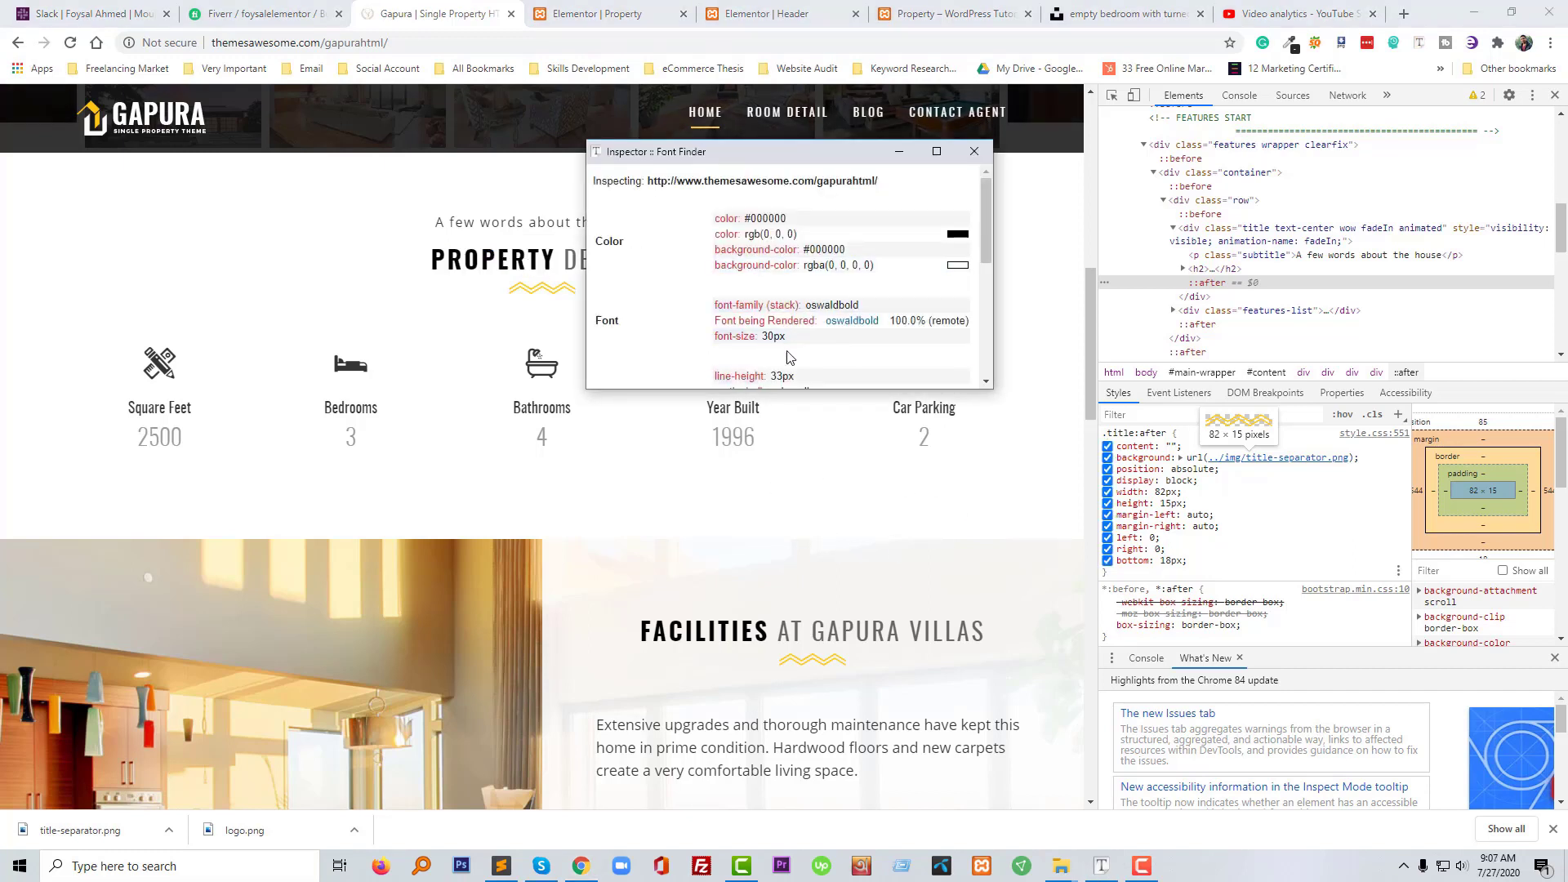
click(975, 151)
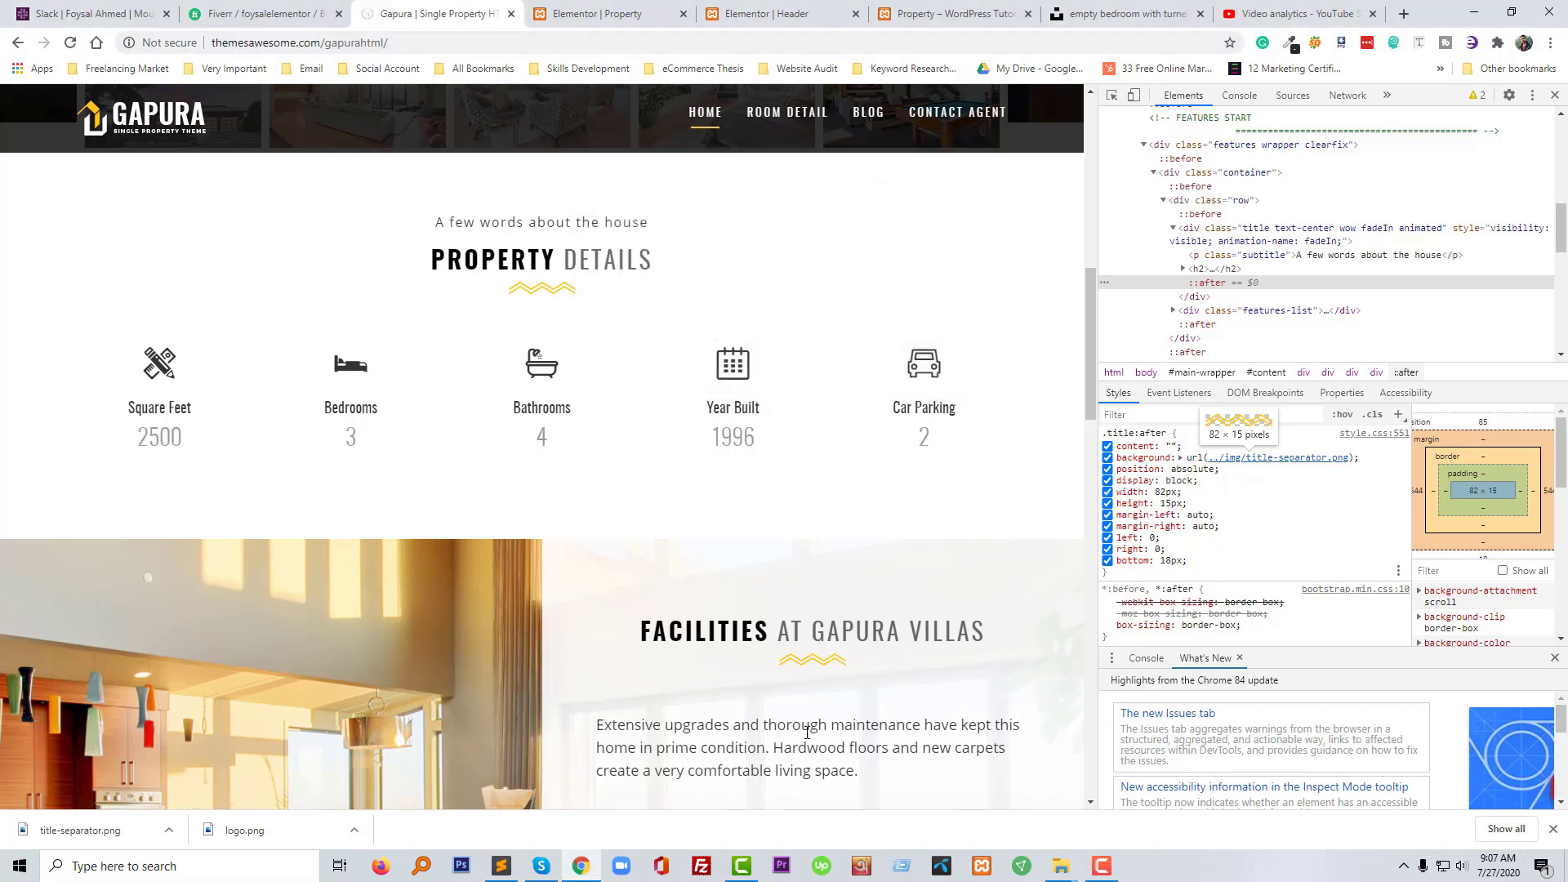
mouse_move(1101, 870)
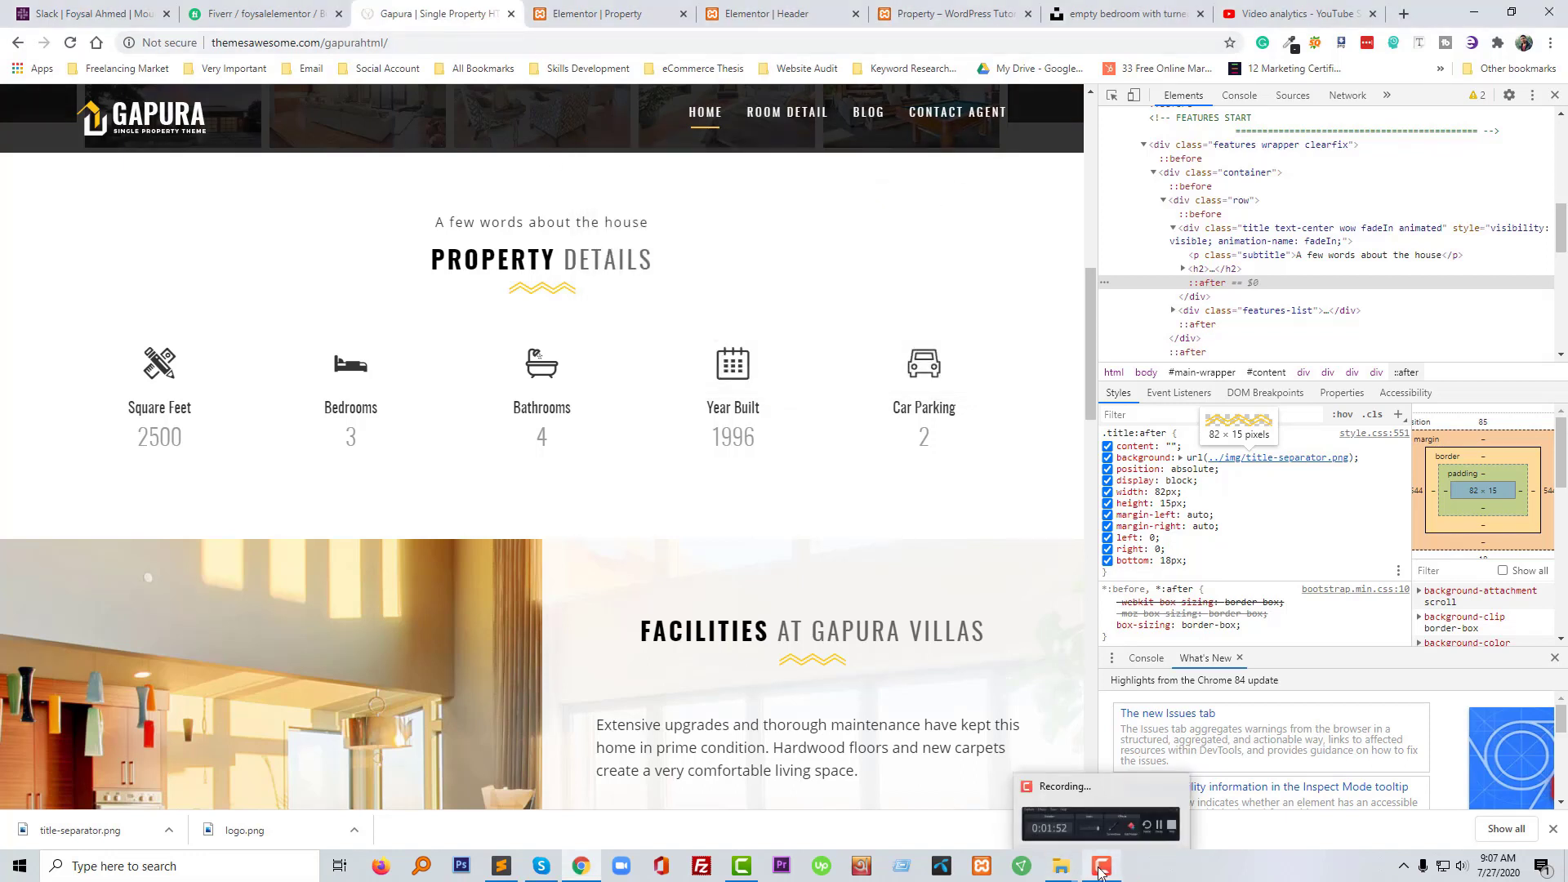
click(540, 9)
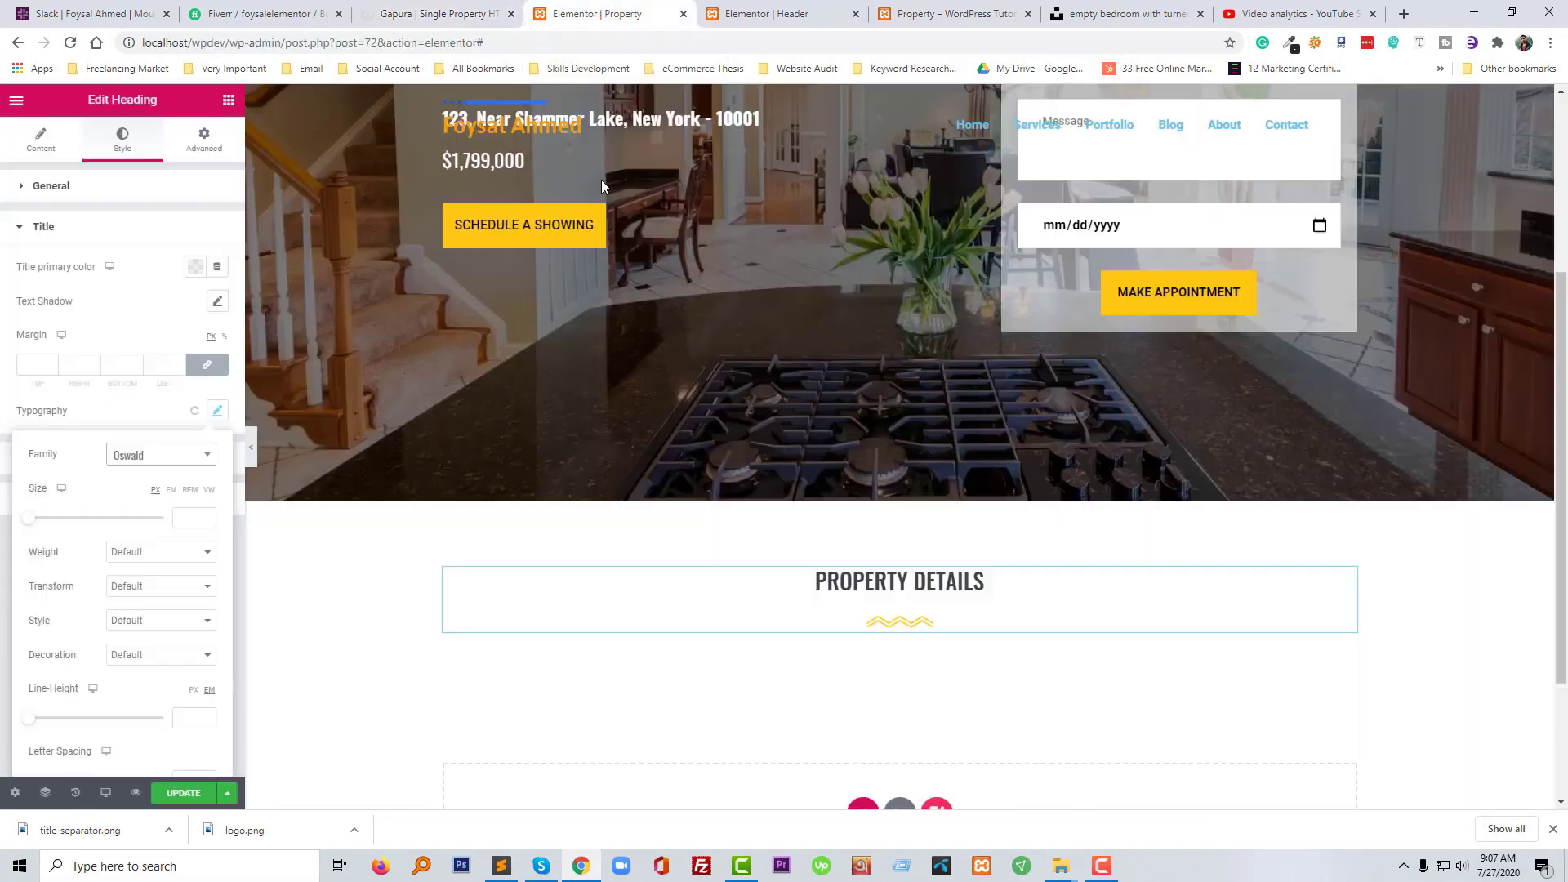
click(190, 520)
text(30)
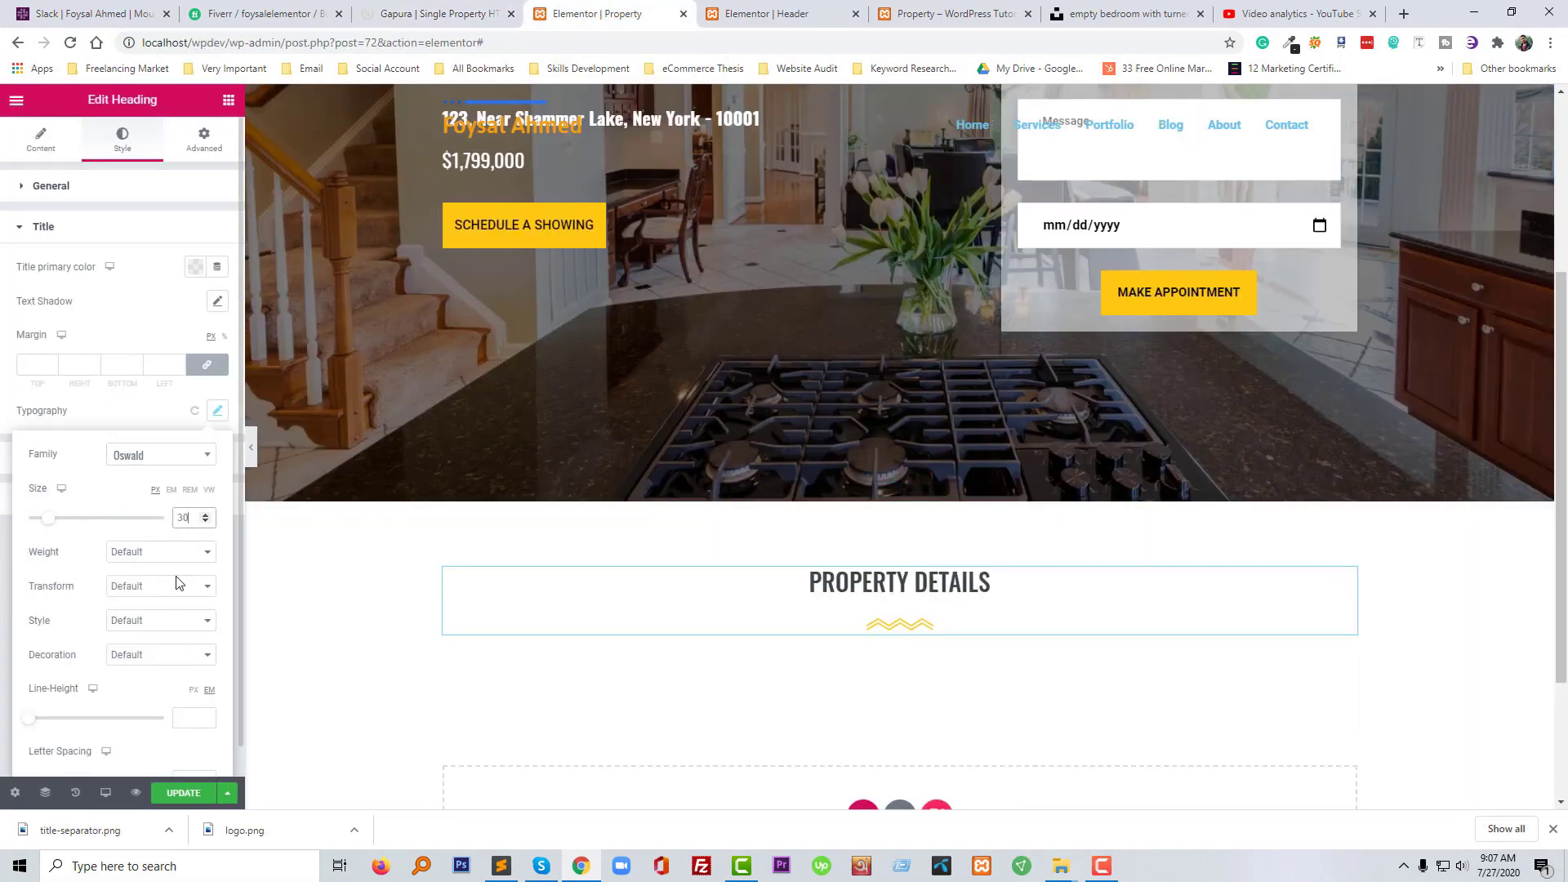
click(190, 719)
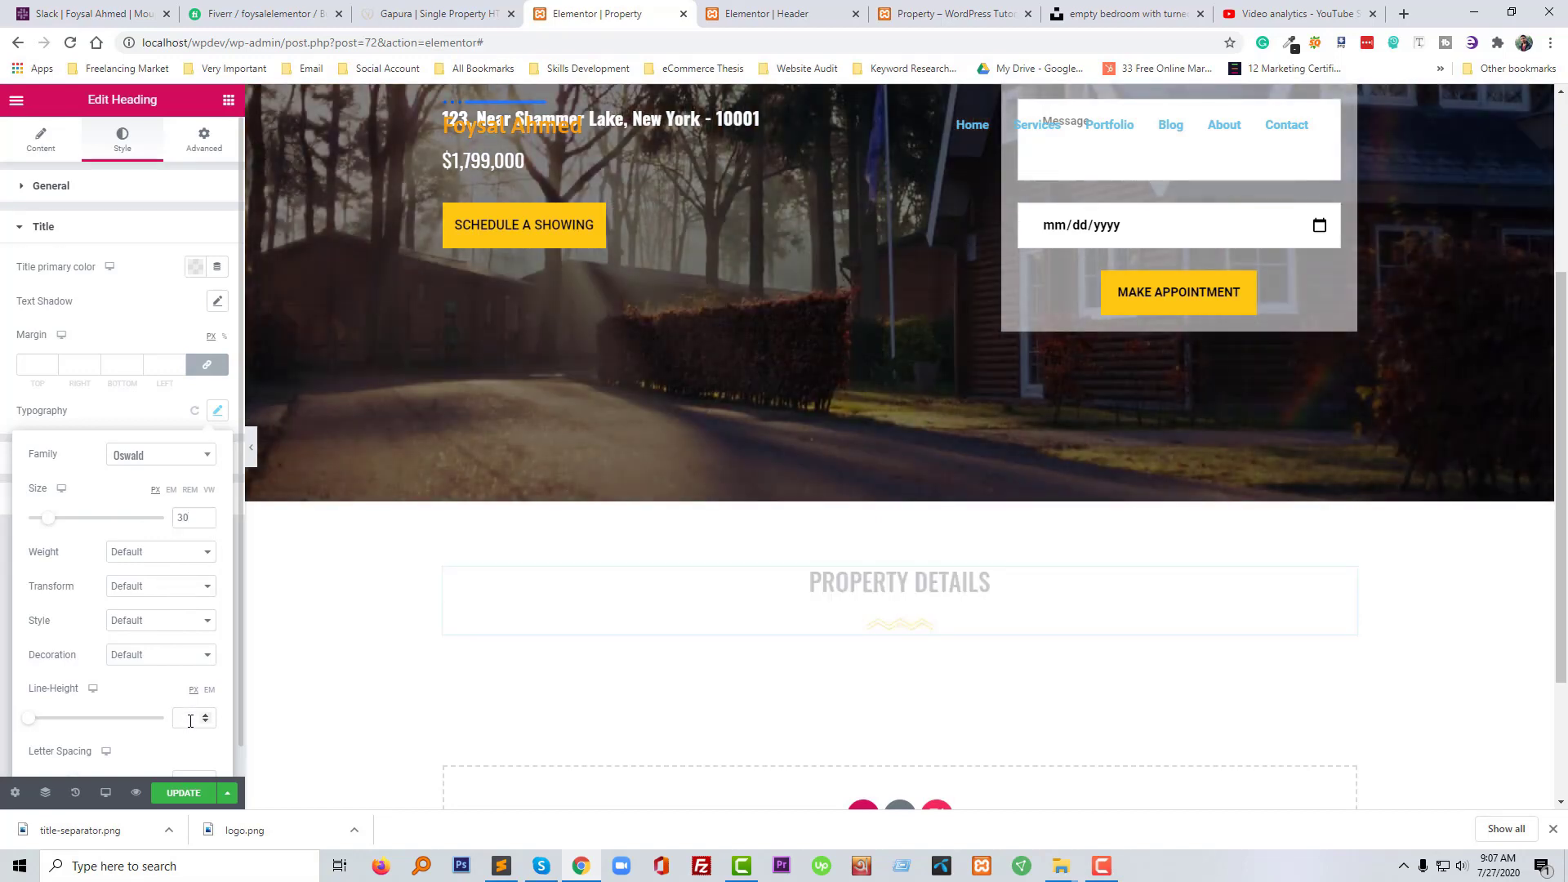
text(33)
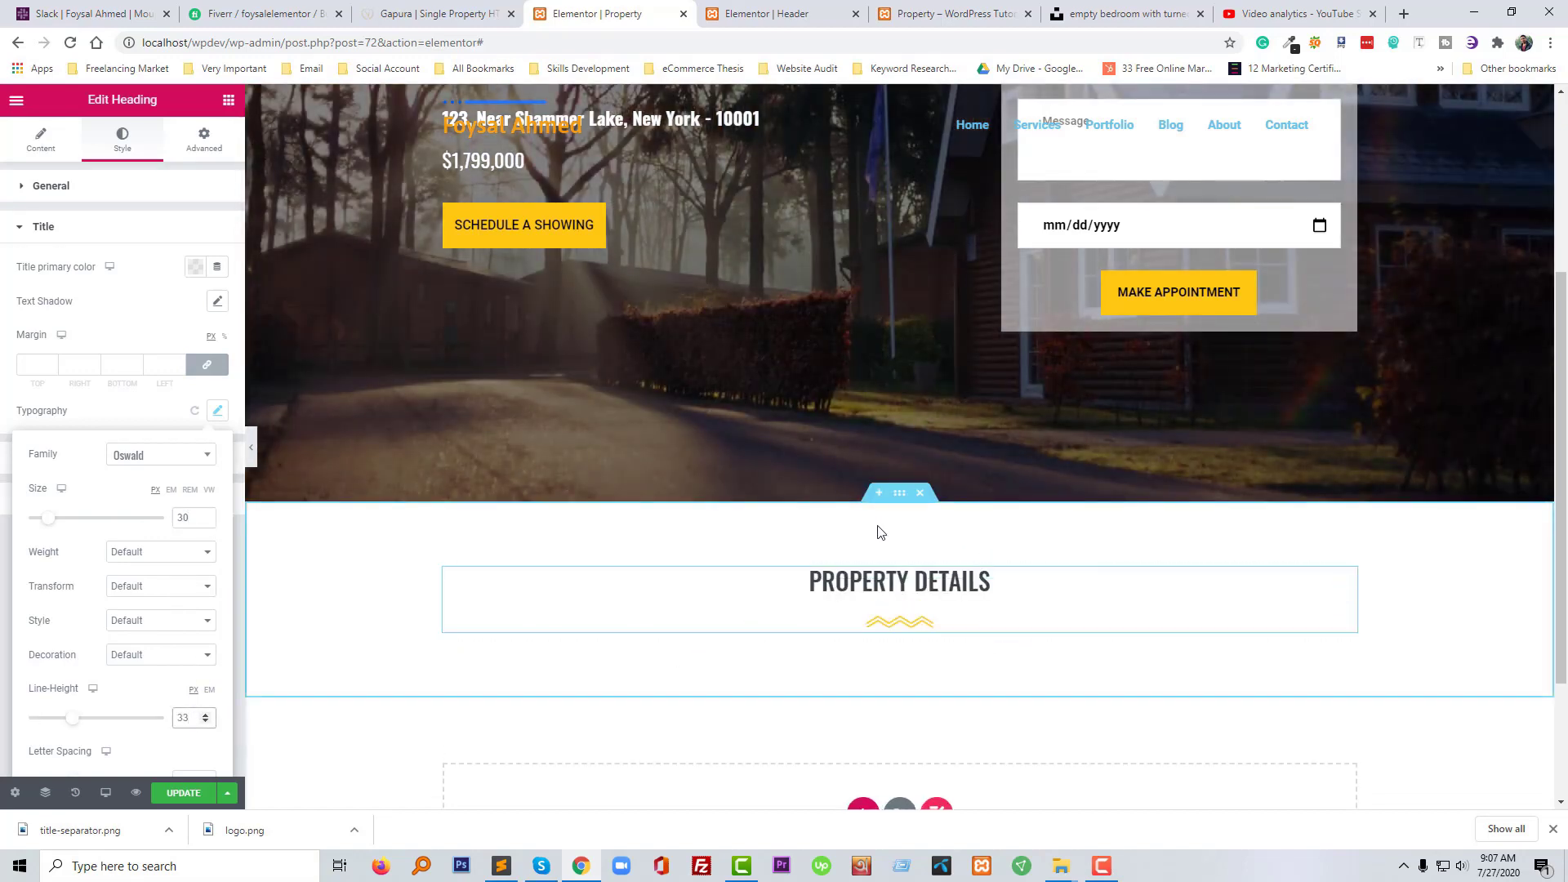
Add a centered Text Editor widget above the PROPERTY DETAILS heading with the reference subtitle "A few words about the house"
click(457, 12)
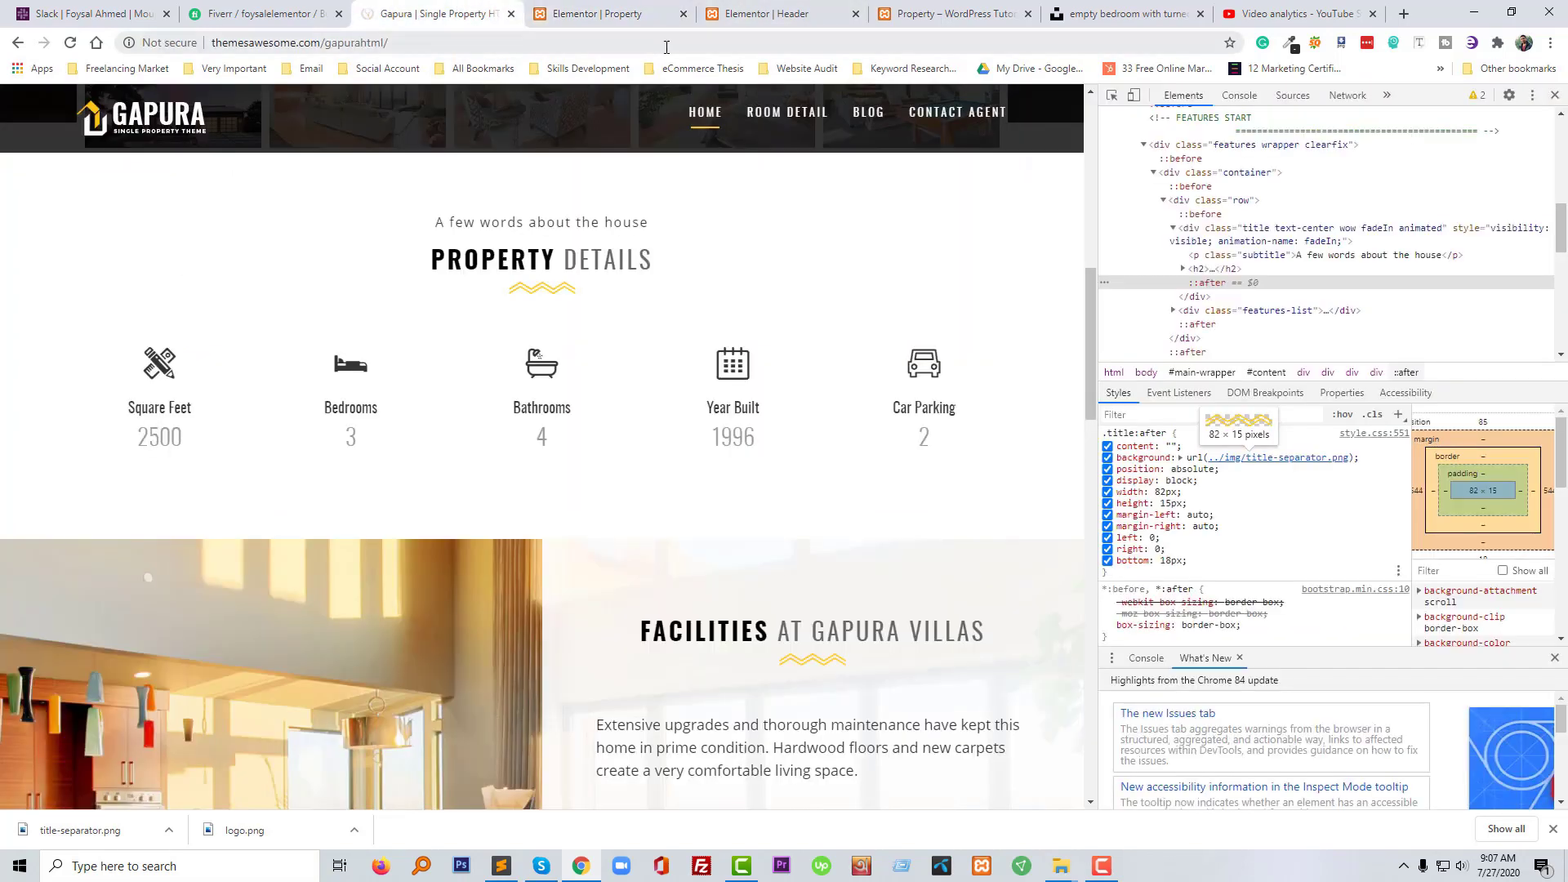
drag(502, 222, 440, 223)
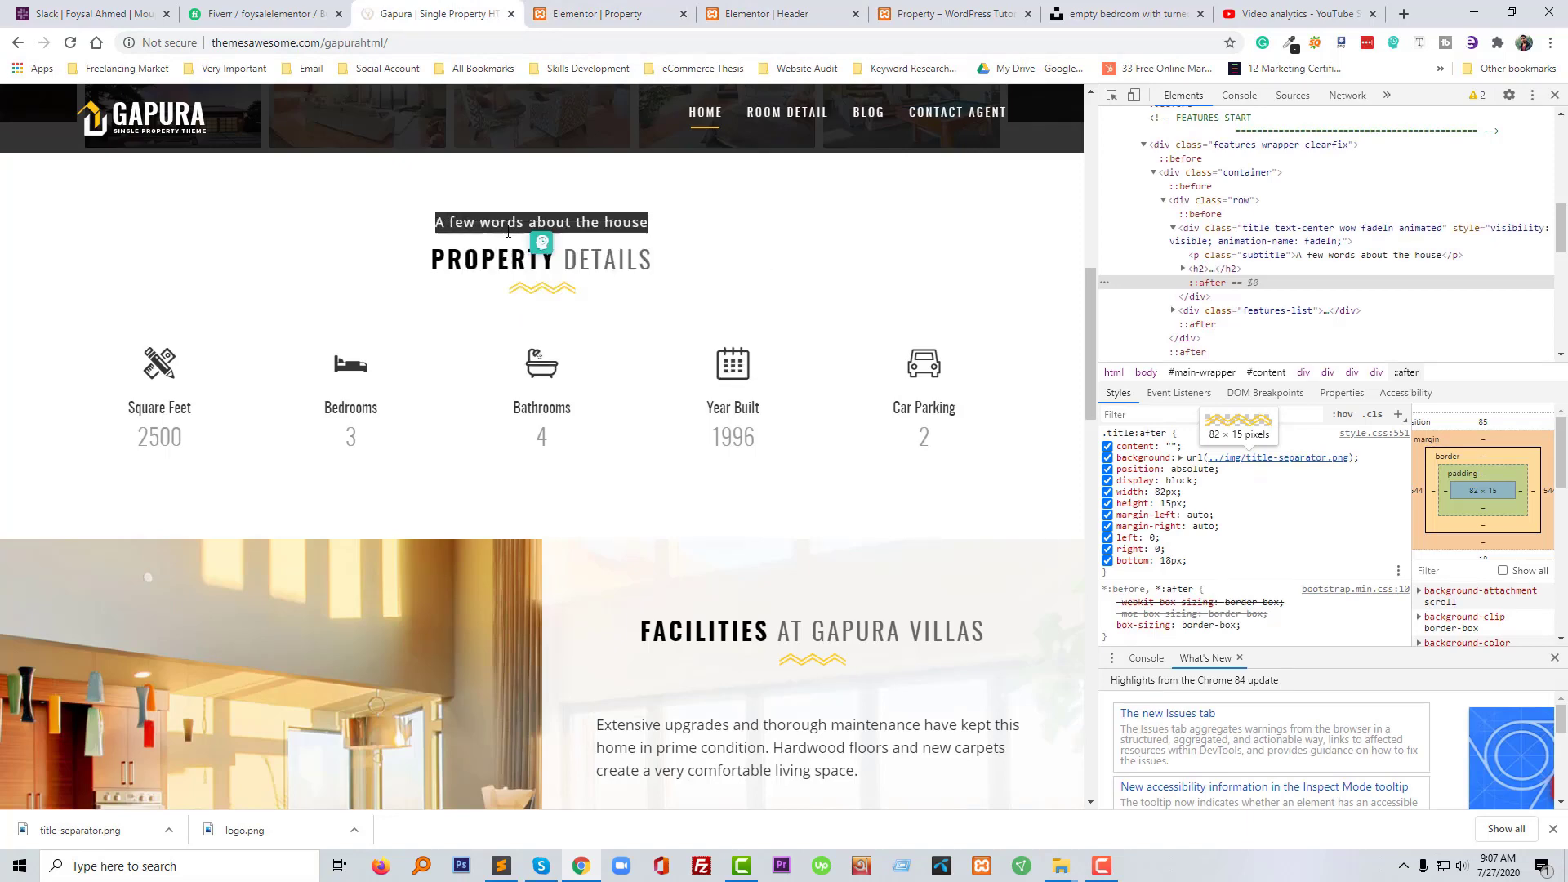
click(577, 7)
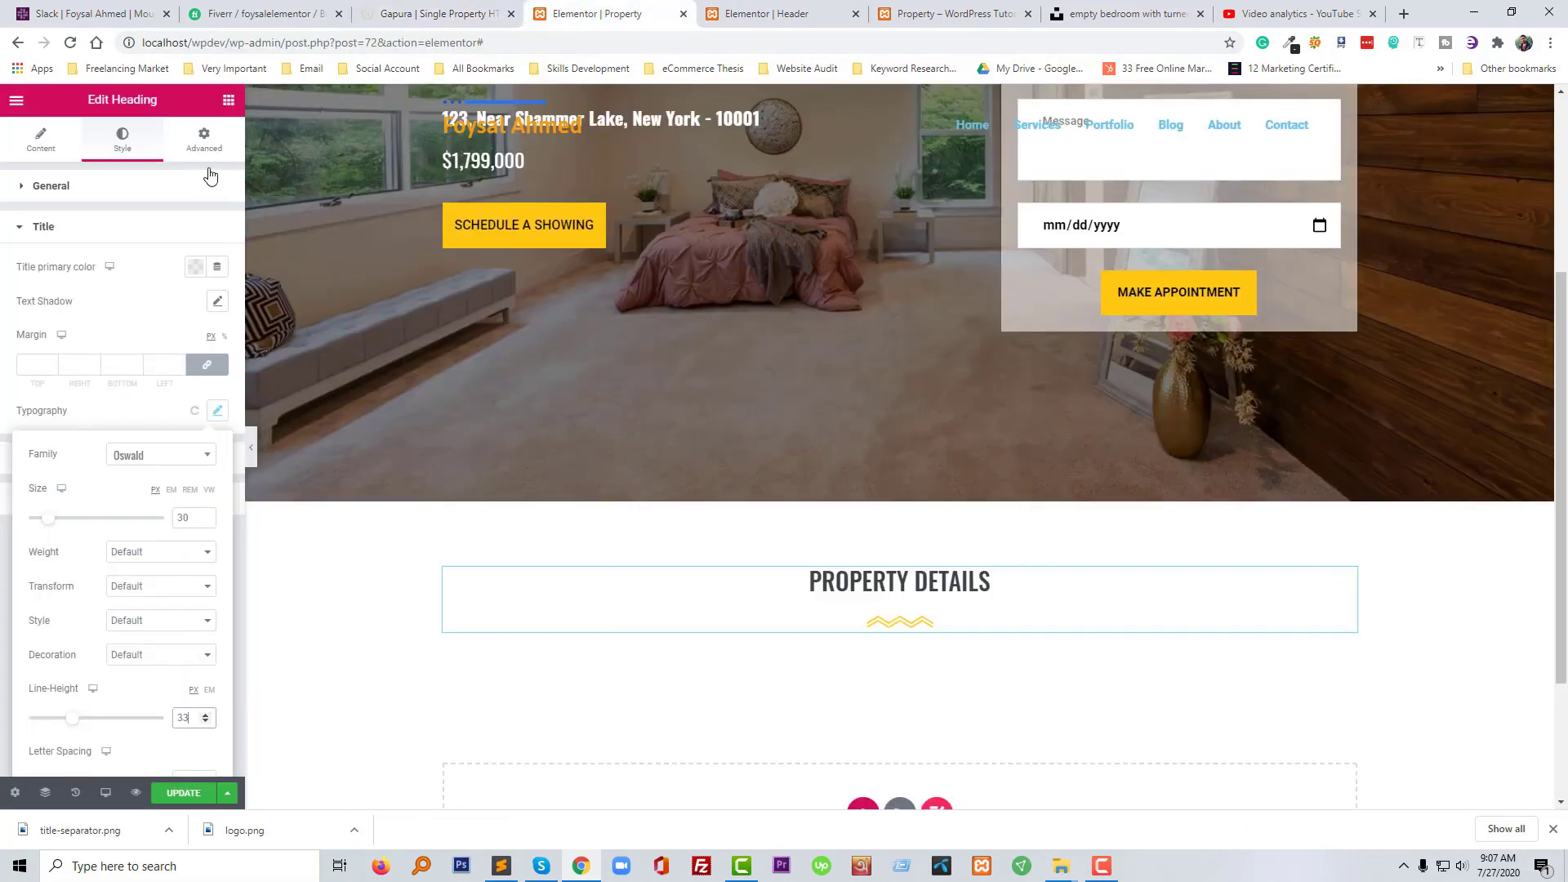
click(230, 100)
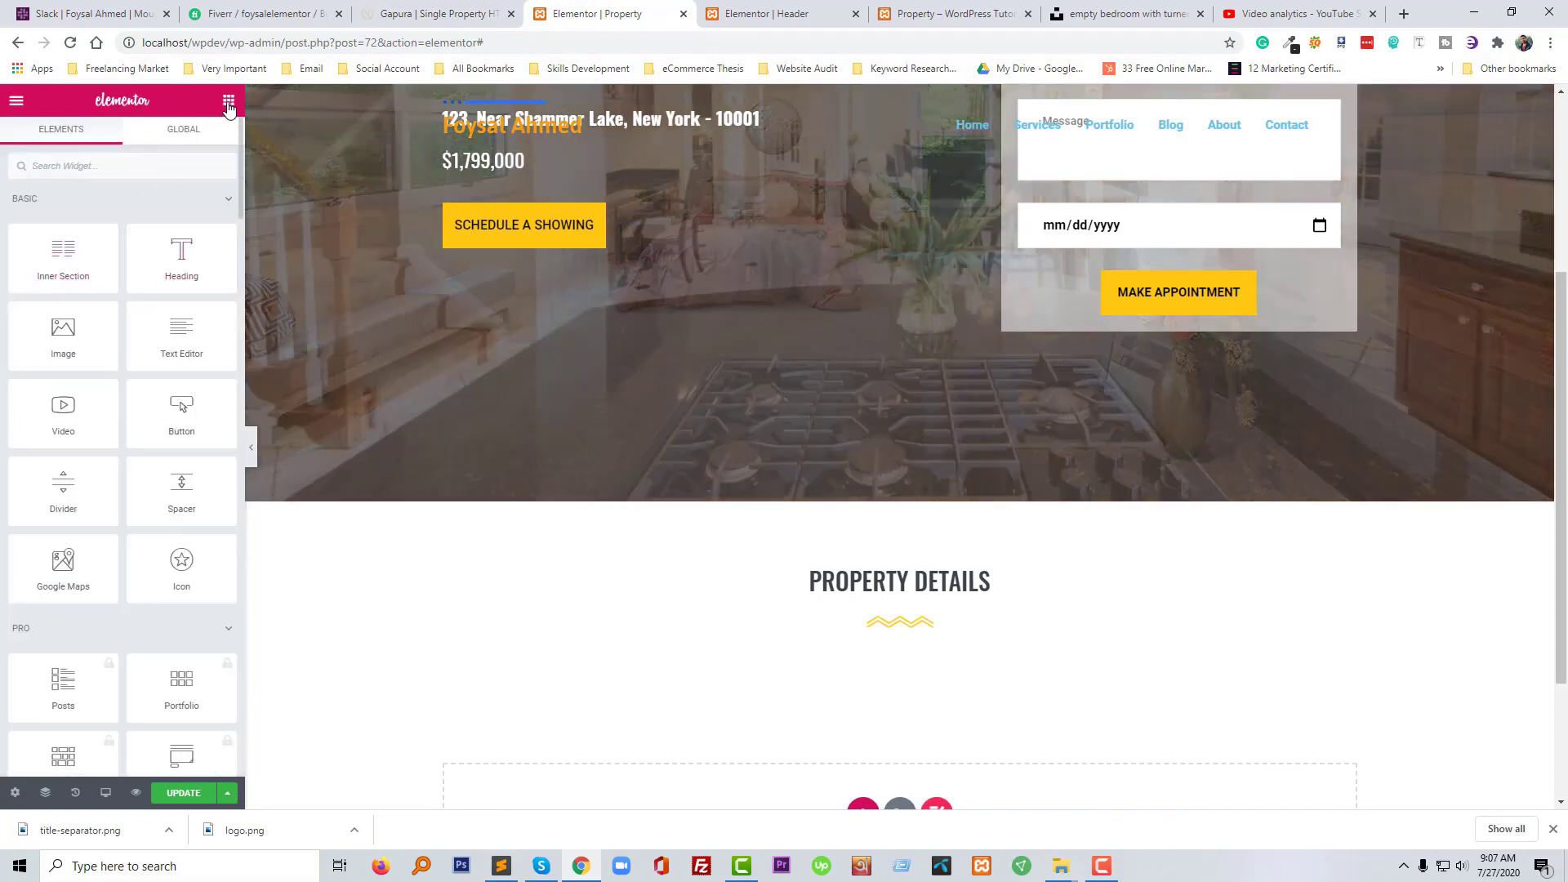
drag(169, 344, 898, 580)
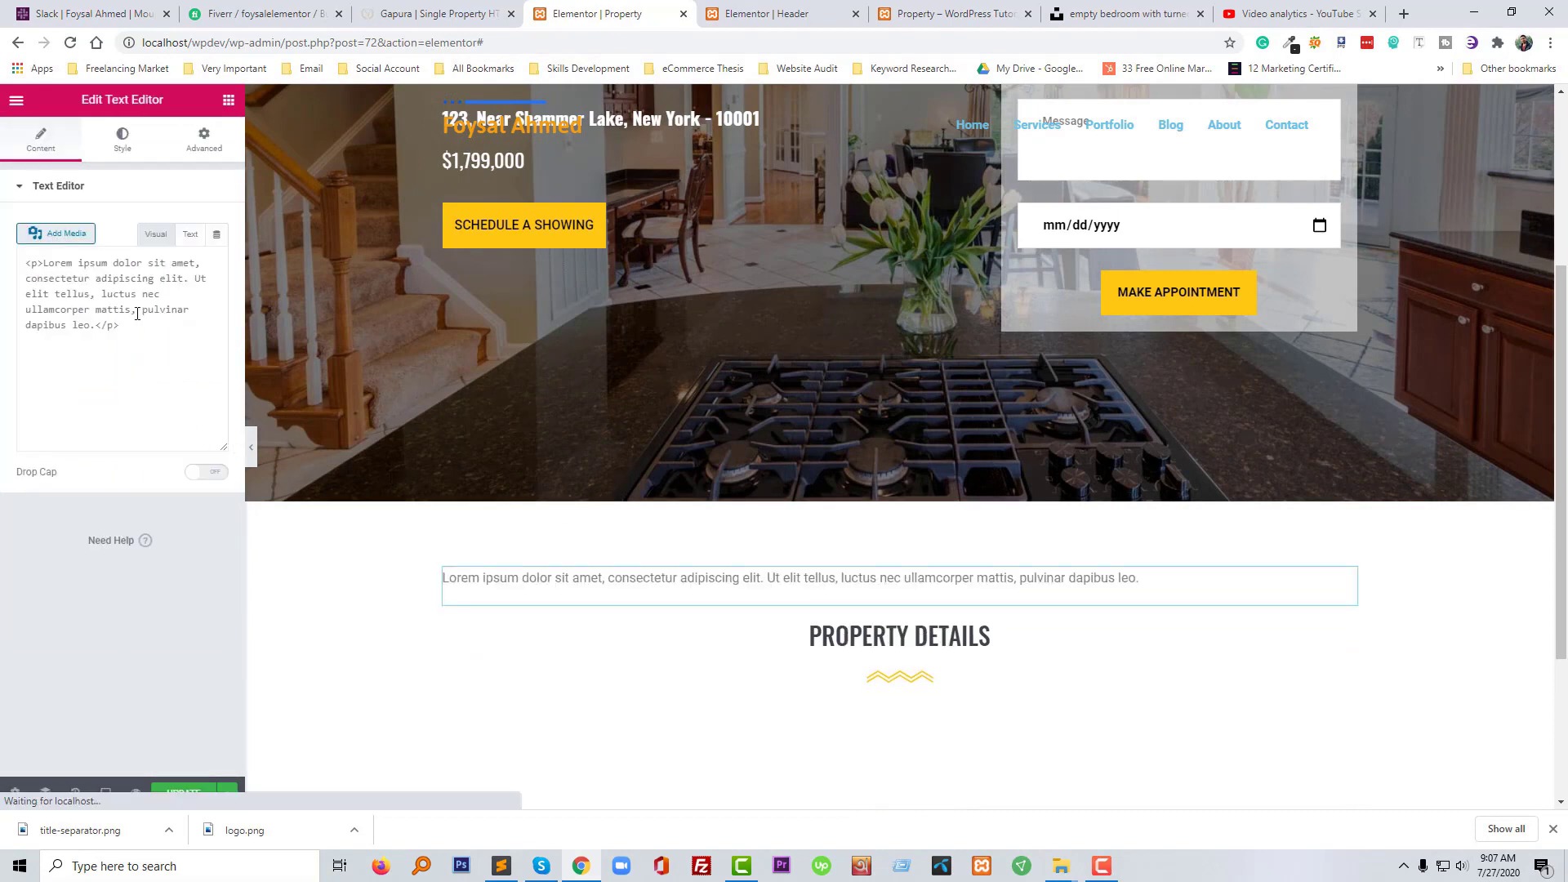
click(190, 236)
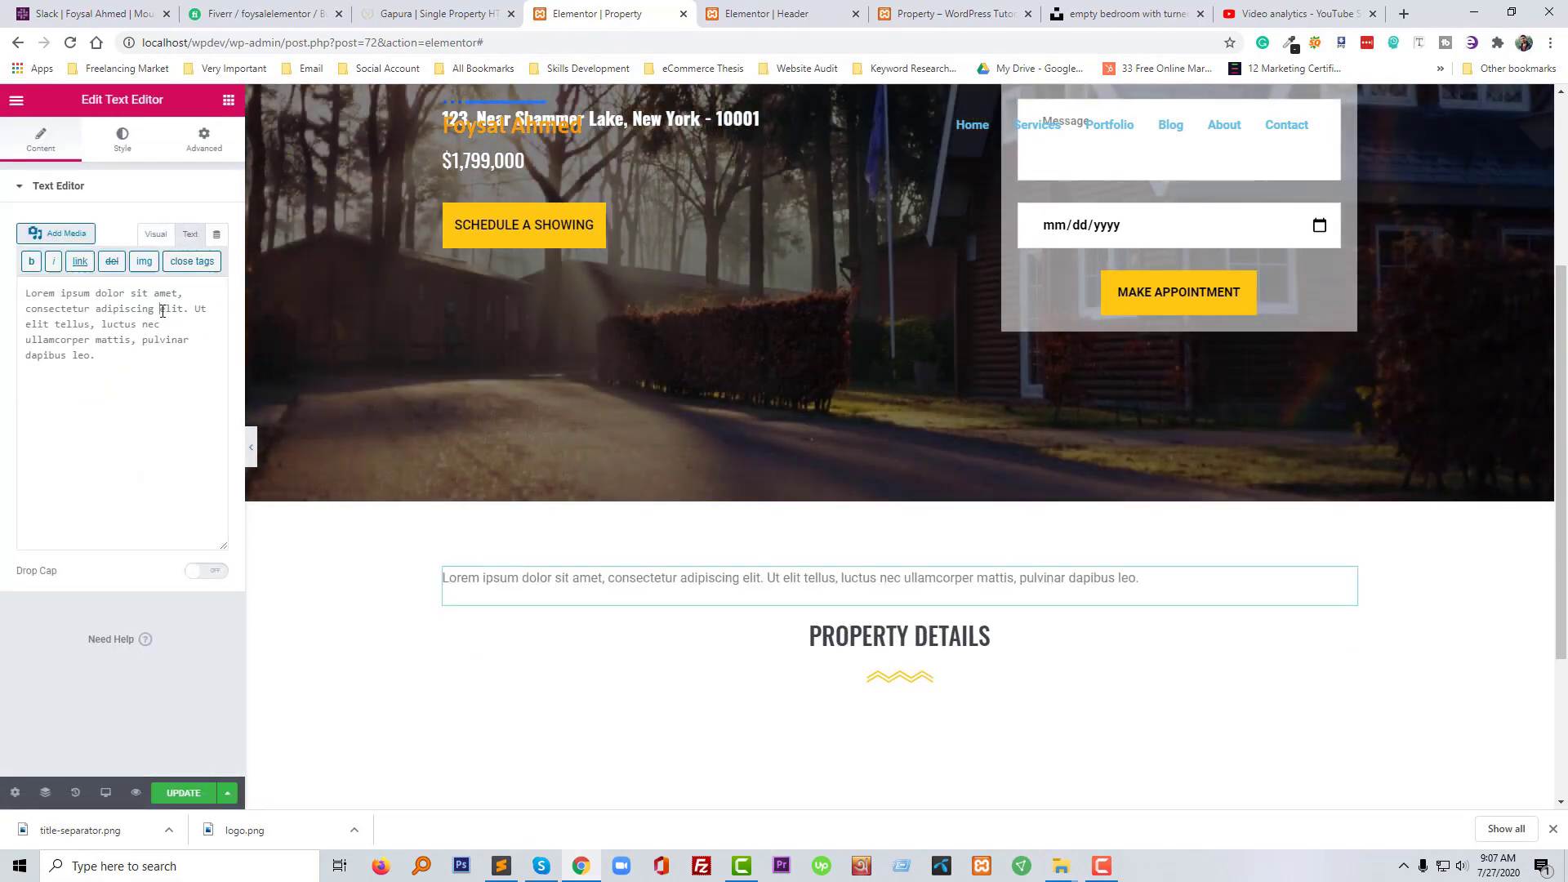
key(ctrl+a)
text(A few words about the house)
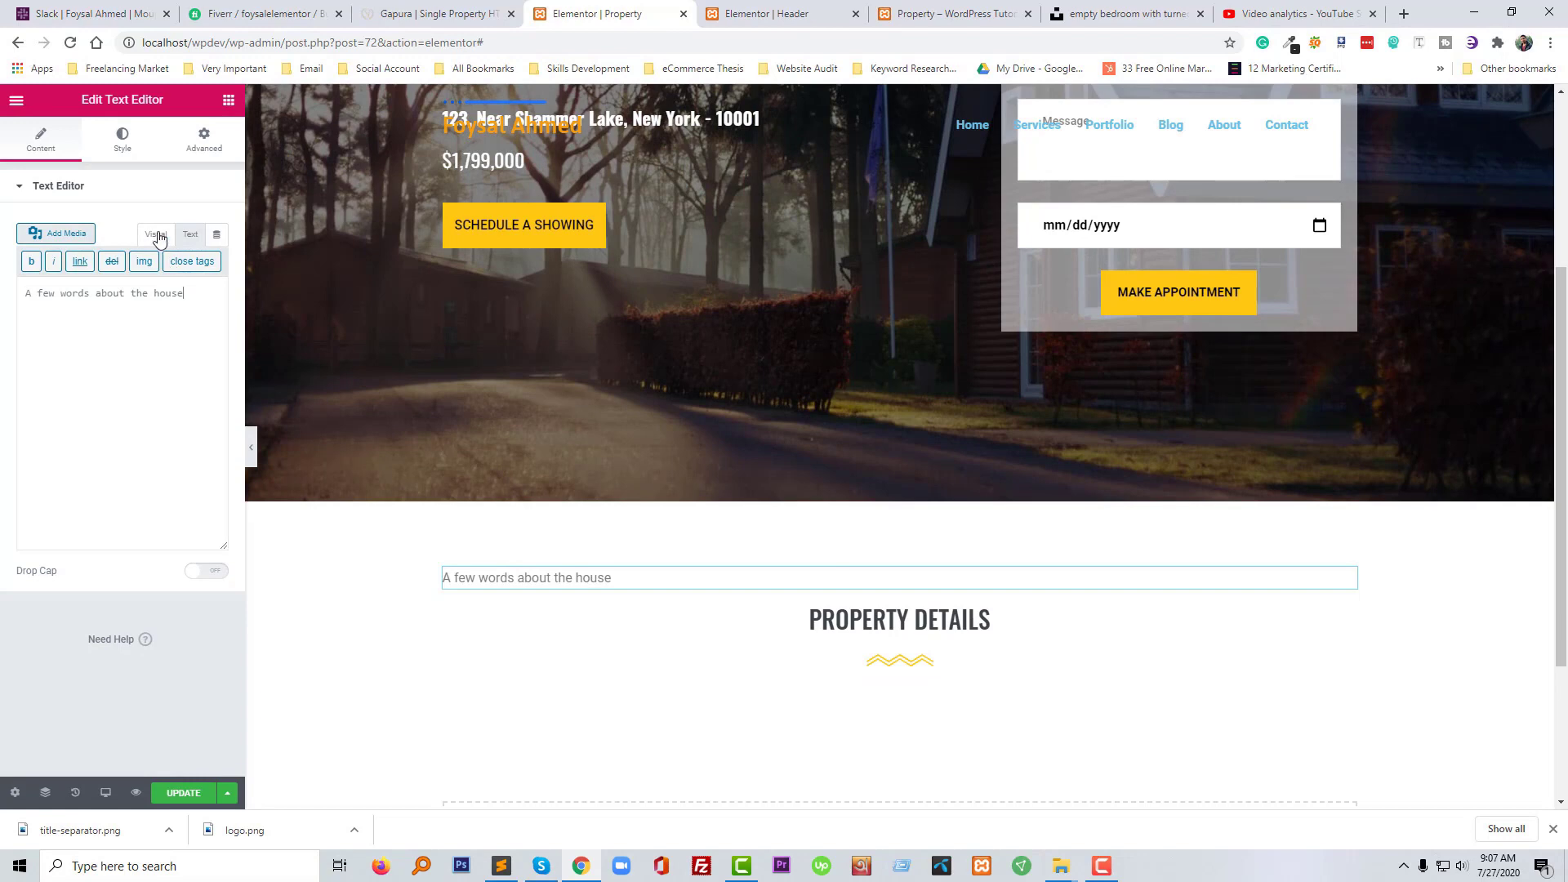
click(156, 234)
click(125, 145)
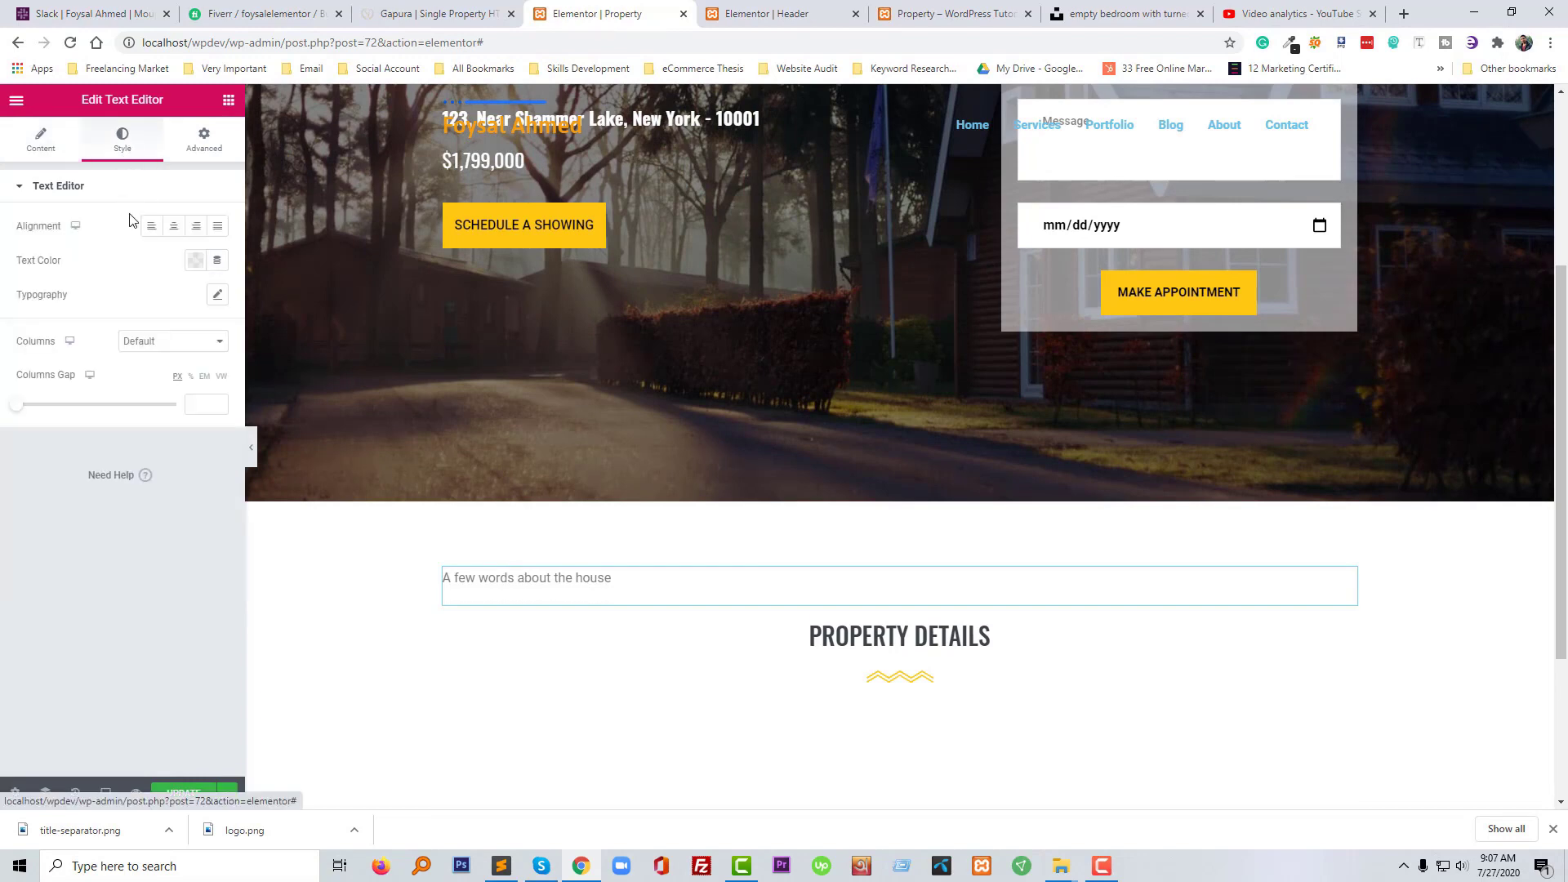
click(175, 230)
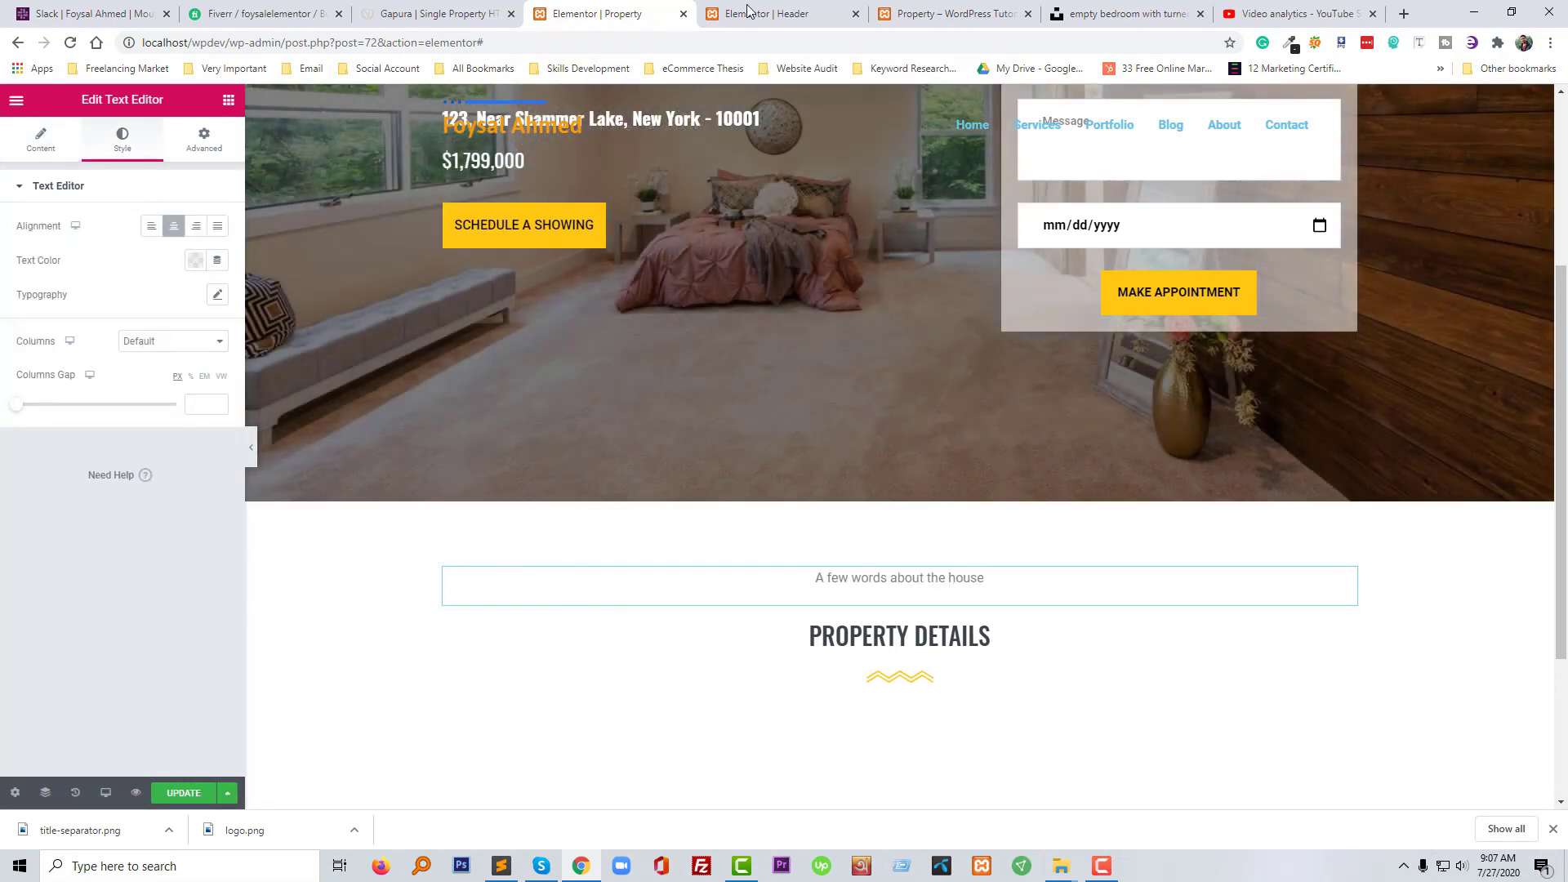
Inspect the subtitle's font on the Gapura reference page and set the Text Editor widget's text color to 333333
click(754, 11)
click(416, 12)
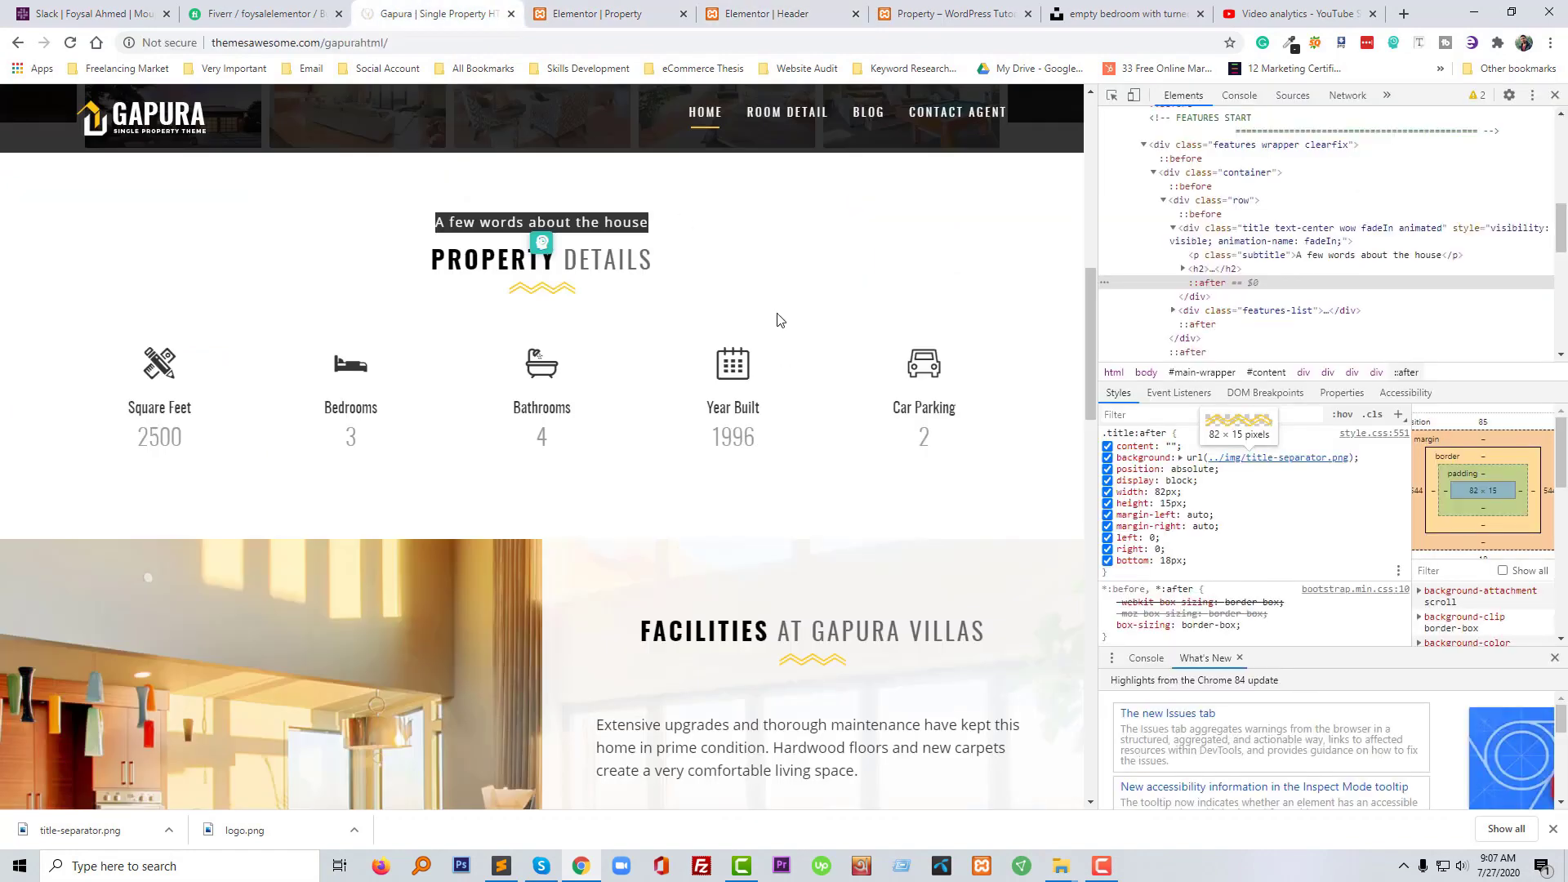
right_click(591, 222)
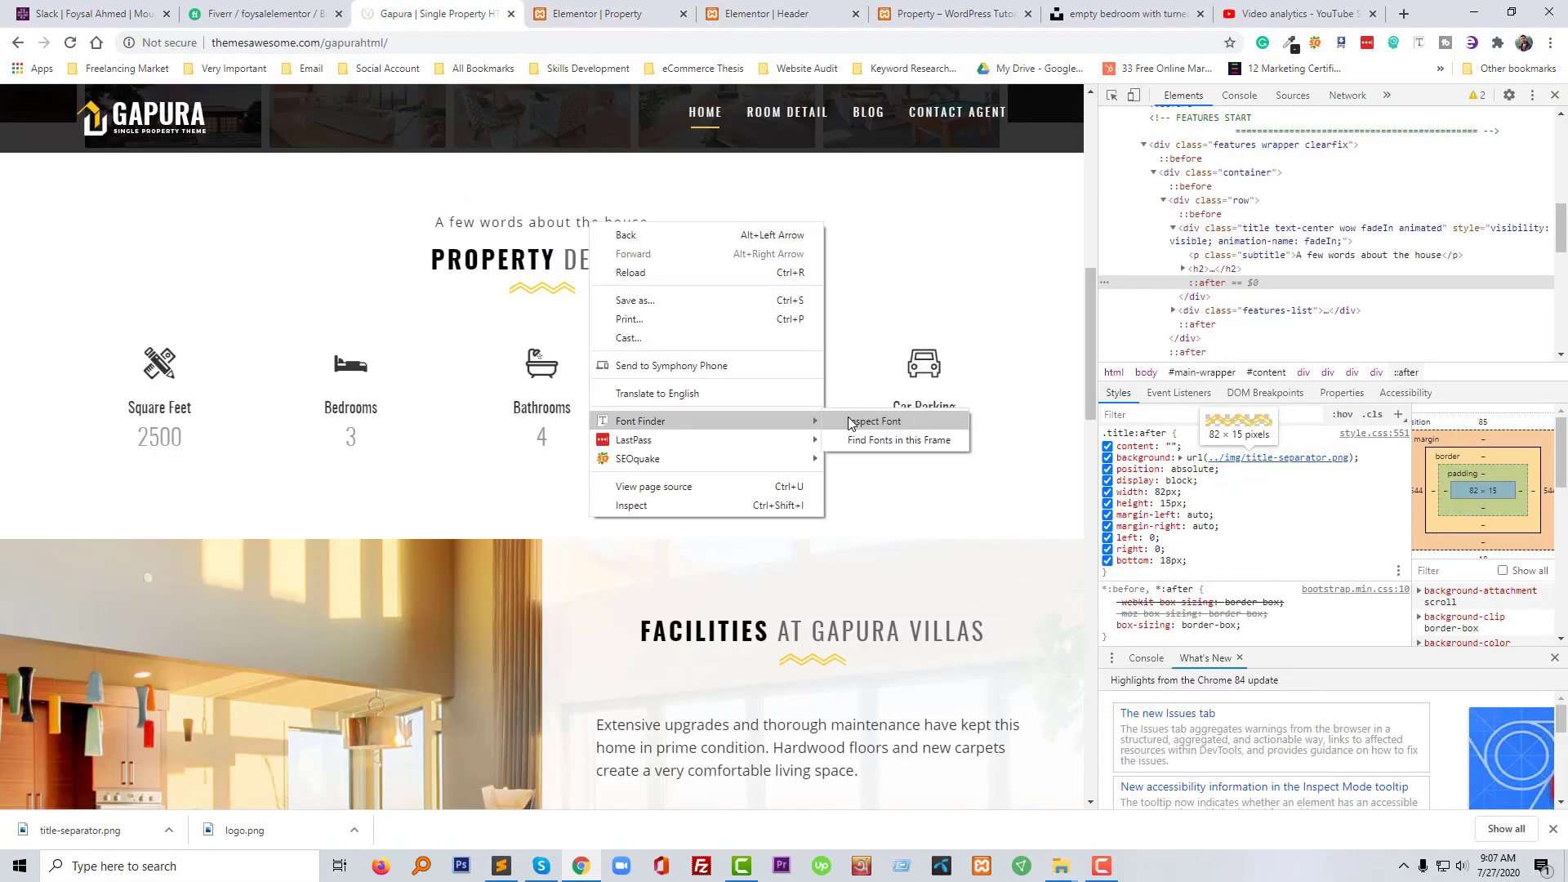
click(522, 243)
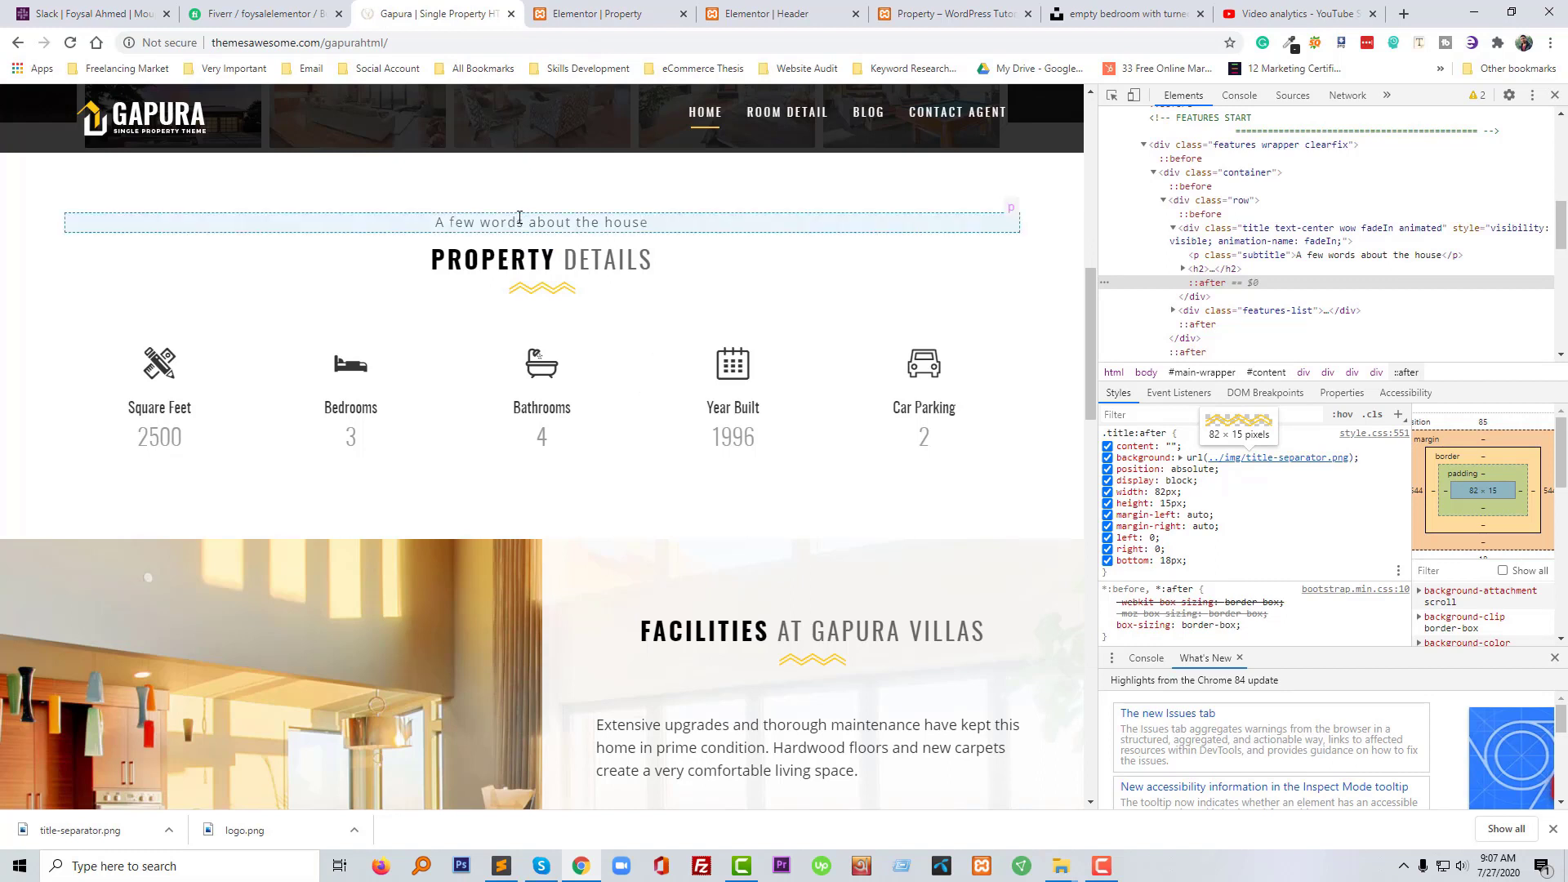
click(519, 219)
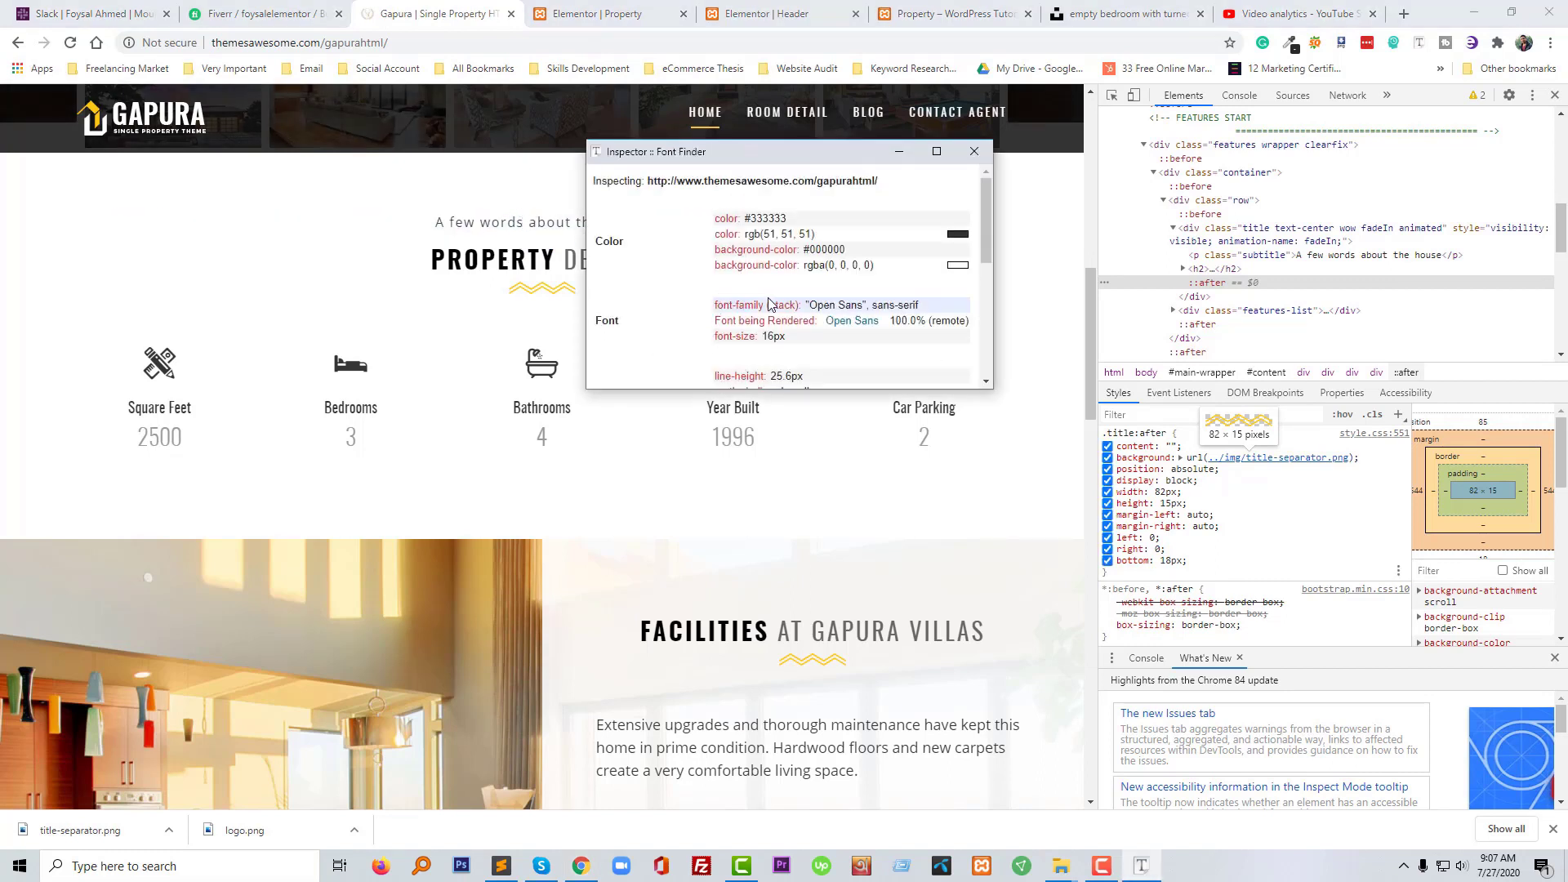
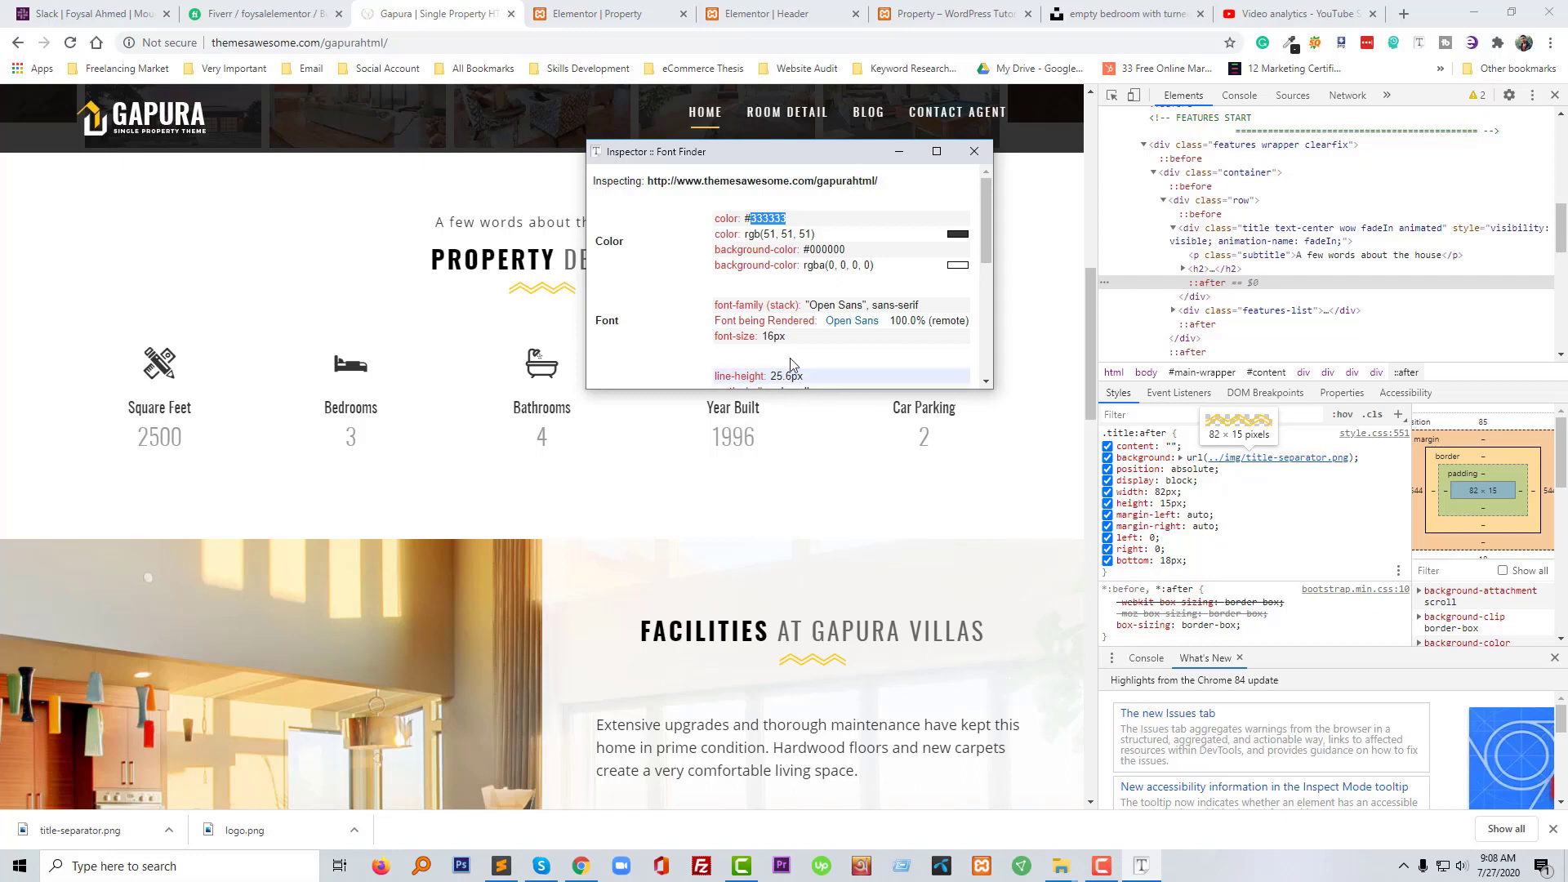
click(773, 15)
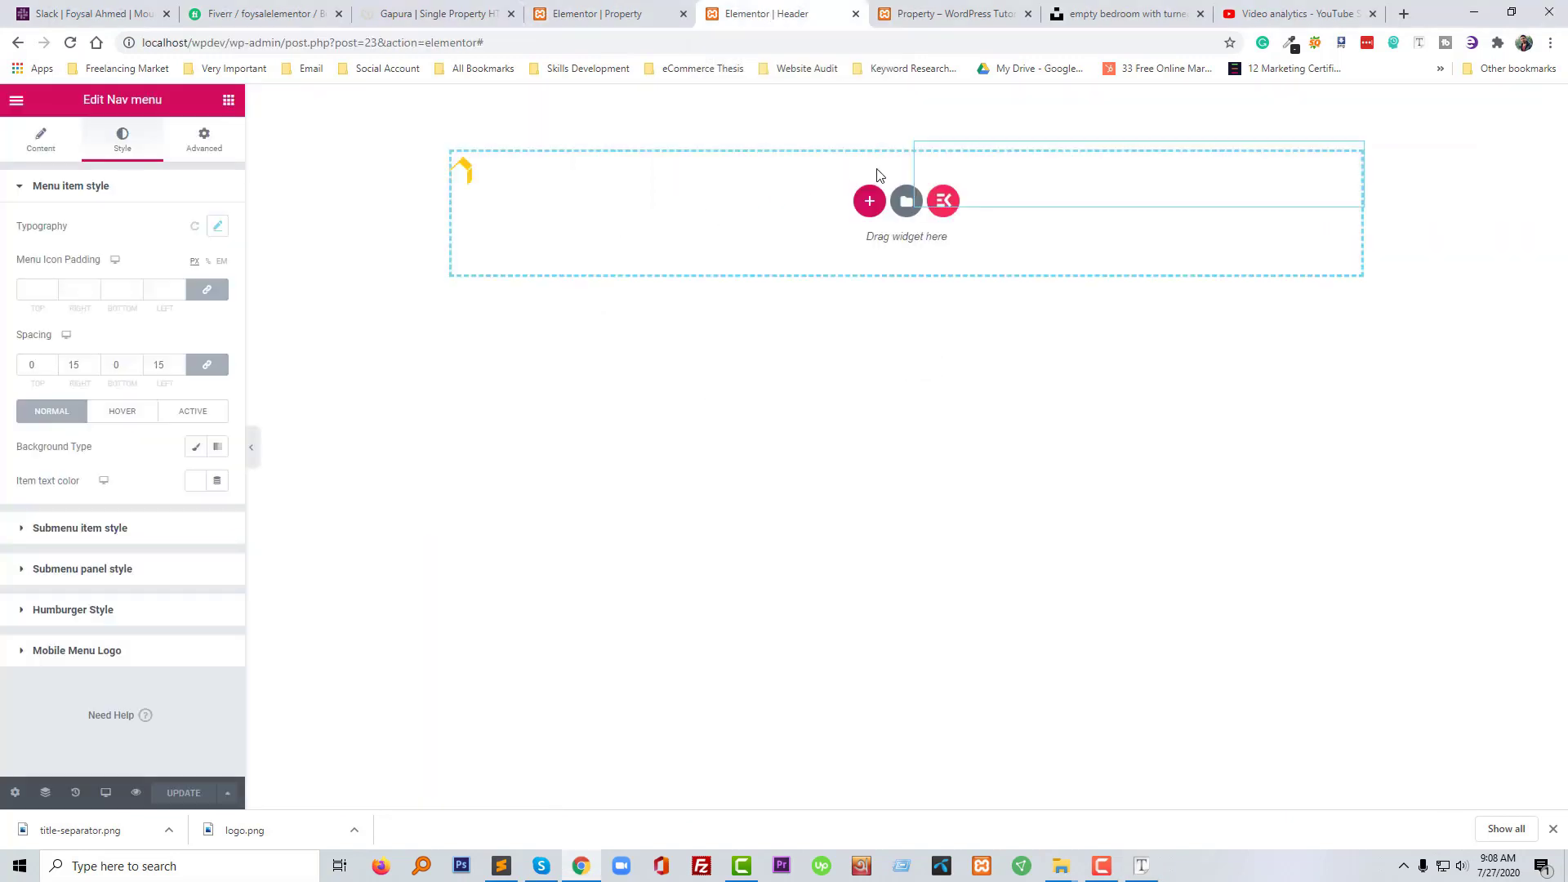
click(576, 14)
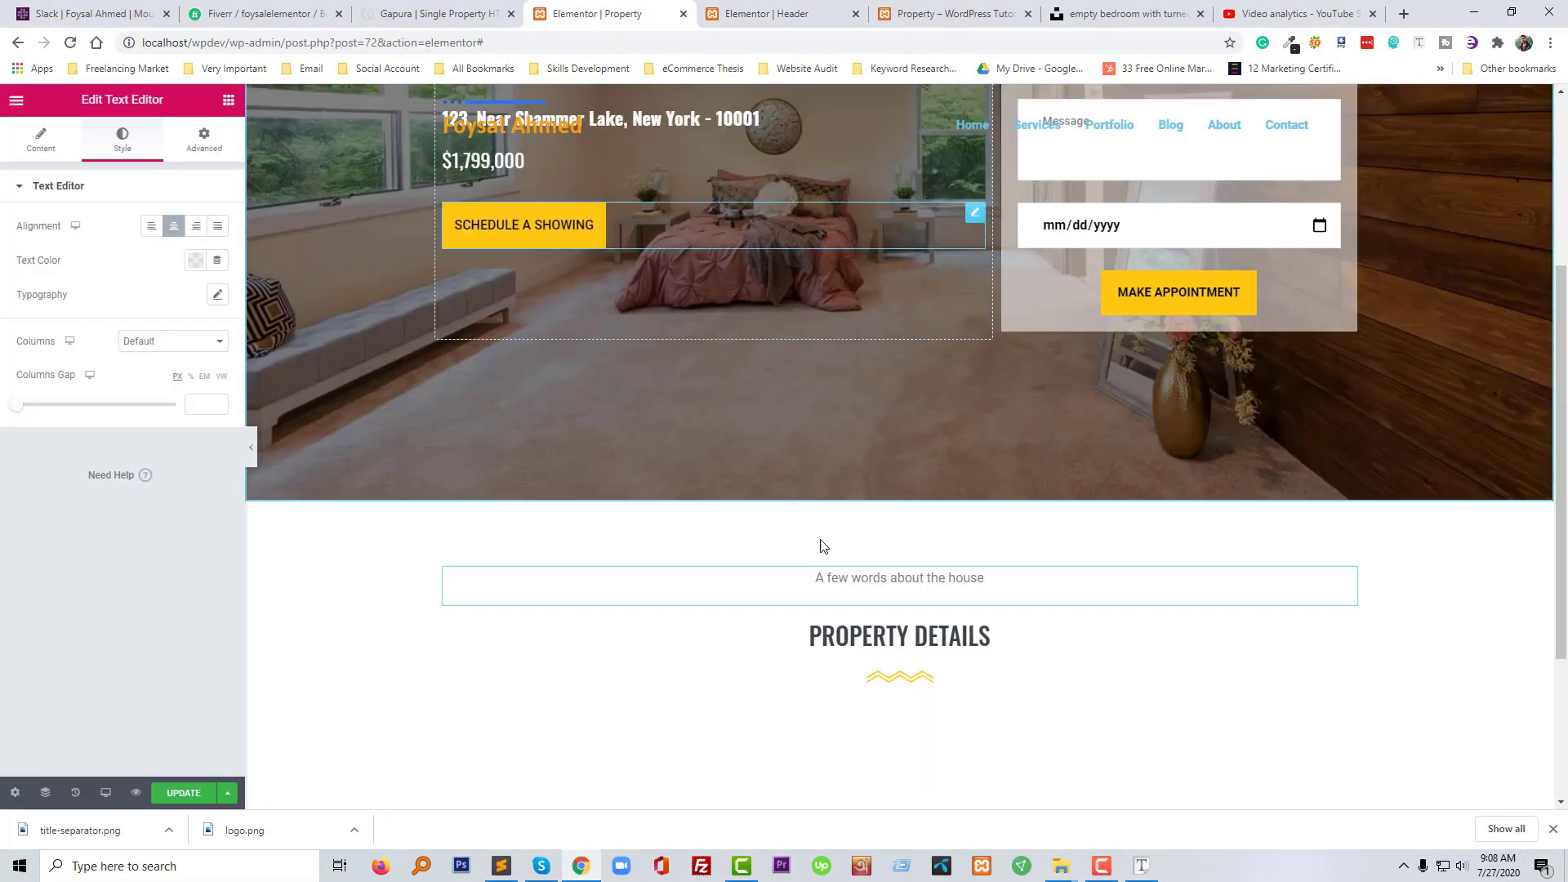
click(196, 263)
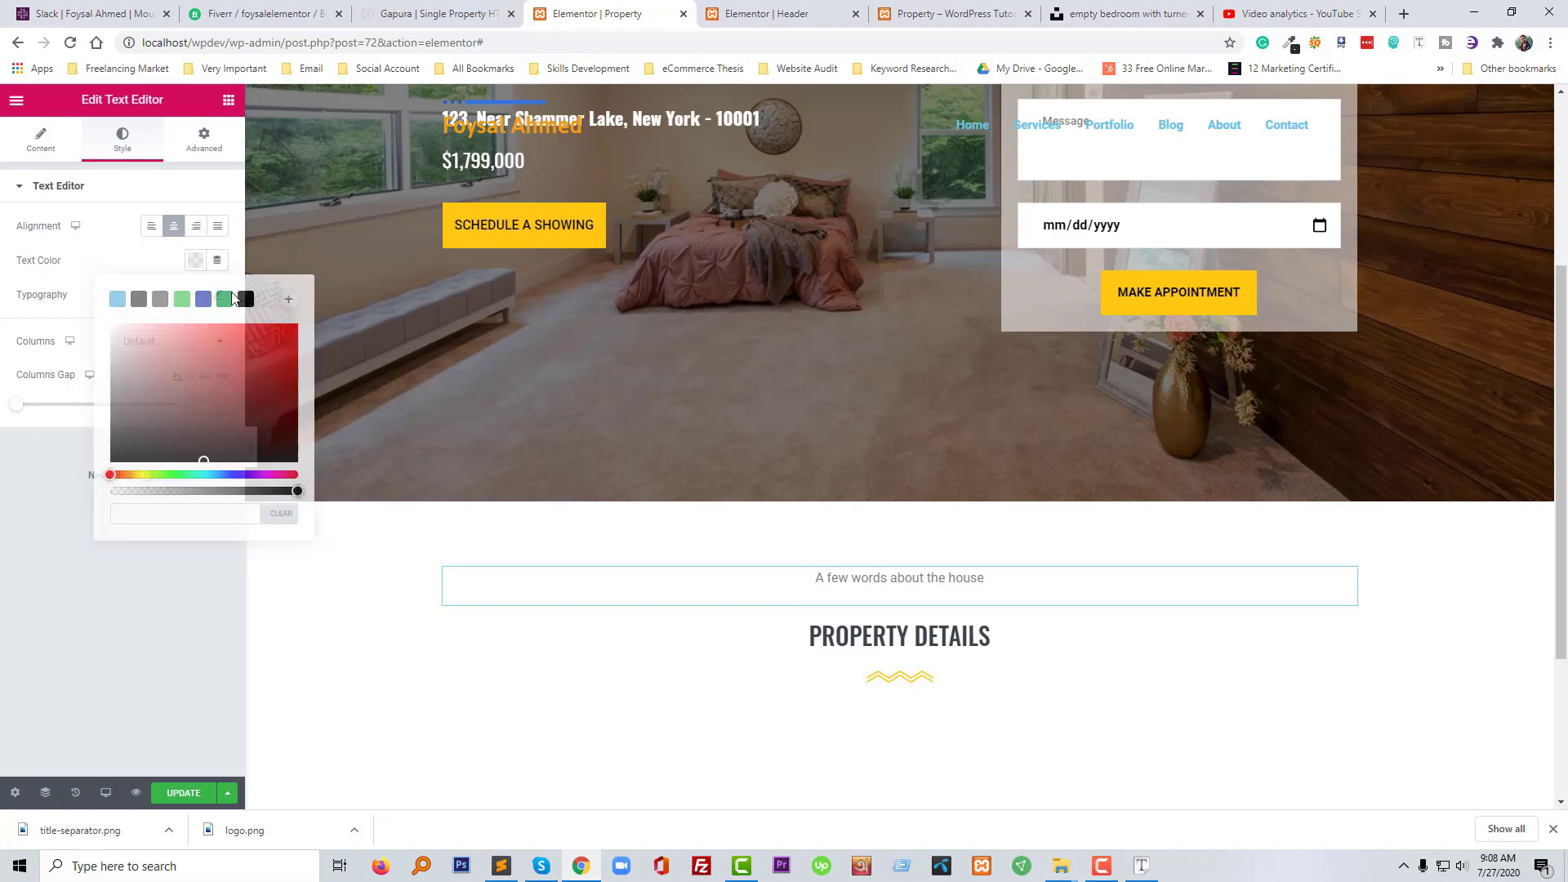
click(179, 511)
text(333333)
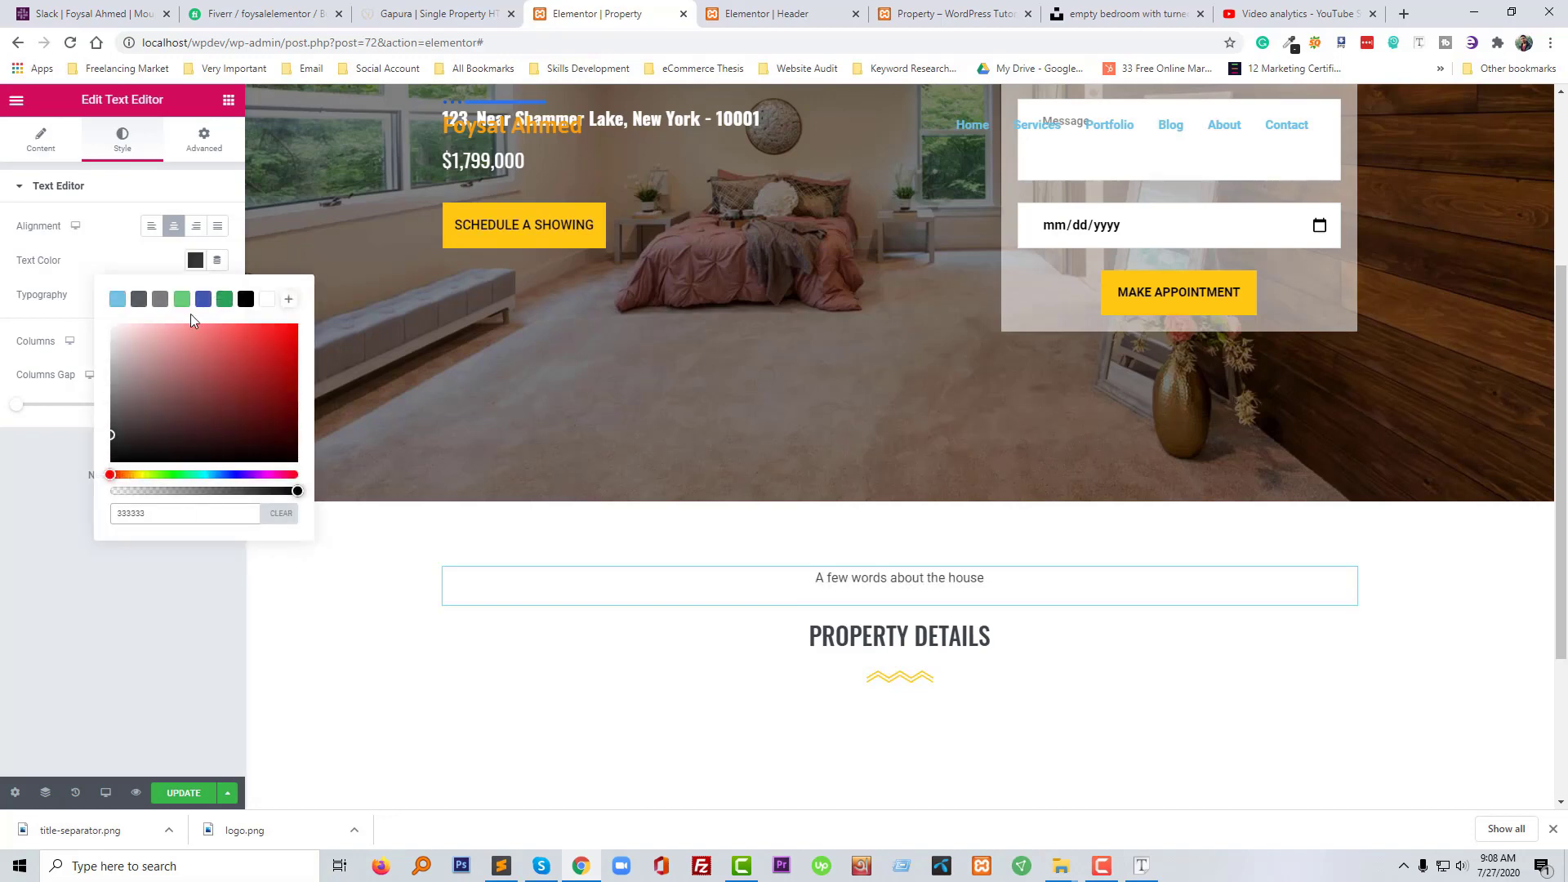
click(197, 263)
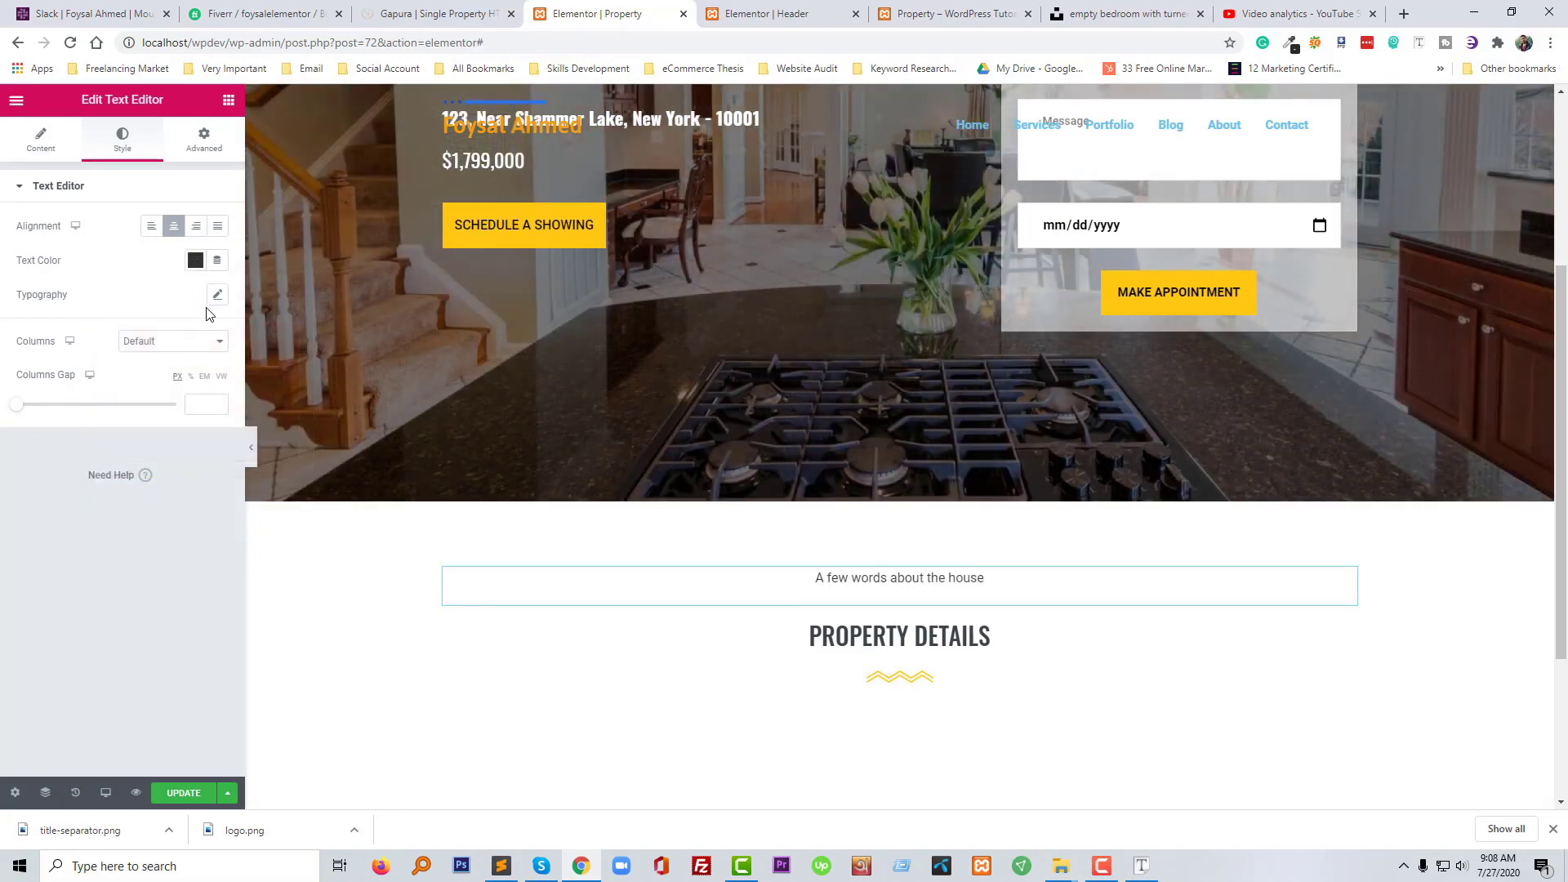
Set the subtitle text's font family to Open Sans and its size to 16 px
click(217, 296)
click(172, 346)
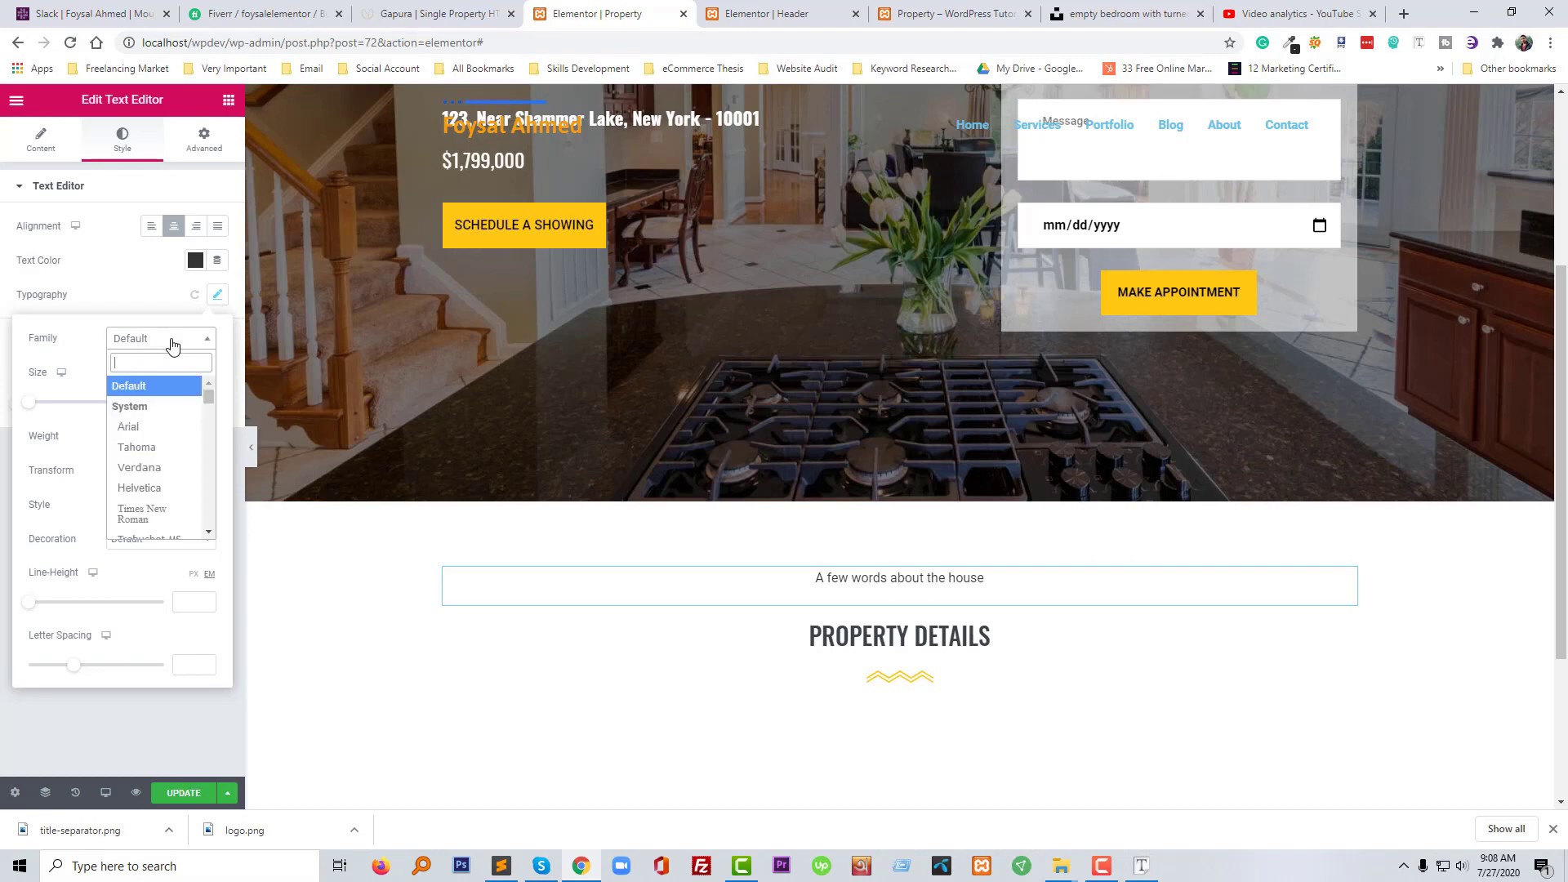
text(ope)
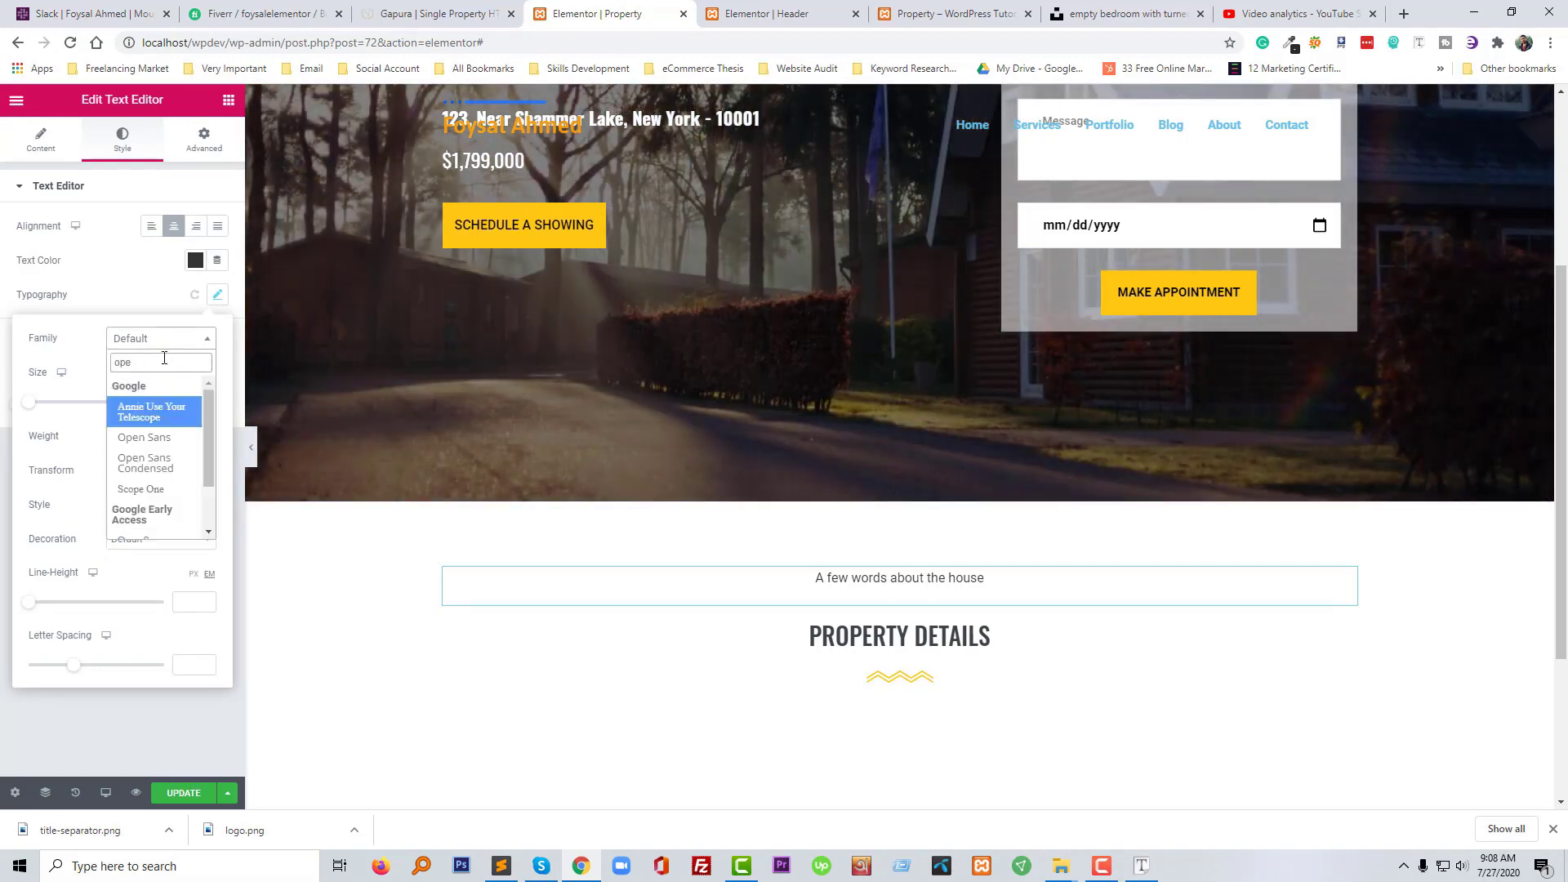
text(n)
key(Return)
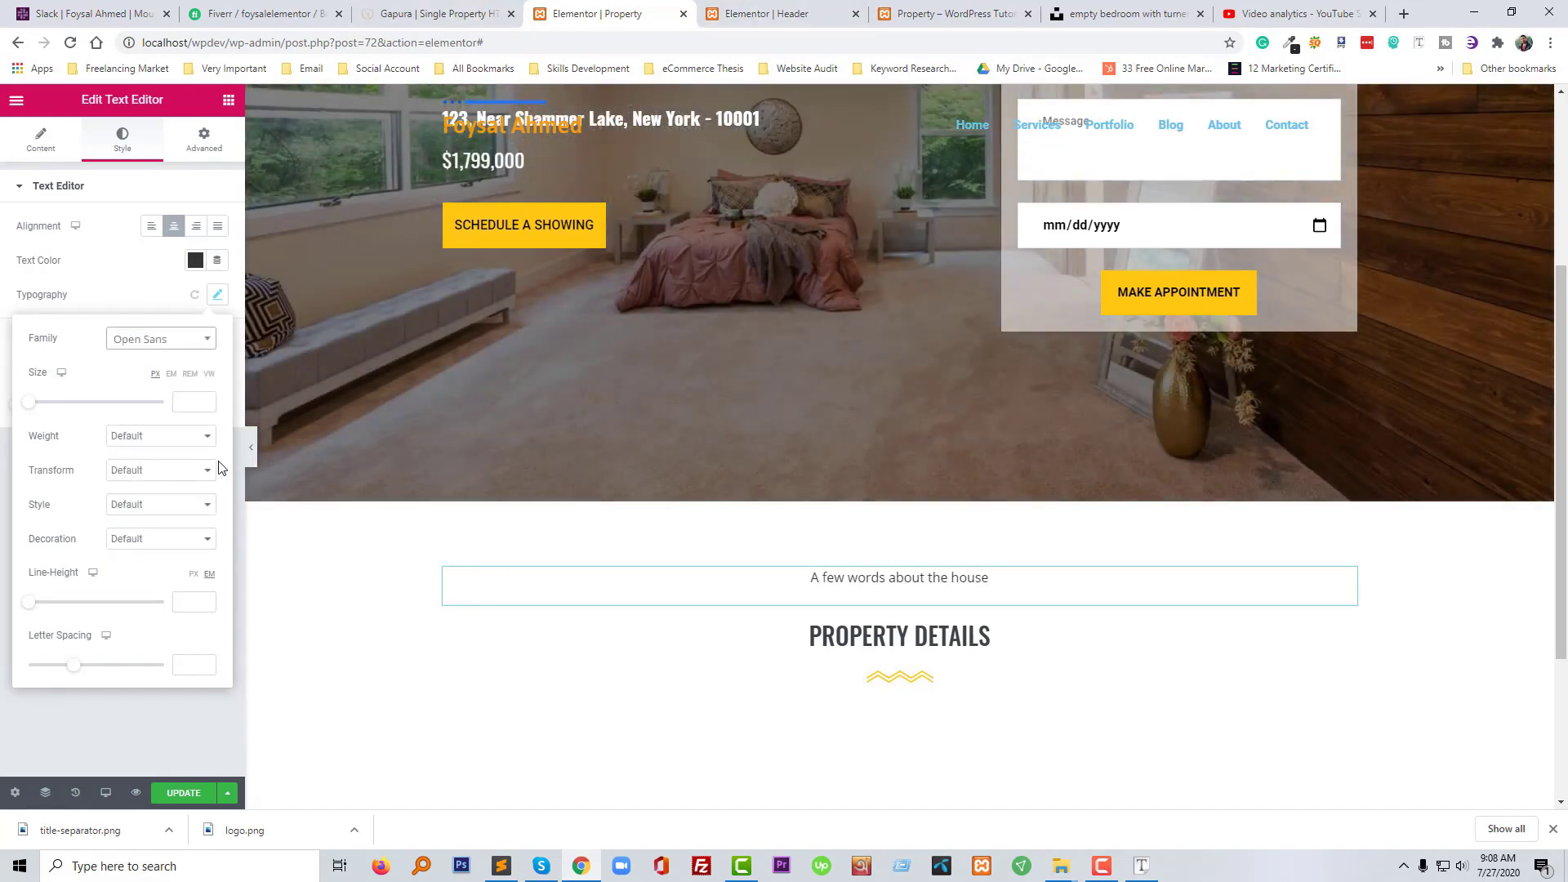
click(190, 410)
text(16)
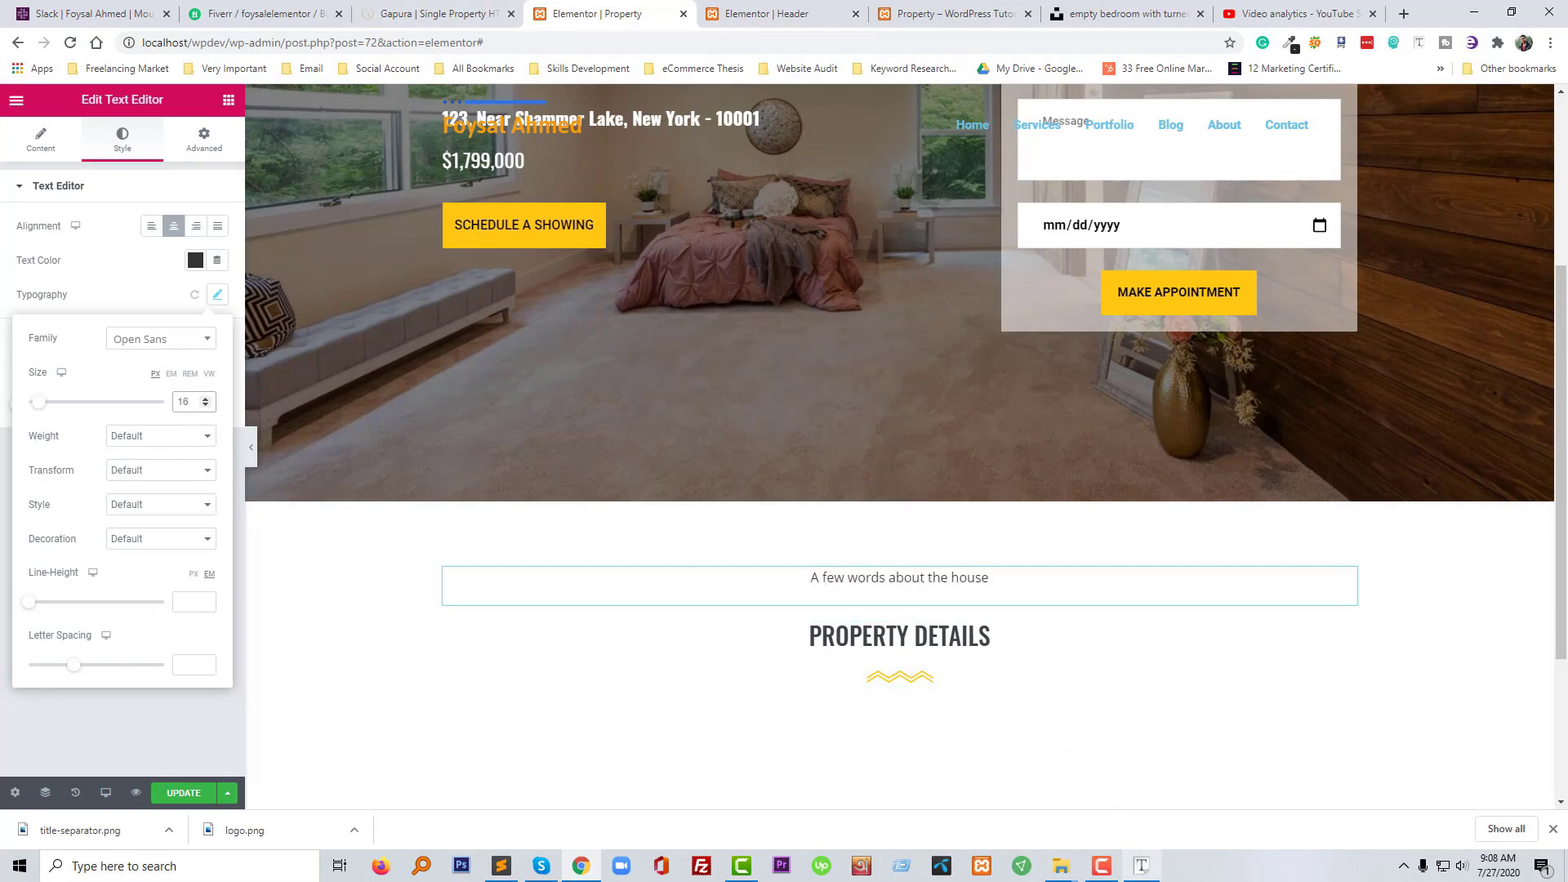
Recheck the inspected font details and set the subtitle's line height to 25 px
click(1141, 867)
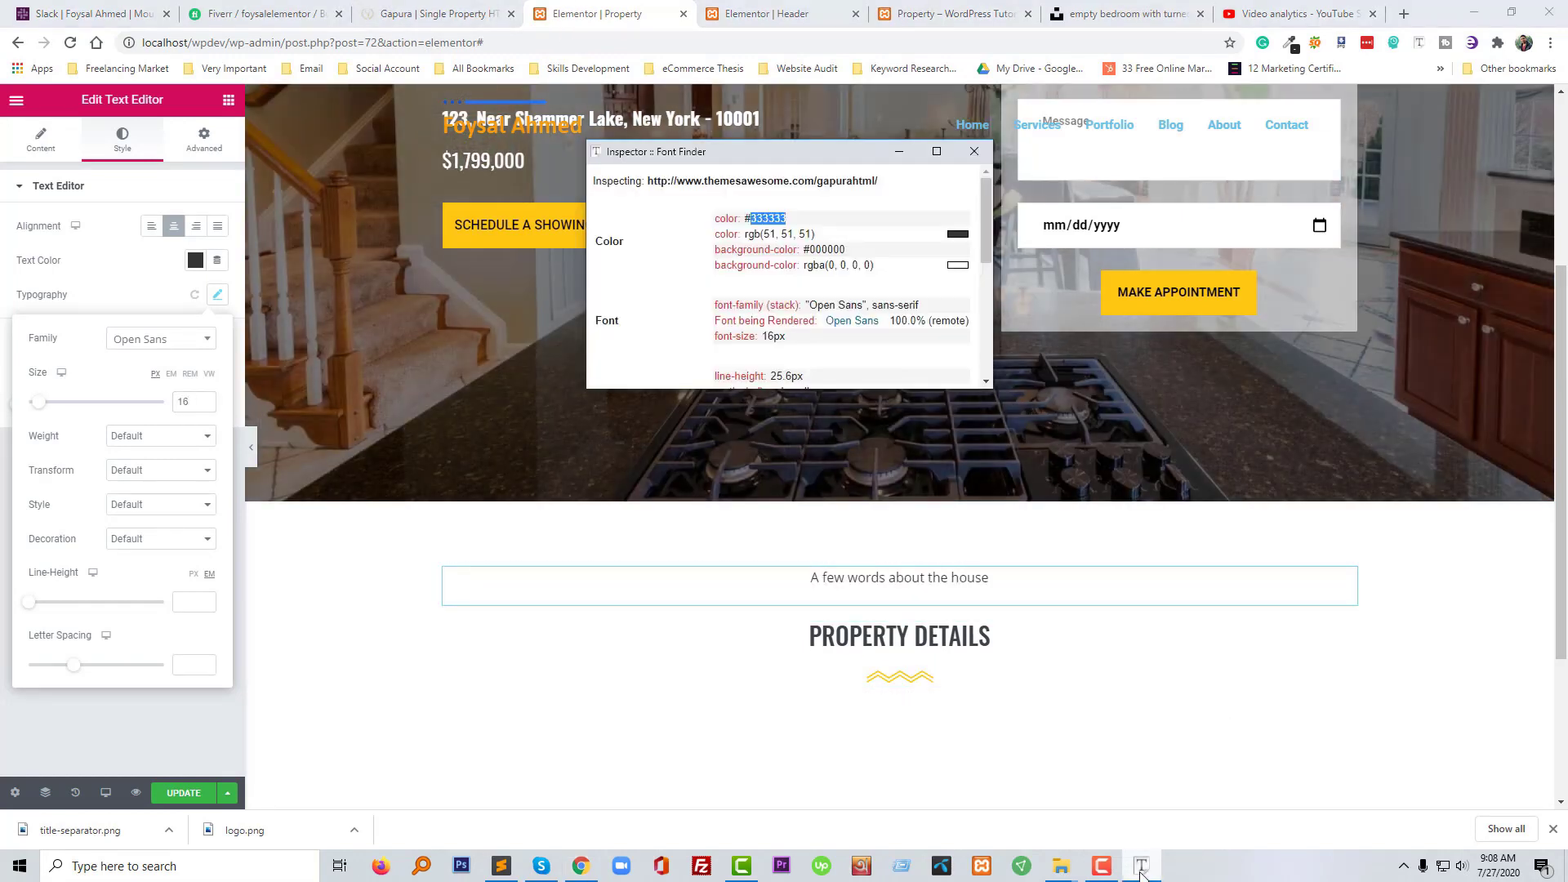
click(1141, 868)
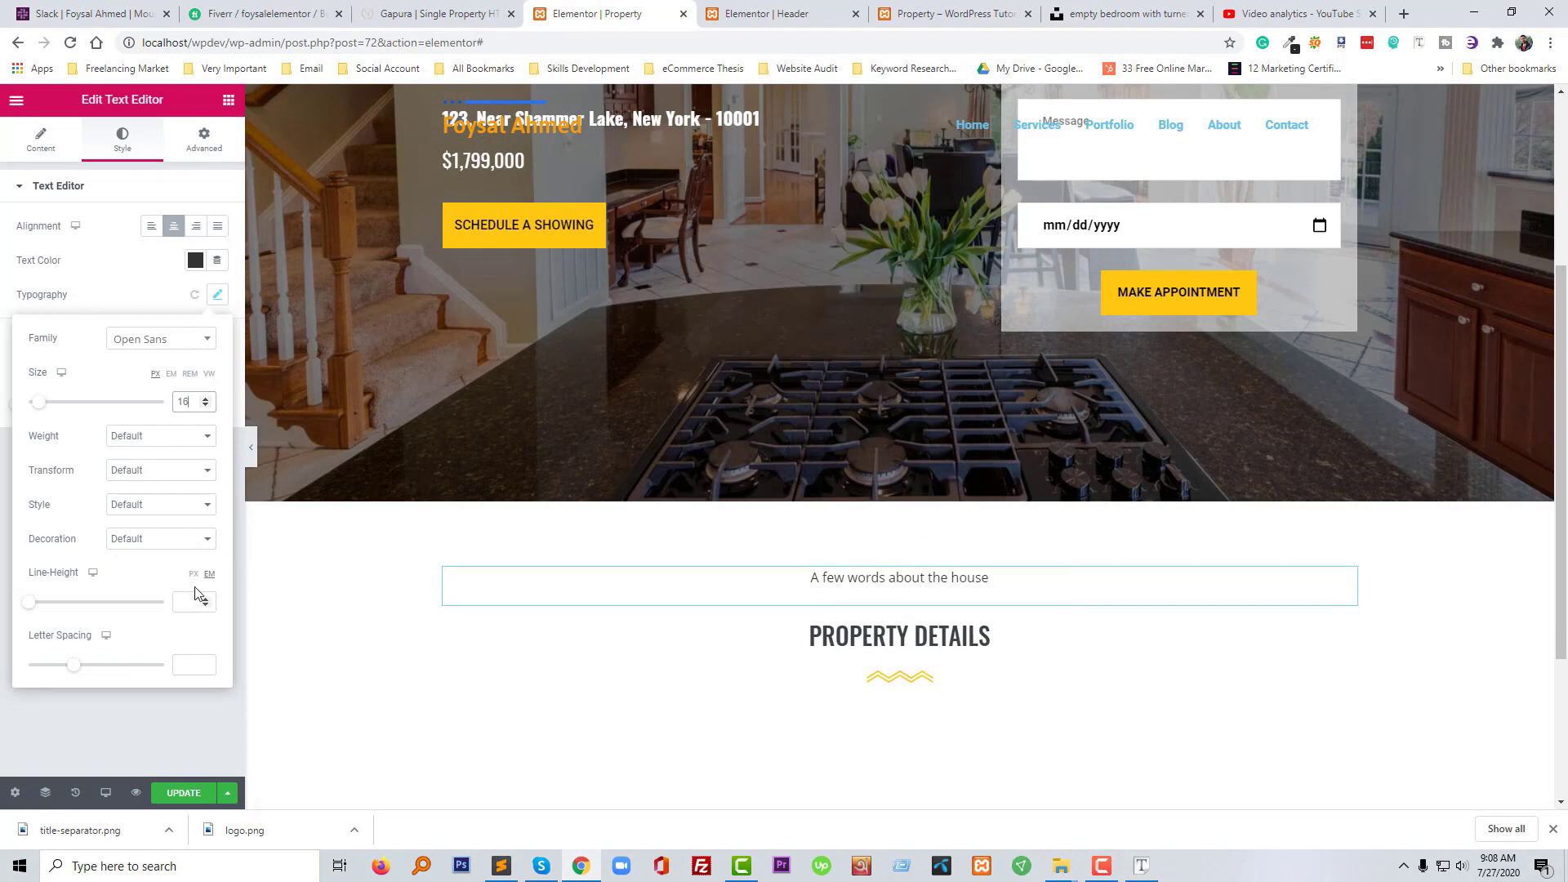
click(195, 577)
text(25)
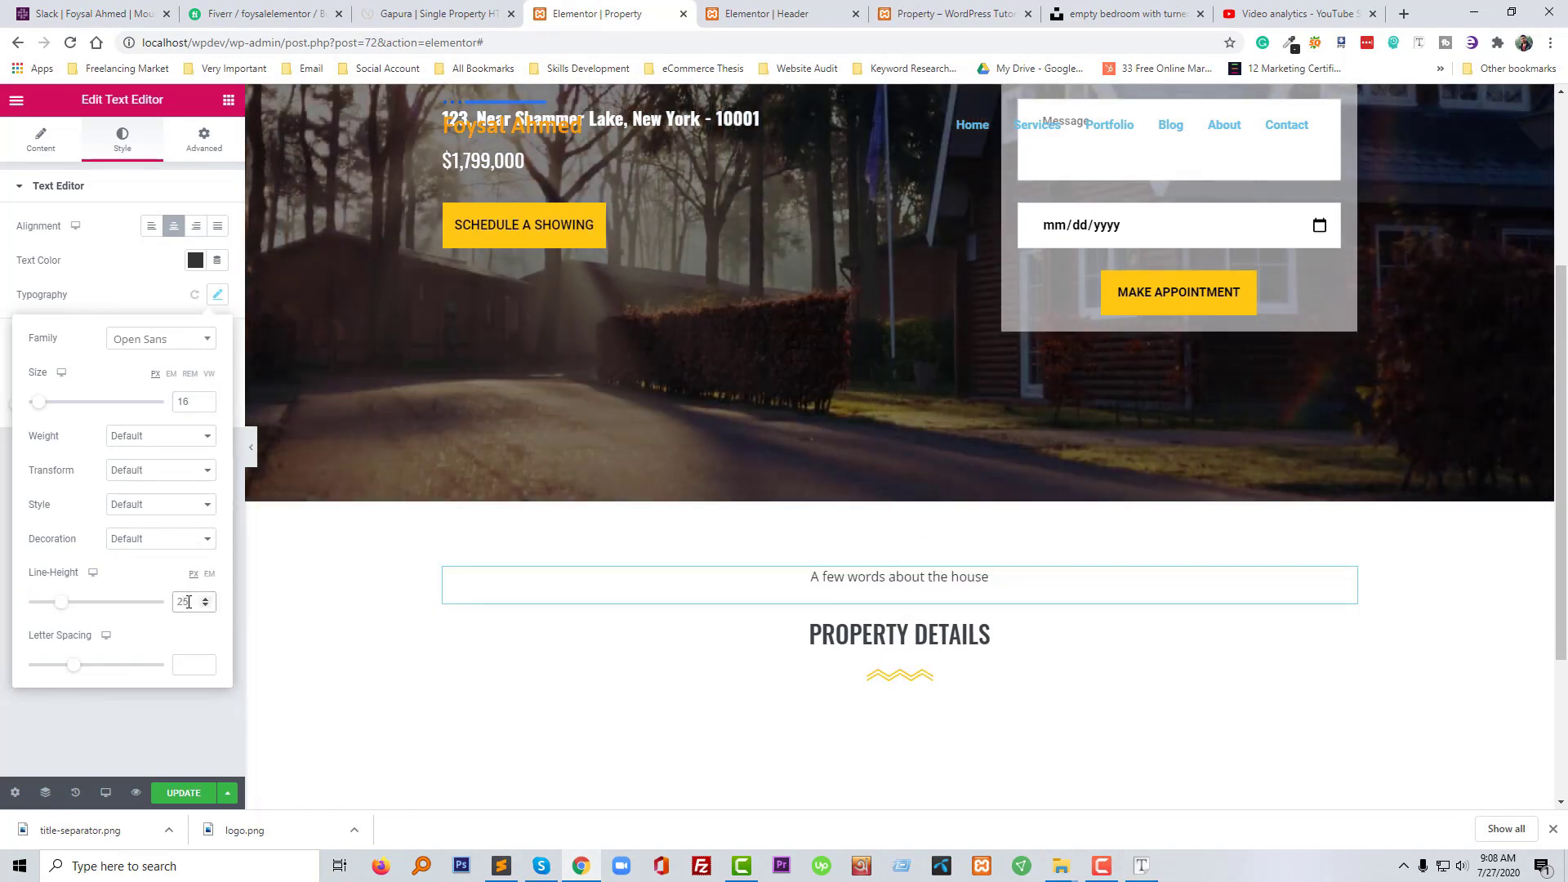
Compare the subtitle with the Gapura reference page and set the subtitle Text Editor widget's margin and padding to 0 on all sides
click(745, 12)
click(424, 13)
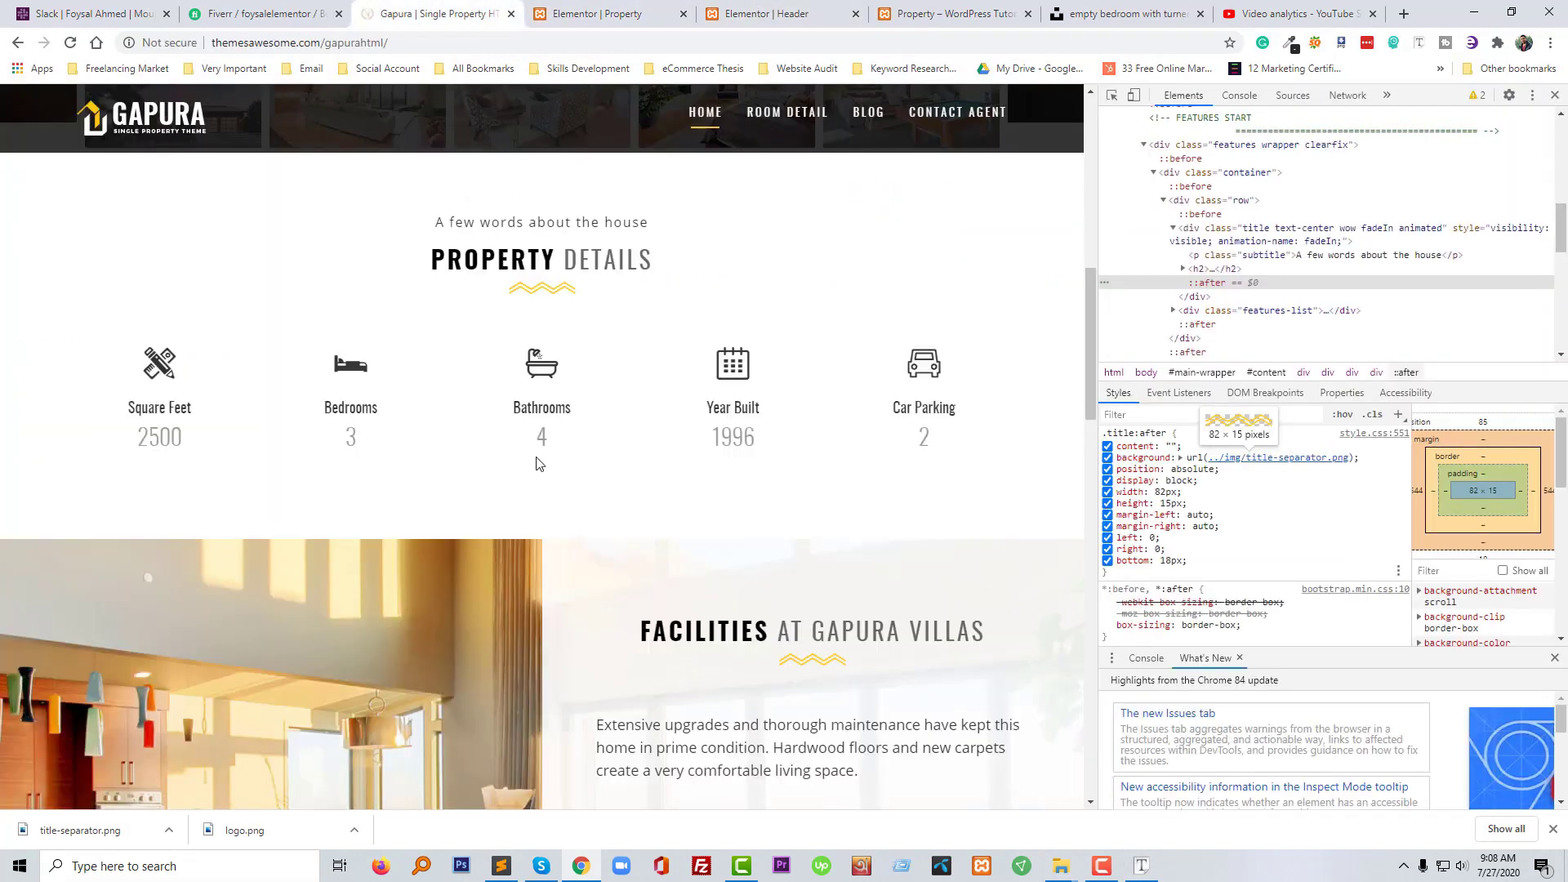
click(560, 13)
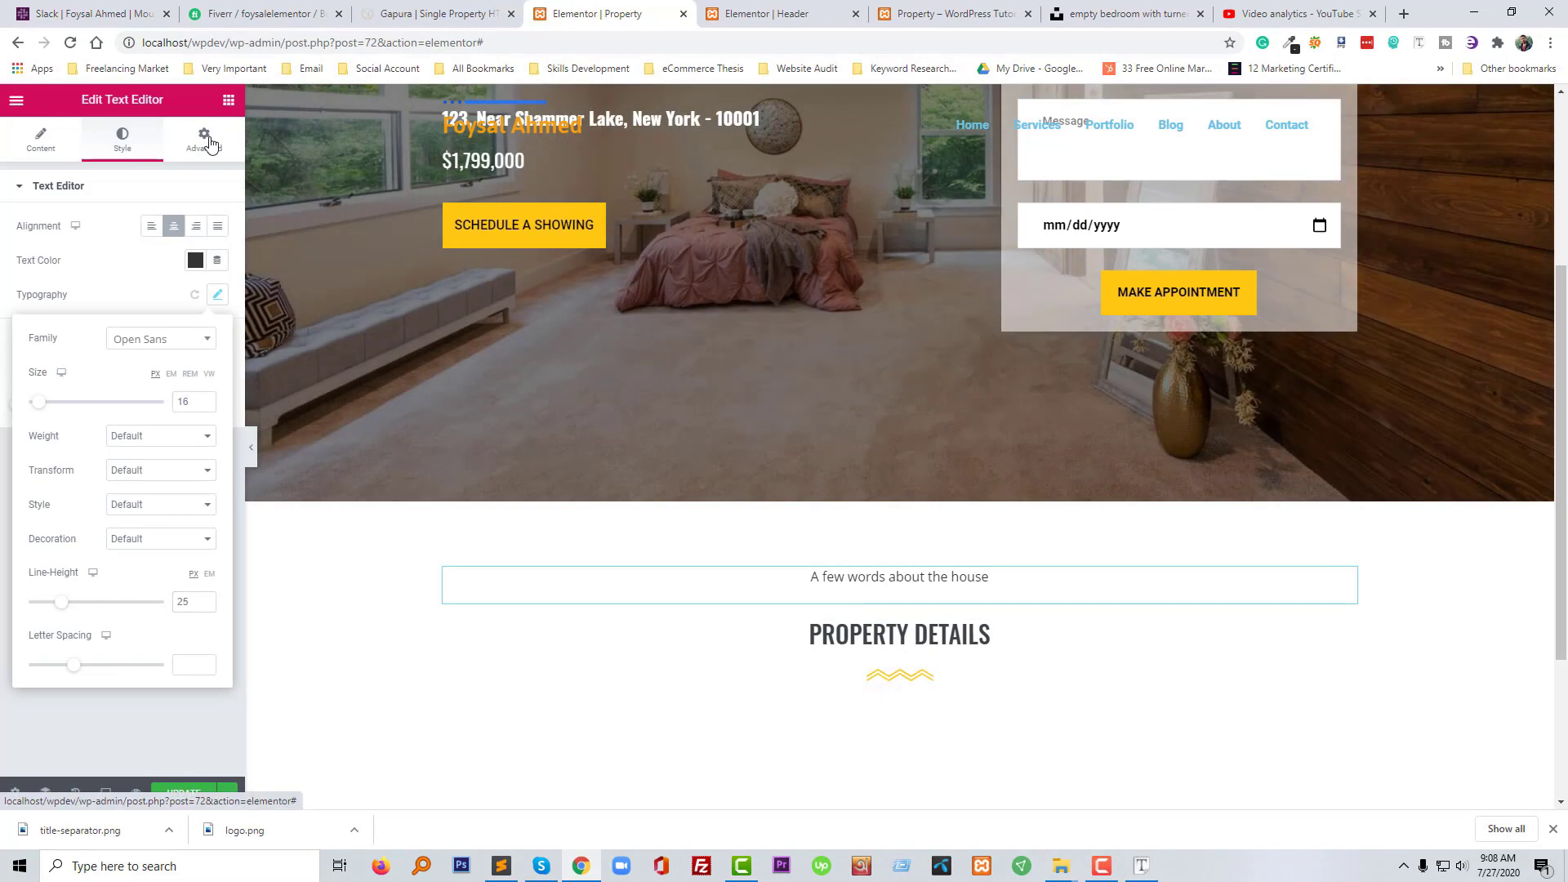
click(204, 139)
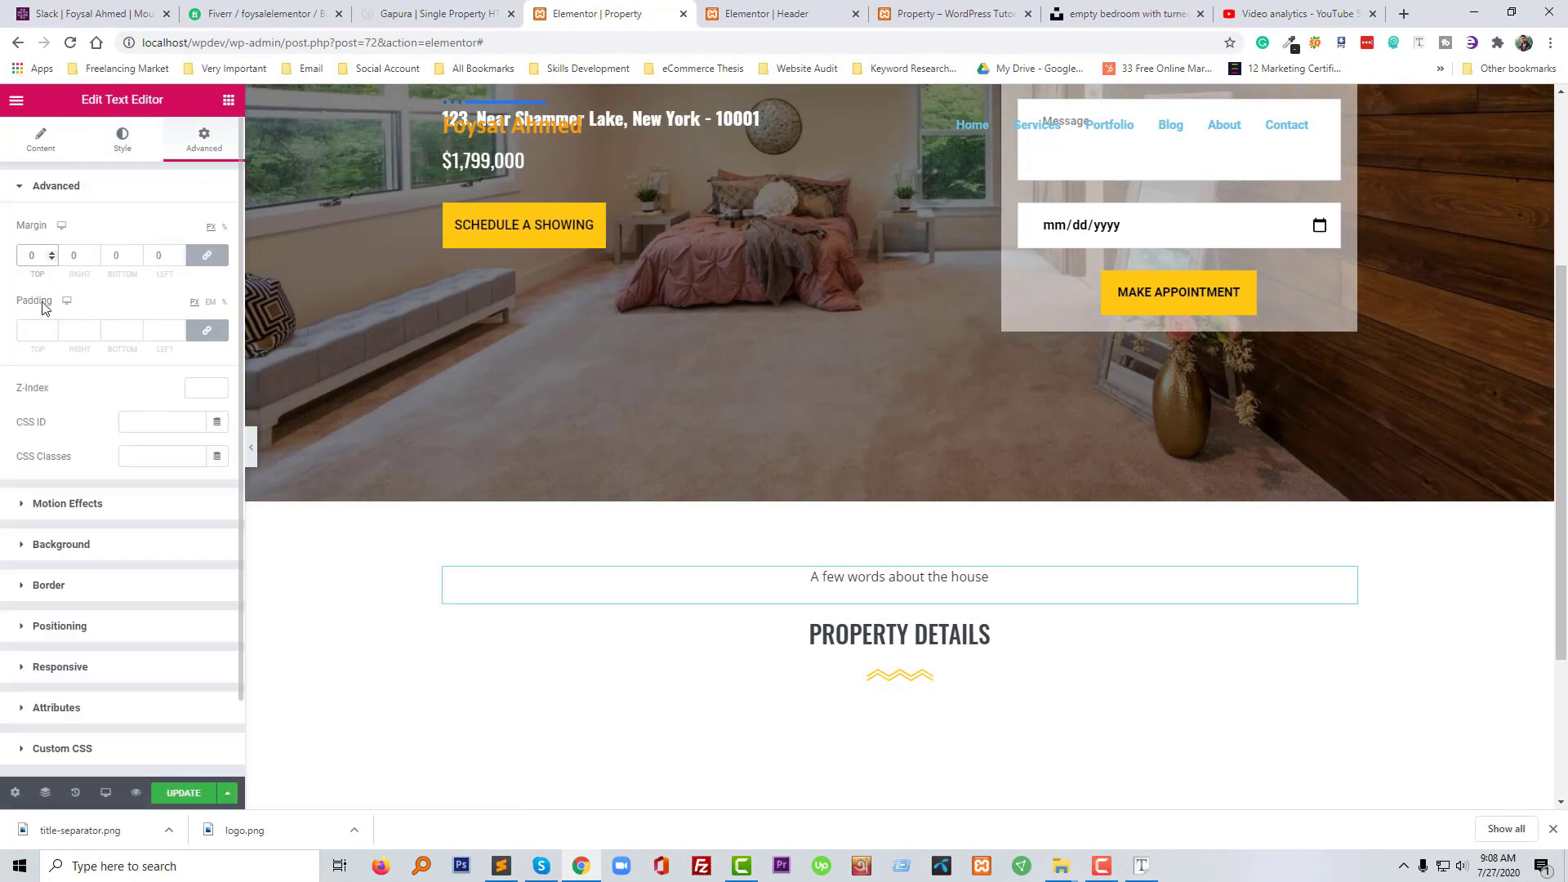
click(35, 330)
text(0)
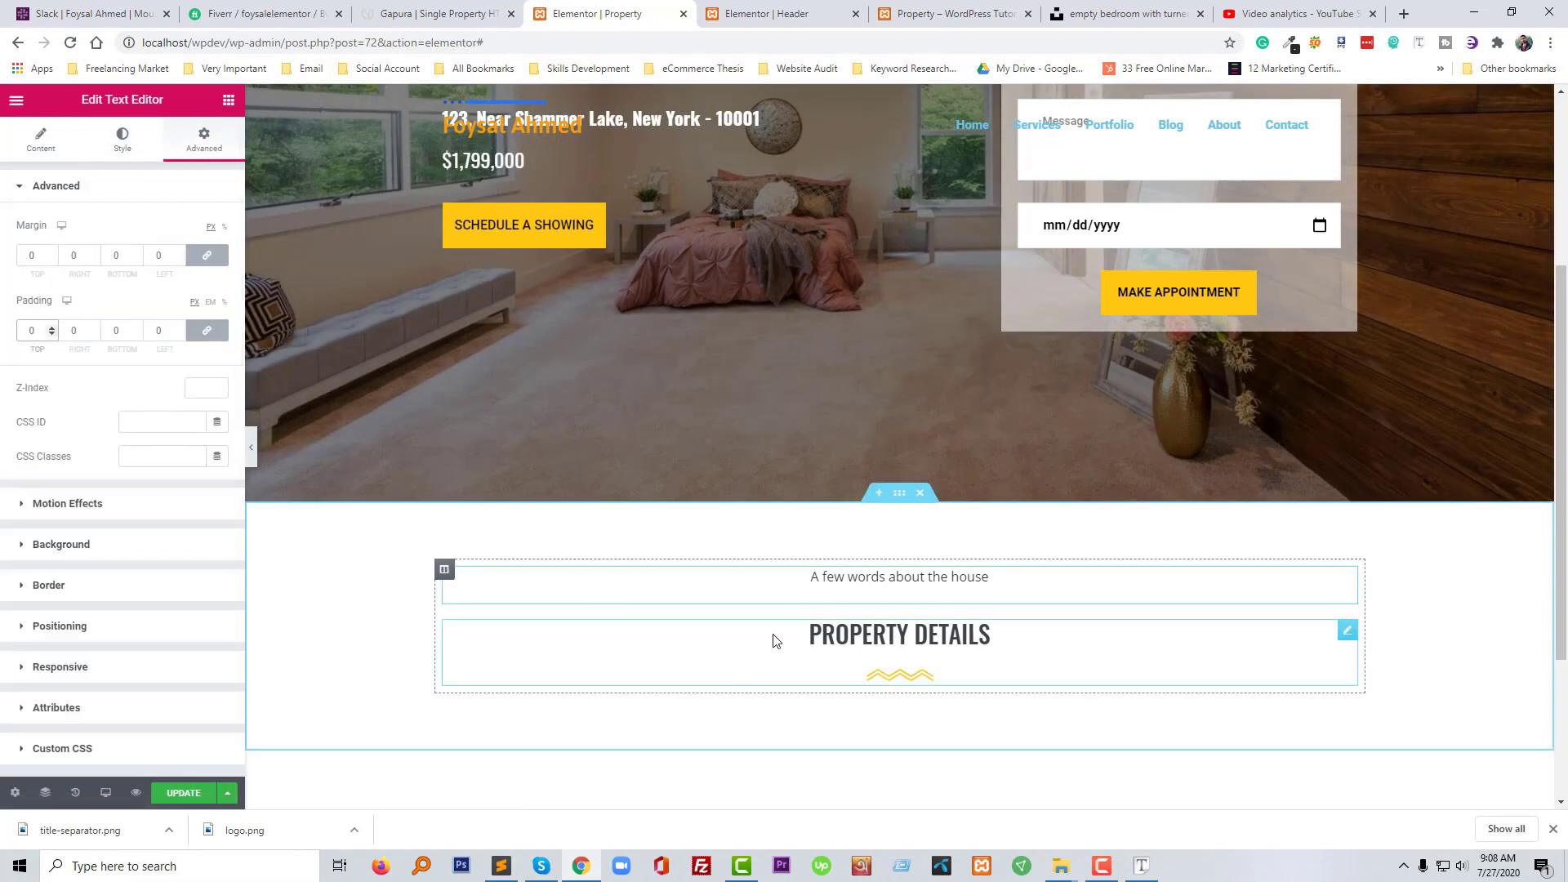
Set the PROPERTY DETAILS heading's margin and padding to 0 on all sides and update the page
click(209, 146)
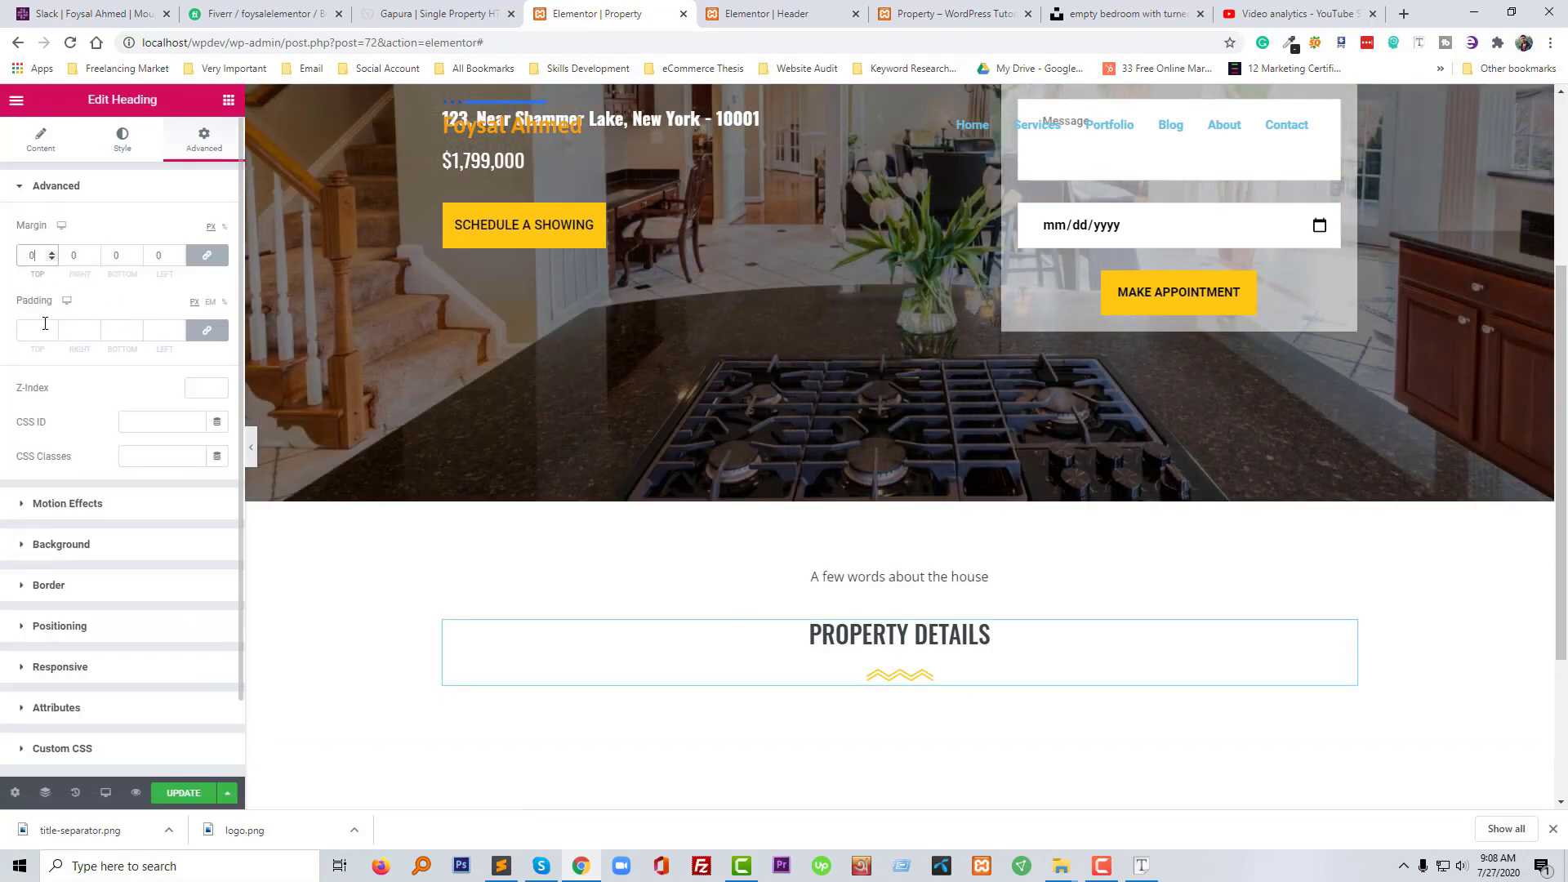
click(39, 330)
text(0)
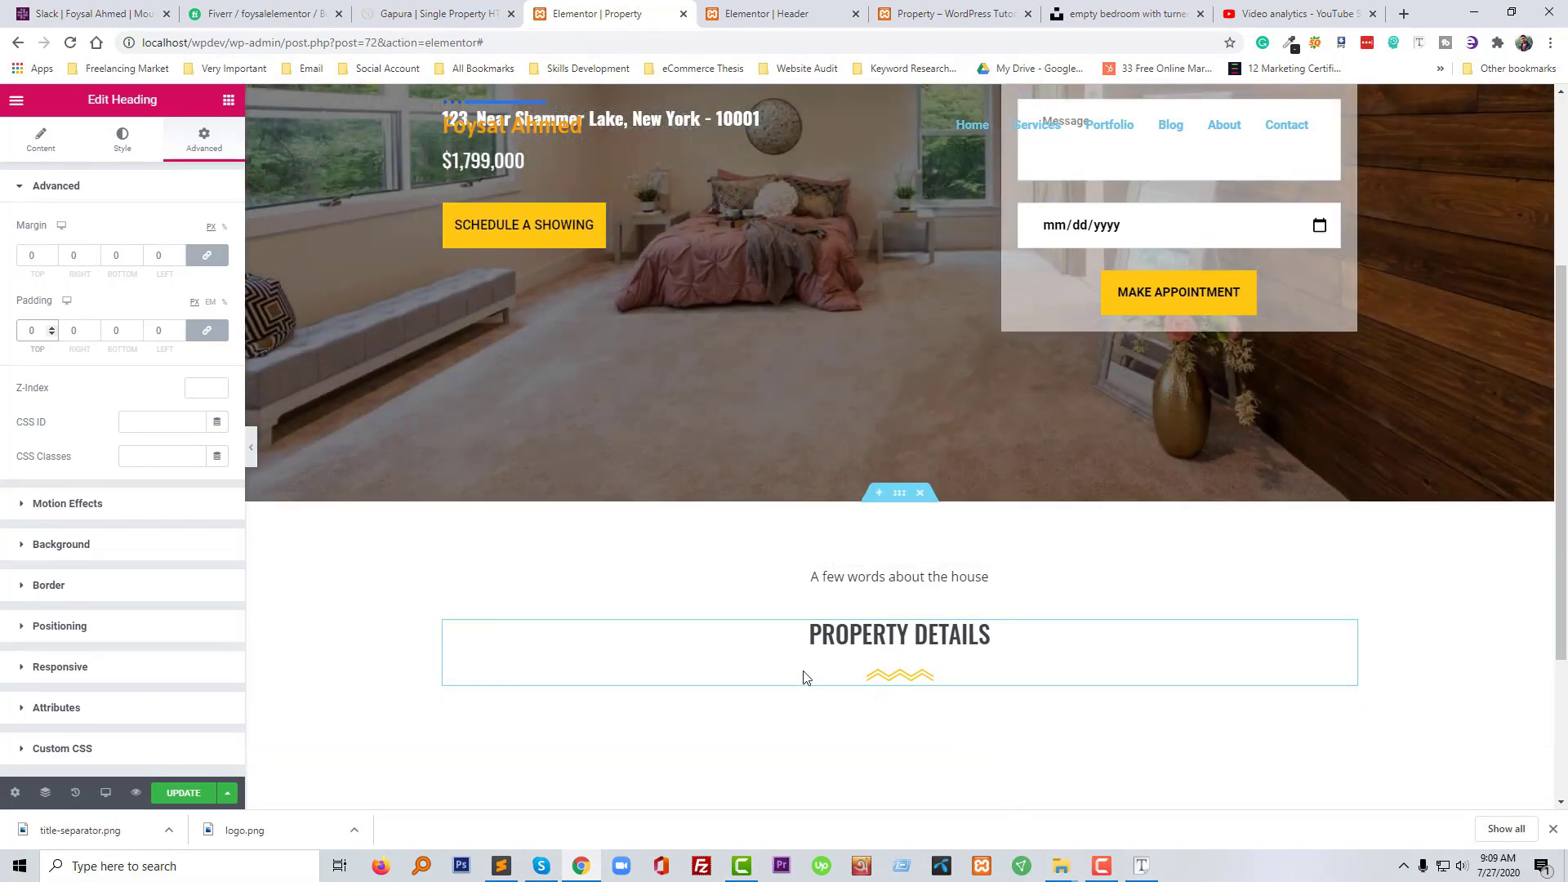
click(187, 795)
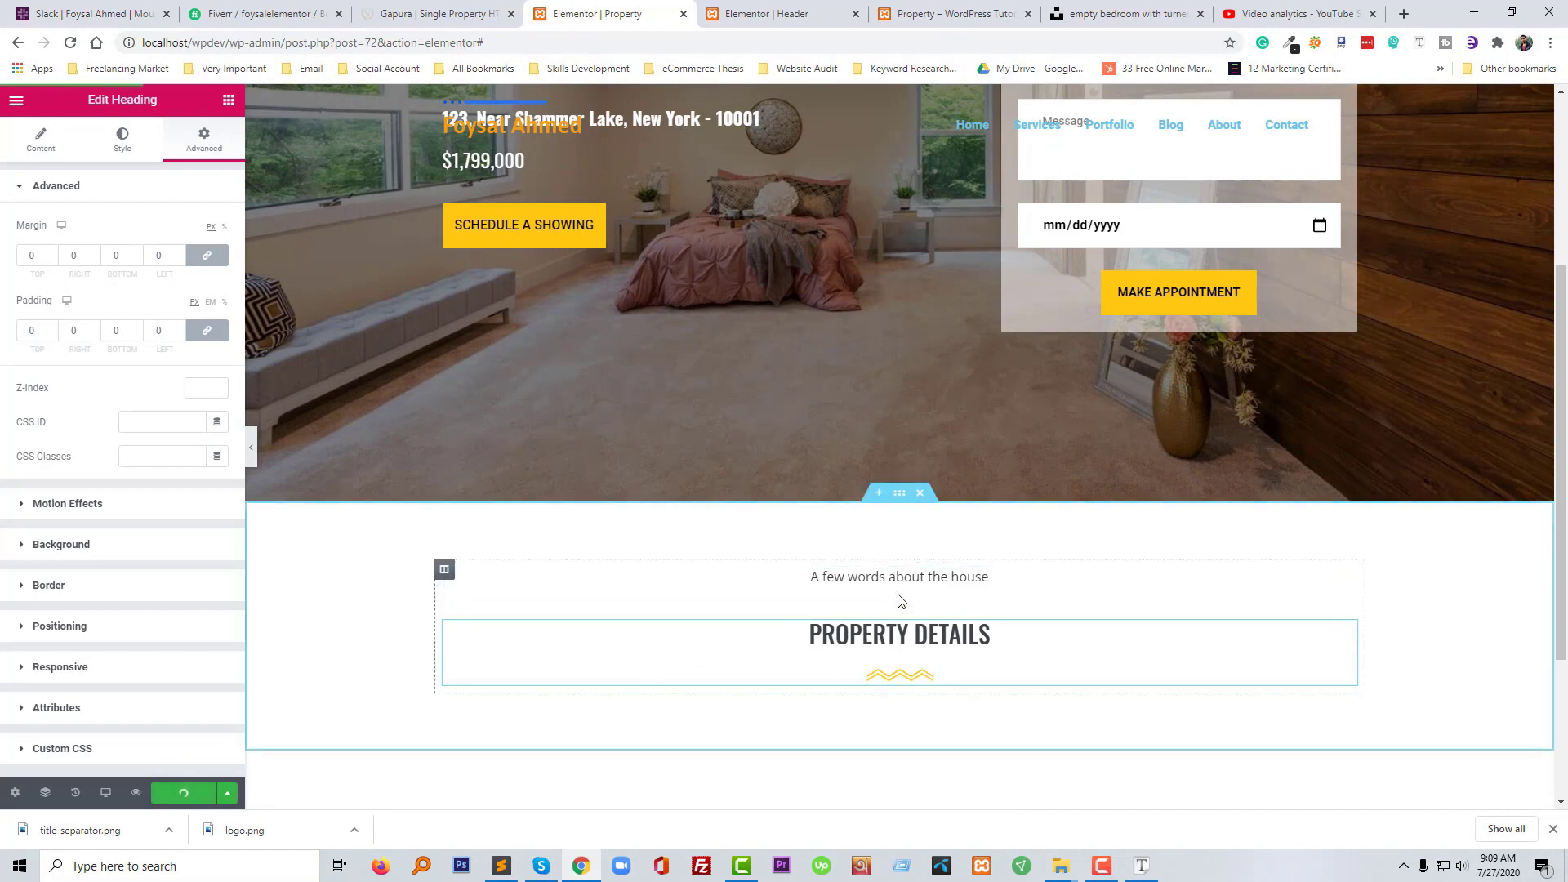
click(1101, 866)
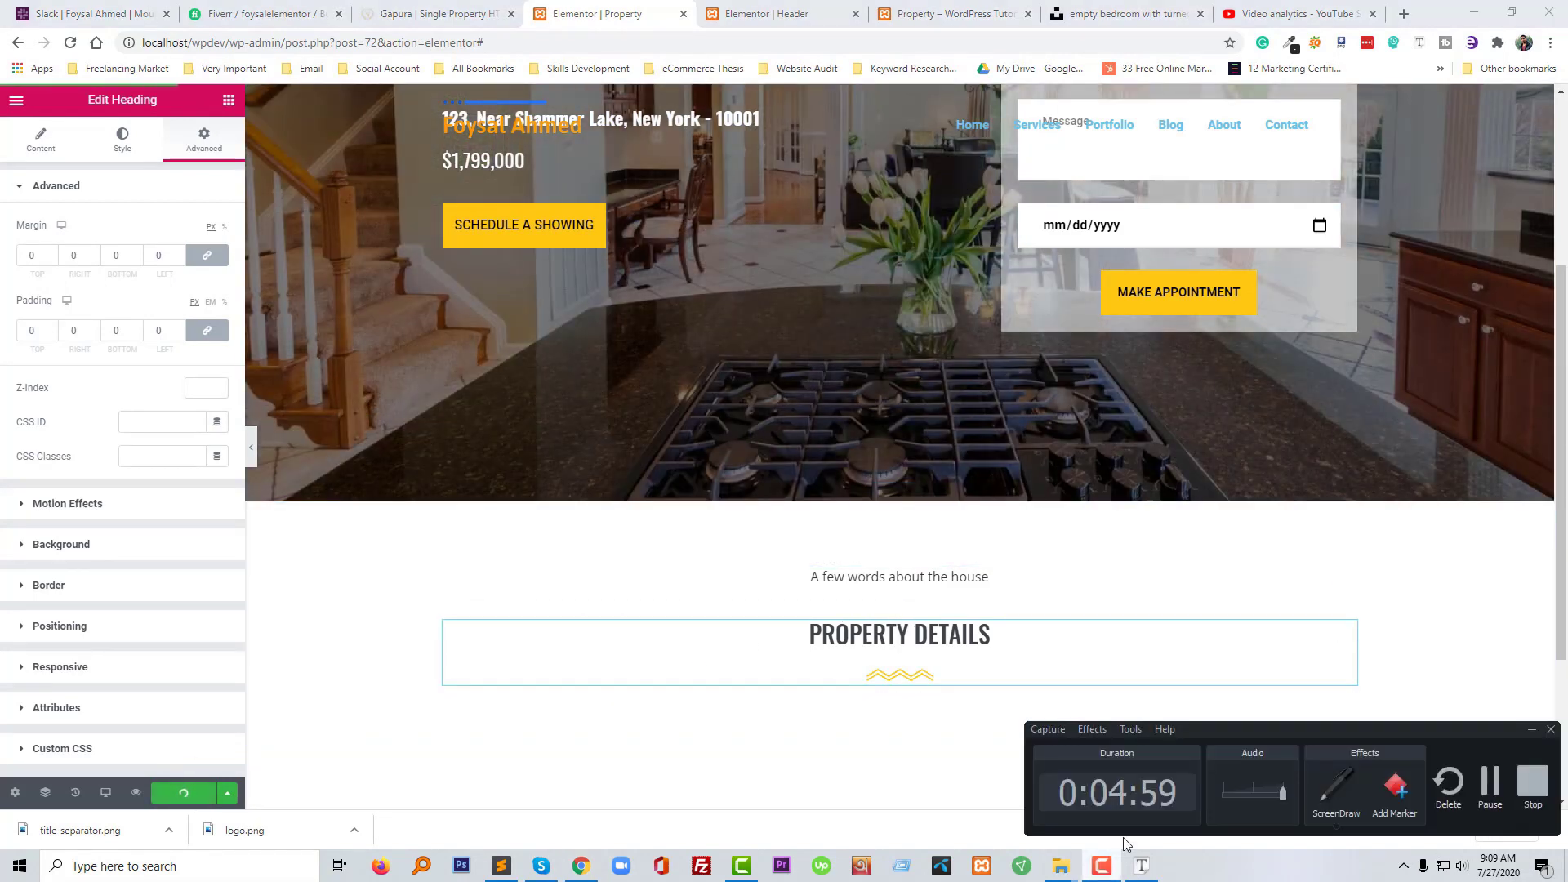
click(1491, 783)
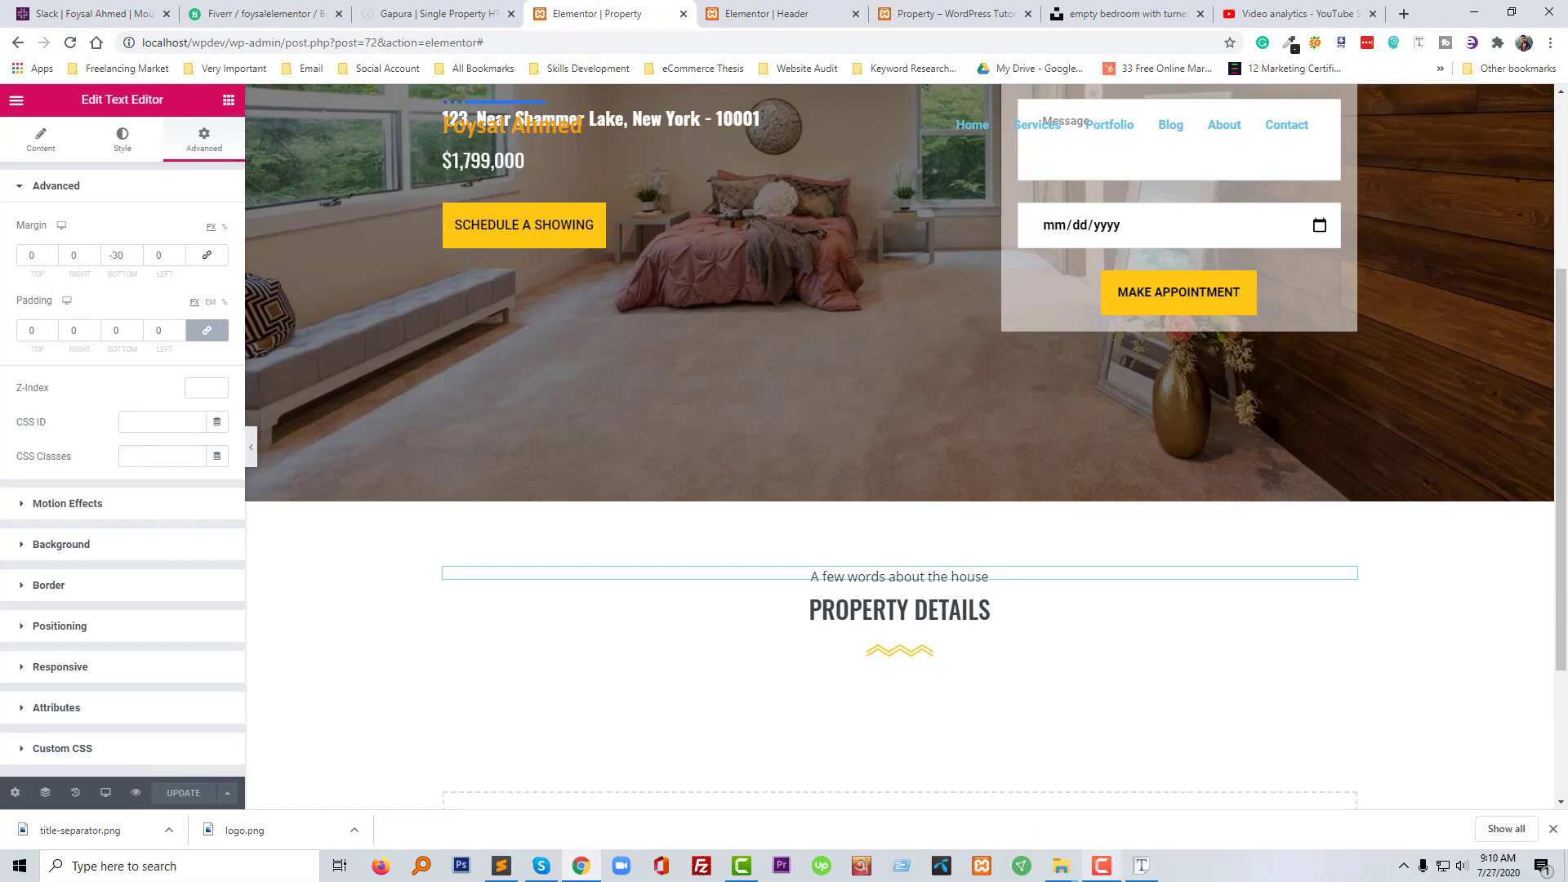
click(1104, 878)
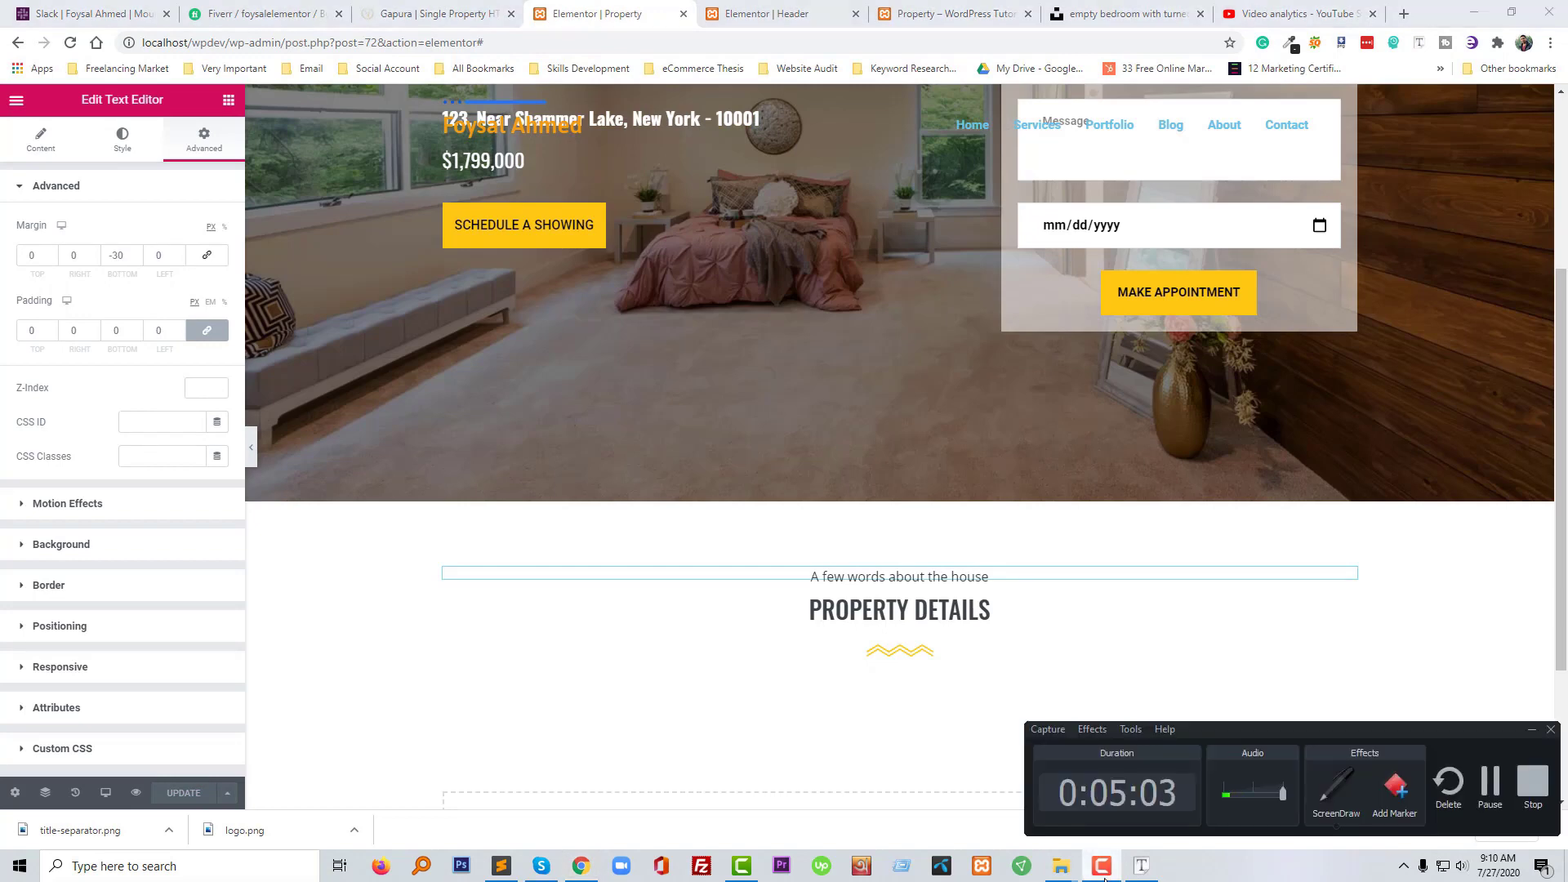
click(1104, 877)
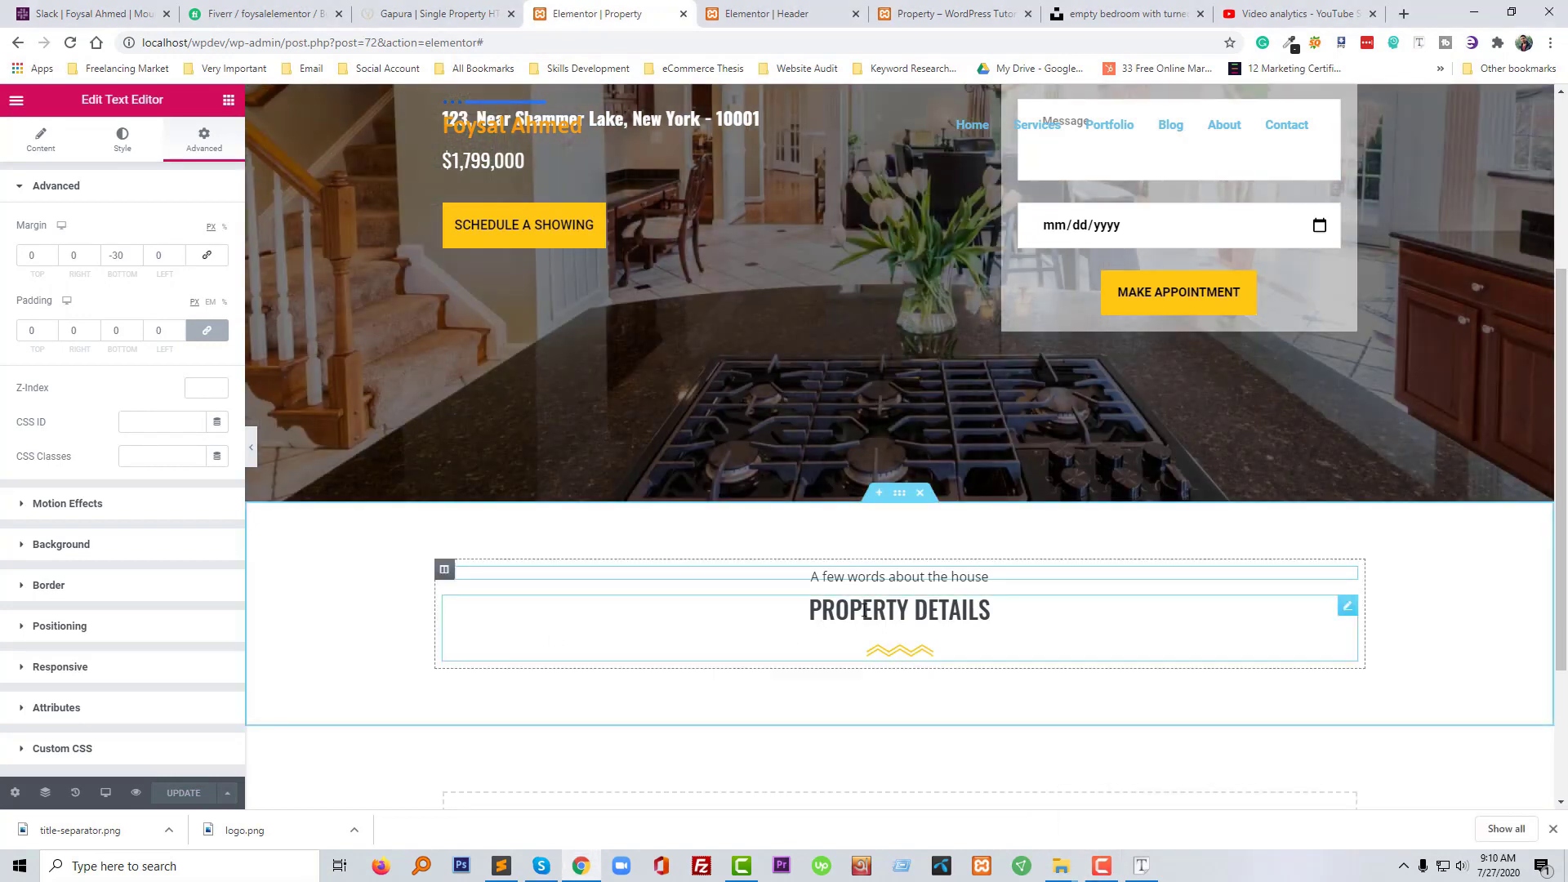
Close the developer tools on the Gapura reference page and examine the row of property features below the PROPERTY DETAILS heading
scroll(874, 585, down, 2)
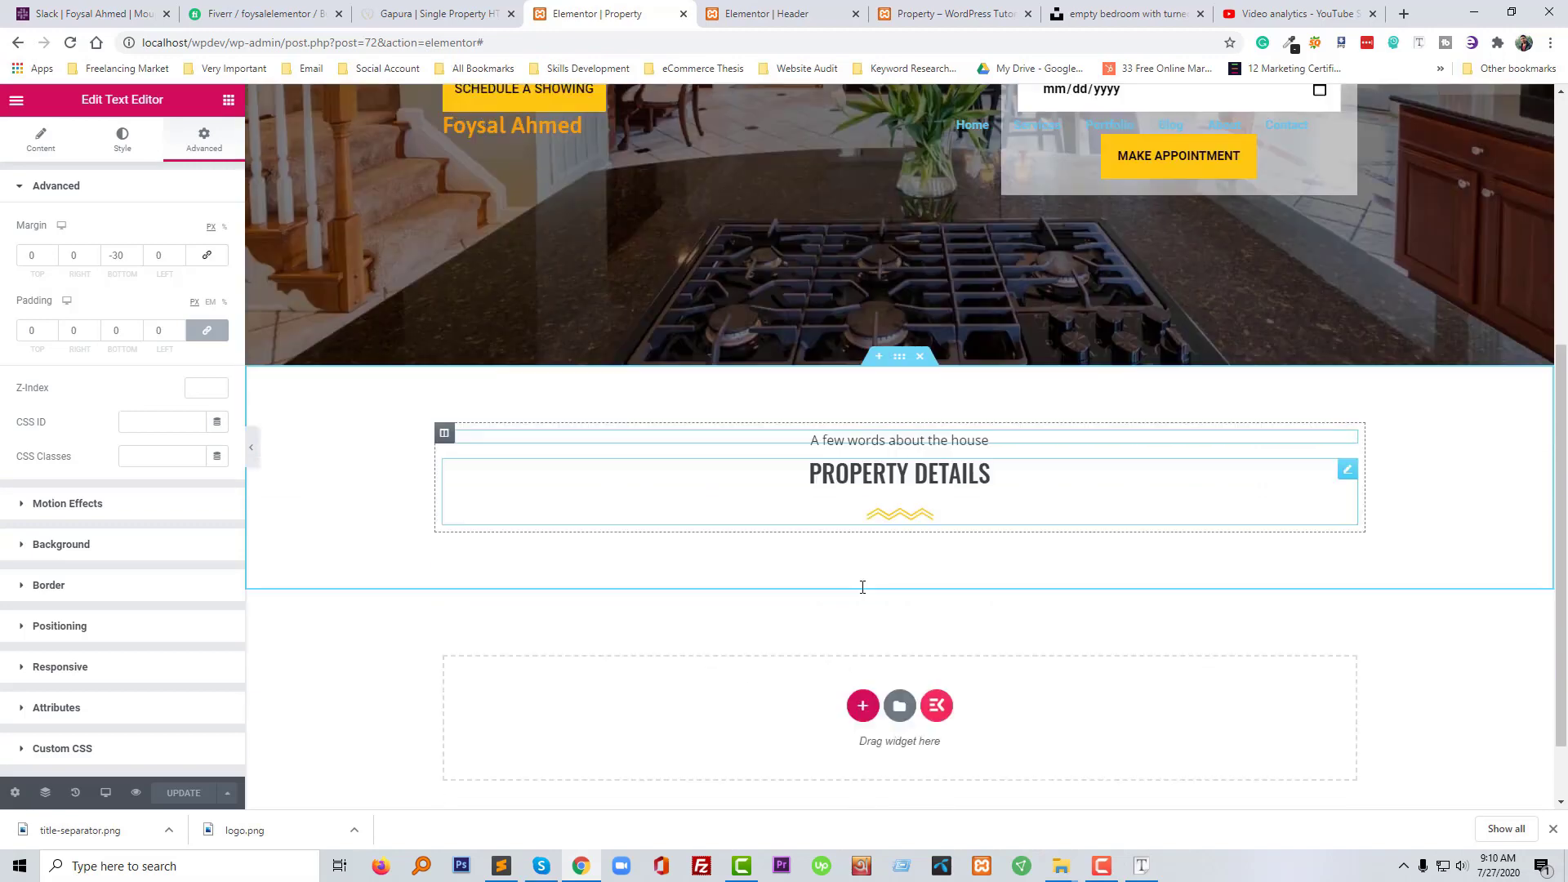
click(435, 10)
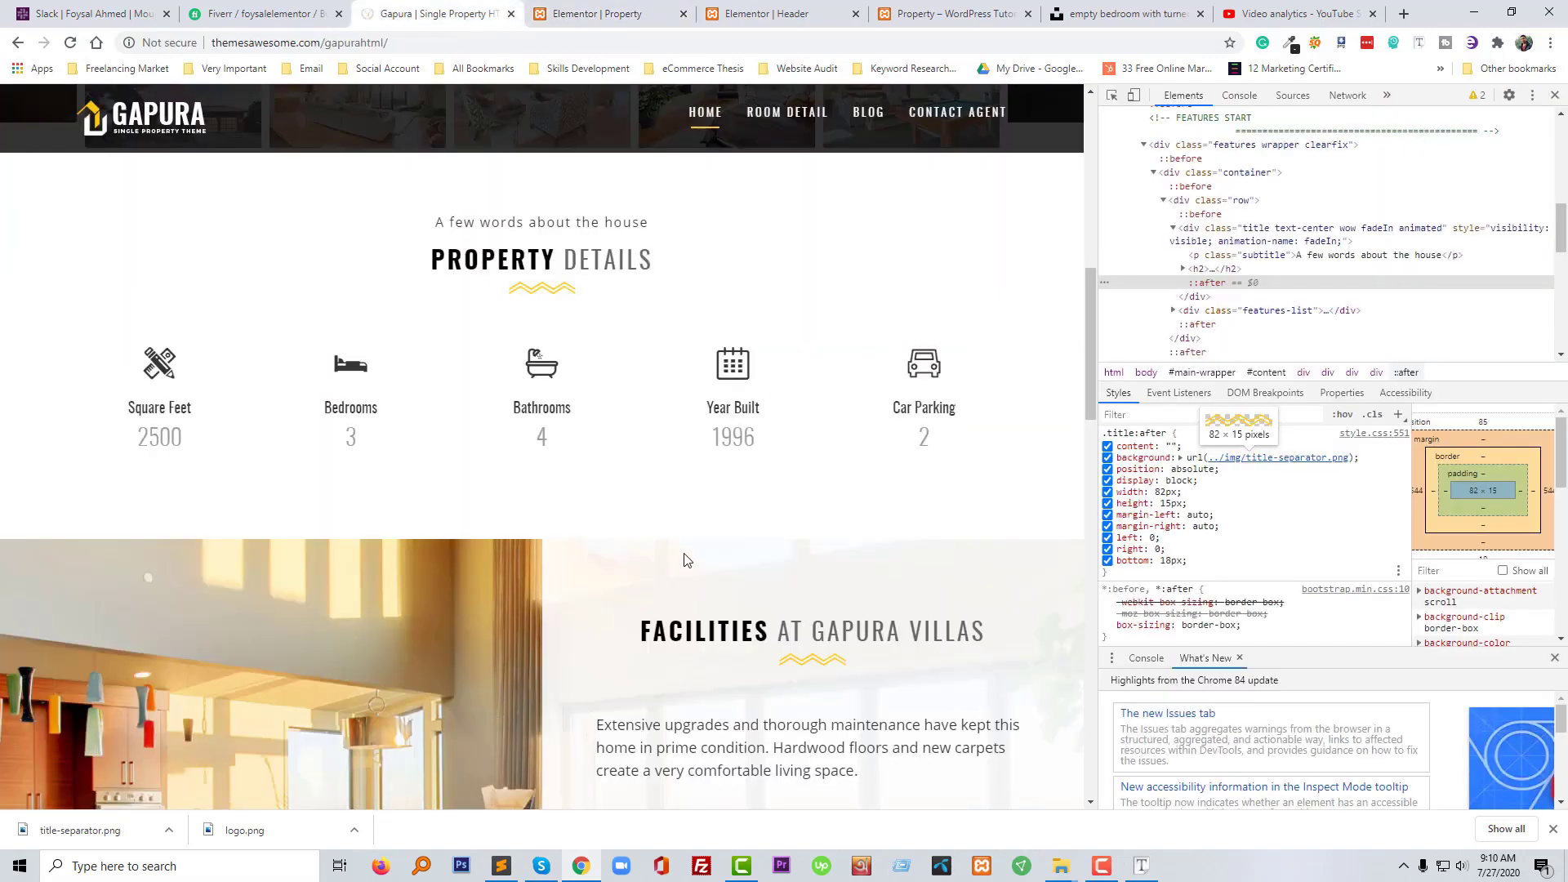
click(1556, 96)
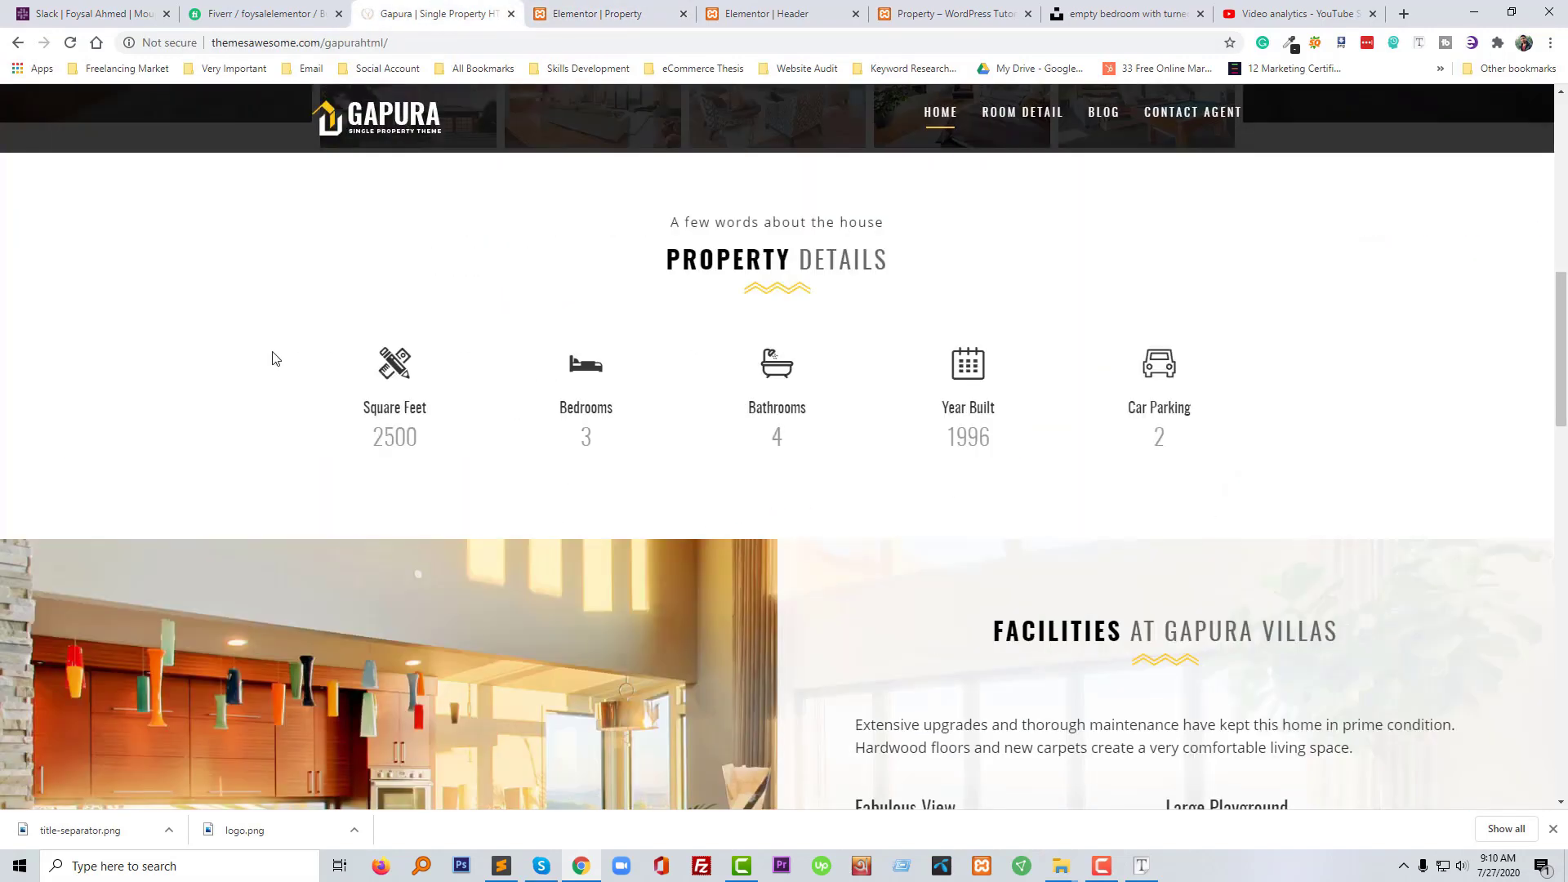
drag(292, 374, 1309, 393)
click(1309, 393)
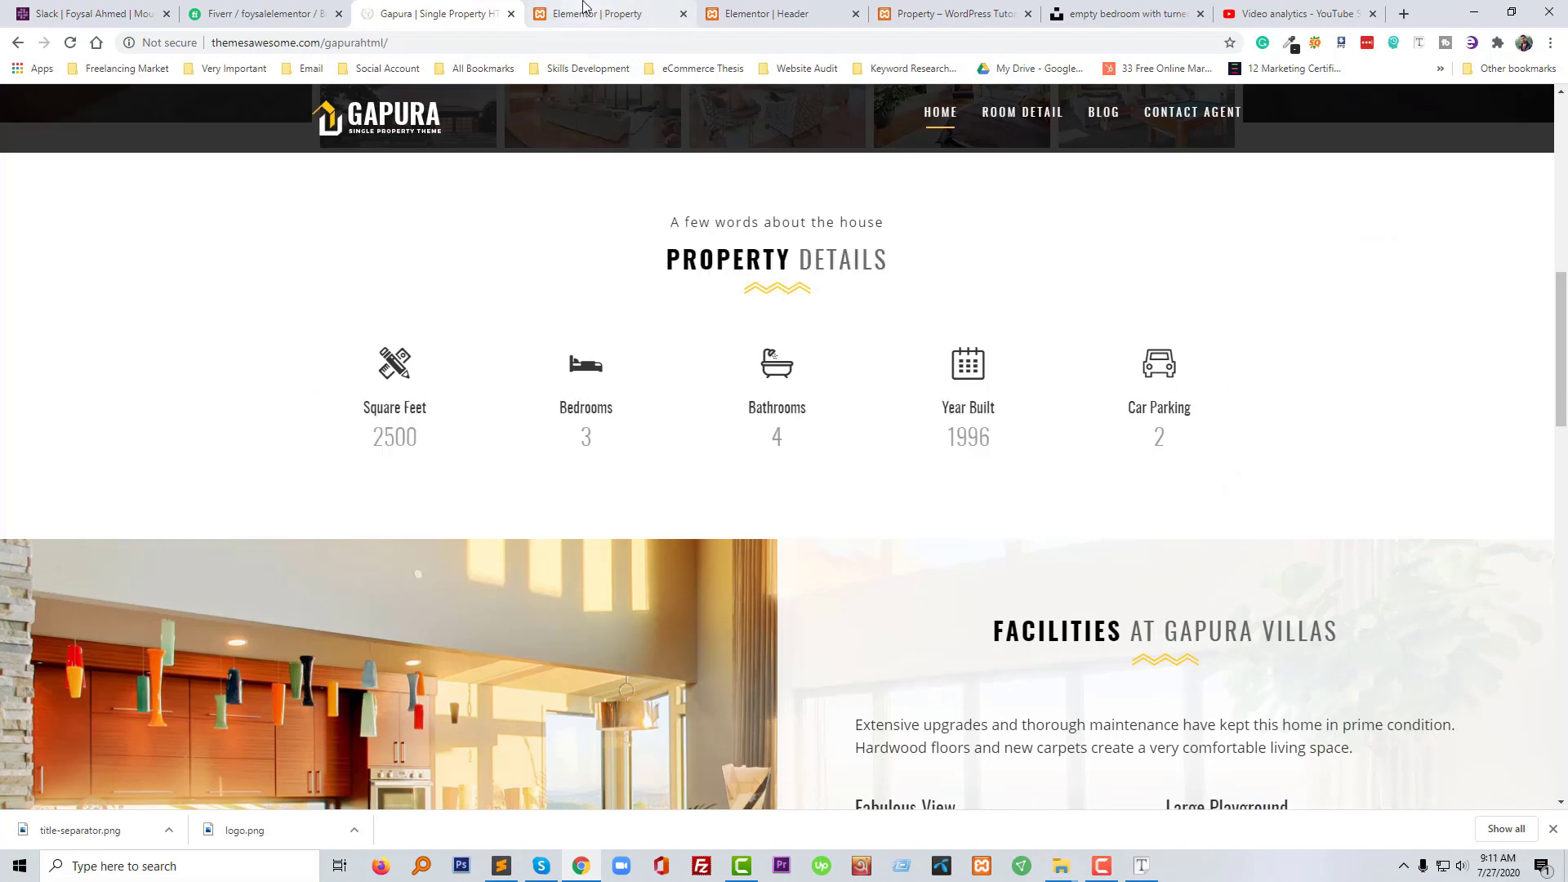
click(657, 7)
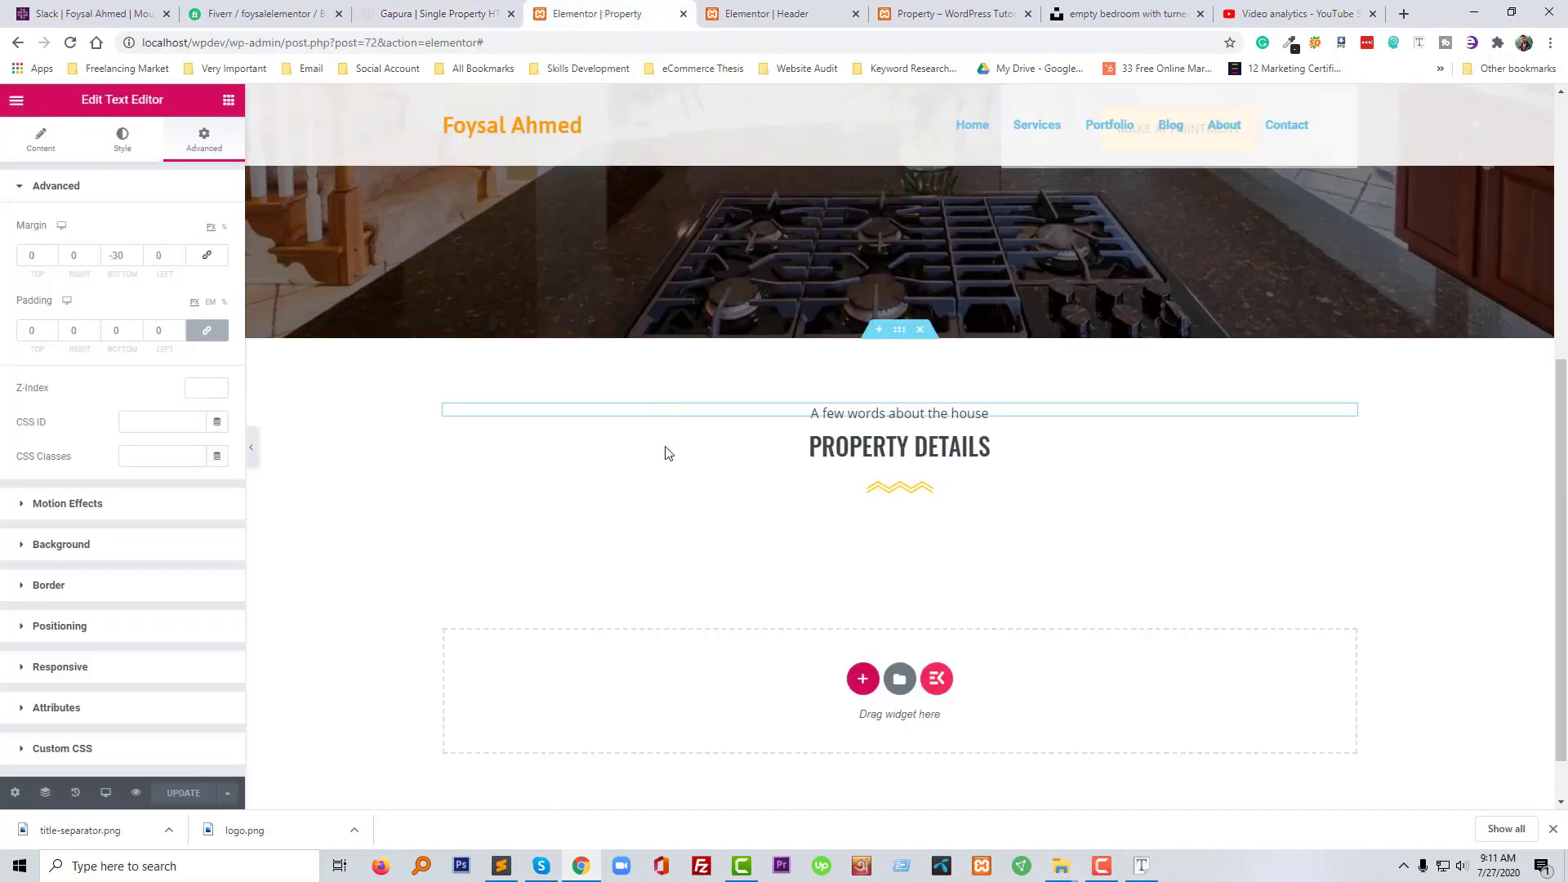
click(863, 680)
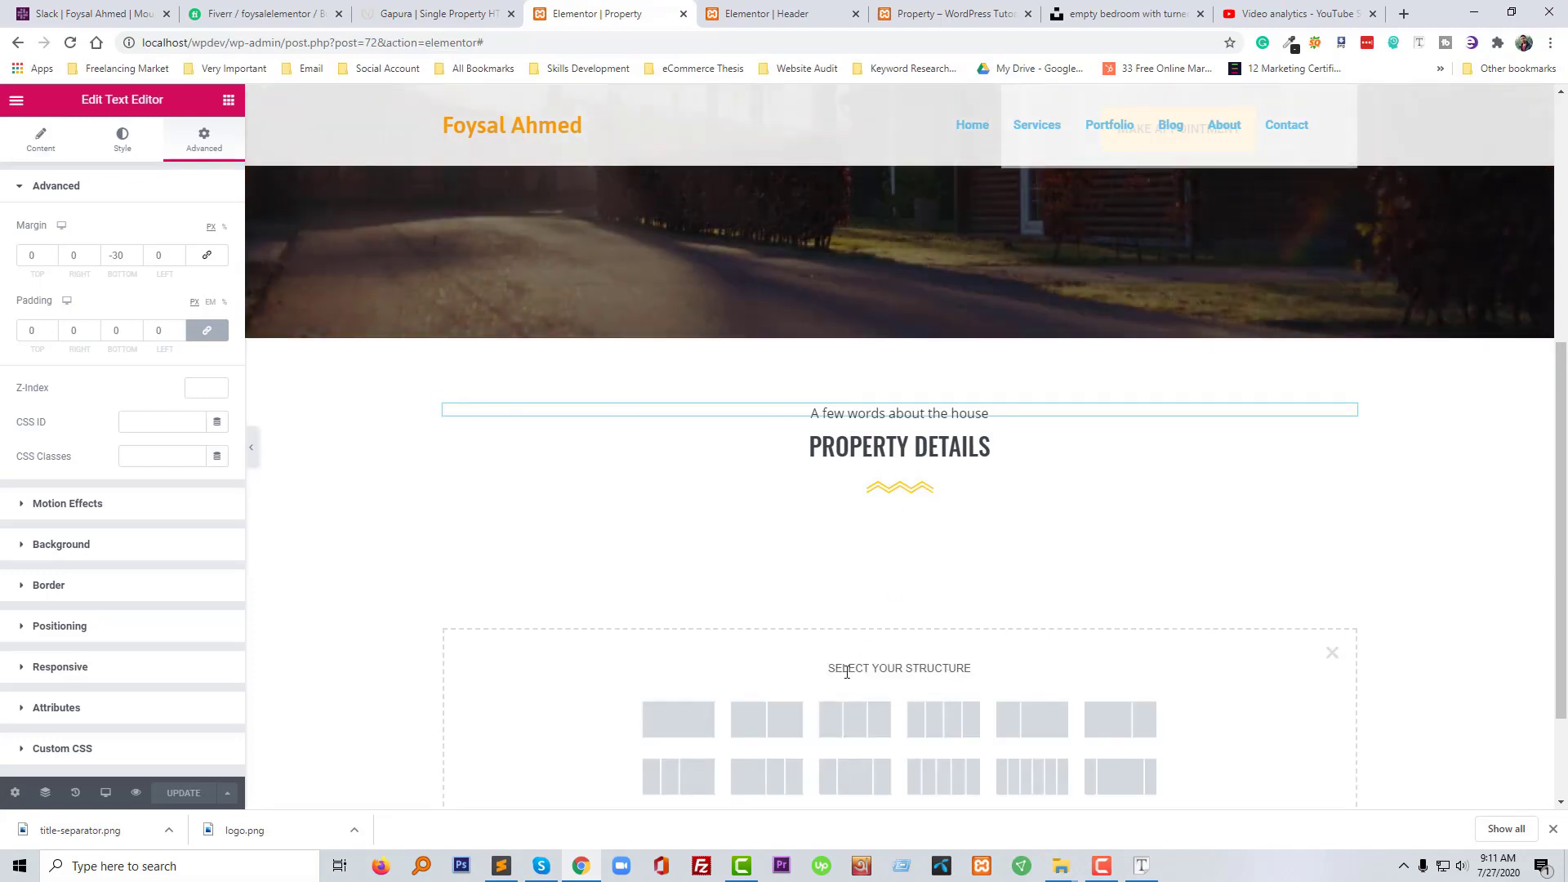
click(863, 727)
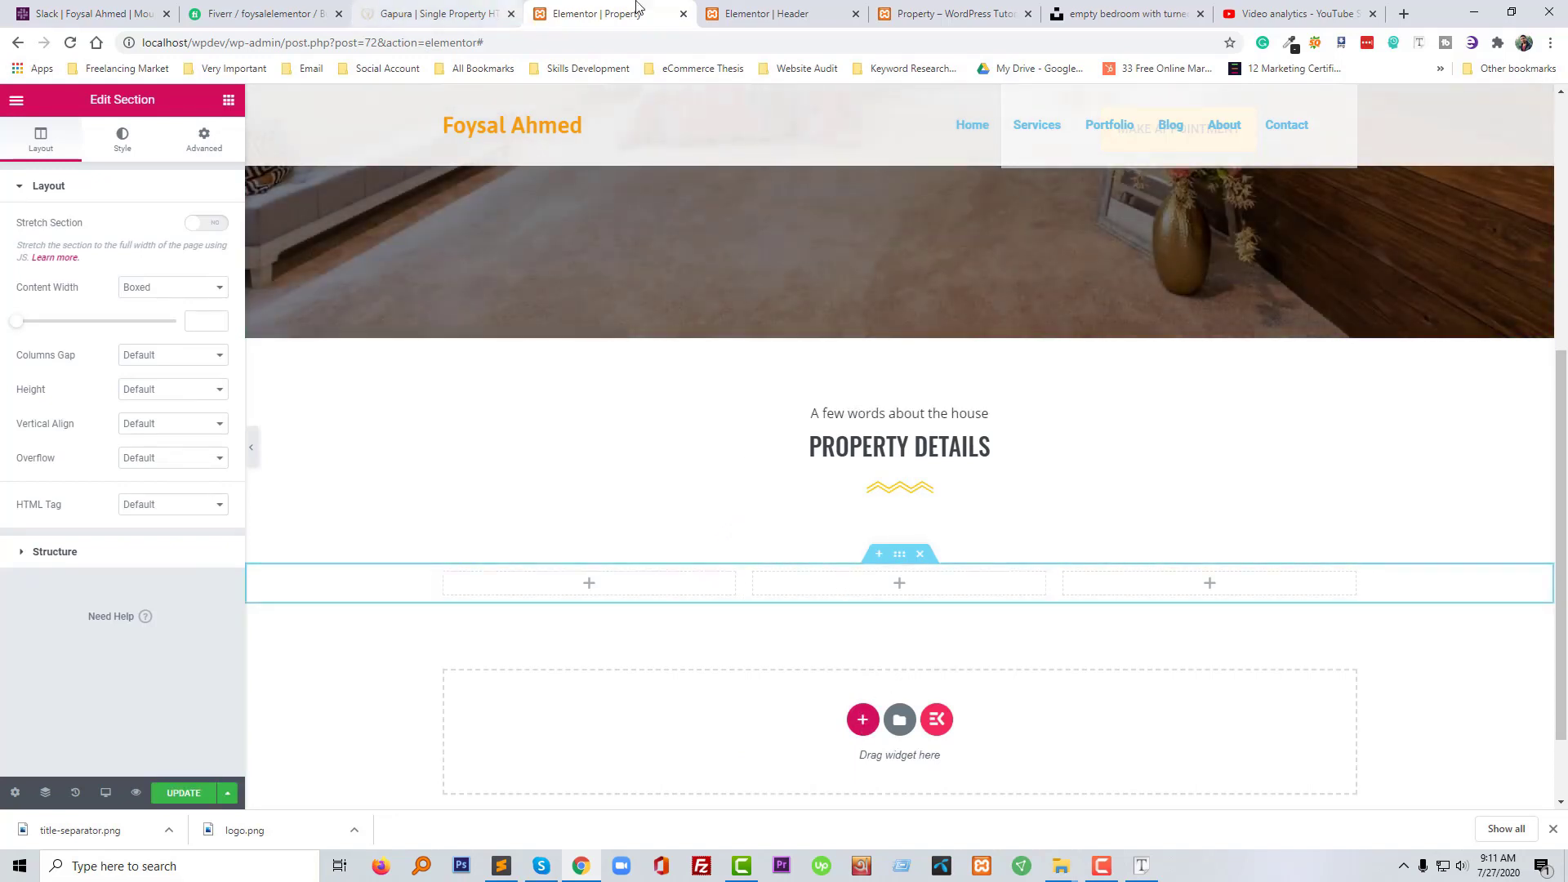
click(743, 13)
click(366, 8)
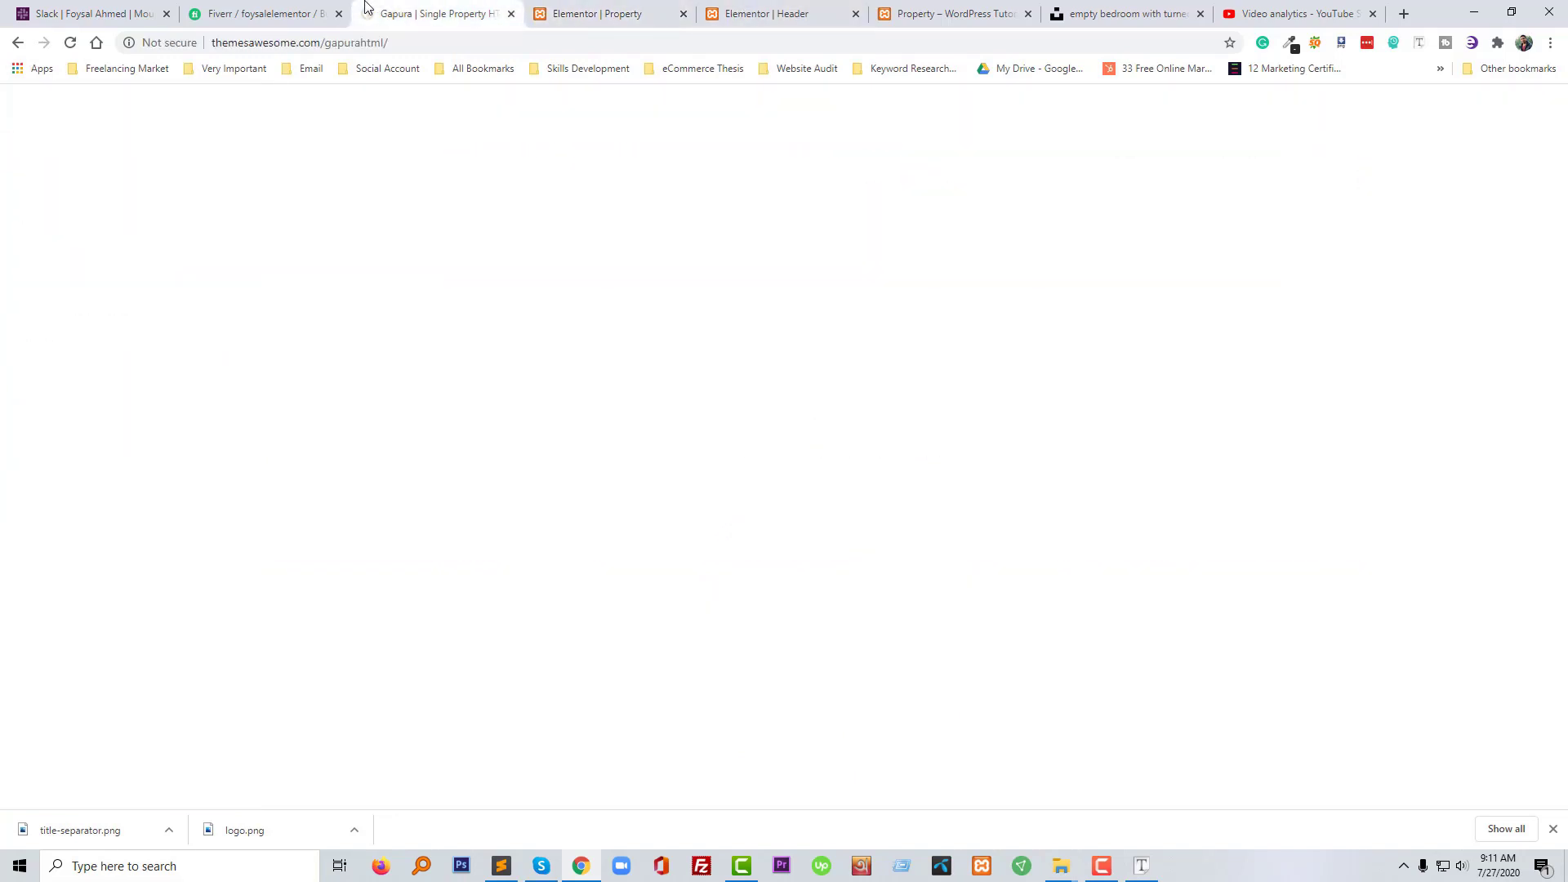
click(607, 7)
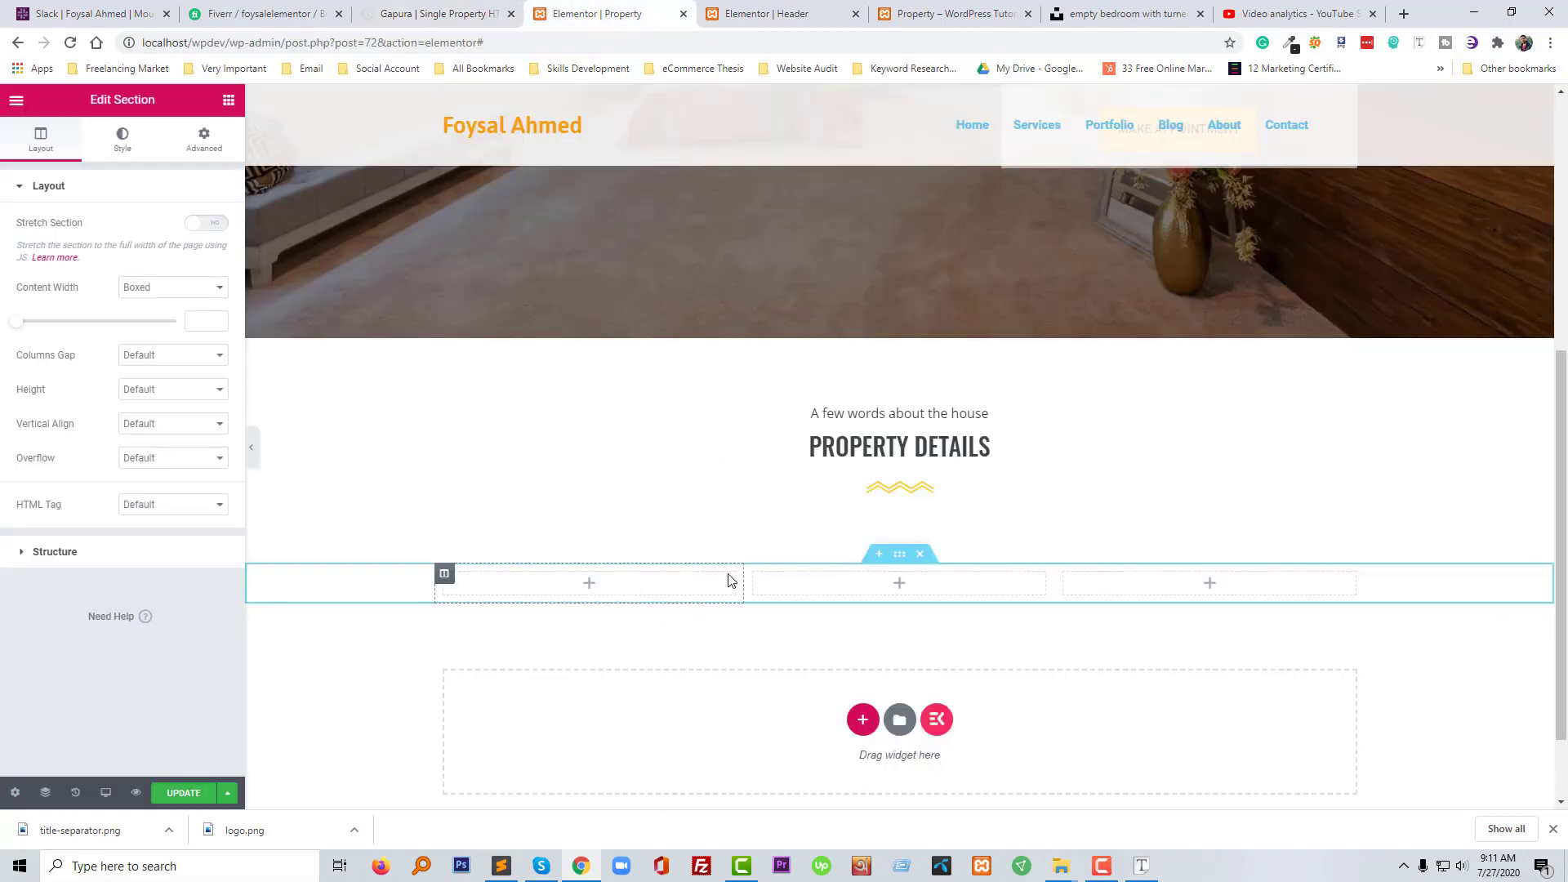
click(920, 558)
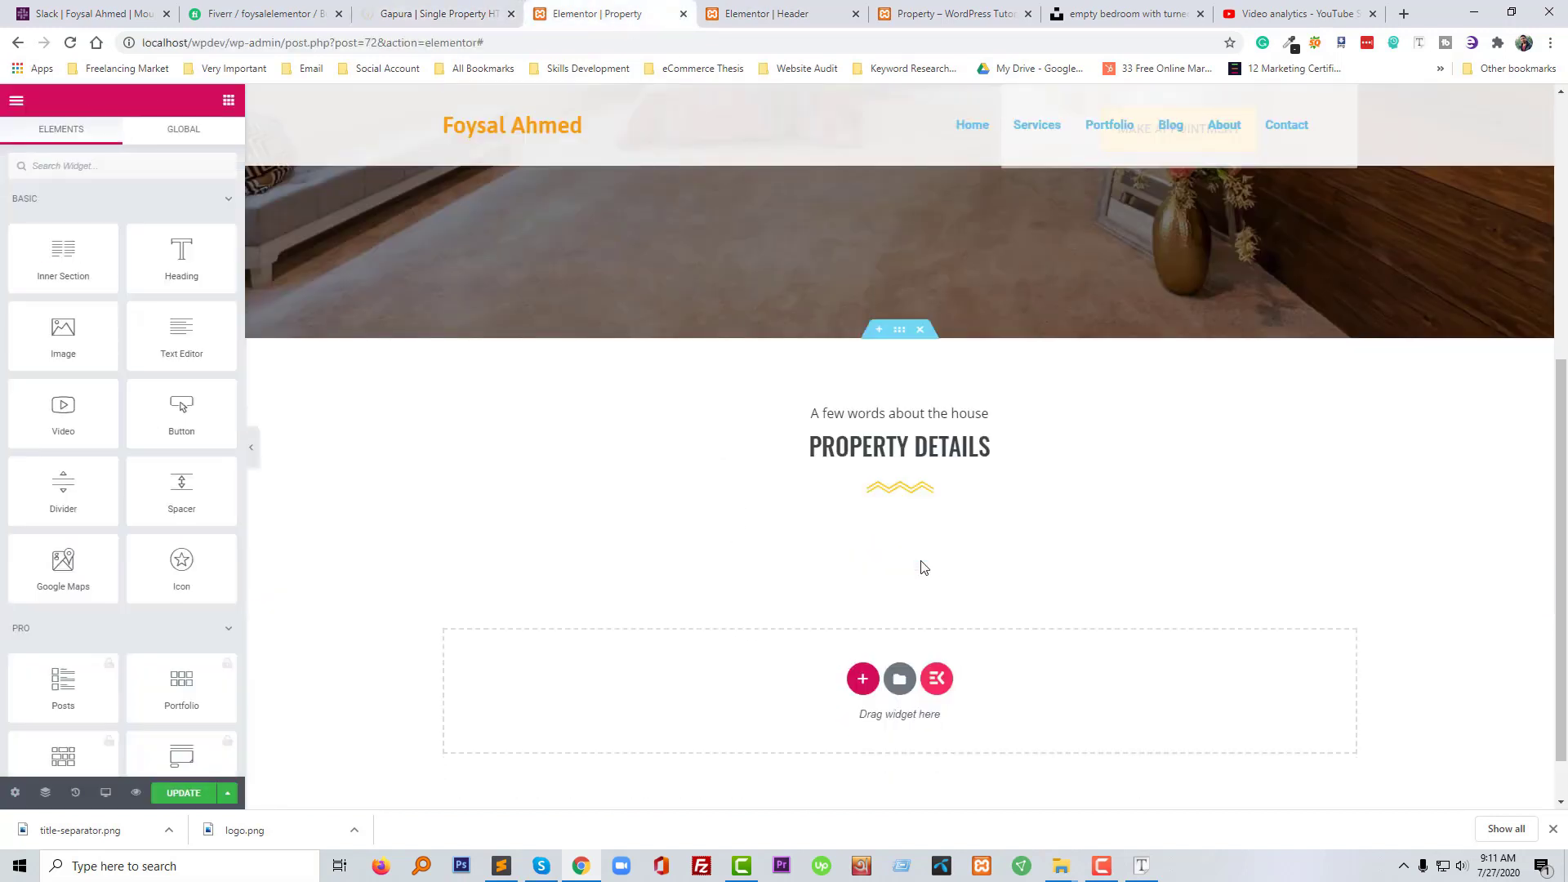
Add a section with five equal columns below the PROPERTY DETAILS section and check the Square Feet item on the Gapura reference page
click(863, 680)
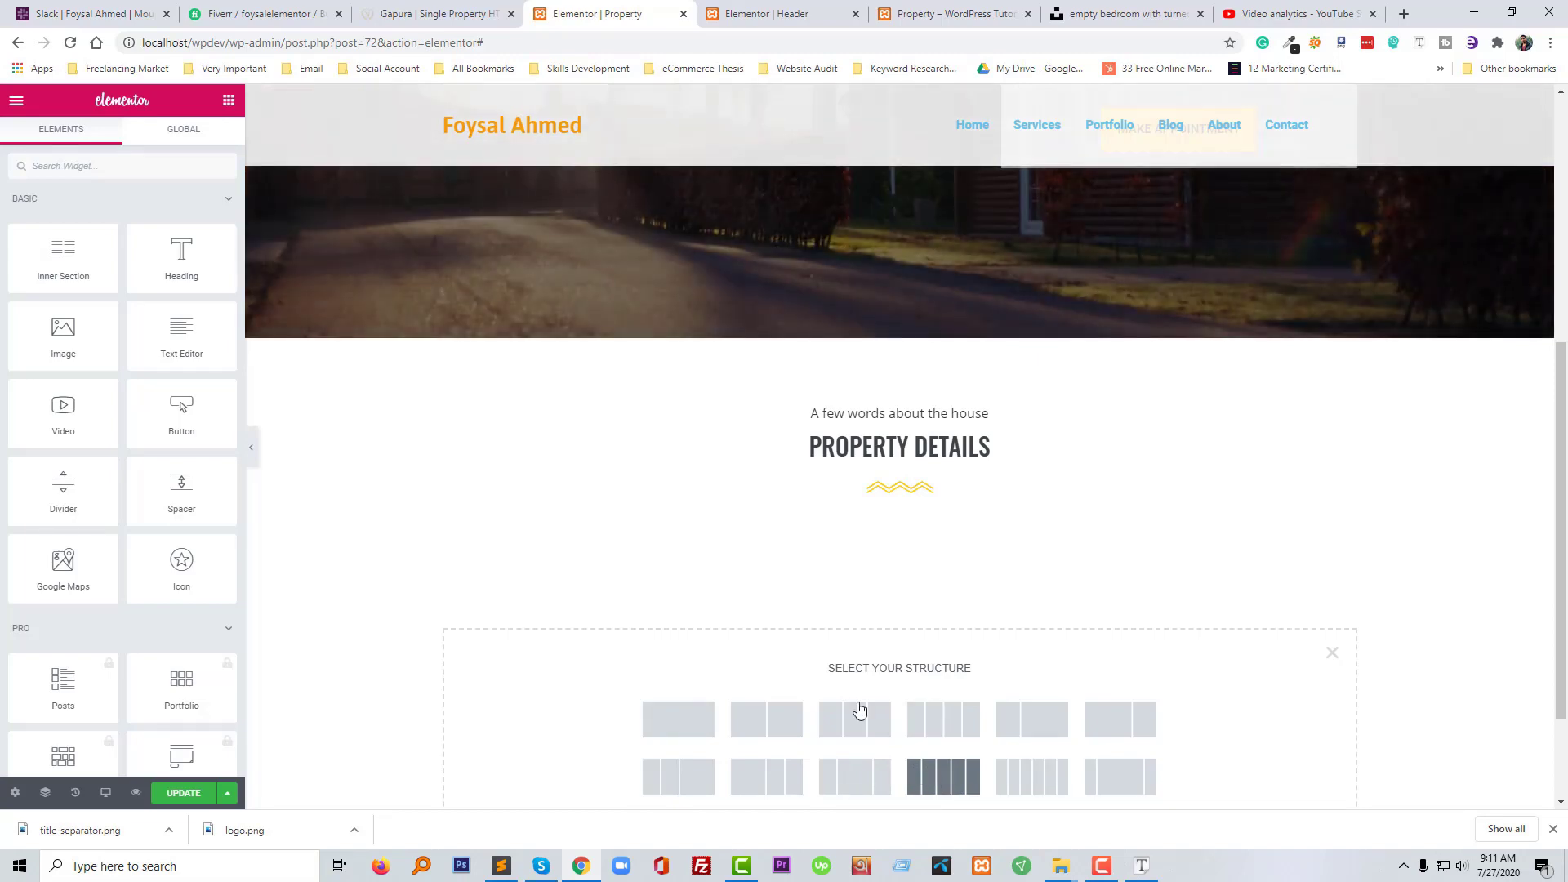
click(860, 711)
click(441, 8)
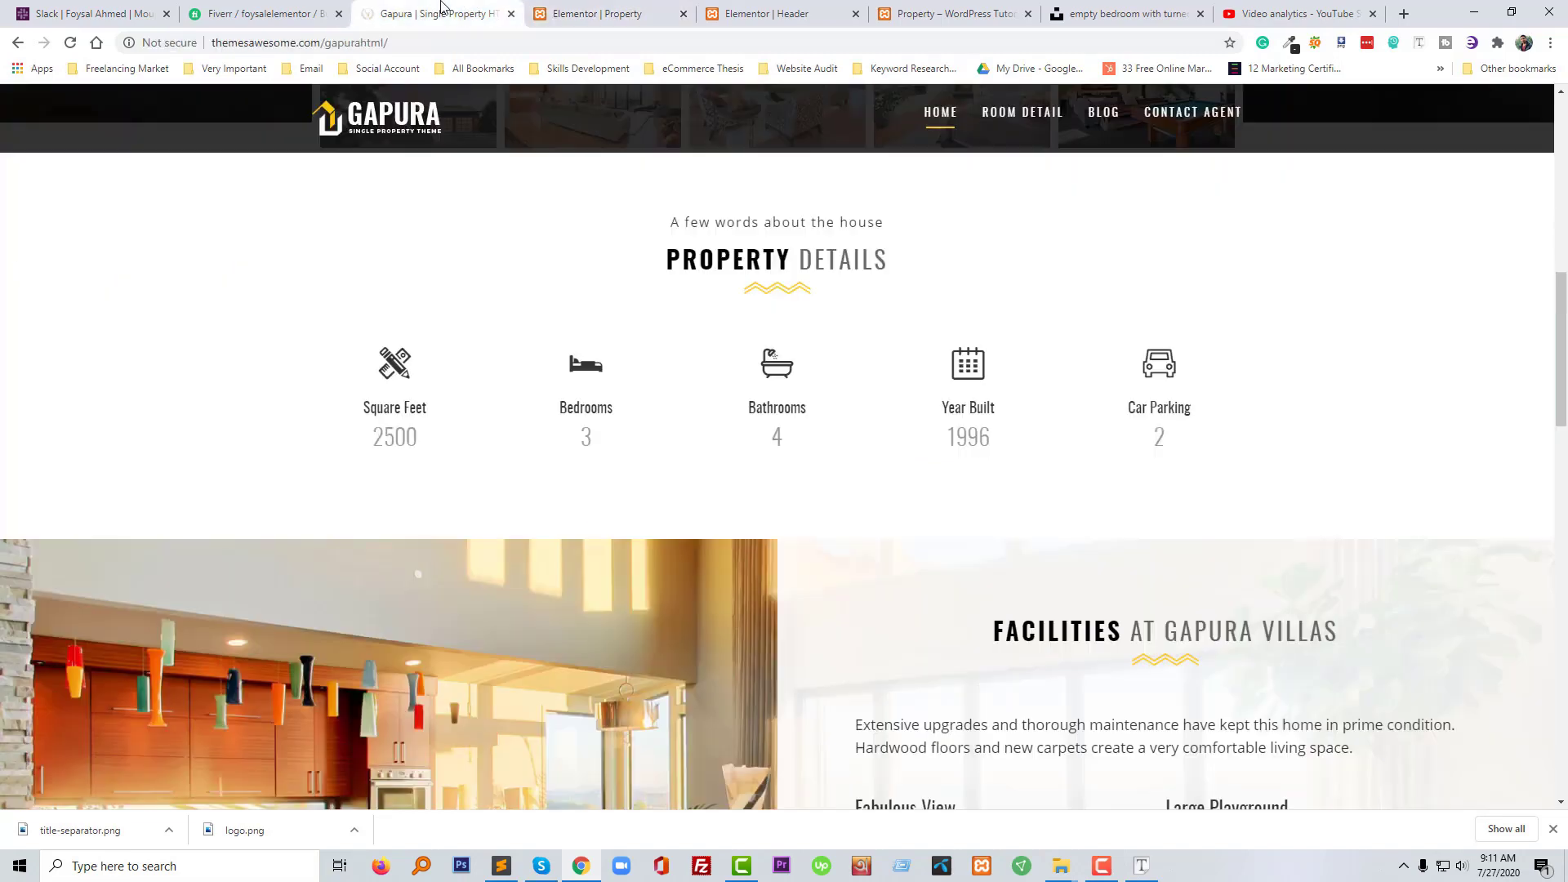
triple_click(397, 409)
click(584, 12)
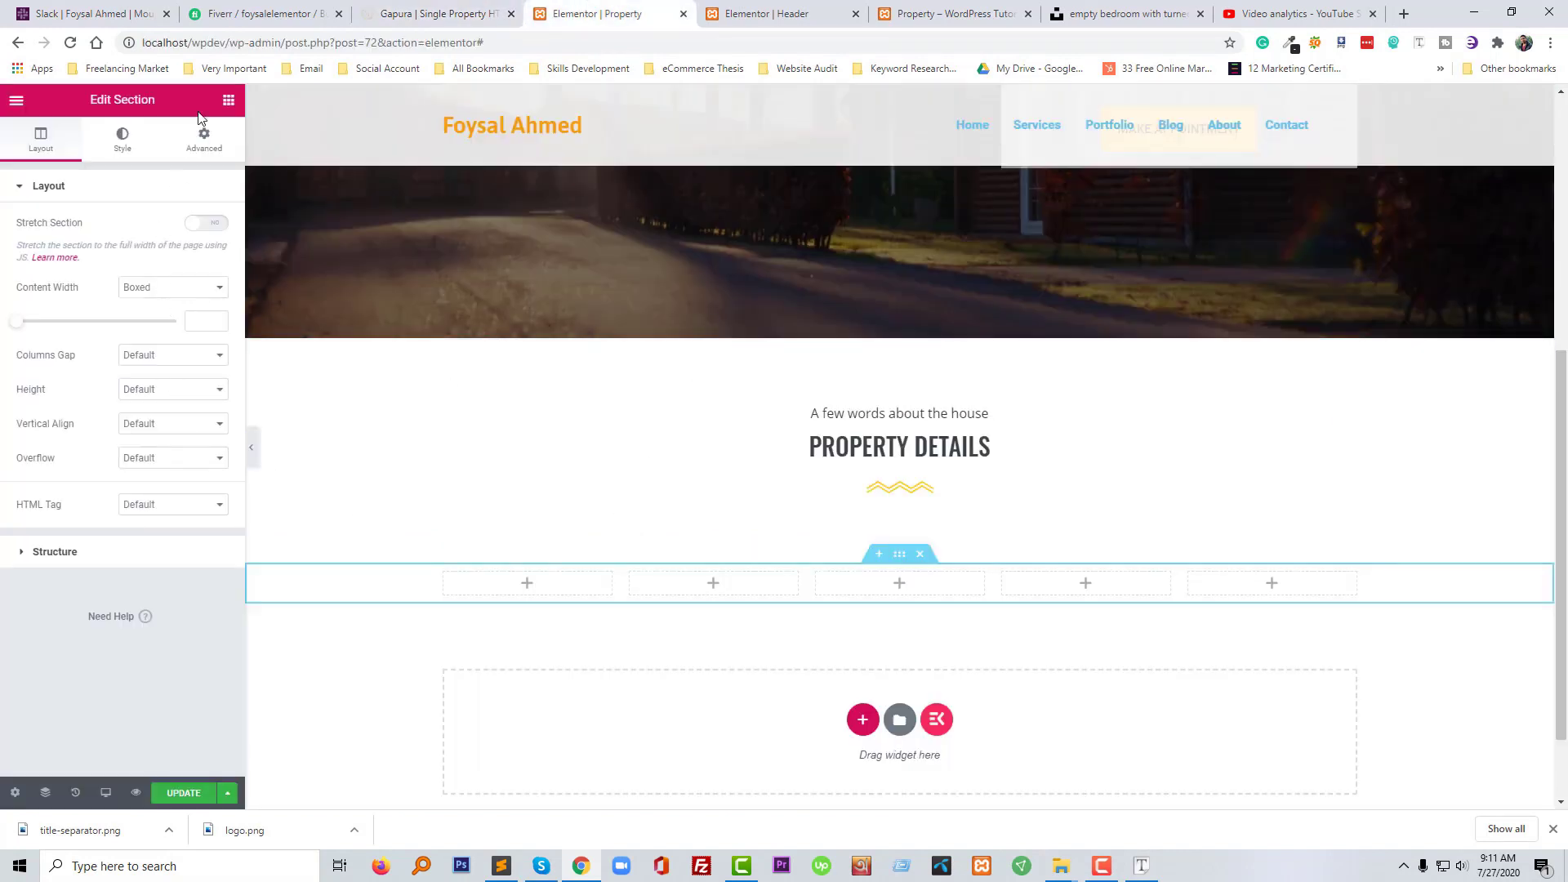
click(229, 101)
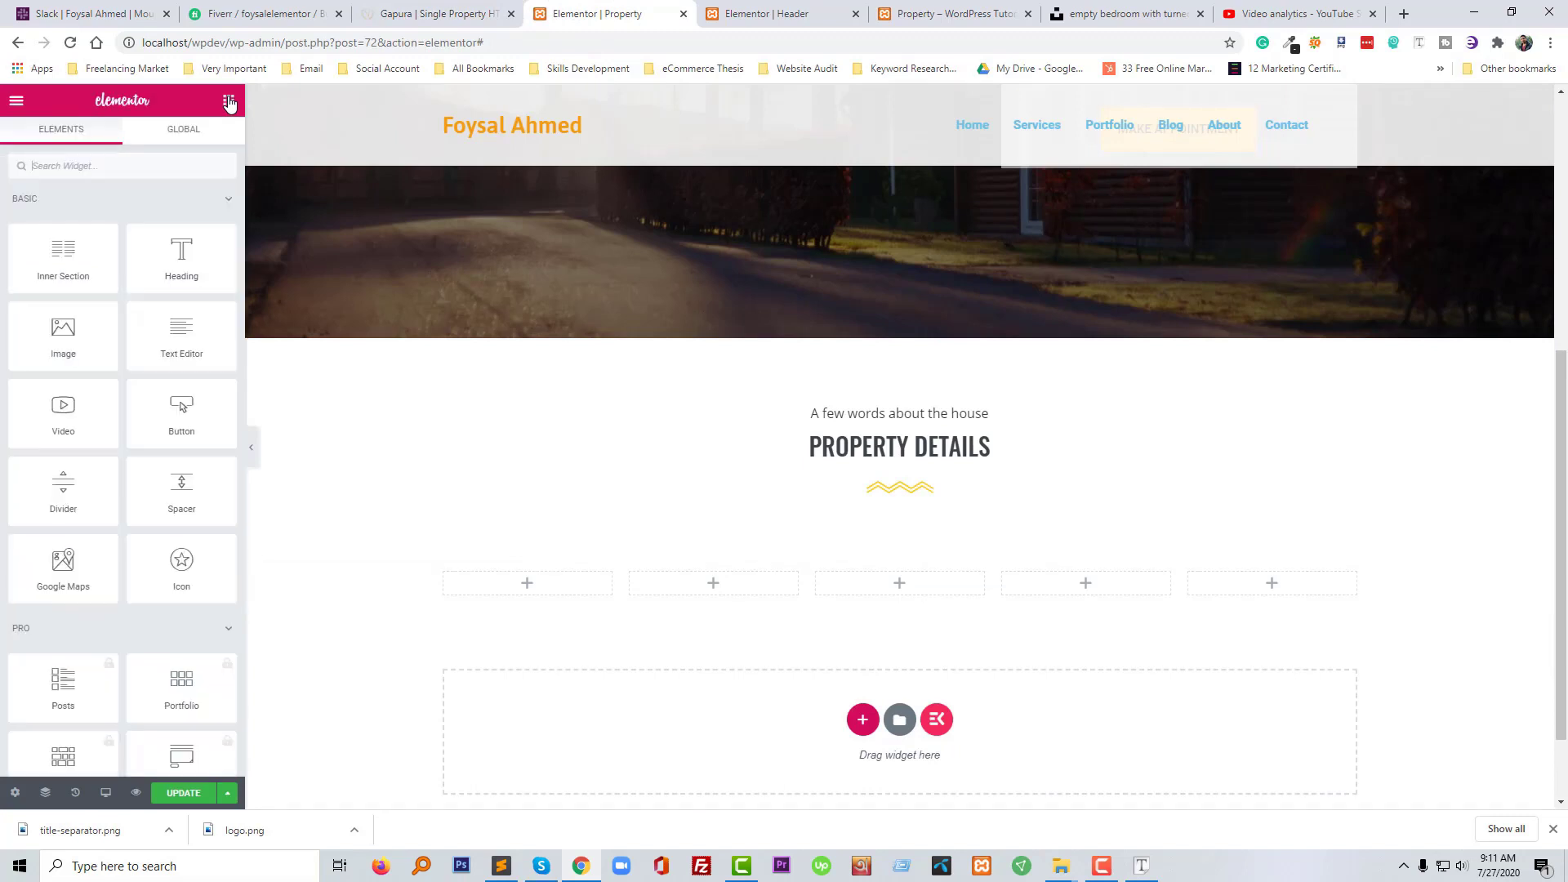
scroll(144, 539, down, 7)
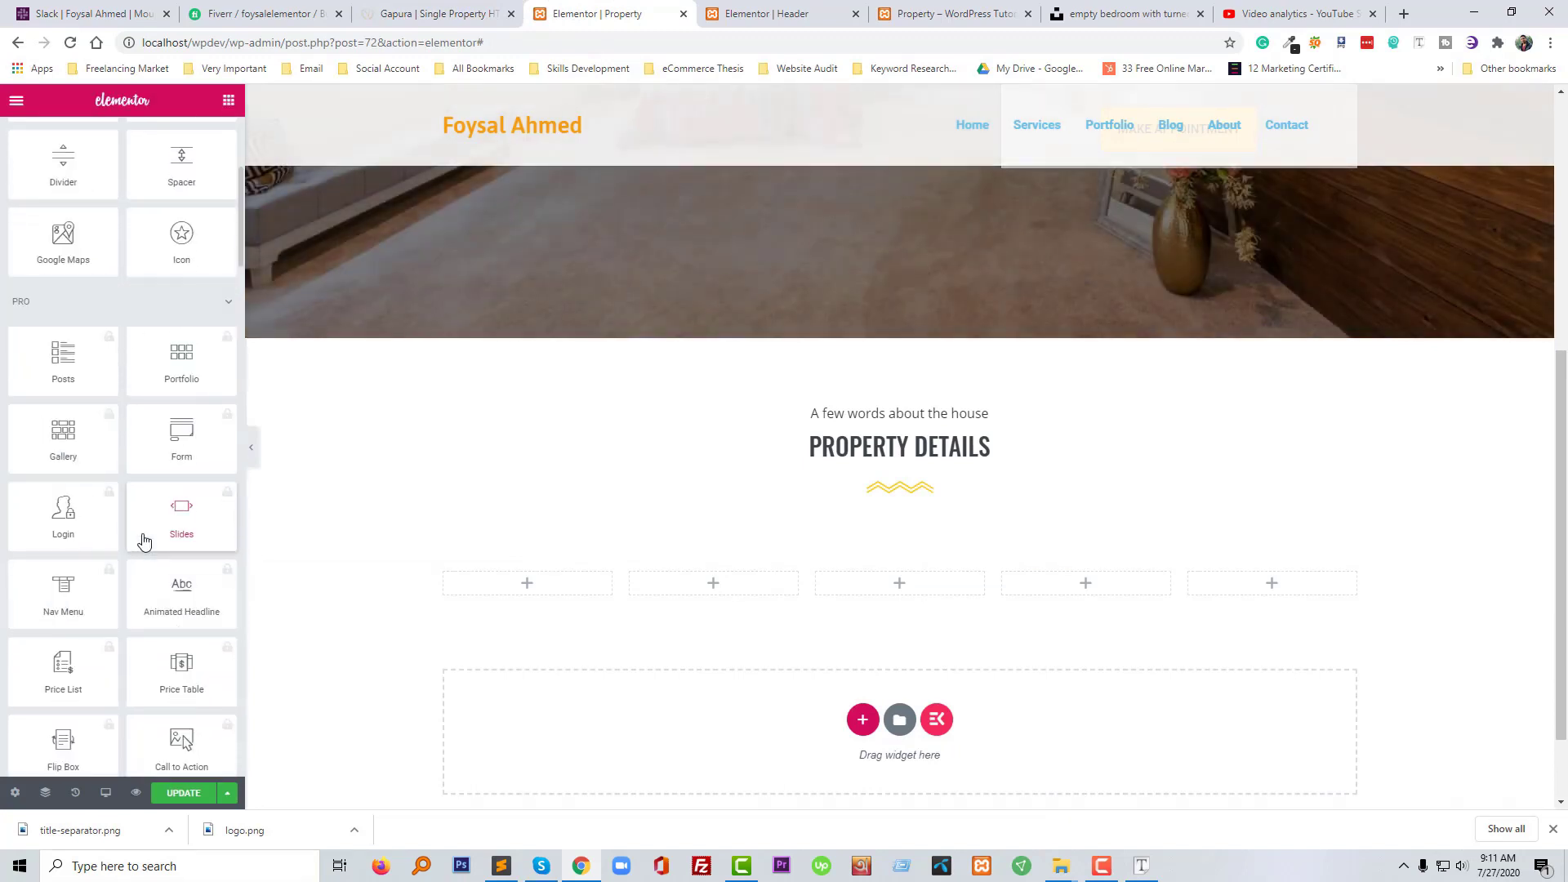
scroll(144, 541, down, 5)
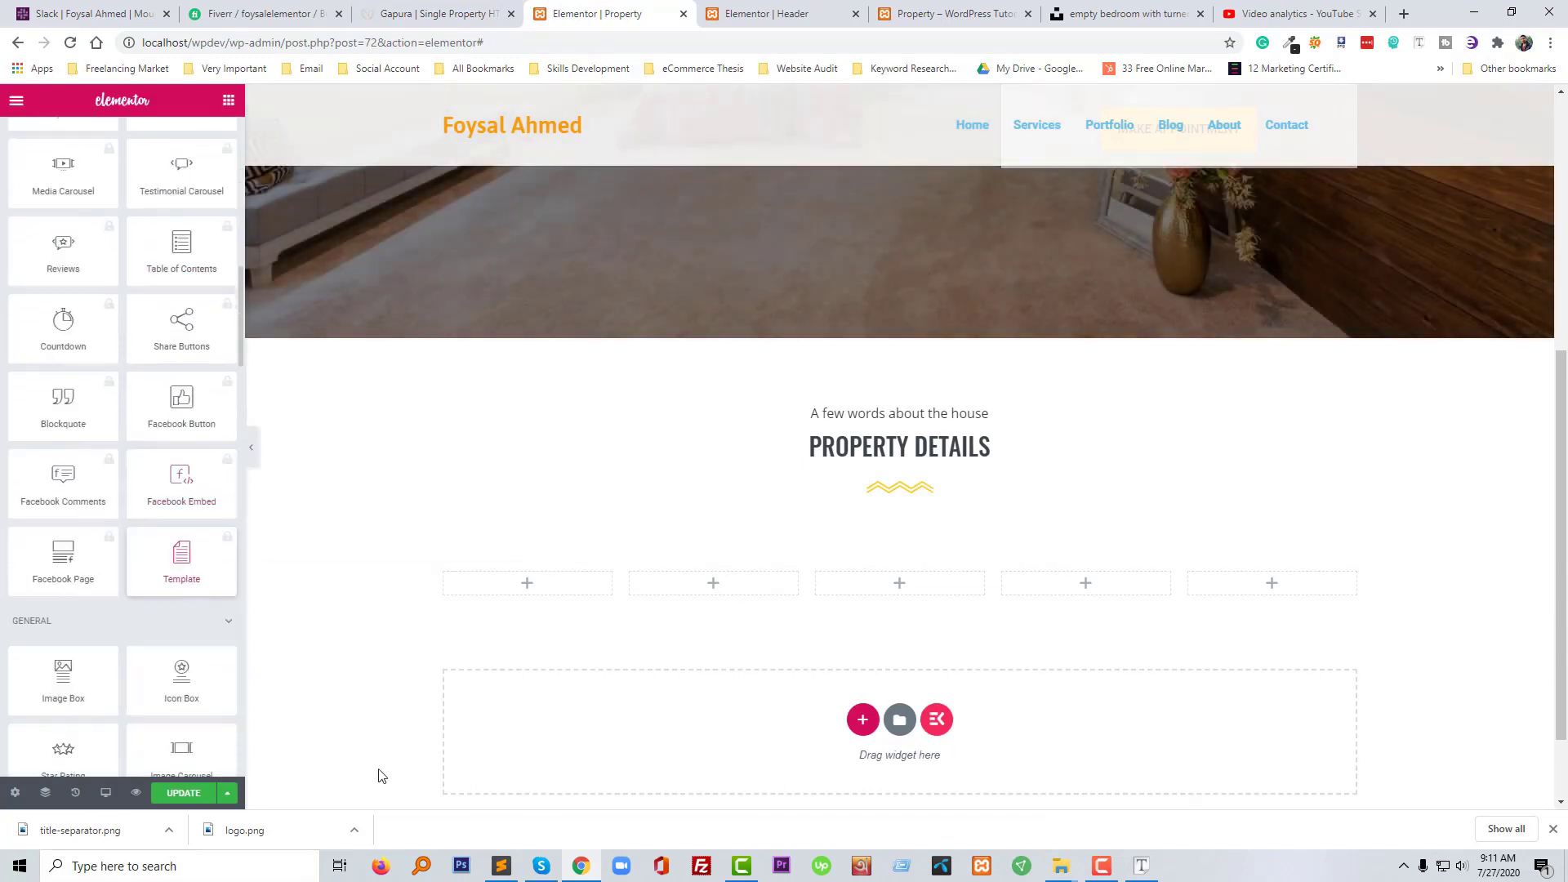
click(1102, 866)
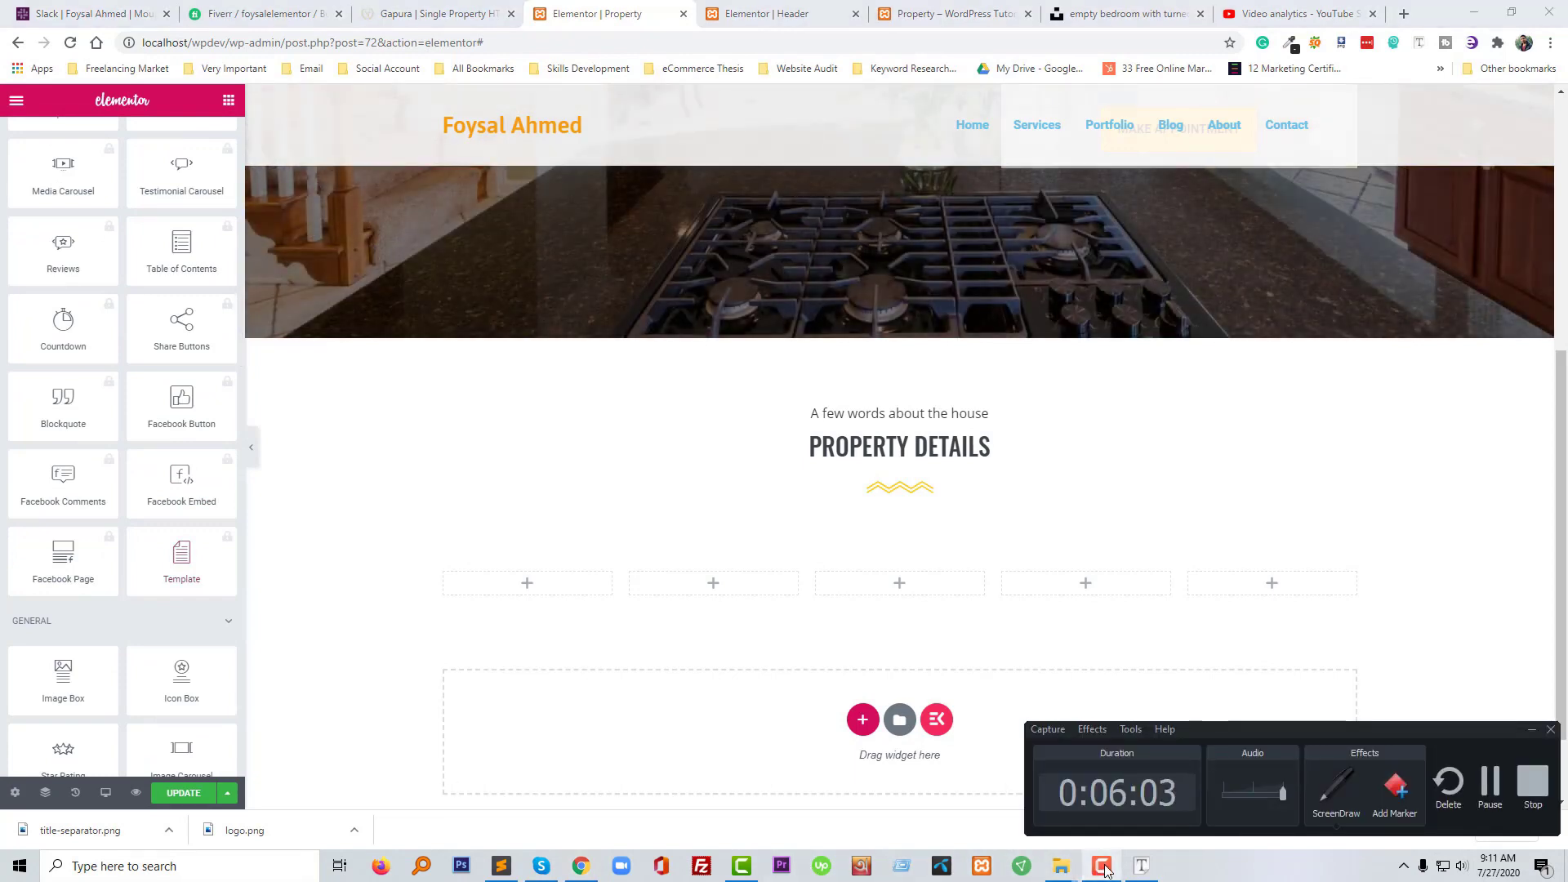
click(1105, 869)
drag(181, 686, 579, 599)
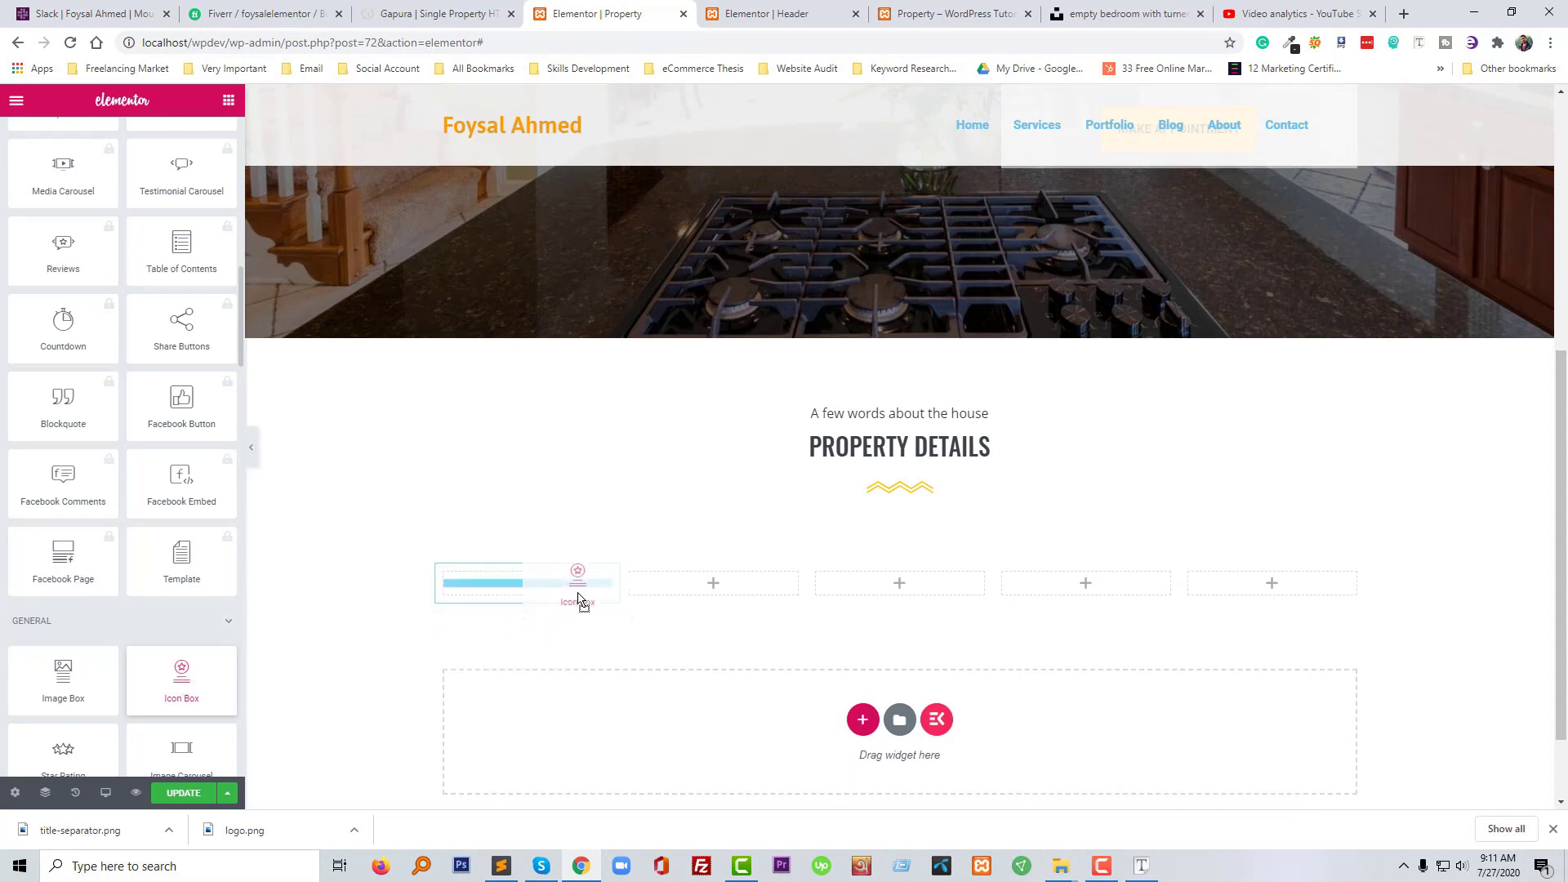
drag(579, 599, 181, 694)
drag(63, 686, 533, 619)
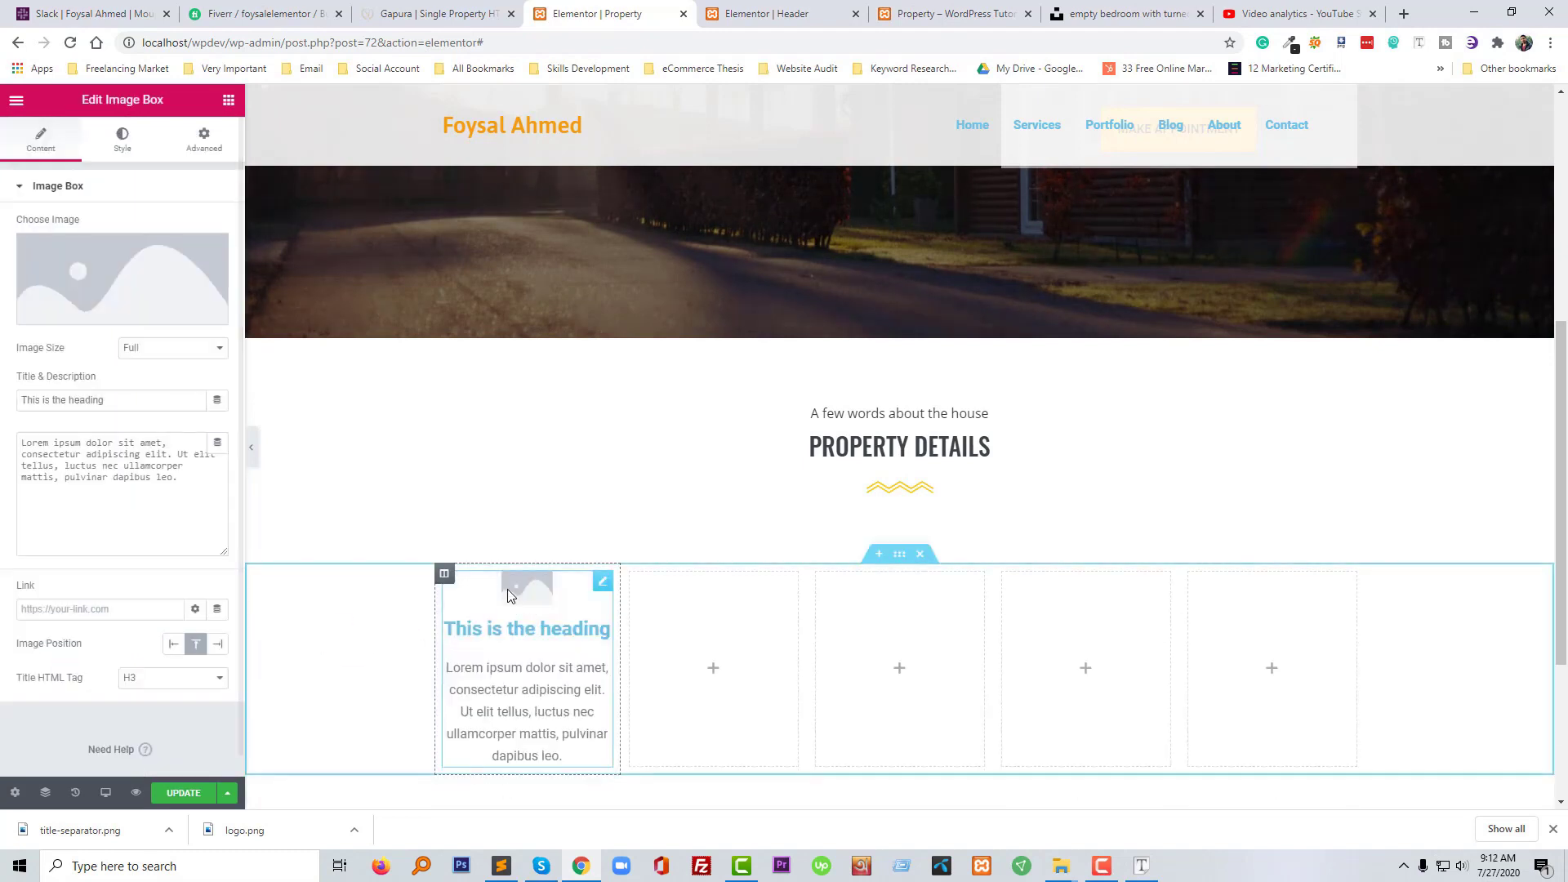
right_click(527, 631)
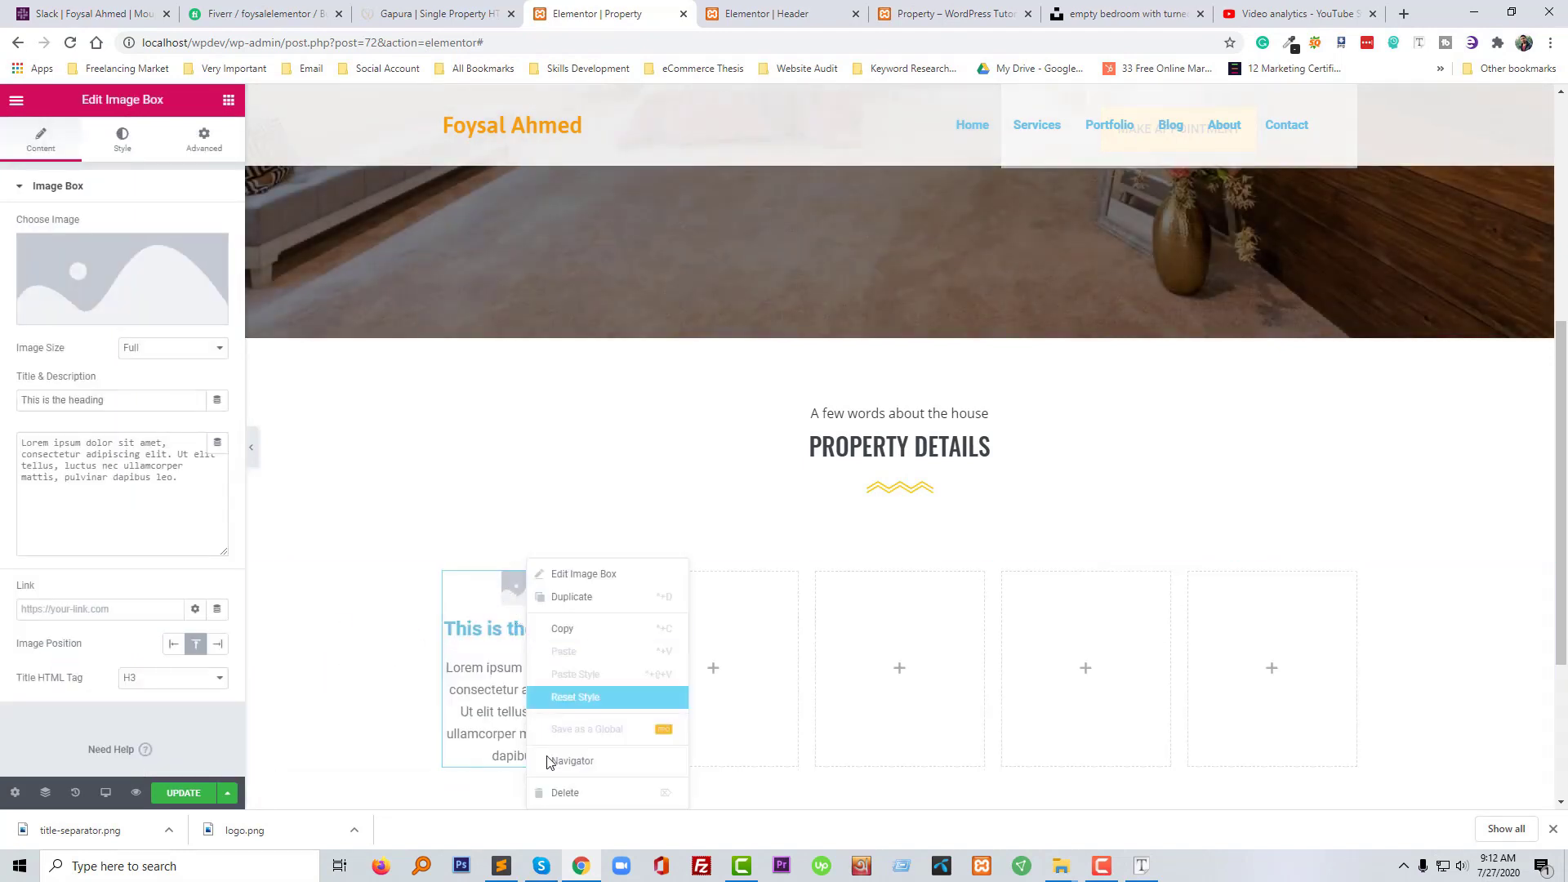
key(Delete)
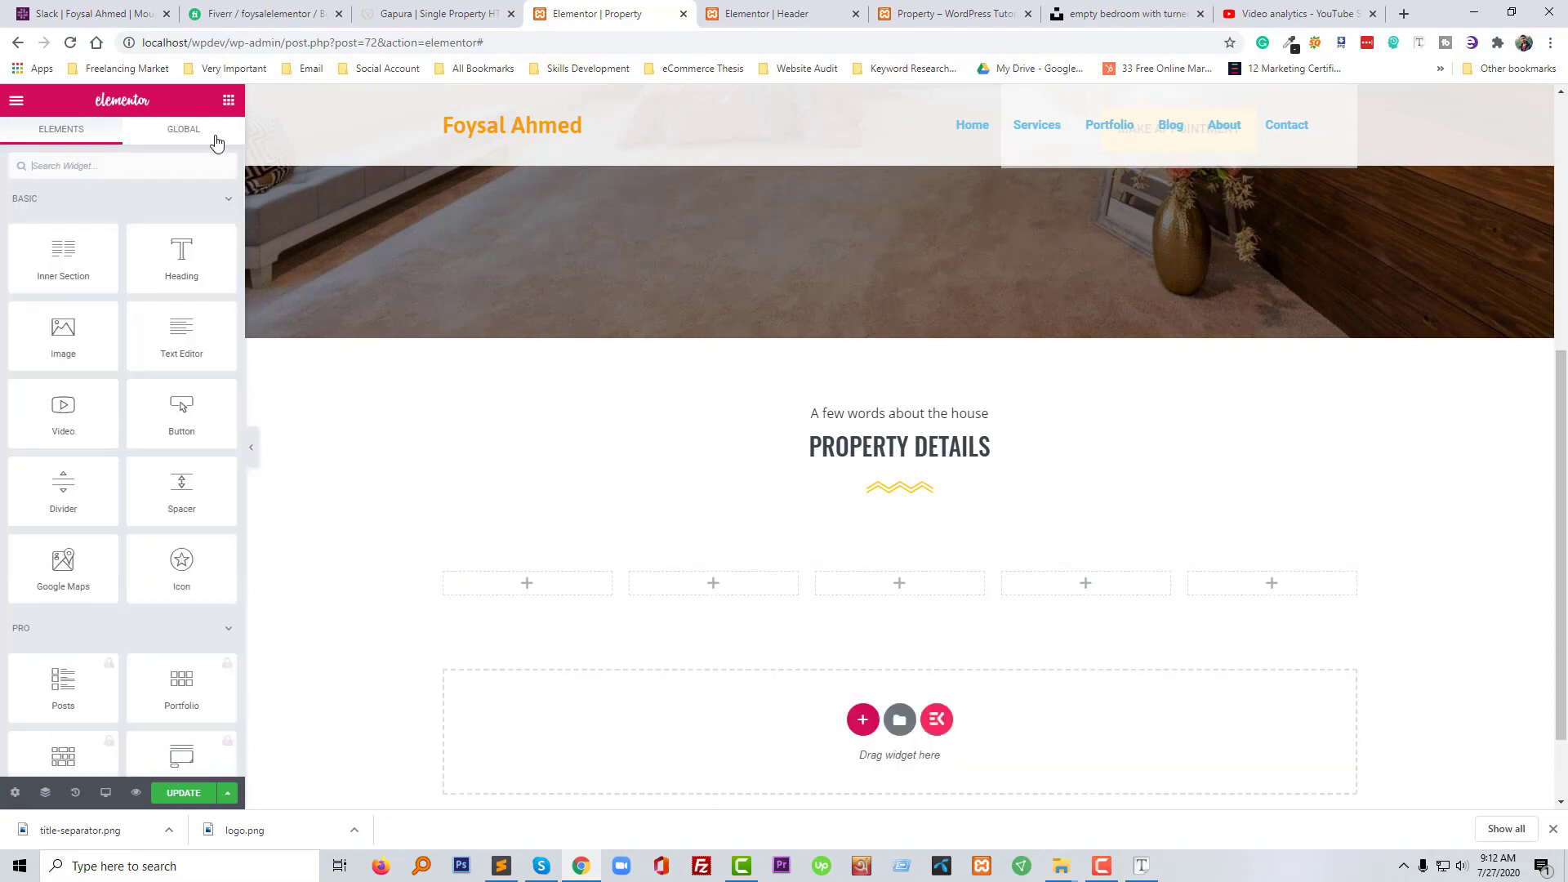
Add an Icon Box widget to the first column of the new five-column section
scroll(181, 572, down, 4)
scroll(189, 621, down, 8)
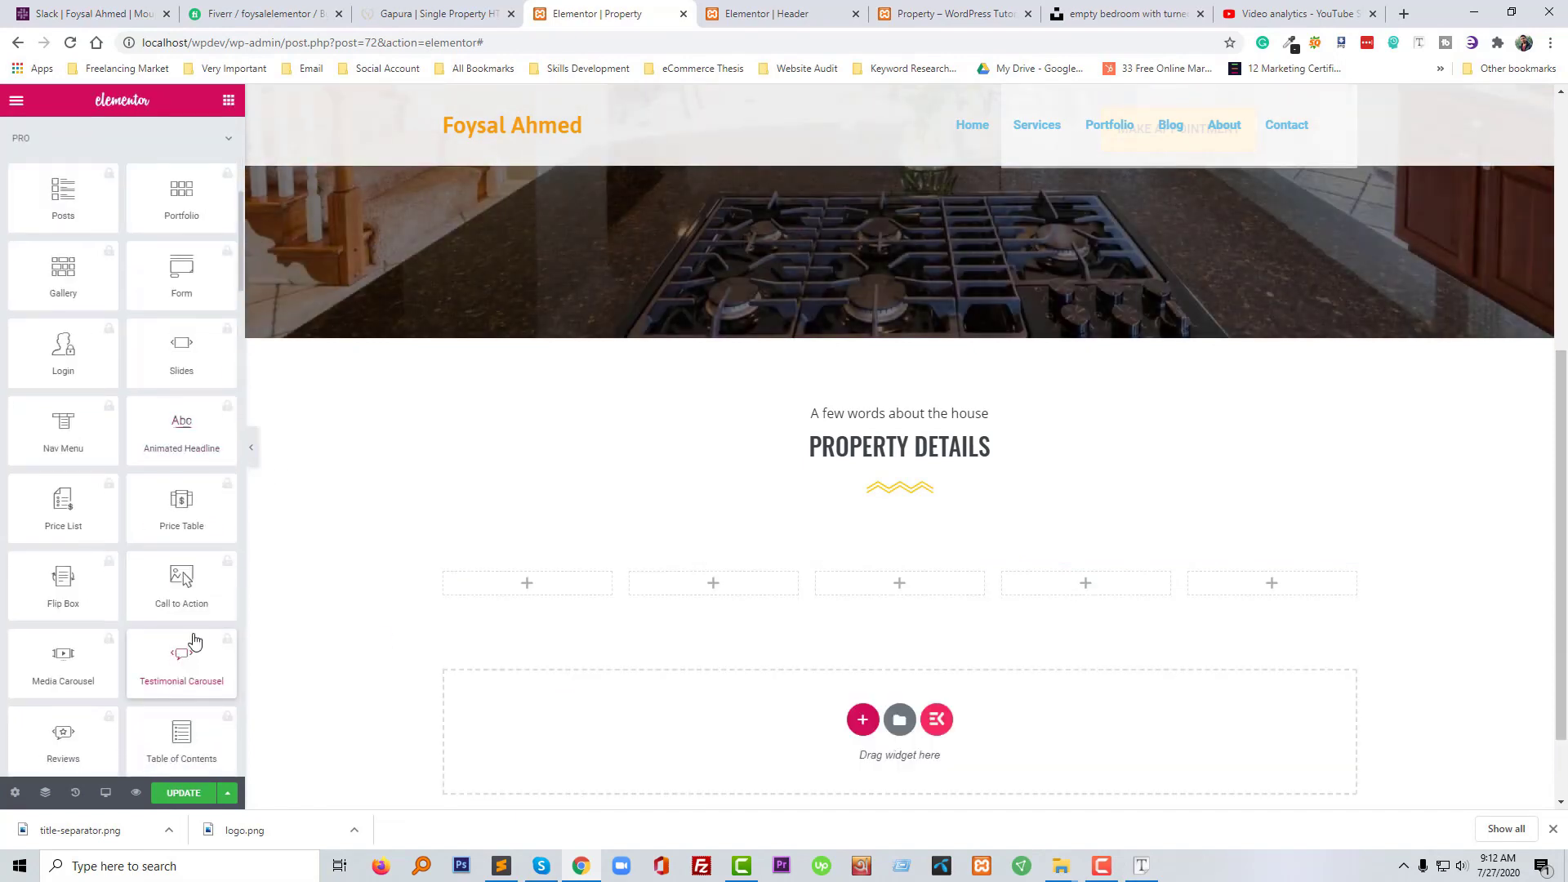
scroll(196, 648, down, 5)
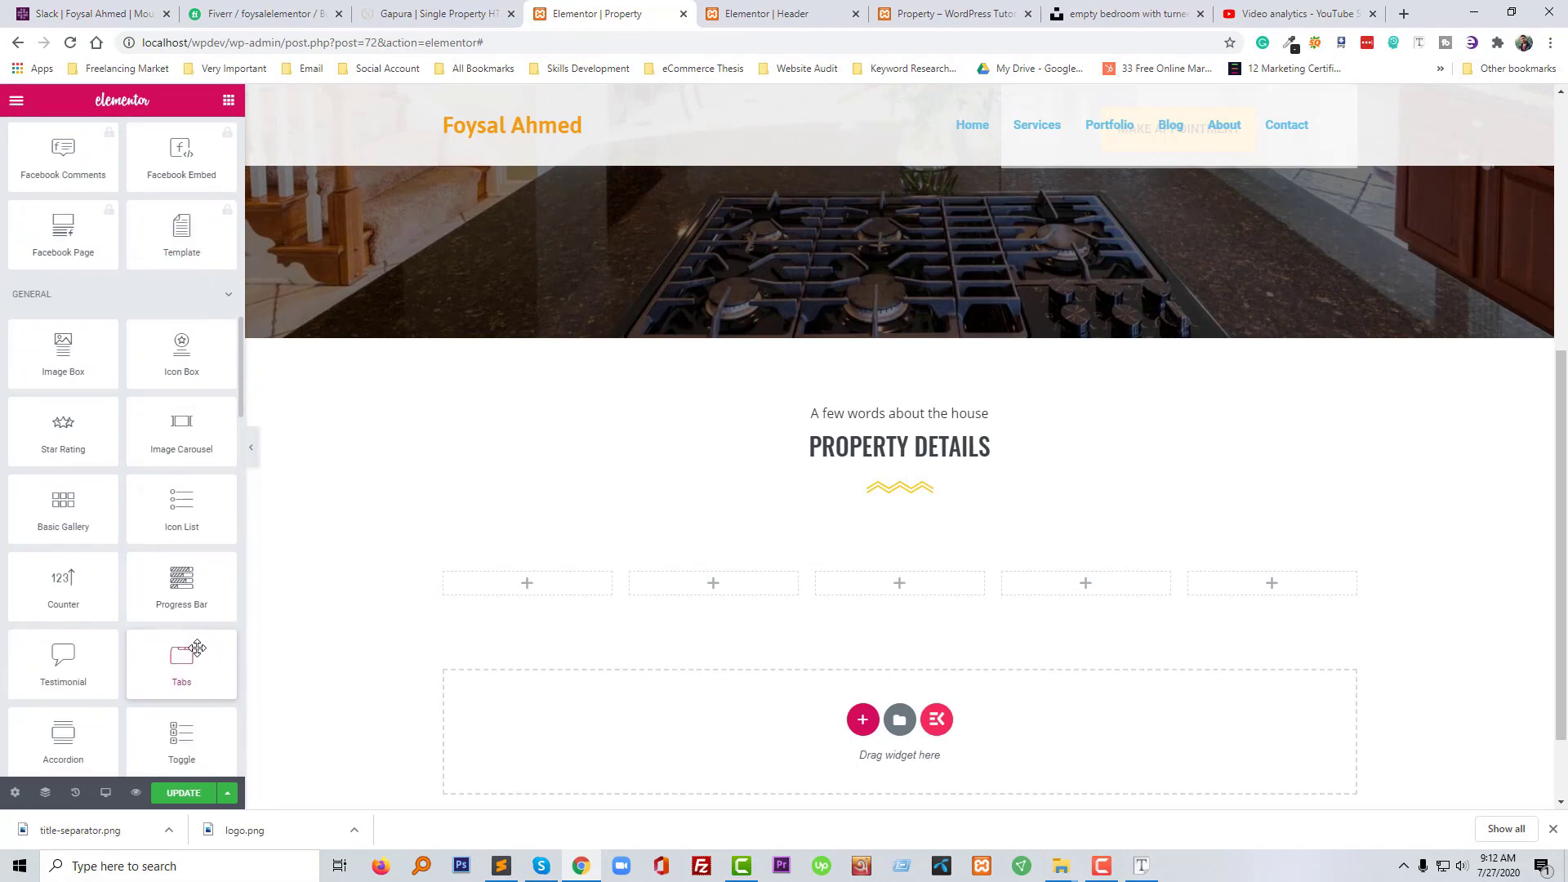
drag(183, 350, 499, 572)
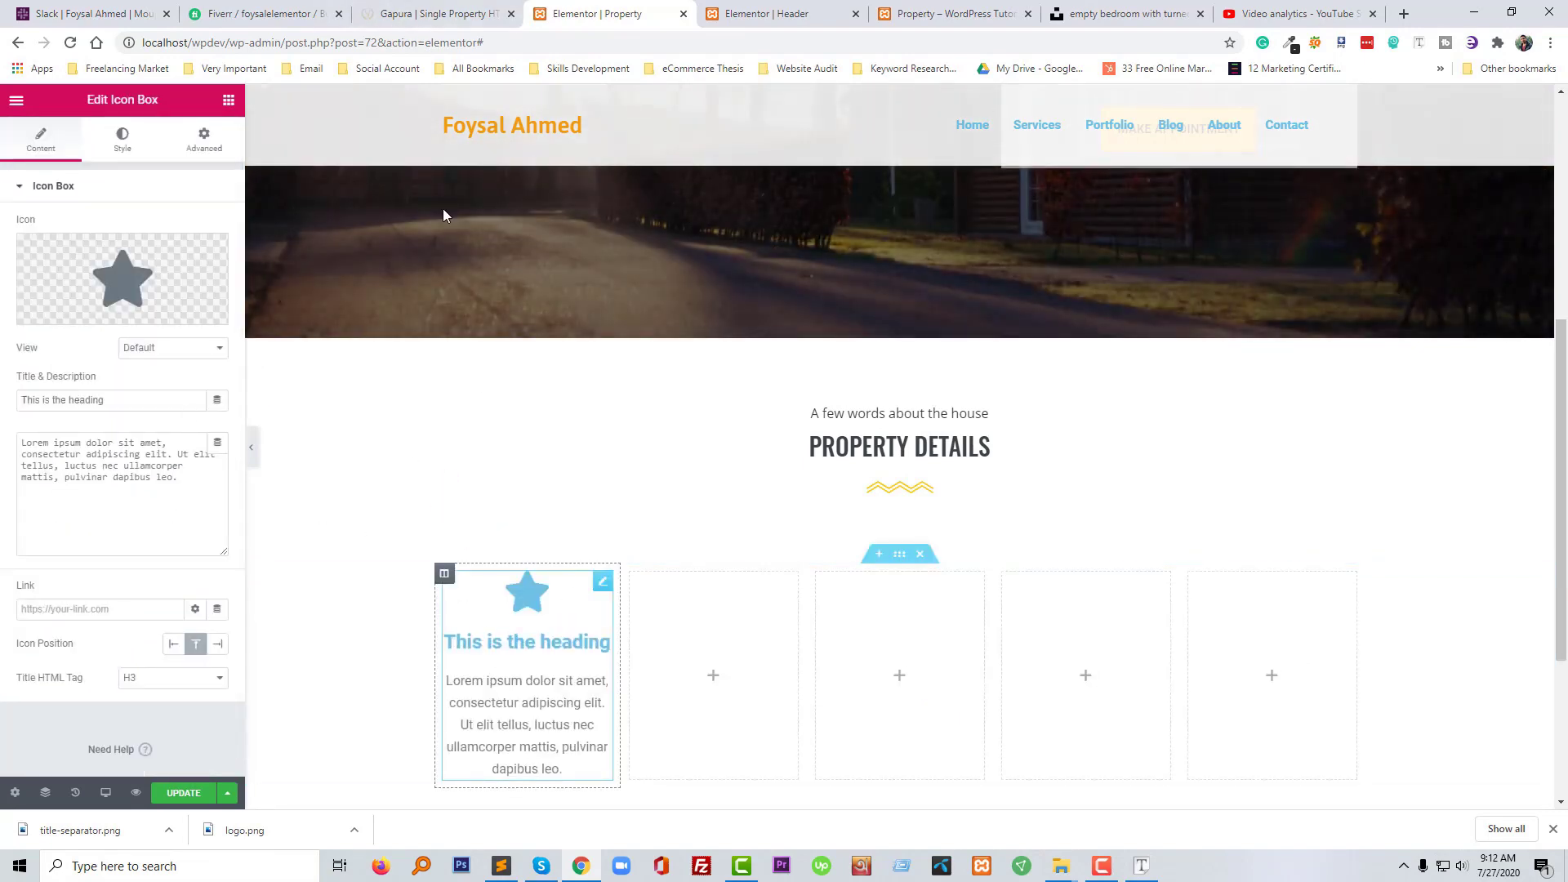
Copy the "Square Feet" label from the Gapura reference page and use it as the icon box's title
click(428, 10)
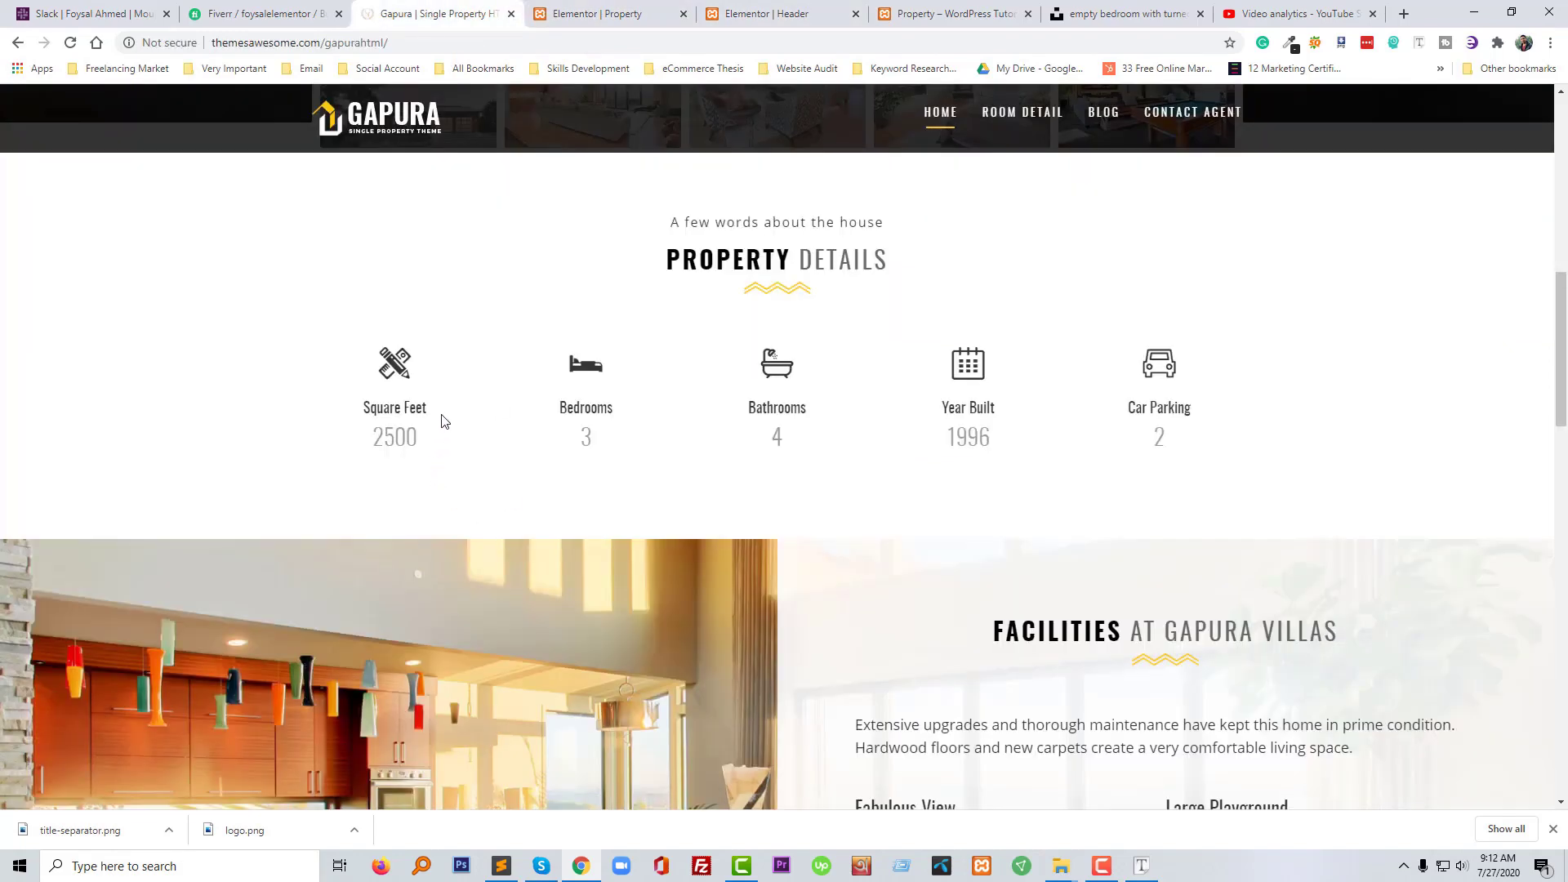
drag(437, 414, 354, 411)
key(ctrl+c)
click(574, 12)
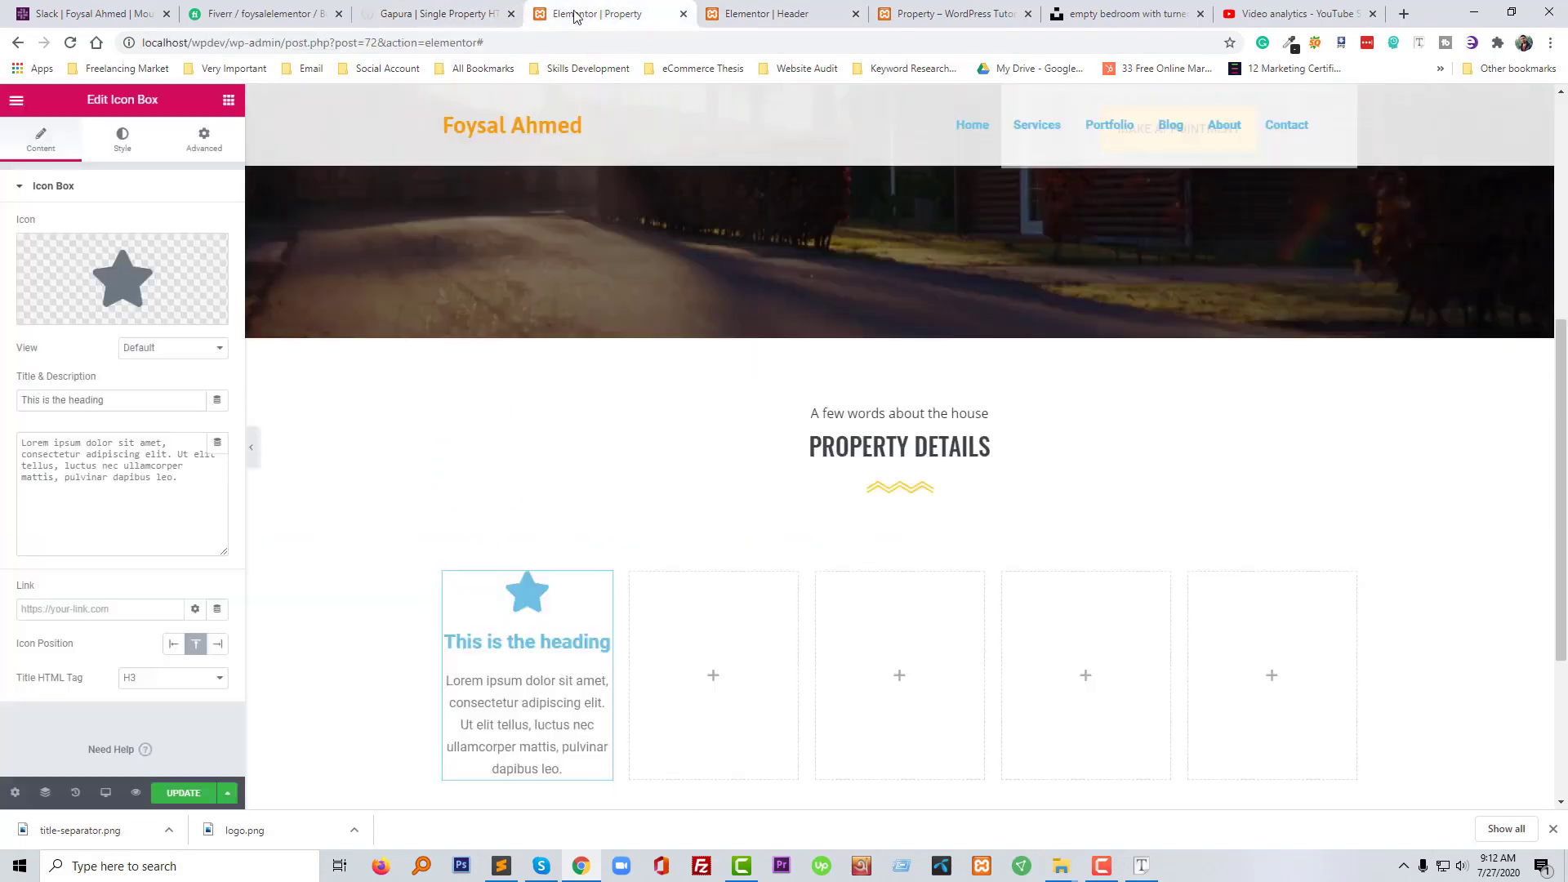
click(154, 402)
key(ctrl+a)
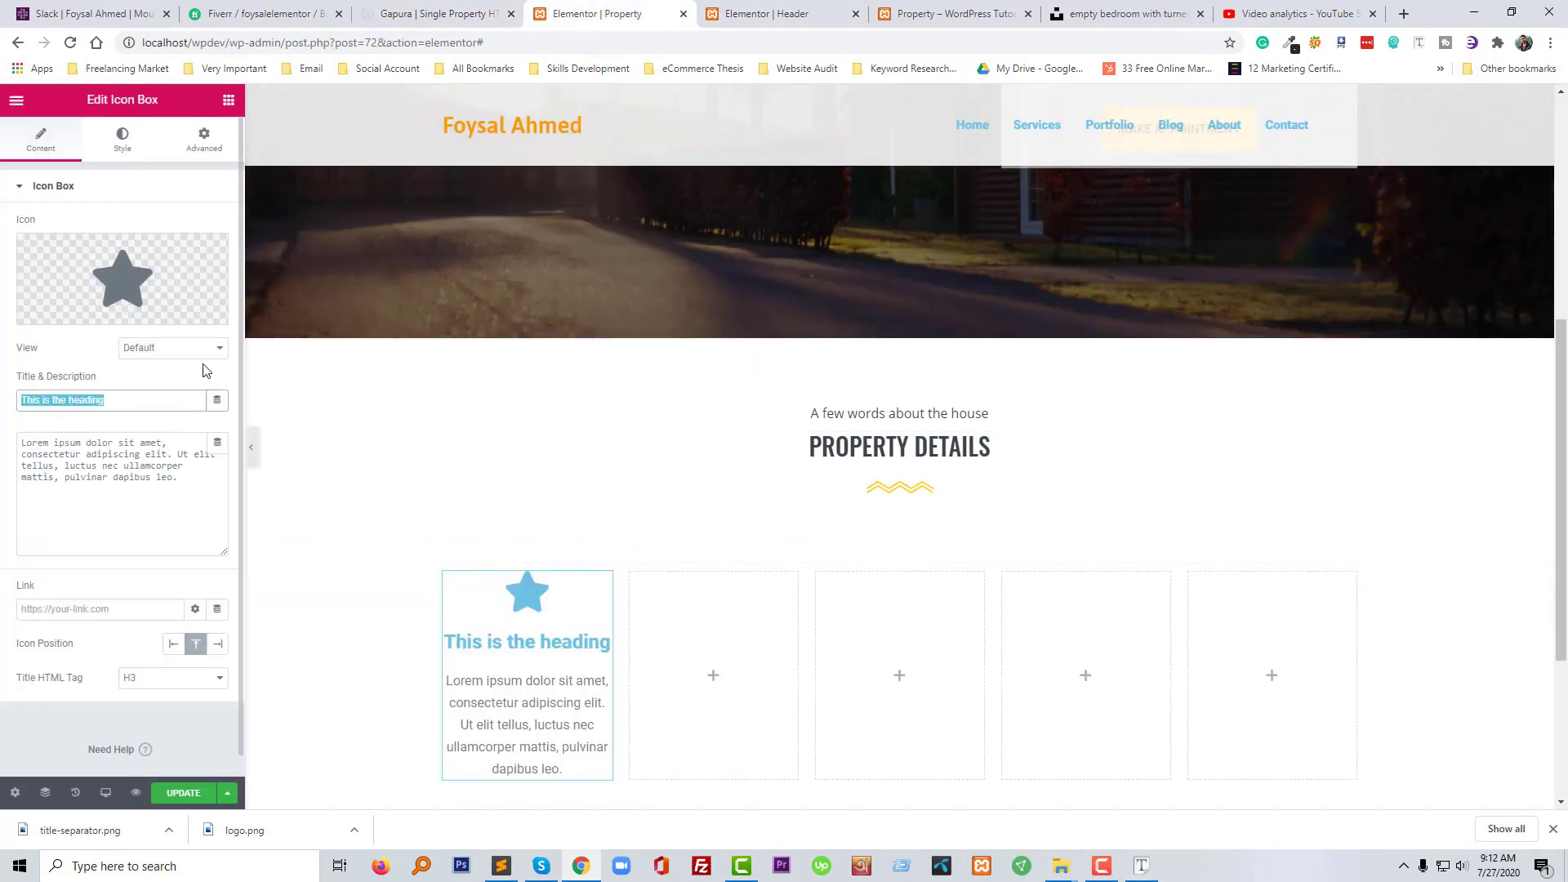
key(ctrl+v)
Copy the value 2500 from the Gapura reference page and replace the icon box's description with it
click(444, 9)
drag(423, 441, 375, 436)
key(ctrl+c)
click(586, 17)
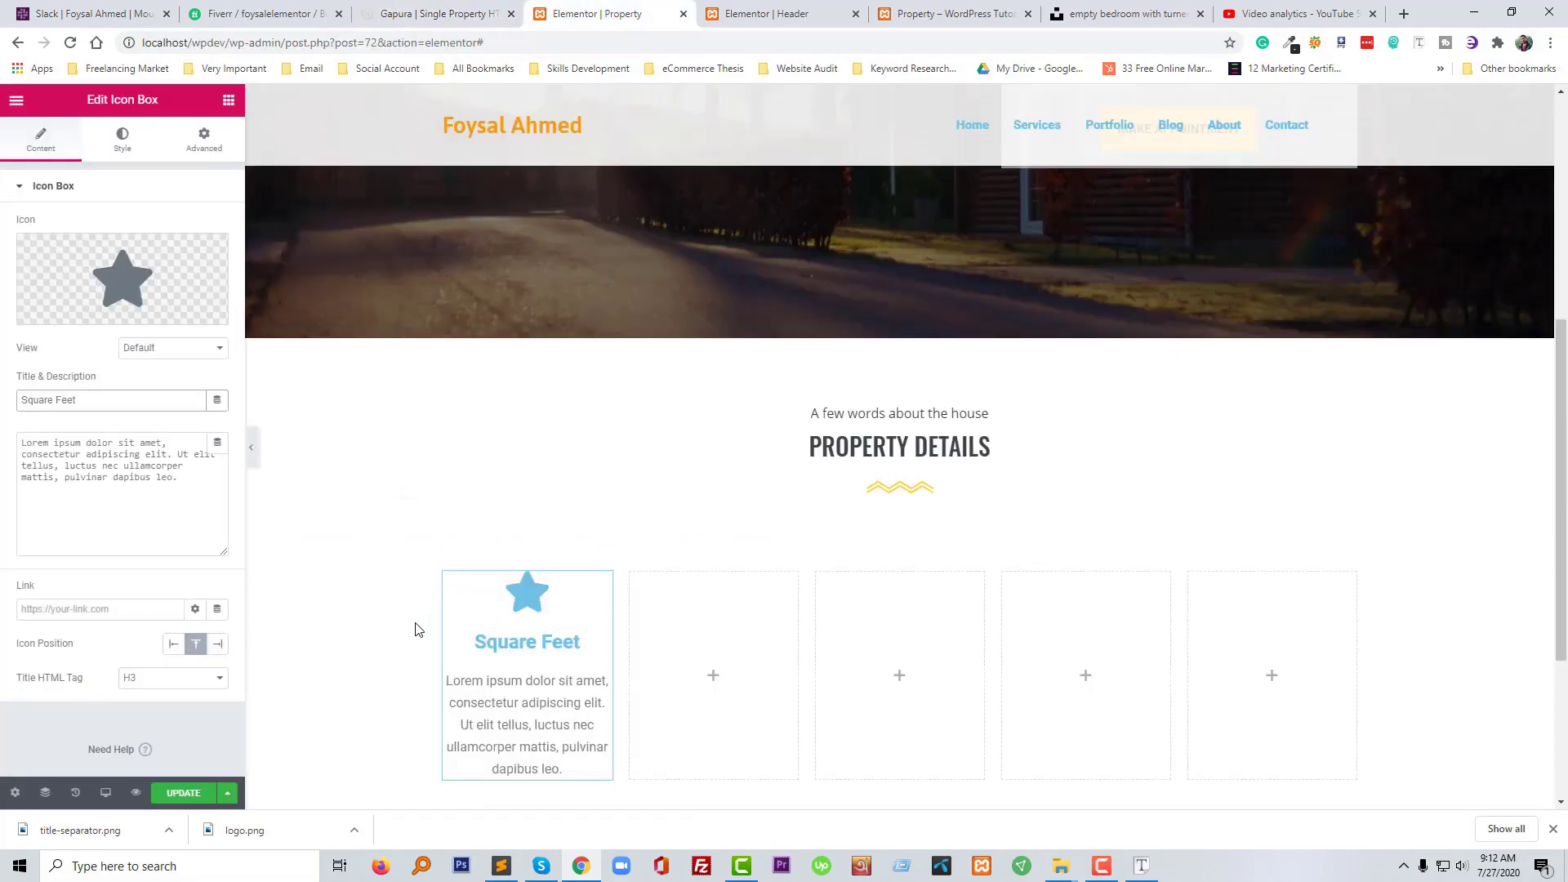
click(115, 444)
key(ctrl+a)
key(ctrl+v)
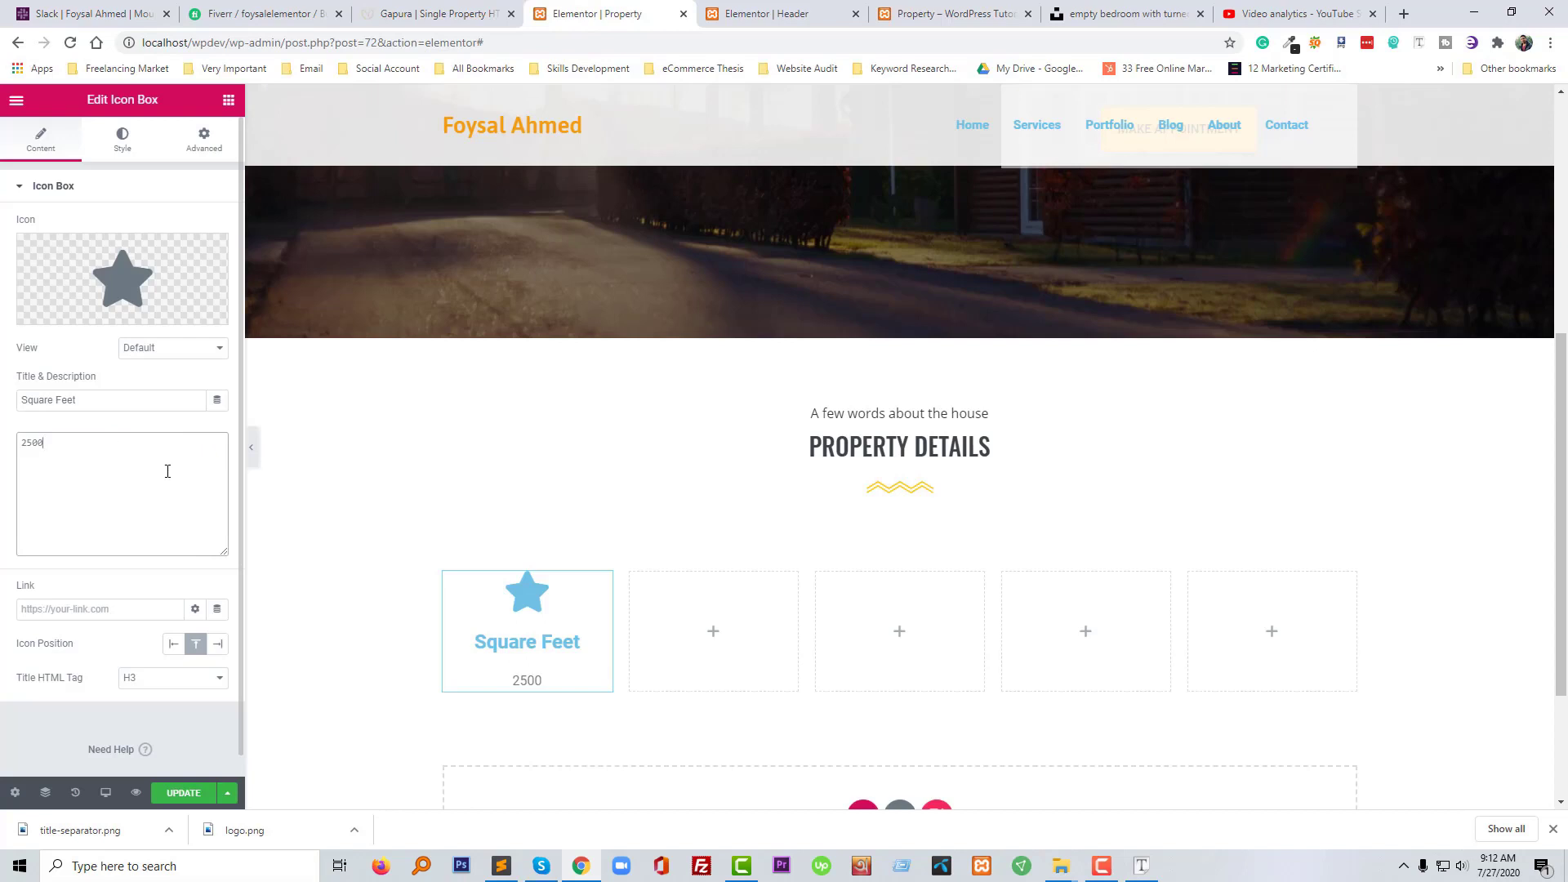
Inspect the code of the Square Feet icon on the Gapura reference page, including its ::before element, and close the developer tools
click(433, 14)
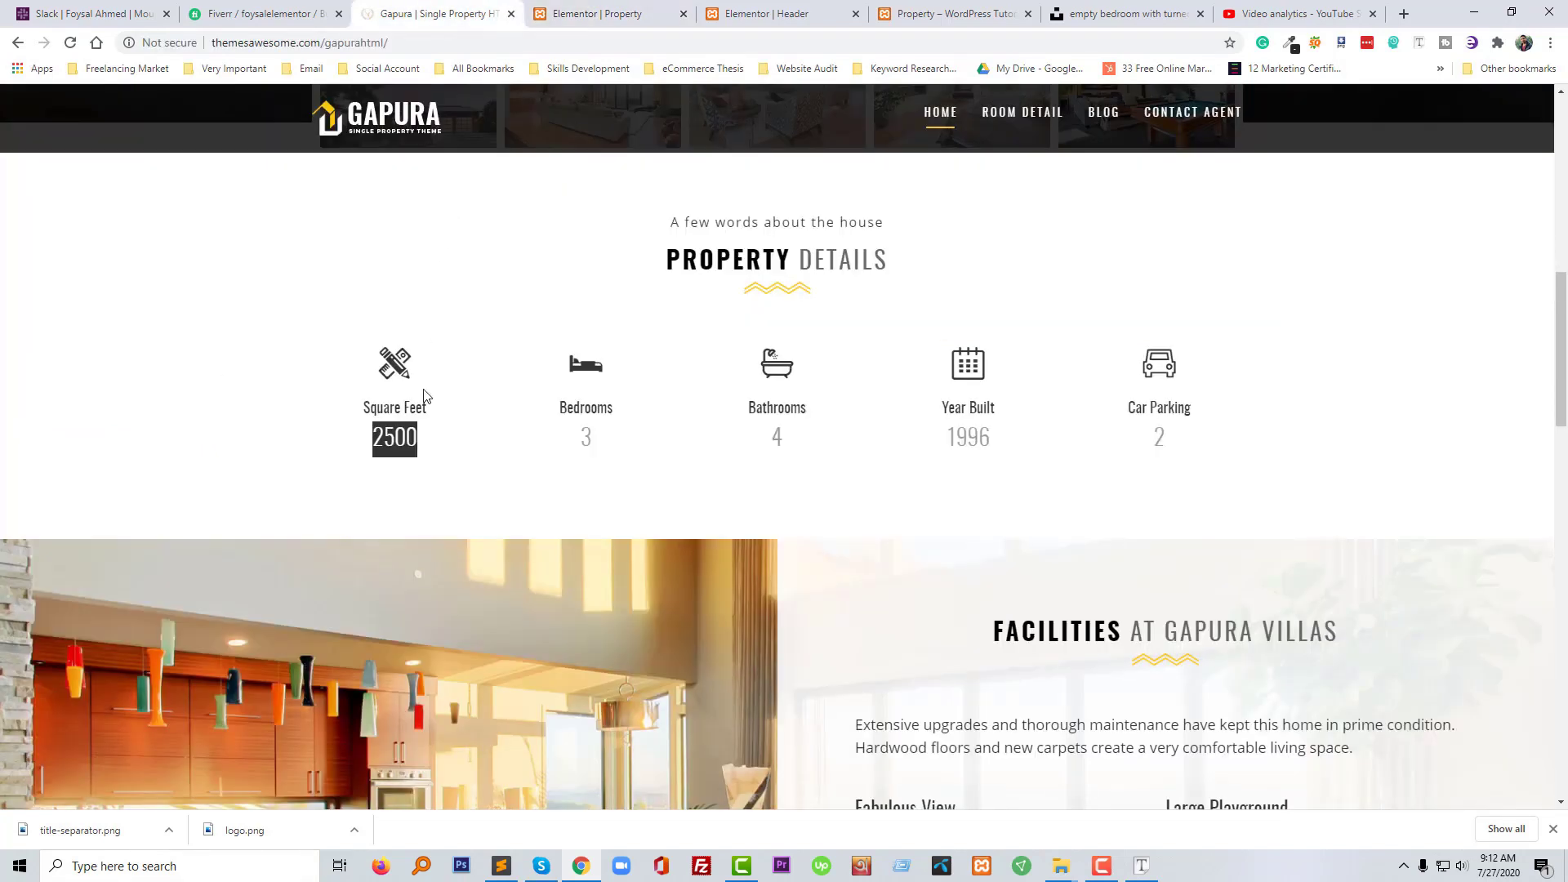
right_click(400, 372)
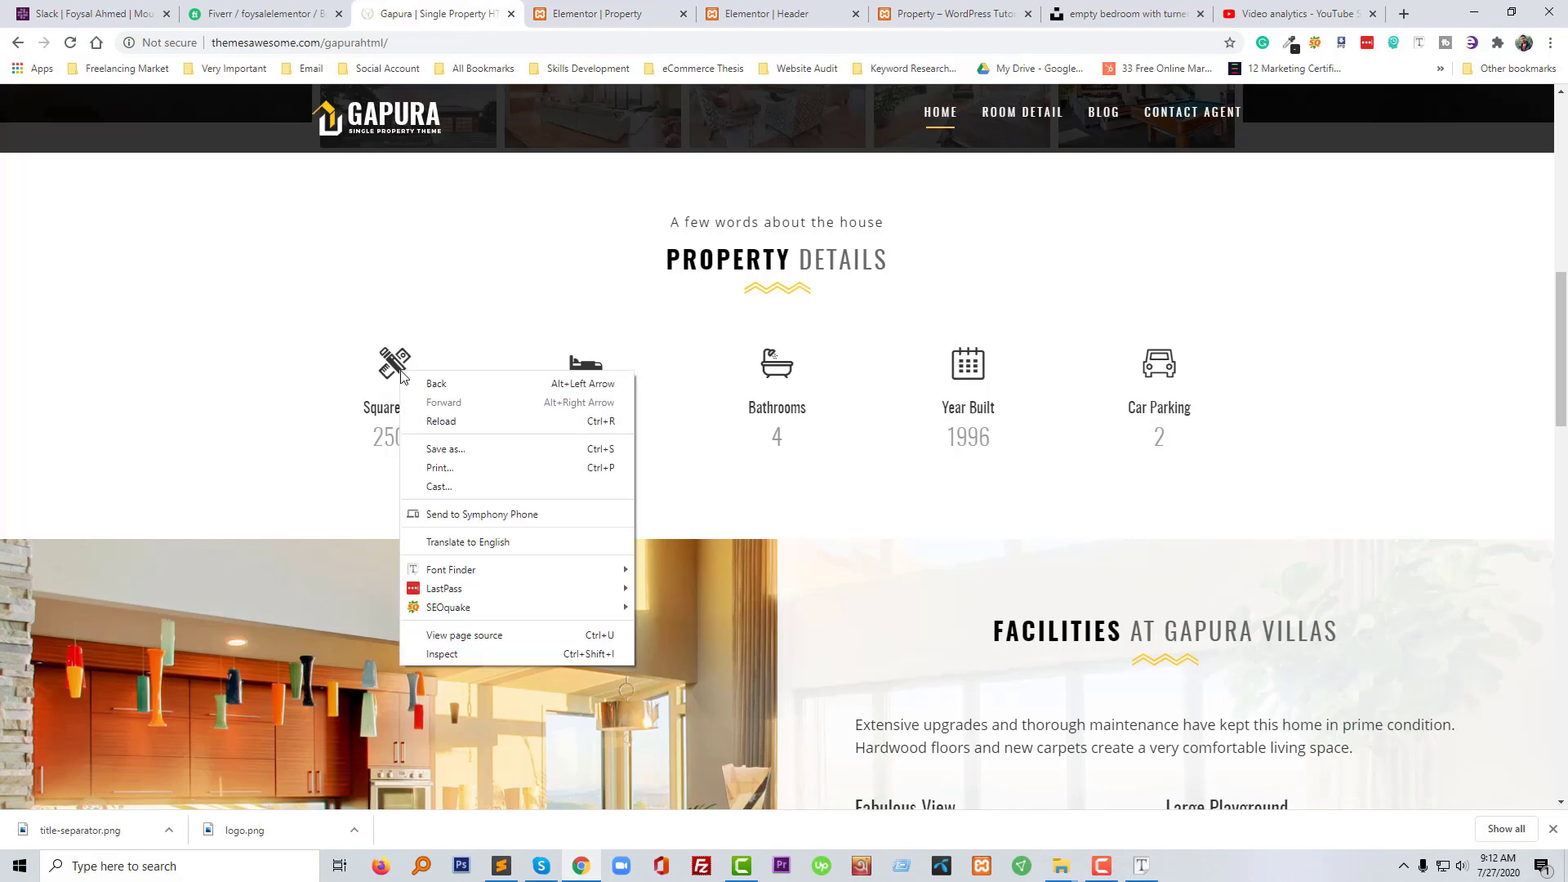
click(441, 654)
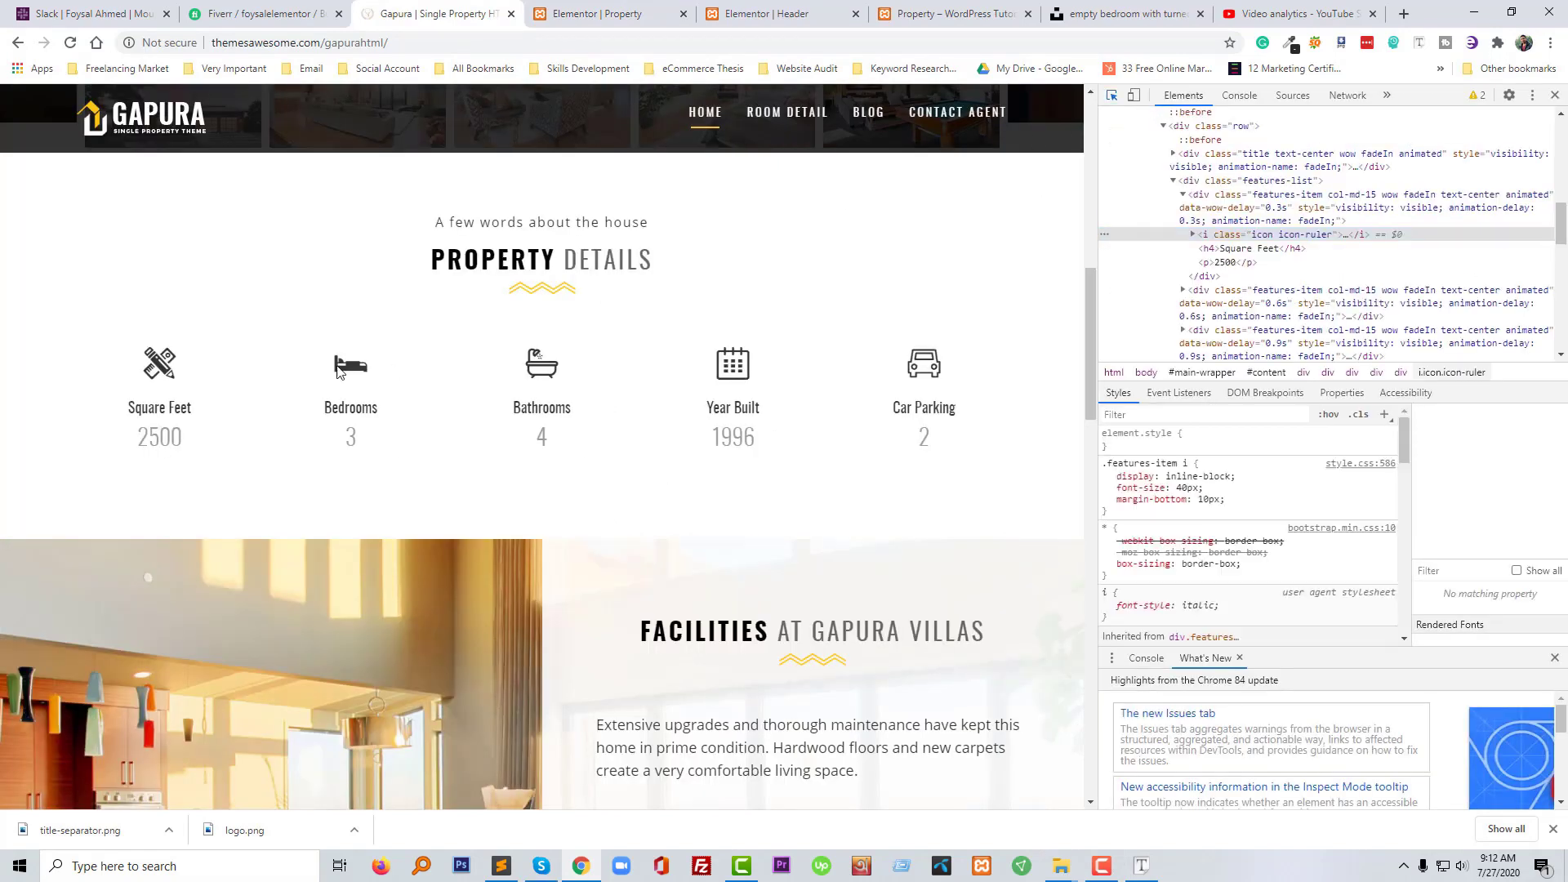
click(1193, 234)
click(1229, 248)
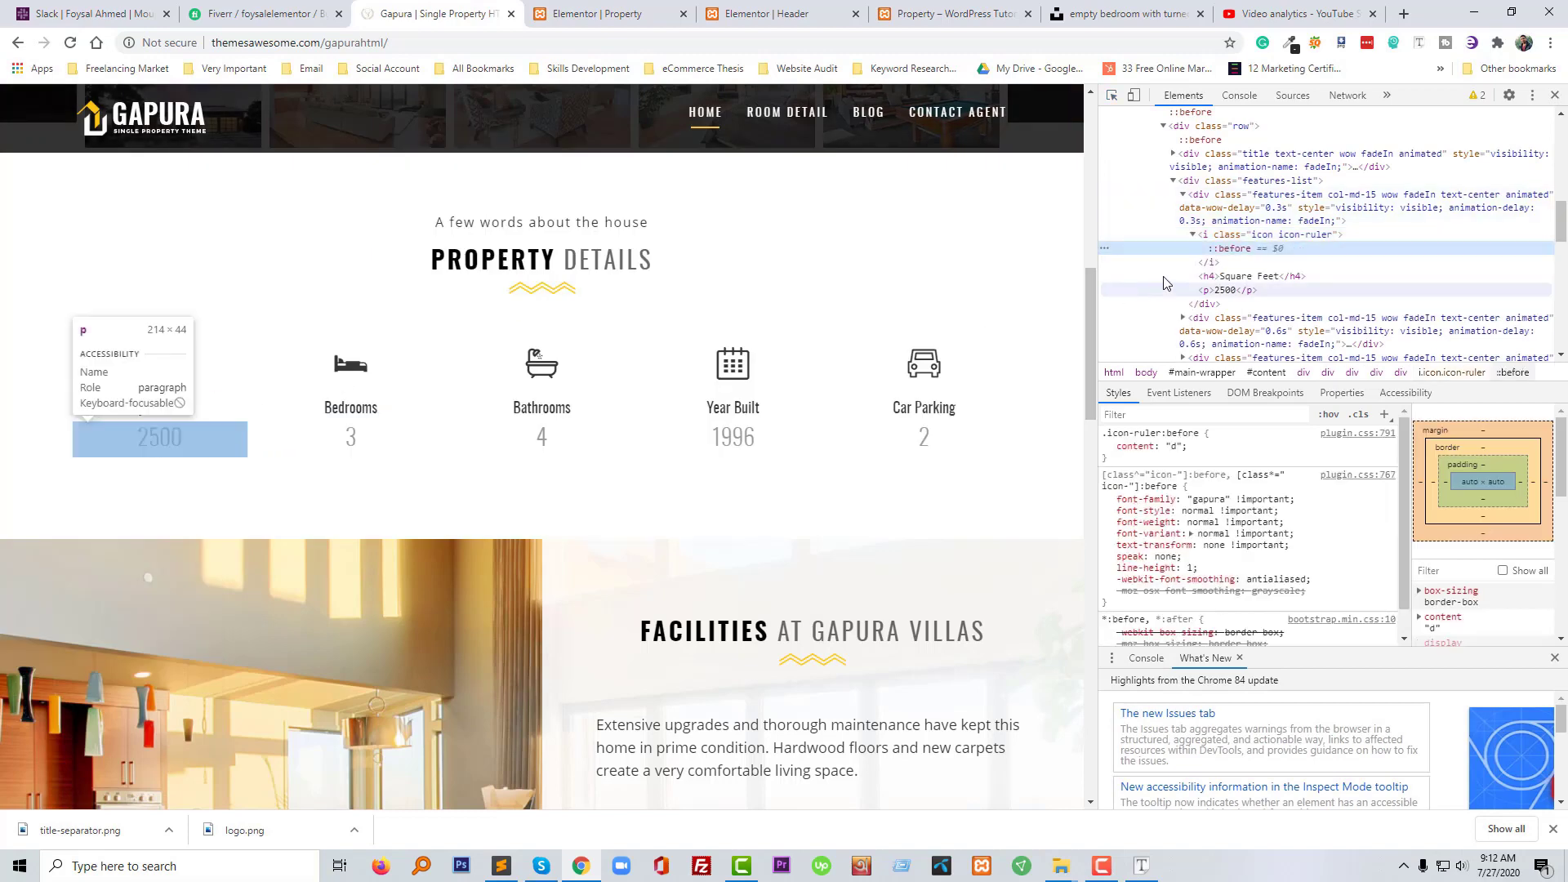
click(1555, 97)
In the Elementor page, find "rul" in the icon library, insert the crossed pencil and ruler icon, and return to the Gapura reference page
click(596, 14)
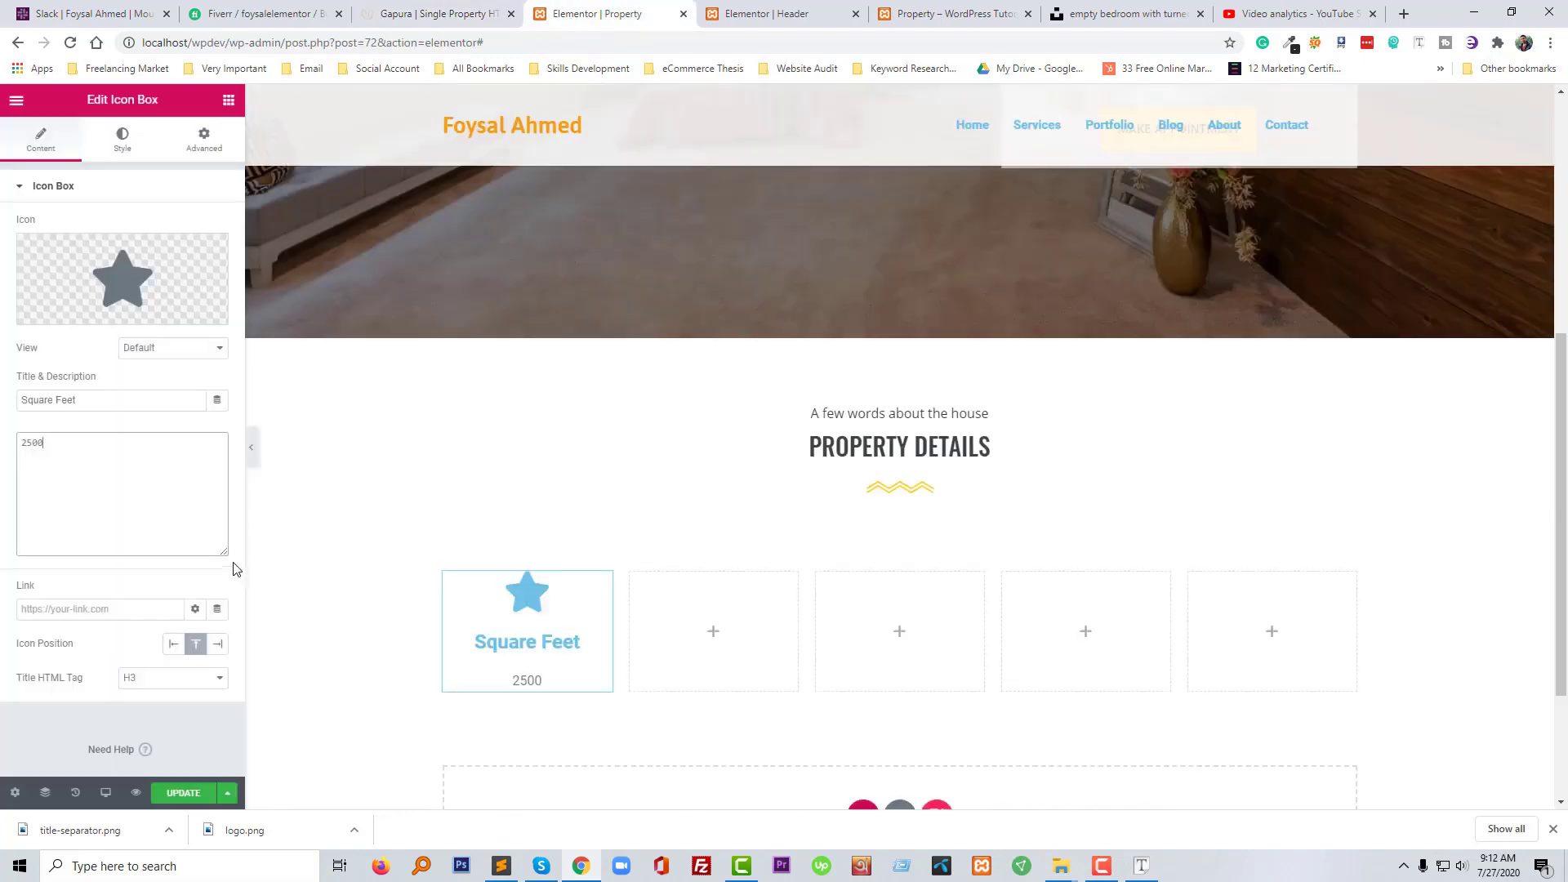
click(130, 284)
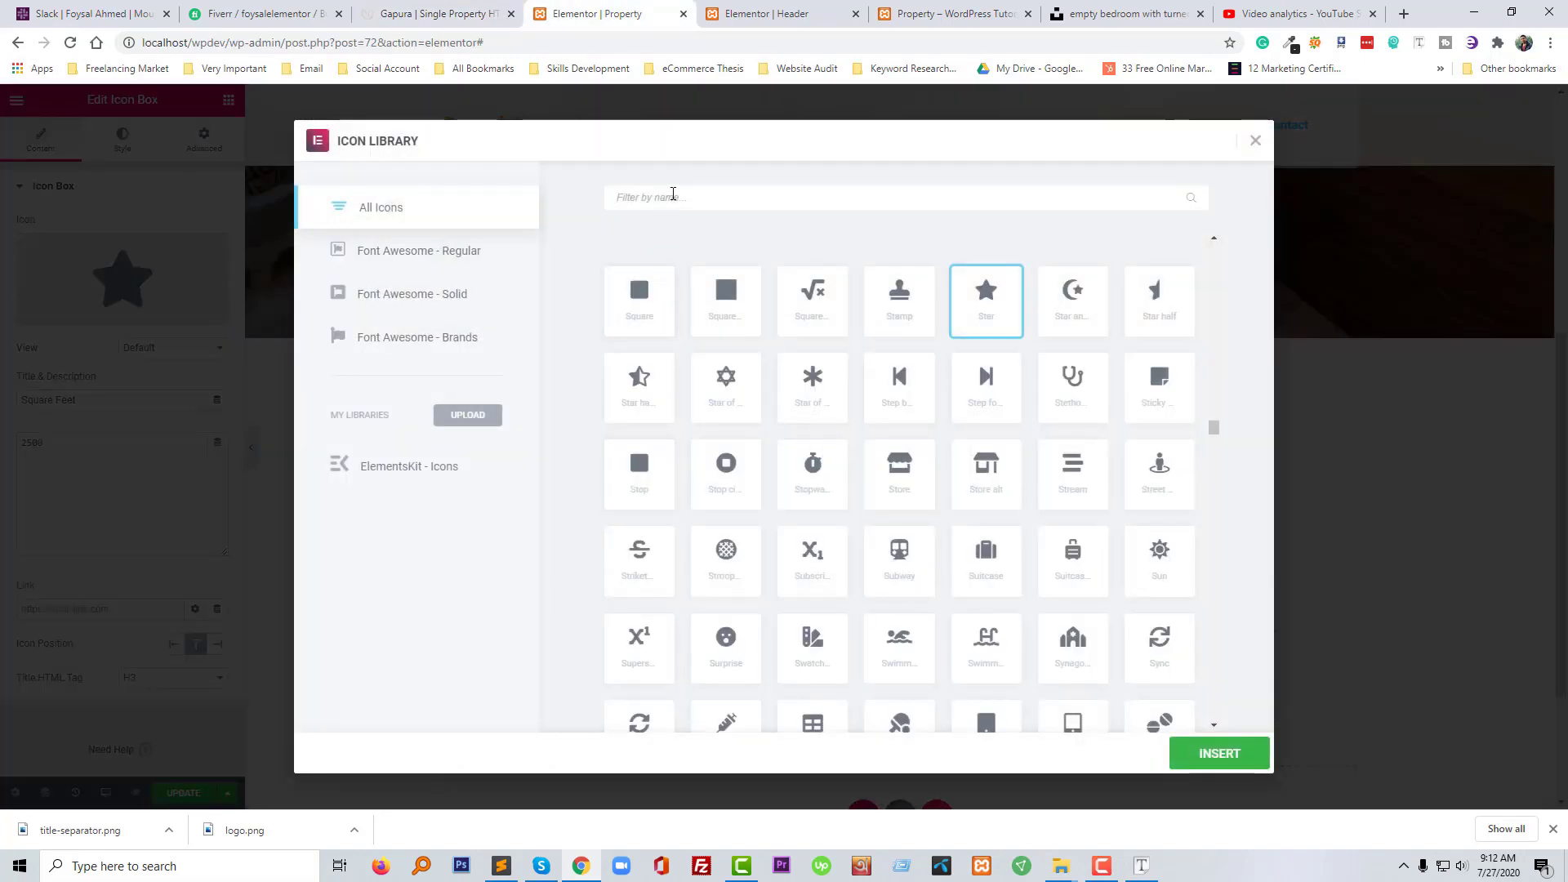
click(672, 194)
text(rul)
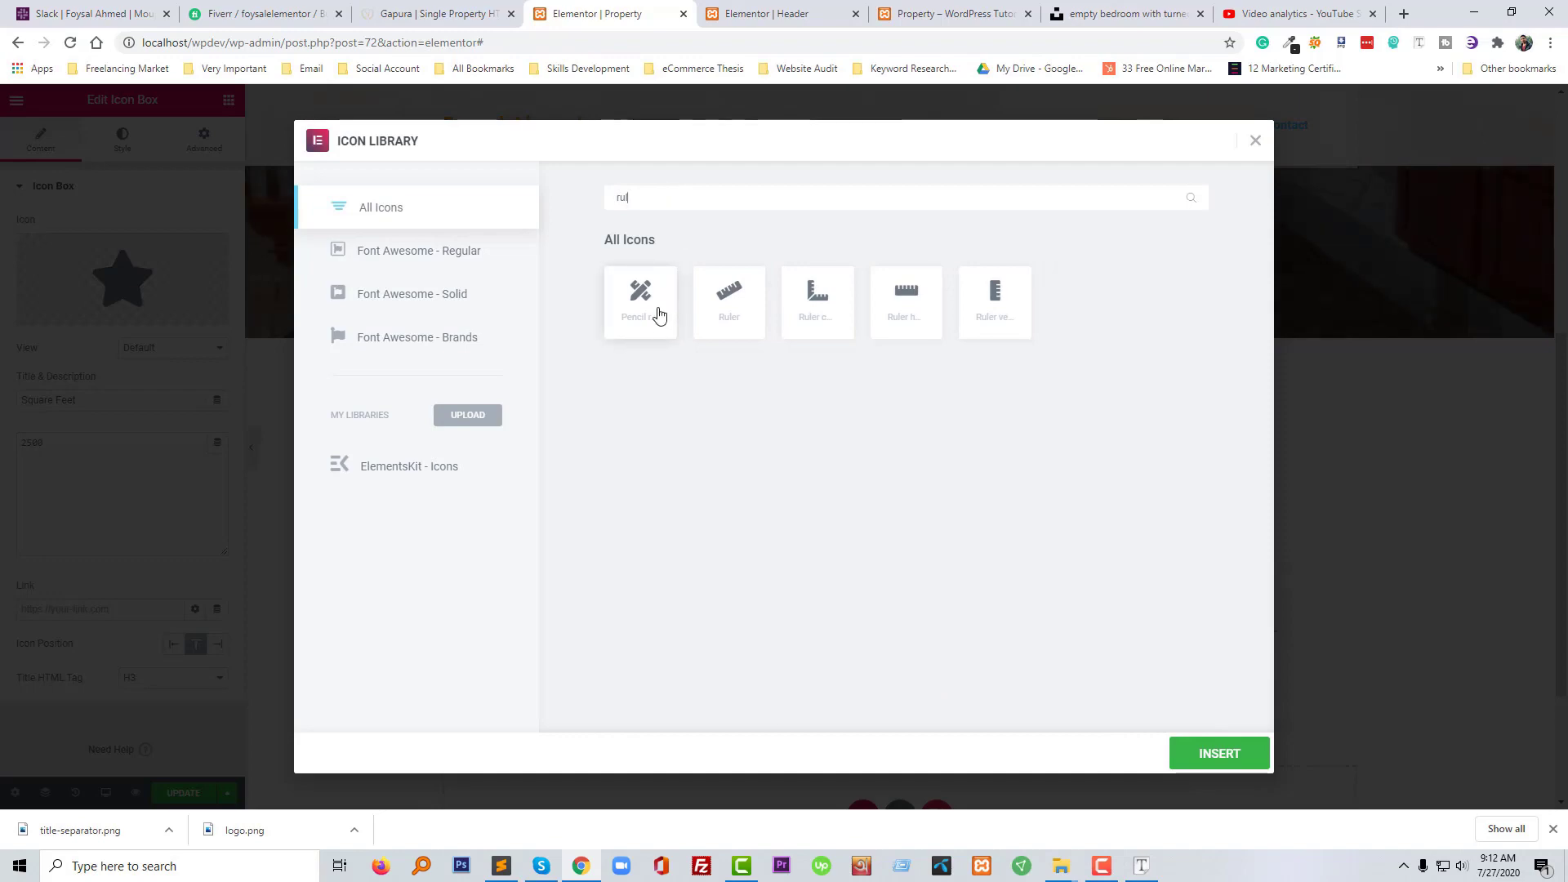
click(659, 315)
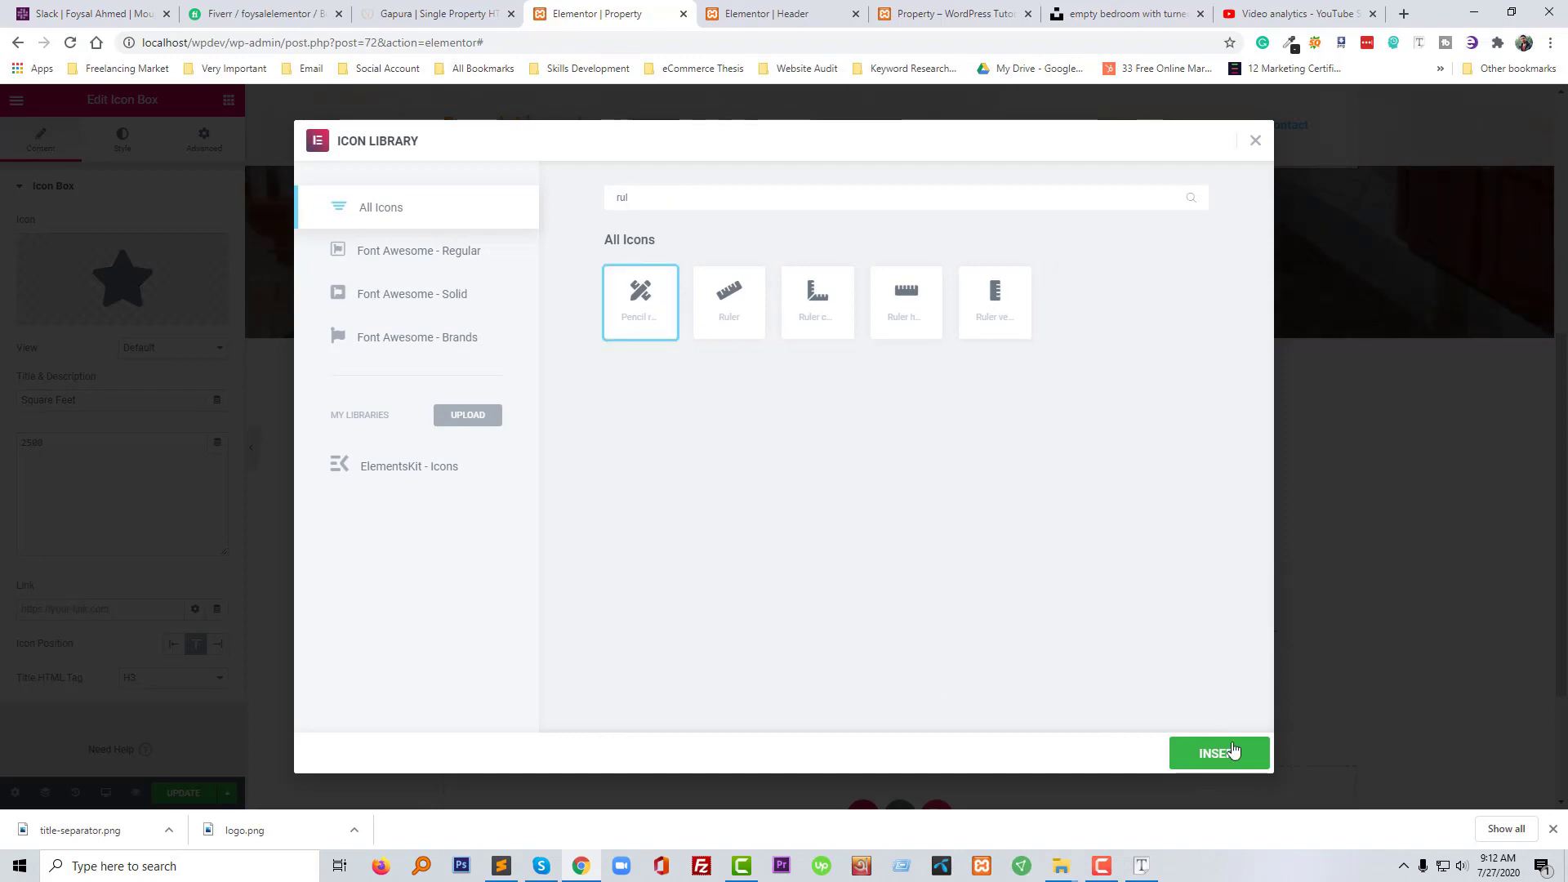
click(1228, 754)
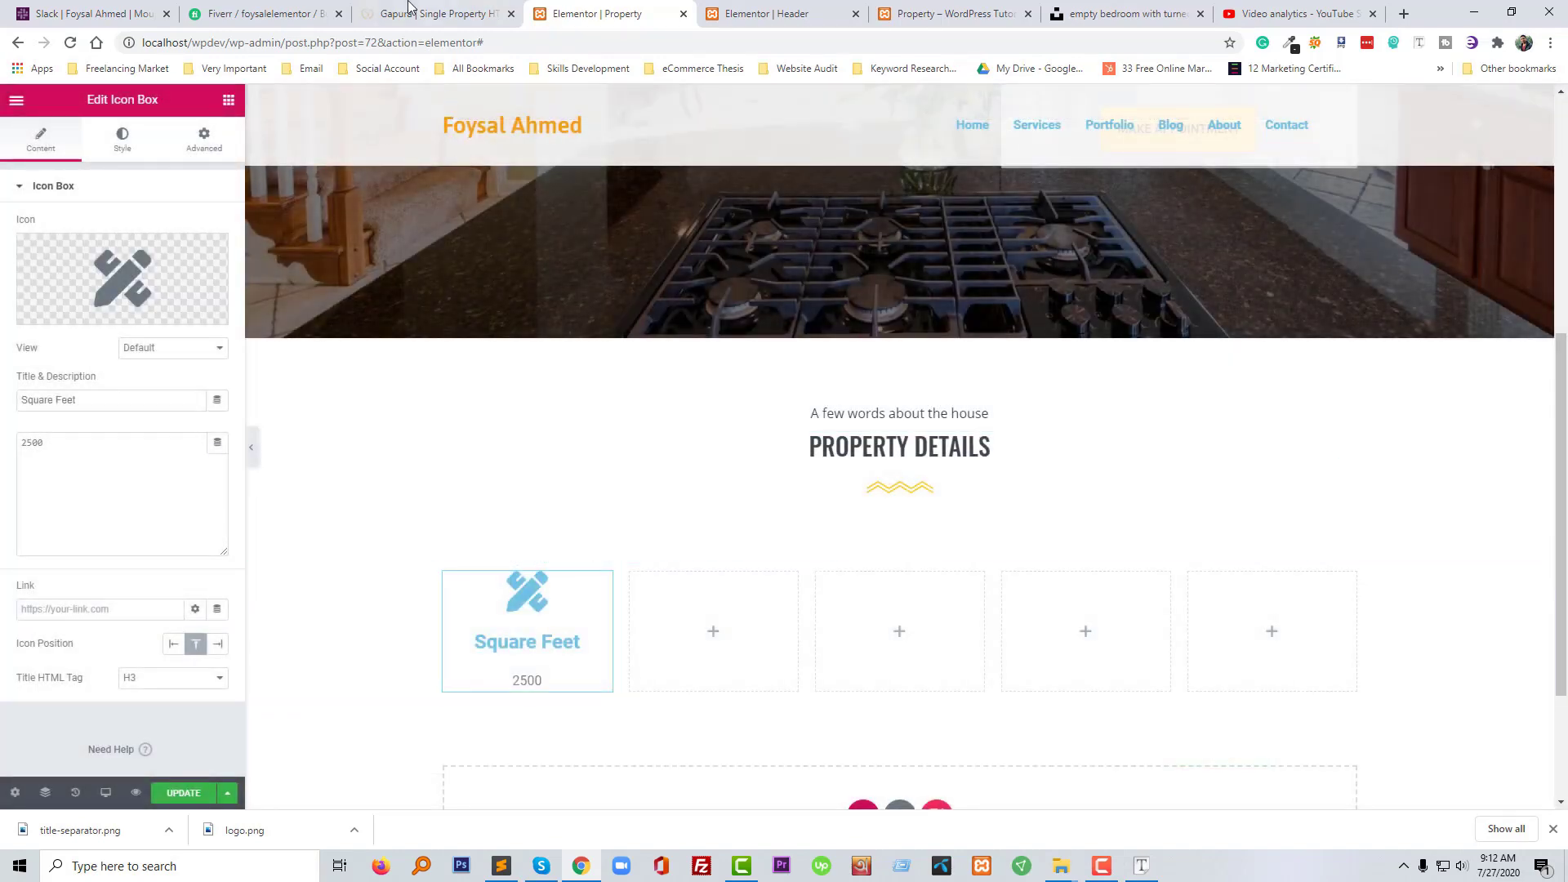
key(ctrl+shift+Tab)
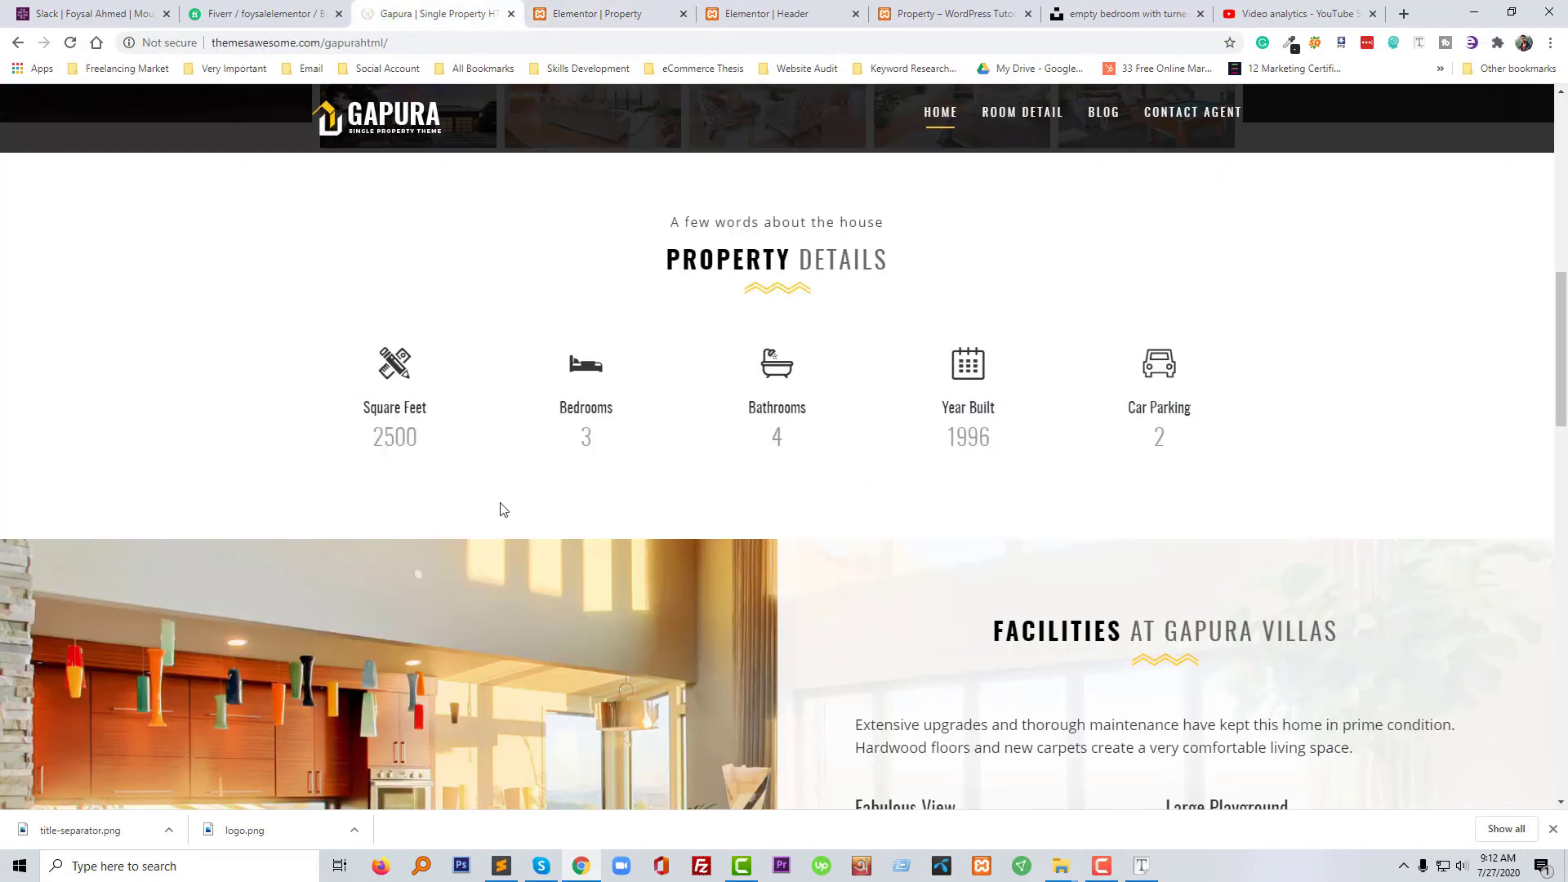
right_click(434, 414)
click(507, 695)
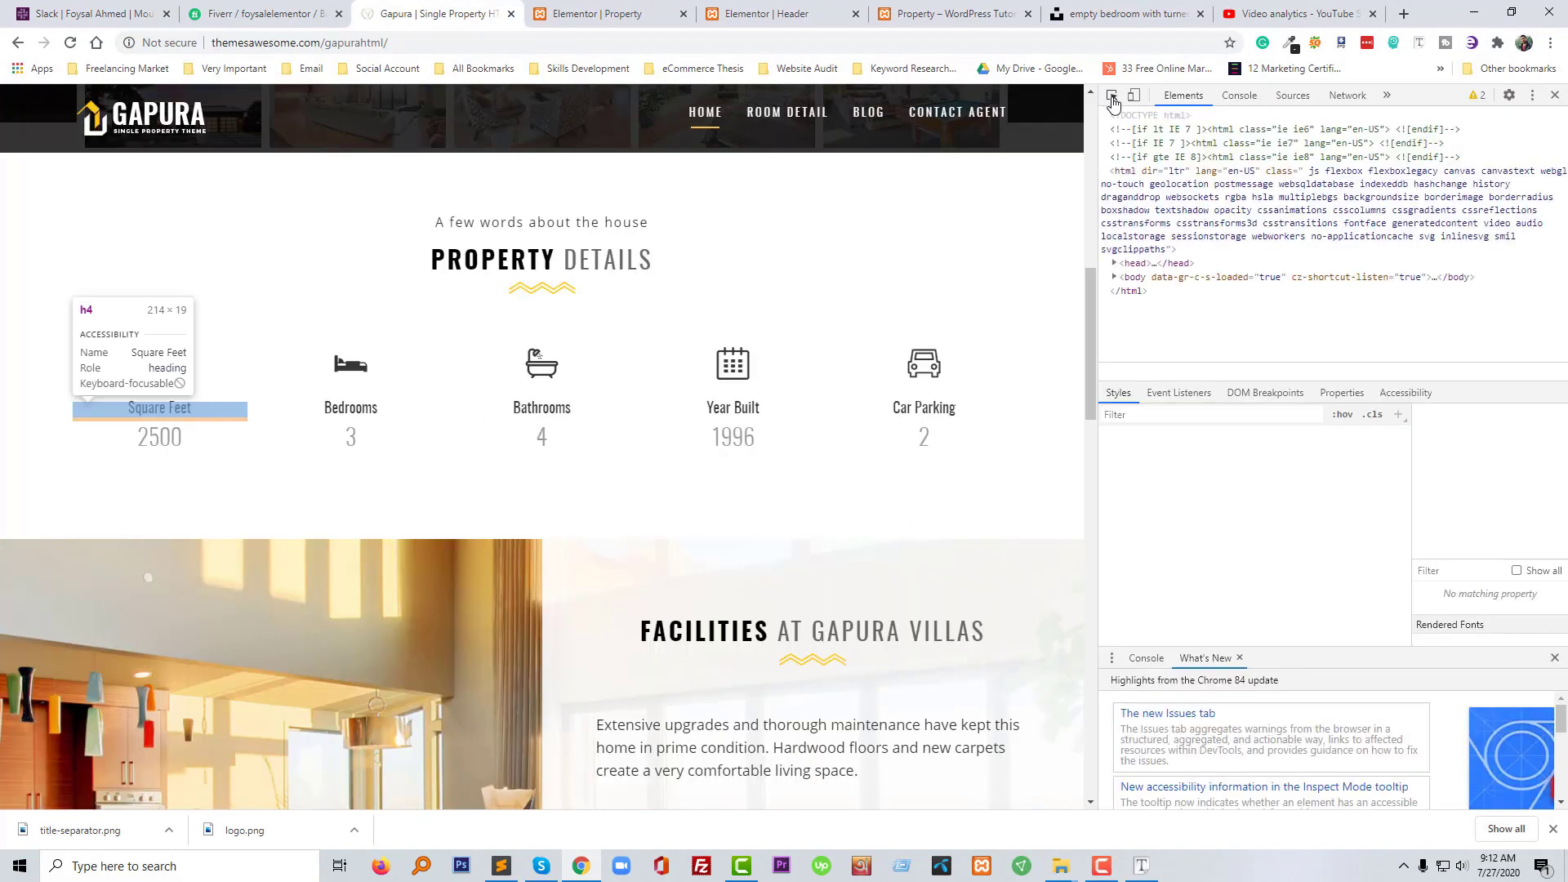
key(F12)
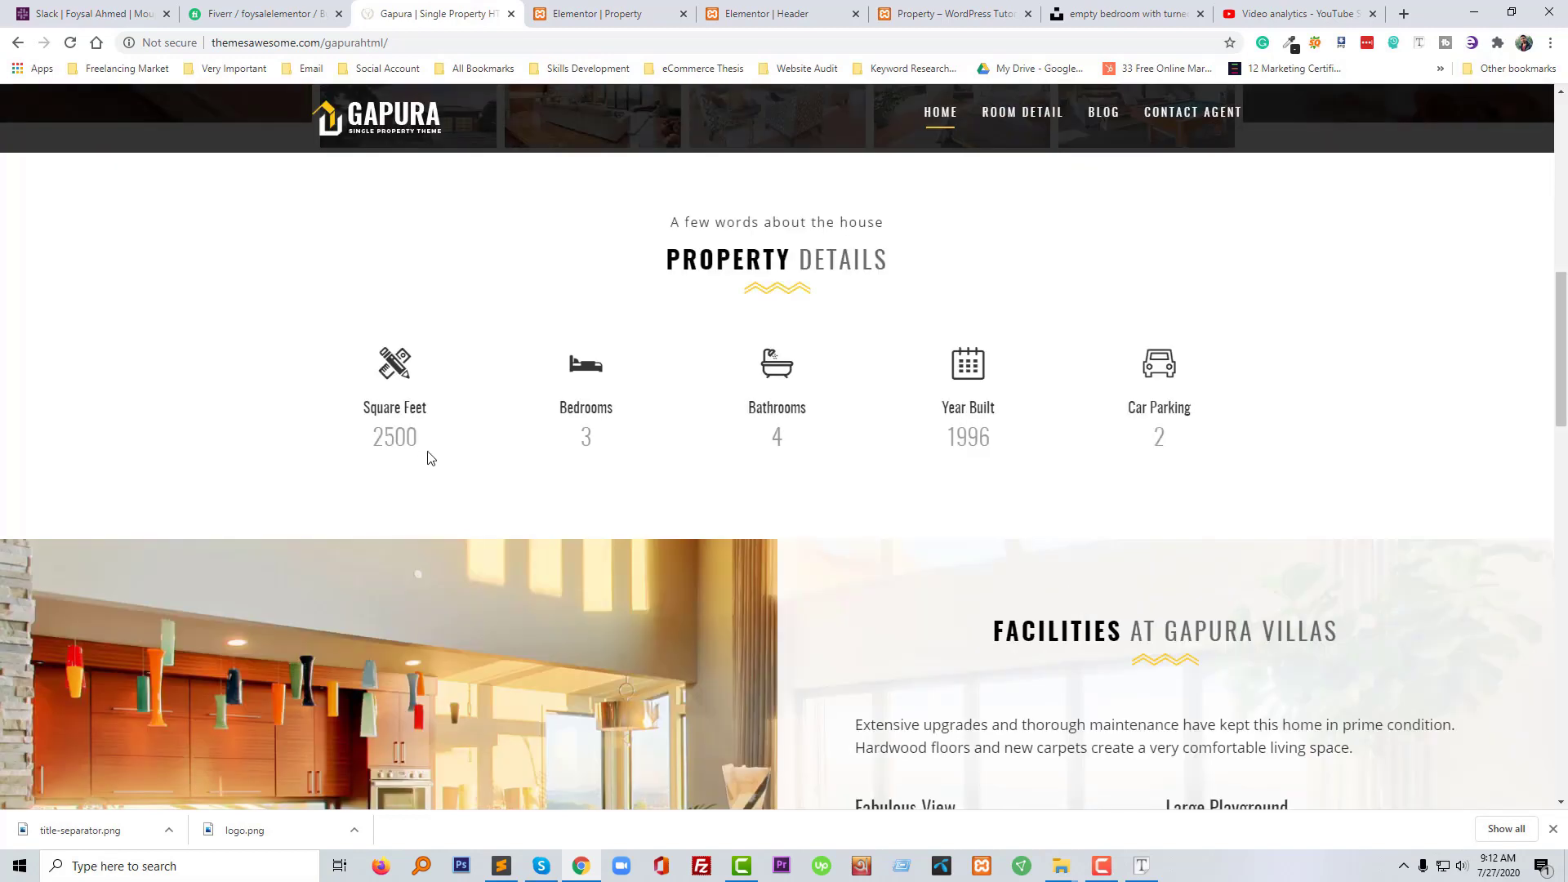
Examine the Square Feet label's color, font and spacing on the reference page with the Font Finder inspector
right_click(404, 406)
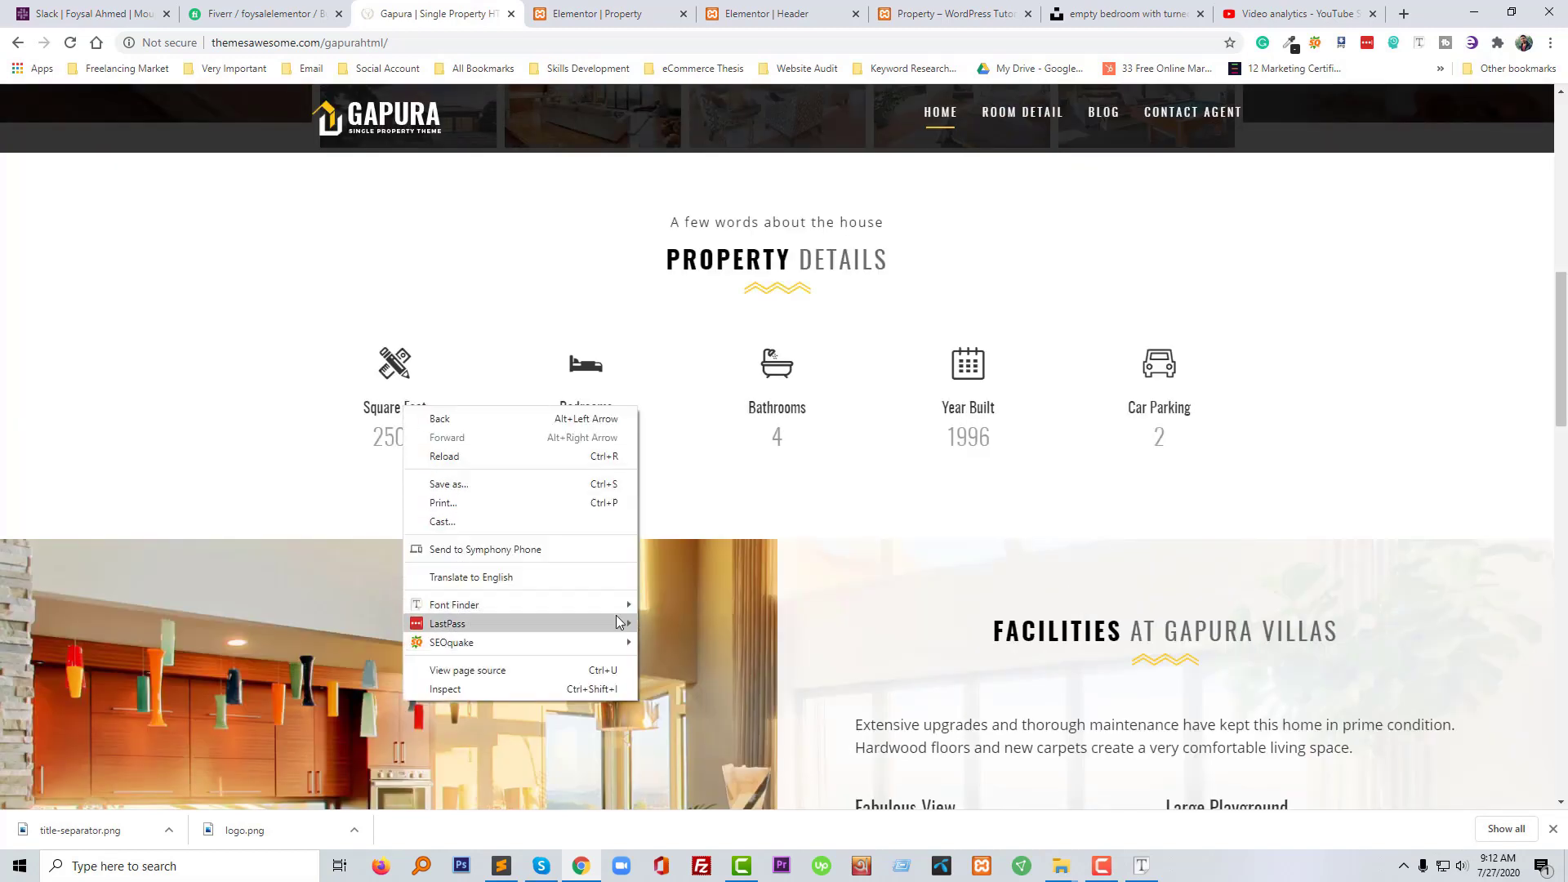
mouse_move(629, 611)
click(682, 606)
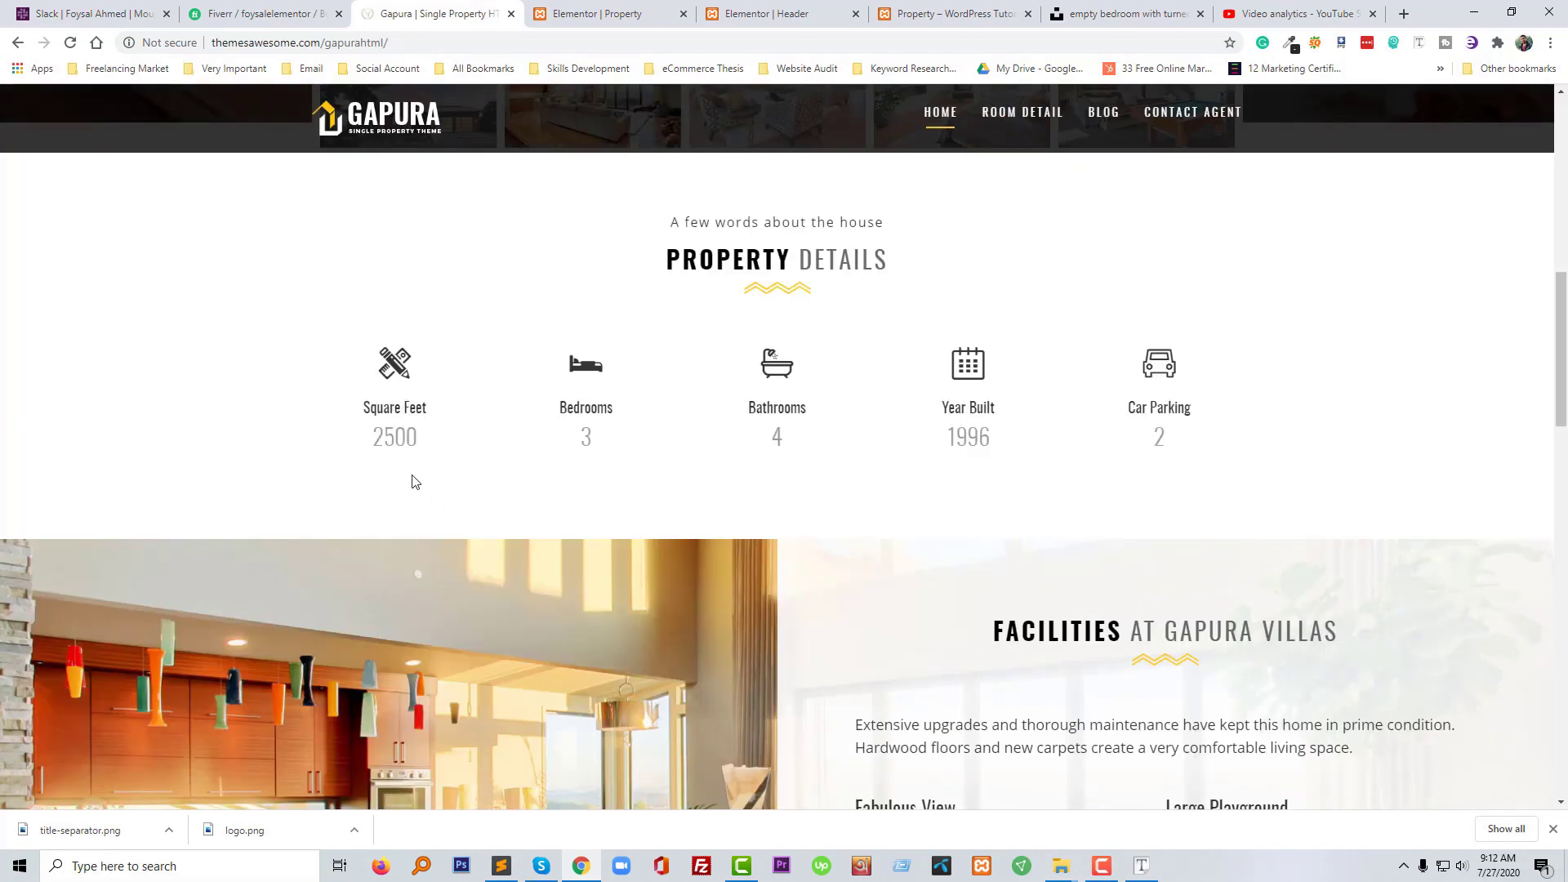
click(415, 411)
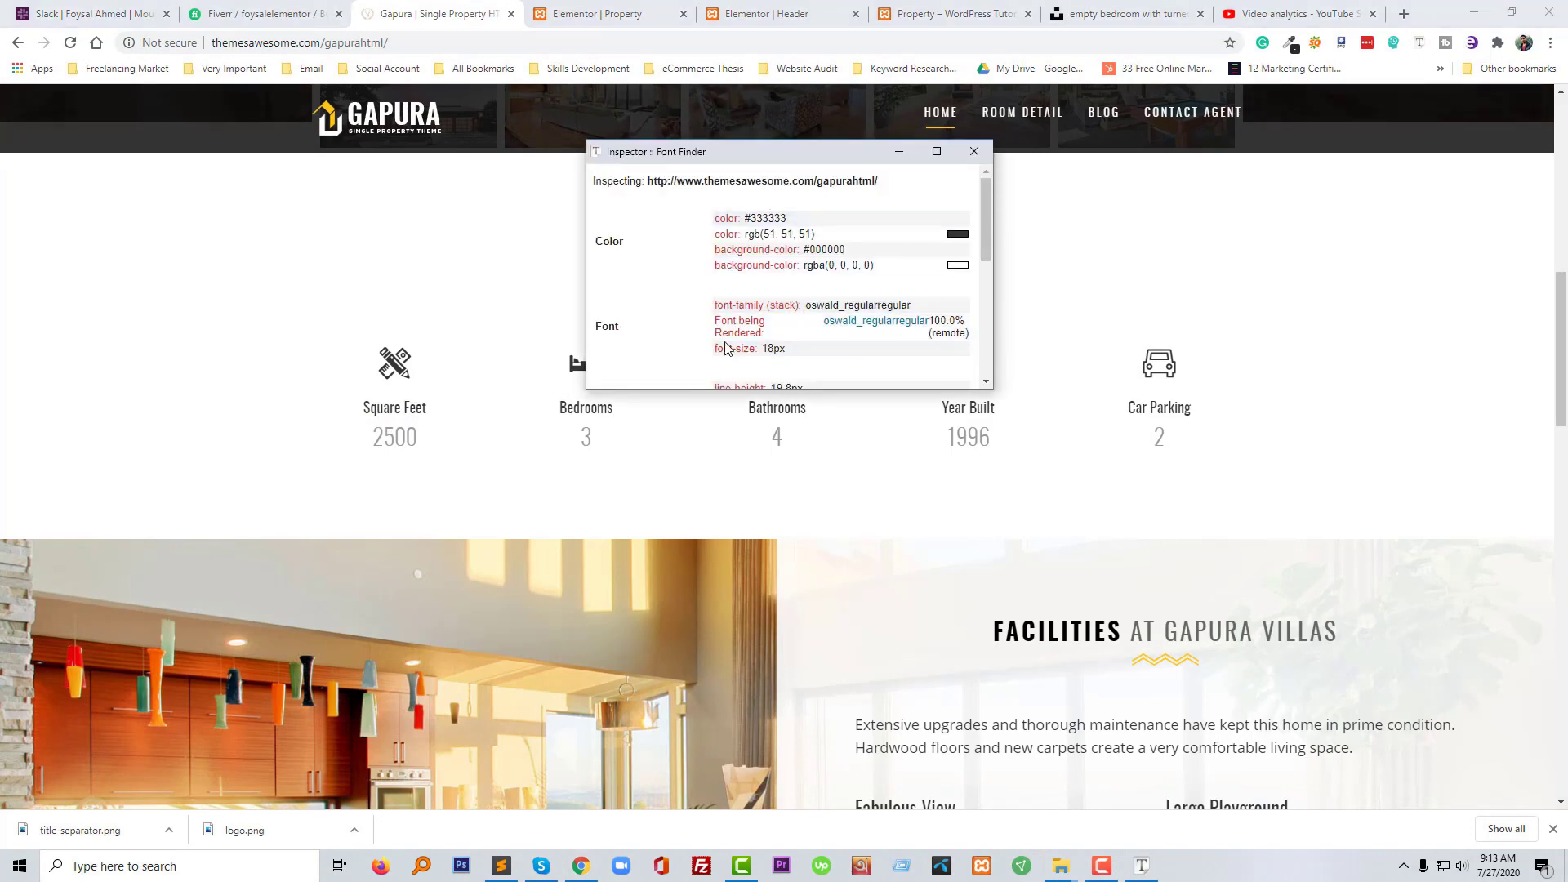
scroll(781, 360, down, 1)
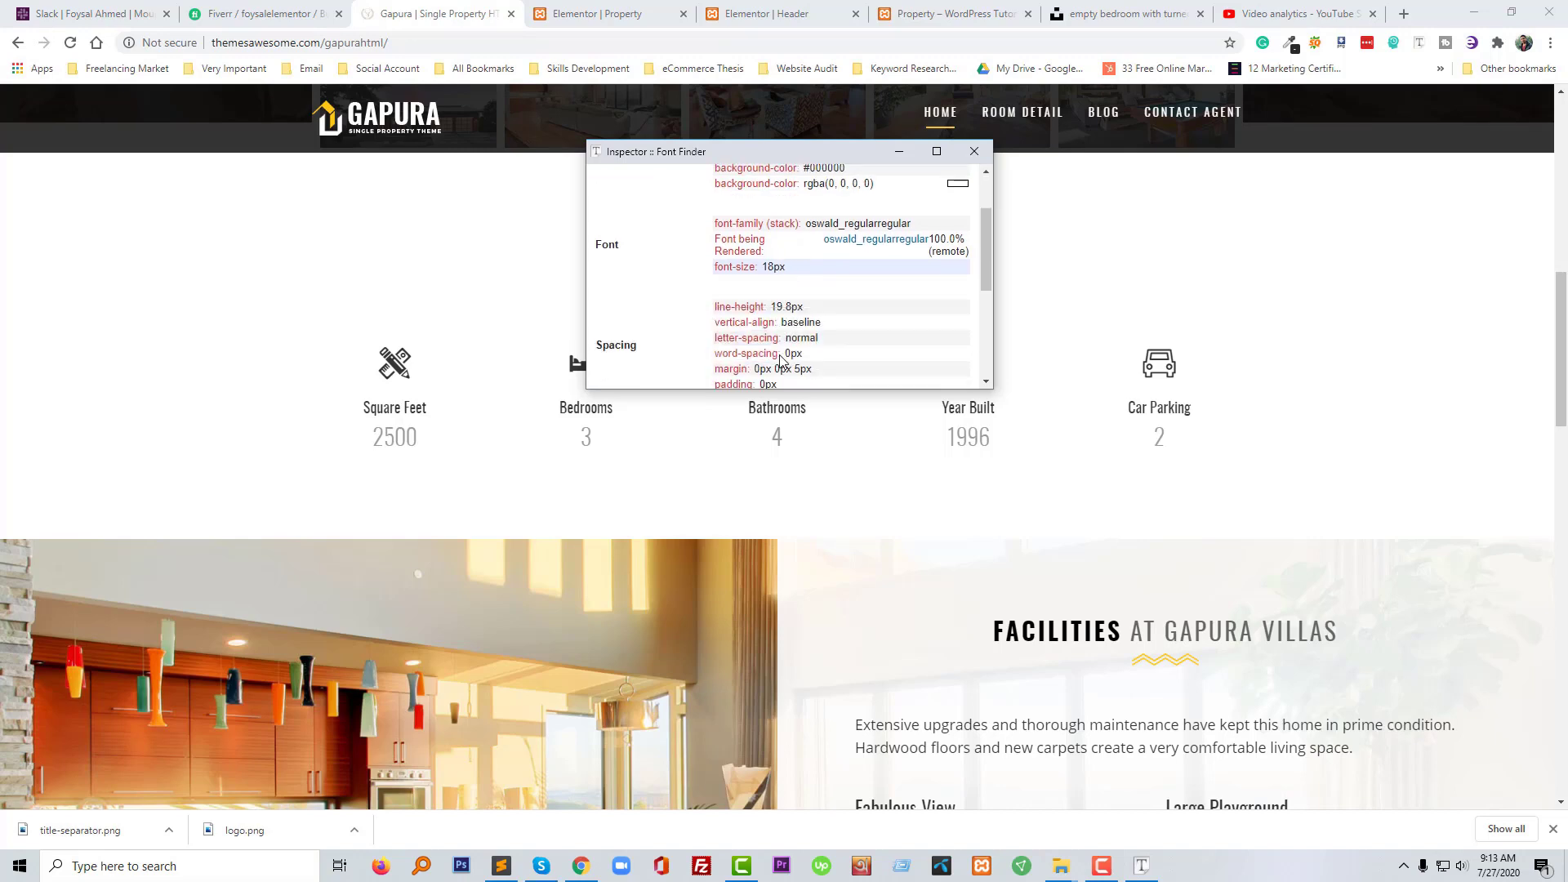
Back in the Elementor page, set the primary color of the Square Feet box's icon to #333
click(597, 14)
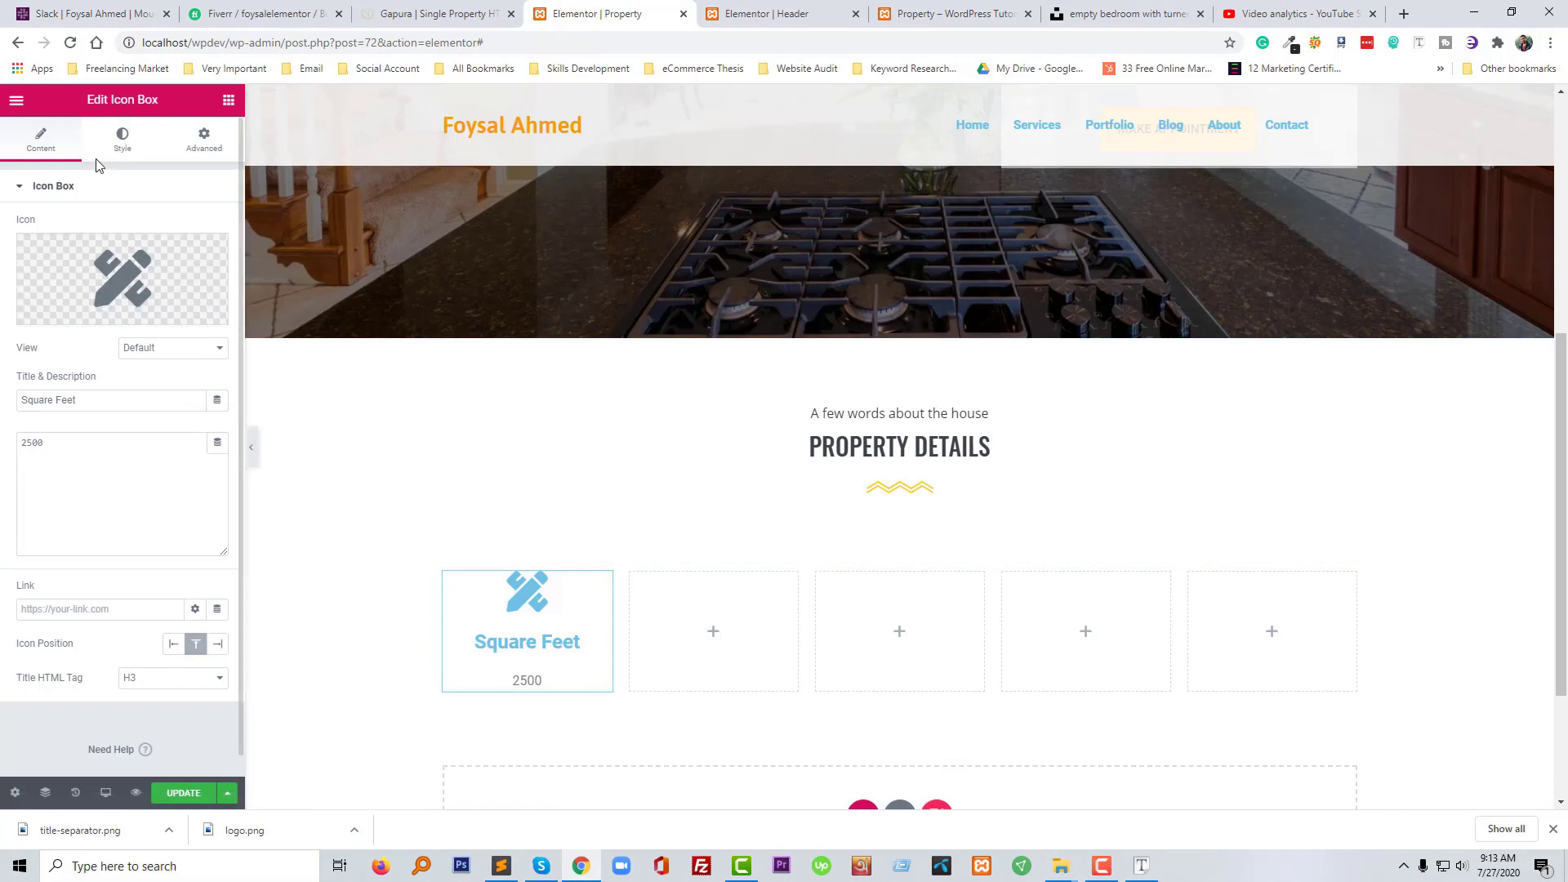
click(124, 141)
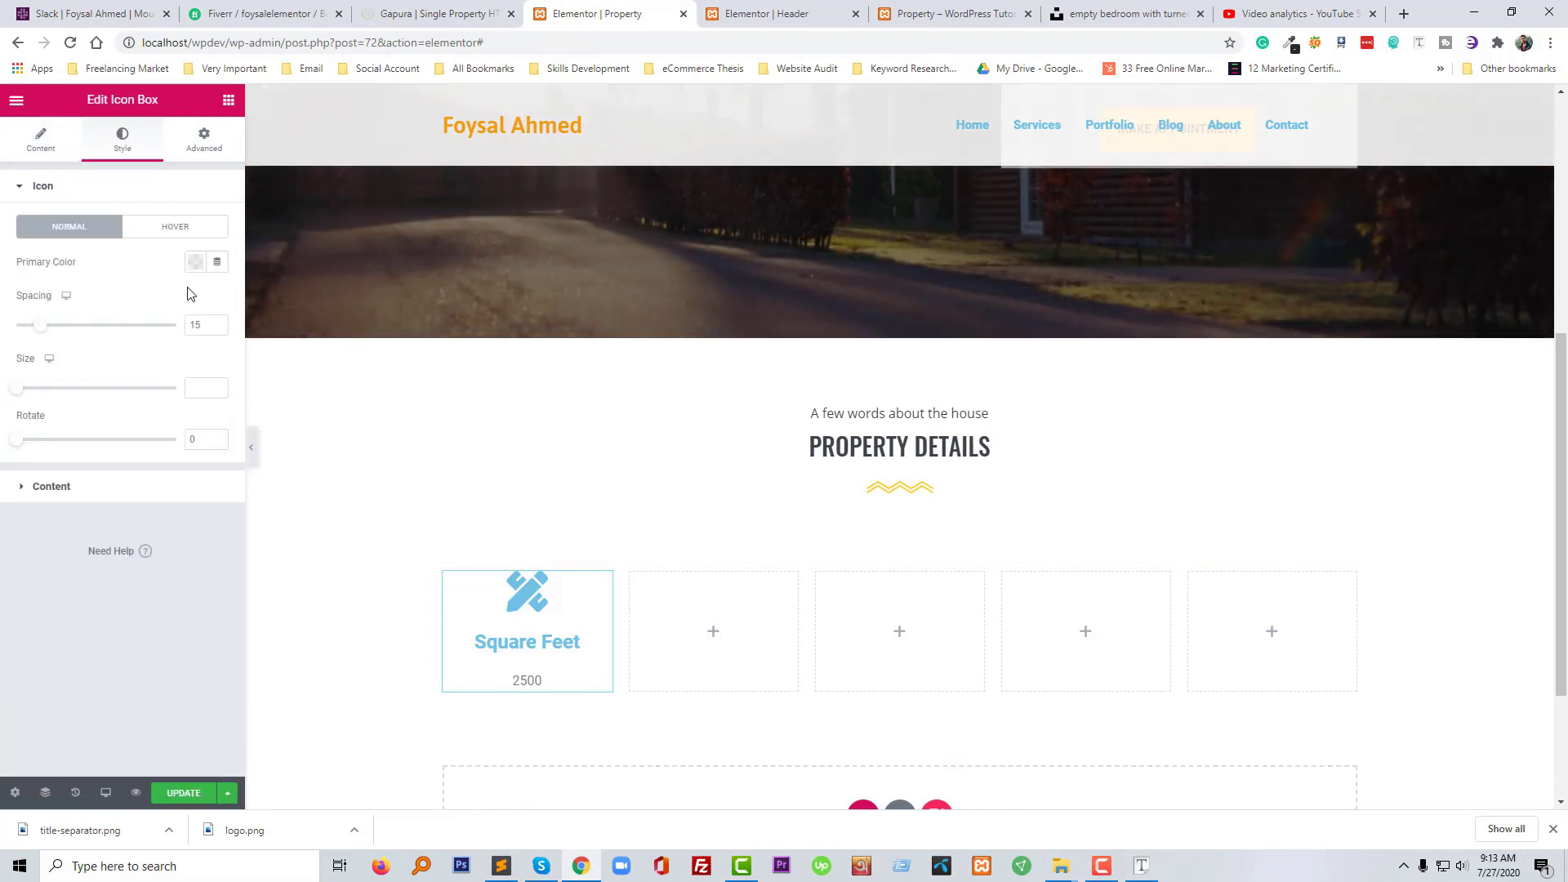
click(195, 263)
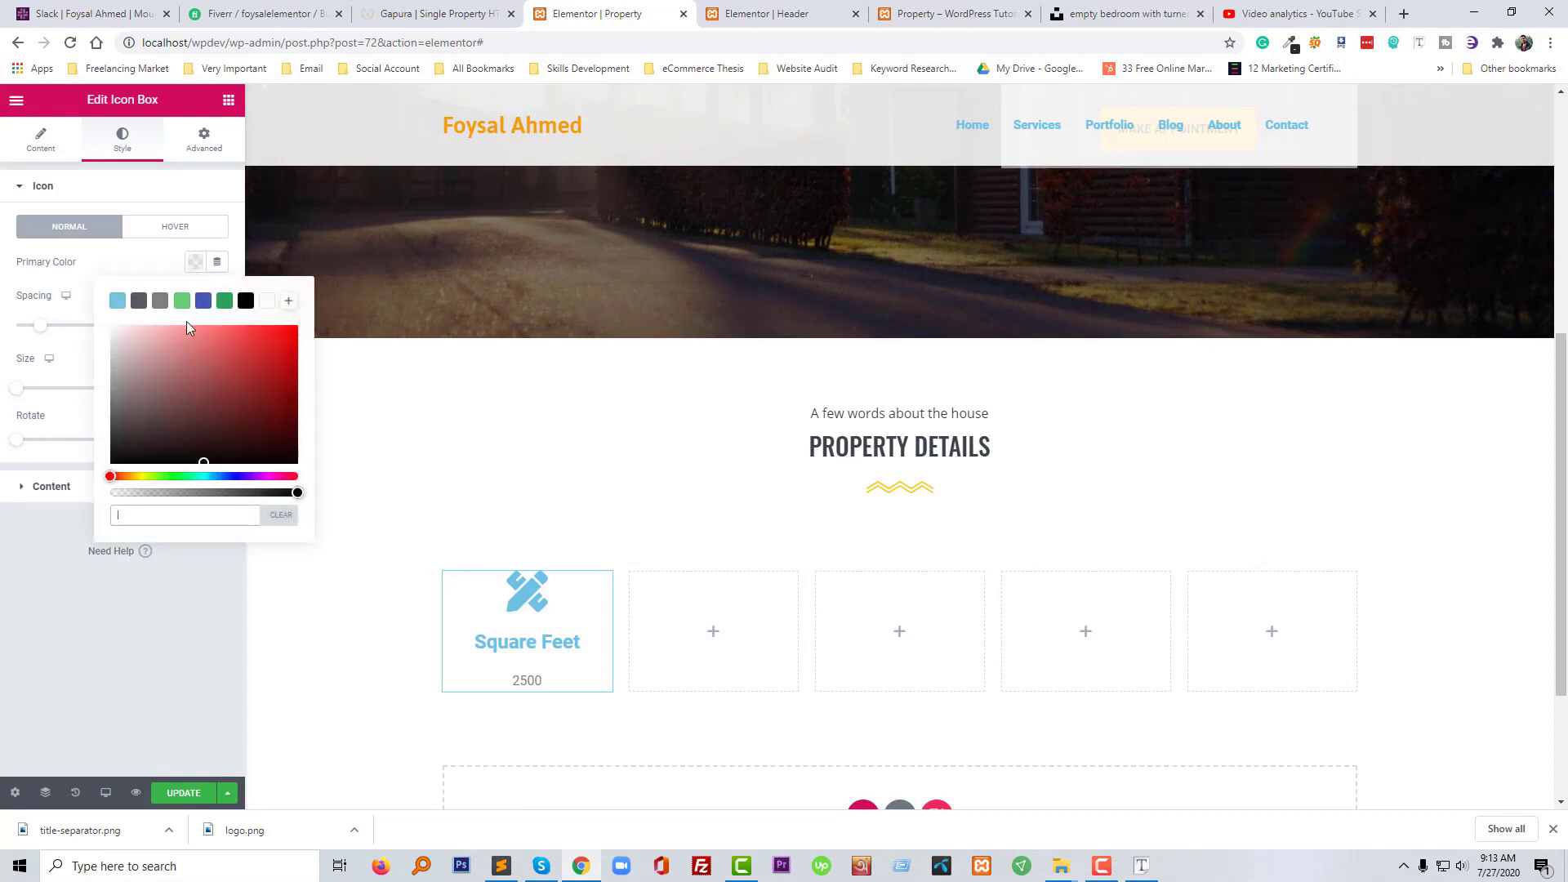
click(245, 300)
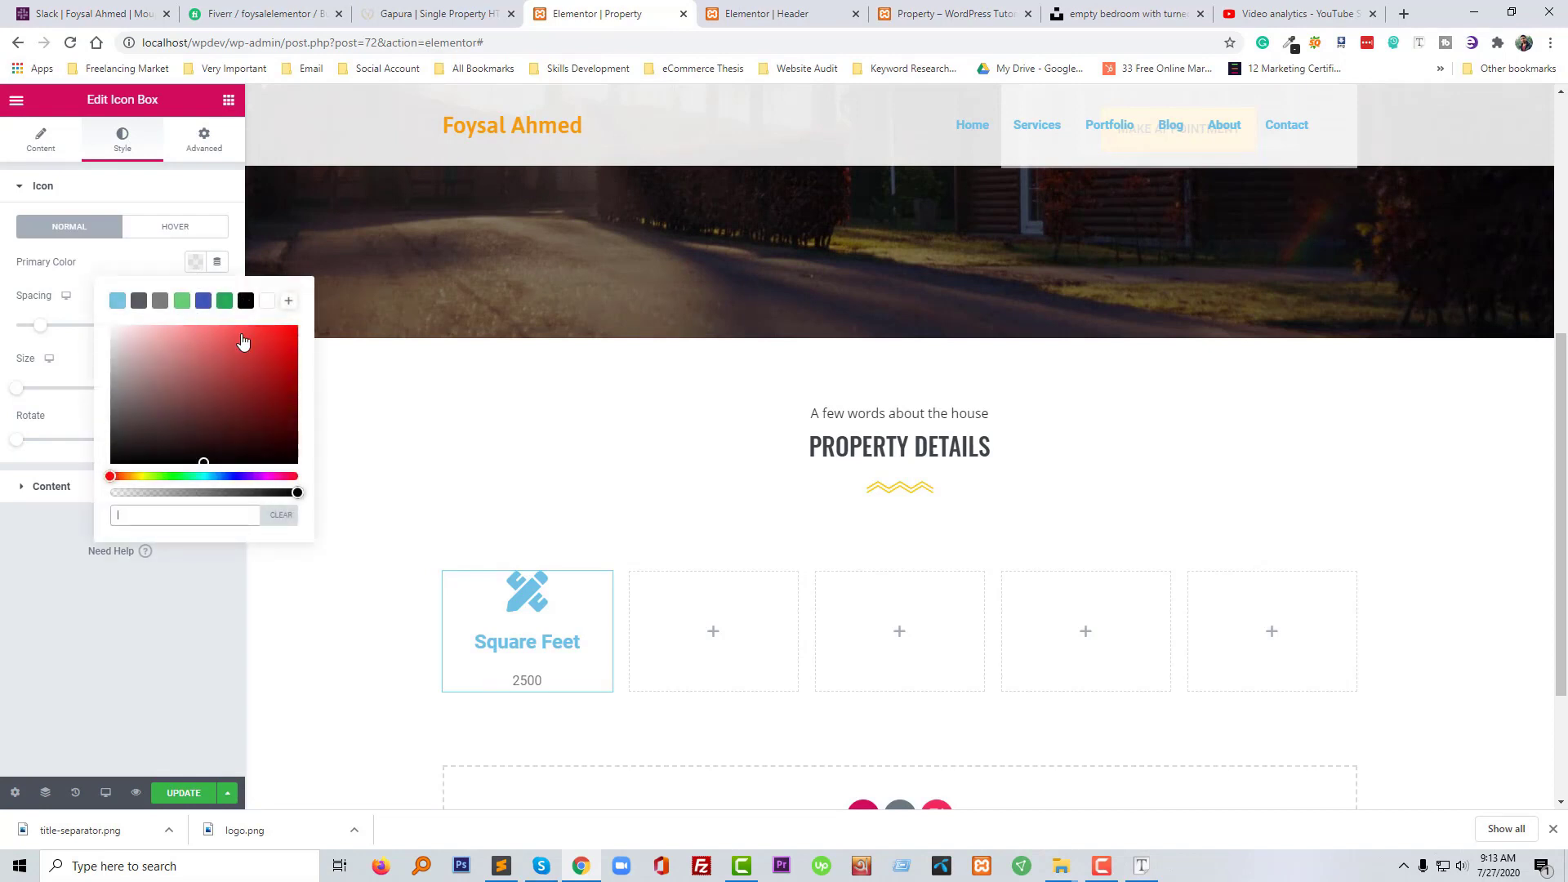
click(141, 518)
text(#333)
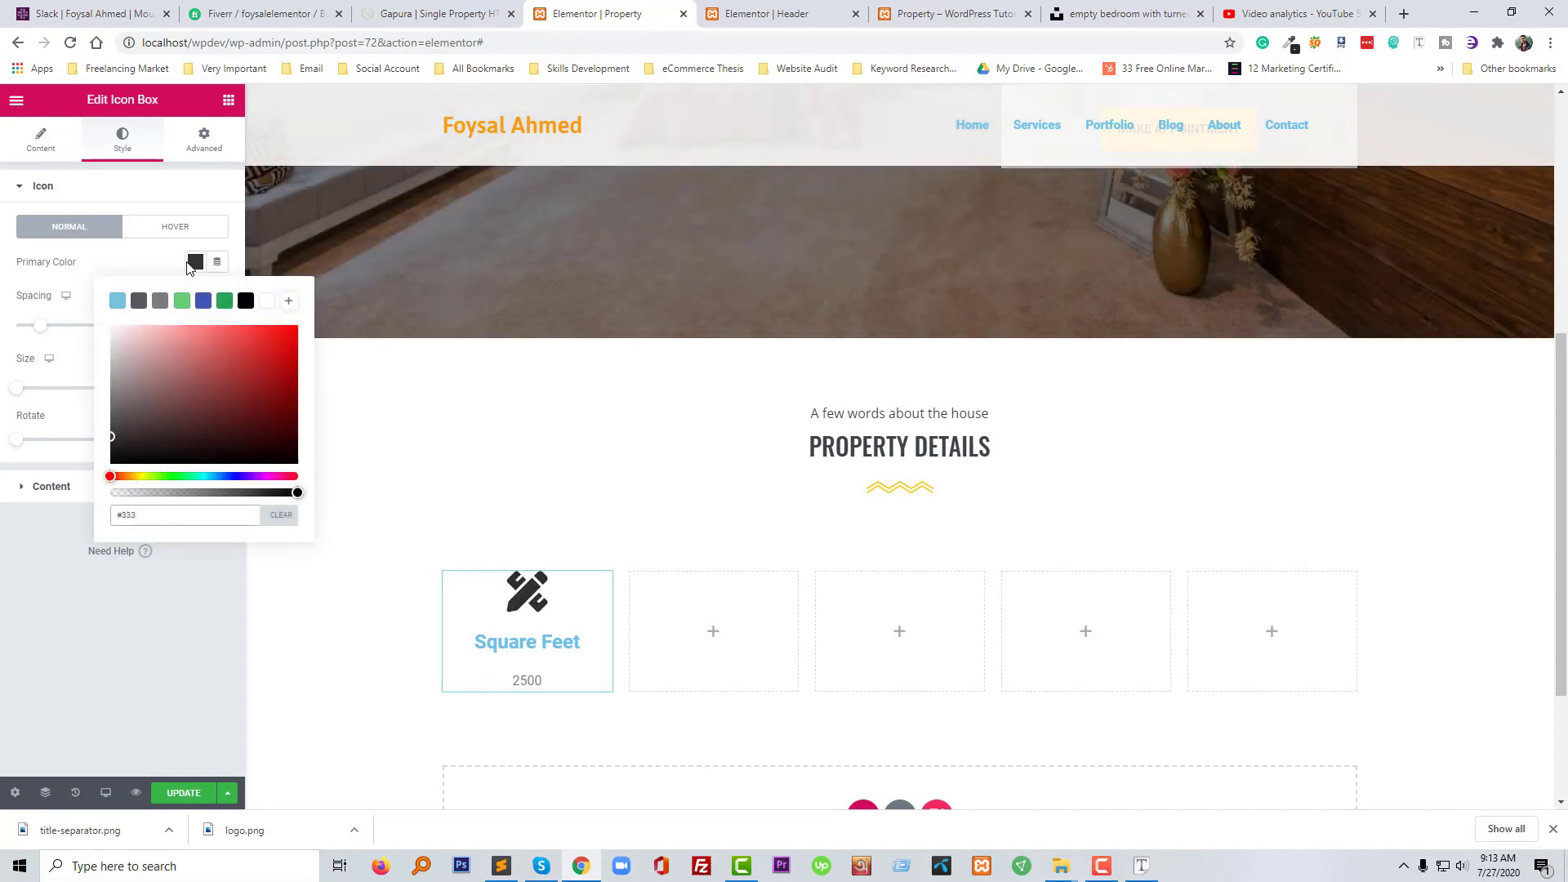
click(196, 264)
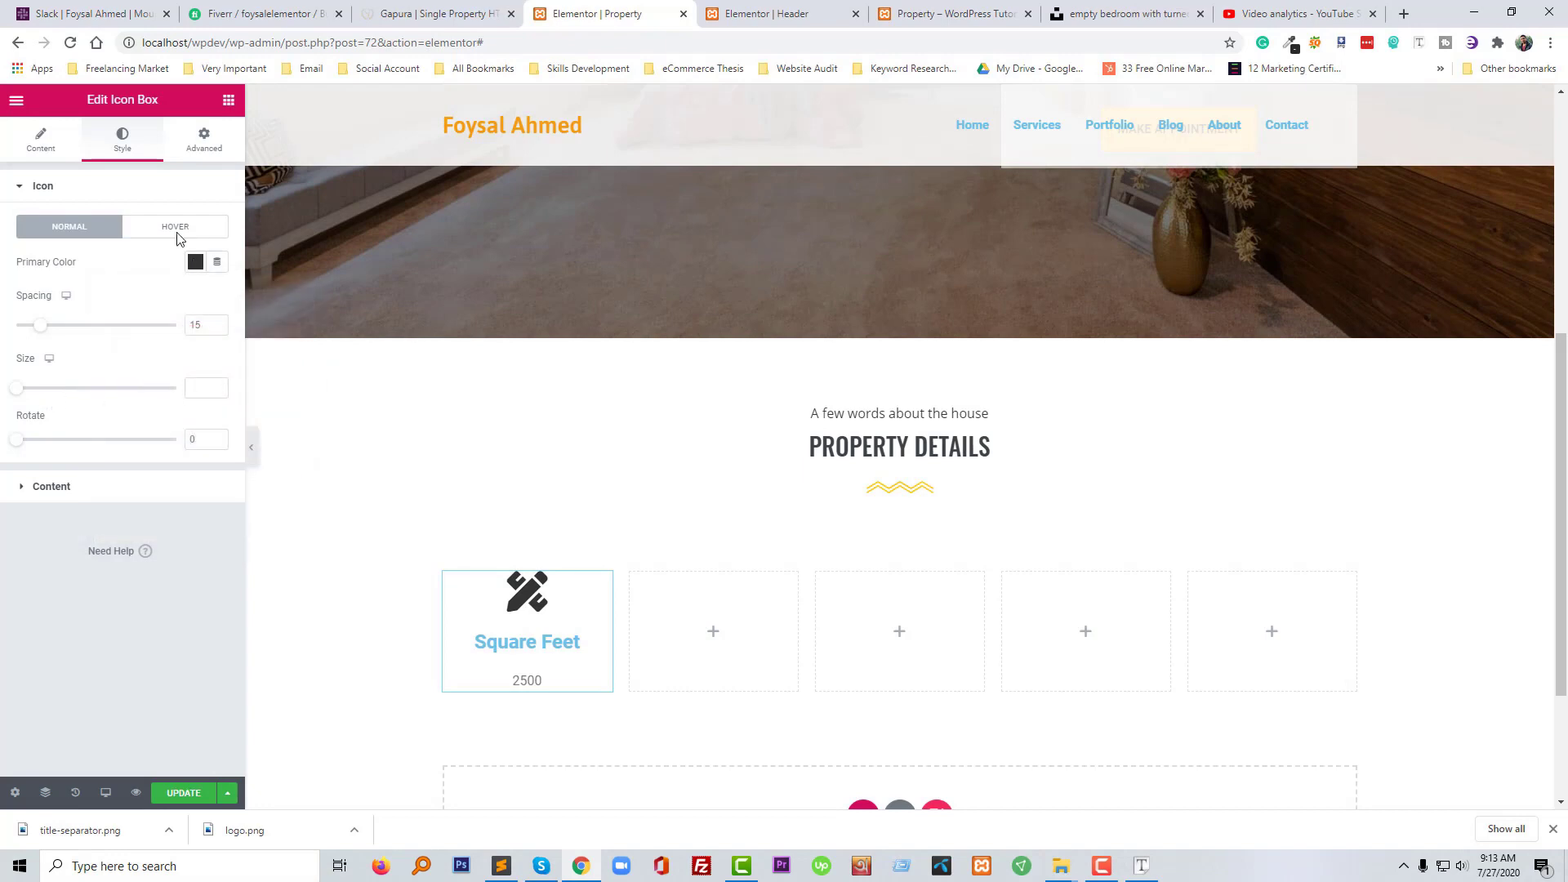
Set the title color of the Square Feet icon box to #333 in its content styling
click(84, 484)
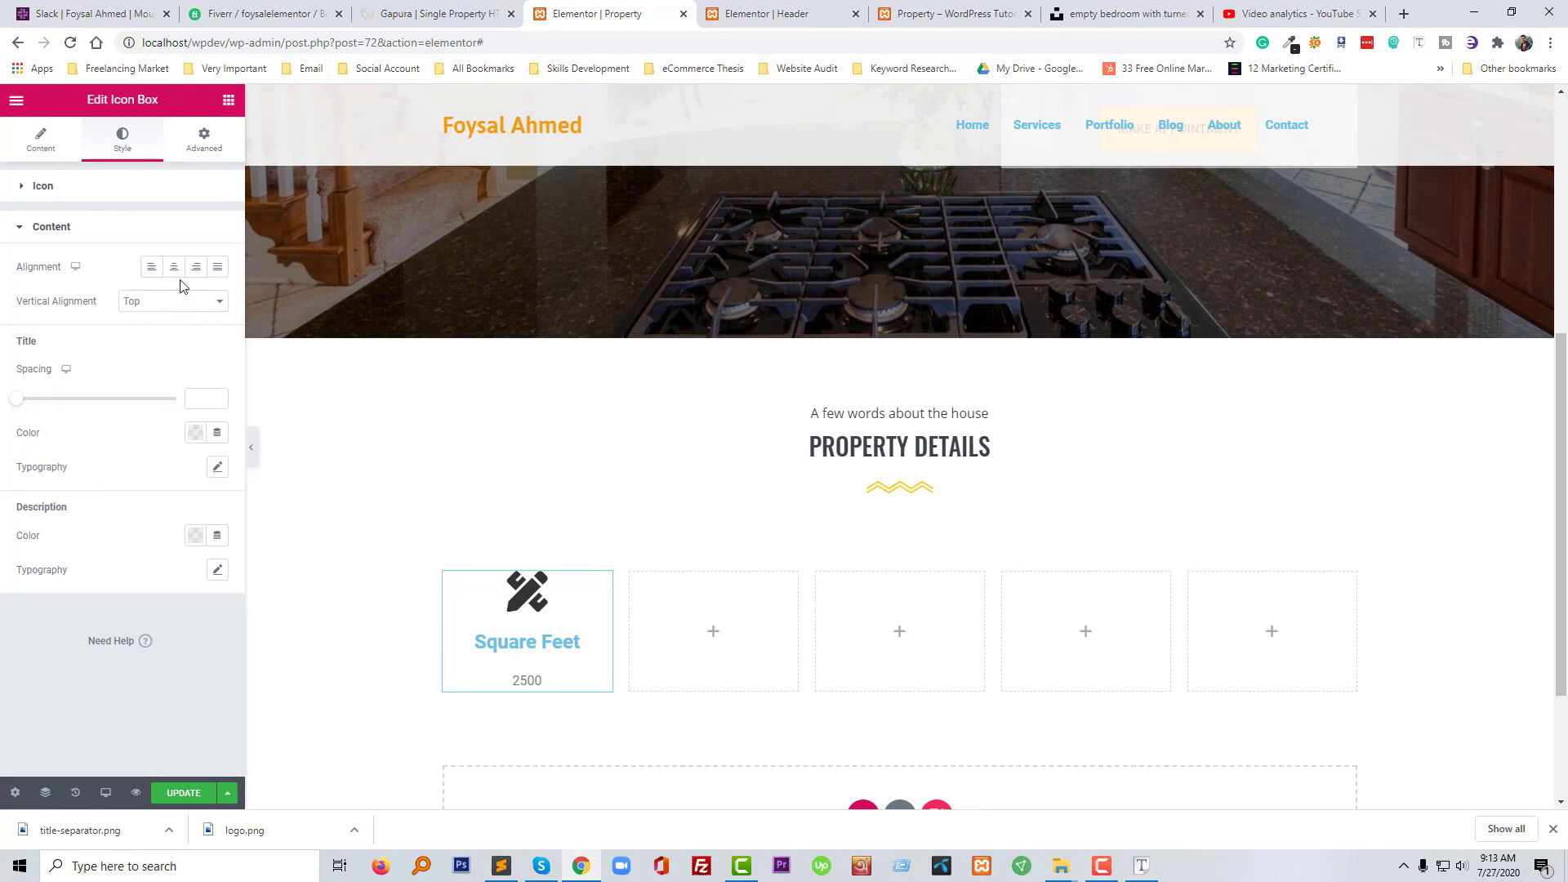
click(196, 434)
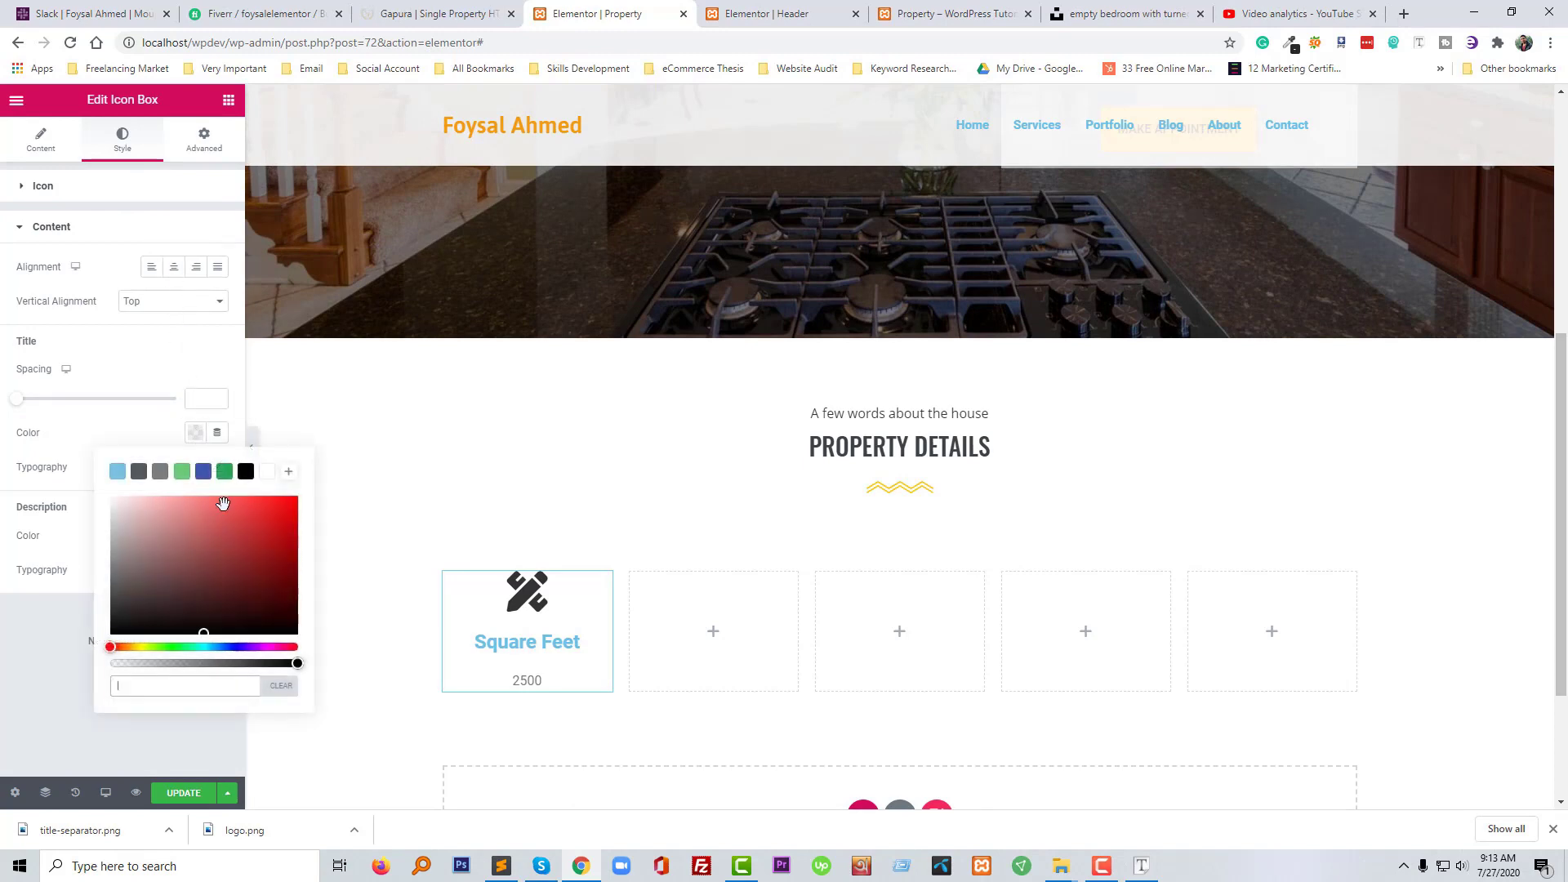
click(246, 472)
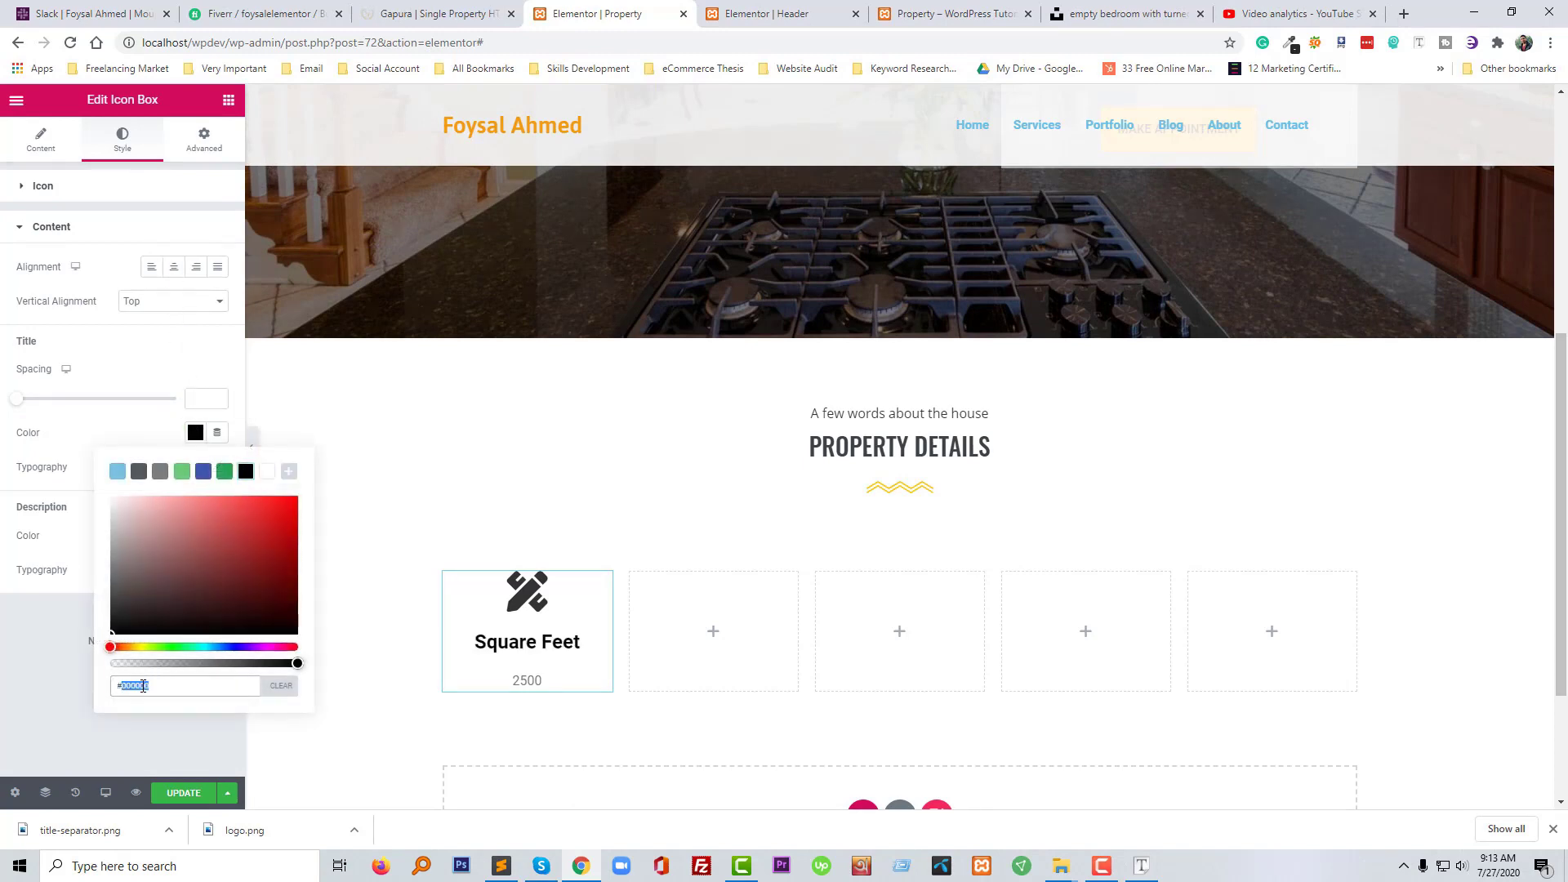
text(333)
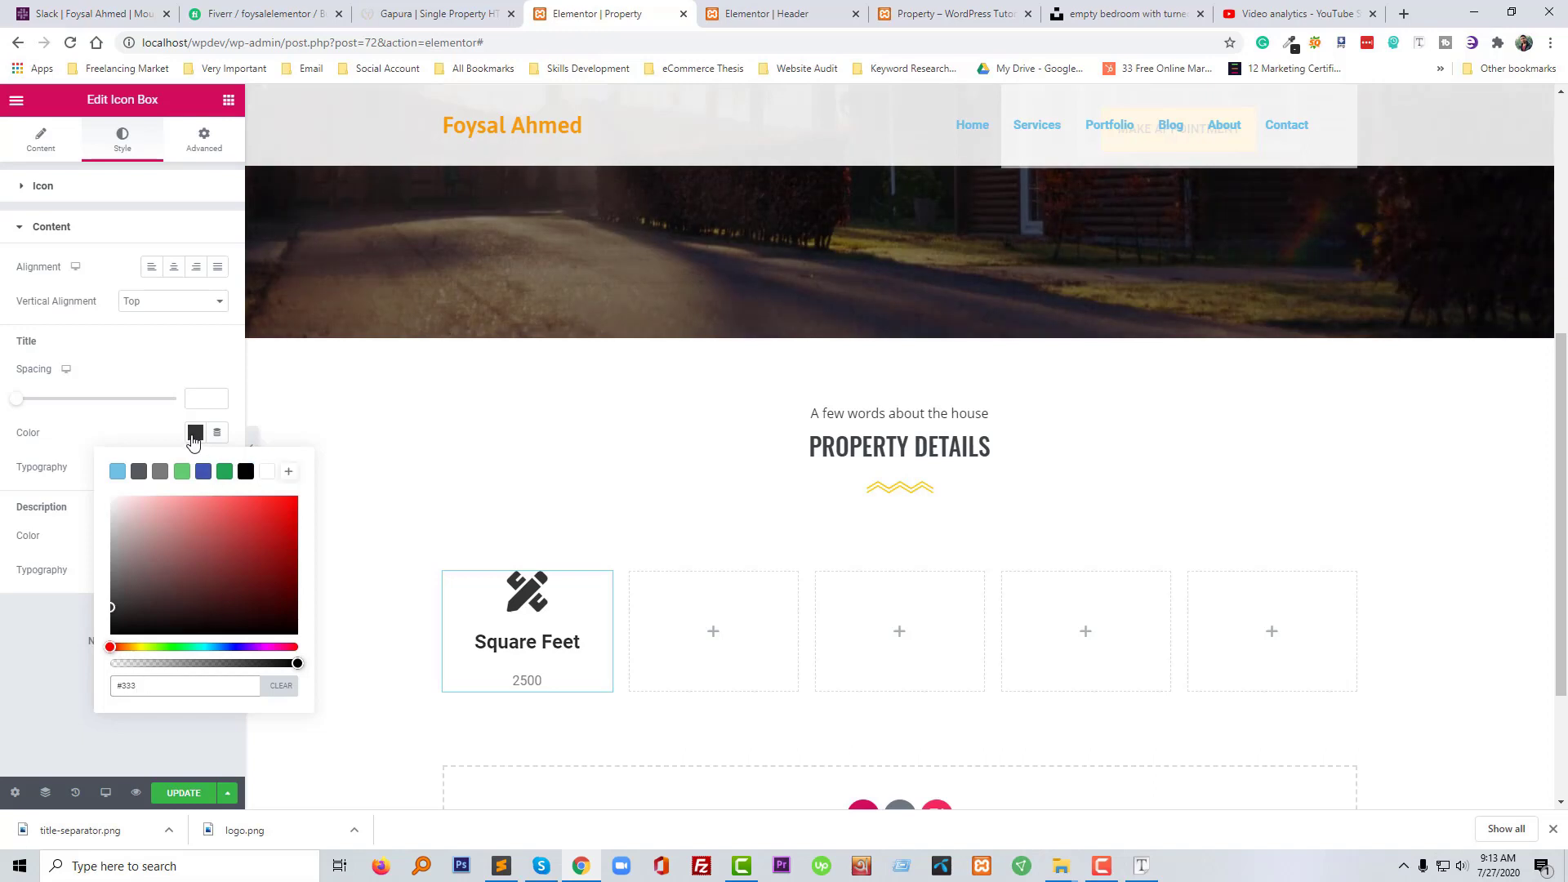
click(194, 436)
Set the font family of the Square Feet title to Oswald
click(217, 472)
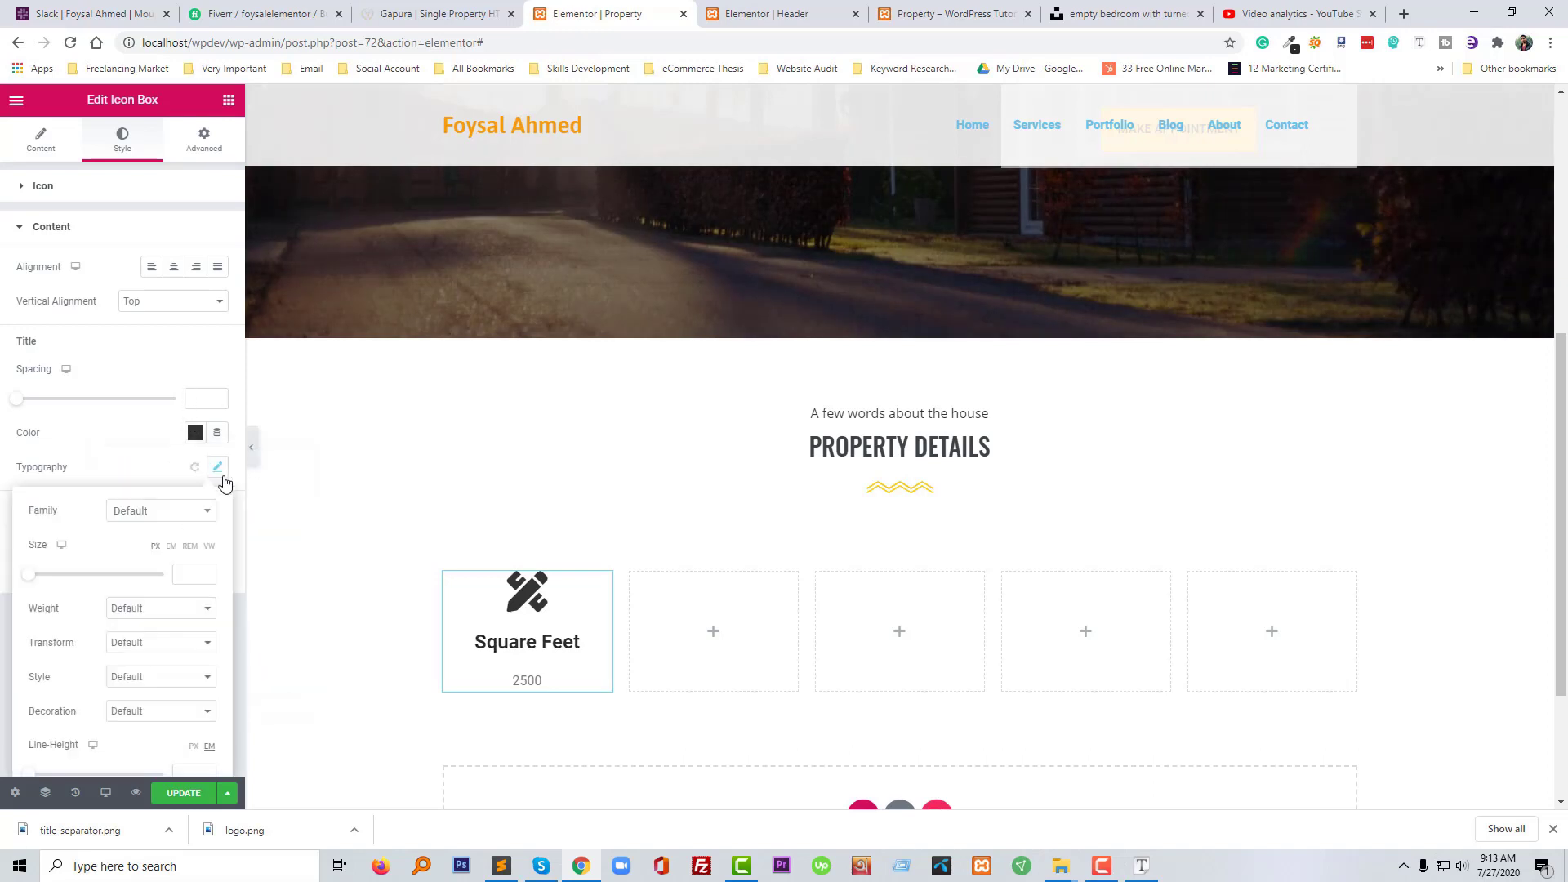
click(169, 512)
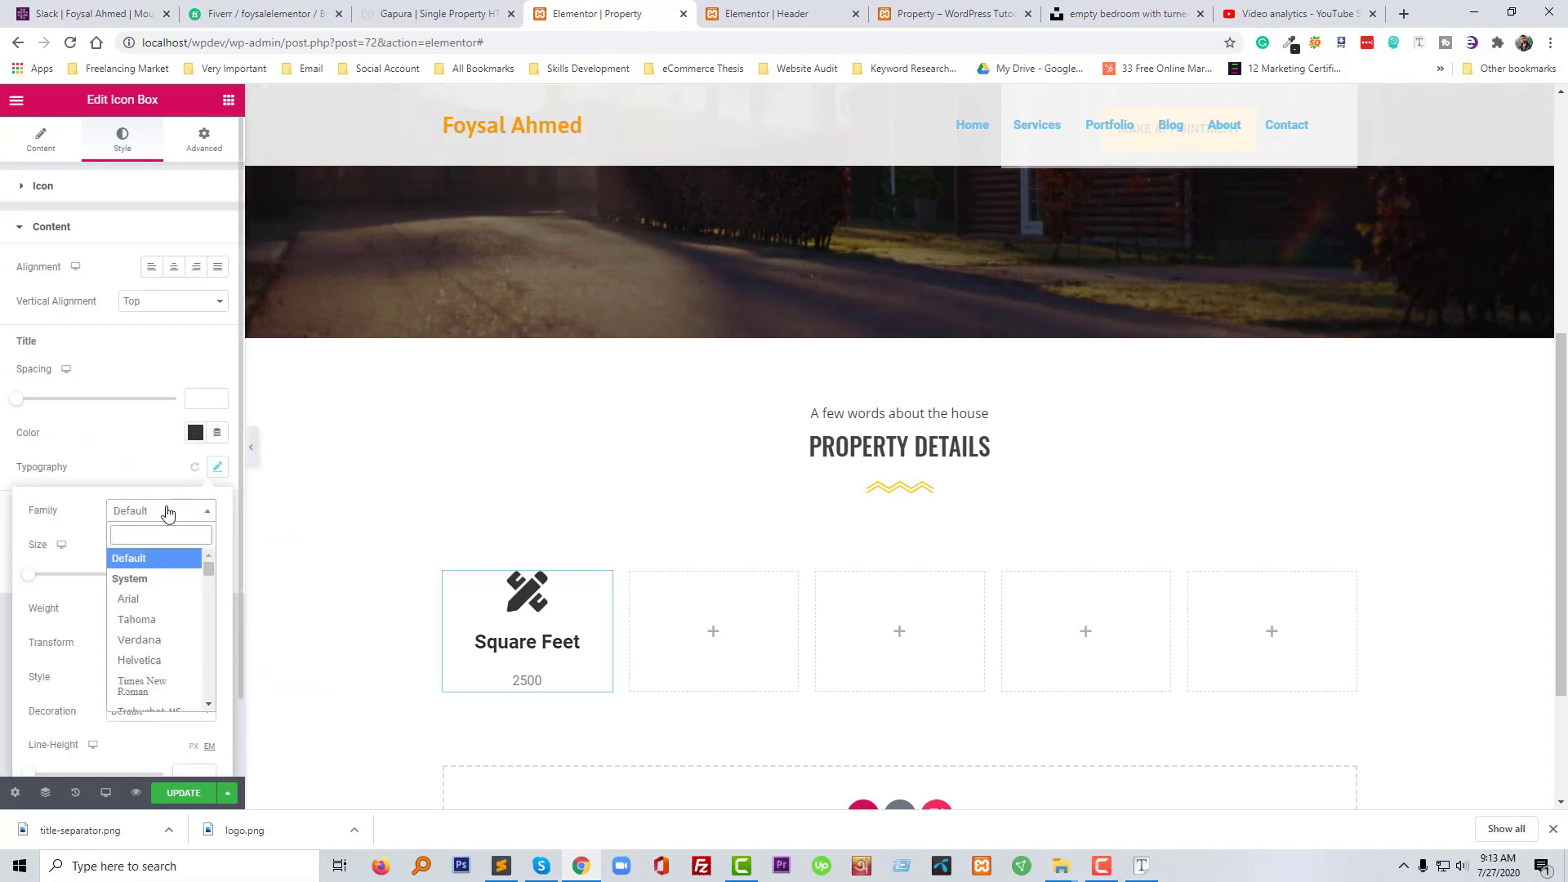
text(osw)
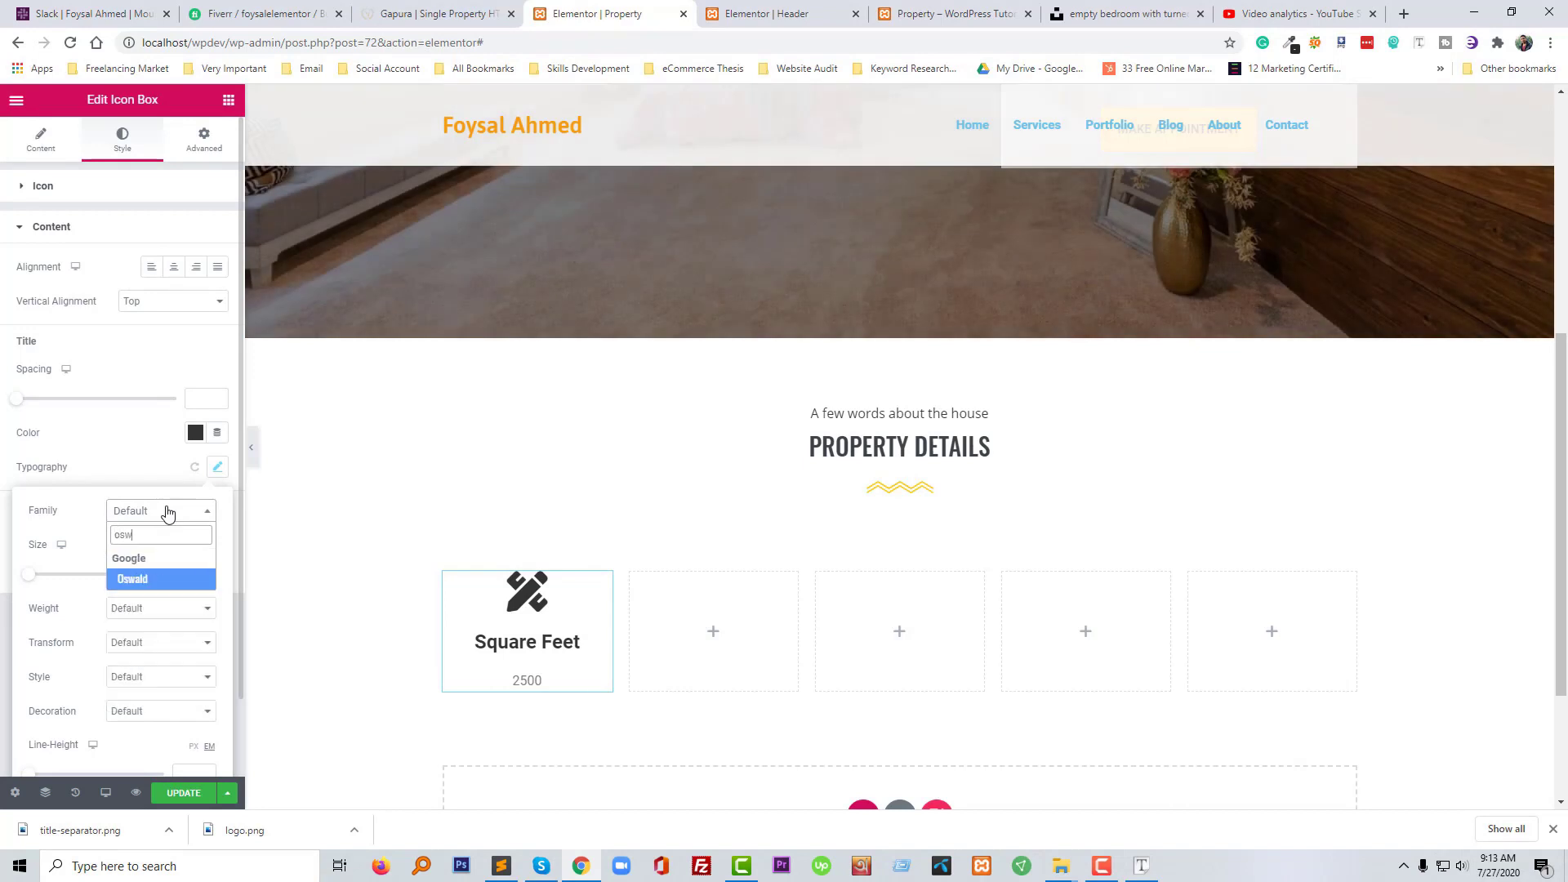
key(Return)
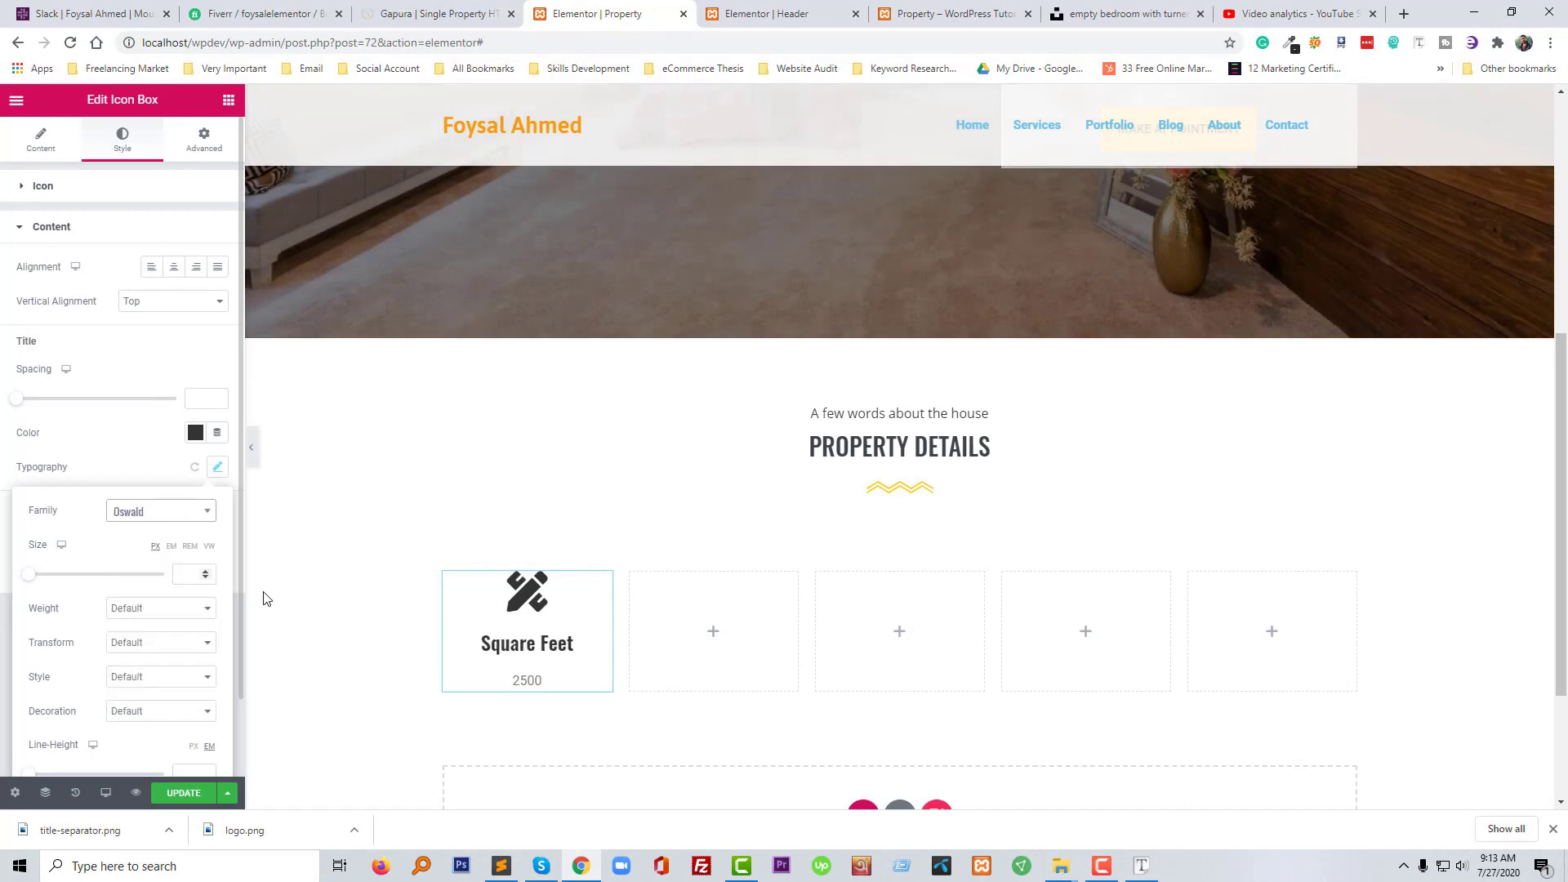
Set the font size of the Square Feet title to 18 px
click(1142, 866)
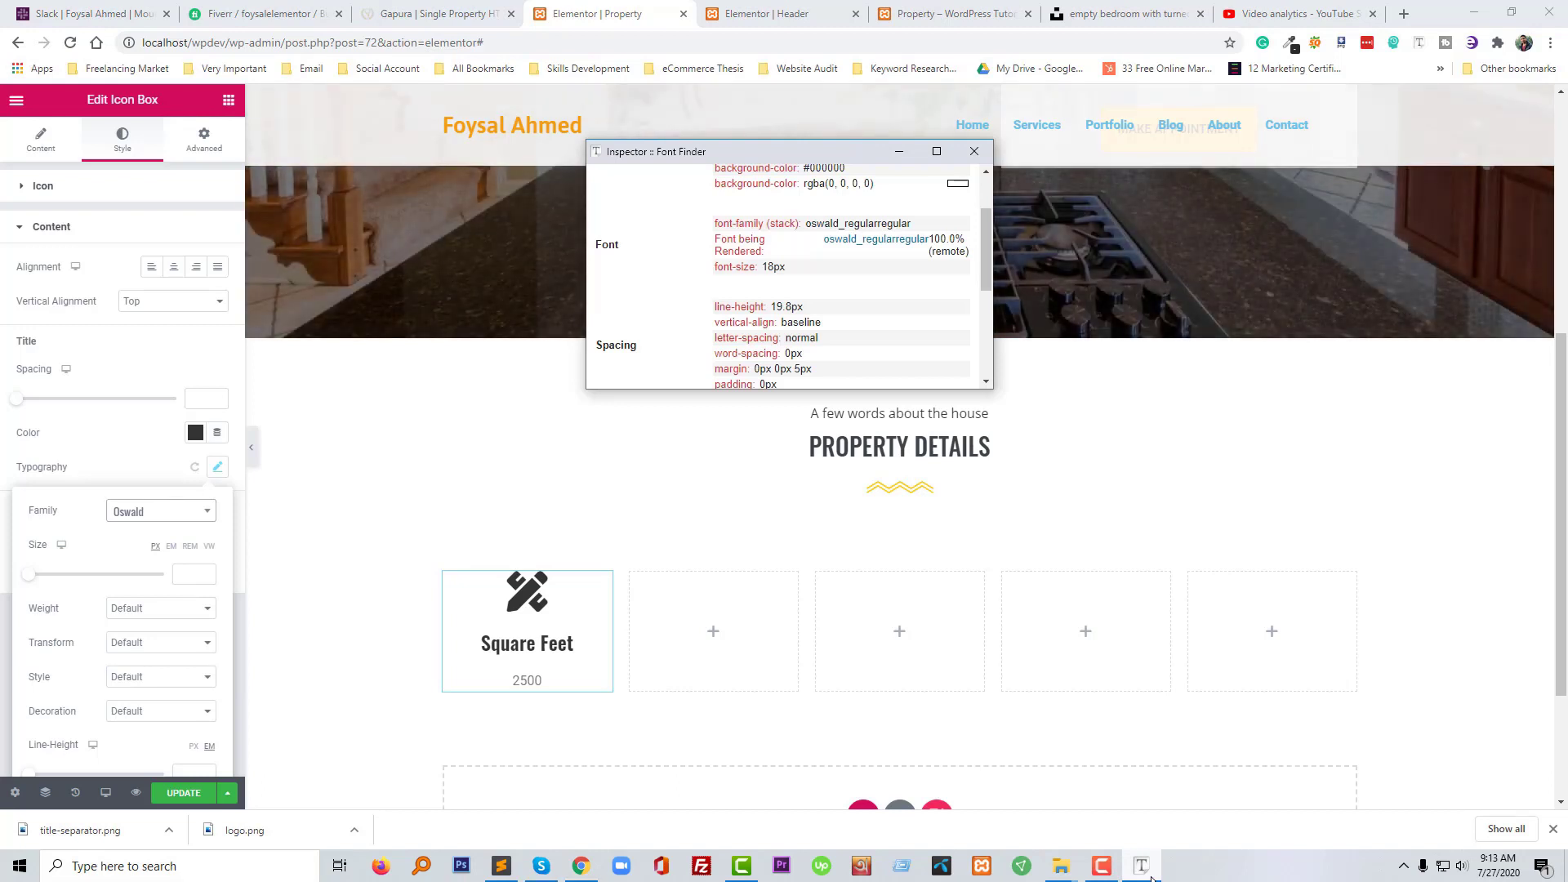
click(1152, 878)
click(192, 573)
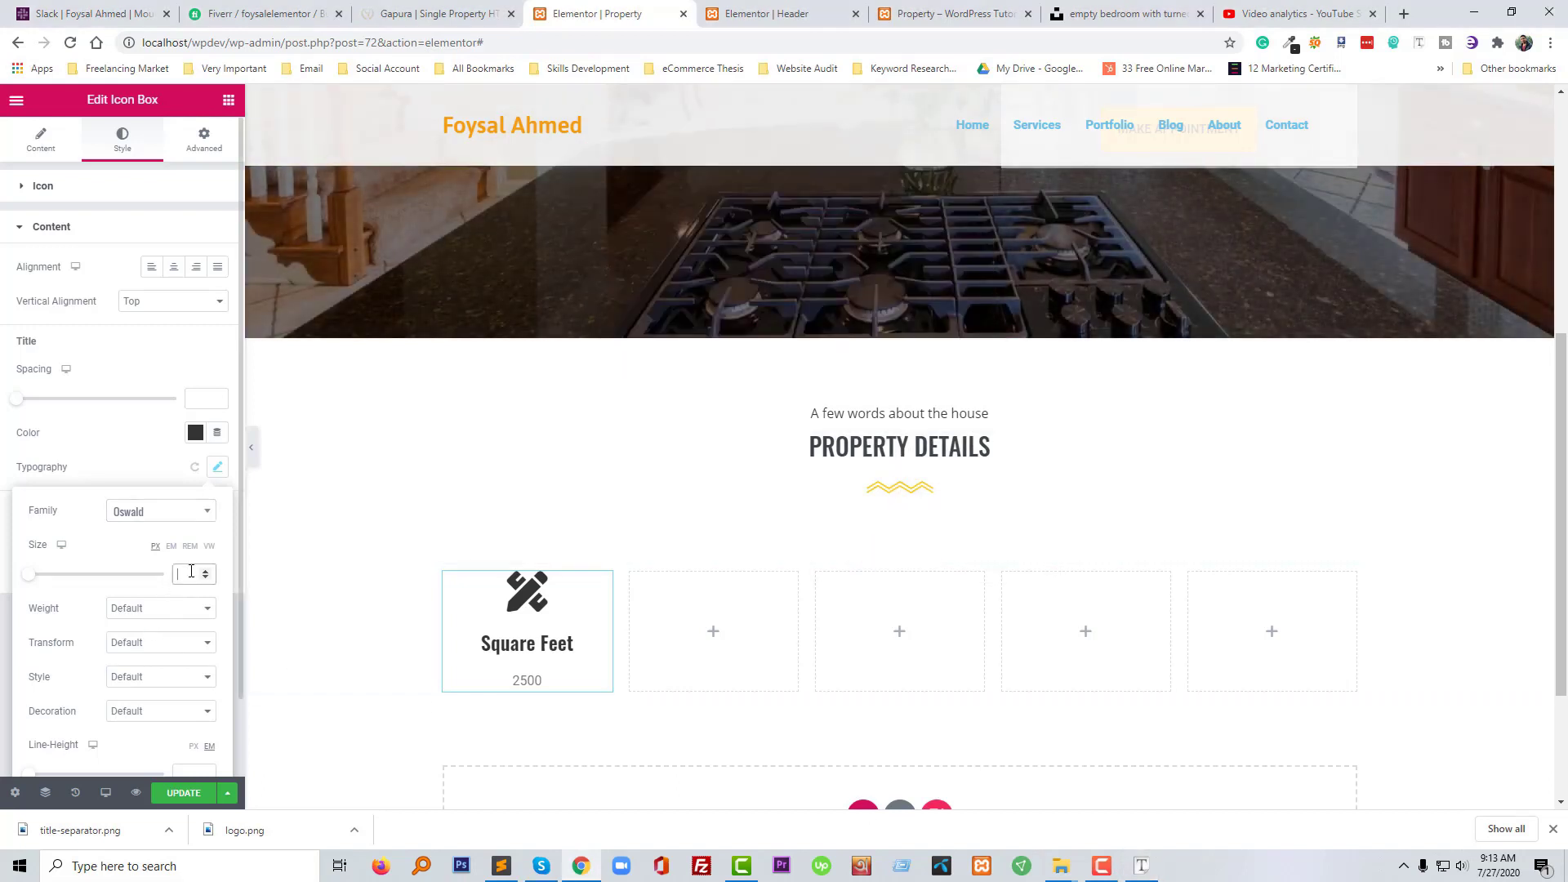
text(18)
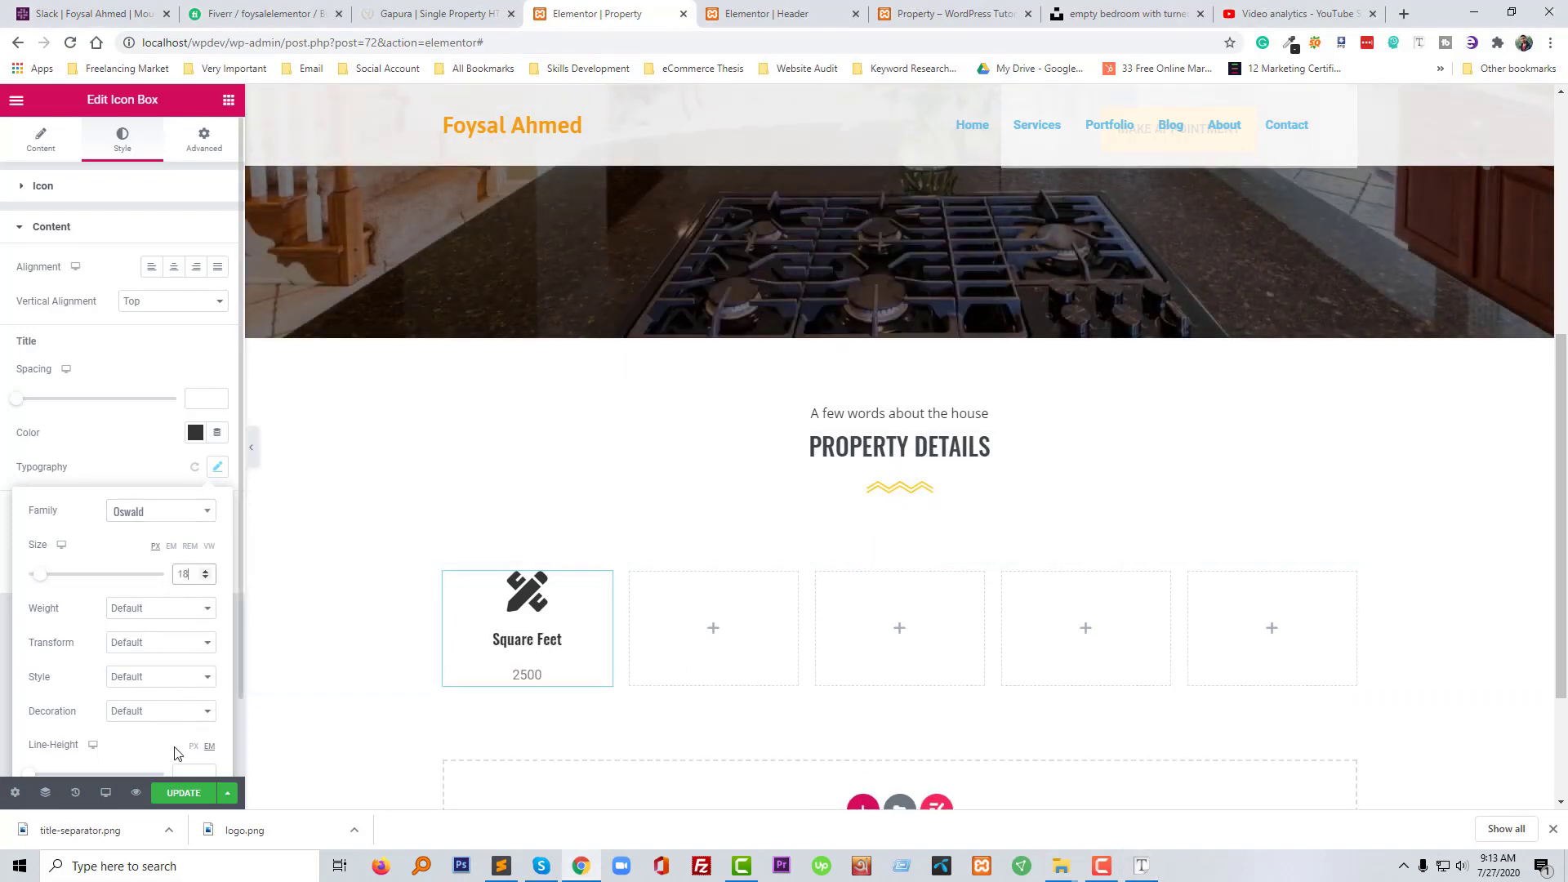
Switch the Square Feet title's line height to pixels and set it to 19.8 px
click(197, 770)
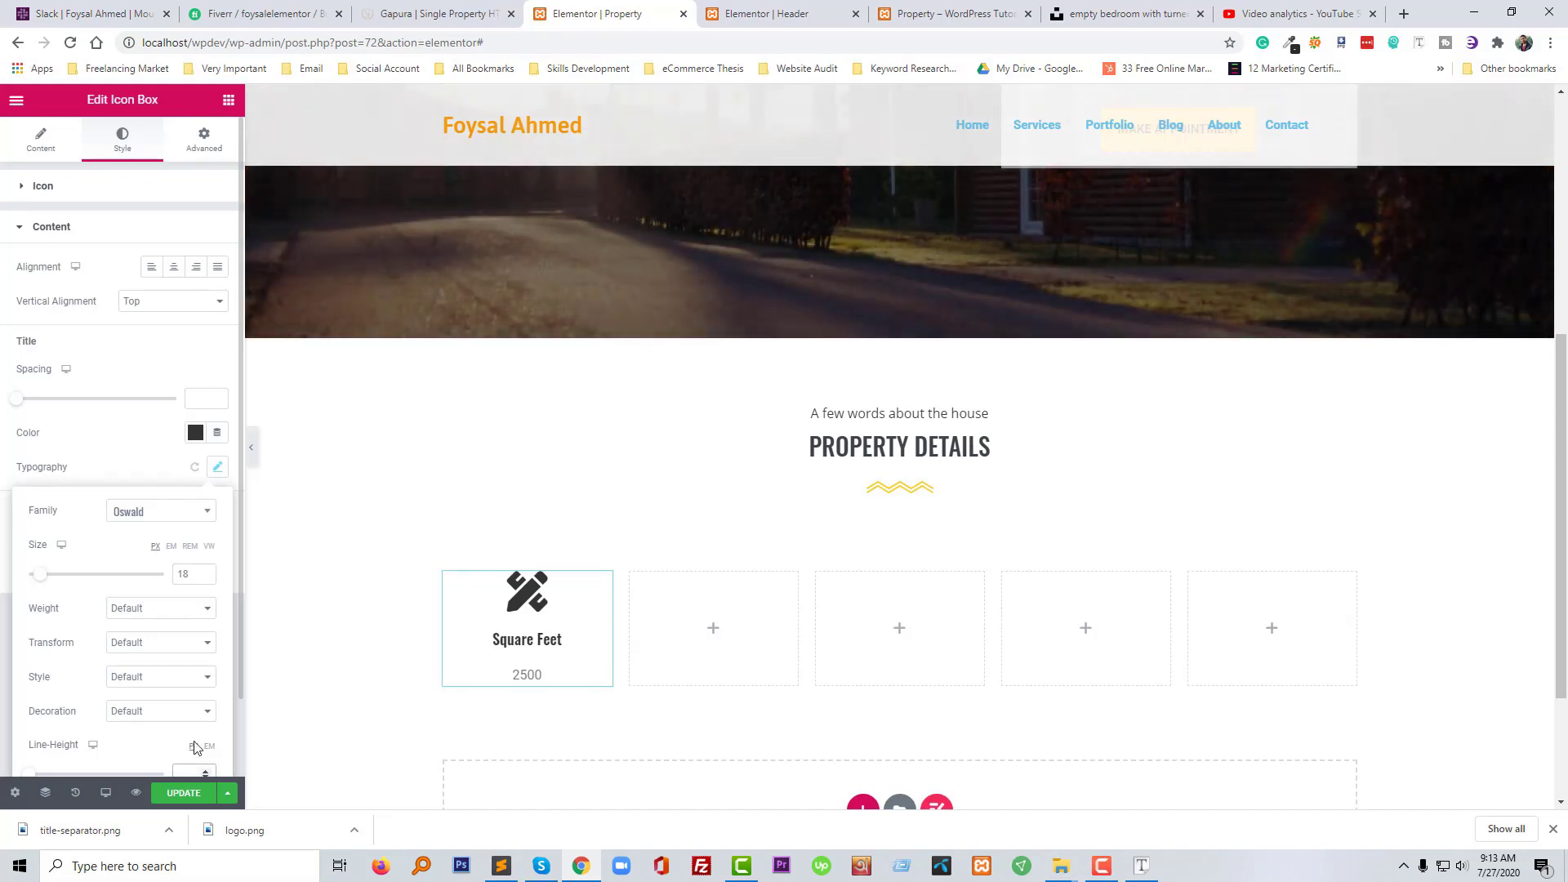
scroll(194, 748, down, 1)
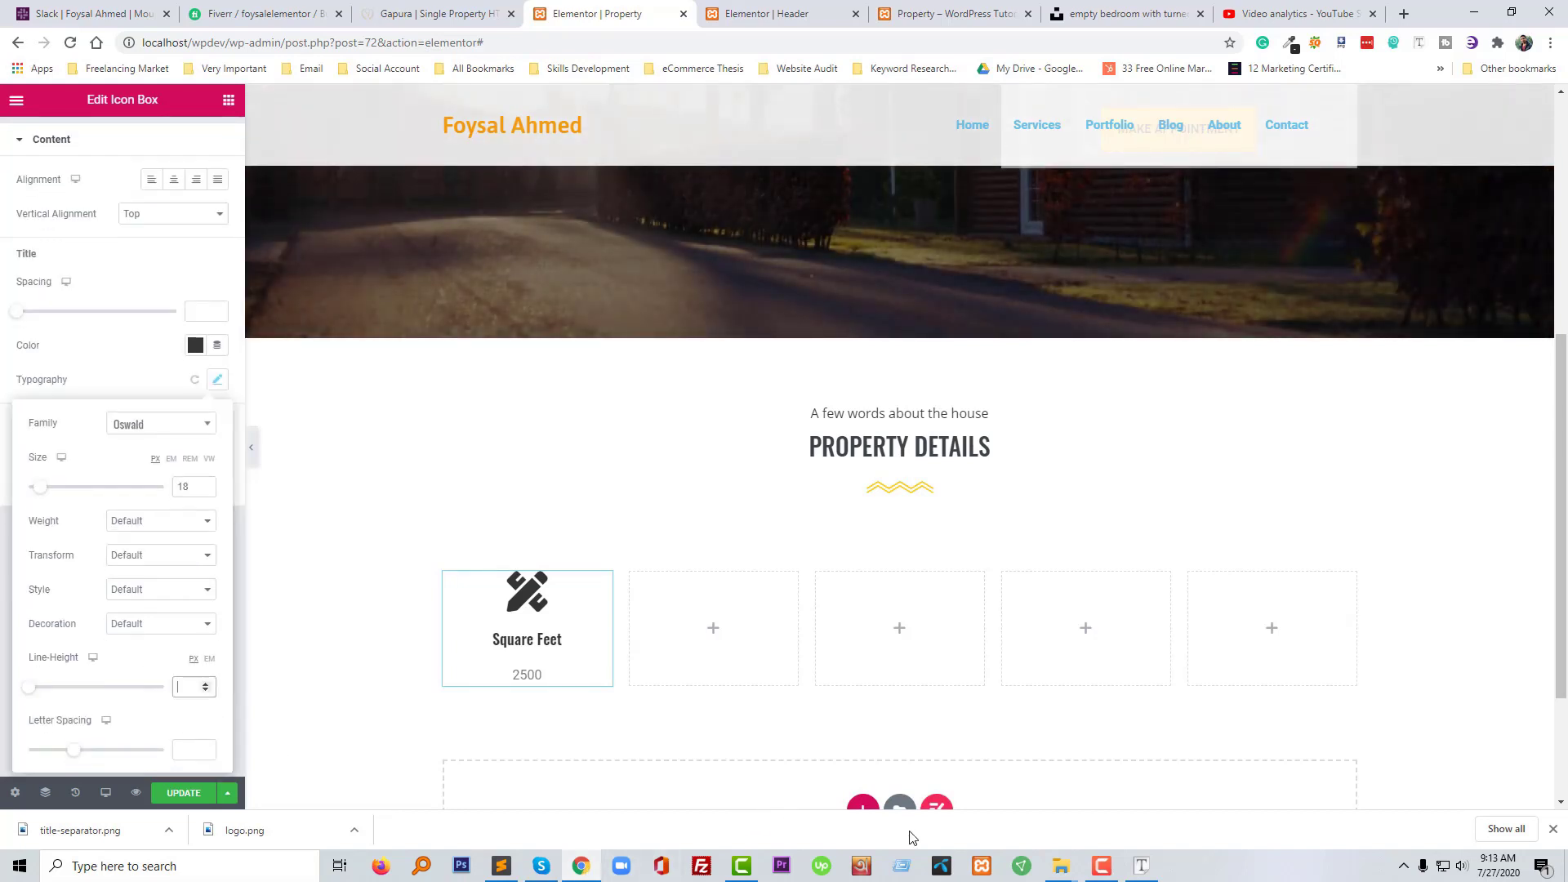
click(1141, 867)
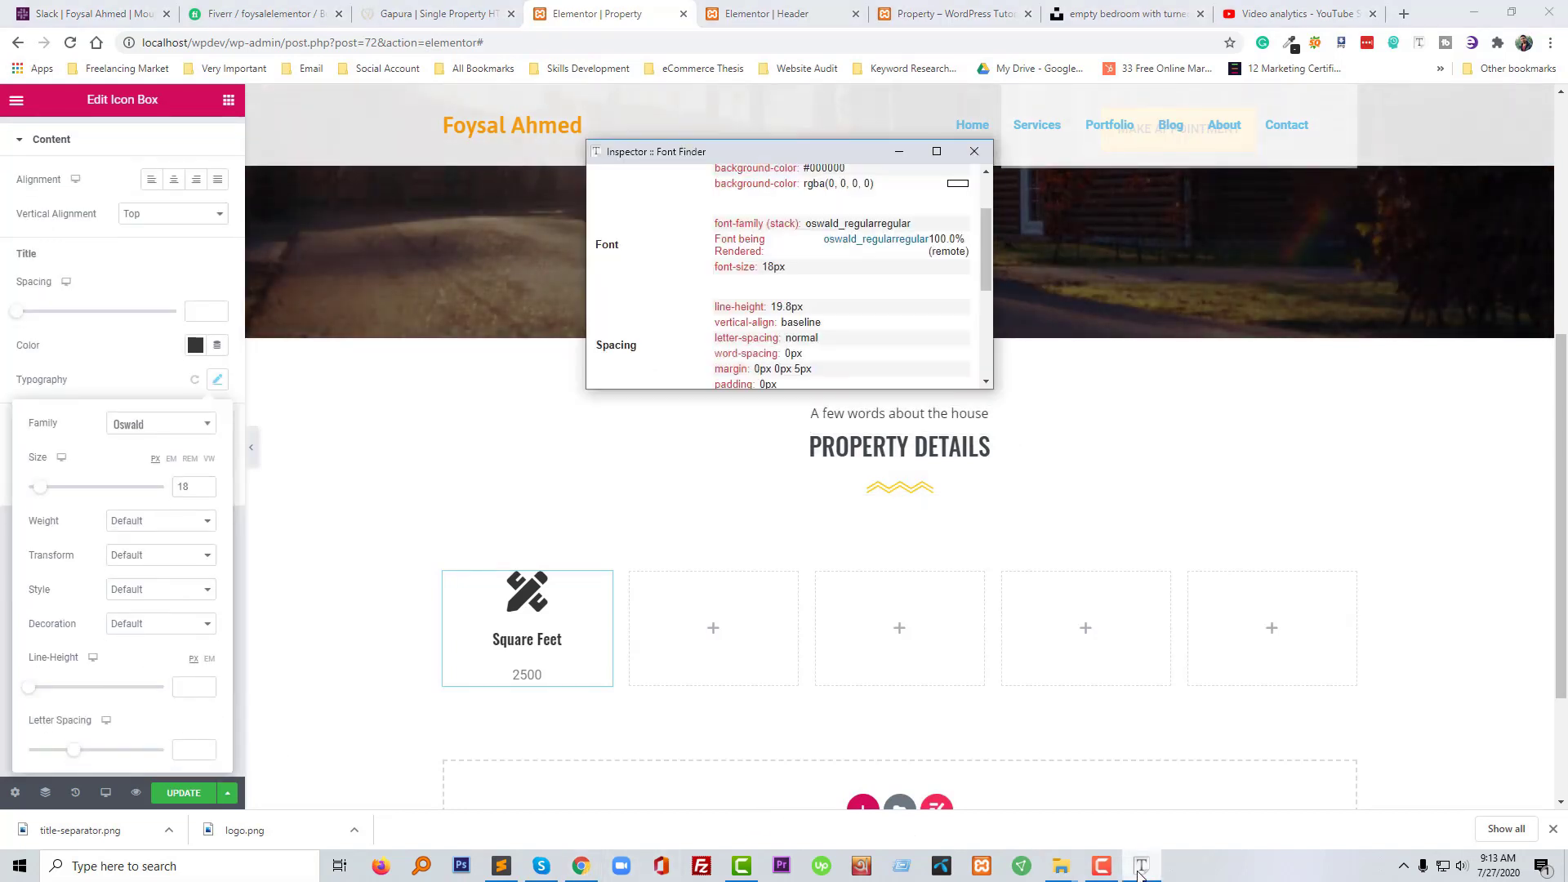
click(194, 687)
text(19.8)
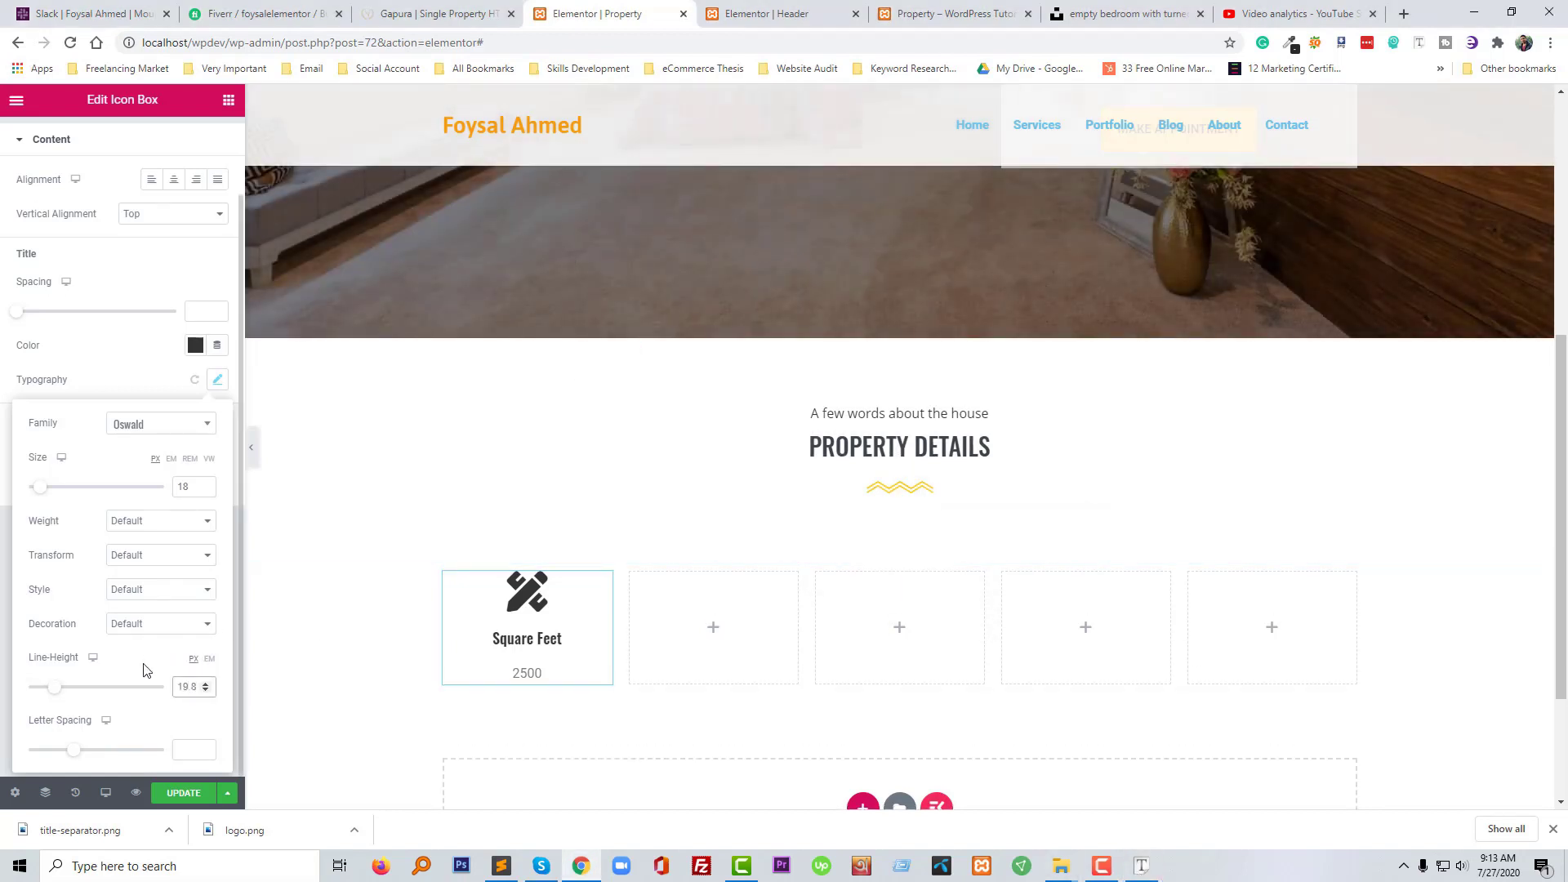
On the Gapura reference page, inspect the color, font and spacing of the 2500 value with Font Finder
click(1142, 867)
click(437, 14)
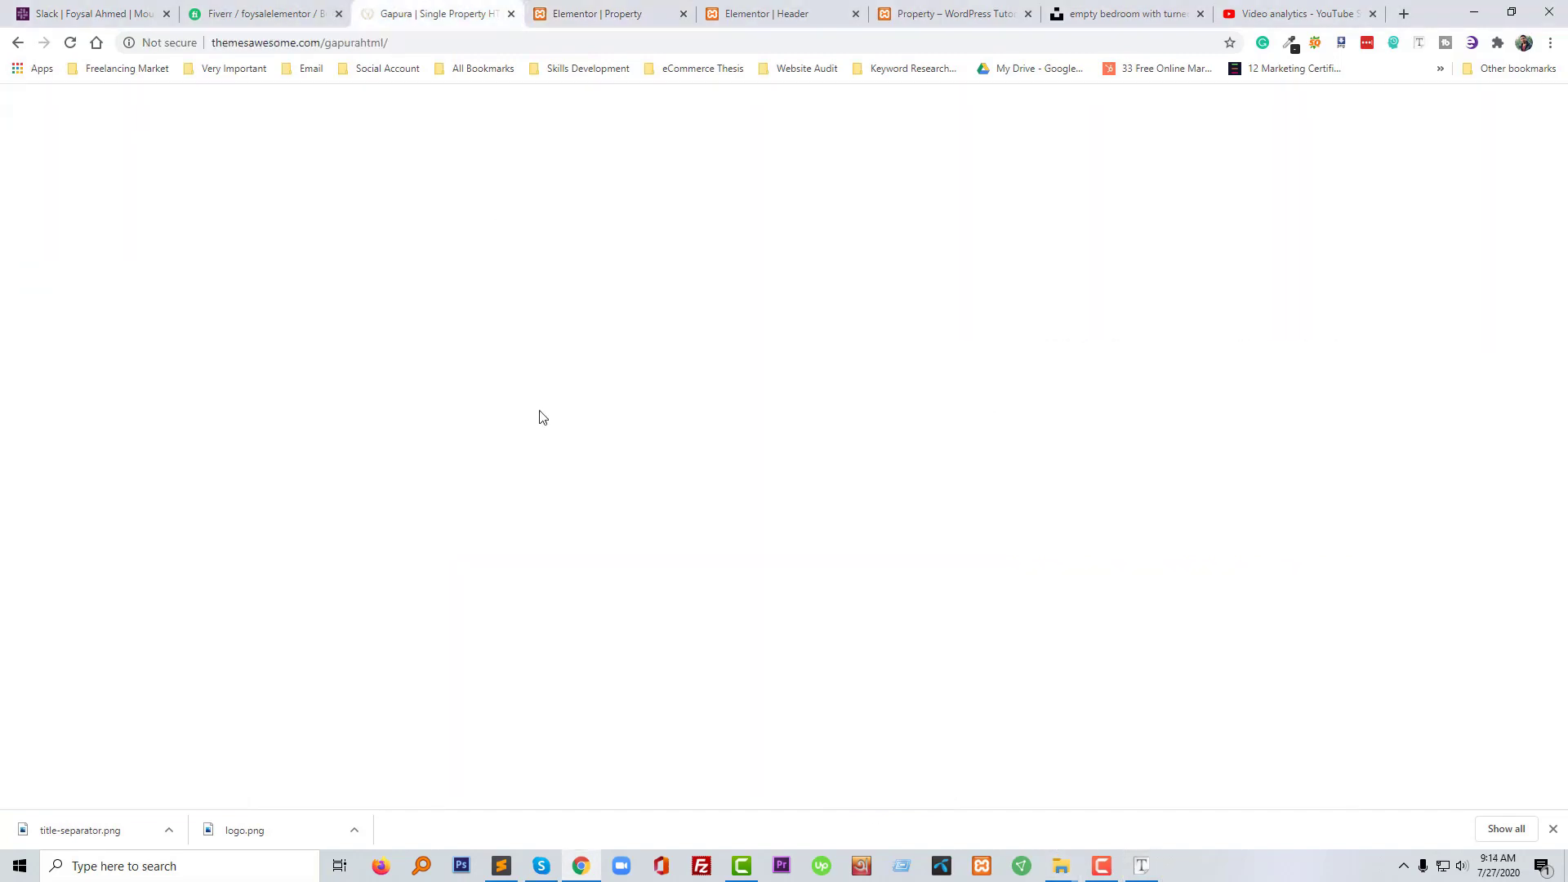
right_click(404, 438)
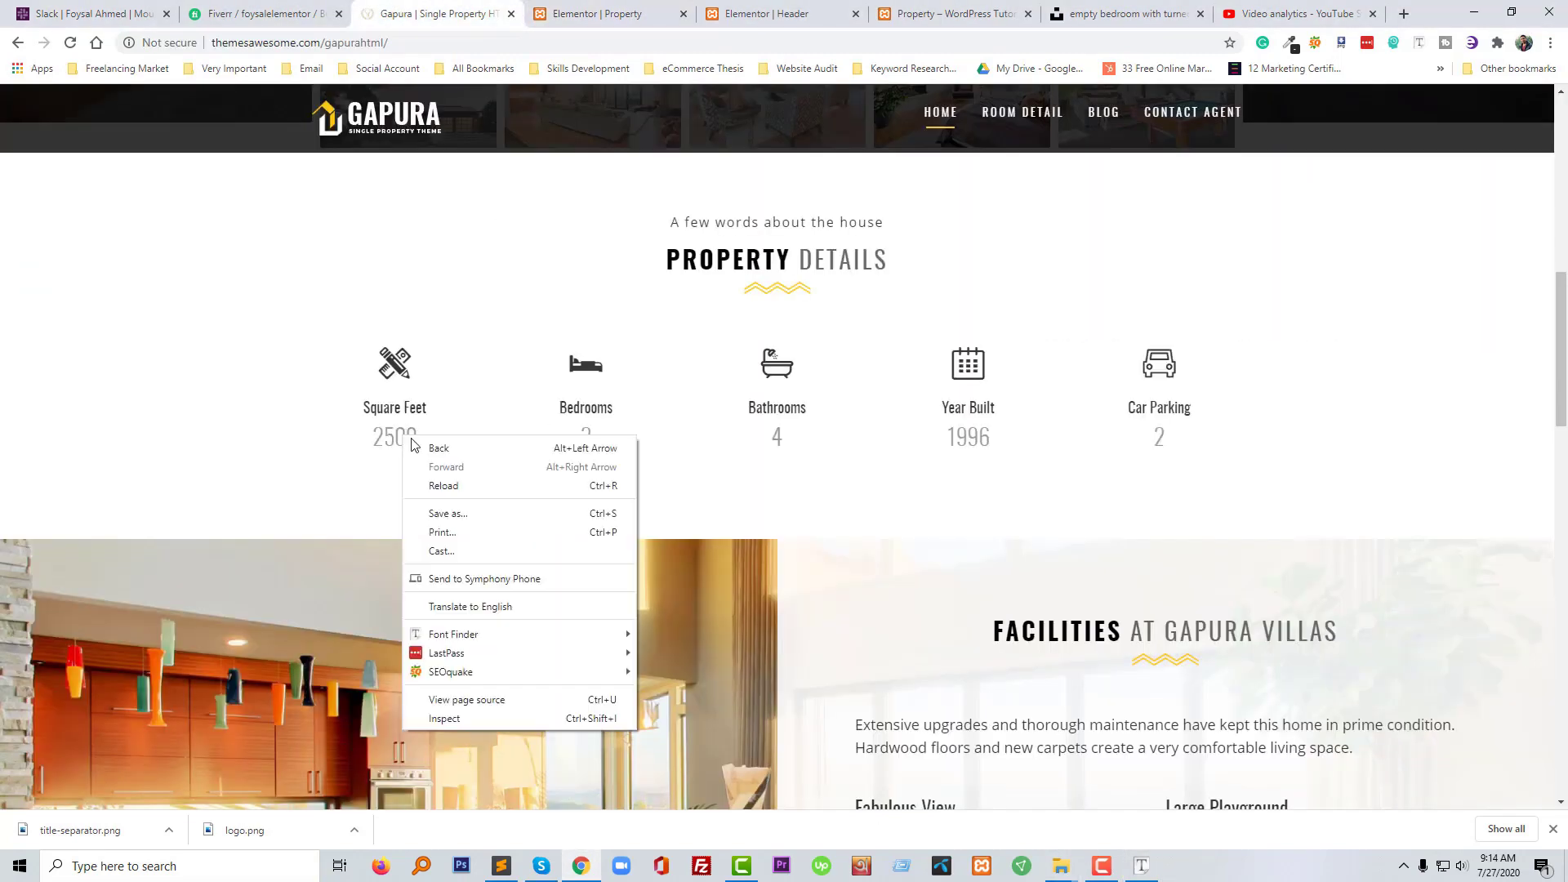
mouse_move(479, 634)
click(676, 634)
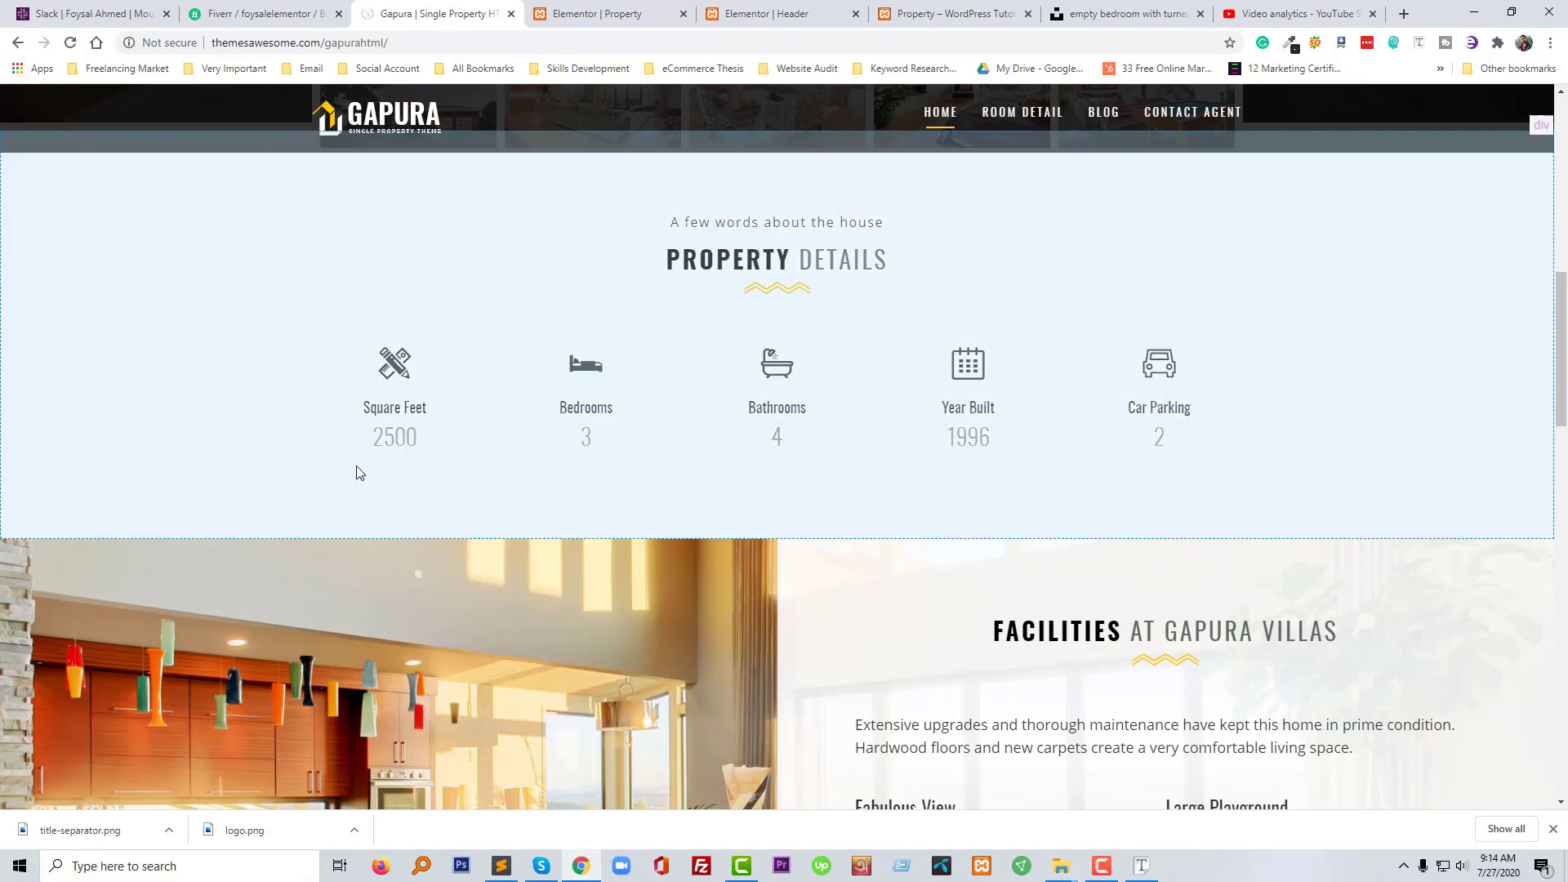
click(406, 432)
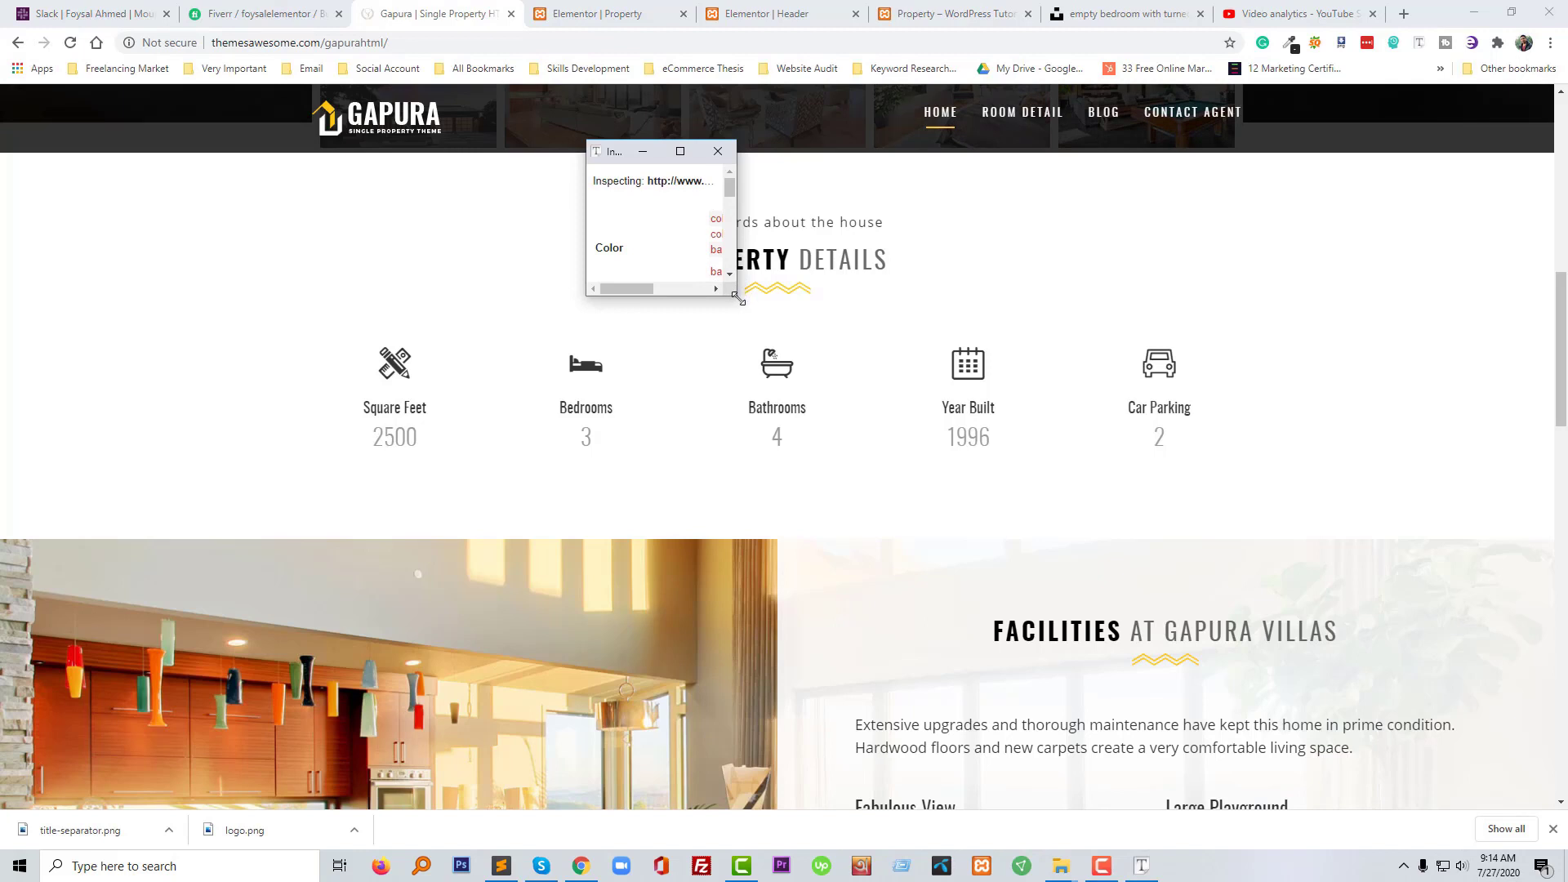
drag(738, 298, 1052, 482)
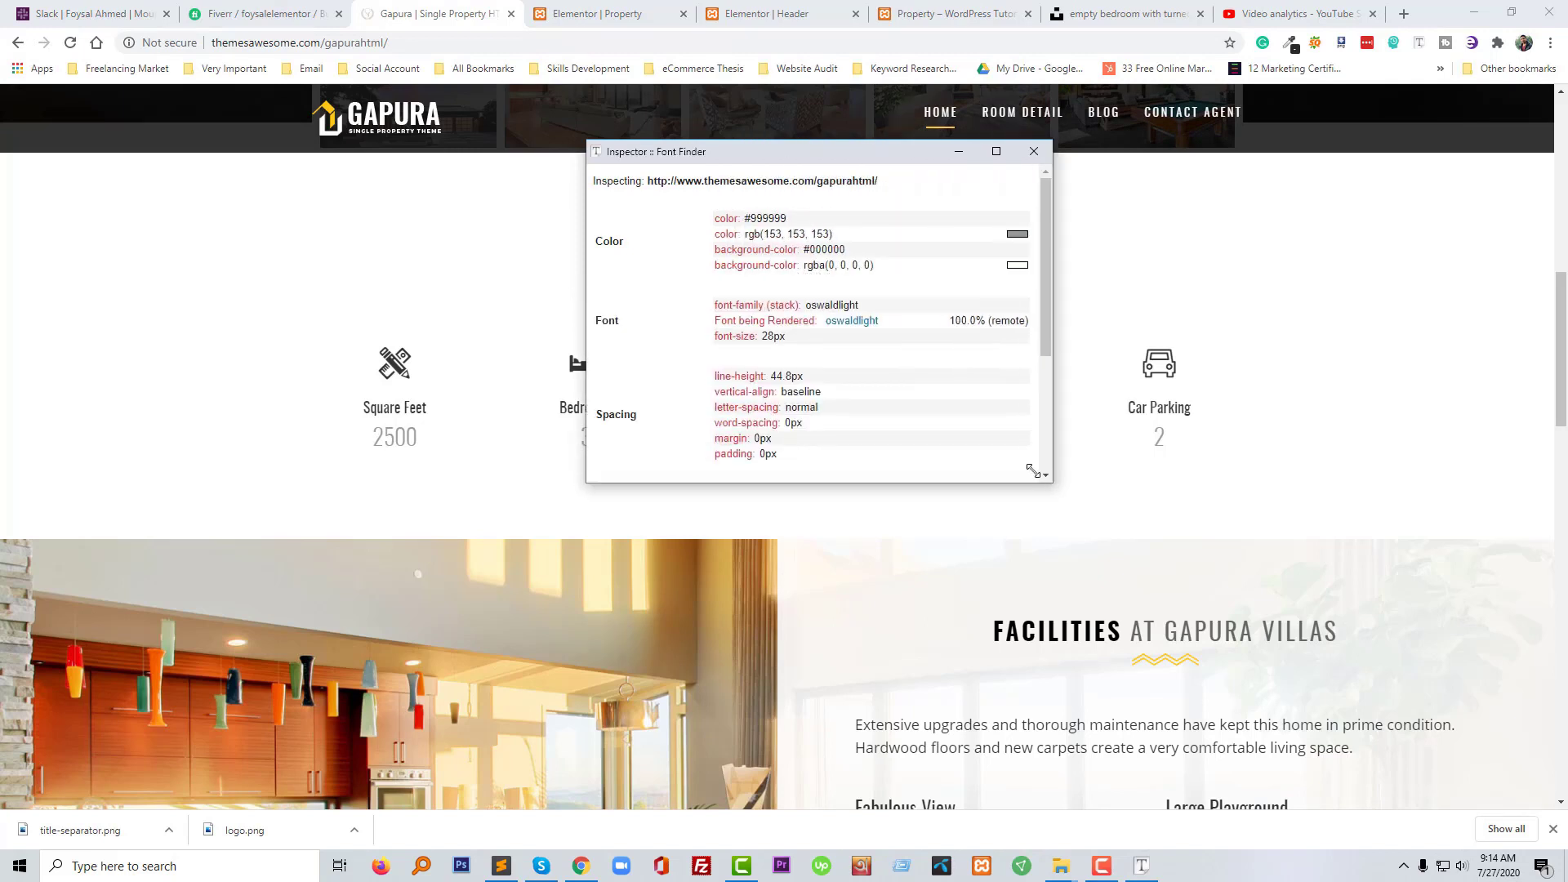
double_click(770, 216)
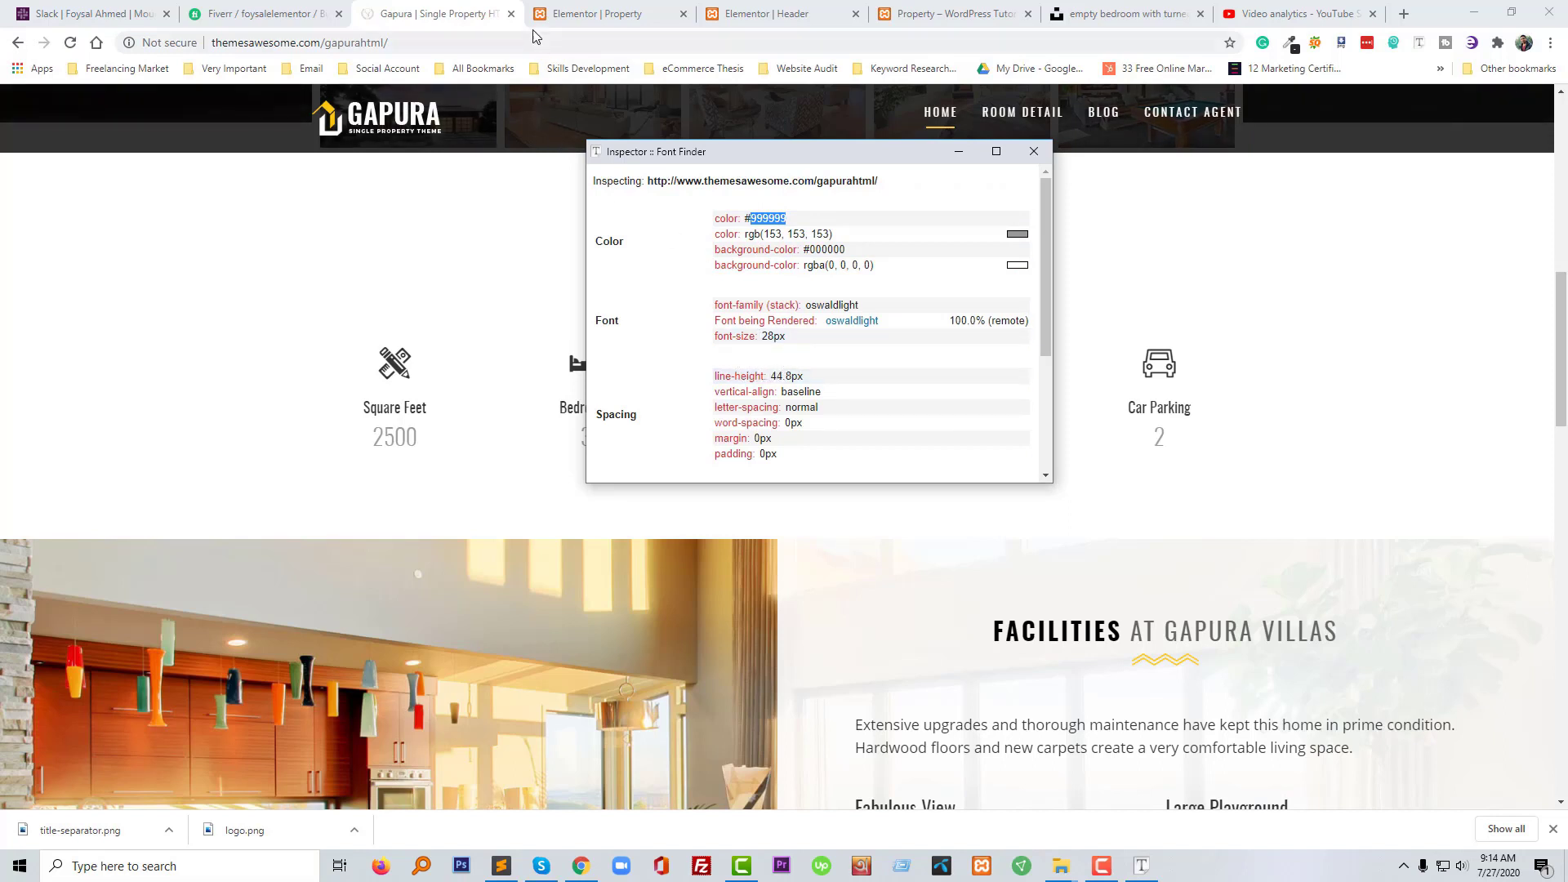
Back in the Elementor page, set the Square Feet box's description color to #999 and open the description's typography settings
click(567, 10)
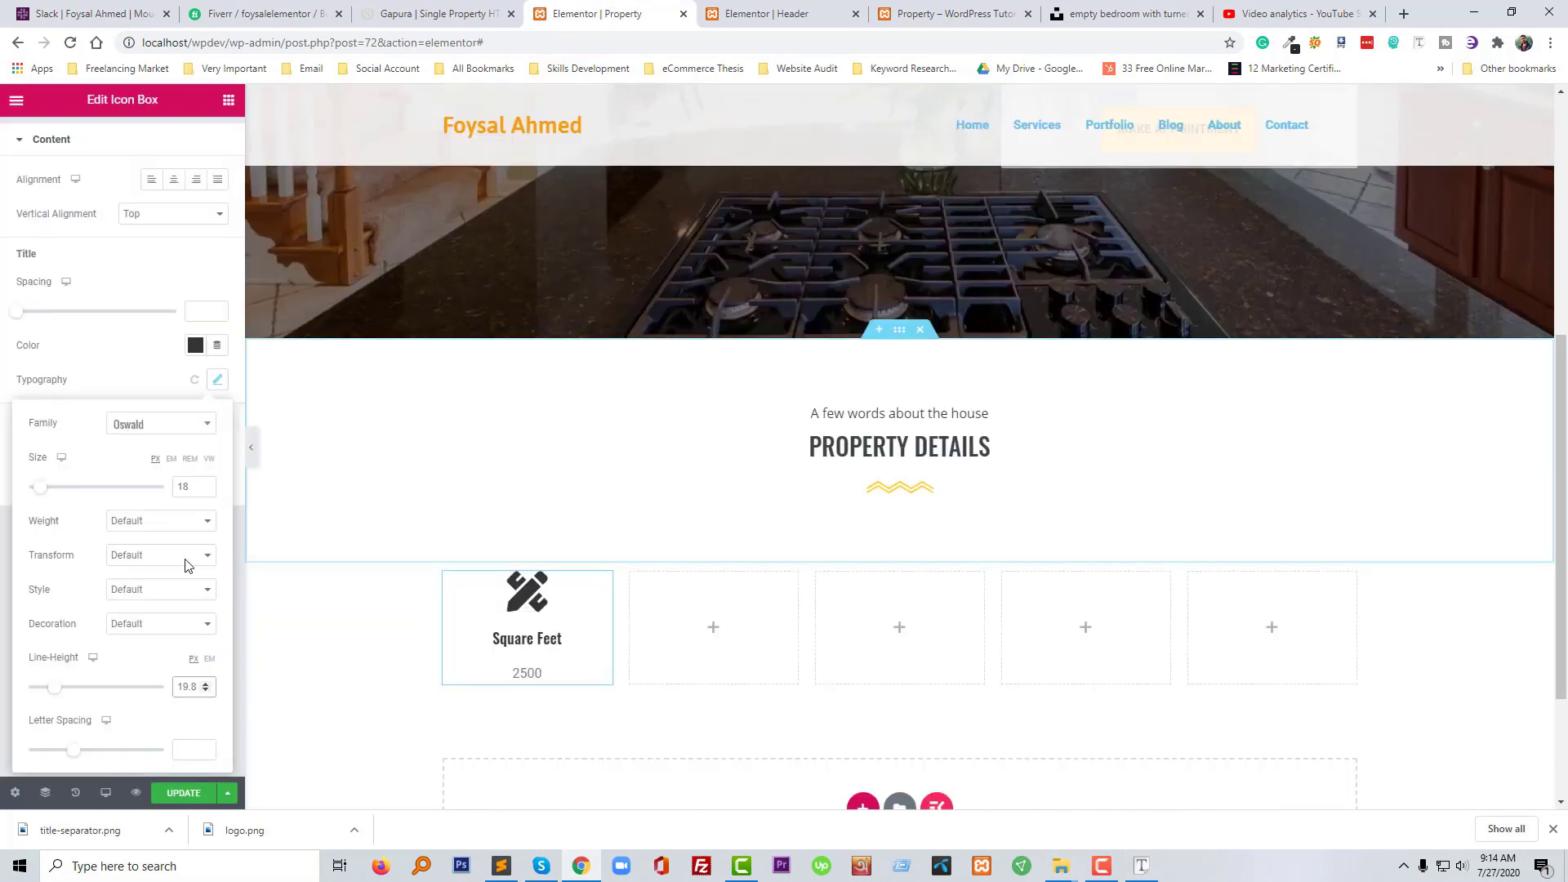
click(216, 382)
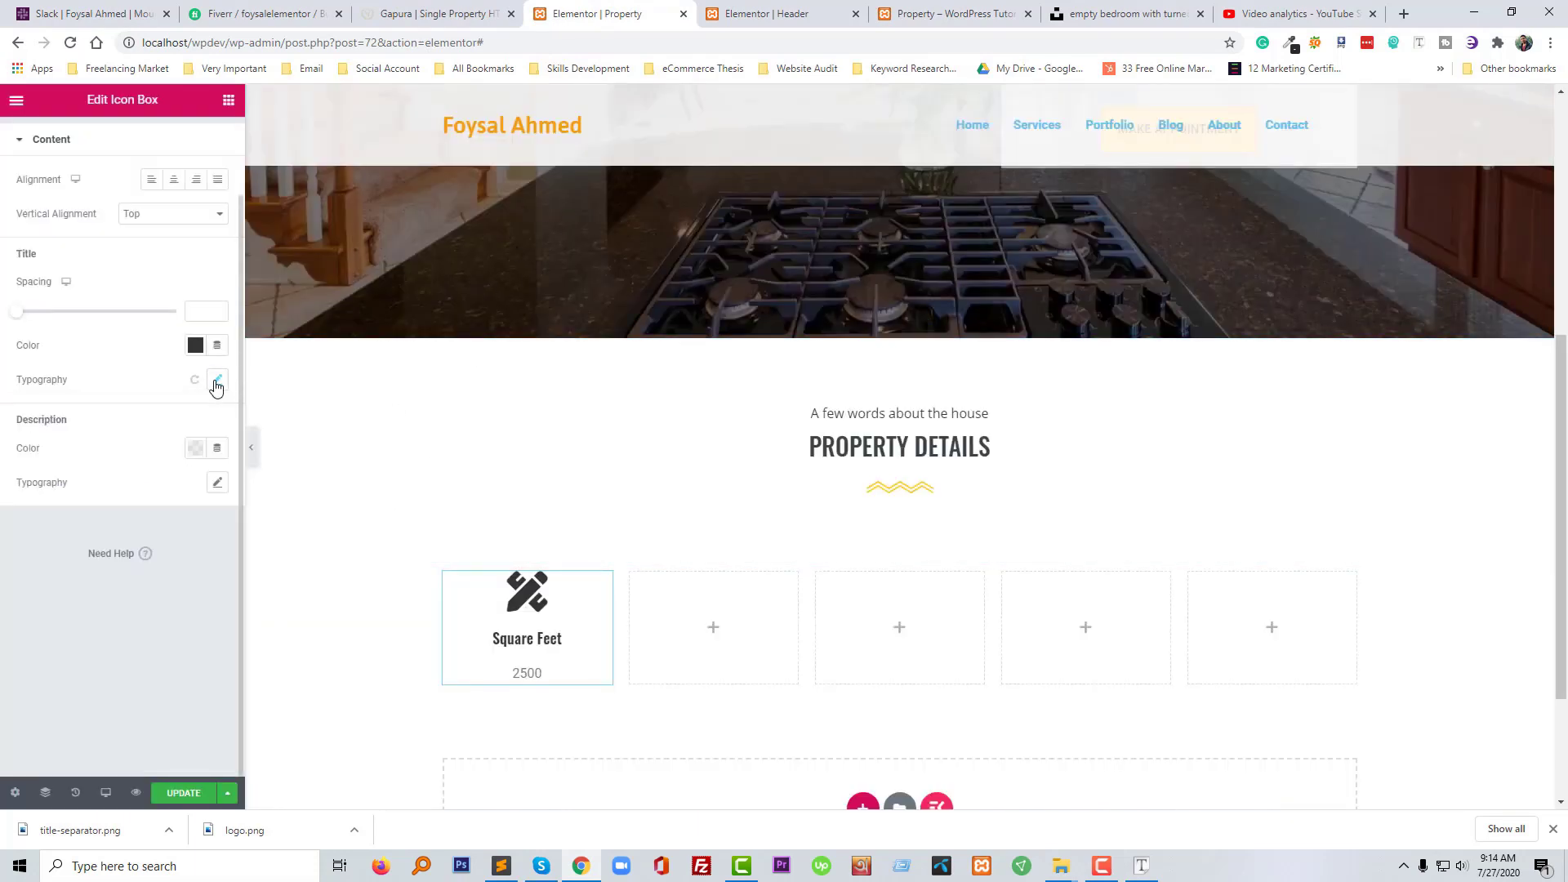
click(195, 451)
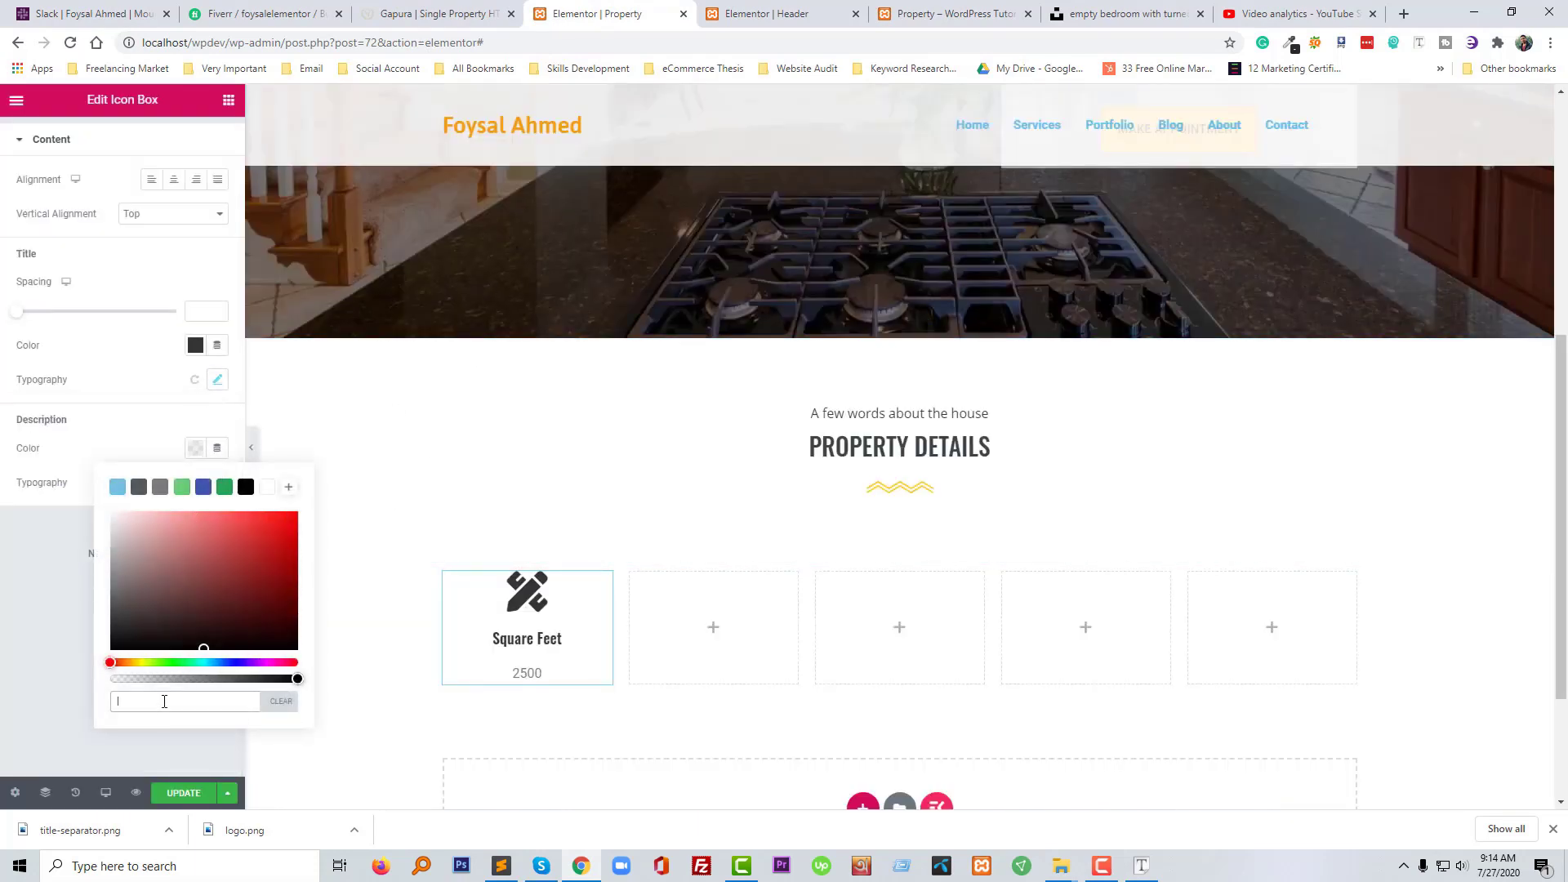
text(999)
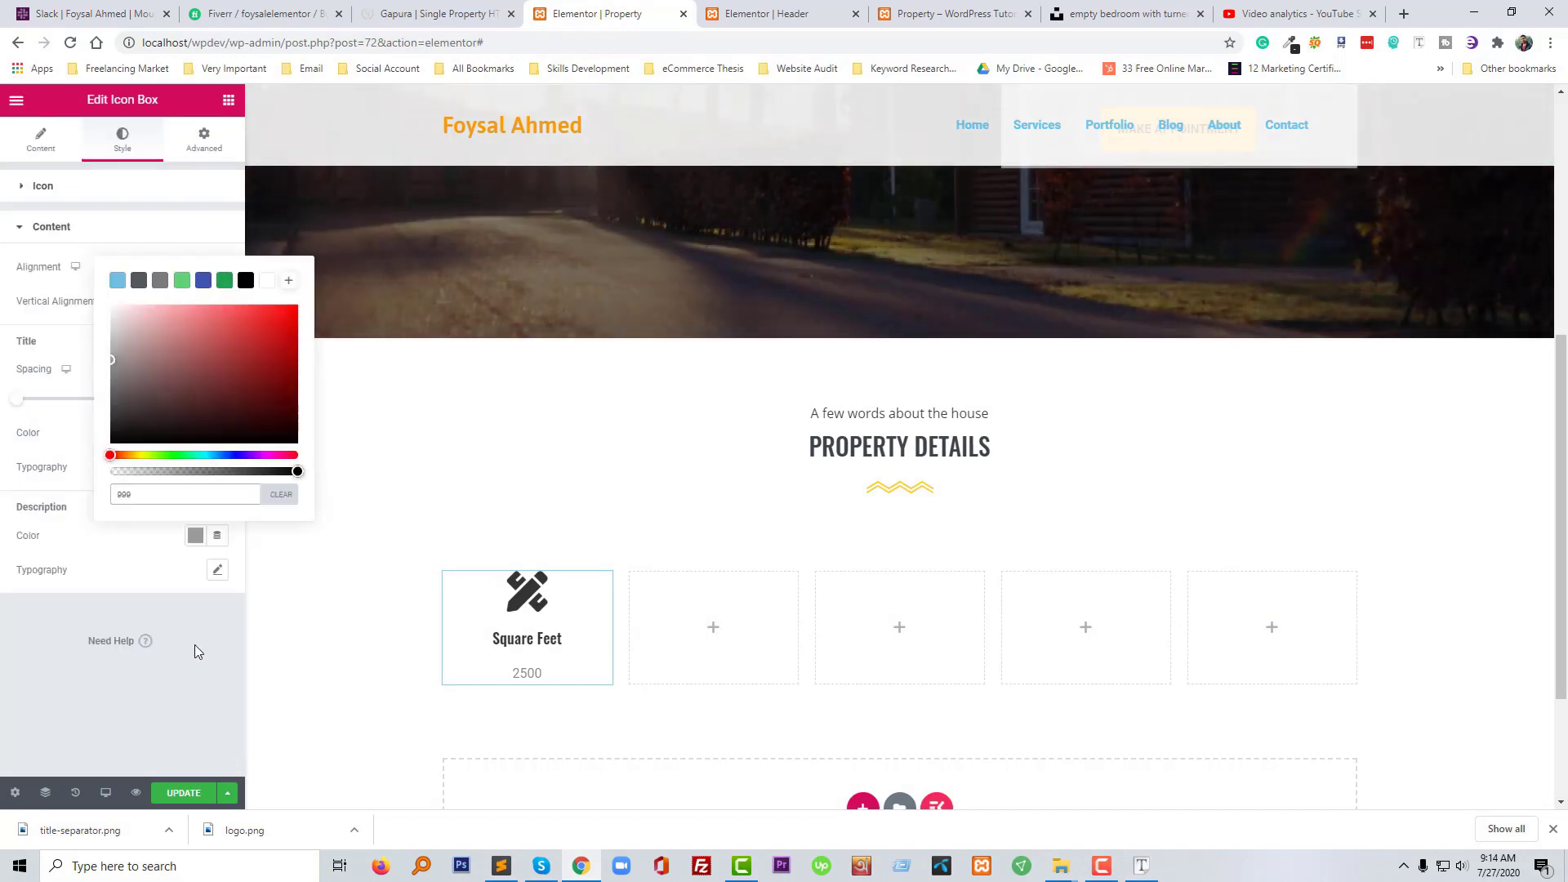
click(217, 571)
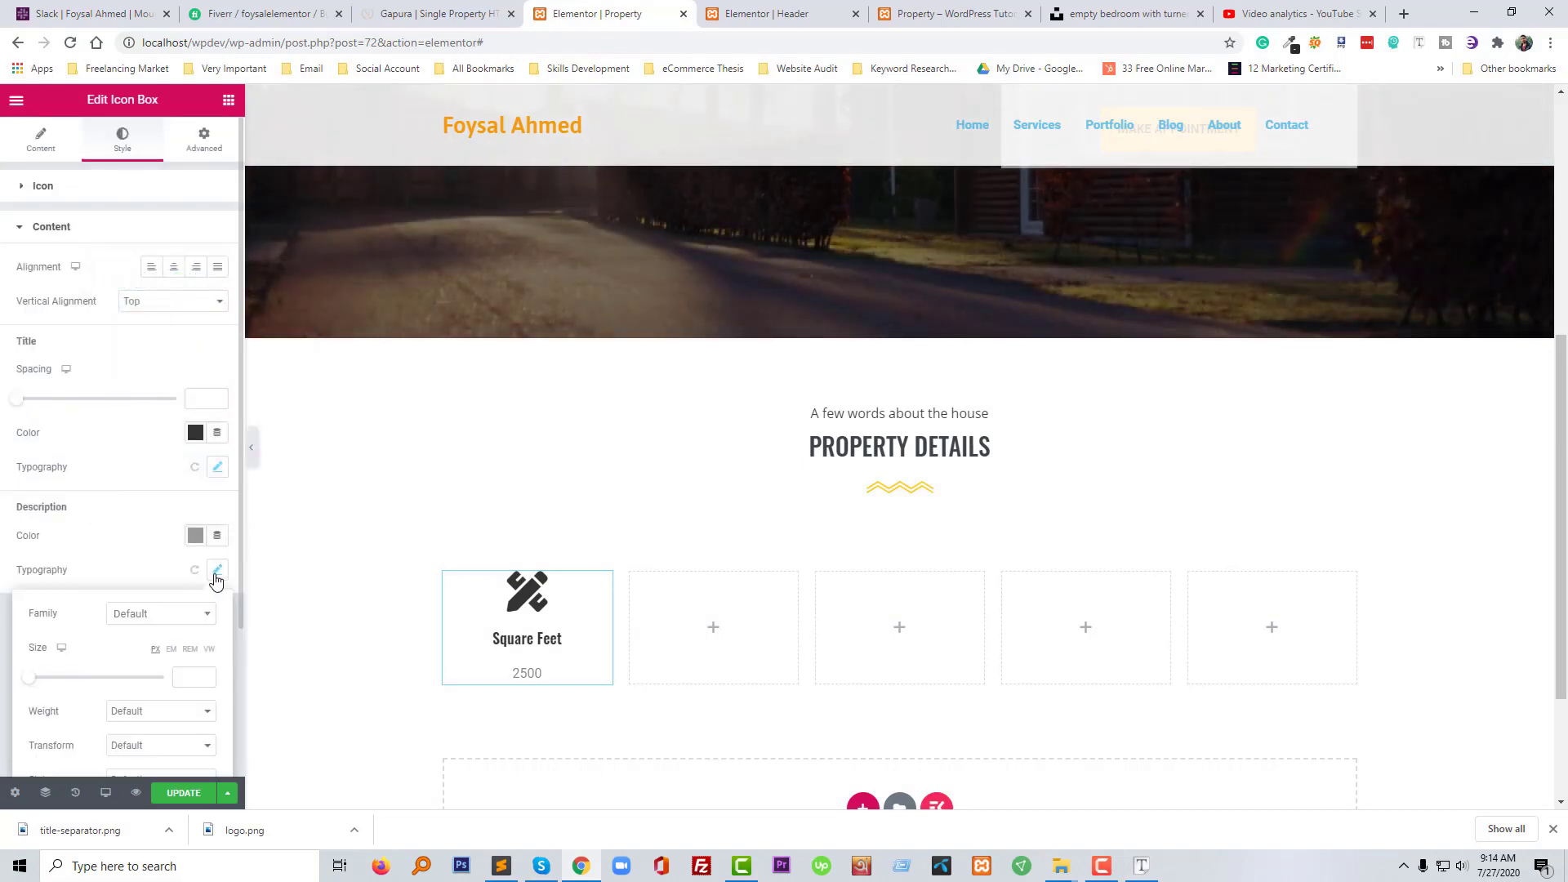
click(178, 621)
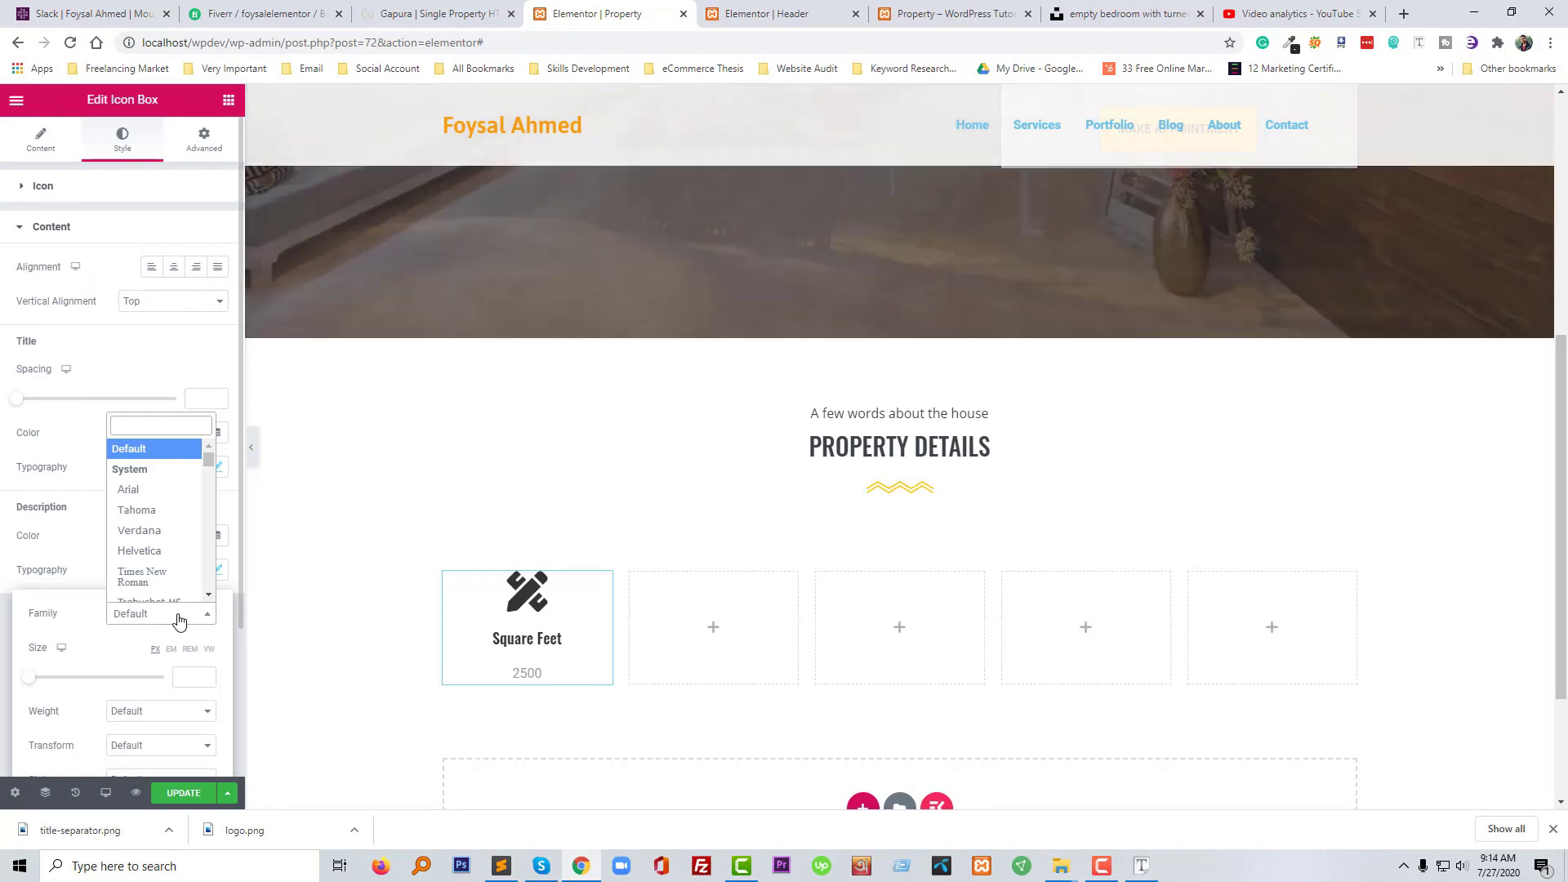
text(Wos)
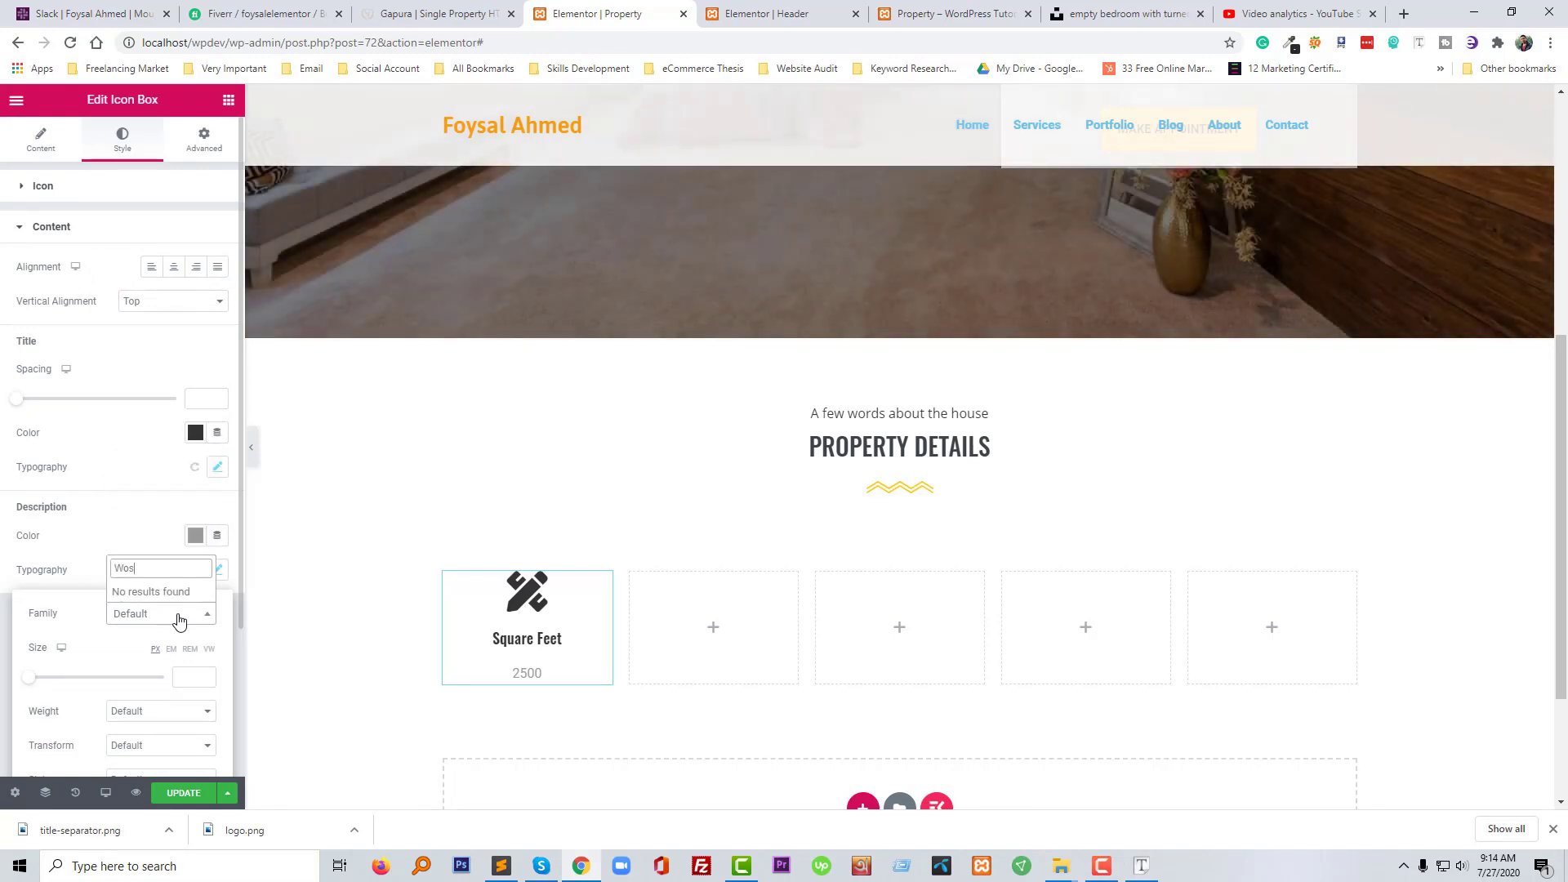
key(BackSpace)
key(BackSpace)
key(BackSpace)
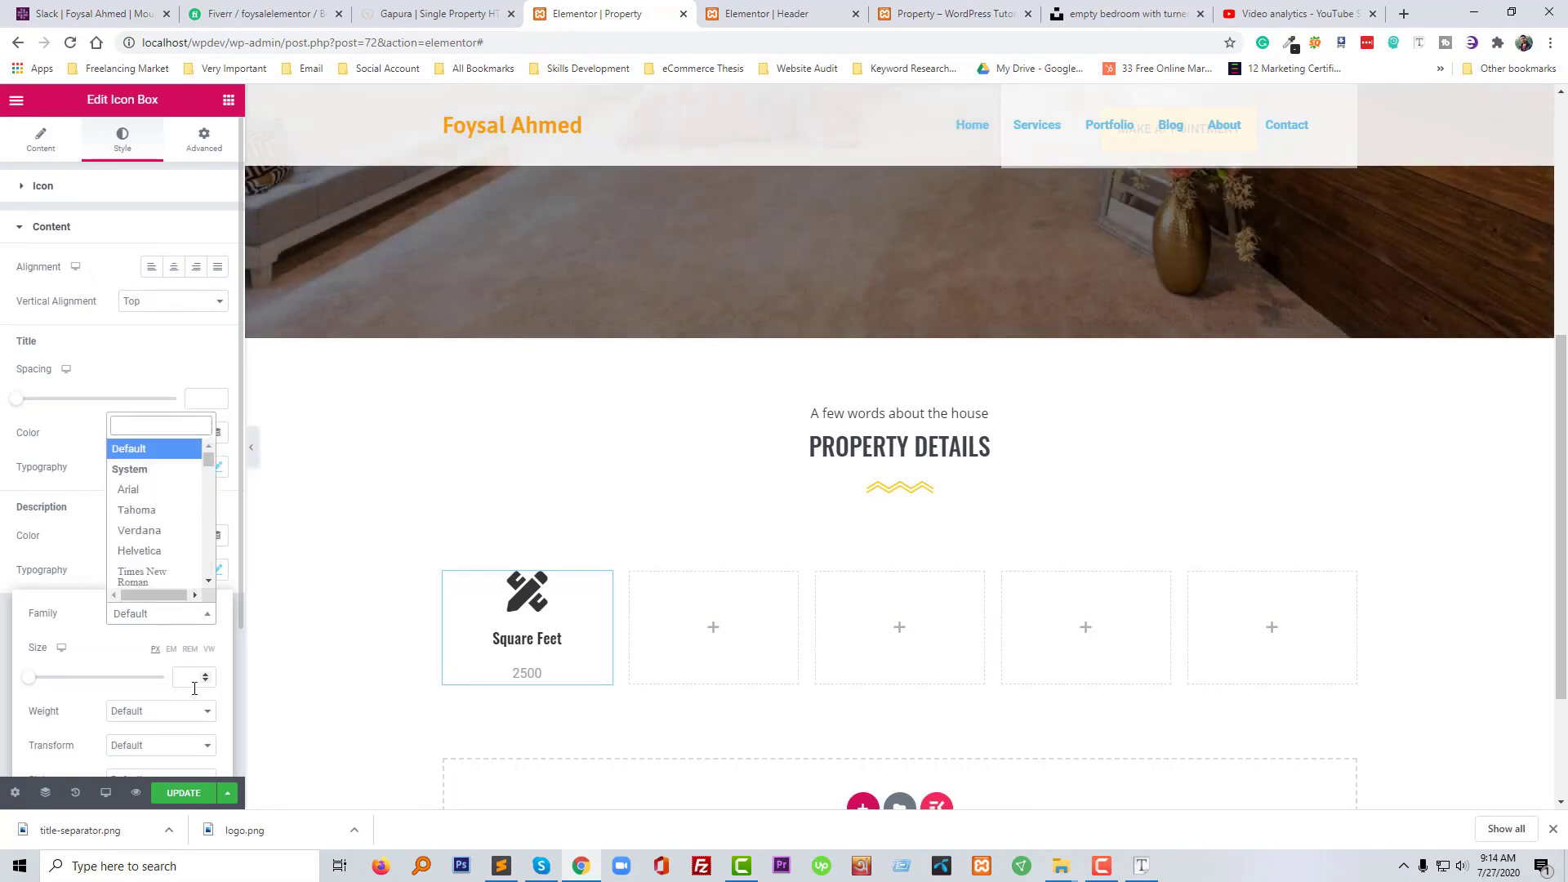
Set the font size of the 2500 description to 28 px
click(192, 679)
text(2)
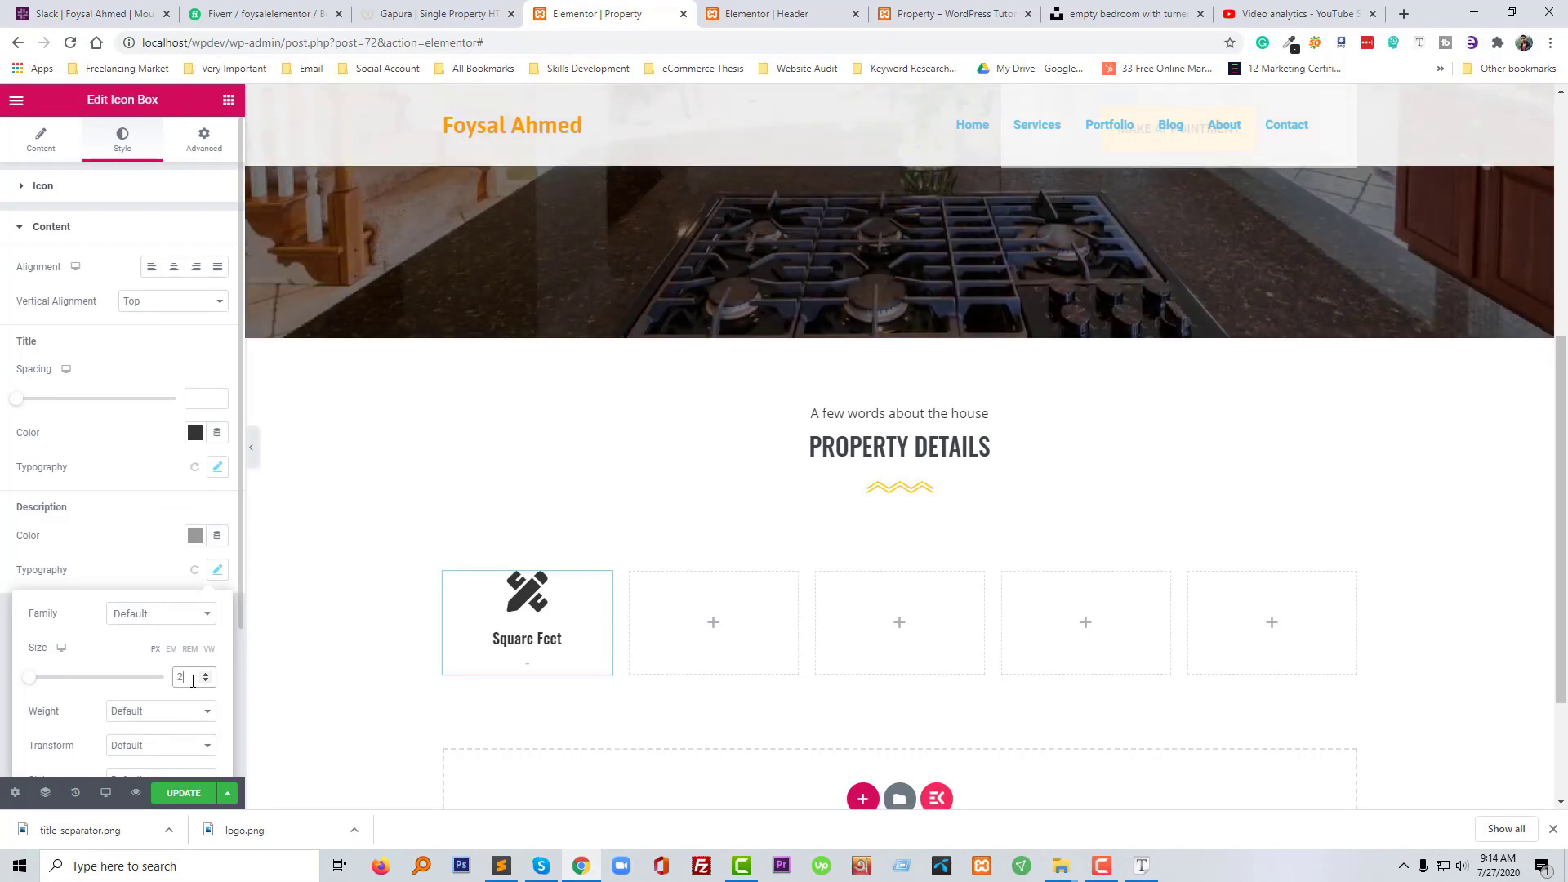
text(8)
Set the 2500 description's line height to 44 px and compare the icon box with the Gapura reference page
click(1142, 866)
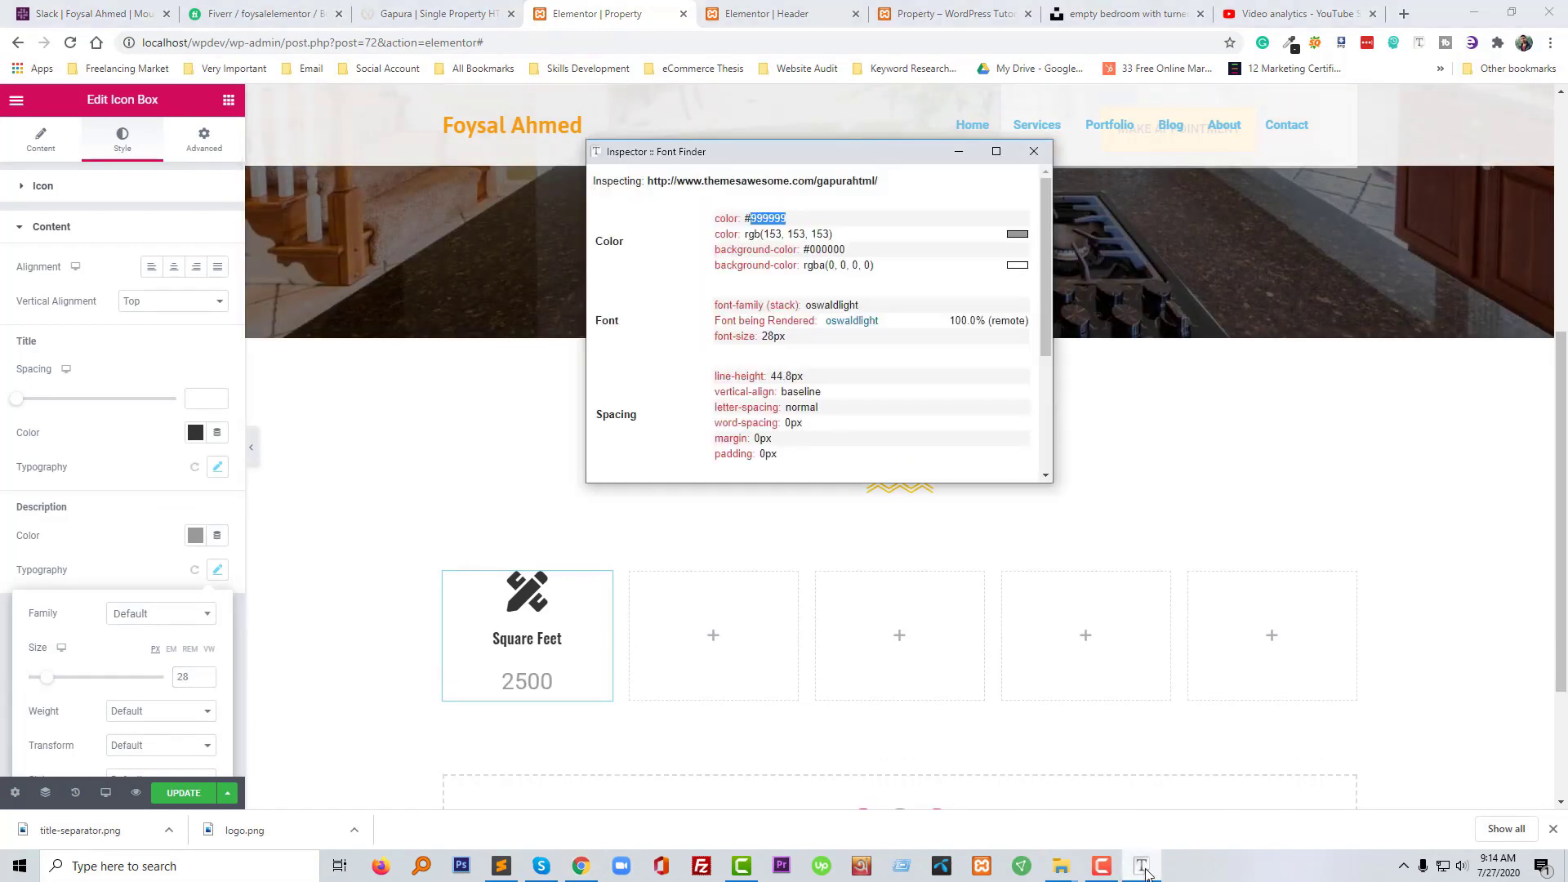
click(1142, 866)
scroll(163, 707, down, 2)
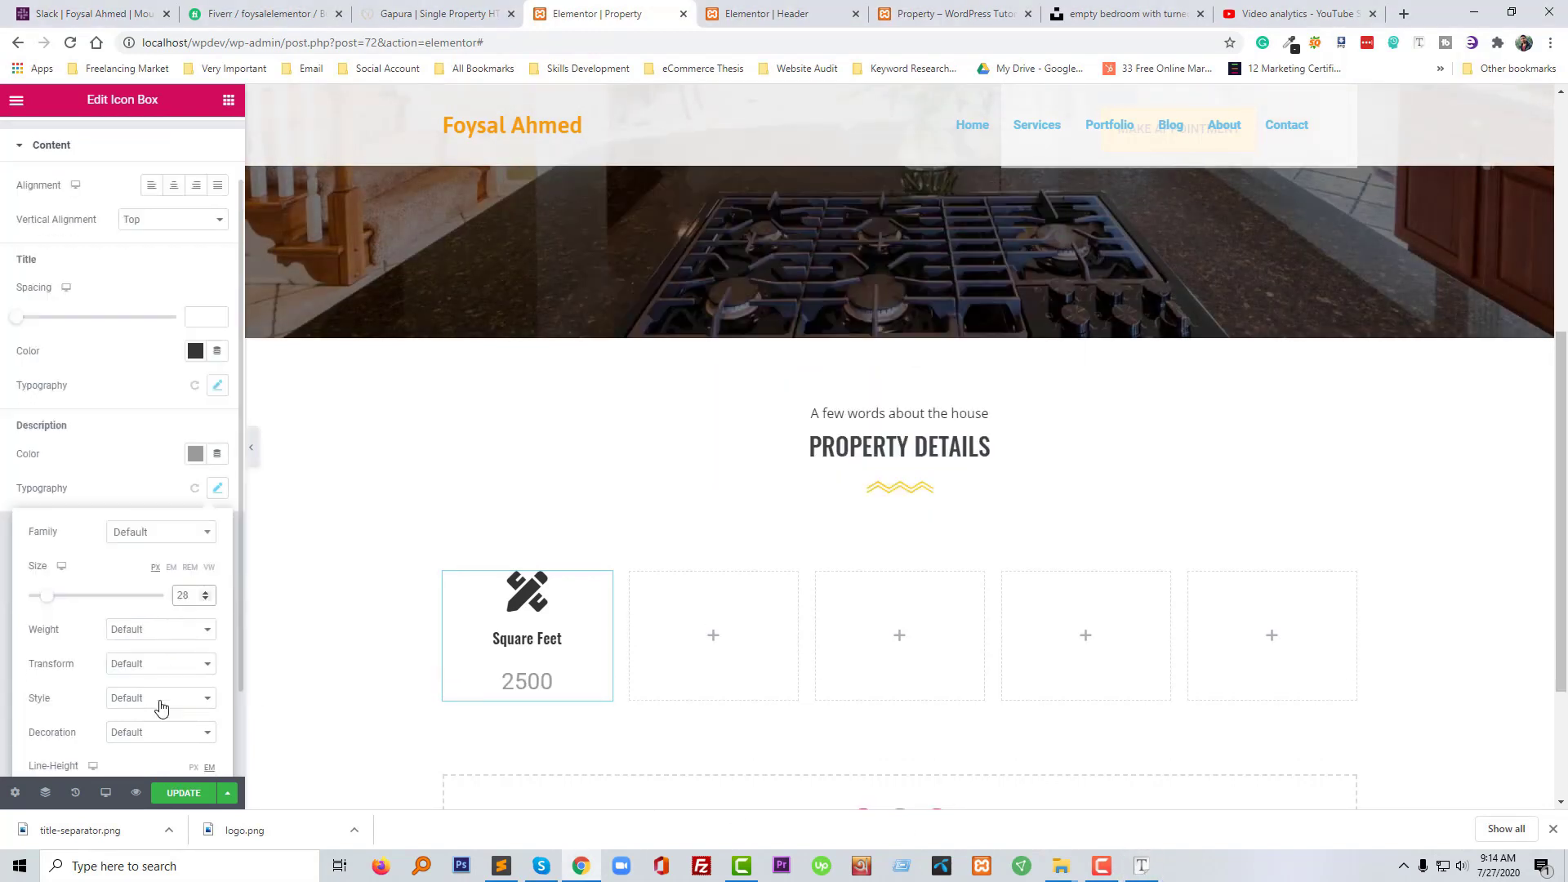
click(194, 687)
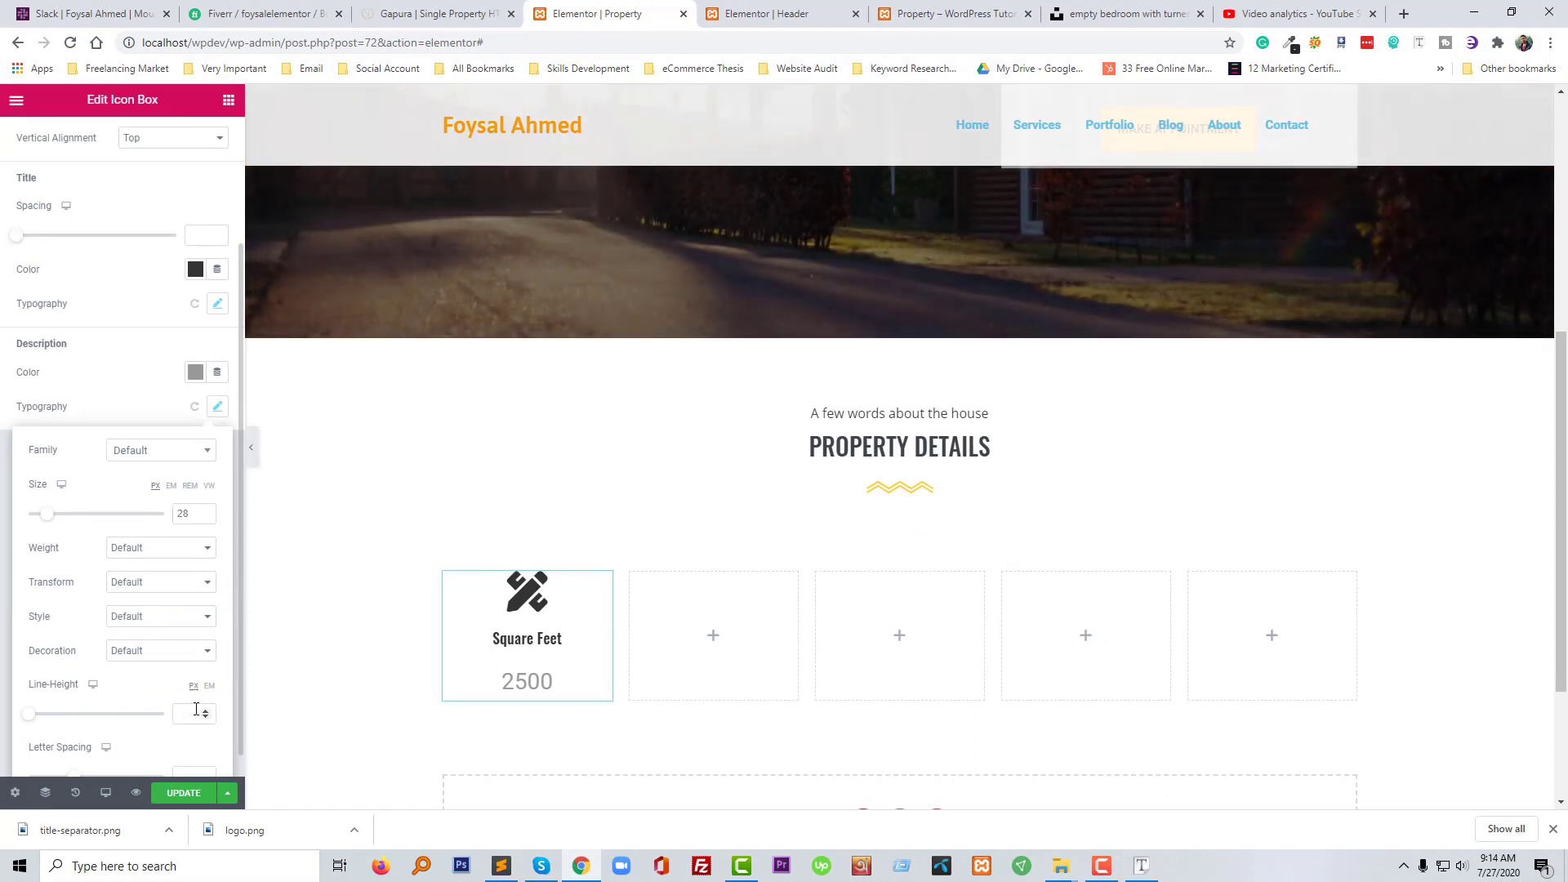
click(196, 716)
text(44)
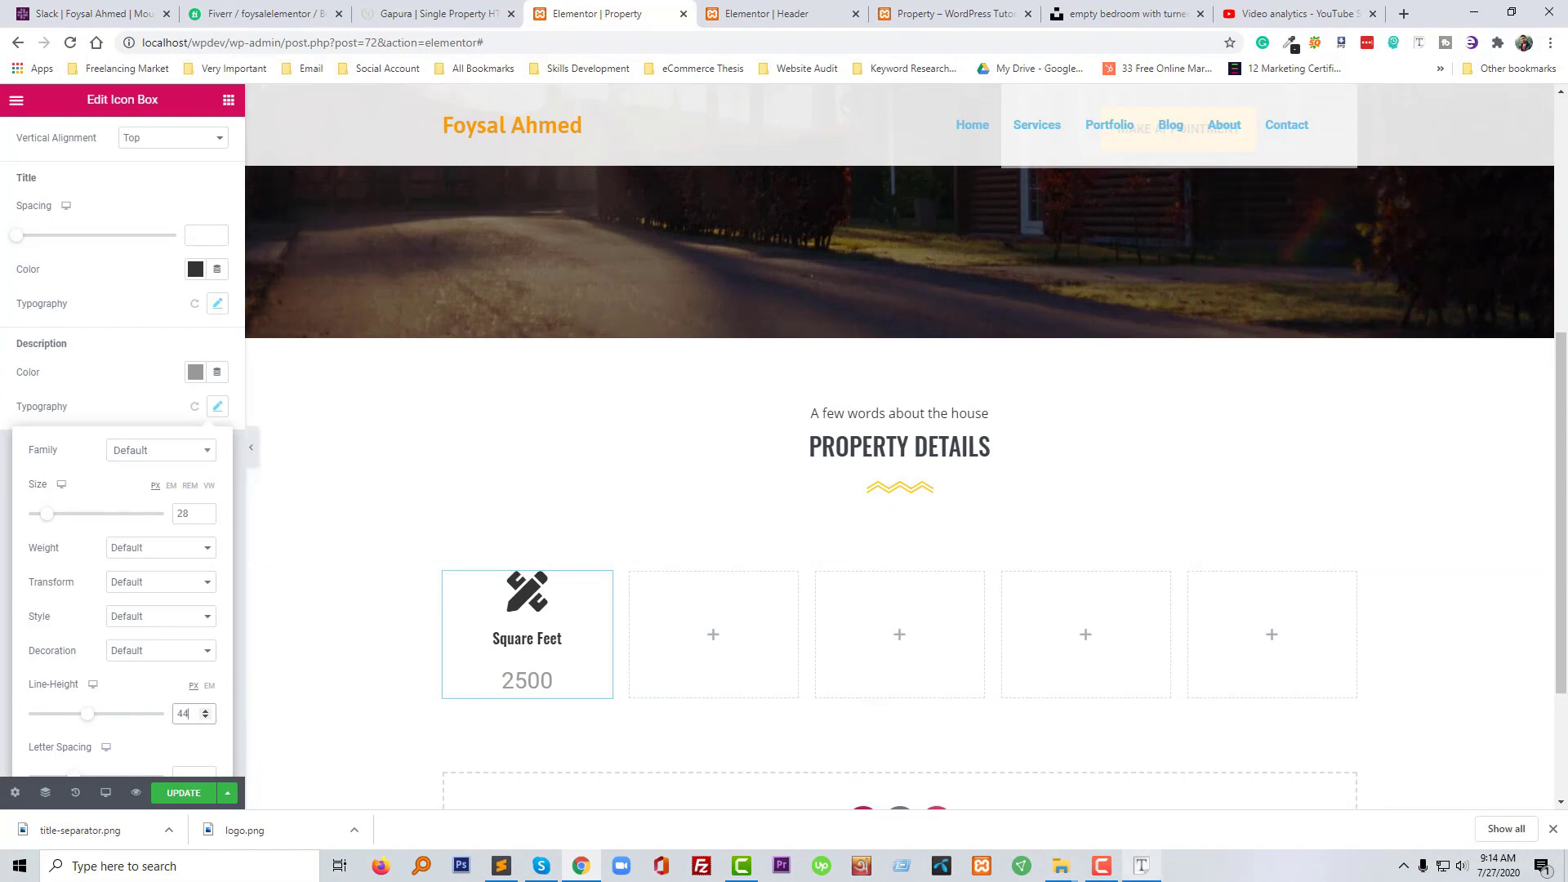
click(1142, 866)
click(1142, 865)
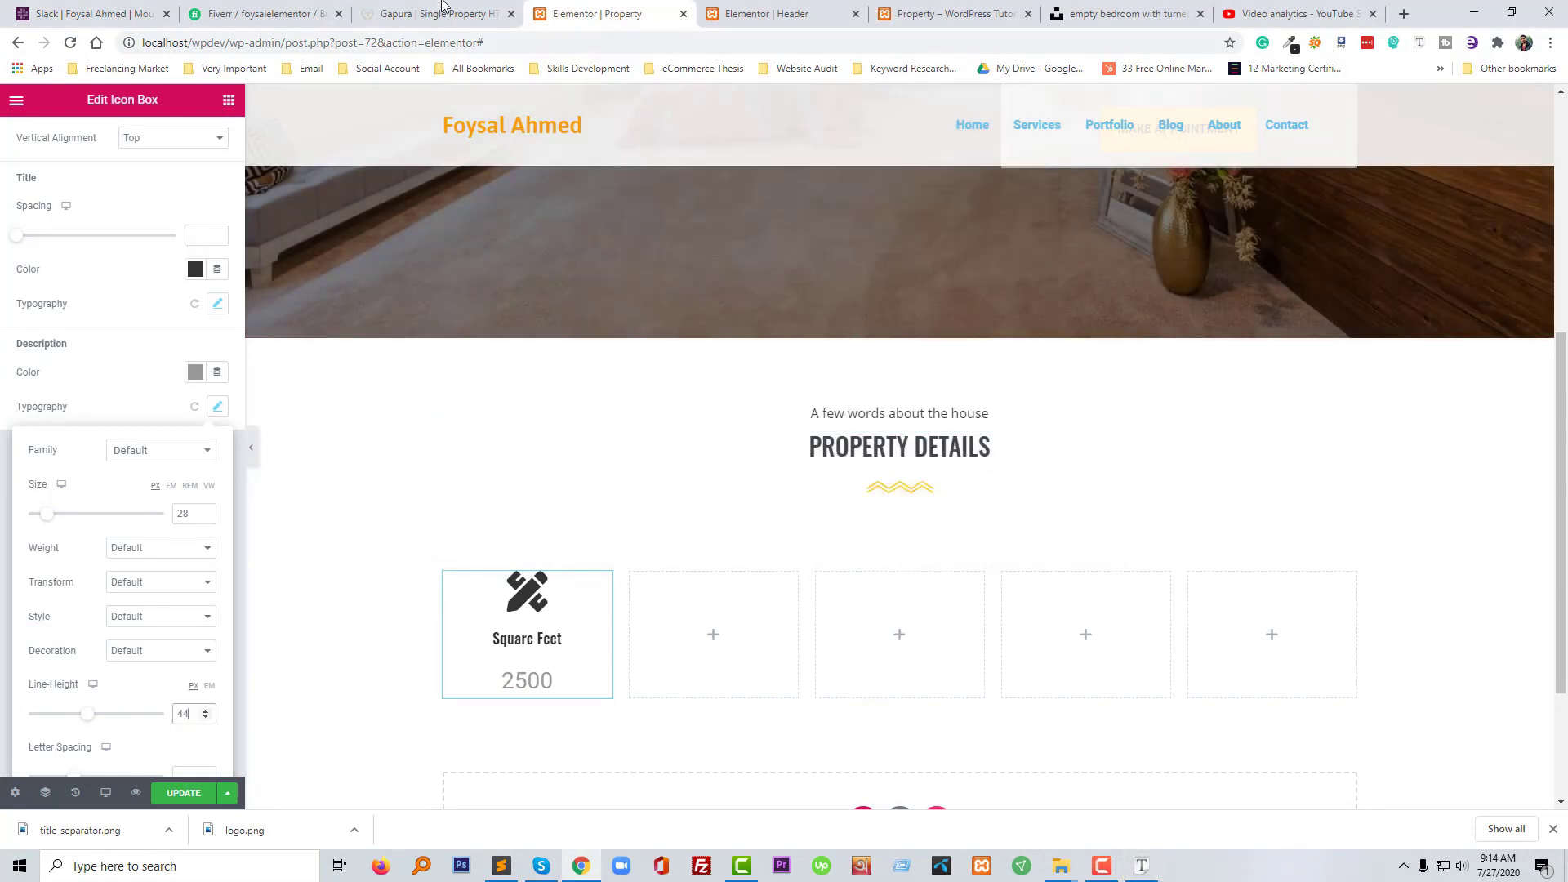
click(442, 11)
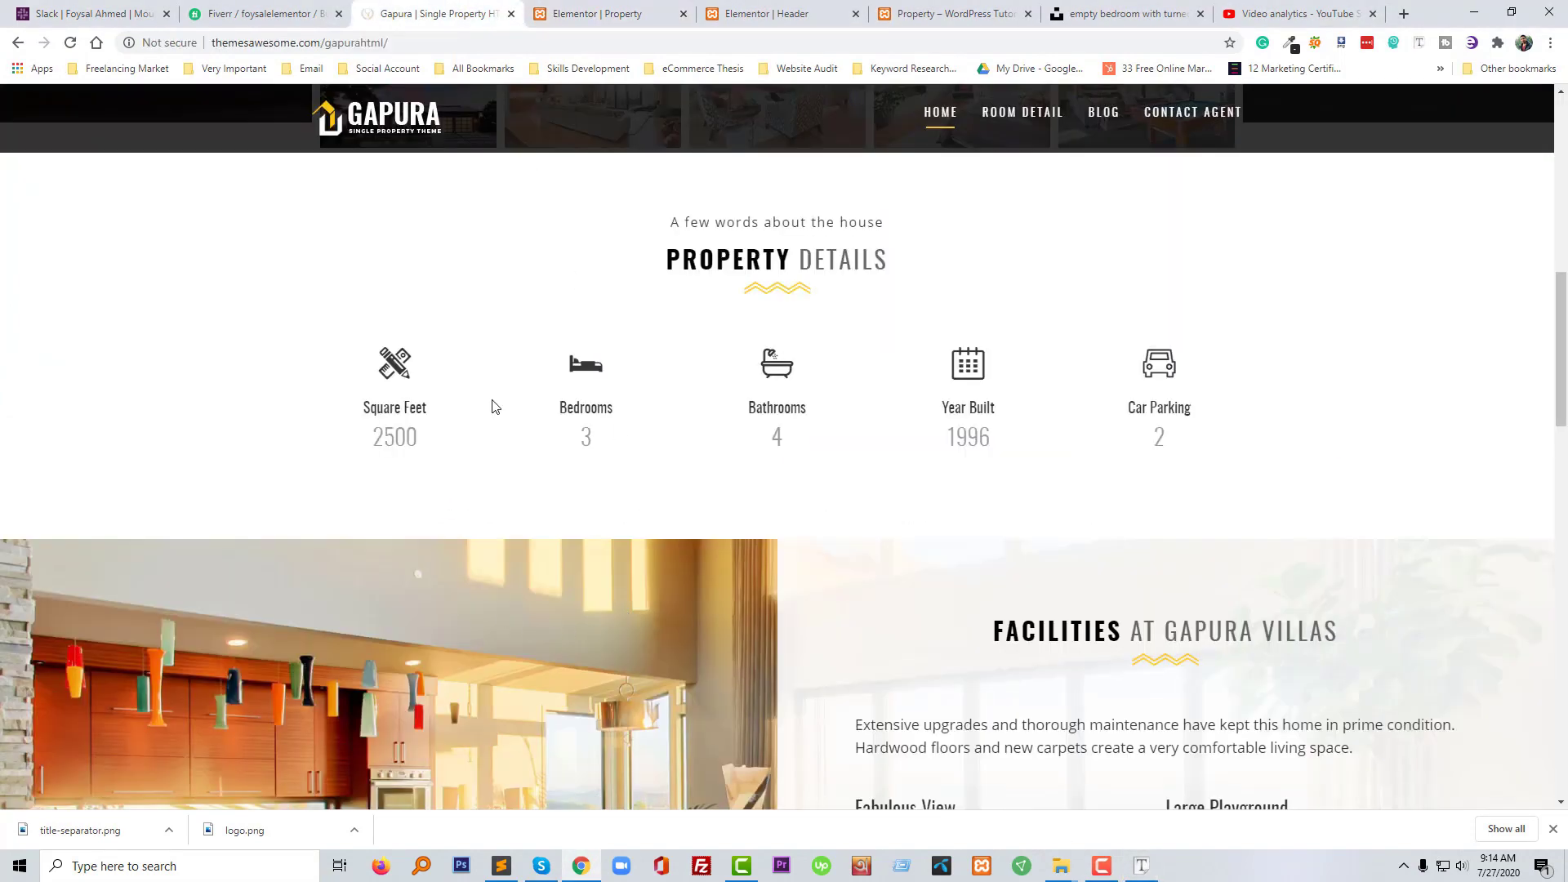
click(599, 13)
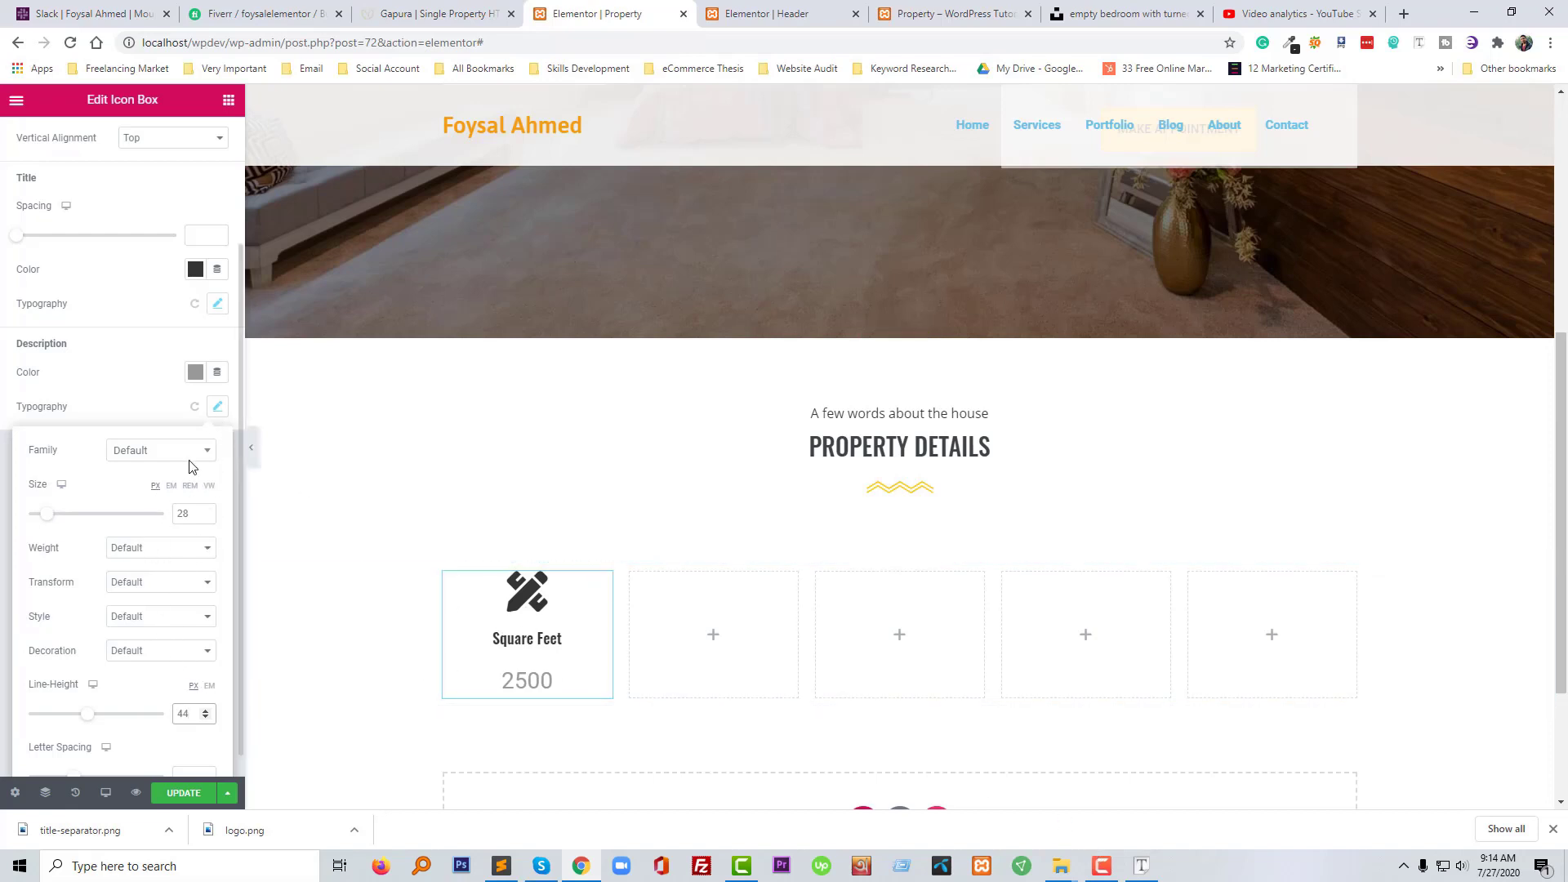
click(217, 408)
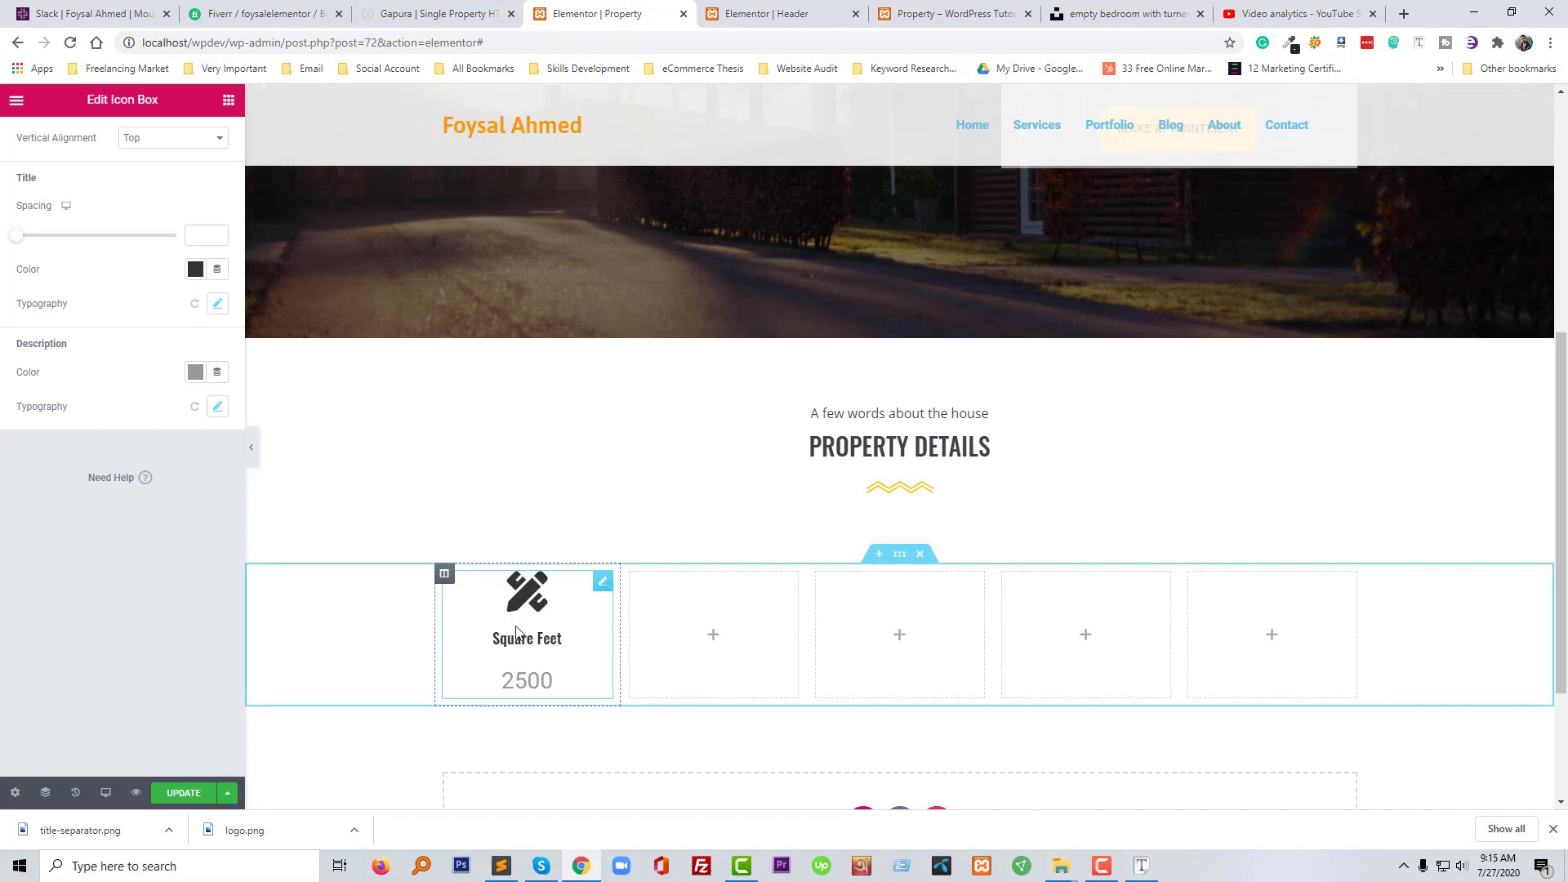
Reduce the line height of the Square Feet title to 1 px
click(218, 305)
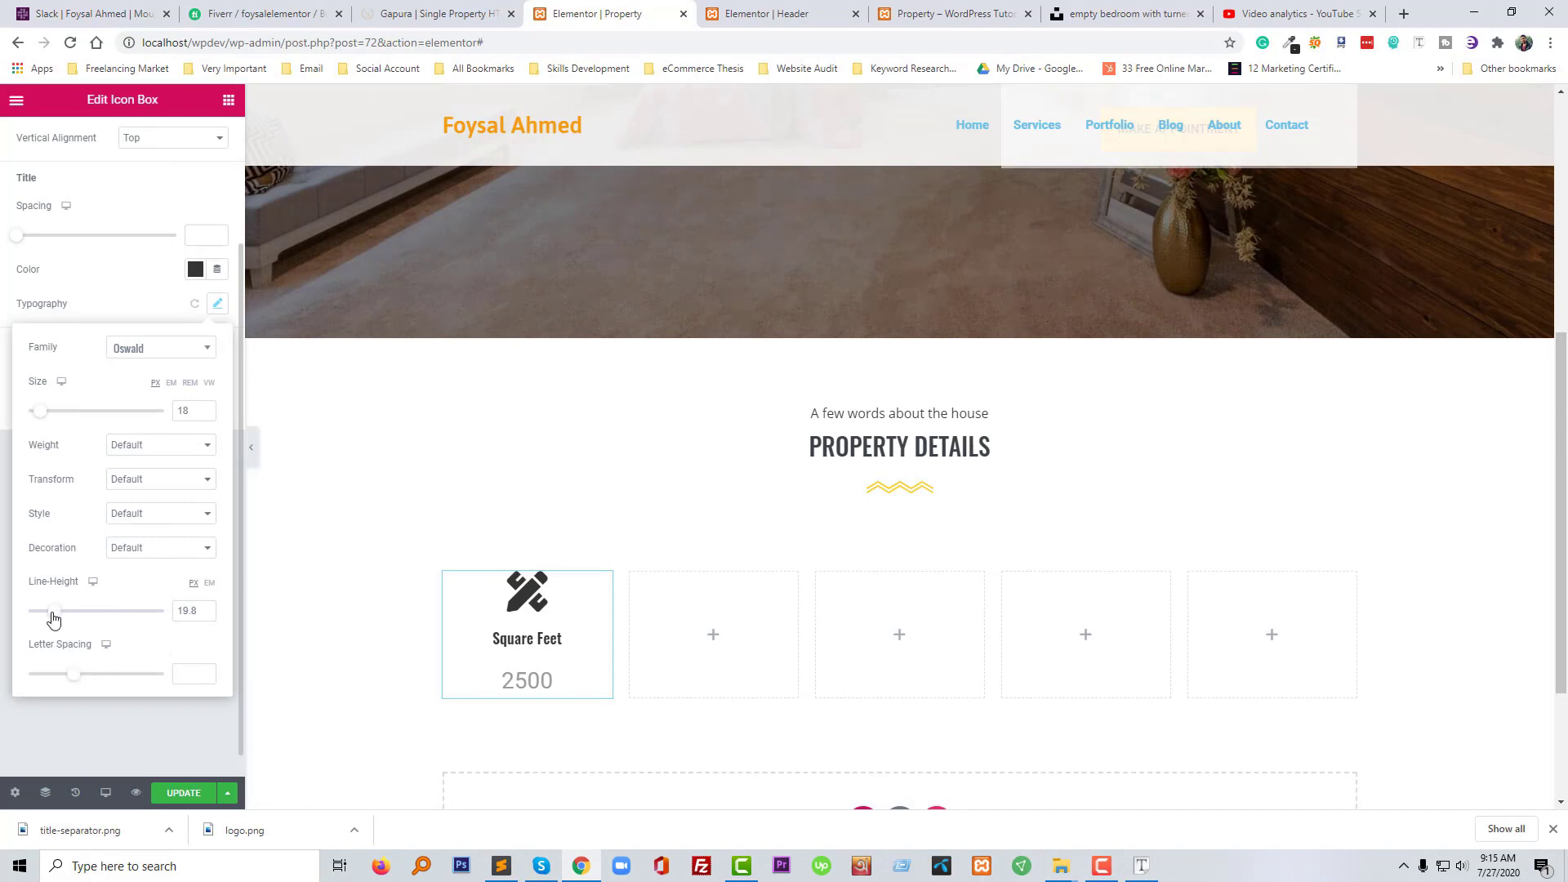
drag(53, 618, 14, 621)
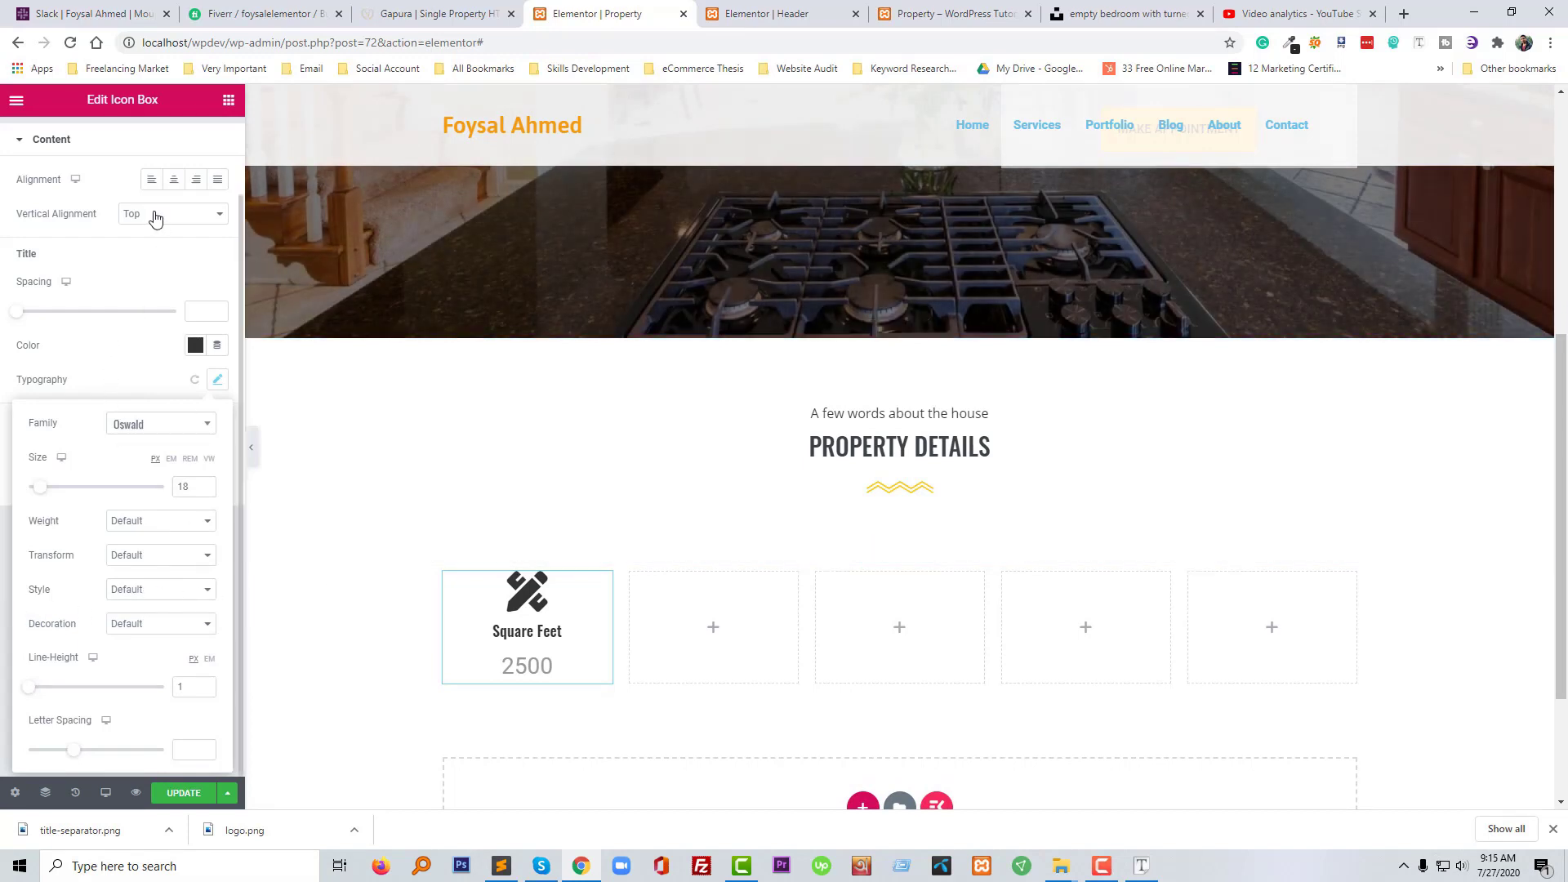
click(137, 231)
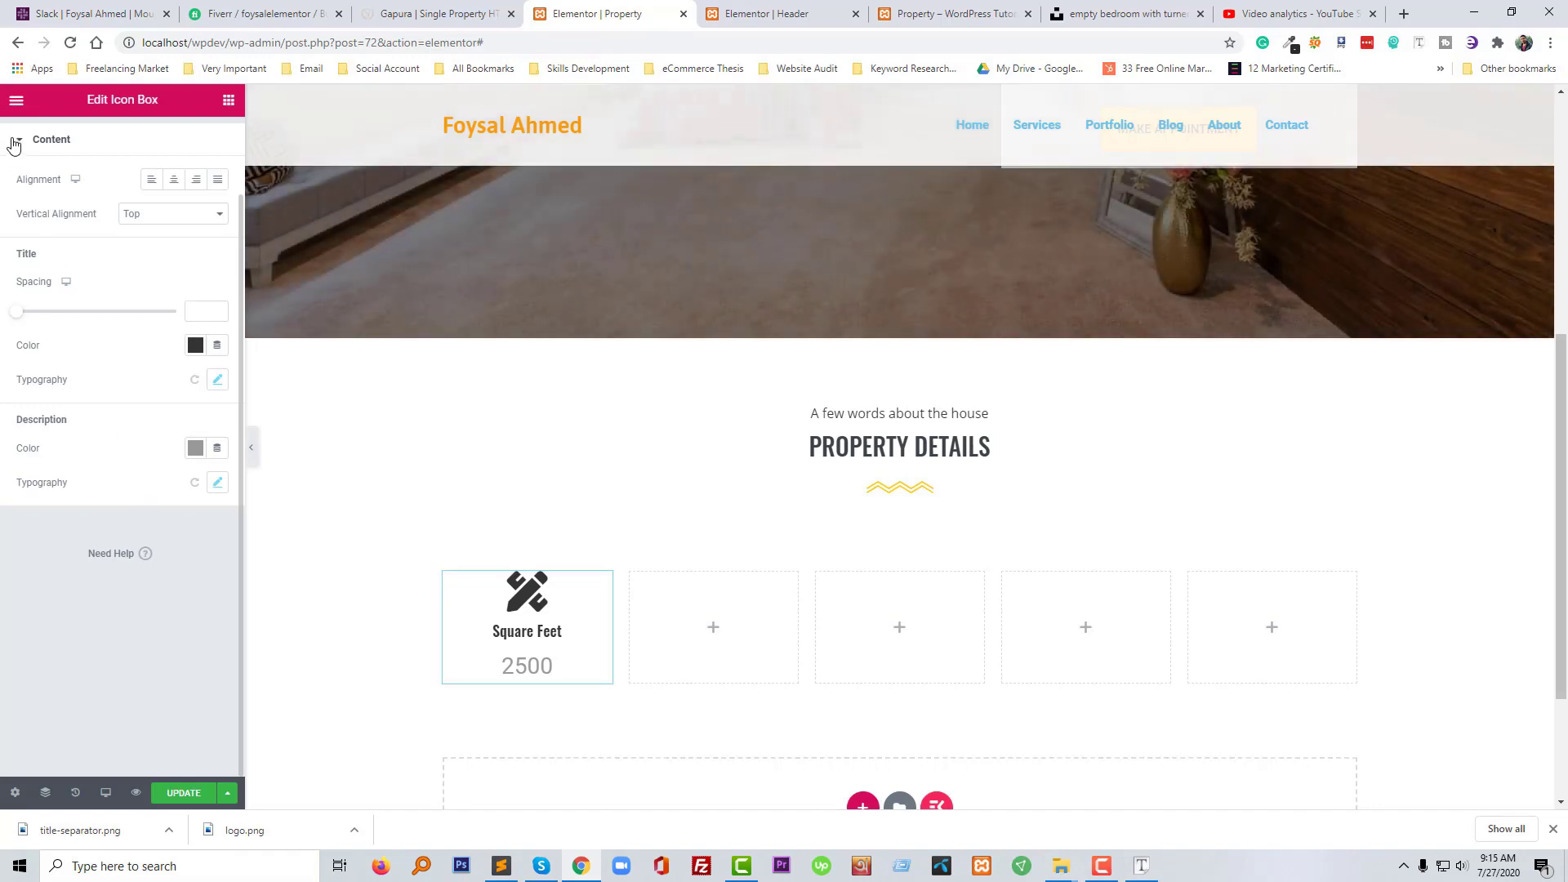
Set the spacing of the Square Feet box's icon to 30
click(14, 145)
click(56, 196)
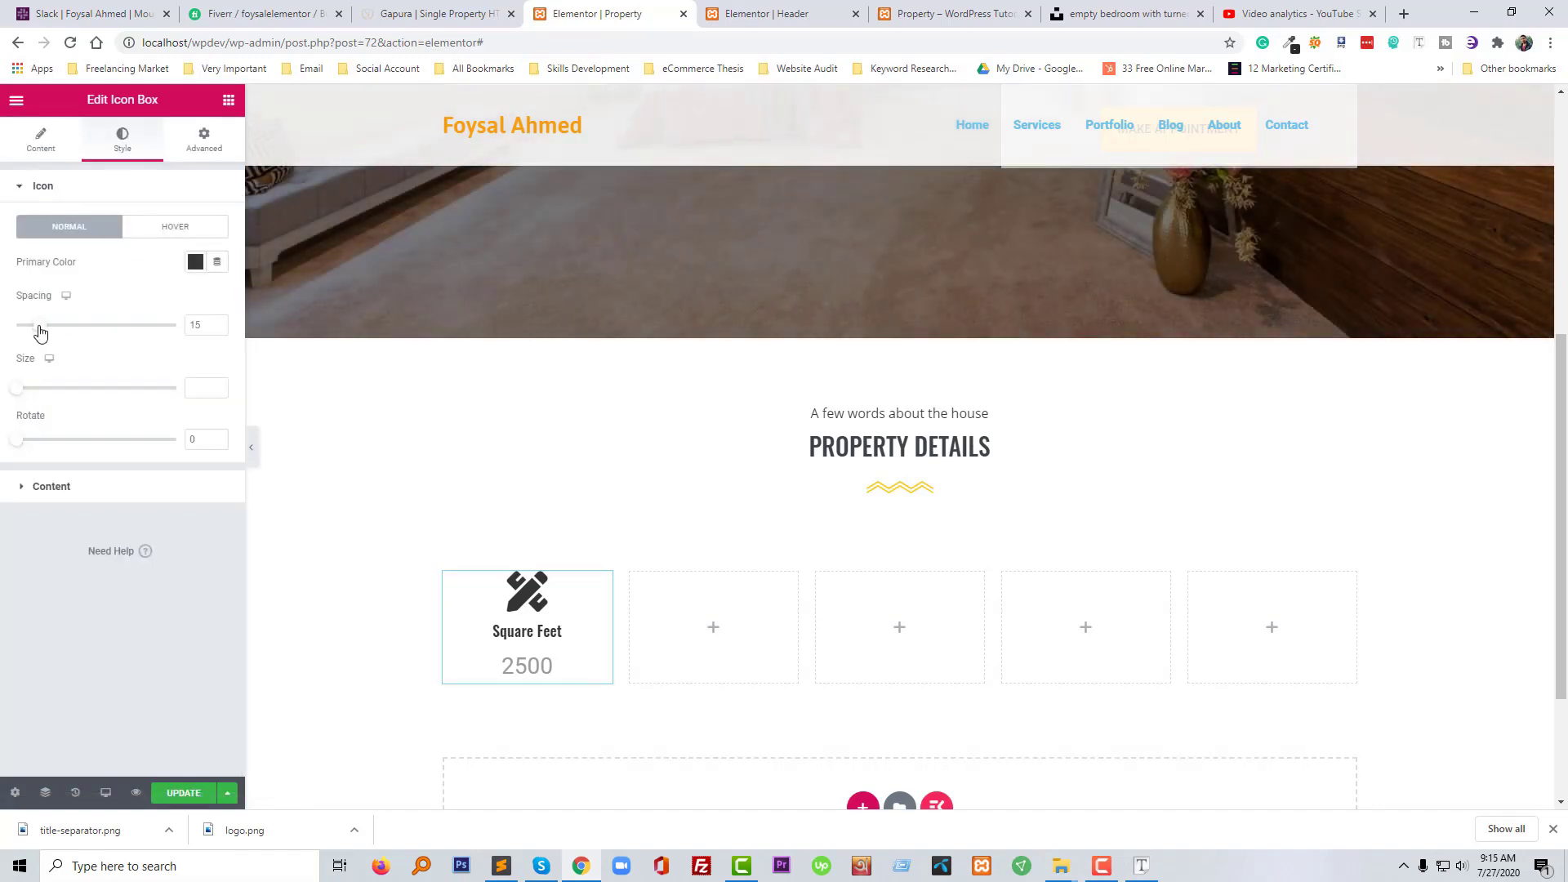
drag(40, 332, 69, 329)
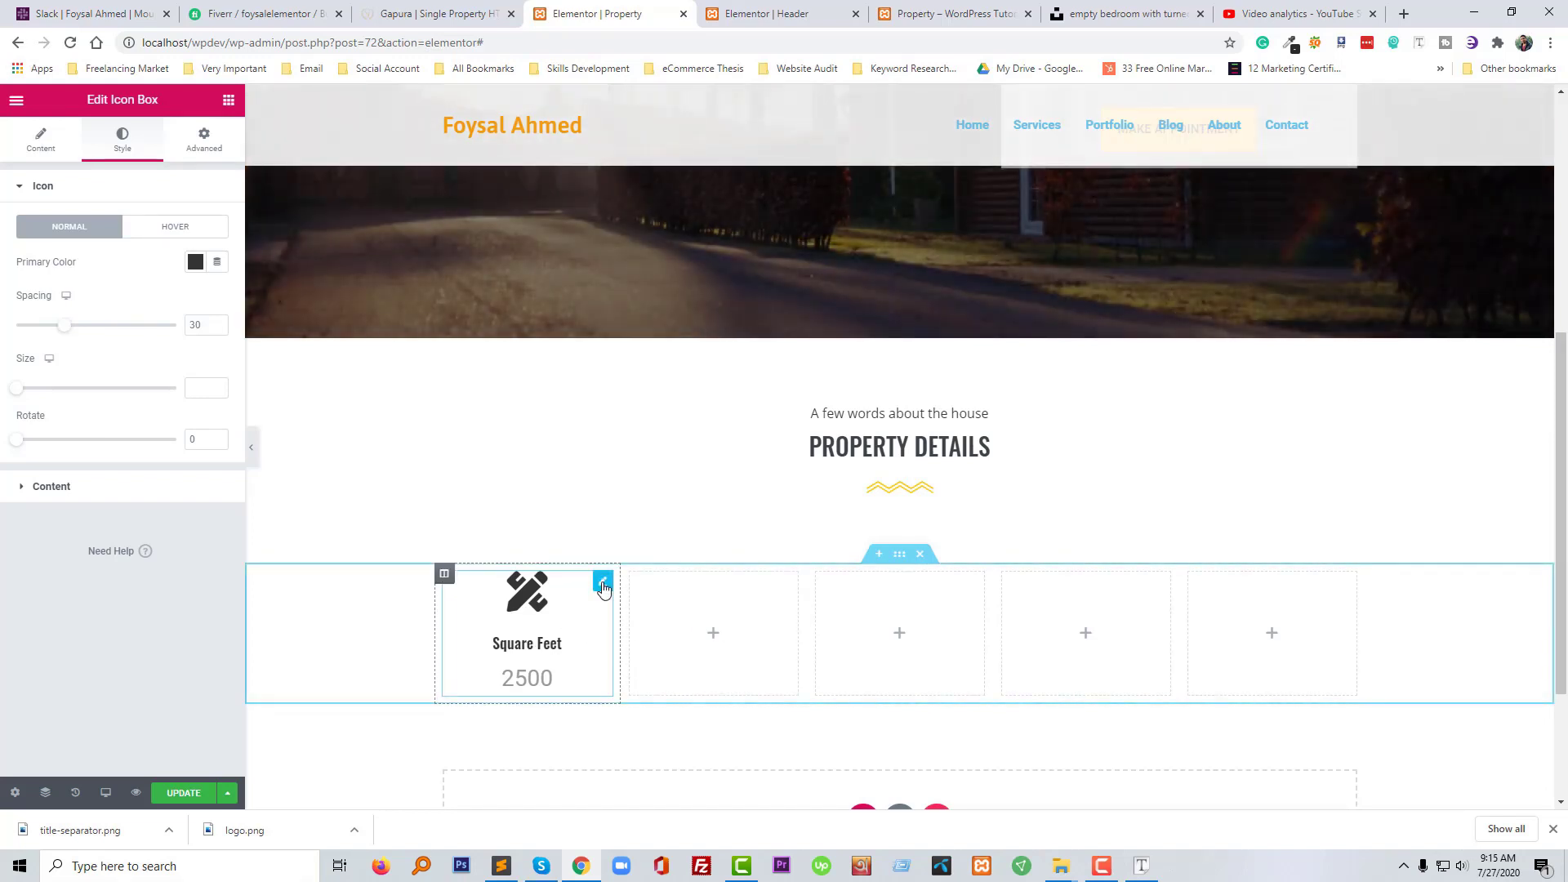
Duplicate the Square Feet icon box three times within the first column
right_click(600, 593)
click(608, 598)
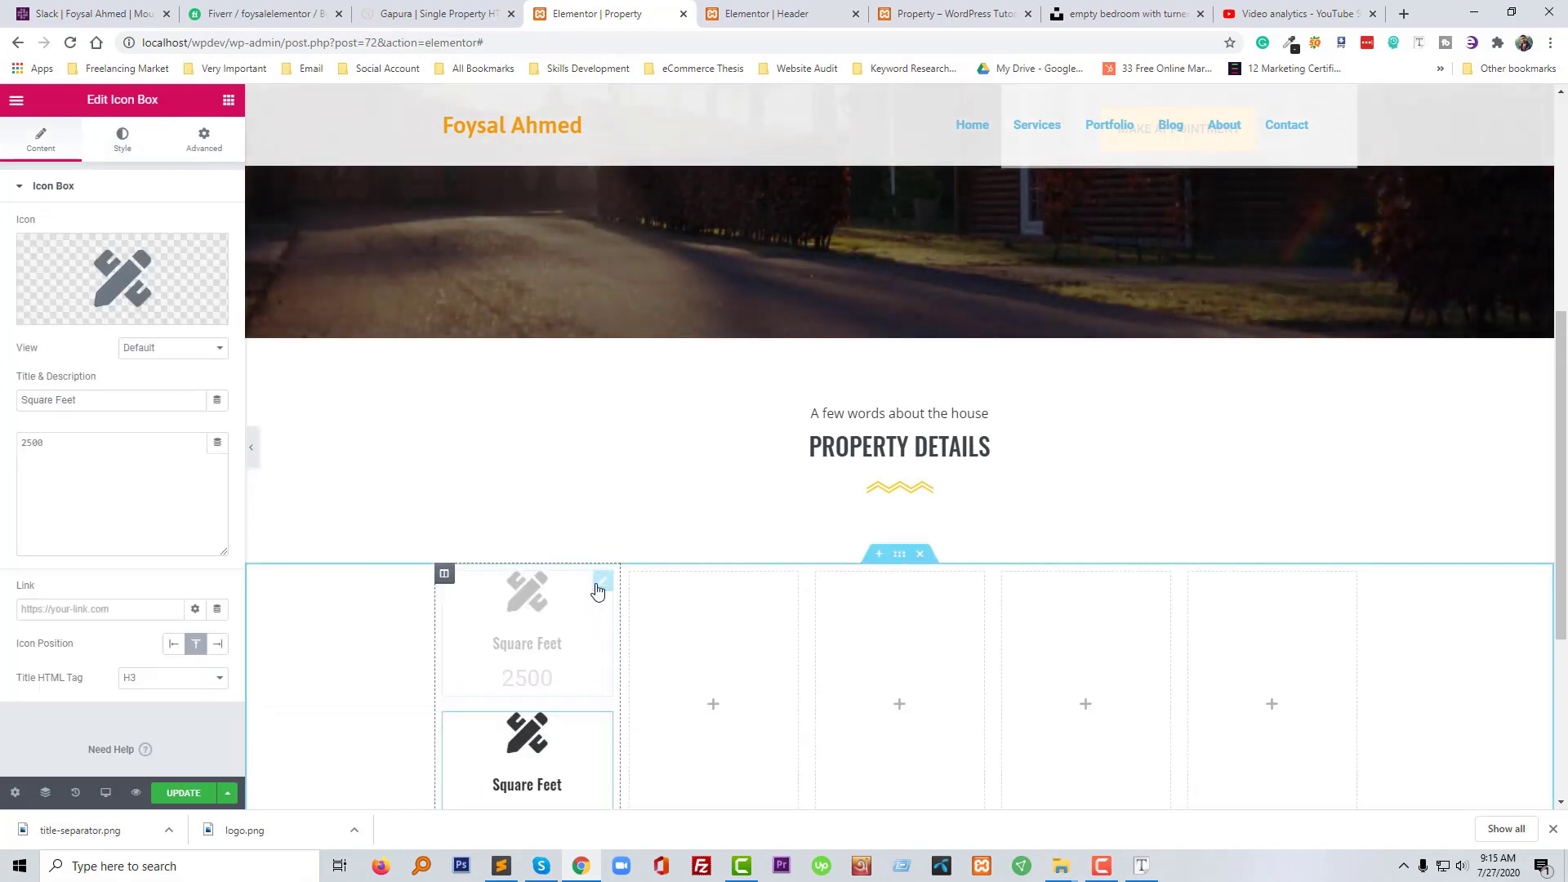
right_click(602, 592)
click(608, 597)
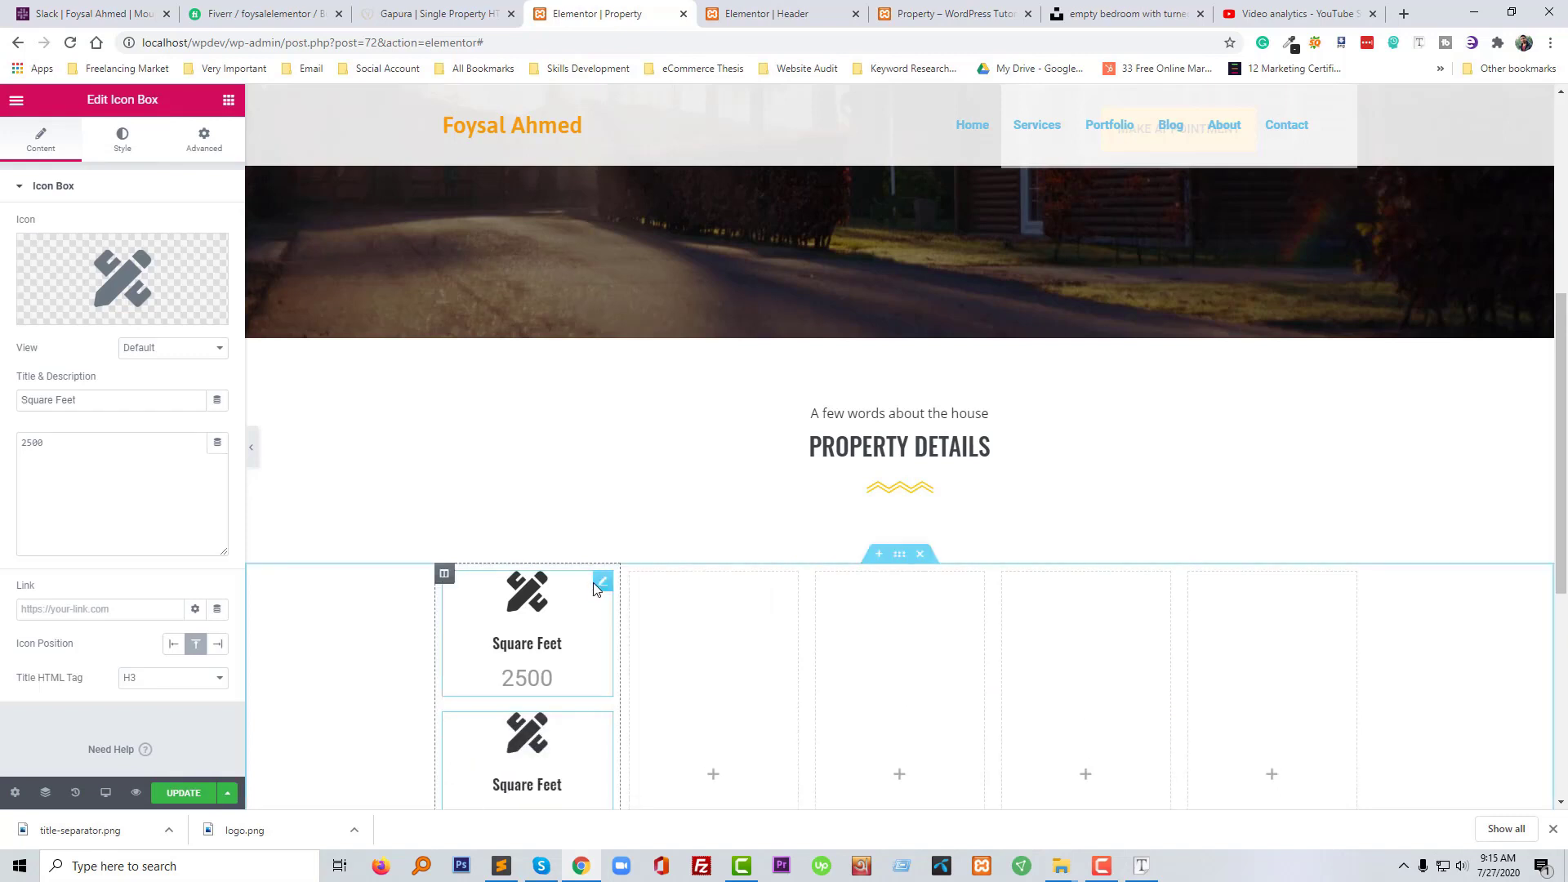
right_click(602, 596)
click(627, 603)
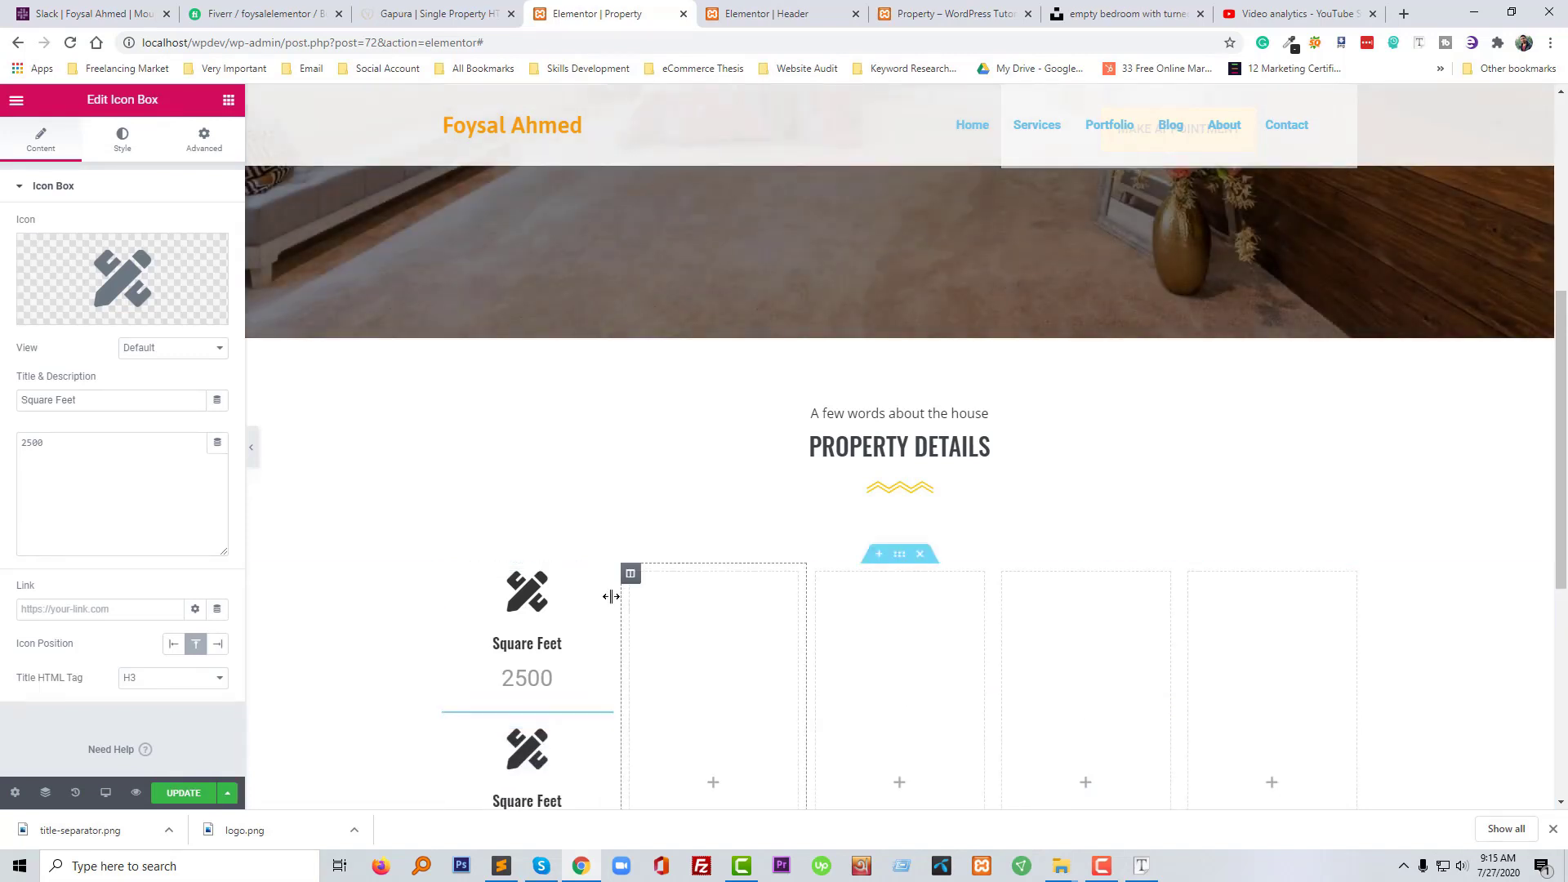
Duplicate the Square Feet icon box and place the copies so each of the five columns holds one
right_click(606, 599)
click(621, 599)
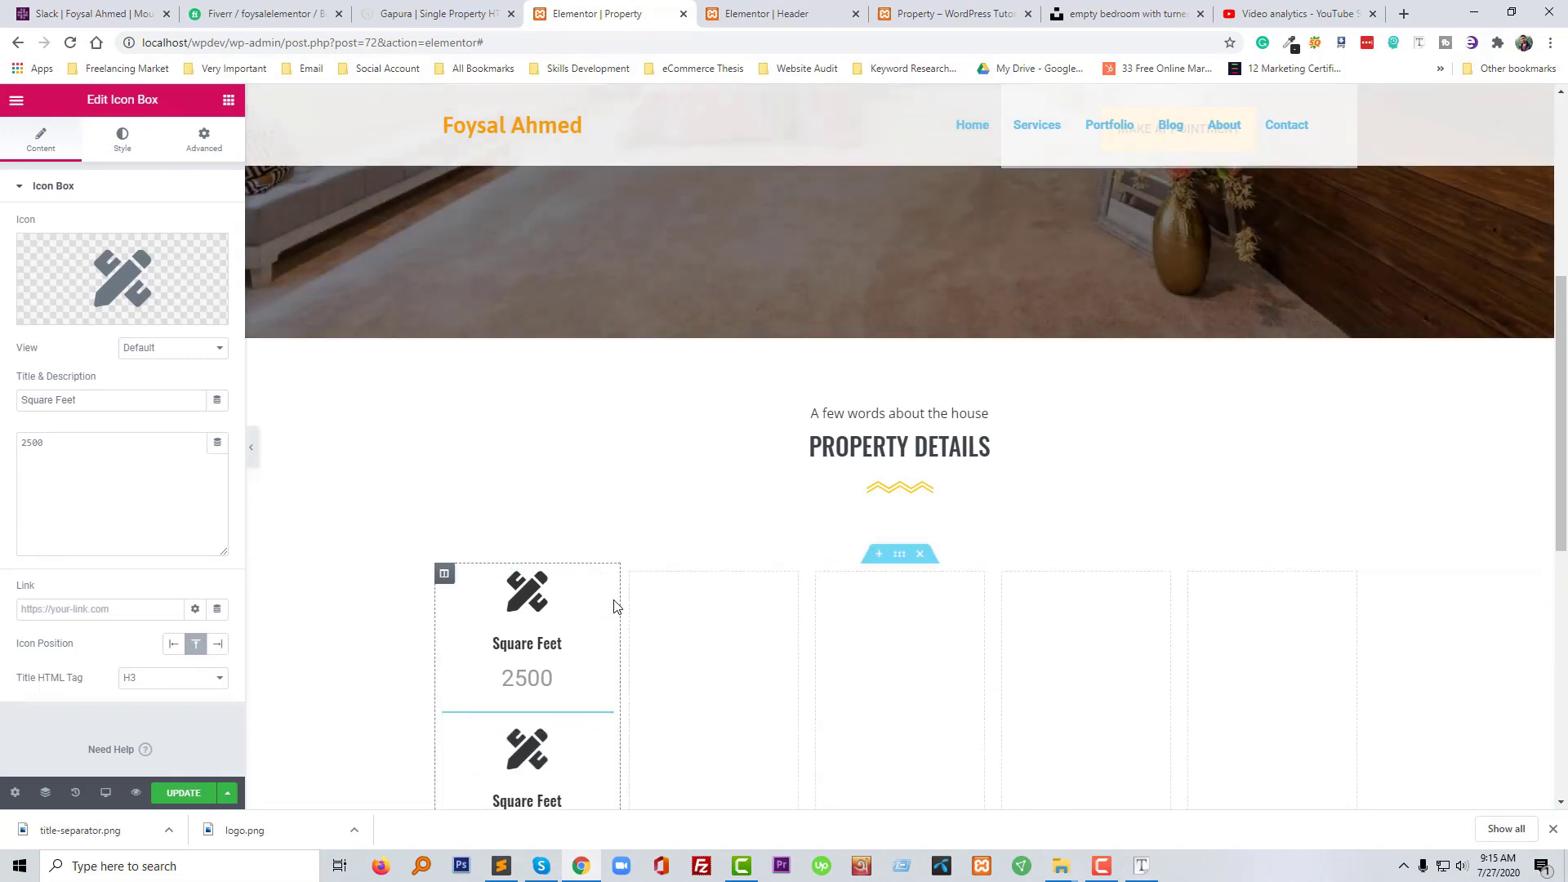
drag(609, 586, 1059, 636)
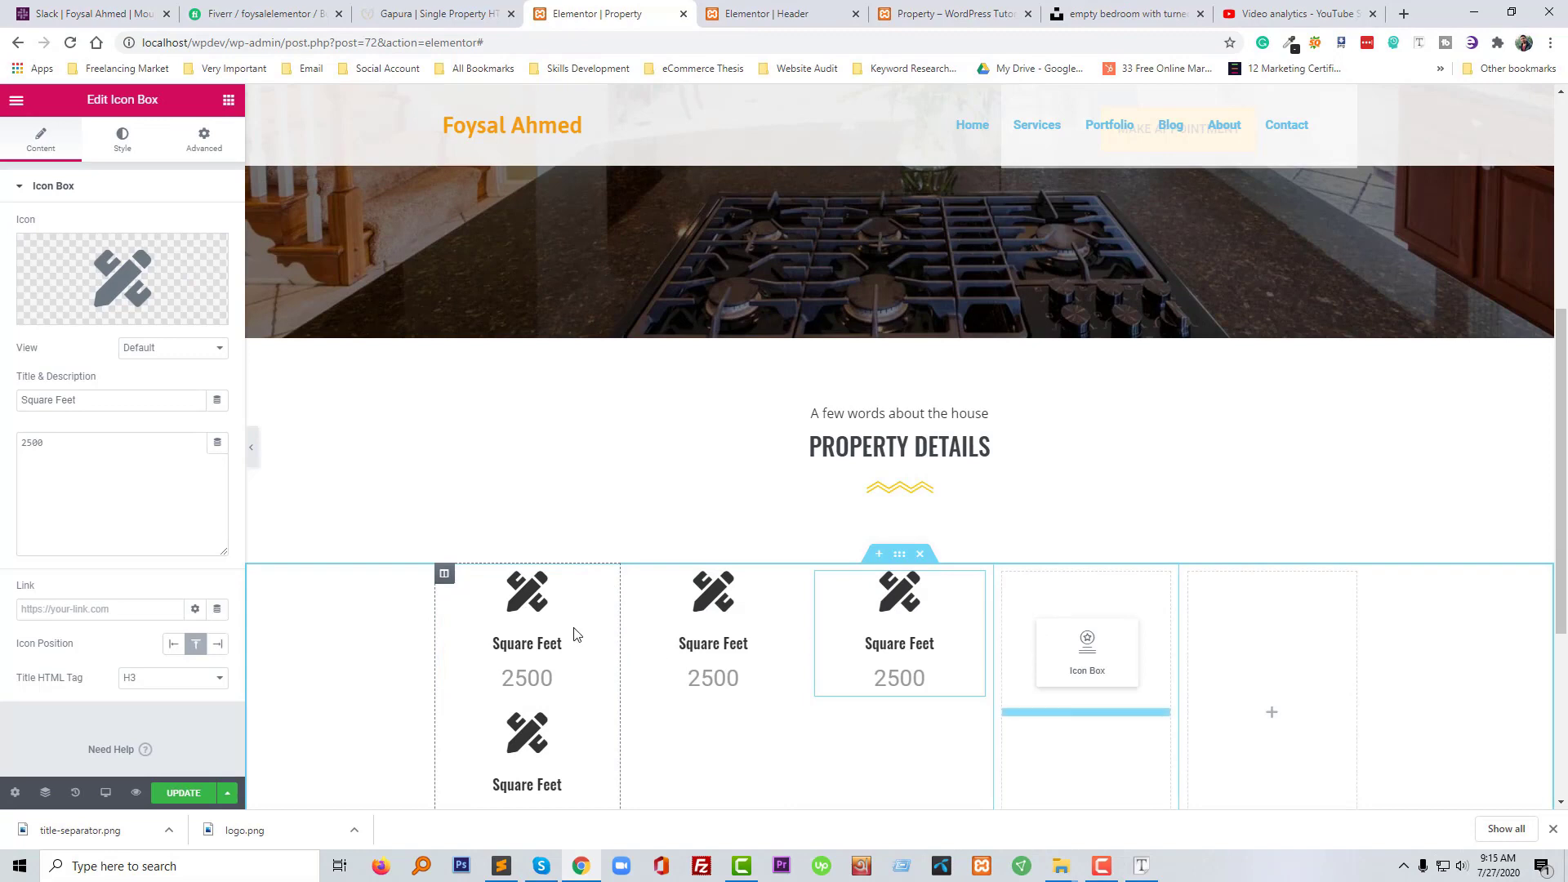
drag(600, 586, 1316, 662)
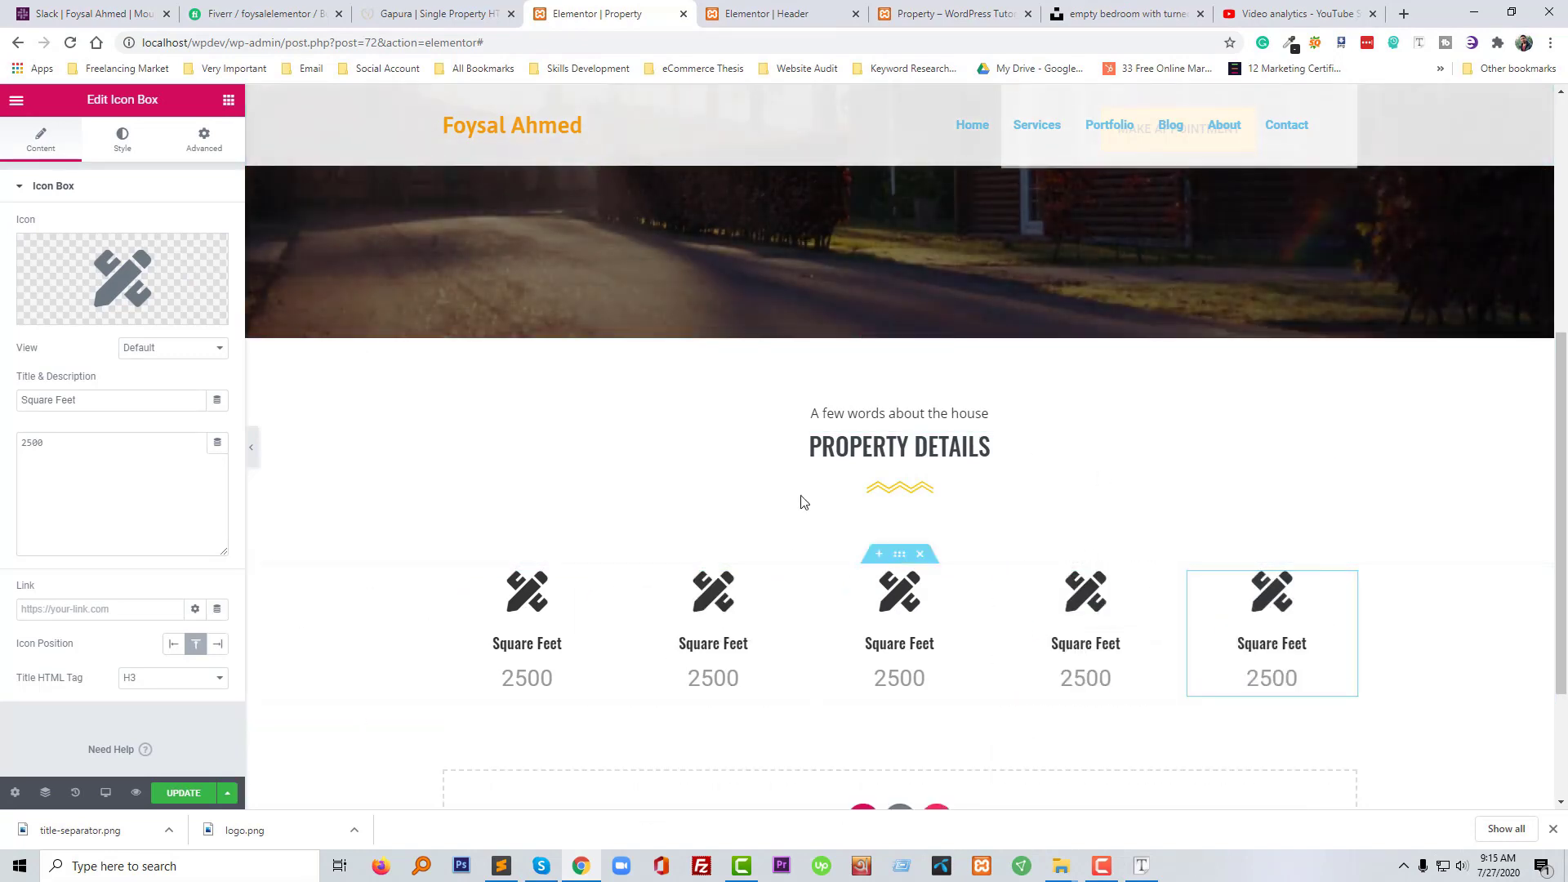
Set the bottom padding of the Property Details heading section to 50 and update the page
click(384, 13)
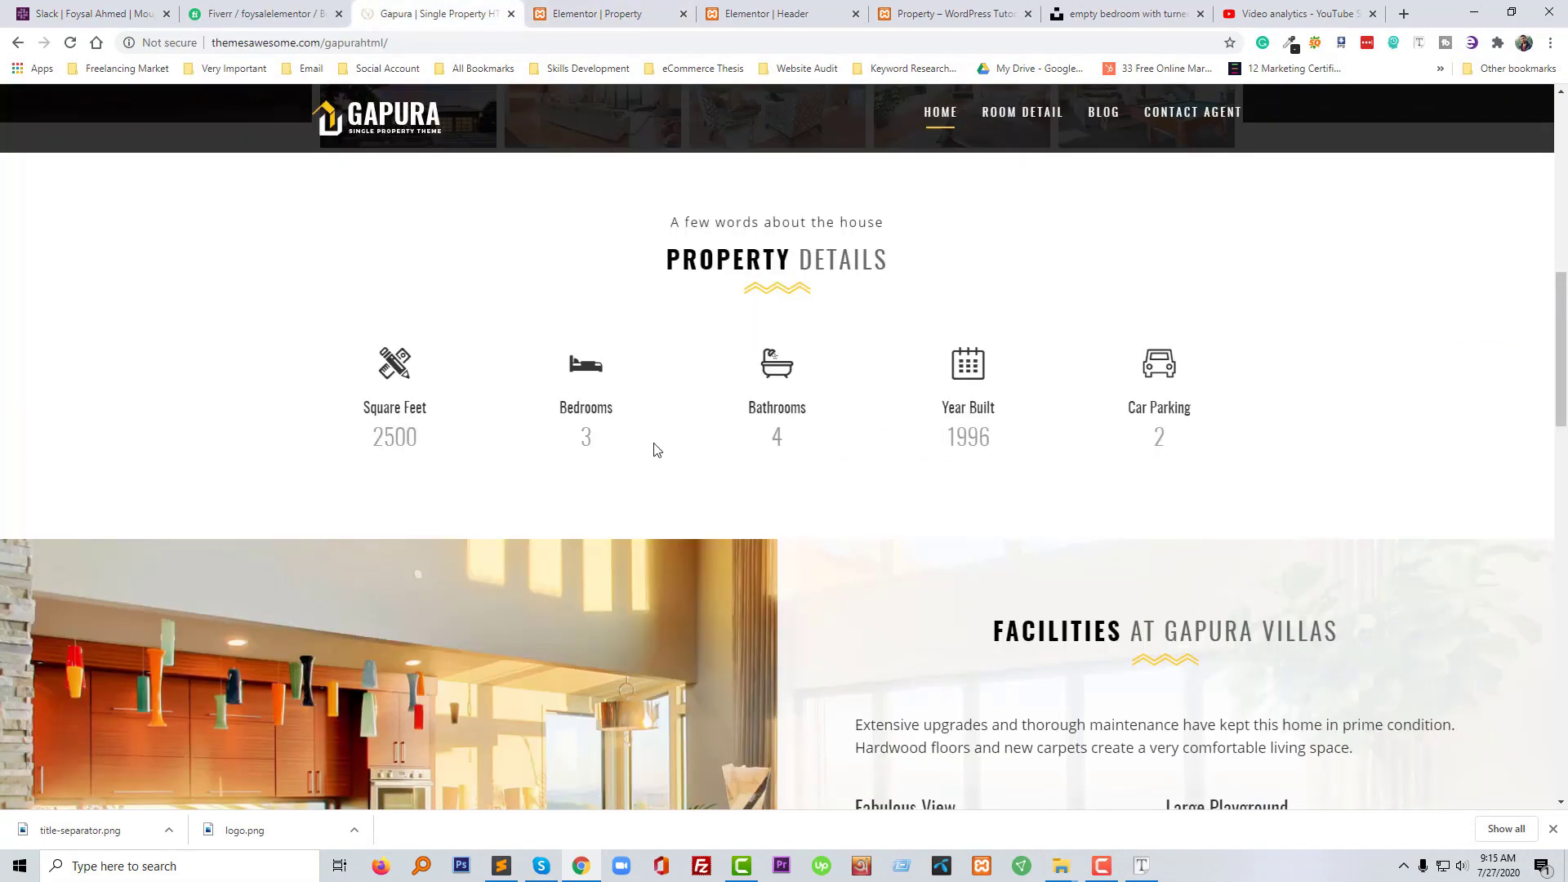
click(578, 11)
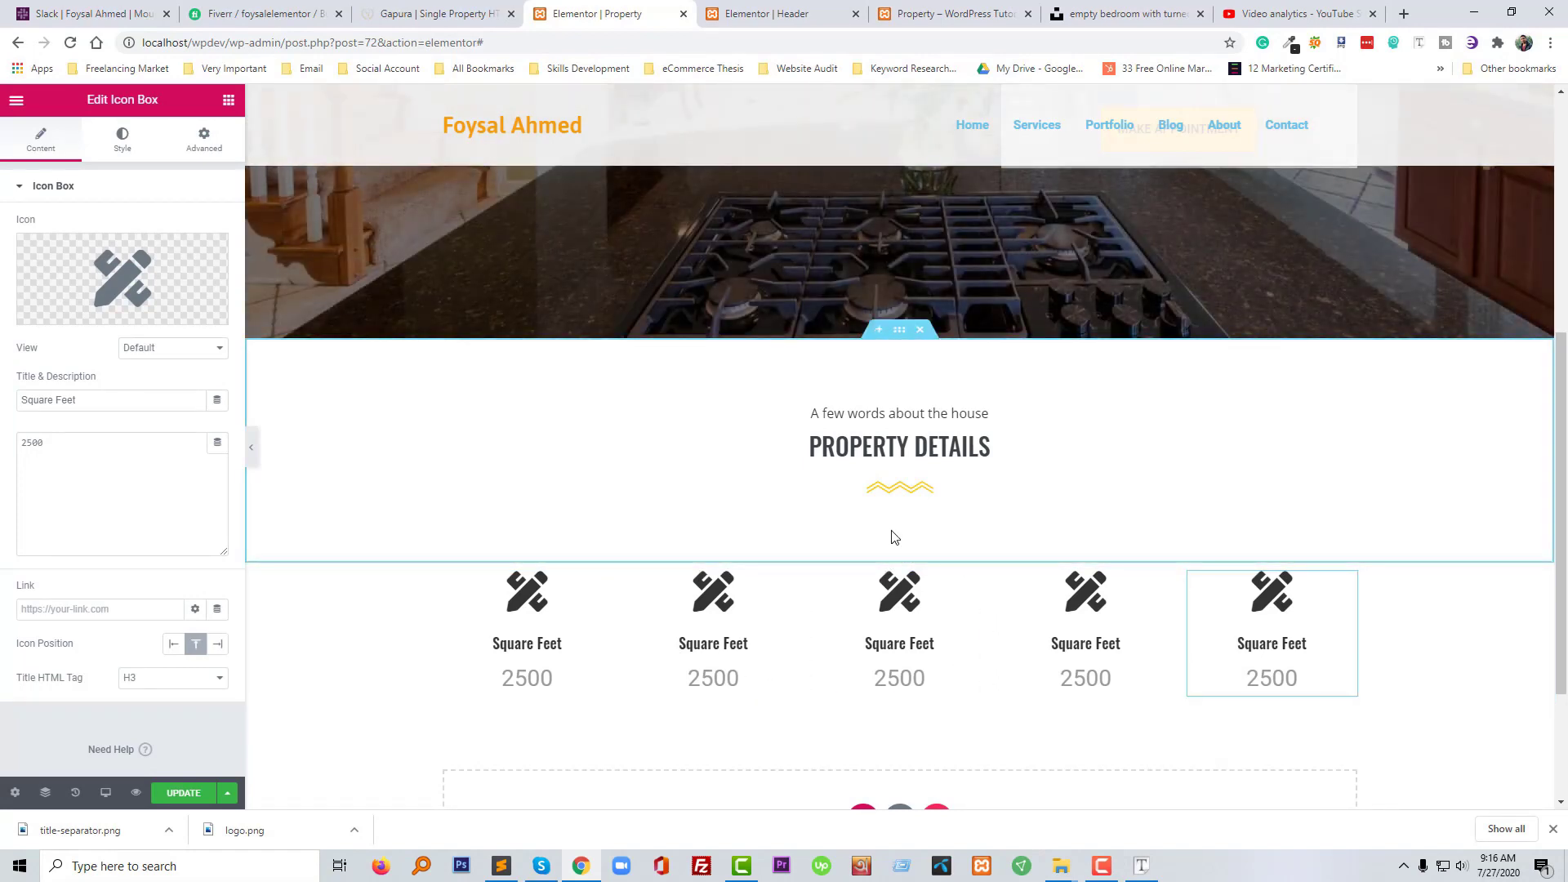
click(900, 331)
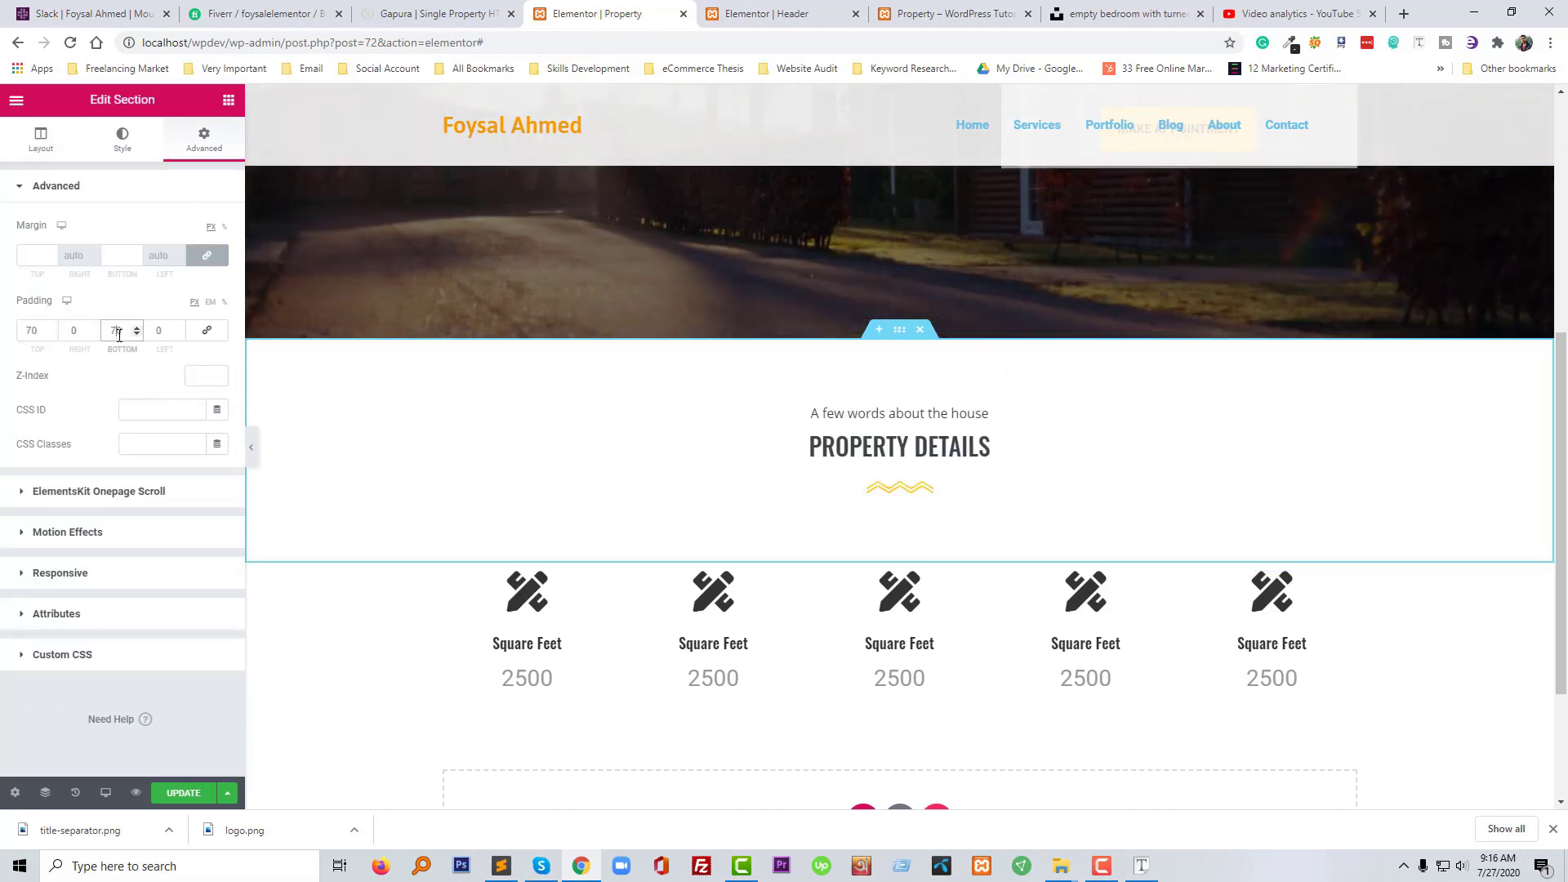
key(BackSpace)
text(5)
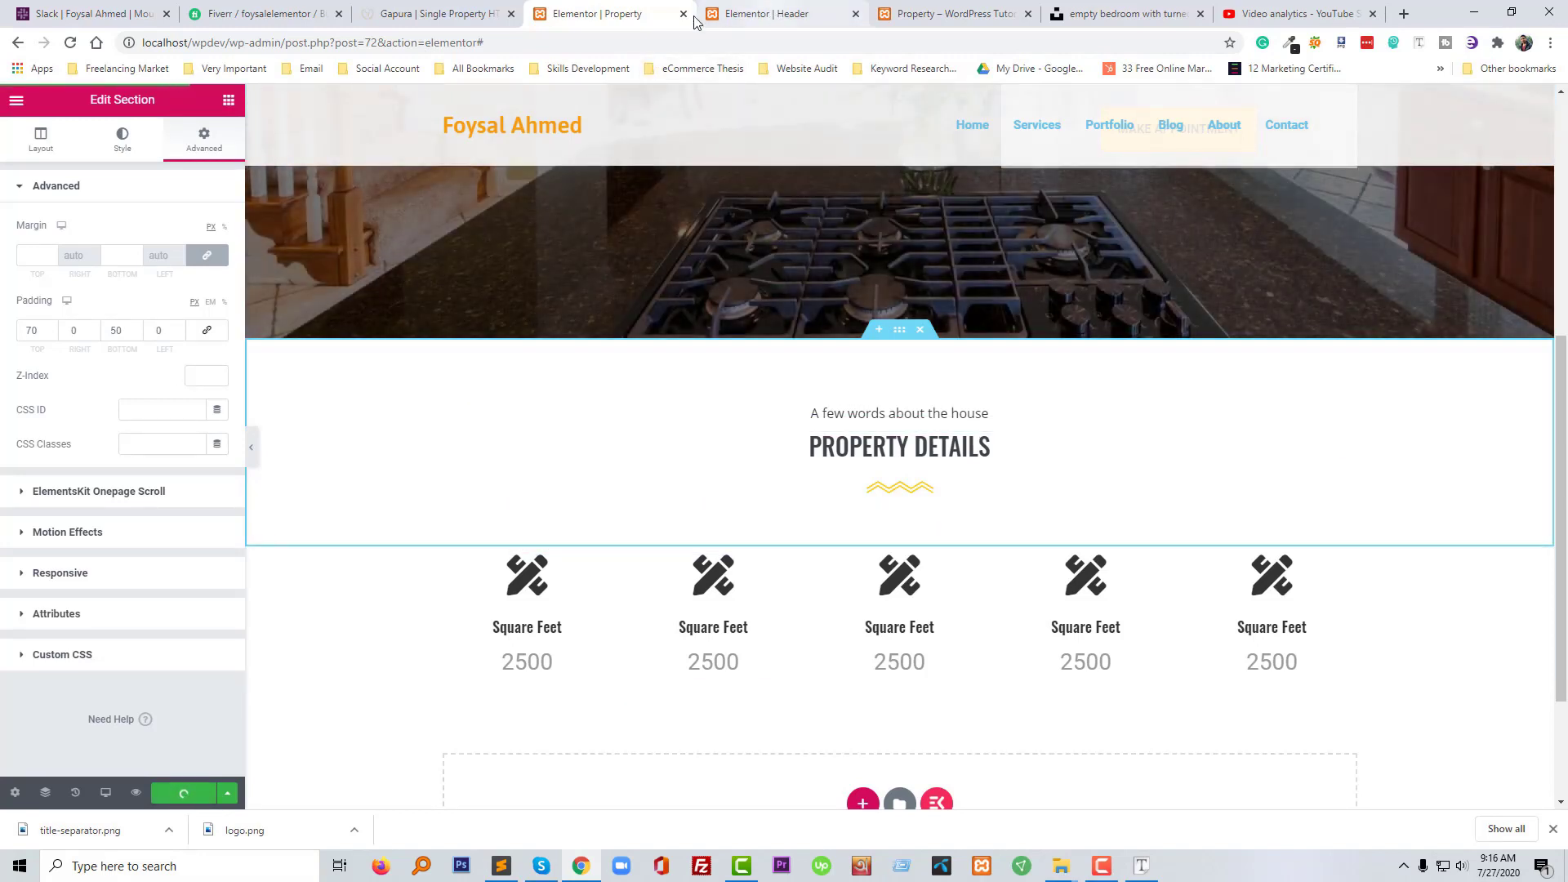
Examine the Property Details, Facilities and Room Gallery sections on the Gapura reference site
click(1011, 6)
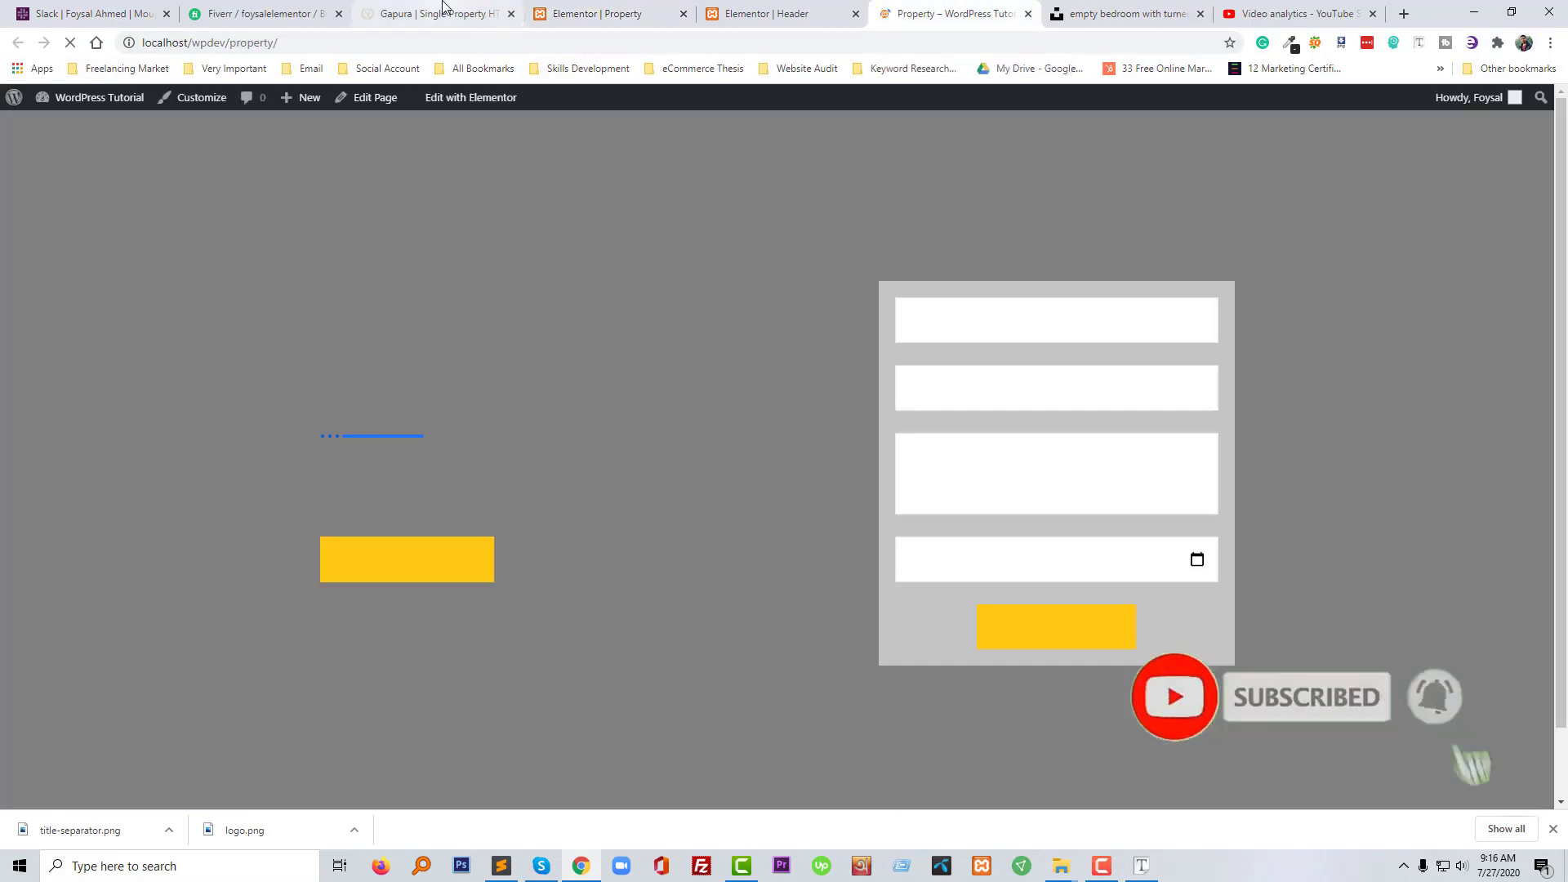
click(441, 13)
scroll(522, 621, down, 1)
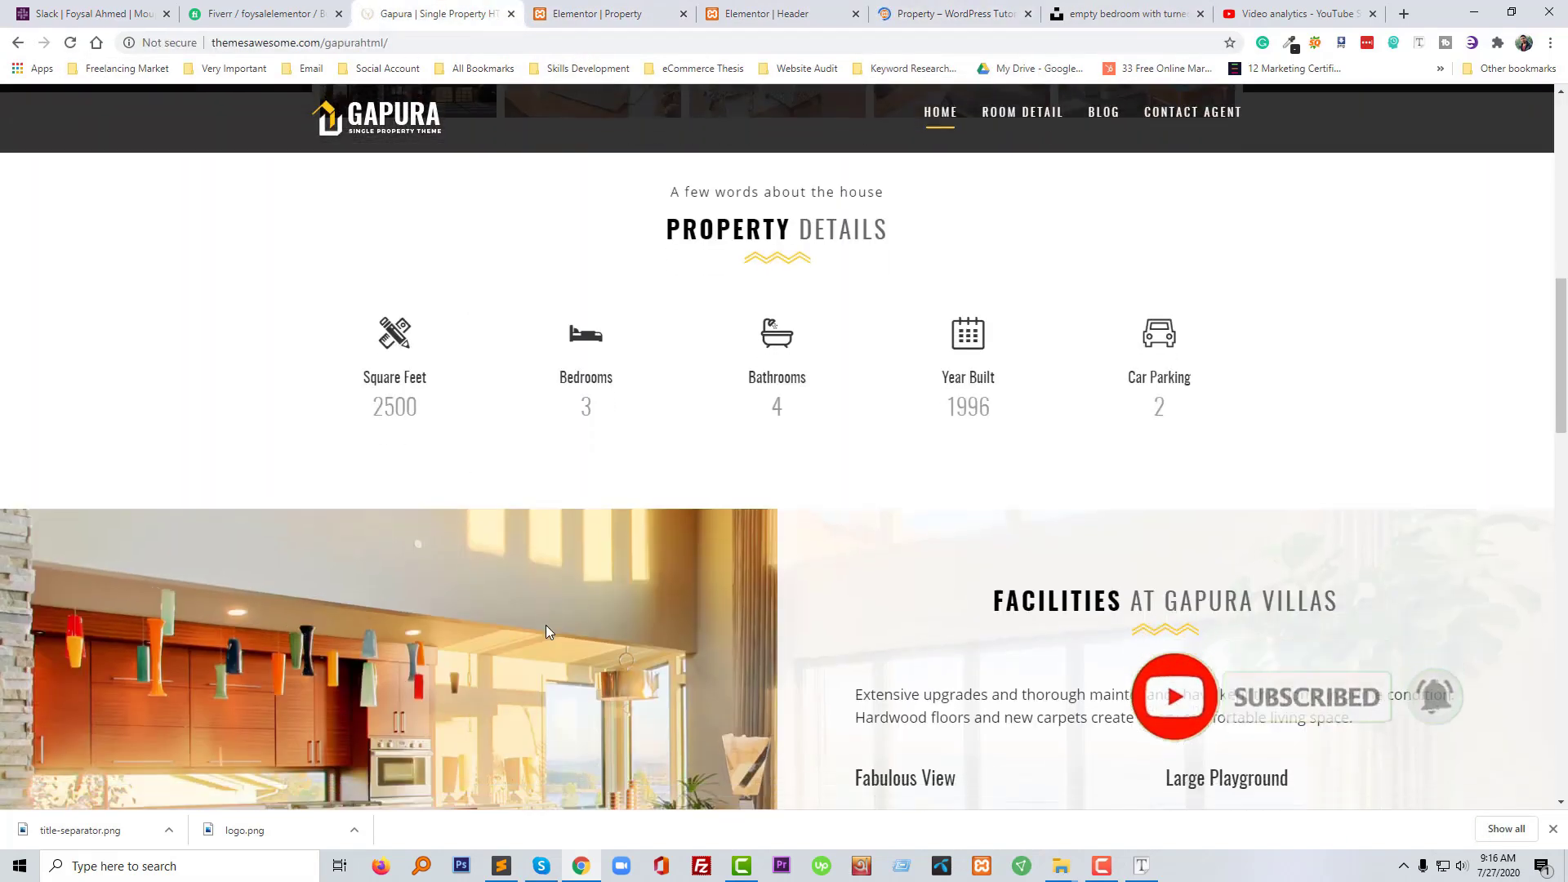
scroll(546, 625, up, 1)
scroll(547, 625, down, 4)
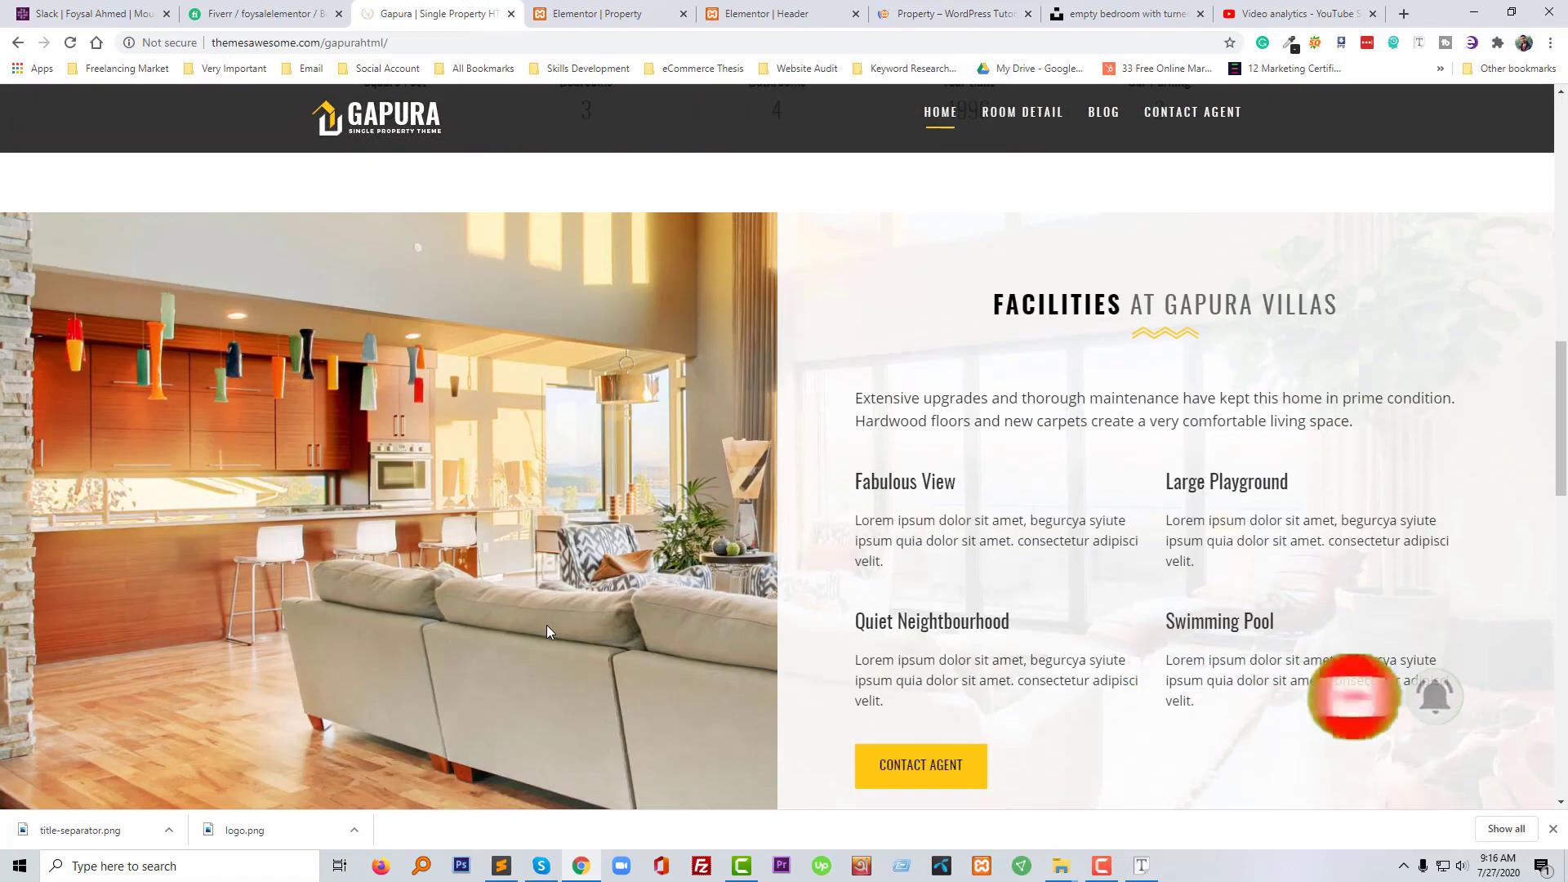
scroll(546, 625, up, 1)
scroll(572, 588, down, 1)
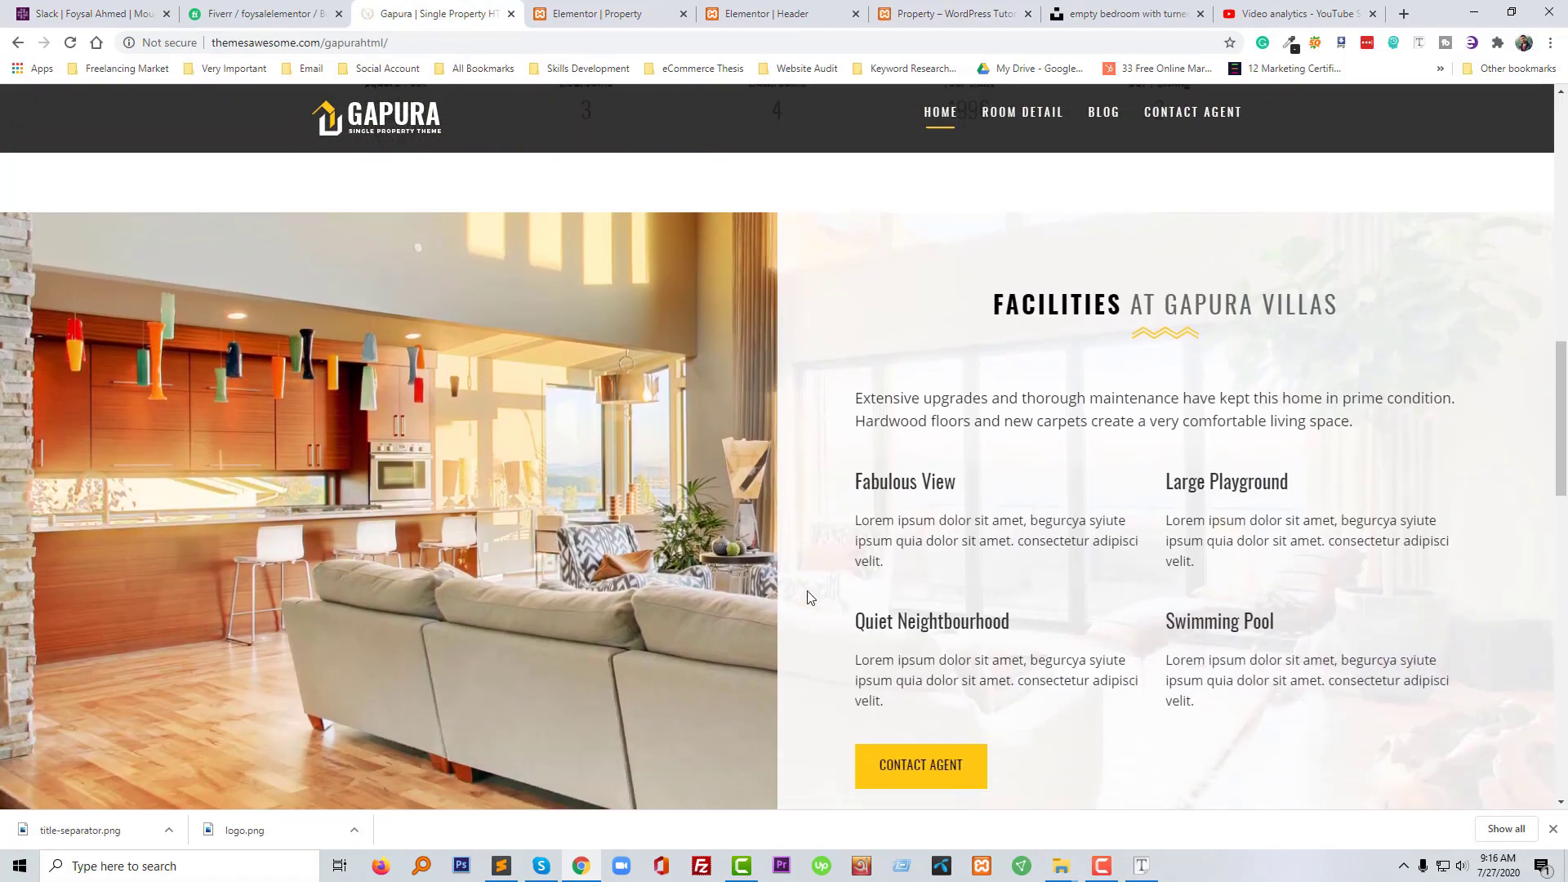
scroll(809, 597, down, 2)
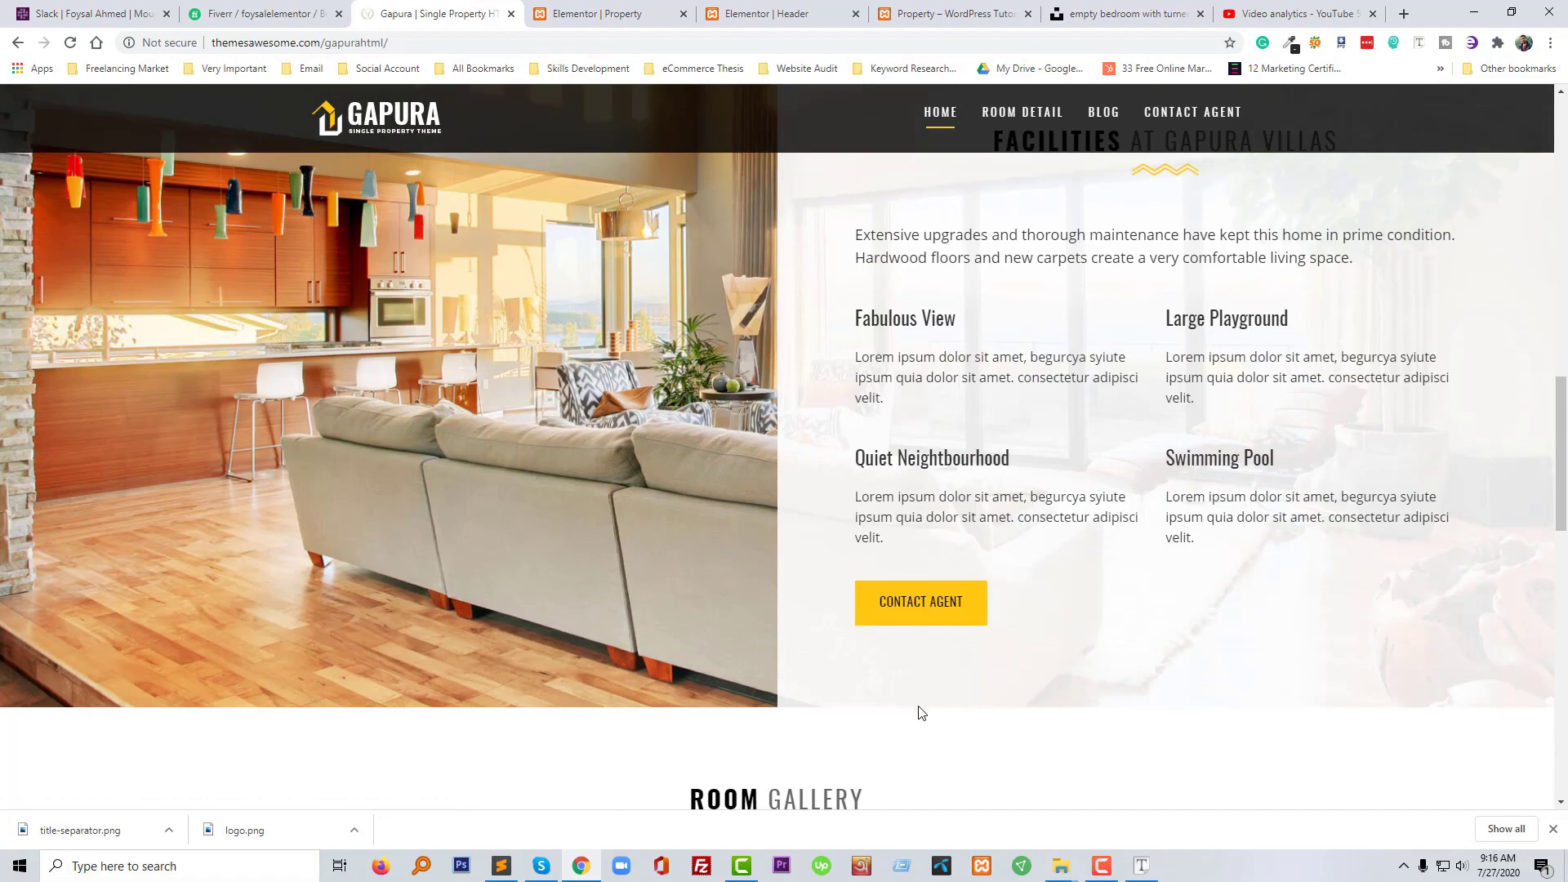
scroll(921, 712, down, 7)
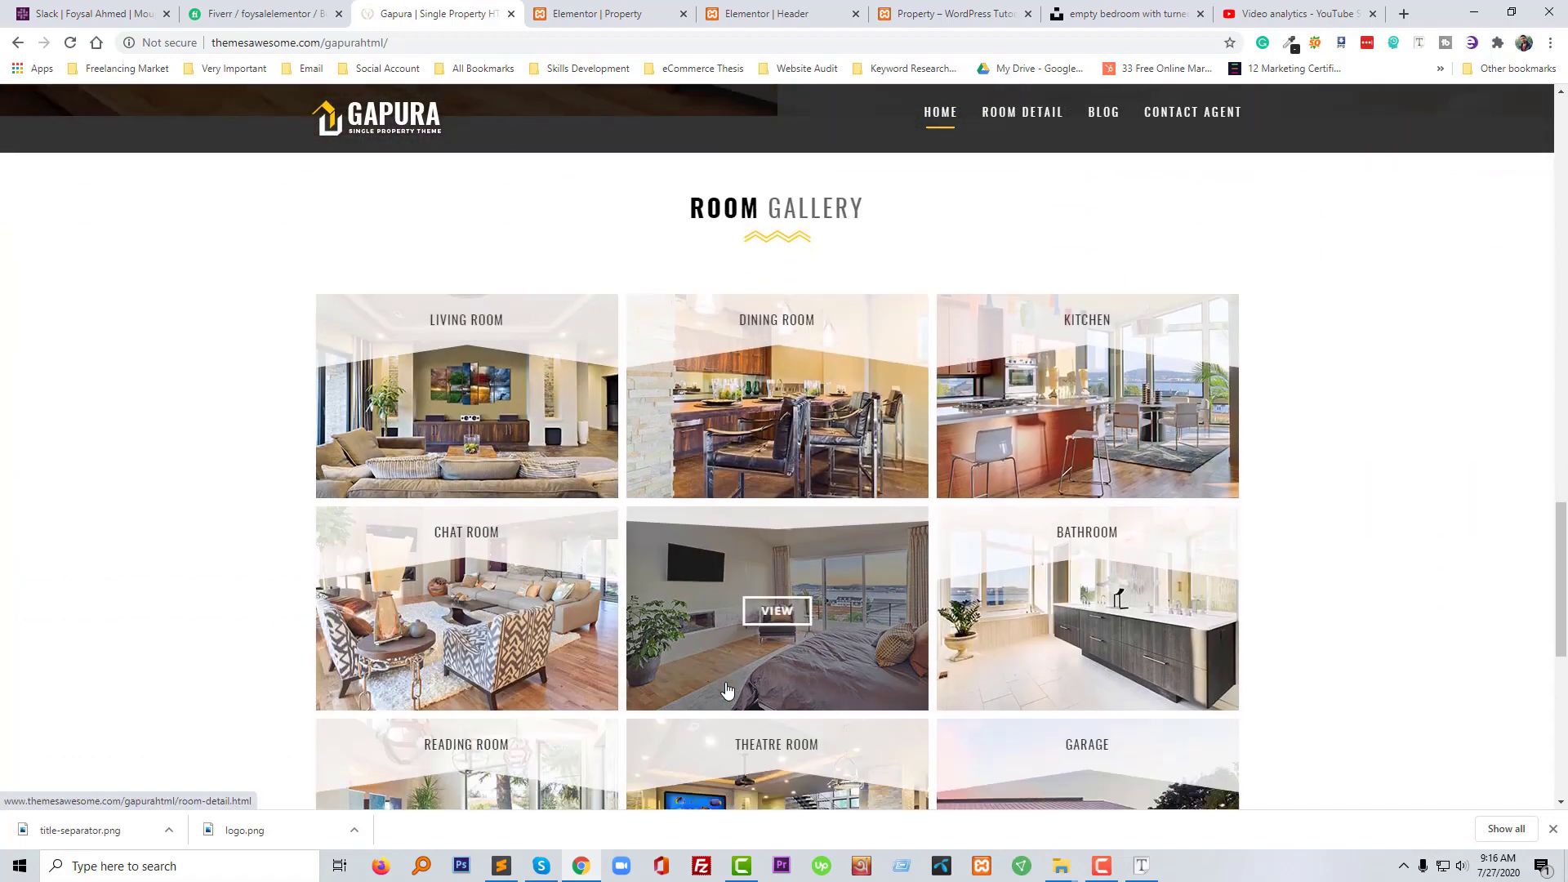
scroll(730, 684, up, 20)
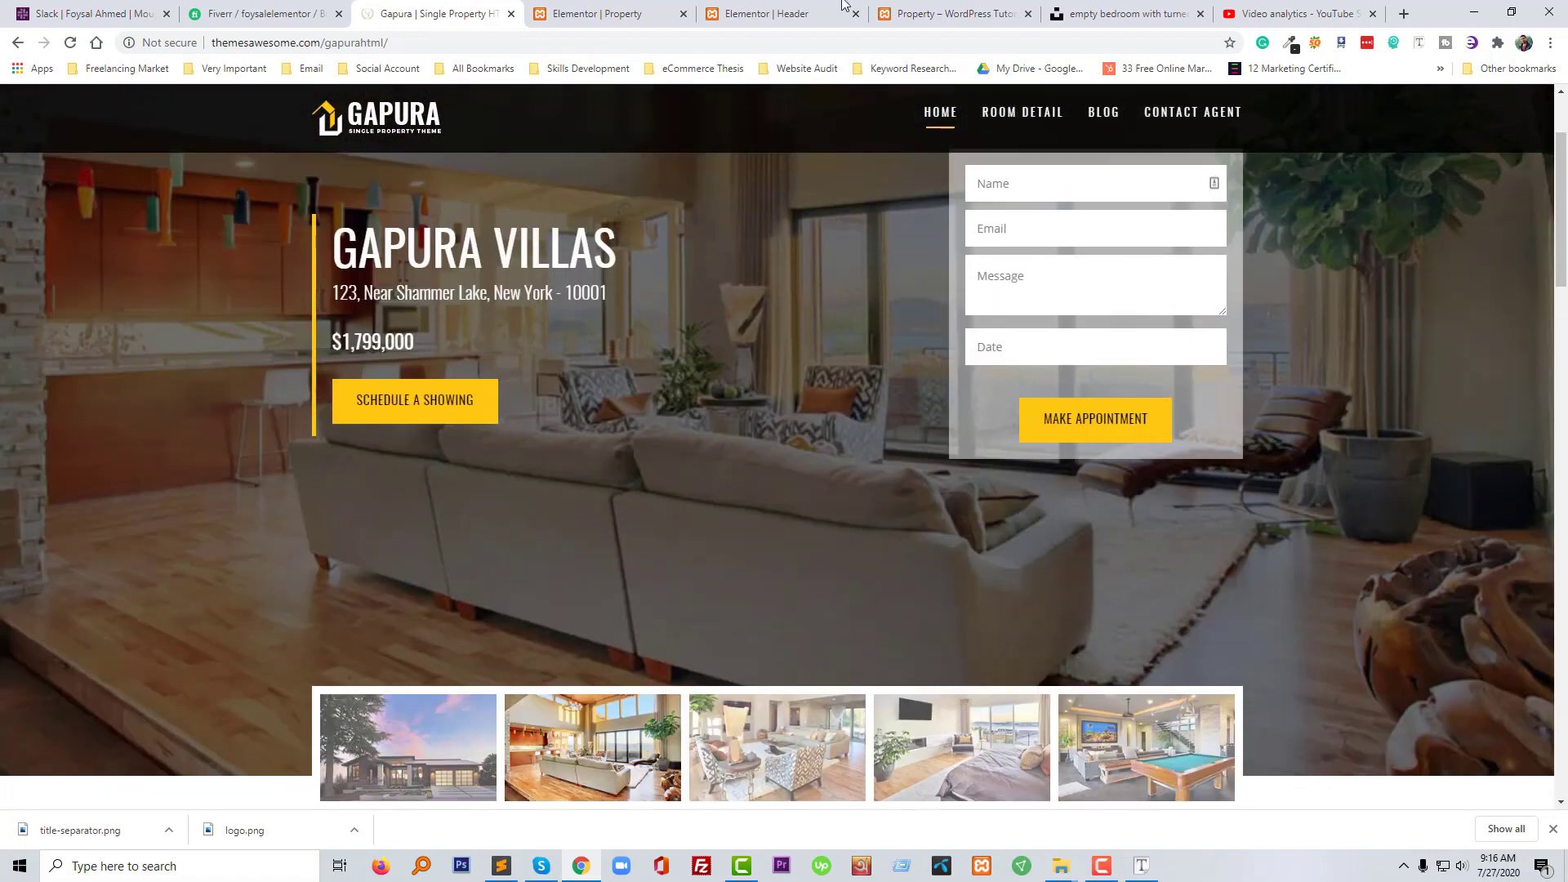
Reload the live Property page to load the saved changes, and dismiss the browser's downloads bar
click(952, 13)
scroll(684, 679, down, 1)
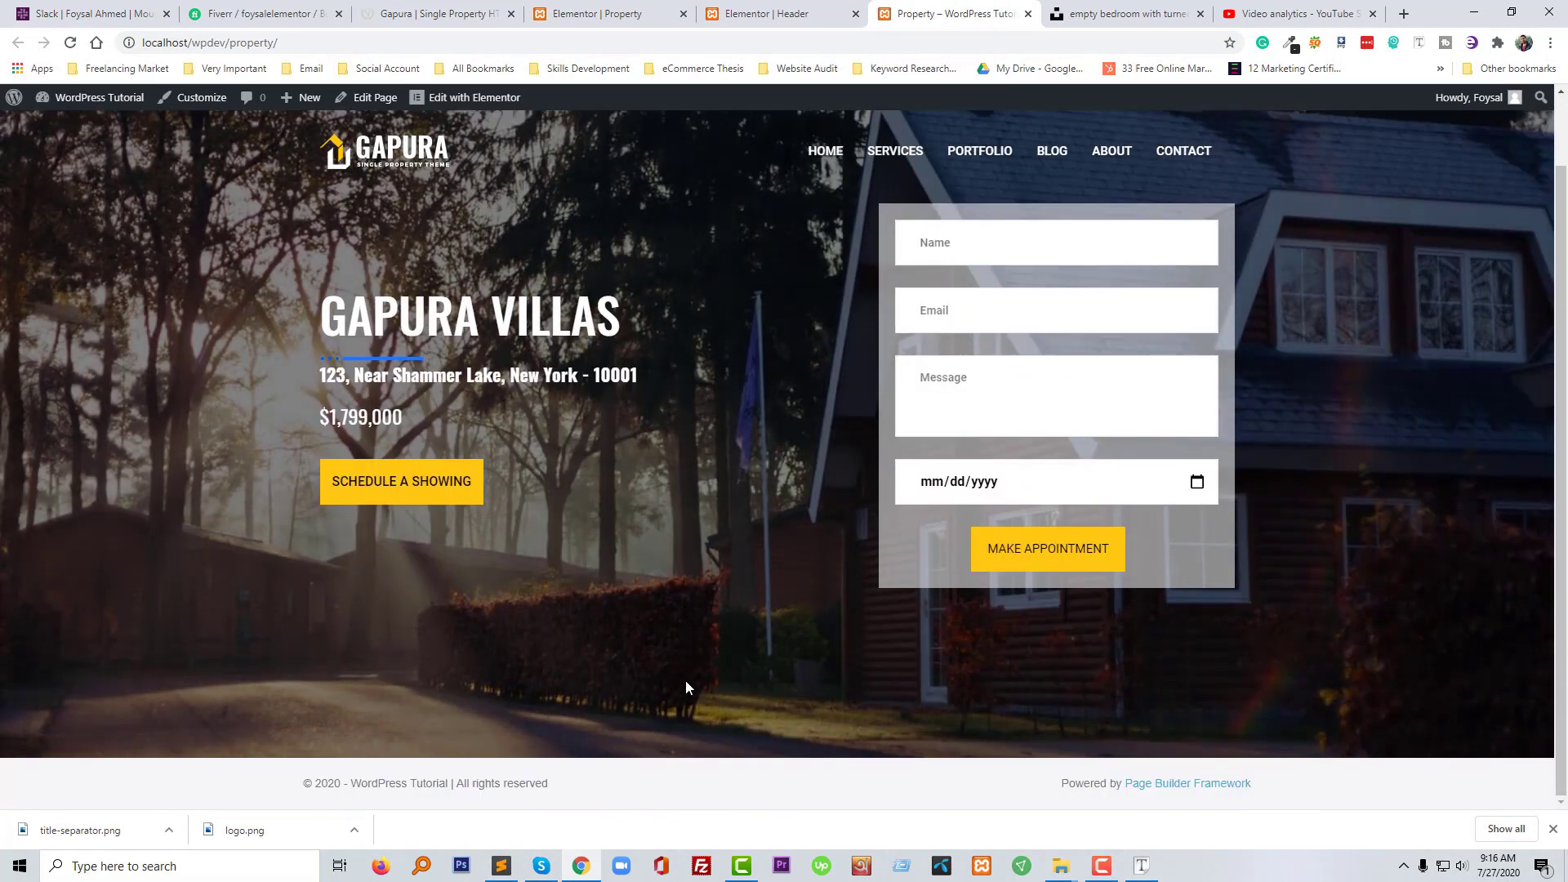
scroll(669, 614, up, 1)
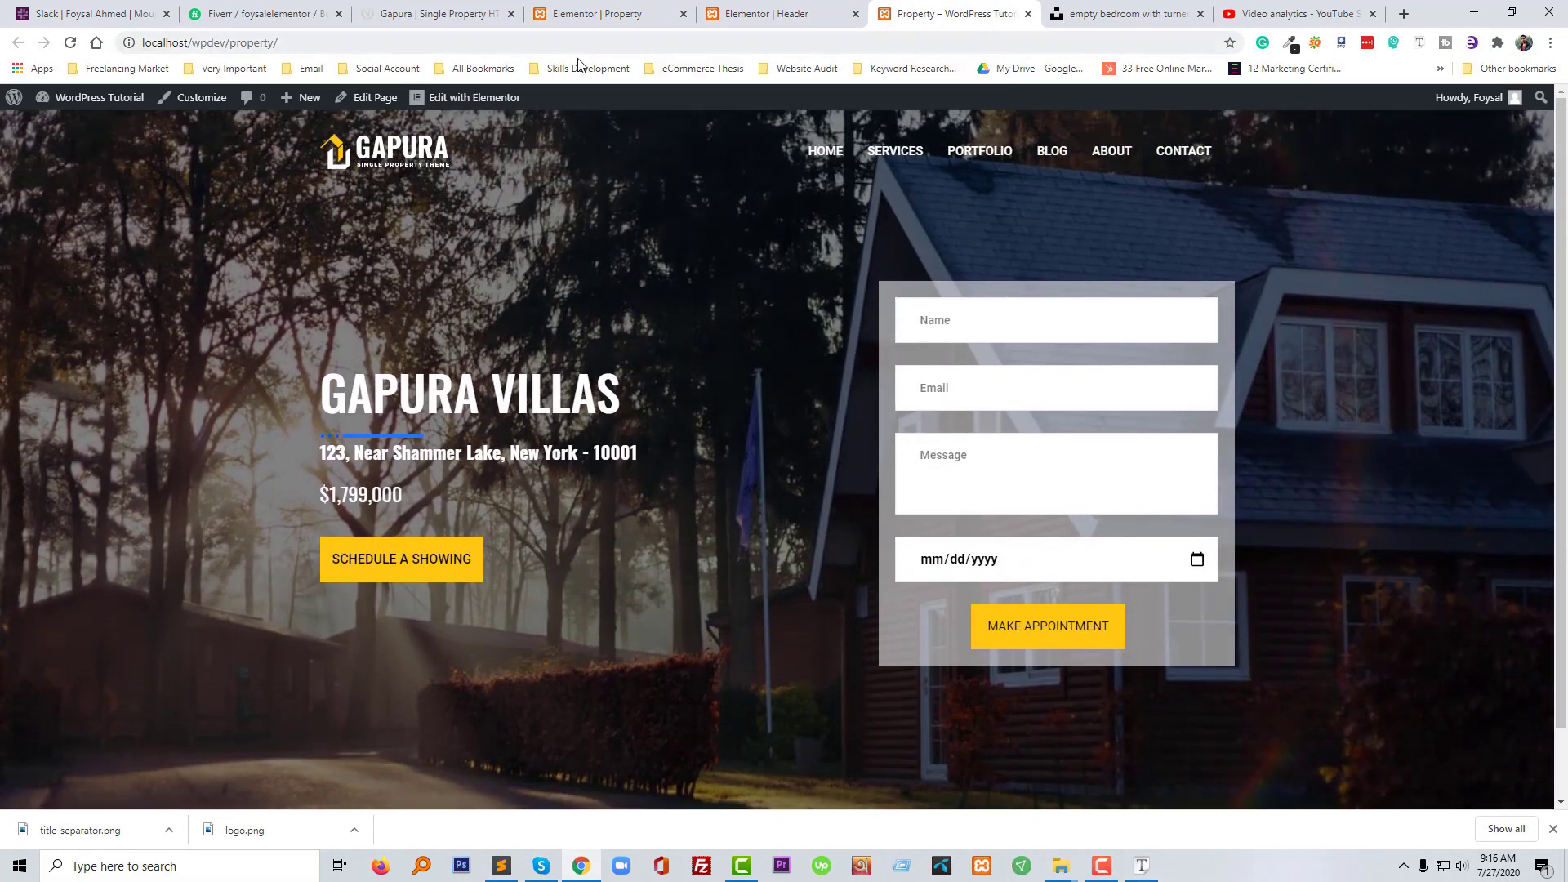
click(70, 42)
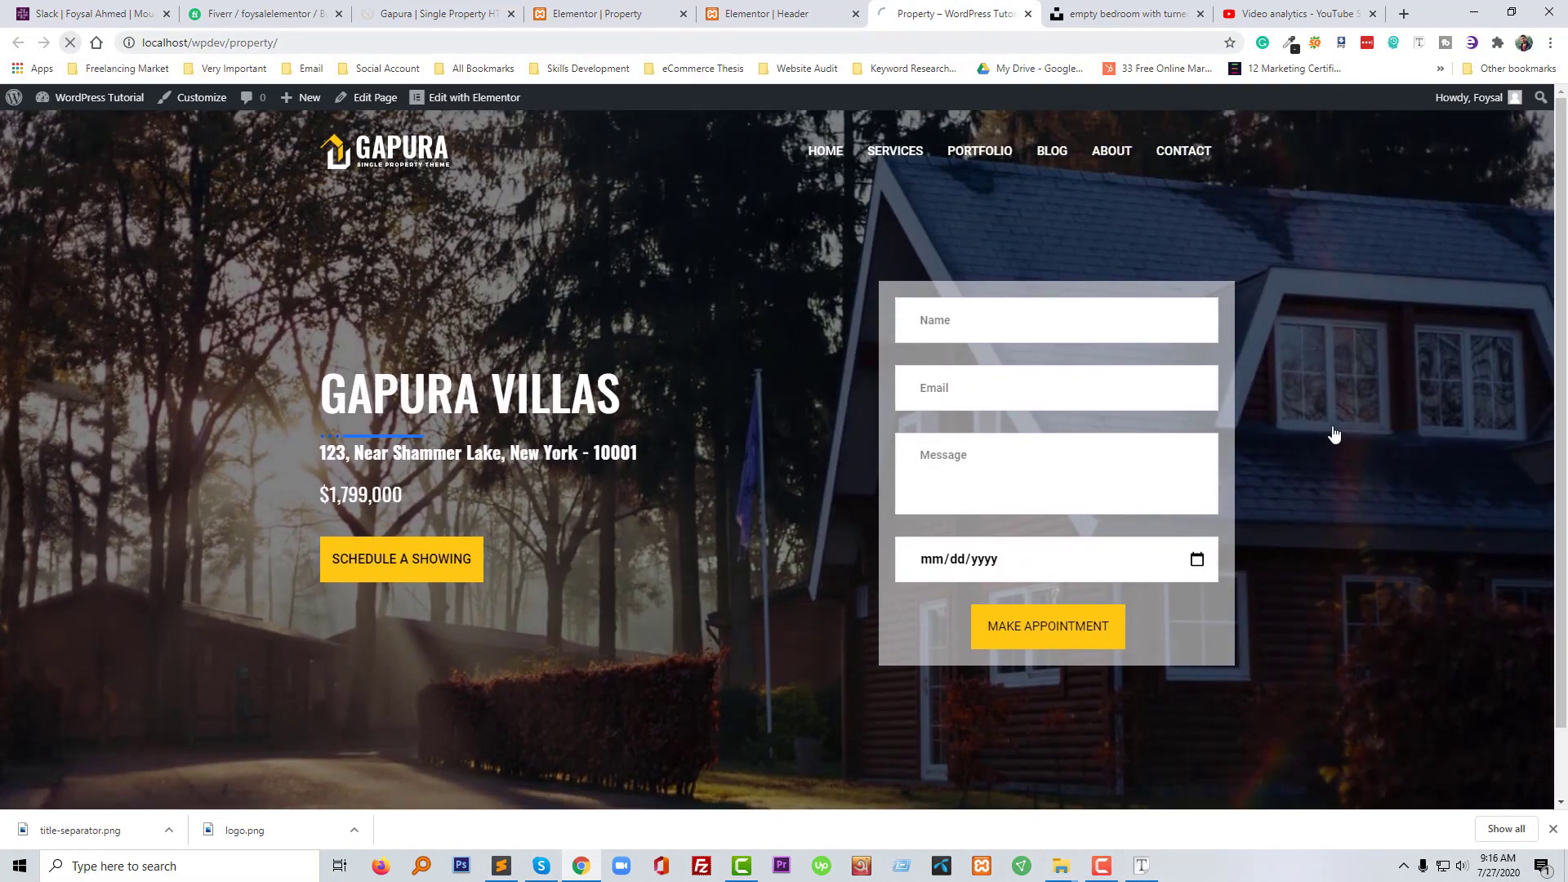
click(1549, 829)
scroll(1434, 673, down, 1)
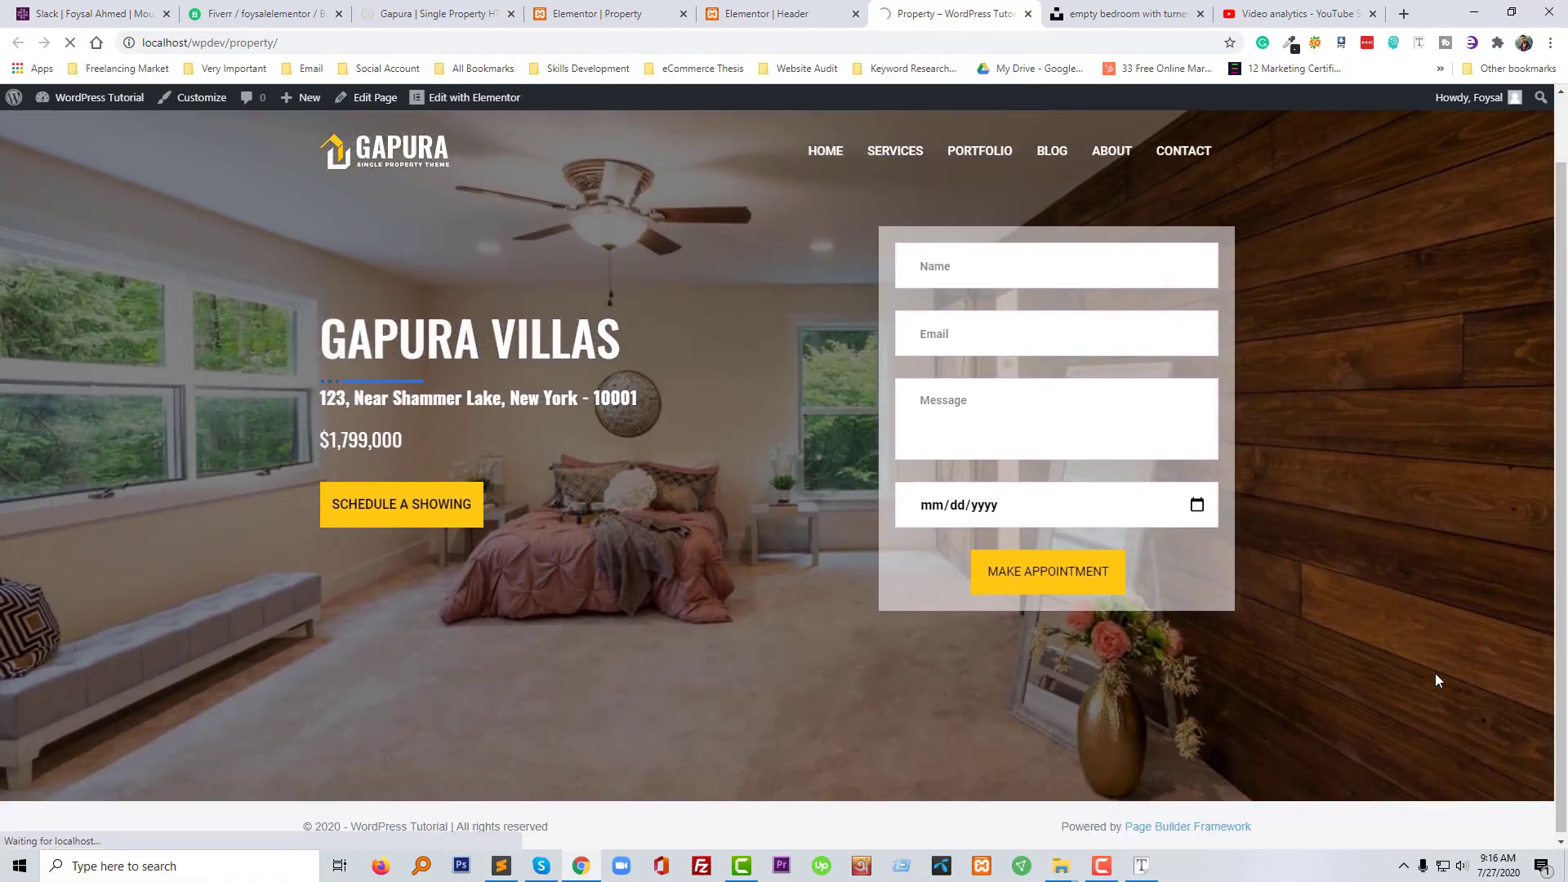
Close the browser tab holding the Elementor Header editor
click(615, 14)
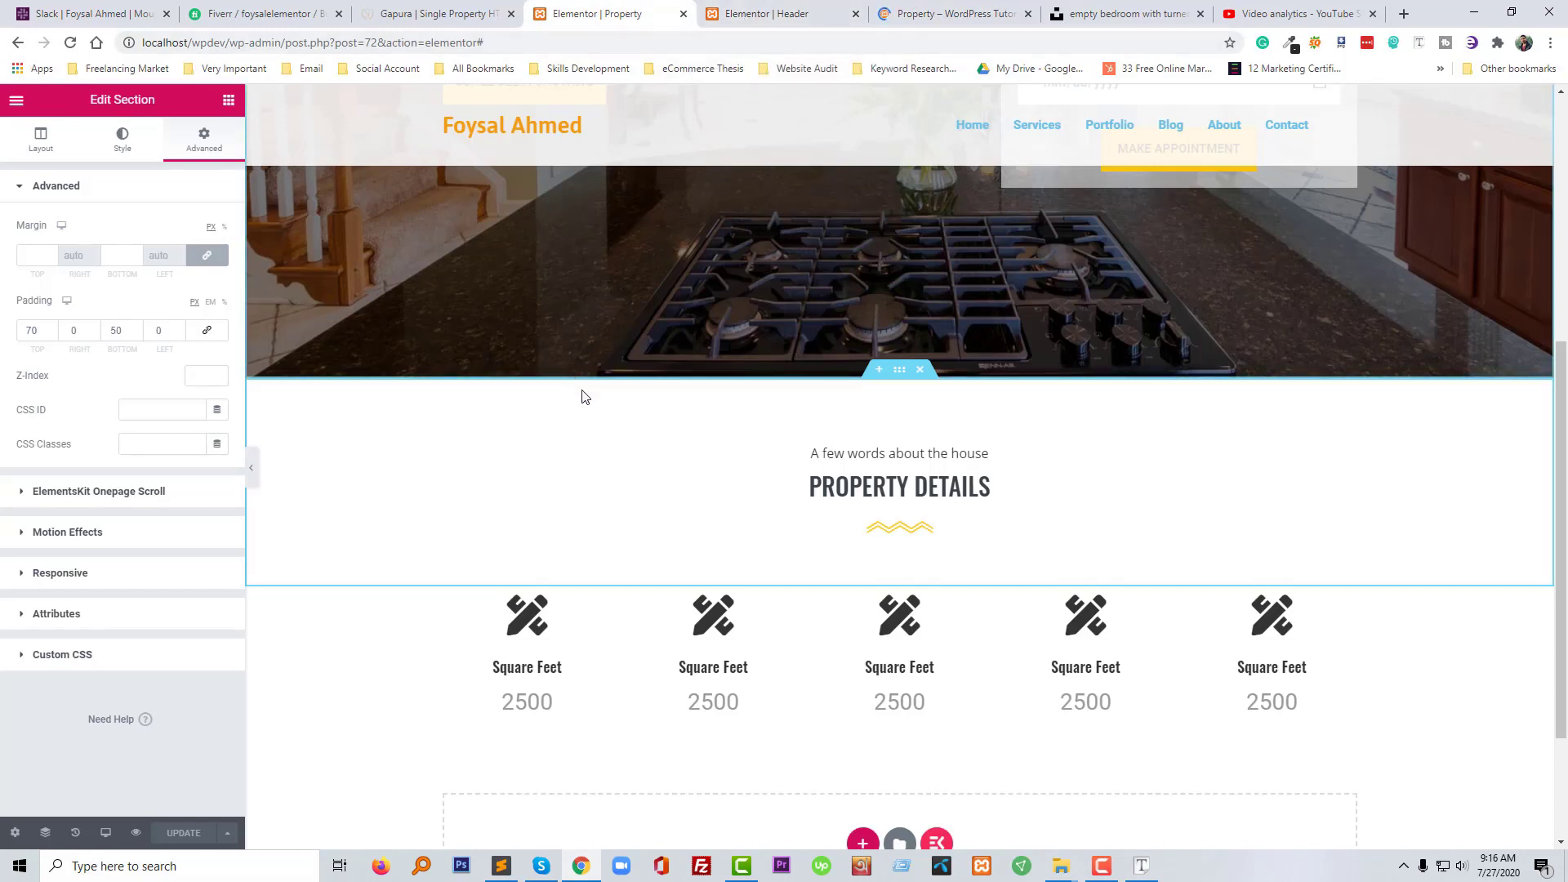
click(747, 10)
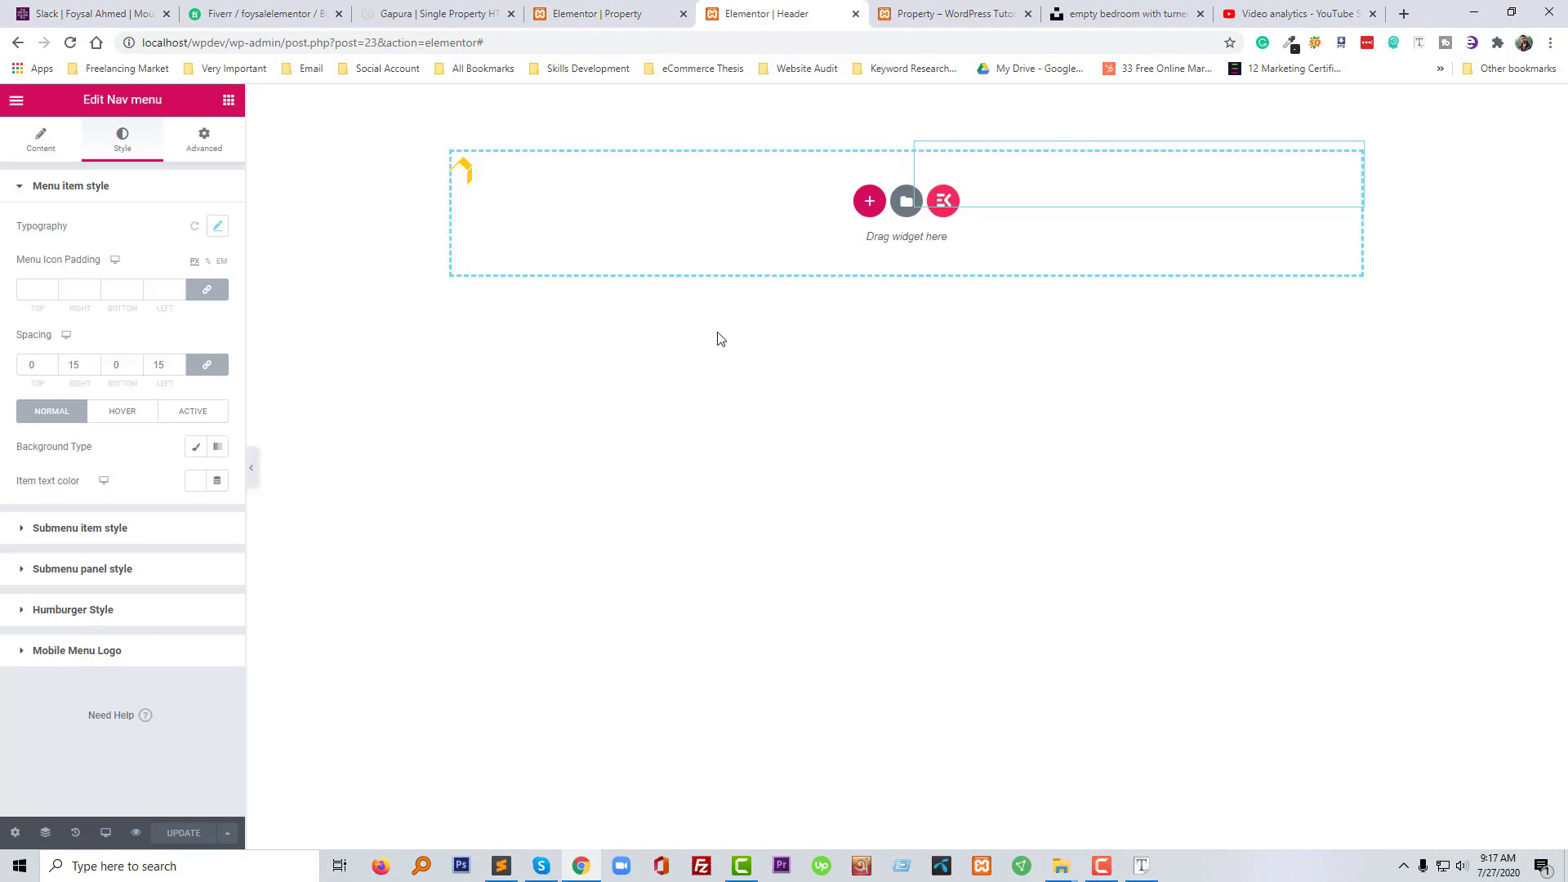
click(855, 14)
Reload the live Property page and check the sticky header over the hero and the Property Details section
scroll(843, 546, down, 5)
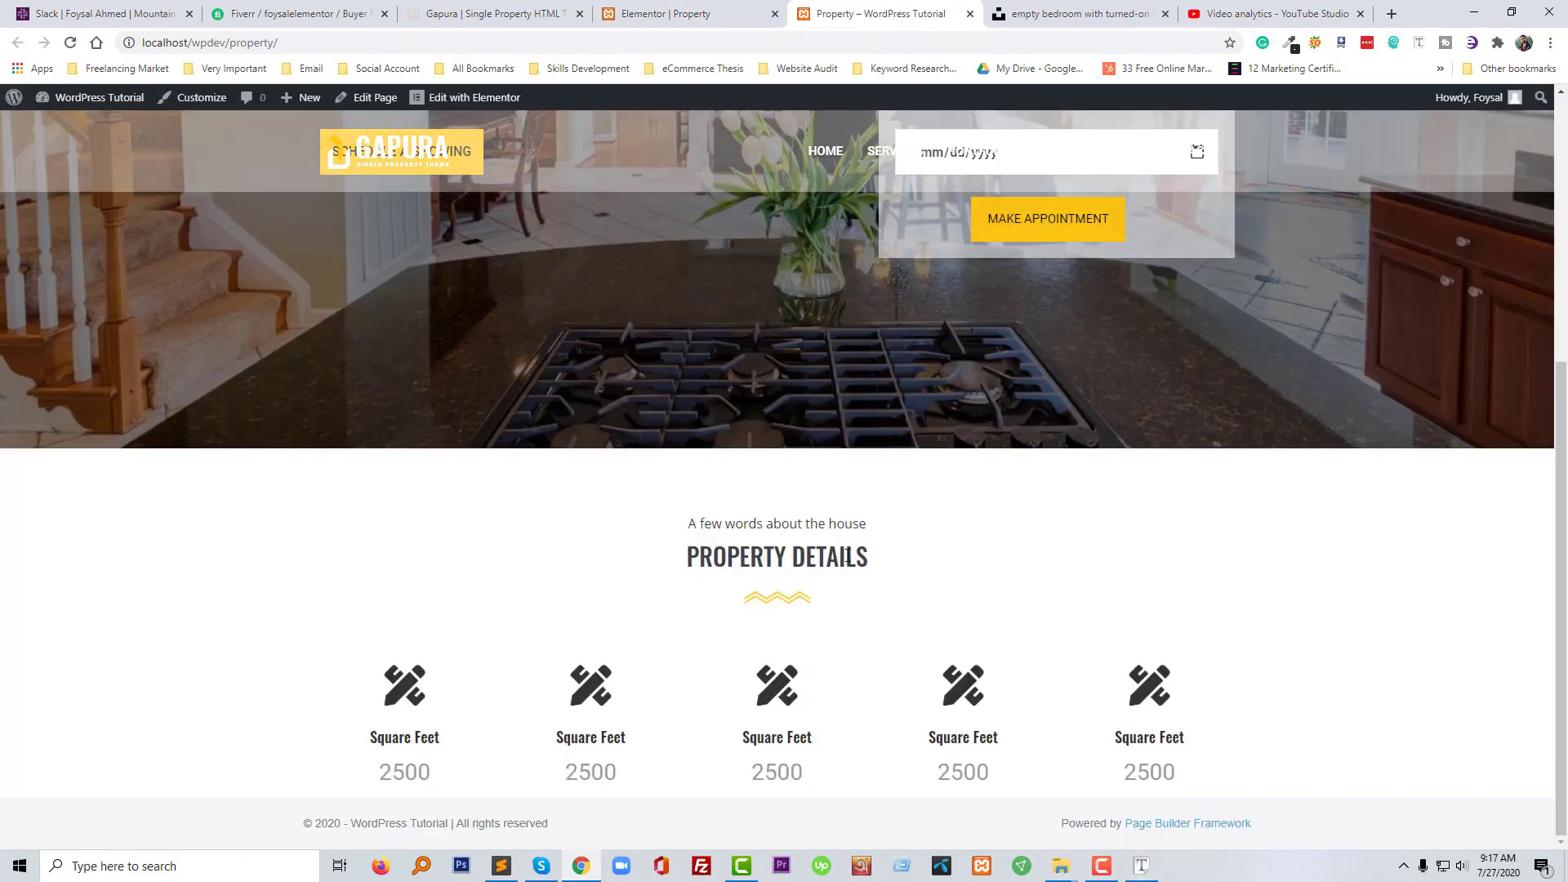
key(F5)
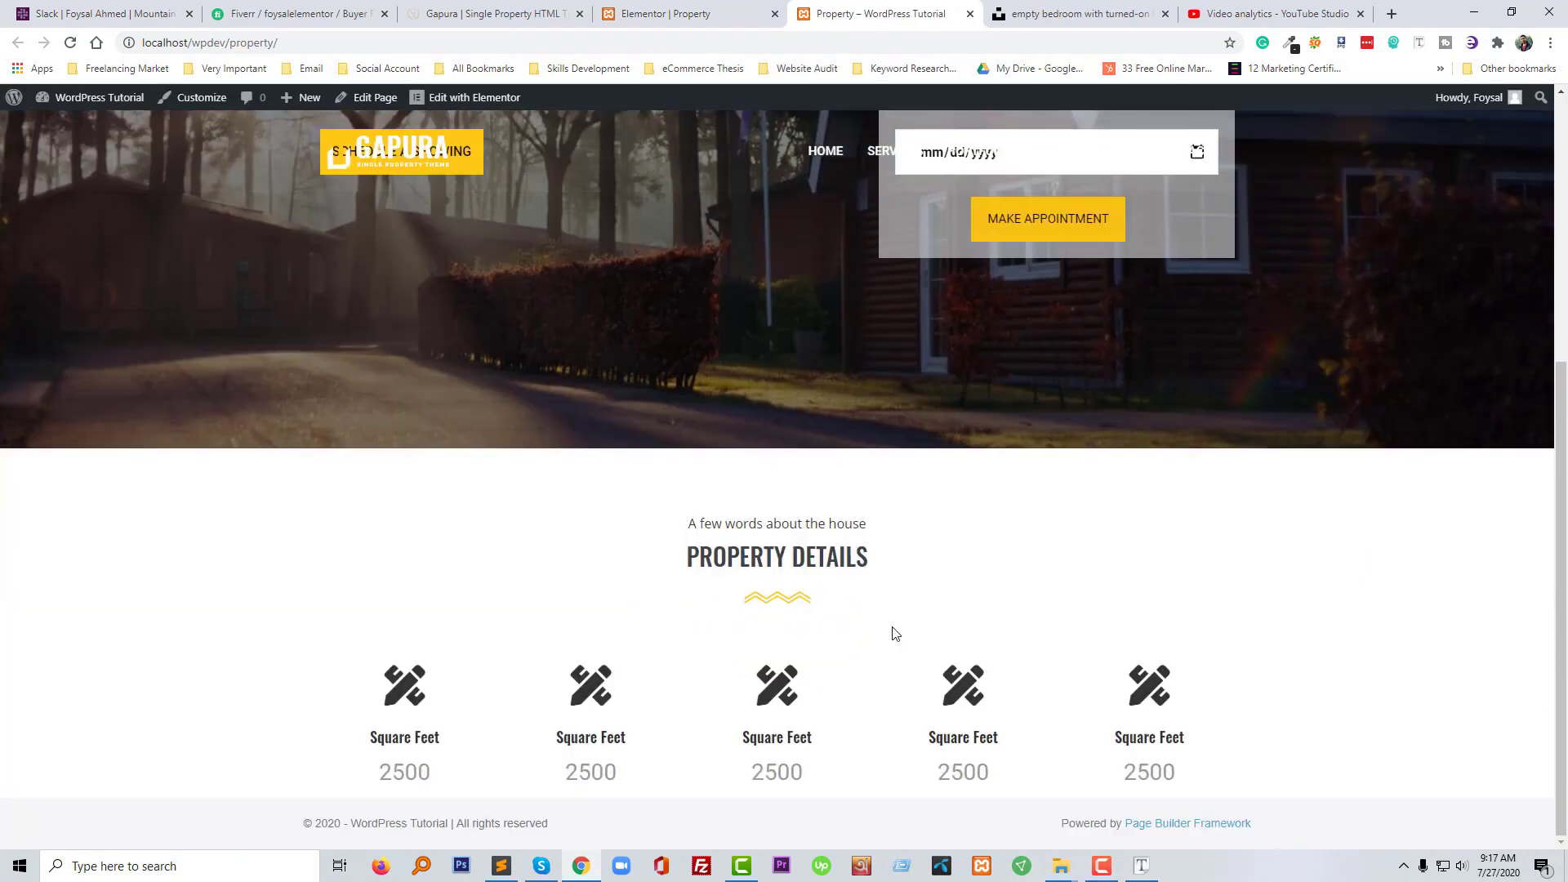
scroll(892, 627, up, 1)
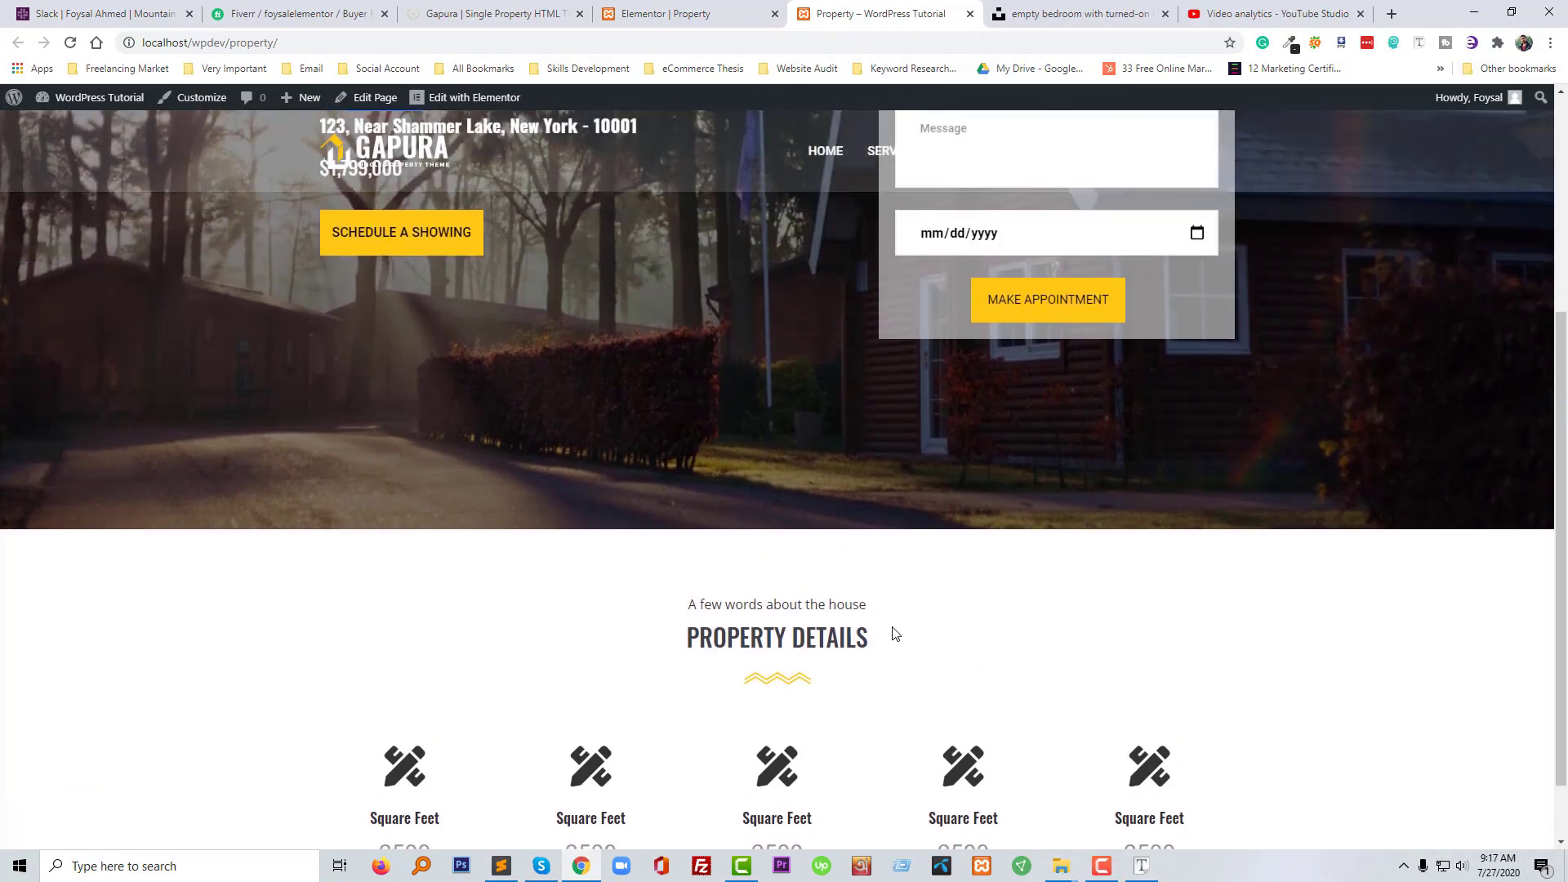
scroll(892, 627, down, 1)
scroll(891, 617, up, 6)
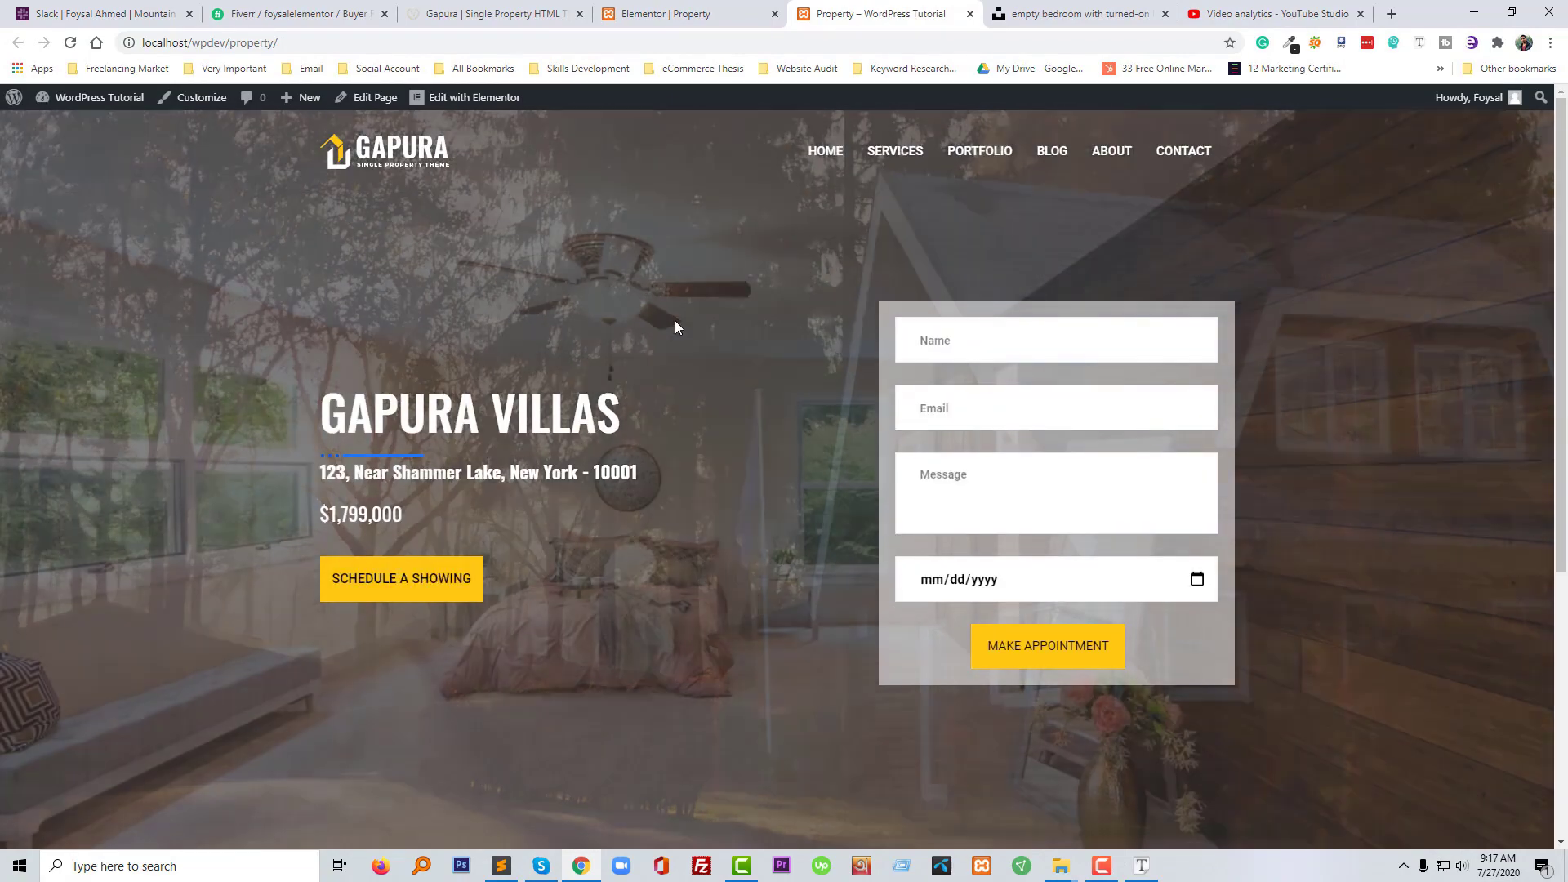
scroll(674, 327, down, 5)
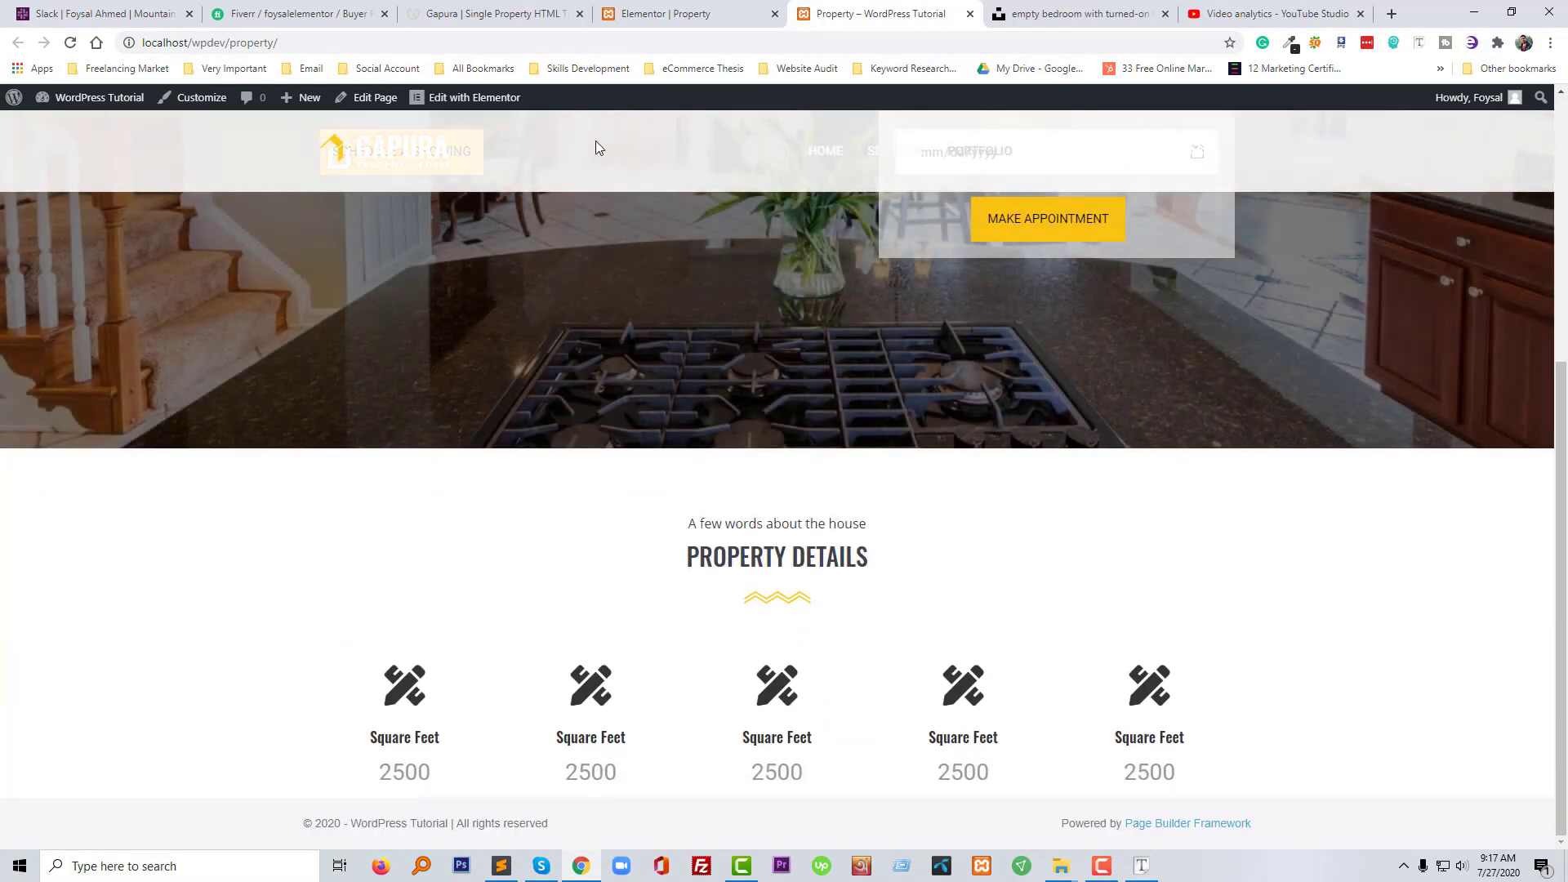
Inspect the sticky header element on the Gapura reference site and select its background-color value, rgba(0,0,0,0.8)
click(571, 19)
scroll(653, 368, down, 5)
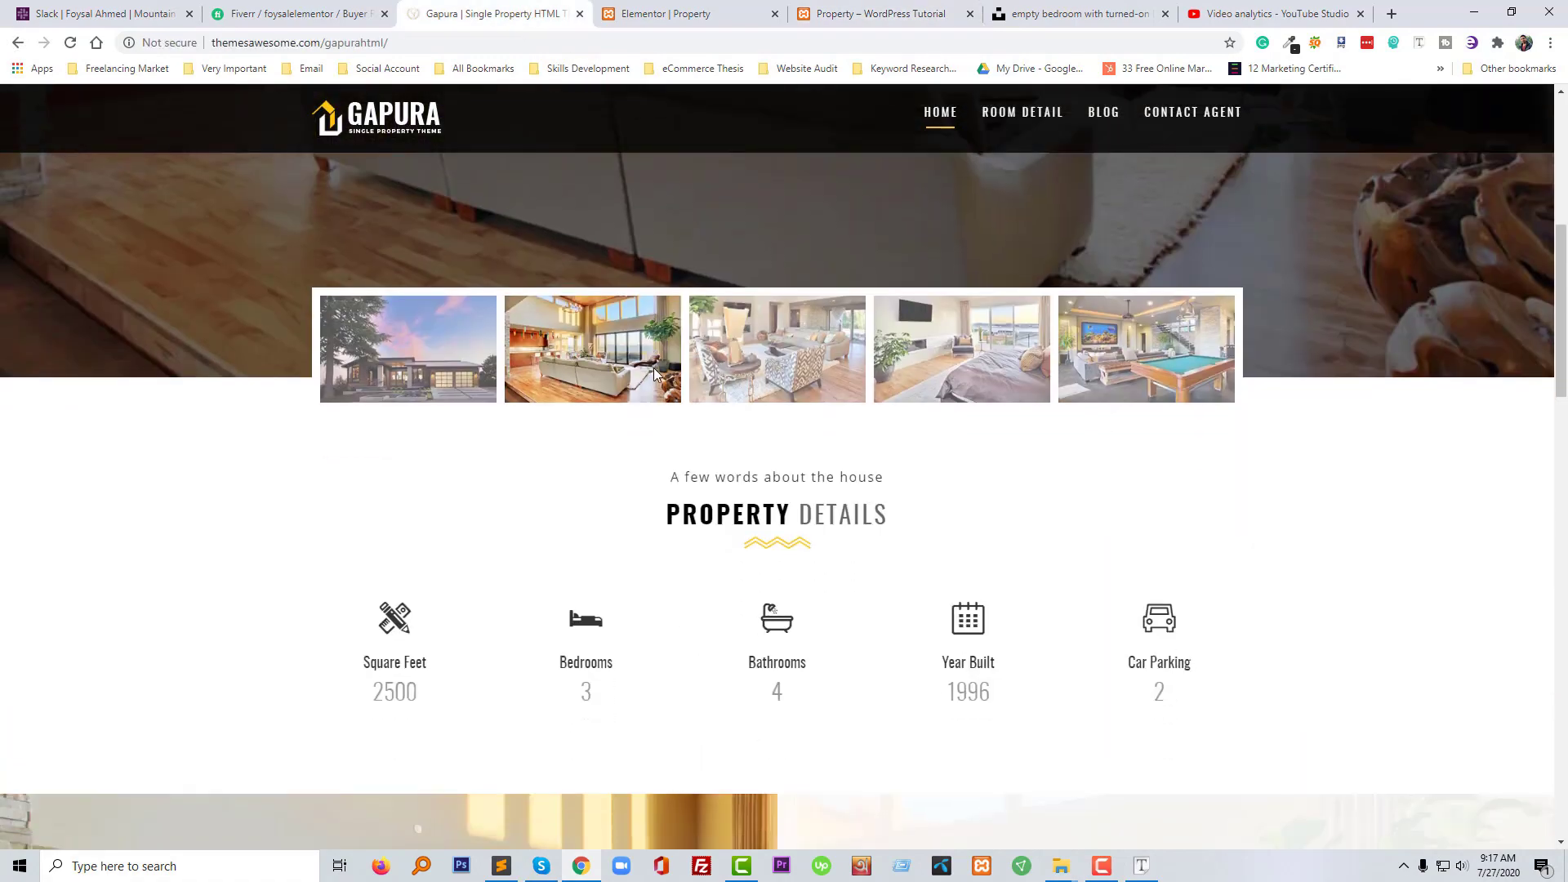
scroll(654, 368, up, 3)
right_click(743, 139)
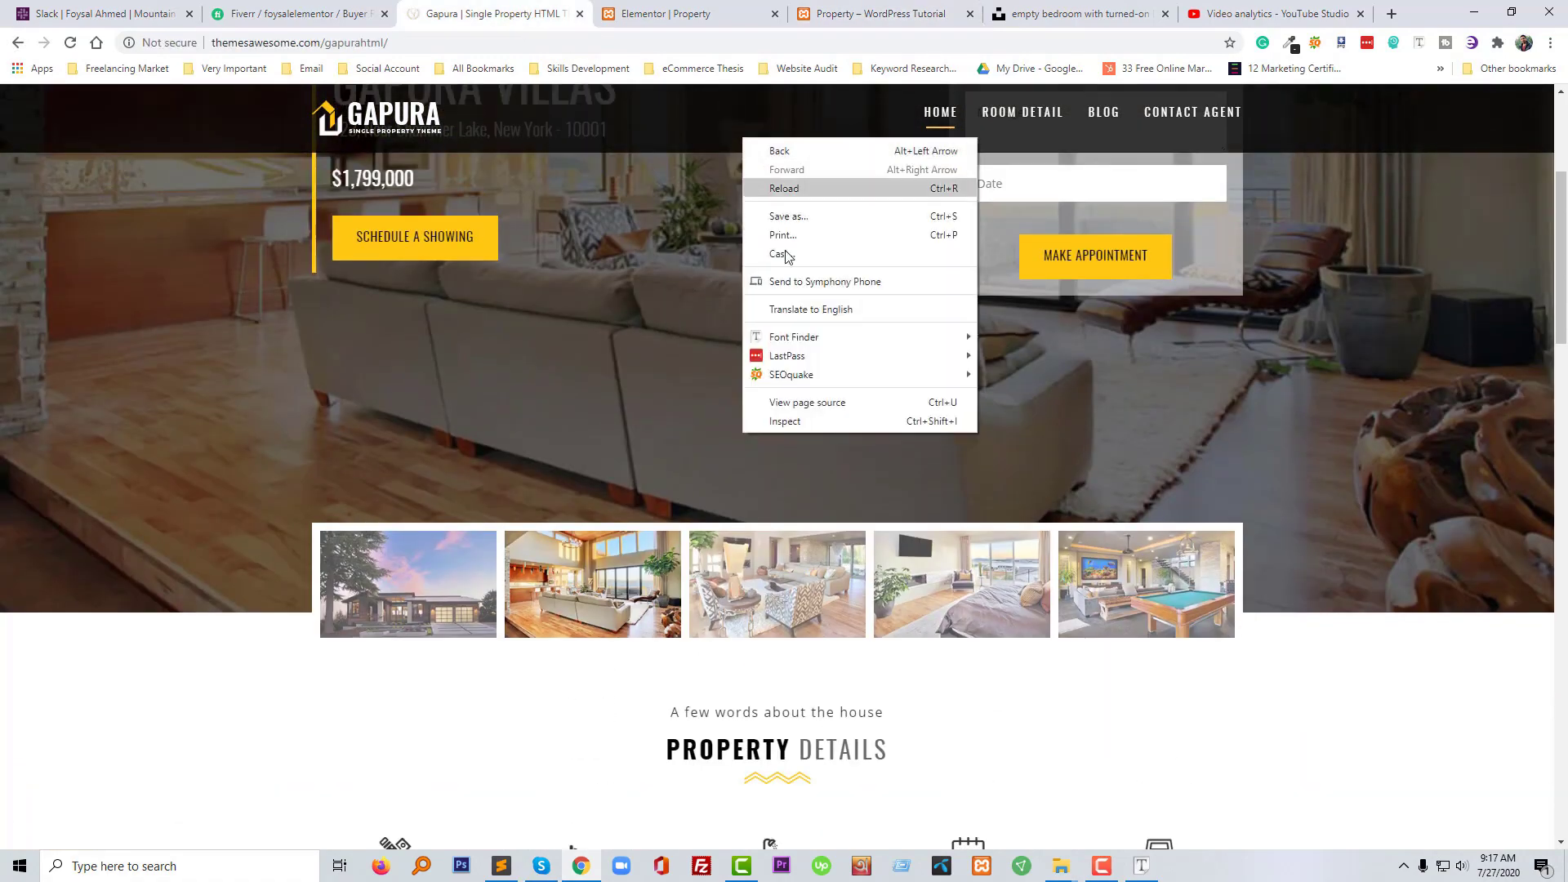
click(782, 421)
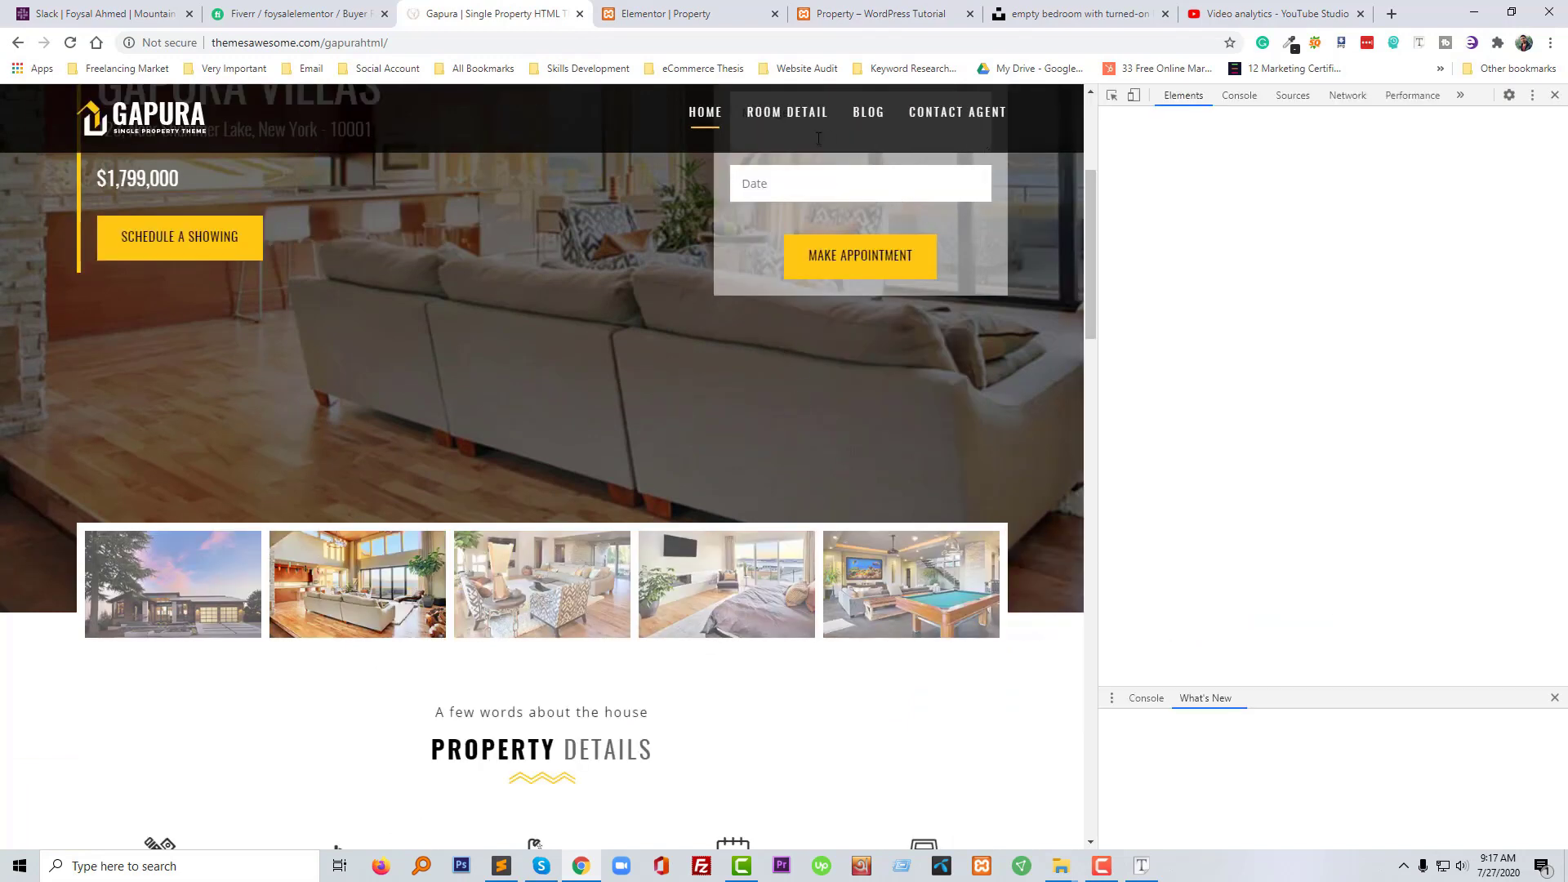
click(592, 150)
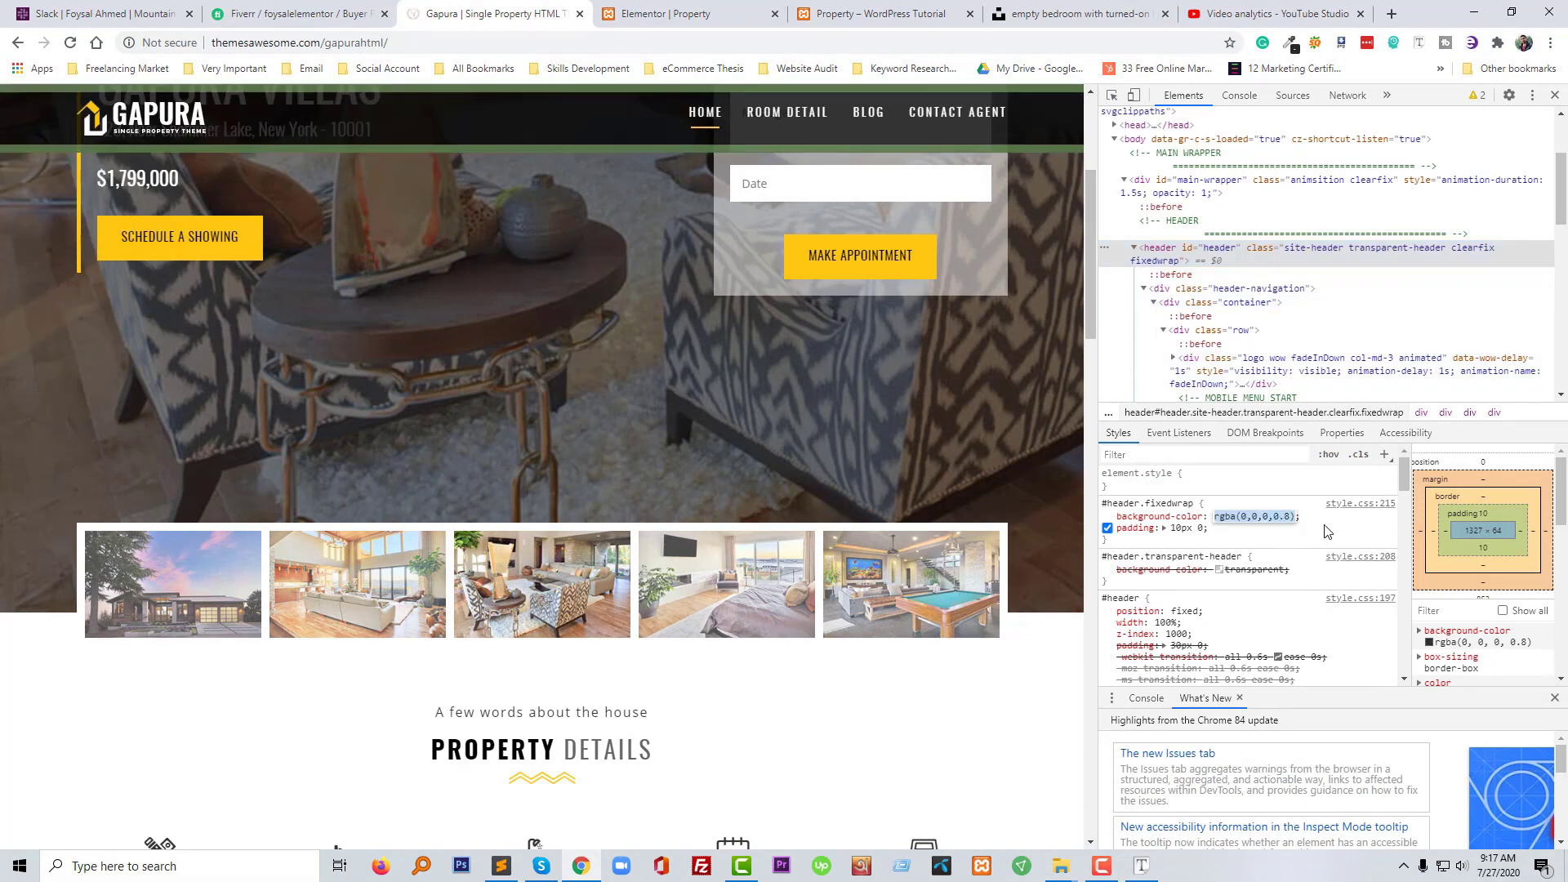
Open the theme customizer for the live Property page in a new tab and go to Additional CSS
click(673, 15)
click(877, 7)
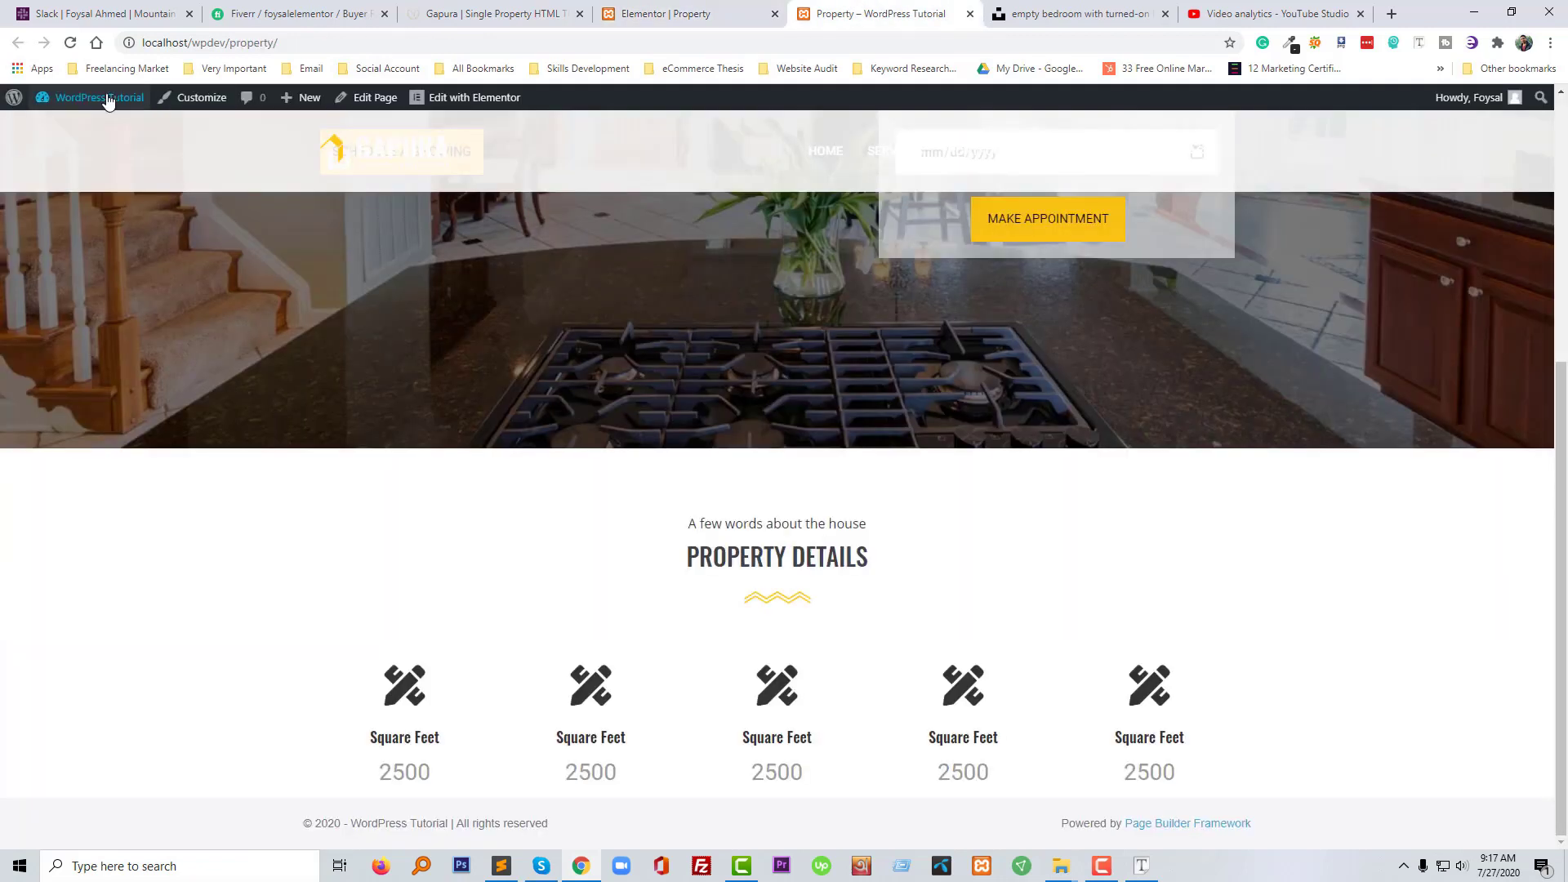
middle_click(213, 102)
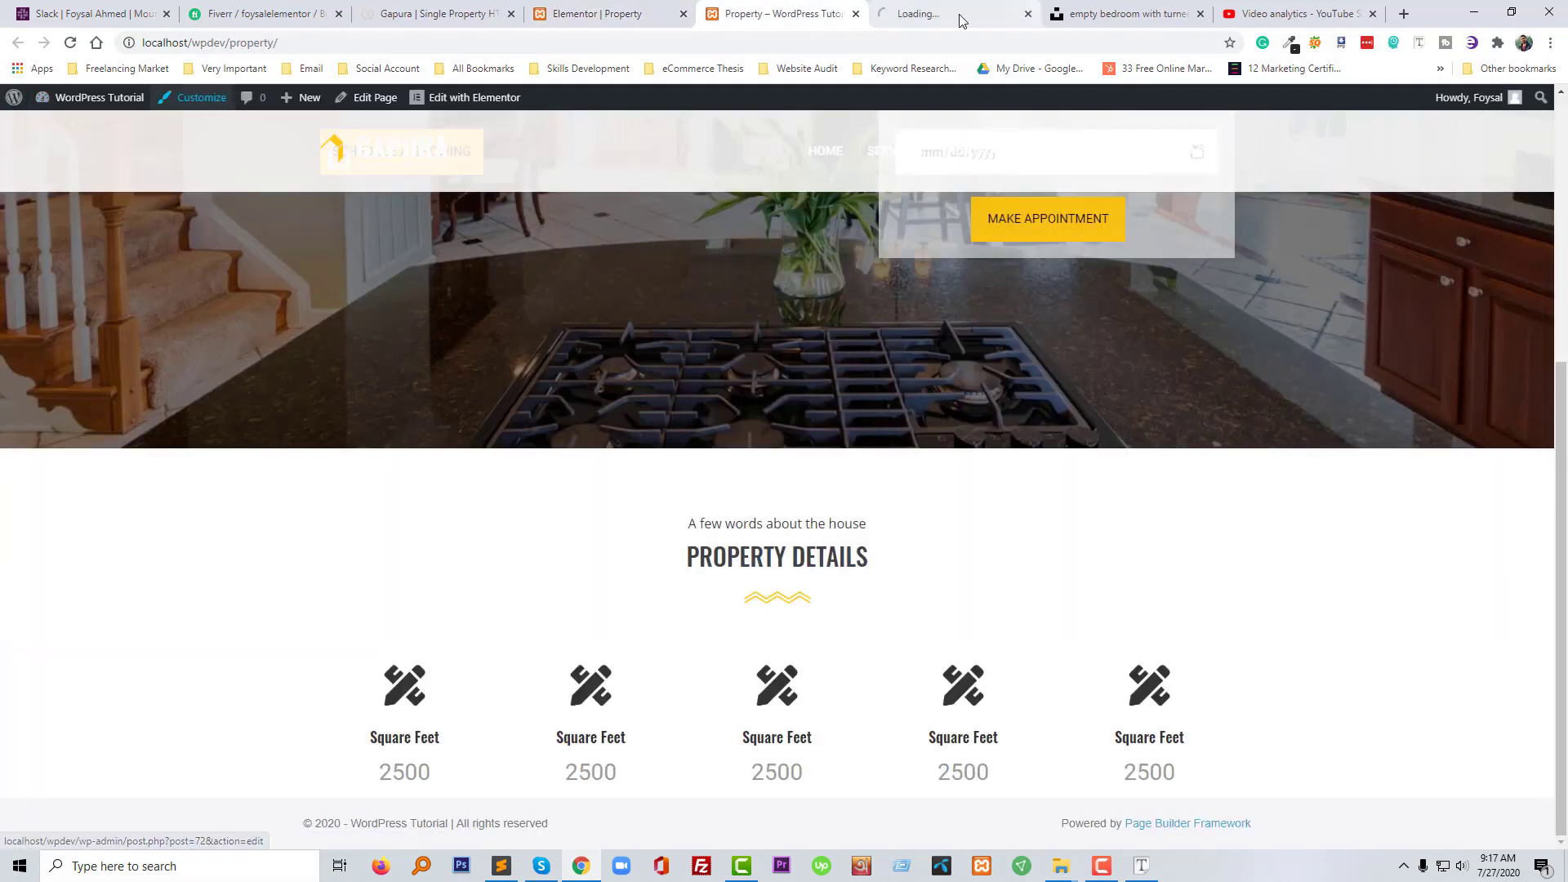
click(945, 14)
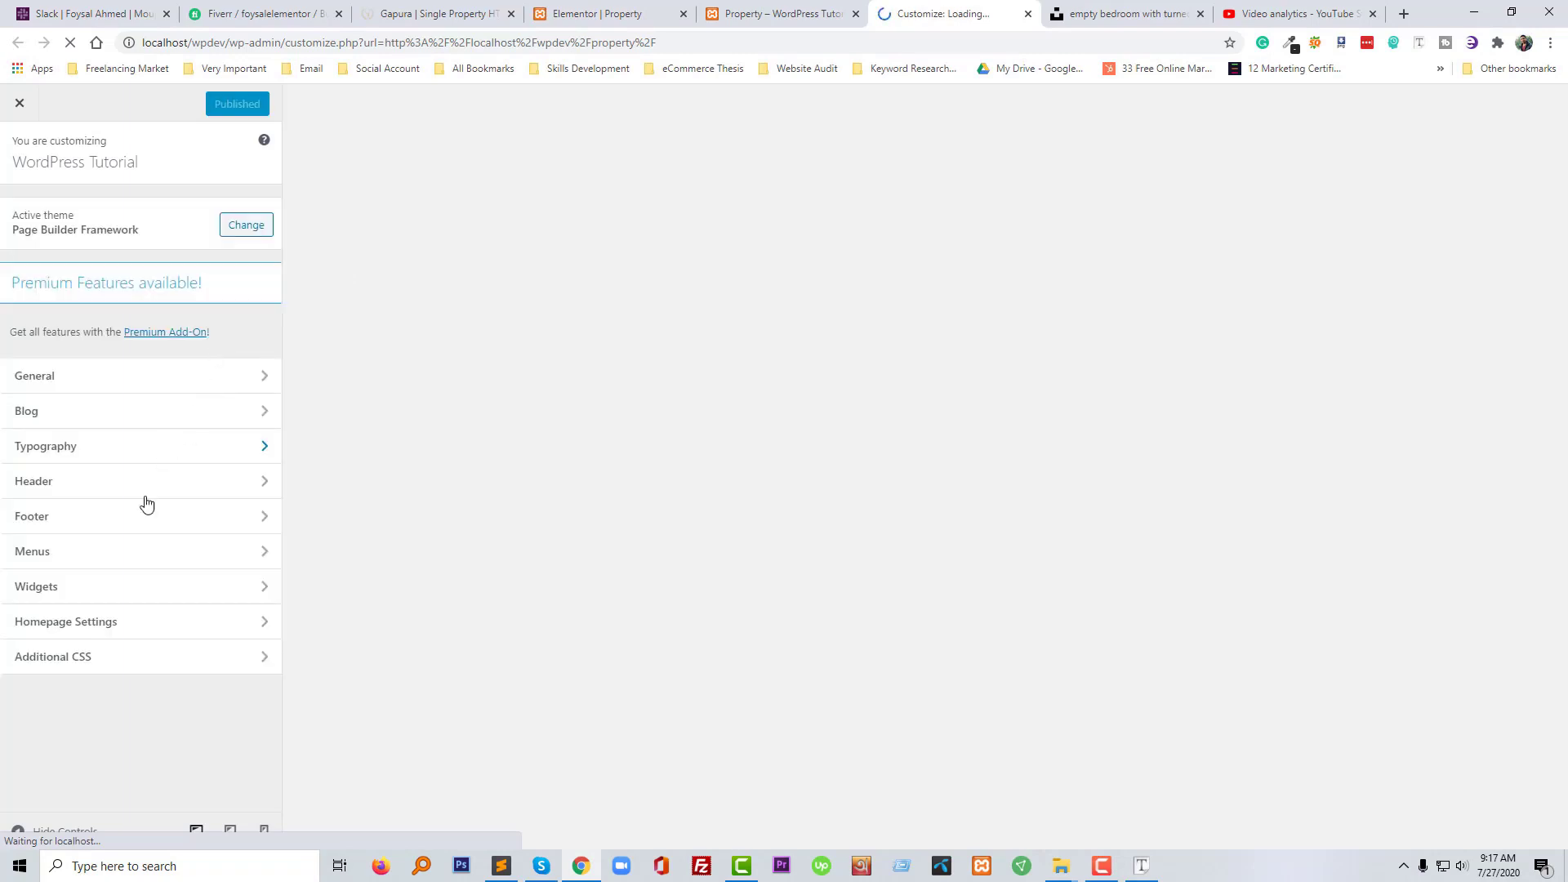
click(122, 657)
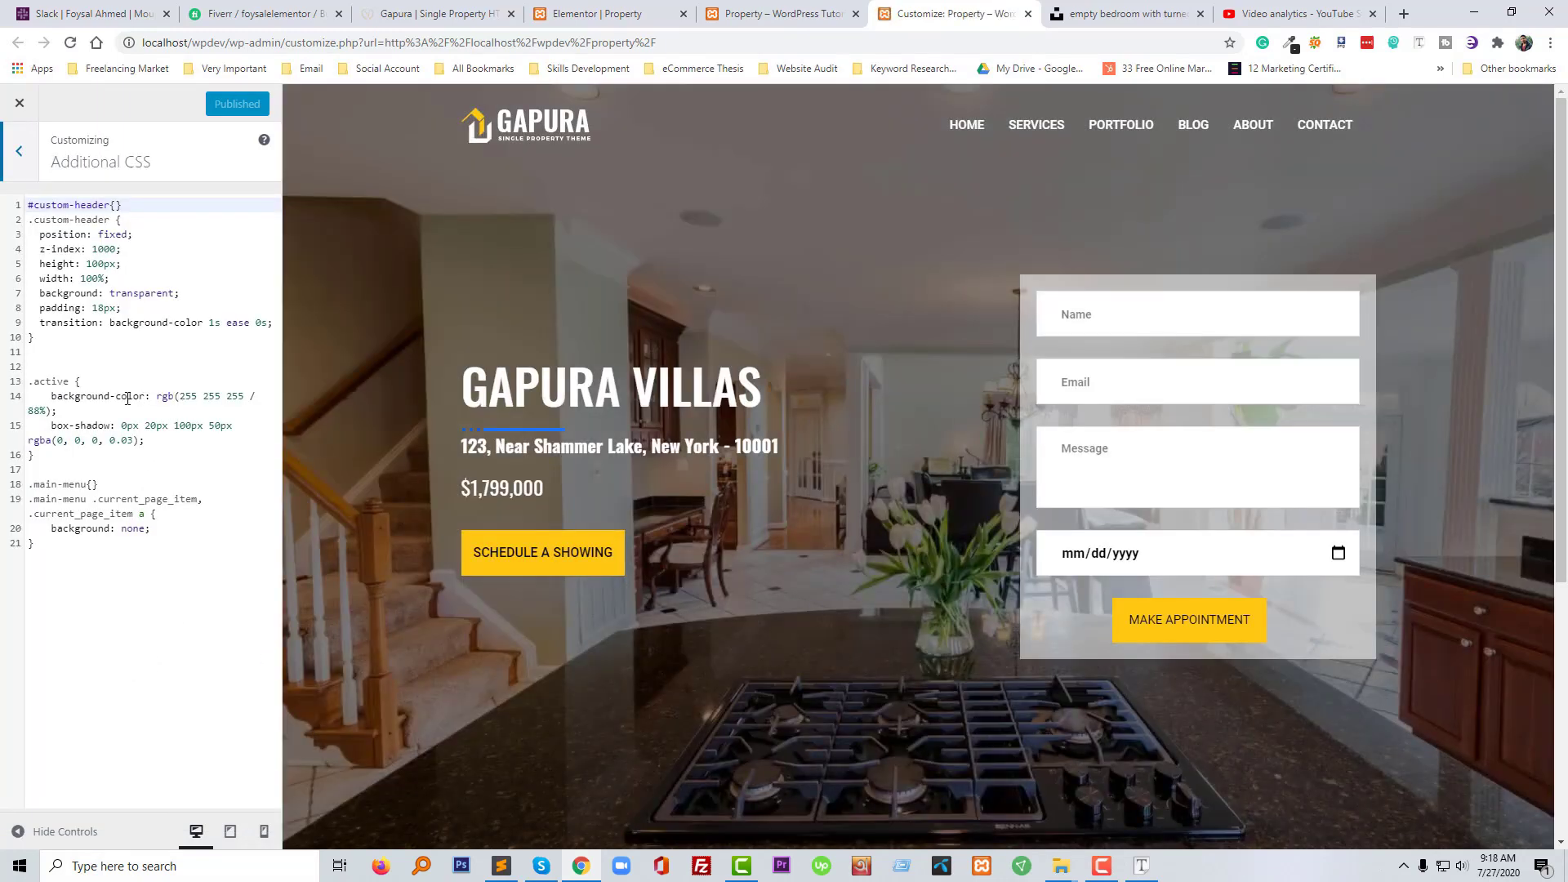
Set the background-color of the .active rule to rgba(0,0,0,0.8) in the Additional CSS and publish the change
mouse_move(28, 397)
mouse_down()
mouse_move(135, 397)
mouse_move(51, 410)
mouse_up()
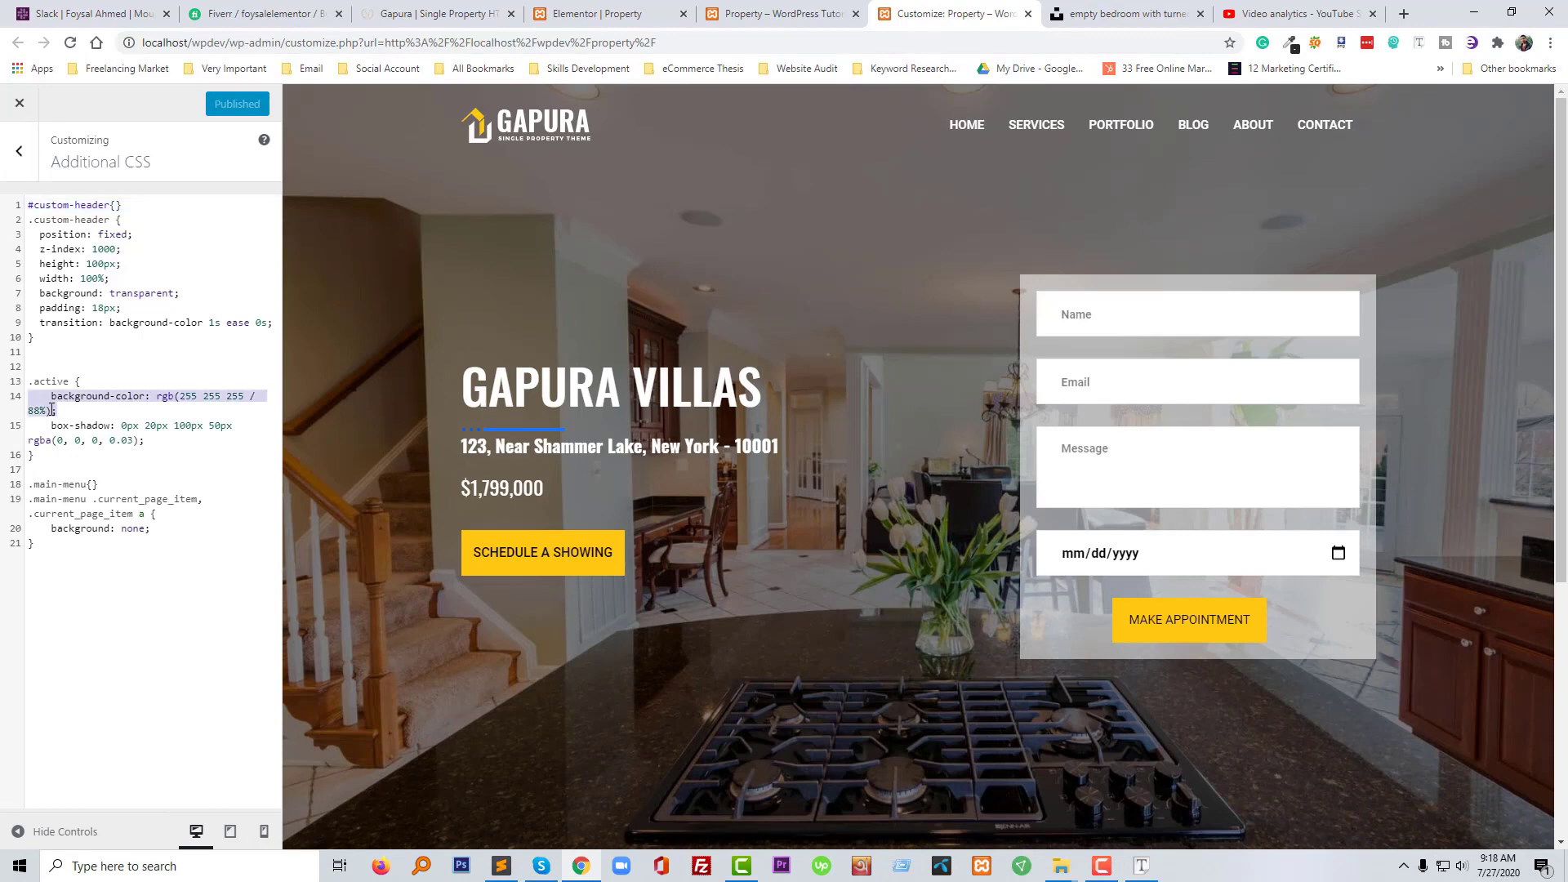
drag(156, 396, 58, 416)
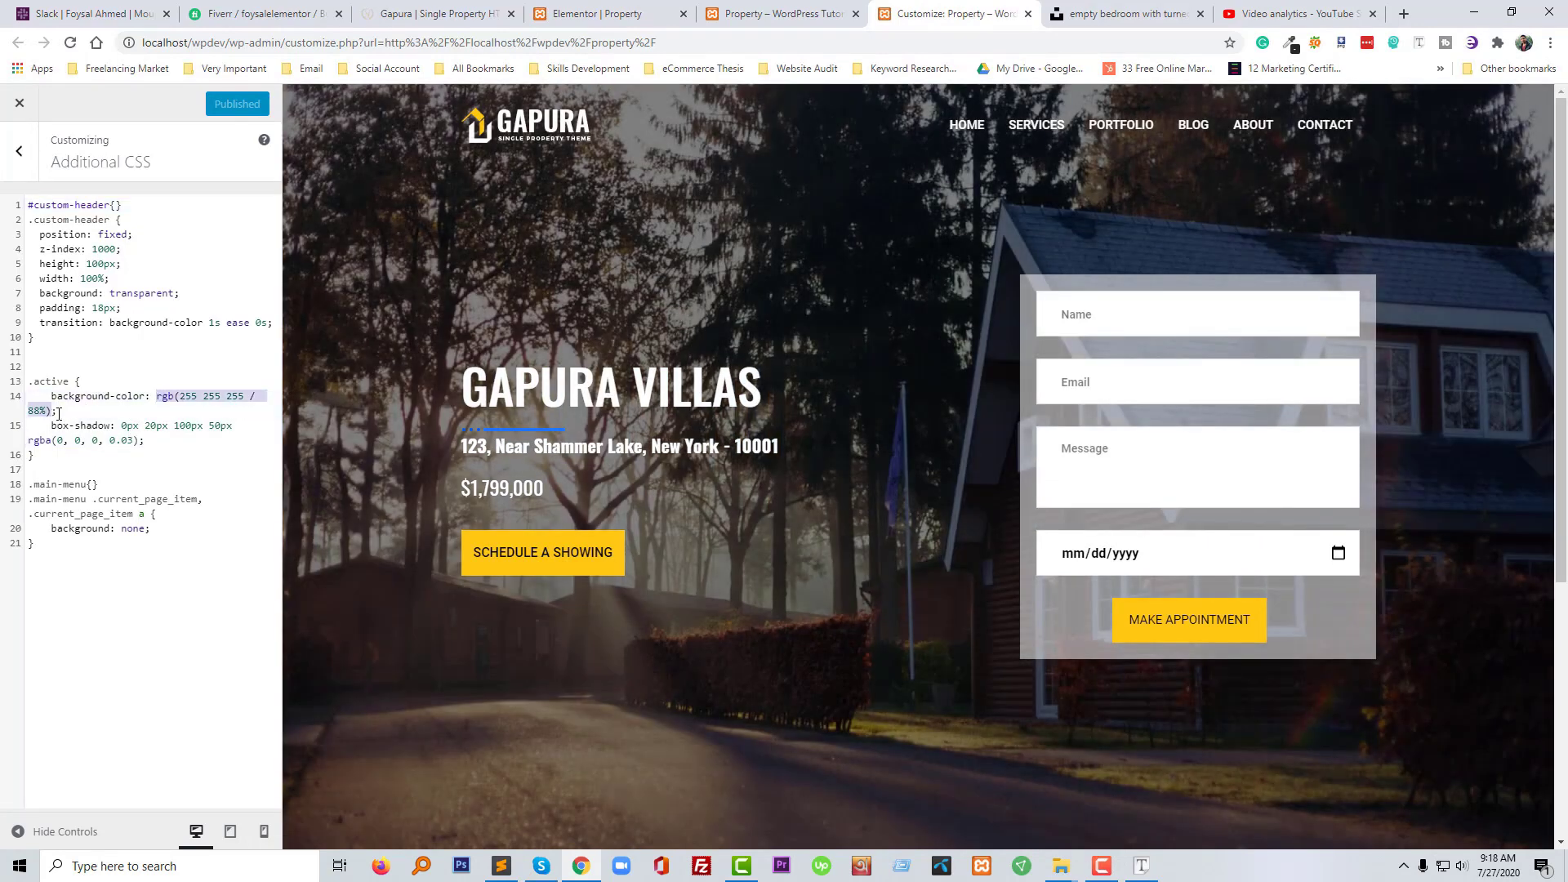
text(rgba(0,0,0,0.8))
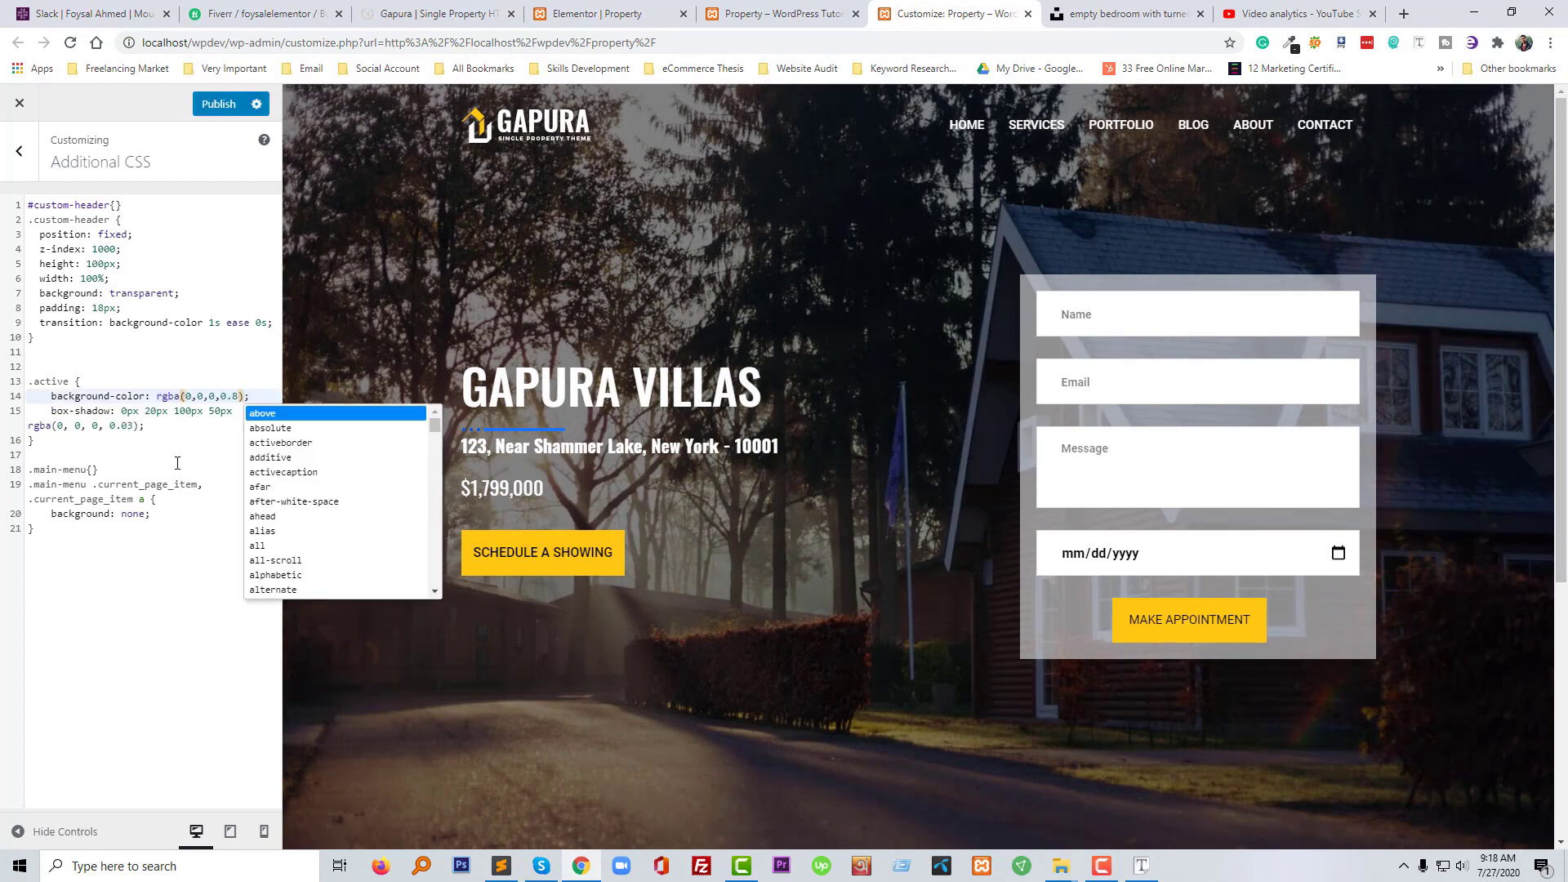
scroll(786, 380, down, 5)
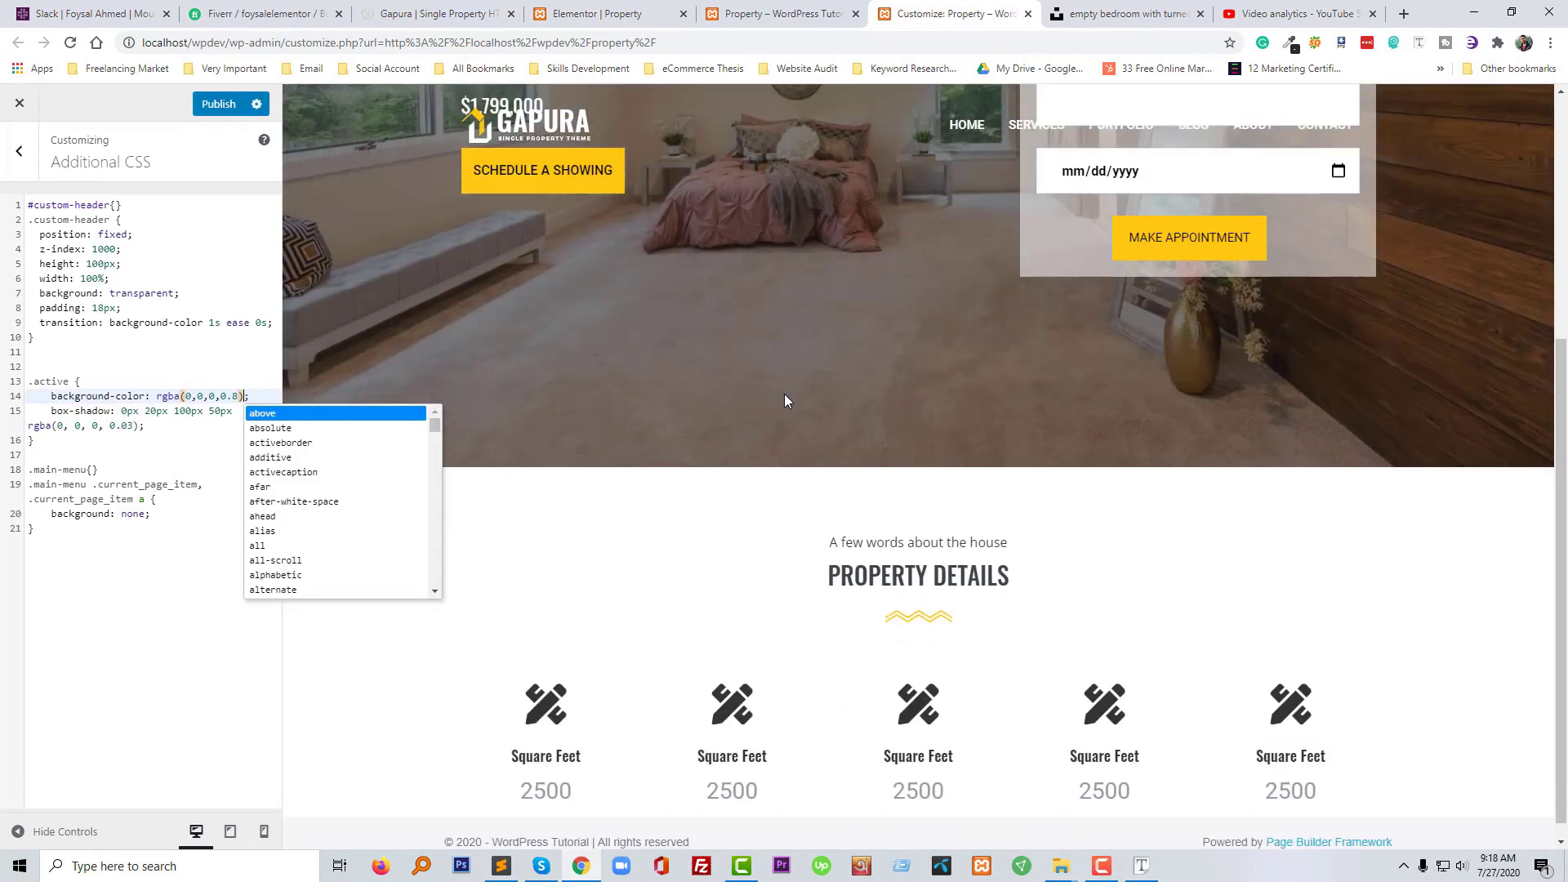
click(230, 105)
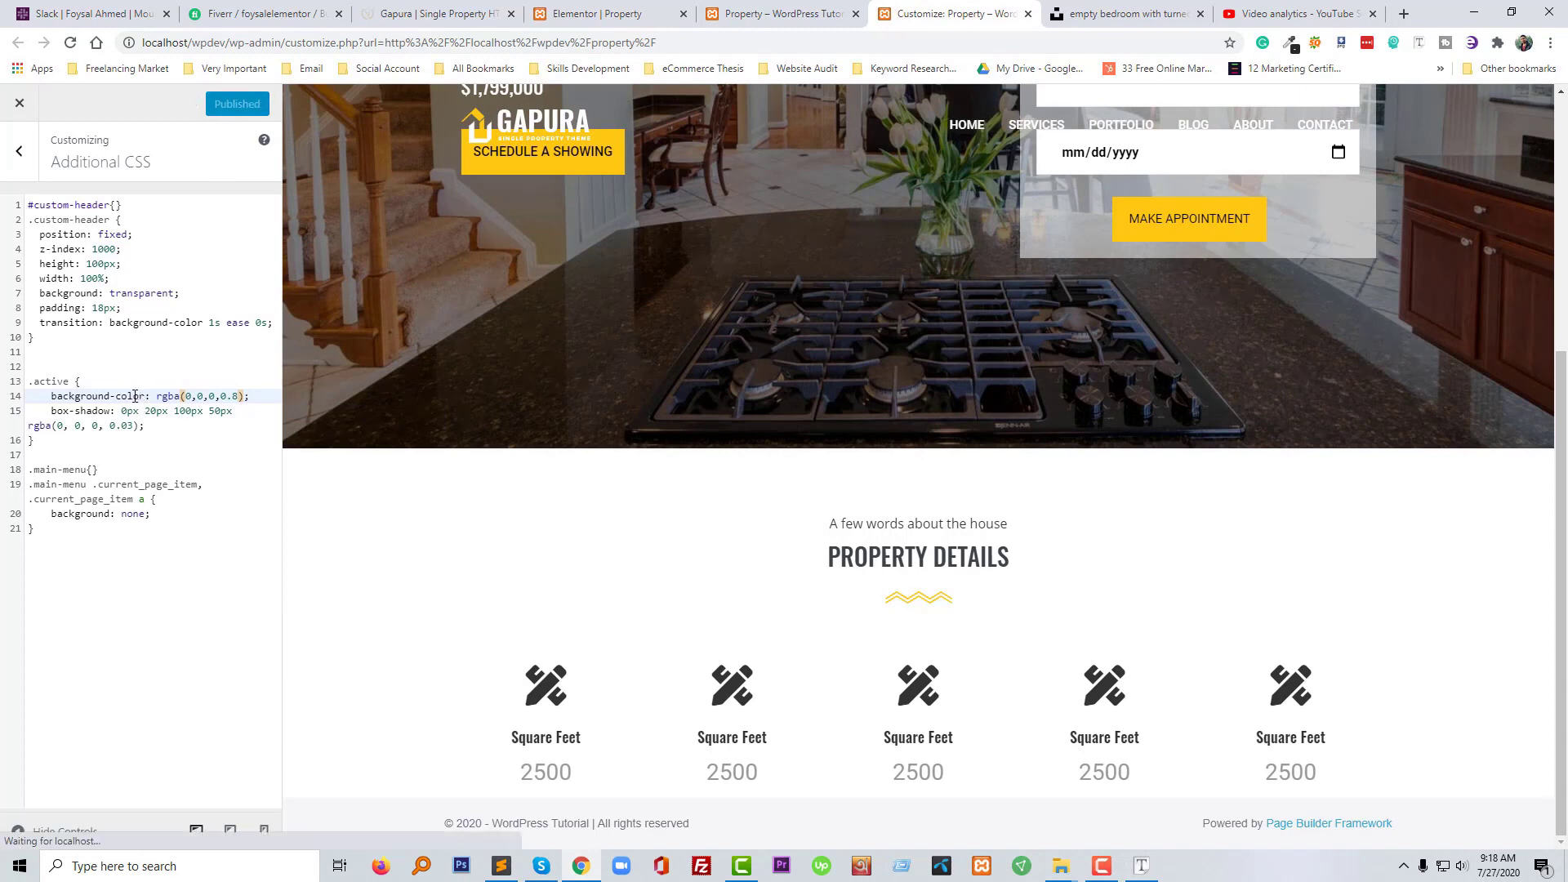
Reload the live Property page and compare its sticky header background with the Gapura reference while moving through the page
click(454, 11)
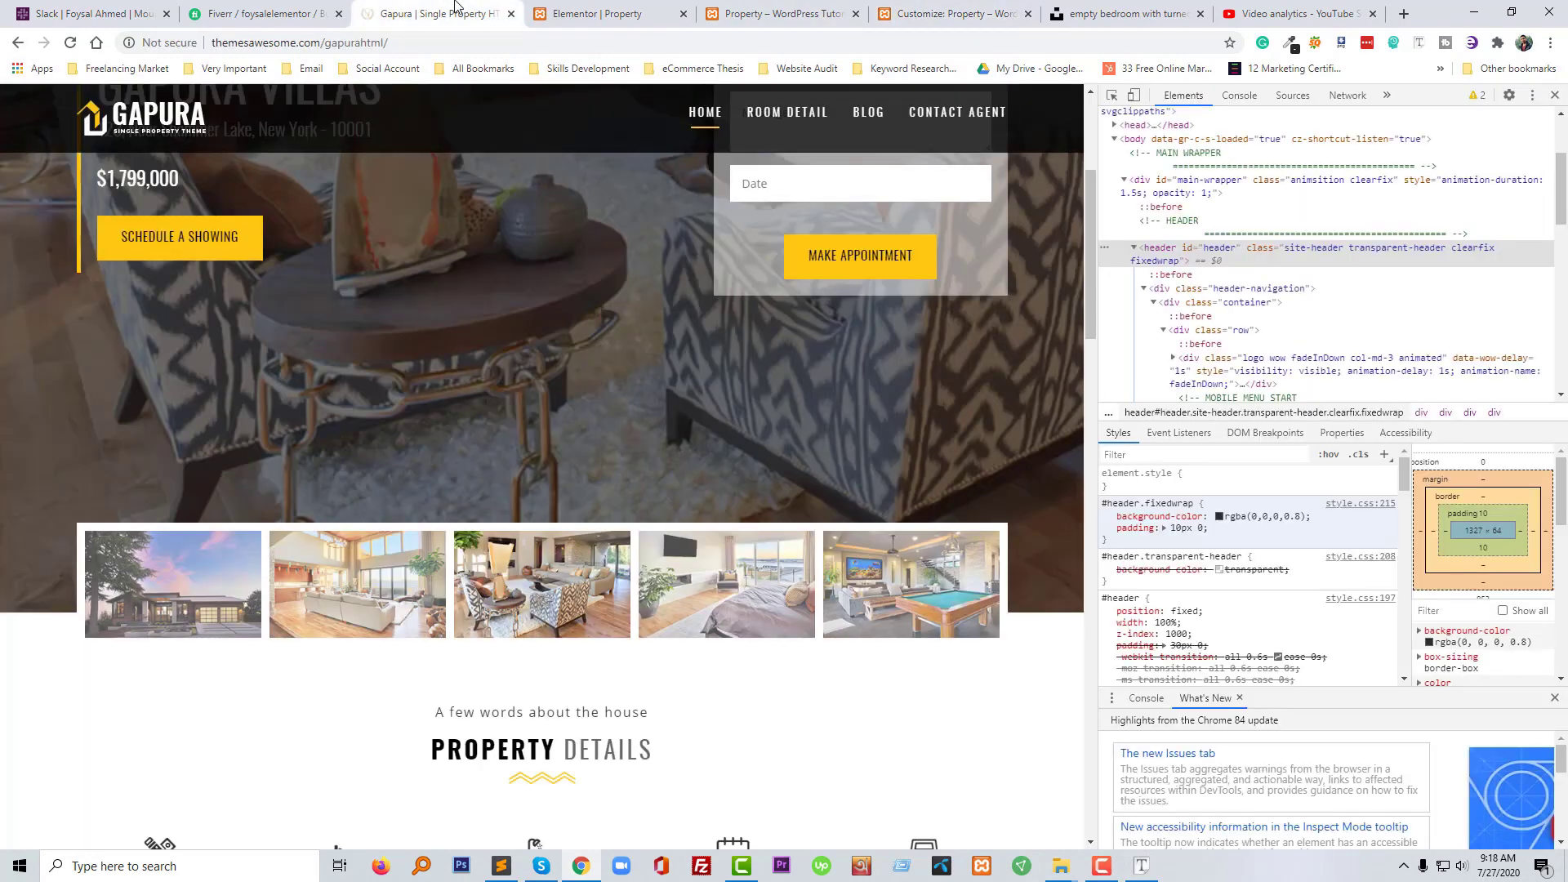
click(780, 10)
key(F5)
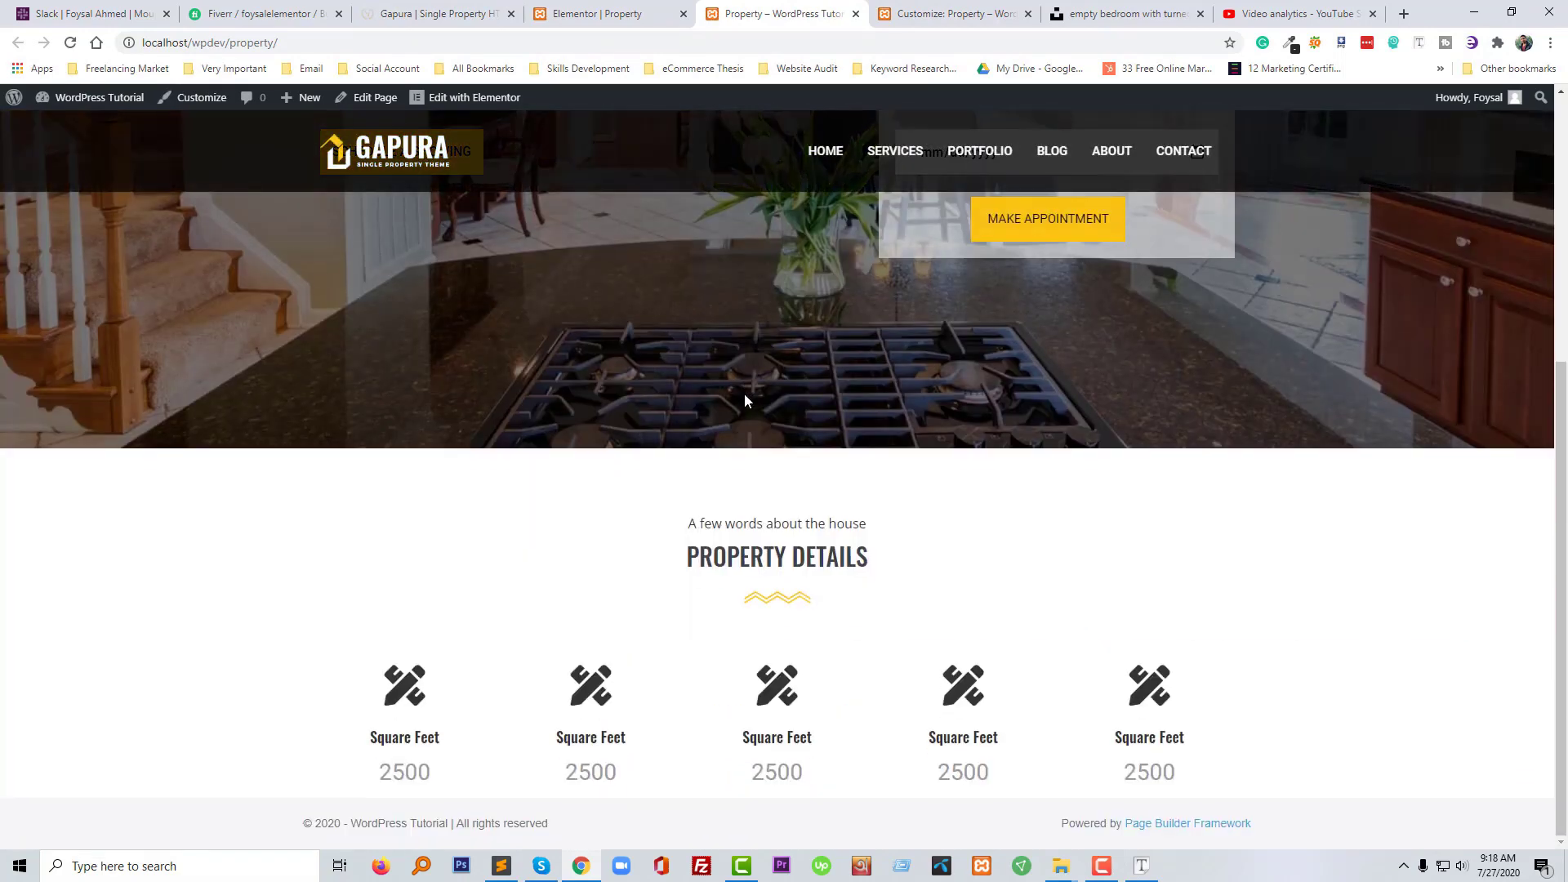
scroll(745, 400, up, 5)
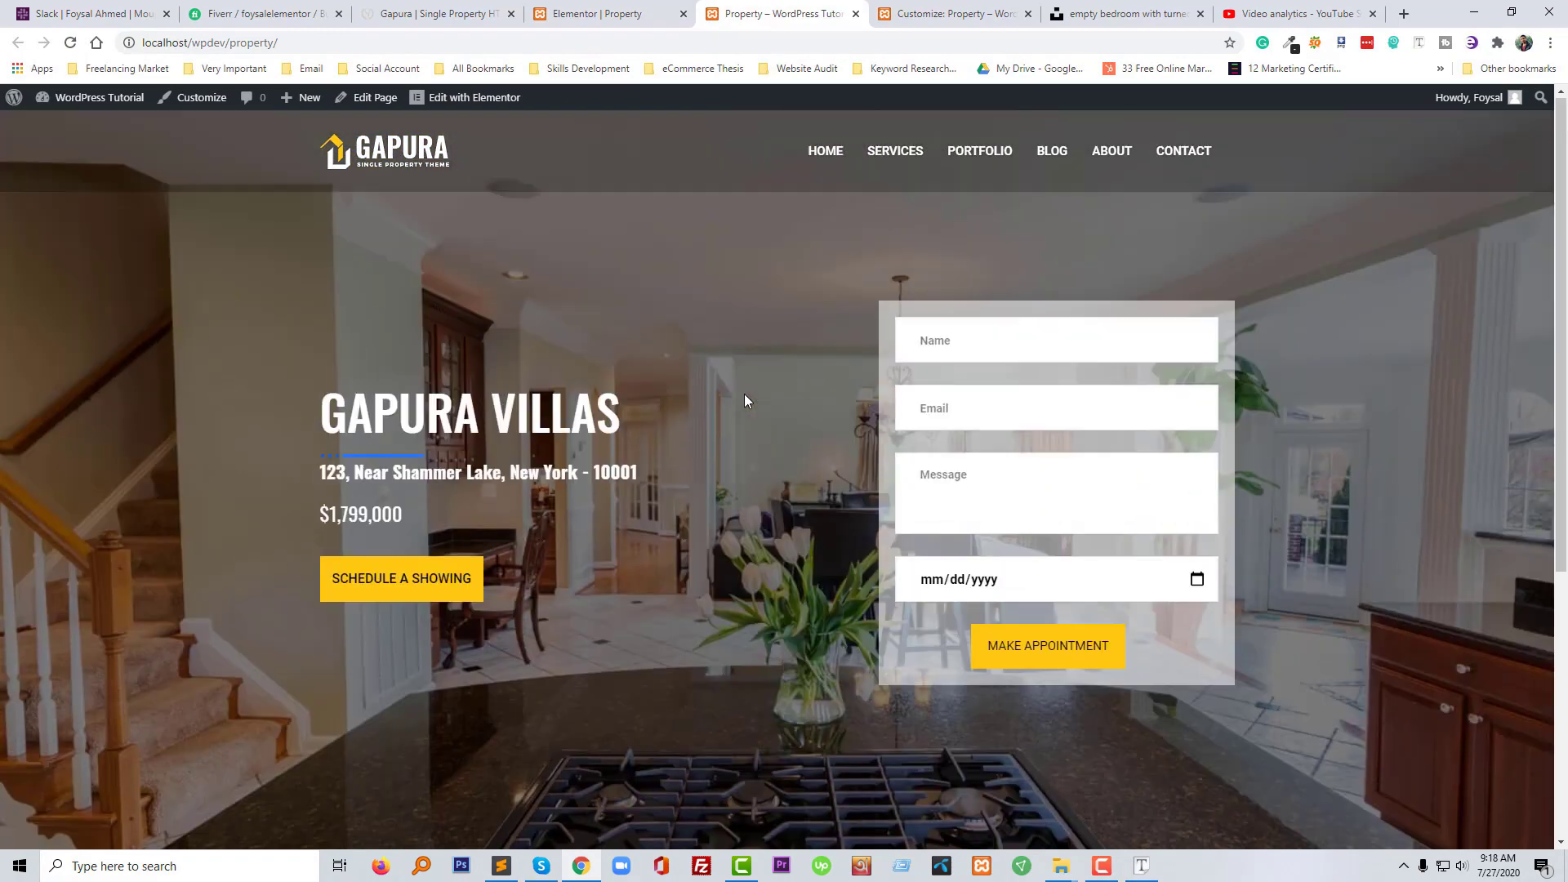
scroll(745, 400, down, 3)
scroll(744, 396, down, 2)
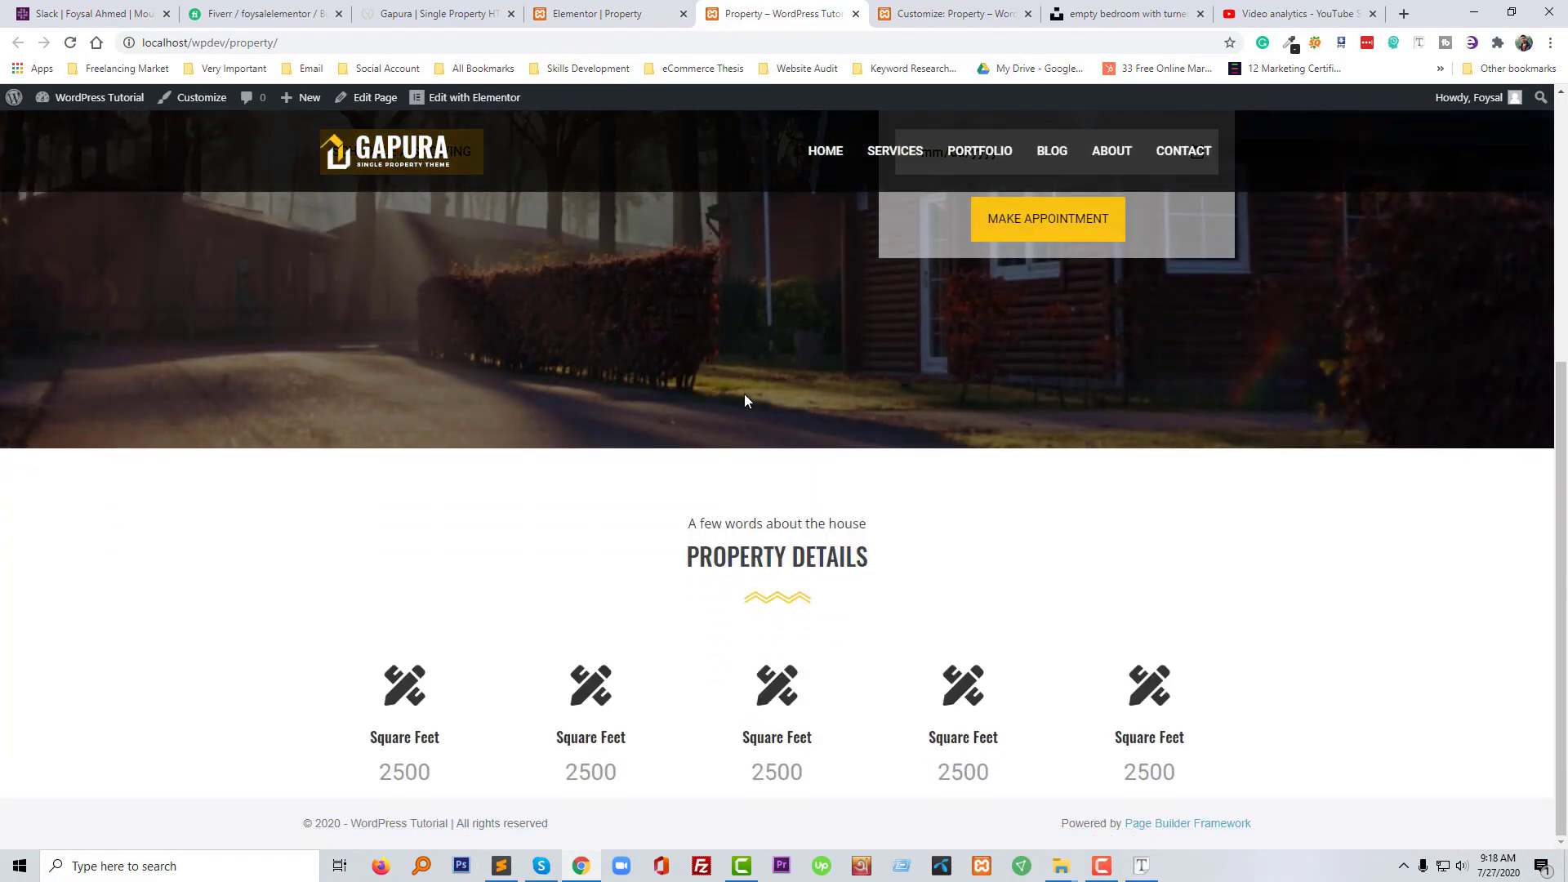
scroll(744, 393, up, 5)
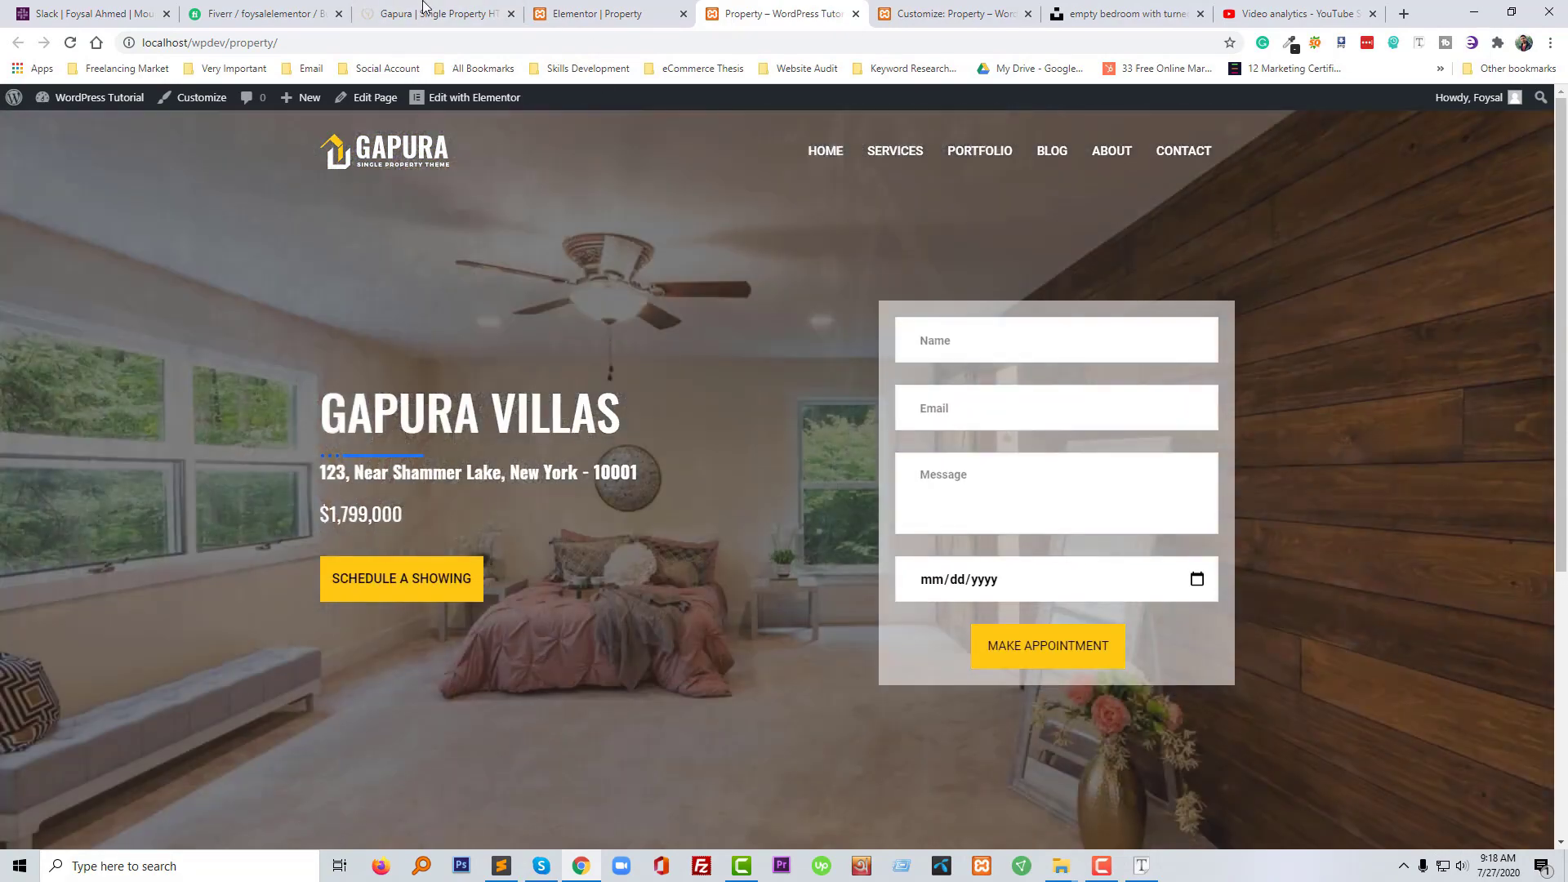
Close the developer tools on the Gapura reference site and examine the layout of its Property Details and Facilities sections
click(521, 10)
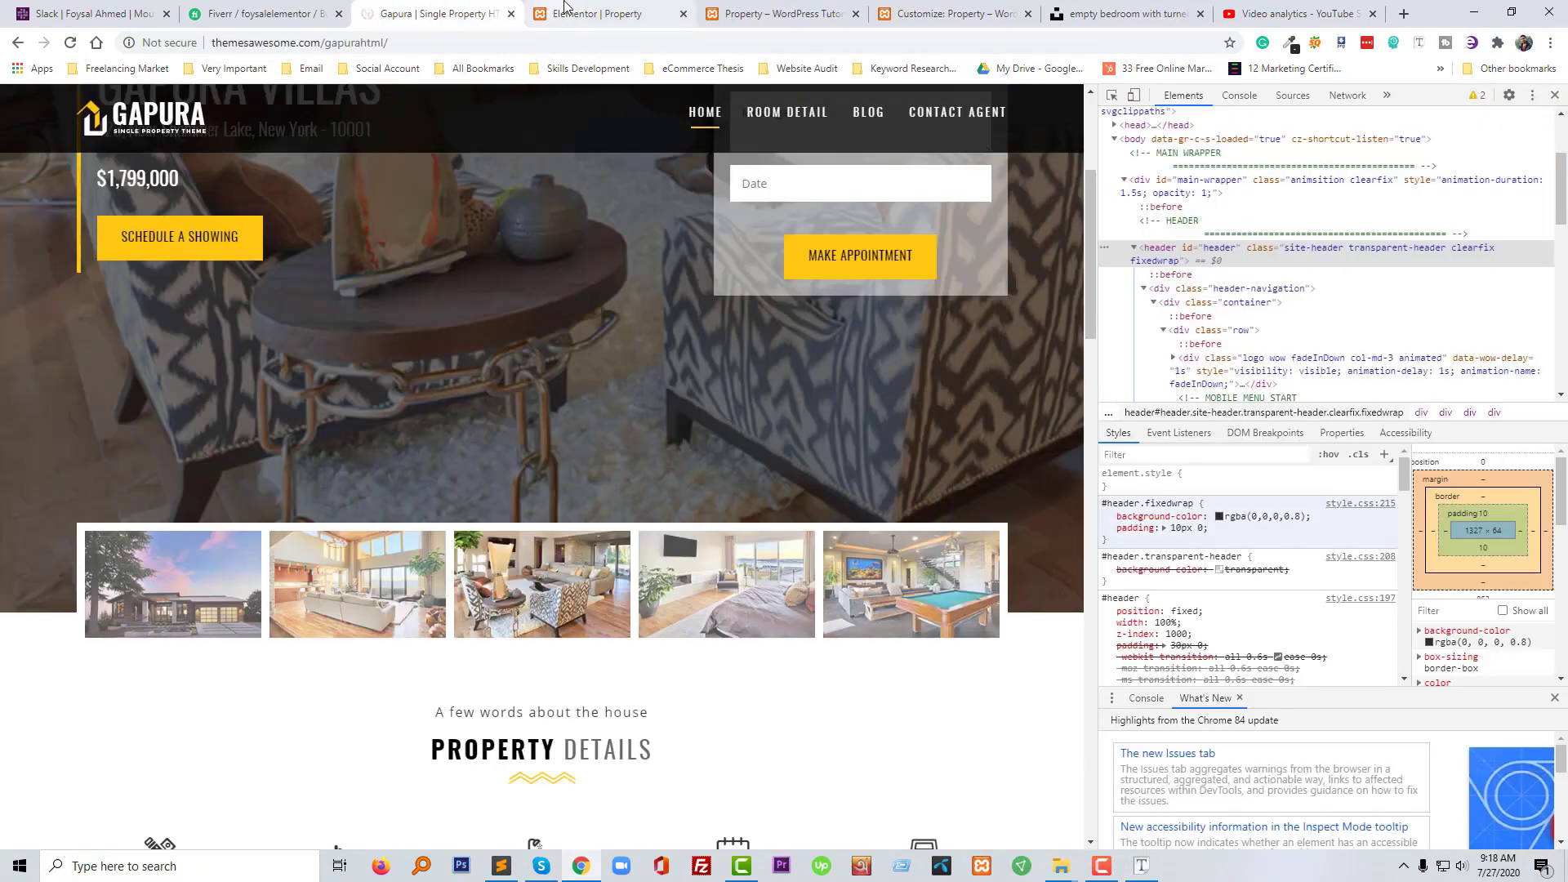
click(1556, 96)
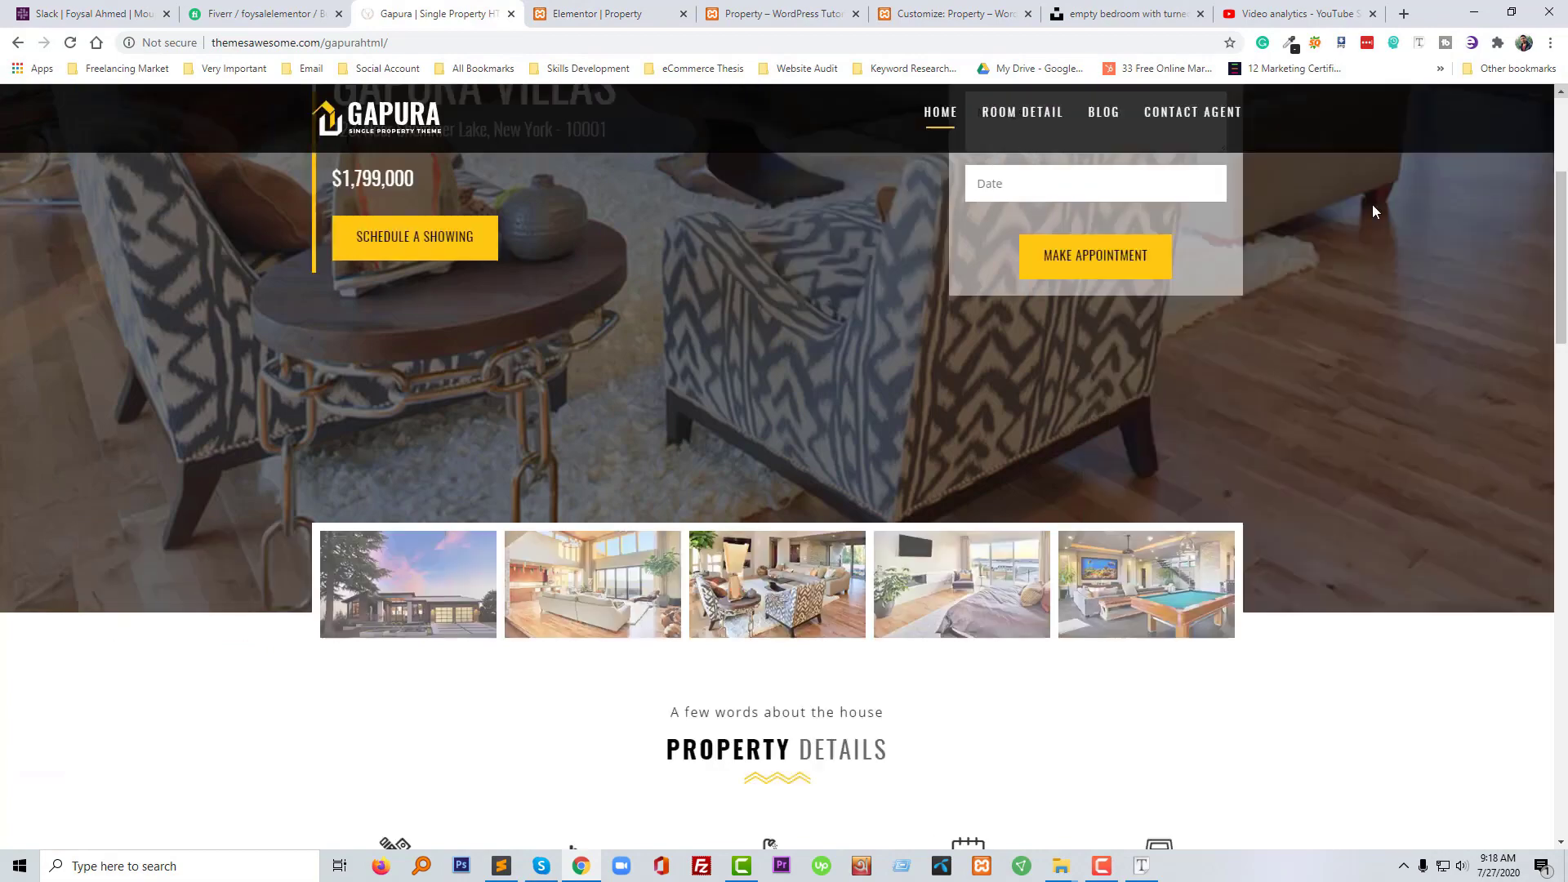
scroll(685, 633, down, 5)
scroll(1293, 614, down, 7)
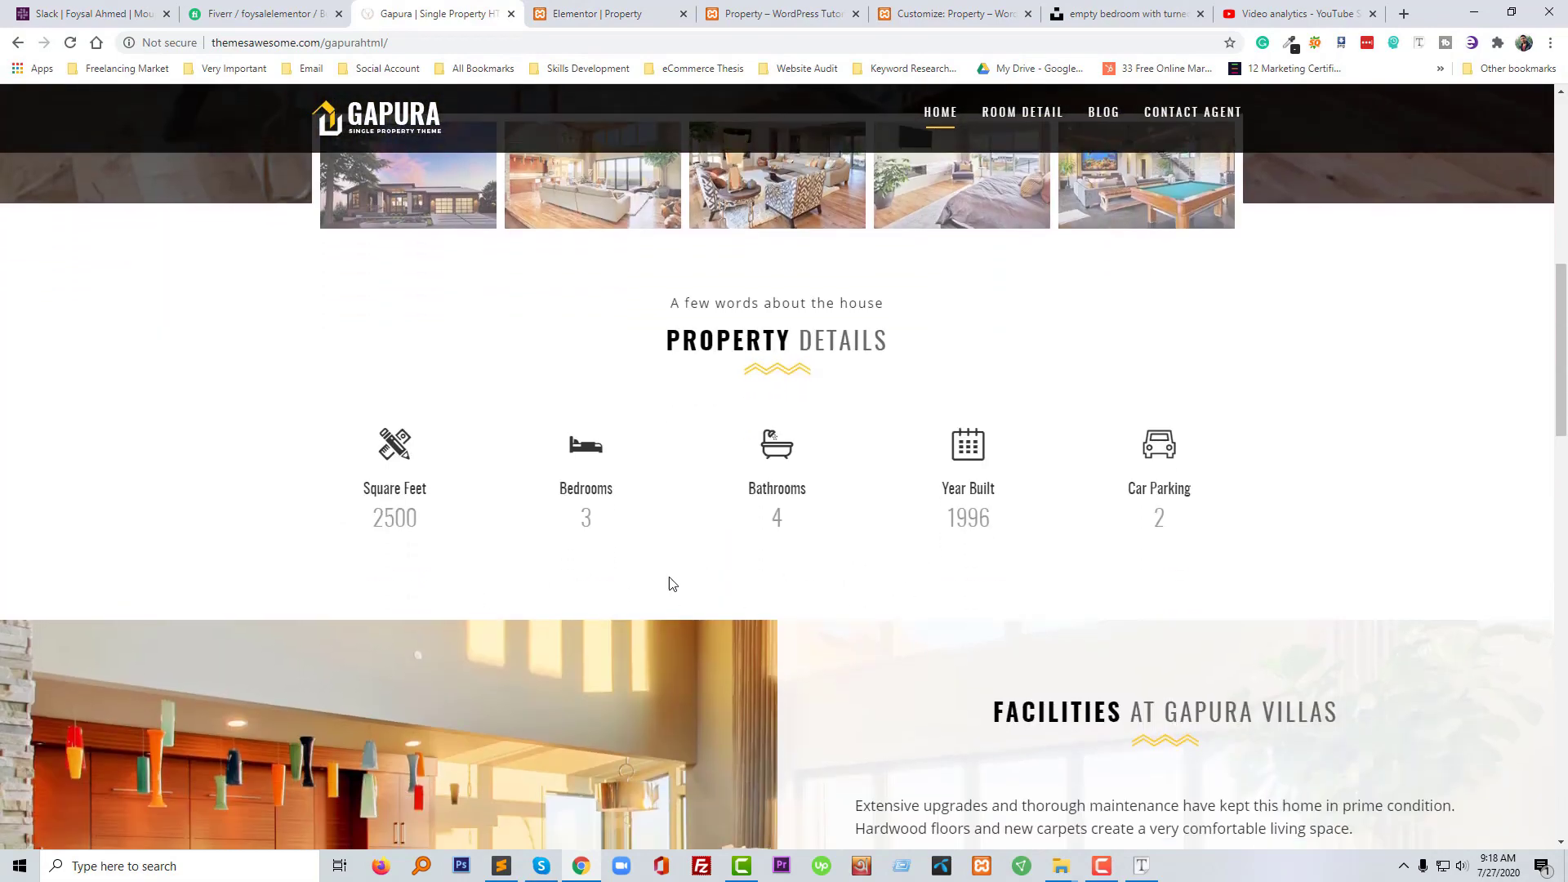
scroll(738, 544, up, 1)
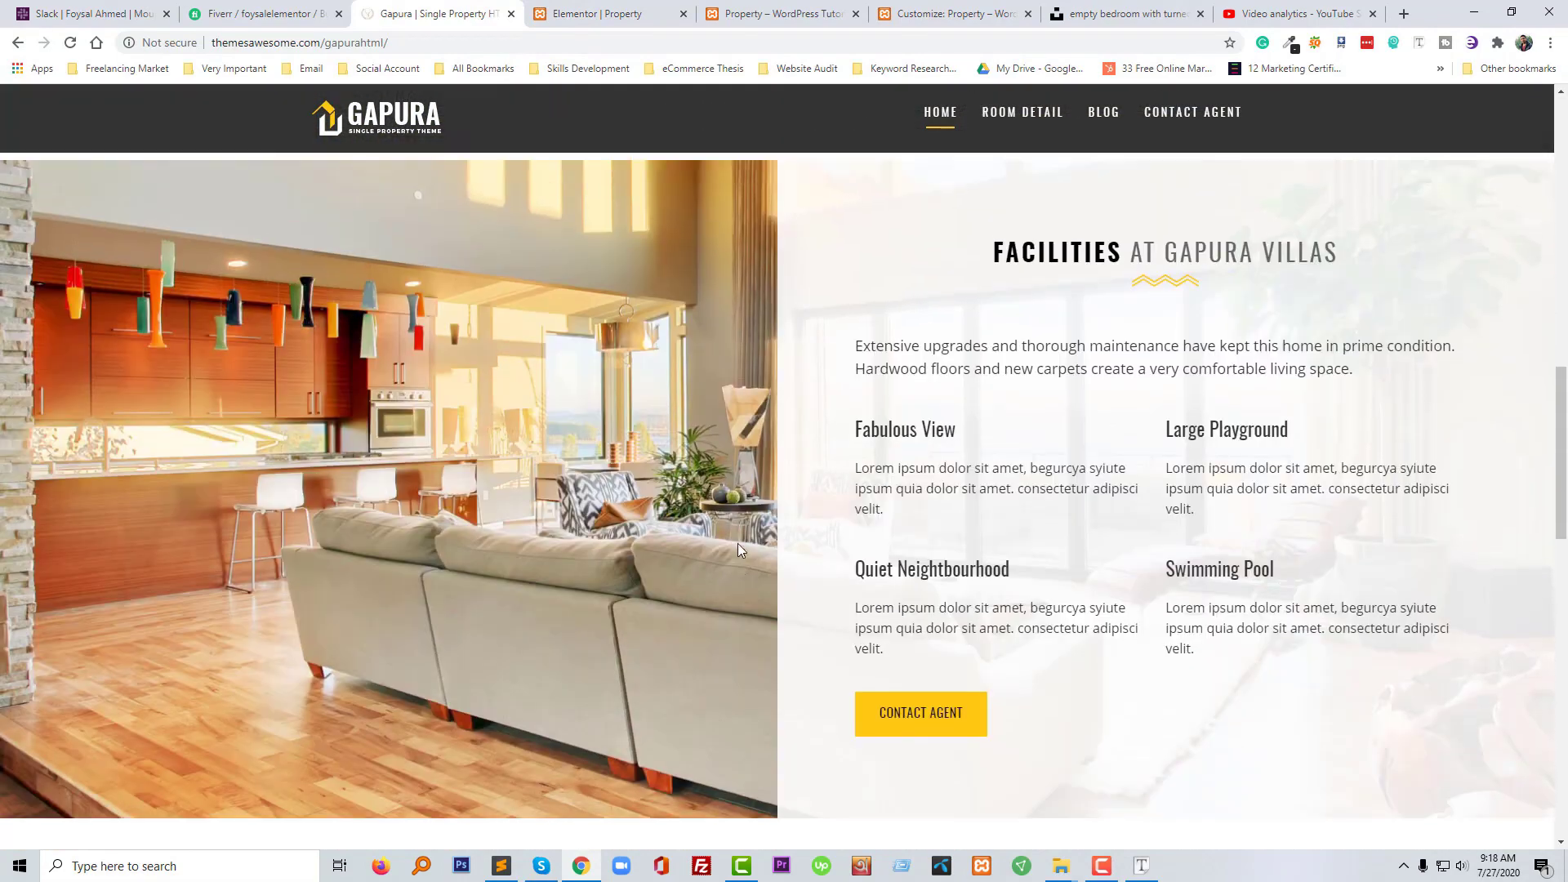
scroll(739, 544, down, 1)
scroll(739, 544, up, 1)
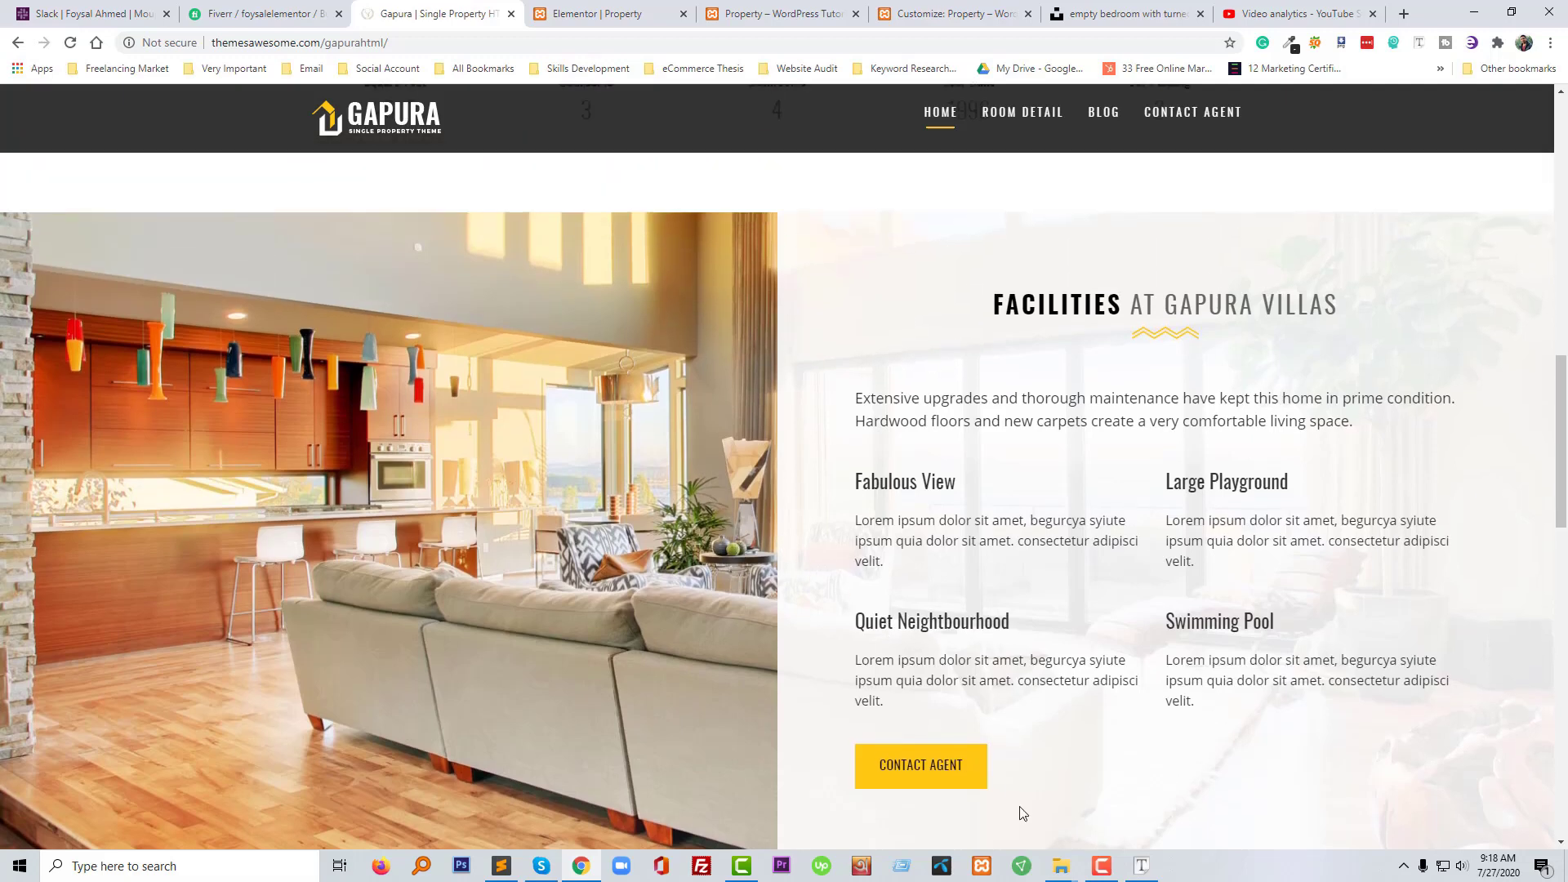
click(1103, 866)
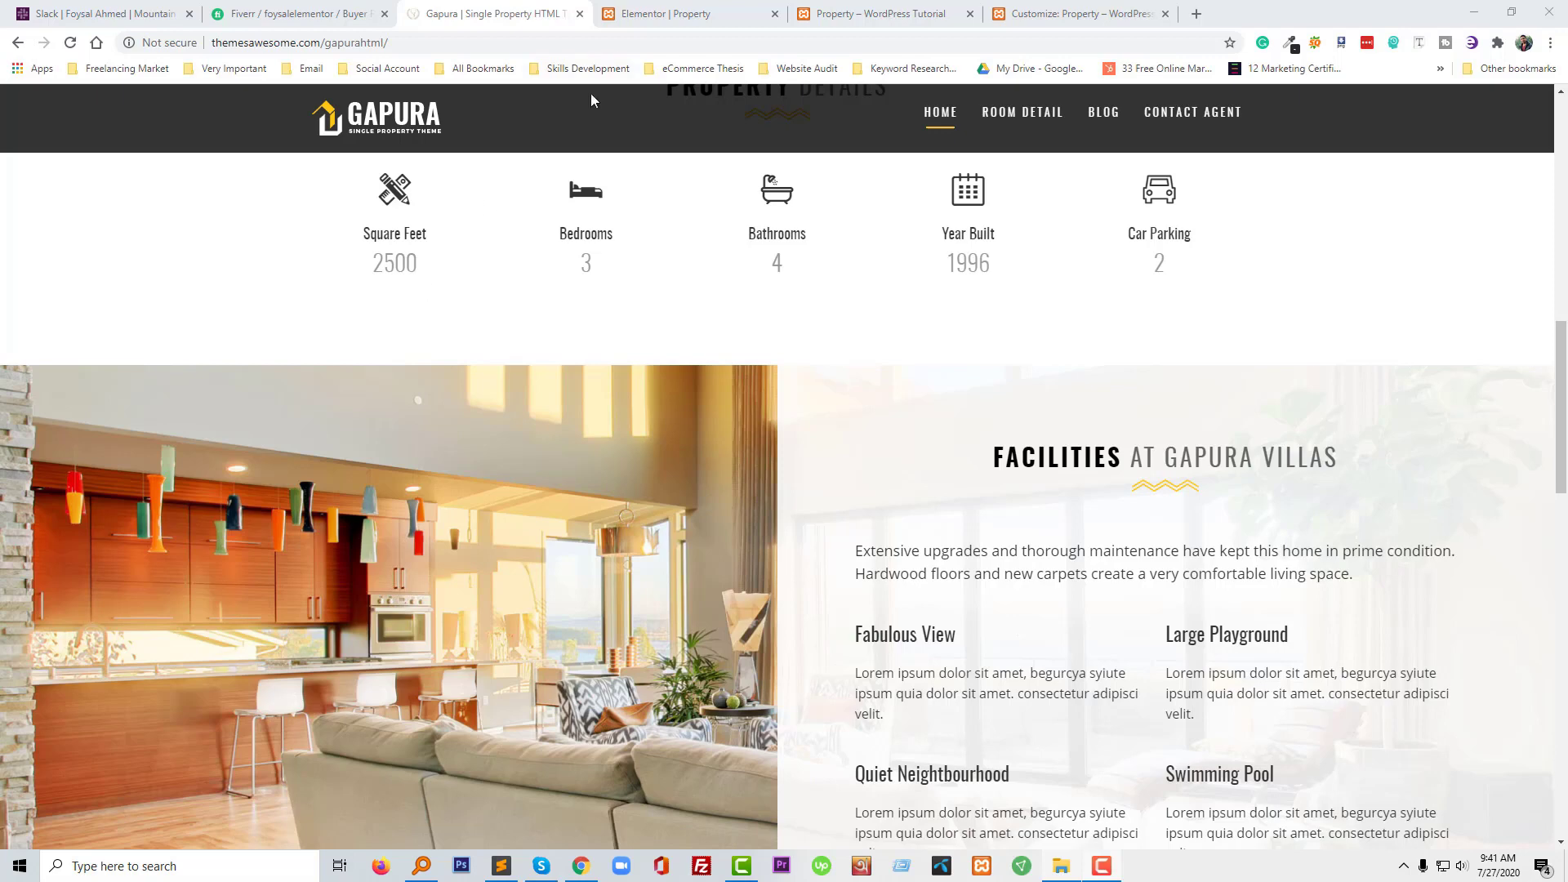
Replace the empty section below the Property Details icon boxes in the Elementor editor with a new two-column section
click(642, 14)
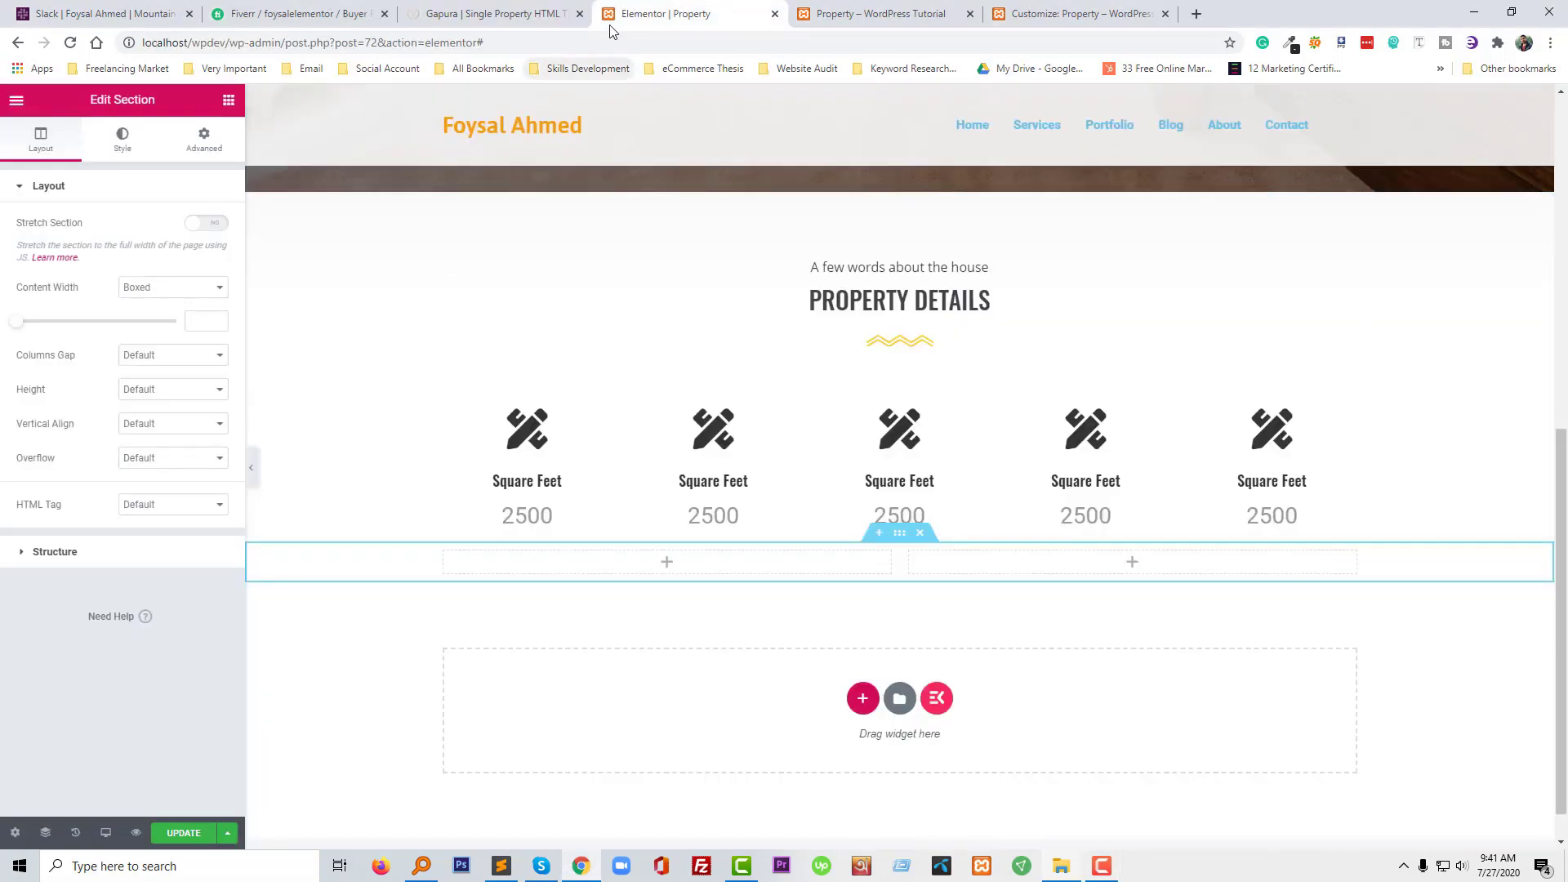
click(923, 538)
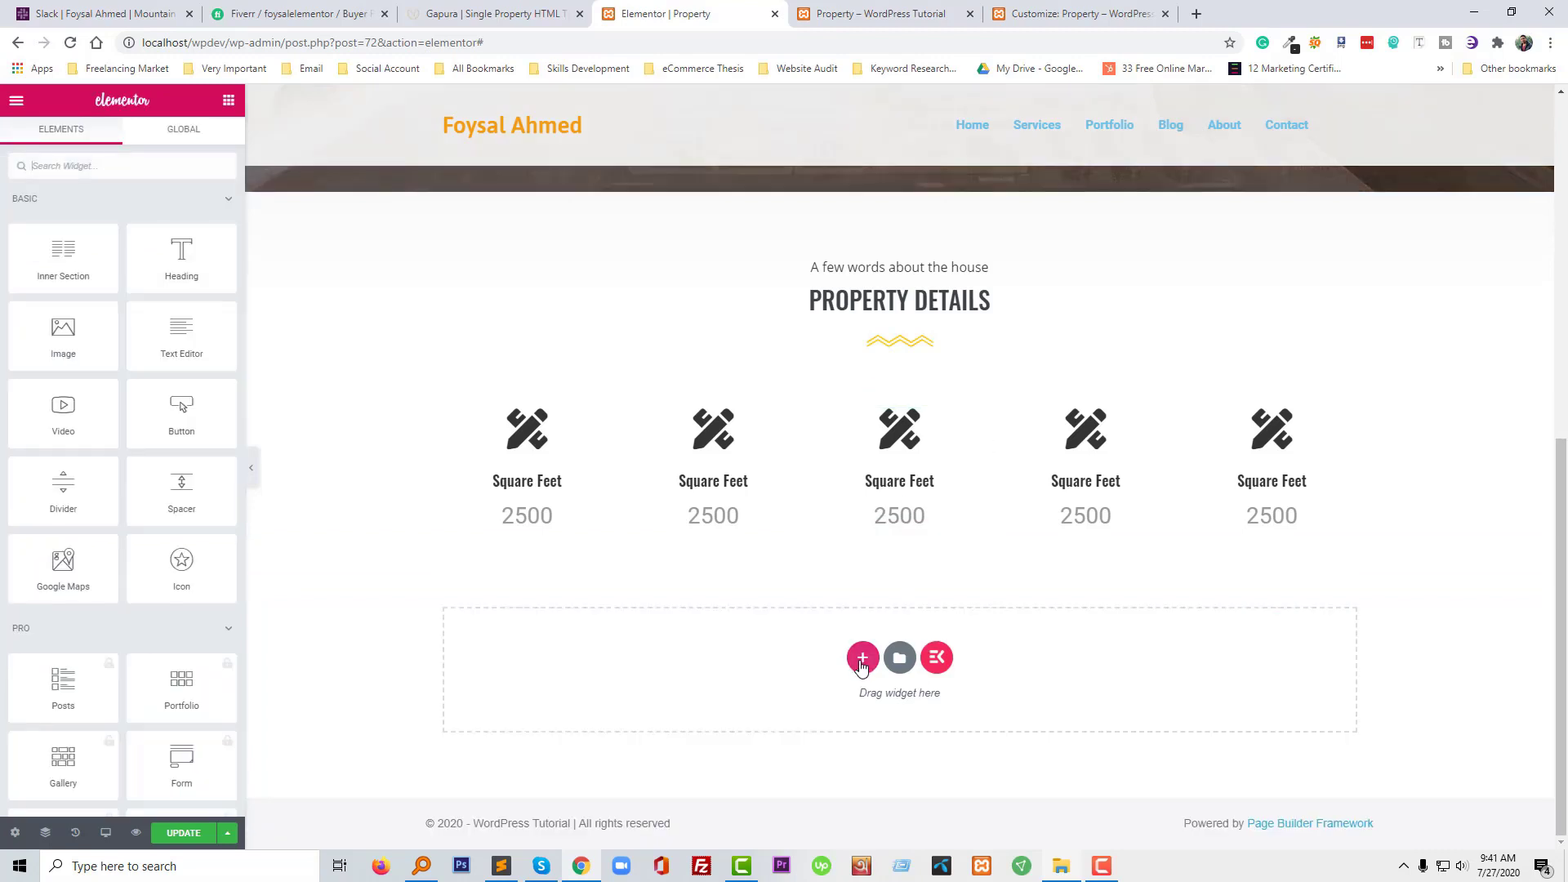
click(861, 660)
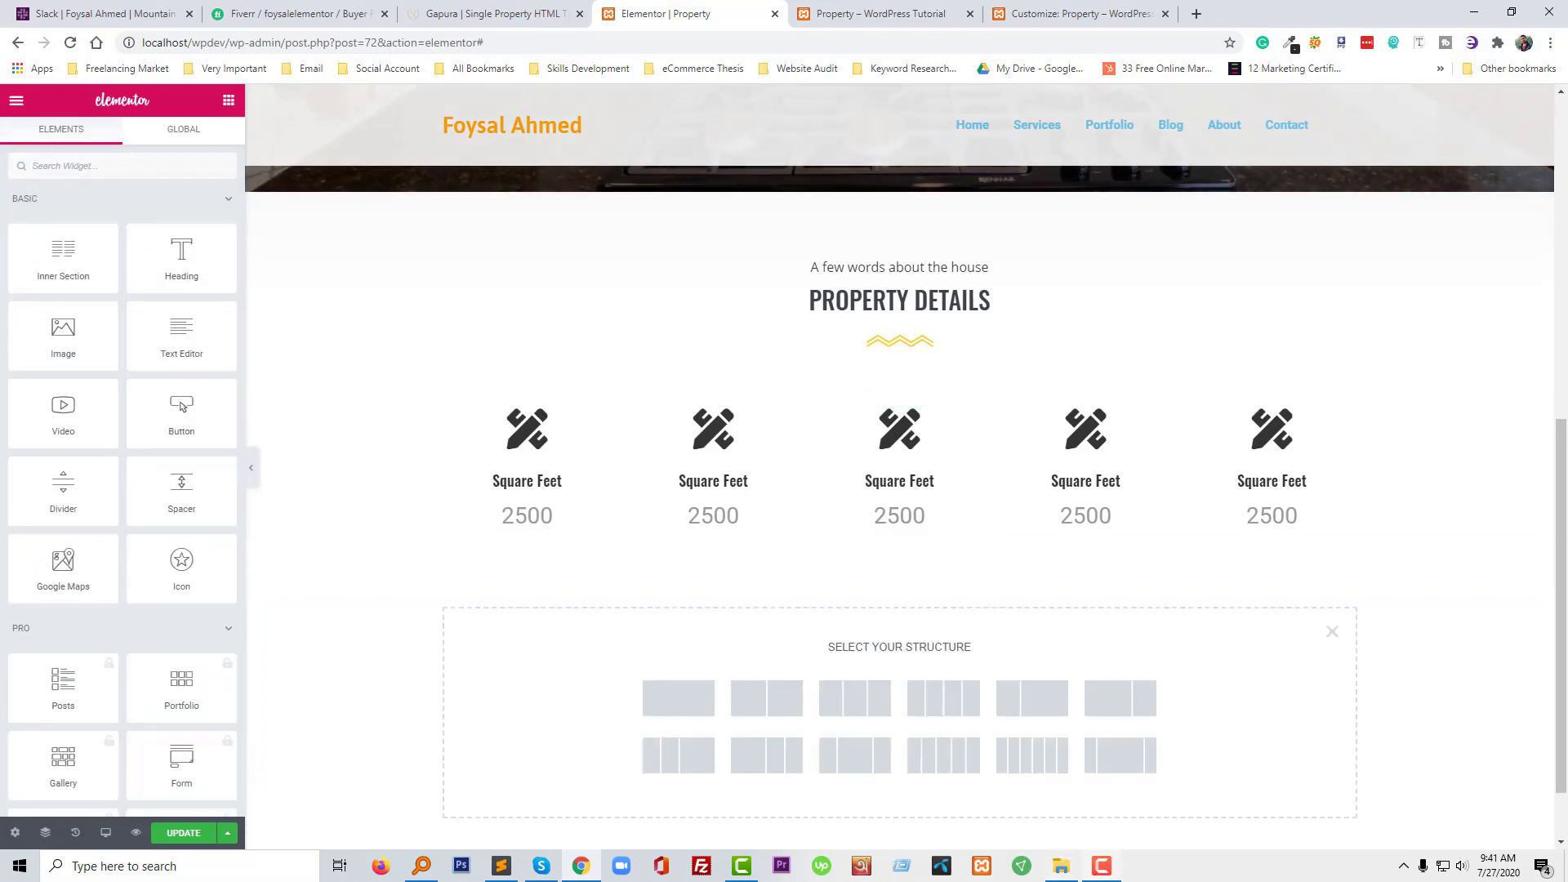
click(1091, 870)
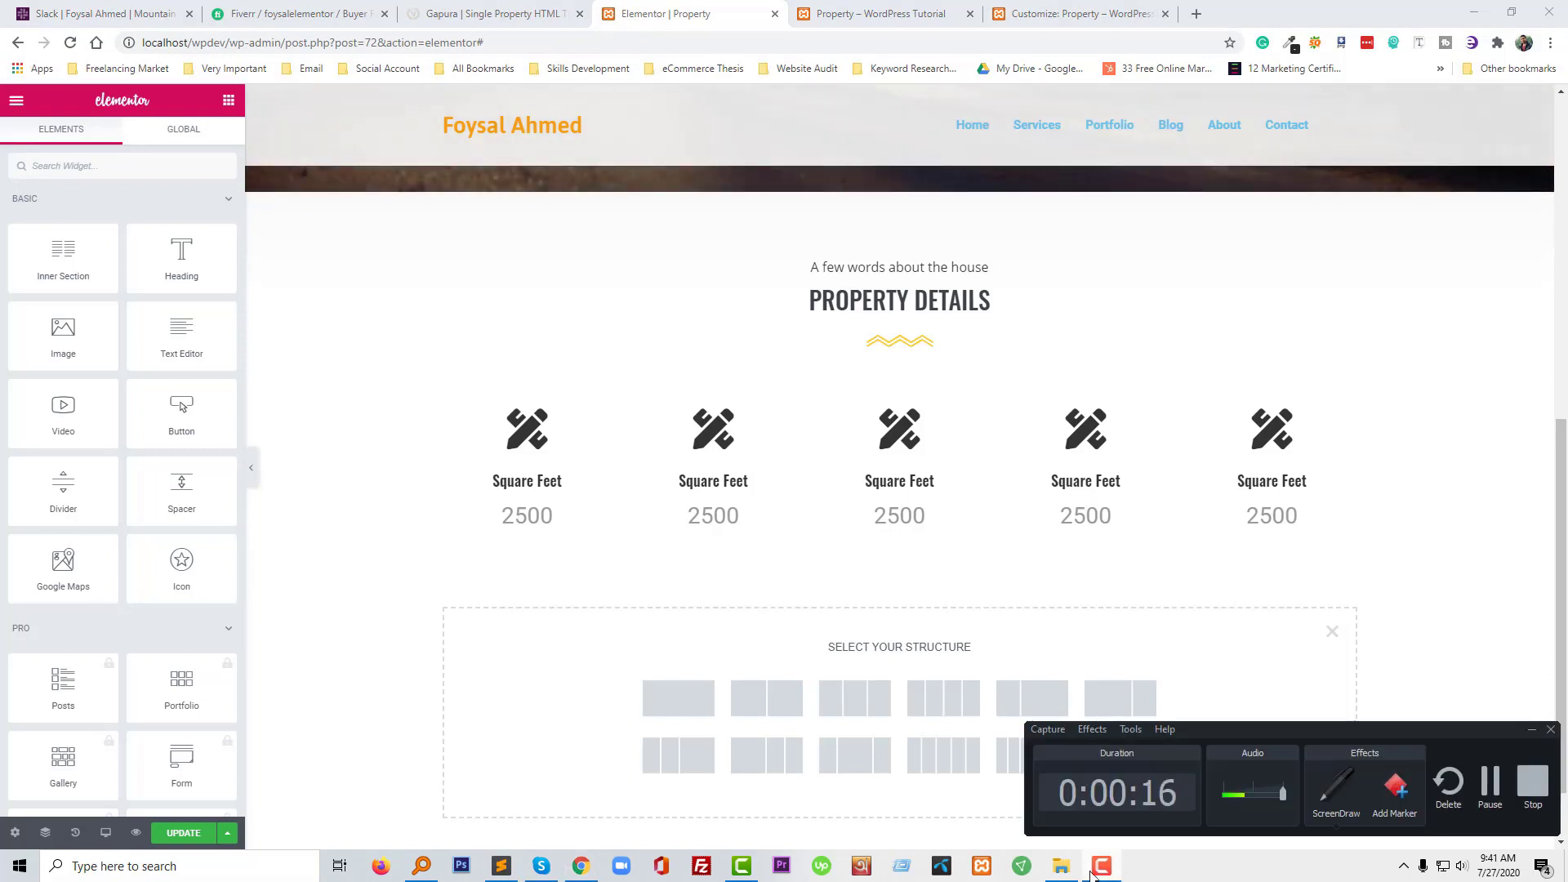
click(1094, 869)
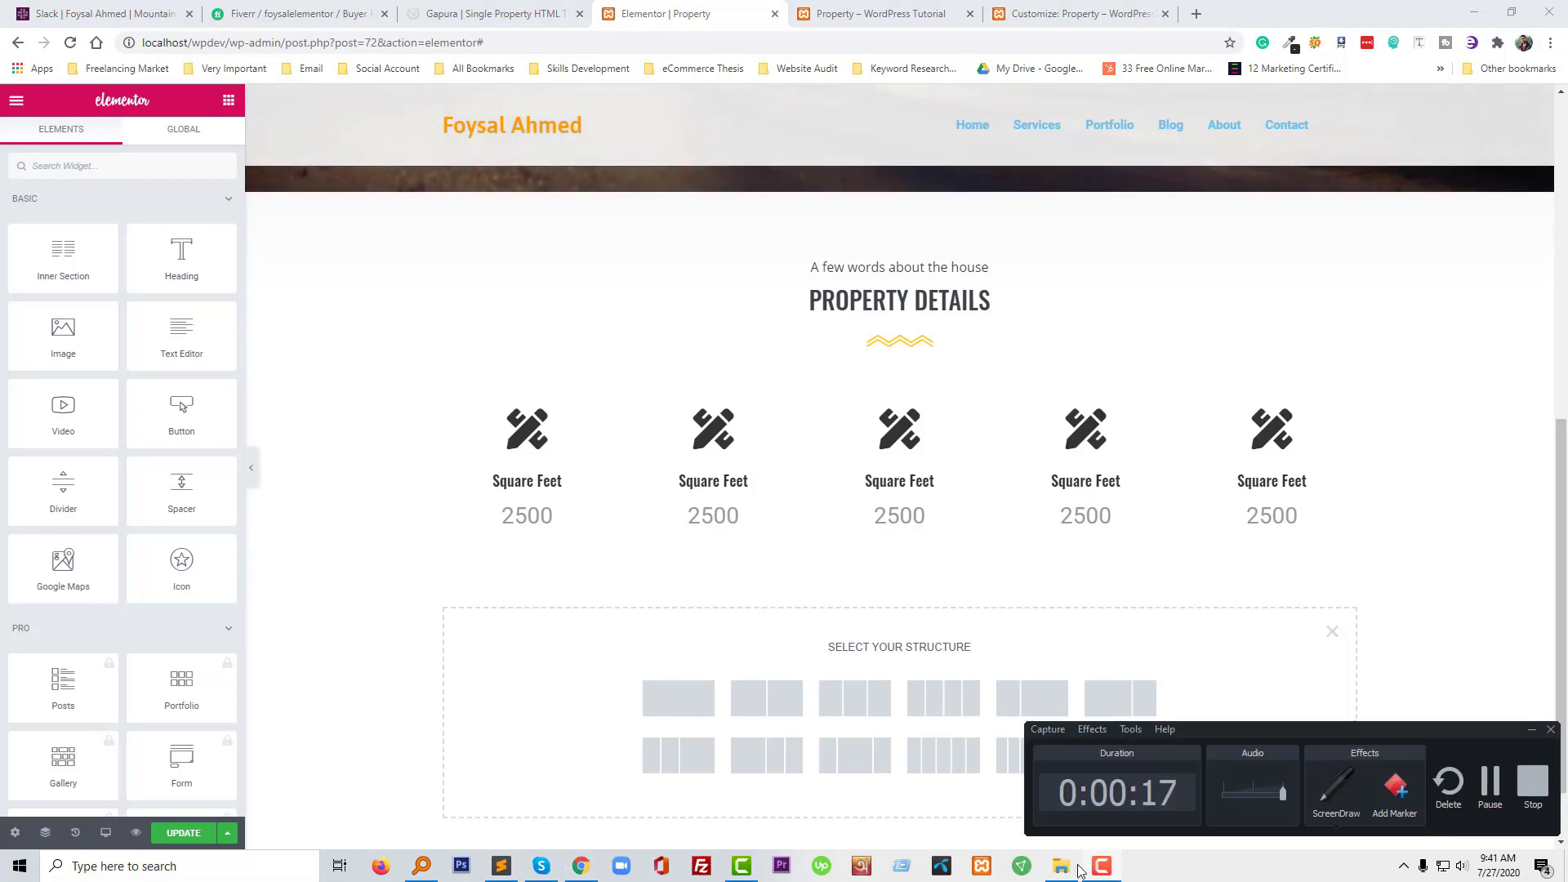
click(768, 717)
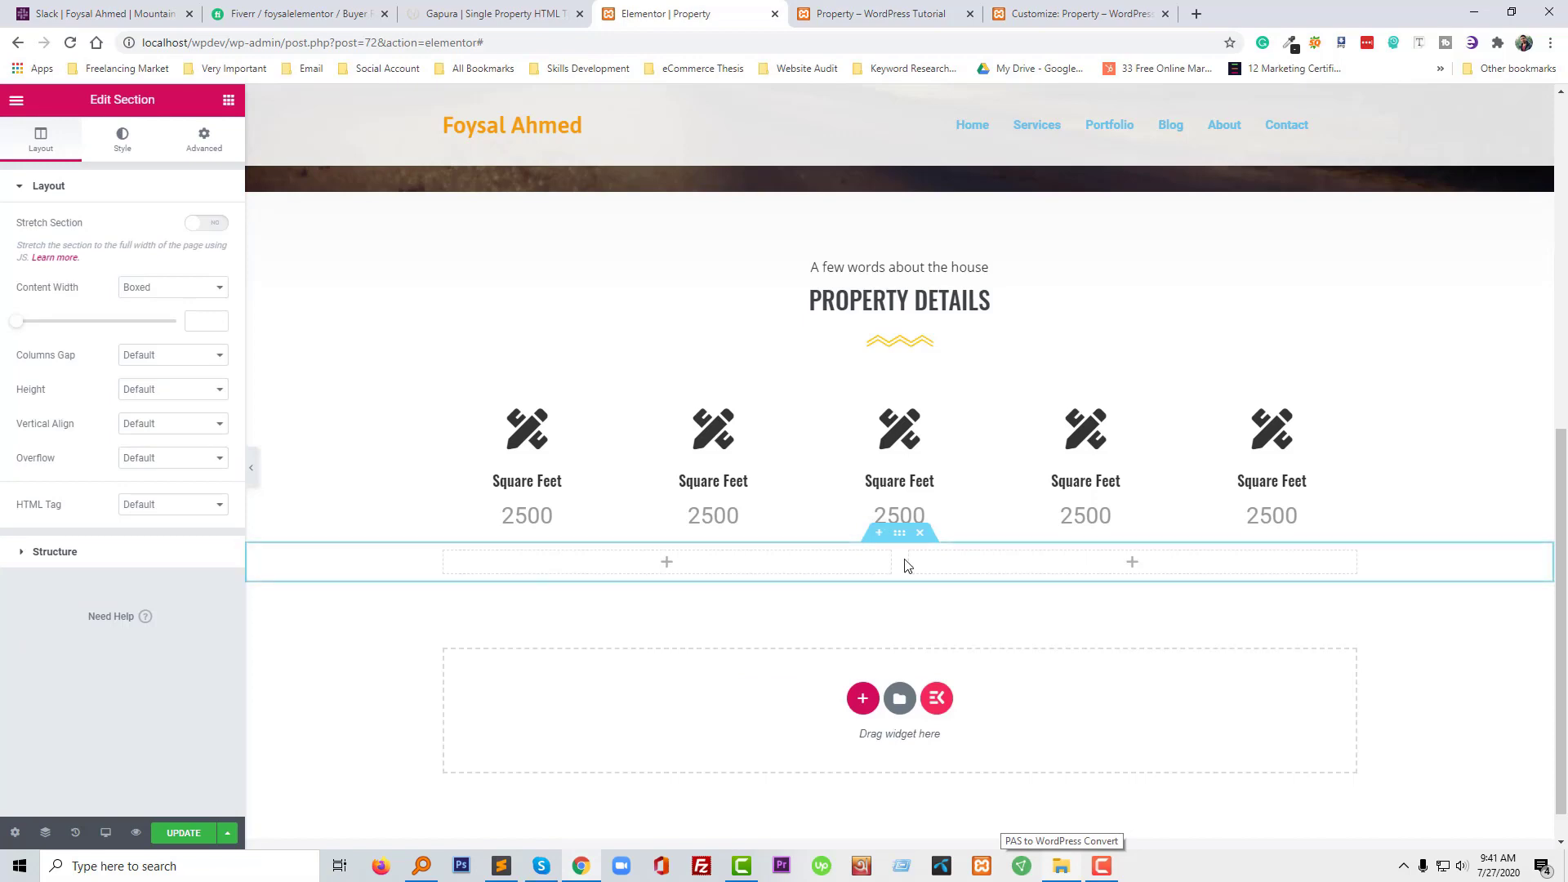
Inspect the Facilities section on the Gapura reference site and open its background image facilities.jpg in a new browser tab
click(469, 13)
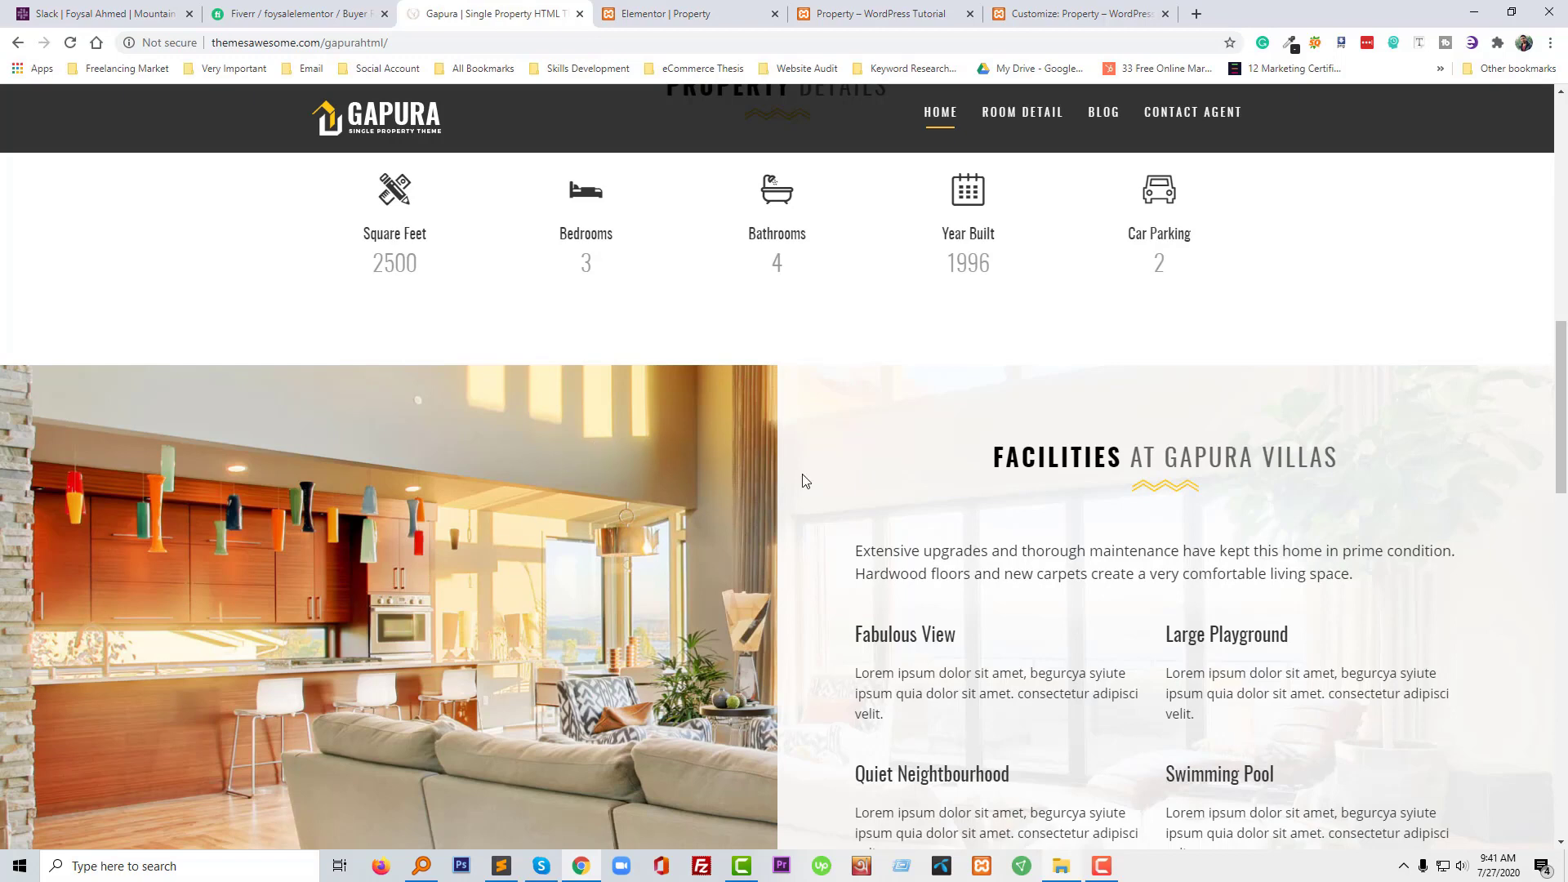
click(1103, 866)
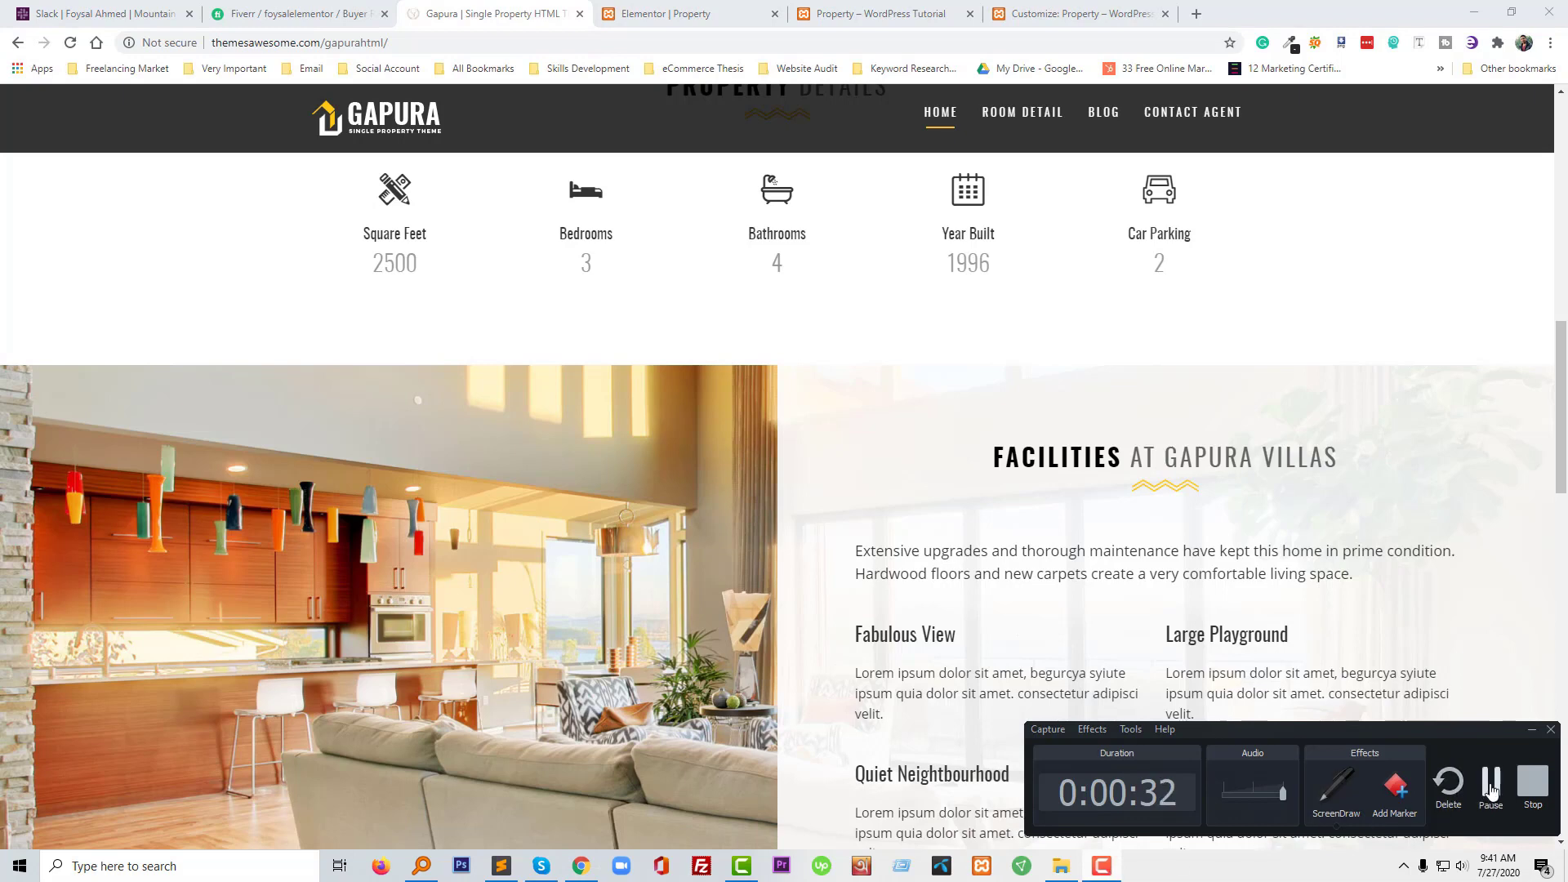
click(1104, 868)
click(842, 772)
right_click(389, 567)
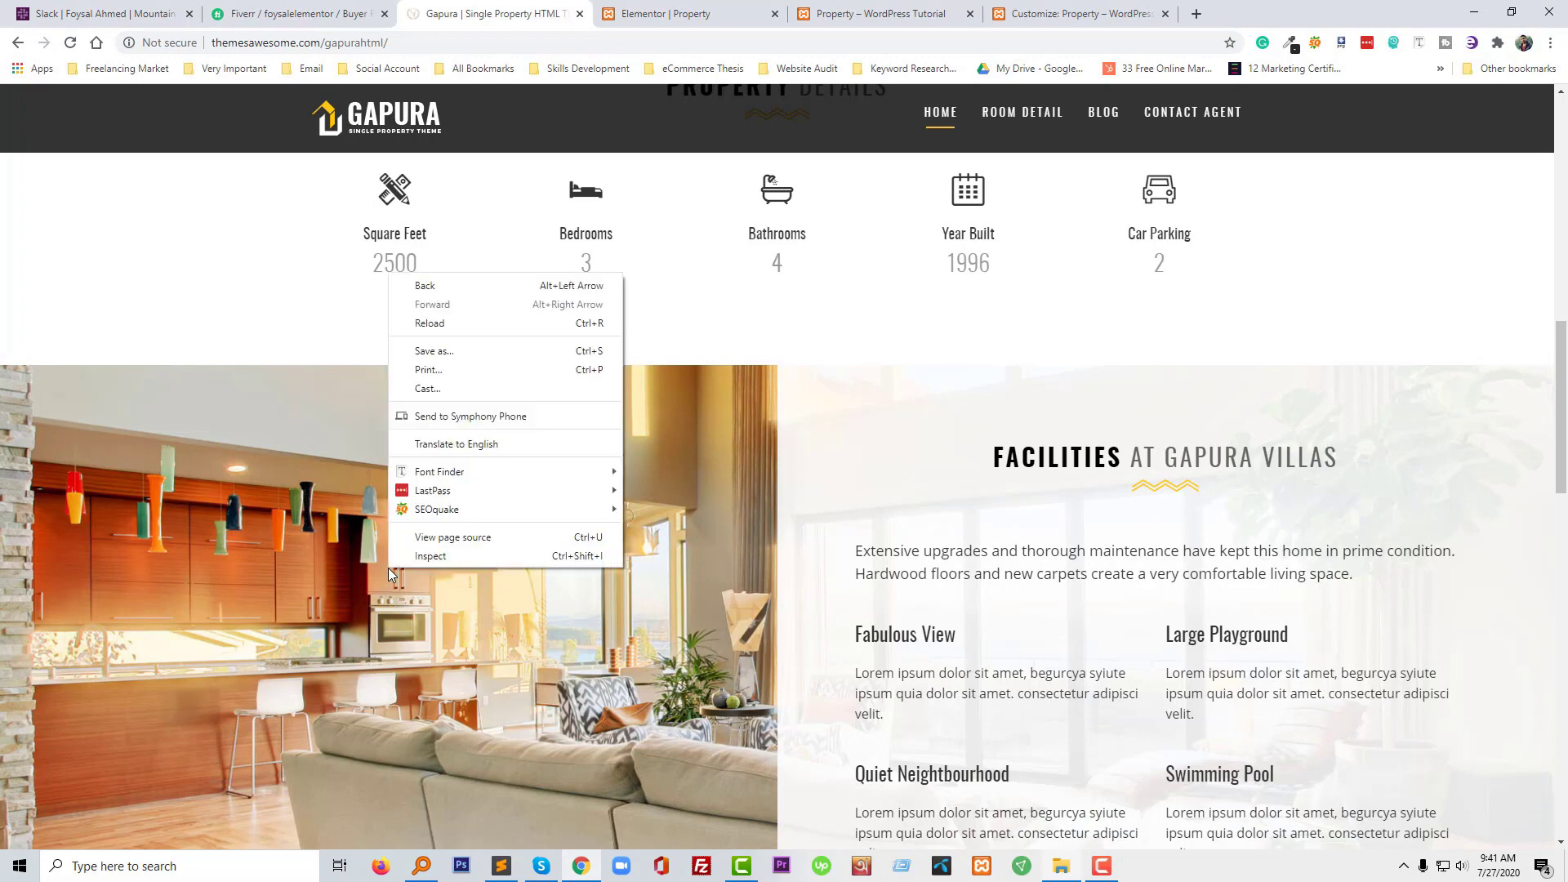
click(429, 554)
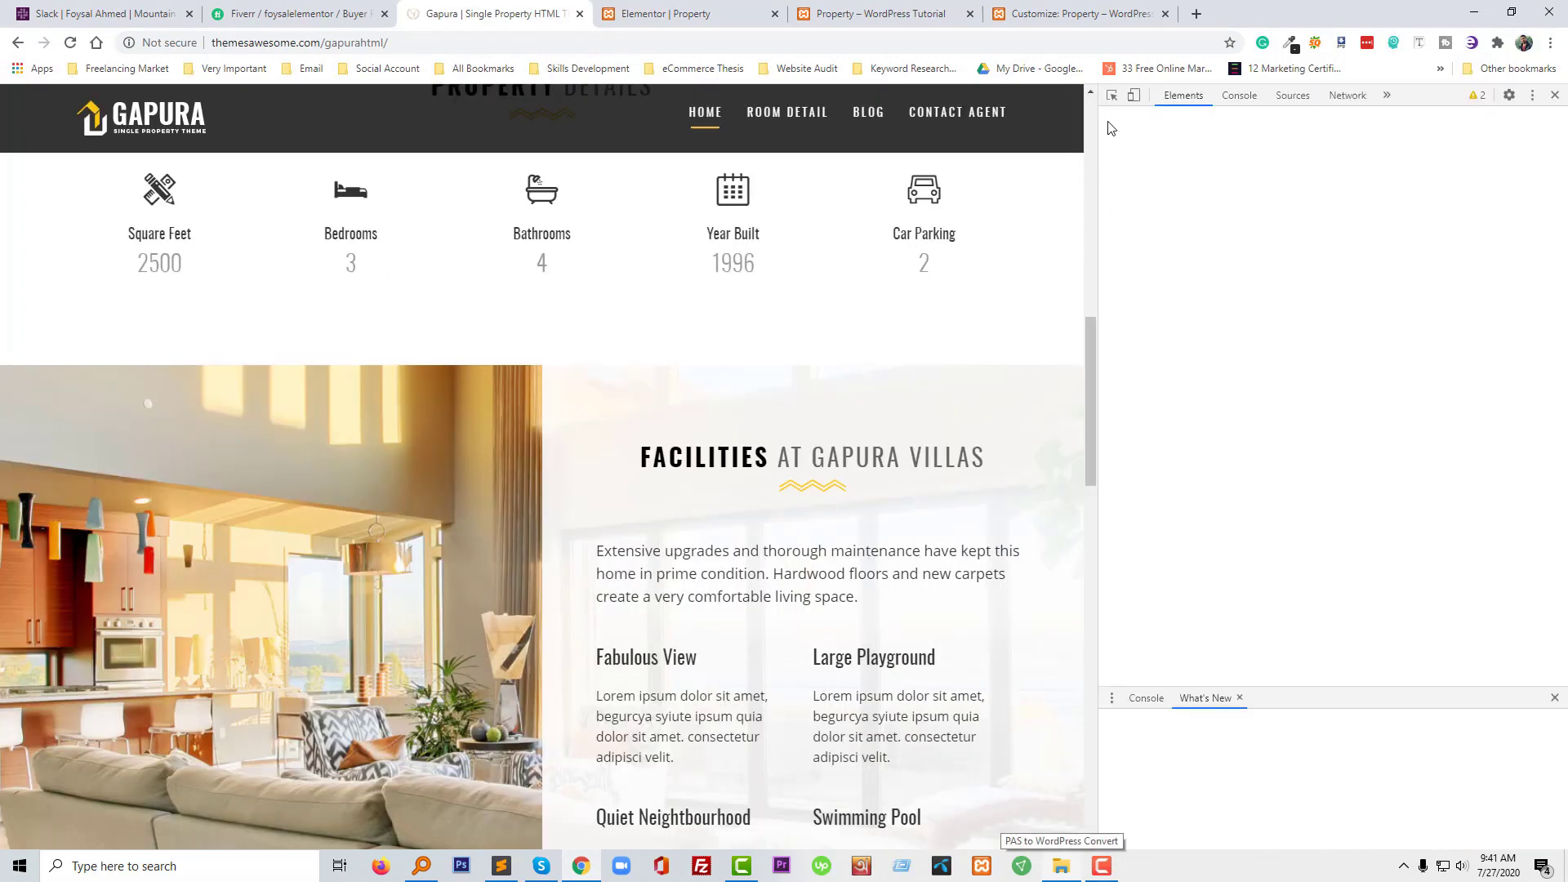
click(1112, 97)
click(371, 483)
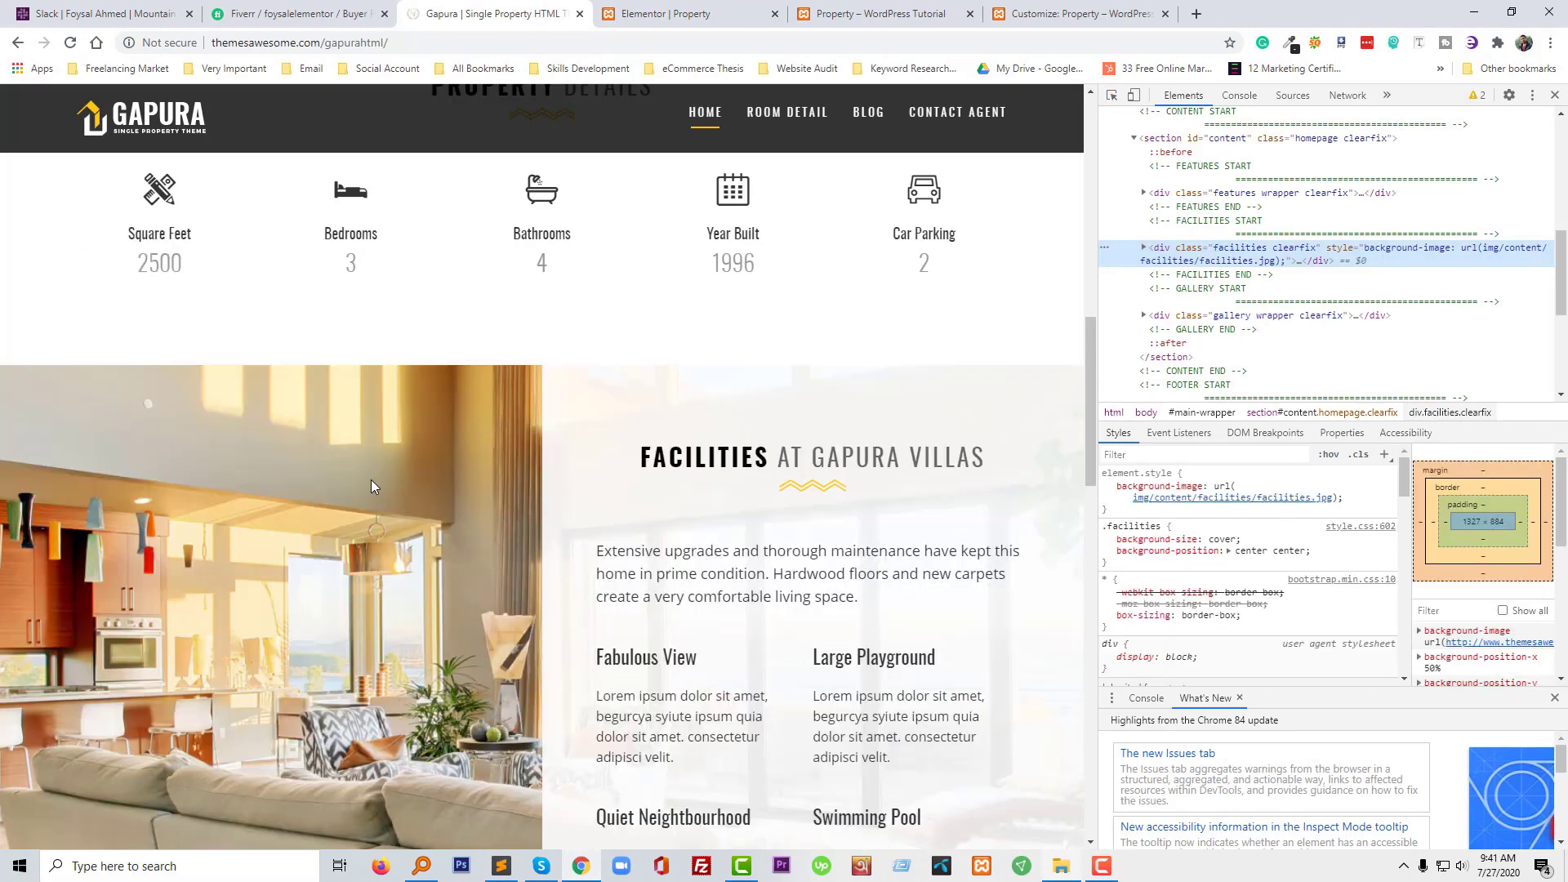
right_click(1182, 500)
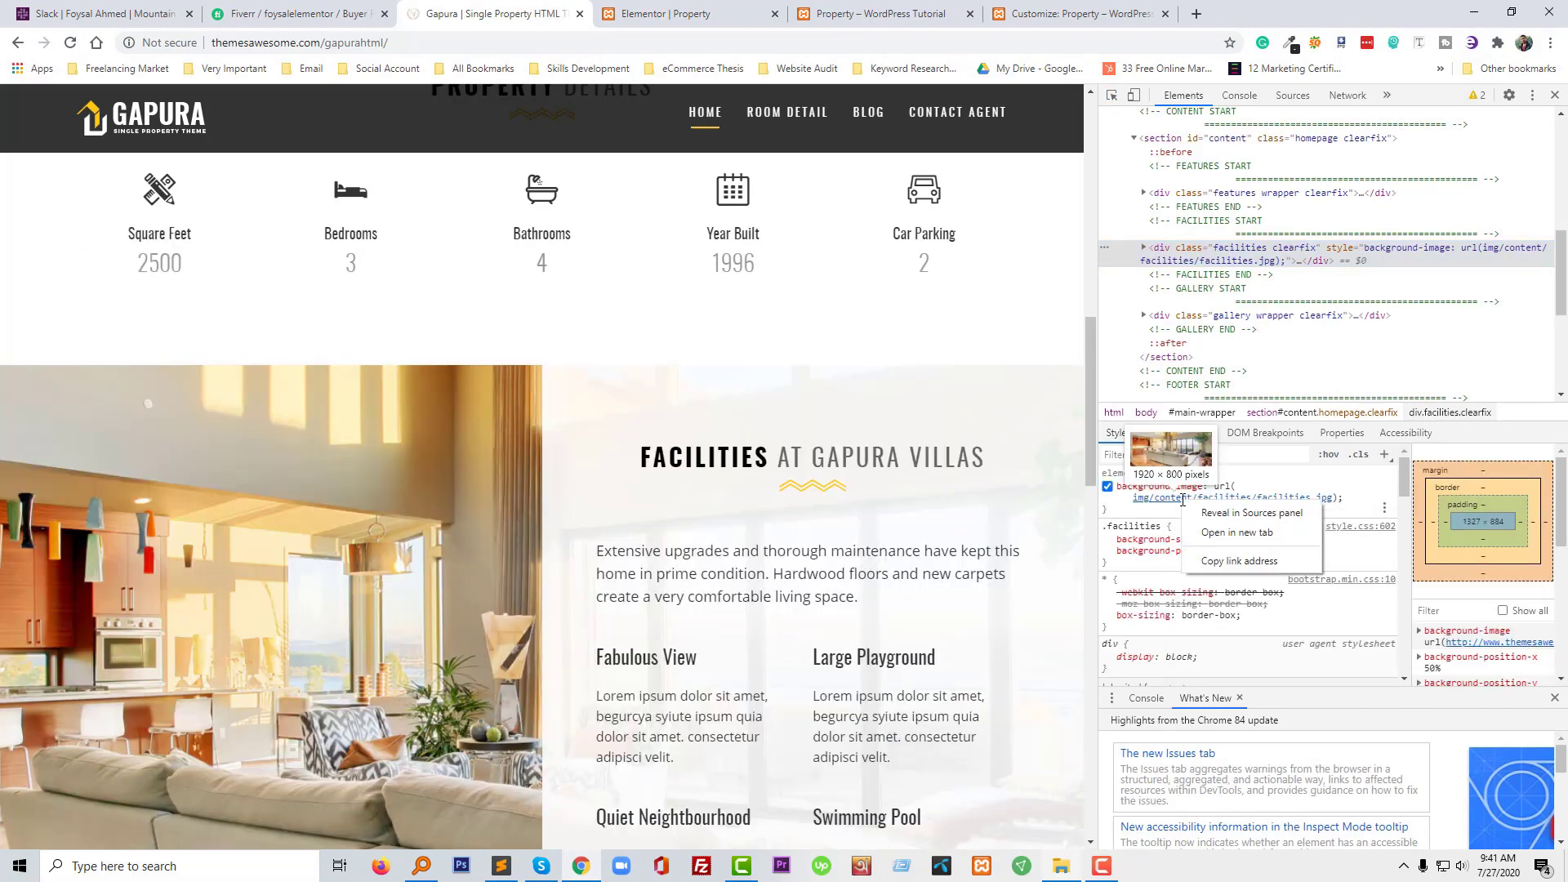
click(1209, 528)
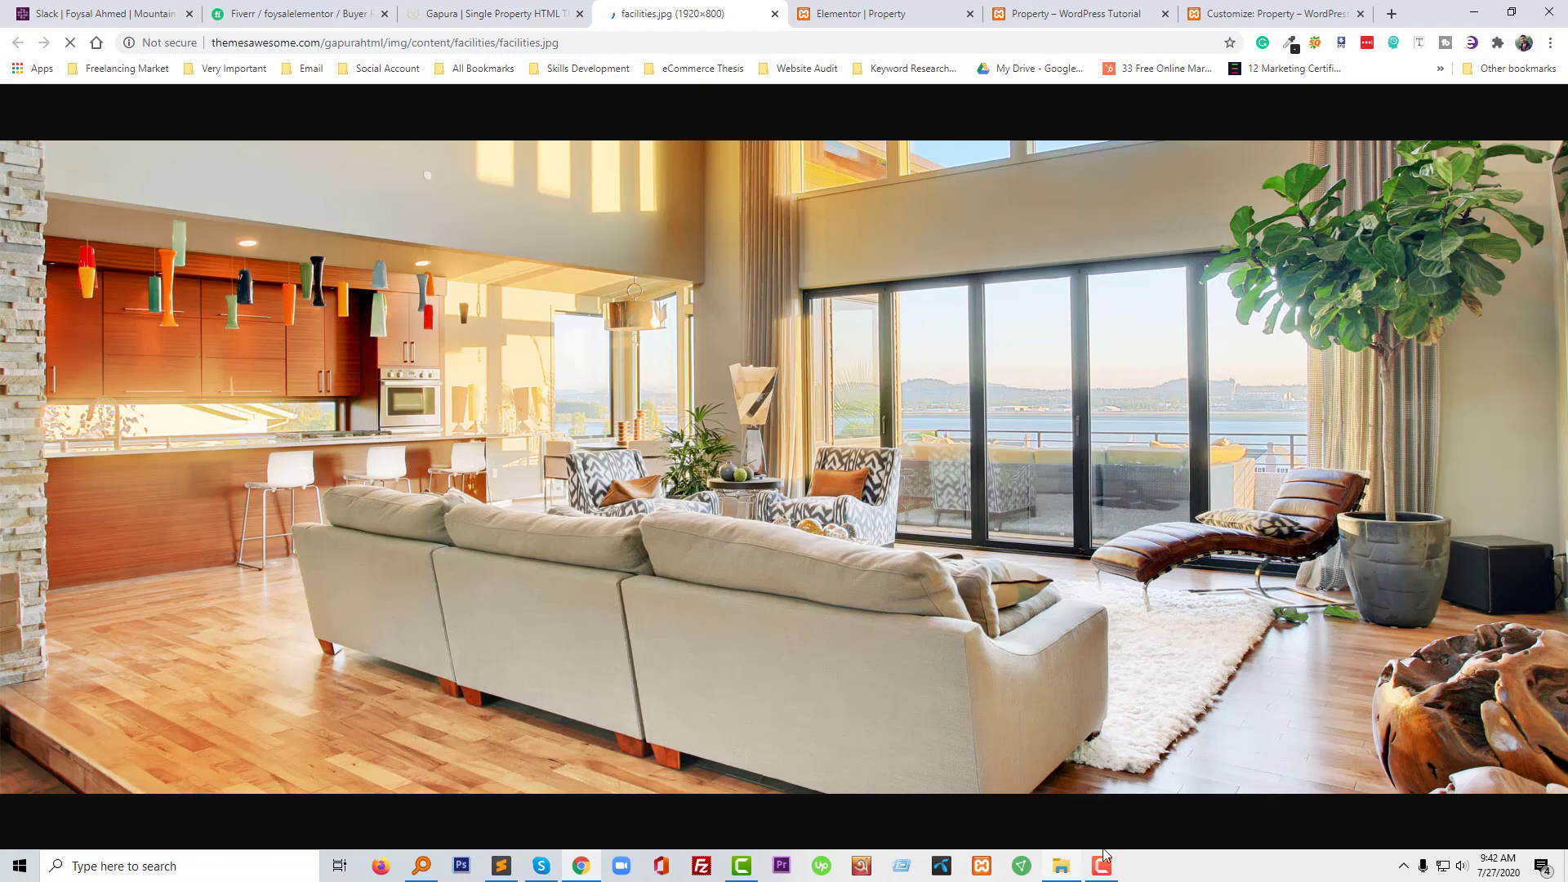
Save the facilities.jpg image to the computer and close its browser tab
click(1101, 868)
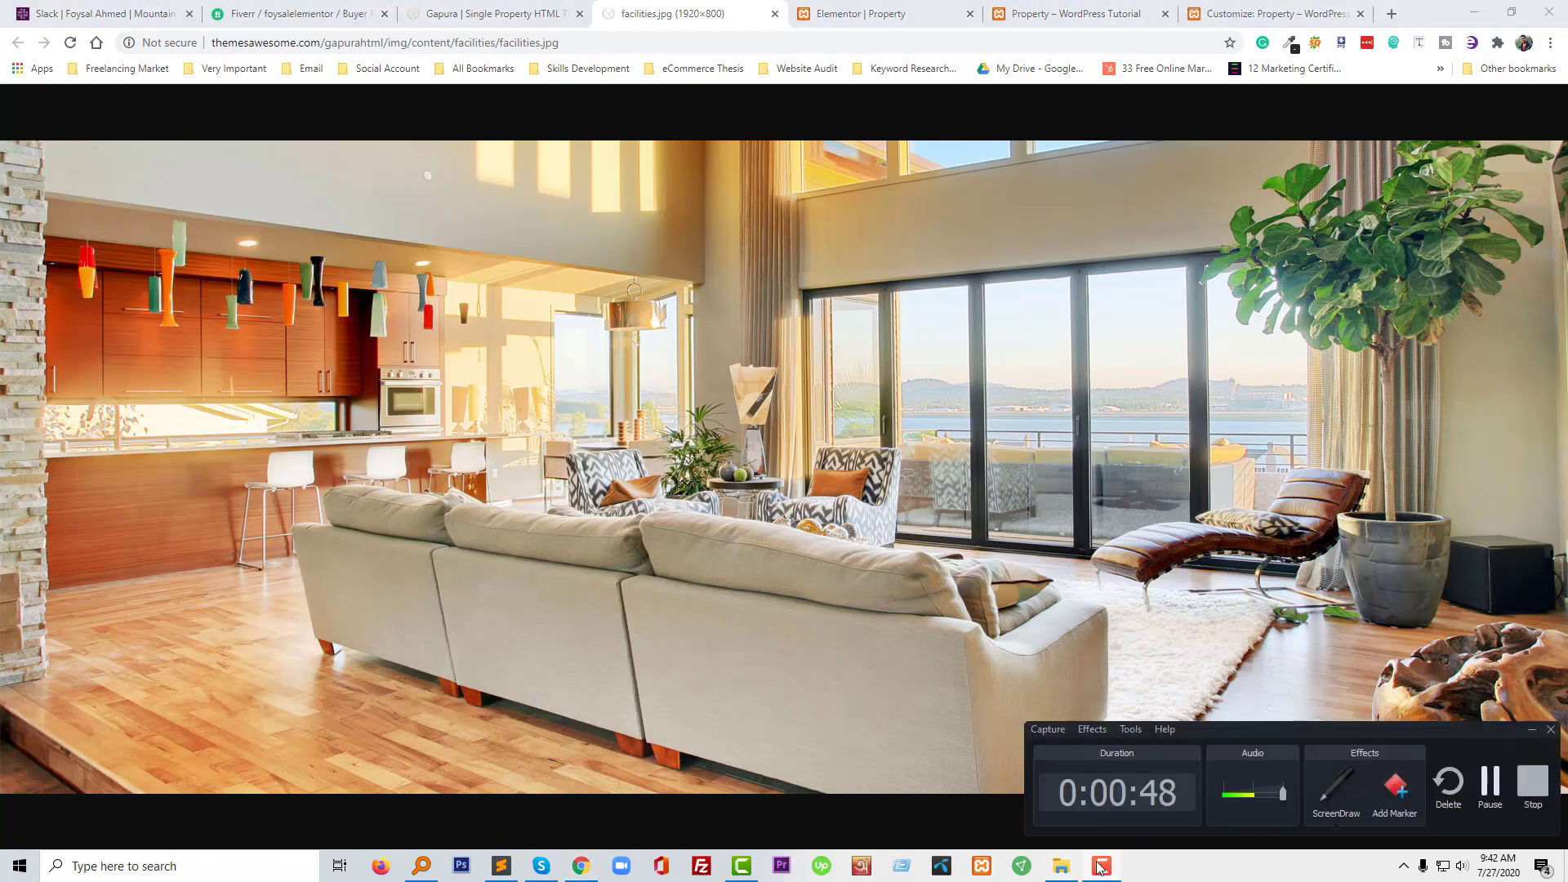
click(1101, 868)
right_click(835, 498)
click(876, 534)
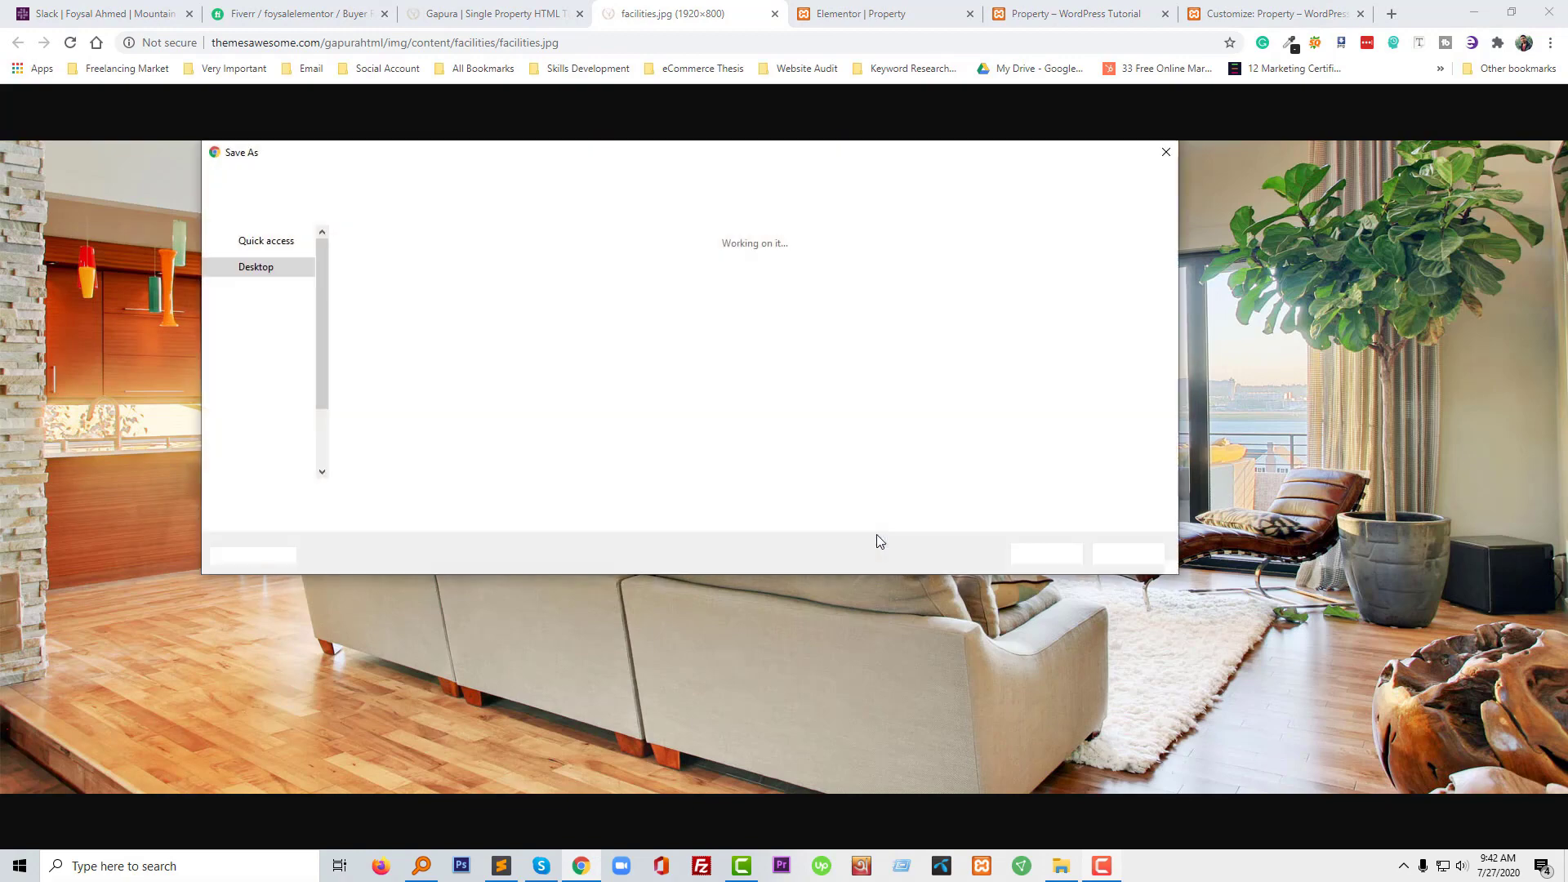
key(Return)
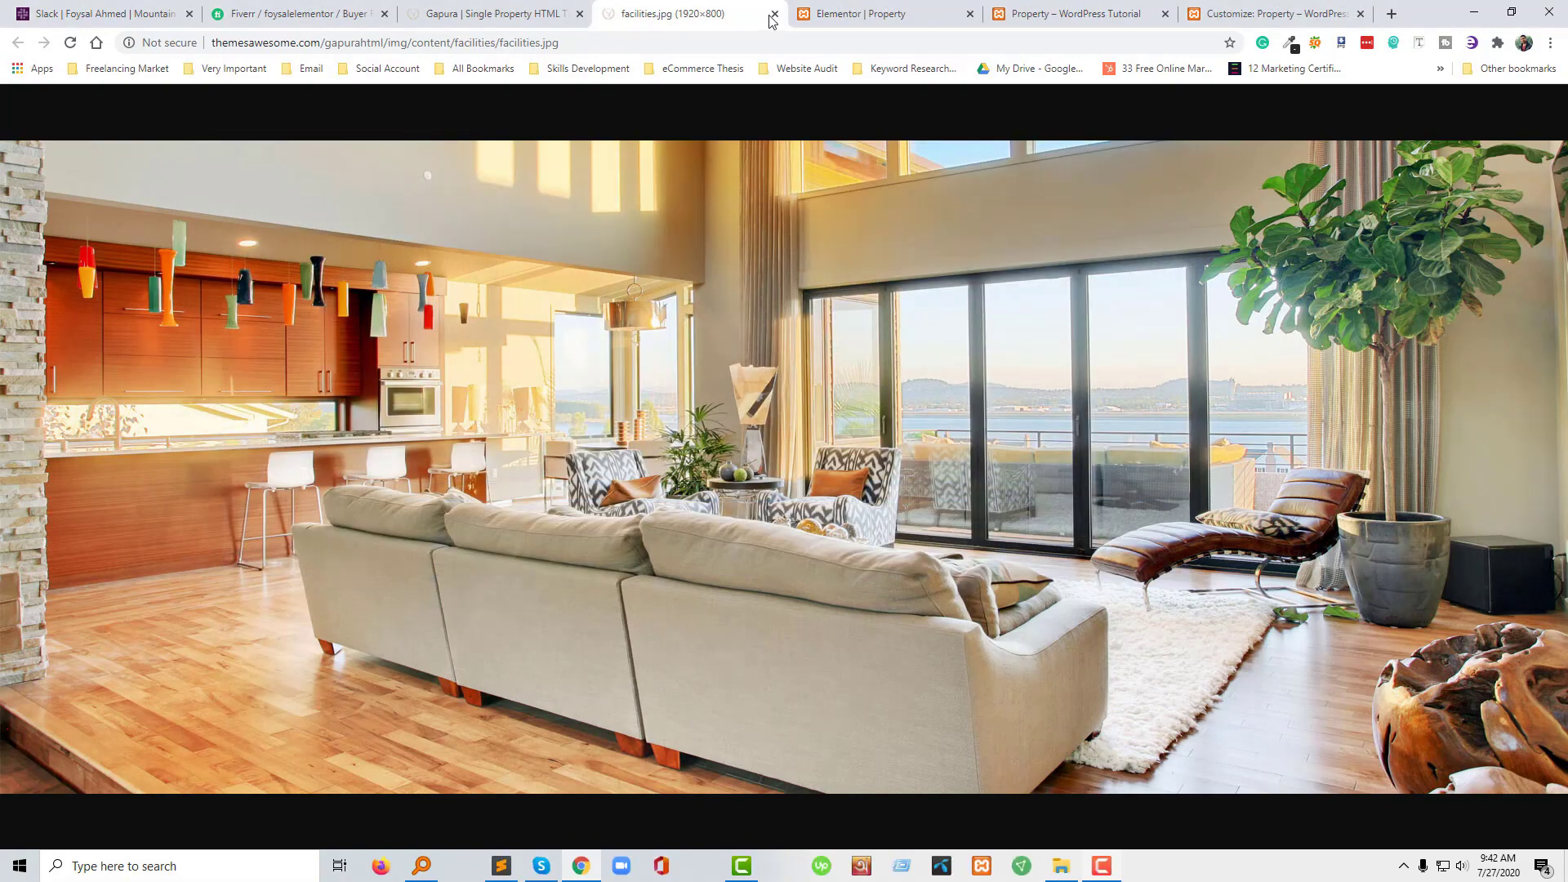
click(775, 13)
Add an Image widget to the first column of the empty two-column section in the Elementor Property page editor
key(ctrl+Tab)
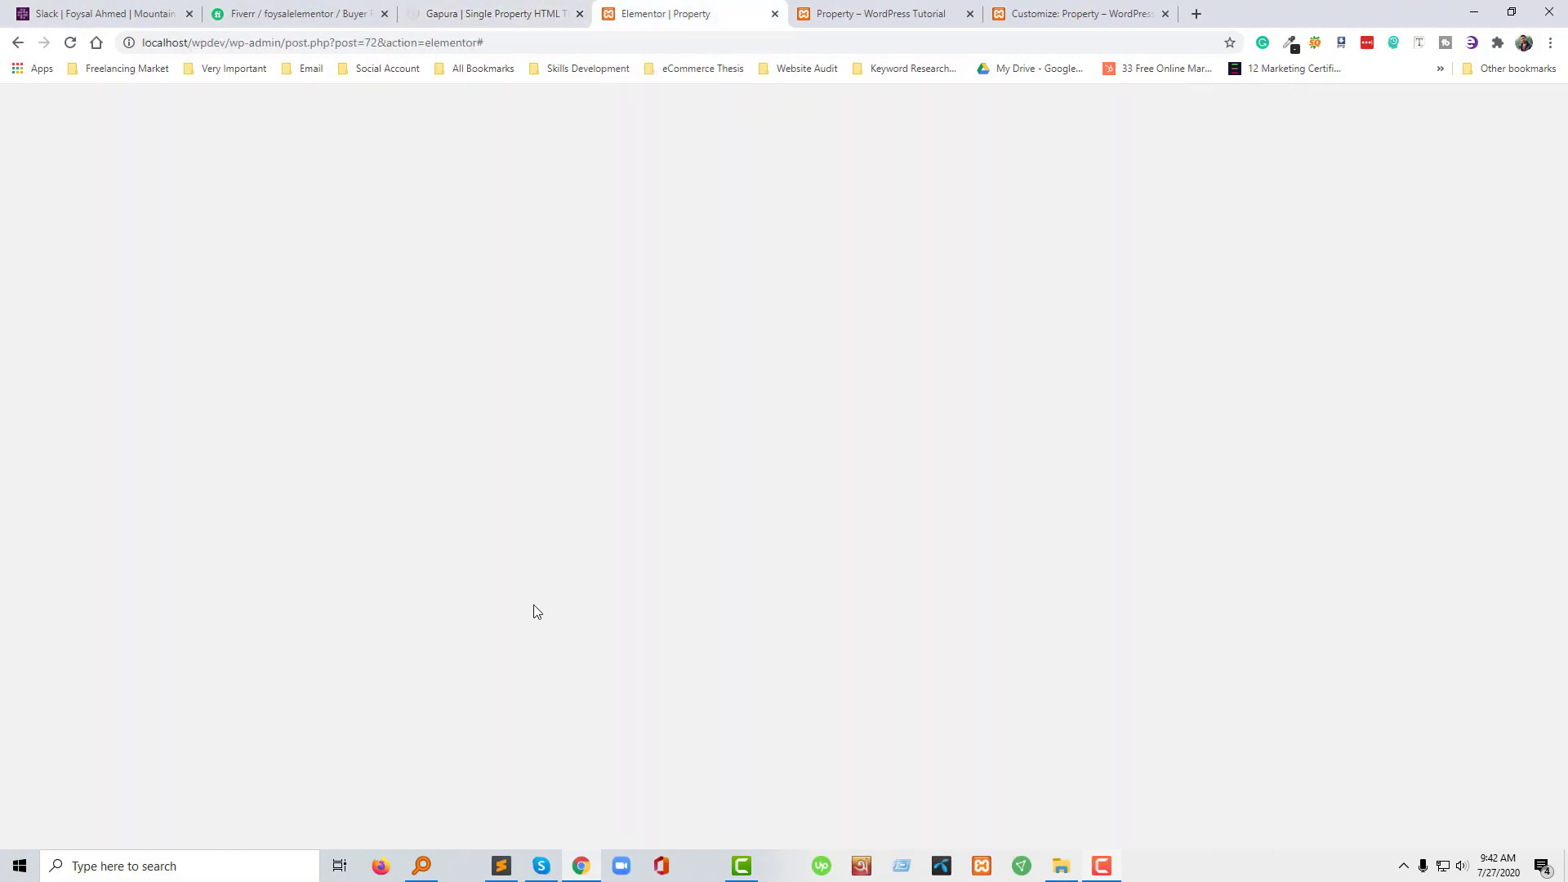
click(666, 563)
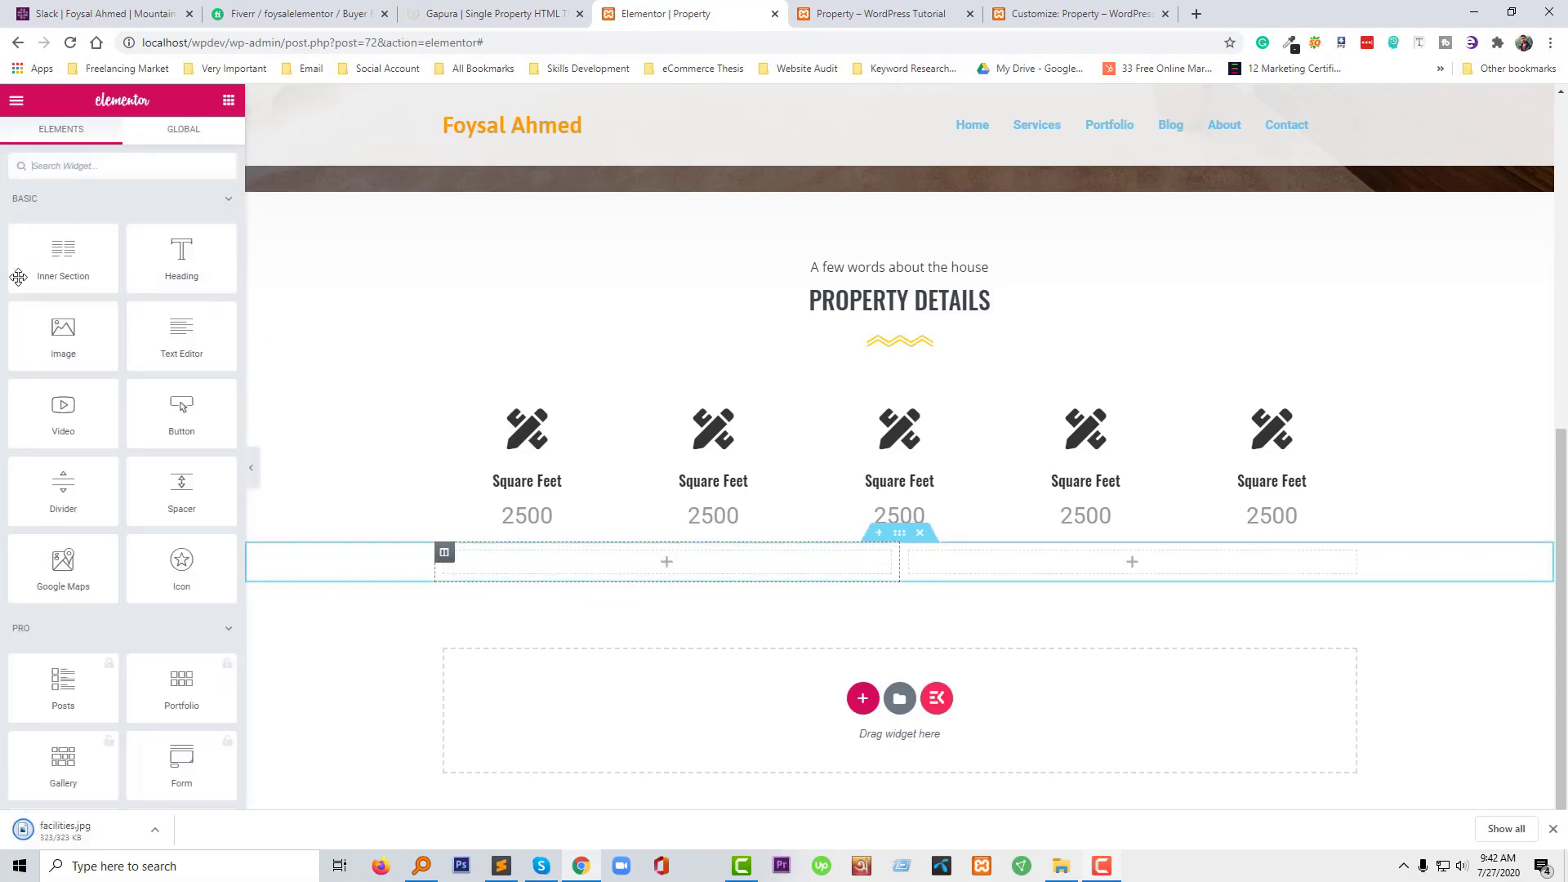
drag(72, 343, 637, 536)
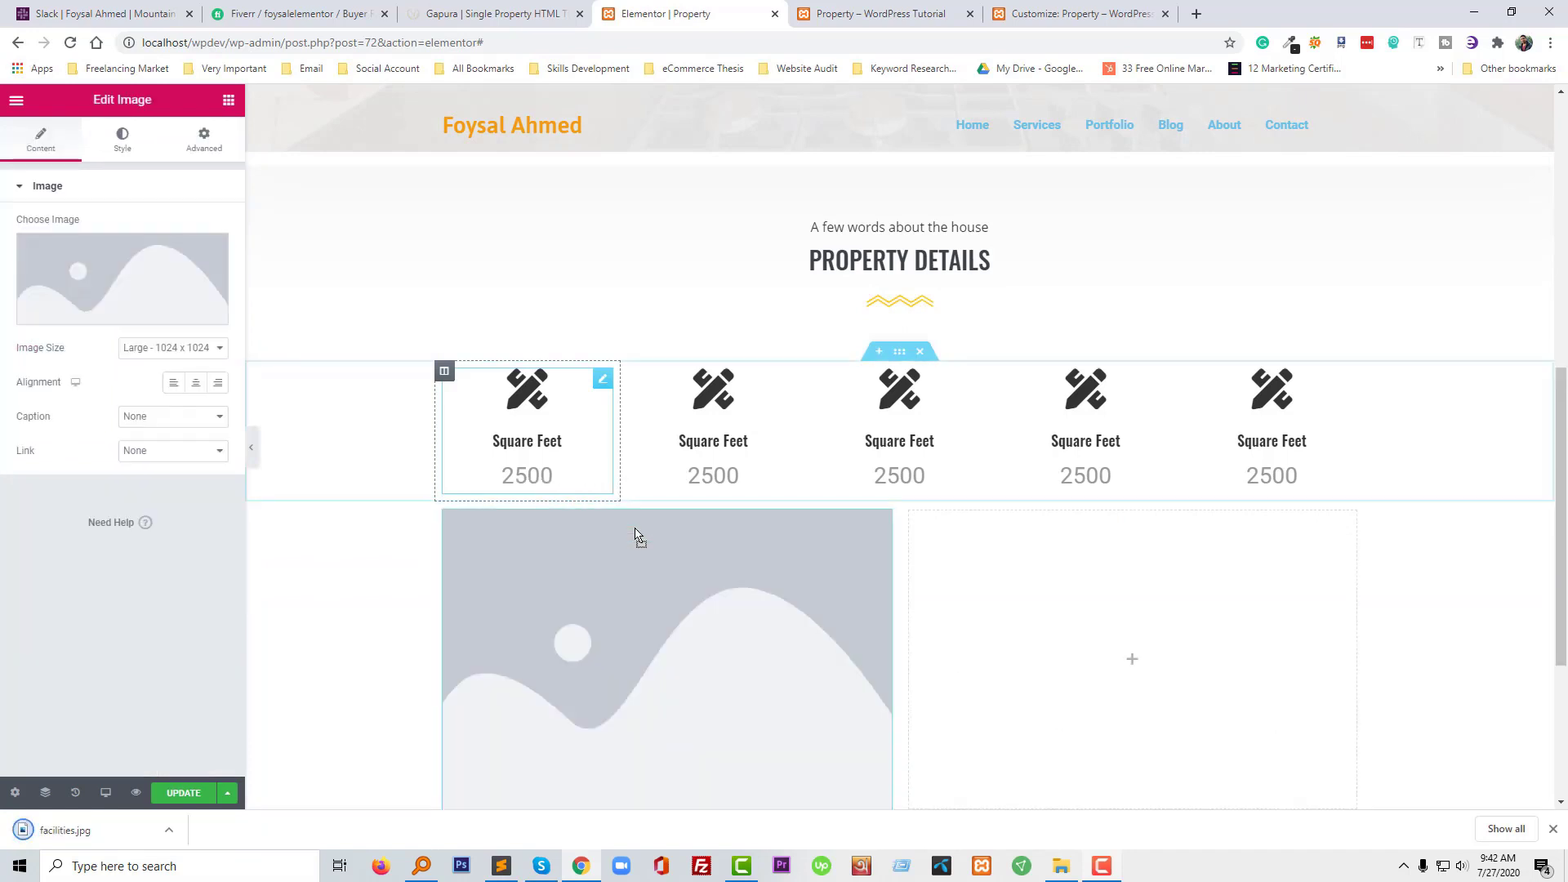
Upload facilities.jpg from the Desktop folder to the media library and insert it into the Image widget
click(123, 290)
click(175, 836)
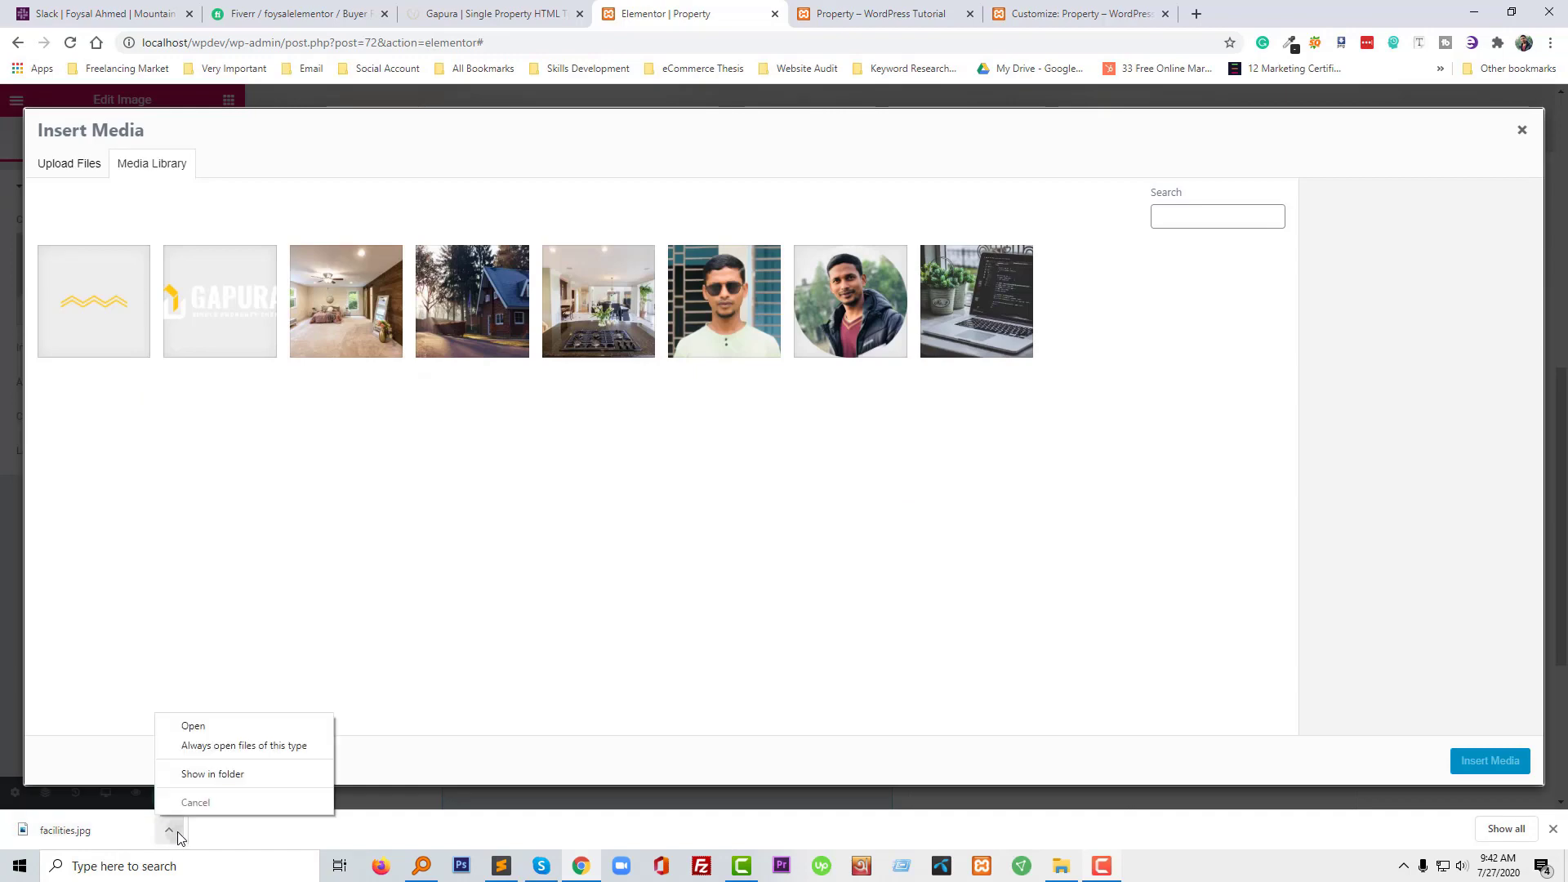
click(202, 776)
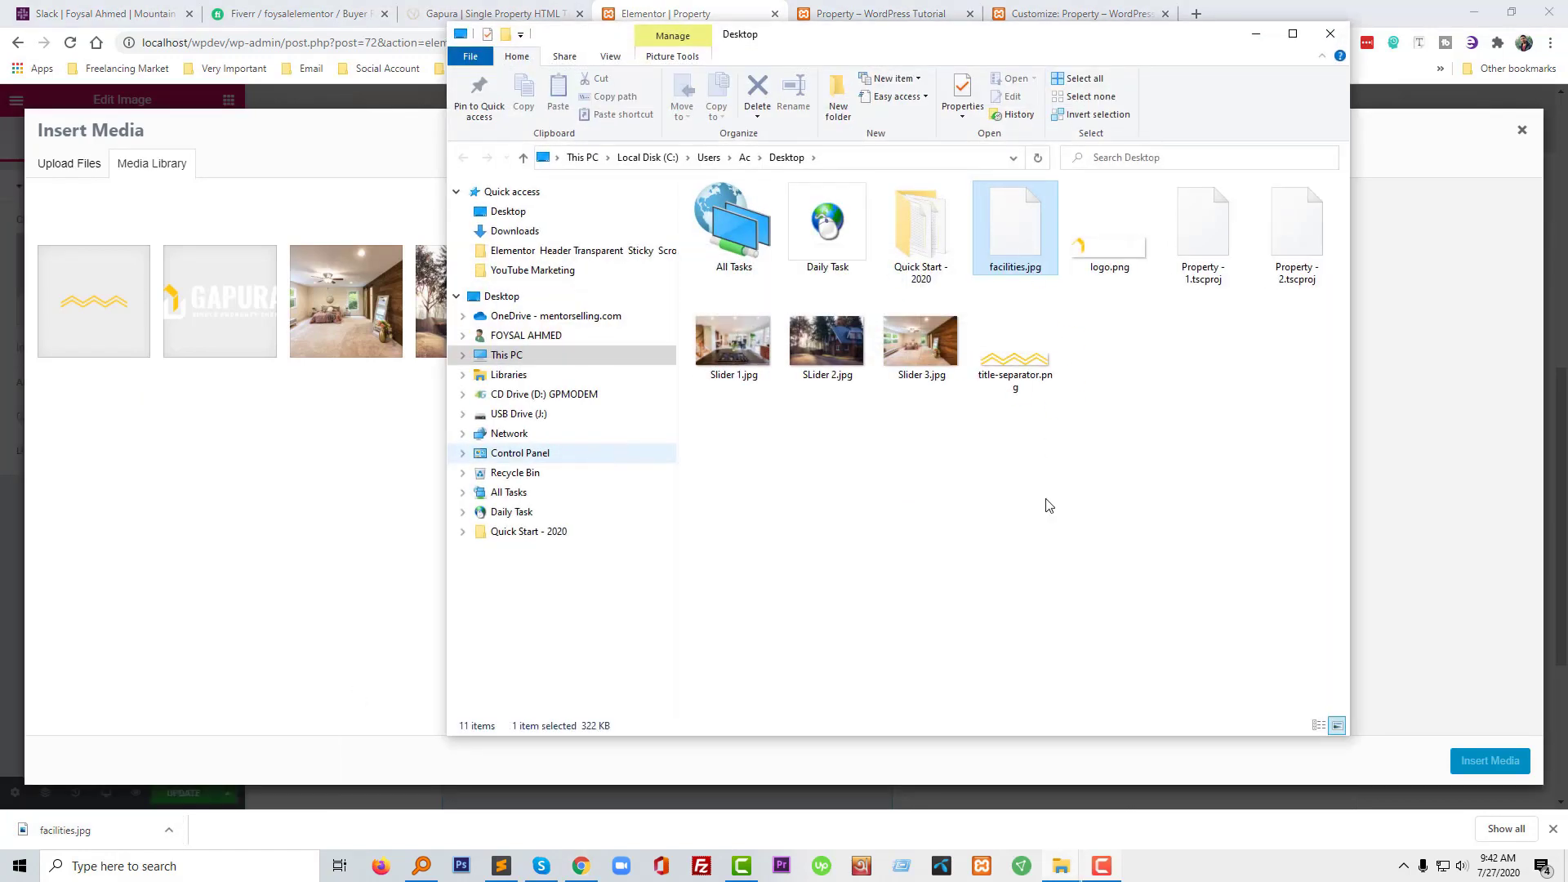
drag(1013, 260, 1408, 504)
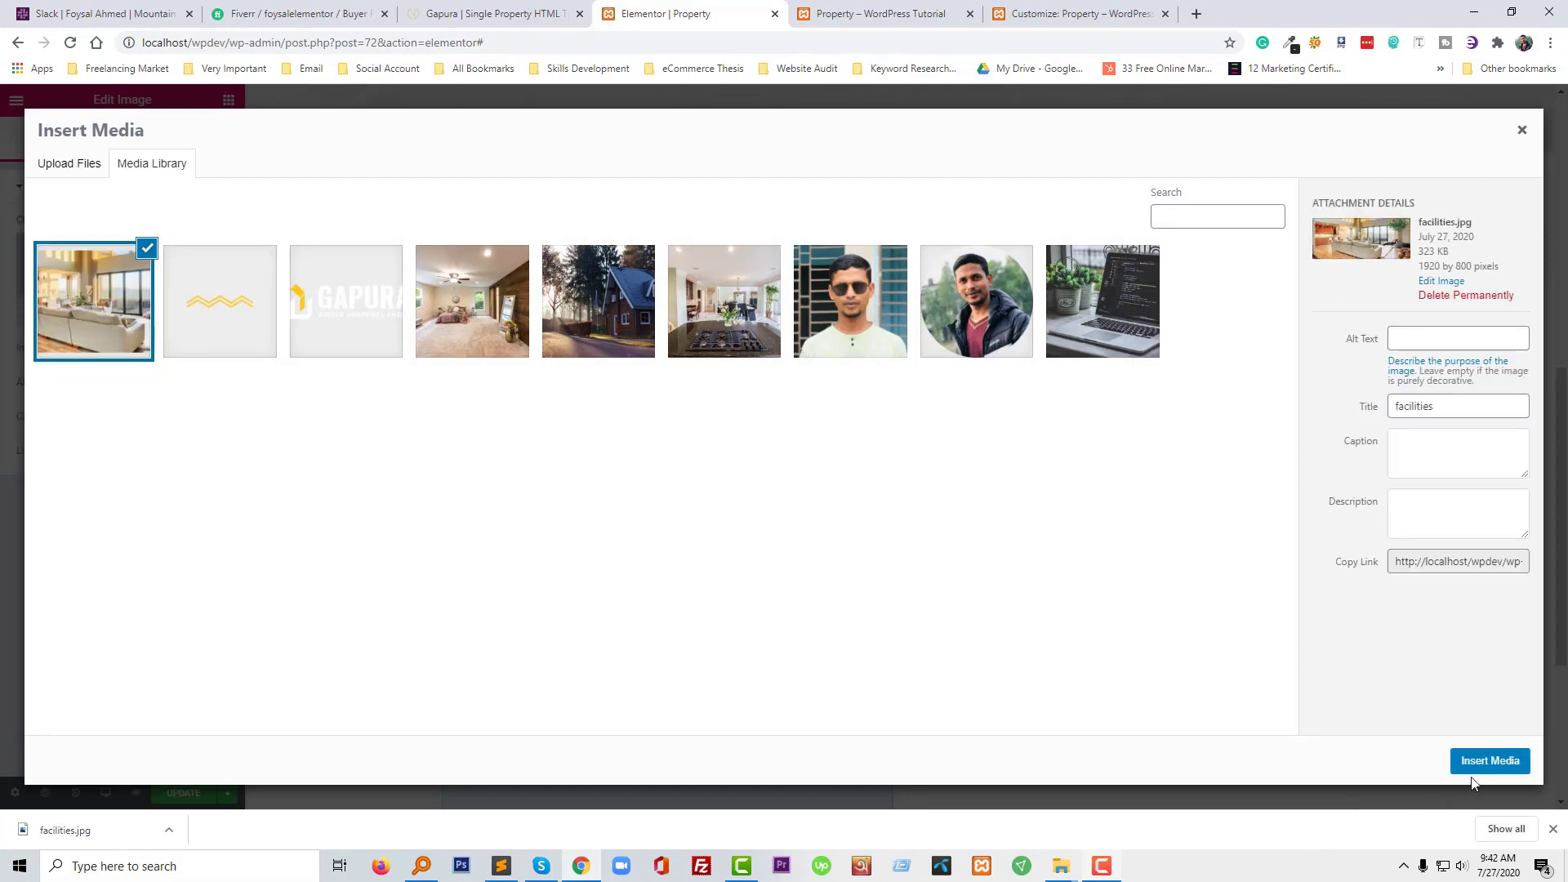
click(1484, 774)
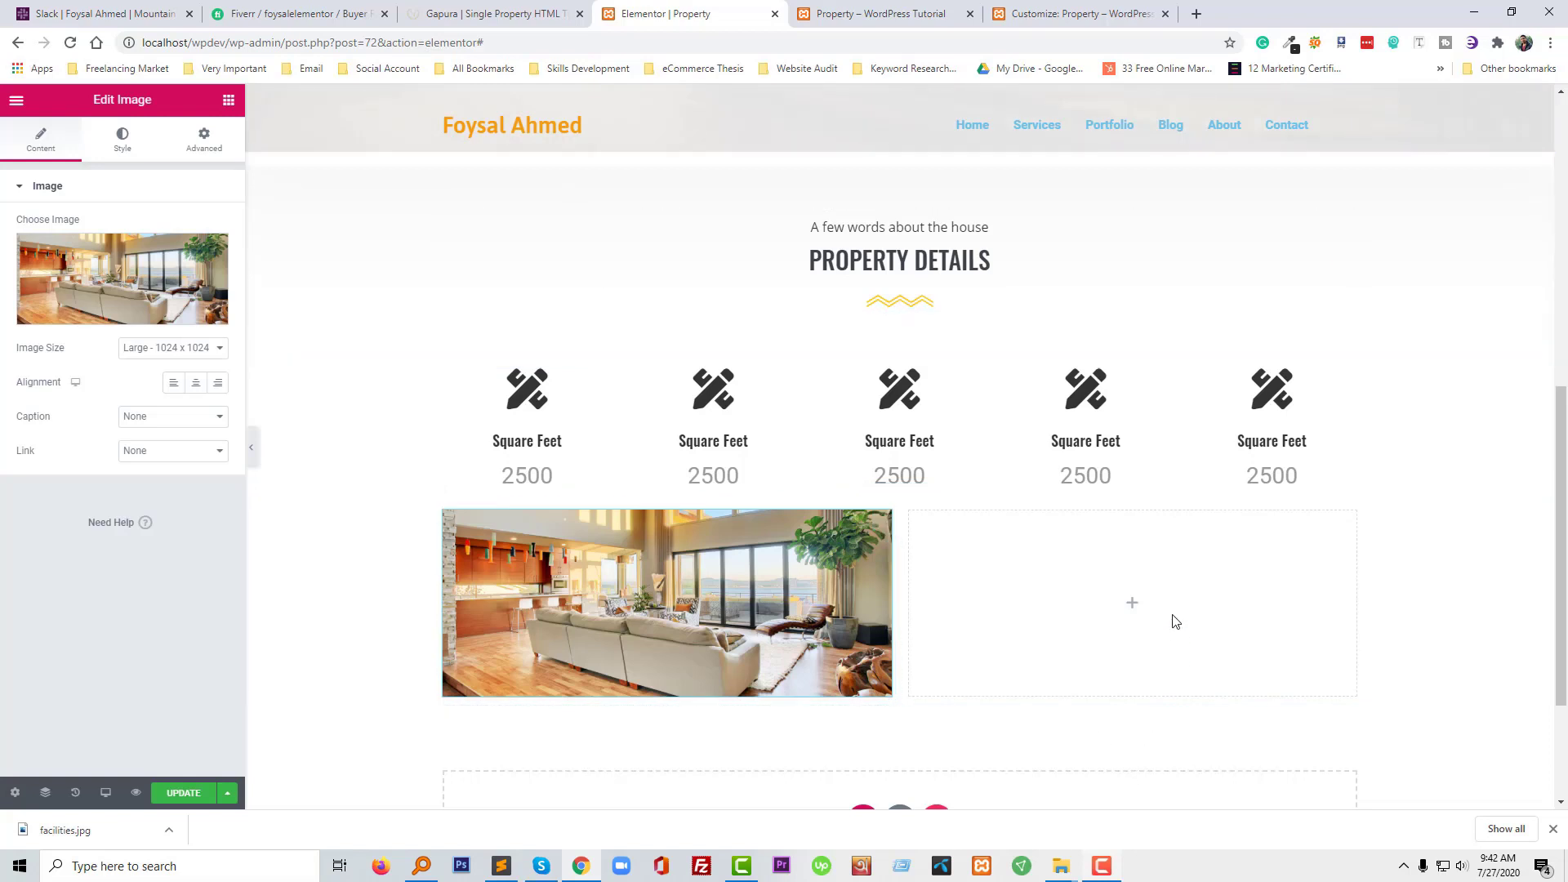
Check the Facilities layout on the Gapura reference site and add an Inner Section to the empty column beside the facilities image
click(1132, 606)
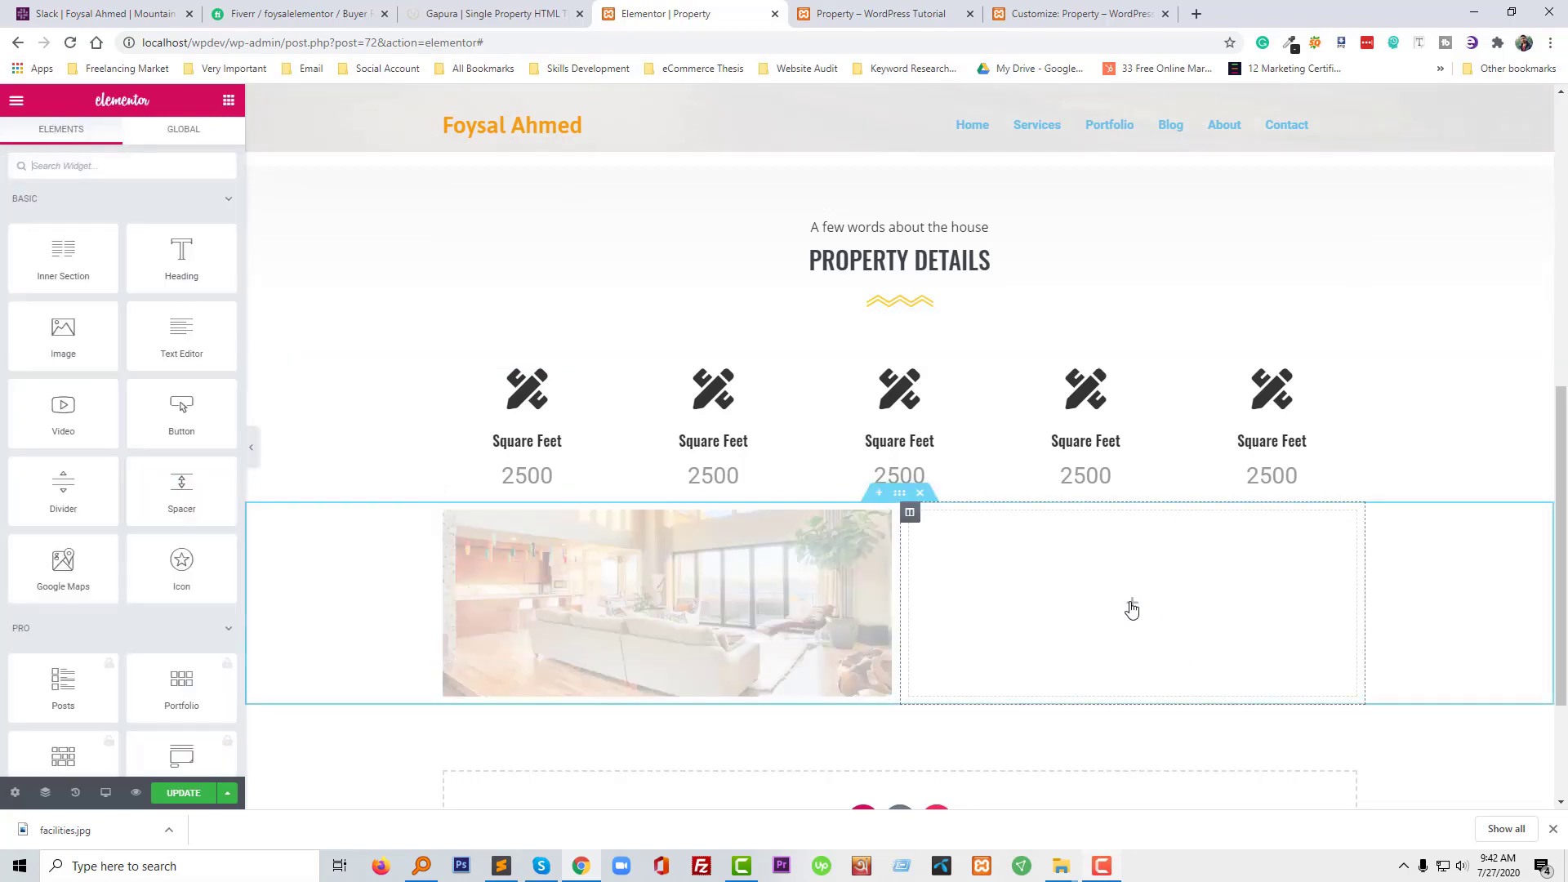
click(482, 13)
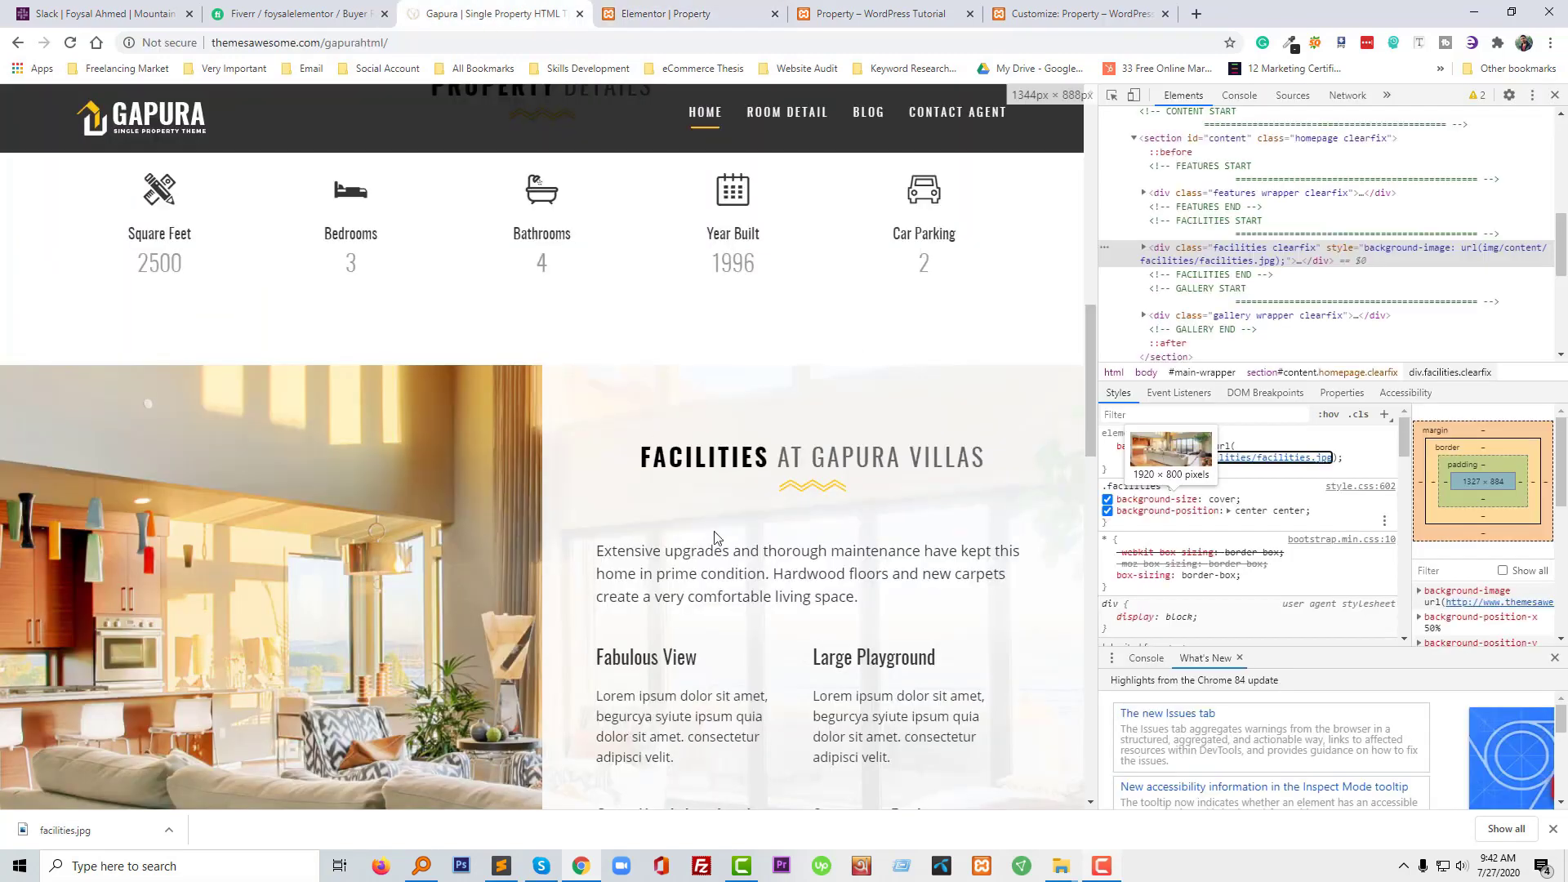
scroll(751, 587, down, 2)
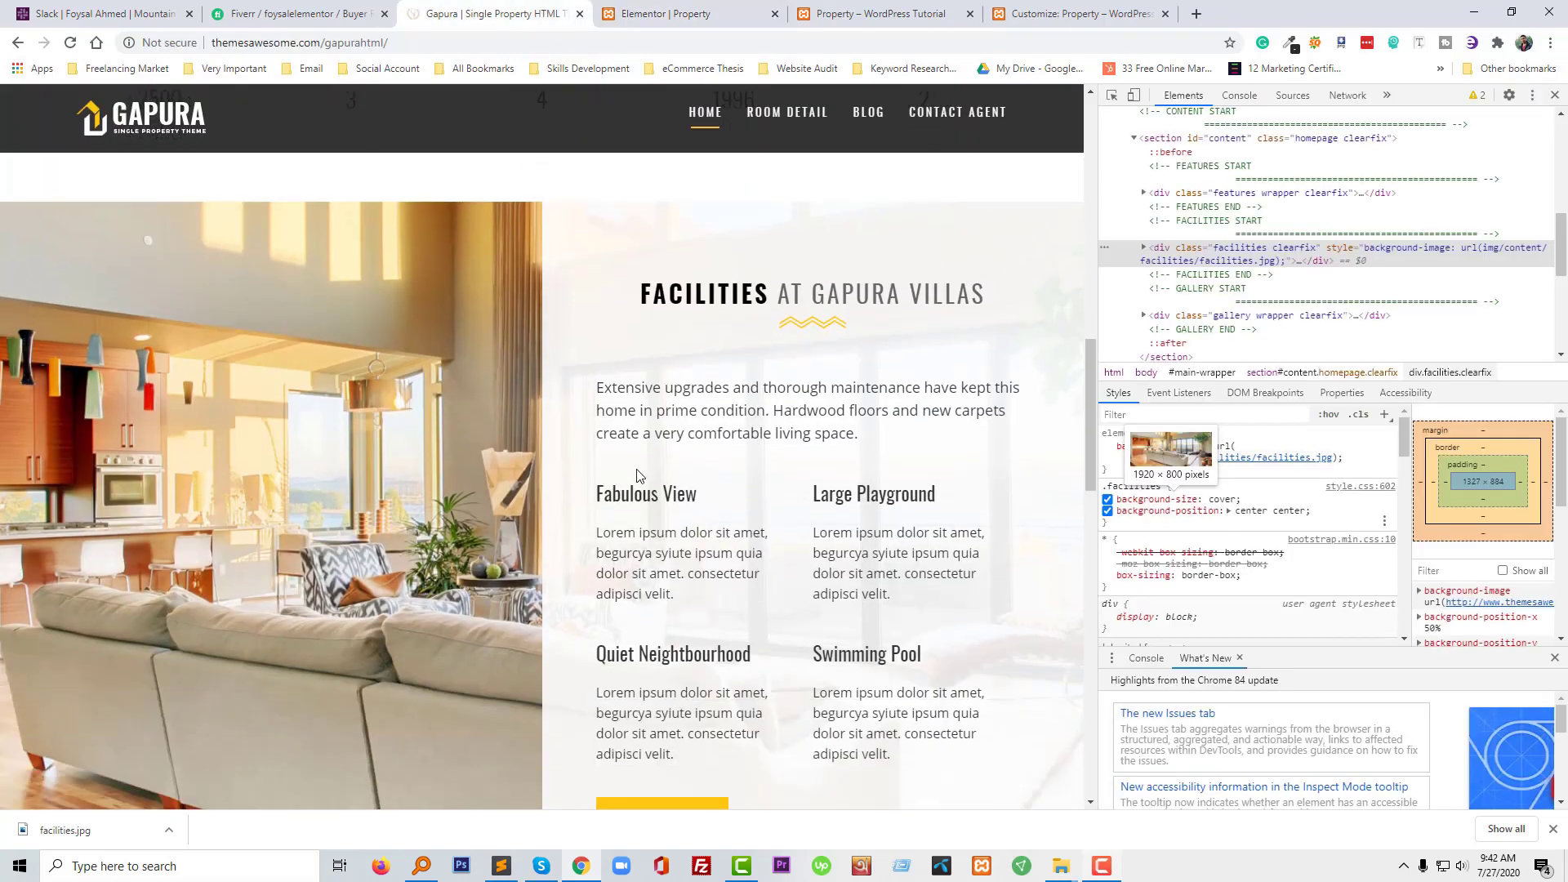
scroll(640, 476, down, 1)
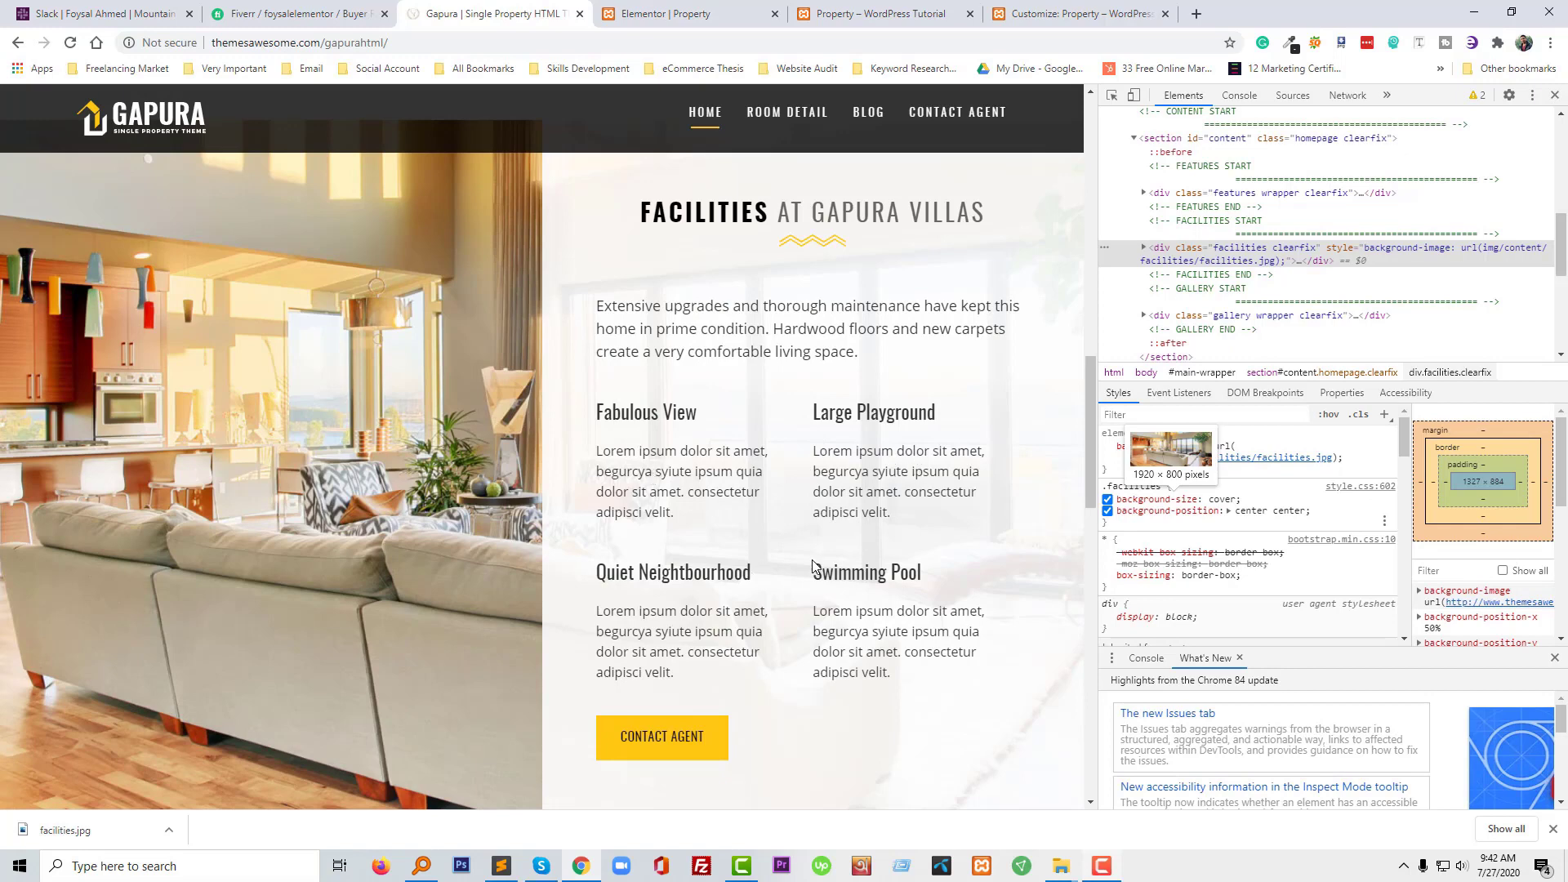
click(654, 14)
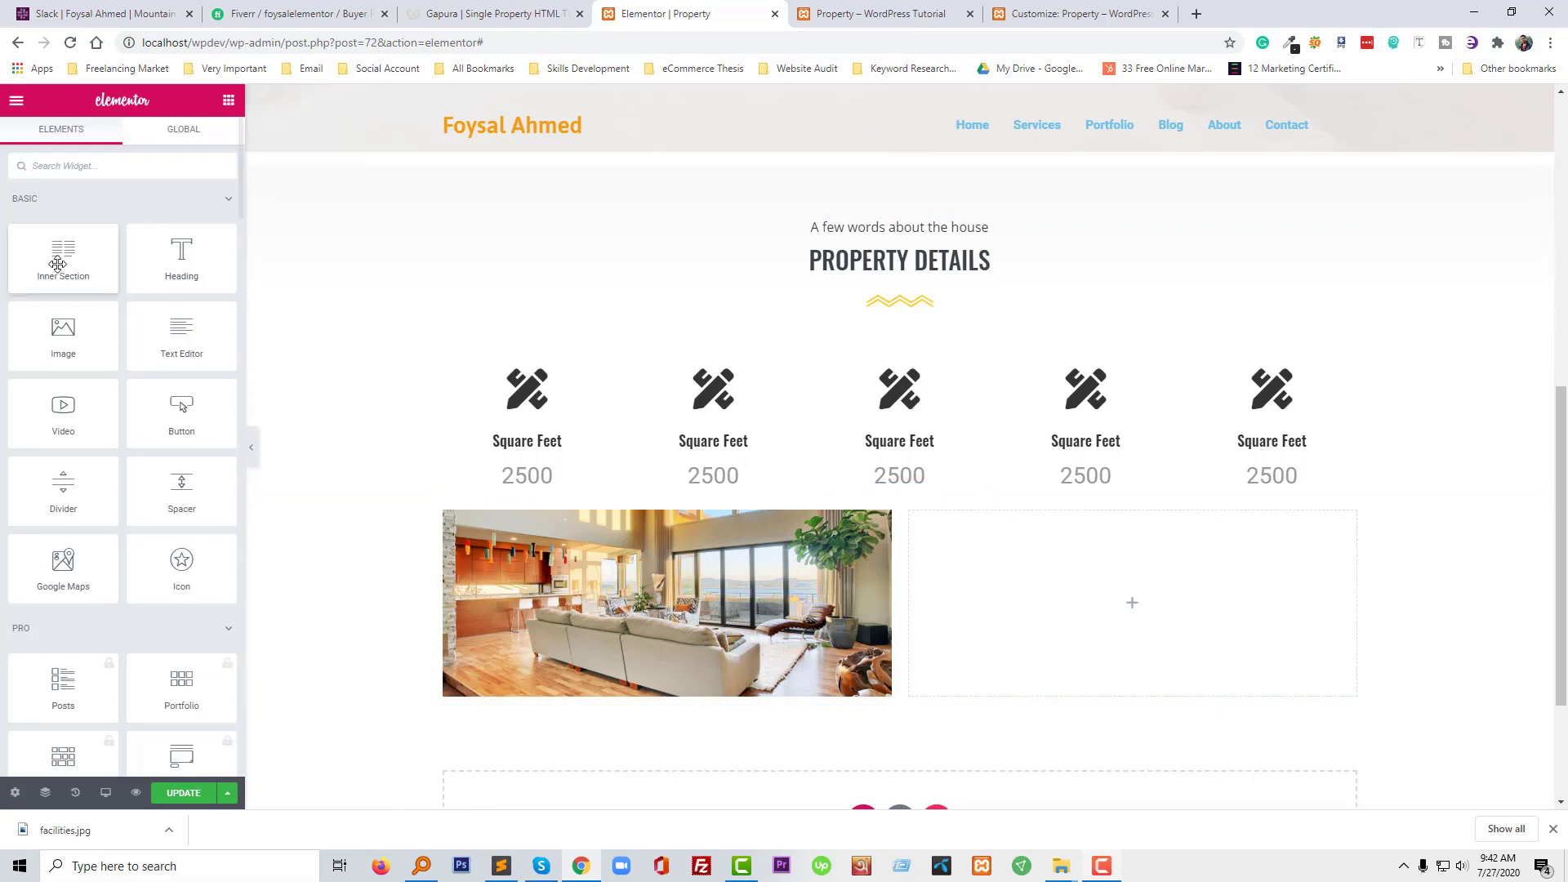
drag(266, 323, 1110, 606)
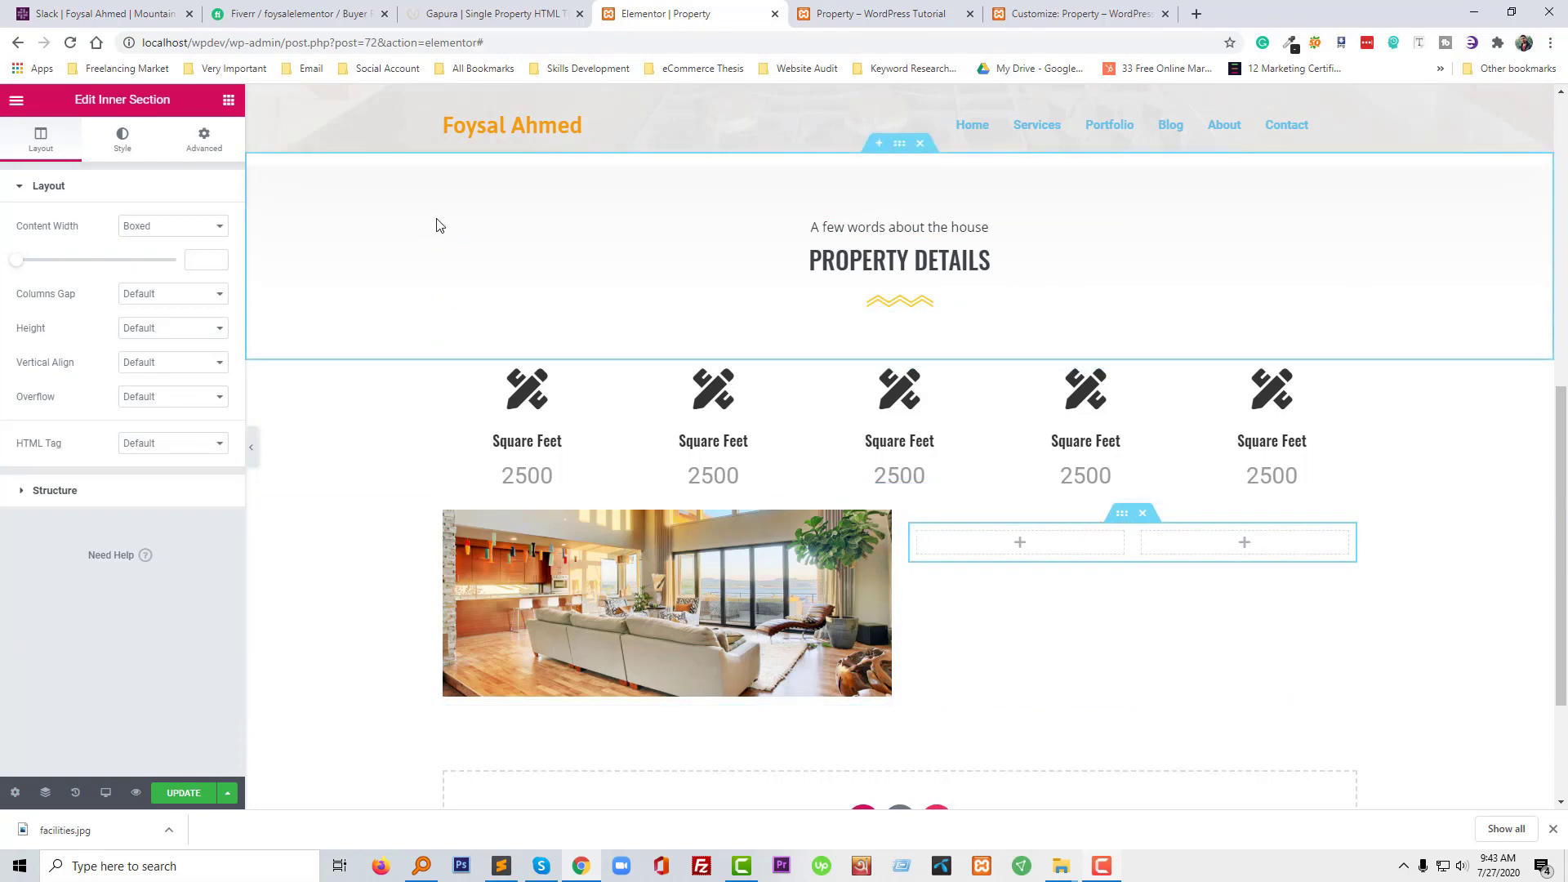
drag(444, 220, 598, 268)
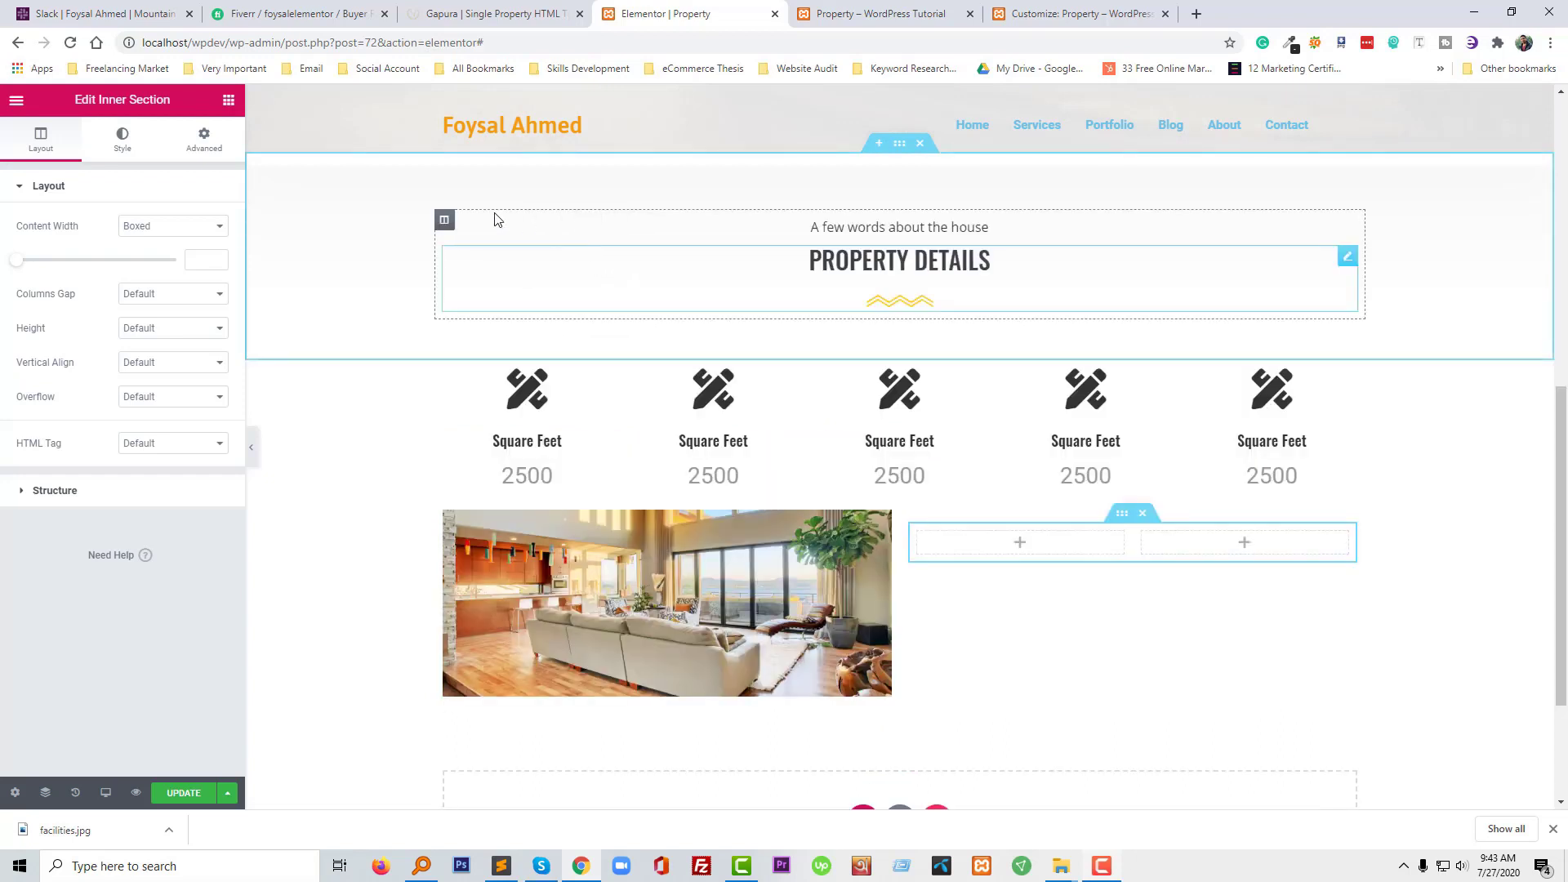
right_click(445, 222)
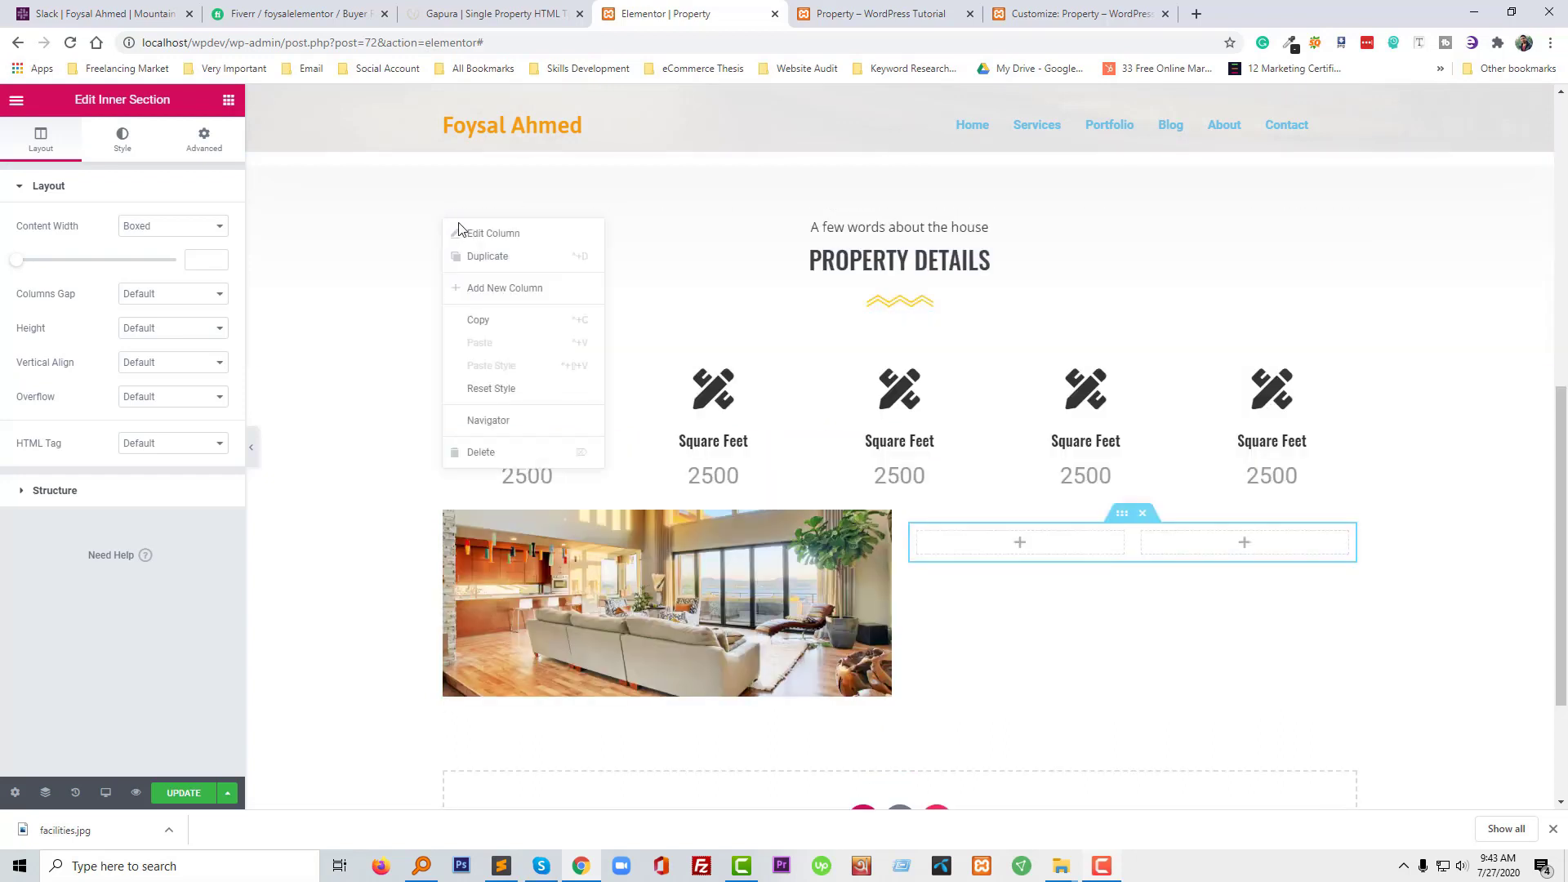
click(490, 258)
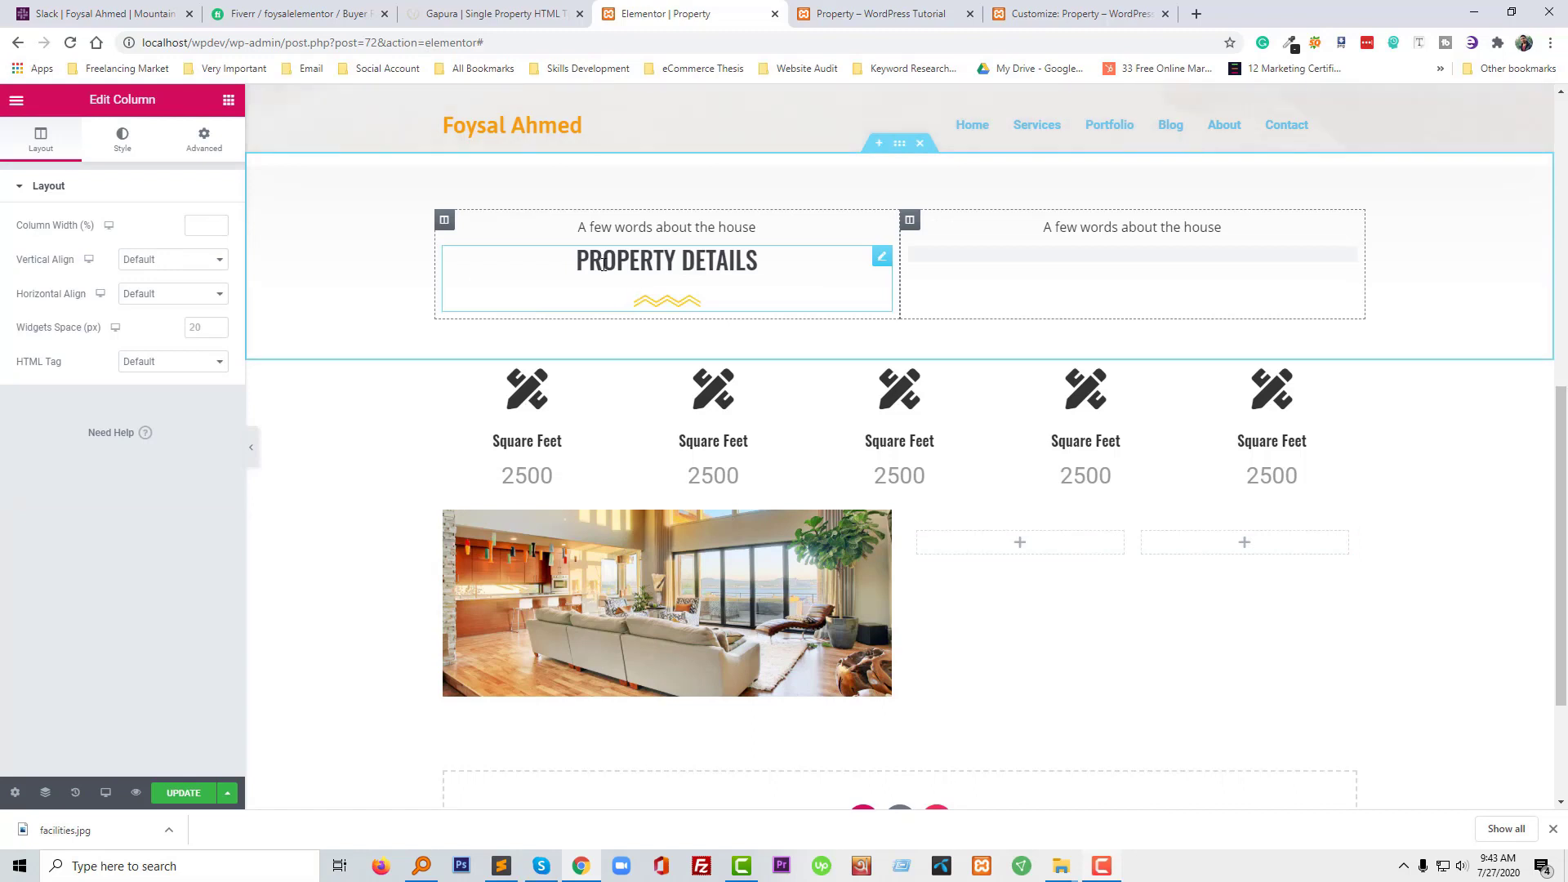
drag(909, 221, 738, 252)
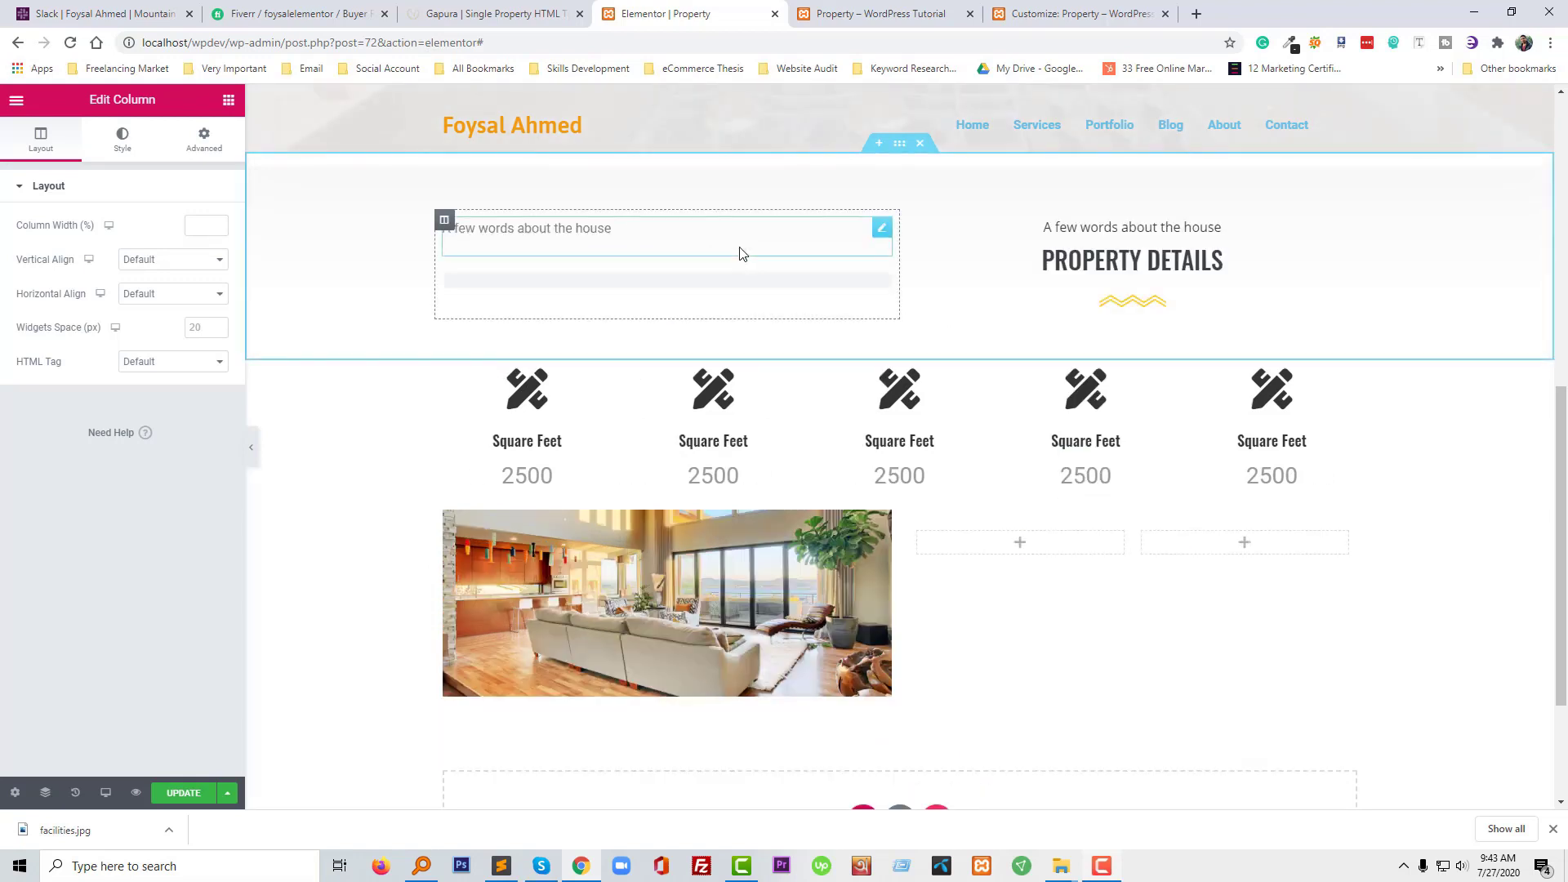
right_click(444, 228)
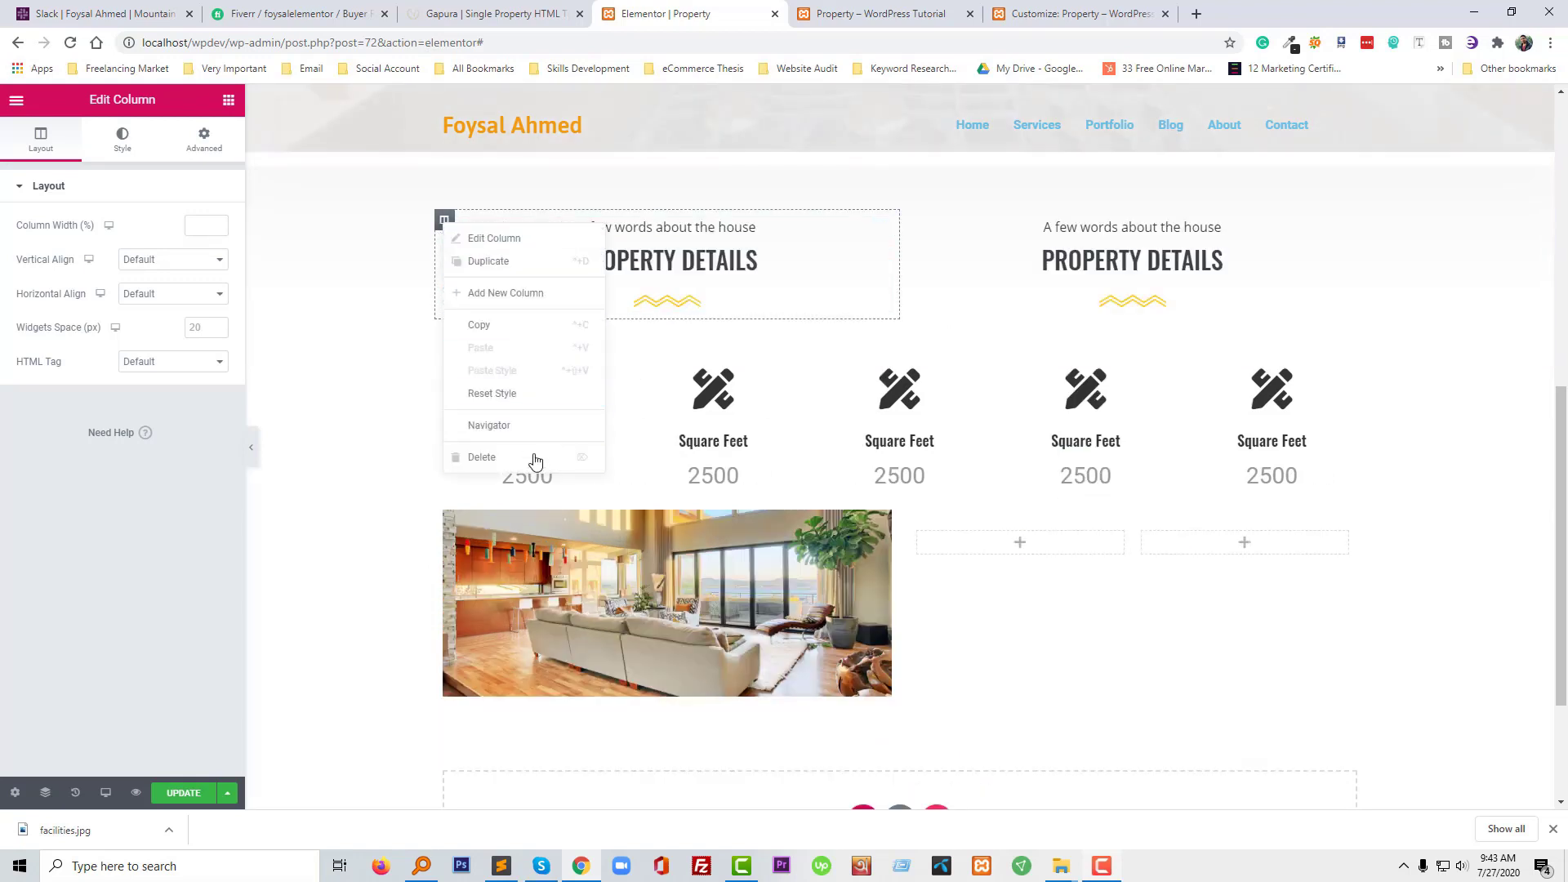
key(Delete)
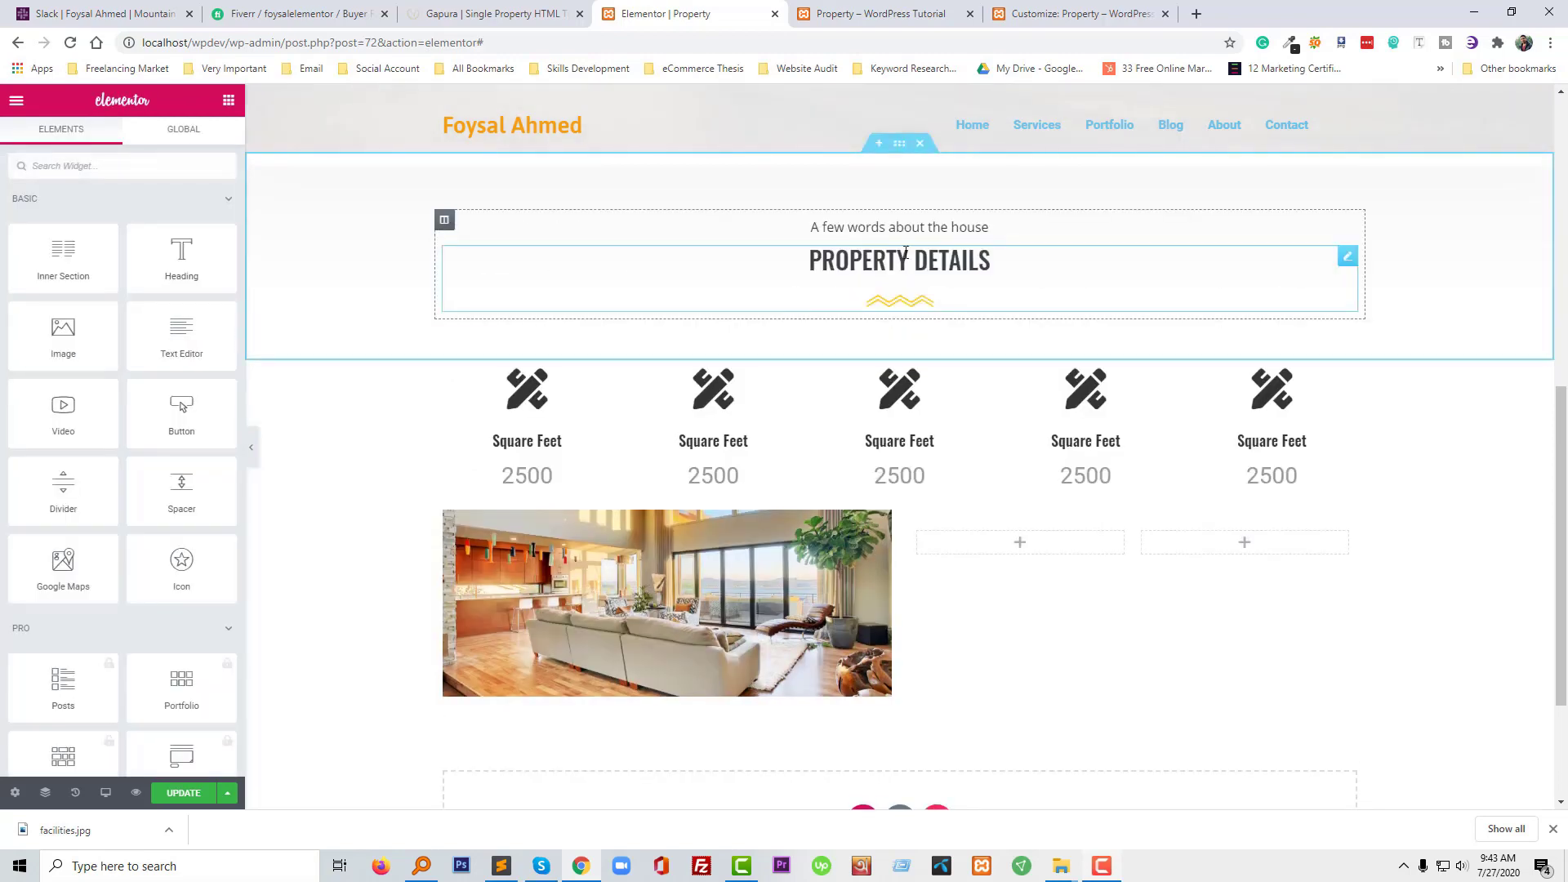
Duplicate the Property Details heading and move the copy above the inner section in the column beside the facilities image
click(459, 14)
scroll(693, 372, up, 2)
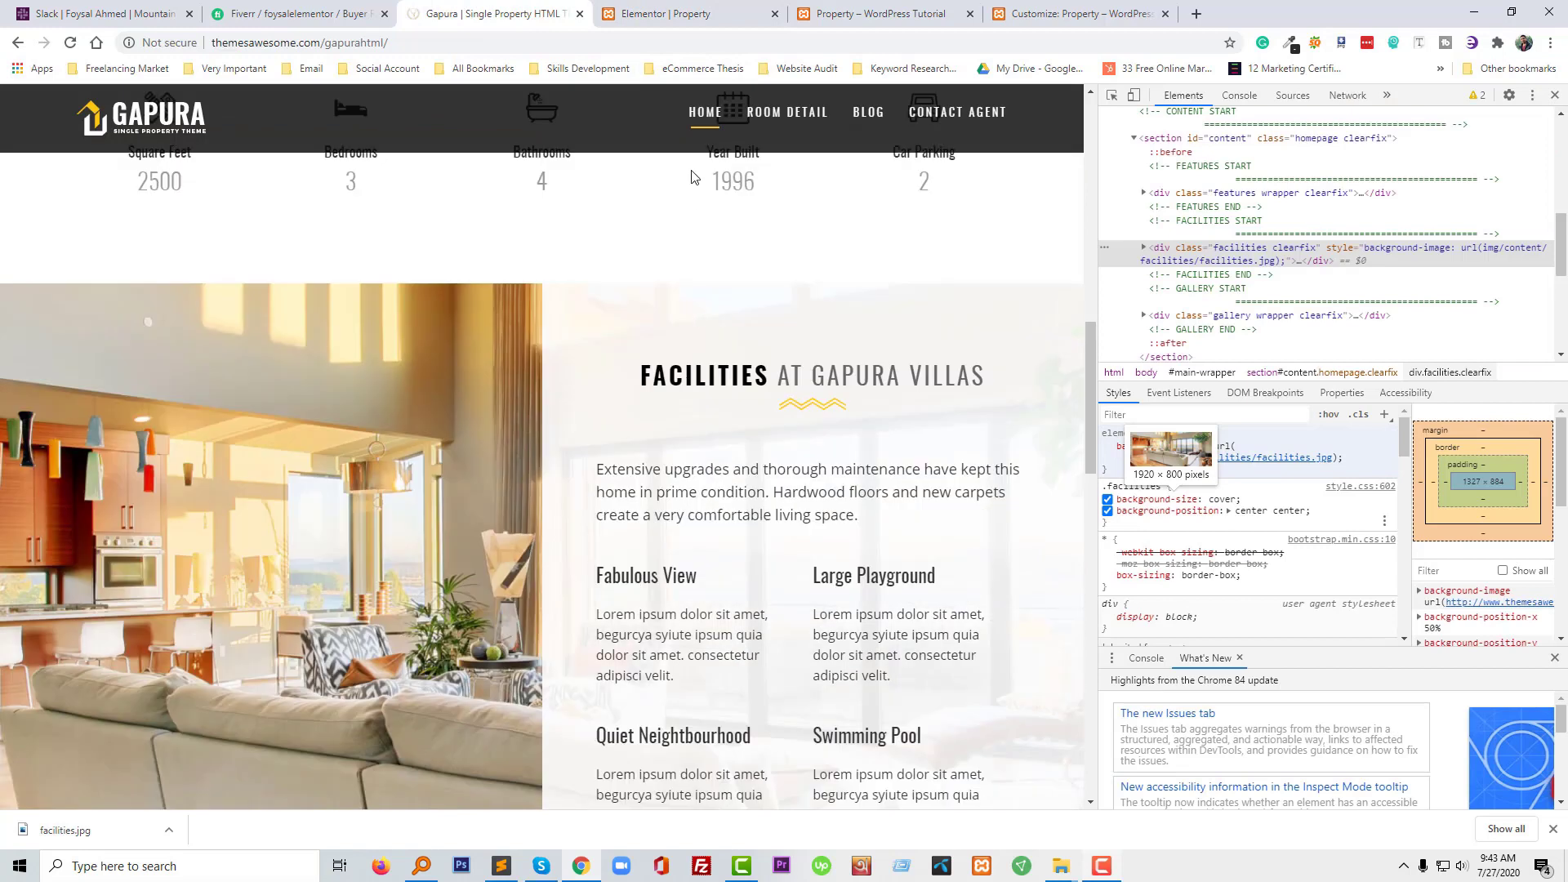
click(671, 9)
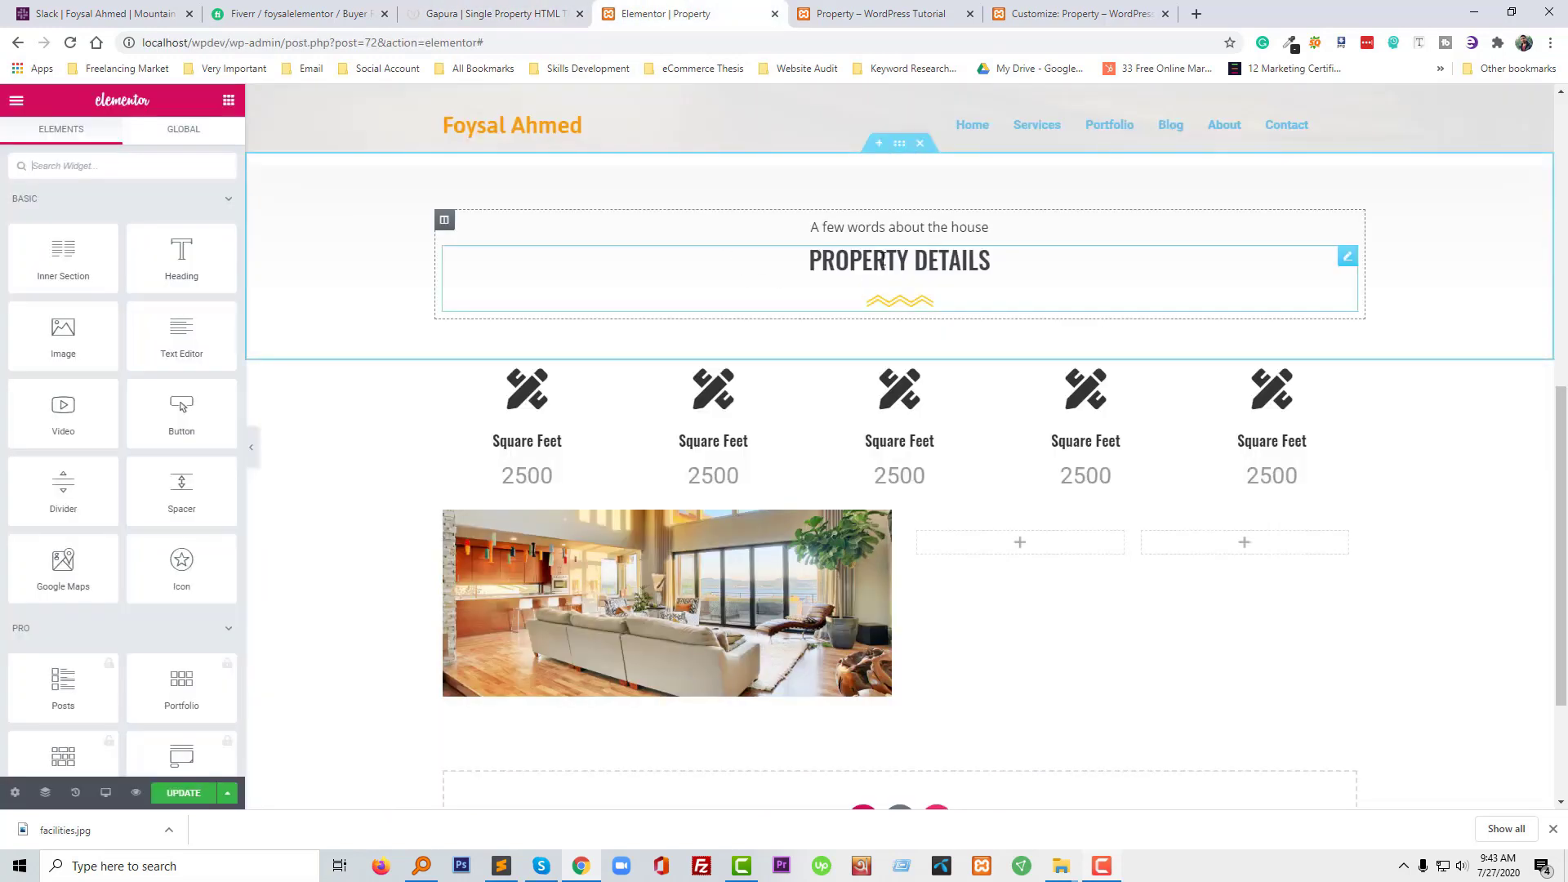
right_click(883, 261)
click(899, 297)
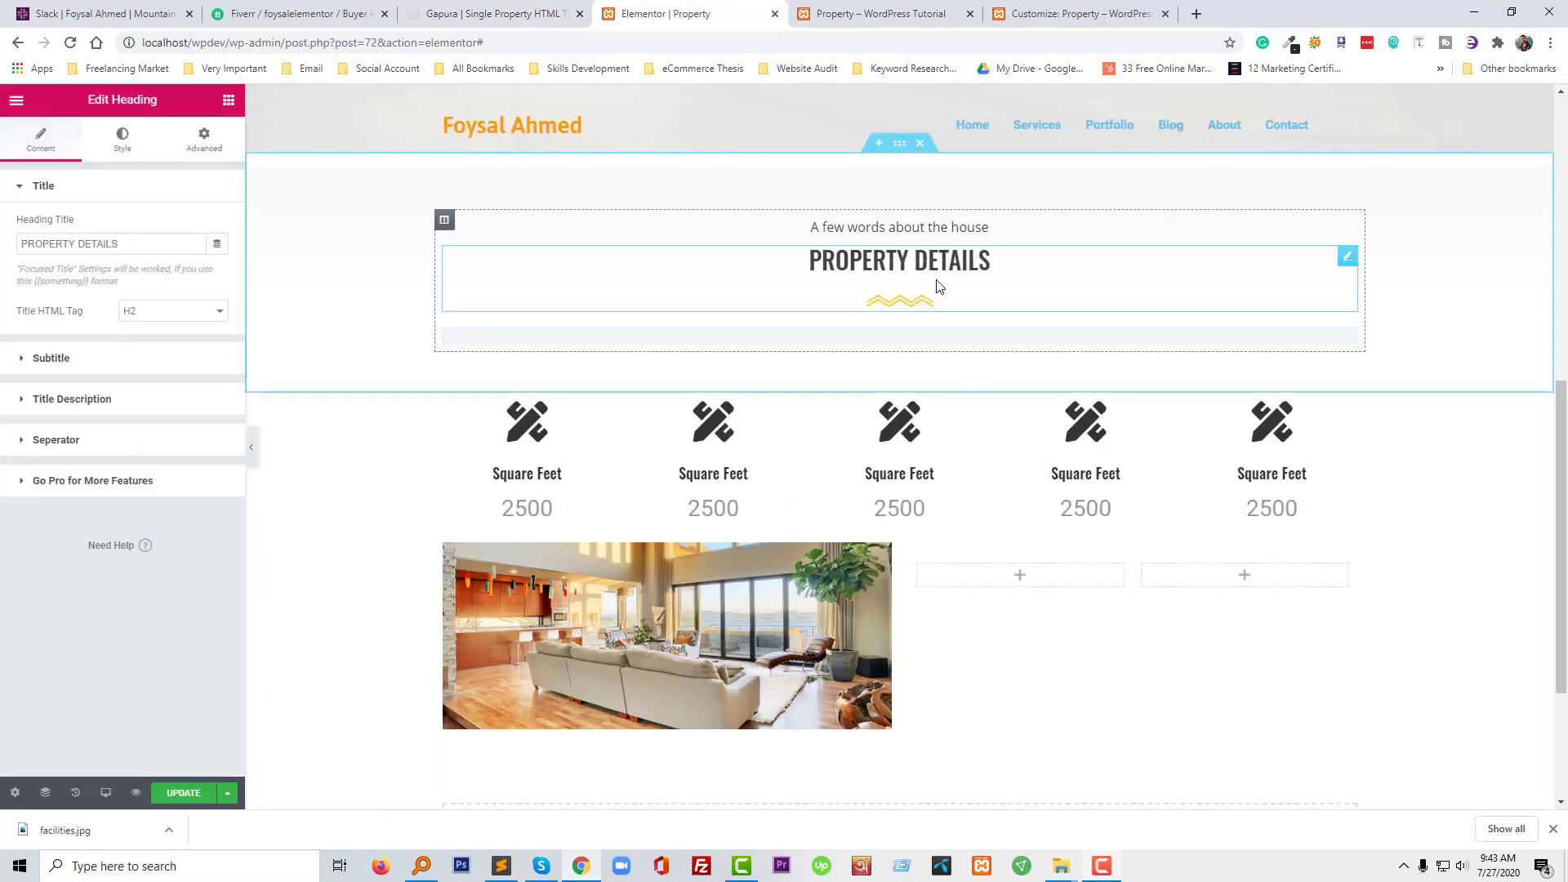
drag(1103, 380, 913, 598)
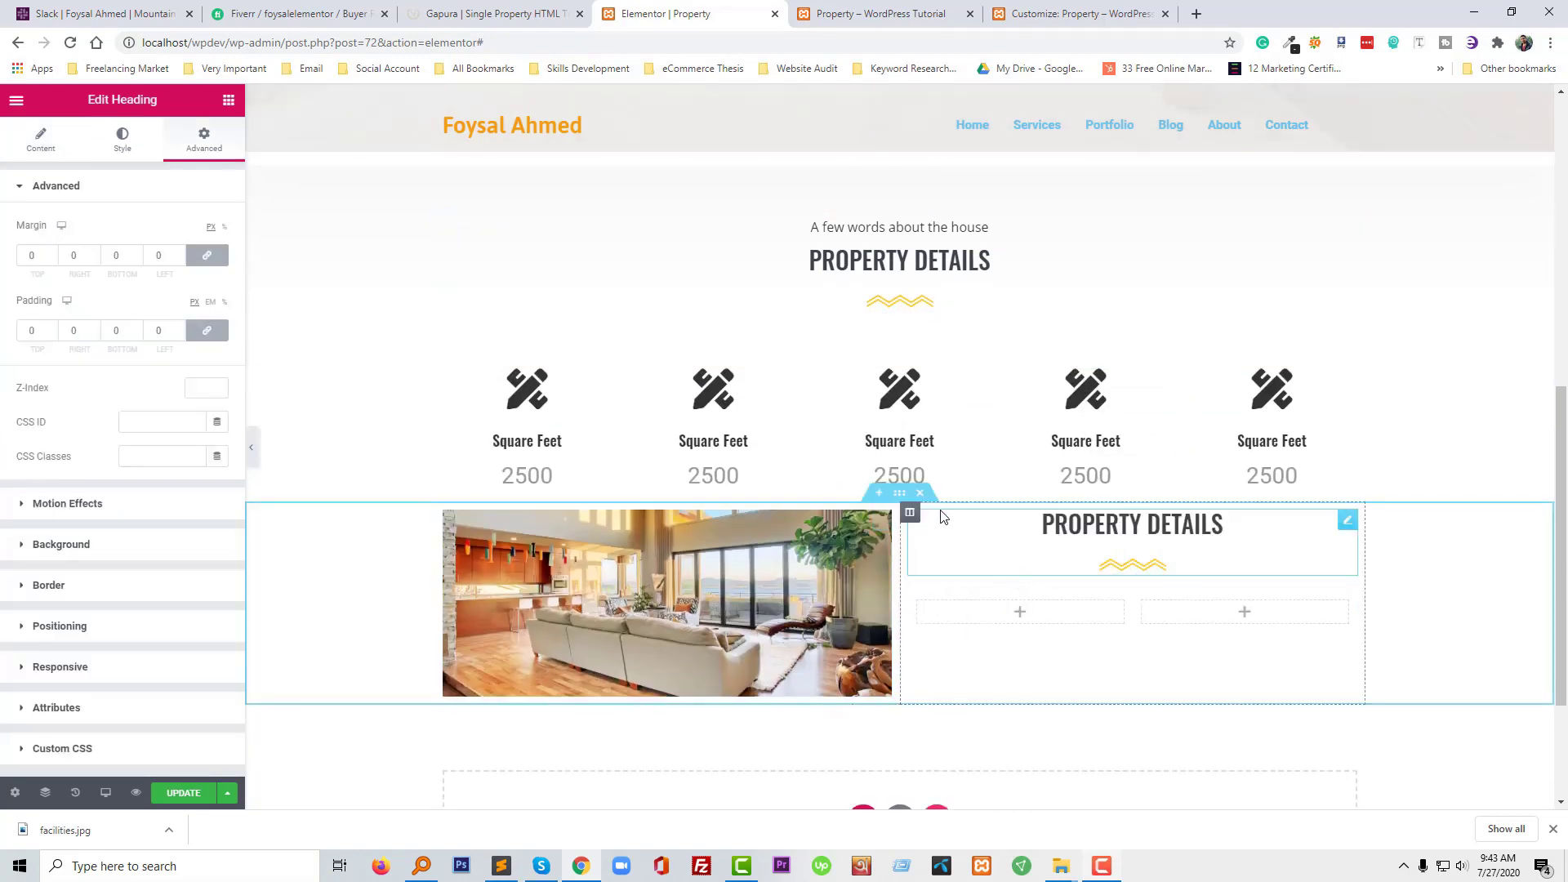
Copy the "Extensive upgrades and thorough maintenance" paragraph from the Gapura reference site and return to the Elementor Property page editor
click(490, 12)
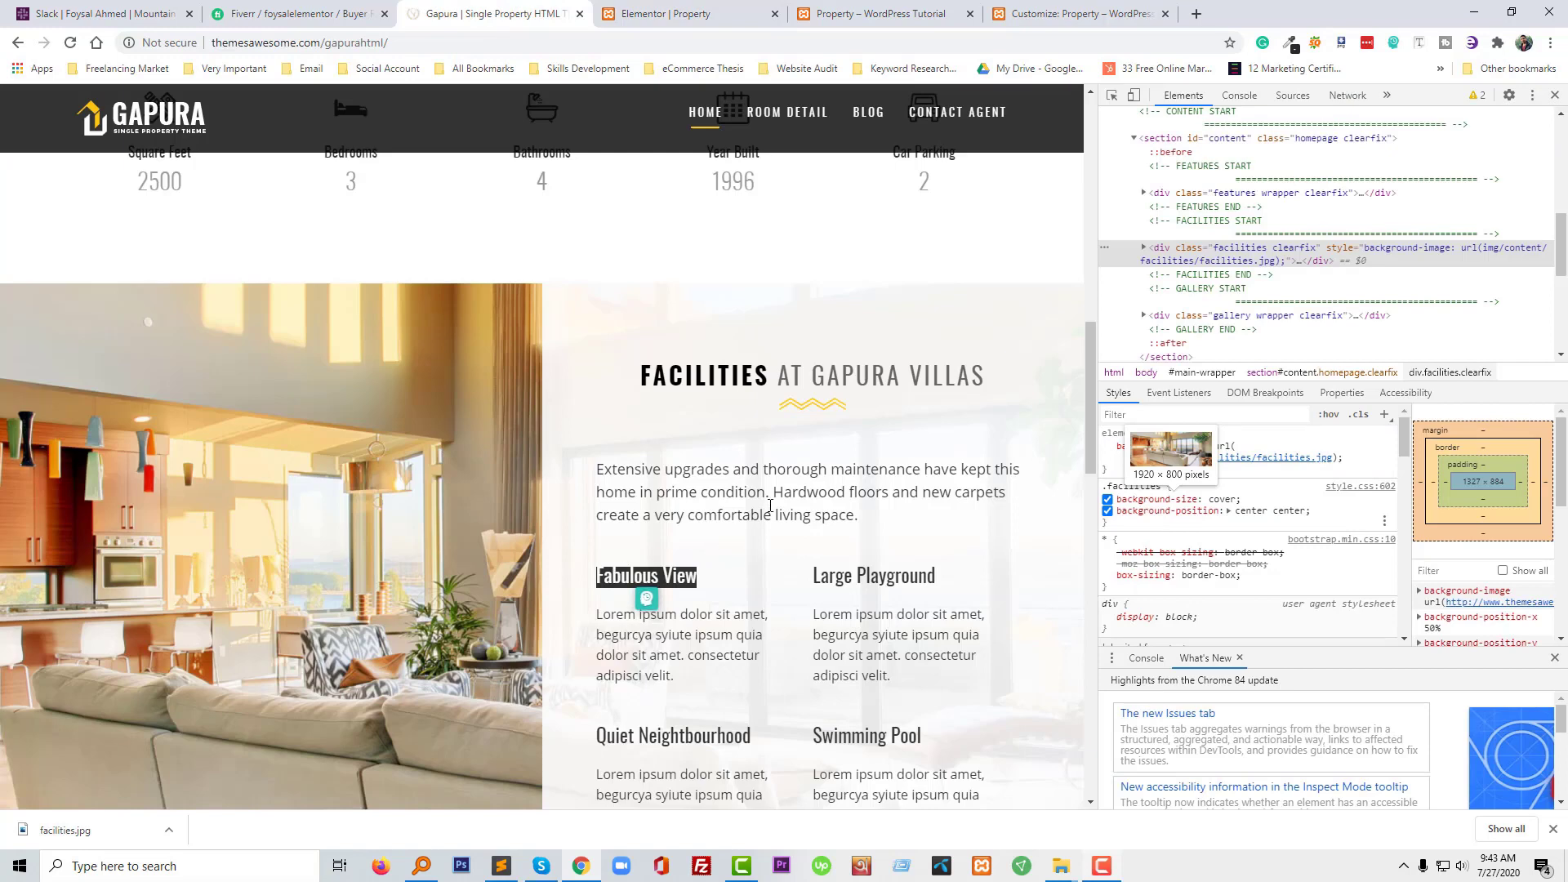
click(771, 505)
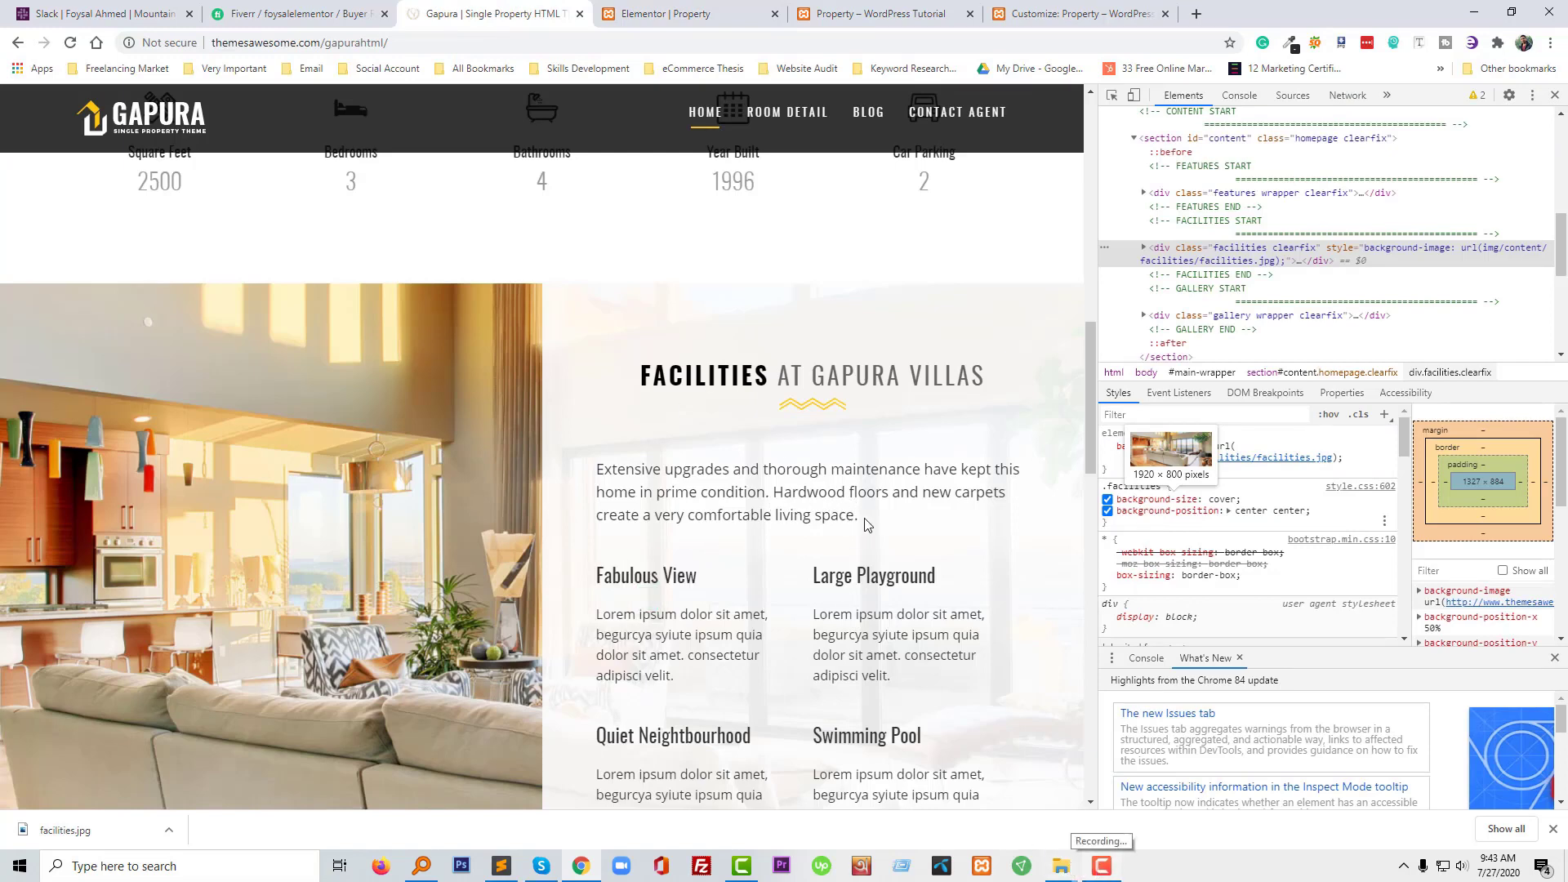
drag(864, 518, 593, 473)
key(ctrl+c)
right_click(720, 491)
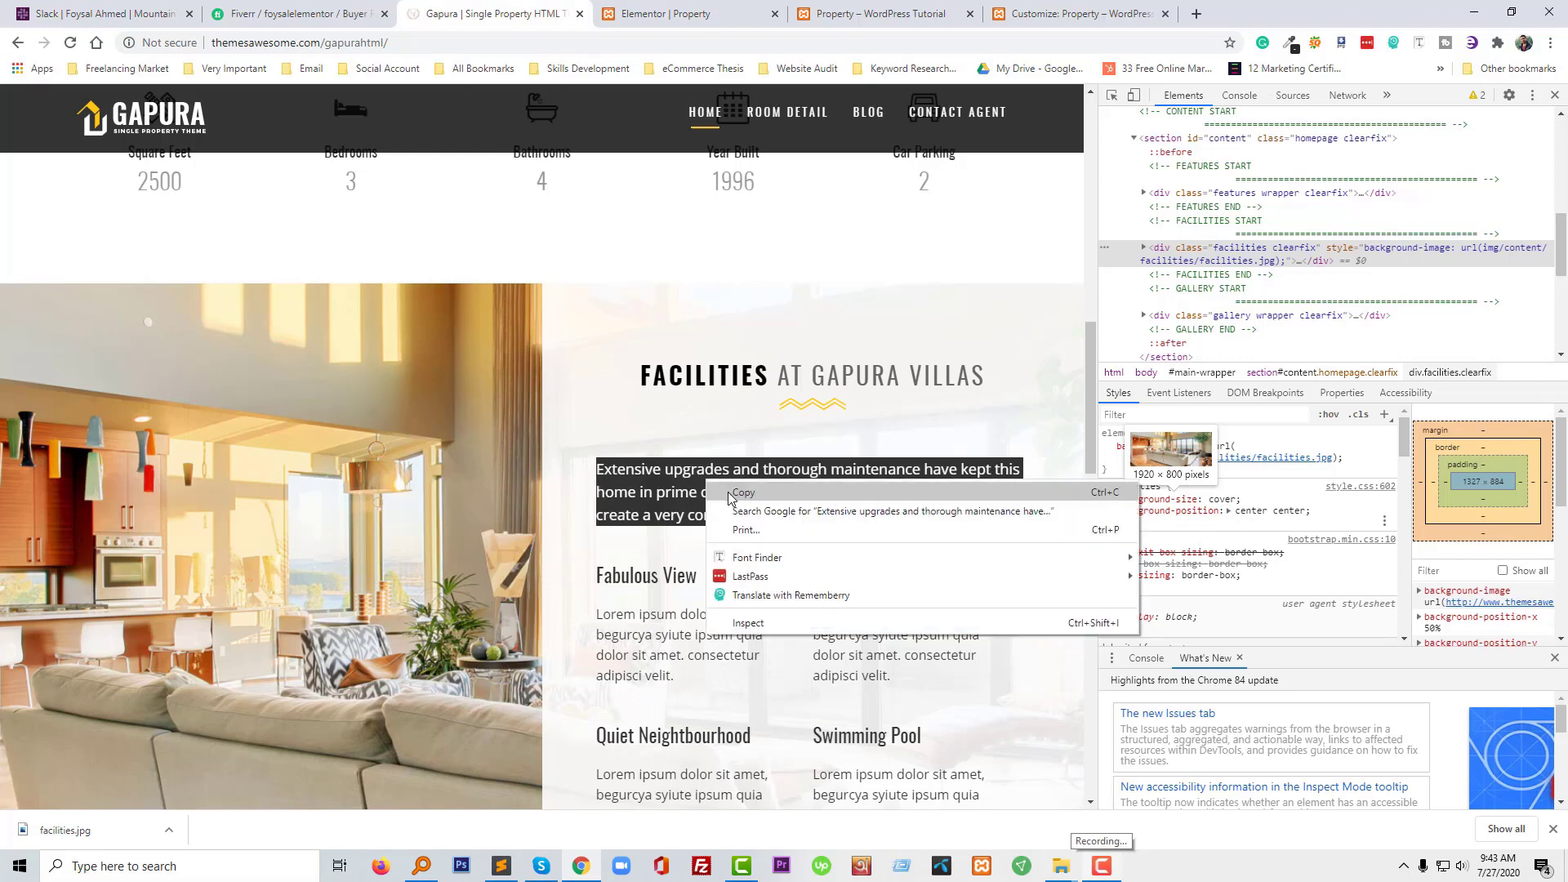
click(739, 502)
click(644, 9)
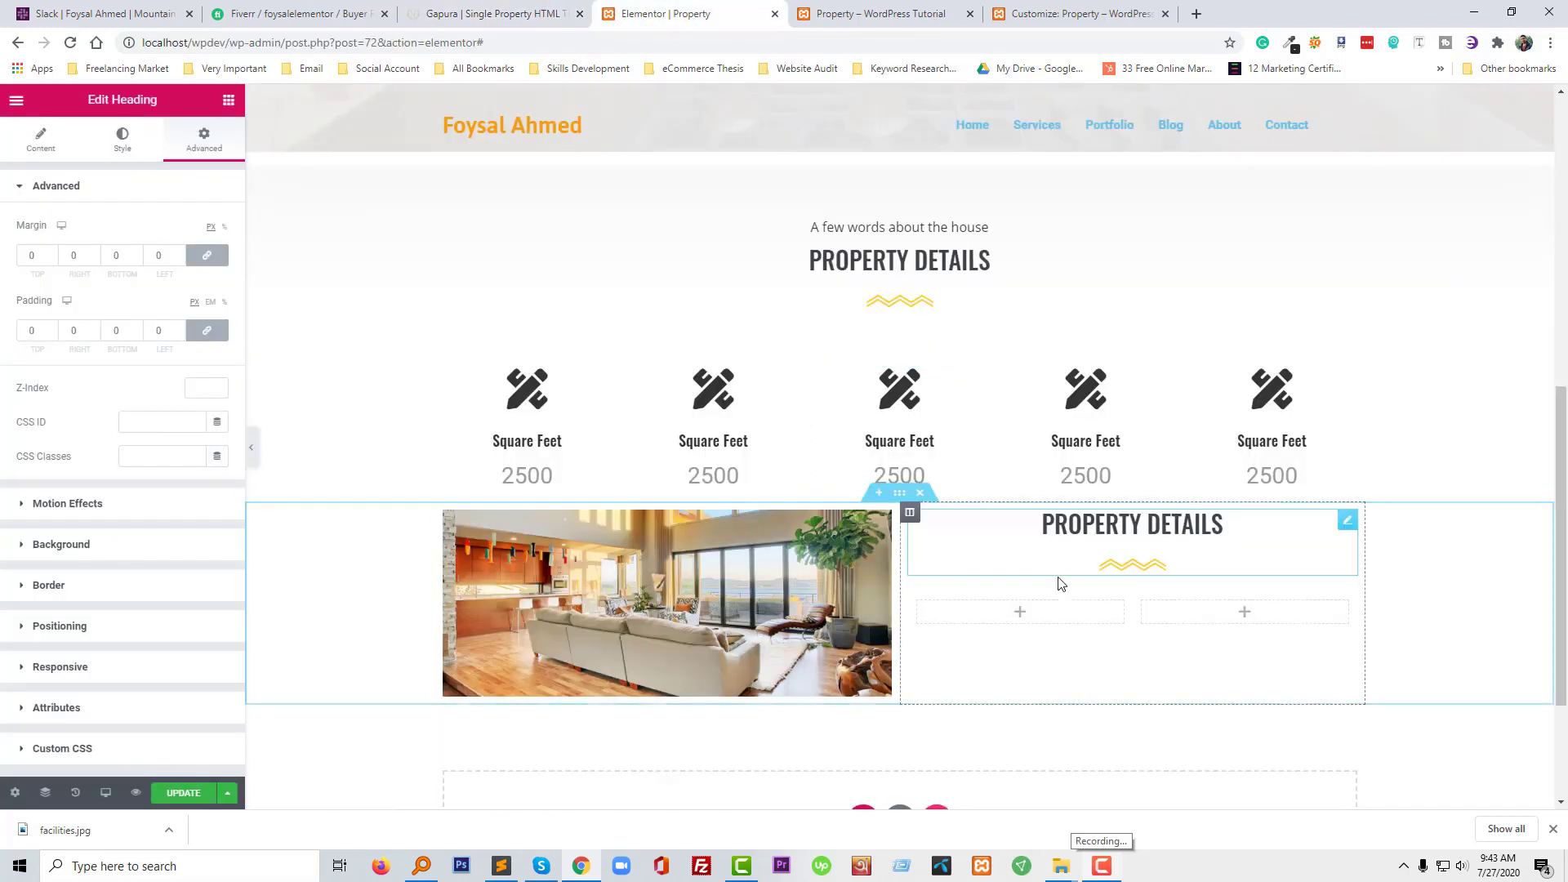
Add a Text Editor widget between the copied heading and the inner section, replacing its placeholder text with the copied paragraph
click(229, 99)
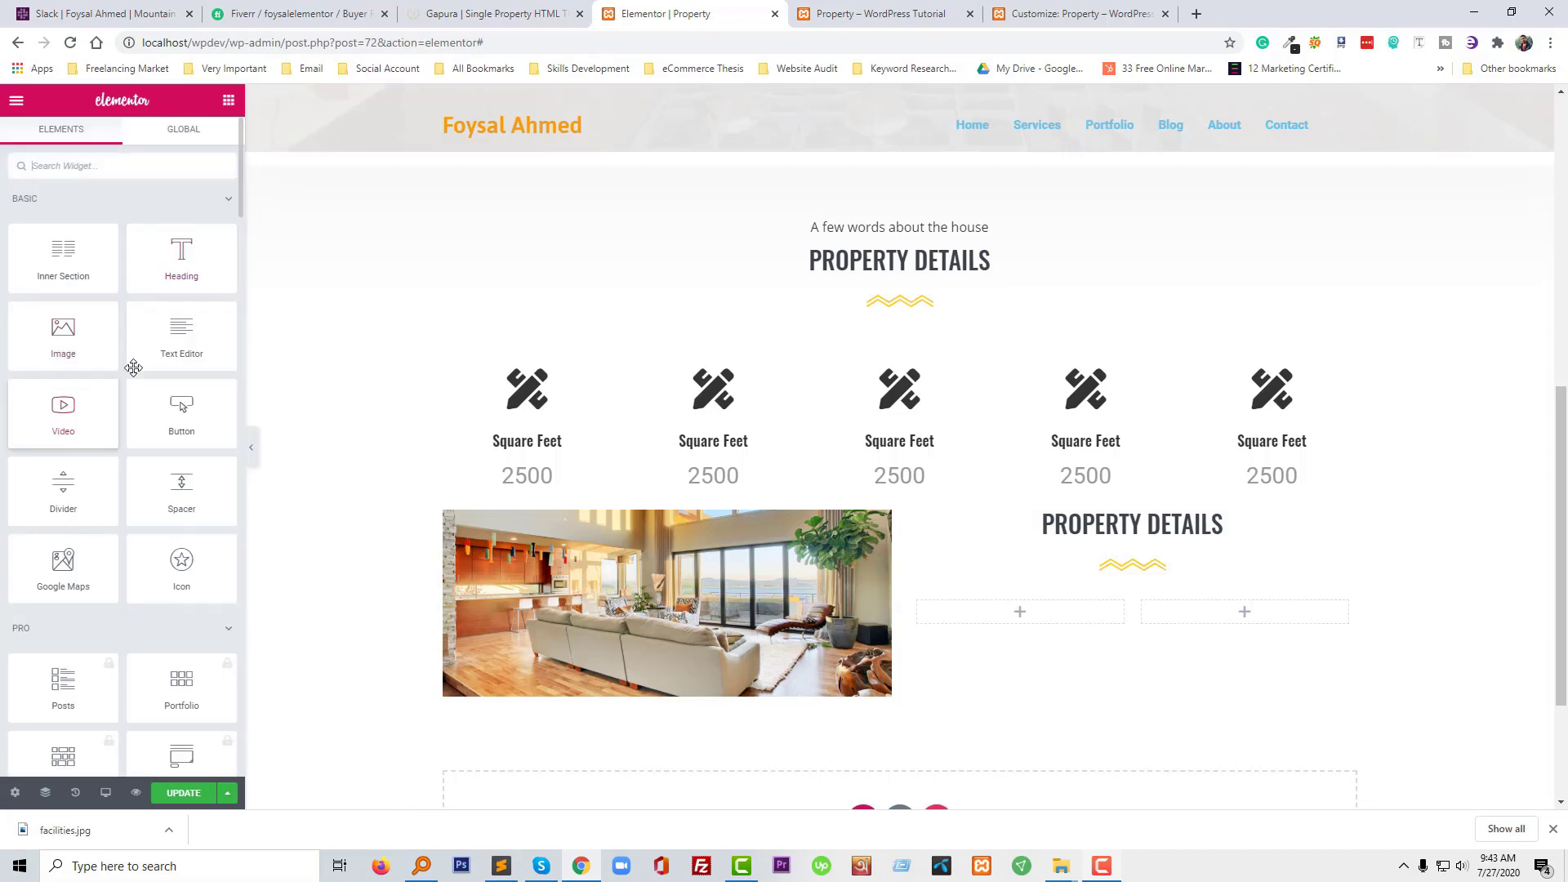
drag(163, 341, 1037, 555)
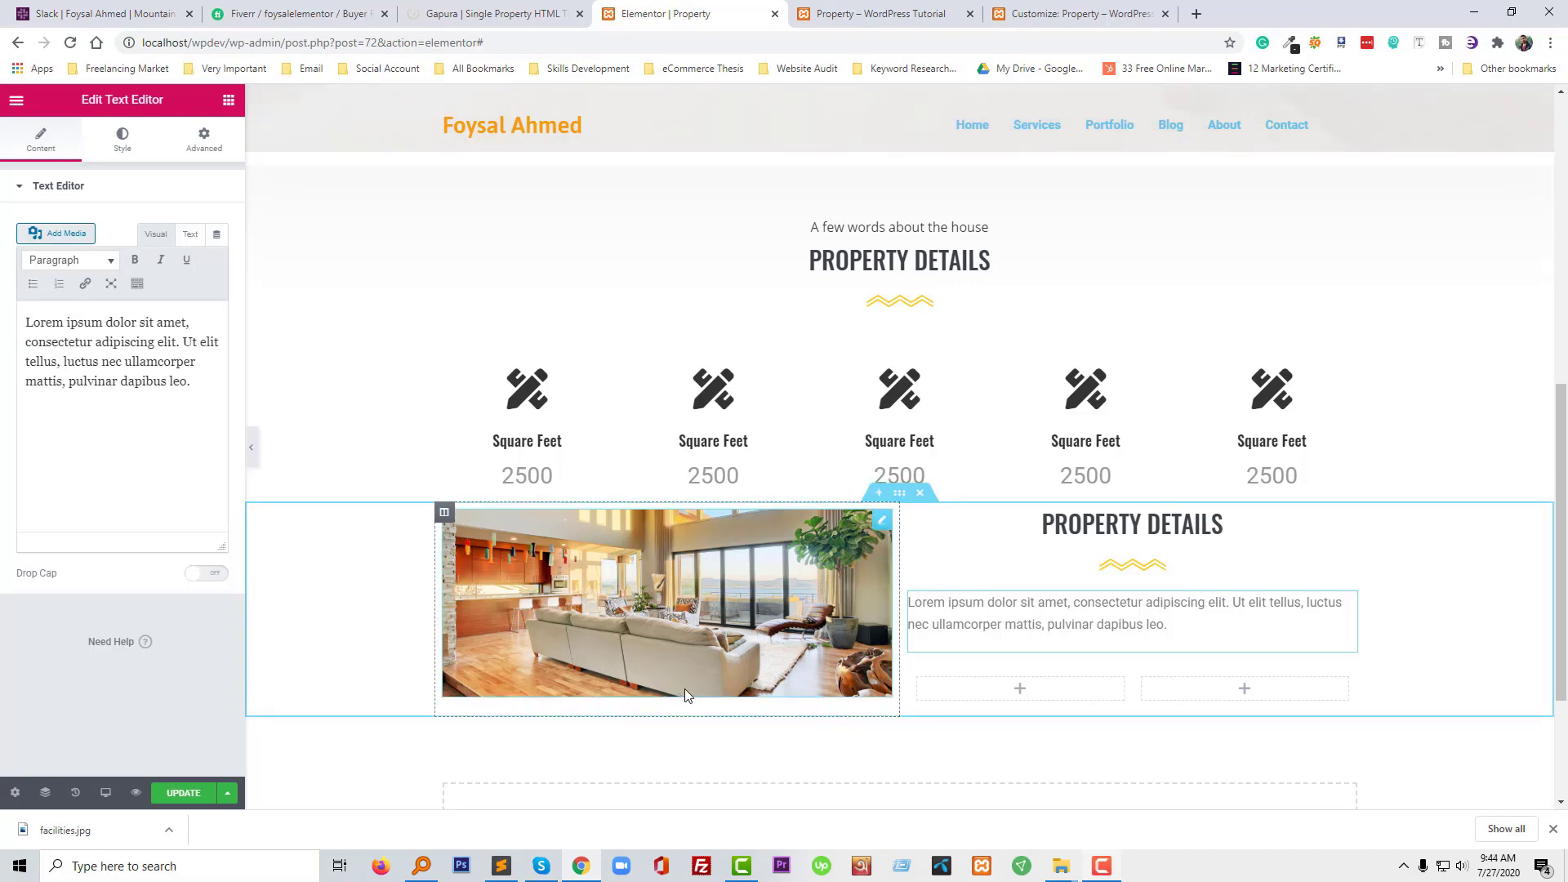
click(189, 235)
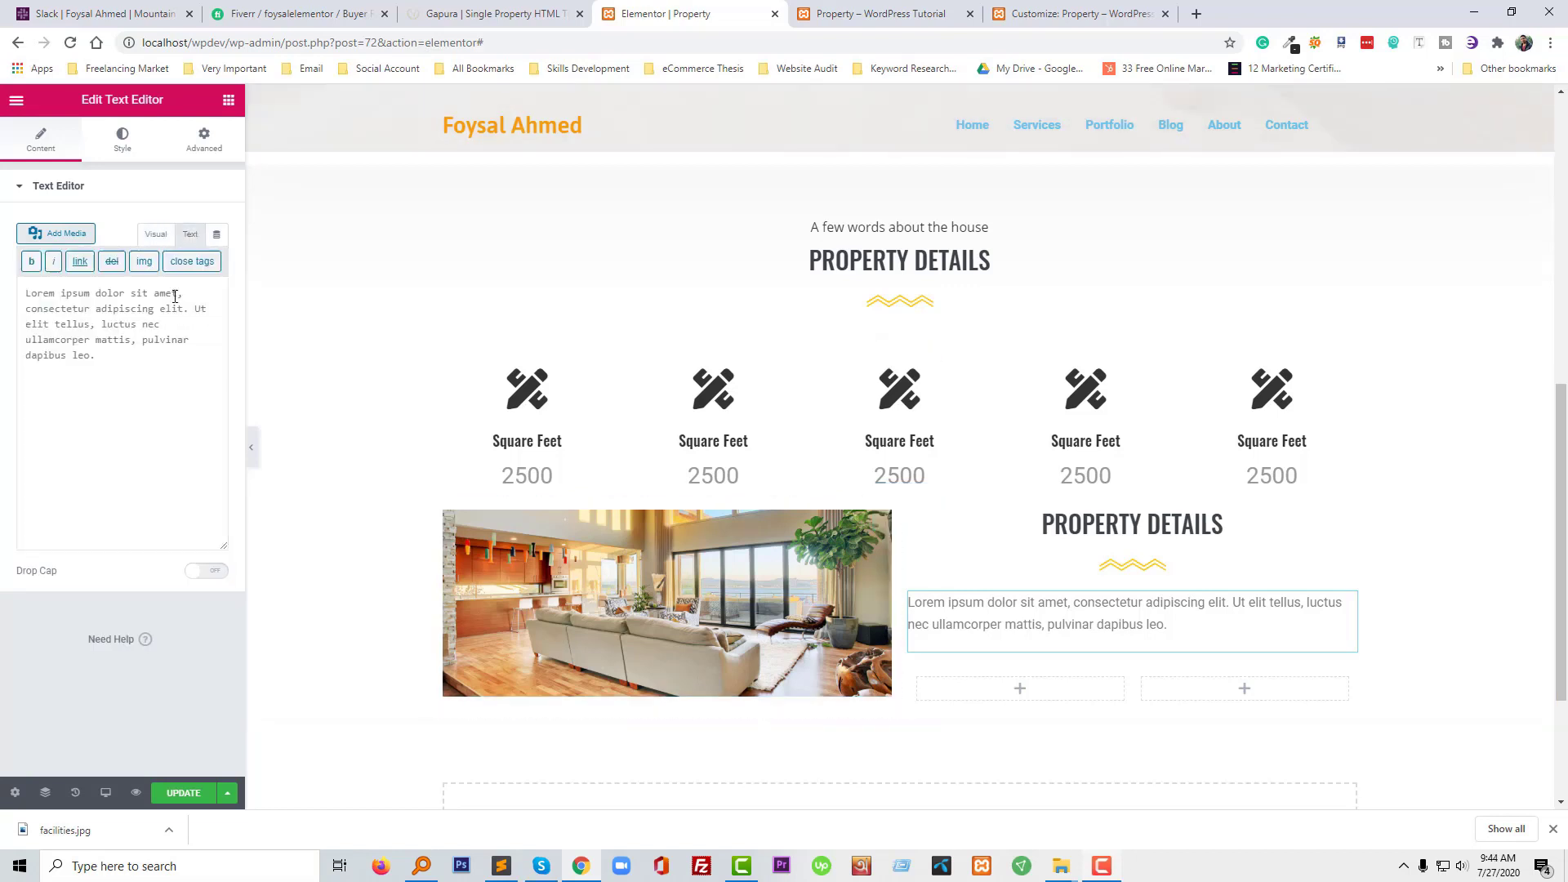
key(ctrl+a)
key(ctrl+v)
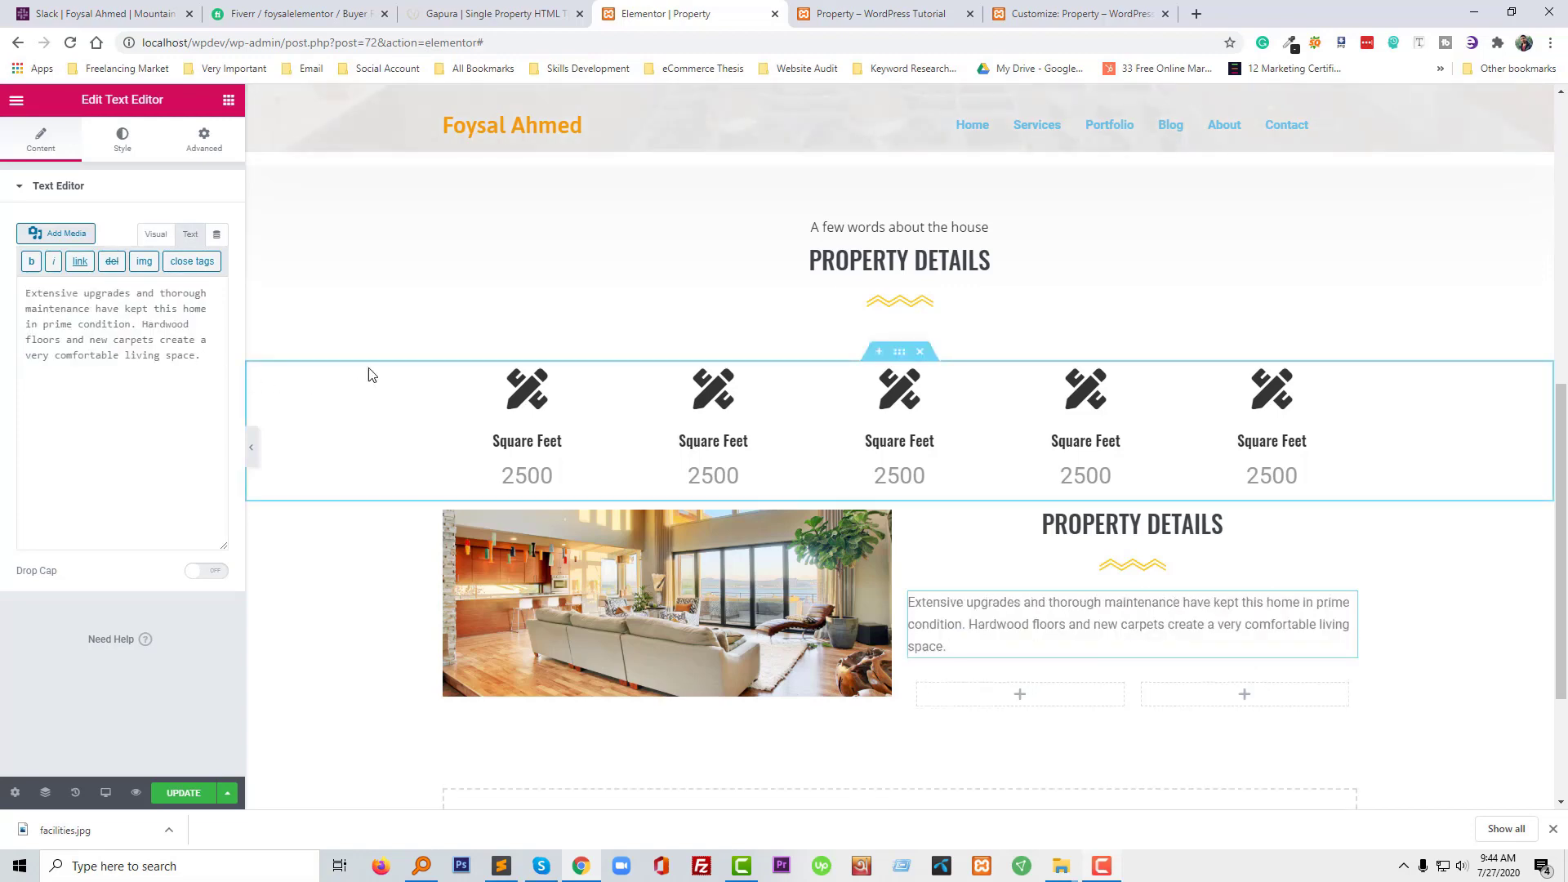
Copy the "Fabulous View" title from the reference site's Facilities section and return to the Elementor Property page editor
click(507, 13)
drag(688, 576, 599, 581)
key(ctrl+c)
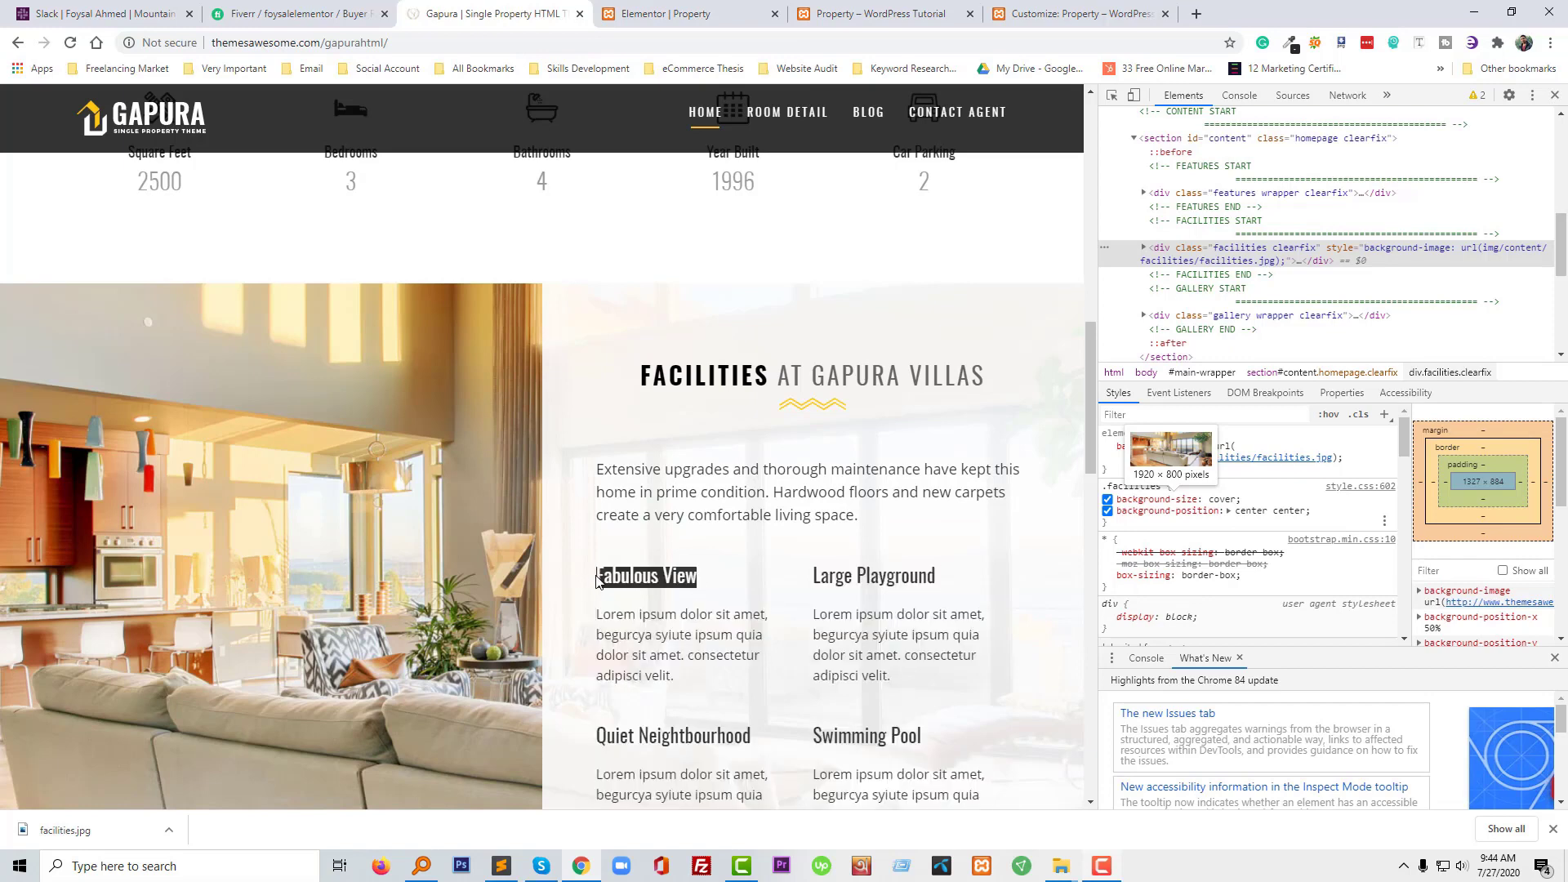
click(688, 13)
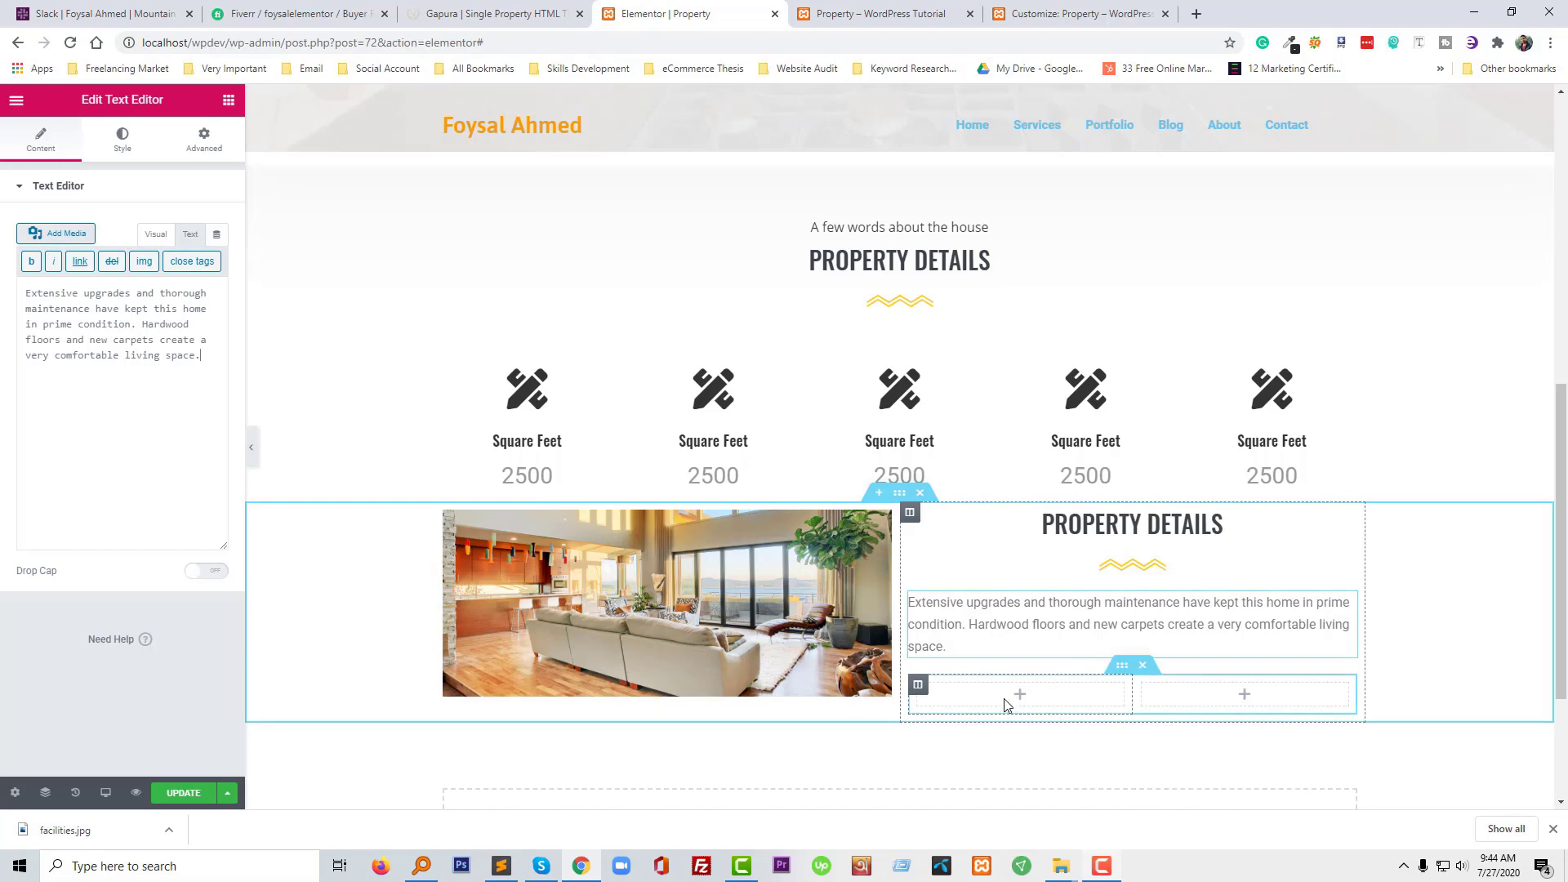
Add an Image Box widget to the first column of the inner section below the Facilities paragraph
click(1006, 704)
scroll(159, 482, down, 3)
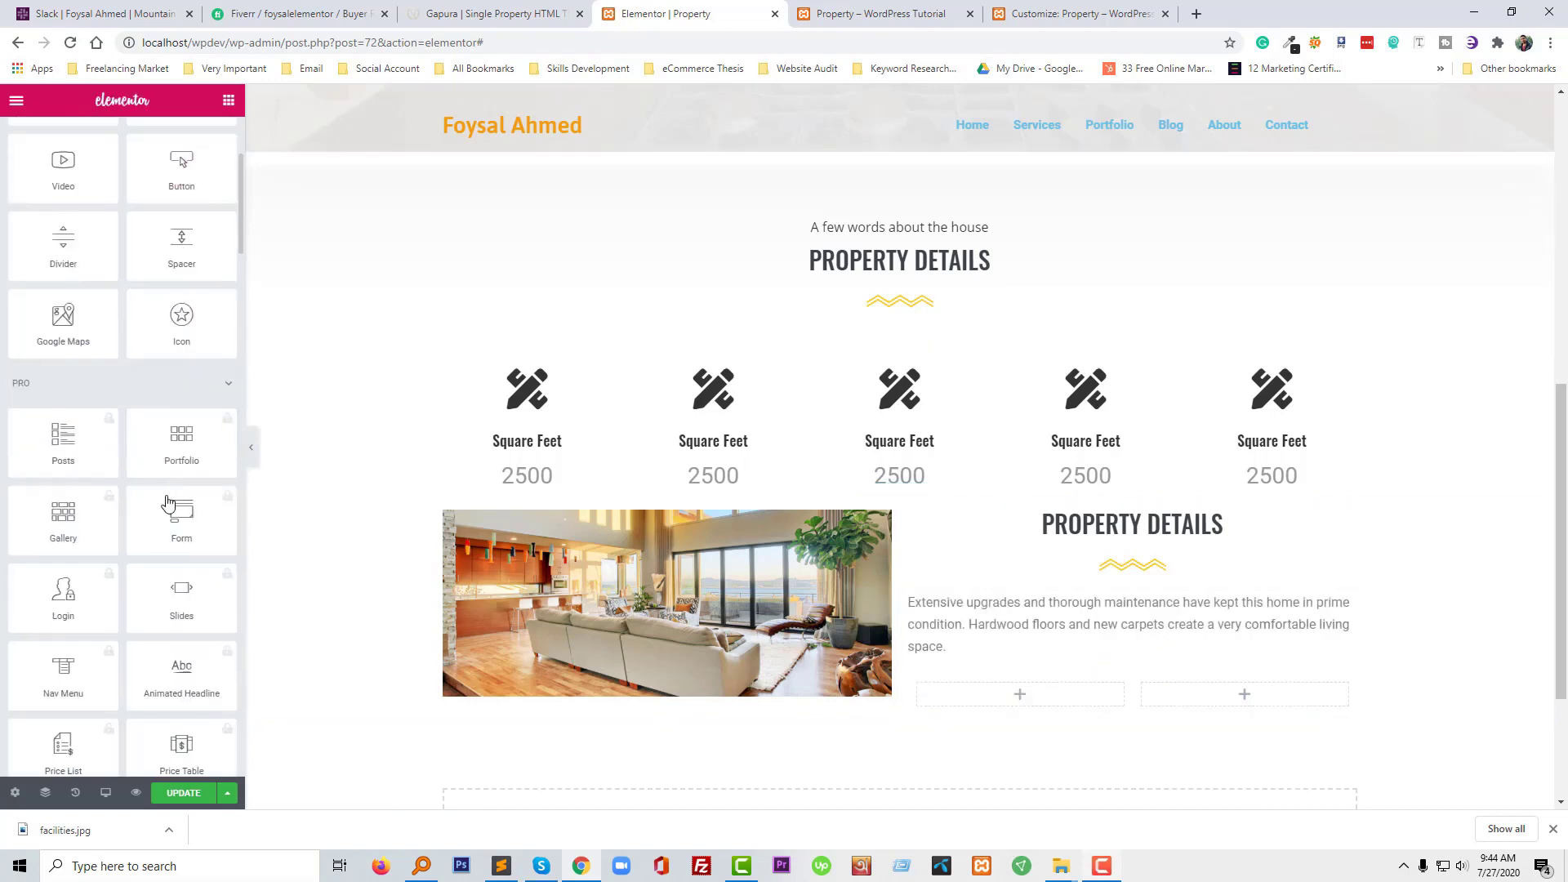
scroll(173, 555, down, 8)
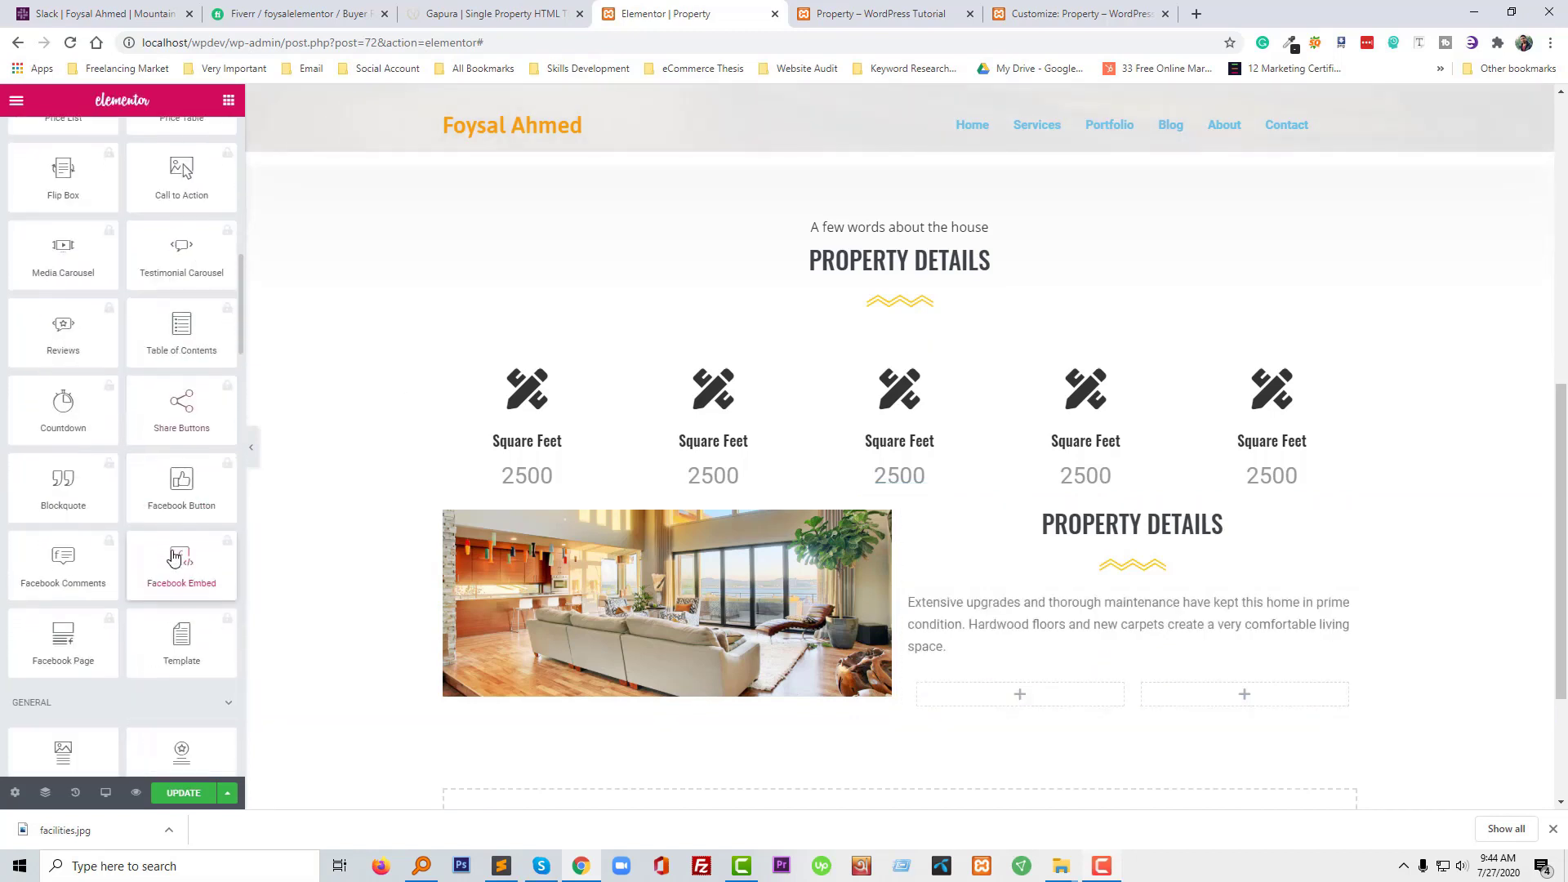
scroll(186, 602, down, 1)
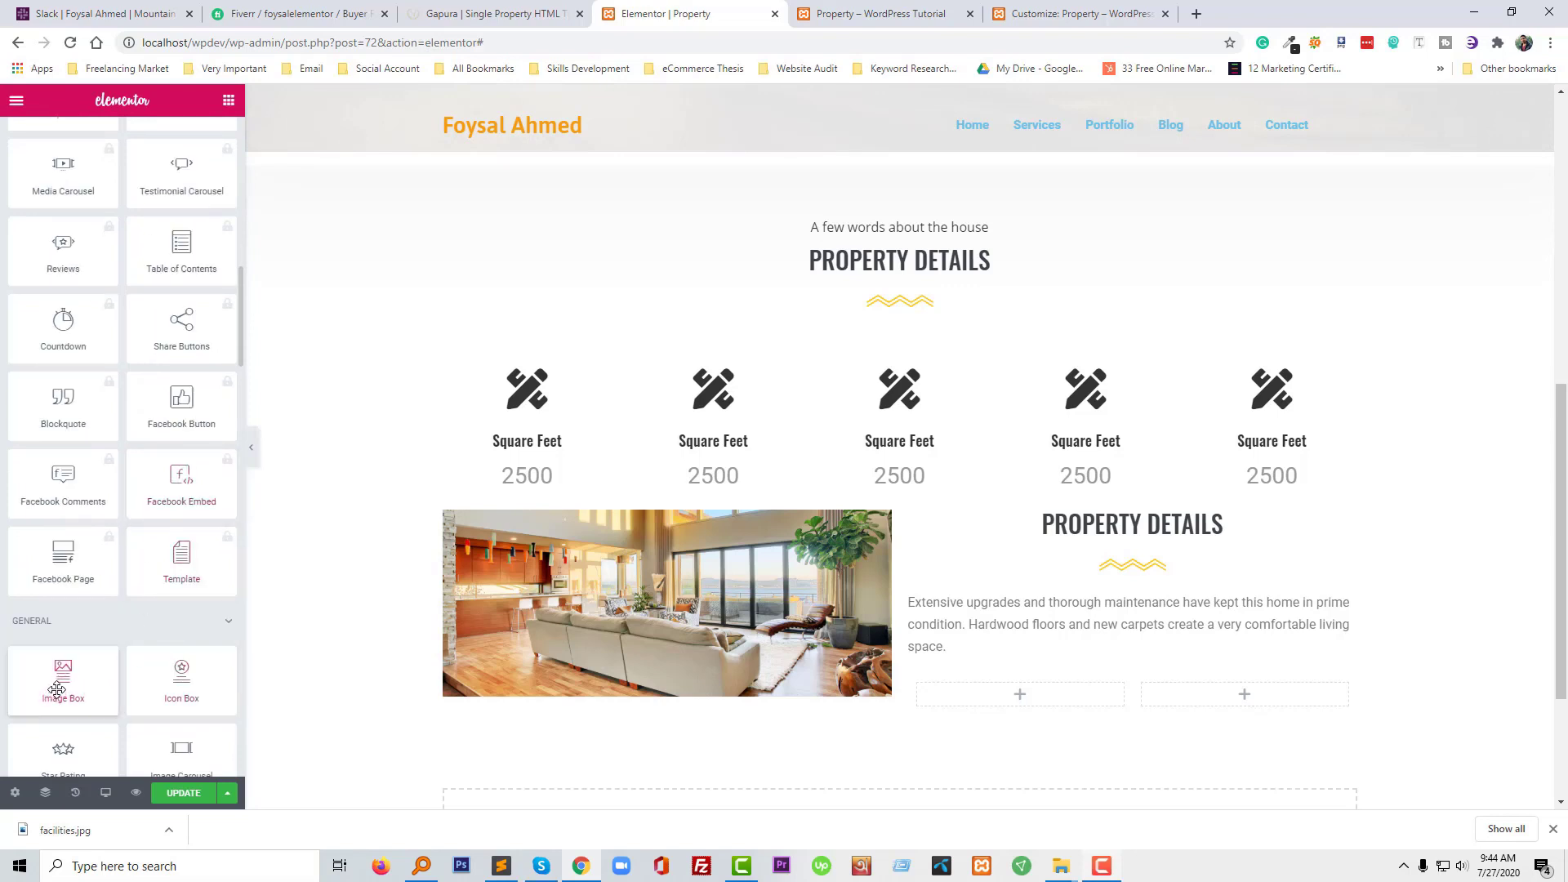
drag(57, 689, 1005, 693)
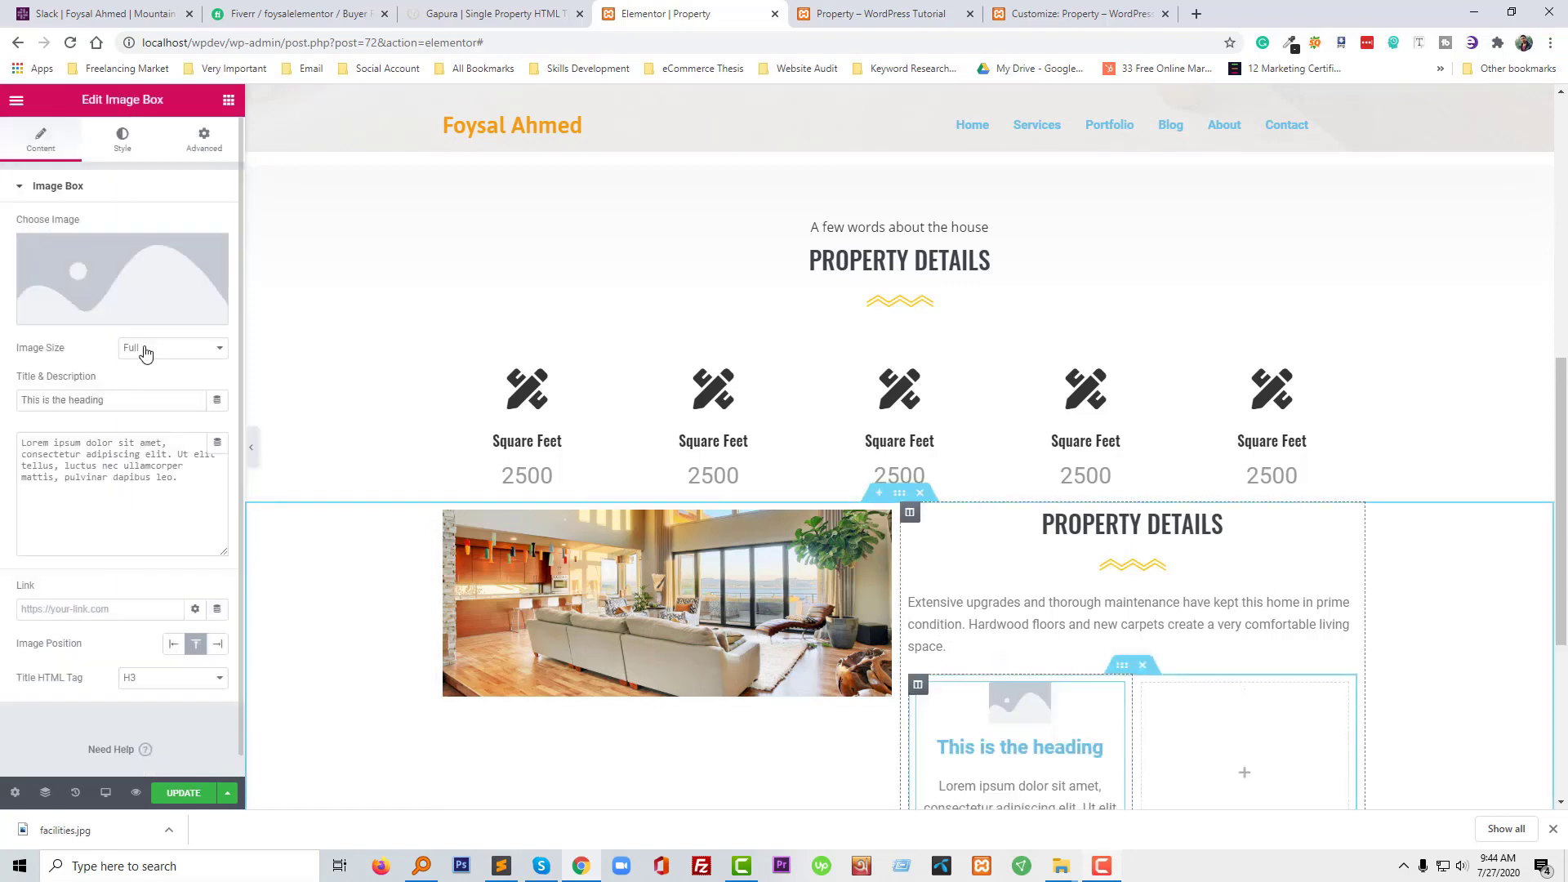
click(213, 255)
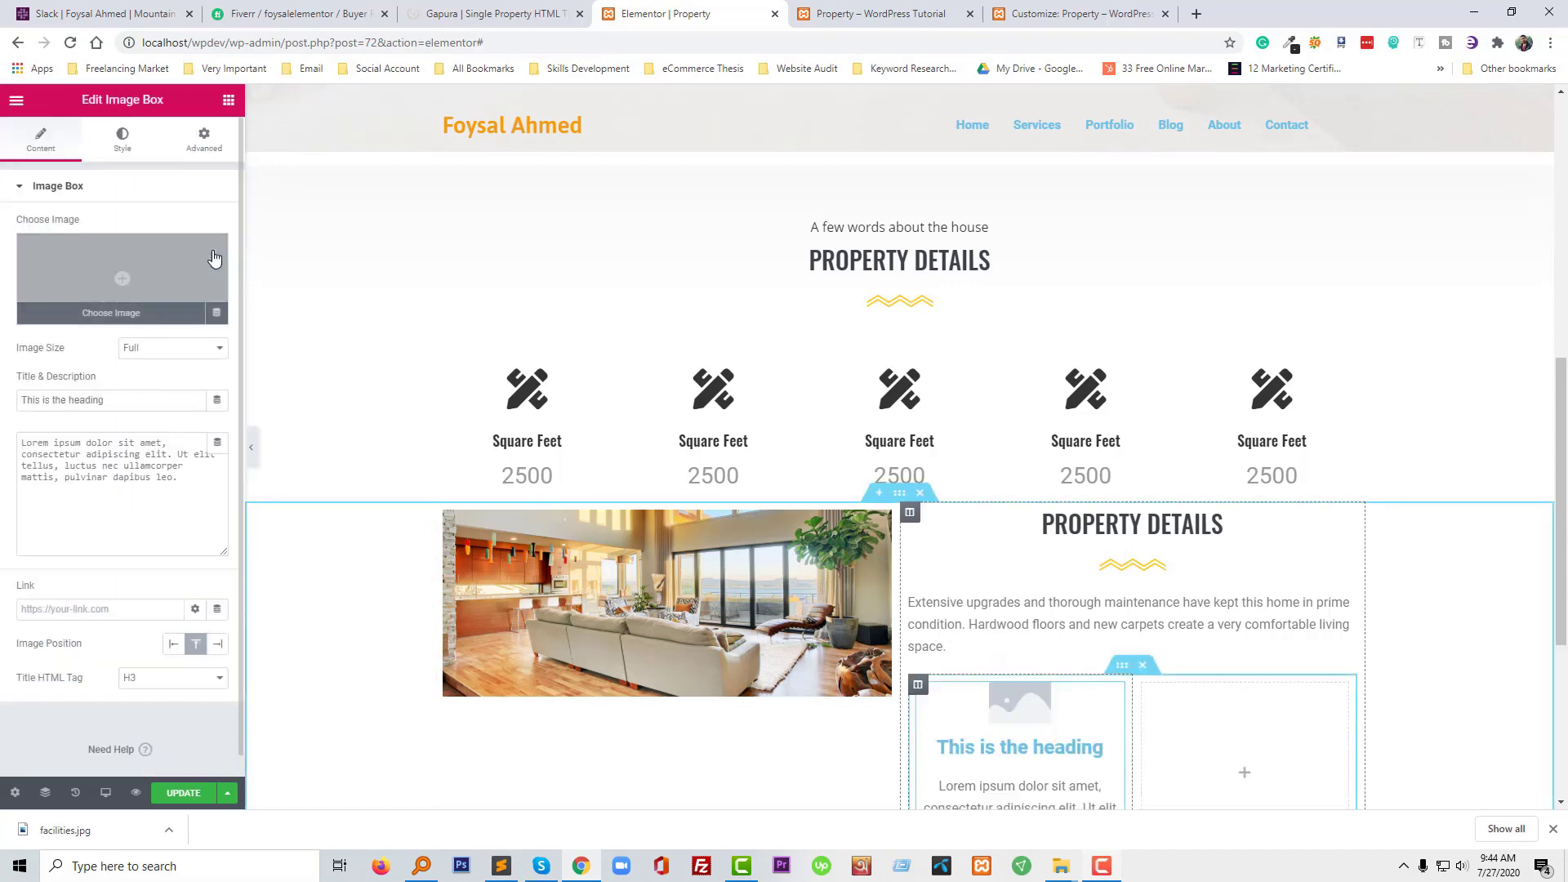
Set the image box's title to "Fabulous View" and replace its description with the matching text from the Gapura reference site
triple_click(109, 407)
key(ctrl+v)
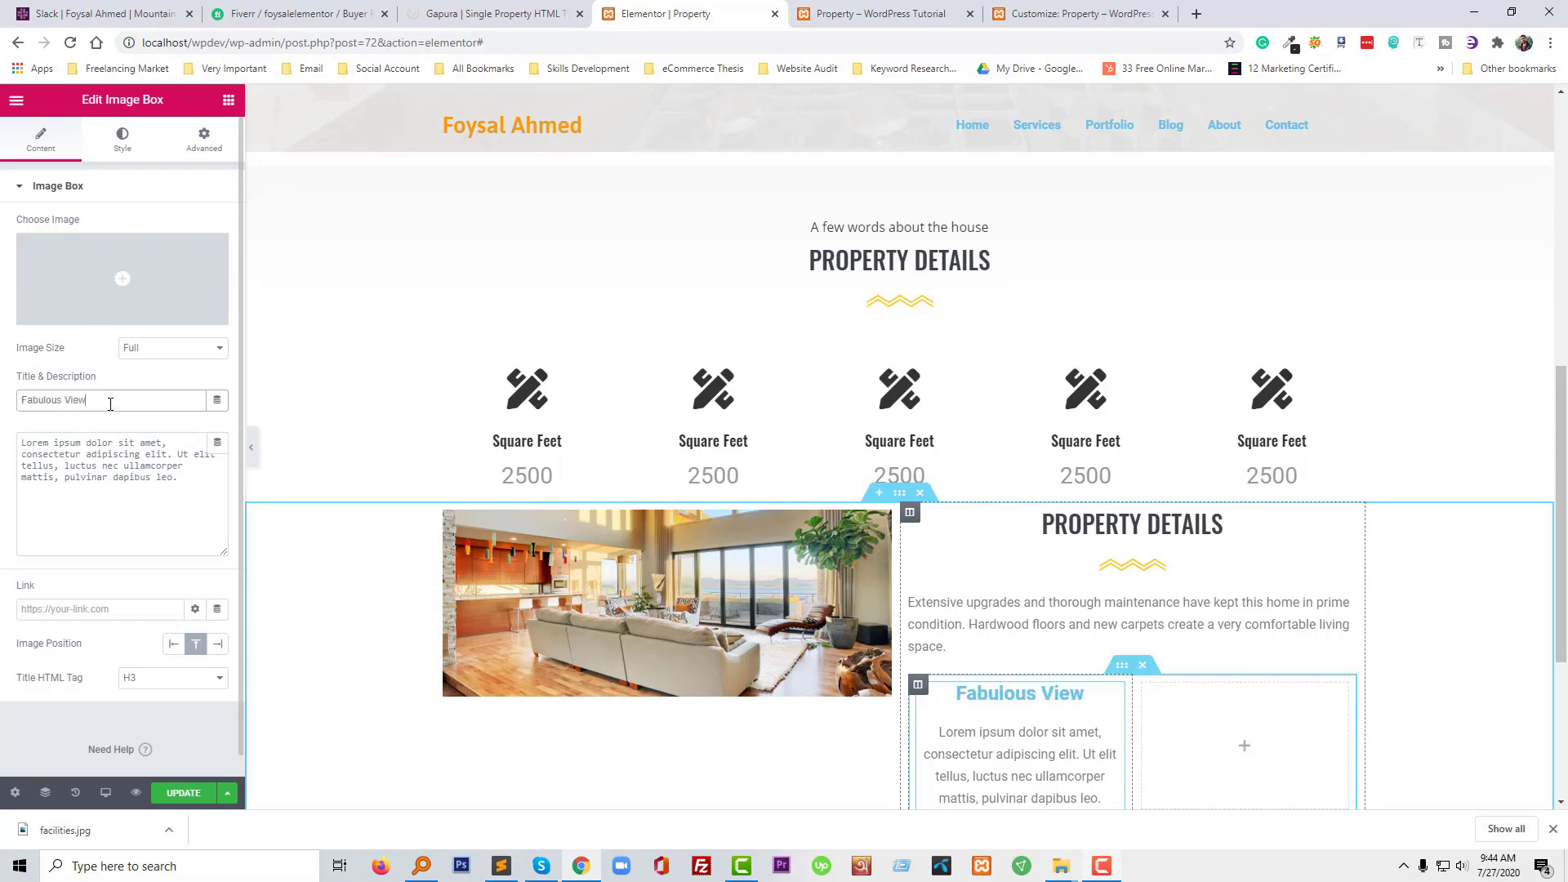
click(498, 14)
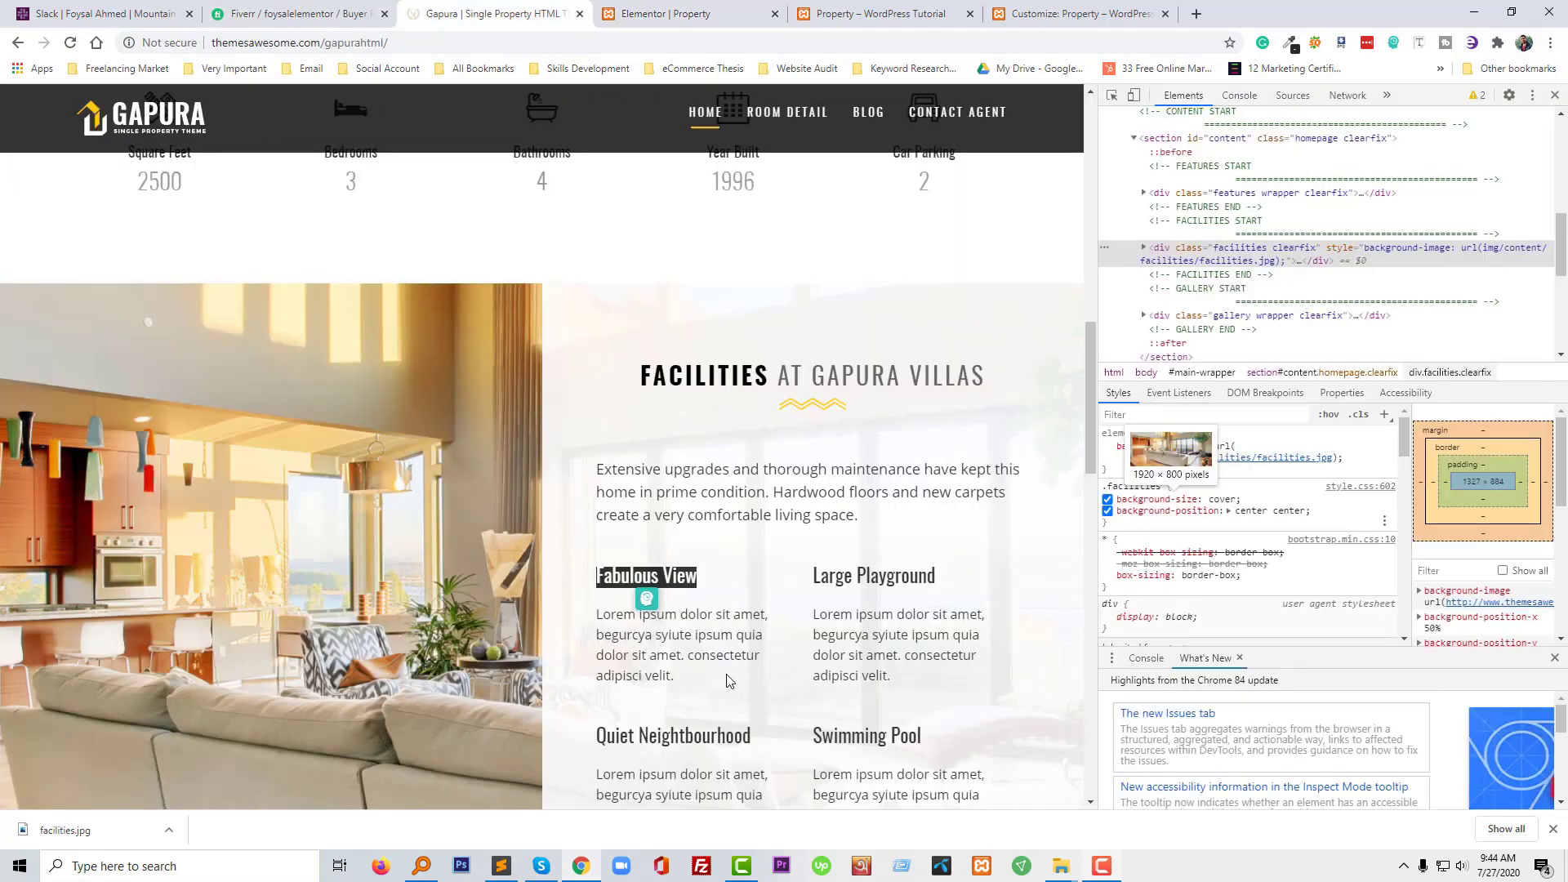
drag(729, 680, 599, 615)
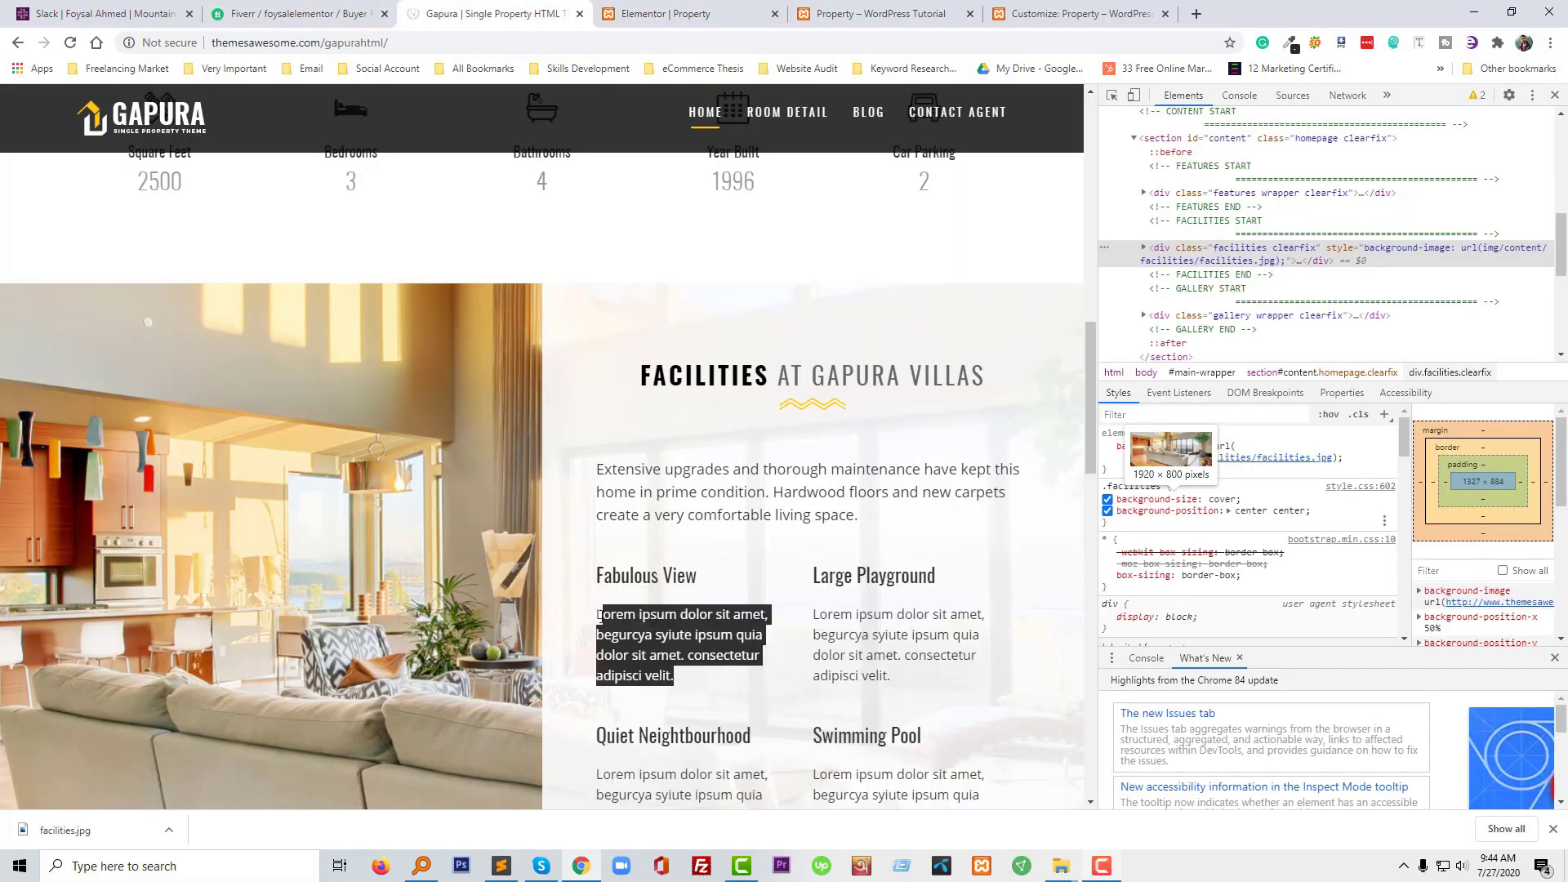
click(698, 11)
click(144, 501)
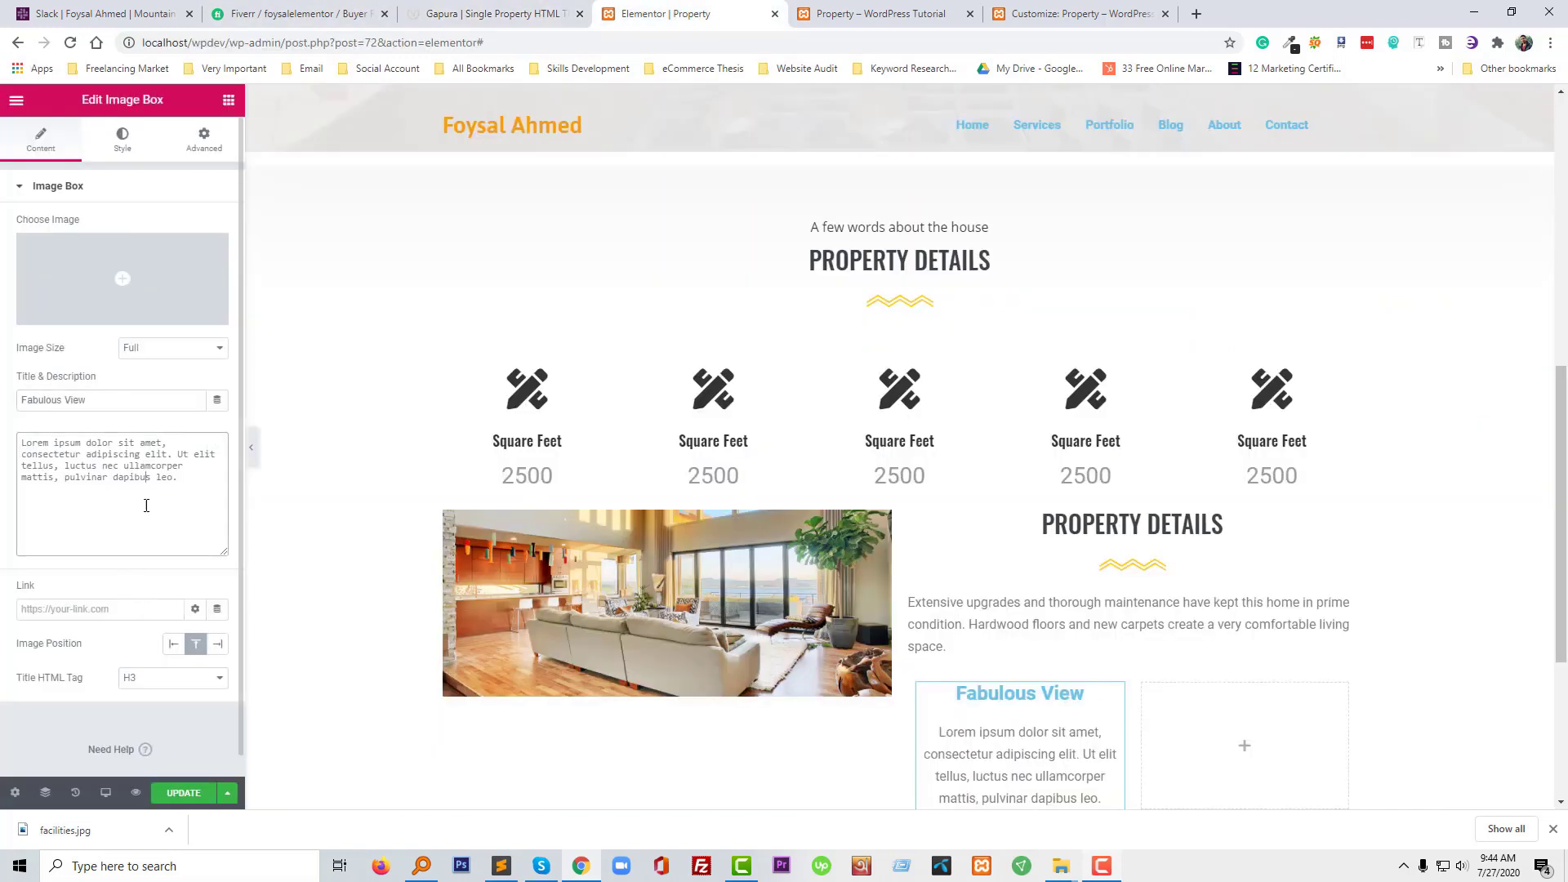
key(ctrl+a)
text(Lorem ipsum dolor sit amet, begurcya syiute ipsum quia dolor sit amet. consectetur adipisci velit.)
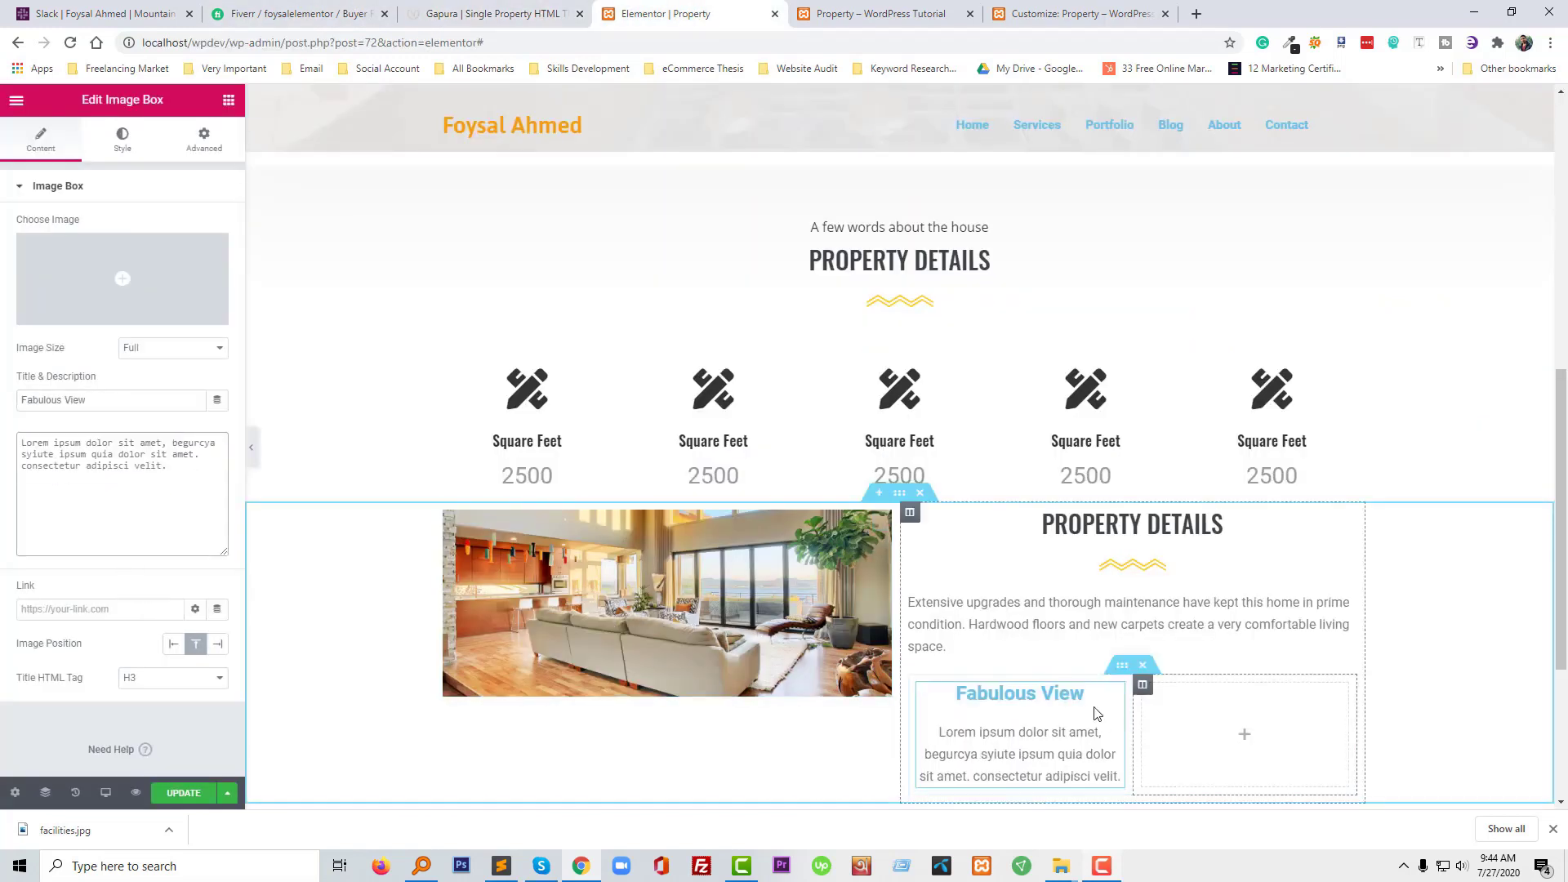
Duplicate the "Fabulous View" image box and move the copy into the inner section's empty second column
right_click(1121, 691)
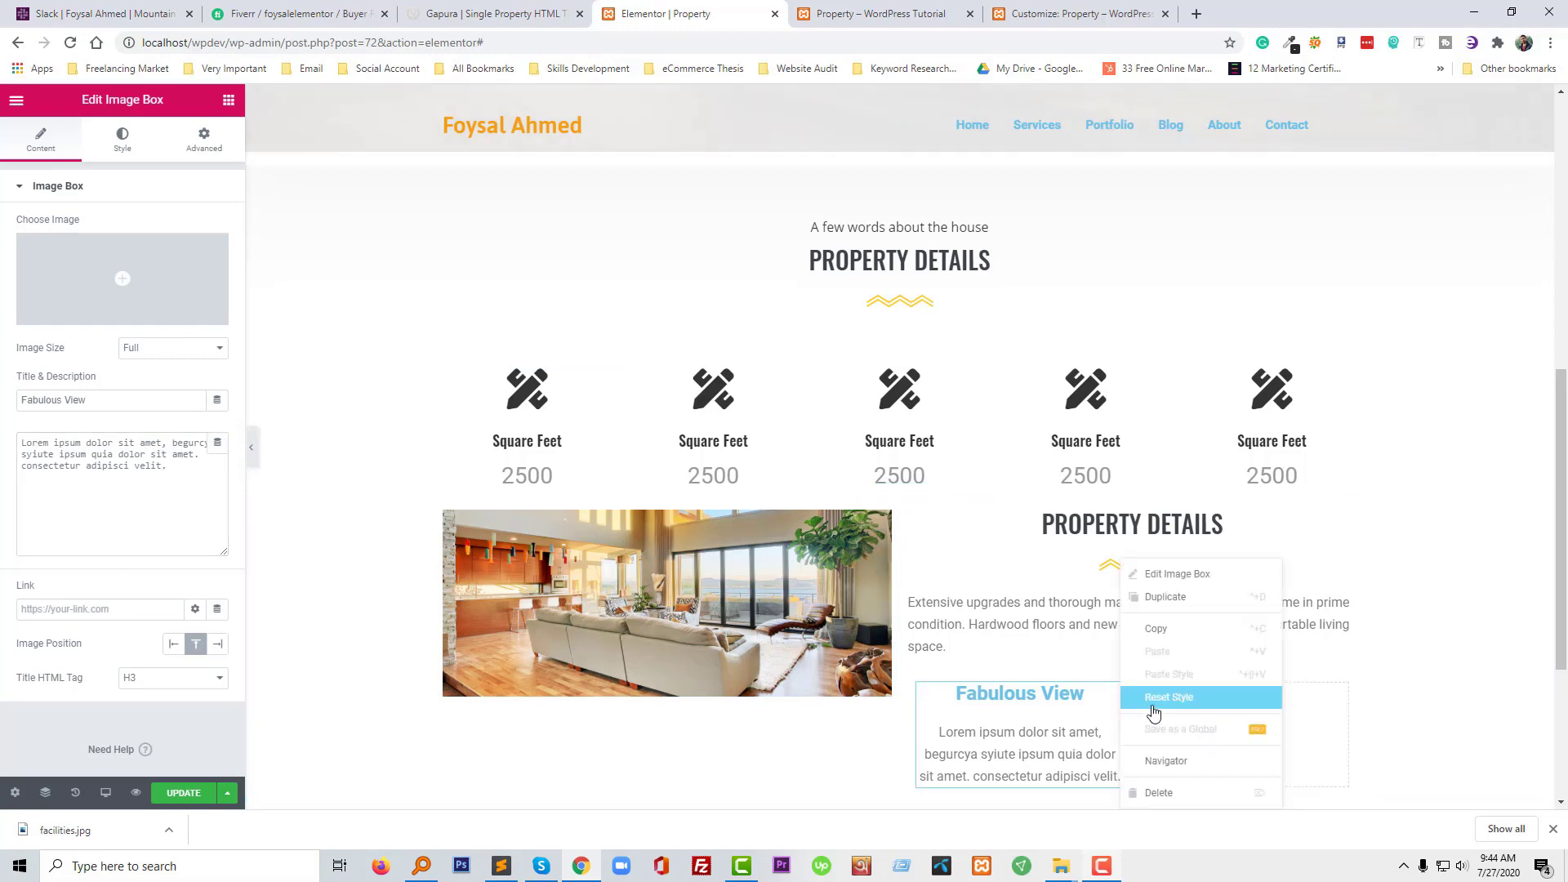
click(1174, 598)
drag(1121, 699, 1233, 694)
scroll(1184, 572, down, 3)
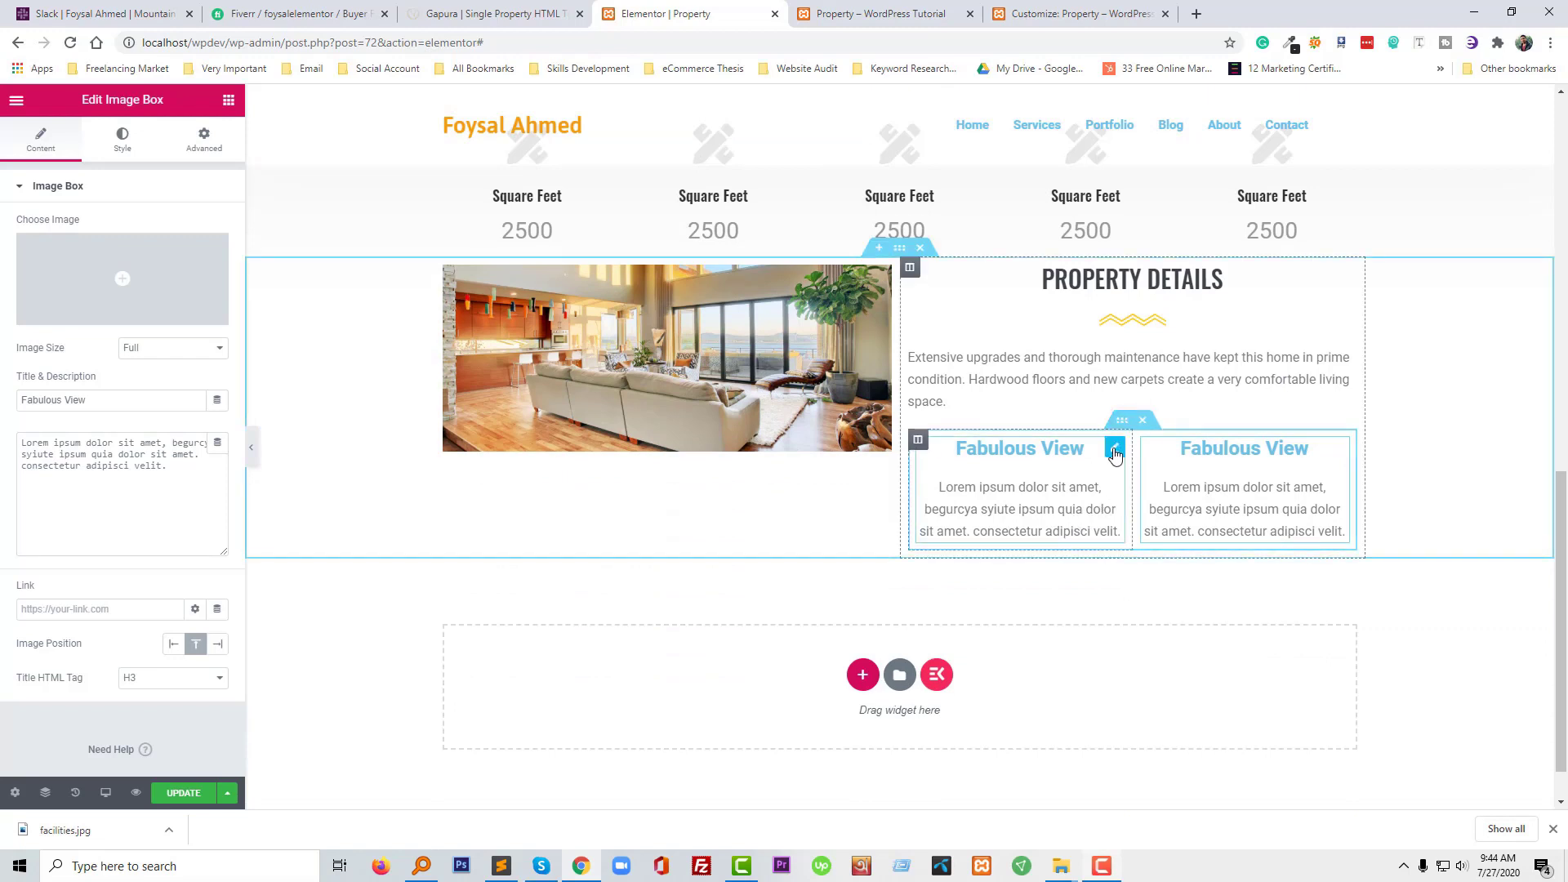
Duplicate the image box in each inner column to form a two-by-two grid of feature boxes
right_click(1115, 452)
click(1144, 486)
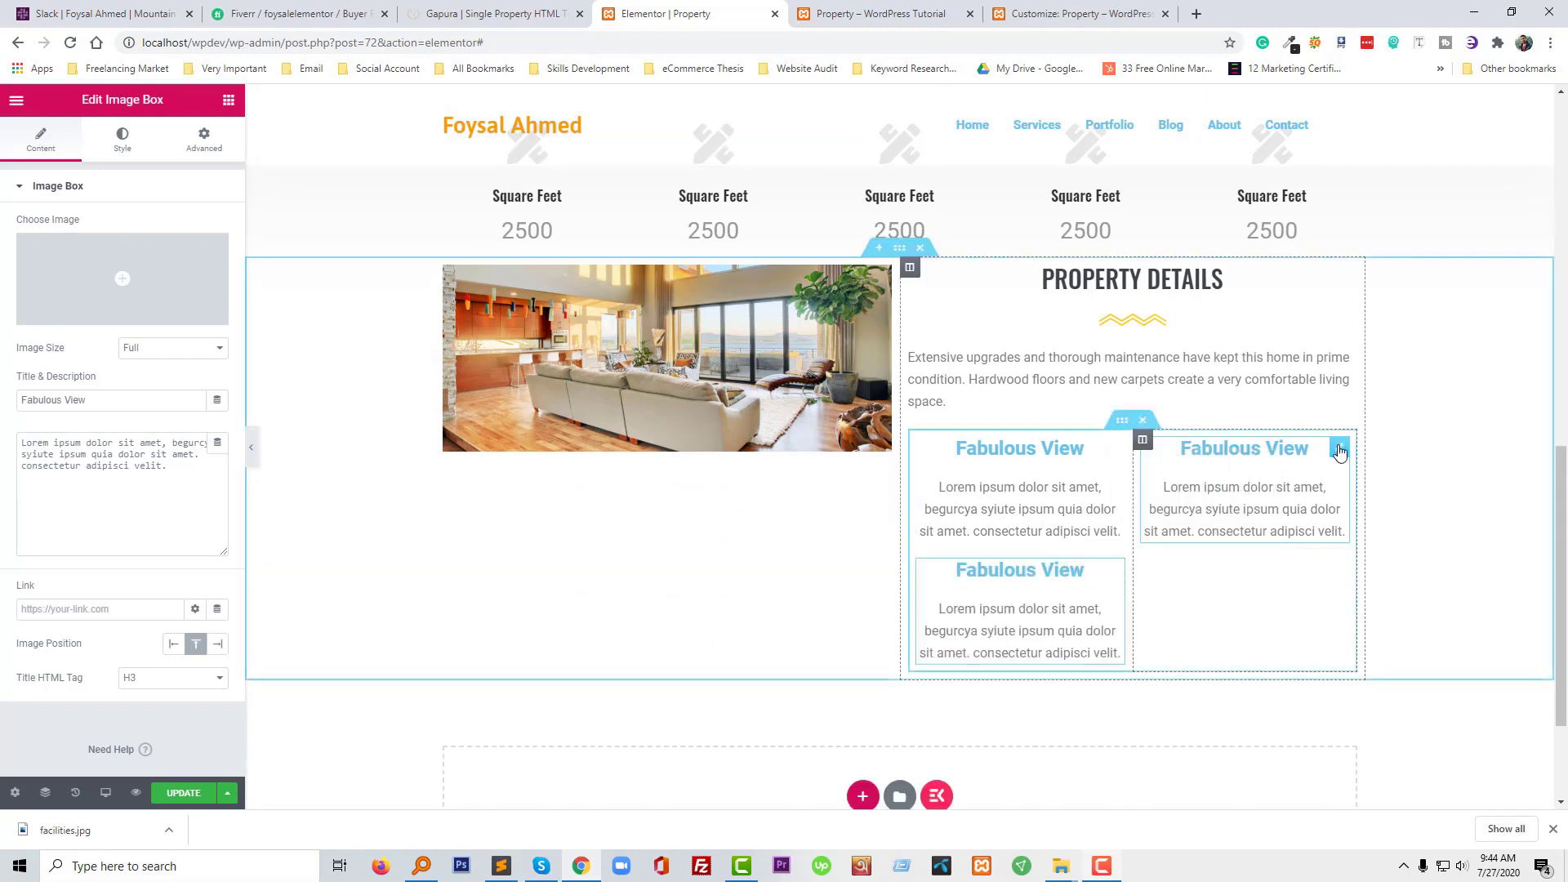
right_click(1342, 449)
click(1356, 482)
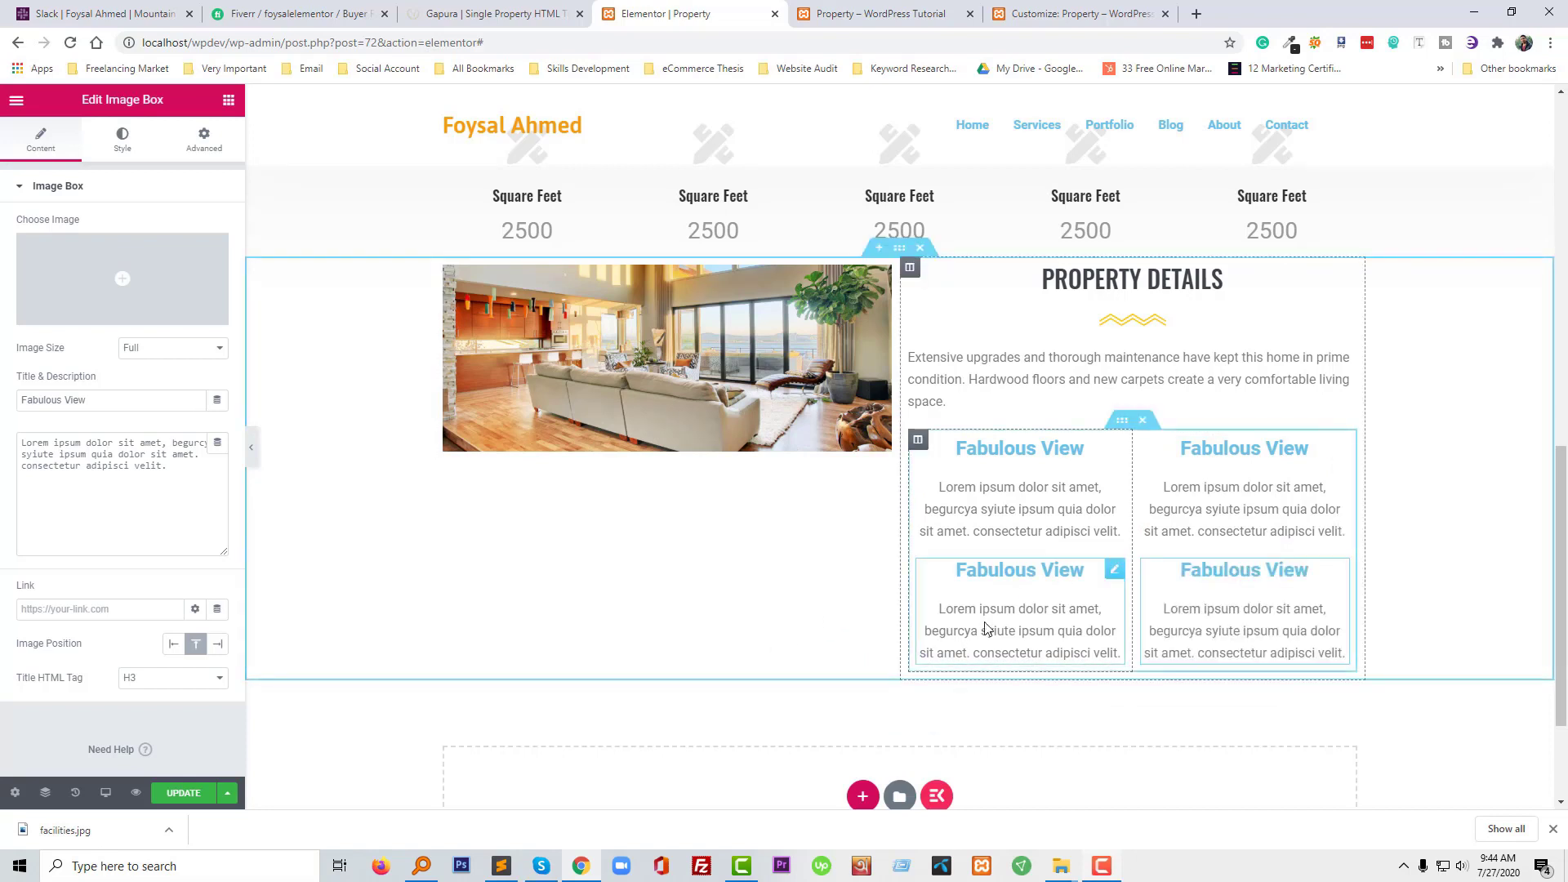
Close the developer tools on the Gapura reference site, examine the Facilities layout at full width, and return to the Elementor Property page editor
scroll(986, 629, up, 1)
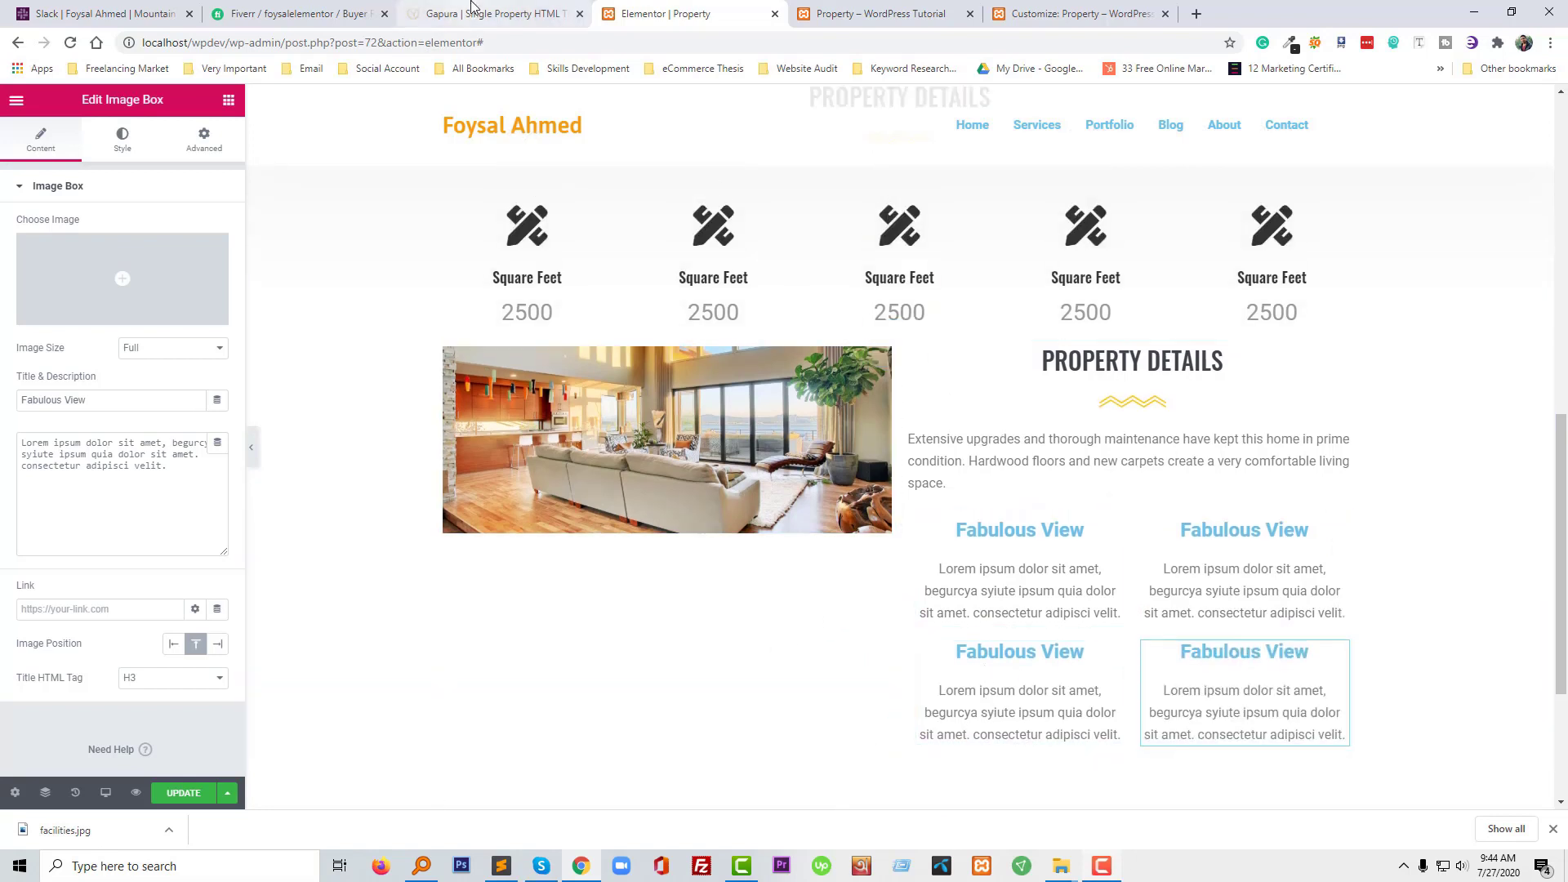
click(490, 14)
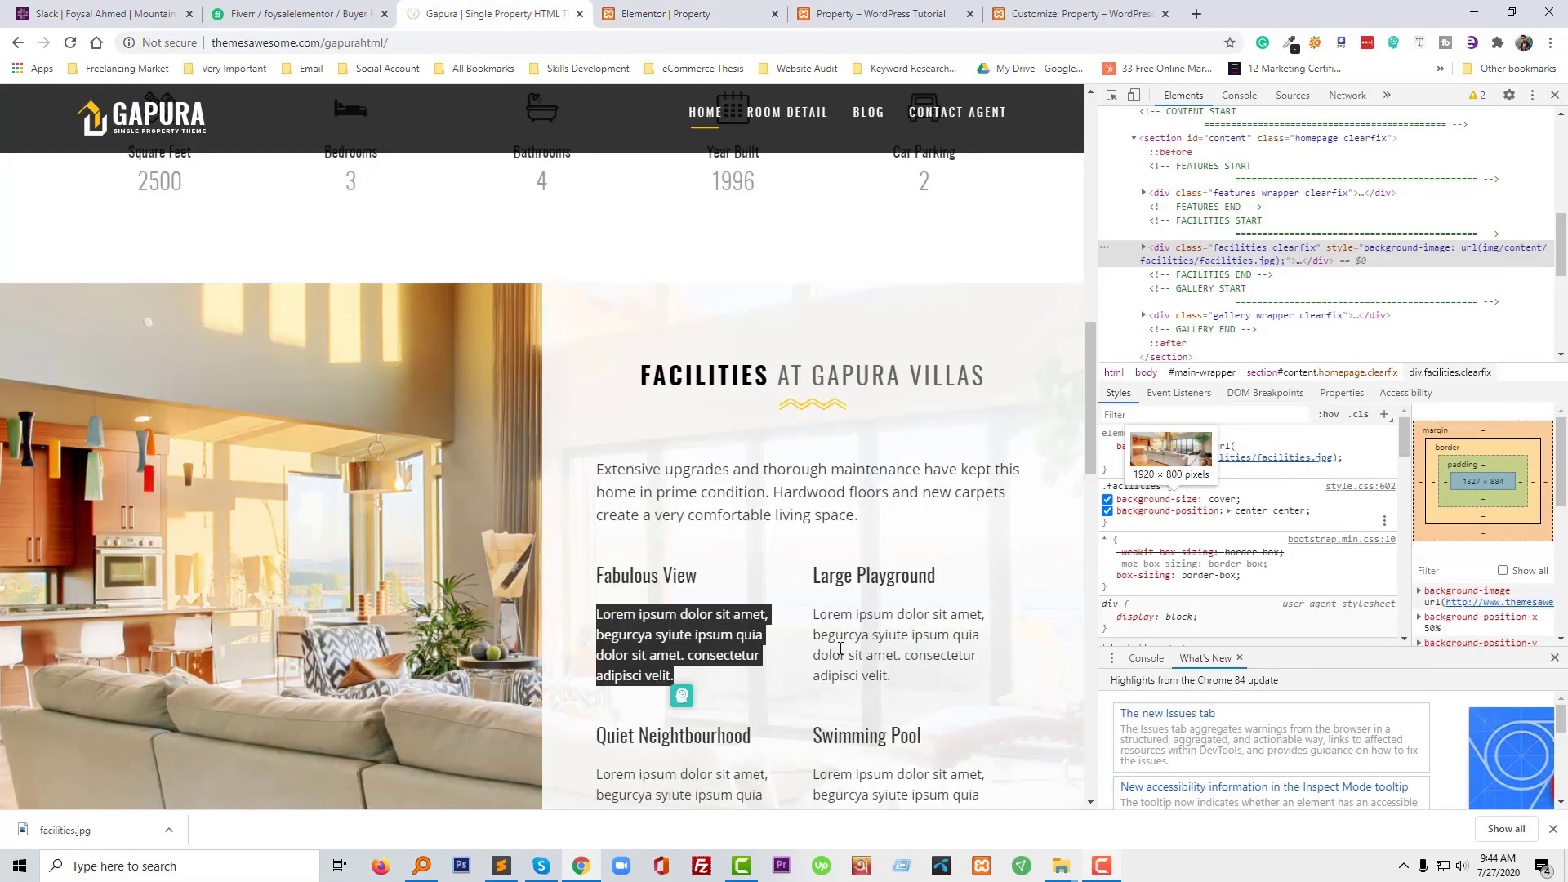
click(1556, 96)
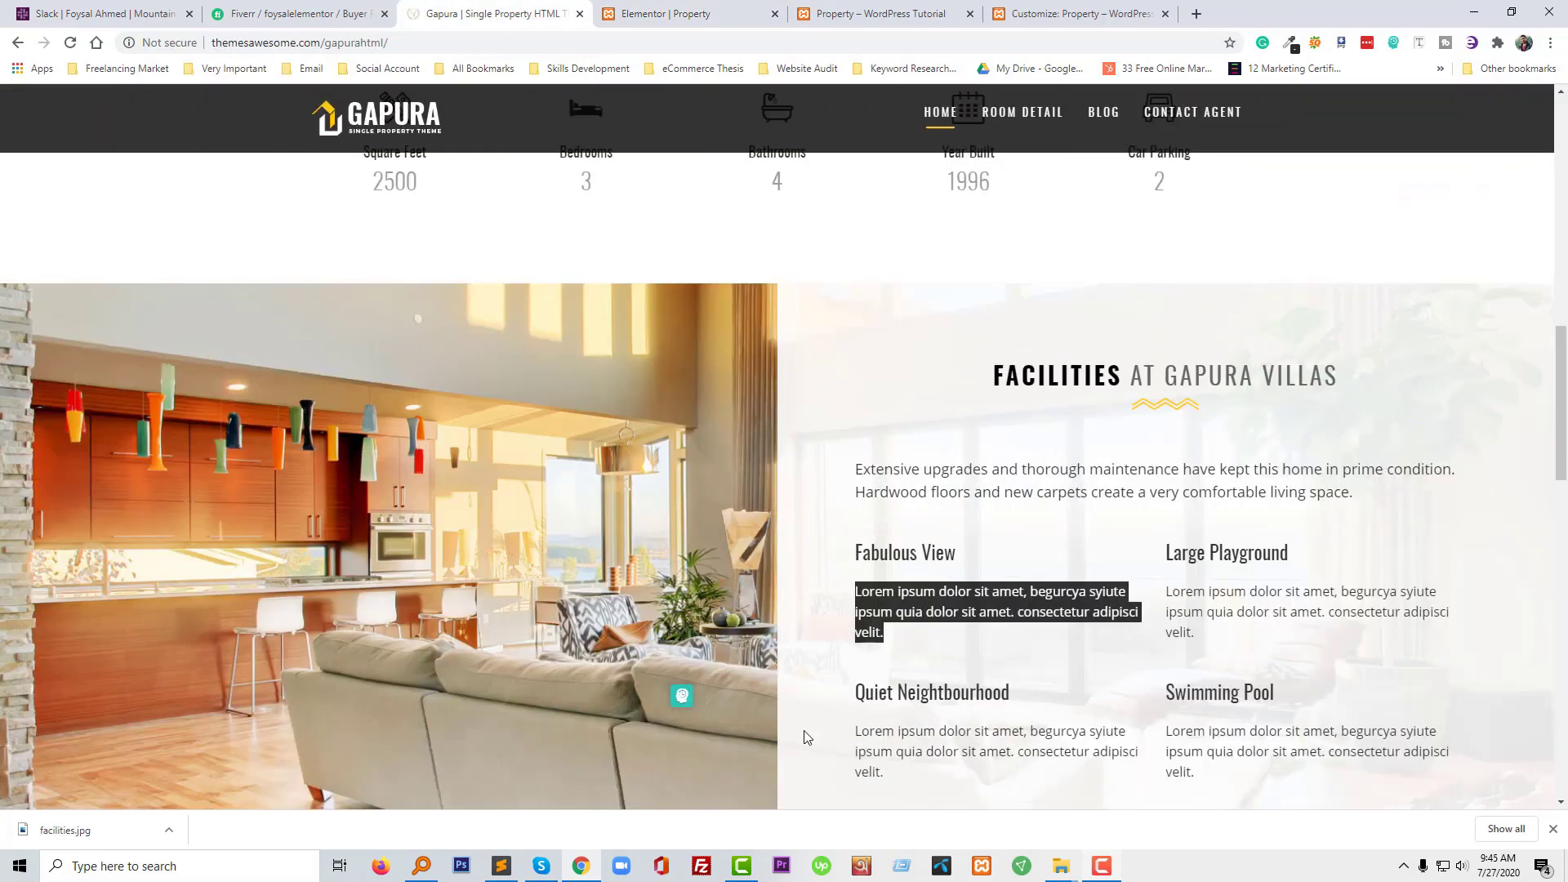
click(1099, 869)
click(1098, 870)
click(665, 14)
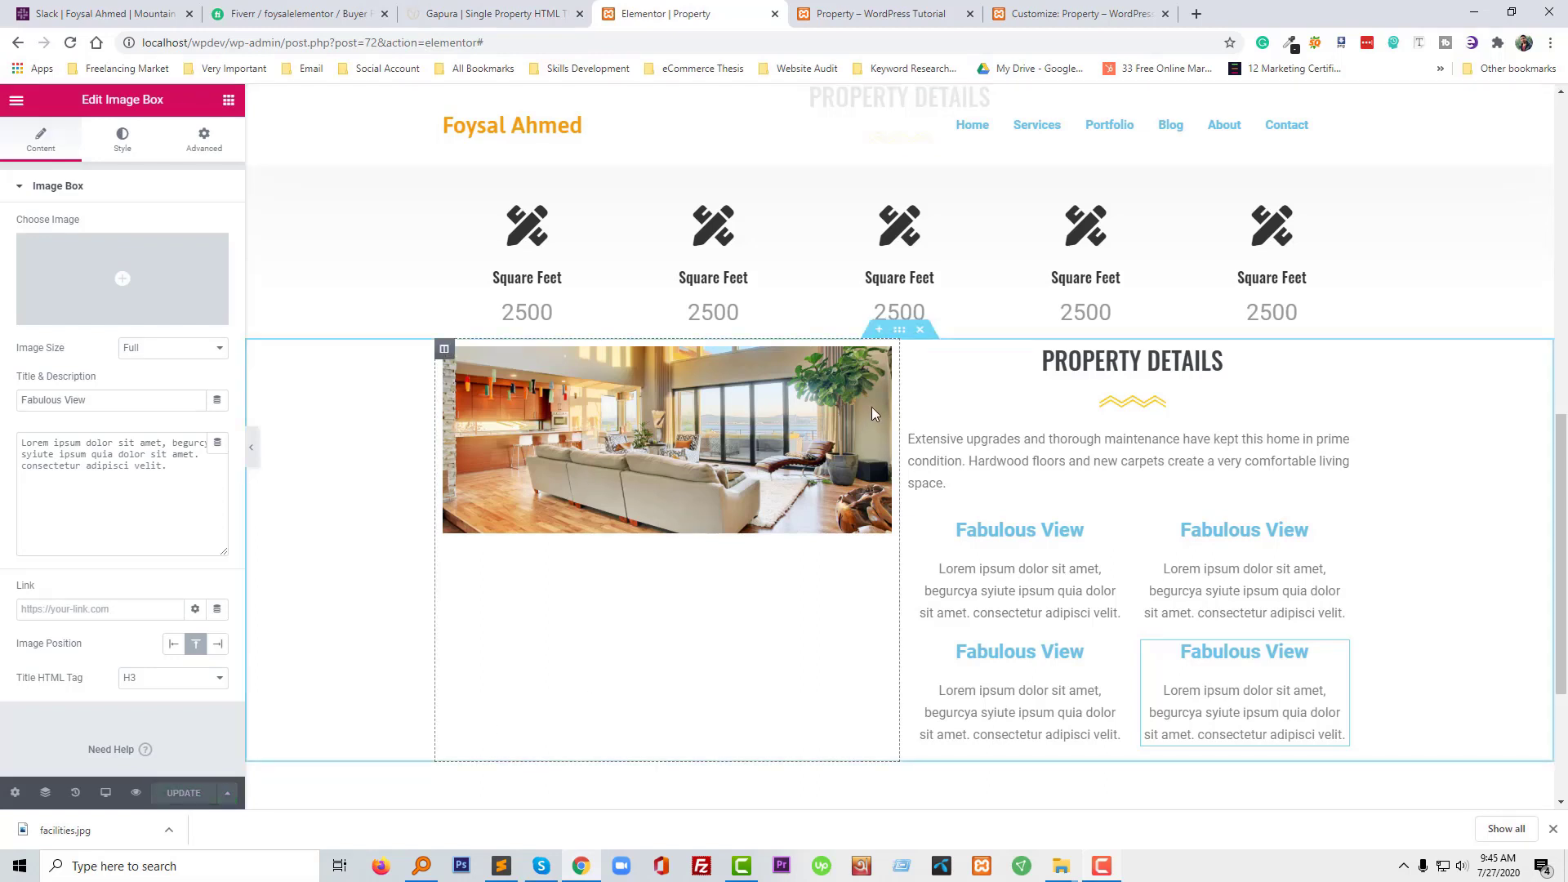
Set the Facilities section's content width to Full Width and its columns gap to No Gap
click(903, 336)
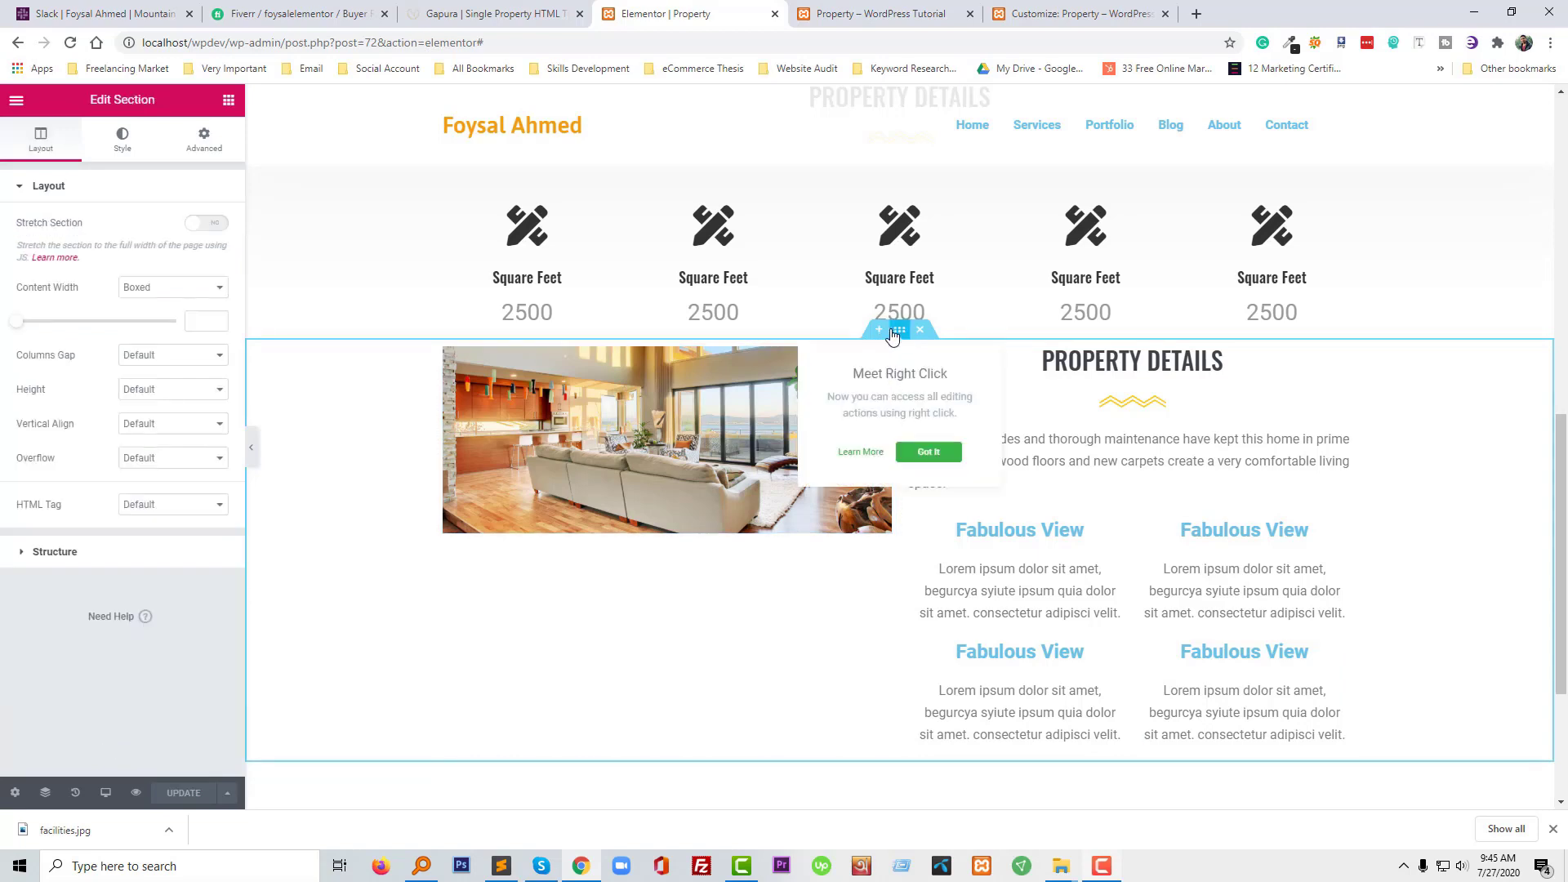
click(164, 295)
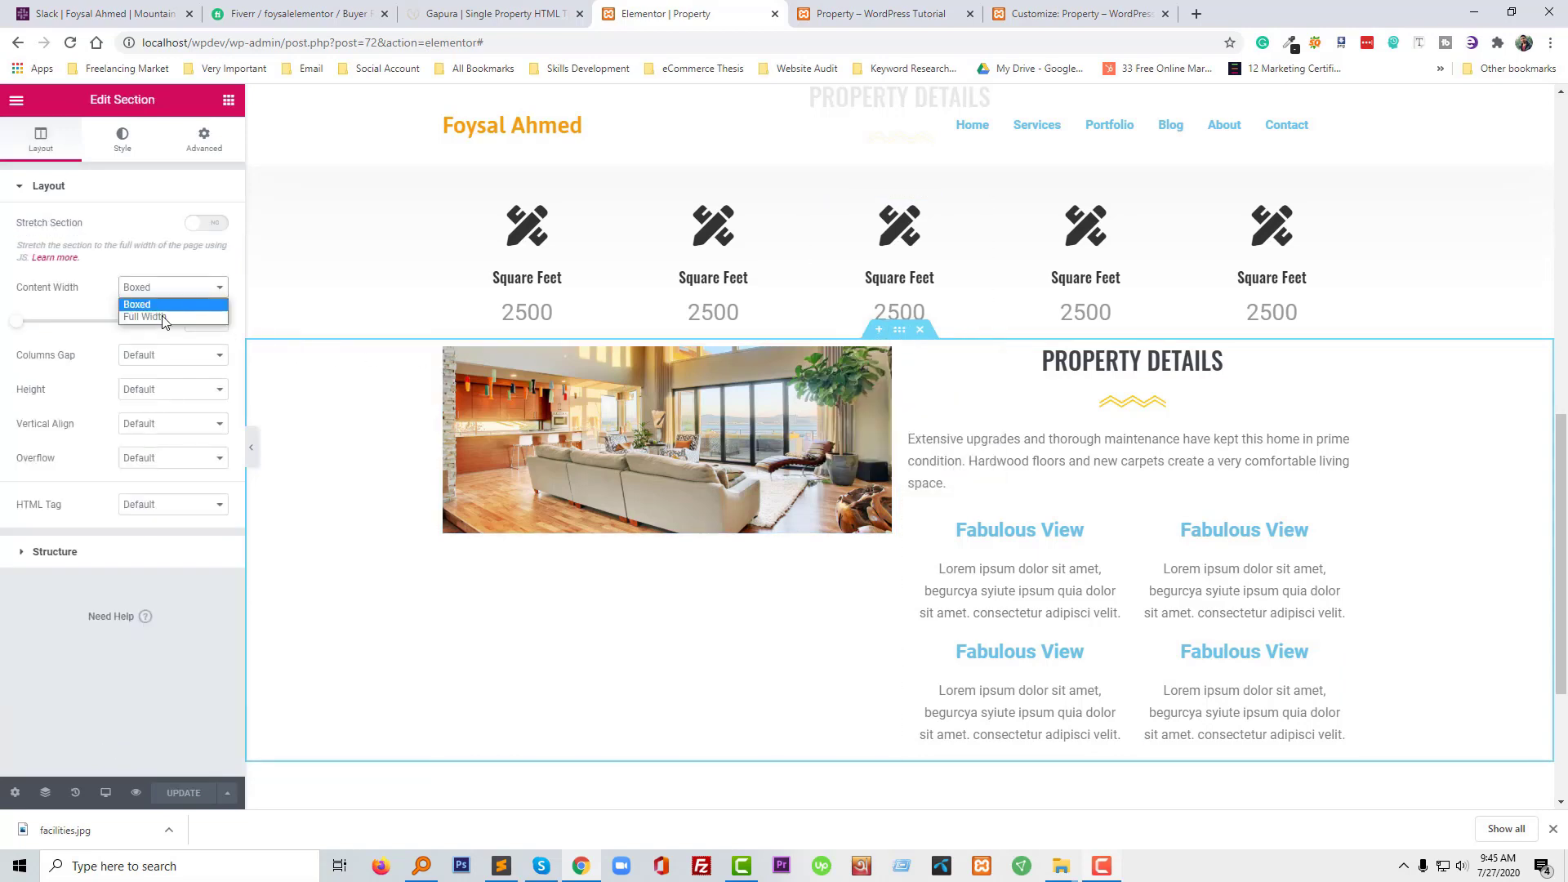
click(162, 323)
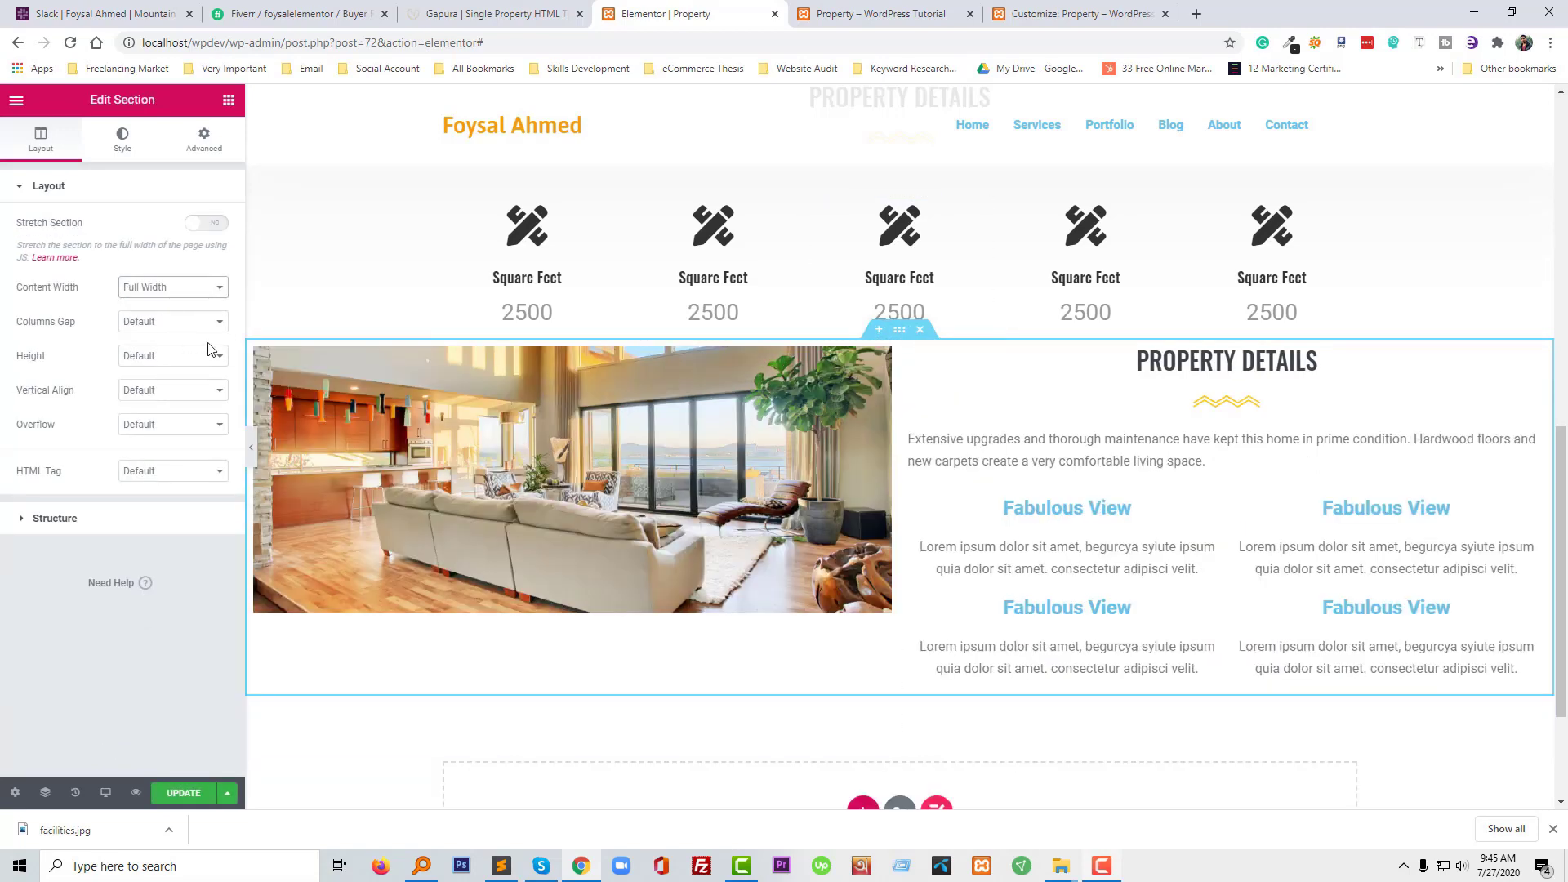
click(161, 324)
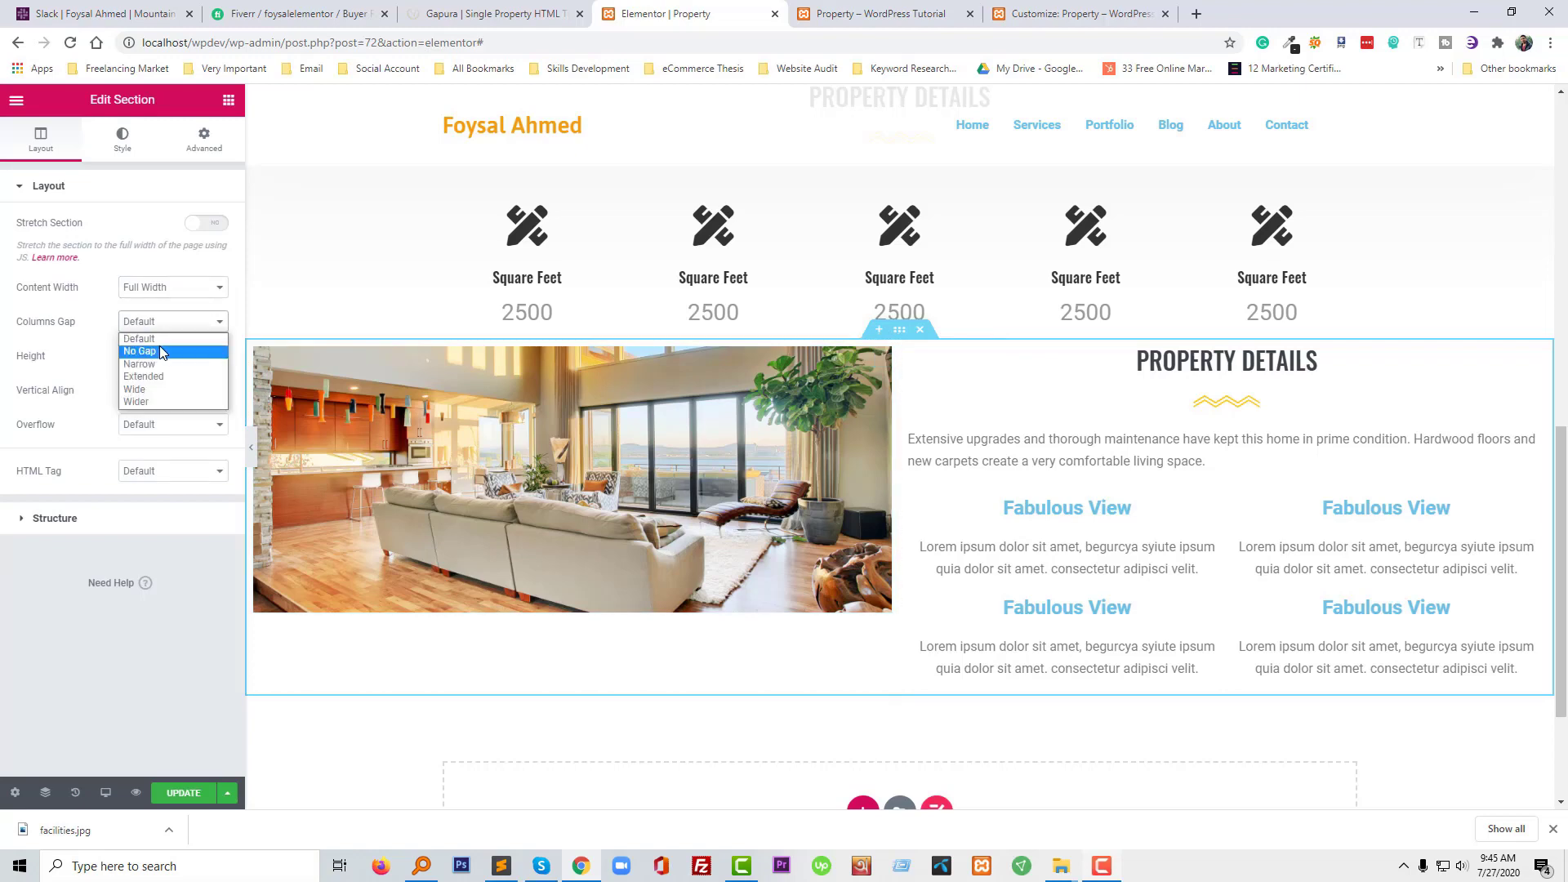
click(160, 349)
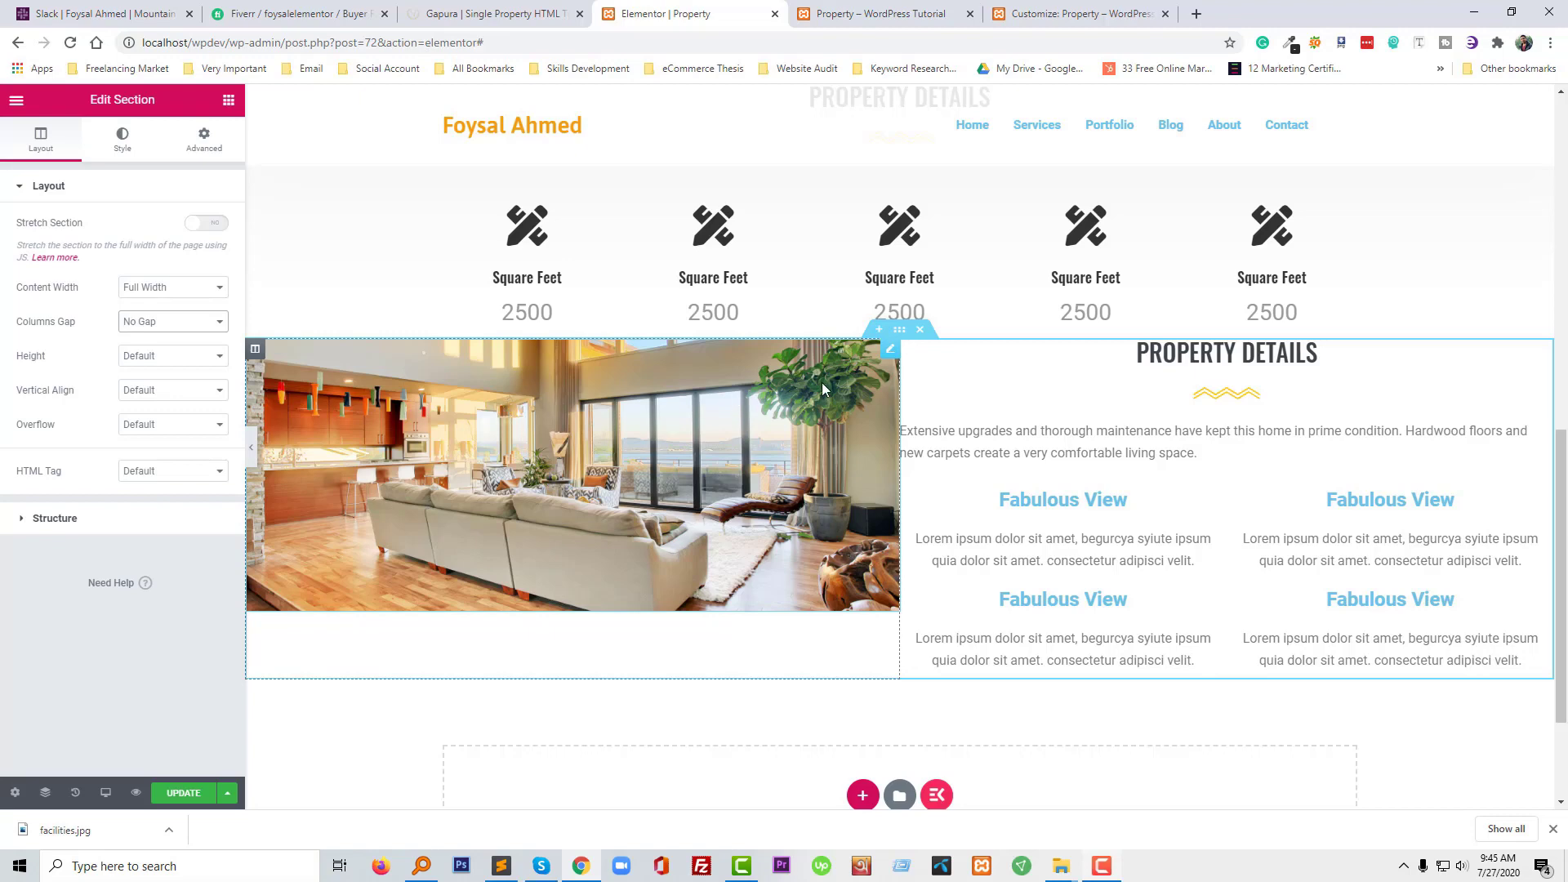
Unlink the Facilities section's padding values and set the top and bottom padding to 70 px
click(204, 141)
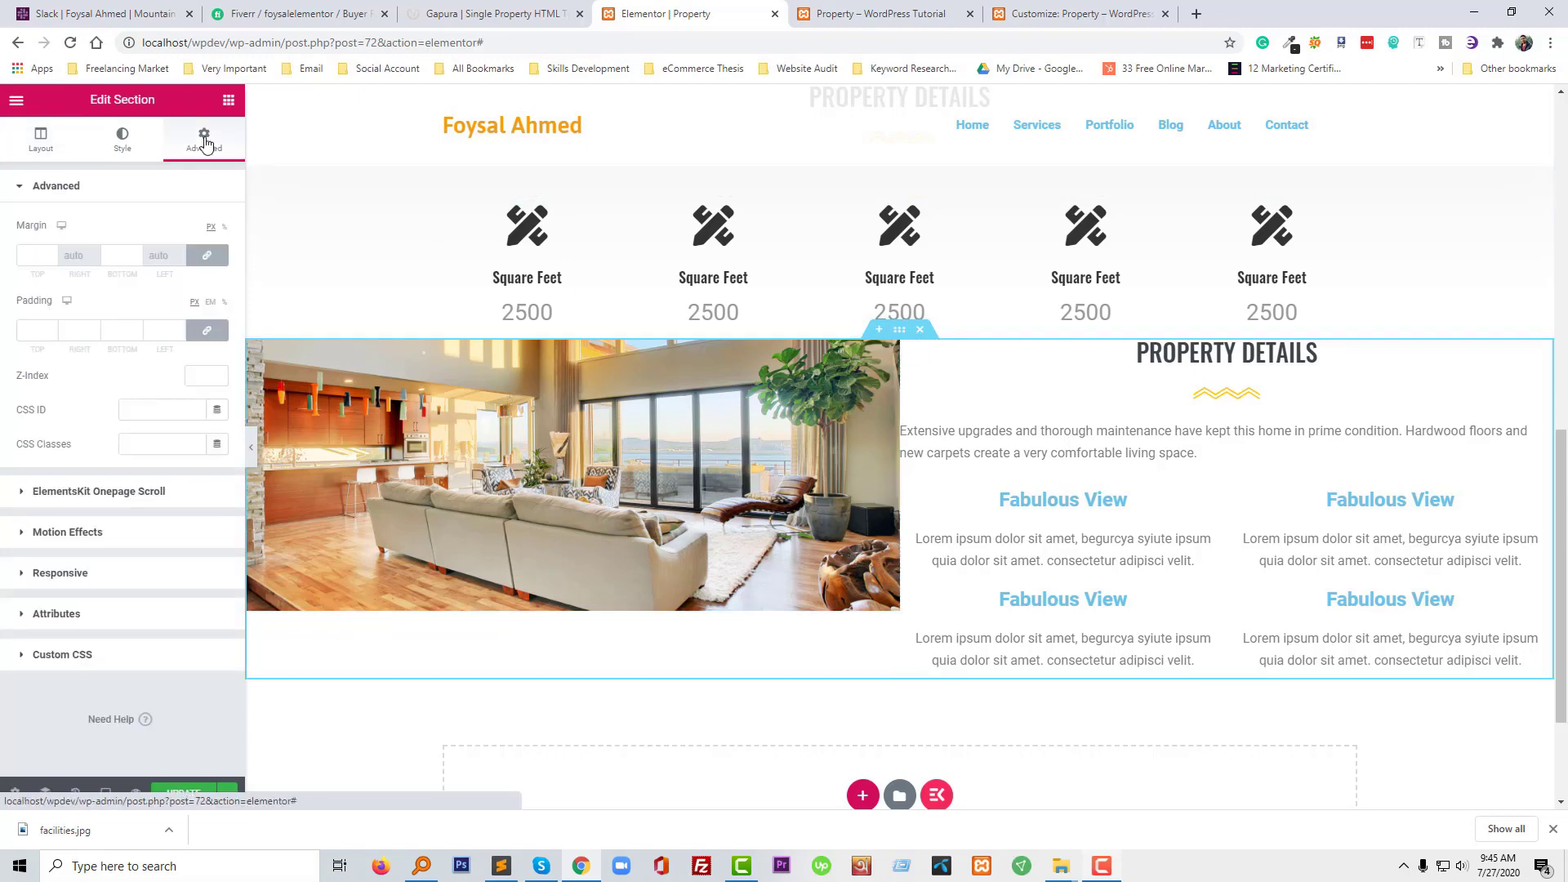
click(206, 330)
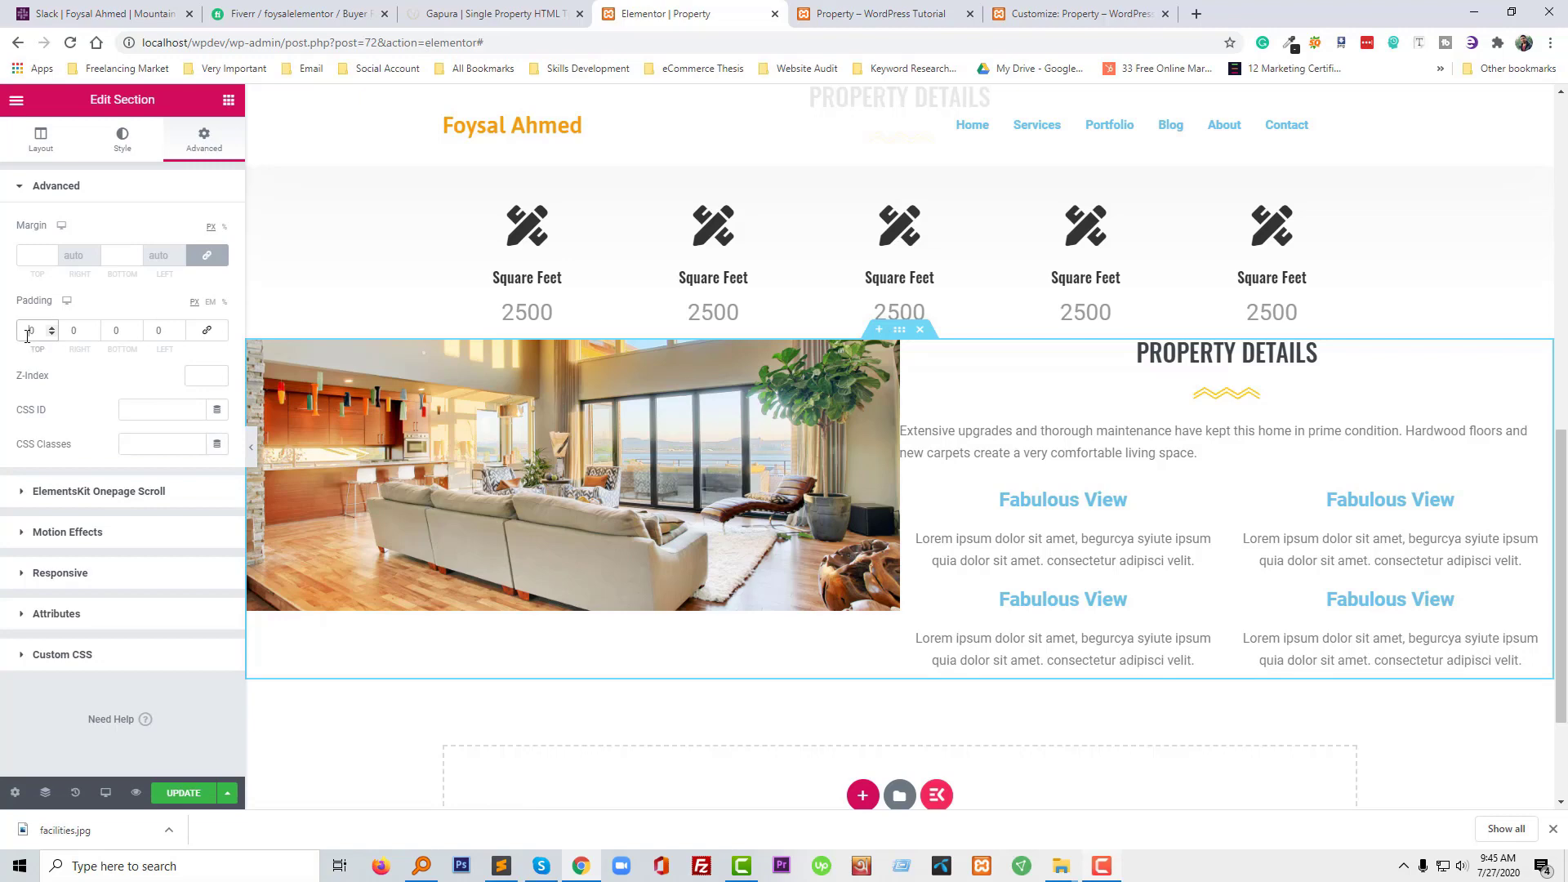
text(7)
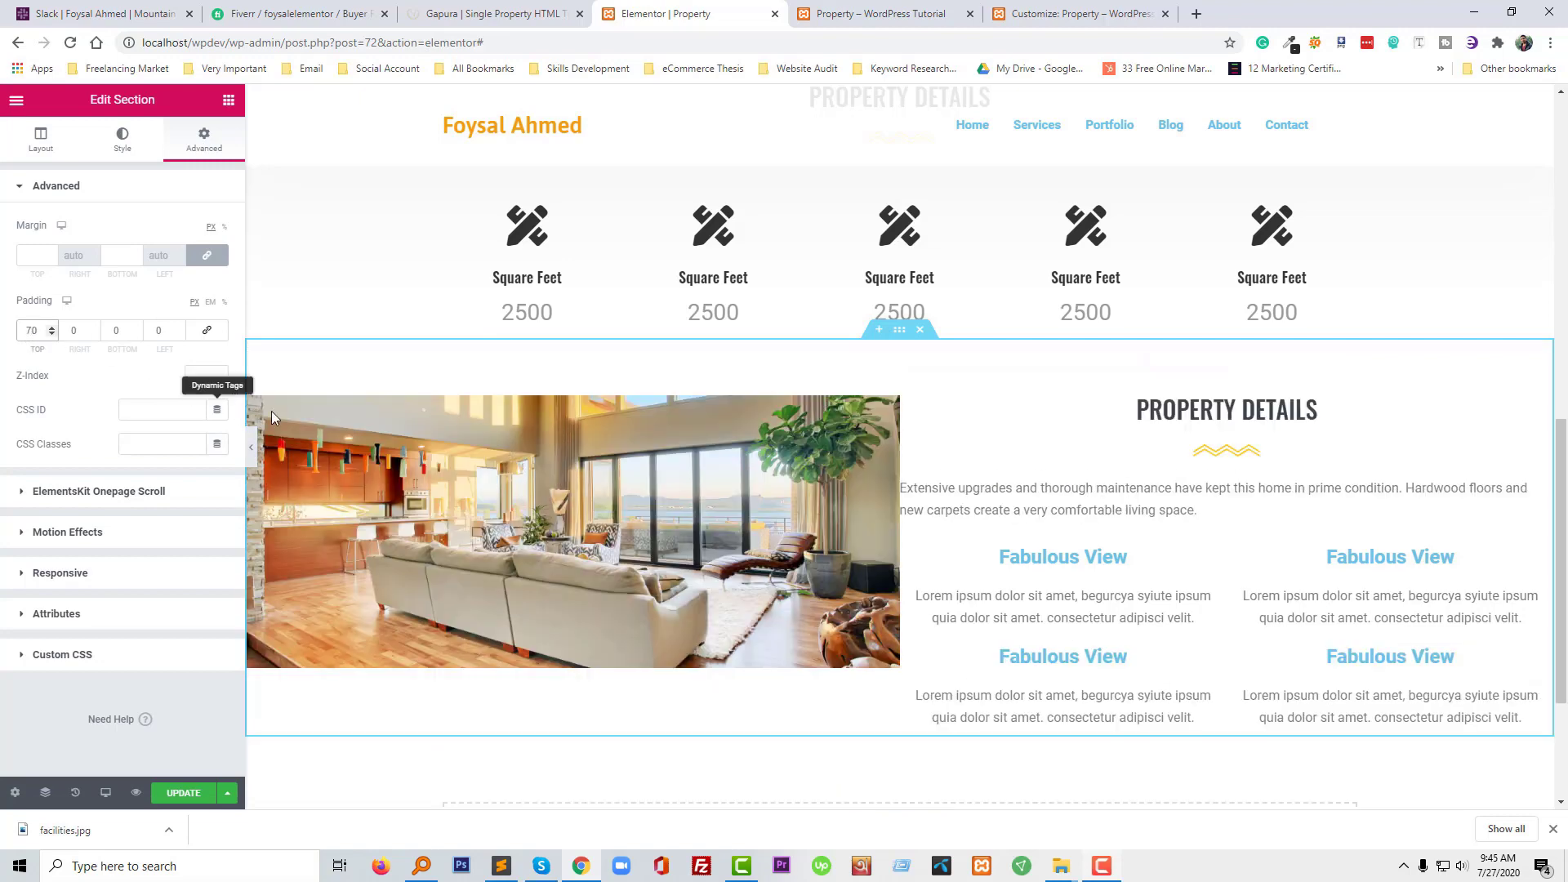
click(115, 330)
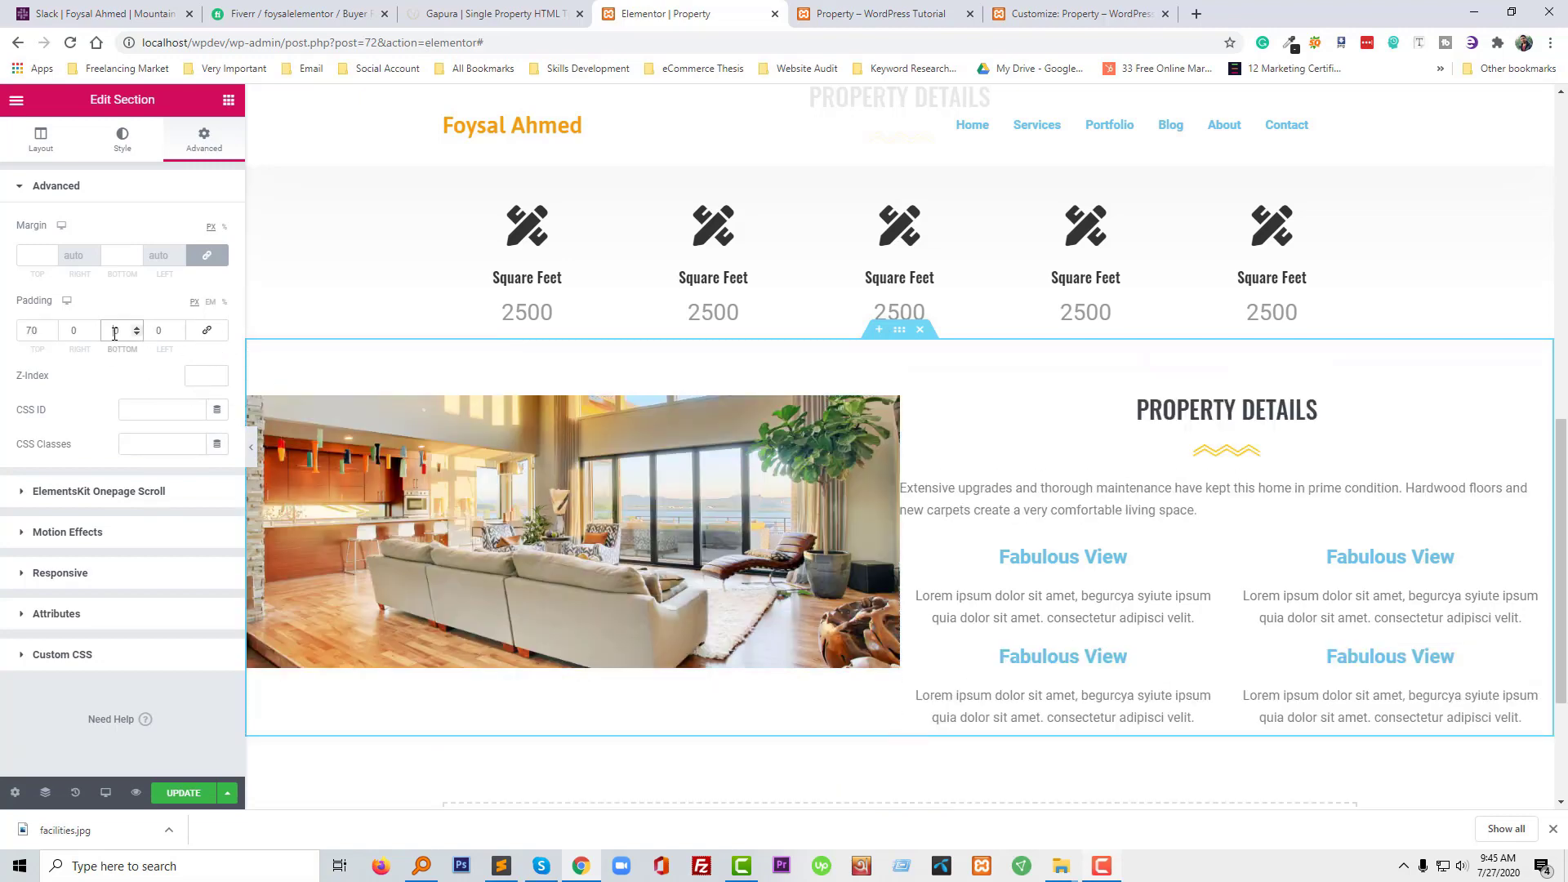
text(7)
Set the image size of the Facilities living-room image to Full
click(678, 586)
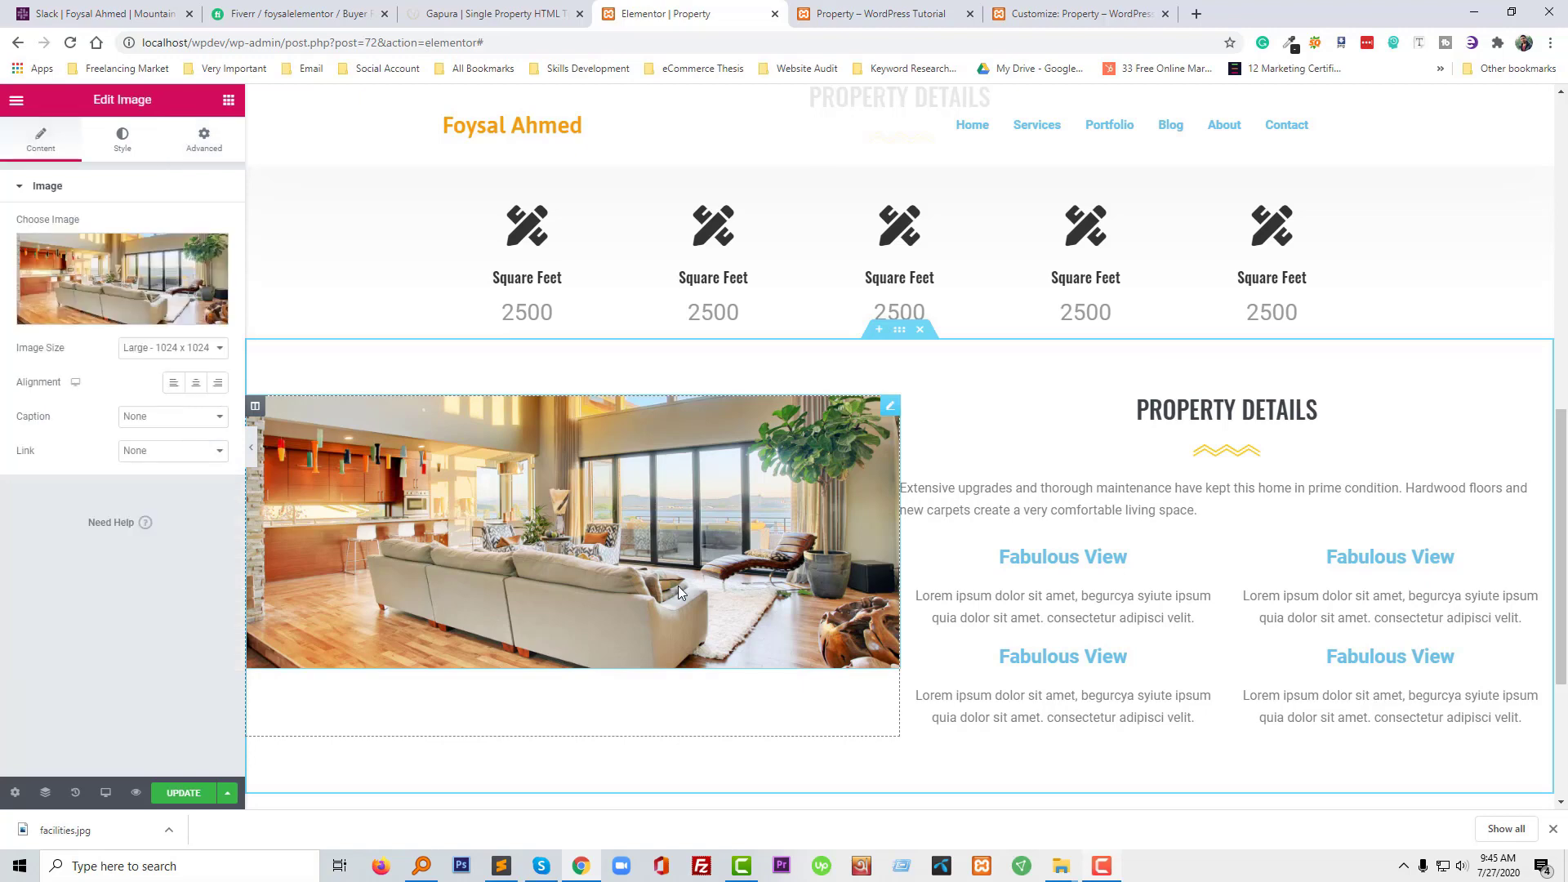
click(183, 349)
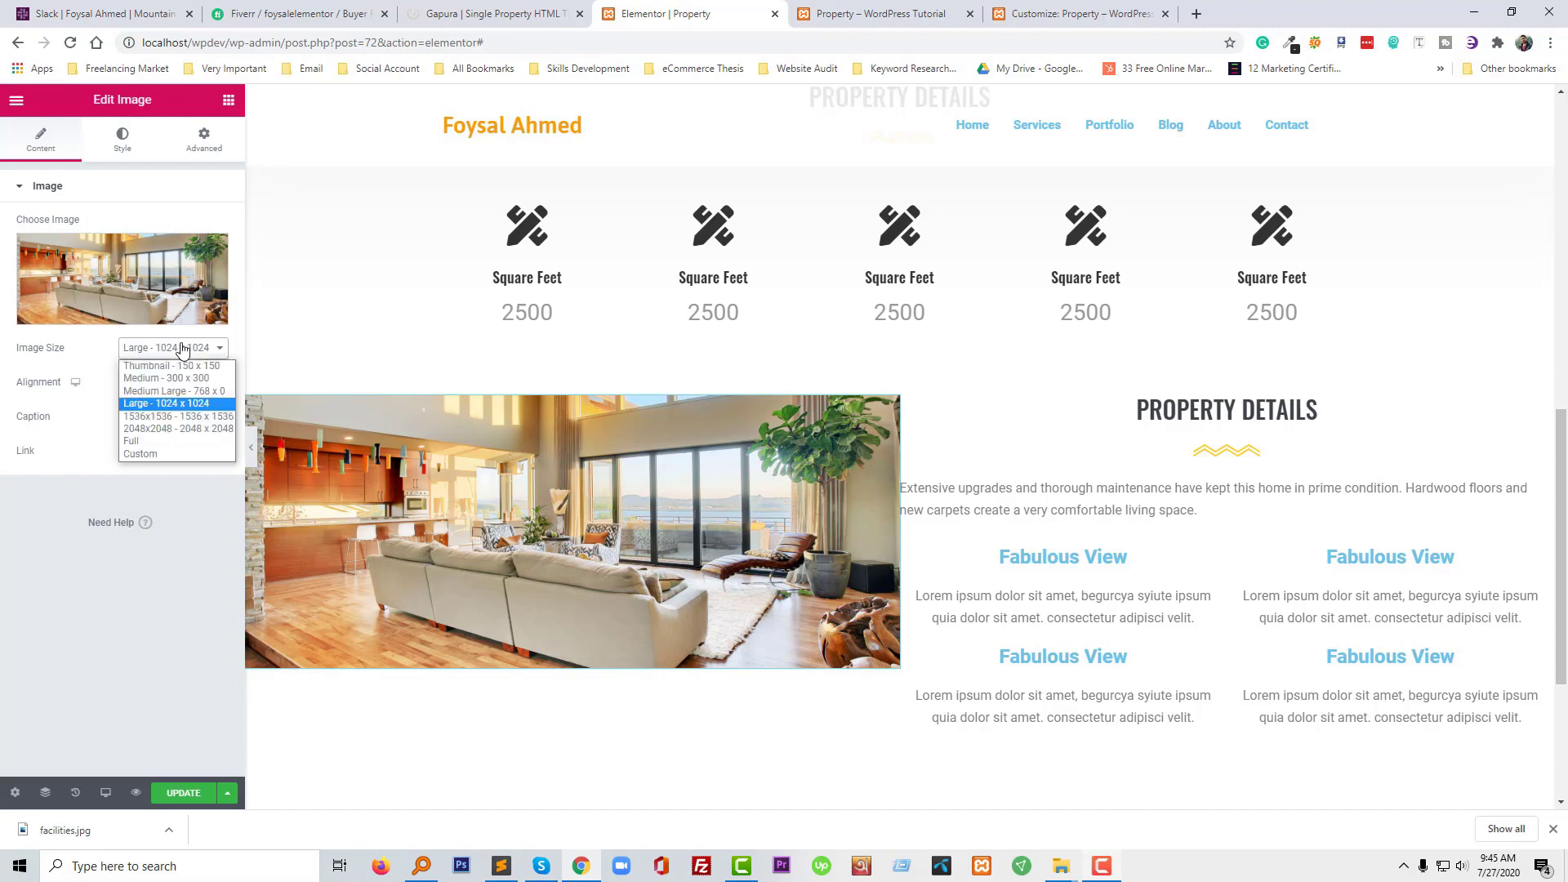
click(182, 441)
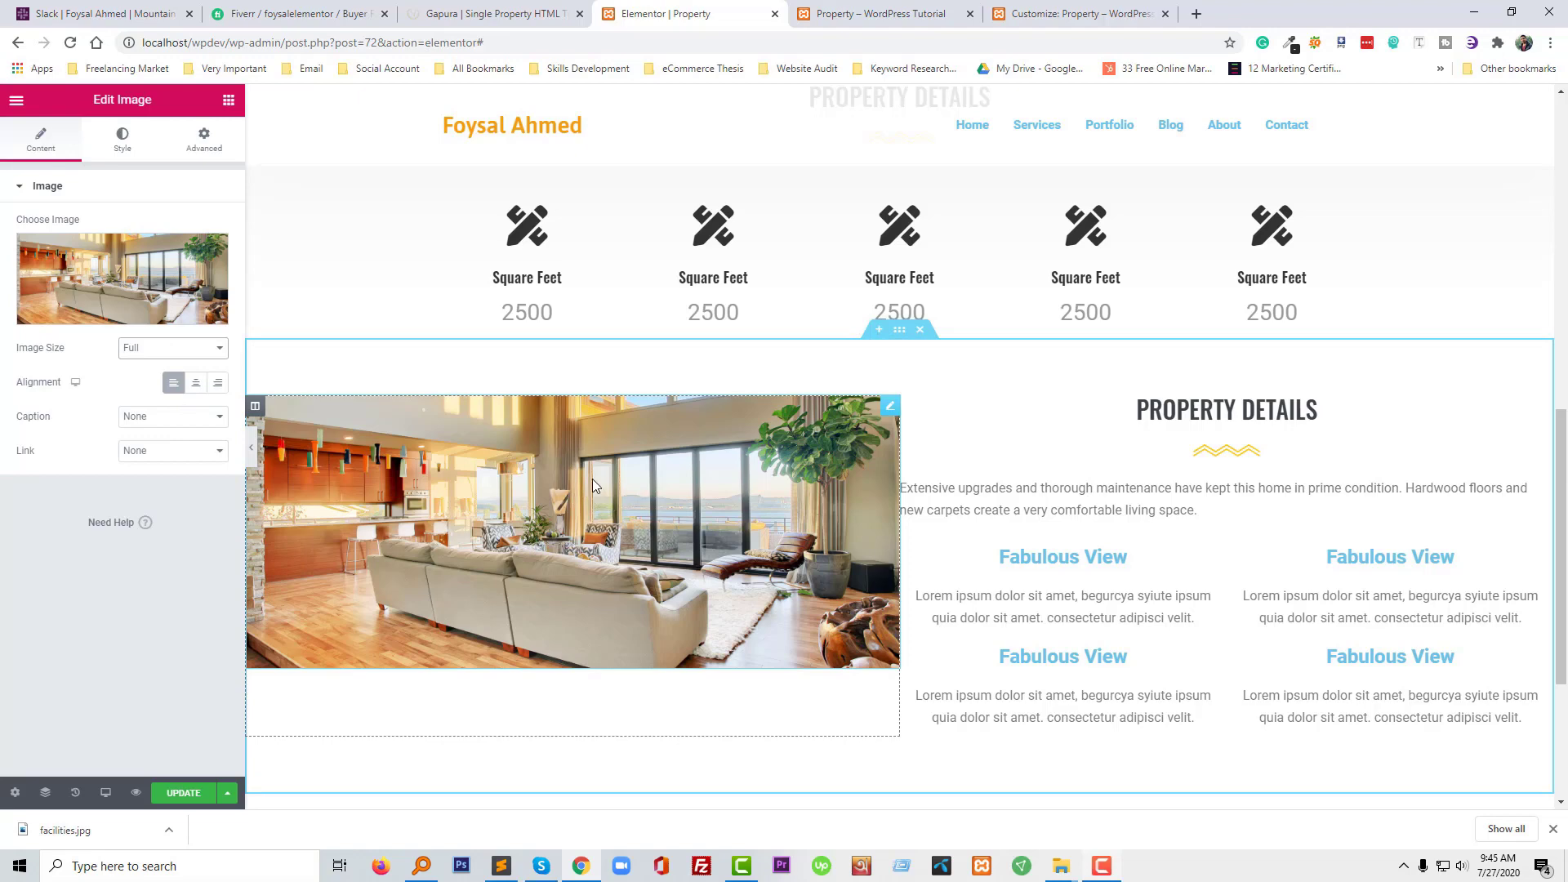
Give the column holding the living-room image a classic background using facilities.jpg from the media library
click(256, 409)
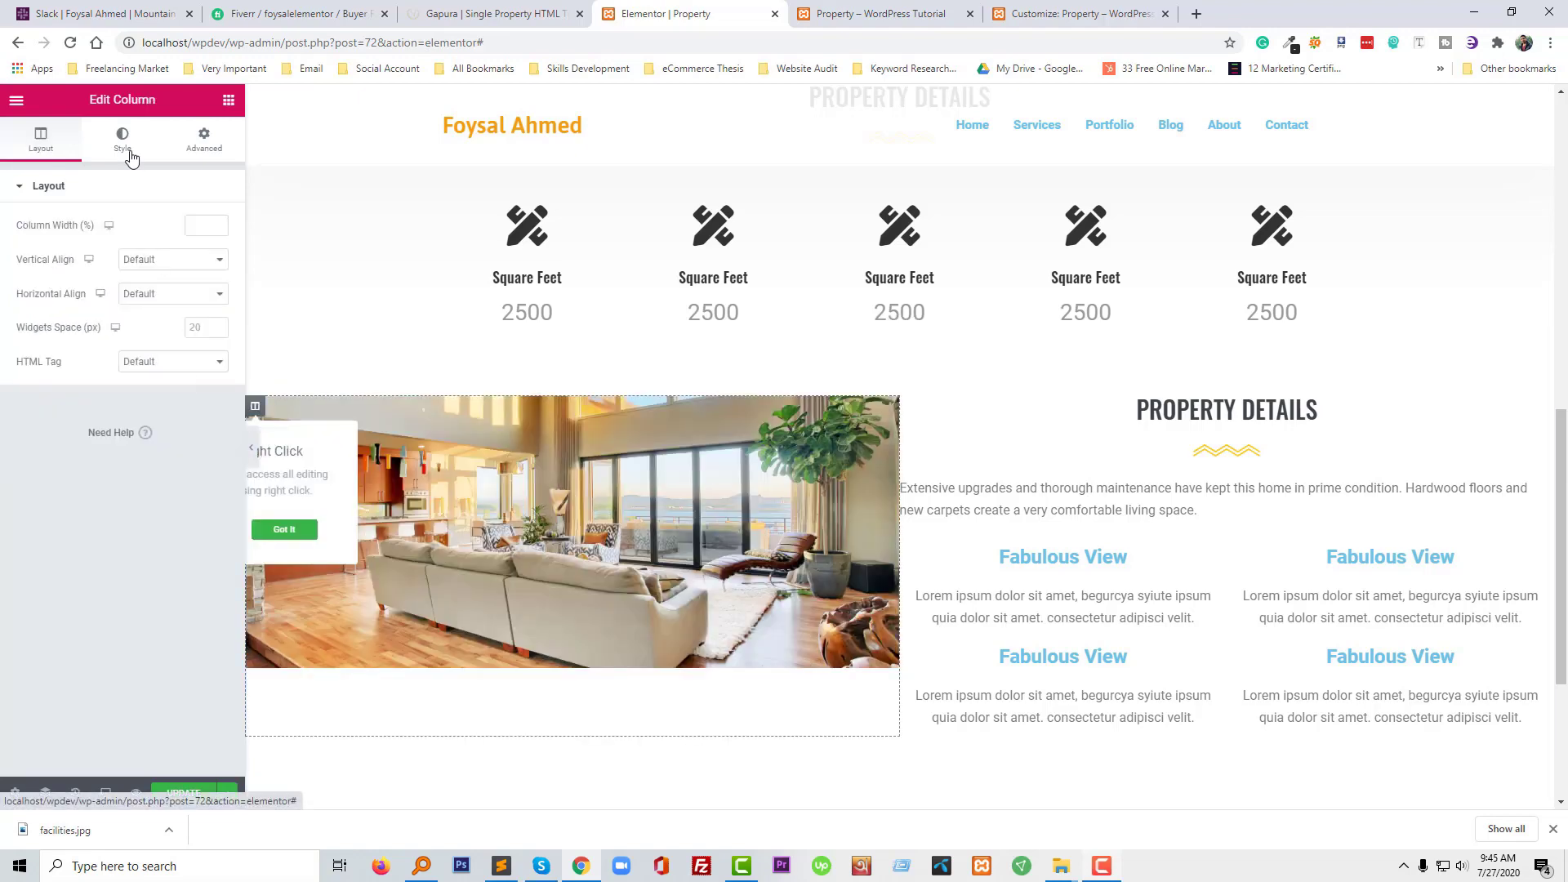
click(127, 152)
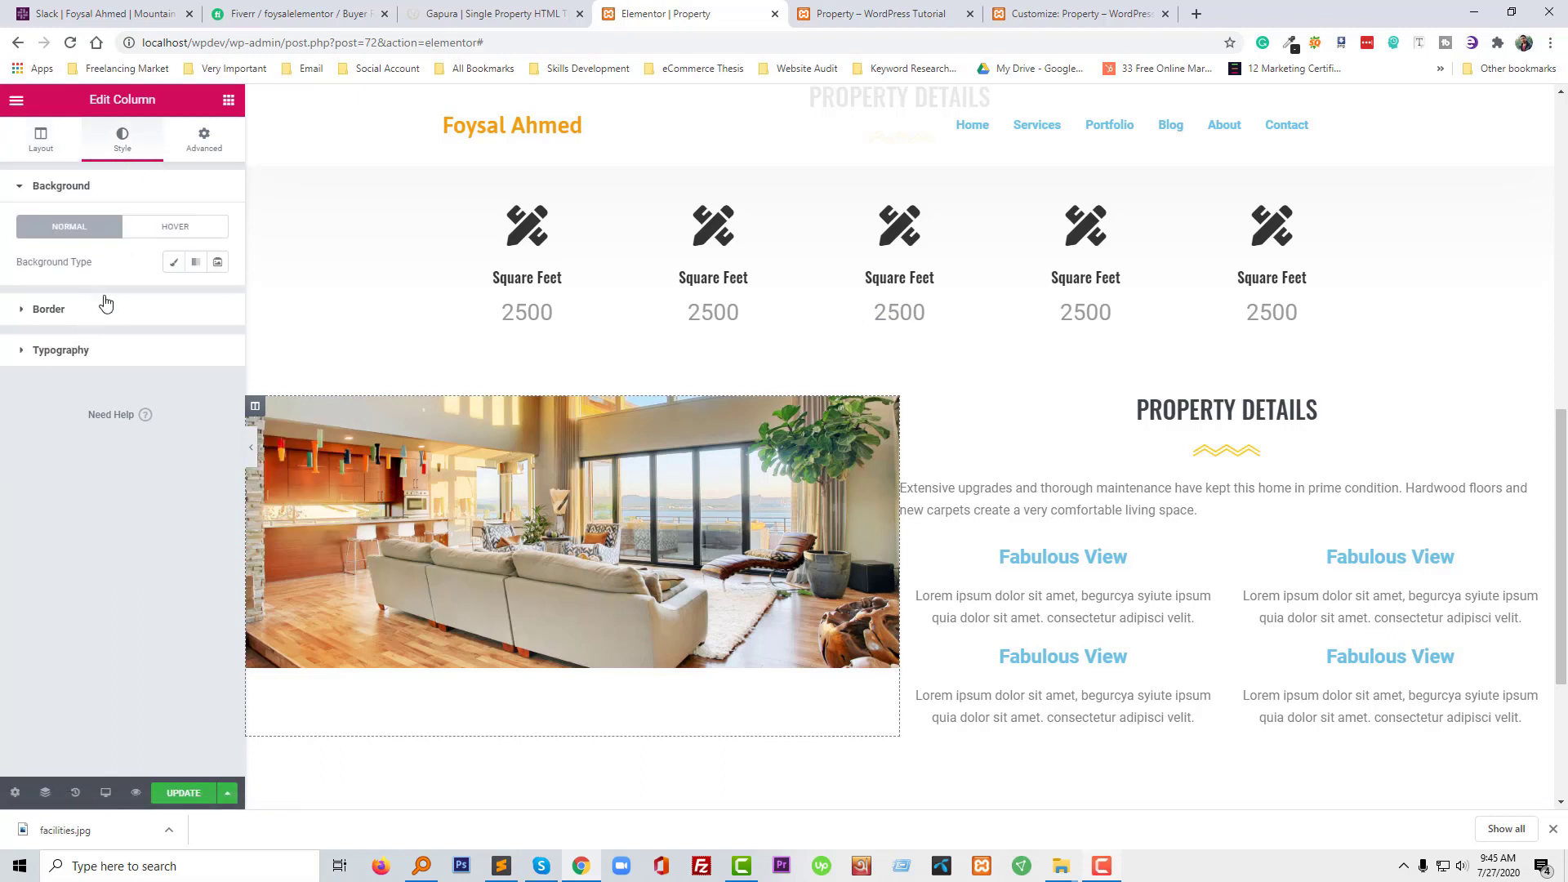
click(177, 262)
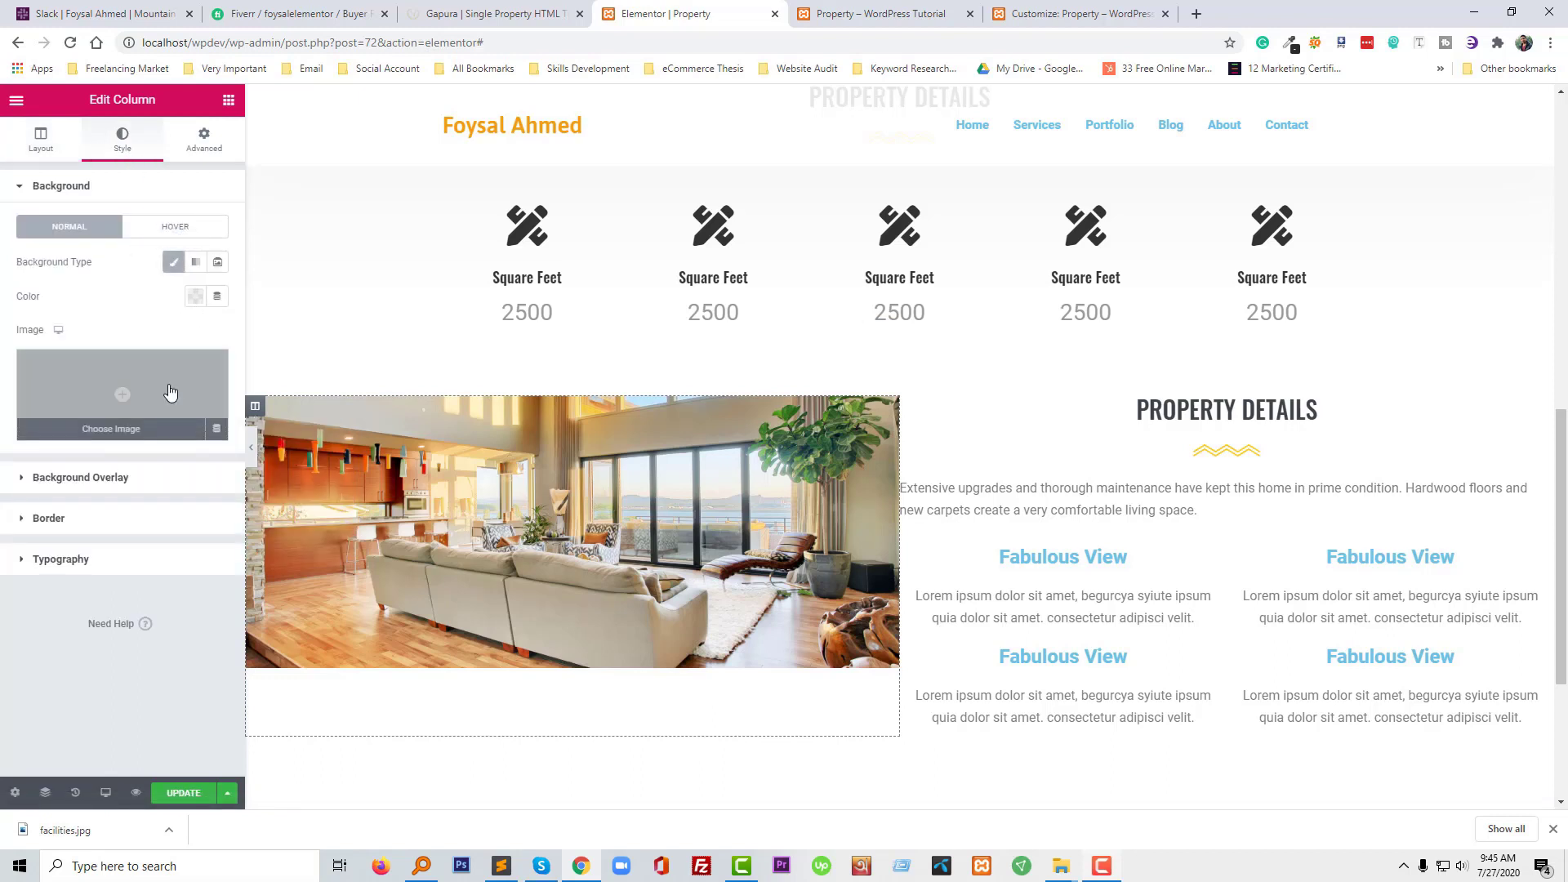
click(123, 391)
click(121, 298)
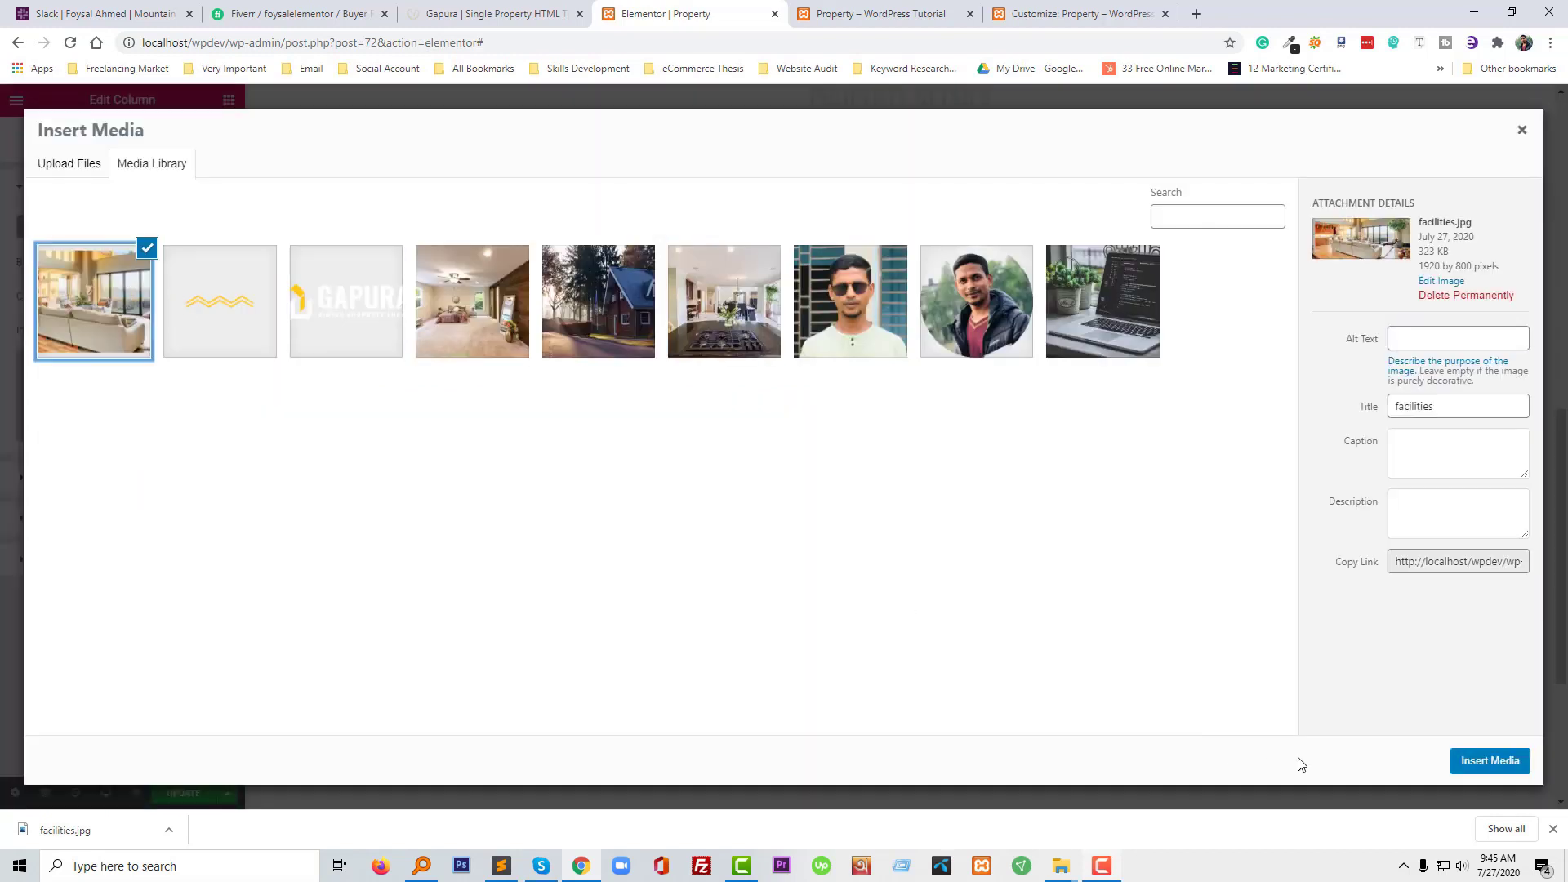
click(1493, 761)
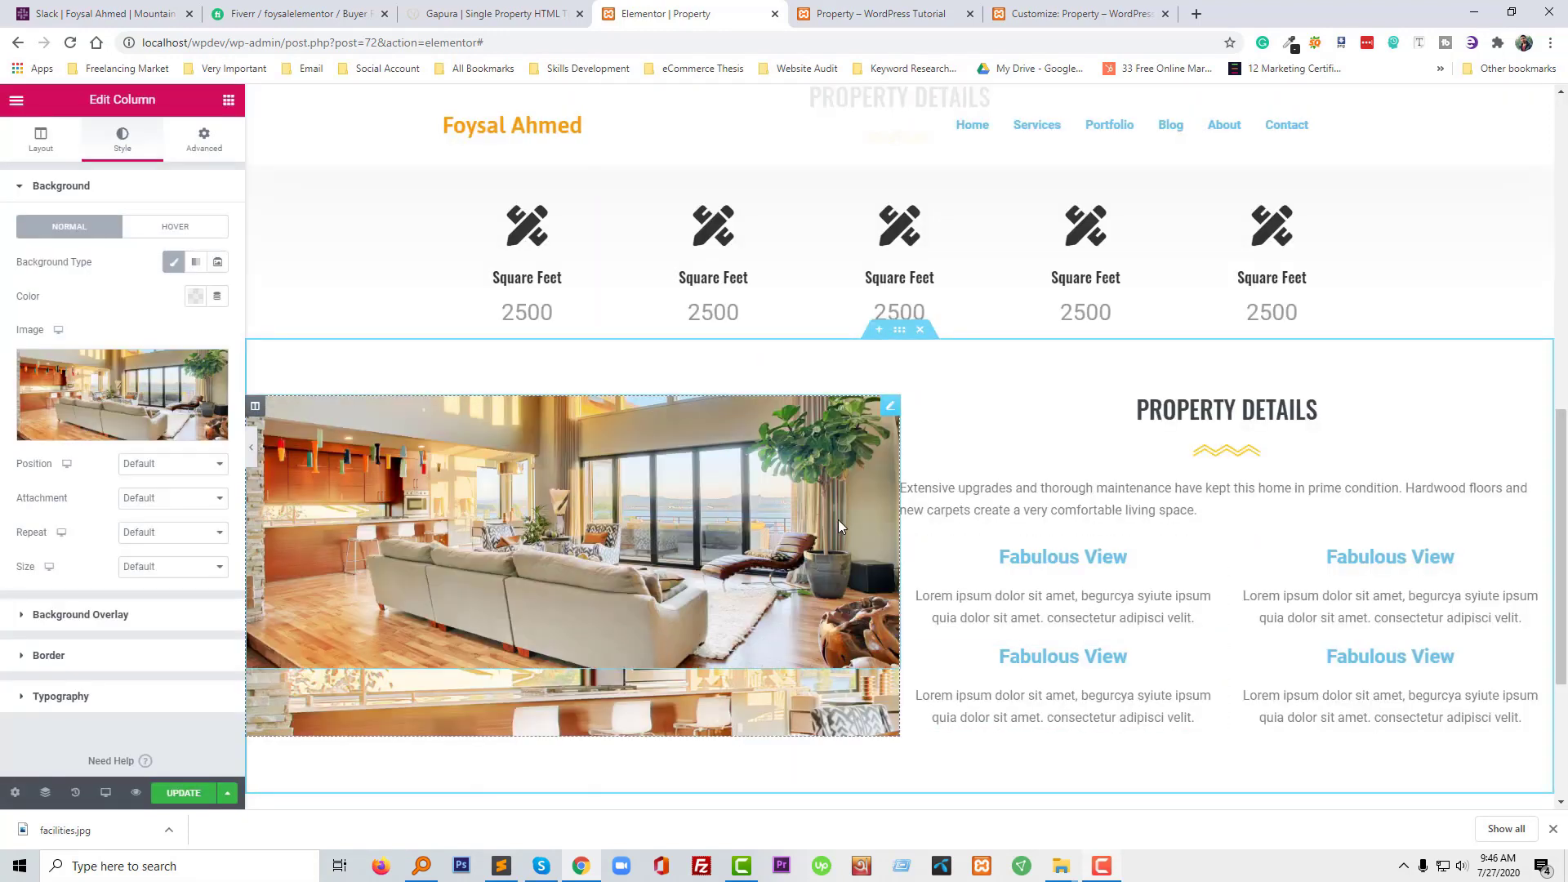
Delete the living-room image widget from the column, leaving only the background image
right_click(838, 519)
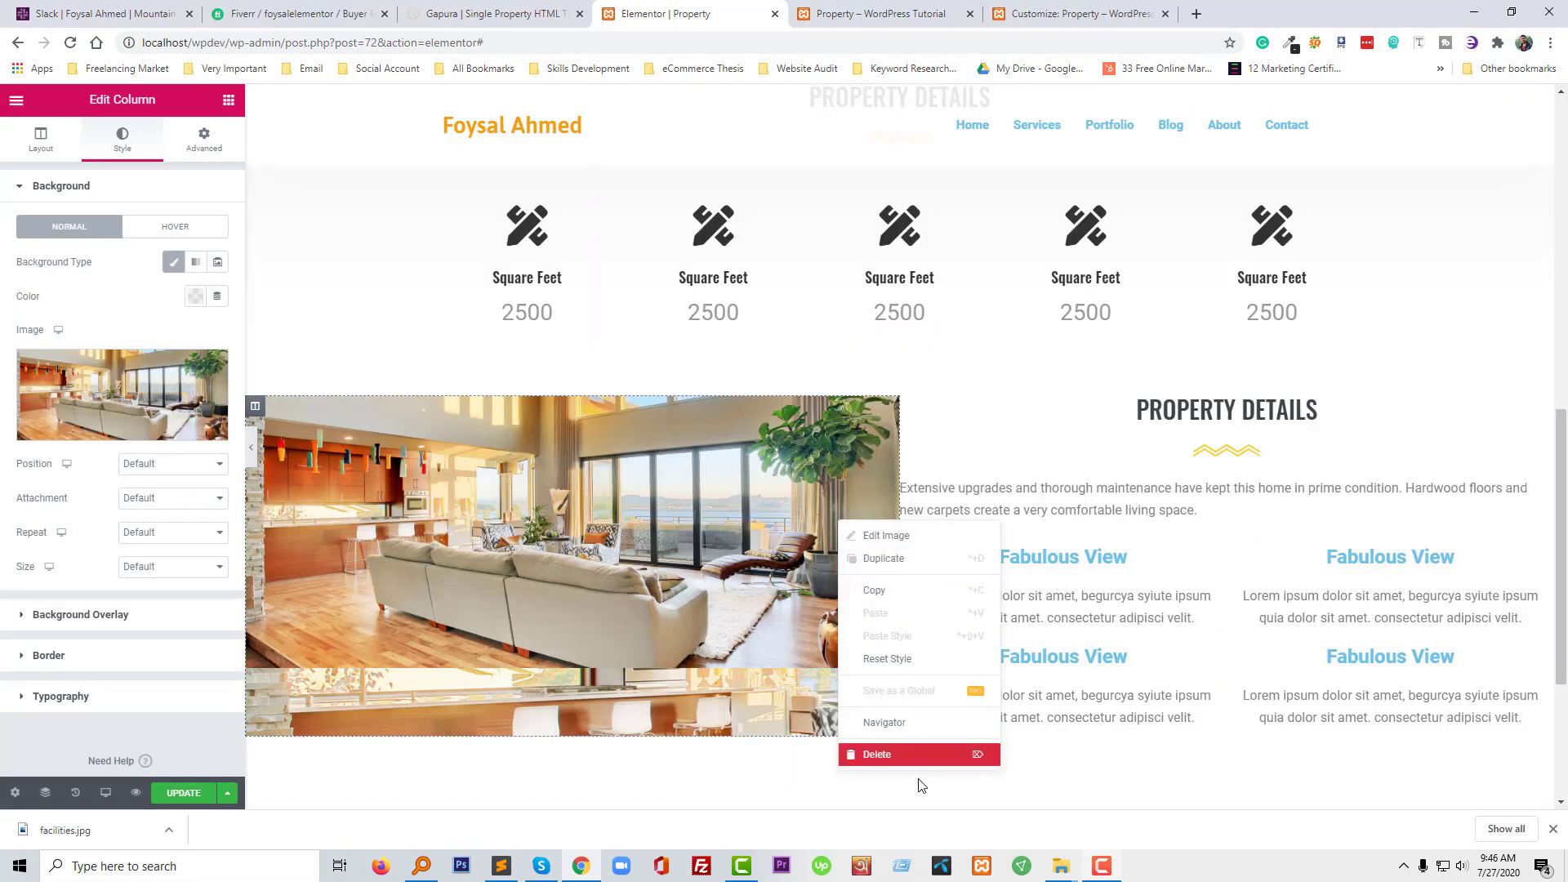
key(Delete)
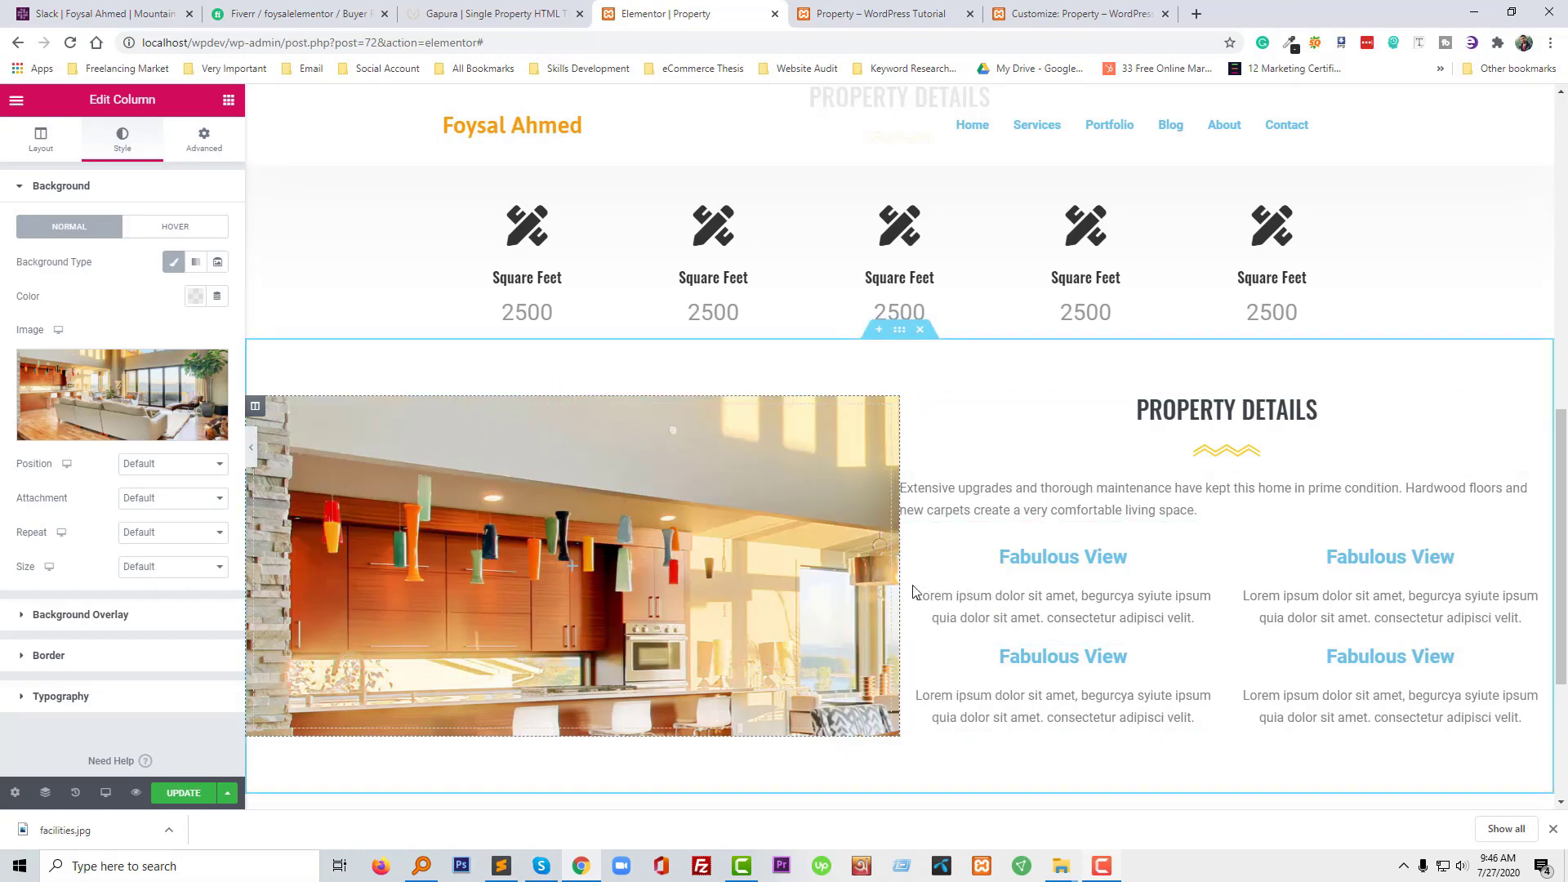
scroll(914, 591, down, 1)
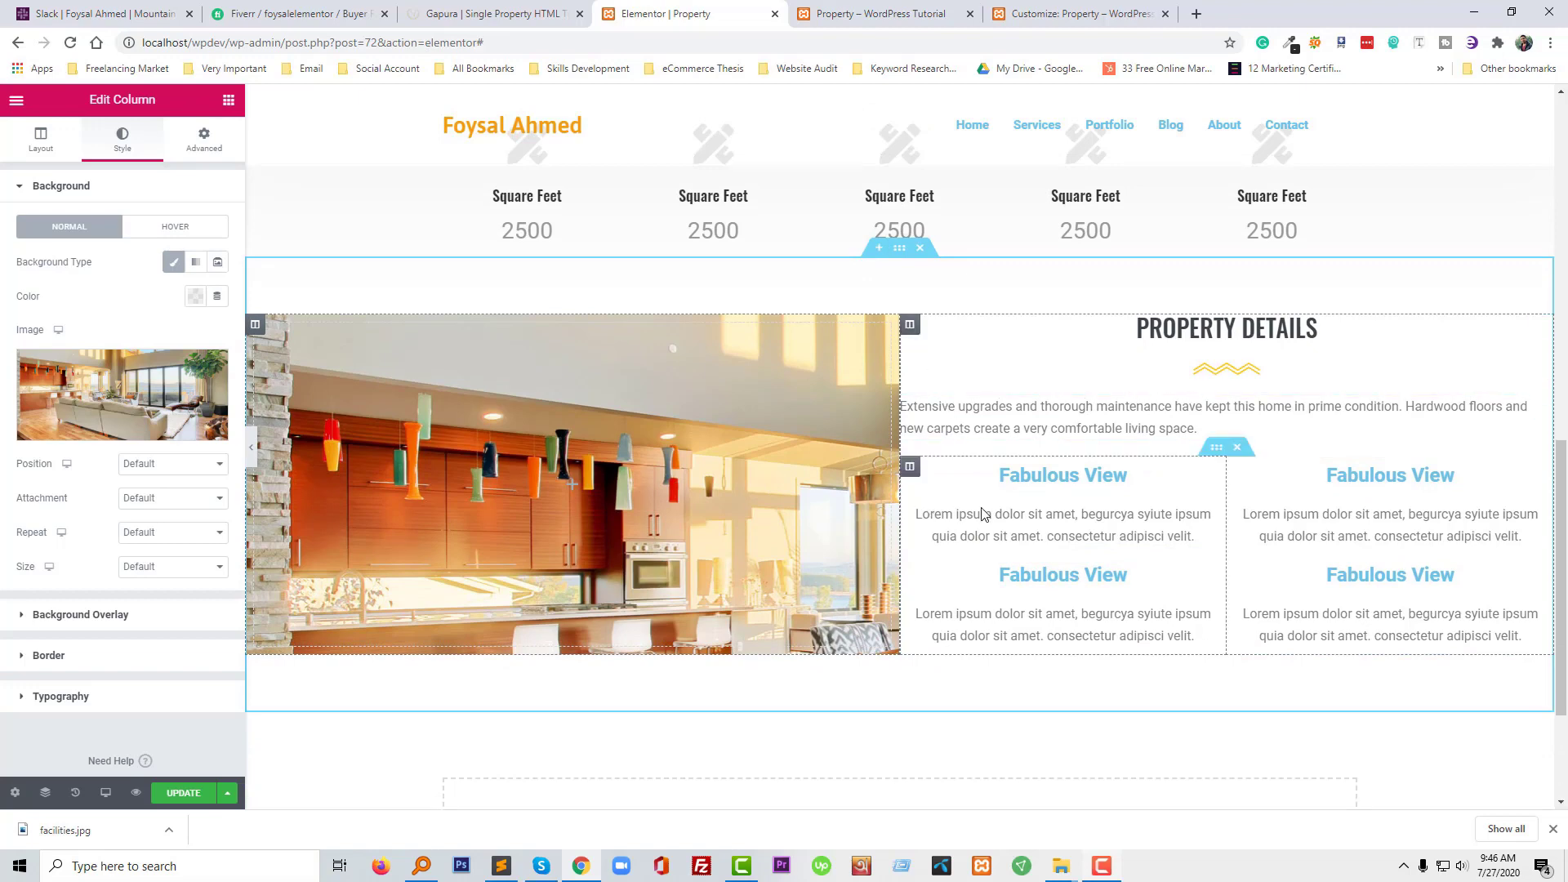
Switch to the Gapura reference site and examine the Facilities section's image crop, spacing and background
click(519, 10)
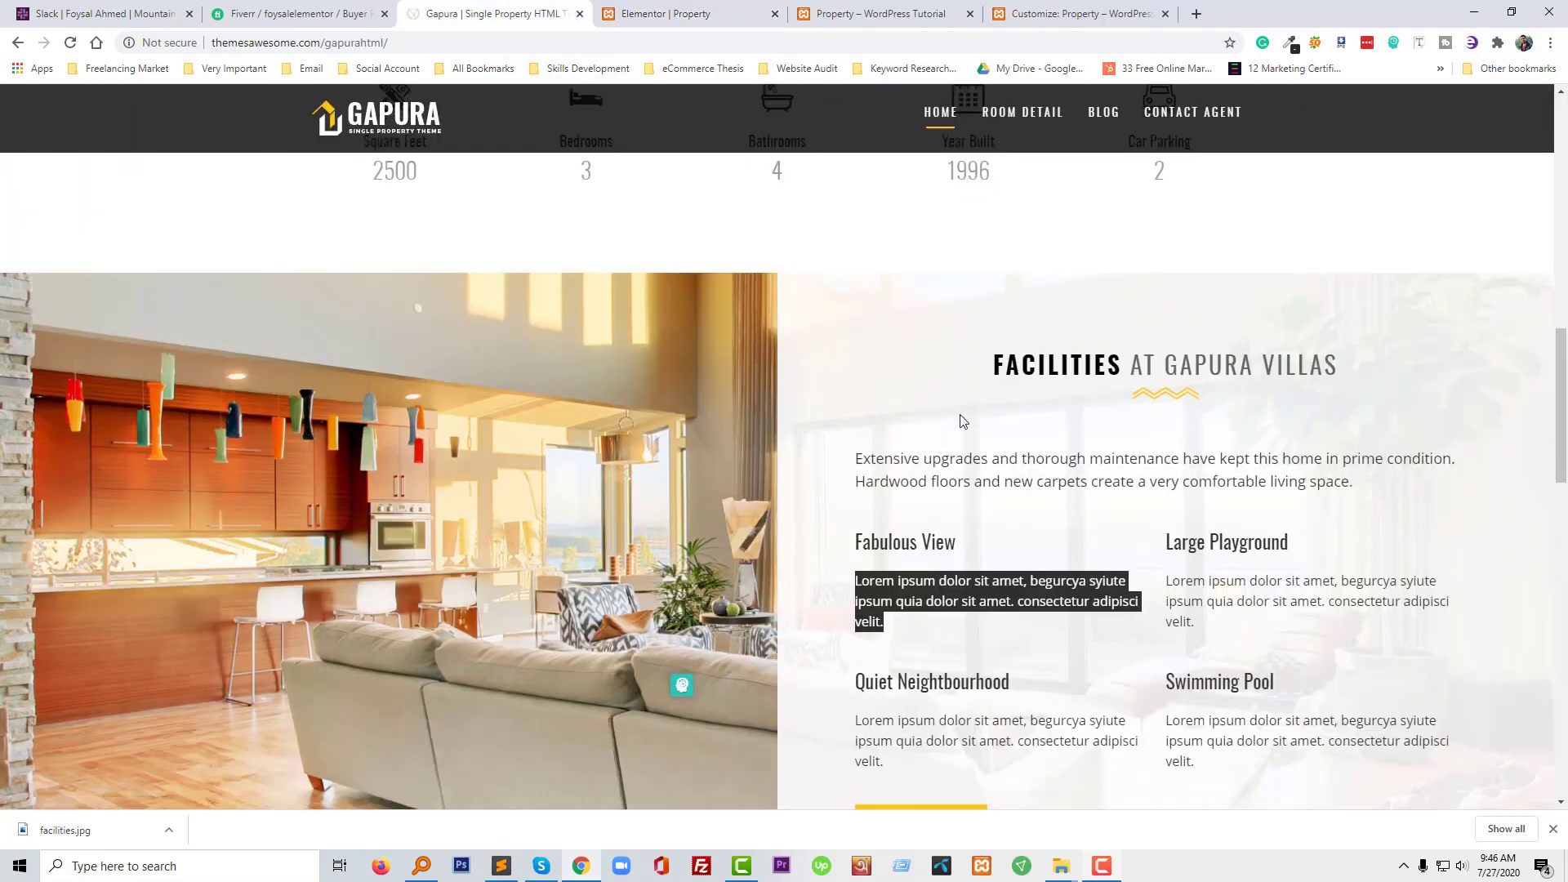
scroll(960, 414, down, 4)
scroll(1041, 441, up, 4)
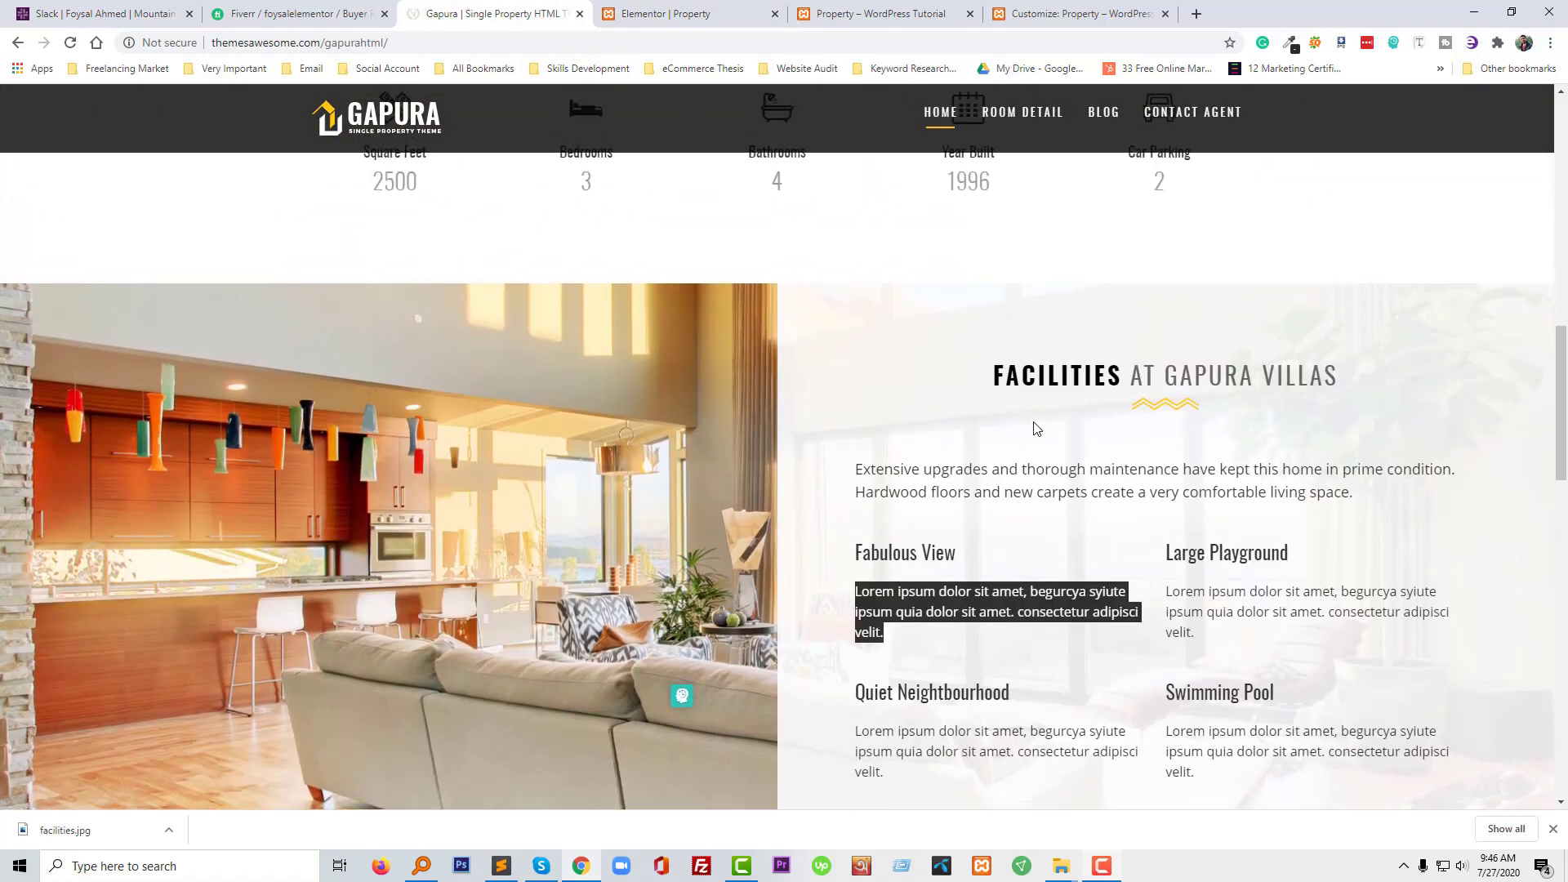
Inspect the reference Facilities section's code and read the background styling of its facilities container
scroll(961, 414, down, 1)
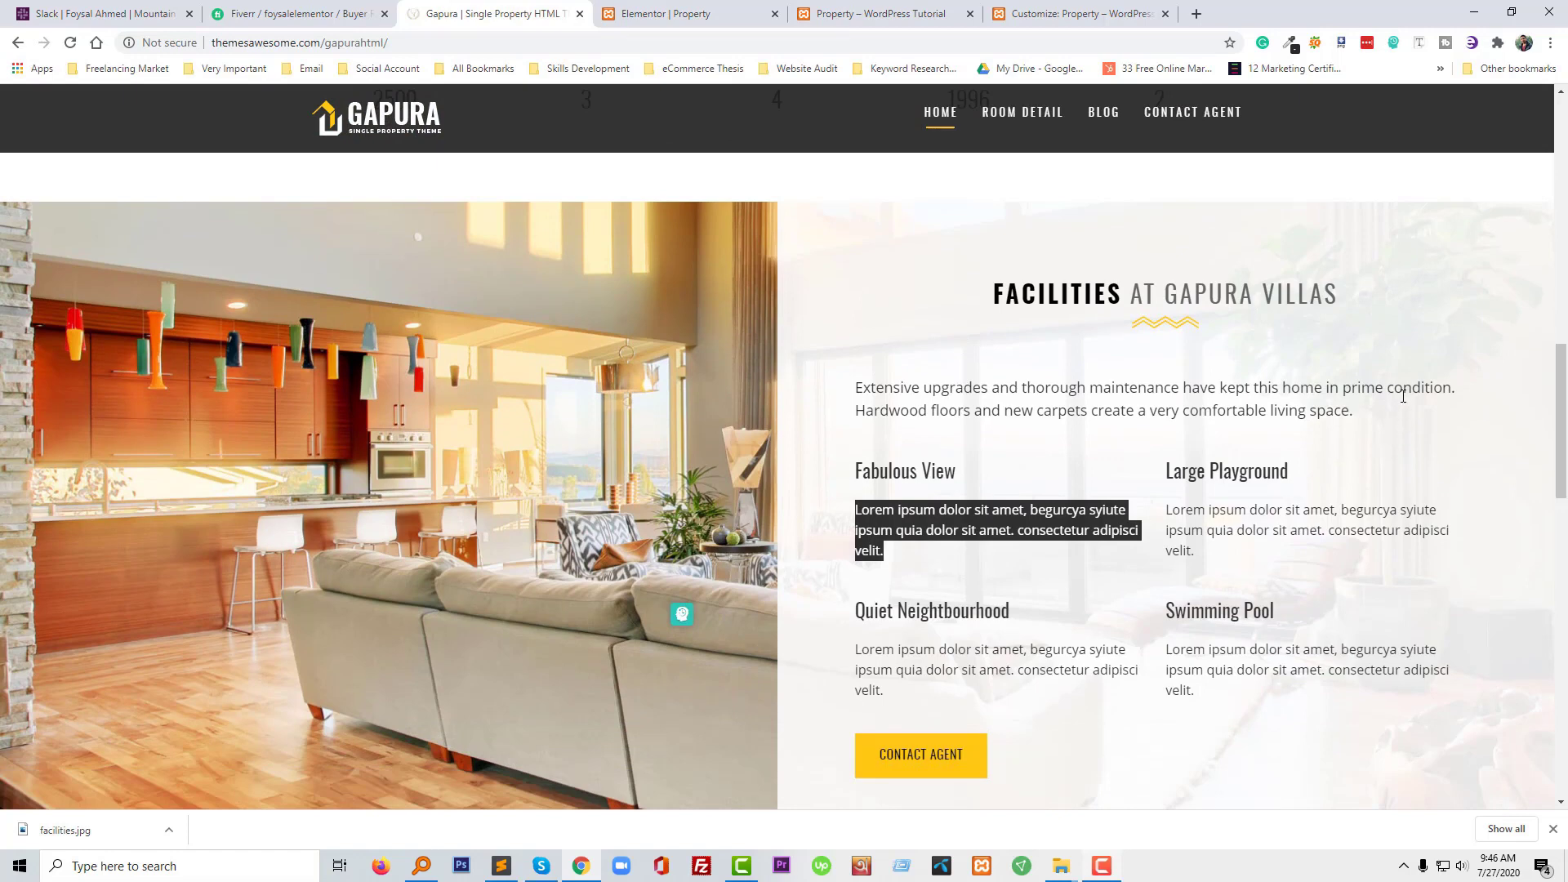
scroll(1020, 438, up, 2)
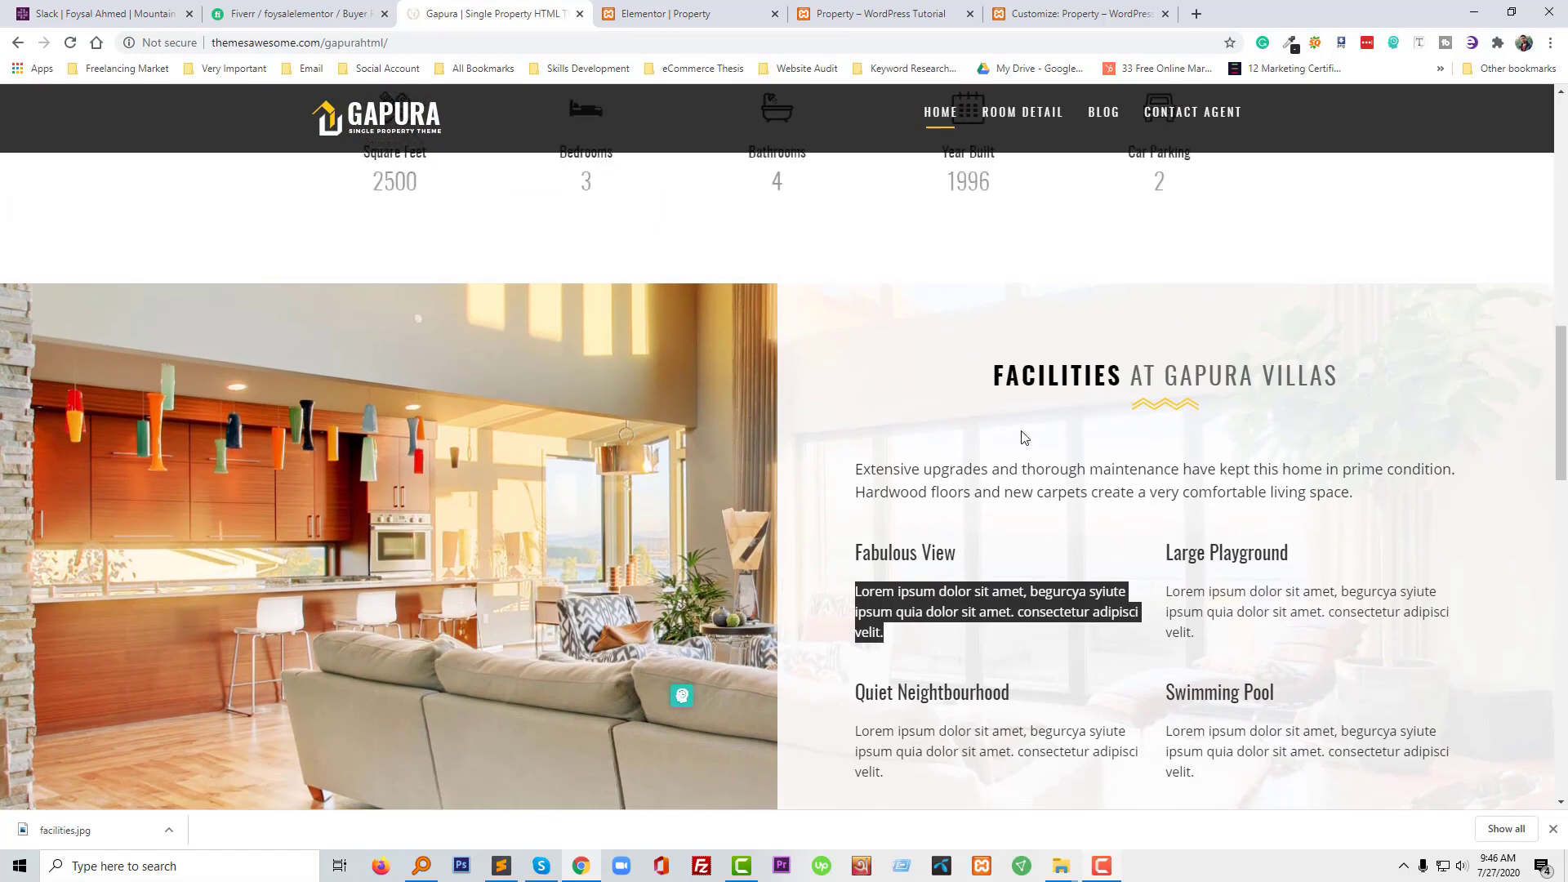
scroll(959, 401, down, 1)
right_click(889, 350)
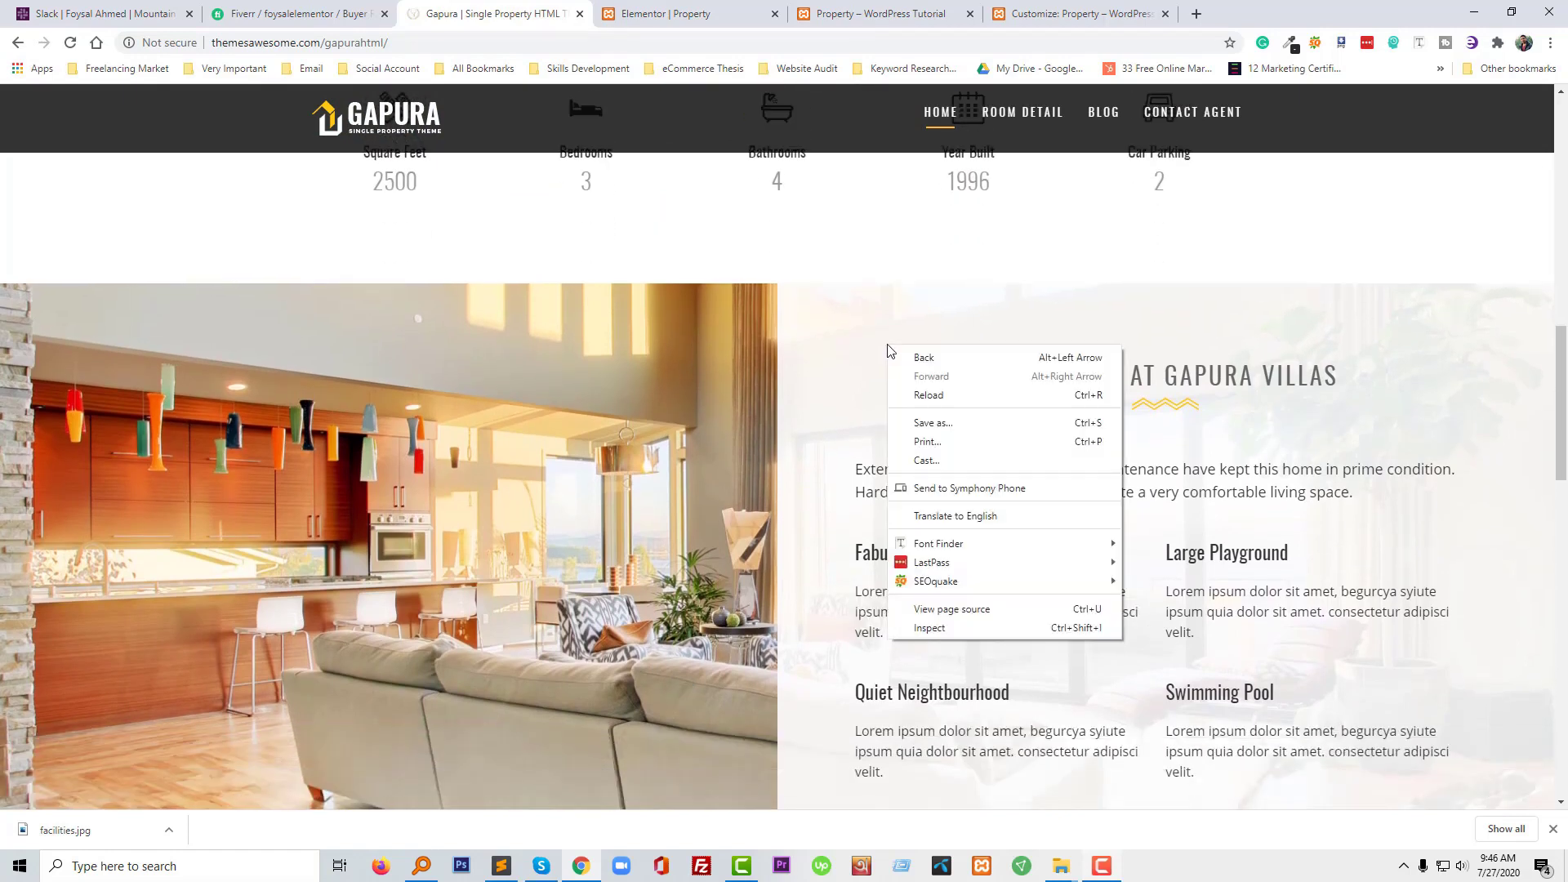
click(950, 628)
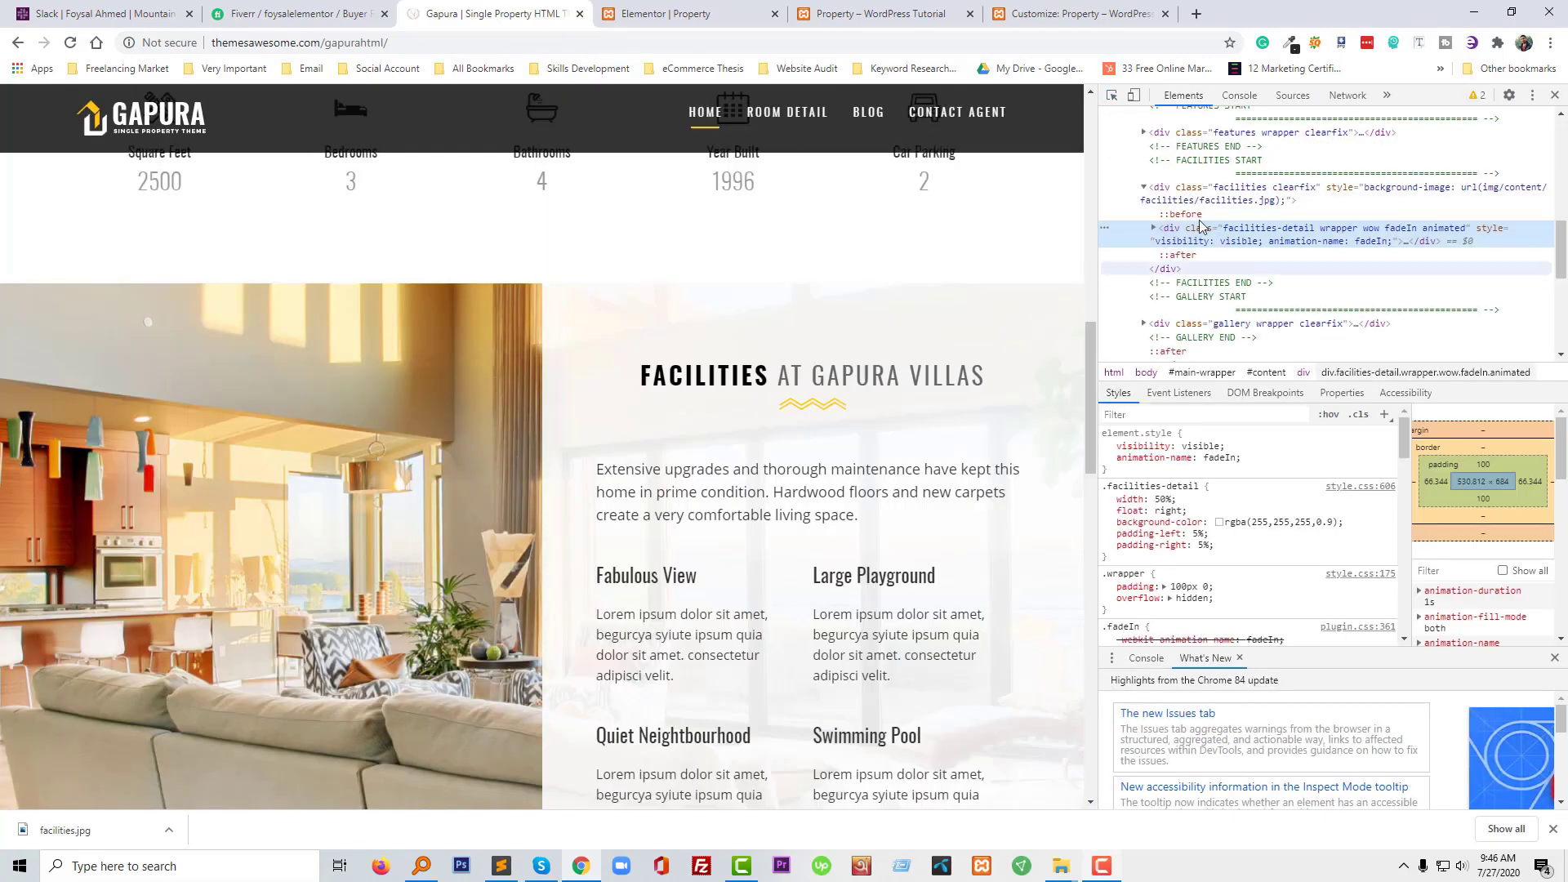
click(1201, 202)
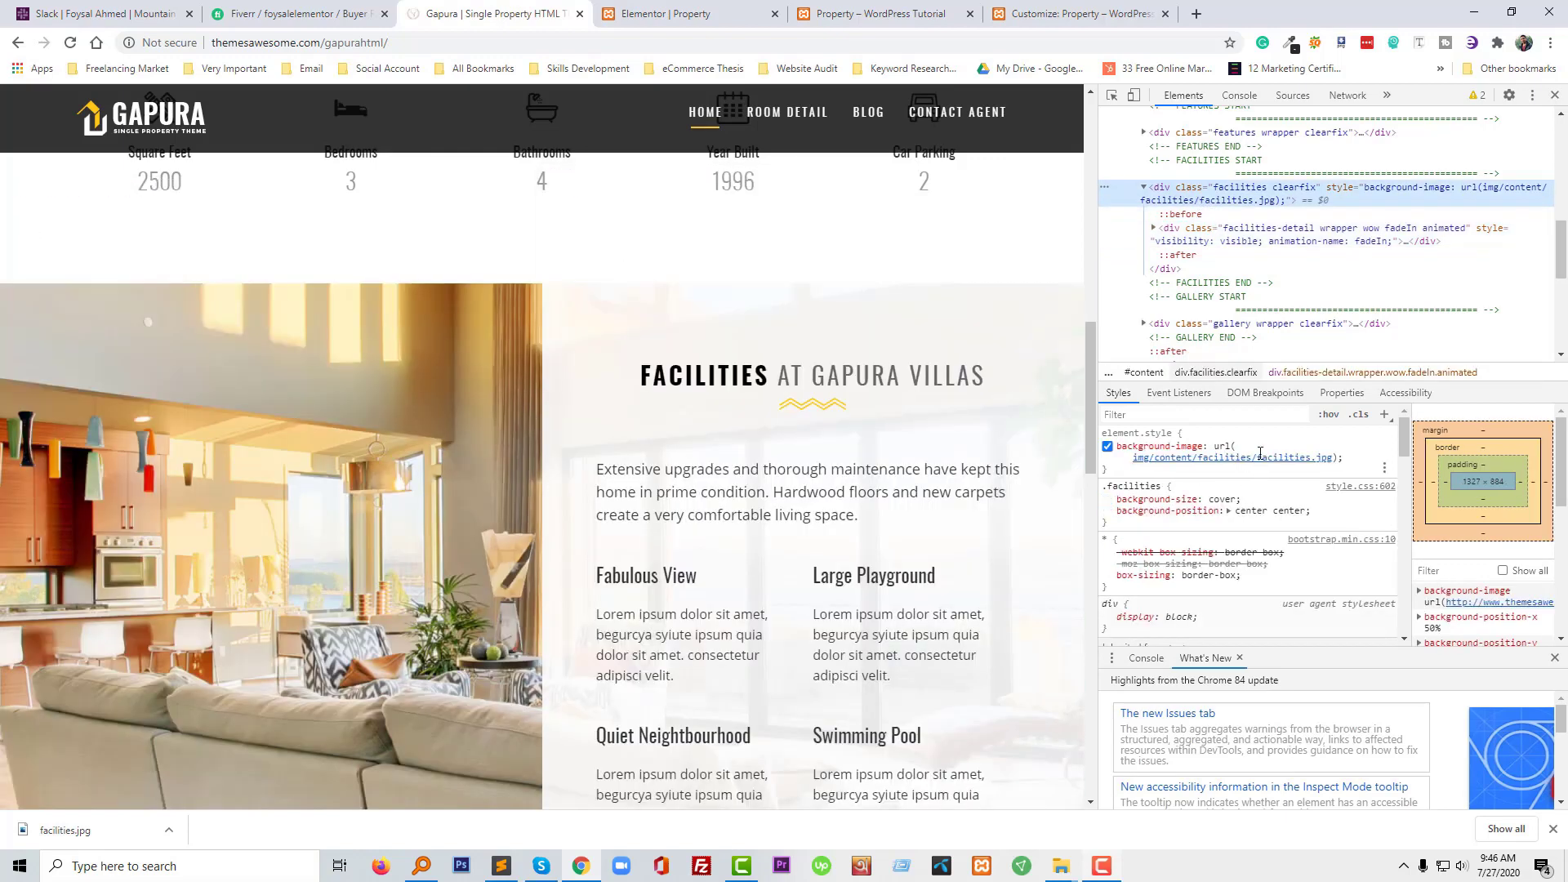
mouse_move(1259, 458)
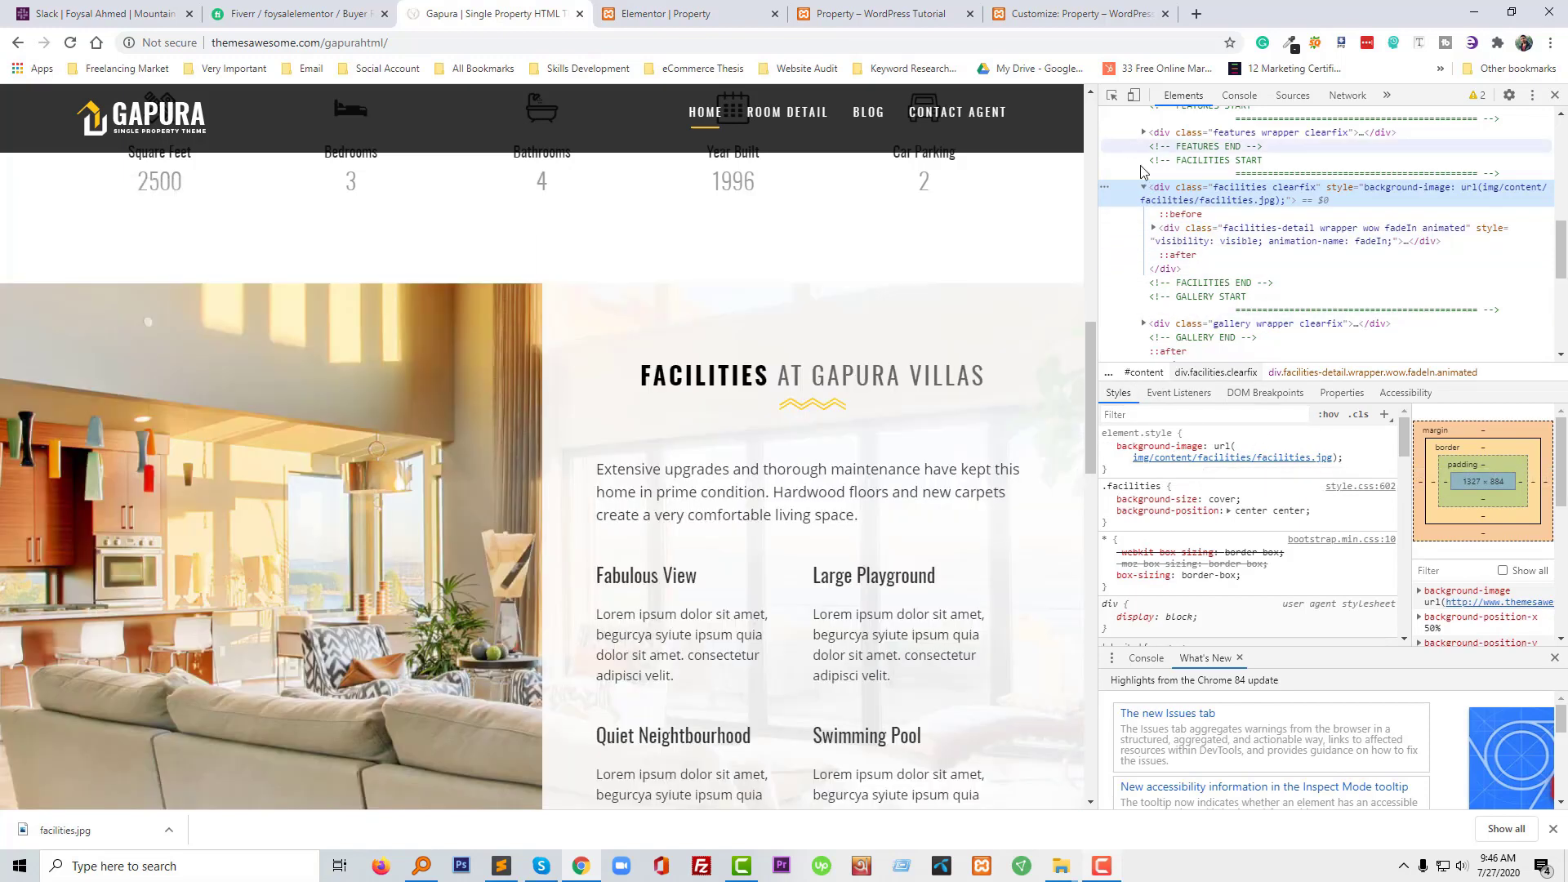
Examine the styles of the facilities container's ::before pseudo-element and the neighbouring features wrapper on the reference page
click(1179, 215)
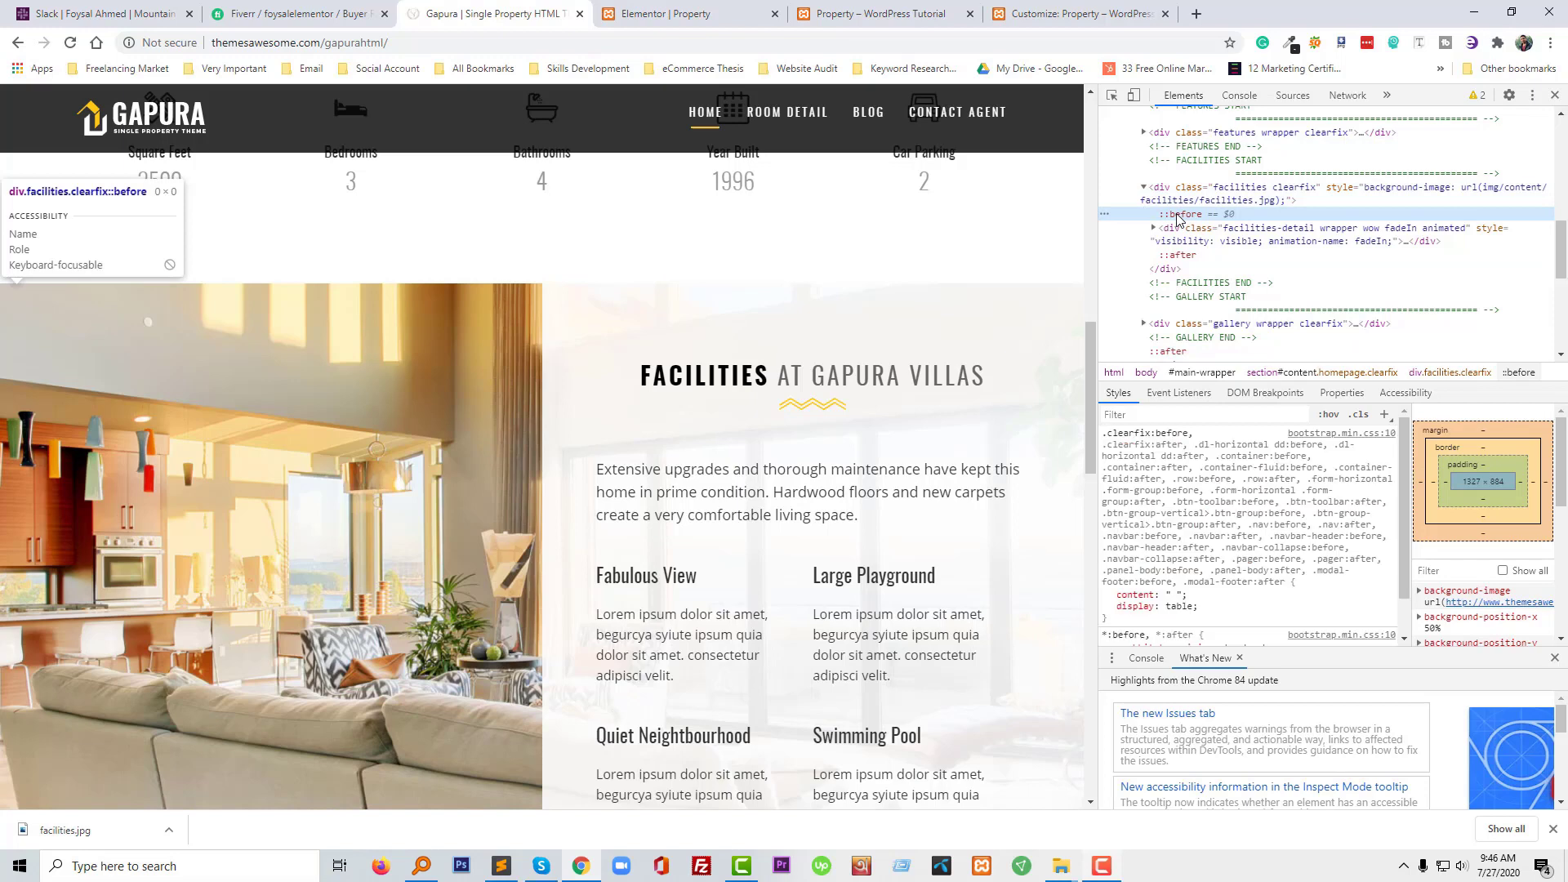
click(1111, 95)
click(400, 419)
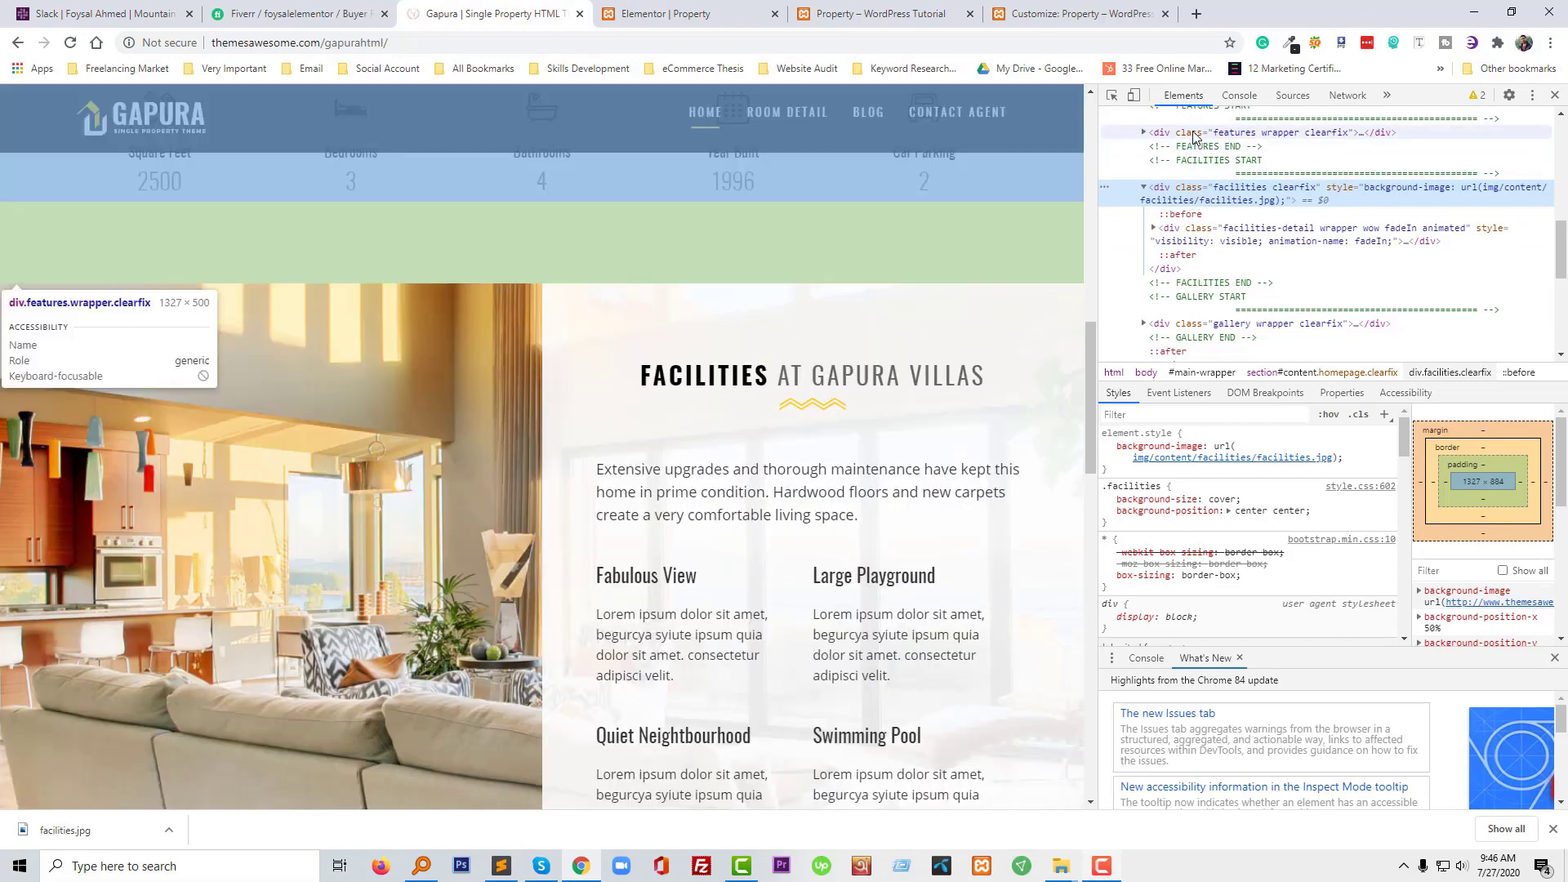
click(1194, 132)
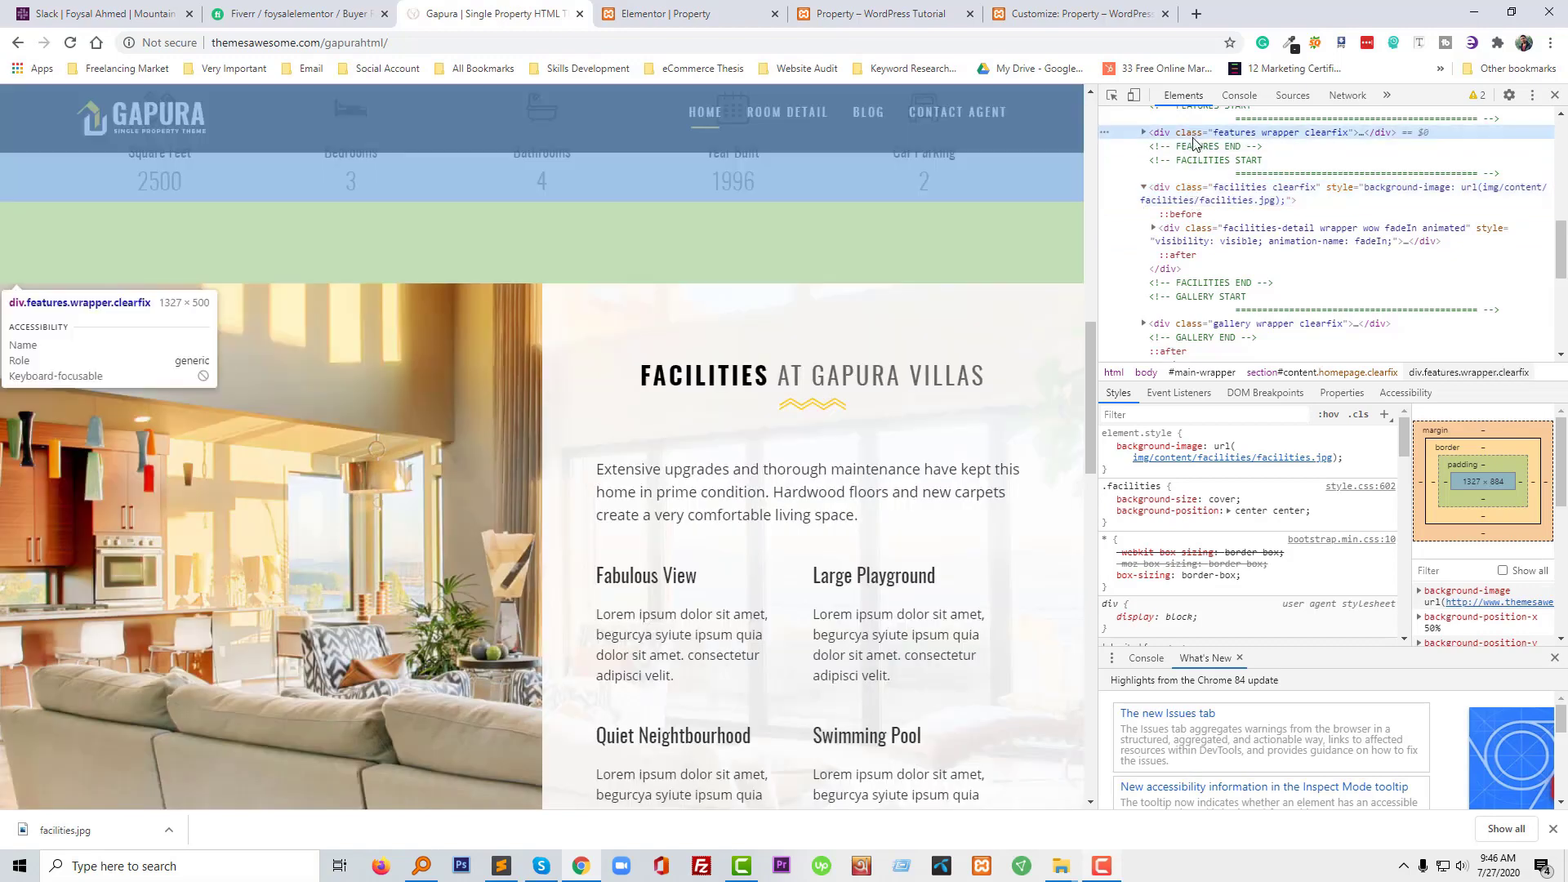
click(1193, 189)
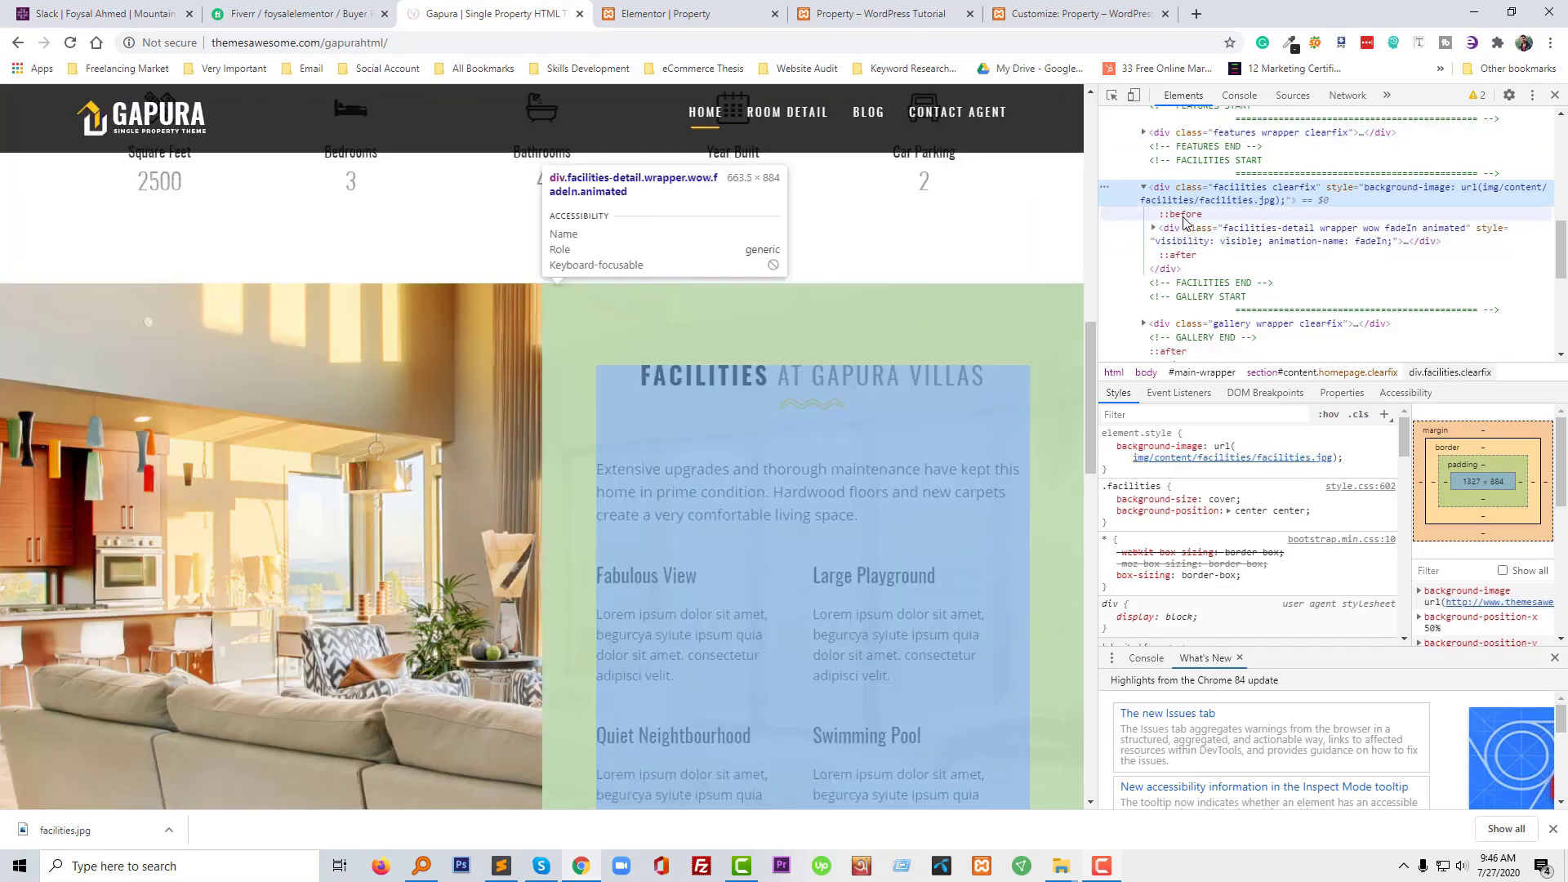
click(1184, 215)
scroll(1221, 604, down, 2)
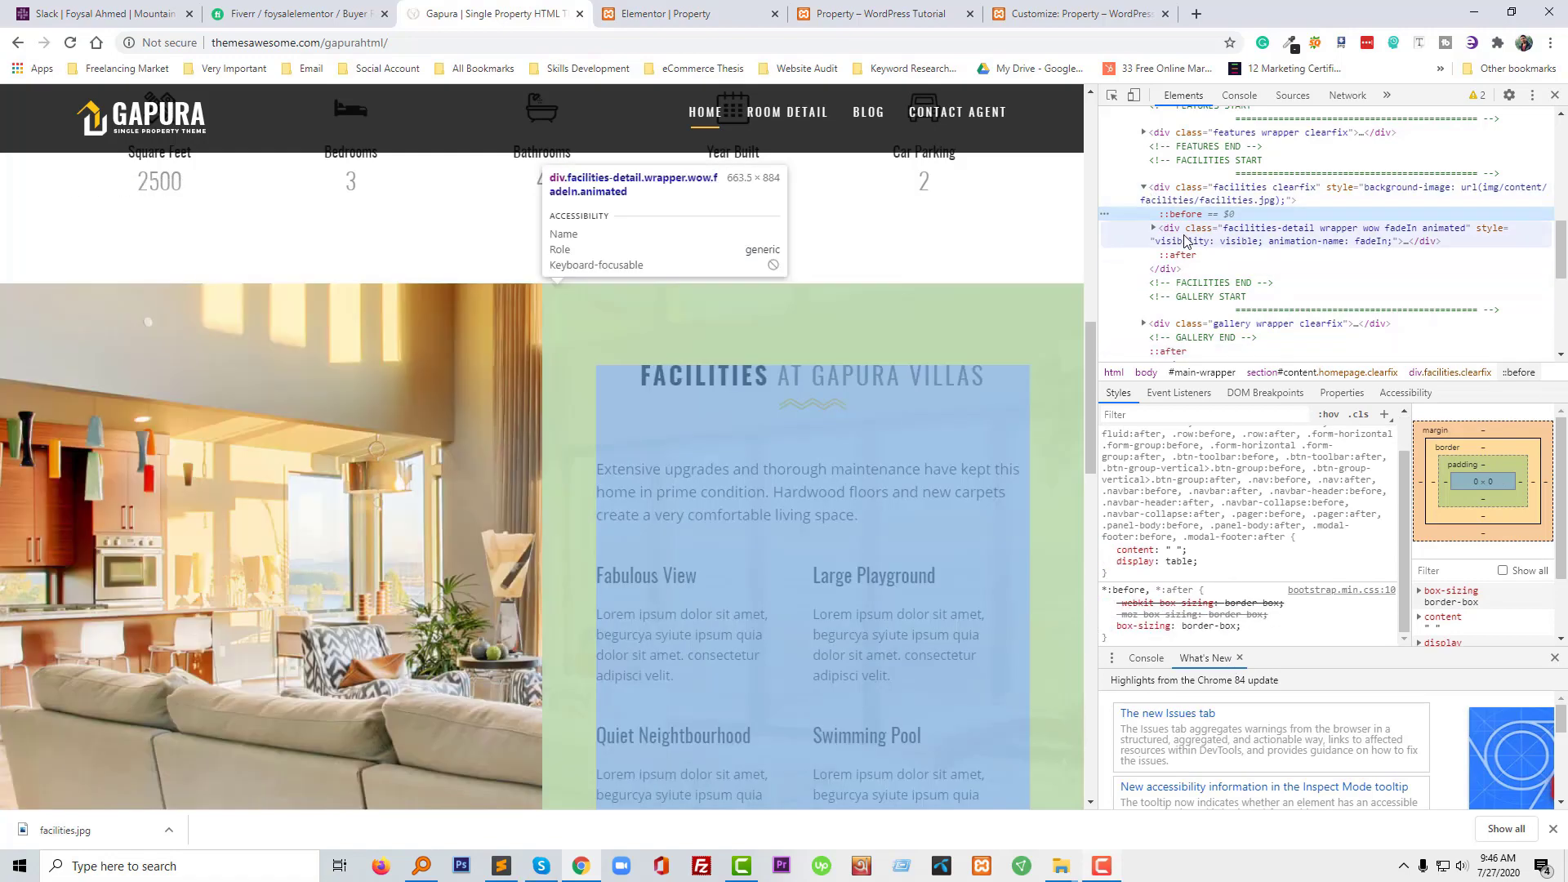
Switch to the Elementor editor and give the whole section a classic background using facilities.jpg from the media library
click(722, 16)
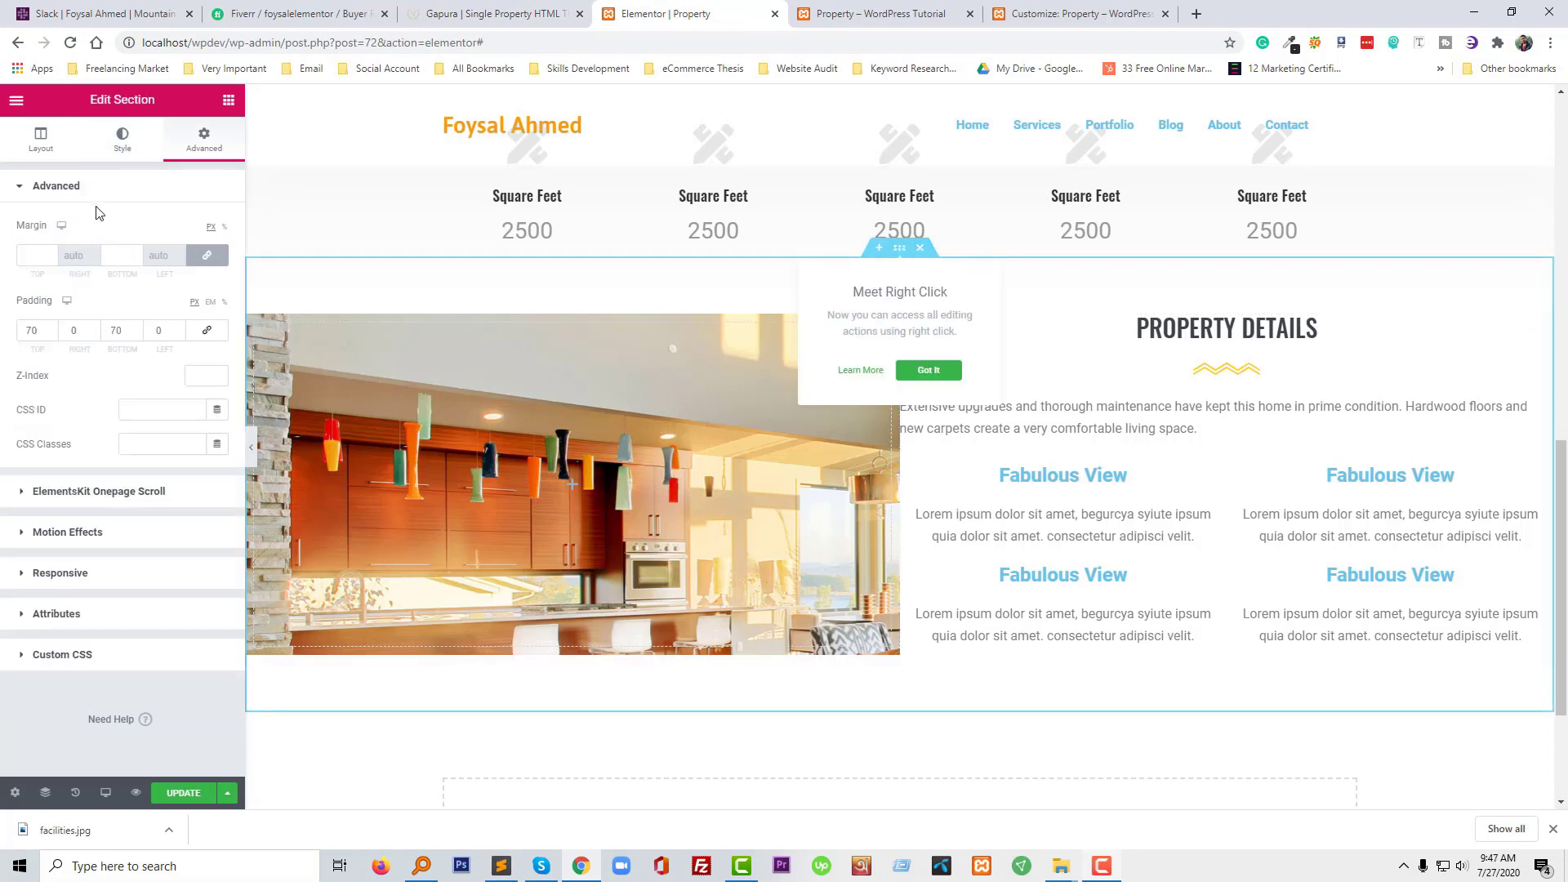
click(124, 151)
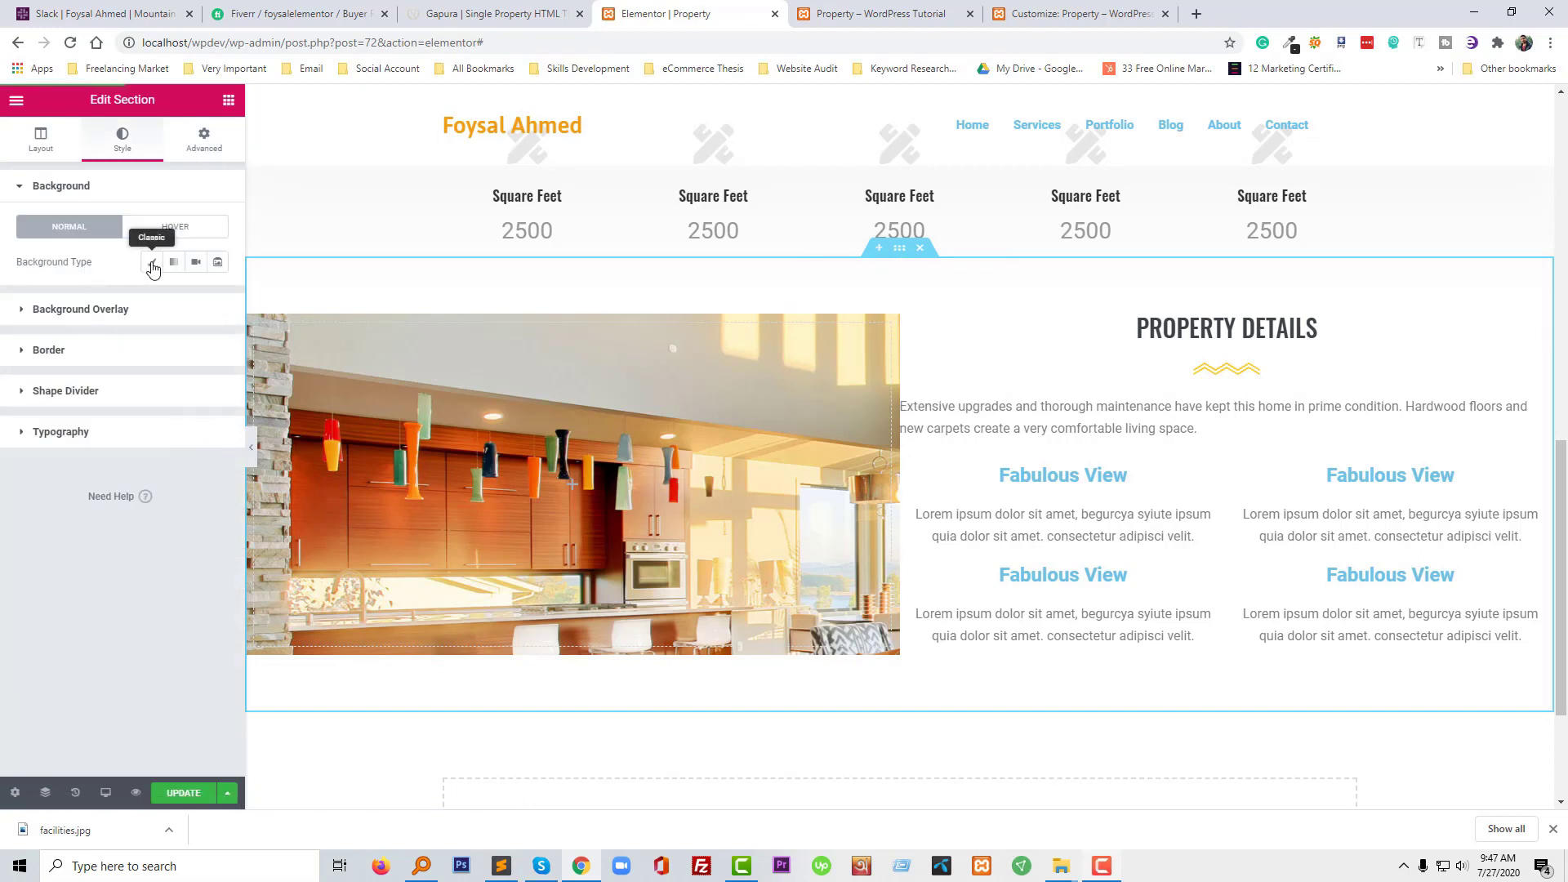
click(151, 261)
click(140, 383)
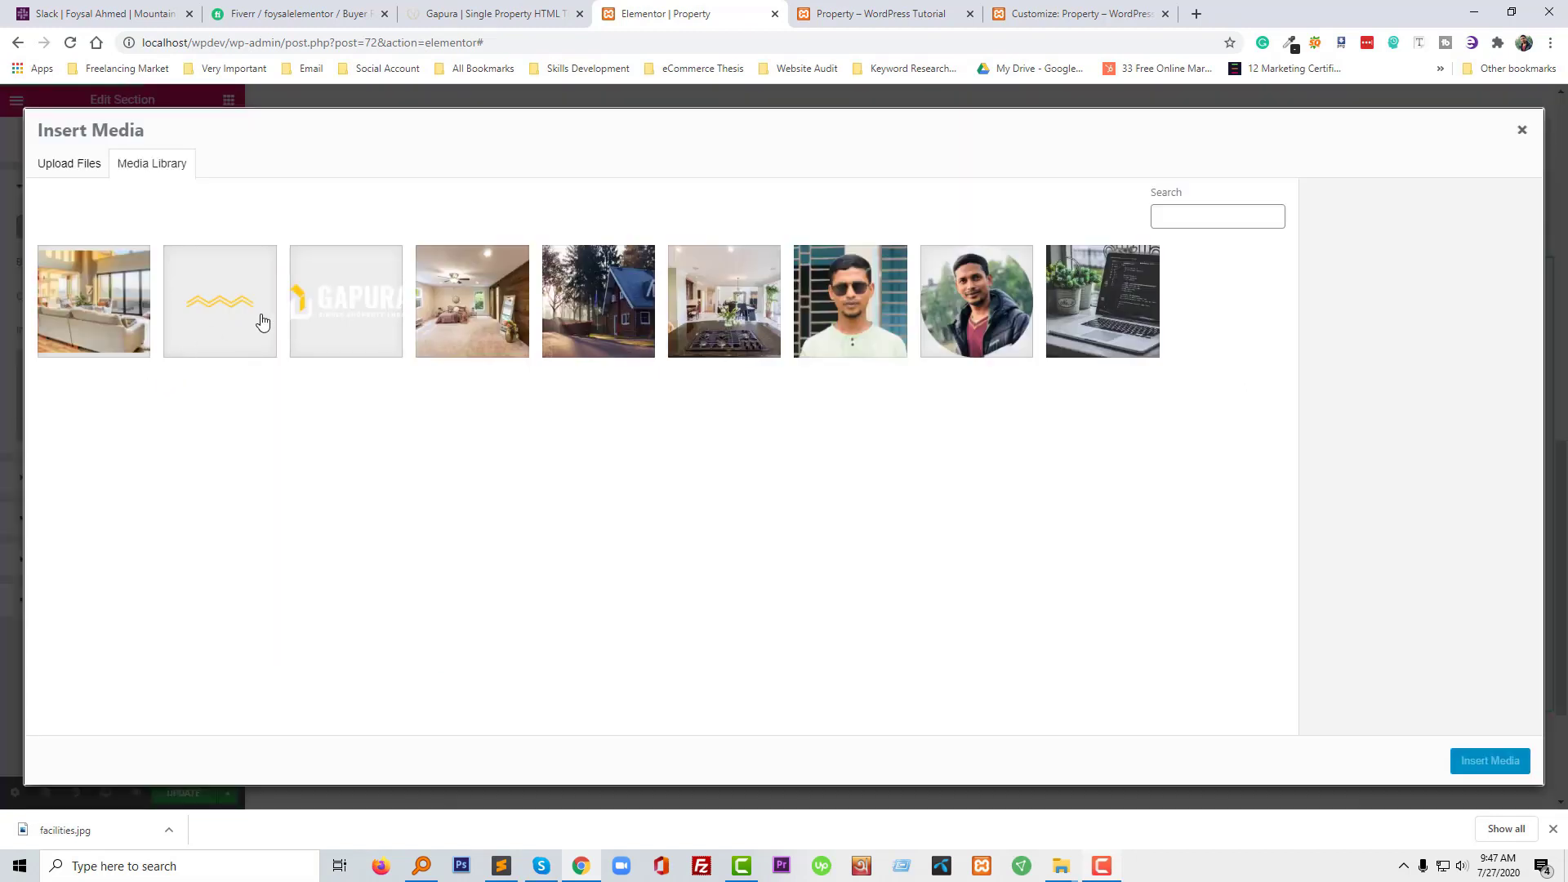
click(108, 307)
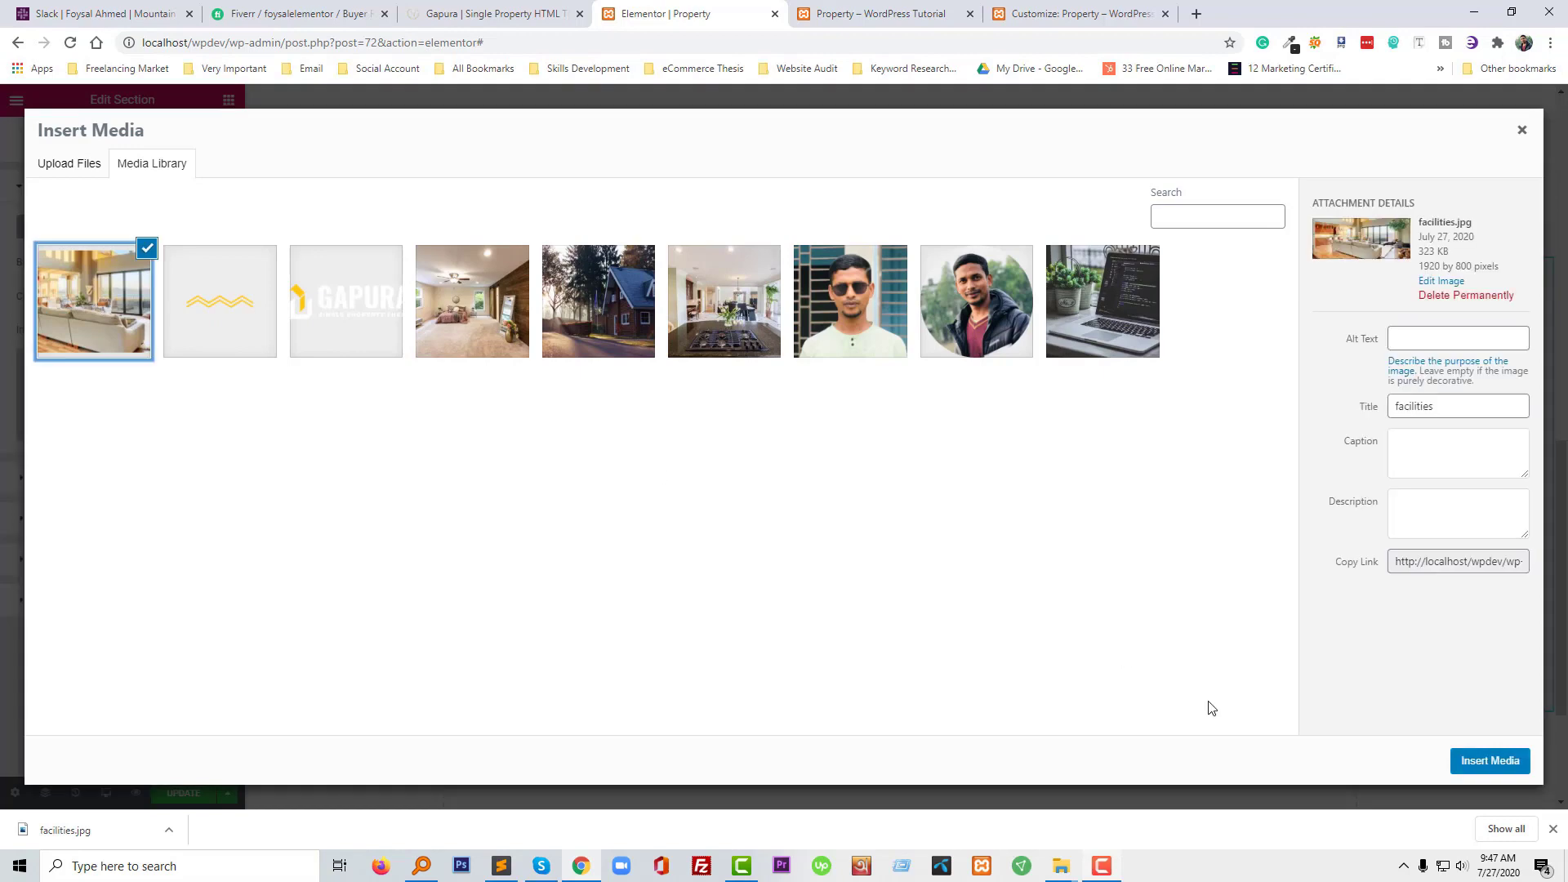
click(1477, 761)
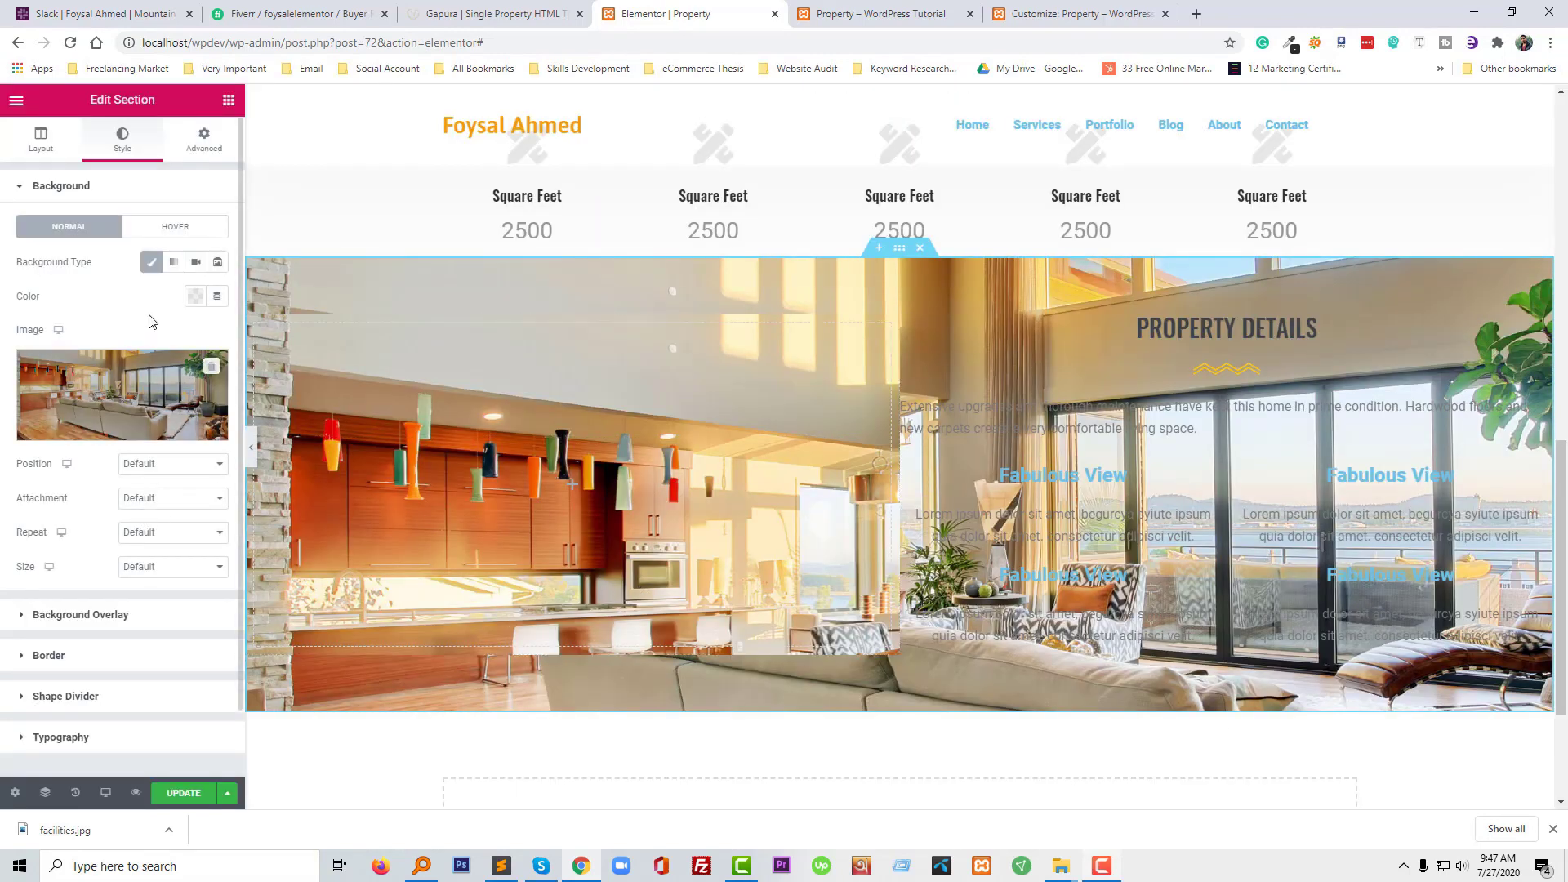
Add a classic background overlay in black (#000000) to the section
click(99, 623)
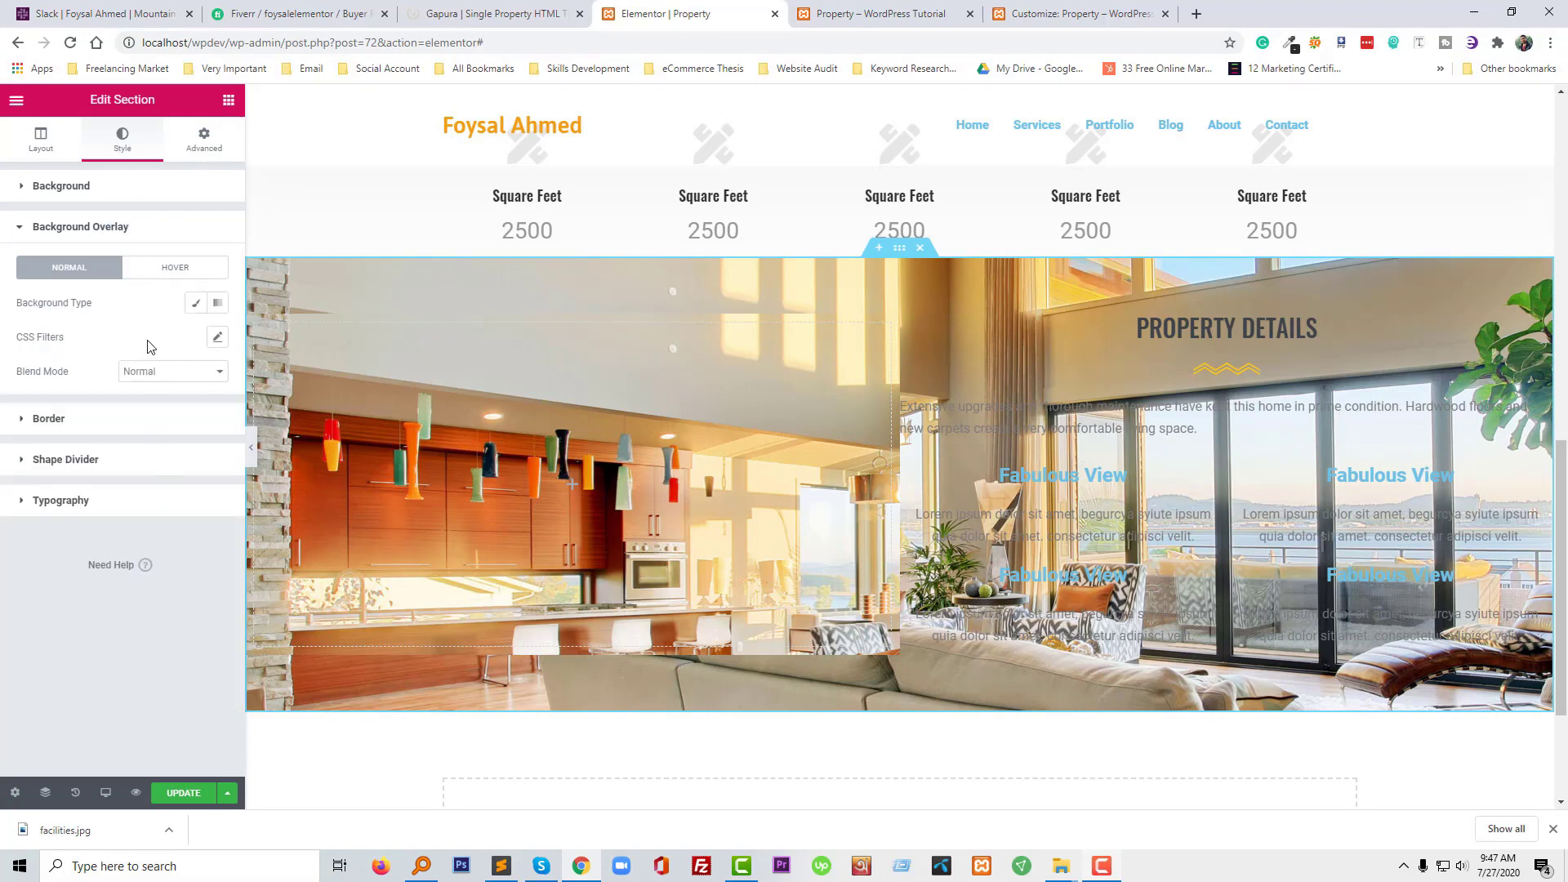
click(195, 303)
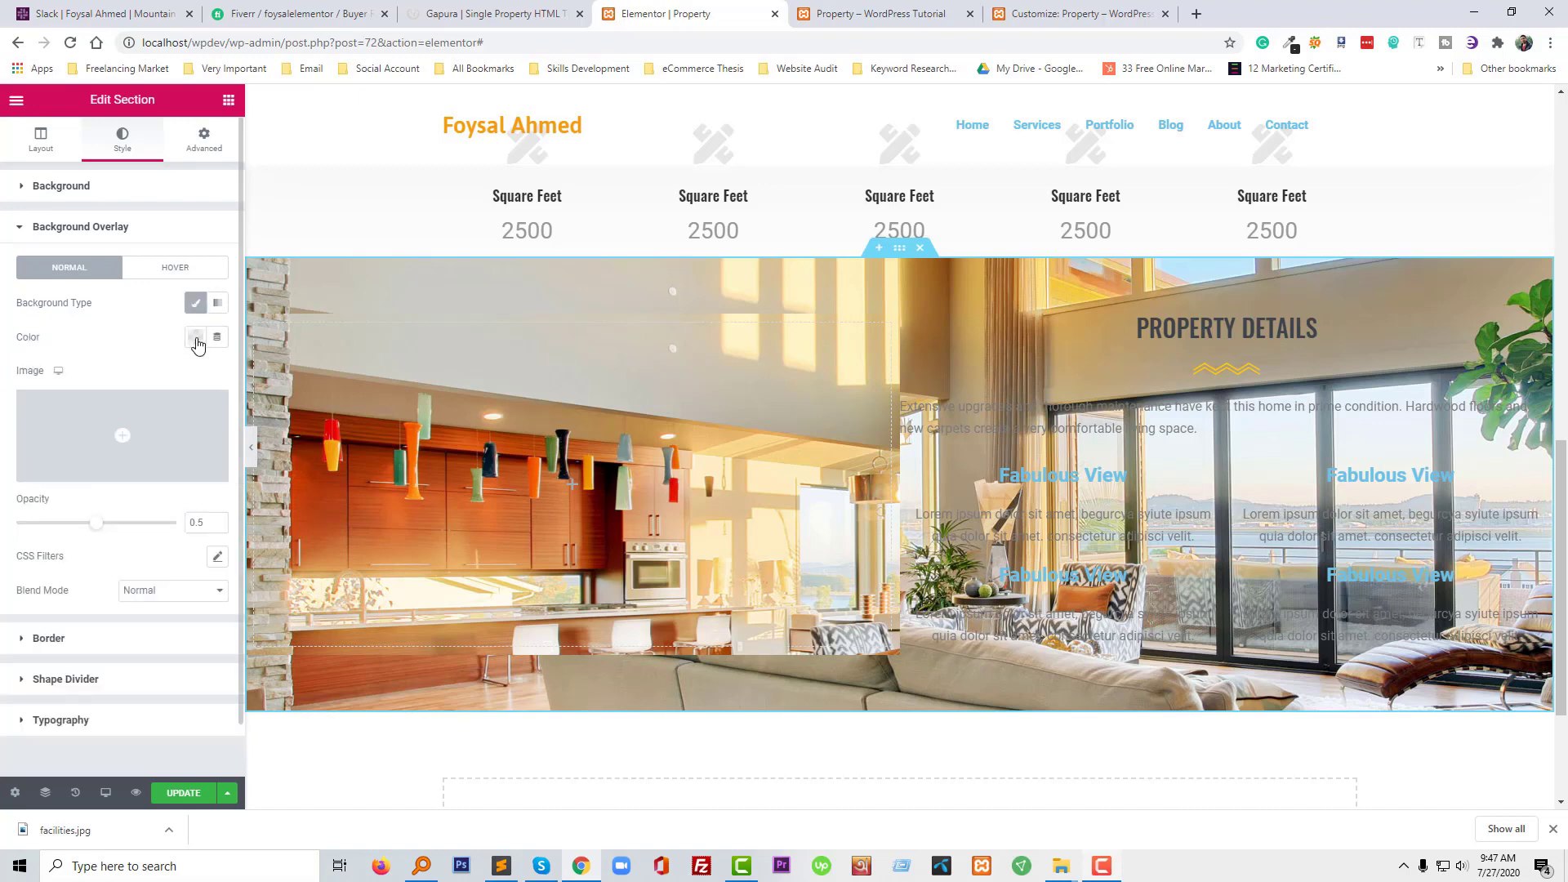
click(196, 338)
click(244, 379)
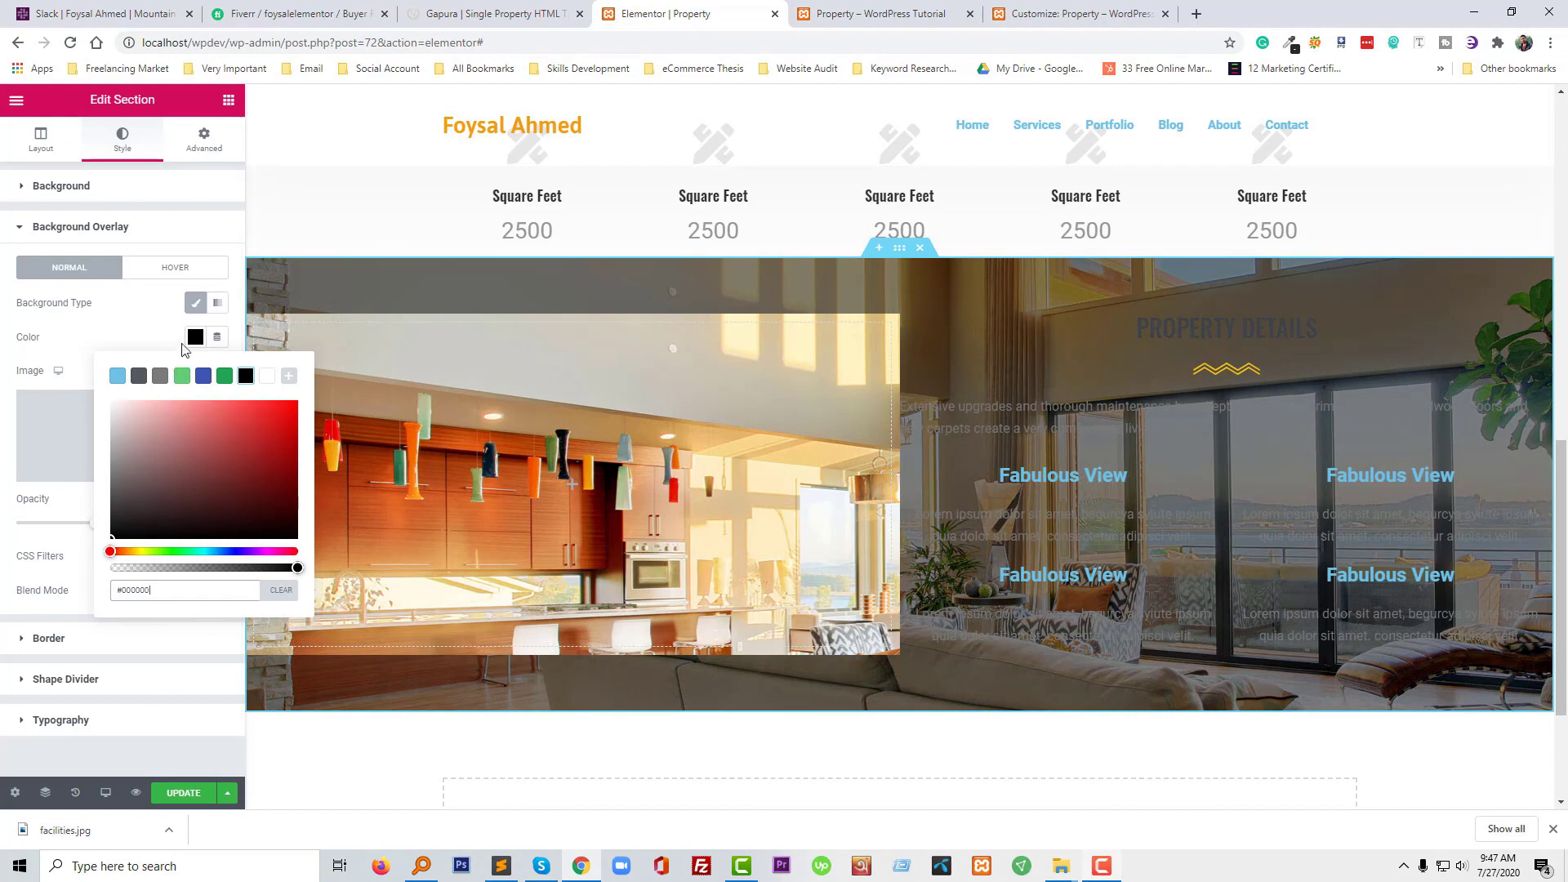
click(196, 341)
Set the black overlay's opacity to 0.7
click(201, 523)
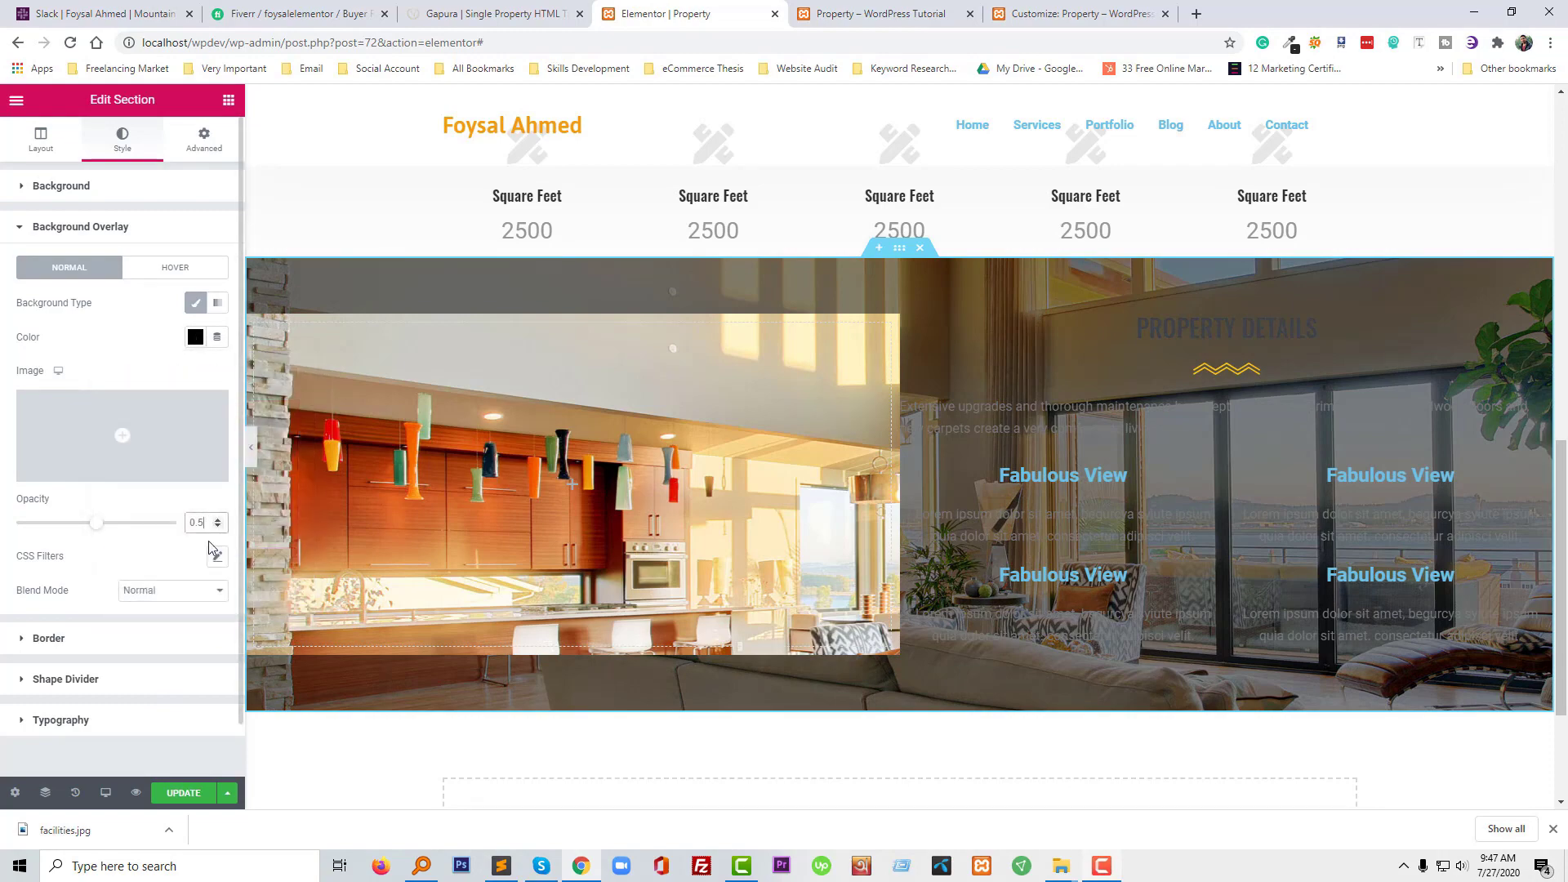
key(BackSpace)
text(7)
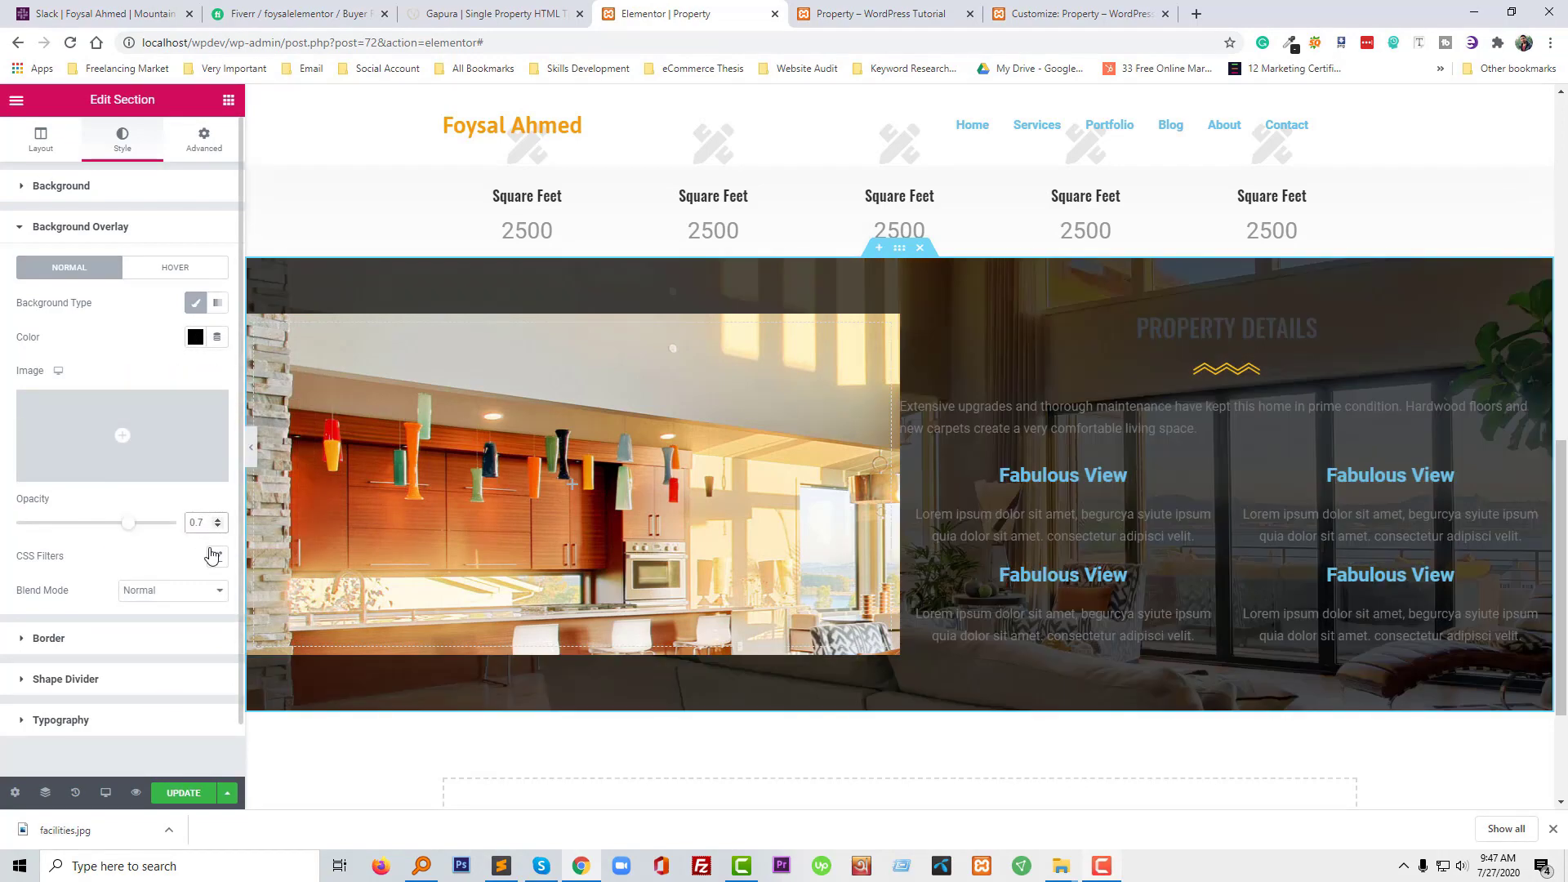
text(8)
key(BackSpace)
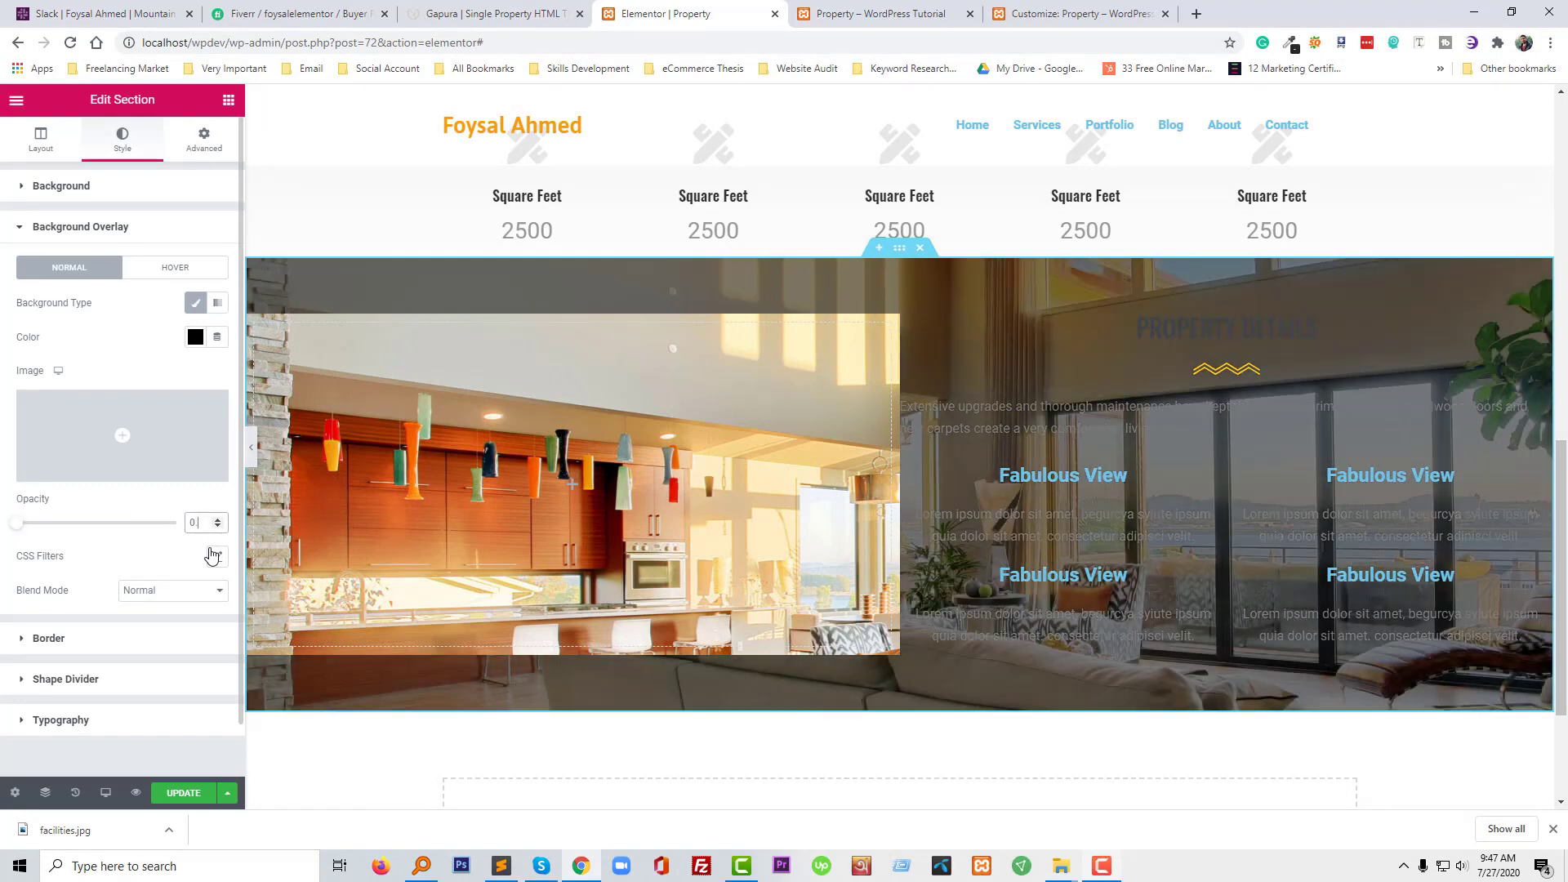
text(7)
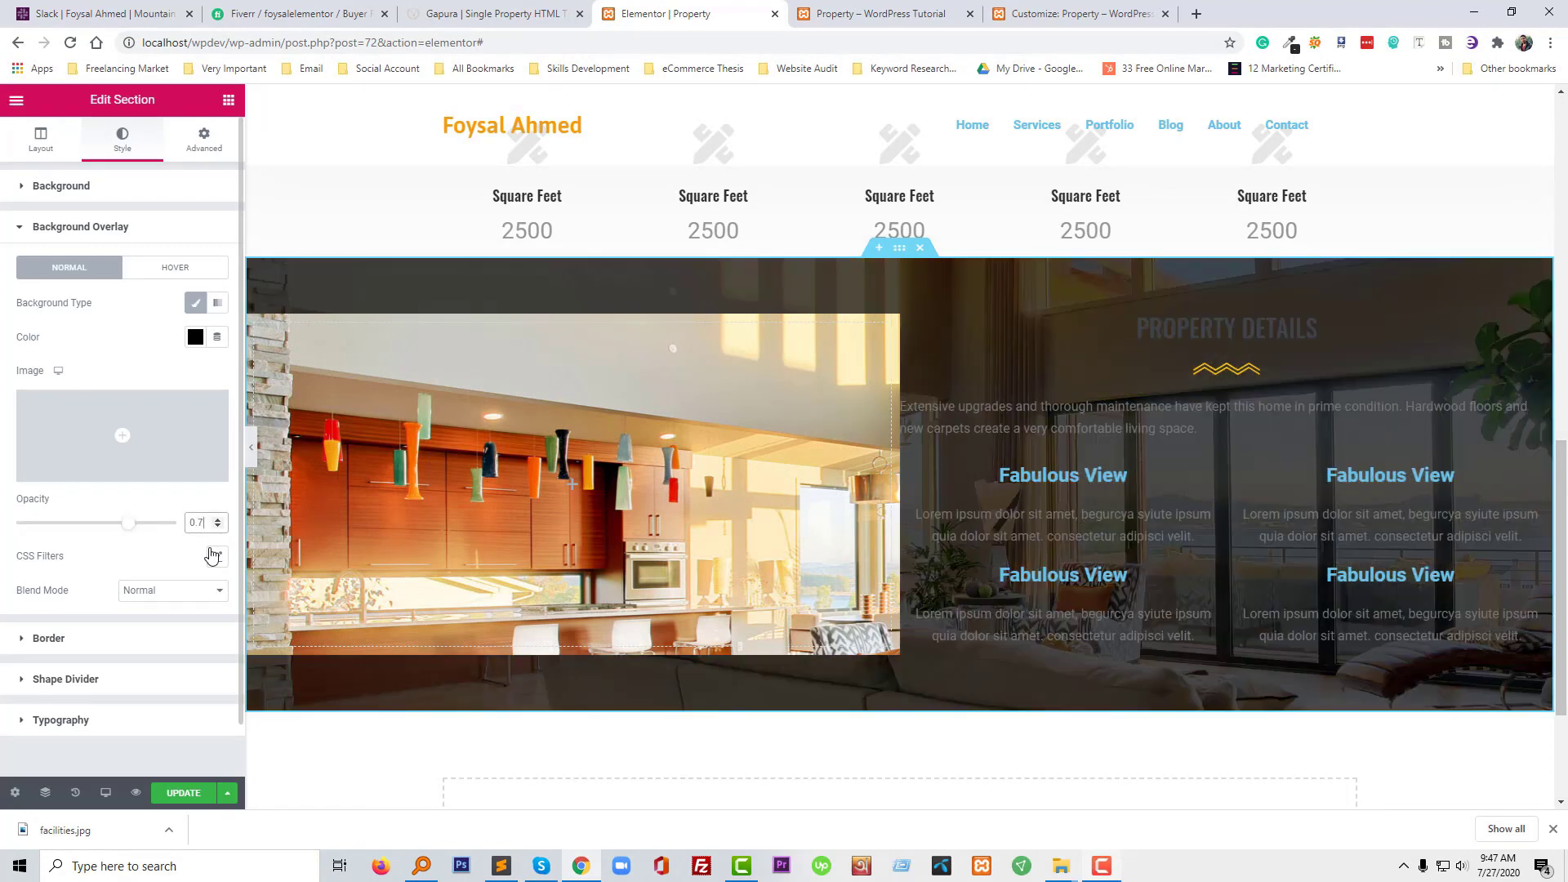
Check the Facilities section on the Gapura reference site and change the Elementor section's overlay colour to white (#FFFFFF)
click(486, 13)
scroll(691, 547, down, 3)
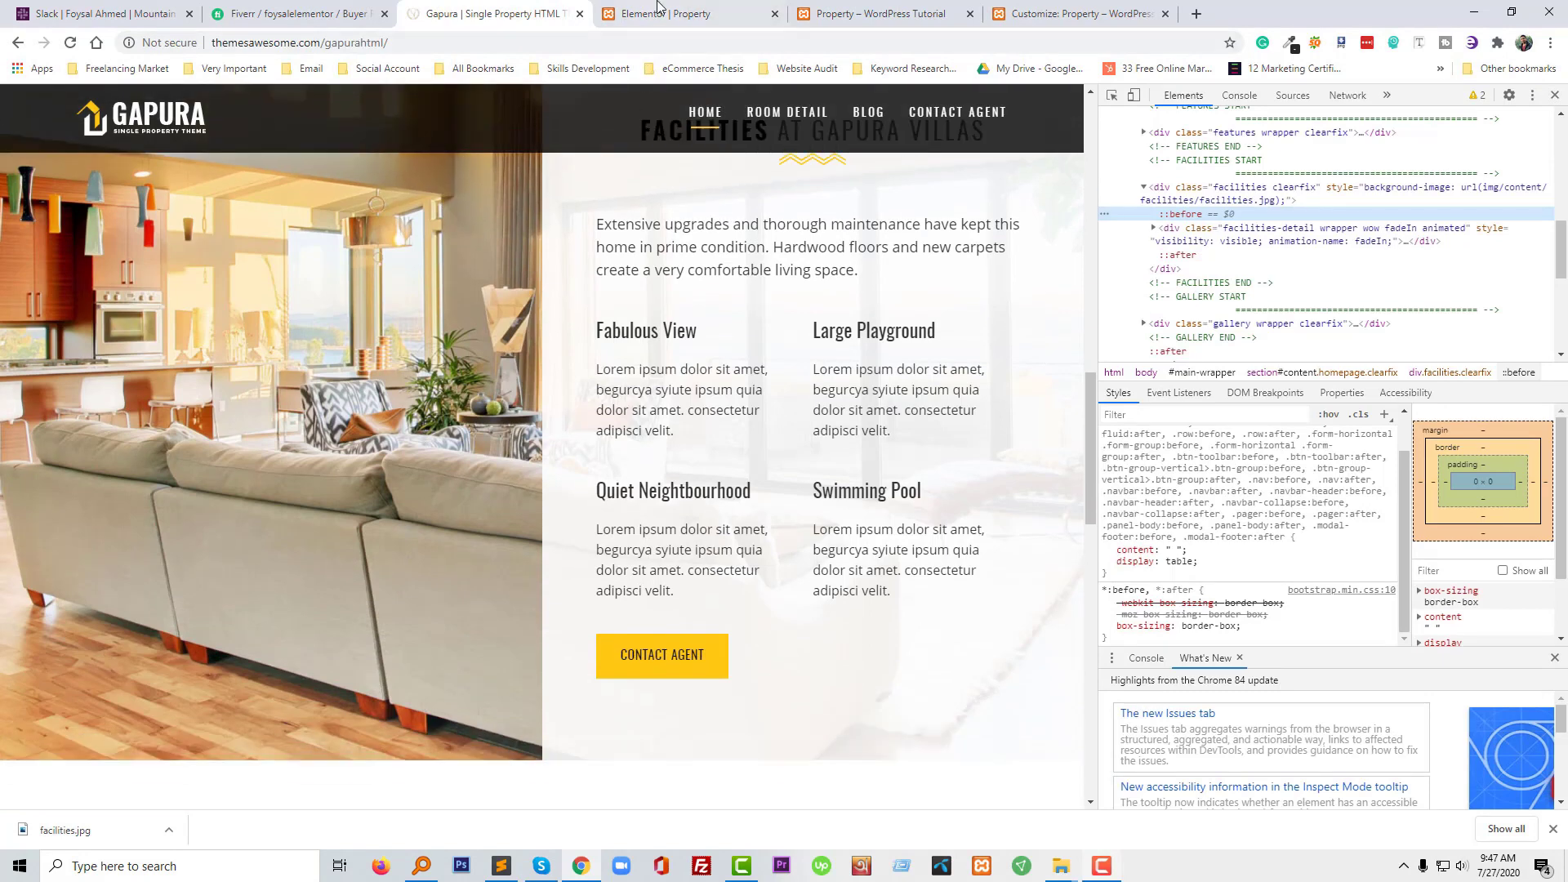
click(660, 8)
click(195, 337)
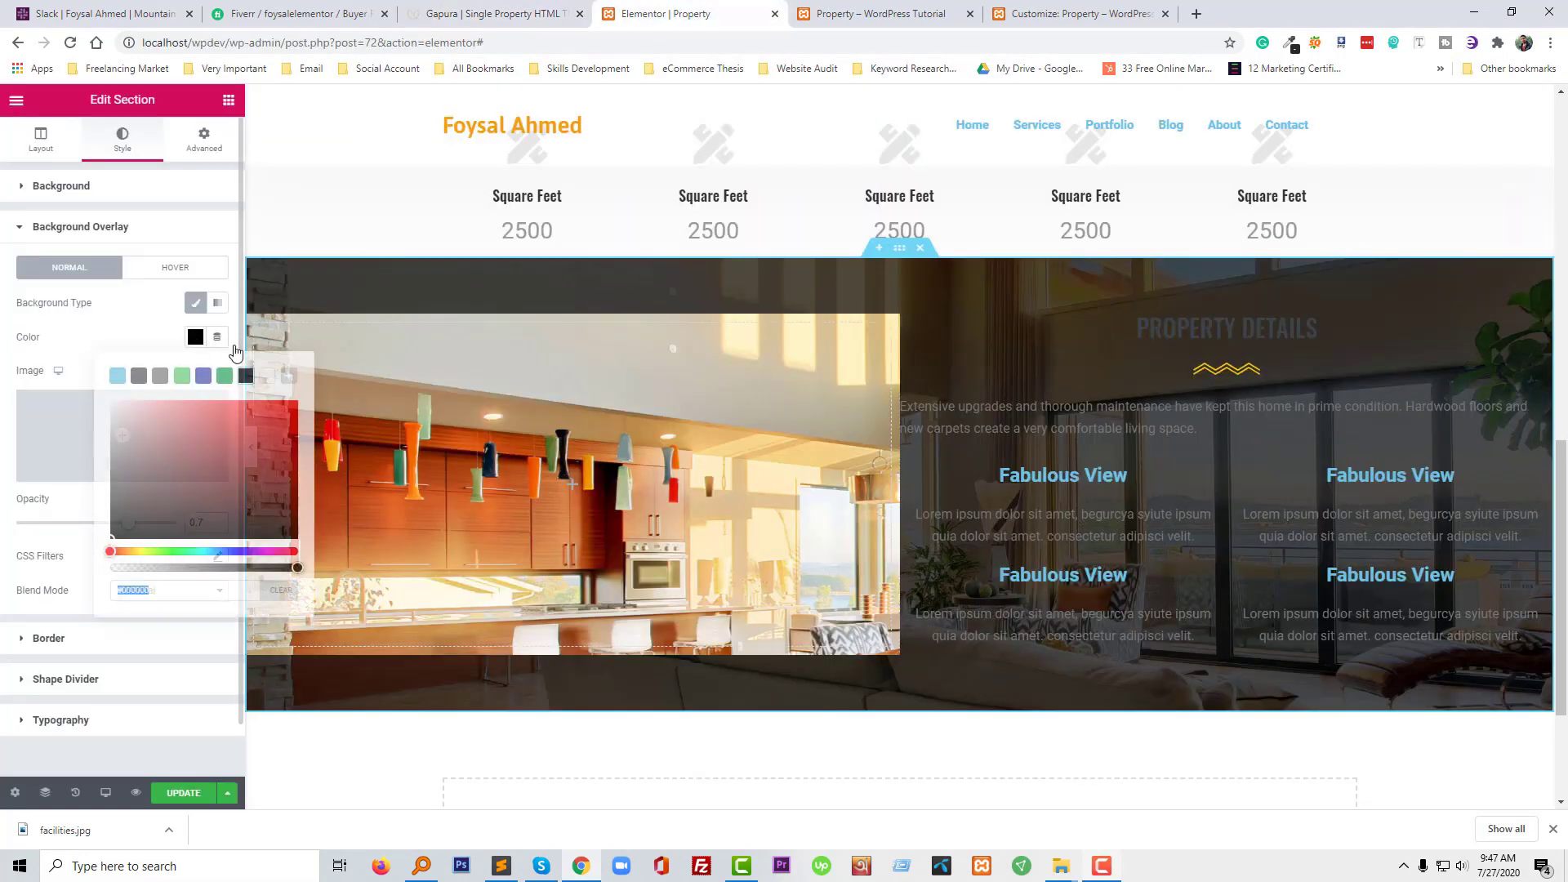
click(268, 377)
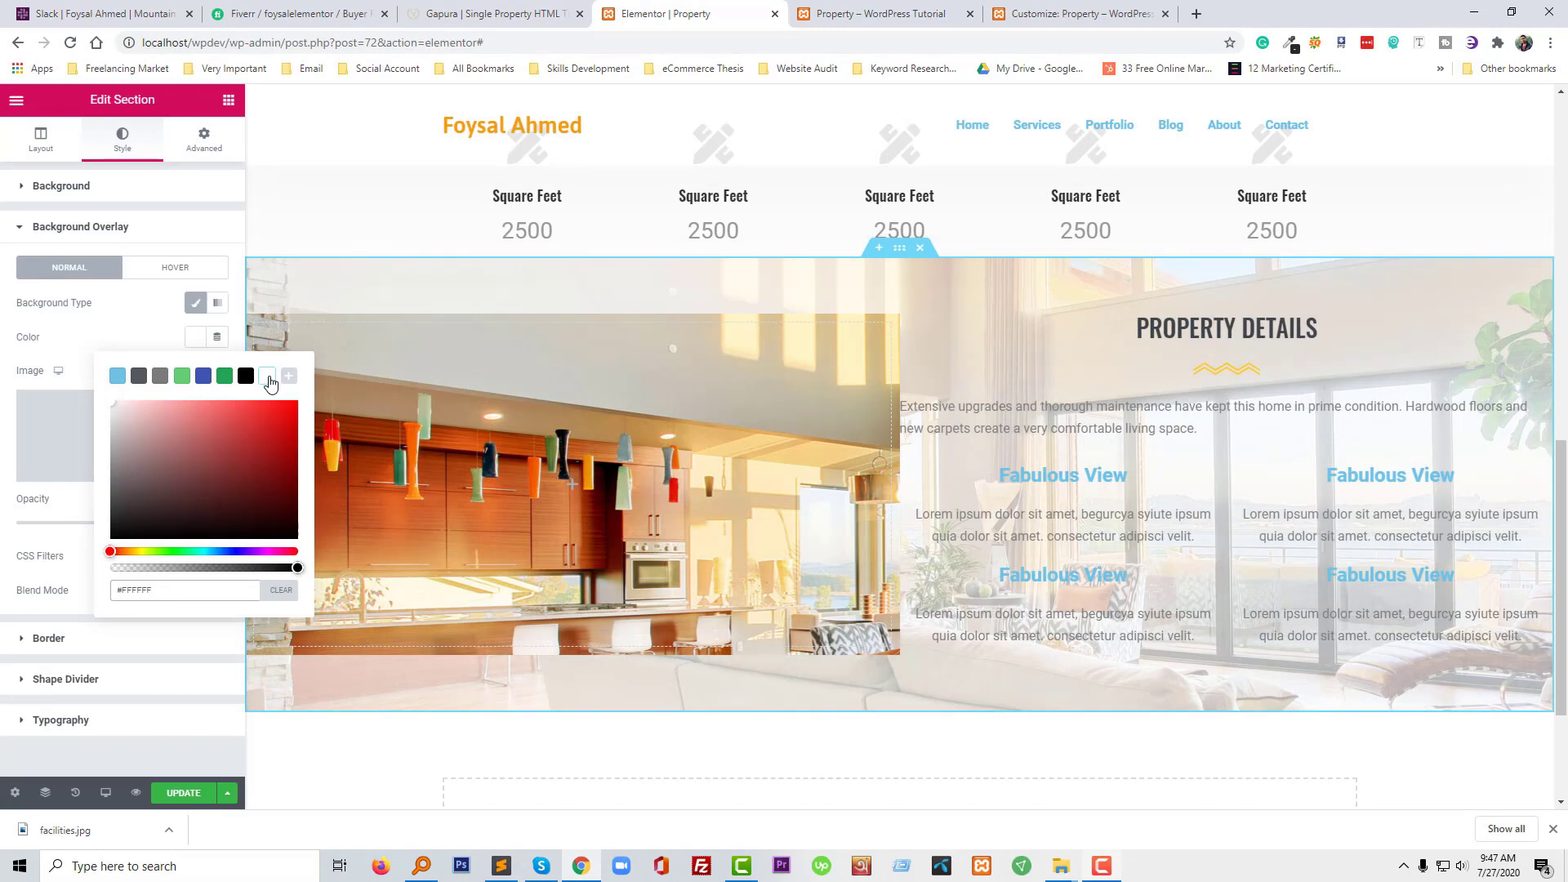
click(201, 337)
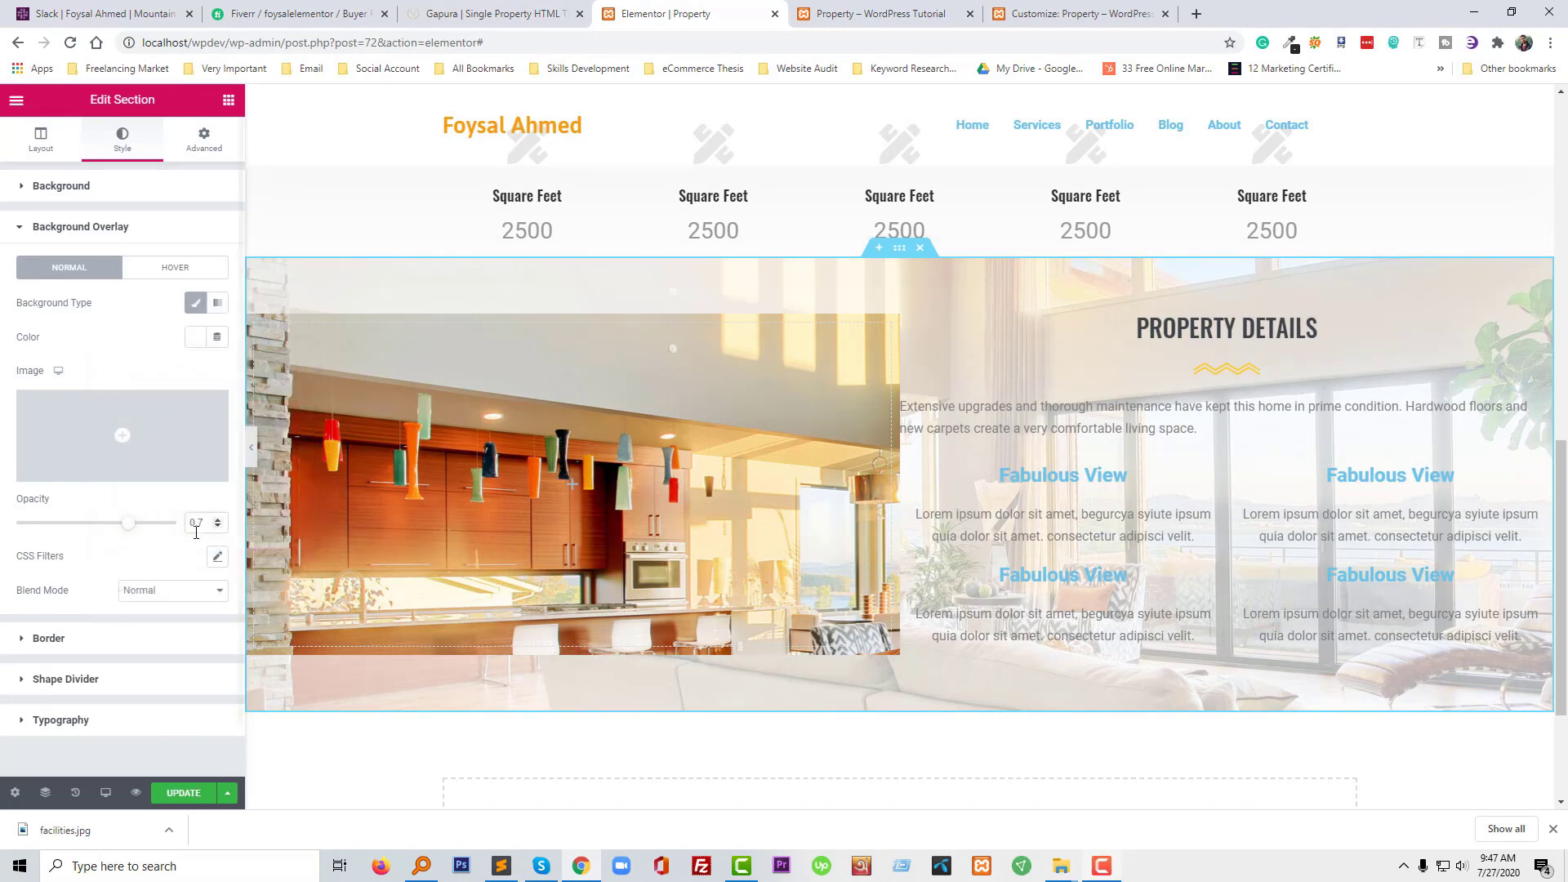
Try opacities of 0.8 and 0.9 for the white overlay, ending on 0.8
click(205, 523)
key(BackSpace)
text(8)
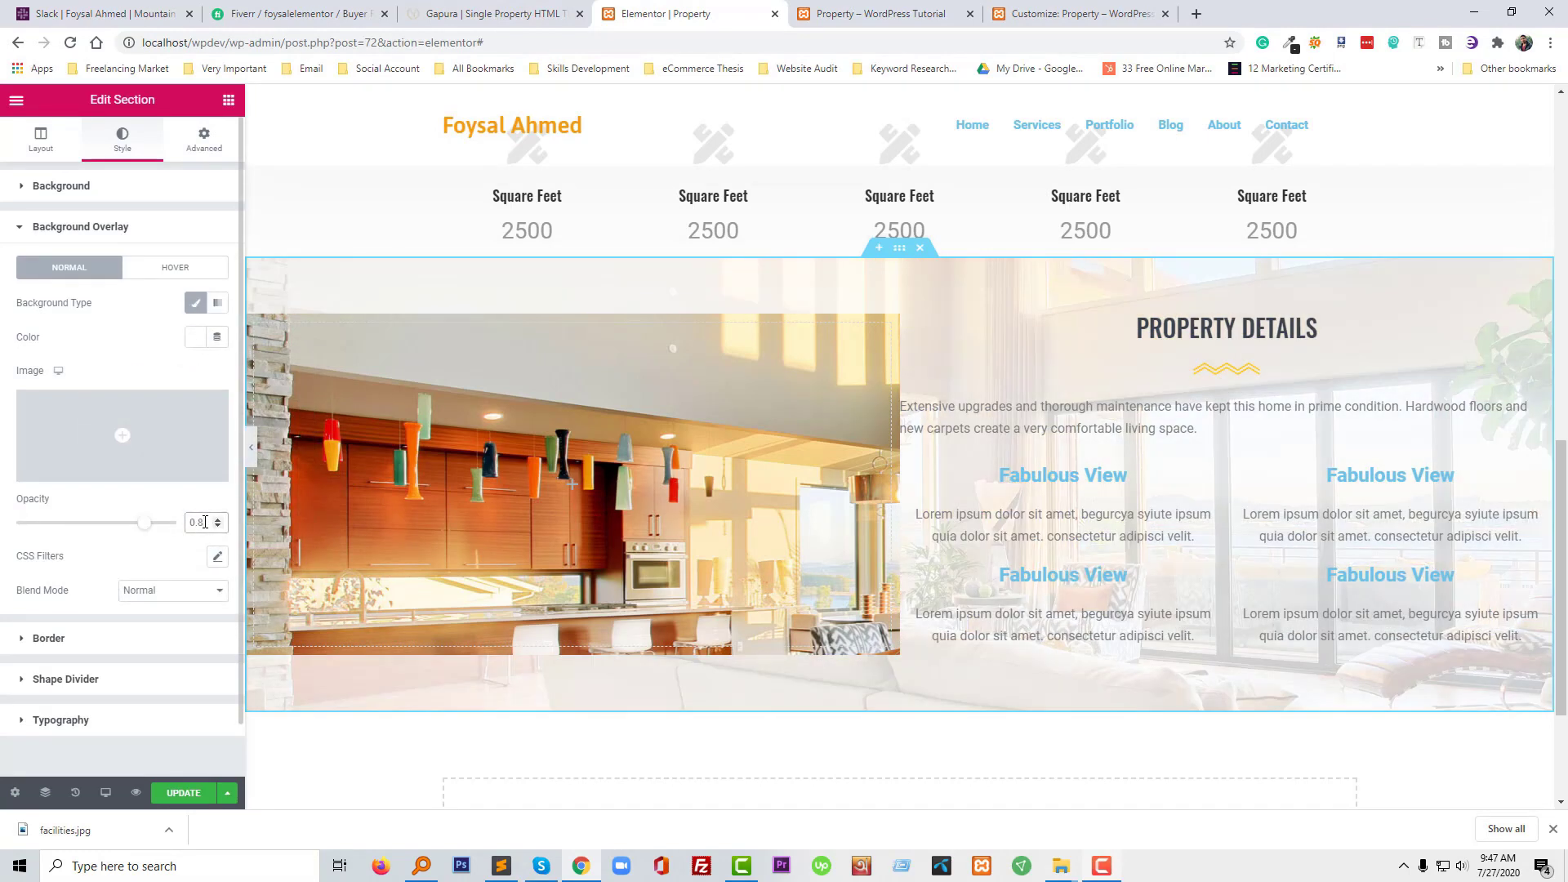
key(BackSpace)
text(9)
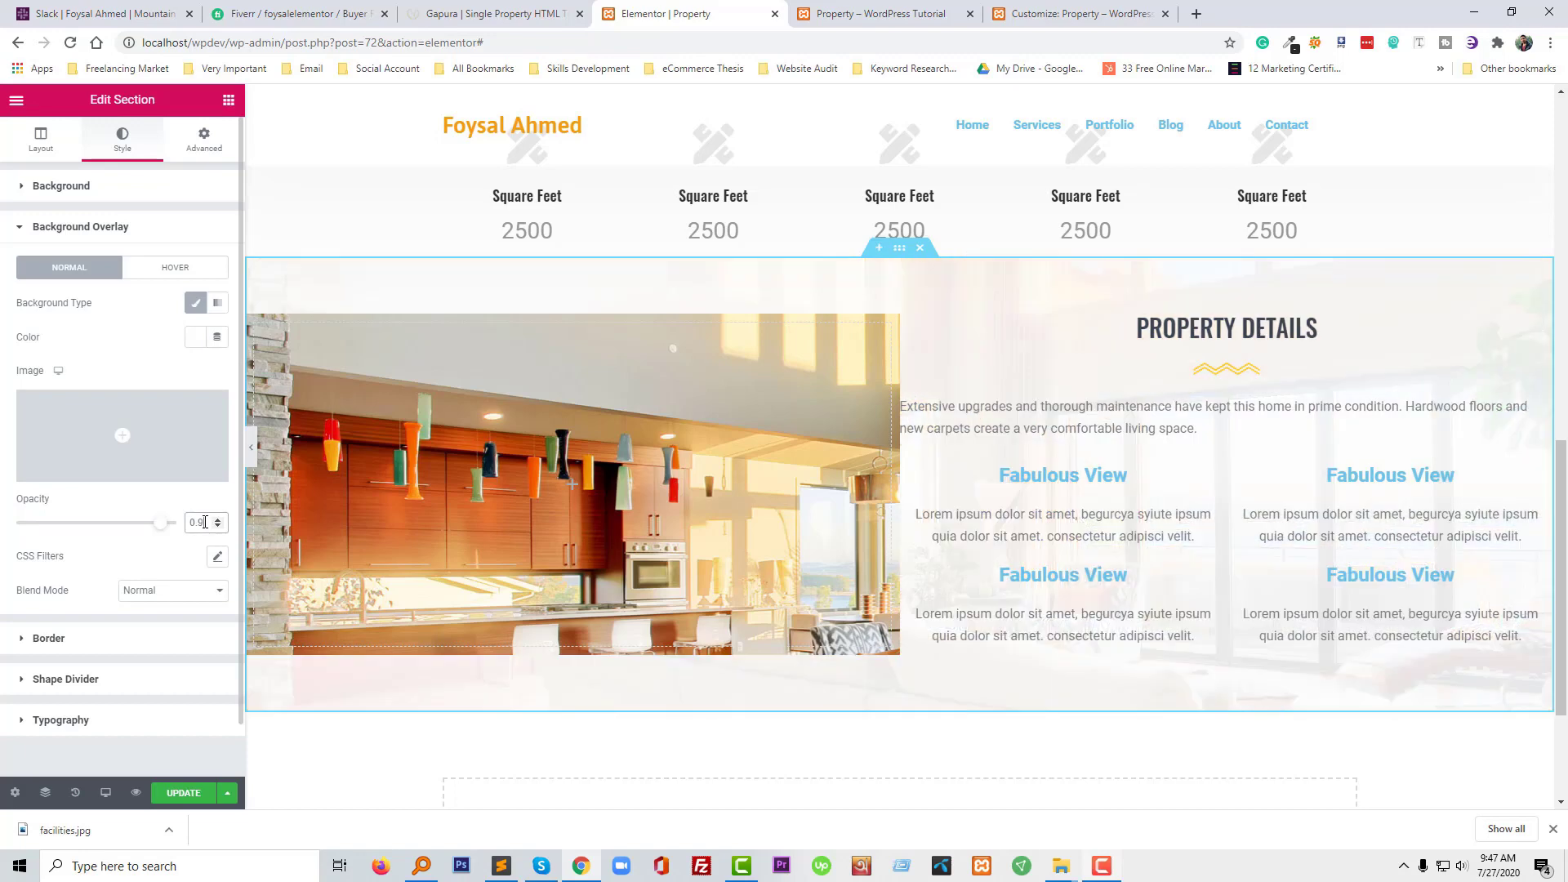
key(BackSpace)
text(8)
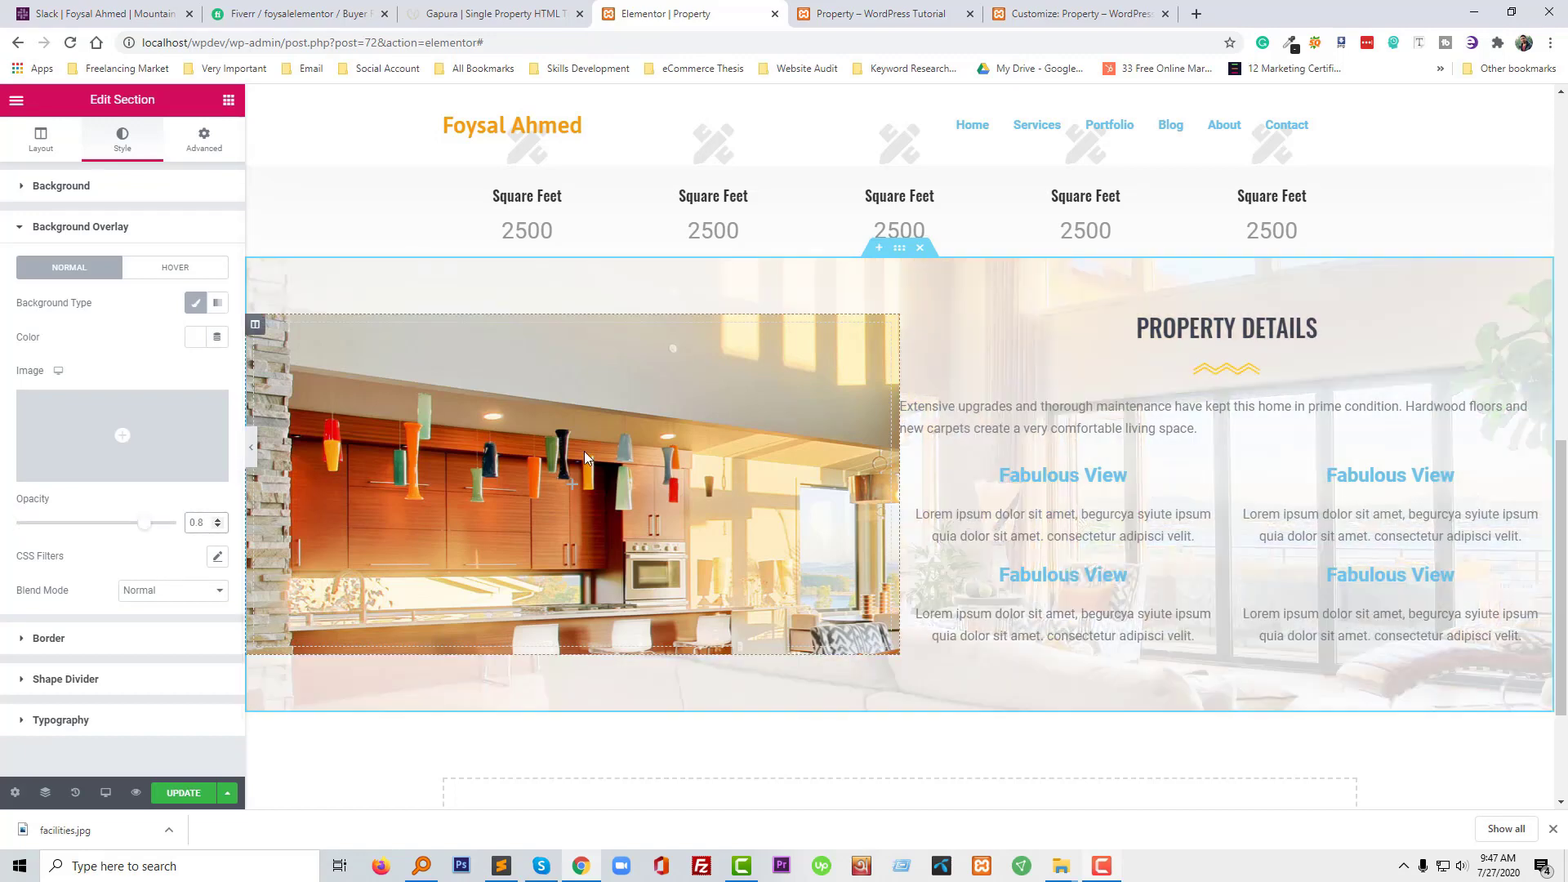
Set the section's top and bottom padding to 0
click(200, 146)
double_click(39, 332)
text(0)
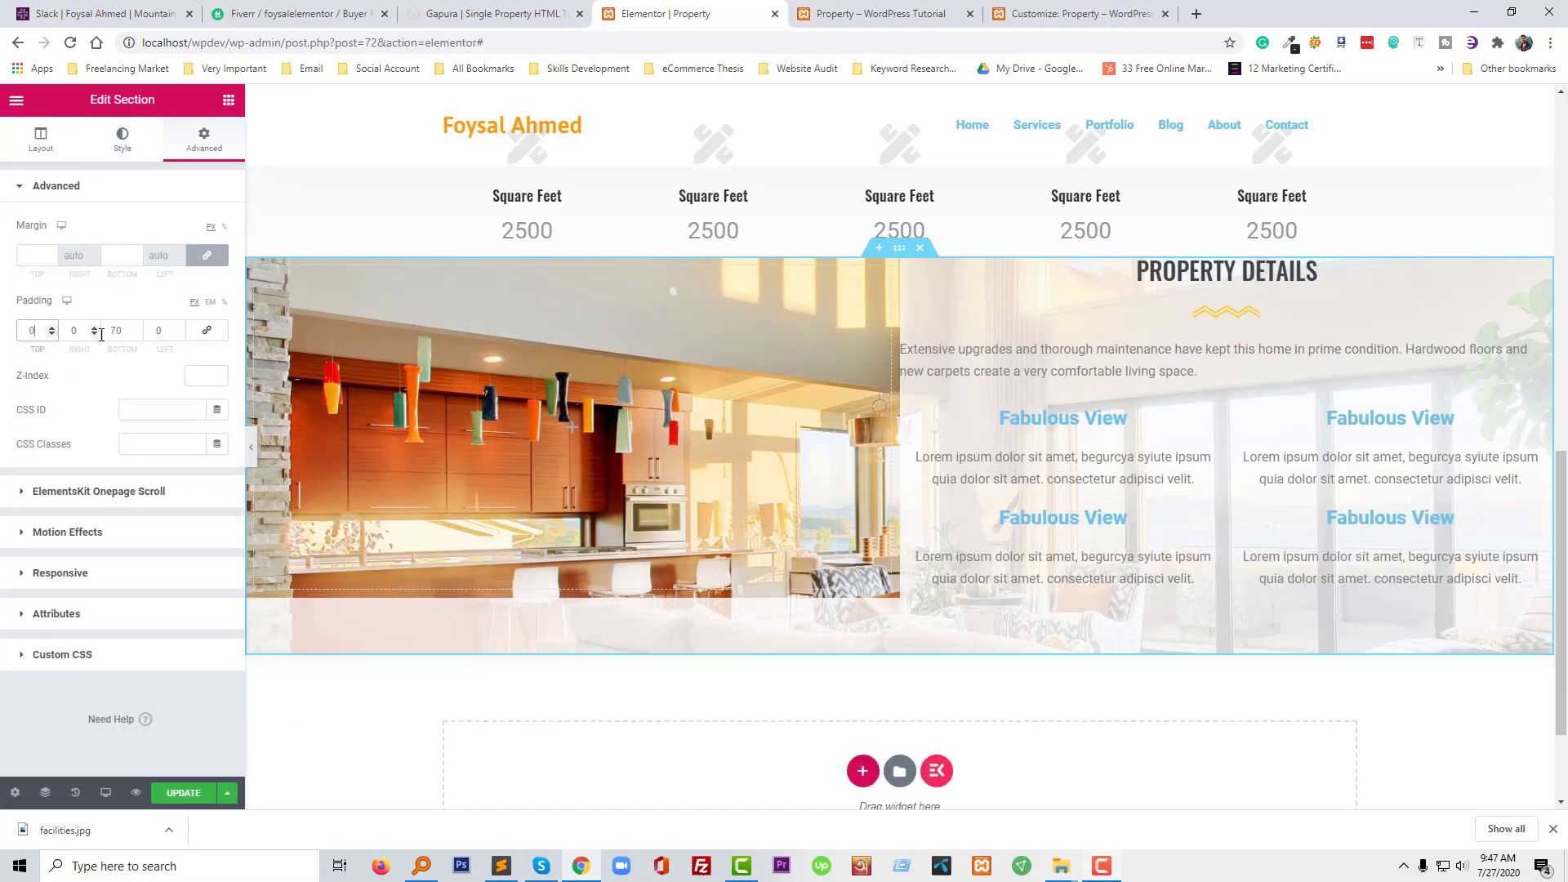
double_click(125, 331)
text(0)
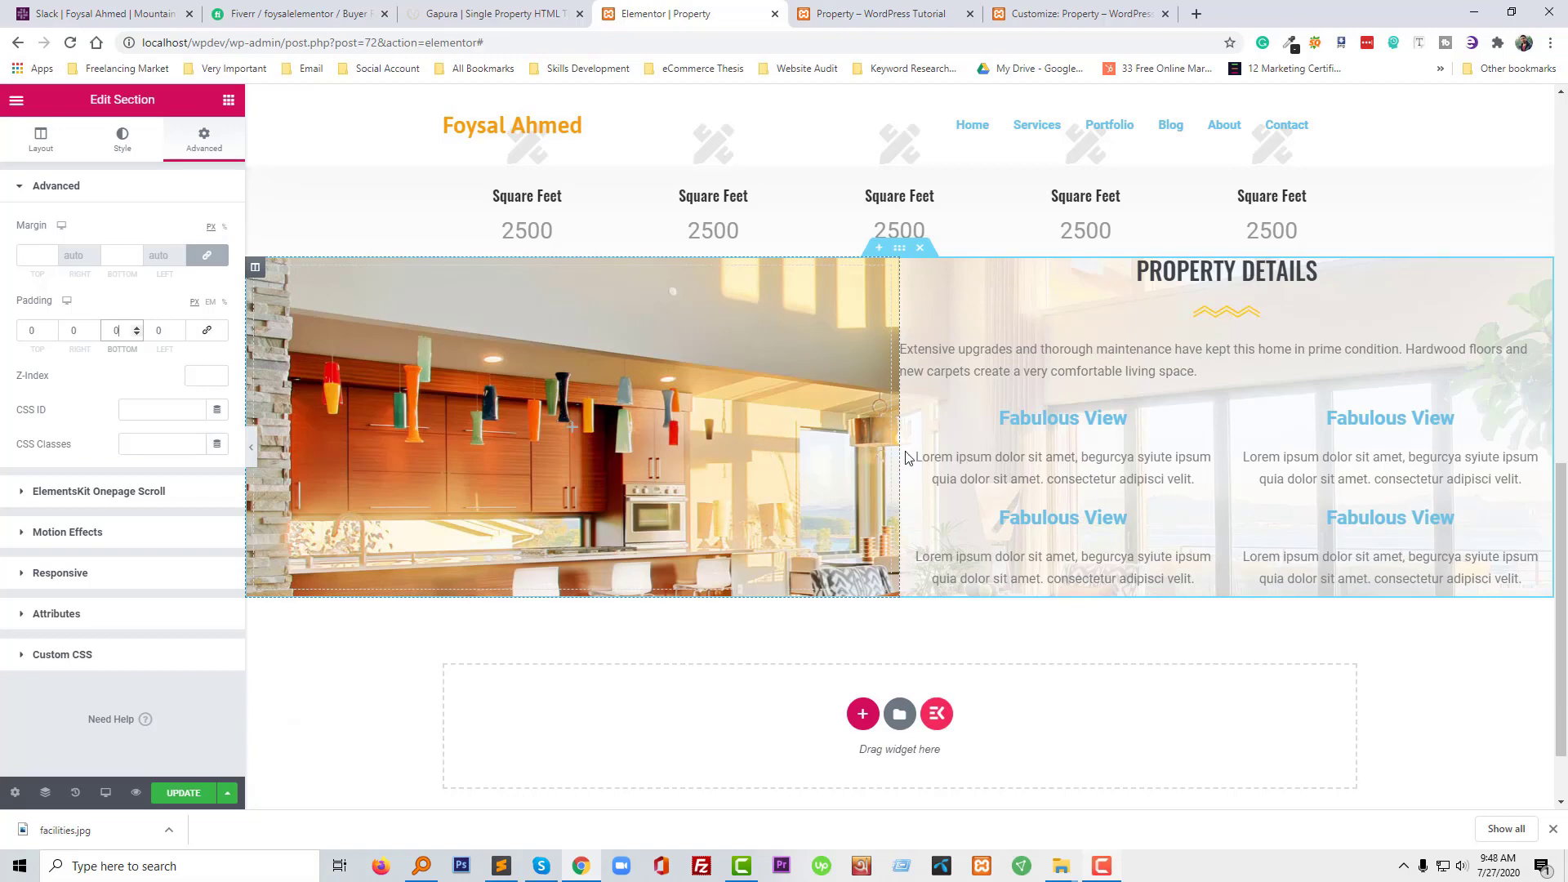
Set the opacity of the section's white background overlay to 0.9
click(123, 153)
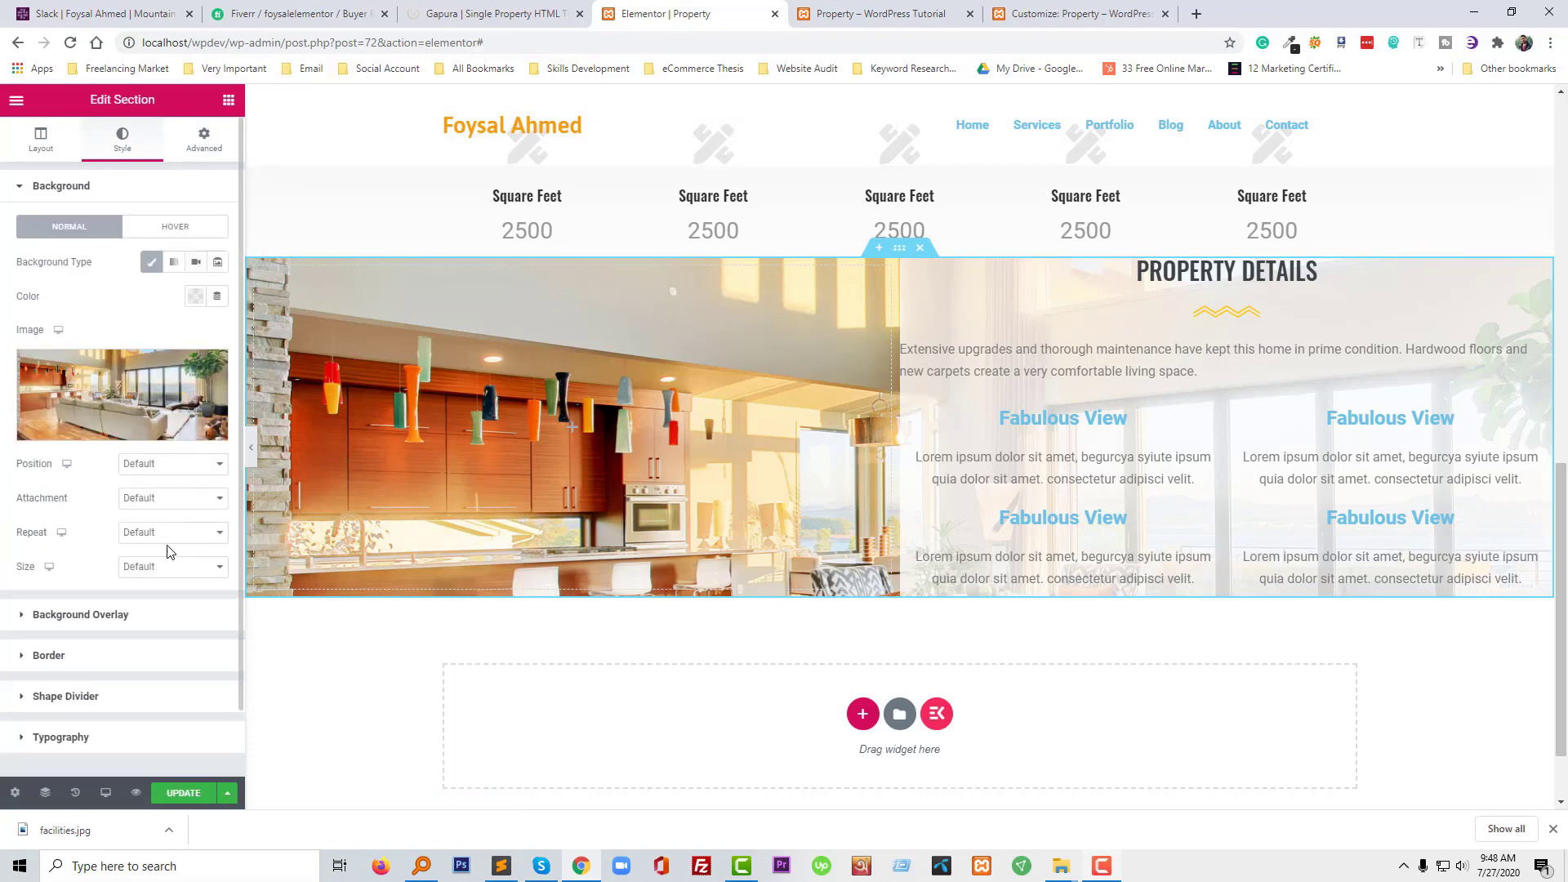
click(134, 615)
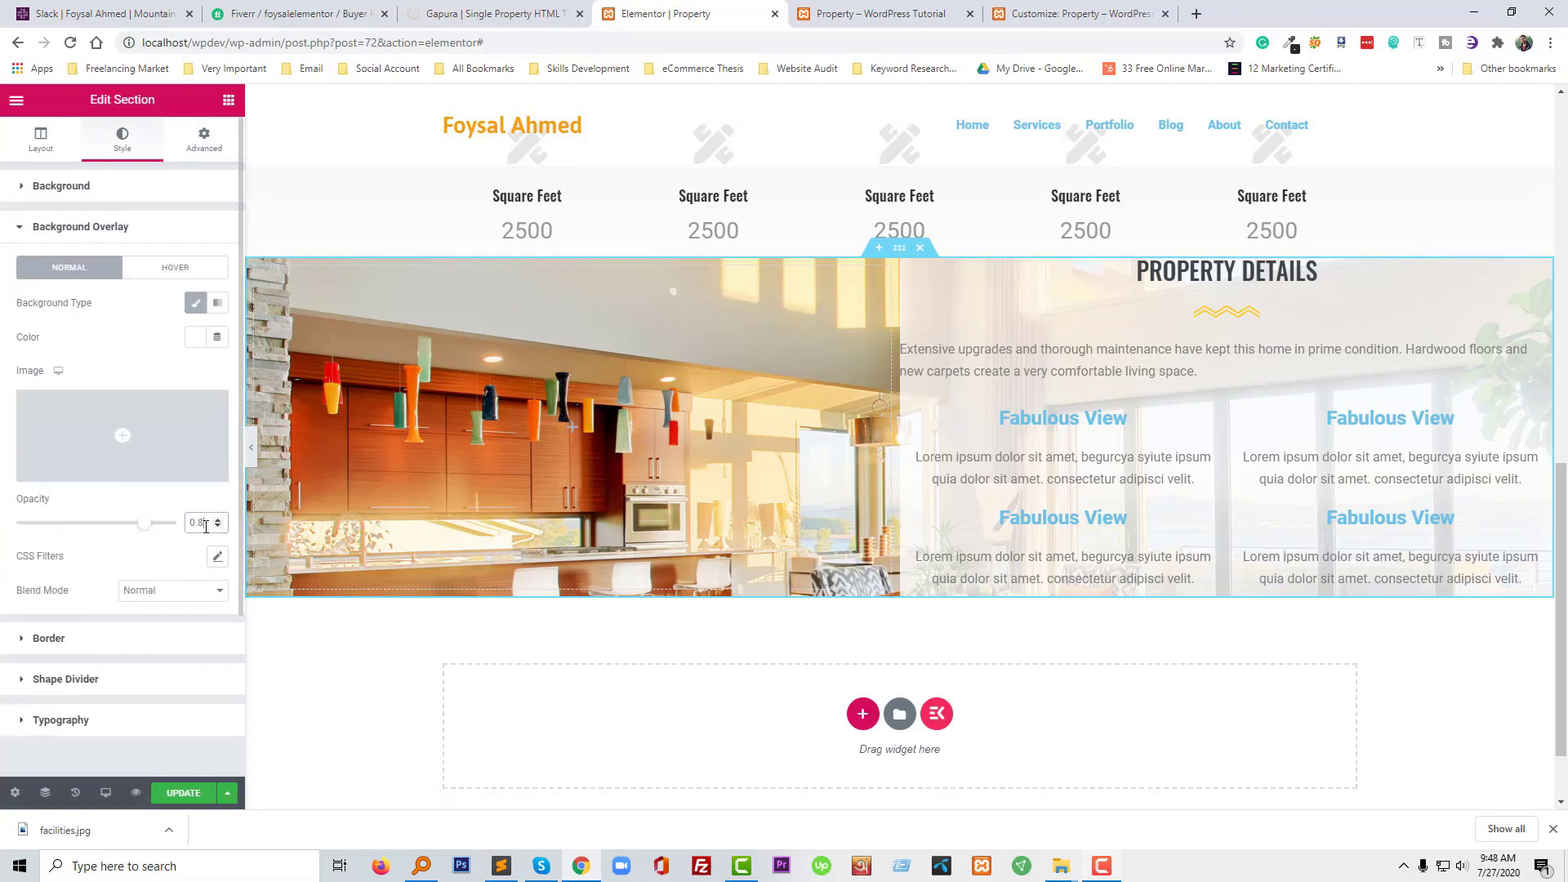
key(BackSpace)
text(9)
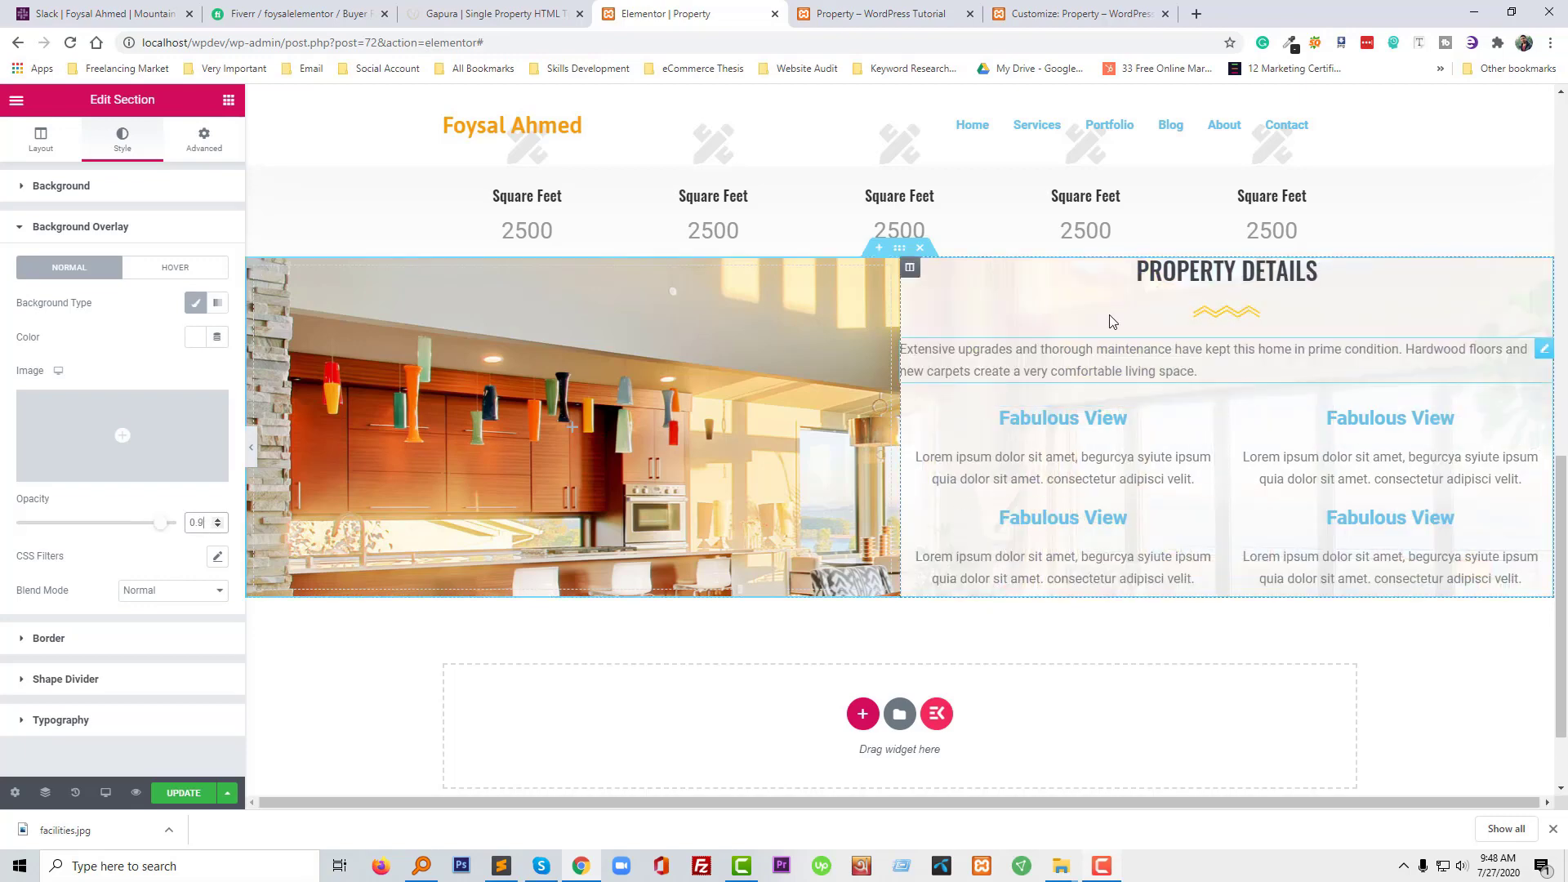
Set the right and left padding of the Facilities text column to 50, with its top and bottom padding at 0
click(910, 268)
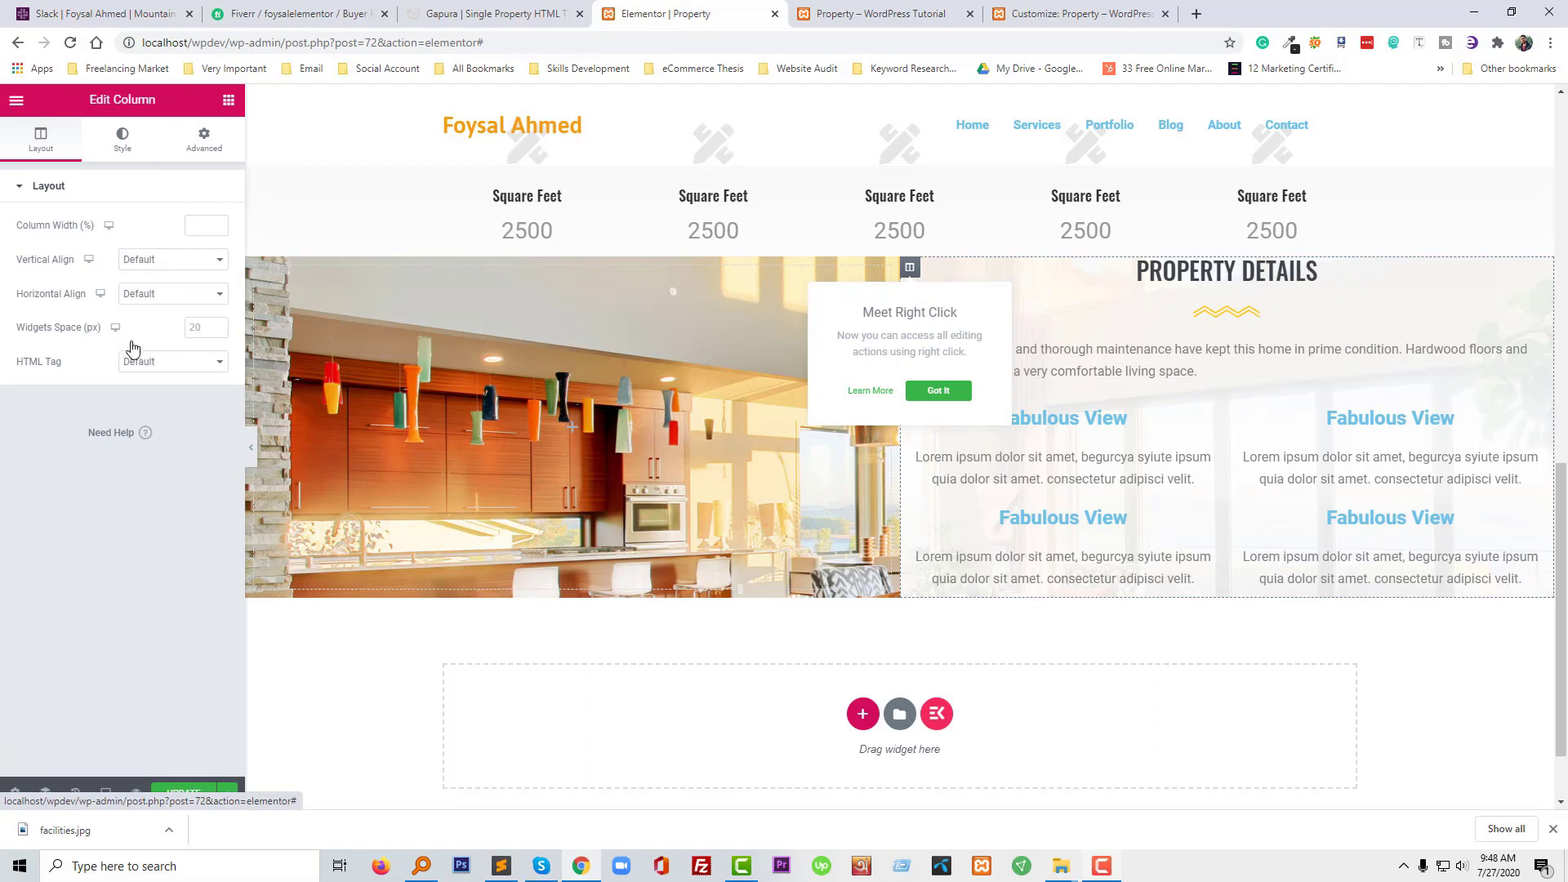
click(123, 140)
click(211, 146)
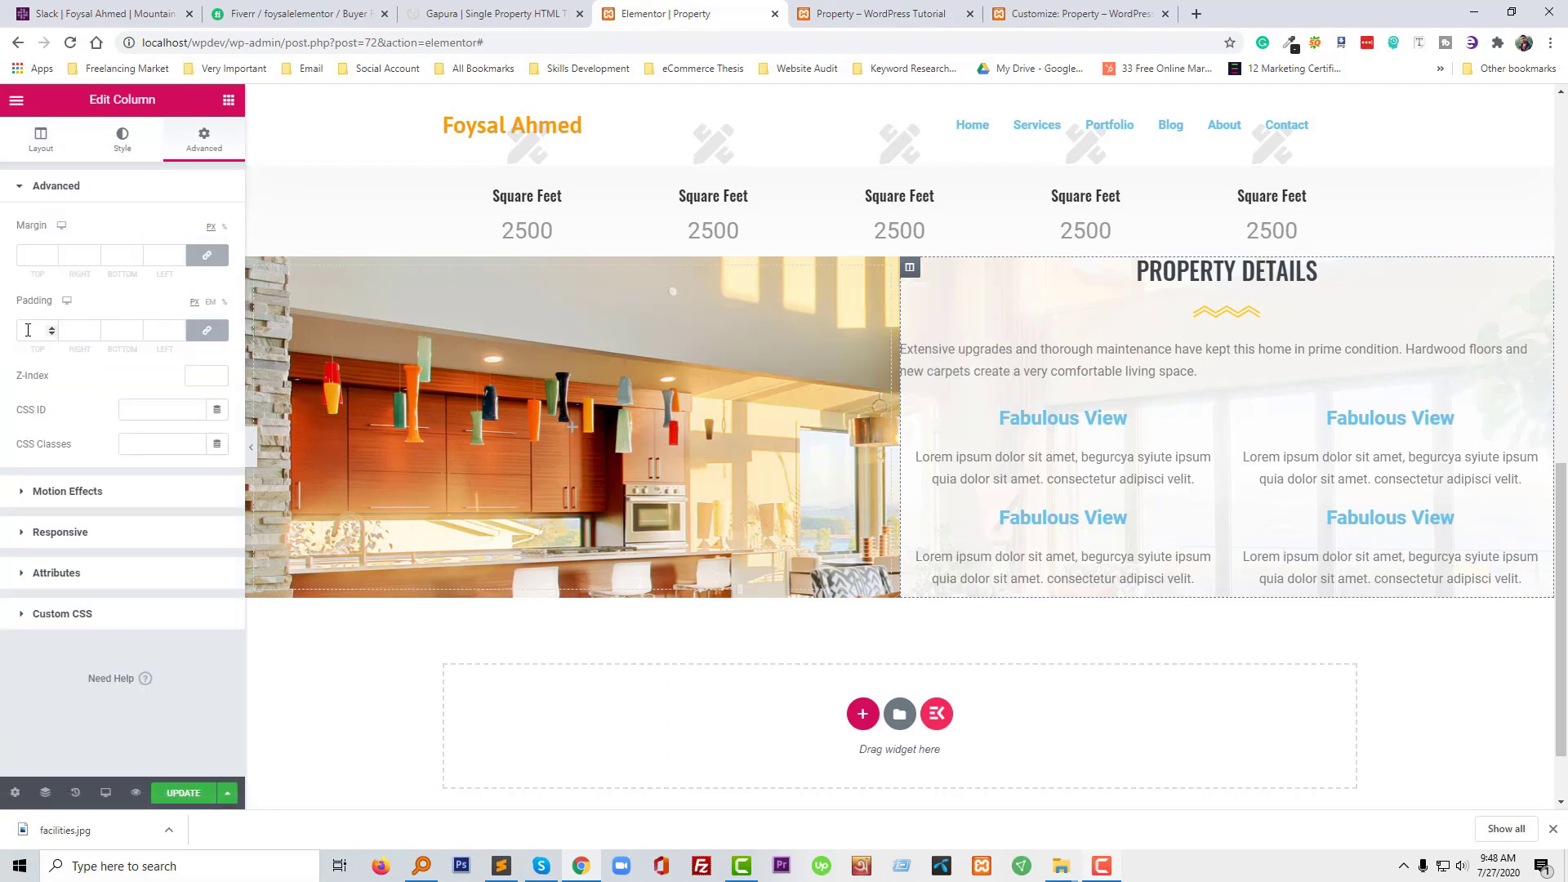
click(207, 330)
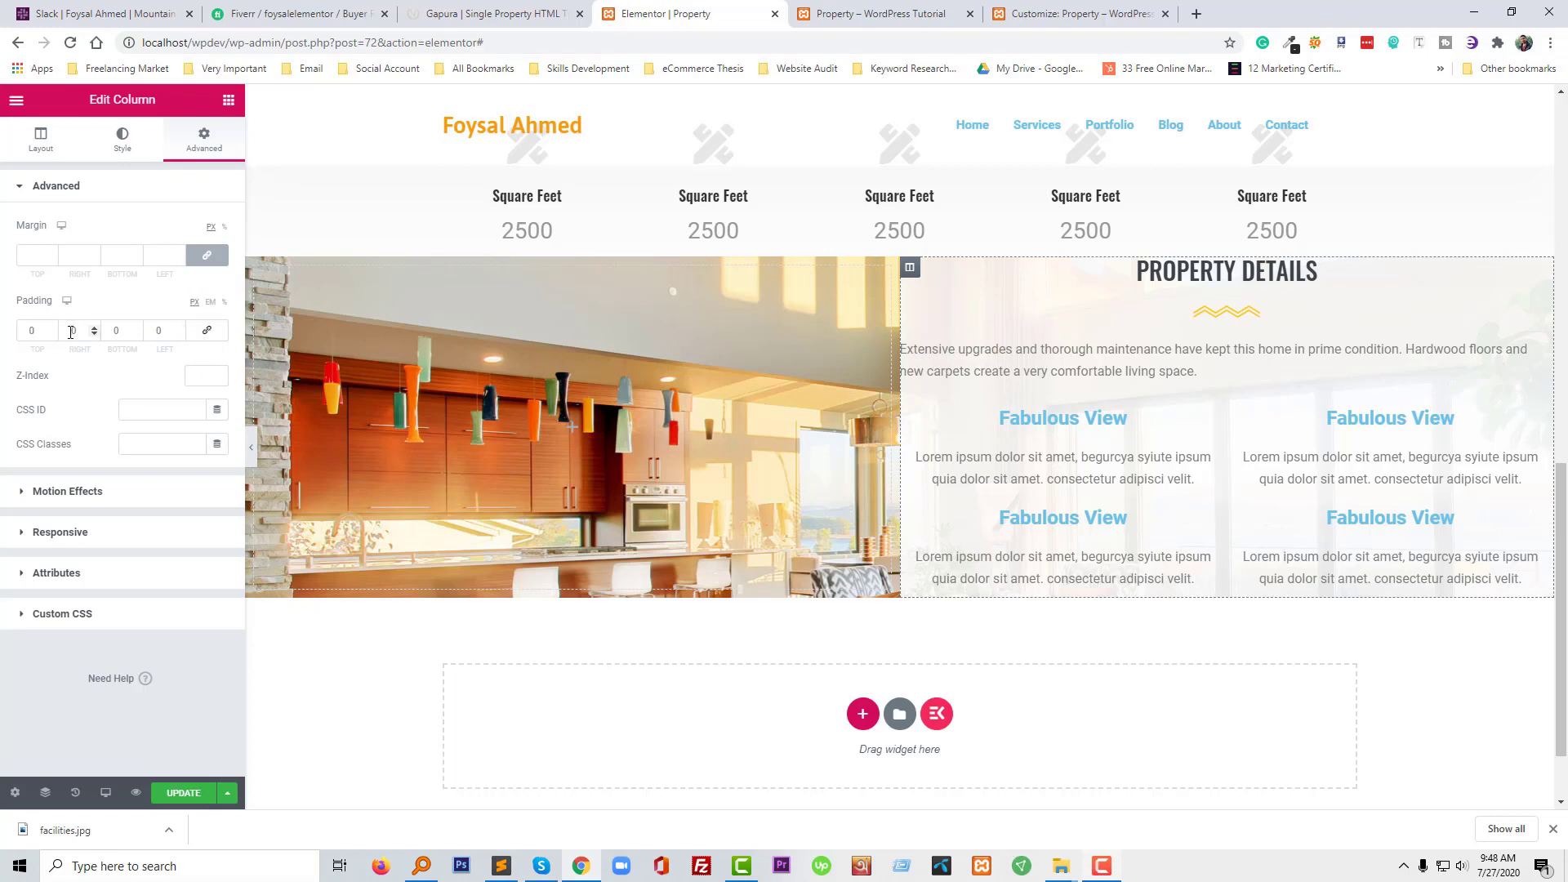
click(71, 331)
text(5)
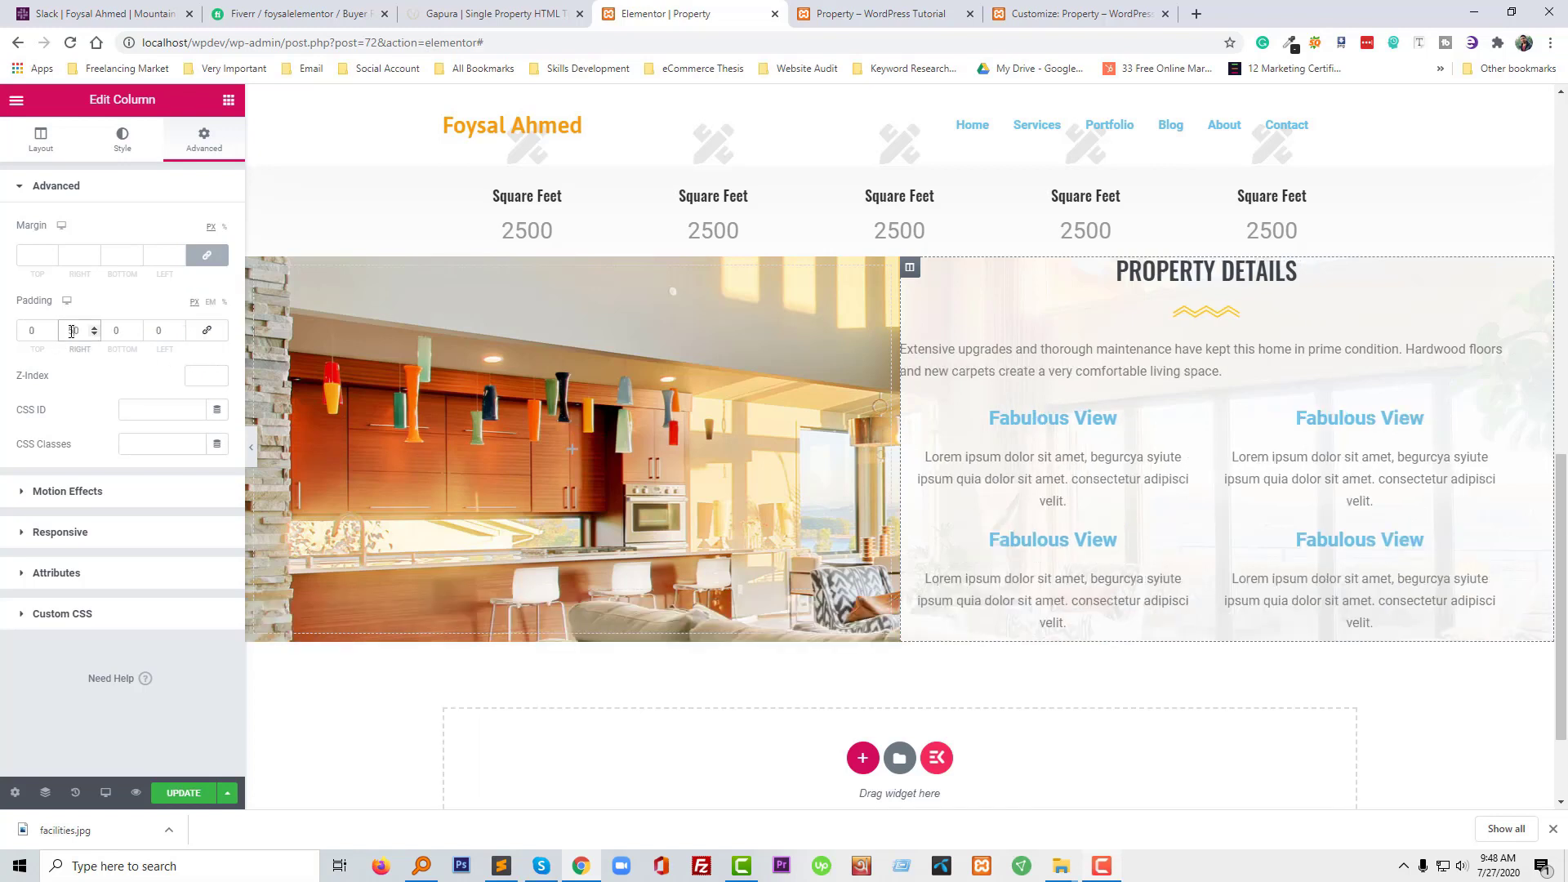
click(153, 330)
text(5)
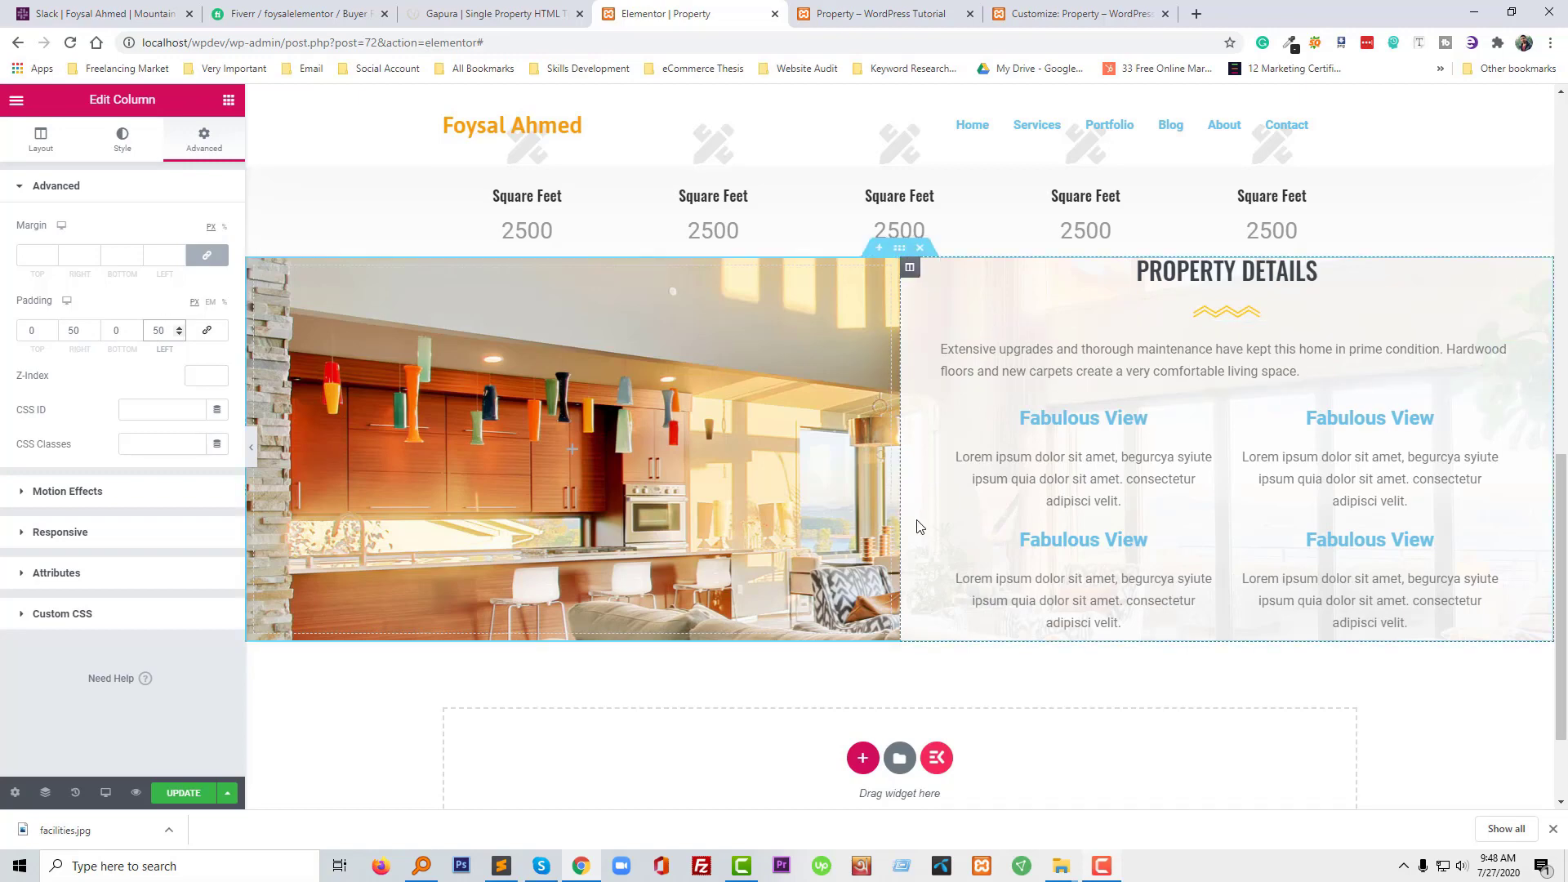
Set the top and bottom padding of the Square Feet icon section to 70
scroll(1103, 562, up, 2)
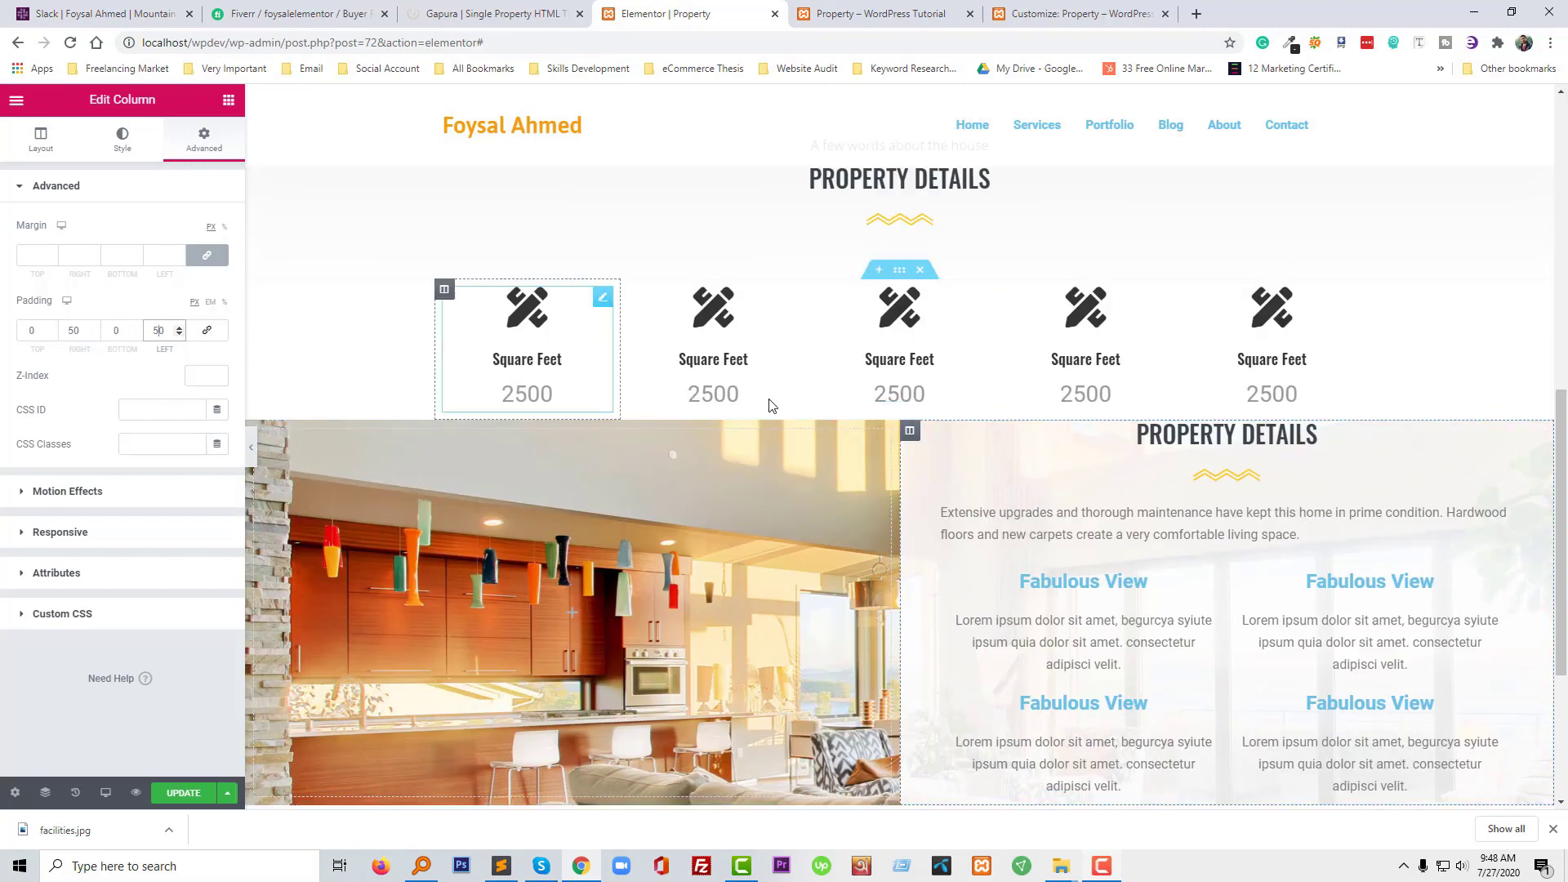
click(899, 271)
click(196, 151)
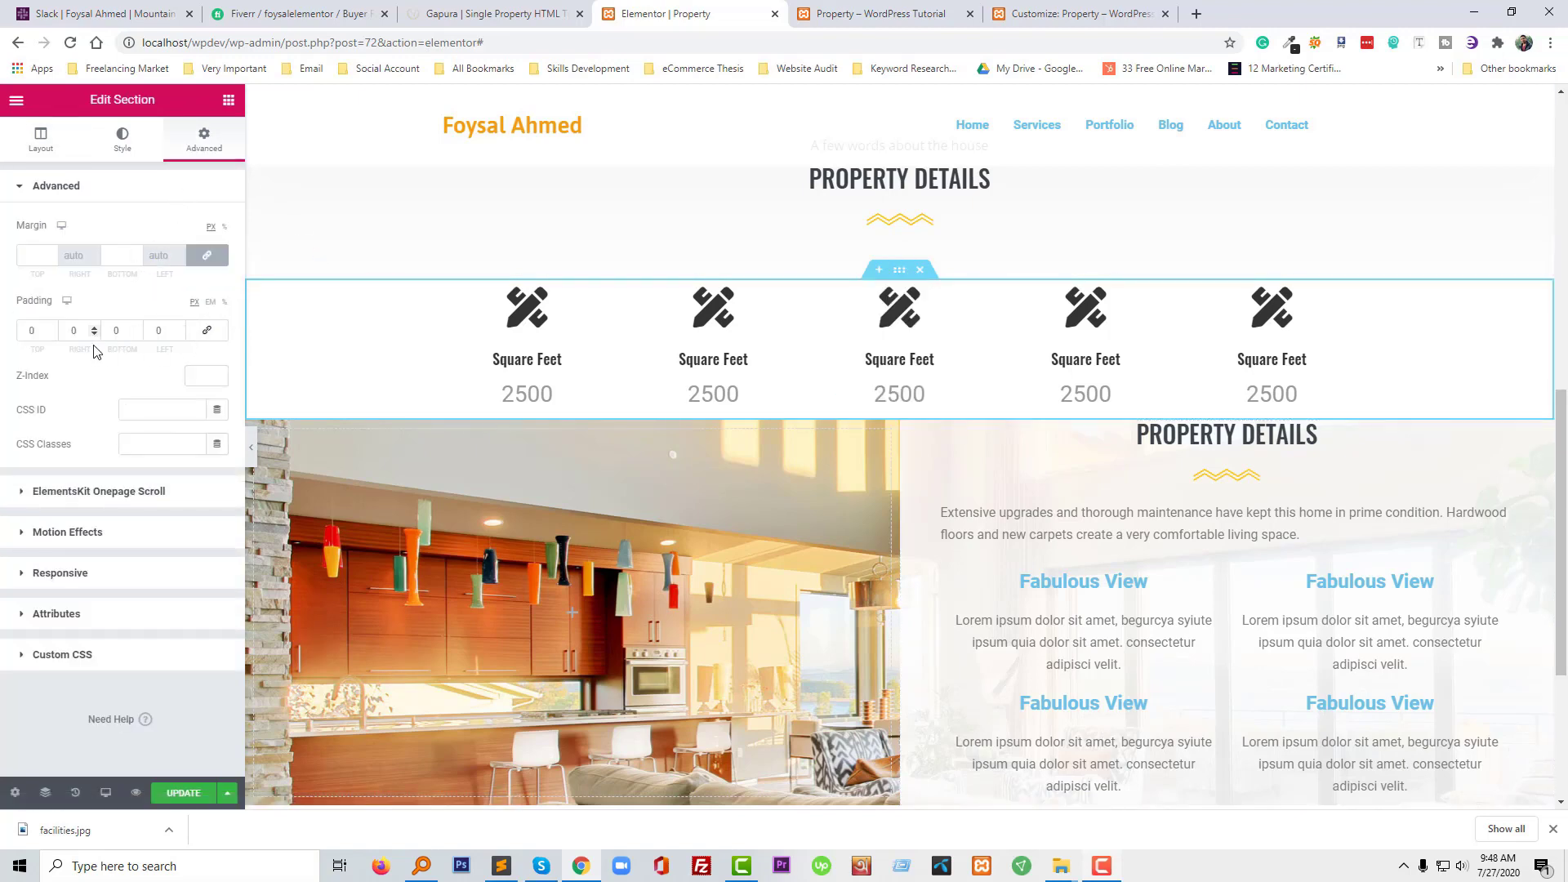
click(115, 332)
text(70)
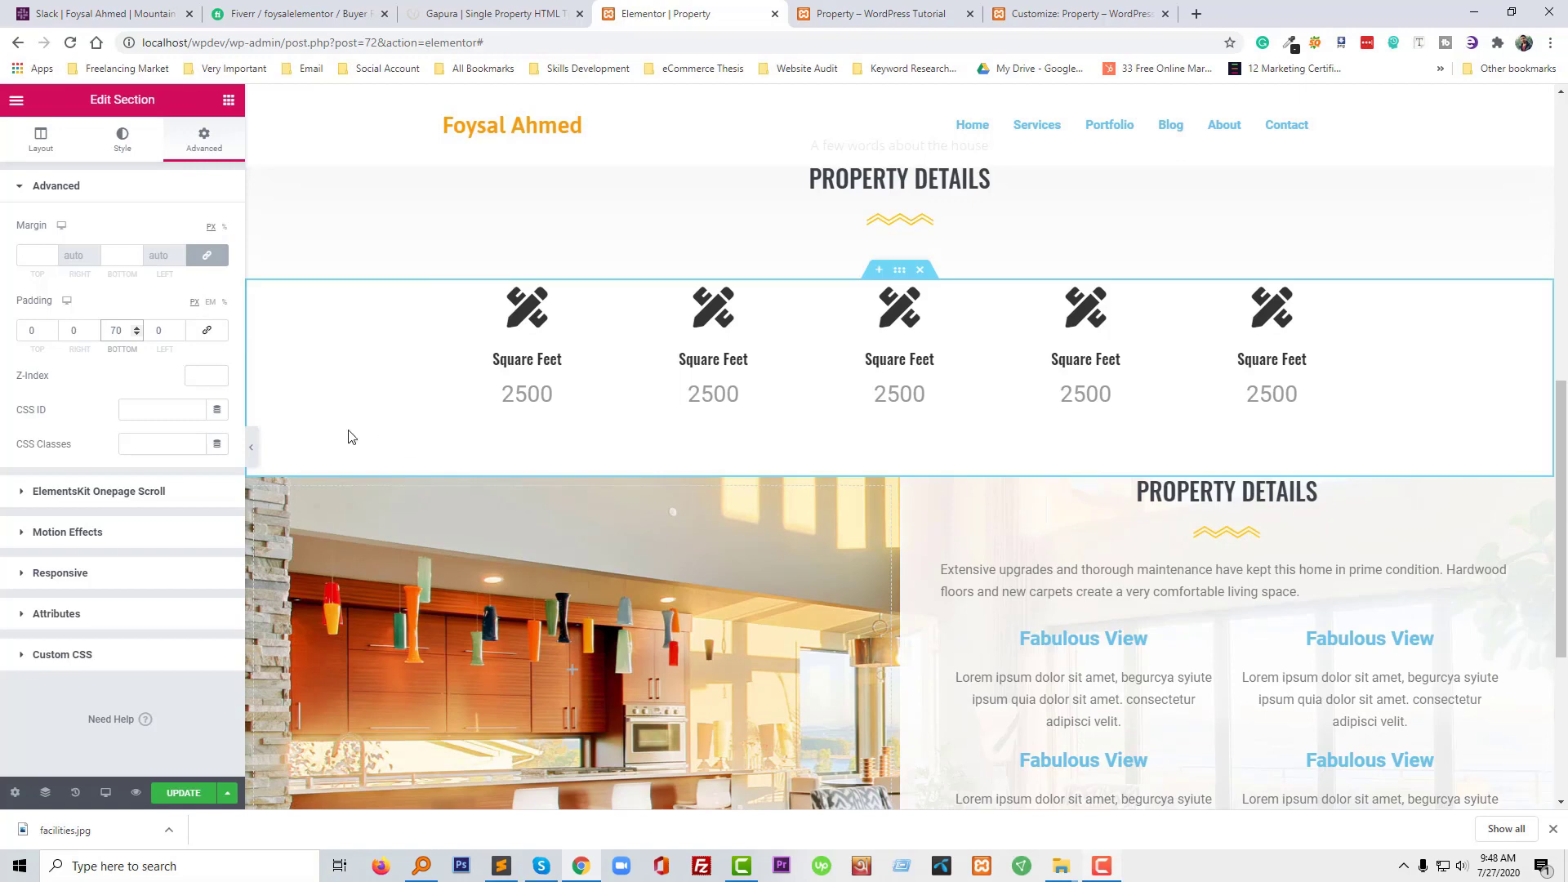
click(41, 332)
text(70)
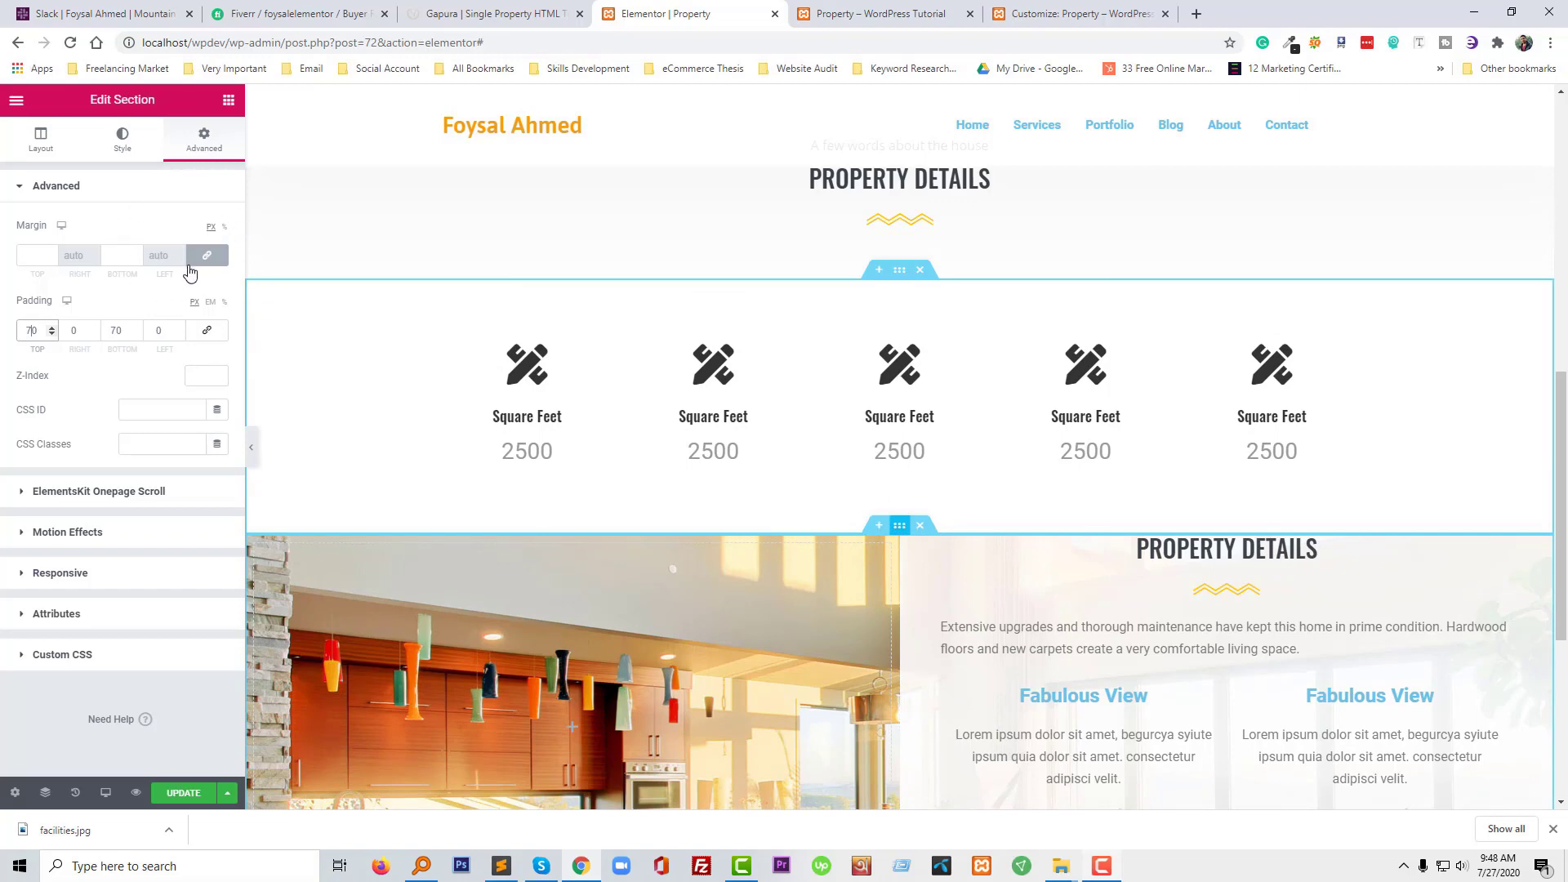
Give the full-width Facilities section a top margin of 70, unlinked from its bottom margin of 0
click(210, 150)
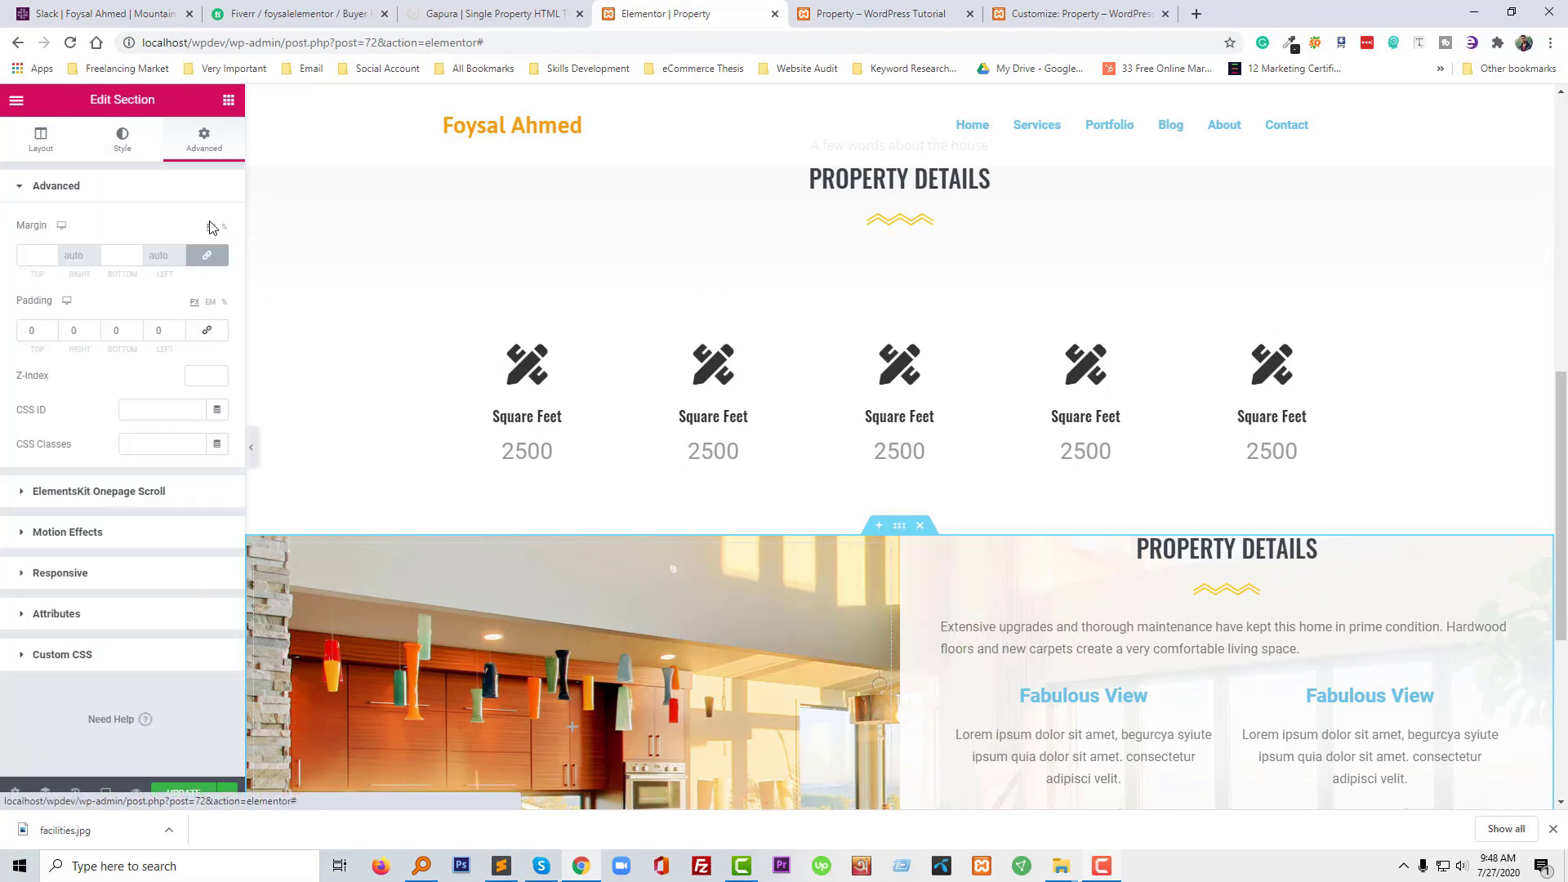
click(207, 255)
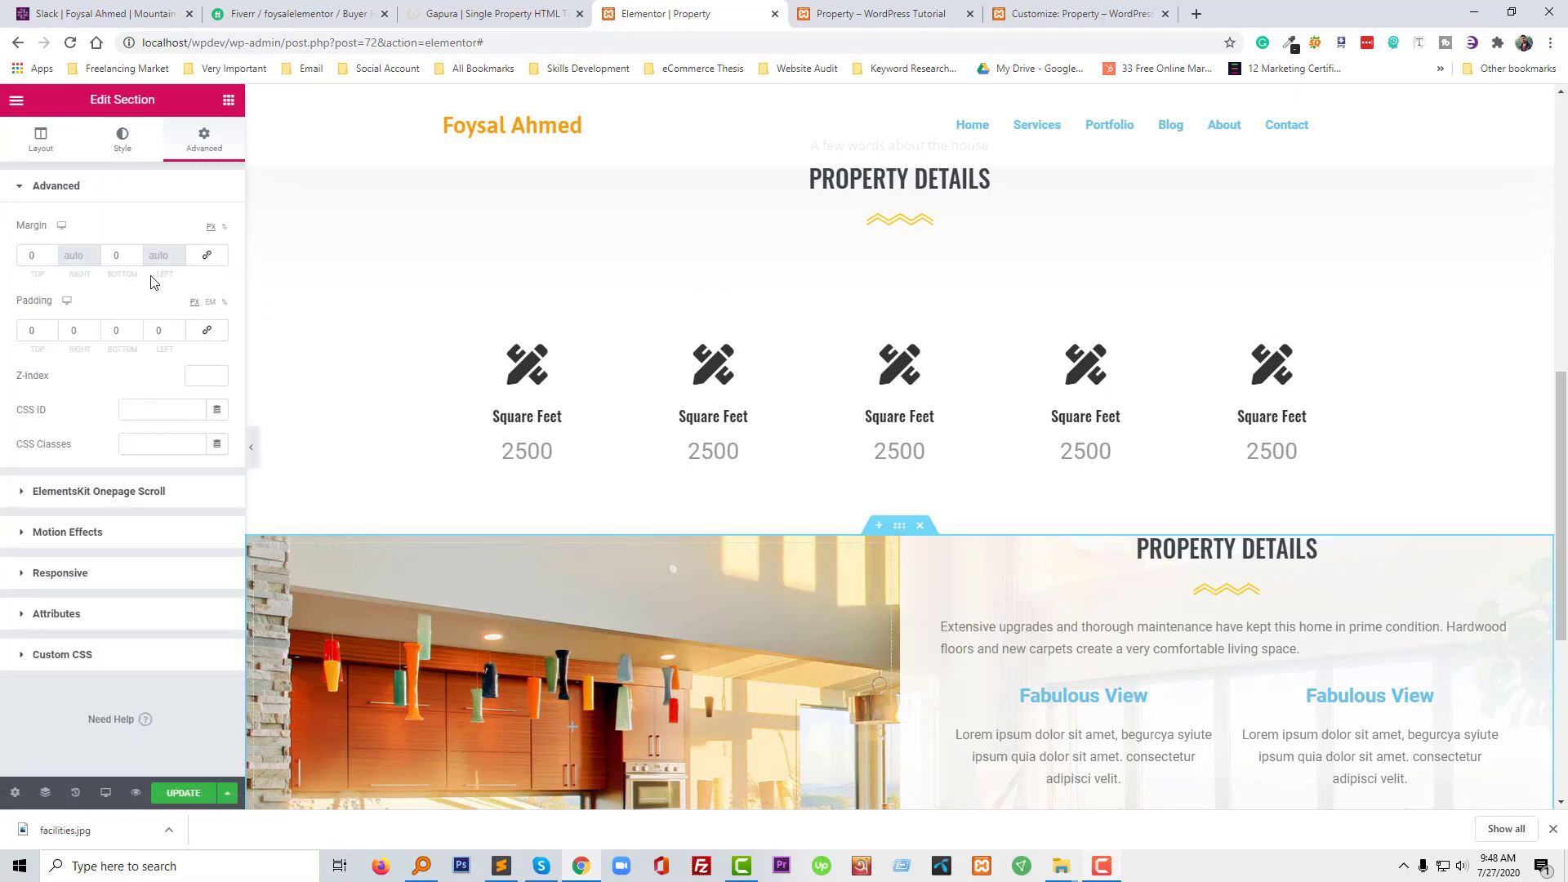
click(30, 260)
text(70)
scroll(735, 413, down, 3)
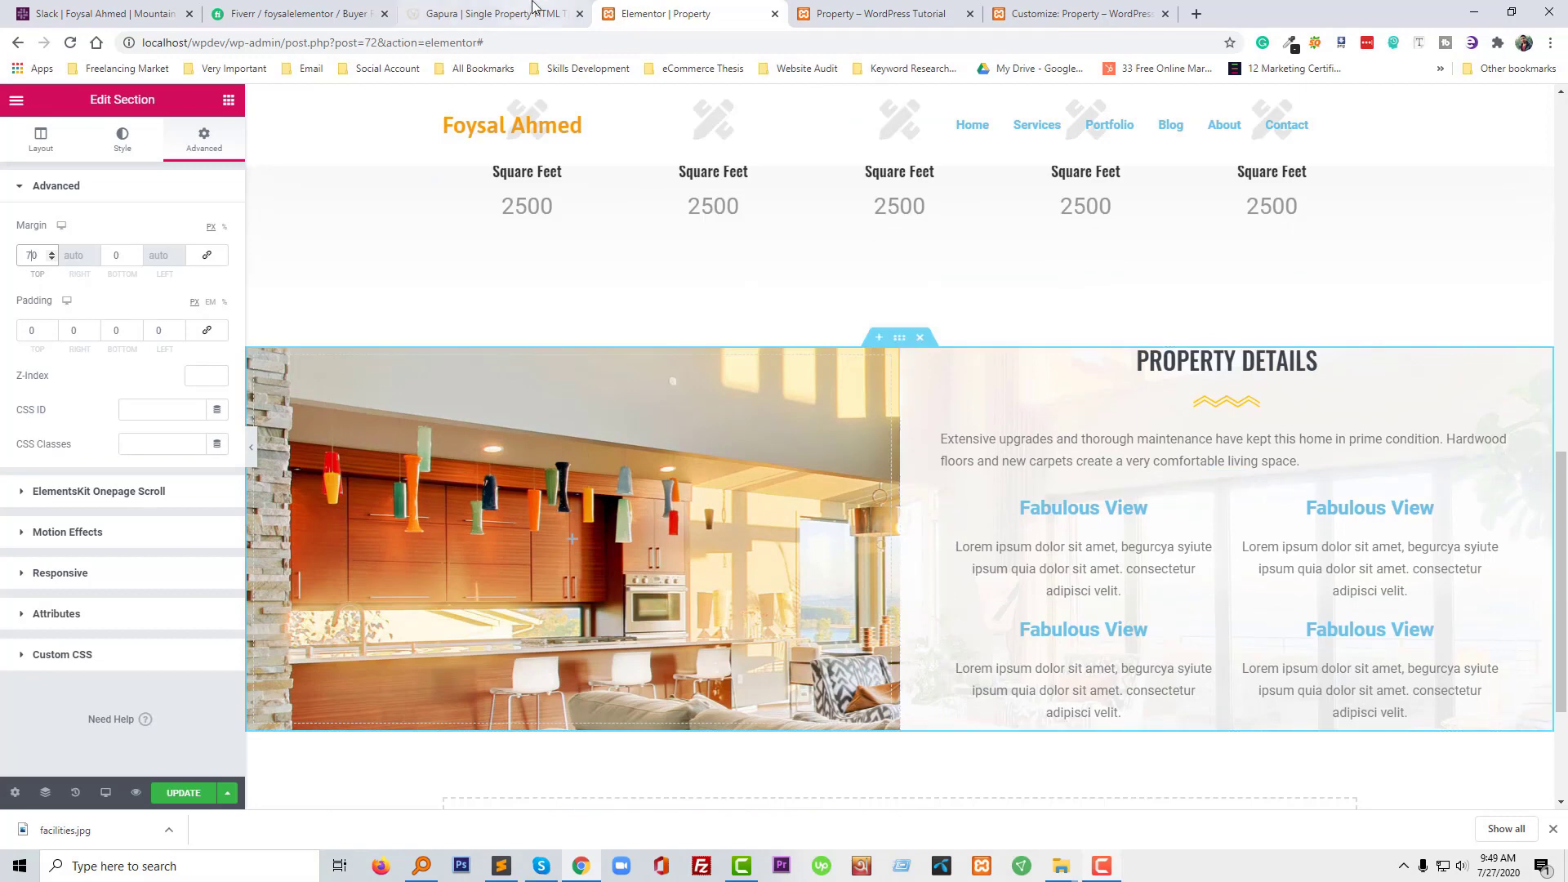
Compare the Facilities section on the Gapura reference site with the layout of the Elementor property page
click(494, 14)
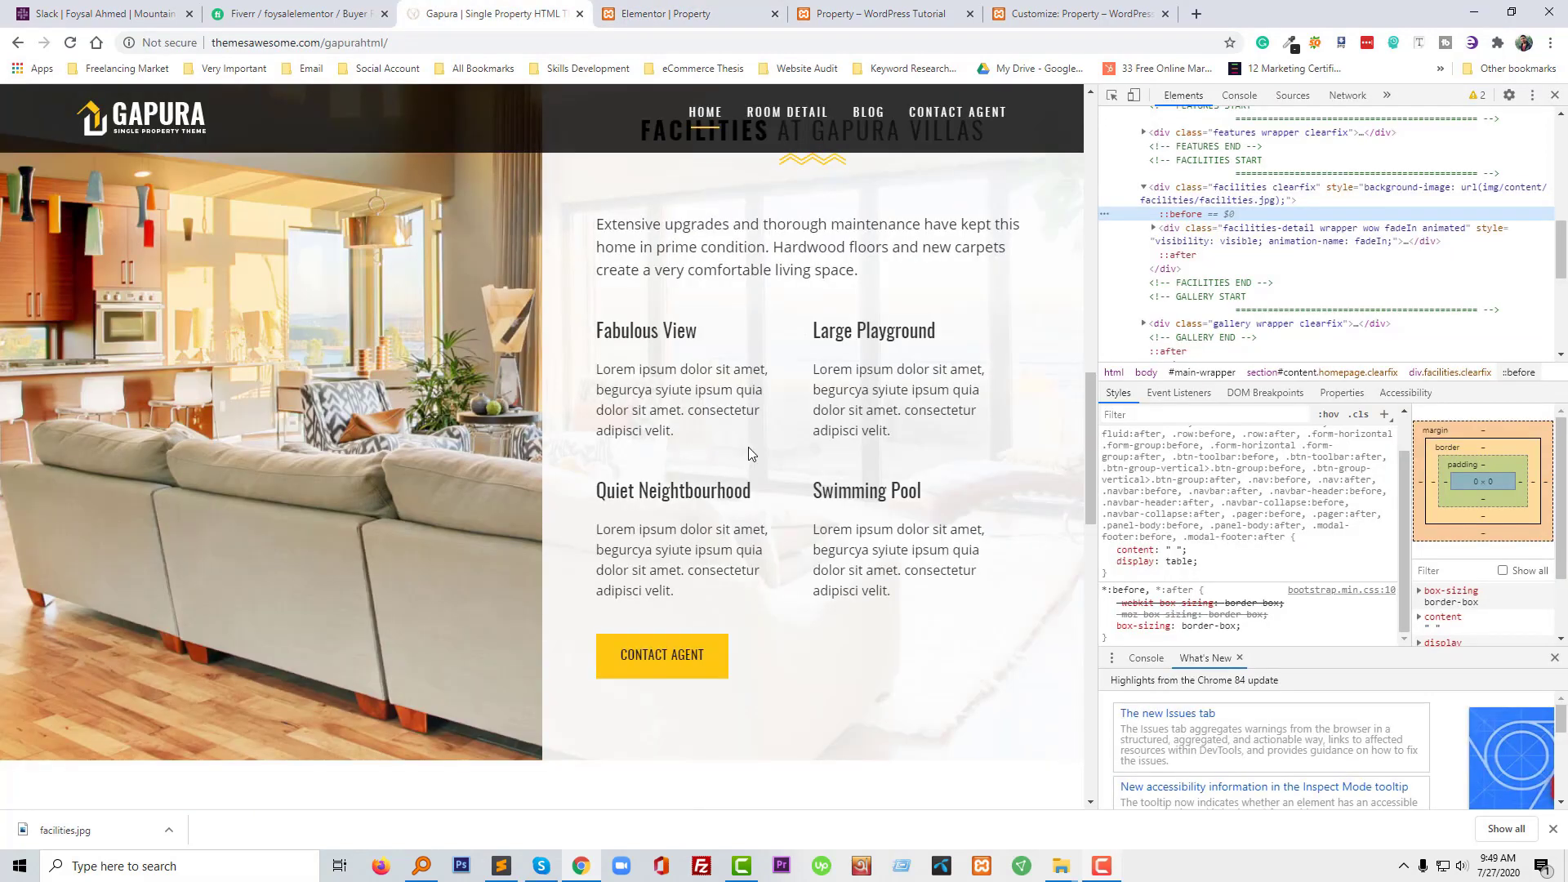
scroll(716, 484, up, 1)
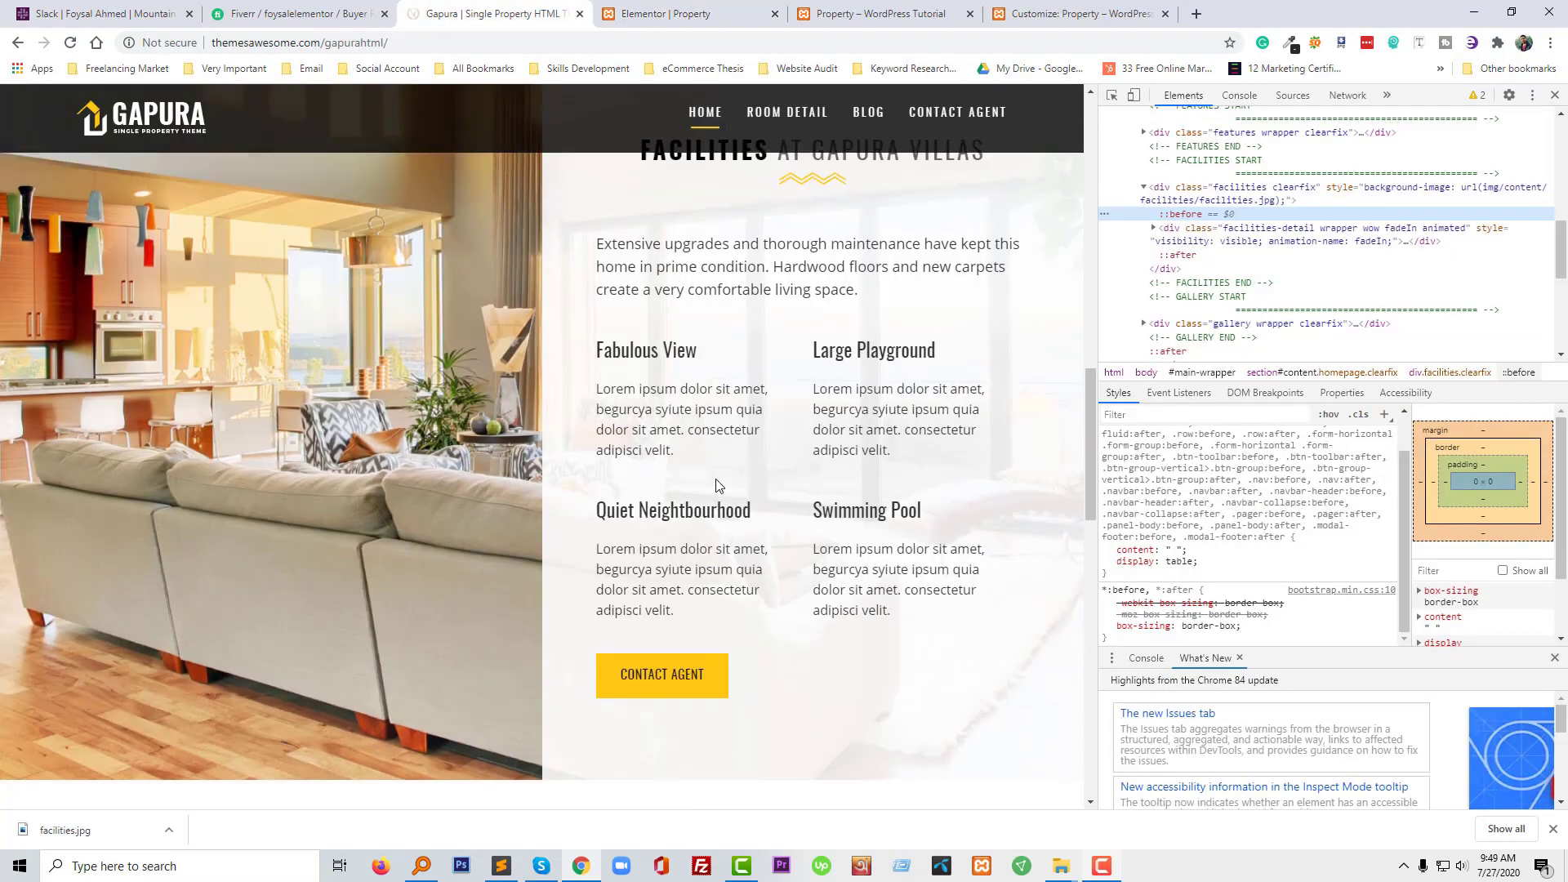
click(663, 12)
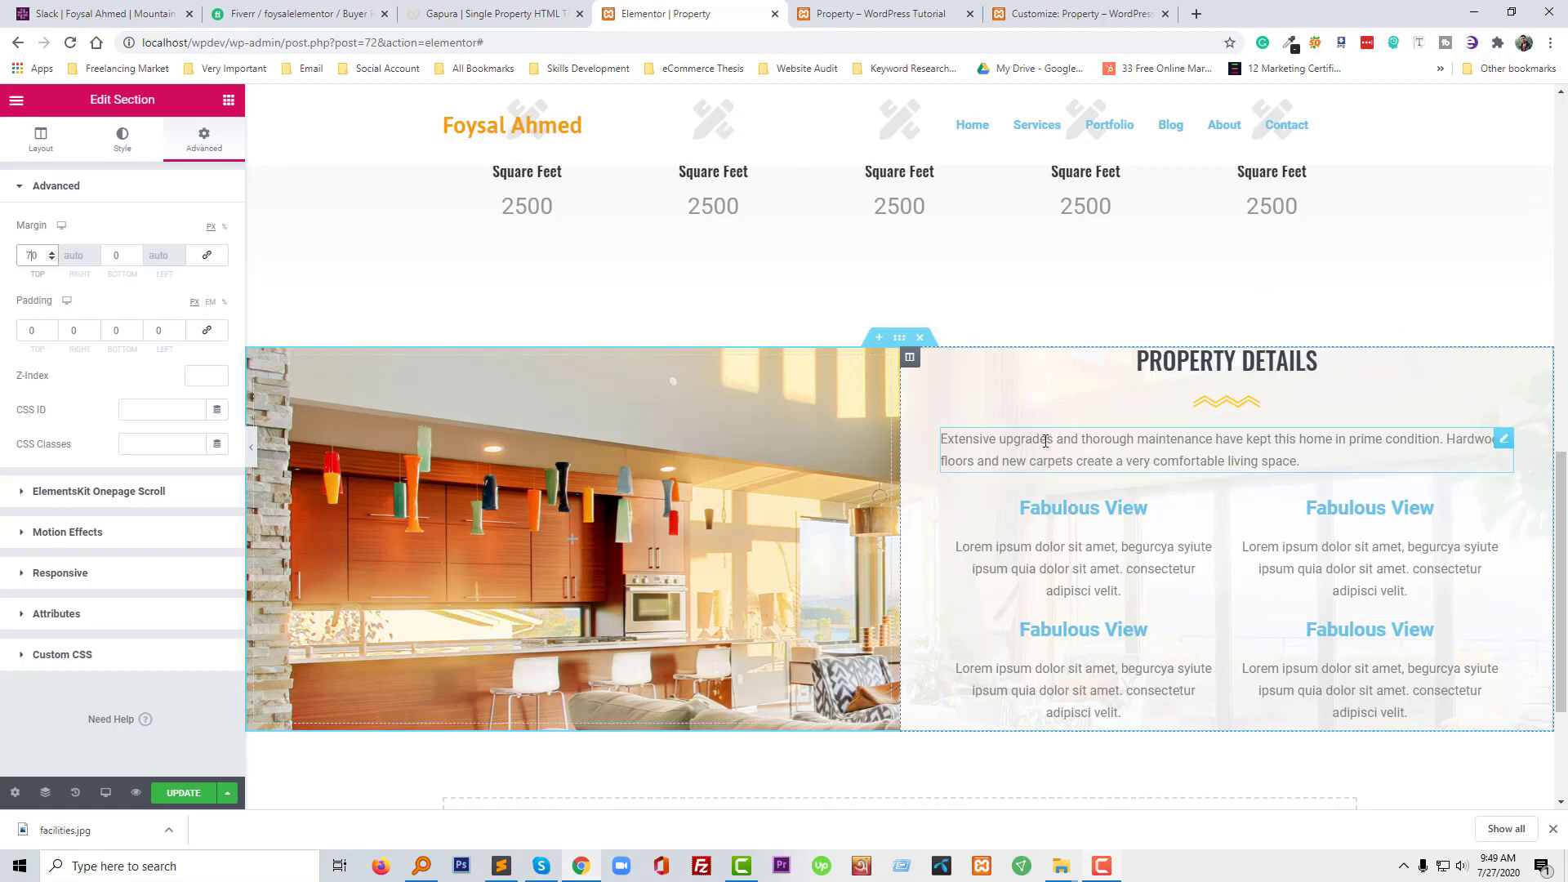
scroll(1045, 441, up, 3)
scroll(1046, 441, up, 3)
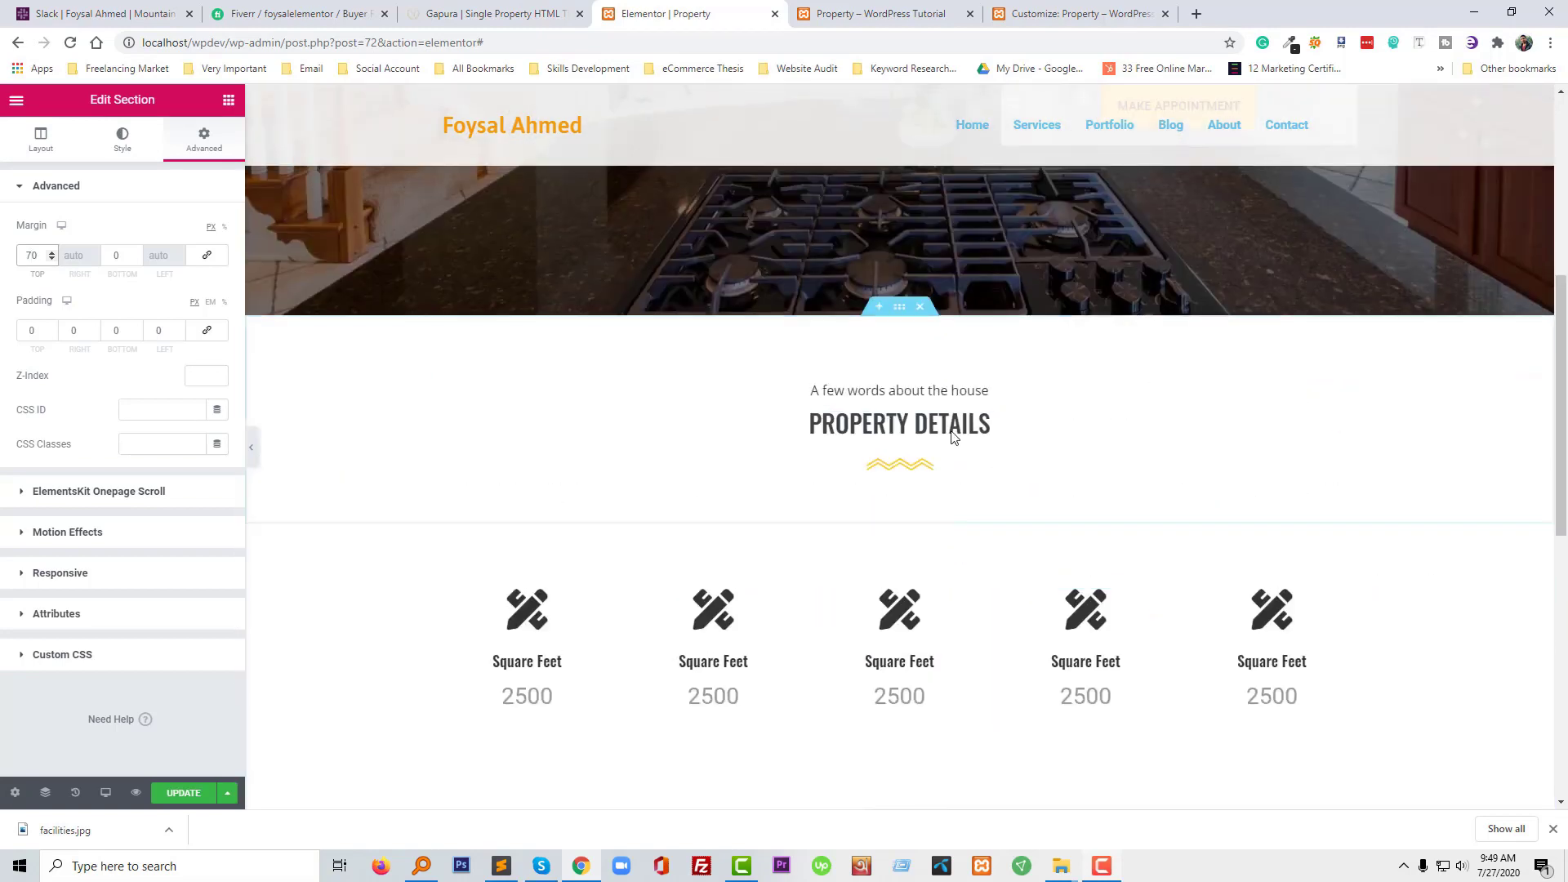
scroll(1050, 594, down, 7)
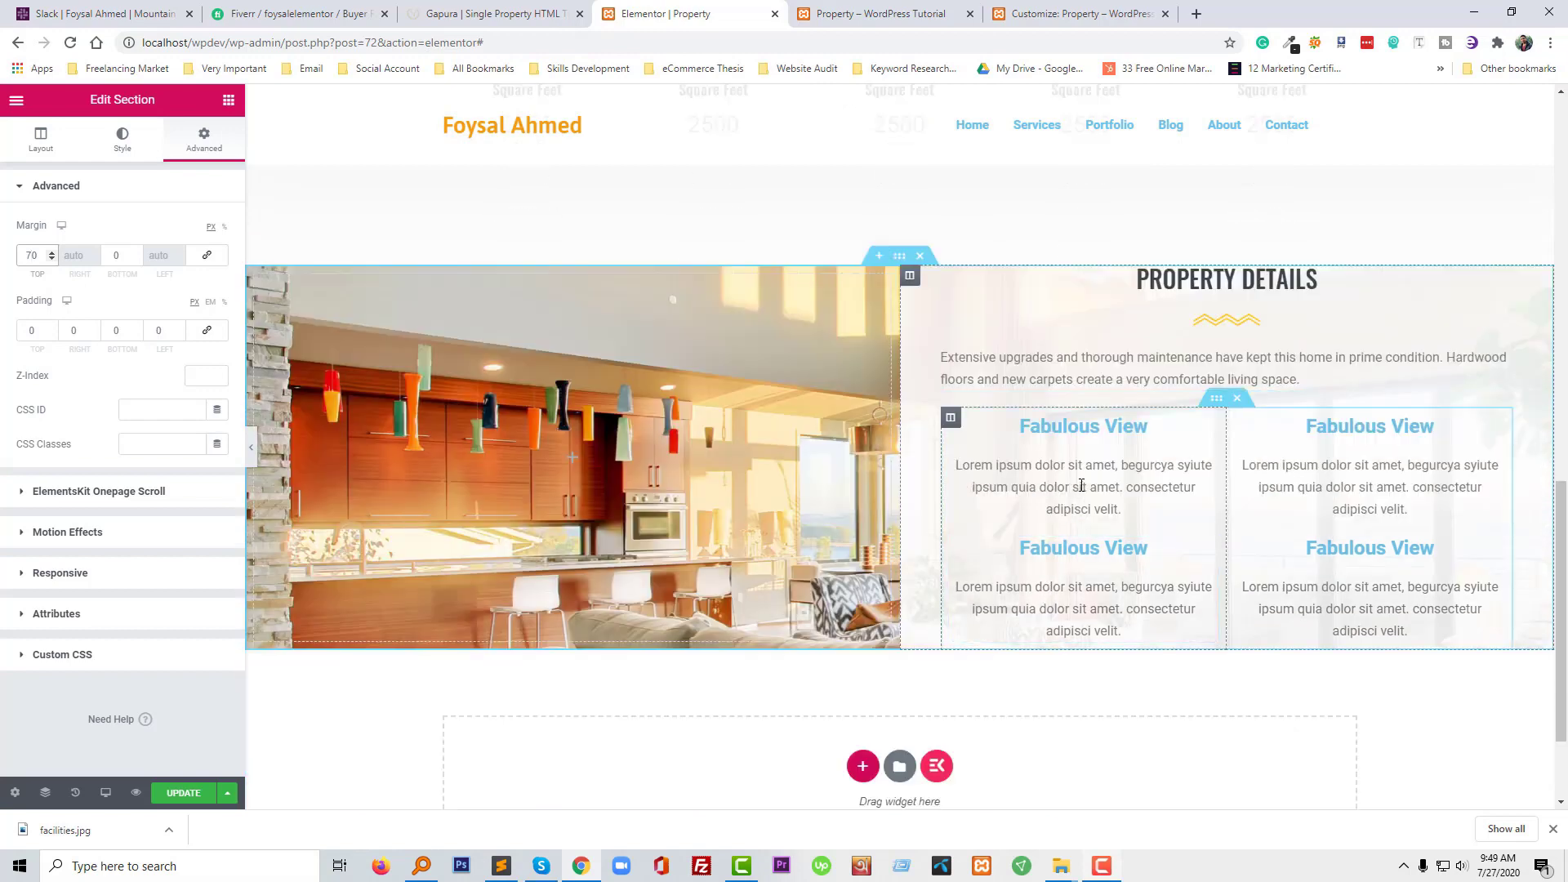
Set the title colour of the first Fabulous View image box to #333
click(1085, 470)
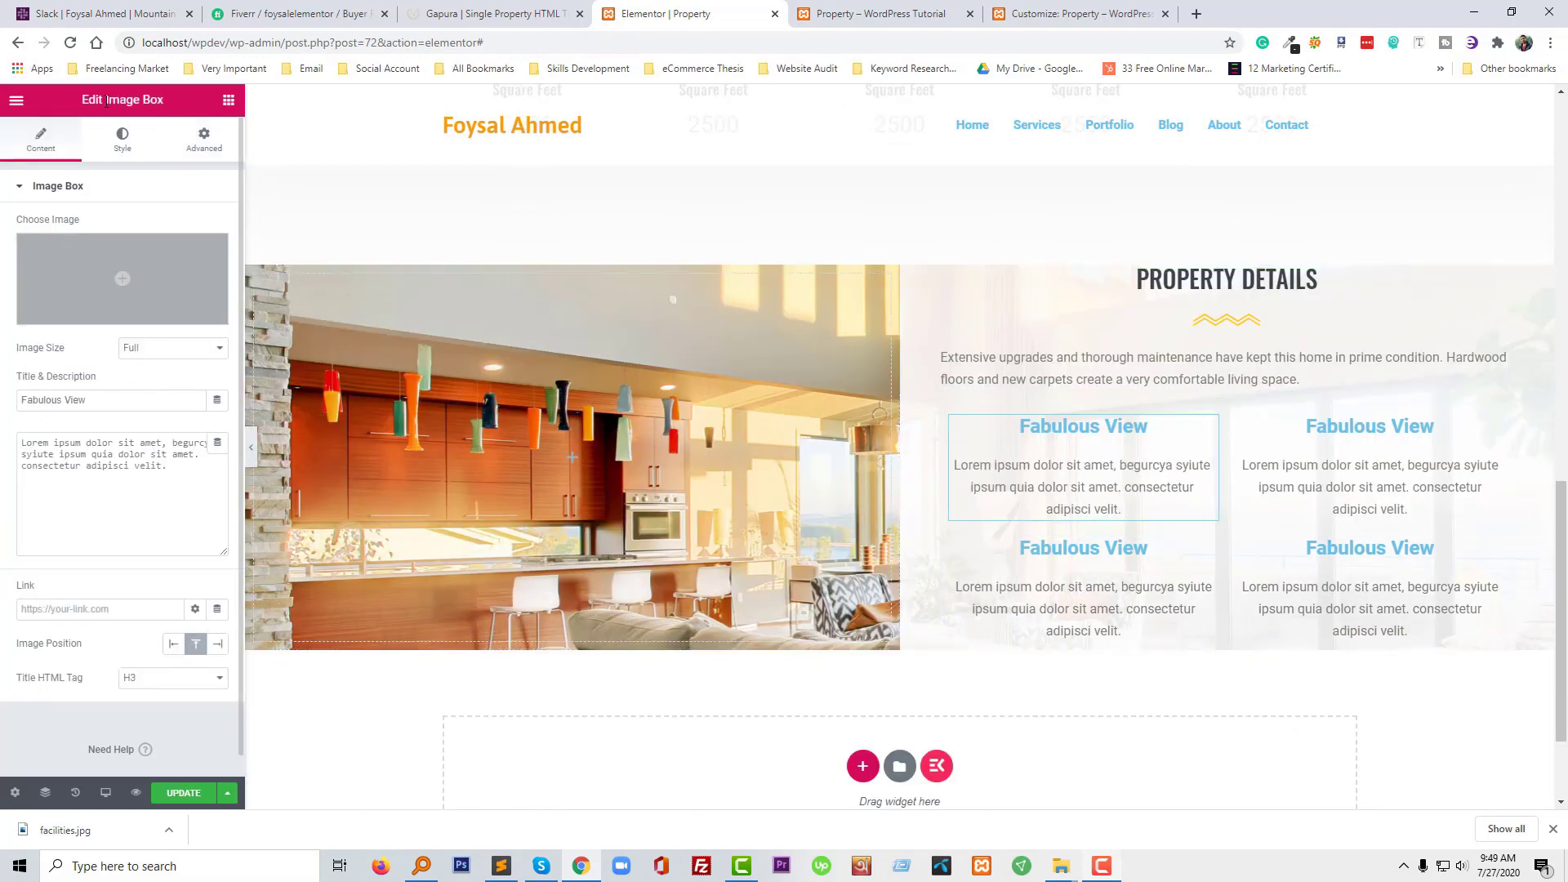
click(123, 140)
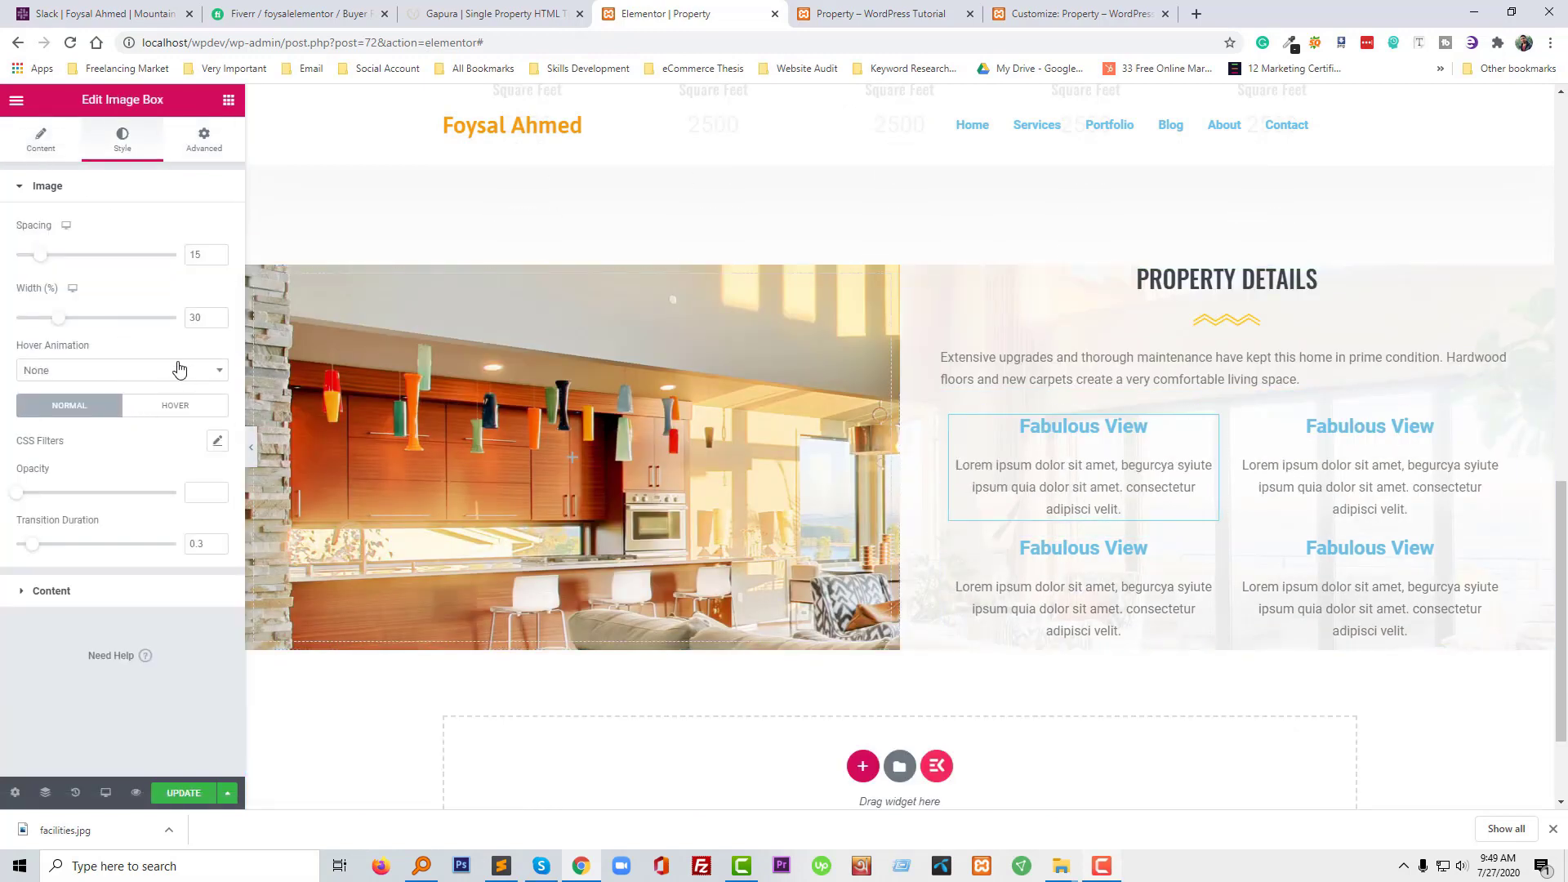
click(99, 592)
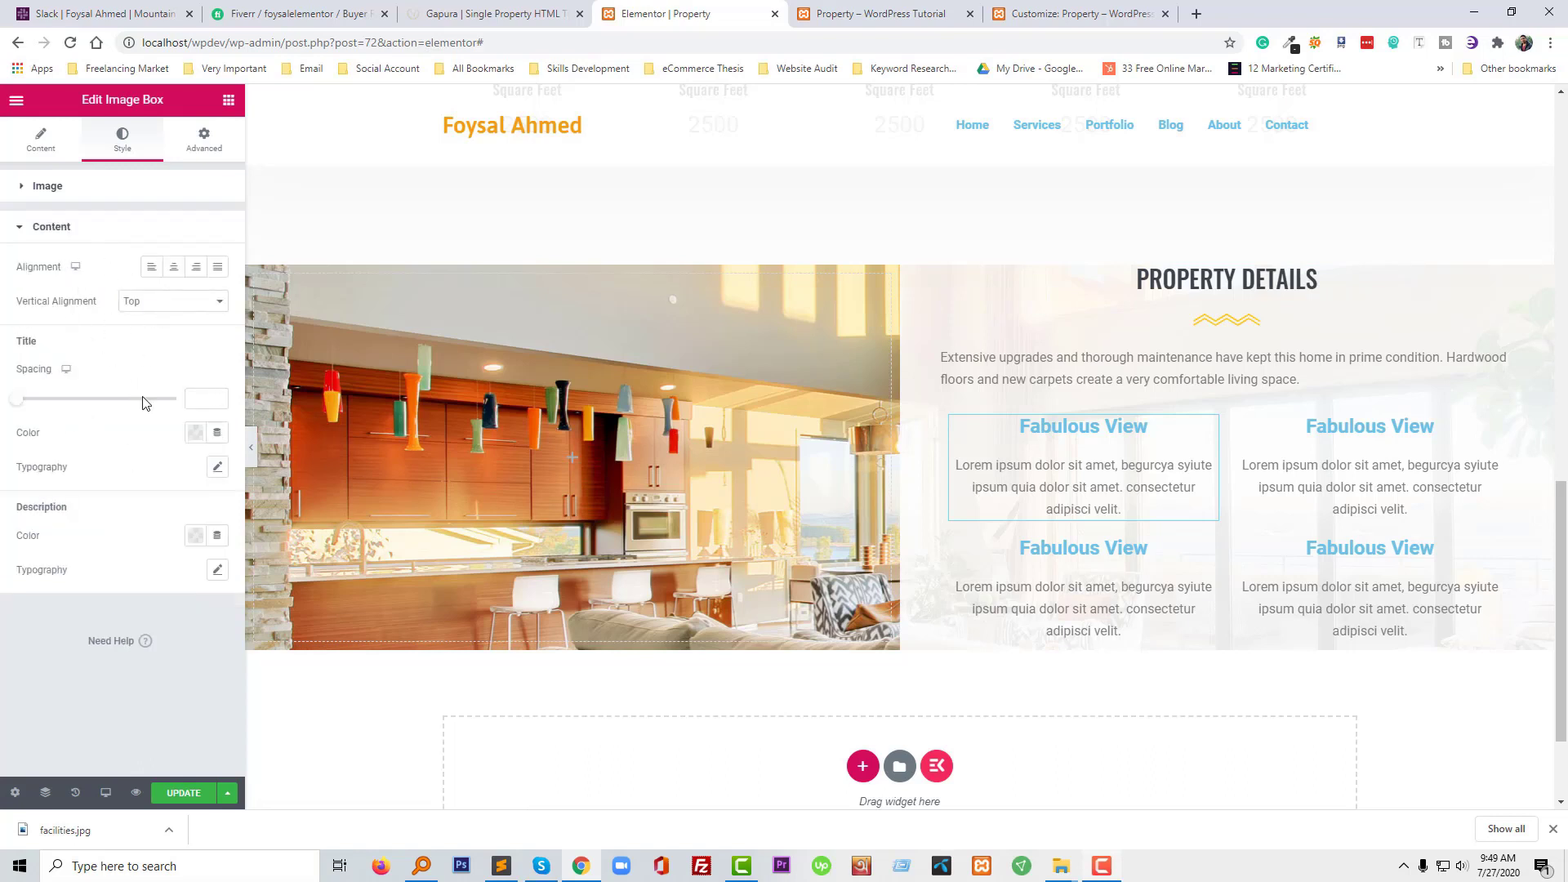
click(195, 432)
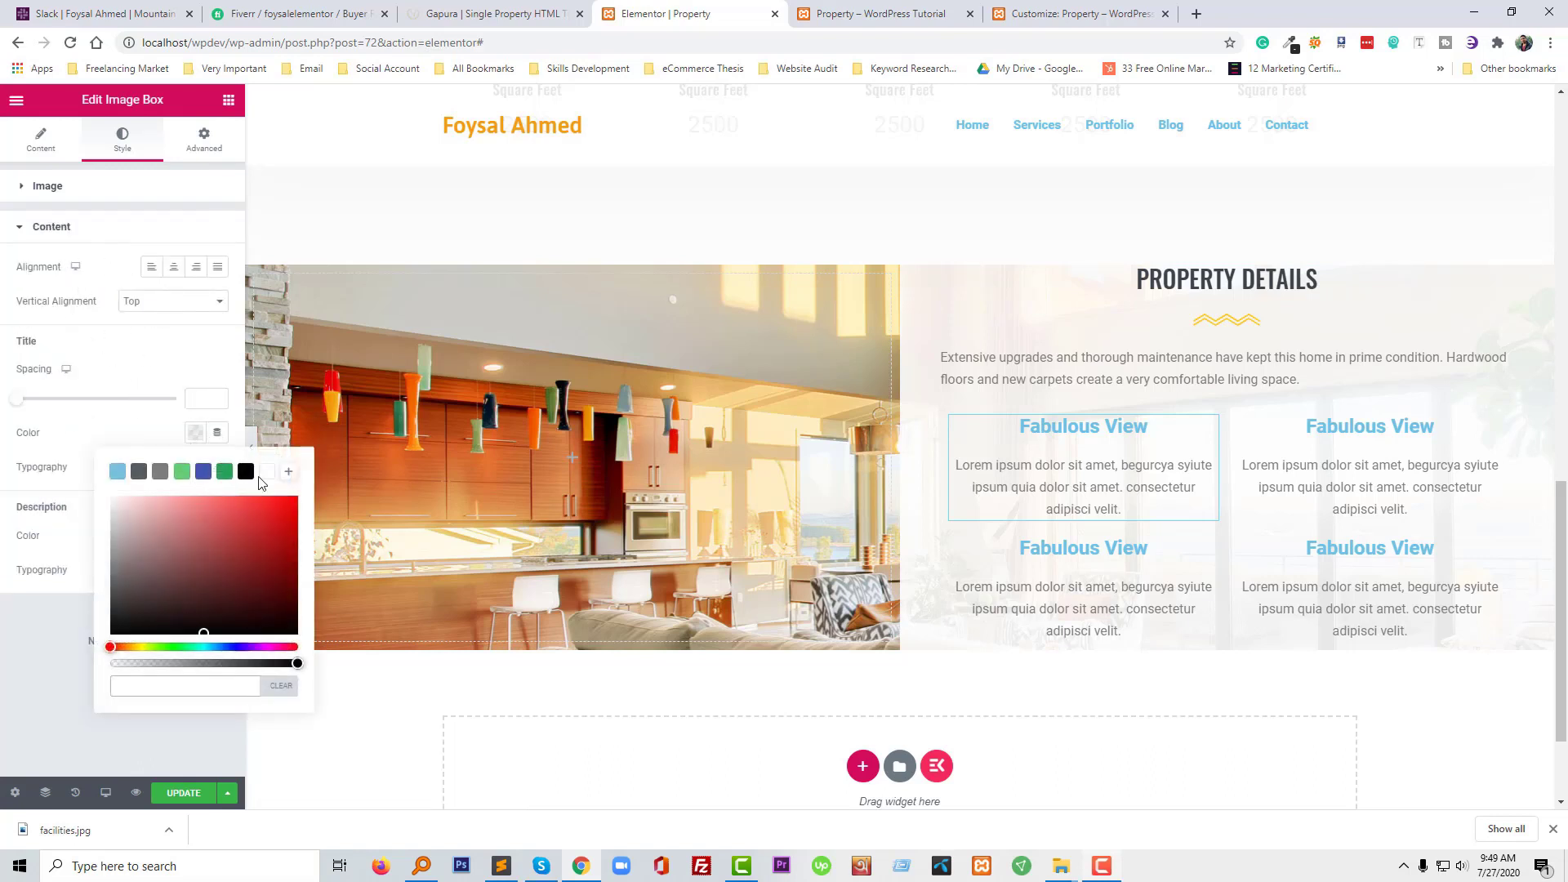
click(246, 471)
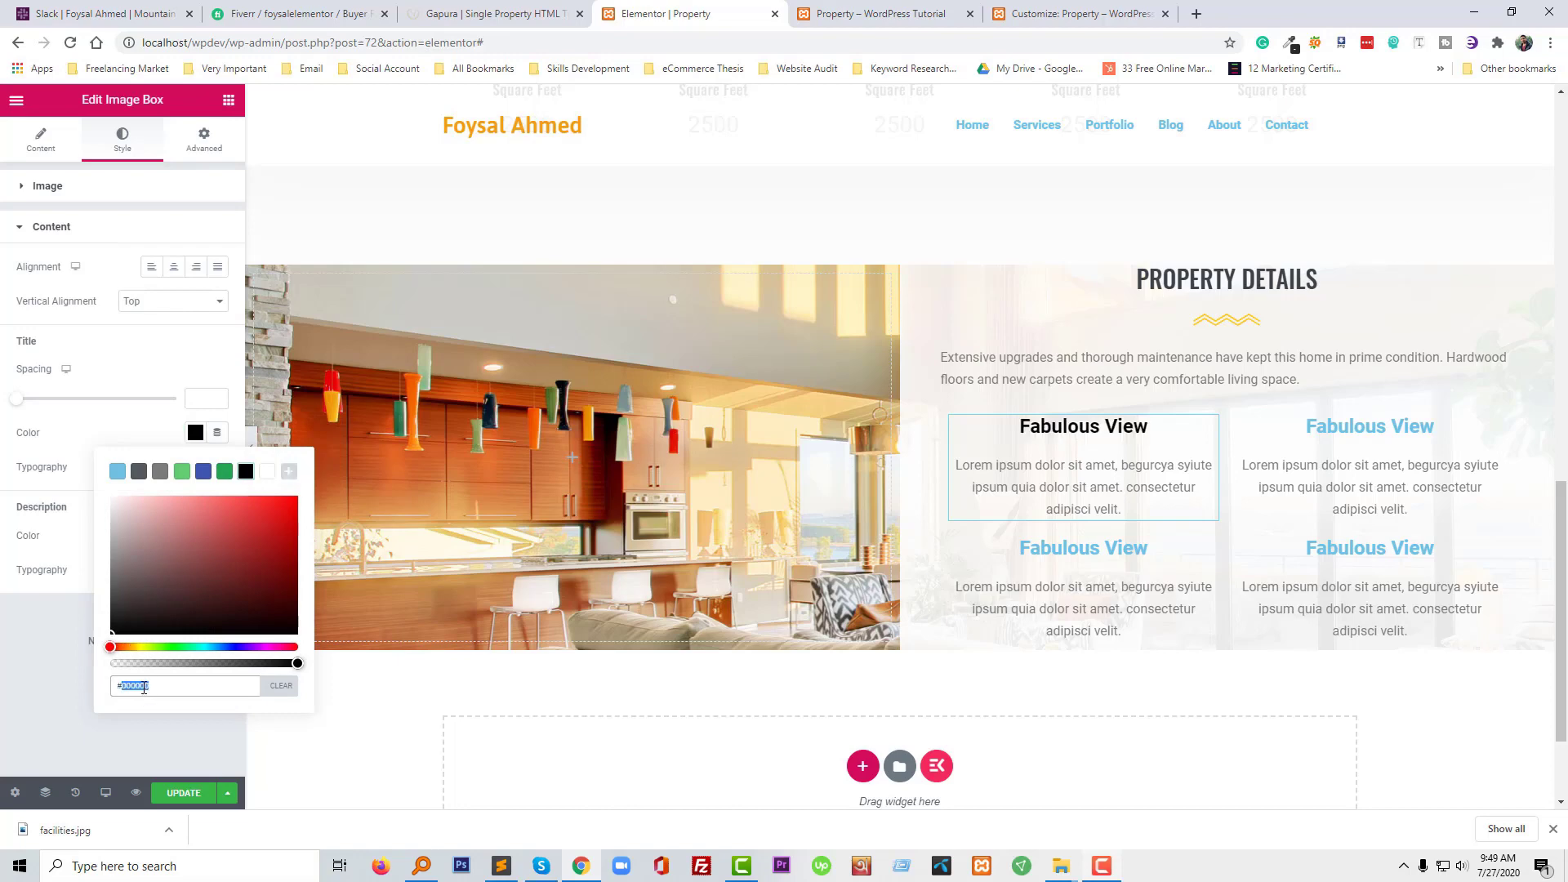
text(#333)
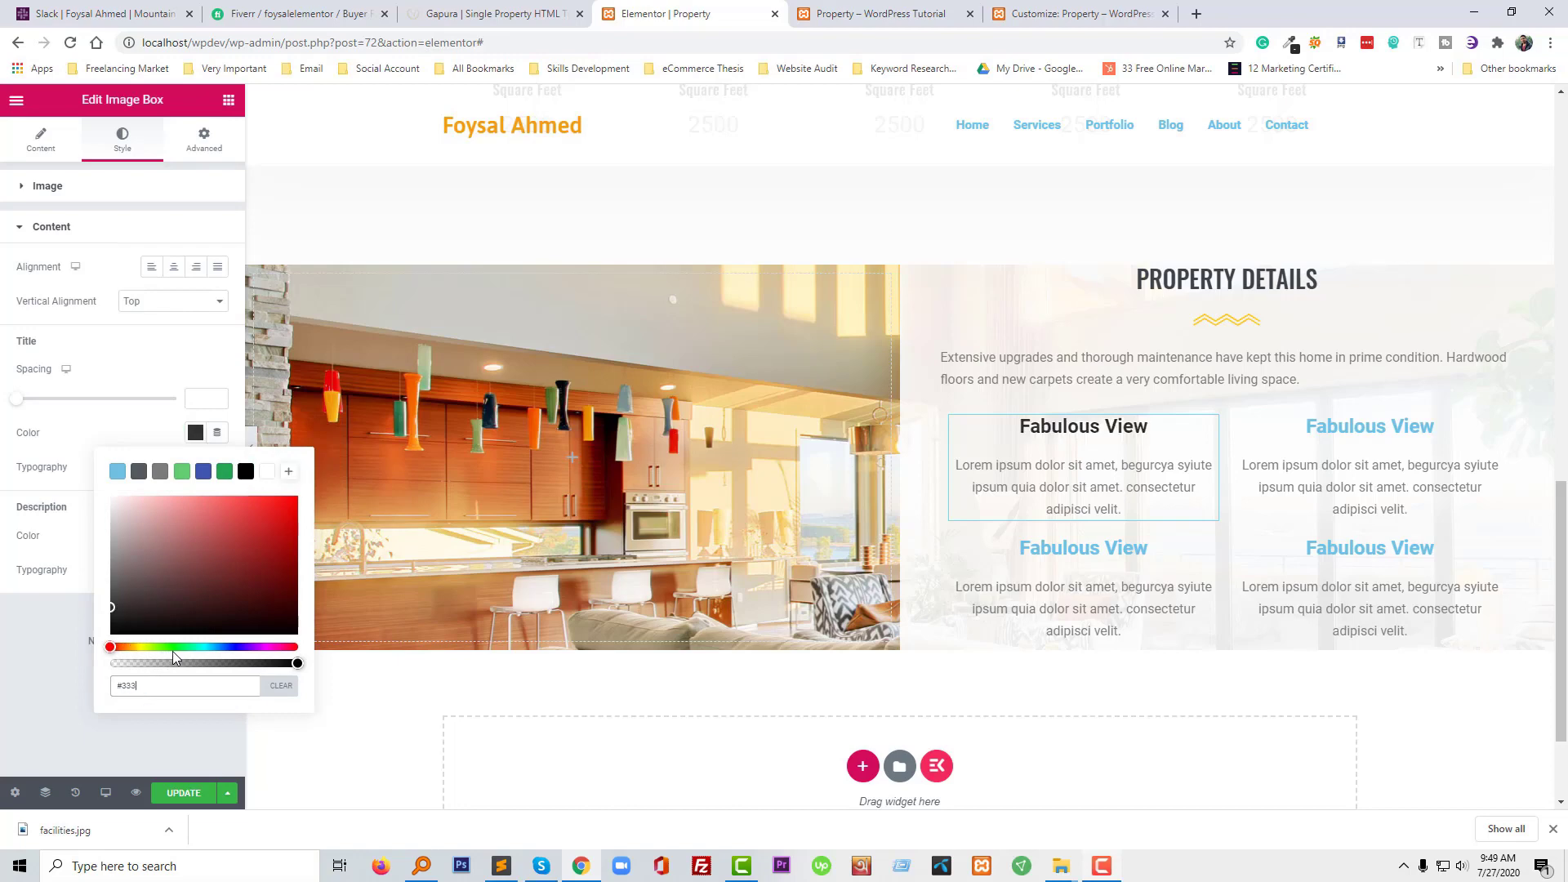
click(197, 439)
Set the title font family of the first Fabulous View image box to Oswald
click(216, 469)
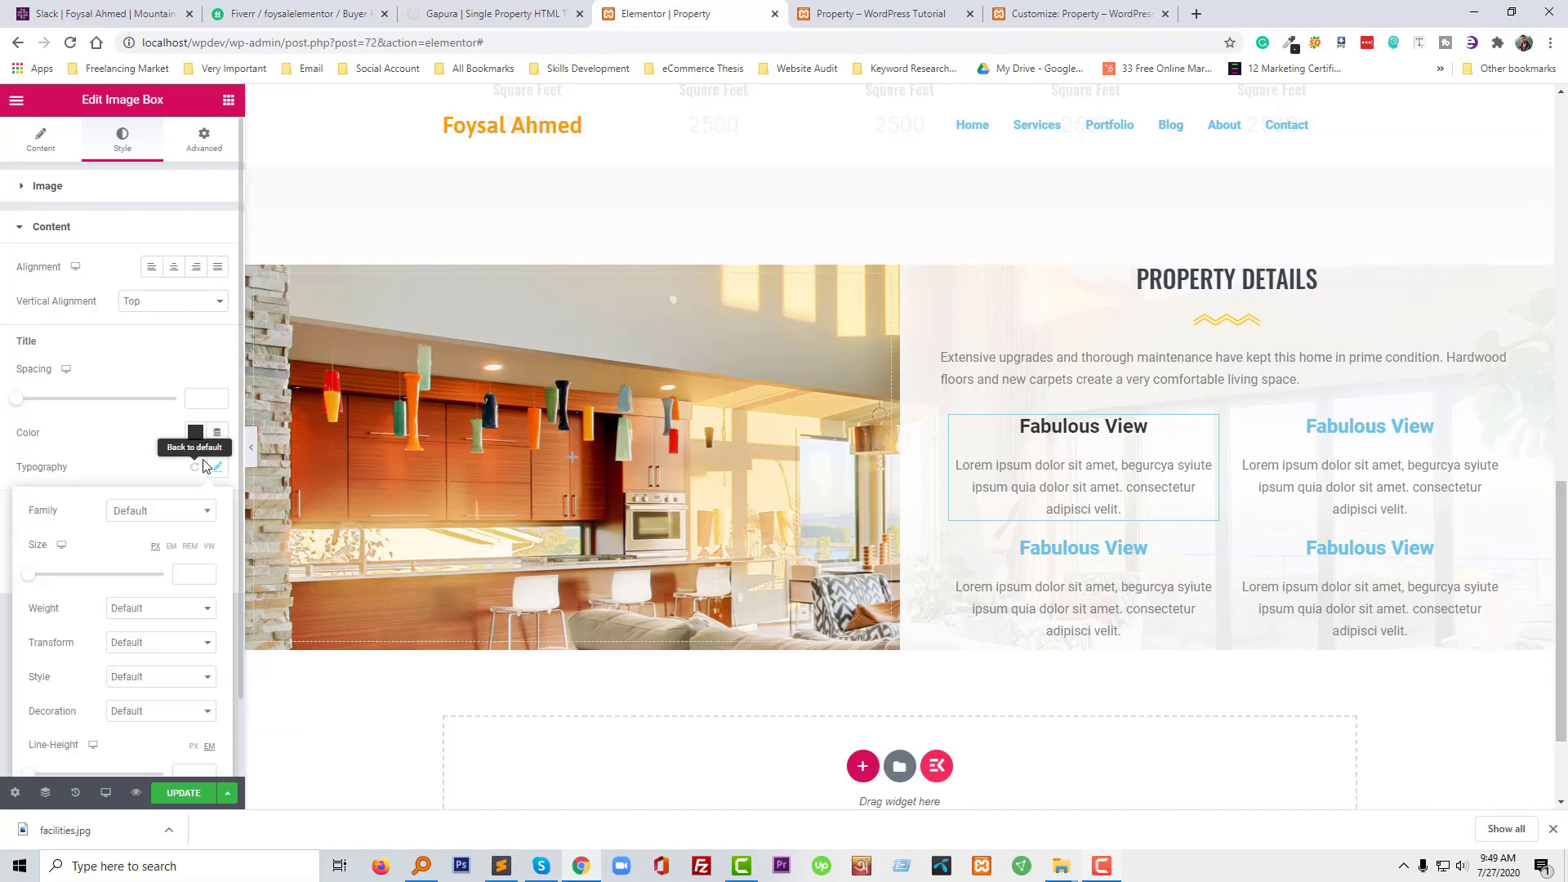
click(155, 513)
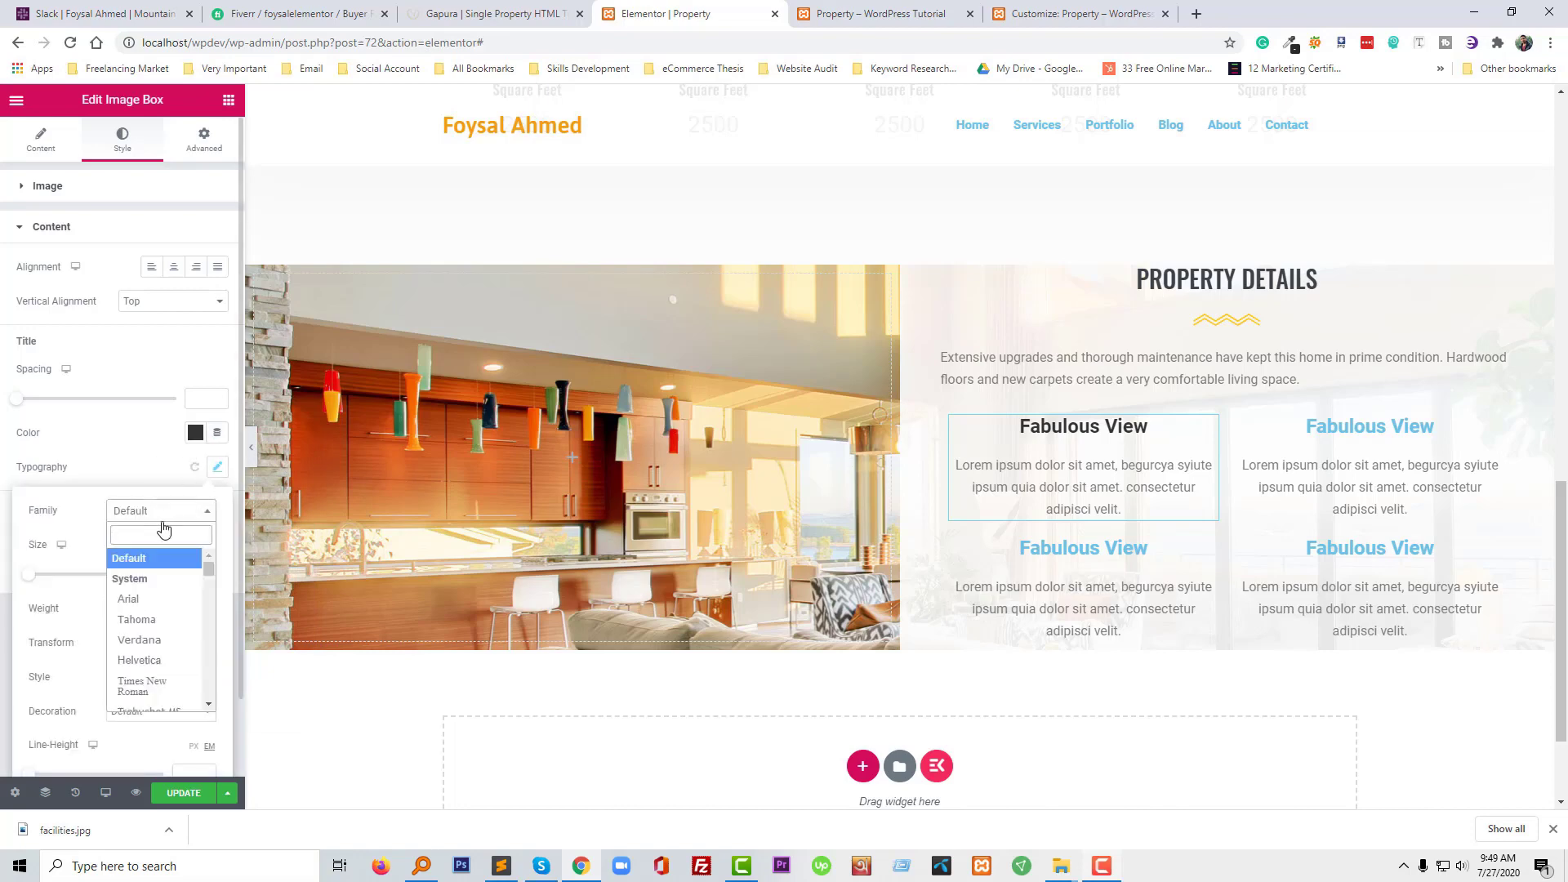
text(os)
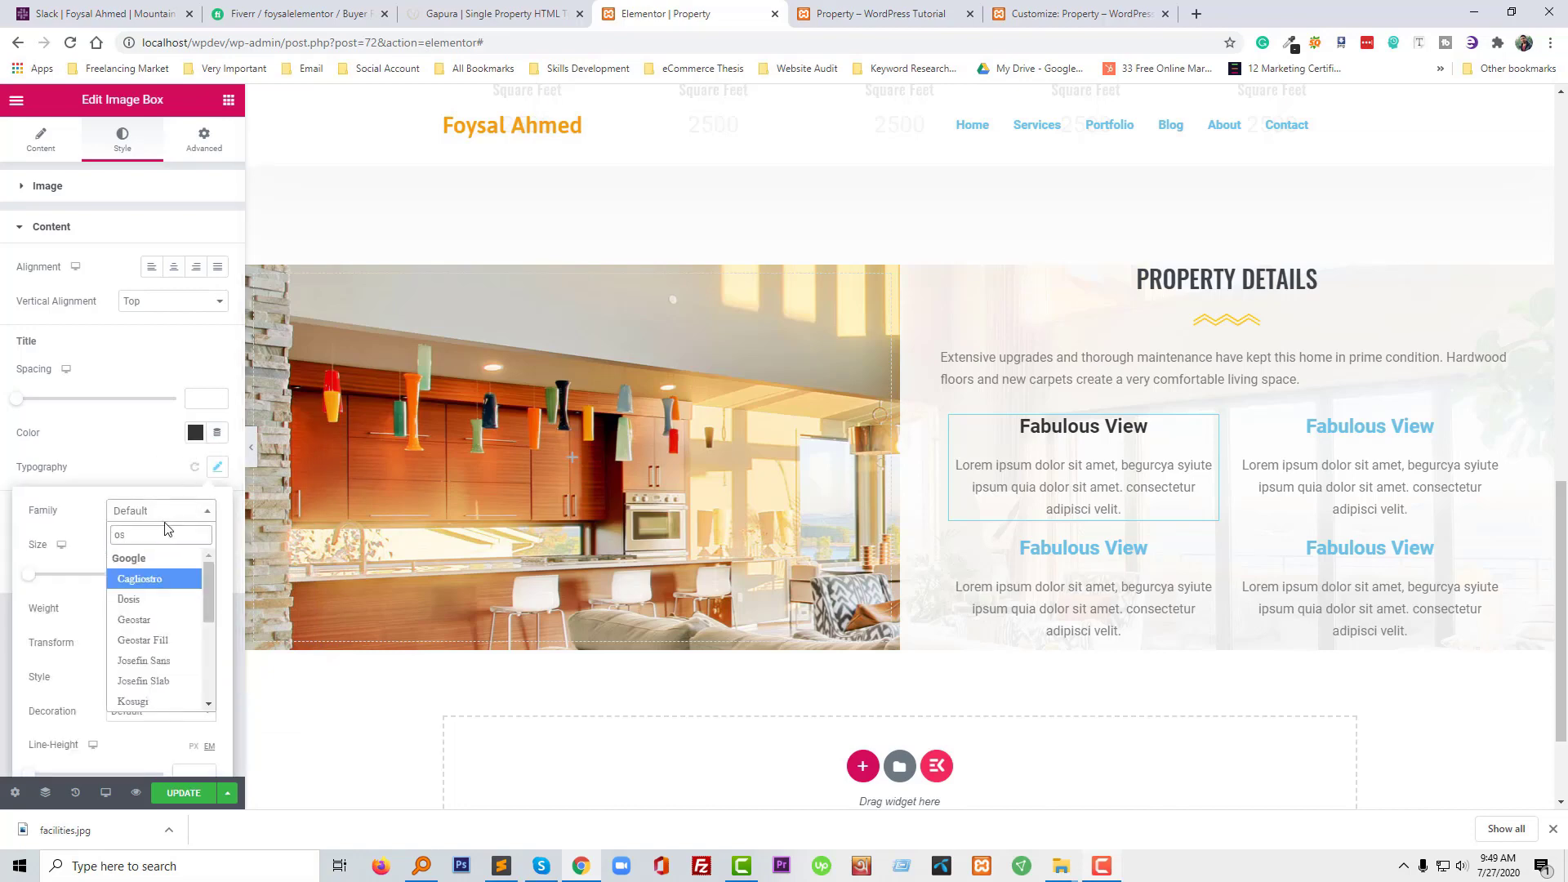
text(w)
key(Return)
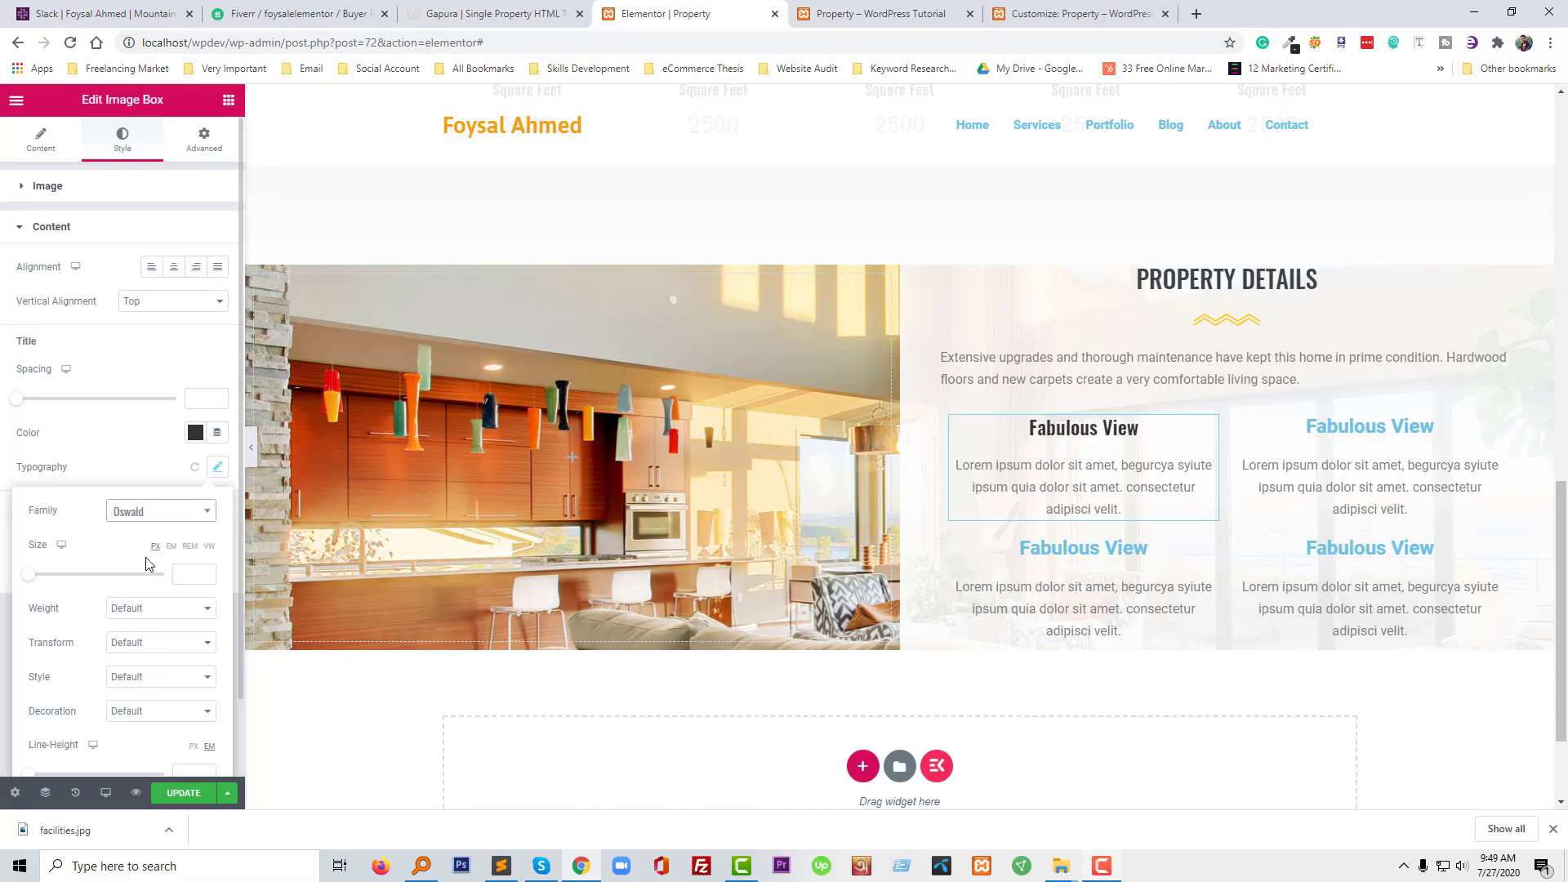
Delete the three unstyled Fabulous View image boxes with blue titles, keeping only the restyled one
right_click(1124, 557)
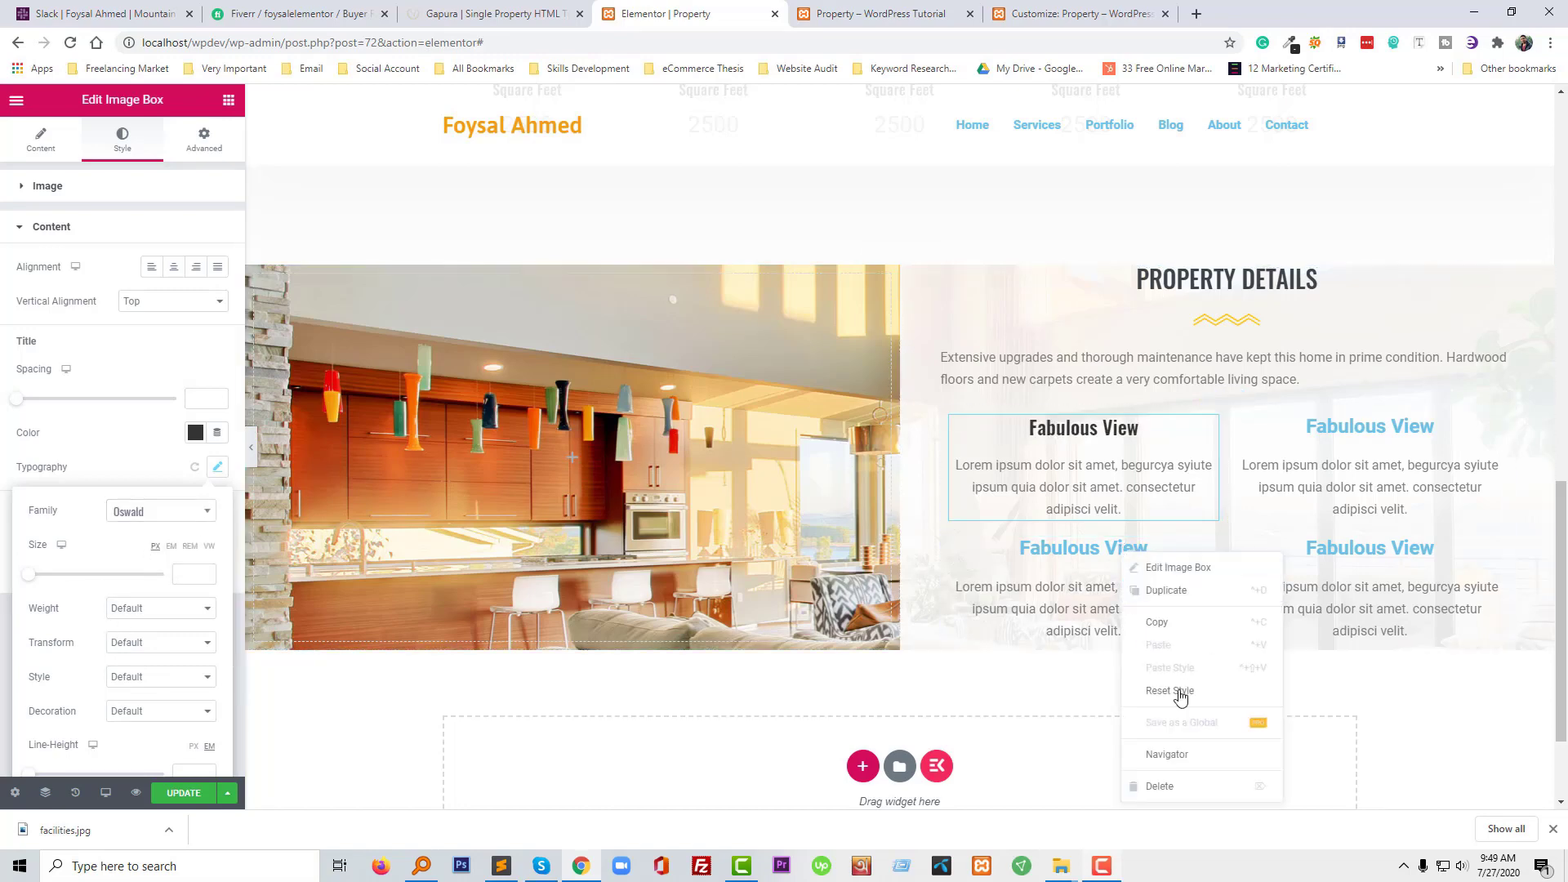
click(1160, 785)
right_click(1316, 474)
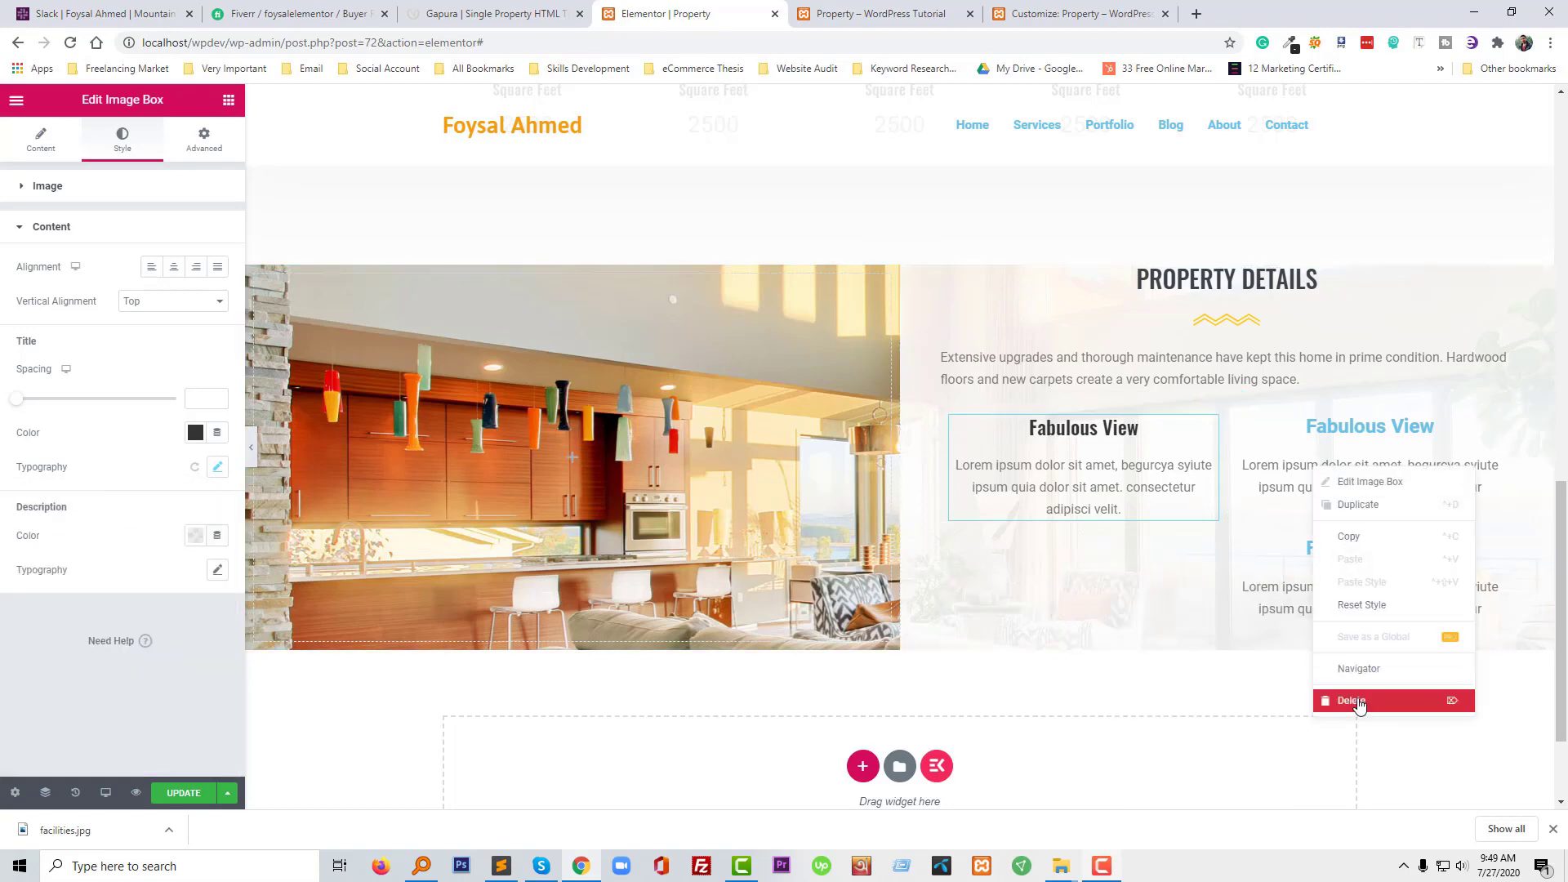
key(Delete)
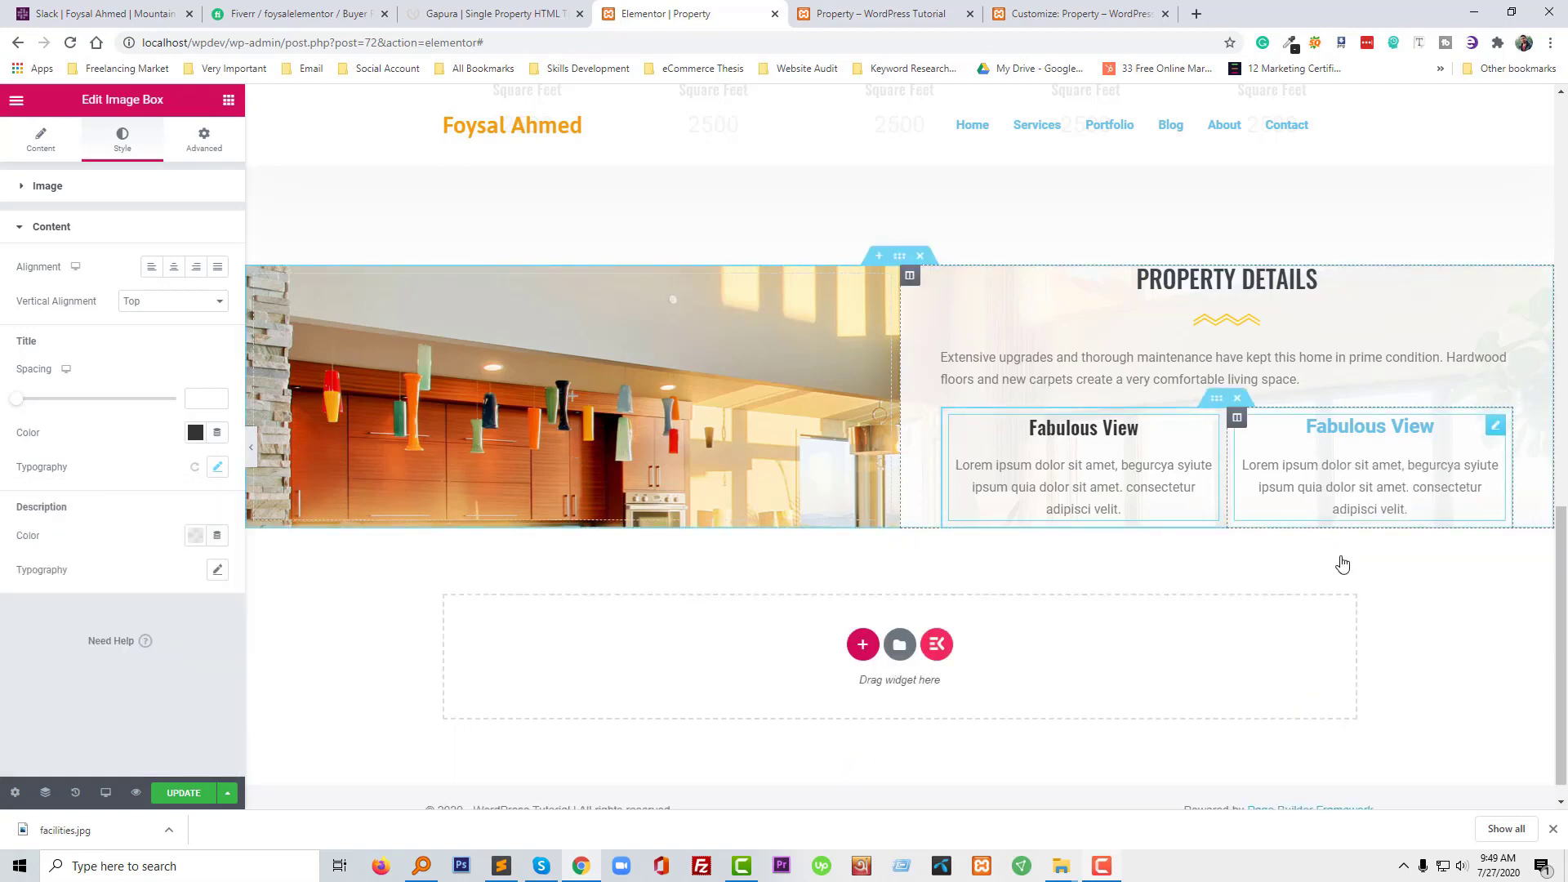
right_click(1322, 504)
key(Delete)
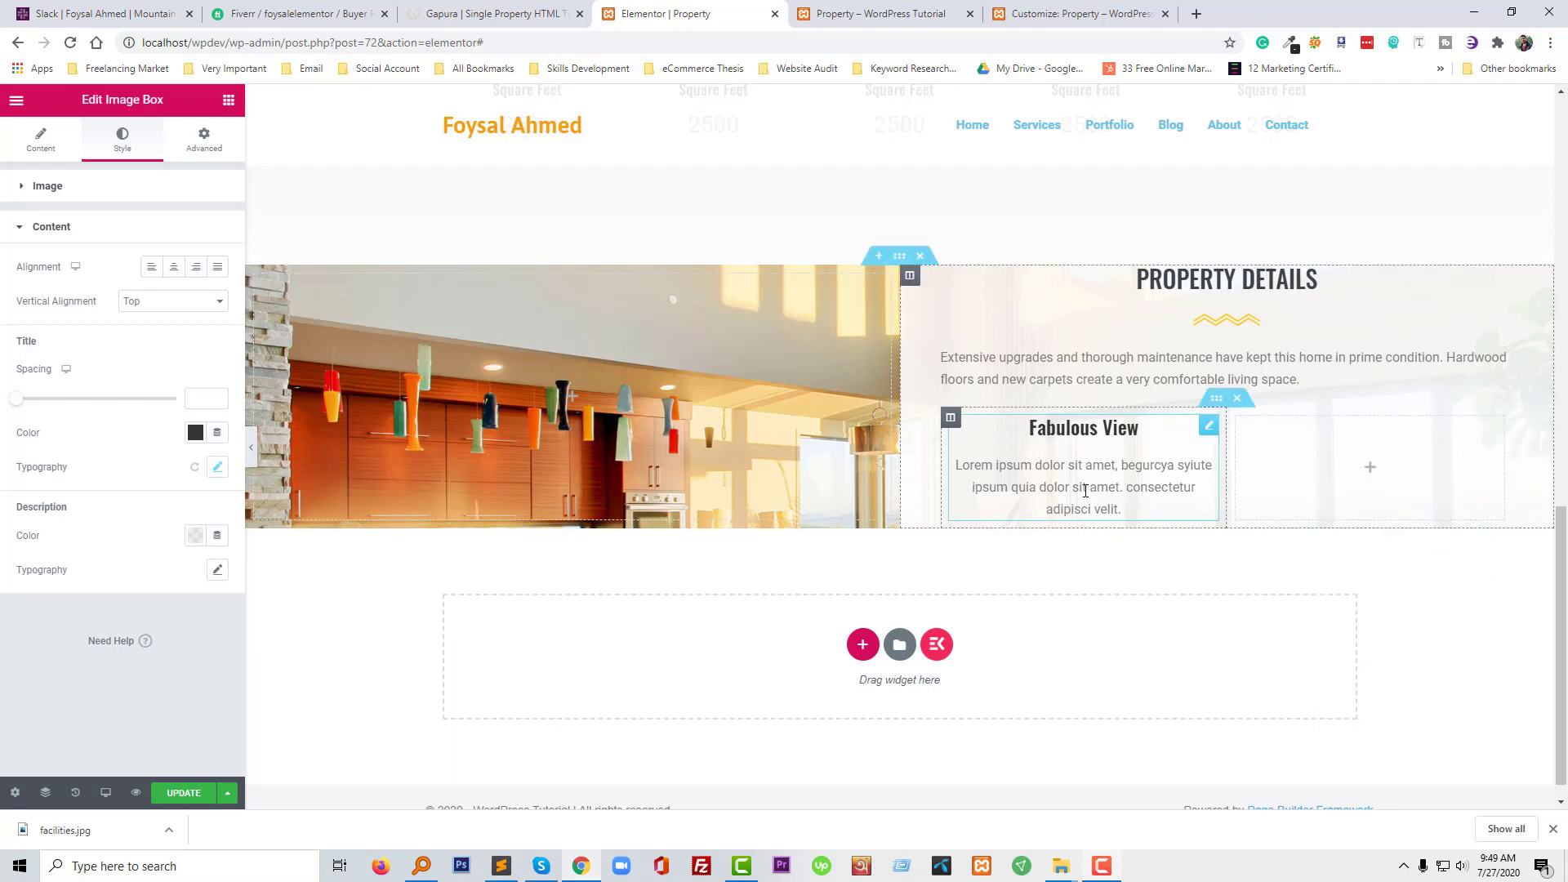
Duplicate the restyled Fabulous View image box three times within its column
right_click(1135, 441)
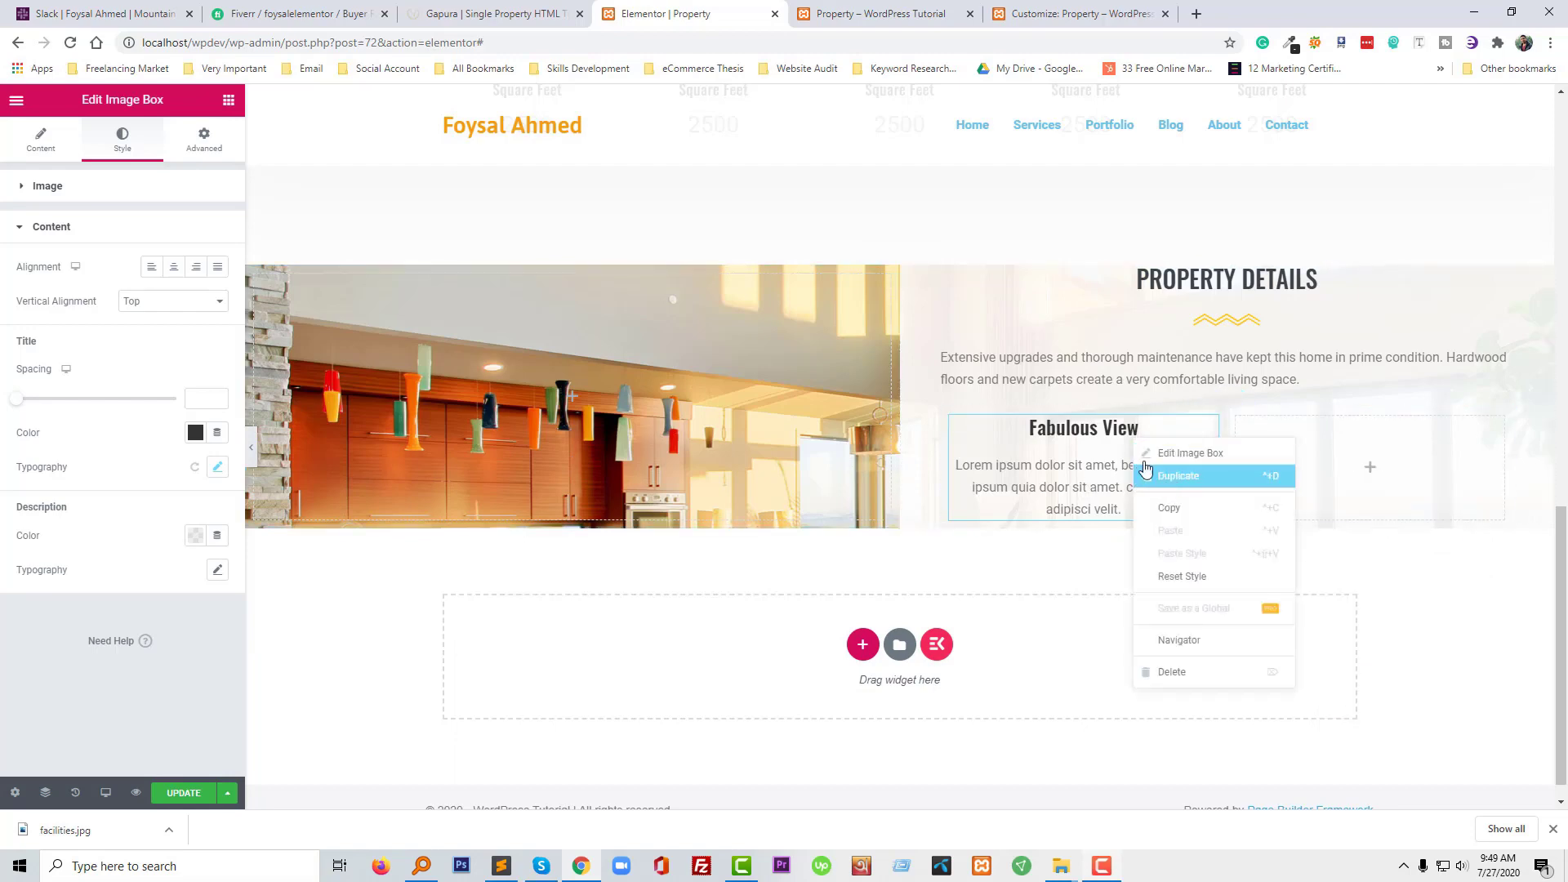
click(1146, 474)
right_click(1114, 449)
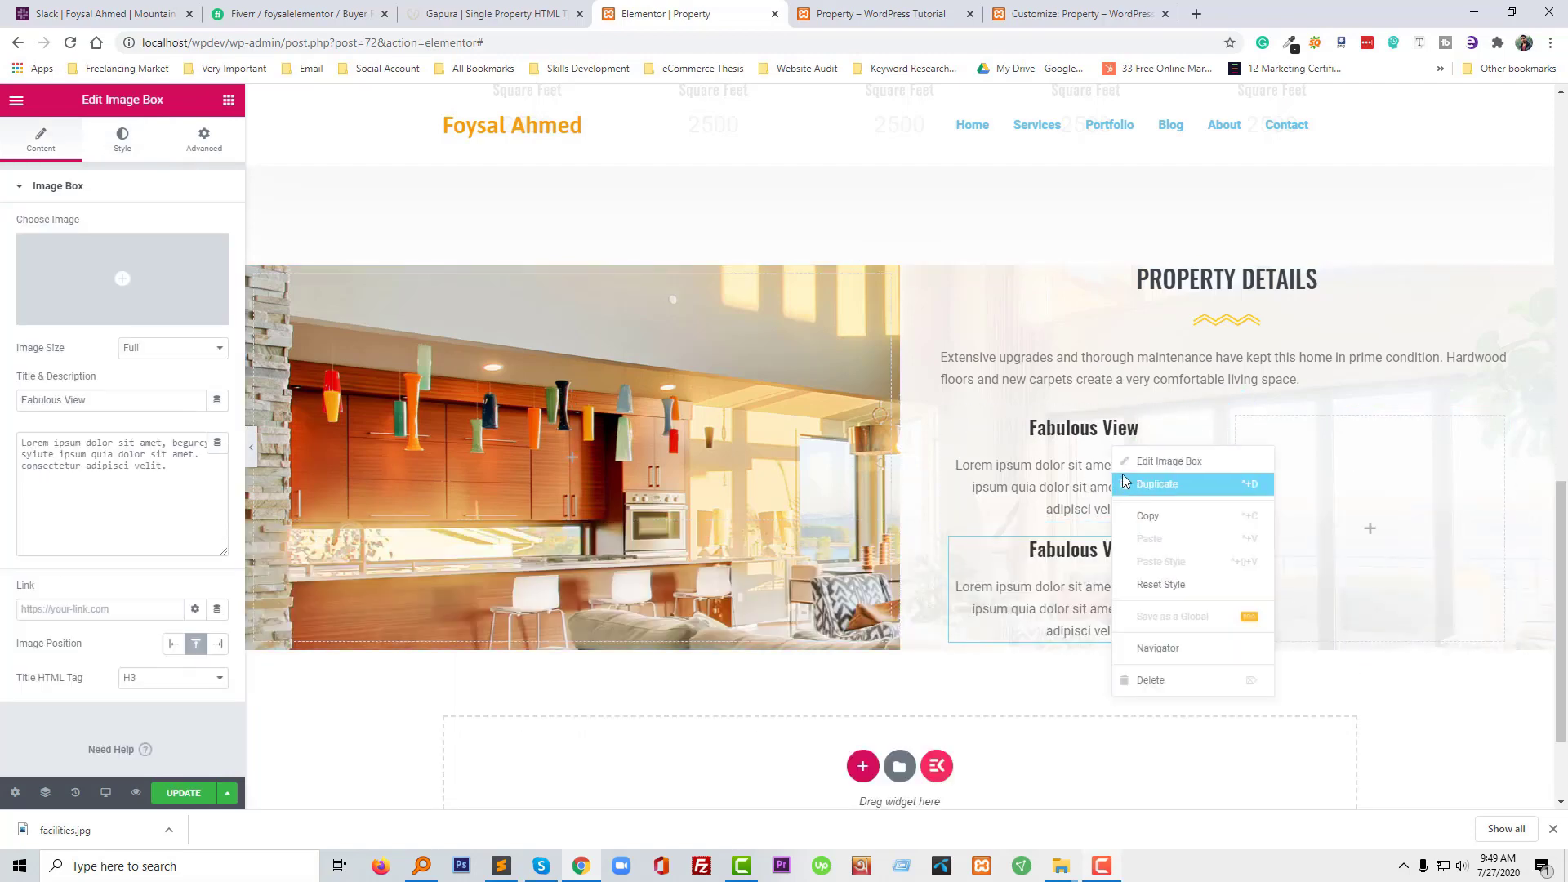
click(1124, 481)
right_click(1127, 475)
click(1153, 508)
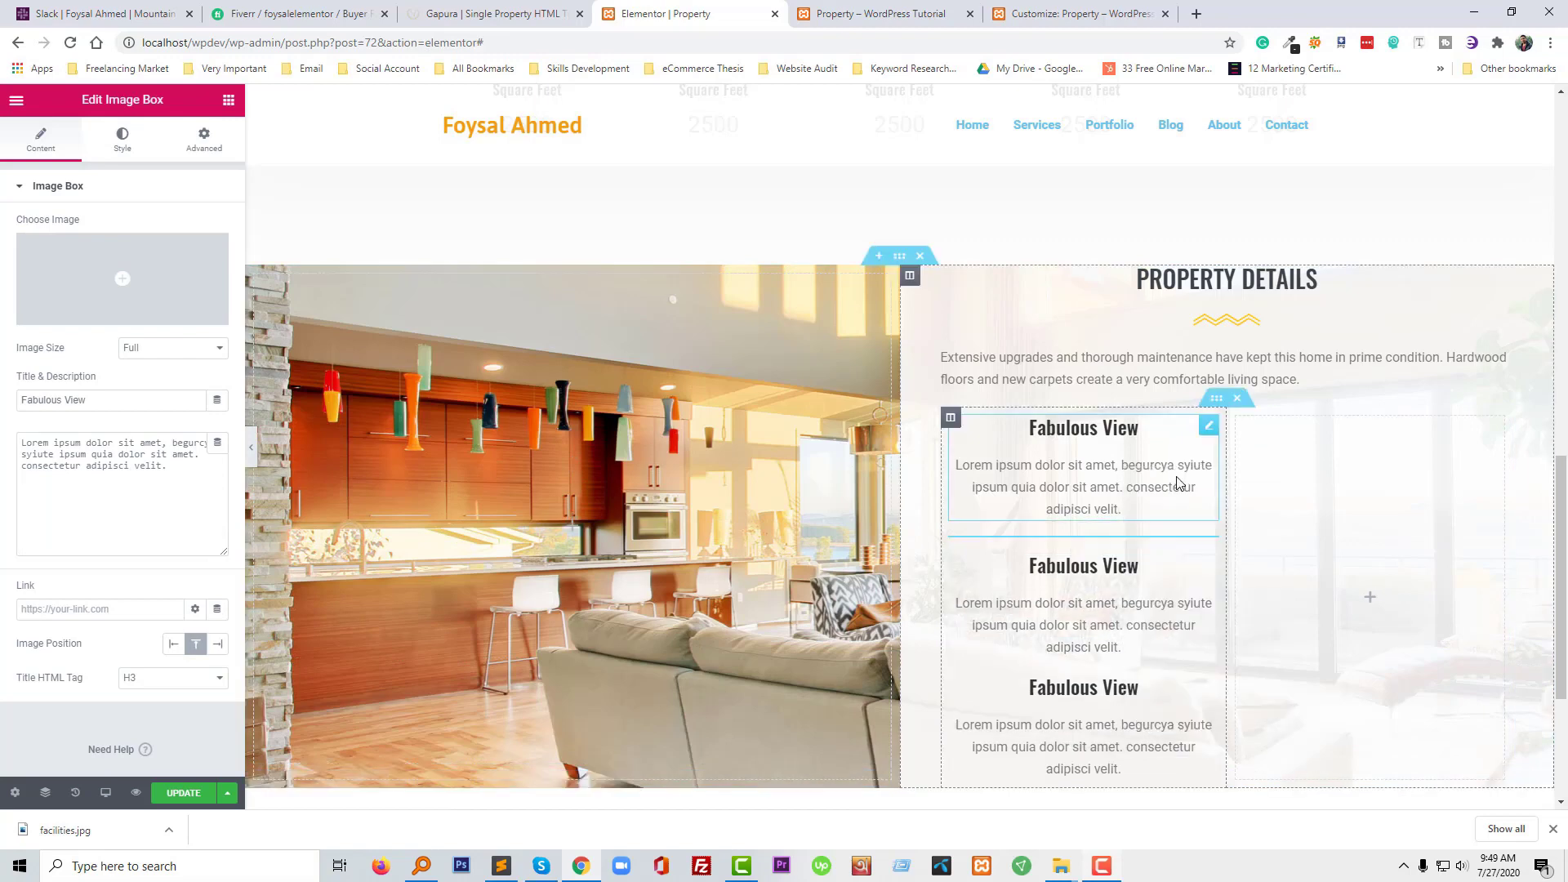
Move two of the four Fabulous View image boxes into the empty second inner column, leaving two in each column
drag(1181, 485, 1297, 493)
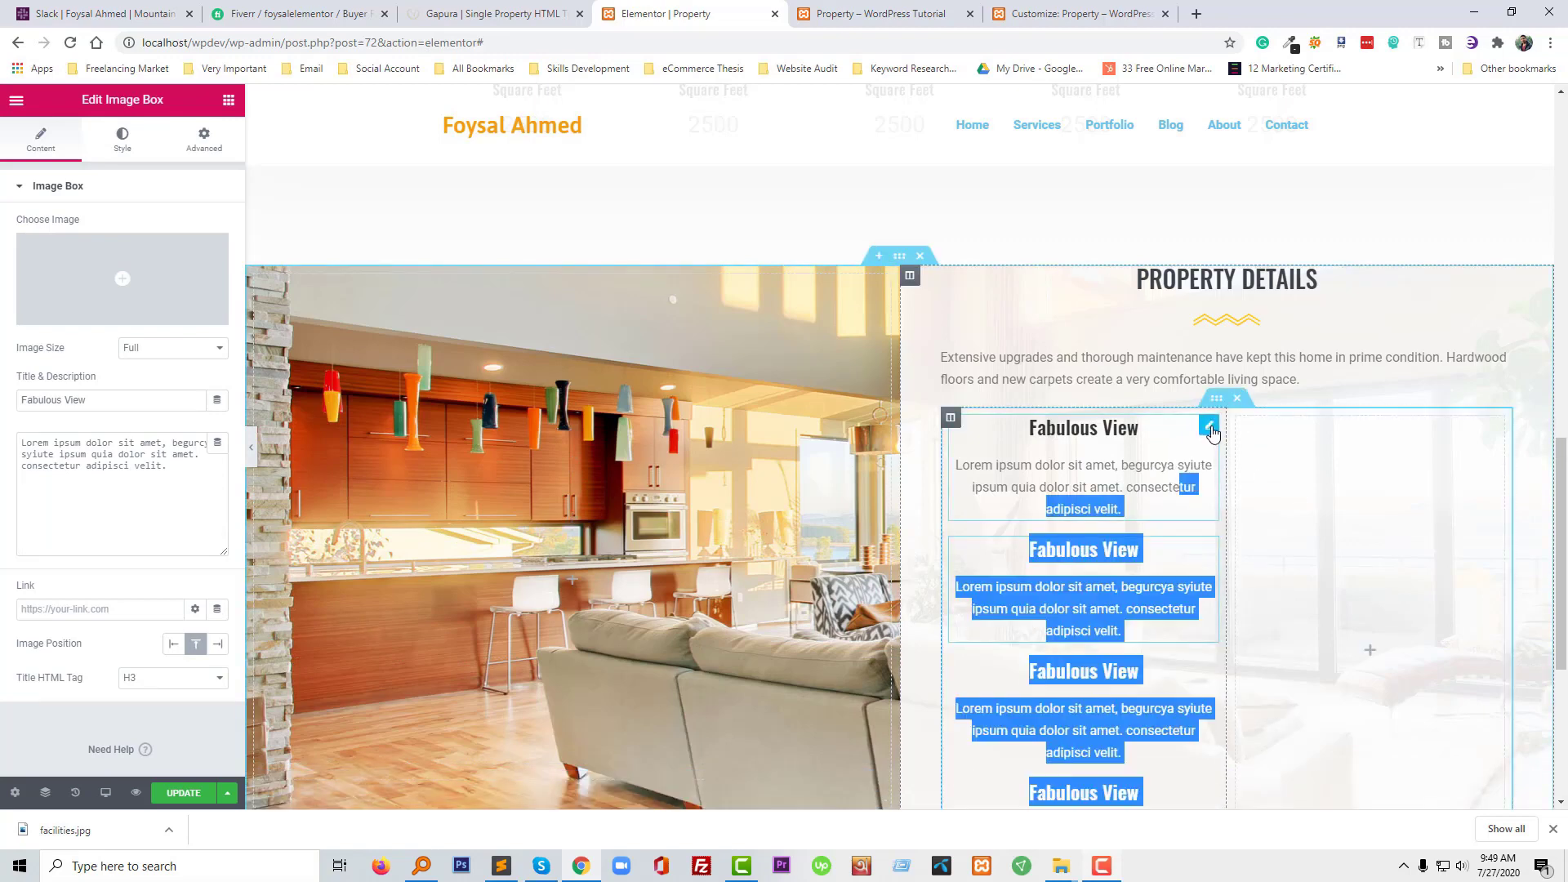
drag(1213, 434, 1317, 502)
click(1169, 459)
click(1169, 461)
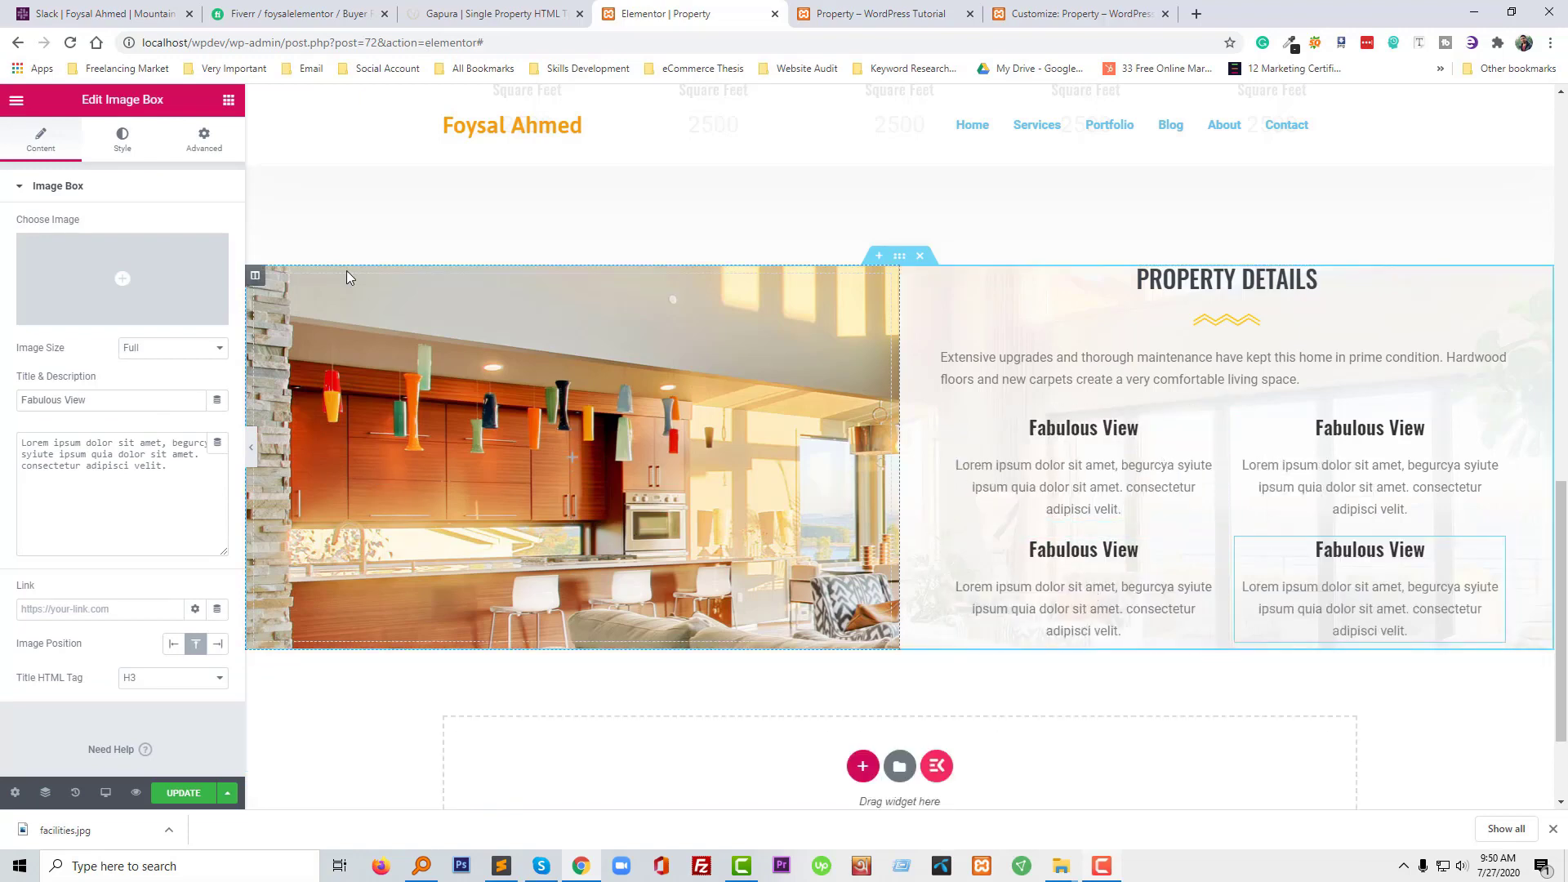
Add a Button widget below the first inner column's image boxes and set its text to CONTACT AGENT, as on the Gapura reference page
click(228, 100)
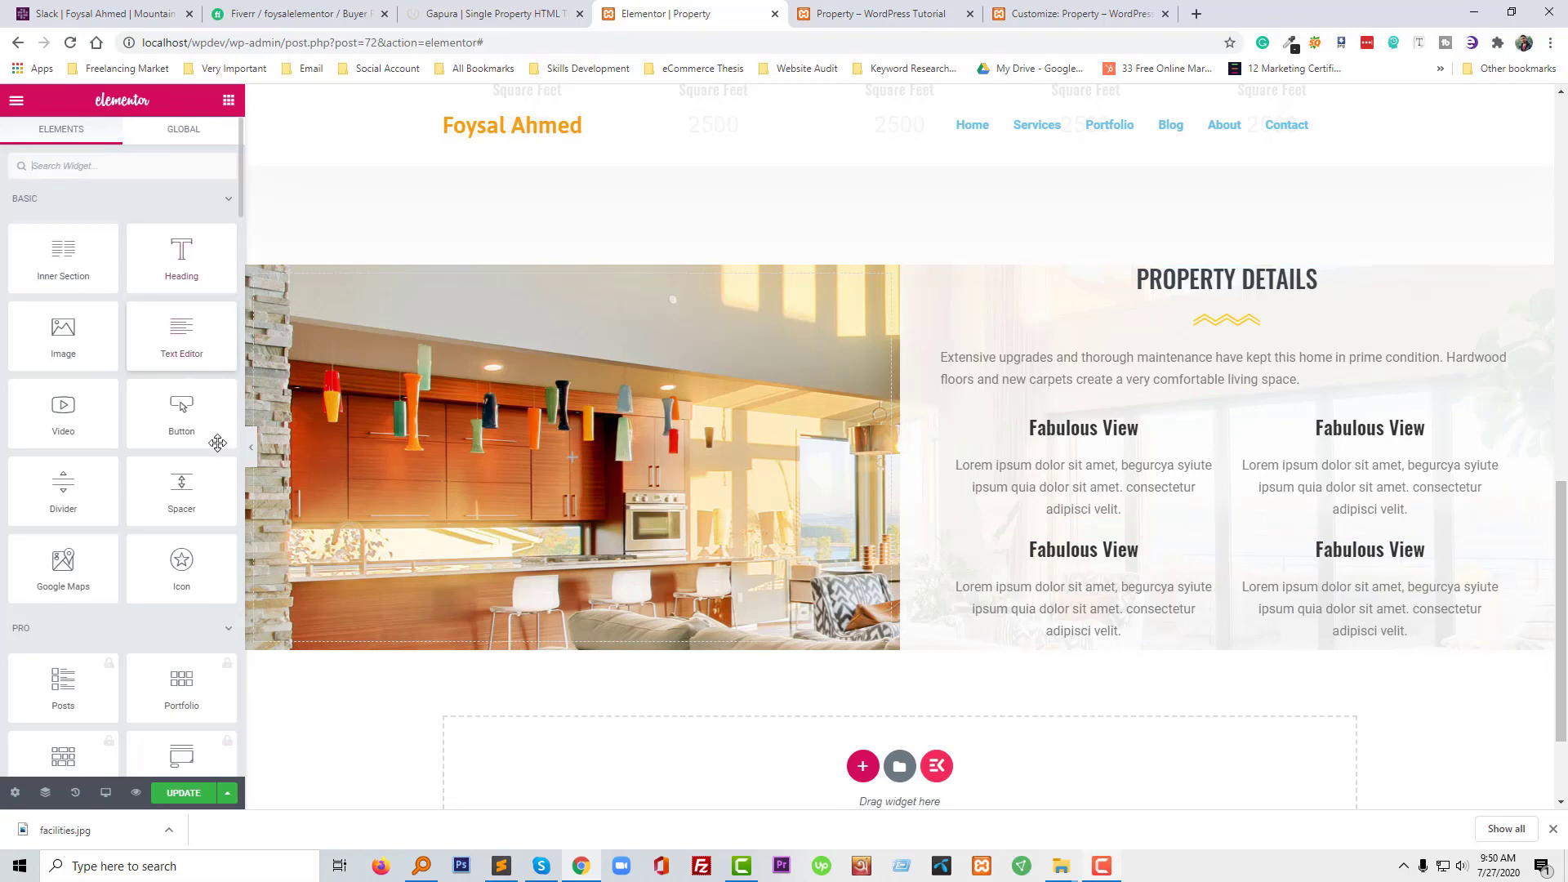
drag(199, 417, 1092, 629)
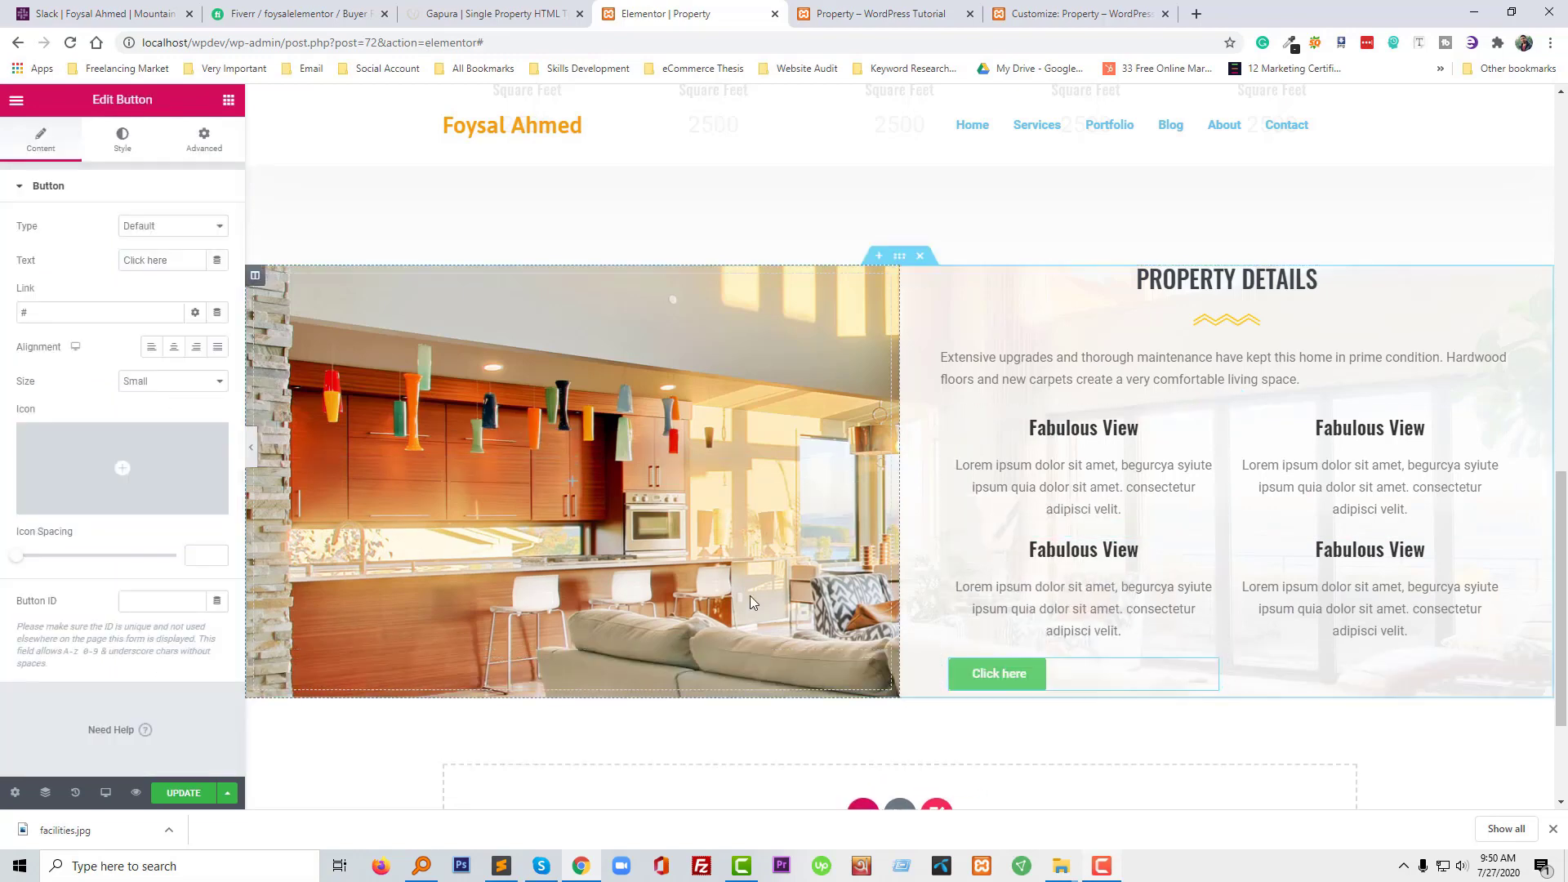
click(471, 10)
click(700, 10)
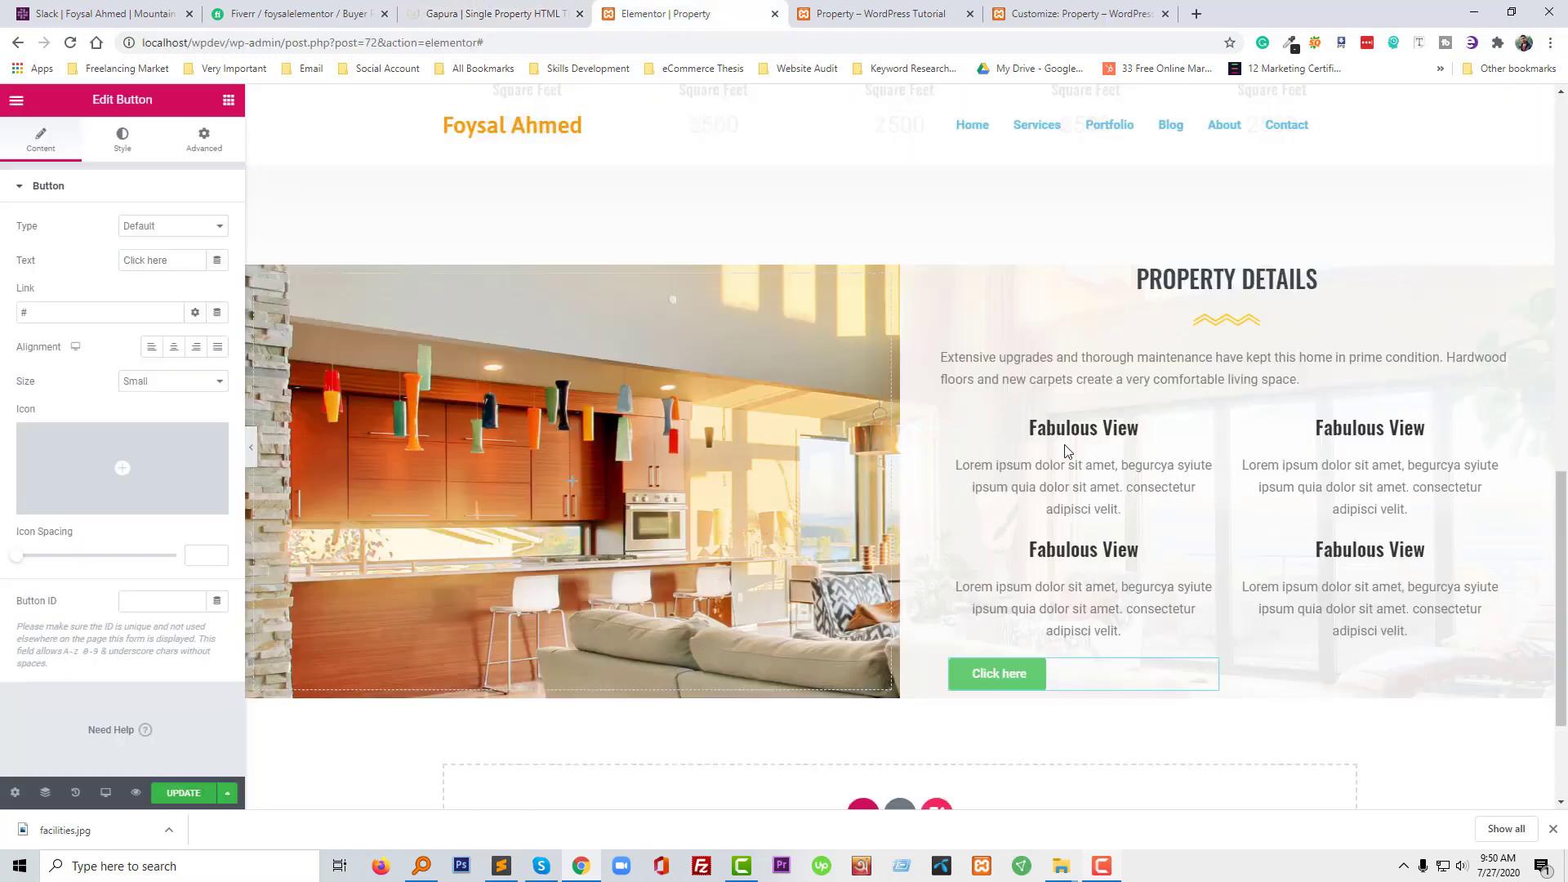
key(ctrl+shift+Tab)
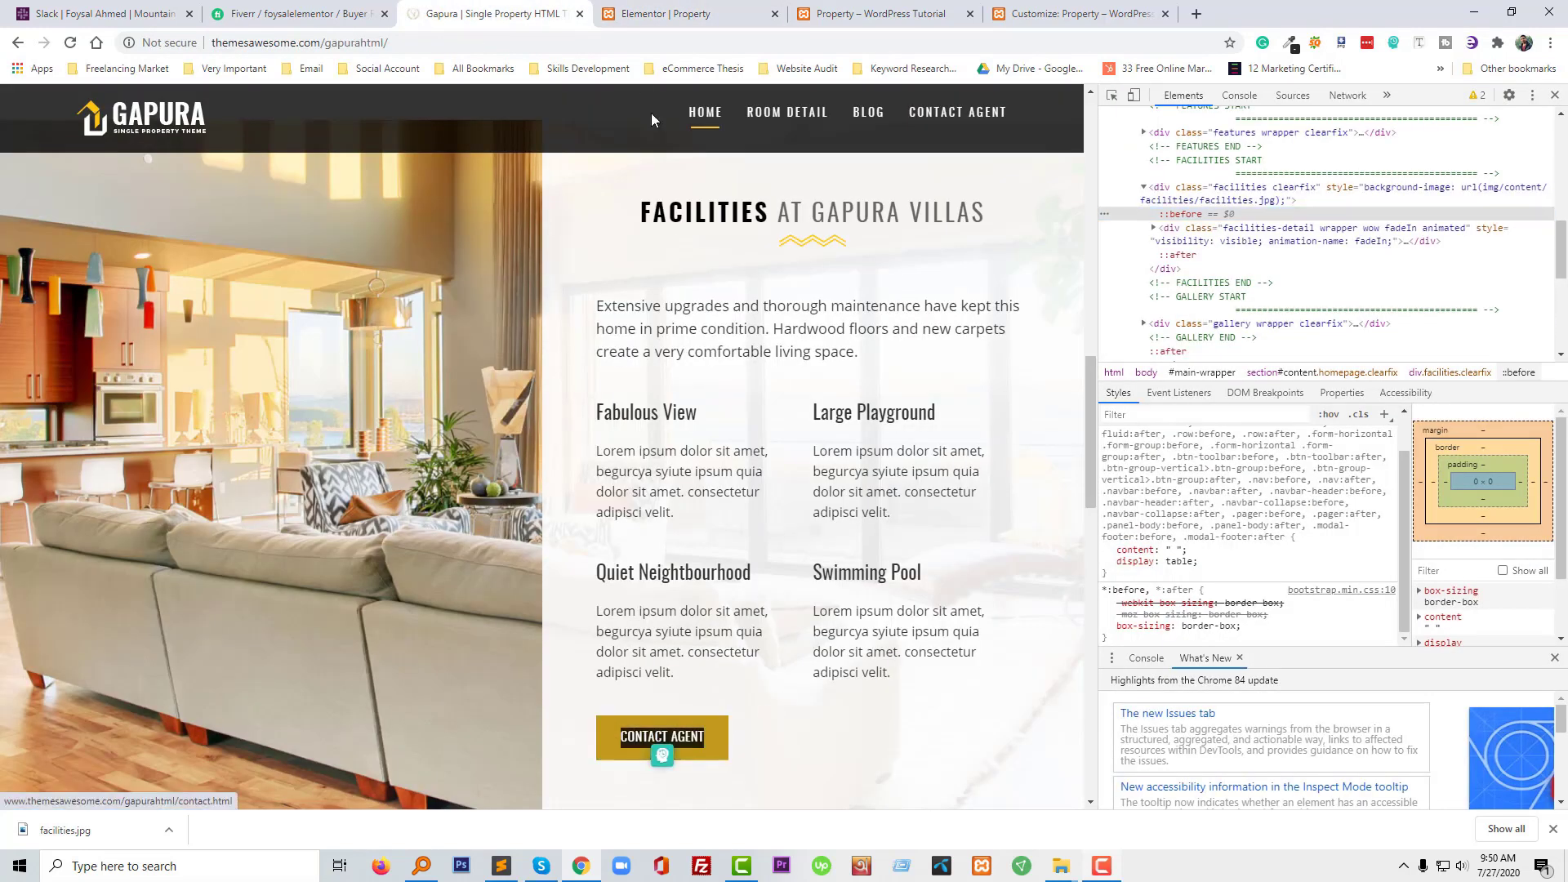
click(634, 12)
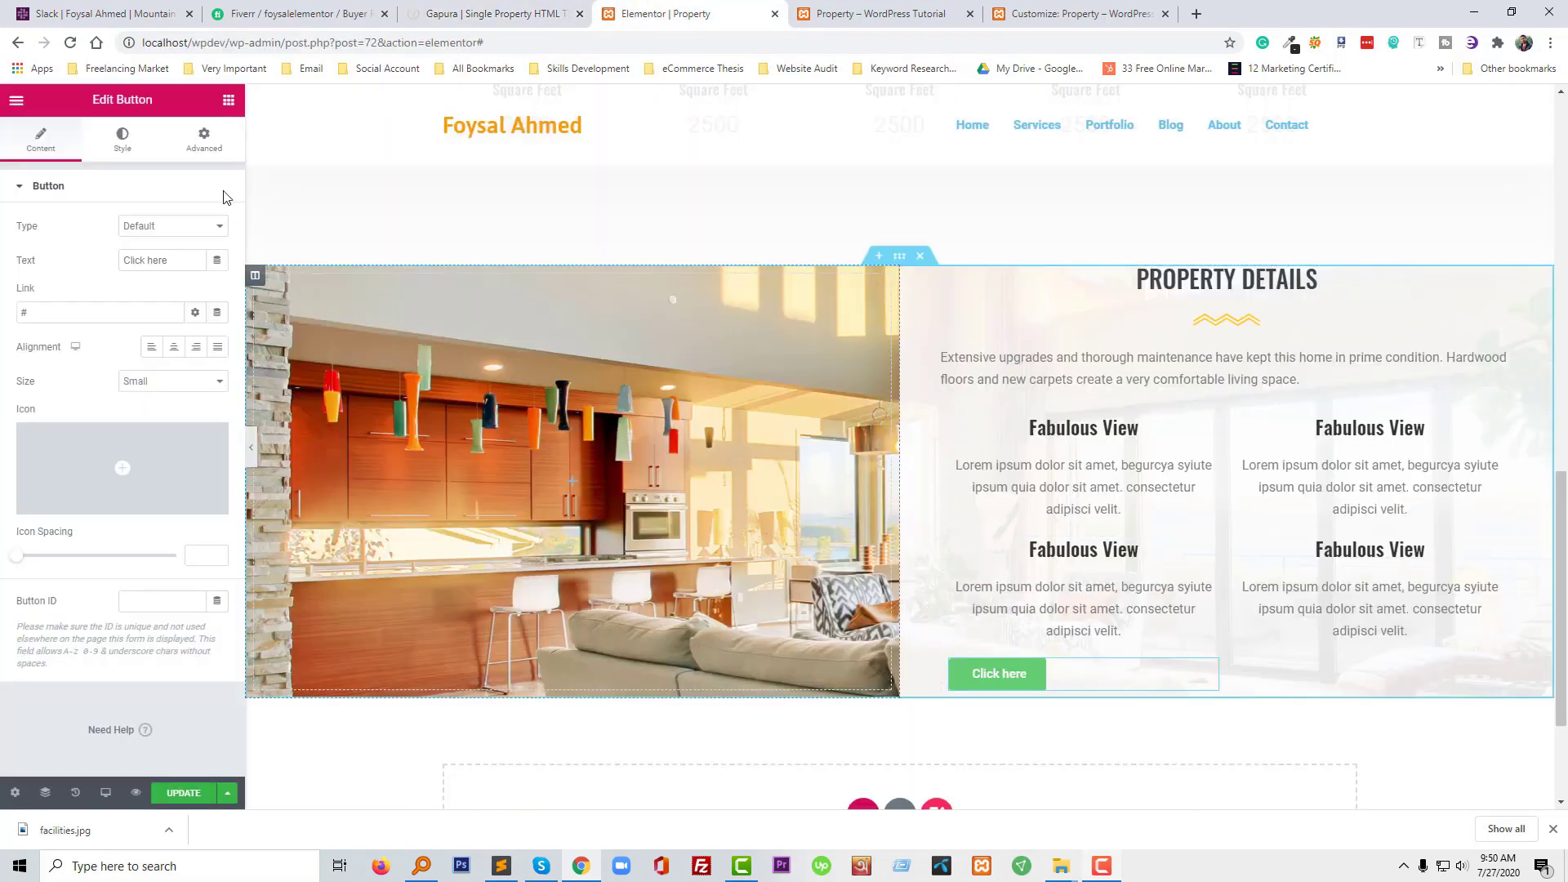
click(203, 137)
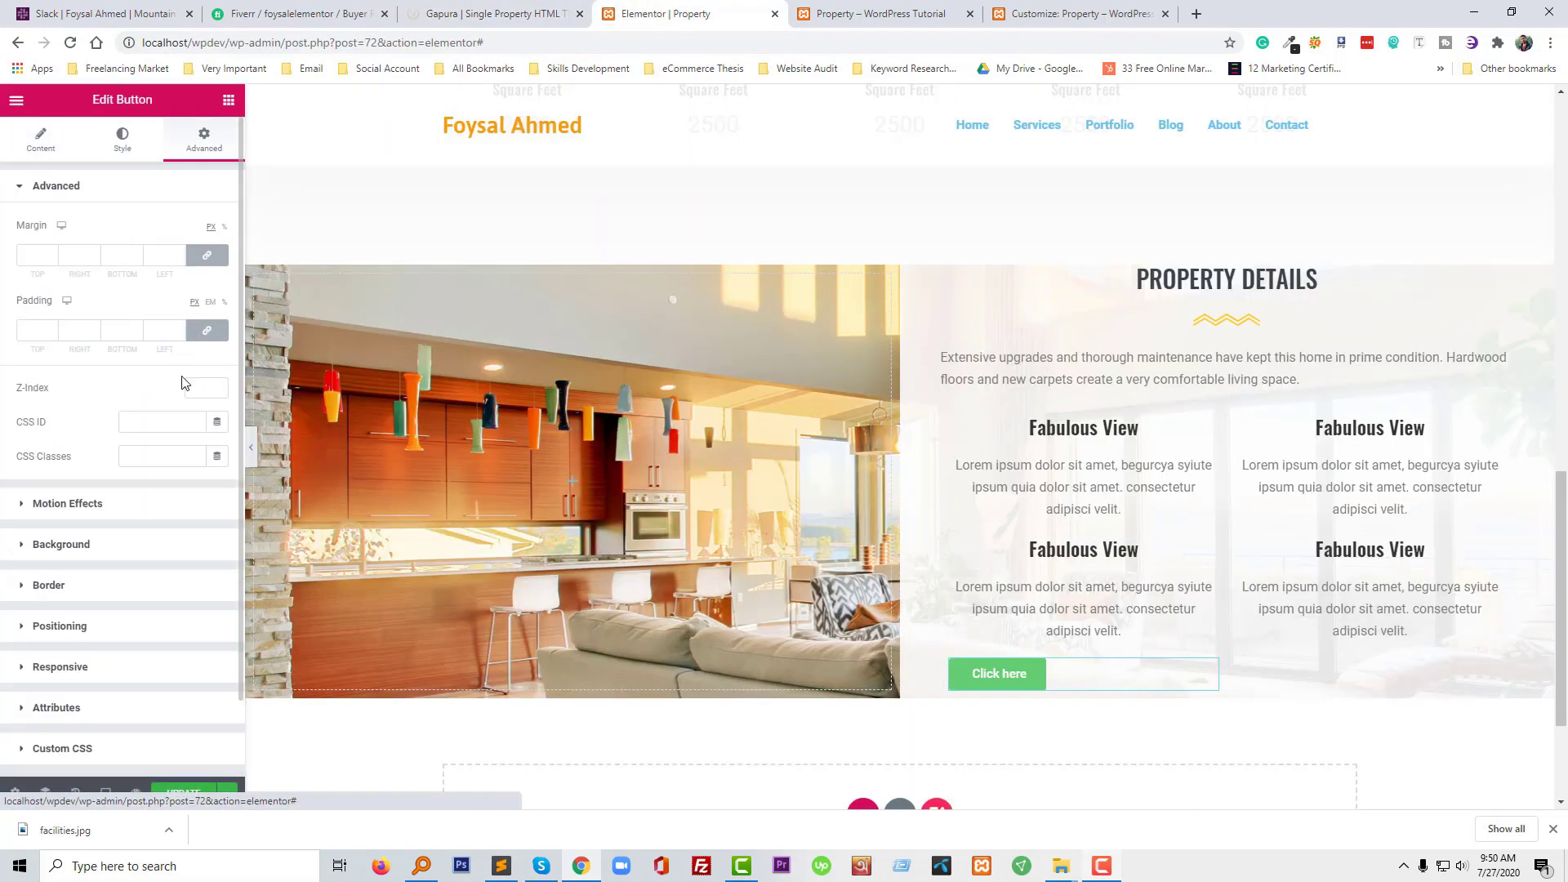
click(41, 137)
click(160, 265)
key(ctrl+a)
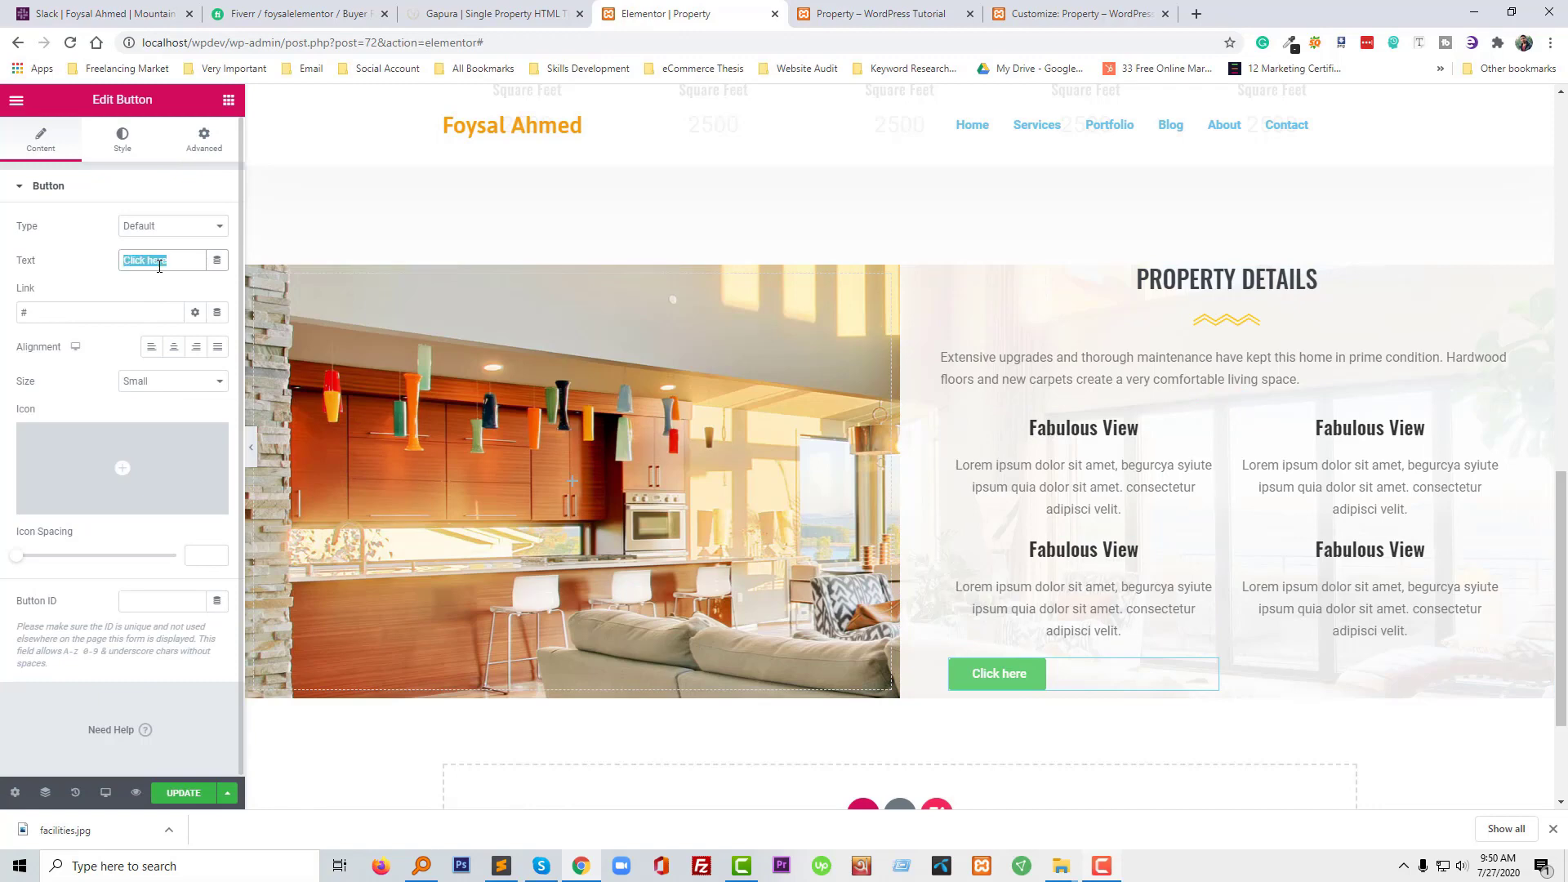
text(CONTACT AGENT)
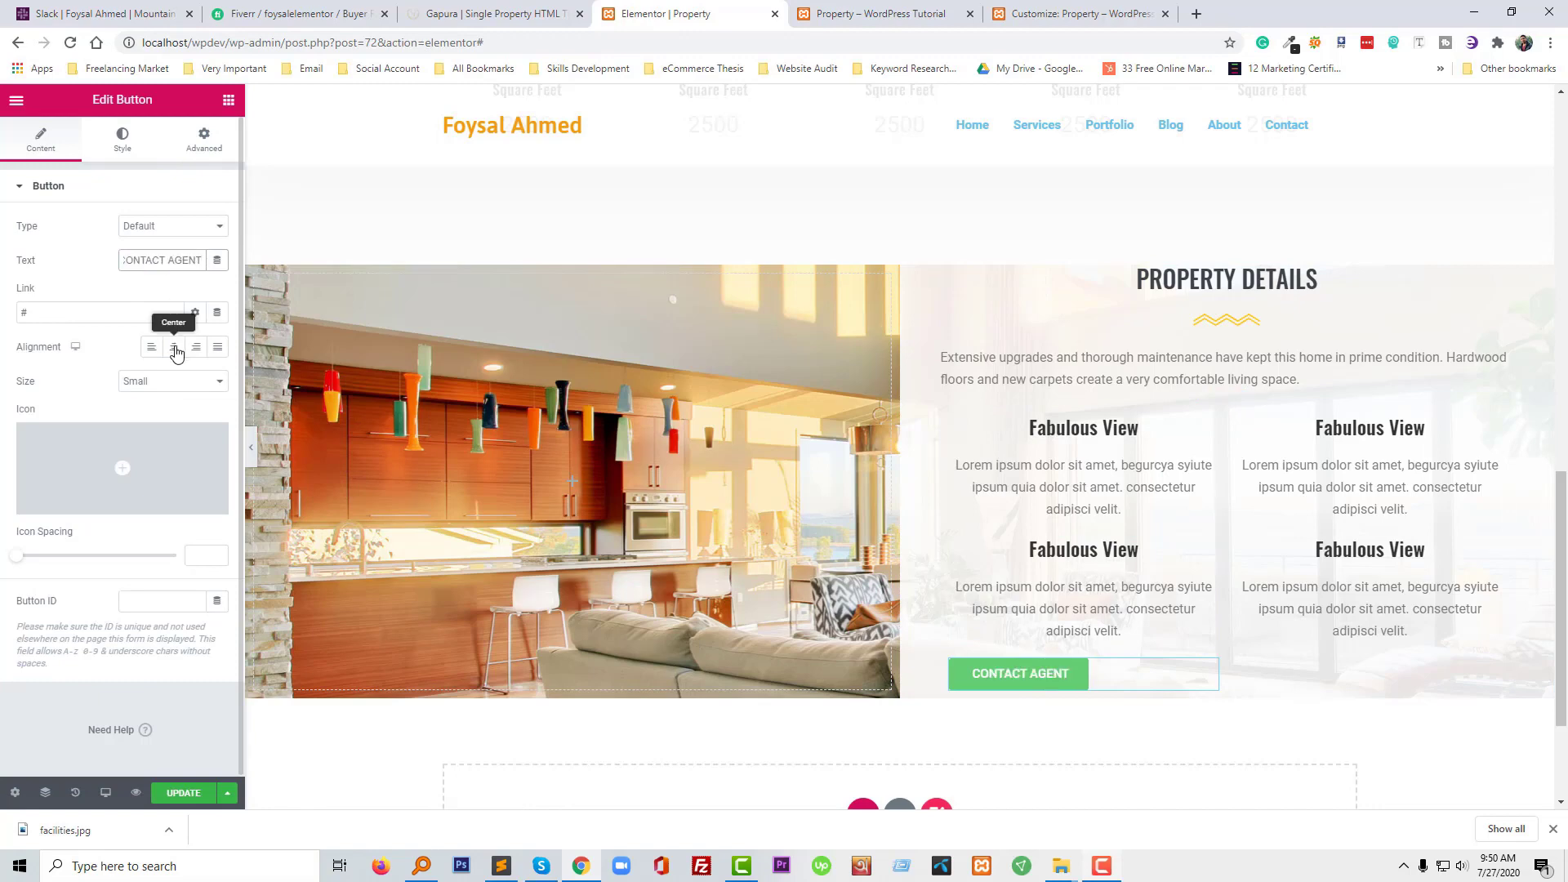
Centre the CONTACT AGENT button in its column and keep its type as Default
click(176, 351)
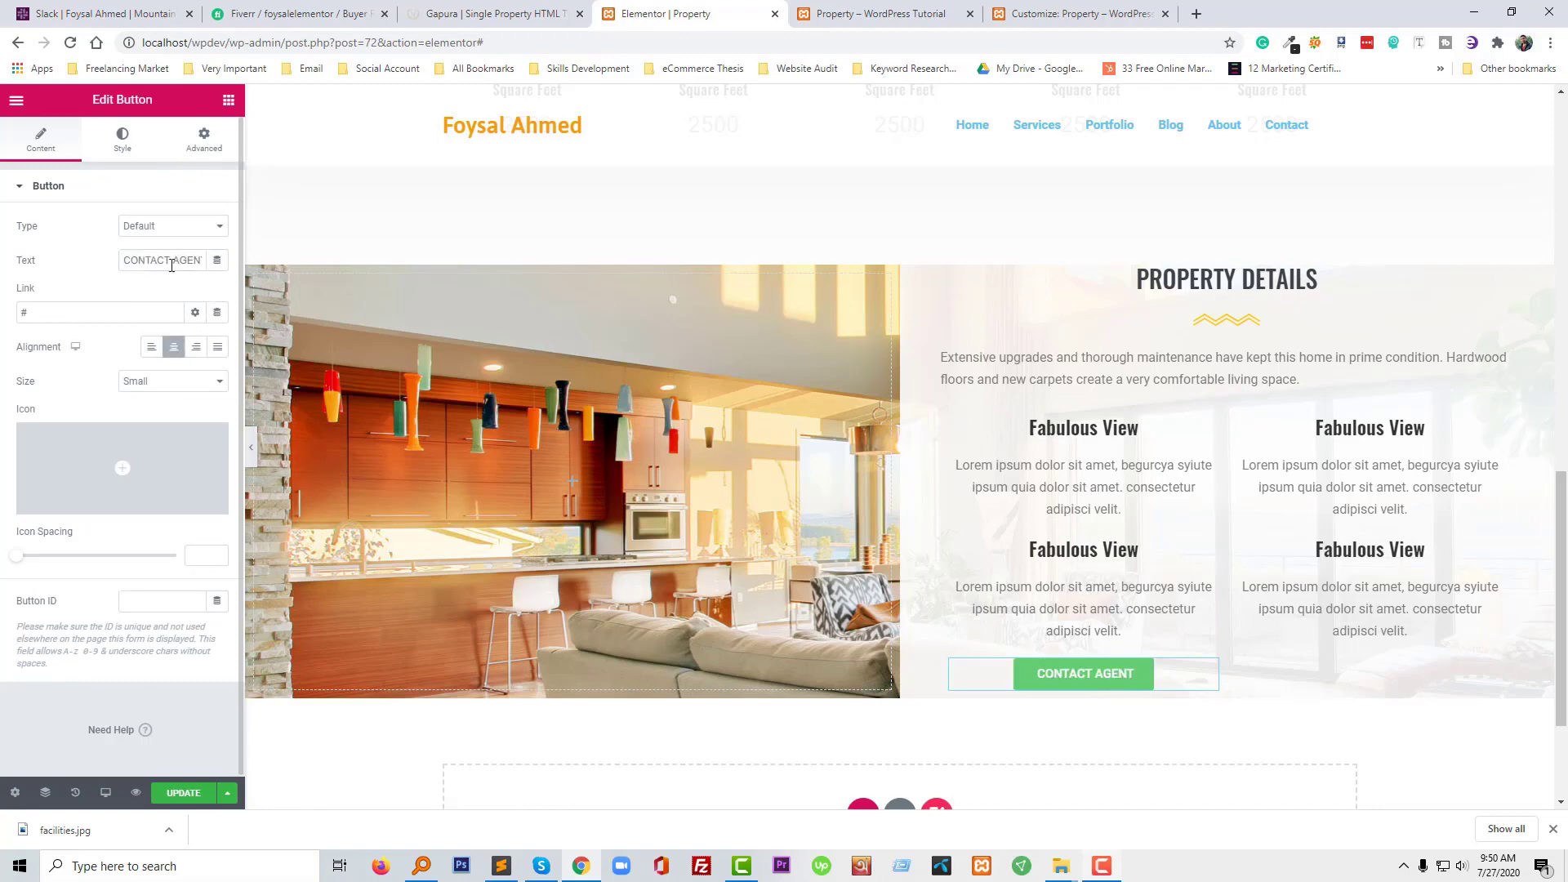
click(170, 228)
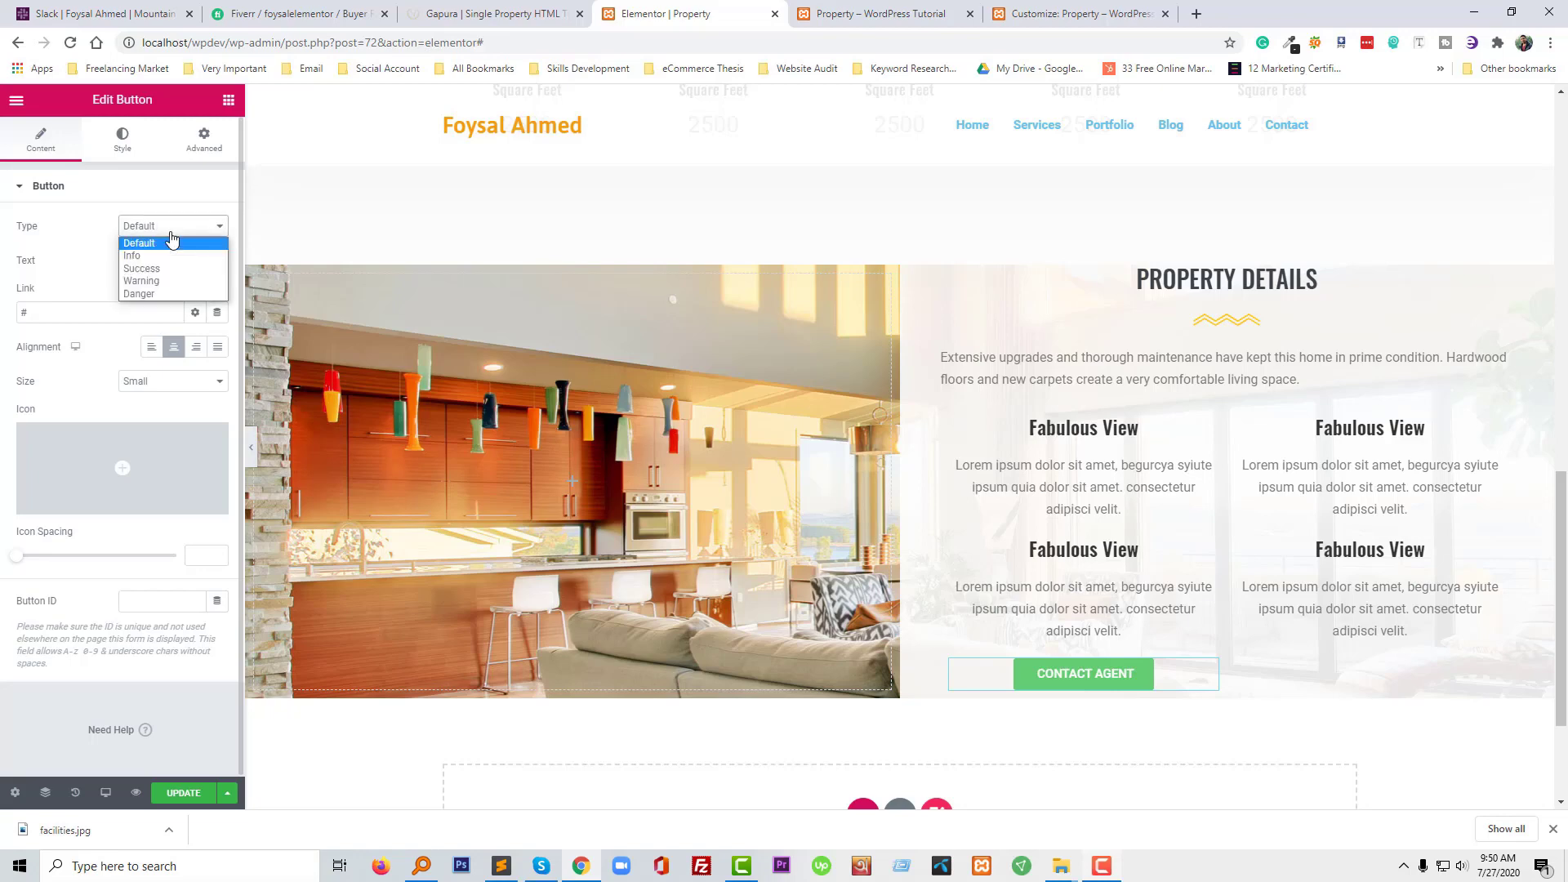
click(171, 242)
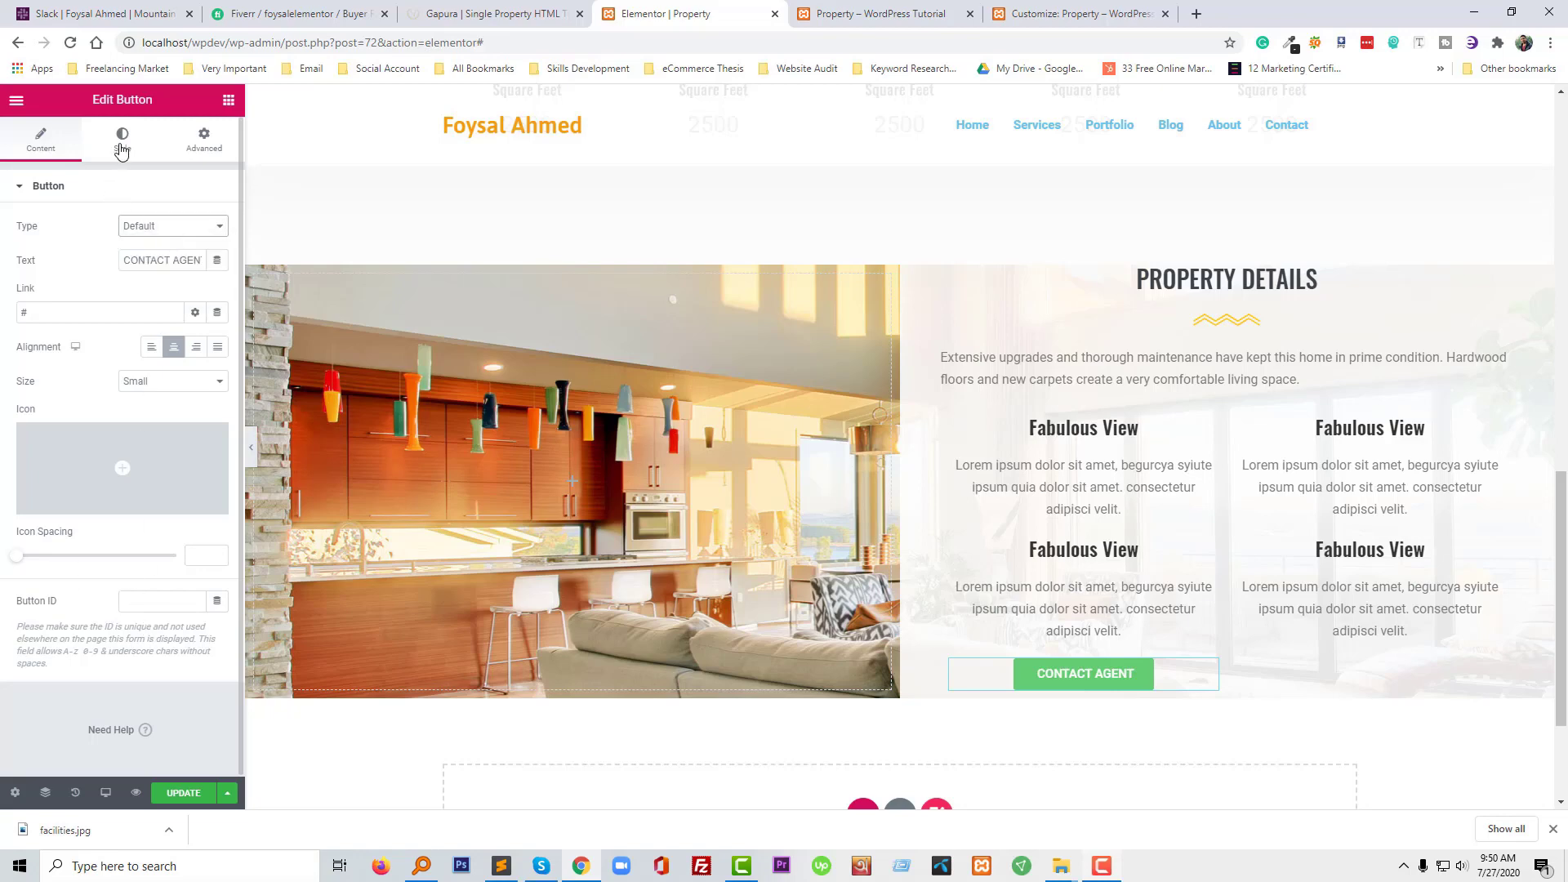
Set the CONTACT AGENT button's normal text colour to black
click(122, 140)
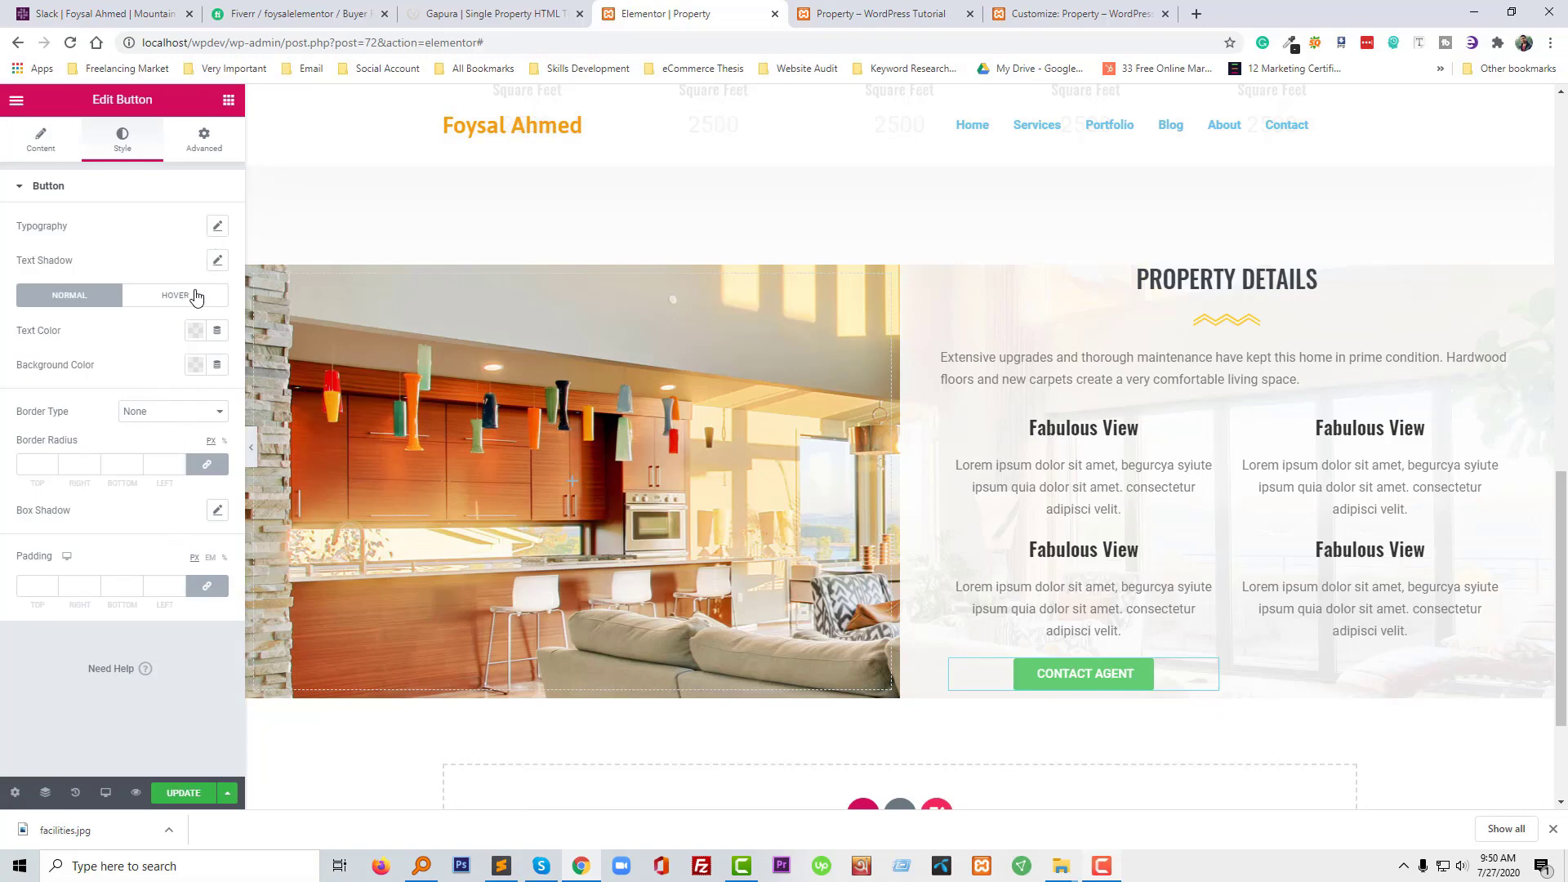
click(196, 332)
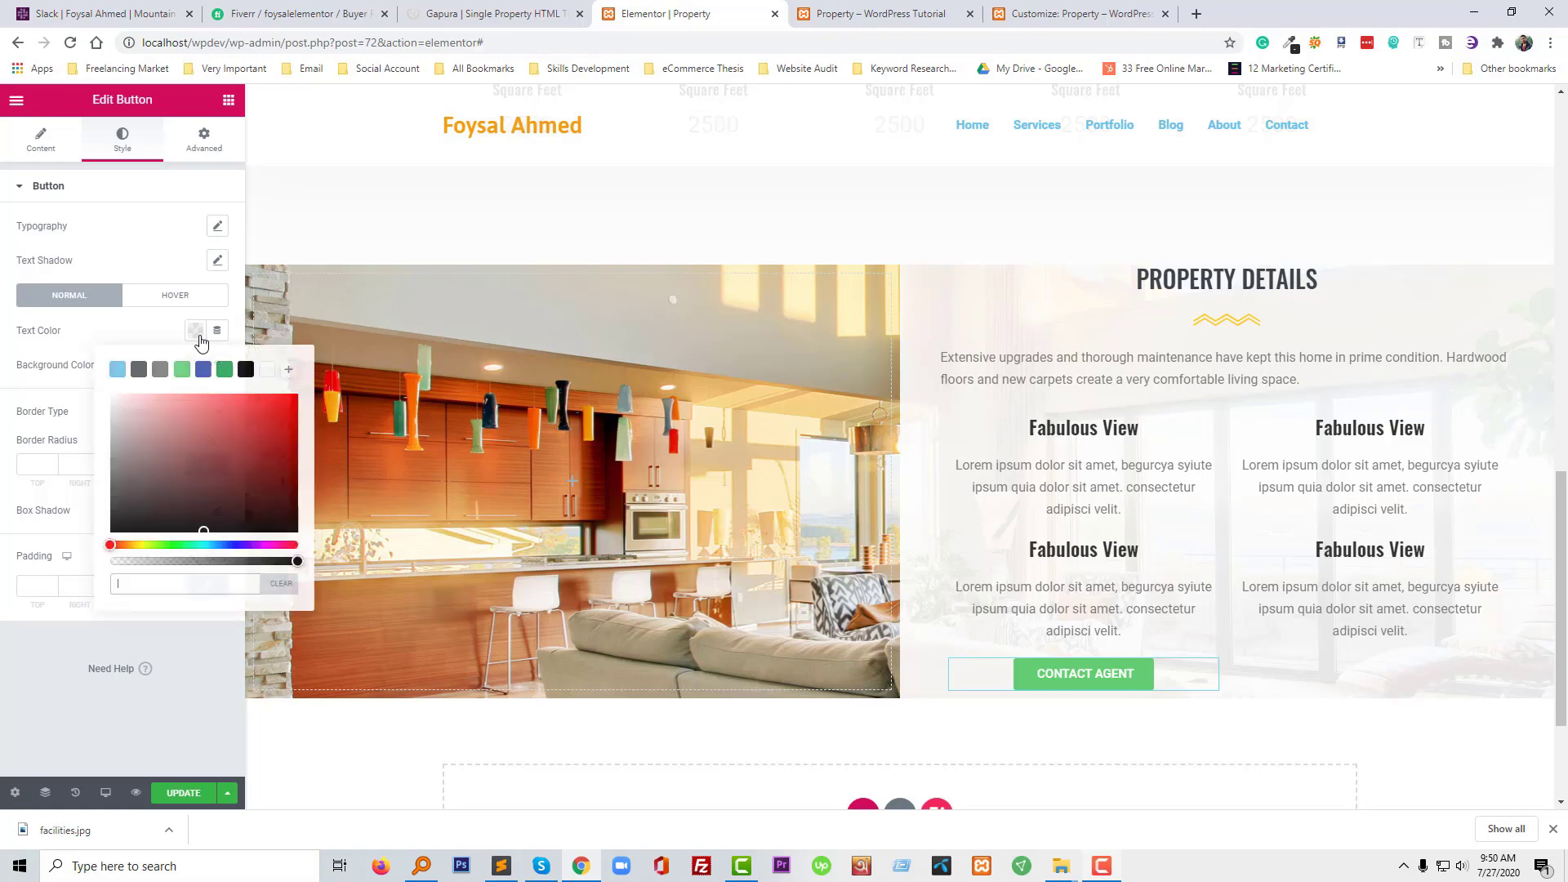
click(245, 369)
click(195, 331)
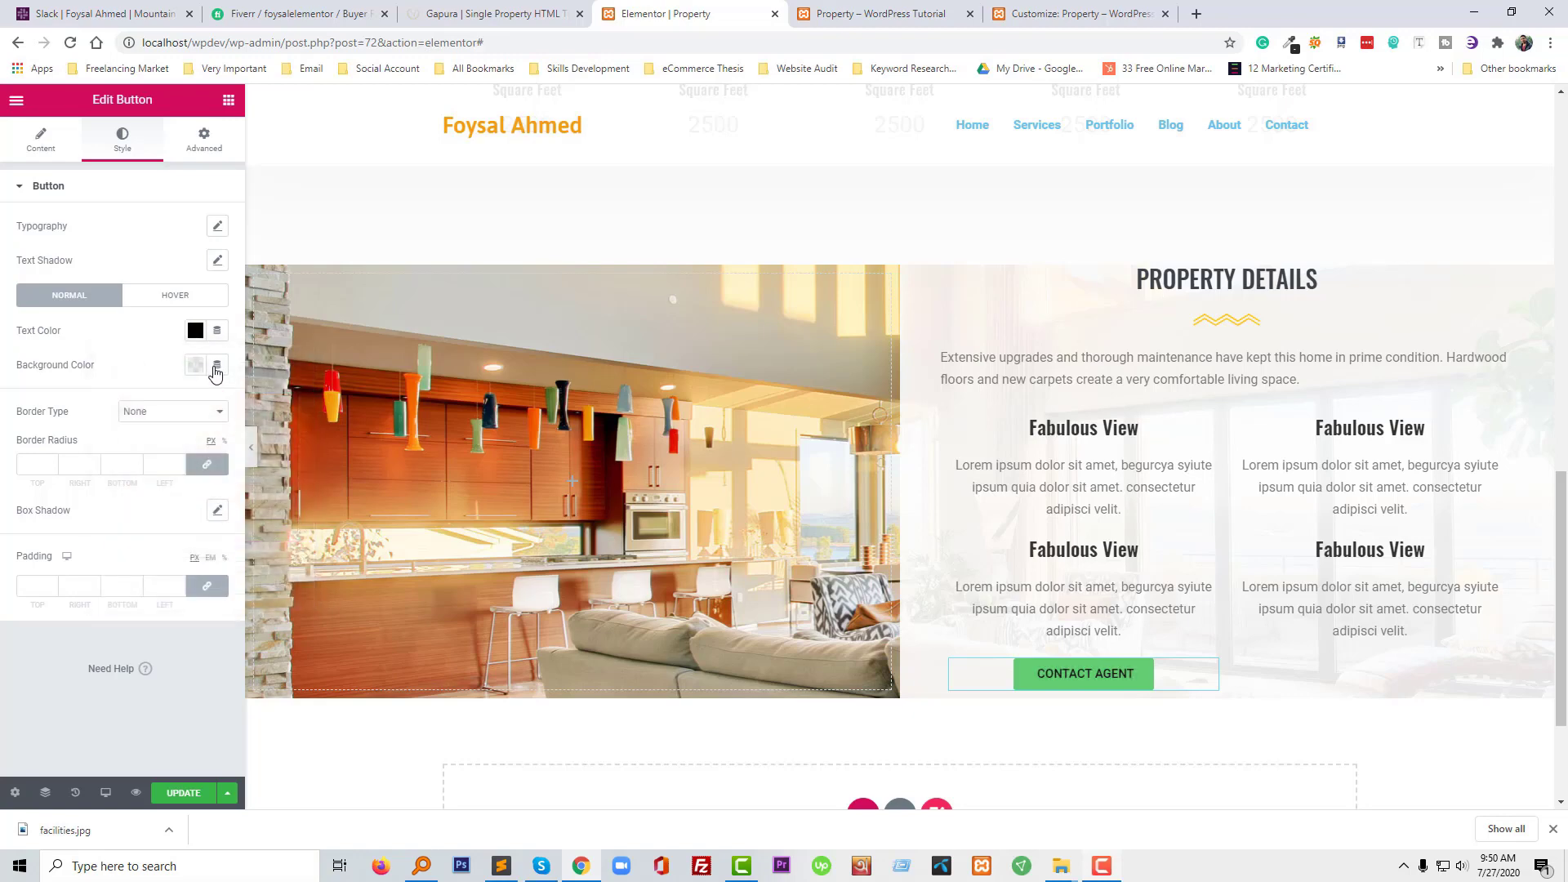
Set the CONTACT AGENT button's normal background colour to the yellow #D5D11A
click(195, 366)
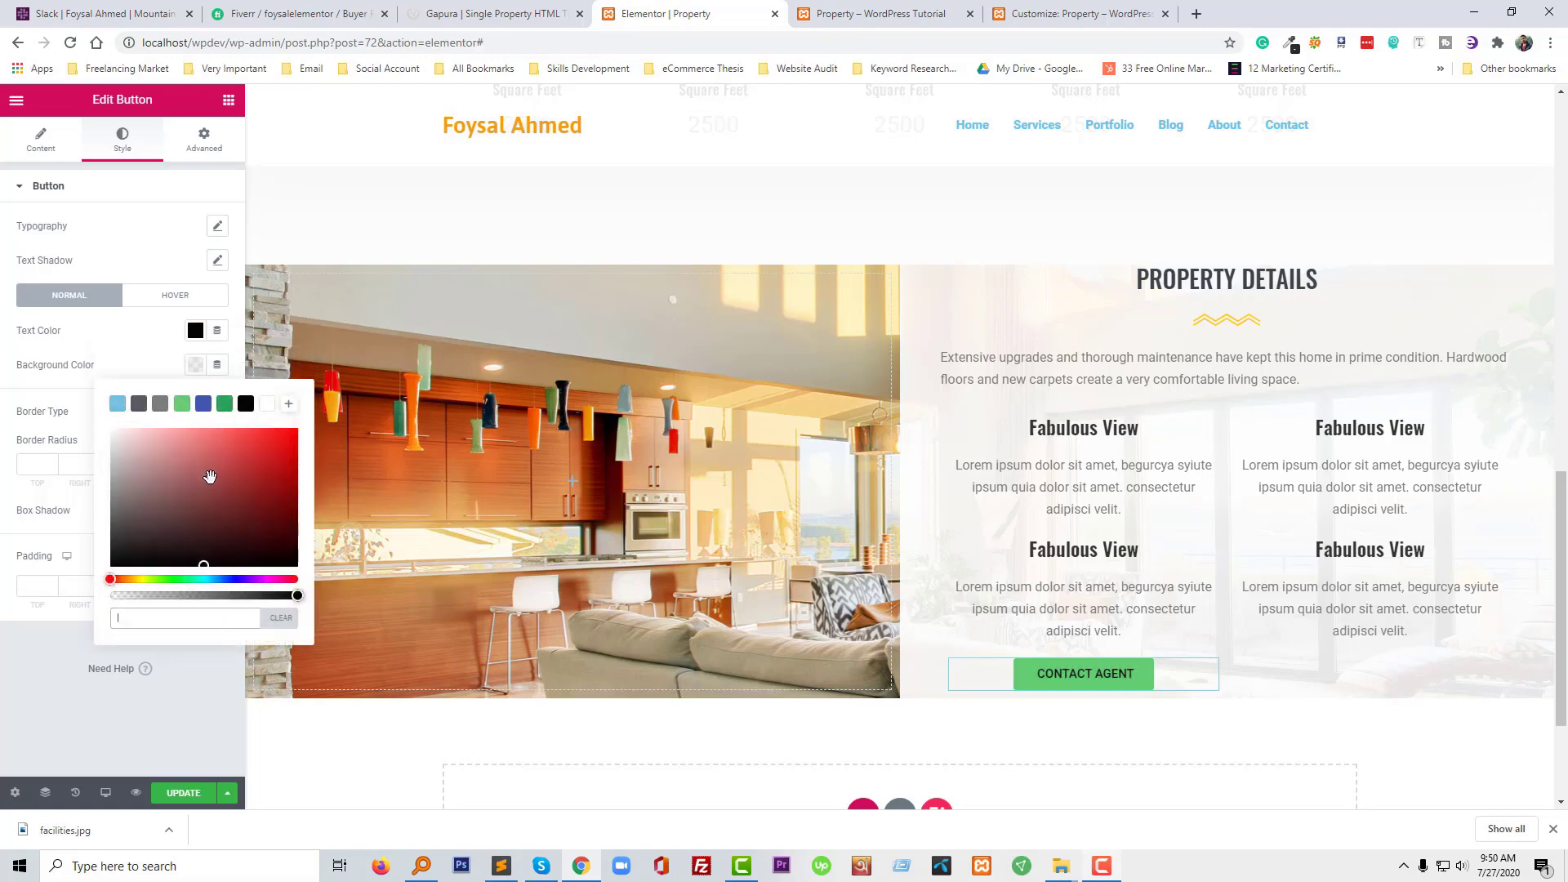
click(139, 579)
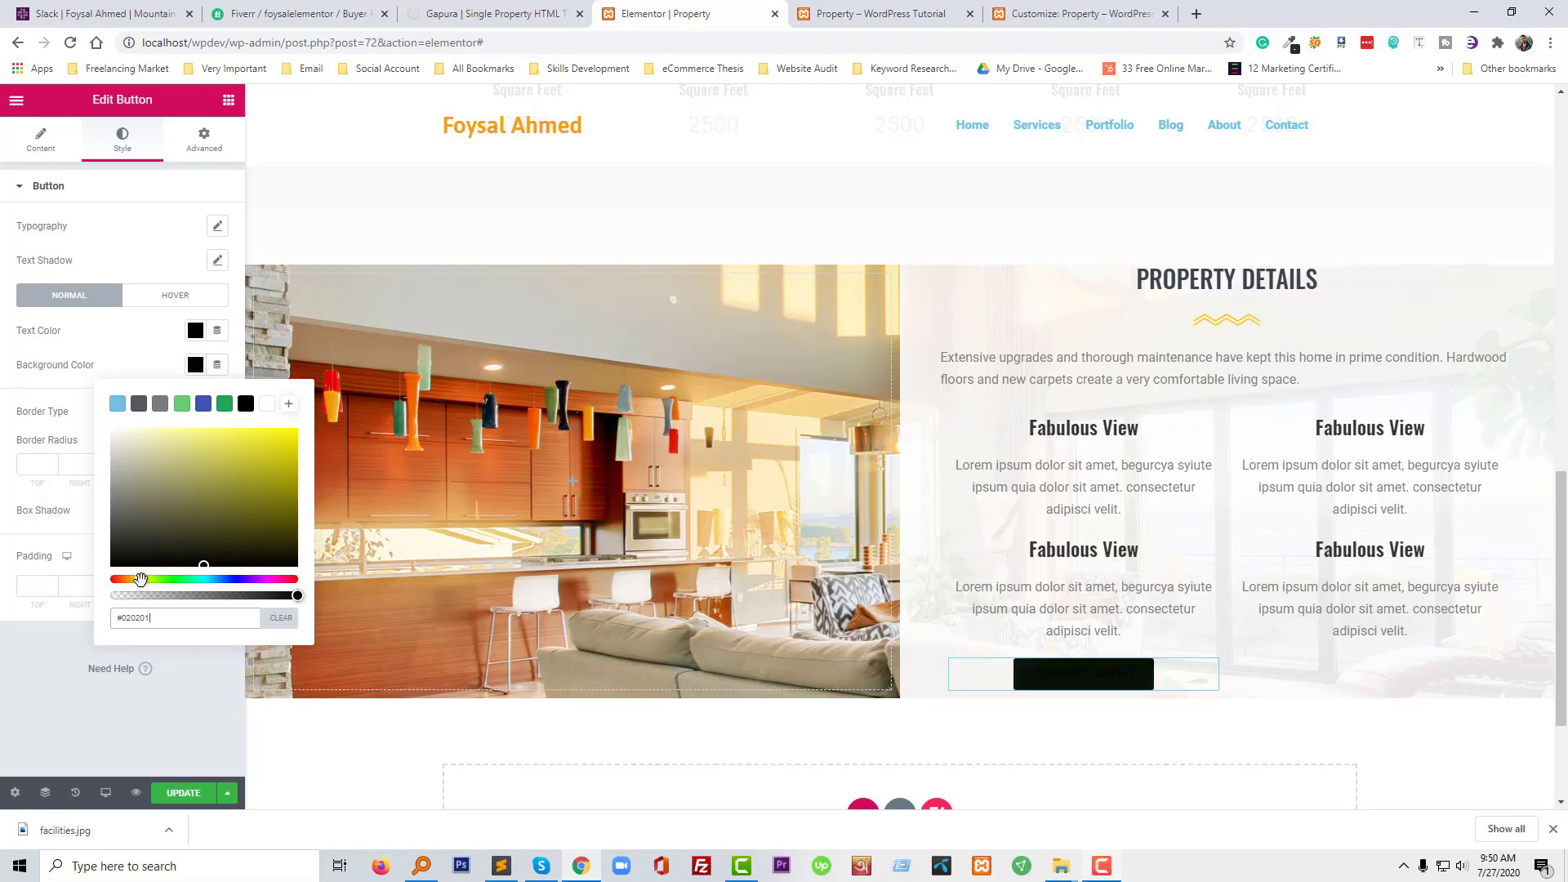
click(272, 452)
Copy the SCHEDULE A SHOWING button's background colour #FFC815 and apply it as the CONTACT AGENT button's normal background
scroll(491, 327, up, 5)
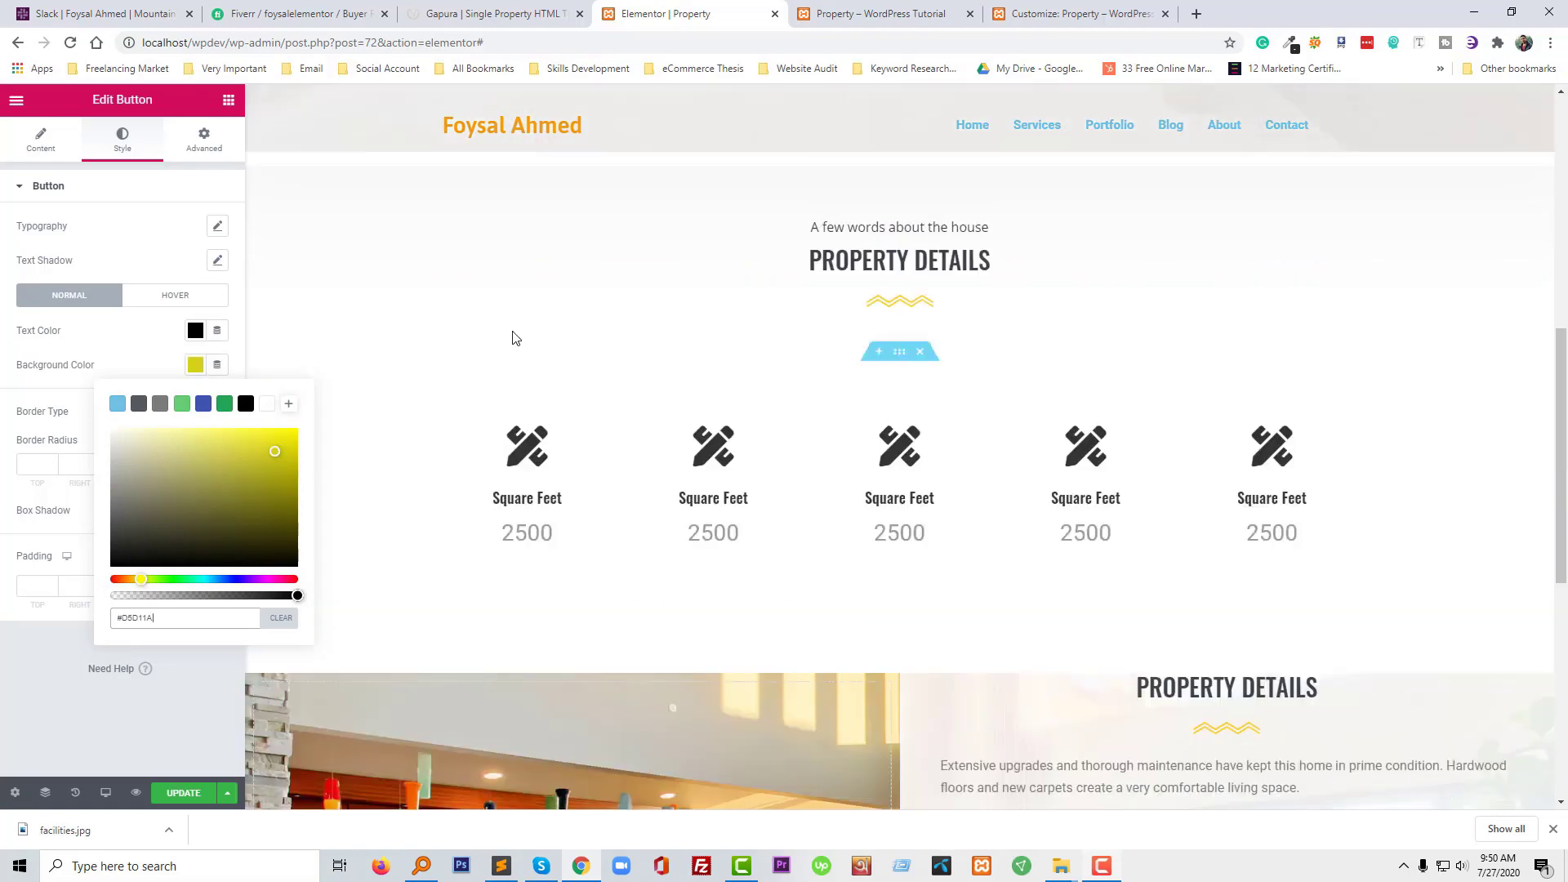
scroll(516, 337, up, 7)
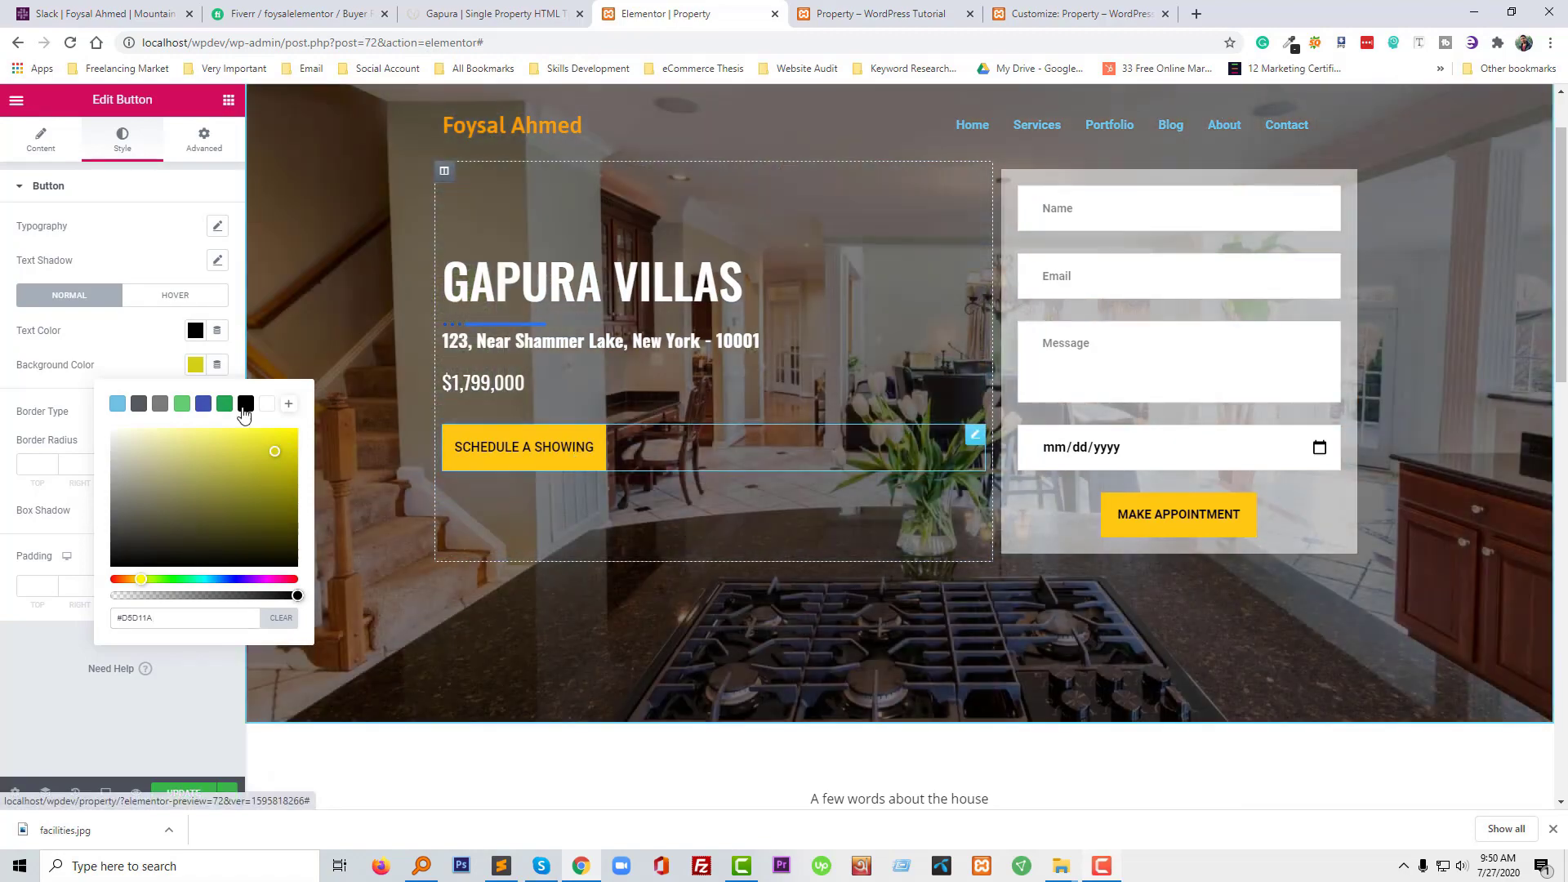
click(860, 443)
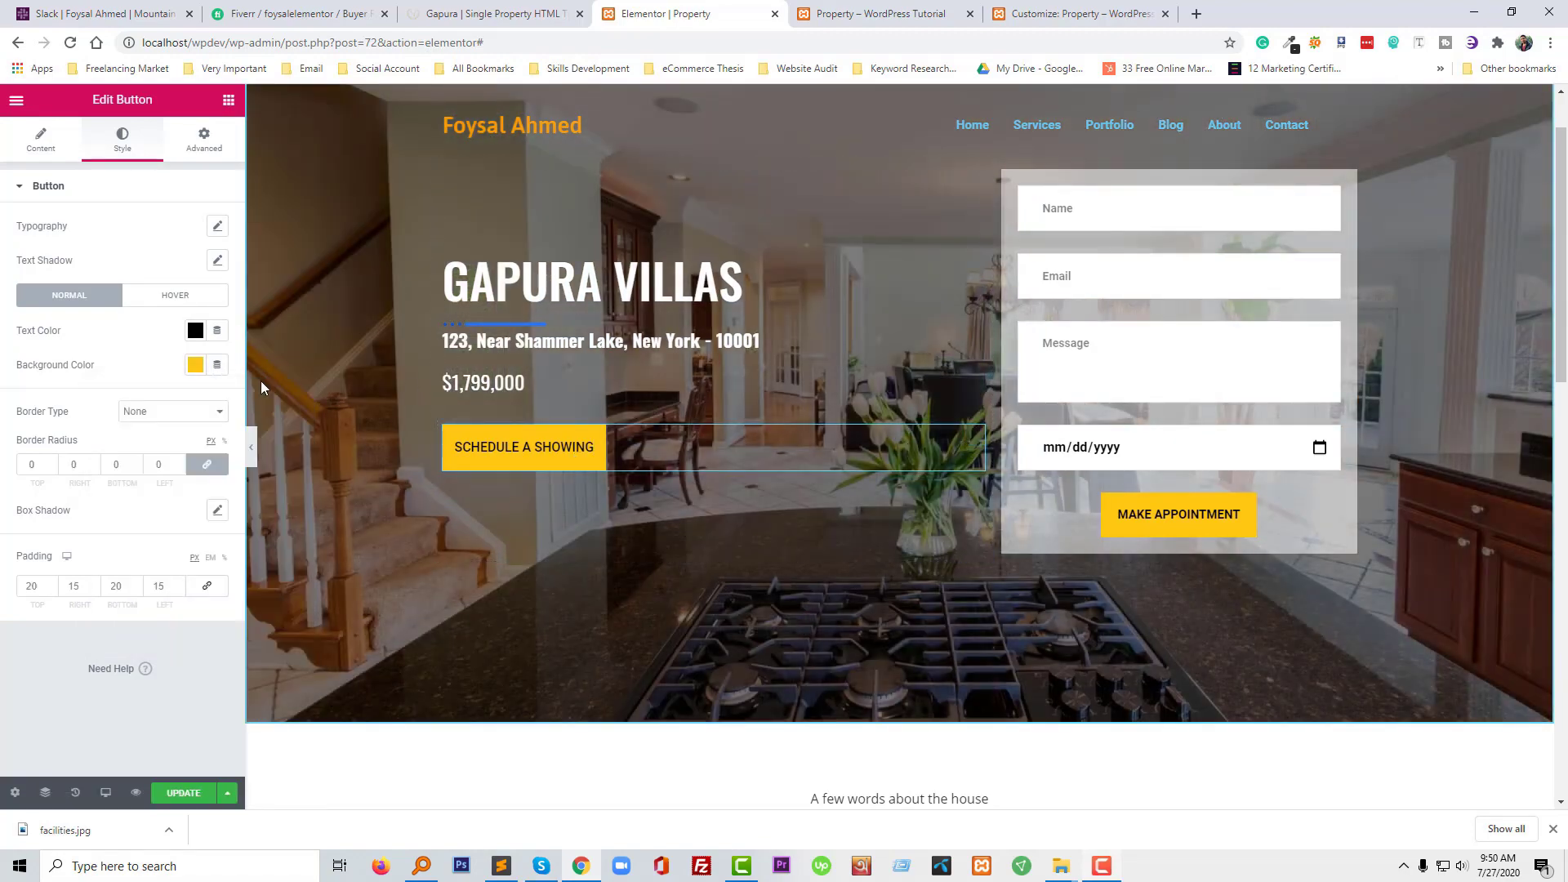
click(196, 364)
key(ctrl+c)
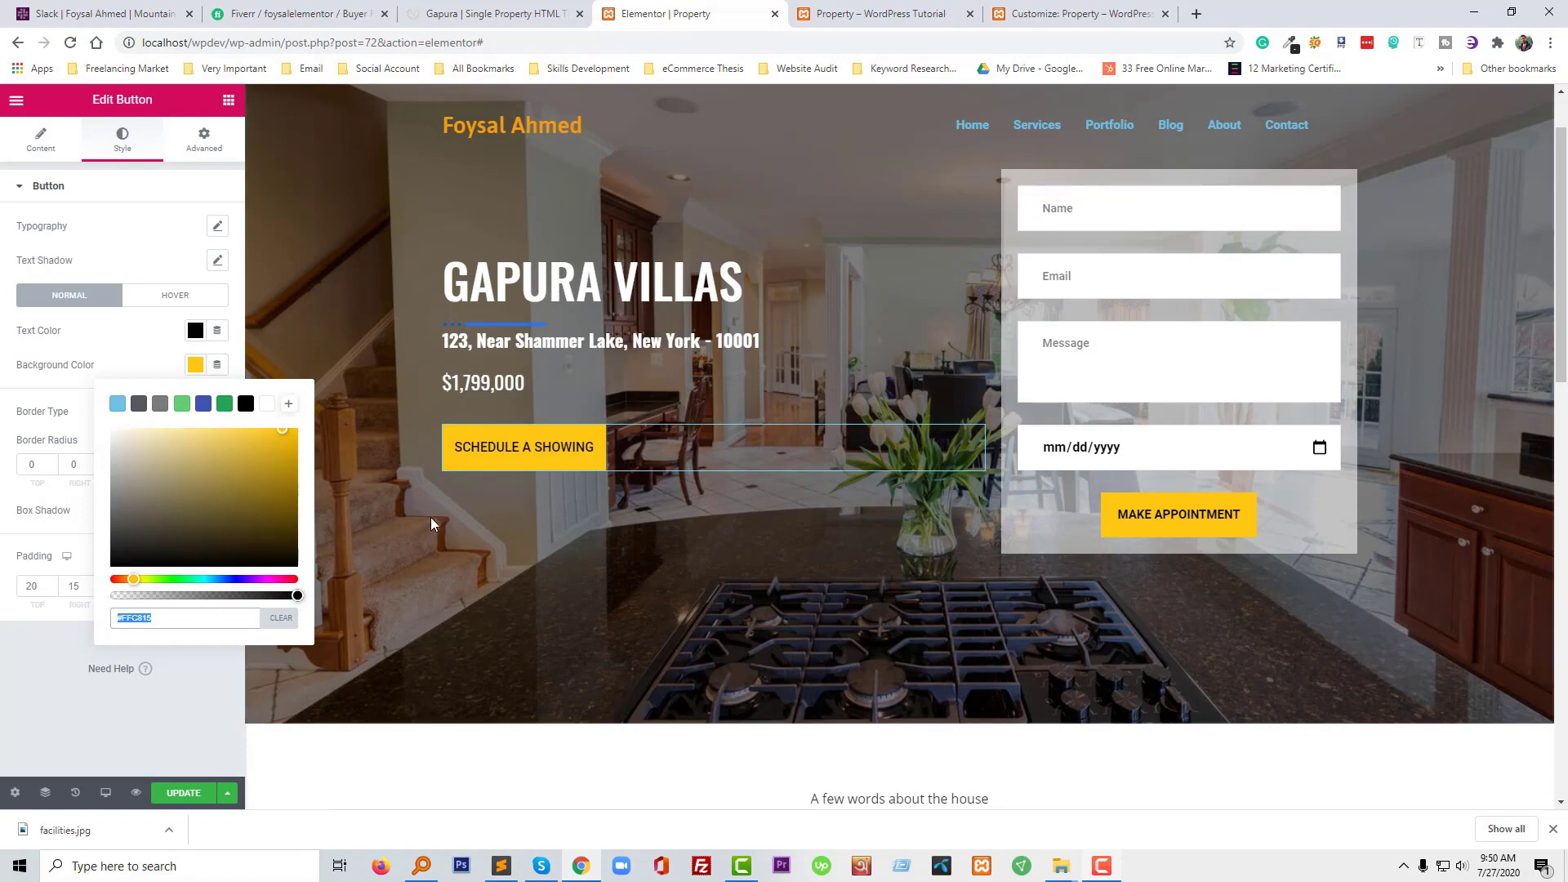
scroll(753, 516, down, 4)
scroll(753, 522, down, 10)
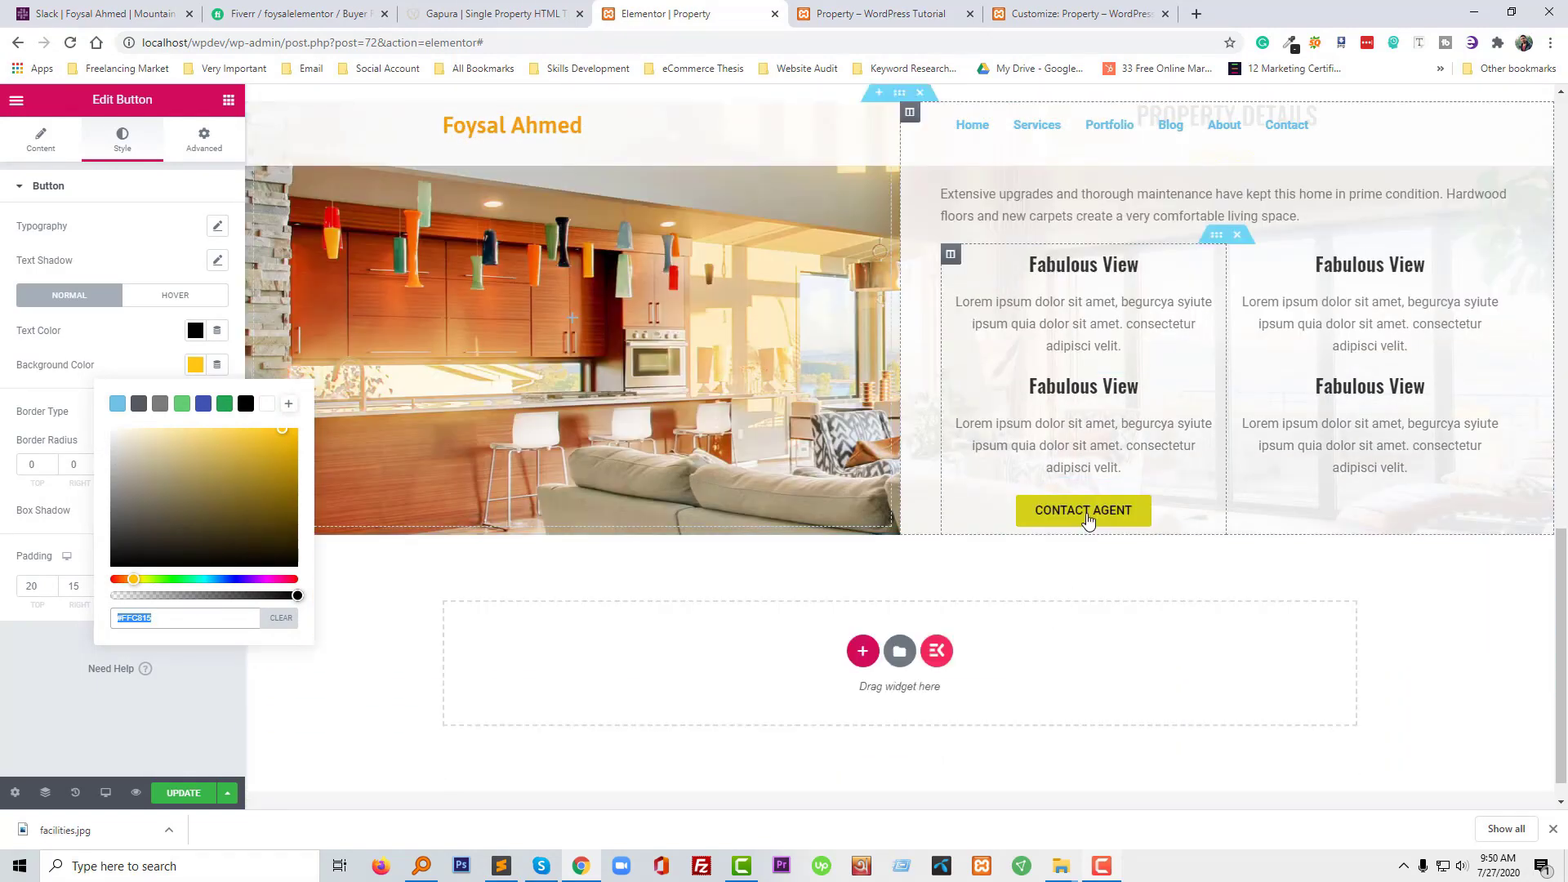
click(1087, 520)
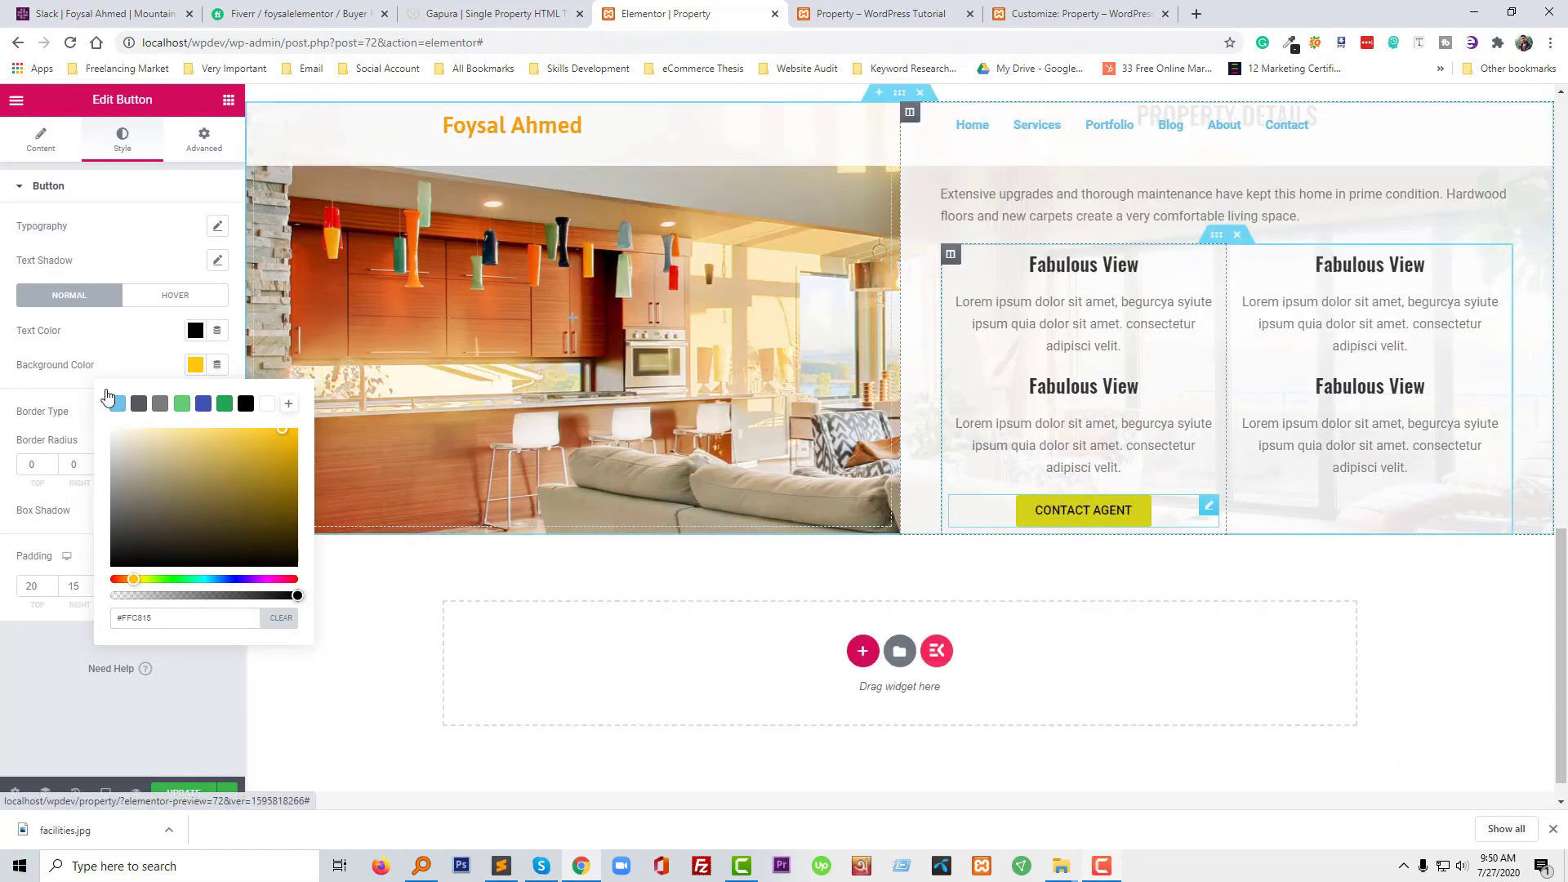
click(196, 384)
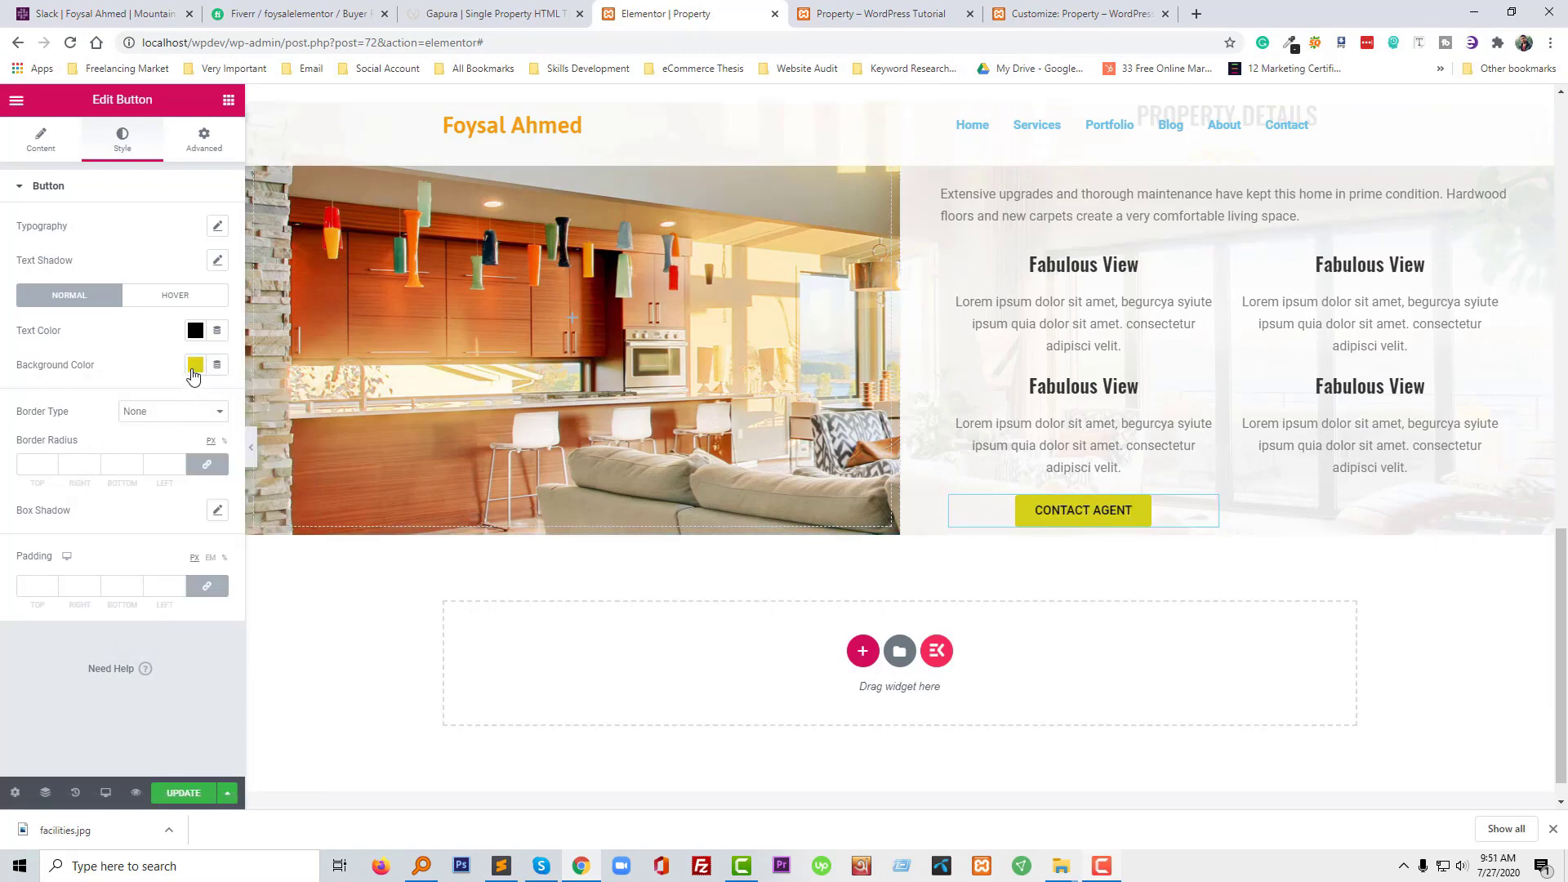
click(195, 366)
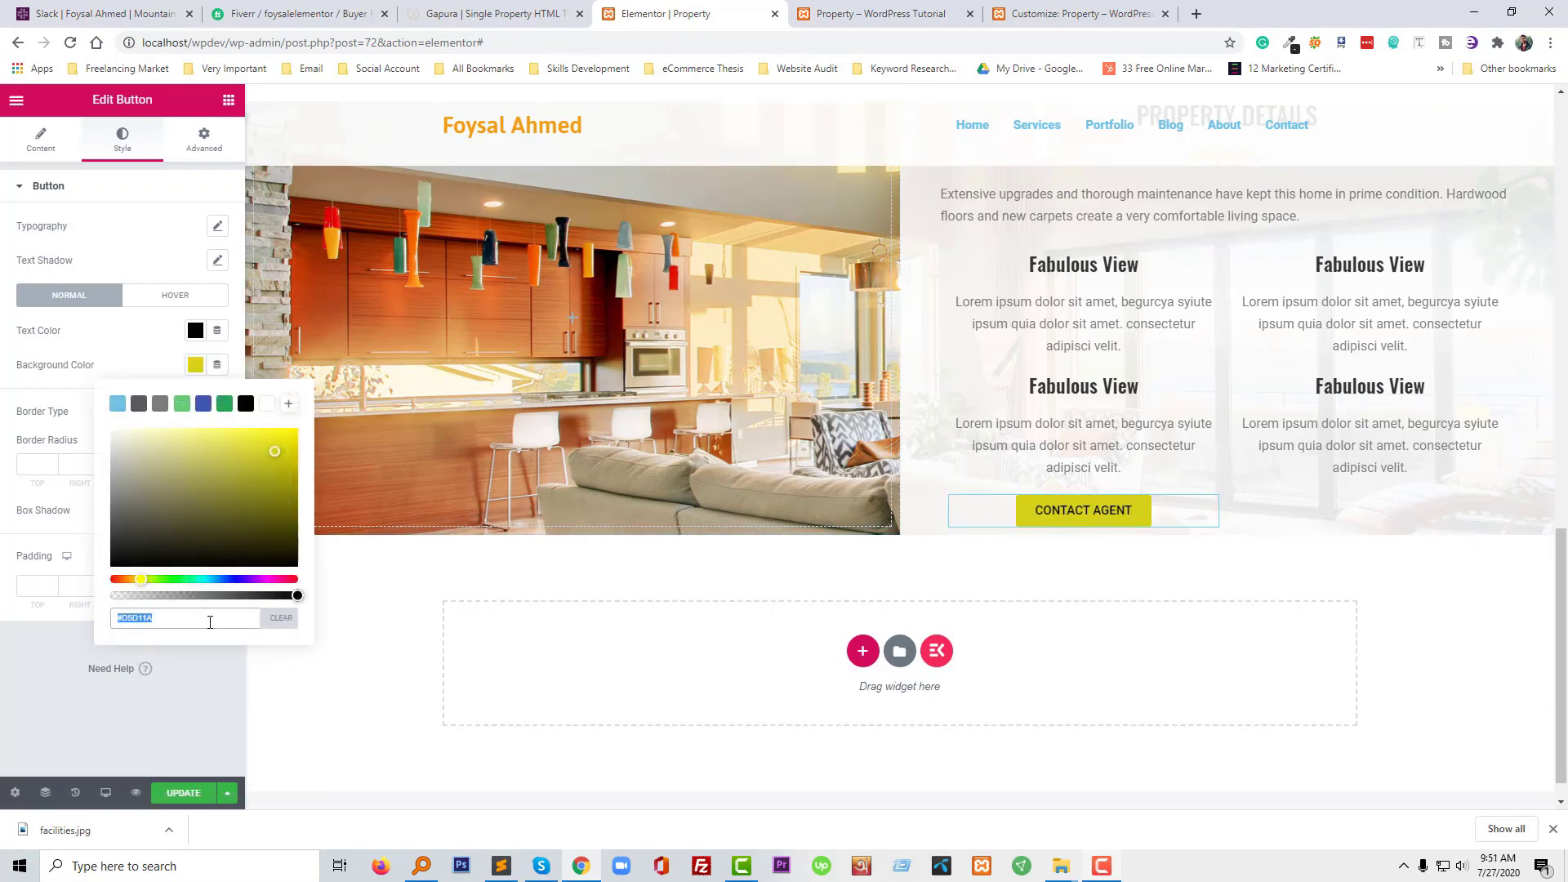
key(ctrl+v)
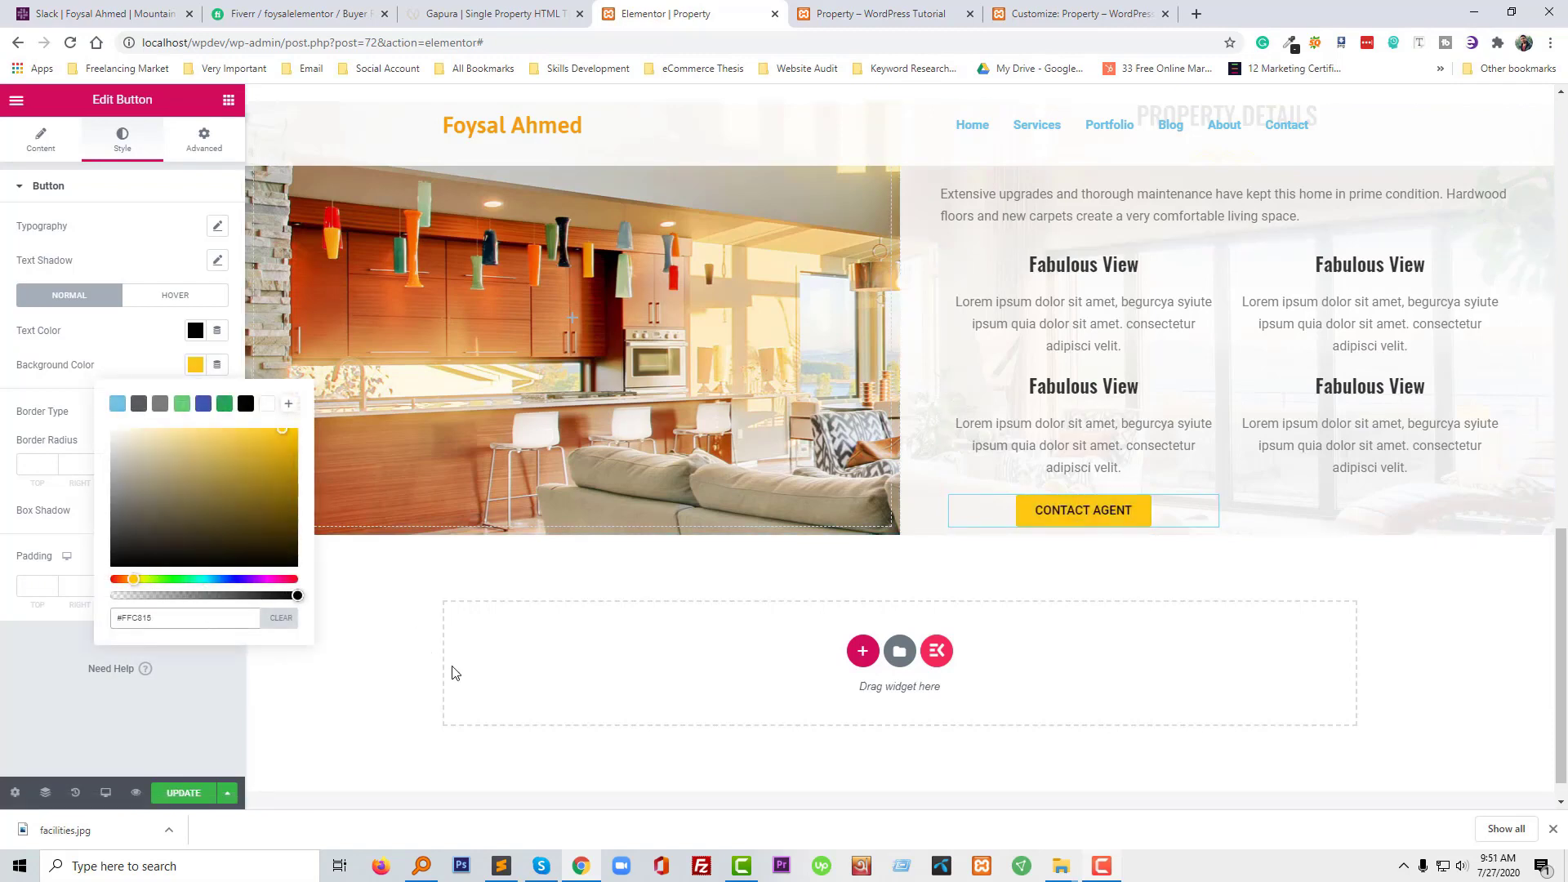
click(197, 373)
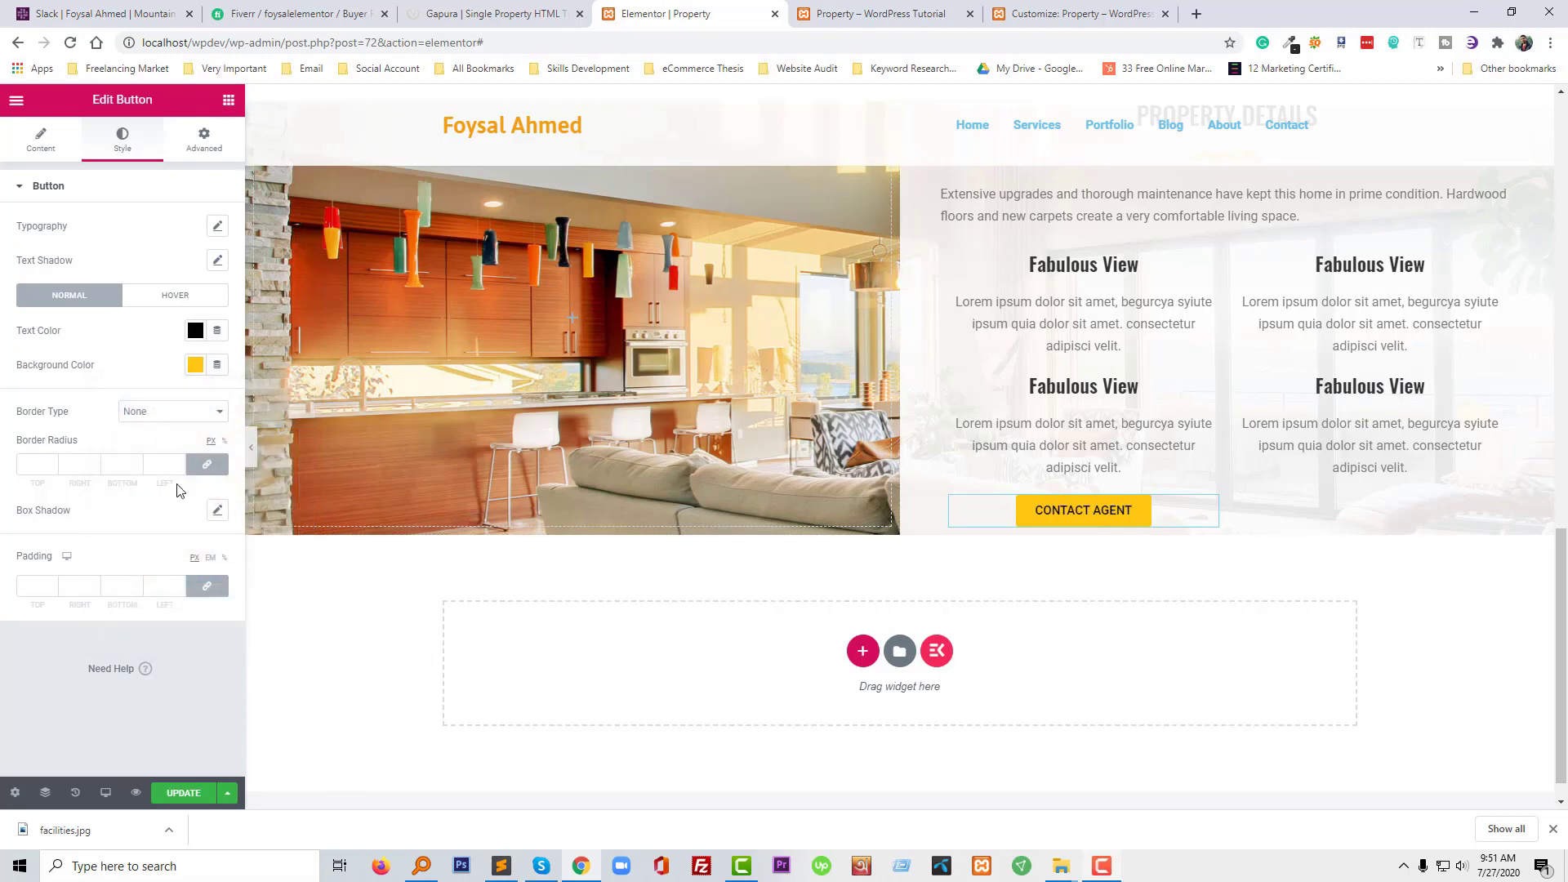
Set the CONTACT AGENT button's size to Medium
click(48, 151)
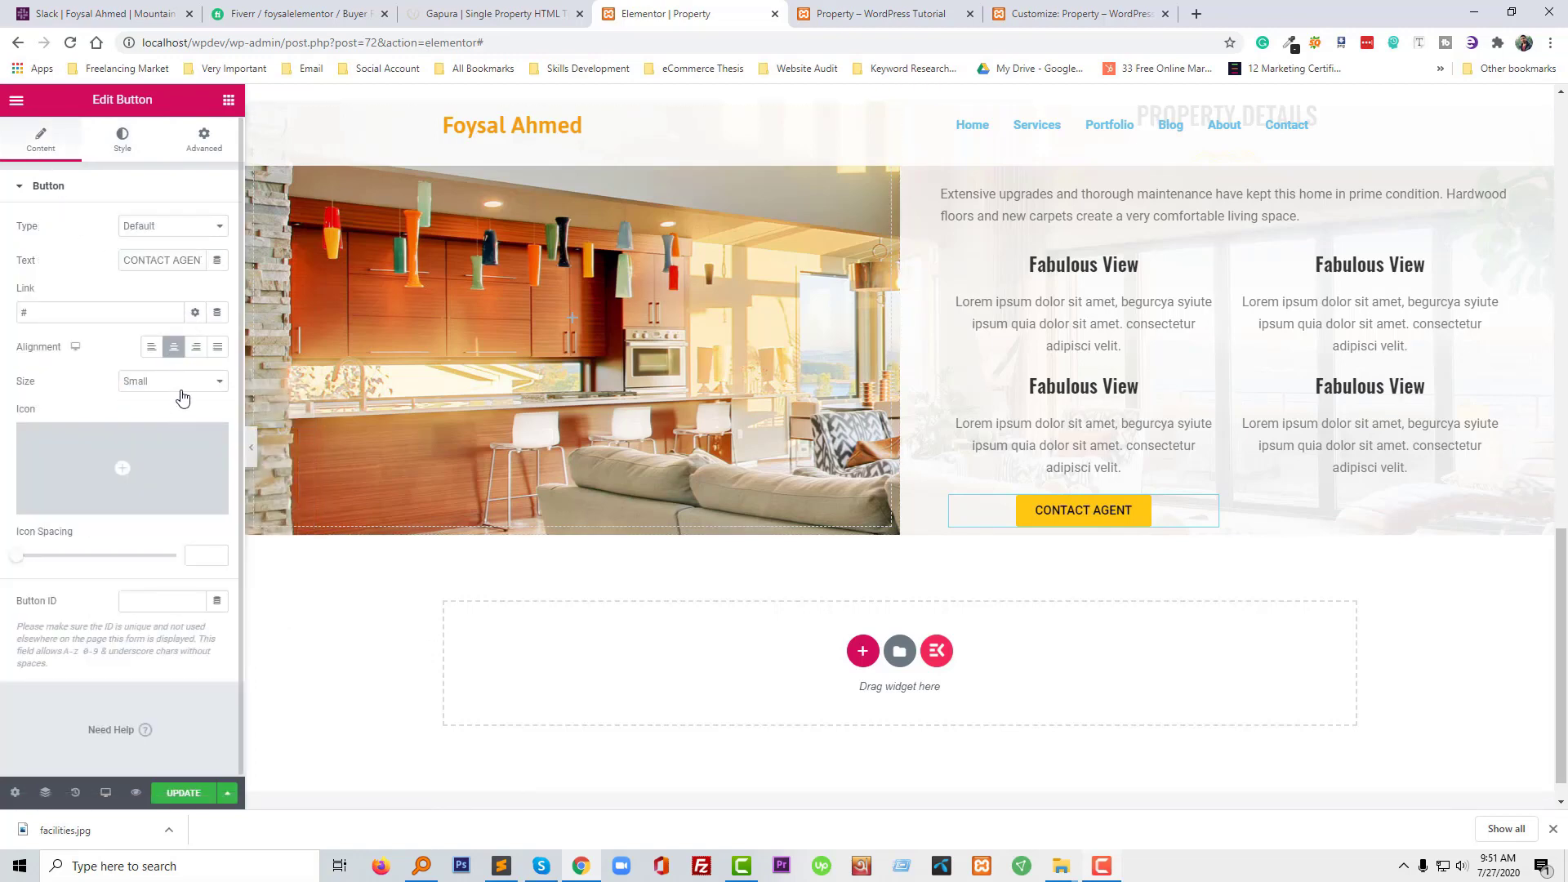
click(181, 382)
click(180, 424)
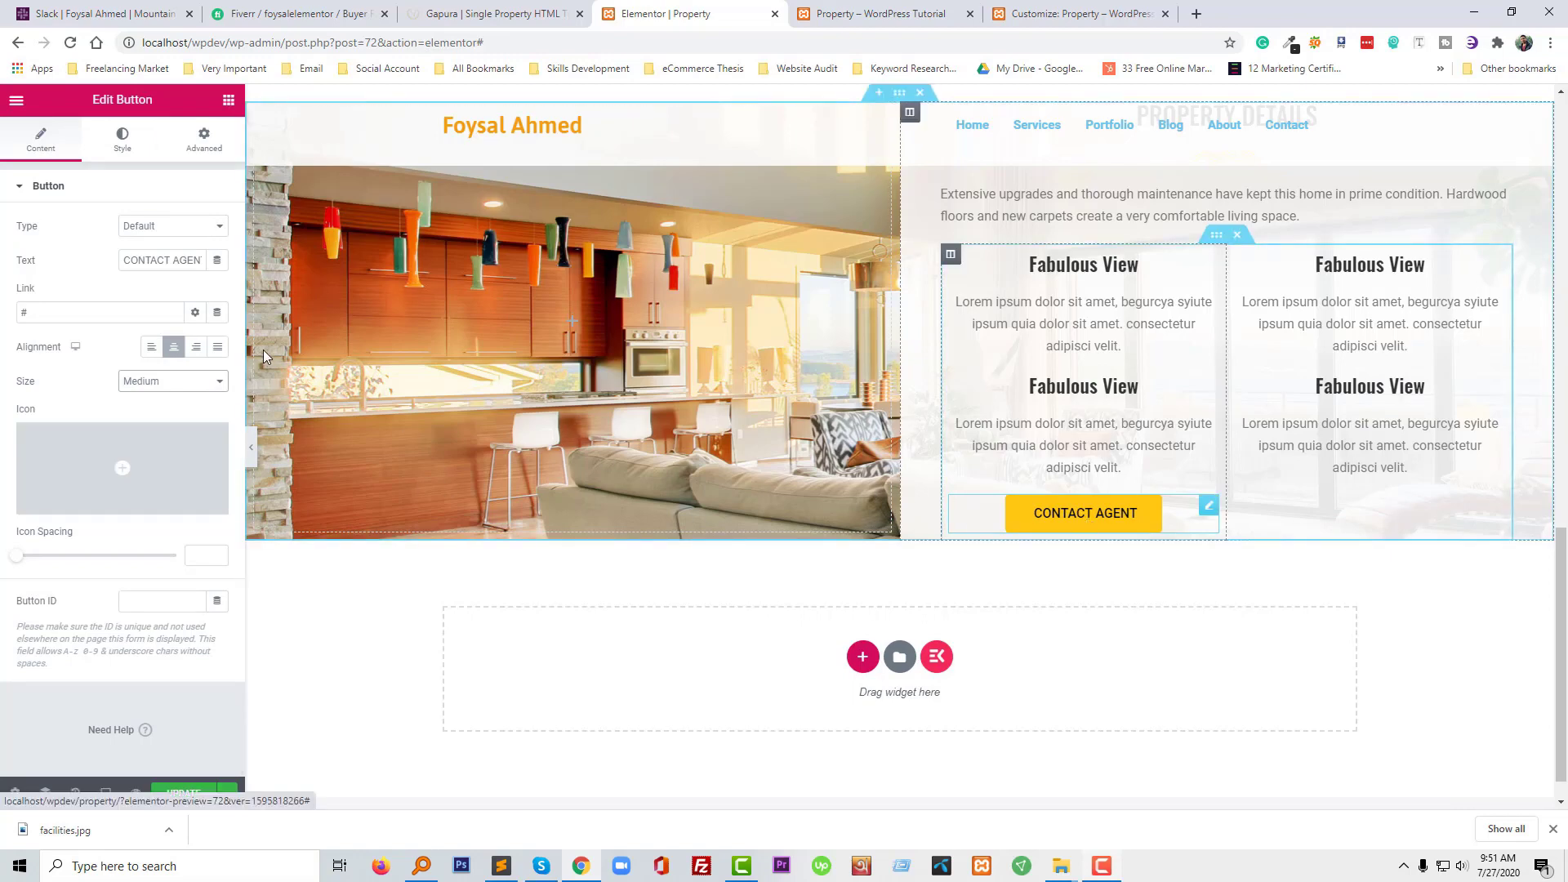
Set the CONTACT AGENT button's hover text colour to #FFC815 and its hover background colour to black (#000000)
click(123, 139)
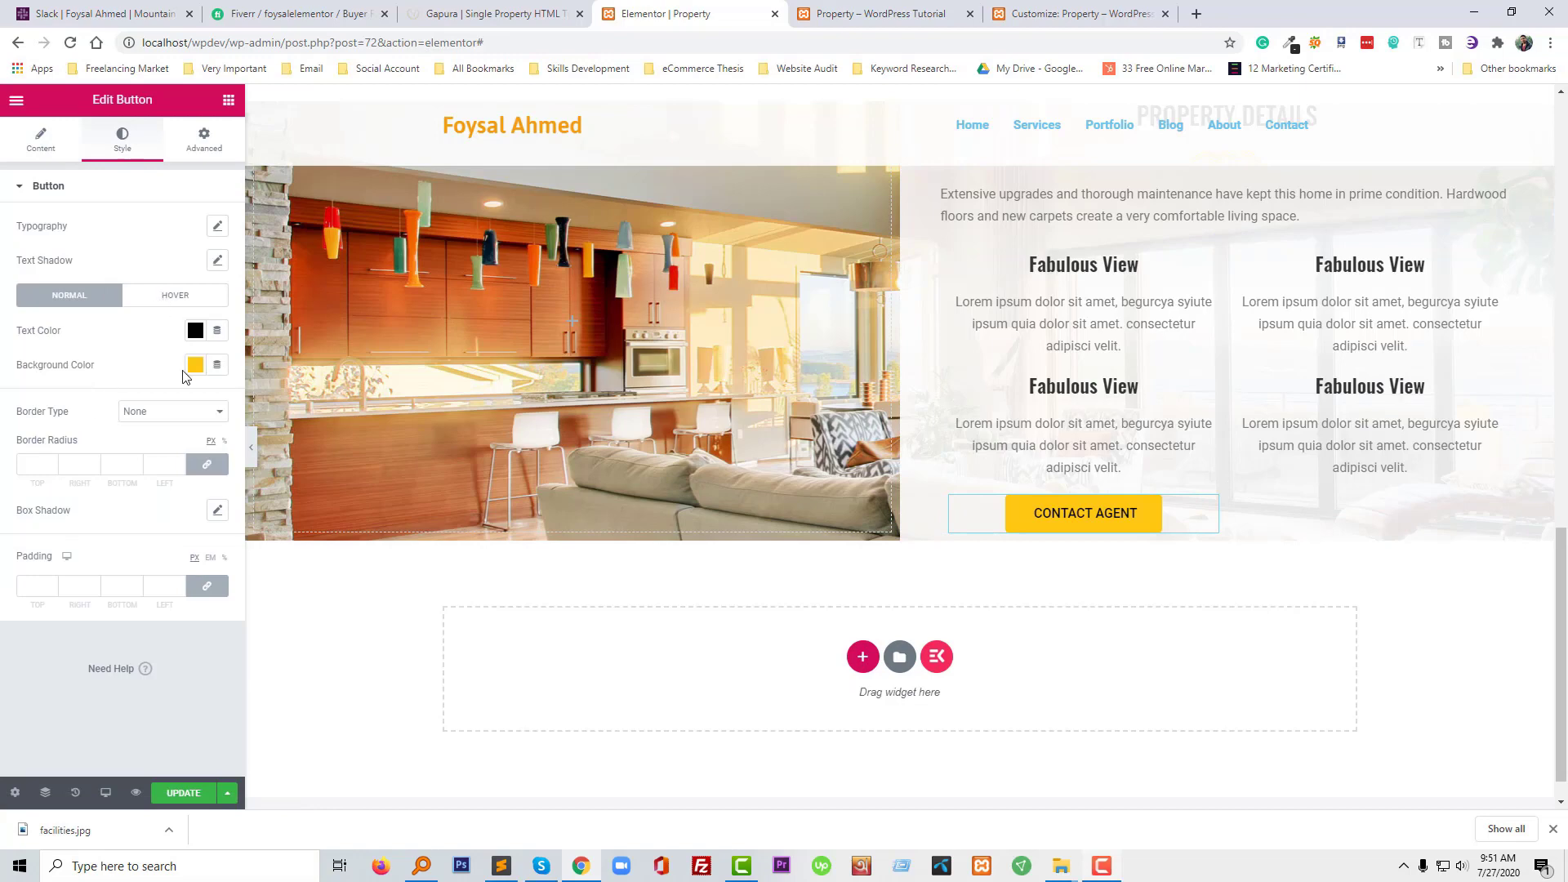
click(187, 297)
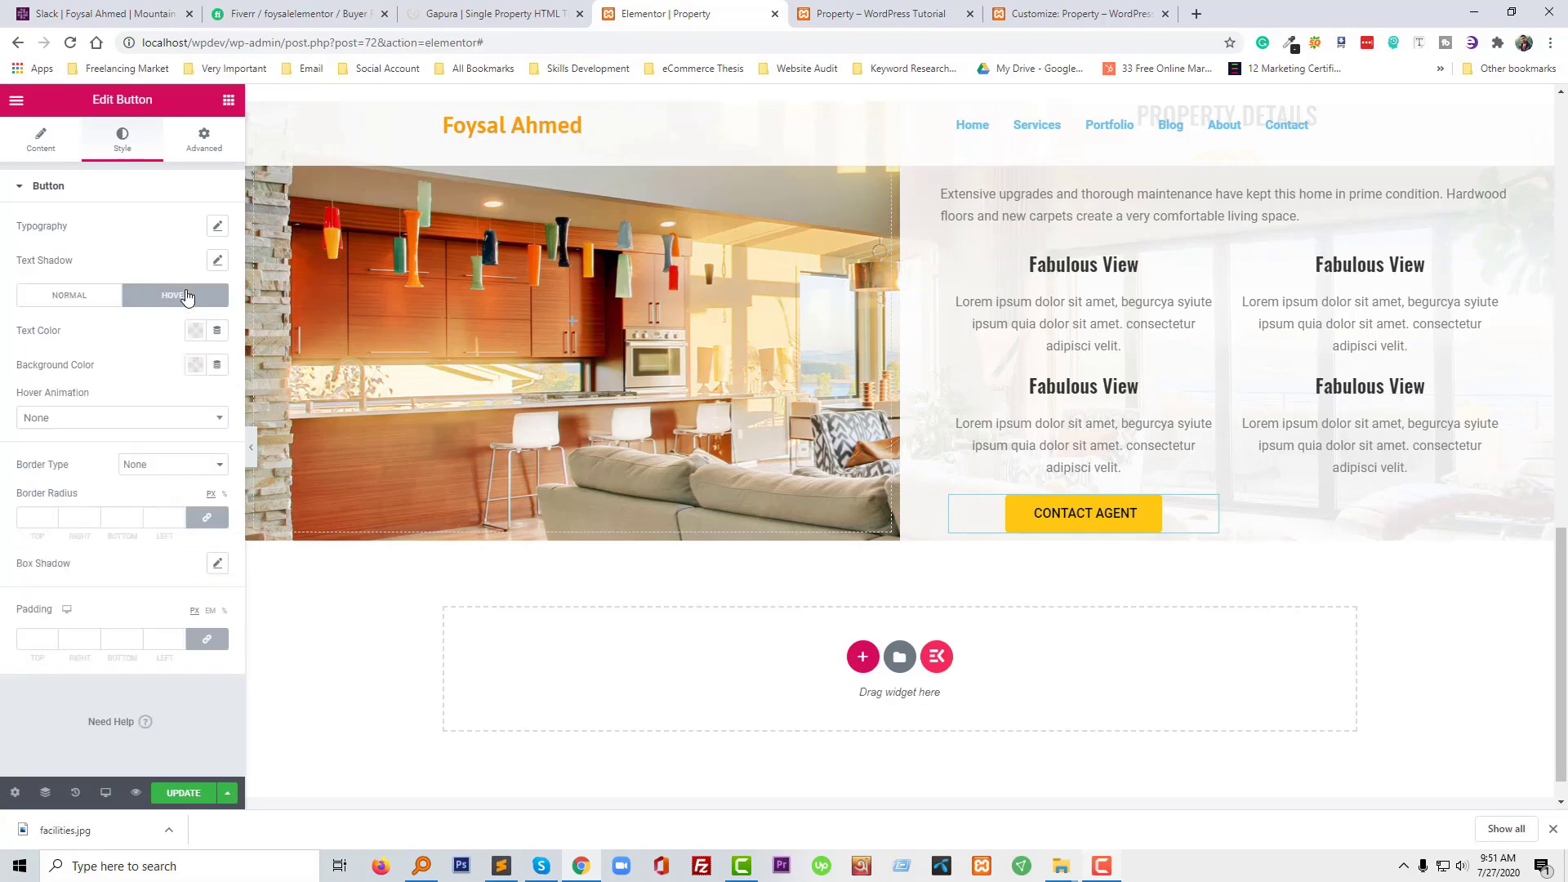
click(197, 334)
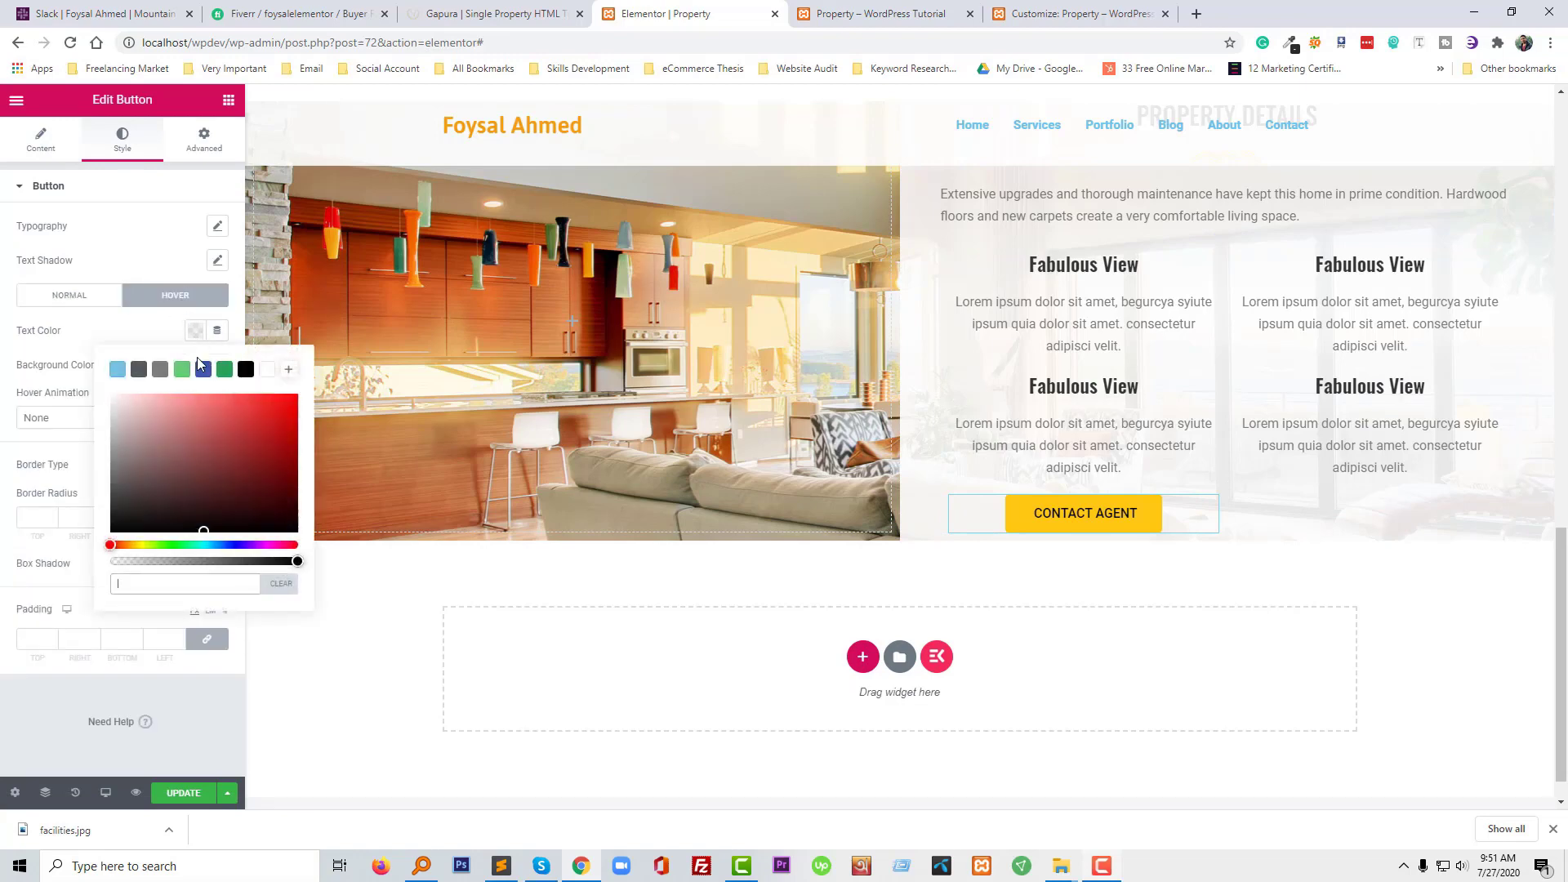
key(ctrl+v)
click(196, 335)
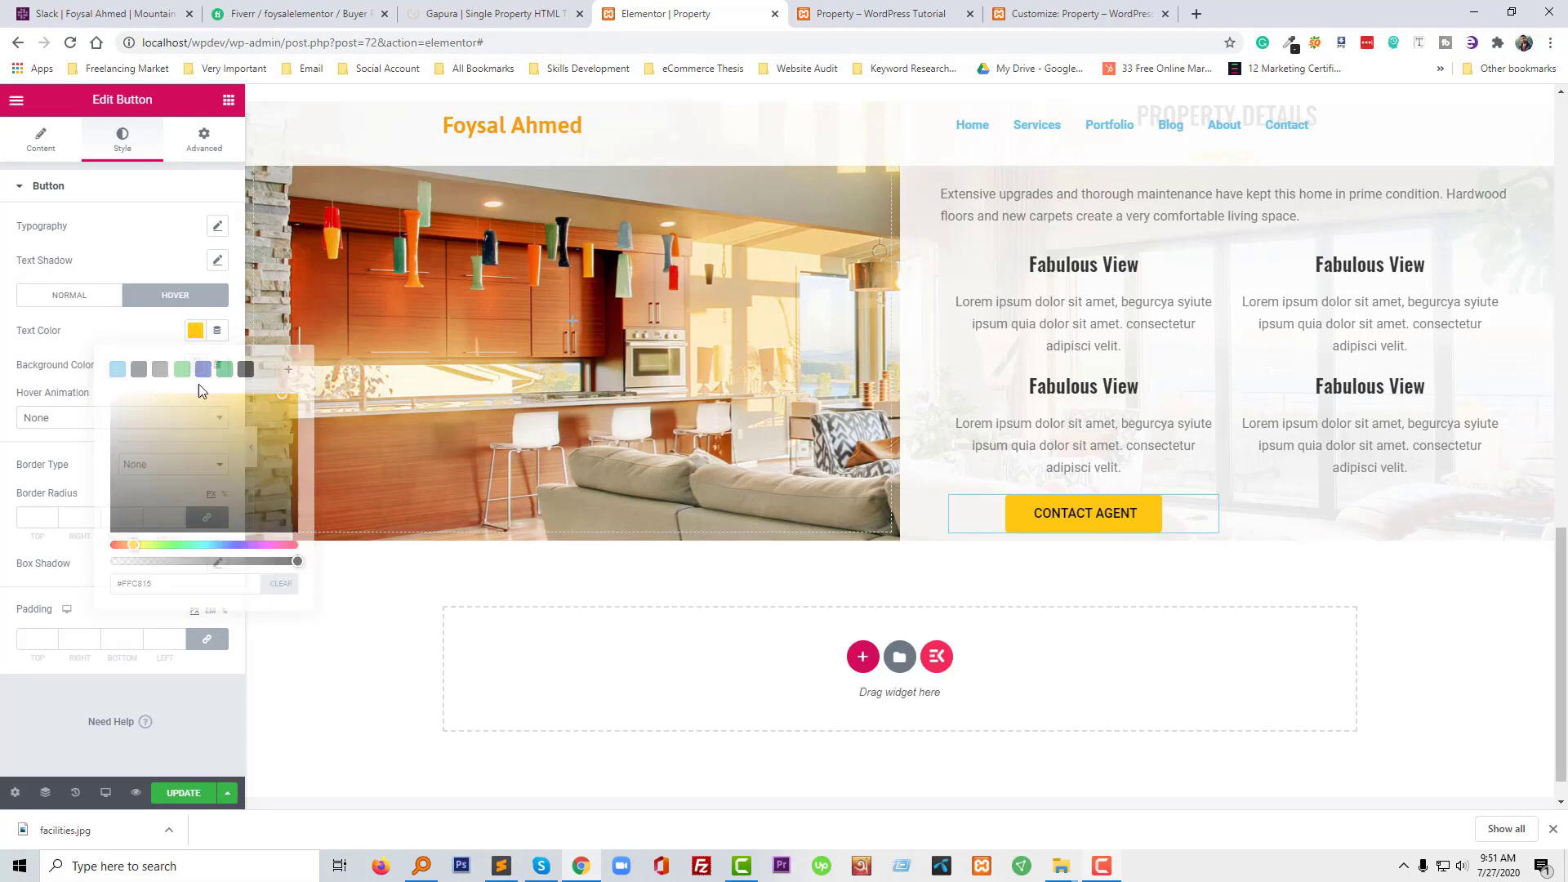
click(196, 365)
click(245, 403)
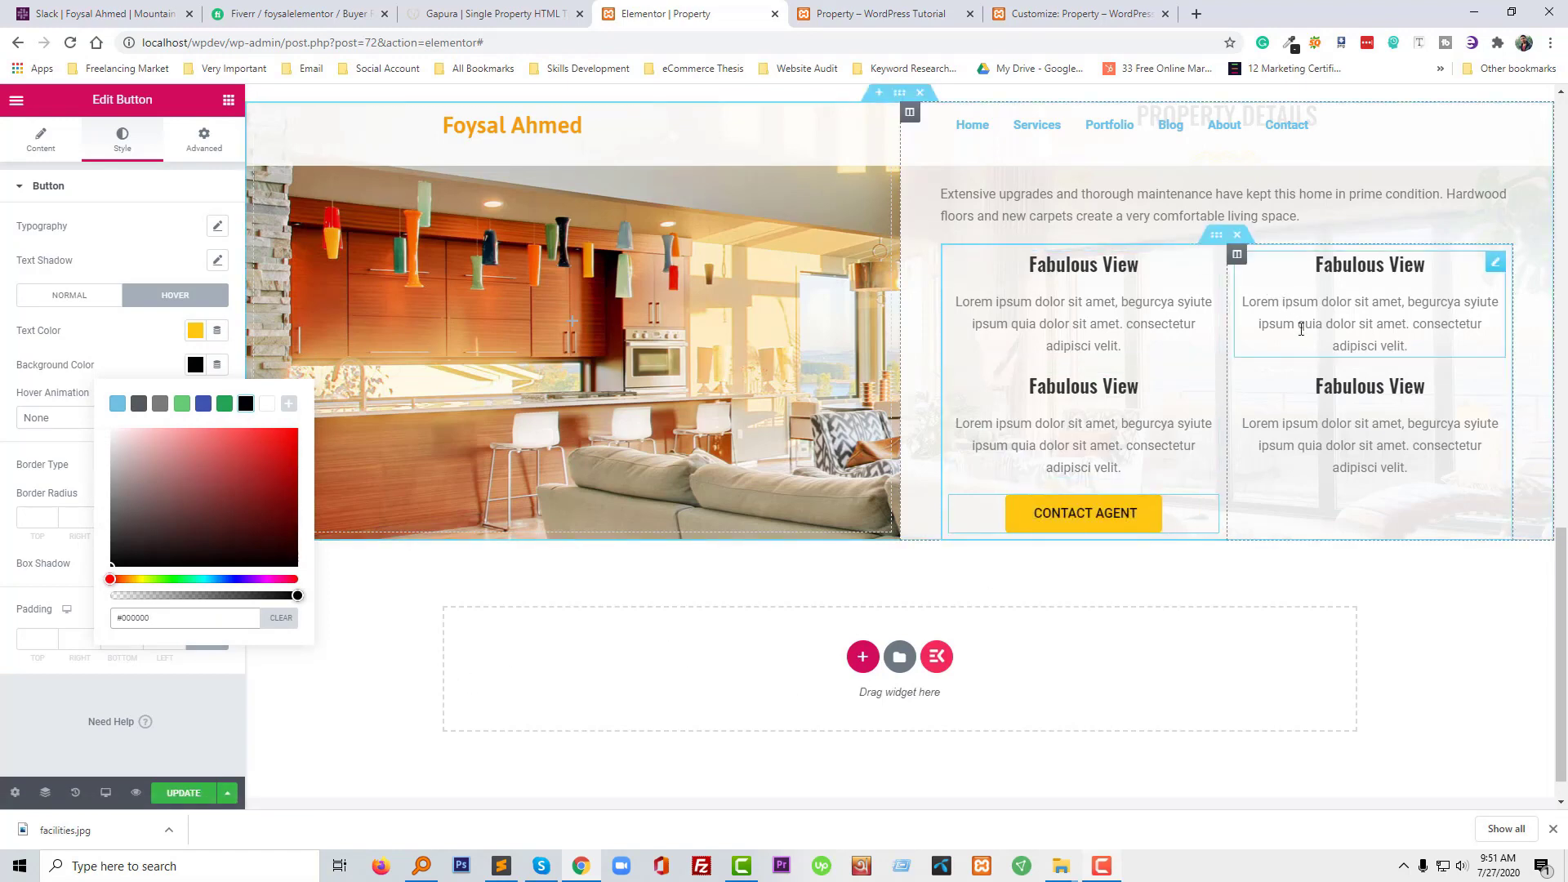
Set the padding of the first Fabulous View image box to 10 px on all four sides
click(1134, 321)
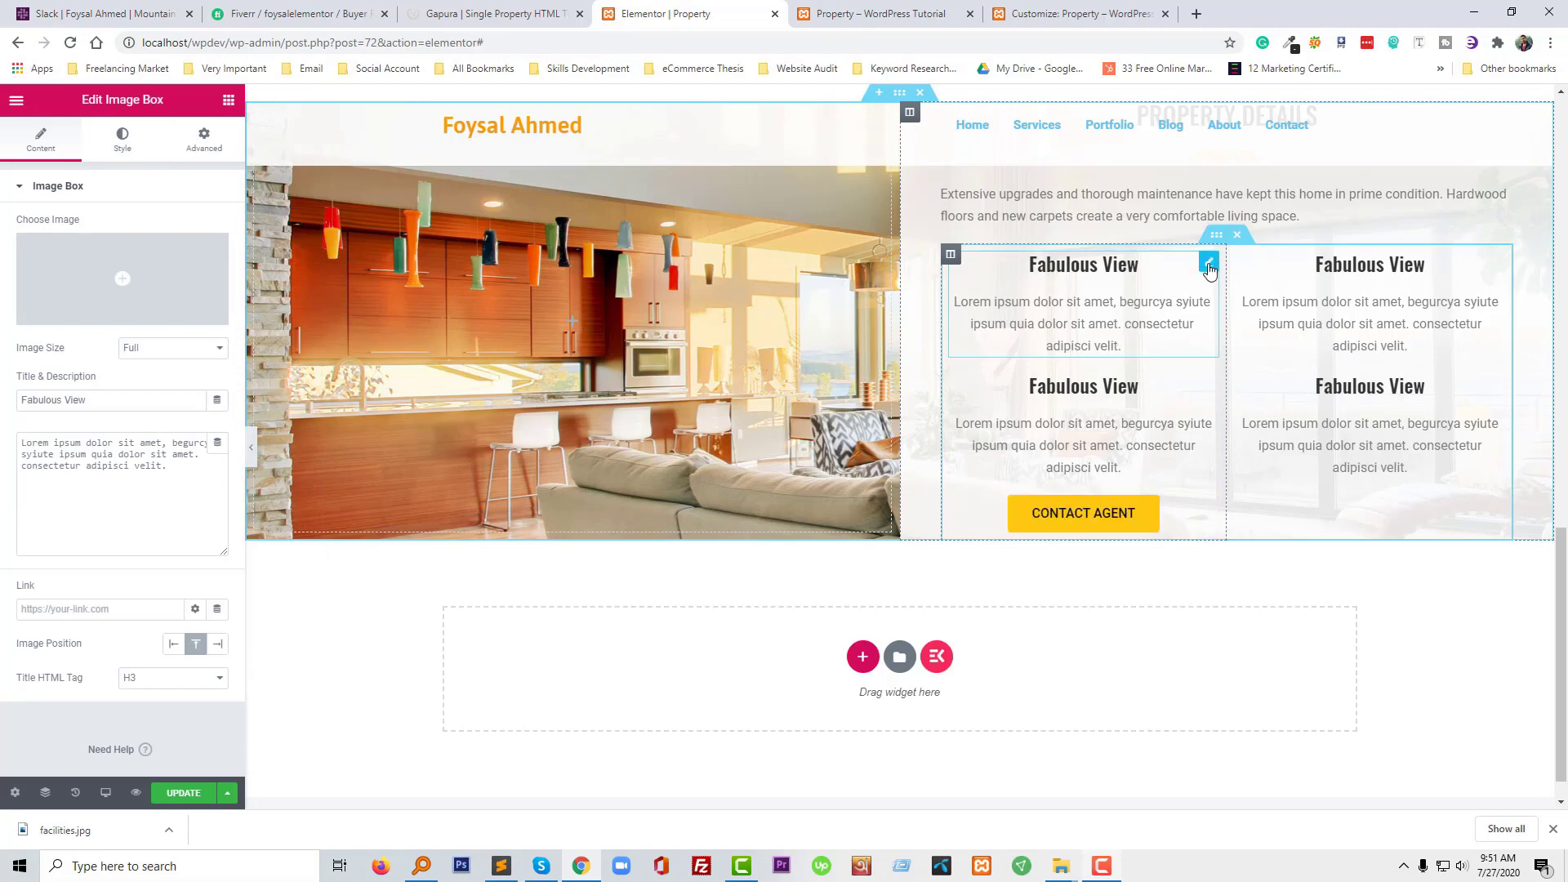
click(120, 143)
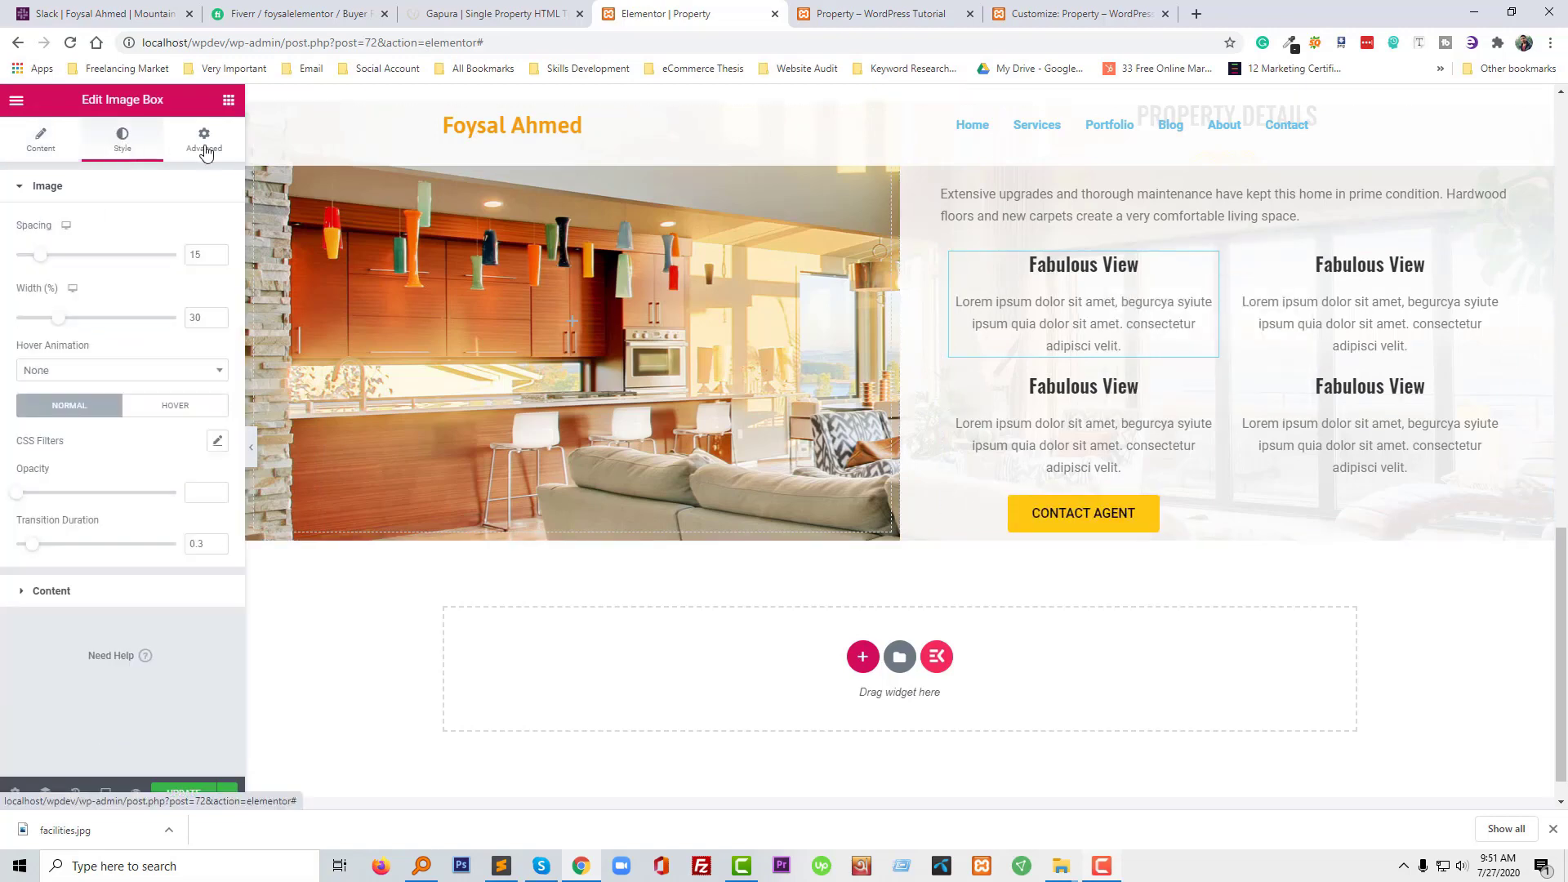
click(206, 146)
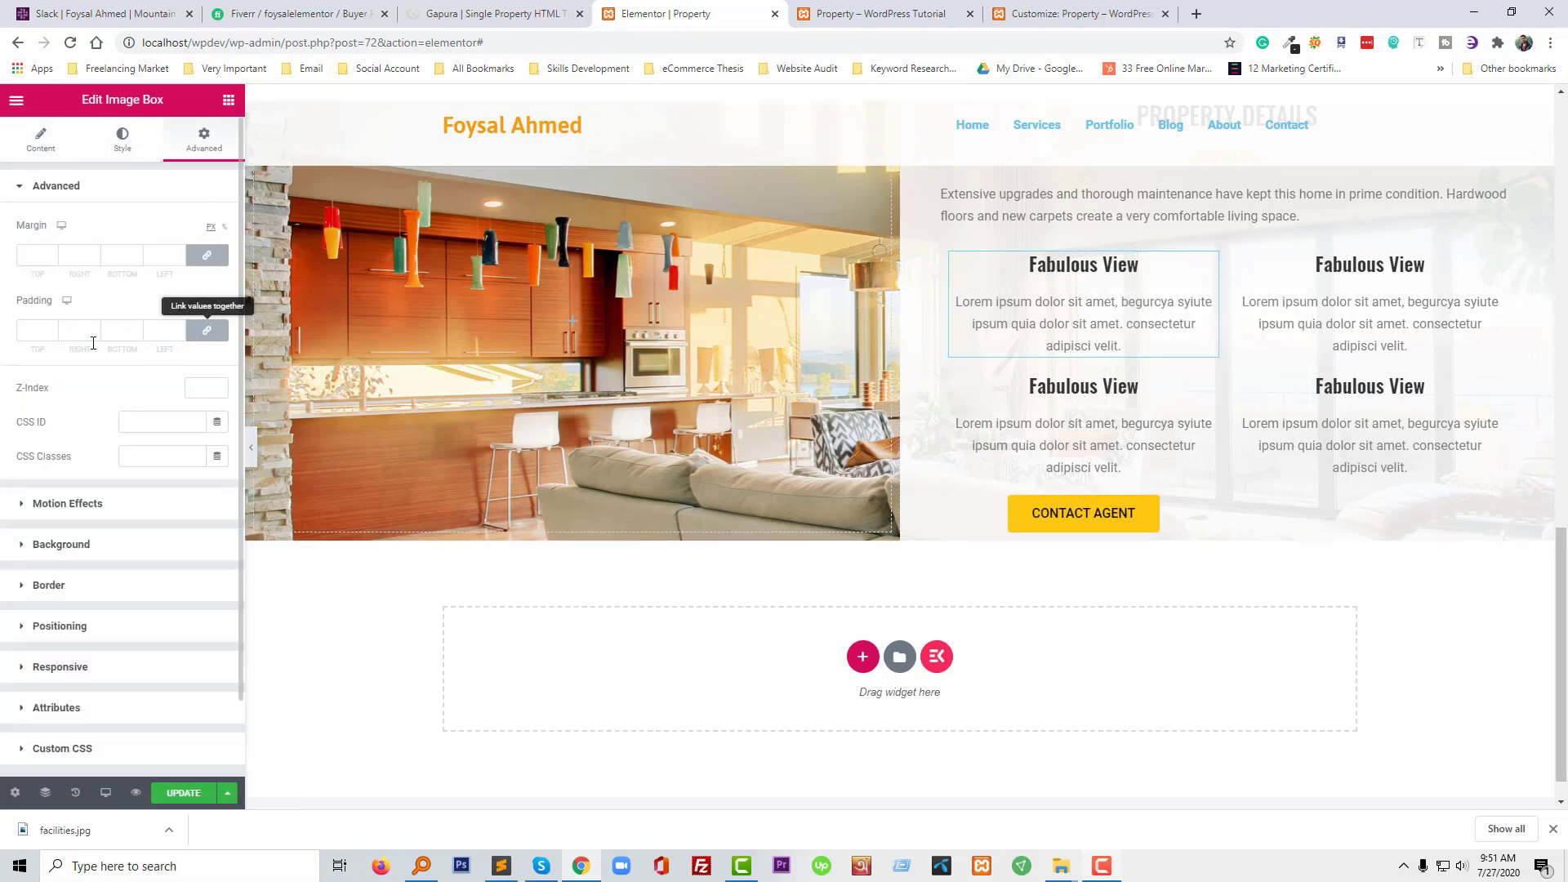
click(207, 330)
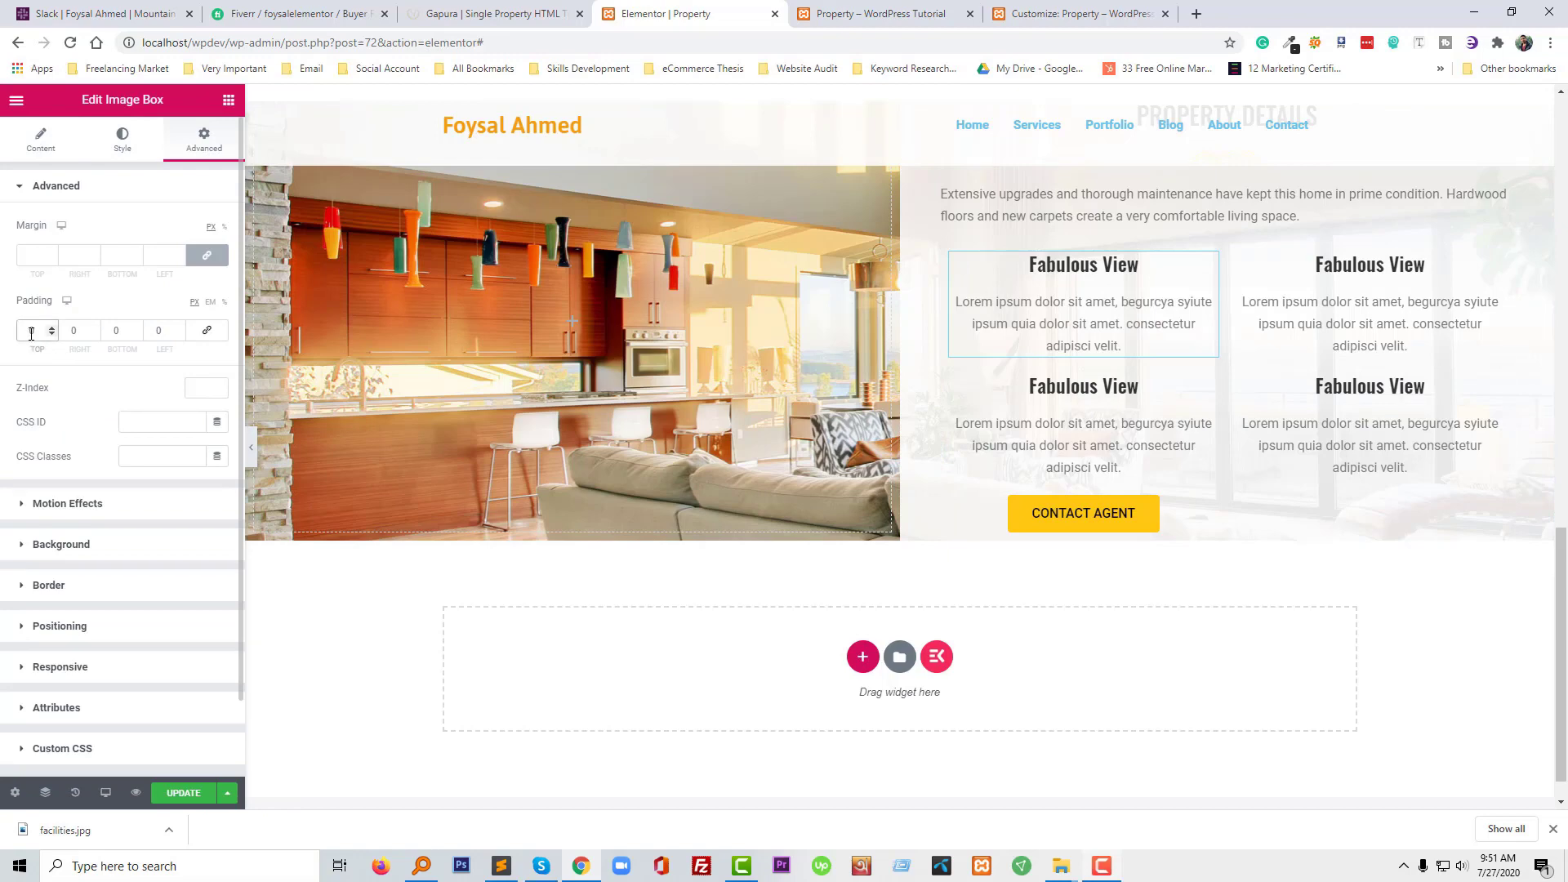
click(205, 335)
text(100)
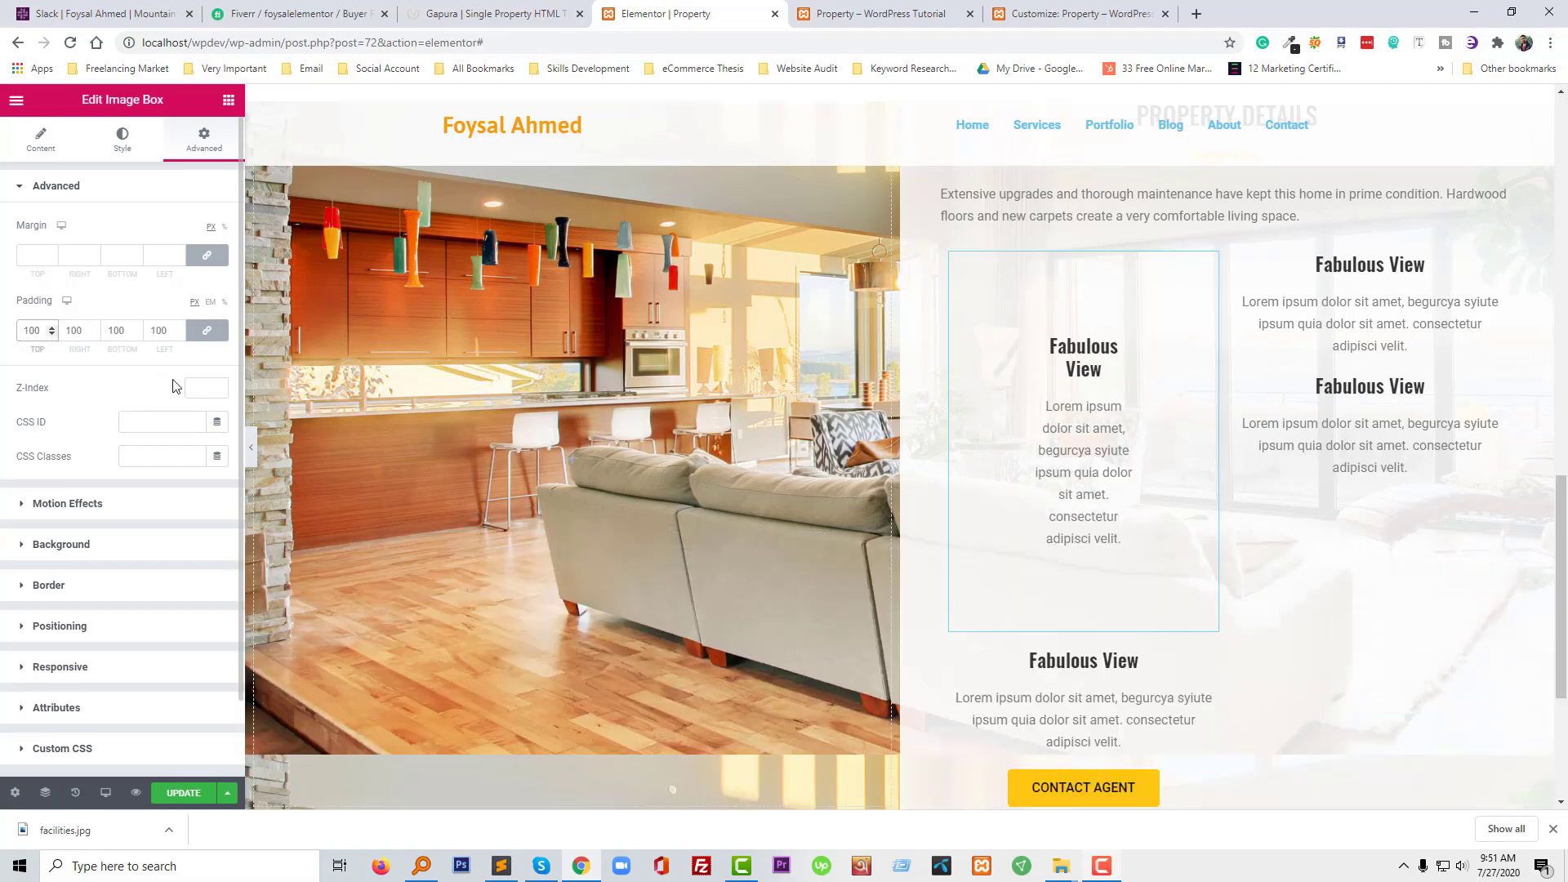
key(BackSpace)
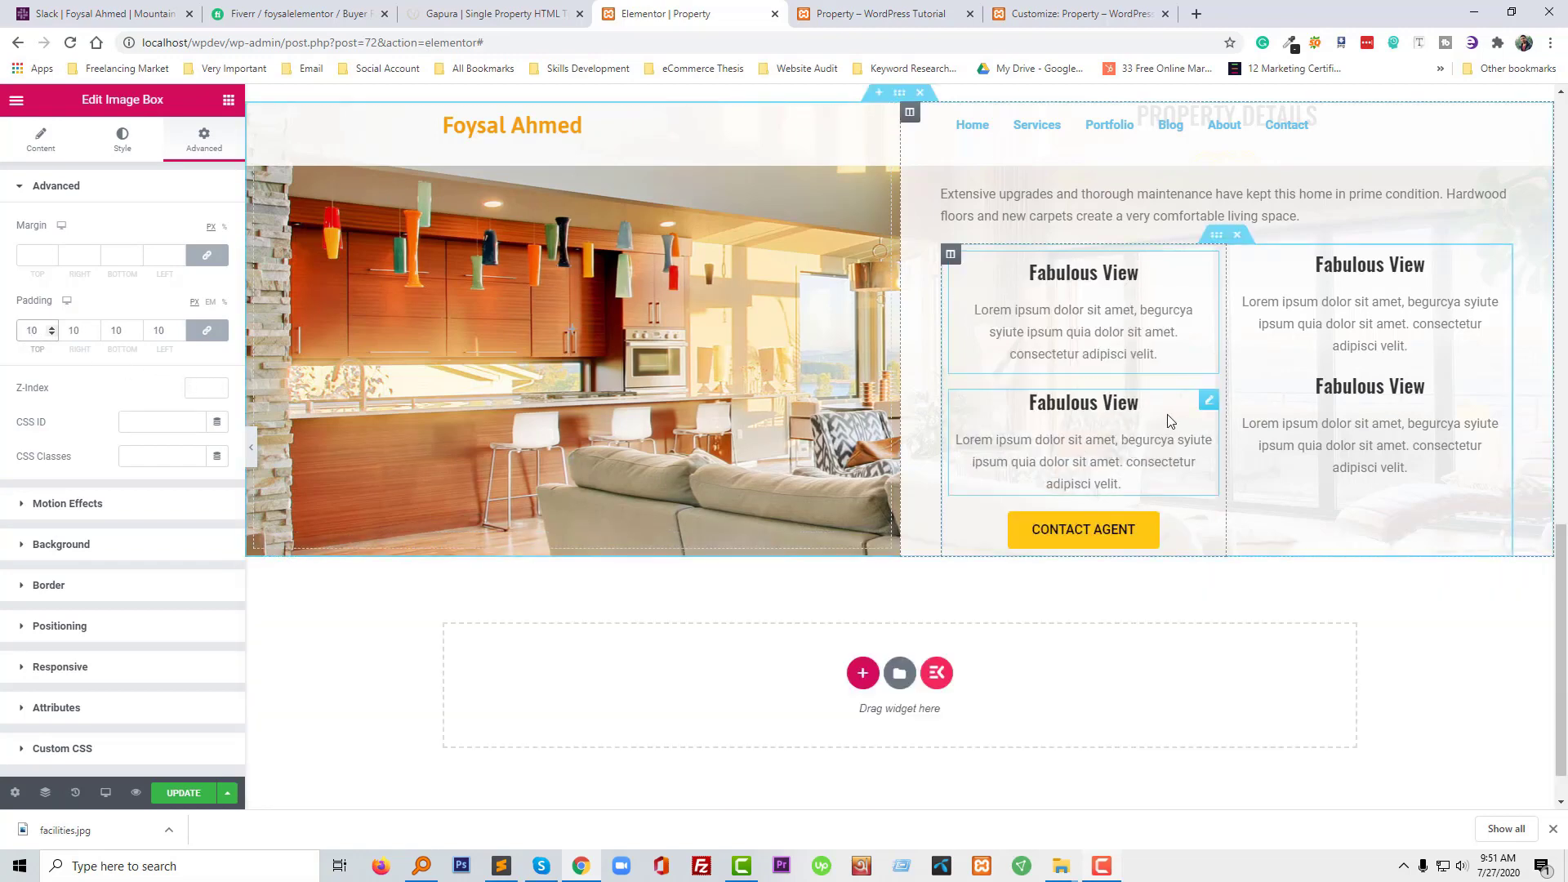
Delete the three other Fabulous View image boxes, keeping only the padded one and the CONTACT AGENT button
right_click(1215, 409)
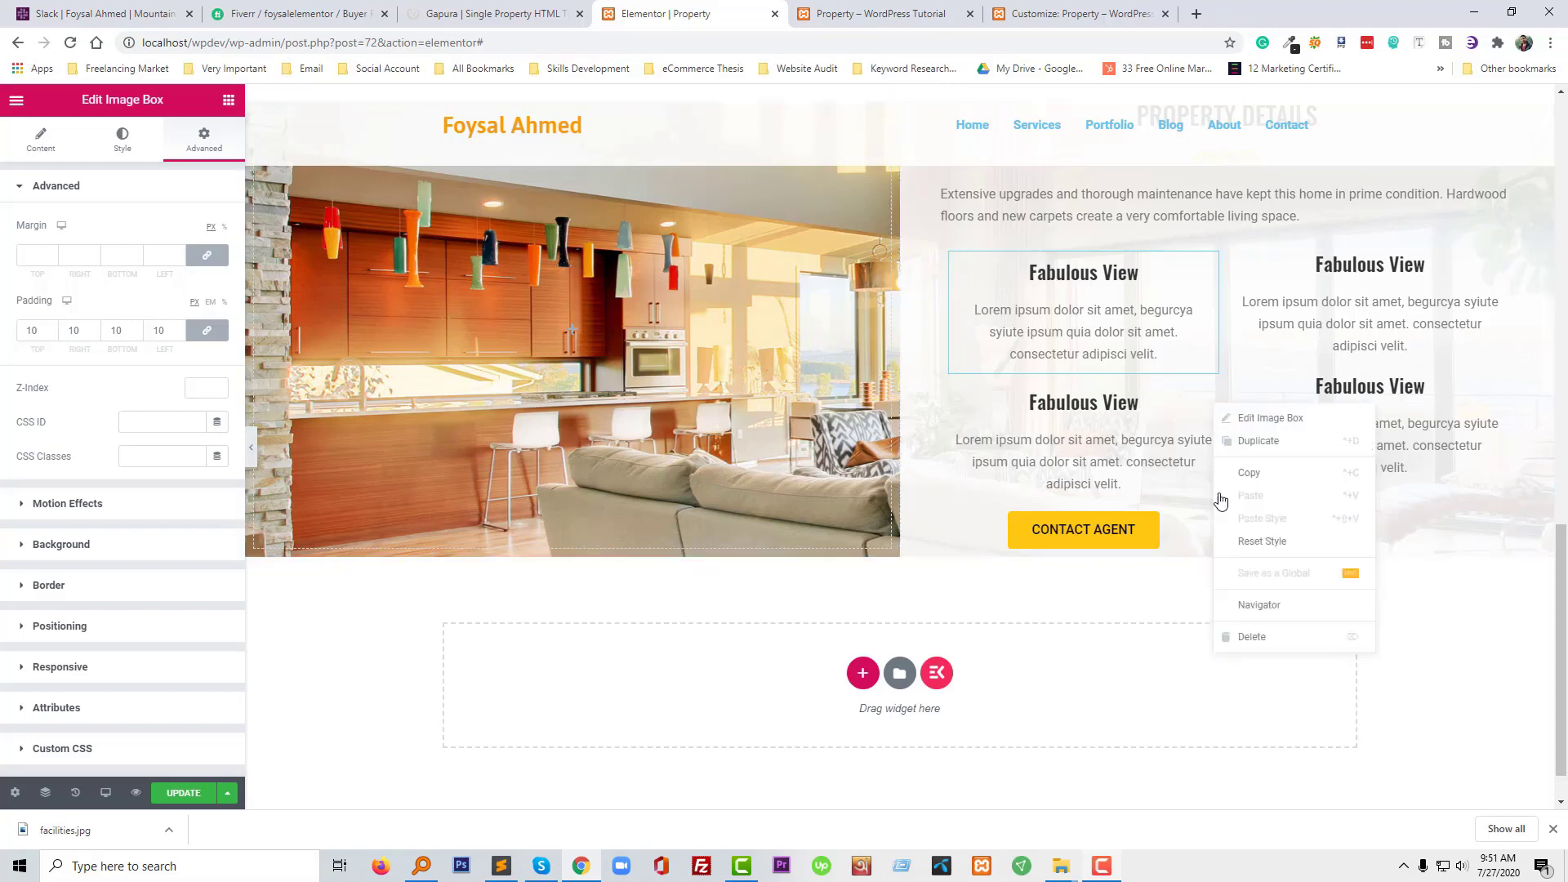
click(1258, 636)
right_click(1430, 330)
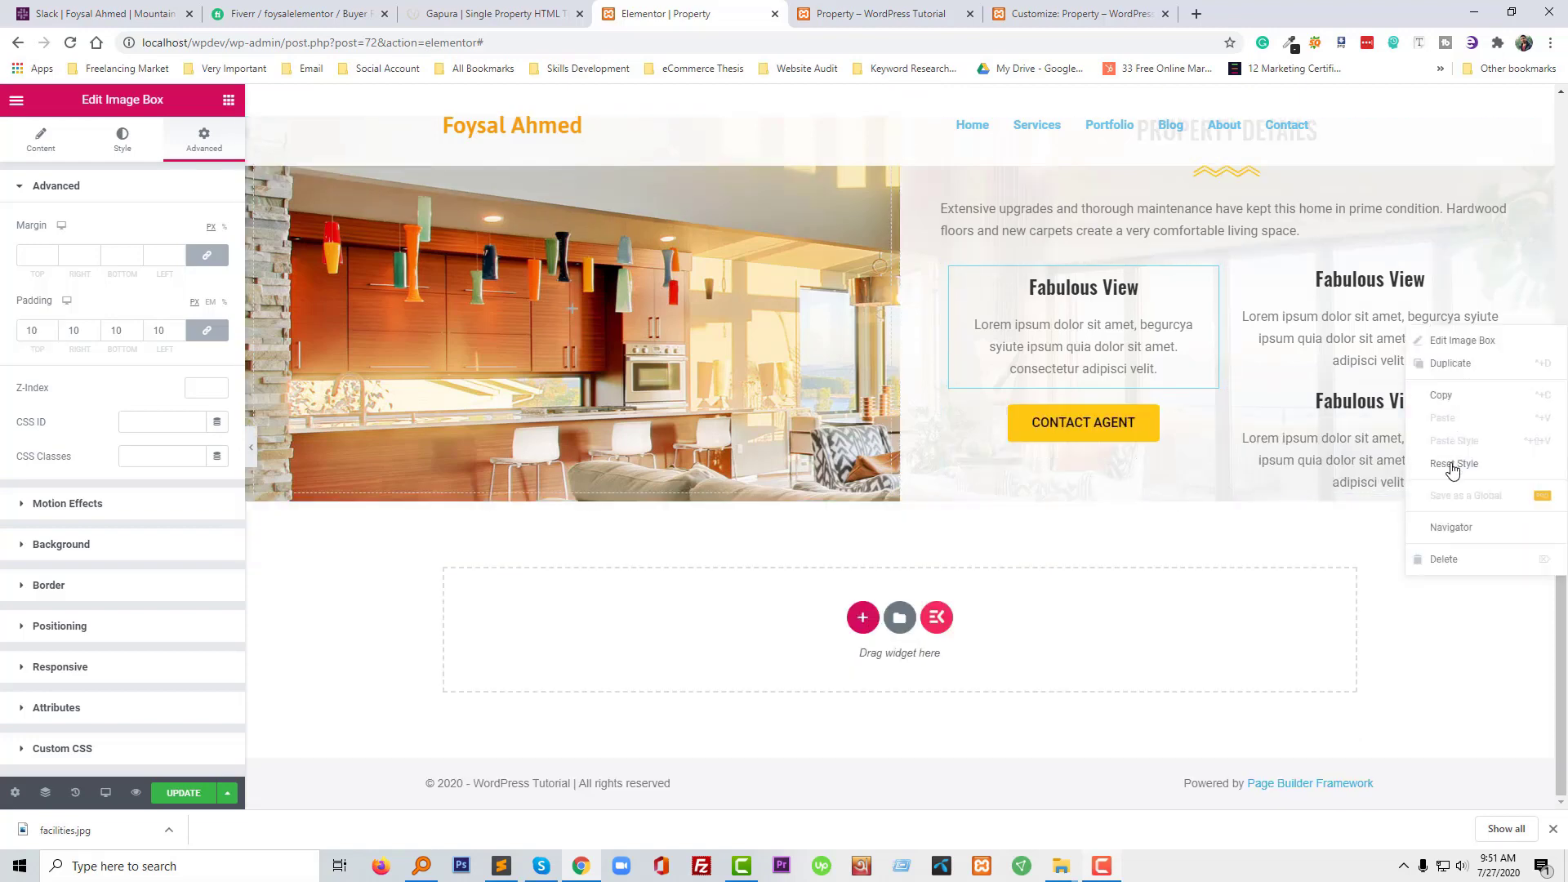
click(1442, 559)
right_click(1396, 447)
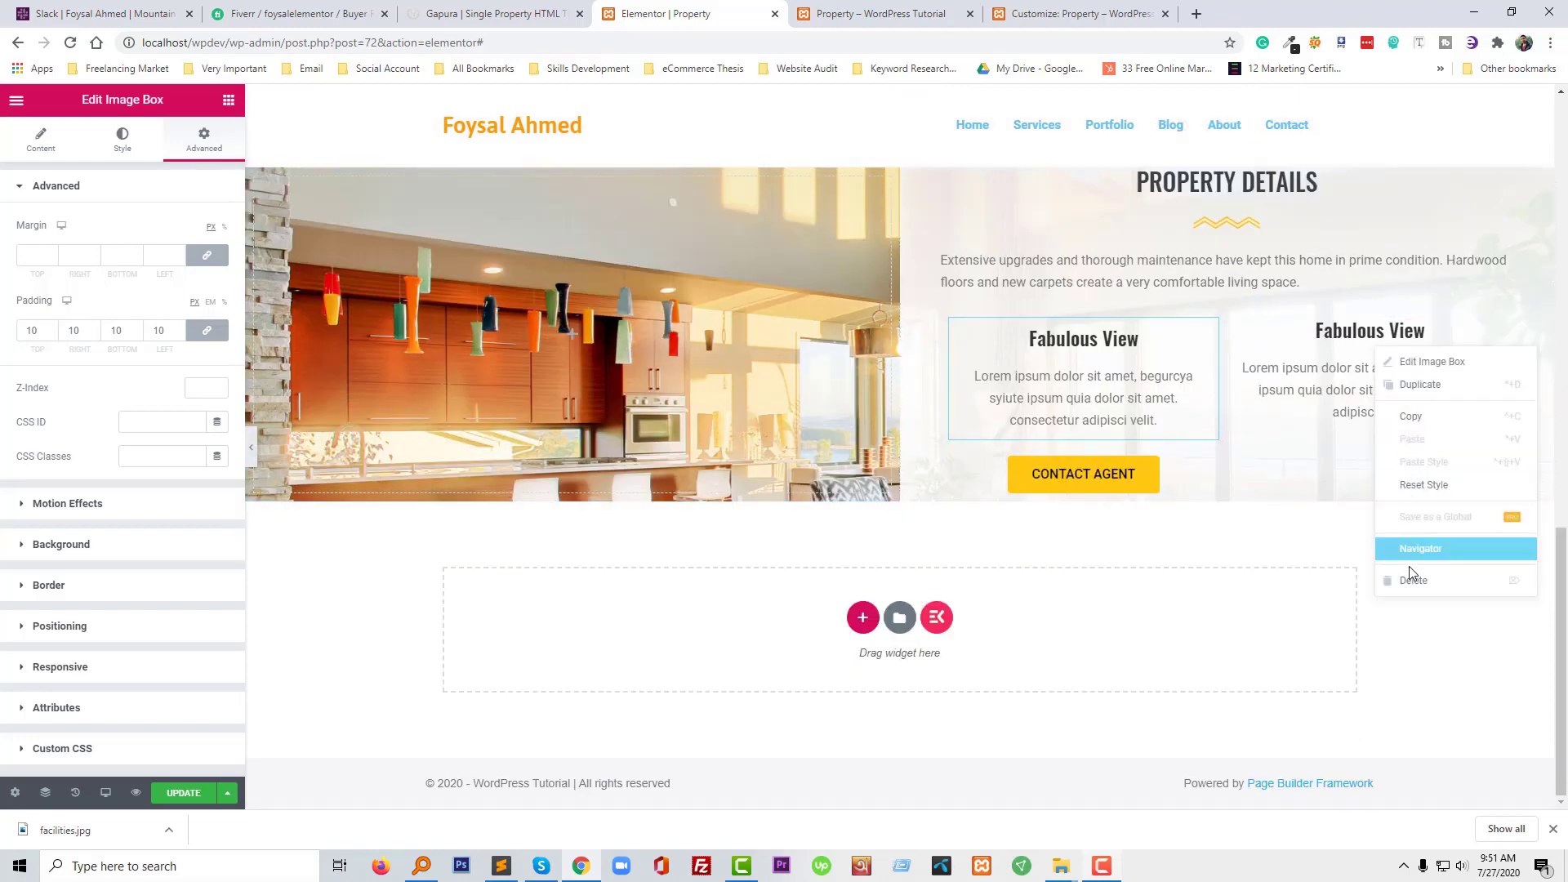
click(1413, 579)
Duplicate the padded Fabulous View image box within the first inner column
right_click(1159, 372)
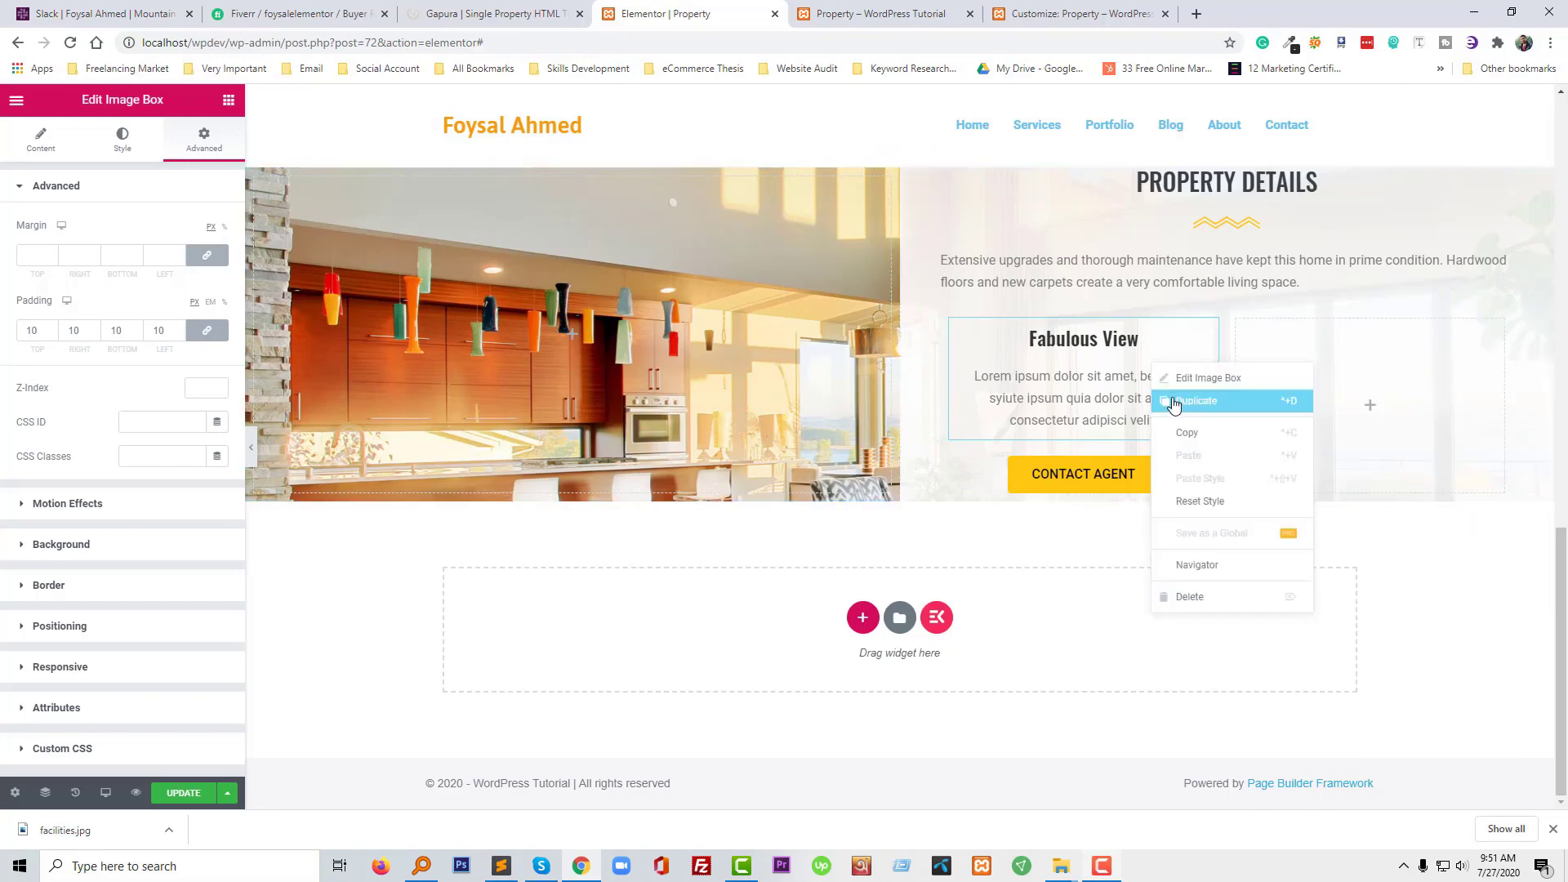
click(1174, 402)
right_click(1174, 384)
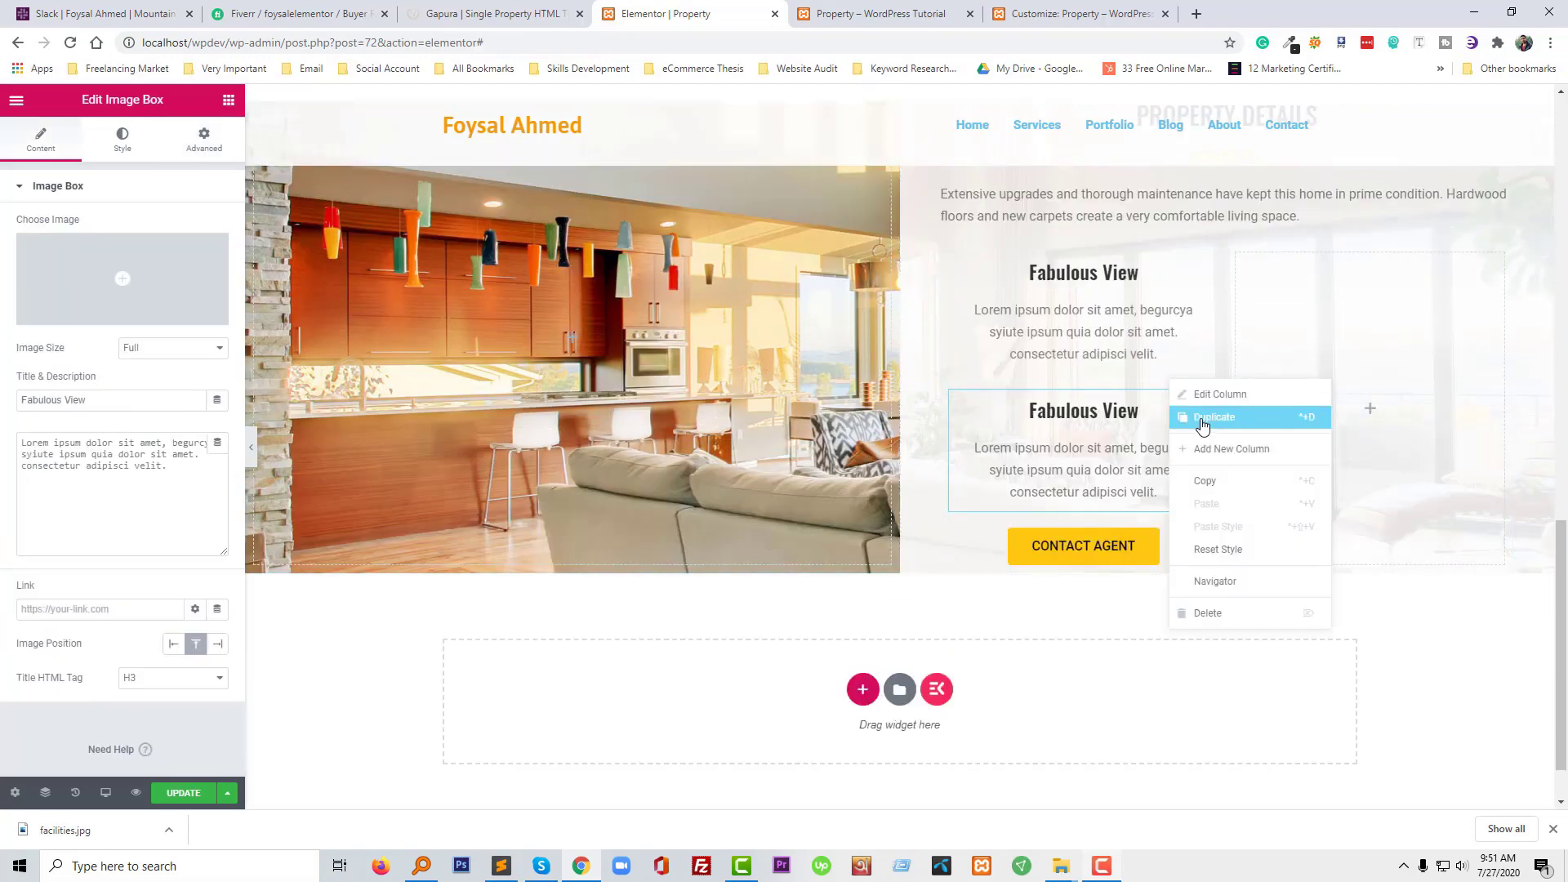
click(1204, 418)
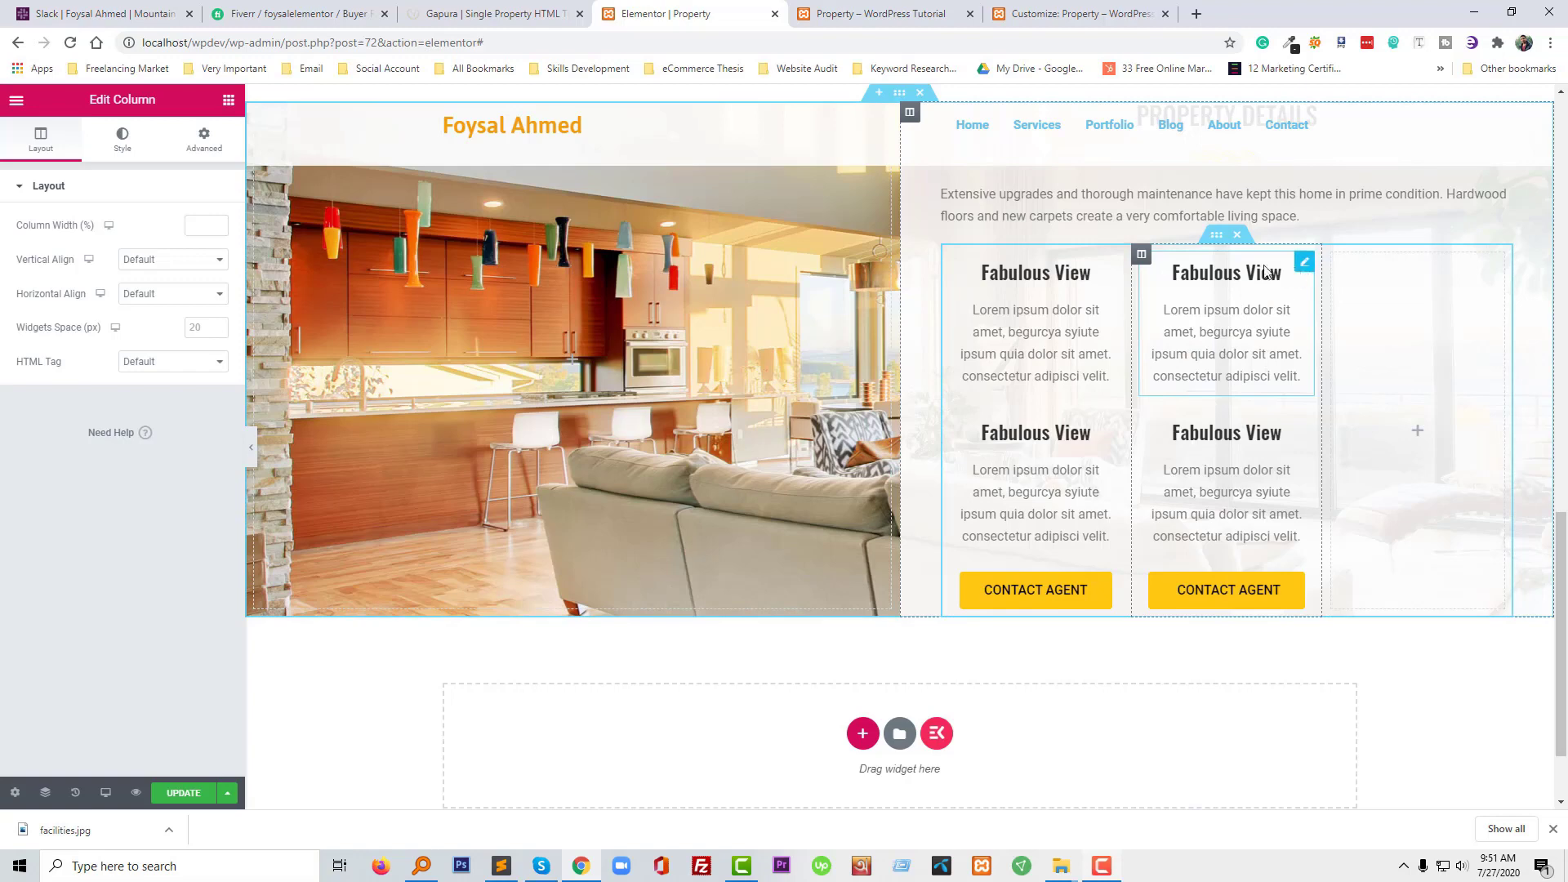
key(Delete)
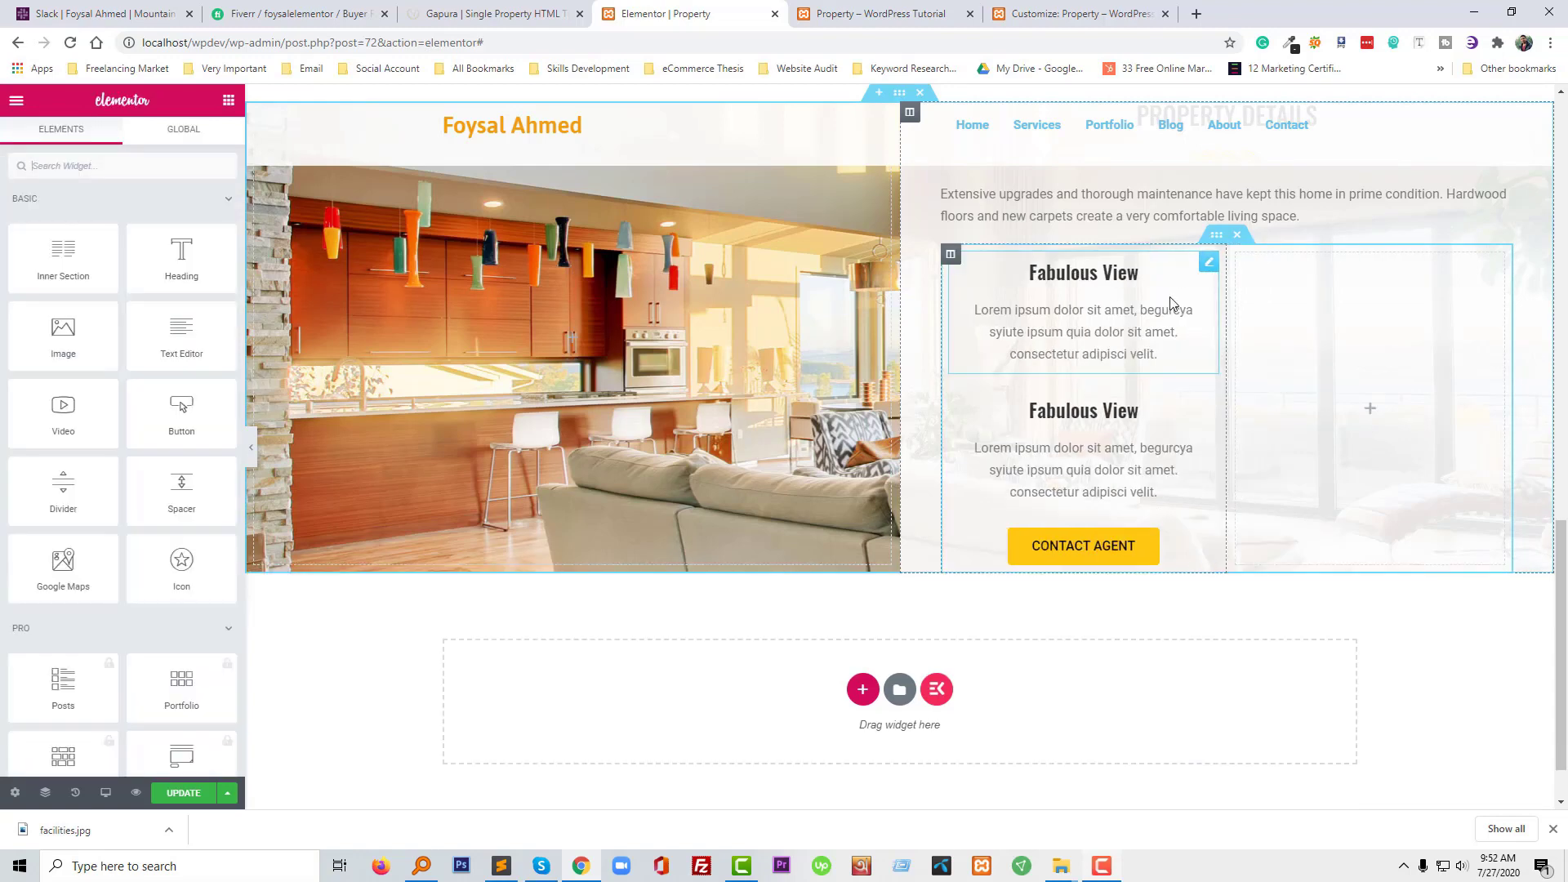
Move one padded image box into the empty second column, and duplicate the box in each column to form a two-by-two grid
drag(1208, 272, 1295, 357)
right_click(1298, 359)
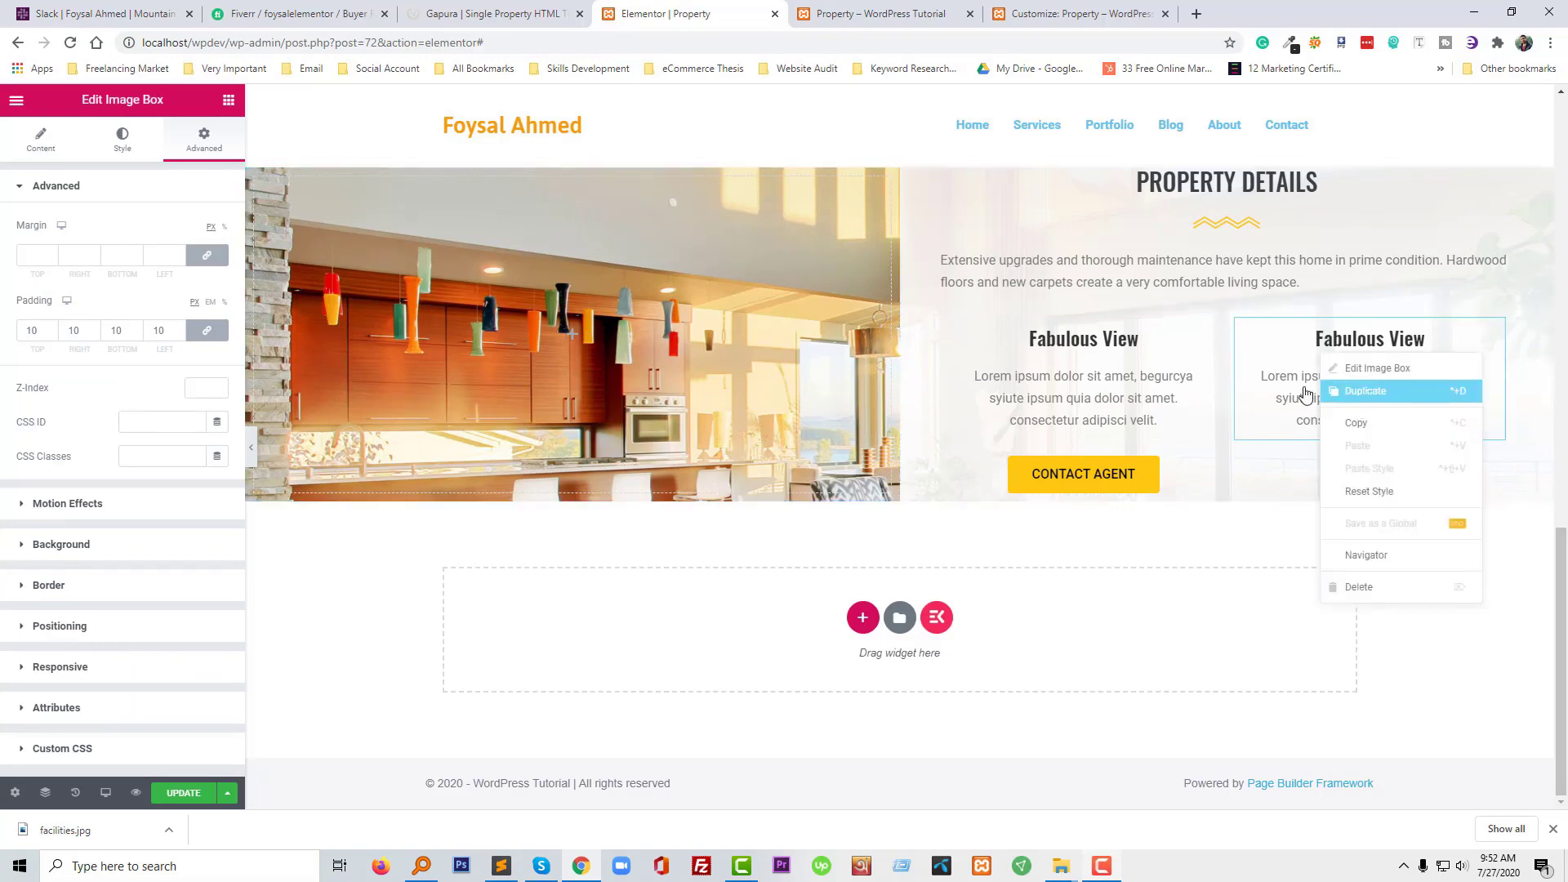
click(1151, 384)
right_click(1151, 384)
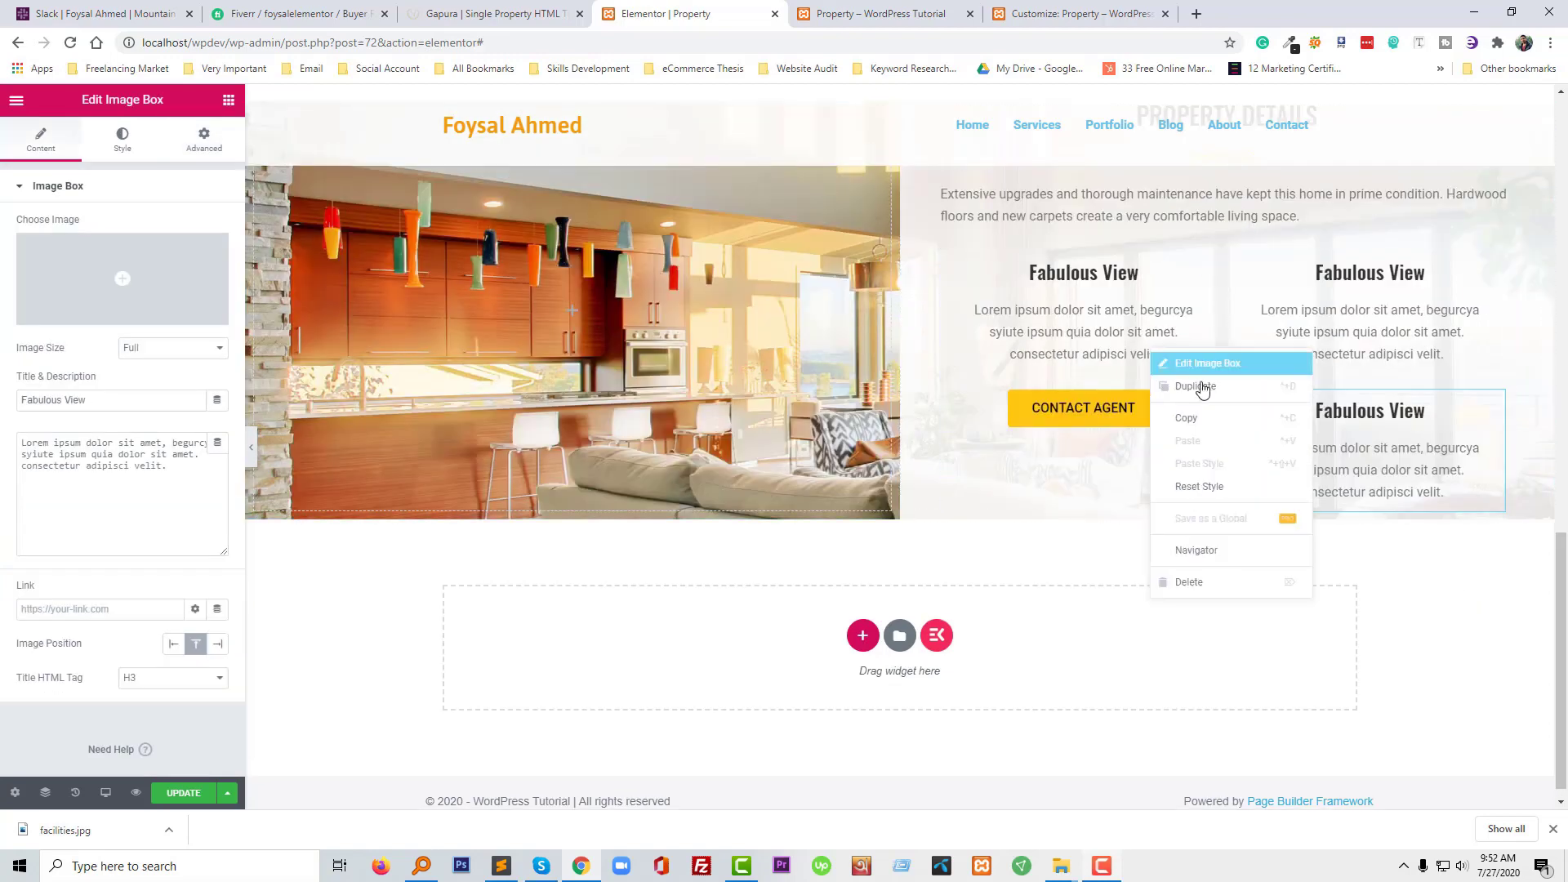
click(1190, 388)
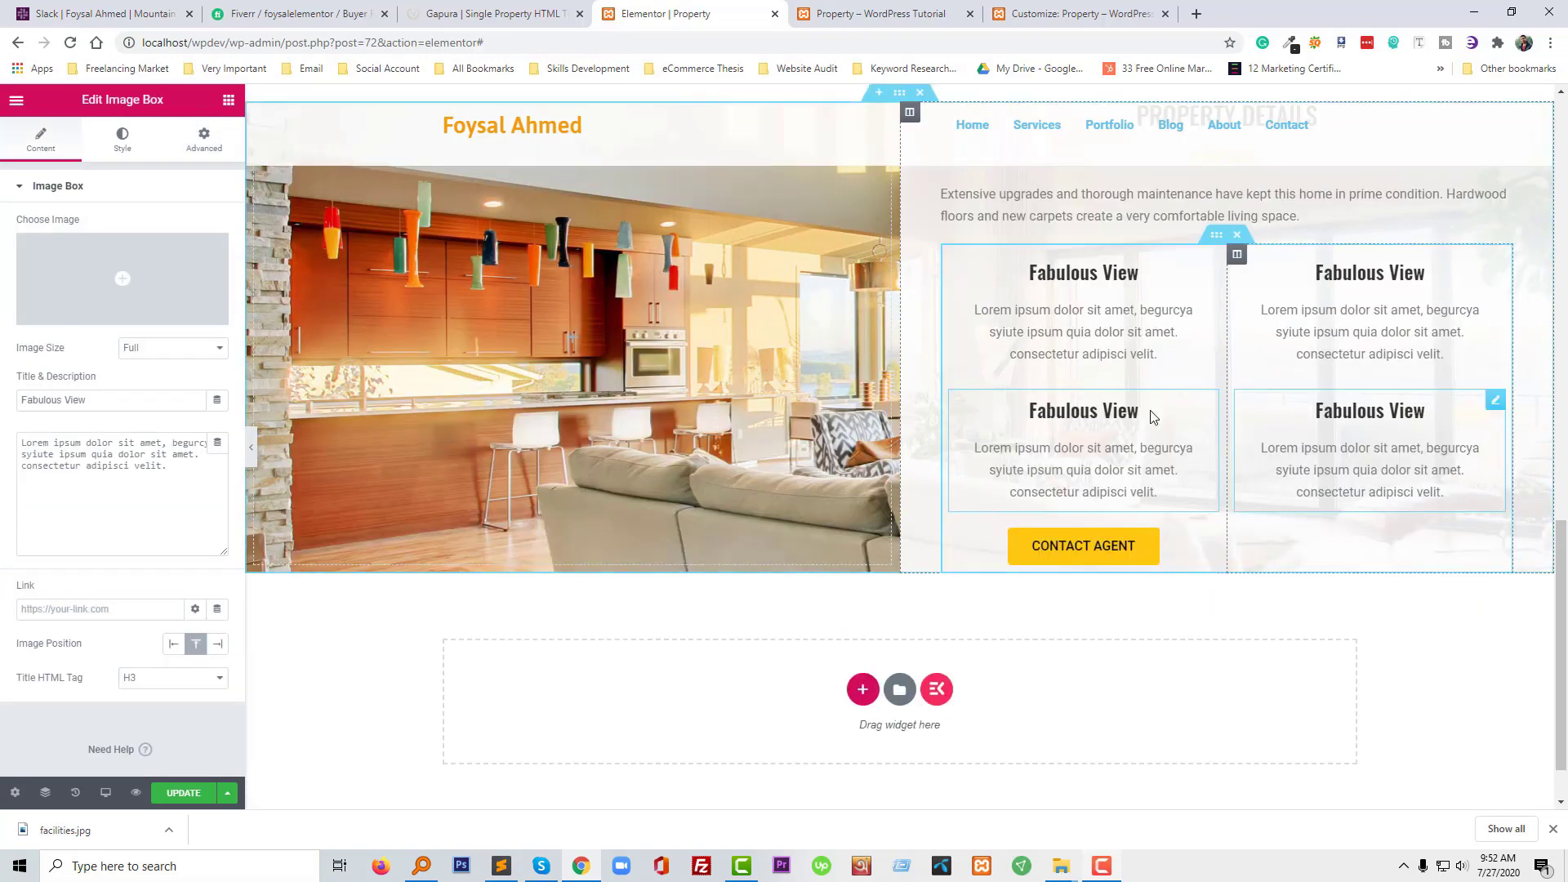
Review the rebuilt feature grid and save the page changes
scroll(1257, 408, up, 3)
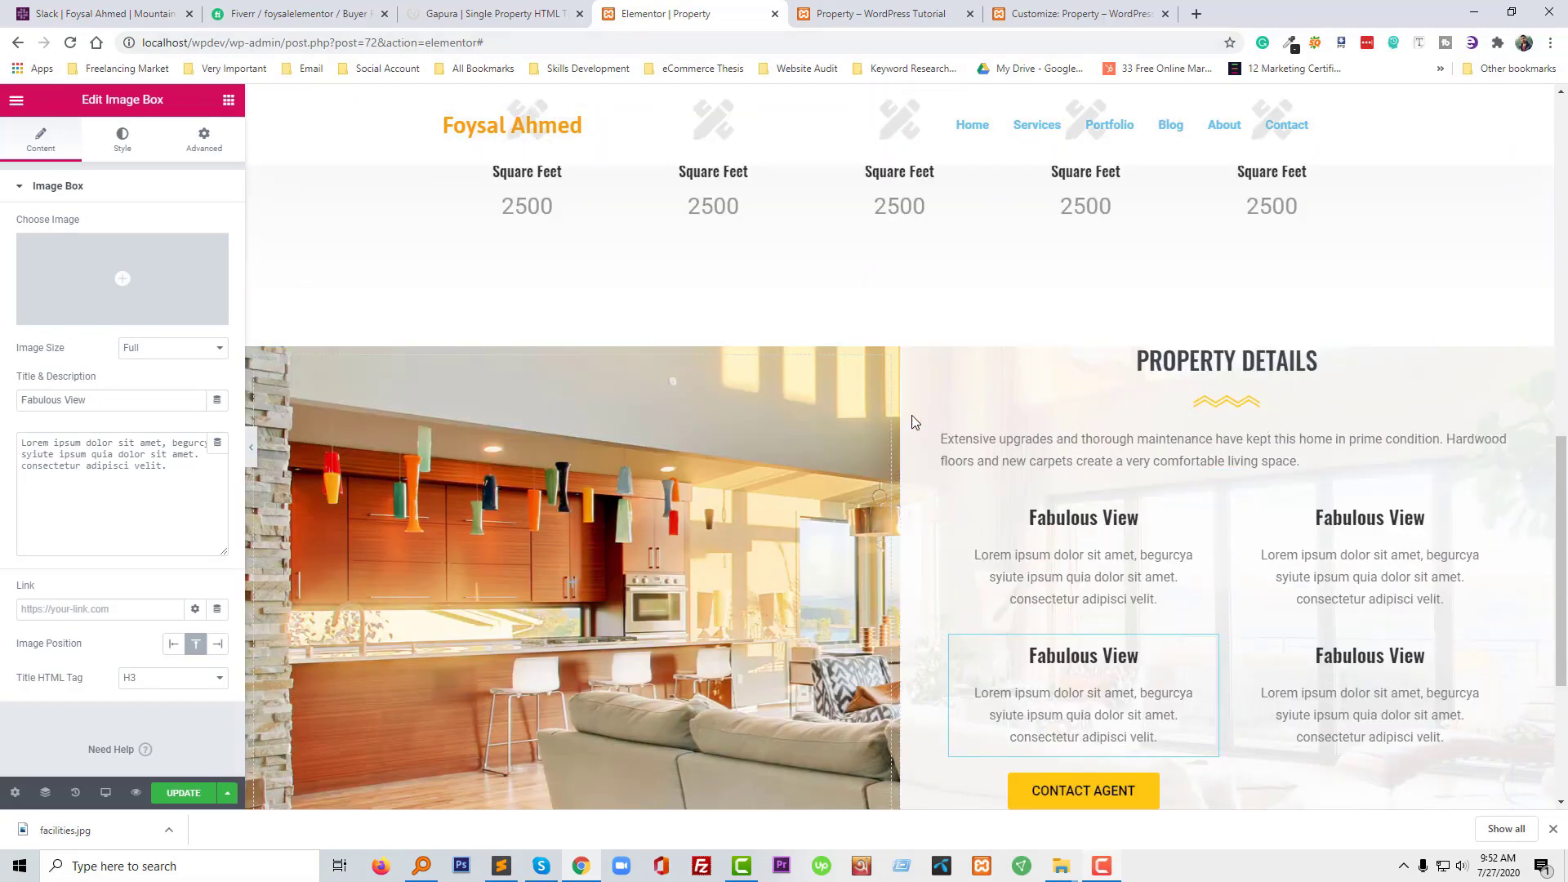
scroll(938, 536, down, 2)
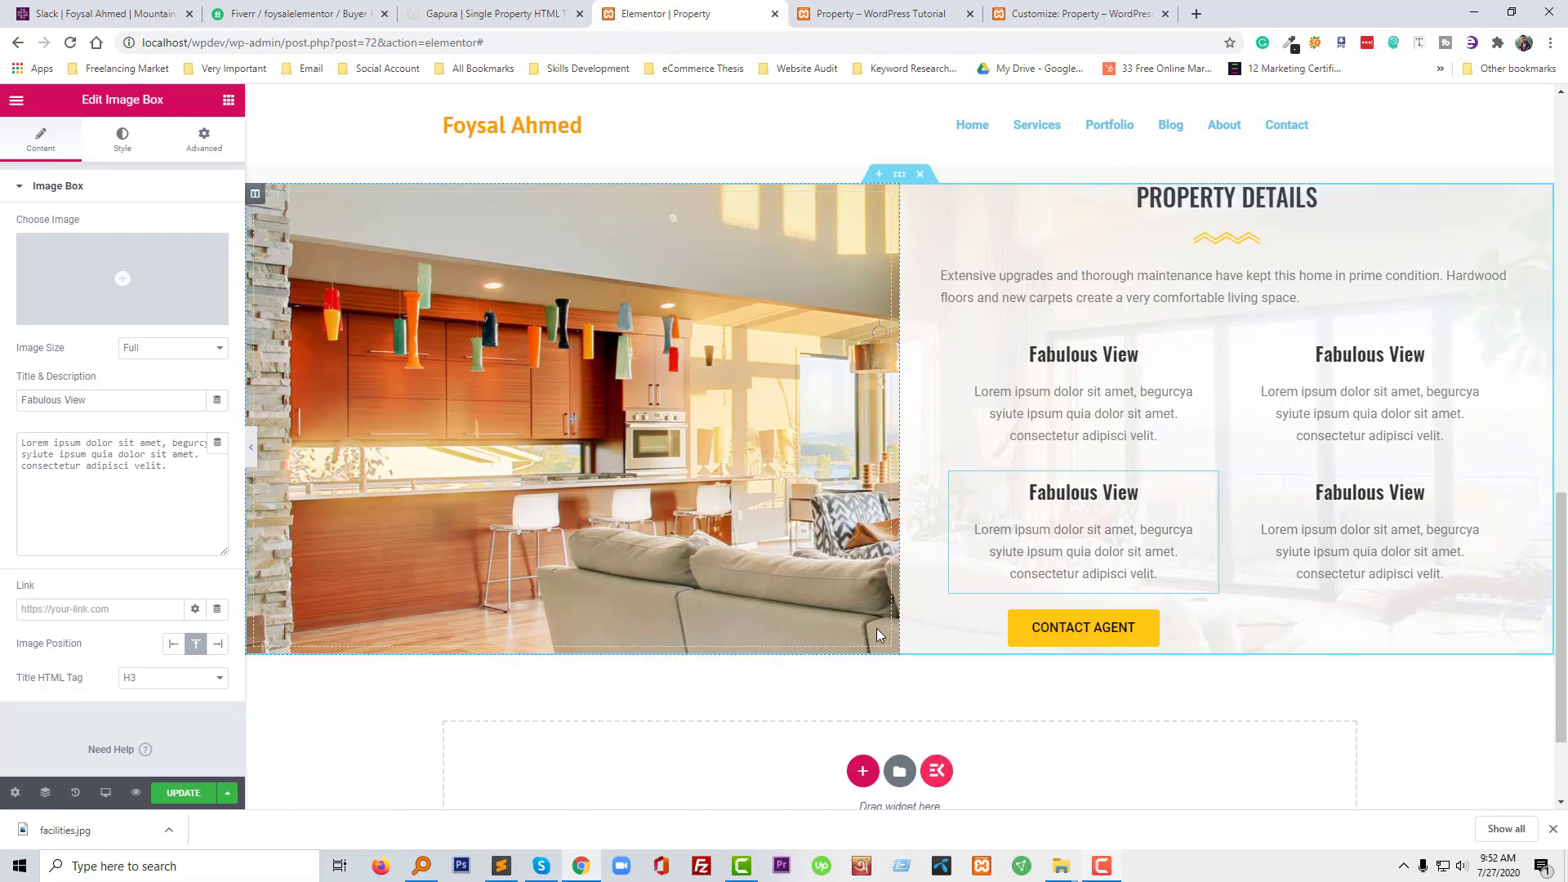
click(178, 792)
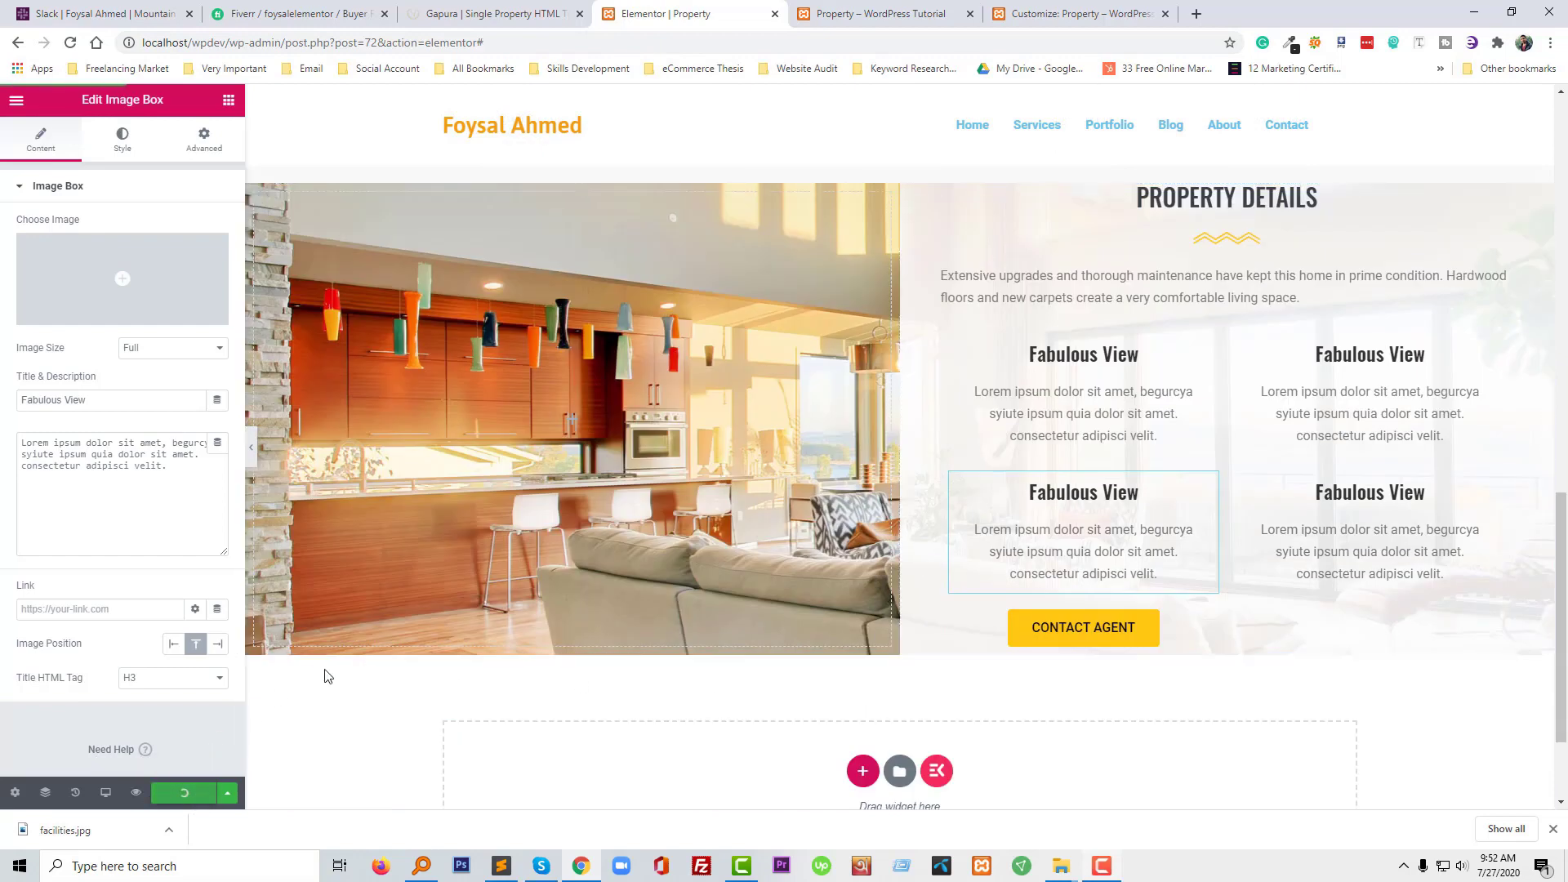
Reload the live Property page and examine the feature boxes and CONTACT AGENT button in the kitchen photo section
click(821, 17)
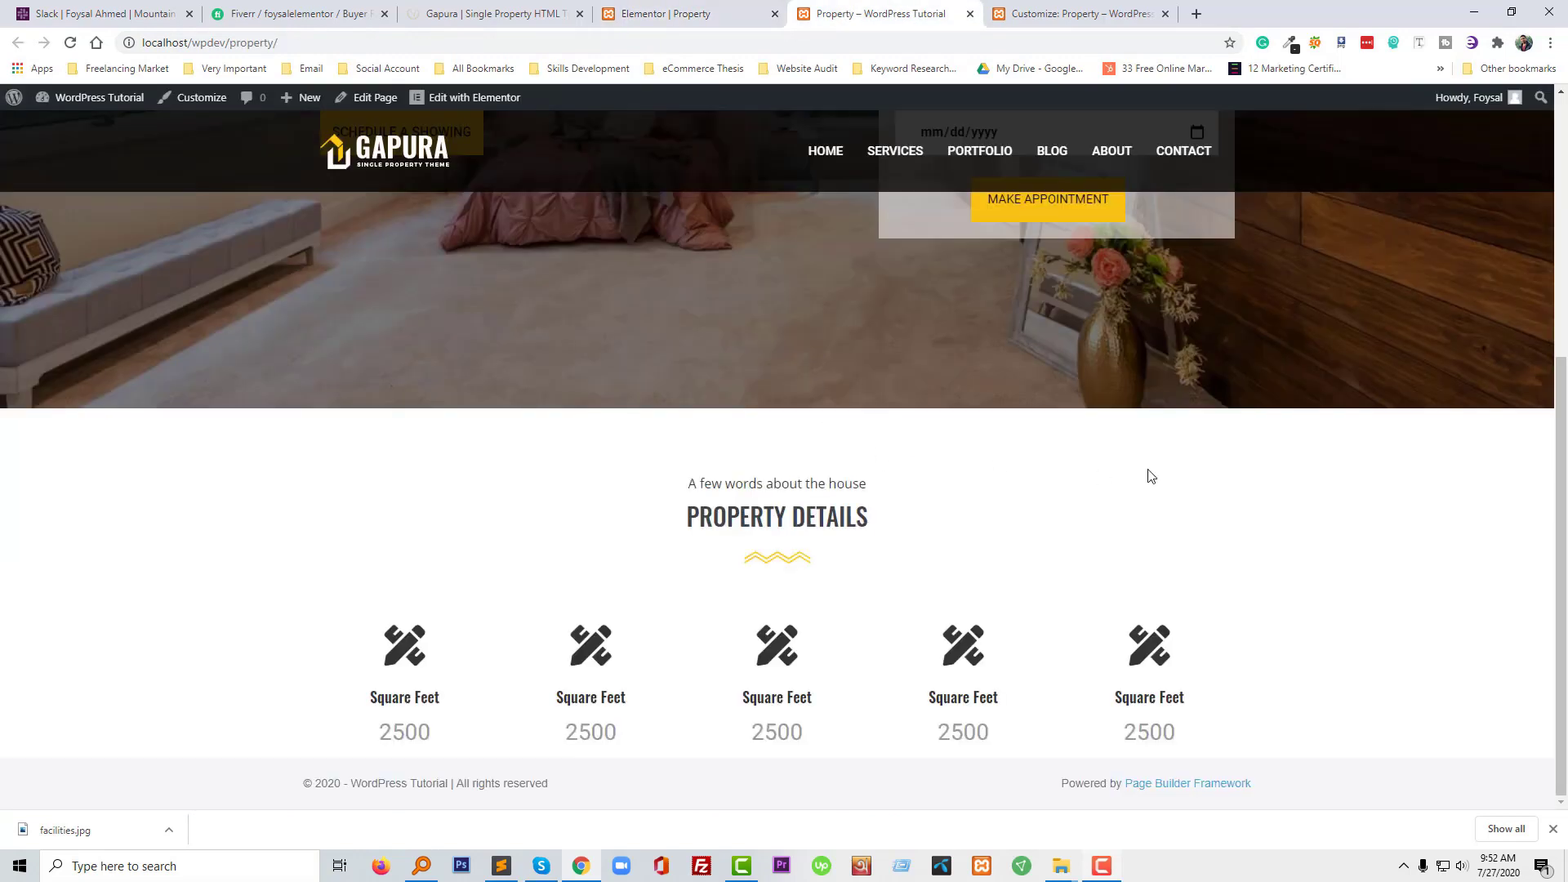
scroll(1149, 473, up, 3)
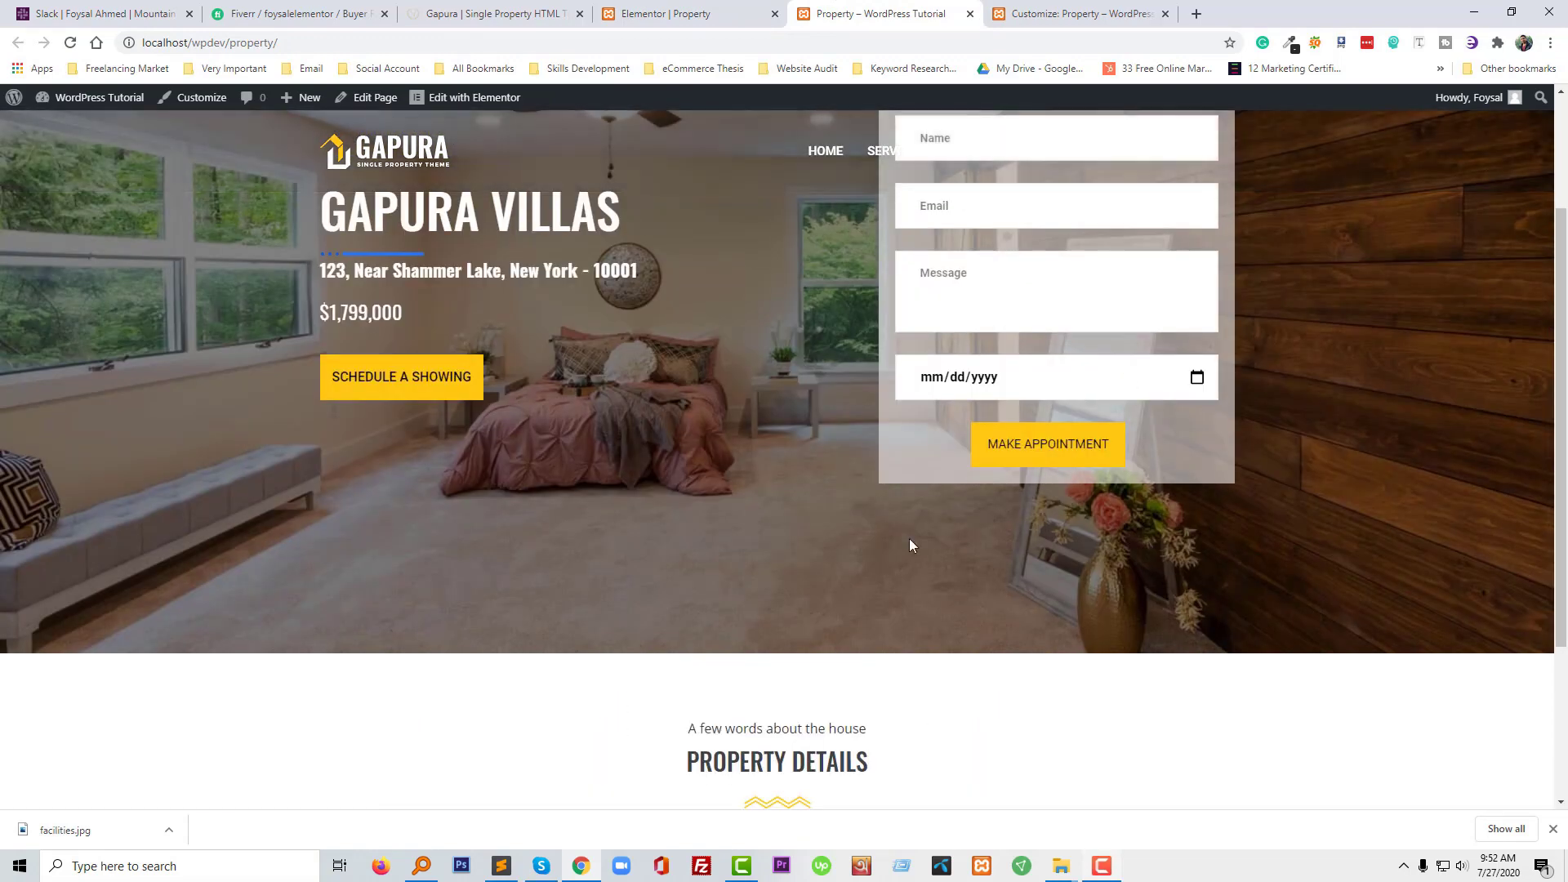
click(1102, 866)
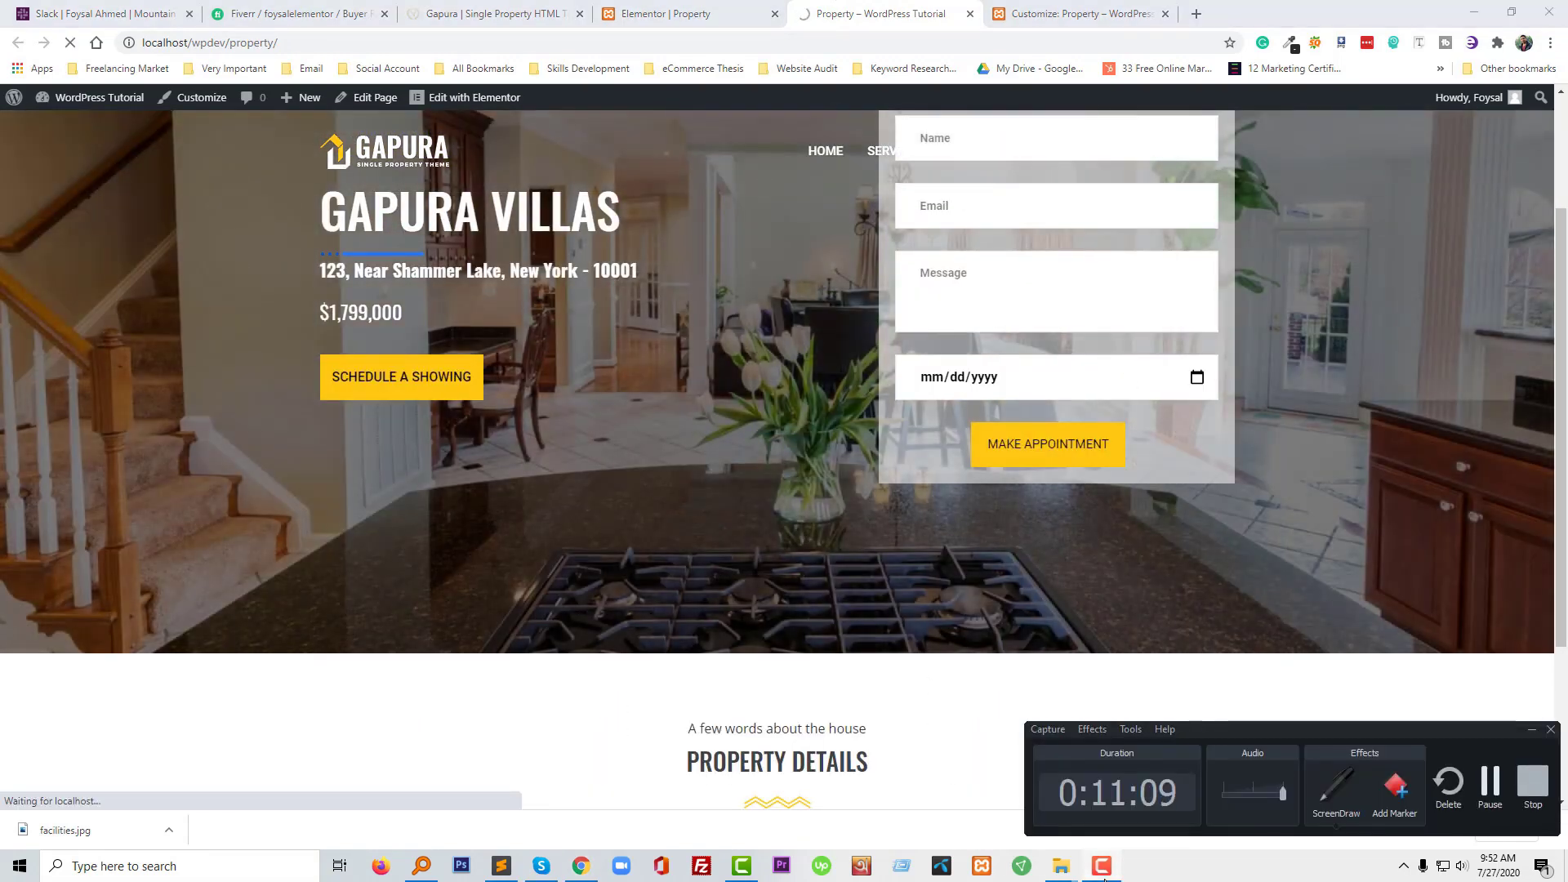
click(1102, 878)
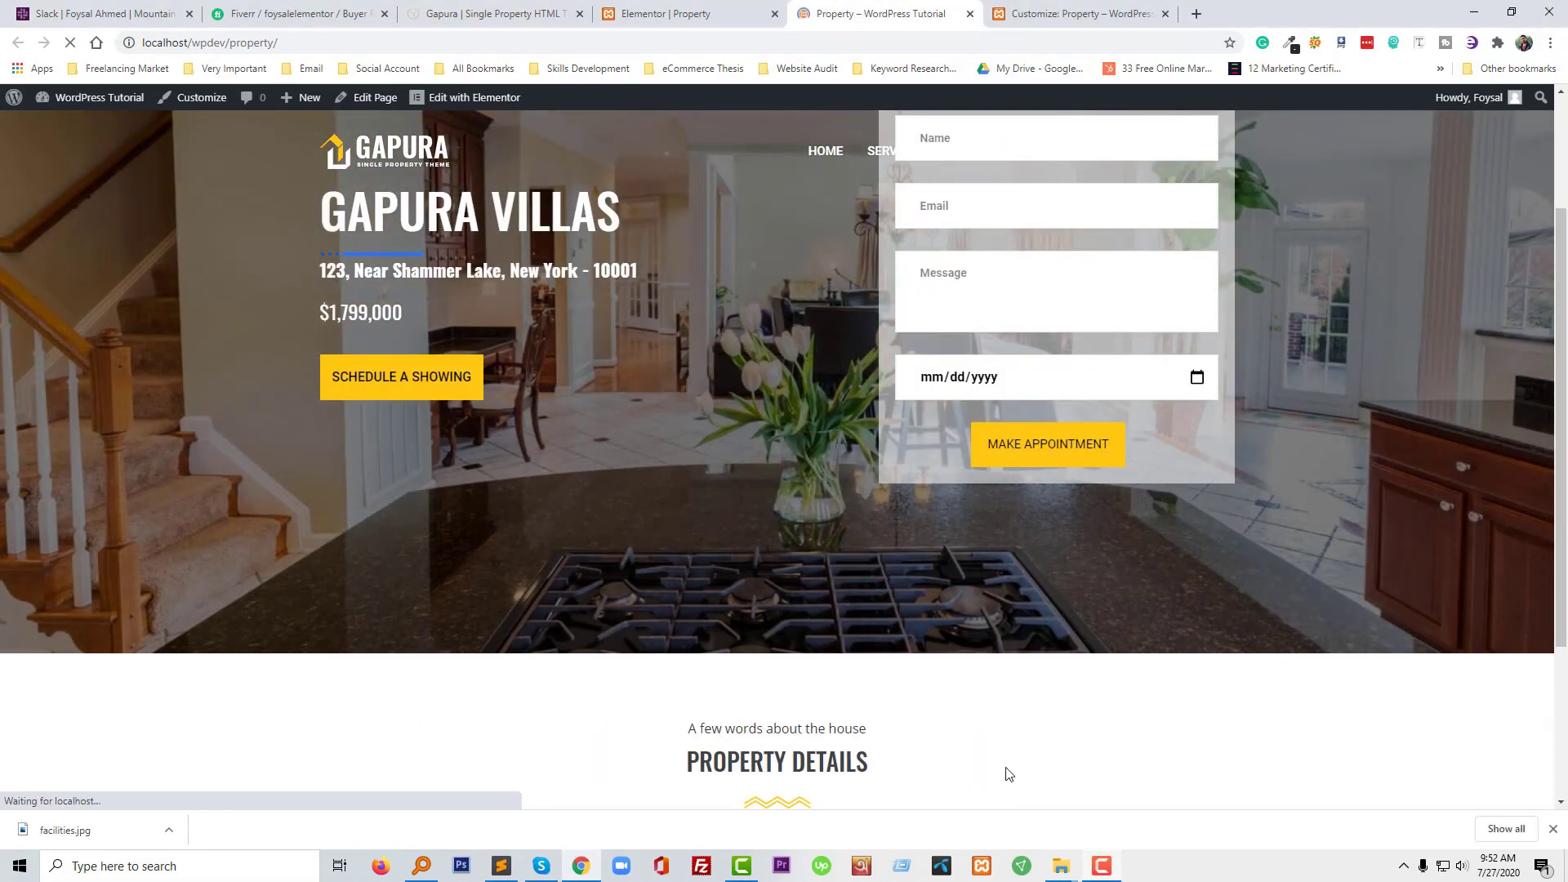
scroll(1009, 774, up, 2)
scroll(908, 724, down, 2)
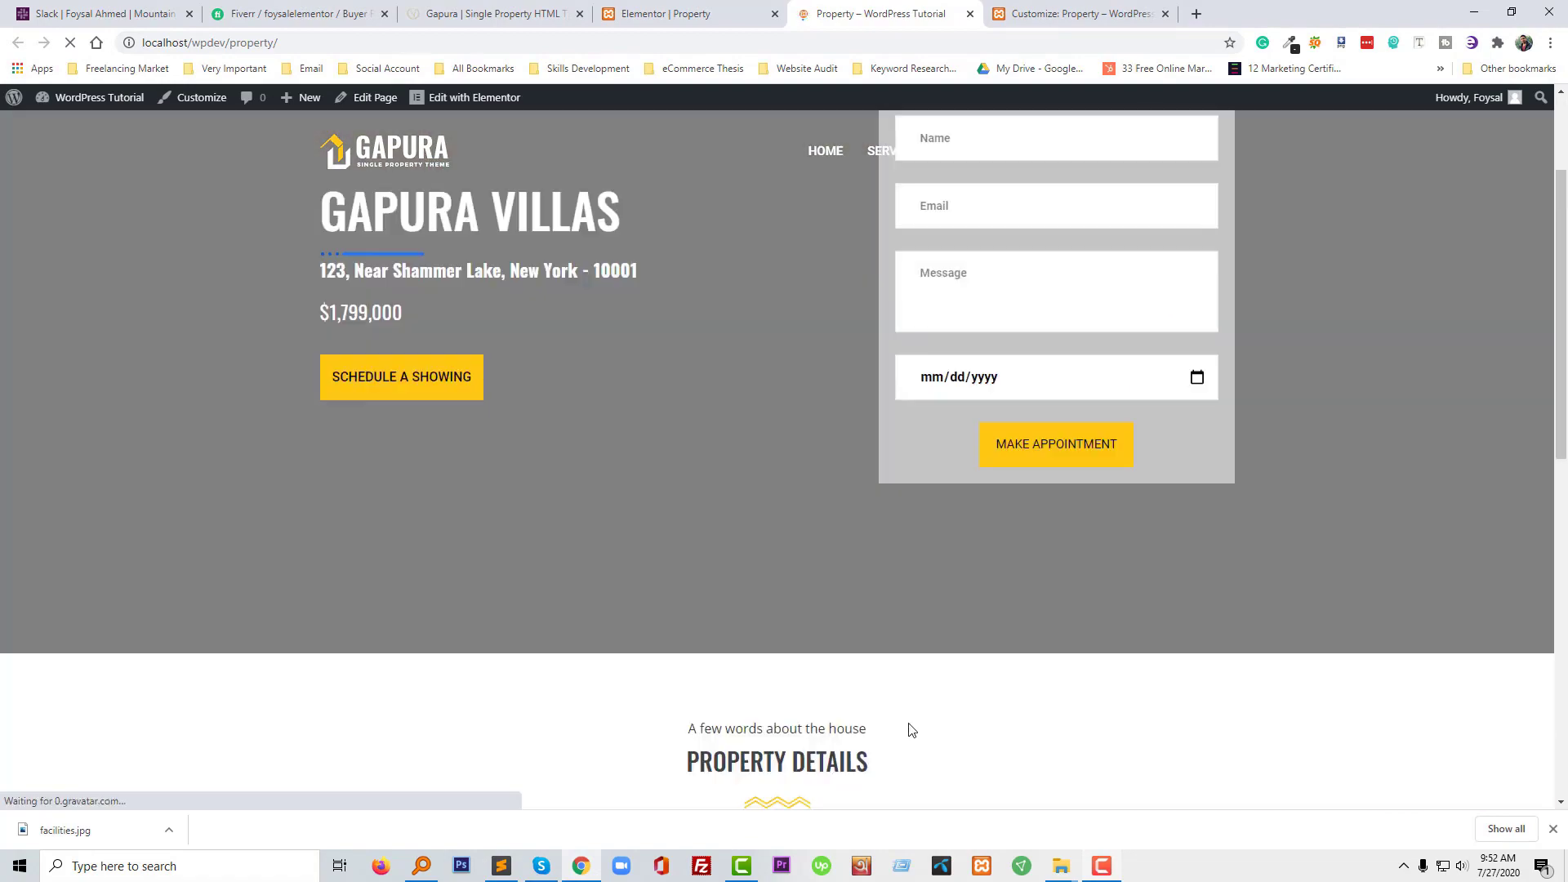
scroll(911, 728, down, 10)
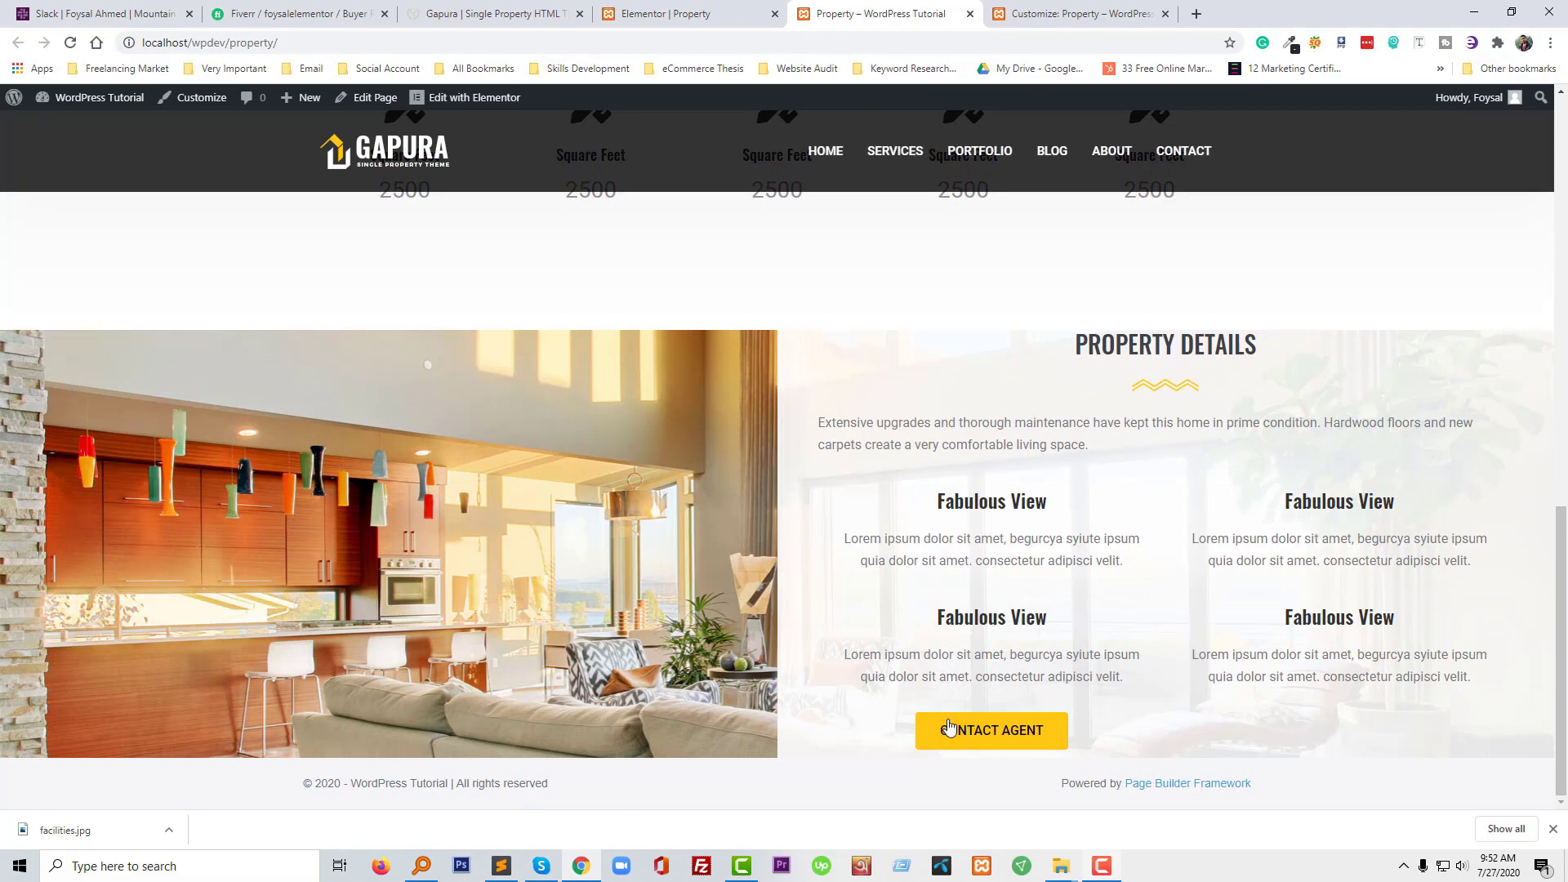
scroll(870, 699, up, 2)
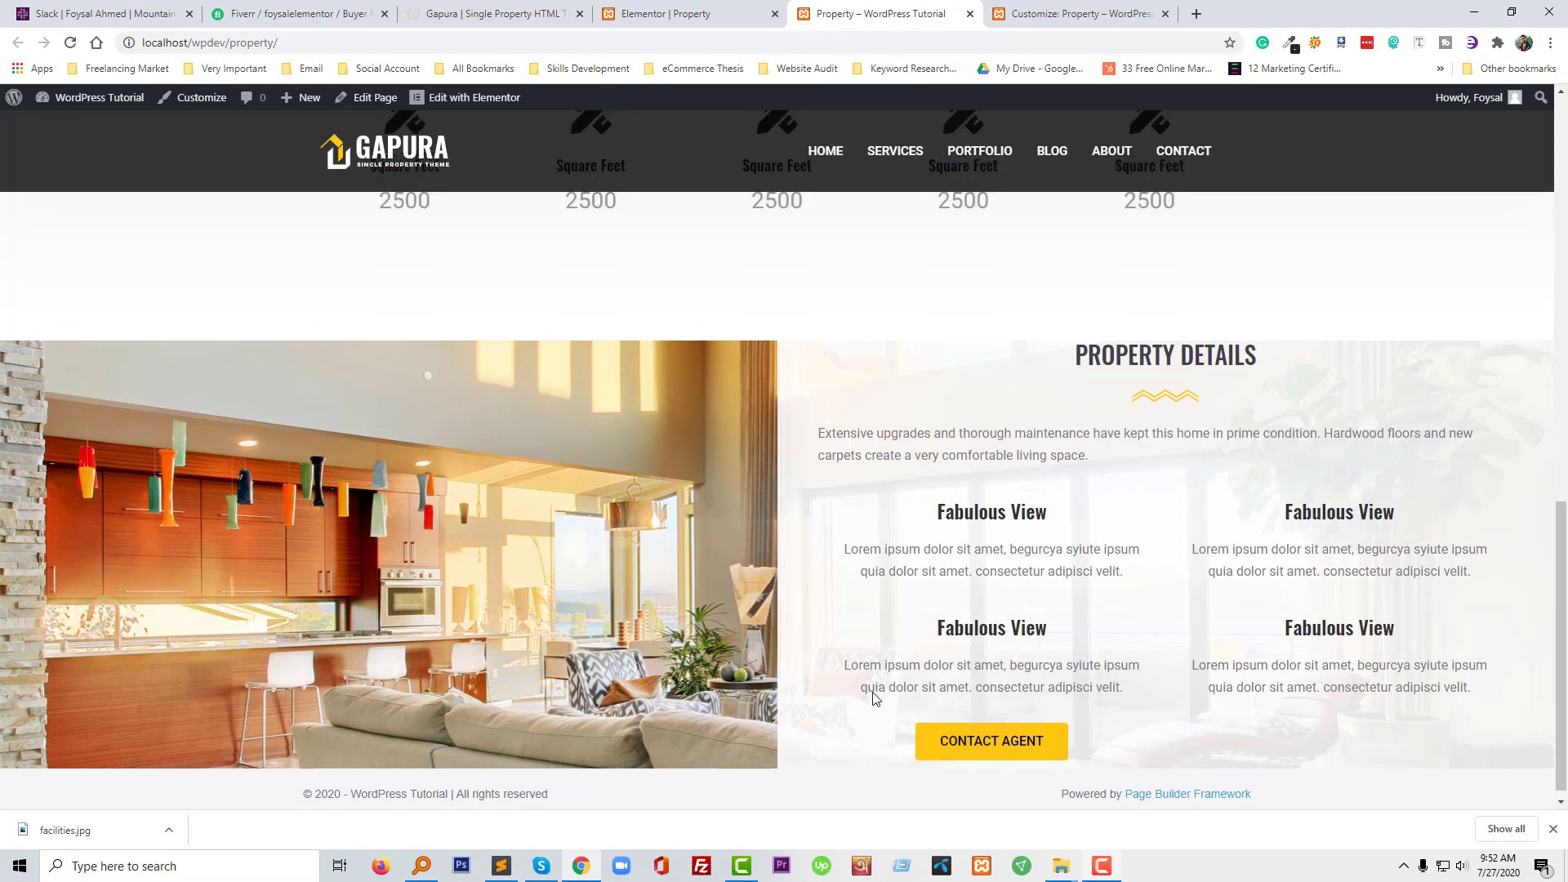
Compare the live page's feature boxes with the Facilities section of the Gapura reference template
click(460, 10)
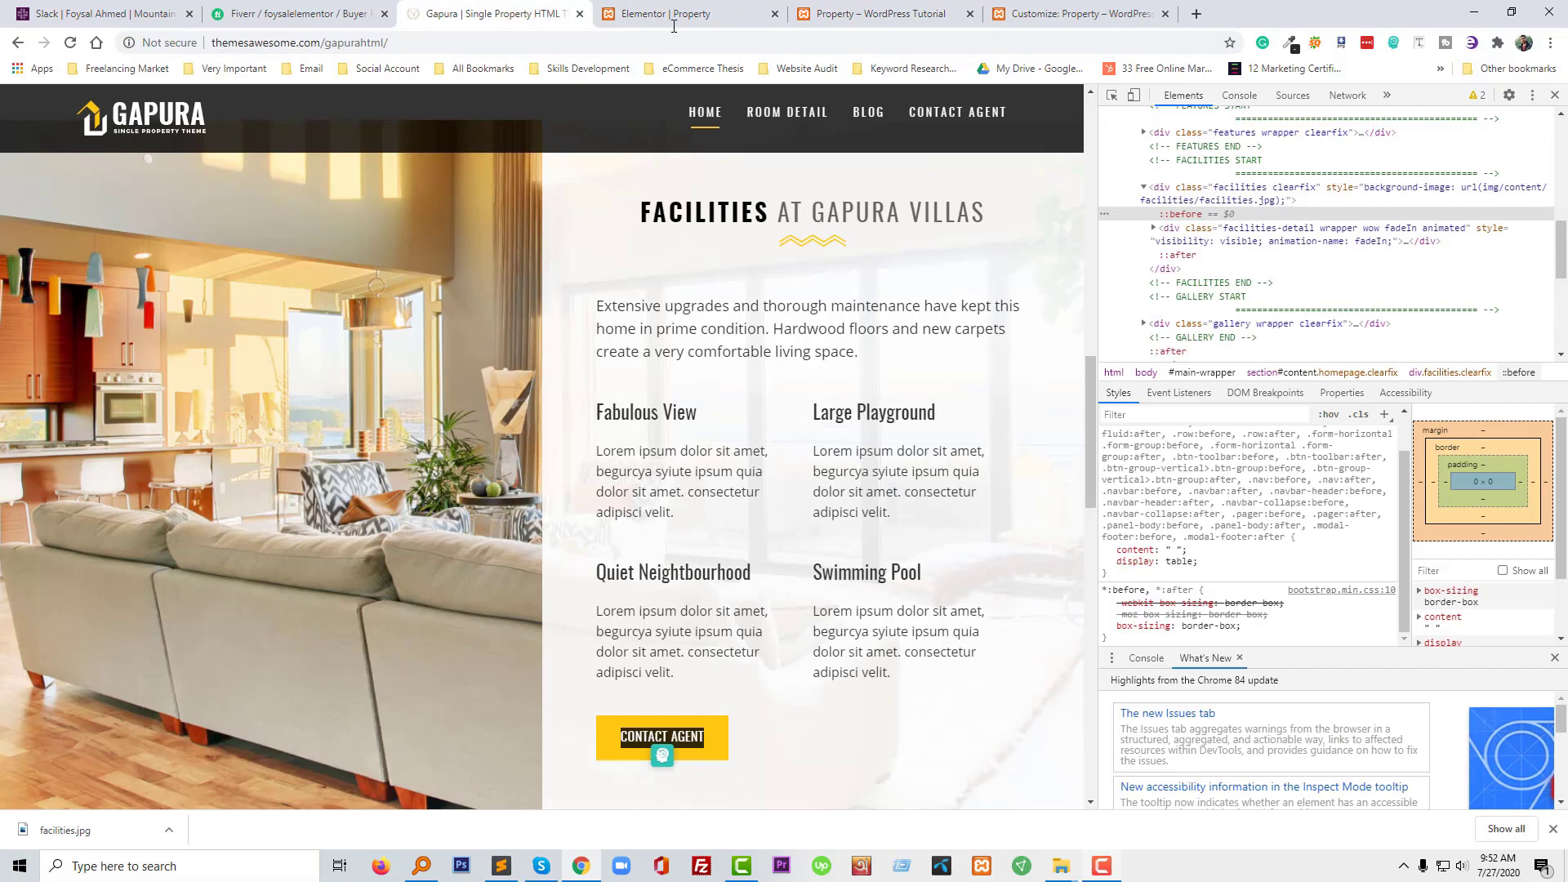
click(865, 13)
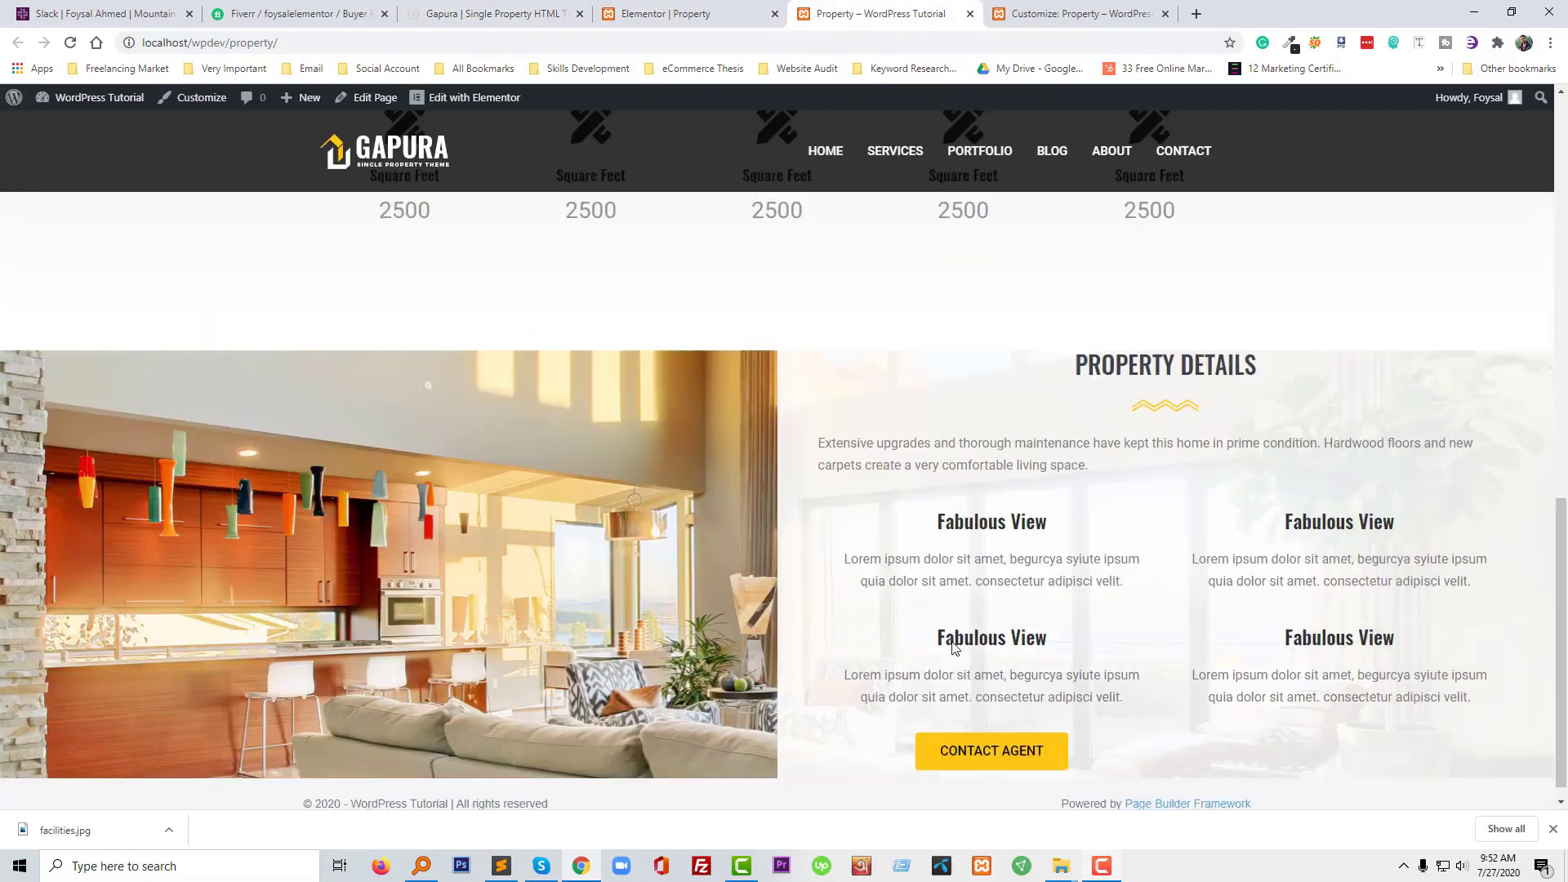
scroll(956, 648, down, 1)
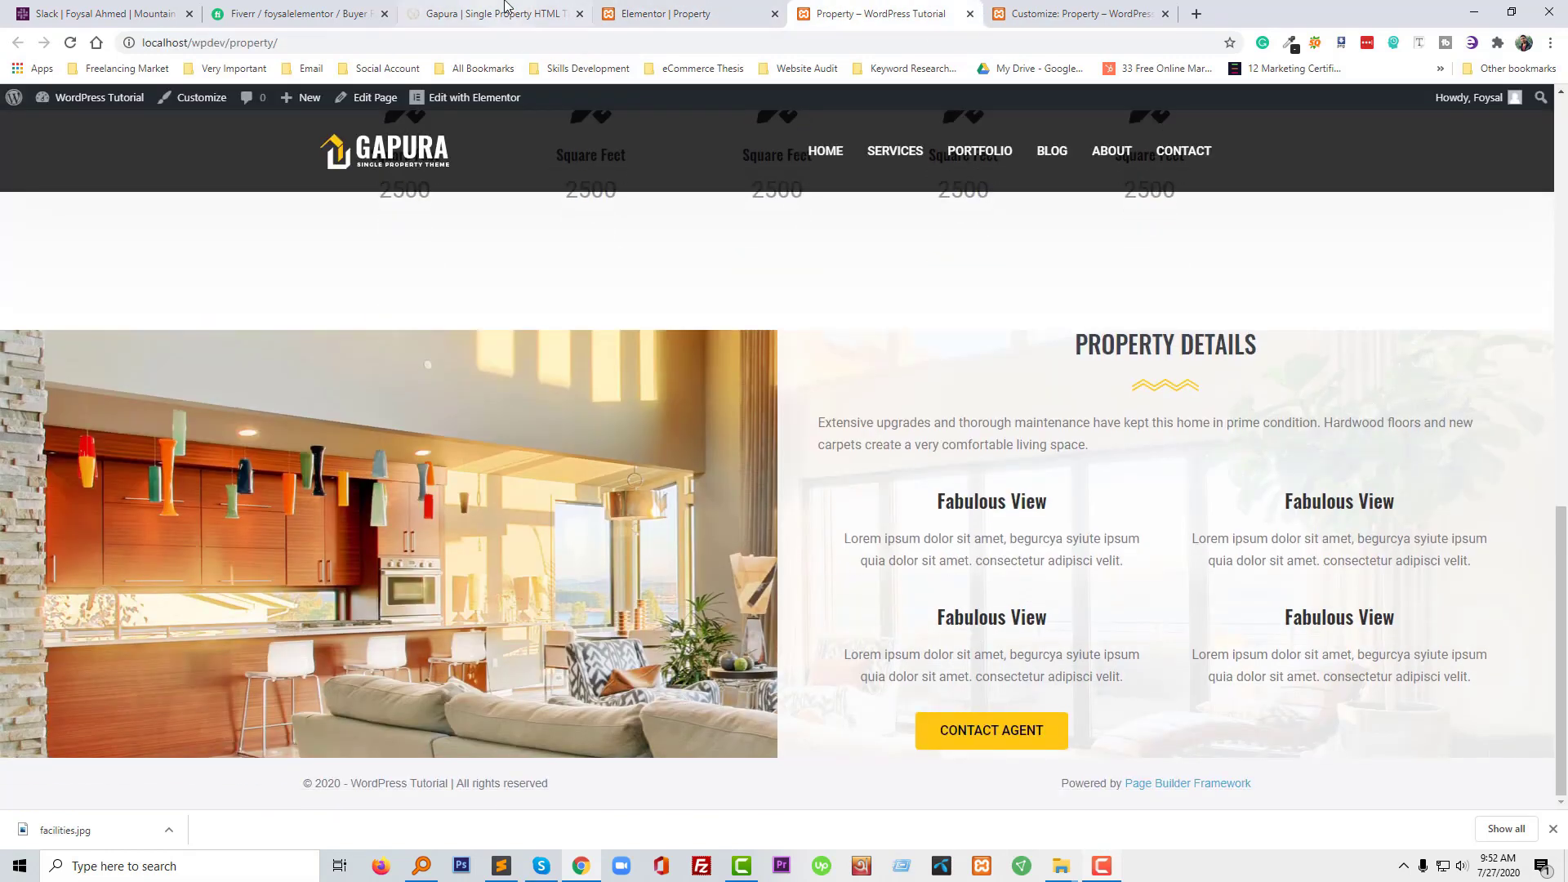
Return to the Elementor editor and left-align the content of the upper feature box in the first column
click(673, 6)
click(1013, 425)
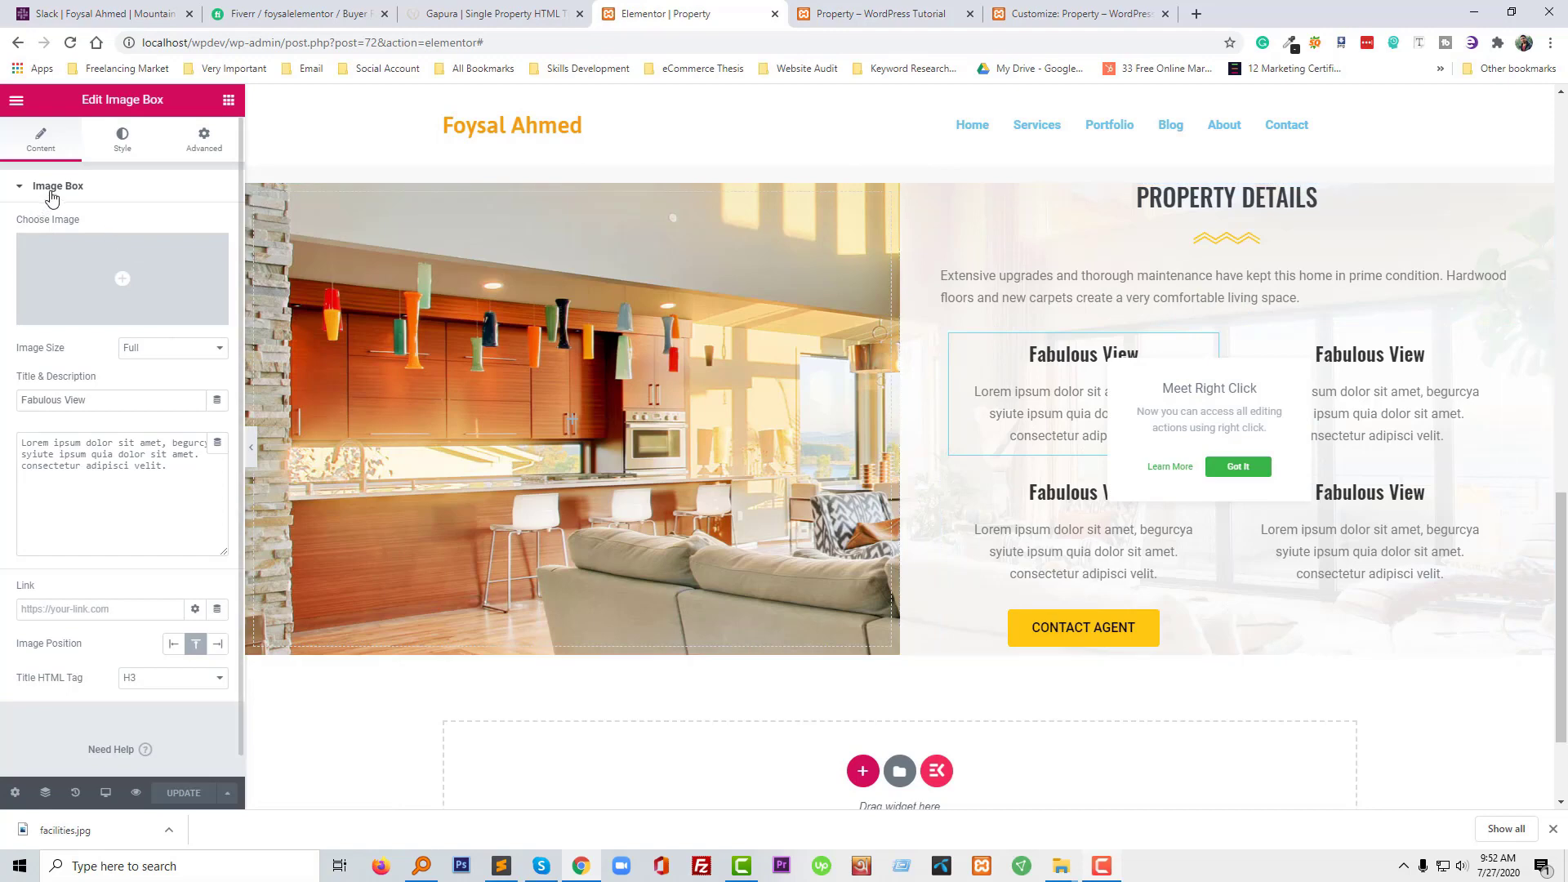
click(37, 147)
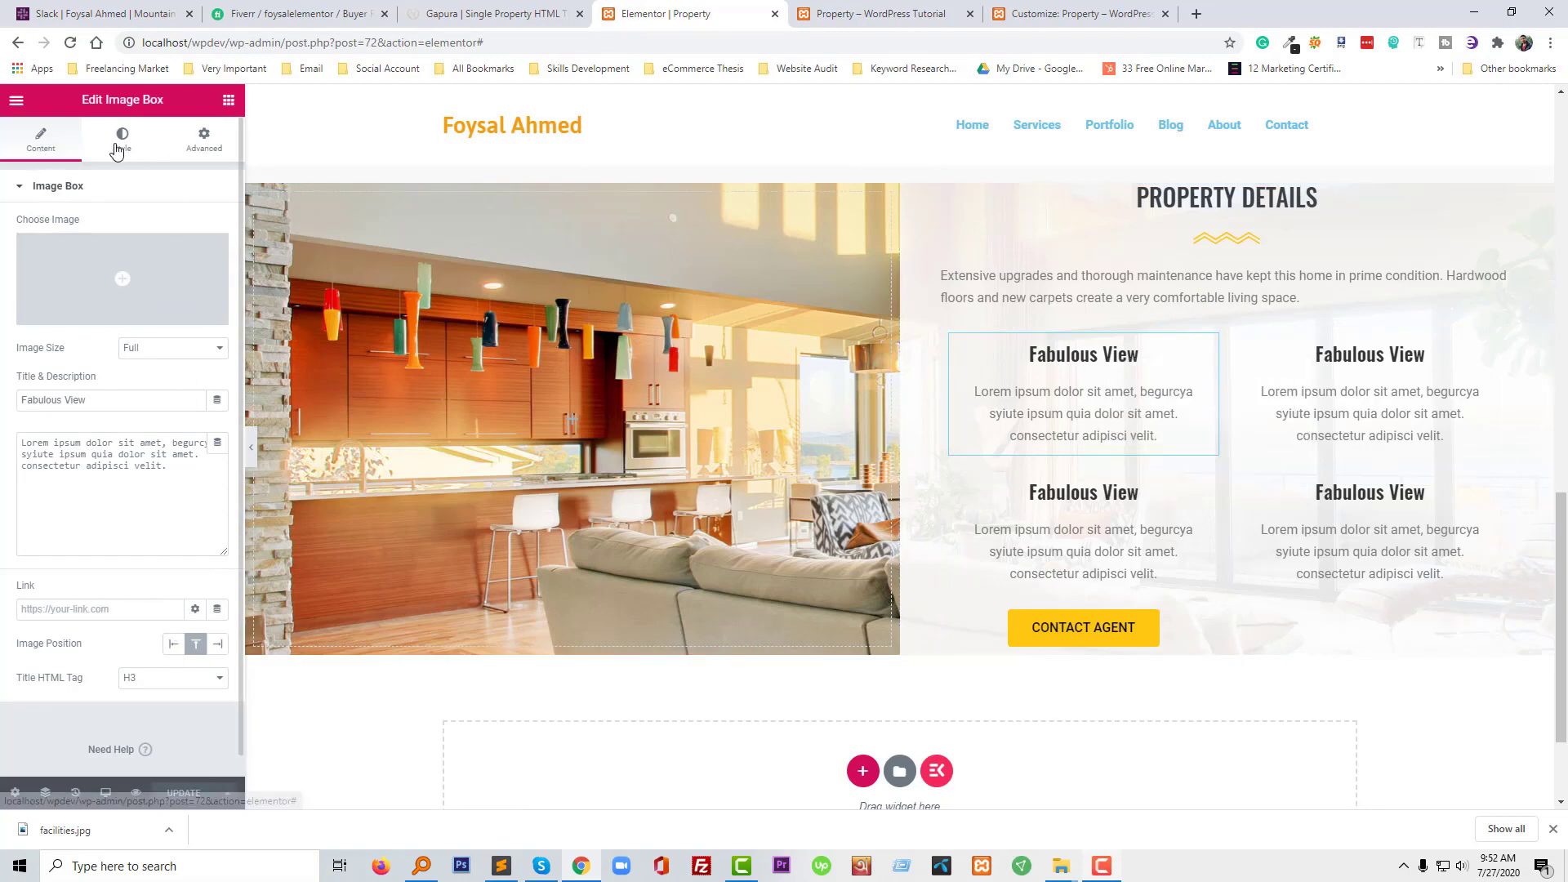
click(117, 147)
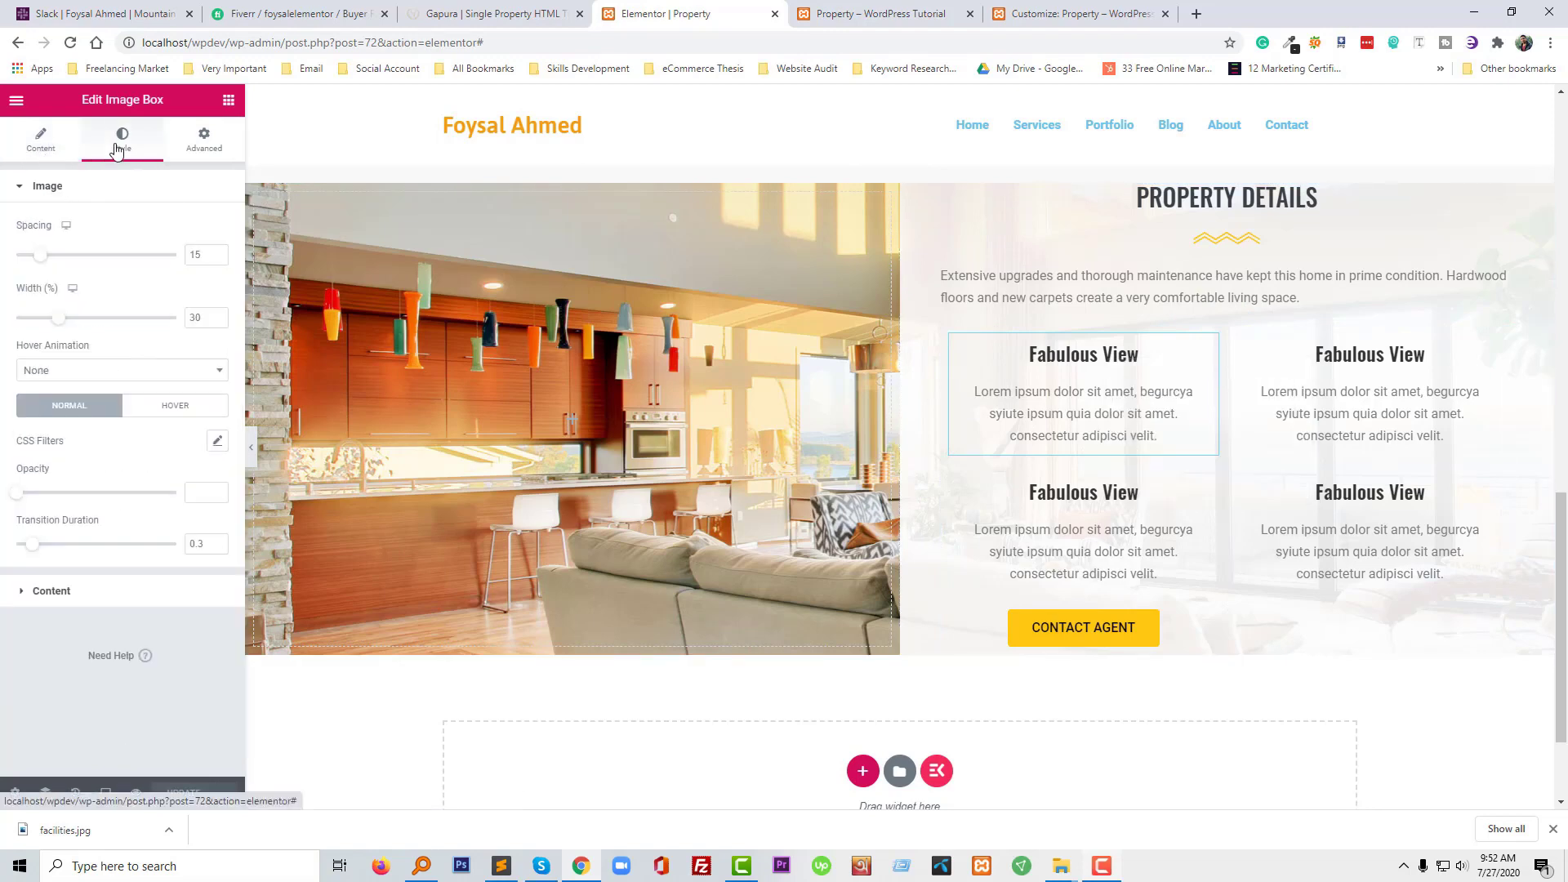
click(103, 593)
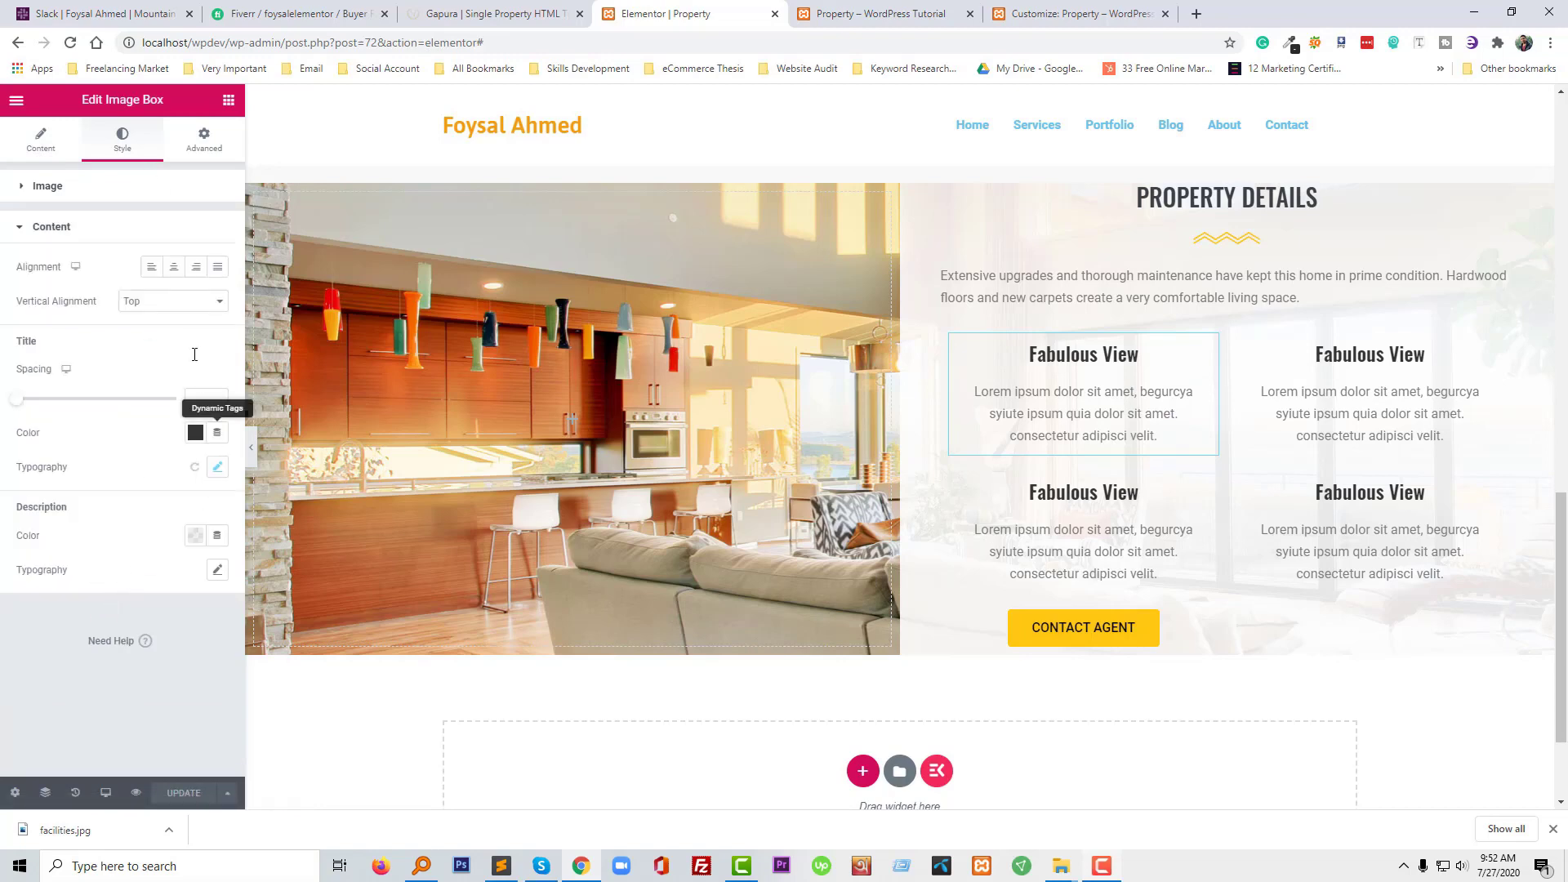
click(153, 268)
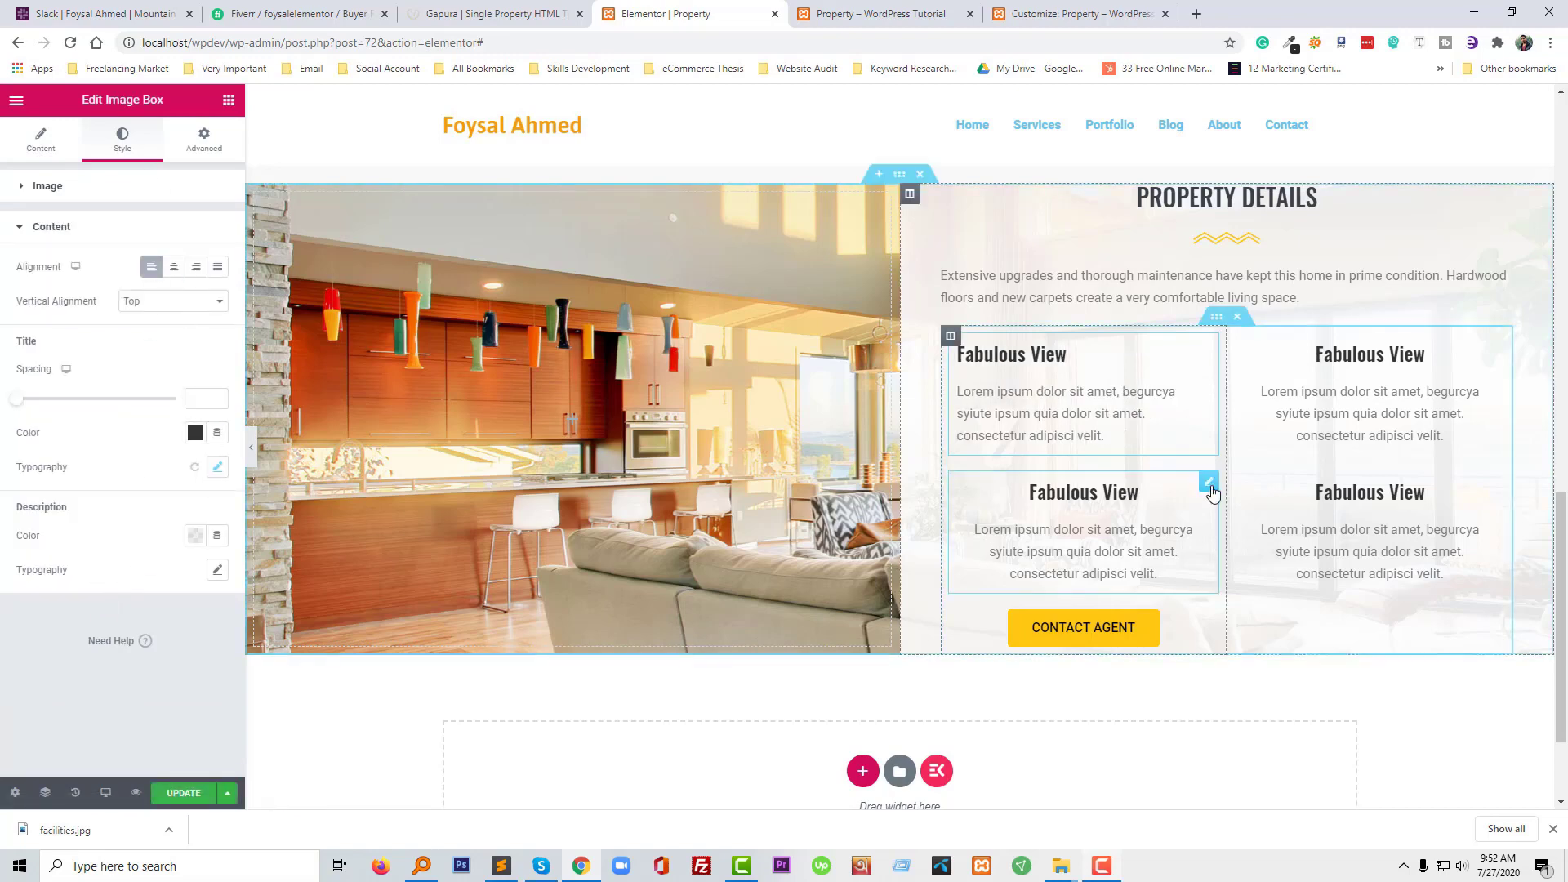
Left-align the content of the lower feature box in the first column and the upper feature box in the second column
click(139, 149)
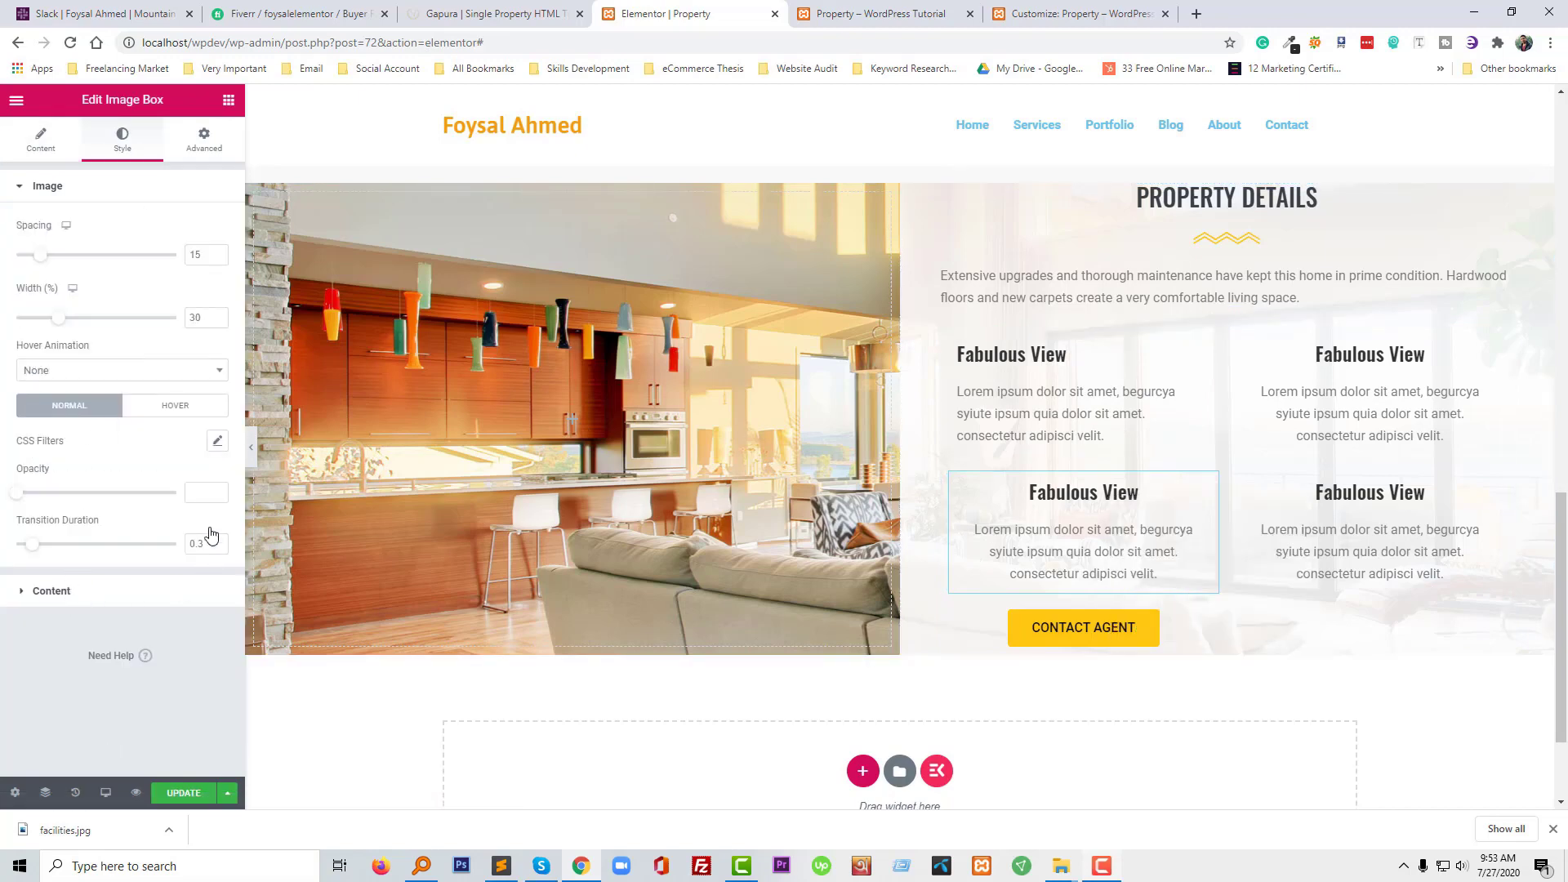
click(200, 591)
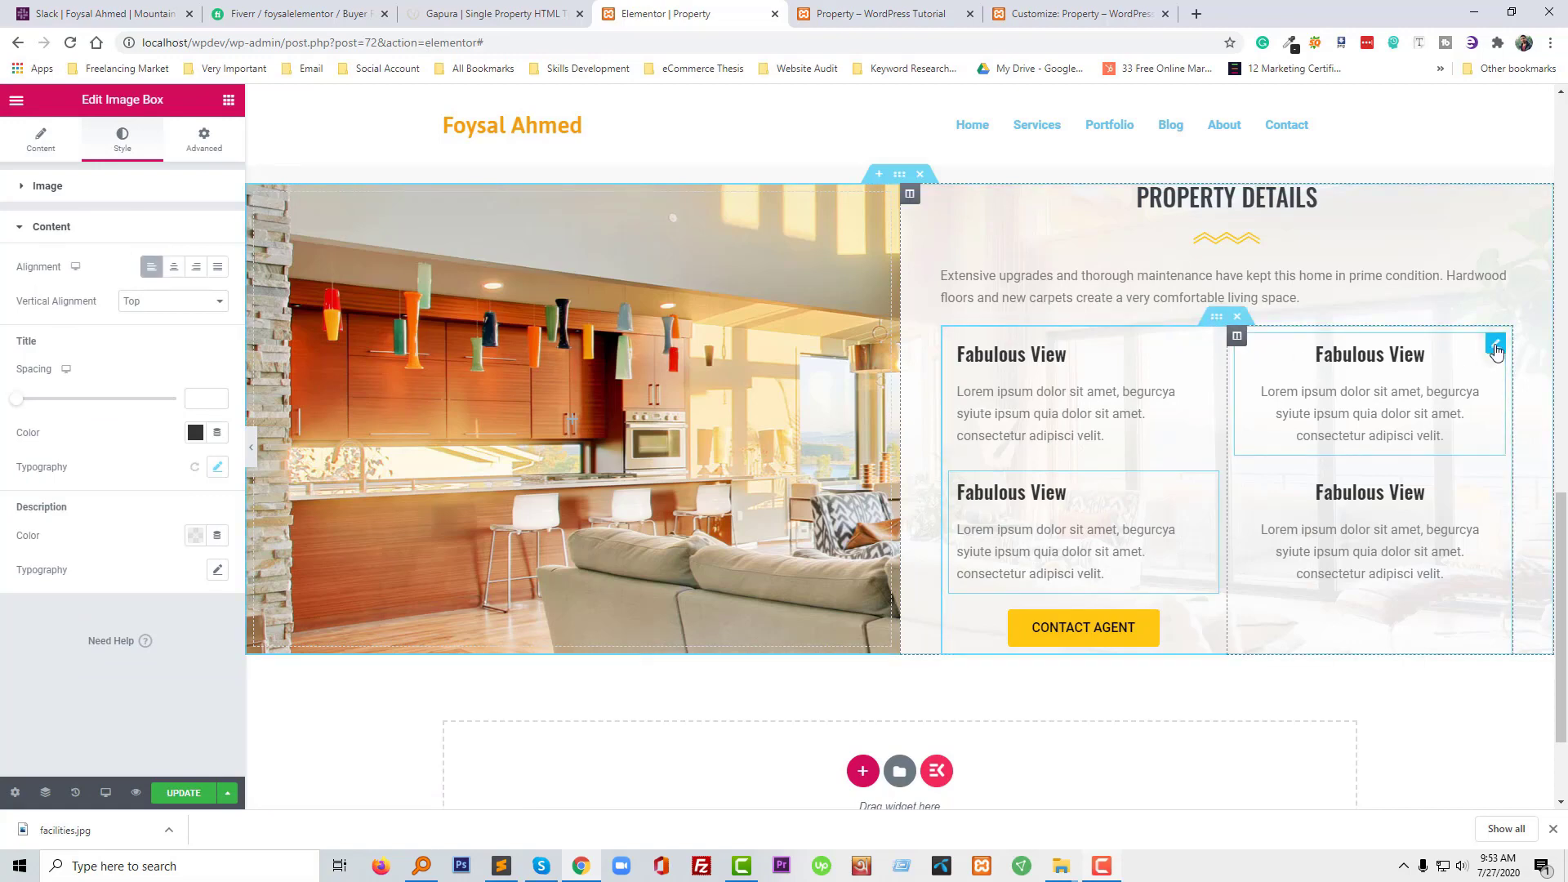
click(204, 141)
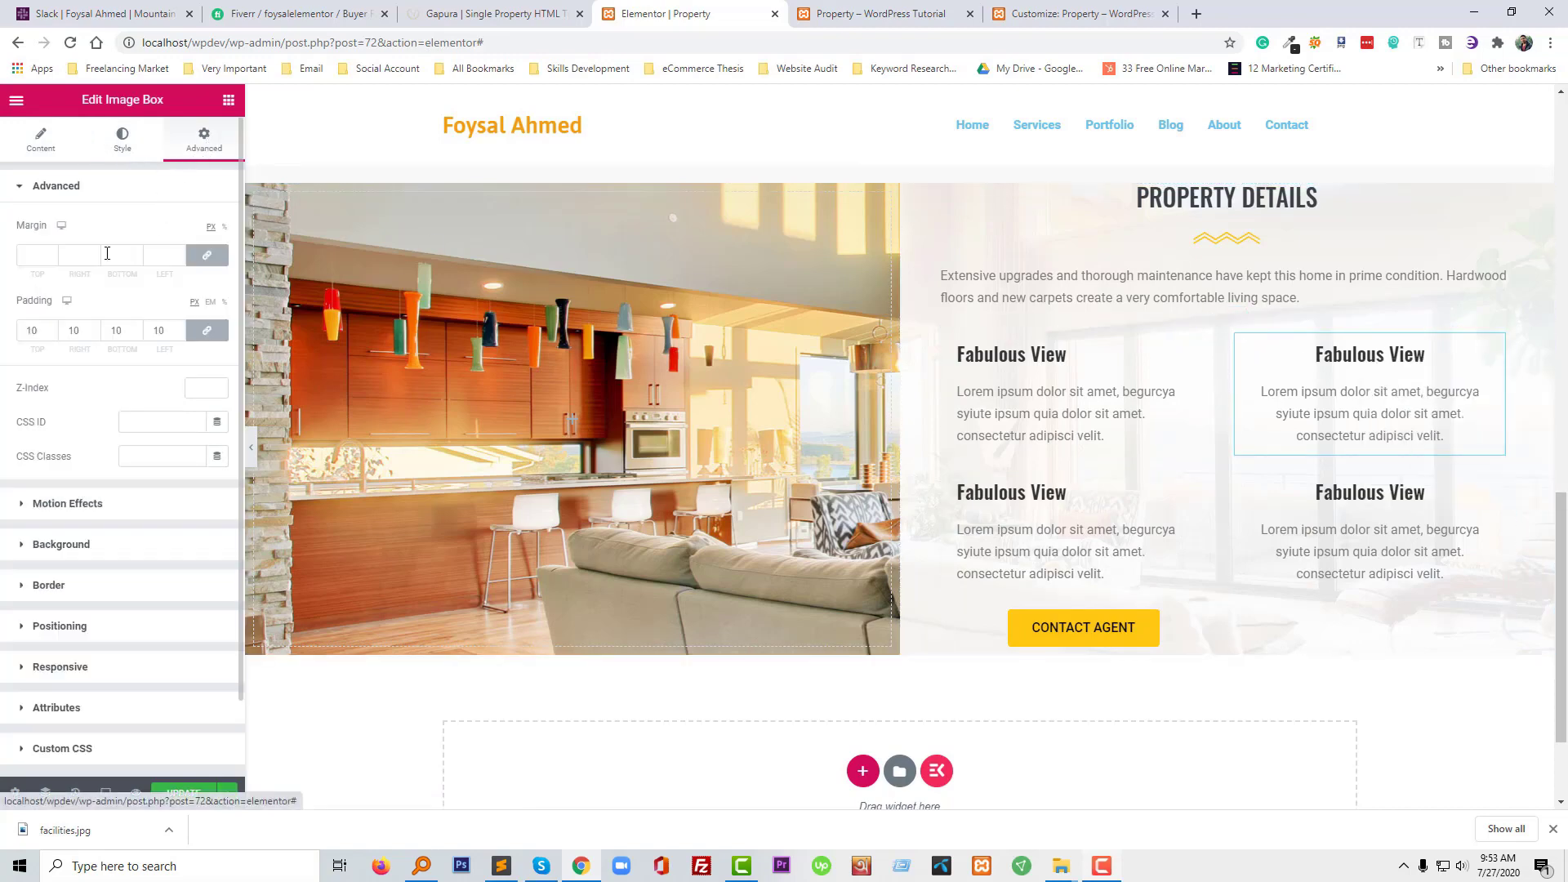
click(115, 152)
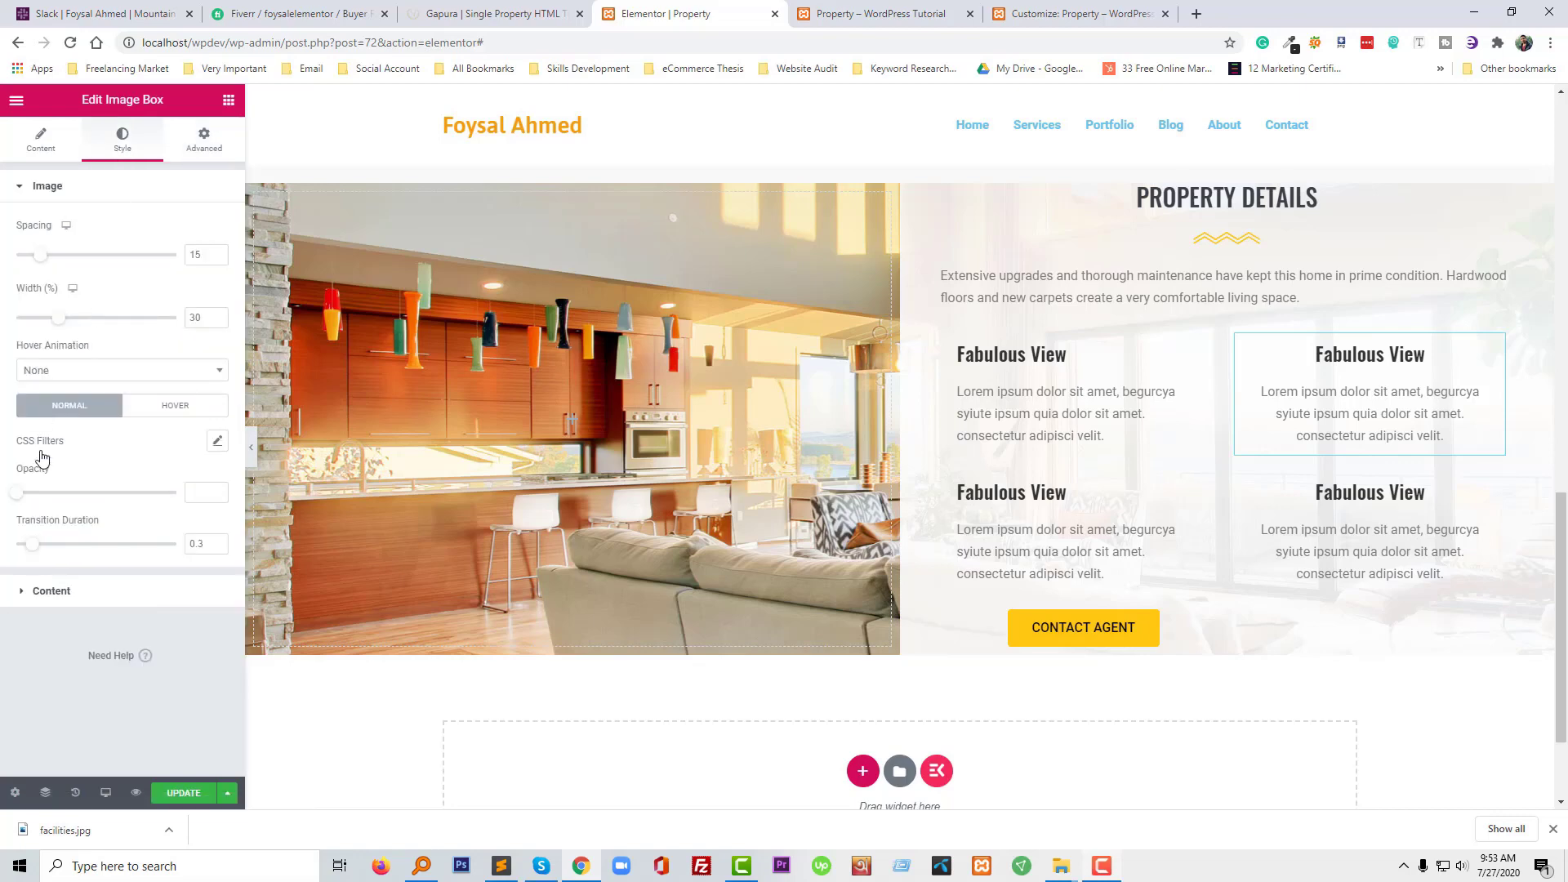
click(45, 592)
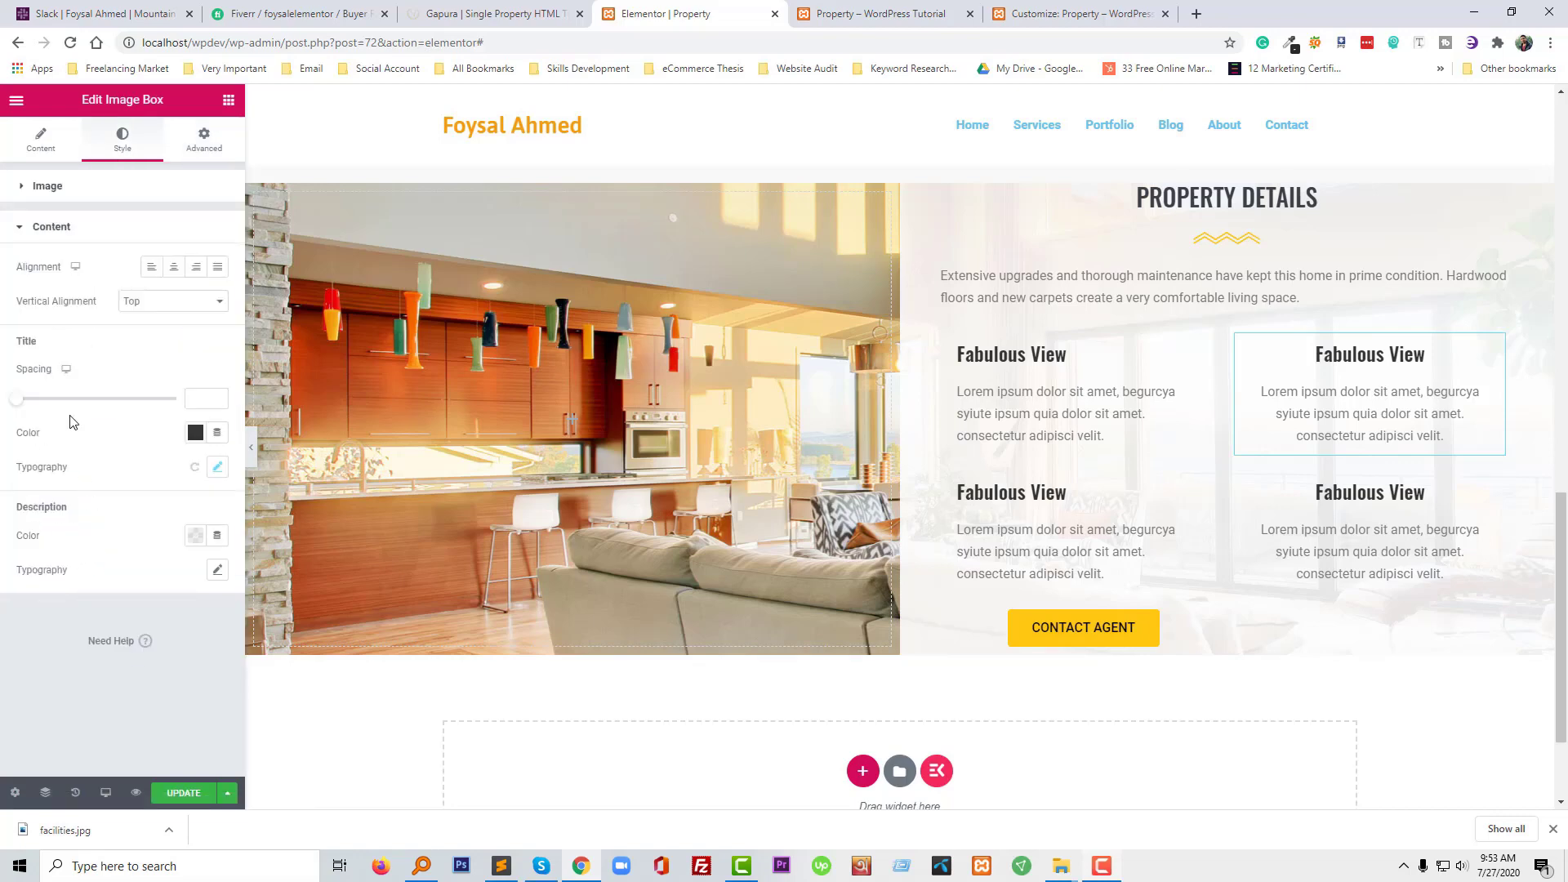
click(152, 266)
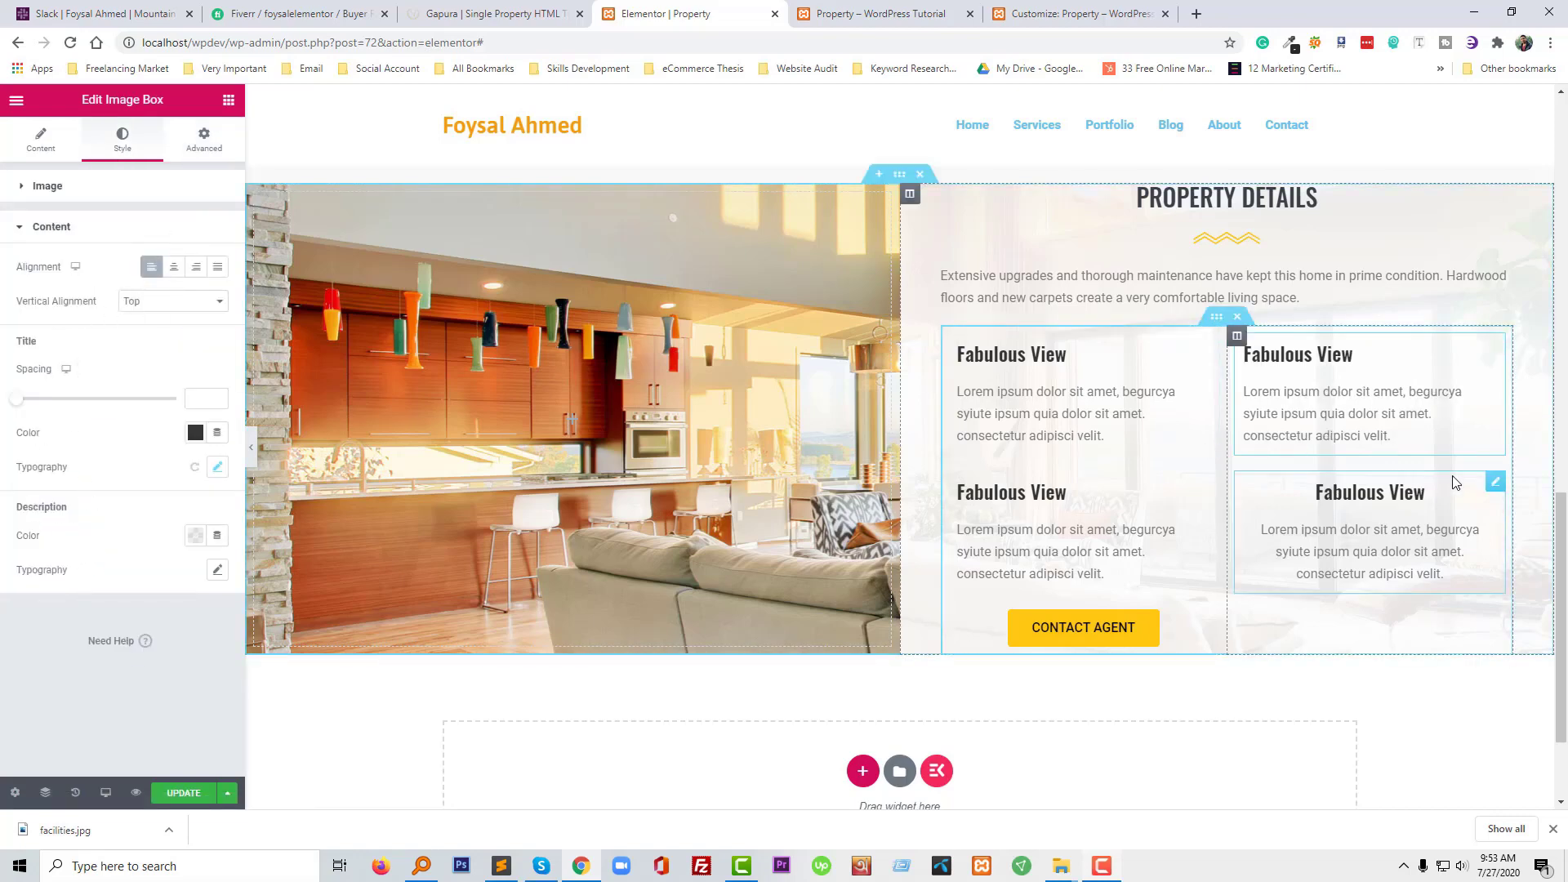
Left-align the content of the lower feature box in the second column
click(1495, 482)
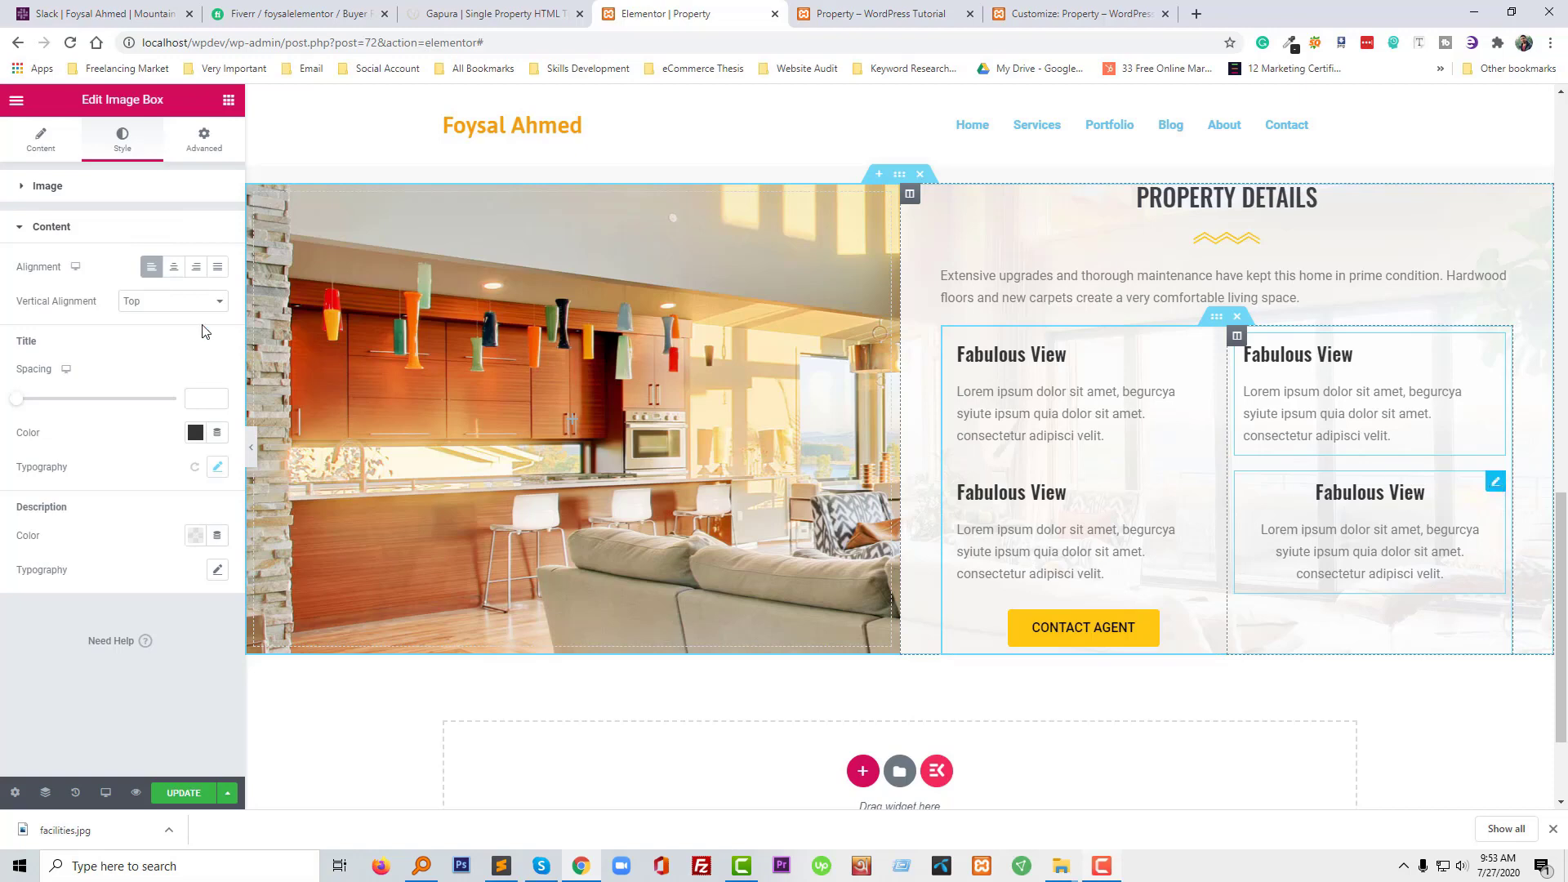
click(123, 138)
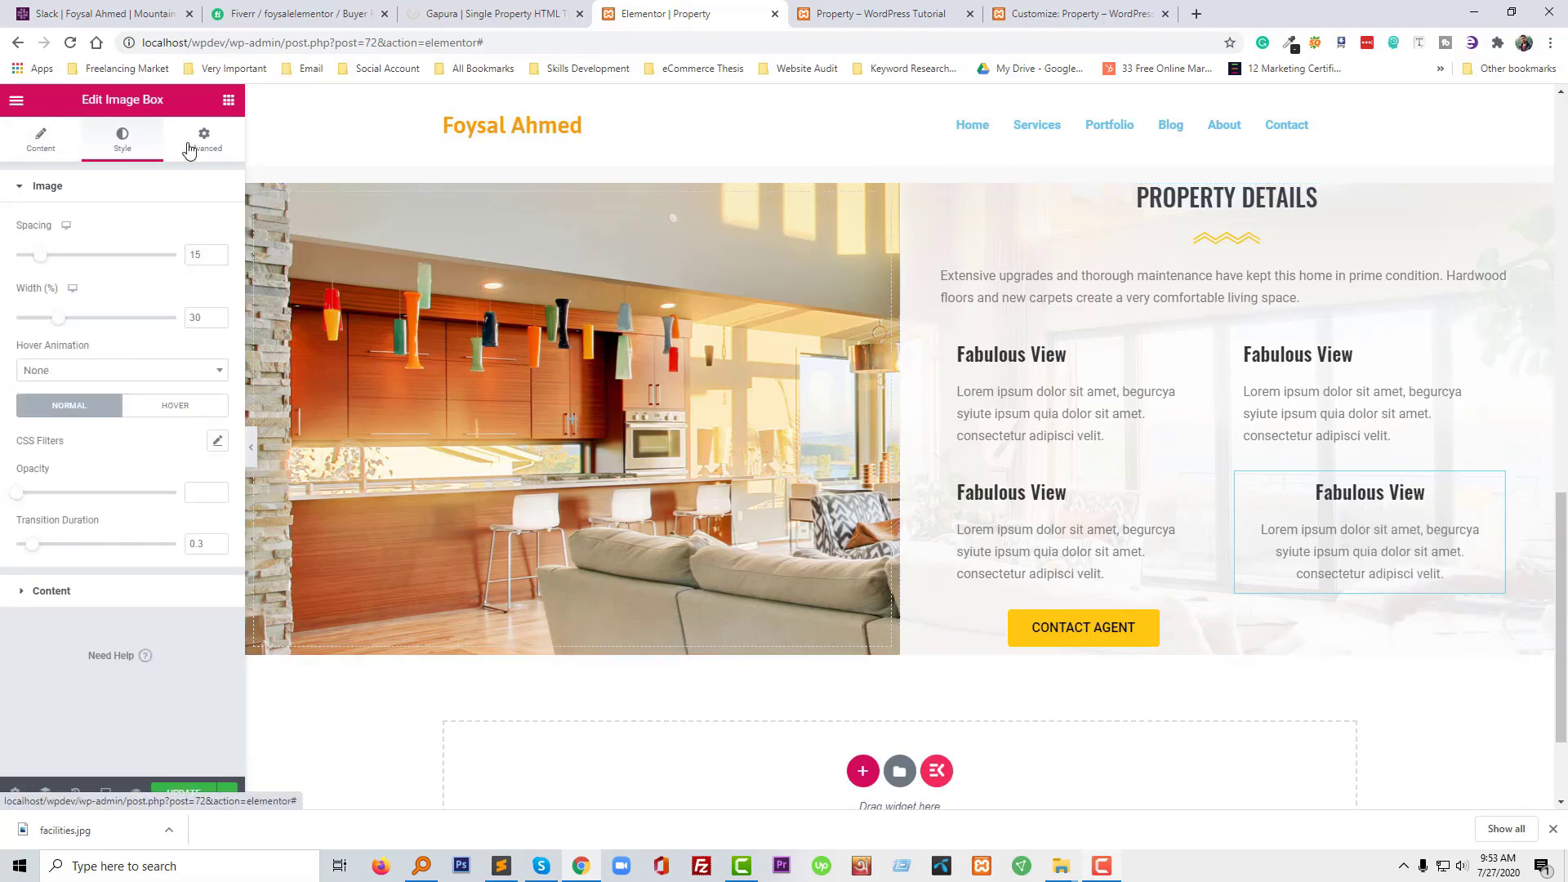
click(24, 590)
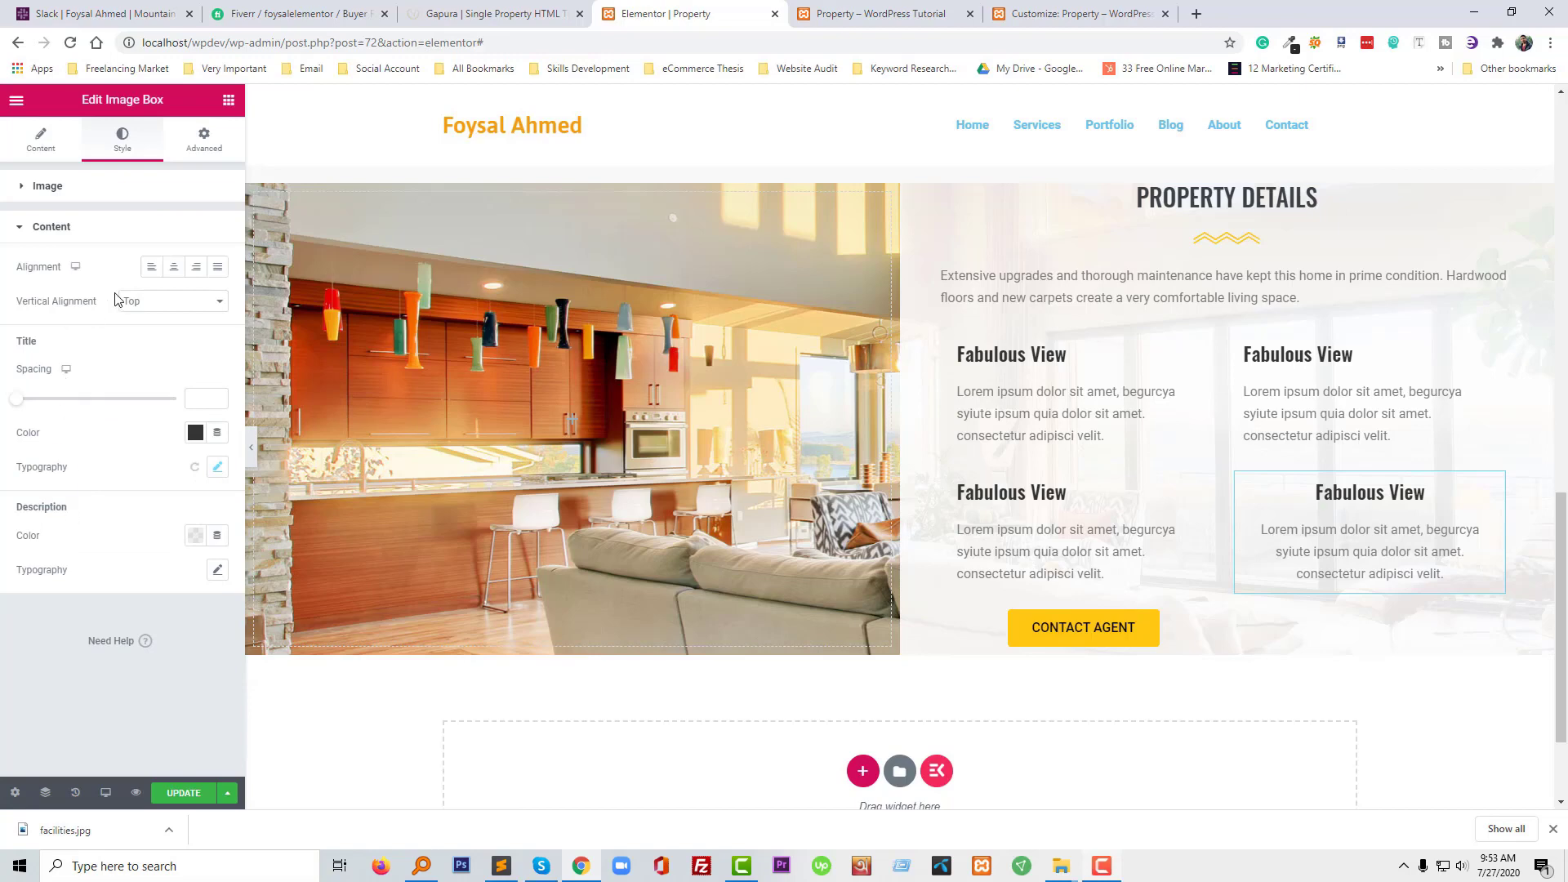
click(151, 267)
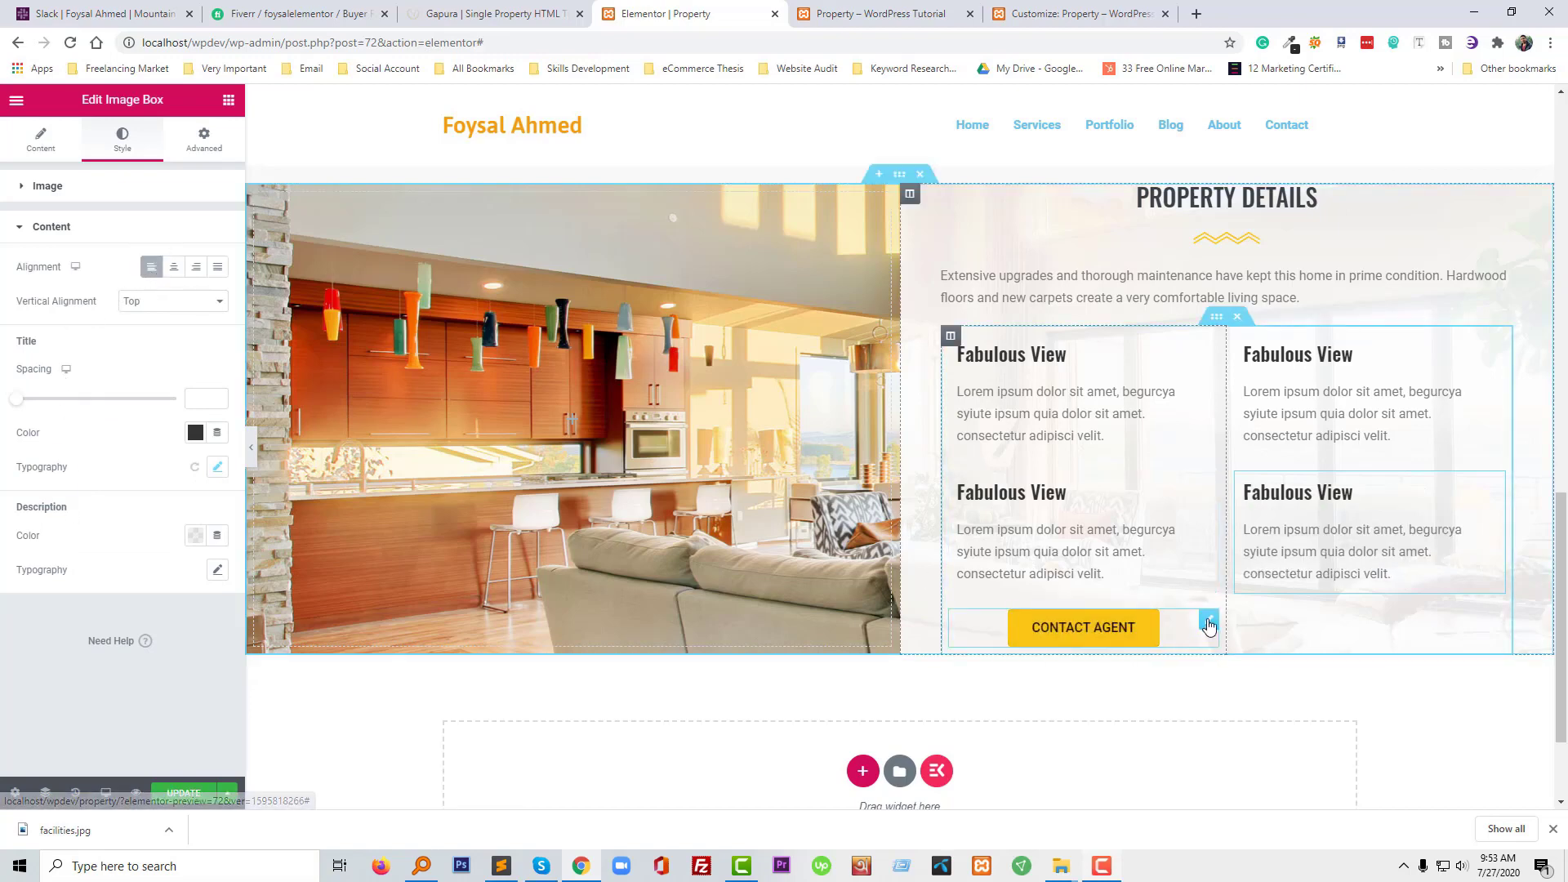
Left-align the CONTACT AGENT button below the feature boxes and save the page changes
click(1209, 625)
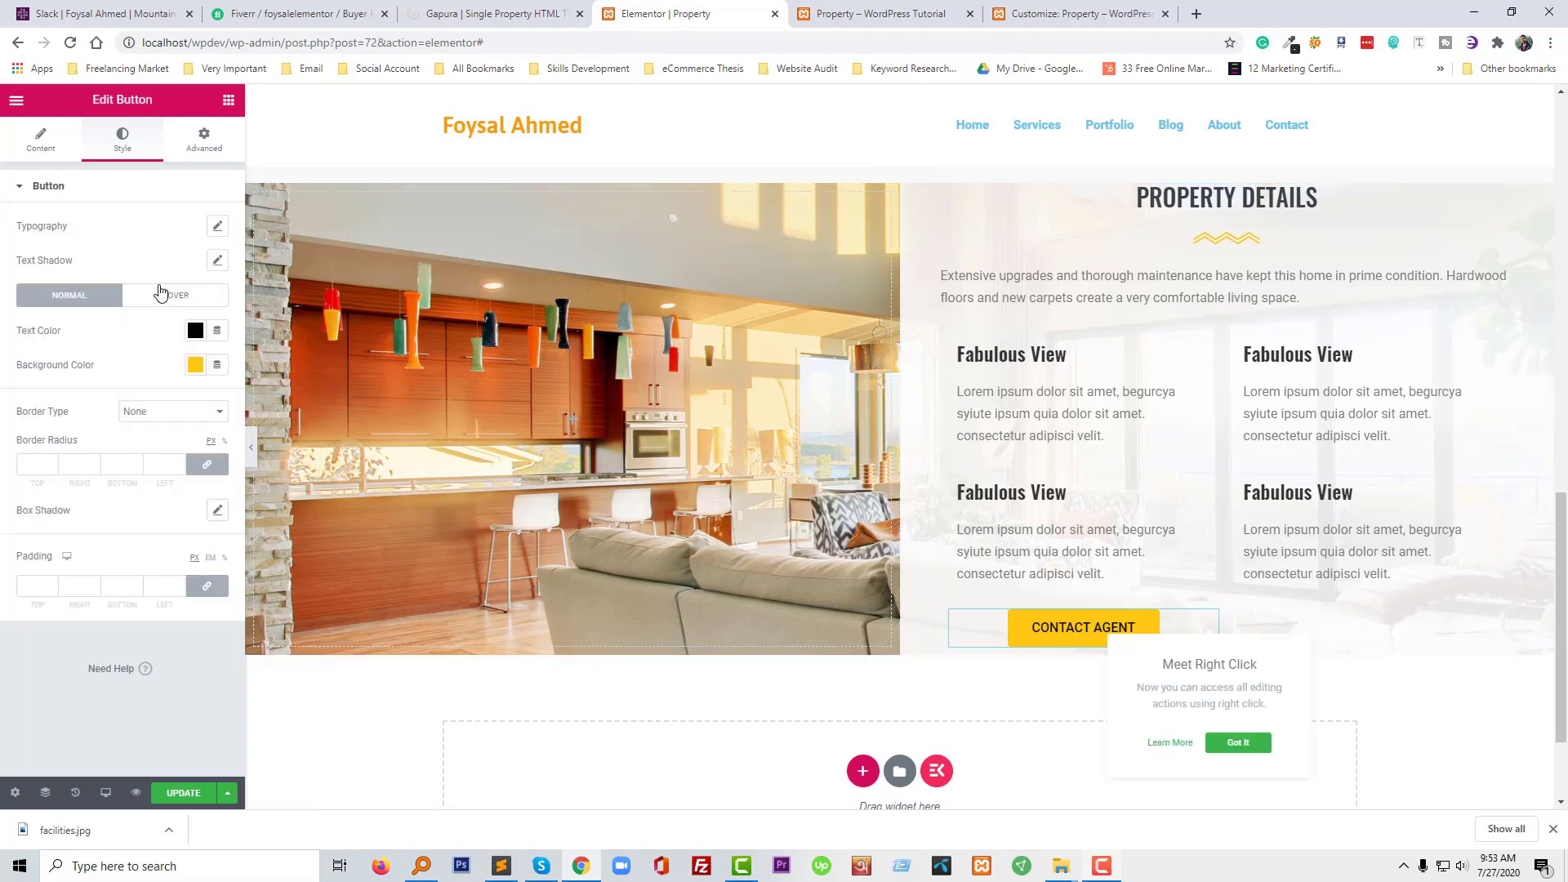
click(42, 141)
click(151, 346)
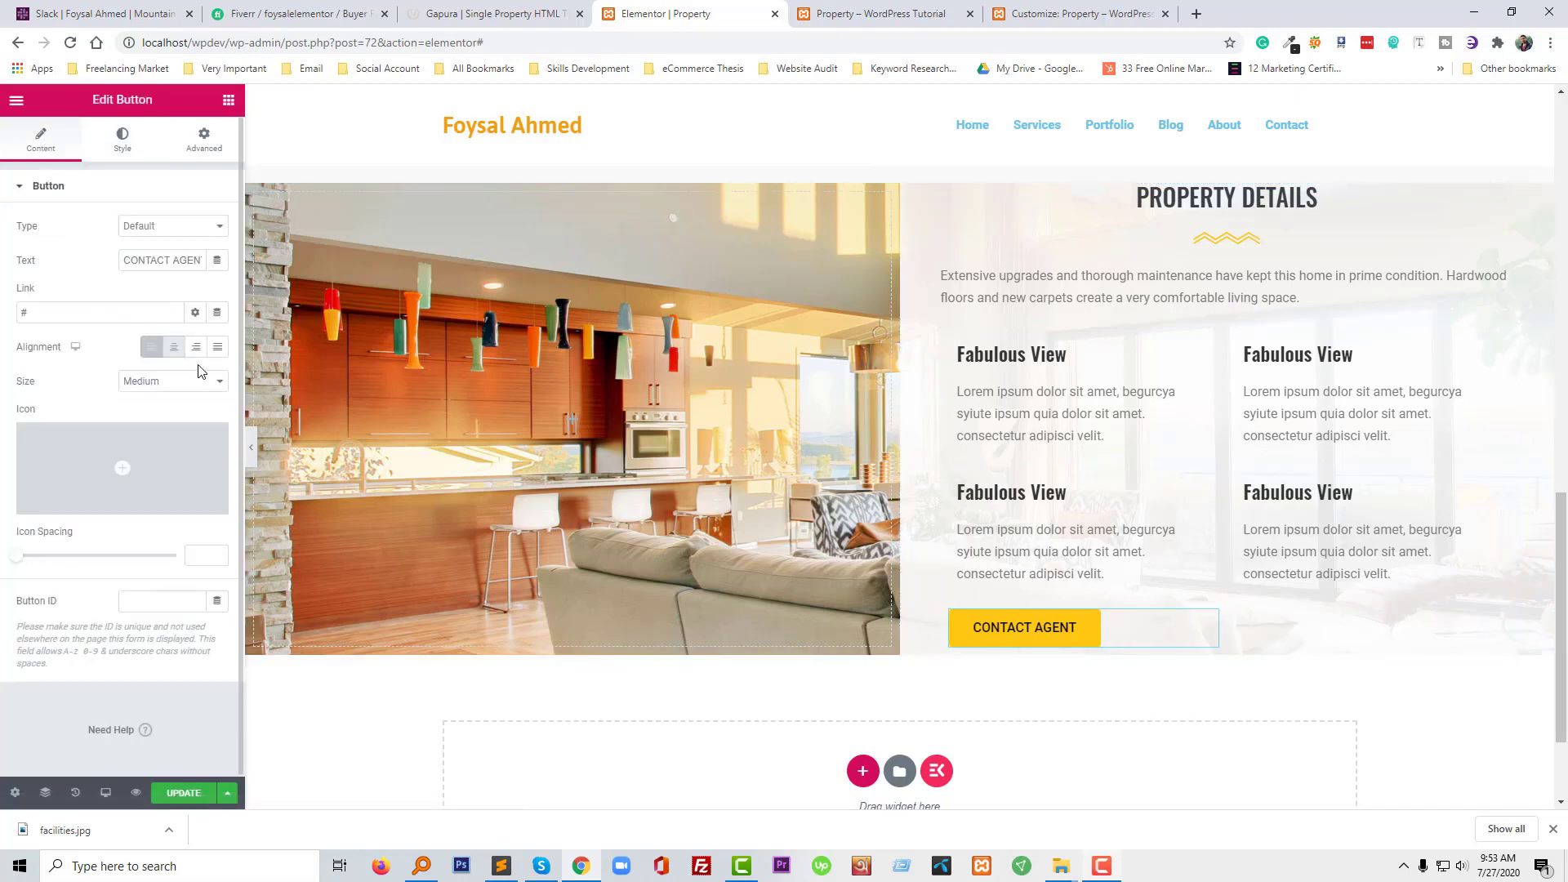
click(185, 793)
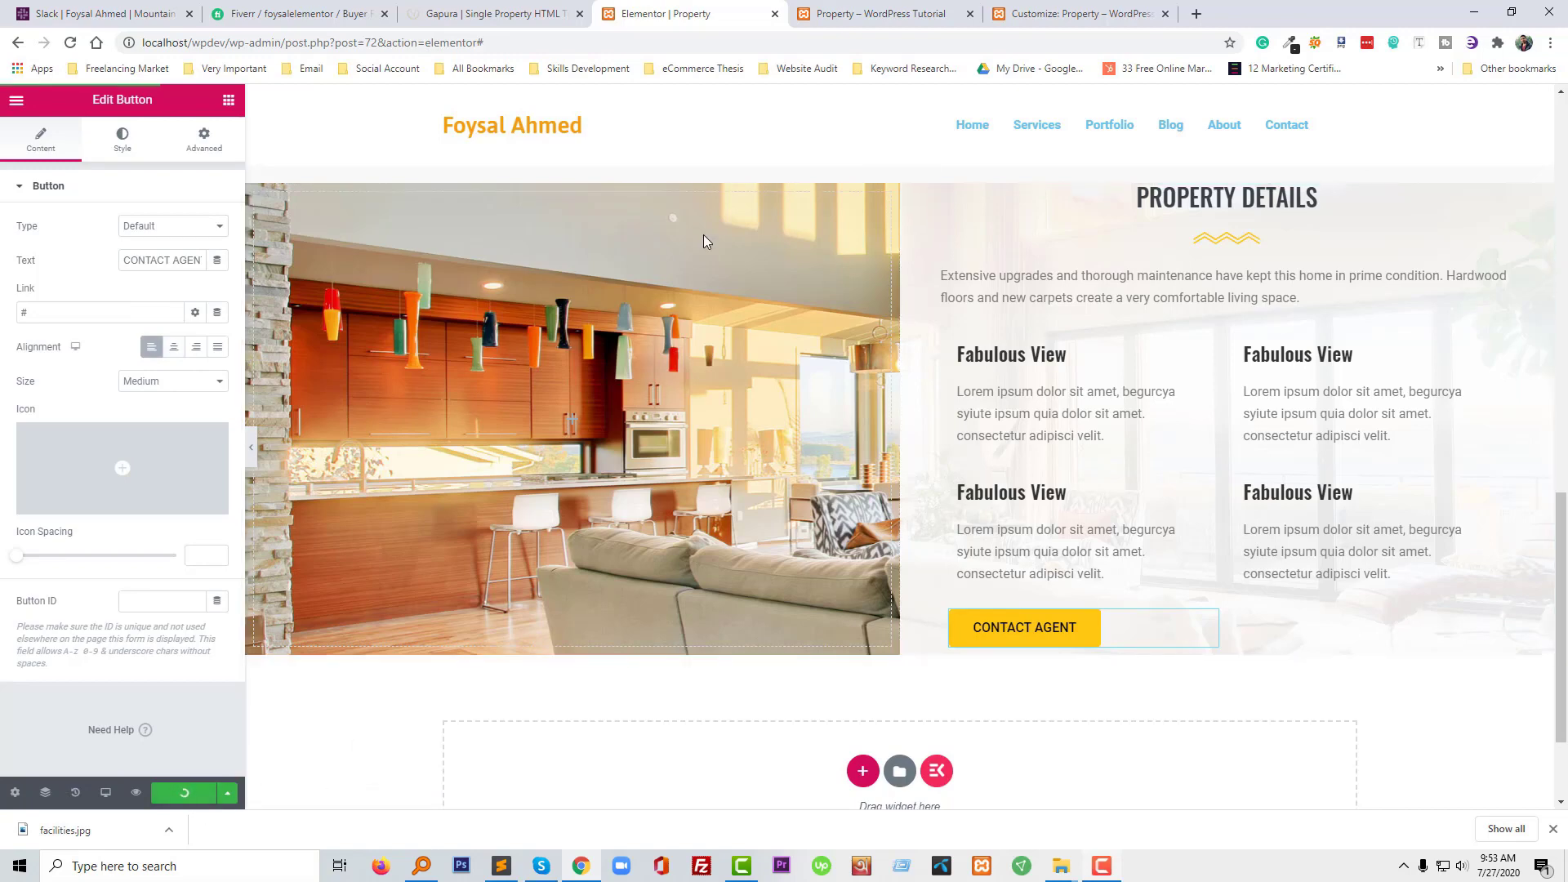
Reload the live Property page and compare its left-aligned section and spacing with the Facilities section of the Gapura reference template
click(872, 11)
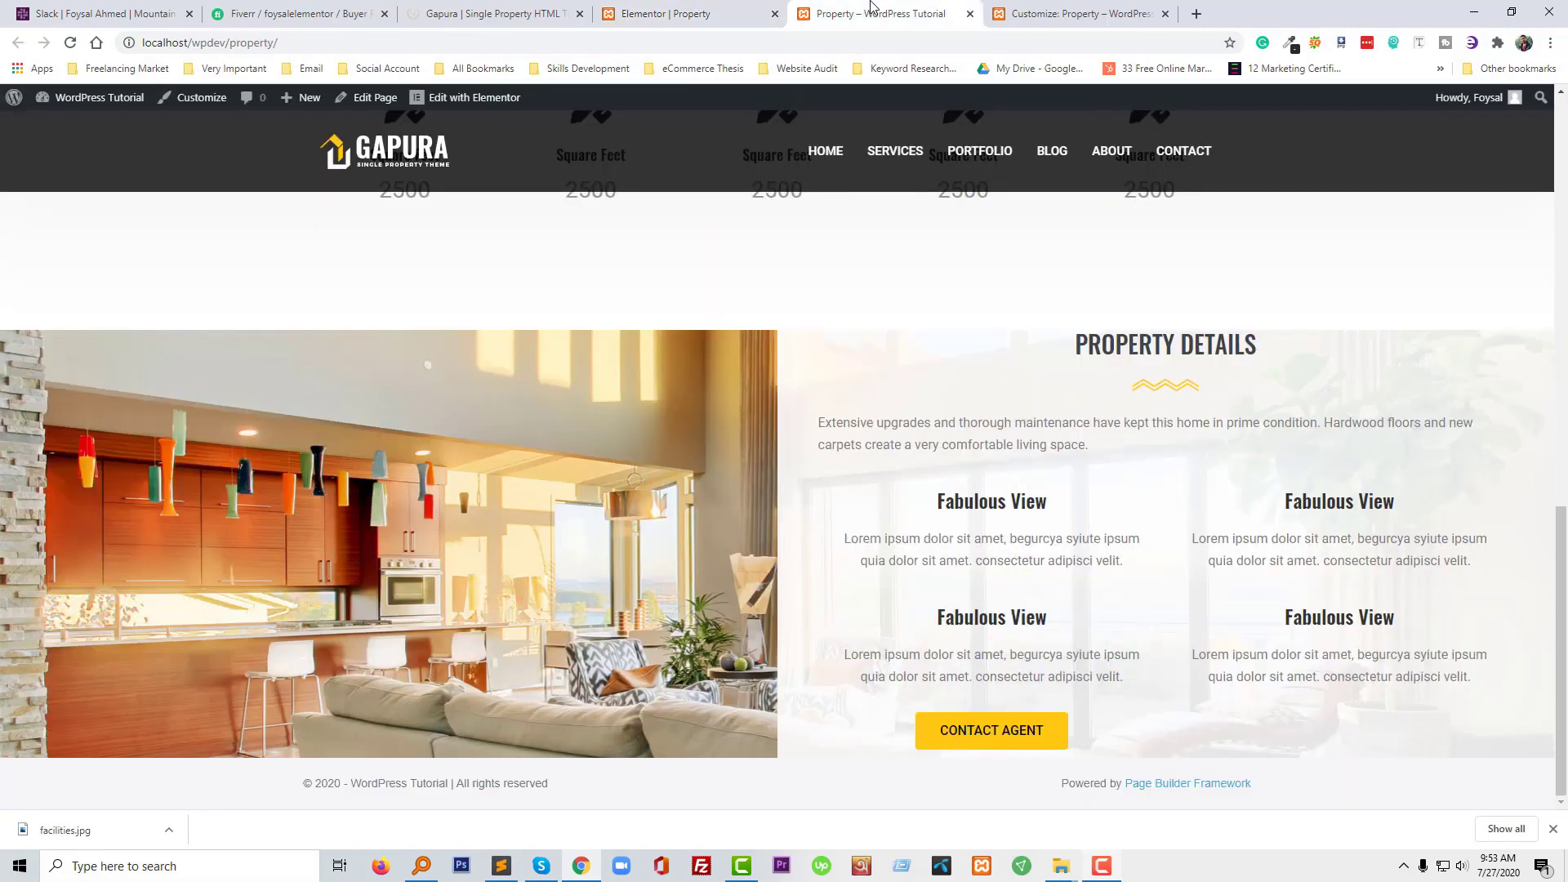
click(70, 45)
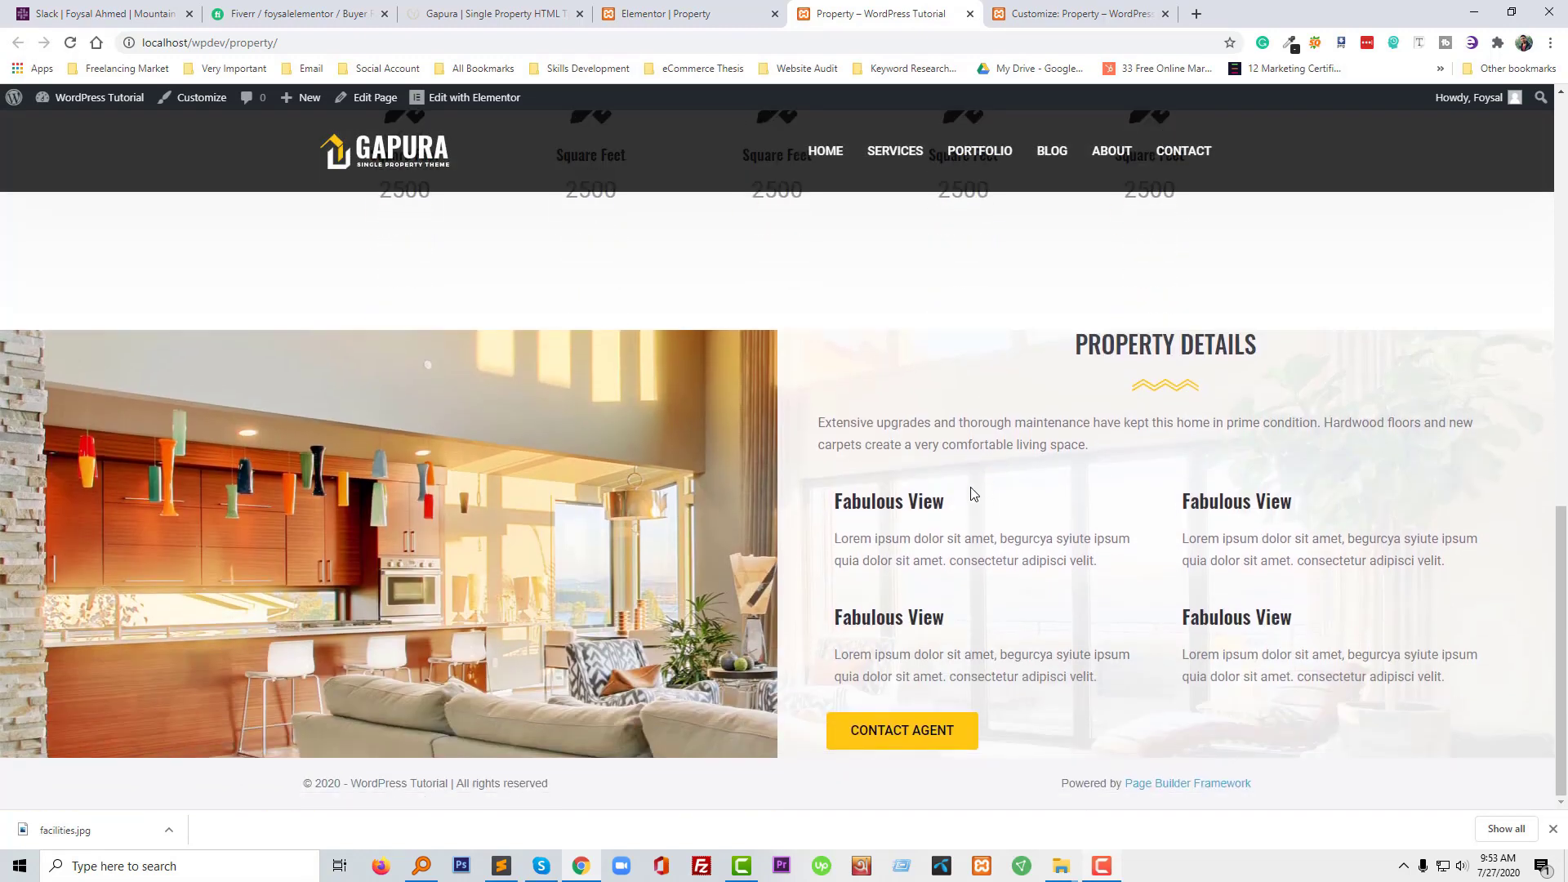
click(479, 14)
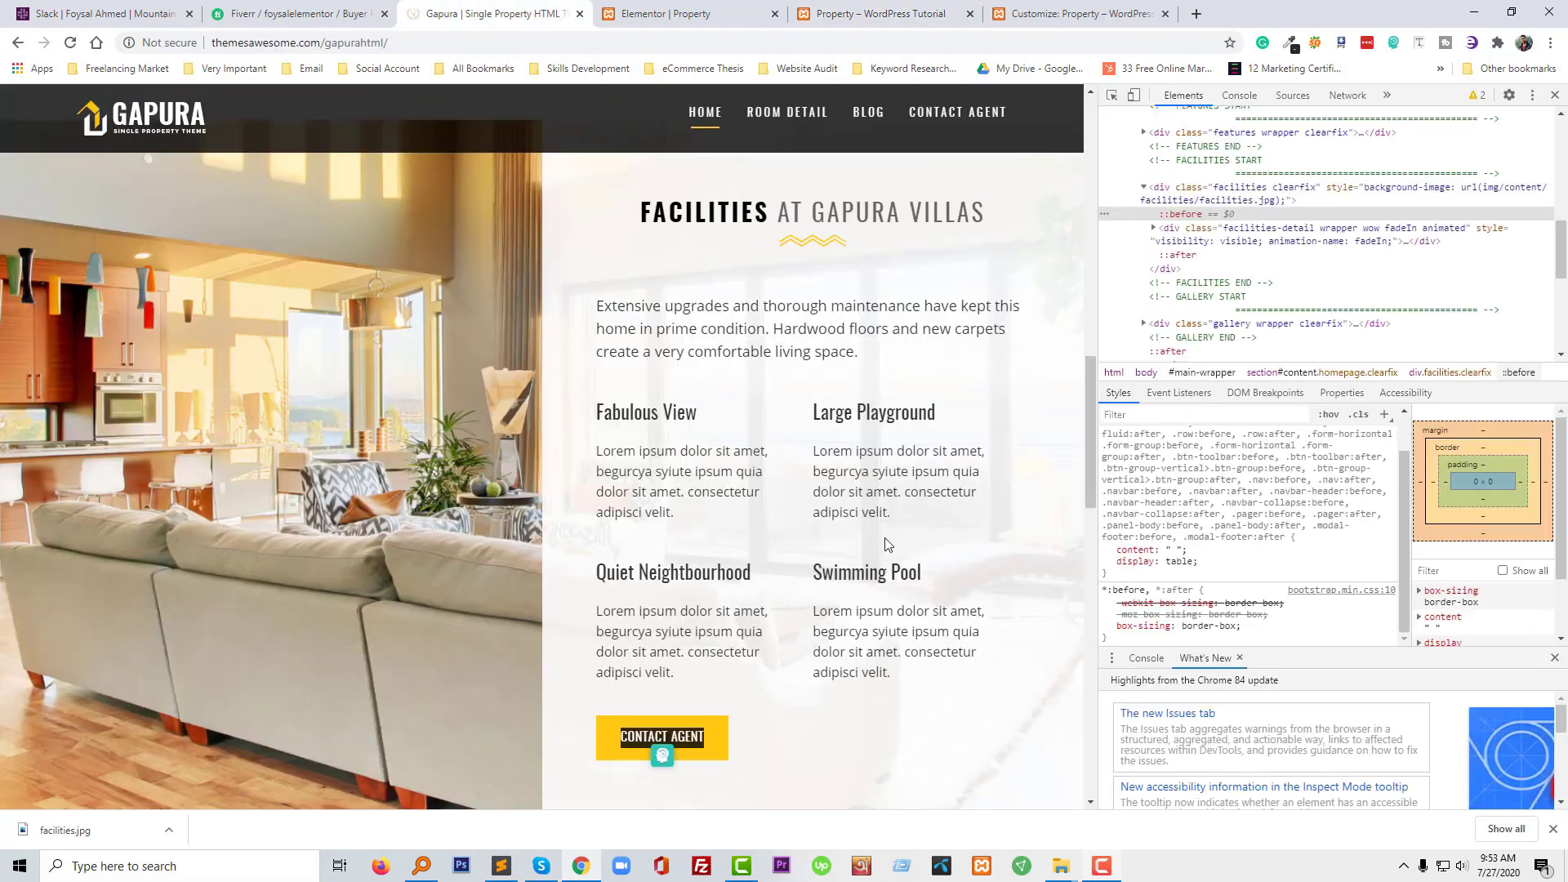
scroll(894, 546, down, 3)
scroll(894, 546, up, 5)
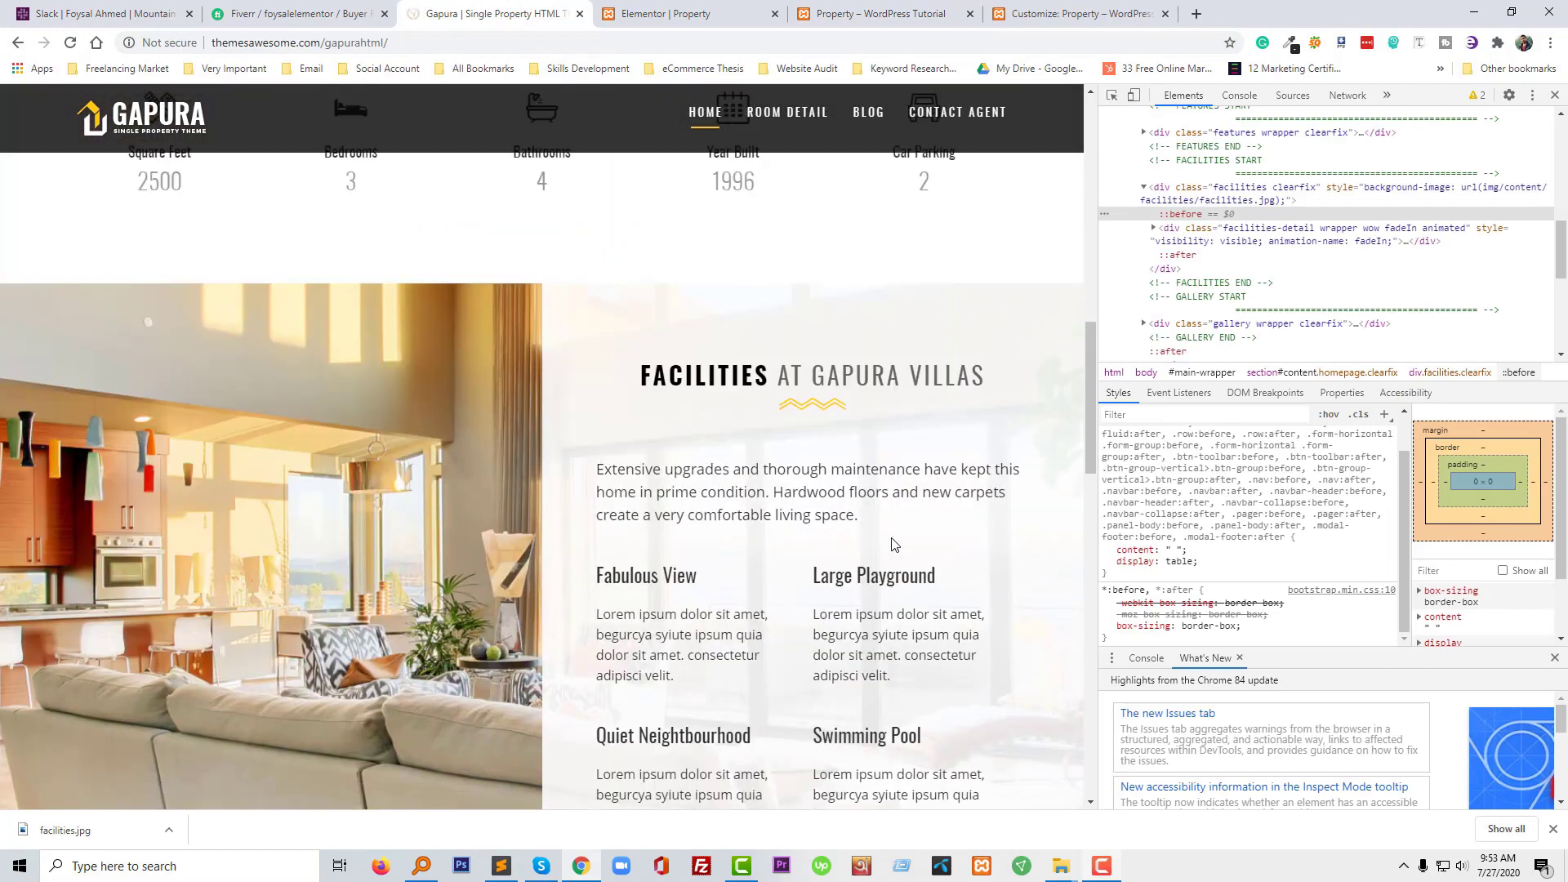
In the Elementor editor, set the column containing the PROPERTY DETAILS heading to a linked padding of 50 on all sides and save the page
click(660, 20)
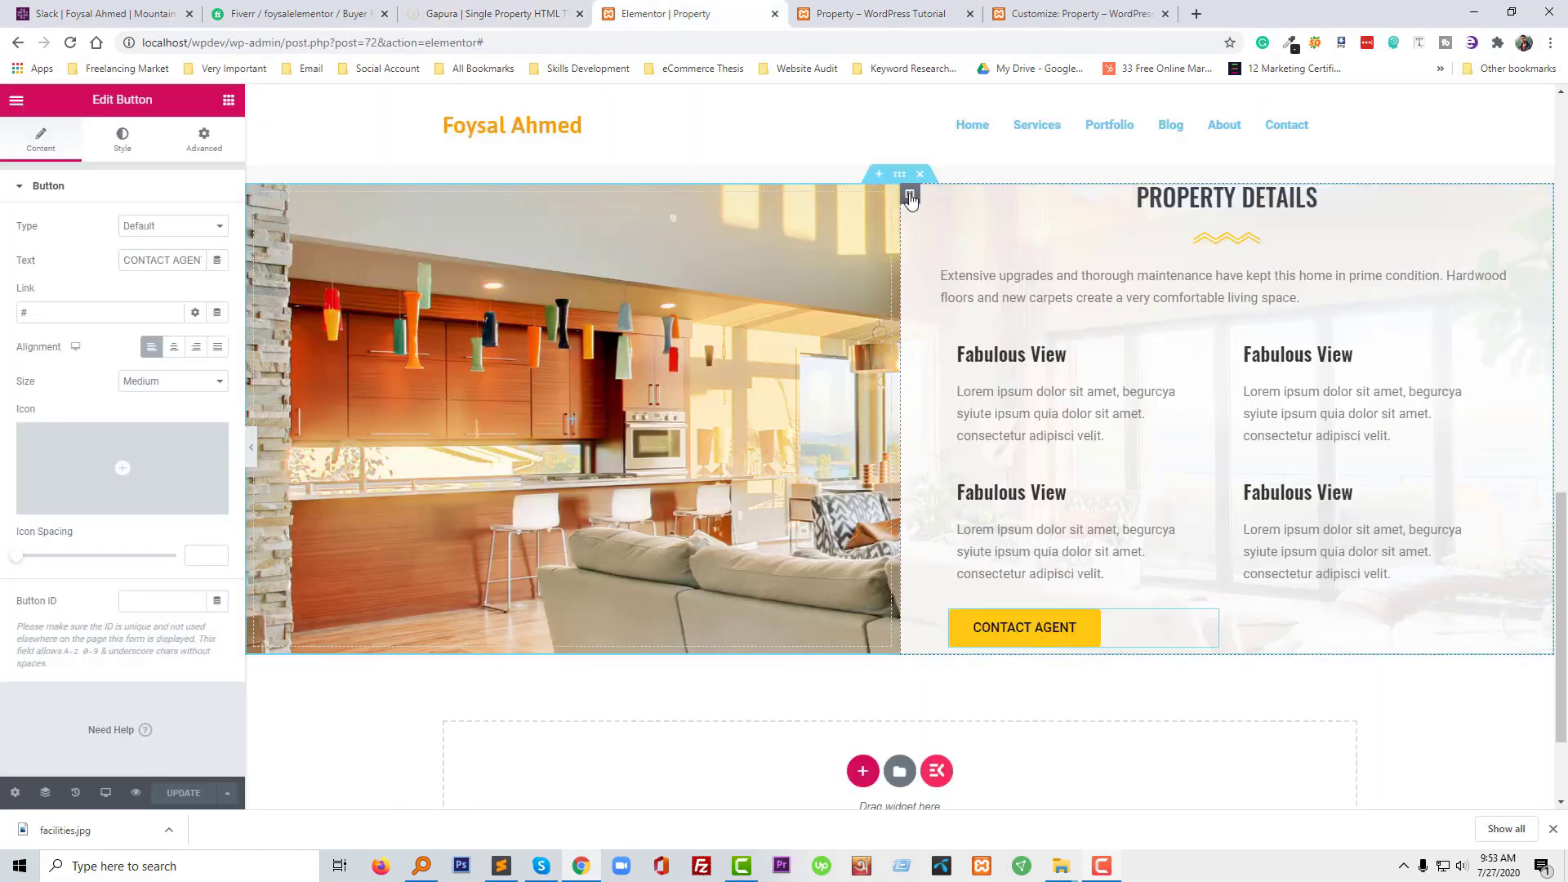
click(901, 180)
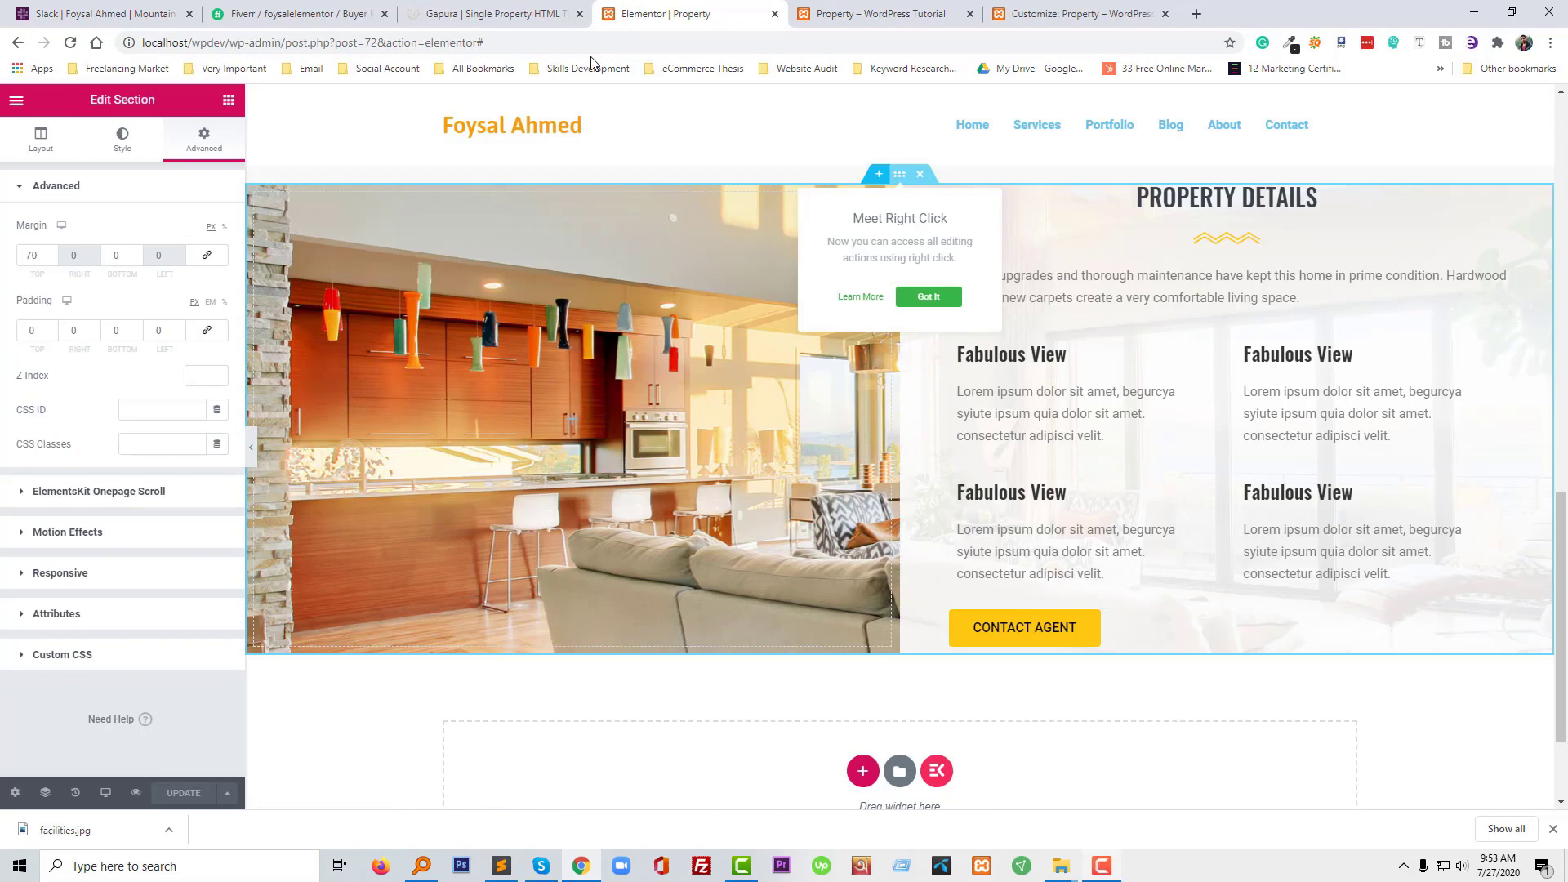
click(518, 21)
click(662, 14)
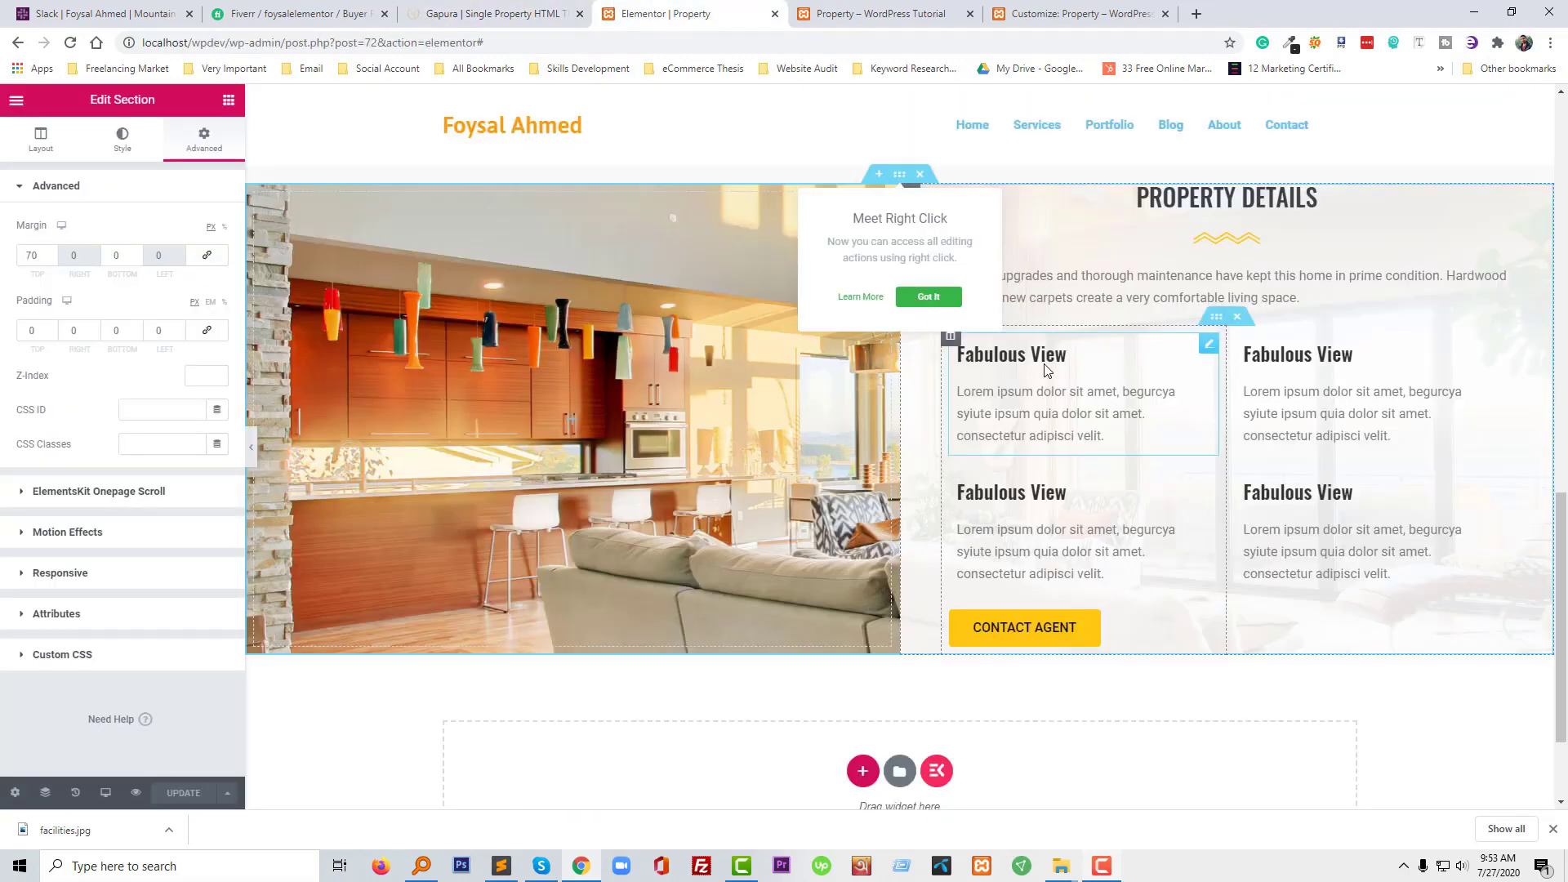
click(1076, 230)
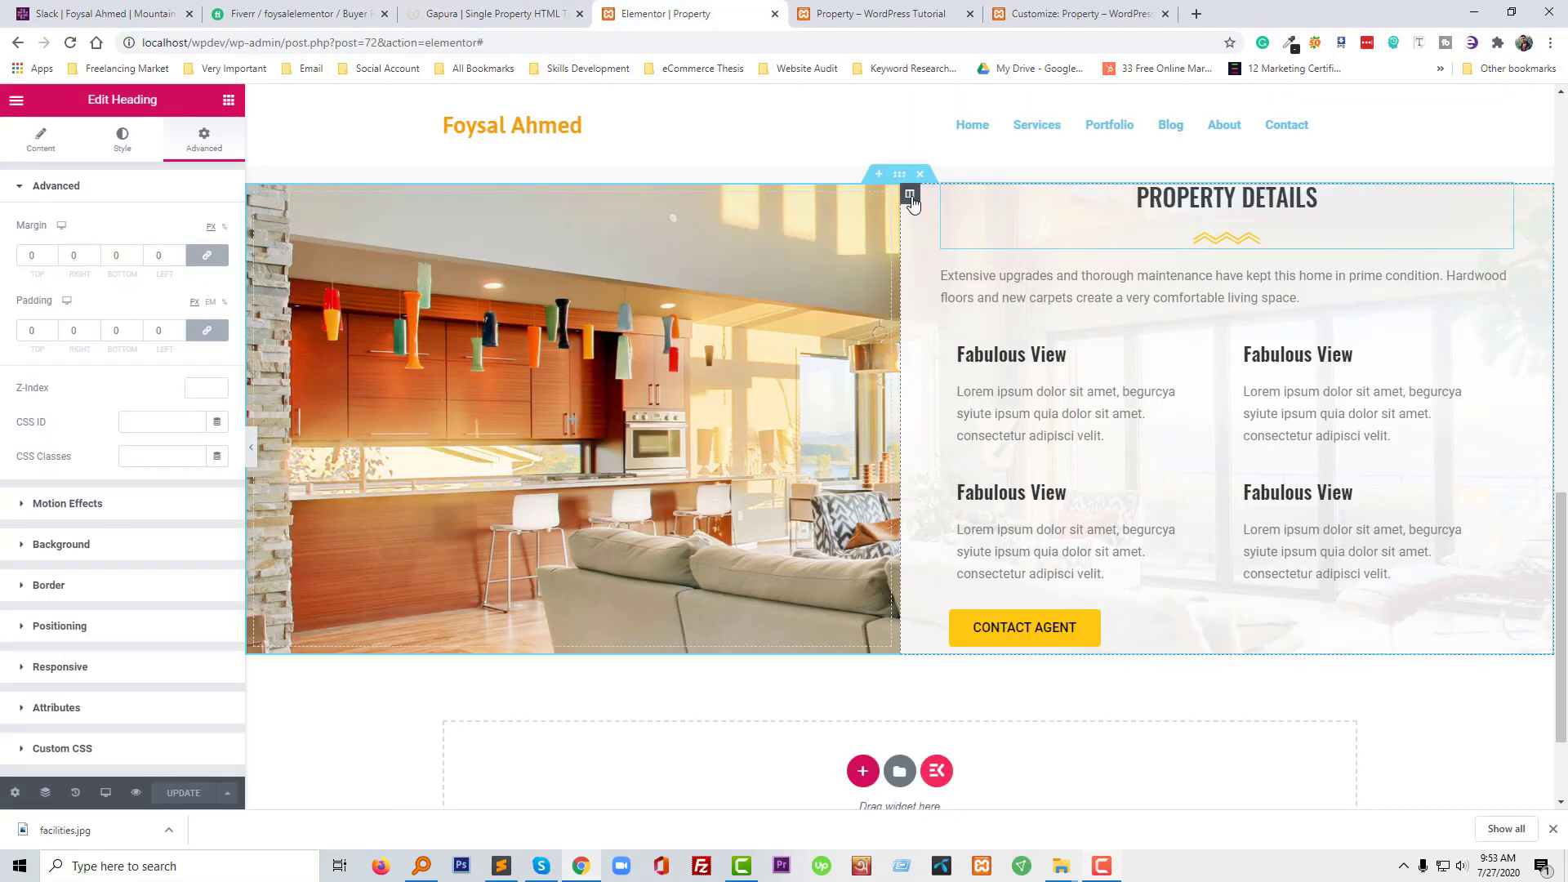
click(910, 194)
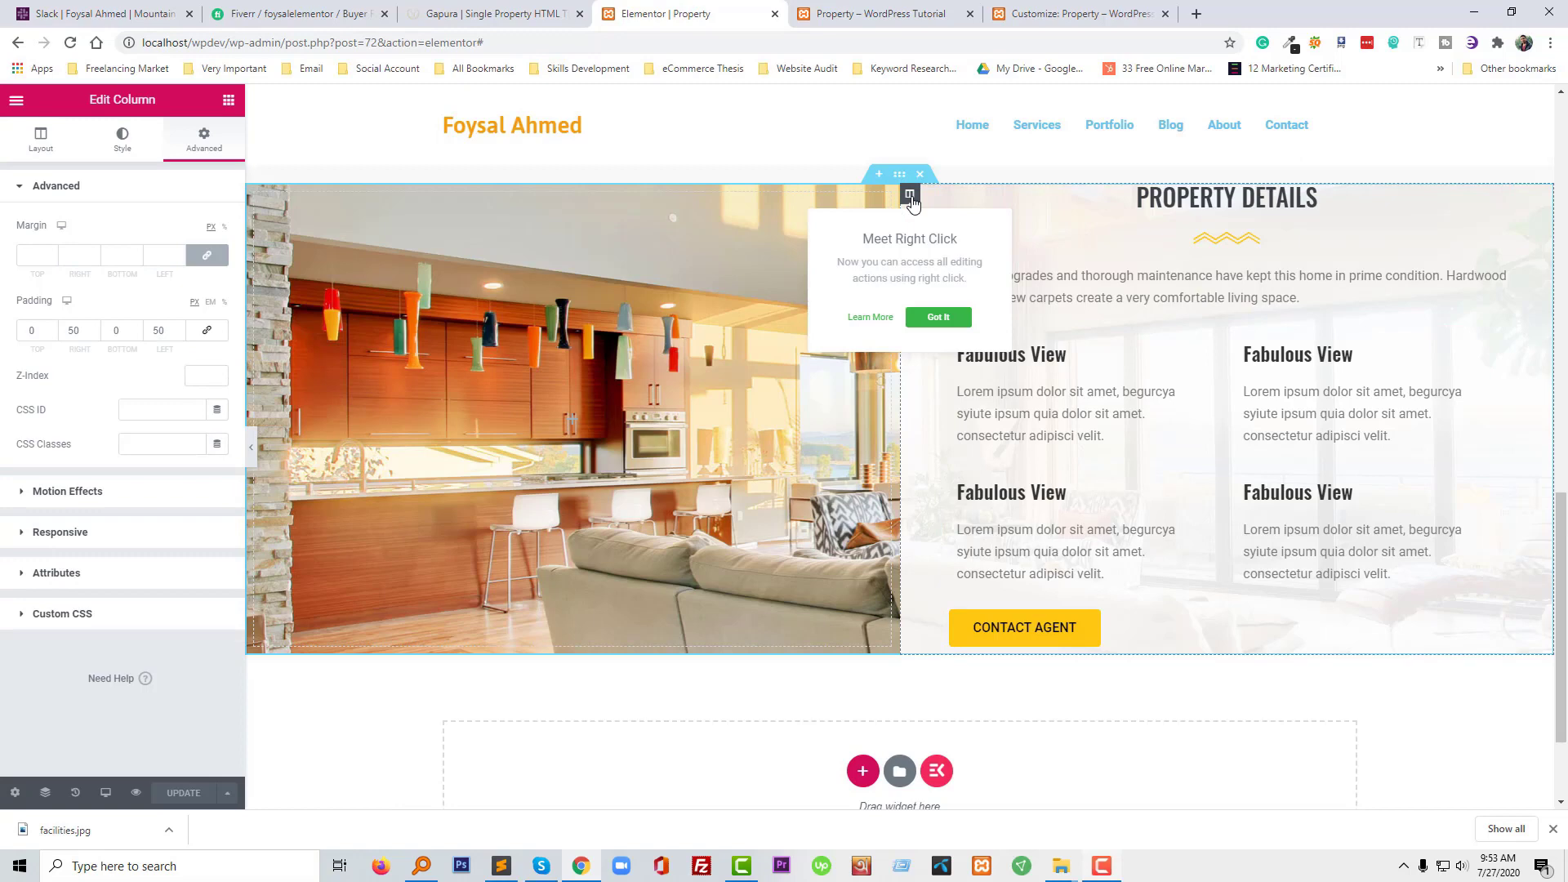
click(206, 330)
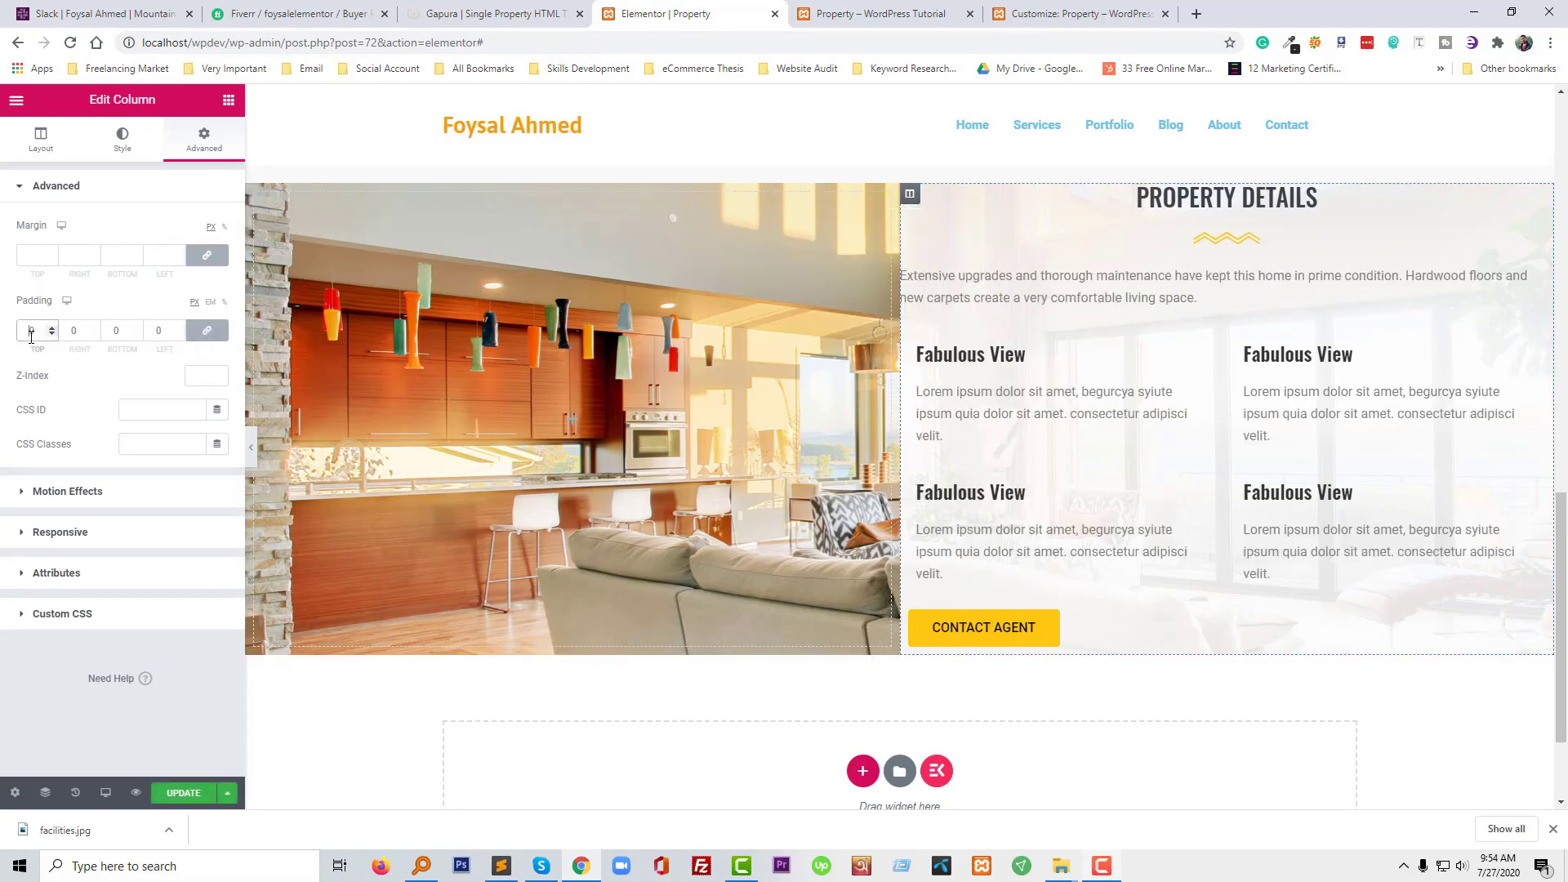
text(50)
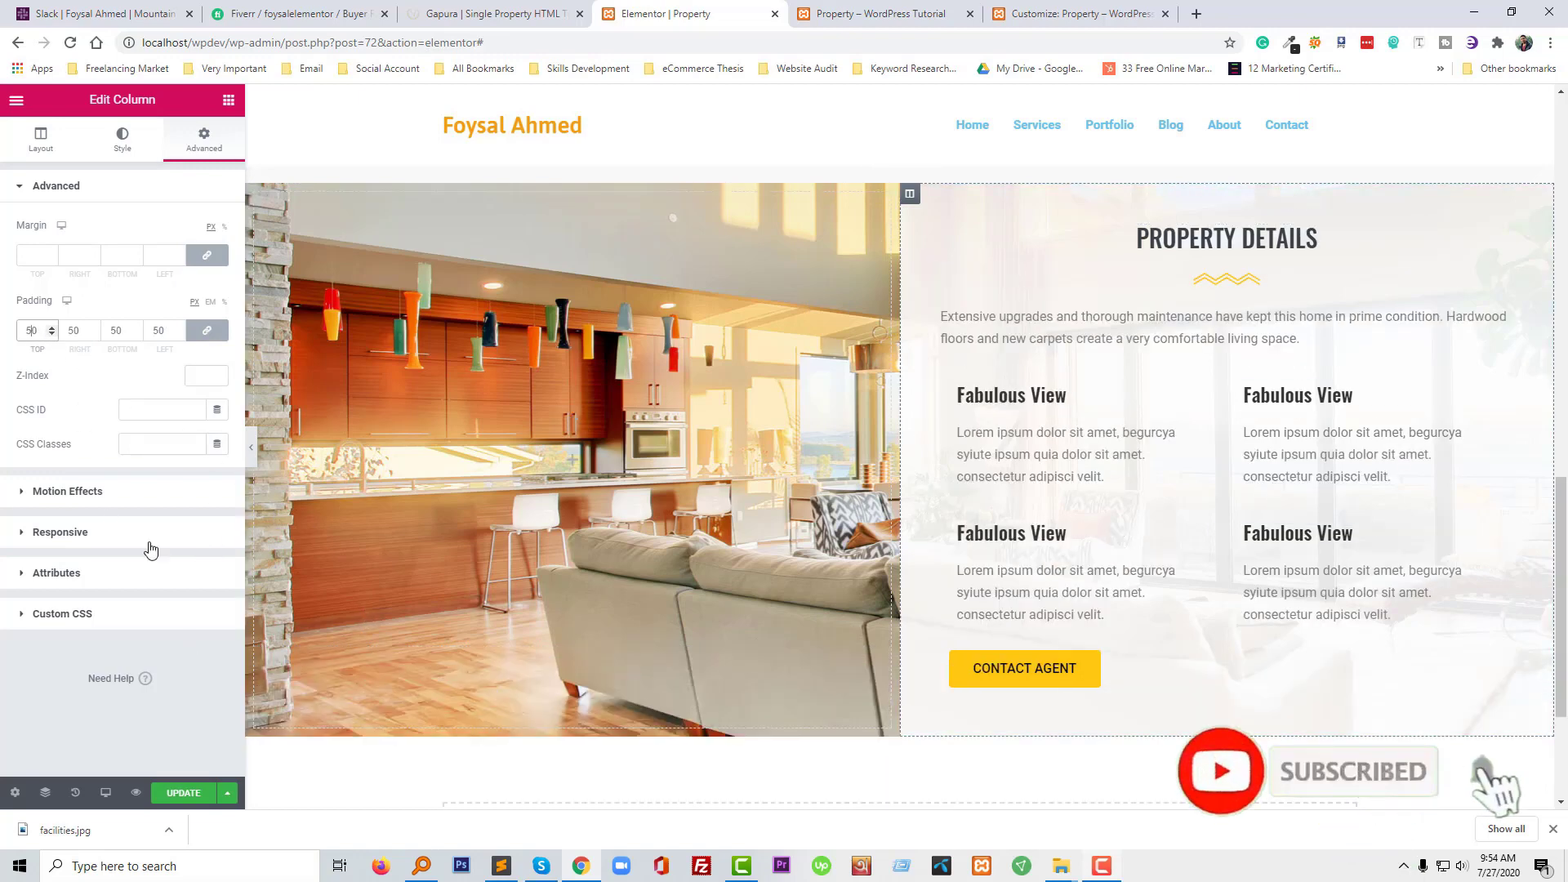
click(181, 797)
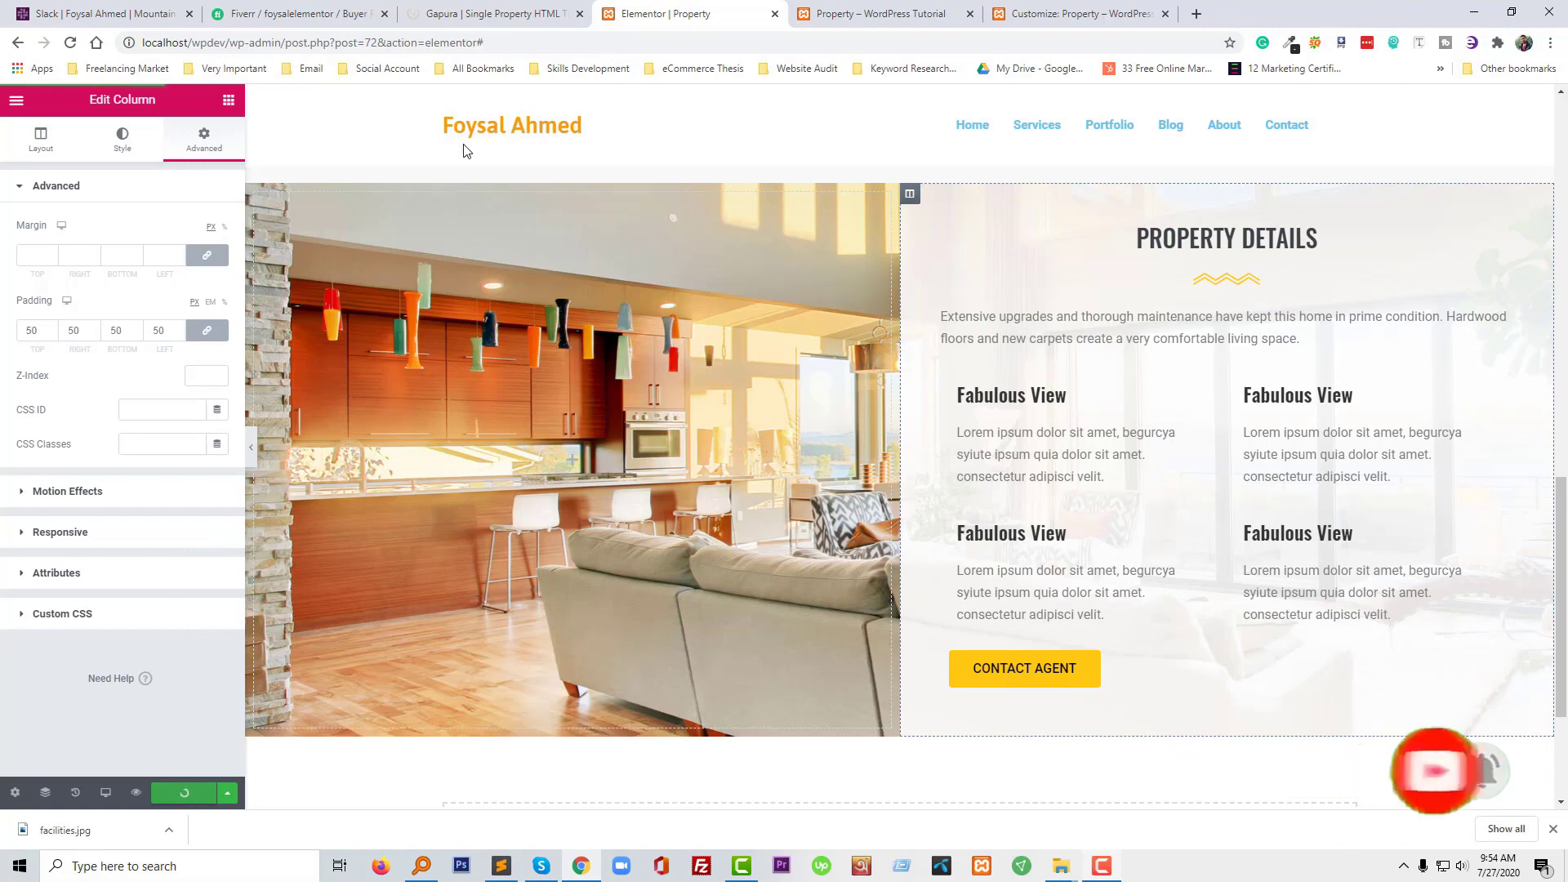
Reload the live Property page, examine the padded kitchen photo section, close the downloads bar, and go back to the hero section
click(849, 14)
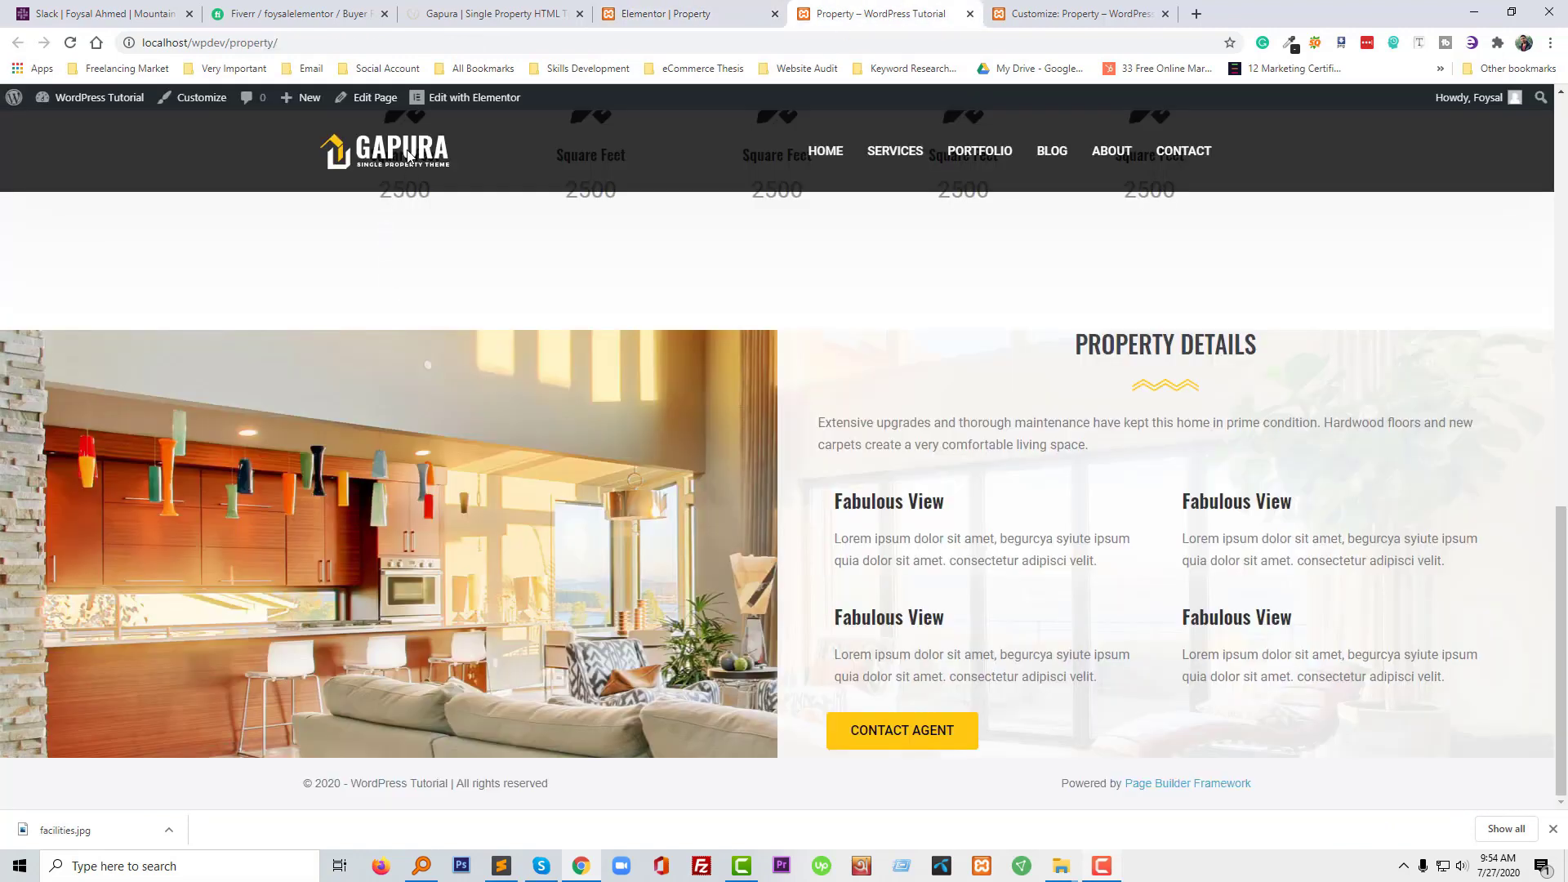
click(70, 43)
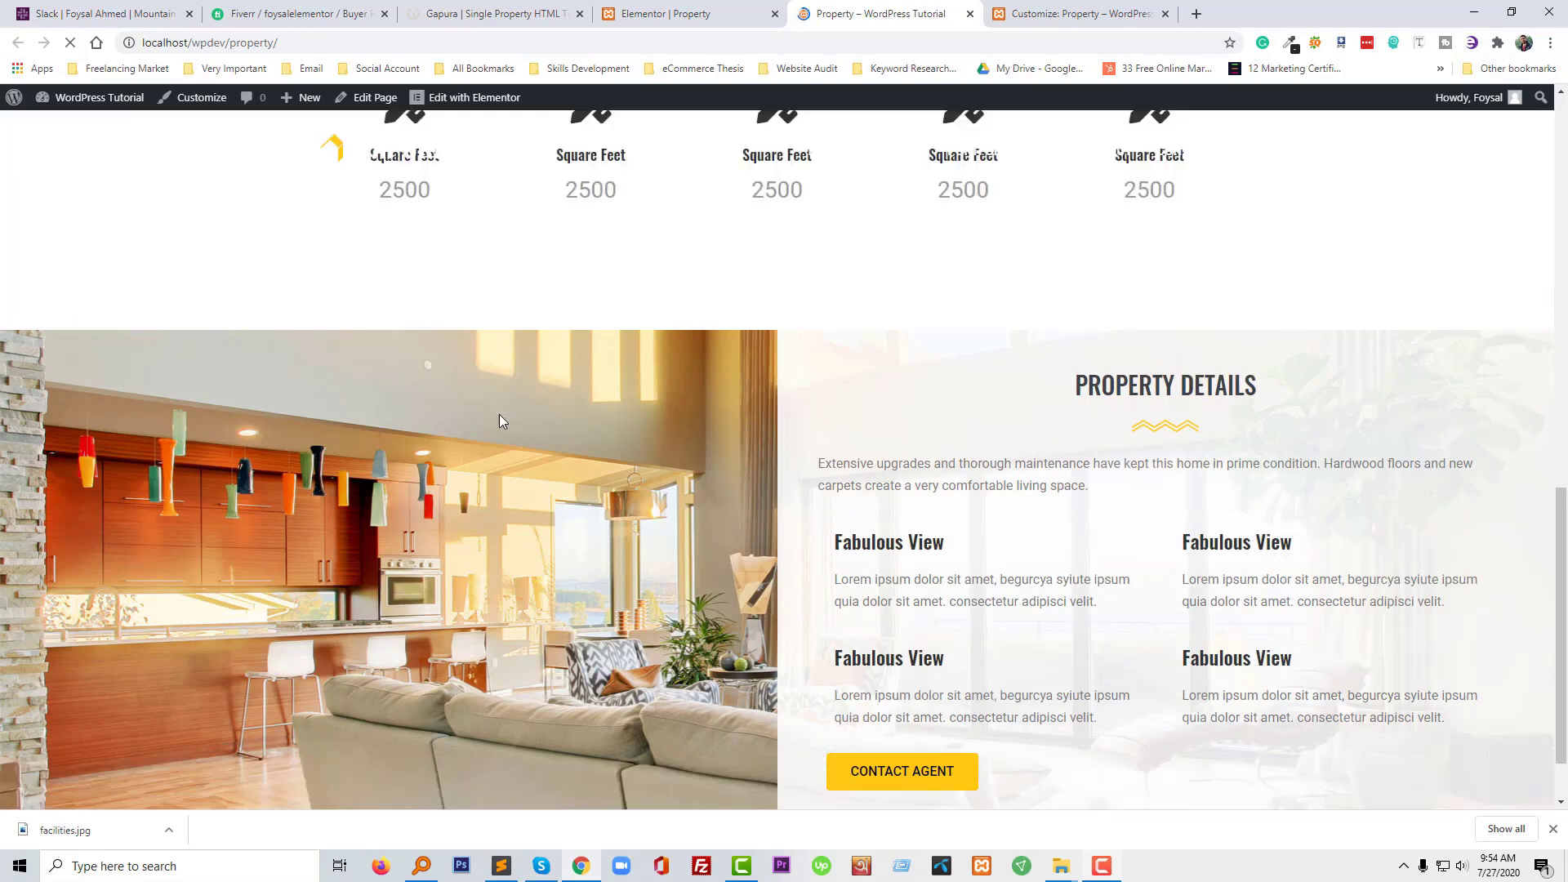
scroll(796, 499, down, 2)
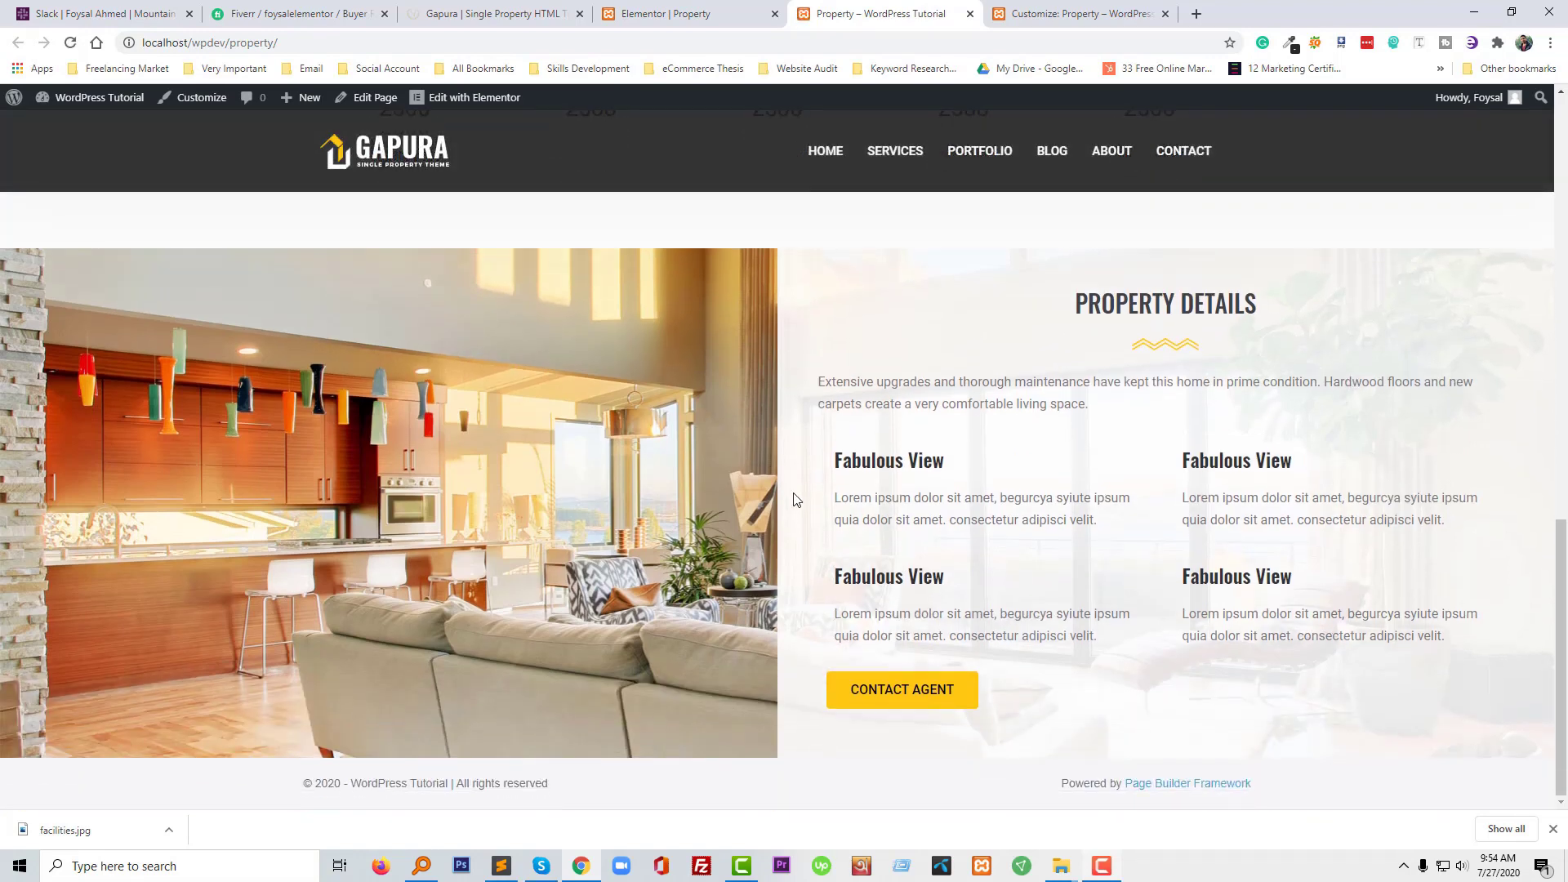
scroll(1009, 551, up, 3)
scroll(1009, 551, down, 3)
click(1552, 830)
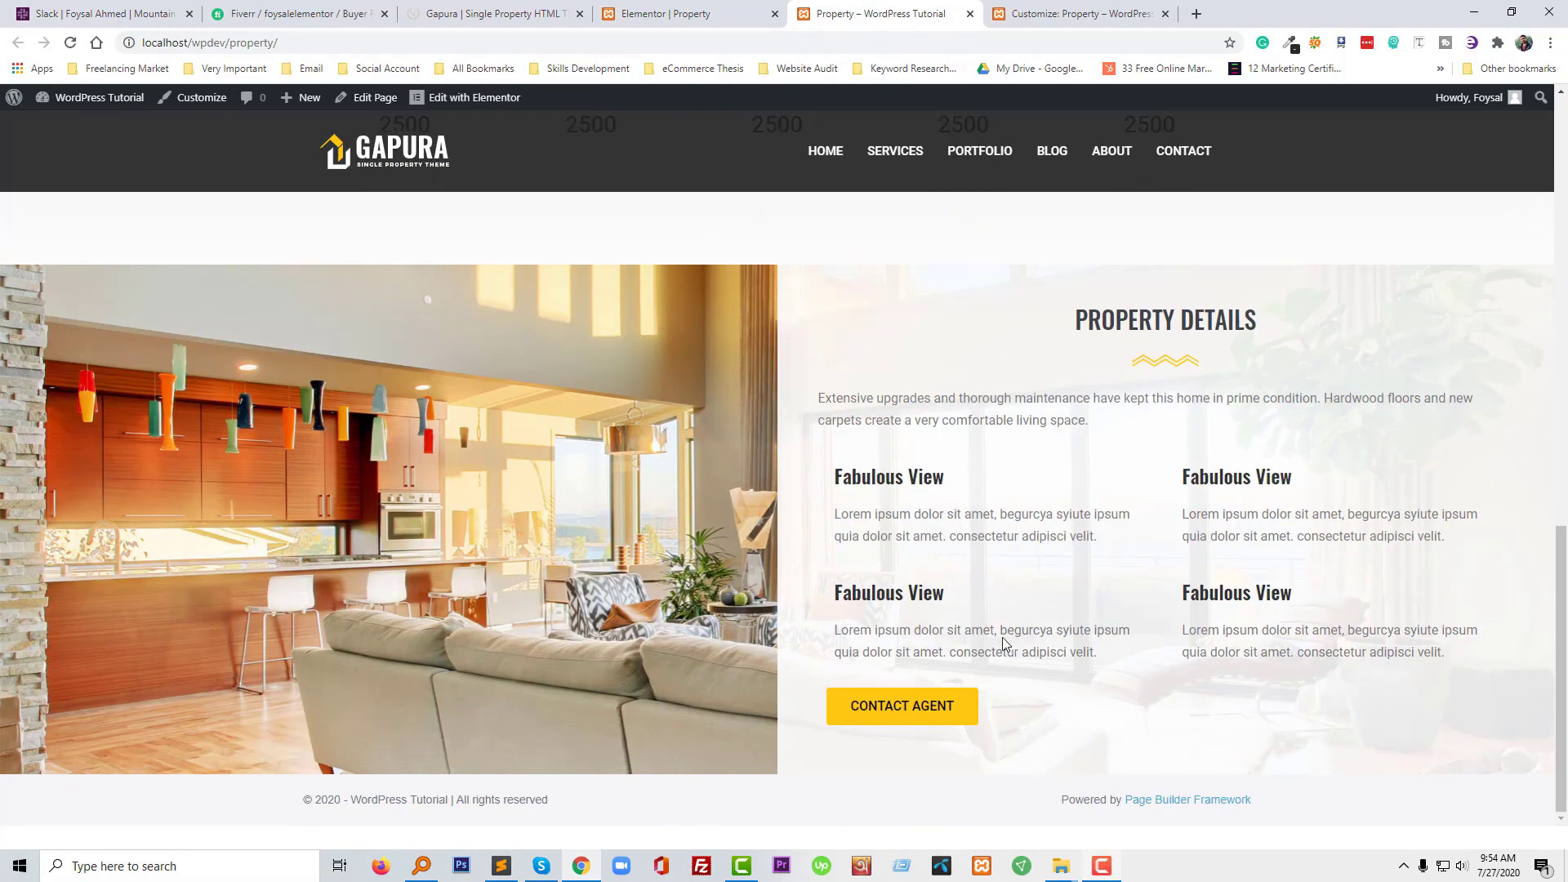
scroll(1003, 639, up, 15)
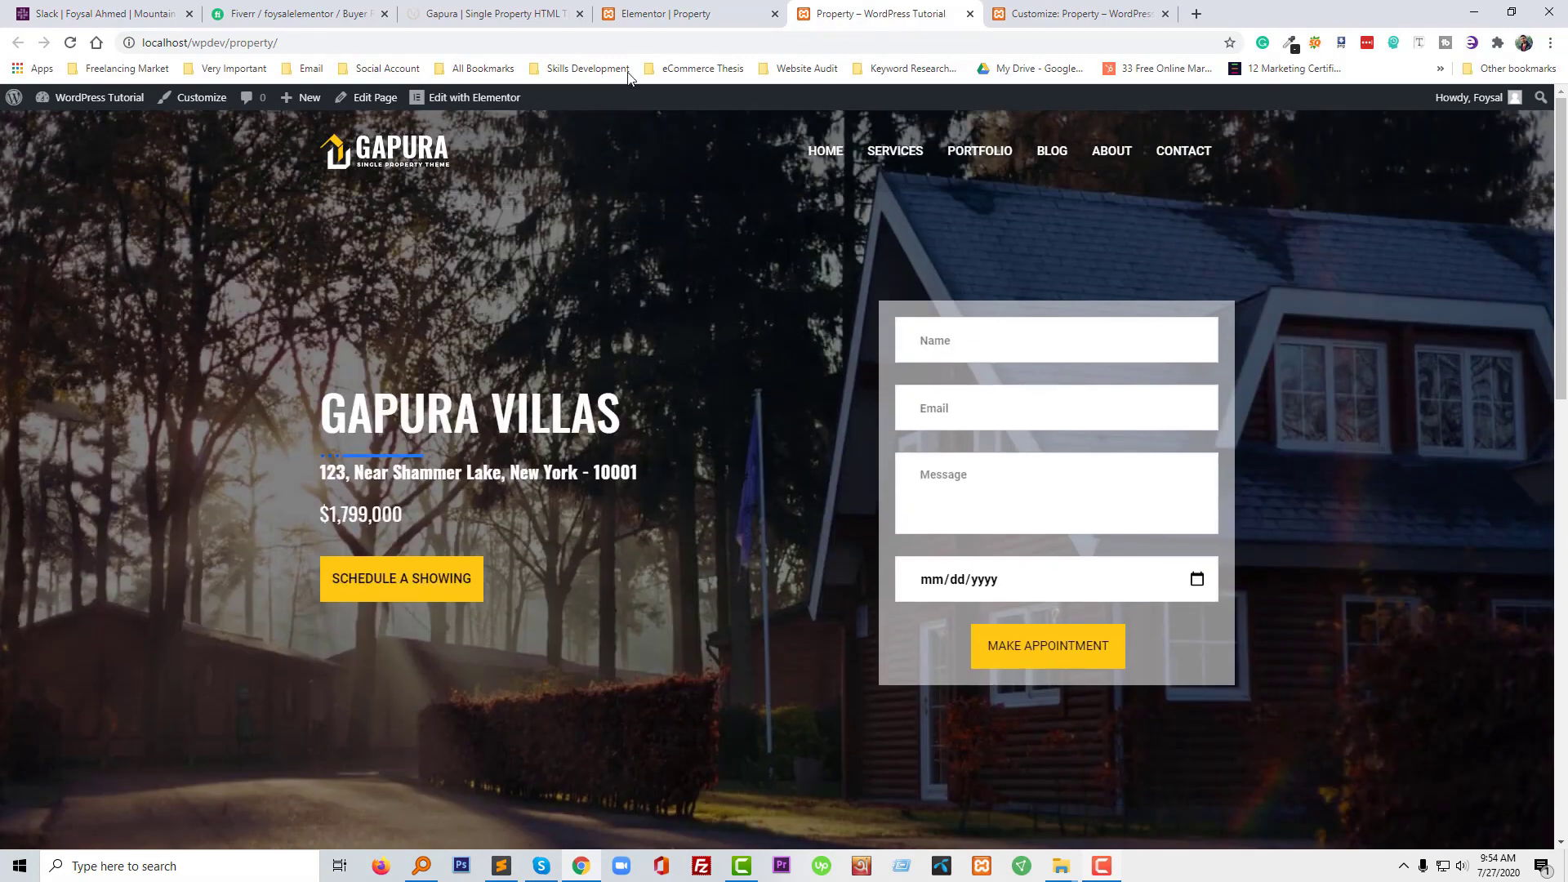
Review the Room Gallery, contact call-to-action and footer sections of the Gapura reference template
click(490, 14)
scroll(830, 552, down, 4)
scroll(606, 566, down, 4)
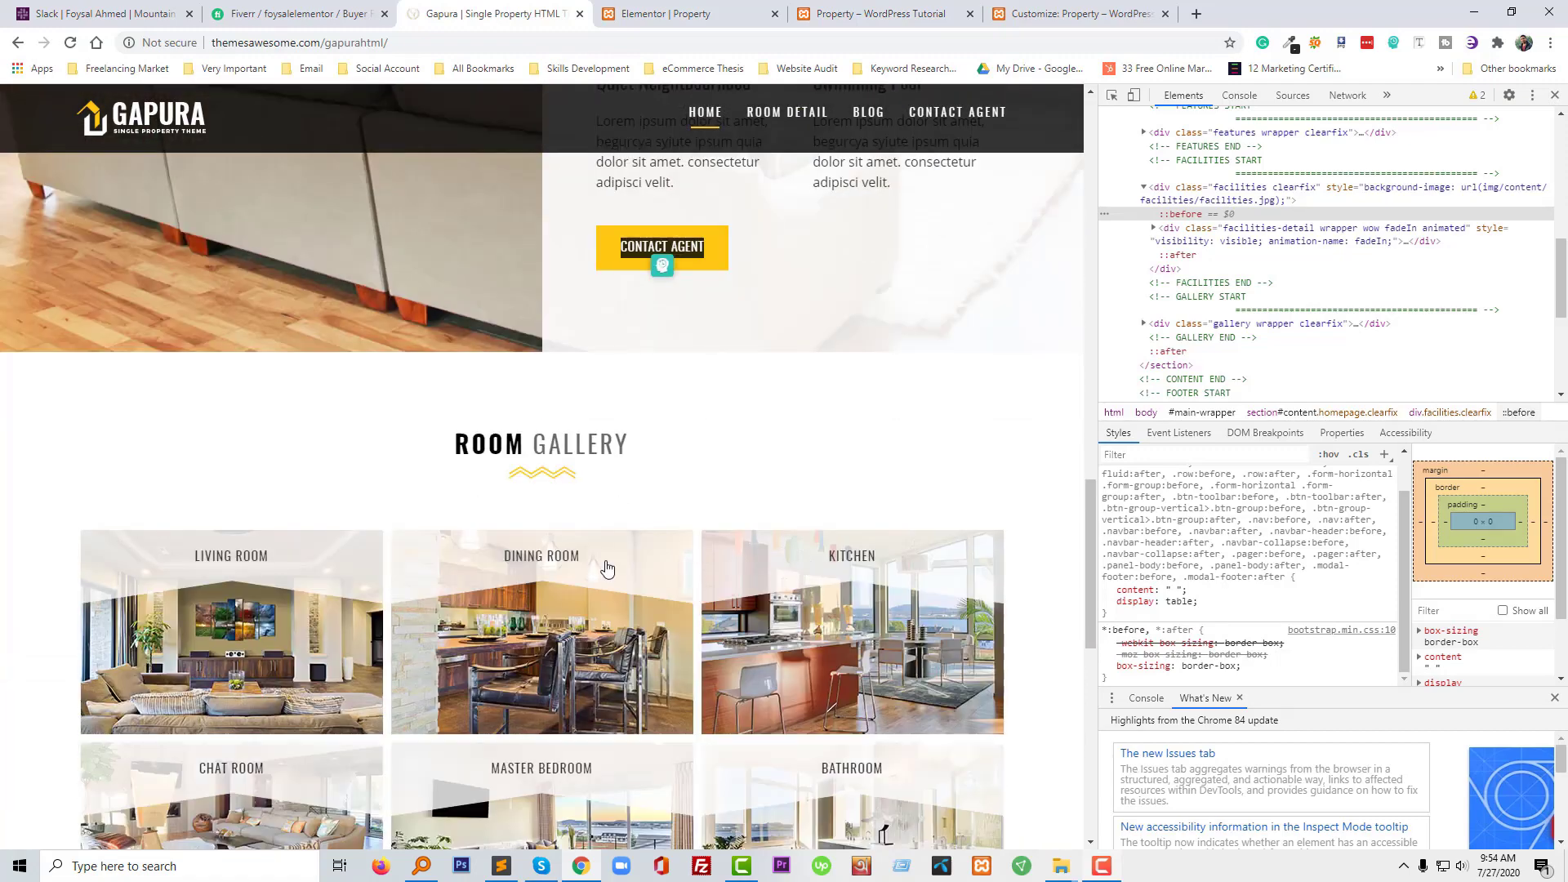
scroll(543, 434, down, 3)
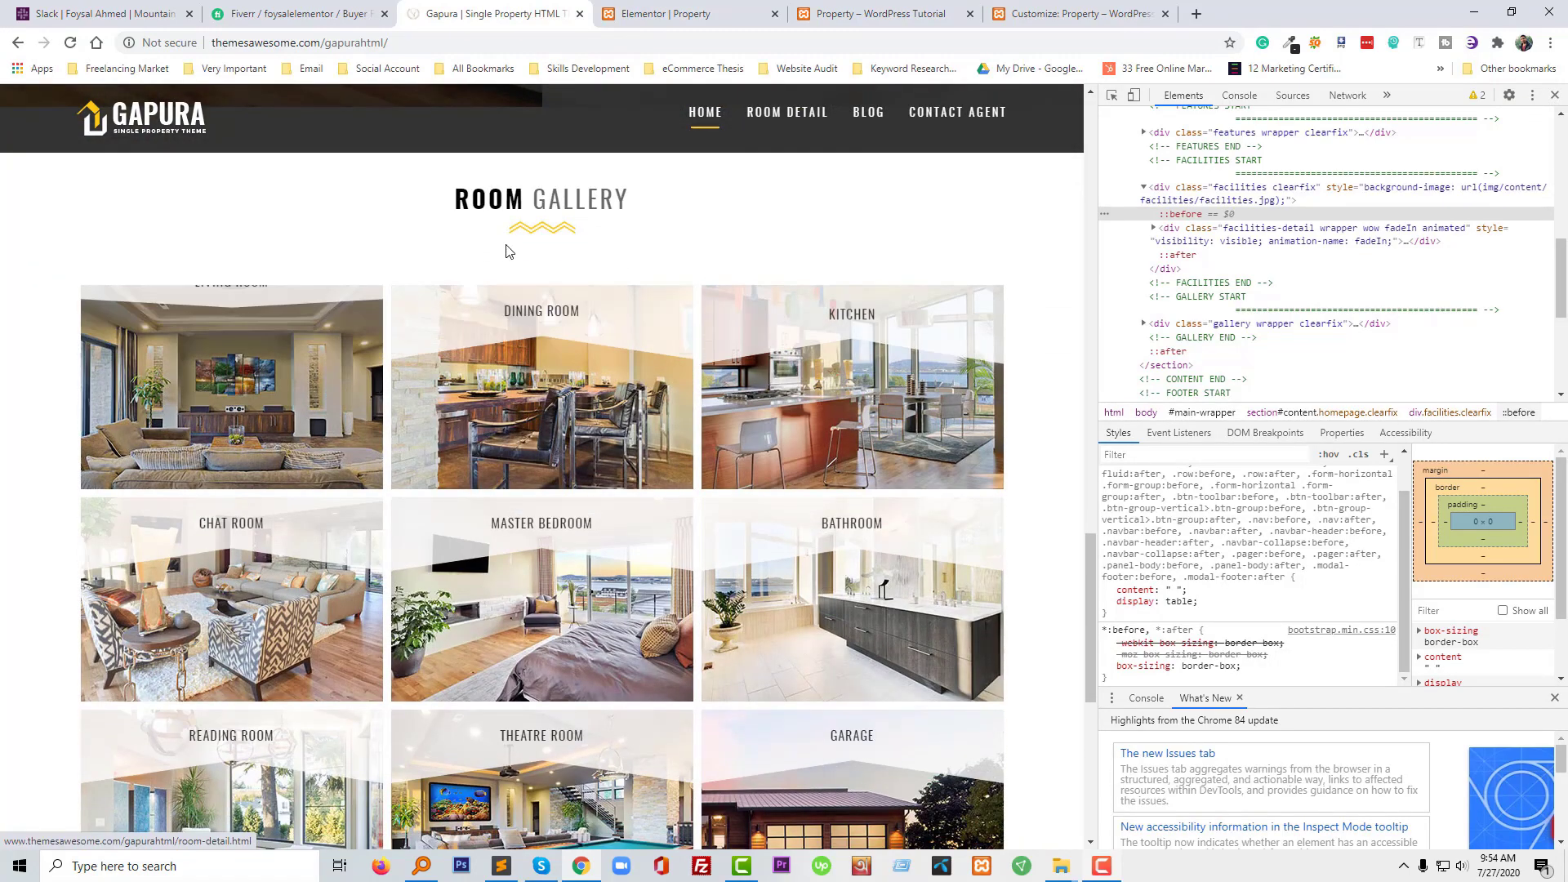
scroll(606, 493, down, 7)
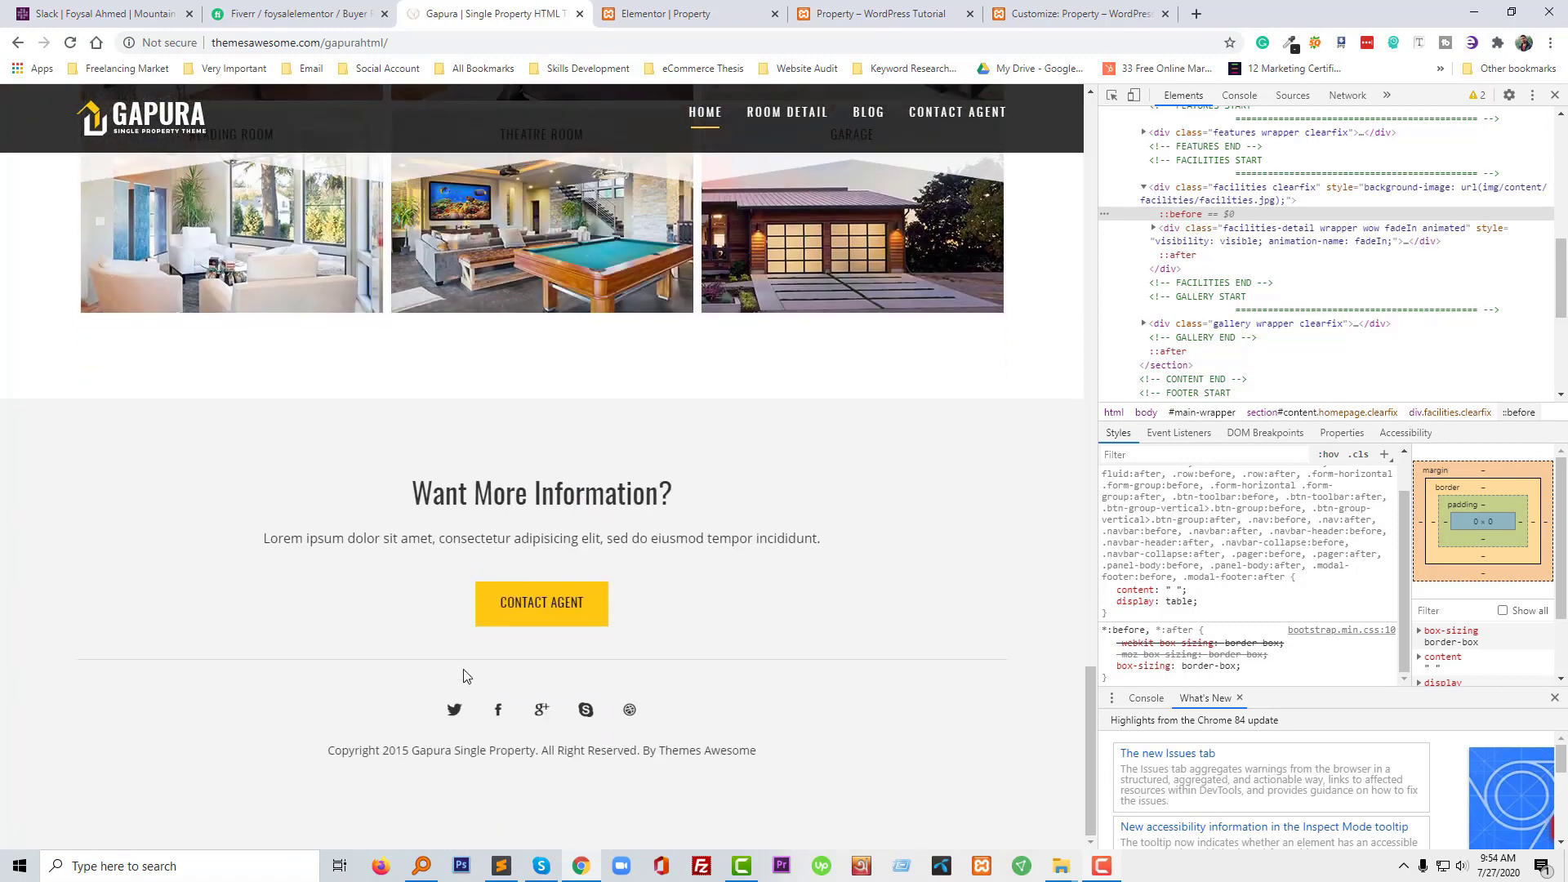
click(1102, 867)
click(1102, 868)
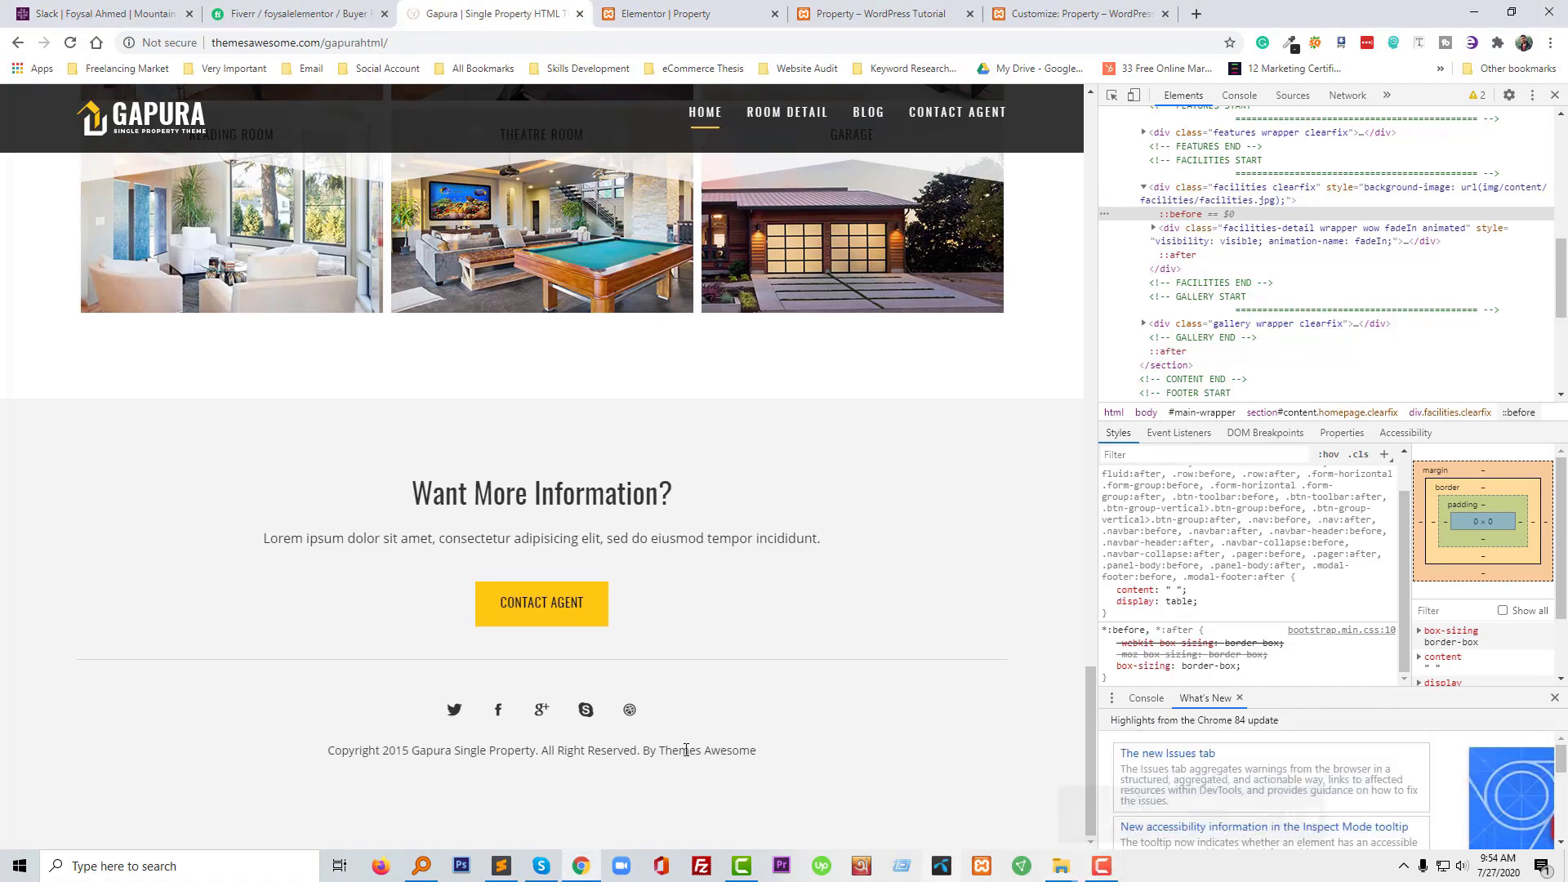
Go back to the hero section of the Gapura reference template and close the browser's developer tools
scroll(874, 734, up, 15)
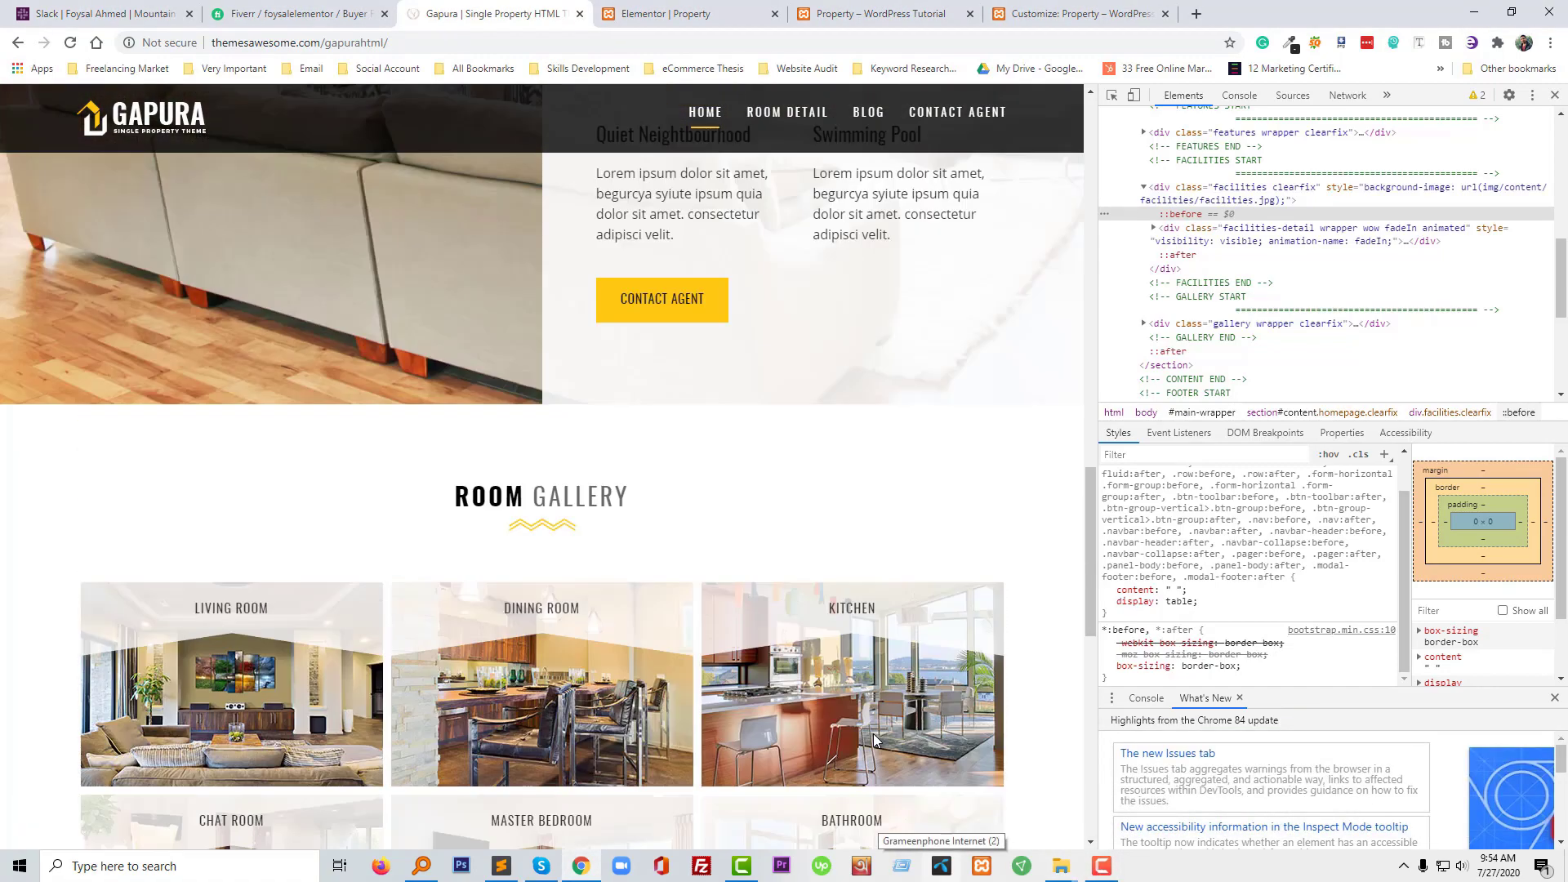
scroll(874, 739, up, 10)
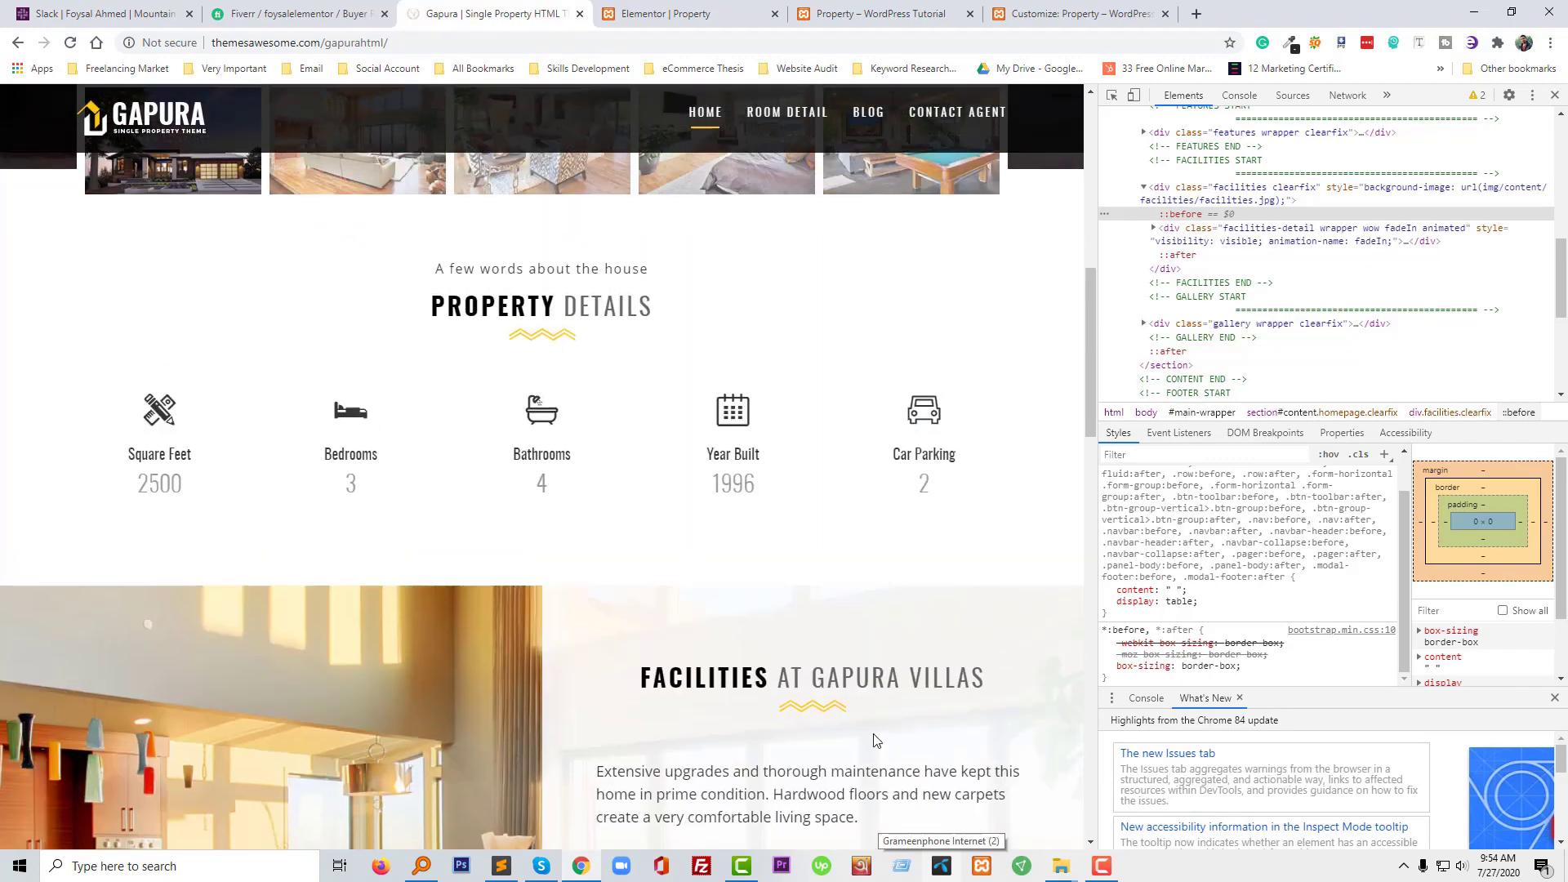
scroll(943, 678, up, 5)
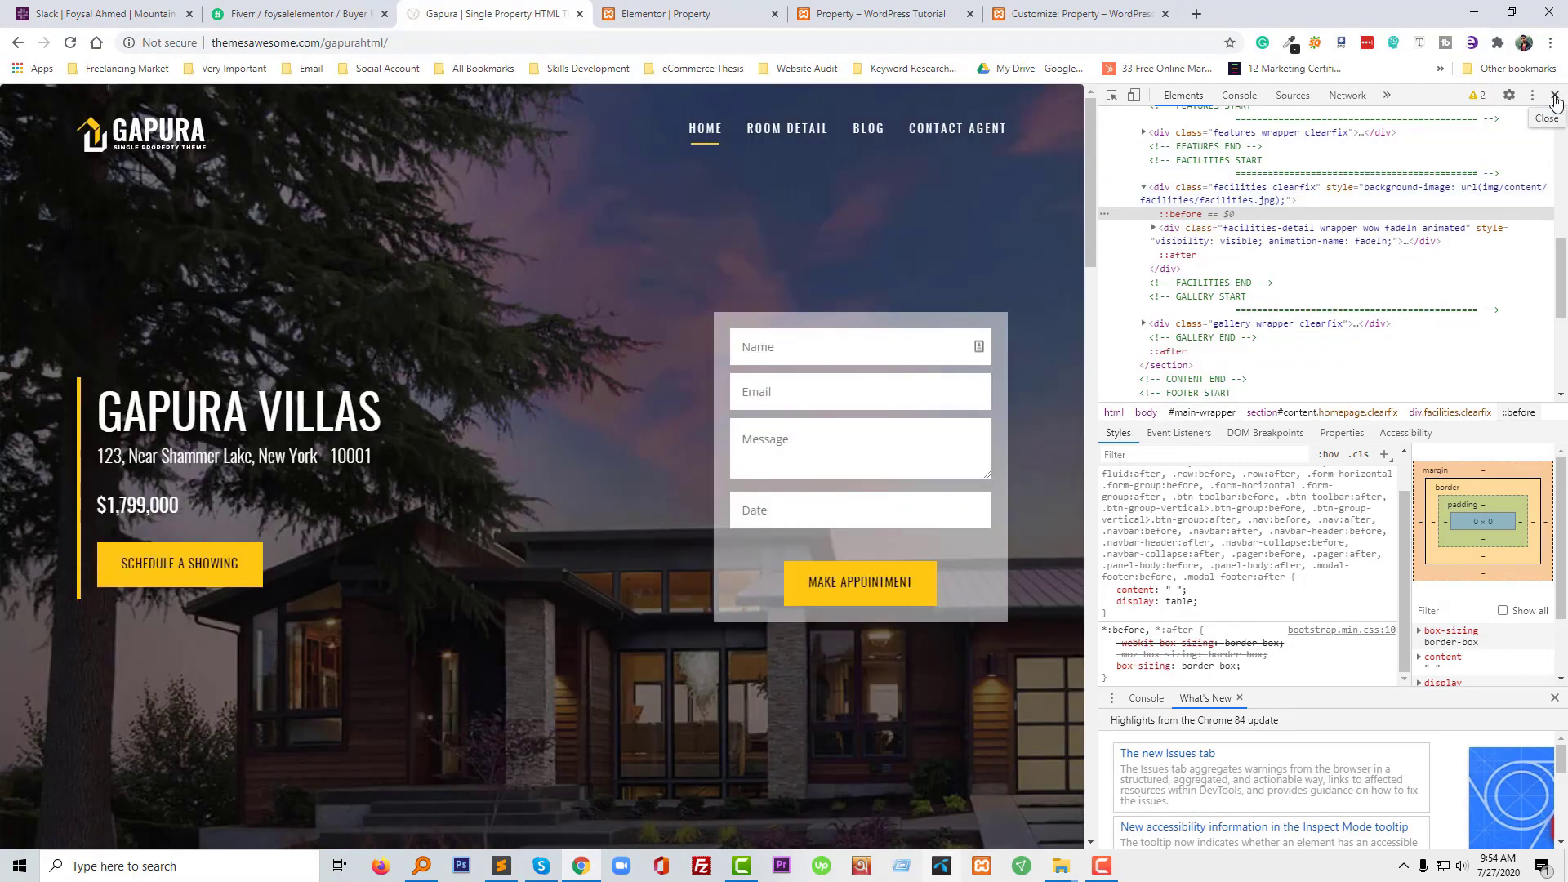
click(1556, 98)
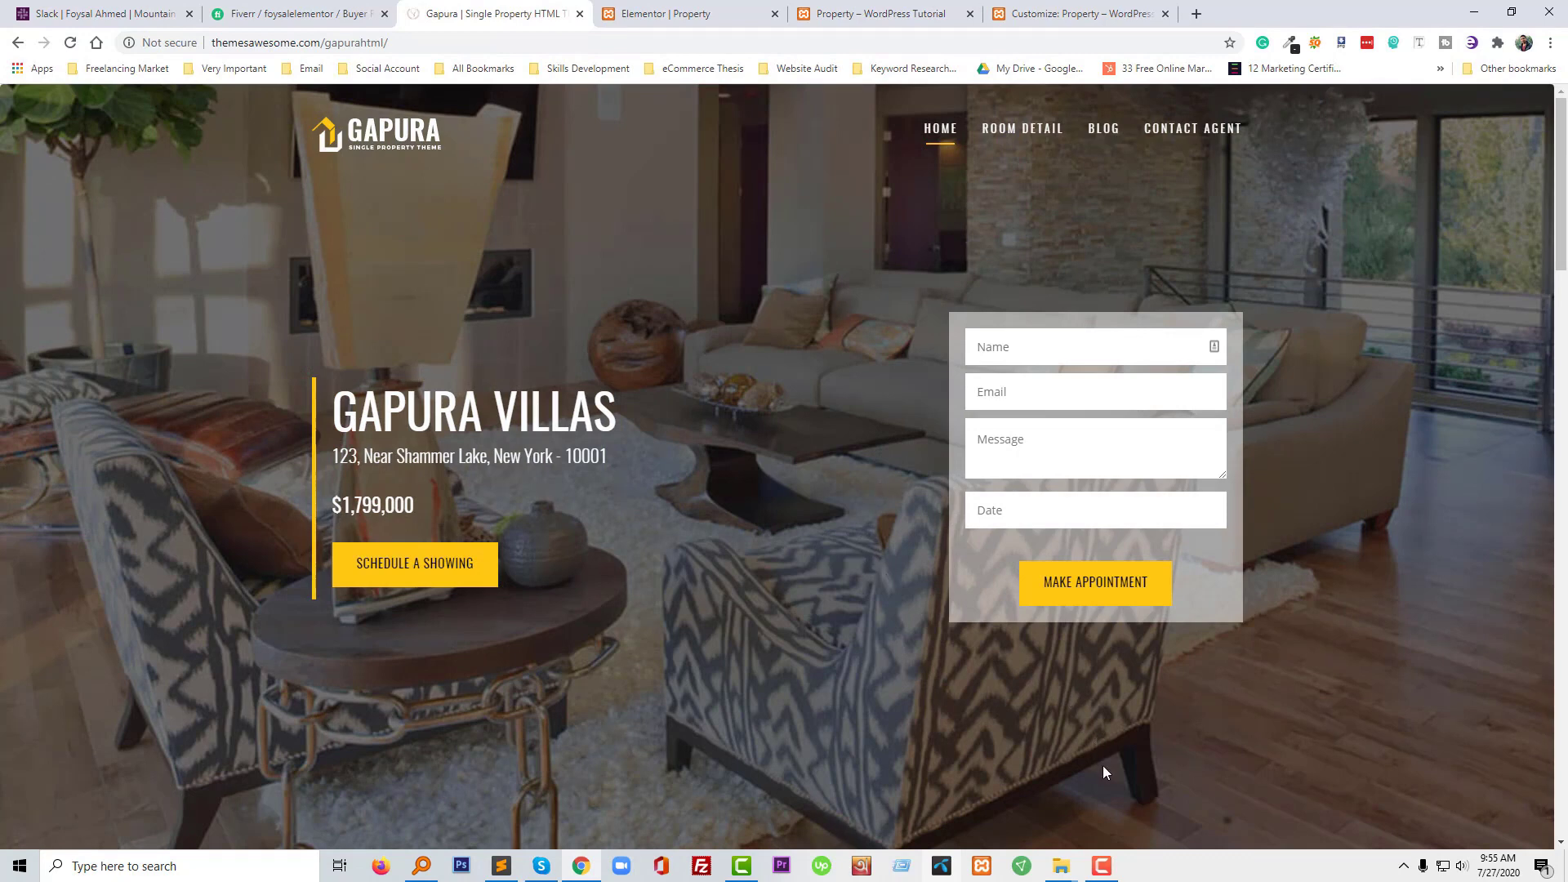
click(1106, 870)
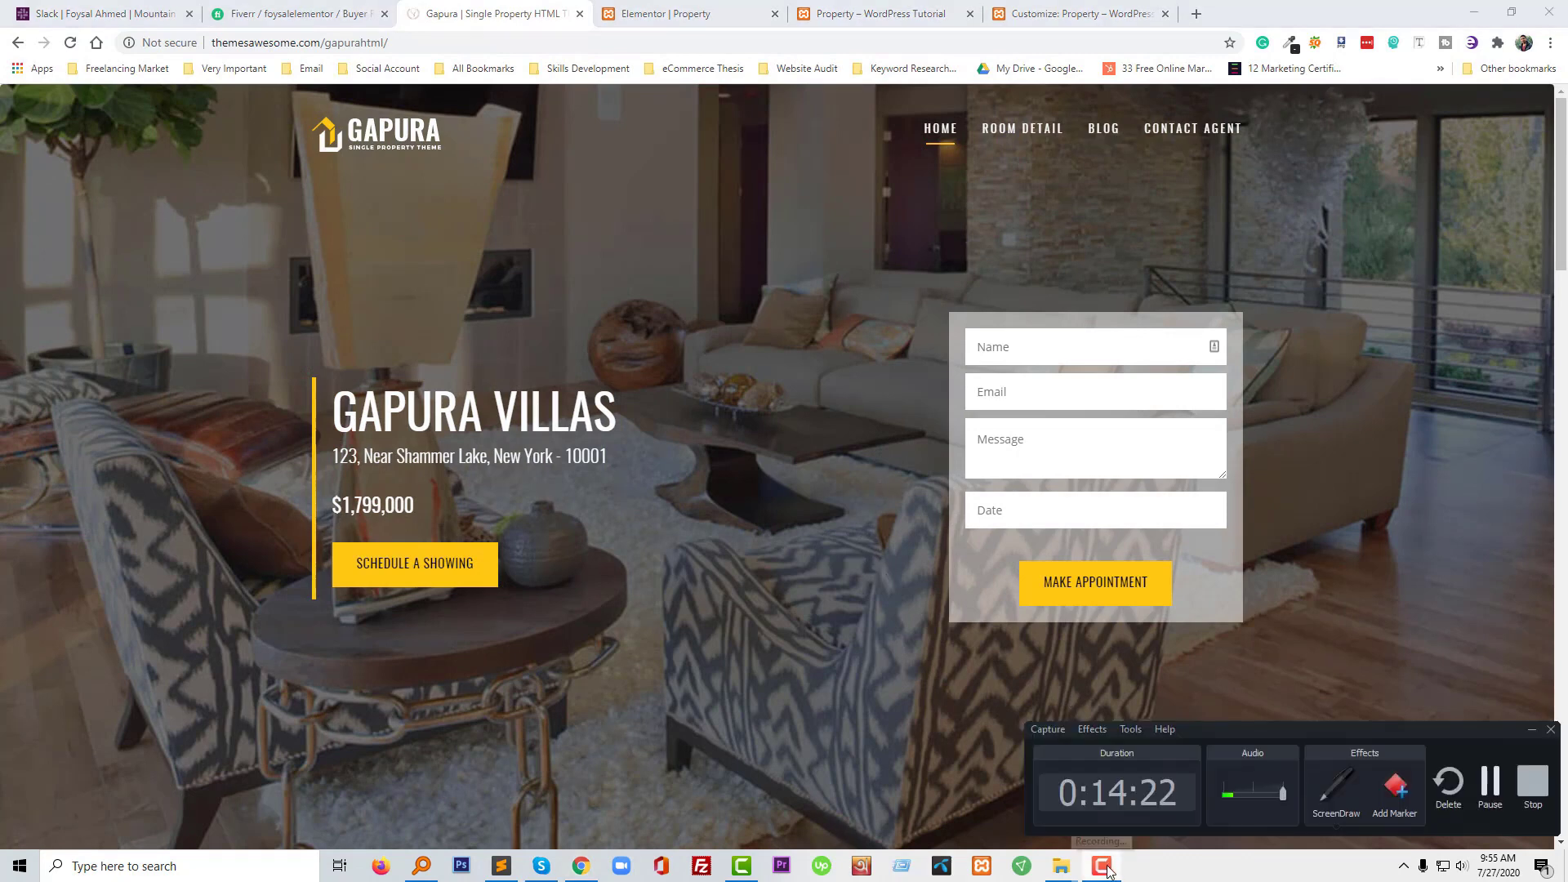